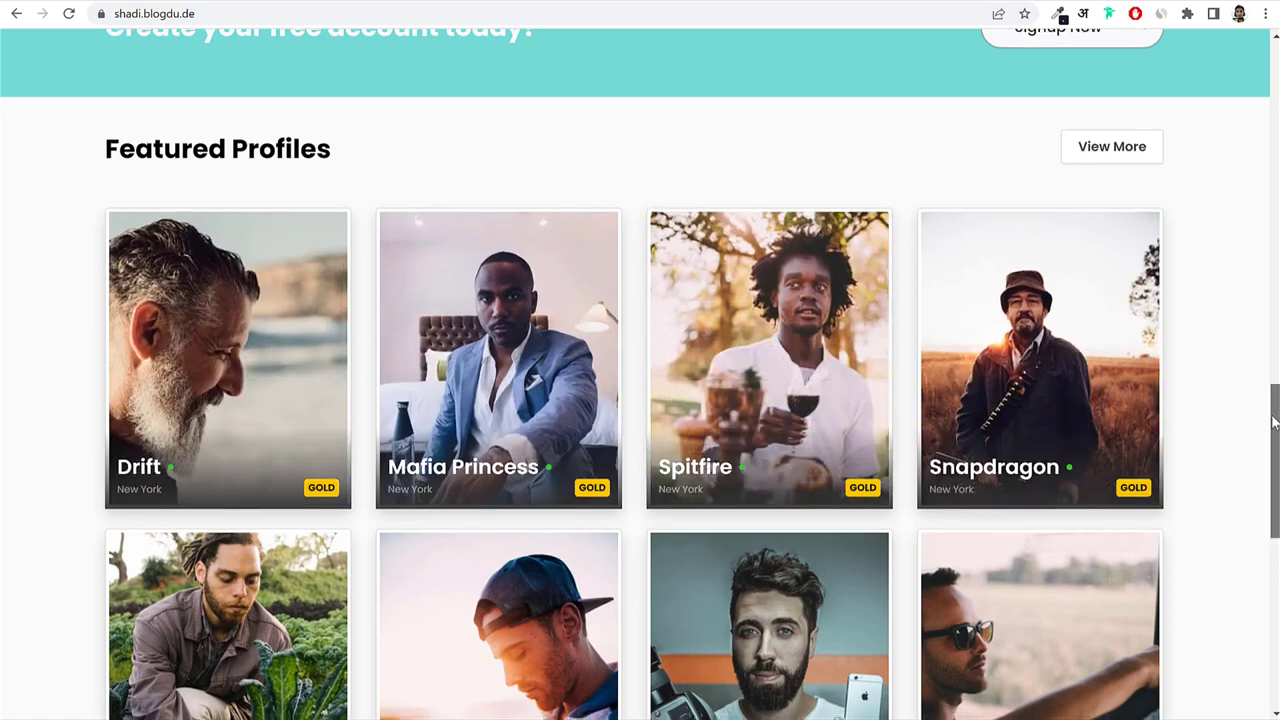
Look over the Sign Up page fields and interest list, then dismiss the member login form.
{"action": "left_click_drag", "start_coordinate": [1270, 400], "coordinate": [1268, 62]}
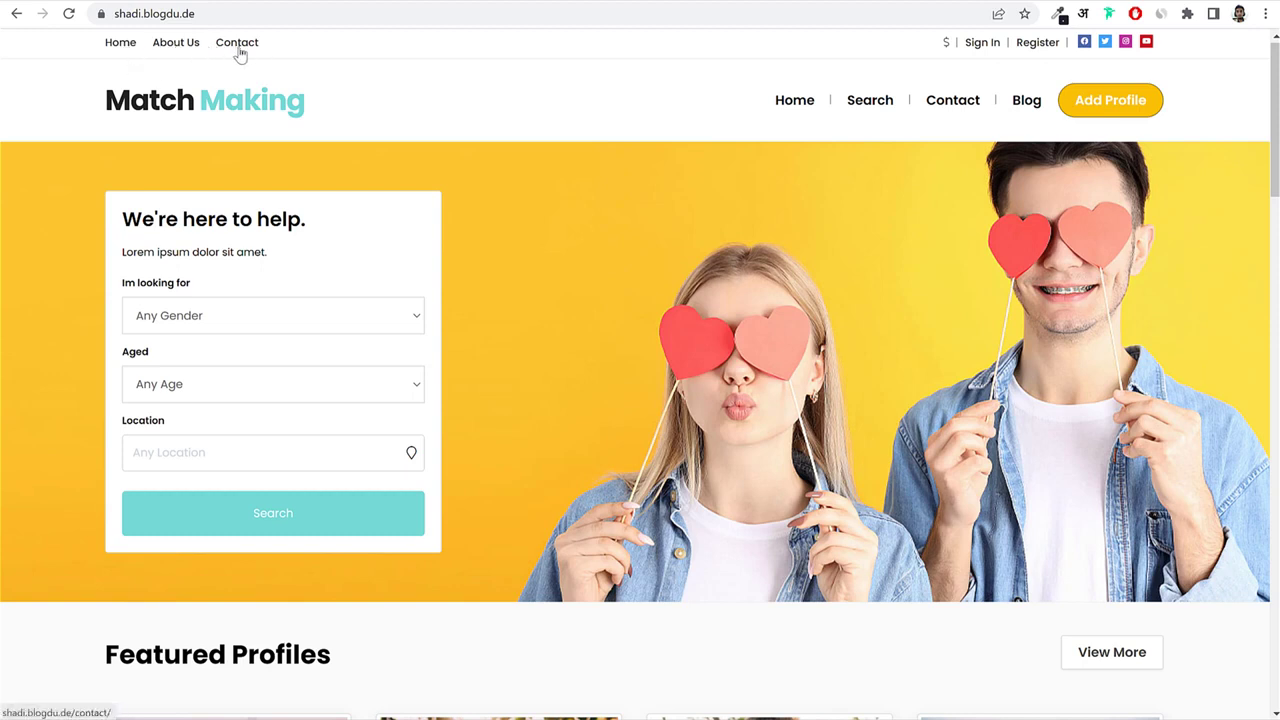
{"action": "mouse_move", "coordinate": [948, 46]}
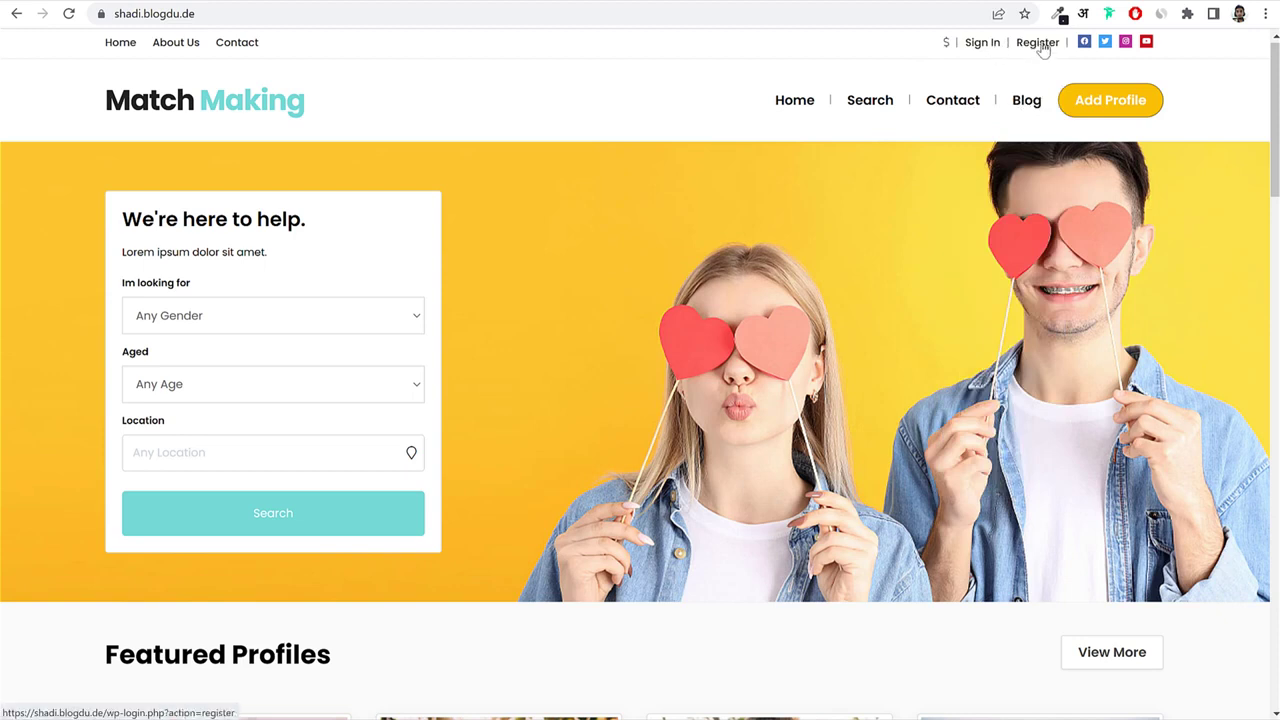
{"action": "left_click", "coordinate": [1037, 43]}
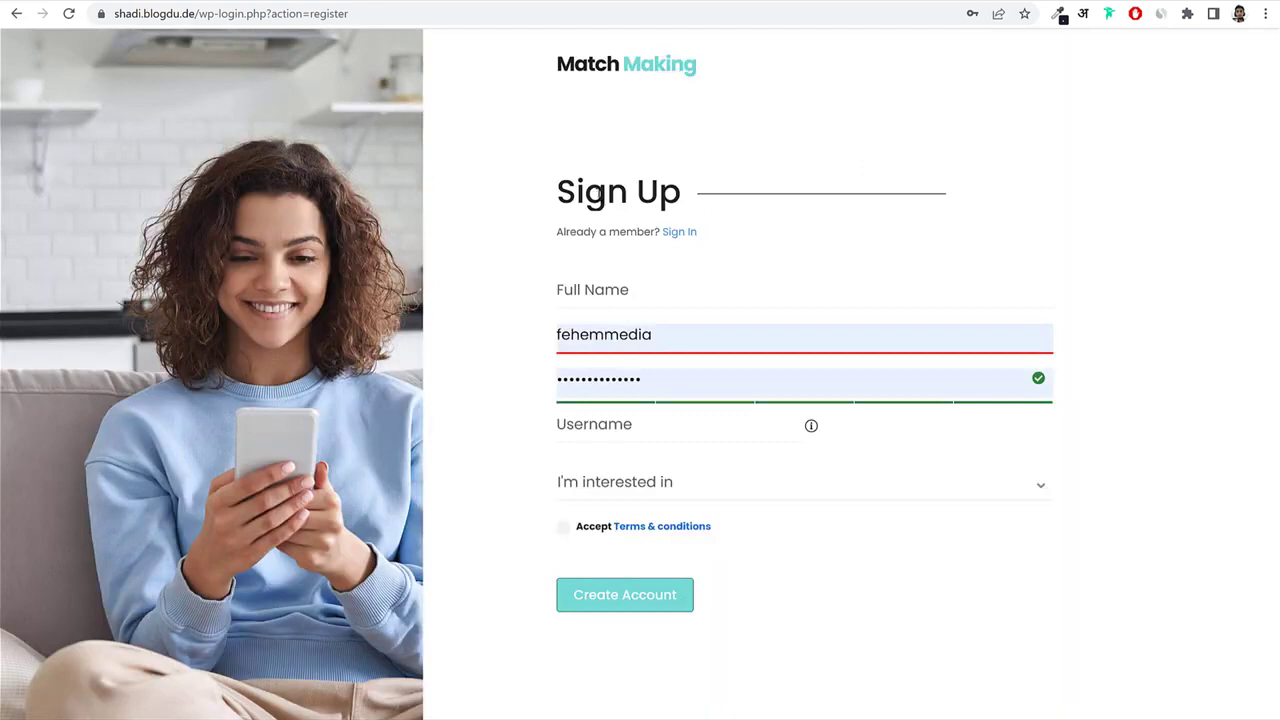
{"action": "left_click_drag", "start_coordinate": [558, 193], "coordinate": [670, 190]}
{"action": "left_click", "coordinate": [792, 281]}
{"action": "left_click_drag", "start_coordinate": [553, 293], "coordinate": [624, 290]}
{"action": "left_click", "coordinate": [569, 474]}
{"action": "left_click", "coordinate": [610, 484]}
{"action": "key", "text": "Down"}
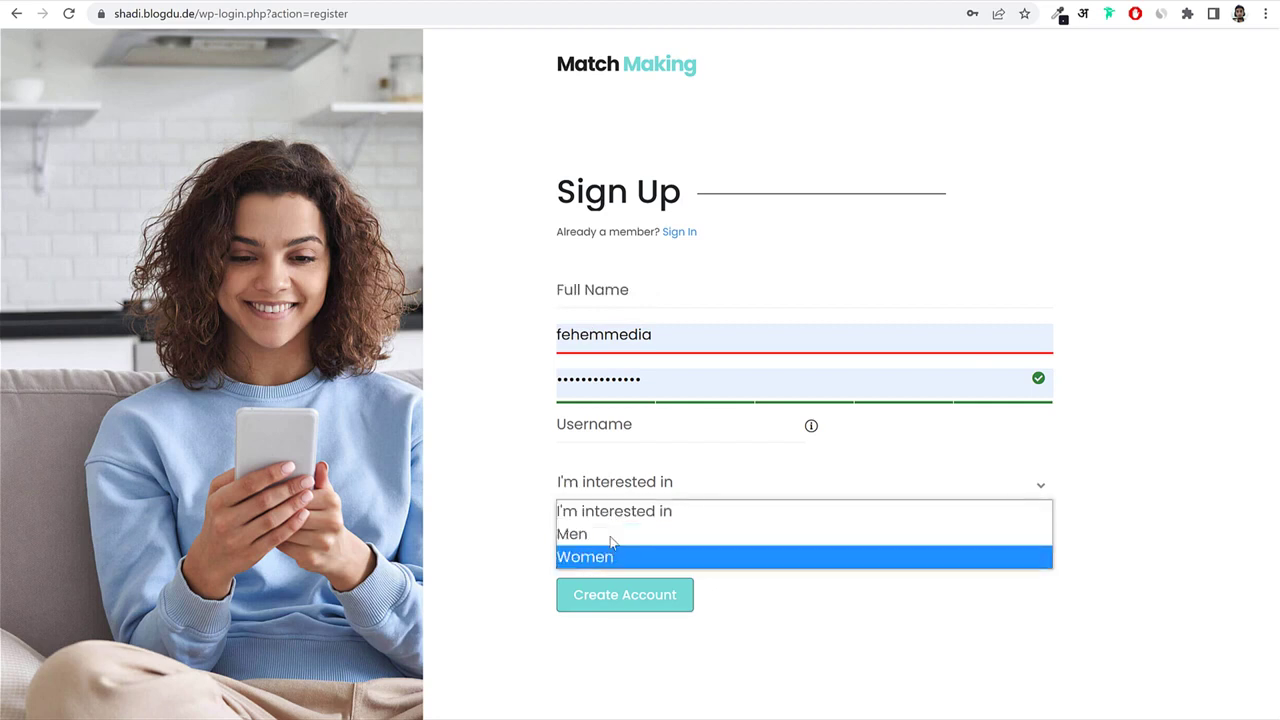
{"action": "left_click", "coordinate": [505, 560]}
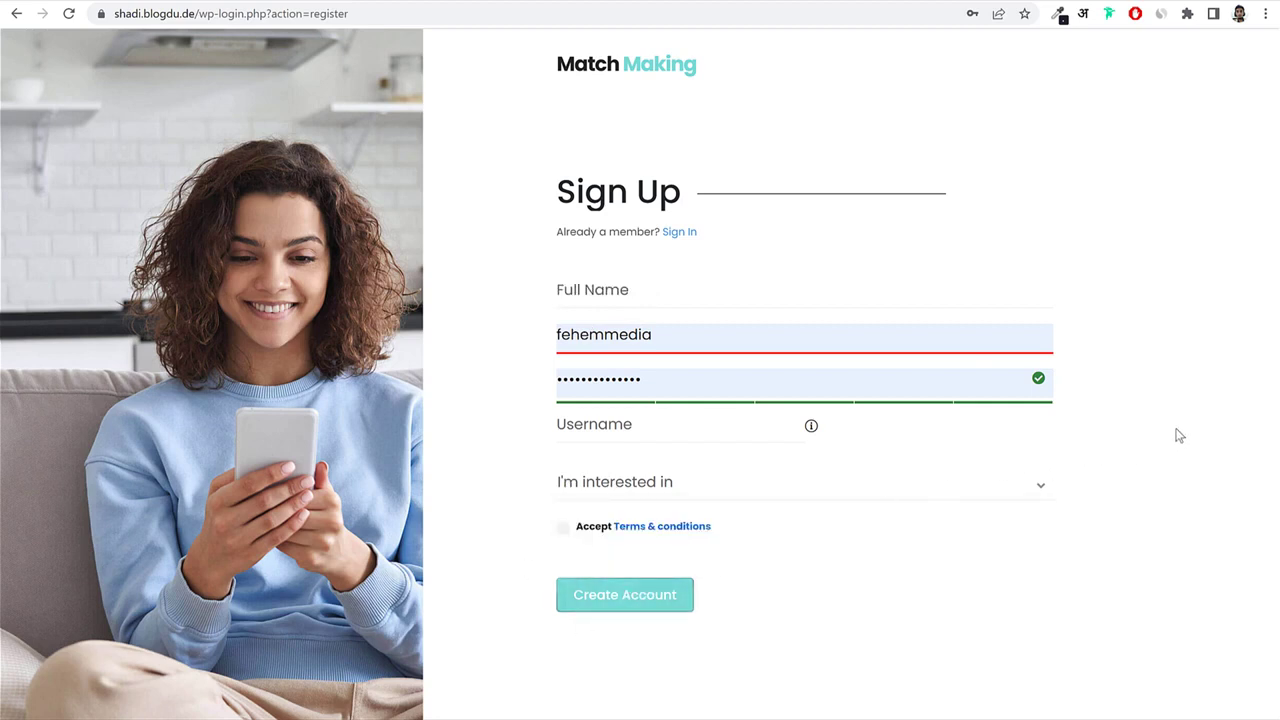
{"action": "left_click", "coordinate": [686, 237]}
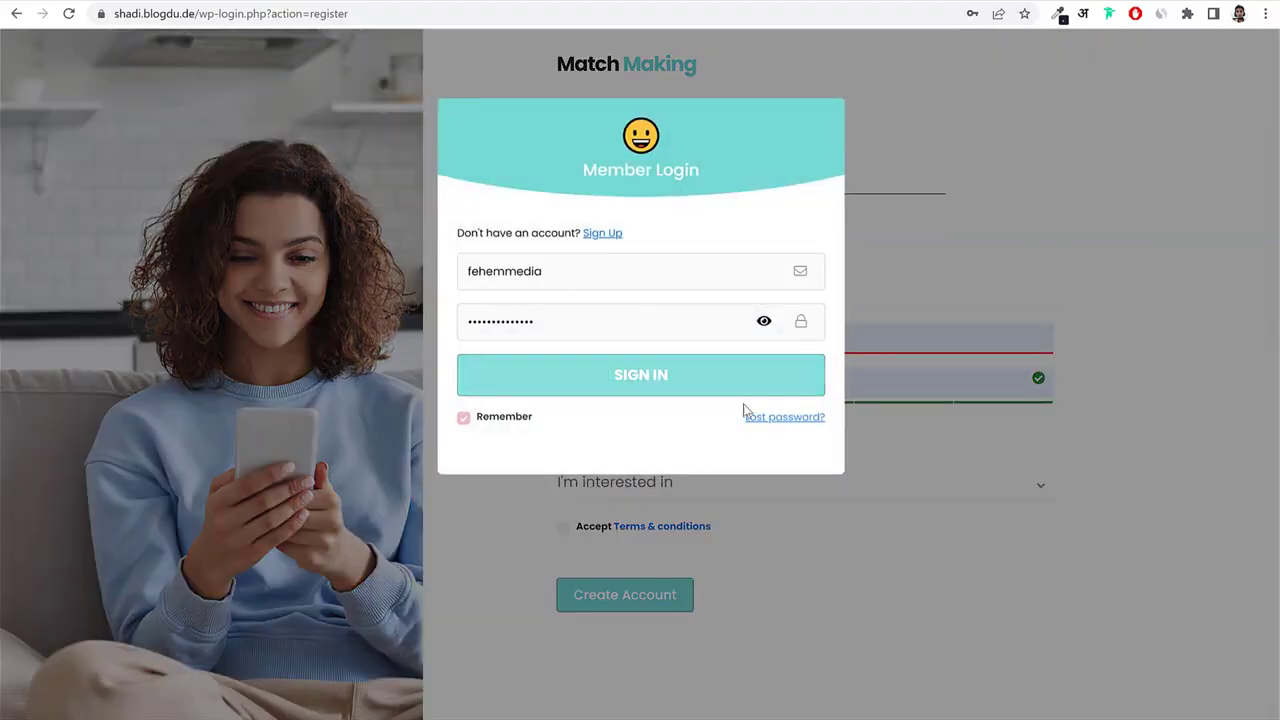
{"action": "left_click", "coordinate": [1118, 252]}
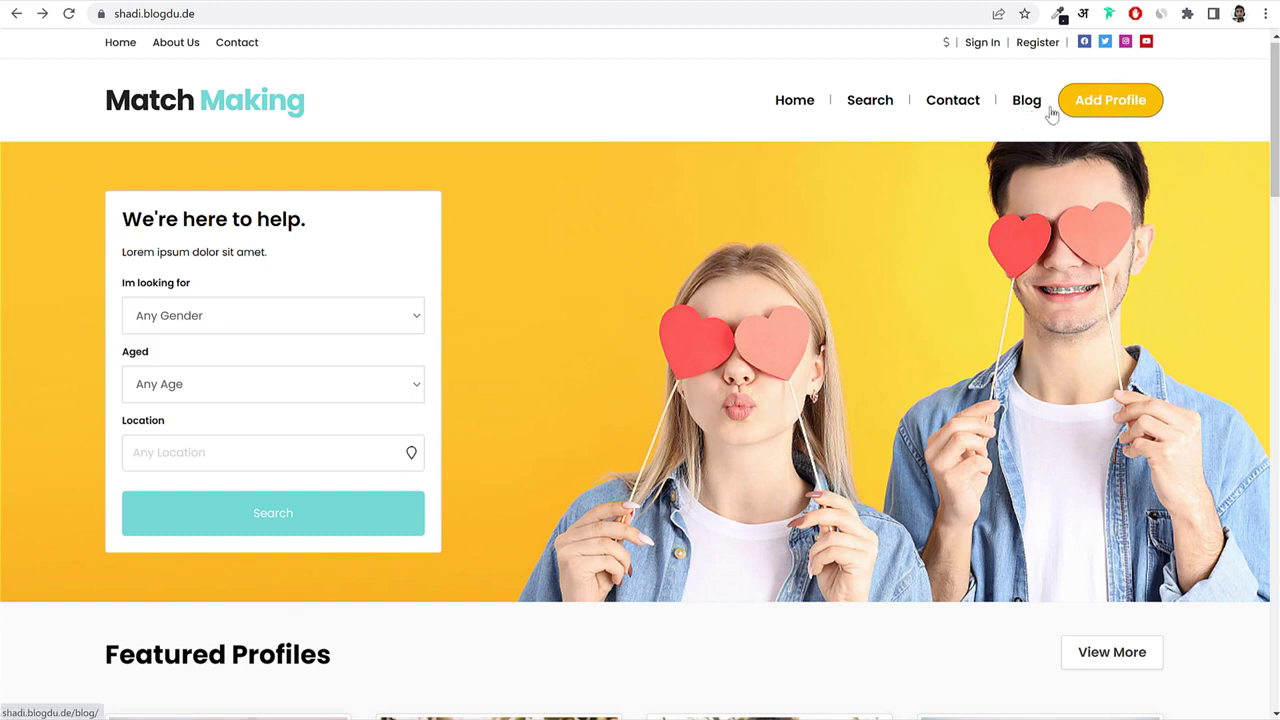
Open the new profile form, leaving I'm a as Male and Looking for as Female.
{"action": "left_click", "coordinate": [1110, 112]}
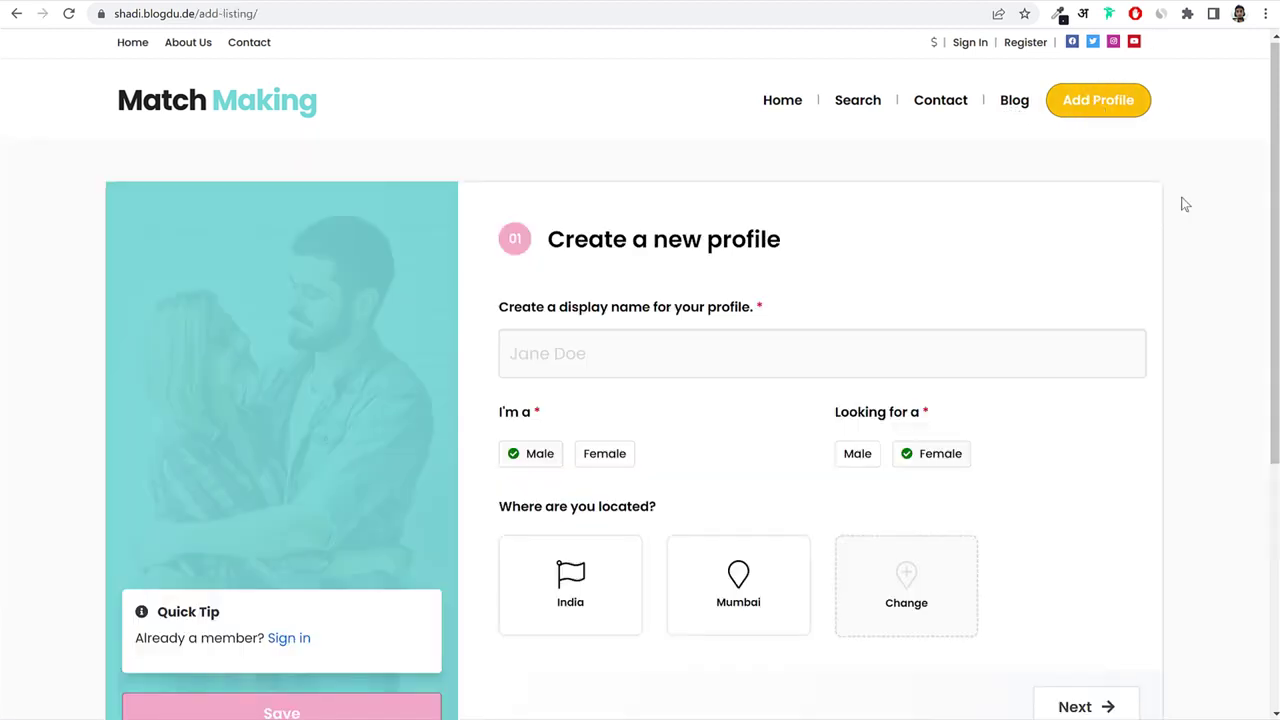
{"action": "scroll", "coordinate": [1193, 360], "scroll_direction": "down", "scroll_amount": 3}
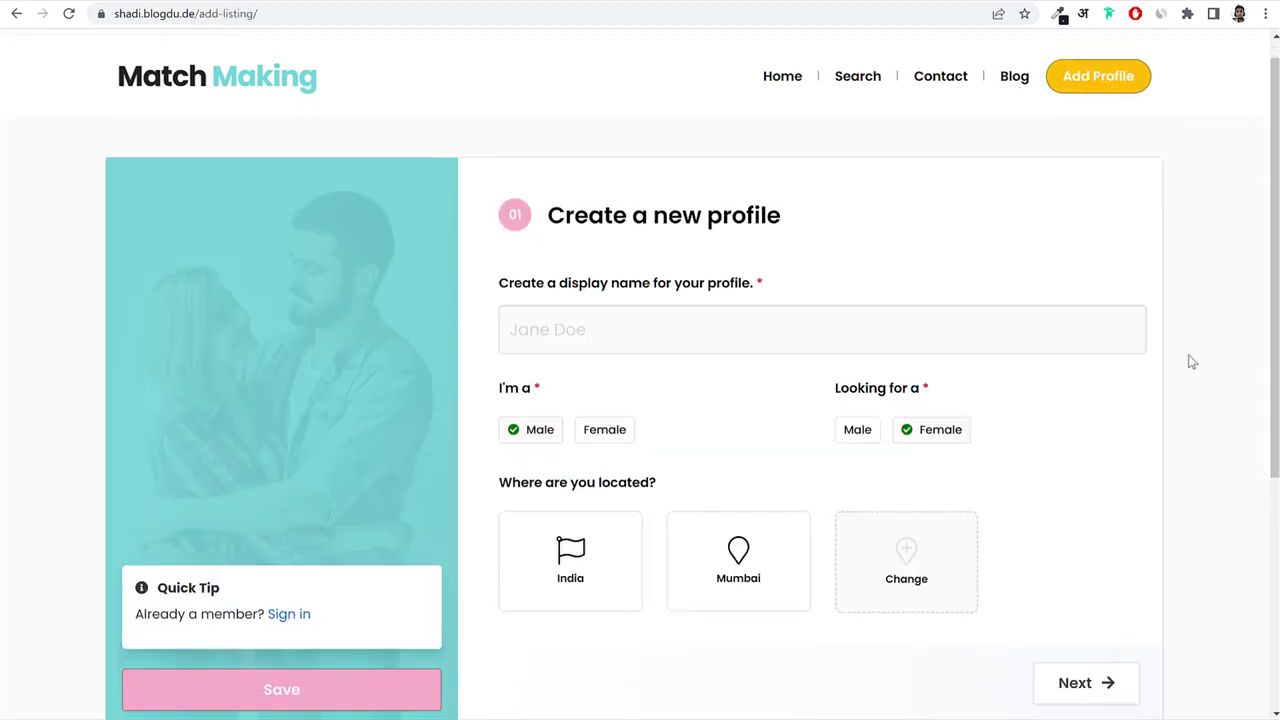
{"action": "left_click_drag", "start_coordinate": [620, 146], "coordinate": [770, 158]}
{"action": "left_click", "coordinate": [686, 203]}
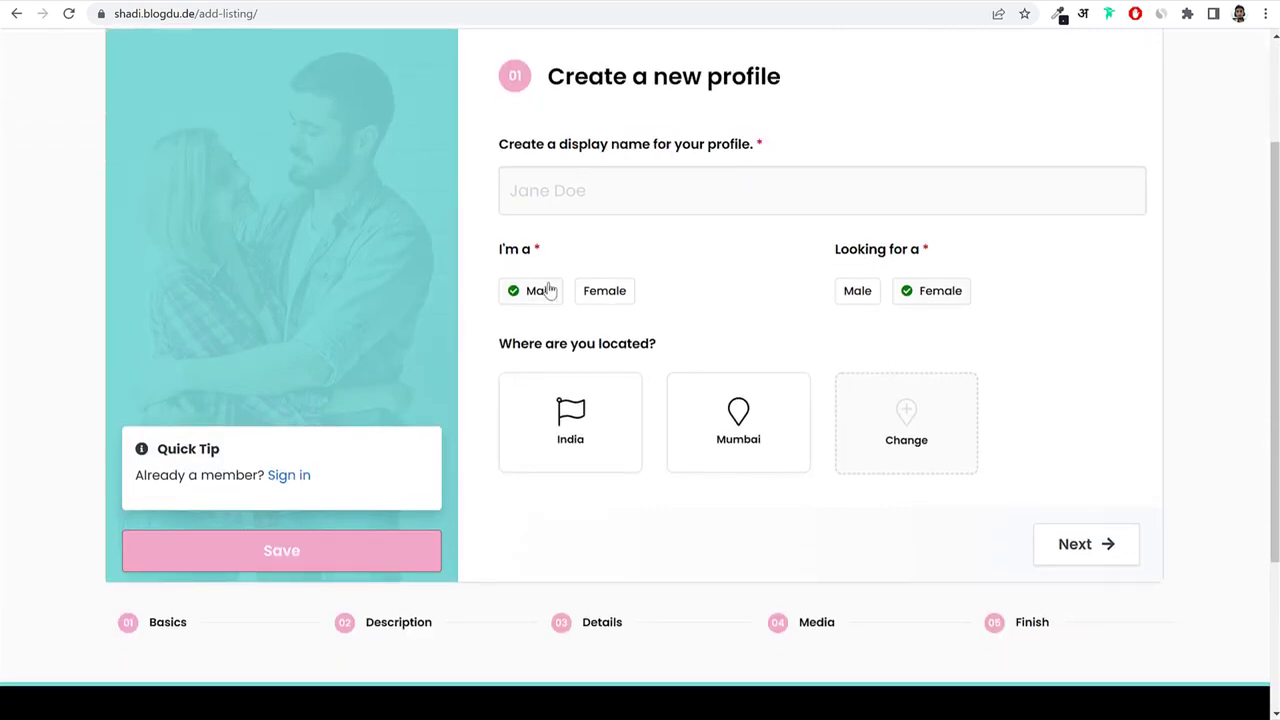
{"action": "left_click", "coordinate": [588, 293]}
{"action": "left_click", "coordinate": [524, 296]}
{"action": "left_click", "coordinate": [847, 300]}
{"action": "left_click", "coordinate": [950, 295]}
Advance the form through the Description and Details steps to the 05 Finish step.
{"action": "scroll", "coordinate": [506, 574], "scroll_direction": "down", "scroll_amount": 3}
{"action": "left_click", "coordinate": [366, 472]}
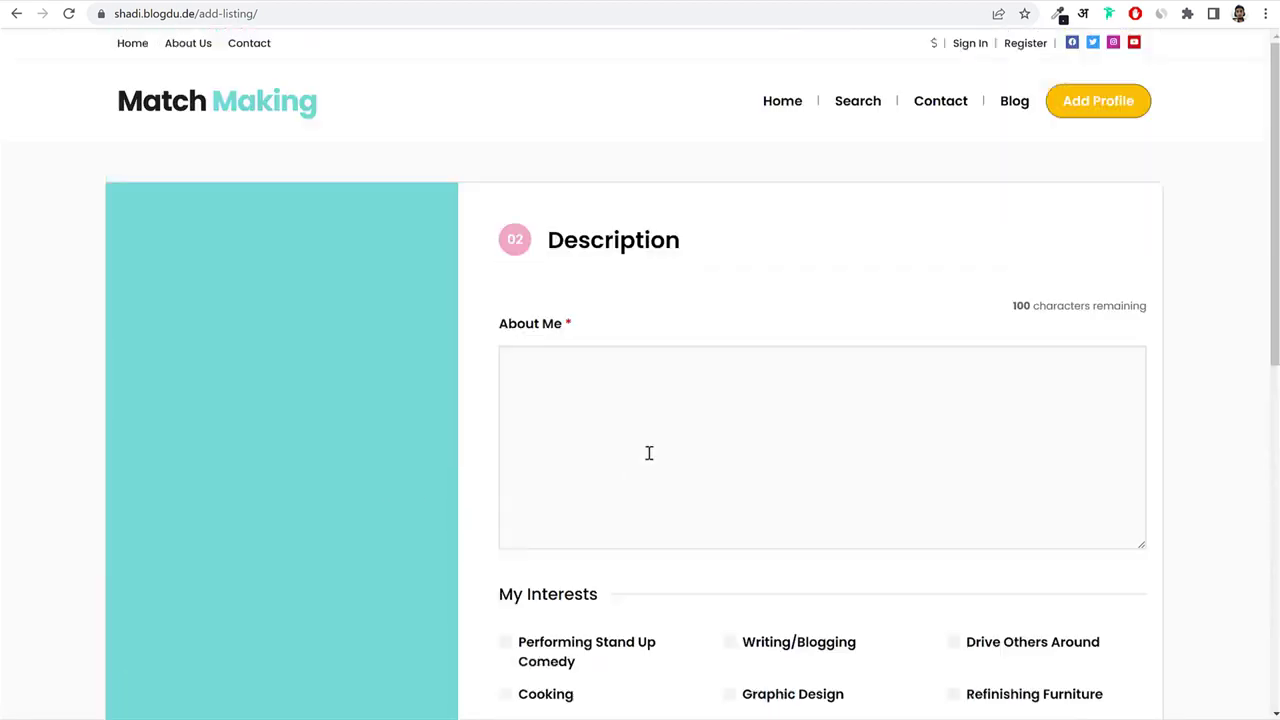
{"action": "scroll", "coordinate": [649, 453], "scroll_direction": "down", "scroll_amount": 4}
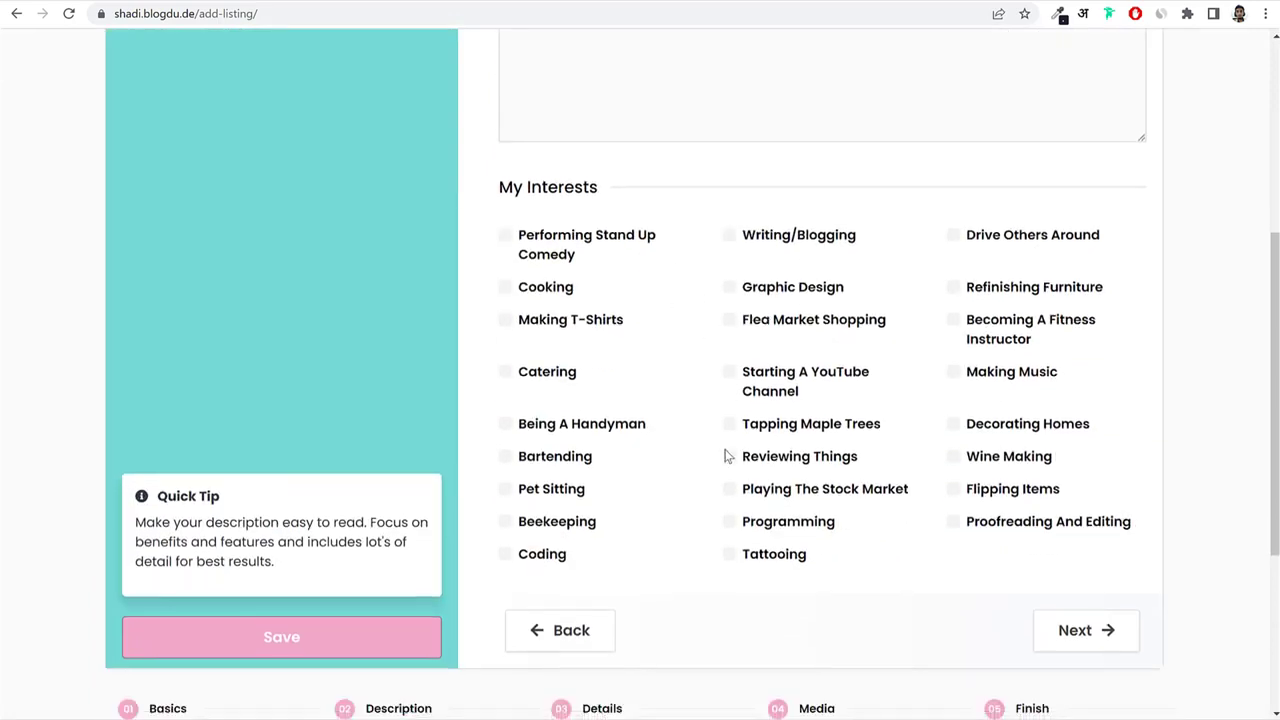
{"action": "scroll", "coordinate": [727, 456], "scroll_direction": "down", "scroll_amount": 2}
{"action": "left_click", "coordinate": [608, 539]}
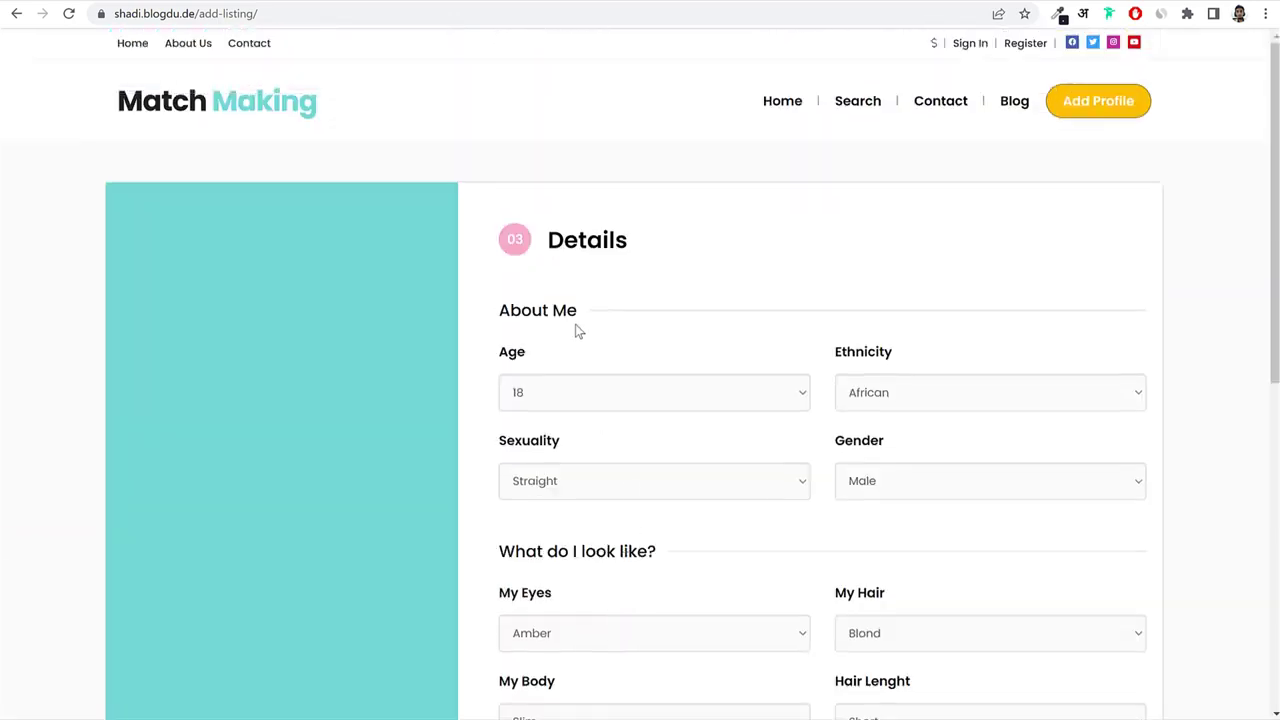
{"action": "scroll", "coordinate": [1001, 408], "scroll_direction": "down", "scroll_amount": 1}
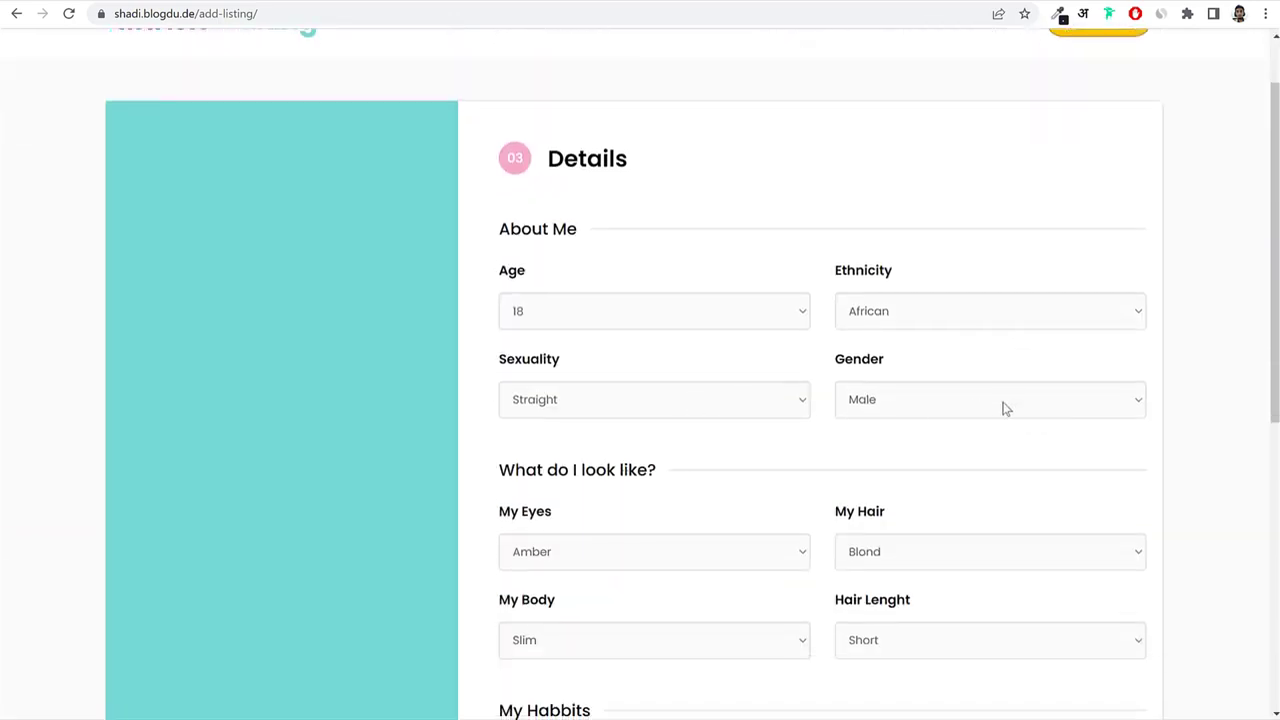
{"action": "scroll", "coordinate": [1217, 437], "scroll_direction": "down", "scroll_amount": 3}
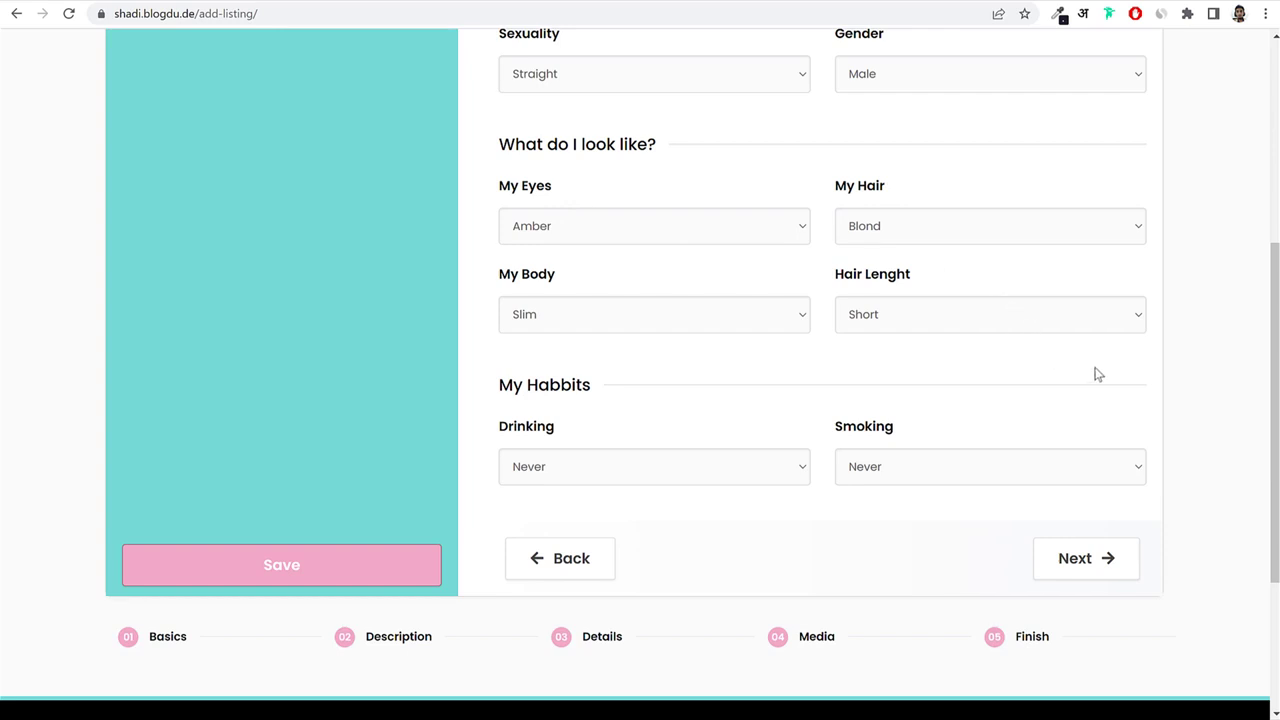
{"action": "left_click", "coordinate": [1010, 644]}
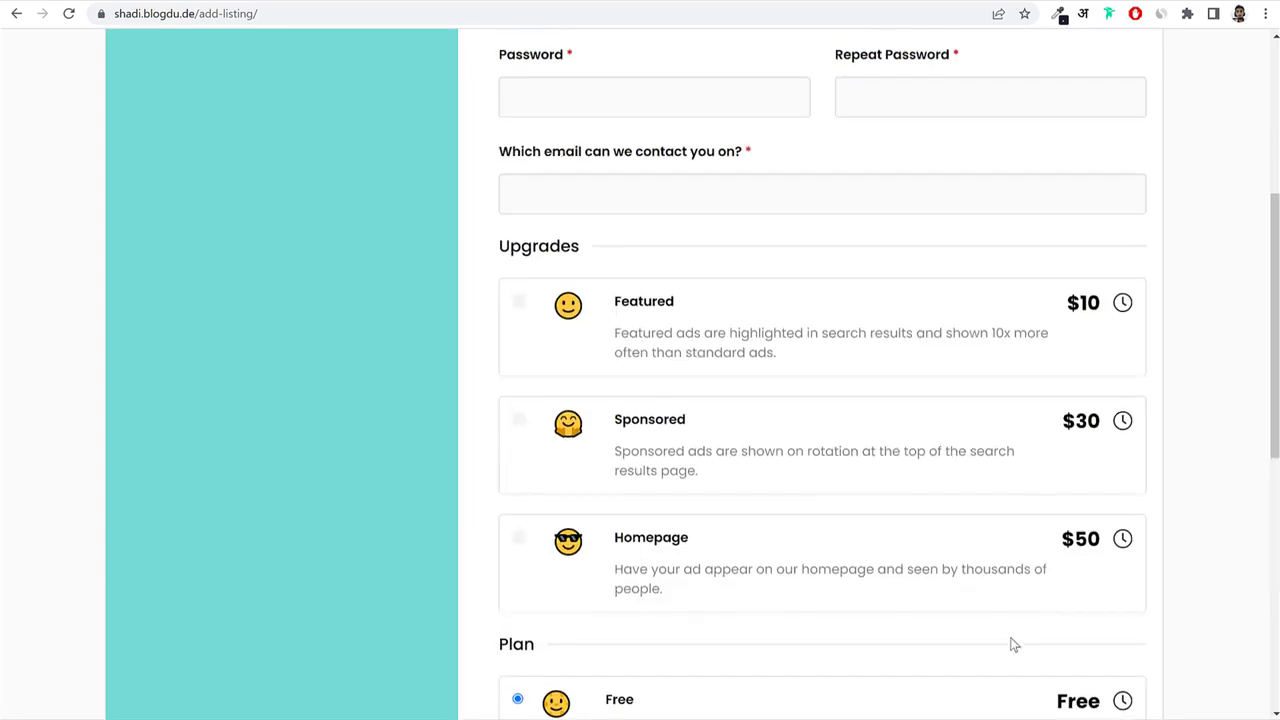
{"action": "scroll", "coordinate": [615, 410], "scroll_direction": "down", "scroll_amount": 1}
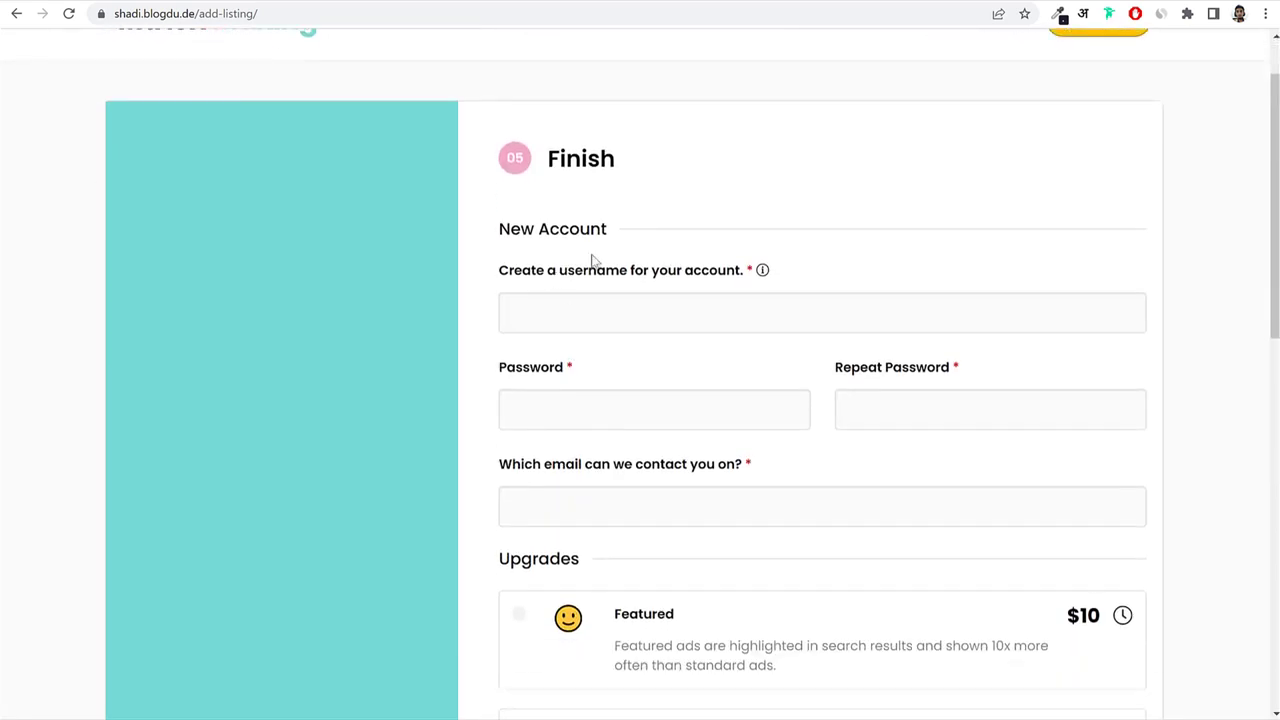
Switch the plan from Free to Pro, bringing the total to $50.
{"action": "scroll", "coordinate": [1120, 386], "scroll_direction": "down", "scroll_amount": 6}
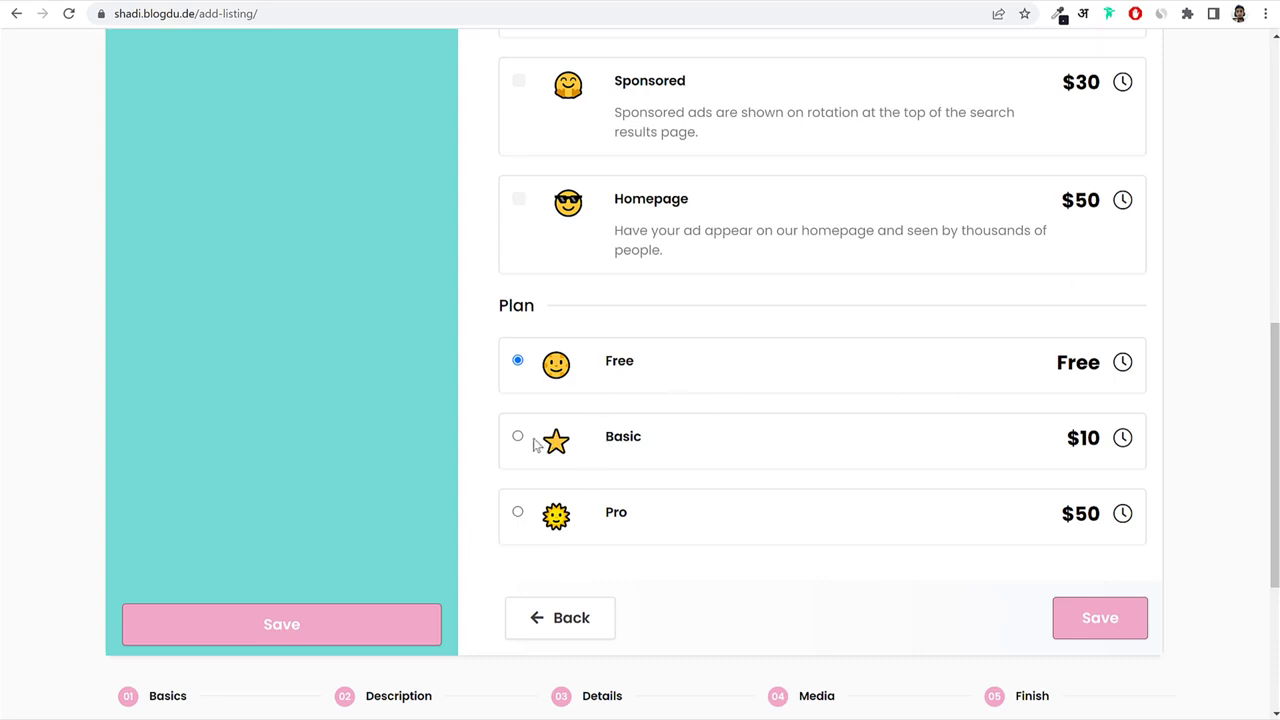
{"action": "double_click", "coordinate": [619, 366]}
{"action": "left_click", "coordinate": [517, 436]}
{"action": "left_click", "coordinate": [518, 514]}
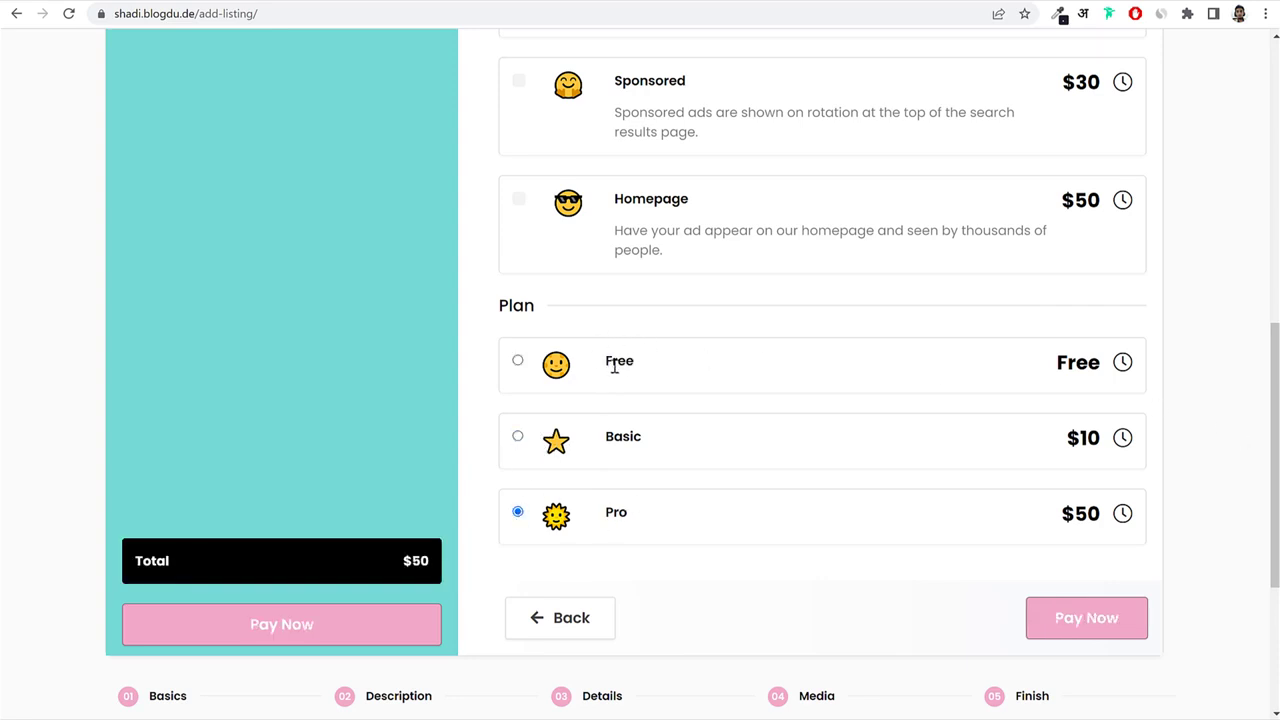
{"action": "mouse_move", "coordinate": [1122, 366]}
{"action": "left_click_drag", "start_coordinate": [603, 517], "coordinate": [650, 517]}
{"action": "mouse_move", "coordinate": [1122, 518]}
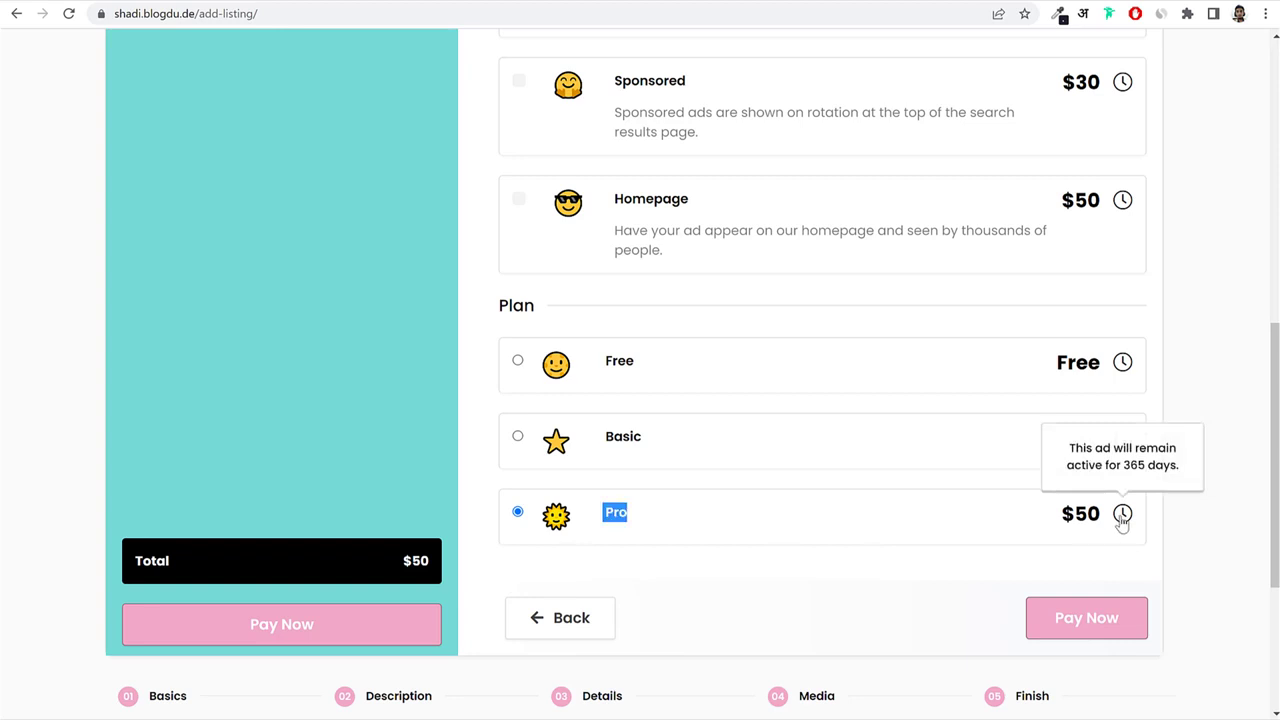
Tick the Featured ($10) and Homepage ($50) upgrades, leaving Sponsored unticked.
{"action": "scroll", "coordinate": [1115, 540], "scroll_direction": "up", "scroll_amount": 3}
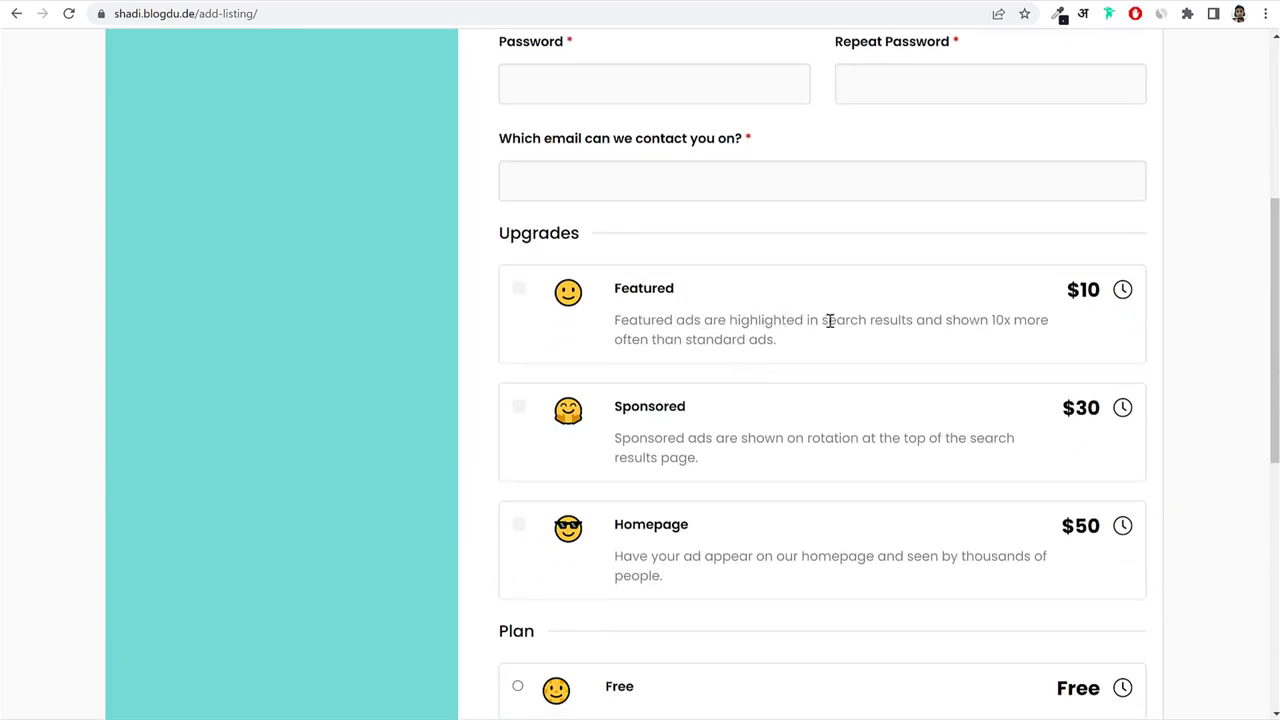
{"action": "left_click_drag", "start_coordinate": [783, 318], "coordinate": [955, 323]}
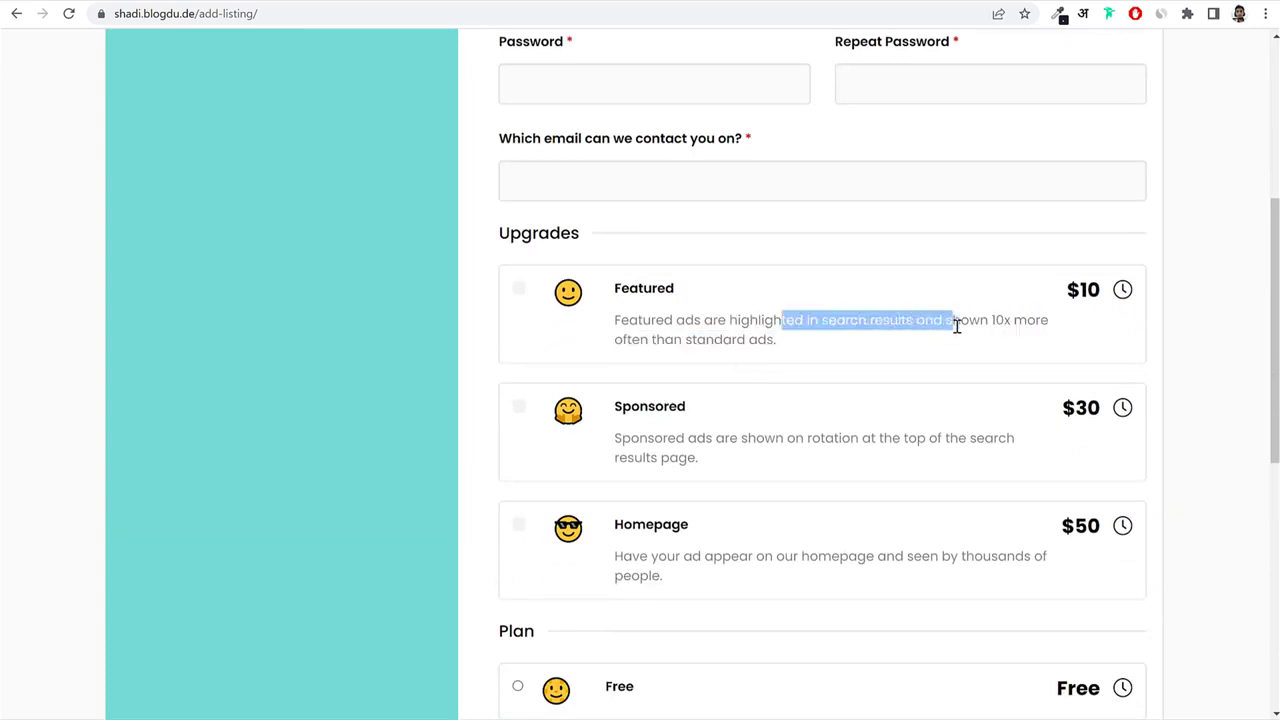
{"action": "left_click", "coordinate": [520, 290]}
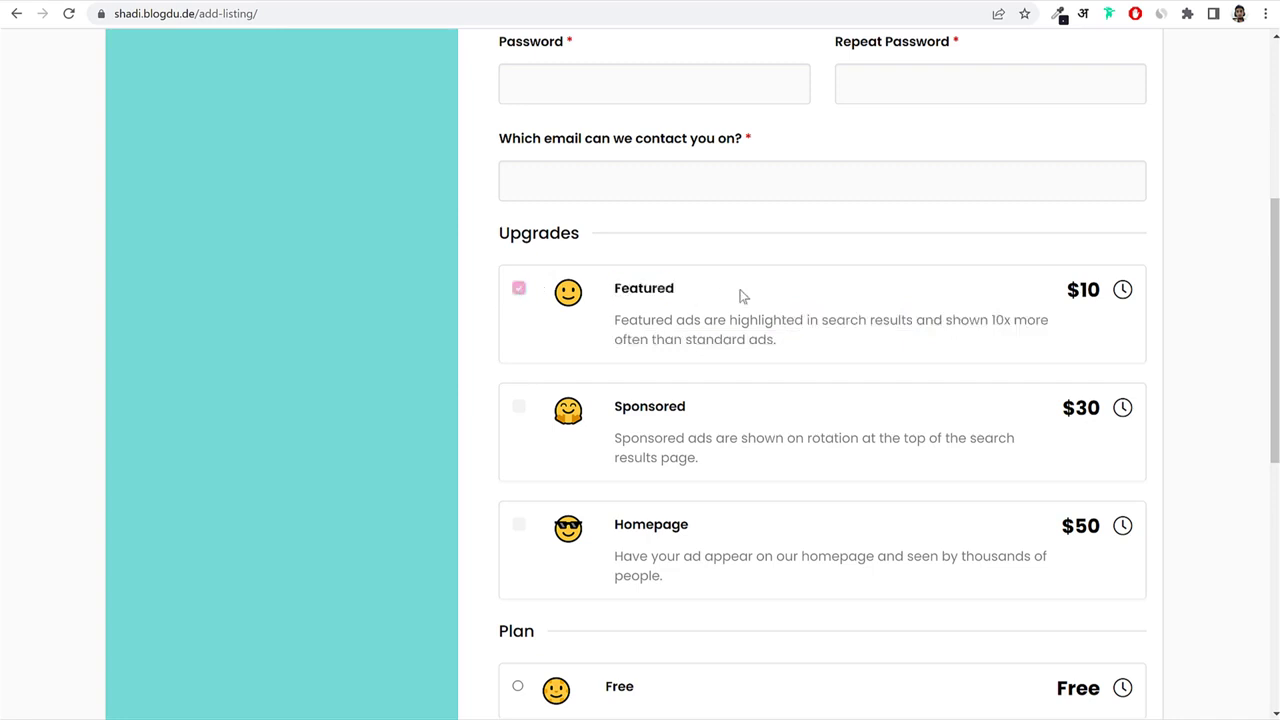
{"action": "left_click_drag", "start_coordinate": [1100, 290], "coordinate": [1072, 291]}
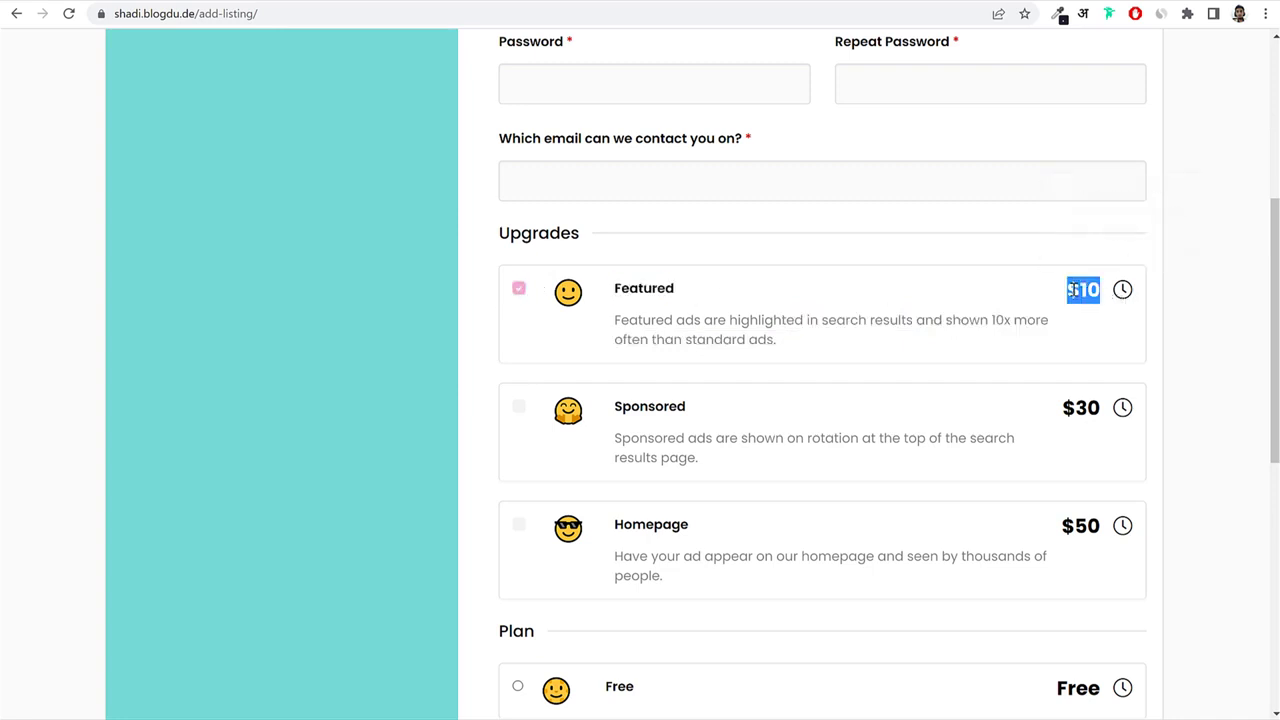
{"action": "scroll", "coordinate": [829, 403], "scroll_direction": "down", "scroll_amount": 1}
{"action": "left_click", "coordinate": [518, 326]}
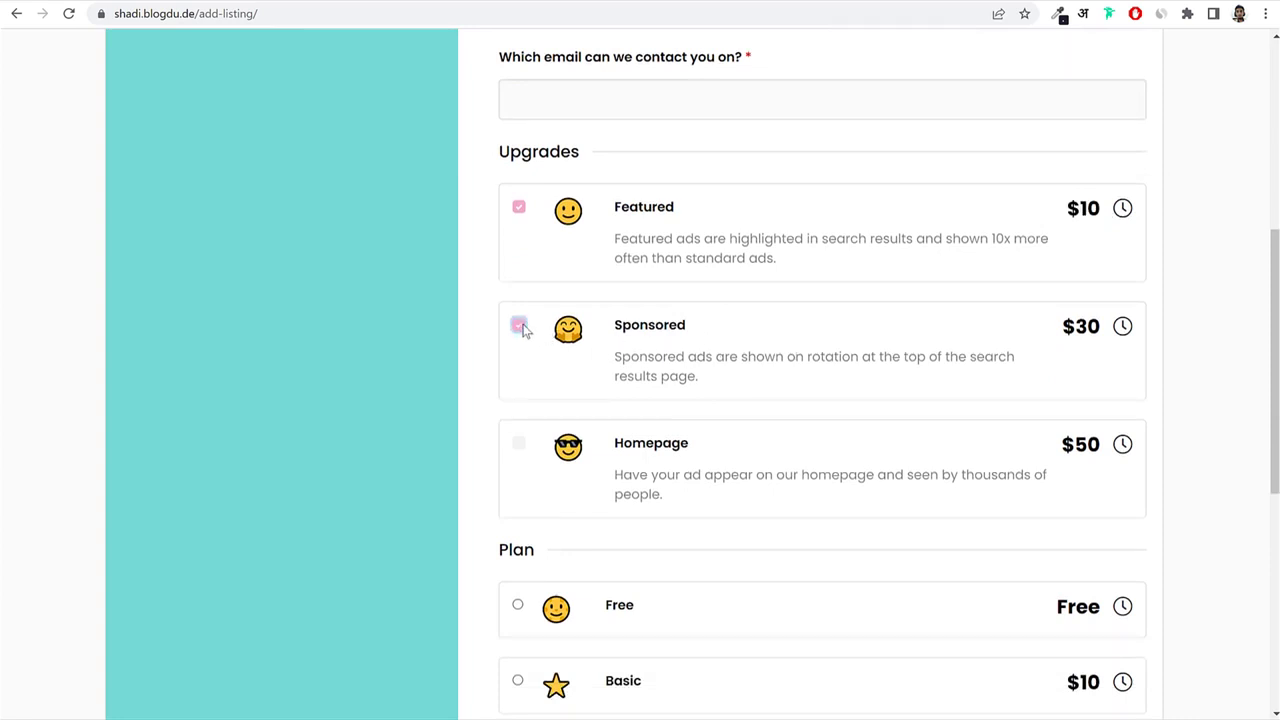
{"action": "left_click", "coordinate": [518, 326]}
{"action": "left_click_drag", "start_coordinate": [628, 356], "coordinate": [812, 384]}
{"action": "left_click", "coordinate": [812, 384]}
{"action": "left_click", "coordinate": [518, 443]}
{"action": "left_click_drag", "start_coordinate": [704, 452], "coordinate": [736, 511]}
{"action": "left_click", "coordinate": [622, 470]}
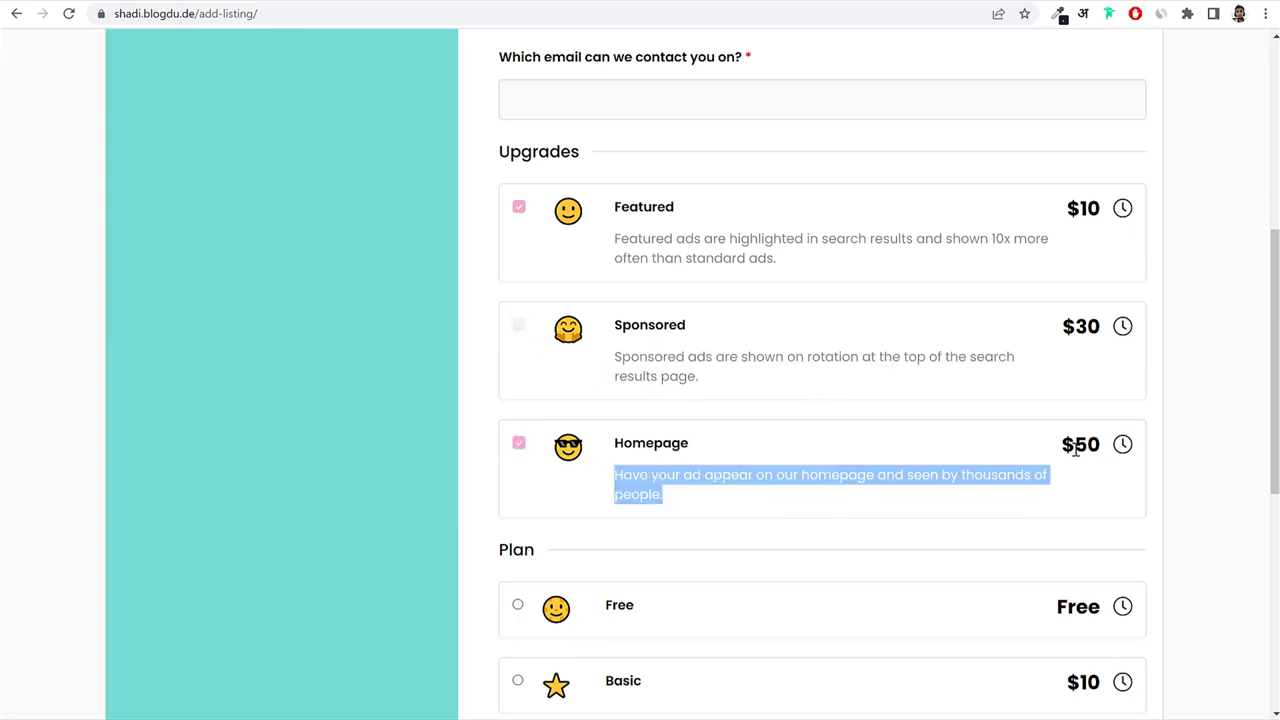
{"action": "left_click_drag", "start_coordinate": [1100, 443], "coordinate": [1040, 445]}
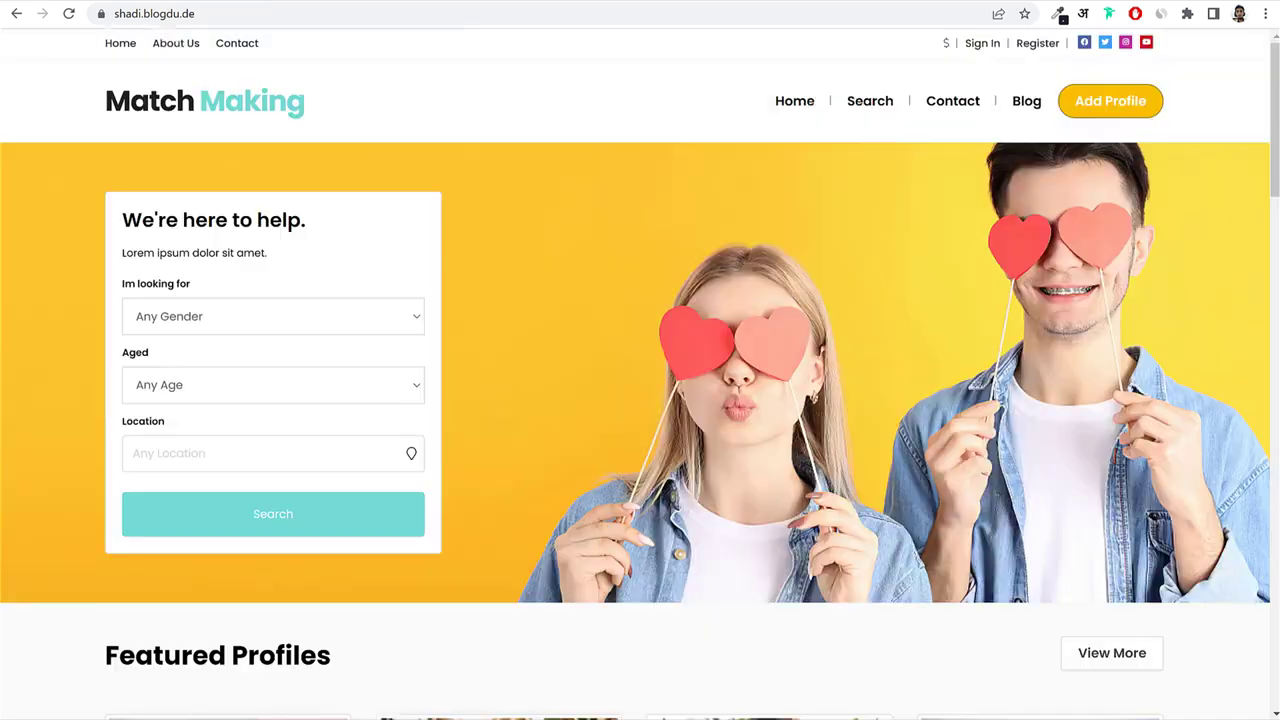
Glance at the Featured upgrade again, then return home via the Match Making logo.
{"action": "scroll", "coordinate": [763, 315], "scroll_direction": "down", "scroll_amount": 5}
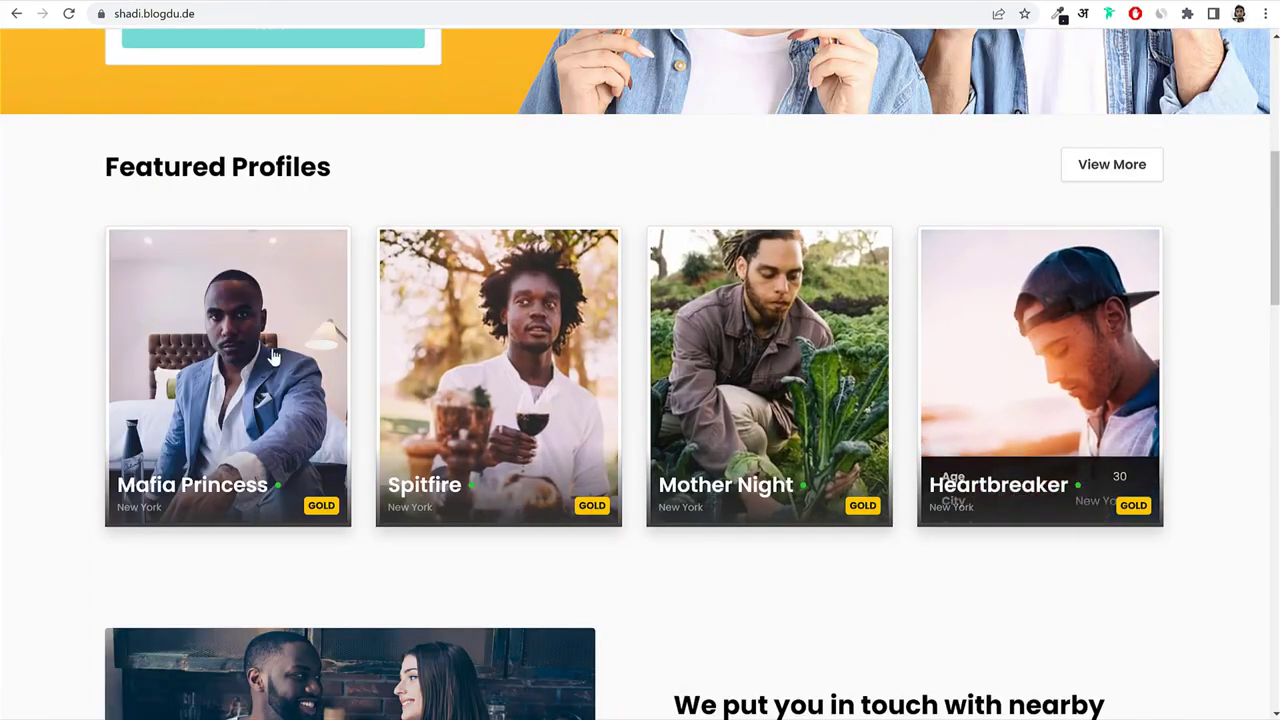
{"action": "scroll", "coordinate": [480, 200], "scroll_direction": "up", "scroll_amount": 4}
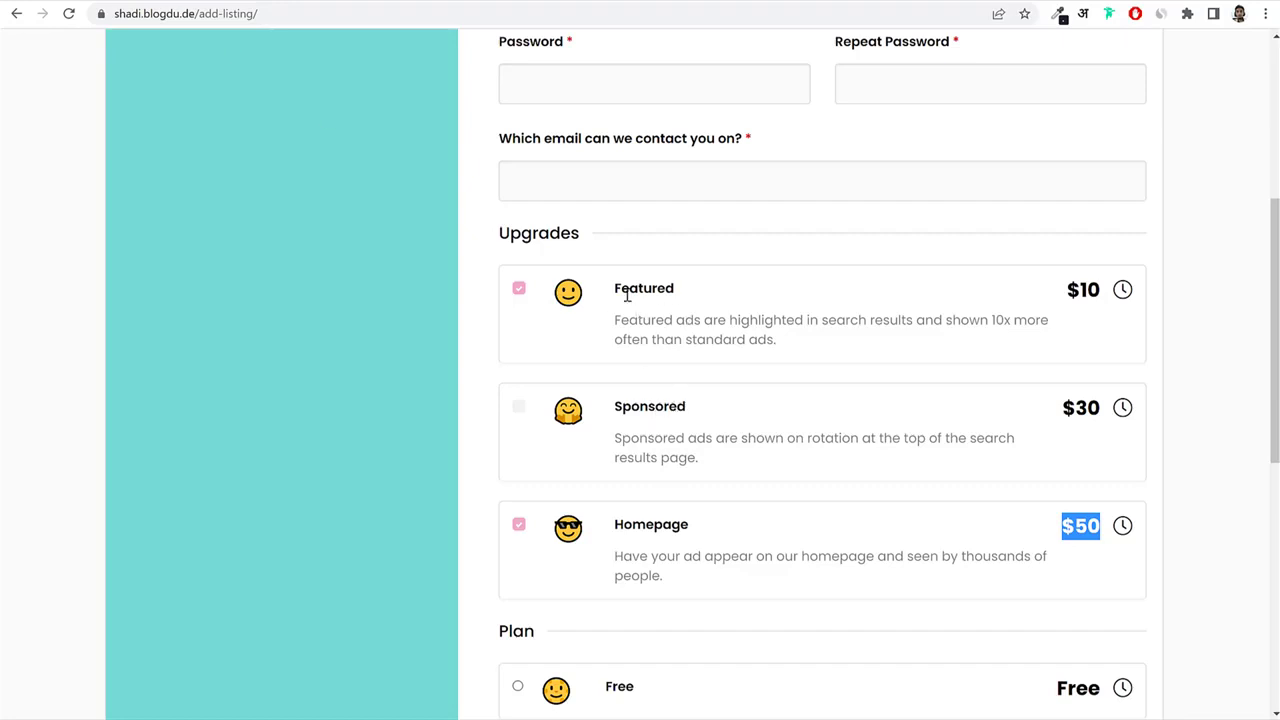
{"action": "left_click_drag", "start_coordinate": [614, 288], "coordinate": [792, 348]}
{"action": "left_click", "coordinate": [740, 291]}
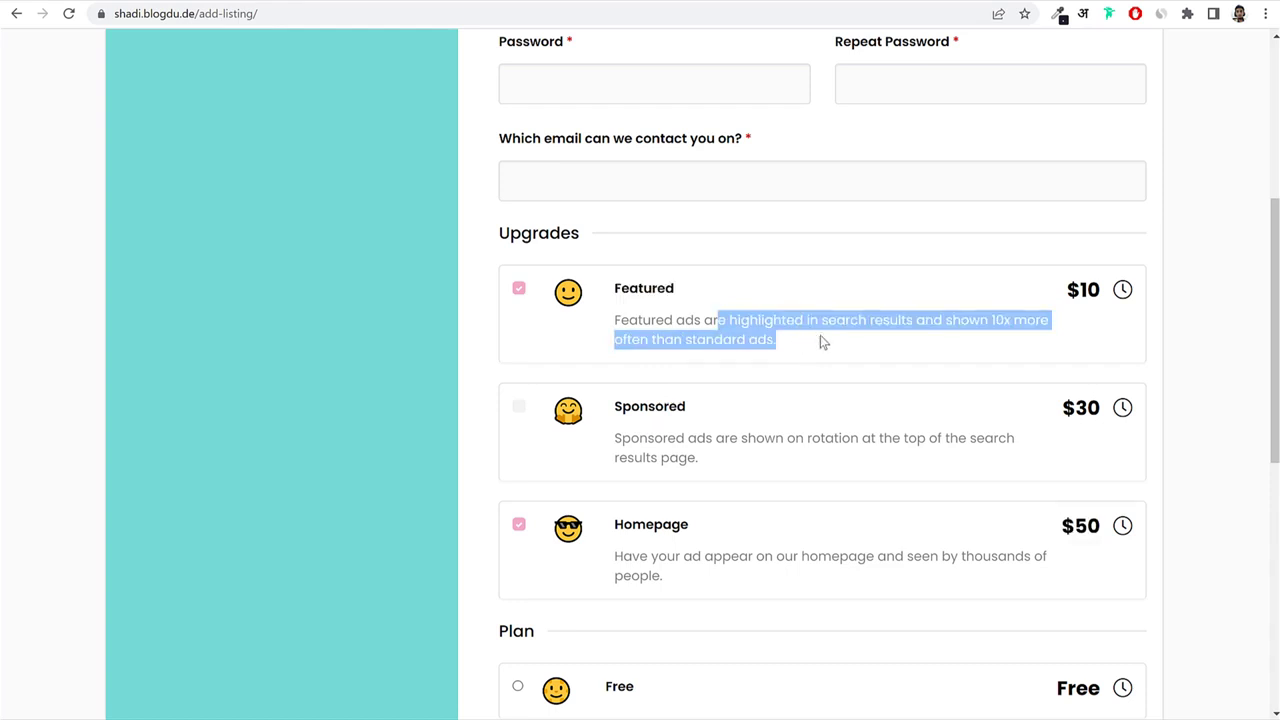
{"action": "scroll", "coordinate": [825, 344], "scroll_direction": "up", "scroll_amount": 4}
{"action": "left_click", "coordinate": [240, 92]}
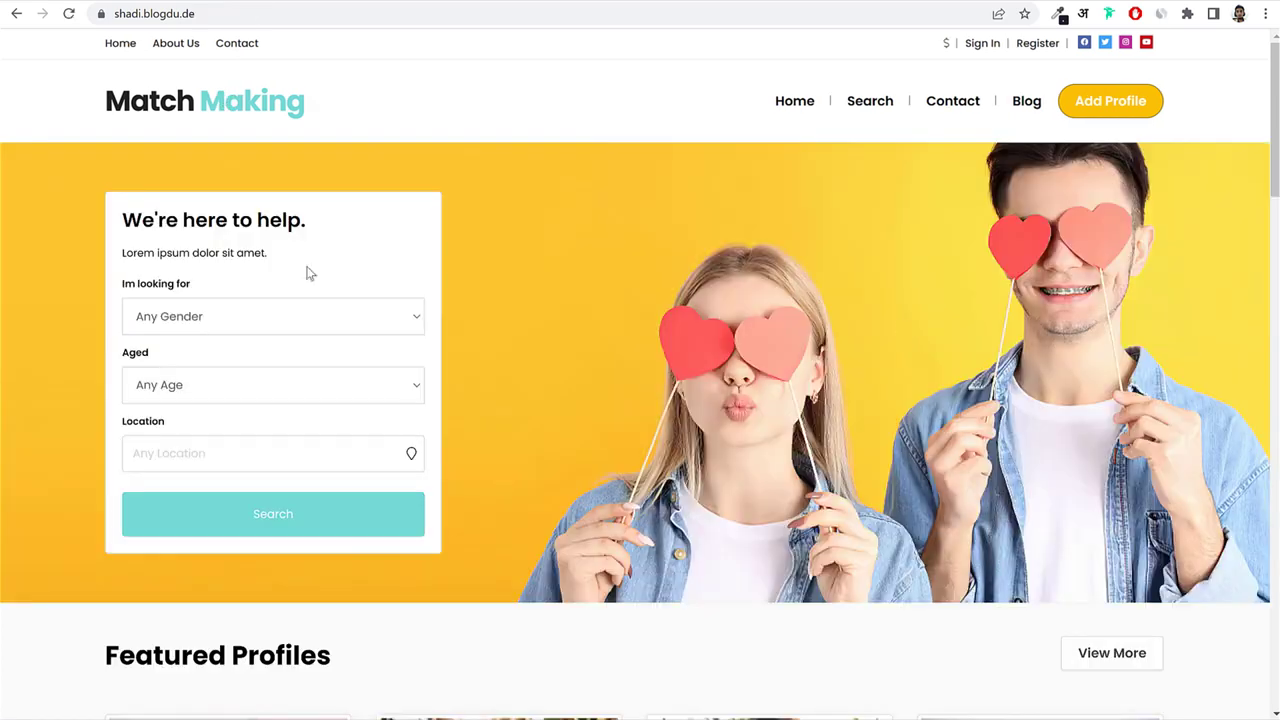
Search the homepage for Female profiles aged 18+, leaving location blank.
{"action": "left_click", "coordinate": [221, 320]}
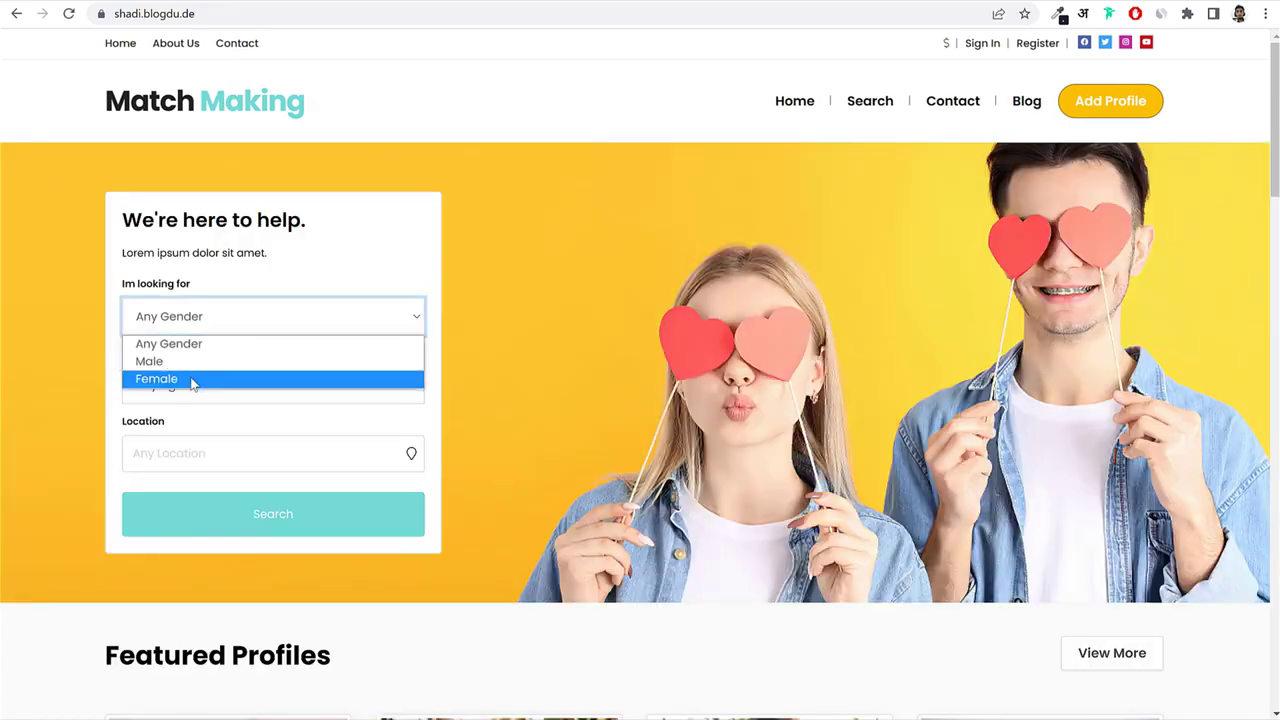
{"action": "left_click", "coordinate": [193, 379]}
{"action": "left_click", "coordinate": [213, 397]}
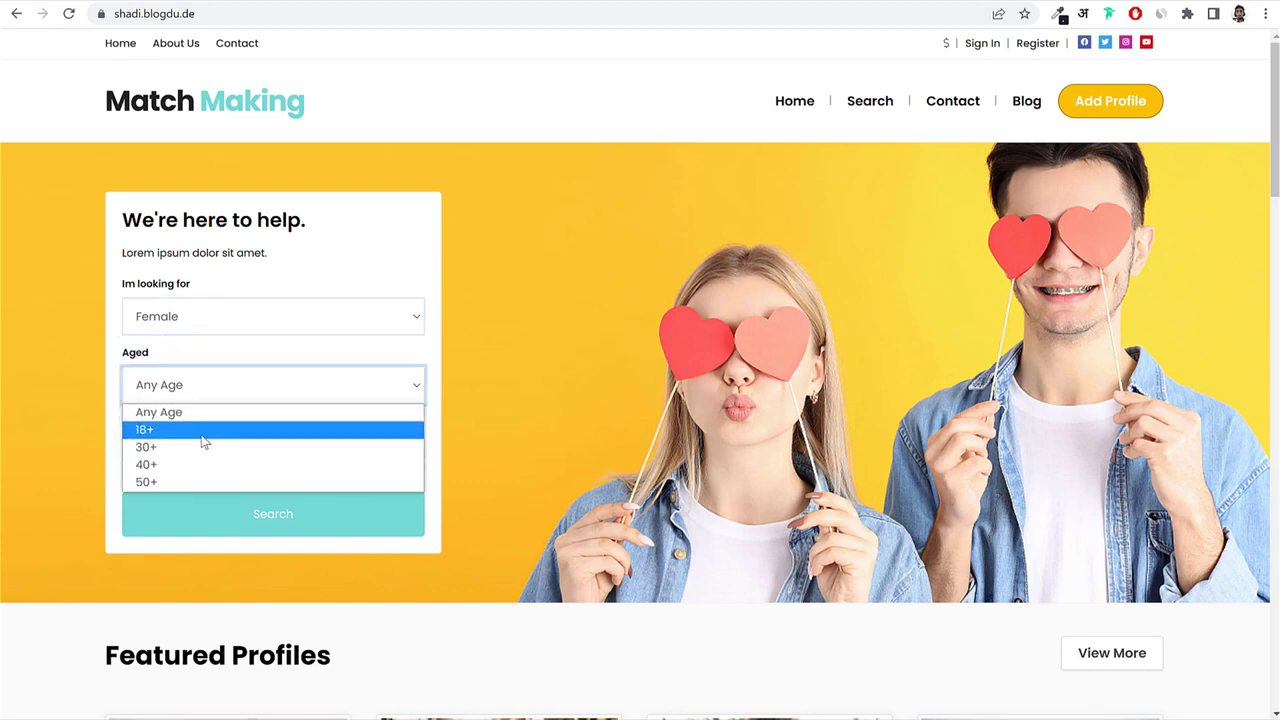
{"action": "left_click", "coordinate": [200, 449]}
{"action": "left_click", "coordinate": [274, 455]}
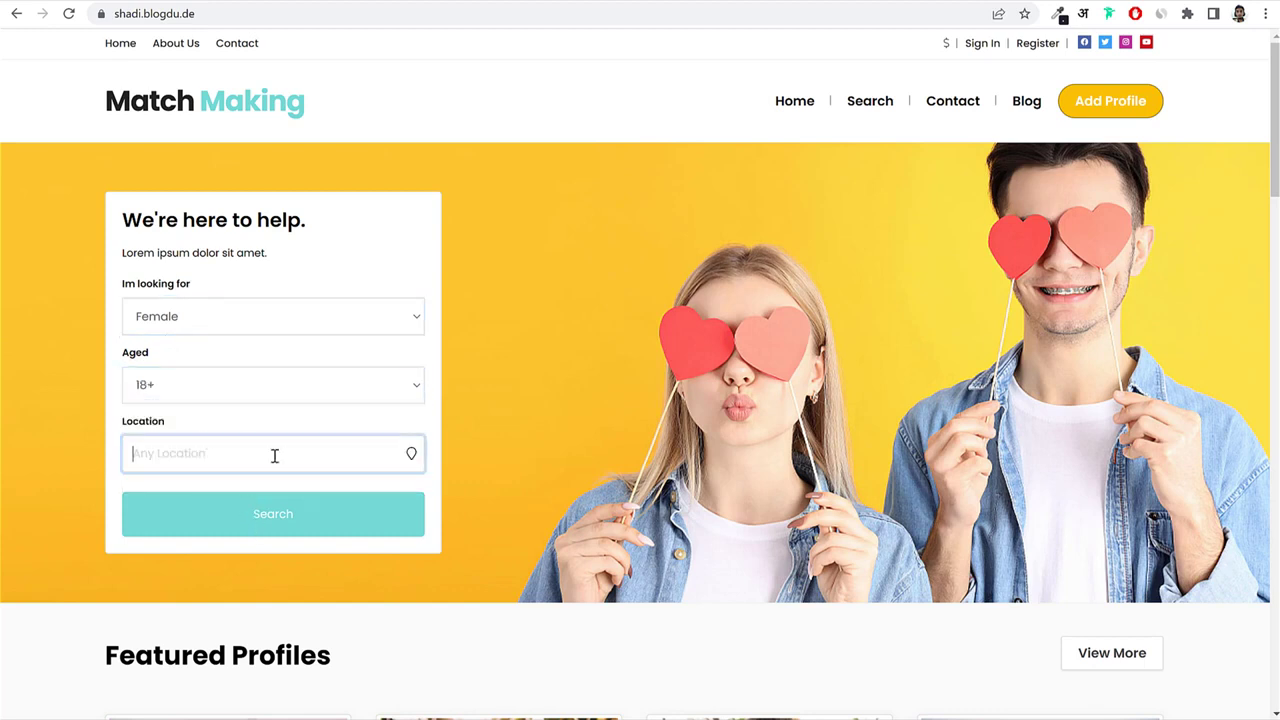
{"action": "left_click", "coordinate": [323, 538]}
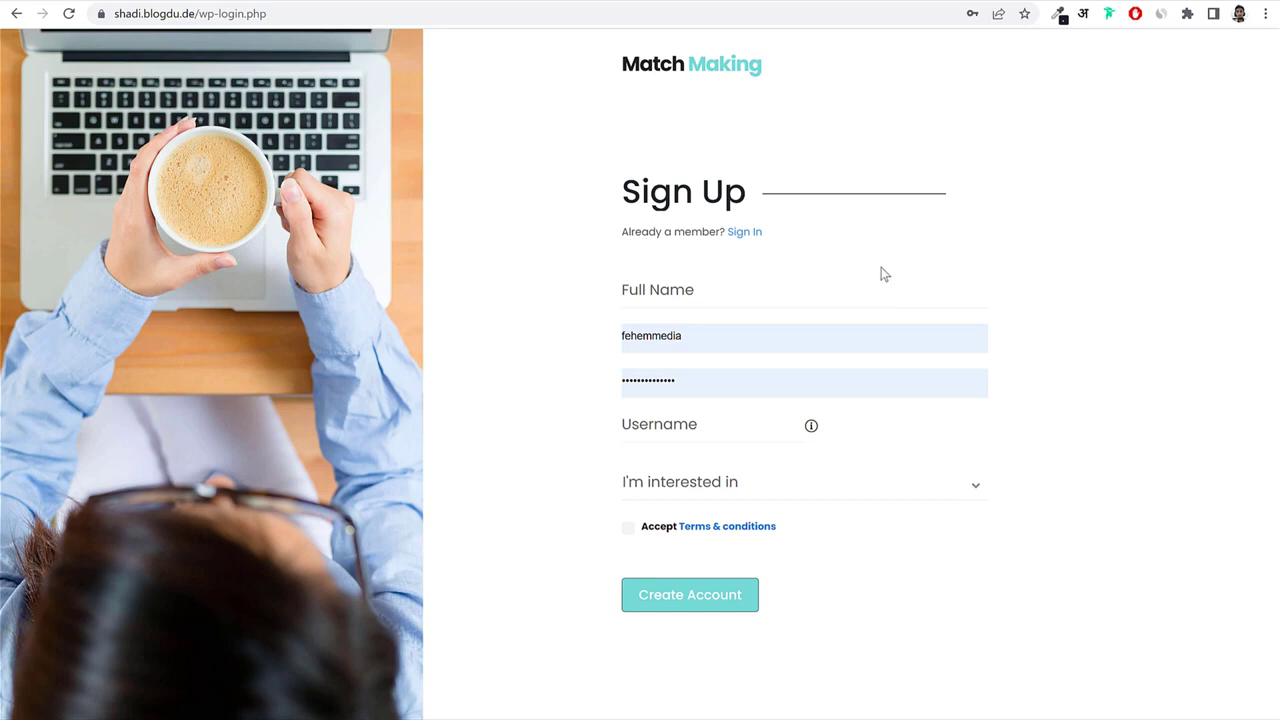
Go back from the Sign Up form with Alt+Left and scroll through the homepage profile grid.
{"action": "left_click", "coordinate": [882, 260]}
{"action": "key", "text": "alt+Left"}
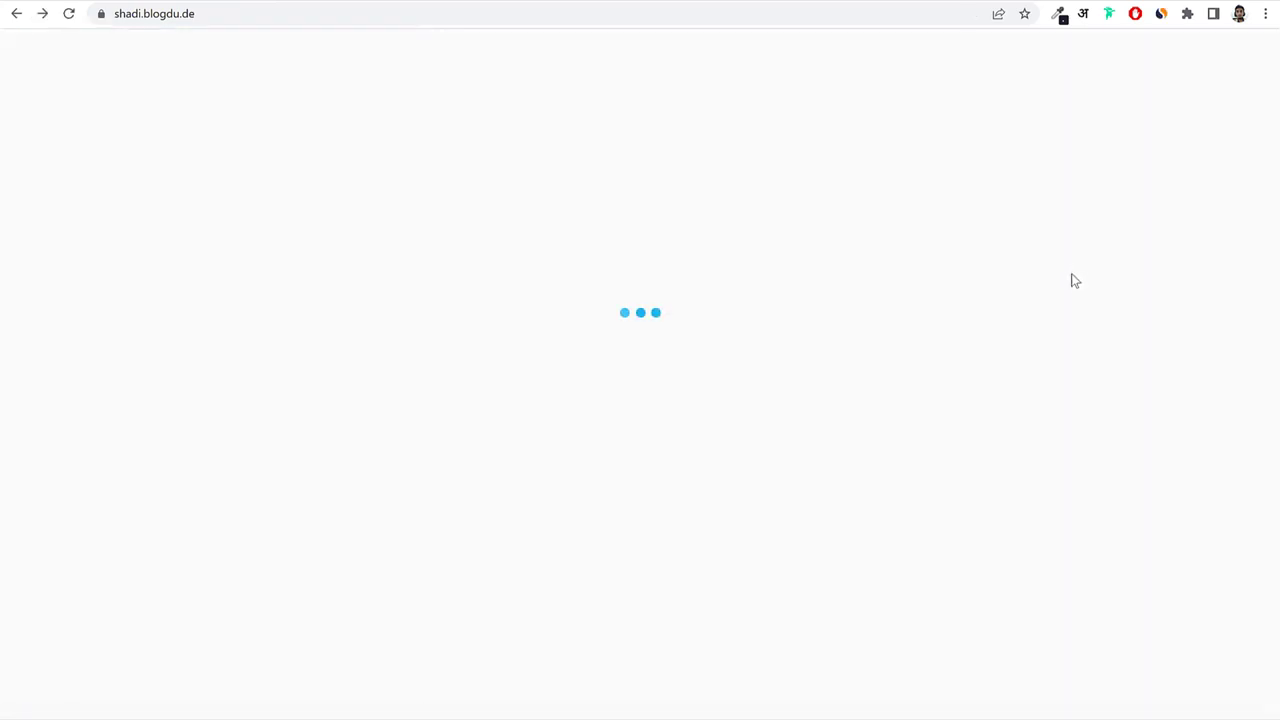
{"action": "scroll", "coordinate": [1090, 320], "scroll_direction": "down", "scroll_amount": 3}
{"action": "scroll", "coordinate": [1104, 350], "scroll_direction": "down", "scroll_amount": 2}
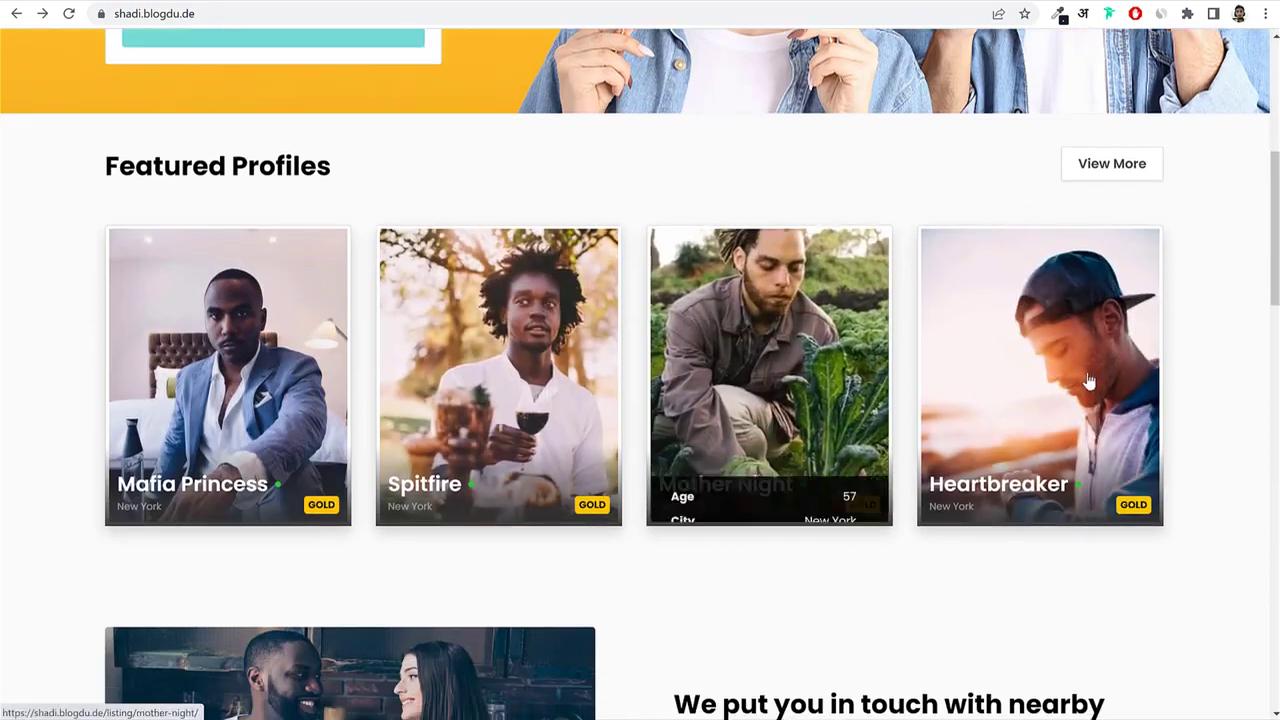
{"action": "scroll", "coordinate": [702, 343], "scroll_direction": "down", "scroll_amount": 4}
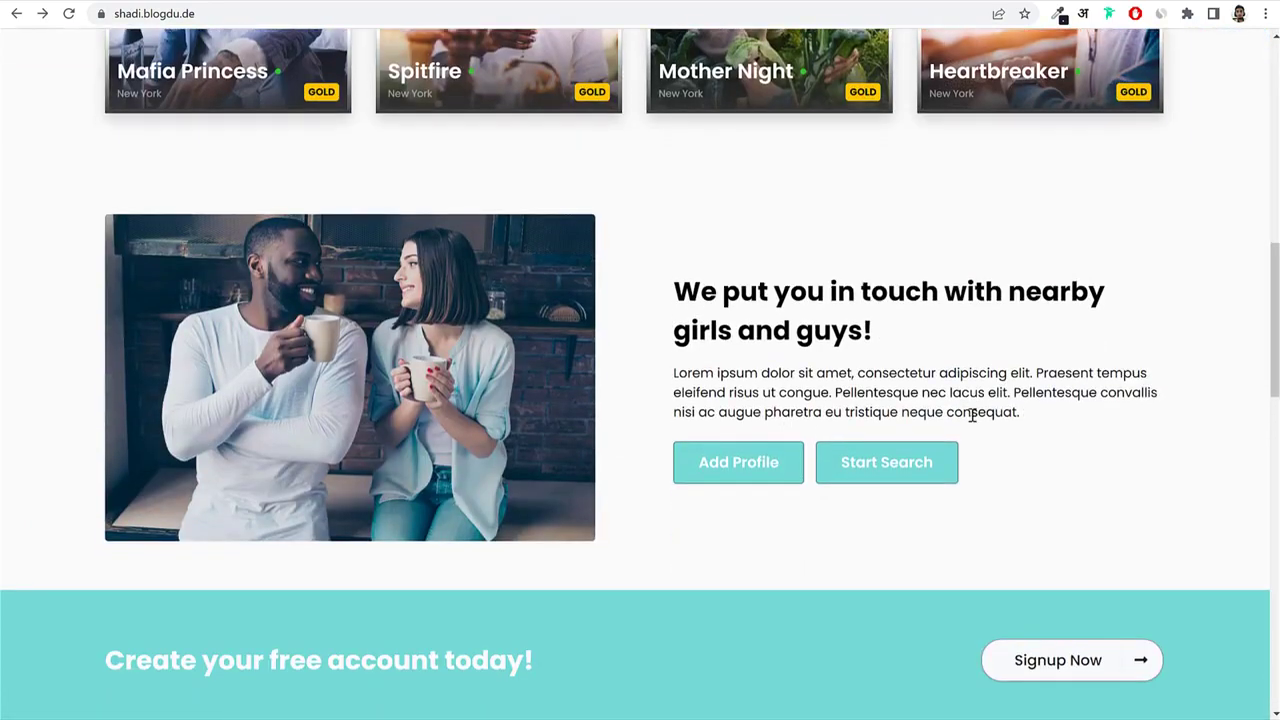
{"action": "scroll", "coordinate": [623, 414], "scroll_direction": "down", "scroll_amount": 3}
{"action": "scroll", "coordinate": [1174, 410], "scroll_direction": "down", "scroll_amount": 1}
{"action": "scroll", "coordinate": [1174, 410], "scroll_direction": "down", "scroll_amount": 4}
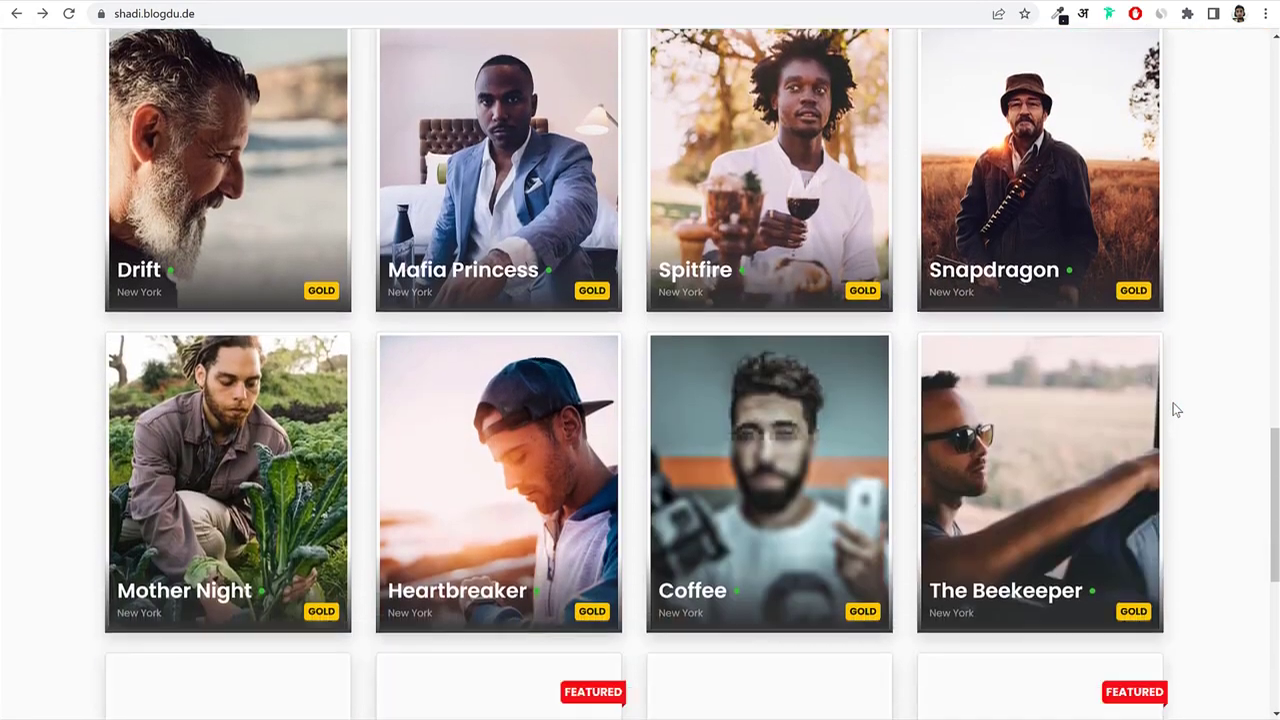
{"action": "scroll", "coordinate": [1203, 306], "scroll_direction": "down", "scroll_amount": 3}
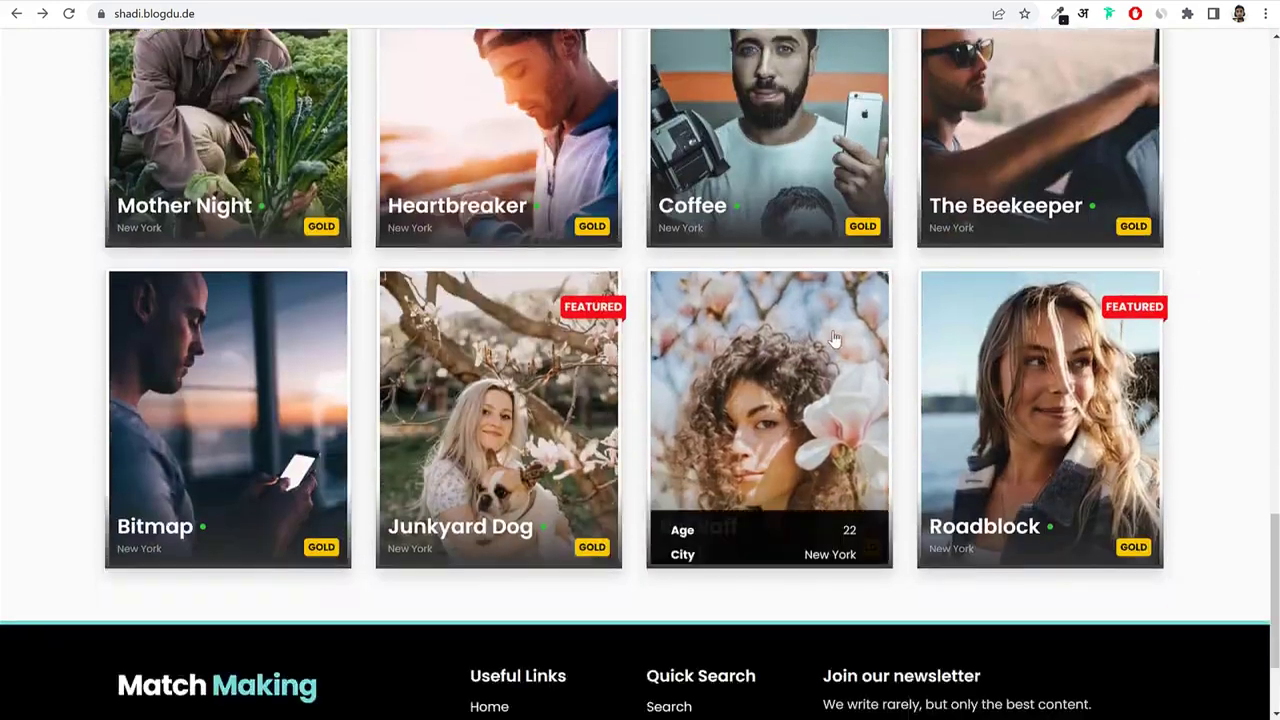
{"action": "scroll", "coordinate": [843, 343], "scroll_direction": "down", "scroll_amount": 2}
{"action": "scroll", "coordinate": [871, 430], "scroll_direction": "up", "scroll_amount": 6}
{"action": "scroll", "coordinate": [872, 431], "scroll_direction": "up", "scroll_amount": 10}
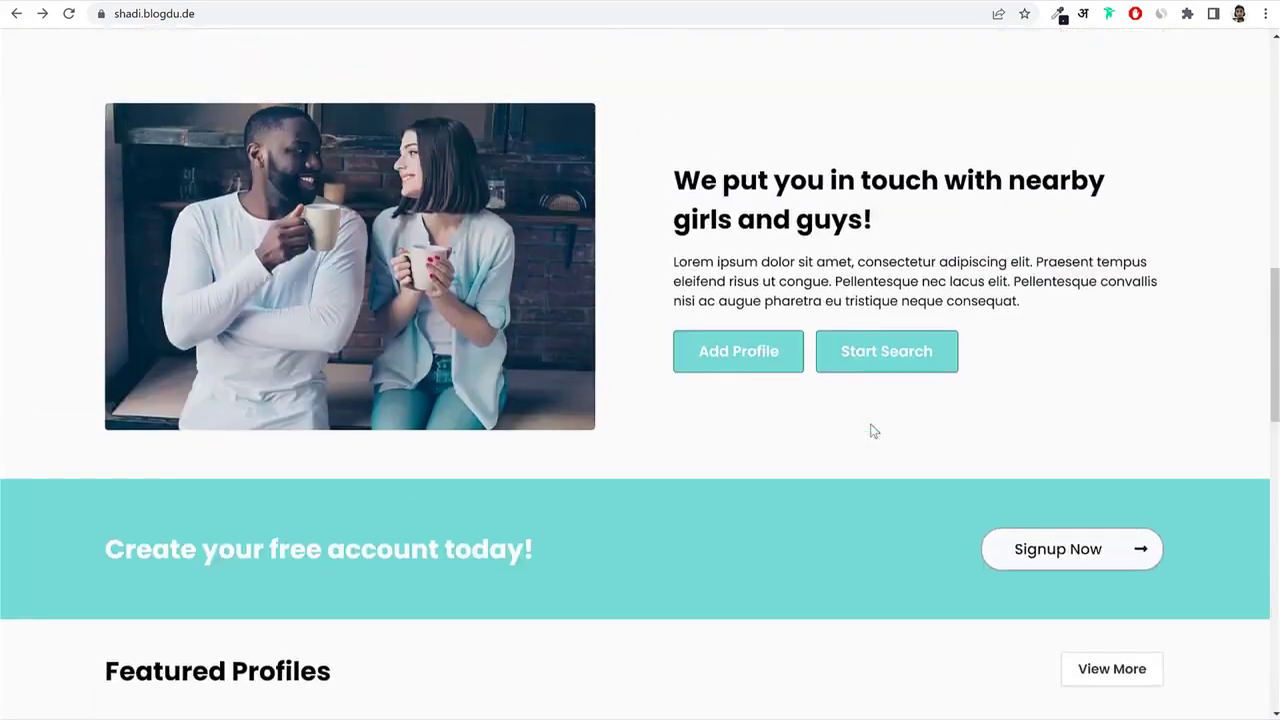
Open the Mafia Princess profile and try Send Message, dismissing the login popup.
{"action": "left_click", "coordinate": [211, 328]}
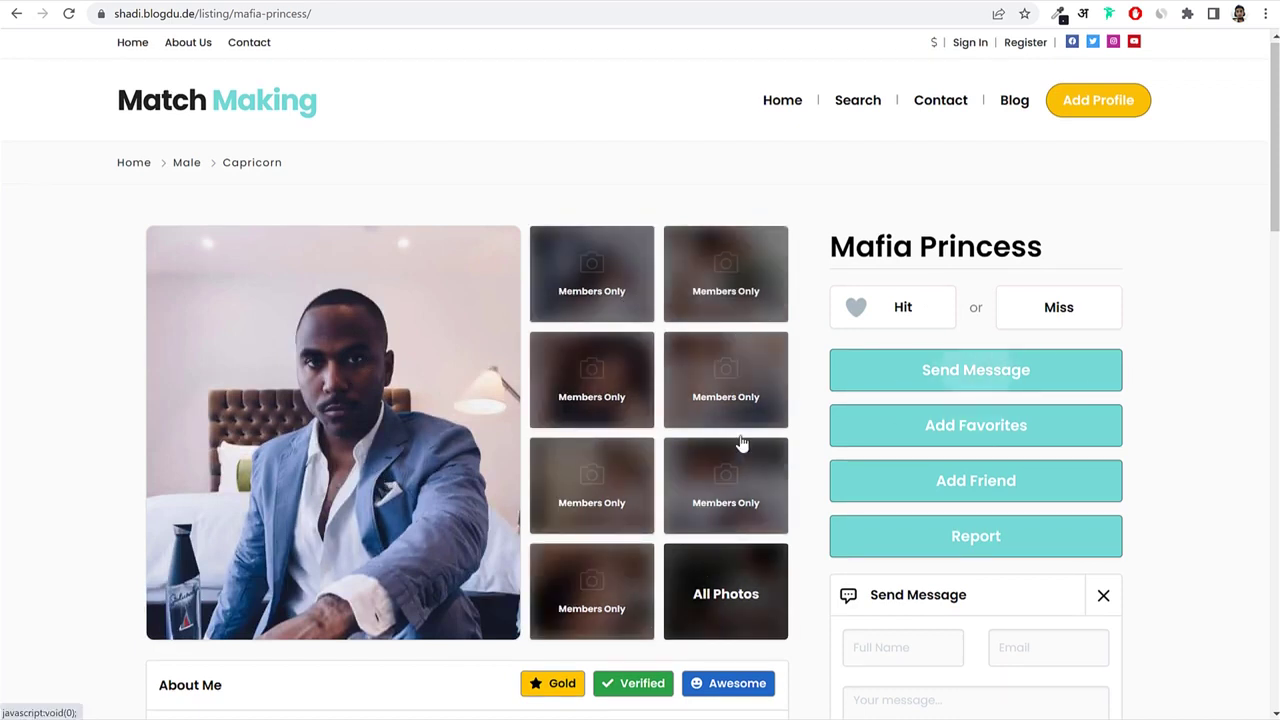
{"action": "left_click", "coordinate": [933, 380]}
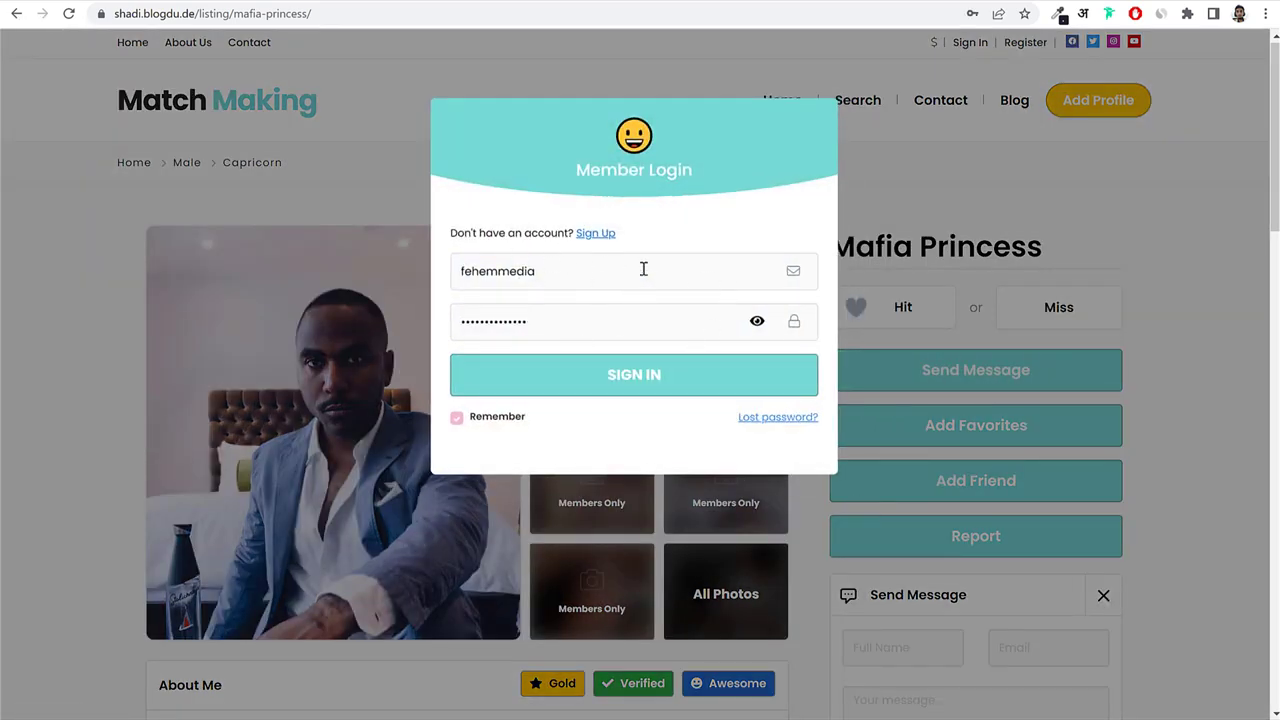
{"action": "left_click", "coordinate": [1162, 340]}
Go to the site's sign-in page from the header Sign In link.
{"action": "scroll", "coordinate": [1216, 466], "scroll_direction": "down", "scroll_amount": 15}
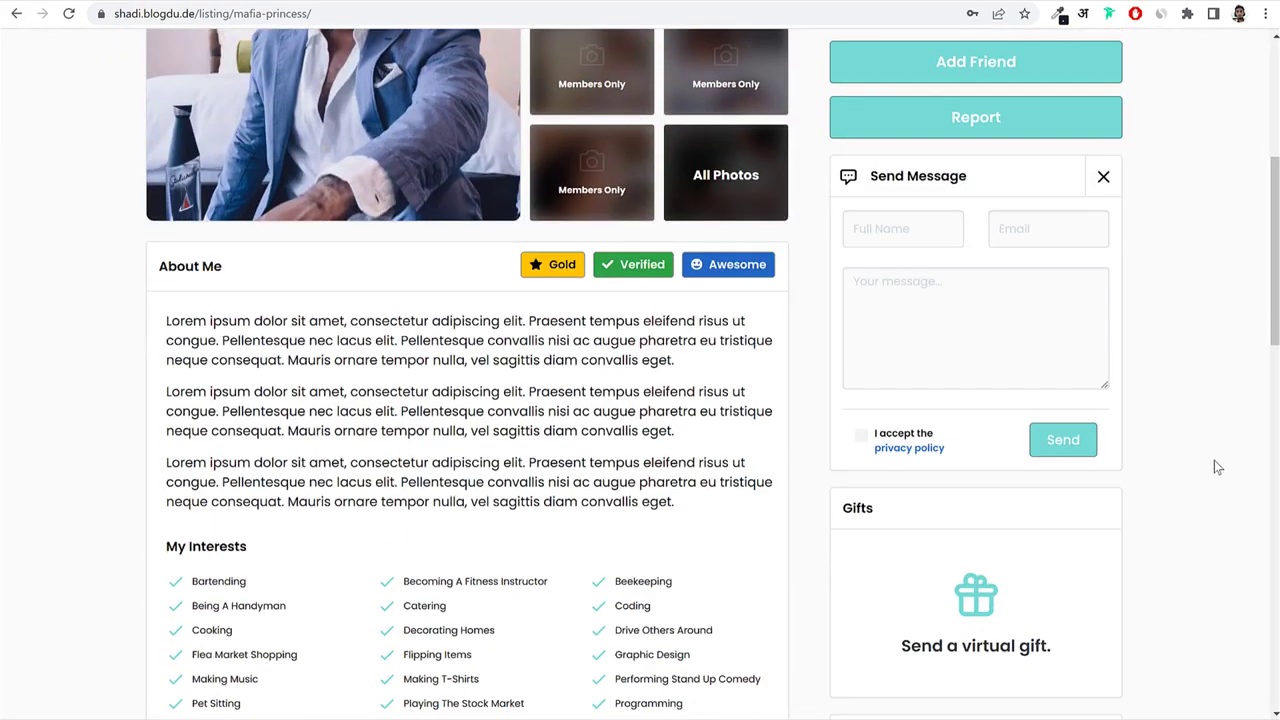
{"action": "scroll", "coordinate": [1215, 462], "scroll_direction": "up", "scroll_amount": 15}
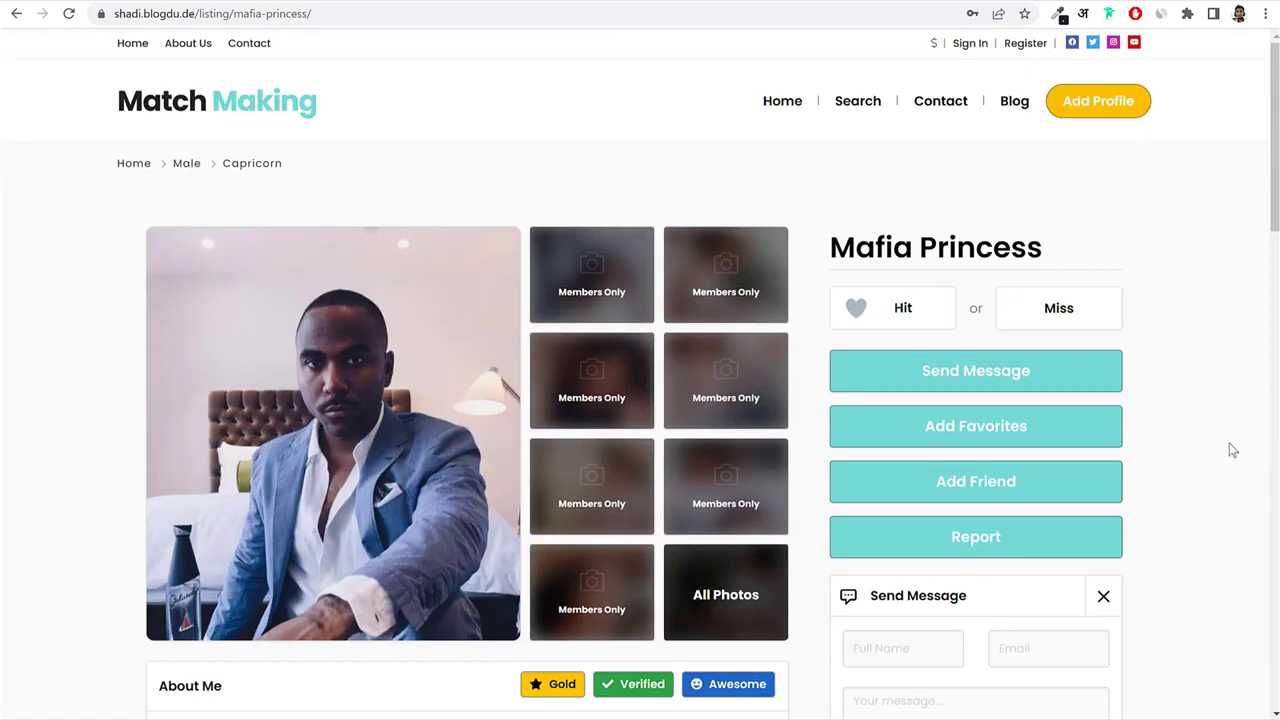
{"action": "left_click", "coordinate": [962, 45]}
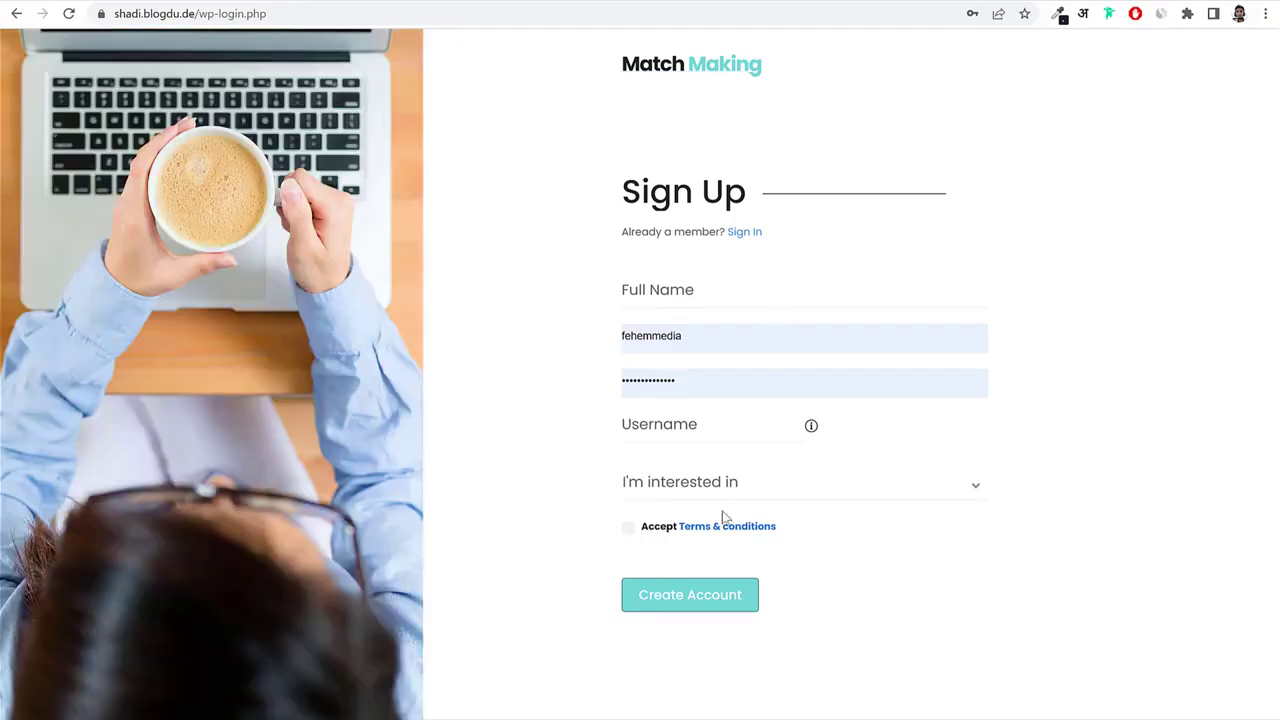
Sign in with the saved details and search for Female profiles aged 18+.
{"action": "left_click", "coordinate": [710, 605]}
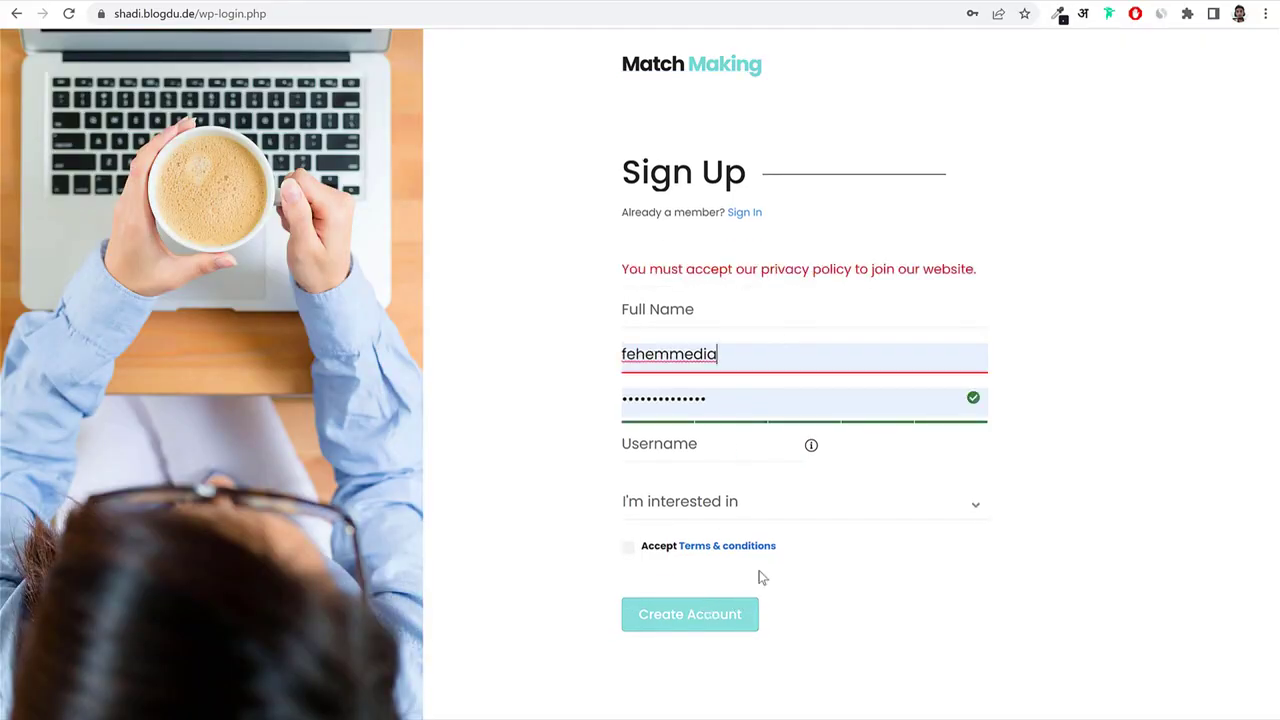
{"action": "left_click", "coordinate": [748, 213]}
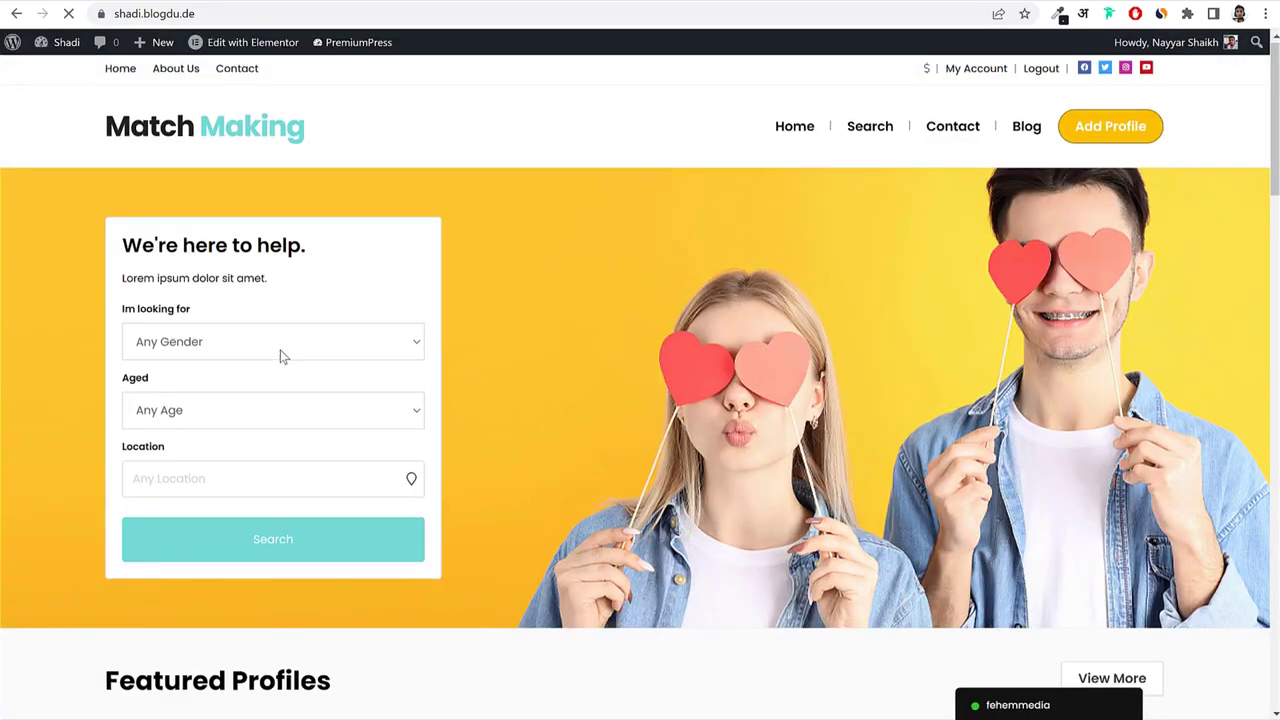
{"action": "left_click", "coordinate": [280, 345]}
{"action": "left_click", "coordinate": [245, 403]}
{"action": "left_click", "coordinate": [218, 412]}
{"action": "left_click", "coordinate": [210, 457]}
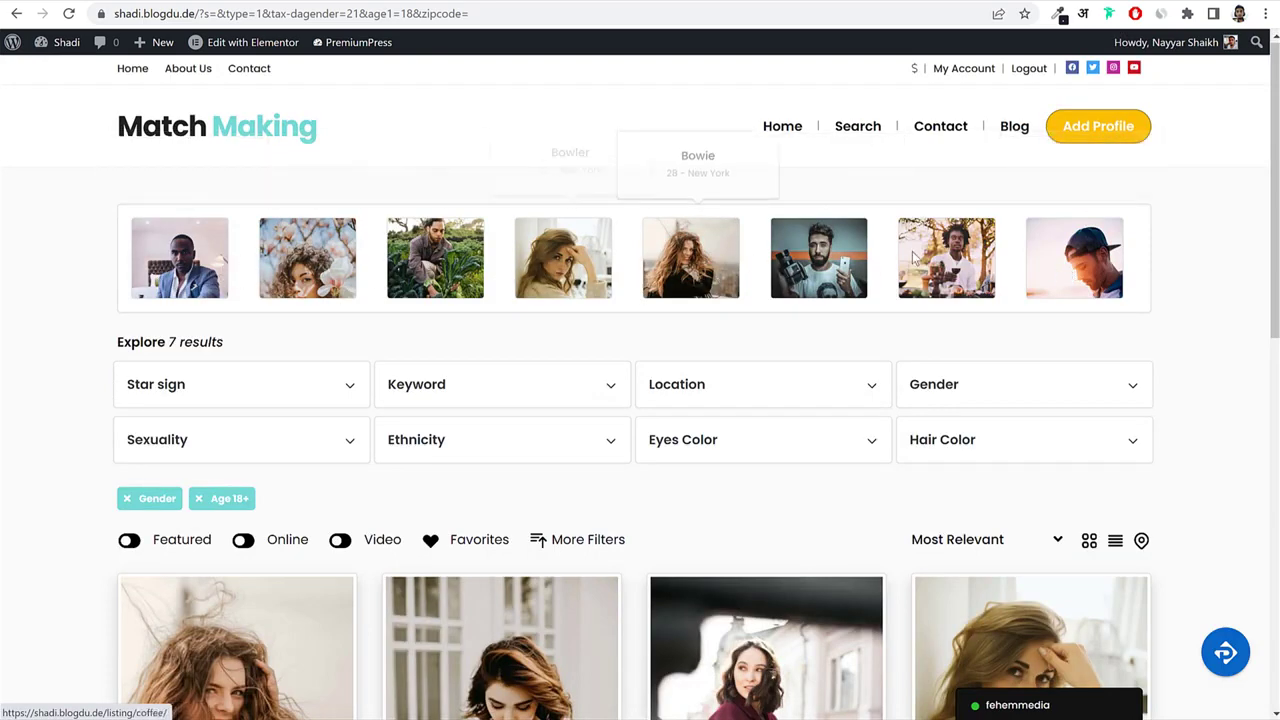
Apply an Arab ethnicity filter, leaving one featured 31-year-old New York profile.
{"action": "scroll", "coordinate": [1062, 330], "scroll_direction": "down", "scroll_amount": 2}
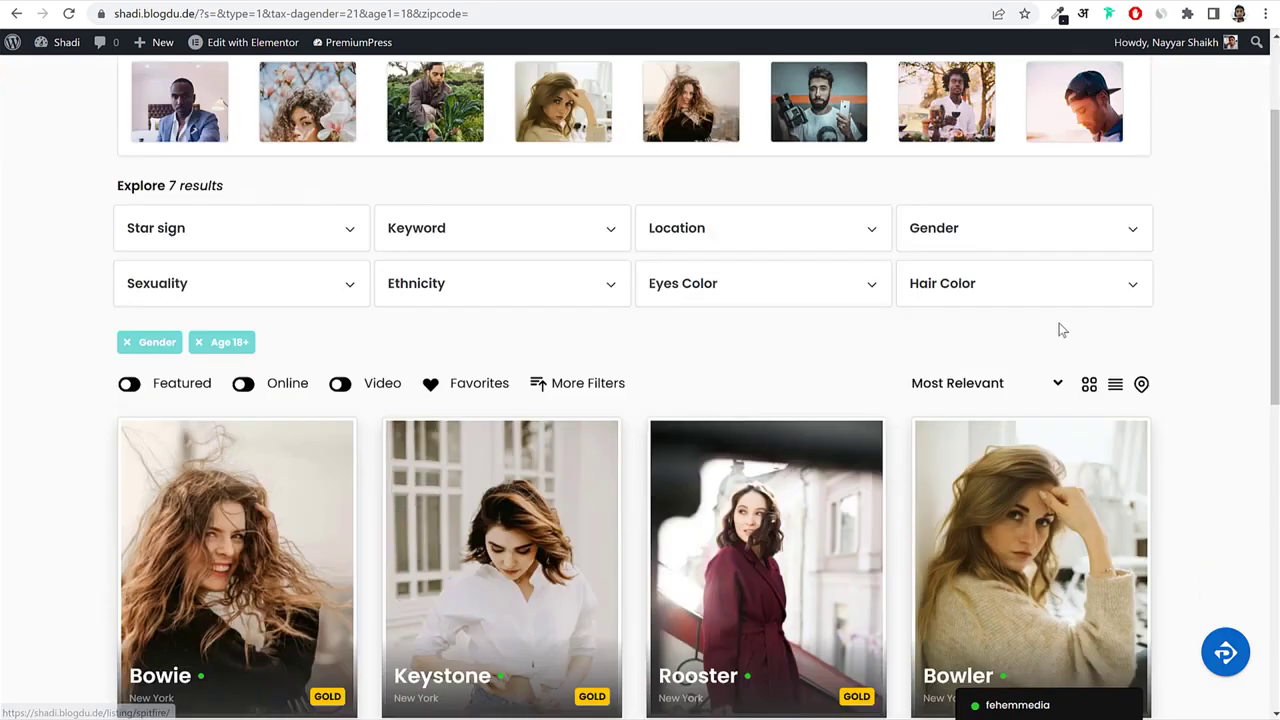
{"action": "scroll", "coordinate": [1080, 326], "scroll_direction": "down", "scroll_amount": 1}
{"action": "scroll", "coordinate": [1104, 324], "scroll_direction": "up", "scroll_amount": 1}
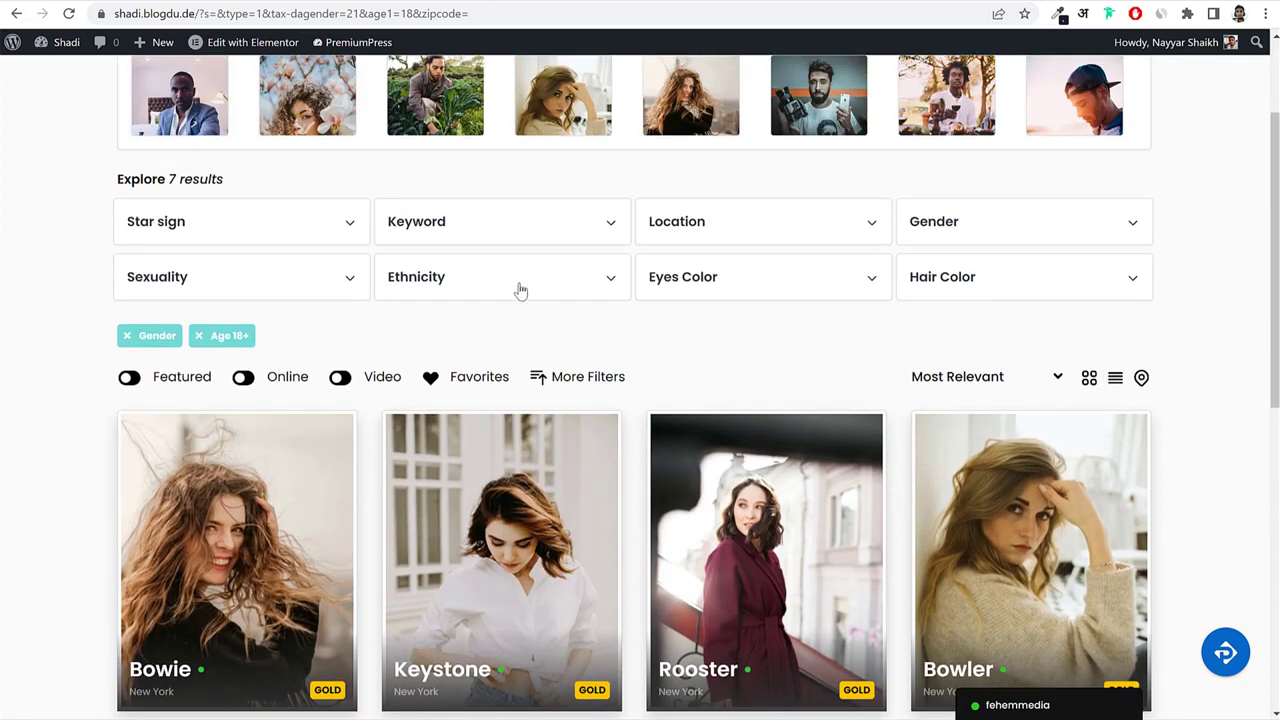
{"action": "left_click", "coordinate": [520, 290]}
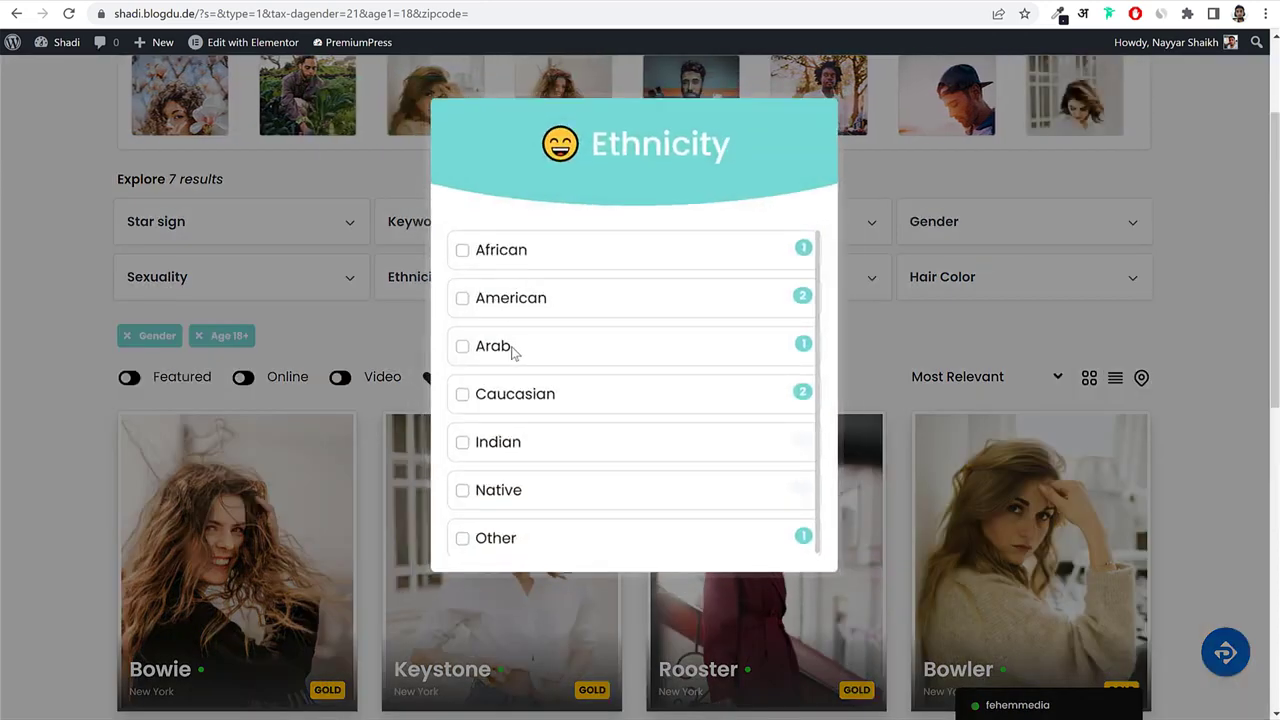
{"action": "left_click", "coordinate": [510, 347]}
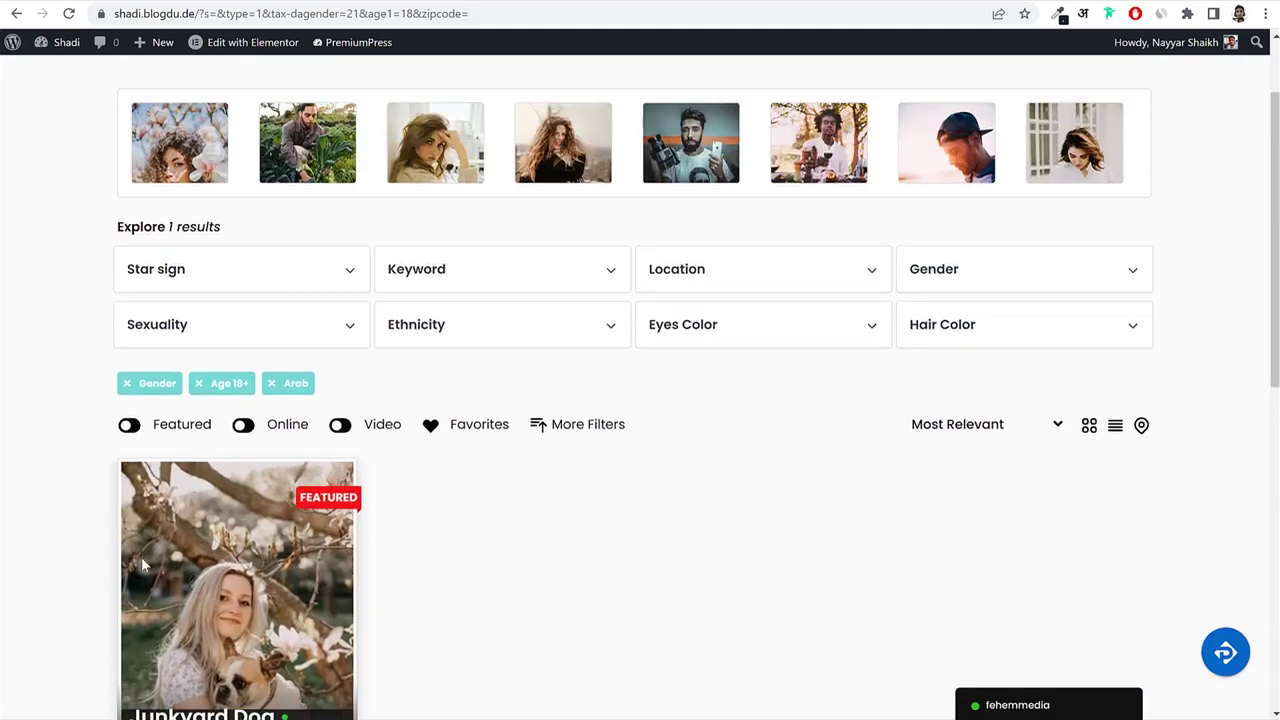
{"action": "scroll", "coordinate": [454, 450], "scroll_direction": "down", "scroll_amount": 2}
{"action": "mouse_move", "coordinate": [300, 460]}
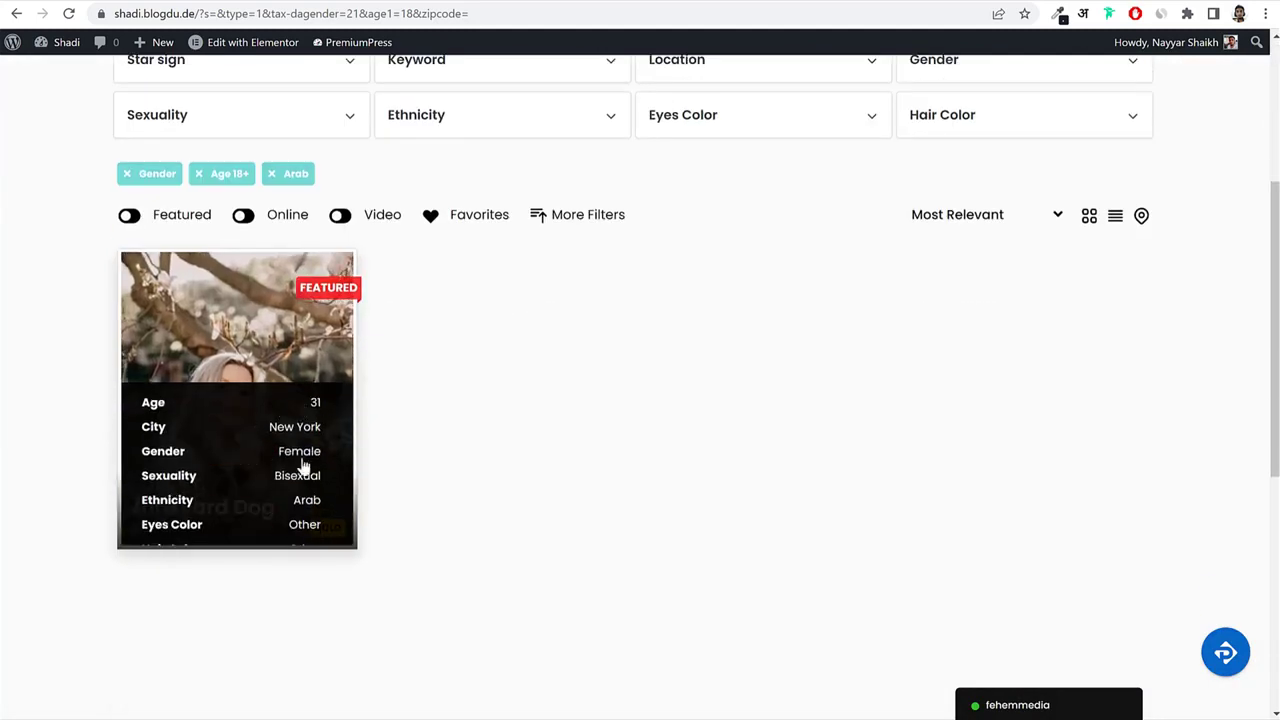
{"action": "scroll", "coordinate": [590, 438], "scroll_direction": "up", "scroll_amount": 3}
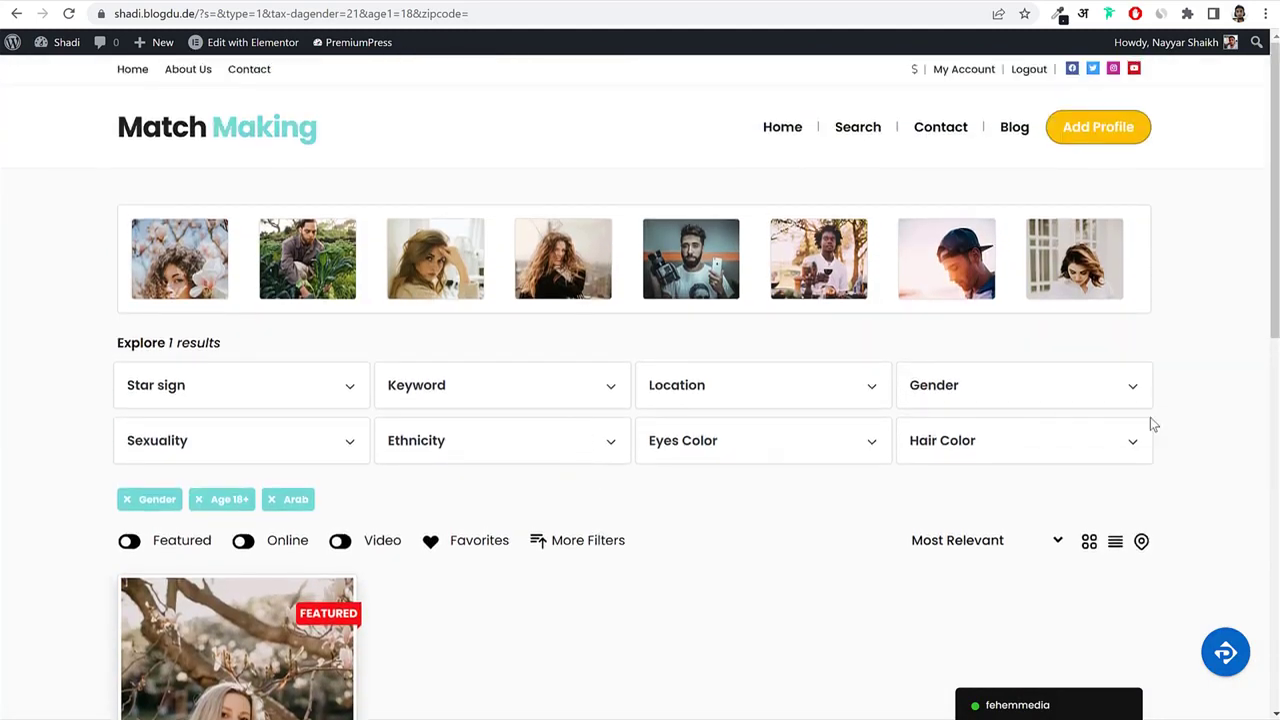
{"action": "scroll", "coordinate": [1194, 408], "scroll_direction": "down", "scroll_amount": 6}
{"action": "scroll", "coordinate": [1194, 408], "scroll_direction": "up", "scroll_amount": 6}
Open the Mother Night profile and scroll through its details, photos, interests and sharing options.
{"action": "left_click", "coordinate": [302, 252]}
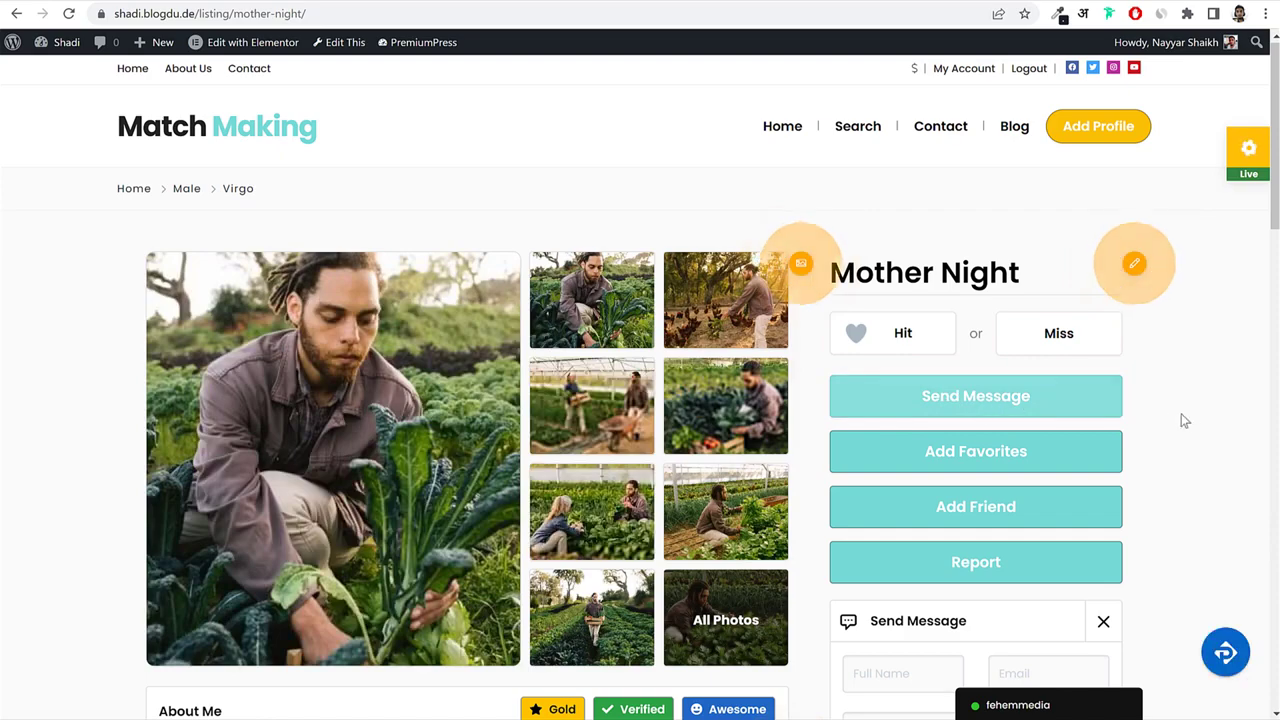
{"action": "scroll", "coordinate": [935, 432], "scroll_direction": "down", "scroll_amount": 2}
{"action": "scroll", "coordinate": [1134, 402], "scroll_direction": "down", "scroll_amount": 2}
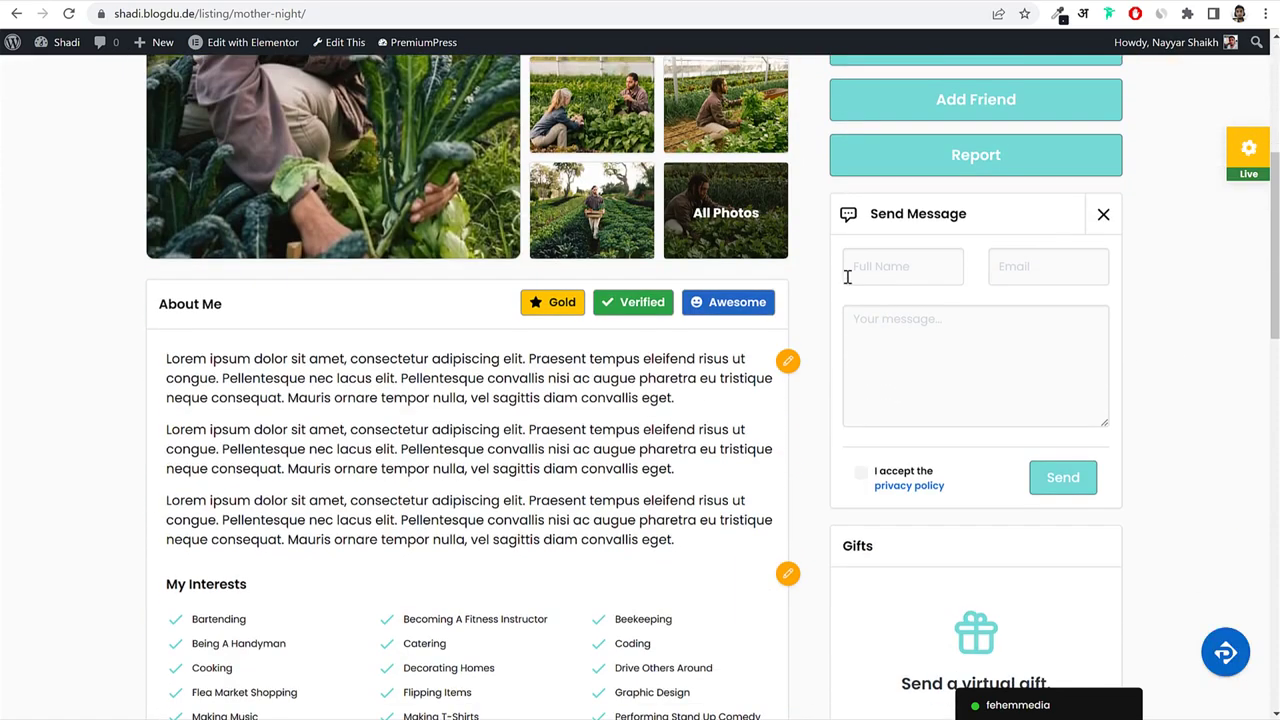
{"action": "scroll", "coordinate": [1060, 375], "scroll_direction": "down", "scroll_amount": 4}
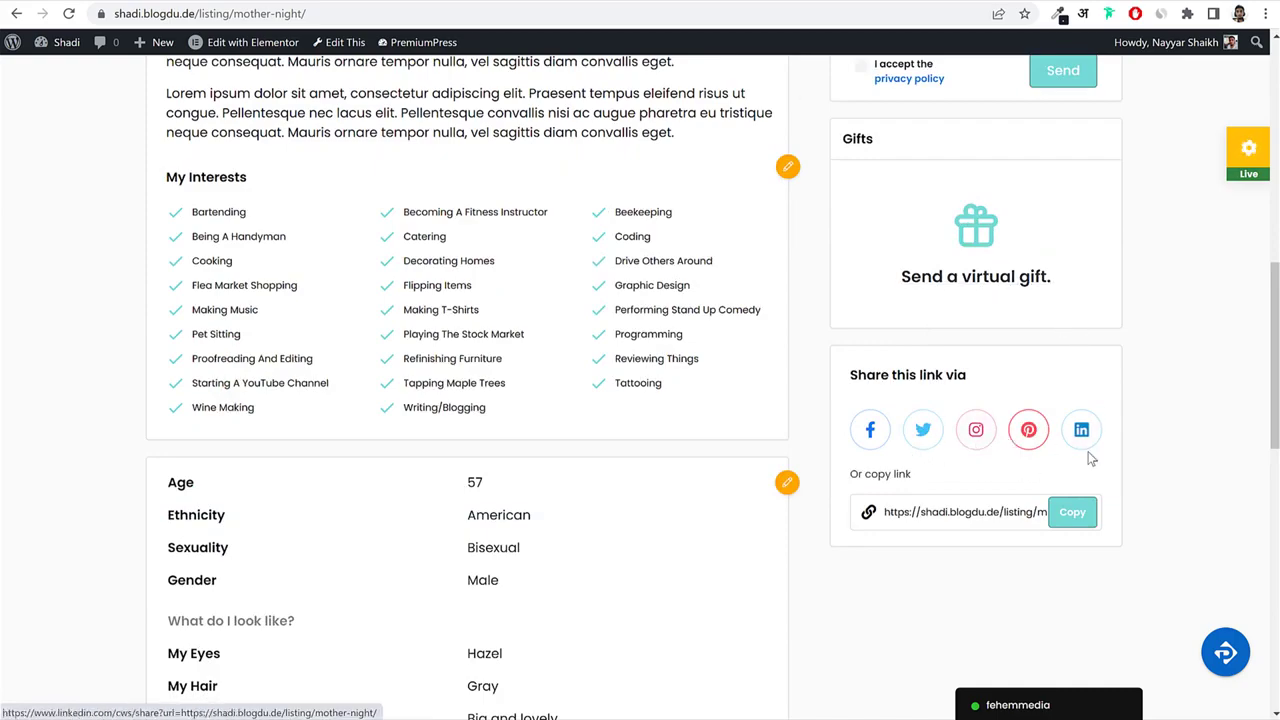
{"action": "scroll", "coordinate": [1090, 458], "scroll_direction": "up", "scroll_amount": 1}
{"action": "scroll", "coordinate": [1090, 458], "scroll_direction": "down", "scroll_amount": 4}
{"action": "scroll", "coordinate": [857, 349], "scroll_direction": "up", "scroll_amount": 11}
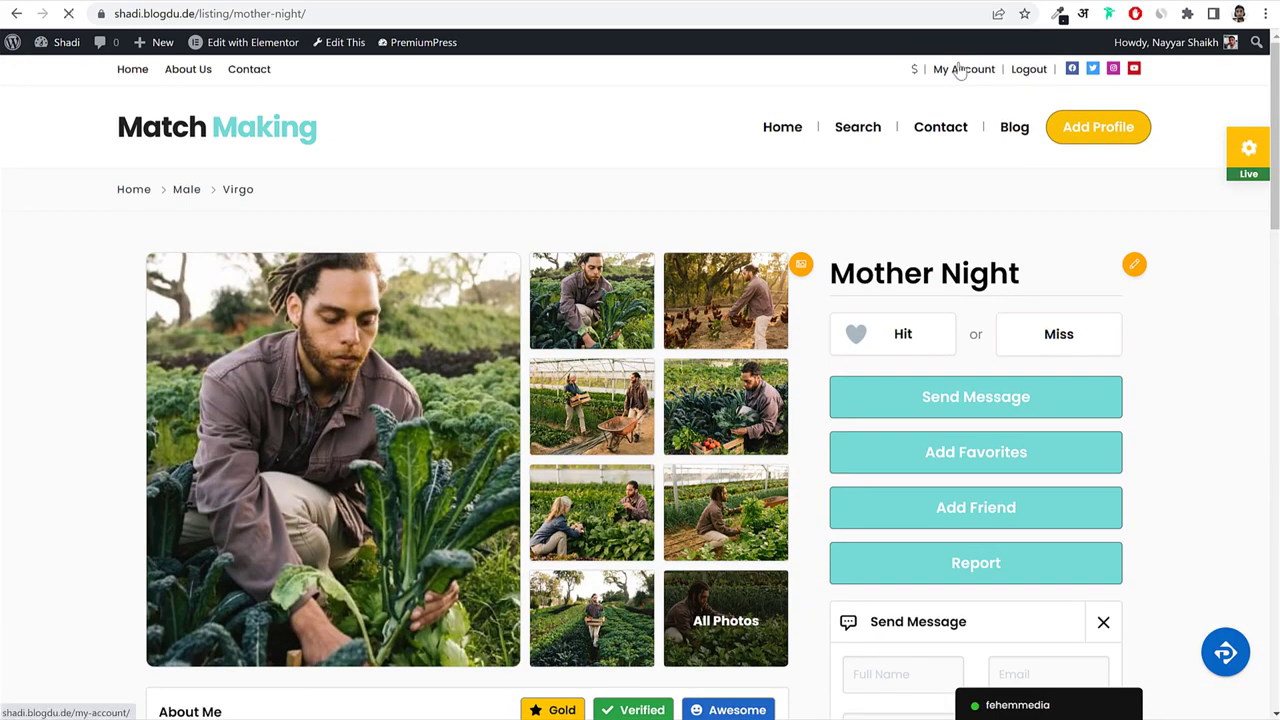
Go to My Account, review the dashboard, then open the Membership page with Free, Silver and Gold plans.
{"action": "left_click", "coordinate": [958, 69]}
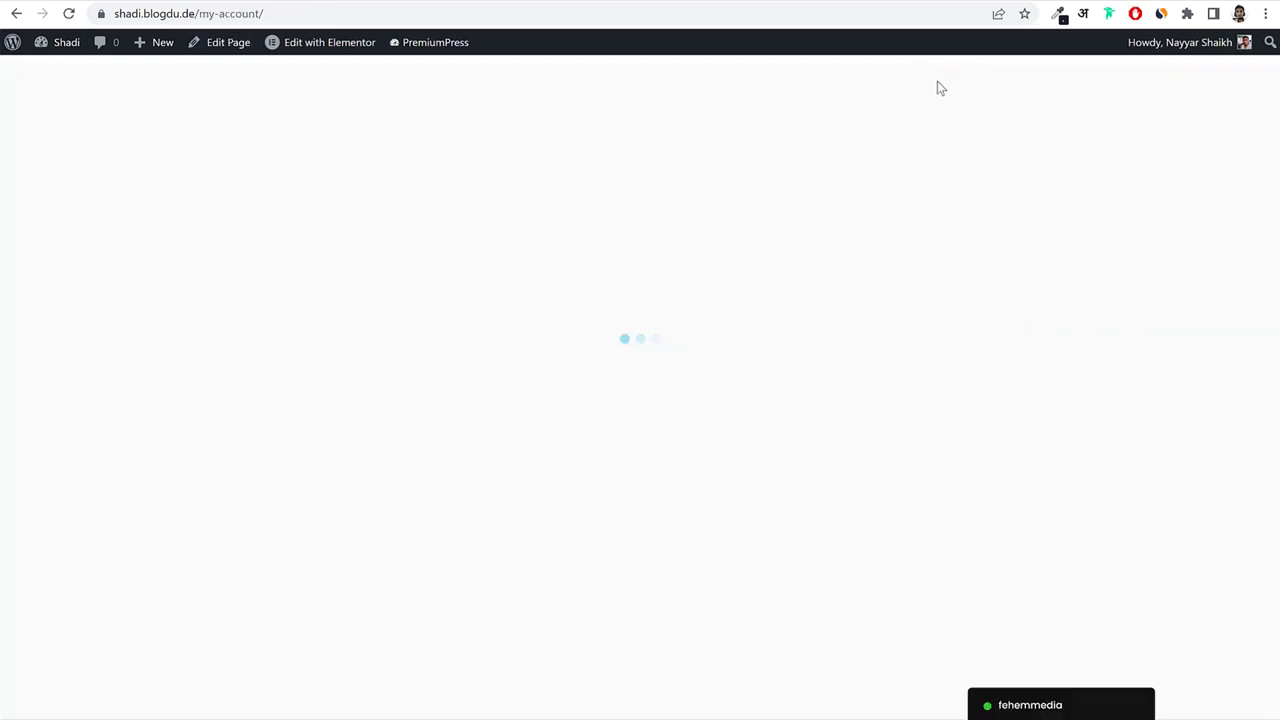
{"action": "scroll", "coordinate": [994, 435], "scroll_direction": "down", "scroll_amount": 6}
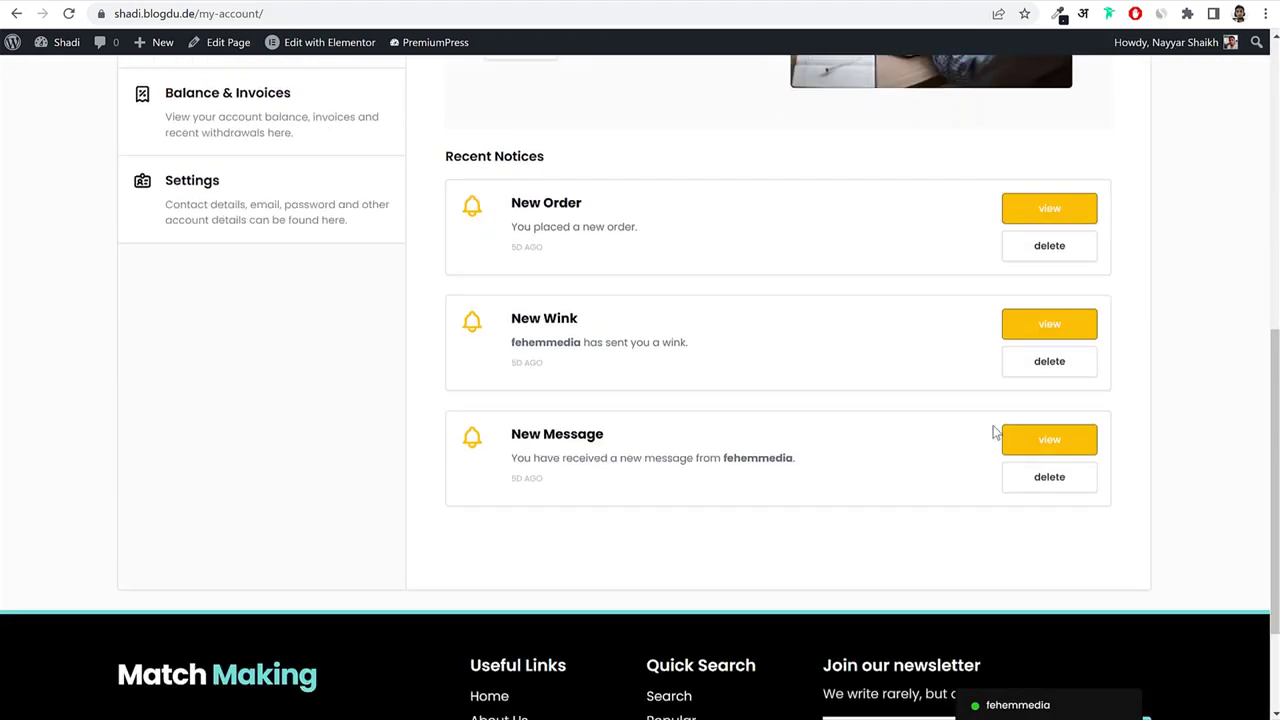
{"action": "scroll", "coordinate": [994, 432], "scroll_direction": "up", "scroll_amount": 2}
{"action": "left_click_drag", "start_coordinate": [583, 366], "coordinate": [529, 366]}
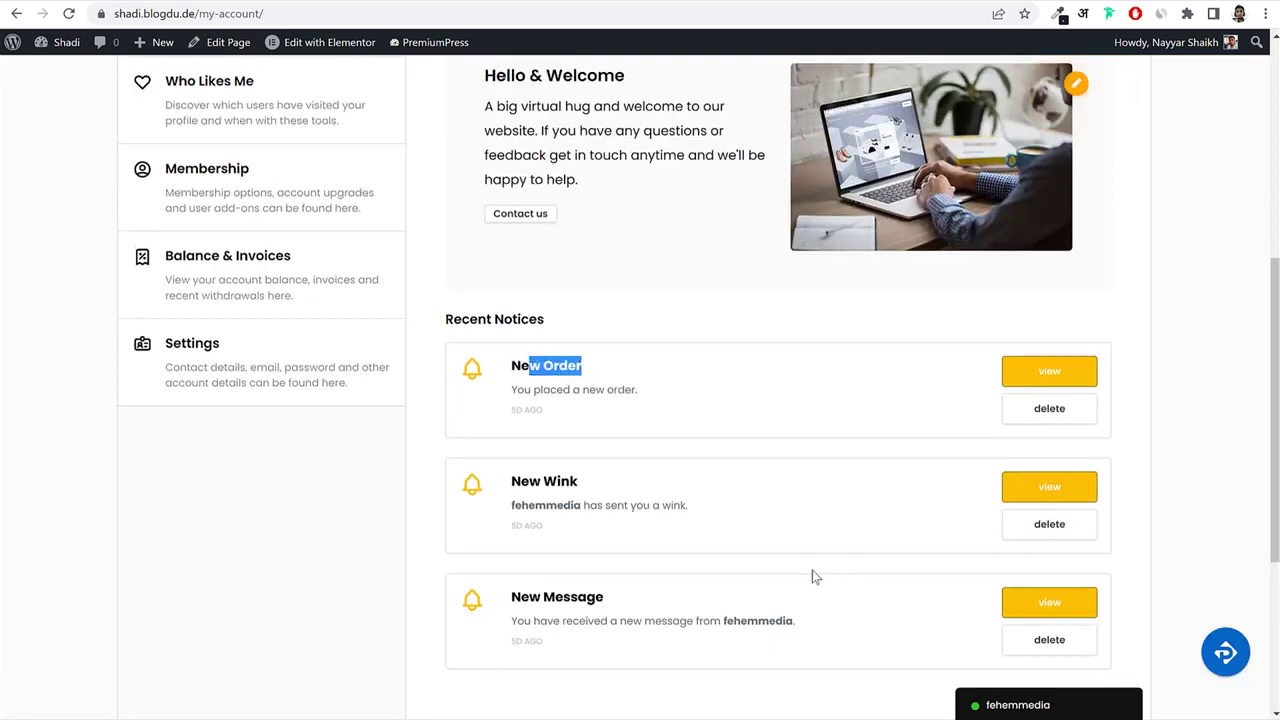
{"action": "left_click_drag", "start_coordinate": [561, 597], "coordinate": [626, 600]}
{"action": "left_click", "coordinate": [648, 638]}
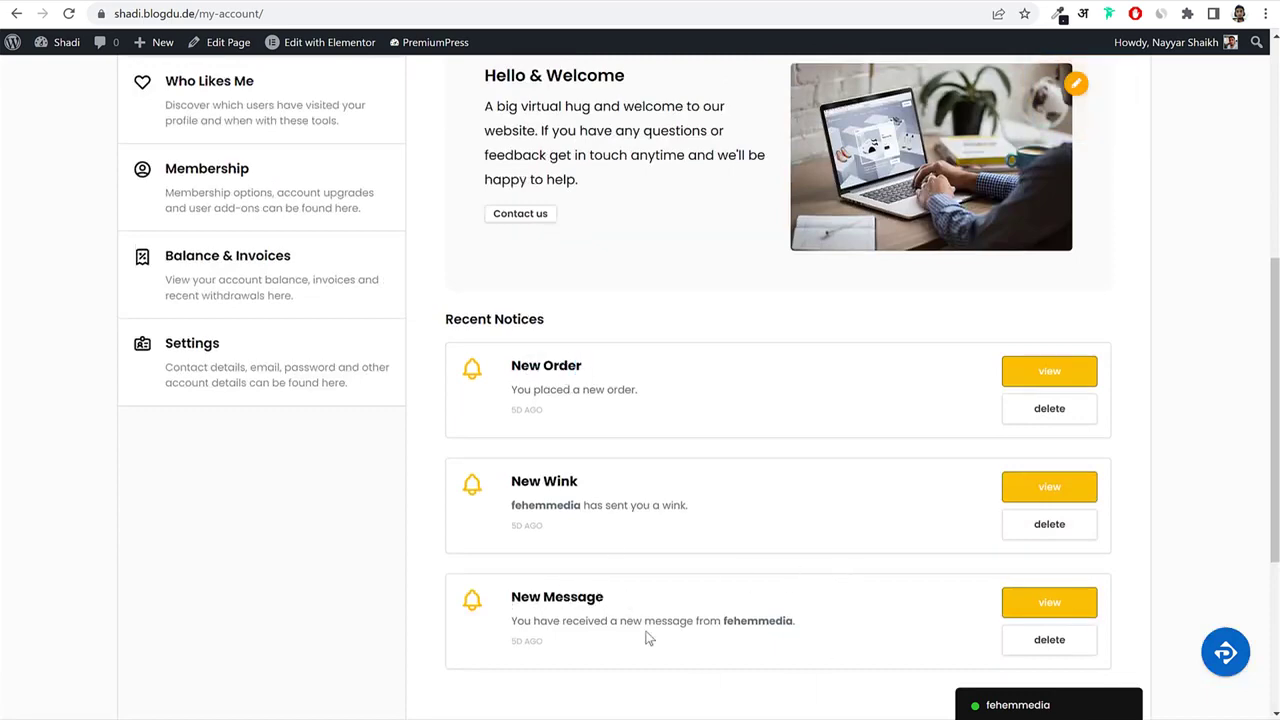
{"action": "scroll", "coordinate": [868, 650], "scroll_direction": "up", "scroll_amount": 4}
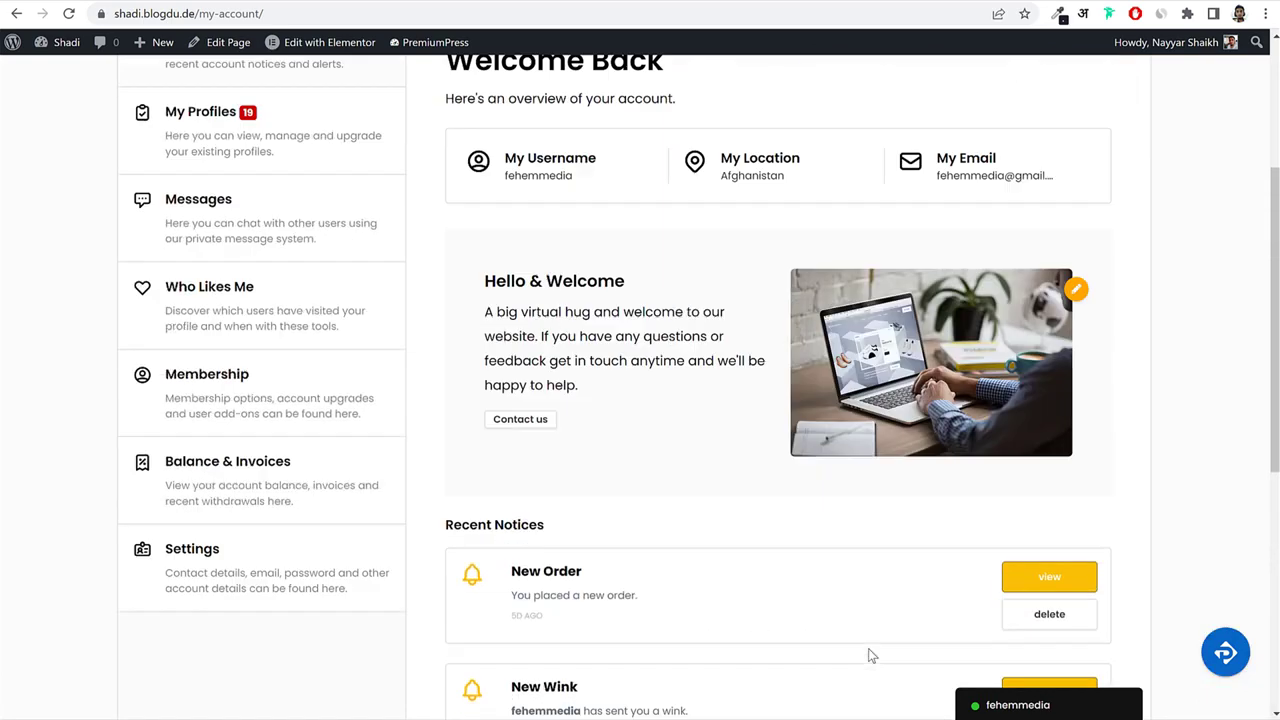
{"action": "scroll", "coordinate": [286, 414], "scroll_direction": "down", "scroll_amount": 1}
{"action": "left_click", "coordinate": [241, 428]}
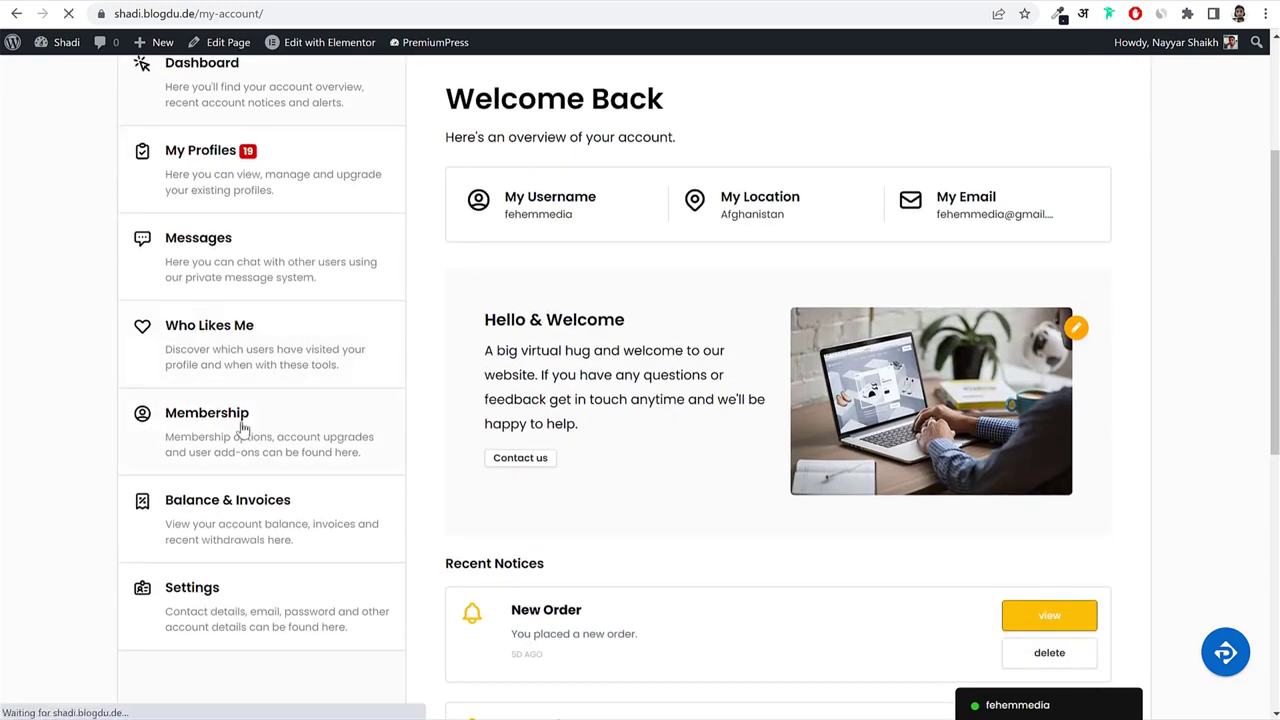
{"action": "scroll", "coordinate": [1182, 386], "scroll_direction": "down", "scroll_amount": 3}
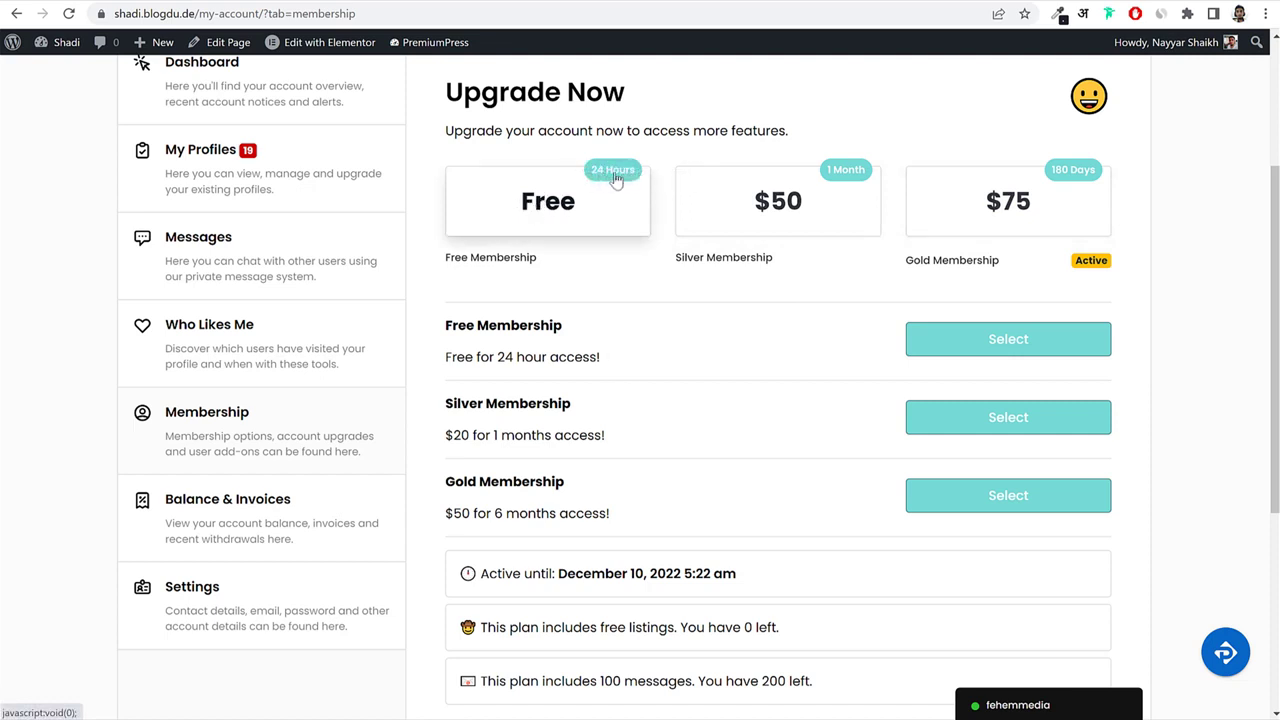
Highlight the $50 Silver Membership price and bring up the feature comparison table.
{"action": "left_click_drag", "start_coordinate": [755, 254], "coordinate": [783, 213]}
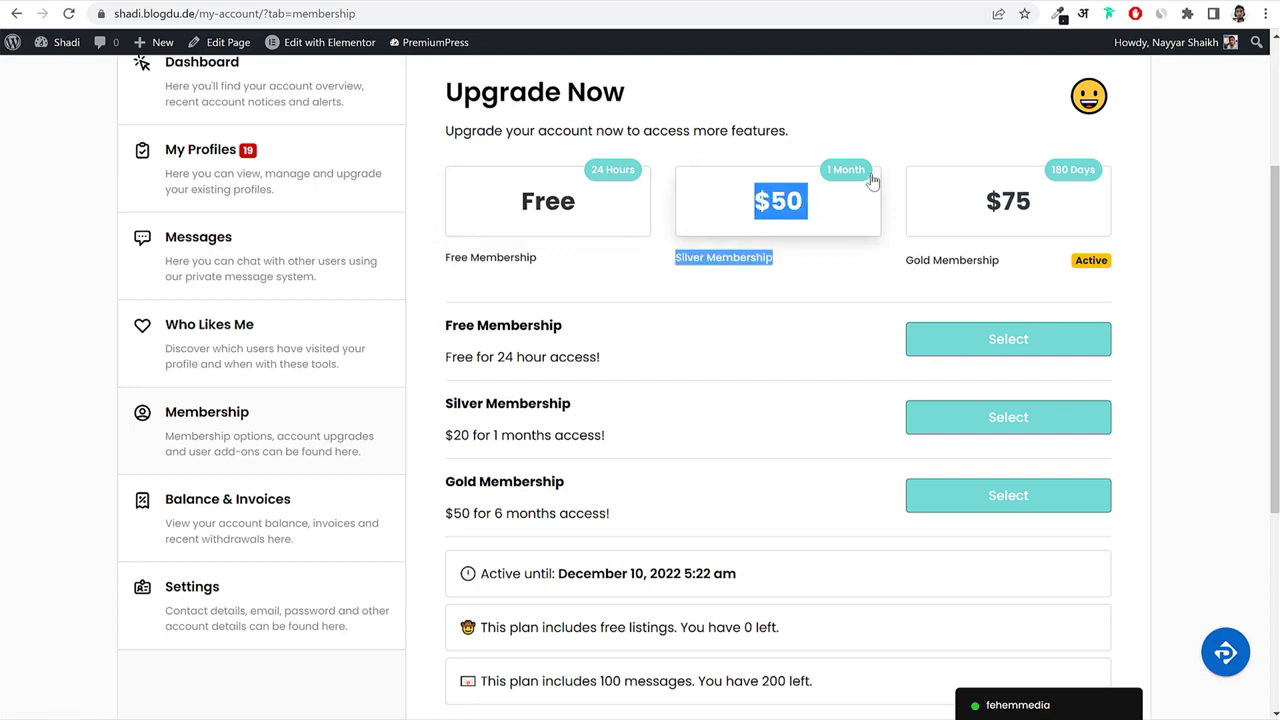
{"action": "left_click", "coordinate": [1112, 192]}
{"action": "scroll", "coordinate": [1146, 314], "scroll_direction": "down", "scroll_amount": 4}
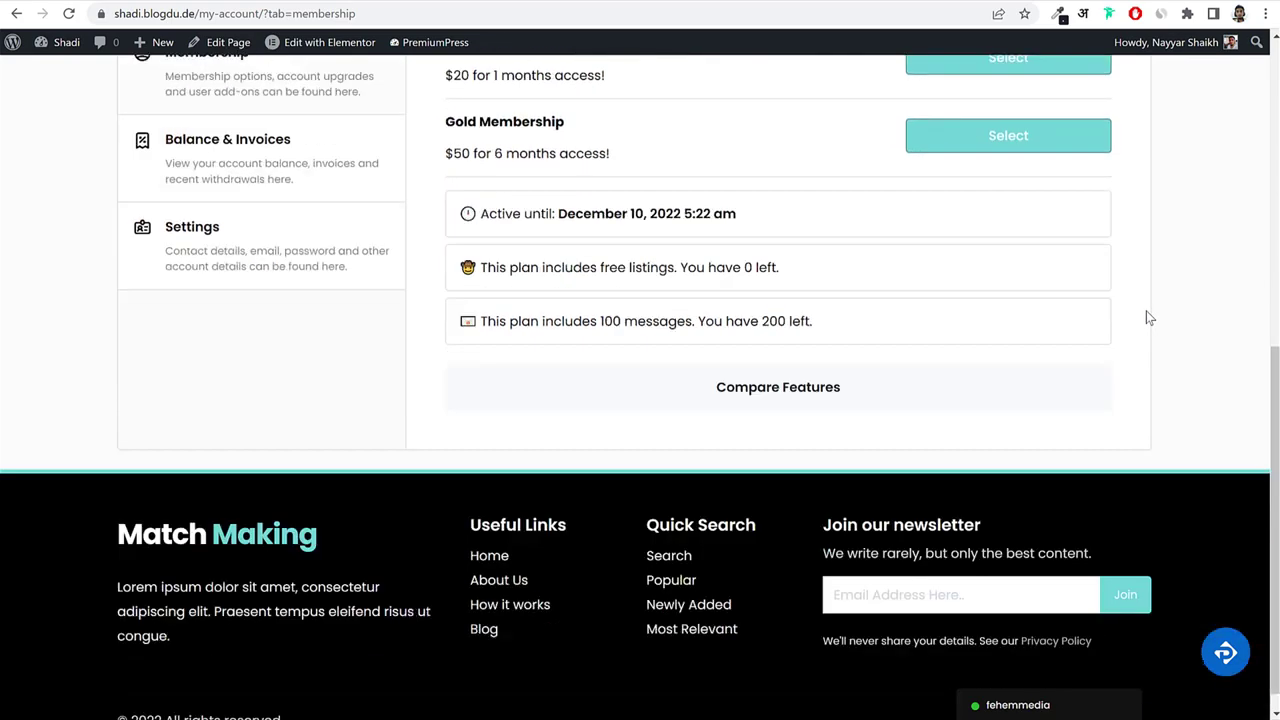
{"action": "left_click", "coordinate": [829, 375]}
{"action": "scroll", "coordinate": [1020, 385], "scroll_direction": "down", "scroll_amount": 3}
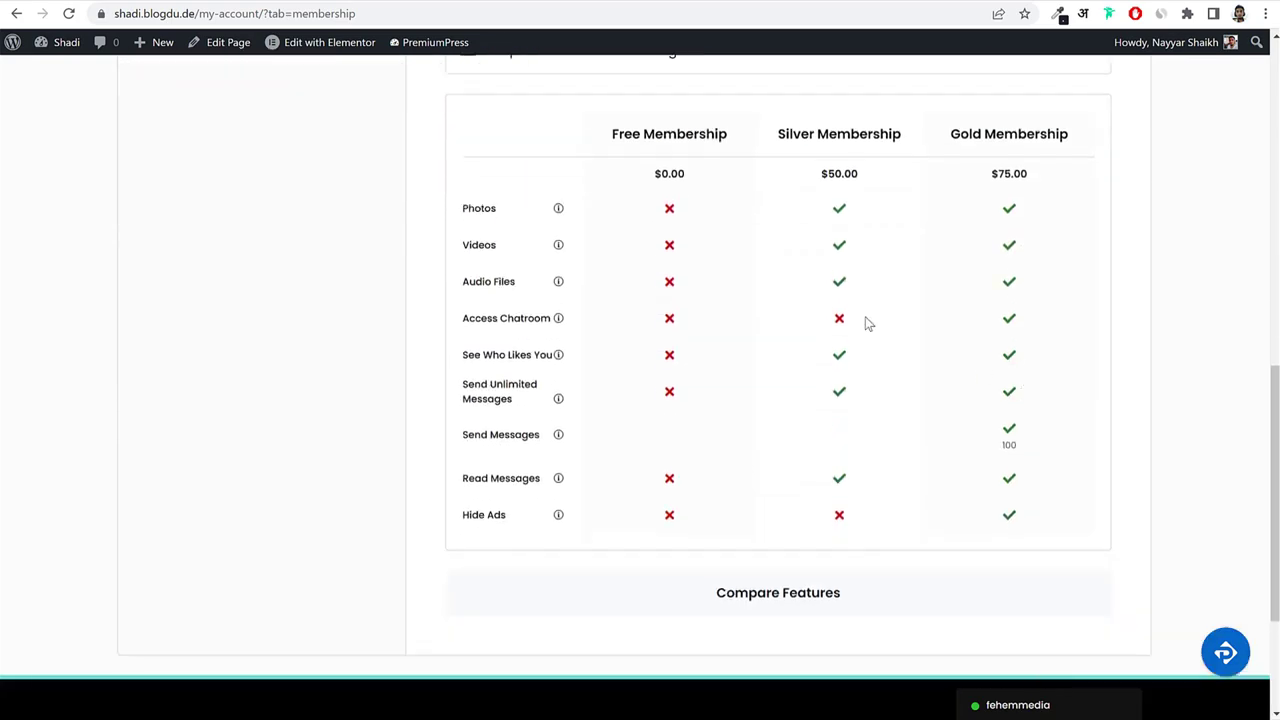
Point out the Free and Silver Membership column headings and the Photos feature row.
{"action": "left_click_drag", "start_coordinate": [613, 134], "coordinate": [720, 134]}
{"action": "double_click", "coordinate": [722, 141]}
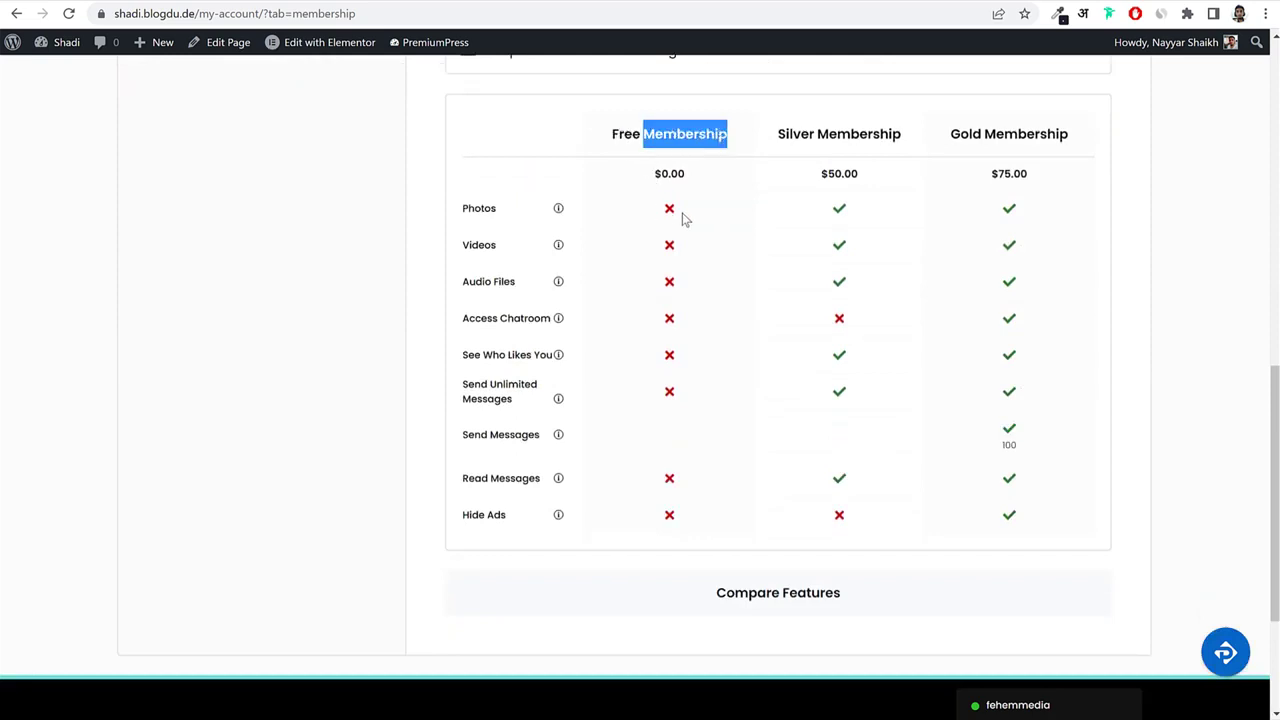
{"action": "double_click", "coordinate": [482, 209]}
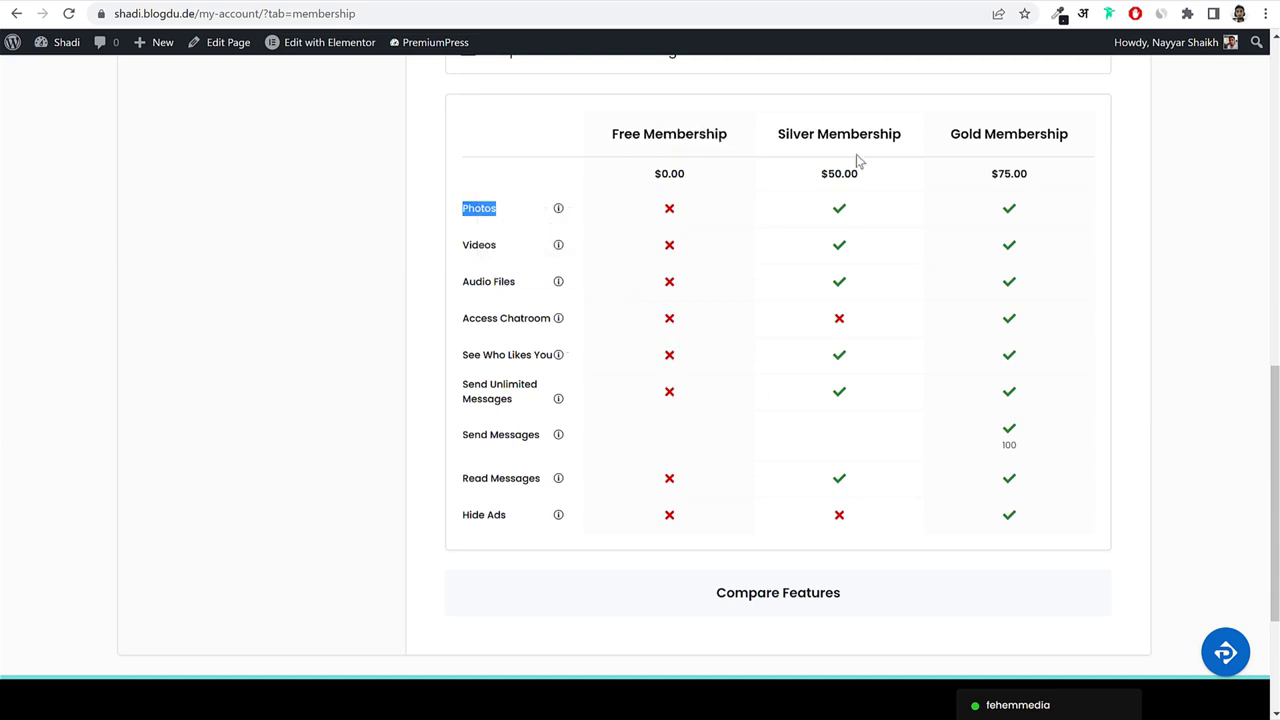
{"action": "left_click_drag", "start_coordinate": [771, 133], "coordinate": [894, 134]}
{"action": "left_click", "coordinate": [866, 260]}
Point out Access Chatroom, Hide Ads and the Gold Membership column, then scroll back up.
{"action": "triple_click", "coordinate": [534, 320]}
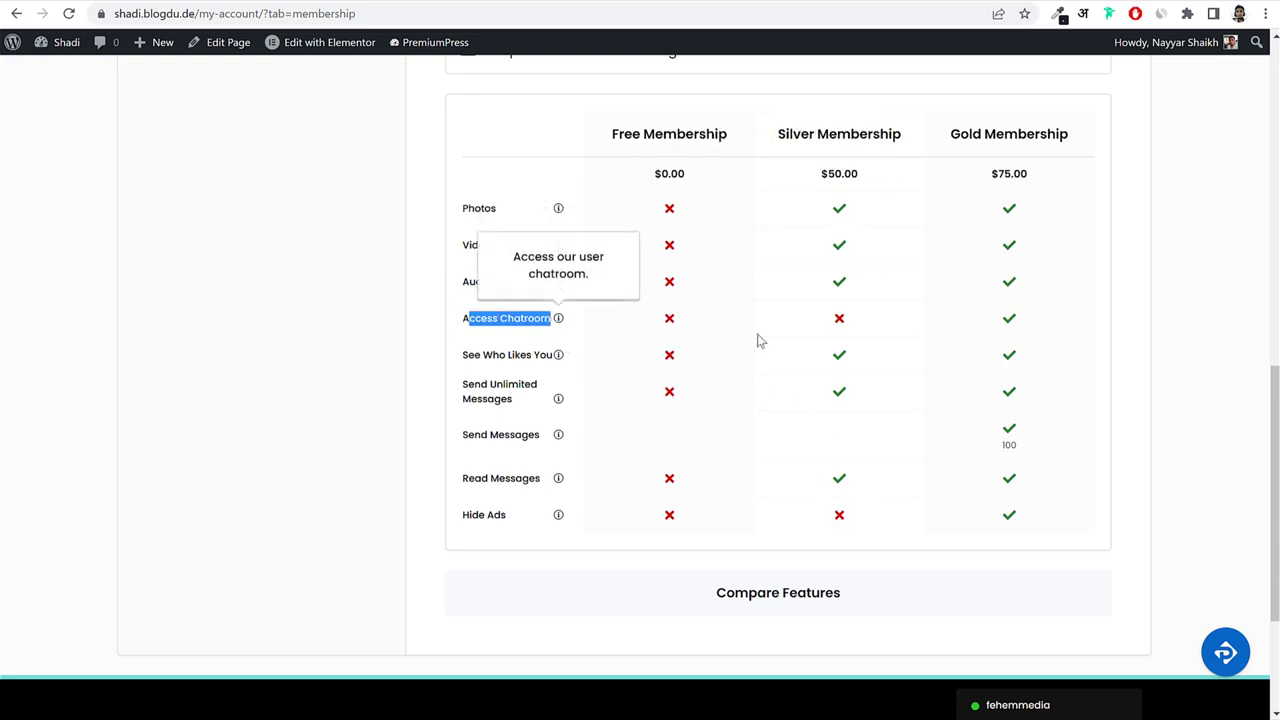
{"action": "left_click_drag", "start_coordinate": [462, 516], "coordinate": [510, 519]}
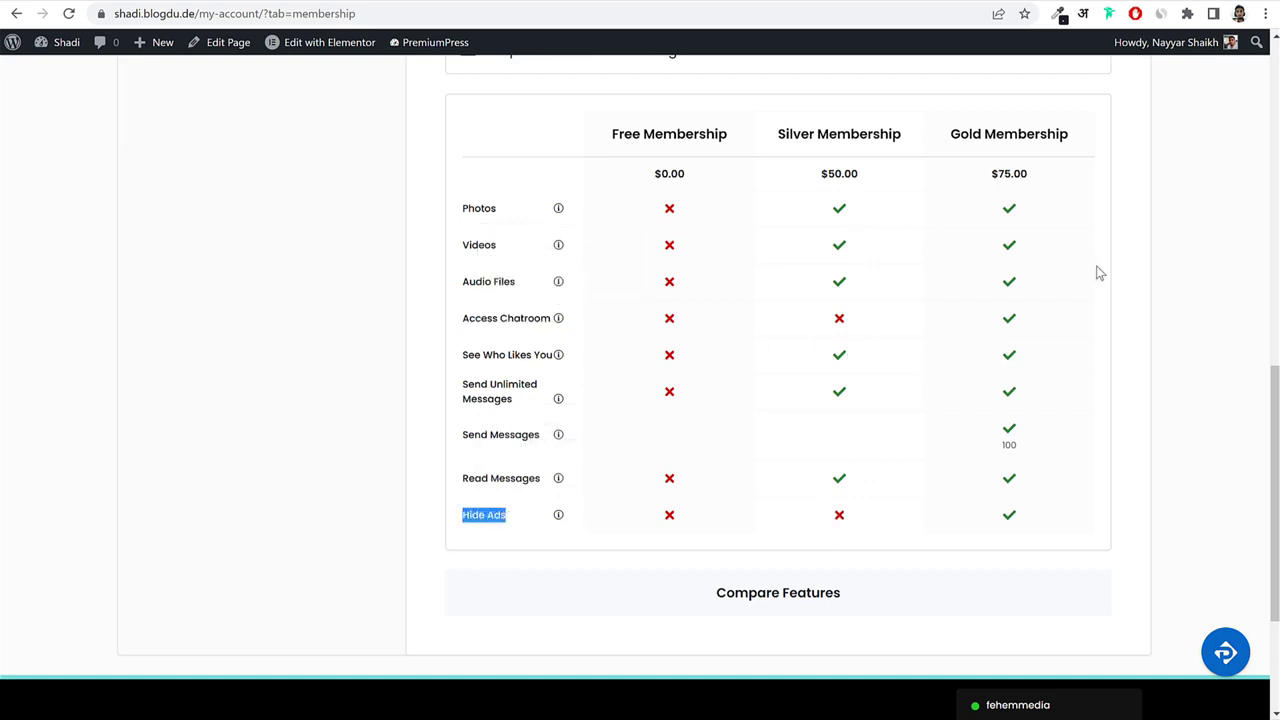
{"action": "left_click_drag", "start_coordinate": [970, 133], "coordinate": [1050, 133]}
{"action": "left_click", "coordinate": [1044, 125]}
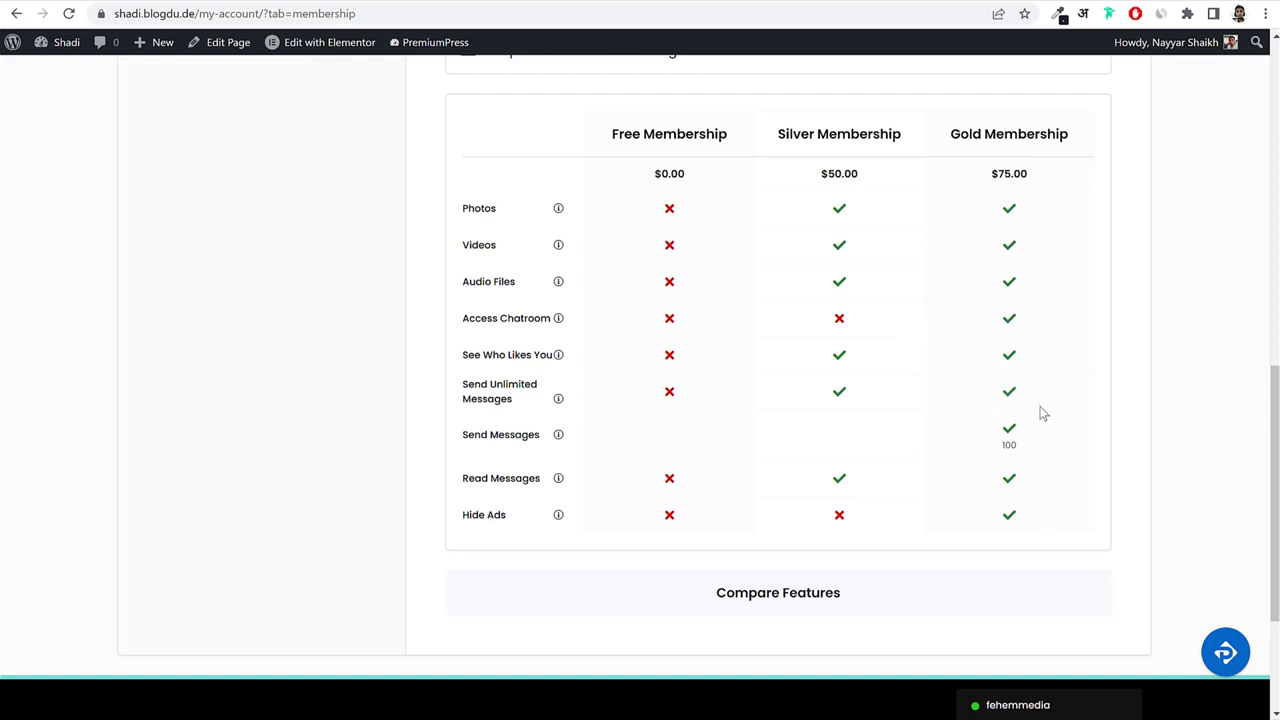
{"action": "scroll", "coordinate": [1041, 413], "scroll_direction": "up", "scroll_amount": 9}
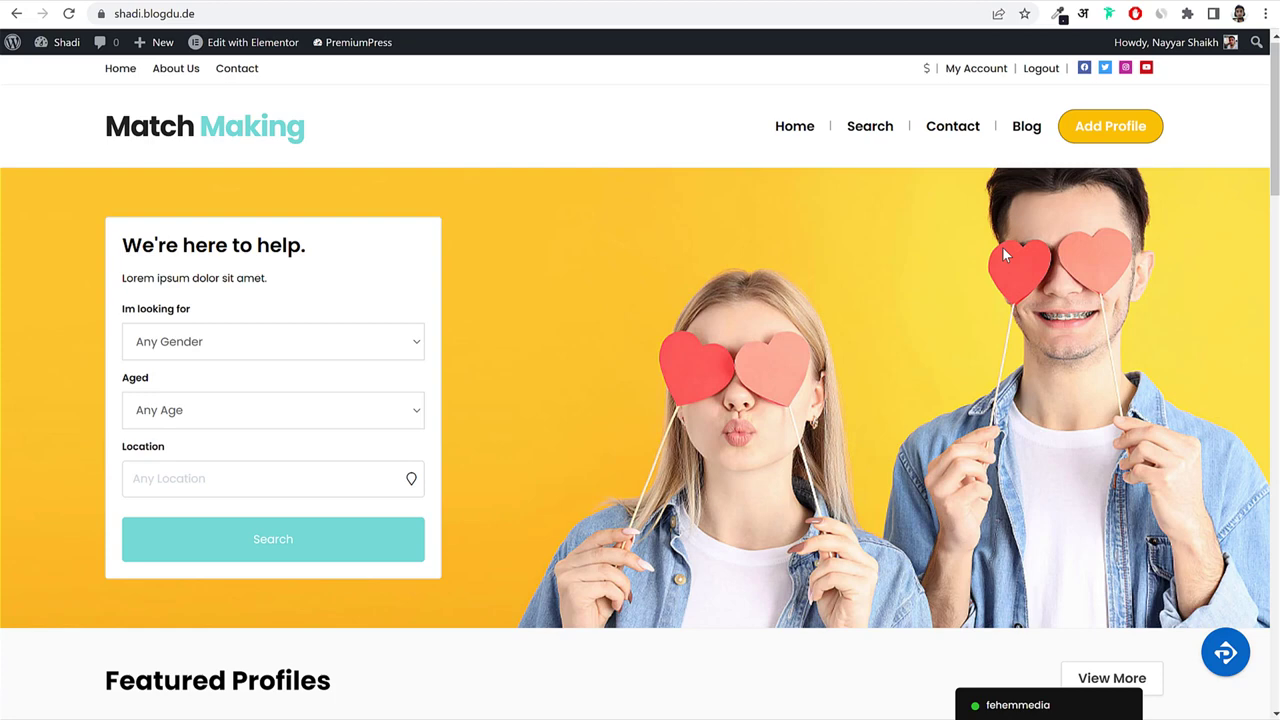
{"action": "key", "text": "ctrl+shift+i"}
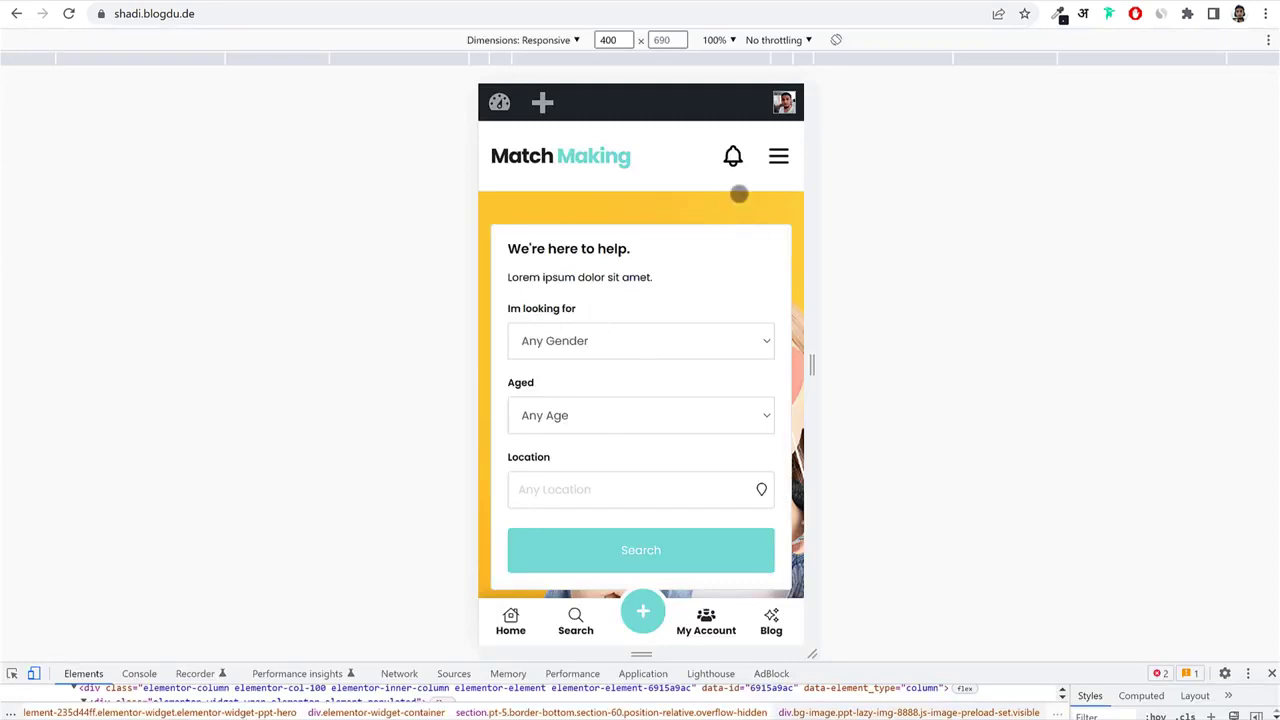
{"action": "left_click", "coordinate": [779, 157]}
{"action": "left_click", "coordinate": [576, 177]}
{"action": "scroll", "coordinate": [657, 291], "scroll_direction": "down", "scroll_amount": 3}
{"action": "scroll", "coordinate": [665, 301], "scroll_direction": "down", "scroll_amount": 15}
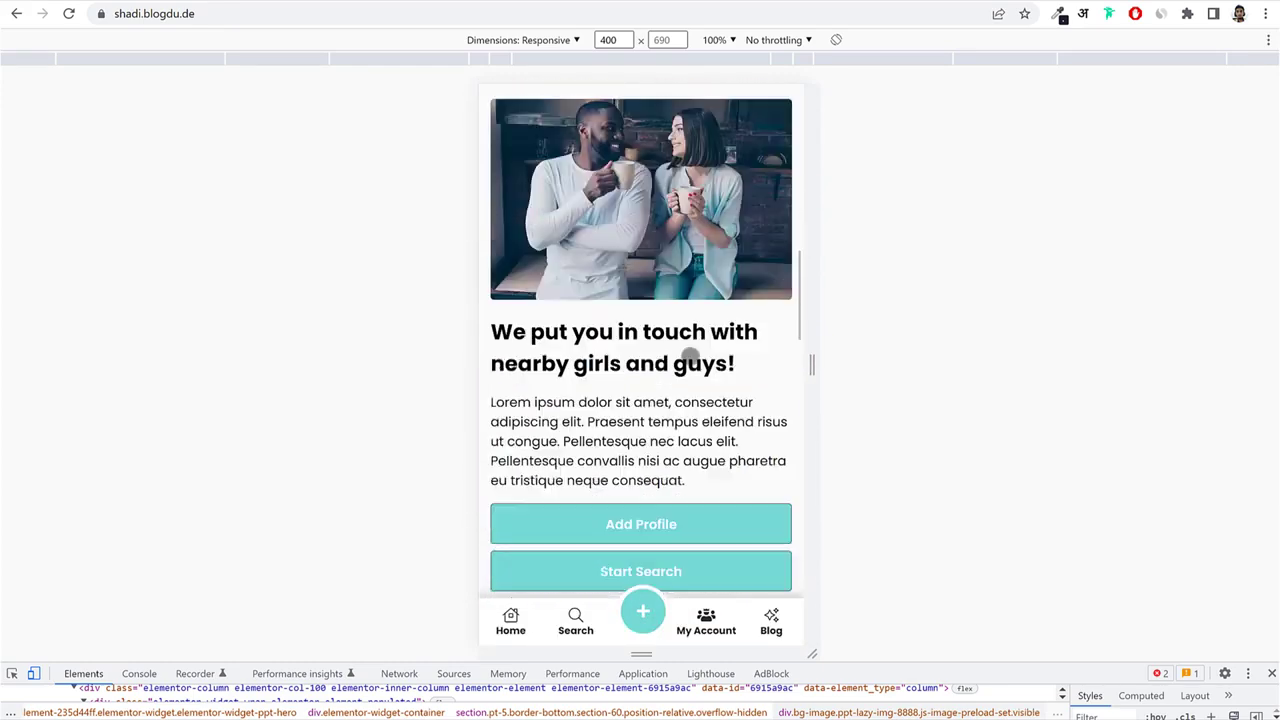
{"action": "scroll", "coordinate": [690, 355], "scroll_direction": "down", "scroll_amount": 8}
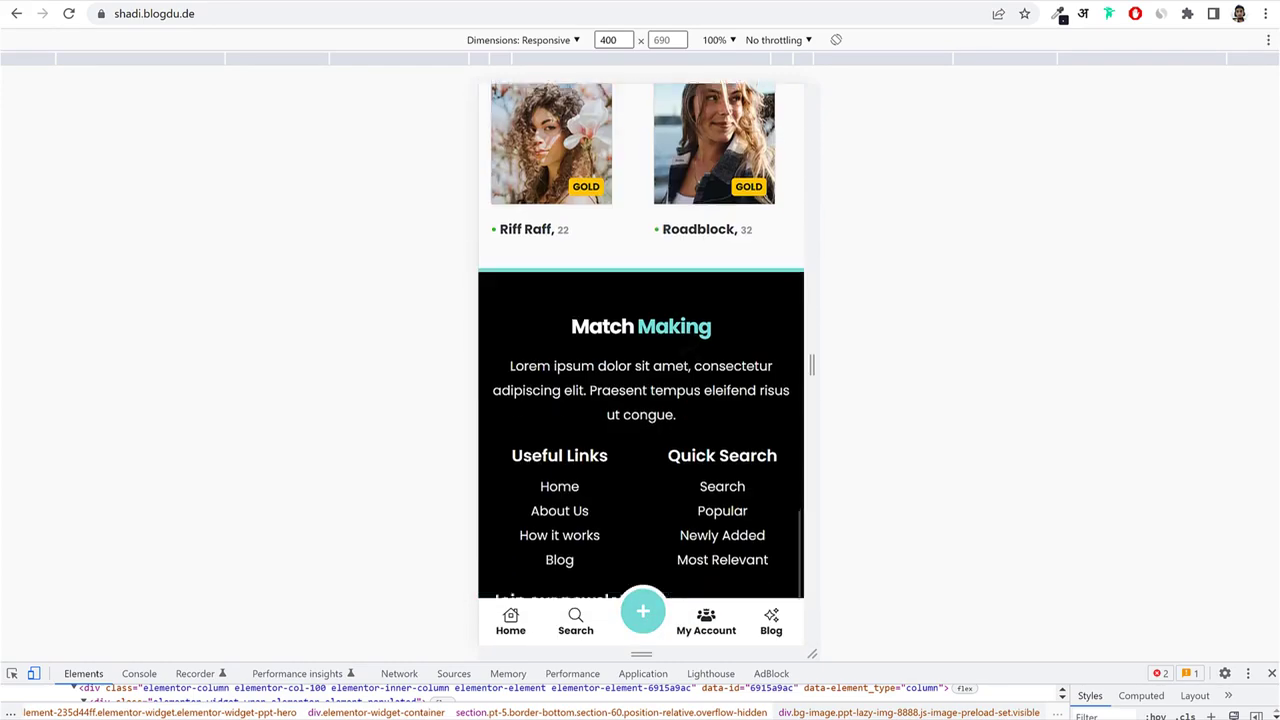
{"action": "scroll", "coordinate": [690, 355], "scroll_direction": "up", "scroll_amount": 20}
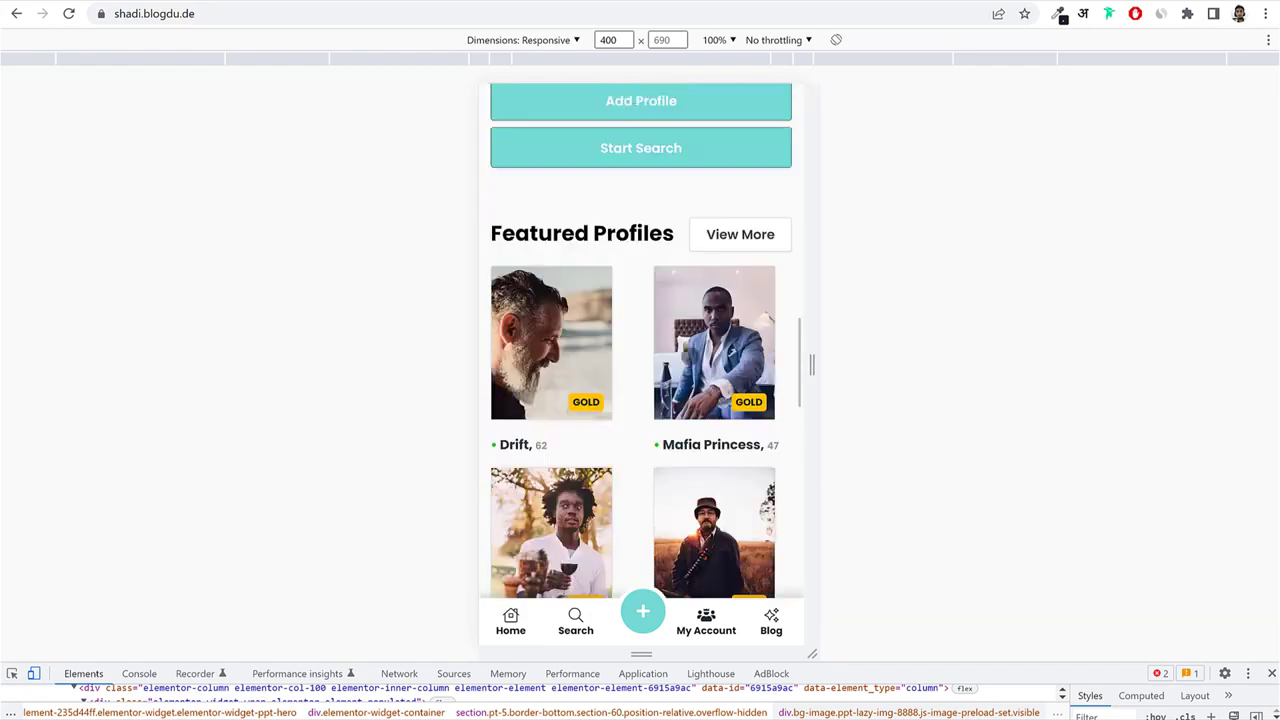
{"action": "scroll", "coordinate": [690, 355], "scroll_direction": "up", "scroll_amount": 5}
{"action": "key", "text": "F12"}
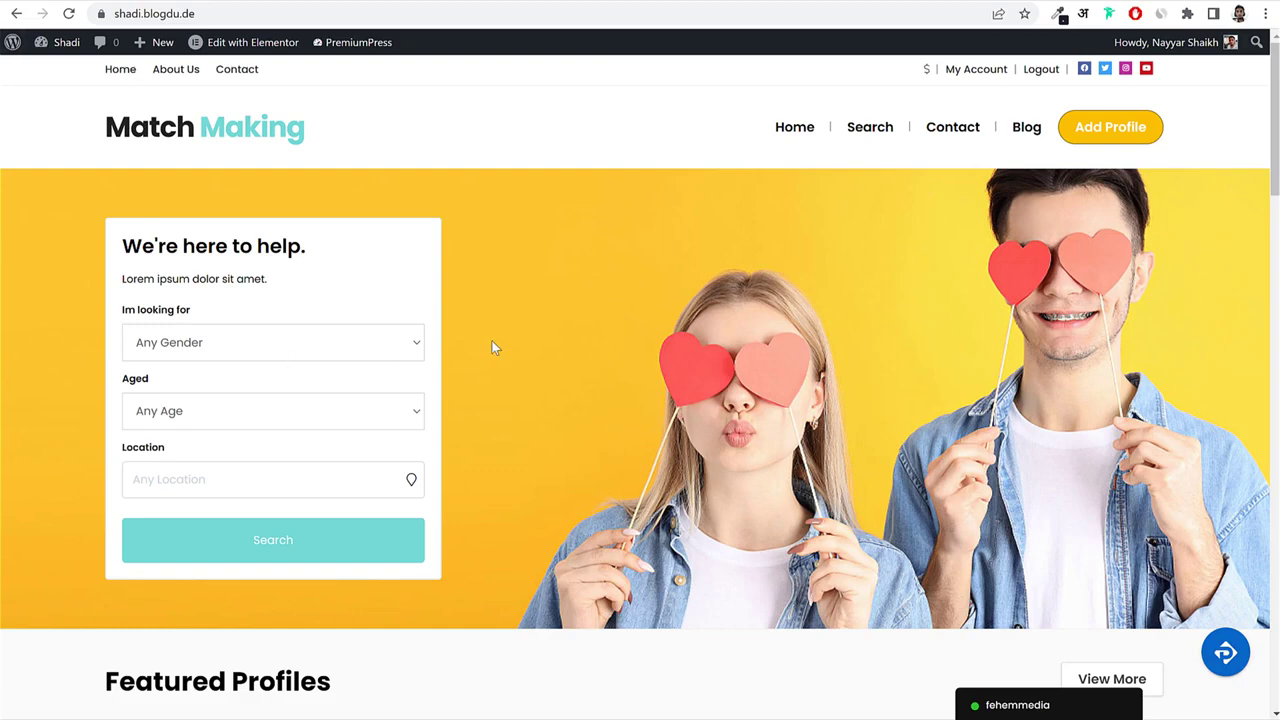
{"action": "scroll", "coordinate": [491, 348], "scroll_direction": "down", "scroll_amount": 8}
{"action": "scroll", "coordinate": [1028, 455], "scroll_direction": "down", "scroll_amount": 15}
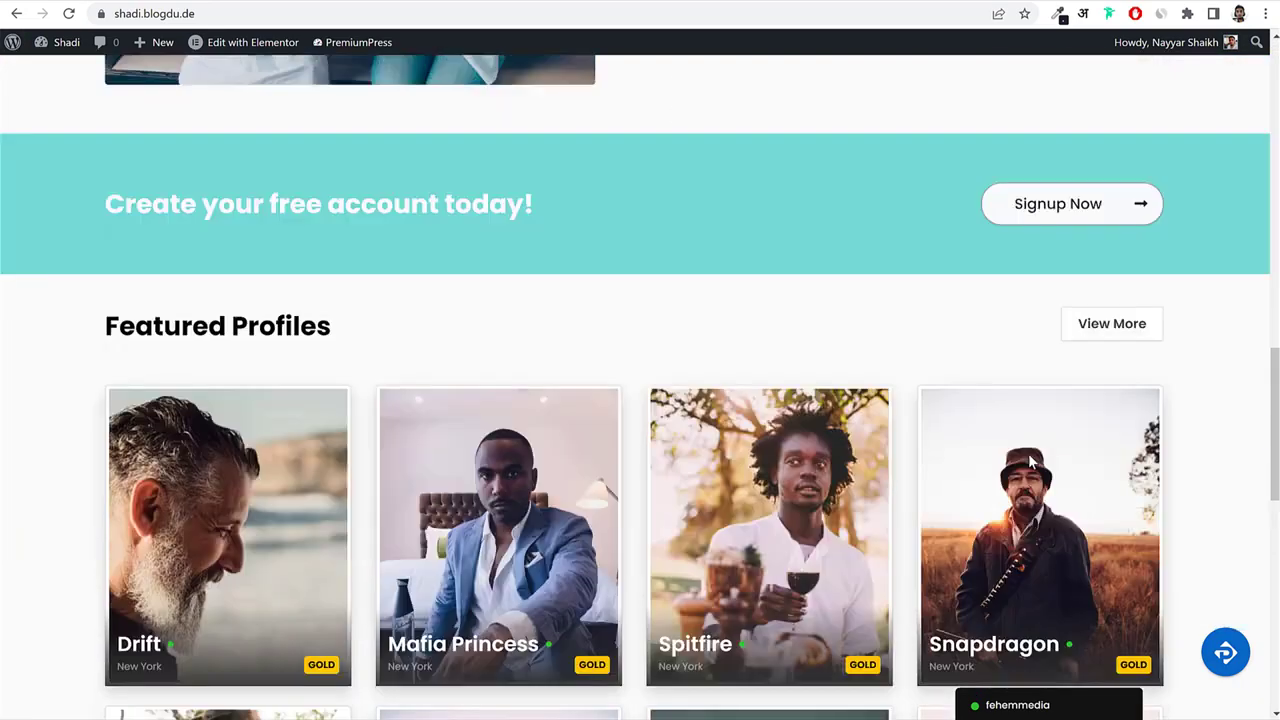
{"action": "scroll", "coordinate": [1028, 453], "scroll_direction": "up", "scroll_amount": 5}
{"action": "scroll", "coordinate": [1028, 453], "scroll_direction": "up", "scroll_amount": 15}
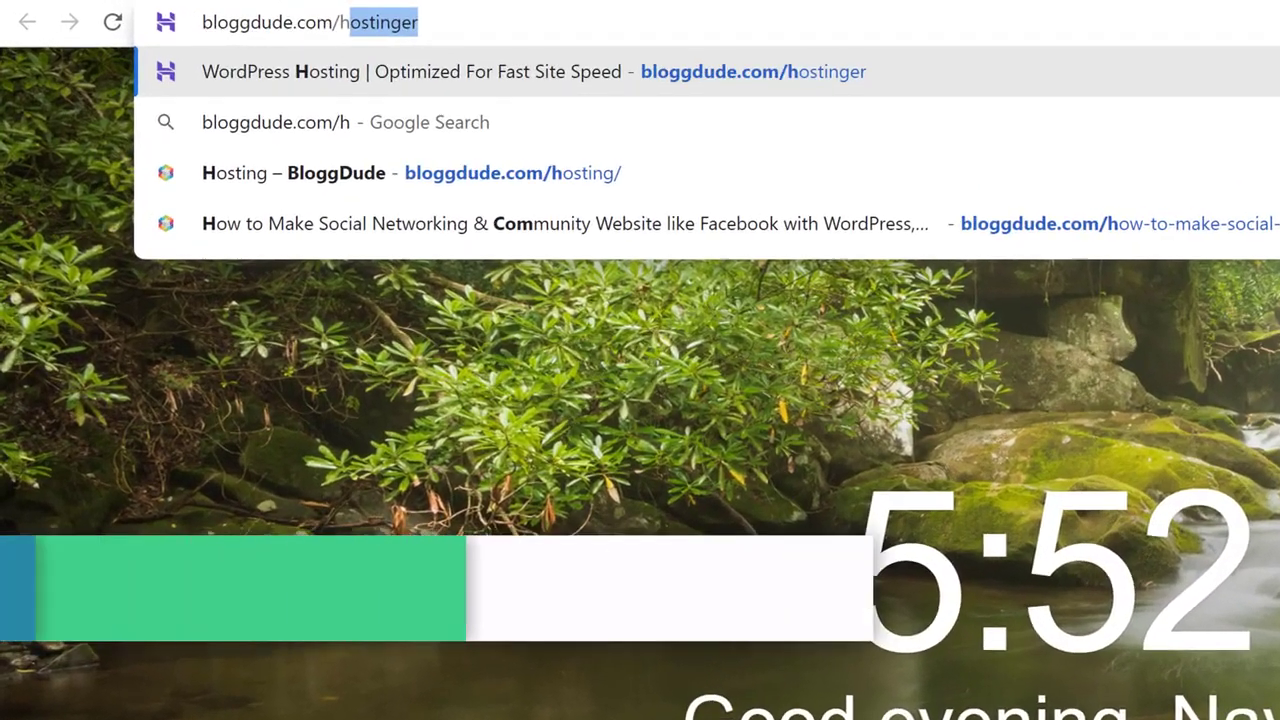
Follow the Hostinger referral link and highlight the WordPress Hosting headline.
{"action": "key", "text": "Return"}
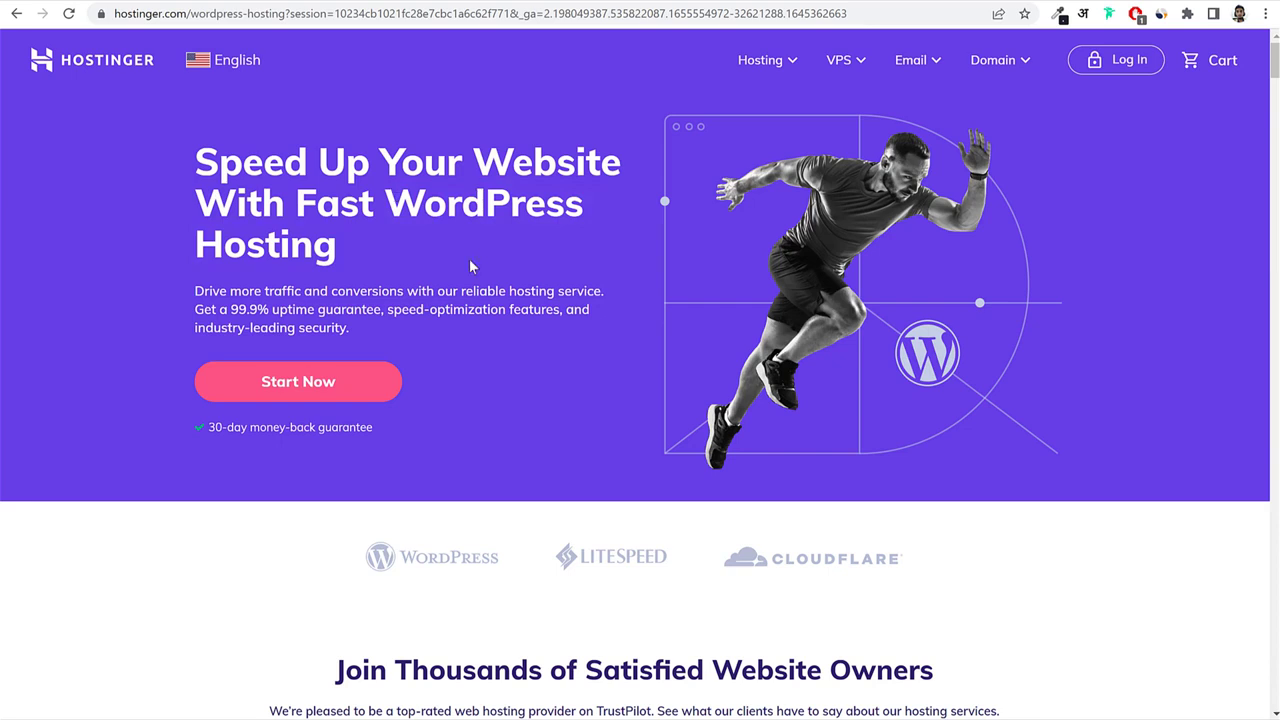
{"action": "left_click_drag", "start_coordinate": [403, 199], "coordinate": [432, 244]}
{"action": "left_click", "coordinate": [432, 243]}
{"action": "left_click_drag", "start_coordinate": [381, 197], "coordinate": [405, 235]}
Go to the Hostinger home page and open its WordPress hosting page.
{"action": "left_click", "coordinate": [122, 62]}
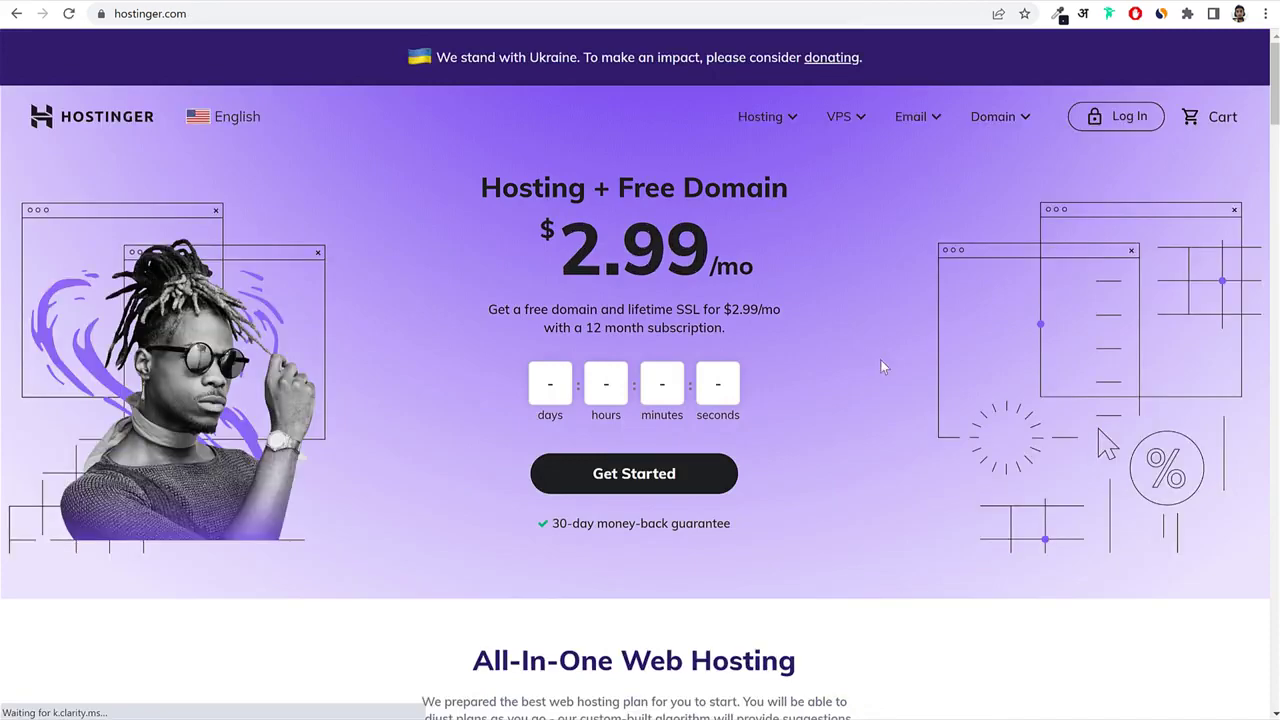
{"action": "scroll", "coordinate": [880, 360], "scroll_direction": "down", "scroll_amount": 6}
{"action": "left_click_drag", "start_coordinate": [536, 151], "coordinate": [730, 173]}
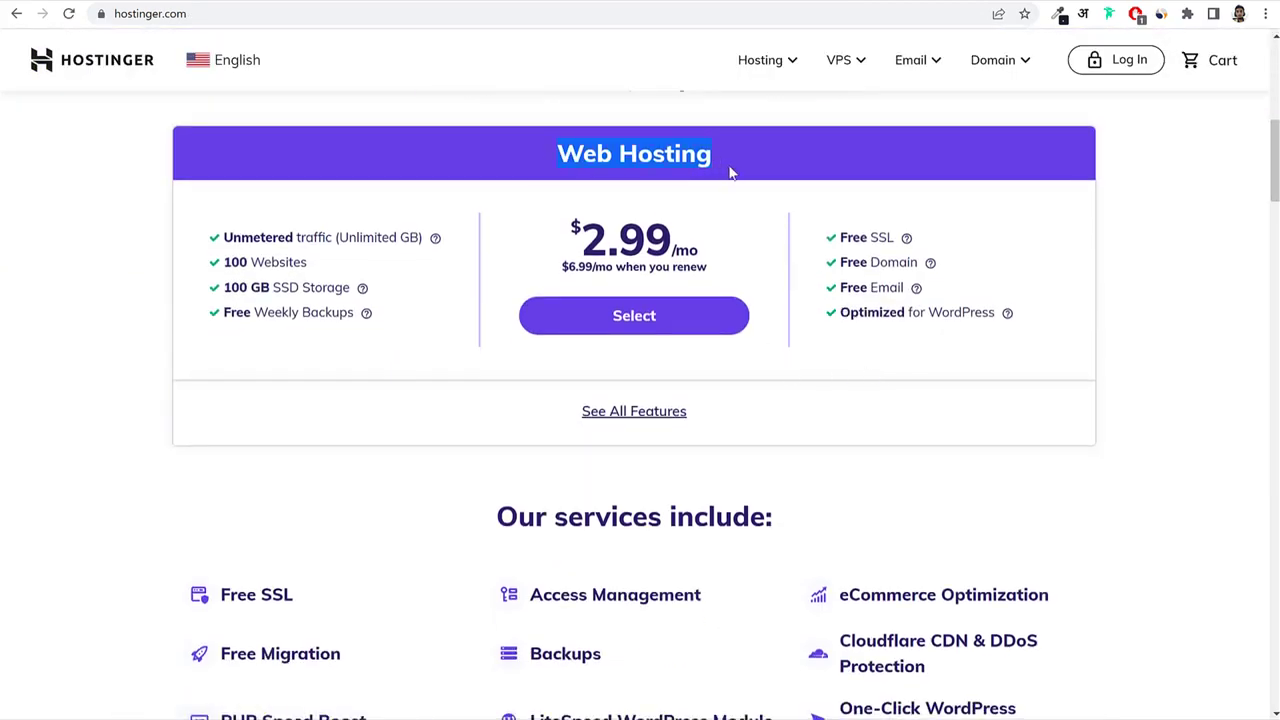
{"action": "scroll", "coordinate": [811, 257], "scroll_direction": "up", "scroll_amount": 3}
{"action": "left_click", "coordinate": [803, 251]}
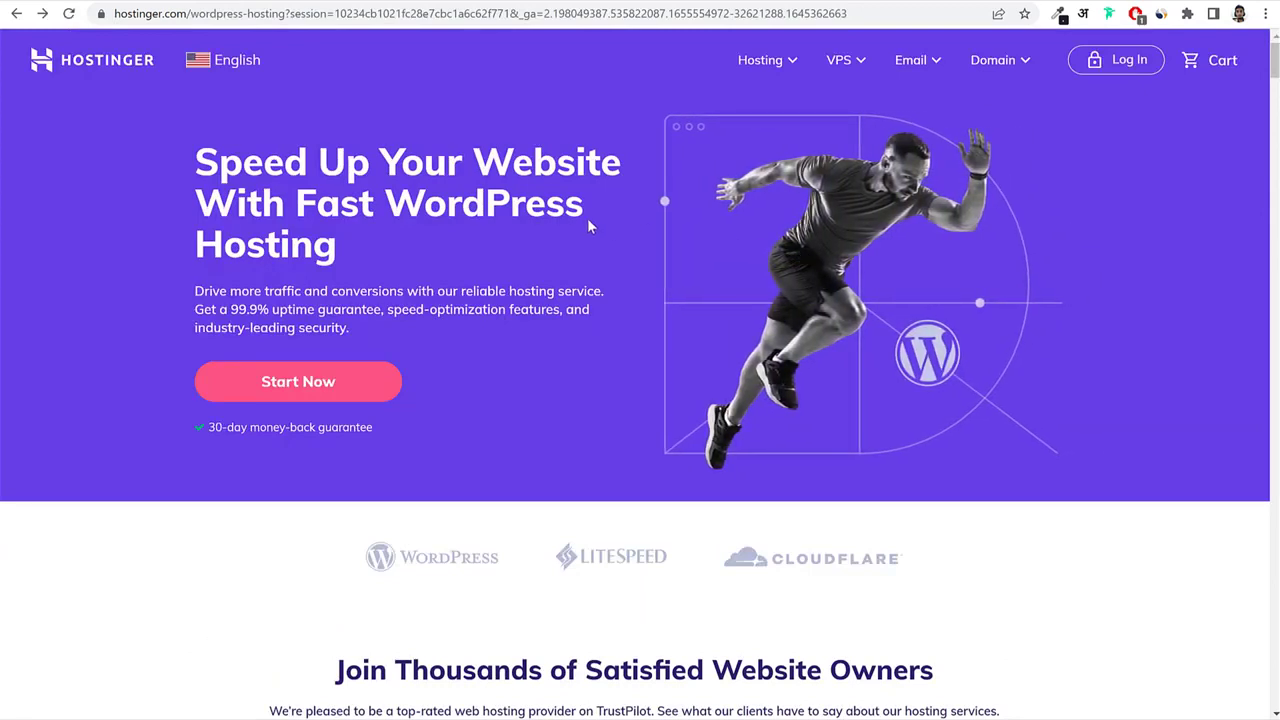
{"action": "left_click_drag", "start_coordinate": [387, 186], "coordinate": [422, 240]}
{"action": "left_click", "coordinate": [422, 243]}
Scroll to the pricing cards and highlight the WordPress Starter plan name.
{"action": "scroll", "coordinate": [1000, 360], "scroll_direction": "down", "scroll_amount": 5}
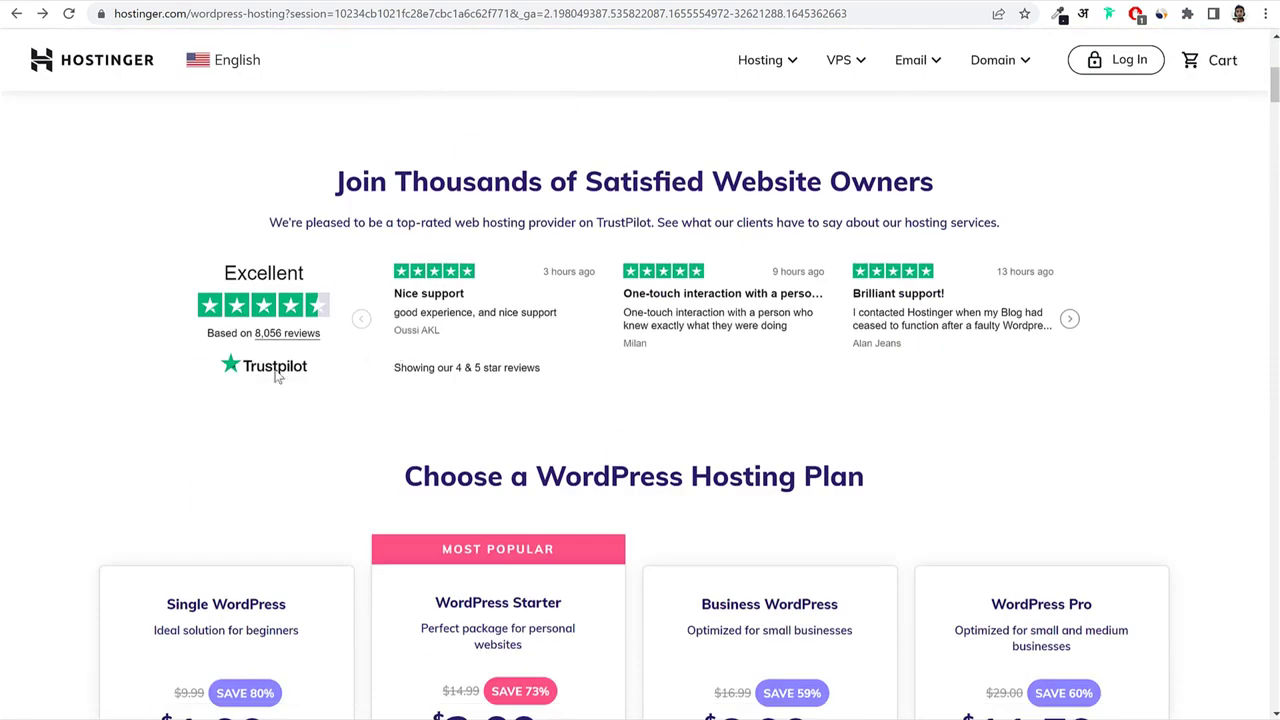
{"action": "scroll", "coordinate": [416, 402], "scroll_direction": "up", "scroll_amount": 3}
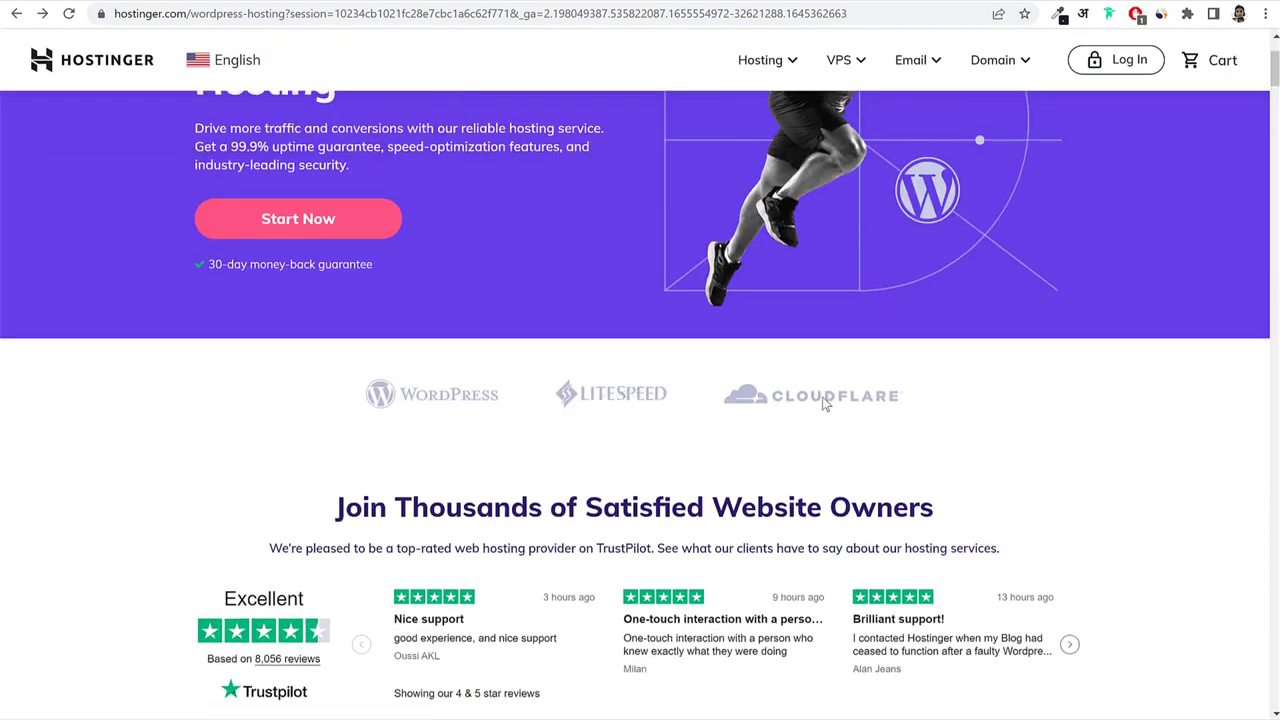
{"action": "scroll", "coordinate": [1088, 466], "scroll_direction": "down", "scroll_amount": 8}
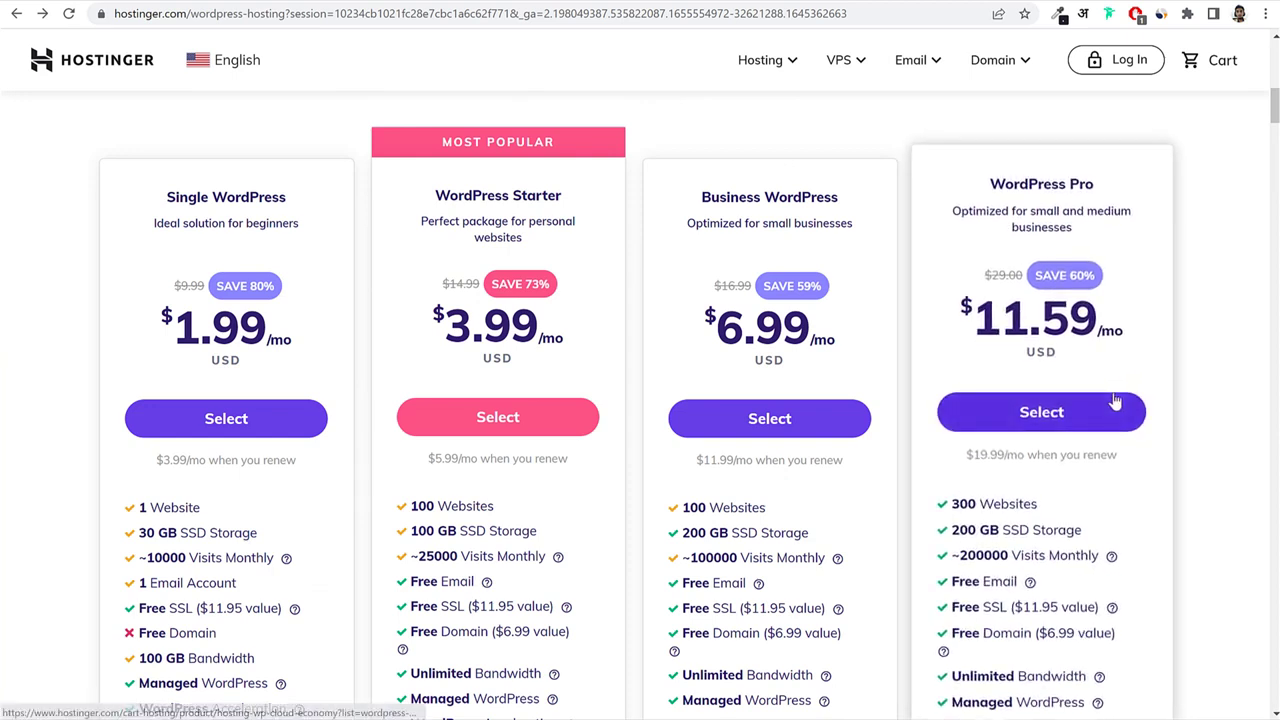
{"action": "left_click_drag", "start_coordinate": [434, 185], "coordinate": [574, 192]}
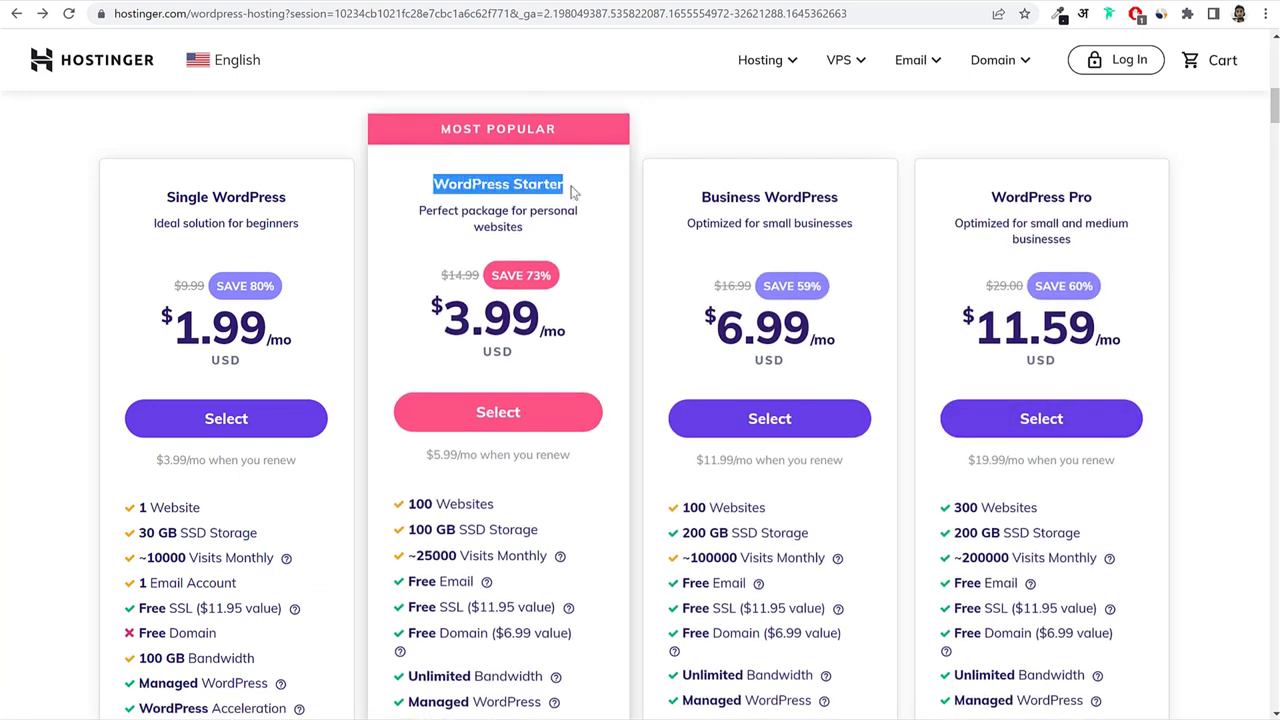
{"action": "left_click", "coordinate": [574, 192]}
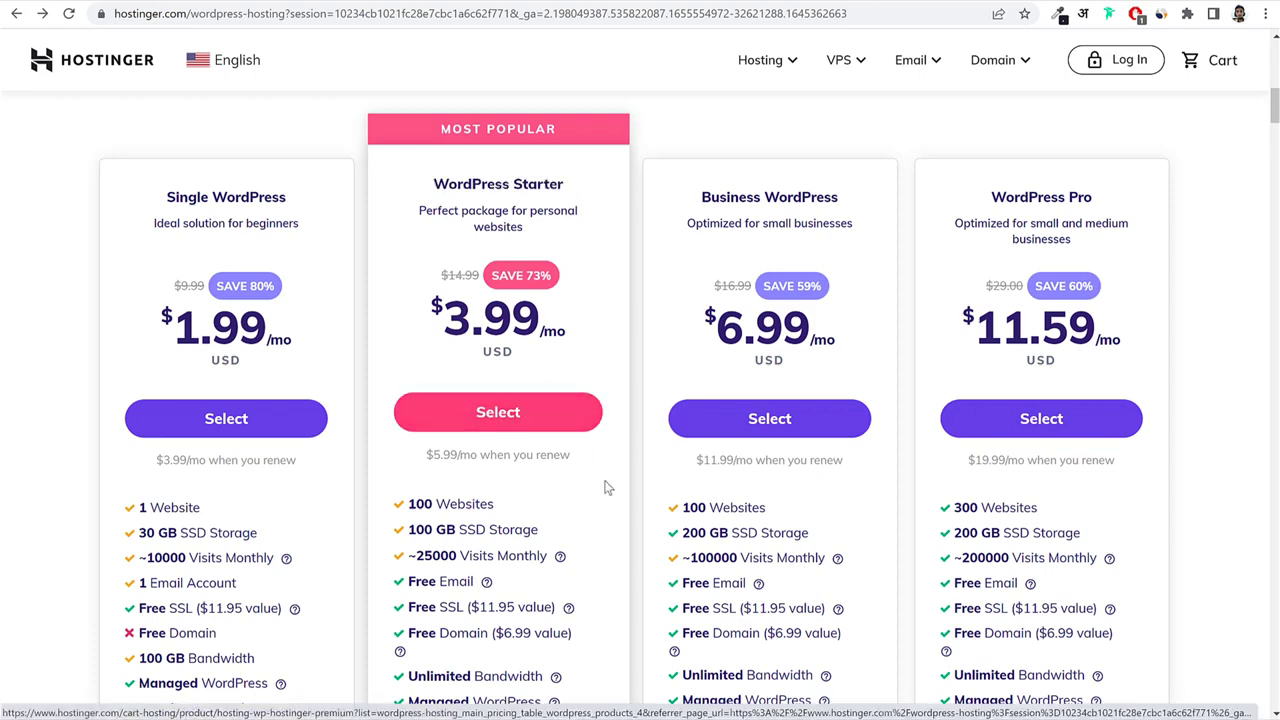
{"action": "scroll", "coordinate": [605, 487], "scroll_direction": "down", "scroll_amount": 2}
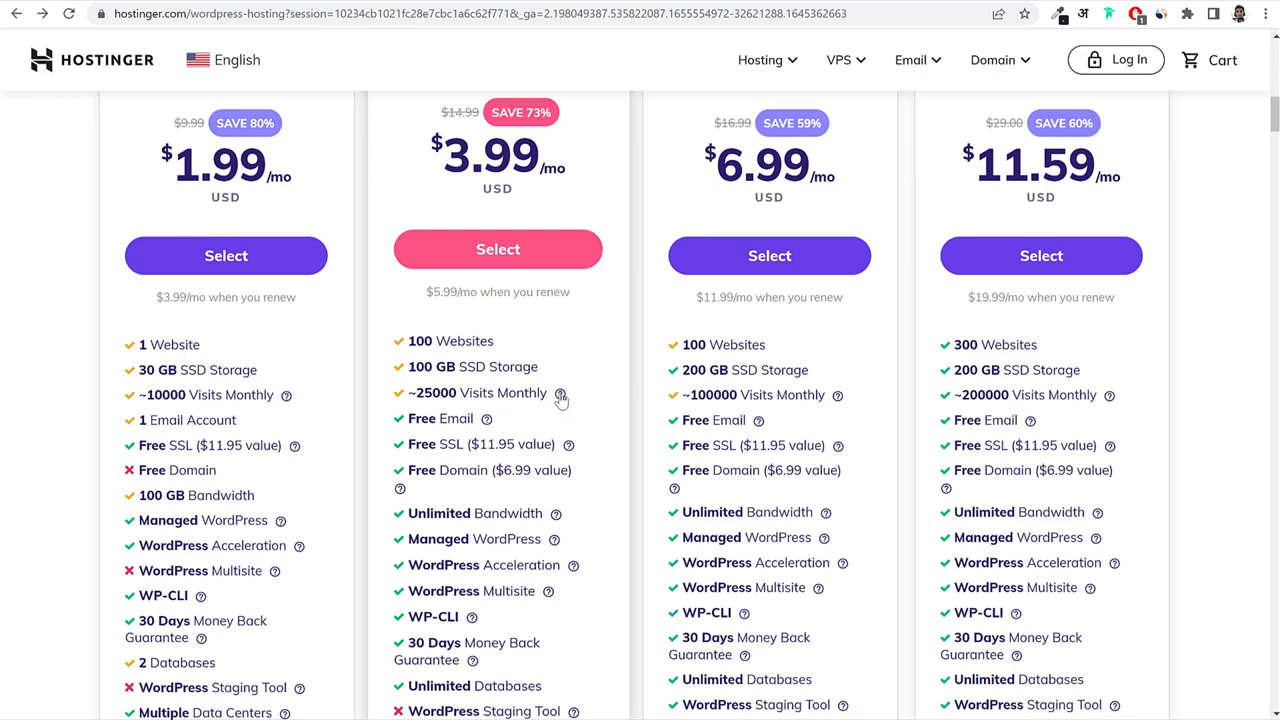
{"action": "scroll", "coordinate": [560, 400], "scroll_direction": "up", "scroll_amount": 1}
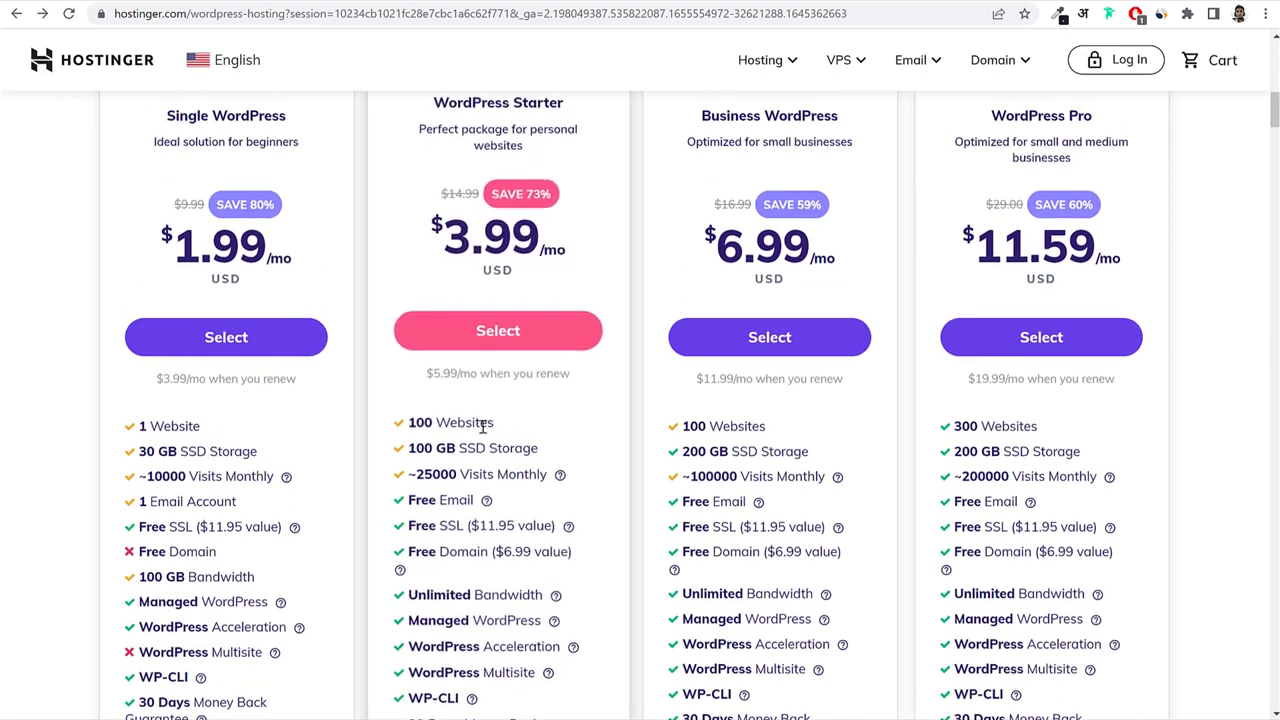
Highlight the Starter plan's 100 Websites and 100 GB SSD Storage features.
{"action": "left_click_drag", "start_coordinate": [494, 424], "coordinate": [408, 432]}
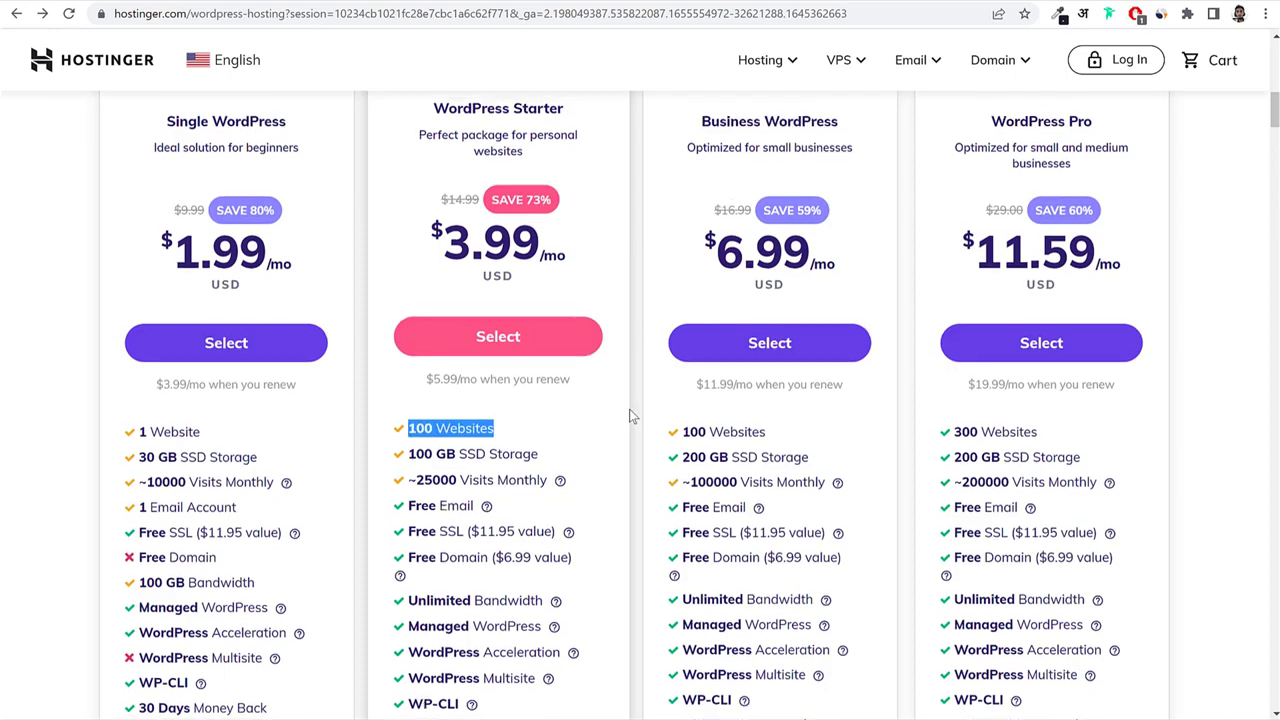
{"action": "scroll", "coordinate": [631, 414], "scroll_direction": "up", "scroll_amount": 1}
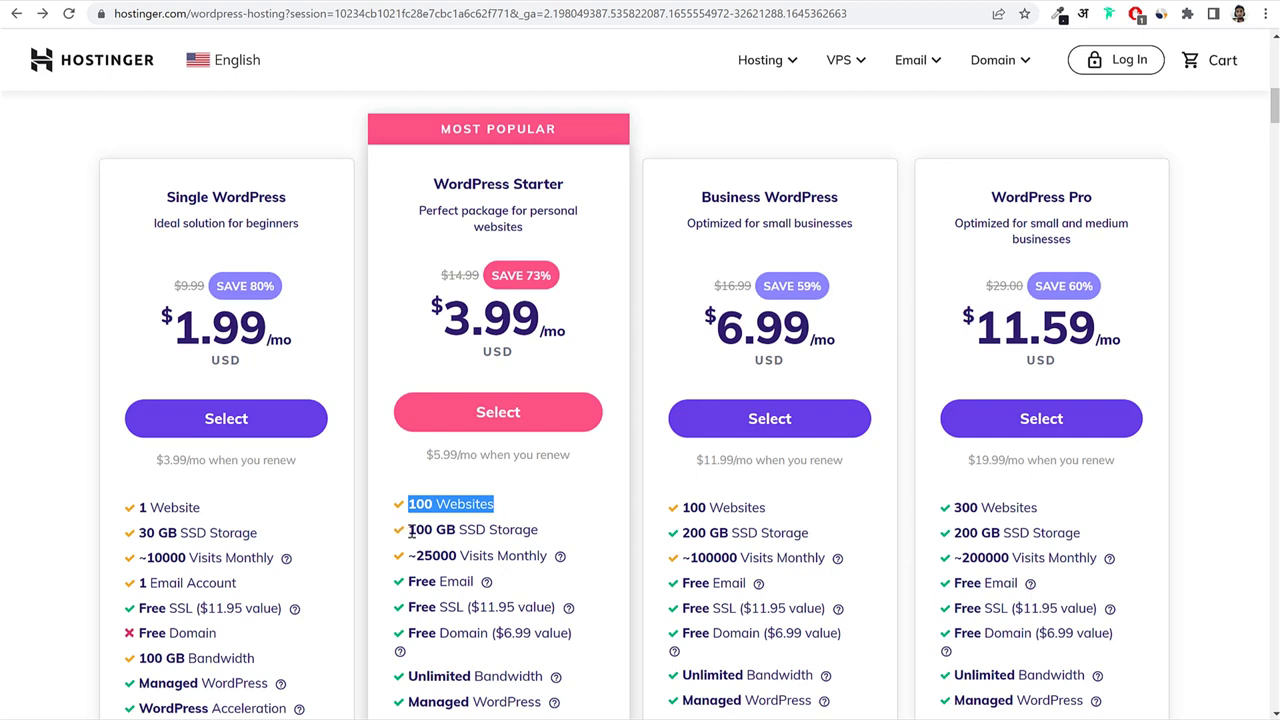
{"action": "left_click_drag", "start_coordinate": [406, 530], "coordinate": [541, 530]}
{"action": "left_click", "coordinate": [541, 530]}
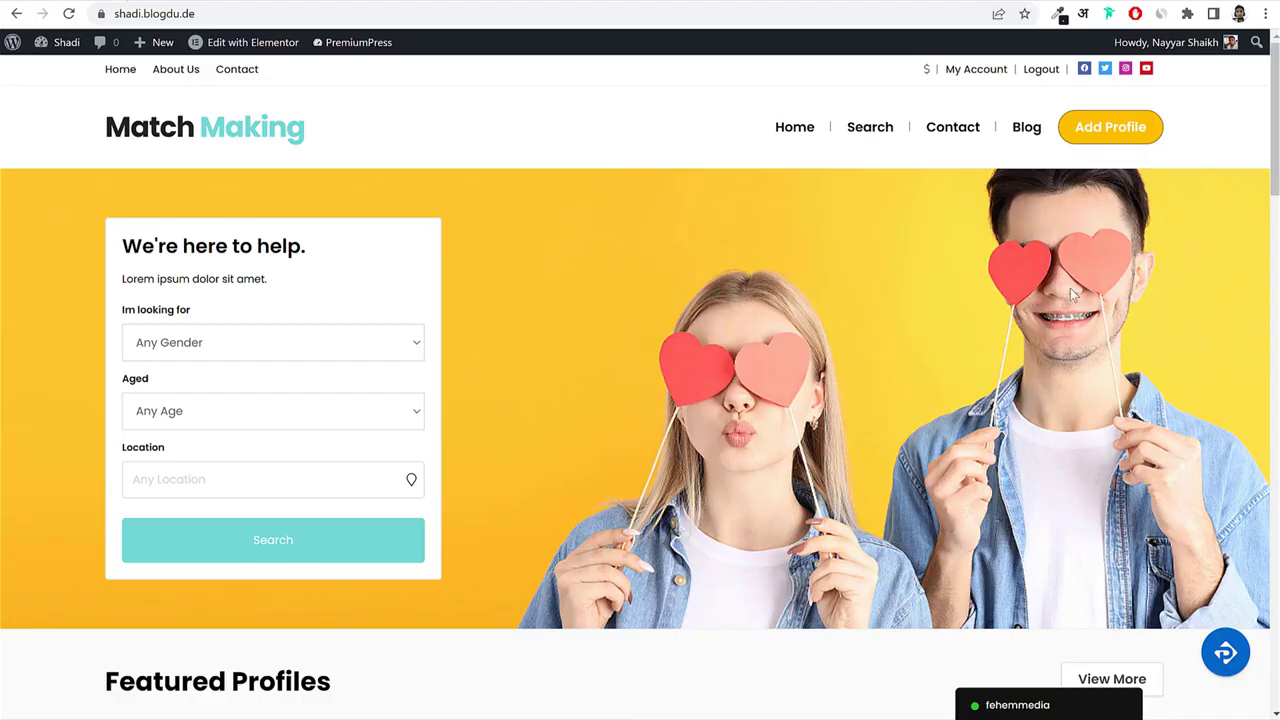
Scroll the shadi.blogdu.de homepage's featured profiles and back, then switch to the Hostinger plans tab.
{"action": "scroll", "coordinate": [1186, 508], "scroll_direction": "down", "scroll_amount": 6}
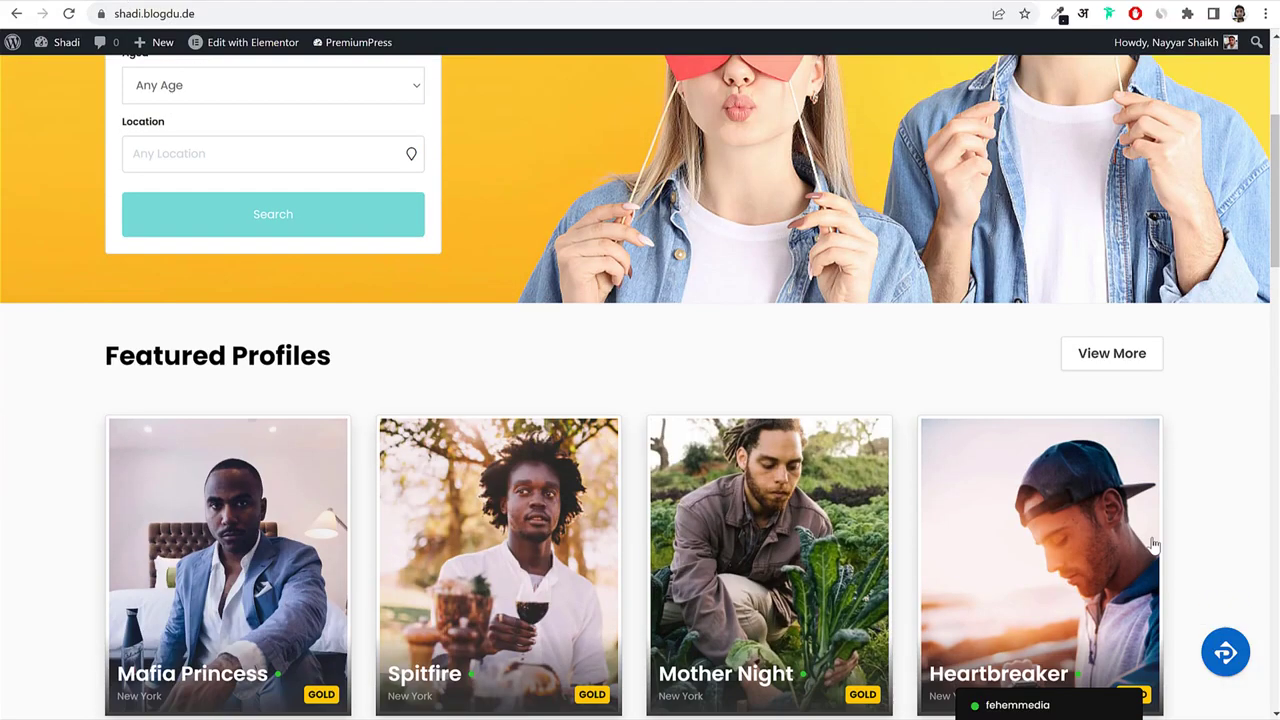
{"action": "scroll", "coordinate": [1188, 512], "scroll_direction": "down", "scroll_amount": 3}
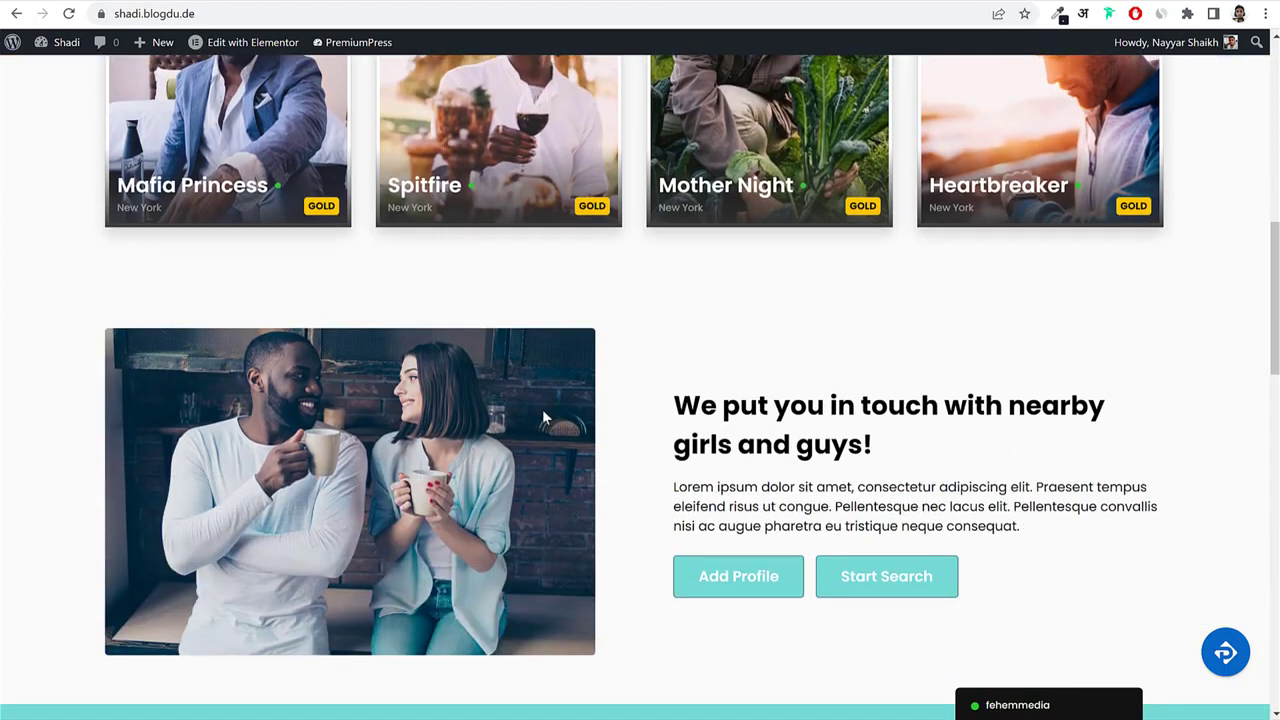
{"action": "scroll", "coordinate": [880, 486], "scroll_direction": "down", "scroll_amount": 7}
{"action": "scroll", "coordinate": [1203, 380], "scroll_direction": "up", "scroll_amount": 12}
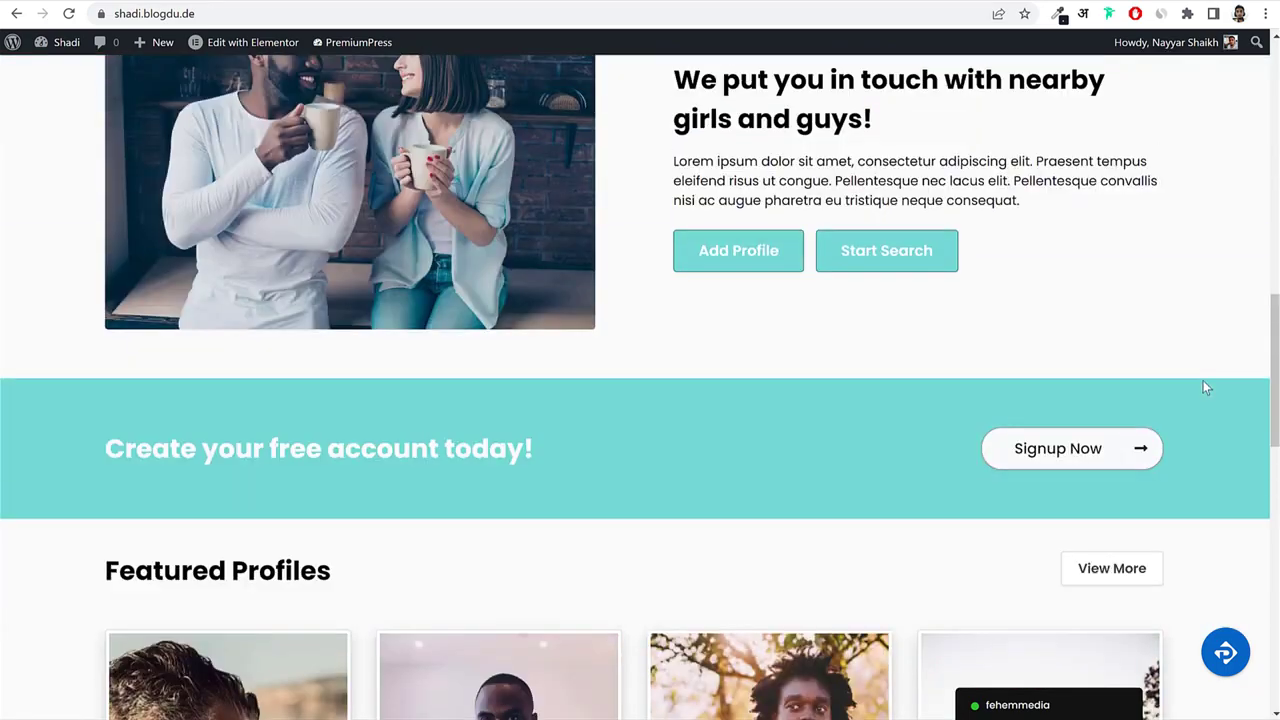
{"action": "scroll", "coordinate": [1205, 387], "scroll_direction": "up", "scroll_amount": 3}
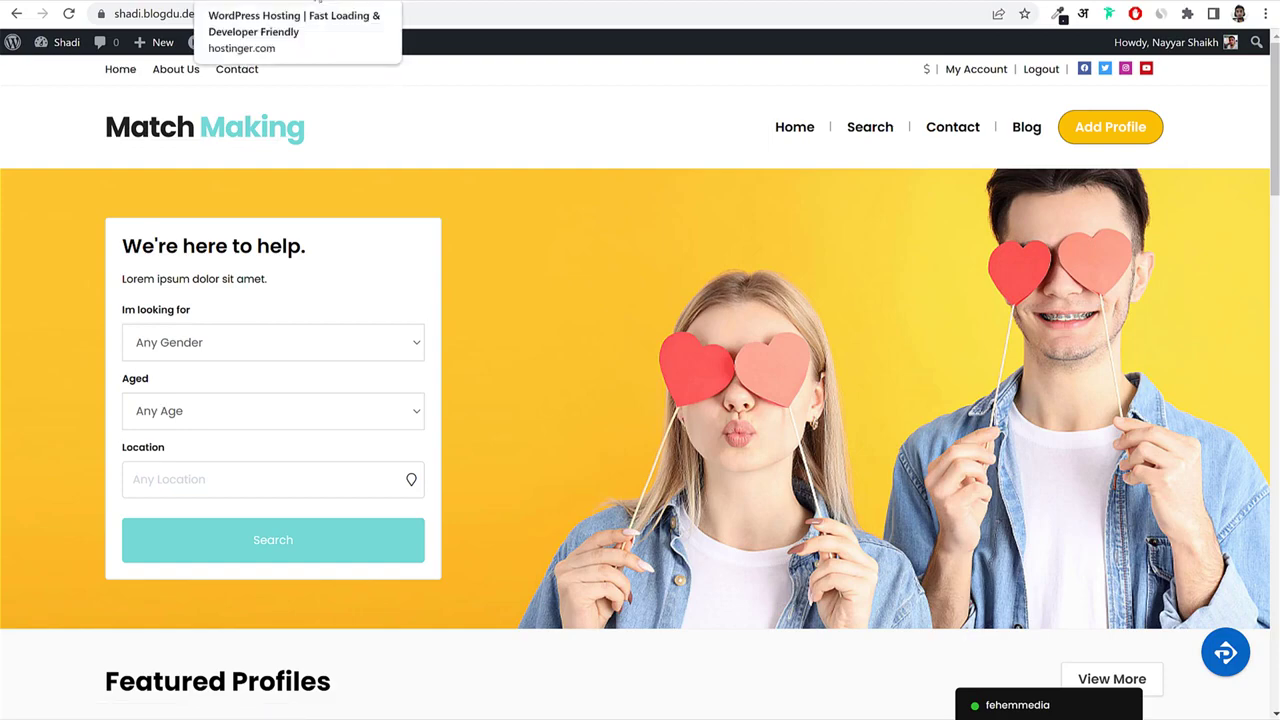
{"action": "left_click", "coordinate": [305, 1]}
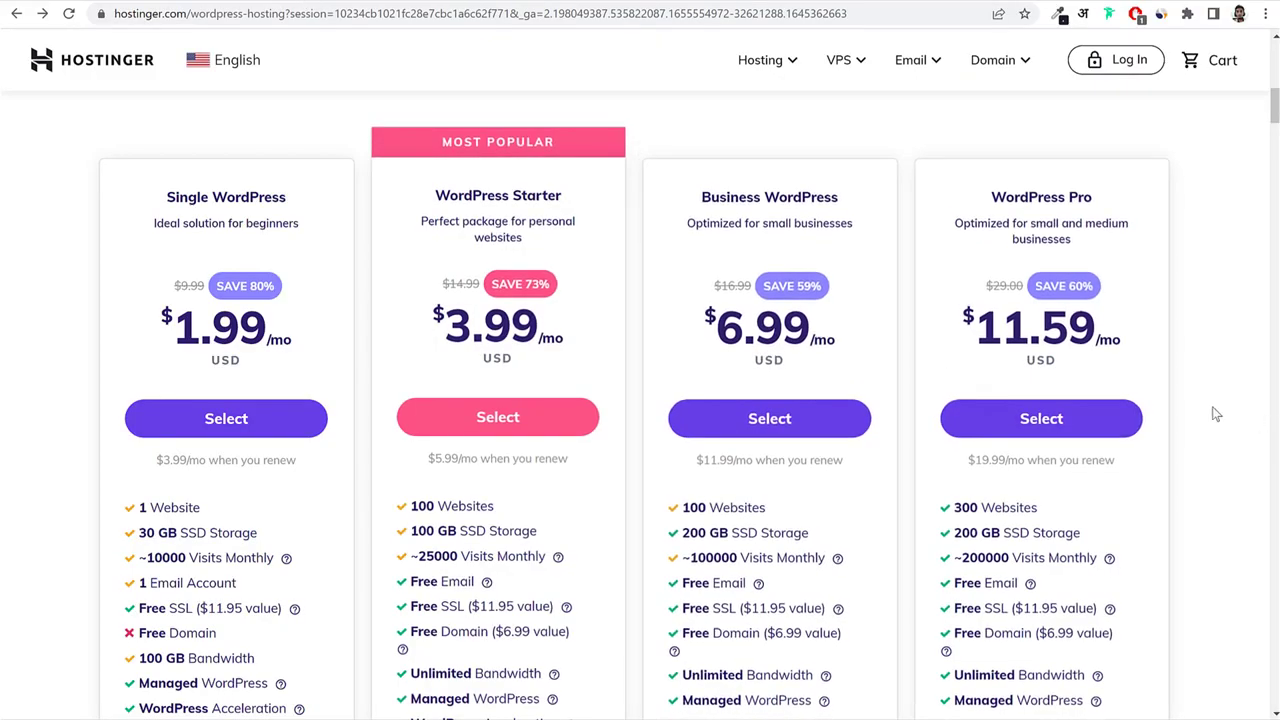
Glance at the Match Making site, then highlight Starter's SSD Storage, Free Email and Free SSL.
{"action": "left_click", "coordinate": [117, 2]}
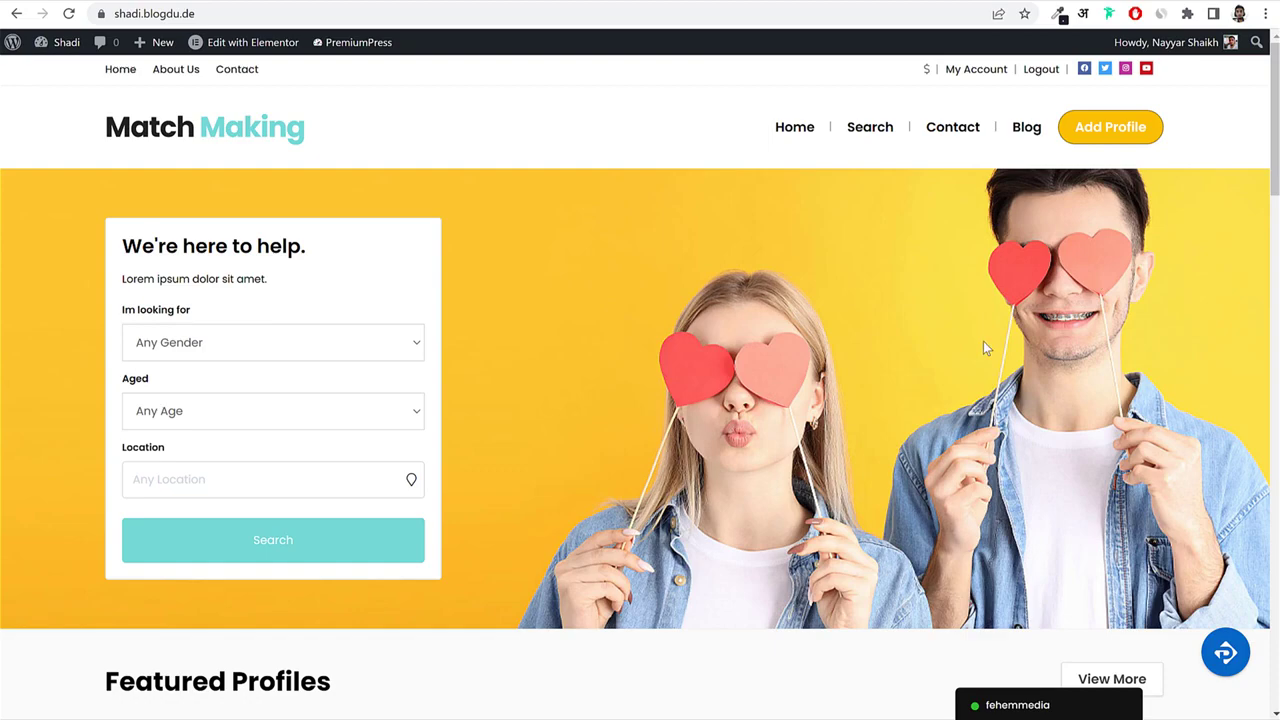
{"action": "left_click", "coordinate": [351, 6]}
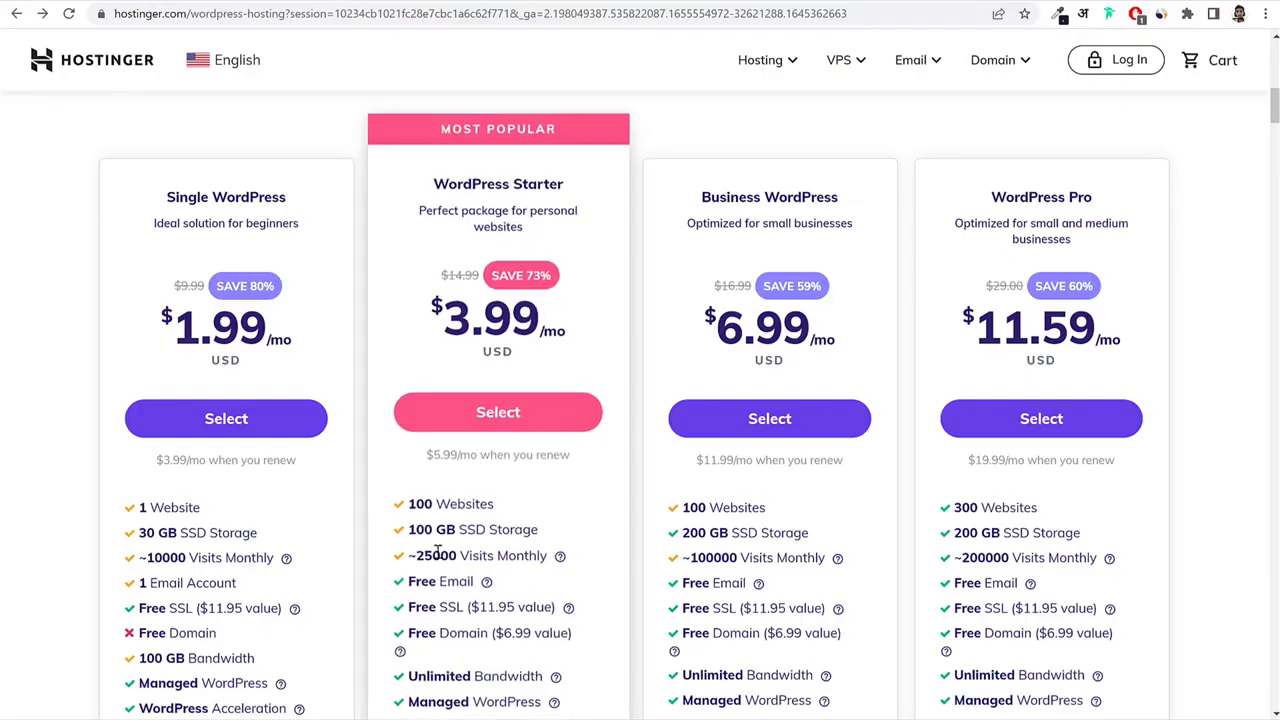
{"action": "left_click_drag", "start_coordinate": [539, 531], "coordinate": [458, 532]}
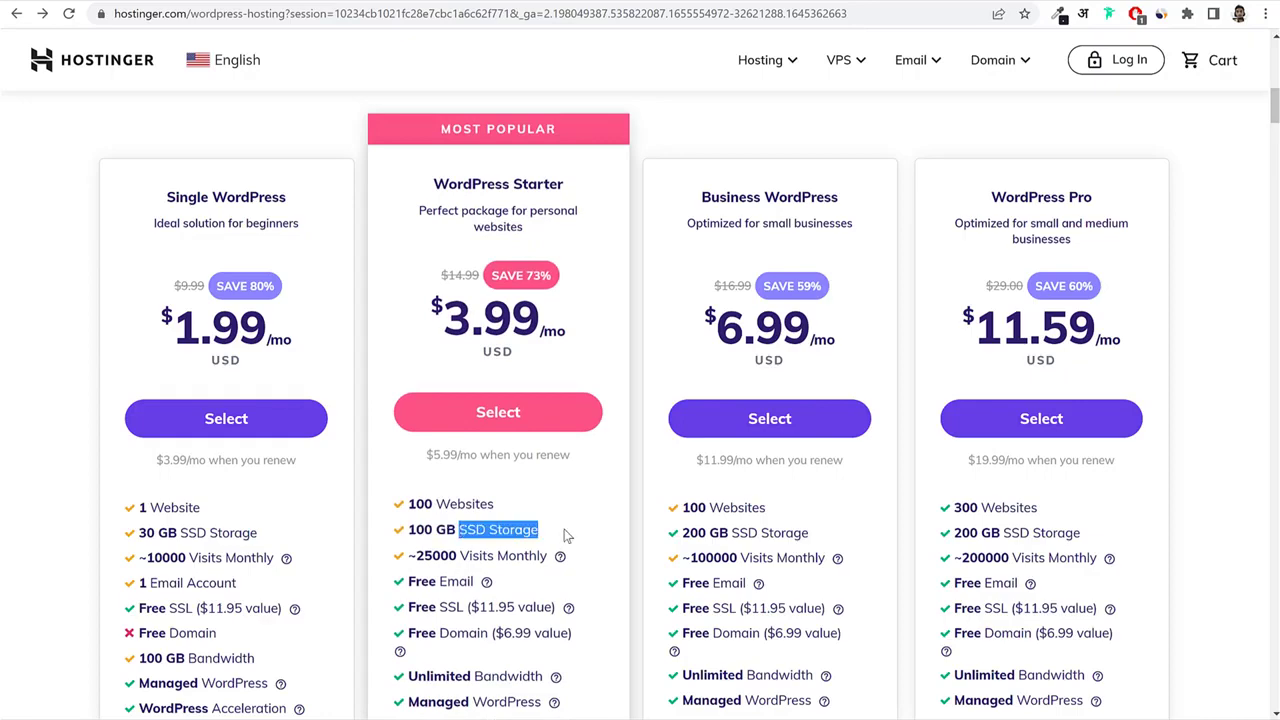
{"action": "scroll", "coordinate": [600, 543], "scroll_direction": "down", "scroll_amount": 3}
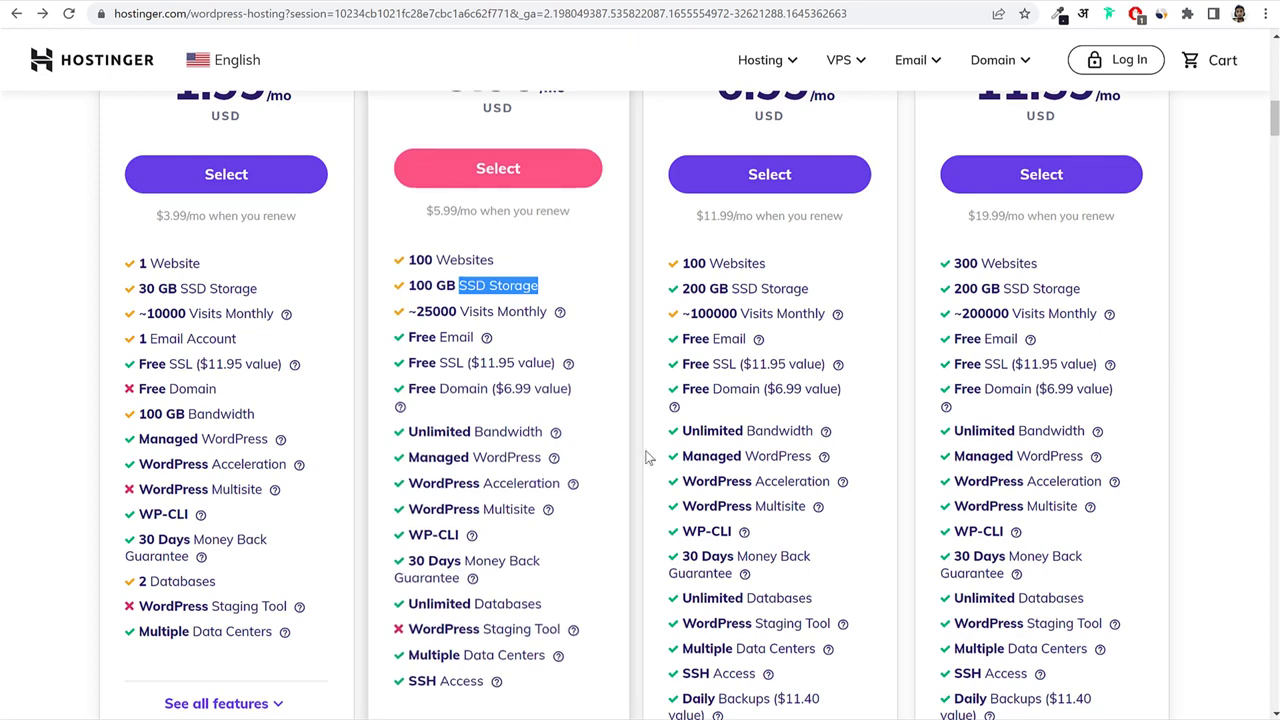
{"action": "scroll", "coordinate": [597, 546], "scroll_direction": "down", "scroll_amount": 1}
{"action": "left_click_drag", "start_coordinate": [408, 256], "coordinate": [479, 256]}
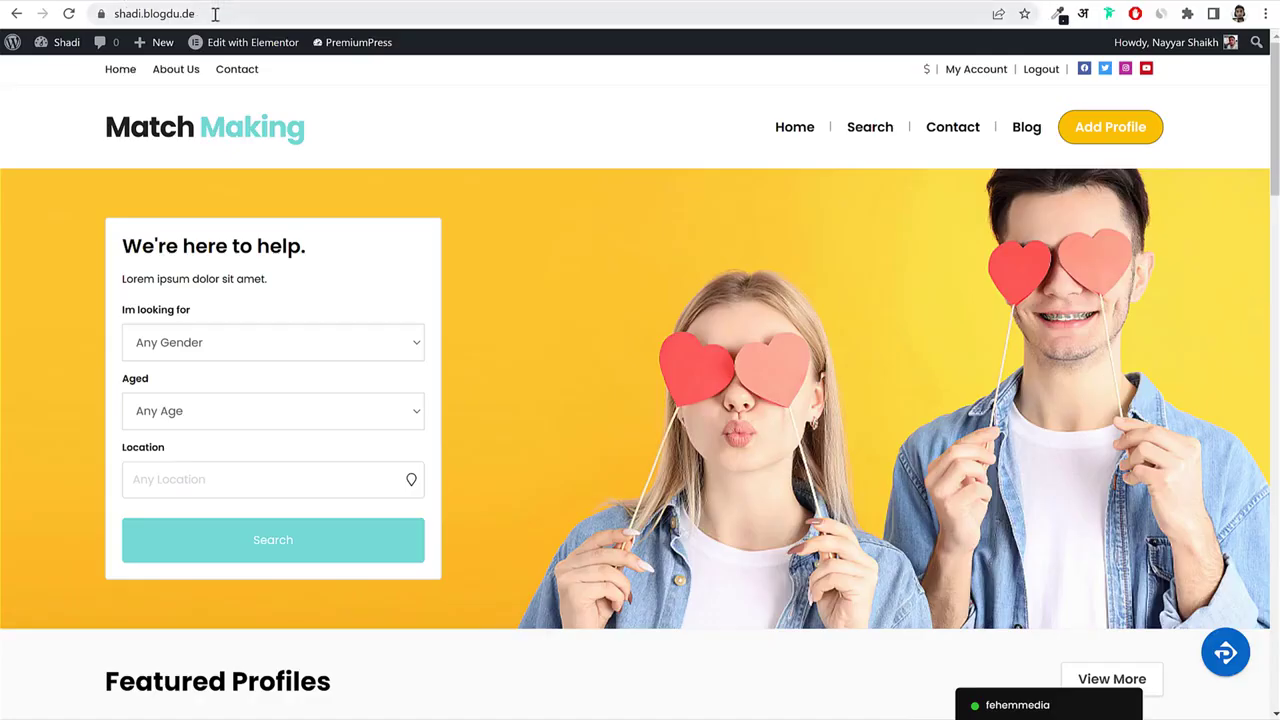
{"action": "left_click_drag", "start_coordinate": [210, 13], "coordinate": [140, 13]}
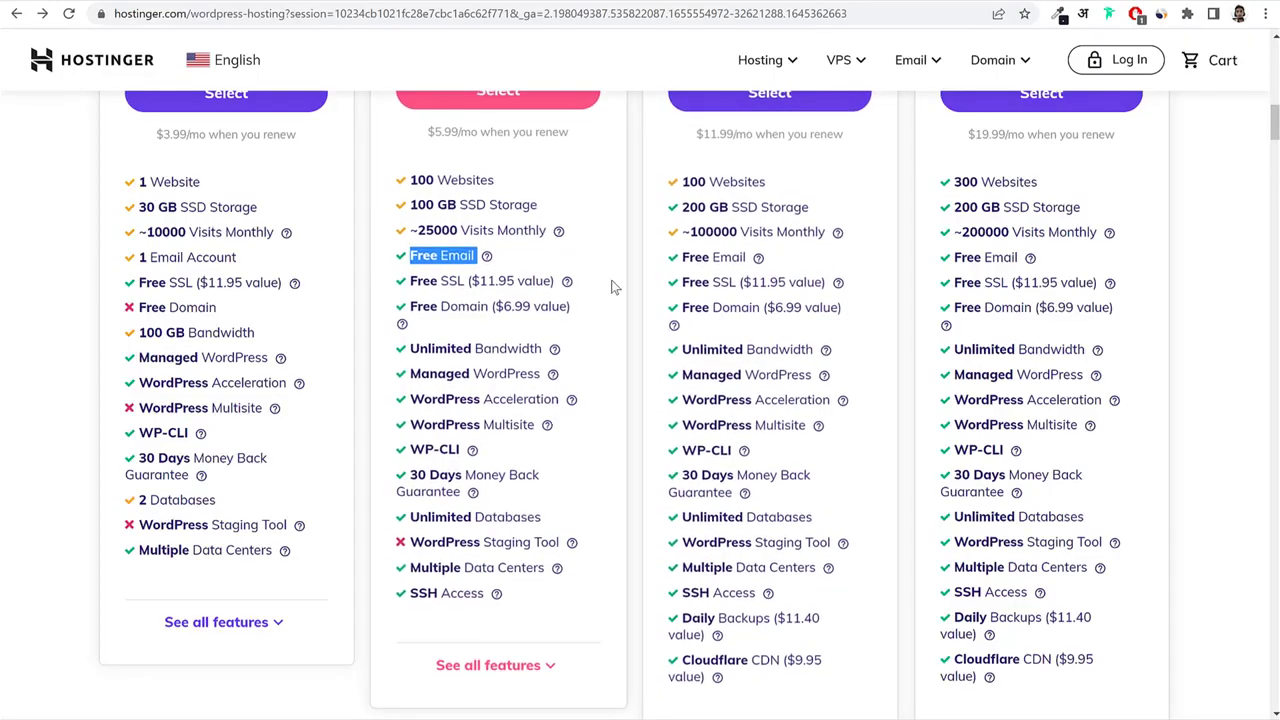
{"action": "left_click_drag", "start_coordinate": [410, 281], "coordinate": [462, 282]}
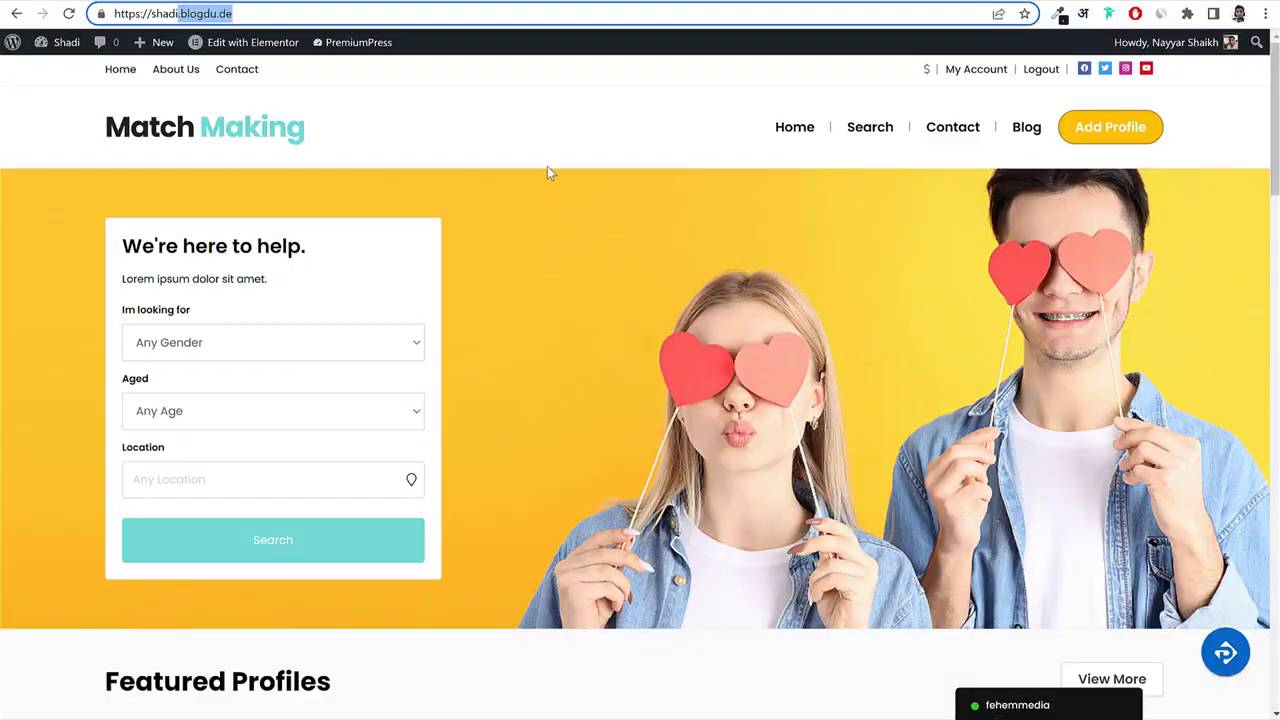
Check the Match Making site's secure lock and domain, and highlight Starter's Free Domain line.
{"action": "left_click", "coordinate": [547, 166]}
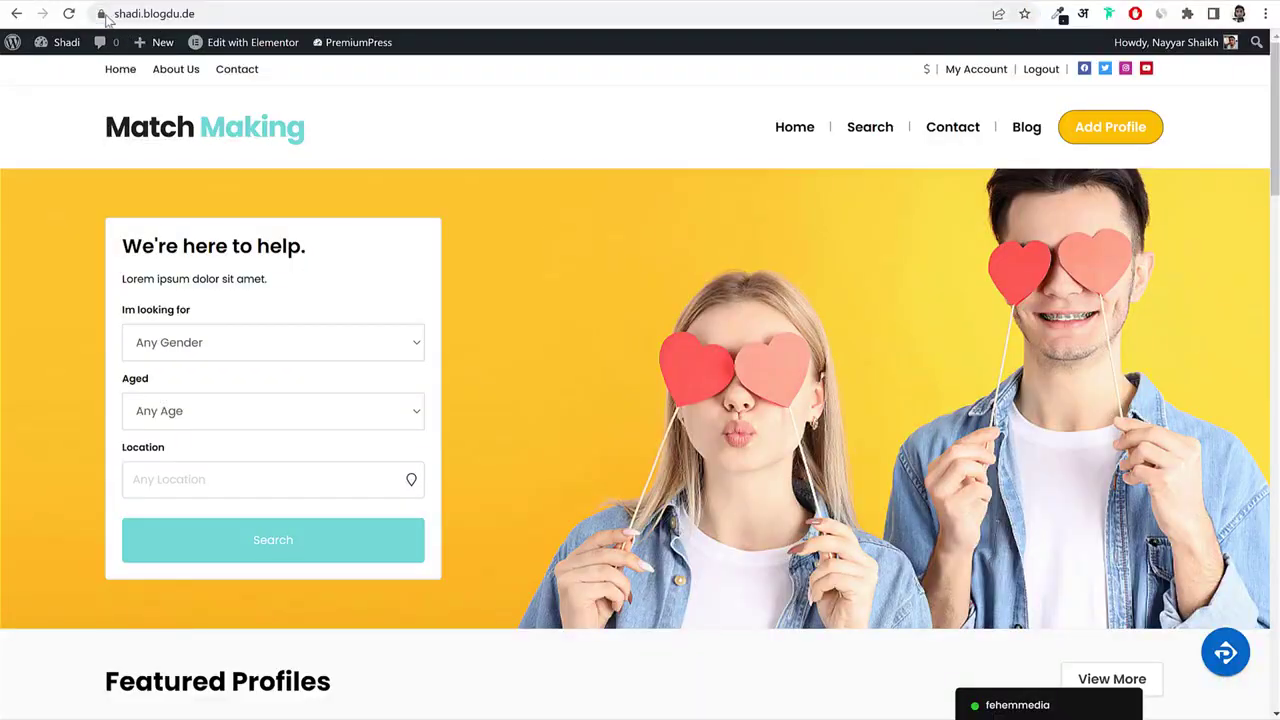
{"action": "left_click", "coordinate": [101, 14]}
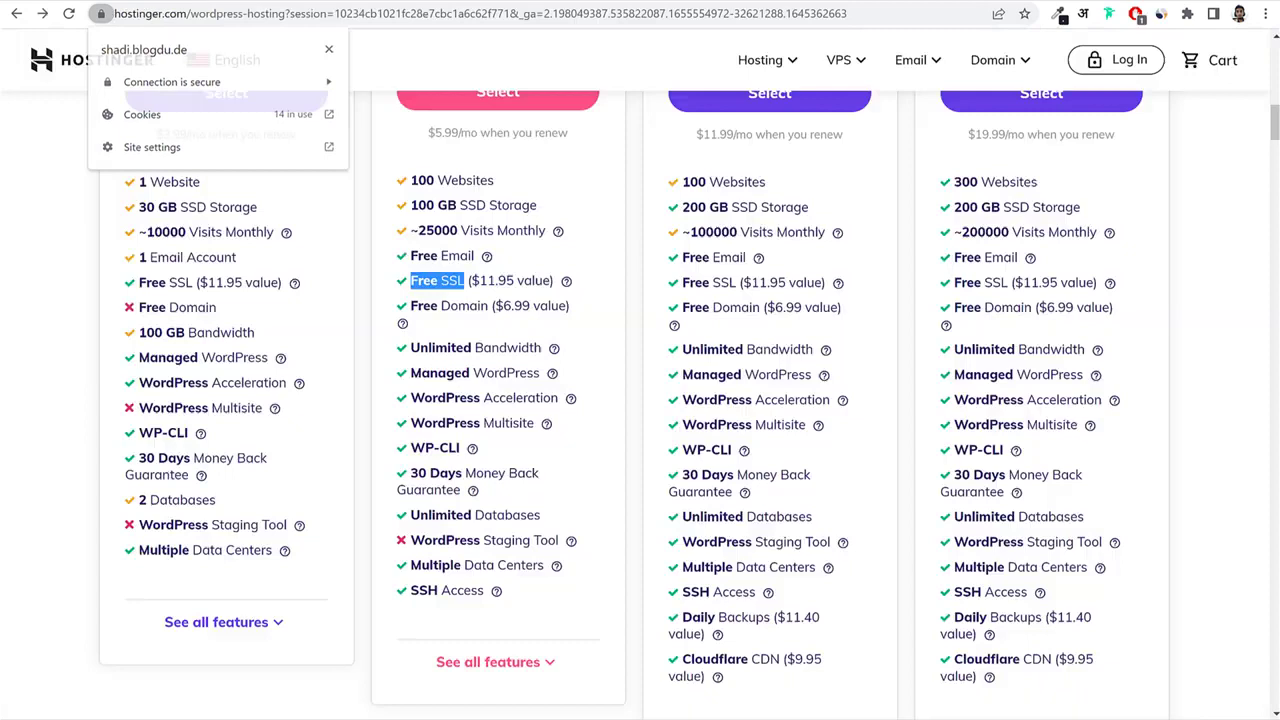
{"action": "left_click_drag", "start_coordinate": [408, 308], "coordinate": [492, 312]}
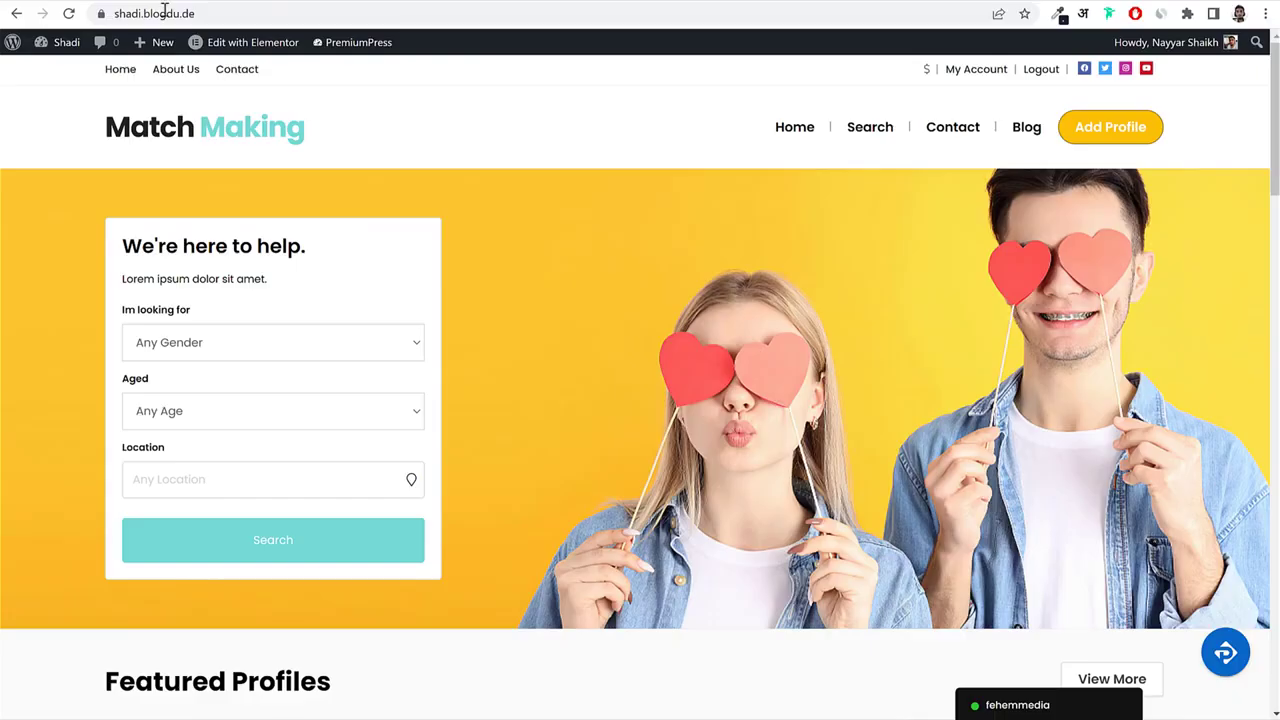
{"action": "left_click", "coordinate": [255, 14]}
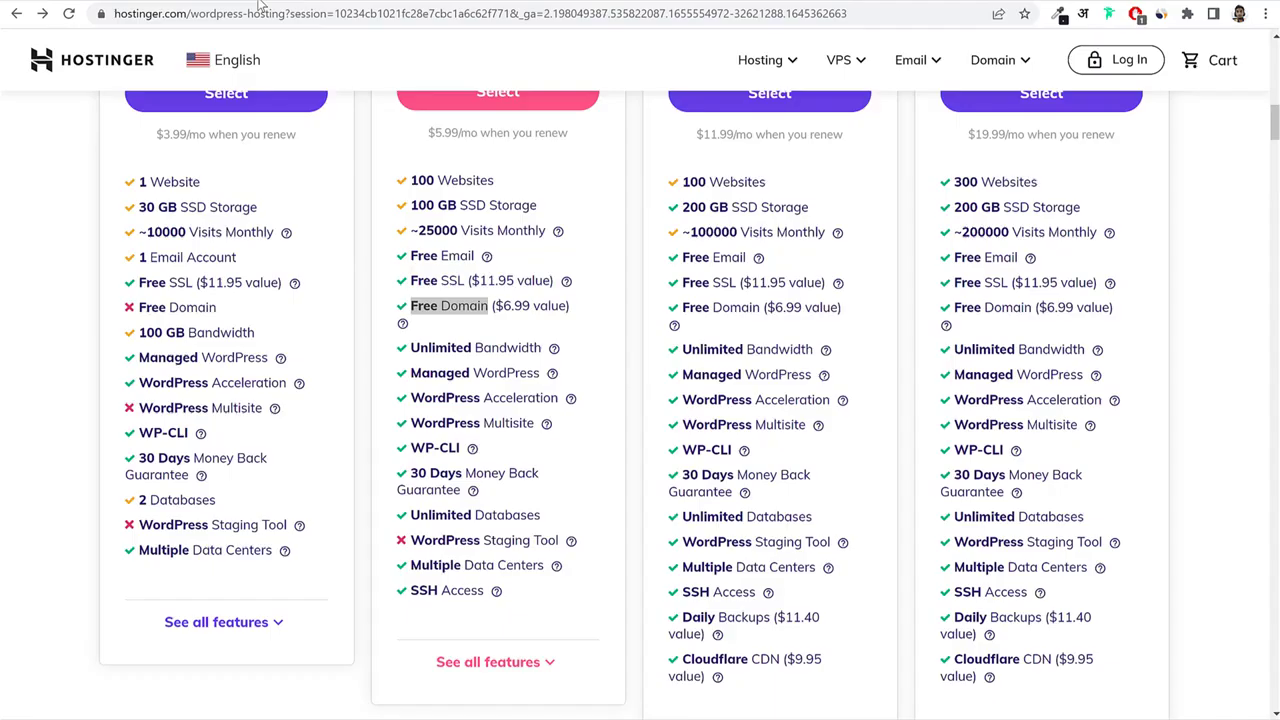
{"action": "left_click_drag", "start_coordinate": [408, 307], "coordinate": [488, 307]}
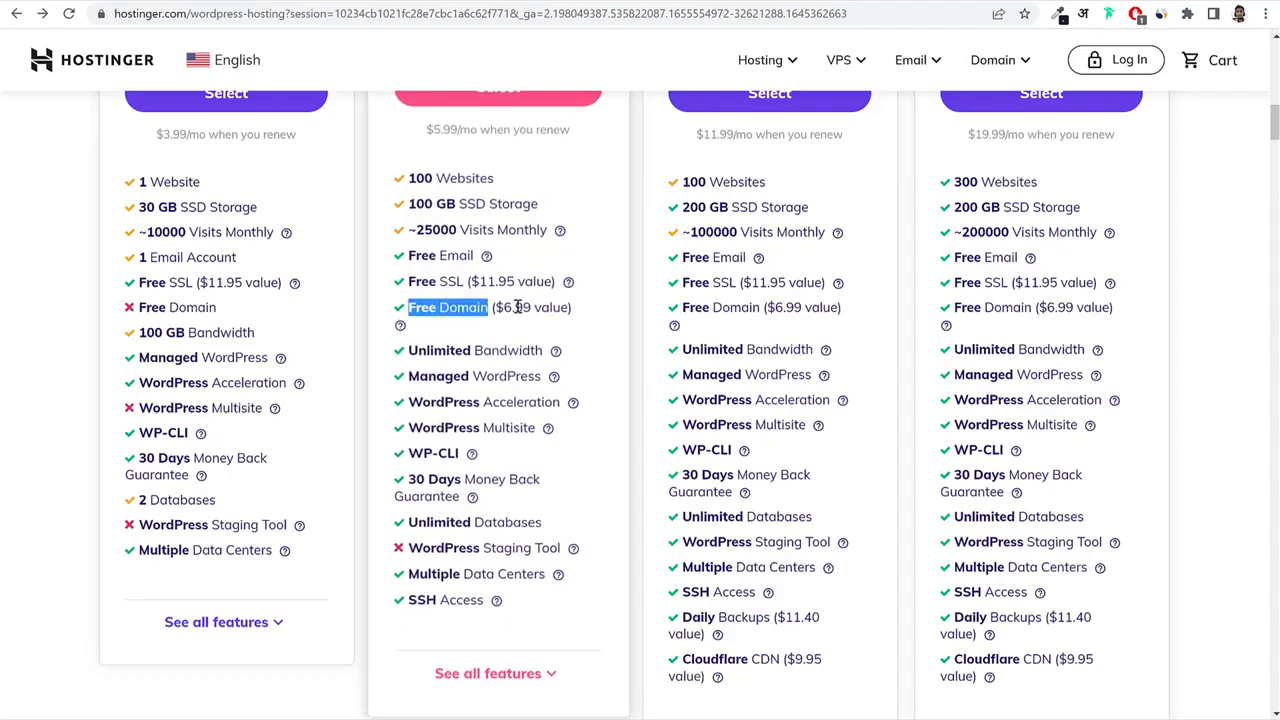
{"action": "left_click", "coordinate": [426, 314]}
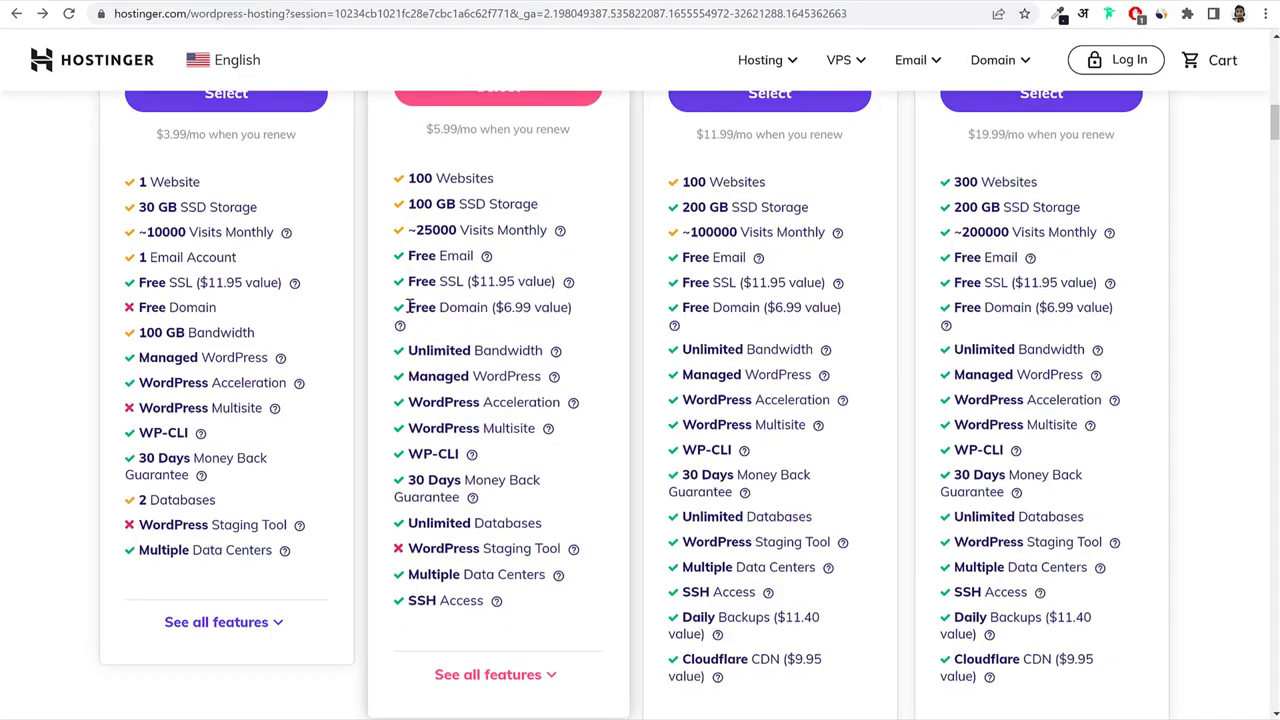
{"action": "left_click_drag", "start_coordinate": [410, 307], "coordinate": [491, 323]}
{"action": "left_click", "coordinate": [498, 328]}
Highlight Unlimited Bandwidth, then scroll up to highlight the WordPress Starter plan name.
{"action": "left_click_drag", "start_coordinate": [408, 350], "coordinate": [543, 350]}
{"action": "mouse_move", "coordinate": [556, 377]}
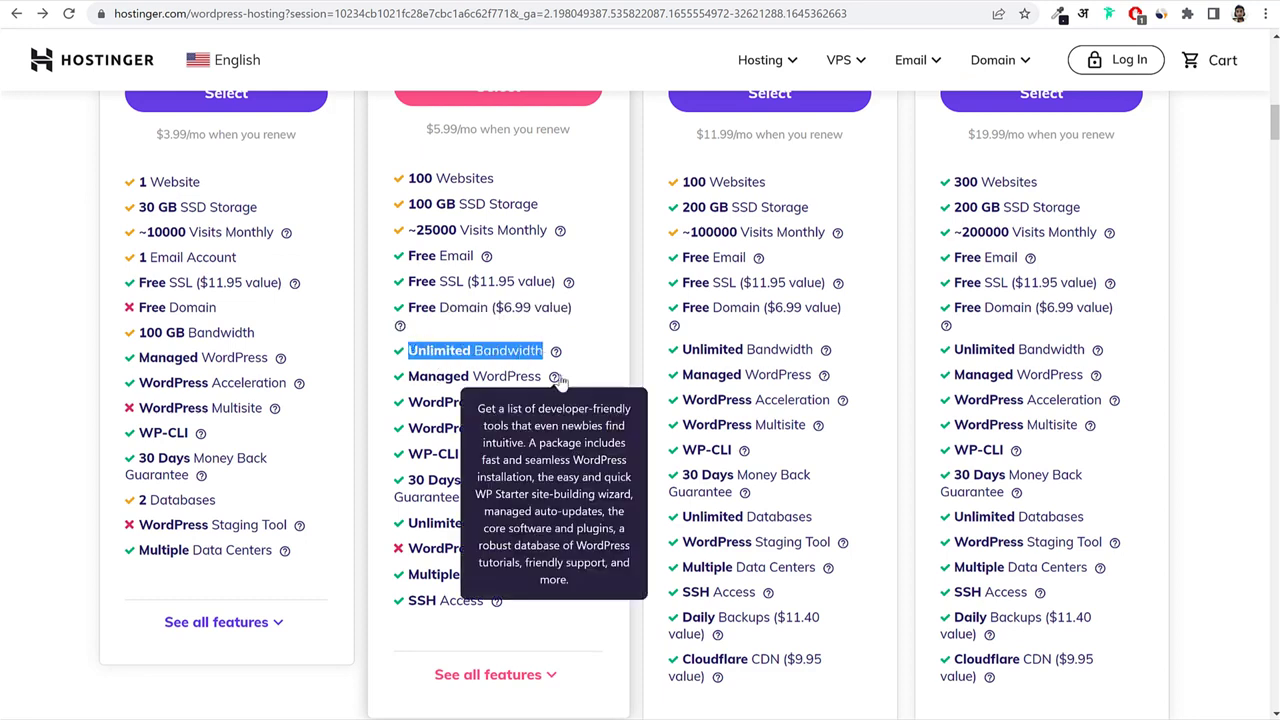
{"action": "mouse_move", "coordinate": [573, 403]}
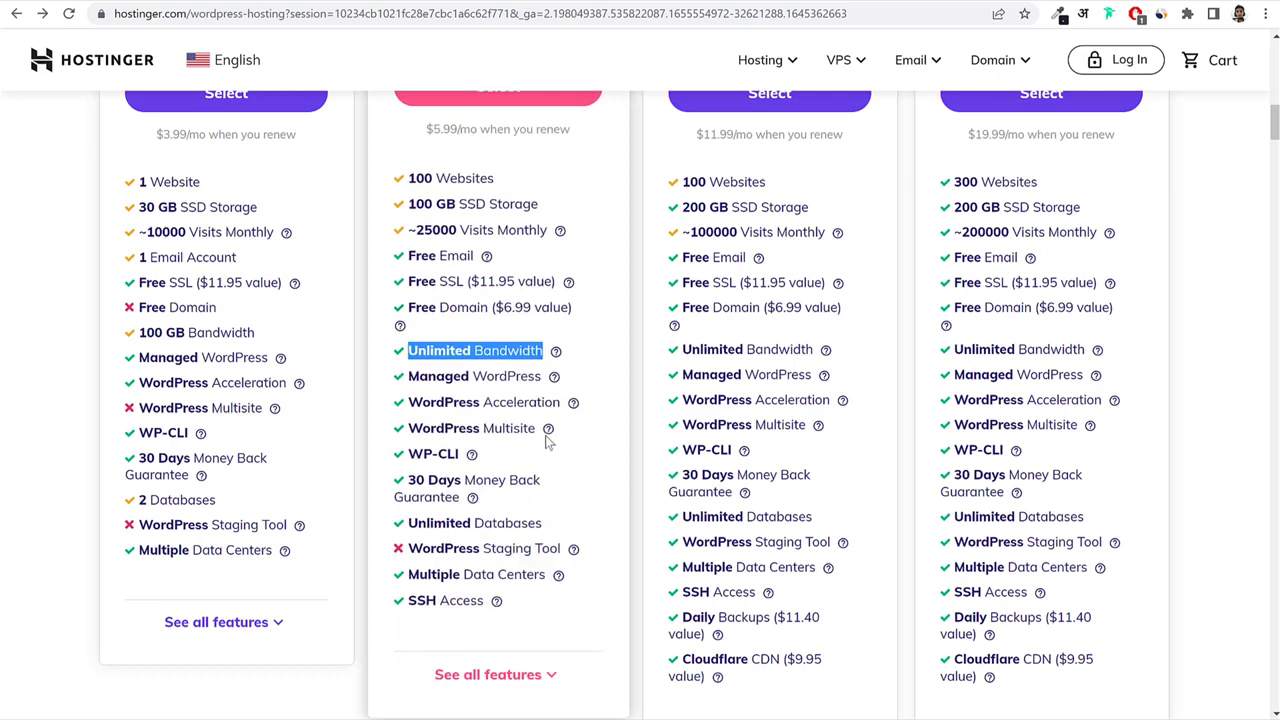
{"action": "scroll", "coordinate": [551, 620], "scroll_direction": "up", "scroll_amount": 3}
{"action": "scroll", "coordinate": [580, 590], "scroll_direction": "down", "scroll_amount": 3}
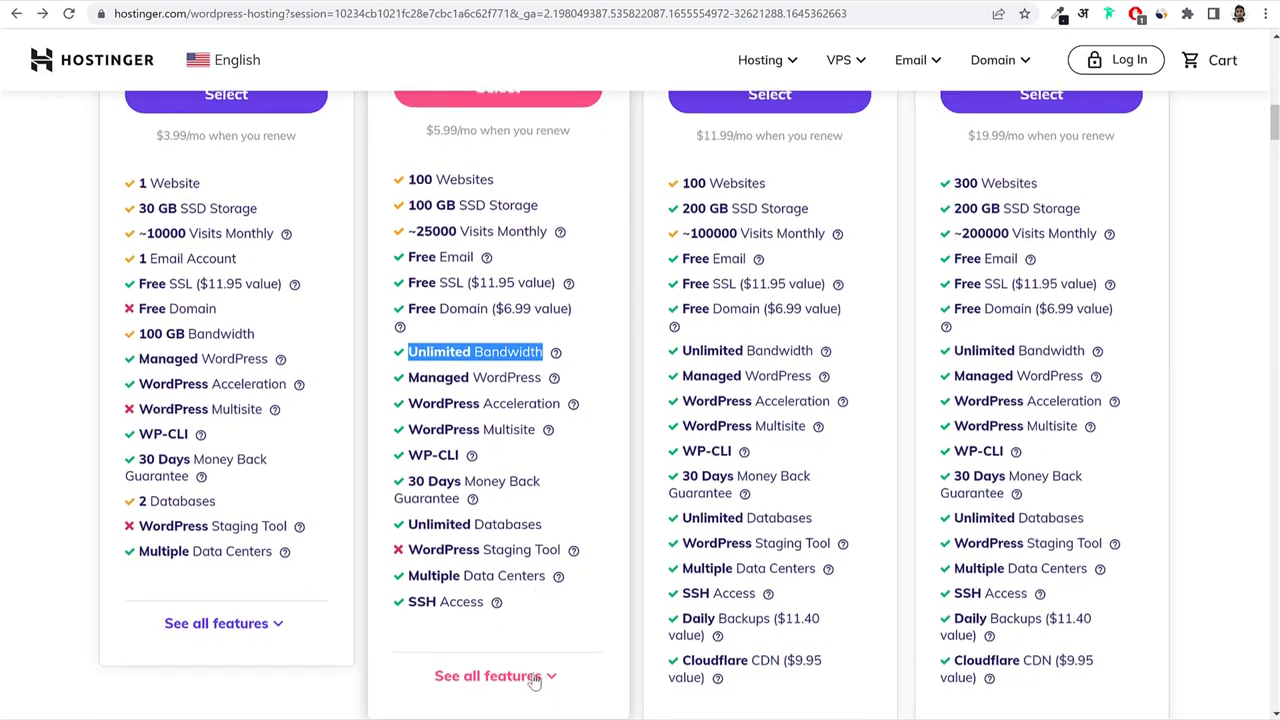
{"action": "scroll", "coordinate": [535, 680], "scroll_direction": "up", "scroll_amount": 3}
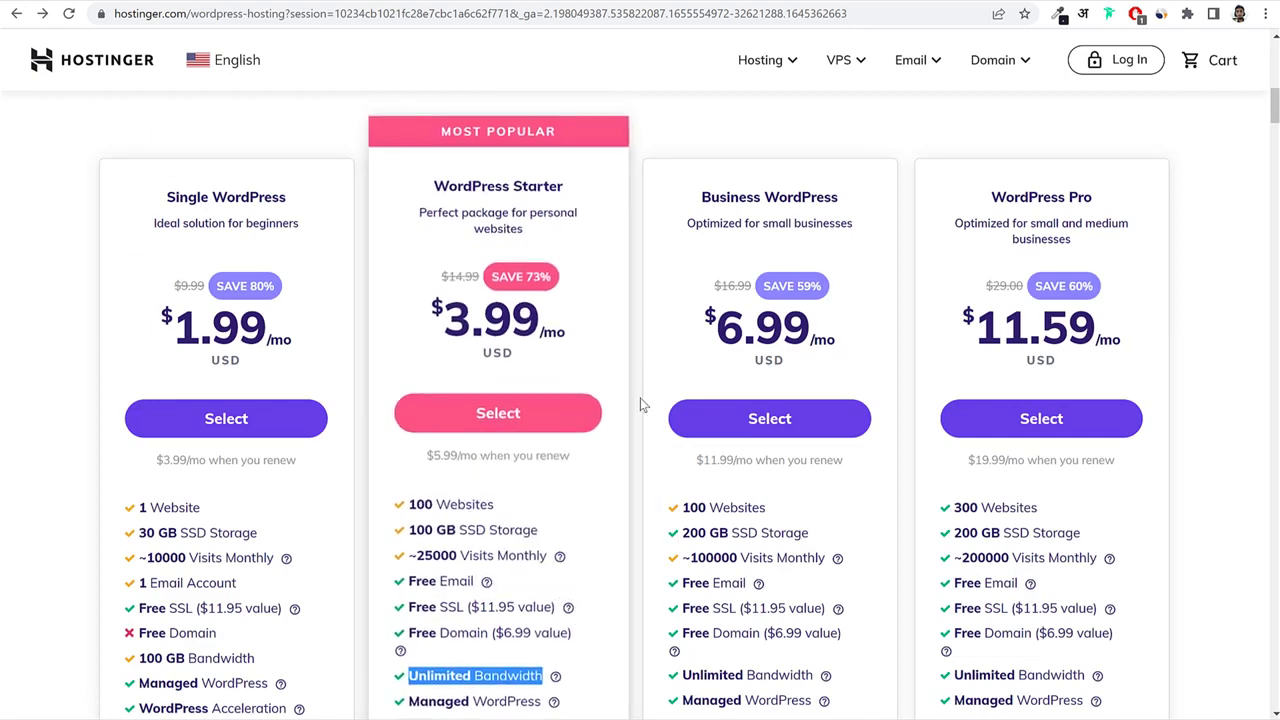
{"action": "left_click_drag", "start_coordinate": [432, 184], "coordinate": [566, 184]}
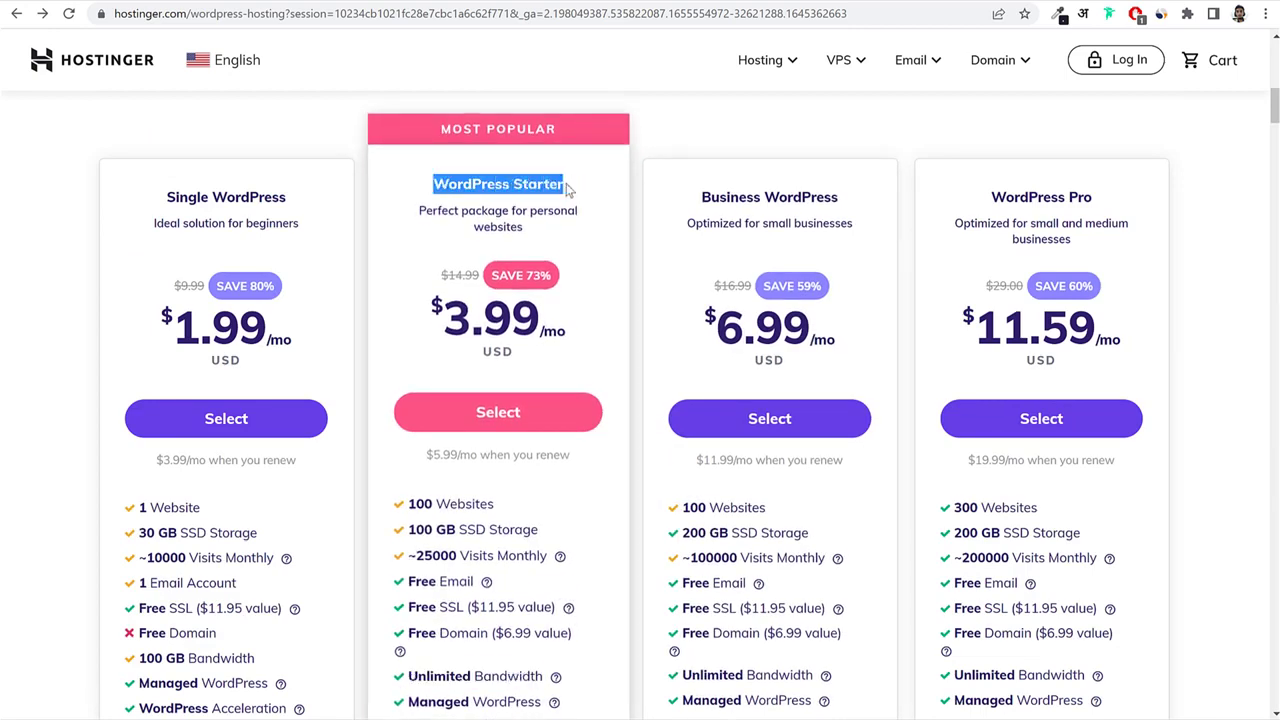
Choose WordPress Starter and review the 12-month period's $78.00 subtotal.
{"action": "left_click", "coordinate": [501, 416]}
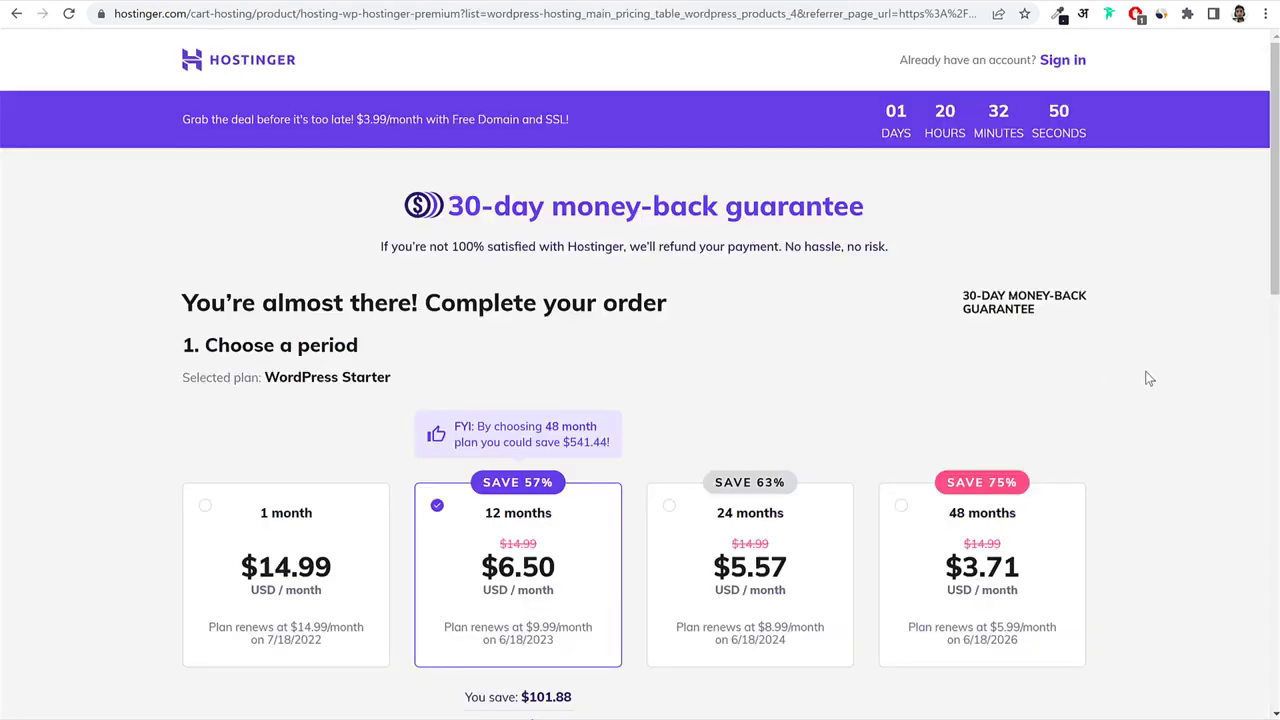
{"action": "scroll", "coordinate": [1146, 408], "scroll_direction": "down", "scroll_amount": 2}
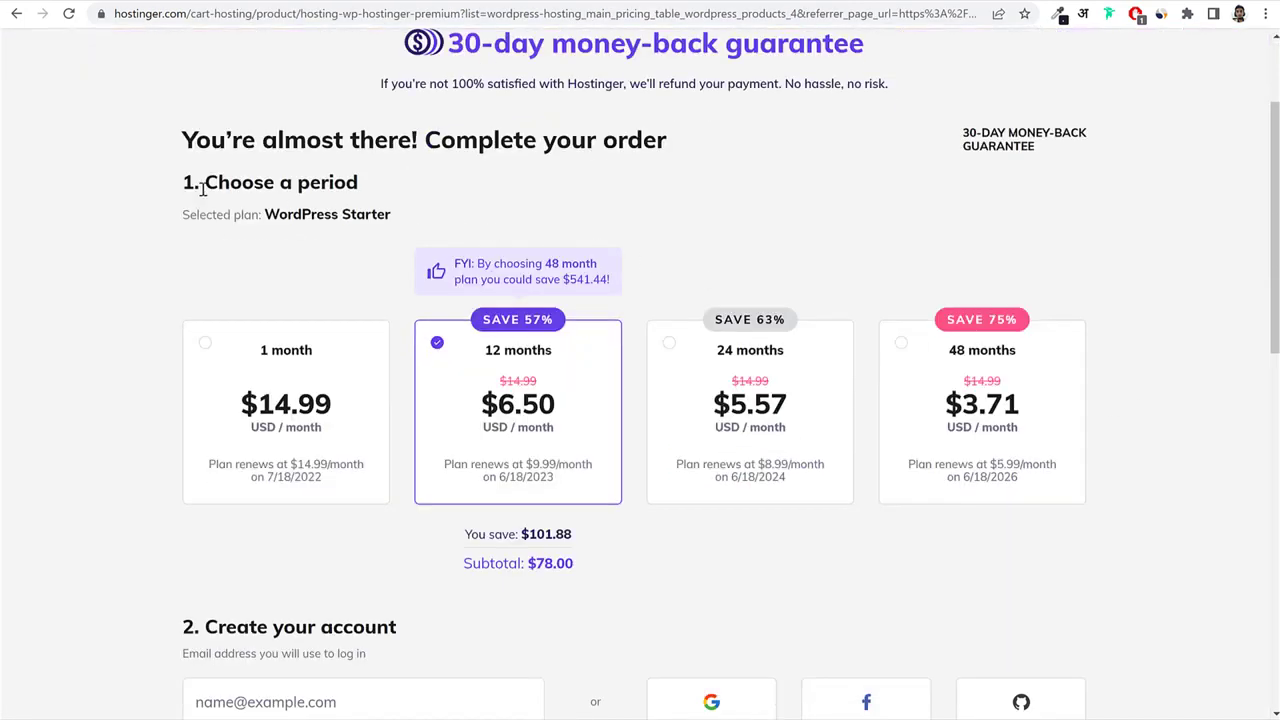
{"action": "left_click_drag", "start_coordinate": [203, 182], "coordinate": [377, 182]}
{"action": "left_click", "coordinate": [420, 183]}
{"action": "left_click_drag", "start_coordinate": [558, 351], "coordinate": [482, 352]}
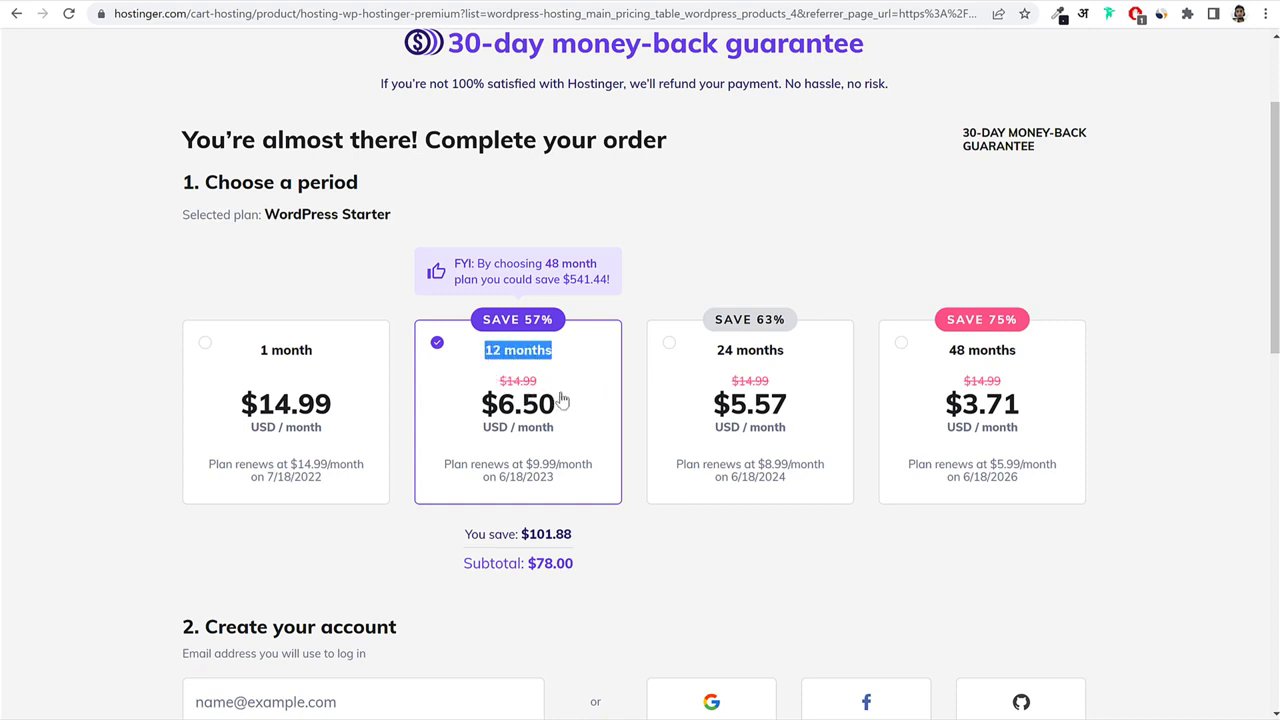
{"action": "left_click_drag", "start_coordinate": [600, 568], "coordinate": [525, 566]}
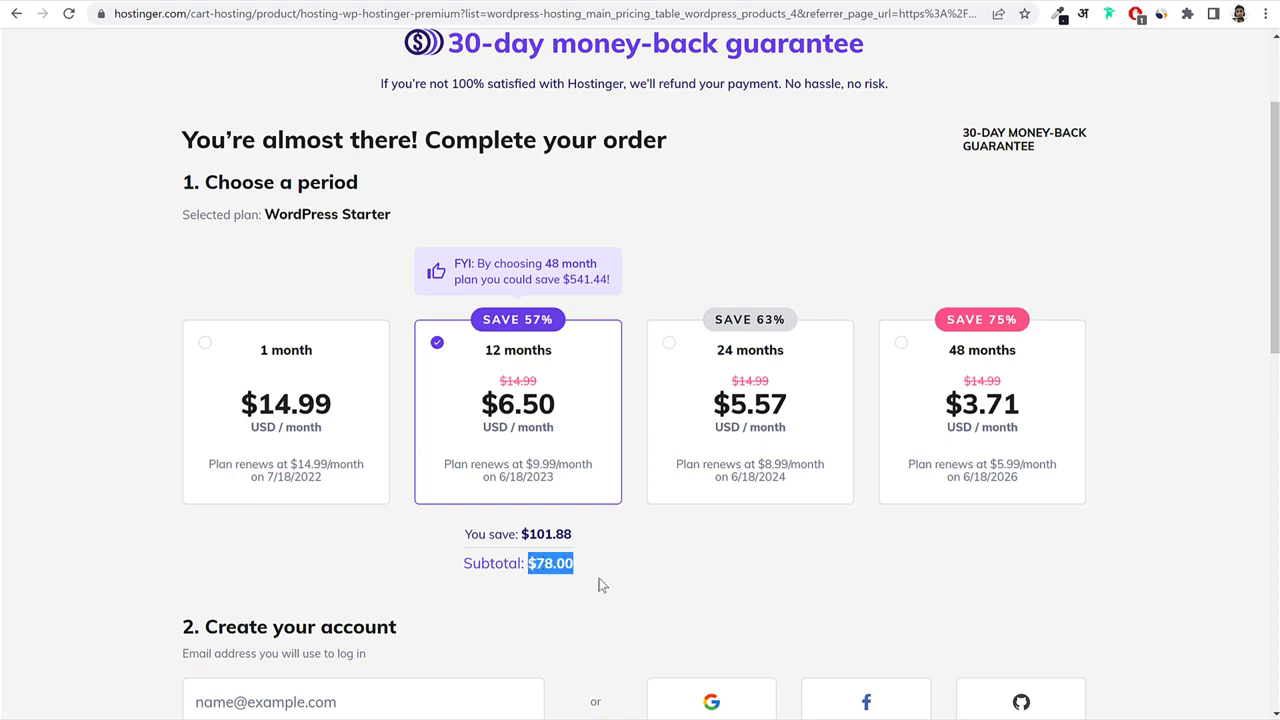
{"action": "left_click_drag", "start_coordinate": [602, 566], "coordinate": [530, 564]}
Compare the 24-month period: $133.68 subtotal and $8.99/month renewal price.
{"action": "left_click", "coordinate": [752, 420]}
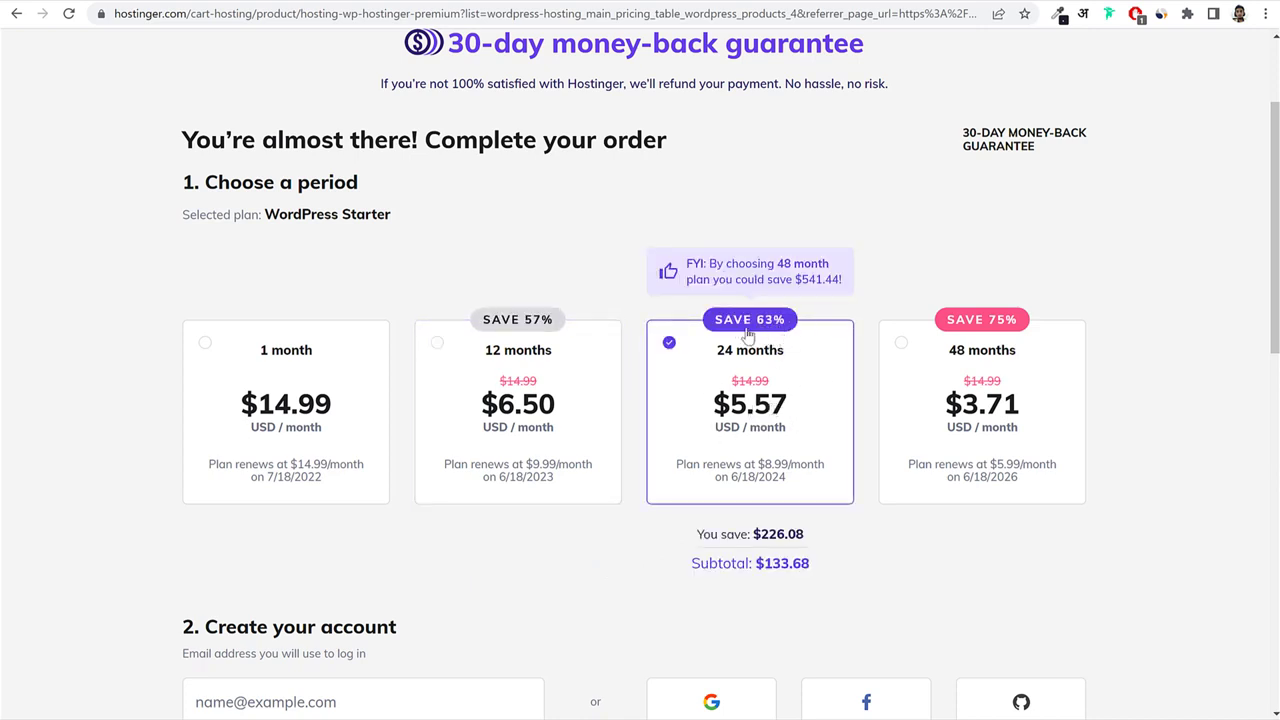
{"action": "left_click_drag", "start_coordinate": [849, 577], "coordinate": [757, 565]}
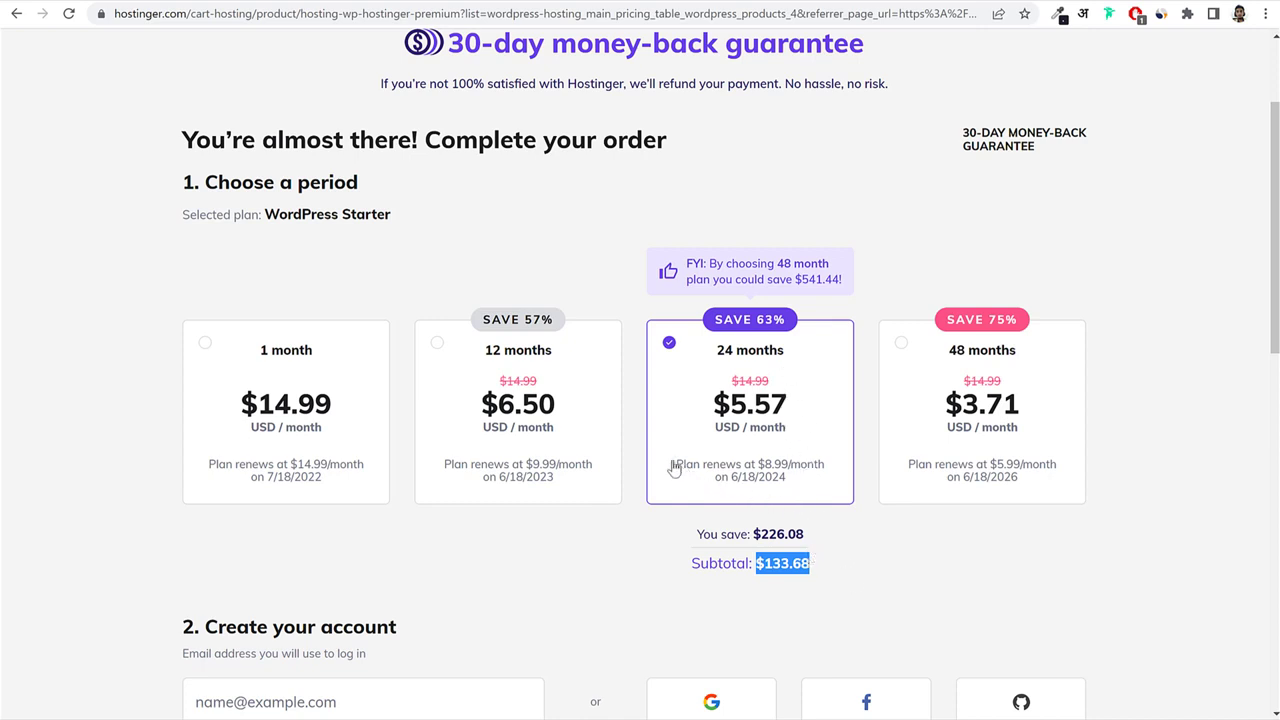
{"action": "left_click_drag", "start_coordinate": [674, 464], "coordinate": [778, 484]}
{"action": "left_click", "coordinate": [801, 484]}
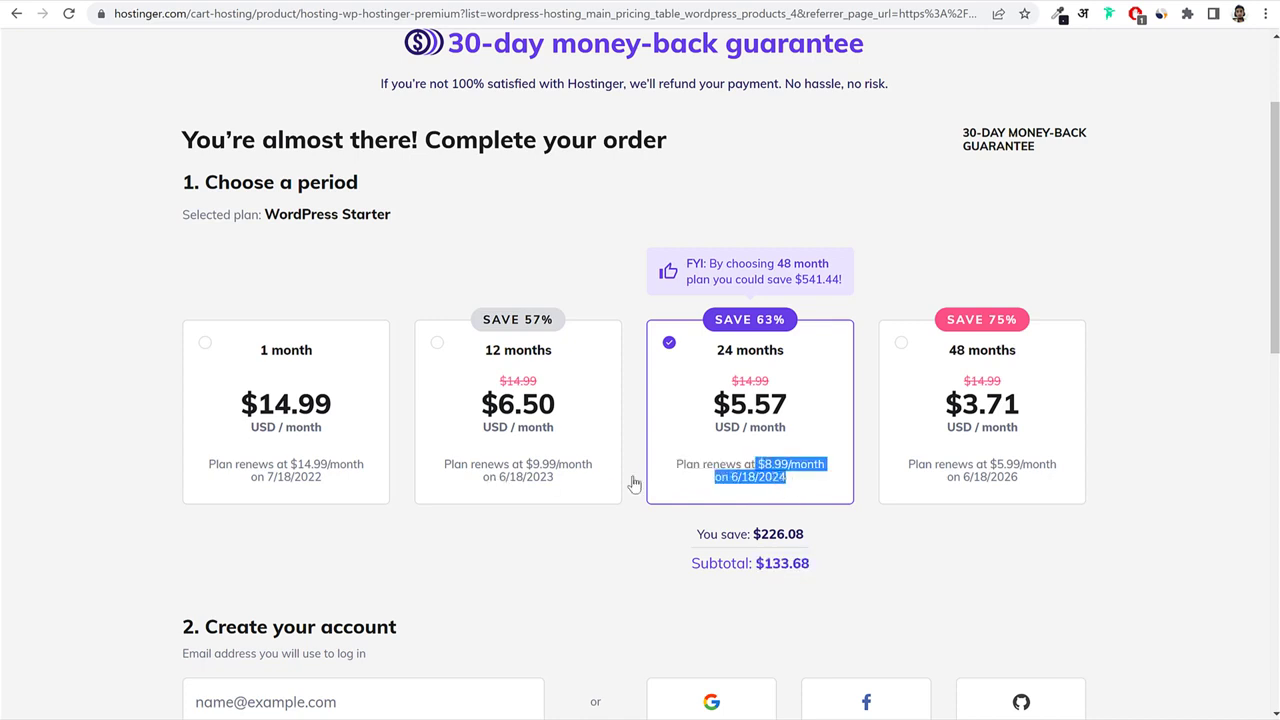
{"action": "left_click", "coordinate": [328, 405]}
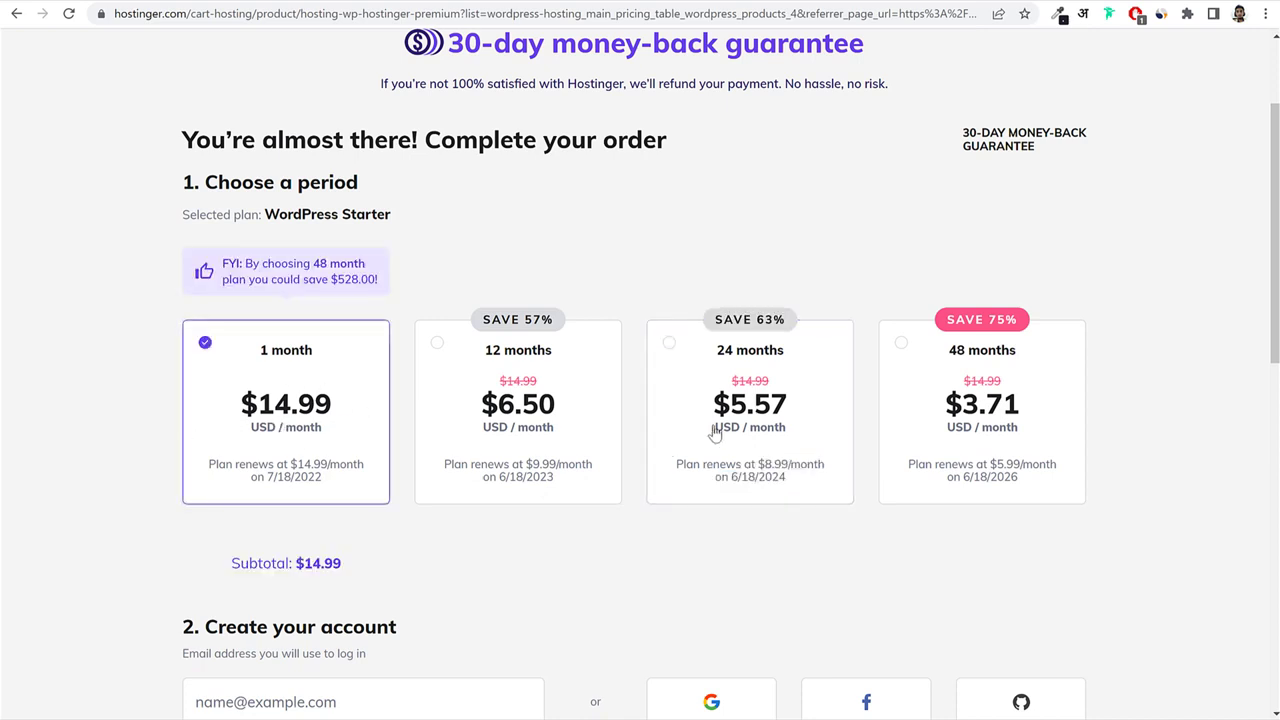
{"action": "left_click", "coordinate": [735, 455]}
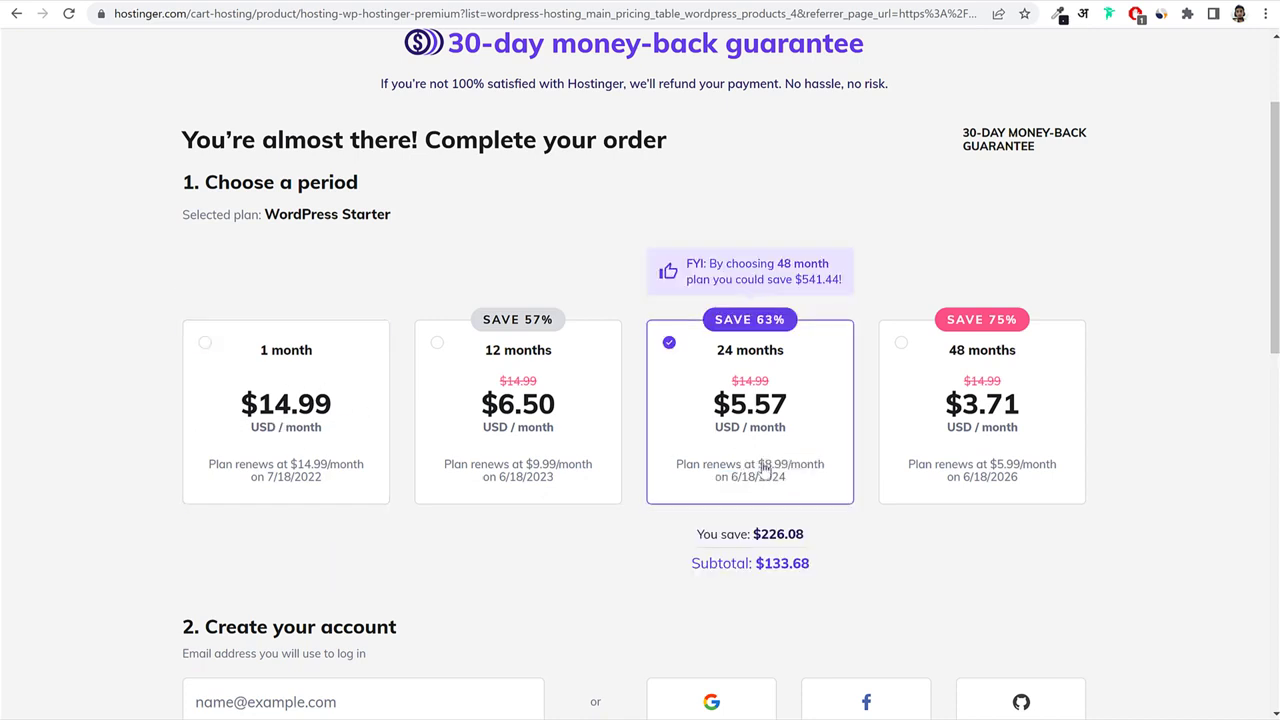
{"action": "left_click_drag", "start_coordinate": [757, 464], "coordinate": [790, 478]}
{"action": "left_click", "coordinate": [788, 490]}
Settle on the 12-month billing period for the Starter plan.
{"action": "left_click", "coordinate": [529, 410]}
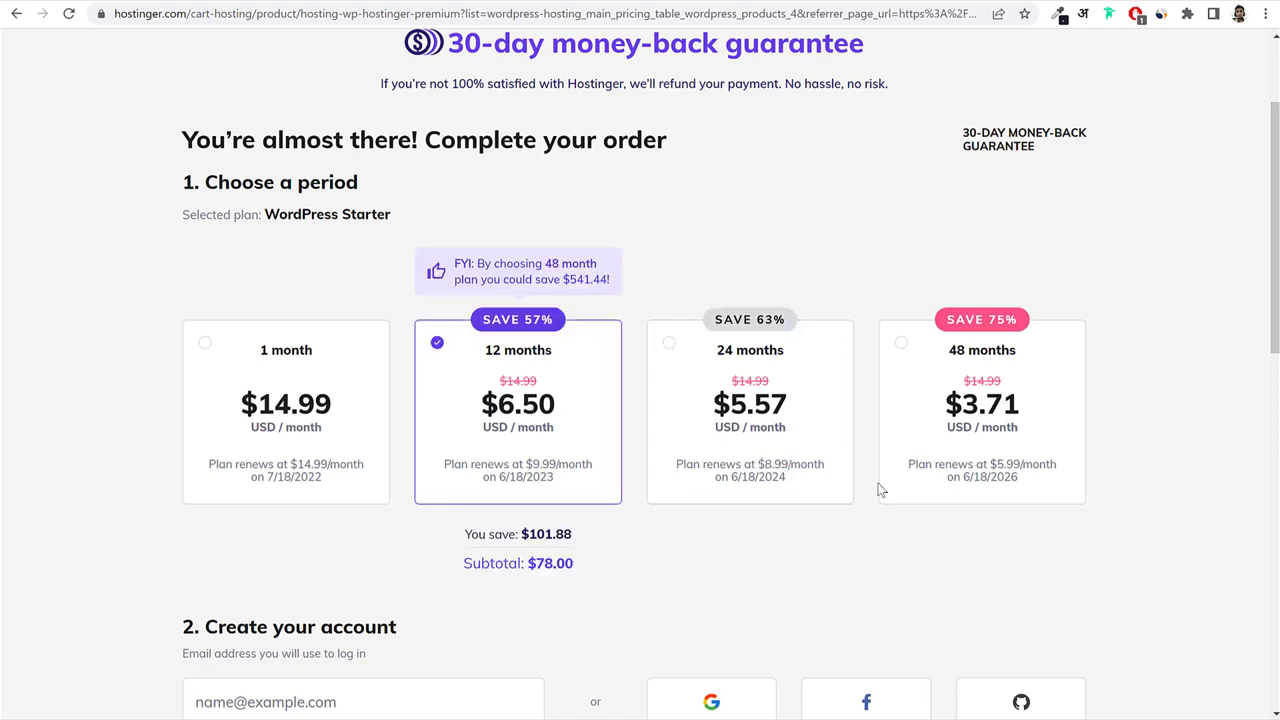
{"action": "scroll", "coordinate": [951, 531], "scroll_direction": "down", "scroll_amount": 2}
{"action": "scroll", "coordinate": [951, 531], "scroll_direction": "up", "scroll_amount": 2}
{"action": "left_click", "coordinate": [780, 410]}
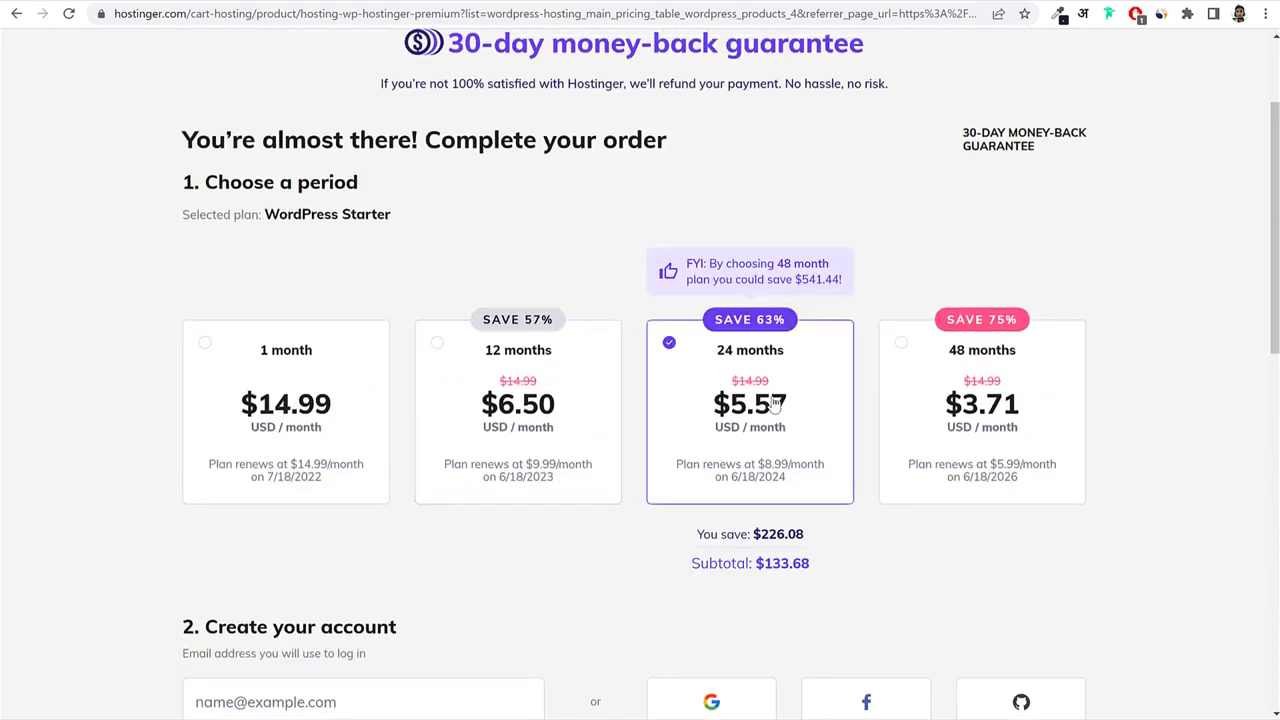
{"action": "left_click", "coordinate": [588, 462]}
{"action": "scroll", "coordinate": [1066, 437], "scroll_direction": "down", "scroll_amount": 6}
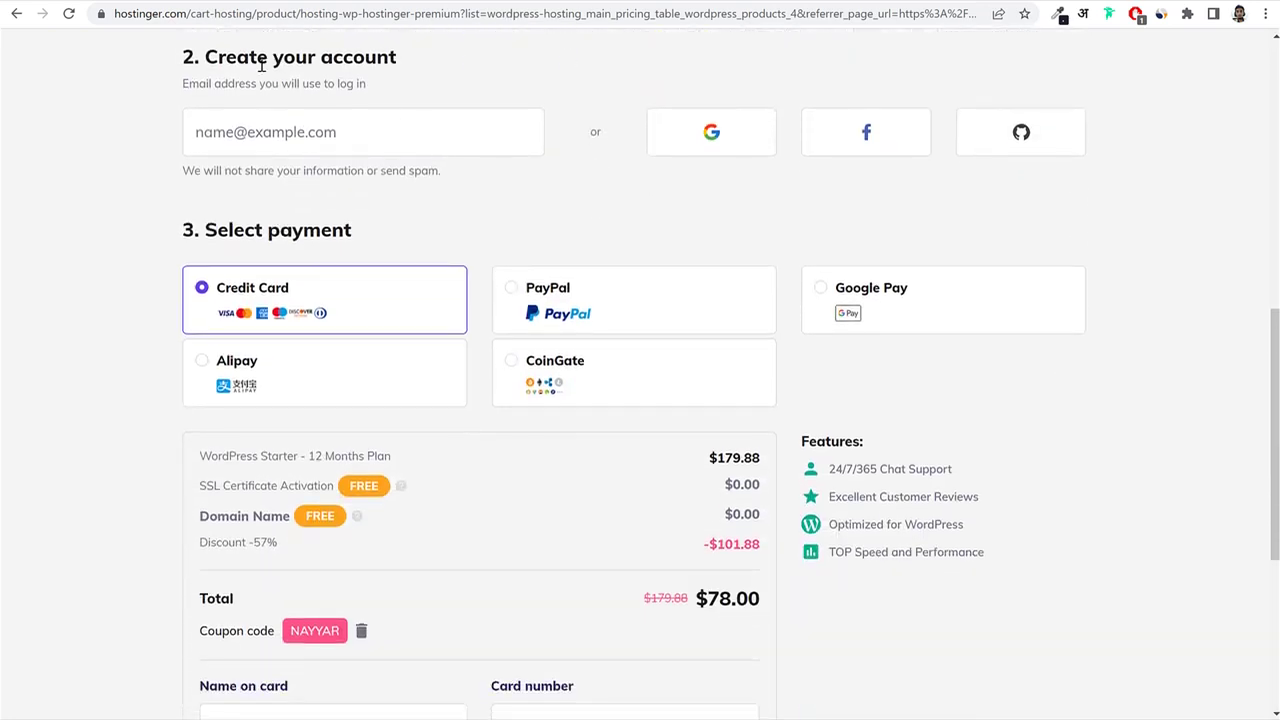
Compare PayPal, Google Pay and Alipay, then choose CoinGate as the payment method.
{"action": "left_click_drag", "start_coordinate": [226, 54], "coordinate": [411, 63]}
{"action": "left_click", "coordinate": [414, 67]}
{"action": "left_click", "coordinate": [359, 134]}
{"action": "left_click", "coordinate": [682, 300]}
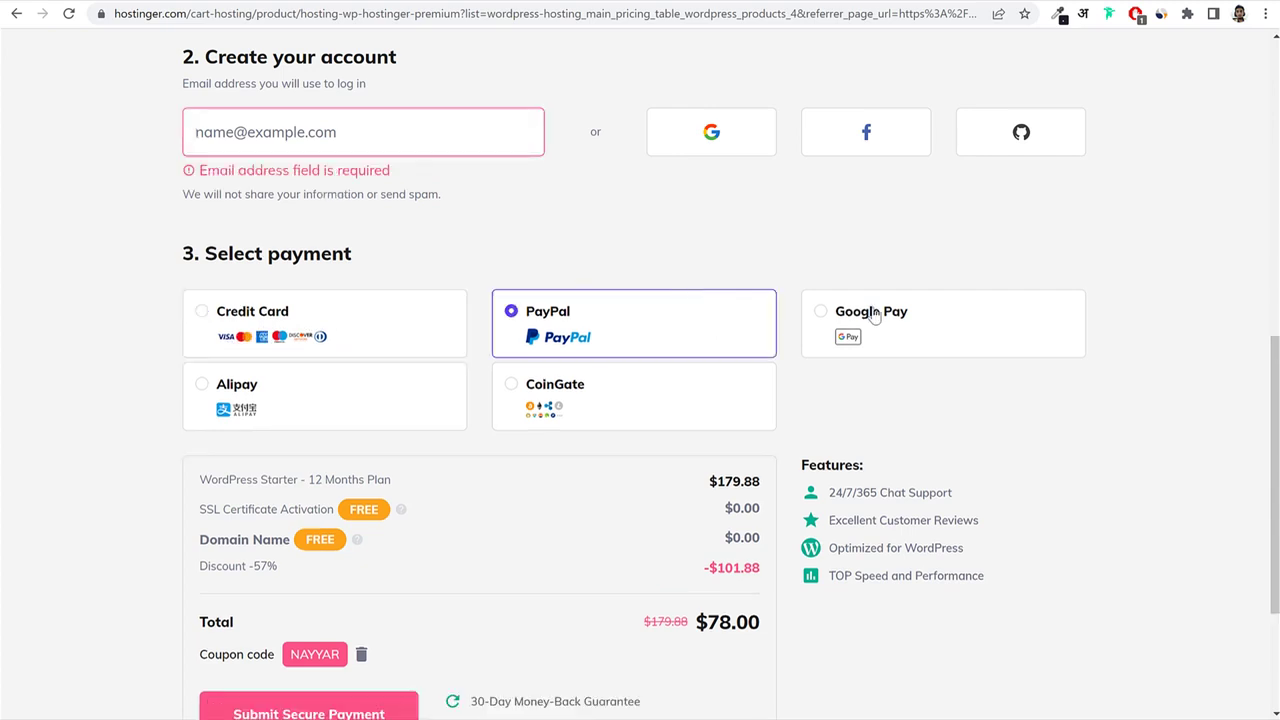
{"action": "left_click", "coordinate": [930, 326]}
{"action": "left_click", "coordinate": [308, 388]}
{"action": "left_click", "coordinate": [605, 399]}
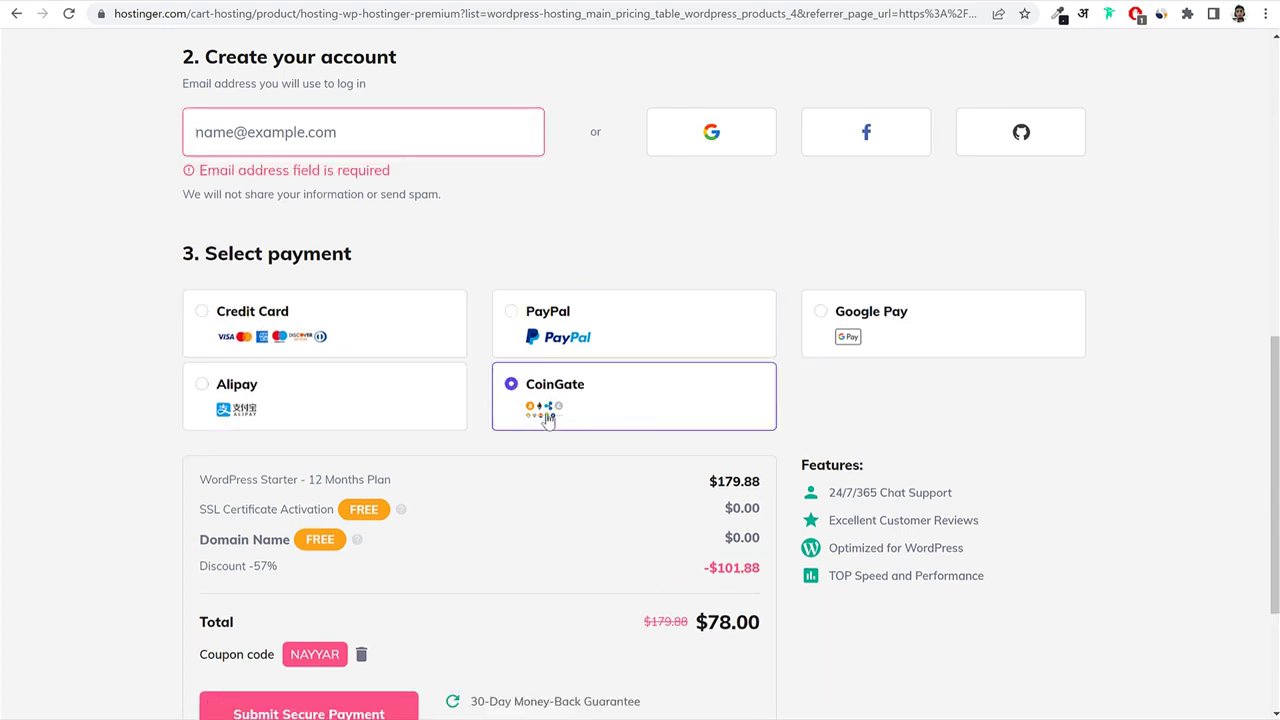
{"action": "scroll", "coordinate": [858, 412], "scroll_direction": "down", "scroll_amount": 2}
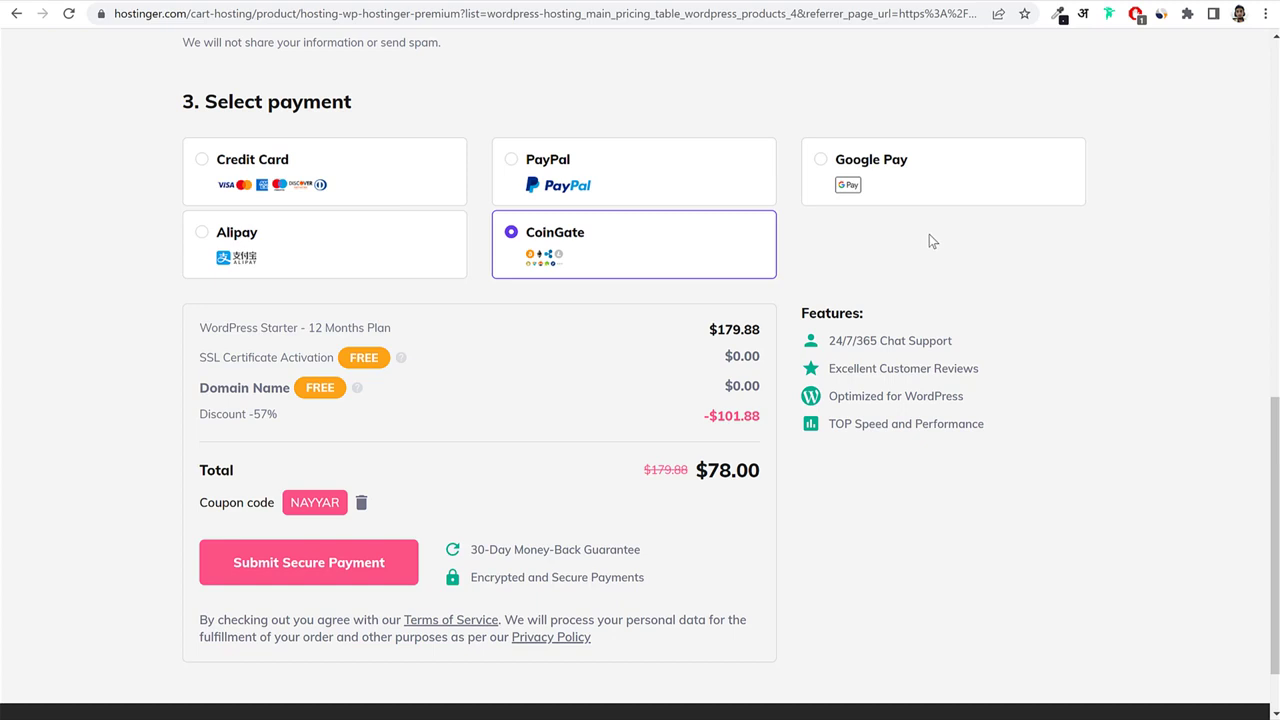
Remove the applied coupon, raising the total to $83.88.
{"action": "scroll", "coordinate": [937, 308], "scroll_direction": "down", "scroll_amount": 1}
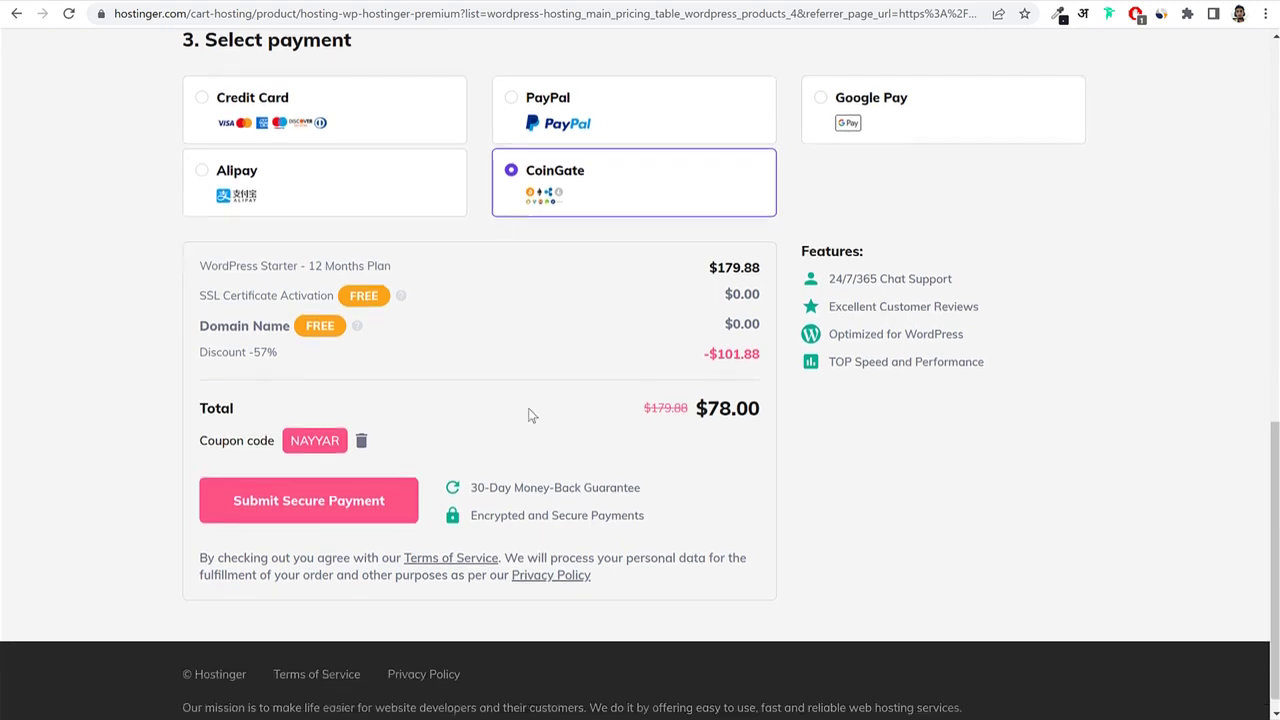
{"action": "left_click_drag", "start_coordinate": [199, 421], "coordinate": [286, 424]}
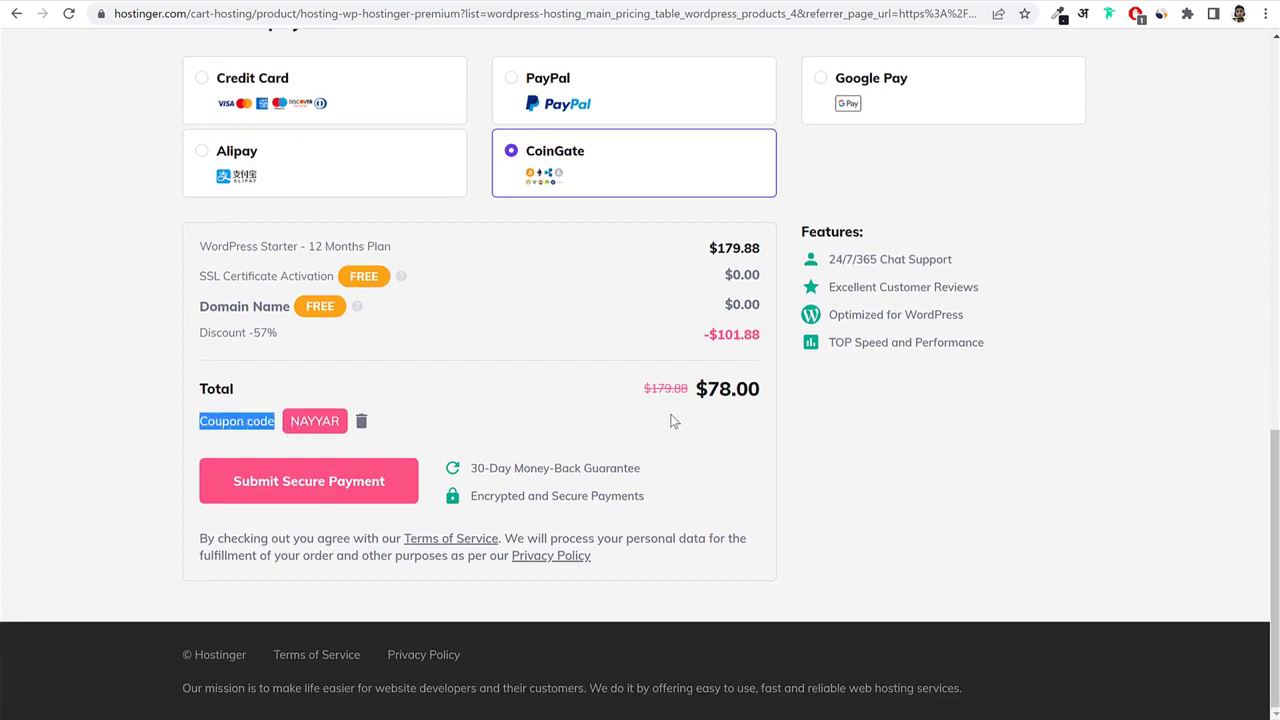
{"action": "left_click", "coordinate": [363, 422]}
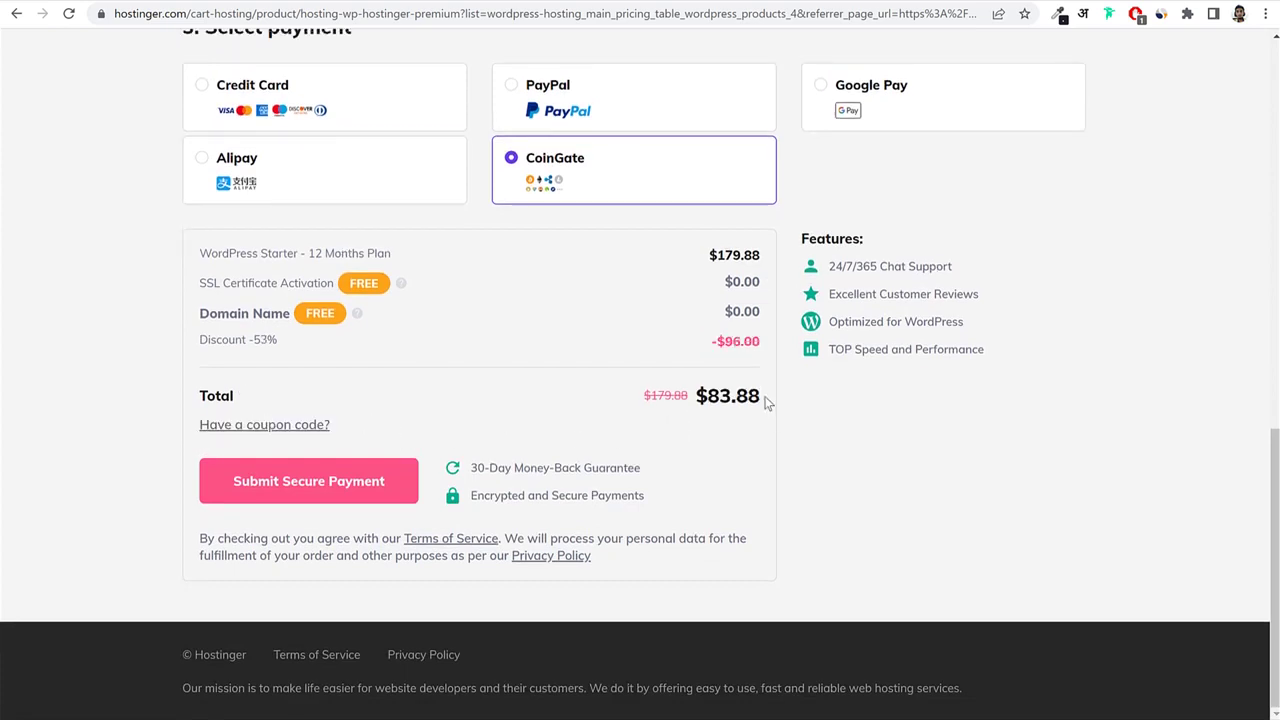
{"action": "left_click_drag", "start_coordinate": [766, 400], "coordinate": [703, 397]}
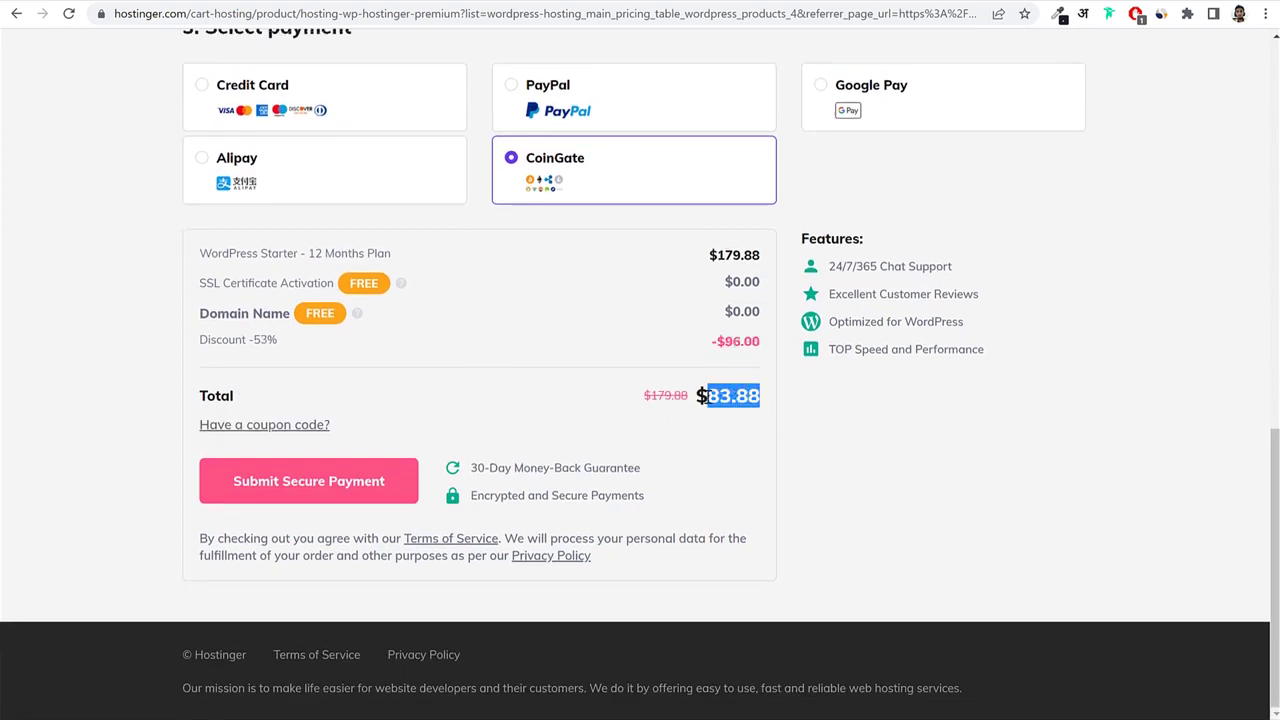
Re-enter the referral coupon code, bringing the total back down to $78.00.
{"action": "left_click", "coordinate": [272, 428]}
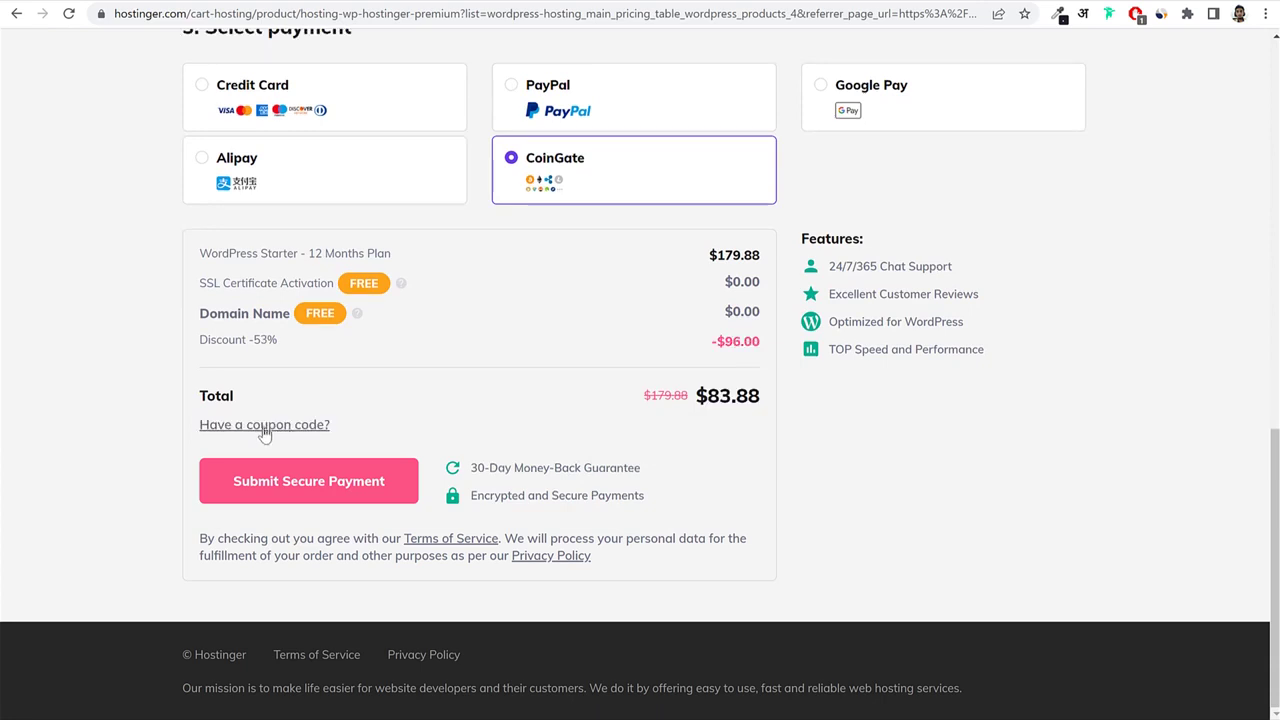
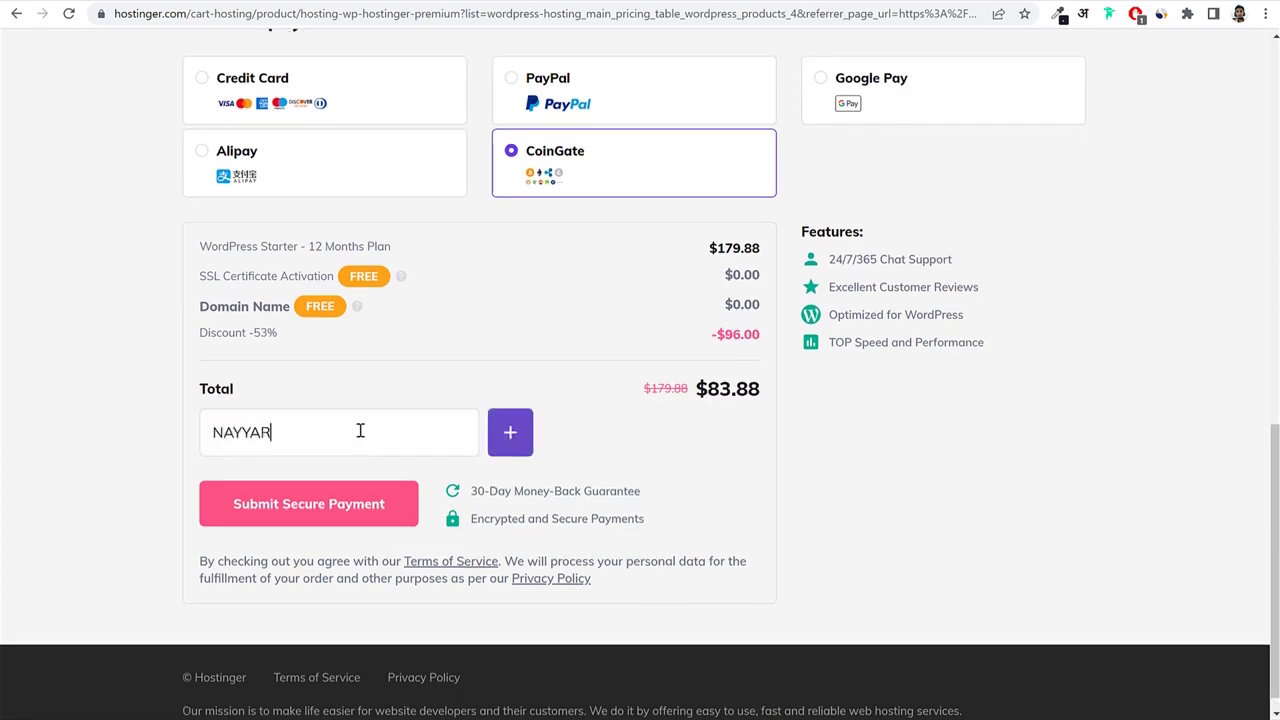
{"action": "left_click", "coordinate": [520, 441]}
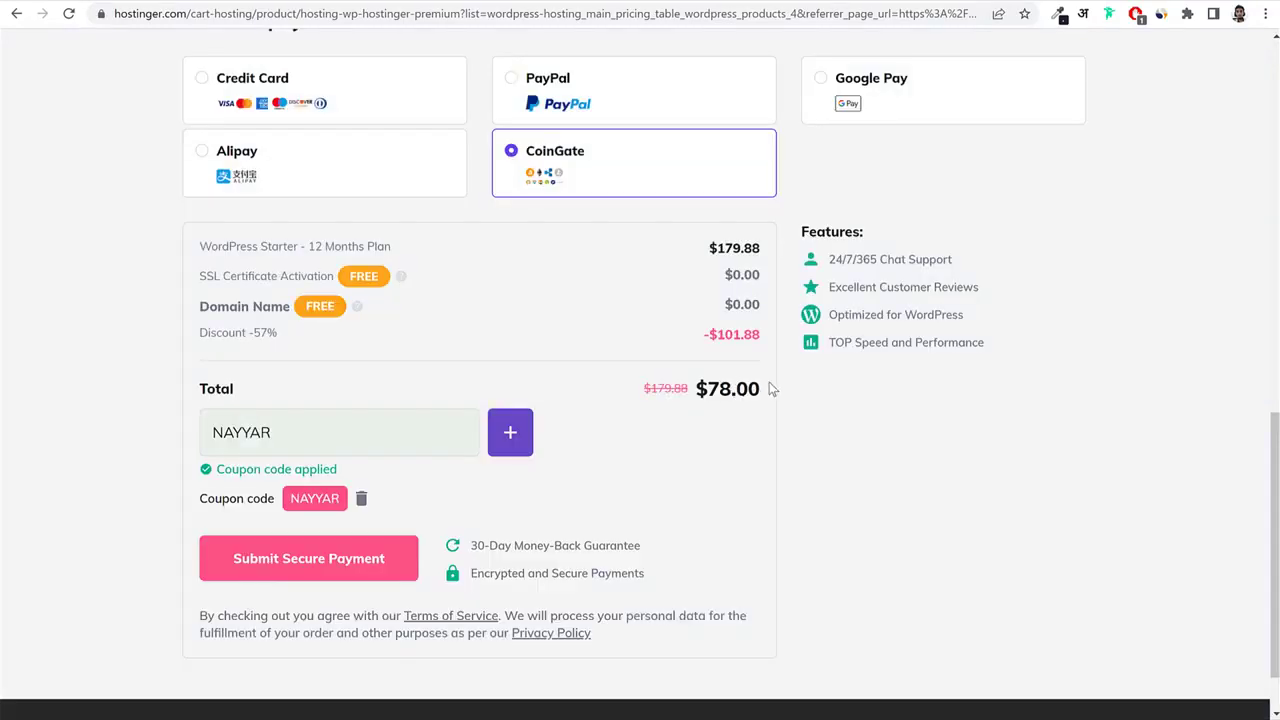
{"action": "left_click_drag", "start_coordinate": [762, 389], "coordinate": [708, 389]}
{"action": "left_click", "coordinate": [741, 396]}
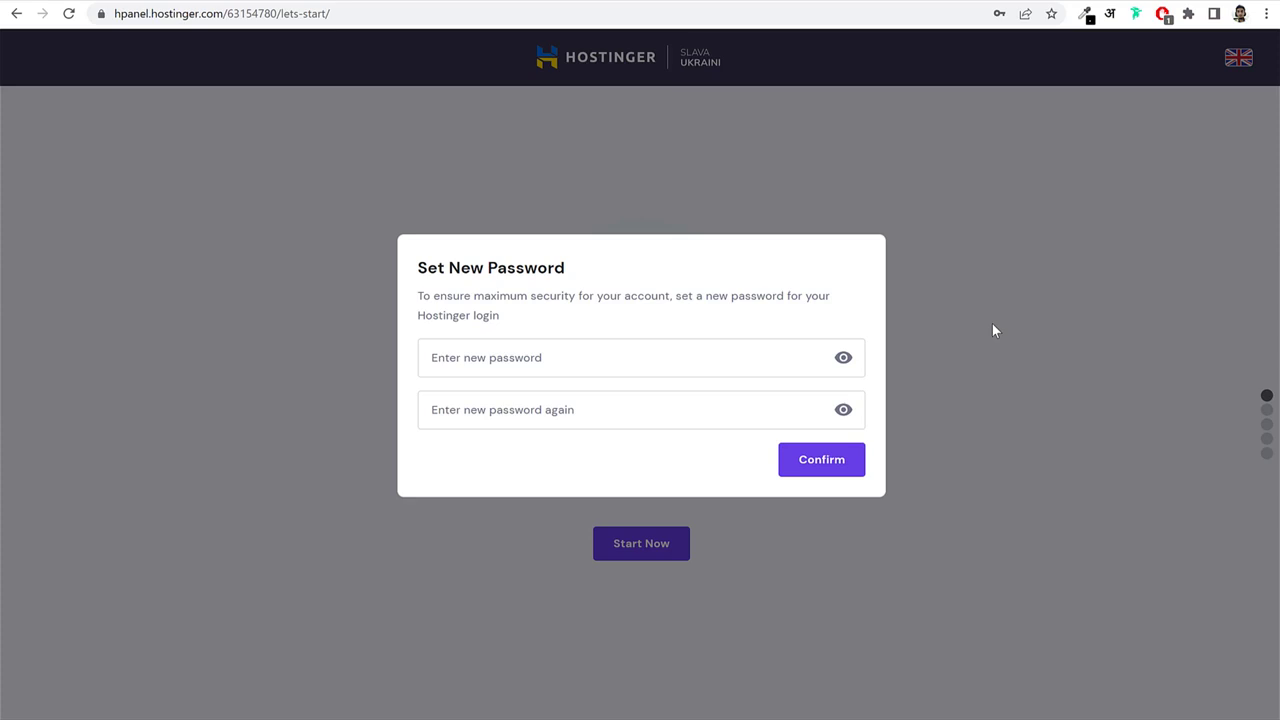
Enter the new account password in both password fields and confirm it.
{"action": "left_click", "coordinate": [731, 360]}
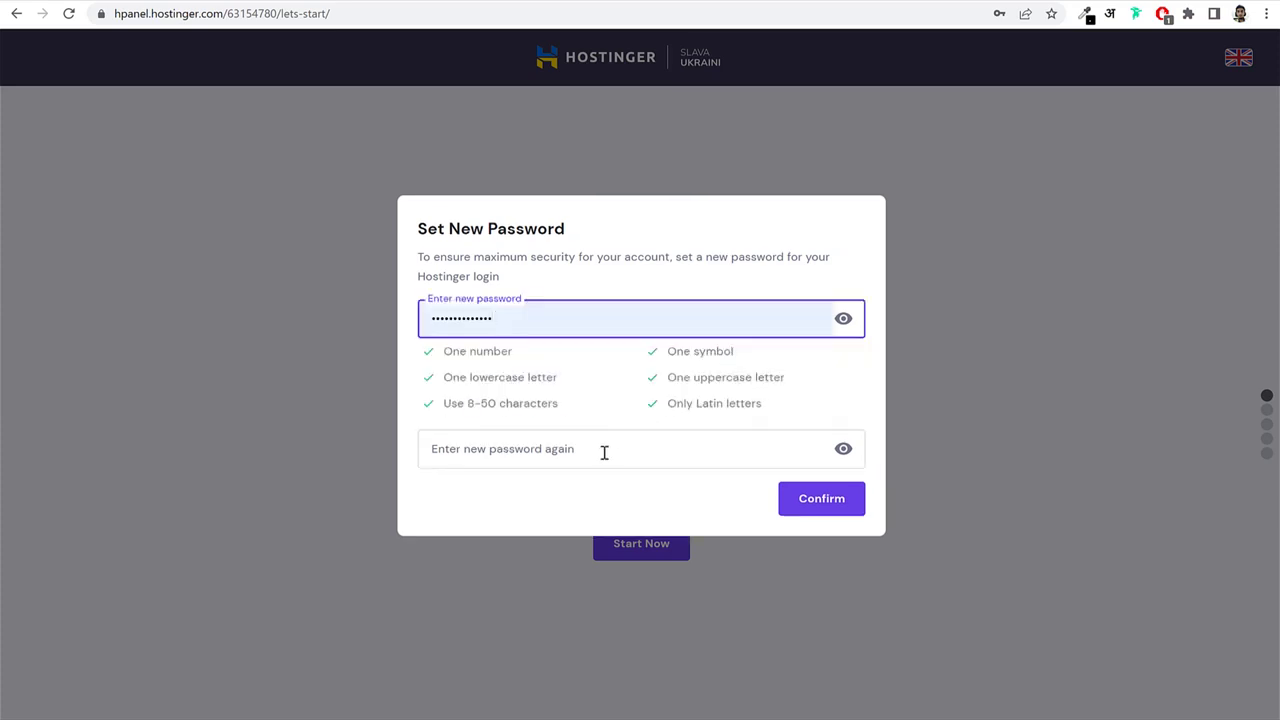
{"action": "left_click", "coordinate": [604, 452]}
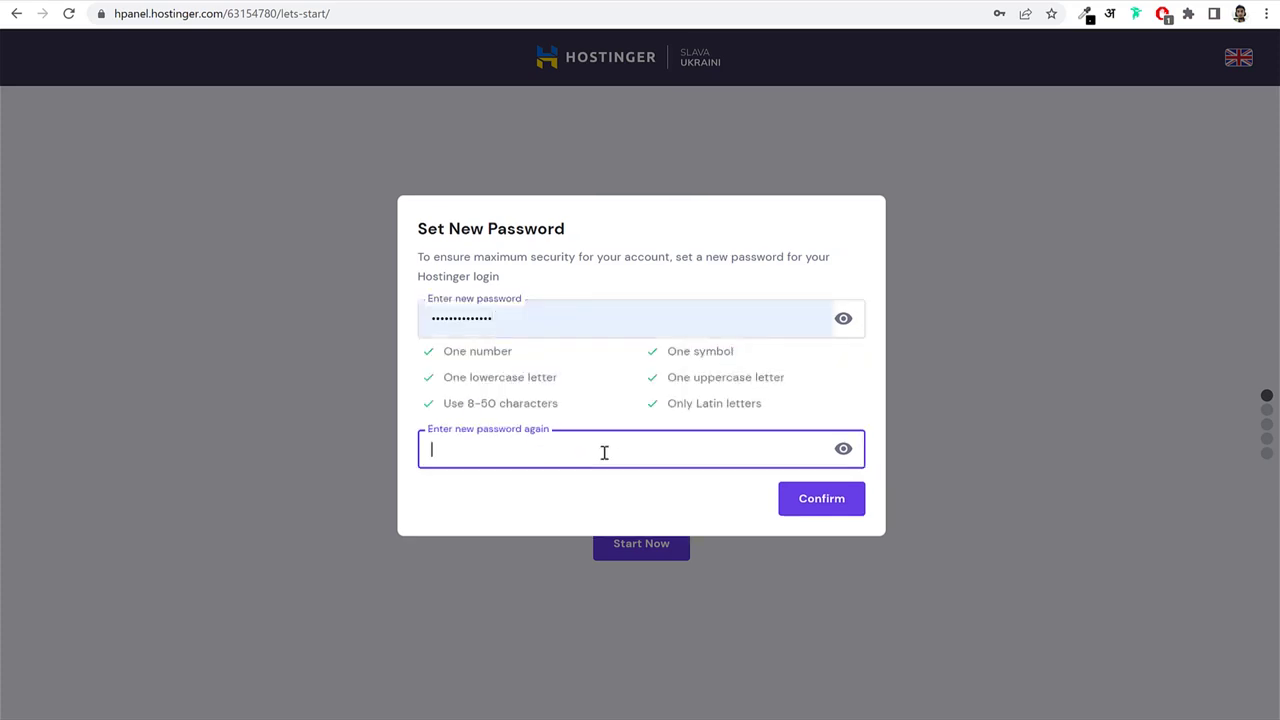
{"action": "type", "text": "********"}
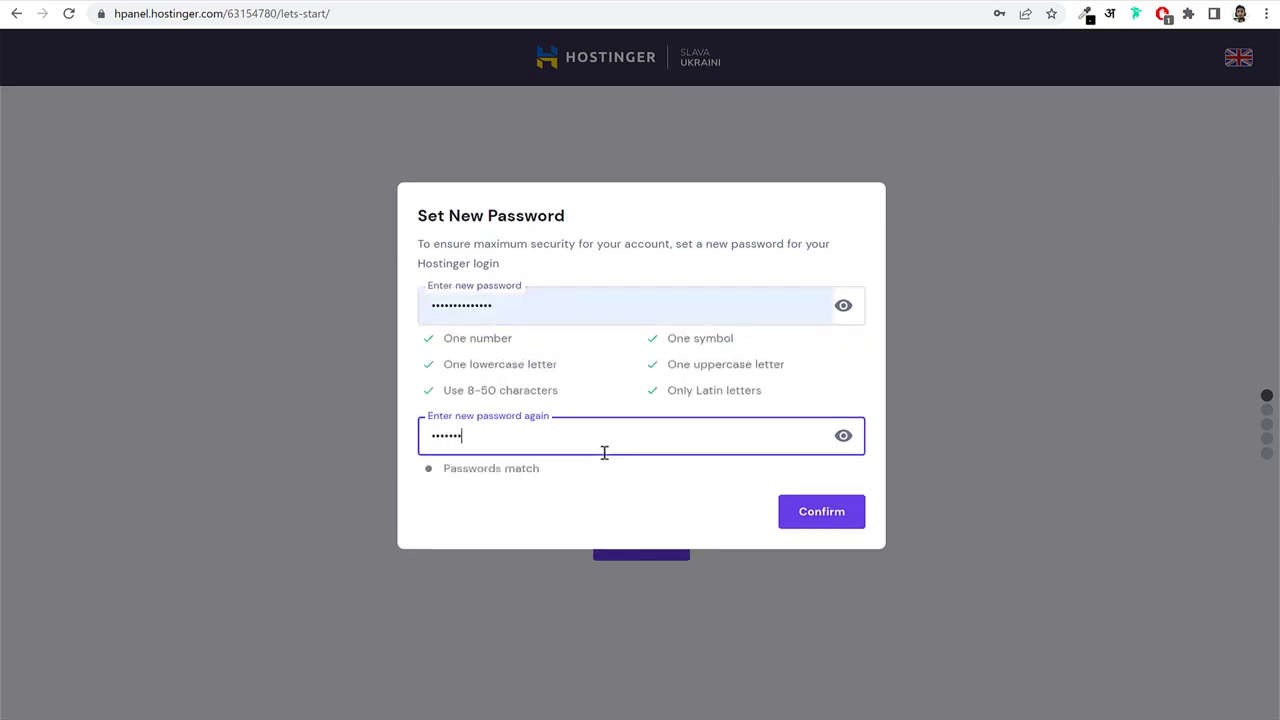
{"action": "type", "text": "*******"}
{"action": "left_click", "coordinate": [655, 396]}
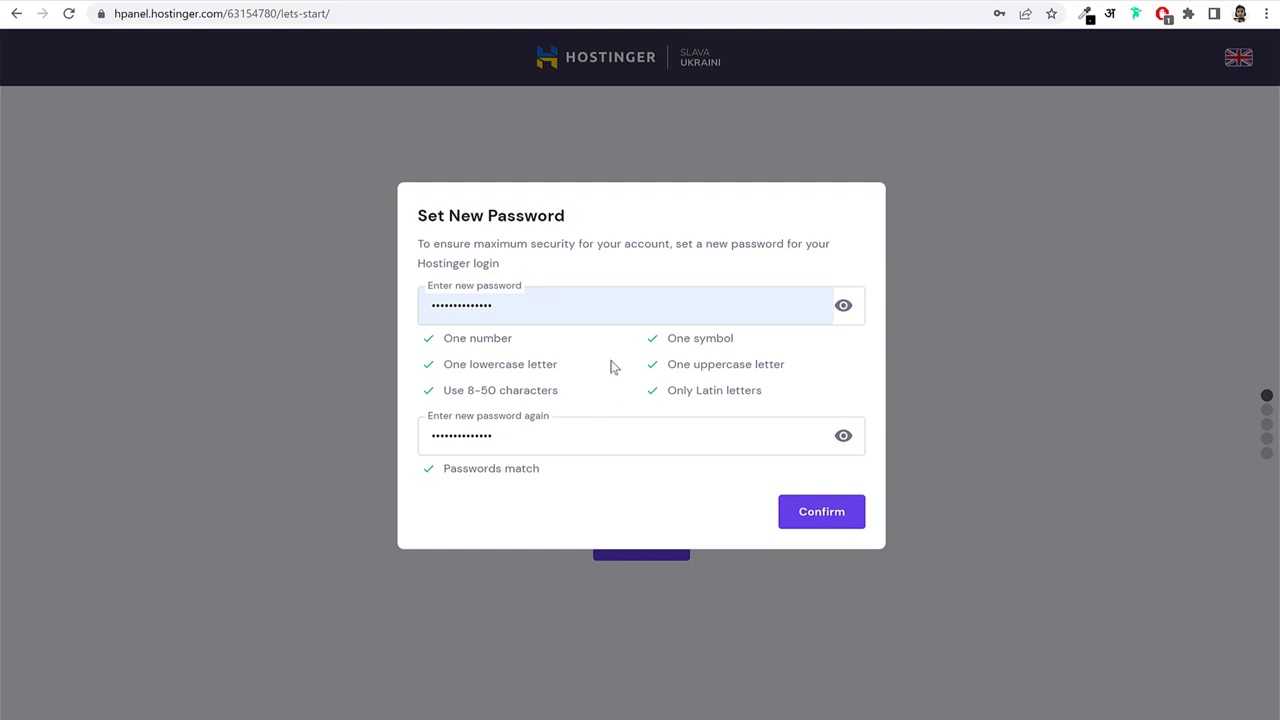
{"action": "left_click", "coordinate": [818, 525]}
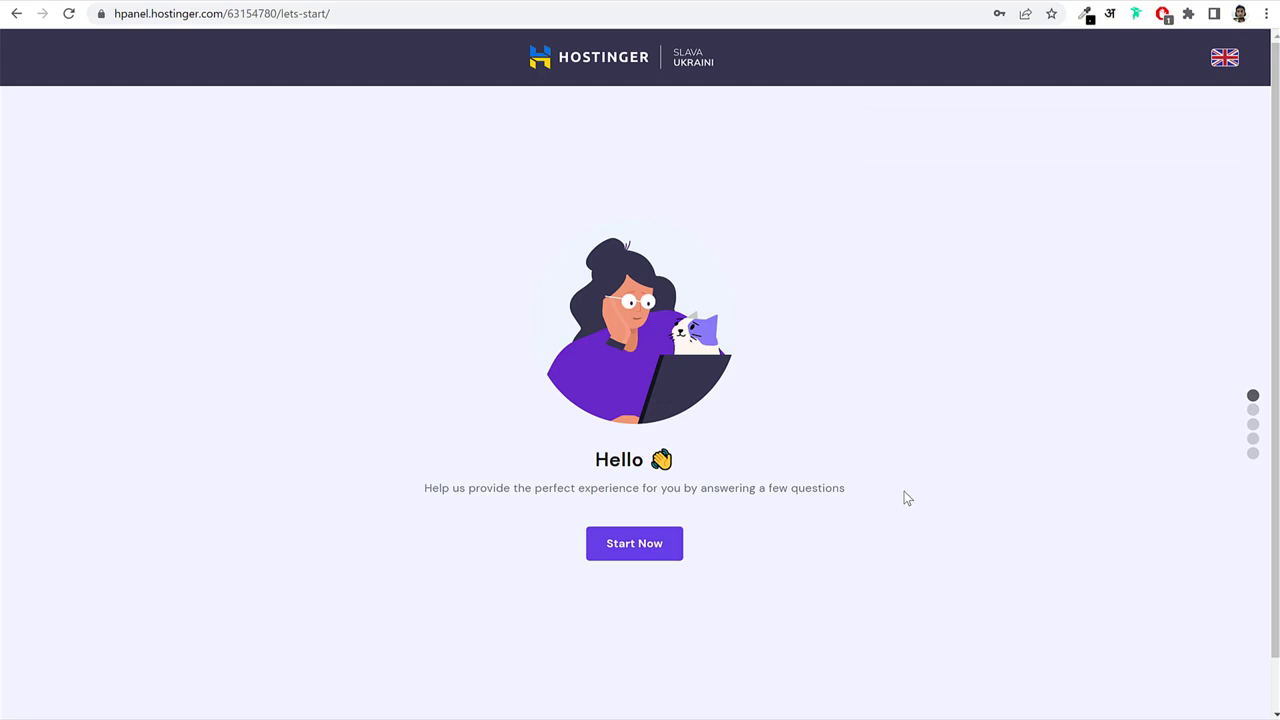
Start the survey, answer Myself and A business, and skip the experience question.
{"action": "left_click", "coordinate": [631, 545]}
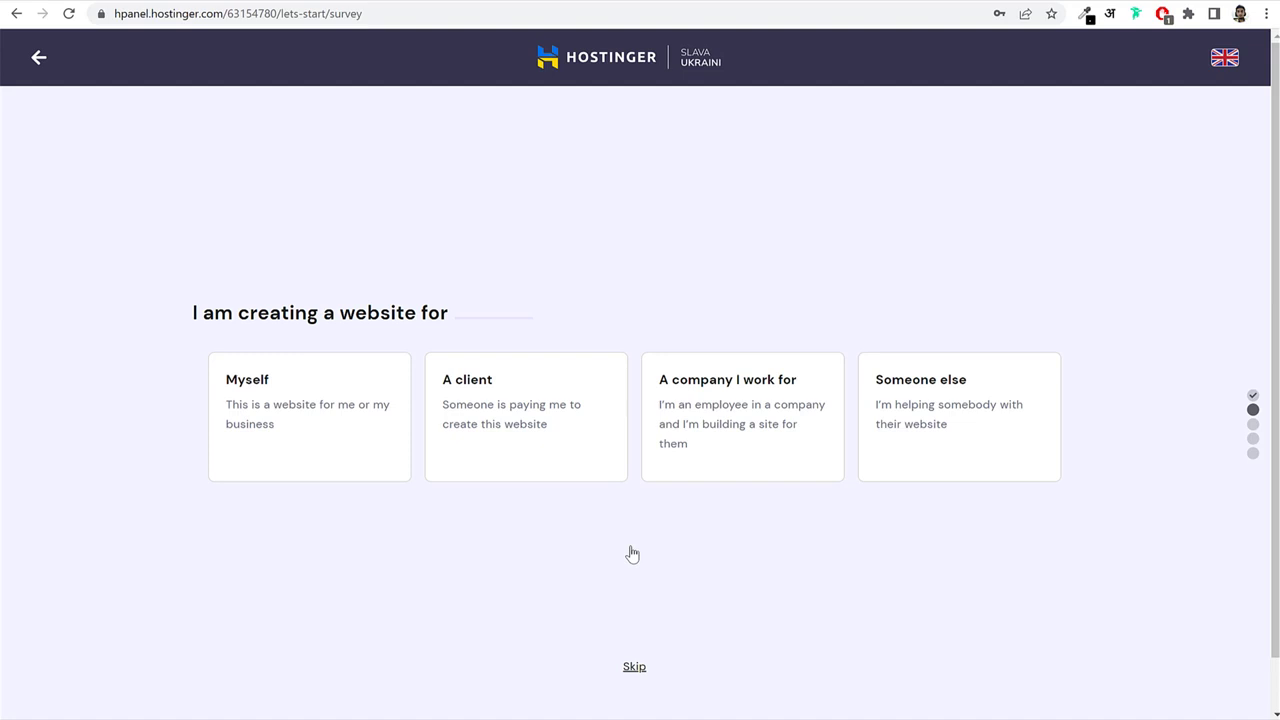
{"action": "left_click", "coordinate": [314, 449]}
{"action": "left_click", "coordinate": [317, 449]}
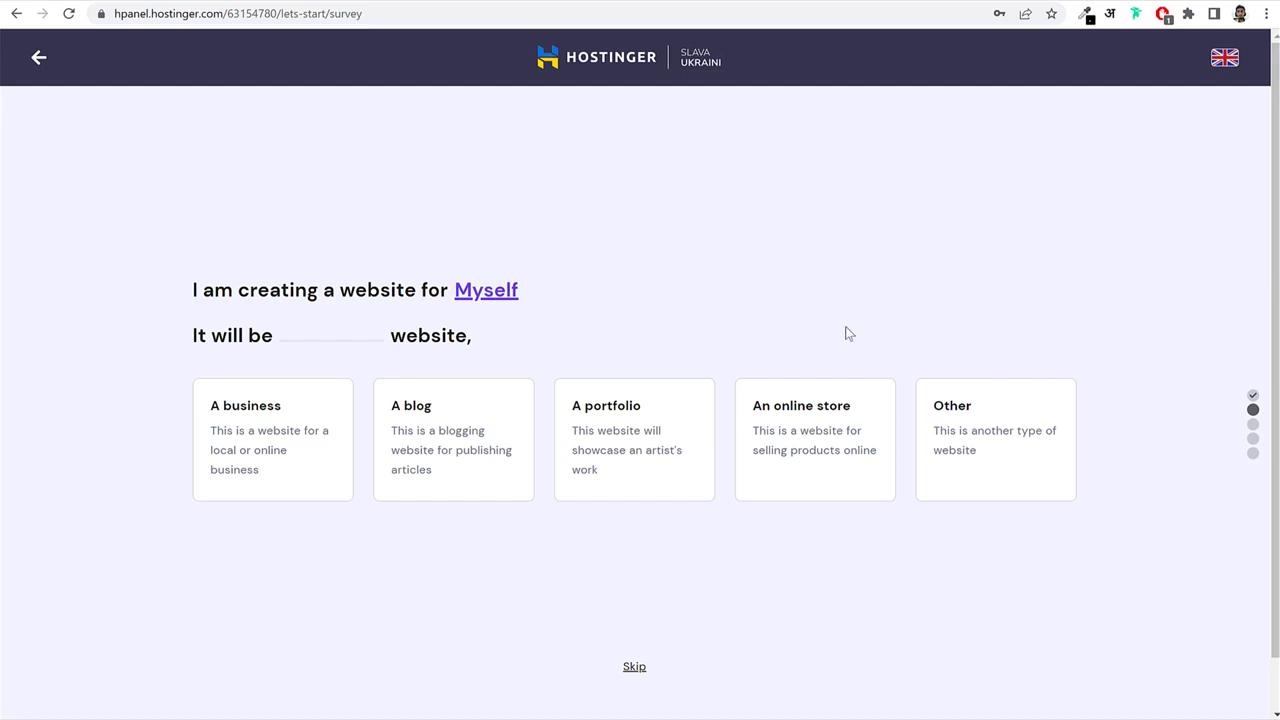
{"action": "left_click", "coordinate": [284, 436]}
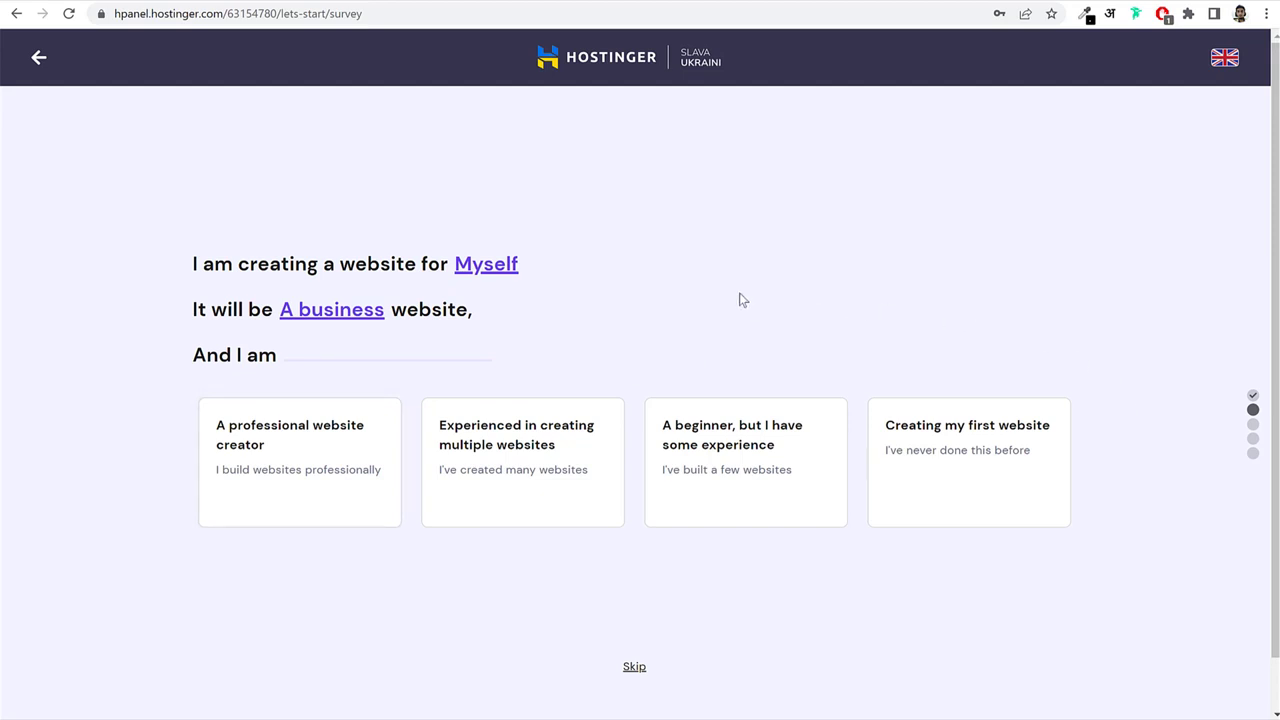
{"action": "left_click", "coordinate": [634, 668]}
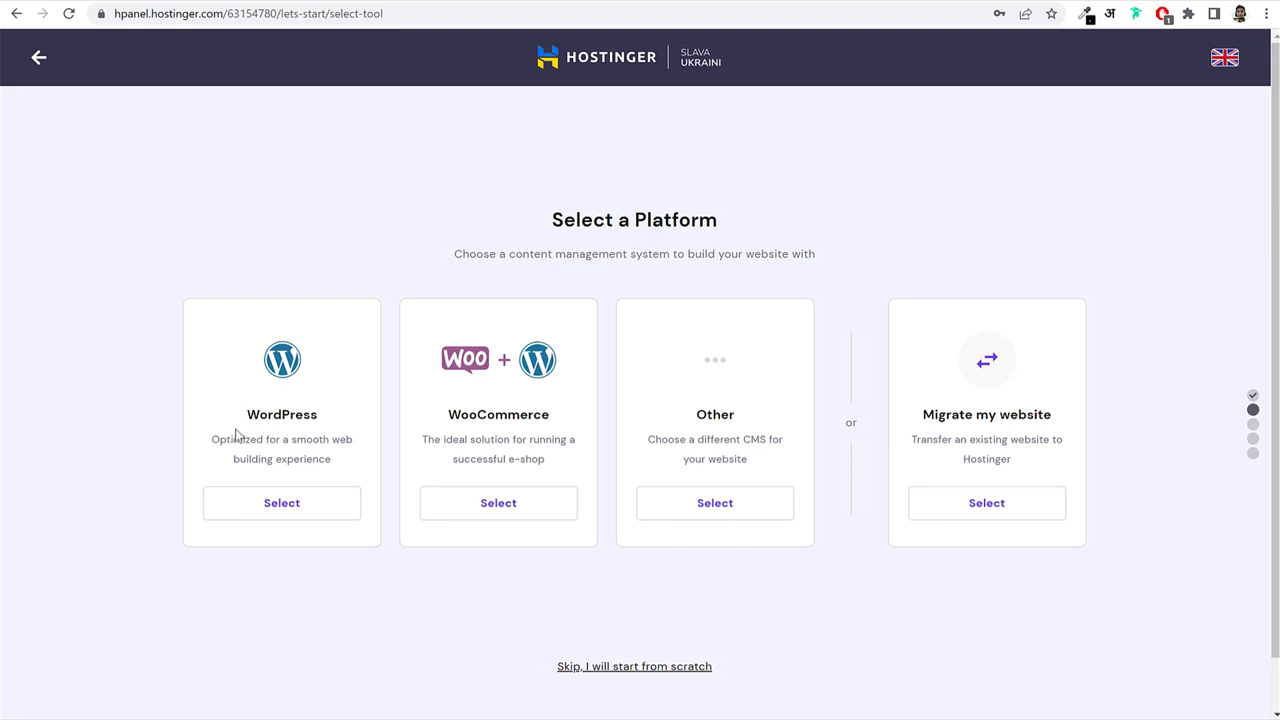
Pick WordPress, set the administrator password, continue, and skip choosing a template.
{"action": "left_click", "coordinate": [303, 508]}
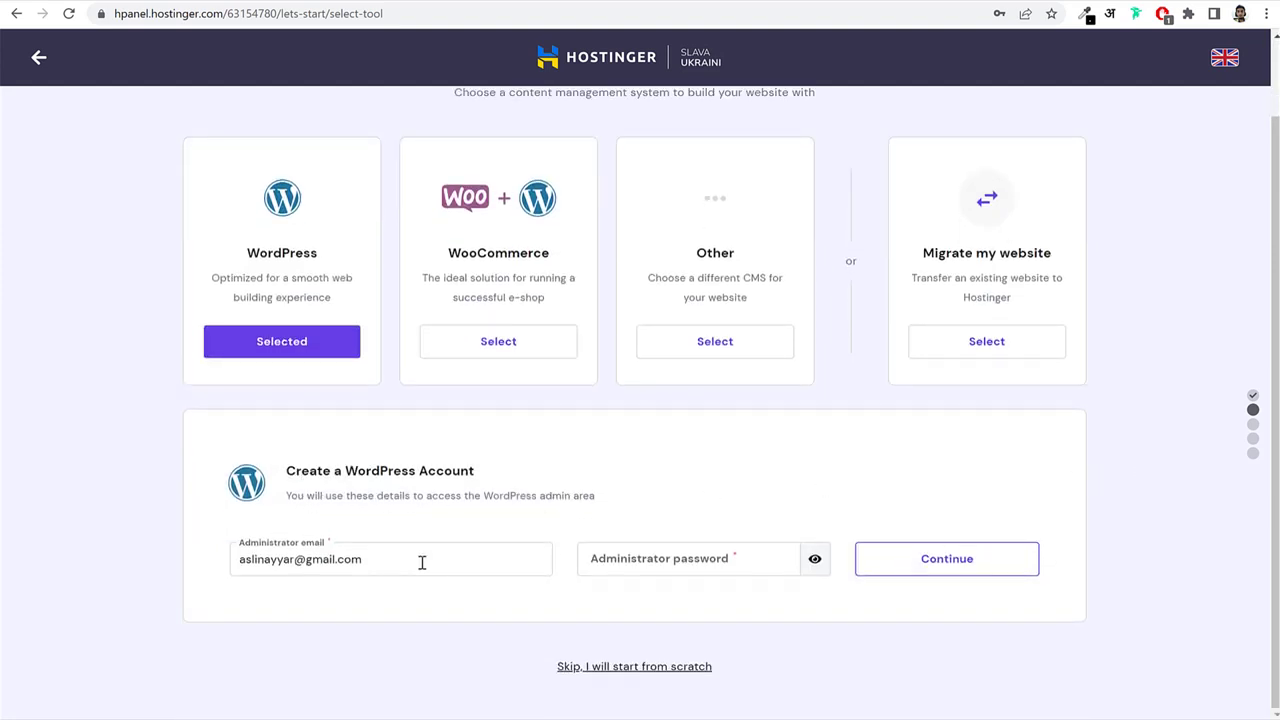
{"action": "left_click", "coordinate": [720, 563]}
{"action": "type", "text": "••••••••••"}
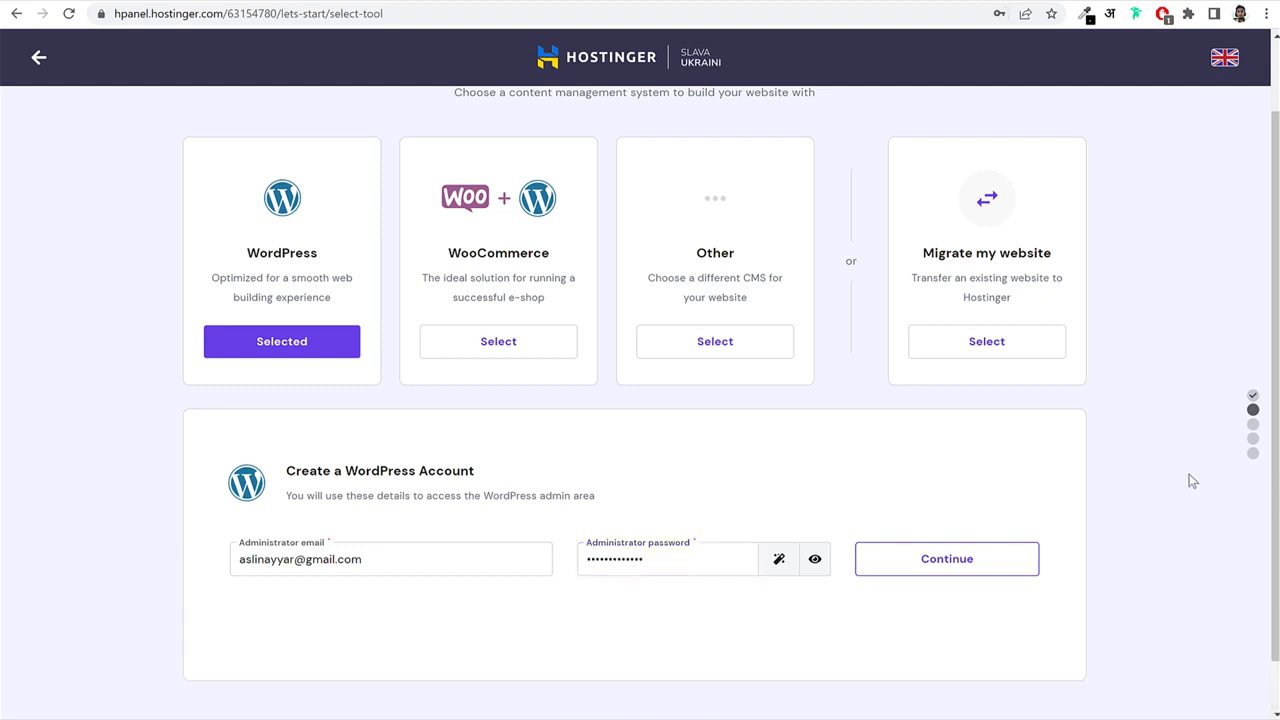
{"action": "left_click", "coordinate": [958, 563]}
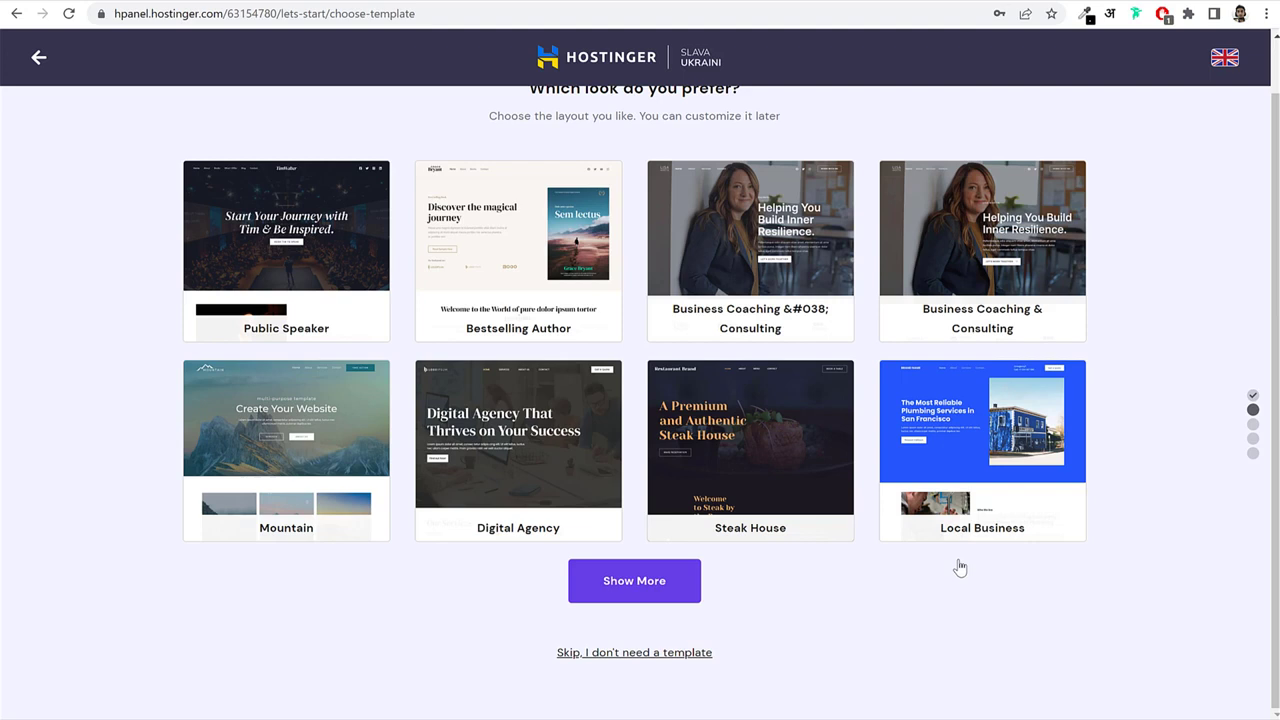
{"action": "left_click", "coordinate": [628, 655]}
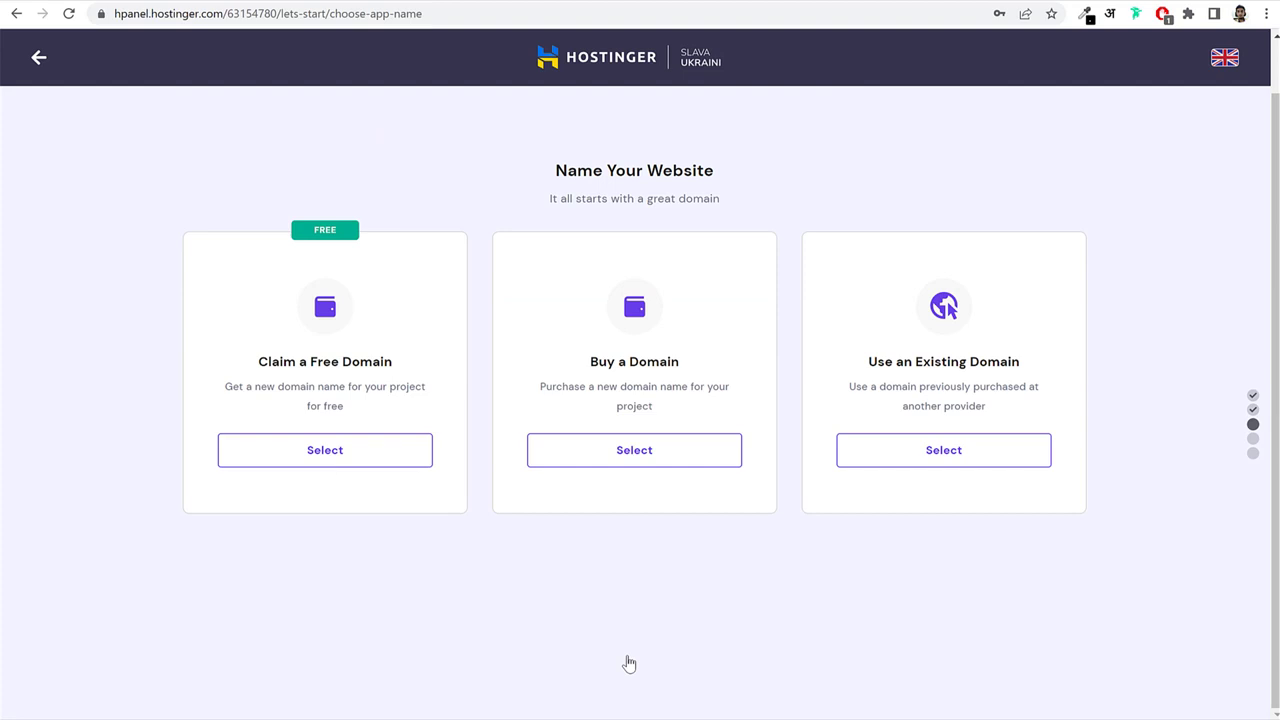
Claim a free domain and confirm nayyarshaikh with the .co.in extension is available.
{"action": "left_click", "coordinate": [380, 451]}
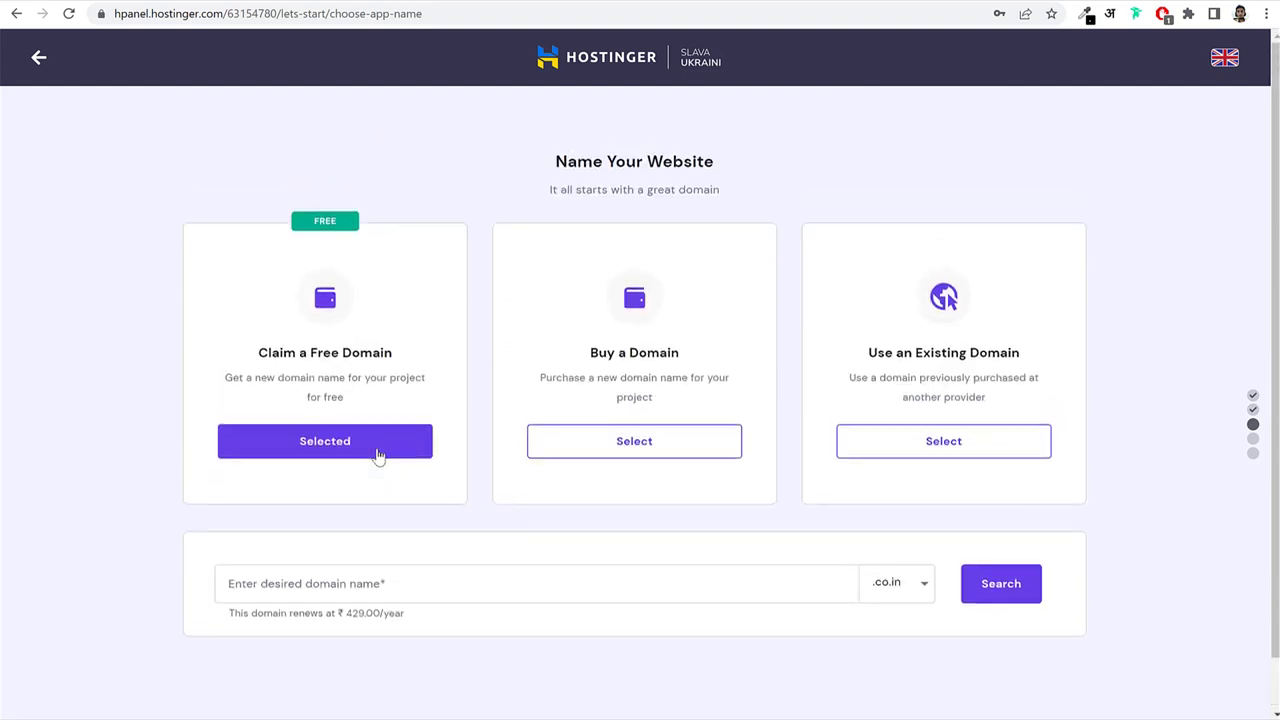
{"action": "left_click", "coordinate": [470, 576]}
{"action": "type", "text": "nay"}
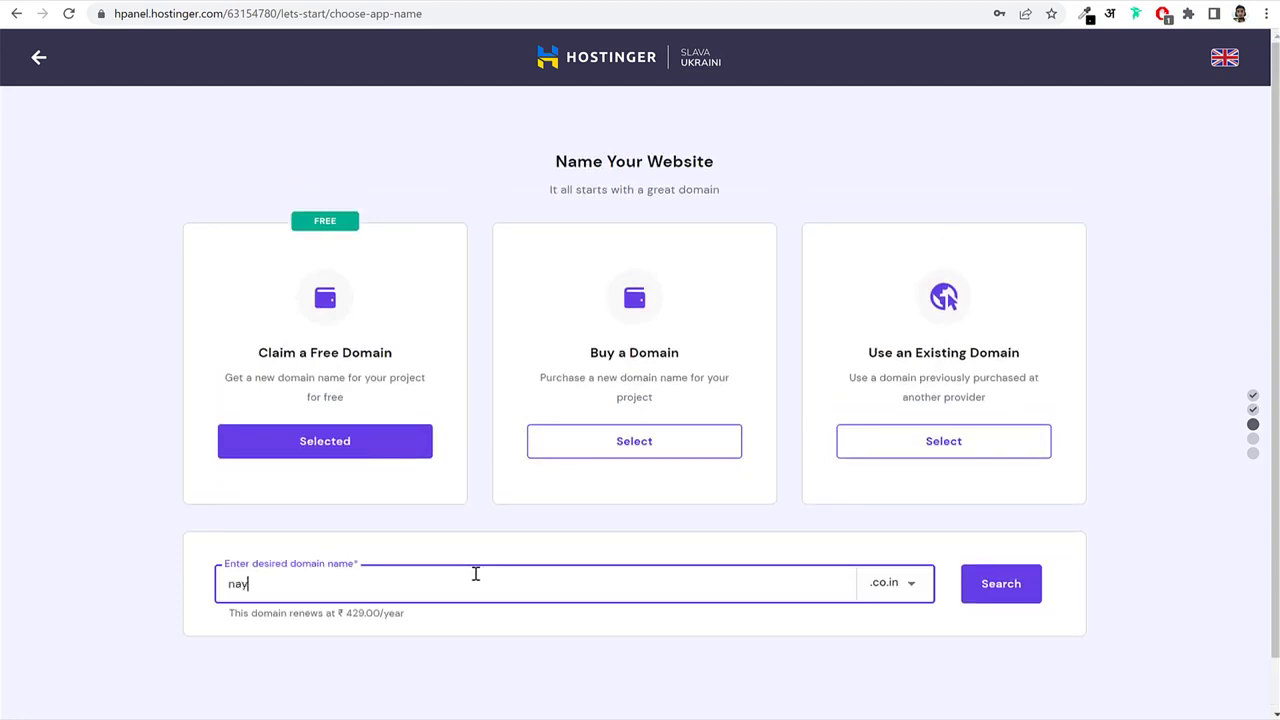
{"action": "type", "text": "yarshaikh"}
{"action": "left_click", "coordinate": [918, 587]}
{"action": "scroll", "coordinate": [985, 648], "scroll_direction": "down", "scroll_amount": 1}
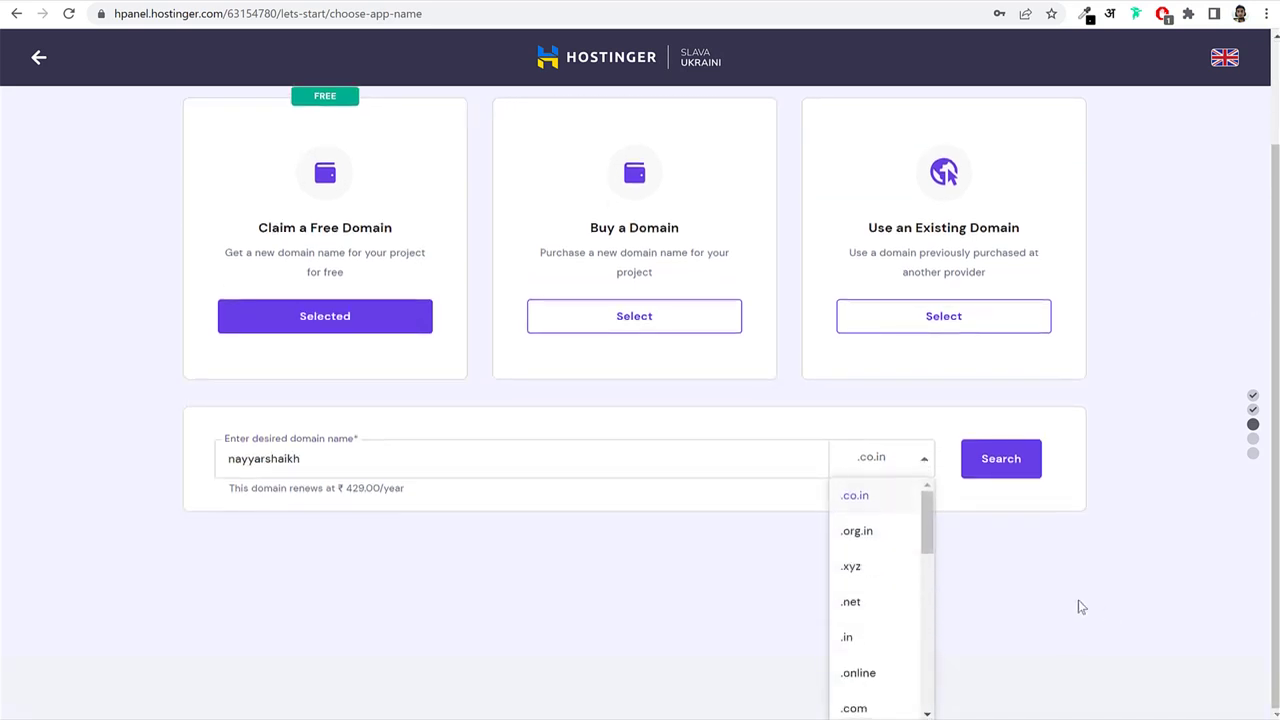
{"action": "left_click_drag", "start_coordinate": [923, 518], "coordinate": [949, 492]}
{"action": "left_click", "coordinate": [949, 492]}
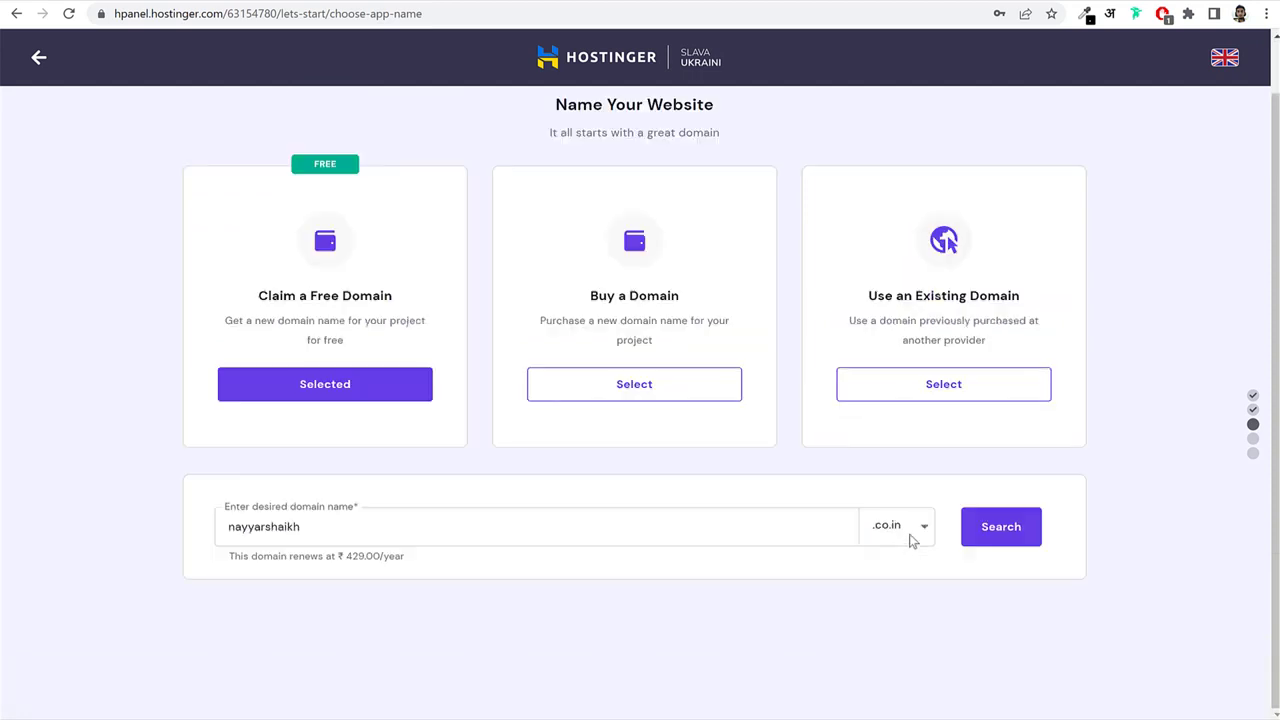
{"action": "left_click", "coordinate": [1000, 538]}
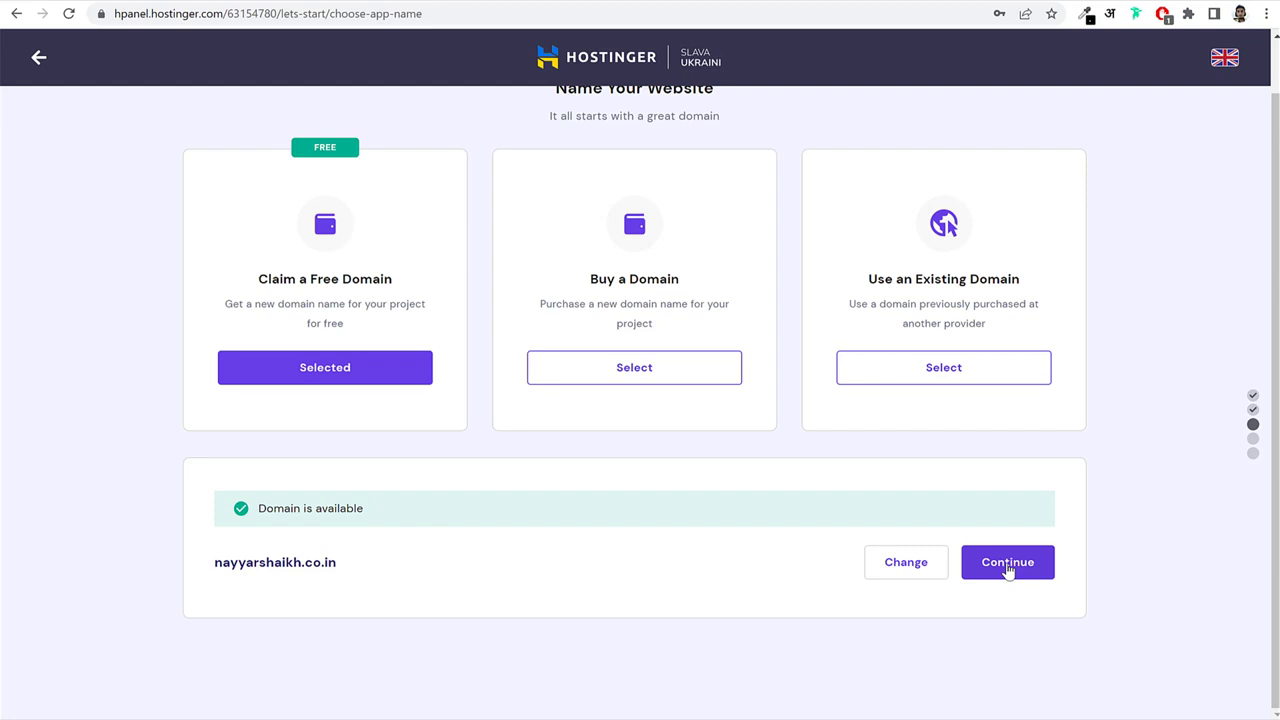
Choose Use an Existing Domain and look up blogdu.de.
{"action": "left_click", "coordinate": [926, 373]}
{"action": "left_click", "coordinate": [463, 574]}
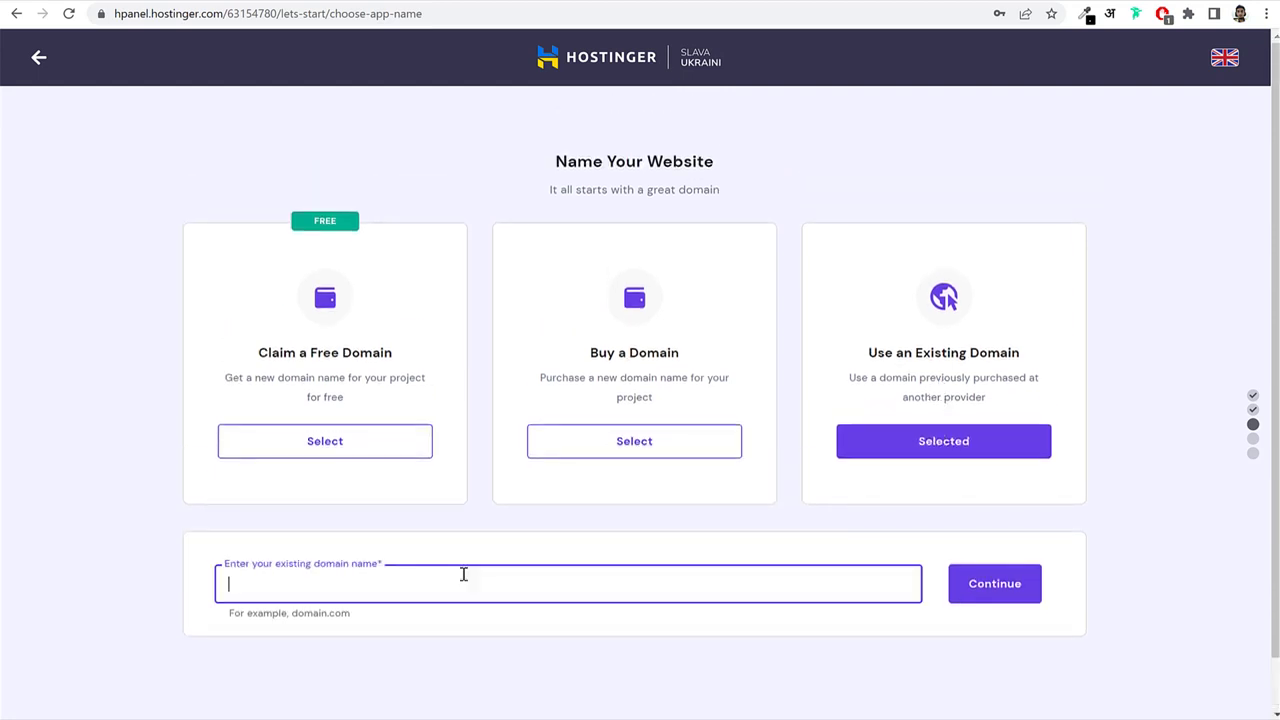
{"action": "type", "text": "blogdude"}
{"action": "key", "text": "BackSpace"}
{"action": "key", "text": "BackSpace"}
{"action": "type", "text": ".de"}
{"action": "left_click", "coordinate": [991, 592]}
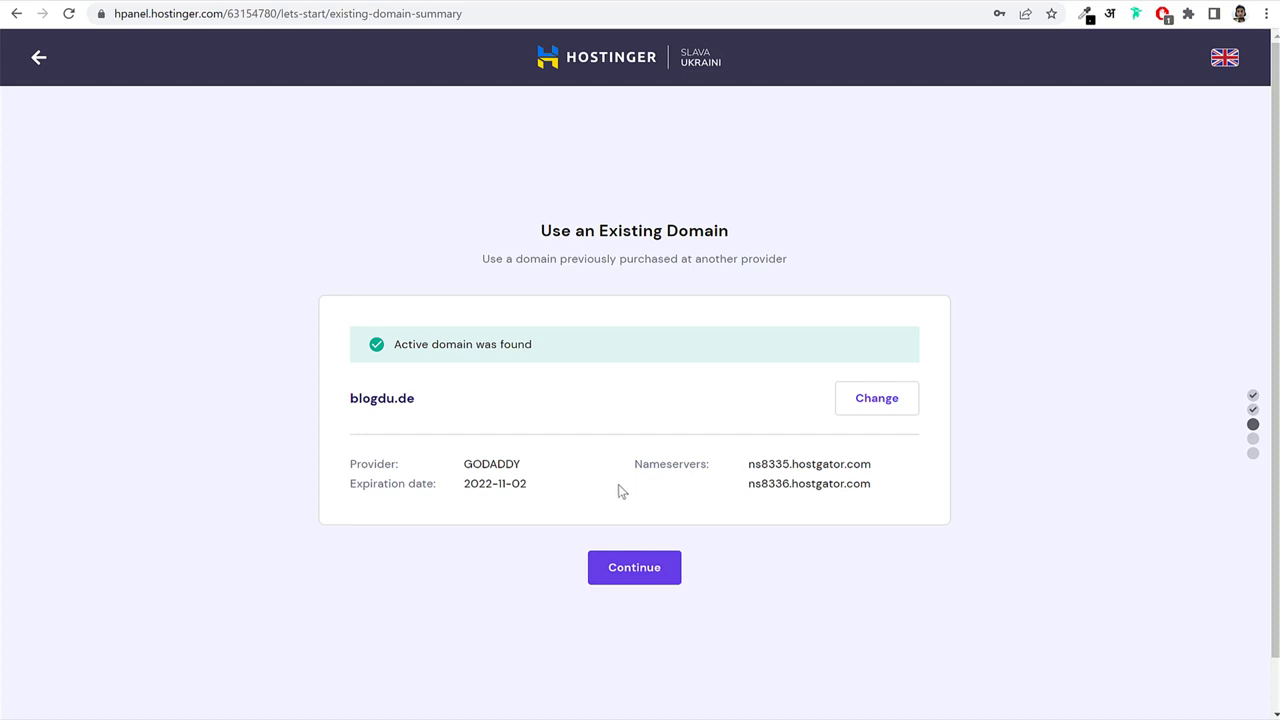
Review the domain summary showing GoDaddy as provider with HostGator nameservers, then continue.
{"action": "left_click_drag", "start_coordinate": [460, 464], "coordinate": [521, 460]}
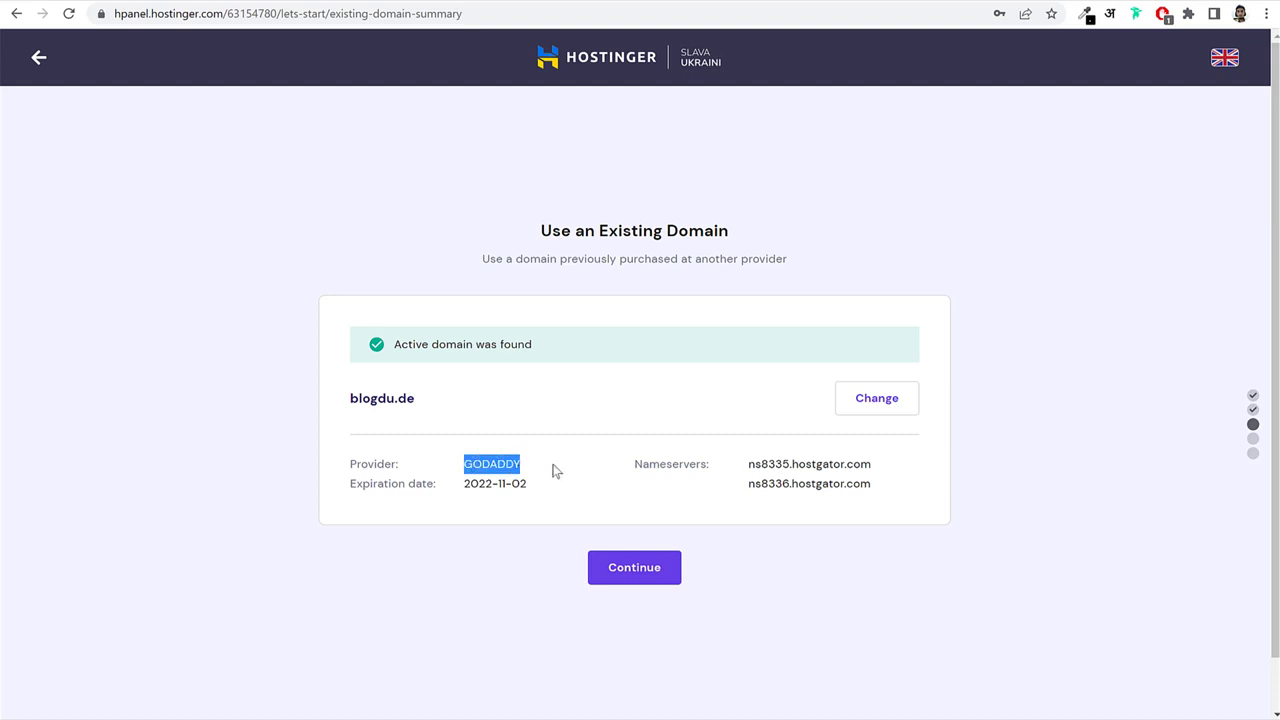
{"action": "left_click_drag", "start_coordinate": [752, 464], "coordinate": [894, 491]}
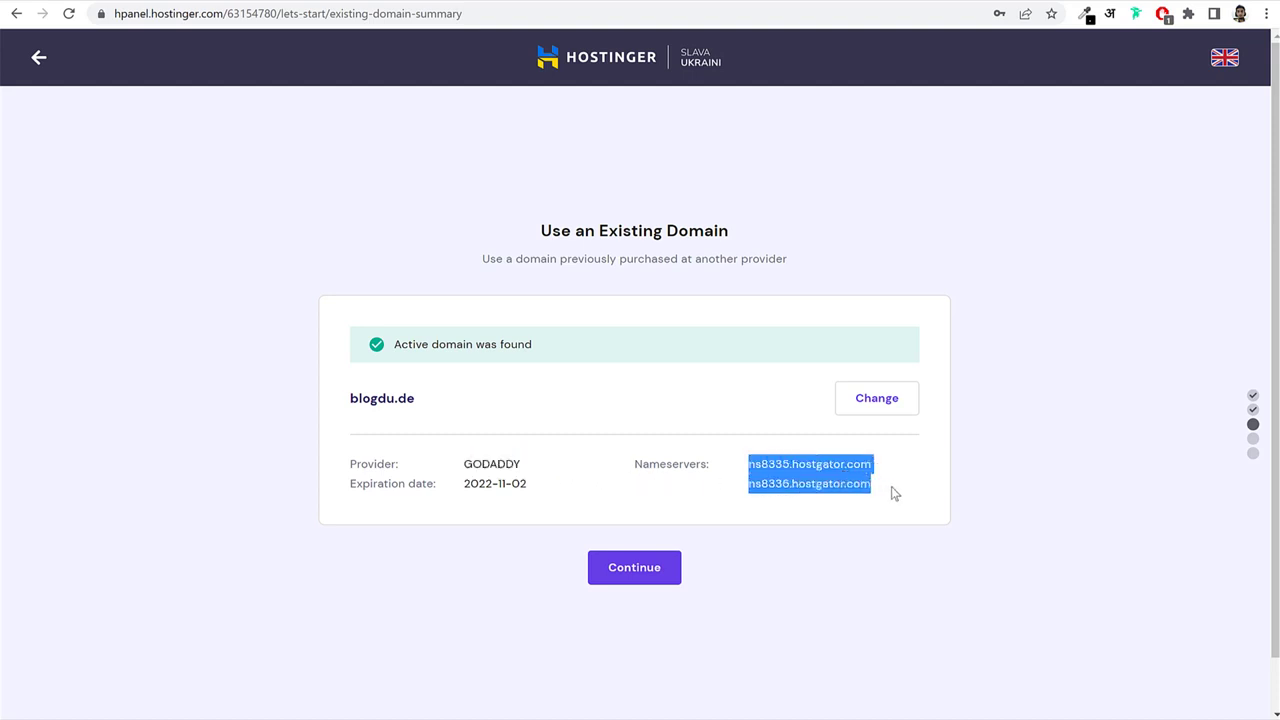
{"action": "left_click", "coordinate": [894, 491]}
{"action": "left_click", "coordinate": [634, 568]}
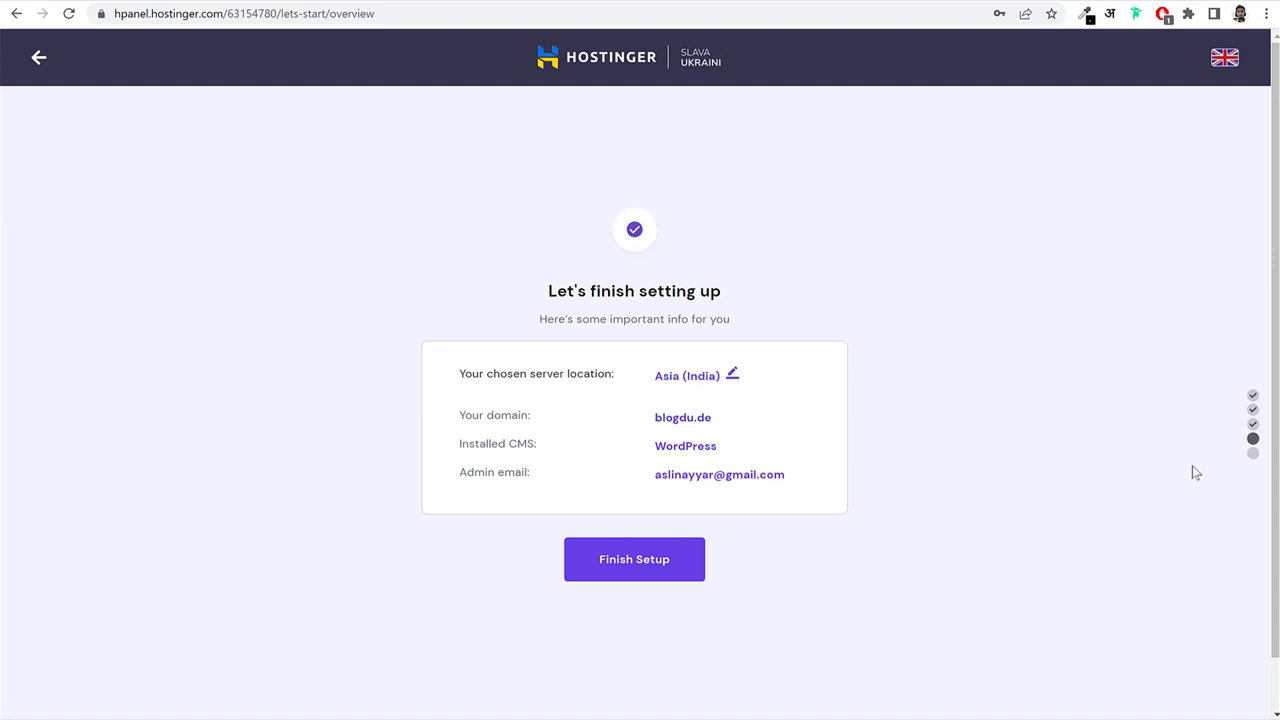
Leave the server location at Asia (India) and finish setting up the blogdu.de website.
{"action": "left_click", "coordinate": [734, 377]}
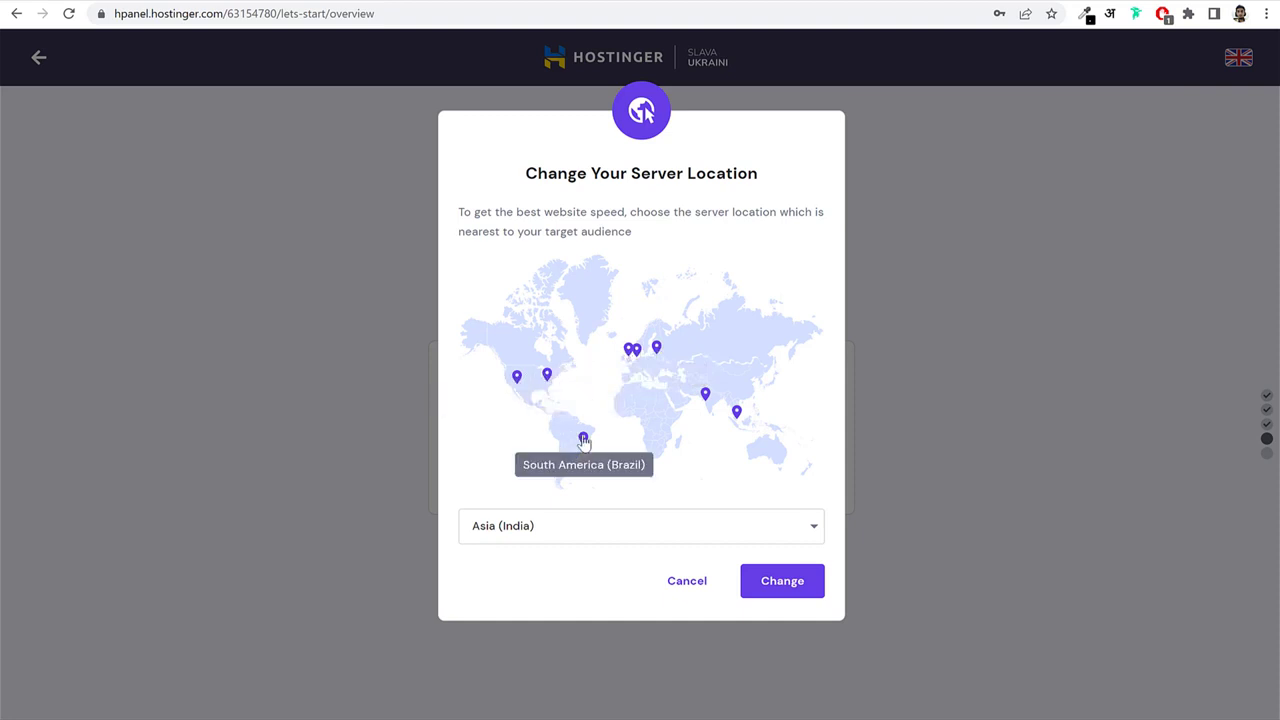
{"action": "left_click", "coordinate": [629, 534]}
{"action": "scroll", "coordinate": [590, 590], "scroll_direction": "down", "scroll_amount": 1}
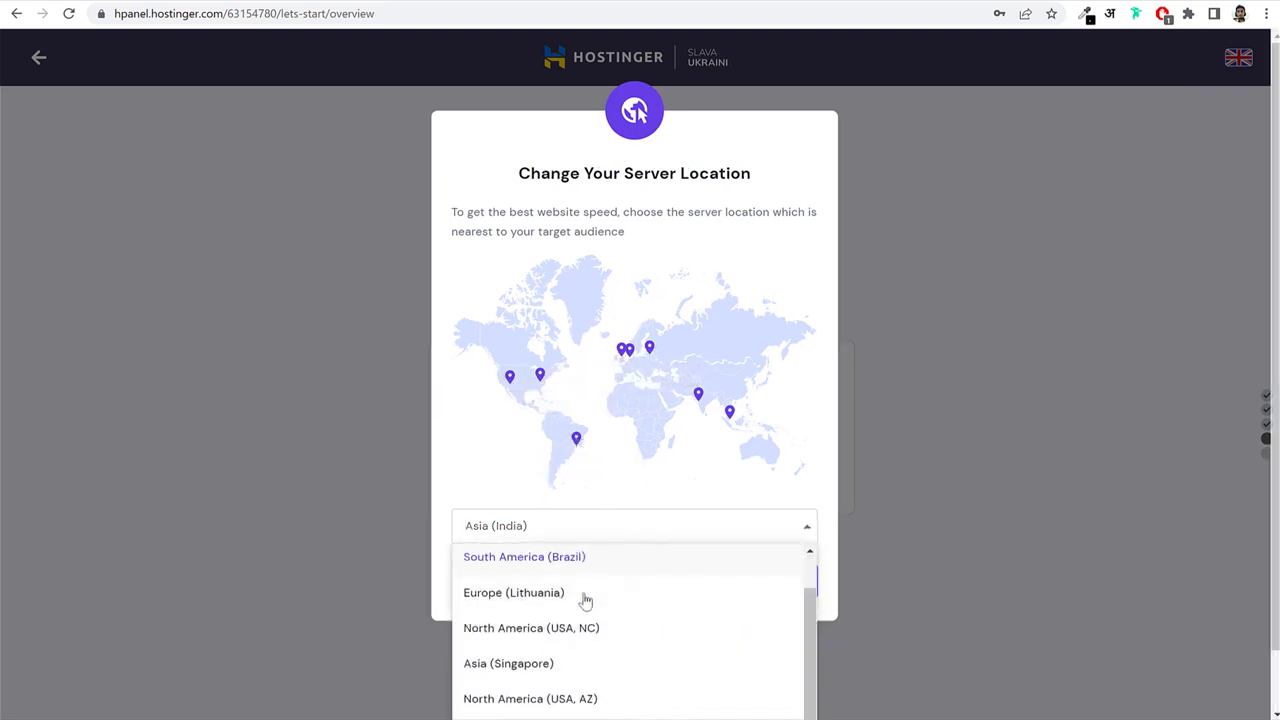
{"action": "scroll", "coordinate": [585, 598], "scroll_direction": "up", "scroll_amount": 1}
{"action": "left_click", "coordinate": [563, 569]}
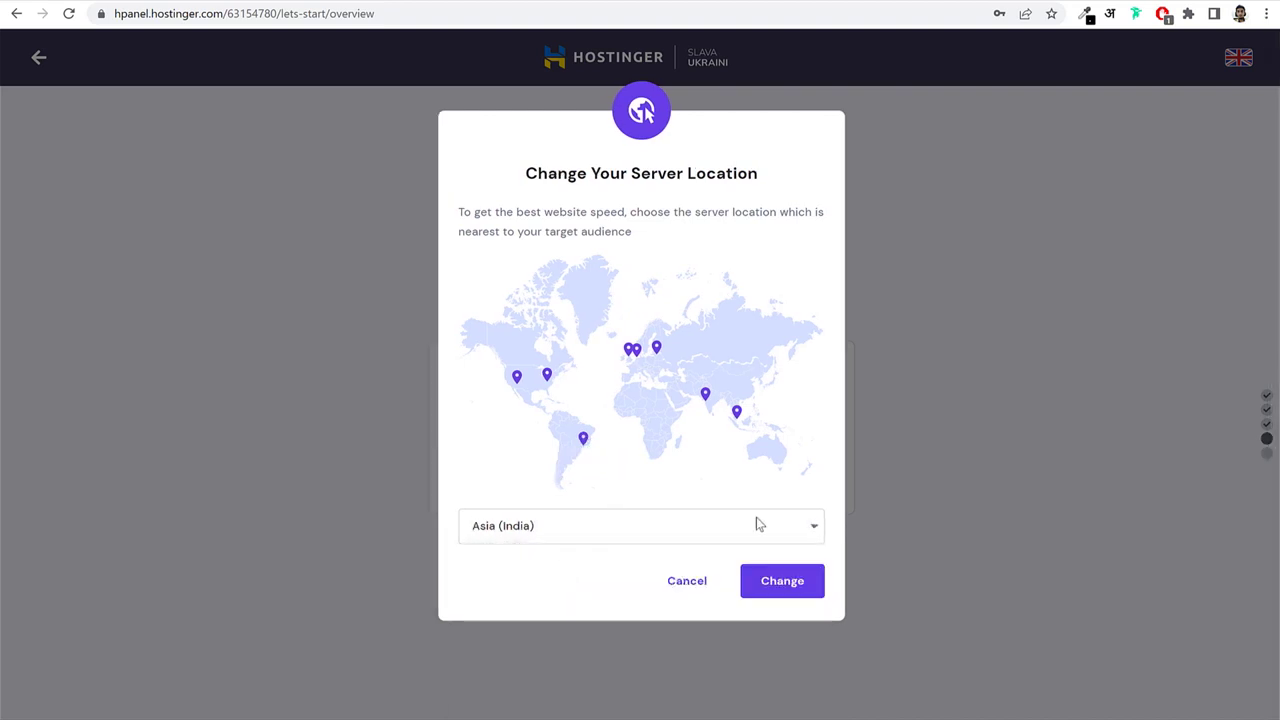
{"action": "left_click", "coordinate": [692, 592]}
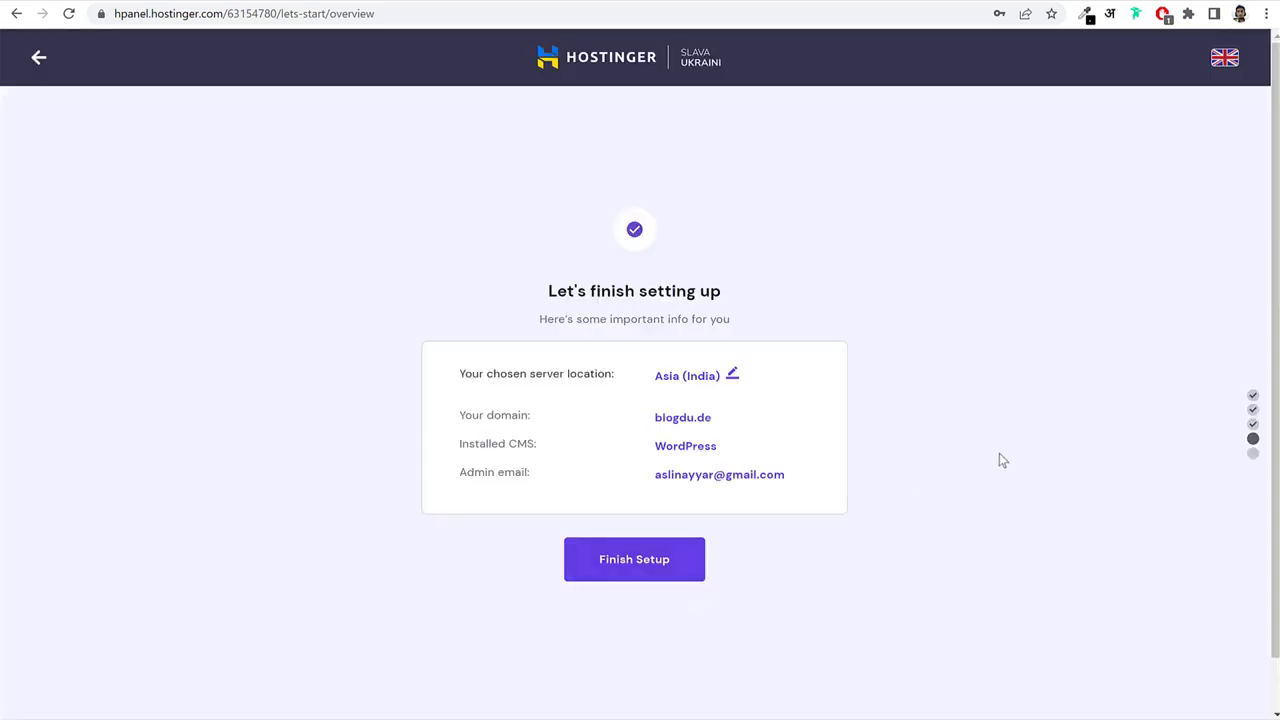
{"action": "left_click", "coordinate": [655, 567]}
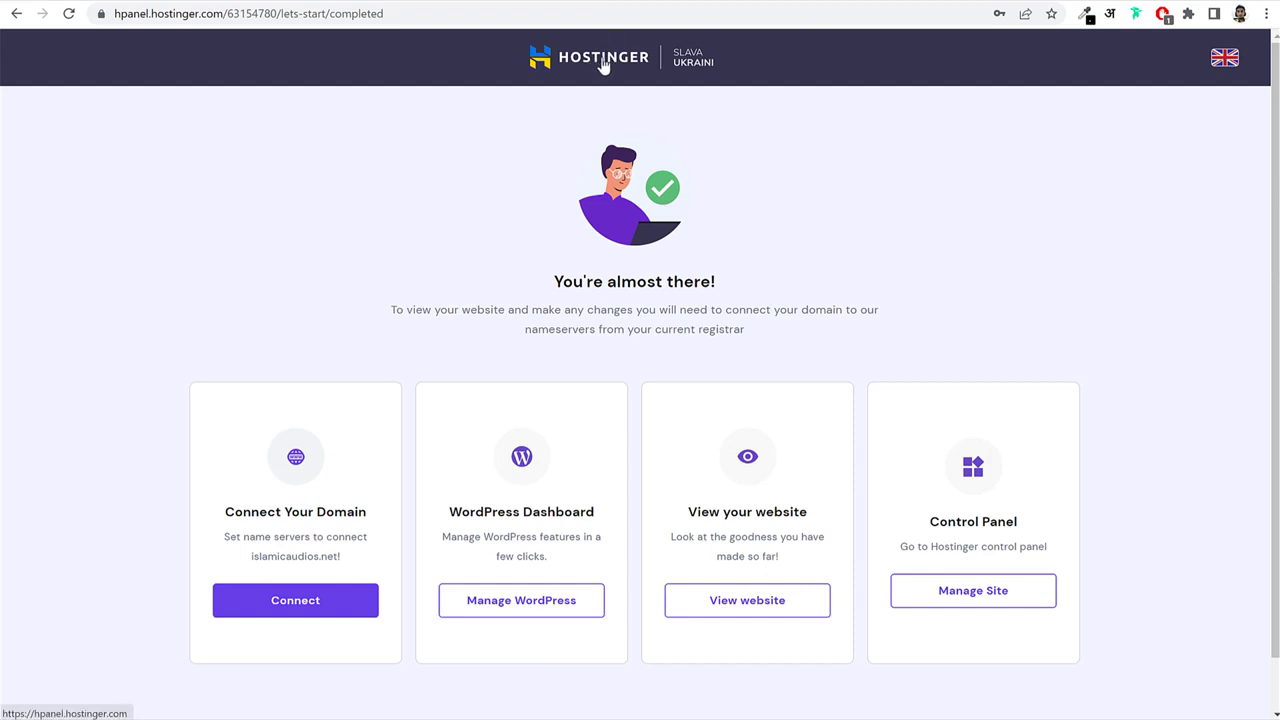
Go back to hPanel home and open the Hosting page listing blogdu.de.
{"action": "left_click", "coordinate": [603, 63]}
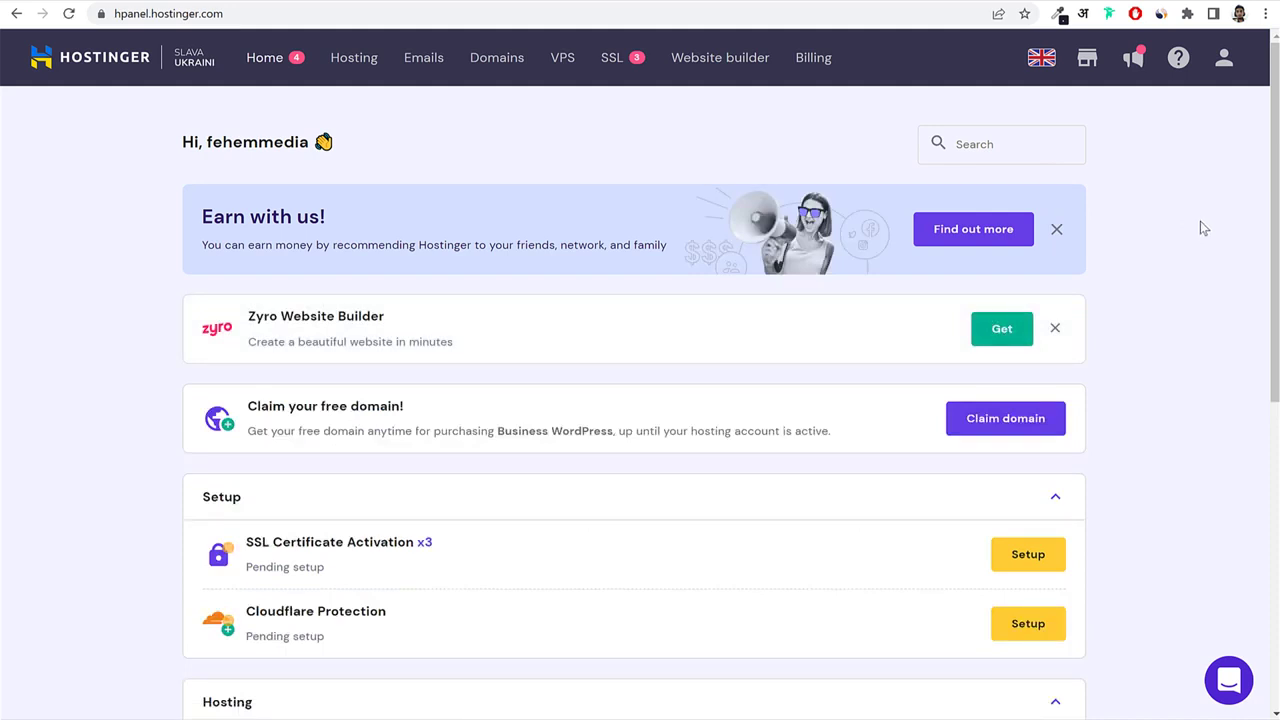
{"action": "left_click", "coordinate": [193, 13]}
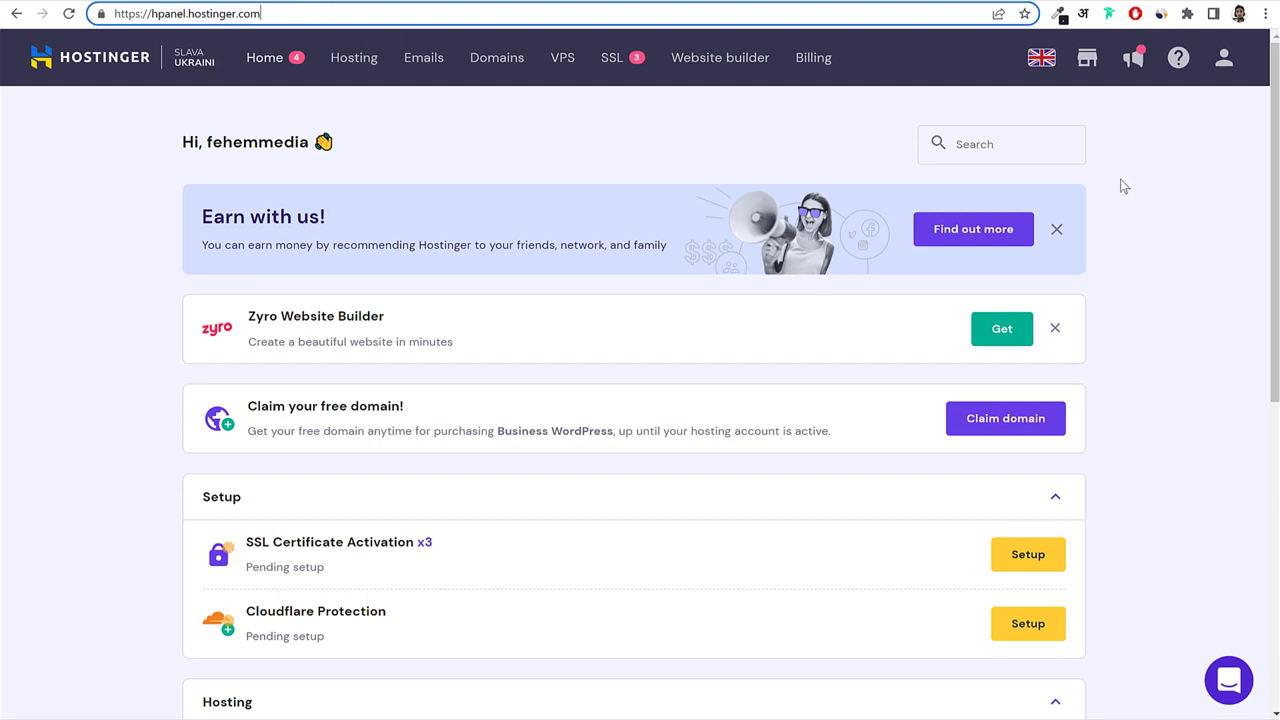
{"action": "left_click", "coordinate": [1173, 215]}
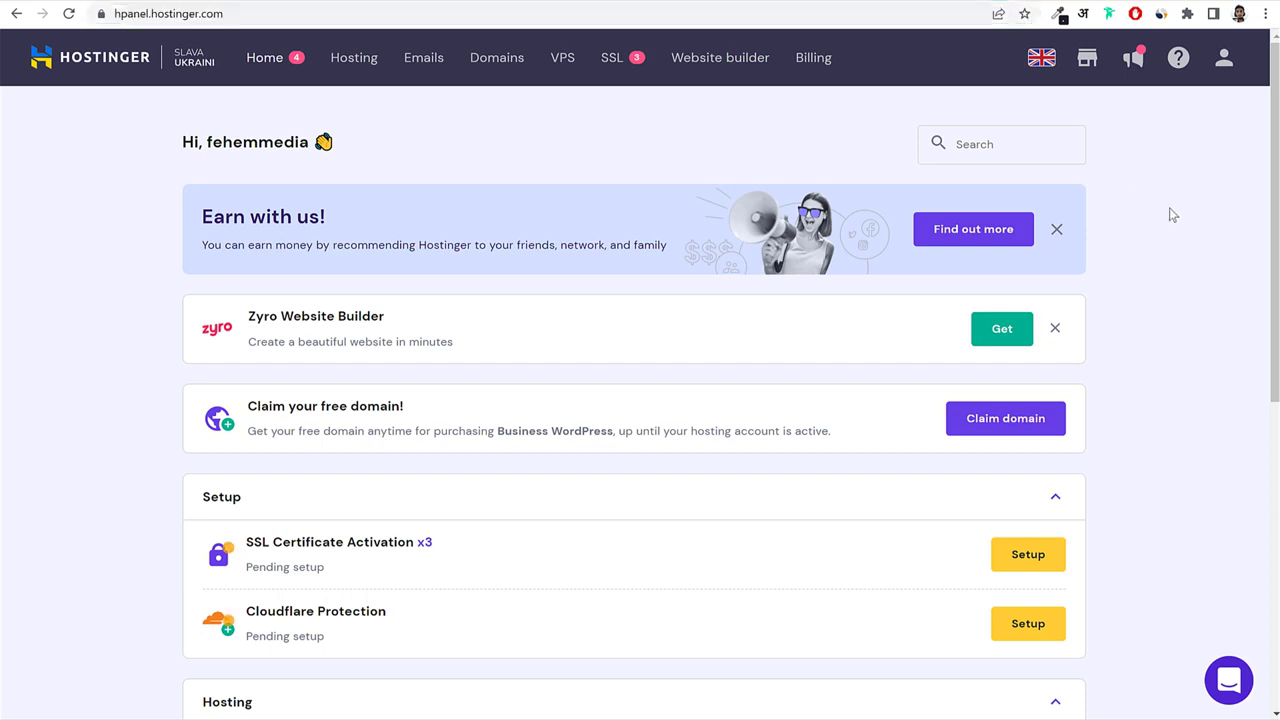
{"action": "left_click", "coordinate": [354, 60]}
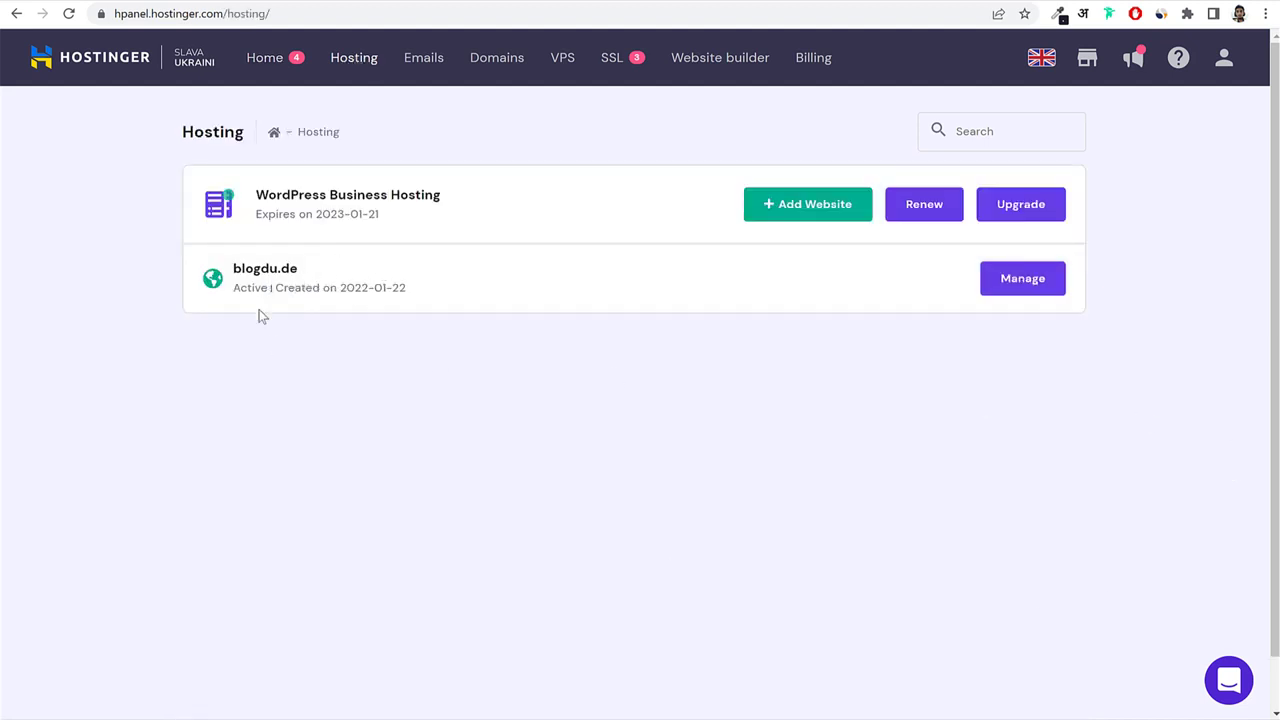
{"action": "left_click_drag", "start_coordinate": [305, 270], "coordinate": [236, 268]}
{"action": "left_click", "coordinate": [334, 362]}
{"action": "left_click_drag", "start_coordinate": [288, 275], "coordinate": [222, 276]}
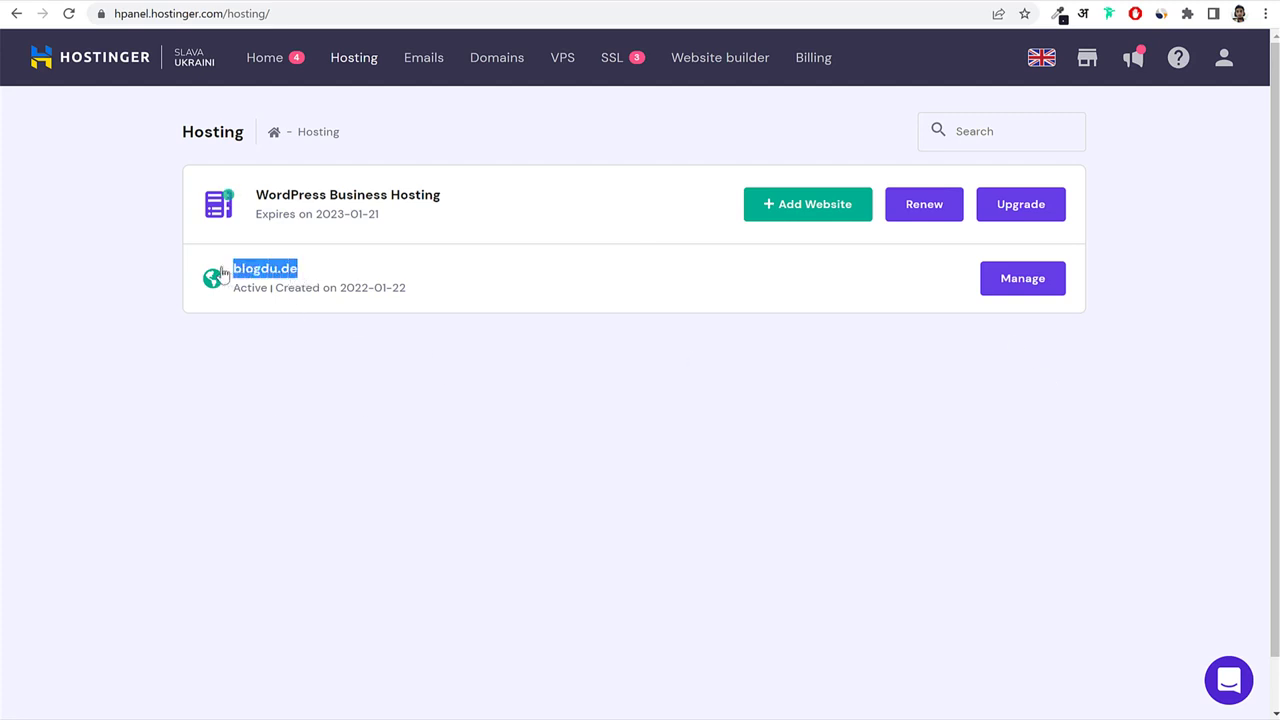
Add nayyarshaikh.com as a new website on the hosting plan with a password.
{"action": "left_click", "coordinate": [860, 422]}
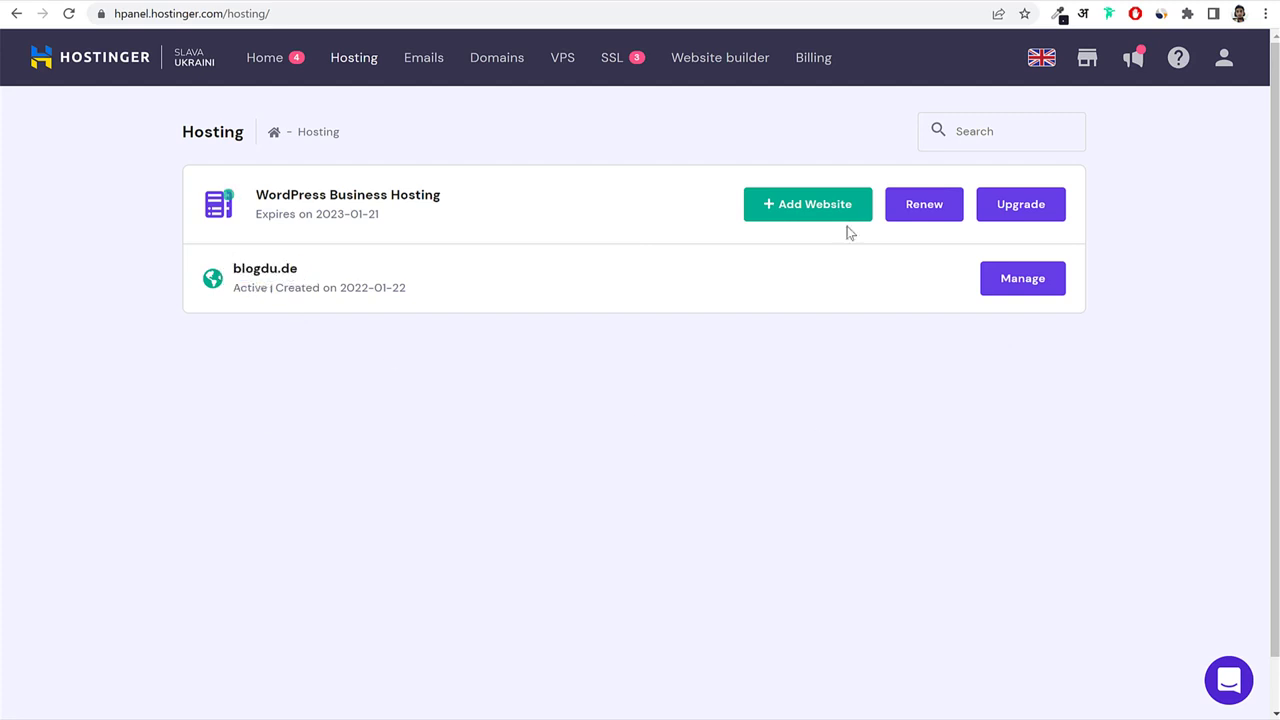
{"action": "left_click", "coordinate": [837, 204]}
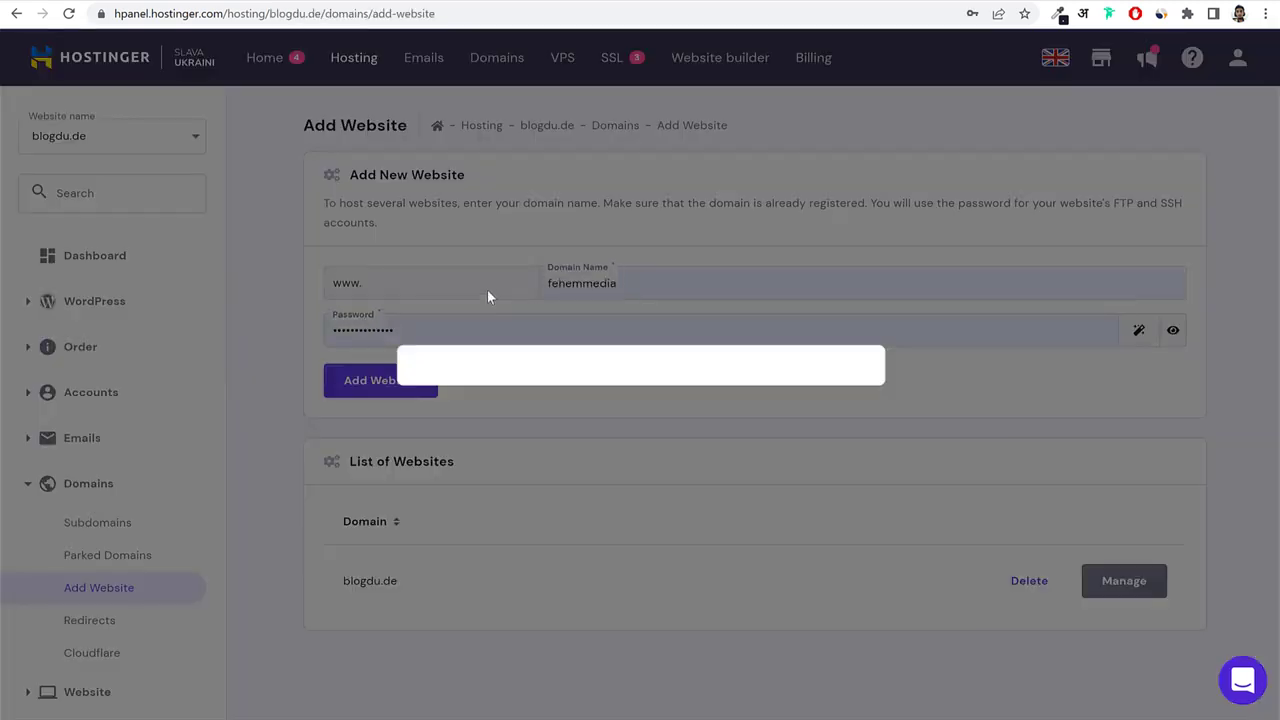
{"action": "left_click", "coordinate": [703, 287]}
{"action": "key", "text": "ctrl+a"}
{"action": "type", "text": "n"}
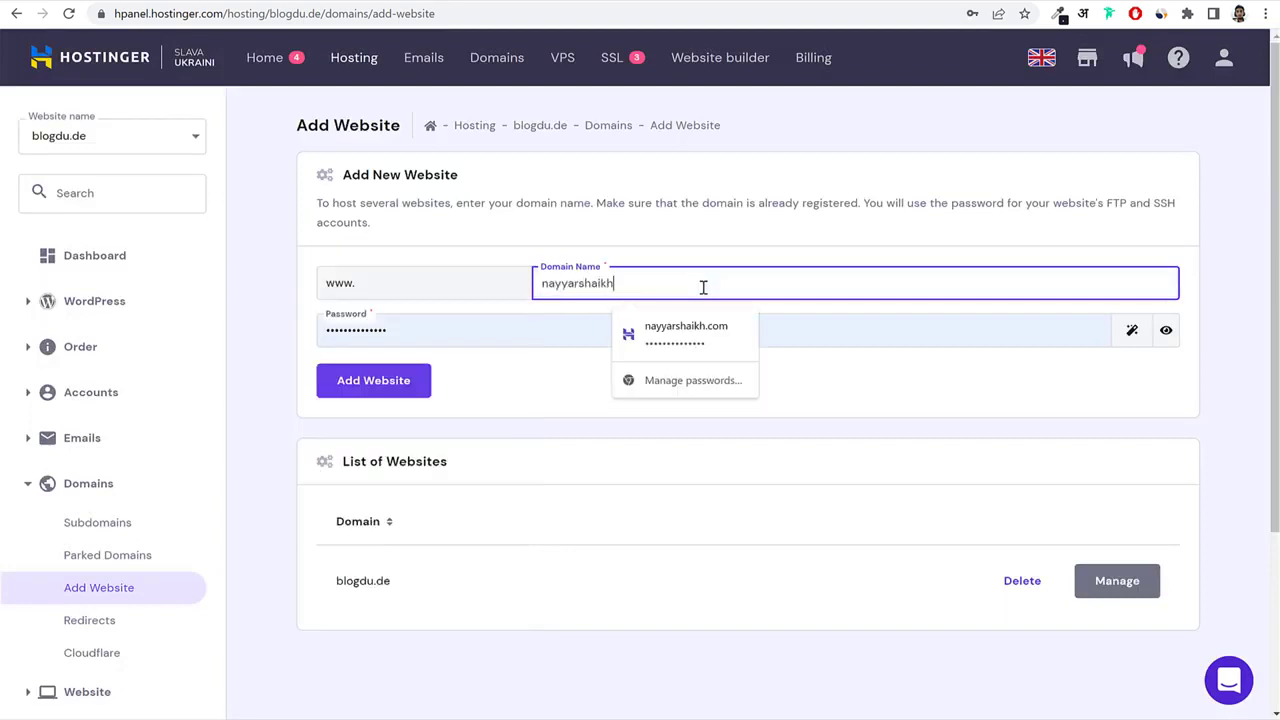
{"action": "type", "text": "ayyarshaikh.com"}
{"action": "left_click", "coordinate": [943, 253]}
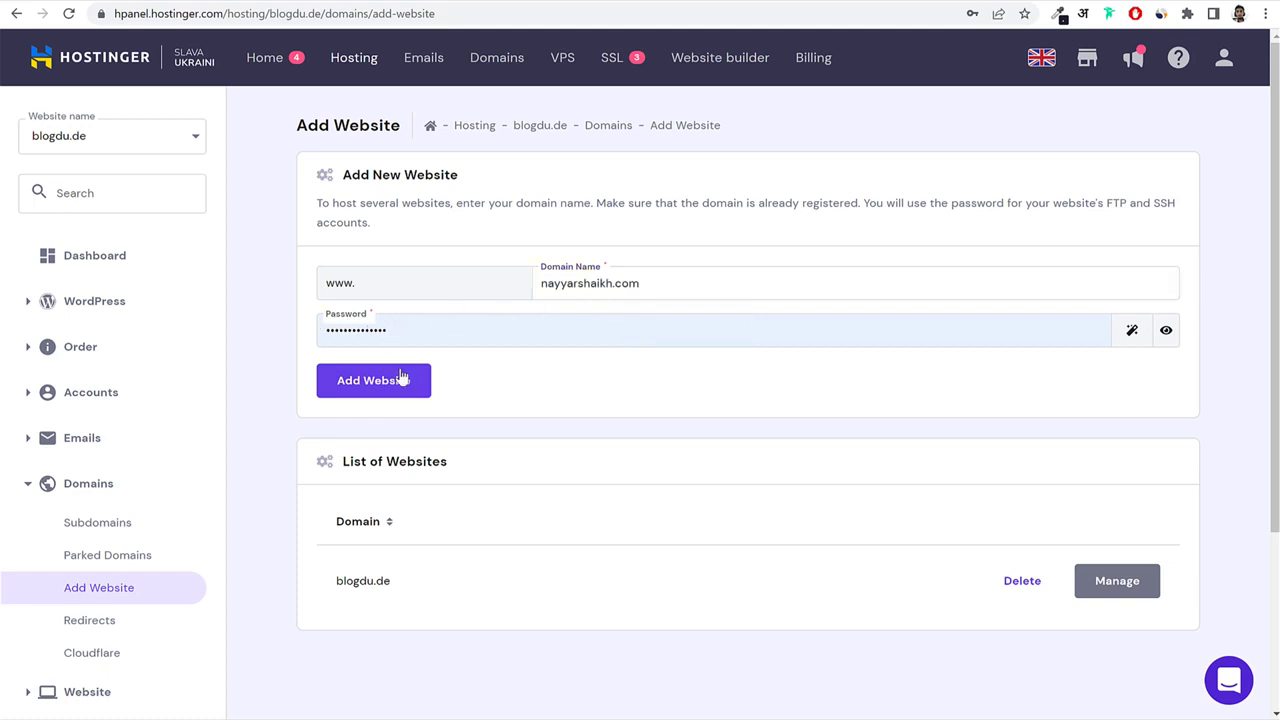
{"action": "left_click", "coordinate": [612, 340]}
{"action": "left_click", "coordinate": [457, 371]}
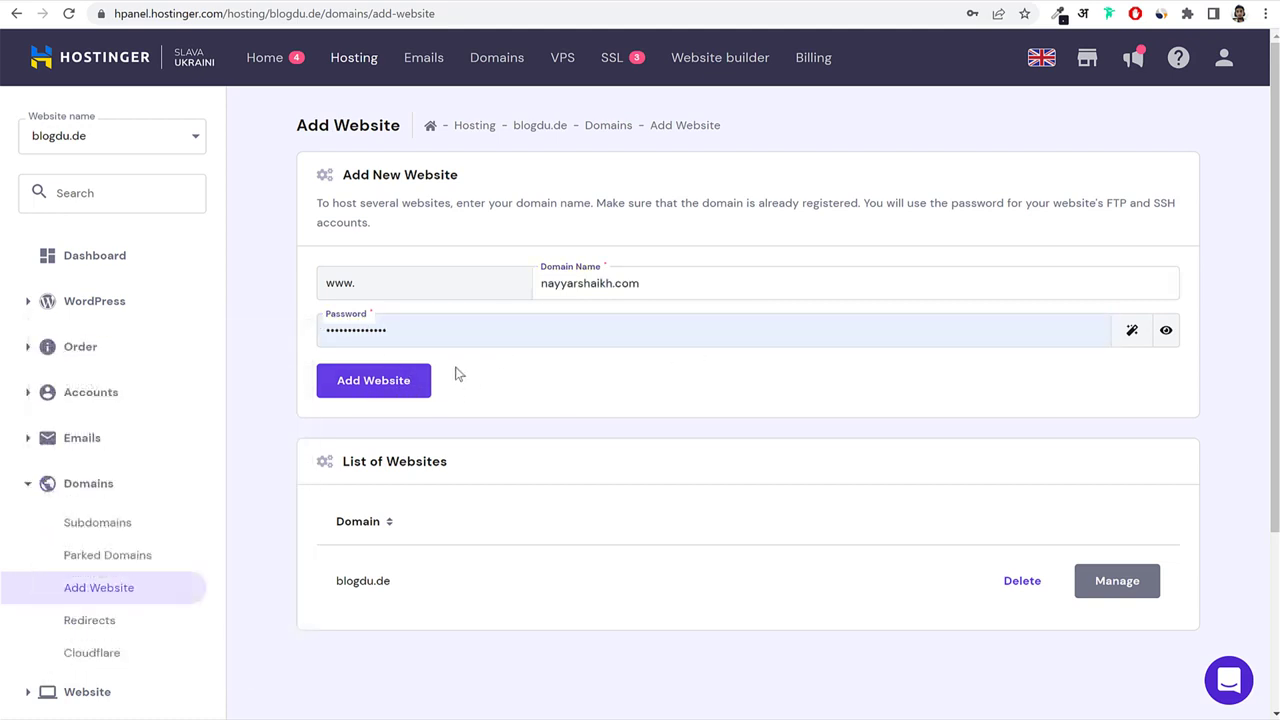
{"action": "left_click", "coordinate": [376, 384]}
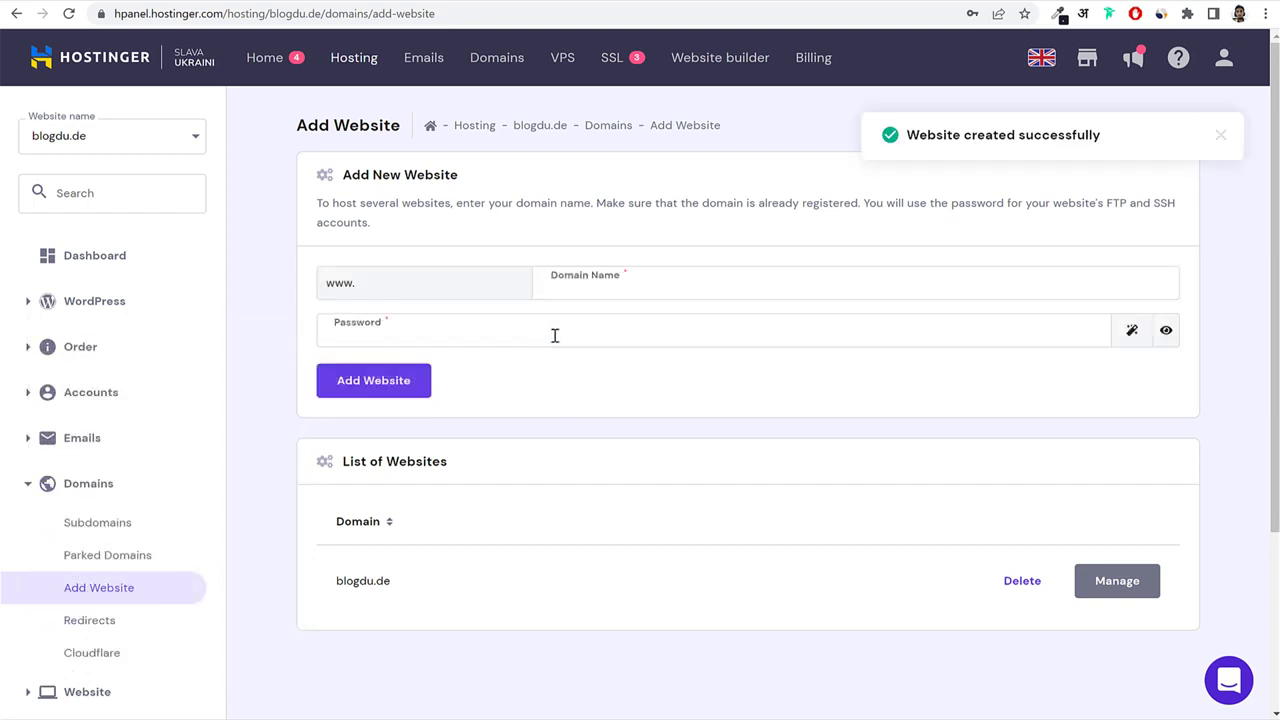
Open the management page for nayyarshaikh.com, then open GoDaddy in a new tab.
{"action": "left_click", "coordinate": [343, 62]}
{"action": "left_click_drag", "start_coordinate": [356, 342], "coordinate": [226, 343]}
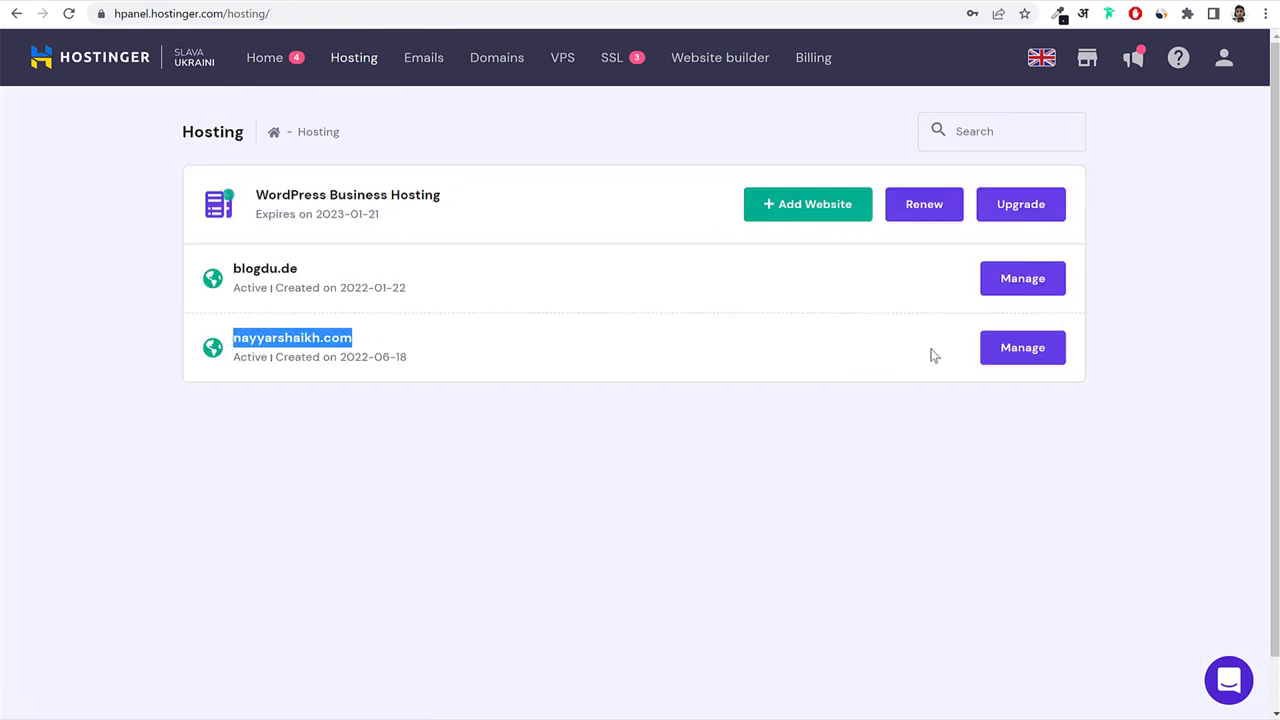
{"action": "left_click", "coordinate": [1011, 355]}
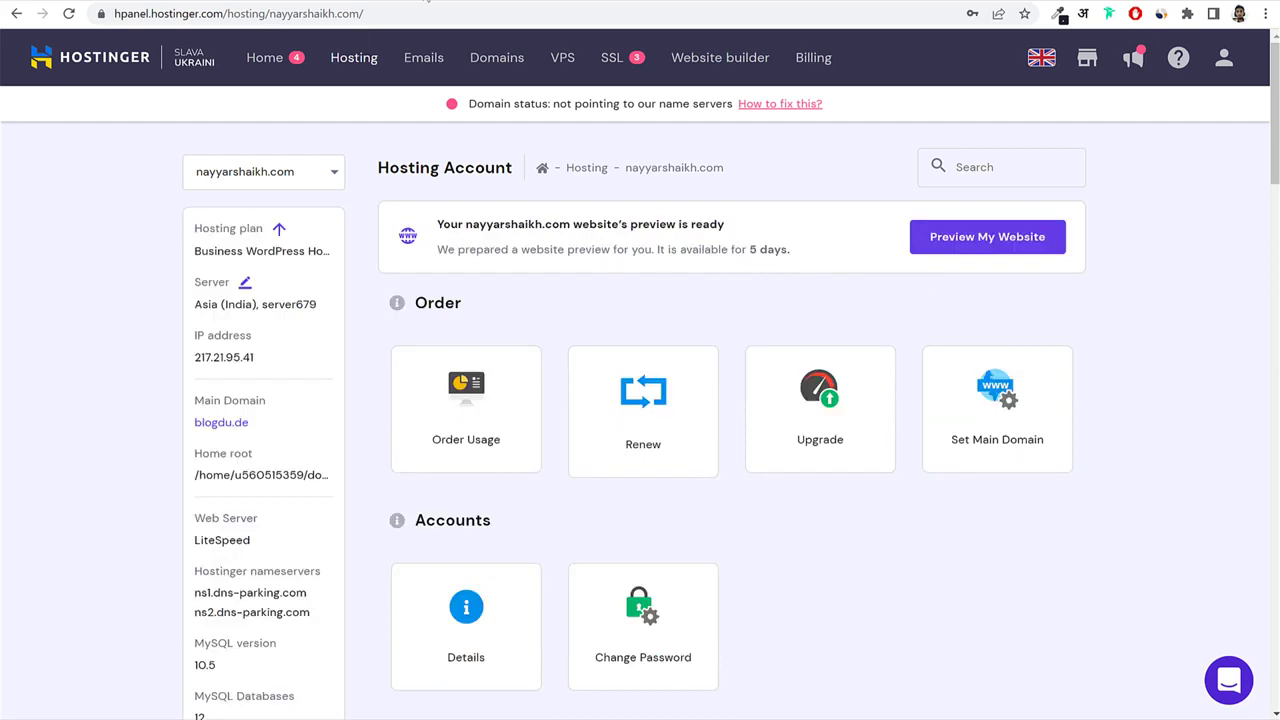
{"action": "left_click", "coordinate": [418, 2]}
{"action": "type", "text": "godaddy.com/en-in"}
{"action": "key", "text": "Return"}
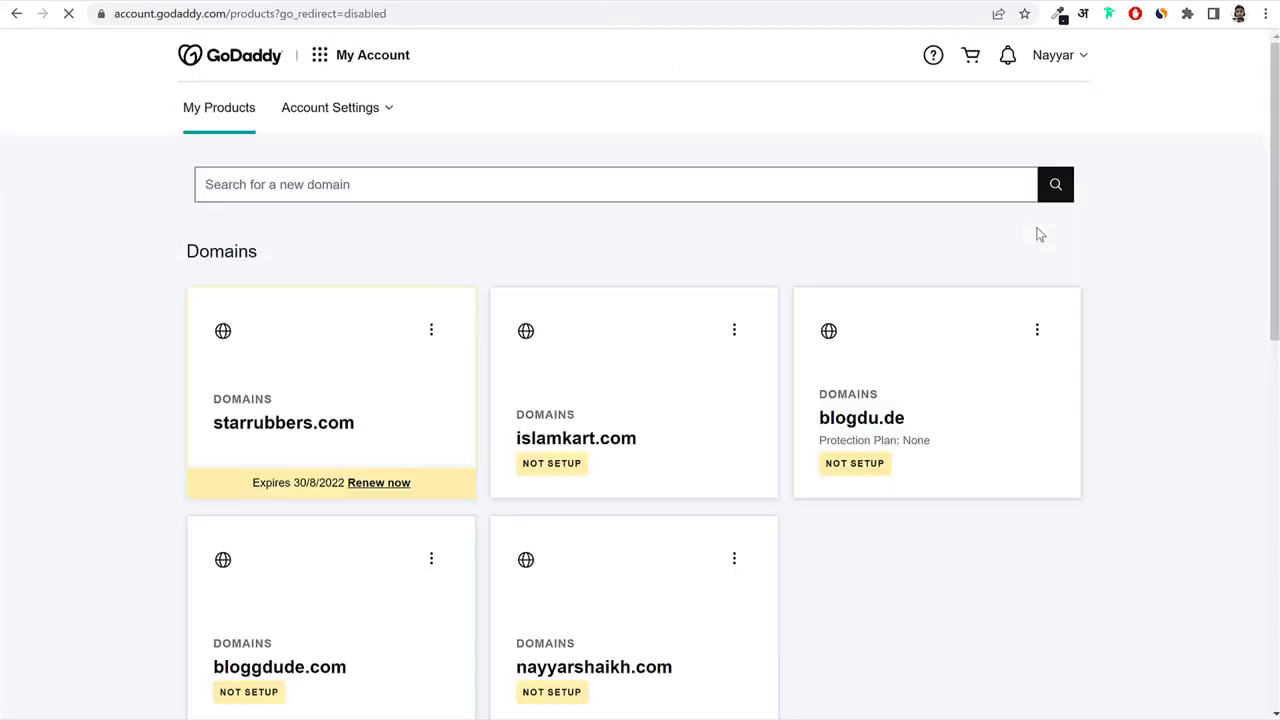
Open GoDaddy DNS management for nayyarshaikh.com and check its current a2hosting nameservers.
{"action": "scroll", "coordinate": [1195, 335], "scroll_direction": "down", "scroll_amount": 5}
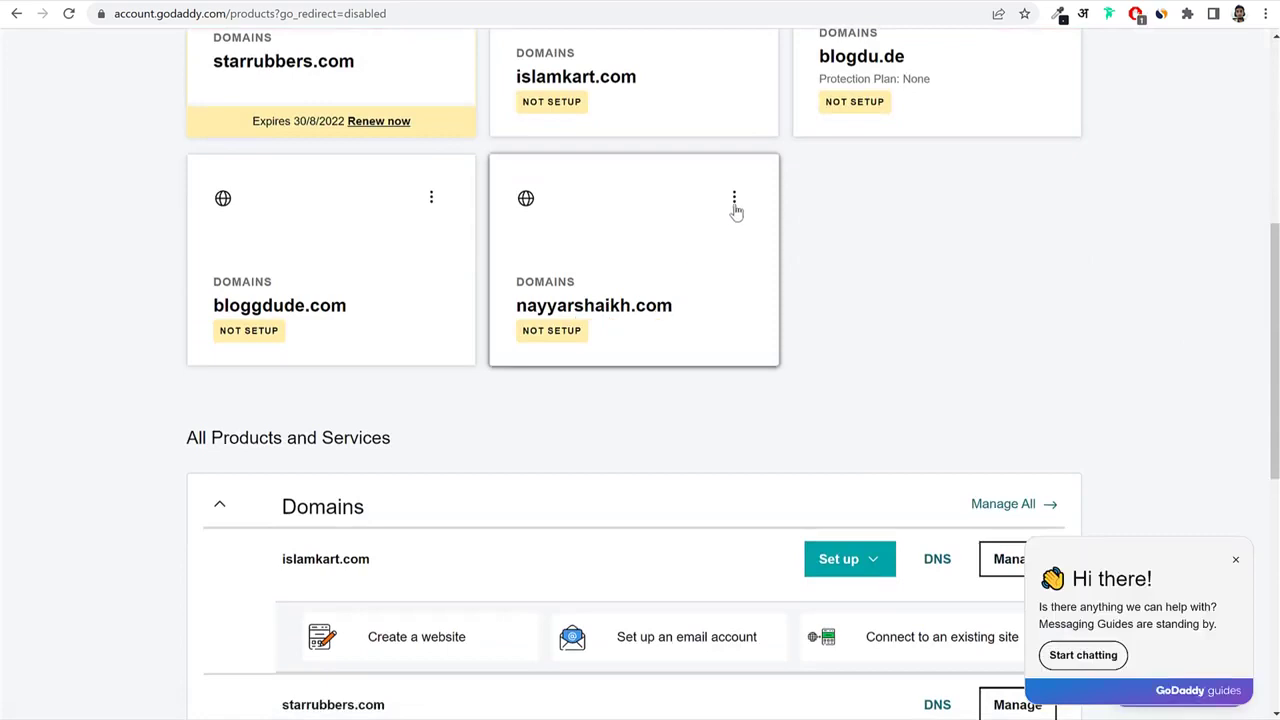
{"action": "left_click", "coordinate": [734, 200]}
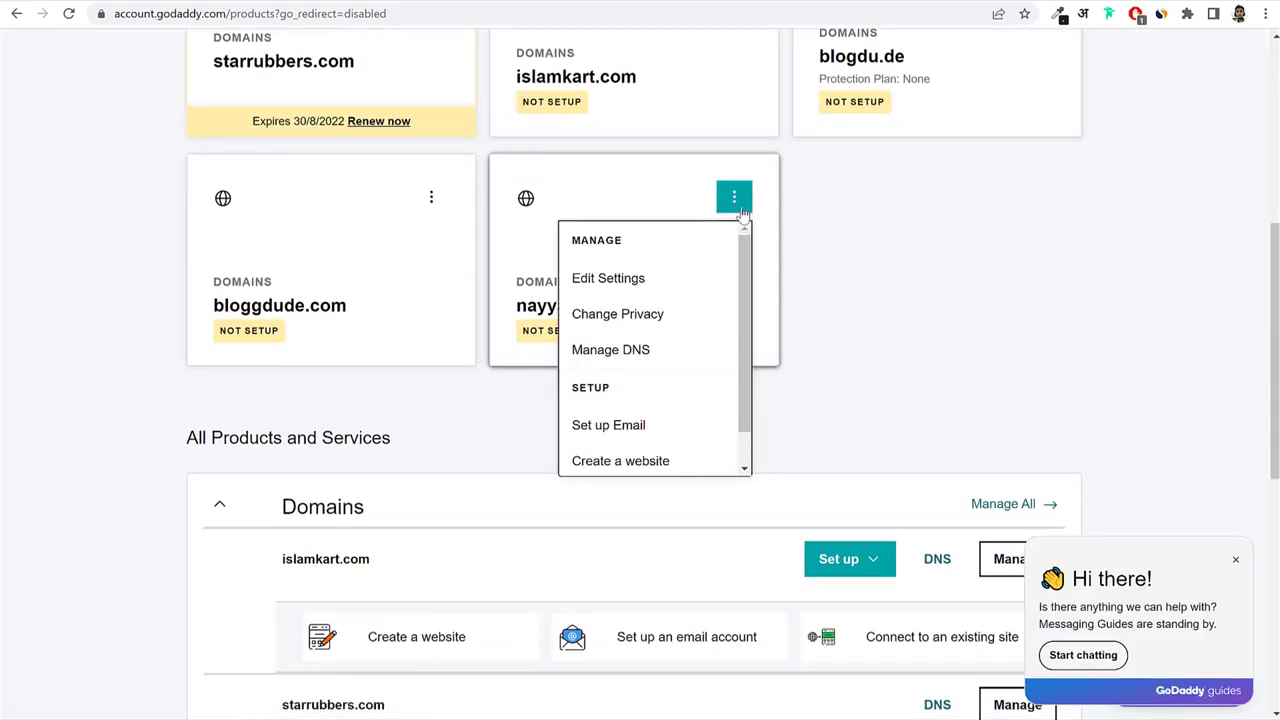
{"action": "left_click", "coordinate": [622, 352]}
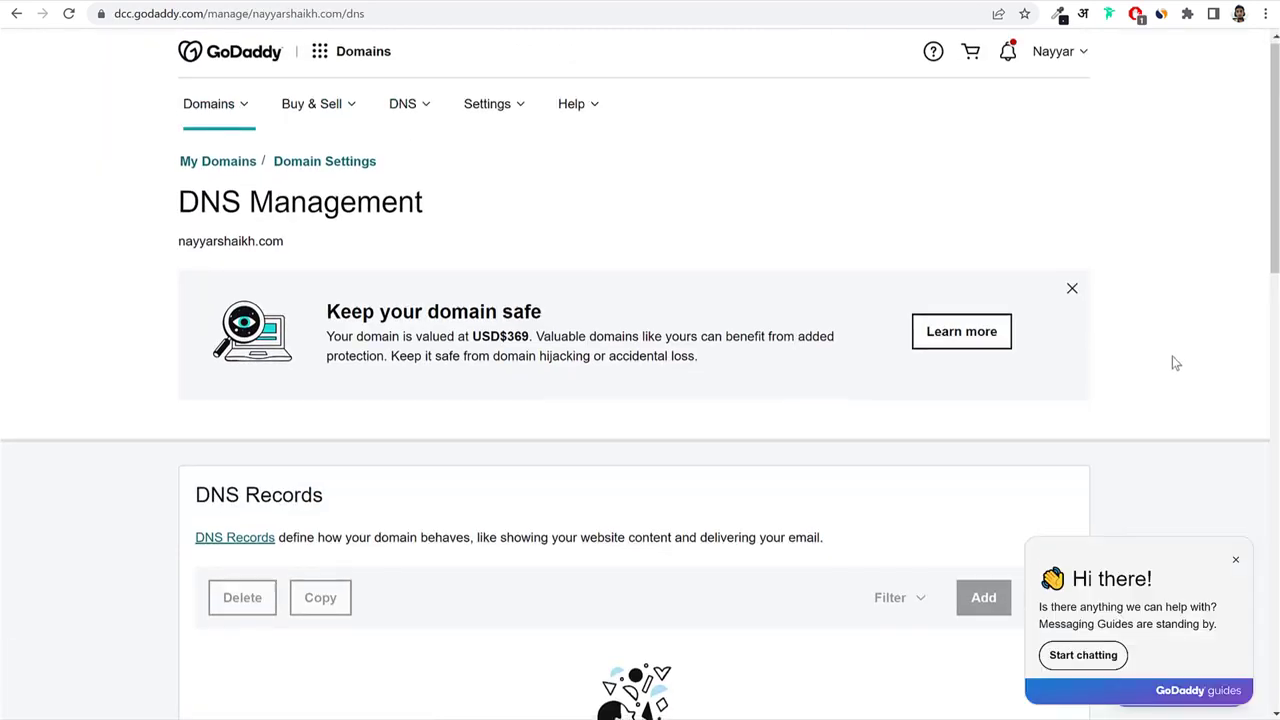
{"action": "scroll", "coordinate": [1171, 360], "scroll_direction": "down", "scroll_amount": 5}
{"action": "scroll", "coordinate": [1168, 362], "scroll_direction": "down", "scroll_amount": 3}
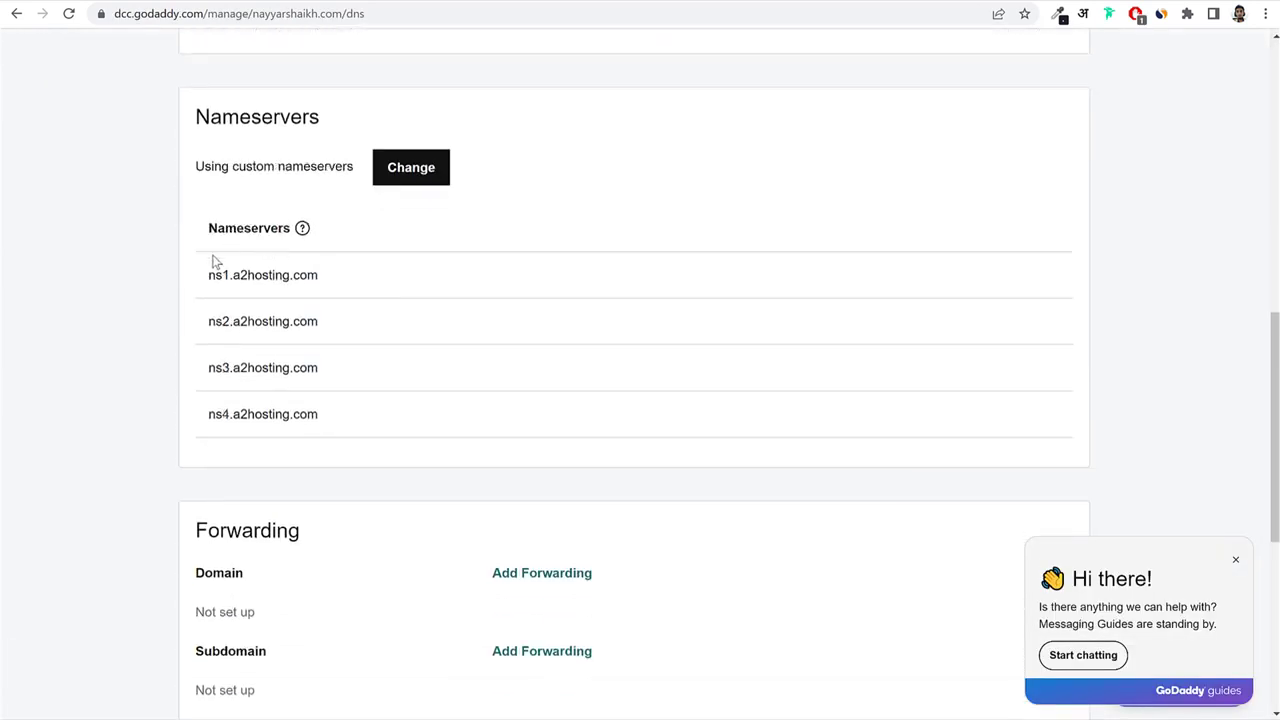
{"action": "left_click_drag", "start_coordinate": [213, 261], "coordinate": [325, 388]}
Switch to entering your own nameservers and remove the old nameserver entries.
{"action": "left_click", "coordinate": [428, 172]}
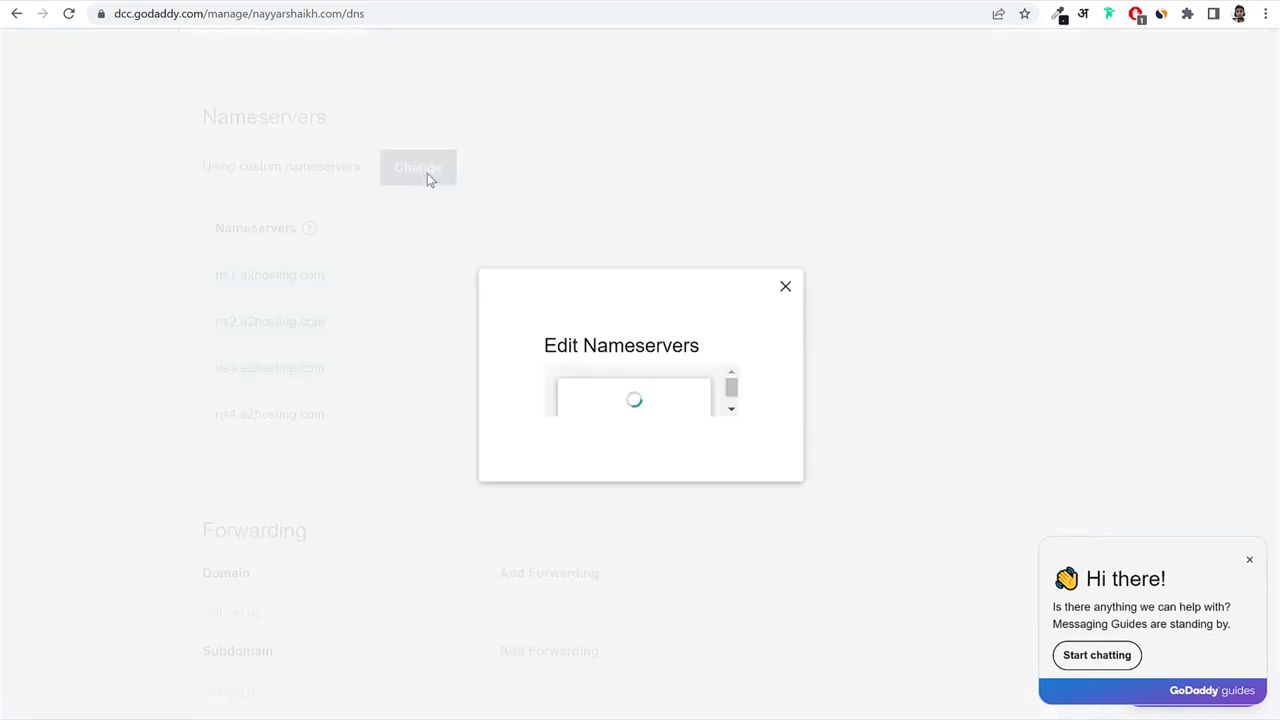
{"action": "left_click_drag", "start_coordinate": [194, 518], "coordinate": [449, 531]}
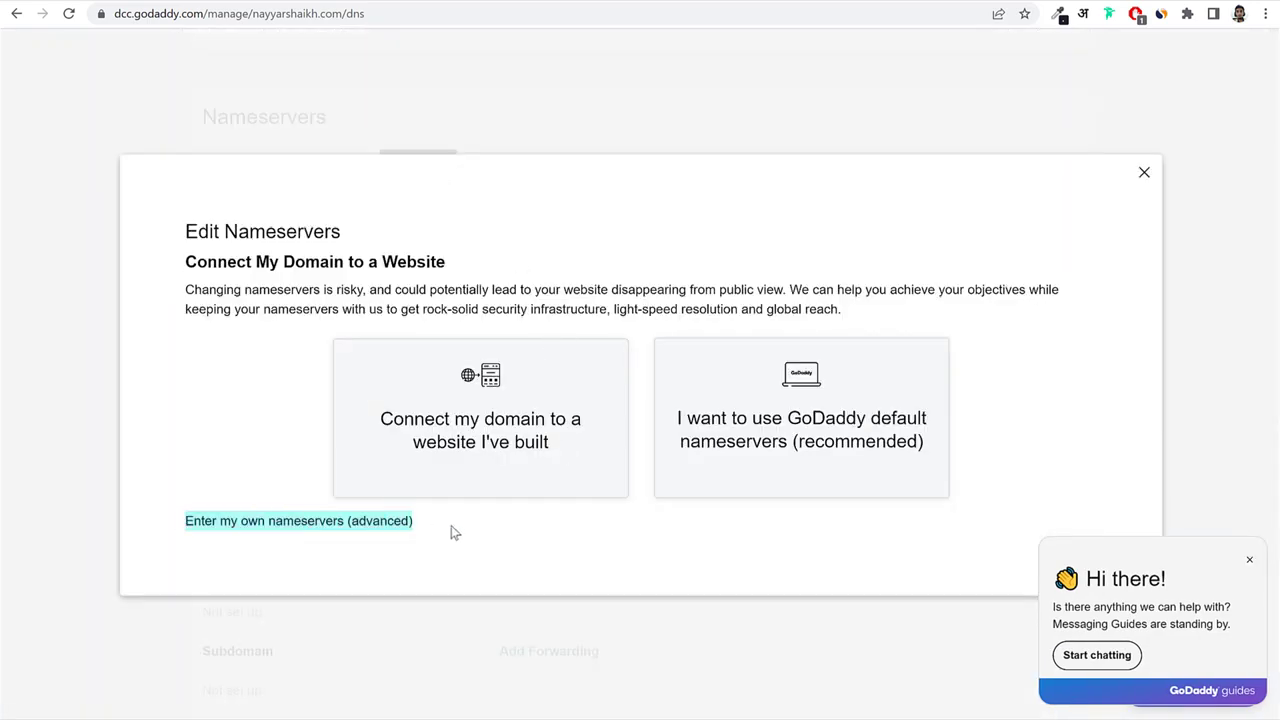
{"action": "left_click", "coordinate": [449, 531]}
{"action": "left_click", "coordinate": [276, 535]}
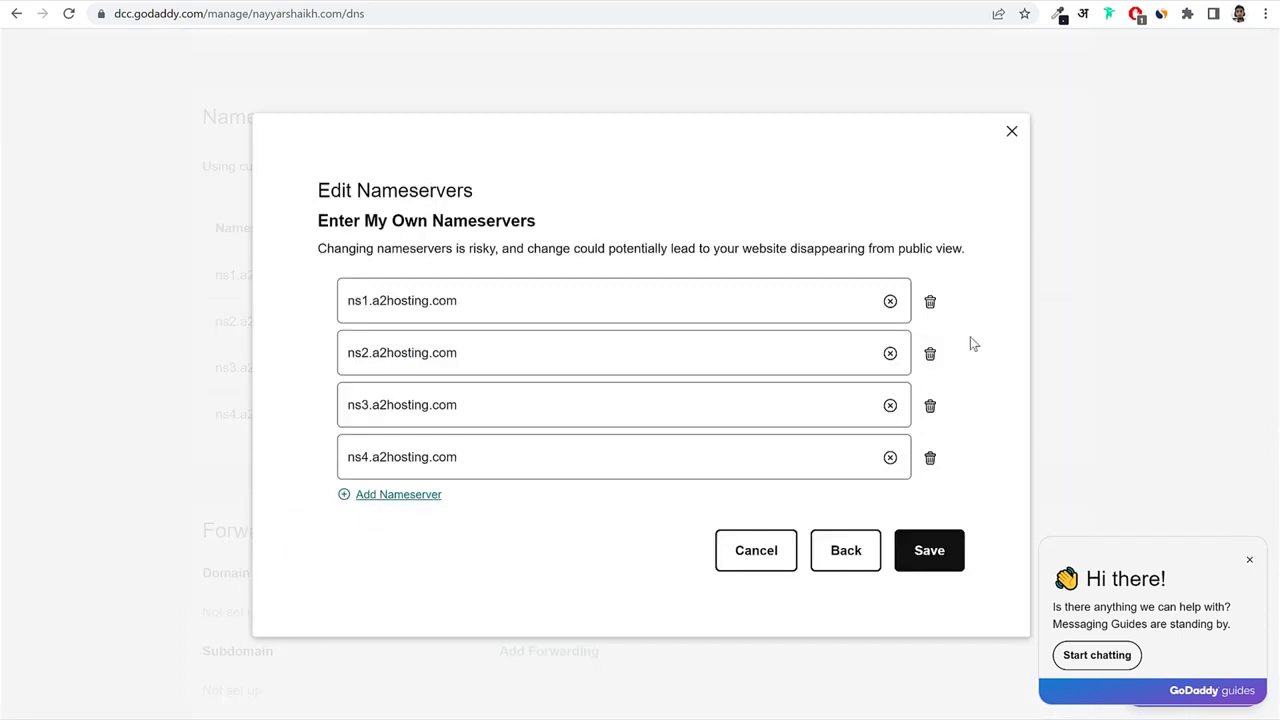
{"action": "left_click", "coordinate": [890, 353]}
{"action": "left_click", "coordinate": [890, 301]}
{"action": "left_click", "coordinate": [890, 405]}
{"action": "left_click", "coordinate": [890, 457]}
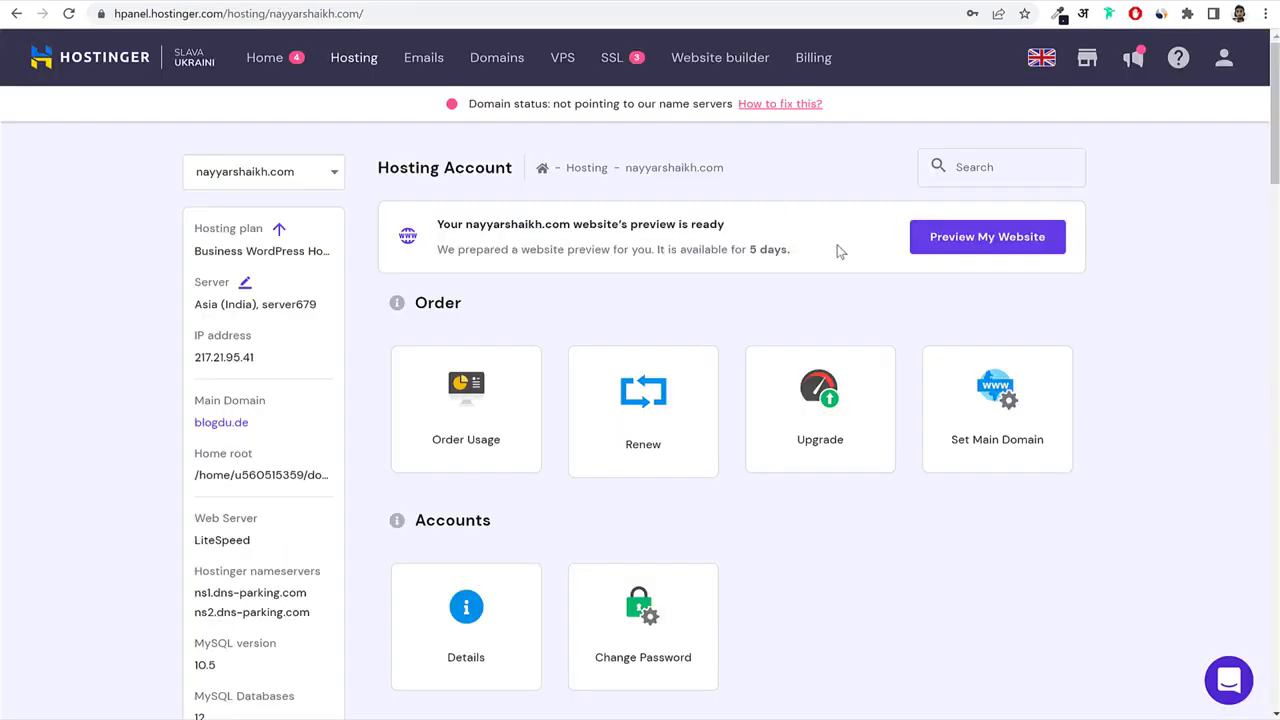
Paste ns1.dns-parking.com and ns2.dns-parking.com into nameserver fields 1 and 2, then return to Hosting.
{"action": "scroll", "coordinate": [920, 330], "scroll_direction": "down", "scroll_amount": 3}
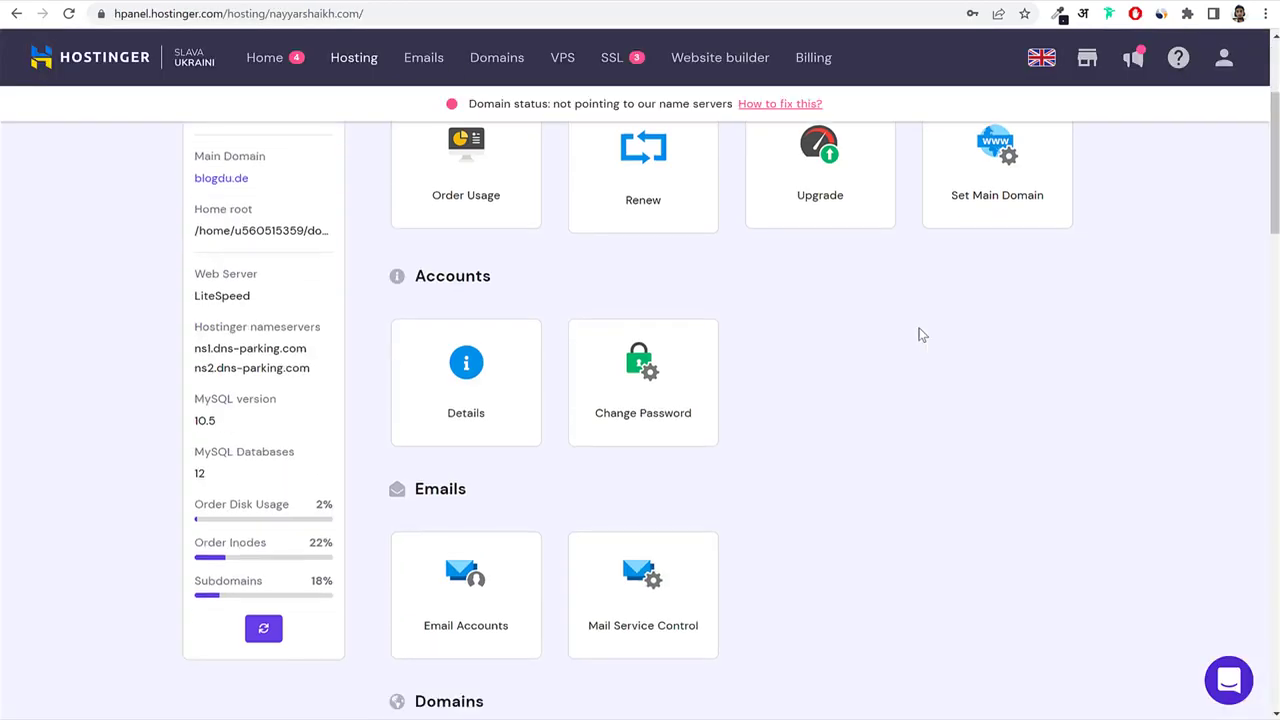
{"action": "left_click_drag", "start_coordinate": [193, 266], "coordinate": [315, 273]}
{"action": "key", "text": "ctrl+c"}
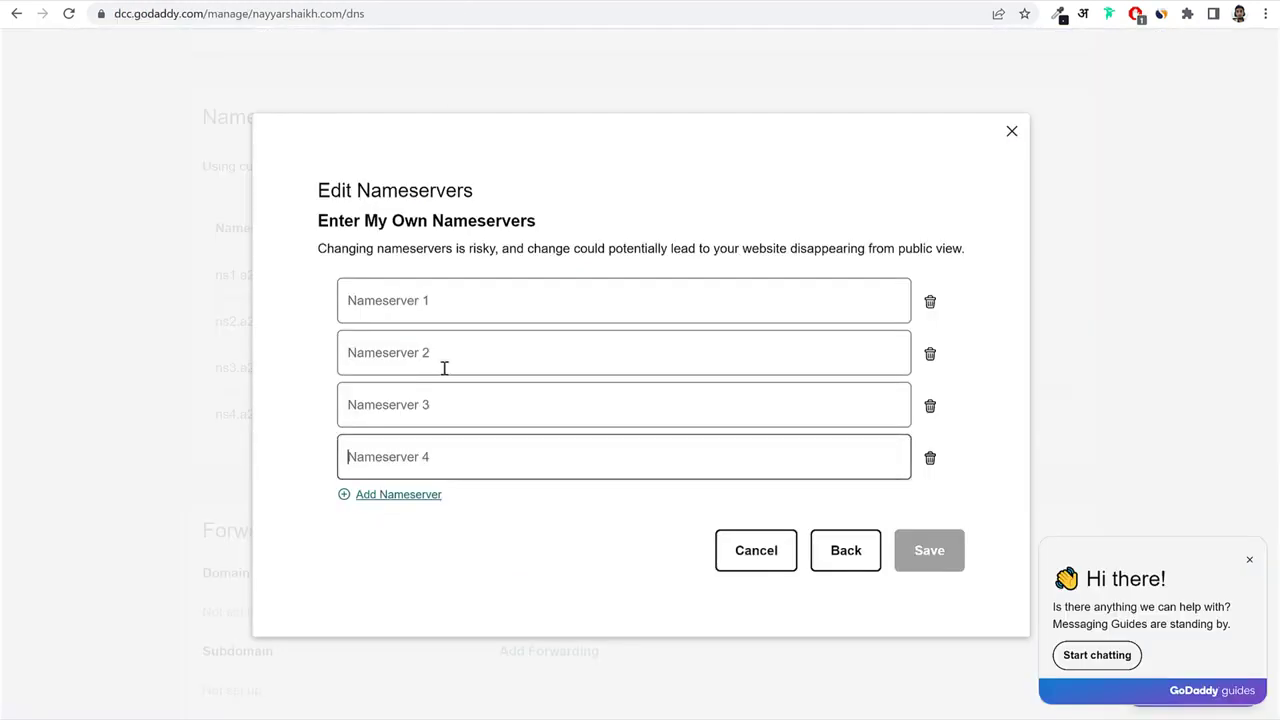
{"action": "left_click", "coordinate": [433, 315]}
{"action": "key", "text": "ctrl+v"}
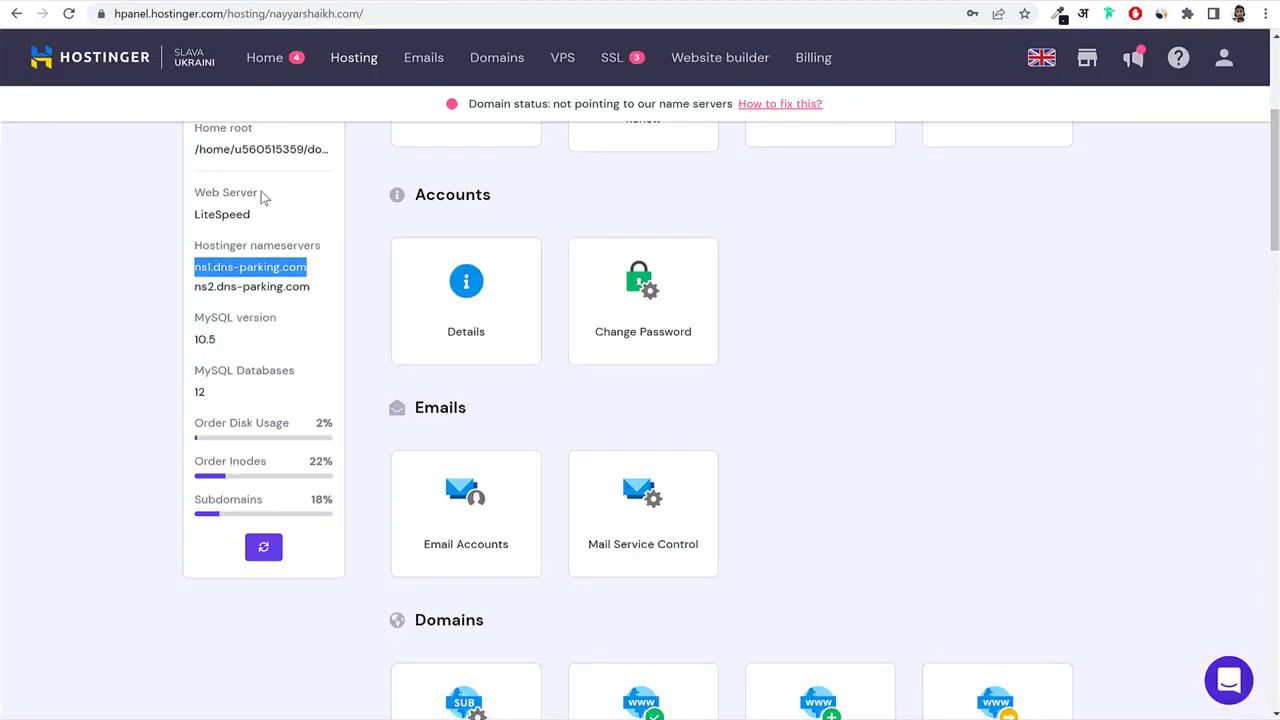
{"action": "left_click_drag", "start_coordinate": [196, 286], "coordinate": [322, 290]}
{"action": "key", "text": "ctrl+c"}
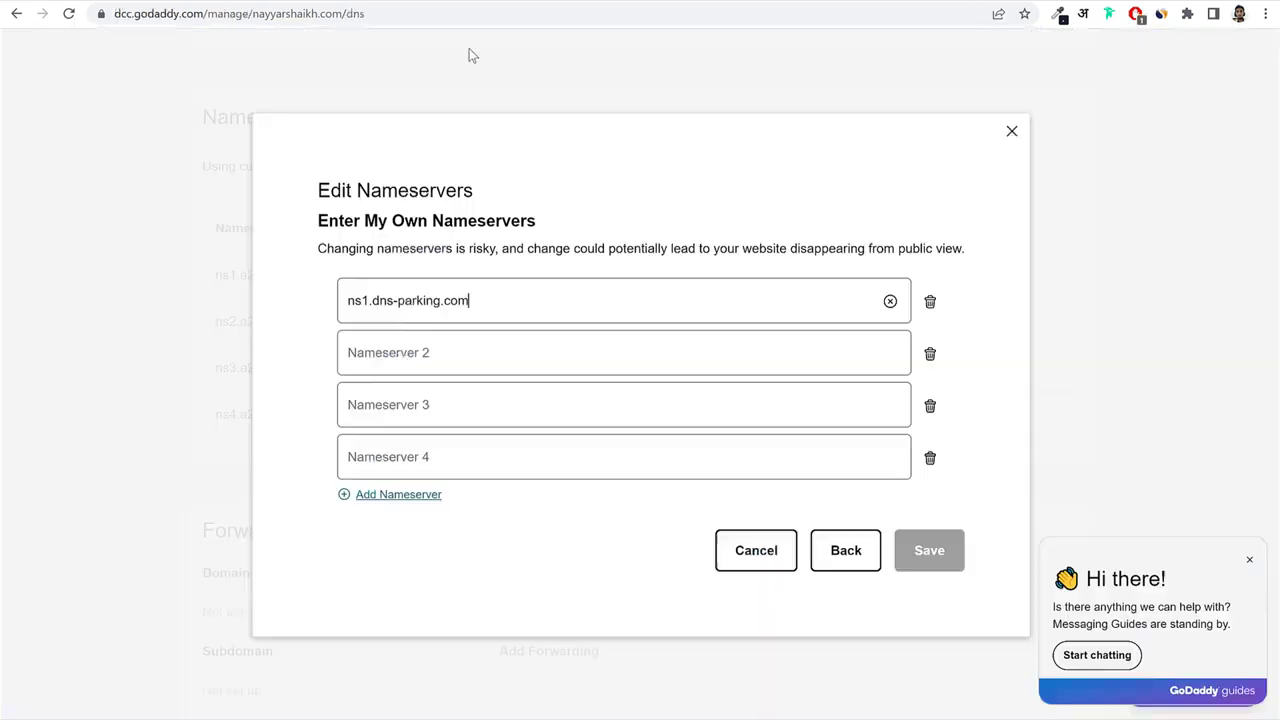
{"action": "left_click", "coordinate": [480, 343]}
{"action": "key", "text": "ctrl+v"}
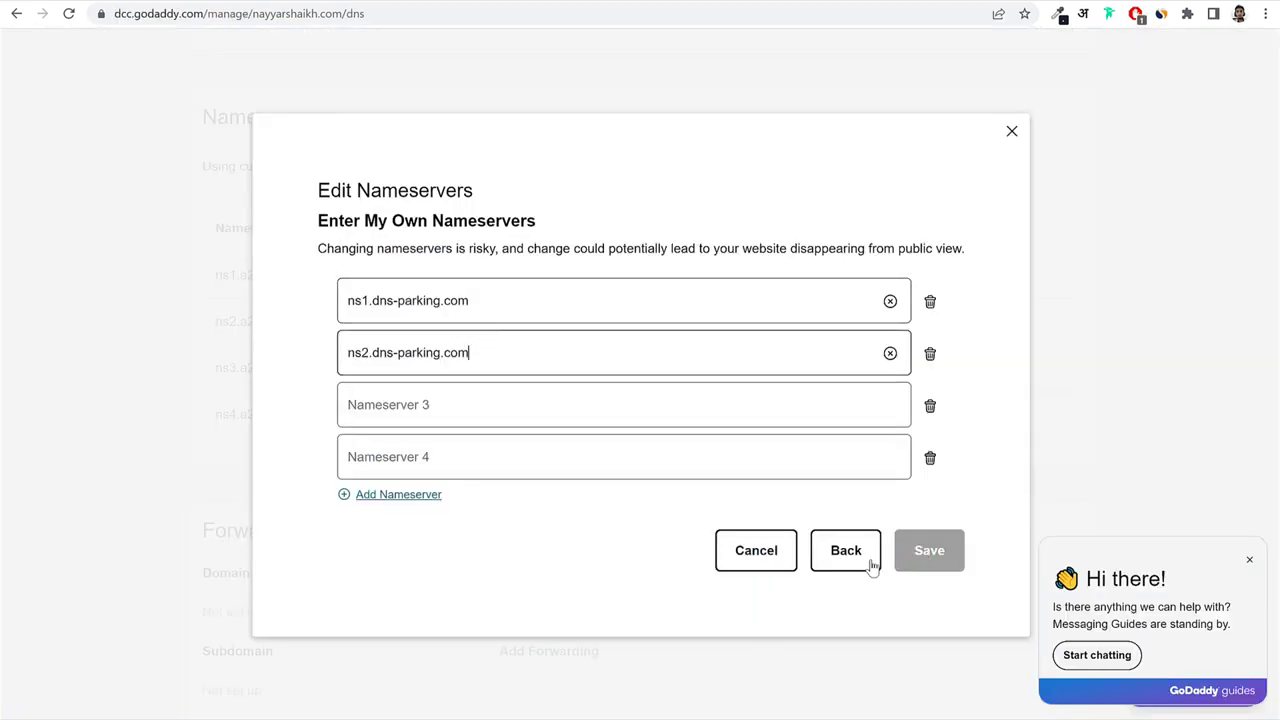
{"action": "left_click", "coordinate": [1012, 131]}
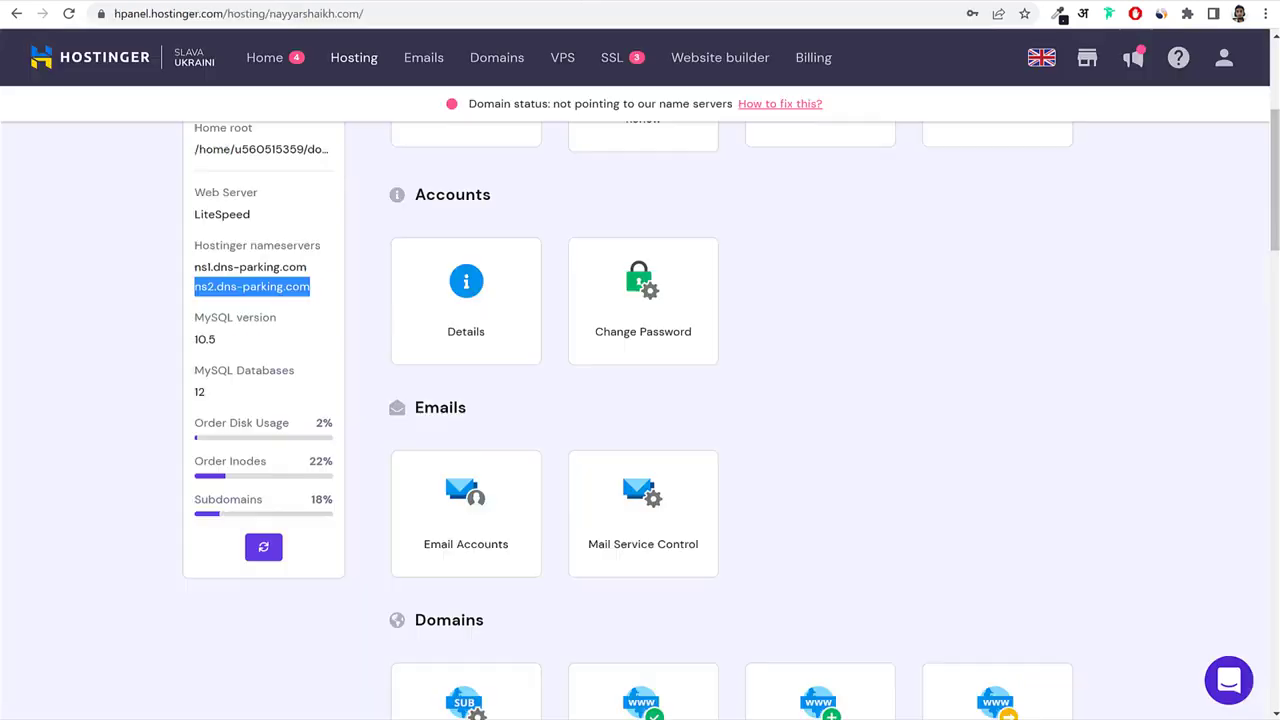
{"action": "left_click", "coordinate": [965, 310]}
{"action": "scroll", "coordinate": [980, 420], "scroll_direction": "up", "scroll_amount": 4}
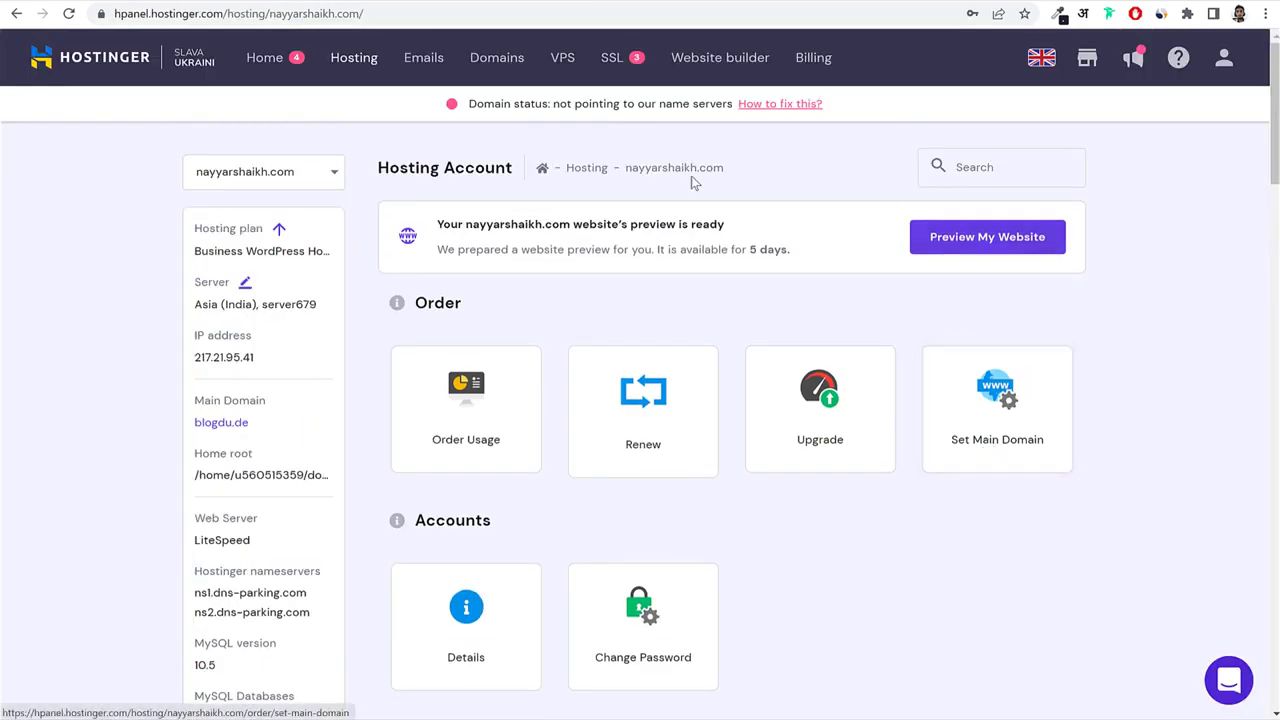
{"action": "left_click", "coordinate": [366, 62]}
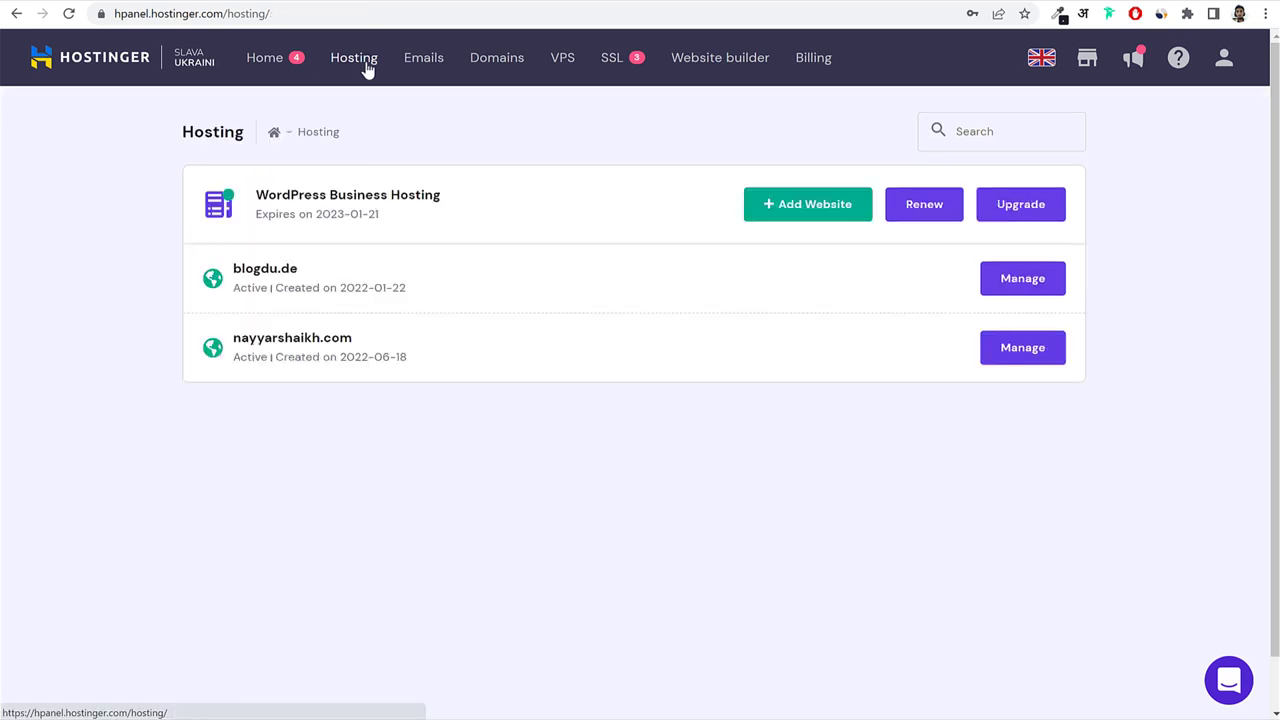
Open blogdu.de's WordPress dashboard in Hostinger and note the LiteSpeed cache setting.
{"action": "left_click_drag", "start_coordinate": [300, 270], "coordinate": [230, 274]}
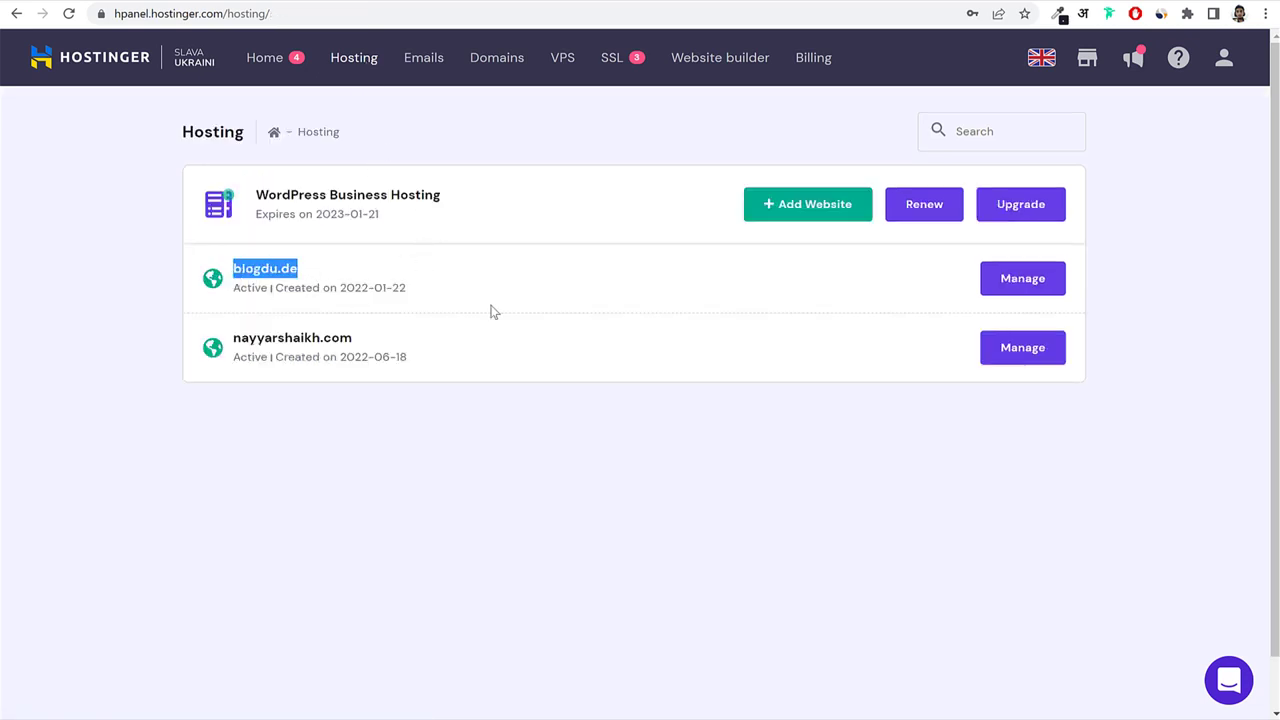
{"action": "left_click", "coordinate": [1030, 283]}
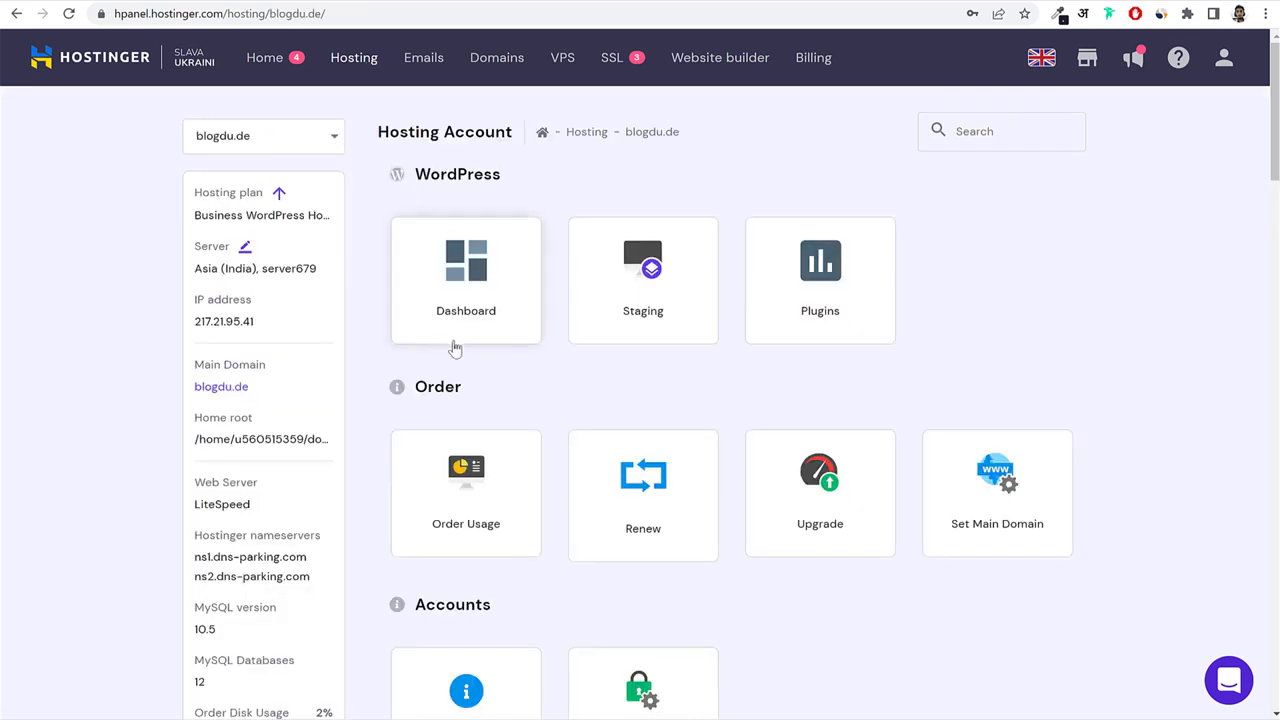
{"action": "left_click", "coordinate": [481, 281]}
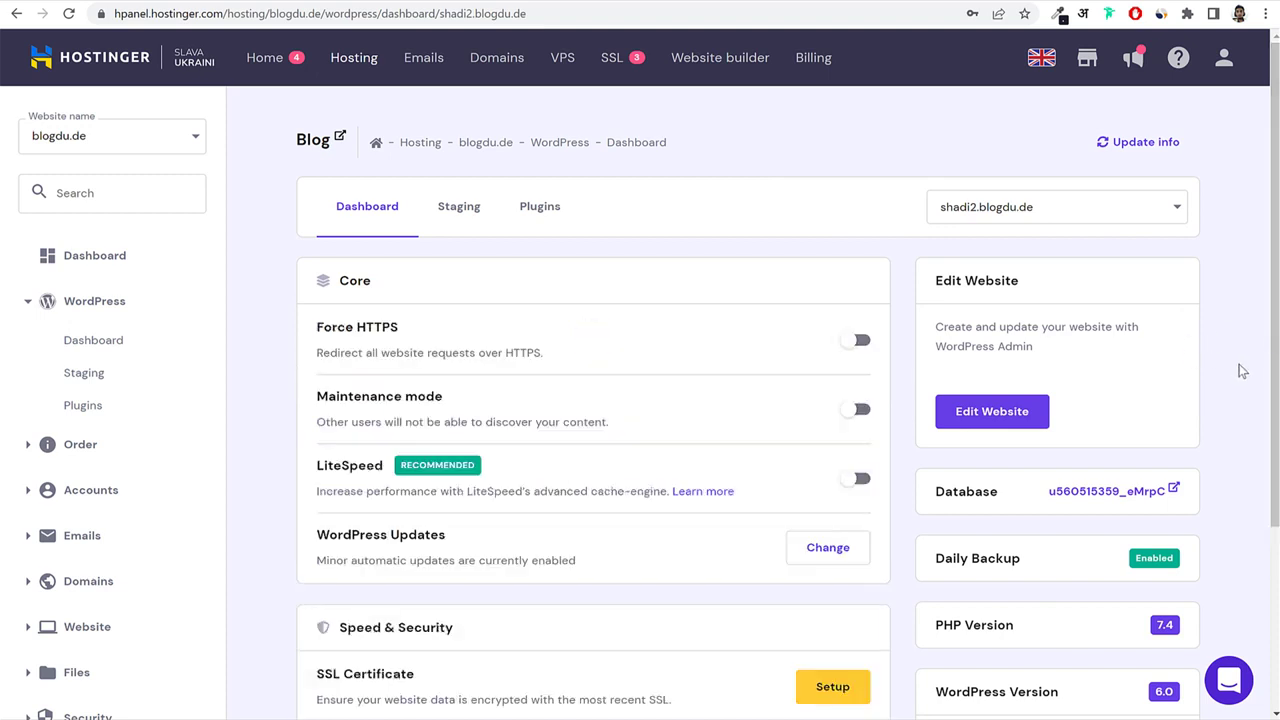
{"action": "scroll", "coordinate": [1238, 372], "scroll_direction": "down", "scroll_amount": 2}
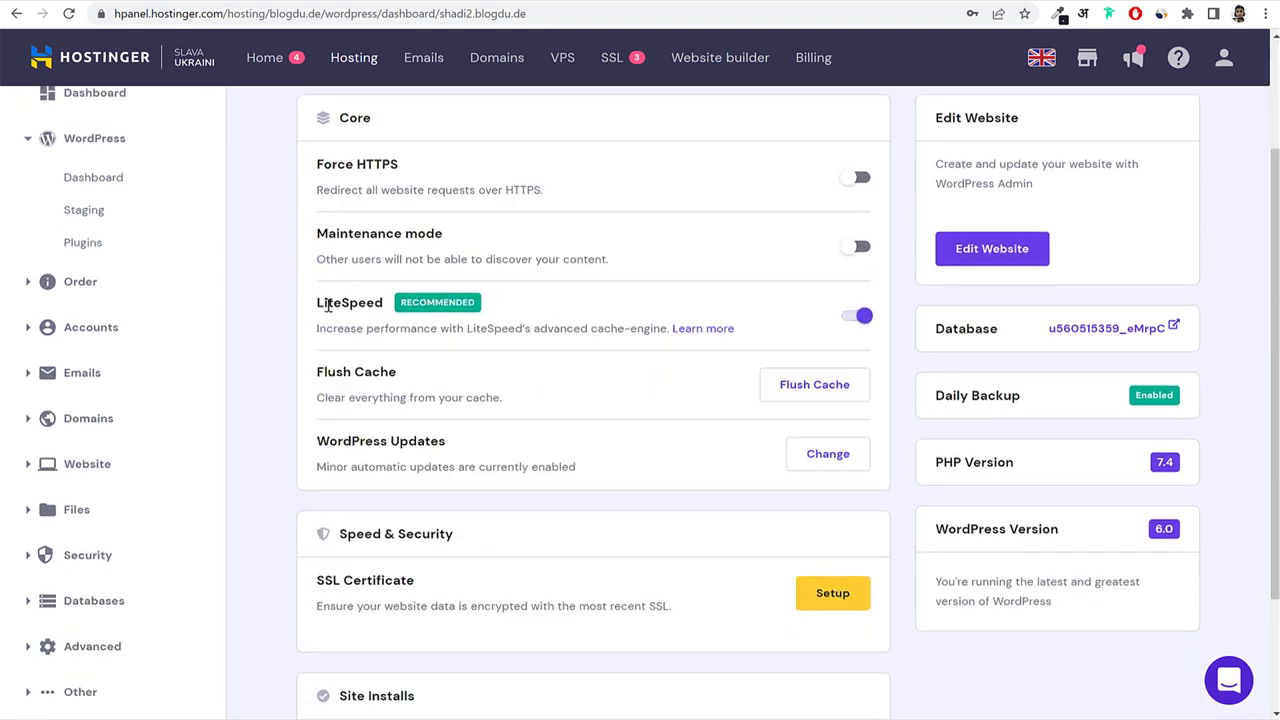
{"action": "left_click_drag", "start_coordinate": [317, 302], "coordinate": [487, 309]}
{"action": "left_click", "coordinate": [723, 311]}
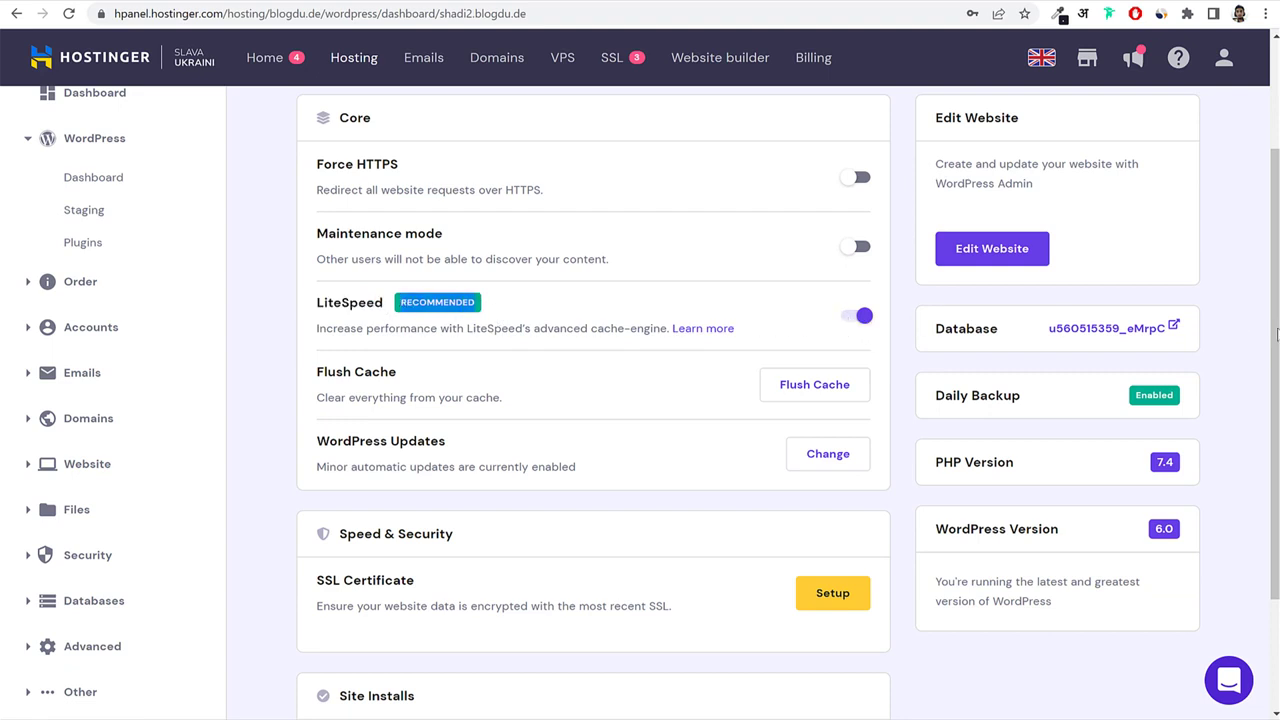
Review the Database, PHP Version 7.4, WordPress Version 6.0 and SSL Certificate entries.
{"action": "scroll", "coordinate": [1240, 345], "scroll_direction": "down", "scroll_amount": 1}
{"action": "left_click_drag", "start_coordinate": [1004, 254], "coordinate": [937, 249]}
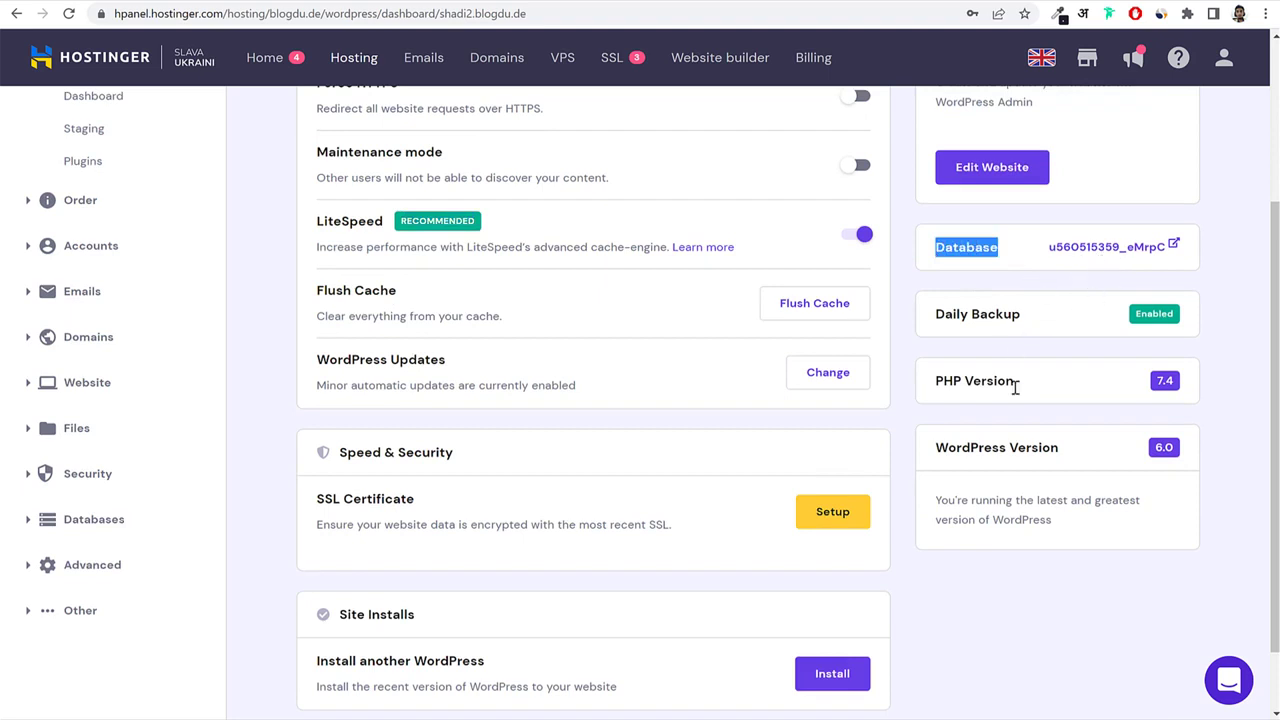
{"action": "left_click_drag", "start_coordinate": [1015, 388], "coordinate": [963, 390]}
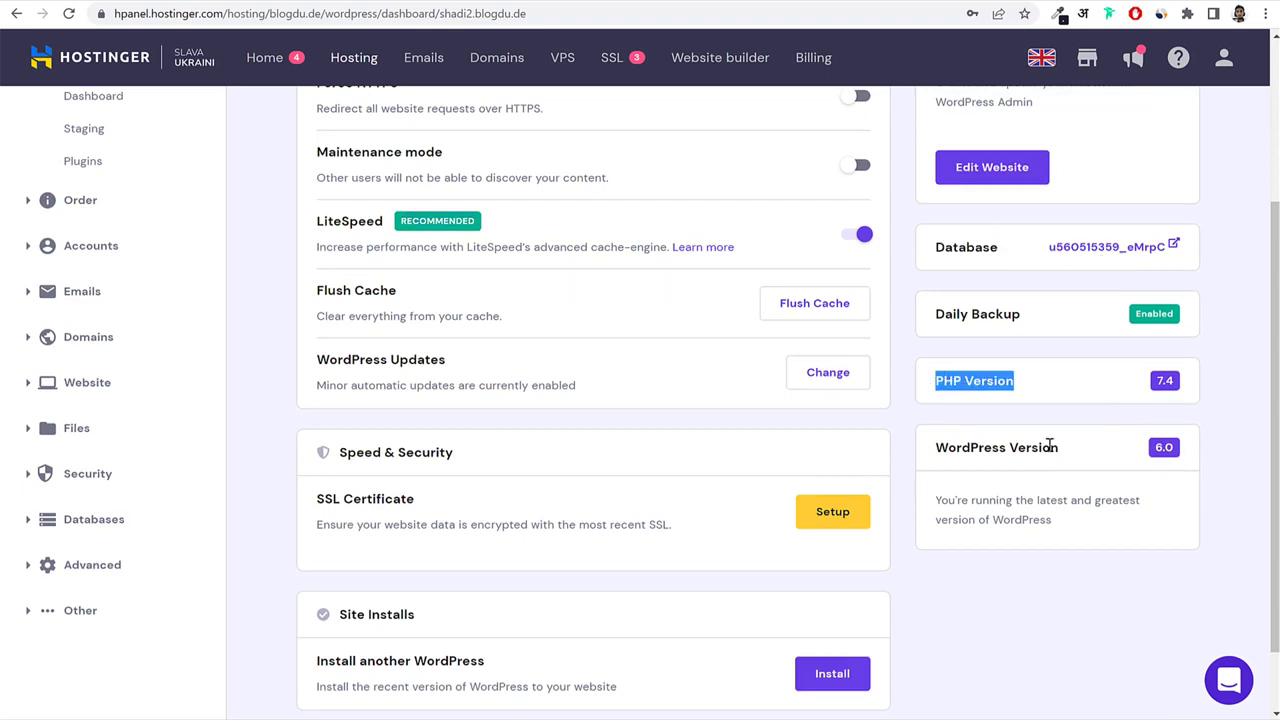
{"action": "left_click_drag", "start_coordinate": [1045, 440], "coordinate": [928, 455]}
{"action": "scroll", "coordinate": [1010, 447], "scroll_direction": "down", "scroll_amount": 2}
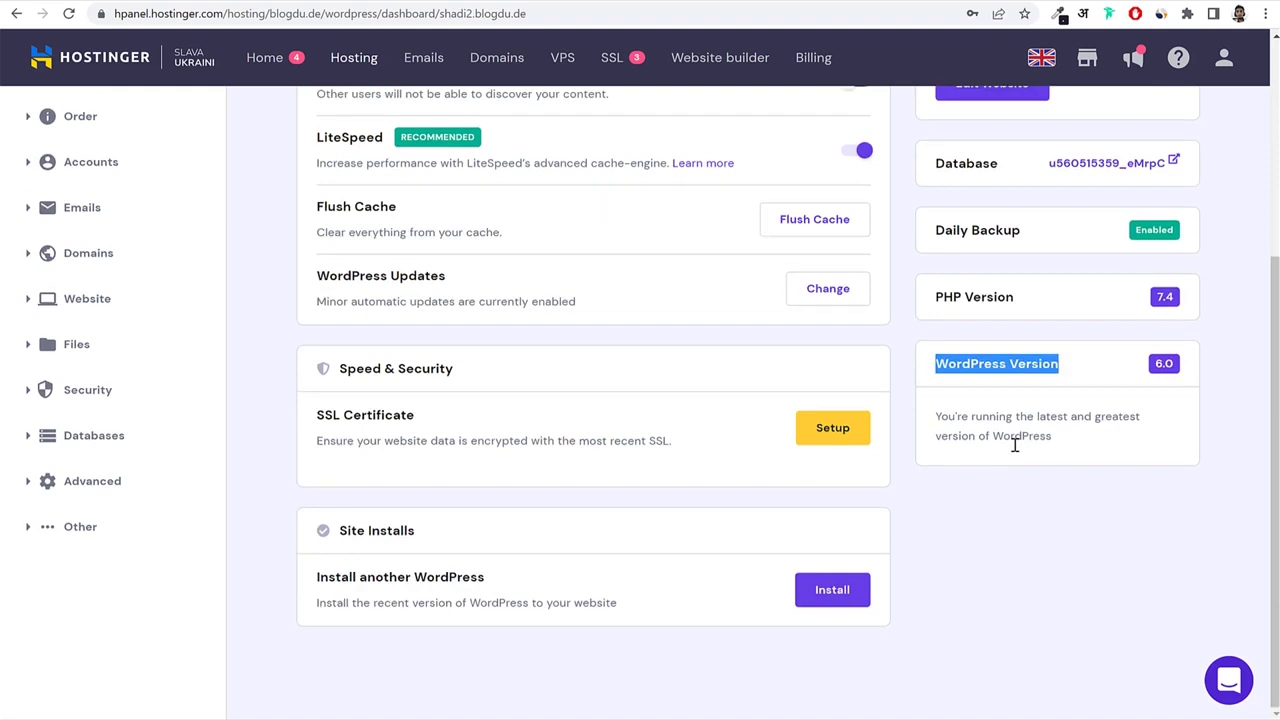
{"action": "left_click_drag", "start_coordinate": [318, 414], "coordinate": [420, 420]}
{"action": "left_click", "coordinate": [420, 420]}
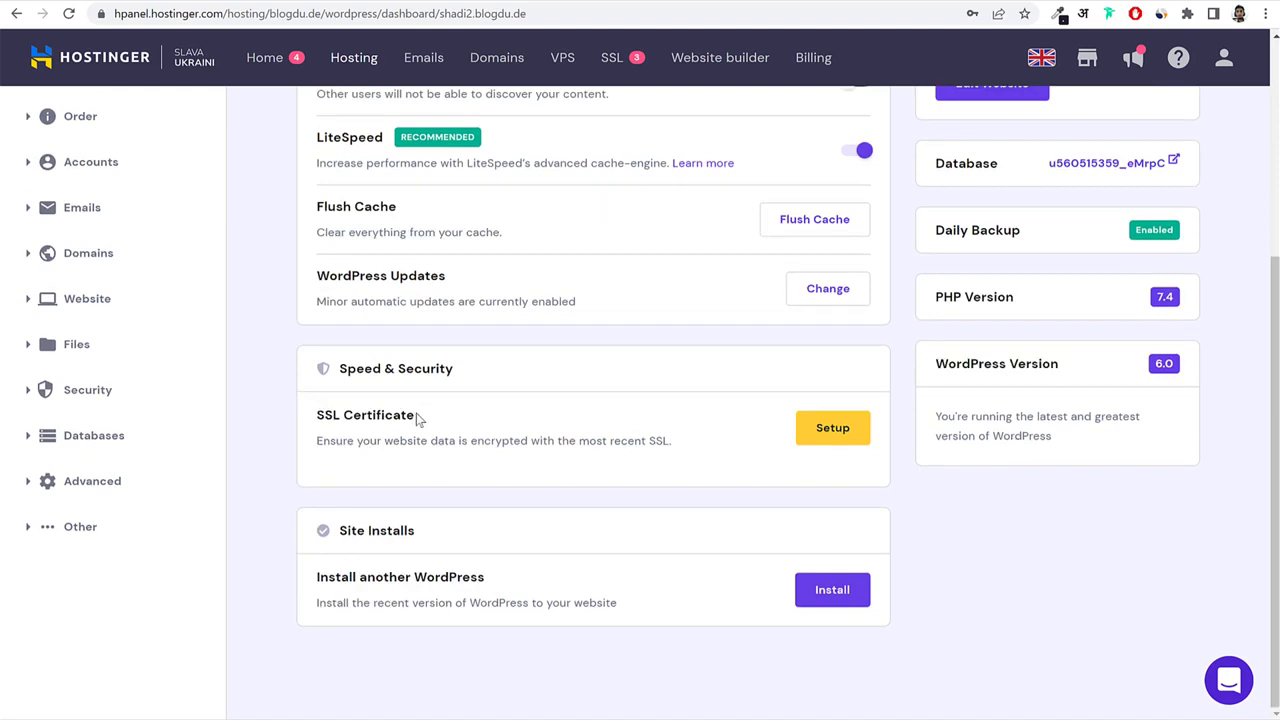
Install the SSL certificate and confirm Force HTTPS is now enabled.
{"action": "left_click", "coordinate": [845, 430]}
{"action": "left_click", "coordinate": [771, 445]}
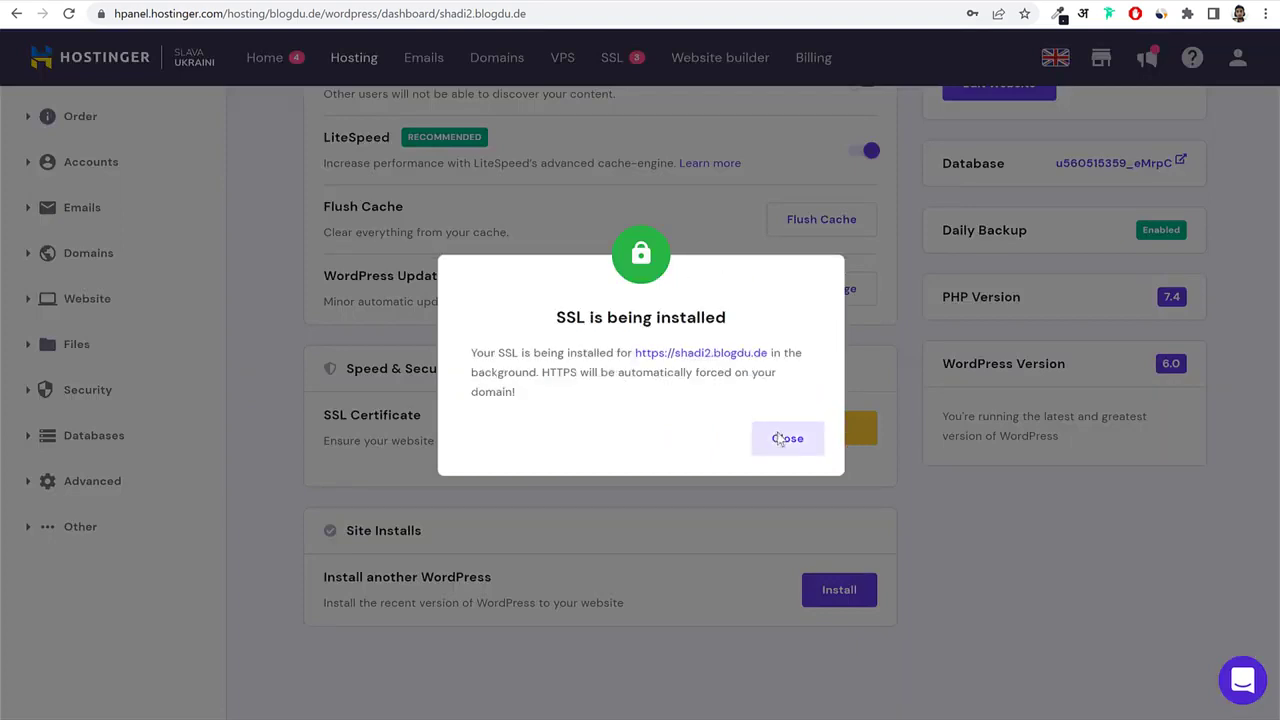
{"action": "left_click", "coordinate": [773, 438]}
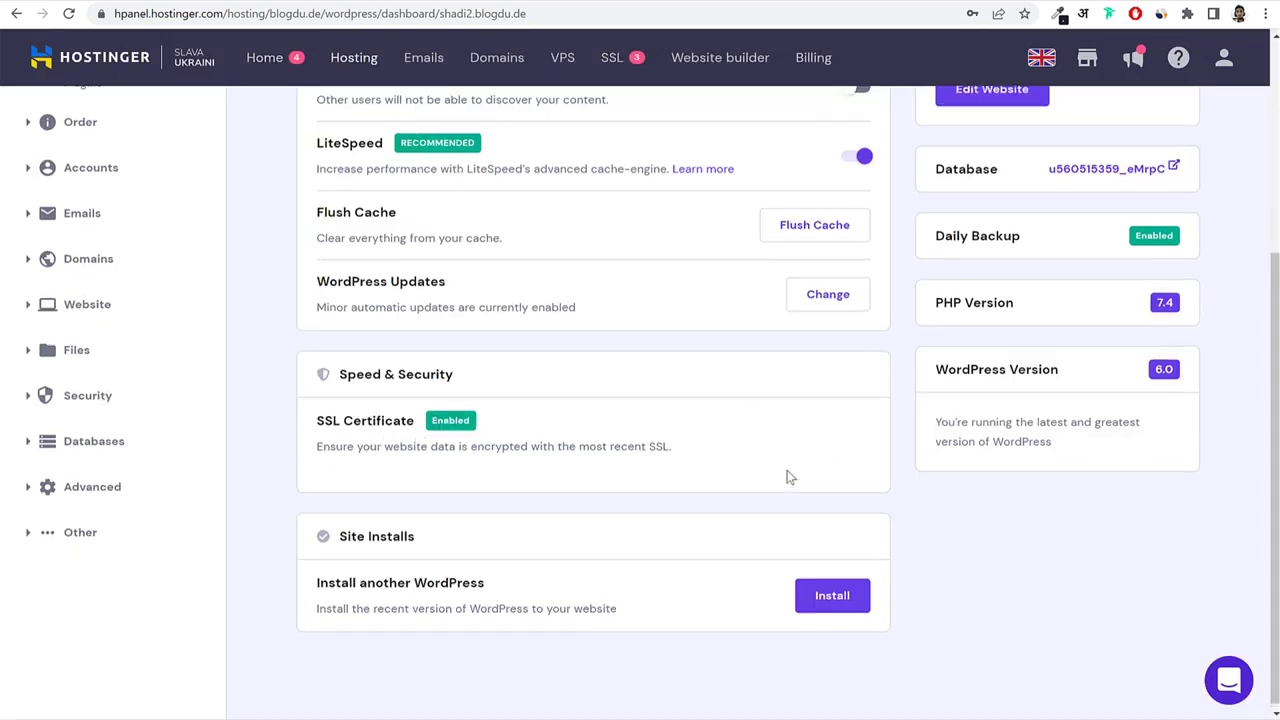
{"action": "scroll", "coordinate": [787, 472], "scroll_direction": "up", "scroll_amount": 4}
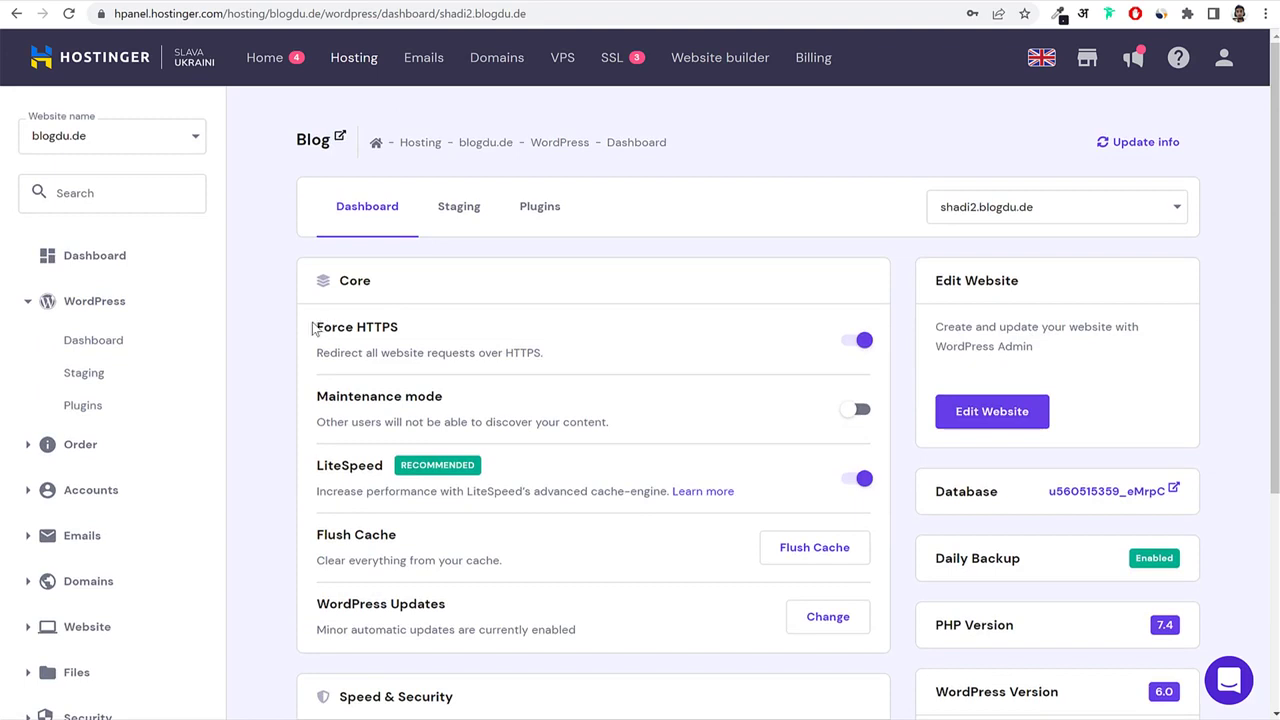
{"action": "left_click_drag", "start_coordinate": [313, 330], "coordinate": [405, 336]}
{"action": "left_click", "coordinate": [403, 335]}
{"action": "scroll", "coordinate": [1089, 377], "scroll_direction": "down", "scroll_amount": 3}
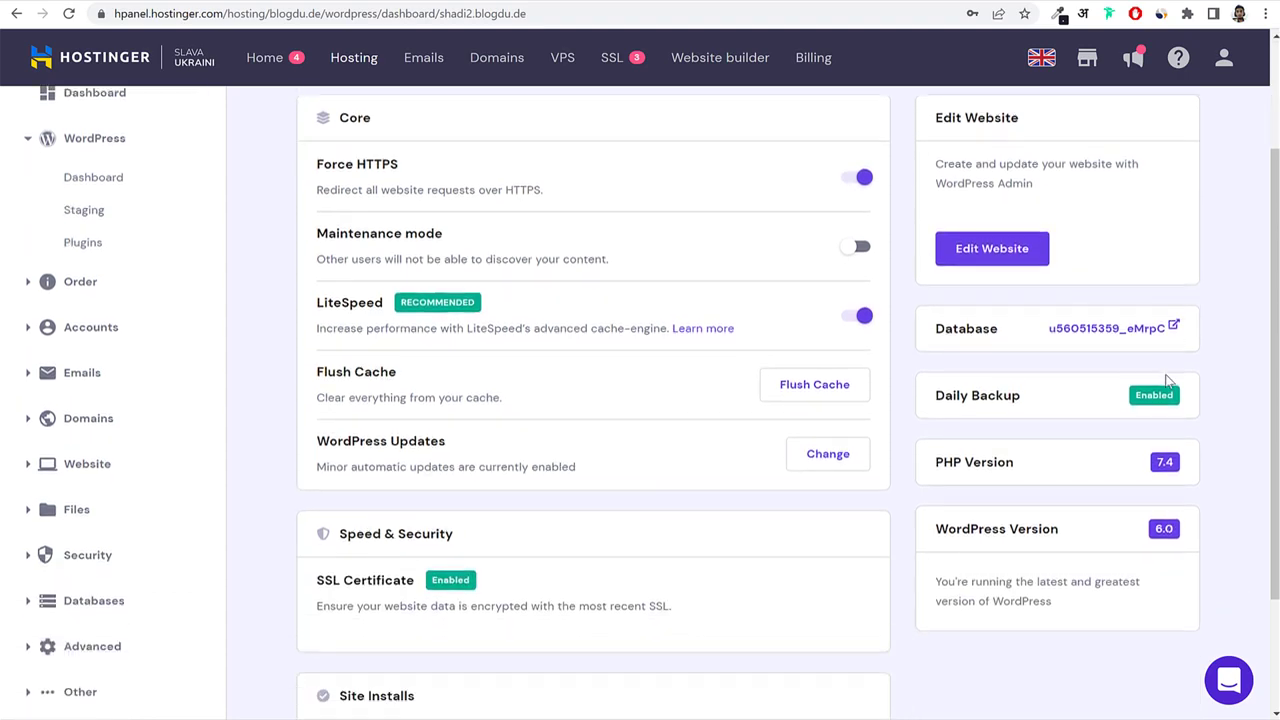
Open the site's WordPress admin and exit the AIOSEO setup wizard to the dashboard.
{"action": "left_click", "coordinate": [992, 264]}
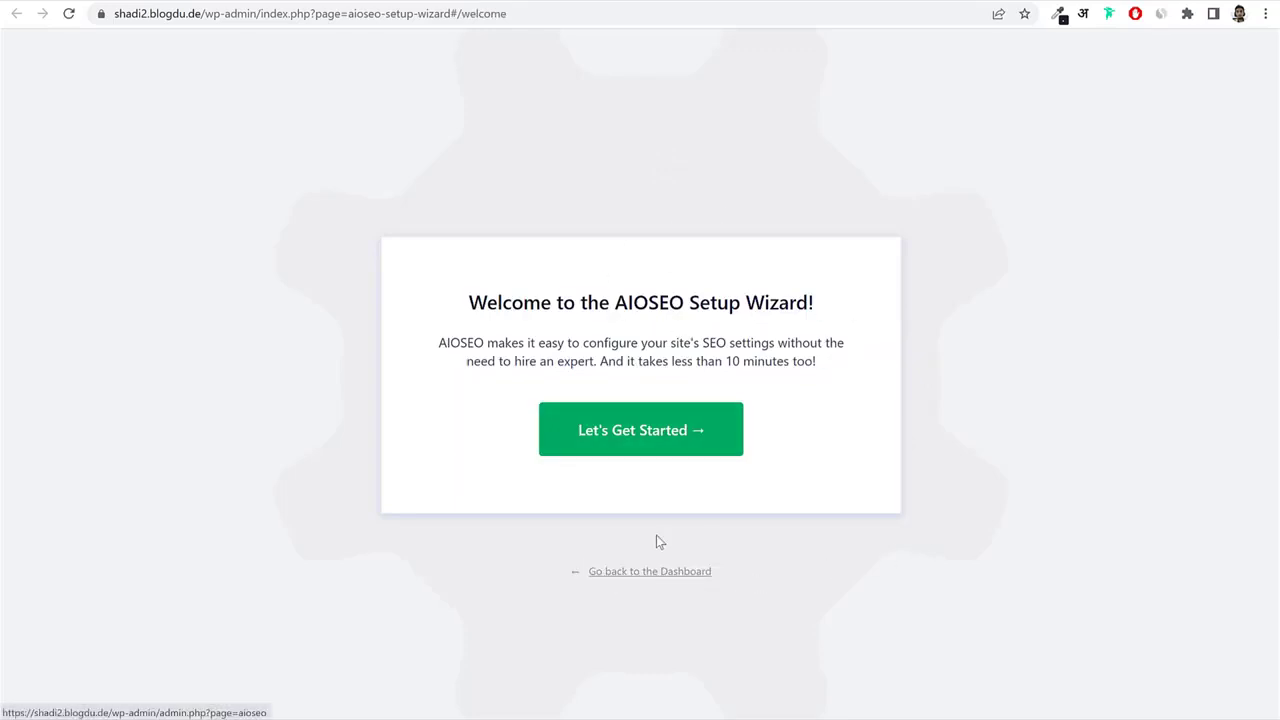
{"action": "left_click_drag", "start_coordinate": [551, 556], "coordinate": [666, 580]}
{"action": "left_click", "coordinate": [664, 582]}
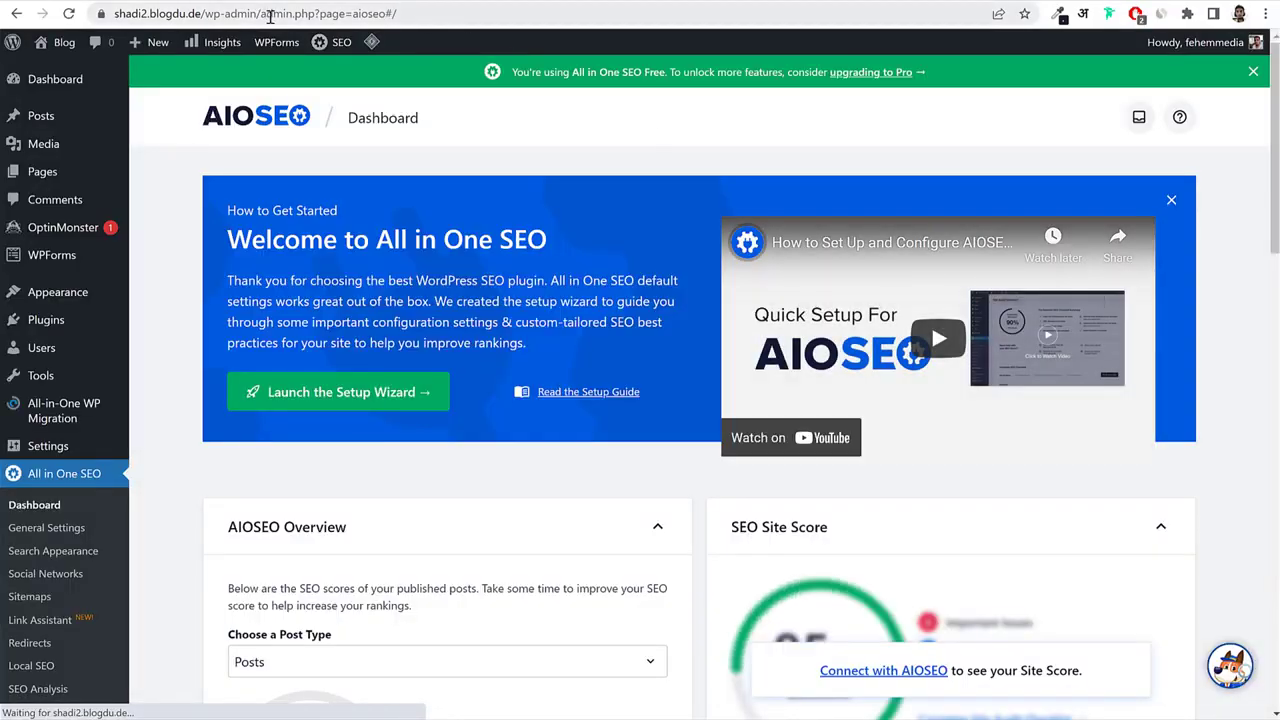
Trim the address to /wp-admin/ to load the main WordPress admin Dashboard.
{"action": "left_click_drag", "start_coordinate": [270, 16], "coordinate": [757, 86]}
{"action": "key", "text": "BackSpace"}
{"action": "key", "text": "Return"}
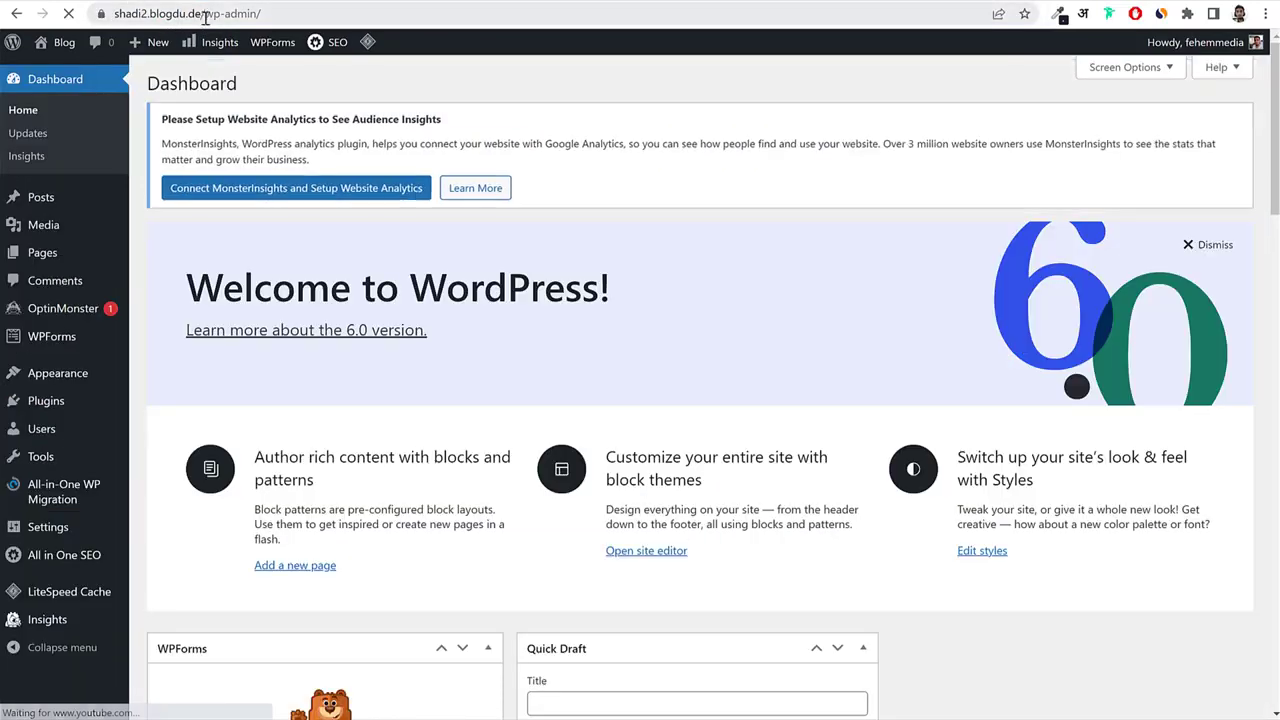
{"action": "left_click_drag", "start_coordinate": [201, 14], "coordinate": [410, 87]}
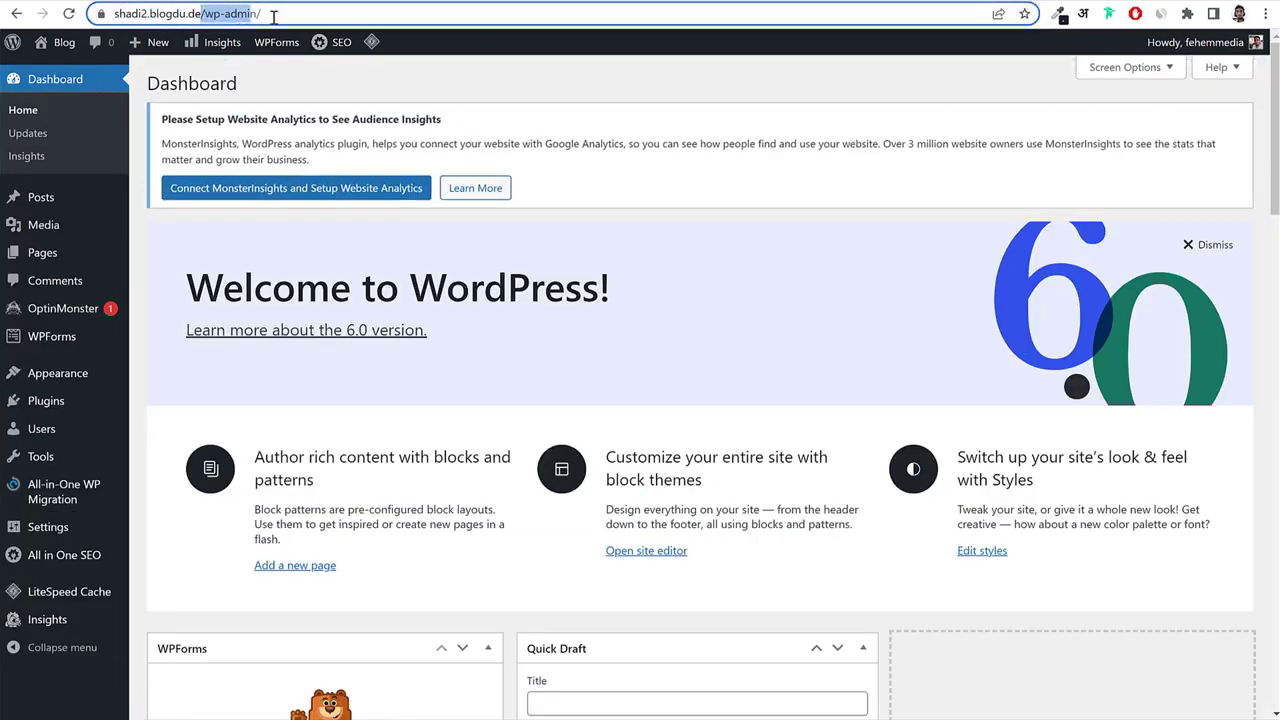
{"action": "left_click", "coordinate": [410, 87]}
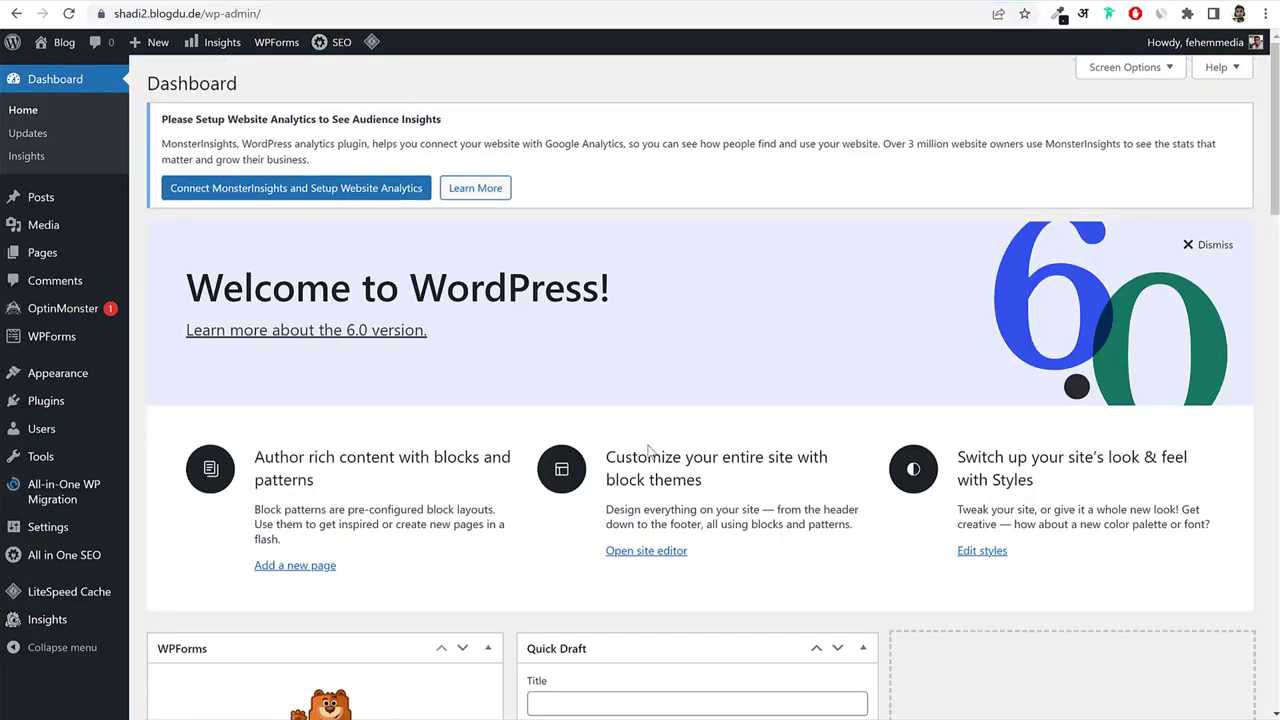
{"action": "scroll", "coordinate": [651, 400], "scroll_direction": "down", "scroll_amount": 8}
{"action": "scroll", "coordinate": [651, 449], "scroll_direction": "up", "scroll_amount": 8}
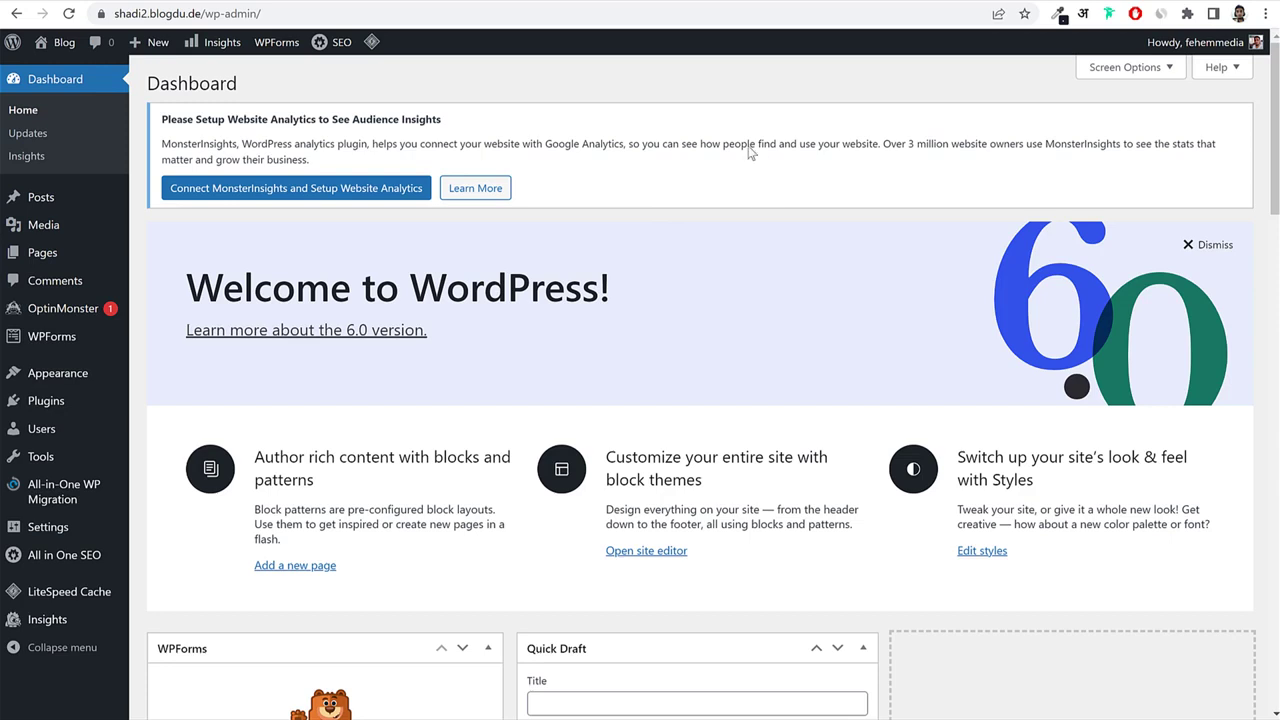
Select the admin address in the address bar, highlighting its /wp-admin/ part.
{"action": "left_click", "coordinate": [266, 12]}
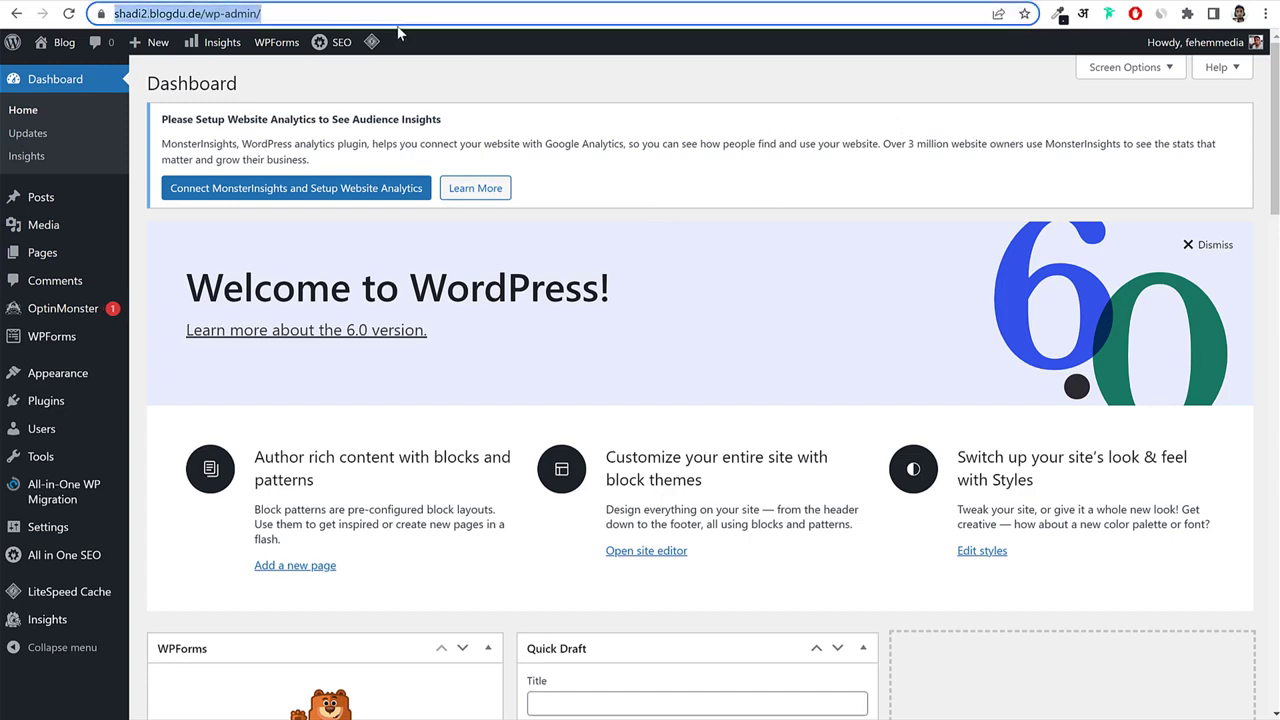
{"action": "left_click", "coordinate": [258, 1]}
{"action": "left_click_drag", "start_coordinate": [240, 13], "coordinate": [114, 13]}
{"action": "left_click", "coordinate": [728, 179]}
{"action": "left_click", "coordinate": [208, 13]}
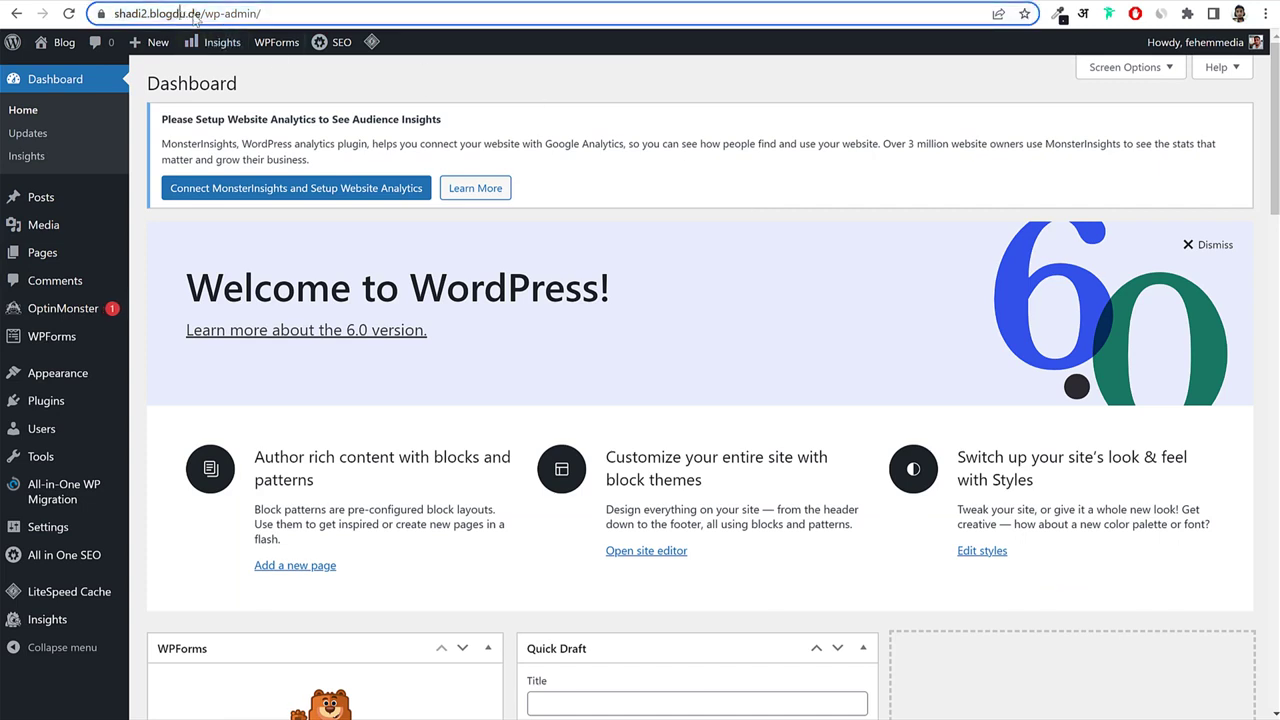
{"action": "left_click_drag", "start_coordinate": [238, 13], "coordinate": [412, 10]}
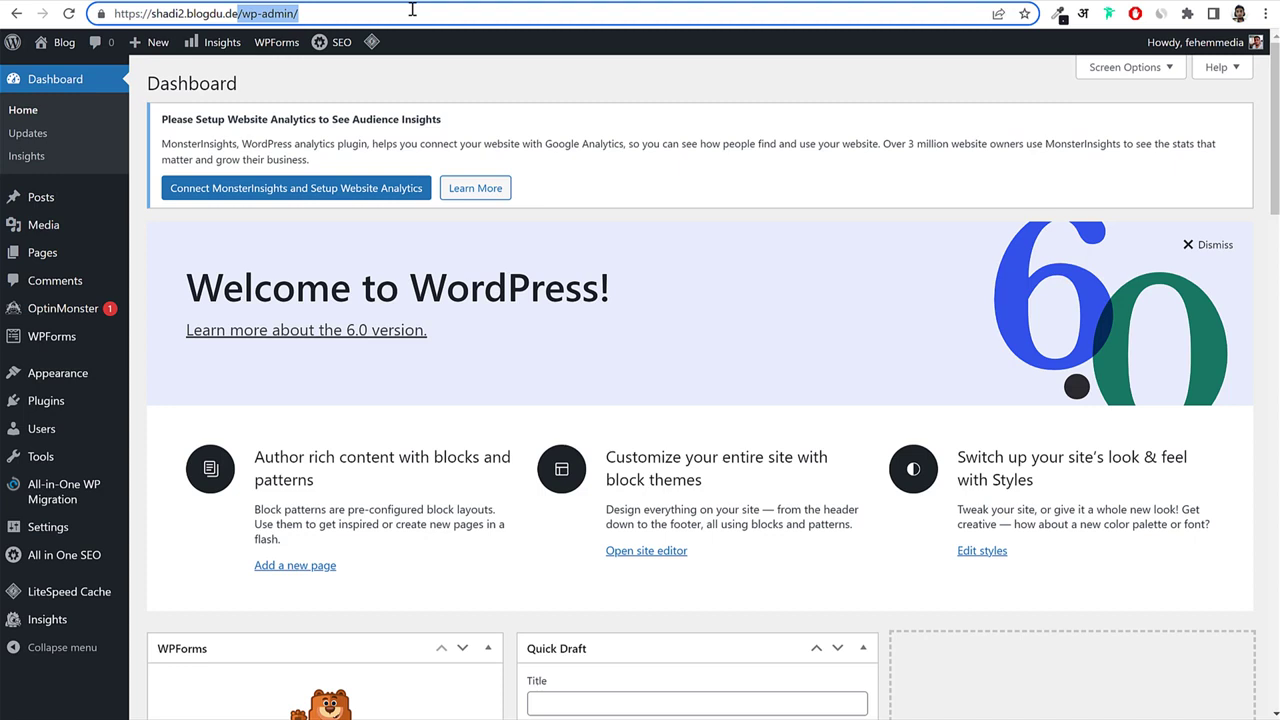
{"action": "left_click", "coordinate": [805, 162]}
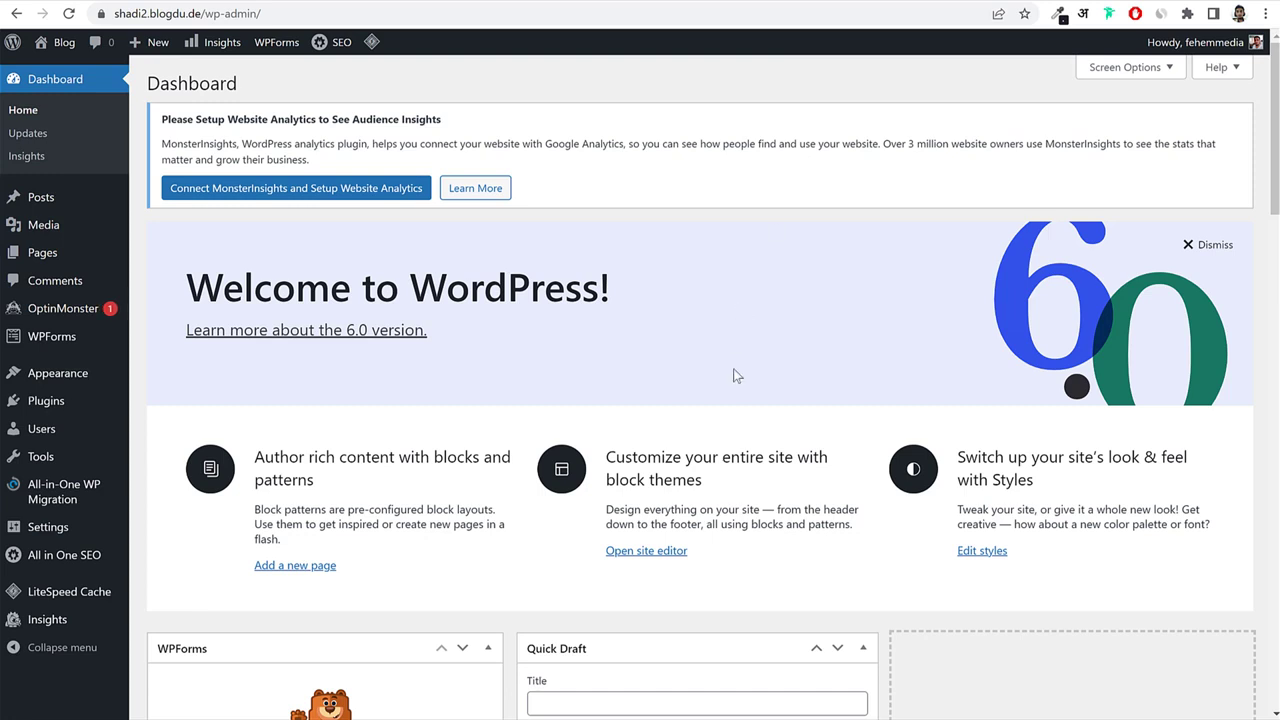
Hide all eleven Dashboard panels, from Welcome to Events and News, then open Posts.
{"action": "scroll", "coordinate": [735, 378], "scroll_direction": "down", "scroll_amount": 8}
{"action": "scroll", "coordinate": [503, 517], "scroll_direction": "down", "scroll_amount": 5}
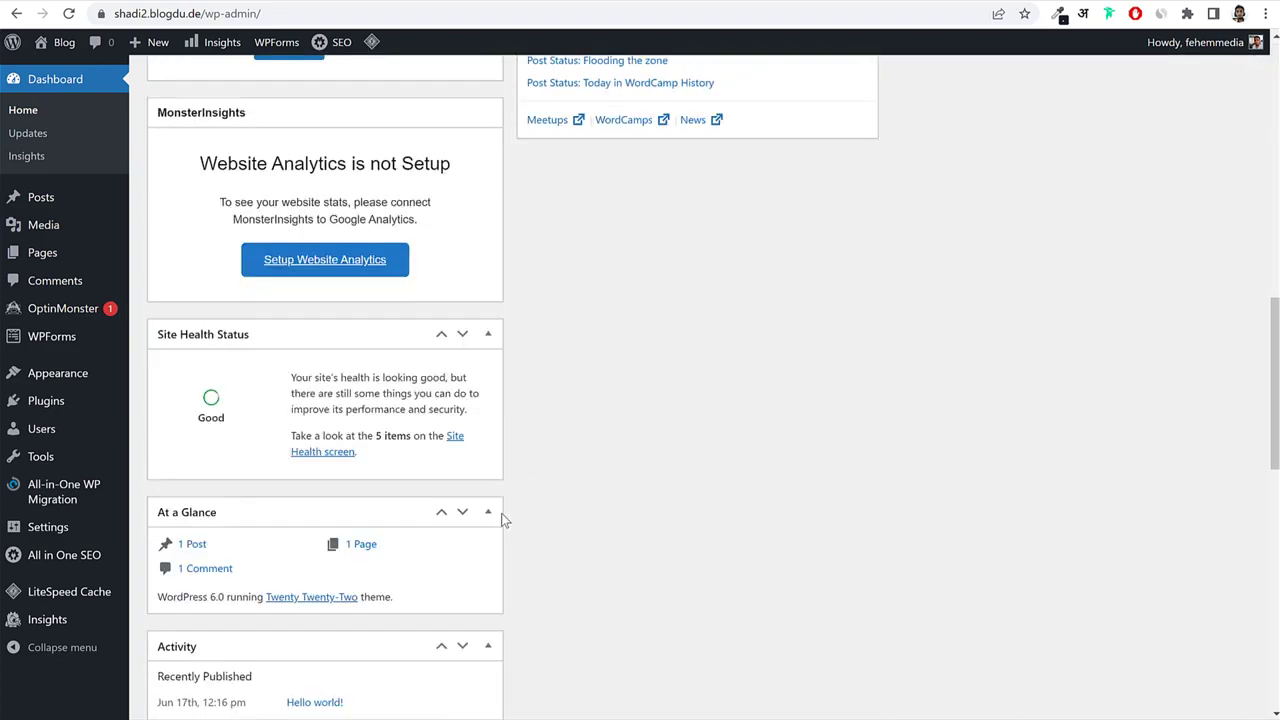
{"action": "scroll", "coordinate": [511, 510], "scroll_direction": "up", "scroll_amount": 6}
{"action": "scroll", "coordinate": [510, 510], "scroll_direction": "up", "scroll_amount": 8}
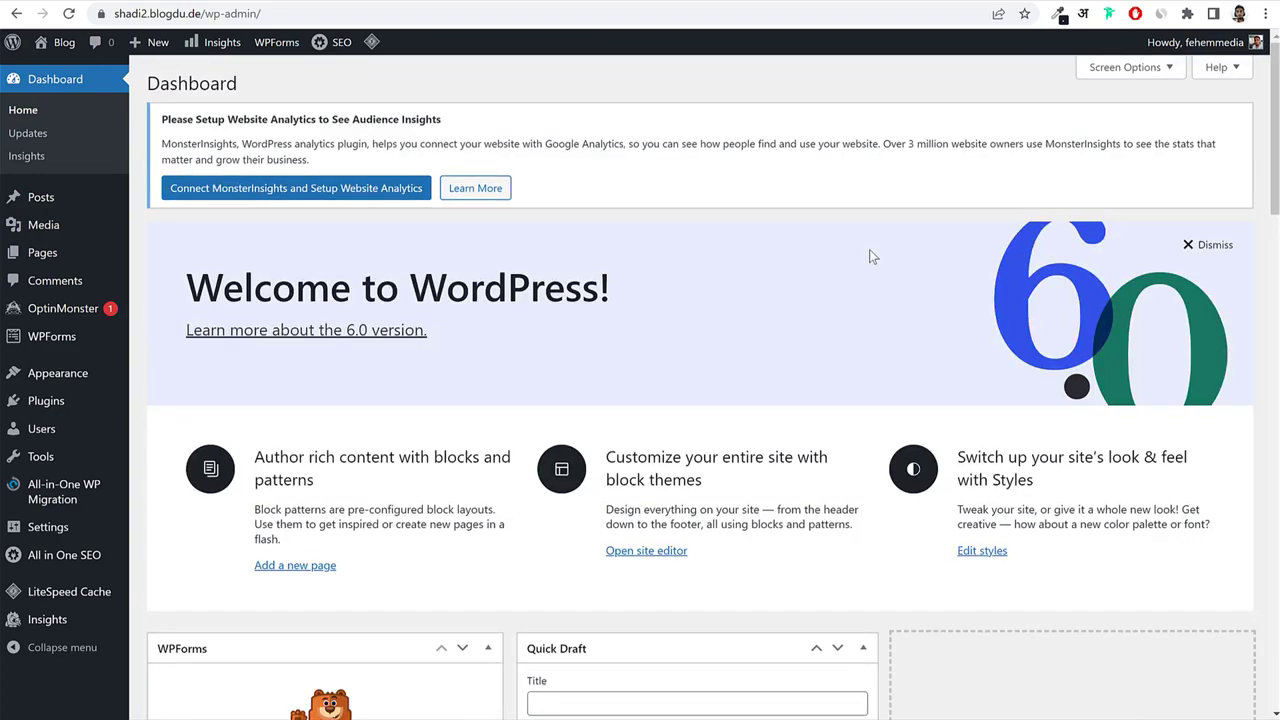
{"action": "left_click", "coordinate": [1131, 80]}
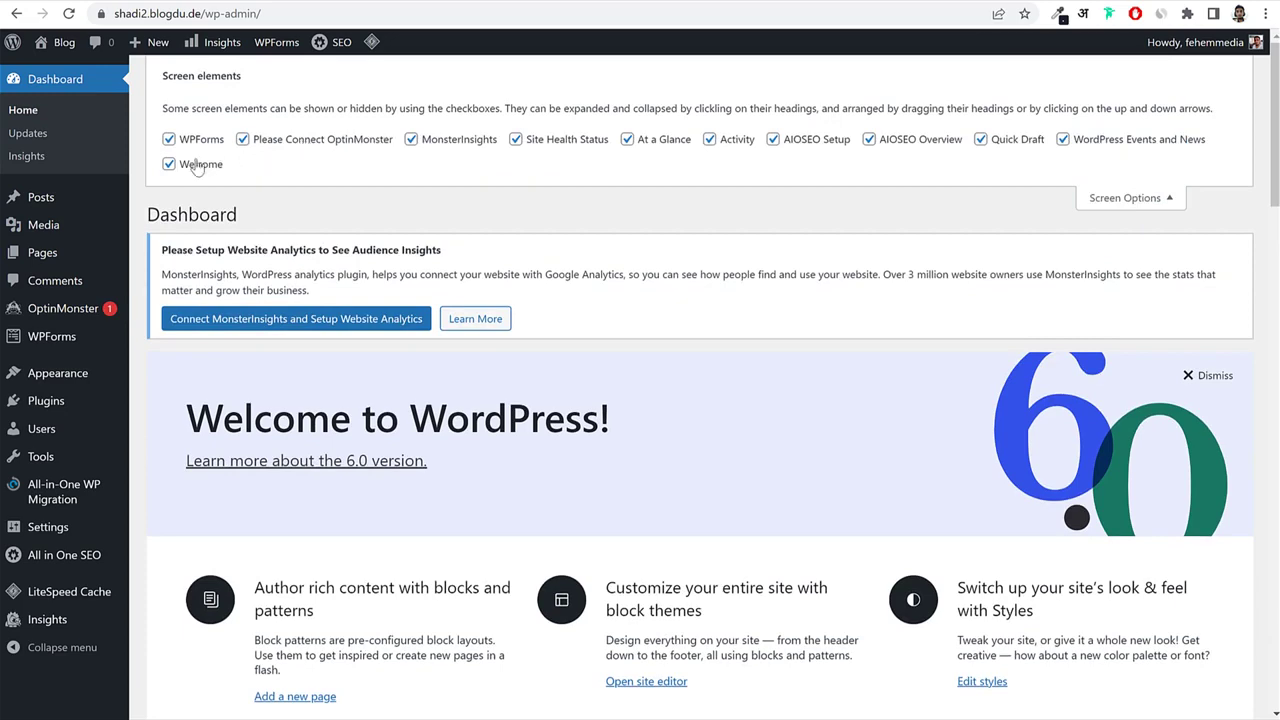
{"action": "left_click", "coordinate": [168, 164]}
{"action": "left_click", "coordinate": [168, 139]}
{"action": "left_click", "coordinate": [242, 139]}
{"action": "left_click", "coordinate": [411, 139]}
{"action": "left_click", "coordinate": [515, 139]}
{"action": "left_click", "coordinate": [627, 139]}
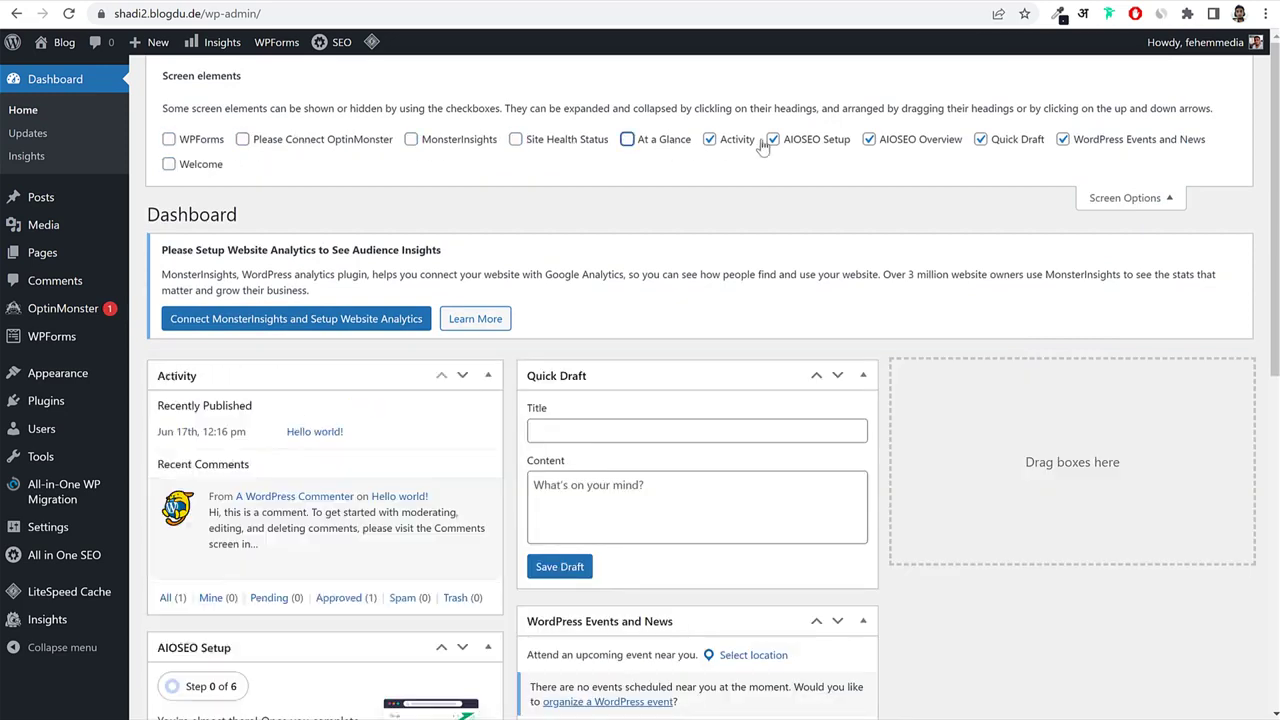
{"action": "left_click", "coordinate": [709, 139]}
{"action": "left_click", "coordinate": [773, 139]}
{"action": "left_click", "coordinate": [869, 139]}
{"action": "left_click", "coordinate": [1000, 142]}
{"action": "left_click", "coordinate": [1092, 141]}
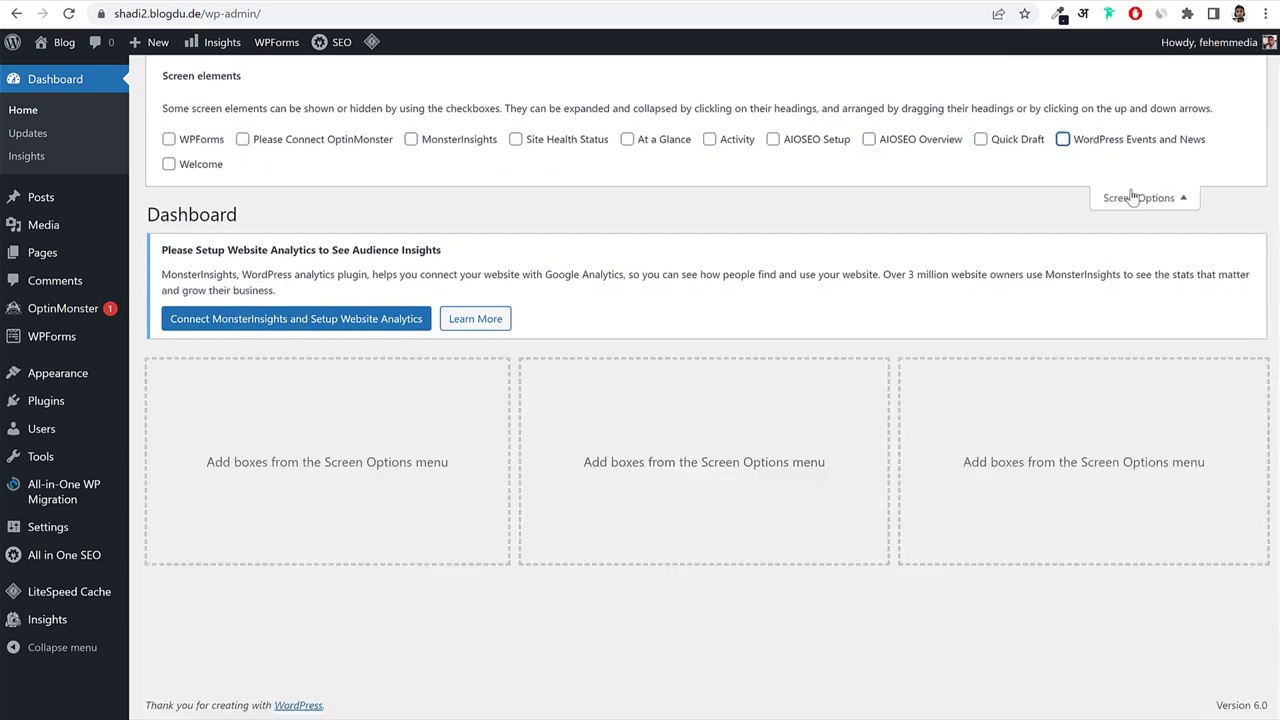
{"action": "left_click", "coordinate": [1123, 197]}
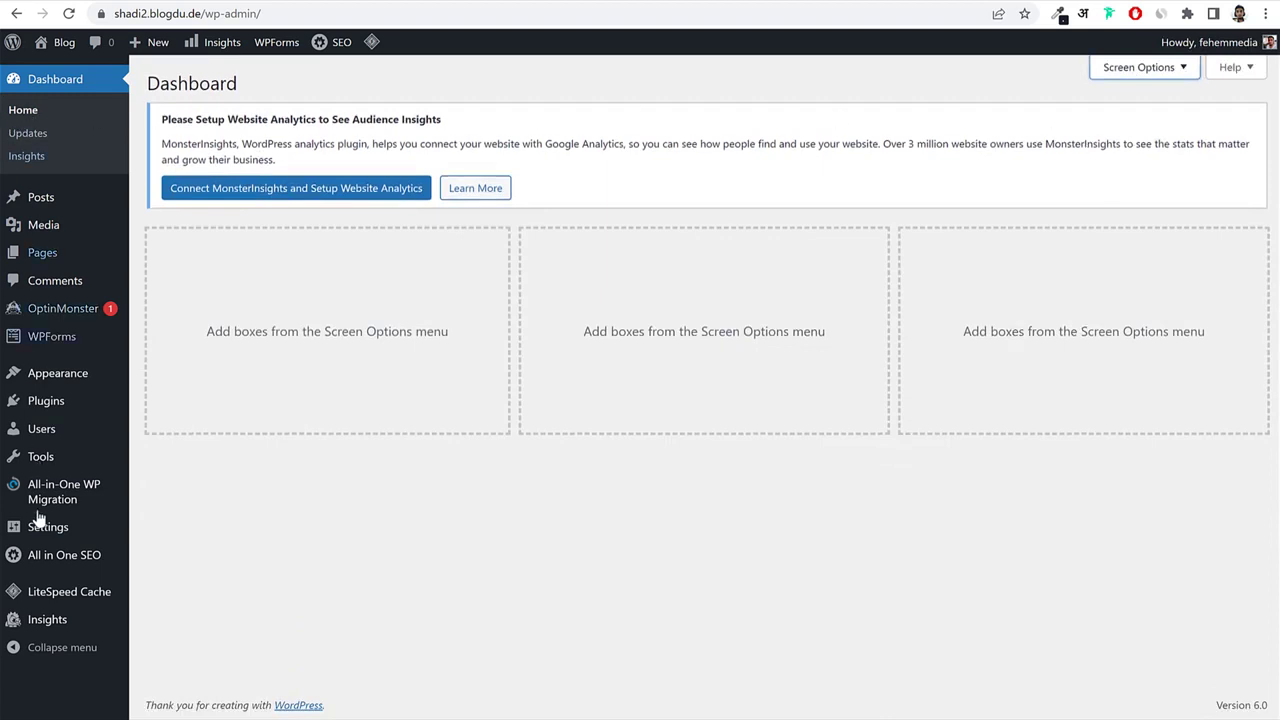
{"action": "left_click", "coordinate": [53, 201]}
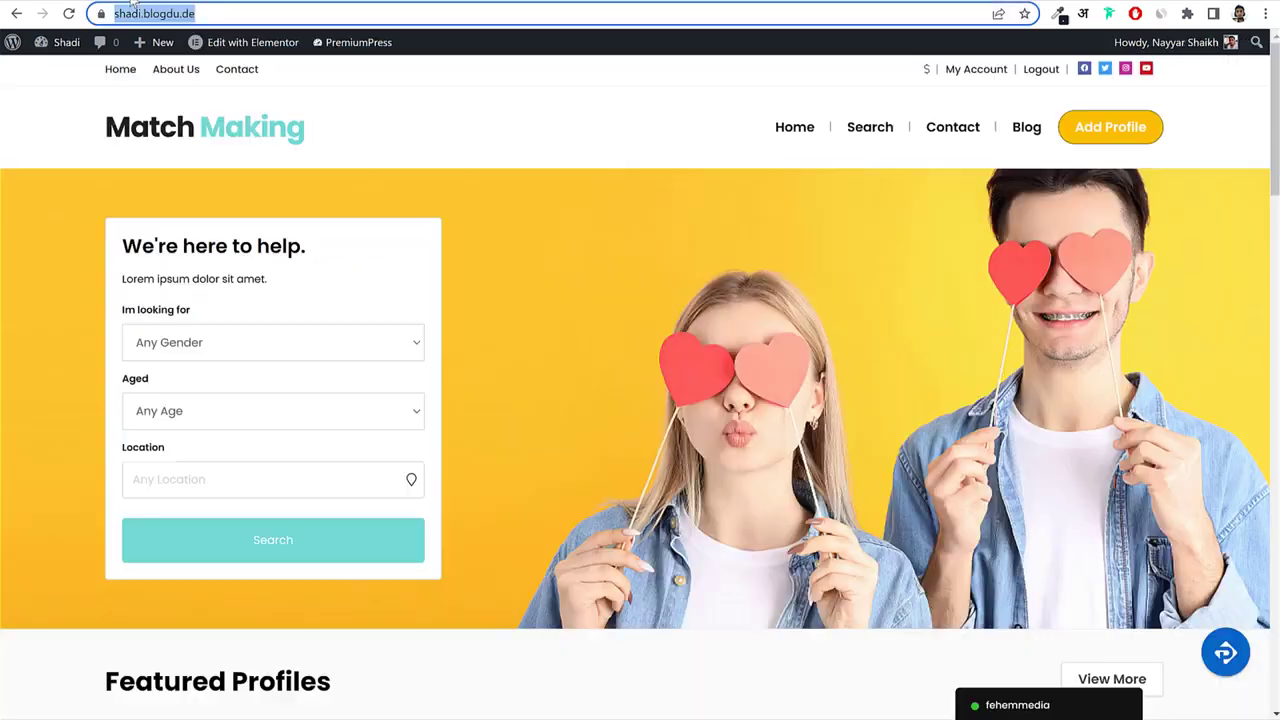
Open the Match Making demo site's Blog page and scroll through it.
{"action": "left_click", "coordinate": [1027, 130]}
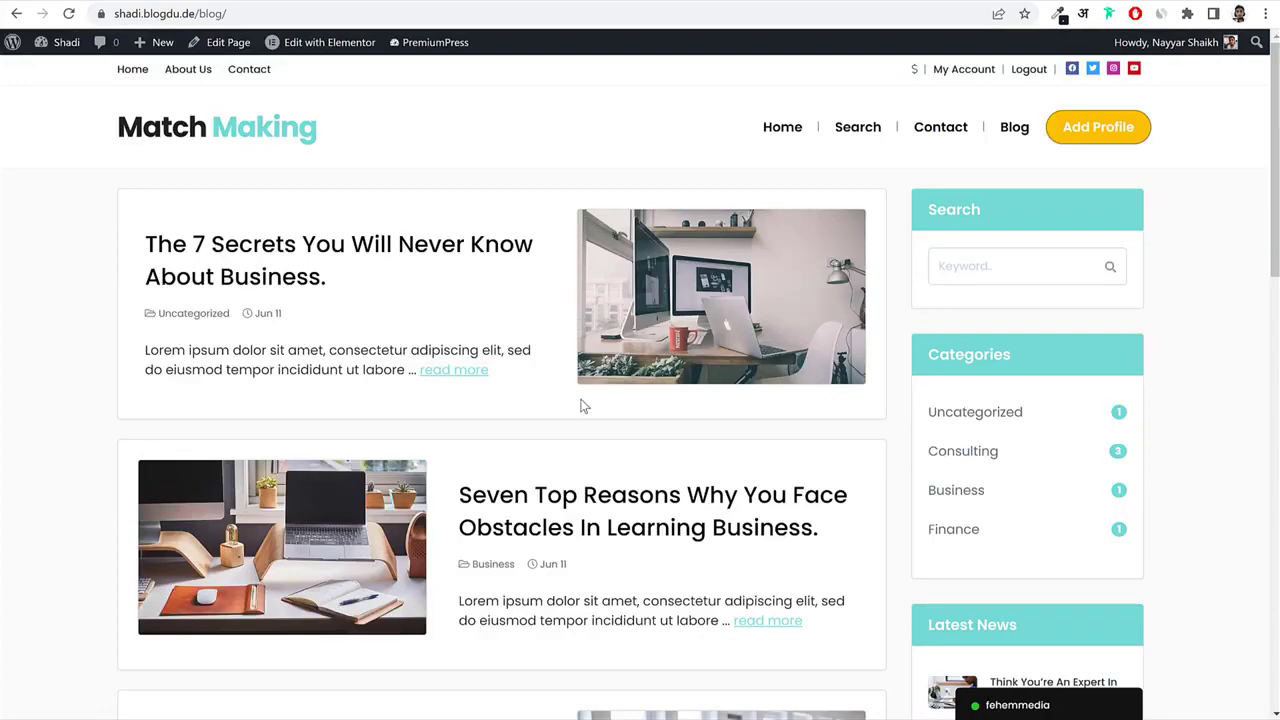
{"action": "scroll", "coordinate": [583, 403], "scroll_direction": "down", "scroll_amount": 4}
{"action": "scroll", "coordinate": [583, 403], "scroll_direction": "down", "scroll_amount": 9}
{"action": "scroll", "coordinate": [583, 403], "scroll_direction": "up", "scroll_amount": 10}
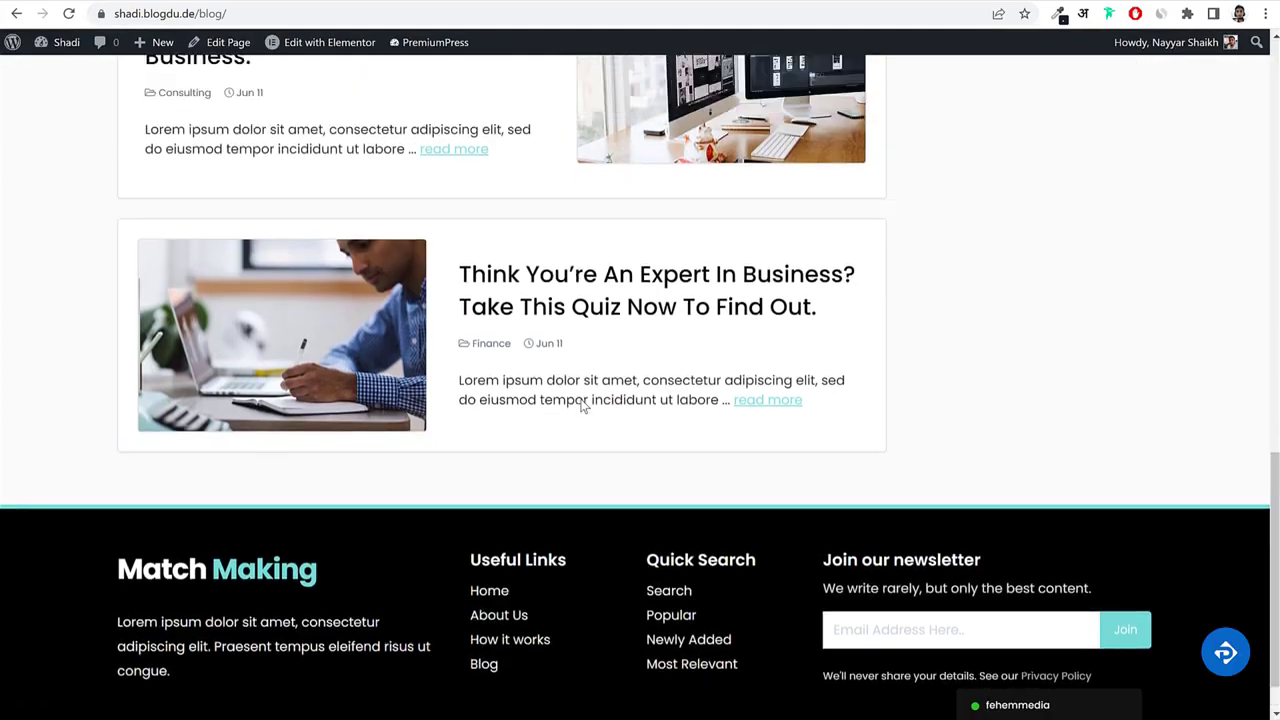
{"action": "scroll", "coordinate": [583, 403], "scroll_direction": "up", "scroll_amount": 4}
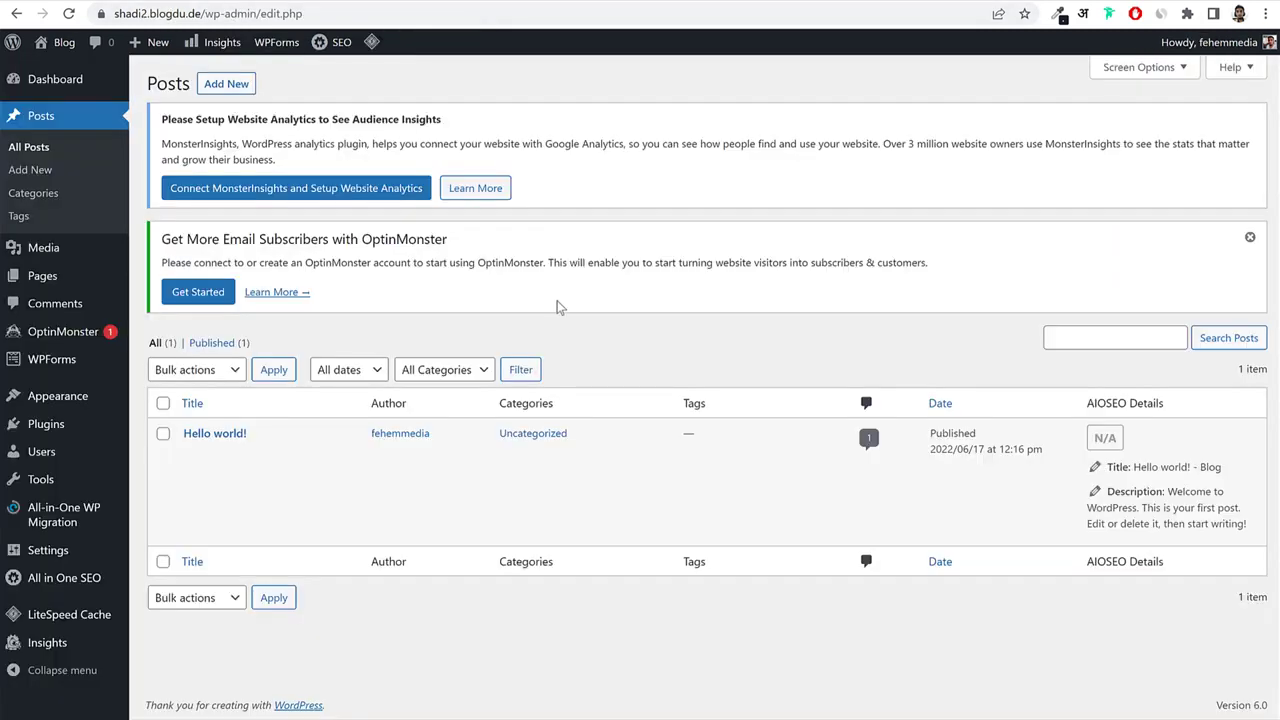
Browse the Media Library and Pages list, then go to Appearance > Themes.
{"action": "left_click", "coordinate": [62, 255]}
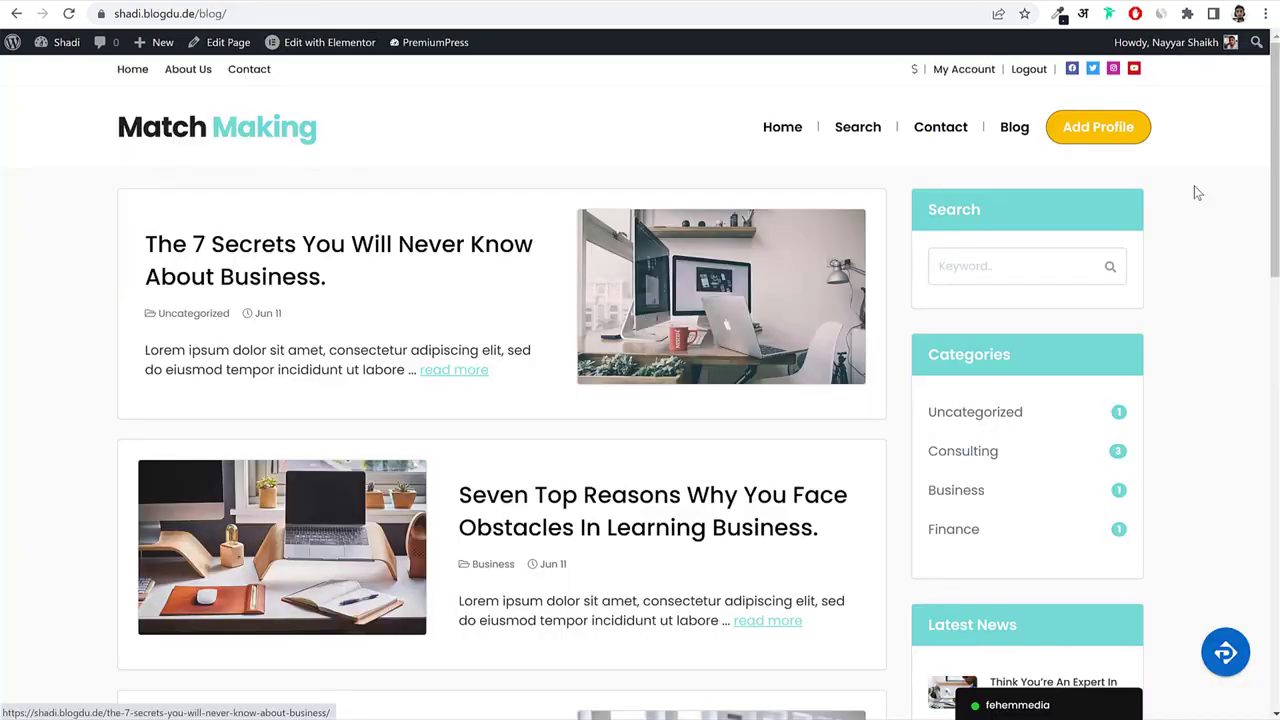
{"action": "scroll", "coordinate": [1214, 400], "scroll_direction": "down", "scroll_amount": 5}
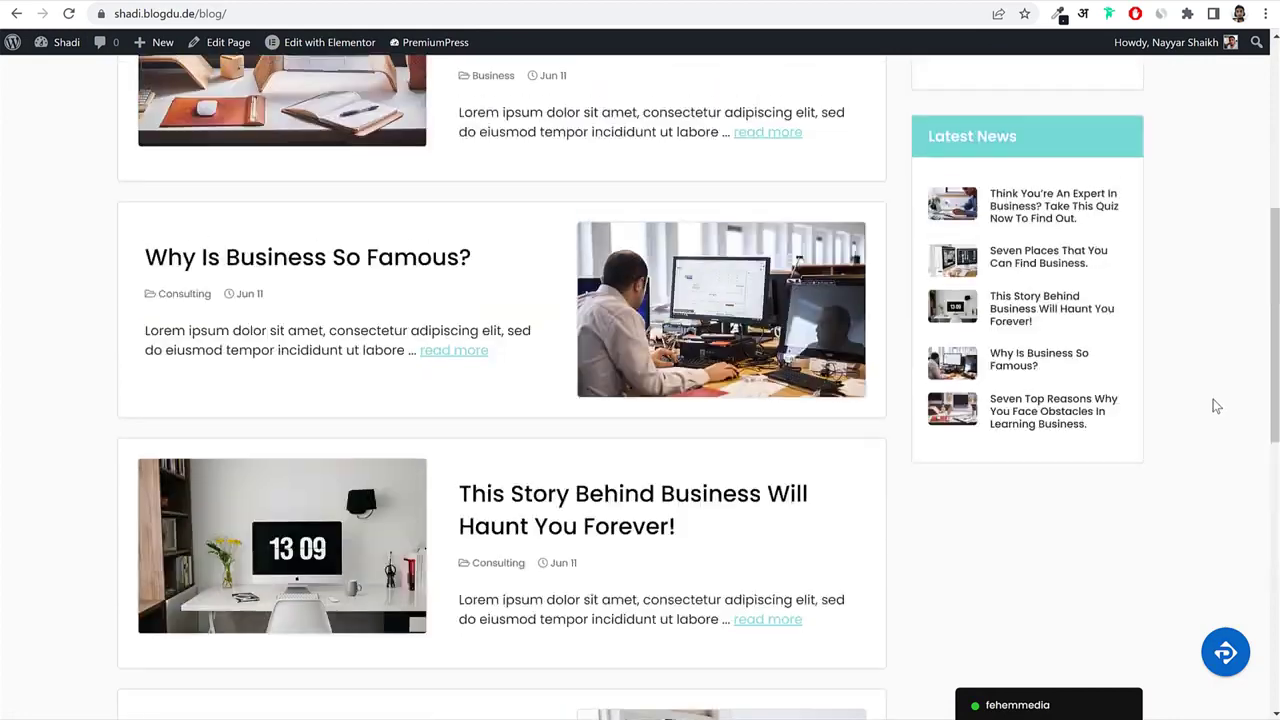
{"action": "scroll", "coordinate": [1214, 400], "scroll_direction": "up", "scroll_amount": 6}
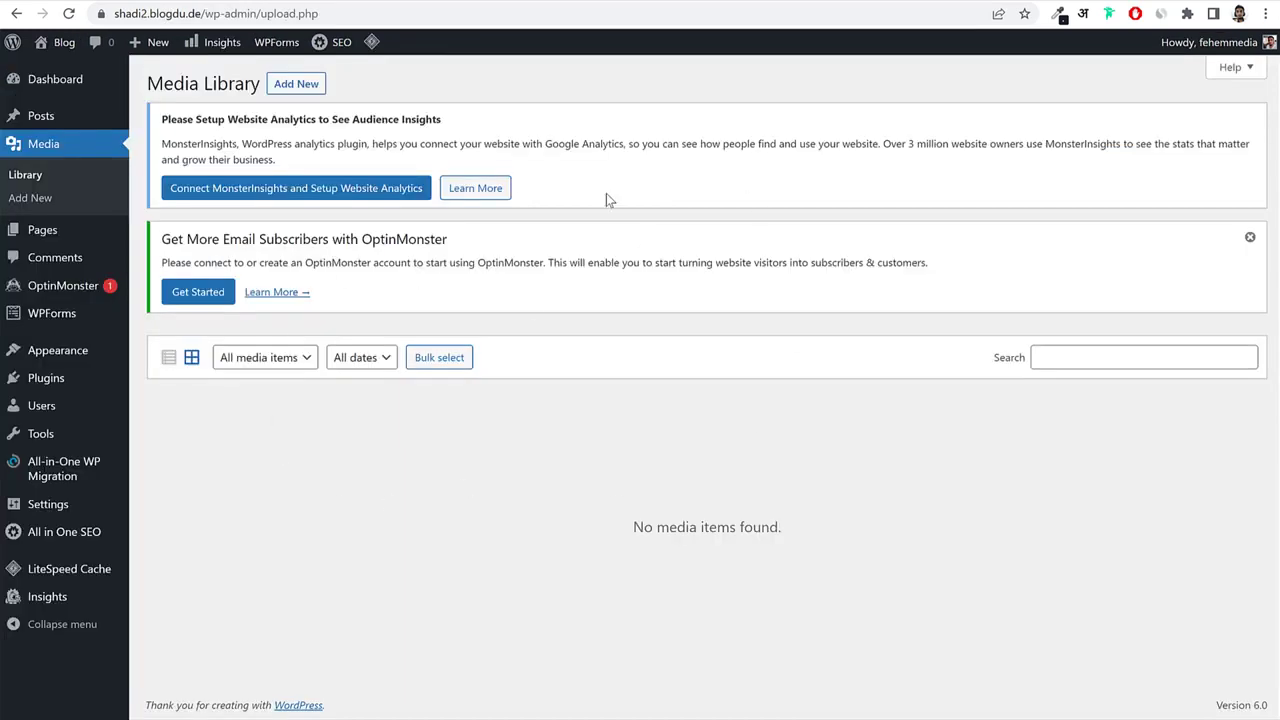
{"action": "left_click", "coordinate": [85, 238]}
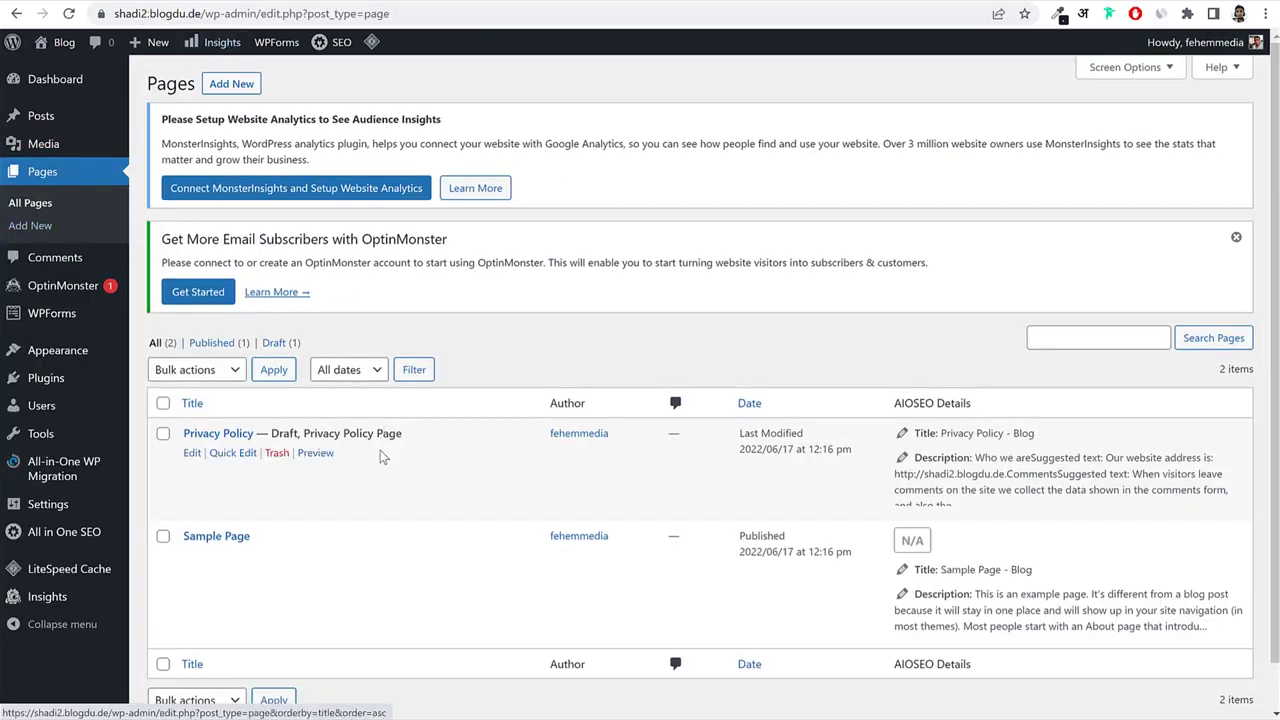
{"action": "scroll", "coordinate": [359, 522], "scroll_direction": "down", "scroll_amount": 1}
{"action": "scroll", "coordinate": [359, 528], "scroll_direction": "up", "scroll_amount": 1}
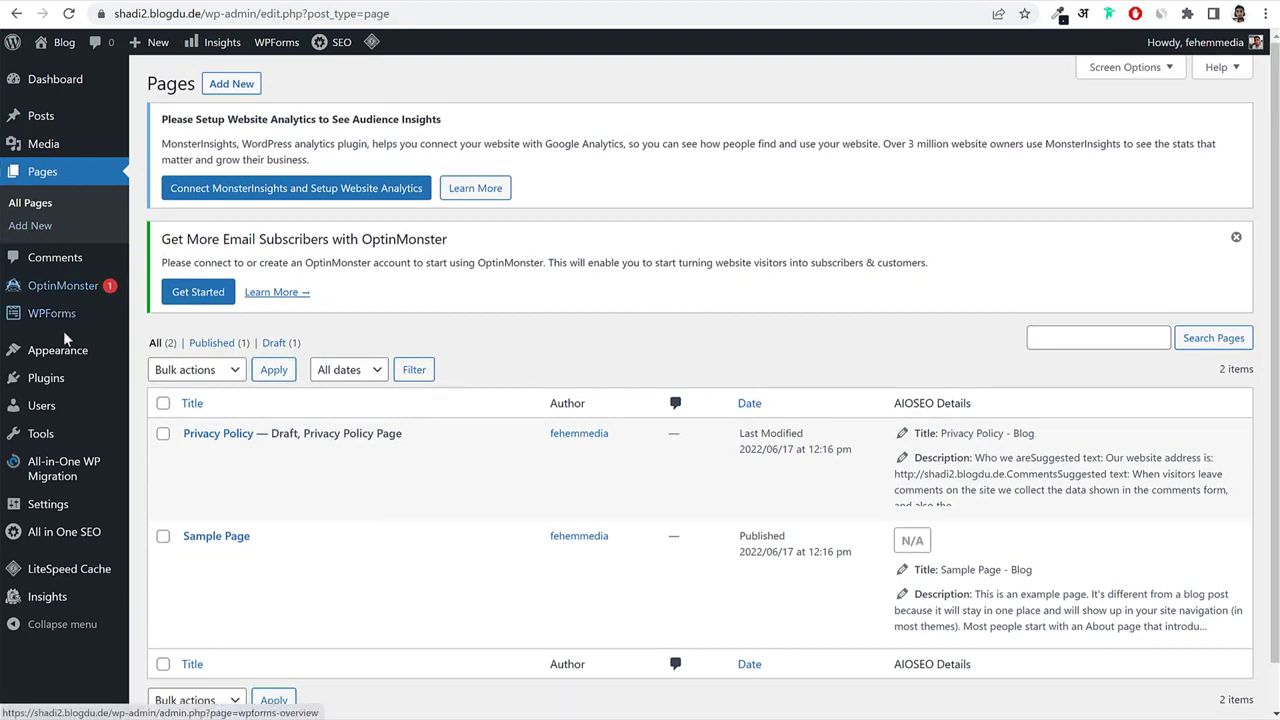
{"action": "left_click", "coordinate": [60, 358]}
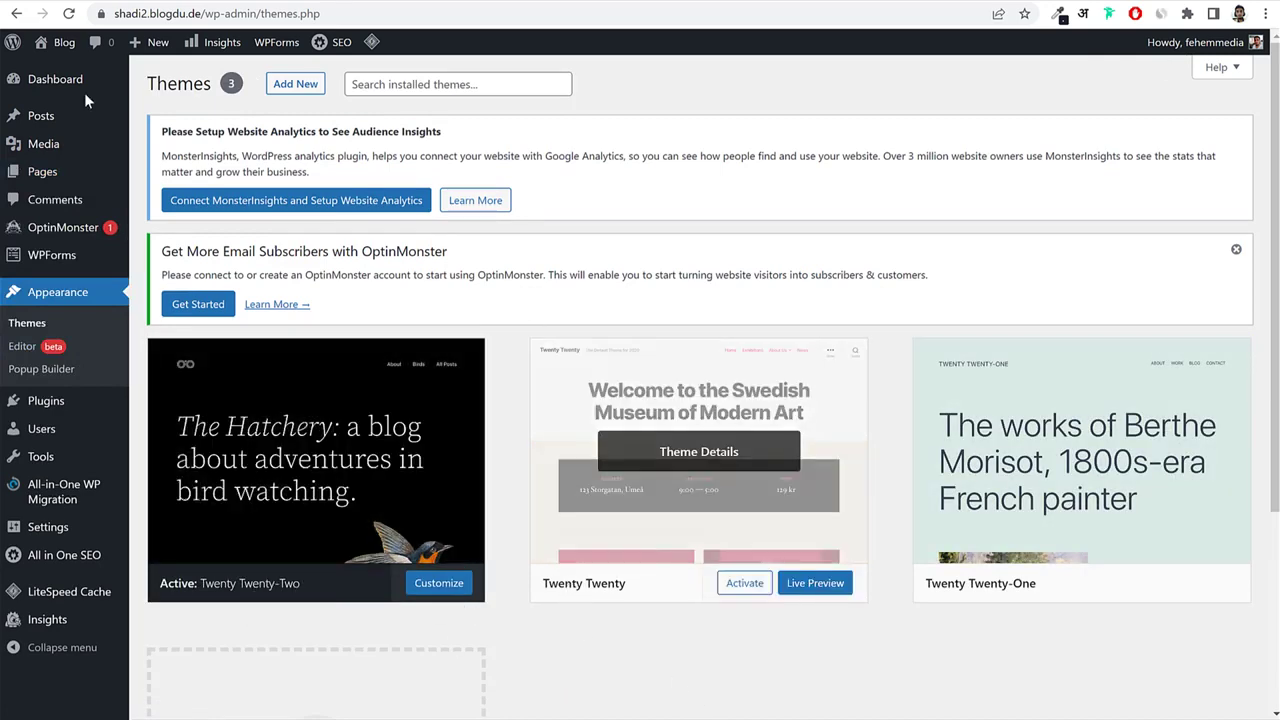
Open the site's front page in a new tab and look it over.
{"action": "right_click", "coordinate": [47, 46]}
{"action": "left_click", "coordinate": [64, 59]}
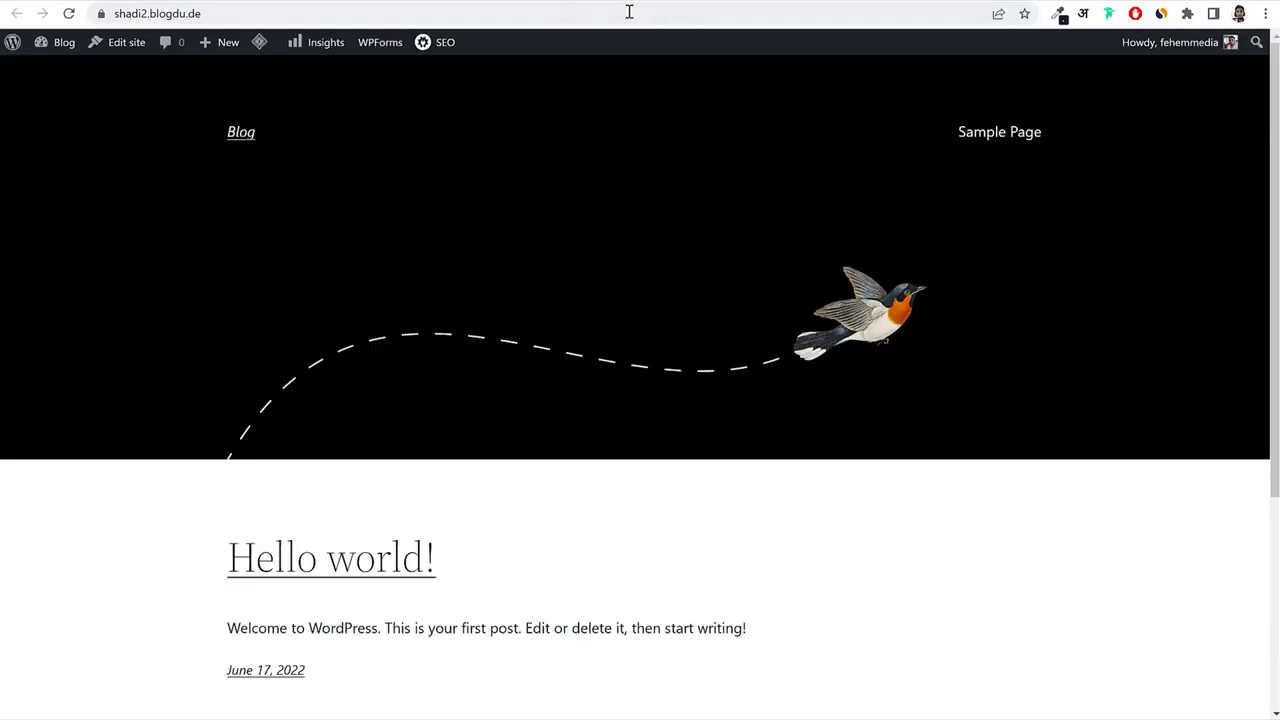
{"action": "left_click", "coordinate": [701, 13]}
{"action": "scroll", "coordinate": [814, 380], "scroll_direction": "down", "scroll_amount": 3}
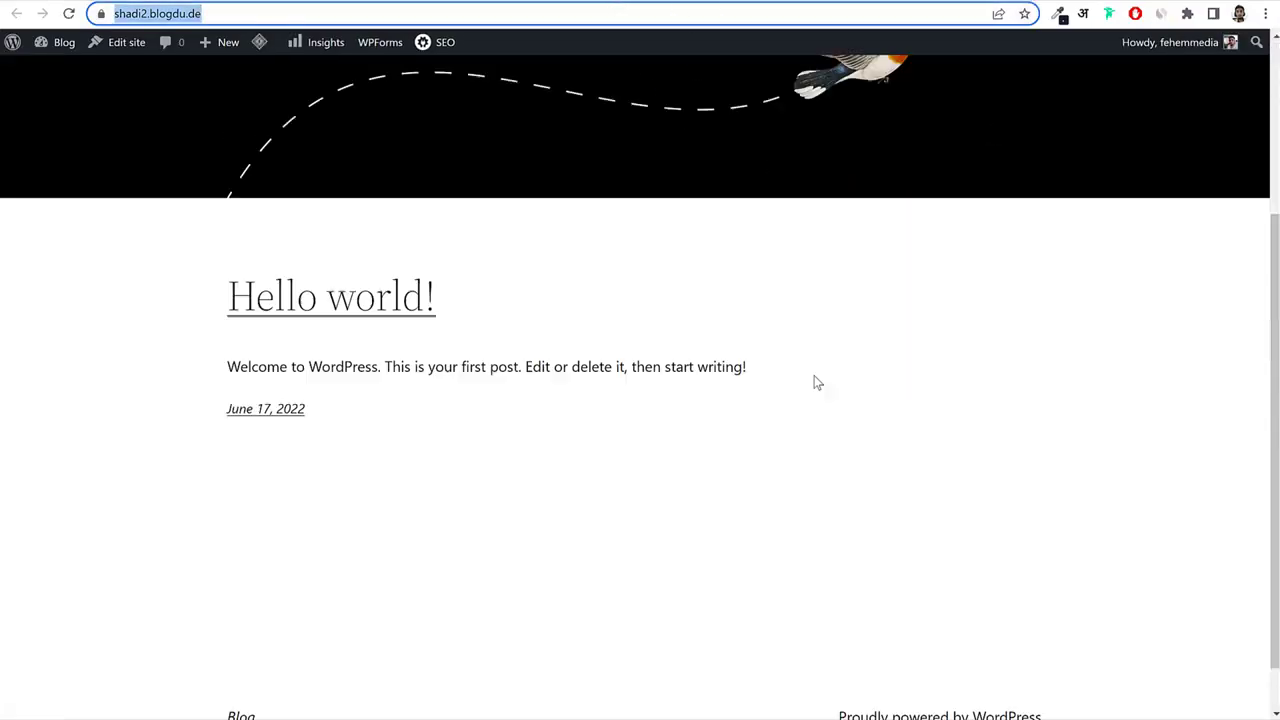
{"action": "scroll", "coordinate": [814, 378], "scroll_direction": "up", "scroll_amount": 3}
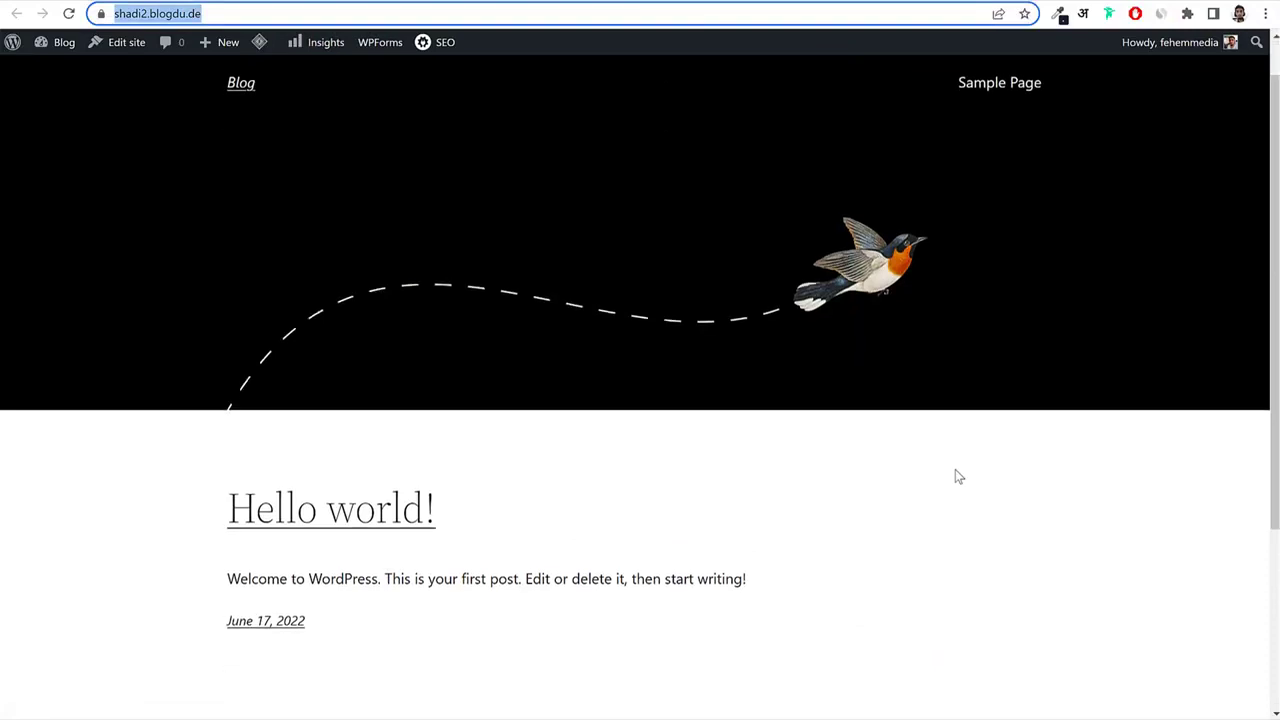
{"action": "scroll", "coordinate": [957, 477], "scroll_direction": "down", "scroll_amount": 3}
{"action": "scroll", "coordinate": [957, 477], "scroll_direction": "up", "scroll_amount": 3}
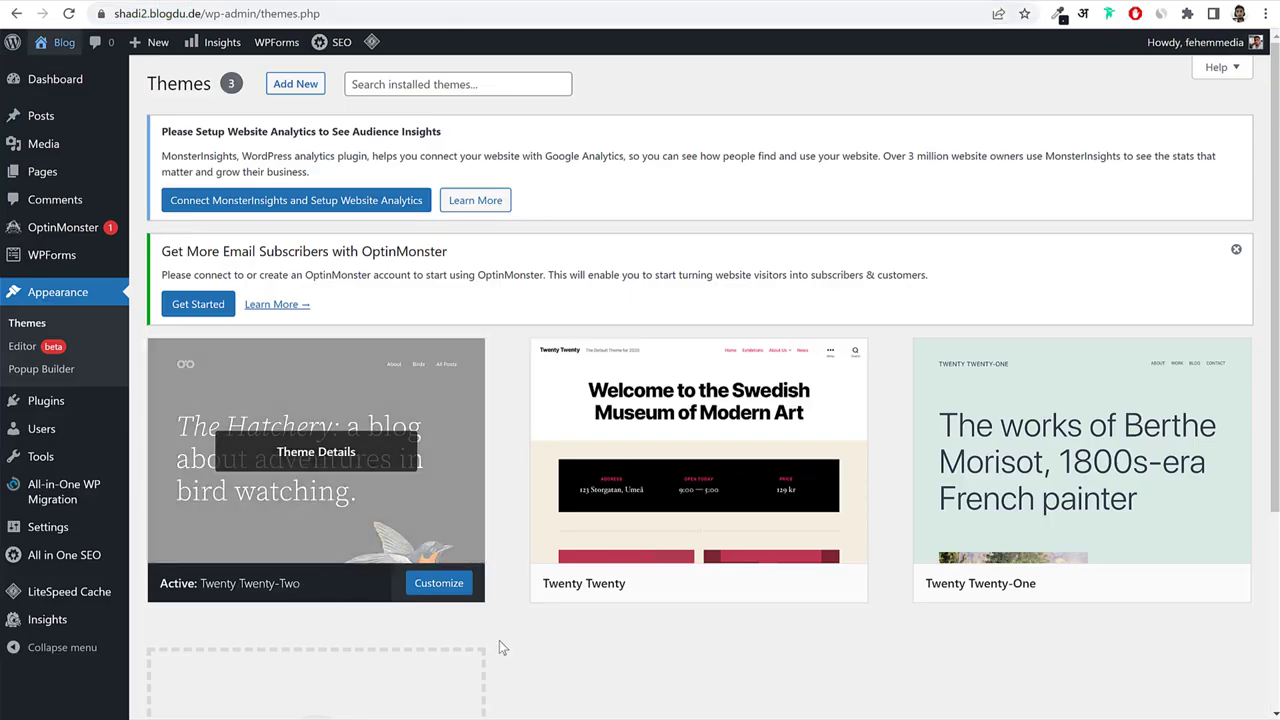
{"action": "scroll", "coordinate": [675, 658], "scroll_direction": "down", "scroll_amount": 2}
{"action": "scroll", "coordinate": [675, 658], "scroll_direction": "down", "scroll_amount": 2}
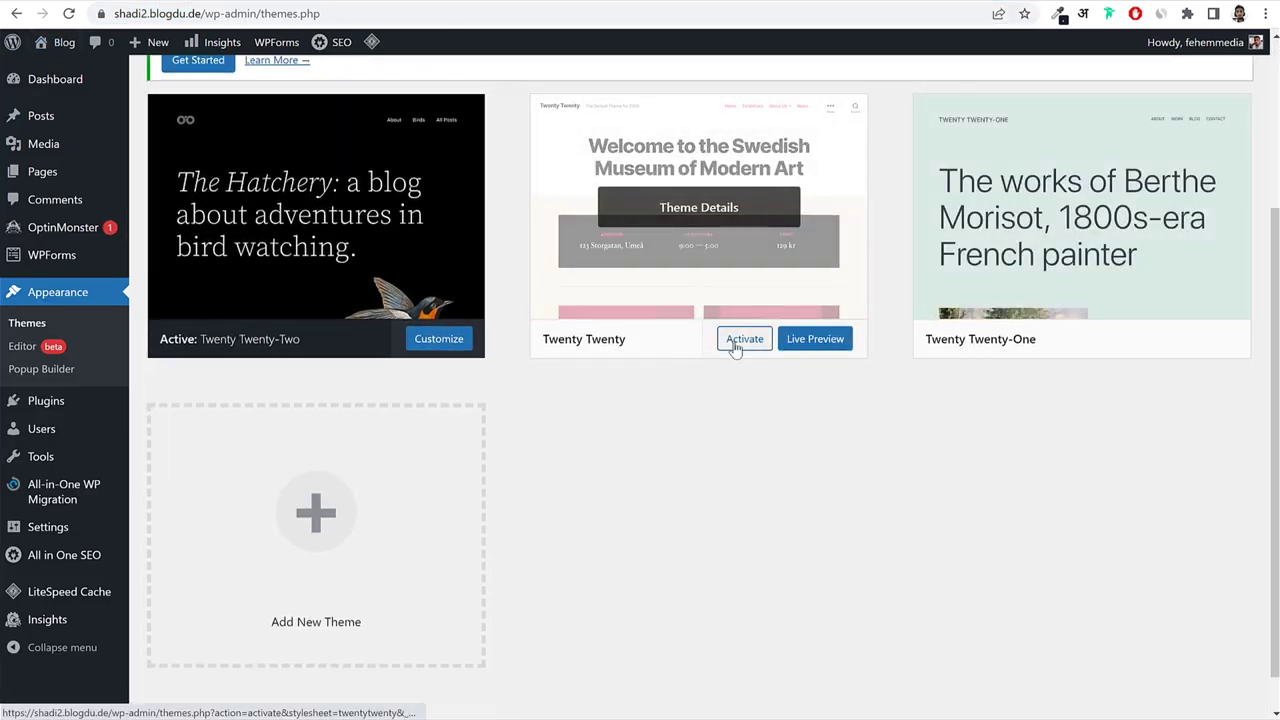
Activate the Twenty Twenty theme and reload the front page to see its new look.
{"action": "left_click", "coordinate": [742, 340]}
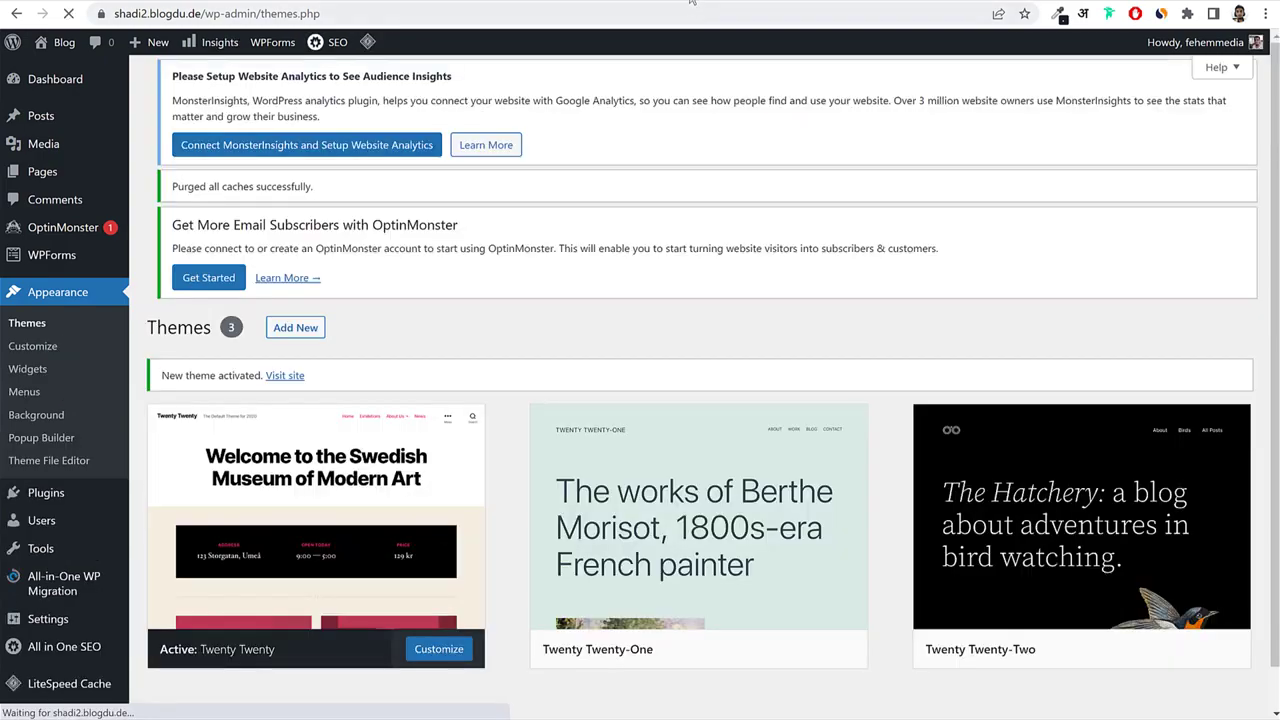
{"action": "left_click", "coordinate": [691, 2]}
{"action": "left_click", "coordinate": [70, 14]}
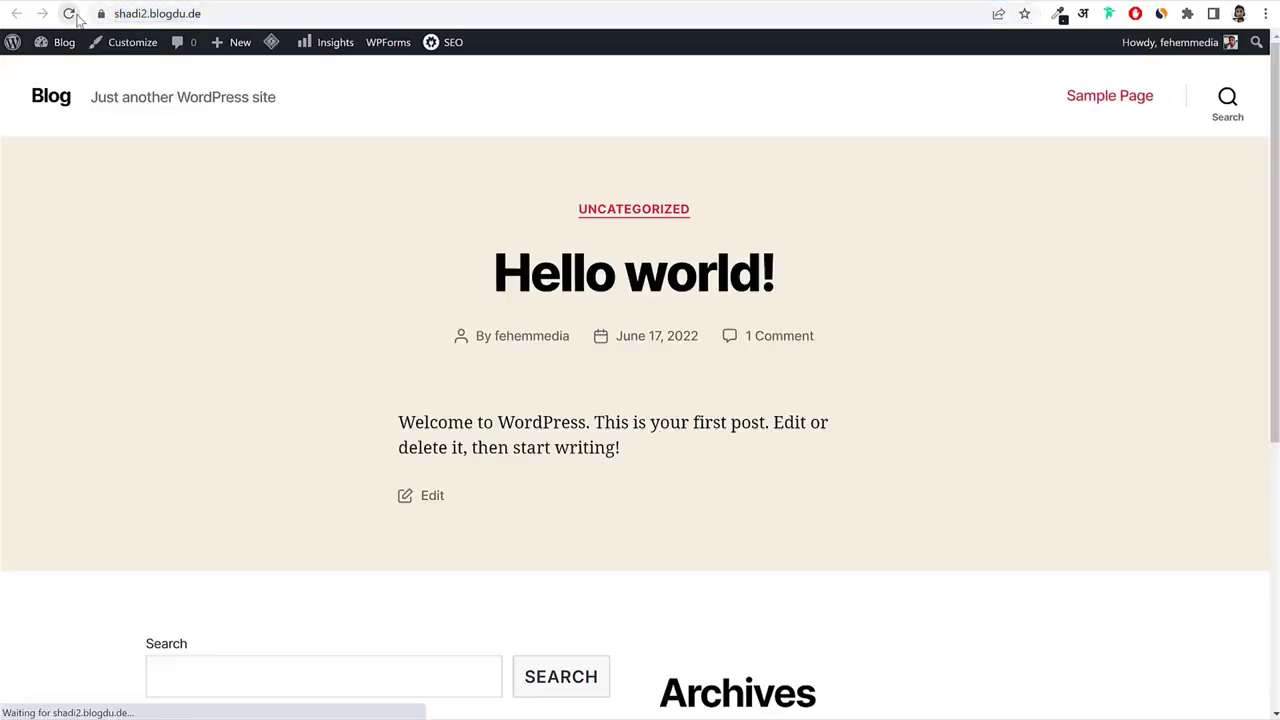
{"action": "scroll", "coordinate": [940, 360], "scroll_direction": "down", "scroll_amount": 10}
{"action": "scroll", "coordinate": [943, 400], "scroll_direction": "up", "scroll_amount": 10}
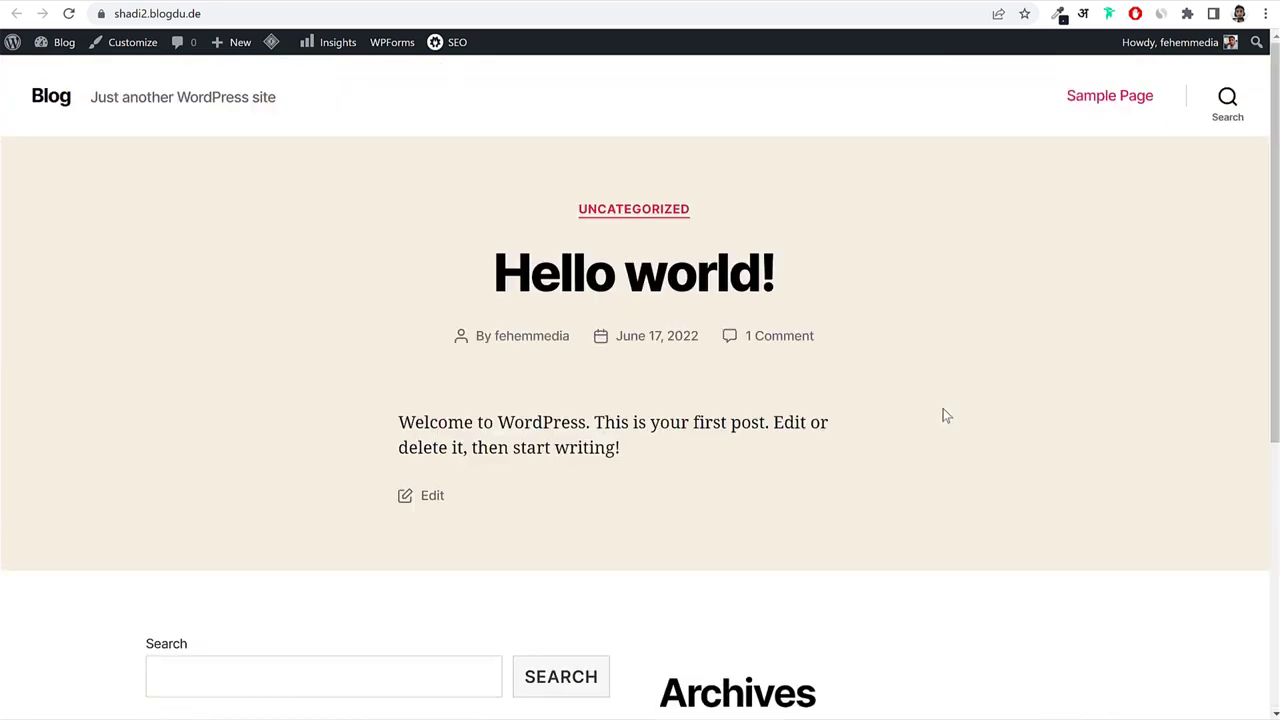
{"action": "left_click", "coordinate": [530, 2]}
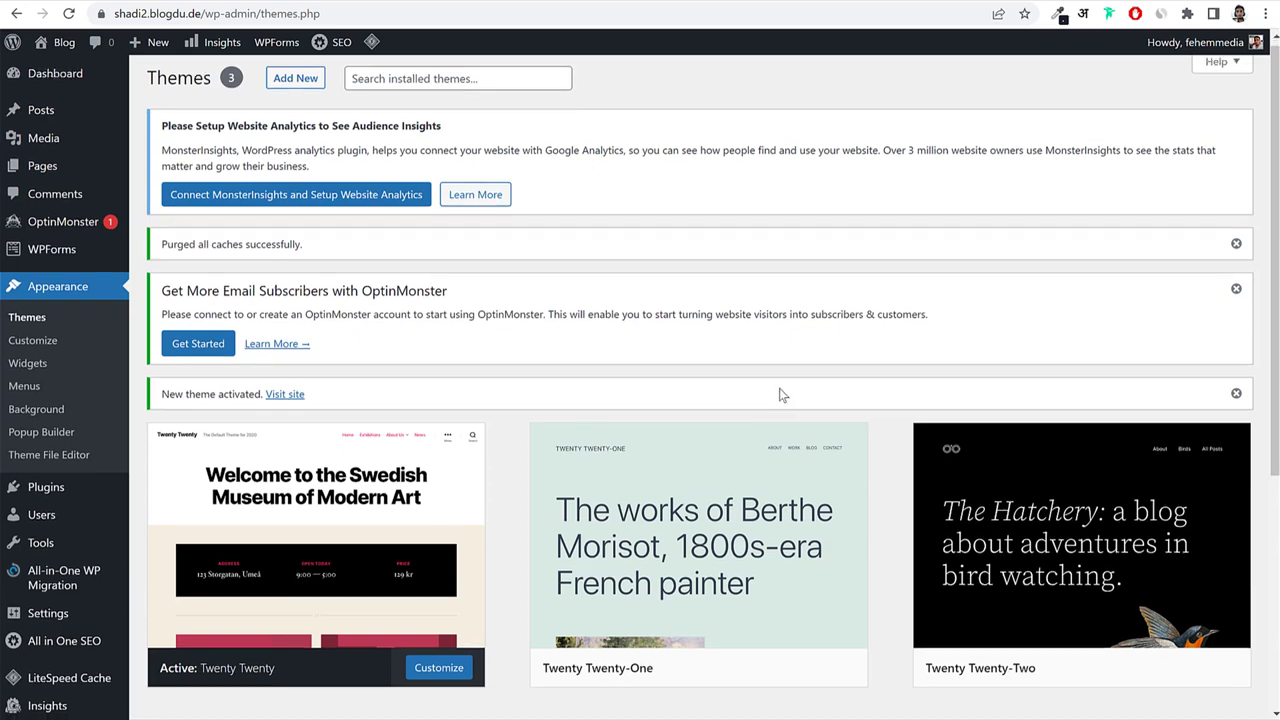
Delete the Twenty Twenty-One theme.
{"action": "scroll", "coordinate": [778, 392], "scroll_direction": "down", "scroll_amount": 3}
{"action": "left_click", "coordinate": [663, 300]}
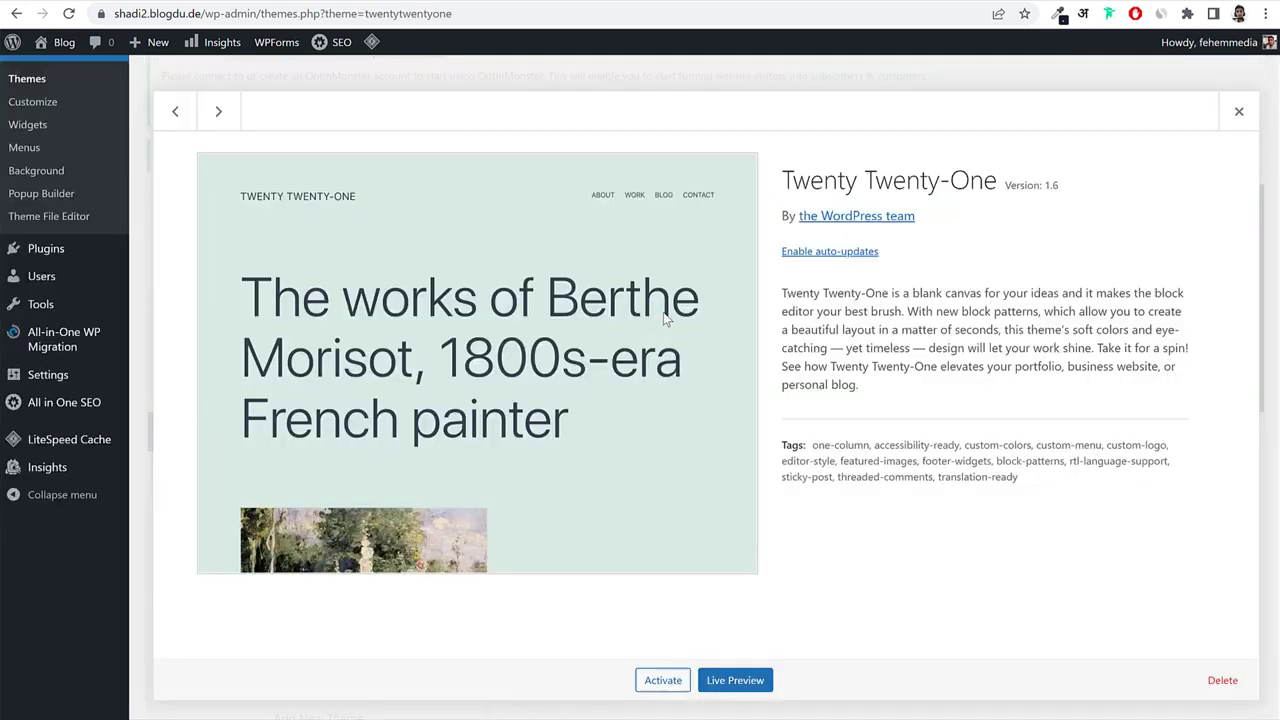
{"action": "left_click", "coordinate": [1220, 680]}
{"action": "left_click", "coordinate": [718, 137]}
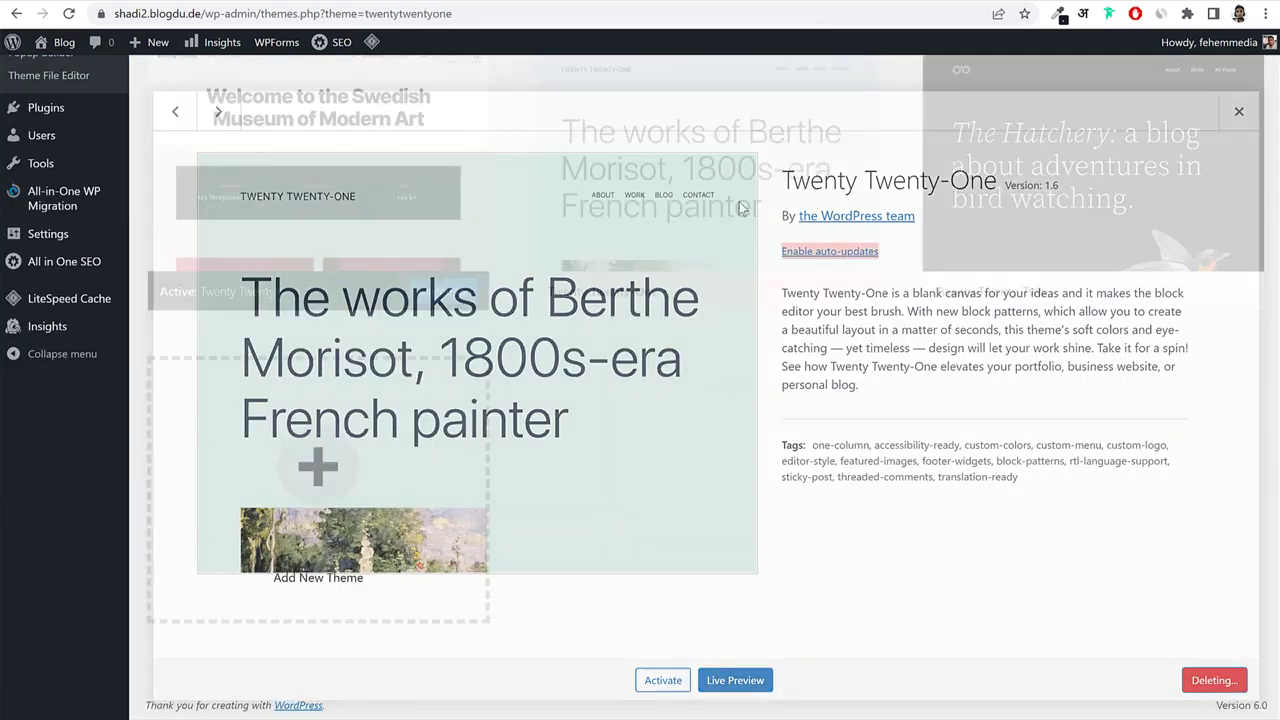
Delete the Twenty Twenty-Two theme, leaving Twenty Twenty as the active theme.
{"action": "left_click", "coordinate": [726, 420]}
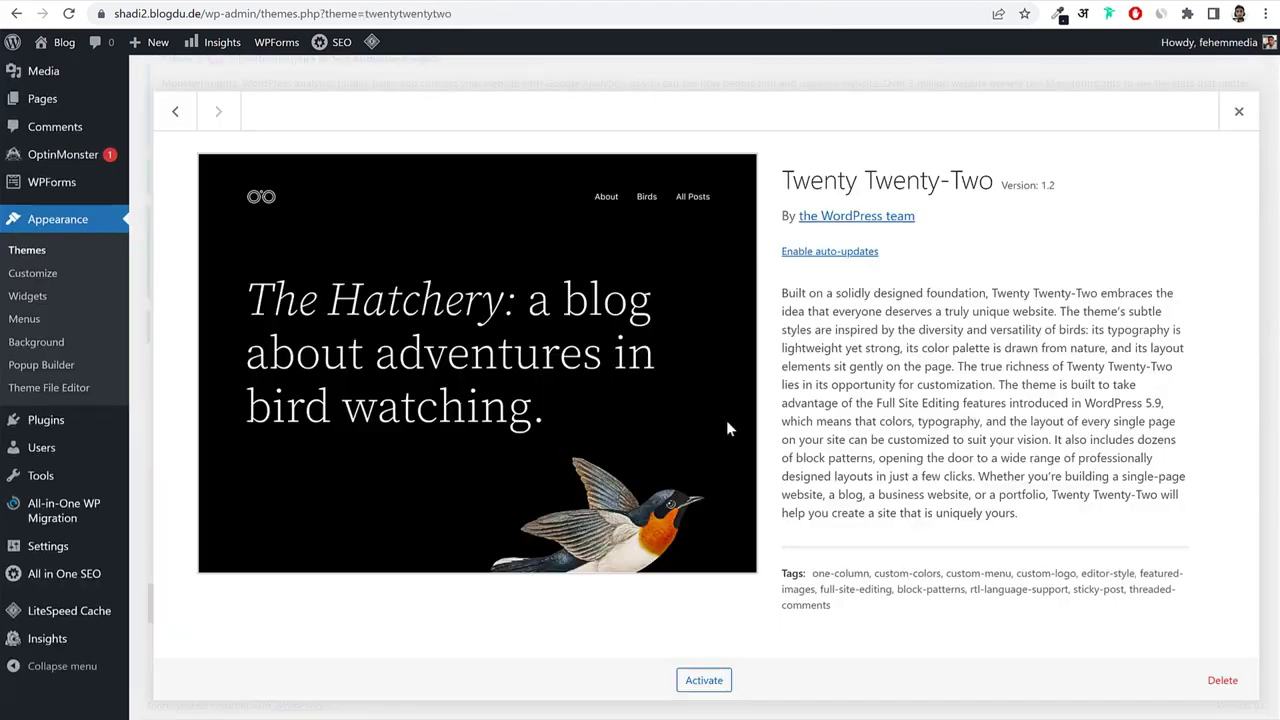
{"action": "left_click", "coordinate": [1218, 684]}
{"action": "left_click", "coordinate": [716, 134]}
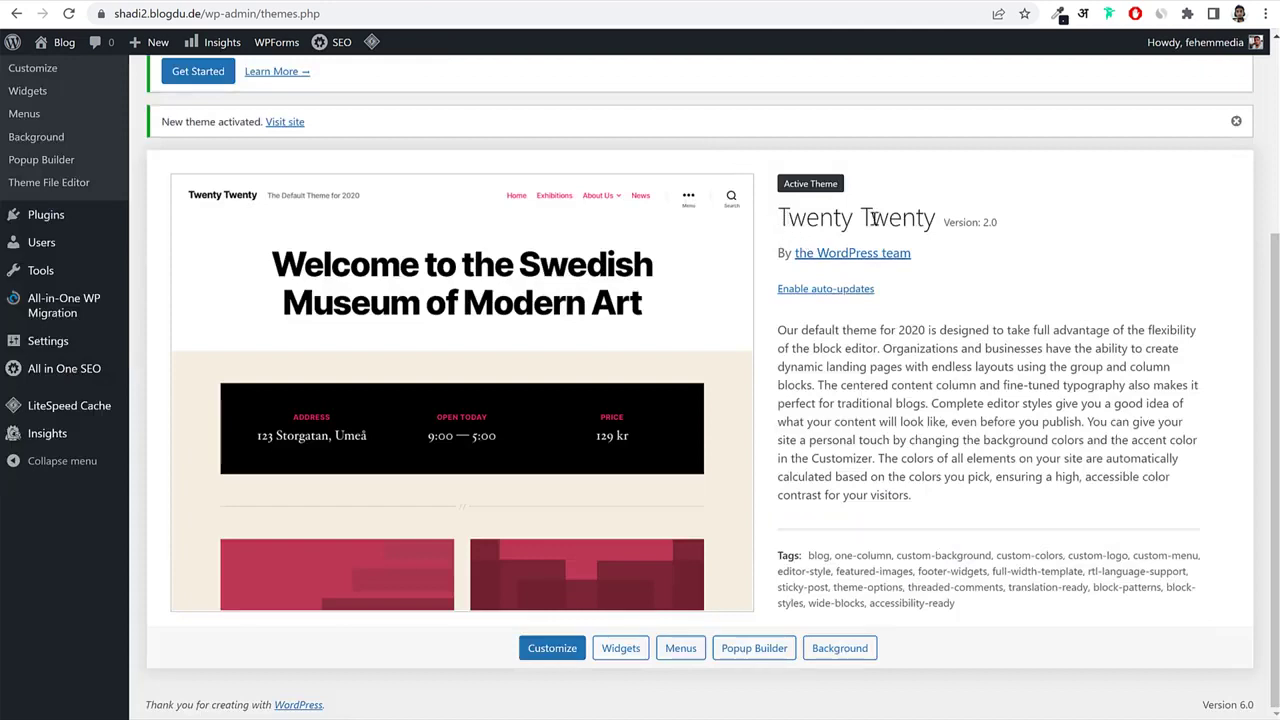
{"action": "left_click_drag", "start_coordinate": [779, 217], "coordinate": [928, 220]}
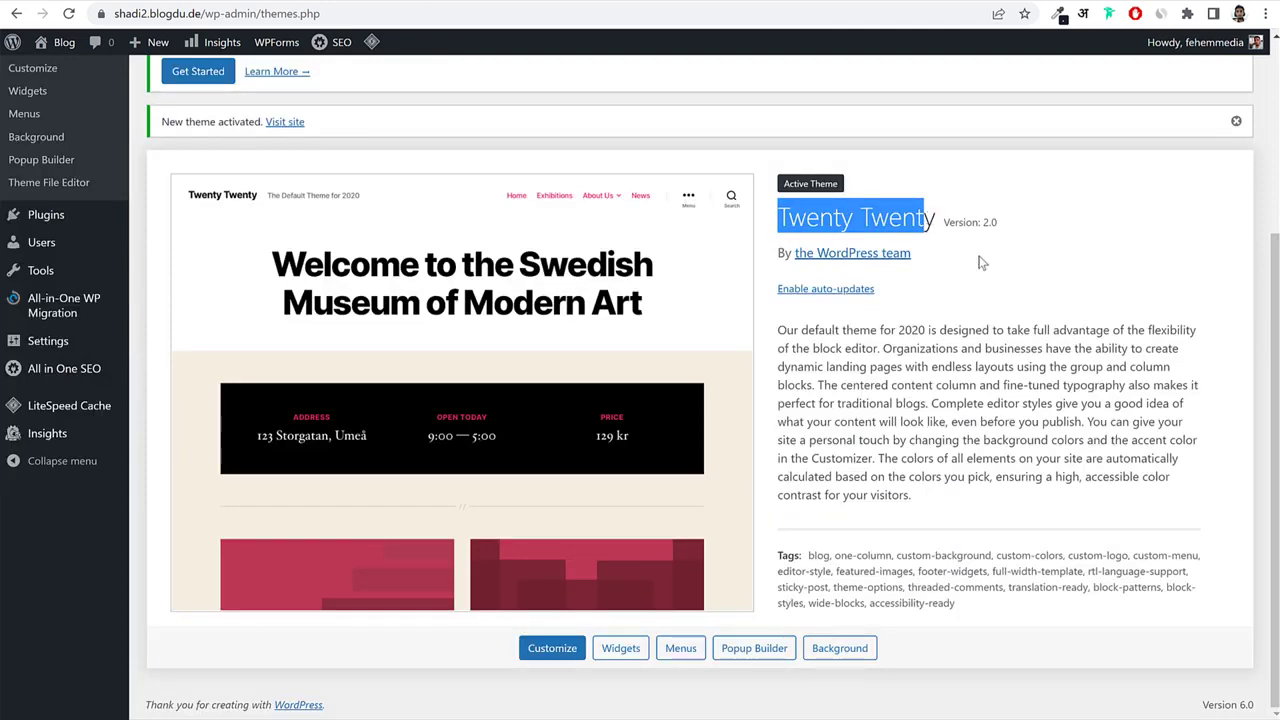
{"action": "scroll", "coordinate": [960, 258], "scroll_direction": "up", "scroll_amount": 2}
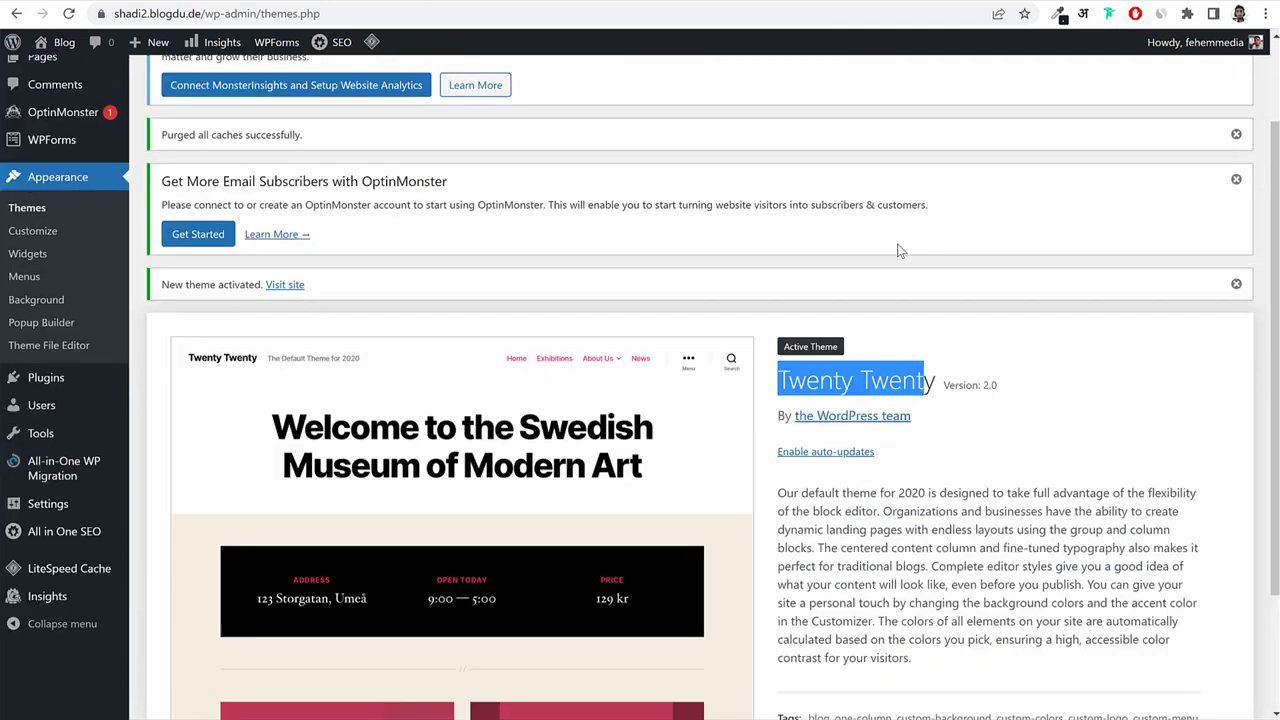
Review the Installed Plugins list, checking the blog's public homepage in between.
{"action": "left_click", "coordinate": [70, 385]}
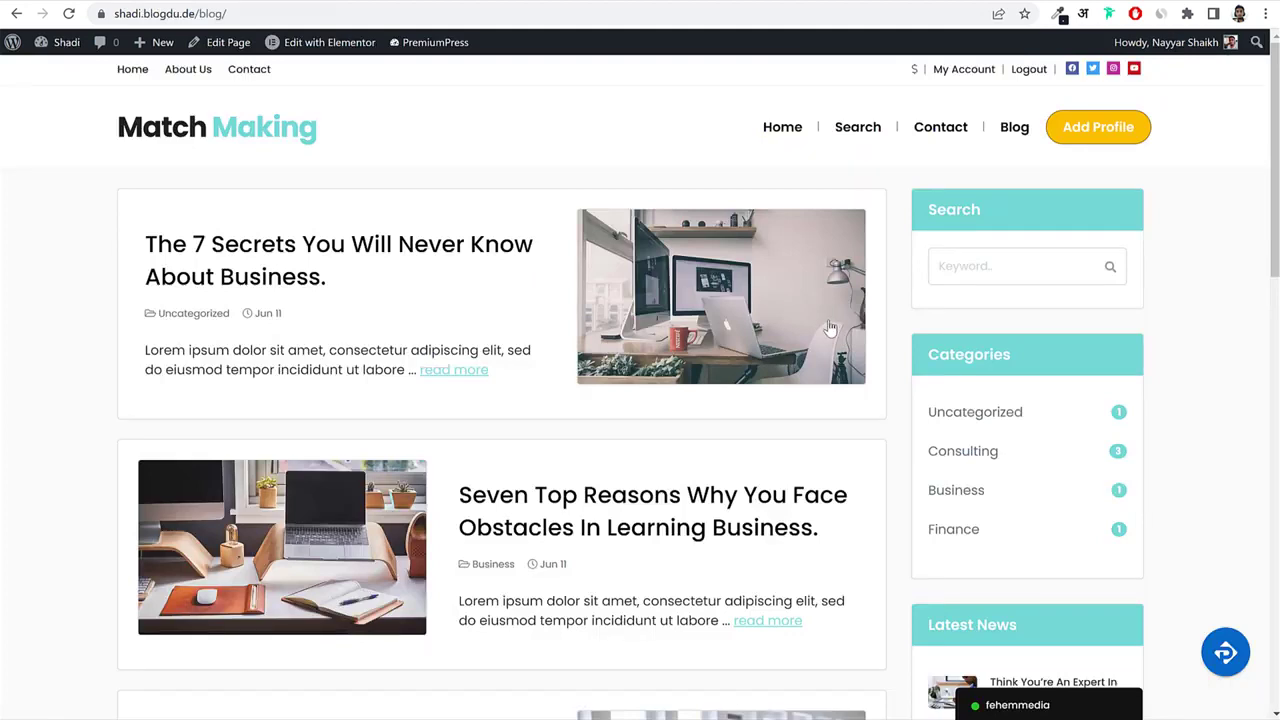
{"action": "left_click", "coordinate": [829, 329]}
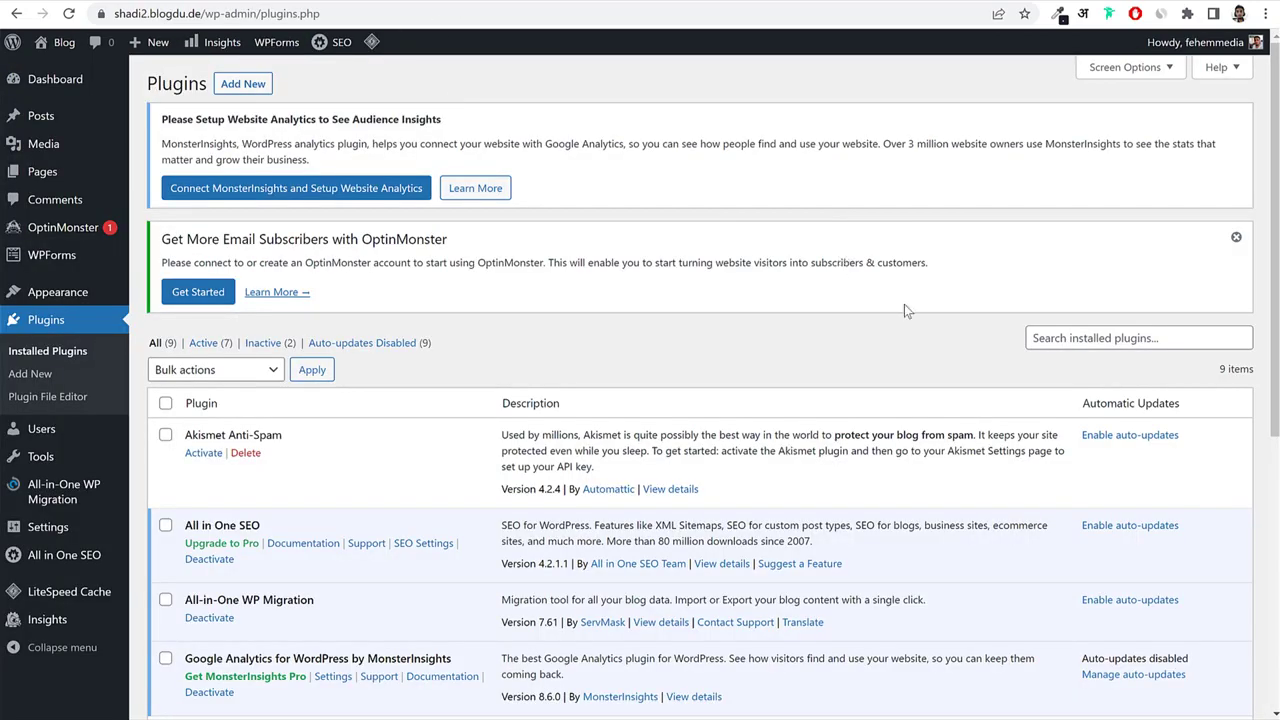
{"action": "scroll", "coordinate": [908, 340], "scroll_direction": "down", "scroll_amount": 5}
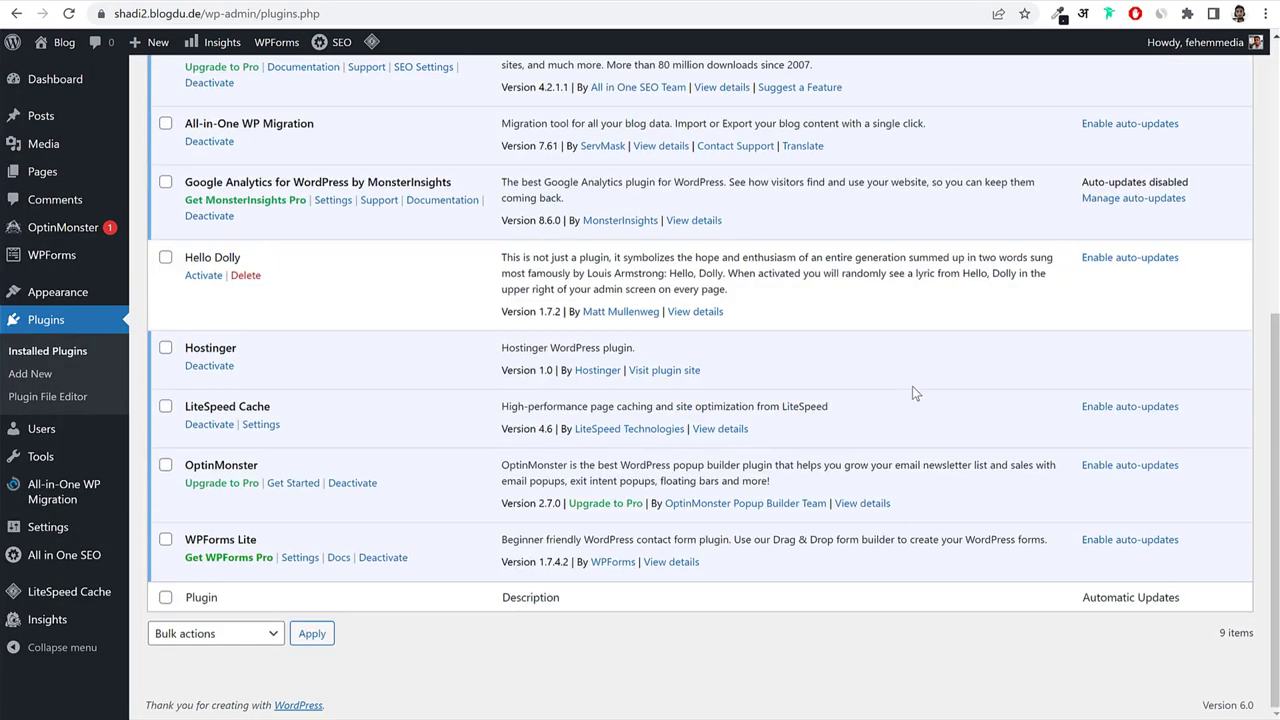
{"action": "scroll", "coordinate": [911, 388], "scroll_direction": "up", "scroll_amount": 5}
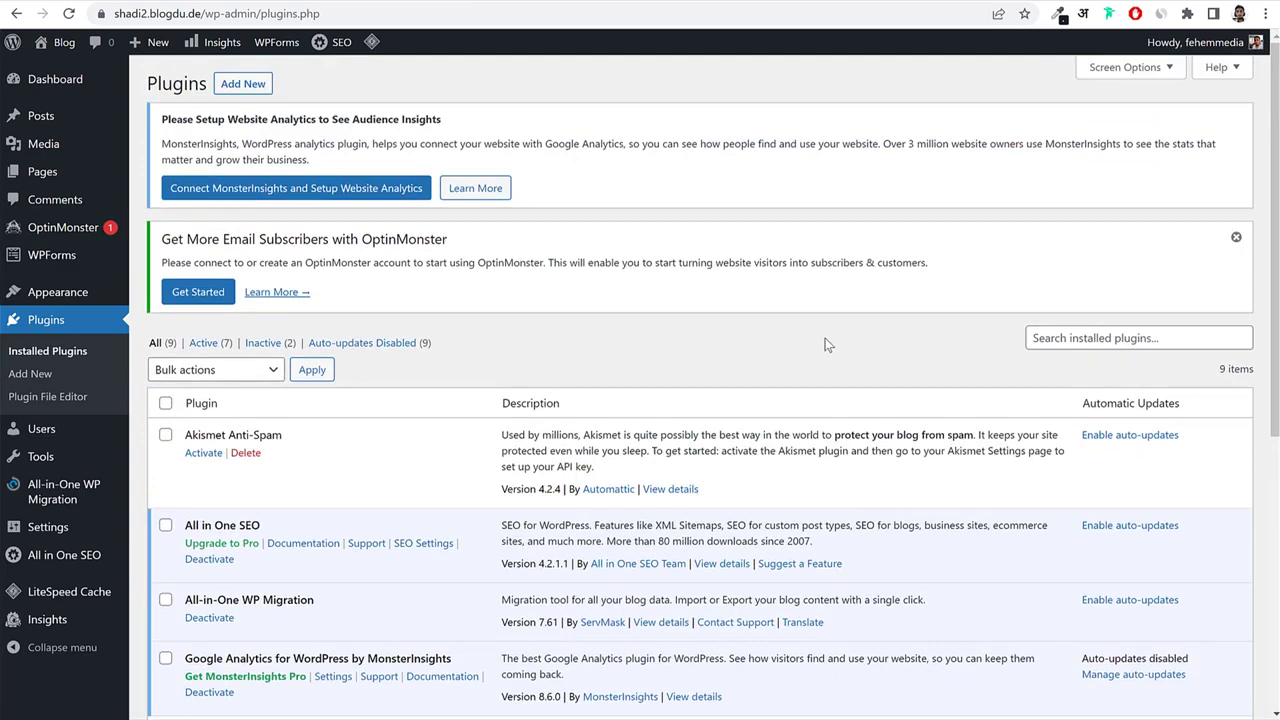
{"action": "left_click", "coordinate": [702, 1]}
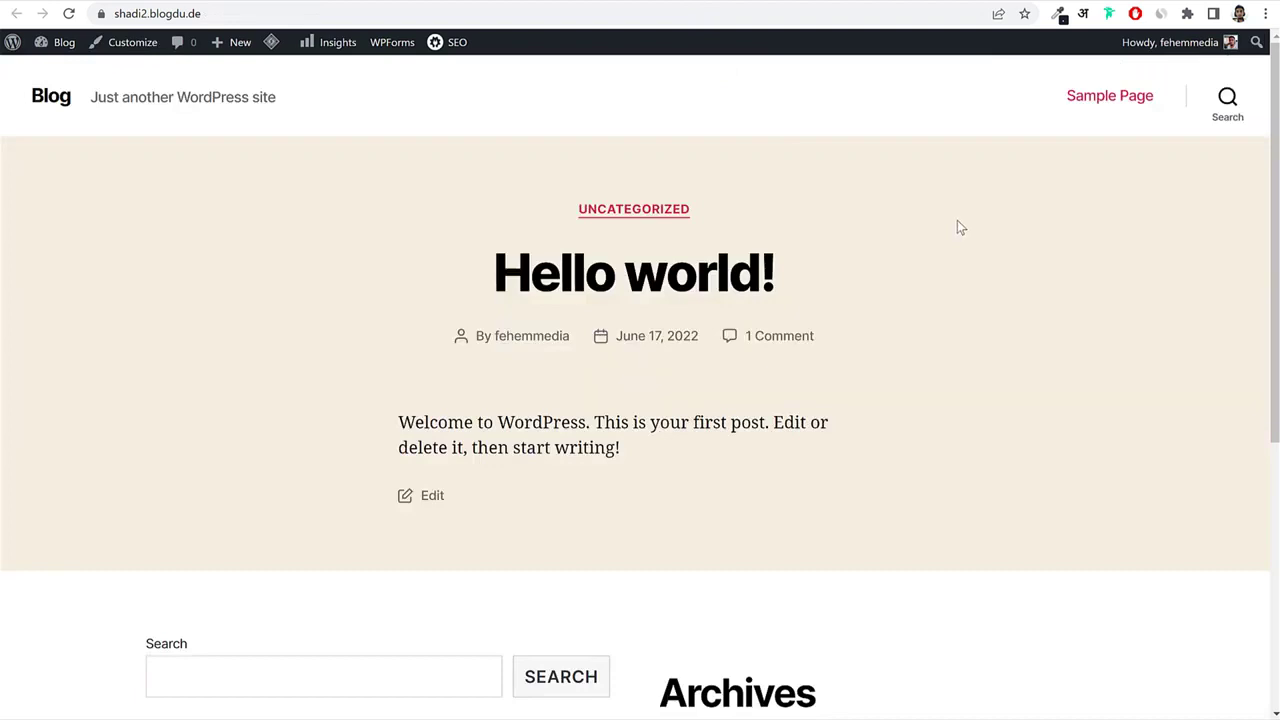
{"action": "left_click", "coordinate": [600, 1]}
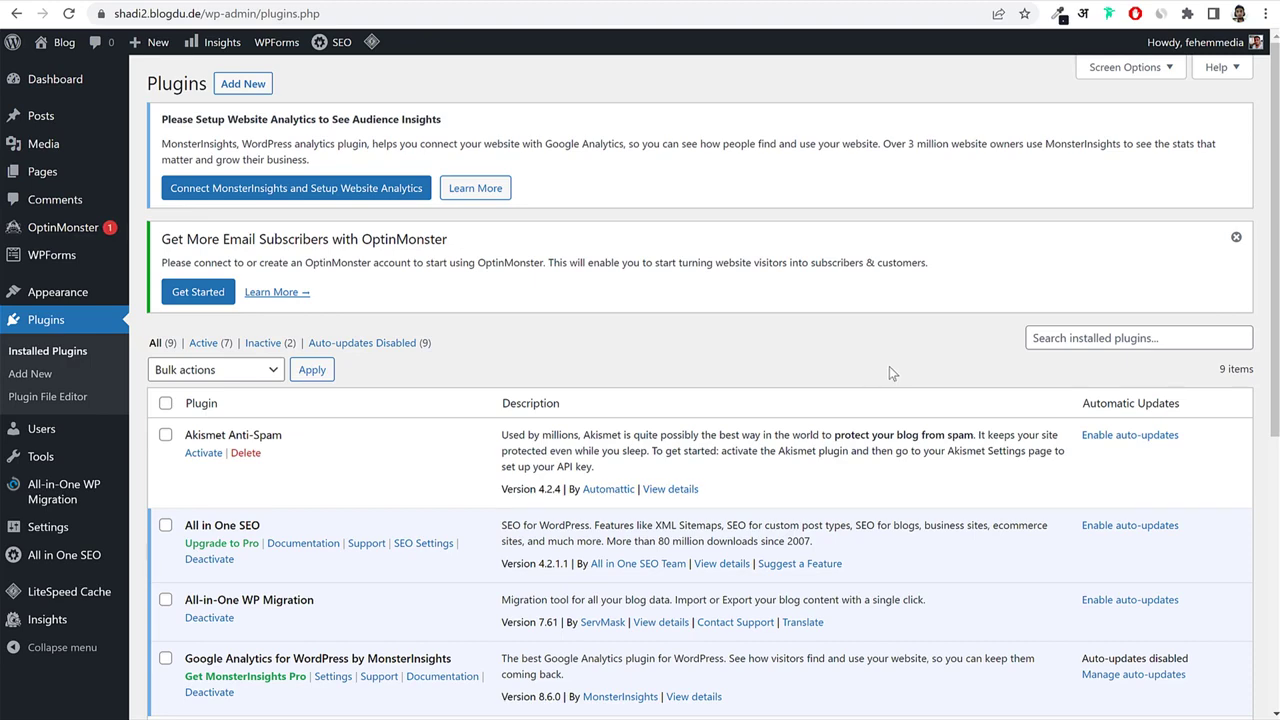
{"action": "scroll", "coordinate": [974, 385], "scroll_direction": "down", "scroll_amount": 4}
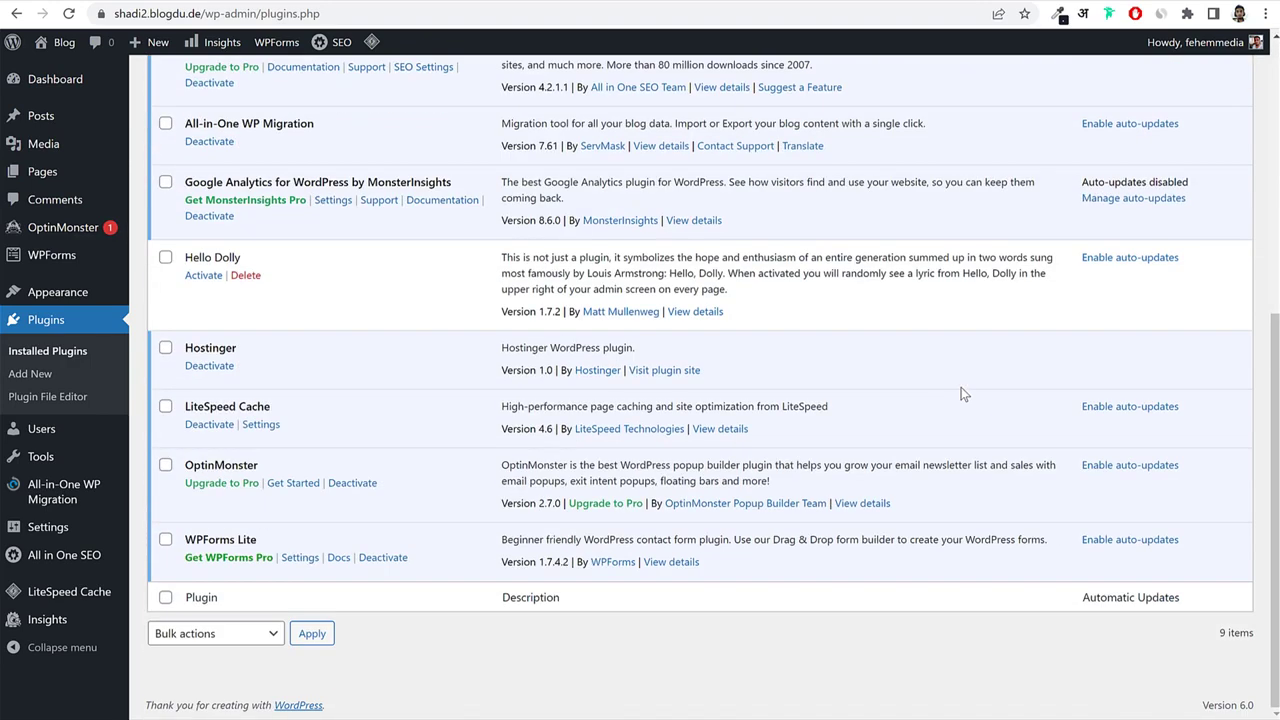
{"action": "scroll", "coordinate": [955, 393], "scroll_direction": "up", "scroll_amount": 3}
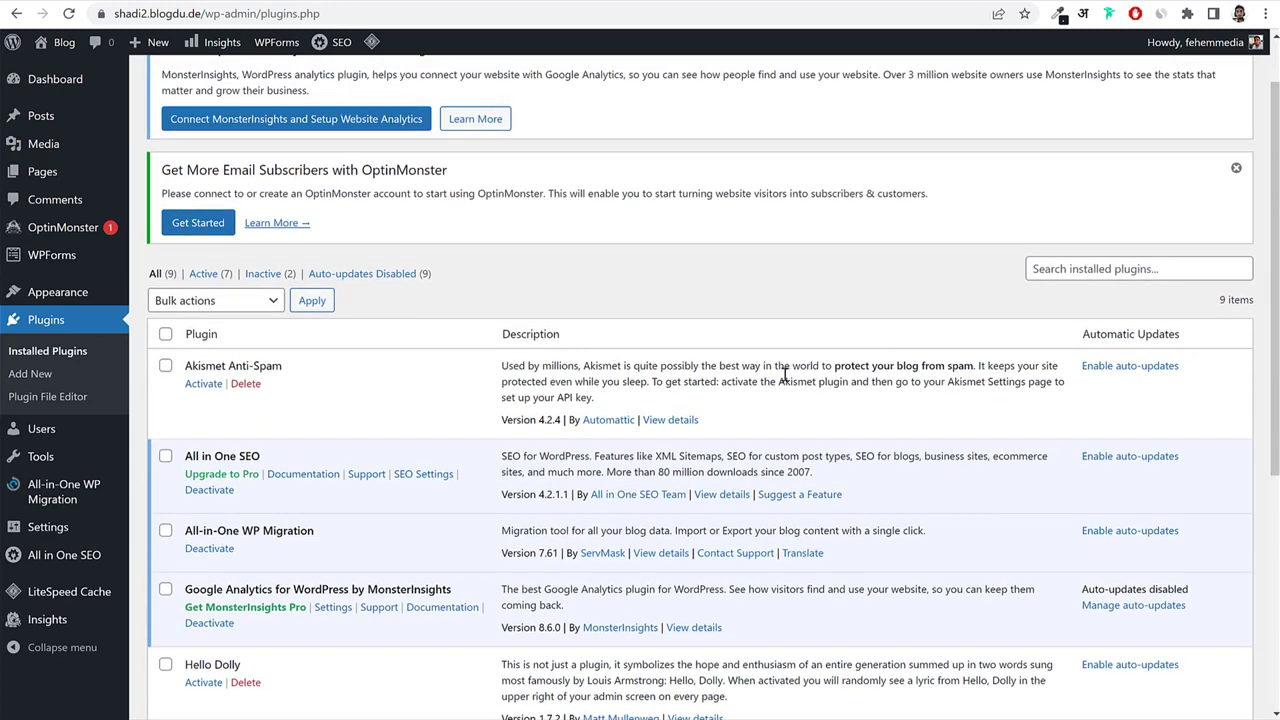
{"action": "scroll", "coordinate": [700, 370], "scroll_direction": "down", "scroll_amount": 2}
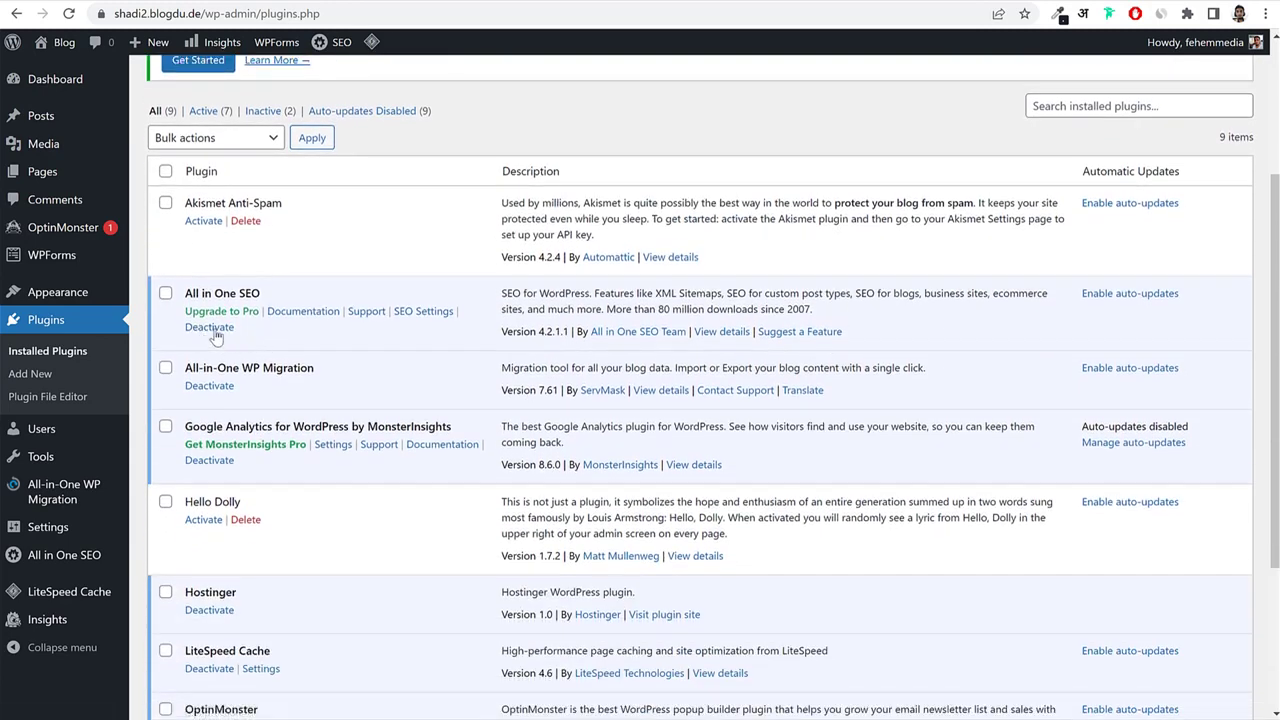
Select all nine plugins and apply the Deactivate bulk action.
{"action": "left_click", "coordinate": [166, 173]}
{"action": "scroll", "coordinate": [200, 364], "scroll_direction": "down", "scroll_amount": 2}
{"action": "scroll", "coordinate": [253, 350], "scroll_direction": "up", "scroll_amount": 3}
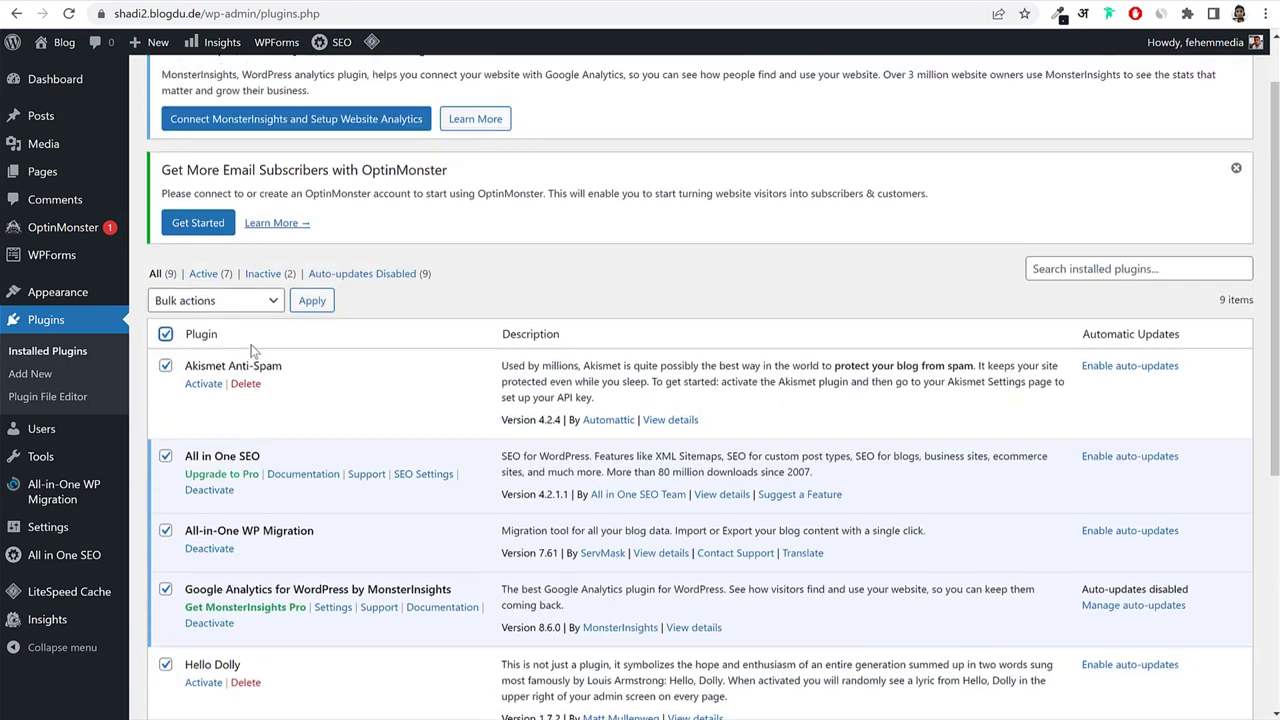
{"action": "left_click", "coordinate": [214, 300]}
{"action": "left_click", "coordinate": [218, 354]}
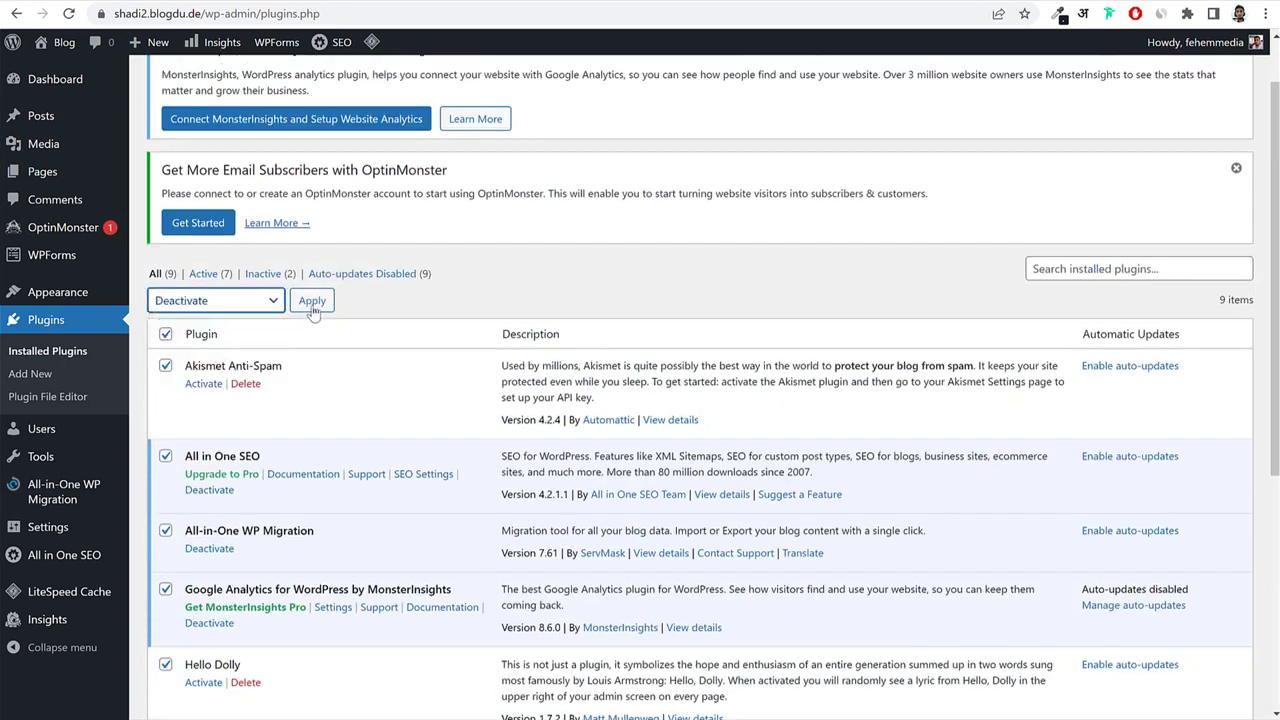
{"action": "left_click", "coordinate": [312, 302]}
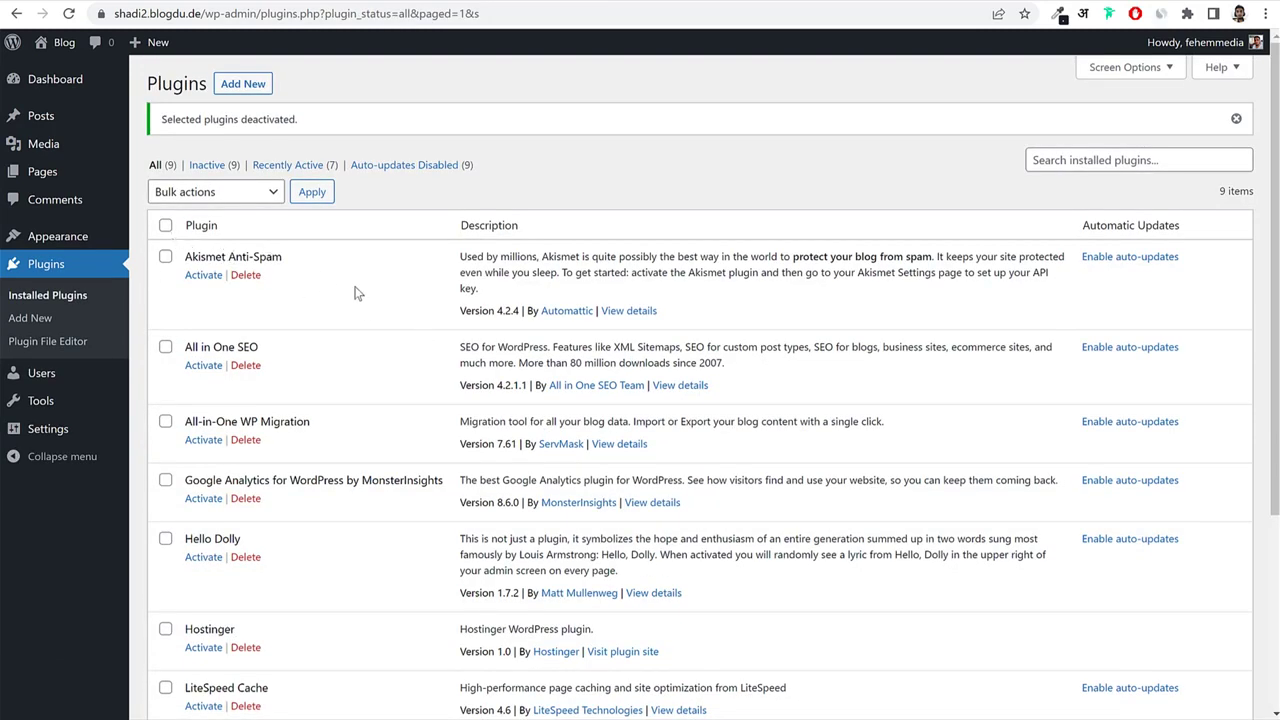
Bulk-delete all eight plugins other than LiteSpeed Cache and confirm the deletion.
{"action": "left_click", "coordinate": [165, 227]}
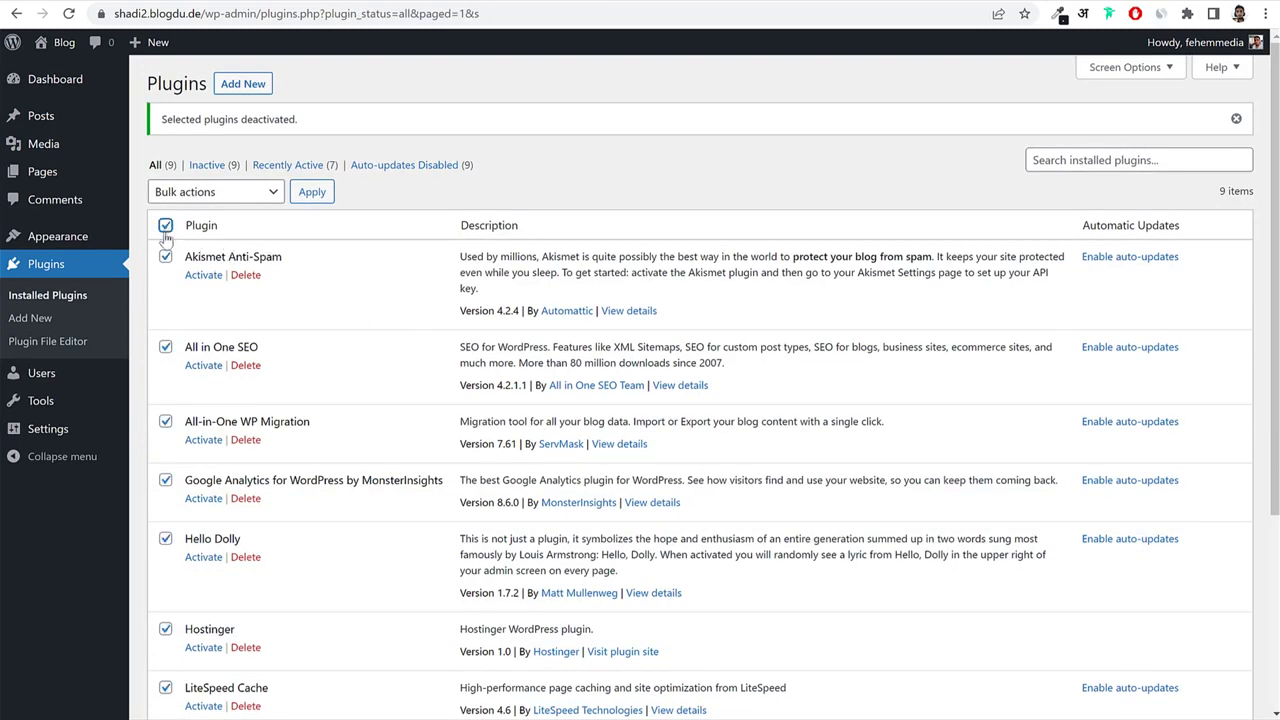
{"action": "left_click", "coordinate": [205, 192]}
{"action": "left_click", "coordinate": [175, 229]}
{"action": "scroll", "coordinate": [620, 277], "scroll_direction": "down", "scroll_amount": 5}
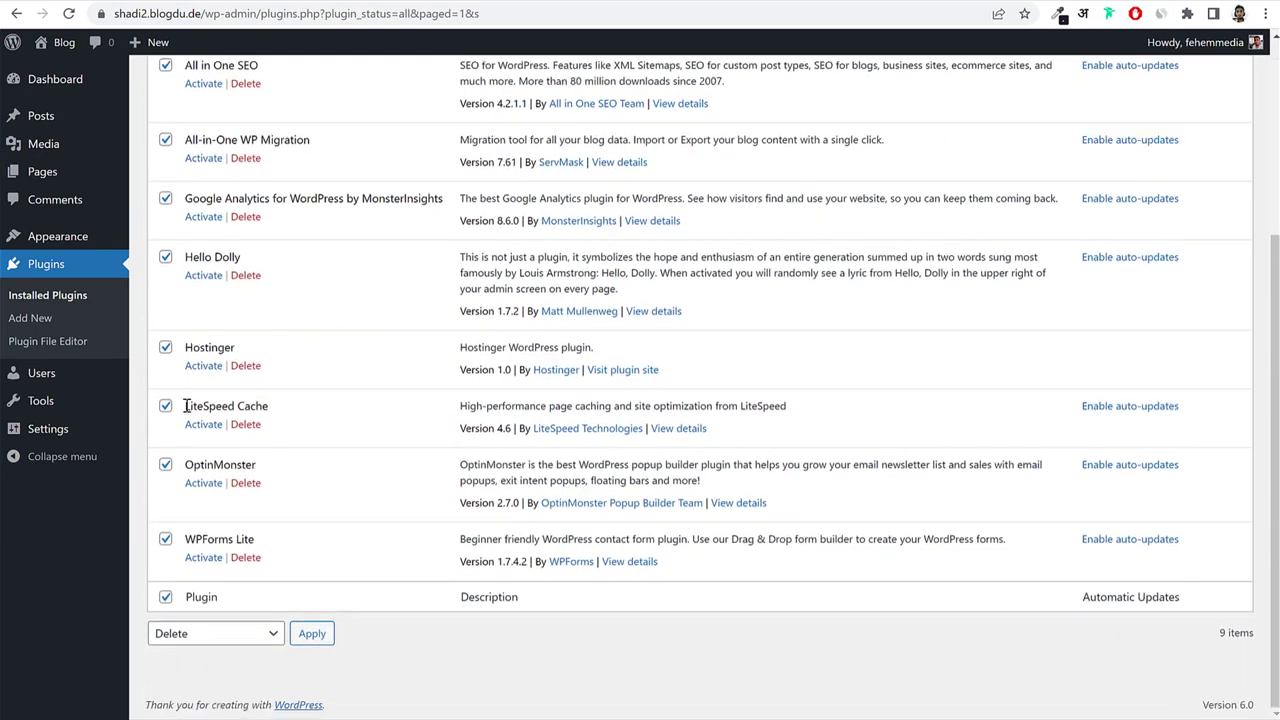
{"action": "left_click_drag", "start_coordinate": [187, 406], "coordinate": [270, 407]}
{"action": "left_click", "coordinate": [165, 406]}
{"action": "left_click", "coordinate": [334, 411]}
{"action": "scroll", "coordinate": [345, 420], "scroll_direction": "up", "scroll_amount": 5}
{"action": "left_click", "coordinate": [312, 191]}
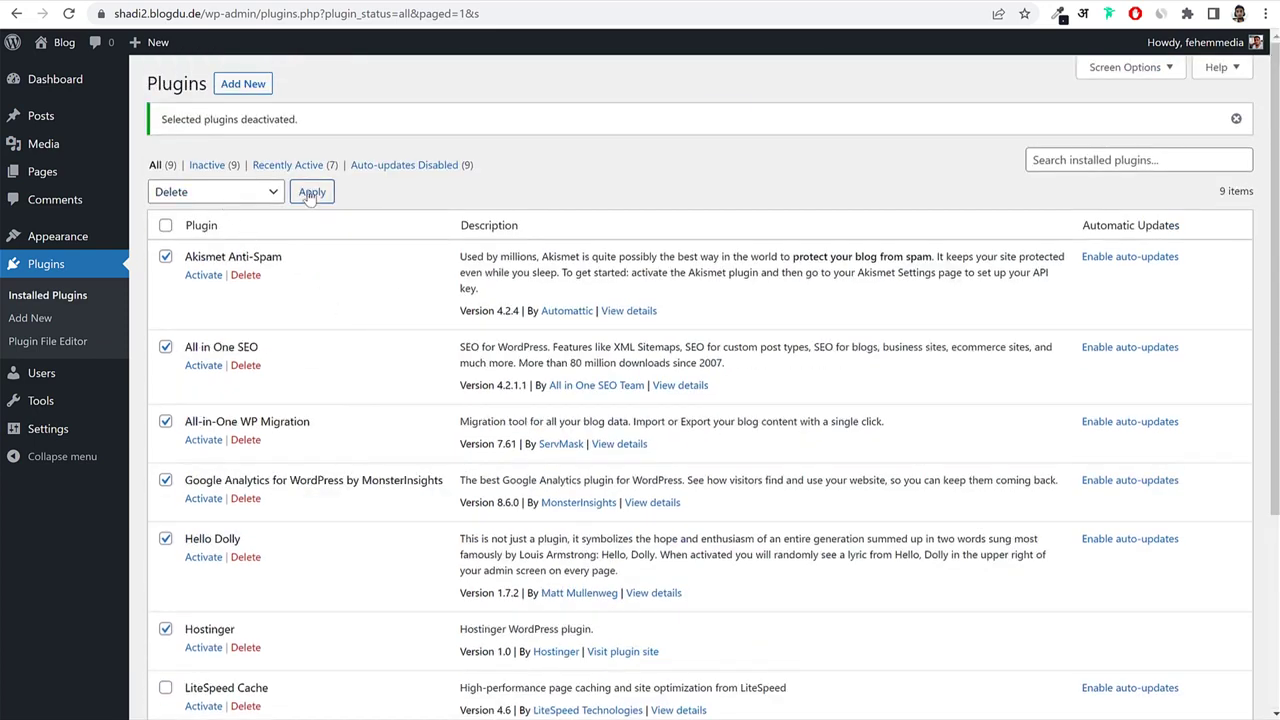
{"action": "left_click", "coordinate": [724, 125]}
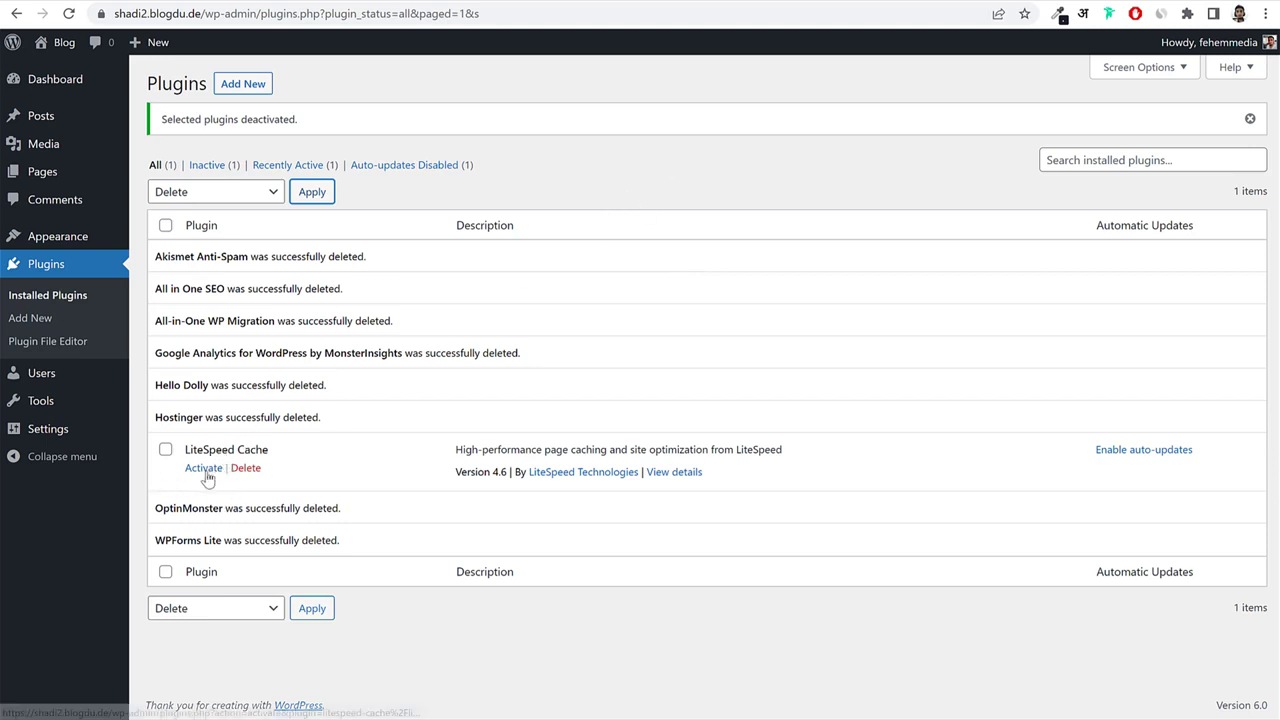
In General Settings, replace the Site Title 'Blog' with 'Match Making' copied from the front page.
{"action": "left_click", "coordinate": [60, 430]}
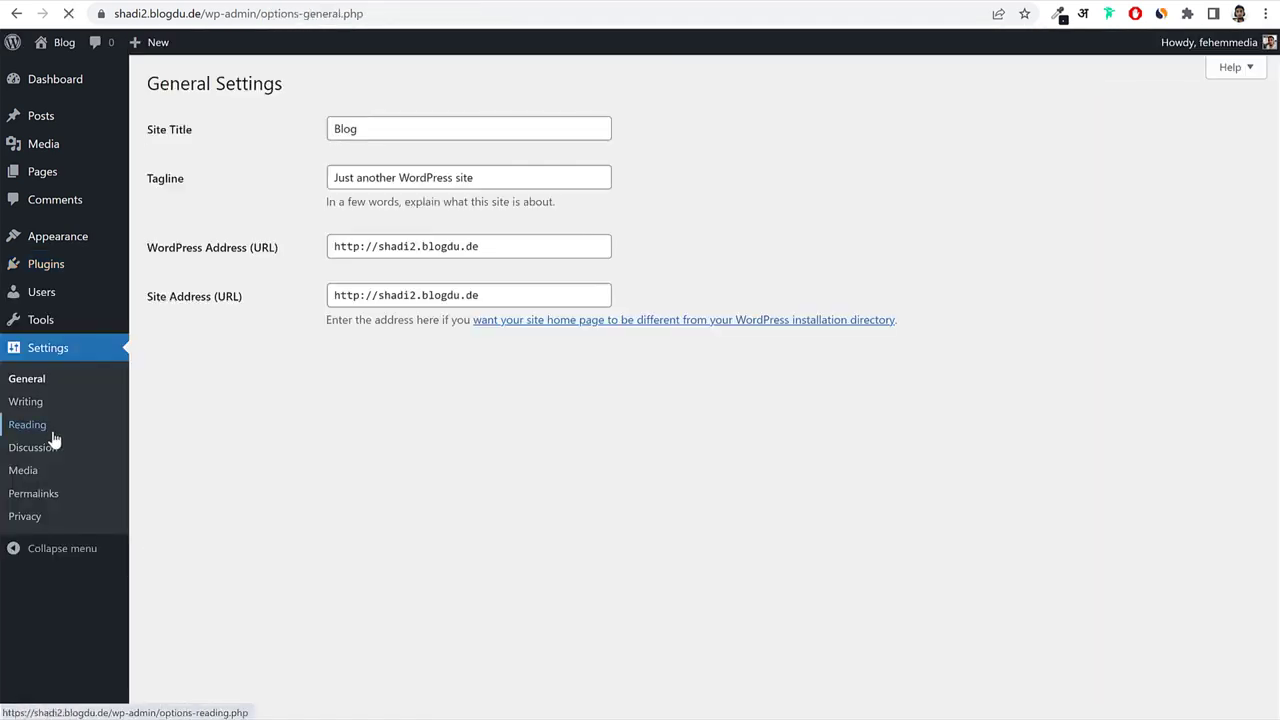
{"action": "double_click", "coordinate": [156, 130]}
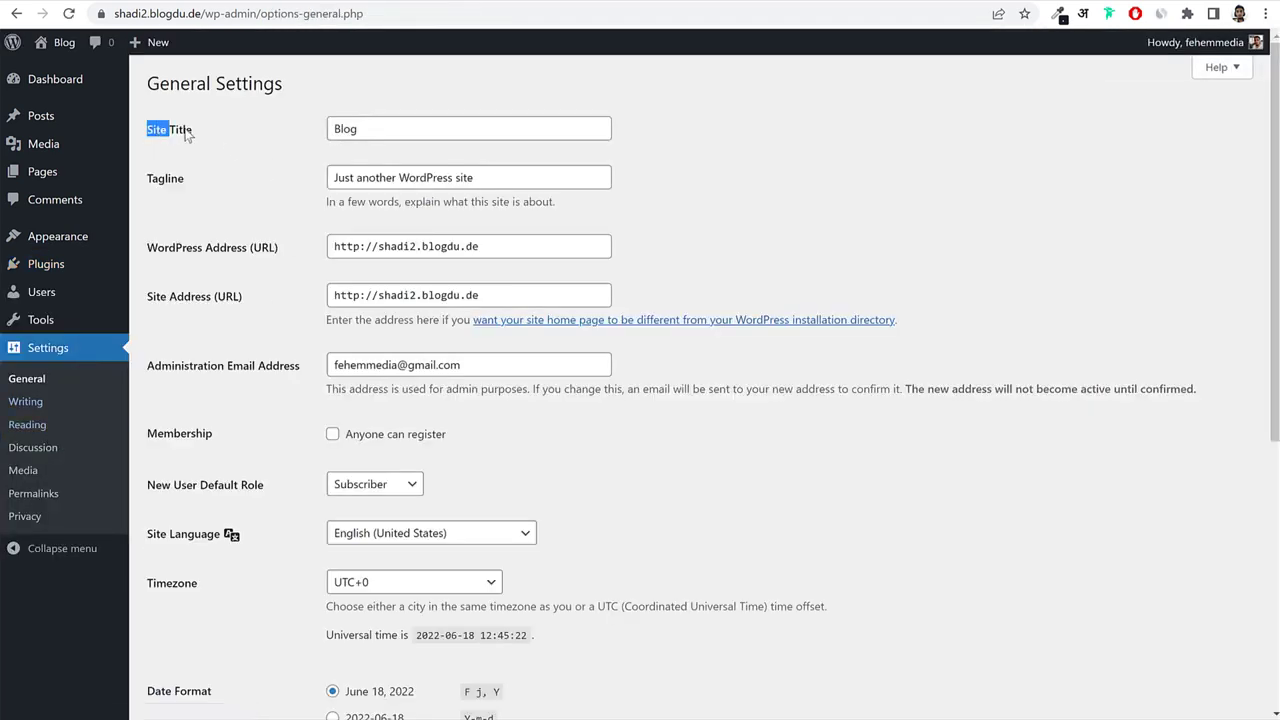
{"action": "left_click_drag", "start_coordinate": [185, 133], "coordinate": [207, 132]}
{"action": "mouse_move", "coordinate": [148, 180]}
{"action": "left_mouse_down"}
{"action": "mouse_move", "coordinate": [194, 177]}
{"action": "mouse_move", "coordinate": [146, 184]}
{"action": "left_mouse_up"}
{"action": "left_click", "coordinate": [386, 129]}
{"action": "double_click", "coordinate": [386, 129]}
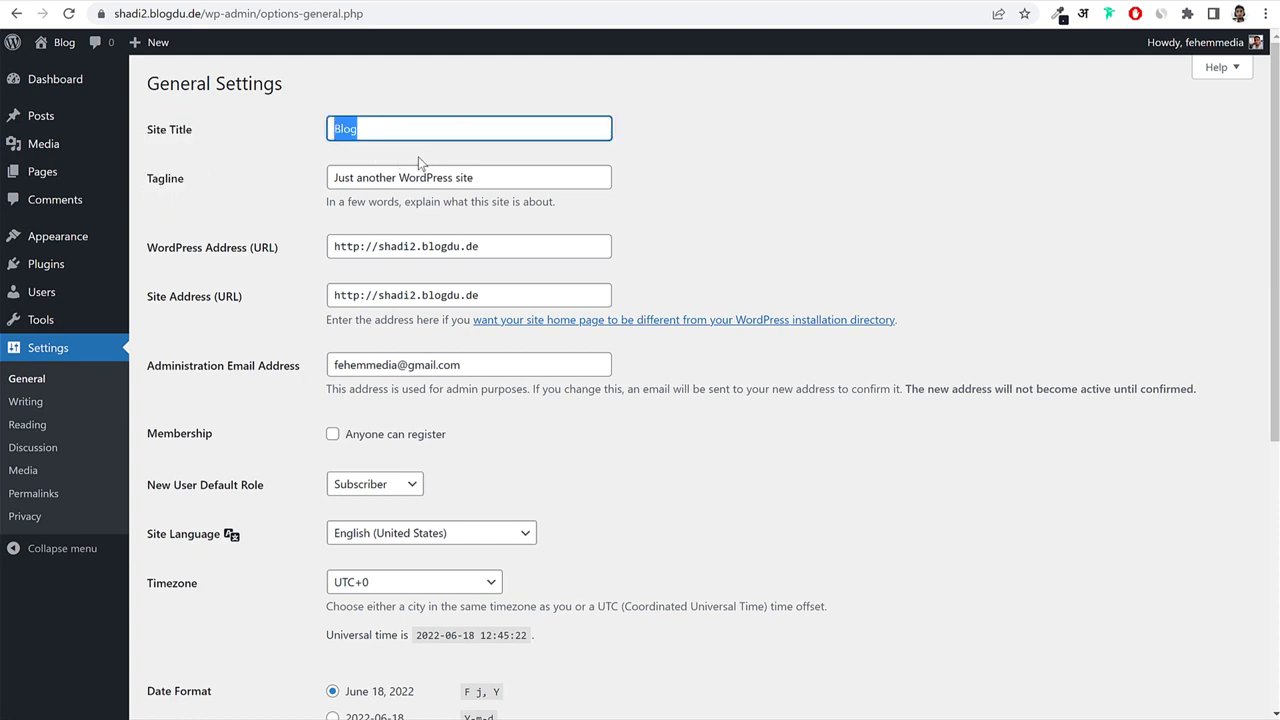
{"action": "key", "text": "ctrl+Tab"}
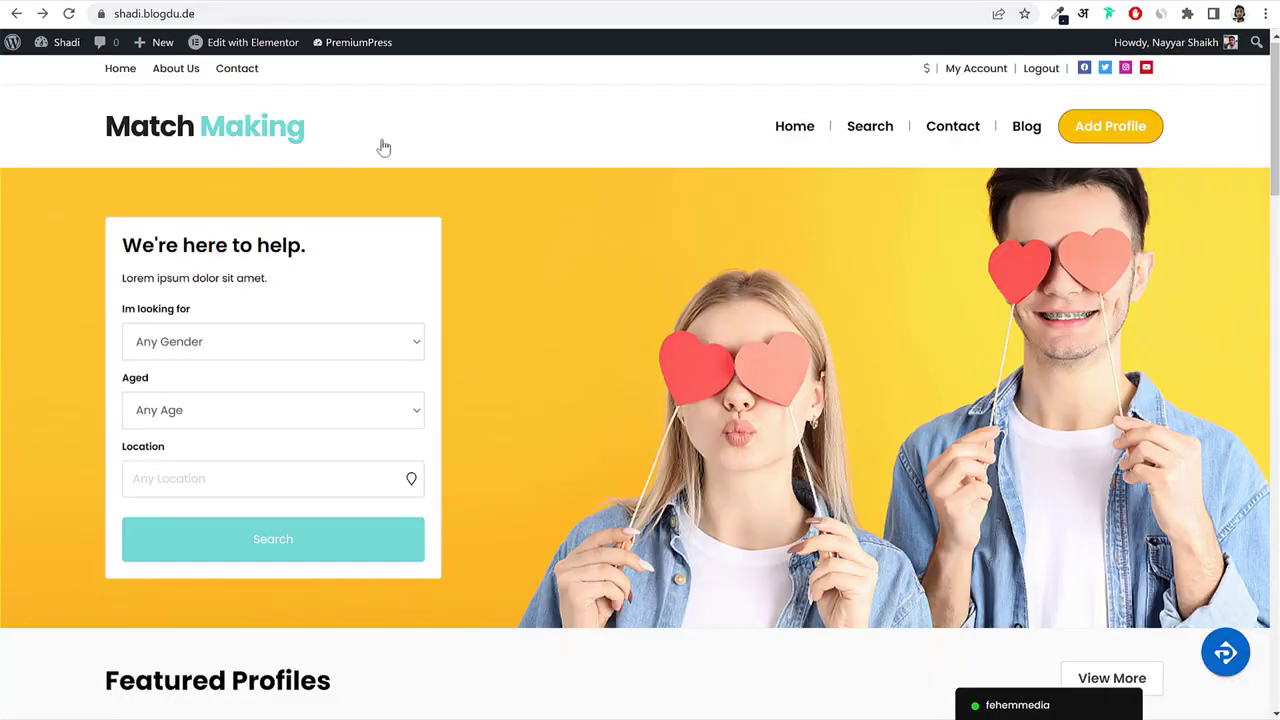
{"action": "left_click_drag", "start_coordinate": [54, 118], "coordinate": [322, 140]}
{"action": "key", "text": "ctrl+c"}
{"action": "key", "text": "ctrl+shift+Tab"}
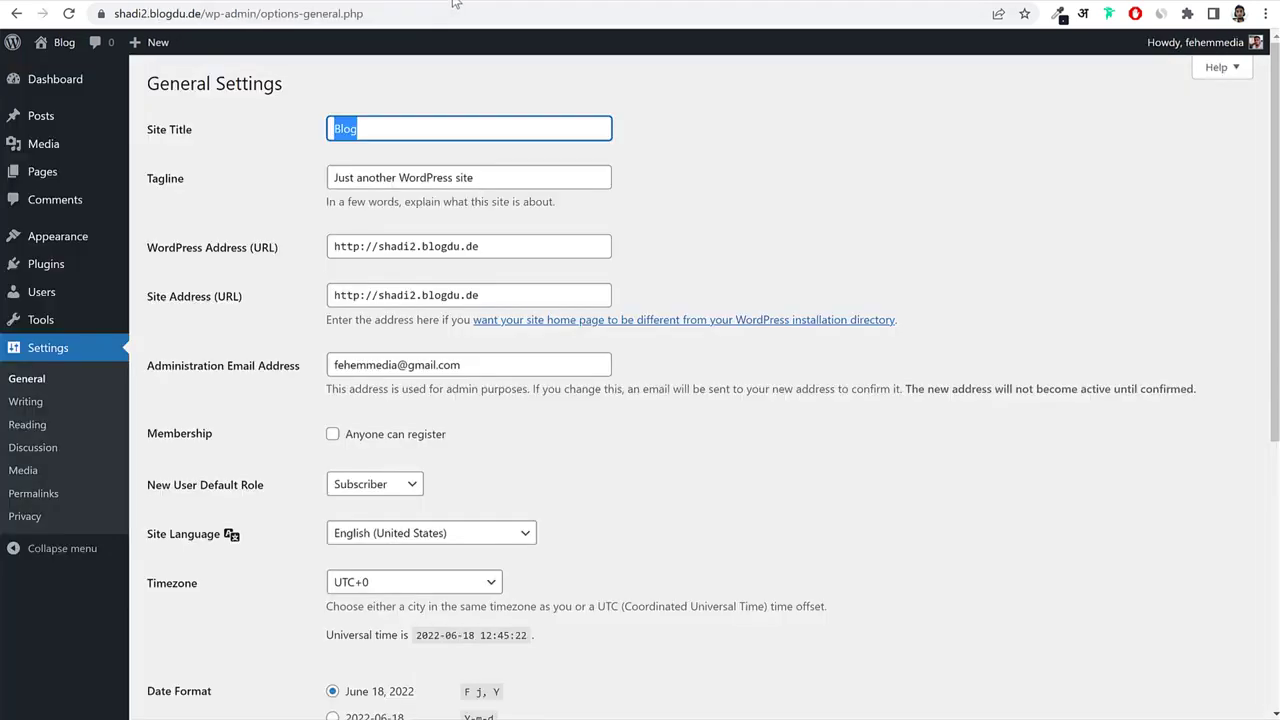
{"action": "key", "text": "ctrl+v"}
{"action": "left_click_drag", "start_coordinate": [441, 126], "coordinate": [274, 140]}
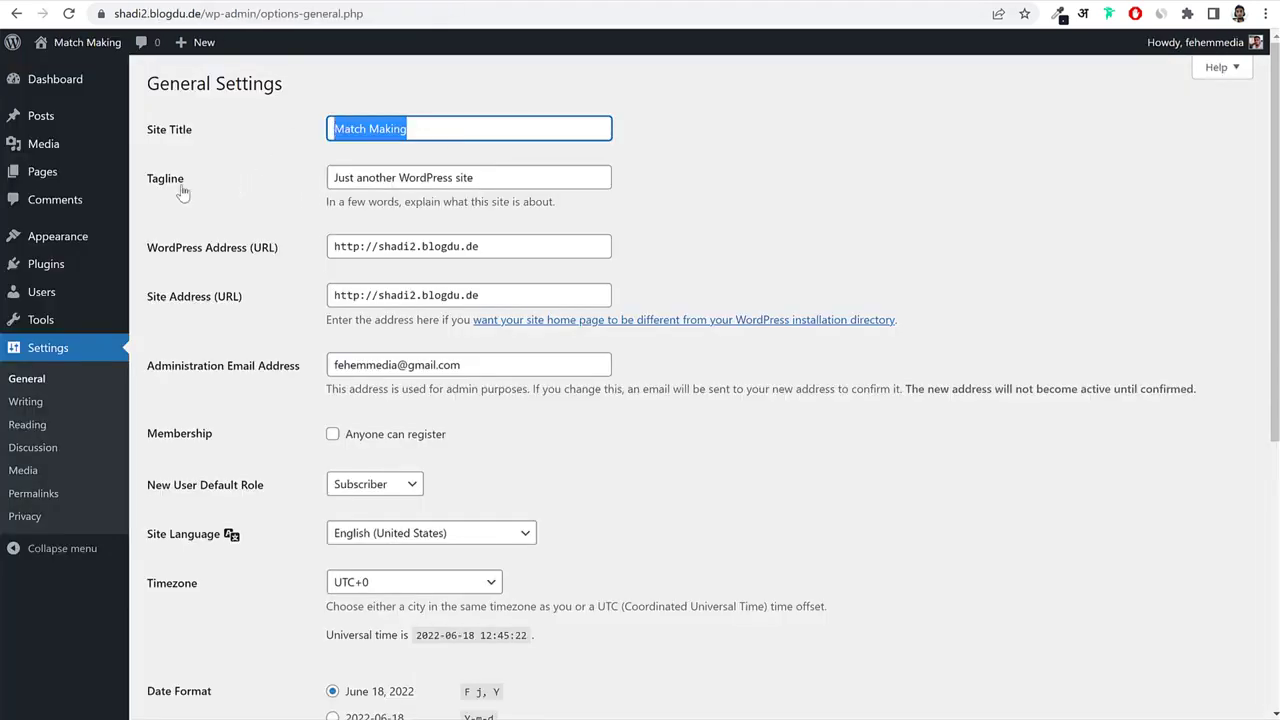
{"action": "left_click", "coordinate": [137, 177]}
Enter the tagline 'Best Matrimonial Website for Mumbai', correcting the misspelled 'Matrimonmial'.
{"action": "left_click", "coordinate": [542, 182]}
{"action": "key", "text": "ctrl+a"}
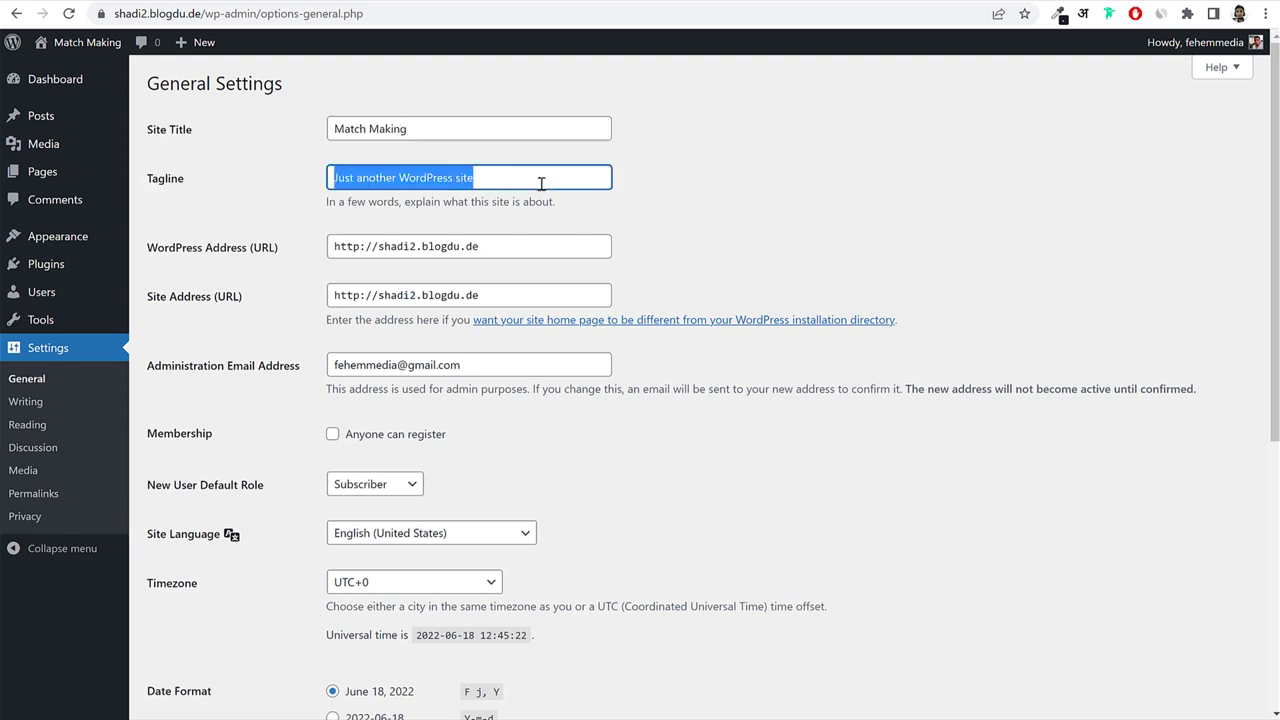
{"action": "type", "text": "Best Matri"}
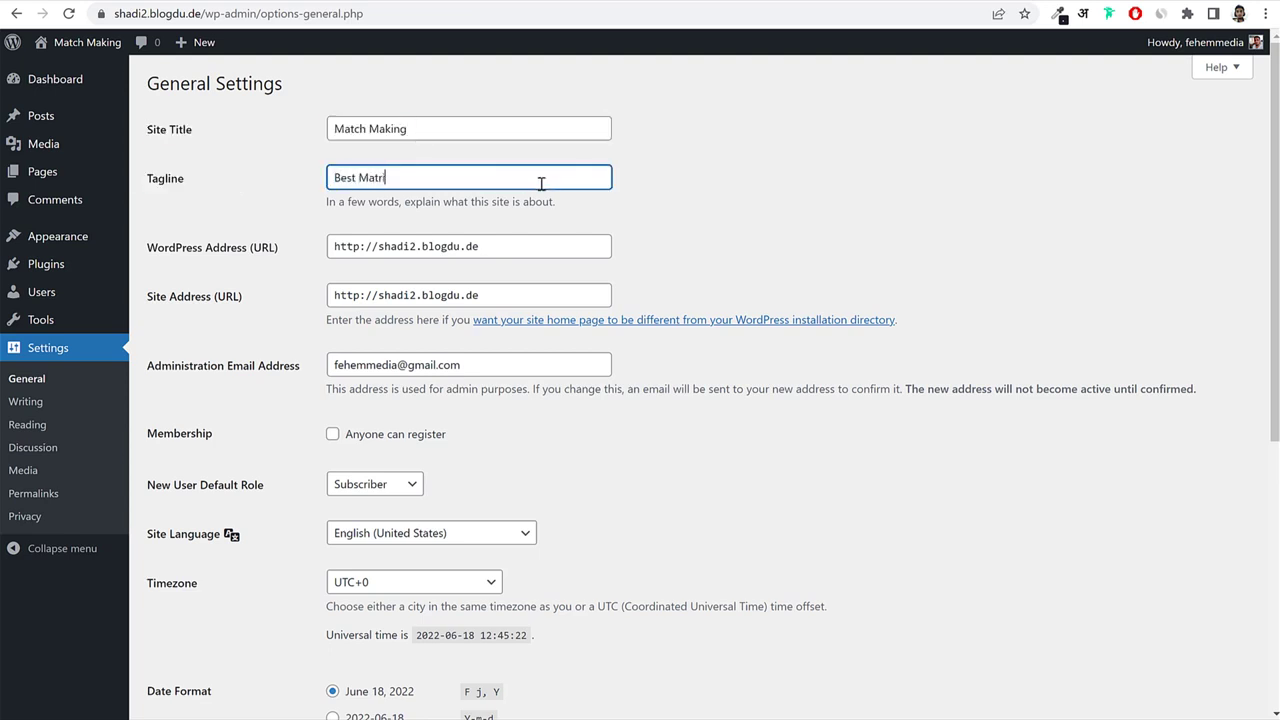
{"action": "type", "text": "monmial Webs"}
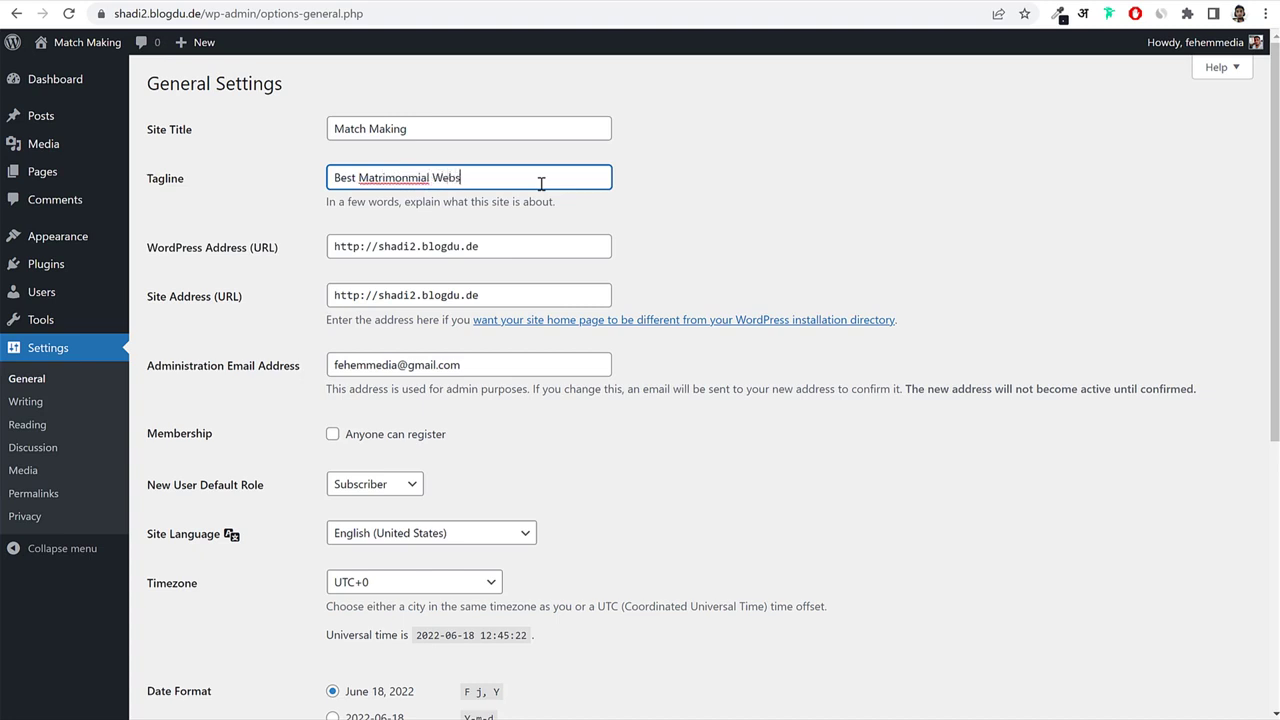
{"action": "type", "text": "ite for Mumbai"}
{"action": "right_click", "coordinate": [396, 182]}
{"action": "left_click", "coordinate": [630, 193]}
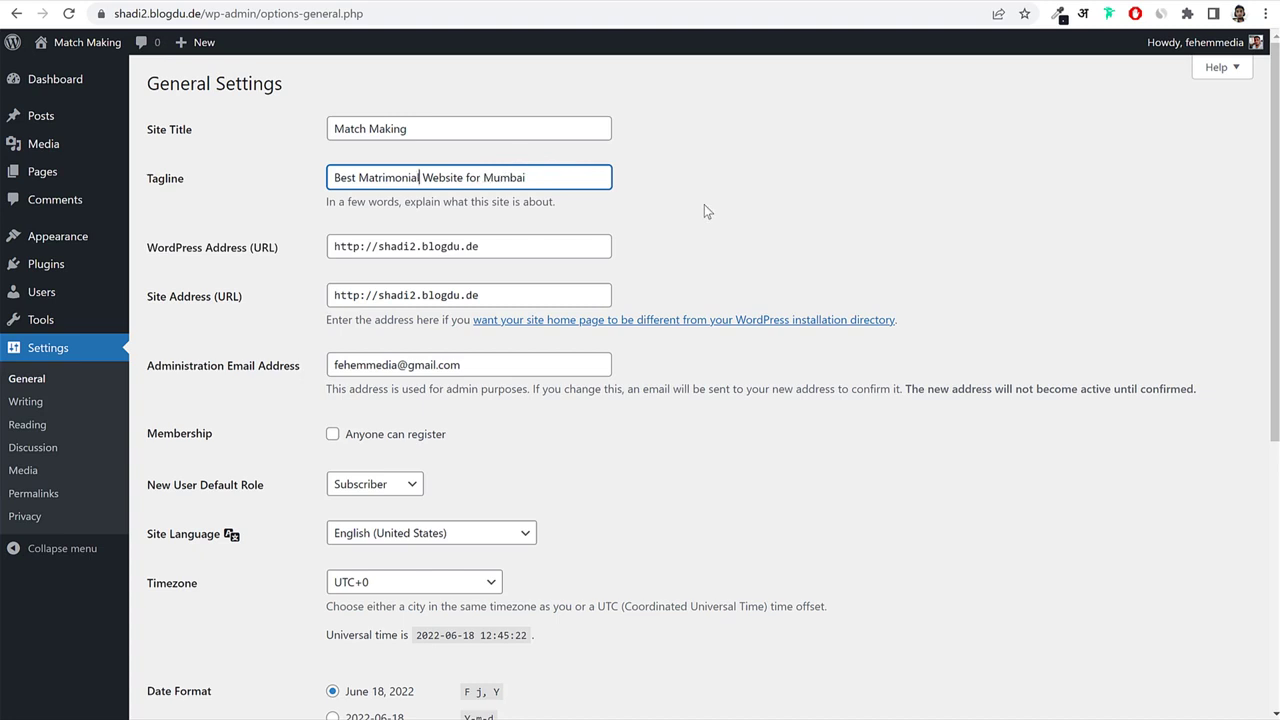
{"action": "scroll", "coordinate": [745, 321], "scroll_direction": "down", "scroll_amount": 3}
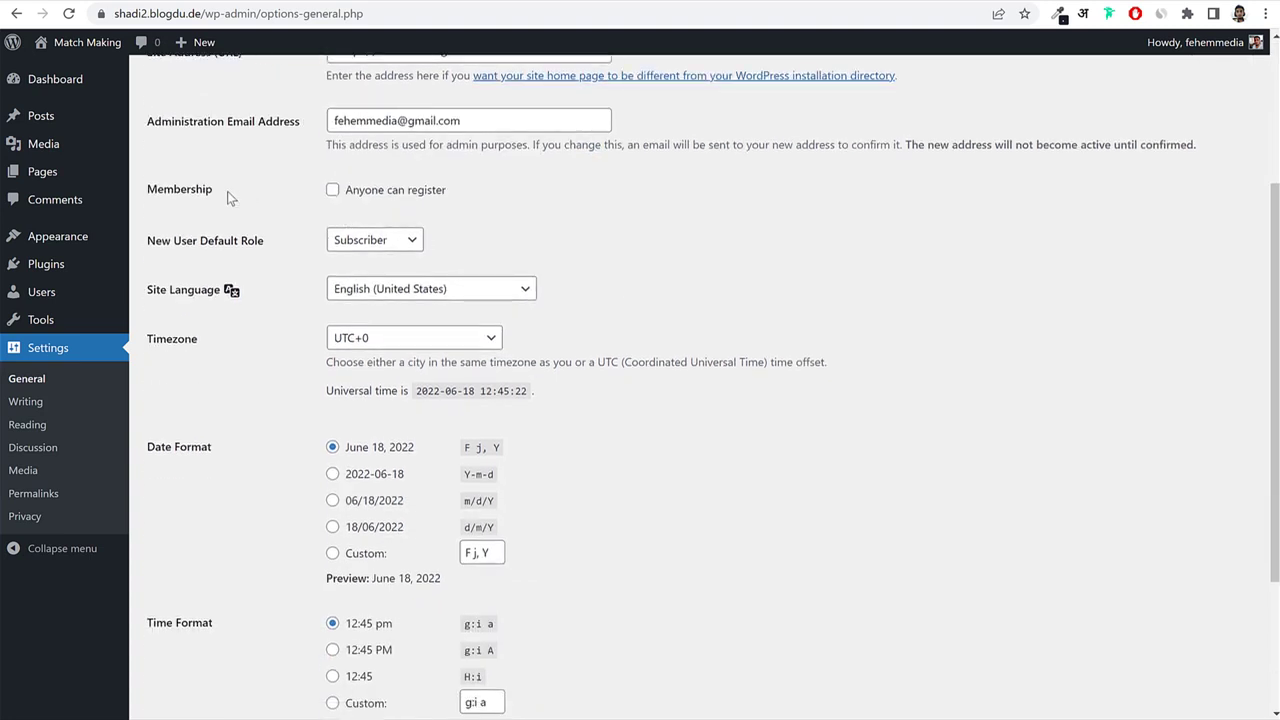
Enable the 'Anyone can register' membership option.
{"action": "left_click_drag", "start_coordinate": [213, 192], "coordinate": [376, 199]}
{"action": "left_click", "coordinate": [335, 194]}
{"action": "left_click_drag", "start_coordinate": [494, 197], "coordinate": [345, 205]}
{"action": "left_click", "coordinate": [613, 216]}
Set the timezone to Kolkata and save the General Settings.
{"action": "left_click_drag", "start_coordinate": [156, 340], "coordinate": [314, 343]}
{"action": "left_click", "coordinate": [367, 342]}
{"action": "type", "text": "kolkata"}
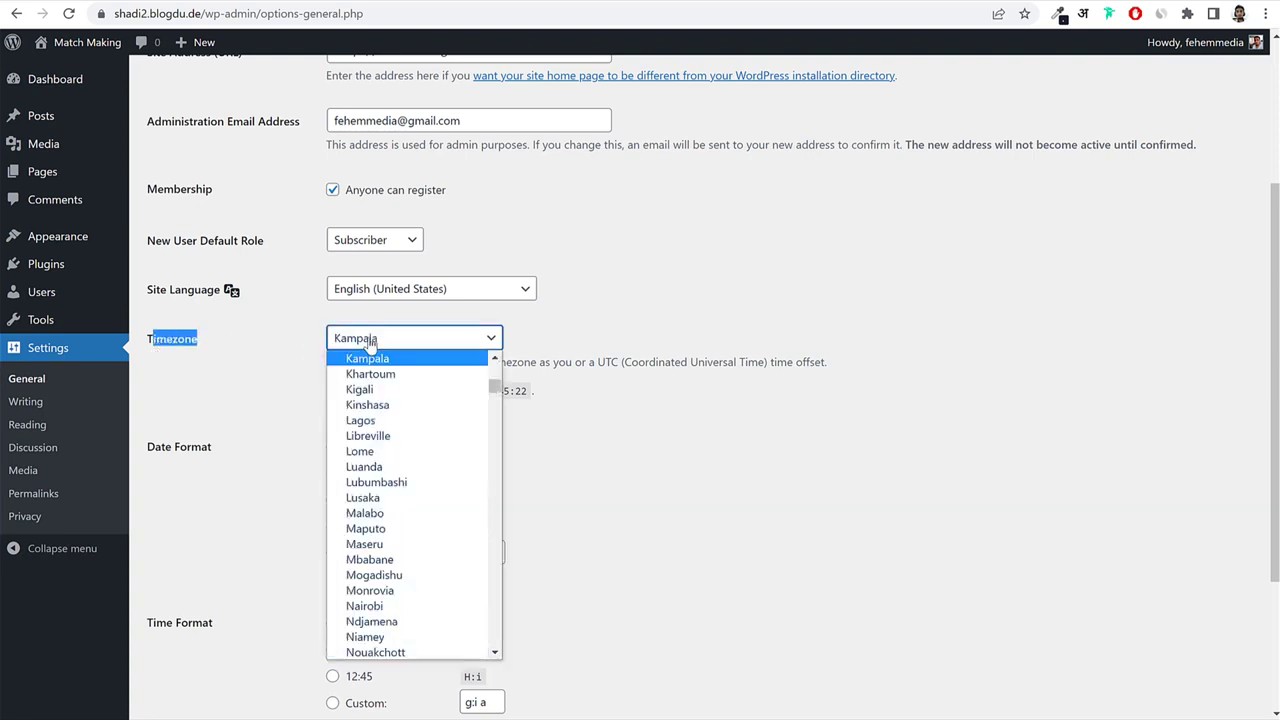
{"action": "key", "text": "Return"}
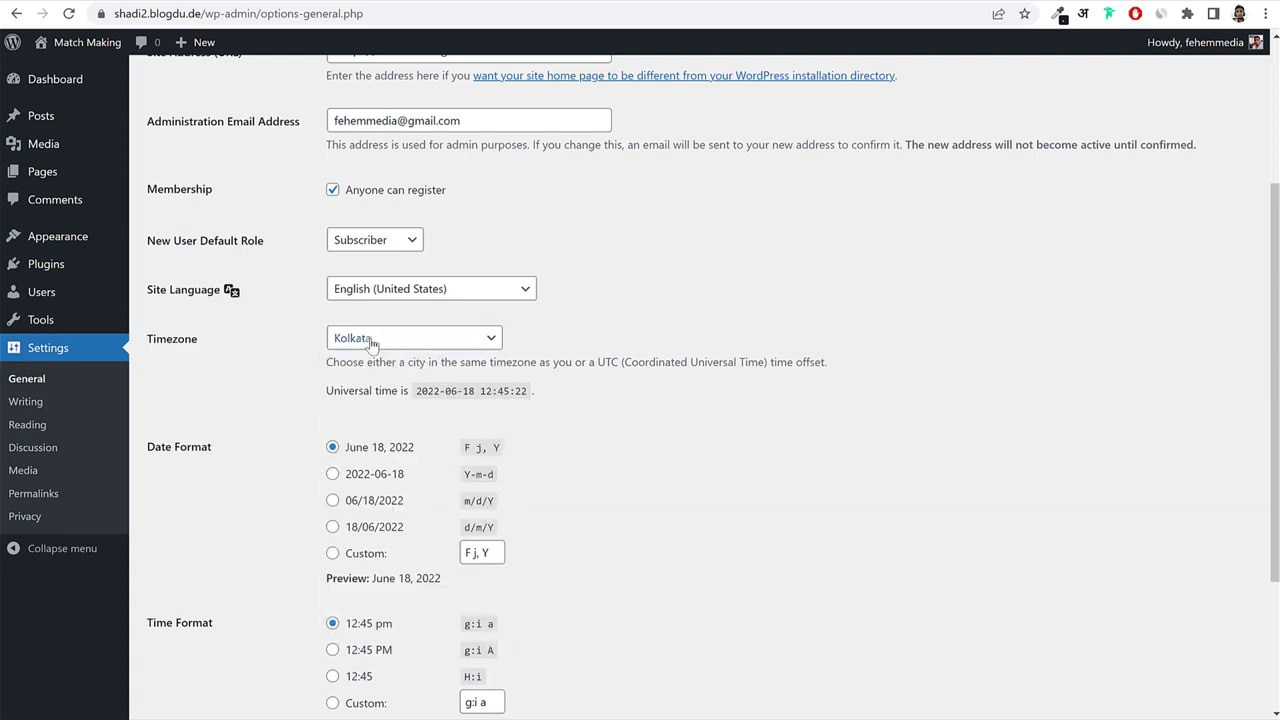
{"action": "left_click", "coordinate": [371, 338]}
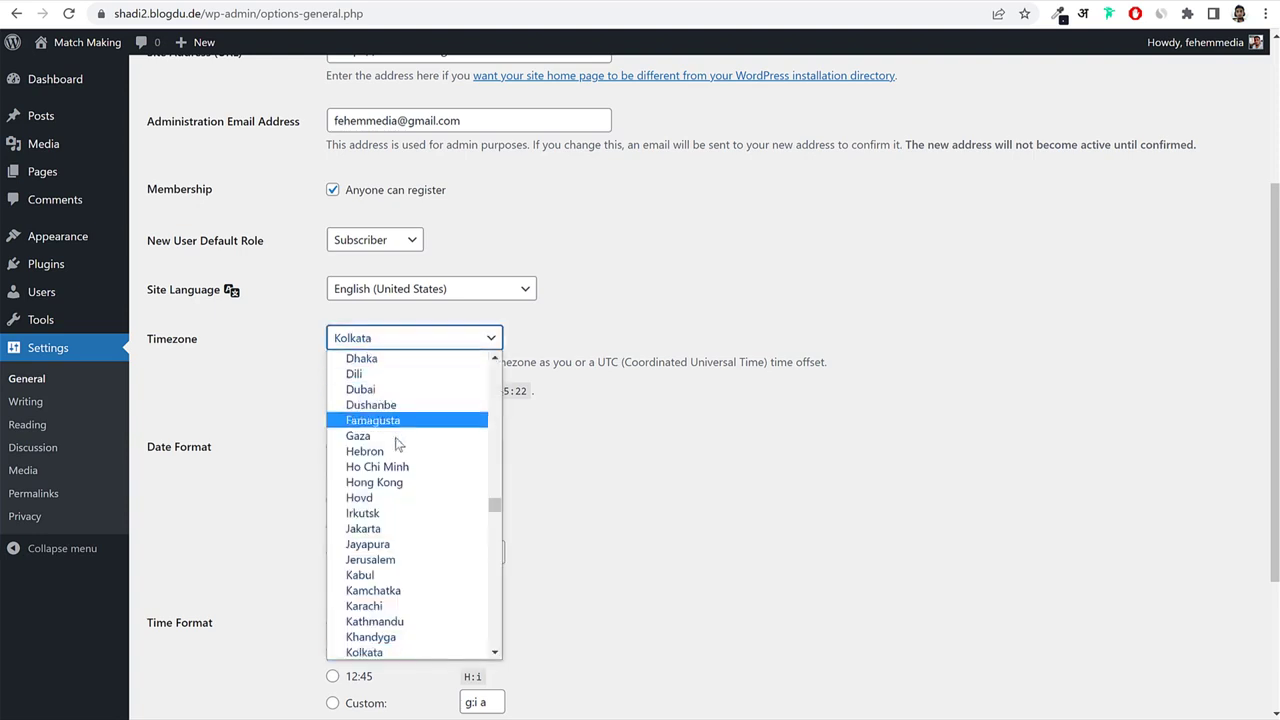
{"action": "scroll", "coordinate": [400, 520], "scroll_direction": "down", "scroll_amount": 10}
{"action": "scroll", "coordinate": [420, 505], "scroll_direction": "down", "scroll_amount": 3}
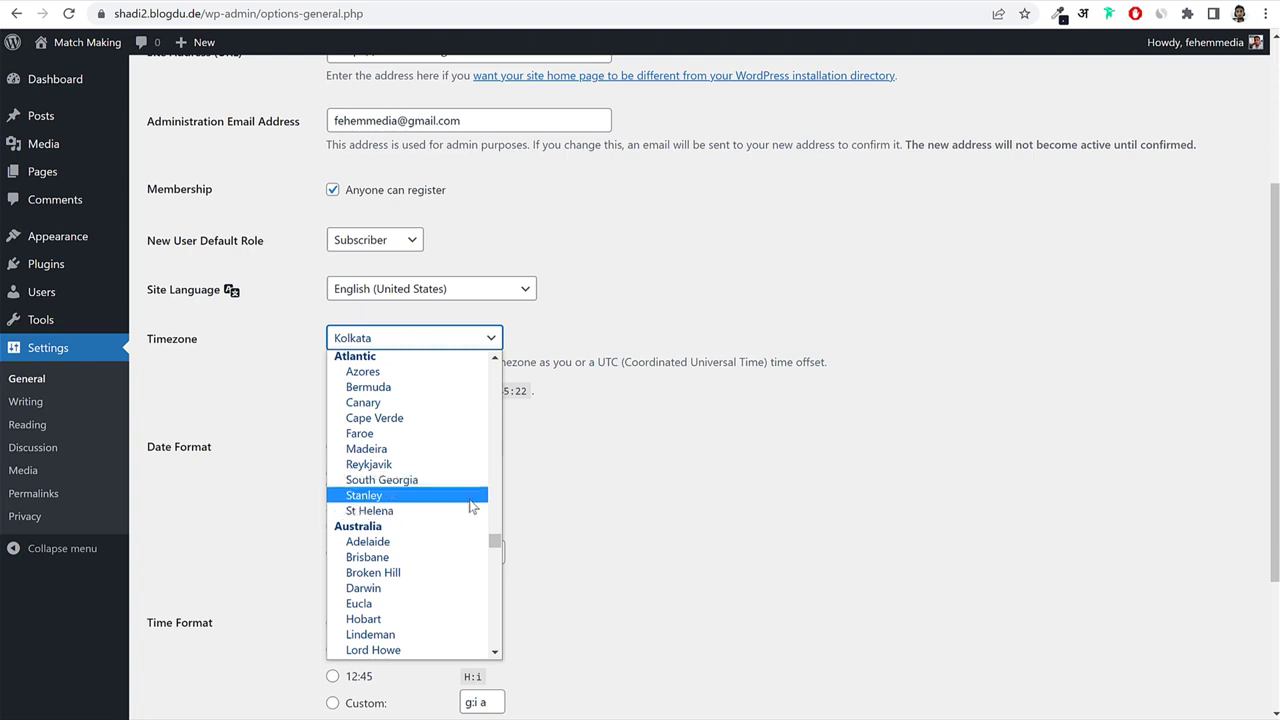
{"action": "scroll", "coordinate": [410, 515], "scroll_direction": "down", "scroll_amount": 3}
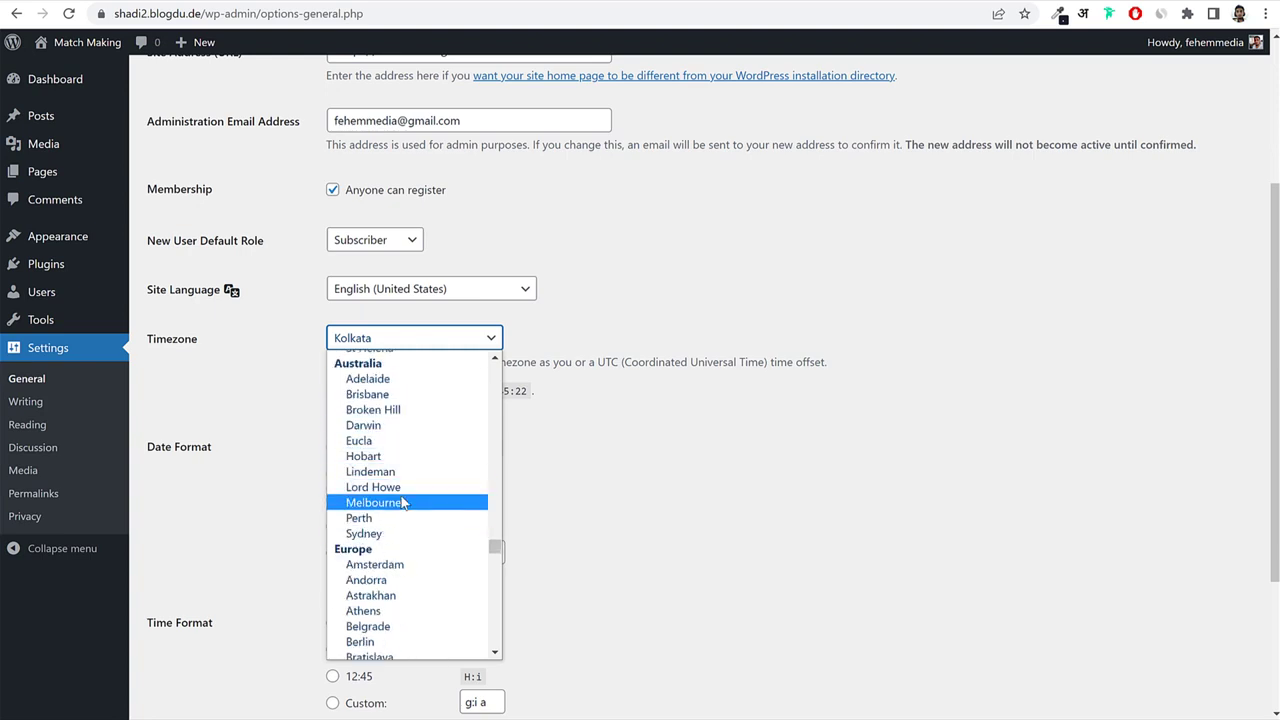
{"action": "key", "text": "Escape"}
{"action": "scroll", "coordinate": [617, 450], "scroll_direction": "down", "scroll_amount": 1}
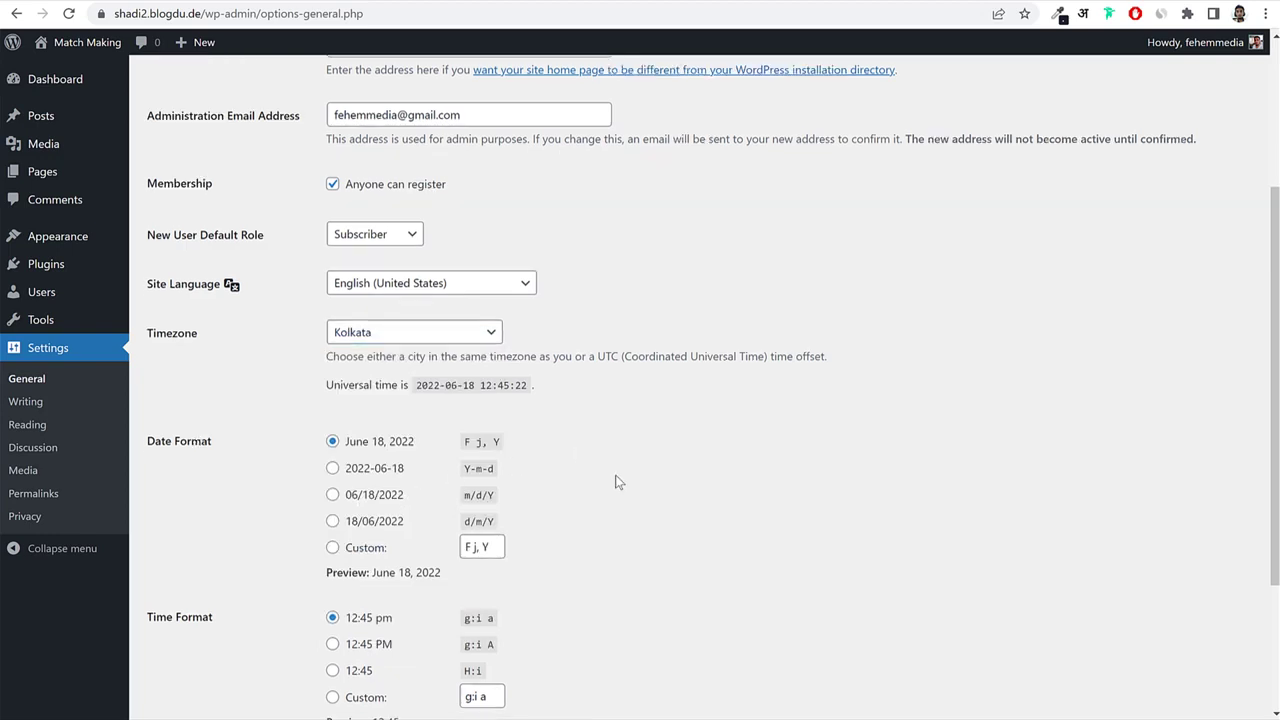
{"action": "scroll", "coordinate": [617, 482], "scroll_direction": "down", "scroll_amount": 3}
{"action": "left_click", "coordinate": [186, 635]}
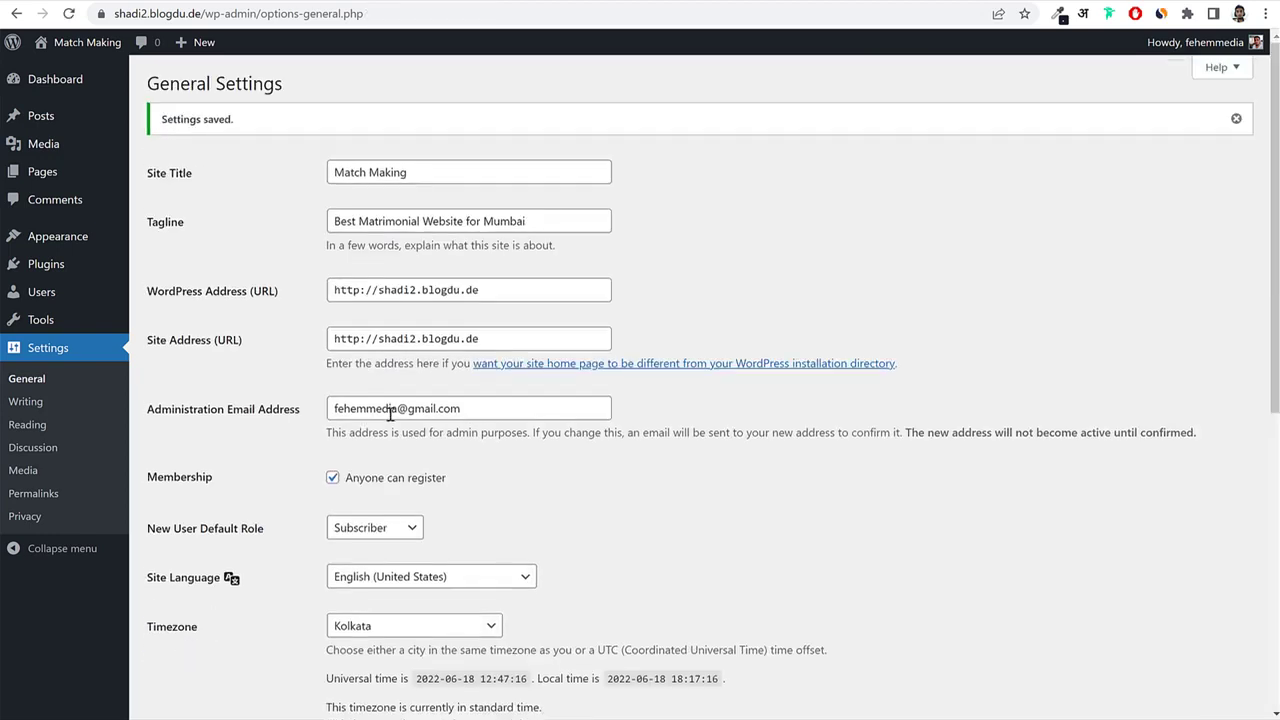
Switch permalinks to the 'Post name' structure, save, and return to the Dashboard.
{"action": "left_click", "coordinate": [37, 502]}
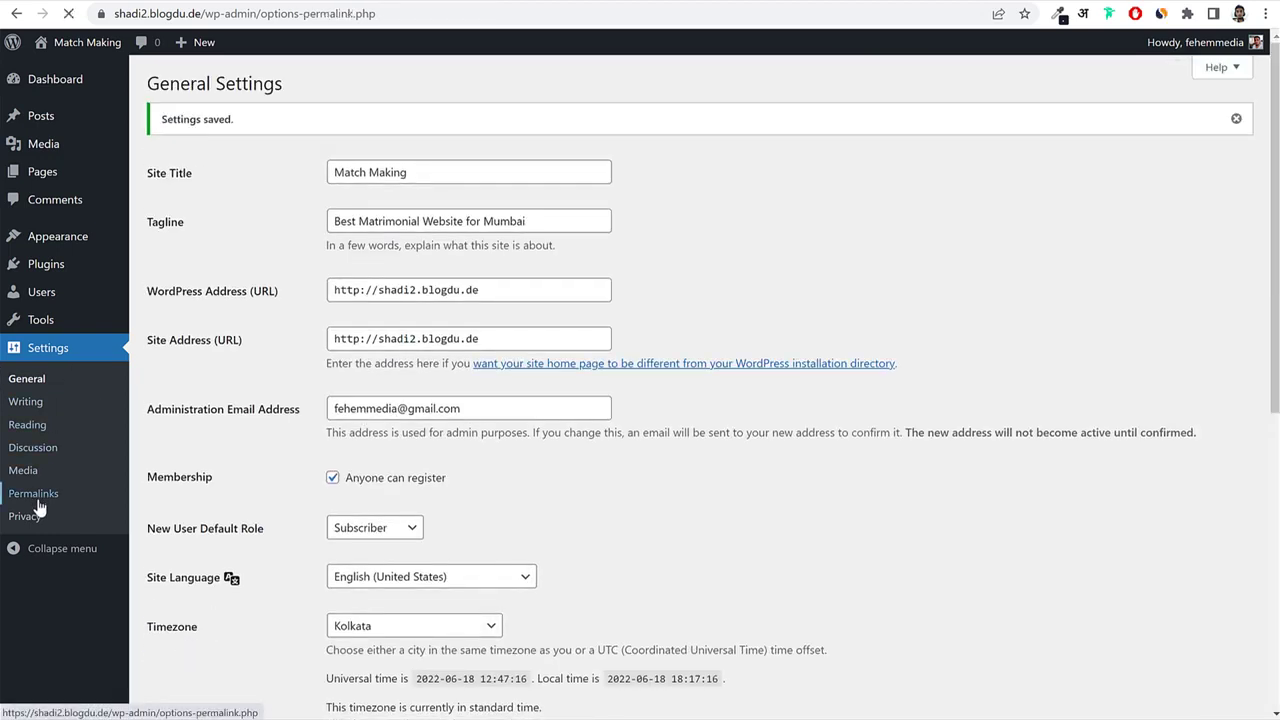
{"action": "left_click", "coordinate": [195, 406]}
{"action": "left_click_drag", "start_coordinate": [244, 410], "coordinate": [158, 406]}
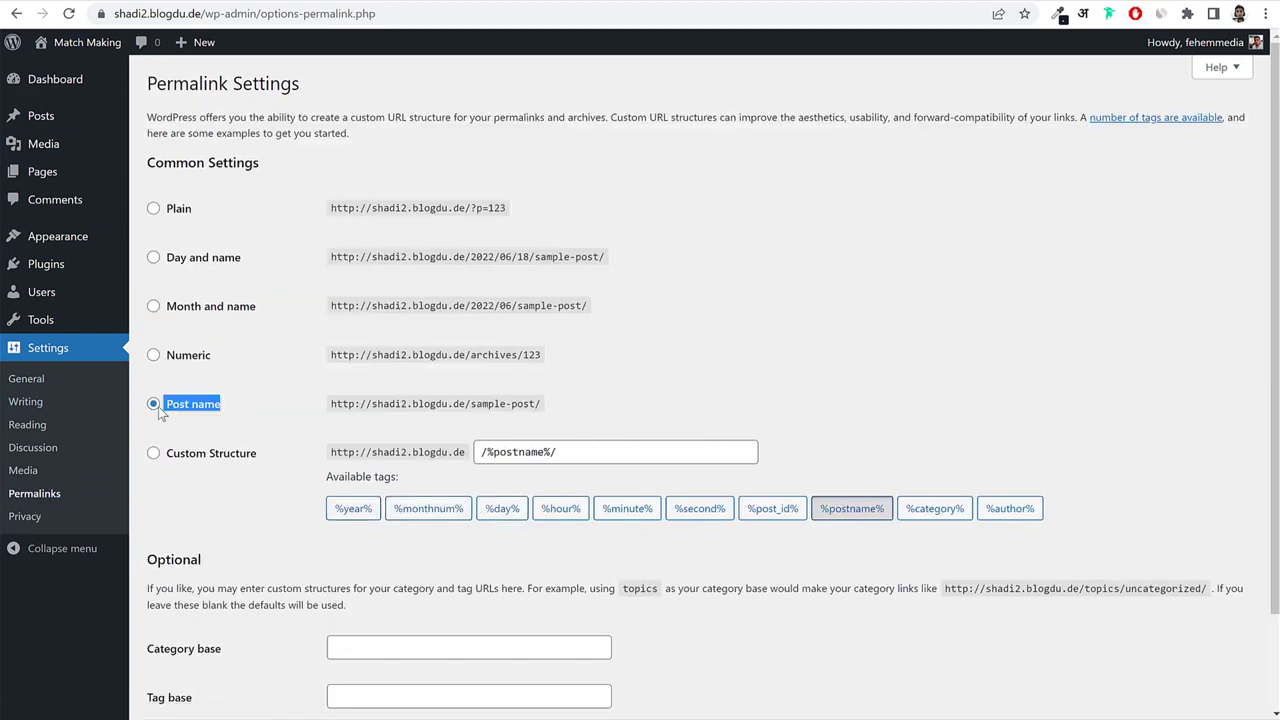
{"action": "scroll", "coordinate": [275, 432], "scroll_direction": "down", "scroll_amount": 2}
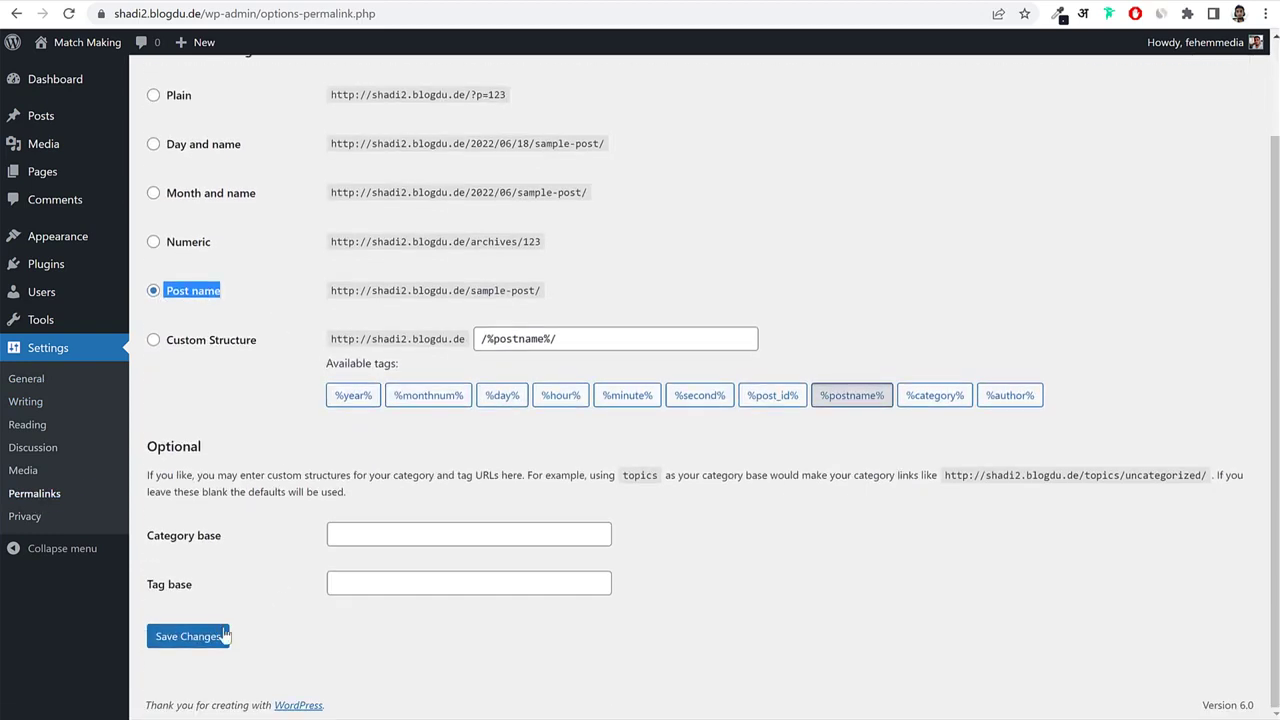
{"action": "left_click", "coordinate": [225, 636]}
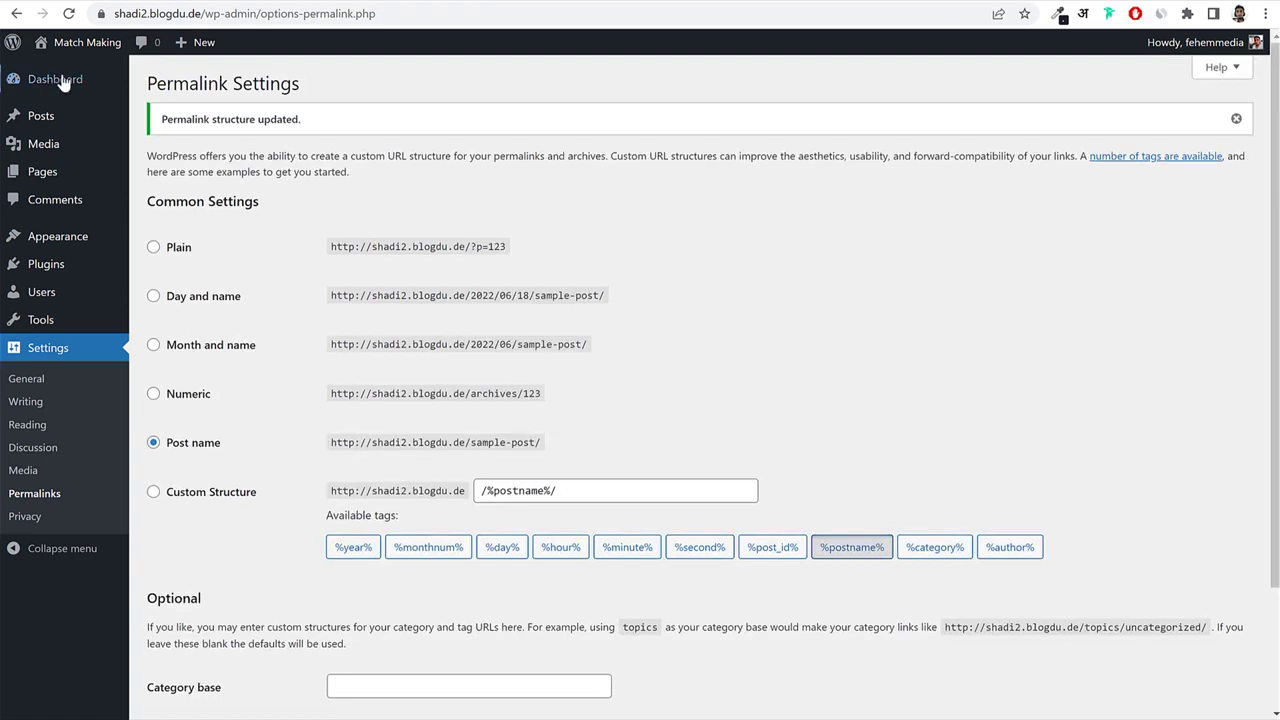
{"action": "left_click", "coordinate": [58, 80]}
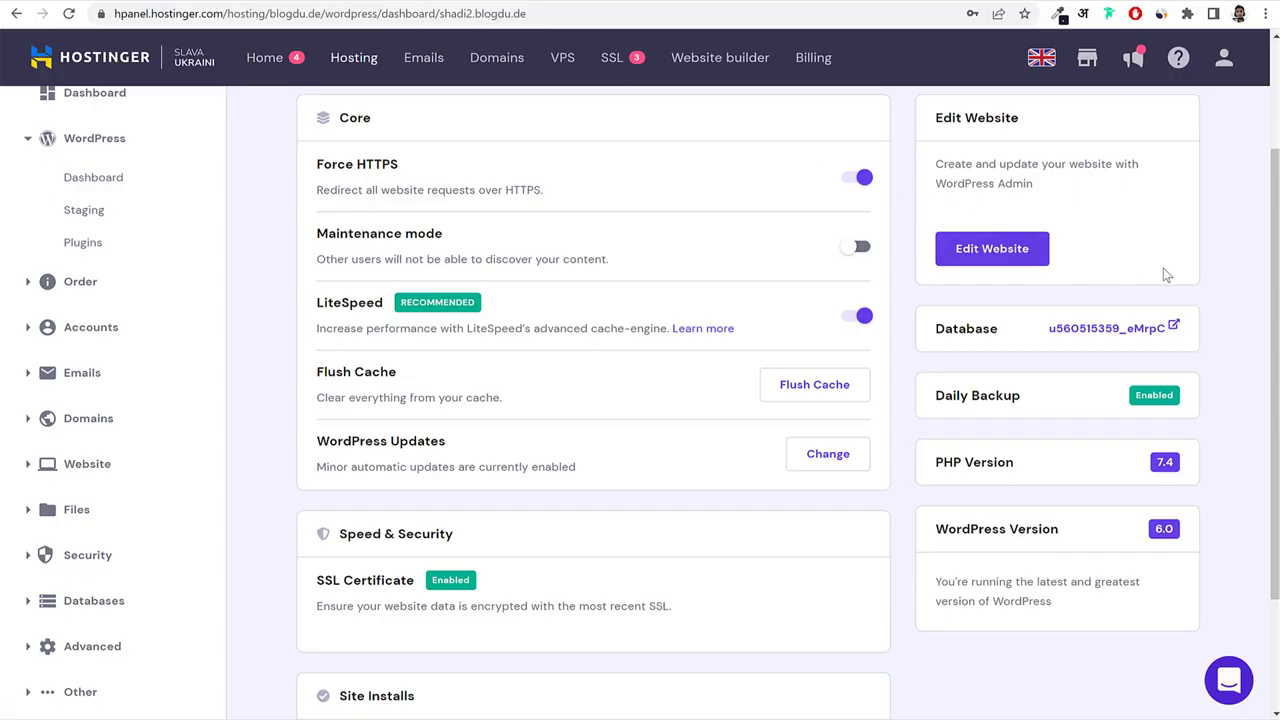
{"action": "scroll", "coordinate": [1165, 275], "scroll_direction": "up", "scroll_amount": 2}
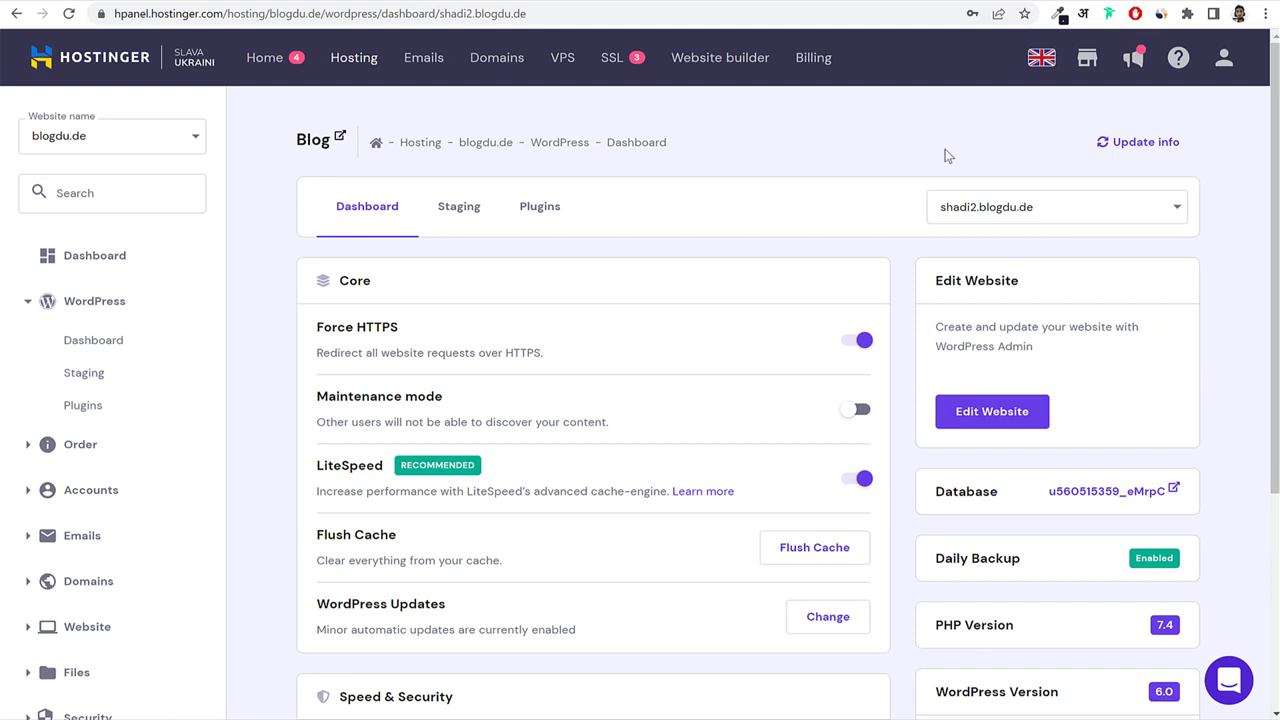
Add a new Migrate Website request from the account menu and fill its domain and wp-admin fields.
{"action": "left_click", "coordinate": [1226, 58]}
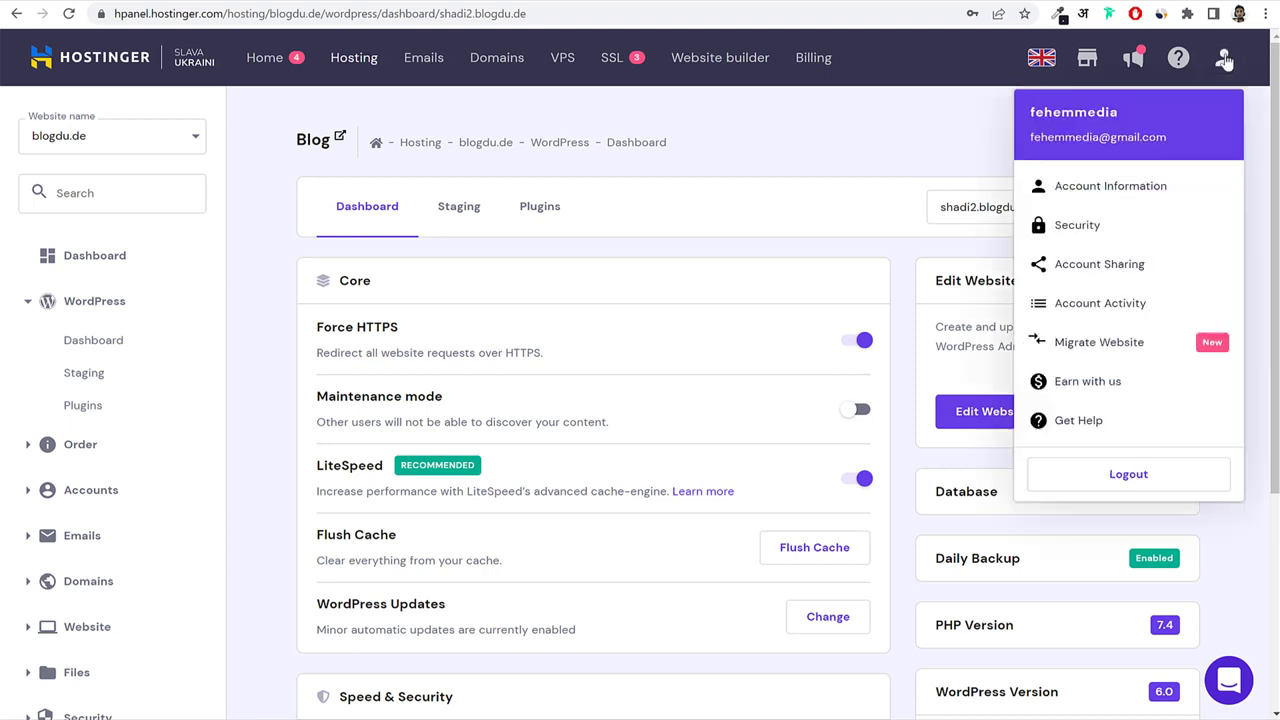
{"action": "left_click", "coordinate": [1090, 346]}
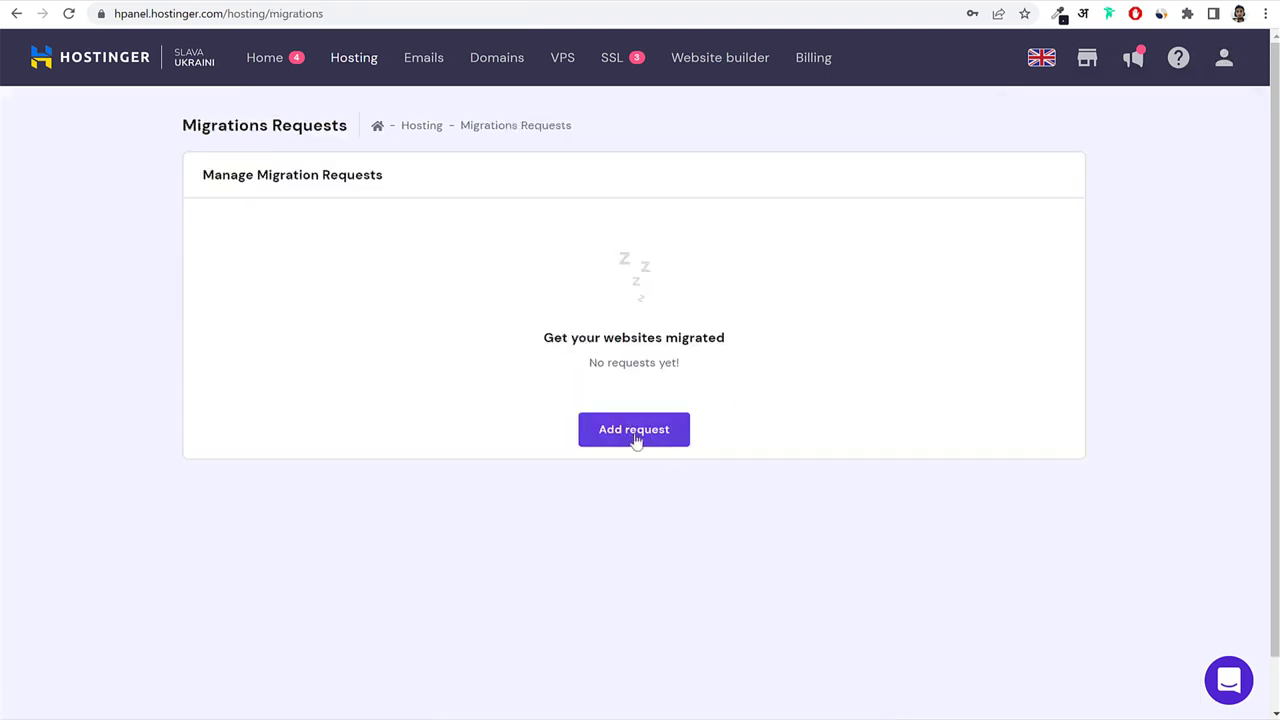
{"action": "left_click", "coordinate": [634, 430]}
{"action": "left_click", "coordinate": [529, 322]}
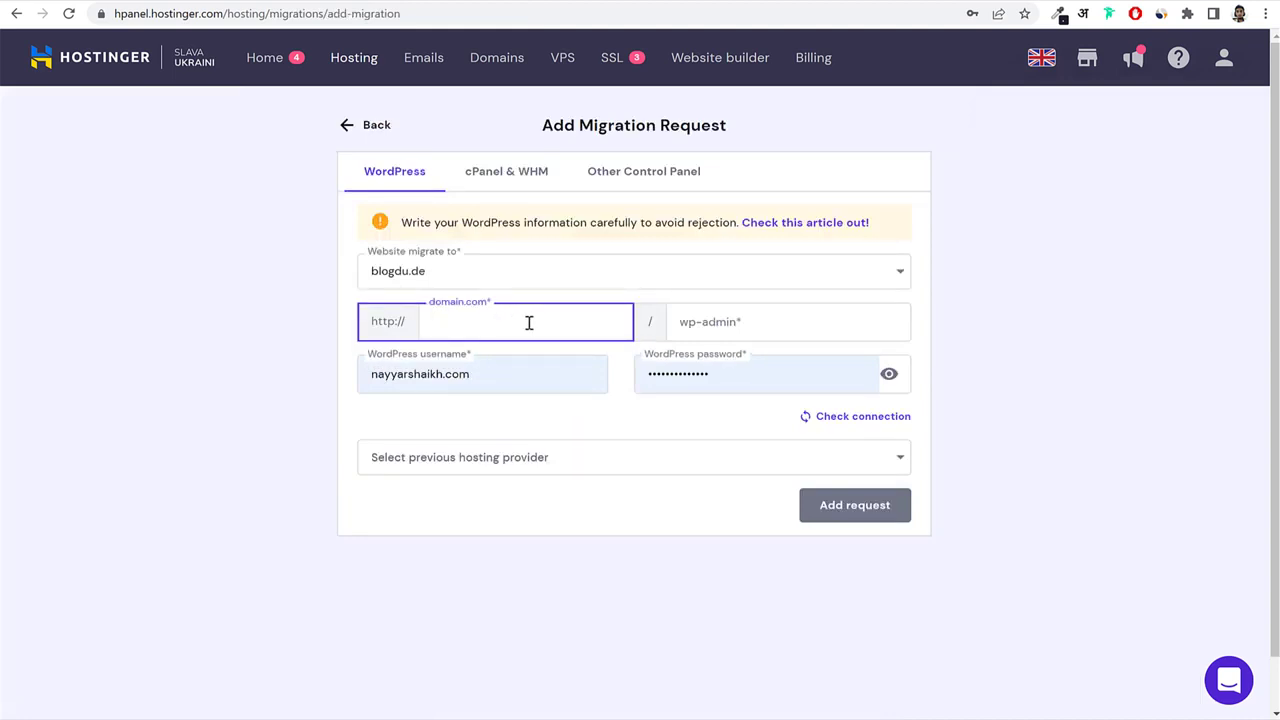
{"action": "left_click", "coordinate": [783, 326]}
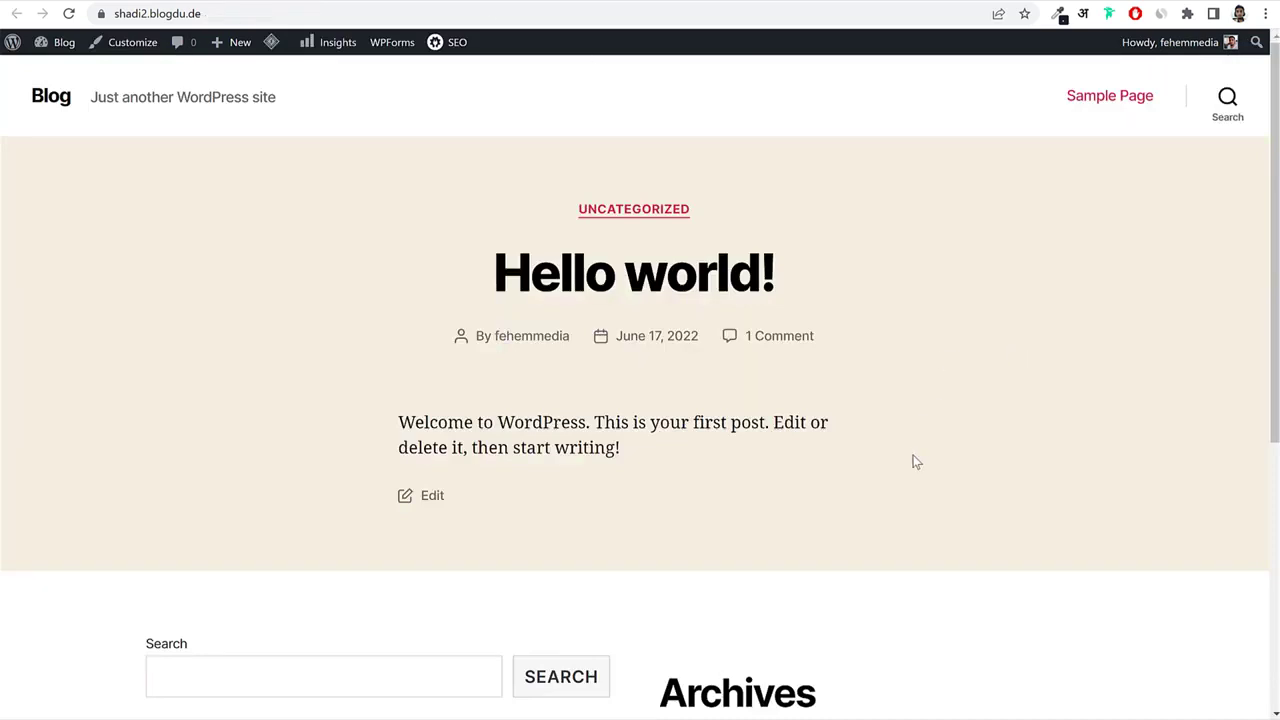
{"action": "scroll", "coordinate": [914, 460], "scroll_direction": "down", "scroll_amount": 5}
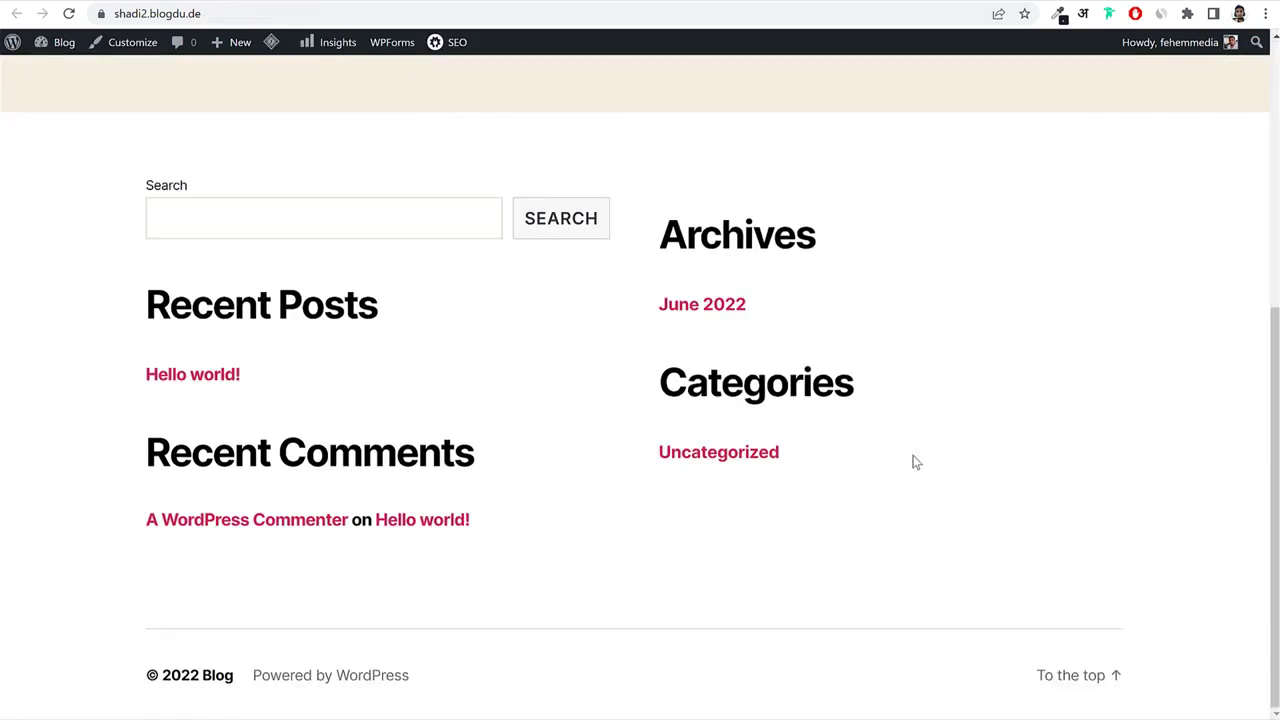
{"action": "scroll", "coordinate": [914, 460], "scroll_direction": "up", "scroll_amount": 5}
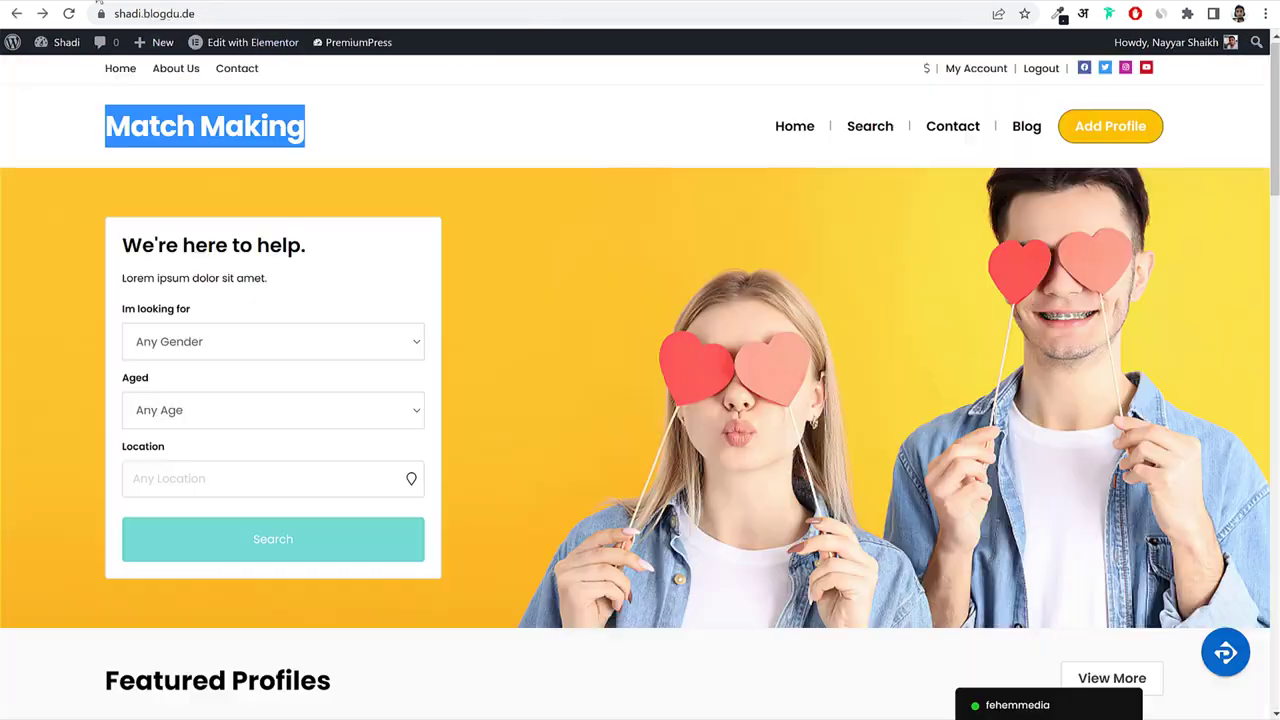
{"action": "scroll", "coordinate": [727, 410], "scroll_direction": "down", "scroll_amount": 6}
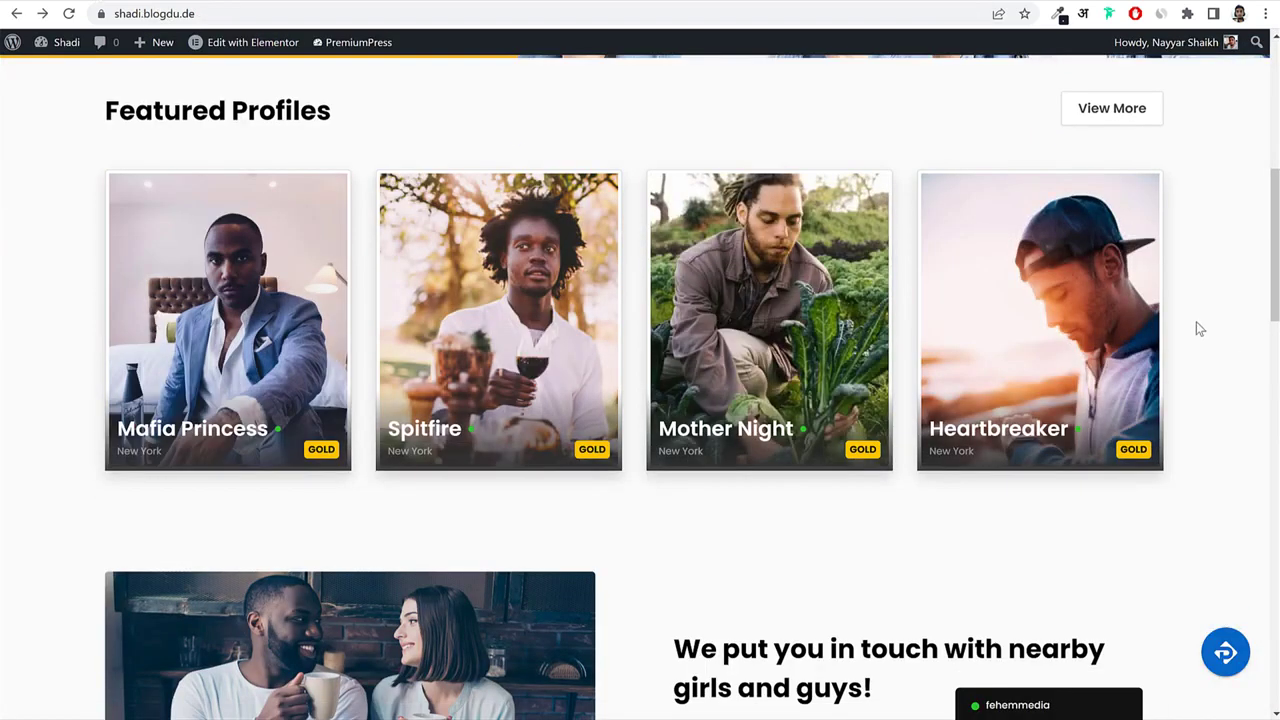
{"action": "scroll", "coordinate": [1196, 324], "scroll_direction": "up", "scroll_amount": 1}
{"action": "scroll", "coordinate": [1200, 337], "scroll_direction": "up", "scroll_amount": 5}
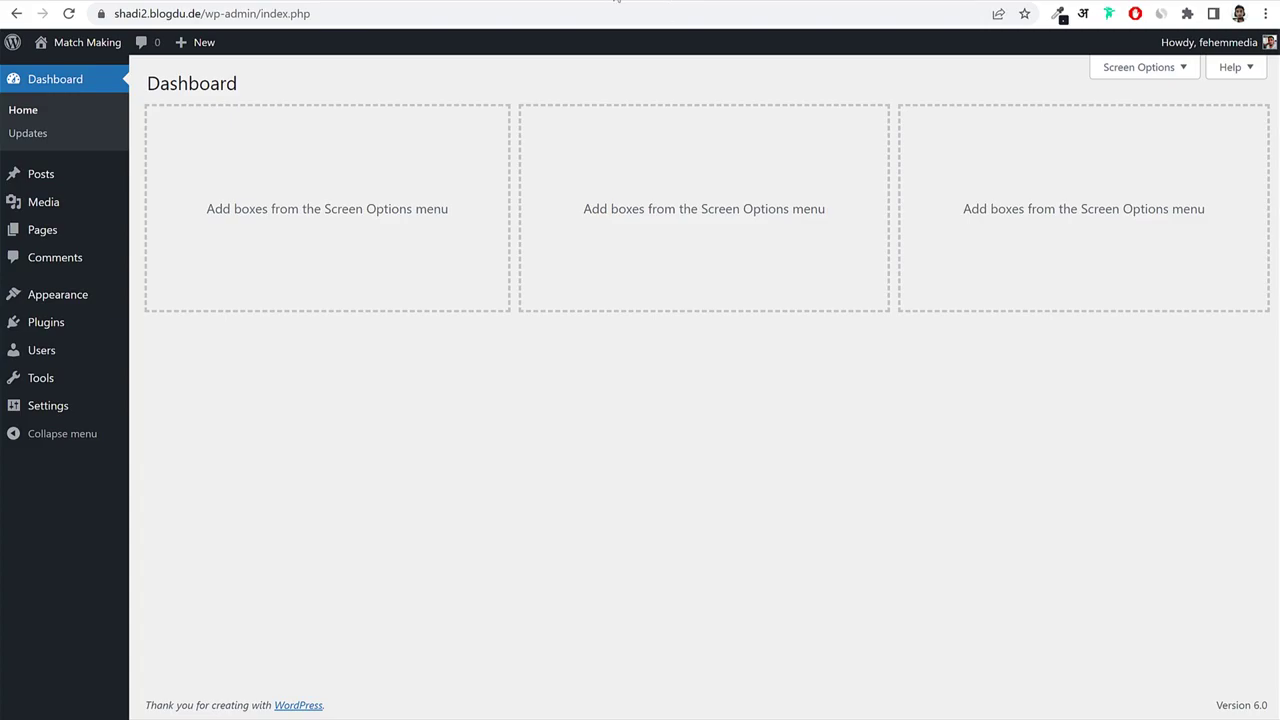
Load bloggdude.com/dating in a new tab and browse the theme listing.
{"action": "left_click", "coordinate": [617, 2]}
{"action": "type", "text": "bloggdude.com/dating"}
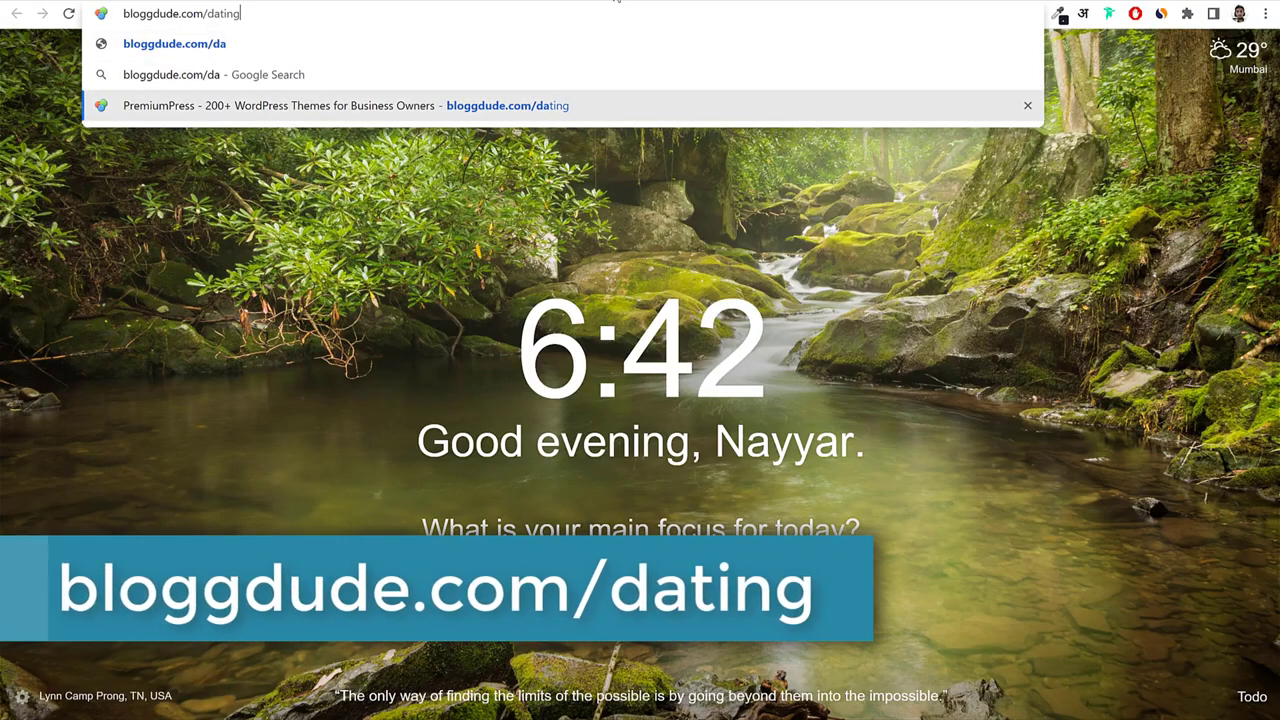
{"action": "key", "text": "Return"}
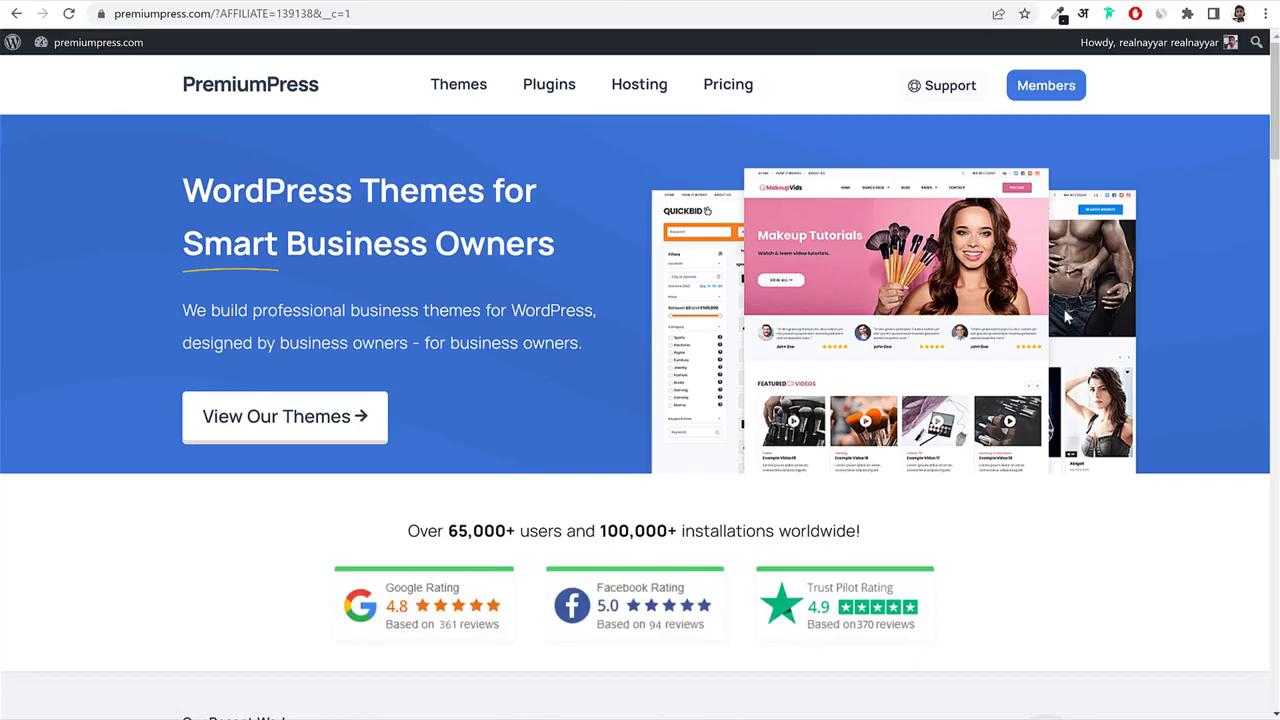
{"action": "scroll", "coordinate": [1165, 297], "scroll_direction": "down", "scroll_amount": 10}
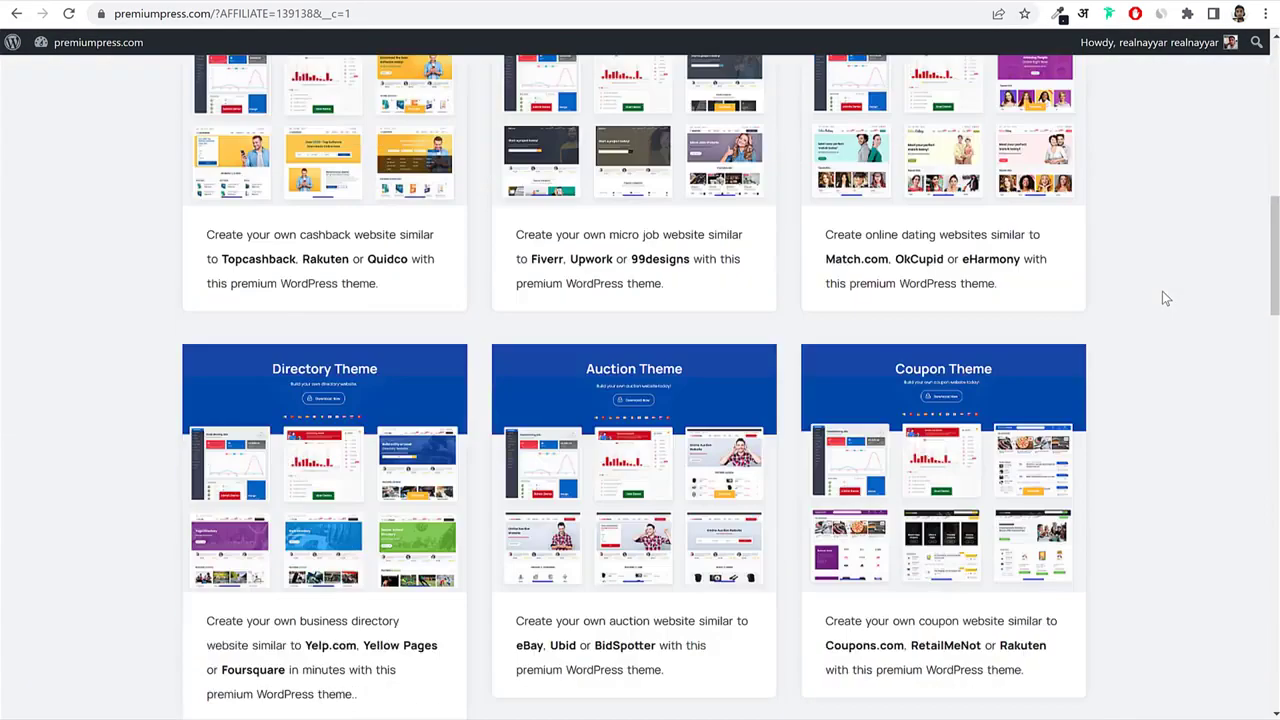
{"action": "scroll", "coordinate": [1165, 297], "scroll_direction": "down", "scroll_amount": 10}
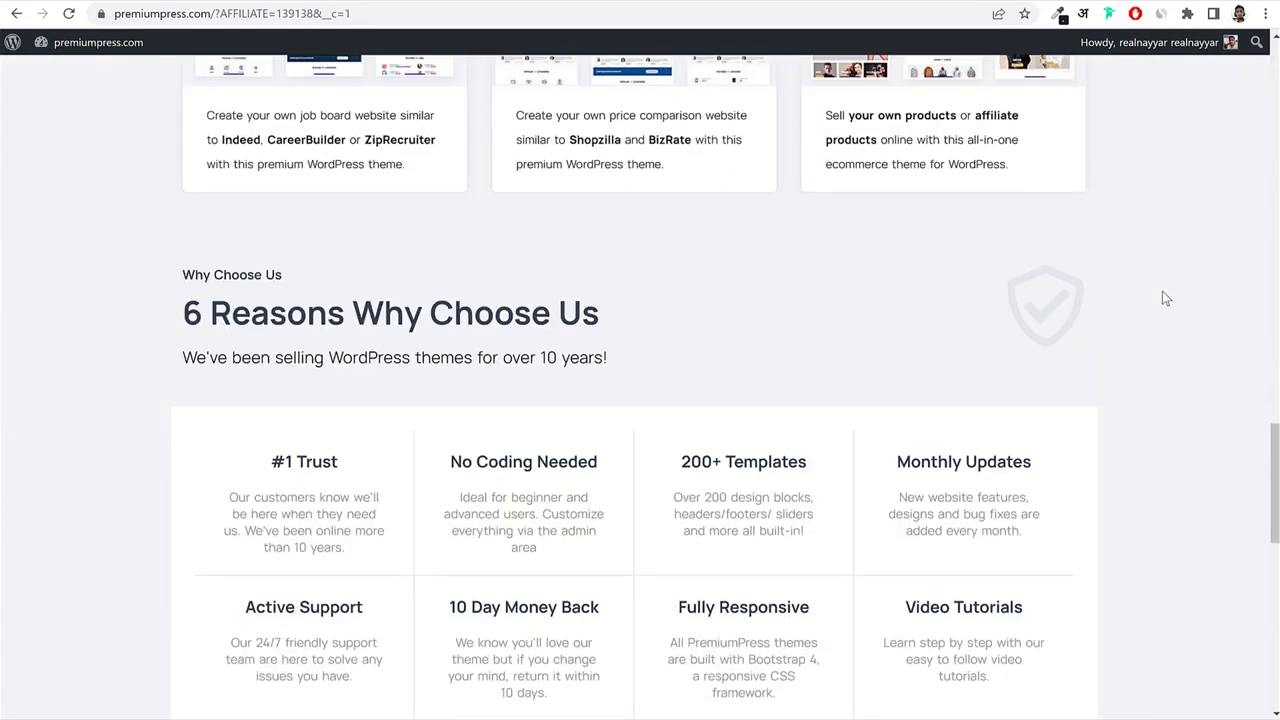
{"action": "scroll", "coordinate": [1163, 297], "scroll_direction": "up", "scroll_amount": 4}
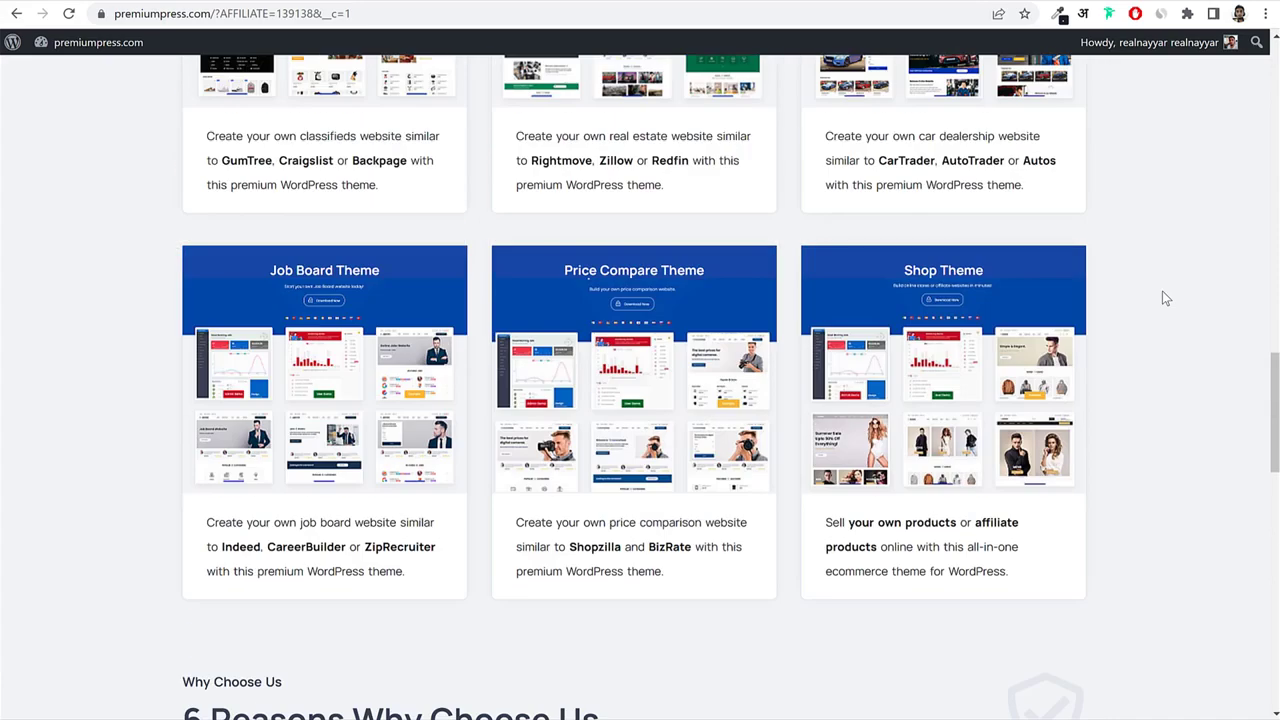
{"action": "scroll", "coordinate": [1160, 299], "scroll_direction": "up", "scroll_amount": 4}
{"action": "scroll", "coordinate": [1155, 297], "scroll_direction": "down", "scroll_amount": 4}
{"action": "scroll", "coordinate": [1000, 300], "scroll_direction": "up", "scroll_amount": 3}
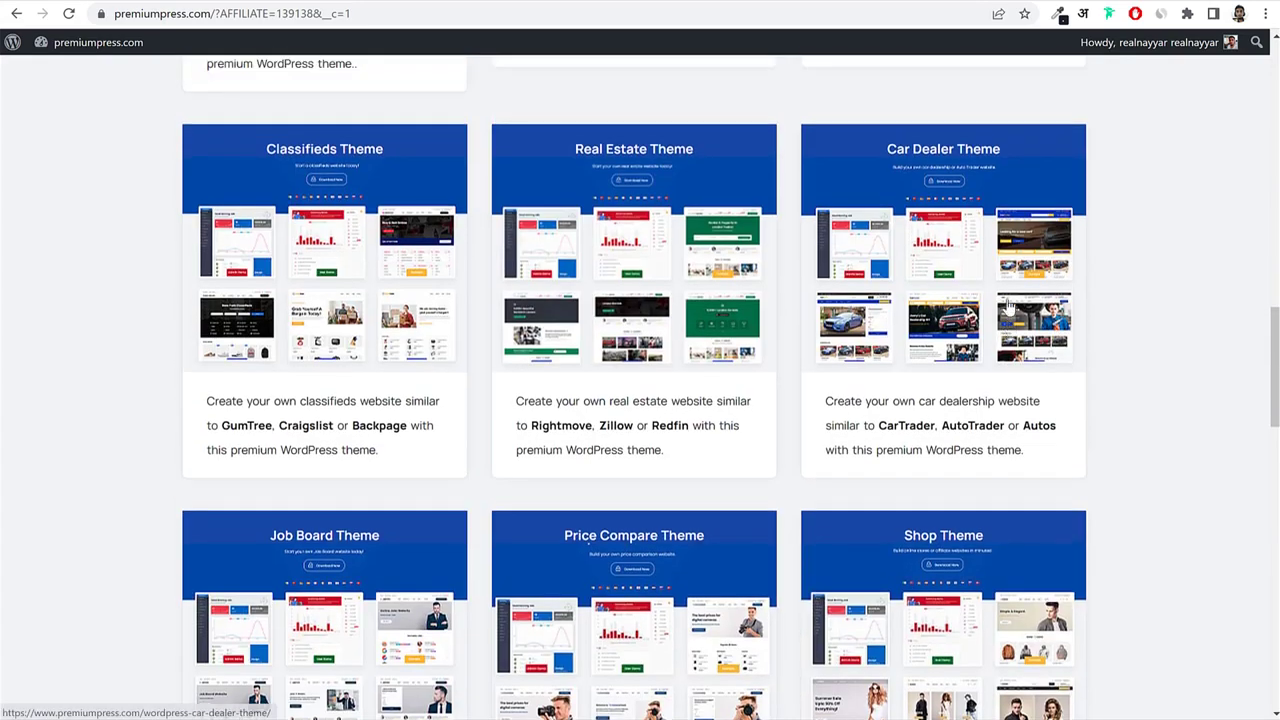
{"action": "scroll", "coordinate": [711, 277], "scroll_direction": "up", "scroll_amount": 5}
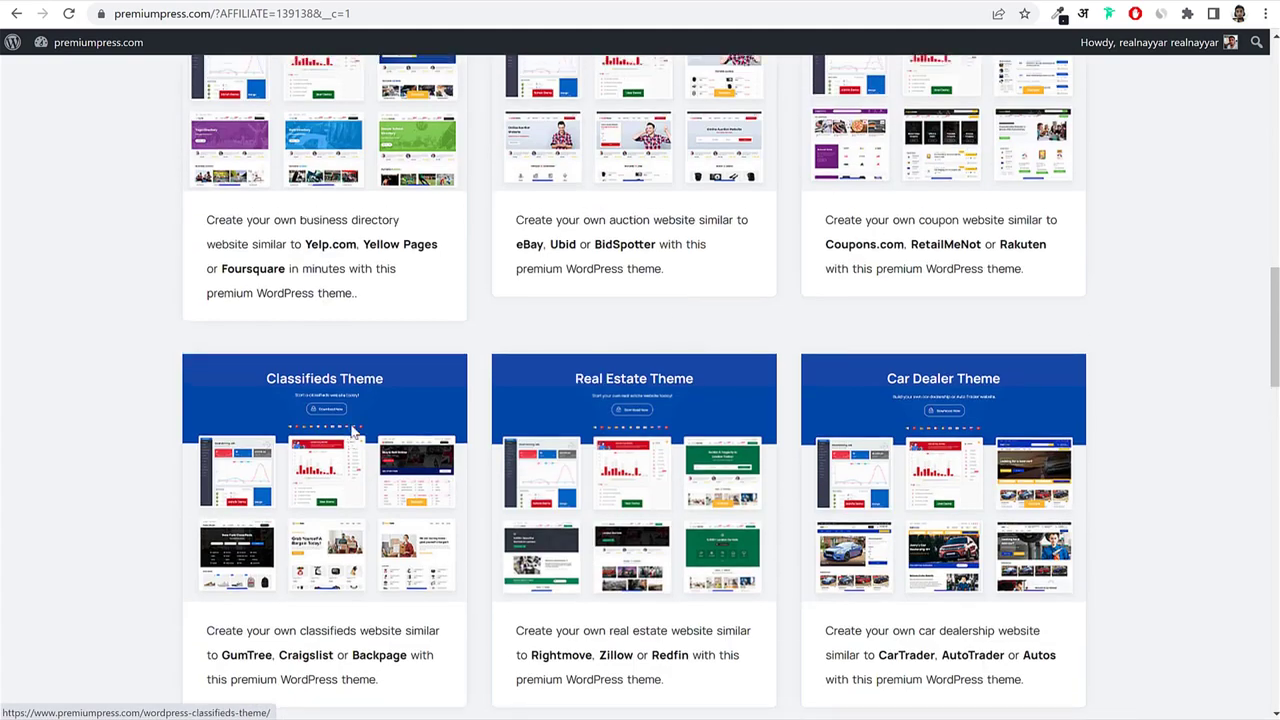
{"action": "scroll", "coordinate": [1005, 340], "scroll_direction": "up", "scroll_amount": 3}
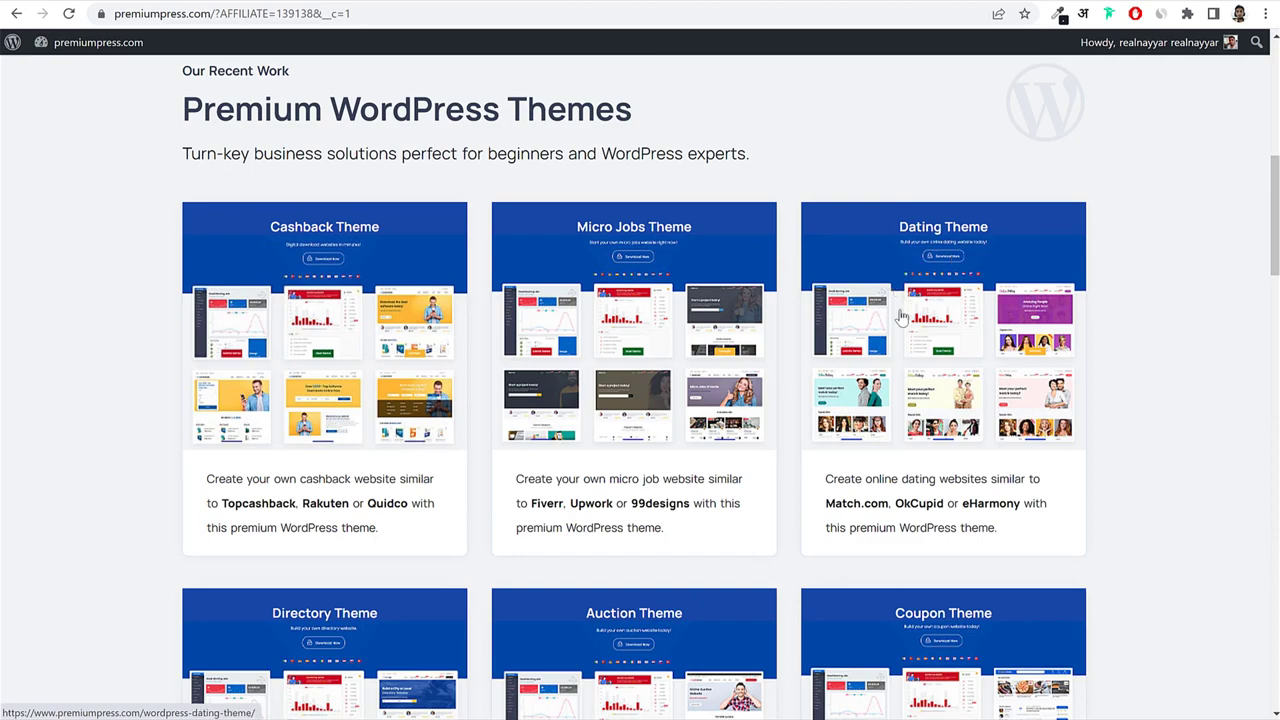
Open the Dating Theme product page and check its licence price.
{"action": "left_click", "coordinate": [937, 254]}
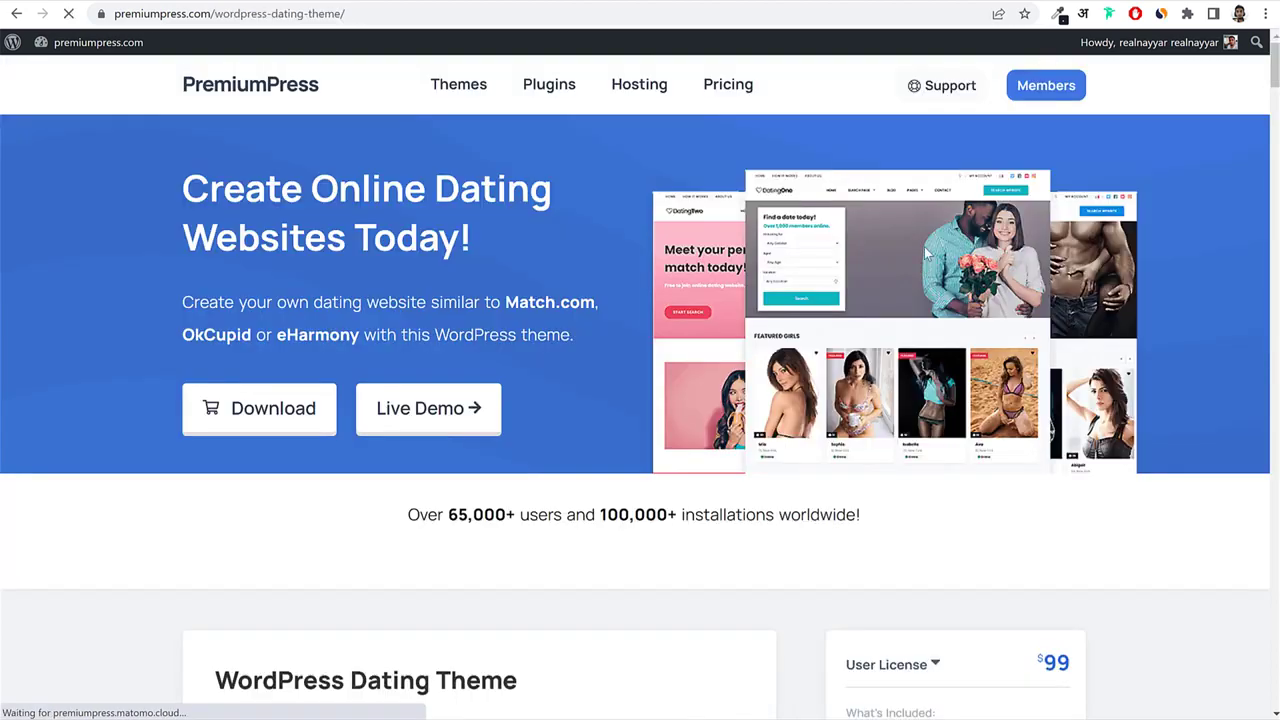
{"action": "scroll", "coordinate": [1055, 352], "scroll_direction": "down", "scroll_amount": 4}
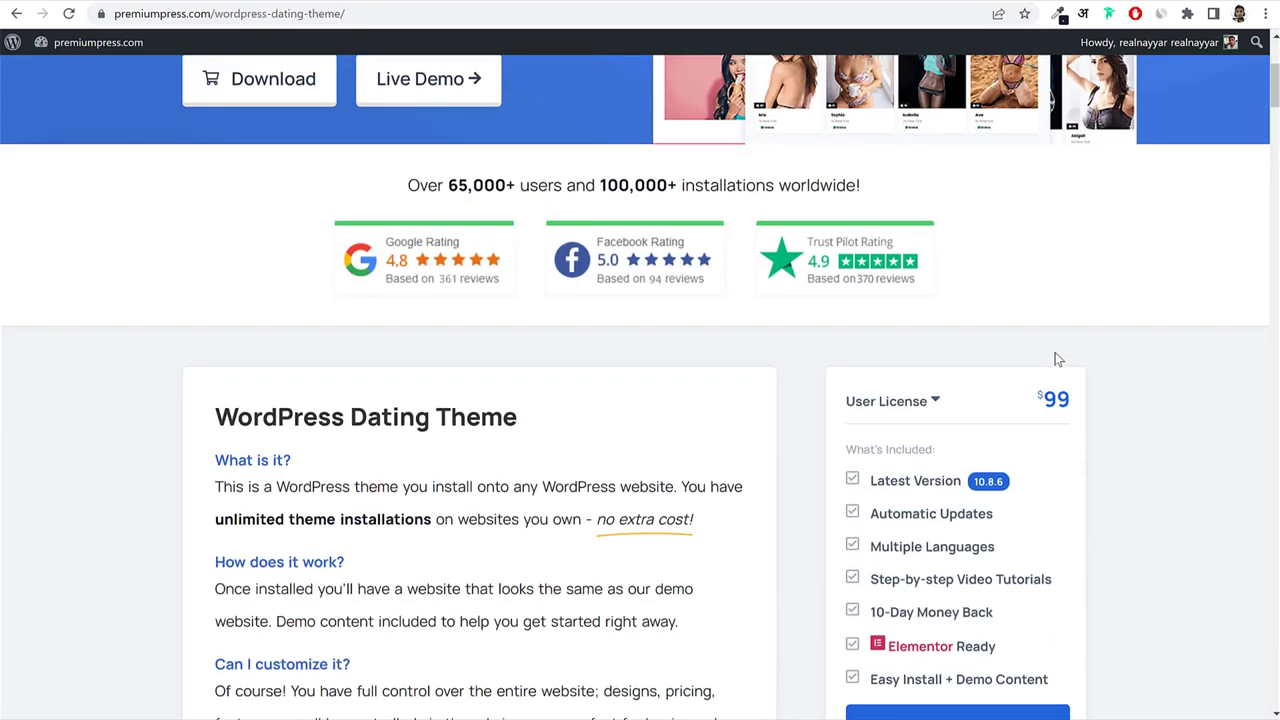
{"action": "scroll", "coordinate": [1058, 359], "scroll_direction": "down", "scroll_amount": 2}
{"action": "scroll", "coordinate": [1086, 298], "scroll_direction": "up", "scroll_amount": 2}
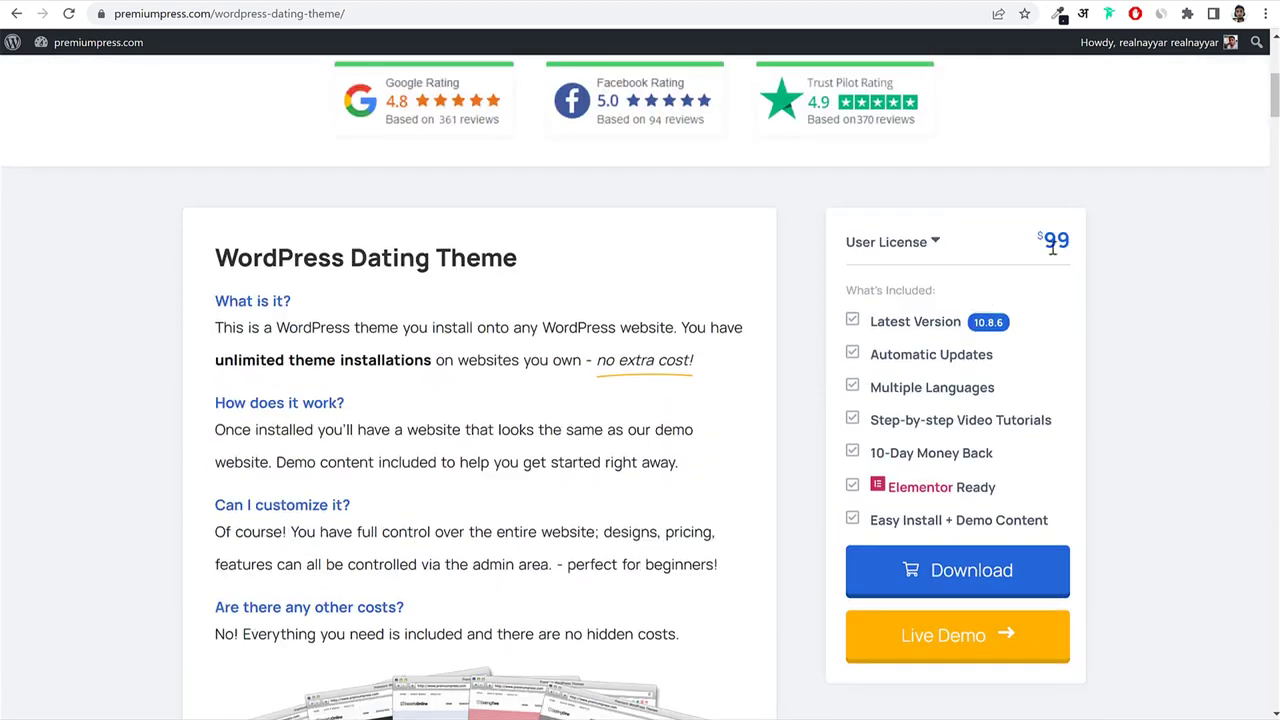
{"action": "left_click_drag", "start_coordinate": [1032, 236], "coordinate": [1080, 246]}
{"action": "left_click", "coordinate": [1080, 246]}
Reopen the Dating Theme page in incognito and compare the discounted $69 and regular $99 prices.
{"action": "left_click", "coordinate": [1266, 14]}
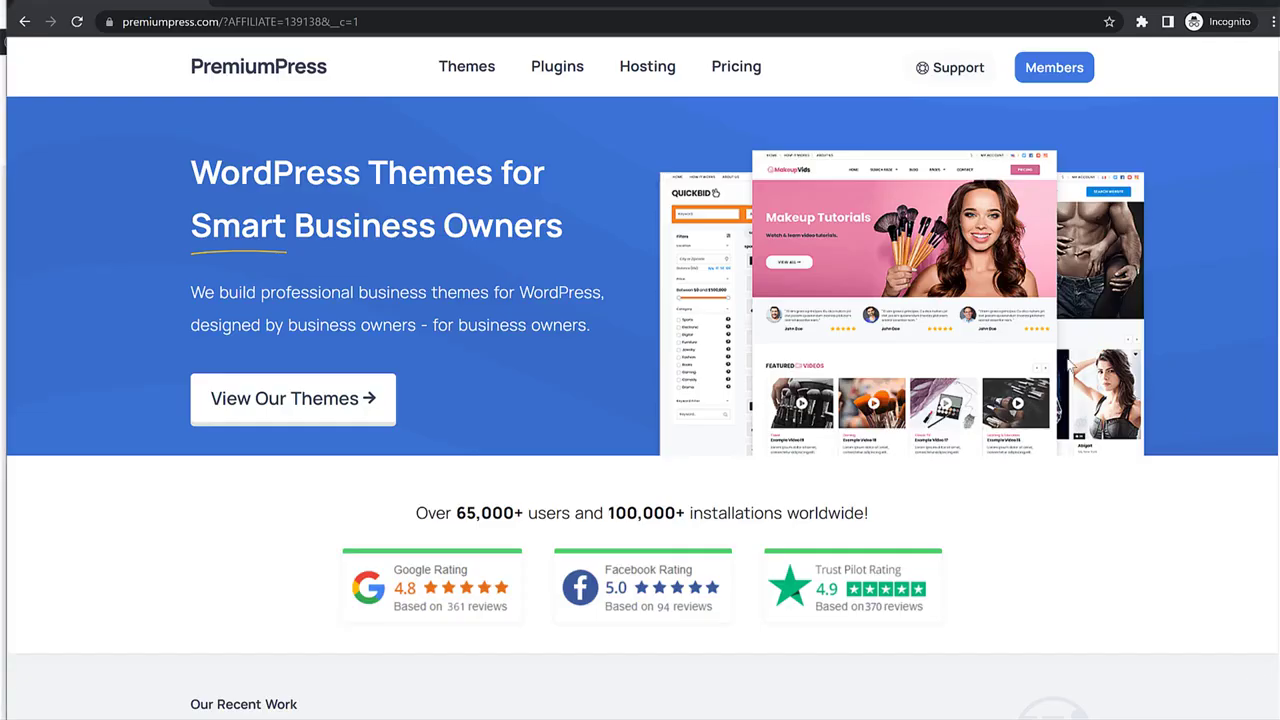
{"action": "scroll", "coordinate": [1068, 364], "scroll_direction": "down", "scroll_amount": 5}
{"action": "left_click", "coordinate": [939, 394]}
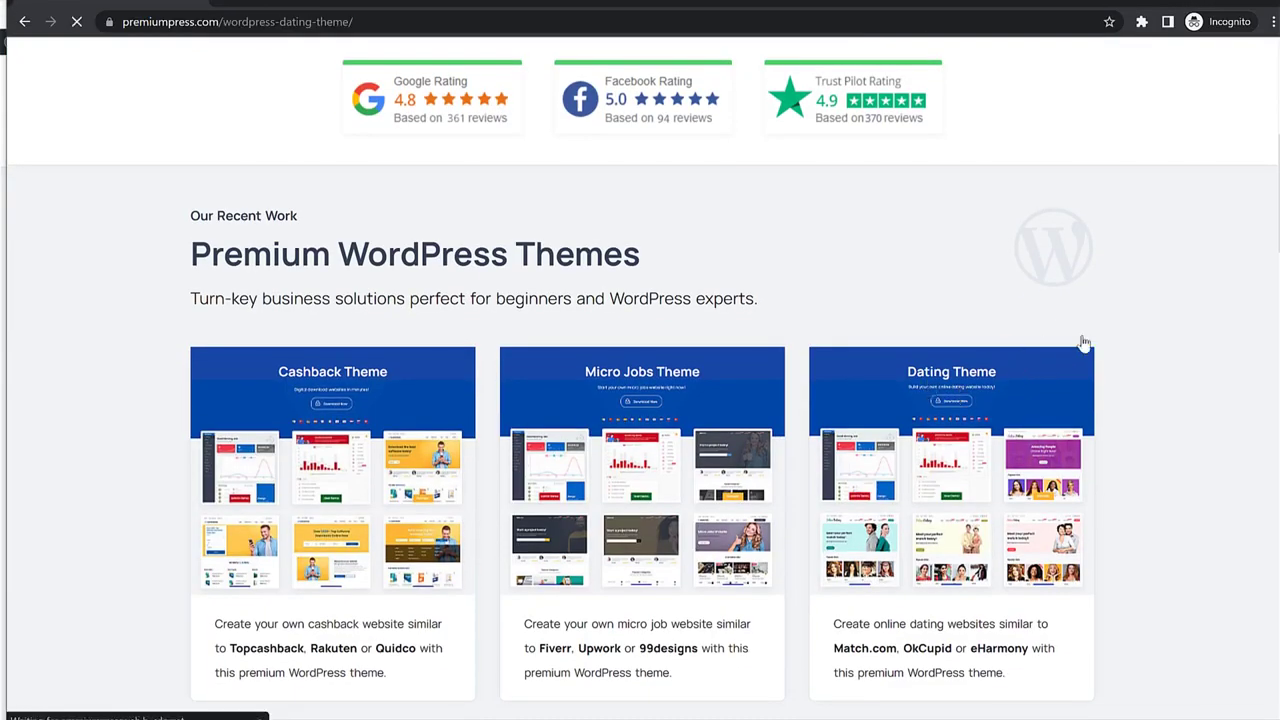
{"action": "scroll", "coordinate": [1152, 426], "scroll_direction": "down", "scroll_amount": 6}
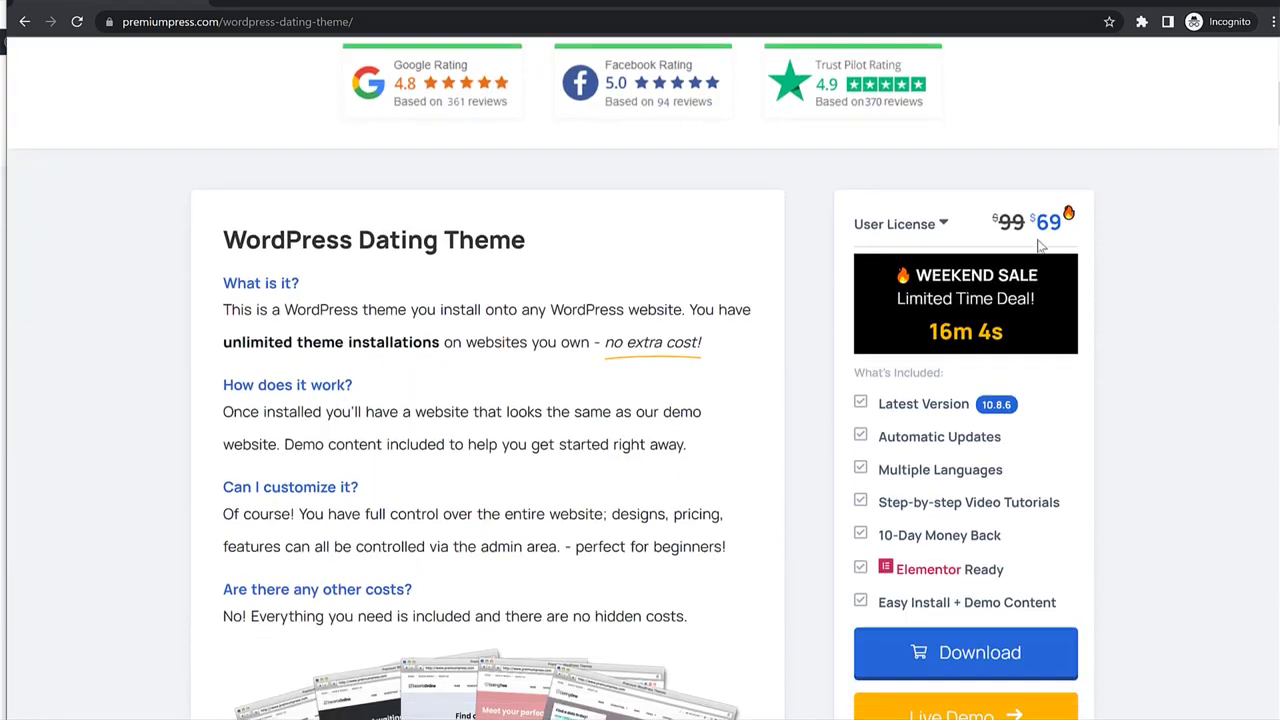
{"action": "left_click_drag", "start_coordinate": [1031, 225], "coordinate": [1066, 221]}
{"action": "left_click", "coordinate": [1072, 229]}
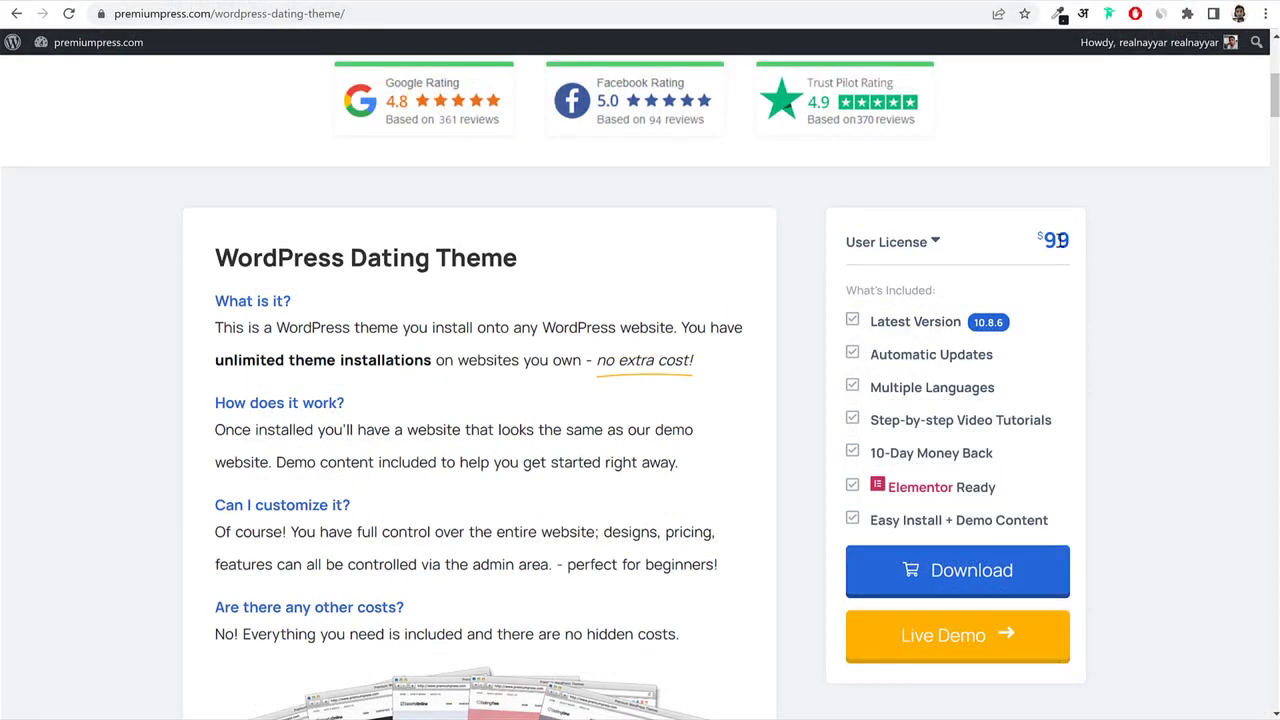
{"action": "left_click_drag", "start_coordinate": [1072, 242], "coordinate": [1046, 242]}
{"action": "left_click", "coordinate": [1073, 285]}
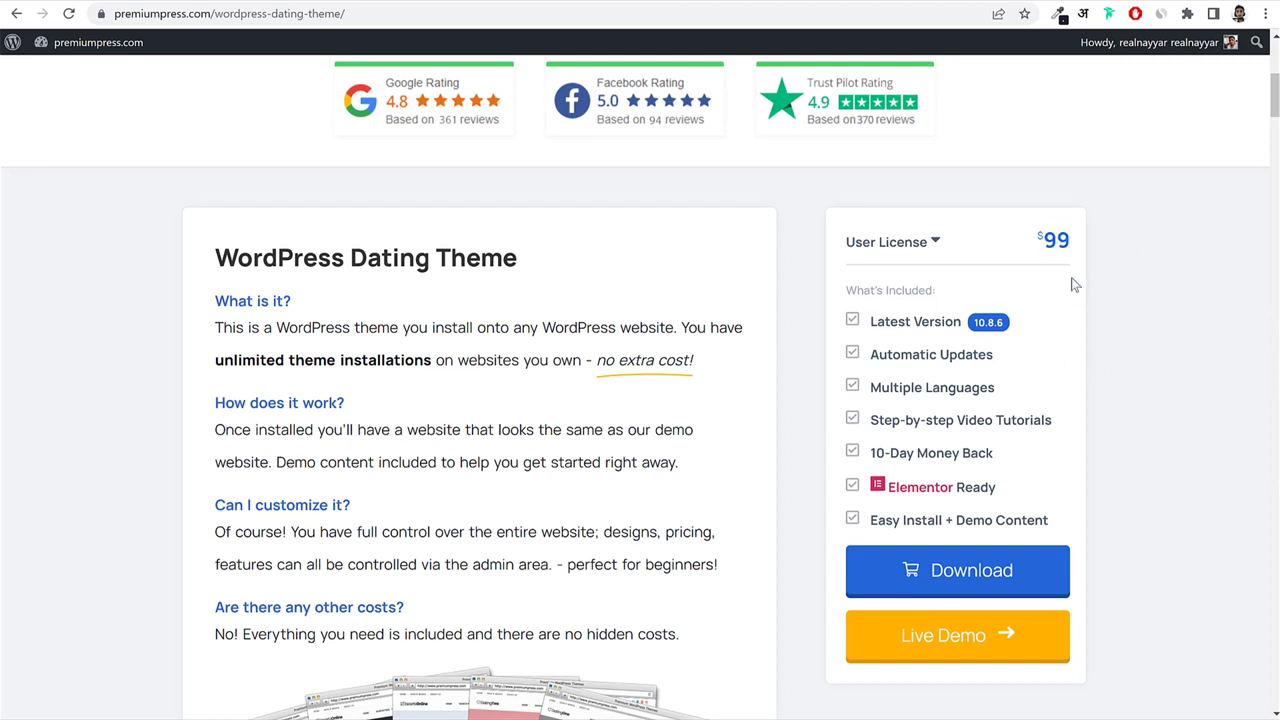
Start buying the Dating Theme 10.x licence and review the 7,729.09 ₹ checkout including GST.
{"action": "left_click", "coordinate": [972, 578]}
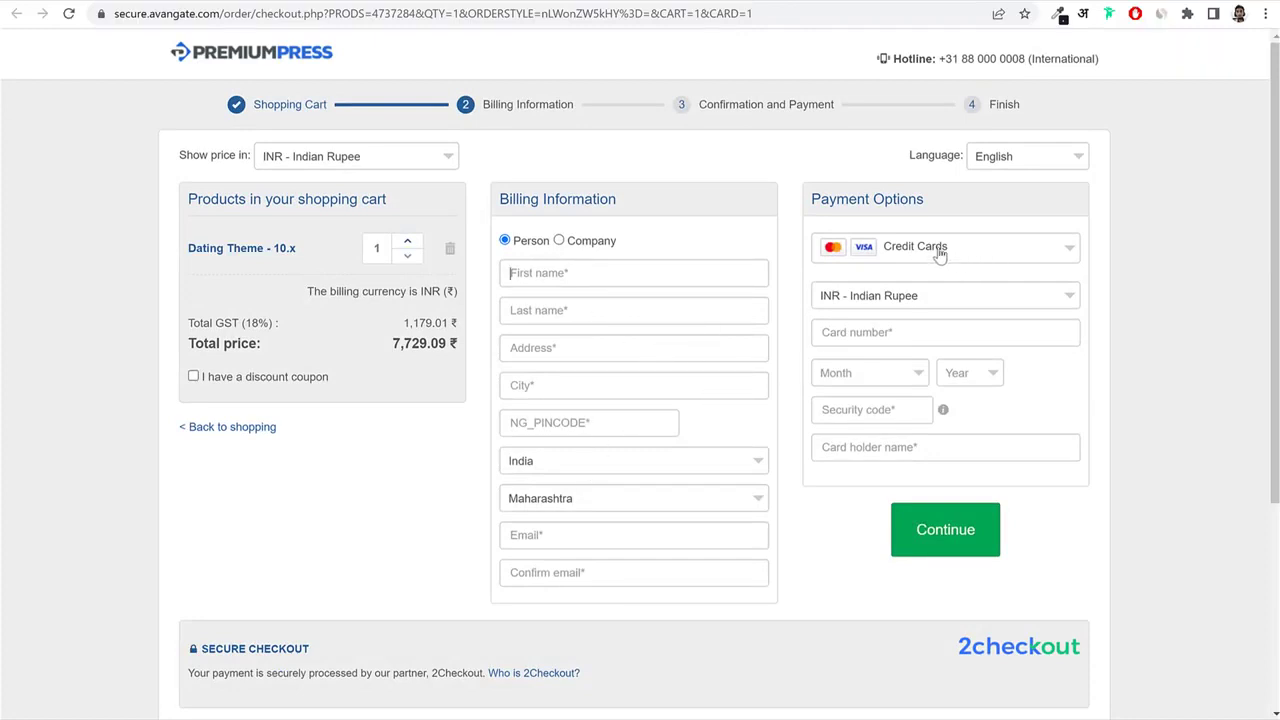
{"action": "scroll", "coordinate": [991, 514], "scroll_direction": "down", "scroll_amount": 3}
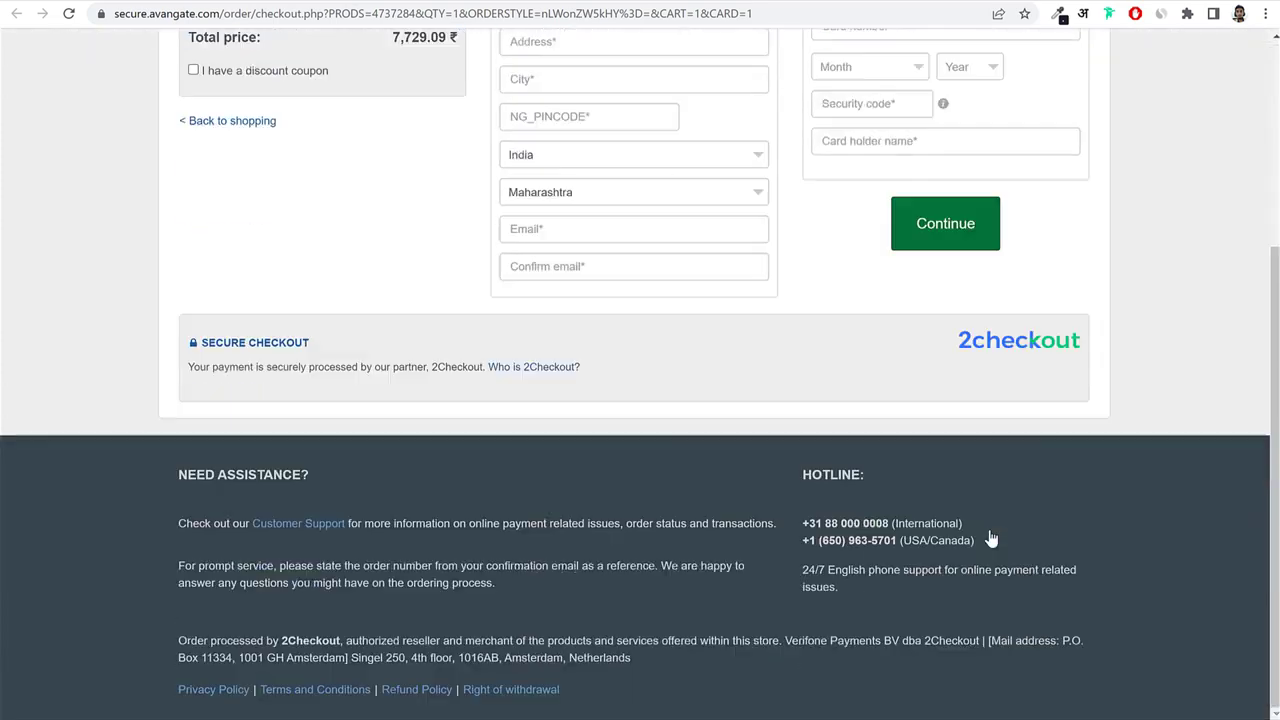
{"action": "scroll", "coordinate": [994, 537], "scroll_direction": "up", "scroll_amount": 3}
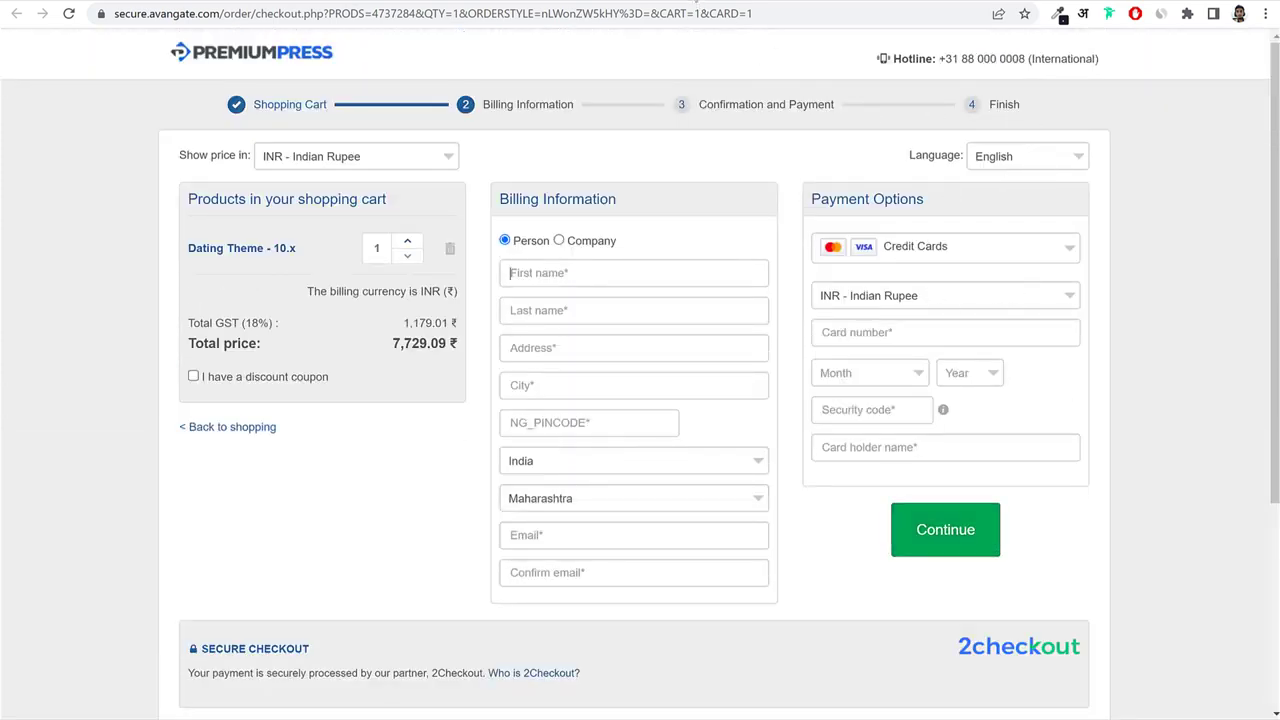
{"action": "left_click", "coordinate": [697, 1]}
{"action": "scroll", "coordinate": [1075, 298], "scroll_direction": "up", "scroll_amount": 5}
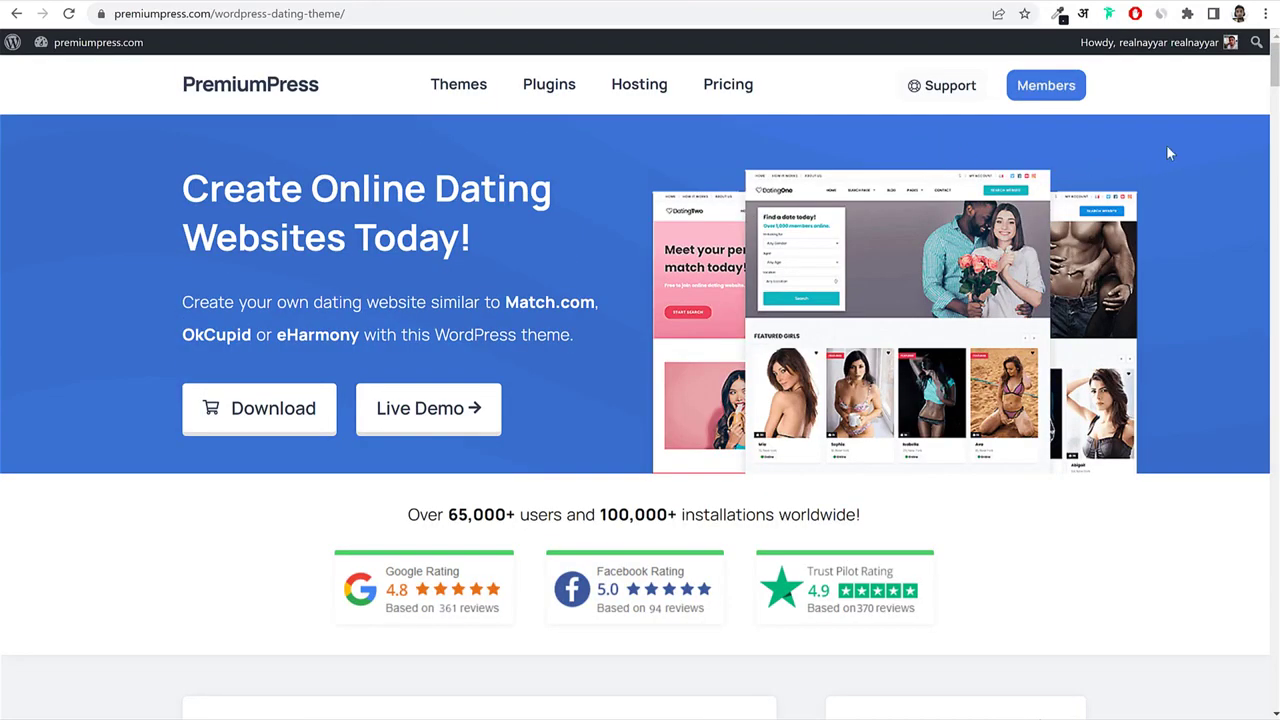
{"action": "left_click", "coordinate": [855, 1]}
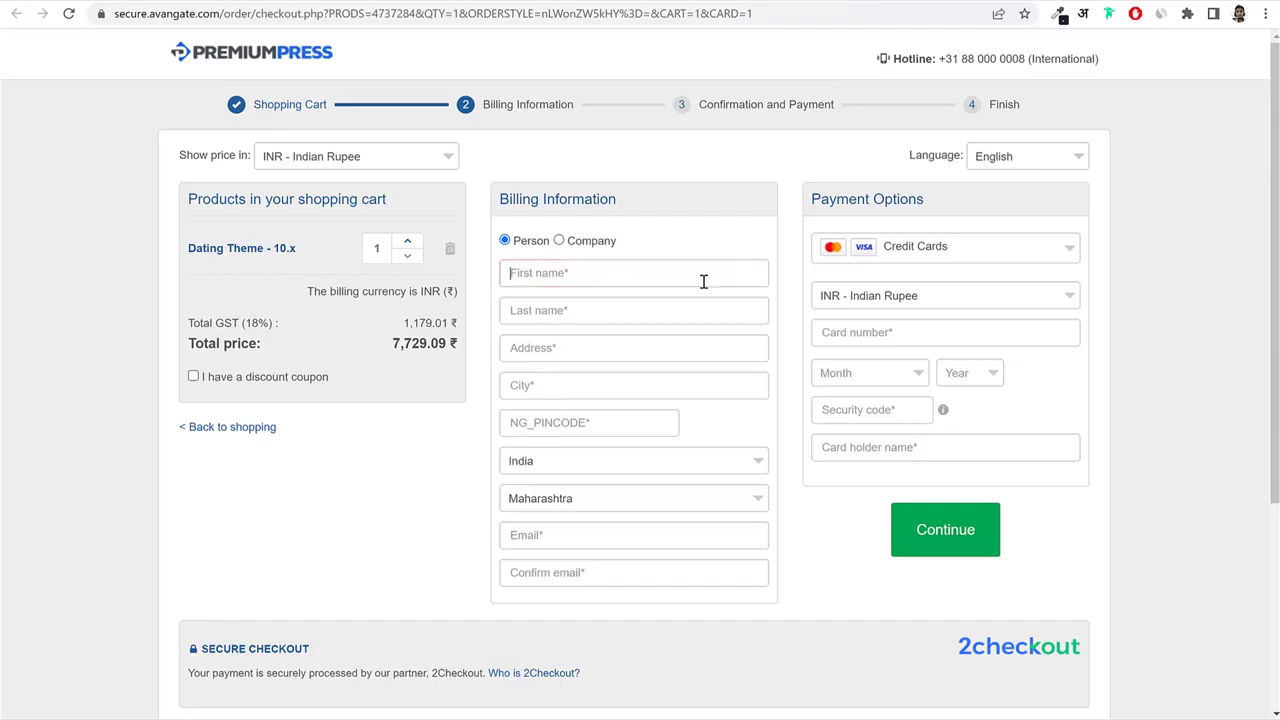
Find the Dating Theme 10.8.6 entry, start its download, then cancel the duplicate DA10 (3).zip.
{"action": "left_click", "coordinate": [602, 531]}
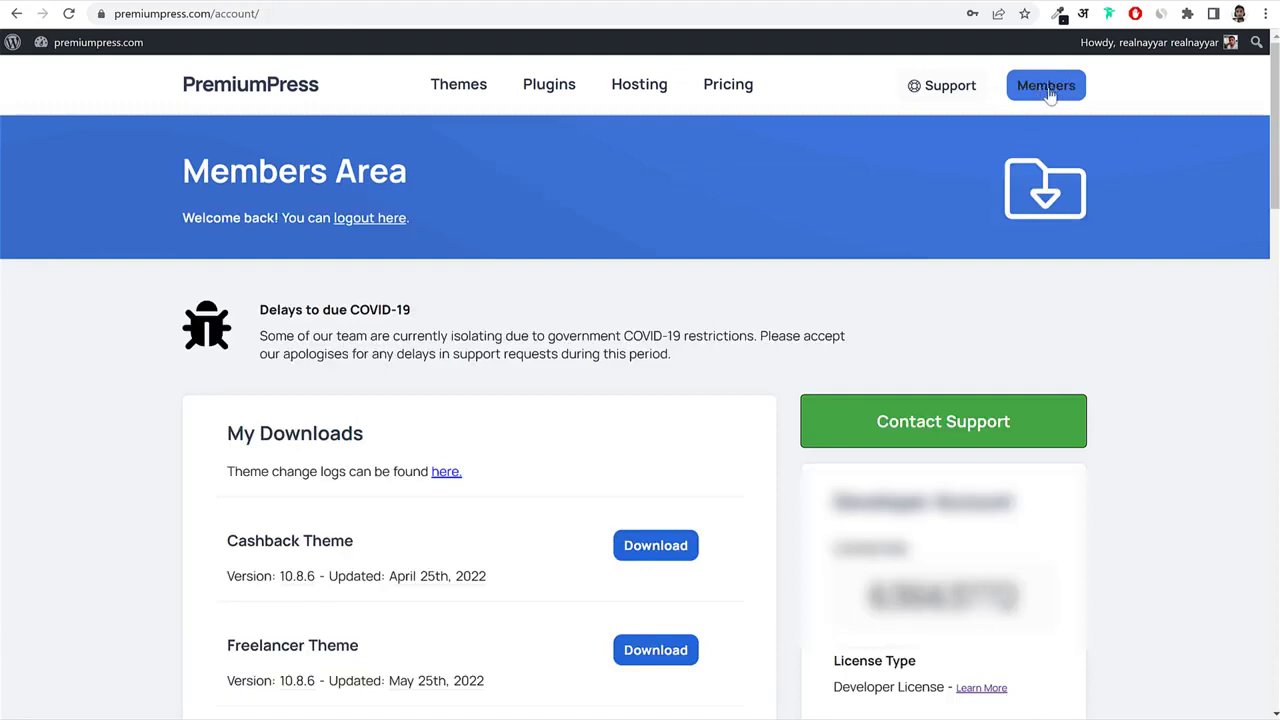
{"action": "scroll", "coordinate": [1170, 285], "scroll_direction": "down", "scroll_amount": 5}
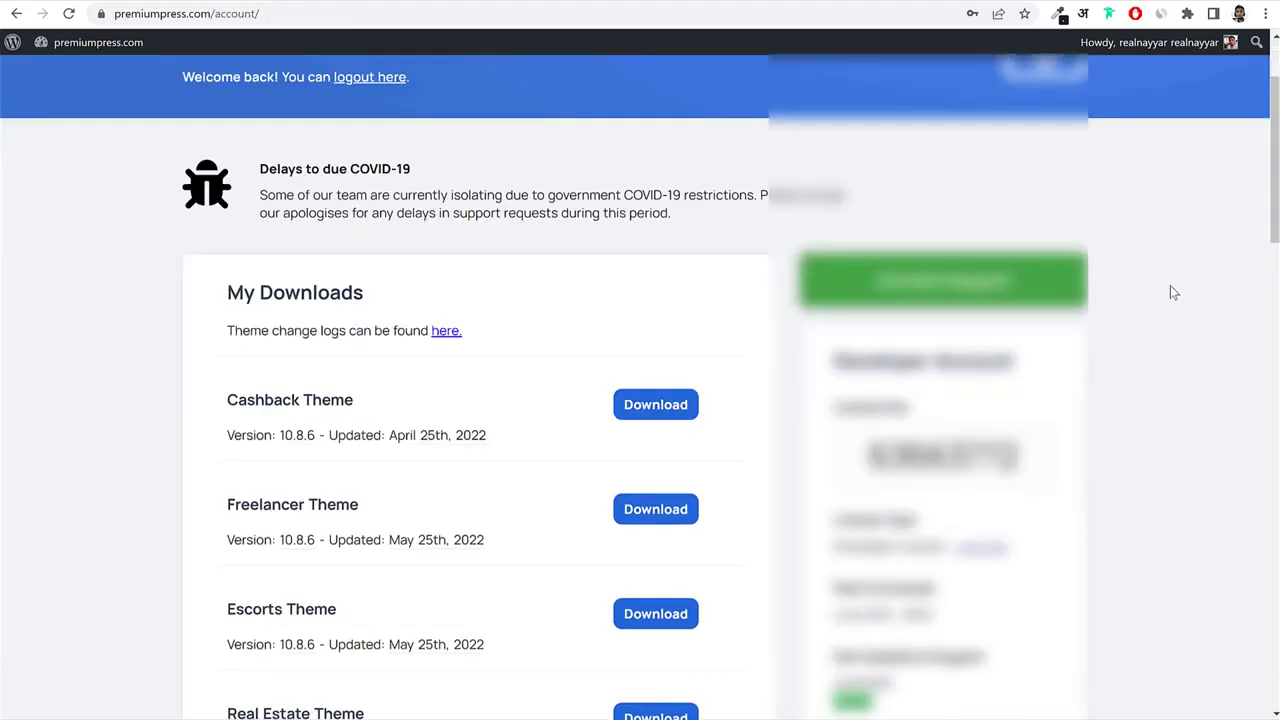
{"action": "scroll", "coordinate": [1168, 288], "scroll_direction": "down", "scroll_amount": 7}
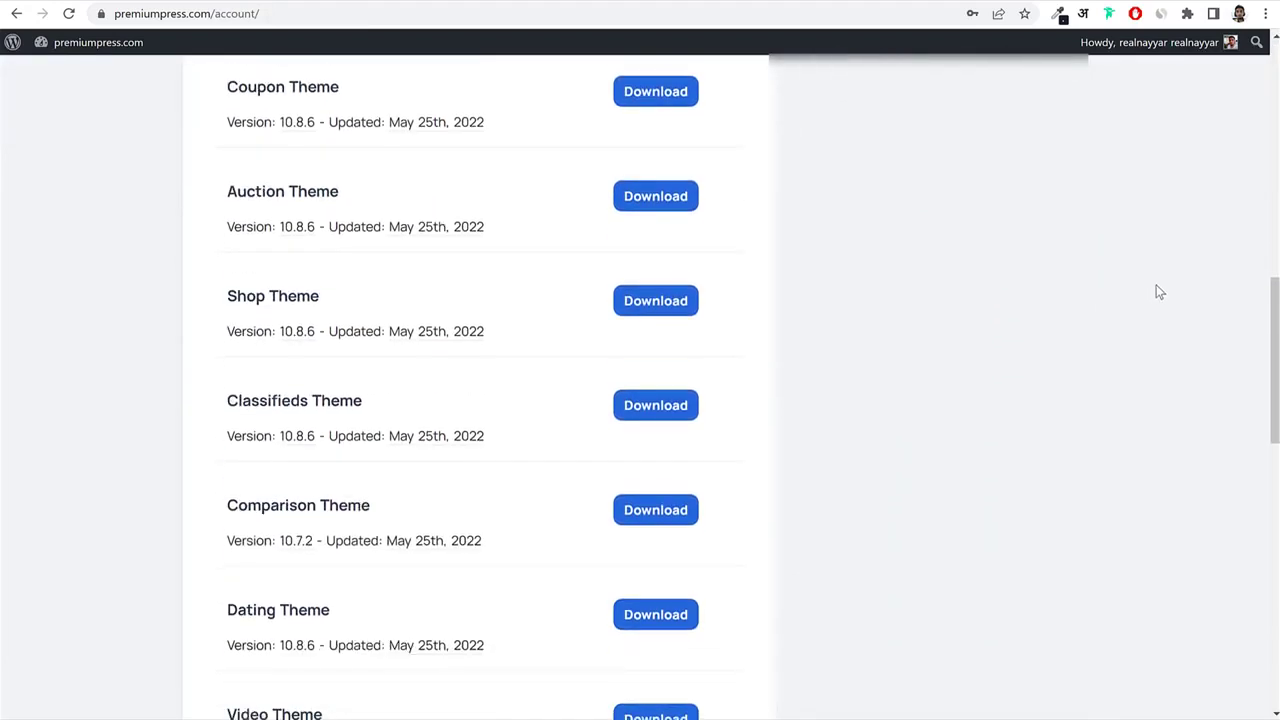
{"action": "scroll", "coordinate": [1152, 286], "scroll_direction": "down", "scroll_amount": 1}
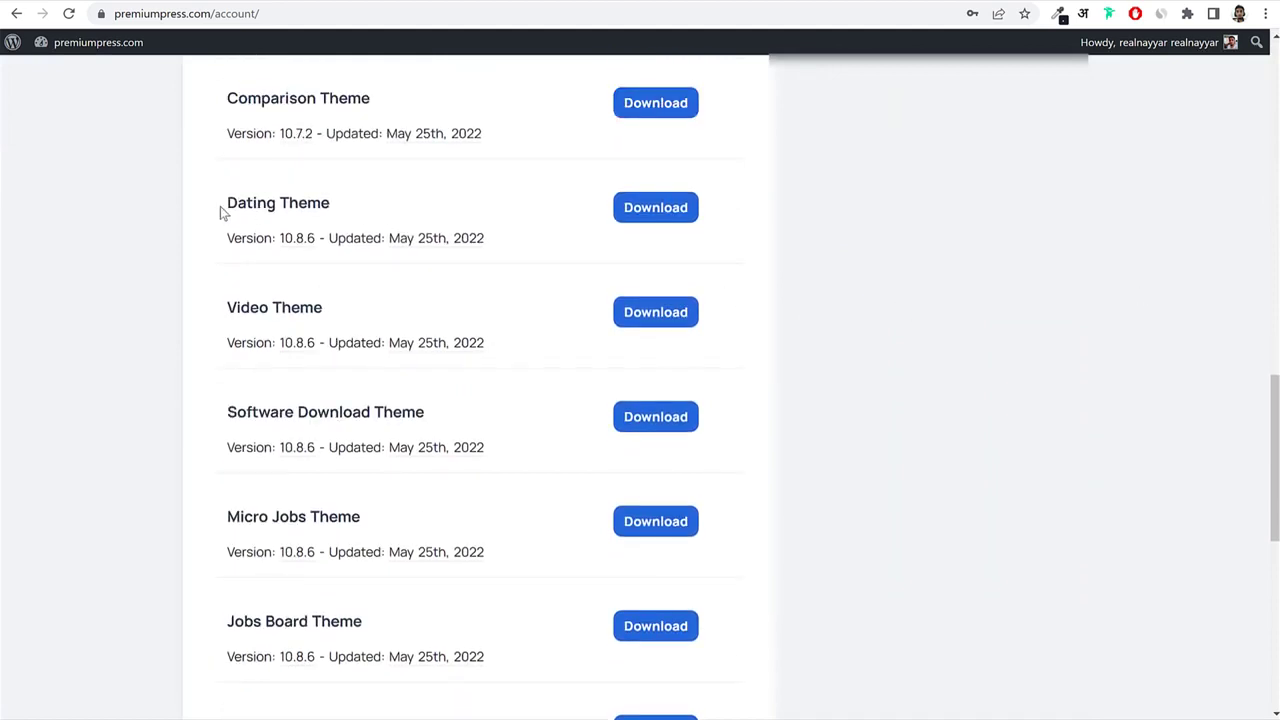
{"action": "left_click_drag", "start_coordinate": [222, 212], "coordinate": [336, 205]}
{"action": "left_click", "coordinate": [349, 214]}
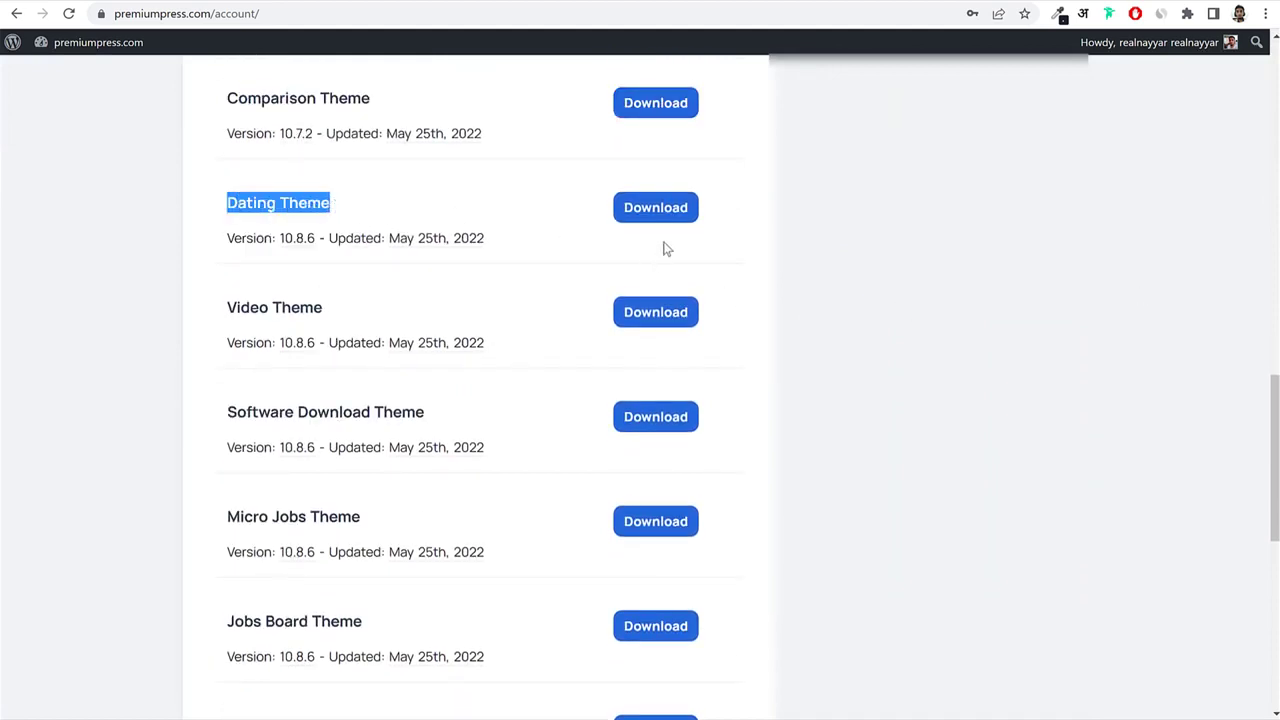
{"action": "left_click", "coordinate": [676, 213]}
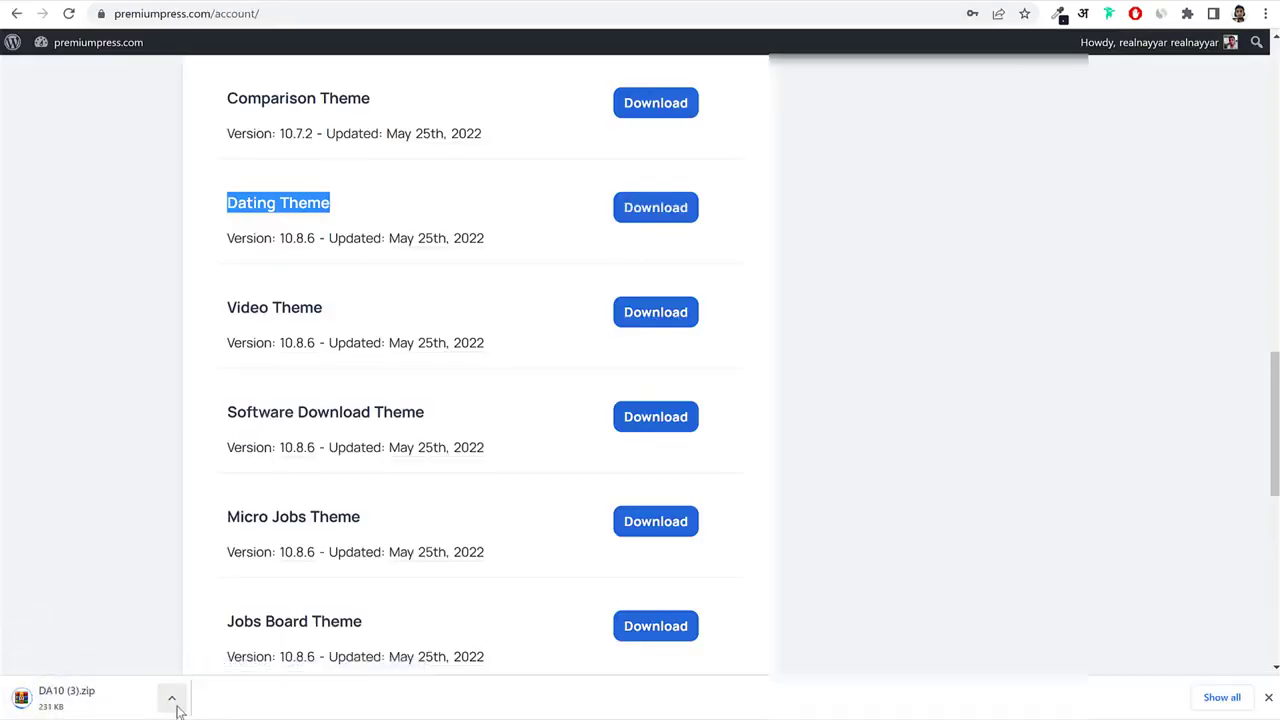
{"action": "left_click", "coordinate": [175, 704]}
{"action": "left_click", "coordinate": [222, 673]}
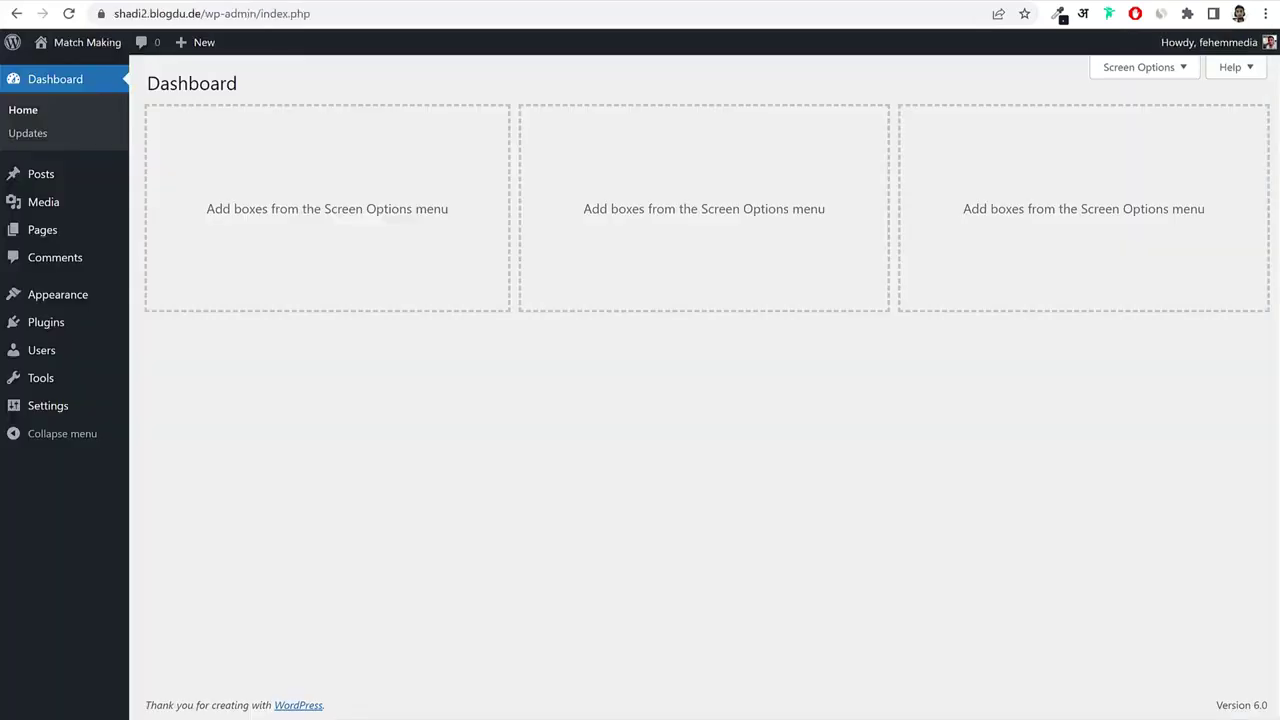
Upload DA10.zip from the Matrominial folder as a new theme, install it and activate it.
{"action": "left_click", "coordinate": [56, 298]}
{"action": "left_click", "coordinate": [289, 86]}
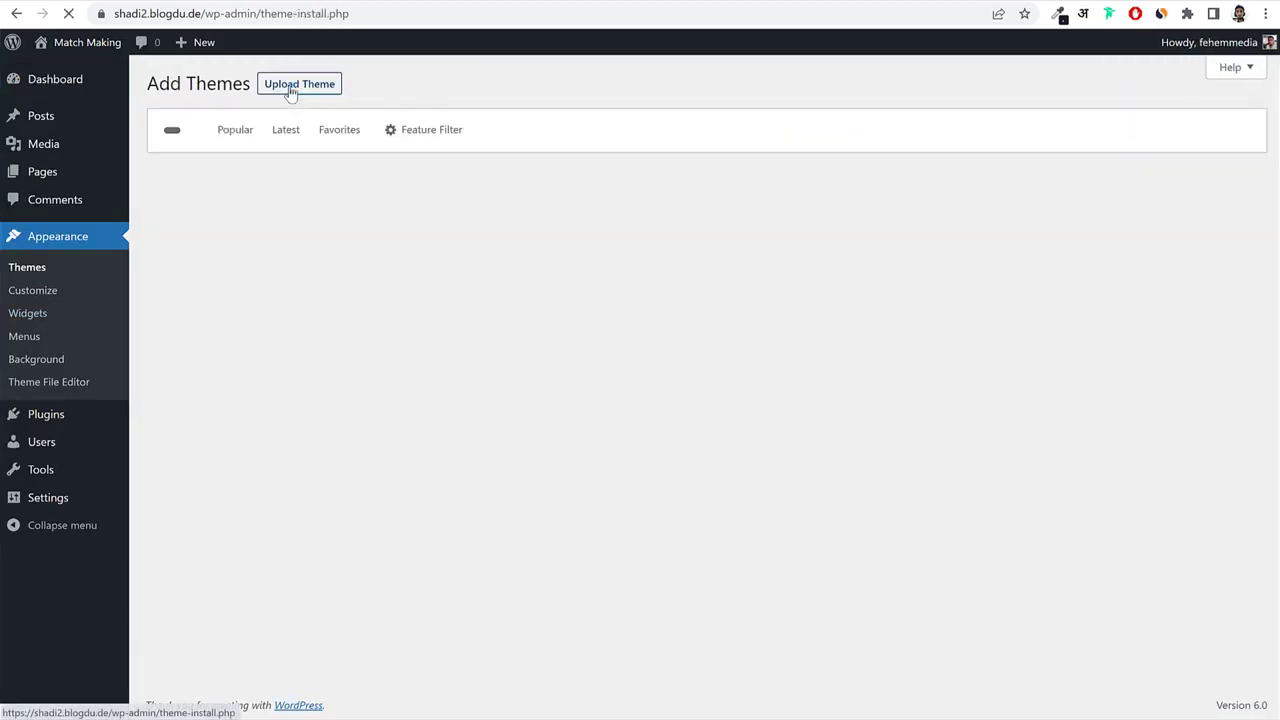
{"action": "left_click", "coordinate": [296, 88]}
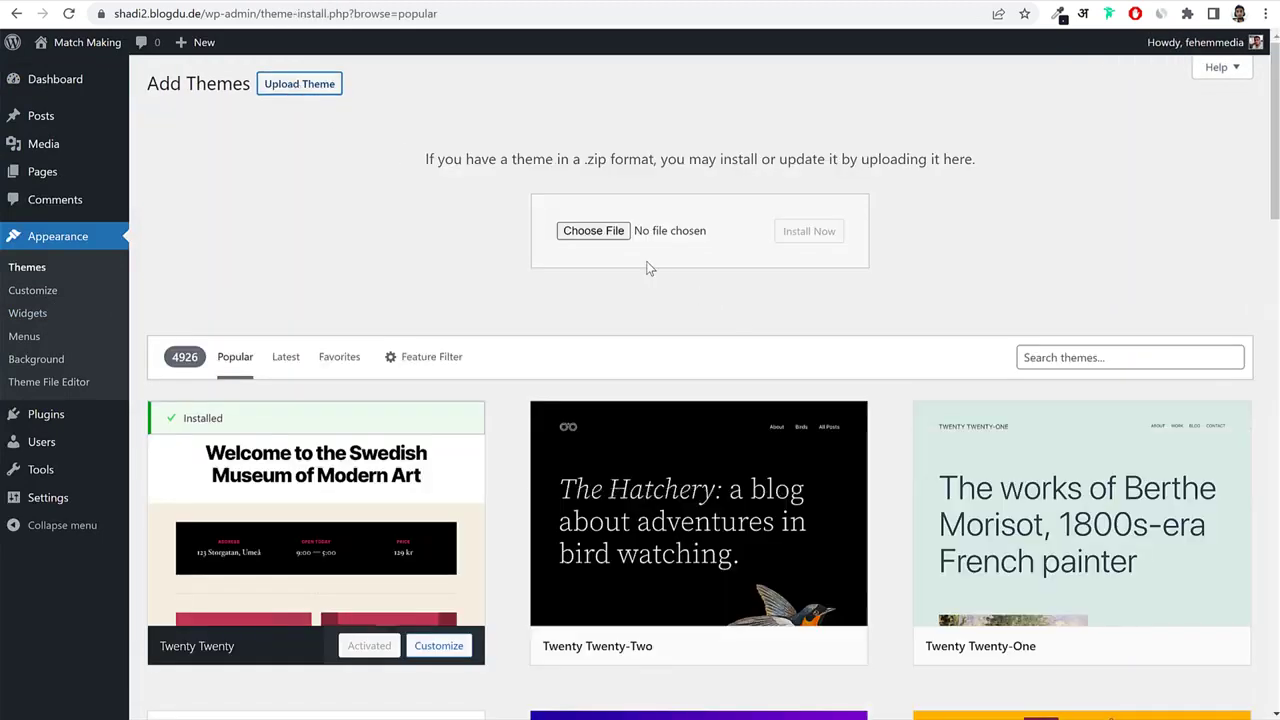
{"action": "left_click", "coordinate": [610, 236]}
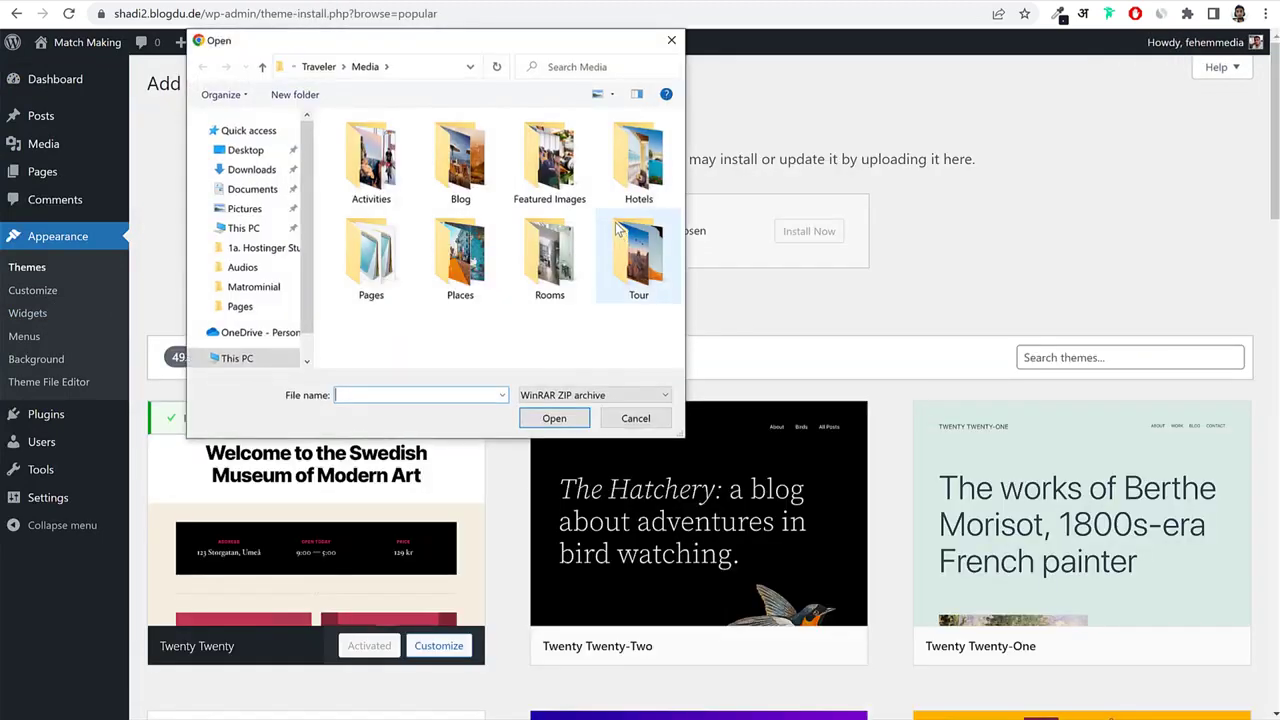
{"action": "left_click", "coordinate": [262, 287]}
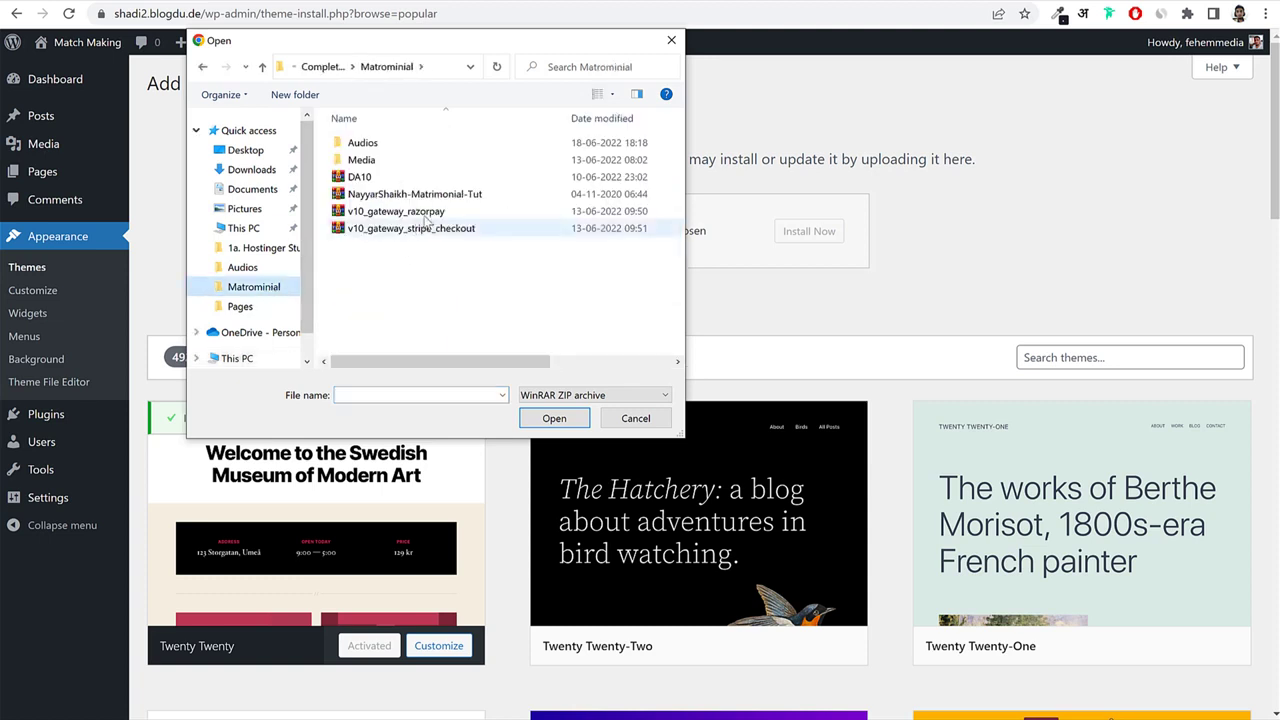
{"action": "left_click", "coordinate": [374, 180]}
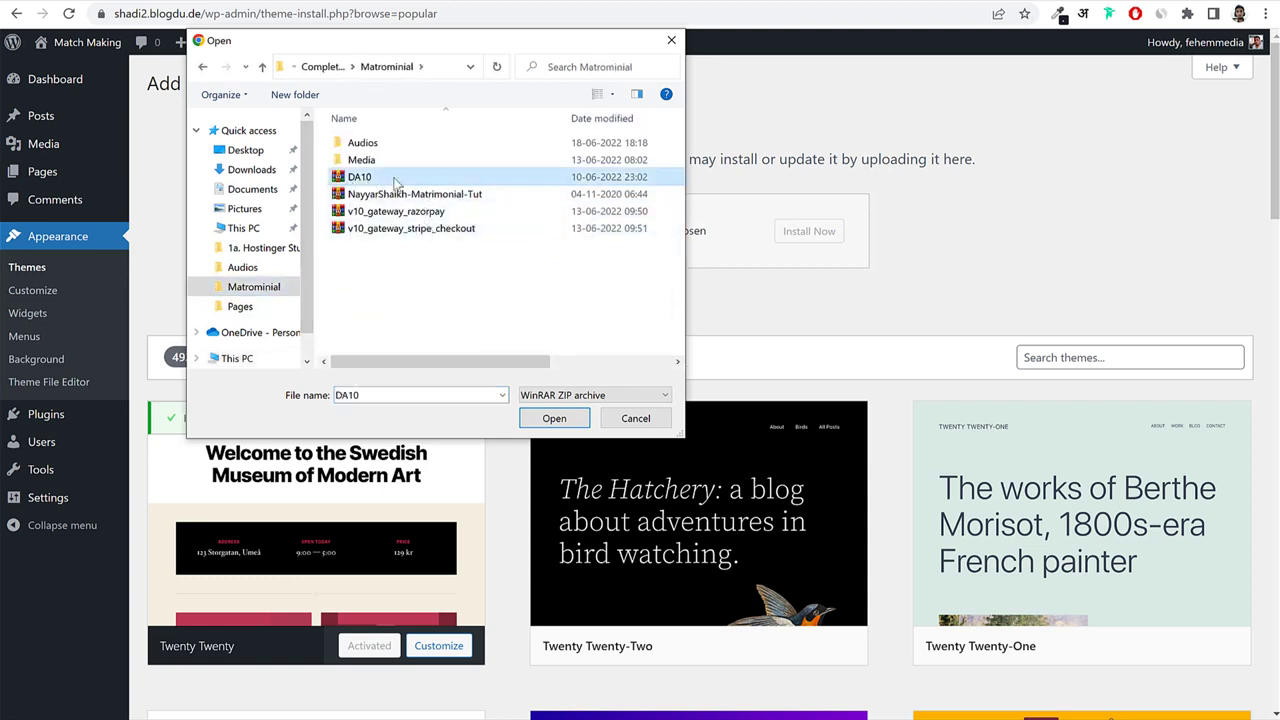
{"action": "left_click", "coordinate": [554, 418]}
{"action": "left_click", "coordinate": [815, 240]}
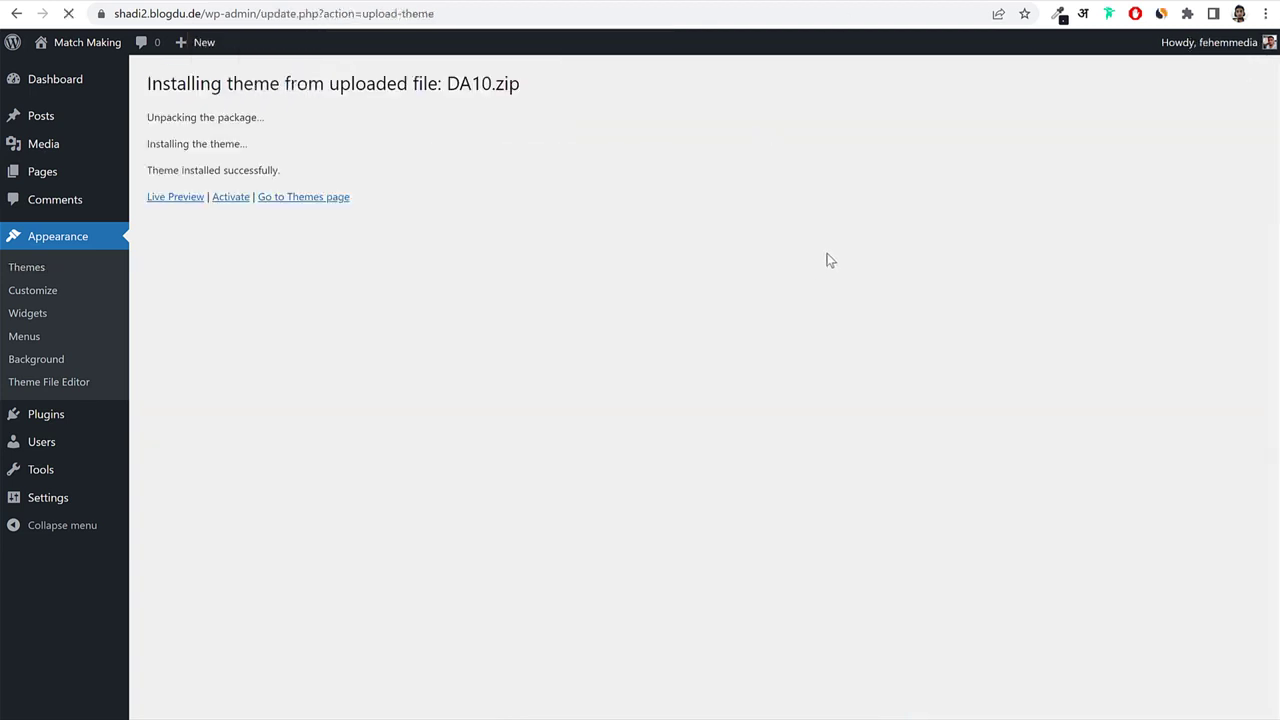
{"action": "left_click", "coordinate": [234, 200]}
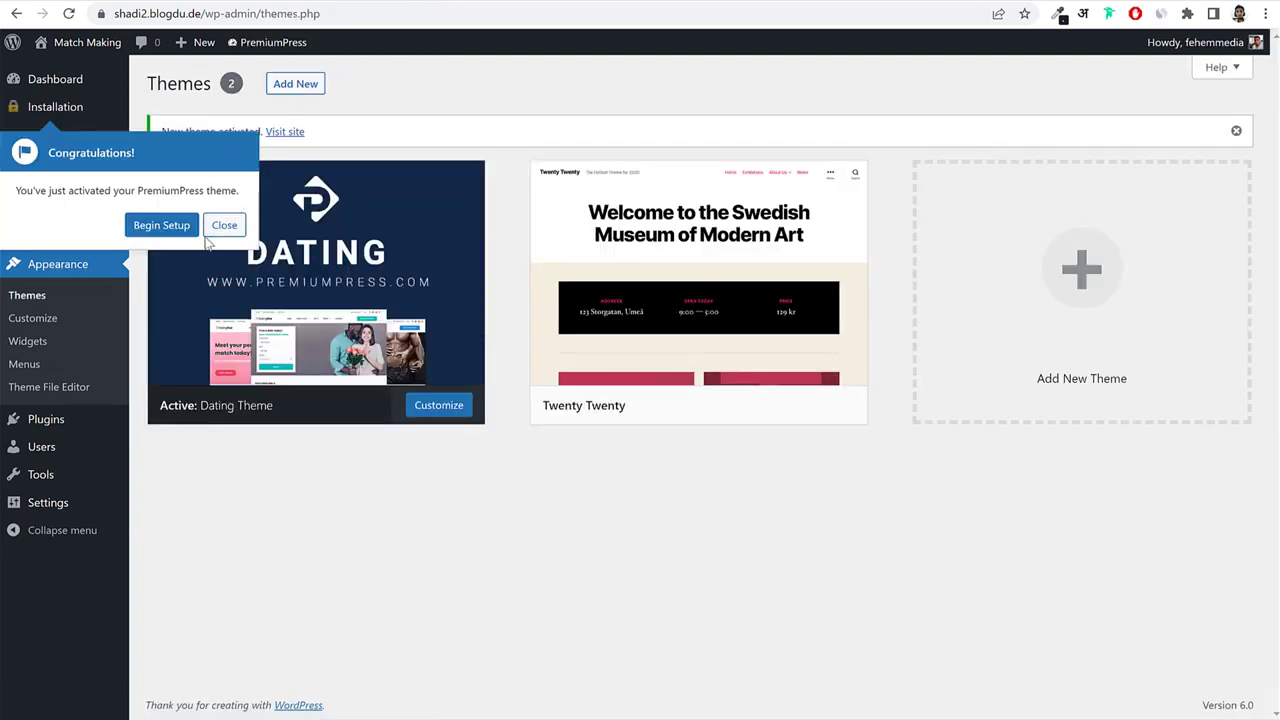
Dismiss the PremiumPress congratulations message.
{"action": "left_click_drag", "start_coordinate": [34, 192], "coordinate": [220, 194]}
{"action": "left_click", "coordinate": [173, 230]}
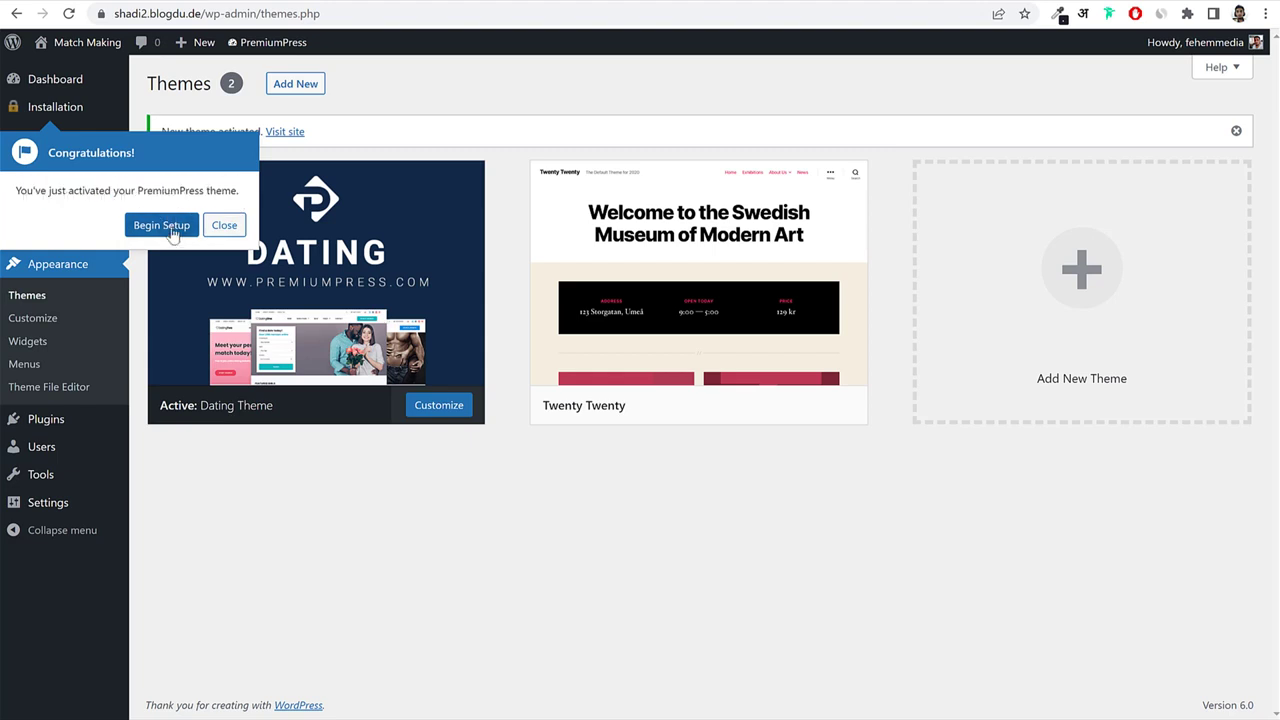
{"action": "left_click", "coordinate": [222, 226]}
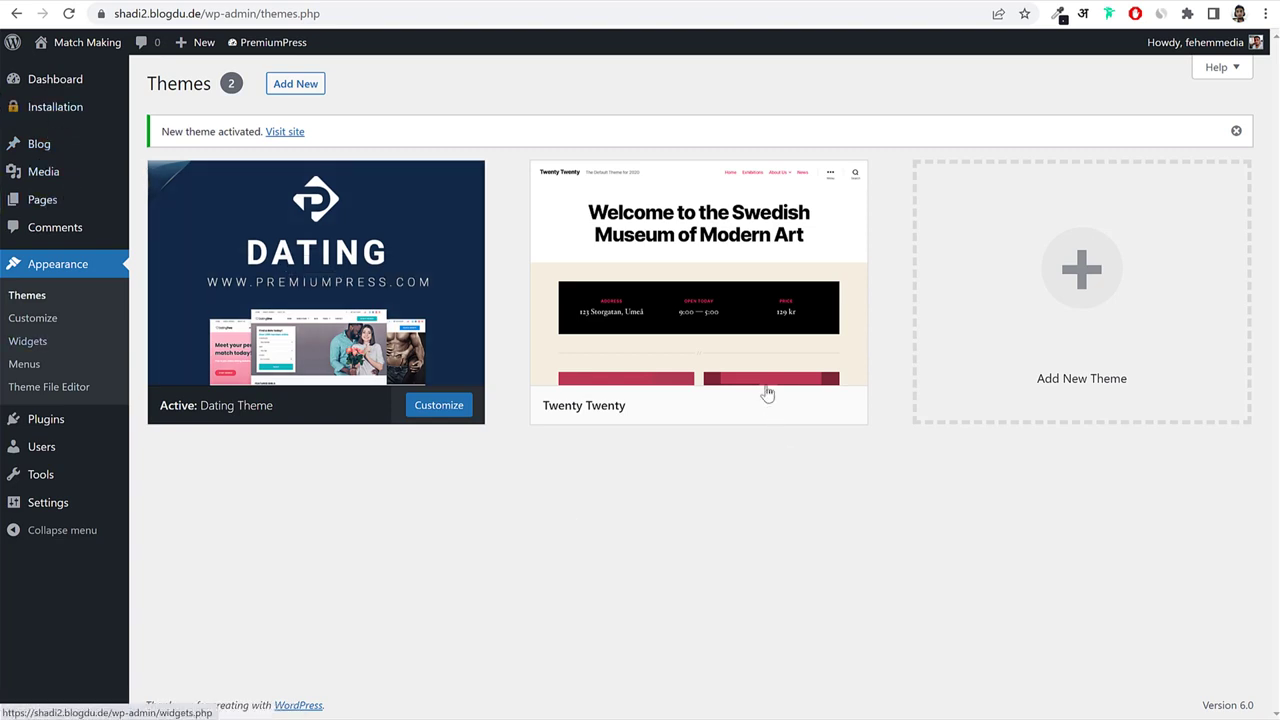
Delete the Twenty Twenty theme and confirm the deletion.
{"action": "left_click", "coordinate": [665, 331]}
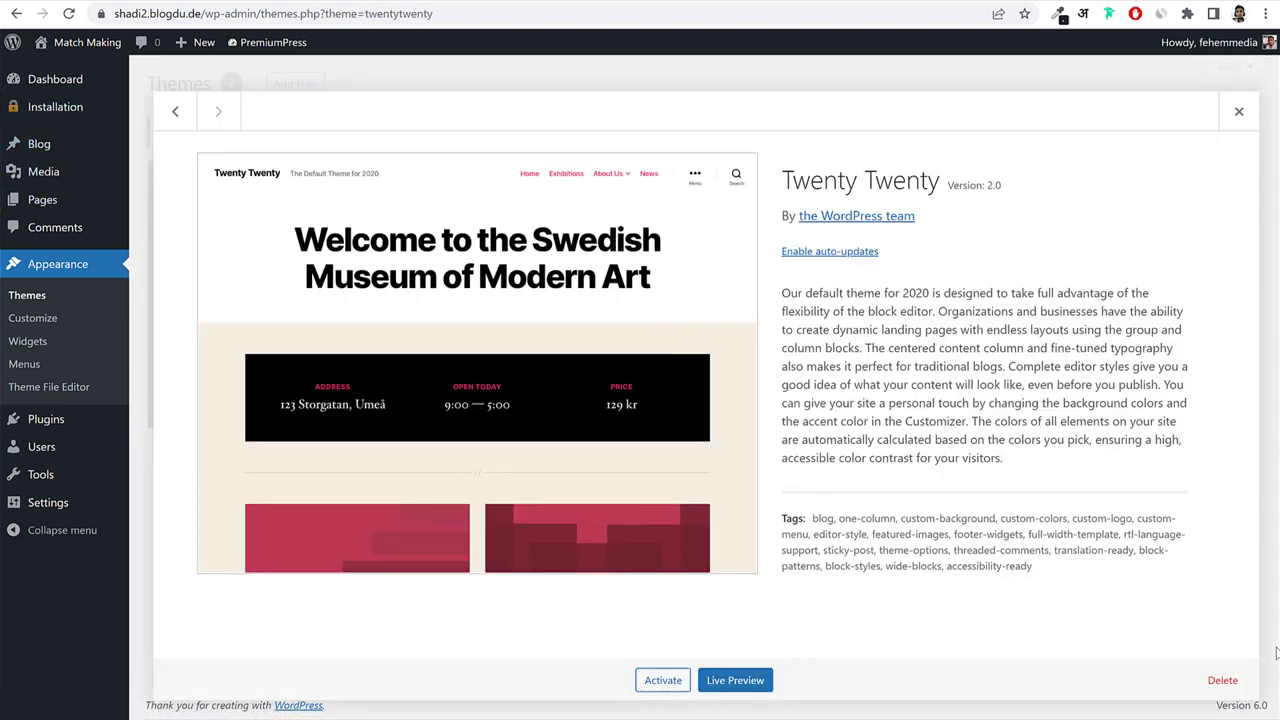
{"action": "left_click", "coordinate": [1214, 680]}
{"action": "left_click", "coordinate": [712, 140]}
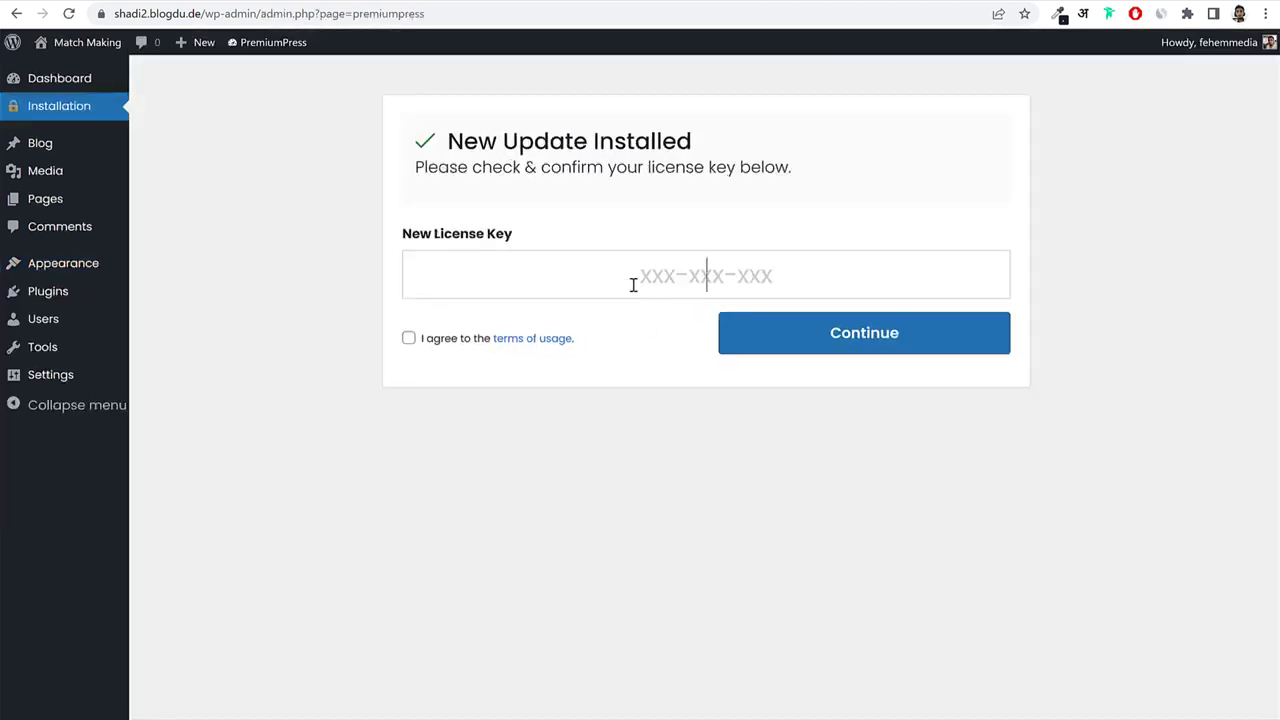
Copy the license key from the PremiumPress account, paste it as the new key, accept the terms, and continue.
{"action": "left_click", "coordinate": [632, 283]}
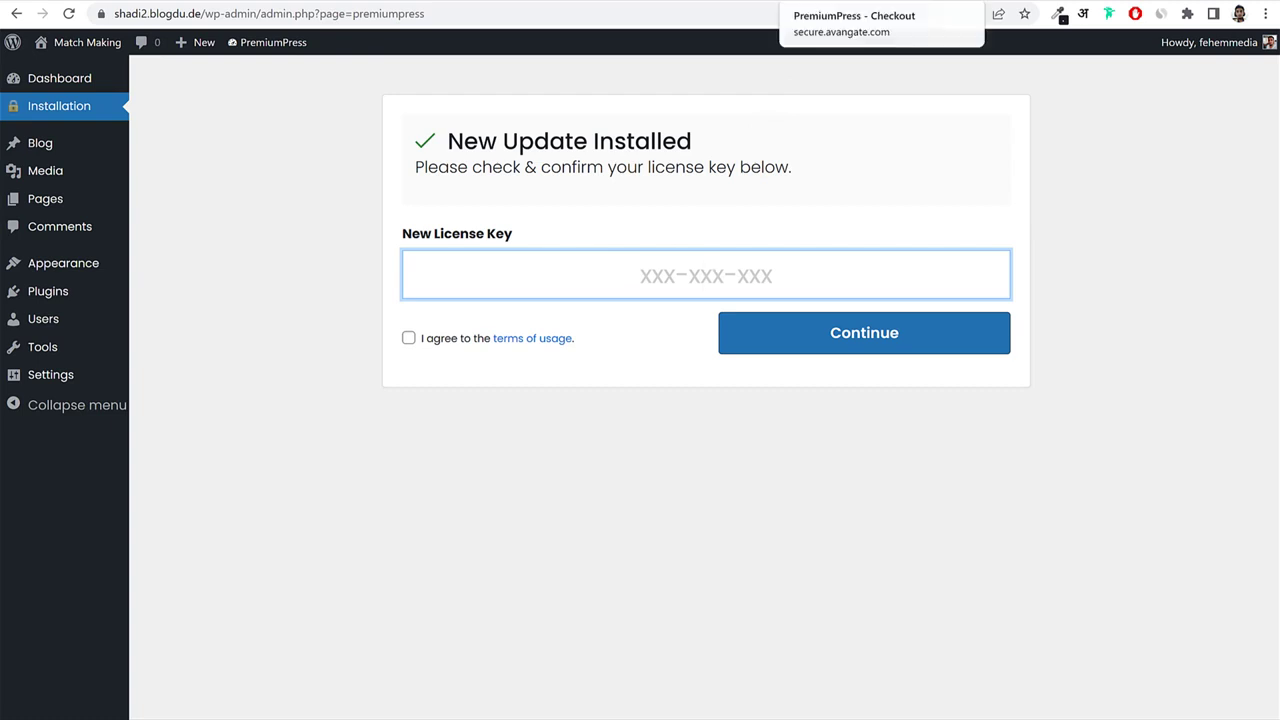
{"action": "left_click", "coordinate": [625, 1]}
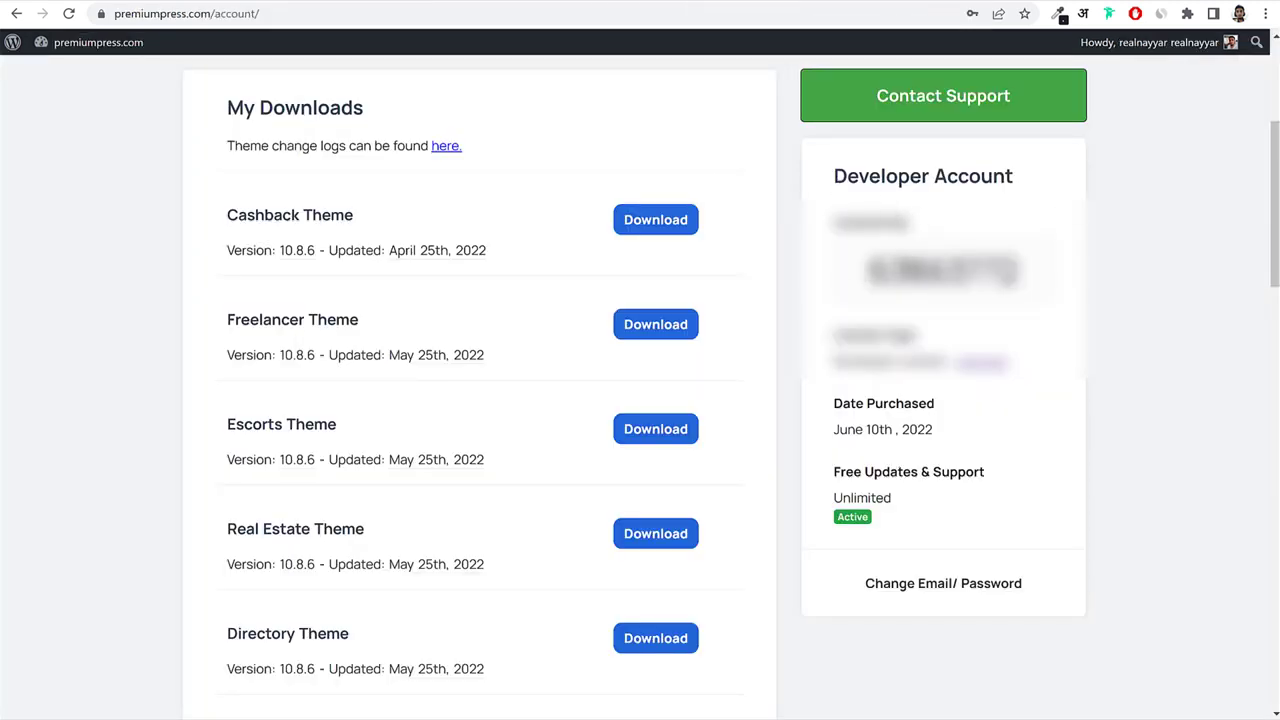
{"action": "double_click", "coordinate": [966, 271]}
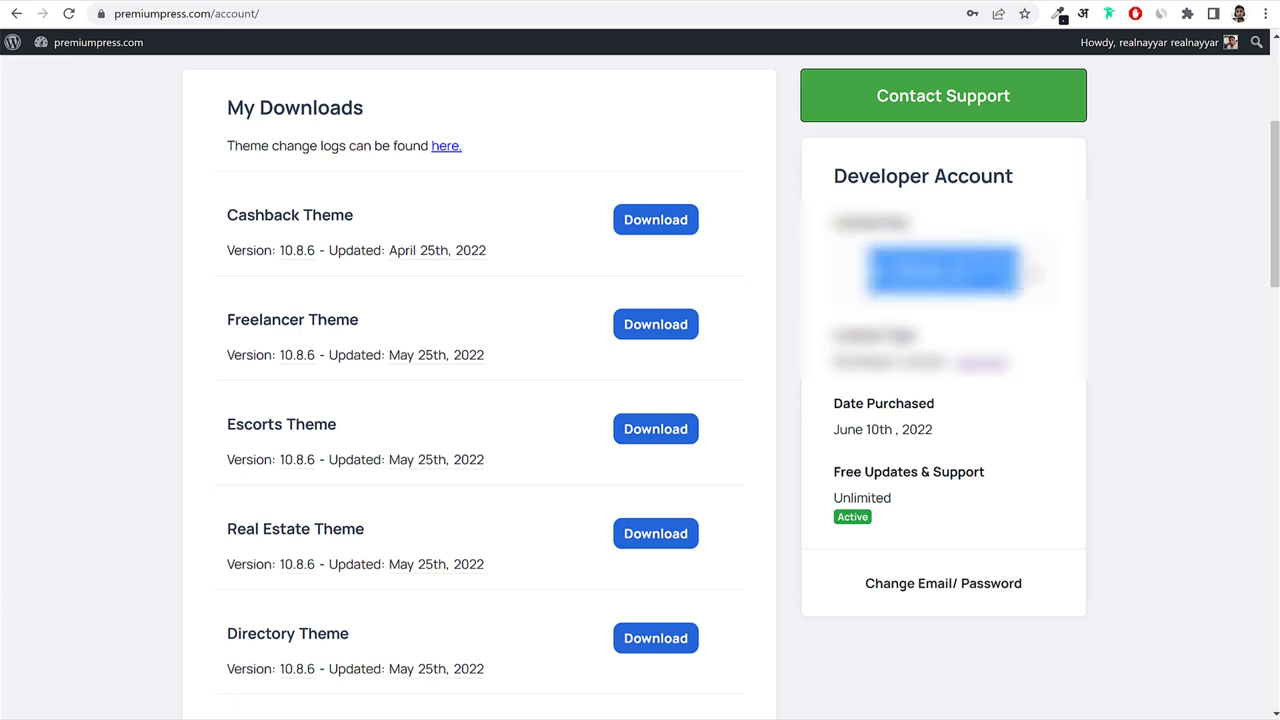
{"action": "left_click", "coordinate": [320, 2]}
{"action": "left_click", "coordinate": [569, 261]}
{"action": "key", "text": "ctrl+v"}
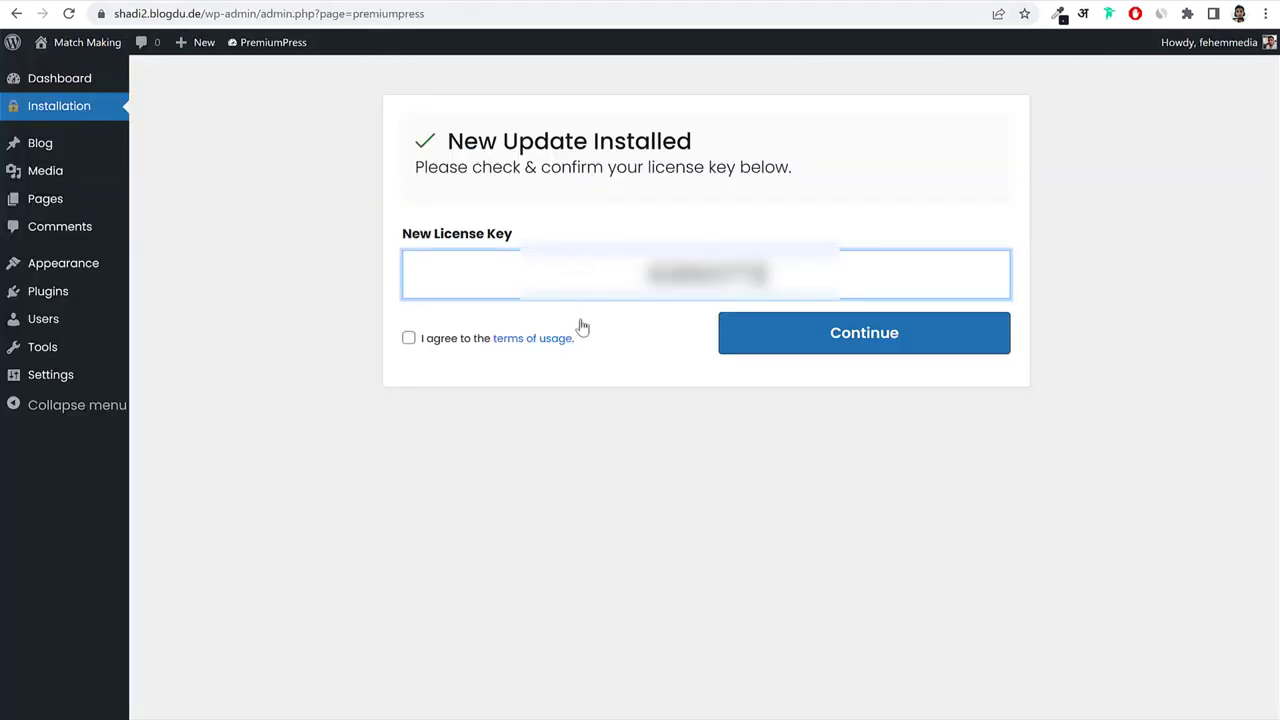
{"action": "left_click", "coordinate": [409, 338]}
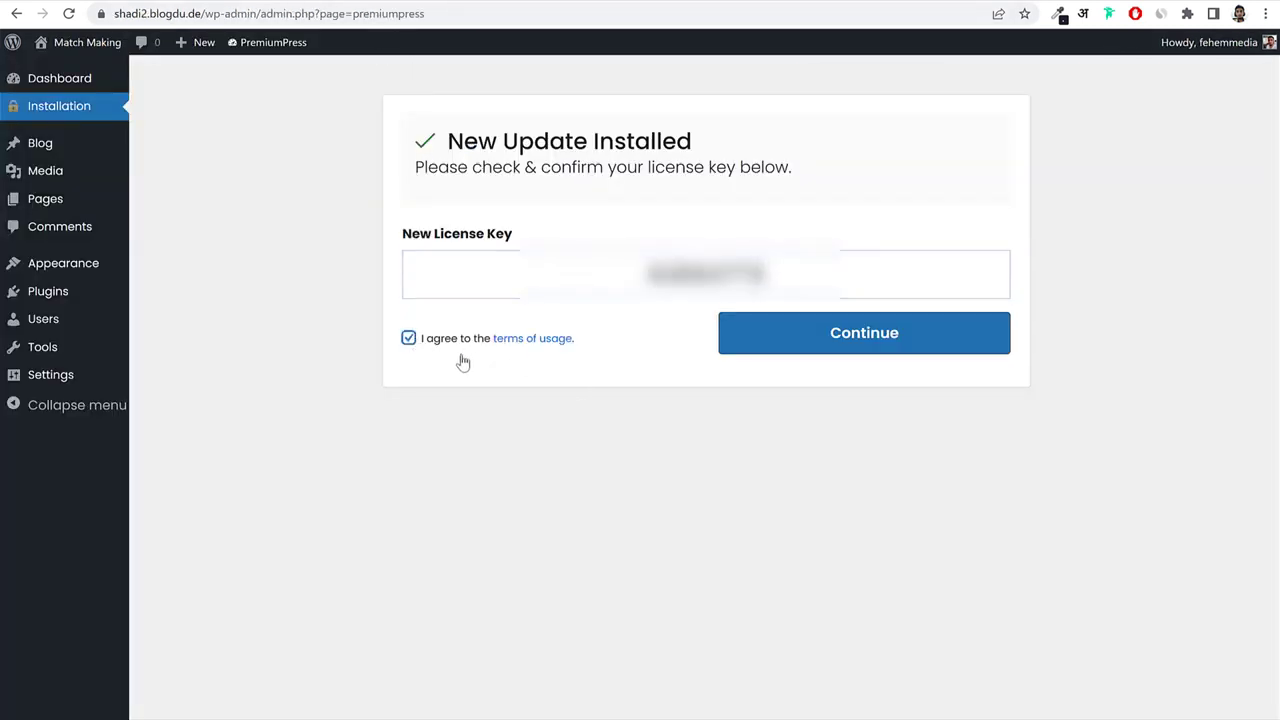
{"action": "left_click", "coordinate": [904, 344]}
{"action": "left_click", "coordinate": [834, 344]}
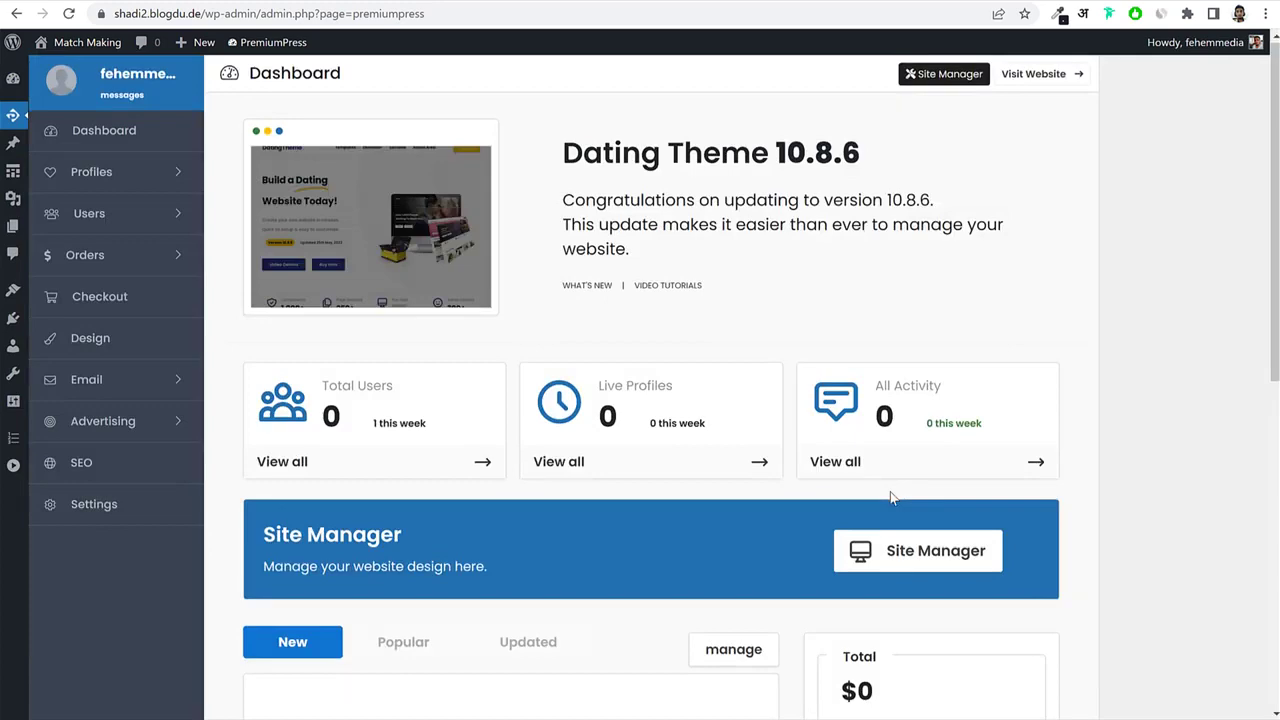
{"action": "scroll", "coordinate": [1045, 460], "scroll_direction": "down", "scroll_amount": 7}
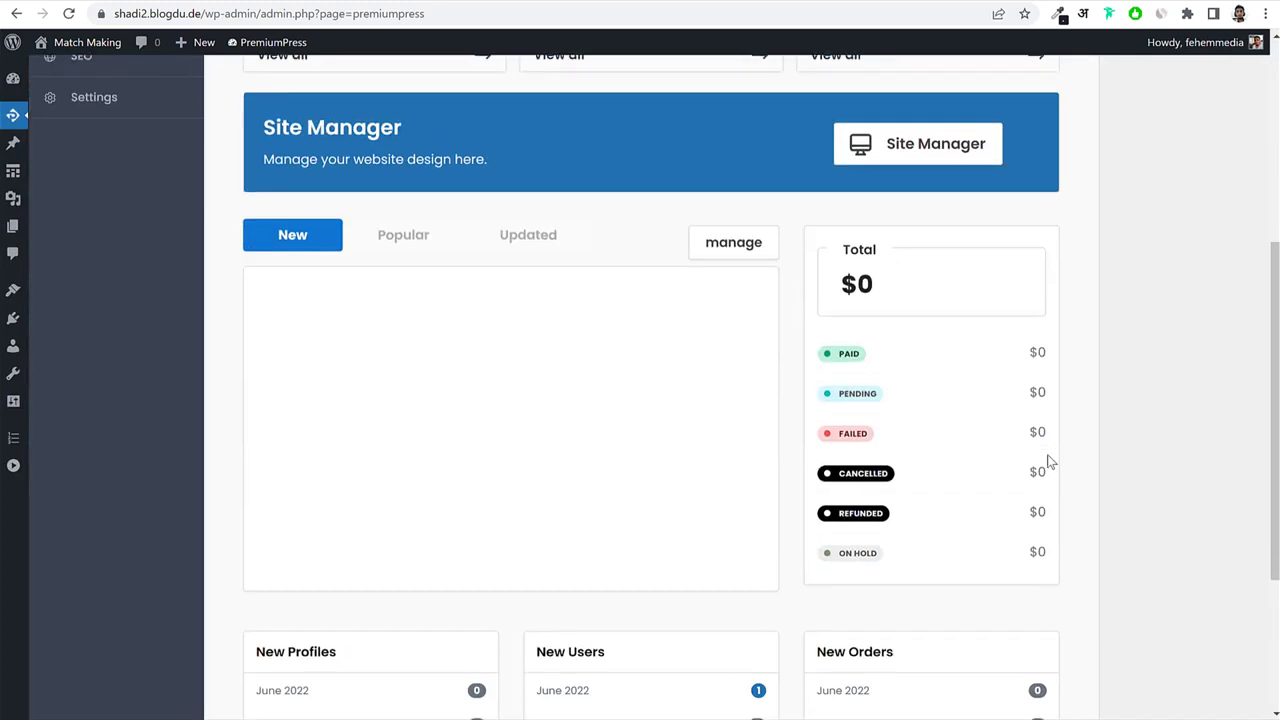
{"action": "scroll", "coordinate": [1048, 462], "scroll_direction": "up", "scroll_amount": 7}
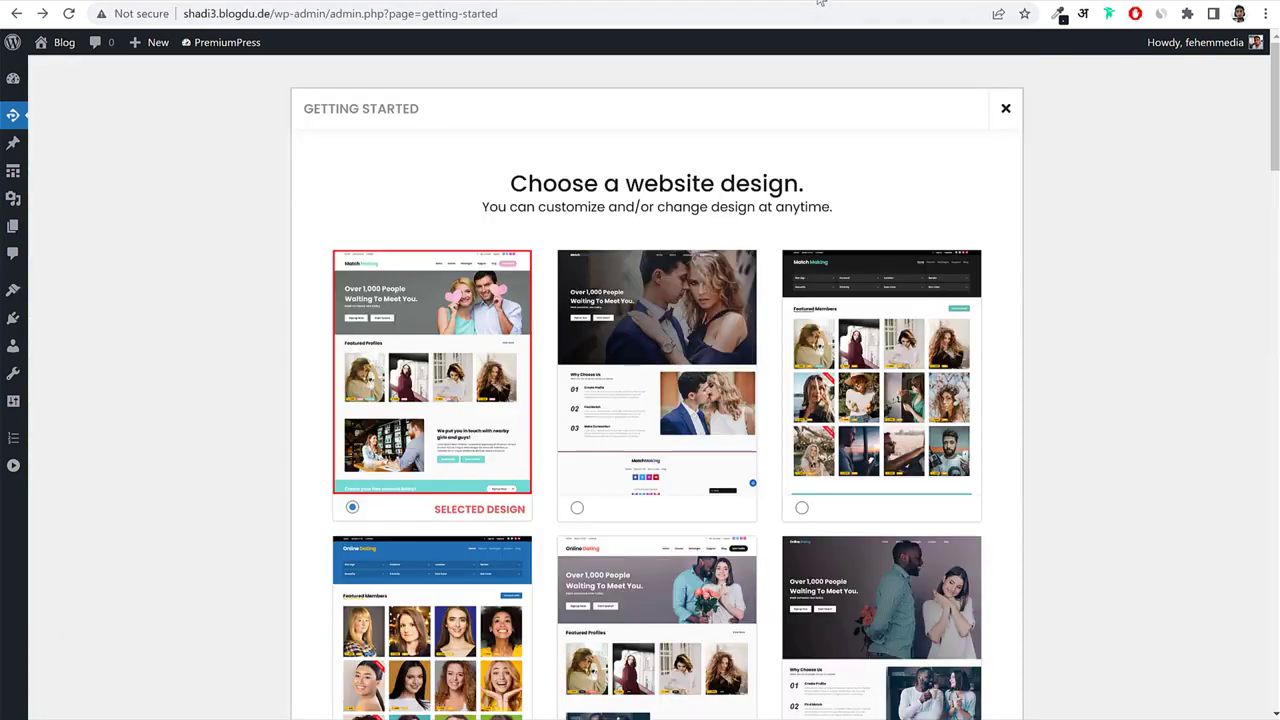
{"action": "left_click_drag", "start_coordinate": [473, 111], "coordinate": [298, 111]}
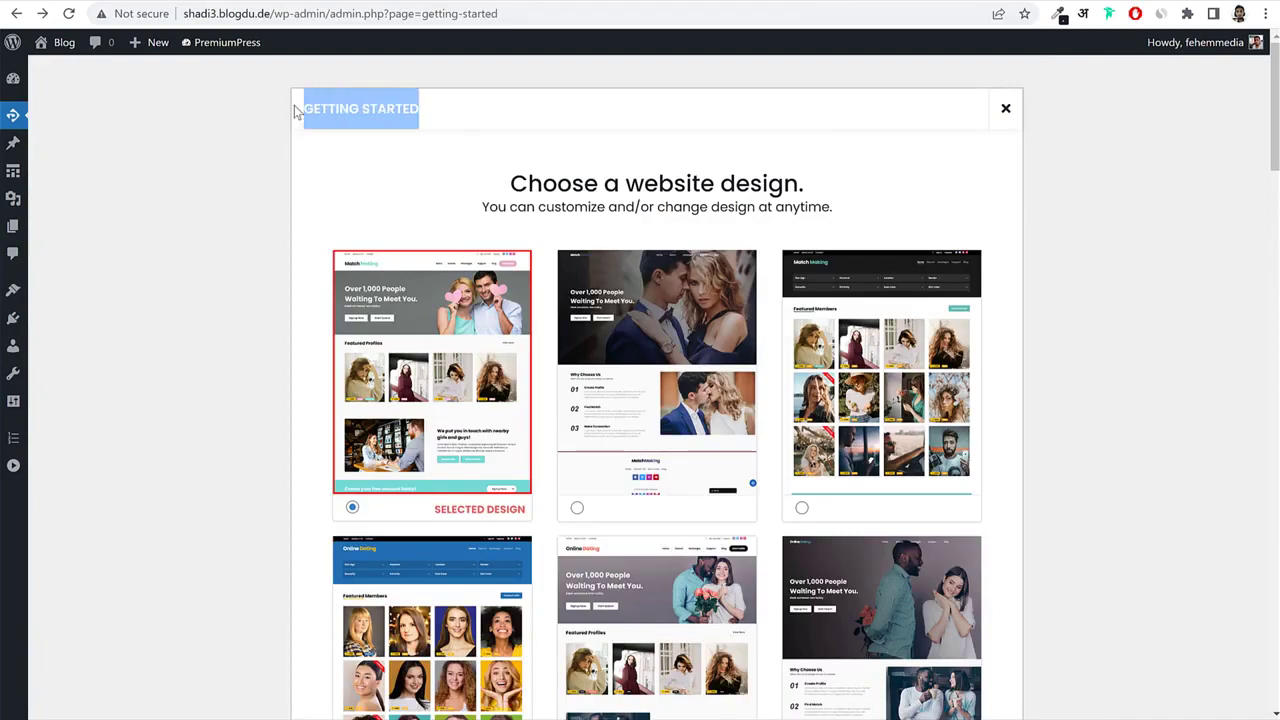
{"action": "left_click", "coordinate": [397, 137]}
{"action": "scroll", "coordinate": [850, 350], "scroll_direction": "down", "scroll_amount": 3}
{"action": "scroll", "coordinate": [875, 380], "scroll_direction": "down", "scroll_amount": 12}
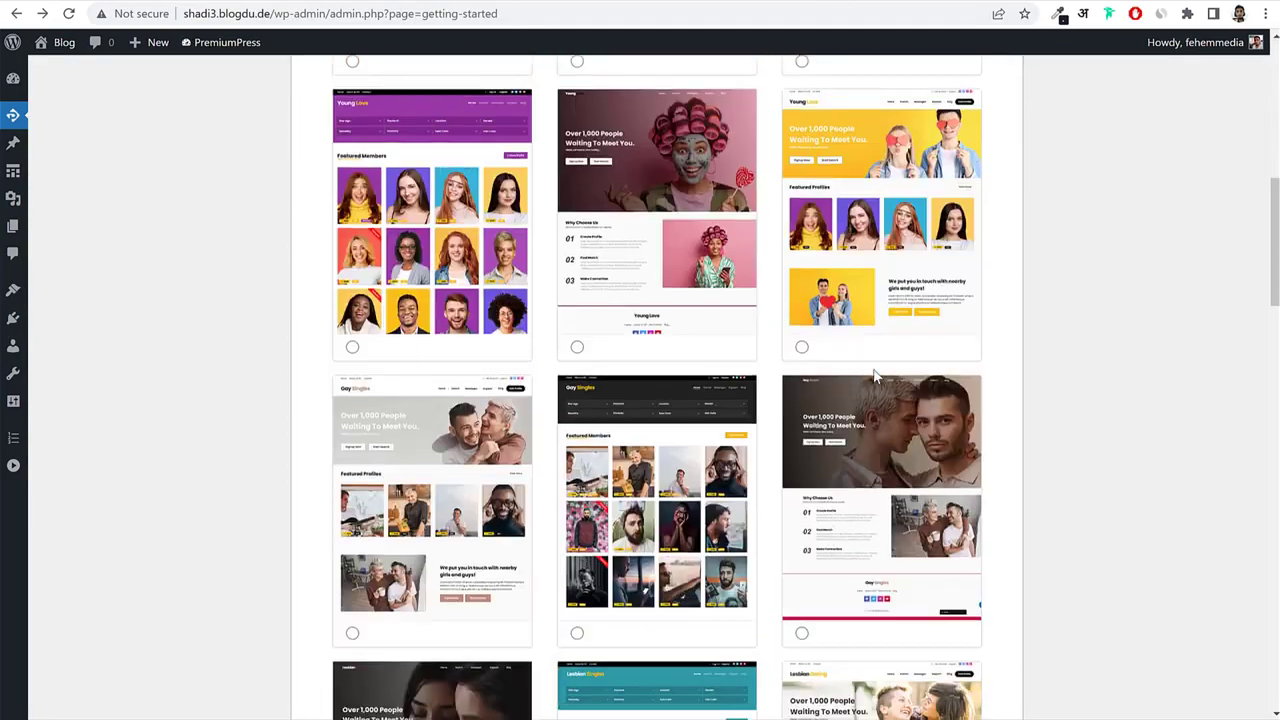
{"action": "scroll", "coordinate": [876, 402], "scroll_direction": "up", "scroll_amount": 15}
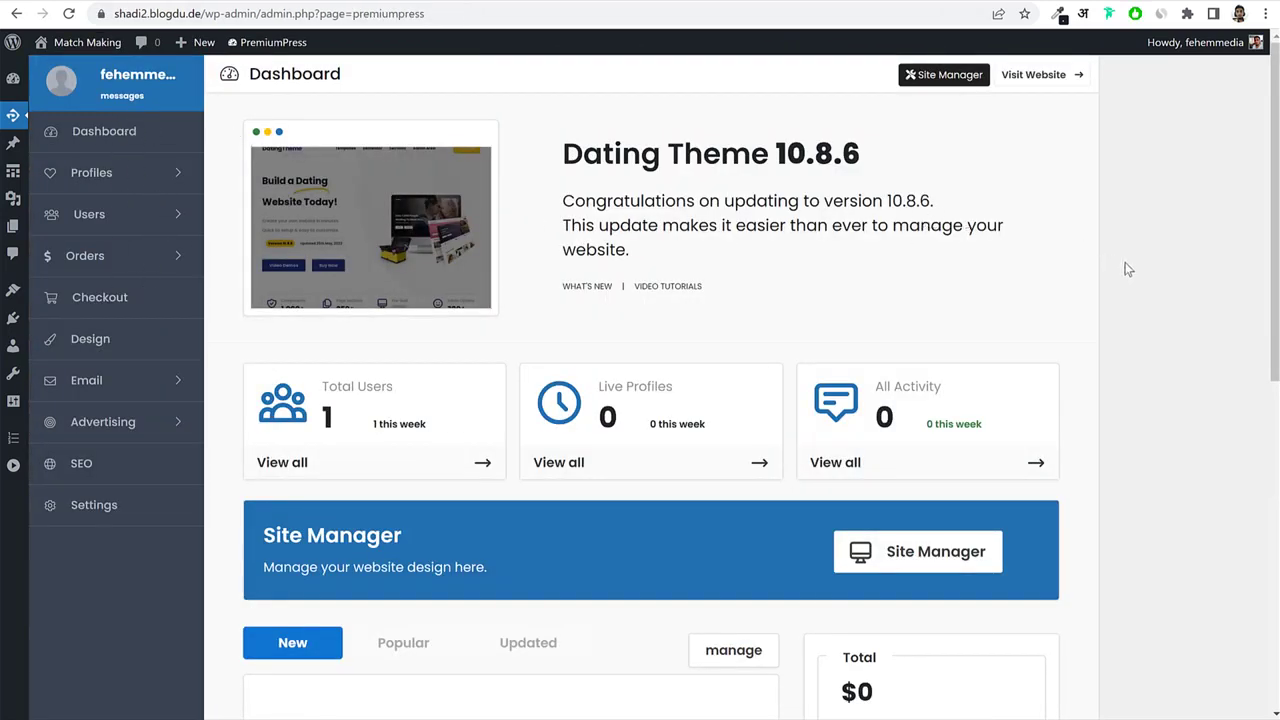
{"action": "scroll", "coordinate": [264, 492], "scroll_direction": "down", "scroll_amount": 1}
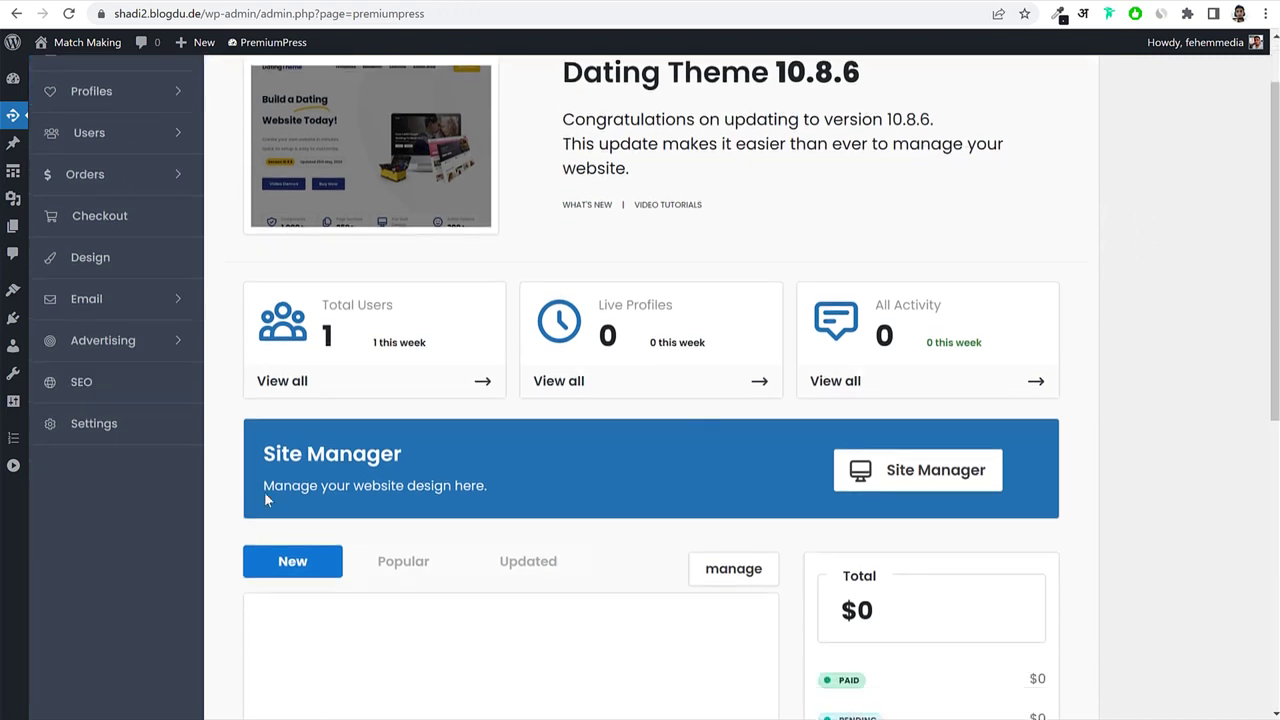
Look through the Page Links settings, then return to the theme's Settings overview.
{"action": "left_click", "coordinate": [92, 425]}
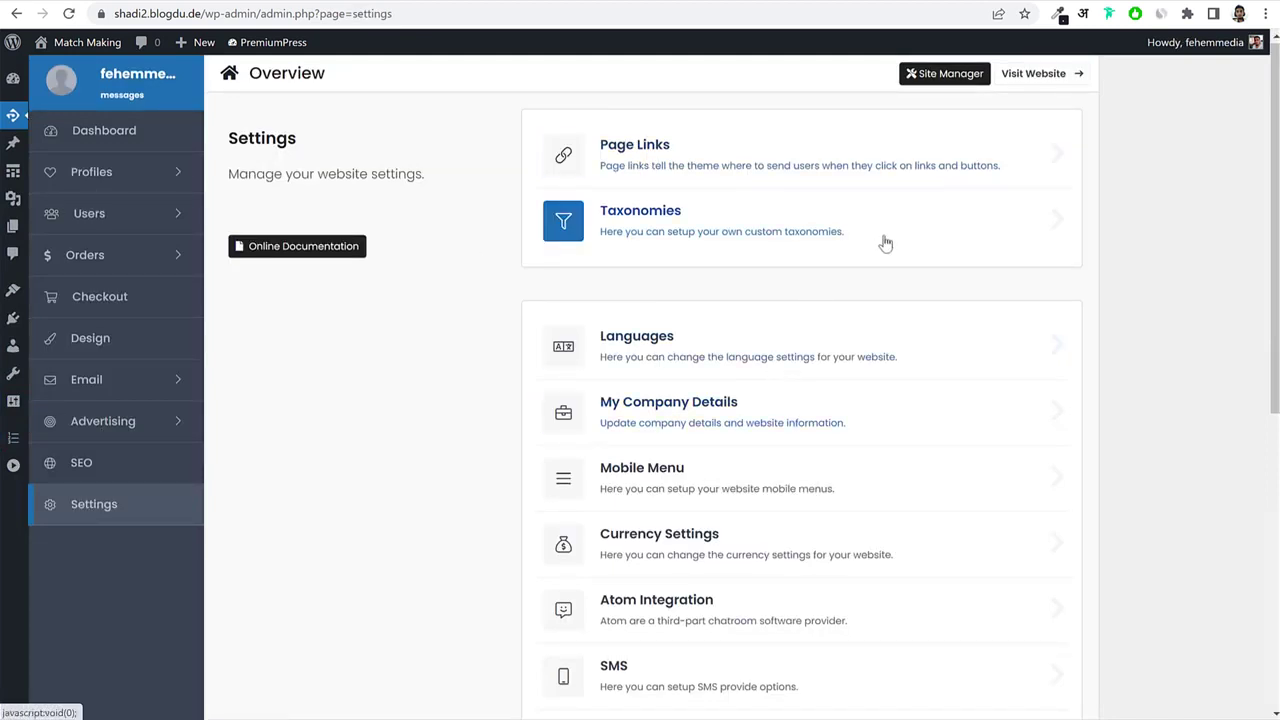
{"action": "left_click", "coordinate": [636, 156]}
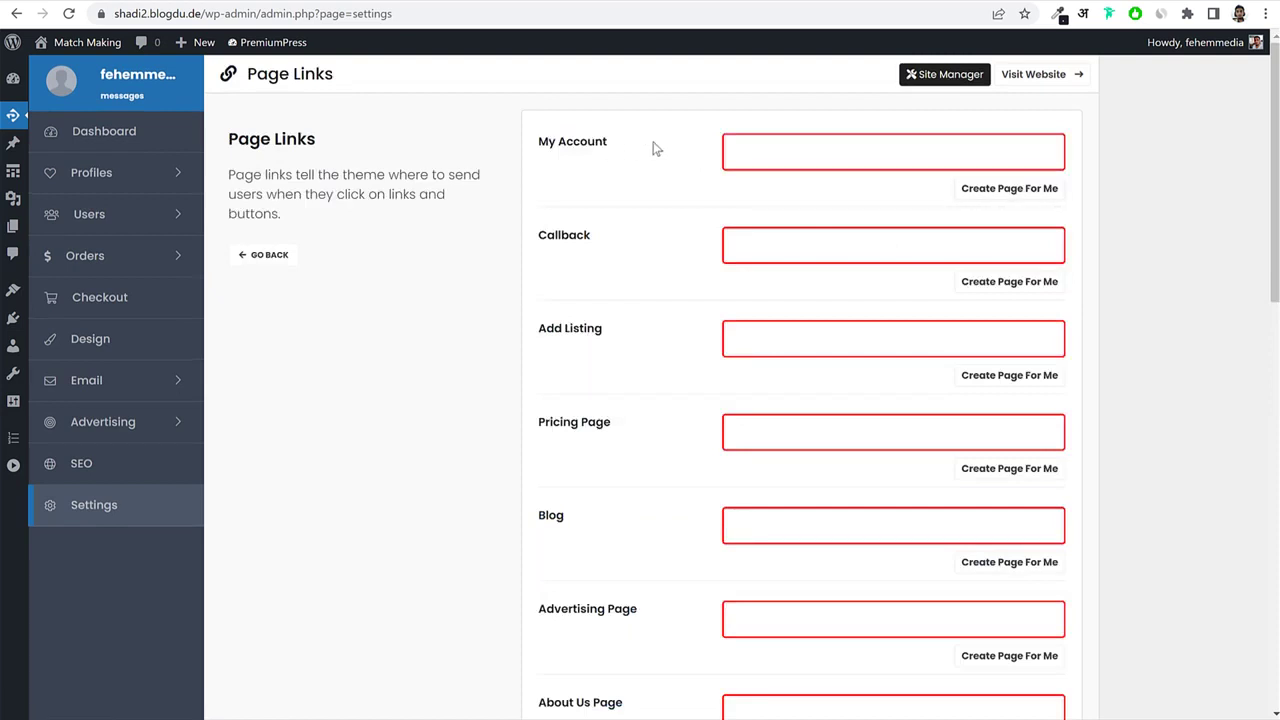
{"action": "left_click_drag", "start_coordinate": [616, 148], "coordinate": [538, 146]}
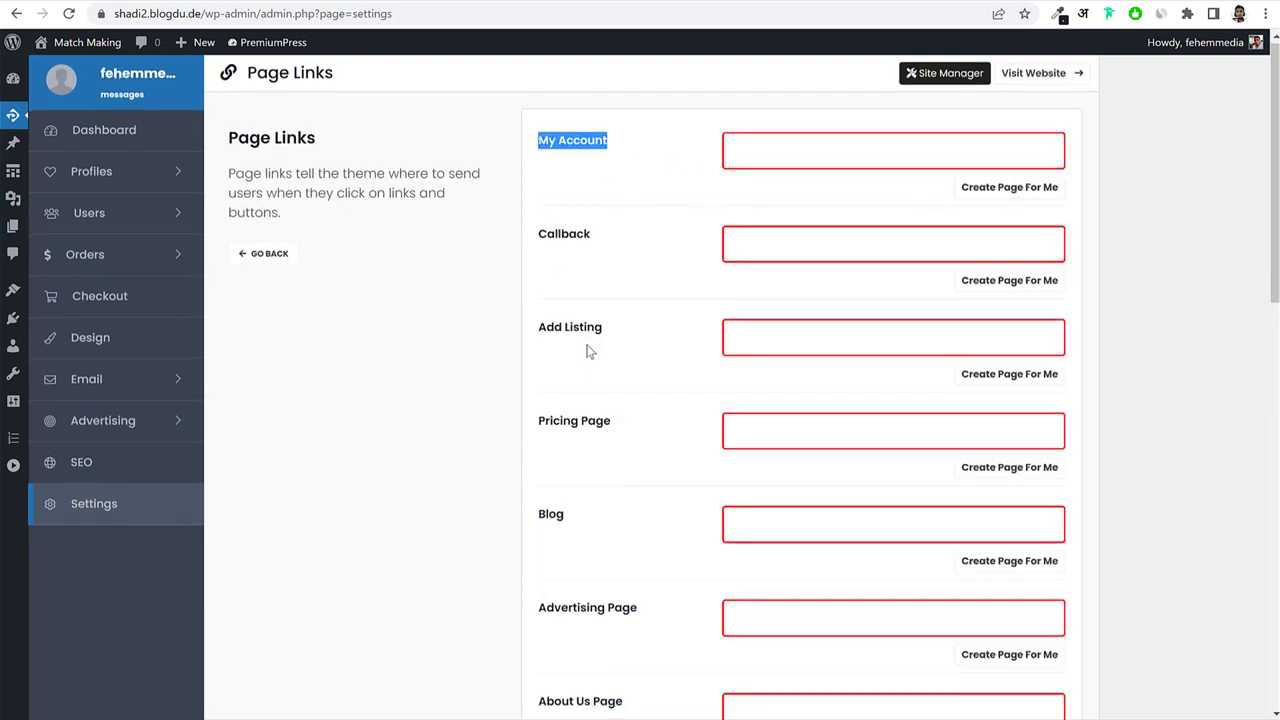
{"action": "scroll", "coordinate": [589, 349], "scroll_direction": "down", "scroll_amount": 8}
{"action": "scroll", "coordinate": [590, 362], "scroll_direction": "down", "scroll_amount": 2}
{"action": "scroll", "coordinate": [588, 362], "scroll_direction": "up", "scroll_amount": 10}
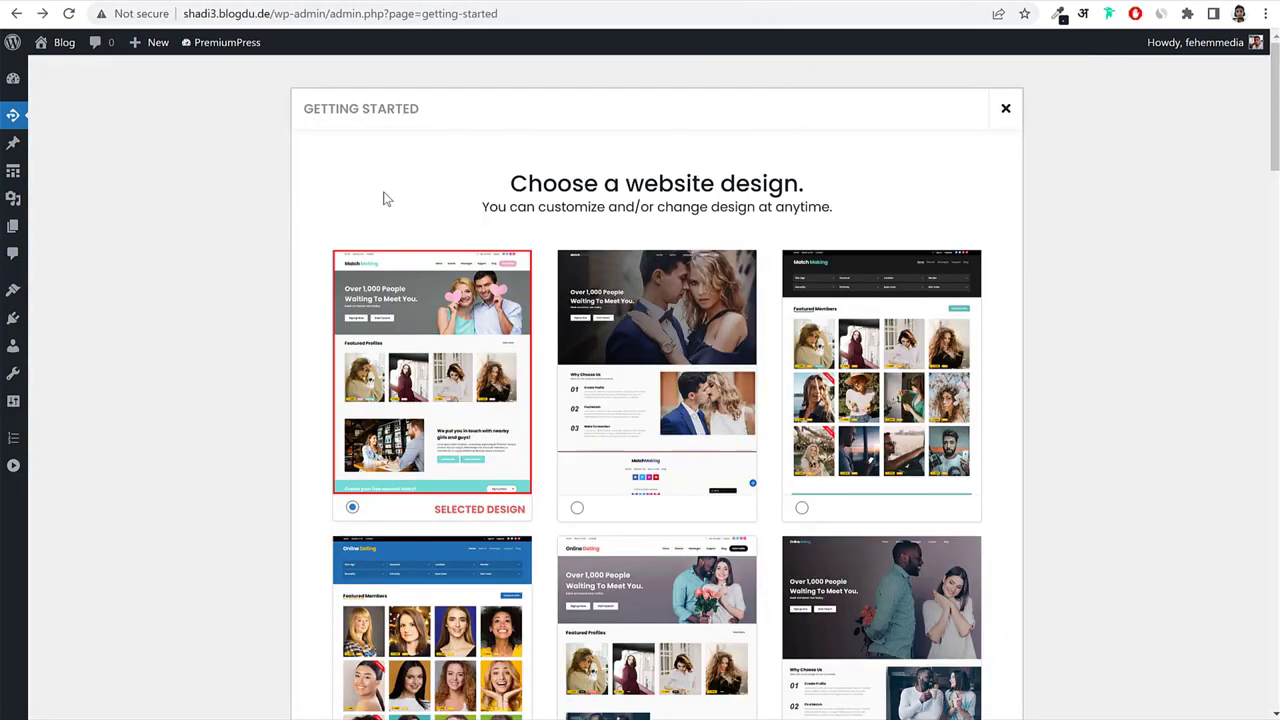
{"action": "scroll", "coordinate": [763, 306], "scroll_direction": "down", "scroll_amount": 10}
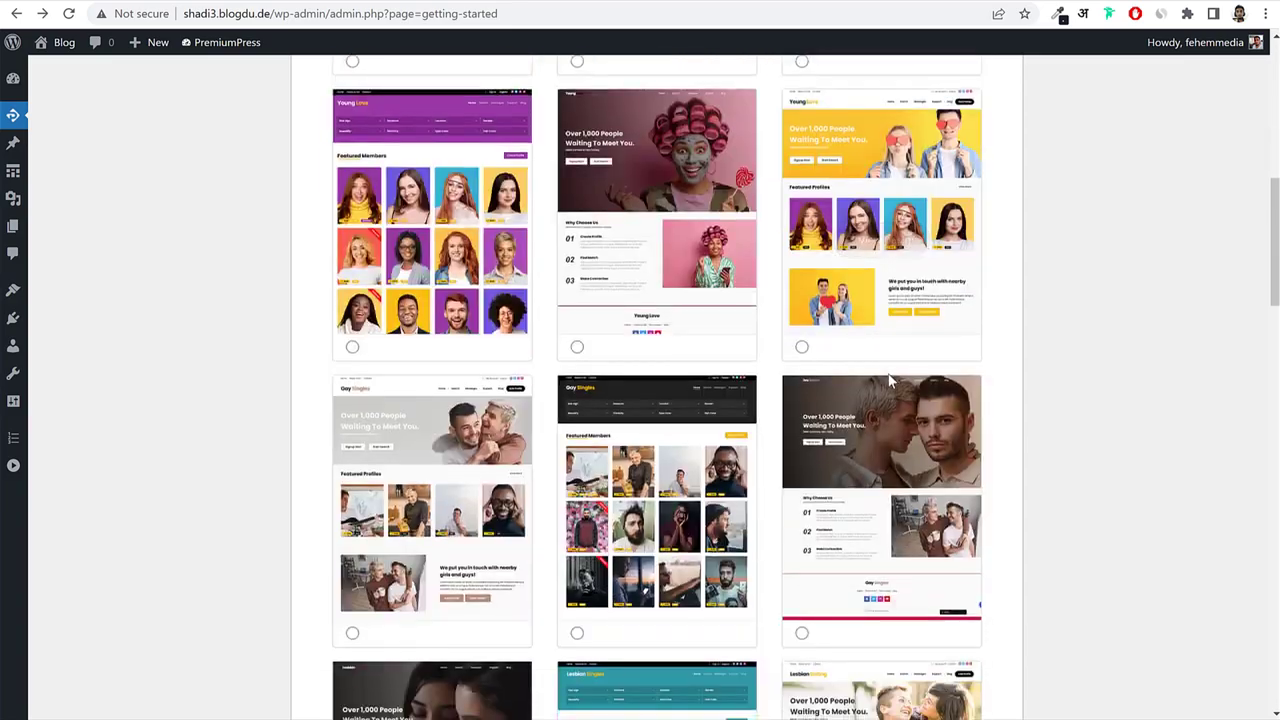
{"action": "scroll", "coordinate": [880, 600], "scroll_direction": "up", "scroll_amount": 10}
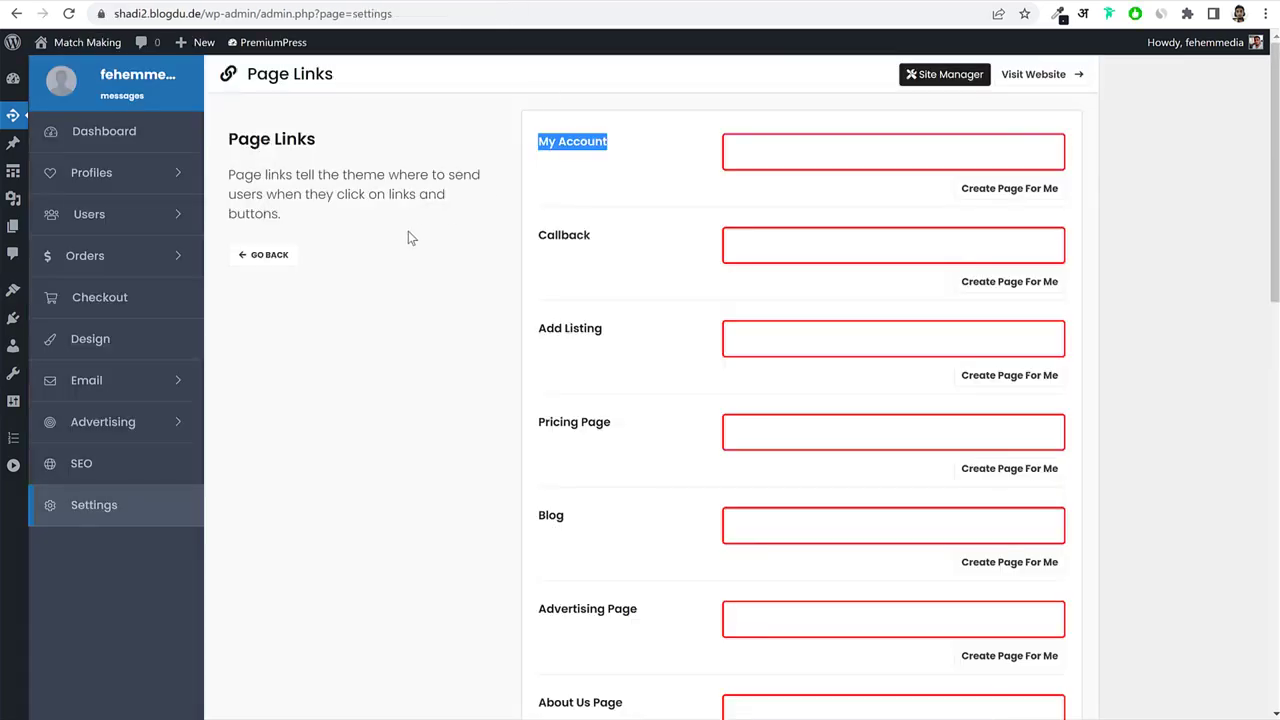
{"action": "left_click", "coordinate": [408, 237]}
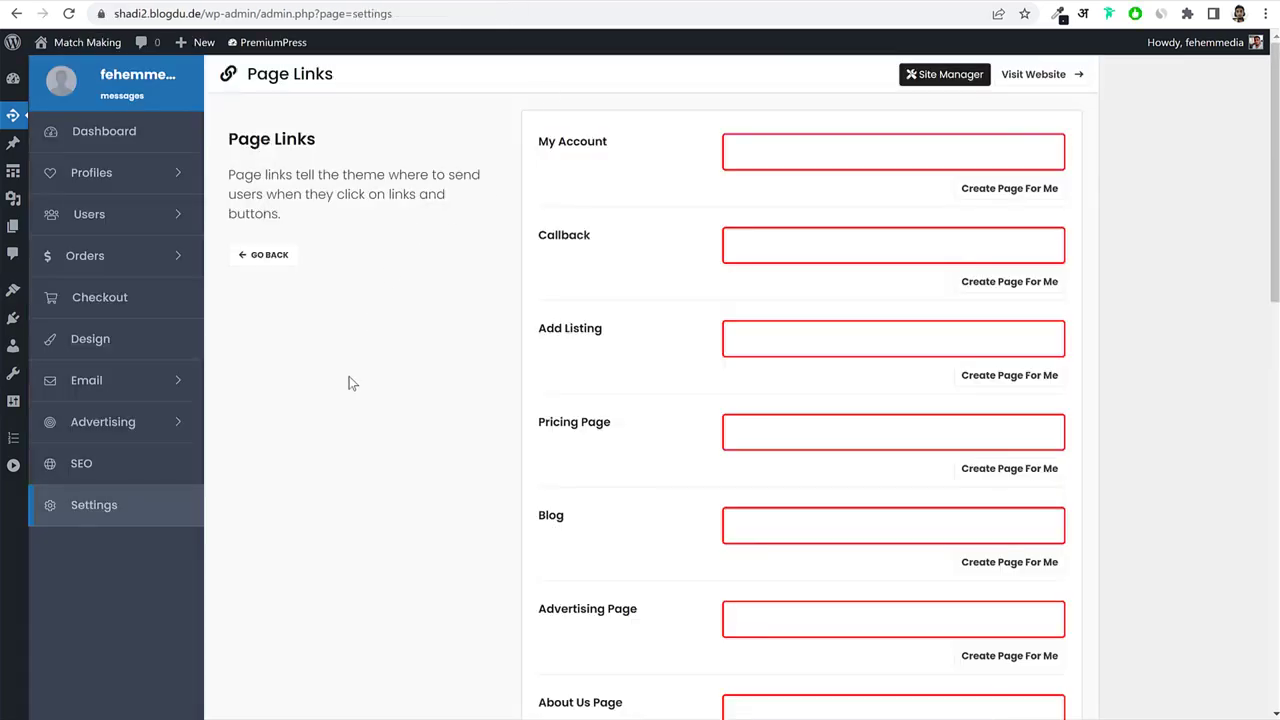
{"action": "left_click", "coordinate": [264, 252]}
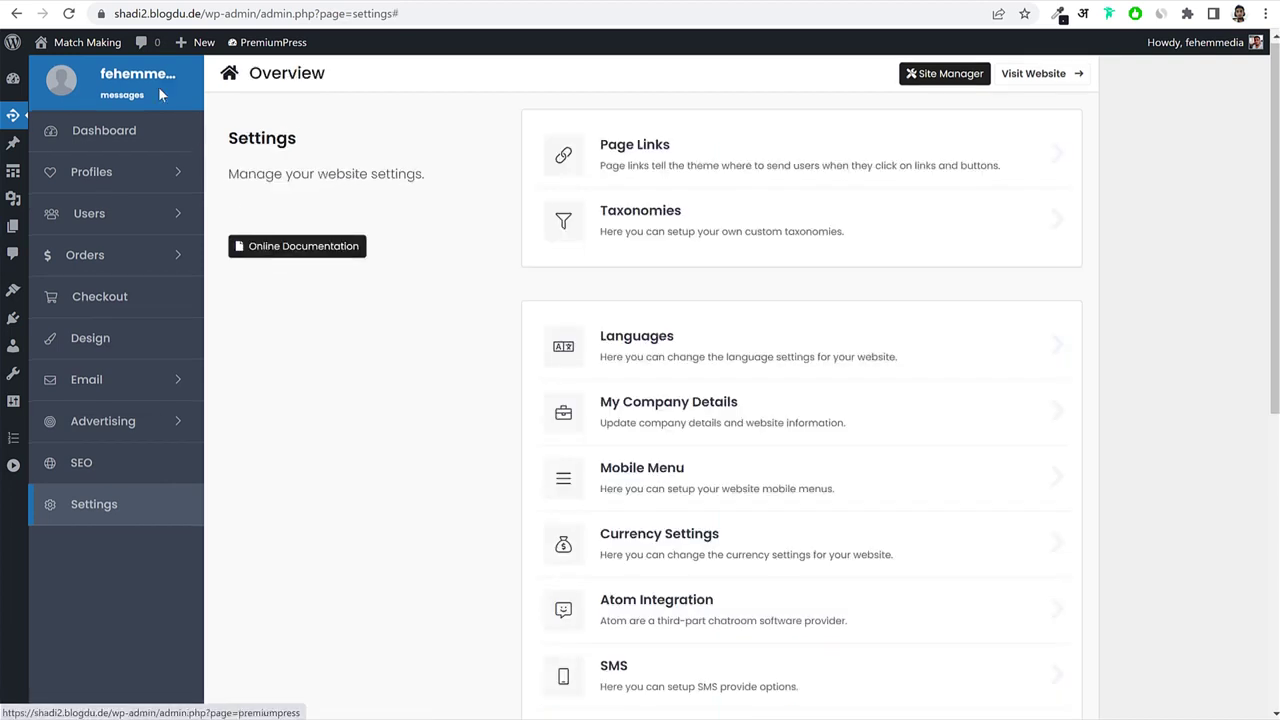
{"action": "left_click", "coordinate": [113, 507]}
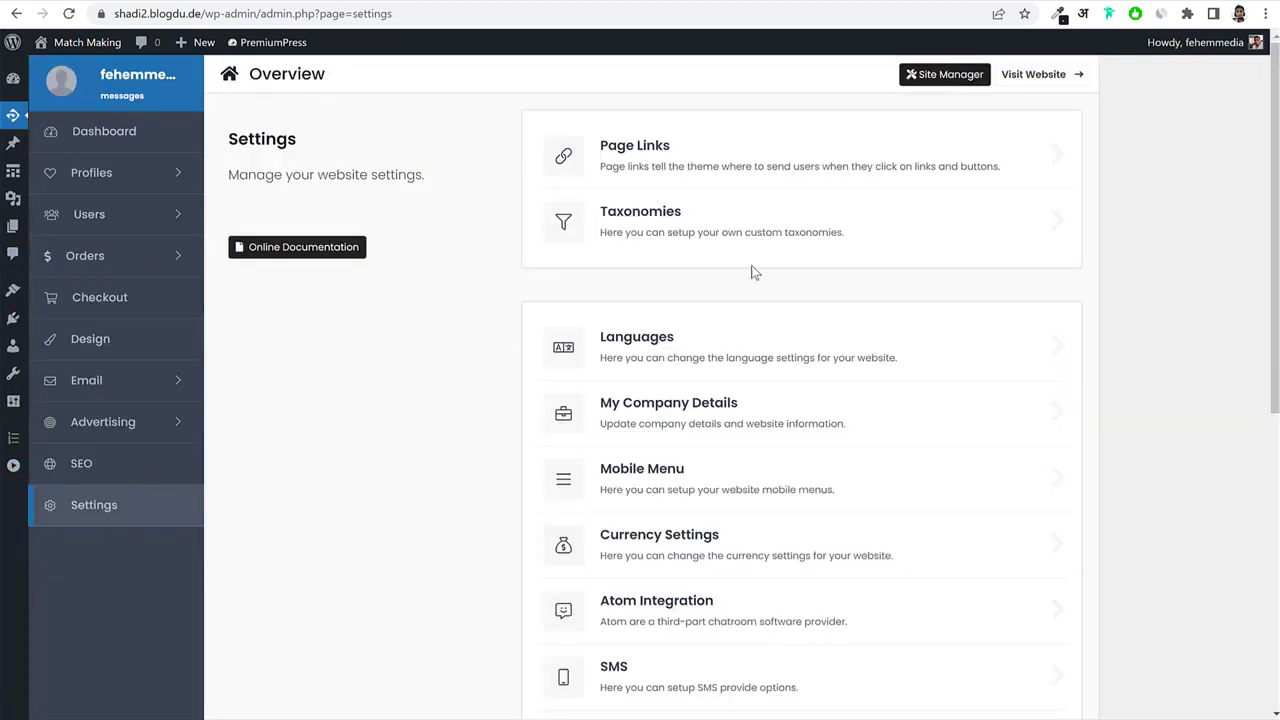
Under License Key, reveal Reset Options and choose Delete Everything.
{"action": "scroll", "coordinate": [789, 326], "scroll_direction": "down", "scroll_amount": 5}
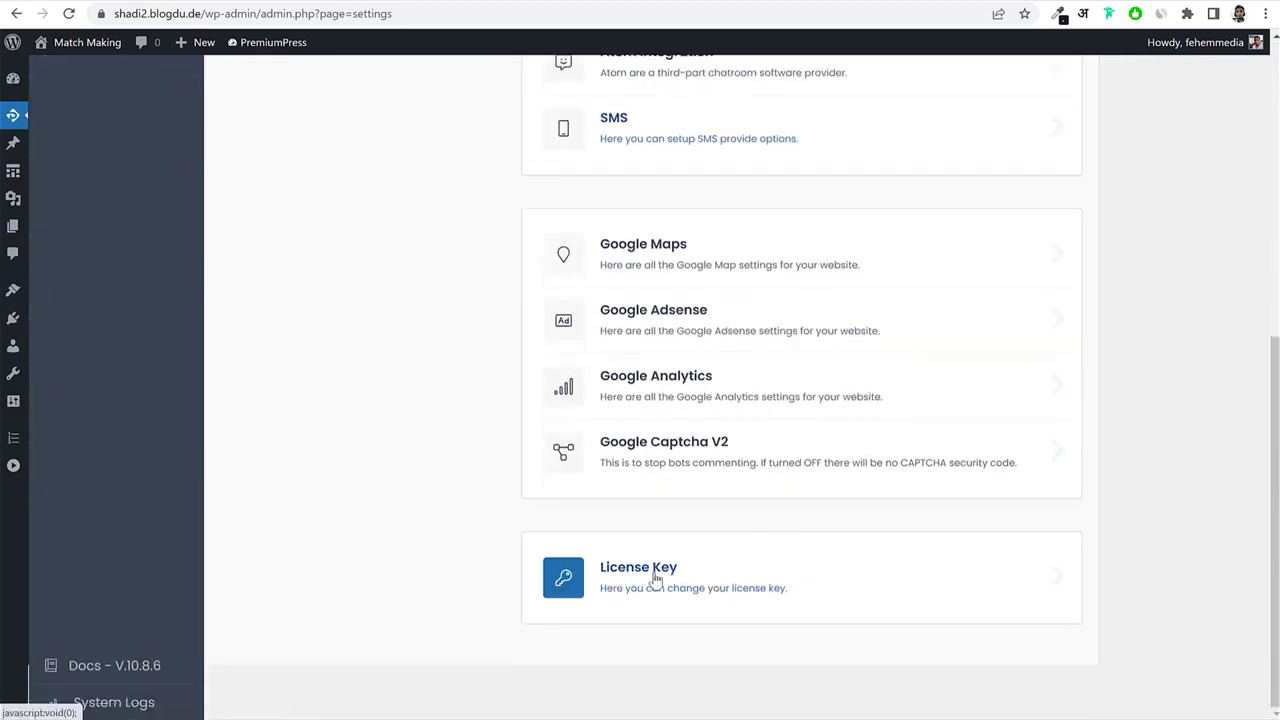
{"action": "left_click", "coordinate": [655, 580]}
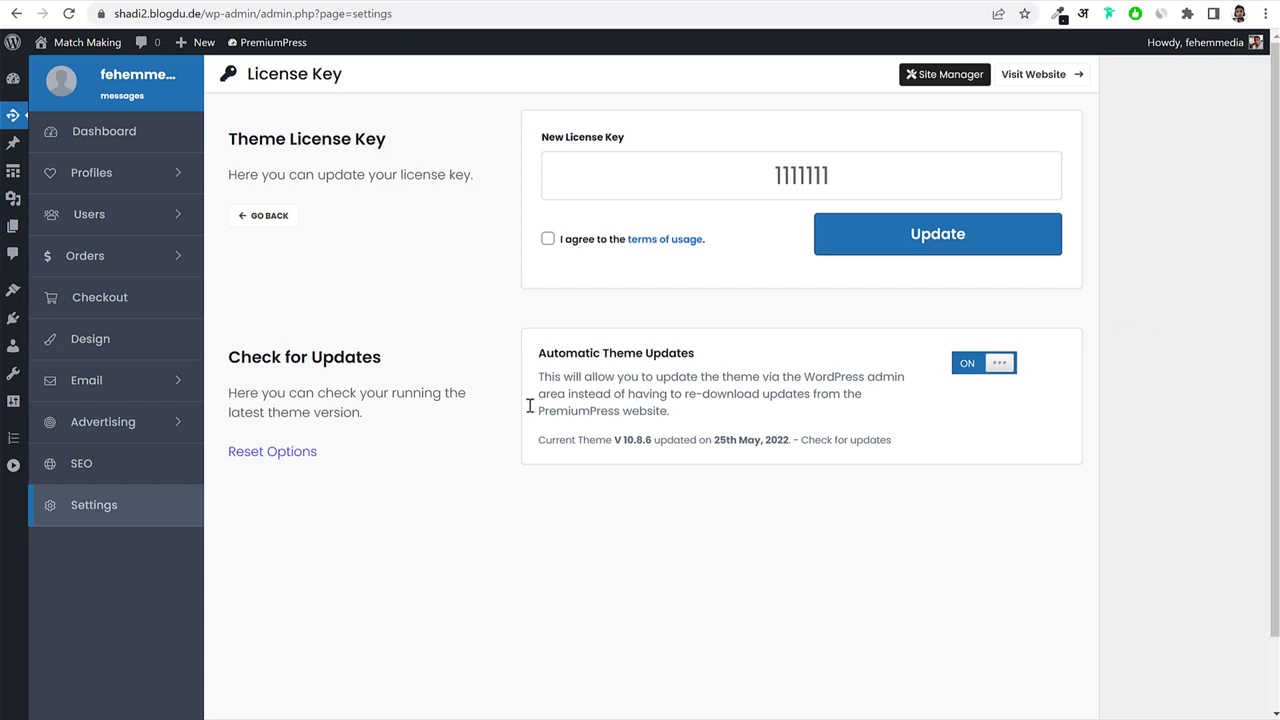
{"action": "left_click", "coordinate": [272, 455]}
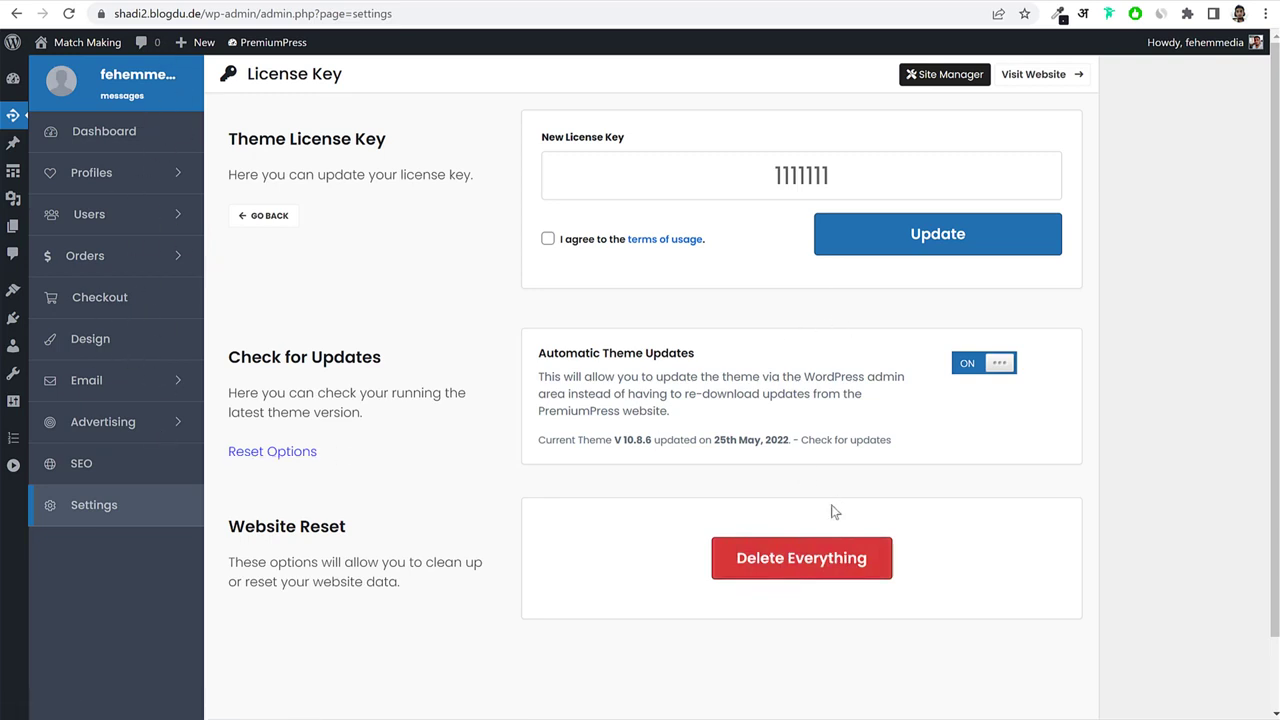
{"action": "left_click", "coordinate": [826, 566]}
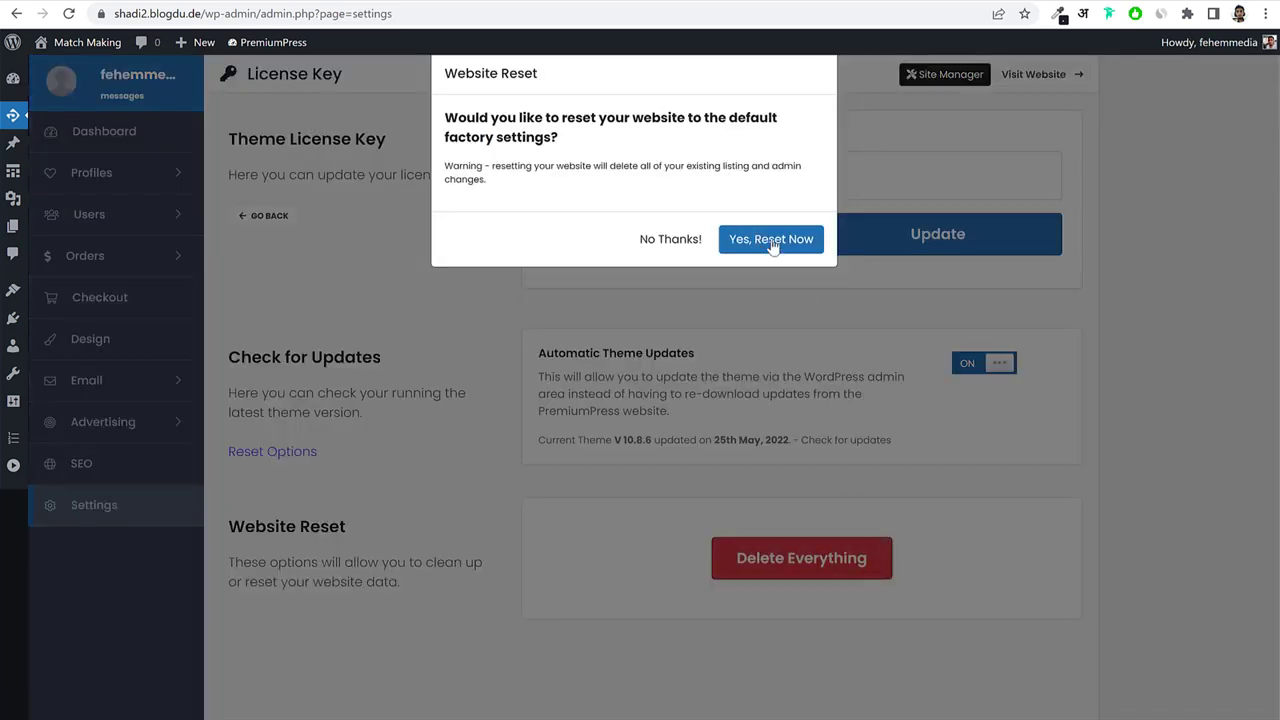
Confirm the factory reset, then paste the order ID, accept the terms and continue the installation.
{"action": "left_click", "coordinate": [773, 248]}
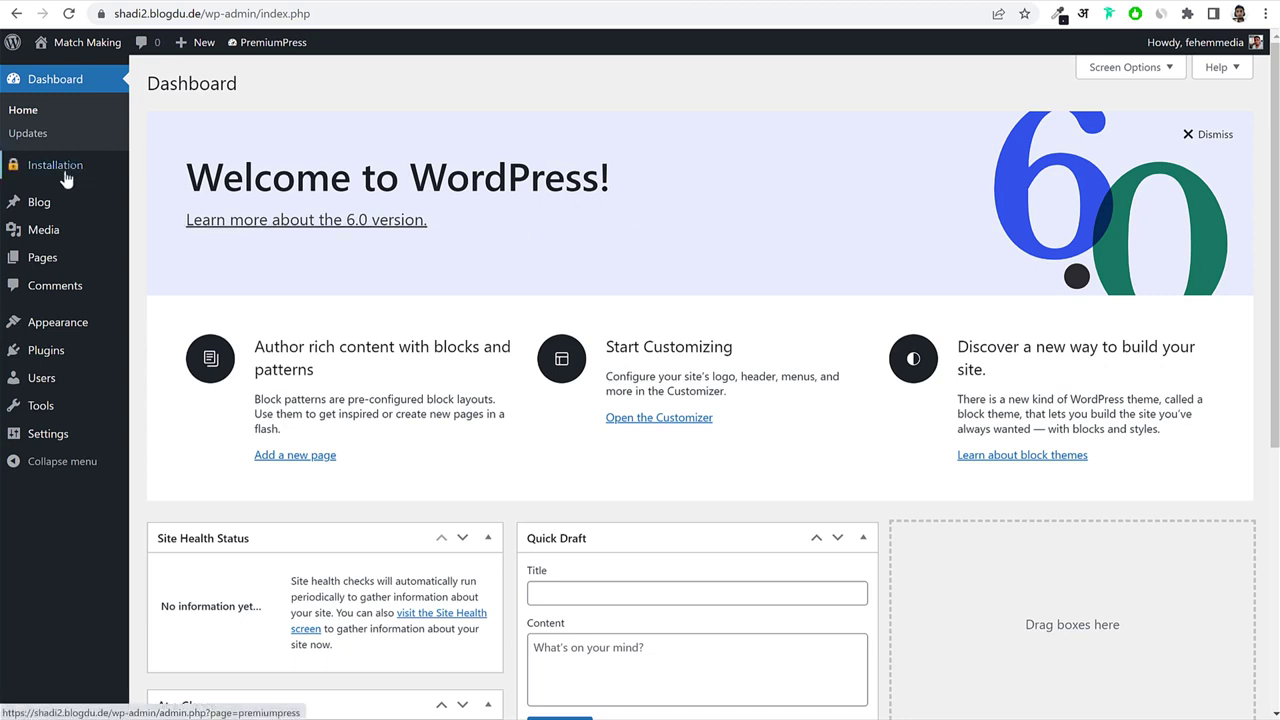
{"action": "left_click", "coordinate": [62, 172]}
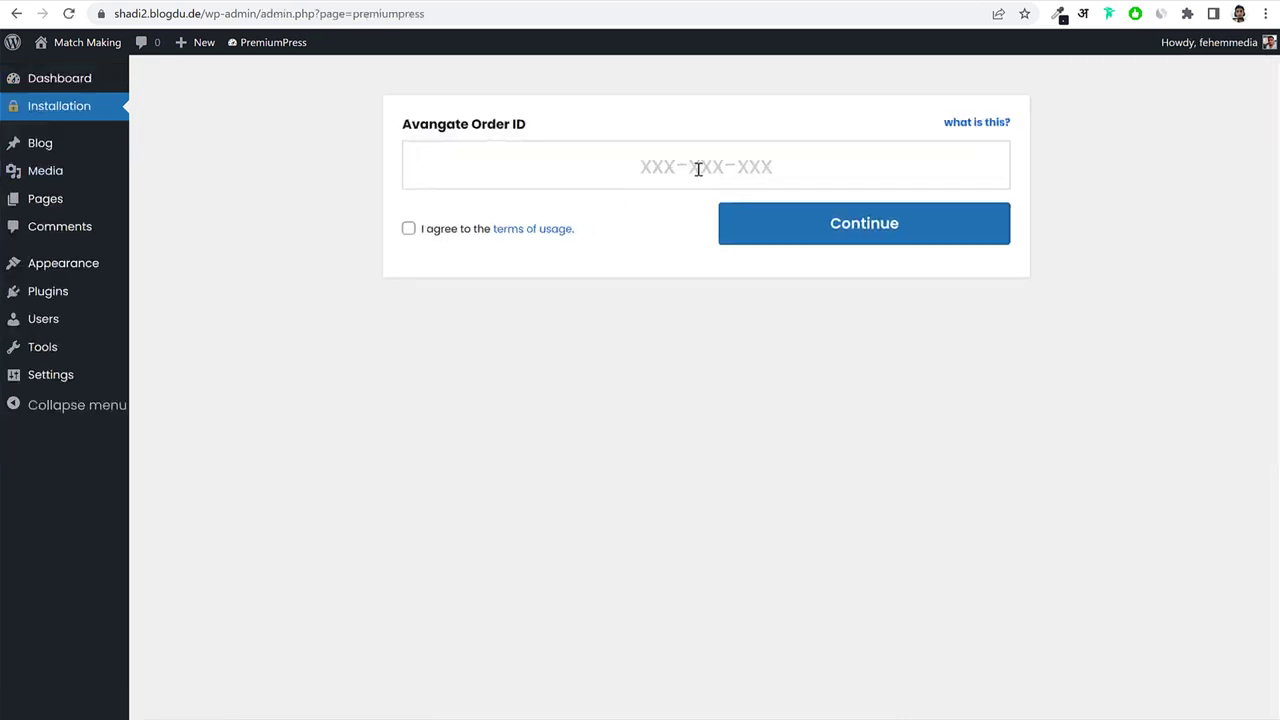
{"action": "left_click", "coordinate": [698, 168]}
{"action": "key", "text": "ctrl+v"}
{"action": "left_click", "coordinate": [408, 228]}
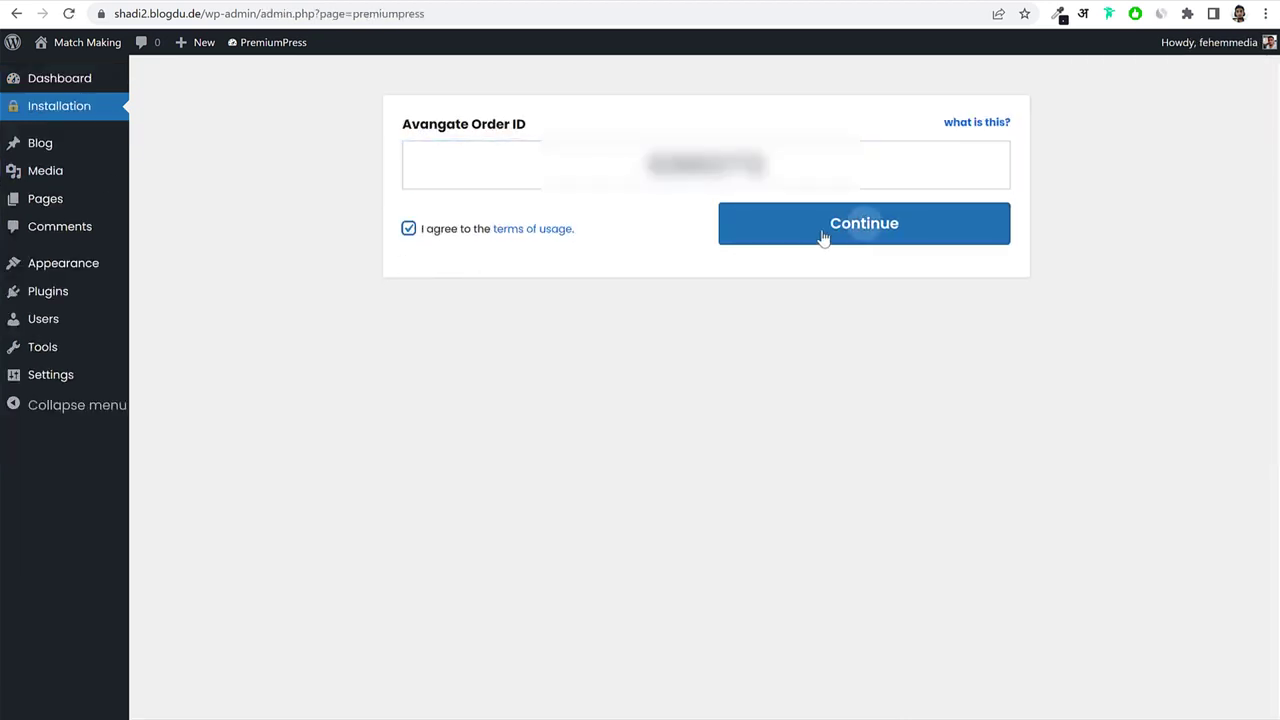
{"action": "left_click", "coordinate": [860, 228]}
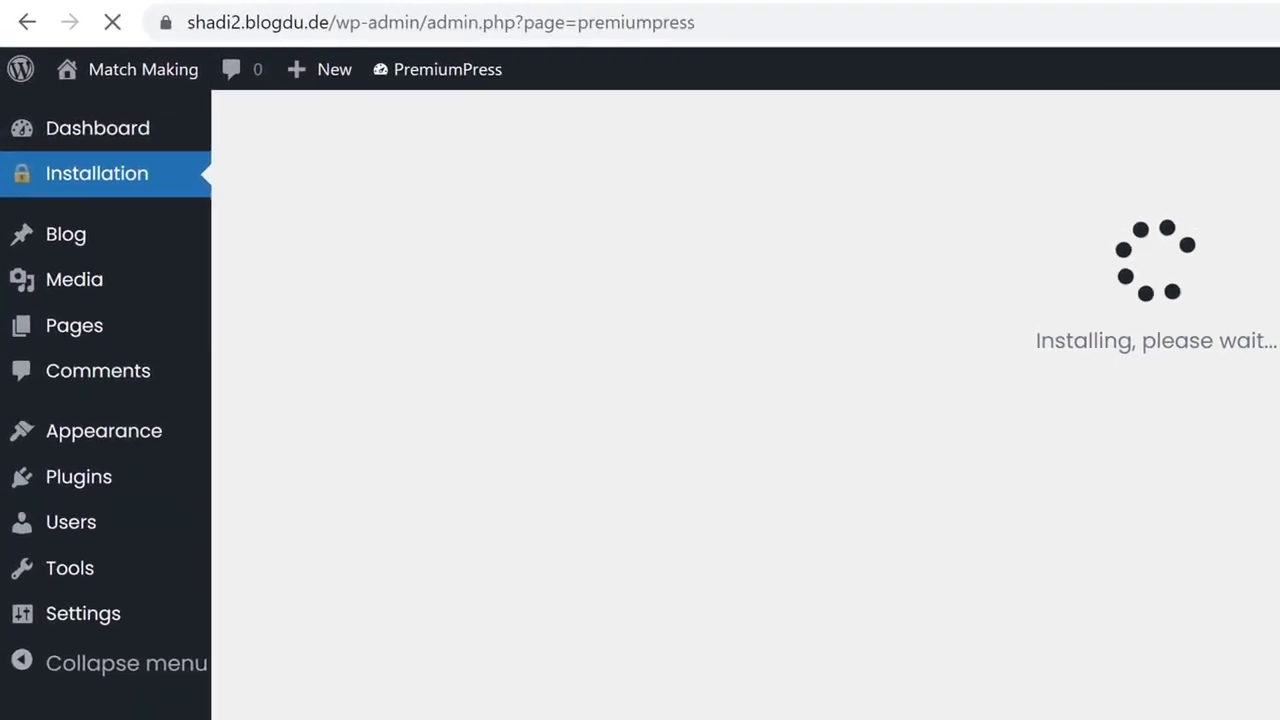
{"action": "left_click_drag", "start_coordinate": [751, 23], "coordinate": [371, 23]}
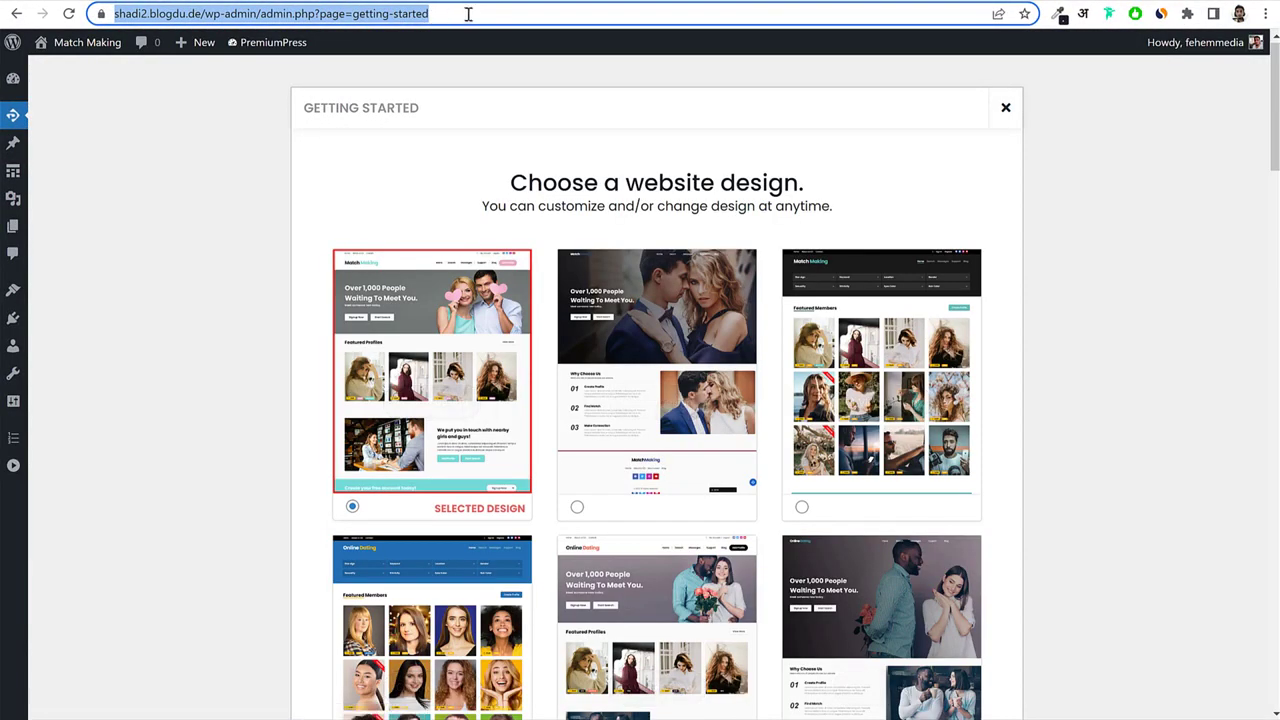
{"action": "left_click", "coordinate": [469, 14]}
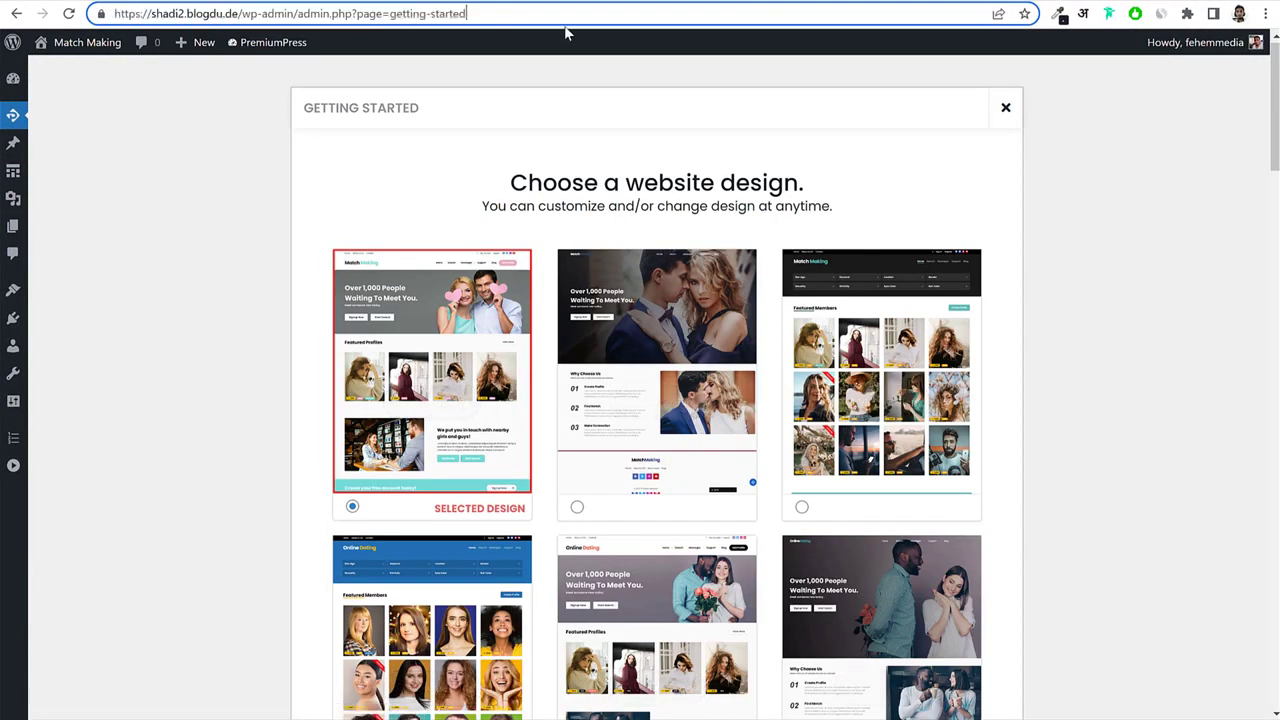
{"action": "left_click", "coordinate": [1121, 187]}
{"action": "scroll", "coordinate": [1062, 300], "scroll_direction": "down", "scroll_amount": 7}
{"action": "scroll", "coordinate": [1066, 342], "scroll_direction": "down", "scroll_amount": 15}
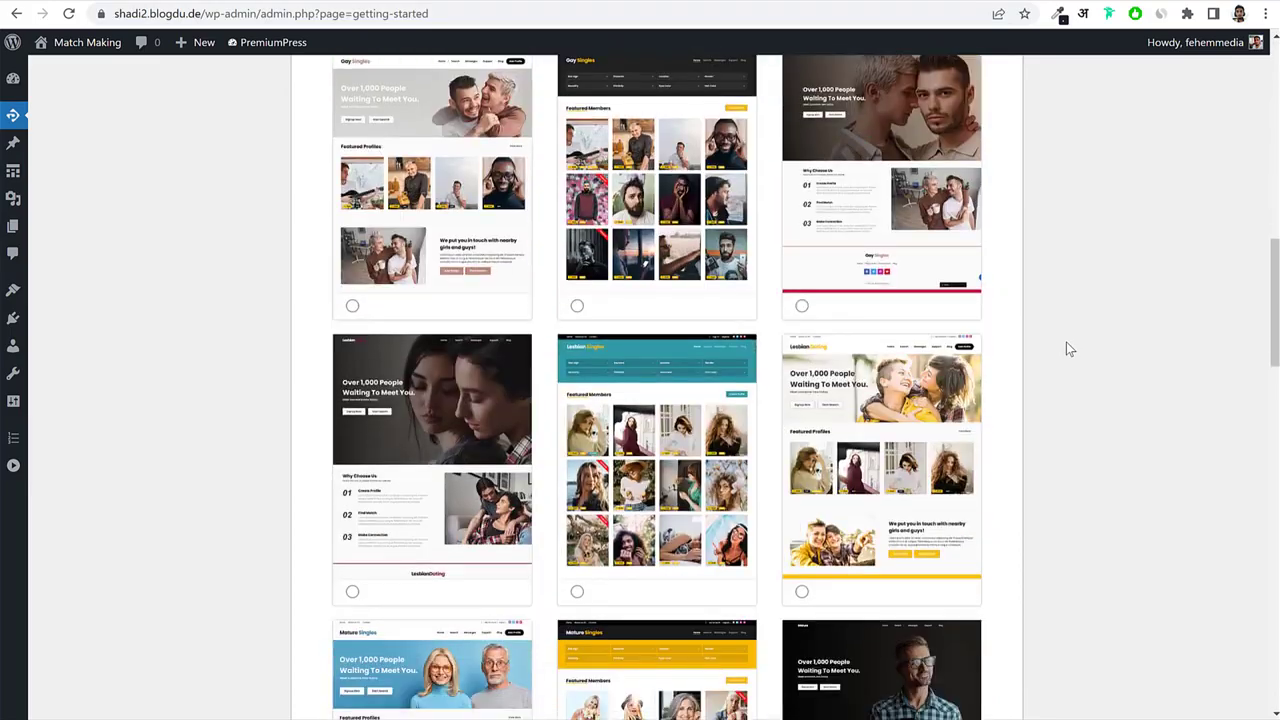
{"action": "scroll", "coordinate": [1066, 342], "scroll_direction": "down", "scroll_amount": 5}
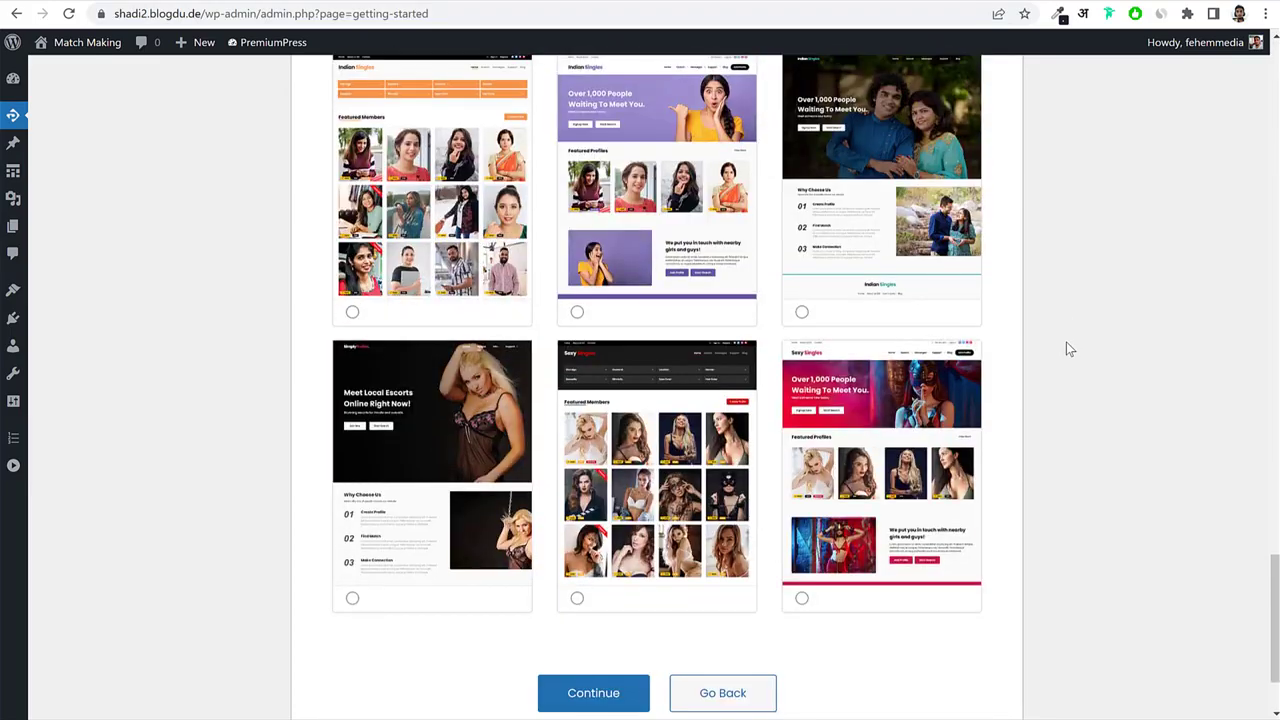
{"action": "scroll", "coordinate": [1066, 342], "scroll_direction": "up", "scroll_amount": 20}
{"action": "scroll", "coordinate": [1066, 347], "scroll_direction": "up", "scroll_amount": 10}
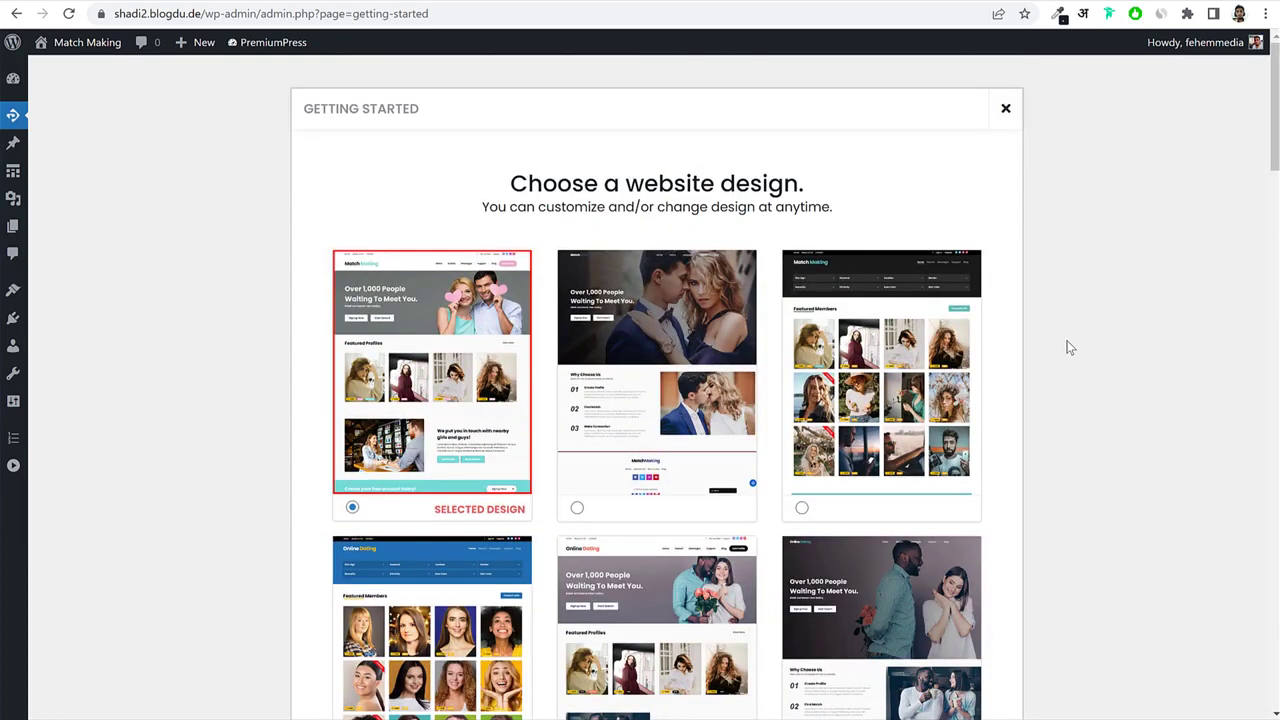
{"action": "mouse_move", "coordinate": [438, 348]}
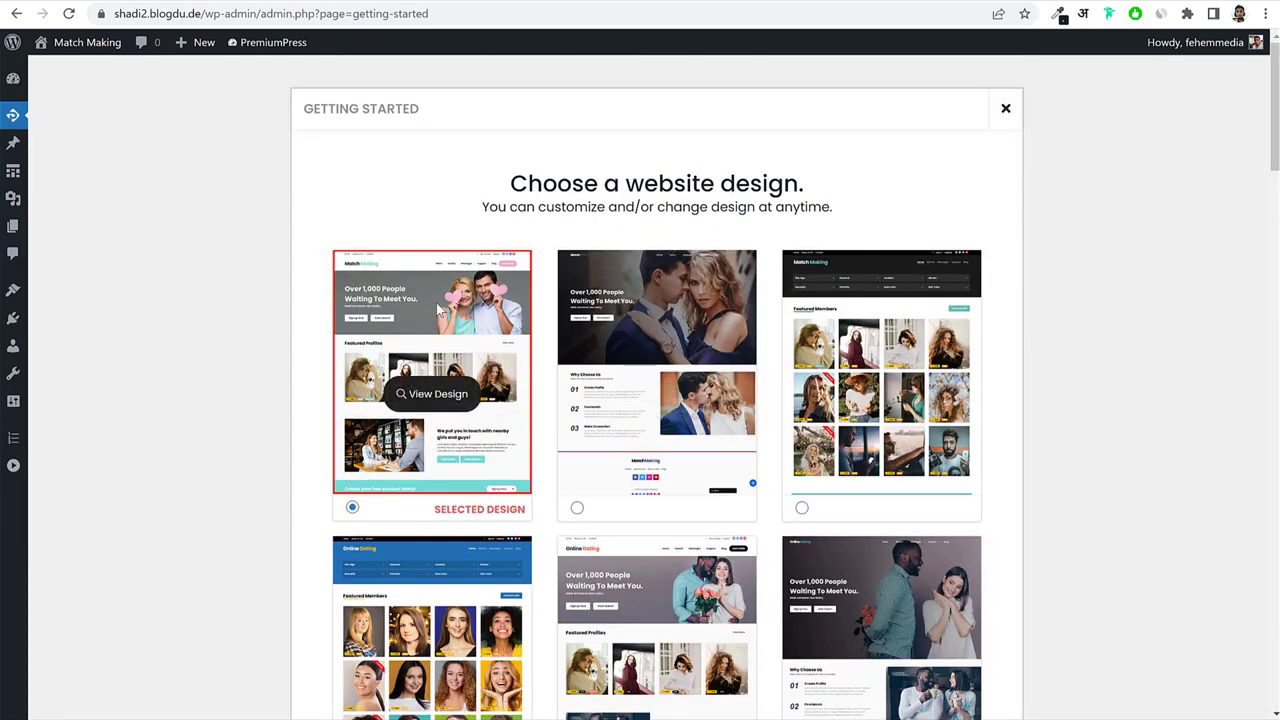
{"action": "scroll", "coordinate": [1072, 405], "scroll_direction": "down", "scroll_amount": 3}
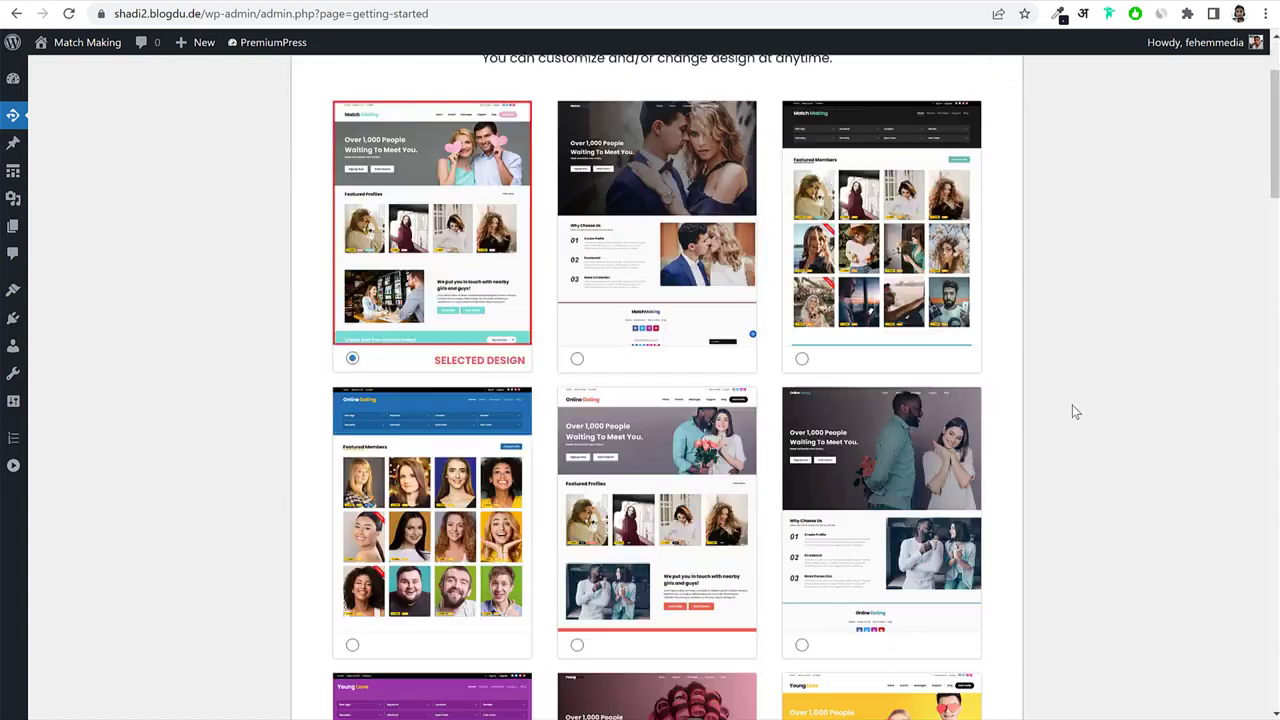
{"action": "scroll", "coordinate": [1068, 376], "scroll_direction": "up", "scroll_amount": 2}
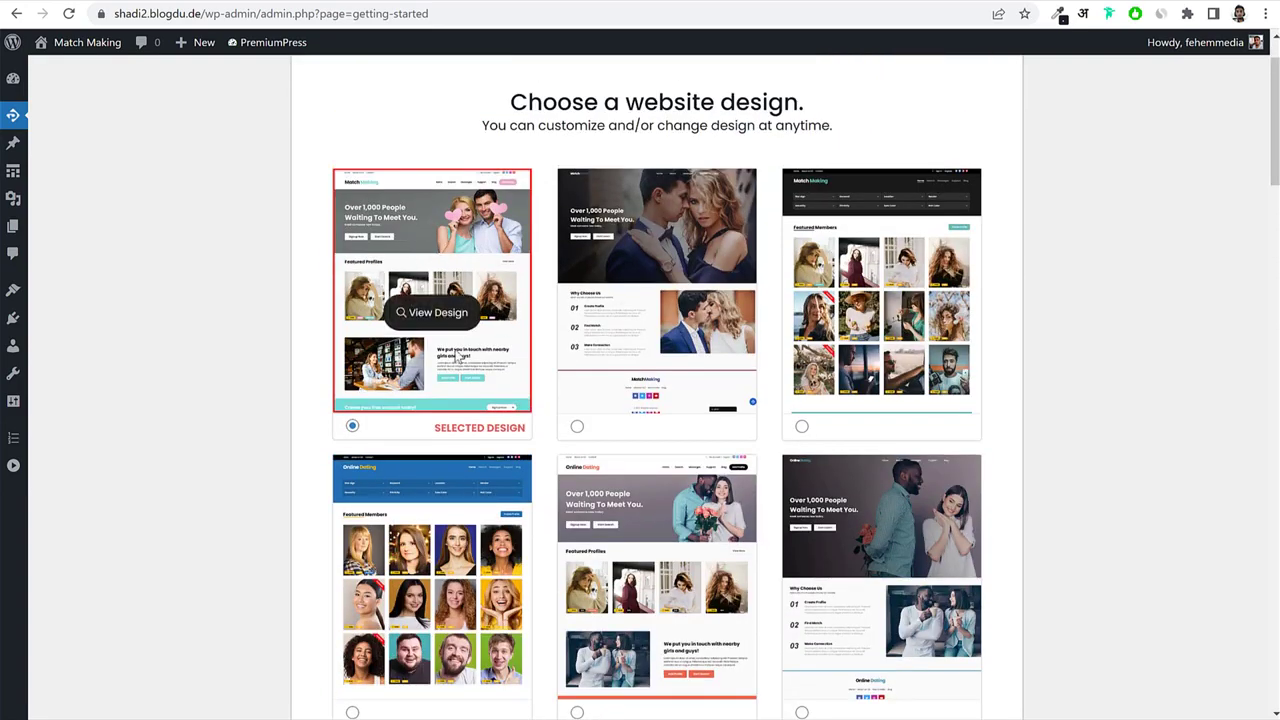
{"action": "scroll", "coordinate": [492, 291], "scroll_direction": "down", "scroll_amount": 2}
{"action": "scroll", "coordinate": [500, 290], "scroll_direction": "down", "scroll_amount": 3}
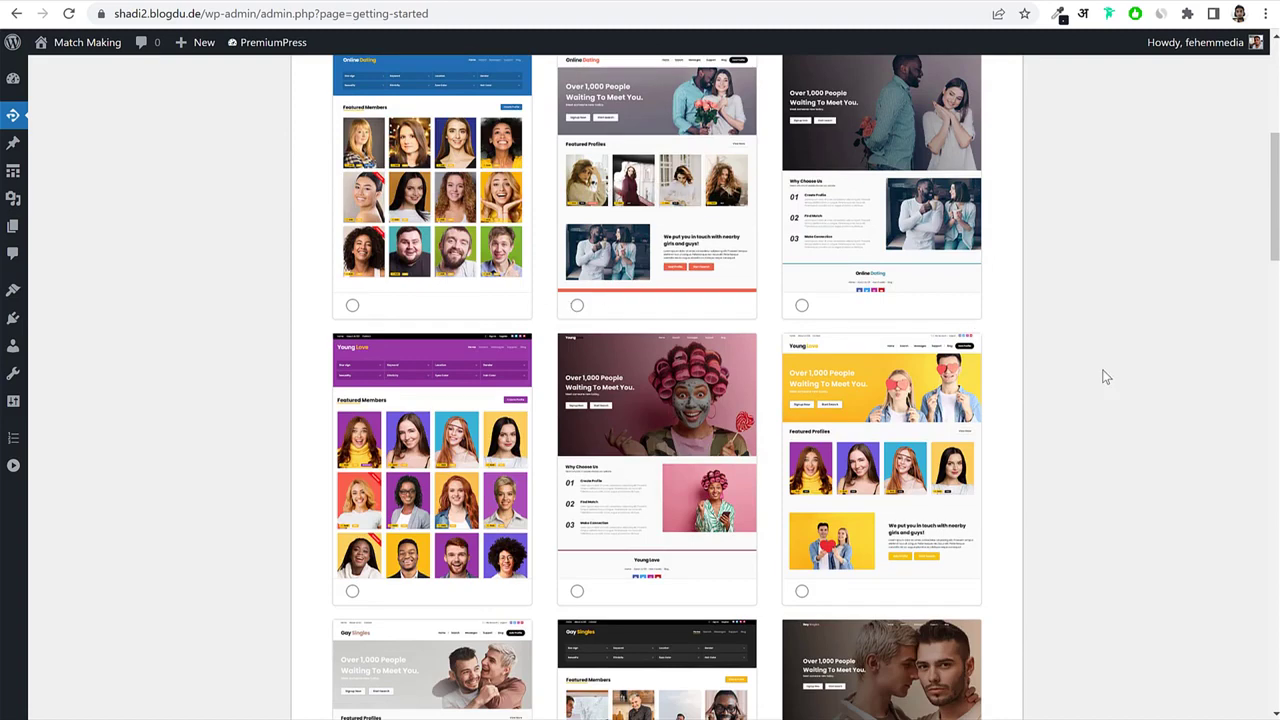
{"action": "scroll", "coordinate": [1104, 376], "scroll_direction": "down", "scroll_amount": 2}
{"action": "left_click", "coordinate": [856, 322]}
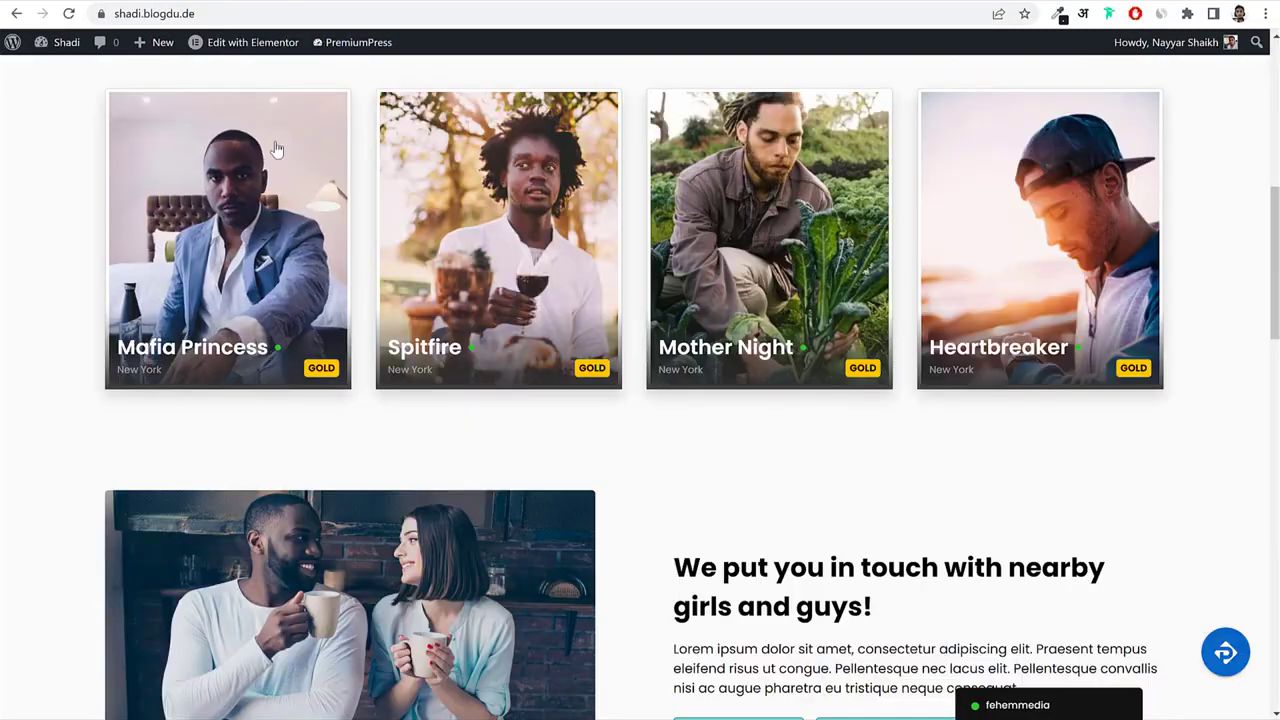
{"action": "scroll", "coordinate": [291, 167], "scroll_direction": "up", "scroll_amount": 6}
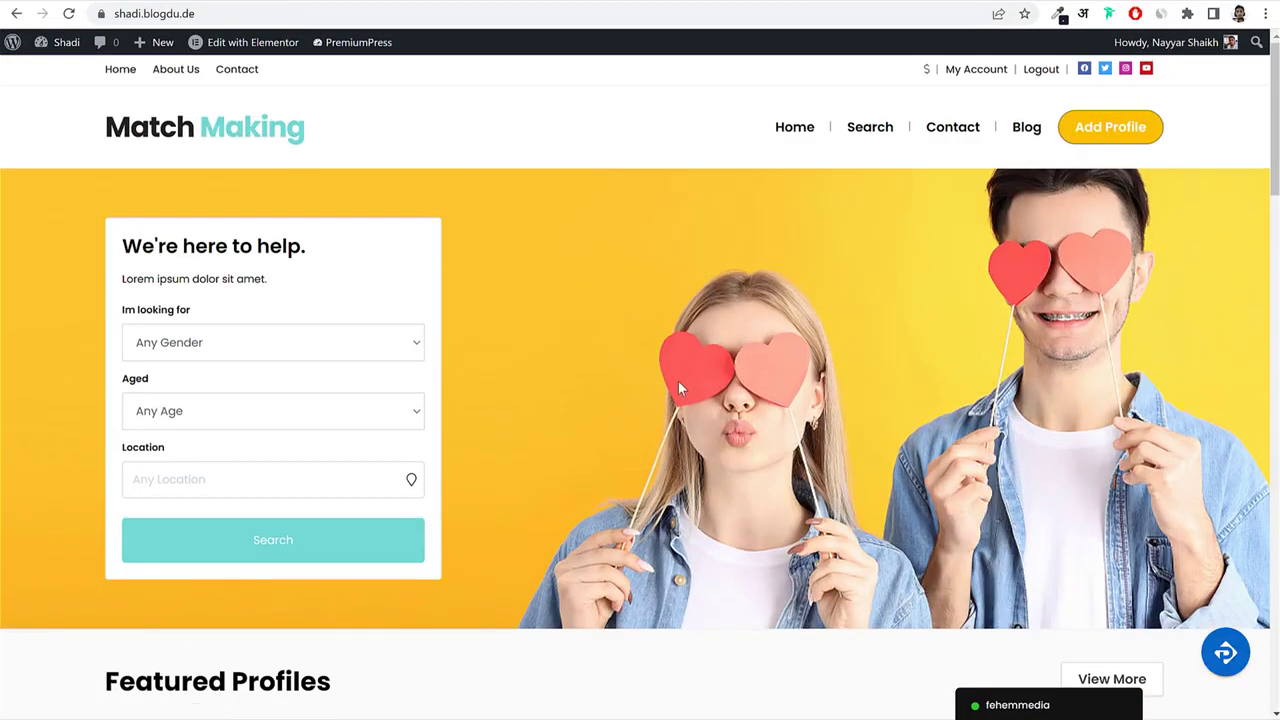
{"action": "scroll", "coordinate": [678, 381], "scroll_direction": "down", "scroll_amount": 5}
{"action": "scroll", "coordinate": [678, 380], "scroll_direction": "up", "scroll_amount": 5}
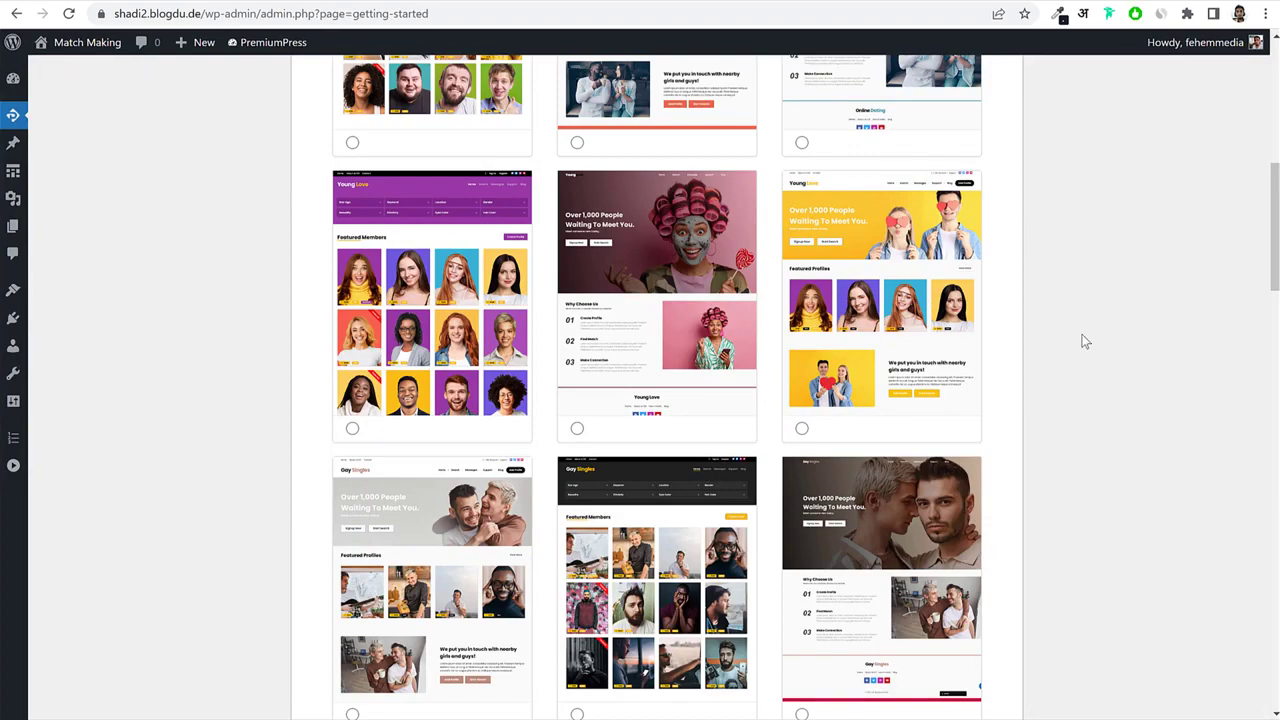
Pick the middle Online Dating design with the couple and roses, then scroll down to Continue.
{"action": "scroll", "coordinate": [1080, 340], "scroll_direction": "up", "scroll_amount": 4}
{"action": "mouse_move", "coordinate": [590, 335]}
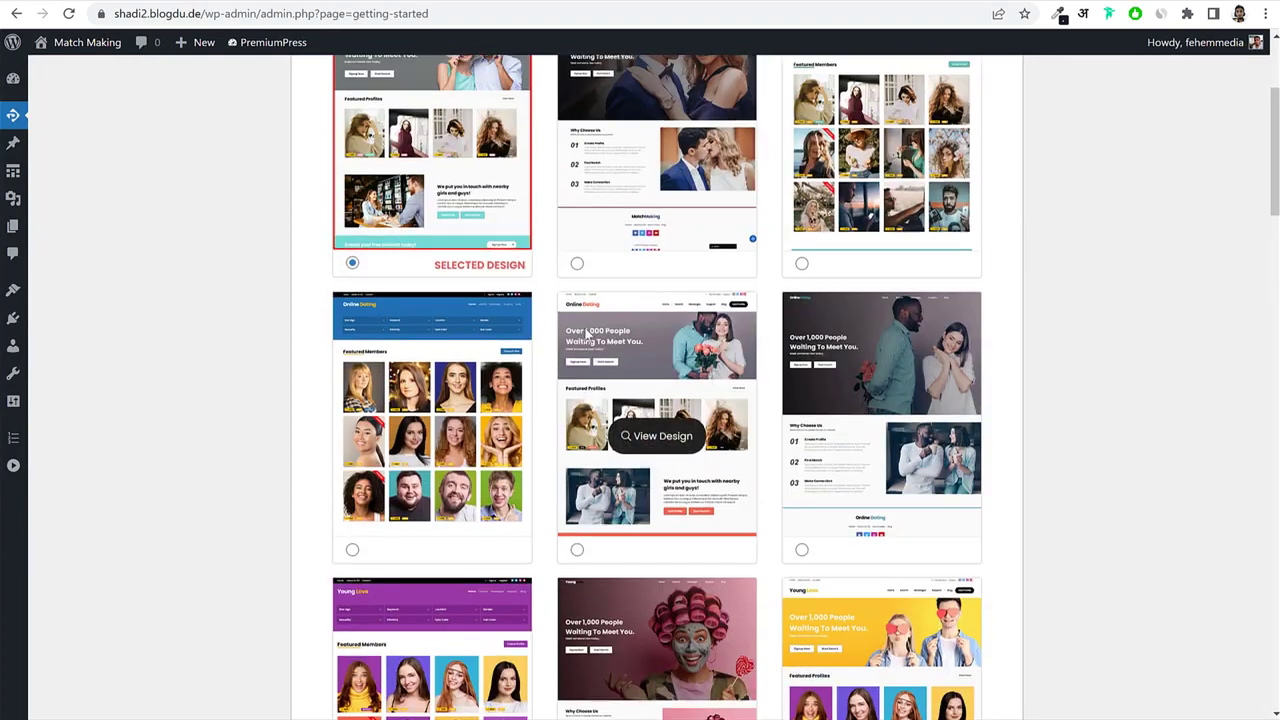
{"action": "left_click", "coordinate": [577, 549]}
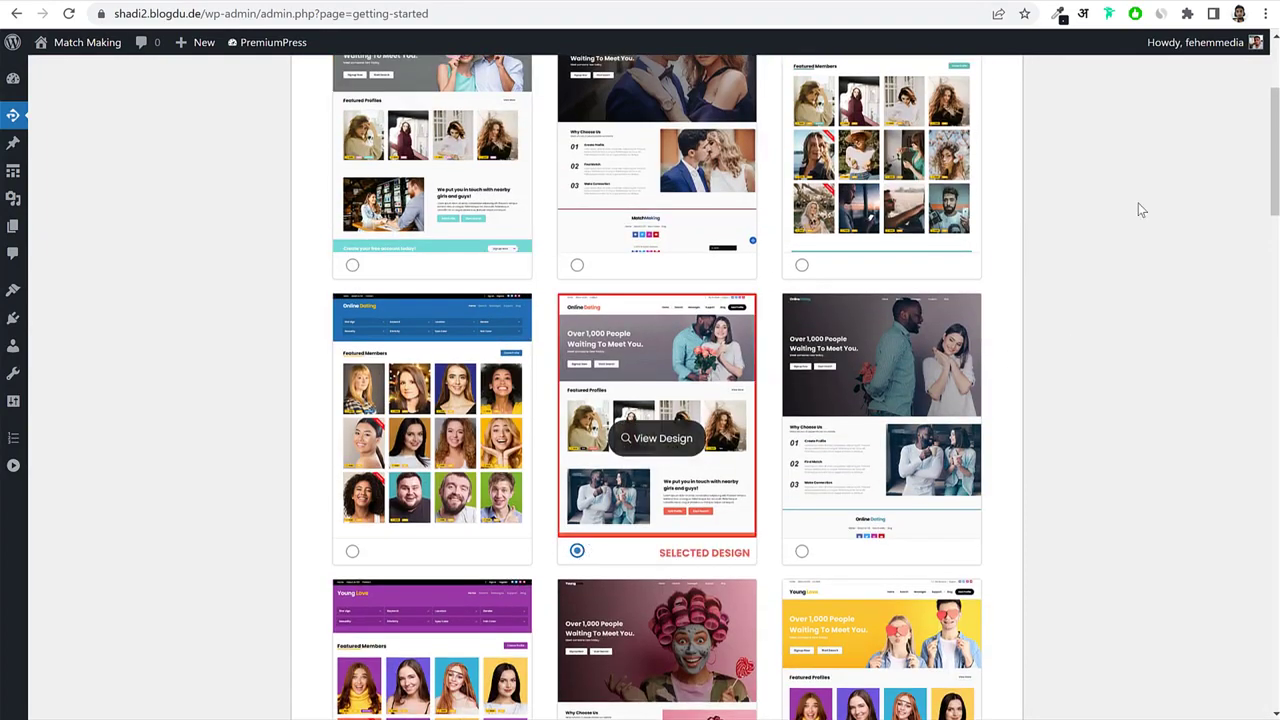
{"action": "scroll", "coordinate": [1063, 386], "scroll_direction": "down", "scroll_amount": 3}
{"action": "scroll", "coordinate": [1063, 386], "scroll_direction": "up", "scroll_amount": 4}
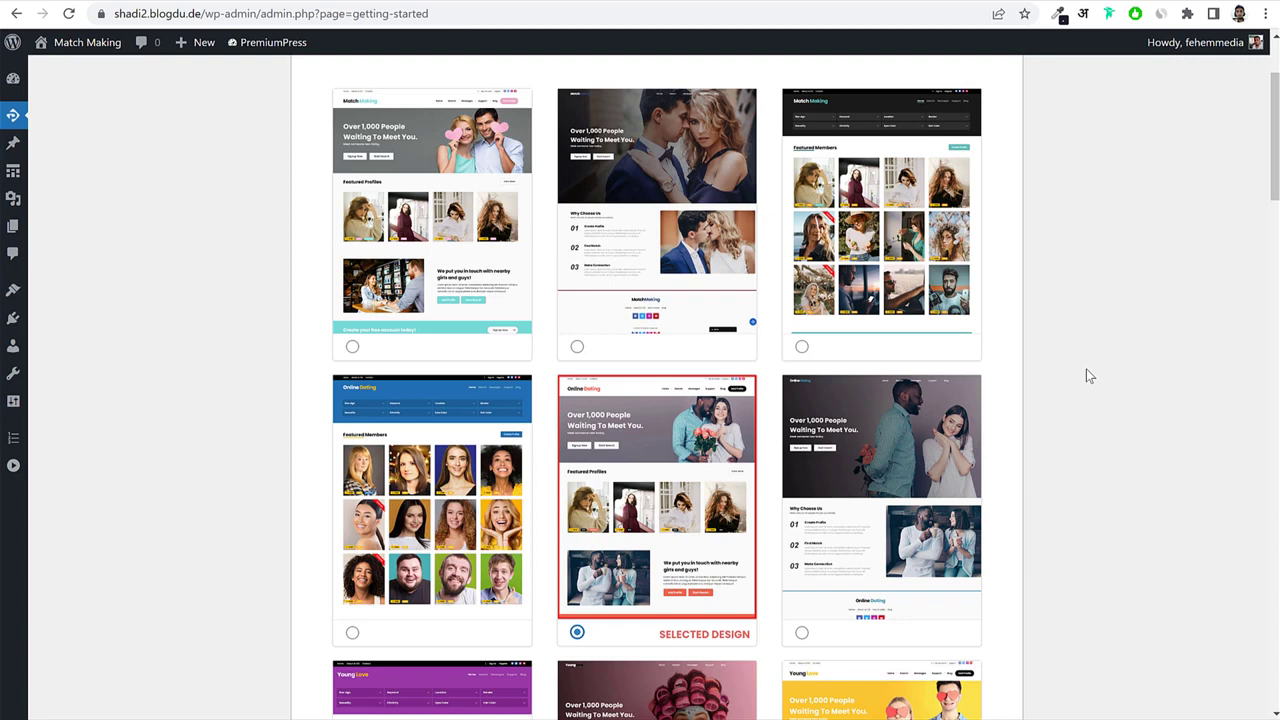
{"action": "scroll", "coordinate": [1085, 409], "scroll_direction": "down", "scroll_amount": 3}
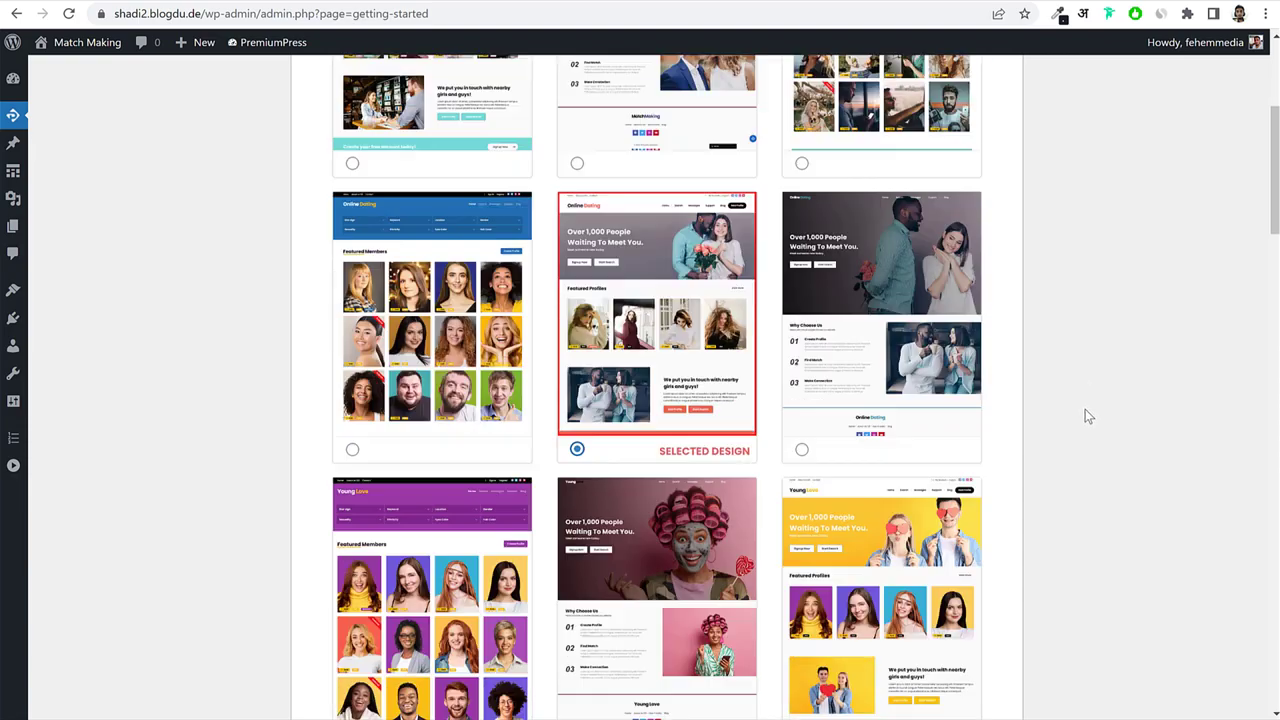
{"action": "scroll", "coordinate": [673, 205], "scroll_direction": "up", "scroll_amount": 1}
{"action": "scroll", "coordinate": [1014, 323], "scroll_direction": "down", "scroll_amount": 3}
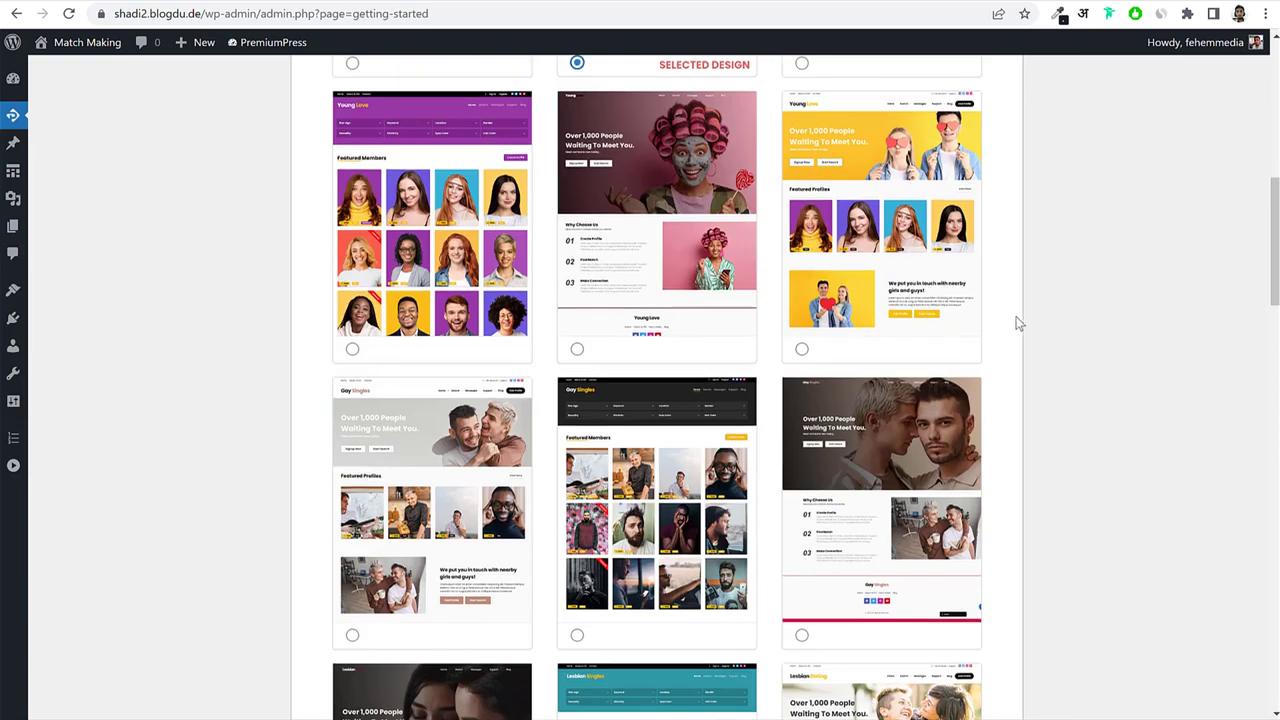
{"action": "scroll", "coordinate": [1050, 368], "scroll_direction": "down", "scroll_amount": 1}
{"action": "scroll", "coordinate": [1050, 368], "scroll_direction": "down", "scroll_amount": 18}
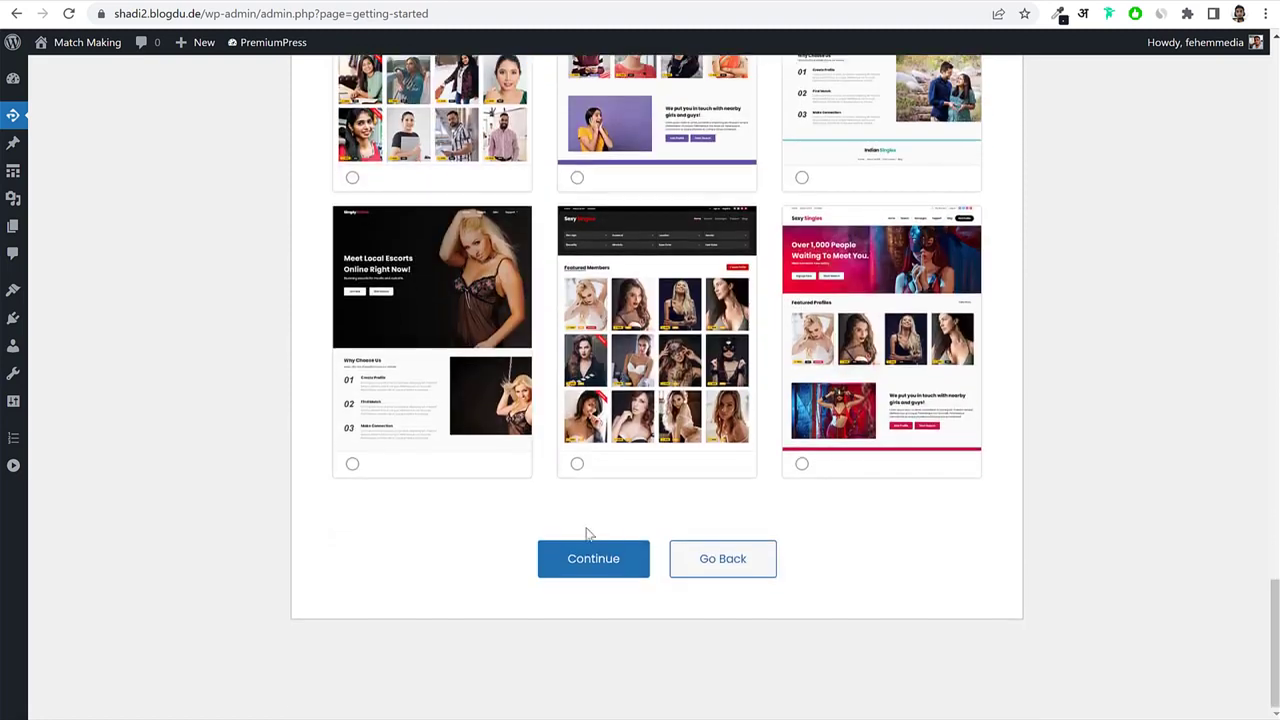
Confirm the Online Dating homepage design, look over its sample profiles, then return to the Dashboard.
{"action": "left_click", "coordinate": [577, 558]}
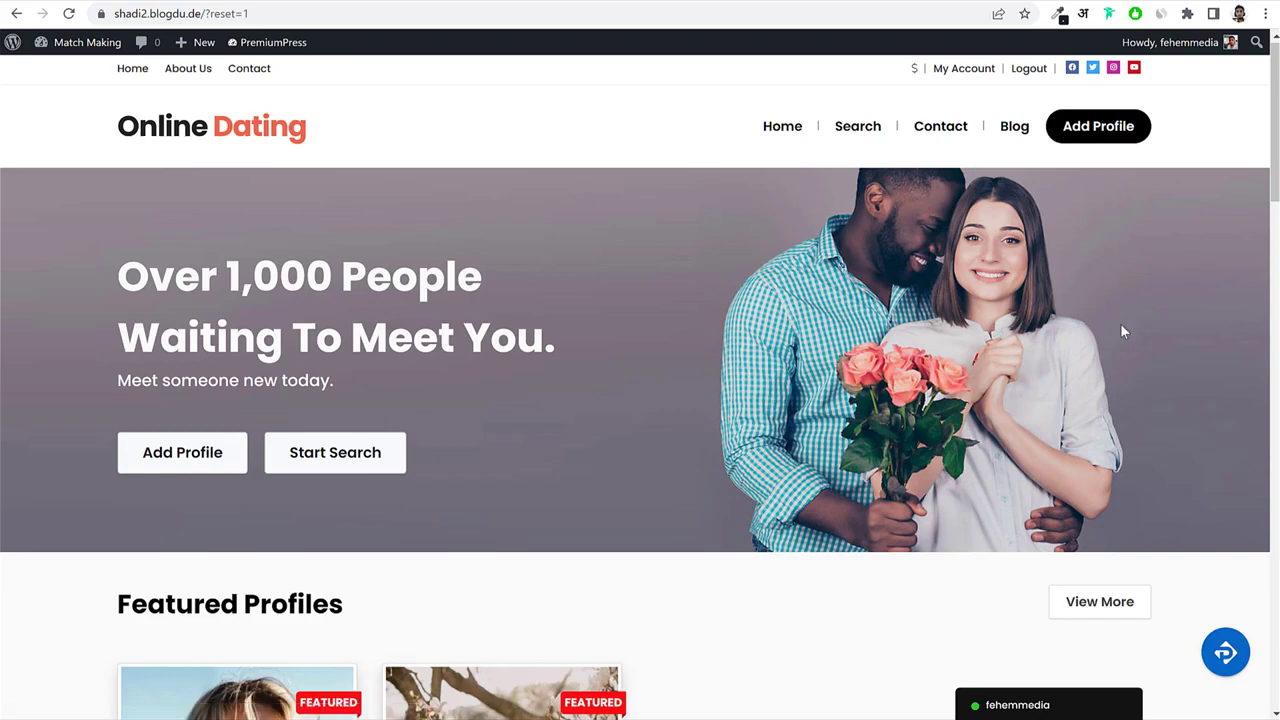
{"action": "scroll", "coordinate": [1122, 331], "scroll_direction": "down", "scroll_amount": 5}
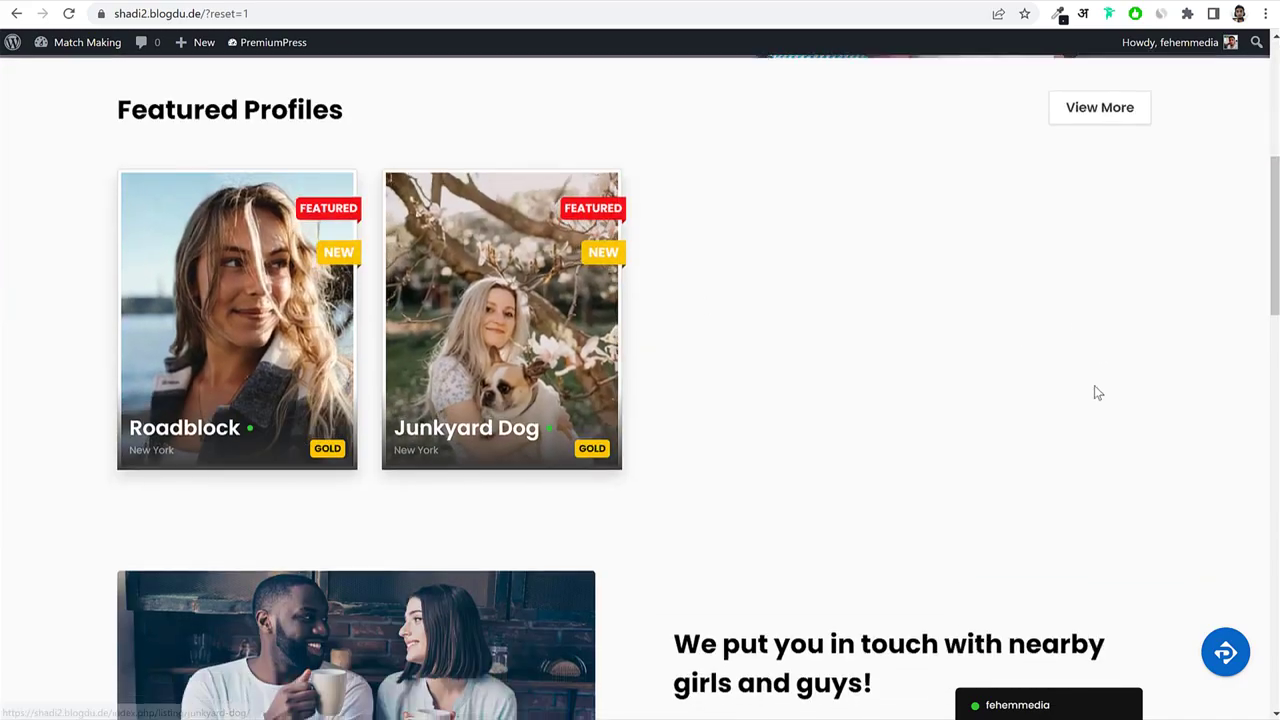
{"action": "scroll", "coordinate": [1094, 386], "scroll_direction": "down", "scroll_amount": 11}
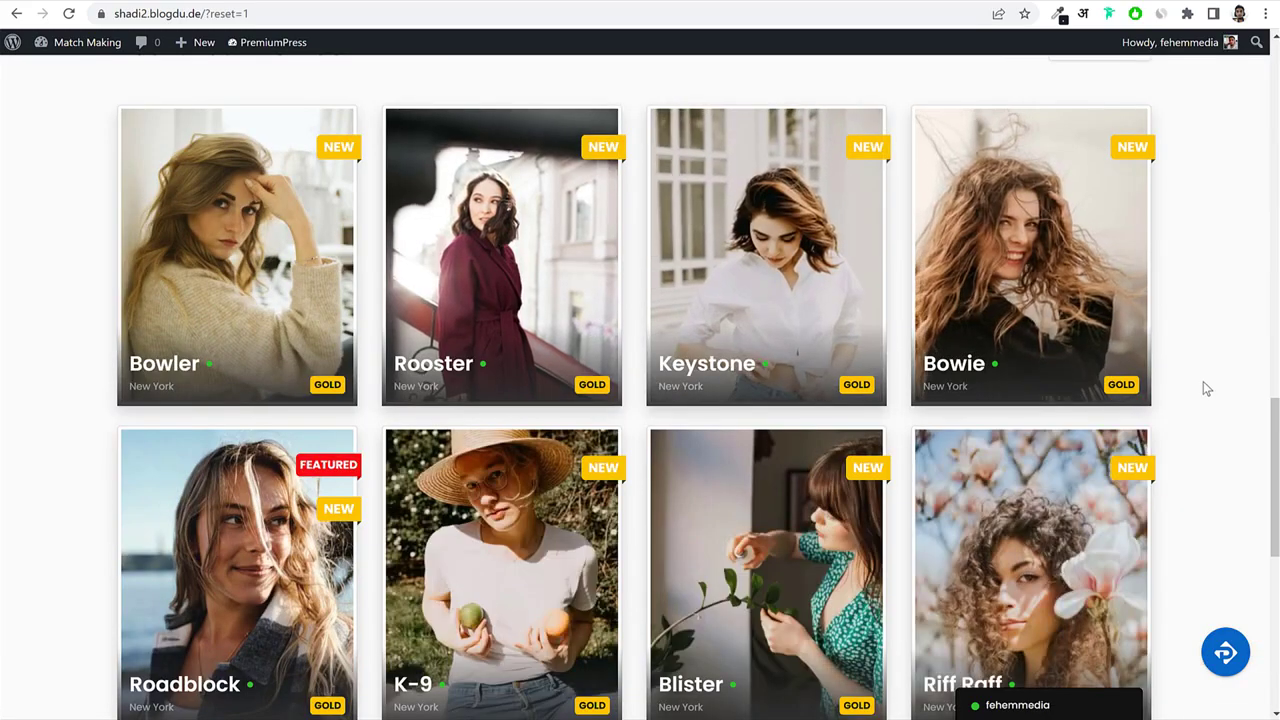
{"action": "scroll", "coordinate": [1203, 388], "scroll_direction": "down", "scroll_amount": 6}
{"action": "scroll", "coordinate": [1195, 392], "scroll_direction": "up", "scroll_amount": 15}
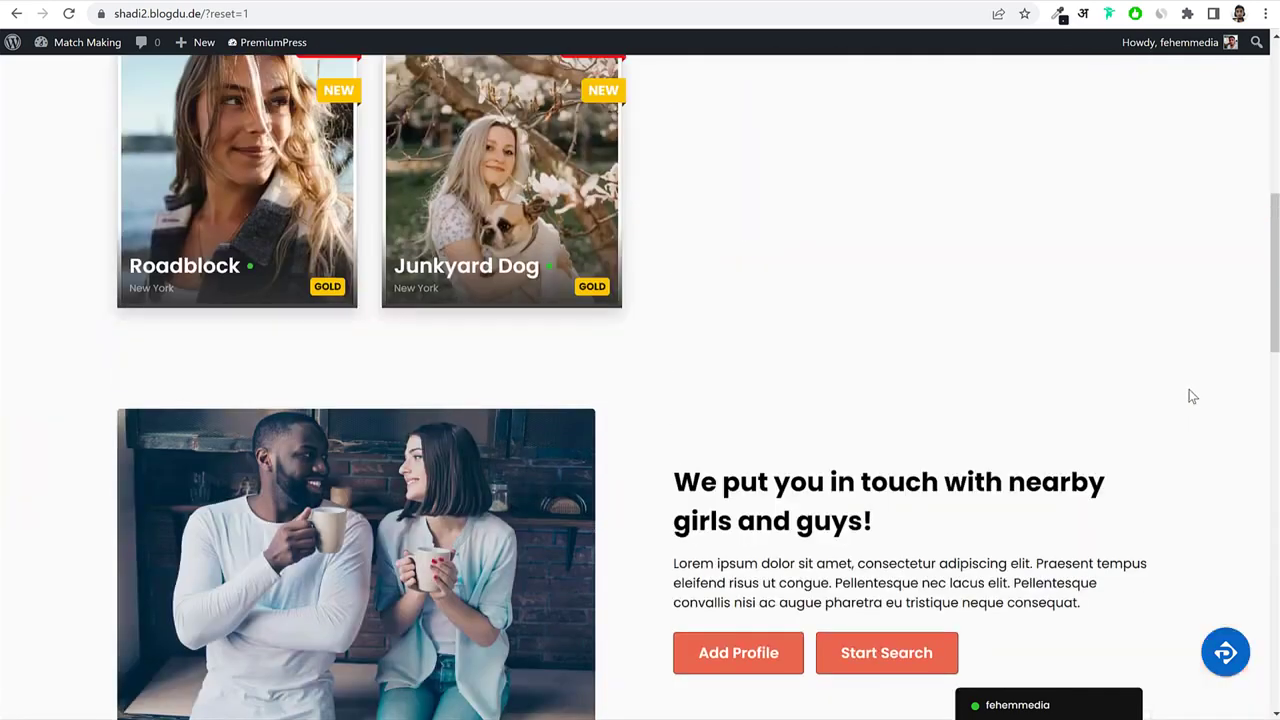
{"action": "scroll", "coordinate": [1192, 396], "scroll_direction": "up", "scroll_amount": 5}
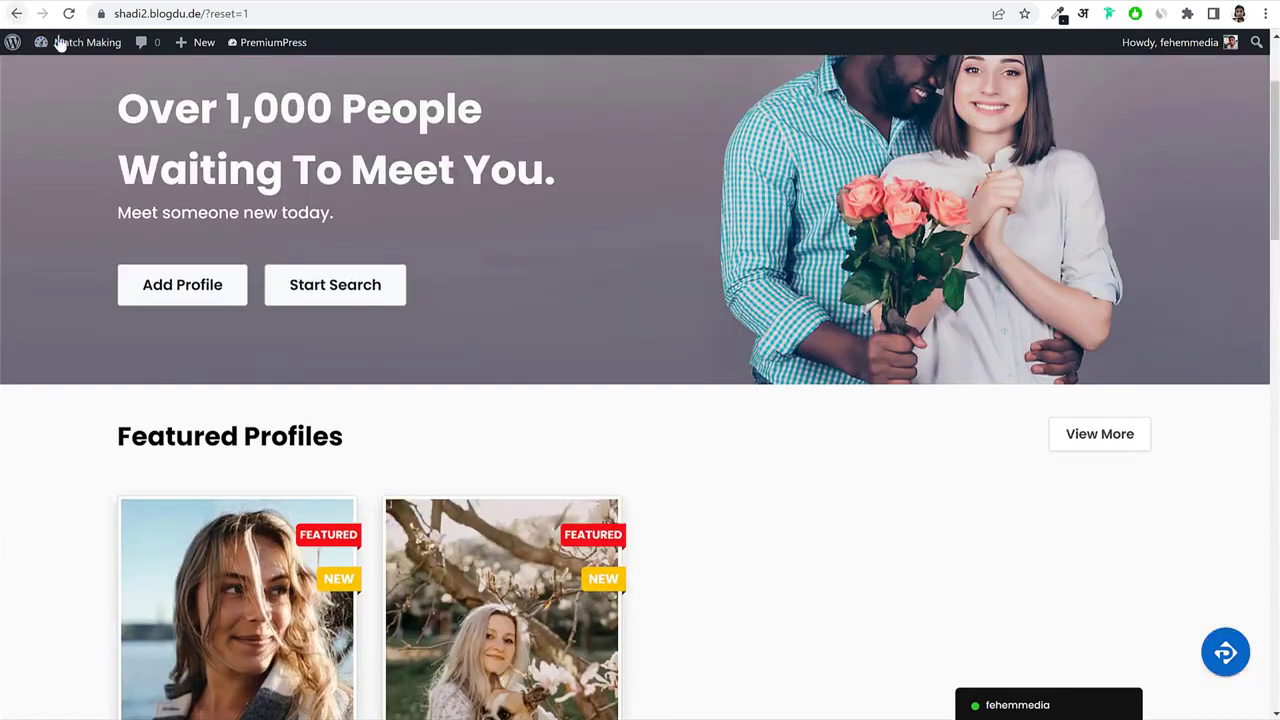
{"action": "left_click", "coordinate": [85, 42]}
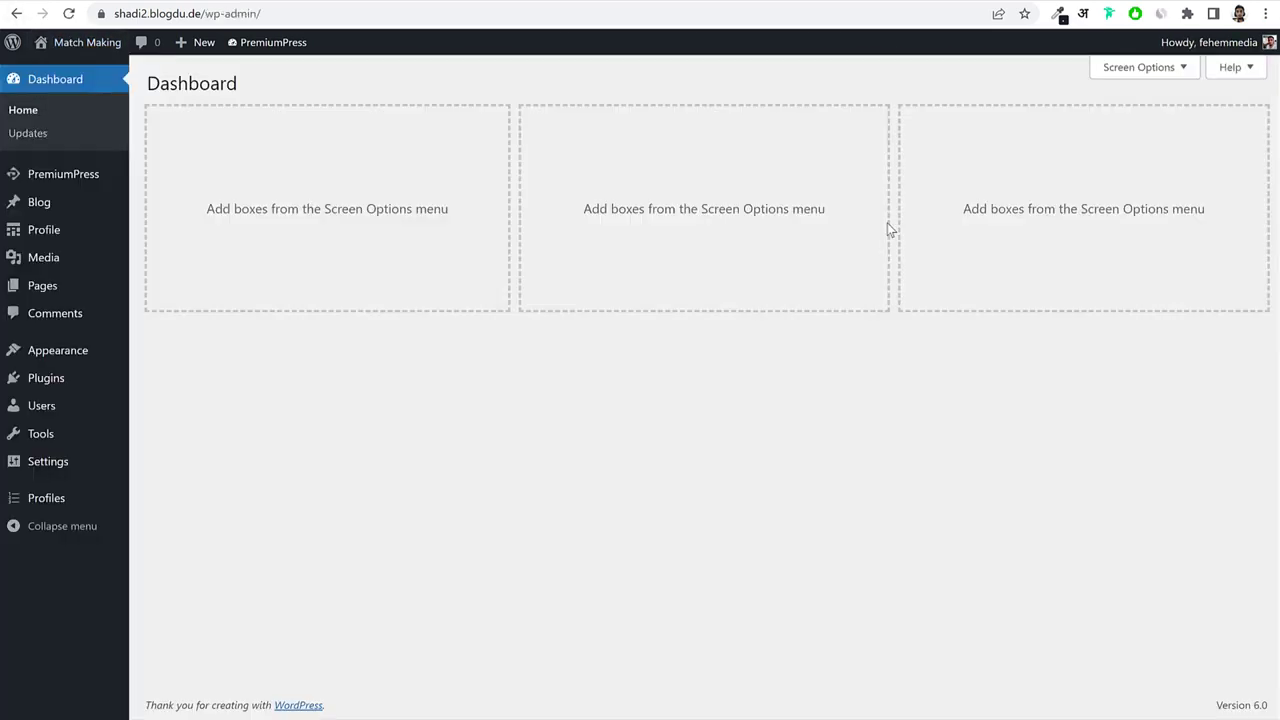
Review the Page Links section of the PremiumPress settings.
{"action": "left_click", "coordinate": [40, 176]}
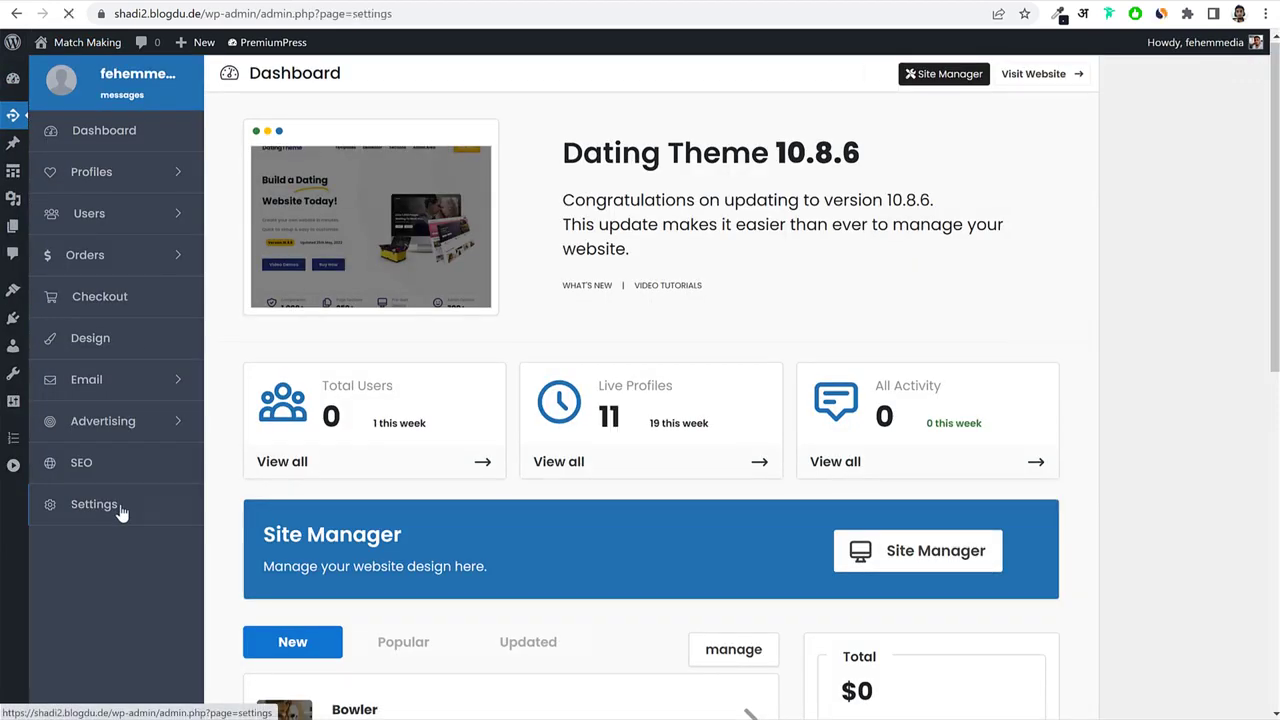
{"action": "left_click", "coordinate": [122, 513]}
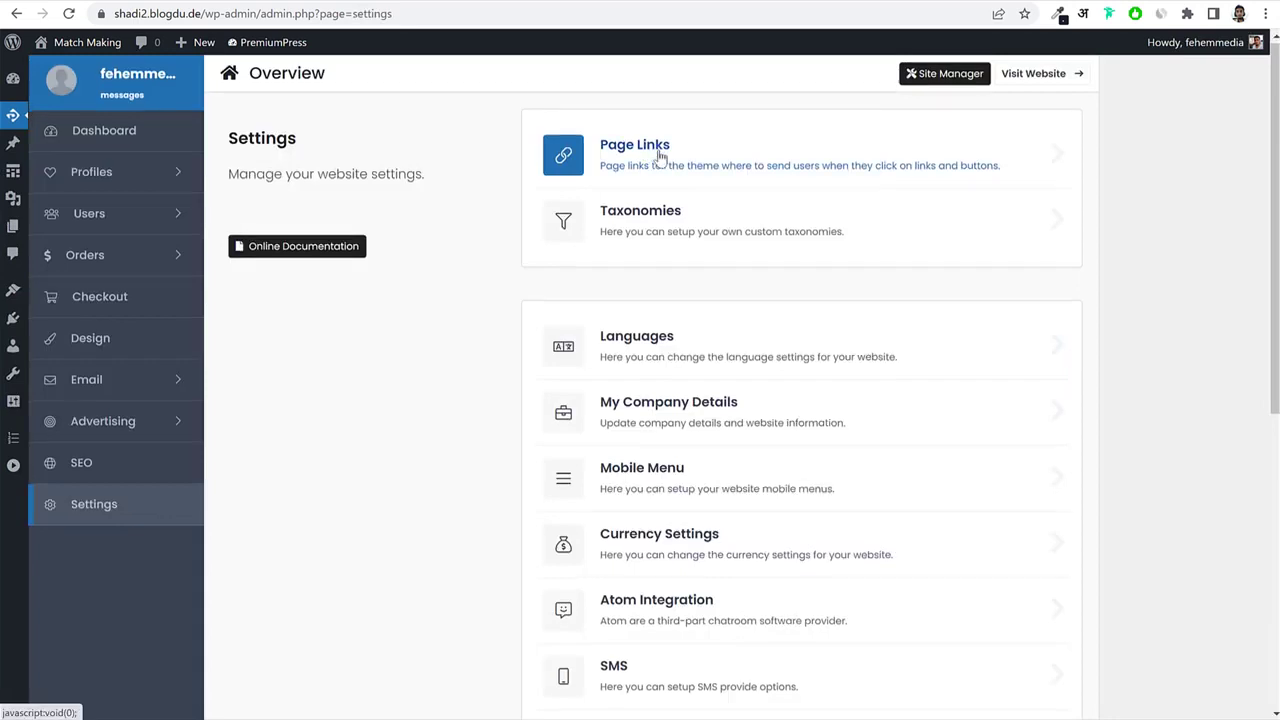
{"action": "left_click", "coordinate": [660, 157]}
{"action": "scroll", "coordinate": [991, 403], "scroll_direction": "down", "scroll_amount": 6}
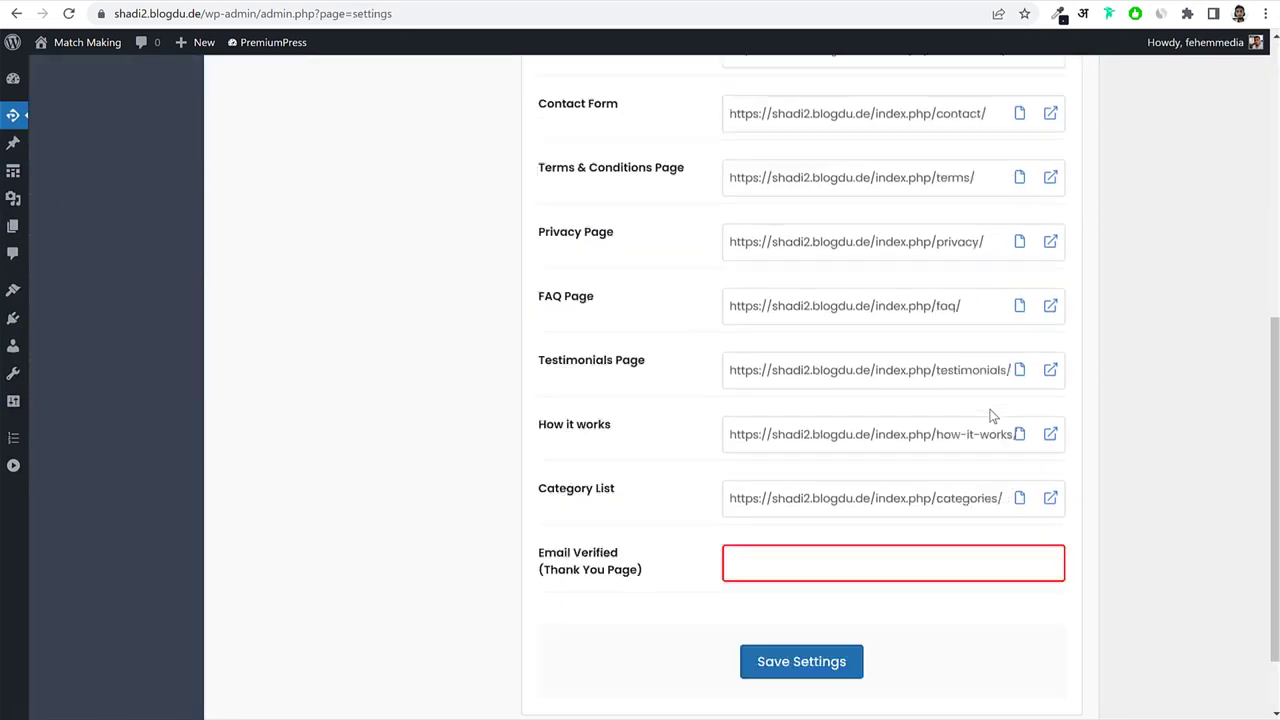
{"action": "scroll", "coordinate": [991, 415], "scroll_direction": "up", "scroll_amount": 6}
{"action": "left_click", "coordinate": [267, 252]}
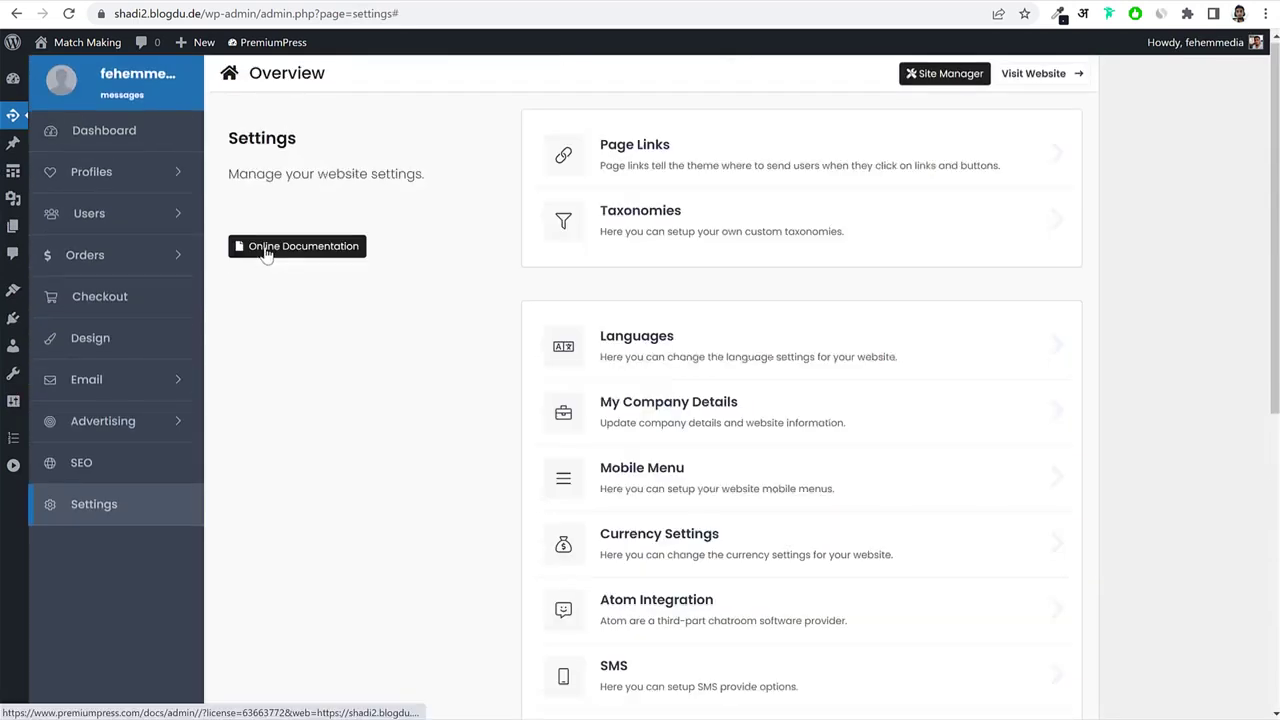
Review the PremiumPress Taxonomies settings, then go back to the PremiumPress dashboard.
{"action": "left_click", "coordinate": [740, 220]}
{"action": "scroll", "coordinate": [769, 394], "scroll_direction": "down", "scroll_amount": 1}
{"action": "scroll", "coordinate": [706, 380], "scroll_direction": "down", "scroll_amount": 3}
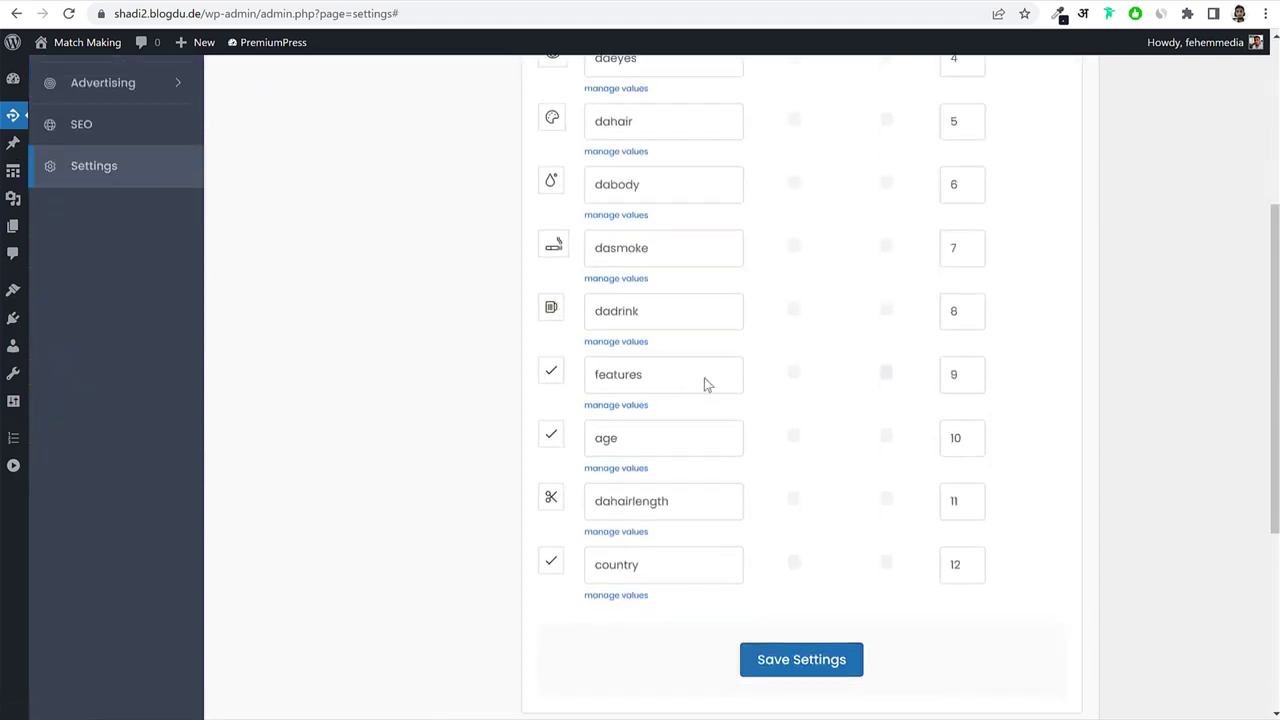
{"action": "scroll", "coordinate": [706, 380], "scroll_direction": "up", "scroll_amount": 4}
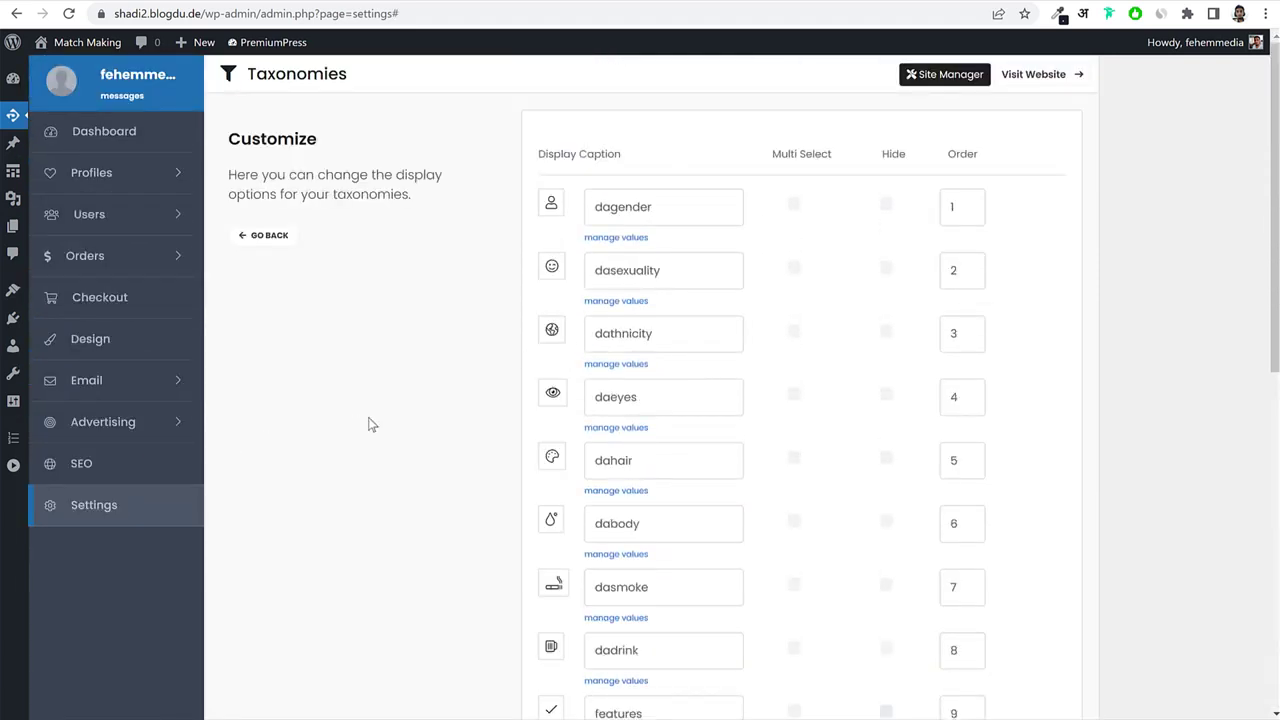
{"action": "left_click", "coordinate": [158, 138]}
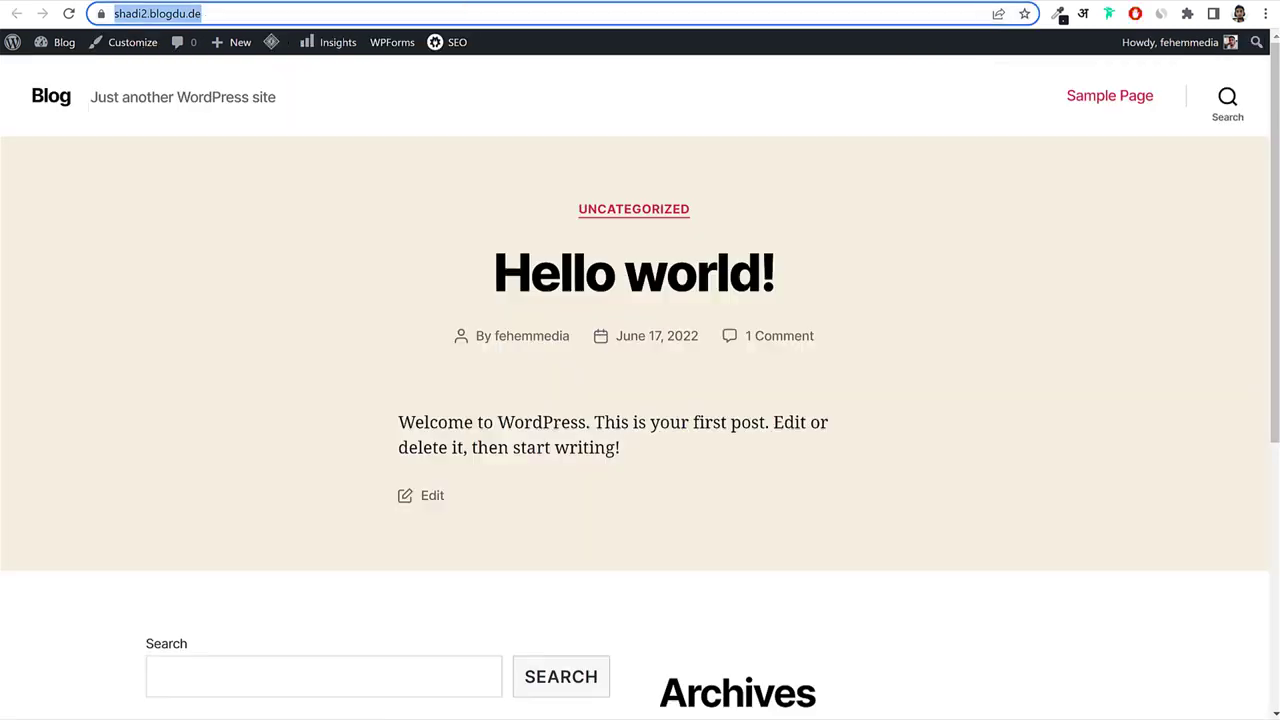
Reload the site to show the Online Dating homepage, then copy its address.
{"action": "key", "text": "Return"}
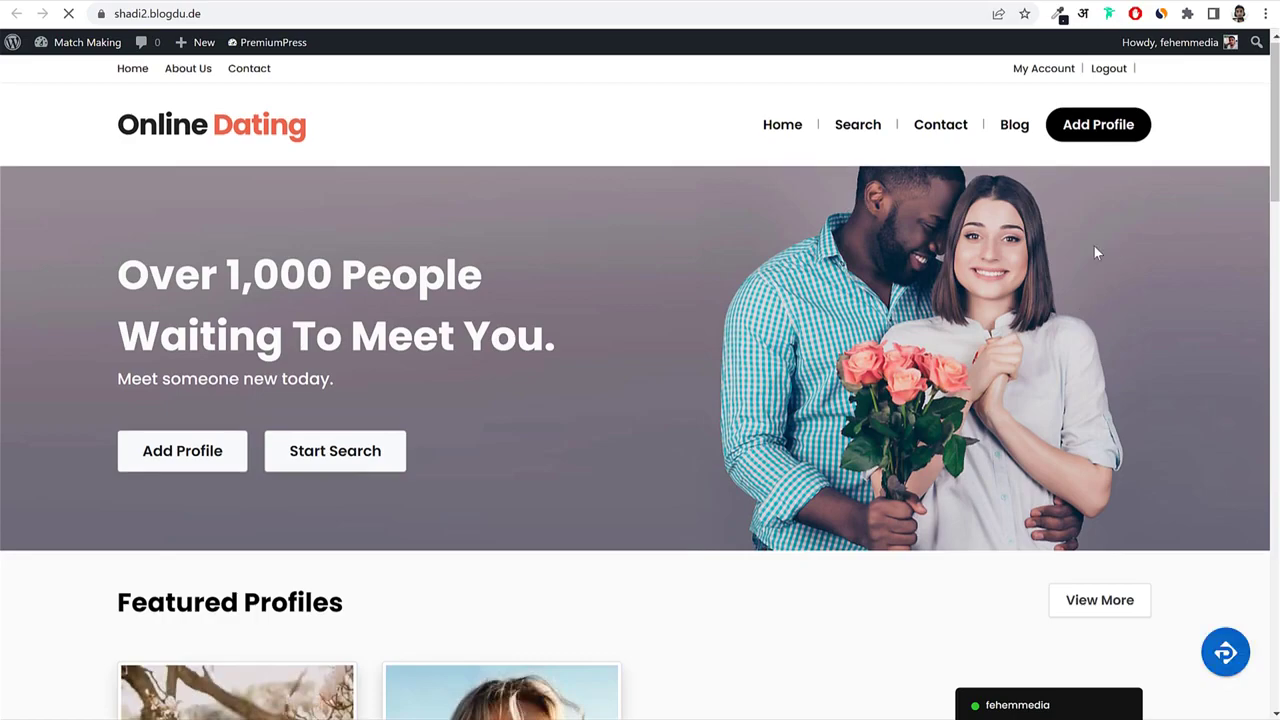
{"action": "scroll", "coordinate": [972, 320], "scroll_direction": "down", "scroll_amount": 5}
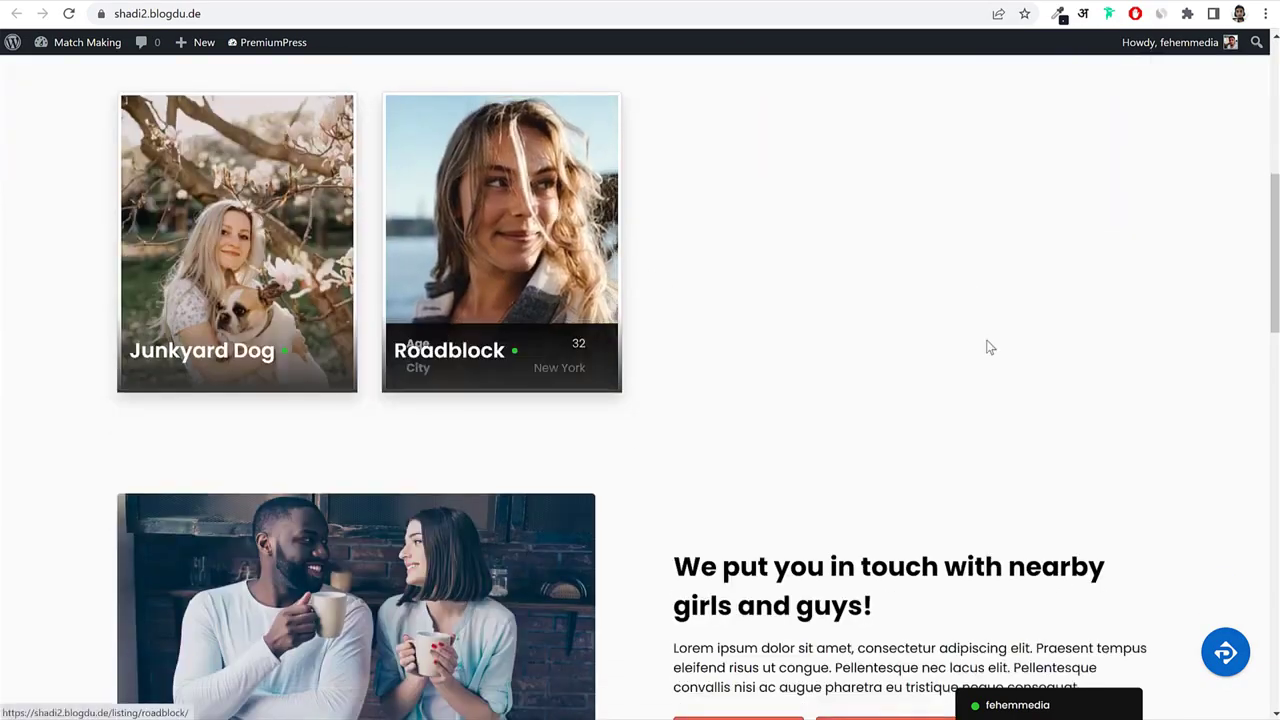
{"action": "scroll", "coordinate": [989, 346], "scroll_direction": "down", "scroll_amount": 4}
{"action": "scroll", "coordinate": [990, 353], "scroll_direction": "down", "scroll_amount": 4}
{"action": "scroll", "coordinate": [971, 357], "scroll_direction": "up", "scroll_amount": 10}
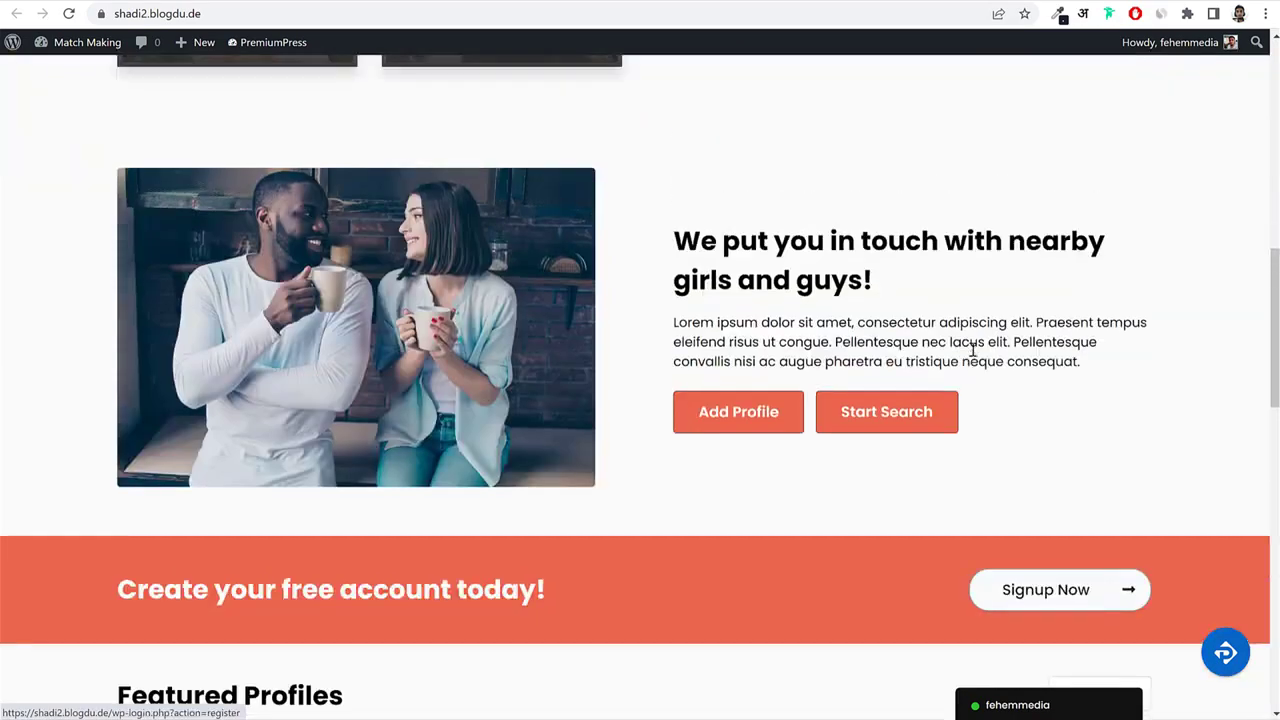
{"action": "scroll", "coordinate": [975, 362], "scroll_direction": "up", "scroll_amount": 4}
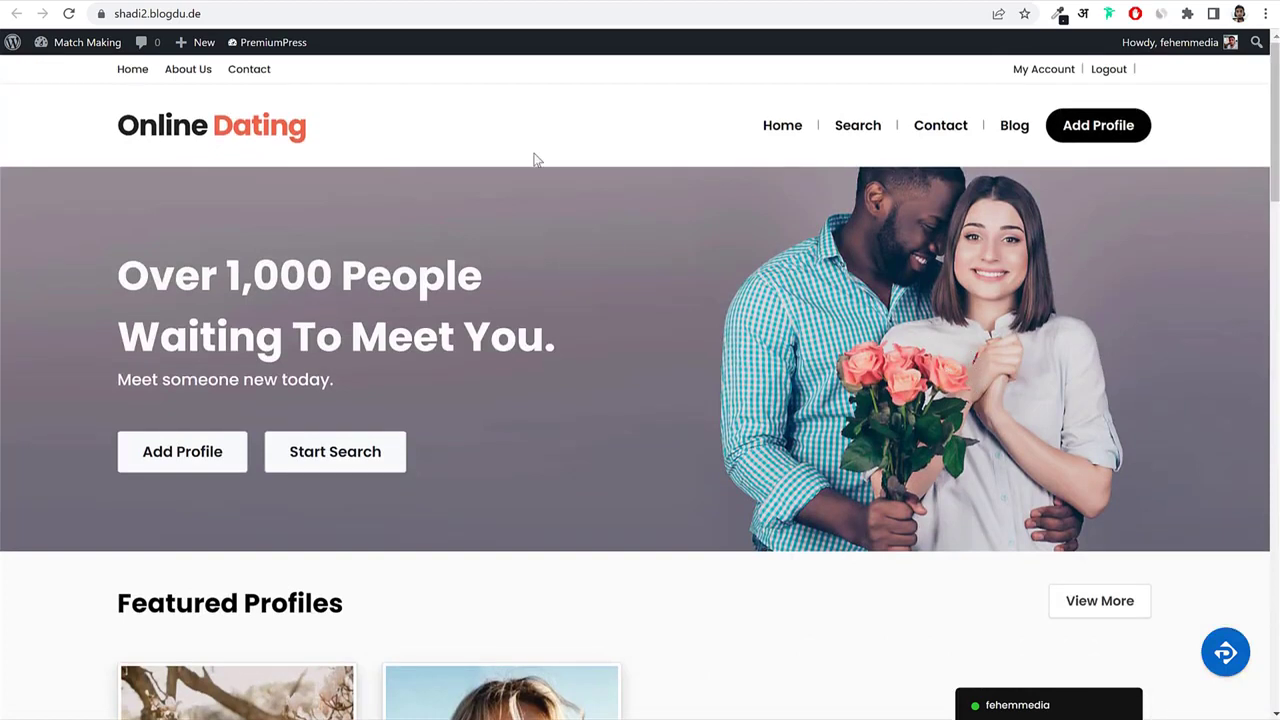
{"action": "left_click", "coordinate": [375, 13]}
{"action": "key", "text": "ctrl+c"}
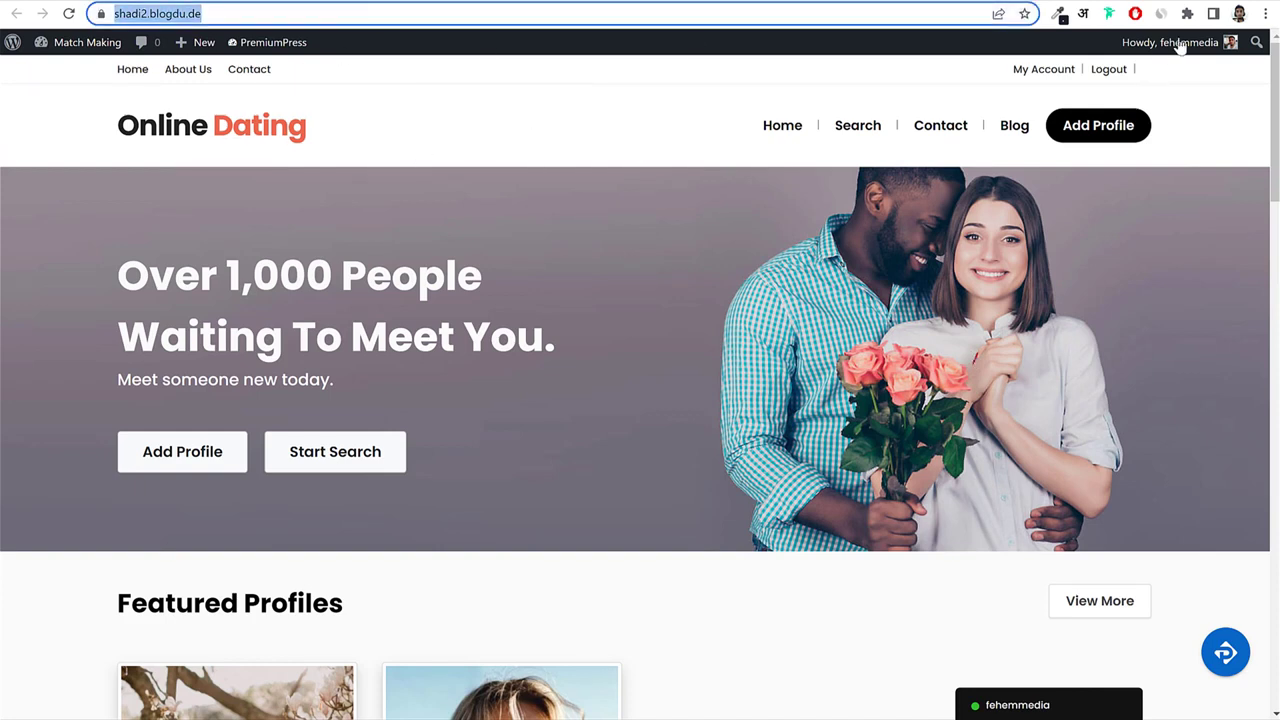
Load the site in an Incognito window and browse the homepage as a logged-out guest.
{"action": "left_click", "coordinate": [1265, 13]}
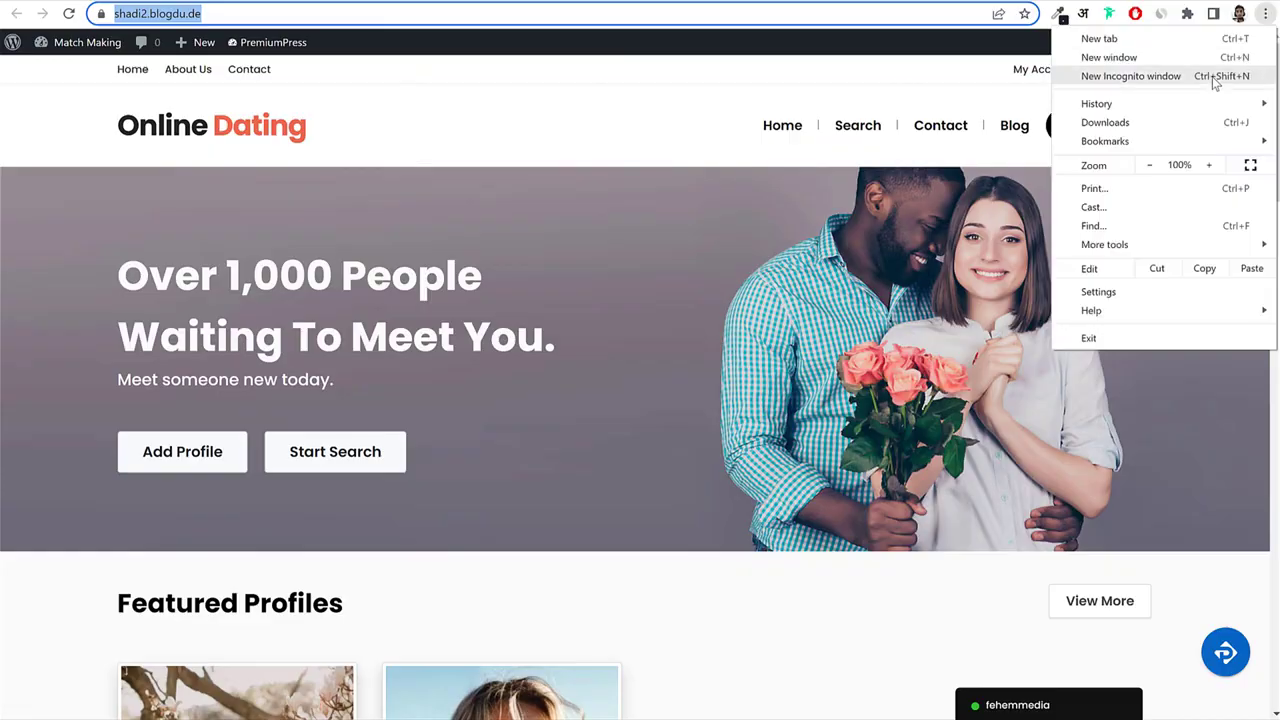
{"action": "left_click", "coordinate": [1211, 78]}
{"action": "key", "text": "ctrl+v"}
{"action": "key", "text": "Return"}
{"action": "scroll", "coordinate": [690, 383], "scroll_direction": "down", "scroll_amount": 4}
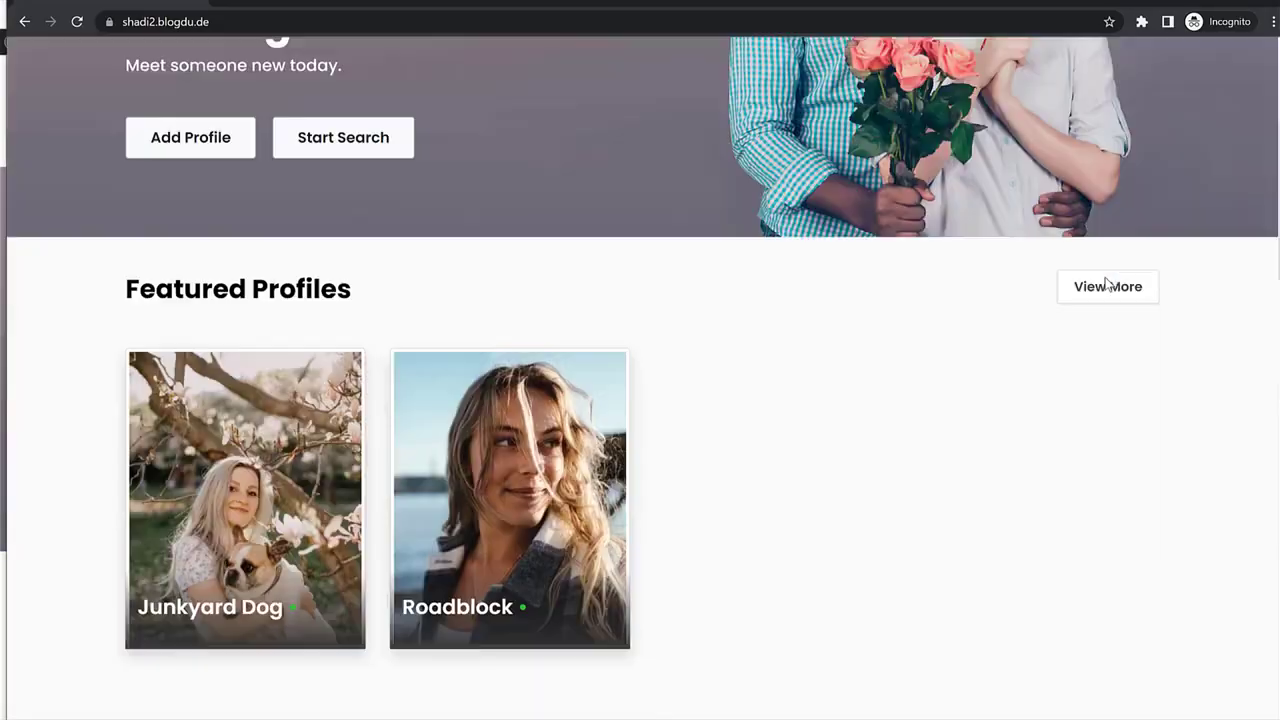
{"action": "scroll", "coordinate": [690, 383], "scroll_direction": "up", "scroll_amount": 4}
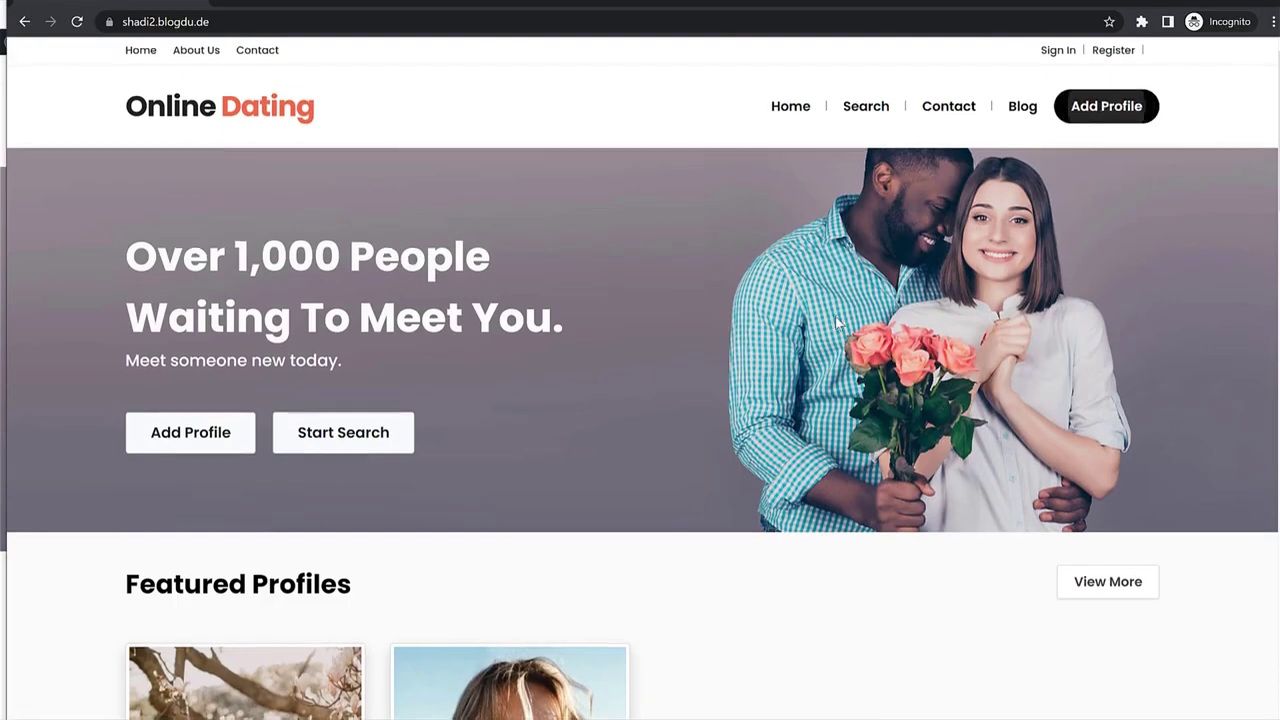
{"action": "scroll", "coordinate": [945, 313], "scroll_direction": "down", "scroll_amount": 5}
{"action": "mouse_move", "coordinate": [470, 308]}
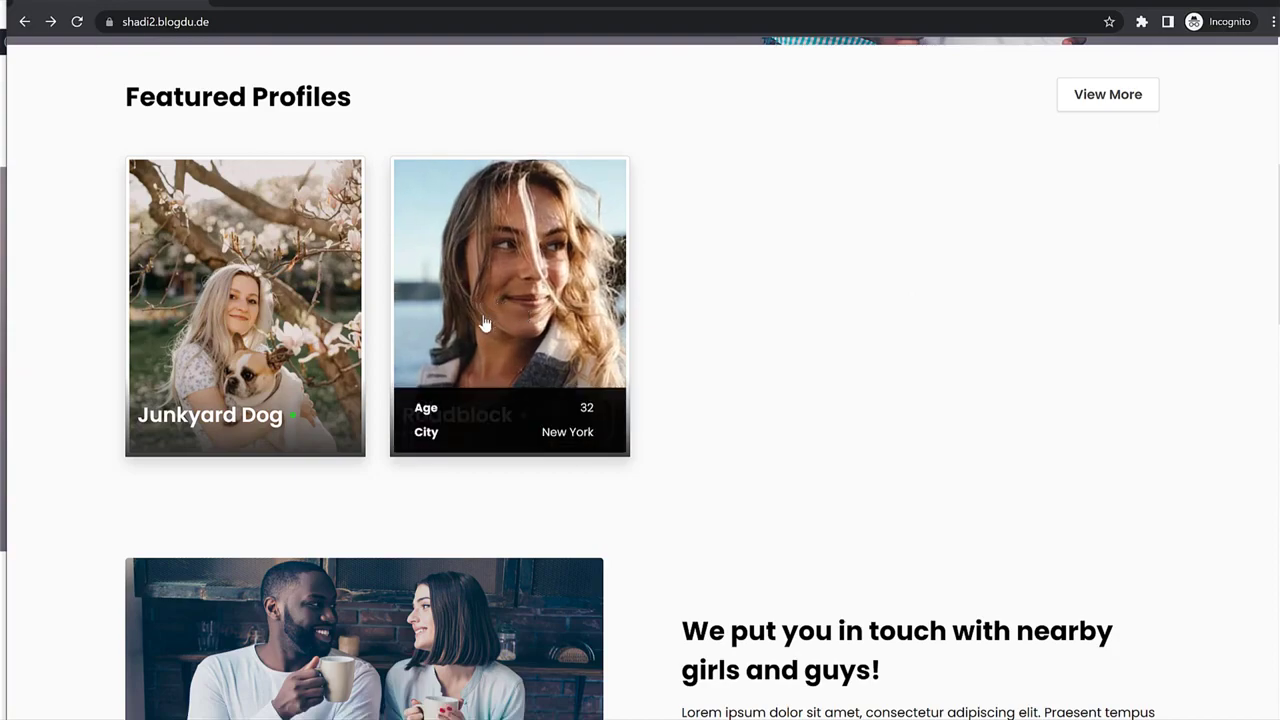
{"action": "scroll", "coordinate": [754, 346], "scroll_direction": "down", "scroll_amount": 10}
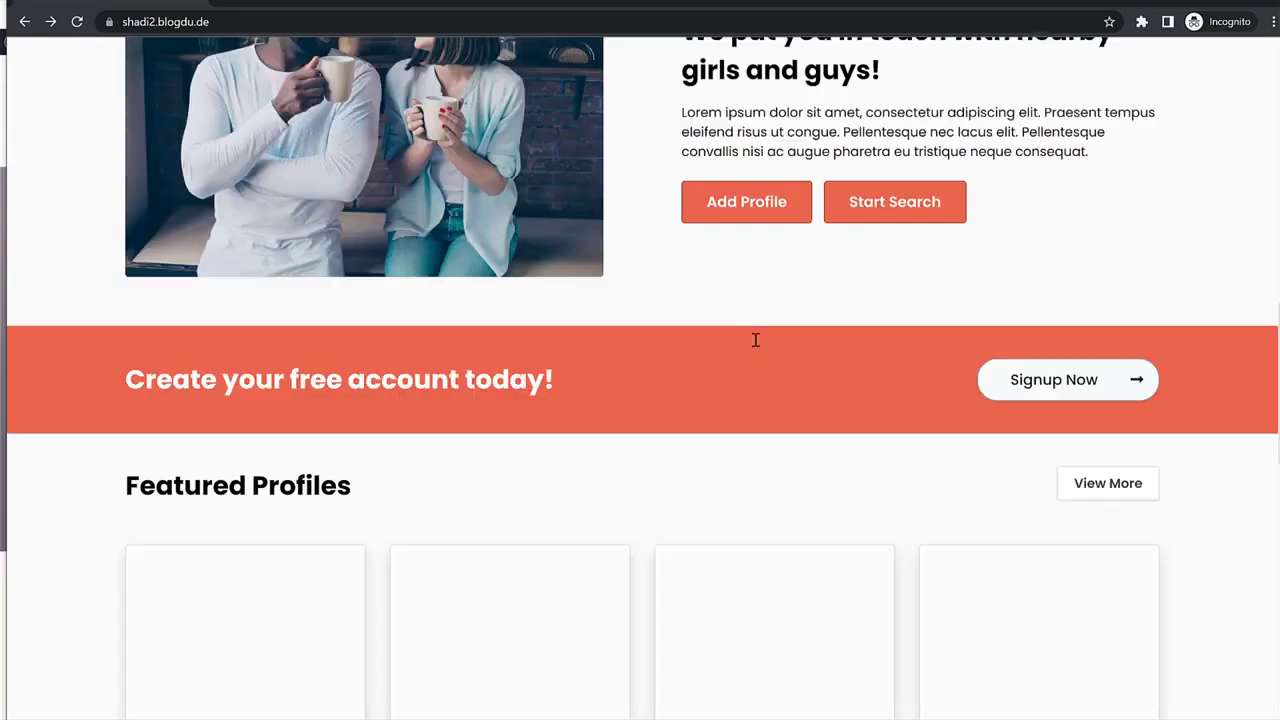
{"action": "scroll", "coordinate": [757, 350], "scroll_direction": "down", "scroll_amount": 6}
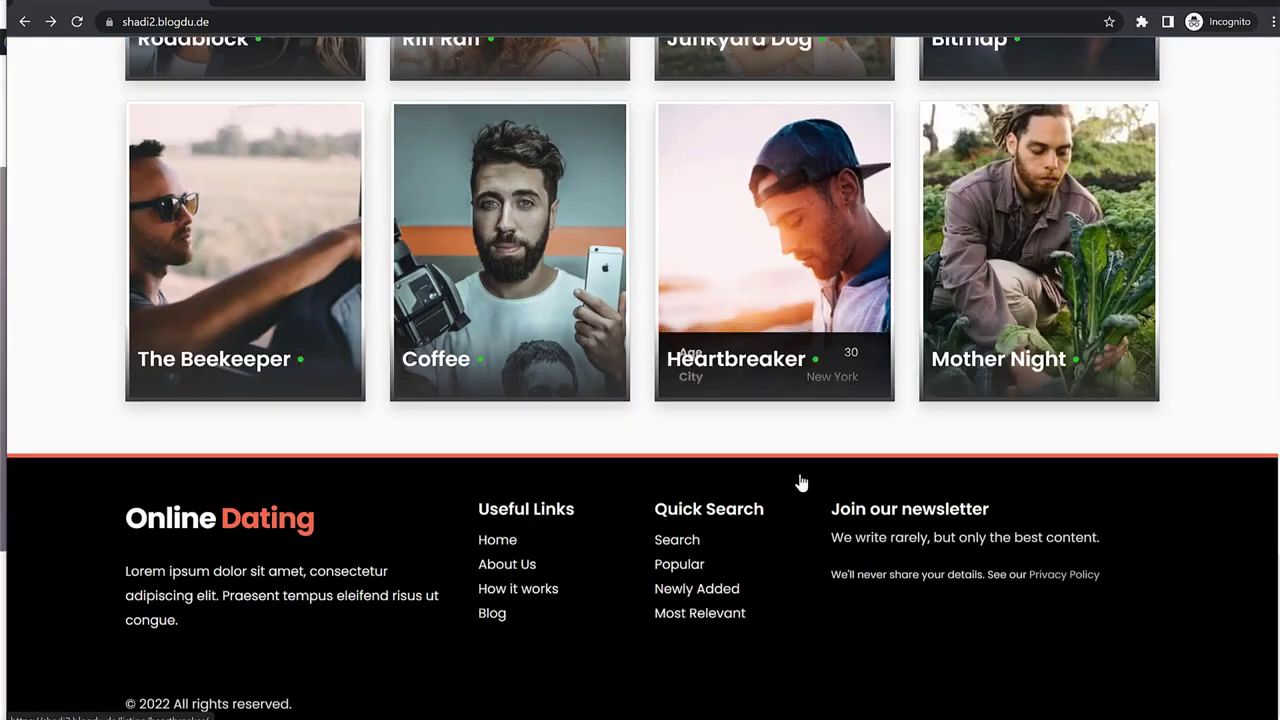
{"action": "scroll", "coordinate": [800, 481], "scroll_direction": "up", "scroll_amount": 12}
{"action": "scroll", "coordinate": [799, 481], "scroll_direction": "up", "scroll_amount": 6}
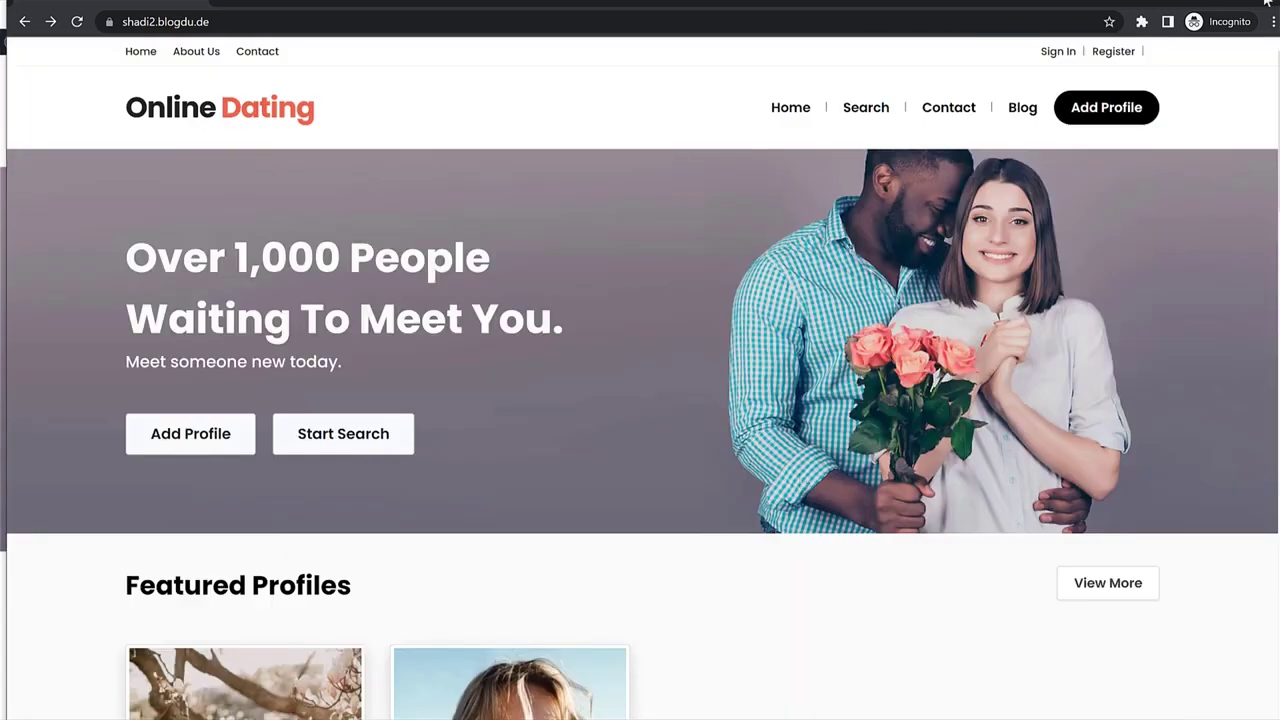
{"action": "scroll", "coordinate": [1033, 240], "scroll_direction": "down", "scroll_amount": 5}
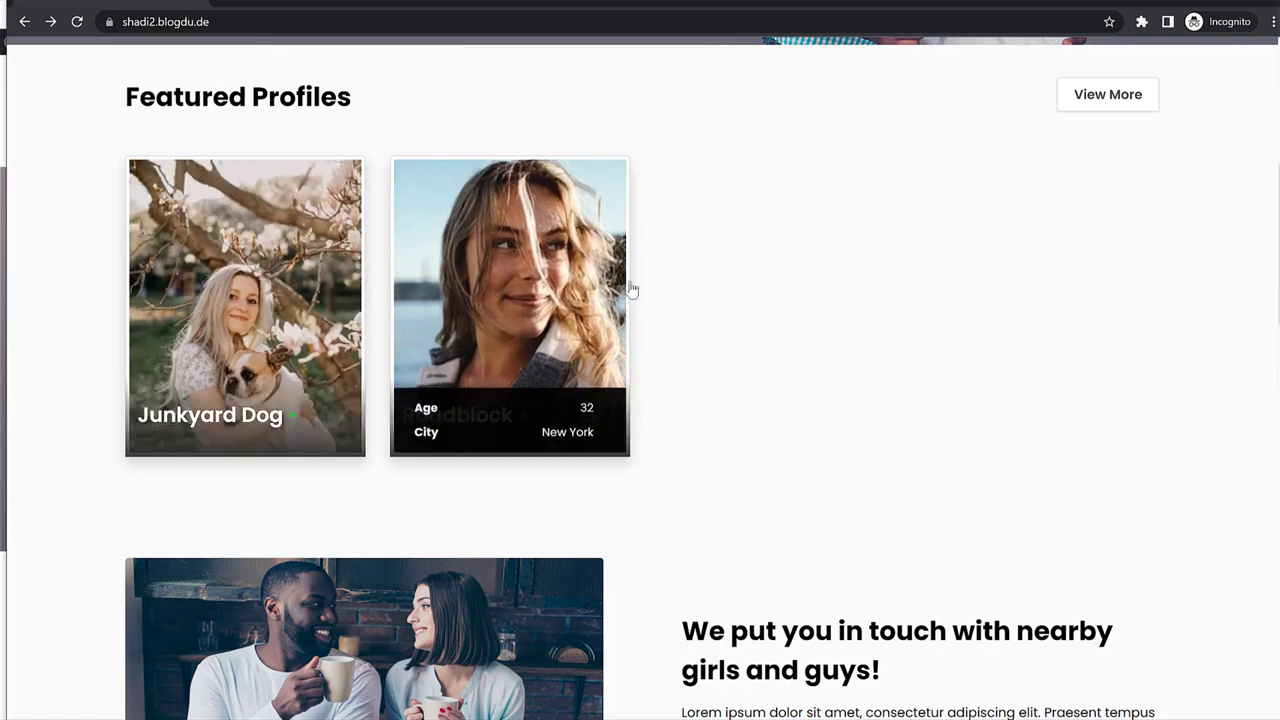
{"action": "scroll", "coordinate": [793, 322], "scroll_direction": "down", "scroll_amount": 3}
{"action": "scroll", "coordinate": [792, 322], "scroll_direction": "up", "scroll_amount": 5}
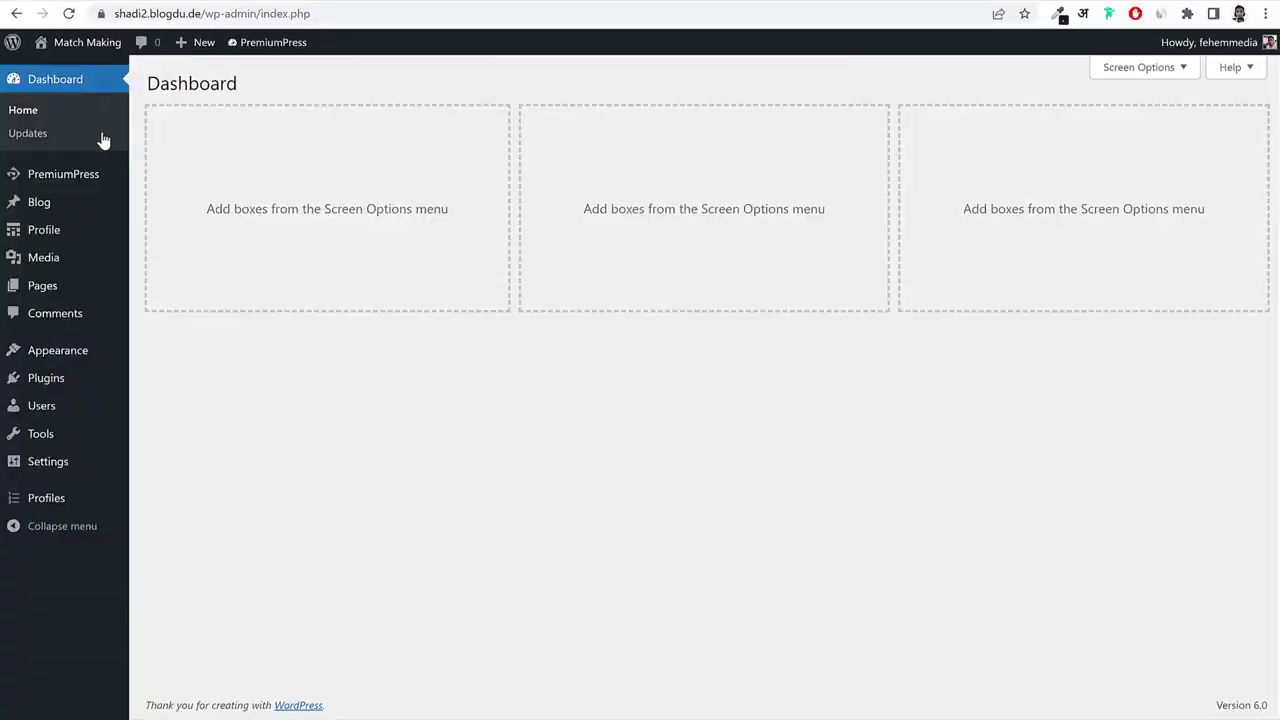
Go to Users > User Settings > Registration and point out the Allow Registrations setting.
{"action": "mouse_move", "coordinate": [48, 182]}
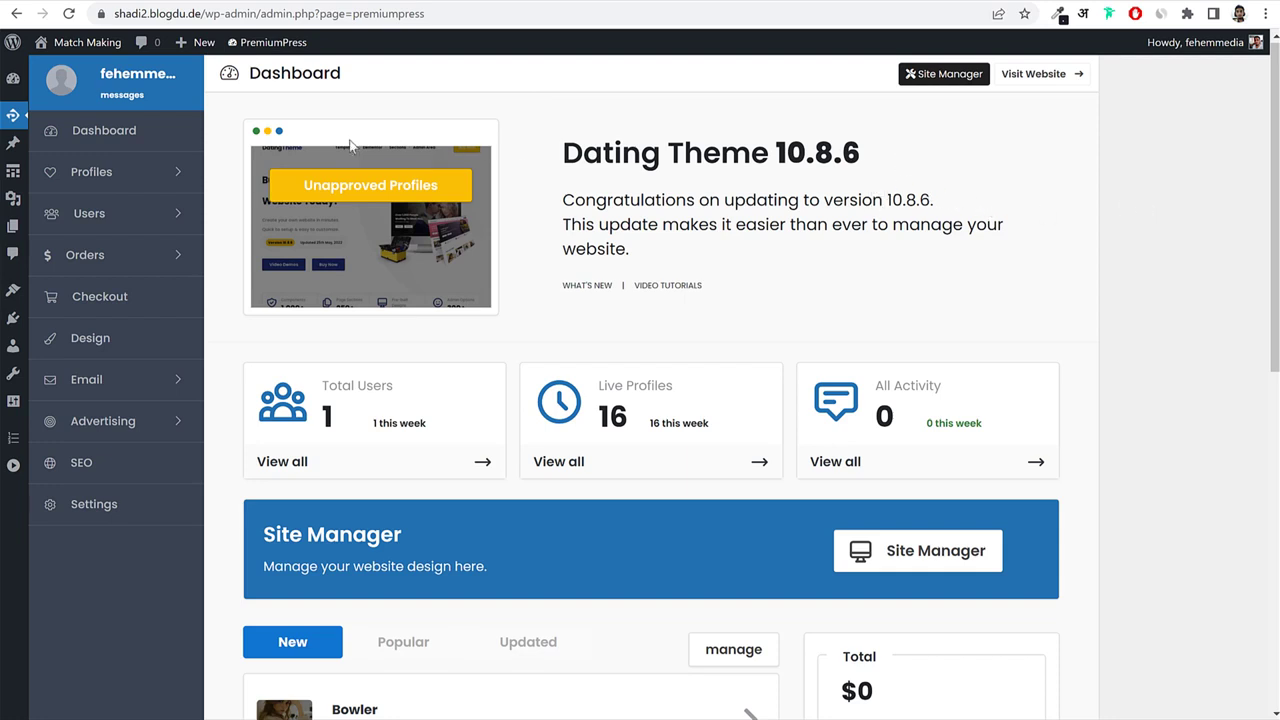
{"action": "left_click", "coordinate": [80, 219]}
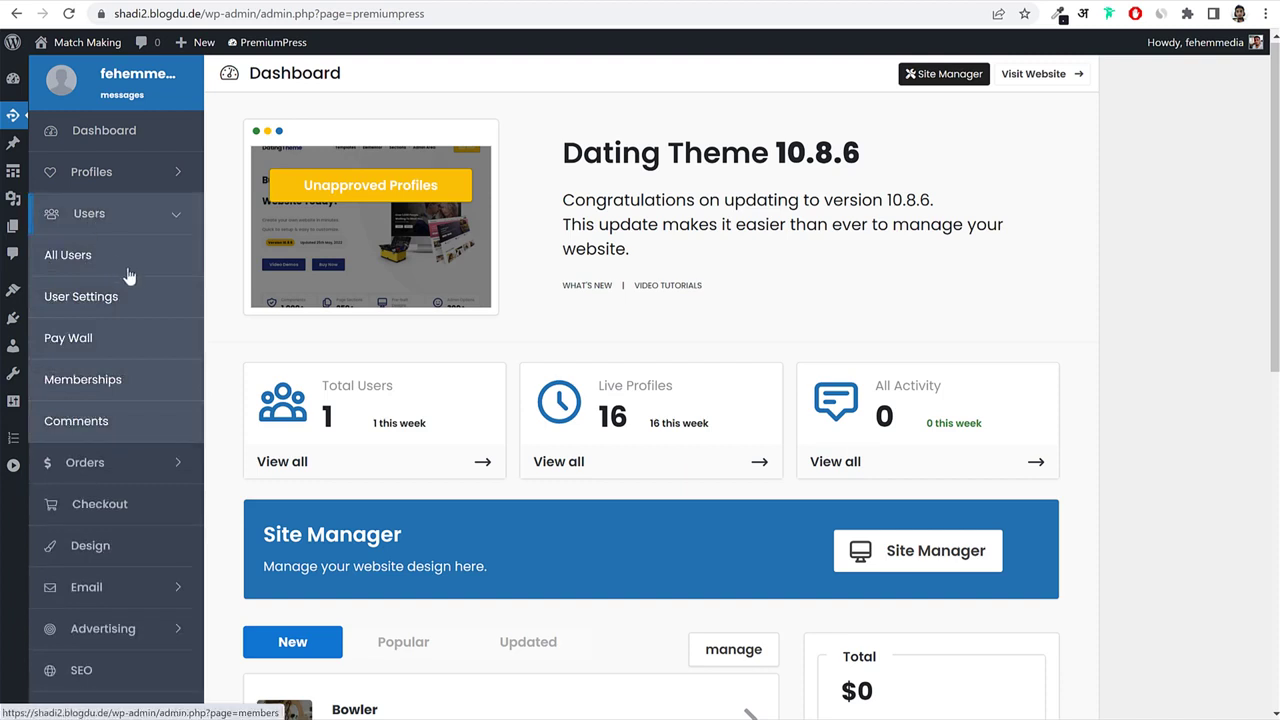
{"action": "left_click", "coordinate": [97, 302]}
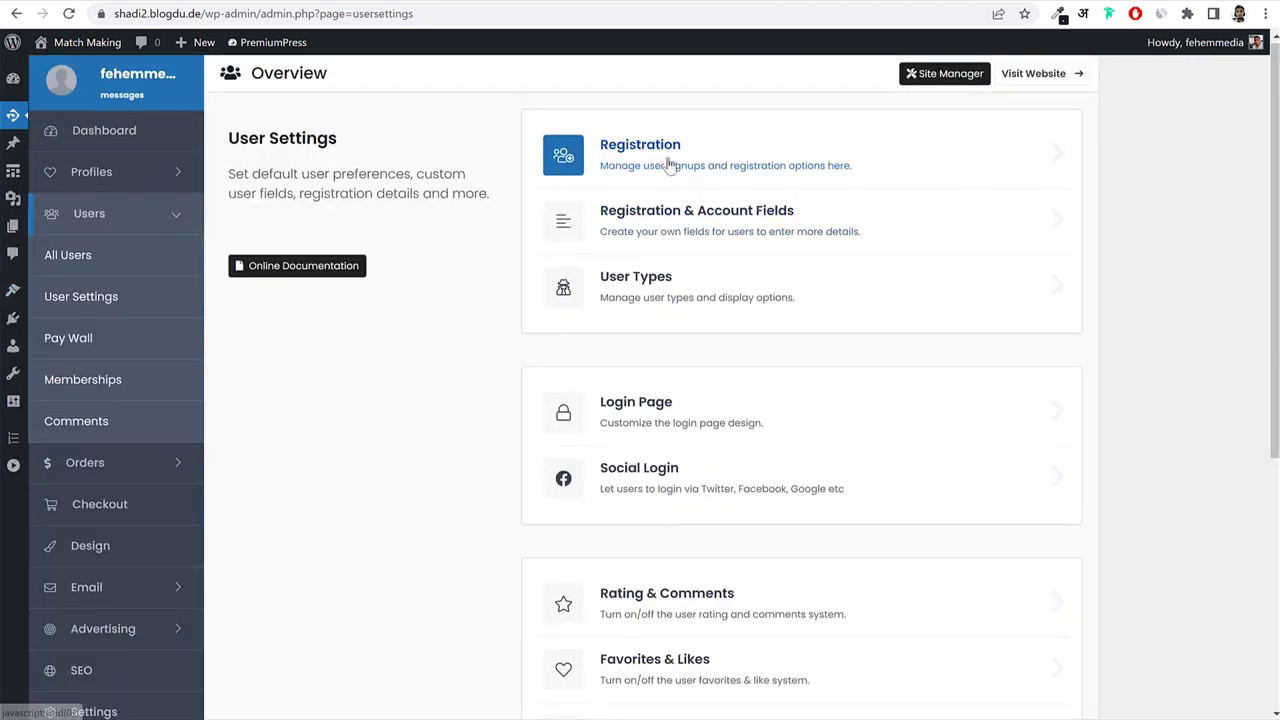
{"action": "left_click", "coordinate": [668, 164]}
{"action": "left_click_drag", "start_coordinate": [551, 141], "coordinate": [700, 145]}
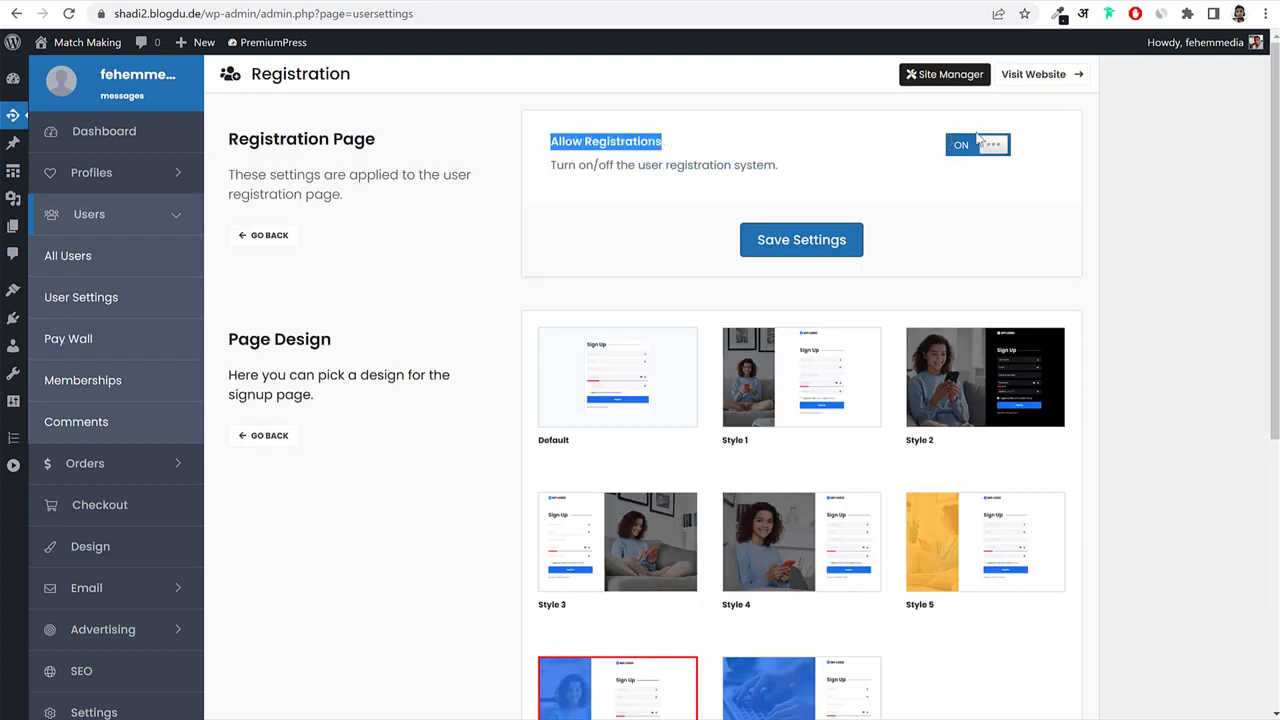
{"action": "left_click", "coordinate": [1151, 193]}
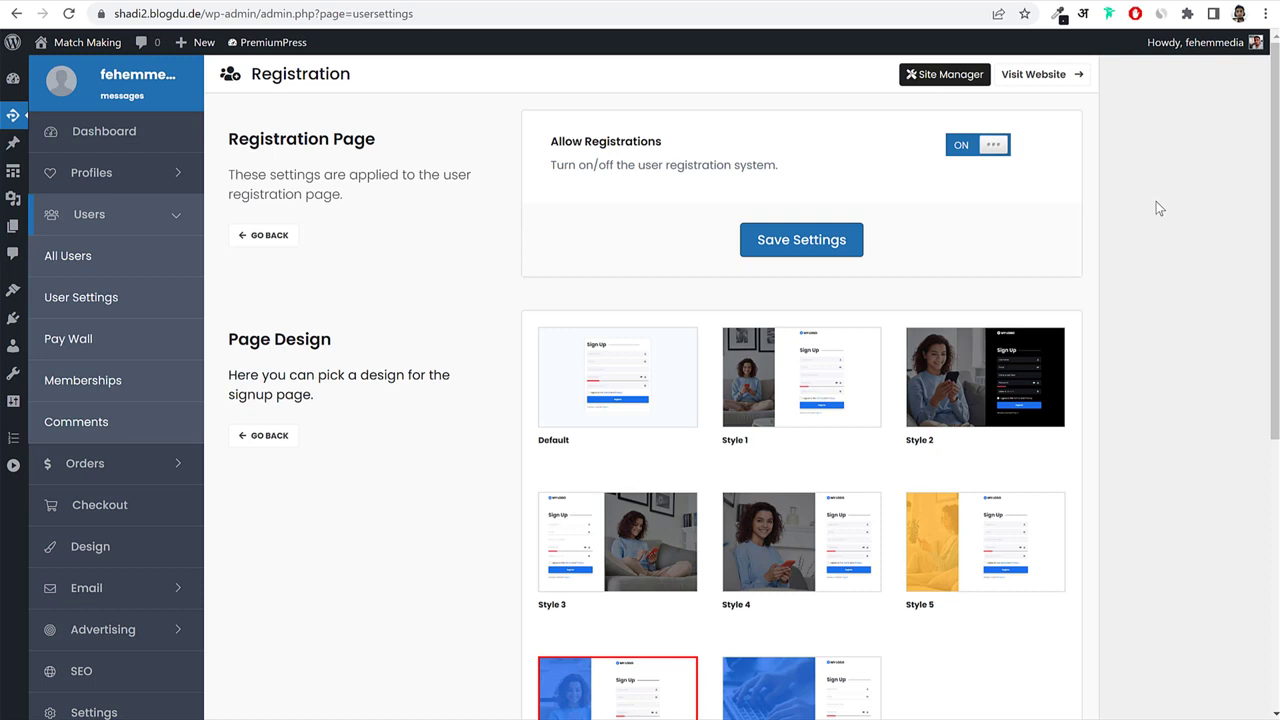
{"action": "left_click_drag", "start_coordinate": [550, 141], "coordinate": [670, 145]}
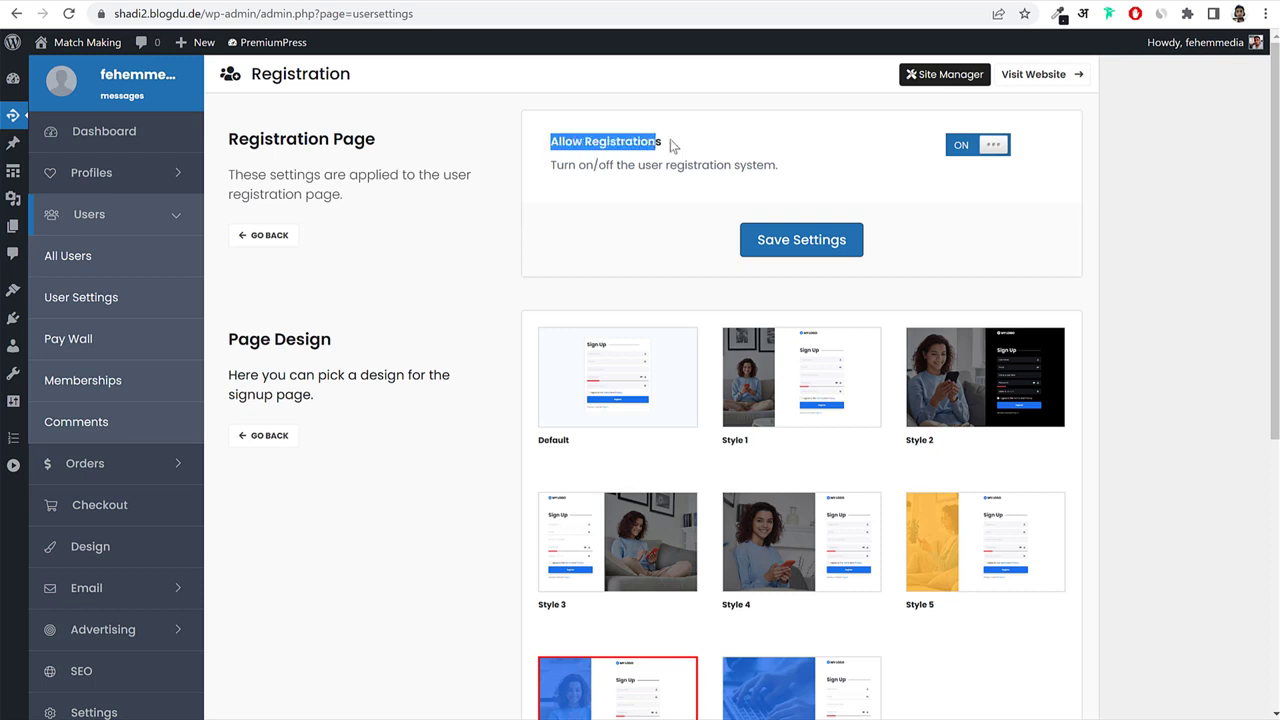
Save the registration settings and preview the Style 2 signup page thumbnail.
{"action": "left_click", "coordinate": [832, 237]}
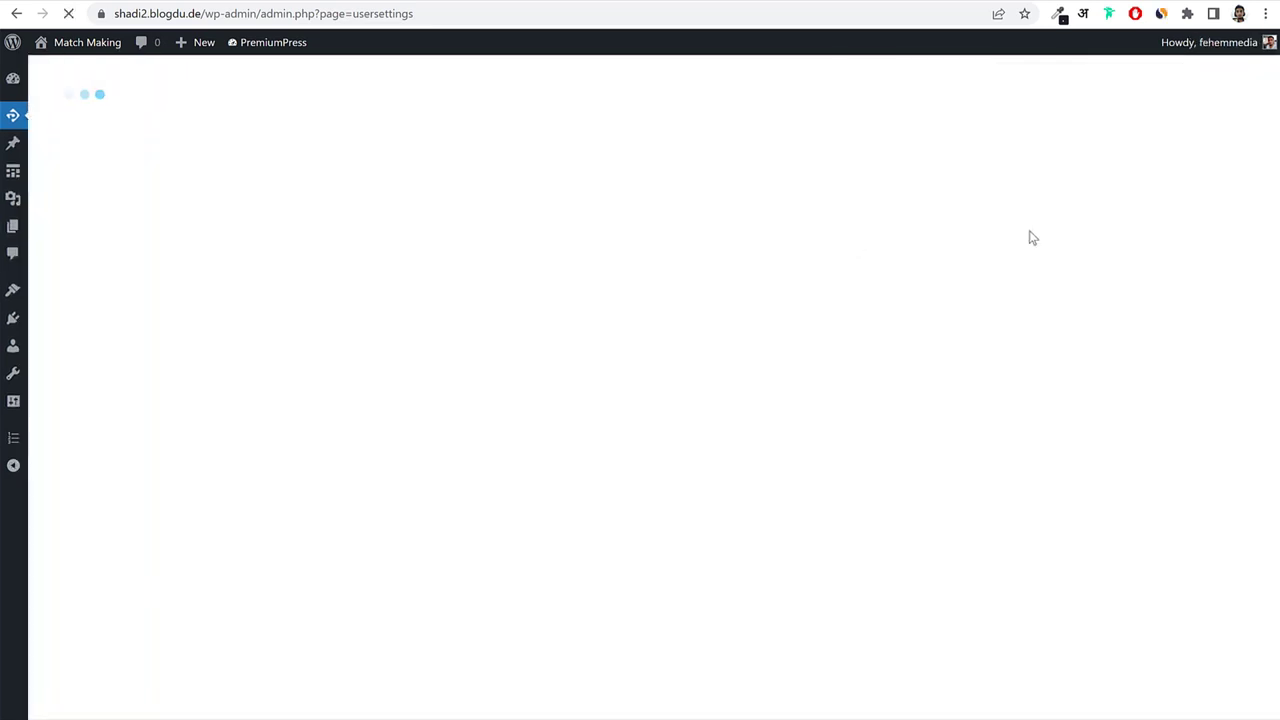
{"action": "scroll", "coordinate": [1066, 265], "scroll_direction": "down", "scroll_amount": 3}
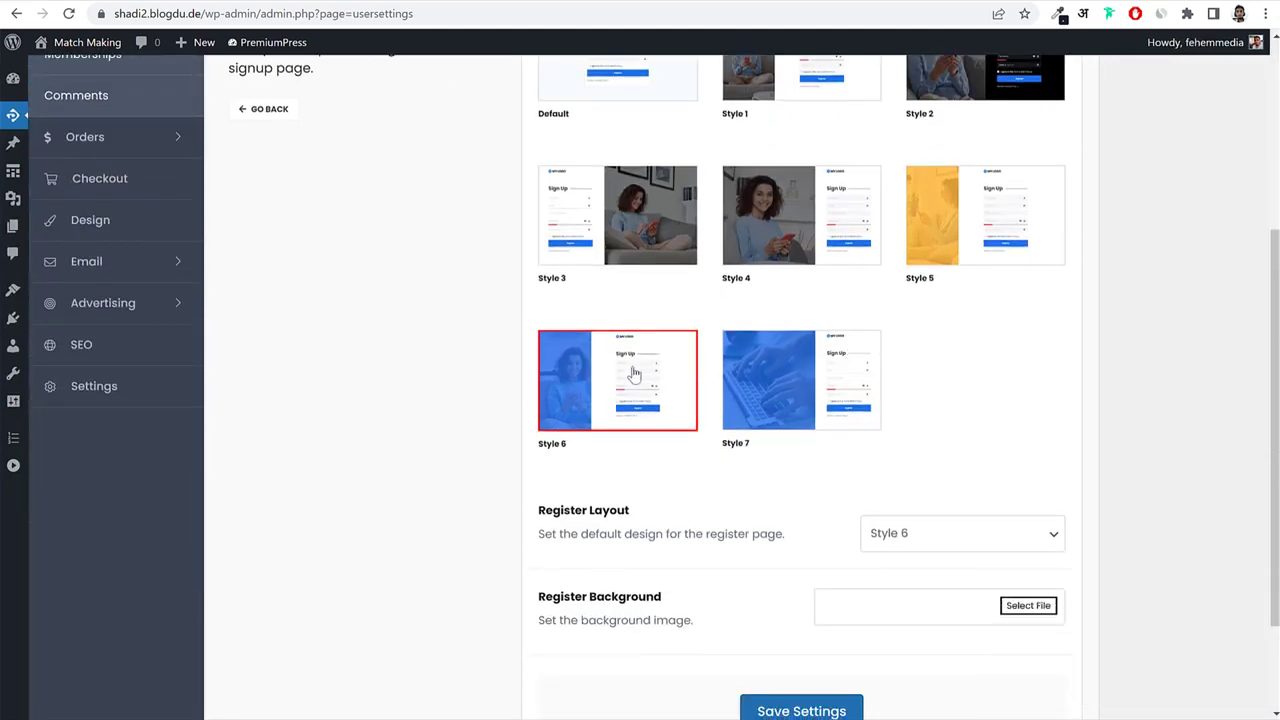
{"action": "scroll", "coordinate": [633, 374], "scroll_direction": "up", "scroll_amount": 2}
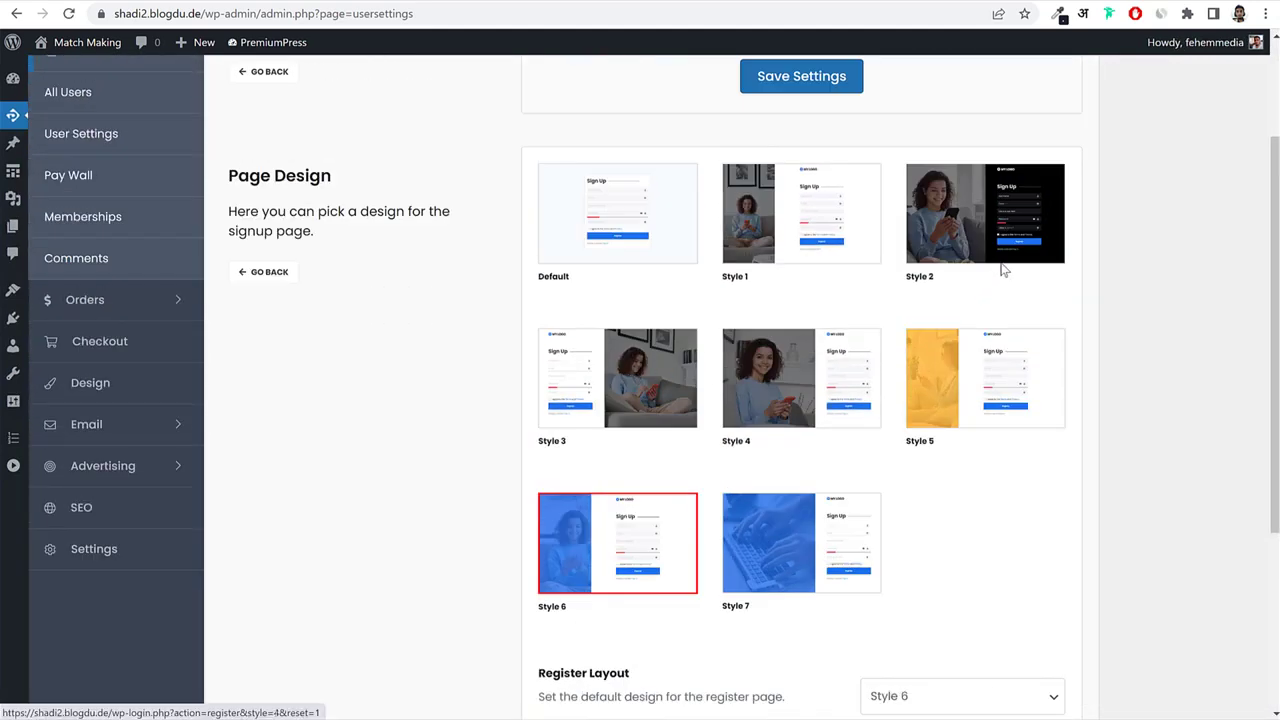
{"action": "left_click", "coordinate": [1022, 224]}
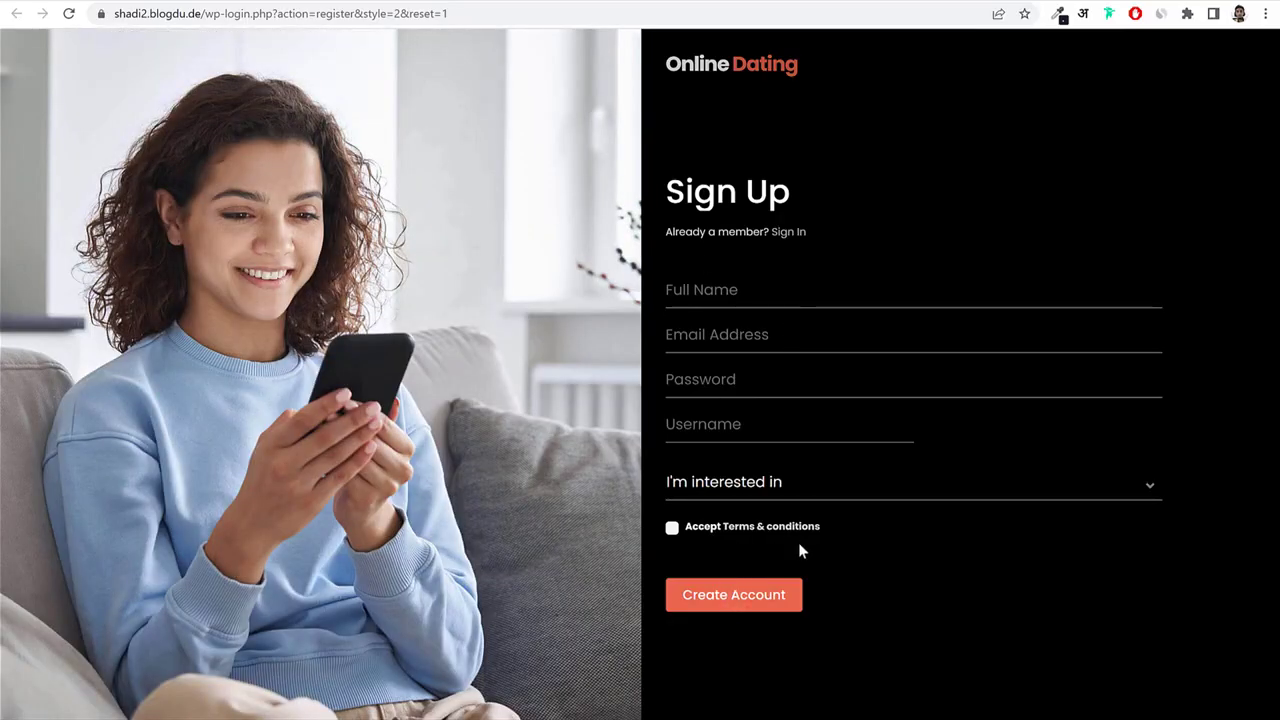
{"action": "left_click", "coordinate": [345, 1]}
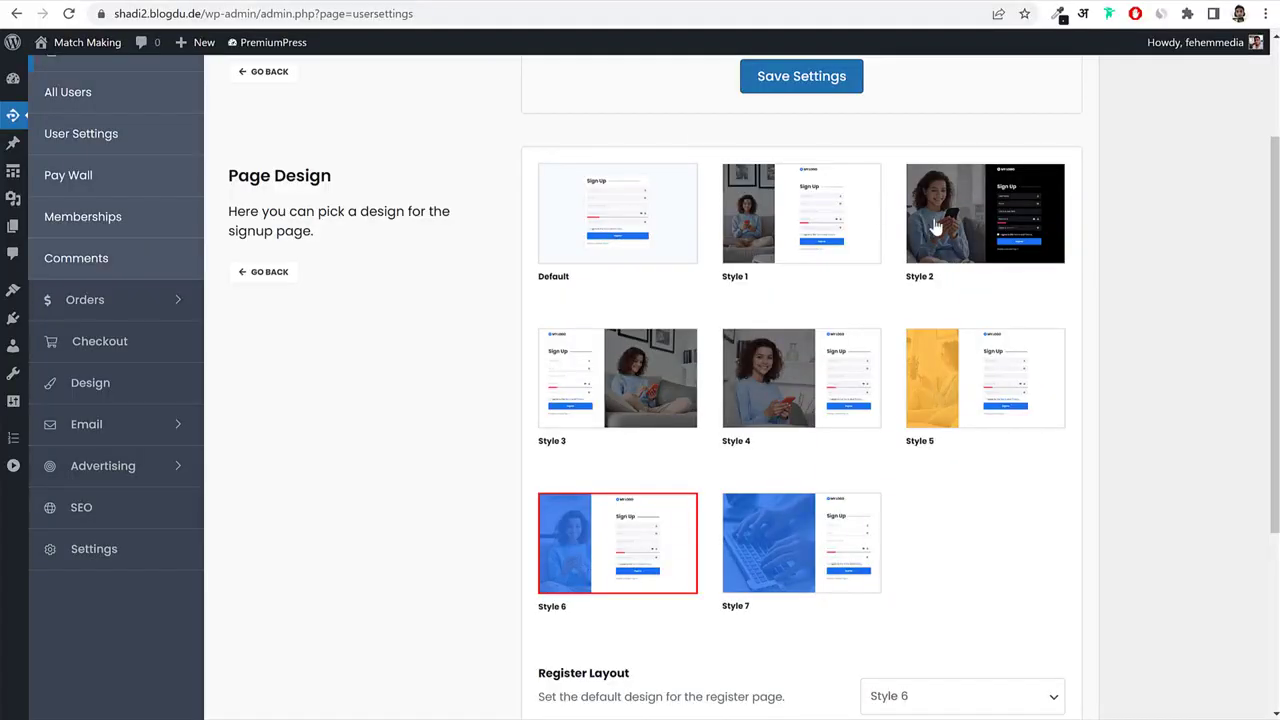
Set Register Layout to Style 2 and save the settings.
{"action": "scroll", "coordinate": [1085, 350], "scroll_direction": "down", "scroll_amount": 3}
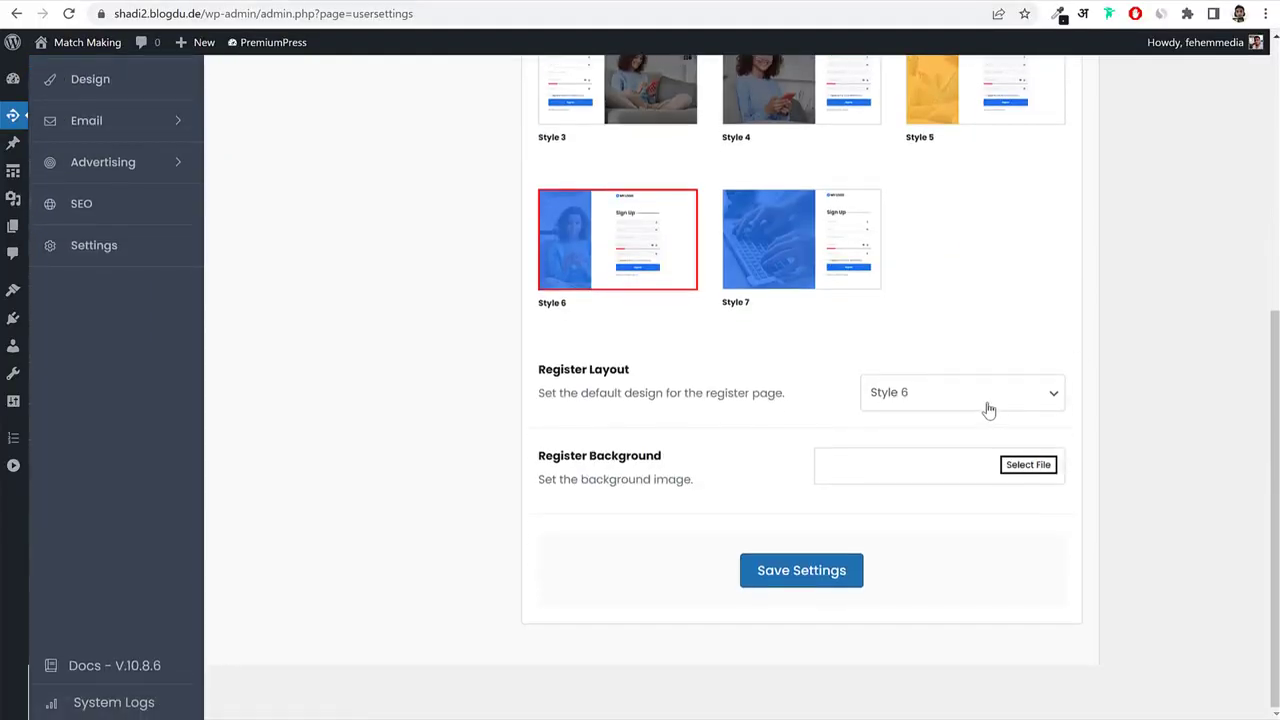
{"action": "scroll", "coordinate": [988, 408], "scroll_direction": "up", "scroll_amount": 3}
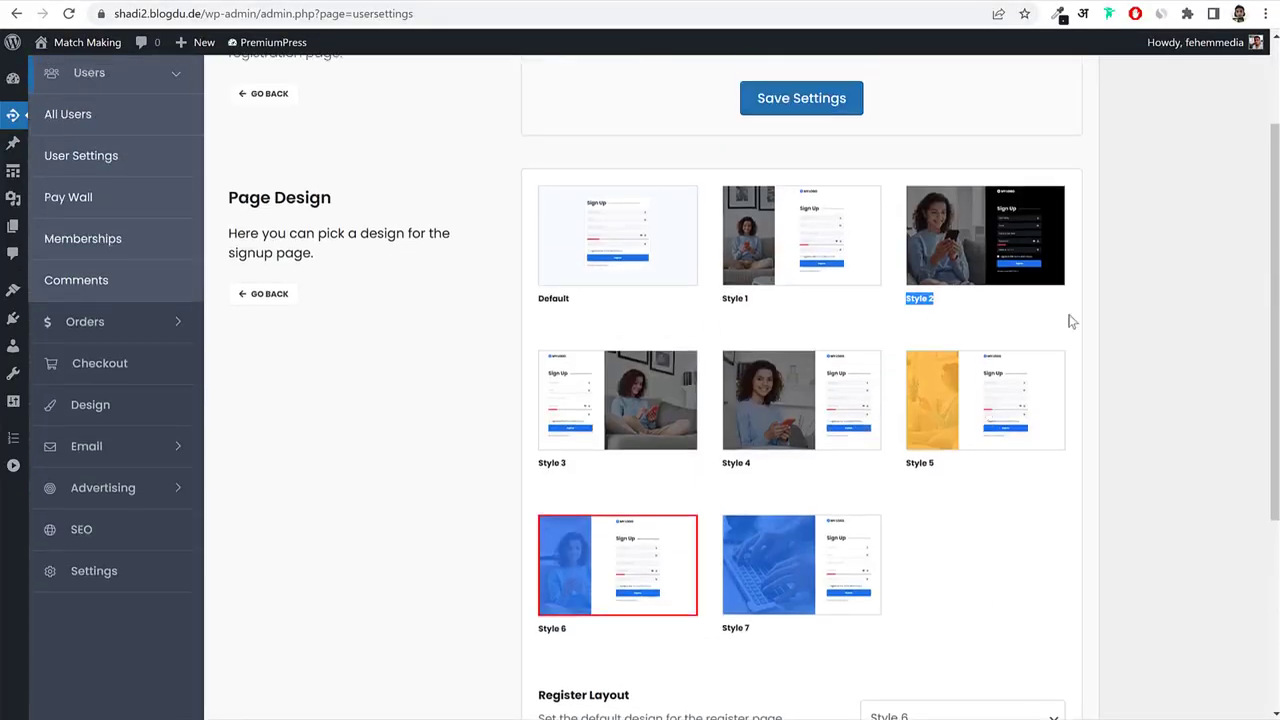
{"action": "scroll", "coordinate": [1069, 320], "scroll_direction": "down", "scroll_amount": 3}
{"action": "left_click", "coordinate": [934, 393]}
{"action": "left_click", "coordinate": [921, 455]}
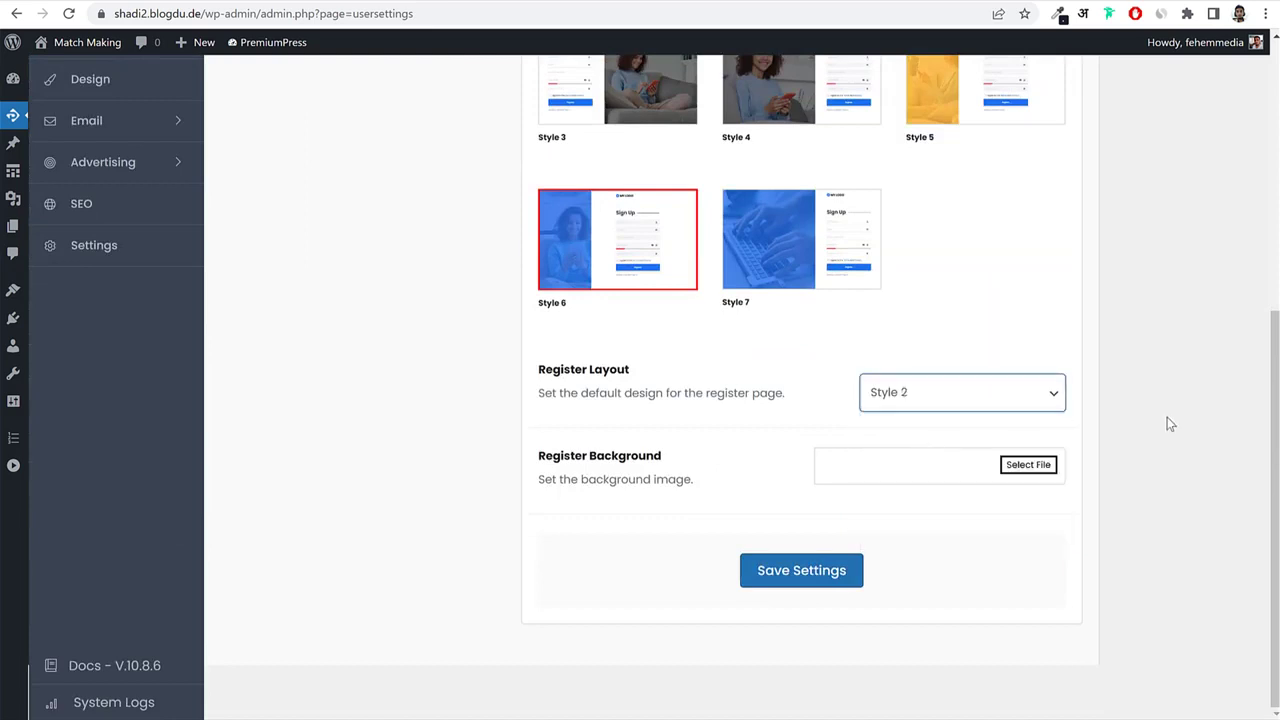
{"action": "left_click", "coordinate": [822, 570]}
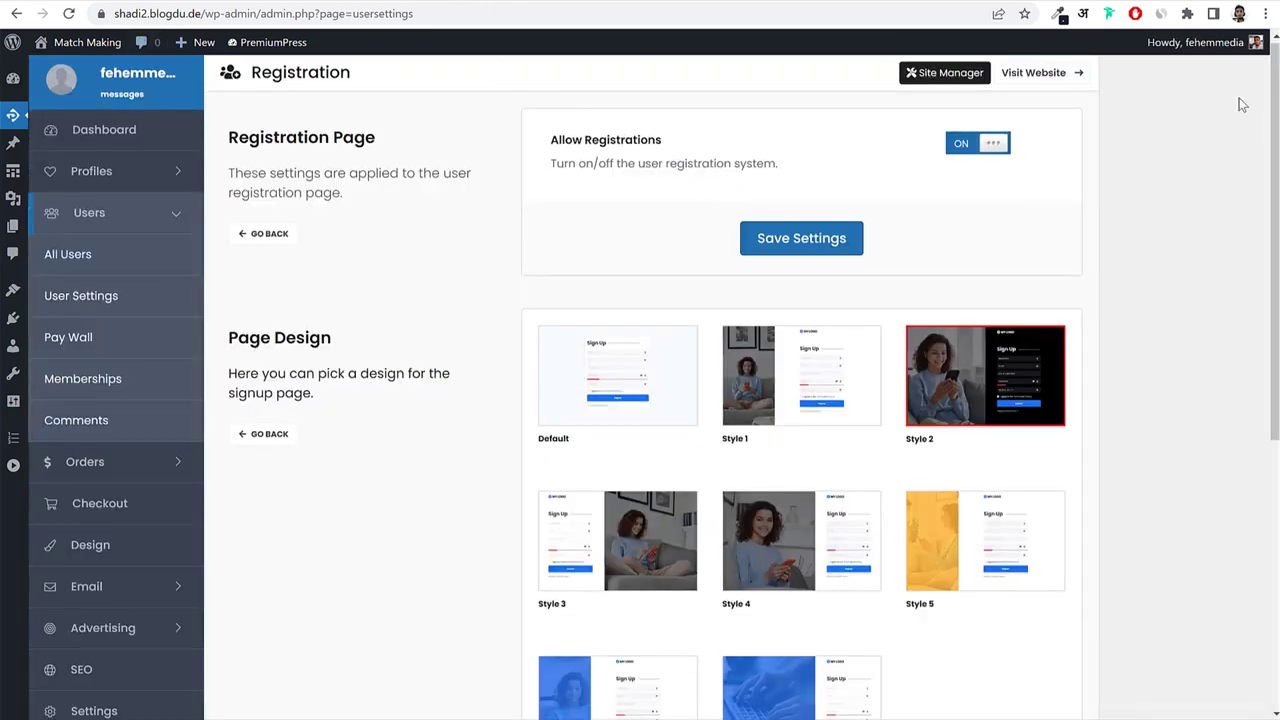
{"action": "left_click", "coordinate": [1266, 13]}
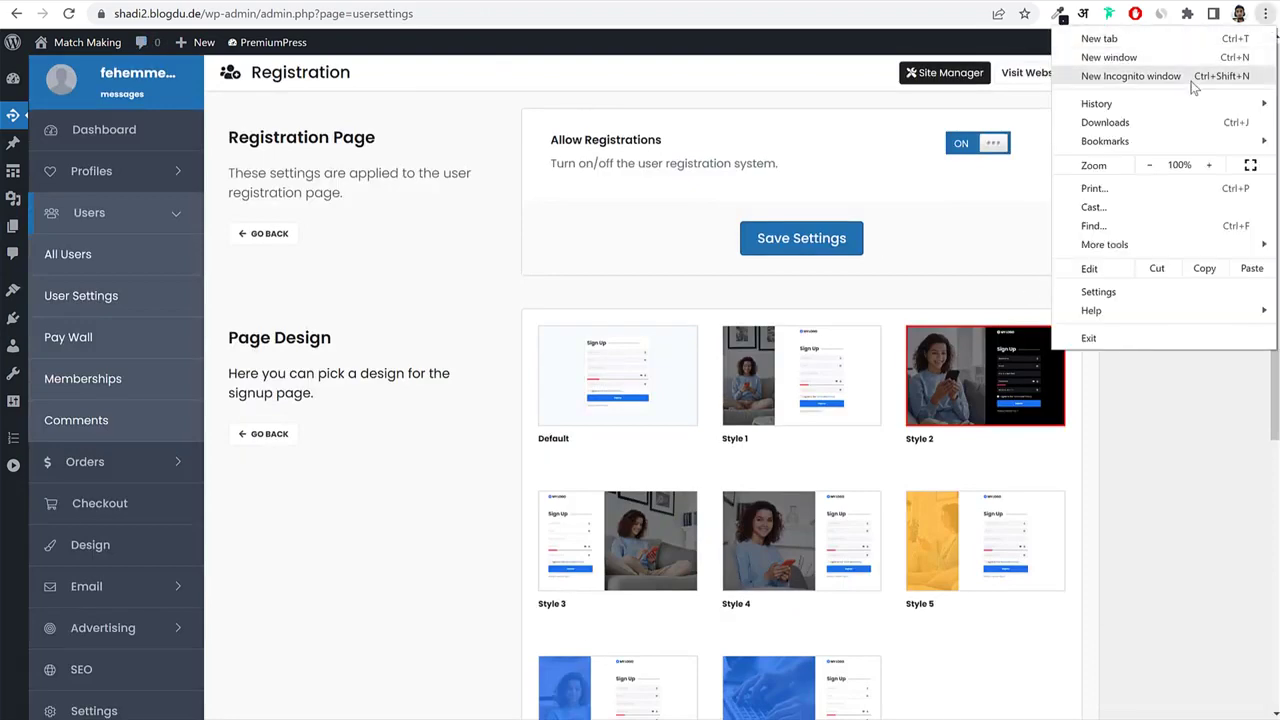
{"action": "left_click", "coordinate": [1190, 78]}
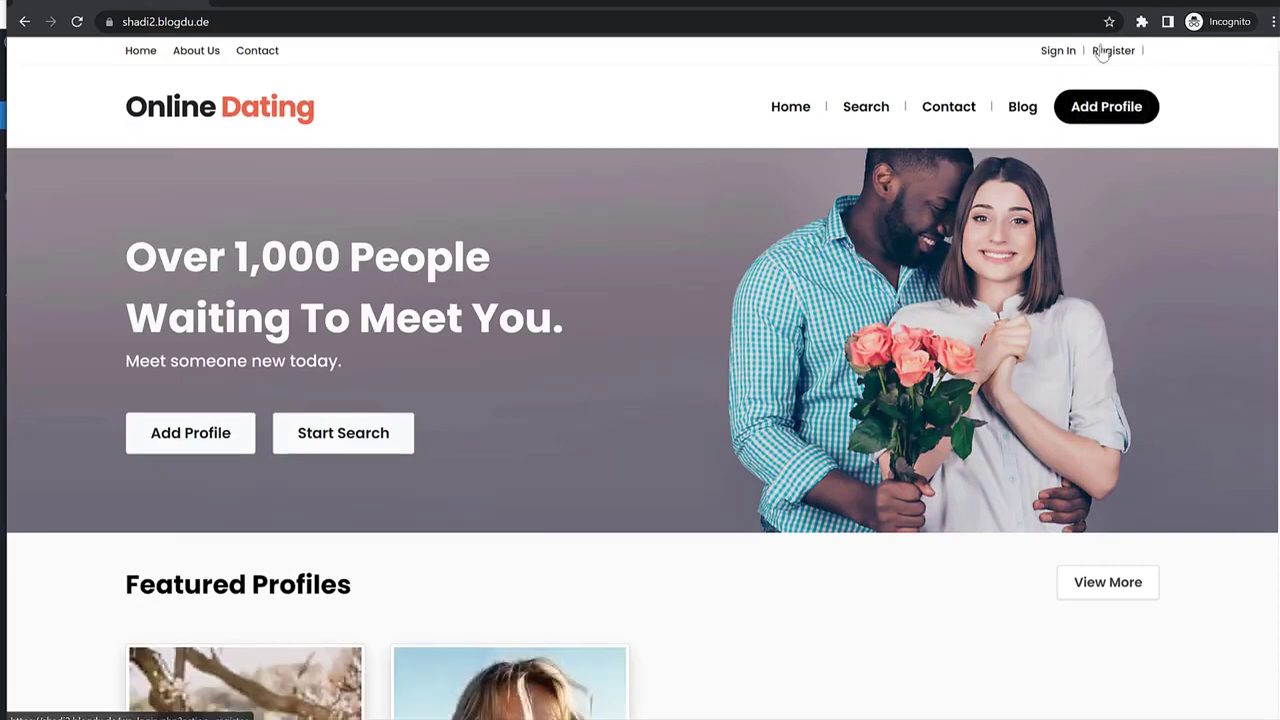
{"action": "left_click", "coordinate": [1102, 51]}
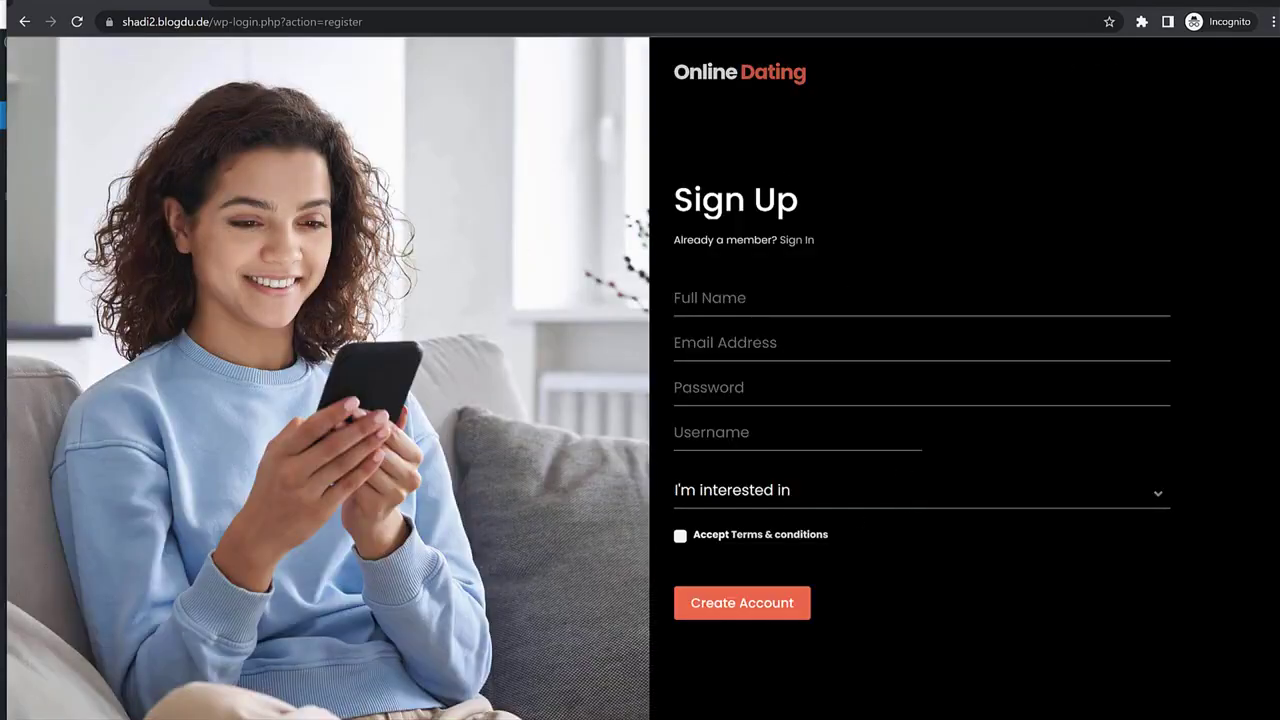
{"action": "left_click", "coordinate": [797, 241]}
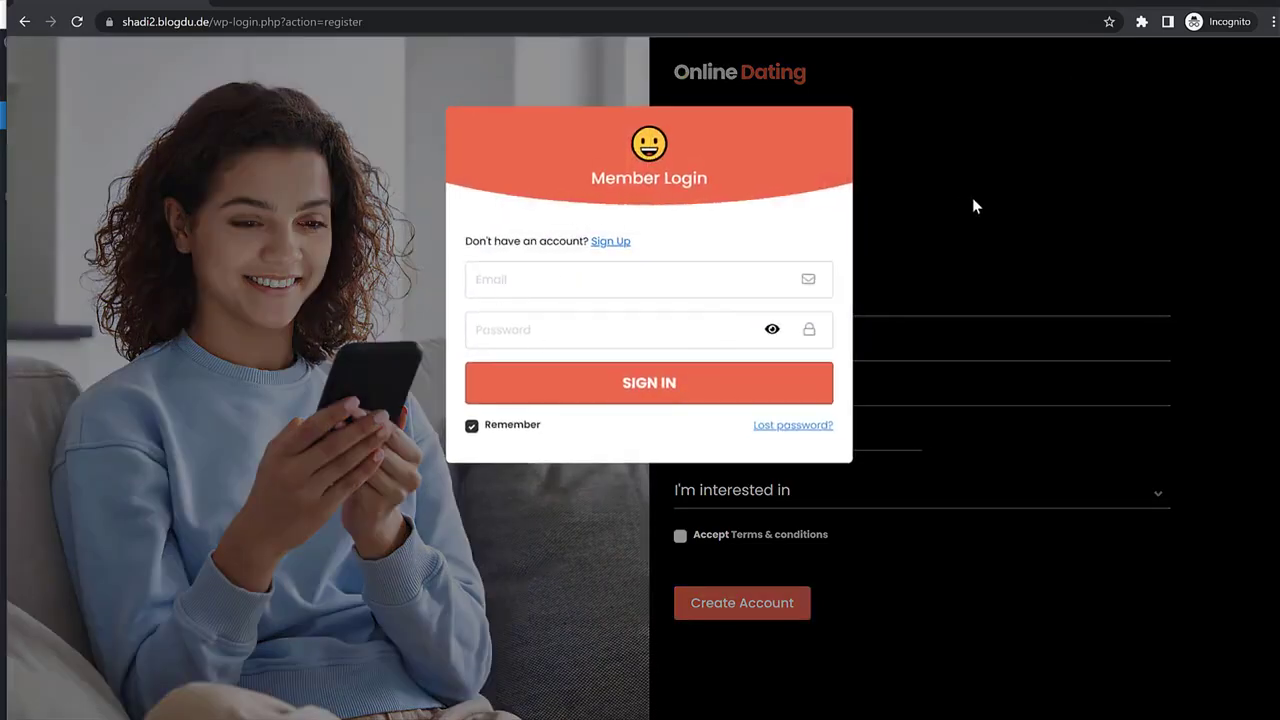
{"action": "left_click", "coordinate": [972, 199]}
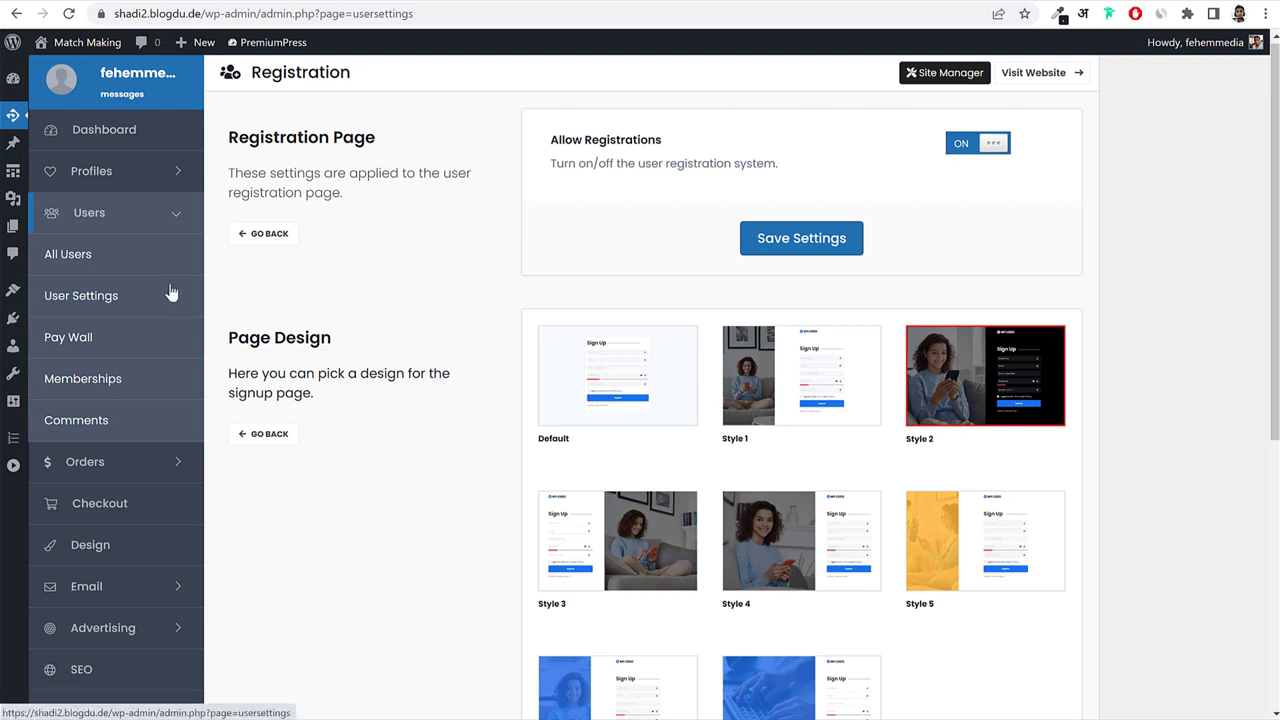
Go to Profiles > Profile Settings > Profile Page Design.
{"action": "left_click", "coordinate": [94, 171]}
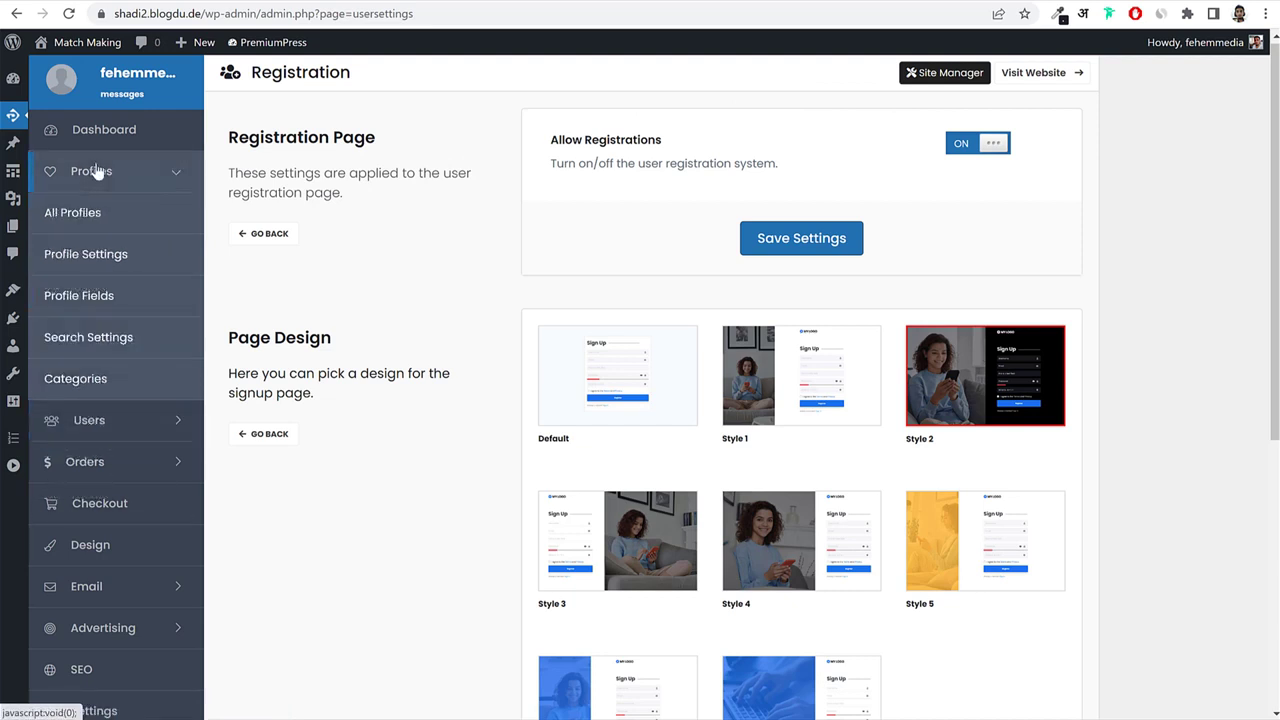
{"action": "left_click", "coordinate": [100, 262]}
{"action": "scroll", "coordinate": [772, 400], "scroll_direction": "down", "scroll_amount": 3}
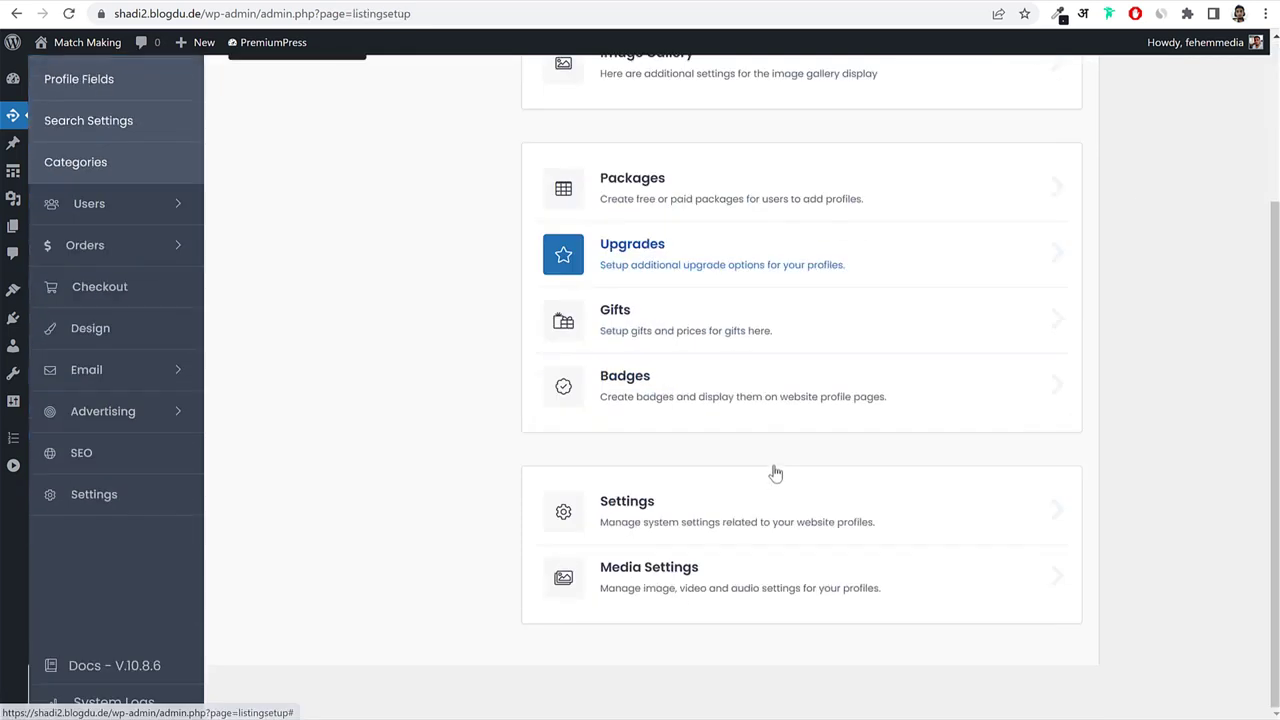
{"action": "scroll", "coordinate": [775, 472], "scroll_direction": "up", "scroll_amount": 3}
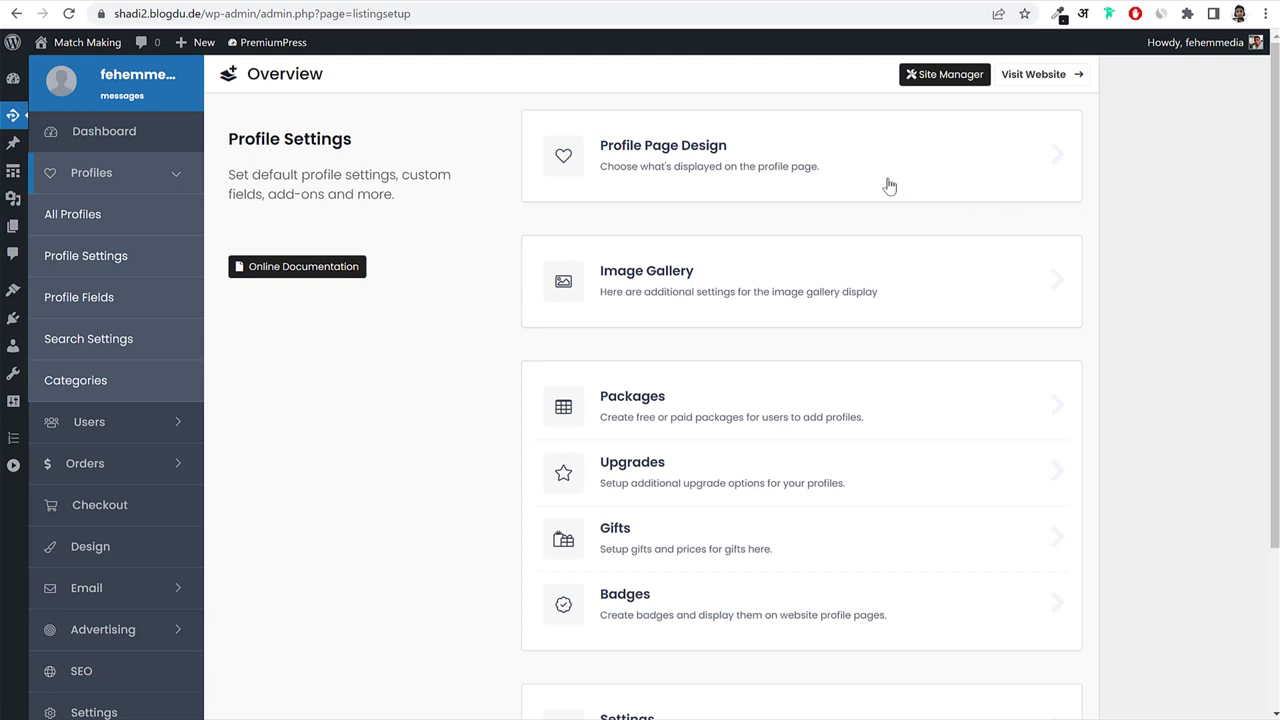
{"action": "left_click", "coordinate": [716, 166]}
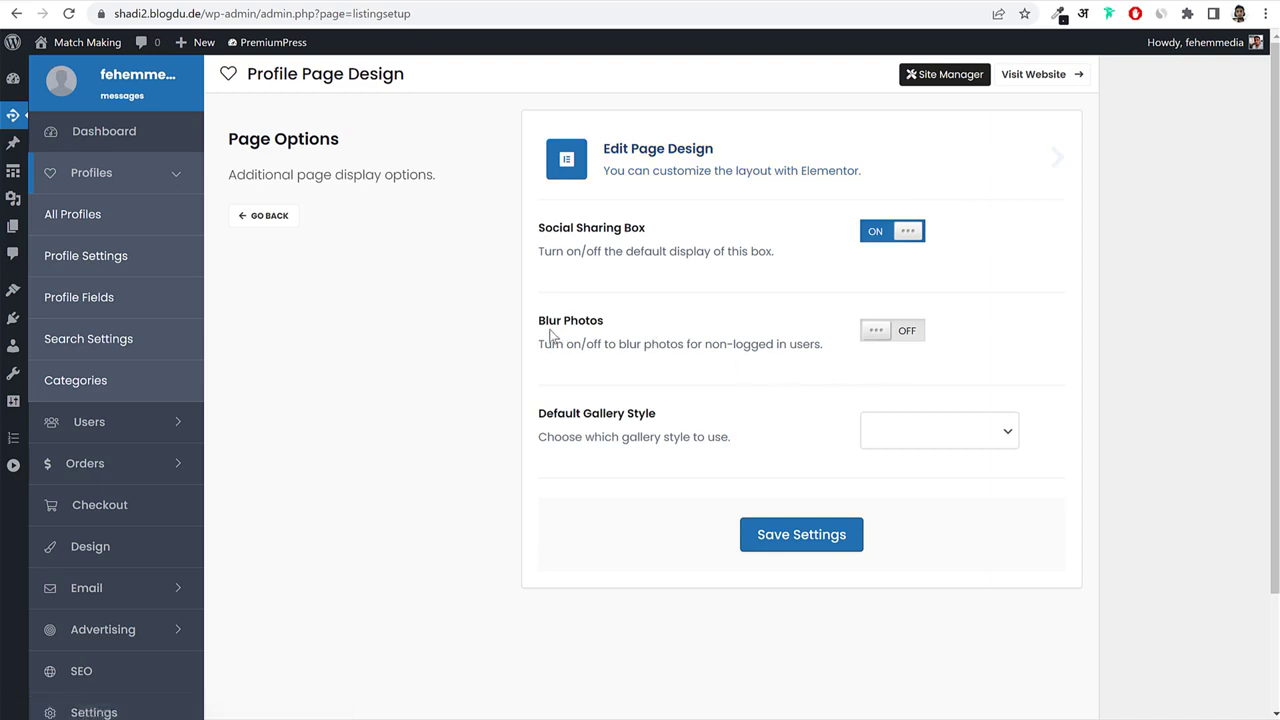
Turn Blur Photos on for non-logged-in users and save the profile page settings.
{"action": "left_click_drag", "start_coordinate": [539, 323], "coordinate": [586, 325]}
{"action": "left_click", "coordinate": [907, 332]}
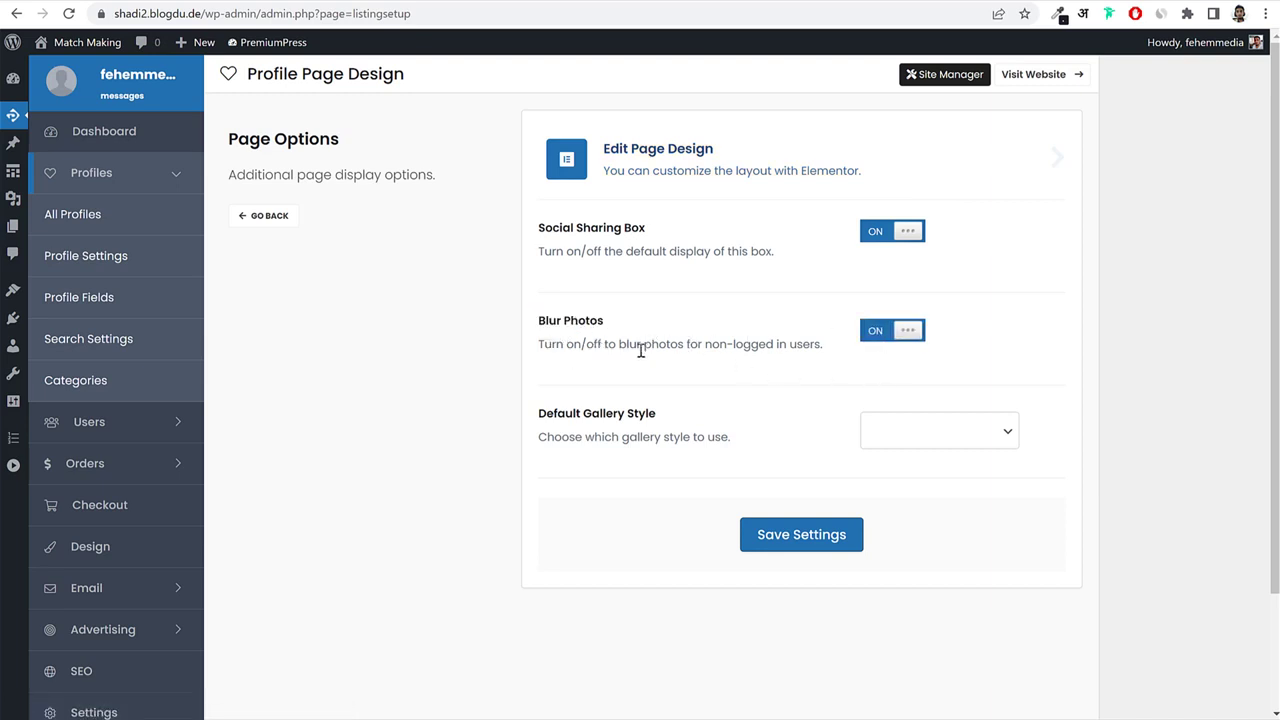
{"action": "left_click_drag", "start_coordinate": [684, 350], "coordinate": [818, 350]}
{"action": "left_click", "coordinate": [828, 369]}
{"action": "left_click", "coordinate": [843, 533]}
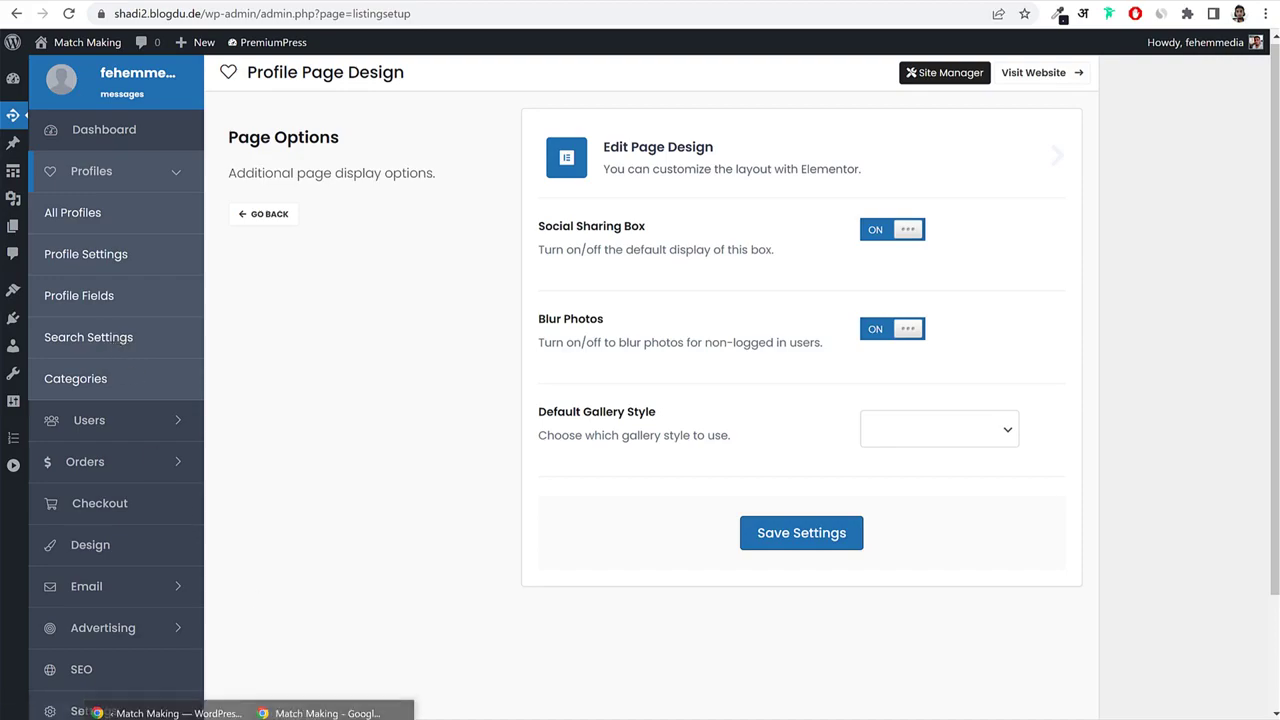
{"action": "left_click", "coordinate": [330, 710]}
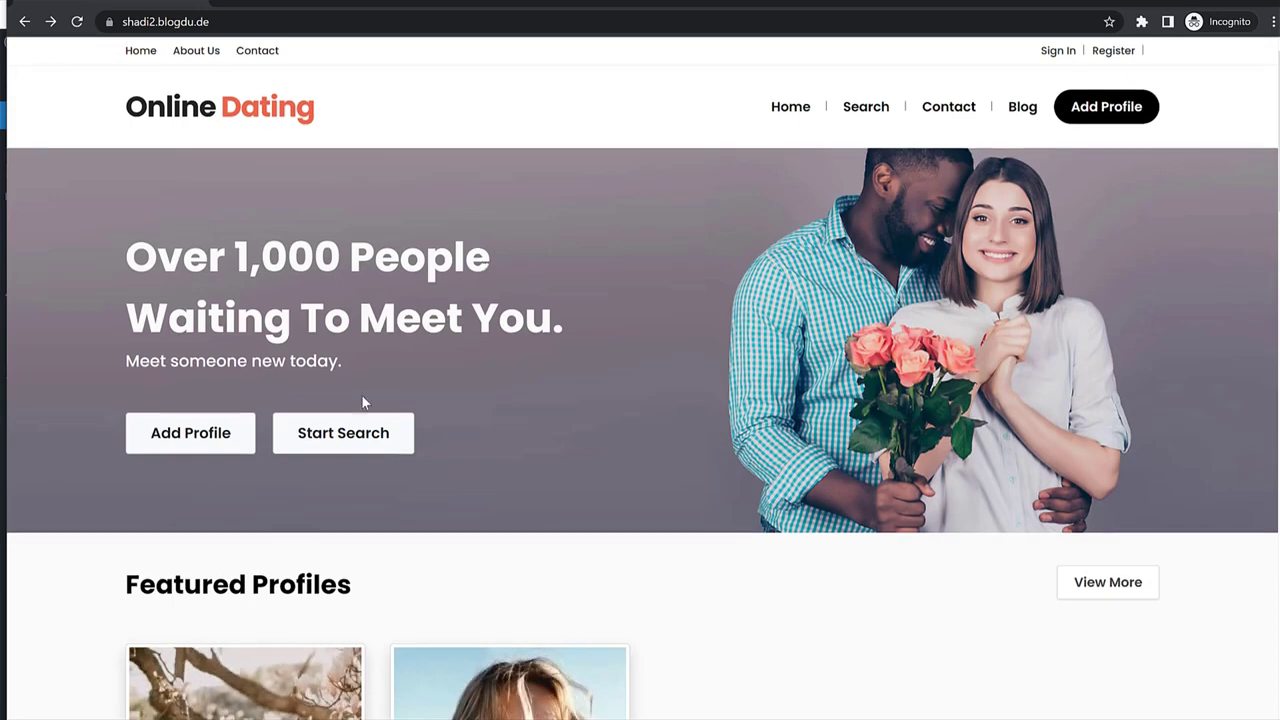
As a guest, start a search and scroll through the profile results.
{"action": "left_click", "coordinate": [340, 435]}
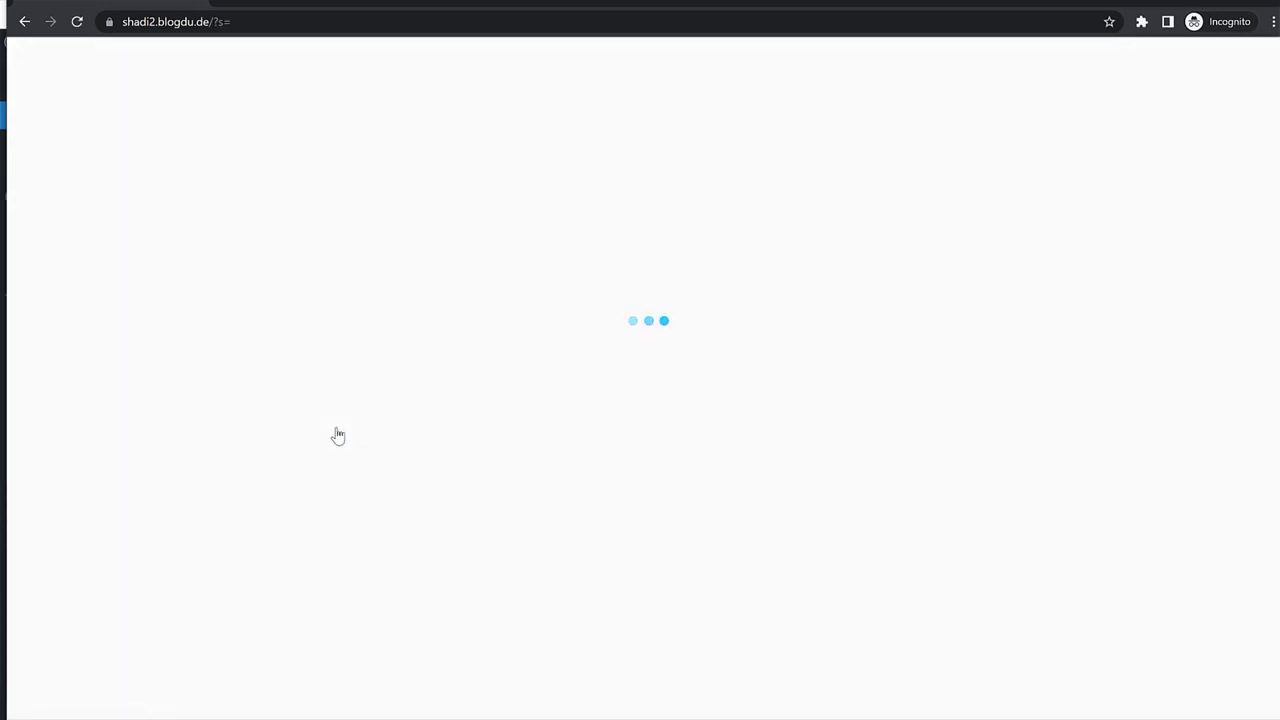
{"action": "scroll", "coordinate": [1200, 376], "scroll_direction": "down", "scroll_amount": 5}
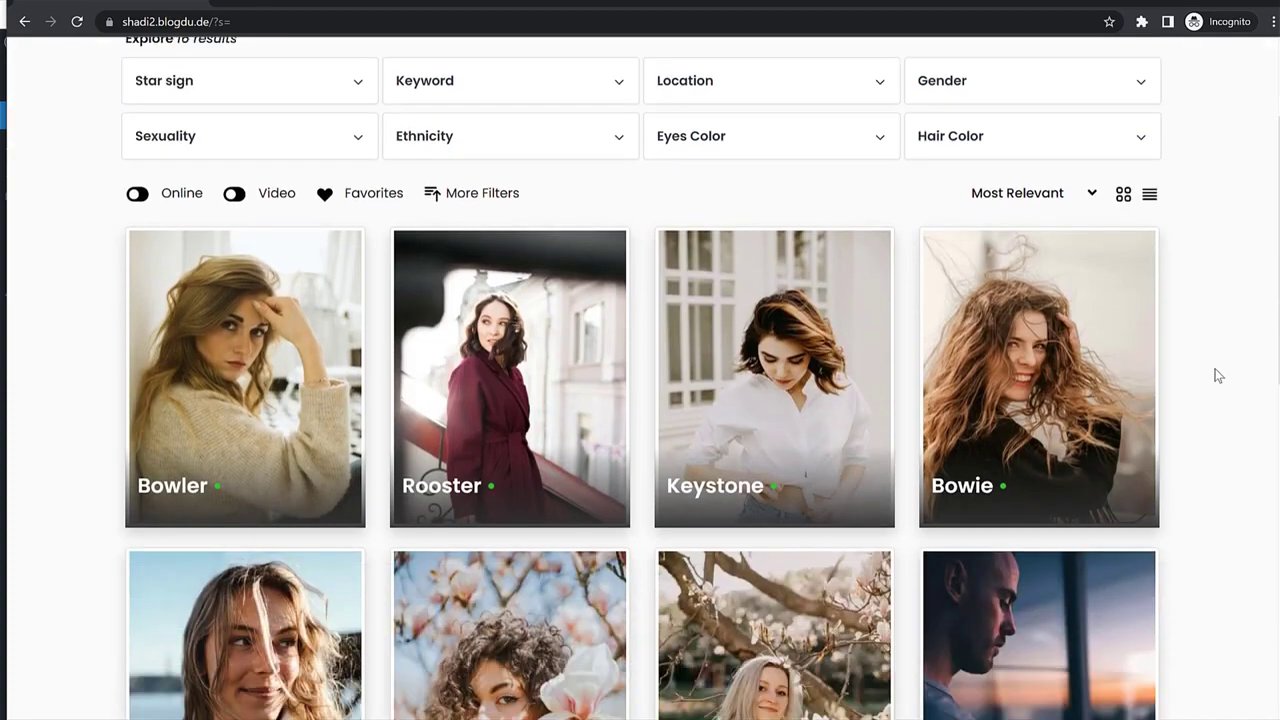
{"action": "scroll", "coordinate": [714, 345], "scroll_direction": "down", "scroll_amount": 5}
{"action": "scroll", "coordinate": [729, 386], "scroll_direction": "up", "scroll_amount": 10}
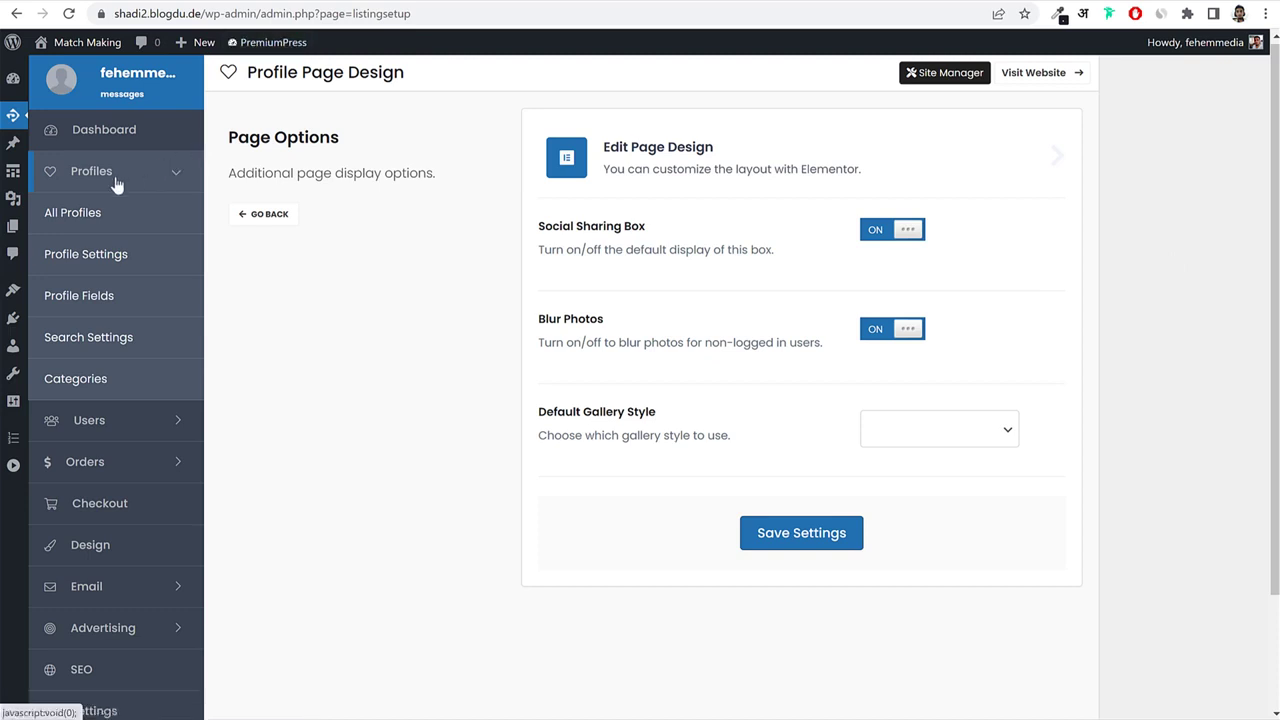
Enable members-only search filters, only profiles with images, and Users must be logged in, then save.
{"action": "left_click", "coordinate": [105, 342]}
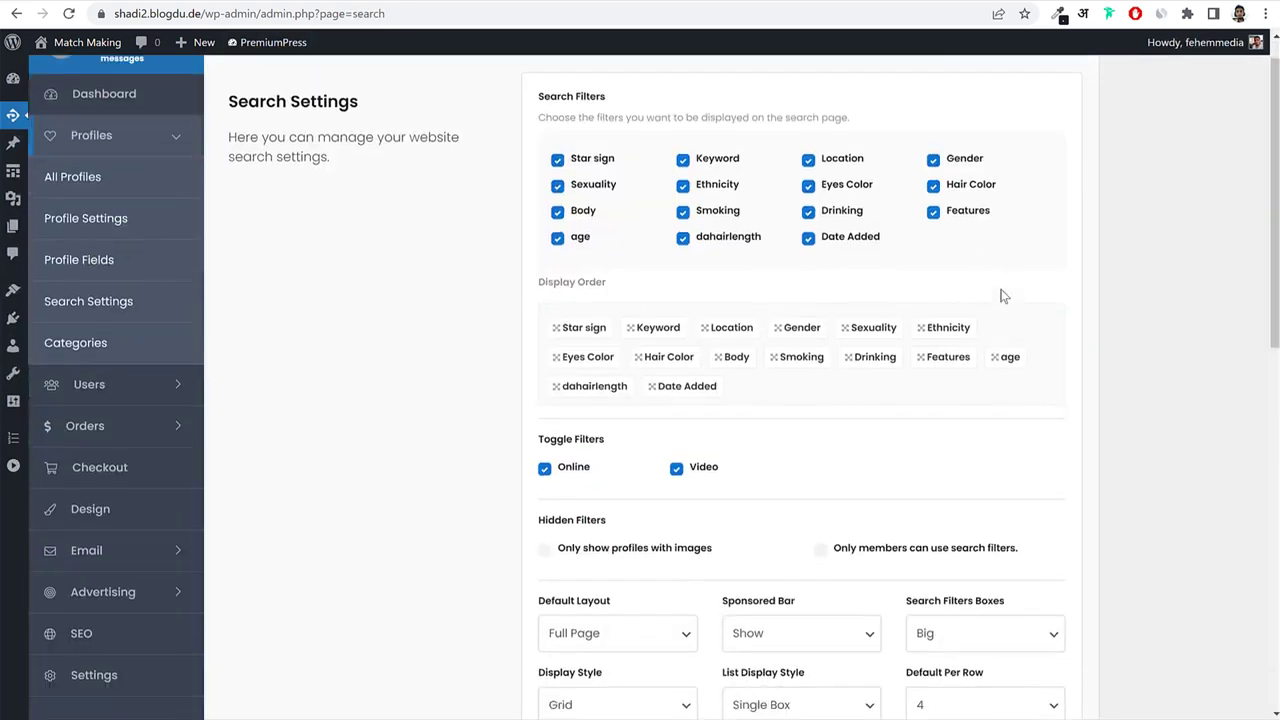
{"action": "scroll", "coordinate": [1000, 291], "scroll_direction": "down", "scroll_amount": 3}
{"action": "left_click", "coordinate": [826, 264]}
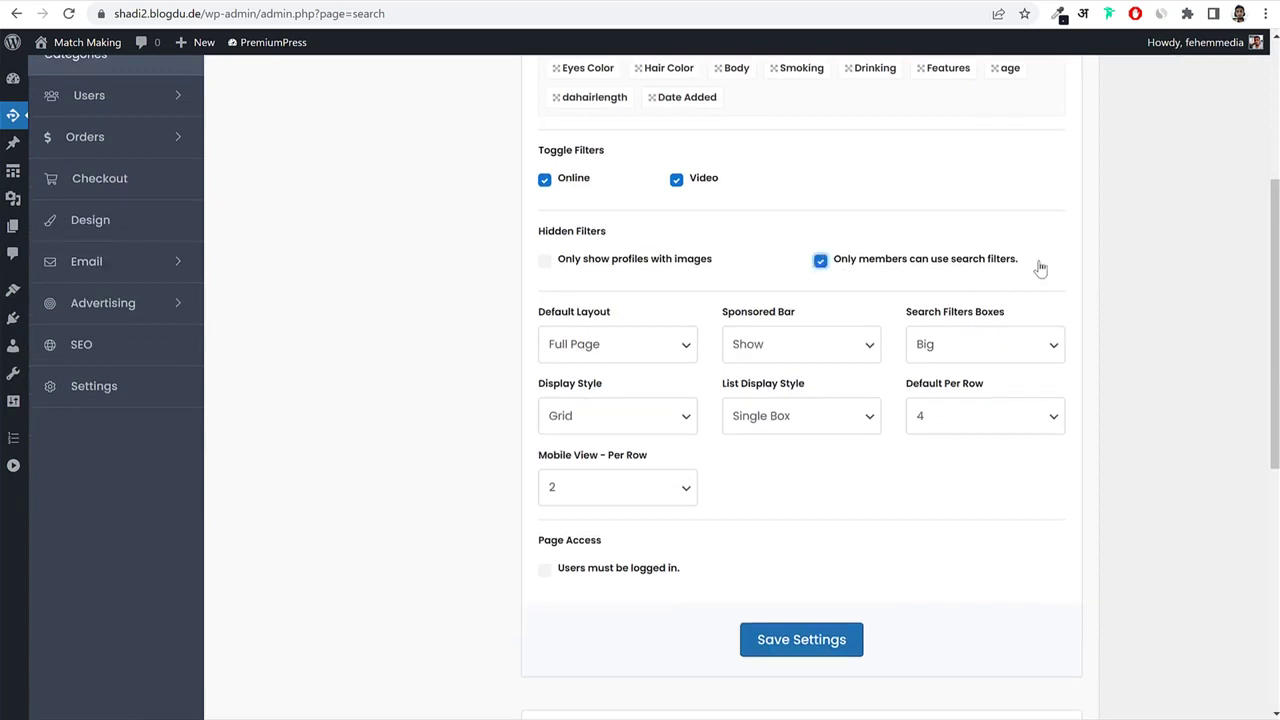
{"action": "left_click_drag", "start_coordinate": [1037, 266], "coordinate": [913, 265]}
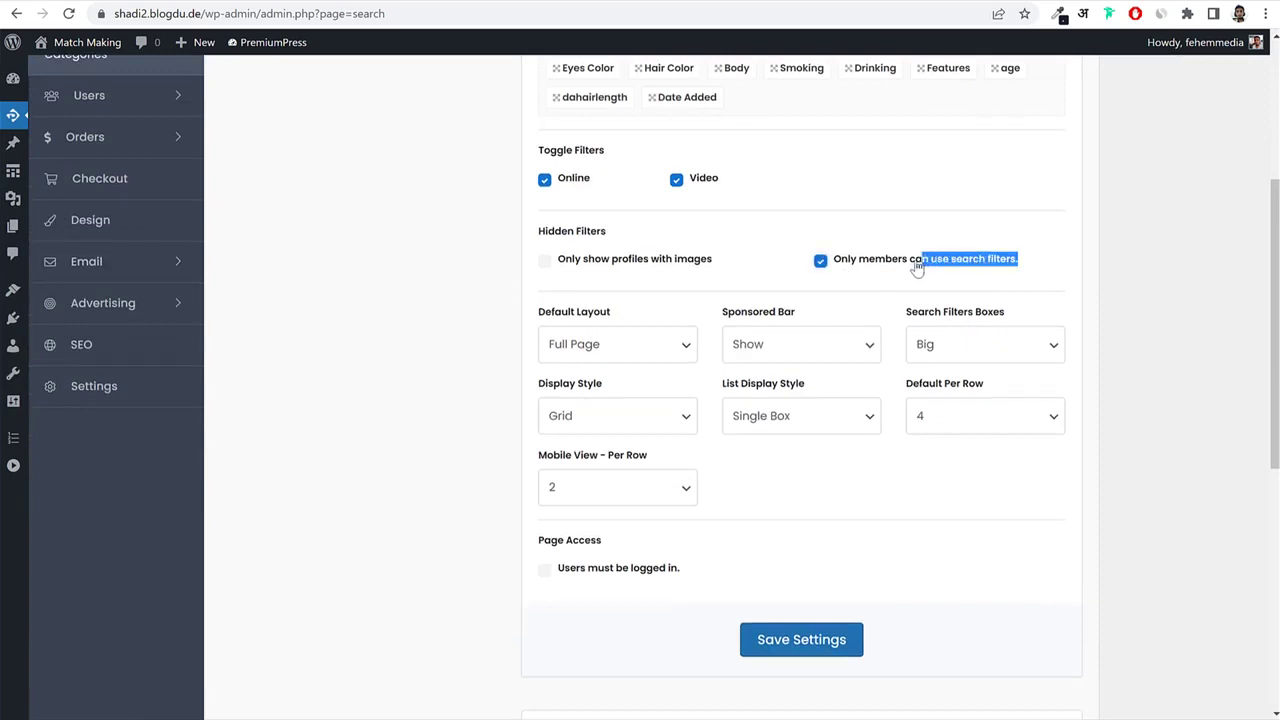
{"action": "left_click", "coordinate": [585, 268]}
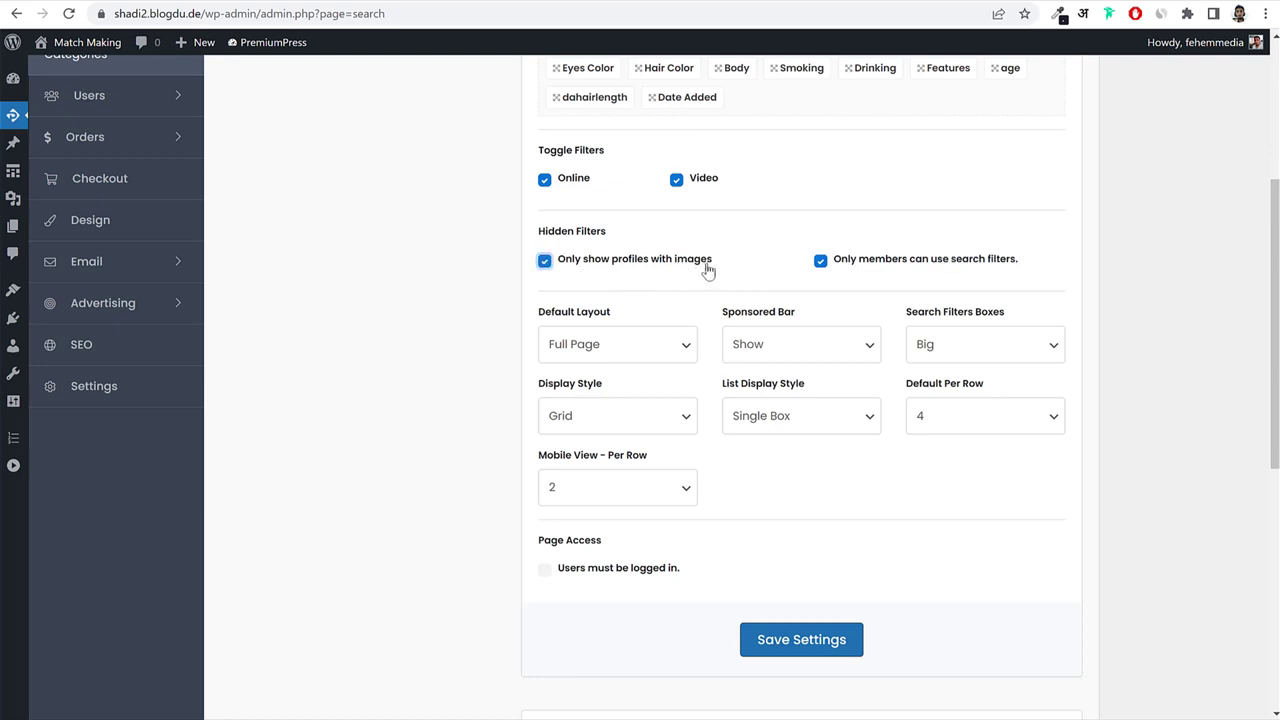
{"action": "scroll", "coordinate": [771, 366], "scroll_direction": "down", "scroll_amount": 3}
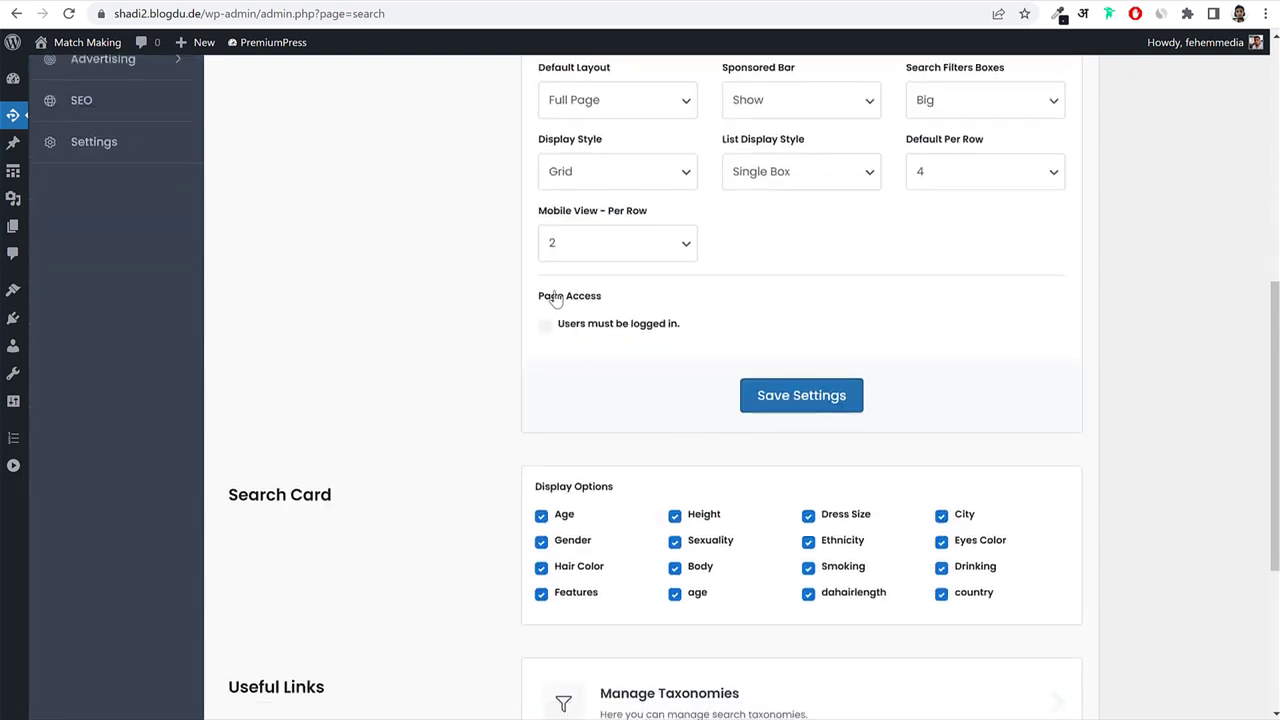
{"action": "left_click_drag", "start_coordinate": [544, 297], "coordinate": [597, 303]}
{"action": "left_click", "coordinate": [592, 328]}
{"action": "left_click", "coordinate": [835, 400]}
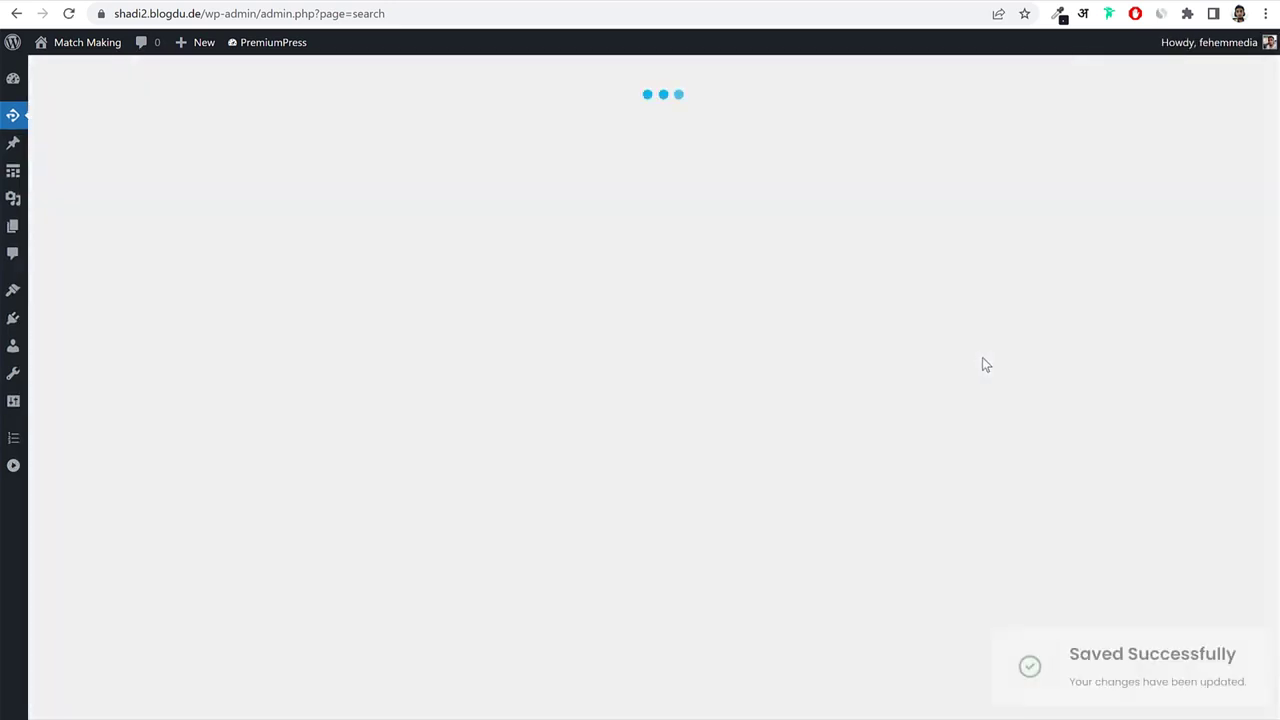
{"action": "scroll", "coordinate": [982, 358], "scroll_direction": "down", "scroll_amount": 8}
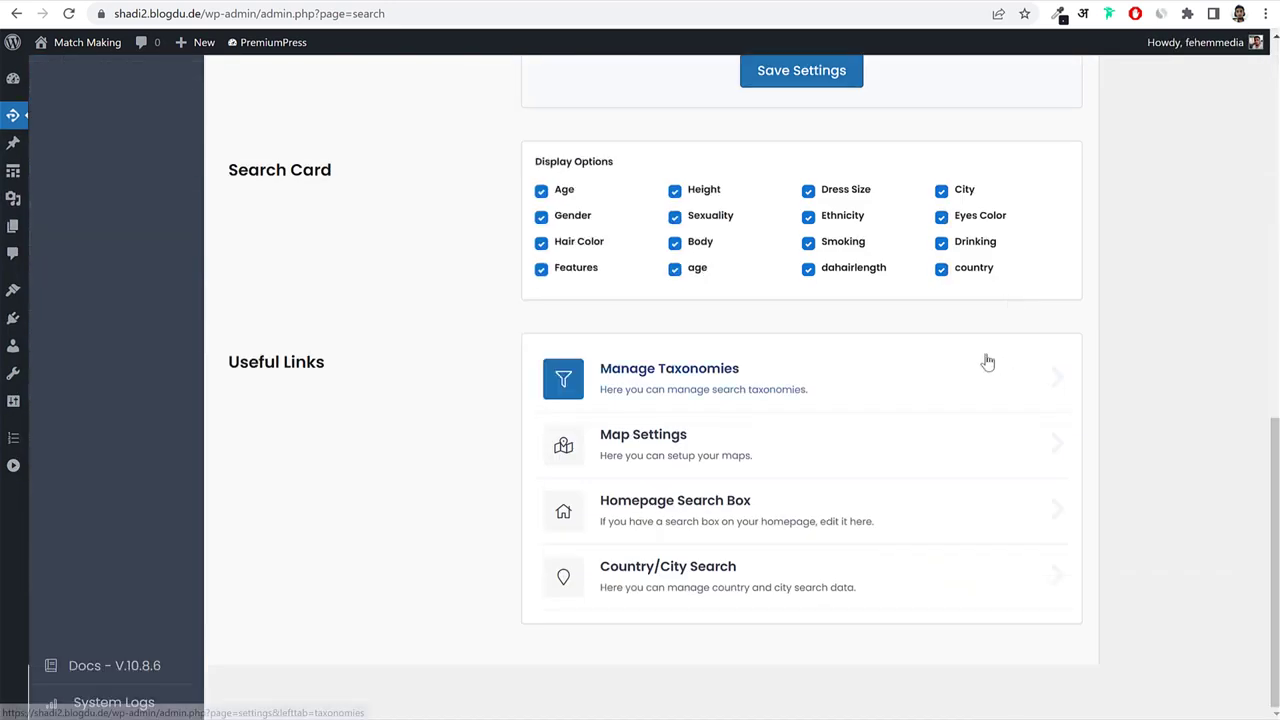
{"action": "scroll", "coordinate": [987, 362], "scroll_direction": "up", "scroll_amount": 10}
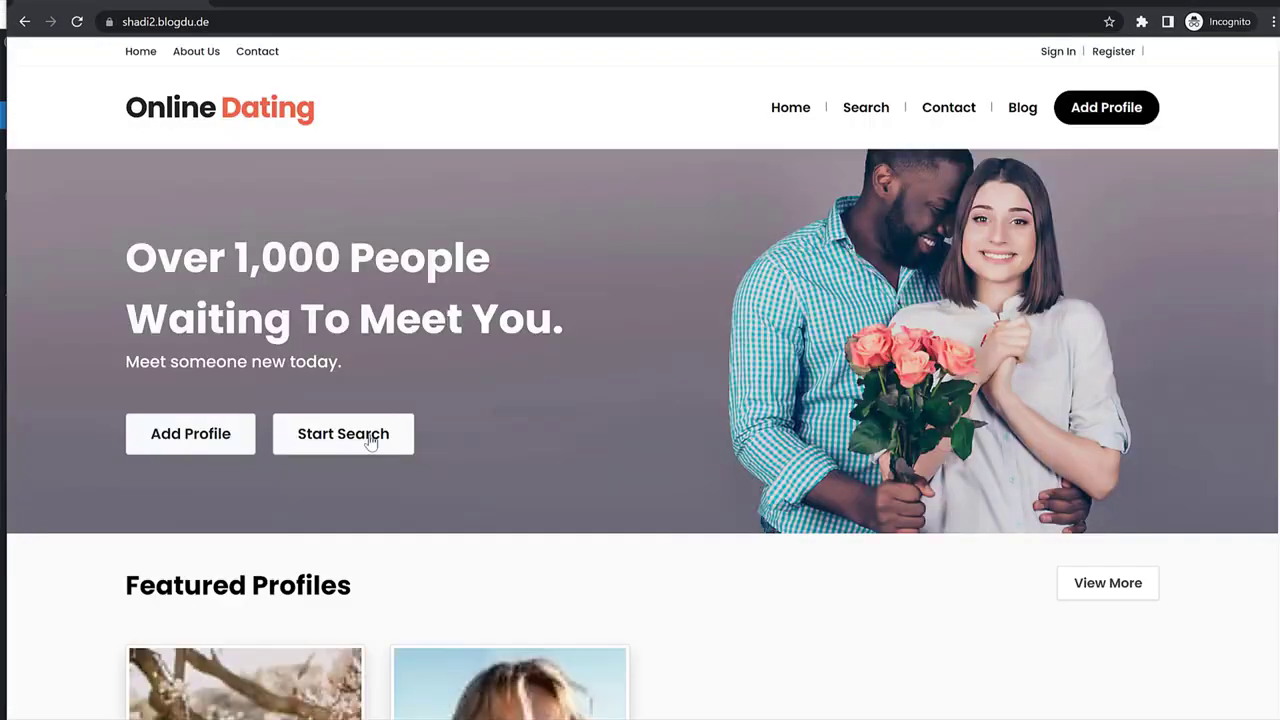
As a guest, click Start Search on the Online Dating homepage.
{"action": "left_click", "coordinate": [371, 439]}
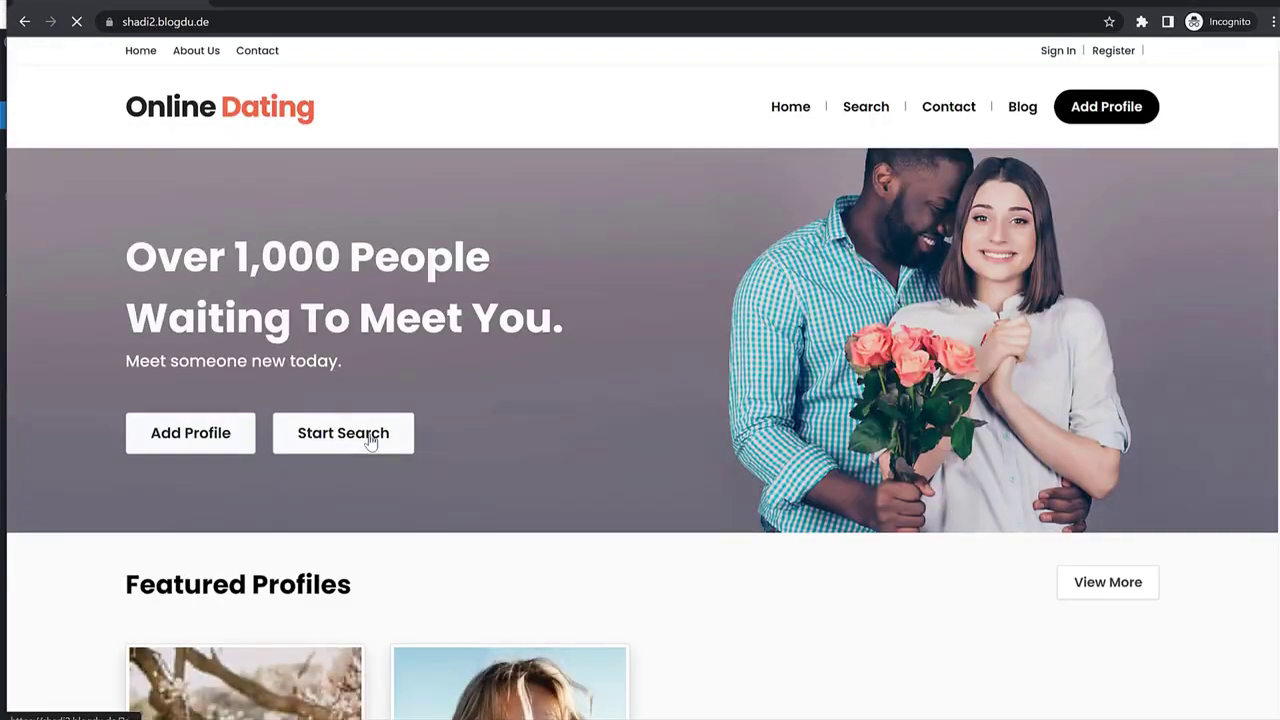
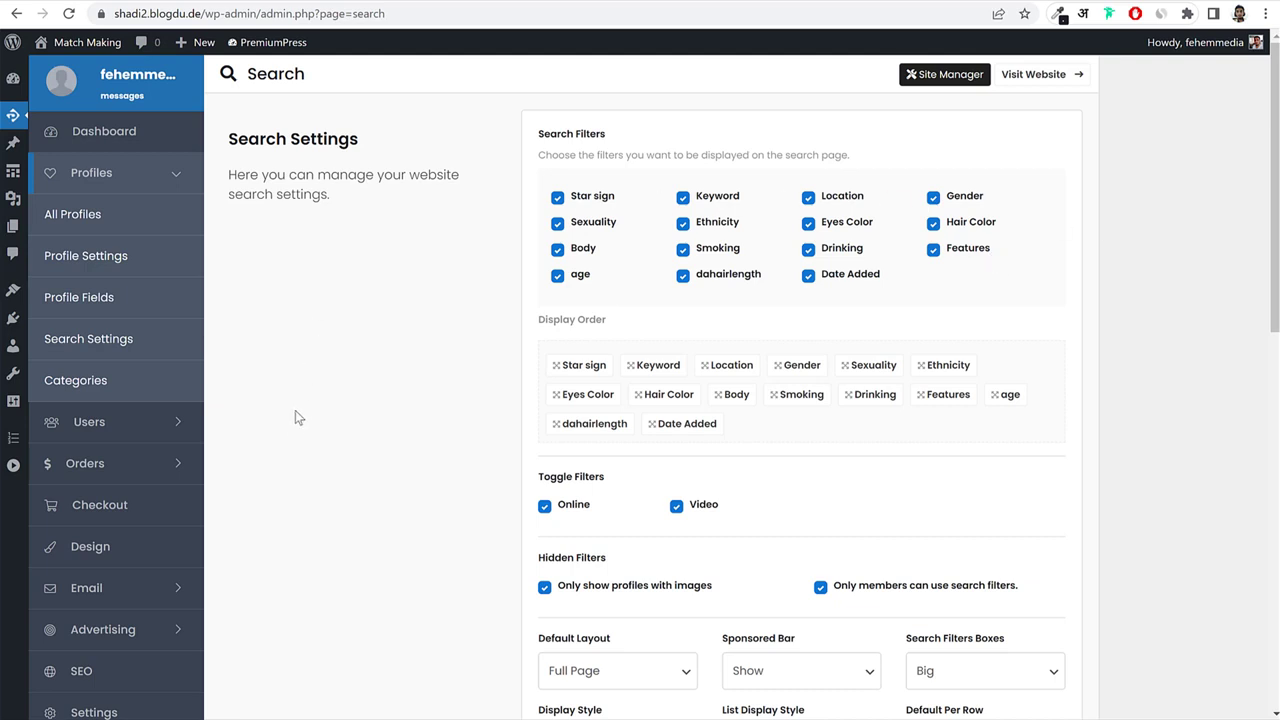
In the theme's Maps settings, choose Google Maps as the map provider and select the empty API key field.
{"action": "scroll", "coordinate": [266, 485], "scroll_direction": "down", "scroll_amount": 2}
{"action": "left_click", "coordinate": [96, 470]}
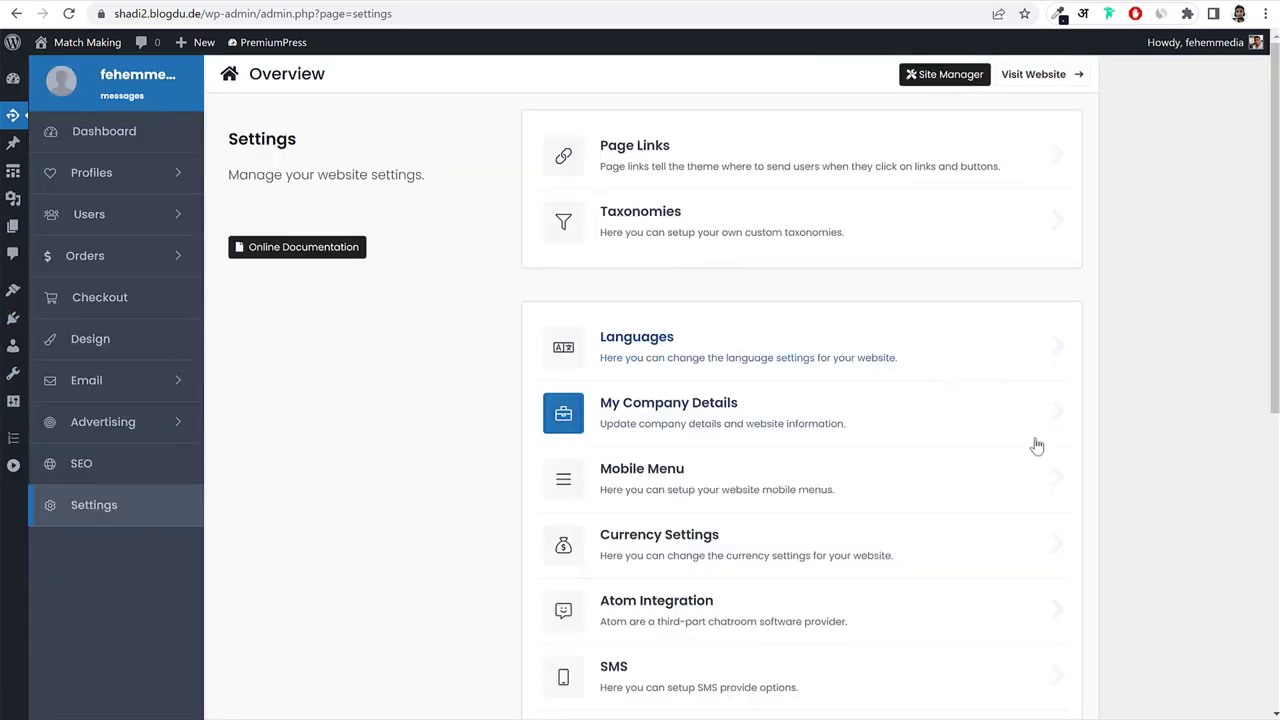
{"action": "scroll", "coordinate": [1037, 443], "scroll_direction": "down", "scroll_amount": 5}
{"action": "left_click", "coordinate": [634, 306]}
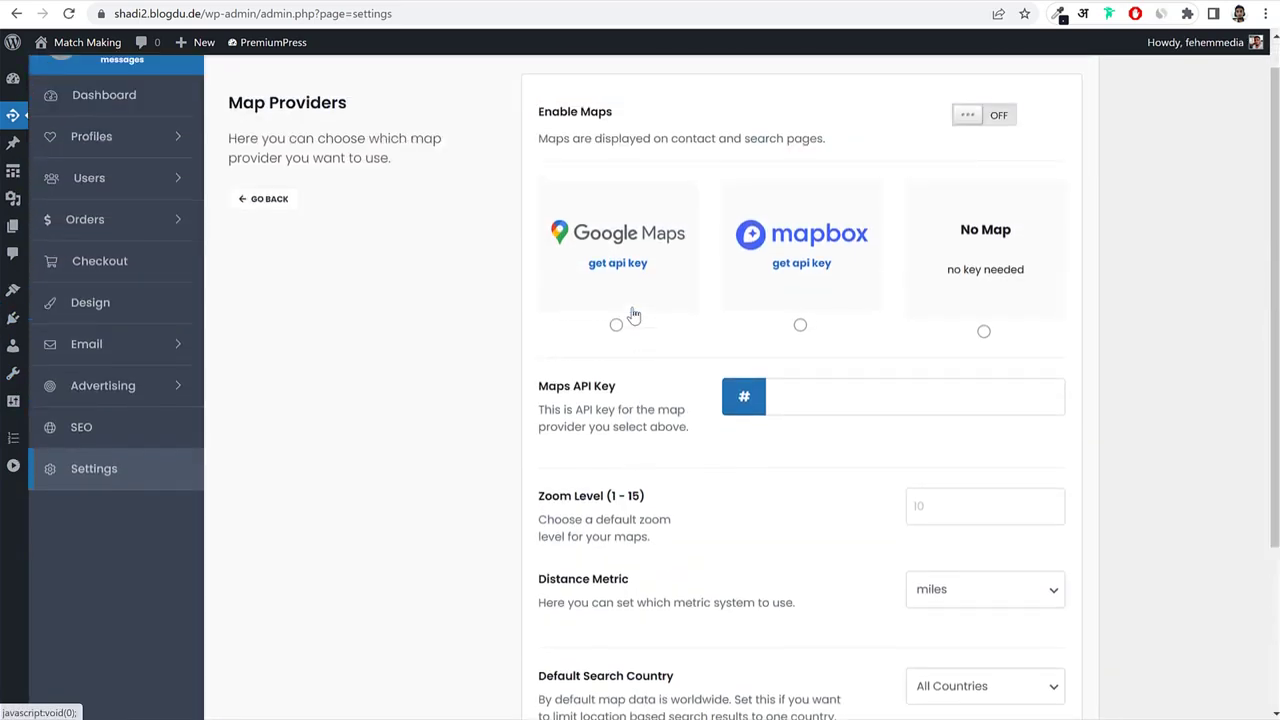
{"action": "left_click", "coordinate": [616, 362]}
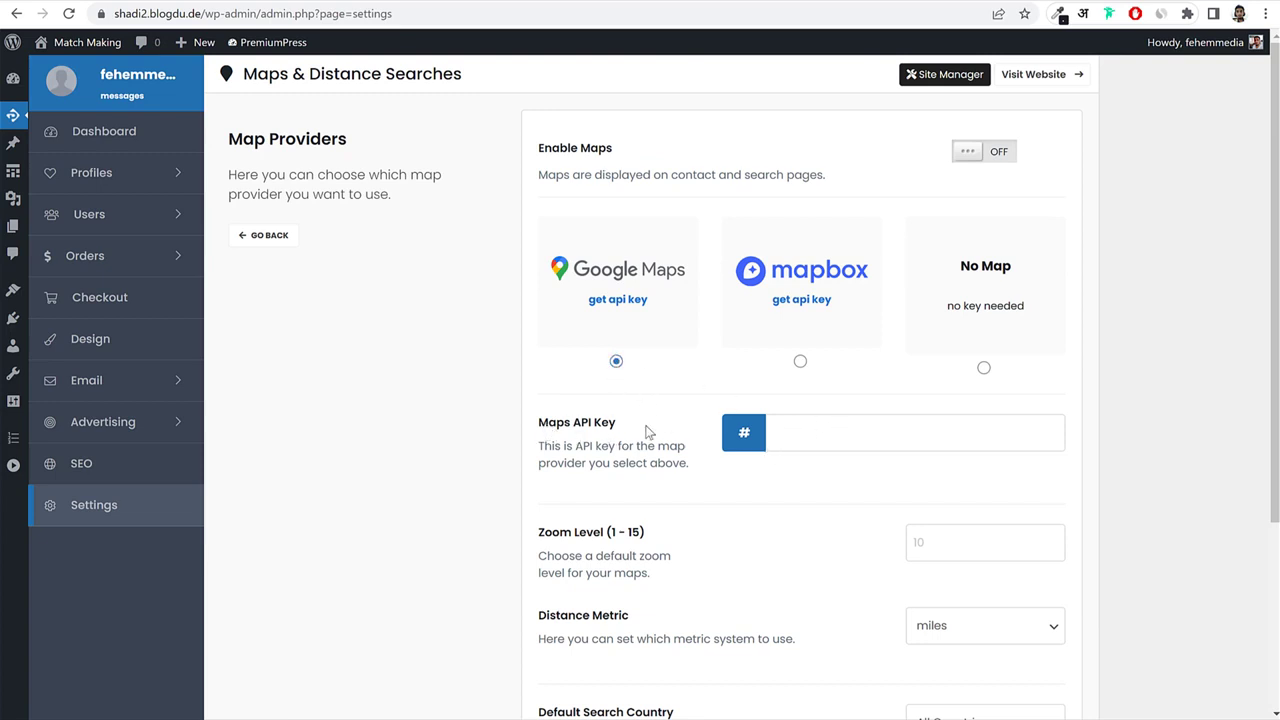
{"action": "left_click", "coordinate": [827, 427]}
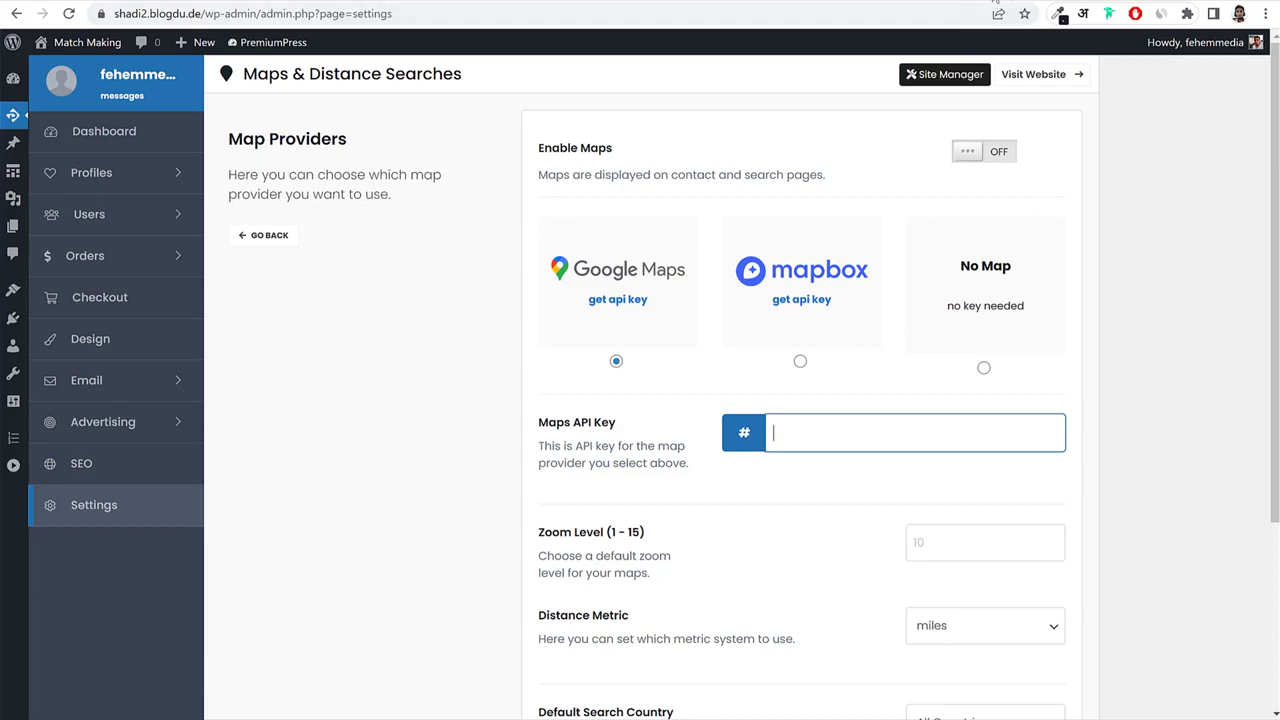
Open the Google Cloud console at console.cloud.google.com in a new tab.
{"action": "key", "text": "ctrl+t"}
{"action": "type", "text": "con"}
{"action": "key", "text": "Return"}
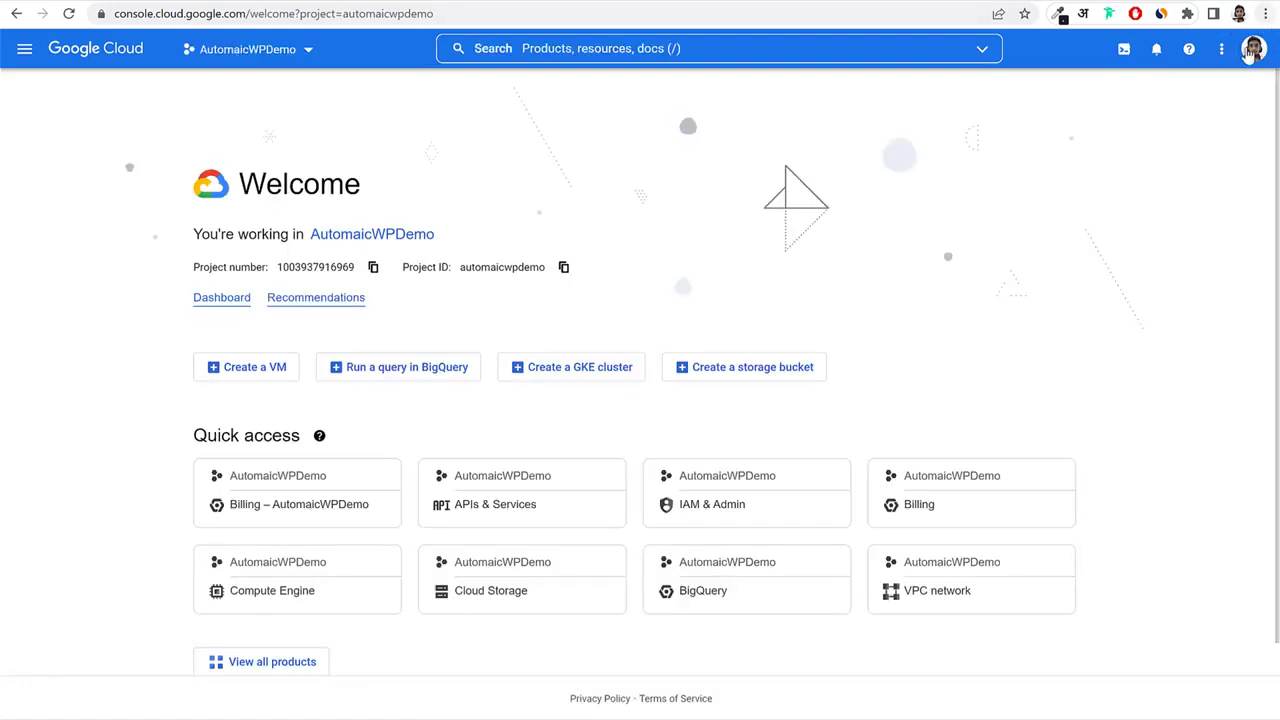
Switch to the other Google account, create the project Matrimonial1, and select it as active.
{"action": "left_click", "coordinate": [1254, 49]}
{"action": "left_click", "coordinate": [1163, 200]}
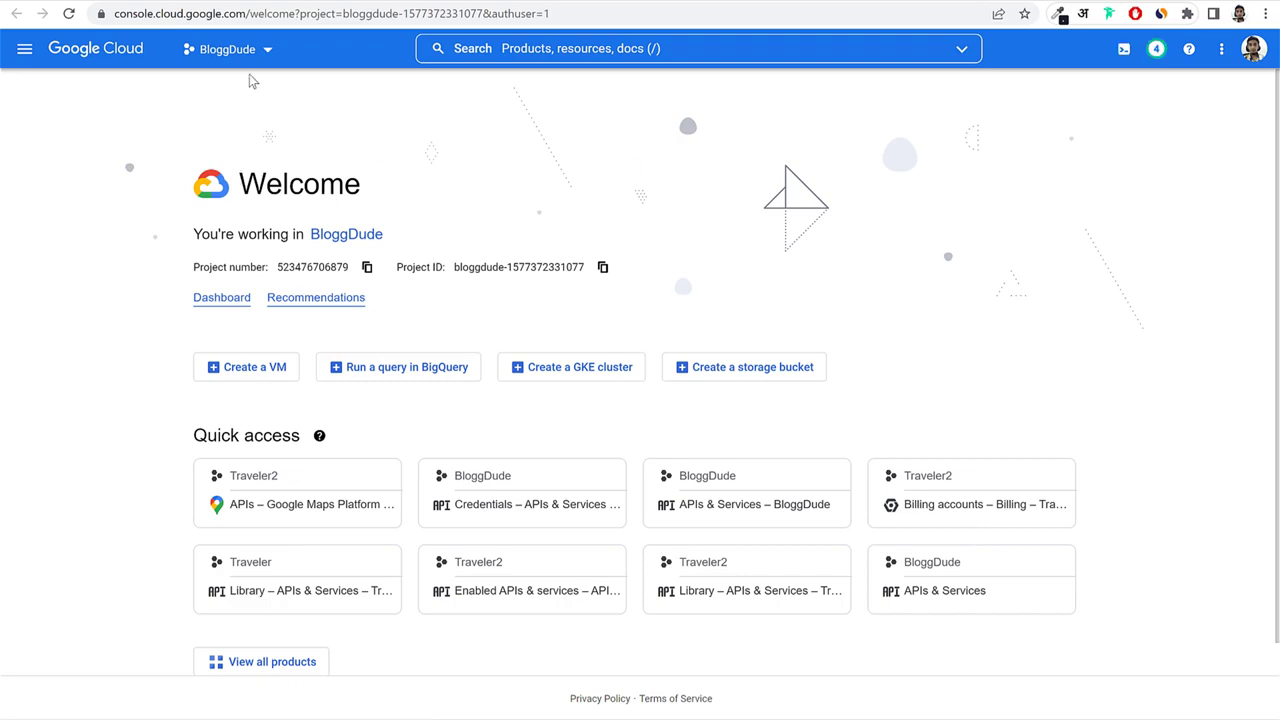
{"action": "left_click", "coordinate": [238, 51]}
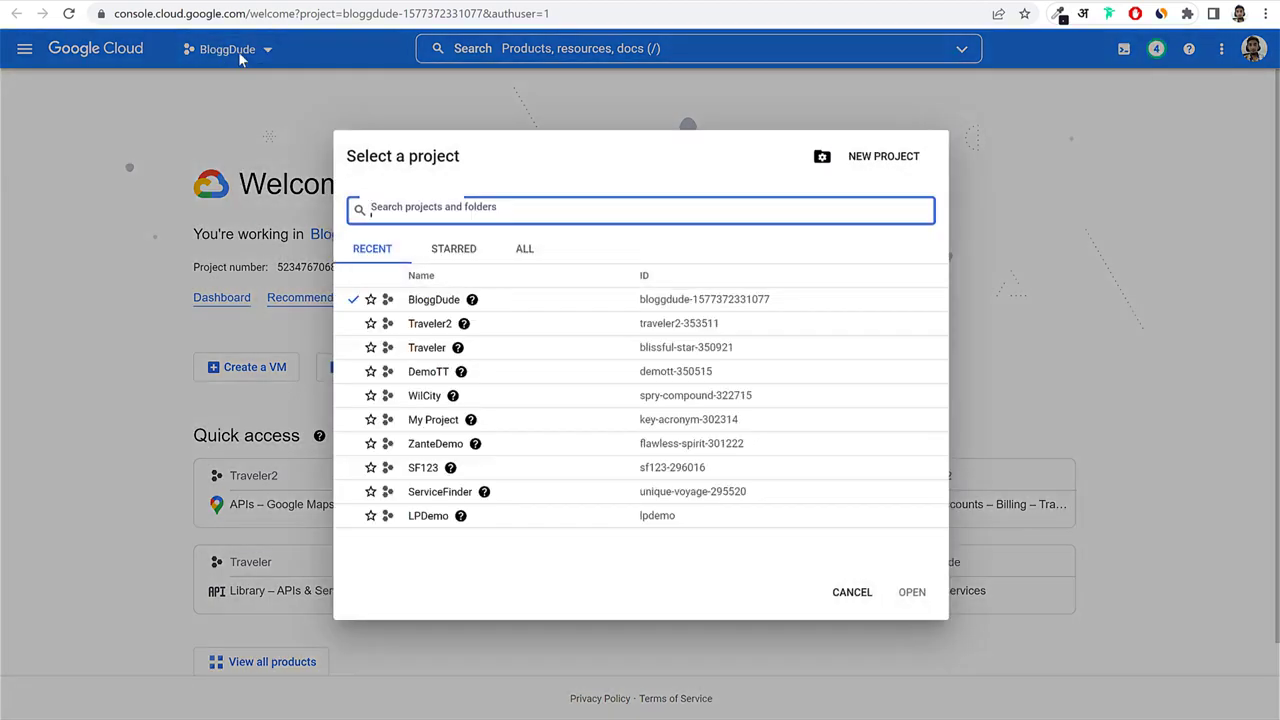
{"action": "left_click", "coordinate": [219, 60]}
{"action": "left_click", "coordinate": [222, 53]}
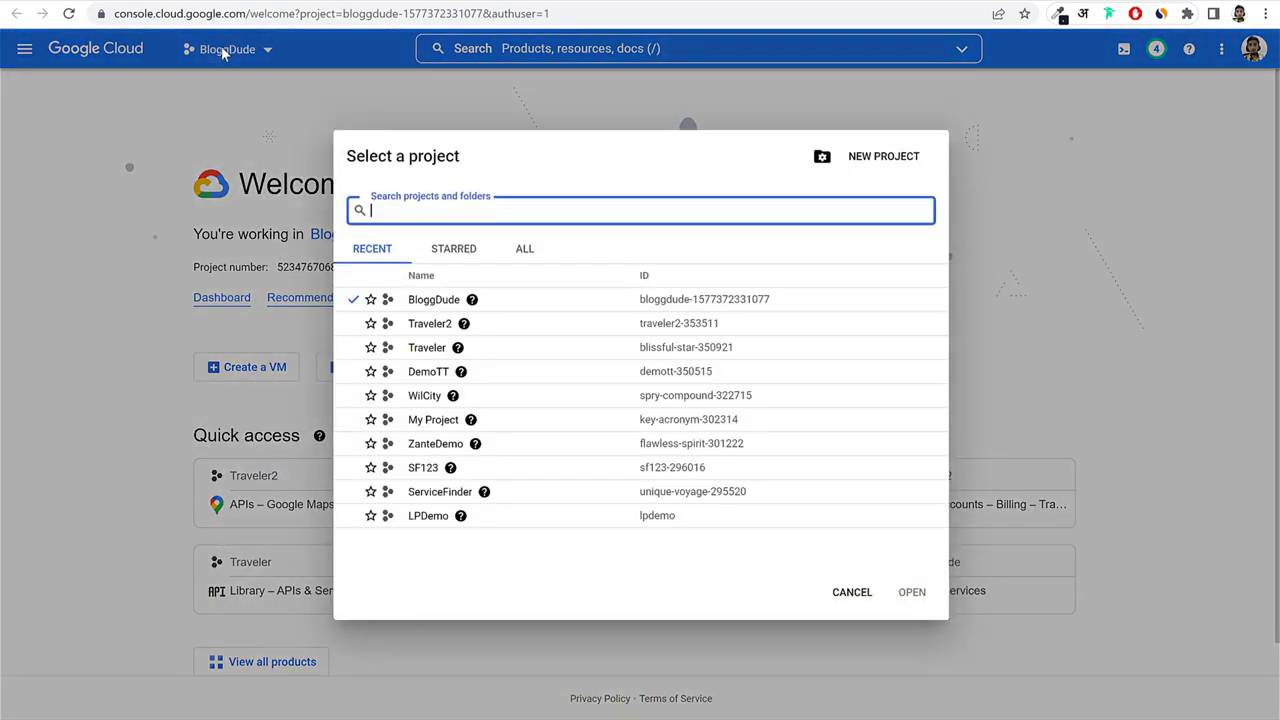
{"action": "left_click", "coordinate": [884, 160]}
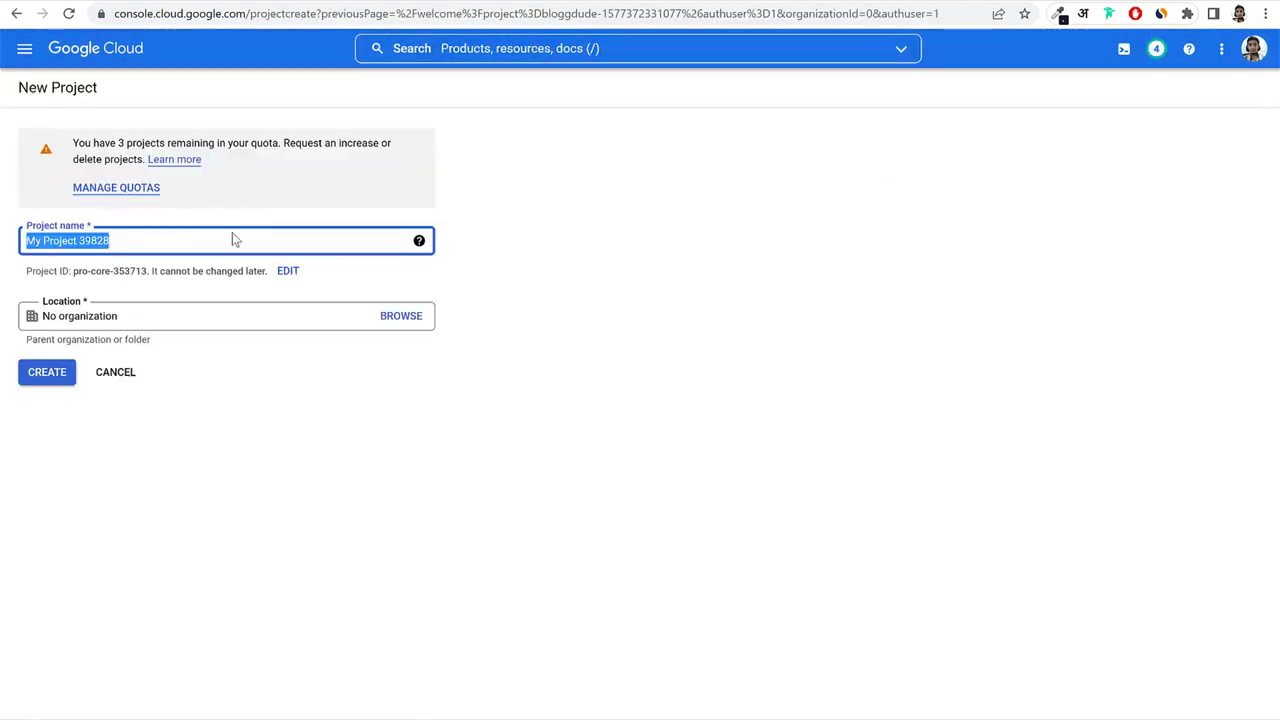
{"action": "type", "text": "Mat"}
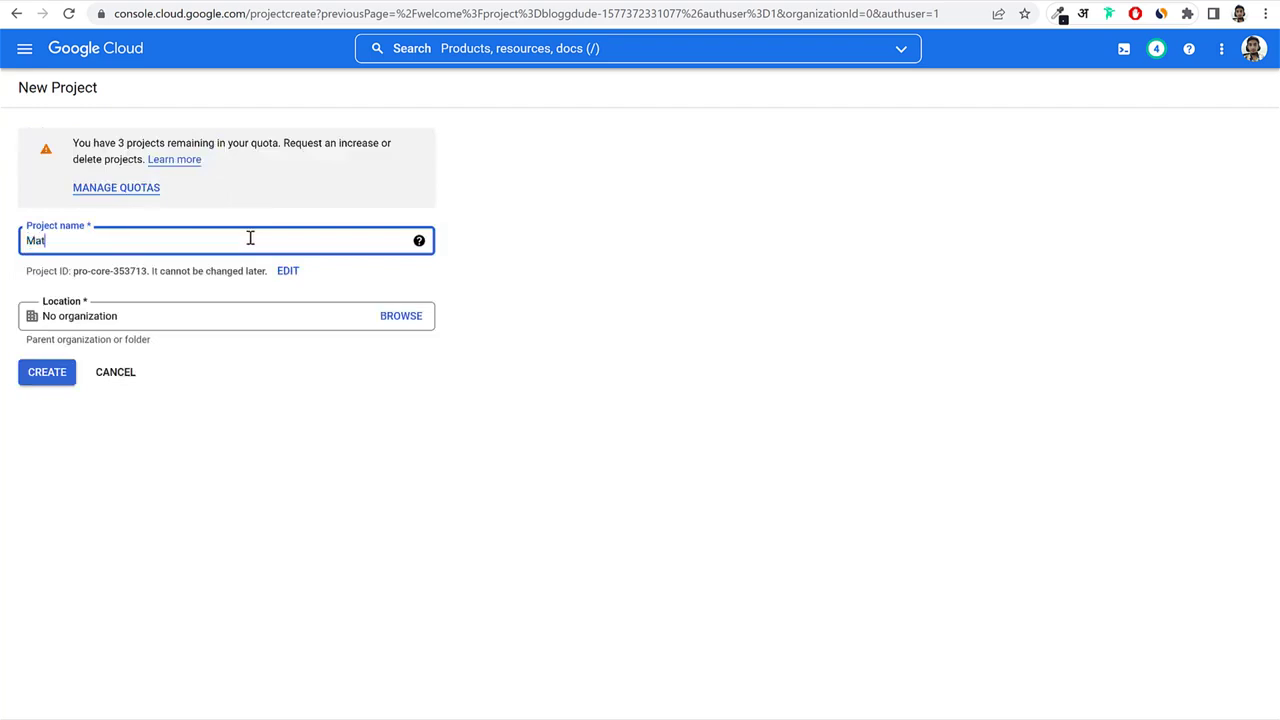
{"action": "type", "text": "rimonial1"}
{"action": "left_click", "coordinate": [62, 376]}
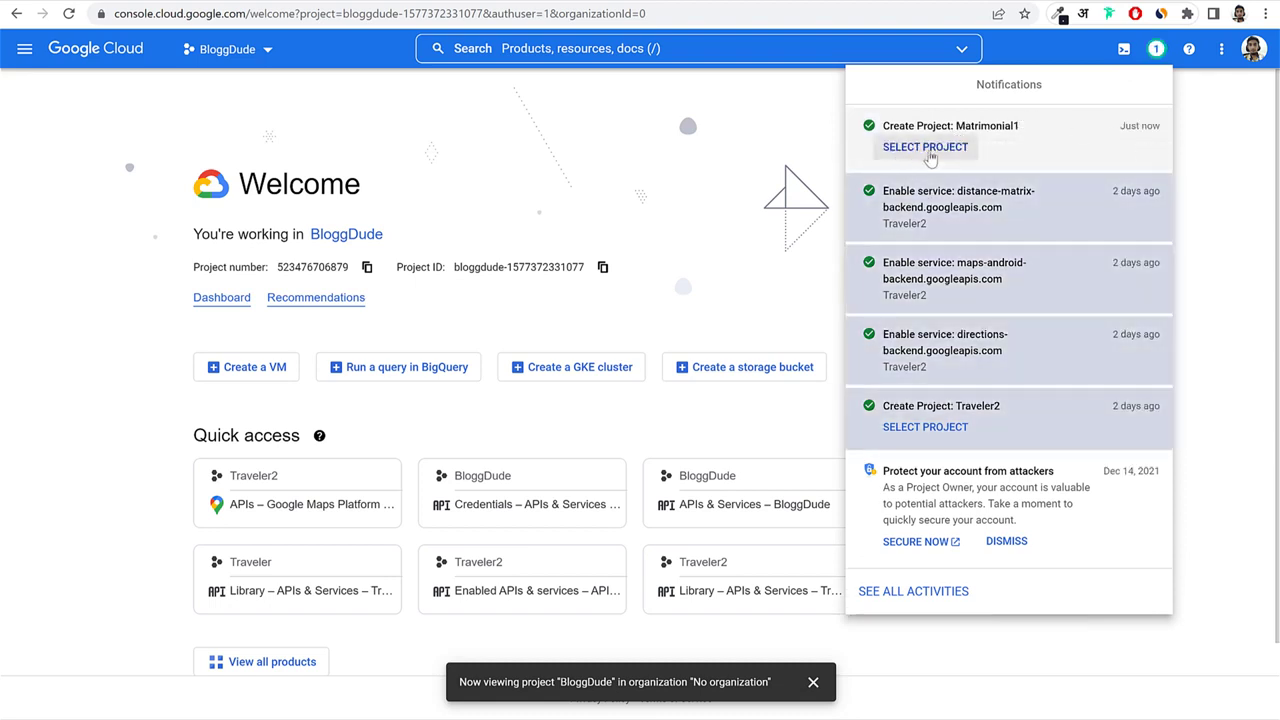
{"action": "left_click", "coordinate": [940, 150]}
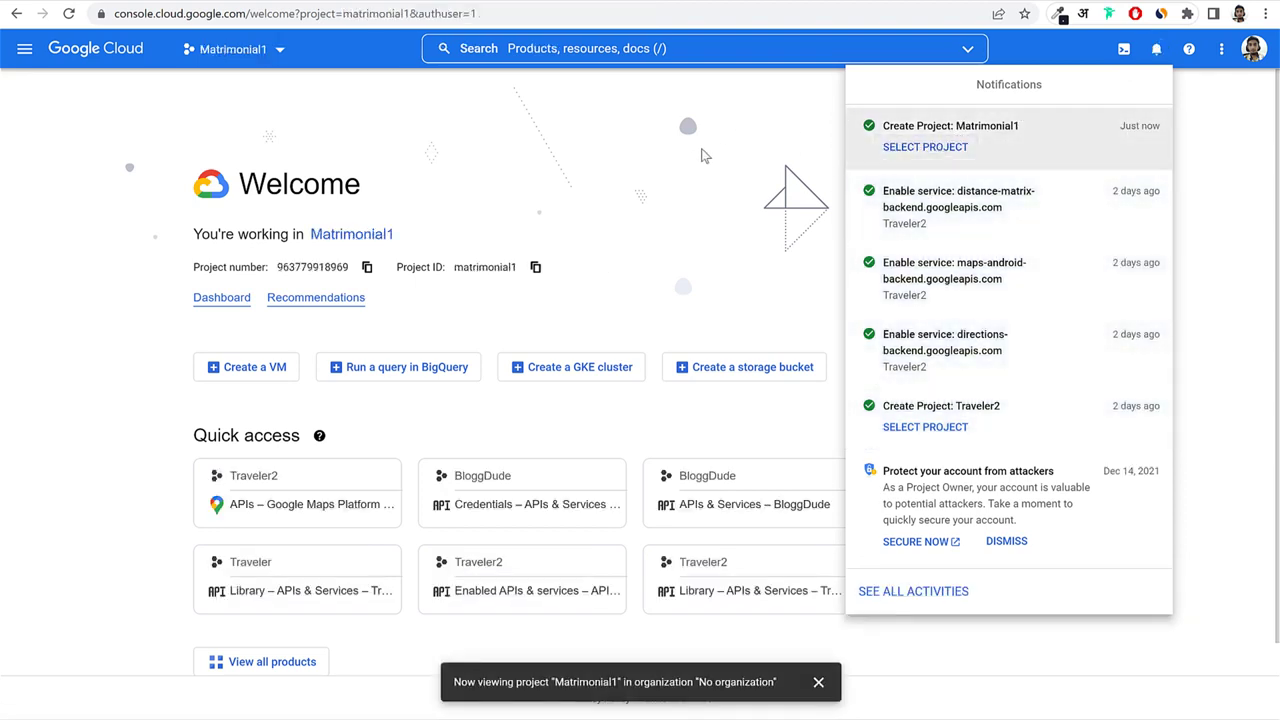
{"action": "left_click", "coordinate": [703, 155]}
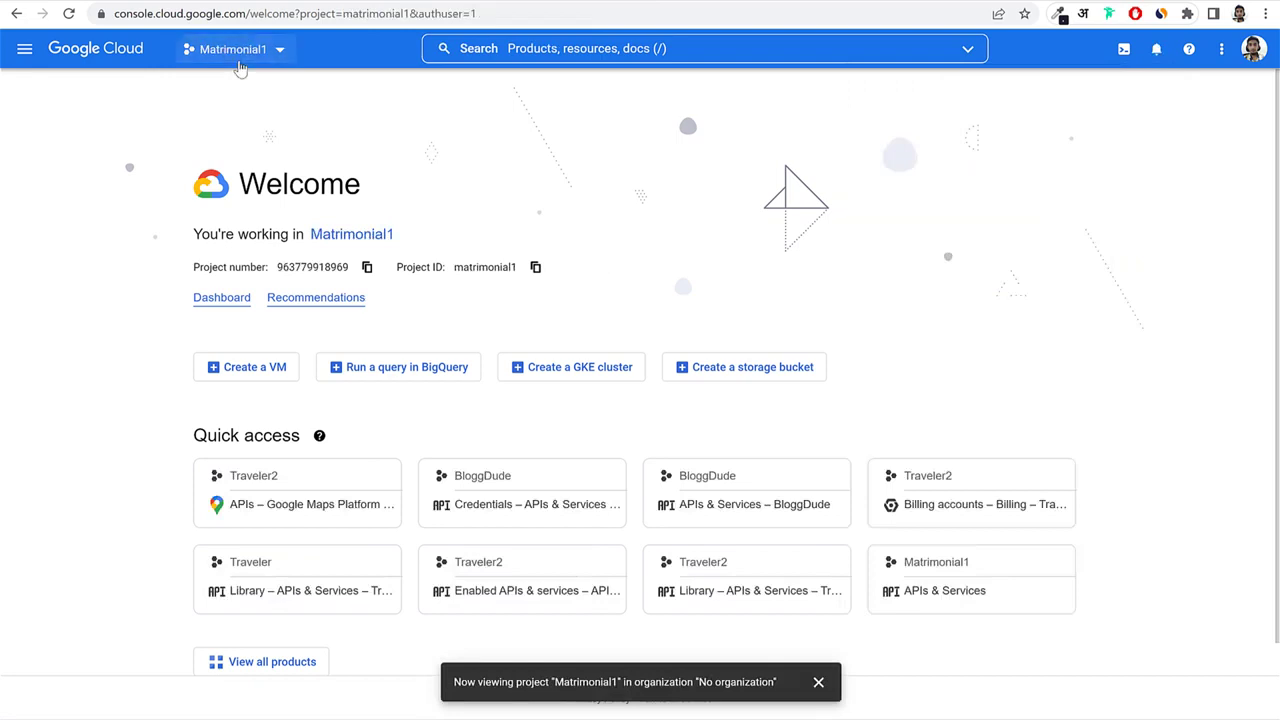
Confirm Matrimonial1 as the project and go to APIs & Services > Enabled APIs & services.
{"action": "left_click", "coordinate": [236, 49]}
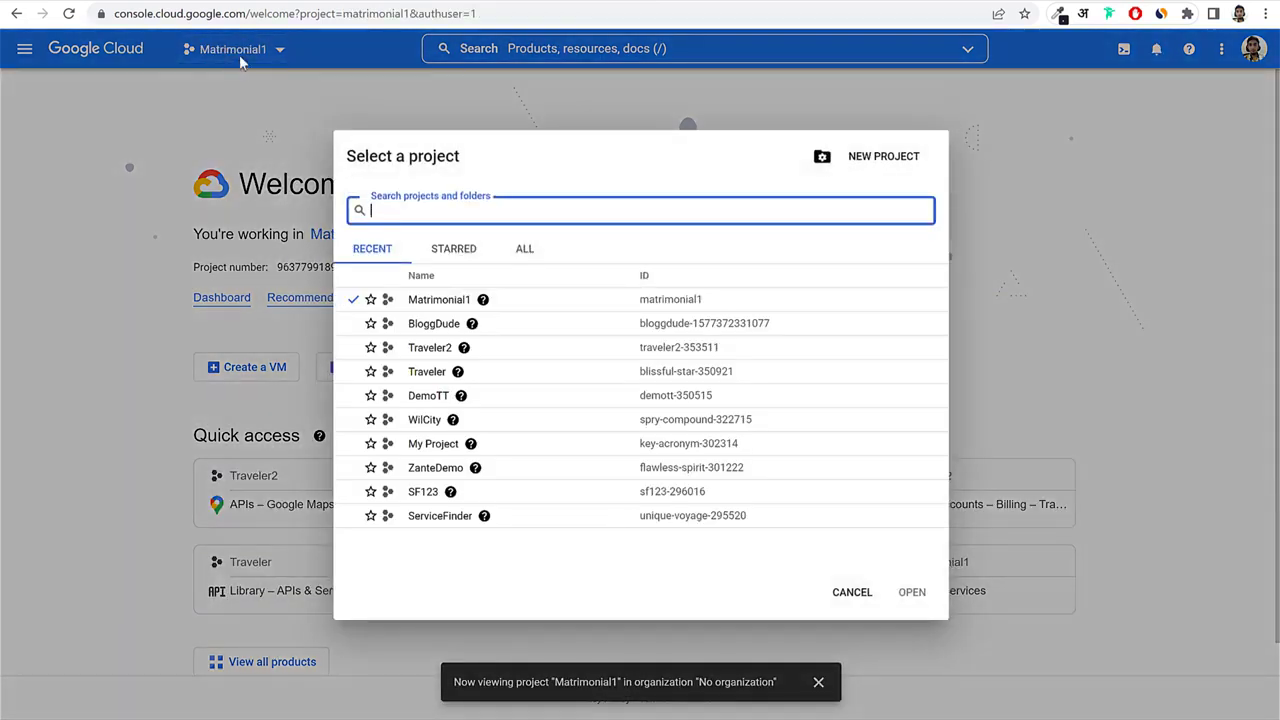
{"action": "left_click", "coordinate": [447, 306]}
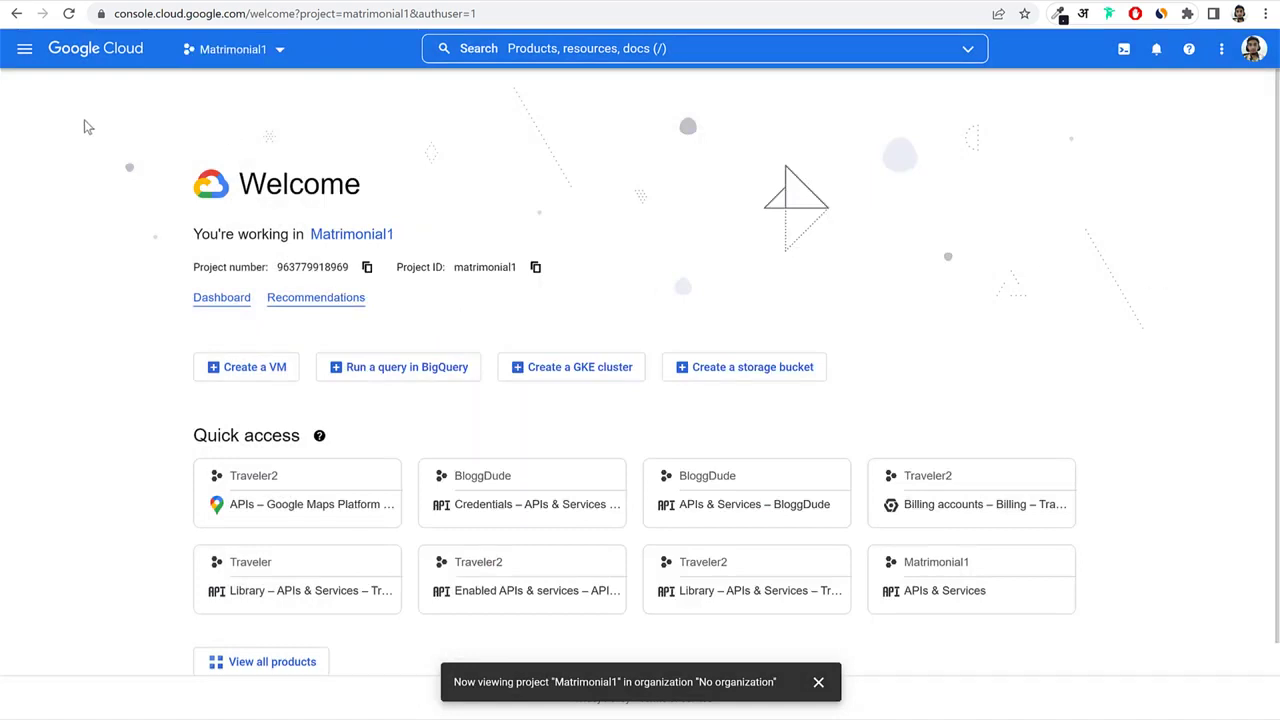
{"action": "left_click", "coordinate": [22, 50]}
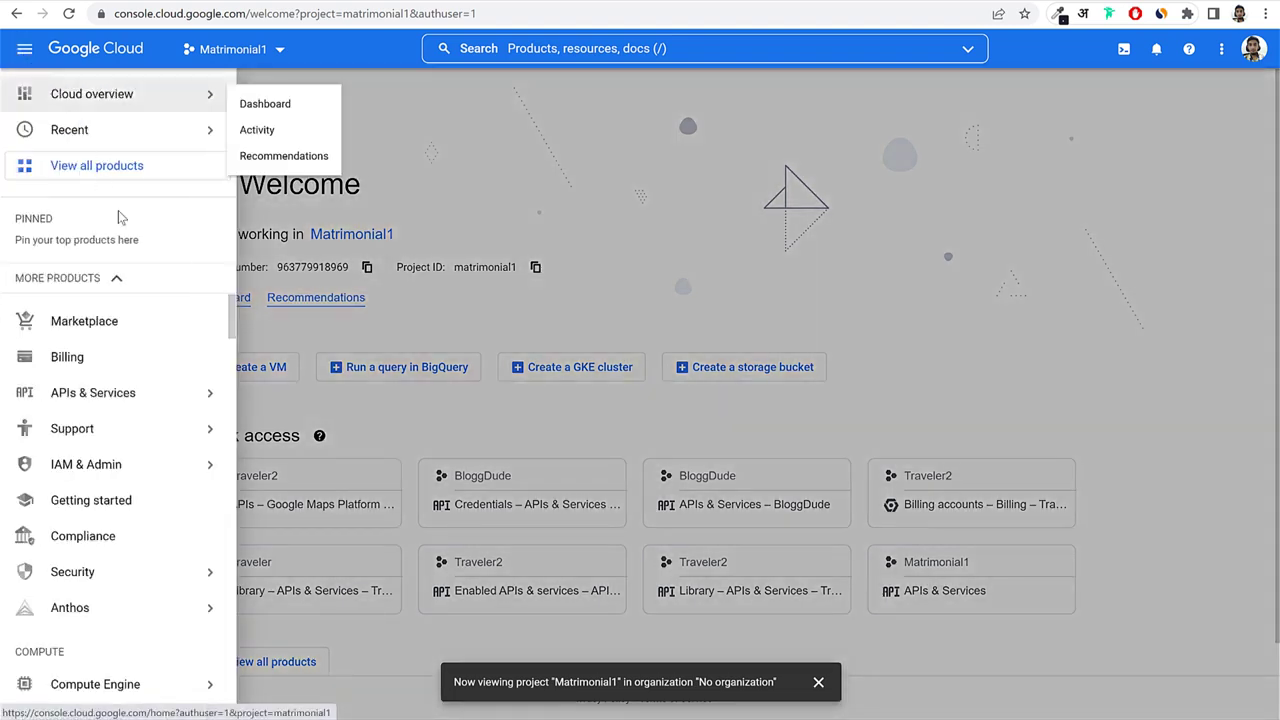
{"action": "mouse_move", "coordinate": [80, 398]}
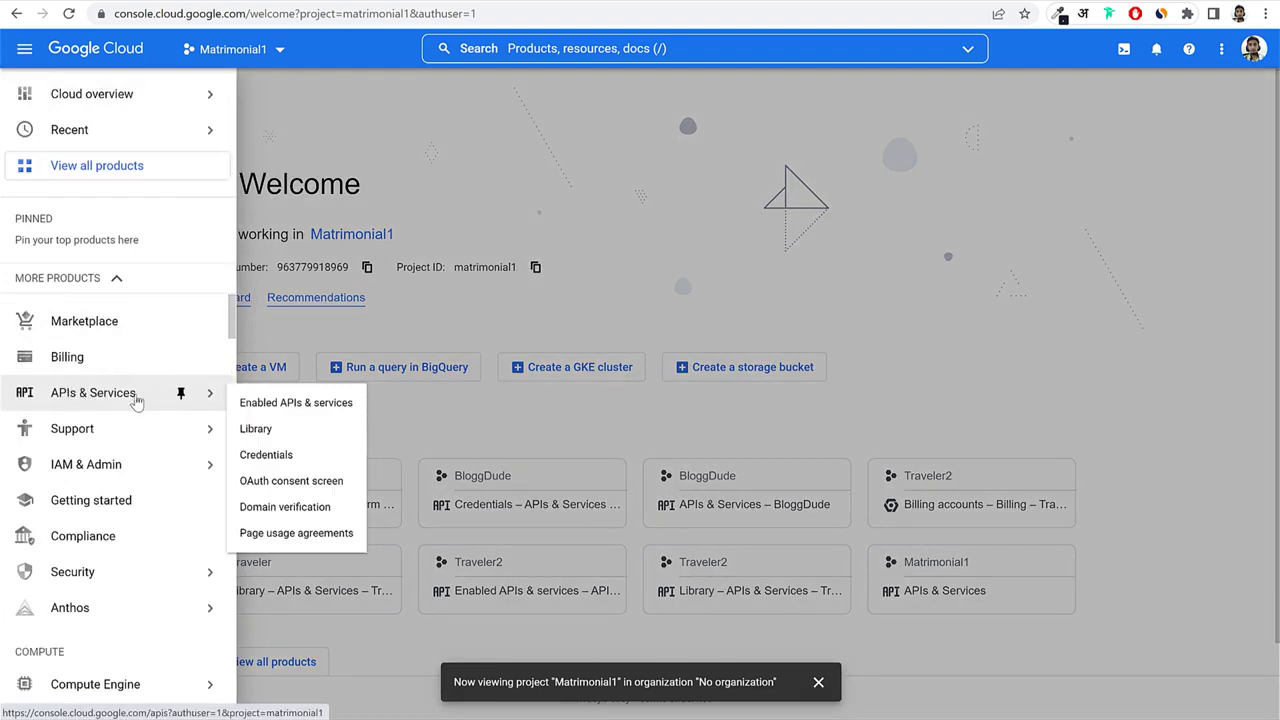
{"action": "left_click", "coordinate": [285, 405]}
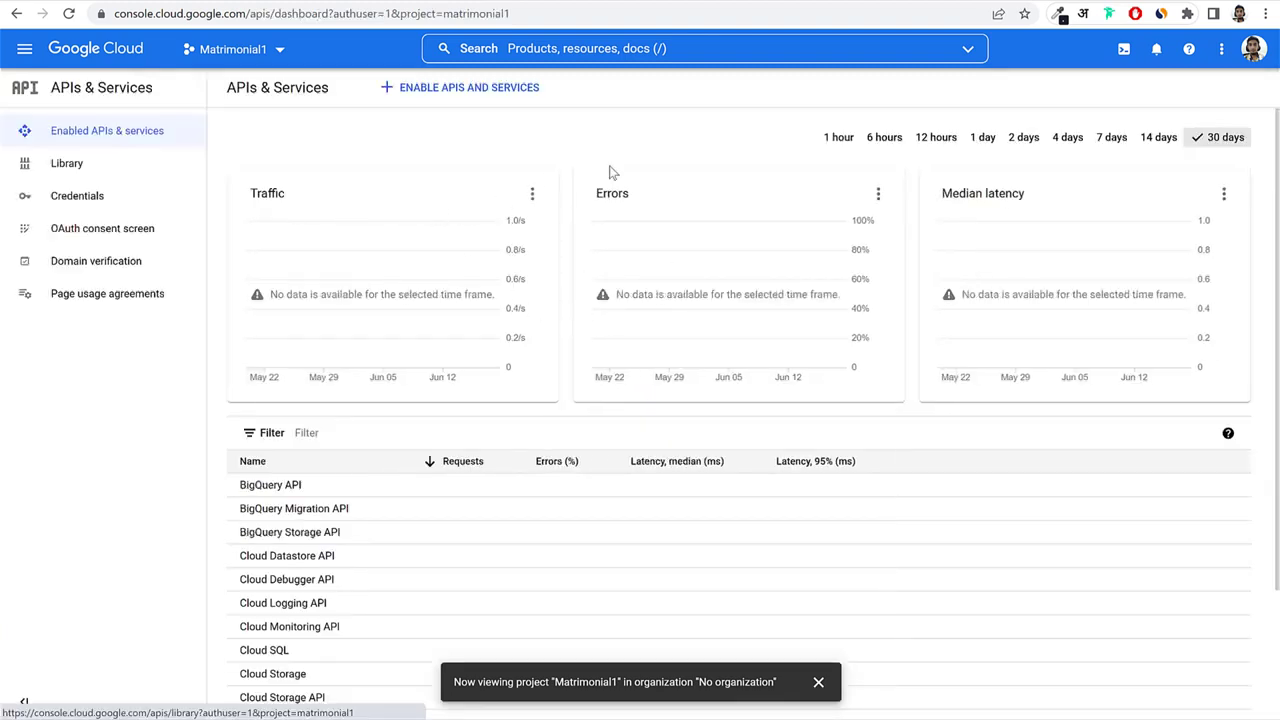
{"action": "scroll", "coordinate": [672, 208], "scroll_direction": "down", "scroll_amount": 2}
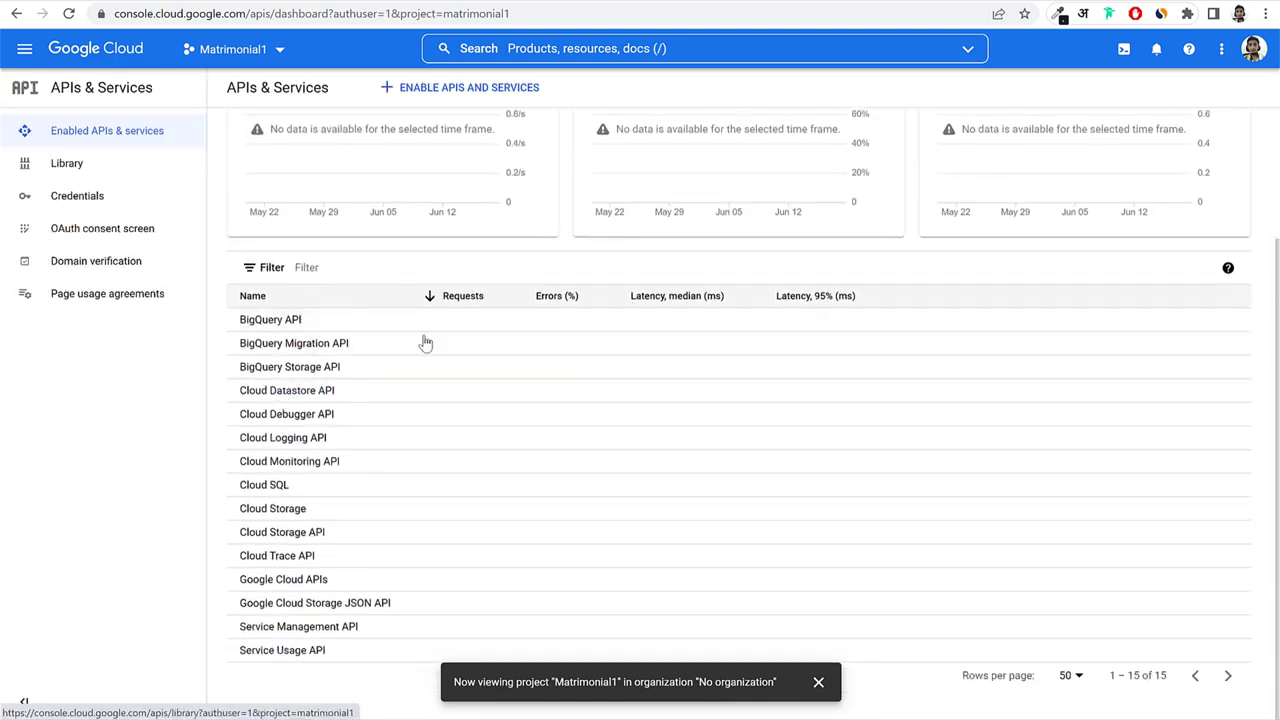
{"action": "scroll", "coordinate": [423, 340], "scroll_direction": "up", "scroll_amount": 2}
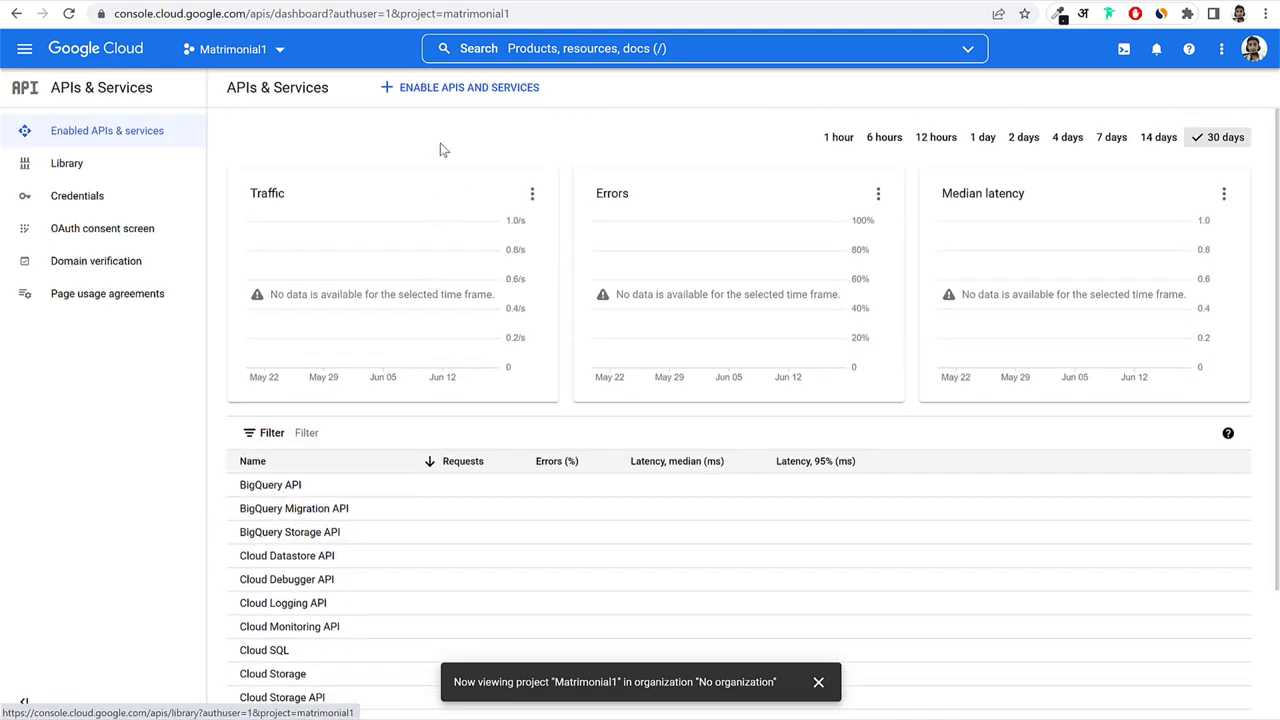
Open the API Library and view all 15 Maps APIs.
{"action": "left_click", "coordinate": [455, 92]}
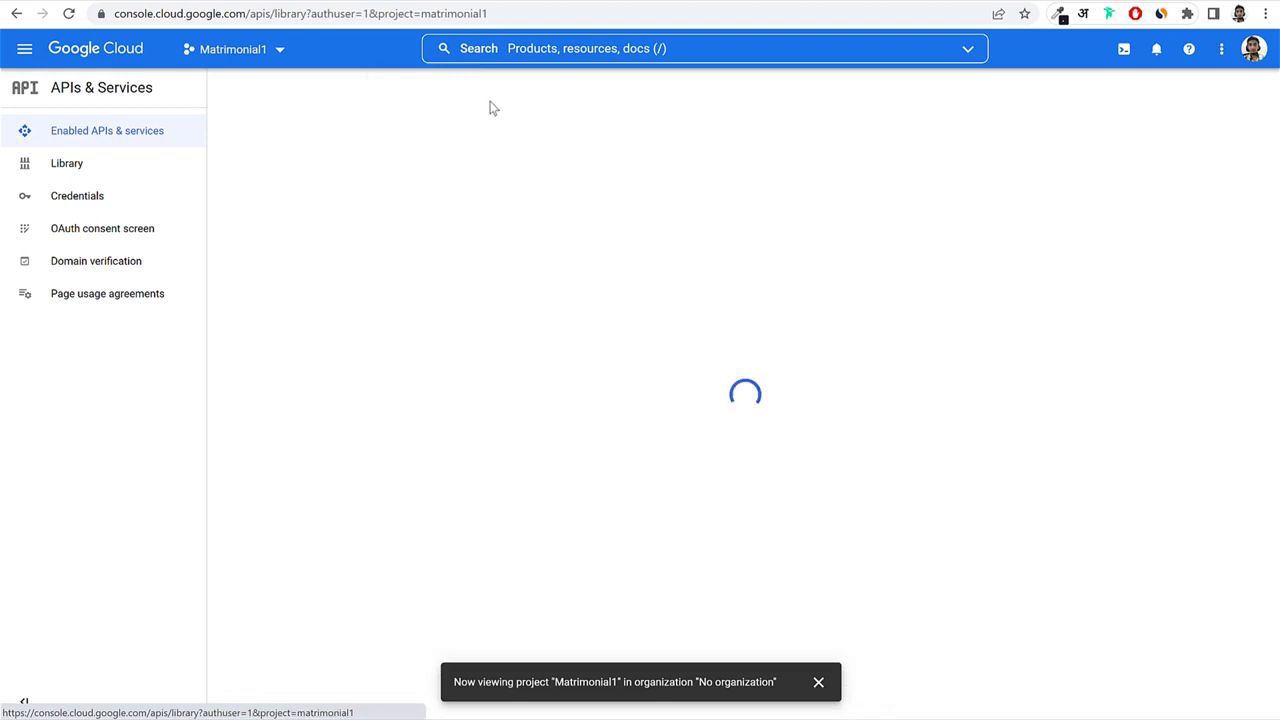
{"action": "scroll", "coordinate": [603, 391], "scroll_direction": "down", "scroll_amount": 1}
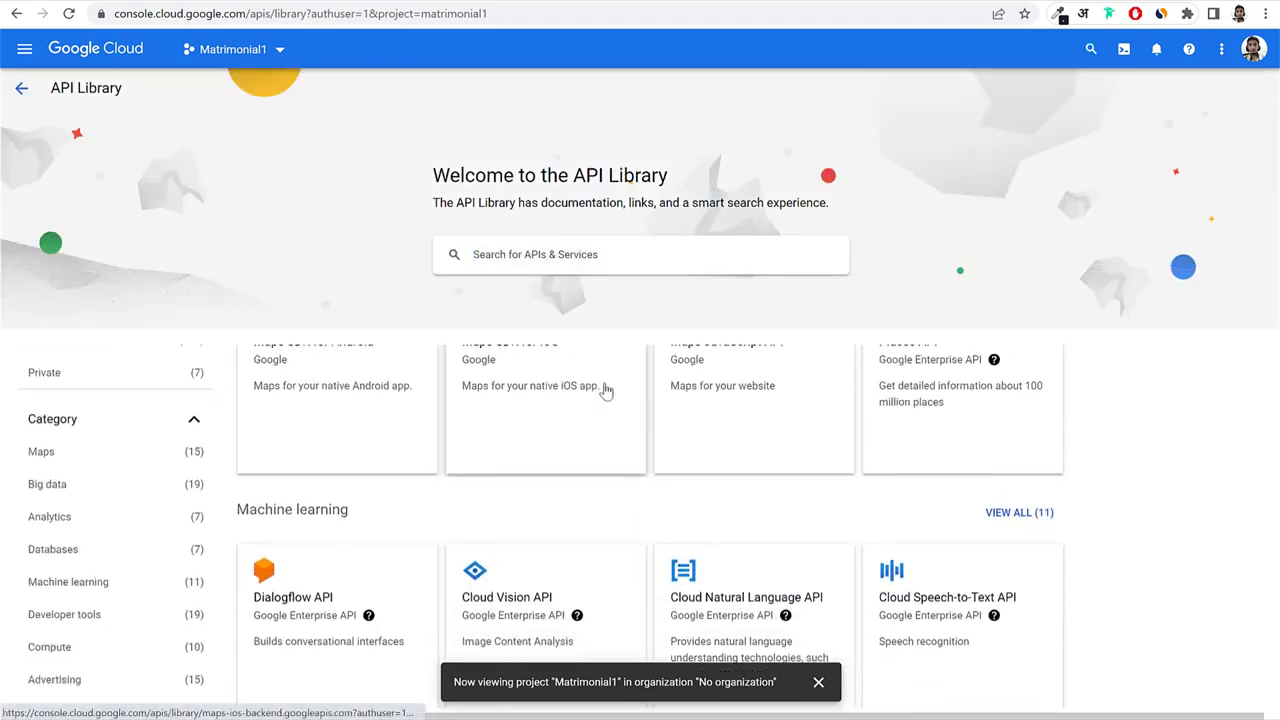
{"action": "scroll", "coordinate": [603, 391], "scroll_direction": "up", "scroll_amount": 1}
{"action": "double_click", "coordinate": [254, 374]}
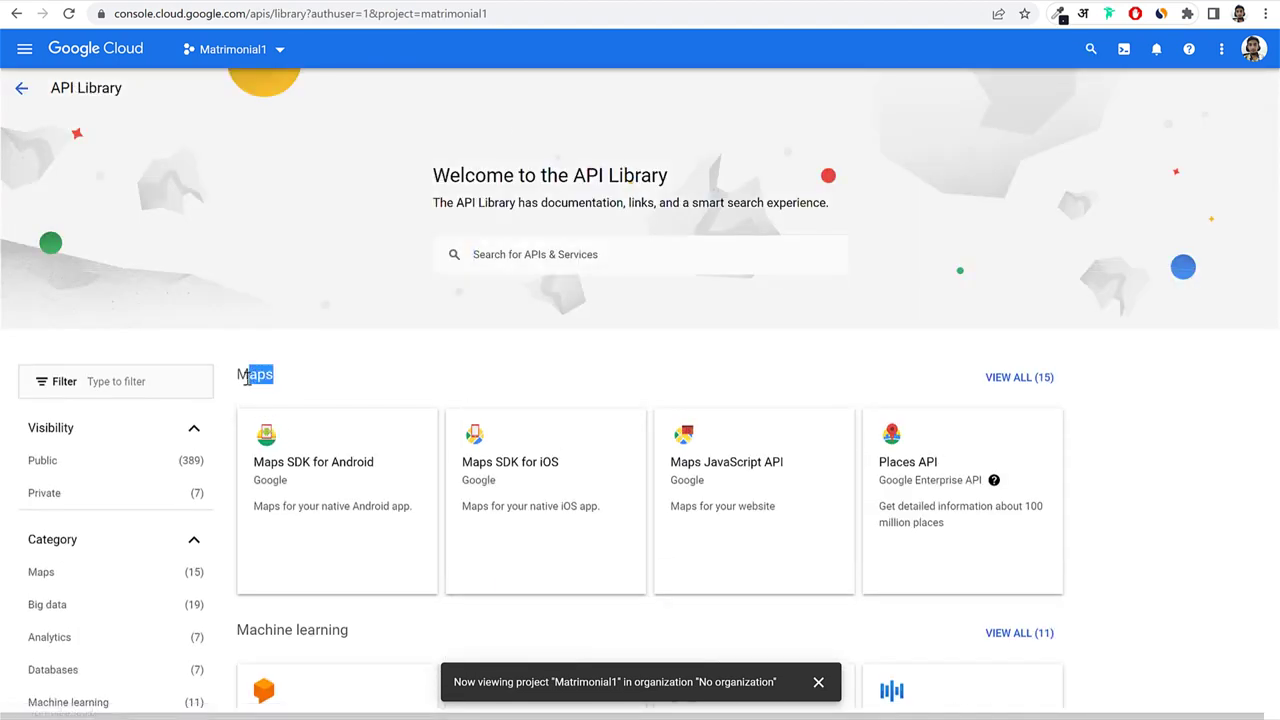
{"action": "left_click", "coordinate": [1137, 383]}
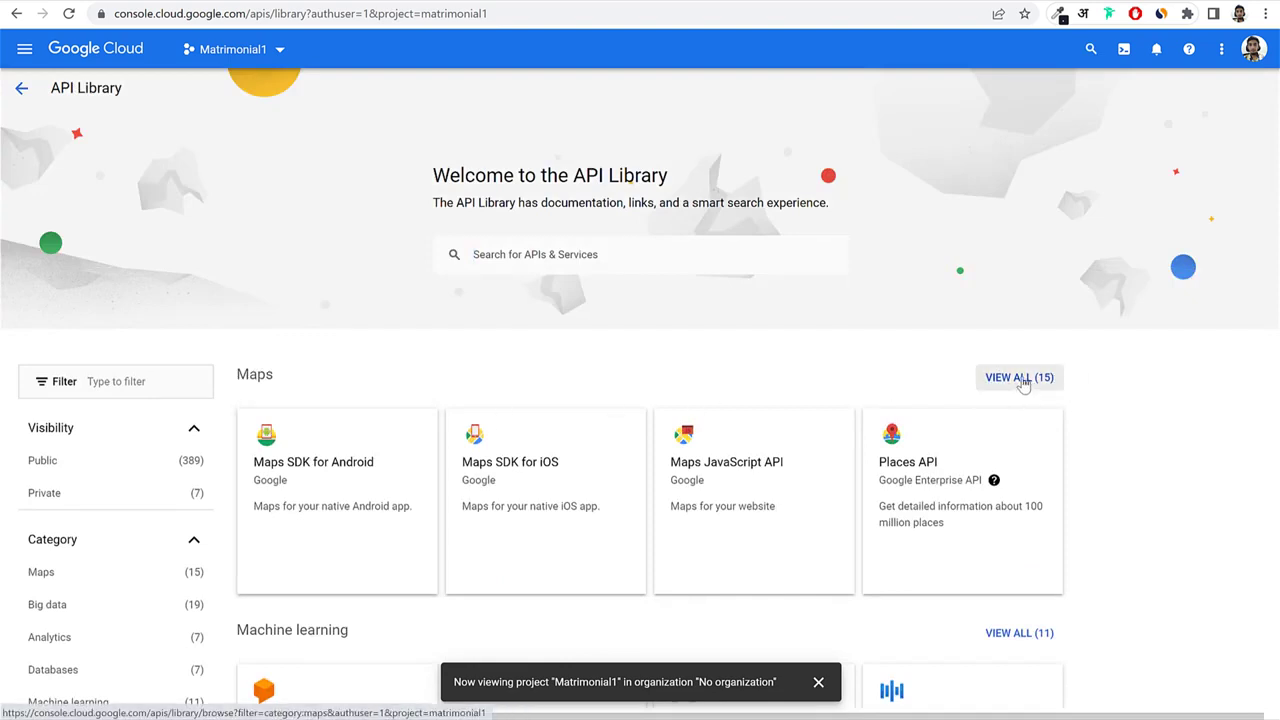
{"action": "left_click", "coordinate": [1031, 390]}
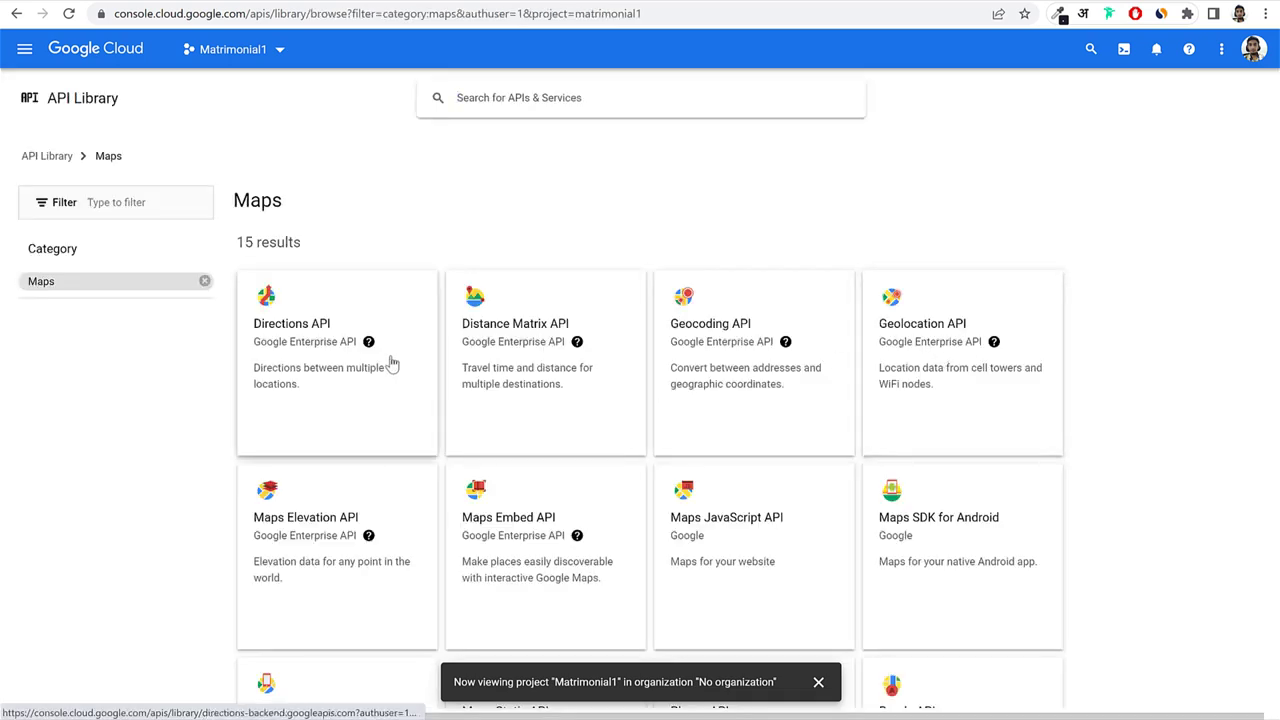
Enable the Directions API and confirm it is listed among the enabled APIs.
{"action": "left_click", "coordinate": [318, 357]}
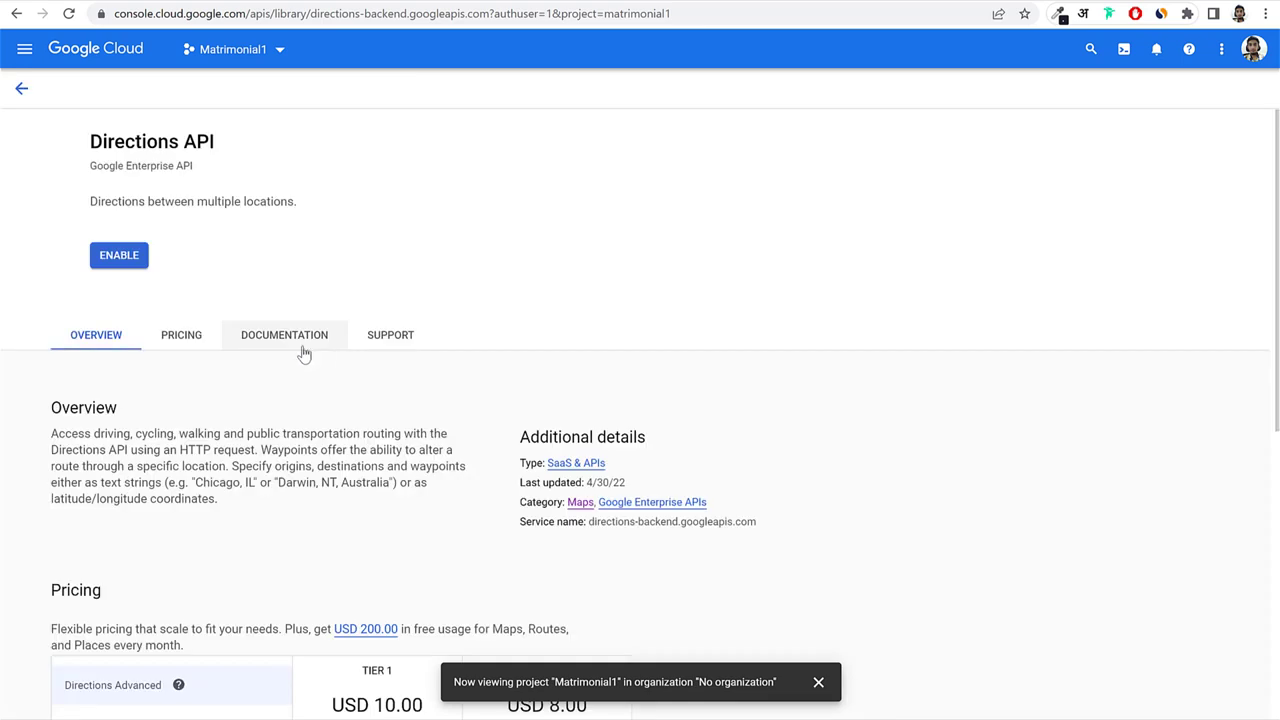
{"action": "left_click", "coordinate": [185, 257]}
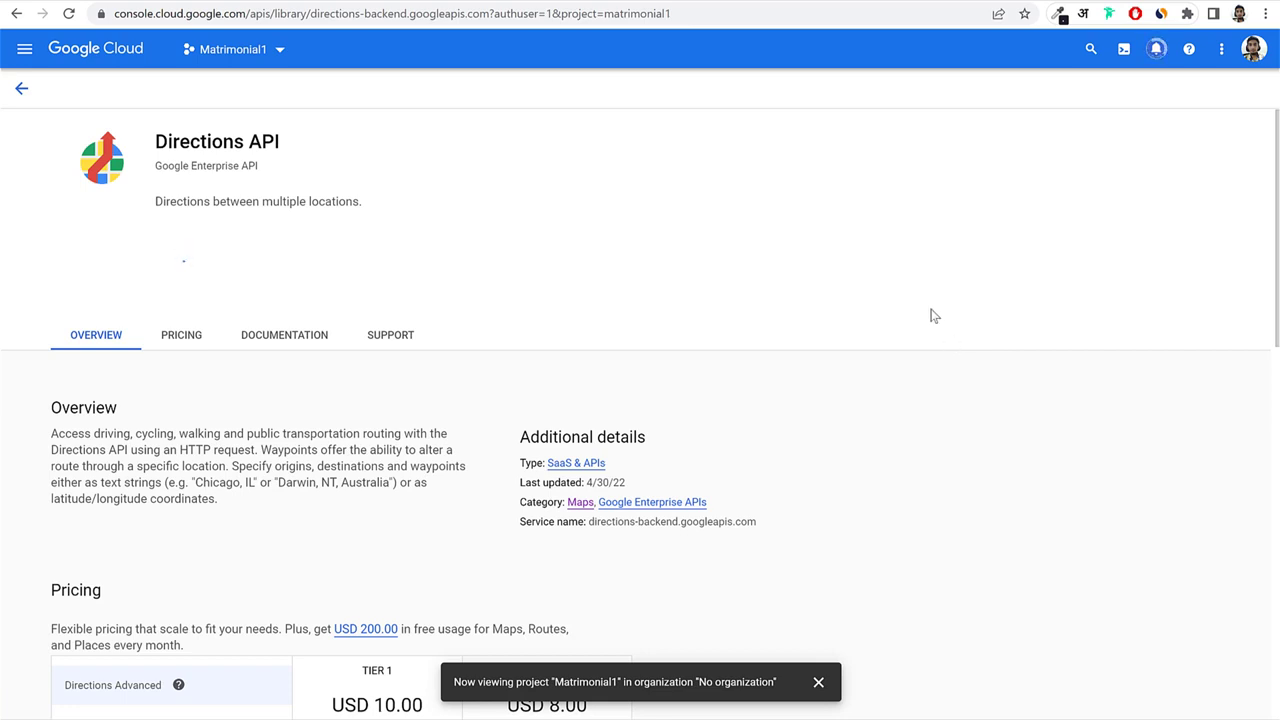
{"action": "left_click_drag", "start_coordinate": [140, 142], "coordinate": [335, 147]}
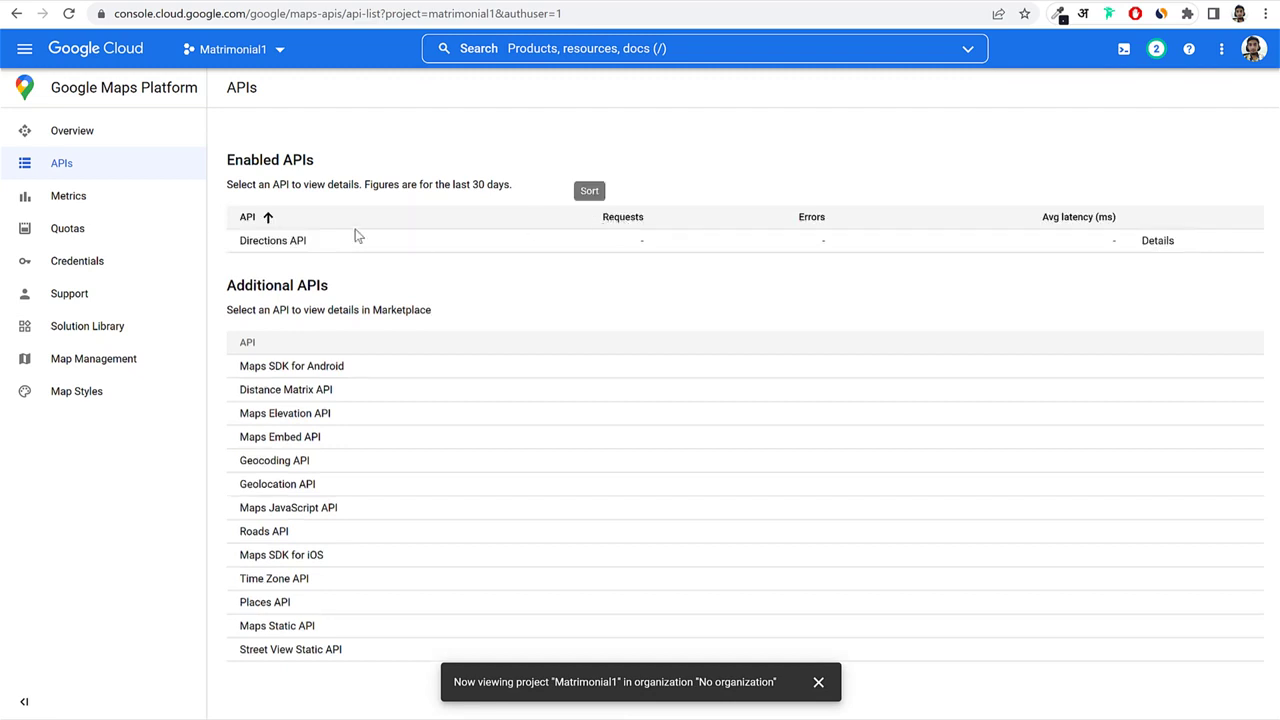
{"action": "left_click_drag", "start_coordinate": [229, 160], "coordinate": [362, 170]}
{"action": "left_click_drag", "start_coordinate": [346, 240], "coordinate": [241, 245]}
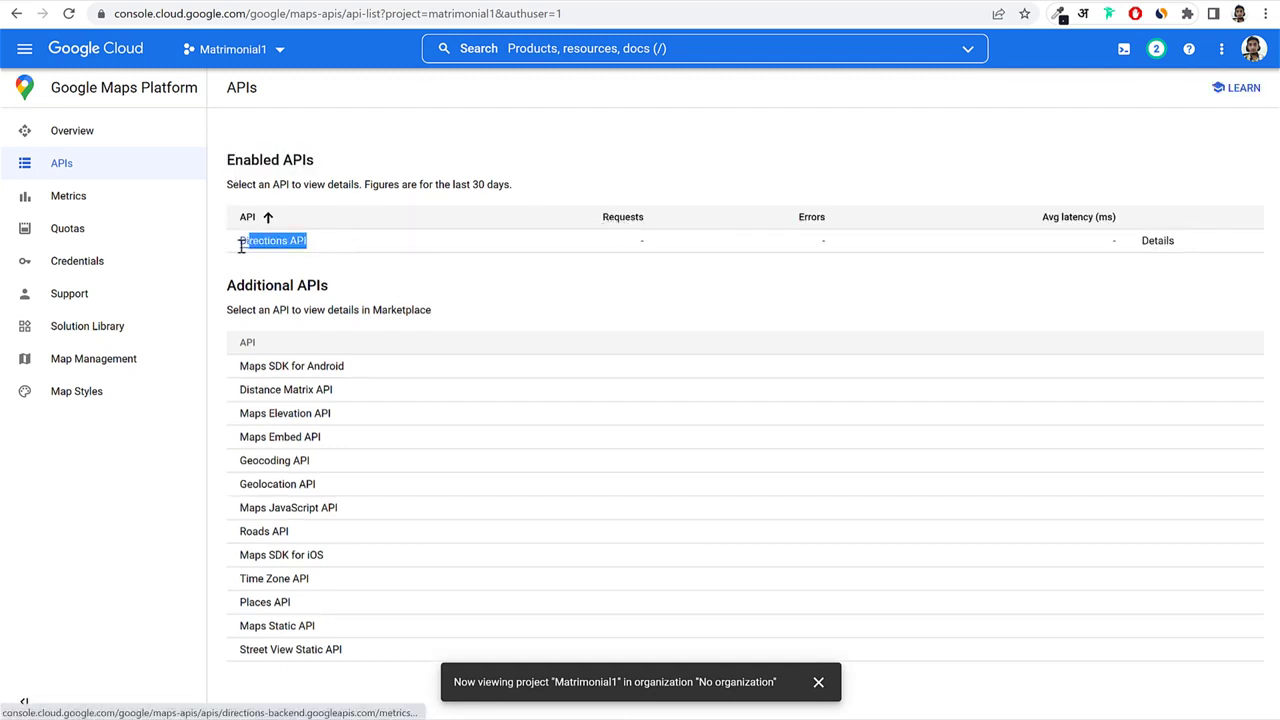
{"action": "left_click", "coordinate": [427, 287]}
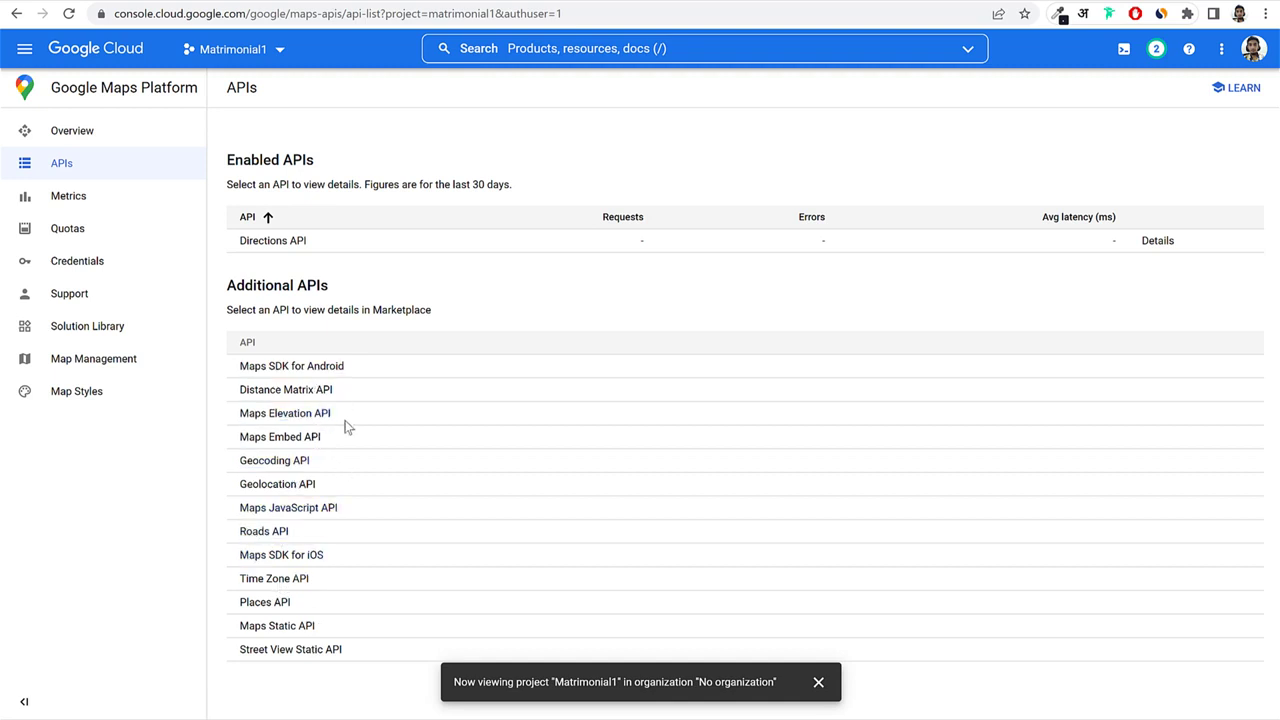
Enable the Maps SDK for Android and the Distance Matrix API.
{"action": "left_click", "coordinate": [285, 366]}
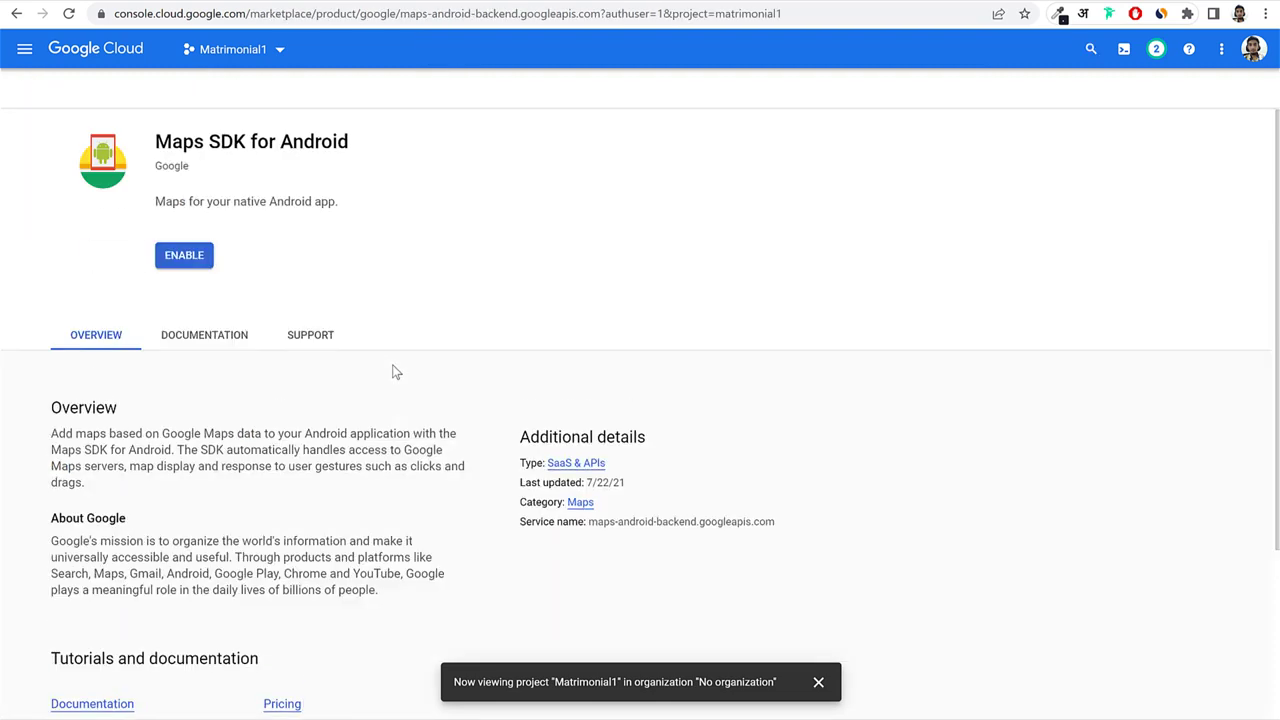
{"action": "left_click", "coordinate": [176, 258]}
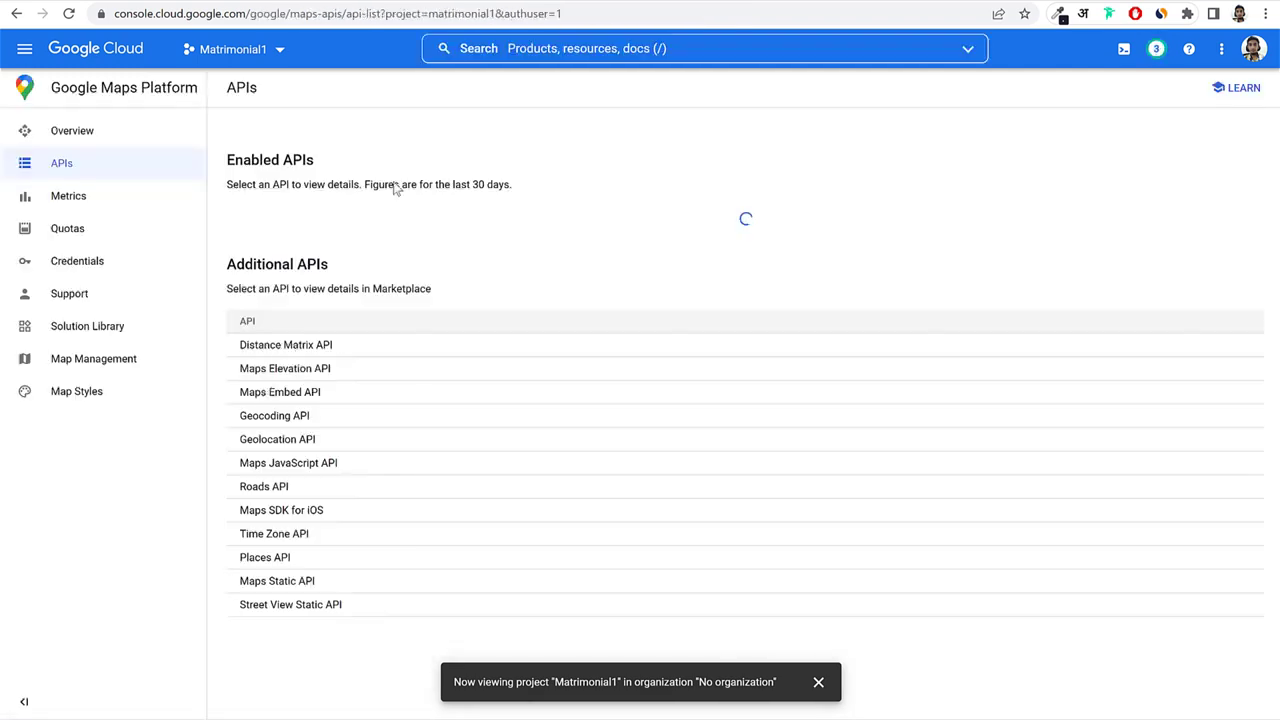
{"action": "left_click_drag", "start_coordinate": [347, 267], "coordinate": [240, 268]}
{"action": "left_click", "coordinate": [295, 395]}
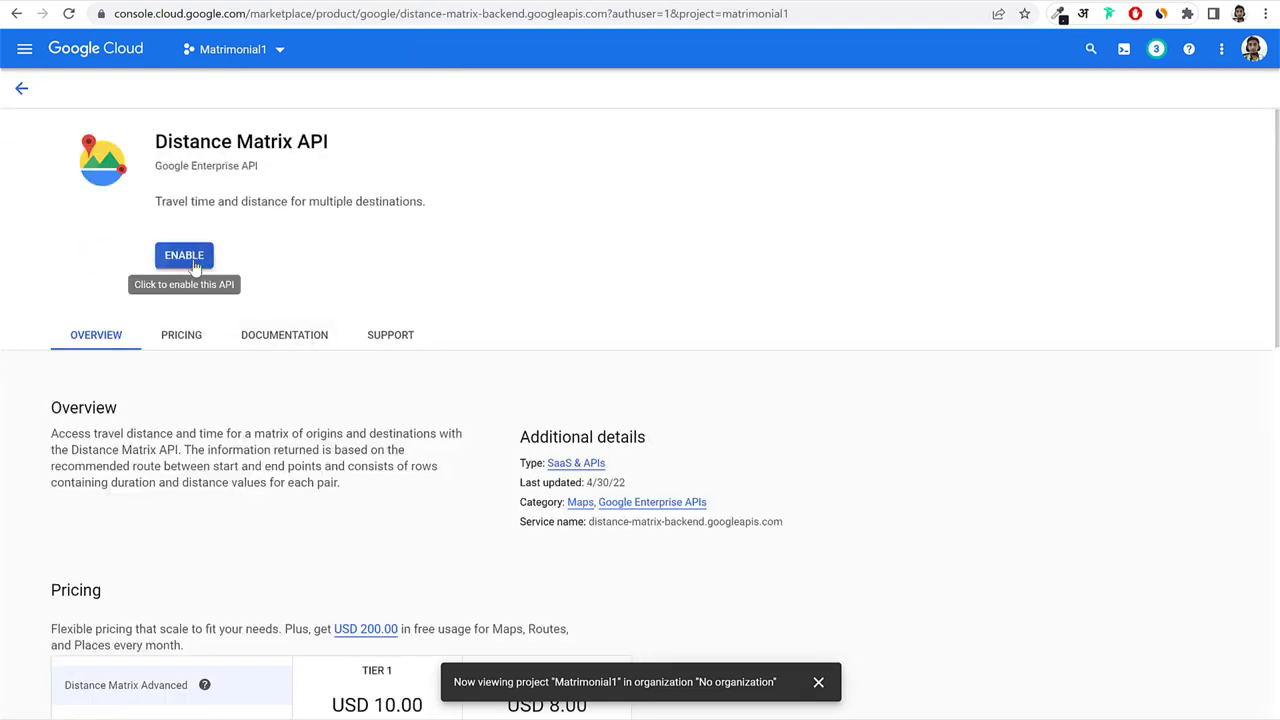
{"action": "left_click", "coordinate": [190, 258]}
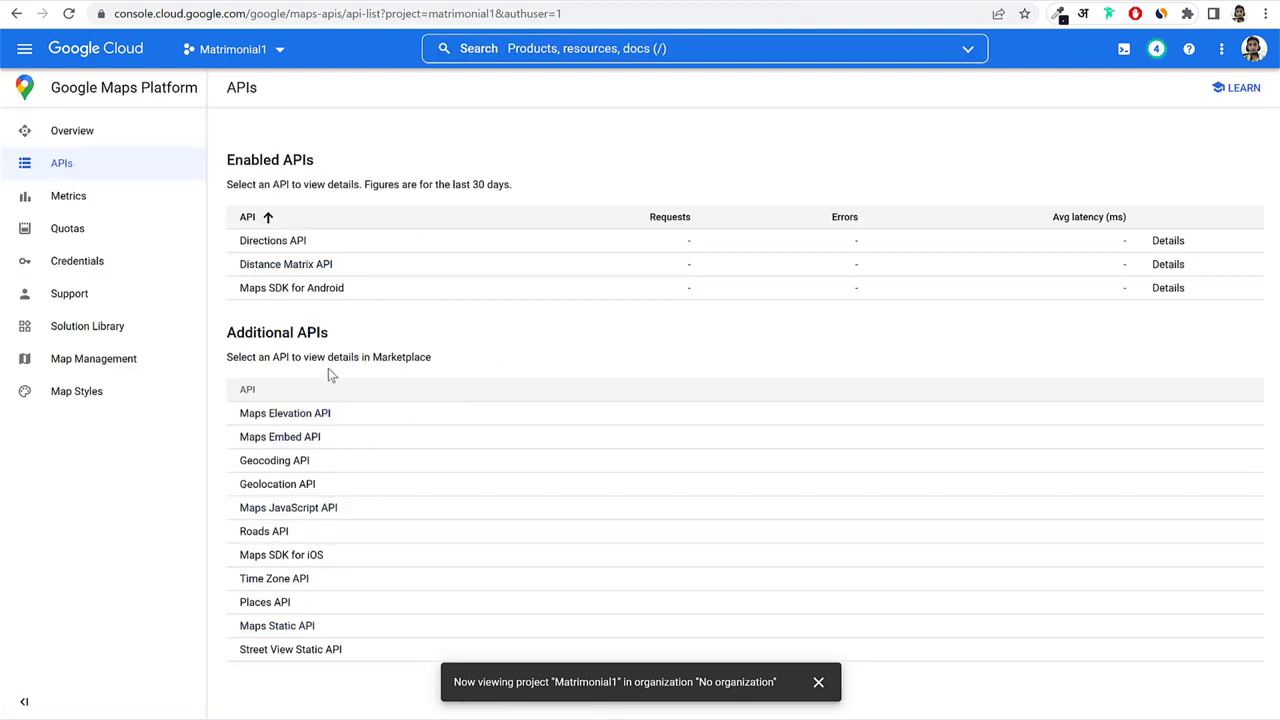
Go to Billing > Manage billing accounts and view My Billing Account's payment methods.
{"action": "left_click", "coordinate": [24, 48]}
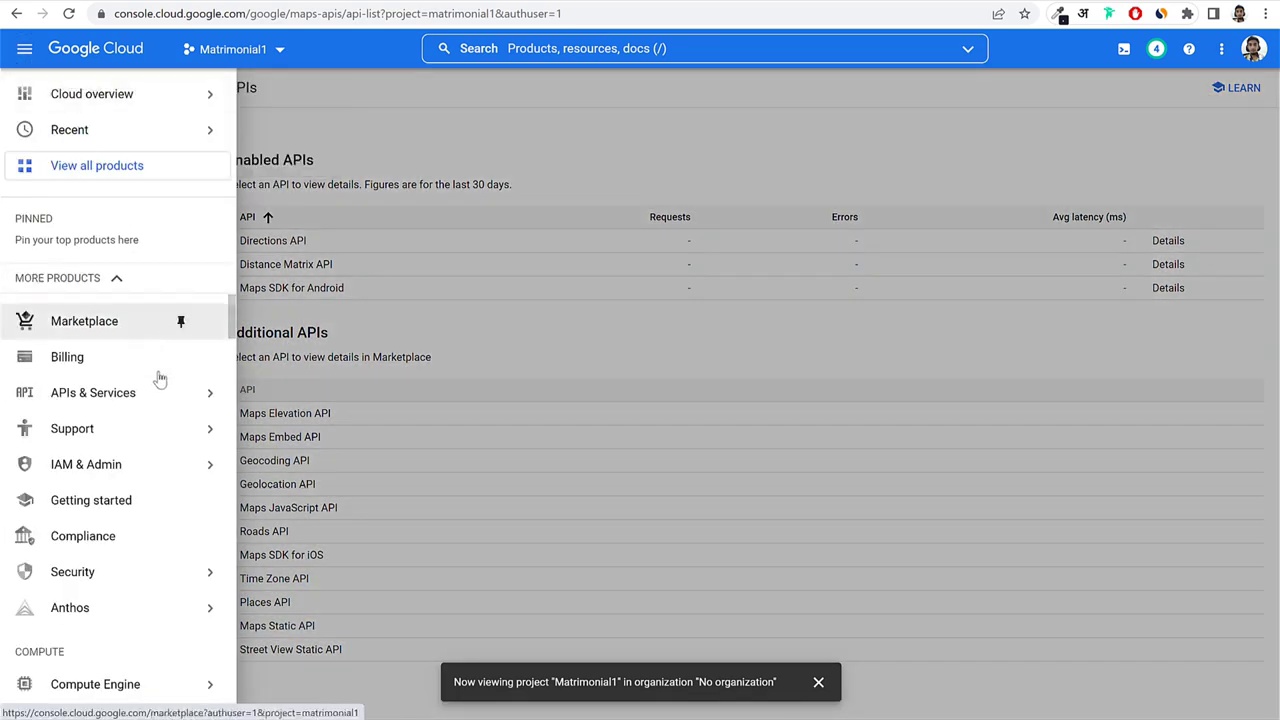
{"action": "left_click", "coordinate": [100, 357]}
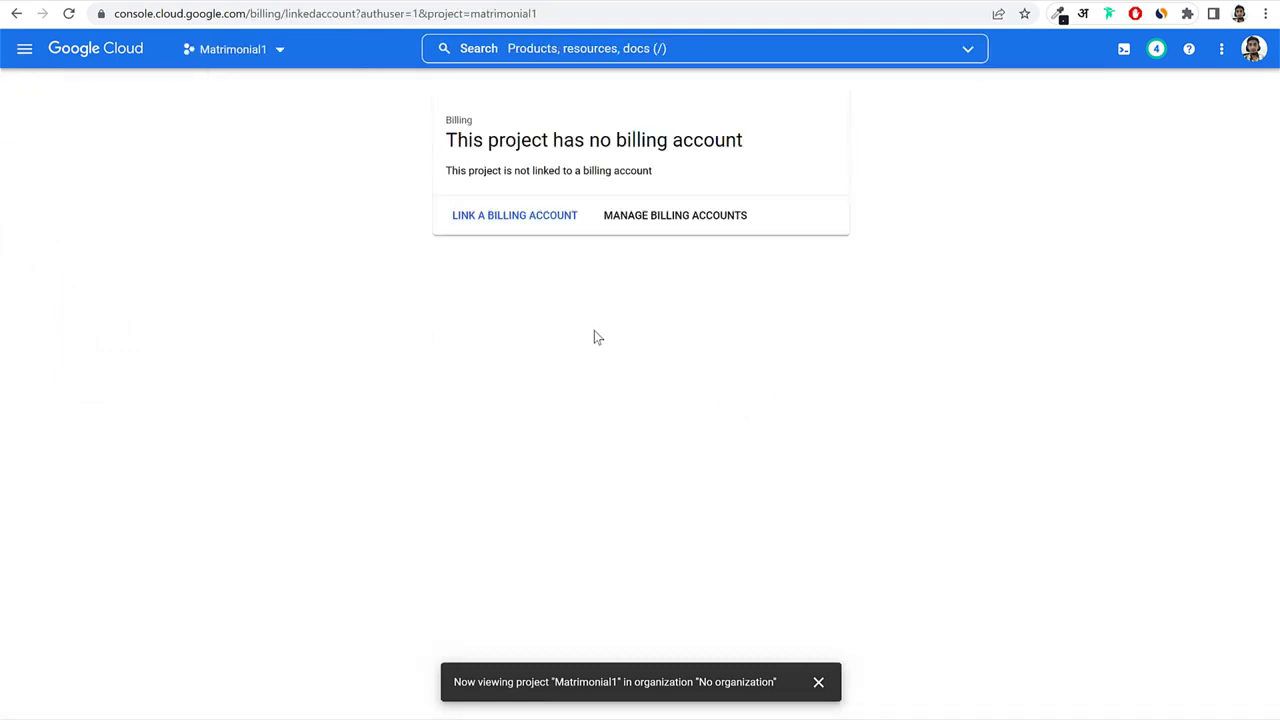
{"action": "left_click", "coordinate": [651, 229]}
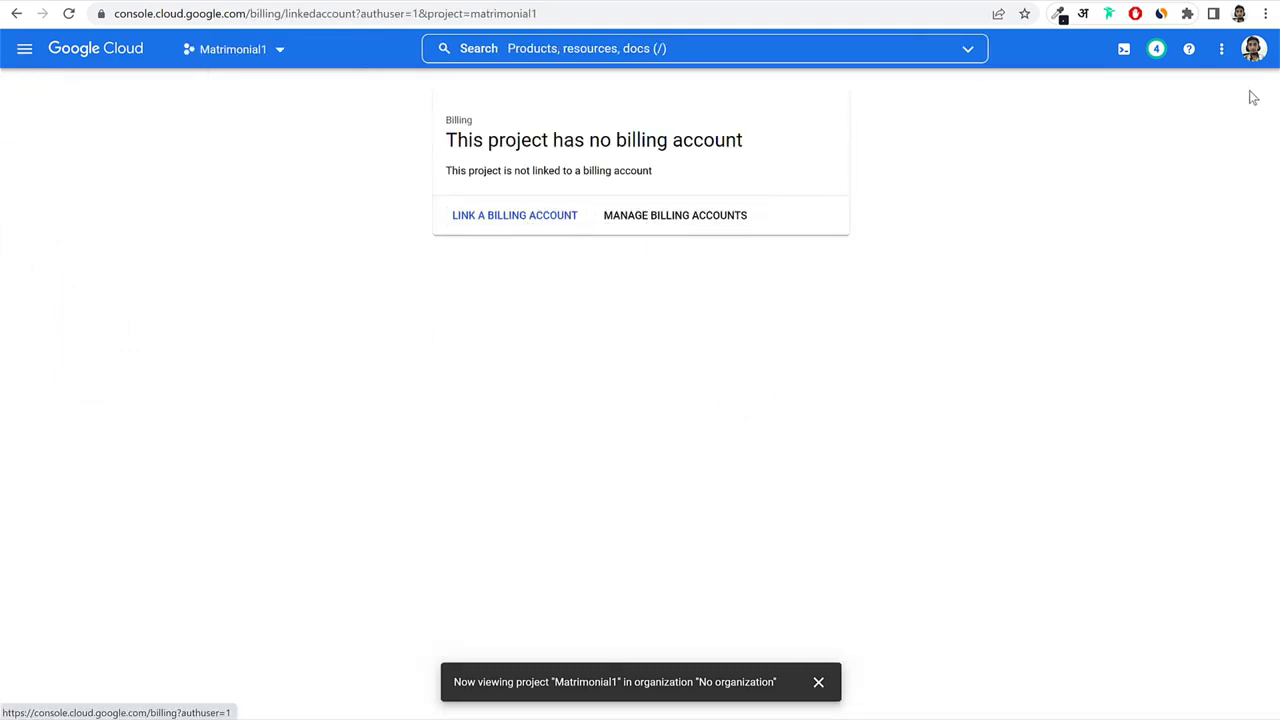
{"action": "left_click", "coordinate": [293, 265]}
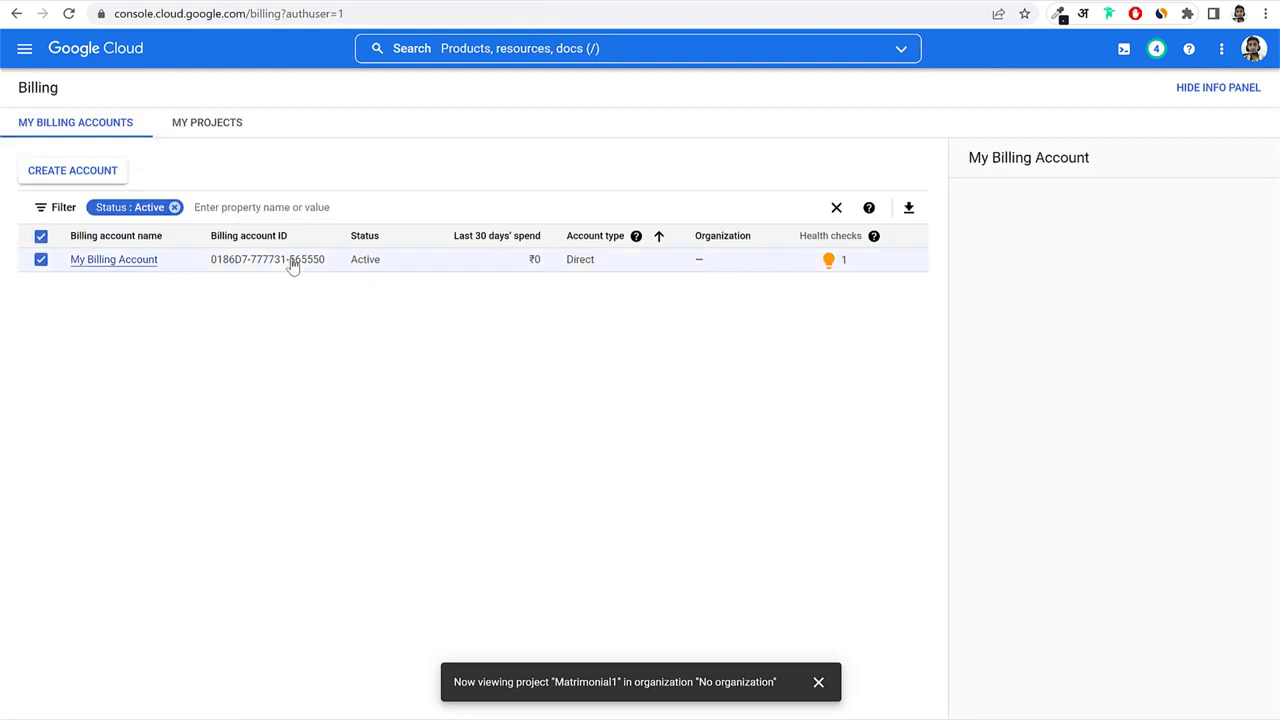
{"action": "left_click", "coordinate": [96, 260]}
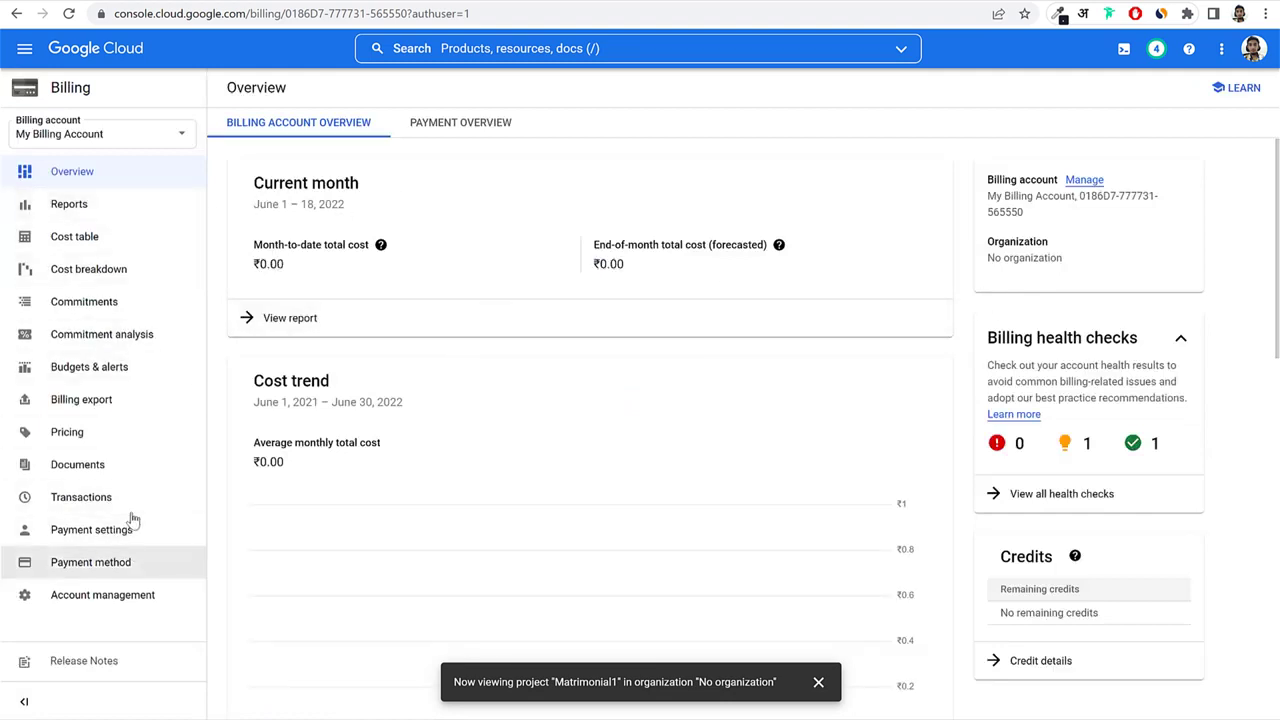
{"action": "left_click", "coordinate": [93, 573]}
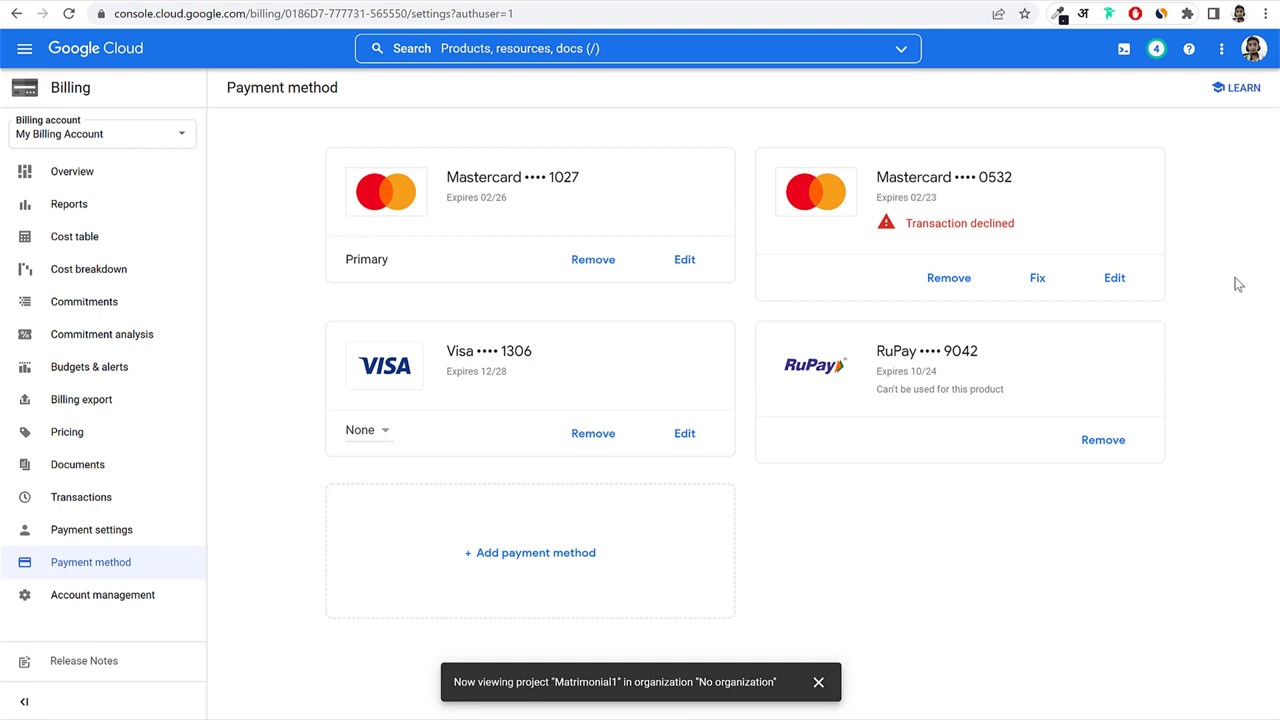
{"action": "left_click", "coordinate": [24, 48]}
Create a new API key under Credentials, copy it, and open API key 1 for editing.
{"action": "mouse_move", "coordinate": [177, 392]}
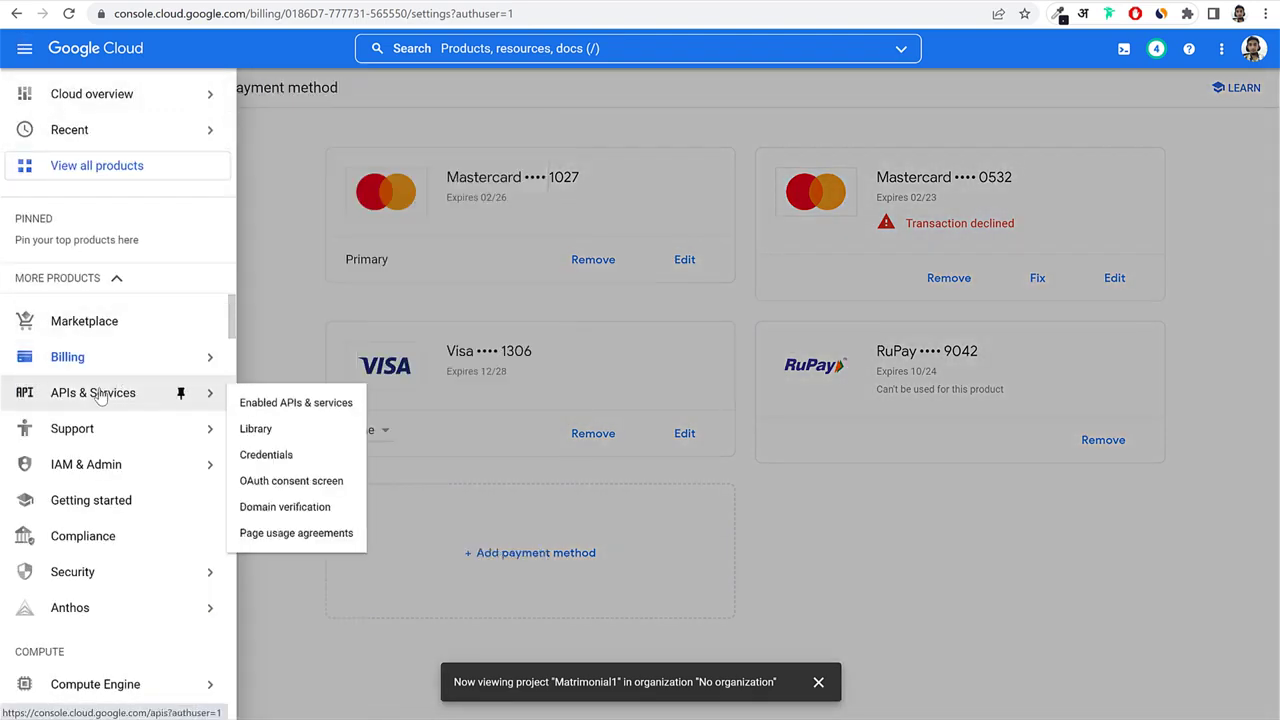
{"action": "left_click", "coordinate": [266, 455]}
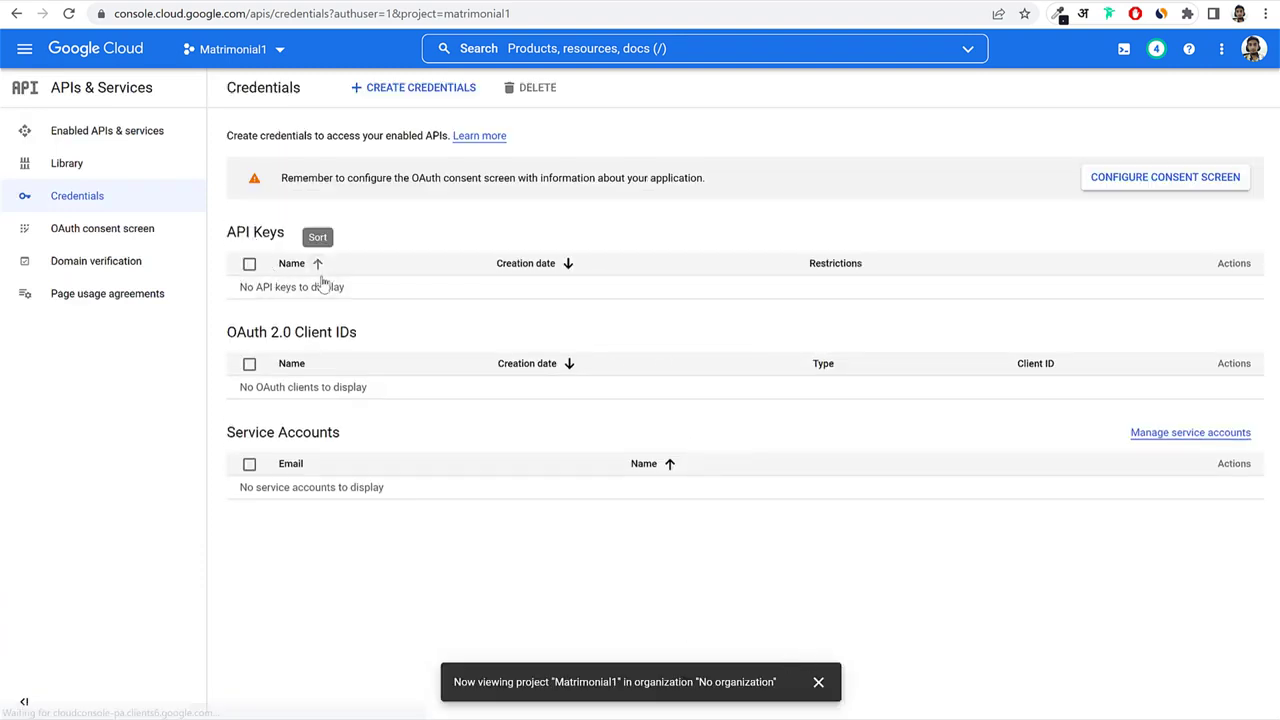
{"action": "left_click", "coordinate": [391, 92]}
{"action": "left_click", "coordinate": [384, 137]}
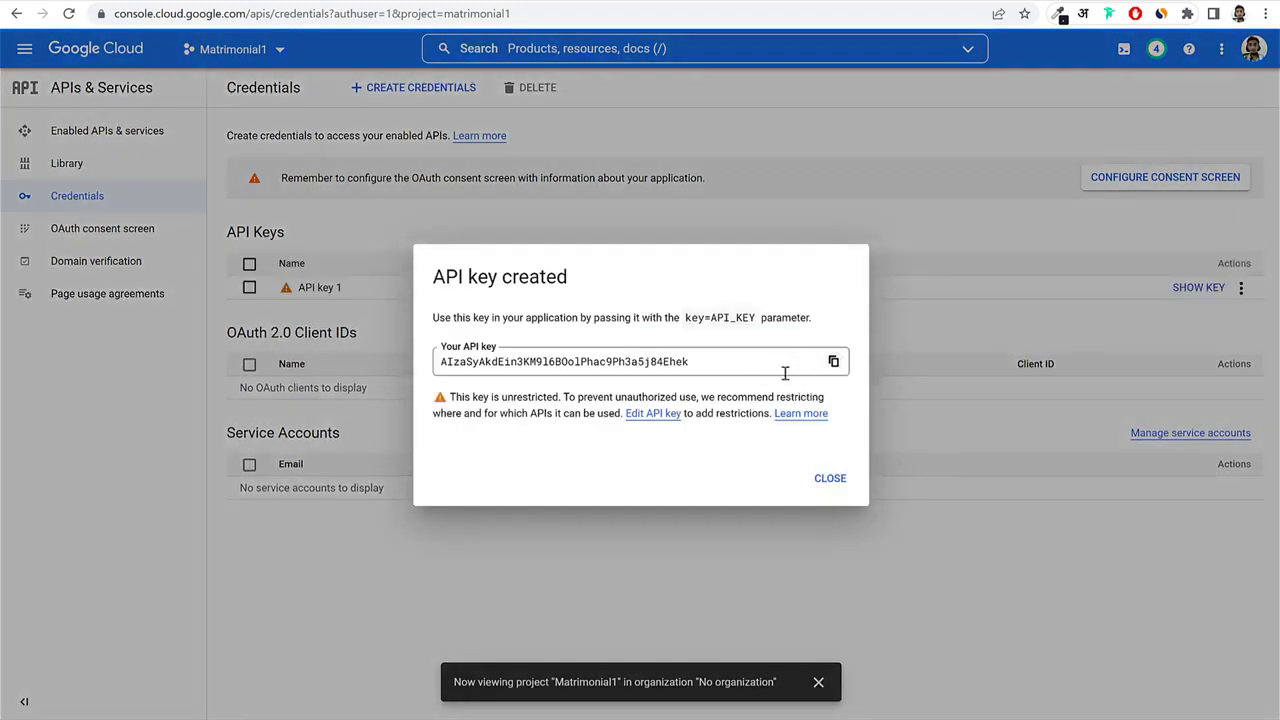
{"action": "double_click", "coordinate": [721, 362]}
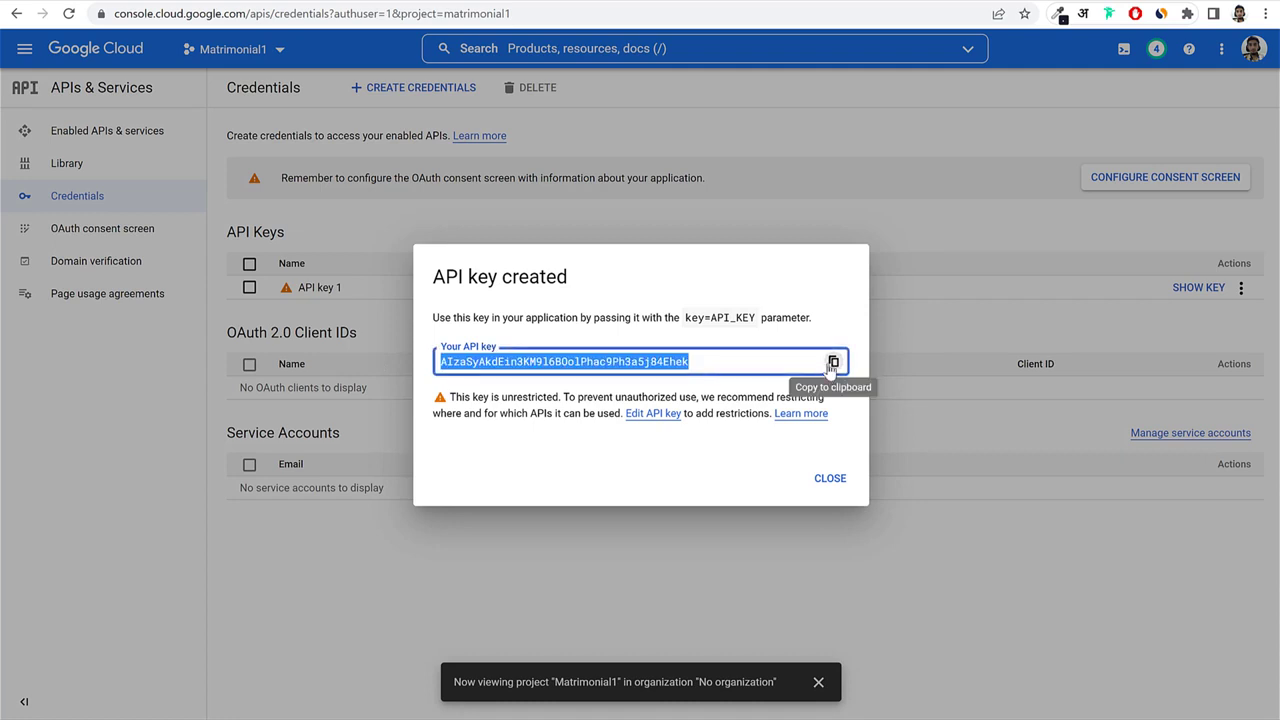
{"action": "left_click", "coordinate": [831, 479]}
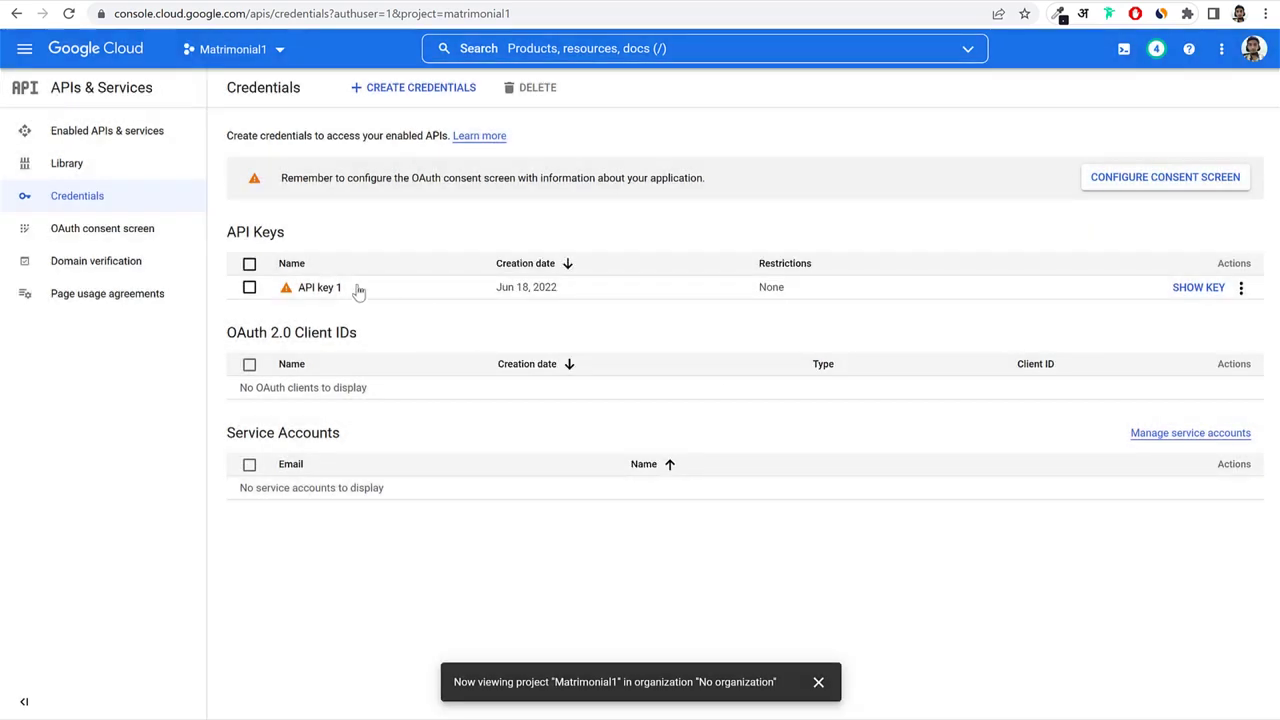
{"action": "left_click", "coordinate": [310, 288]}
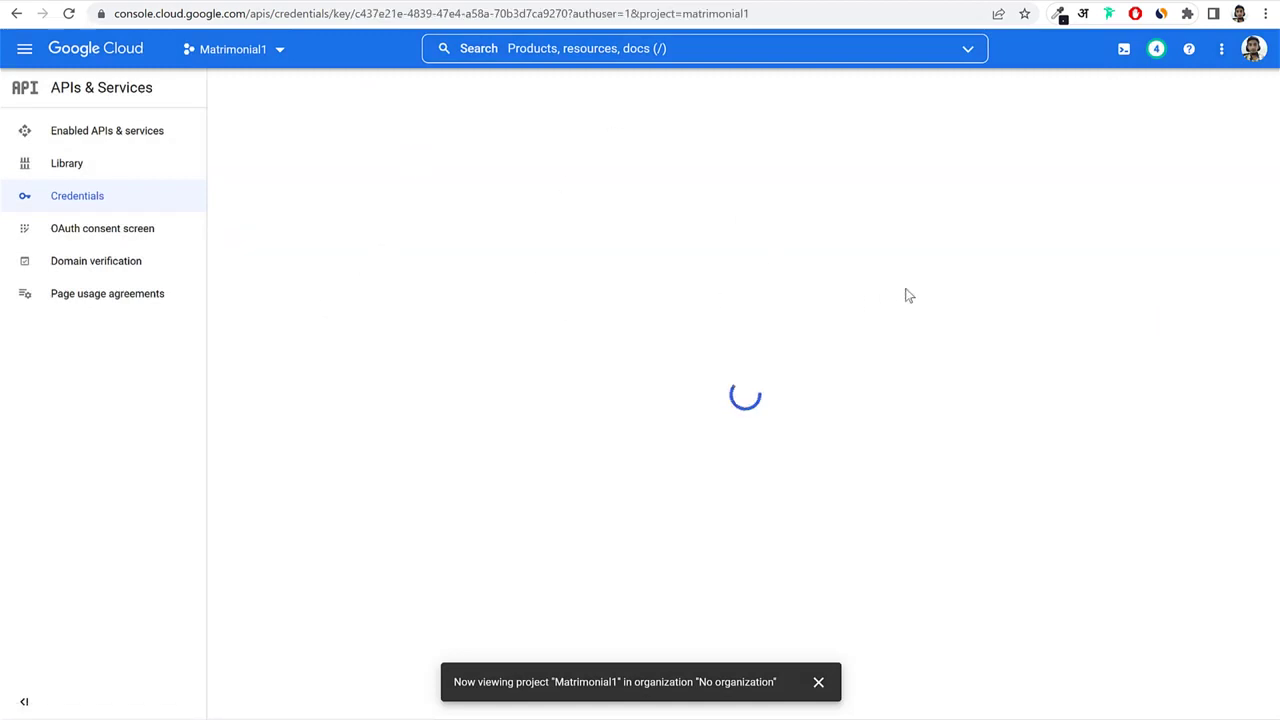
Restrict API key 1 to the HTTP referrer *.shadi2.blogdu.de/* and save it.
{"action": "left_click", "coordinate": [282, 409]}
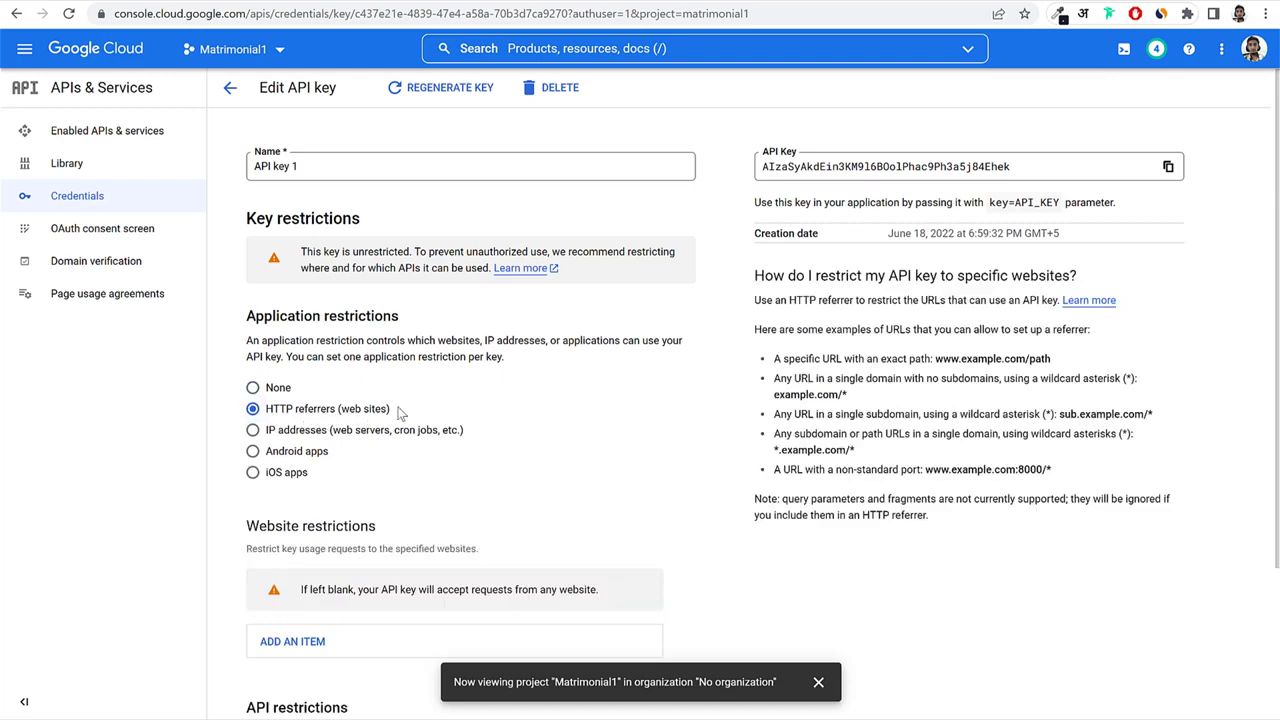
{"action": "left_click_drag", "start_coordinate": [398, 410], "coordinate": [337, 410]}
{"action": "scroll", "coordinate": [560, 408], "scroll_direction": "down", "scroll_amount": 1}
{"action": "scroll", "coordinate": [560, 408], "scroll_direction": "down", "scroll_amount": 1}
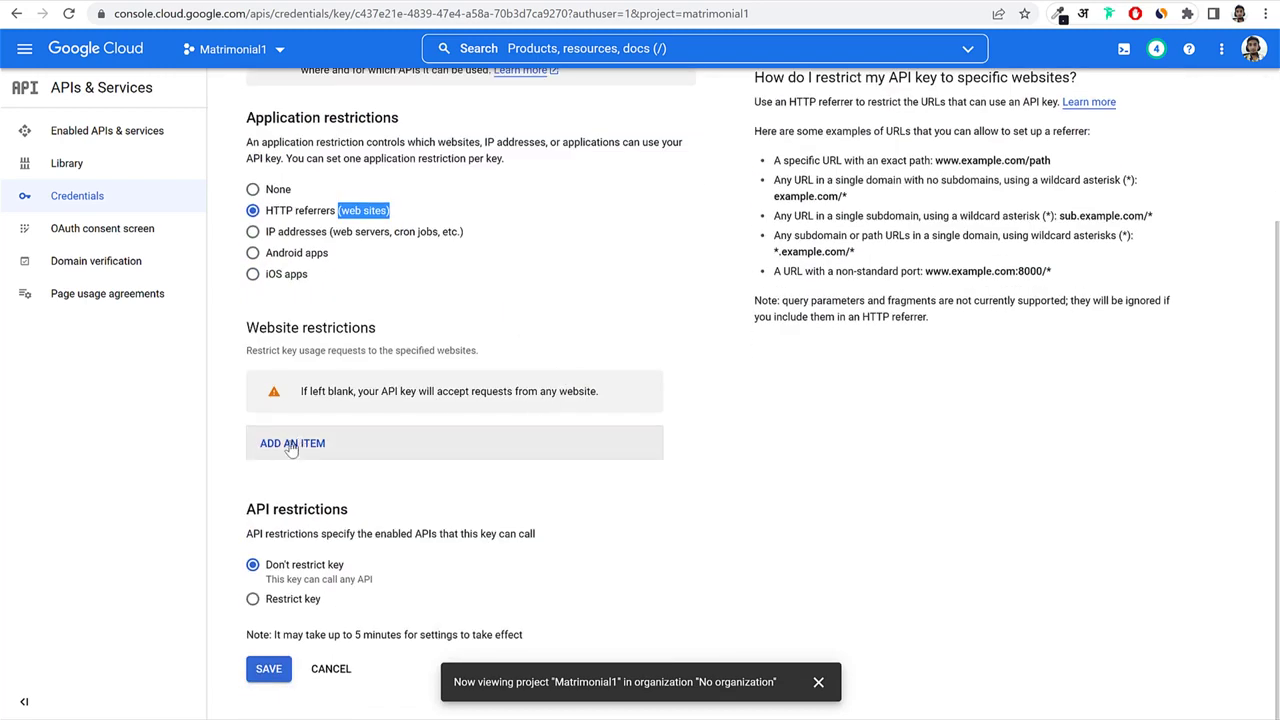
{"action": "left_click", "coordinate": [286, 443]}
{"action": "scroll", "coordinate": [458, 474], "scroll_direction": "down", "scroll_amount": 2}
{"action": "left_click", "coordinate": [382, 332]}
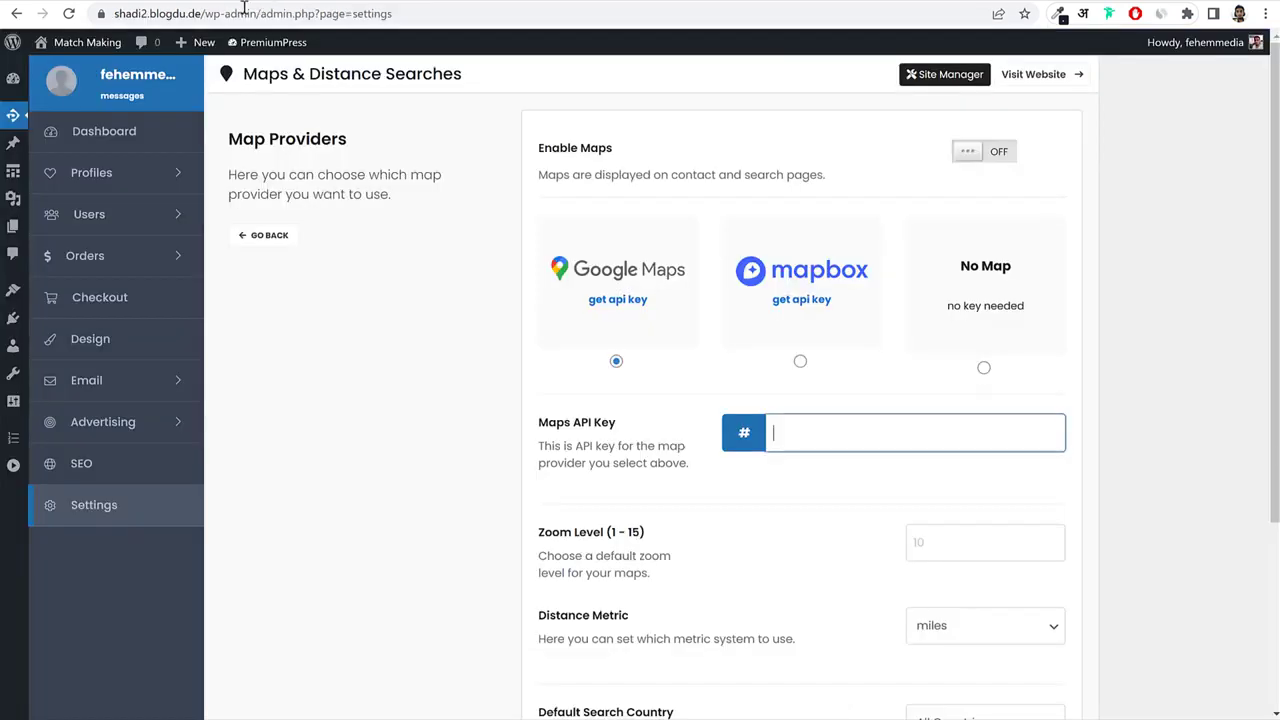
{"action": "left_click", "coordinate": [141, 13]}
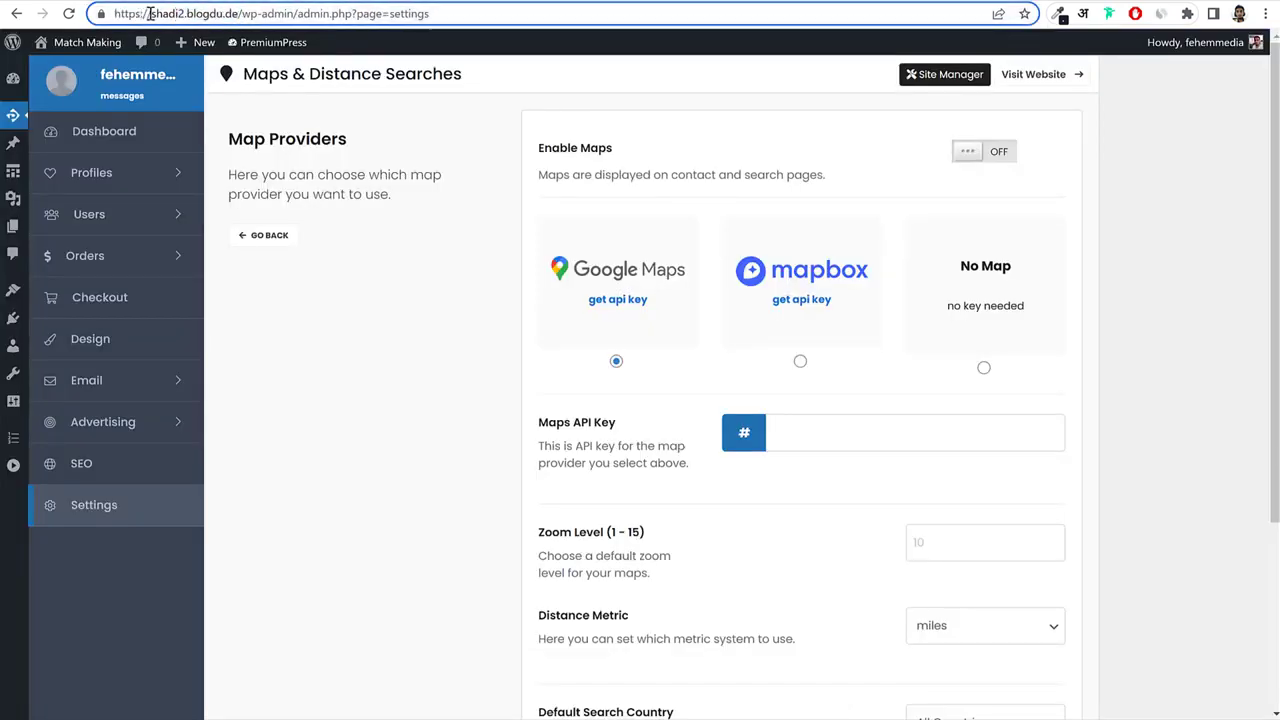
{"action": "left_click_drag", "start_coordinate": [150, 14], "coordinate": [233, 13]}
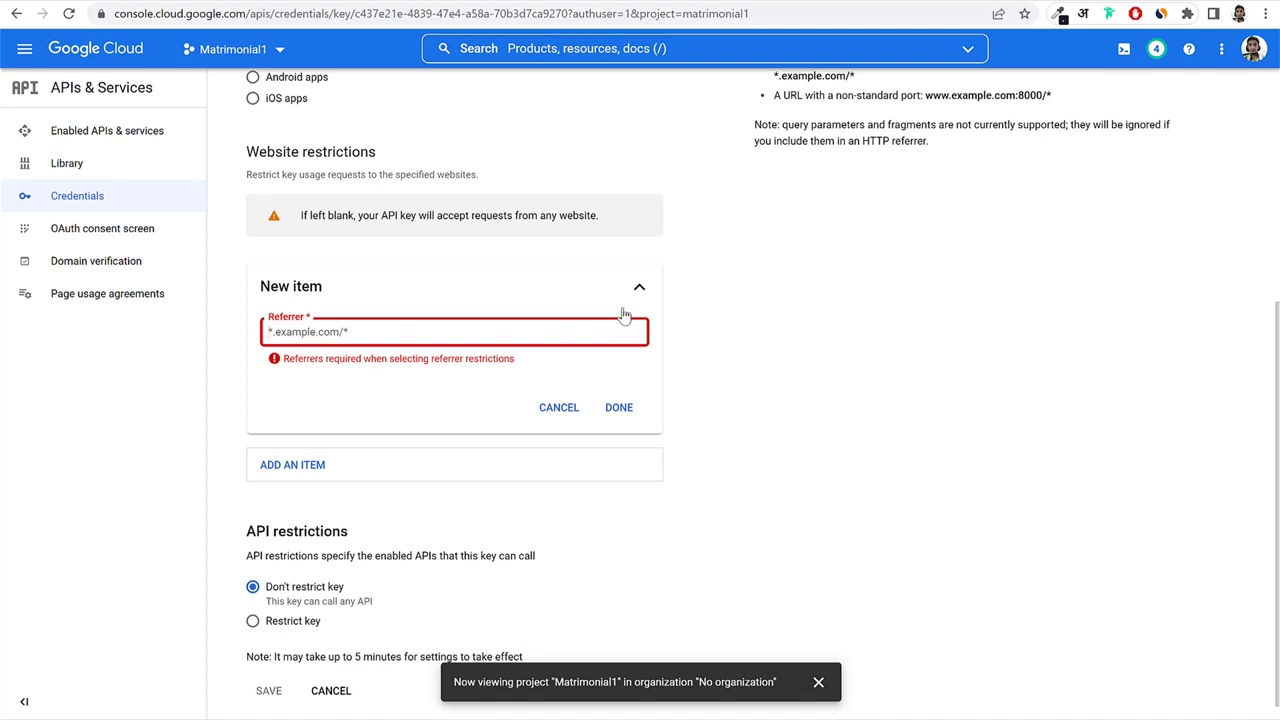
{"action": "type", "text": "*.shadi2.blogdu.de/*"}
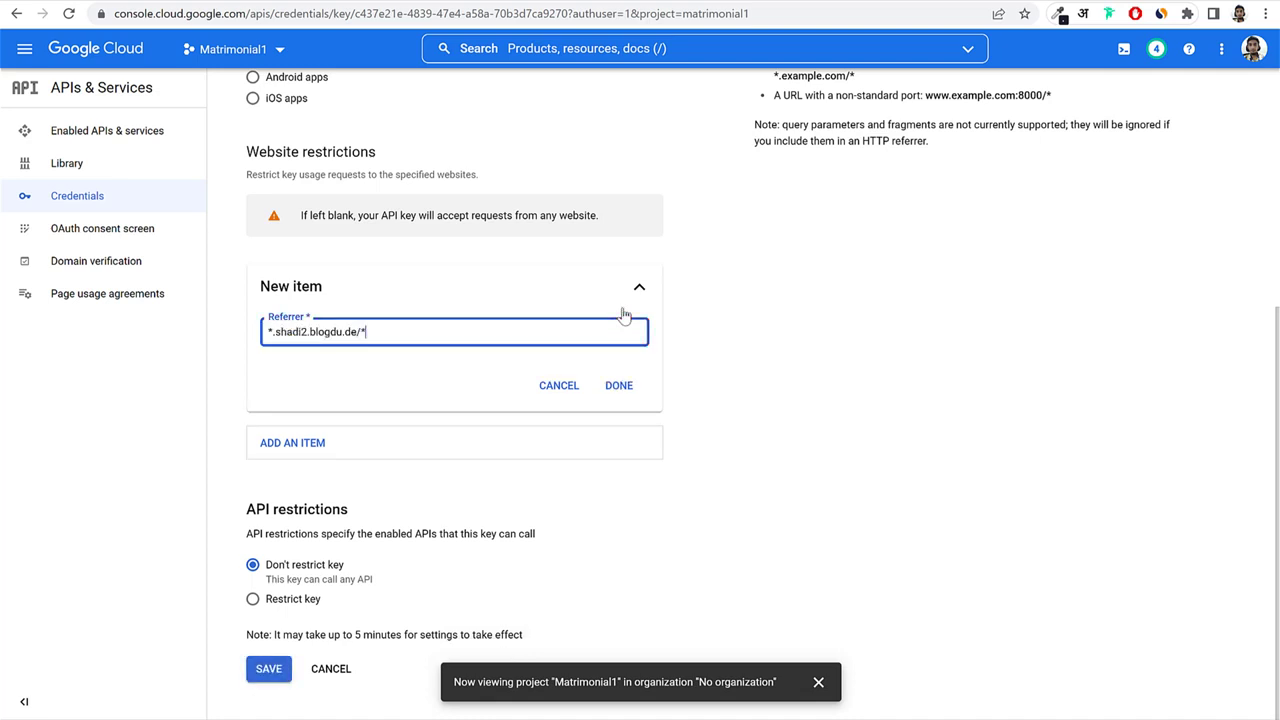
{"action": "left_click", "coordinate": [620, 386]}
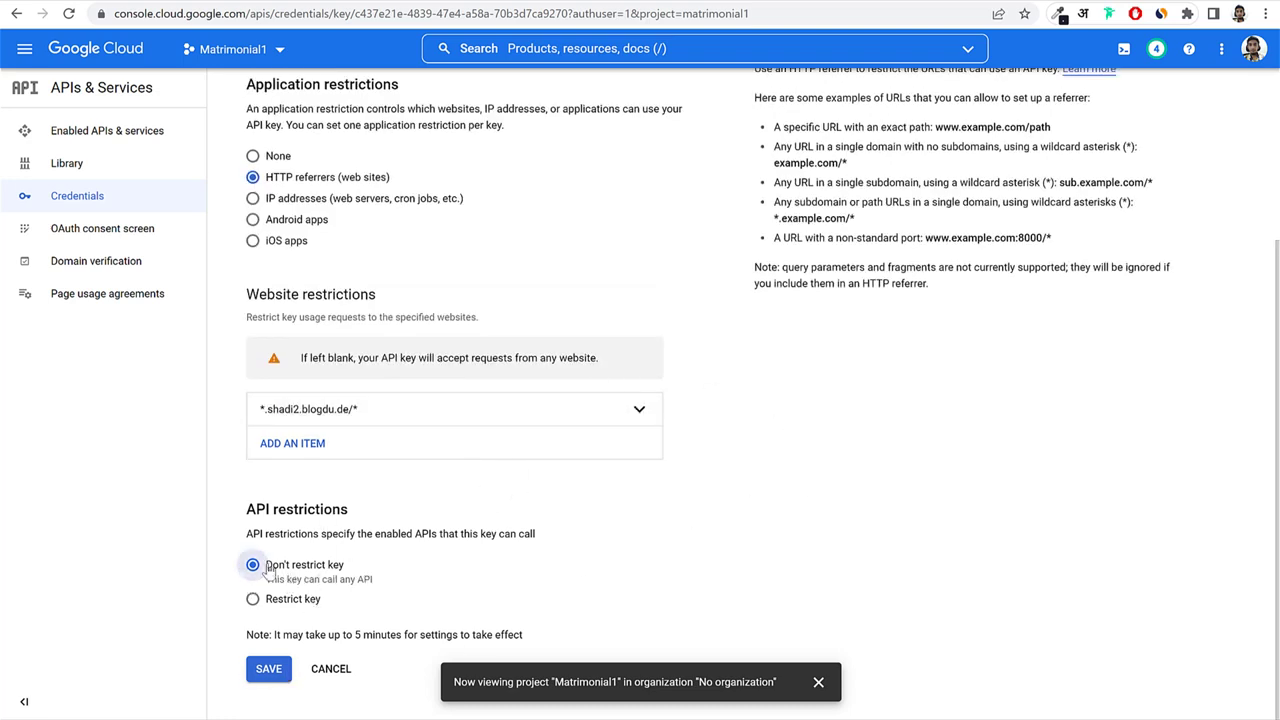
{"action": "left_click", "coordinate": [279, 677]}
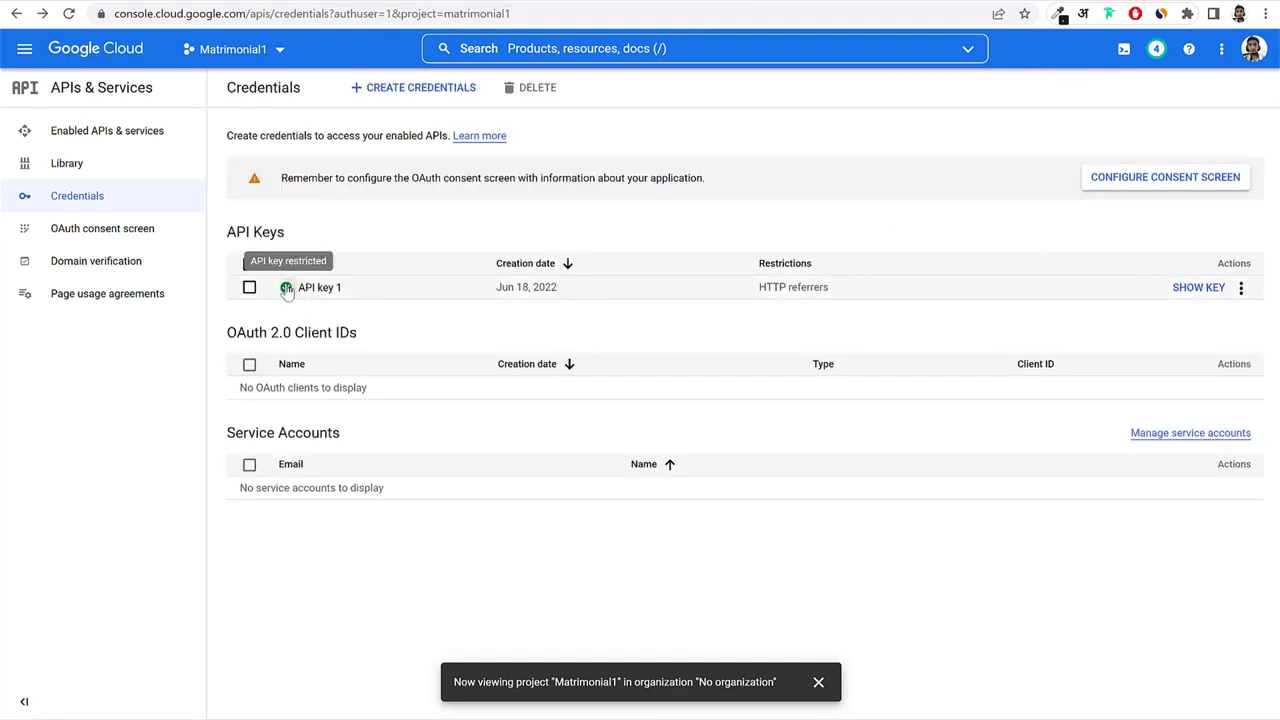
Reveal and copy API key 1, then go back to the WordPress tab.
{"action": "left_click", "coordinate": [1172, 293]}
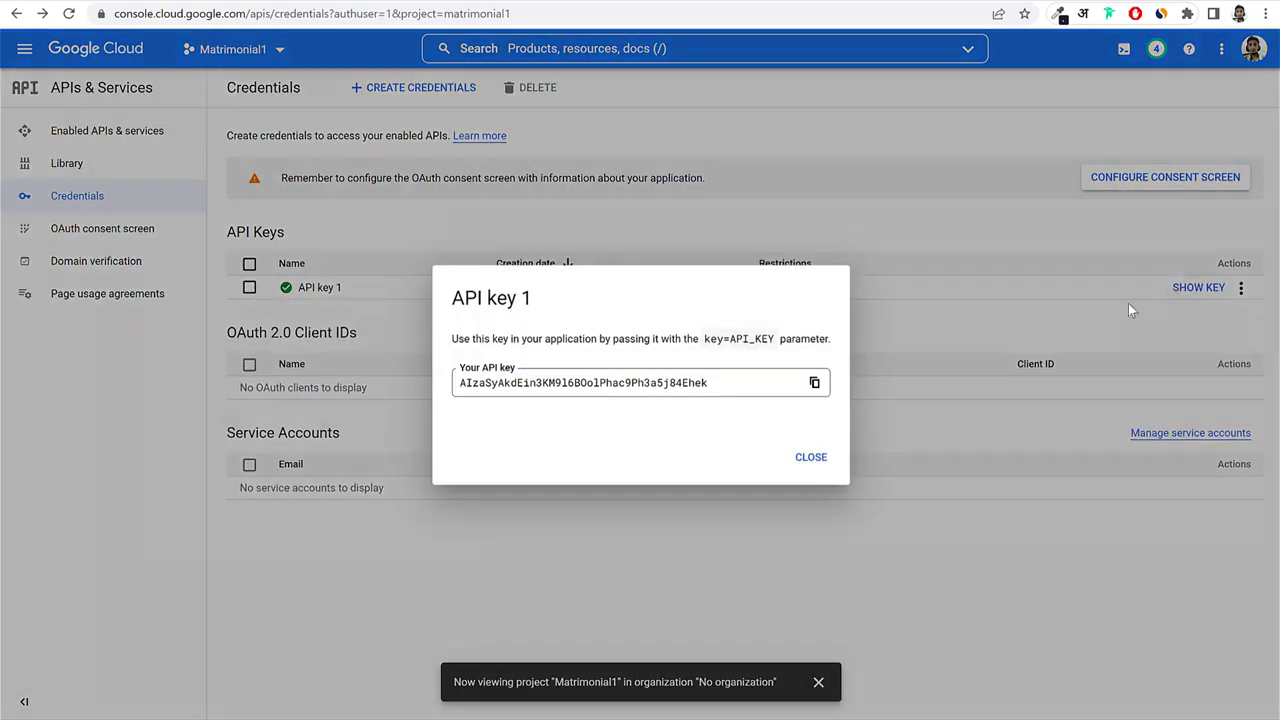
{"action": "left_click", "coordinate": [814, 383]}
{"action": "left_click", "coordinate": [811, 459]}
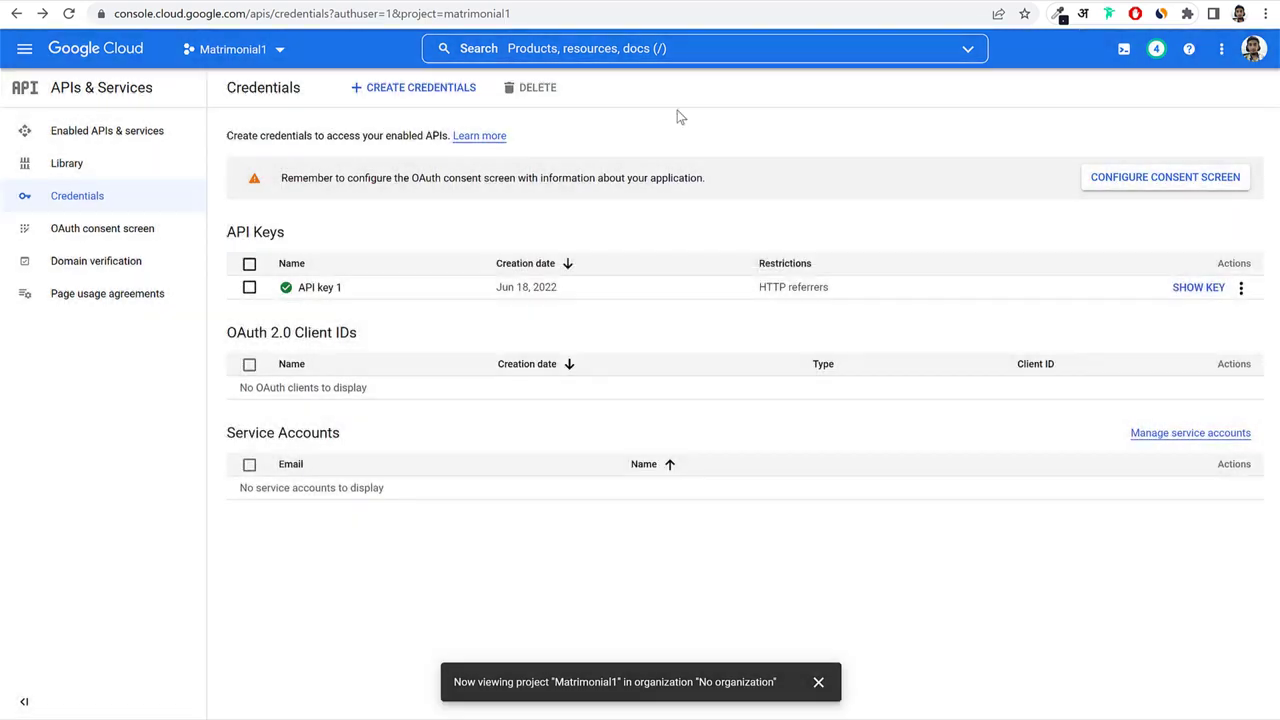
{"action": "left_click", "coordinate": [255, 0]}
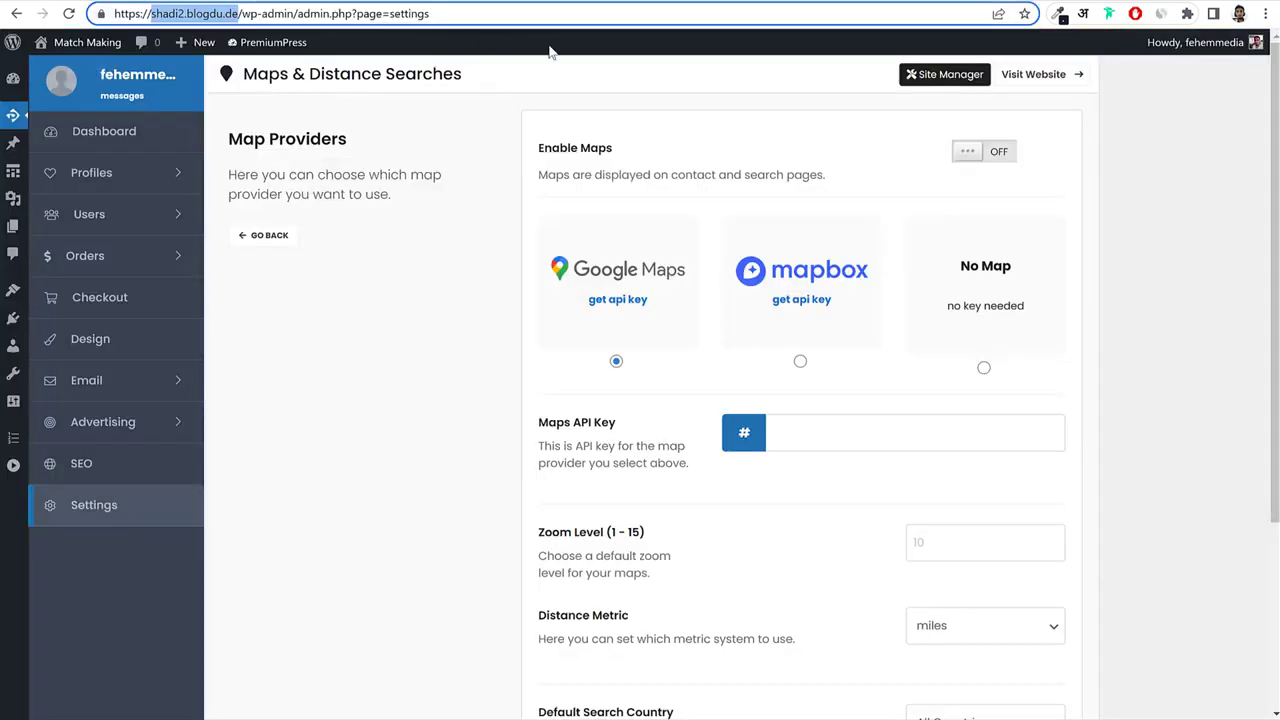
Paste the Google API key into the Maps API Key field and turn maps on.
{"action": "left_click", "coordinate": [832, 435]}
{"action": "key", "text": "ctrl+v"}
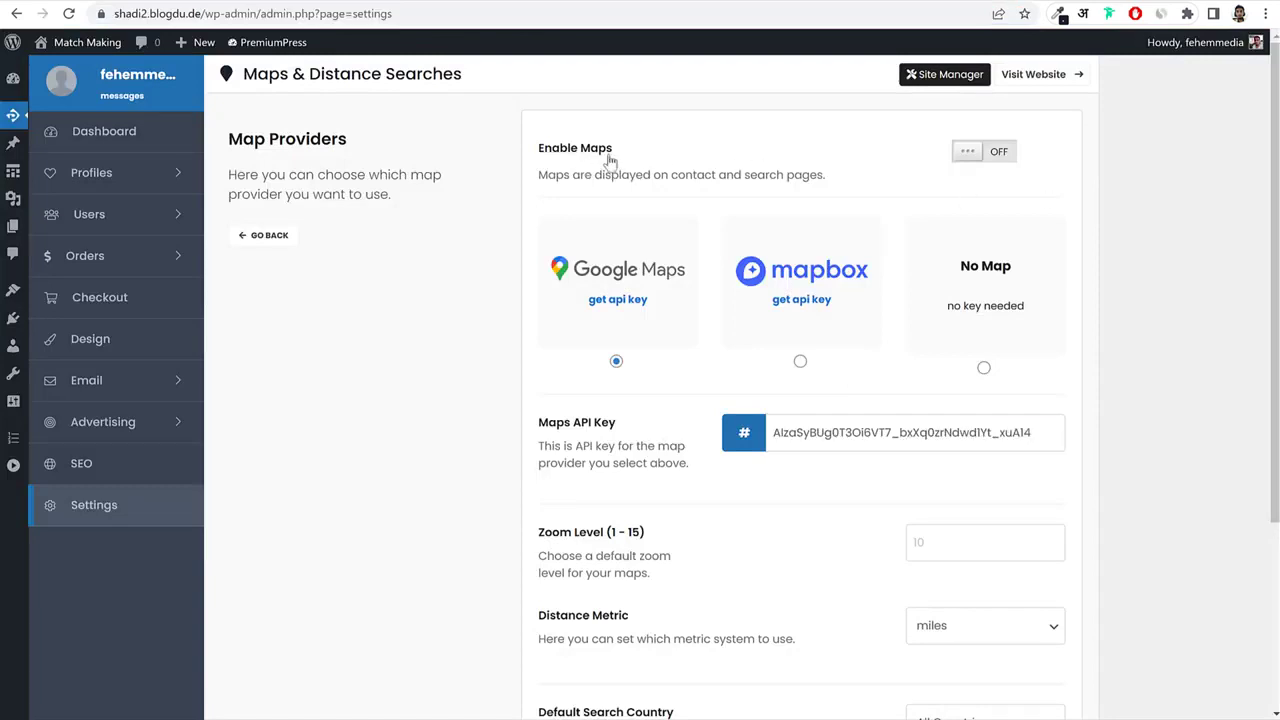
{"action": "left_click_drag", "start_coordinate": [610, 160], "coordinate": [540, 158]}
{"action": "left_click", "coordinate": [998, 151]}
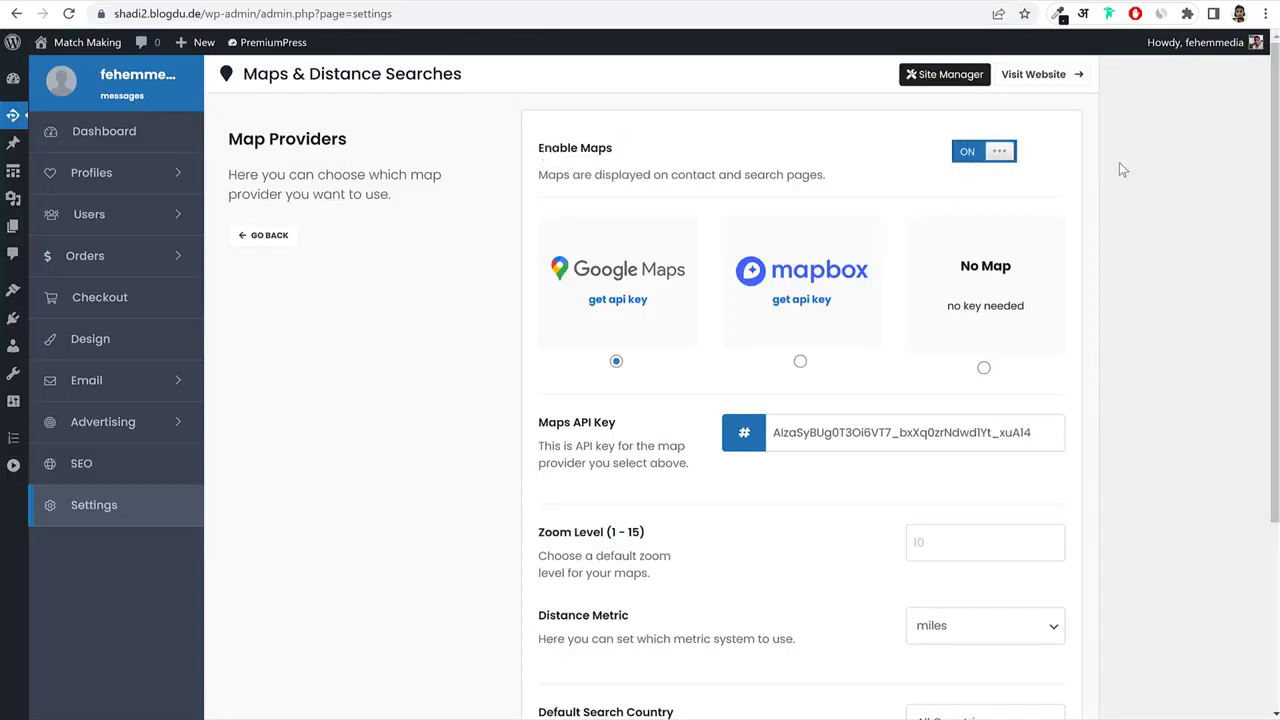
Set distances to kilometers, keep All Countries as default search country, and save the settings.
{"action": "scroll", "coordinate": [1138, 308], "scroll_direction": "down", "scroll_amount": 3}
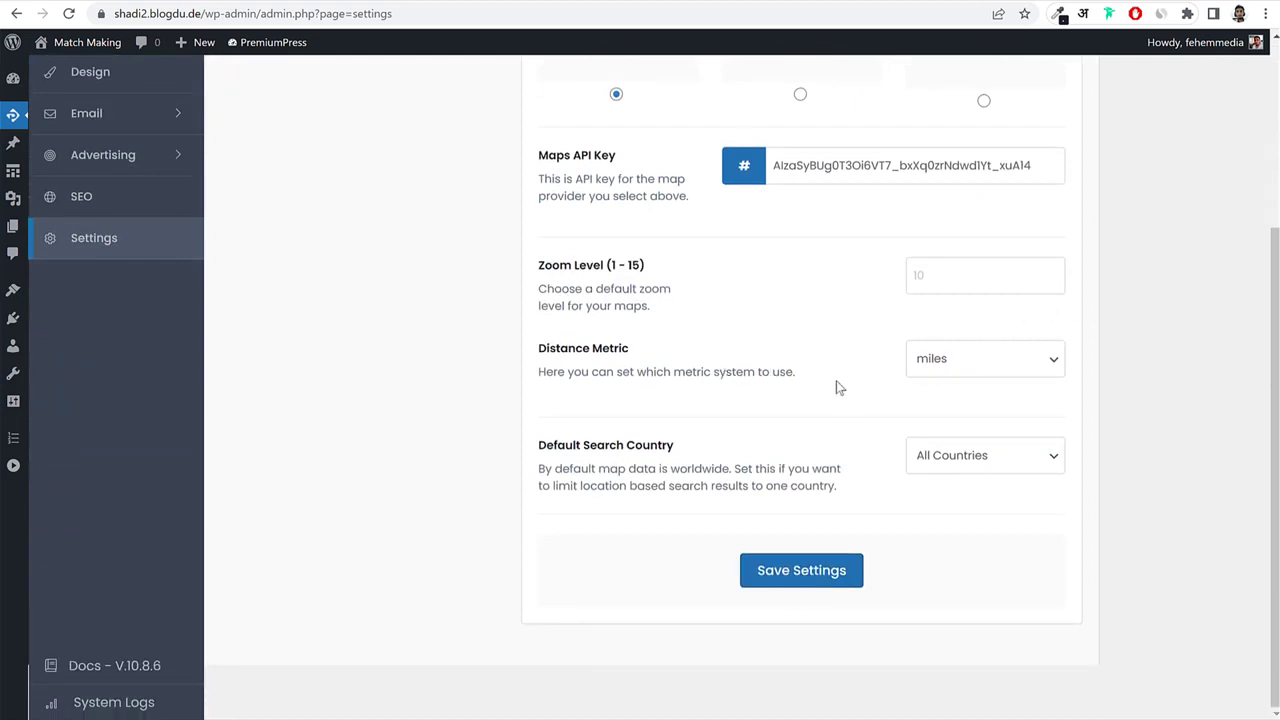
{"action": "left_click", "coordinate": [986, 370]}
{"action": "left_click", "coordinate": [978, 404]}
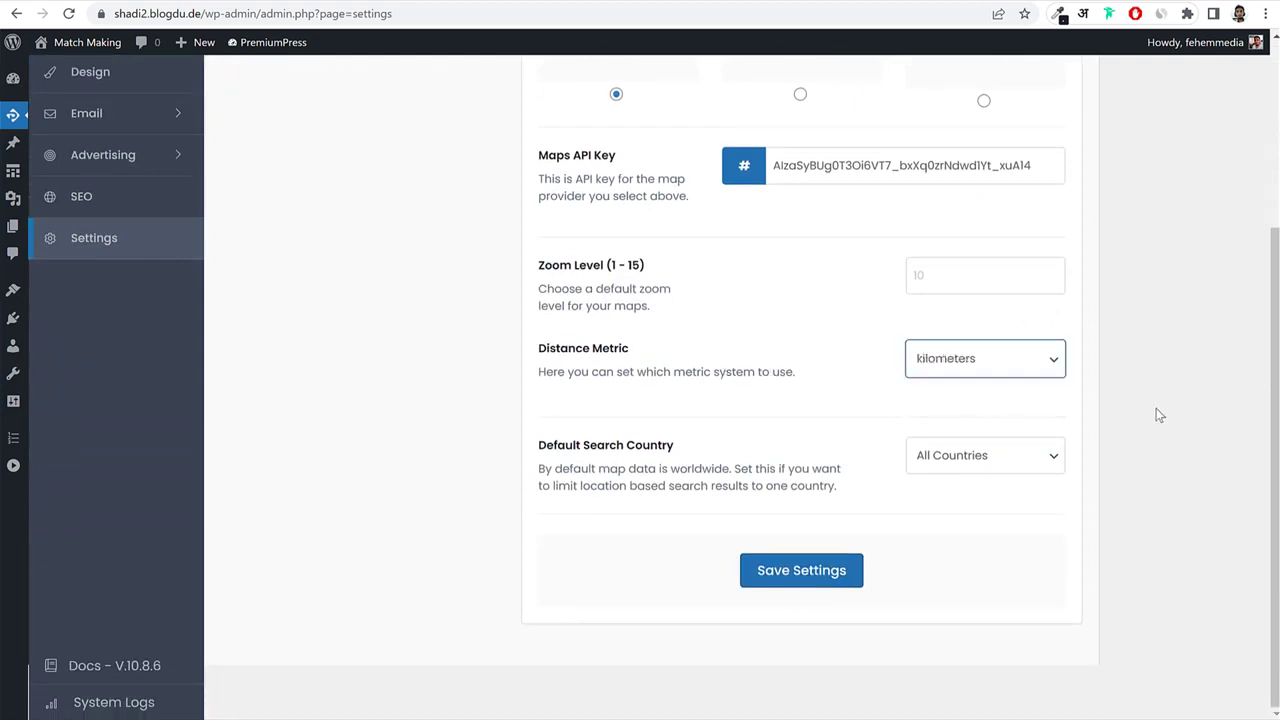
{"action": "left_click", "coordinate": [1156, 409]}
{"action": "left_click_drag", "start_coordinate": [542, 452], "coordinate": [705, 456]}
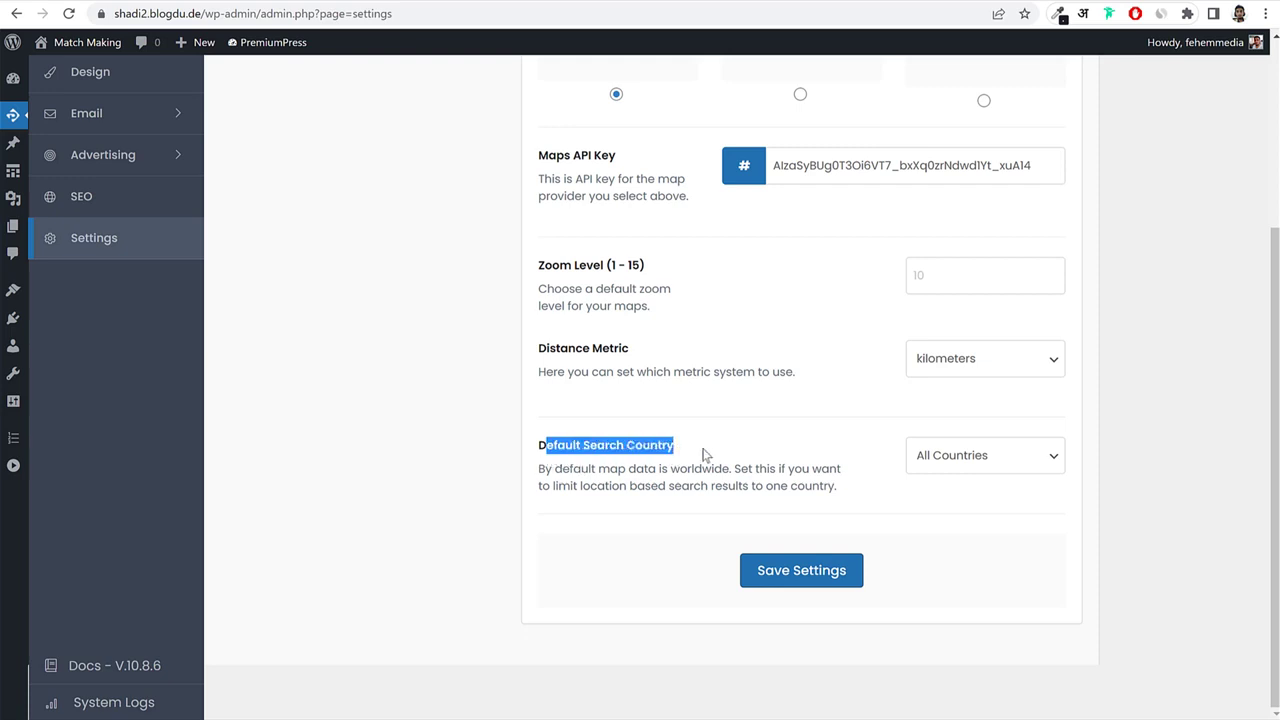
{"action": "left_click", "coordinate": [708, 456]}
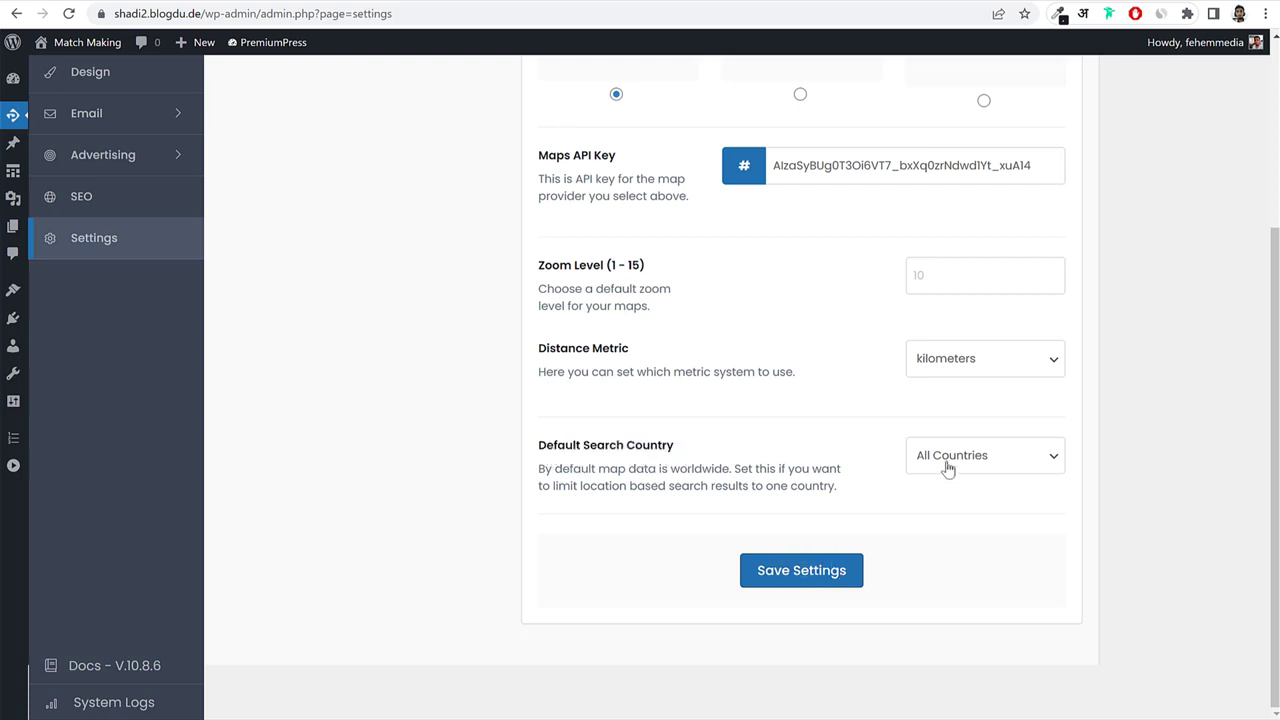
{"action": "left_click", "coordinate": [765, 583]}
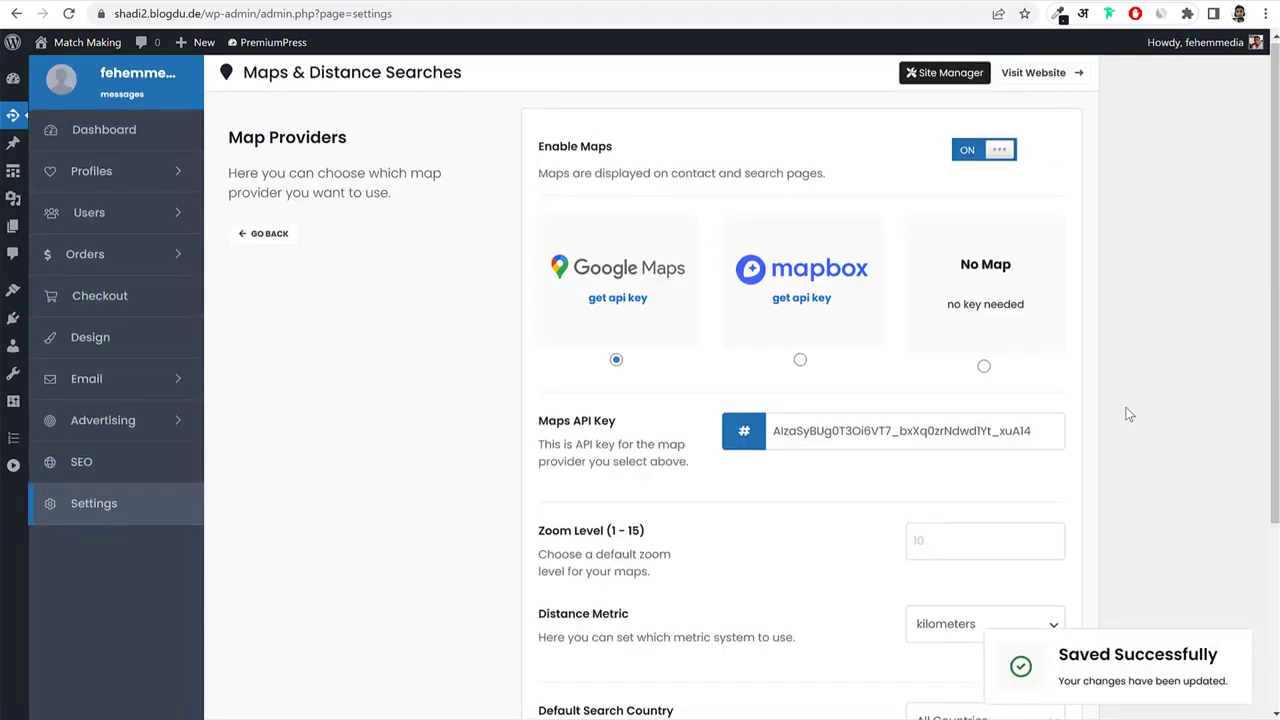
{"action": "scroll", "coordinate": [1100, 420], "scroll_direction": "down", "scroll_amount": 3}
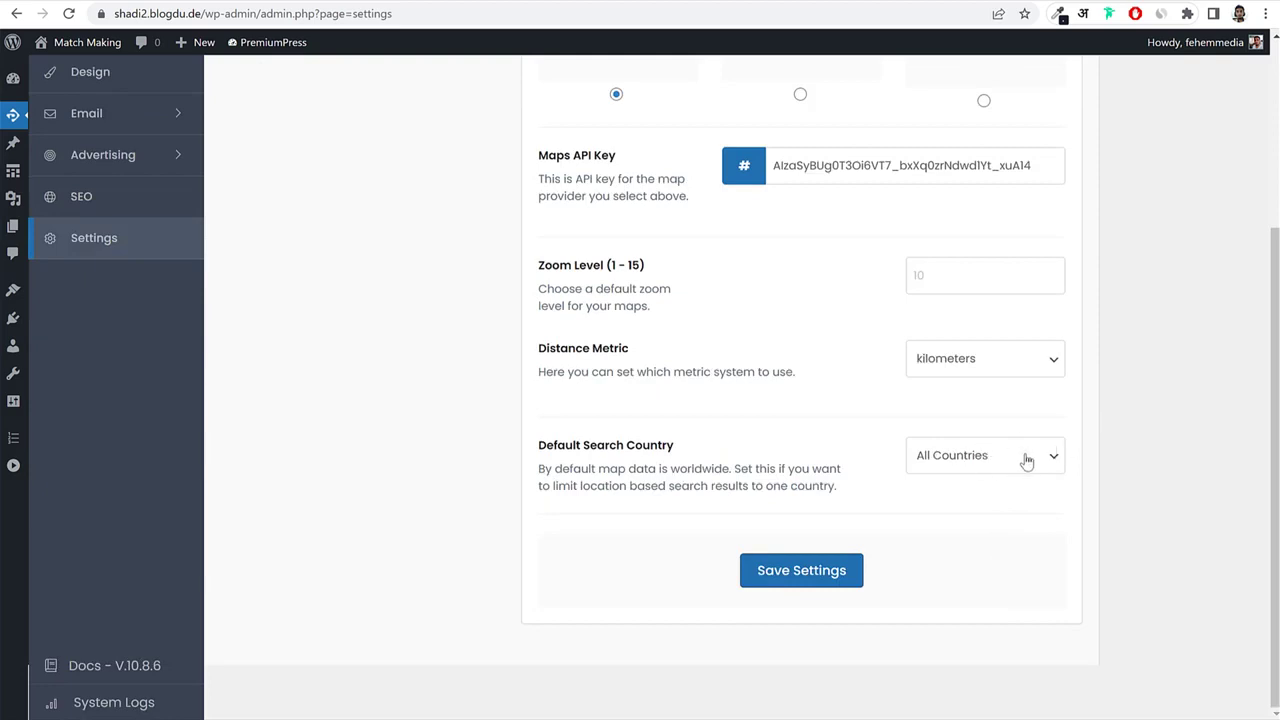
{"action": "scroll", "coordinate": [1120, 475], "scroll_direction": "up", "scroll_amount": 3}
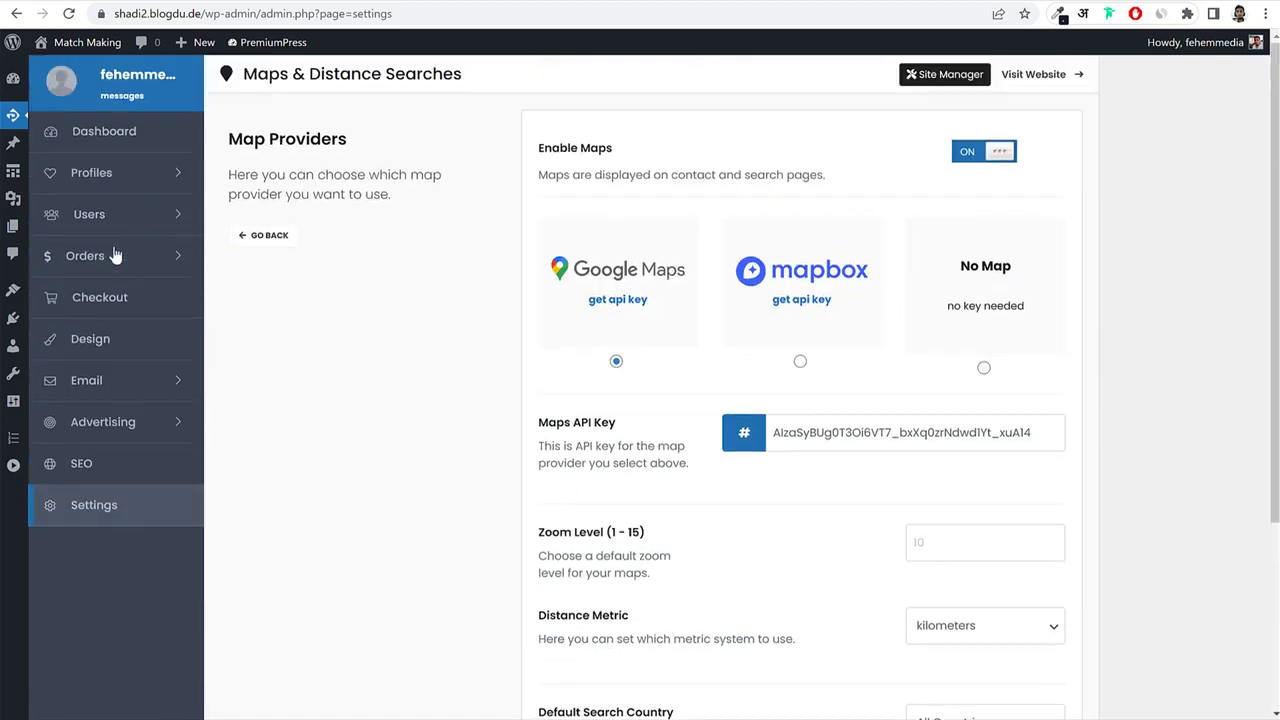
{"action": "left_click", "coordinate": [132, 224]}
Turn on Enable Memberships under Users > Memberships.
{"action": "left_click", "coordinate": [96, 390]}
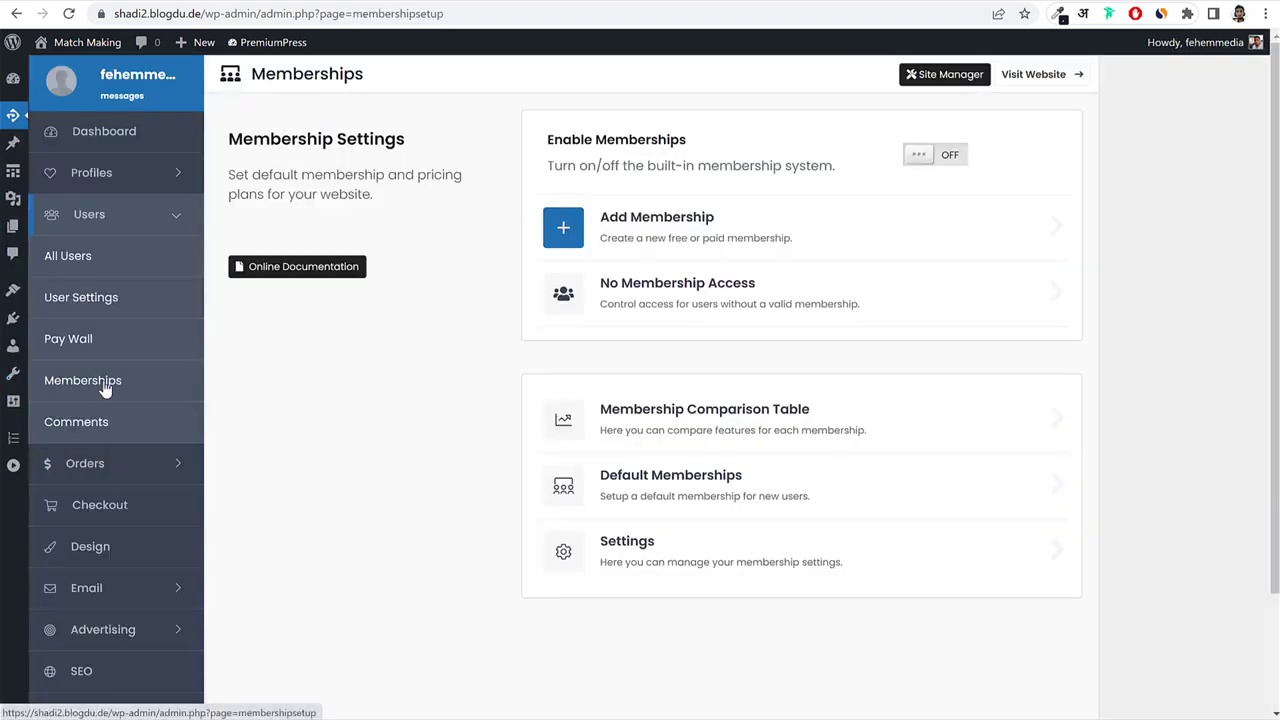
{"action": "left_click_drag", "start_coordinate": [546, 139], "coordinate": [675, 138]}
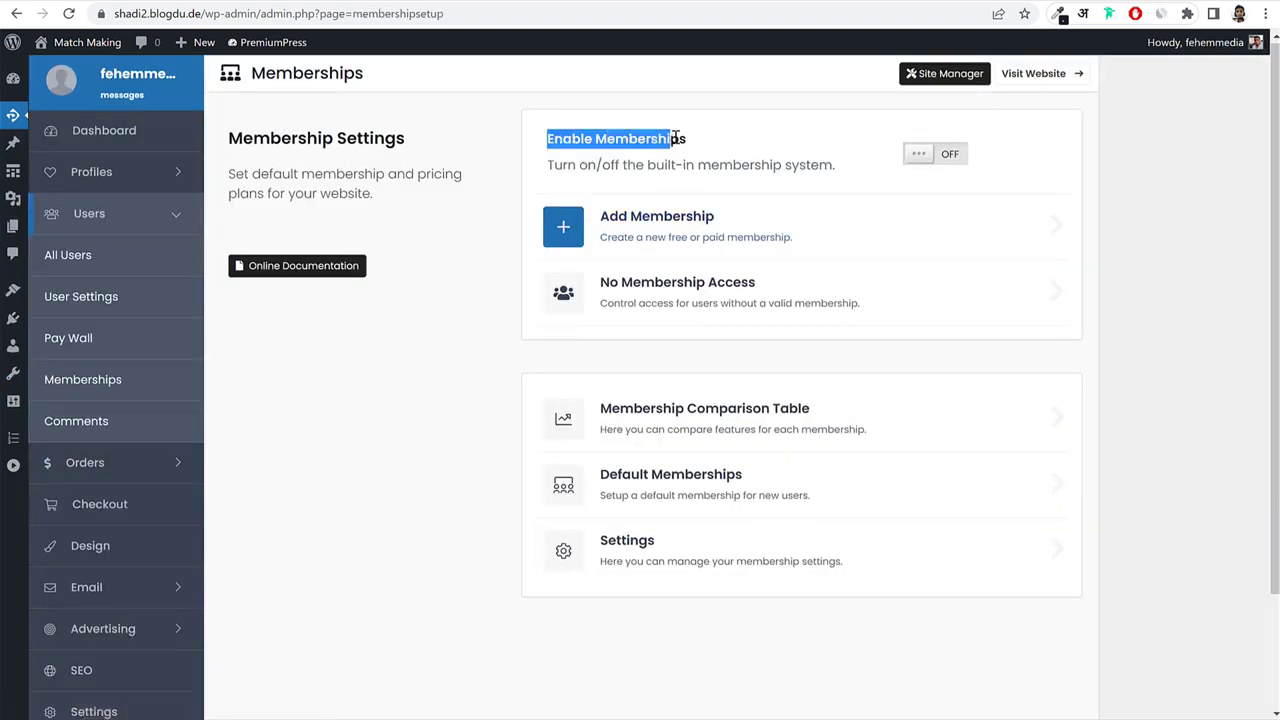
{"action": "left_click", "coordinate": [925, 154]}
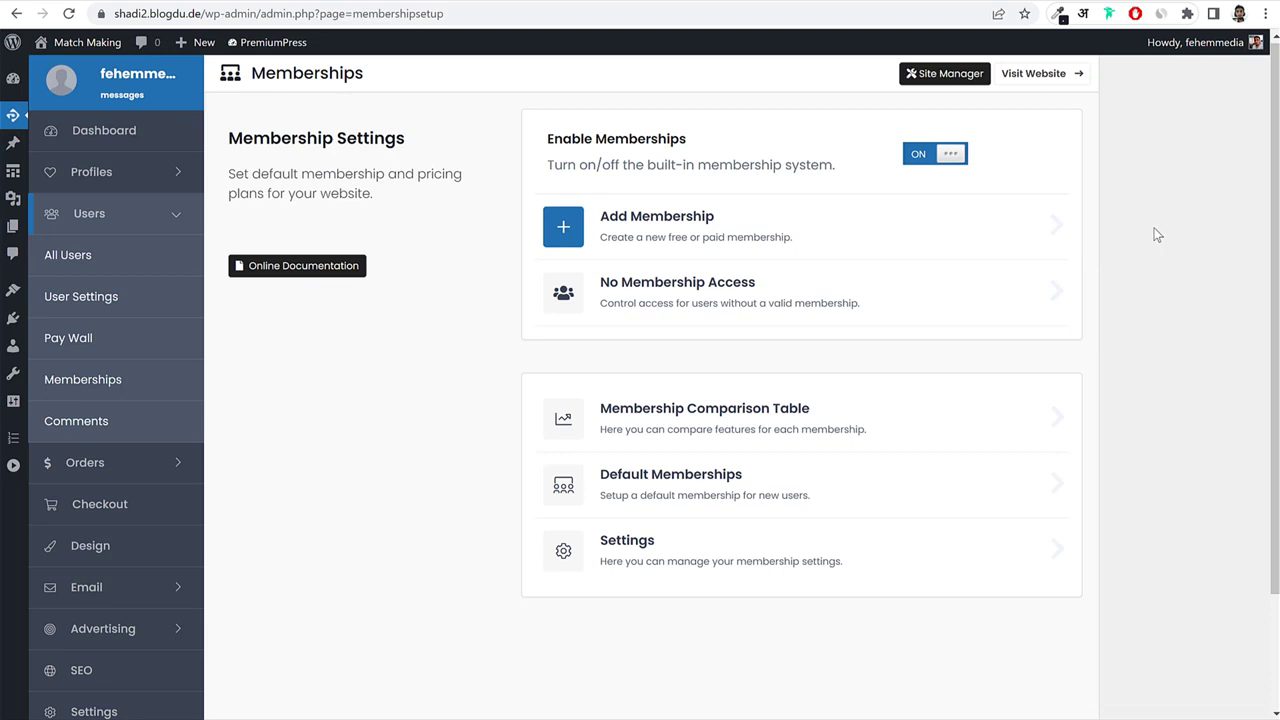
Review the No Membership access rules for Photos and Videos, then start a new membership plan.
{"action": "left_click", "coordinate": [756, 292]}
{"action": "scroll", "coordinate": [1034, 430], "scroll_direction": "down", "scroll_amount": 5}
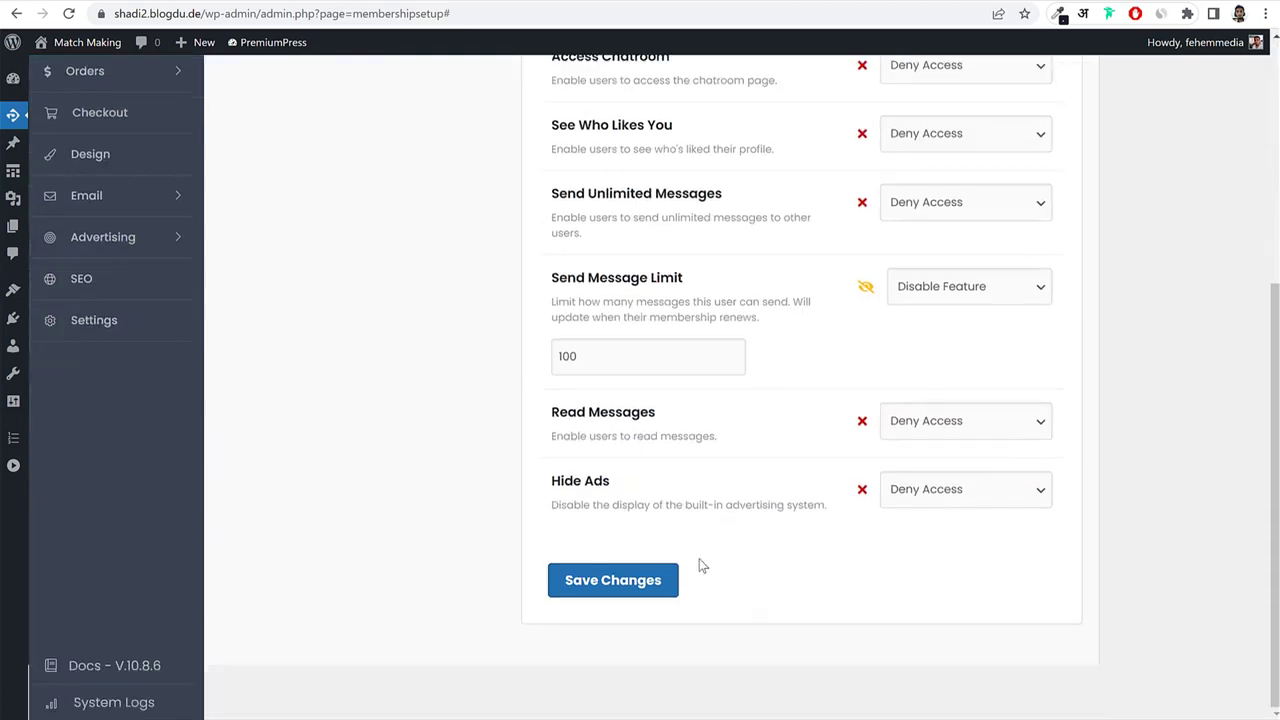
{"action": "scroll", "coordinate": [700, 560], "scroll_direction": "up", "scroll_amount": 5}
{"action": "left_click_drag", "start_coordinate": [577, 243], "coordinate": [539, 252]}
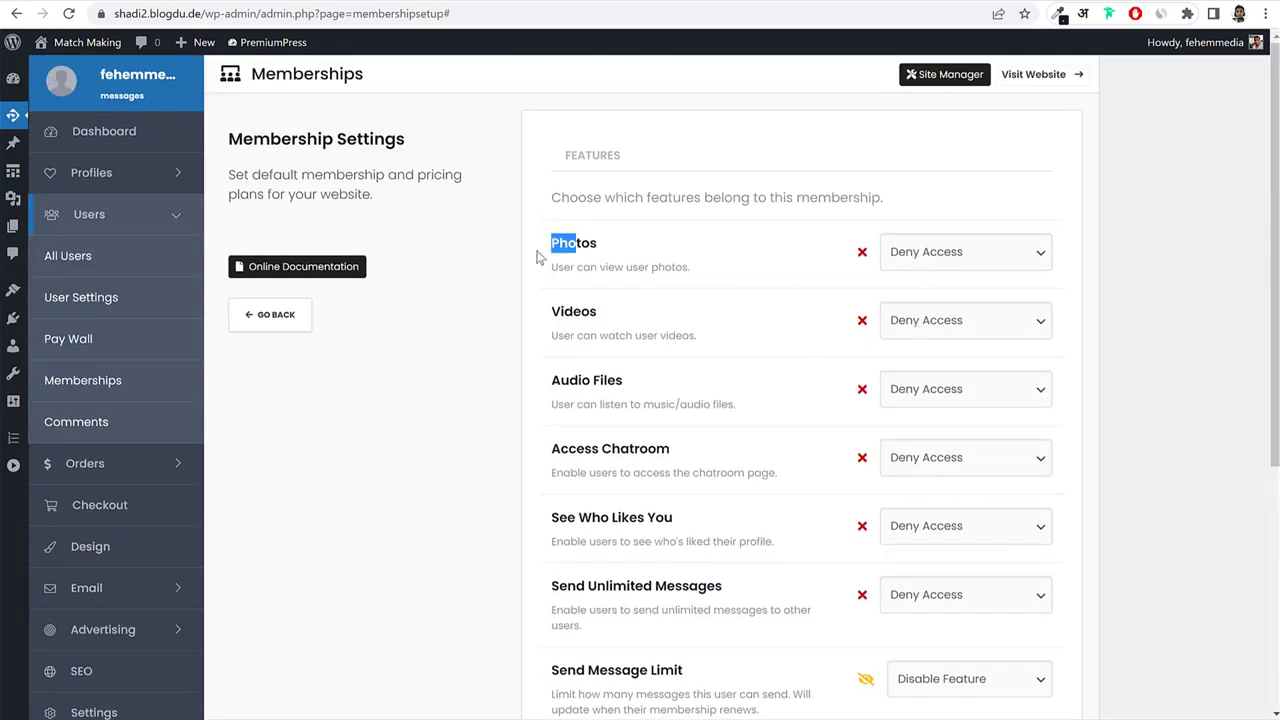
{"action": "left_click", "coordinate": [579, 240]}
{"action": "left_click_drag", "start_coordinate": [616, 329], "coordinate": [550, 319]}
{"action": "scroll", "coordinate": [623, 360], "scroll_direction": "down", "scroll_amount": 3}
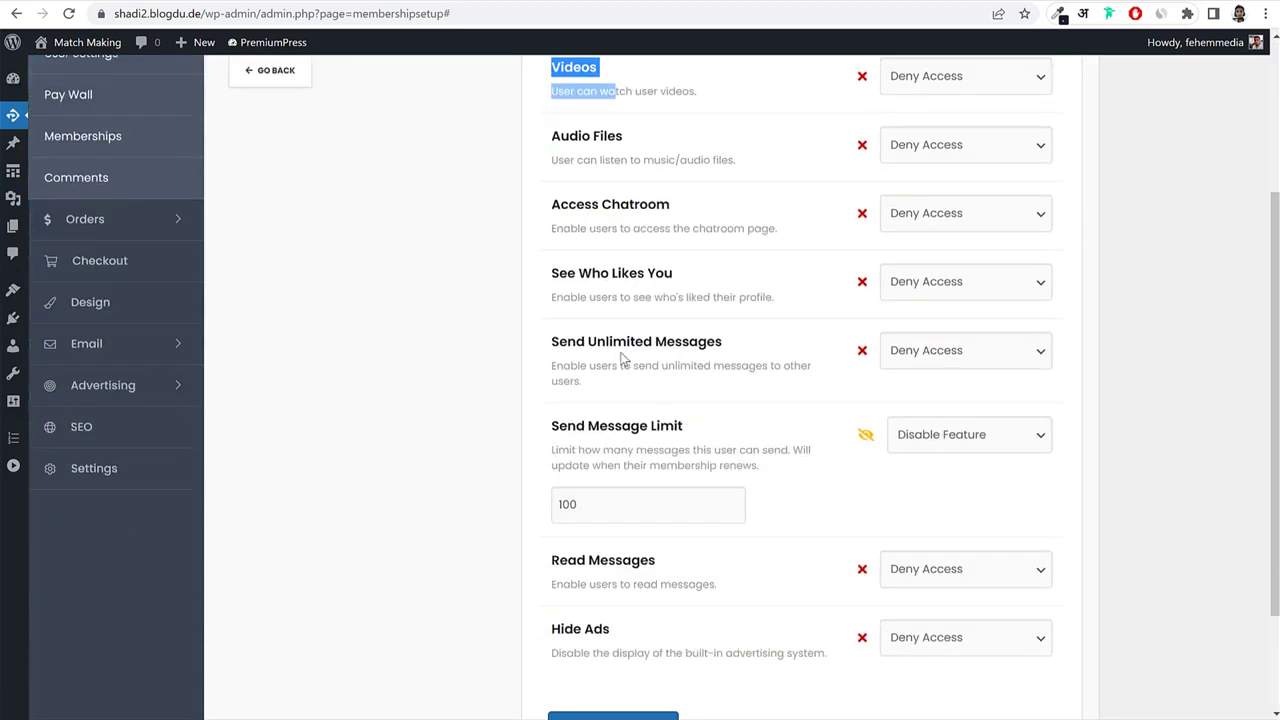
{"action": "scroll", "coordinate": [480, 340], "scroll_direction": "up", "scroll_amount": 3}
{"action": "left_click", "coordinate": [266, 318]}
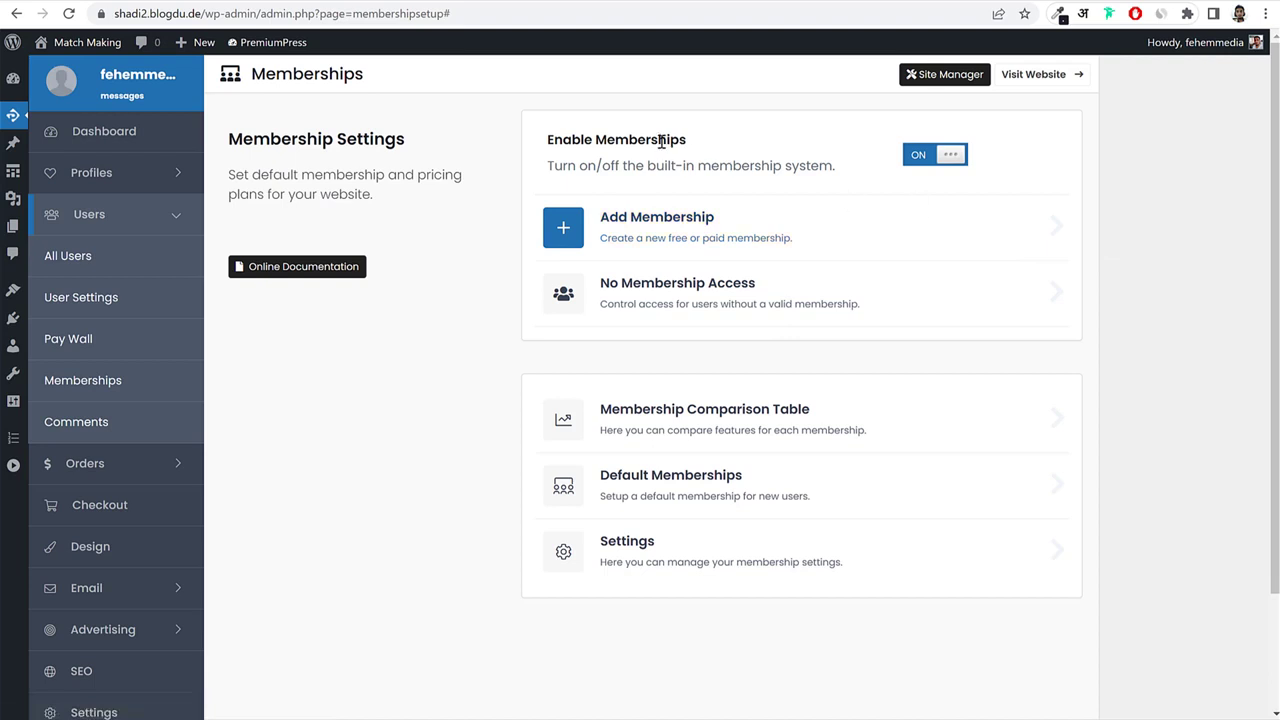
{"action": "left_click", "coordinate": [666, 218]}
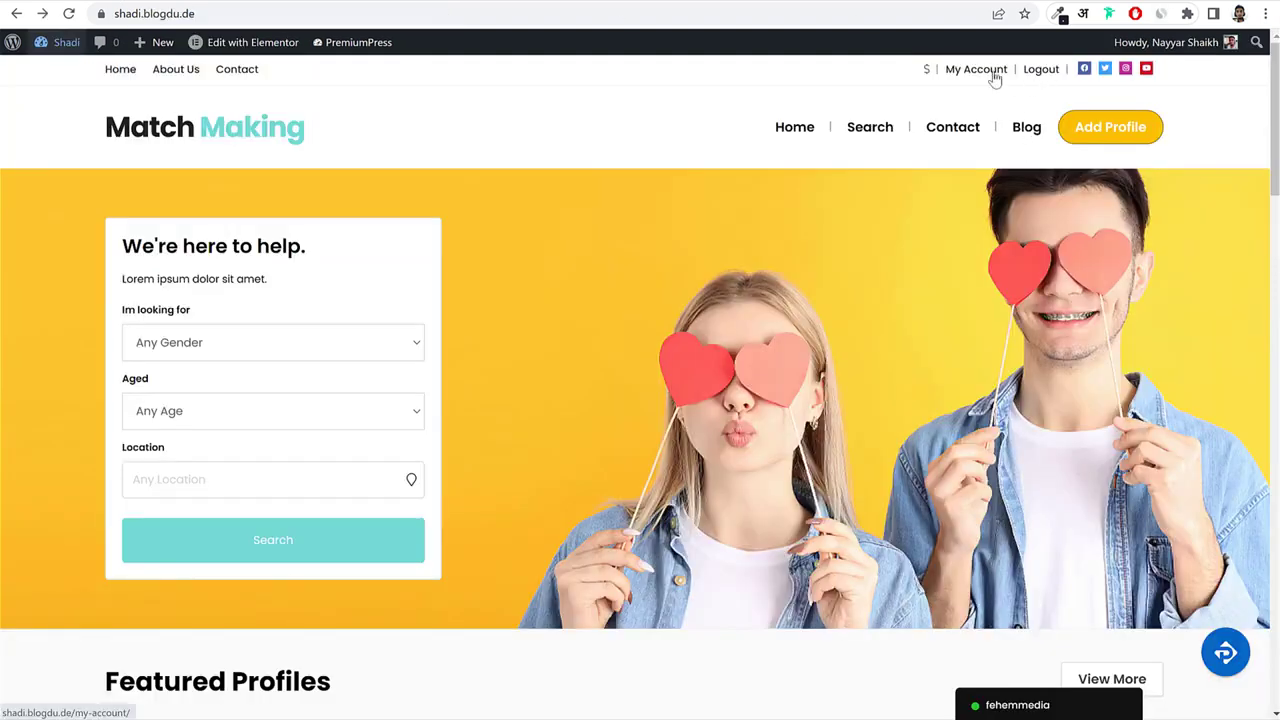
Copy the Free plan name from the live site's membership page into the new plan's Display Name.
{"action": "left_click", "coordinate": [995, 76]}
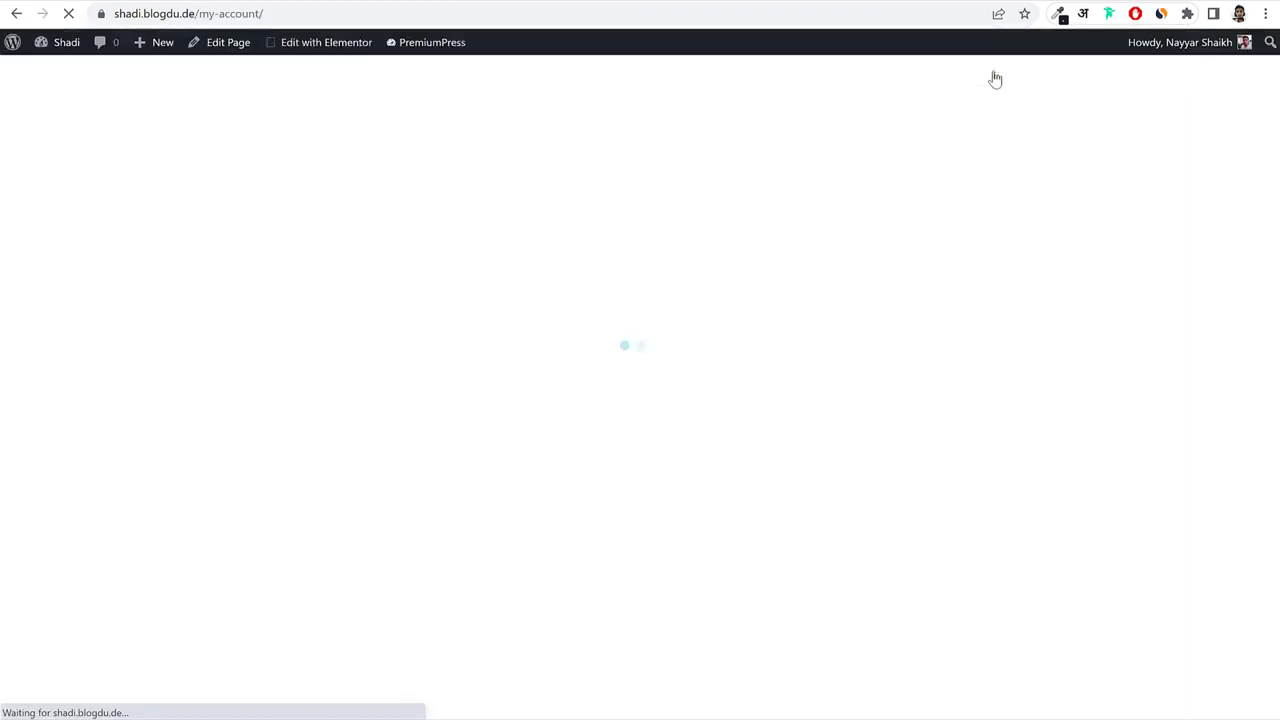
{"action": "scroll", "coordinate": [487, 268], "scroll_direction": "down", "scroll_amount": 3}
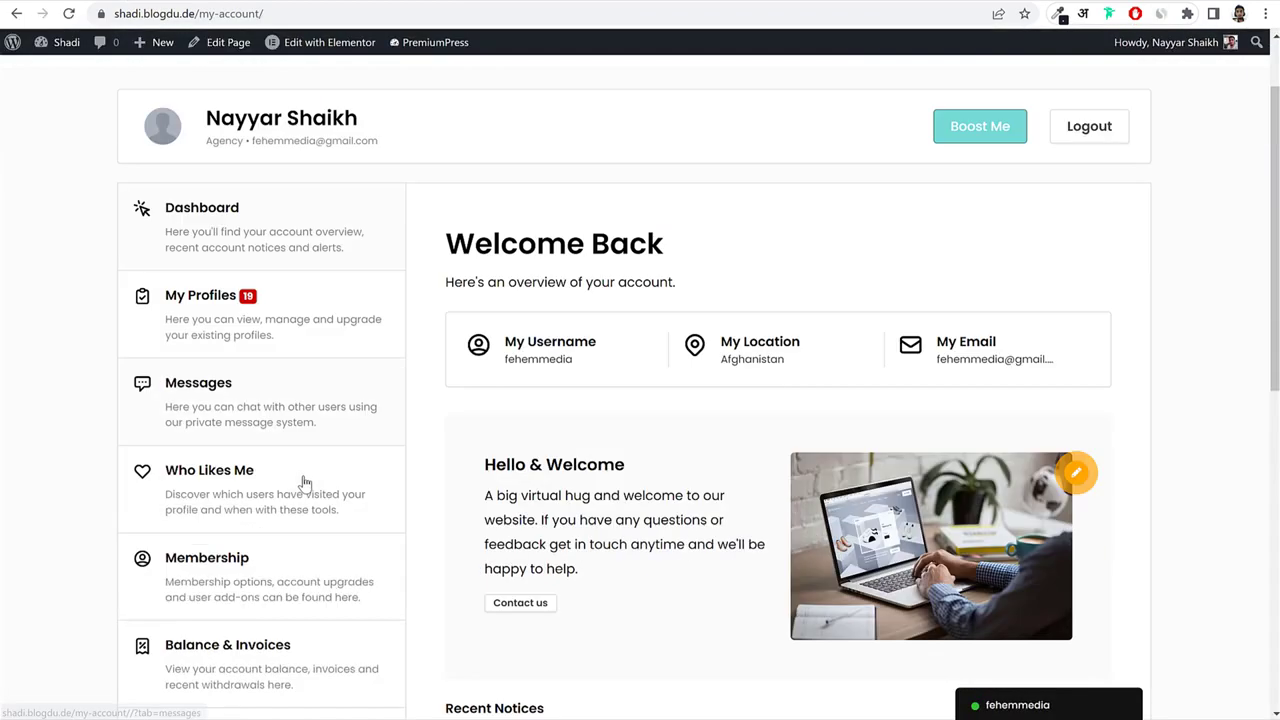
{"action": "left_click", "coordinate": [248, 420]}
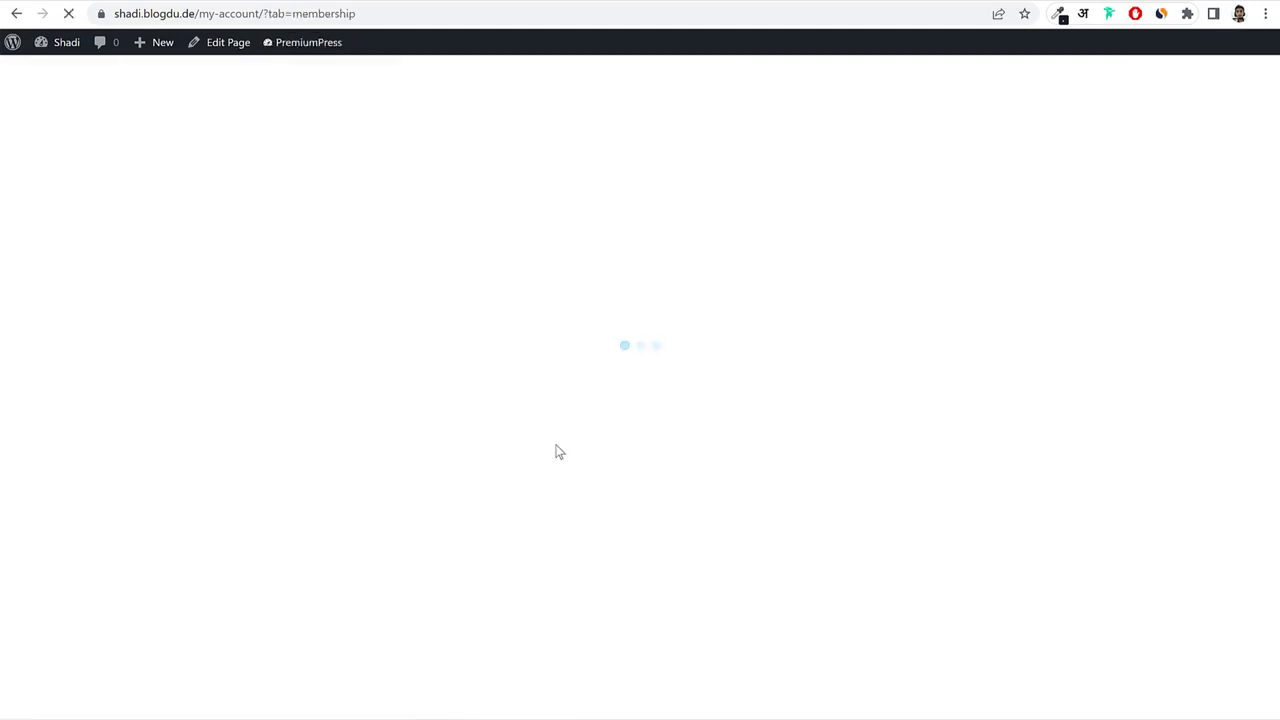
{"action": "scroll", "coordinate": [755, 375], "scroll_direction": "down", "scroll_amount": 3}
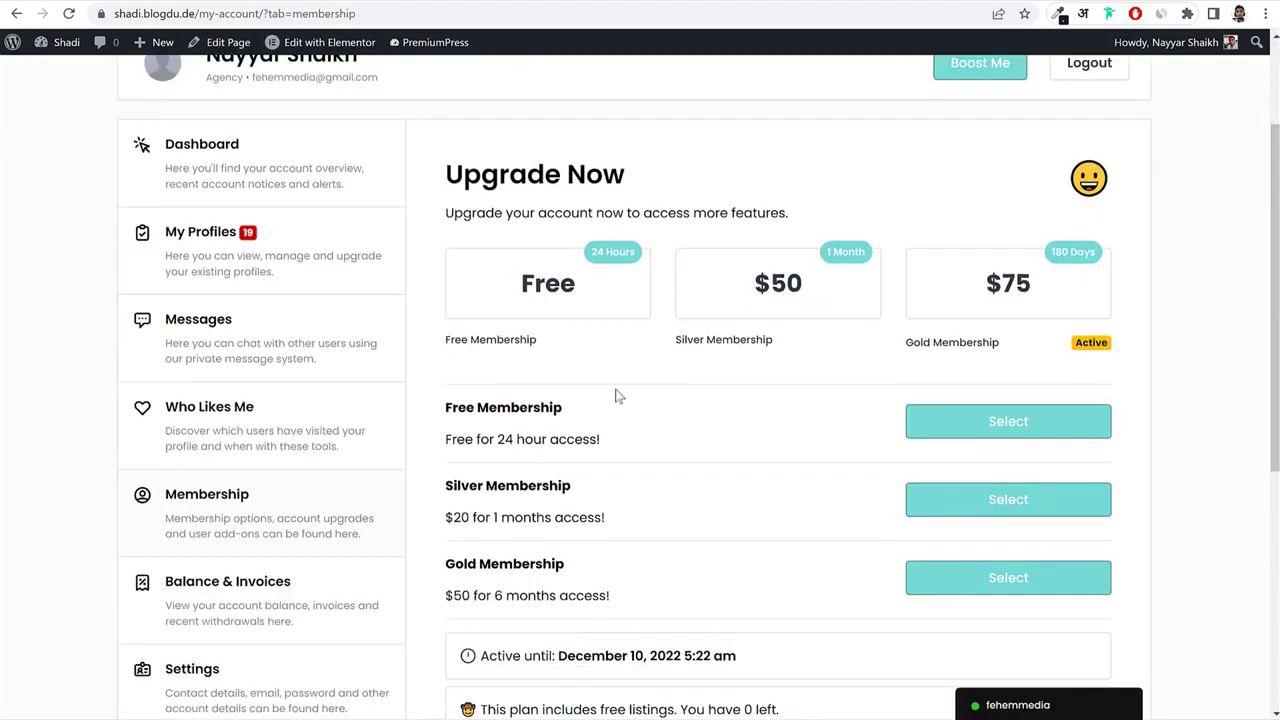
{"action": "left_click_drag", "start_coordinate": [768, 312], "coordinate": [887, 347]}
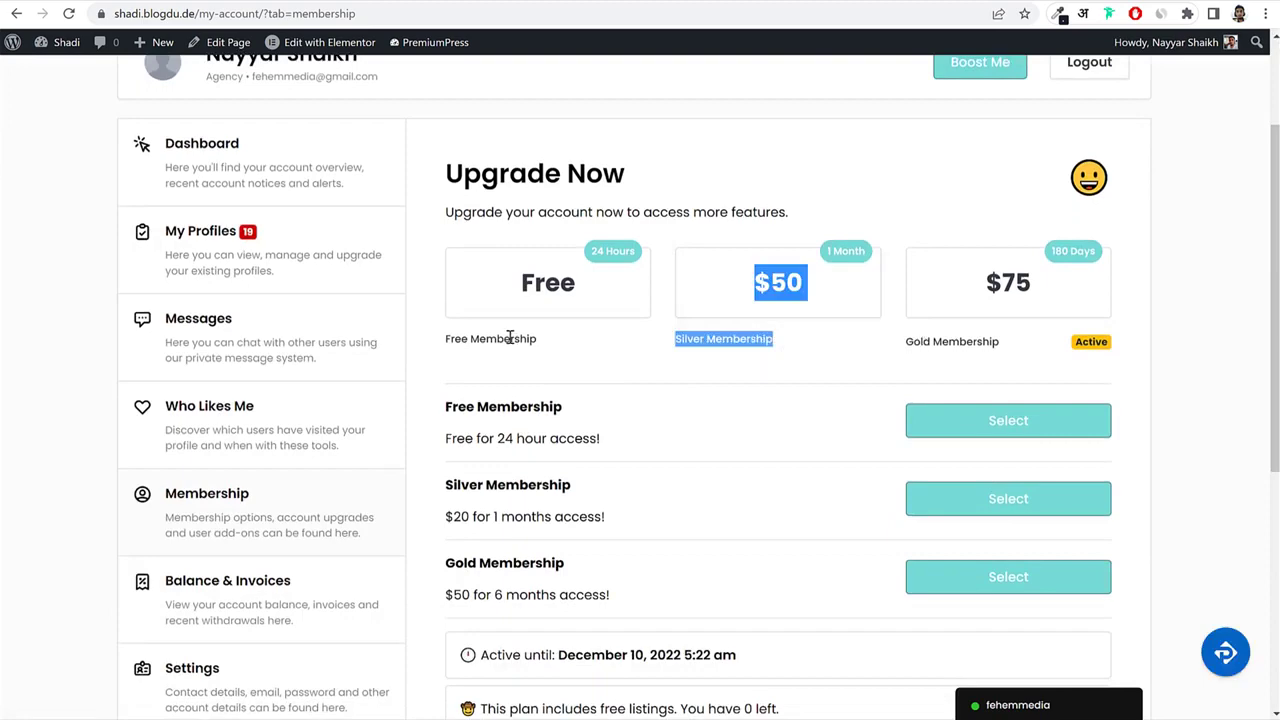
{"action": "left_click", "coordinate": [454, 345]}
{"action": "left_click_drag", "start_coordinate": [446, 341], "coordinate": [469, 341]}
{"action": "key", "text": "ctrl+c"}
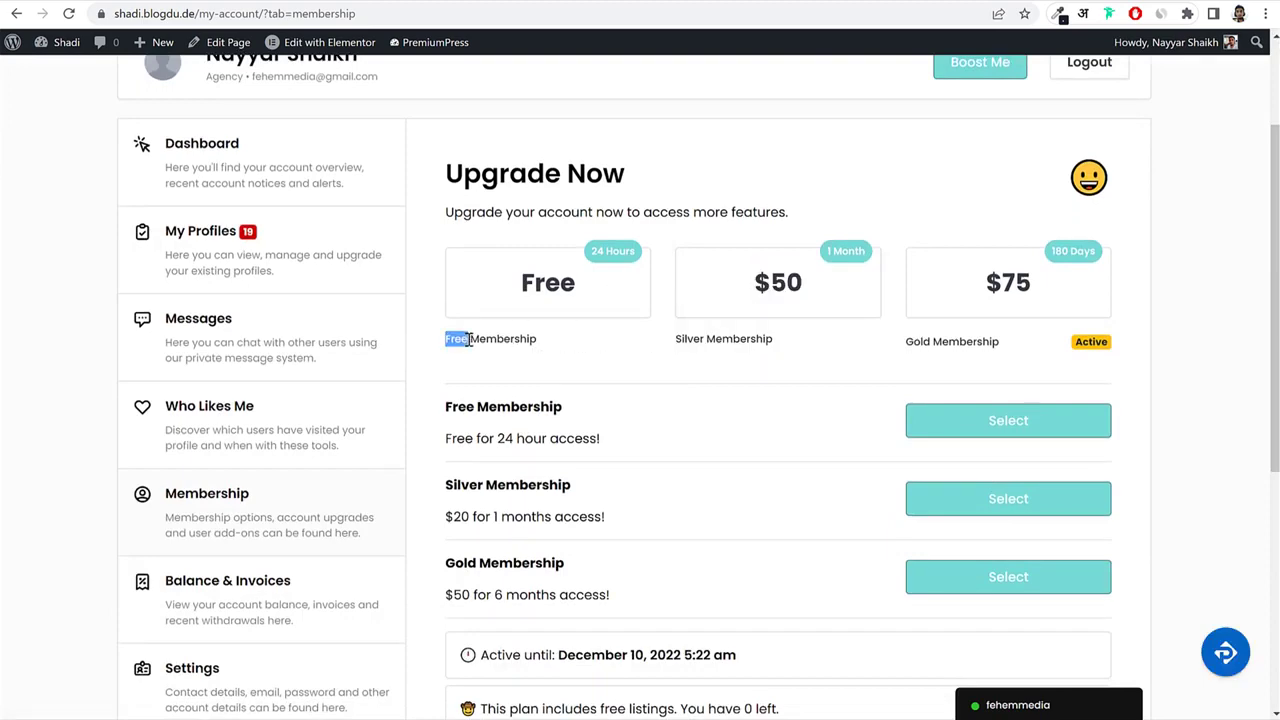
{"action": "left_click", "coordinate": [254, 2]}
{"action": "left_click", "coordinate": [728, 228]}
{"action": "key", "text": "ctrl+v"}
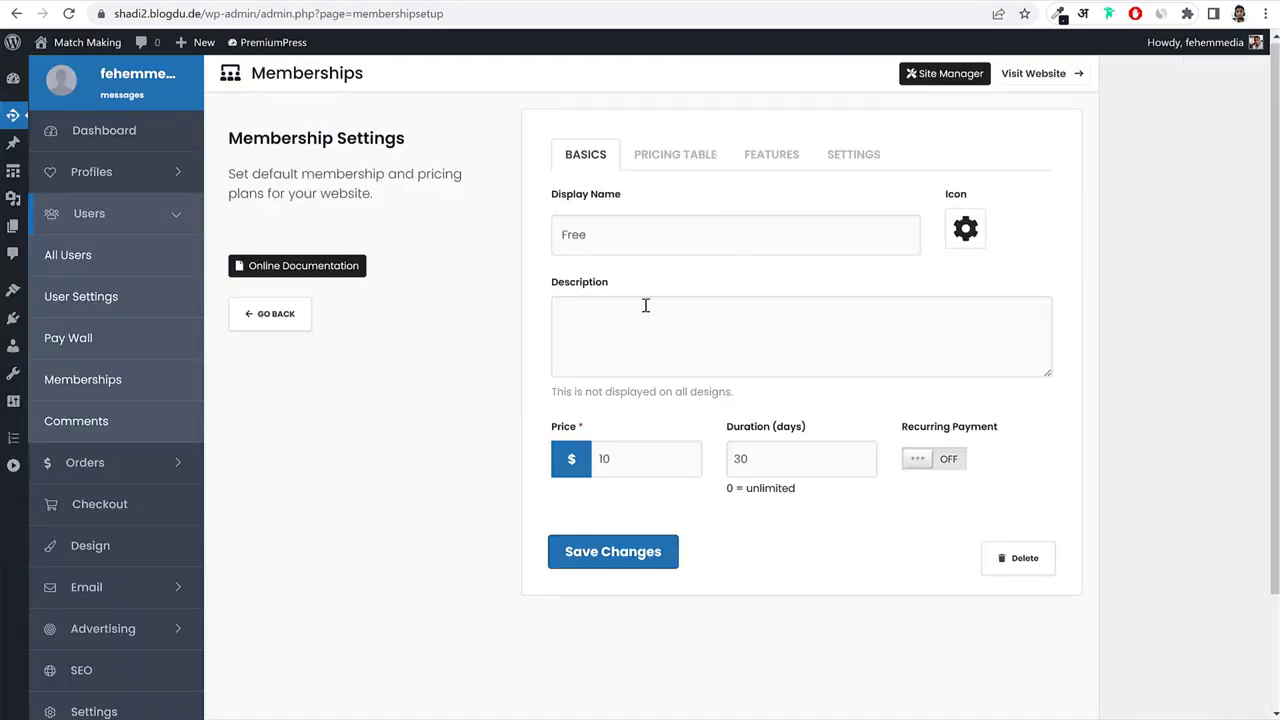
Compare the site's existing plan features and select the price value to replace with 0.
{"action": "left_click", "coordinate": [190, 2]}
{"action": "scroll", "coordinate": [551, 368], "scroll_direction": "down", "scroll_amount": 4}
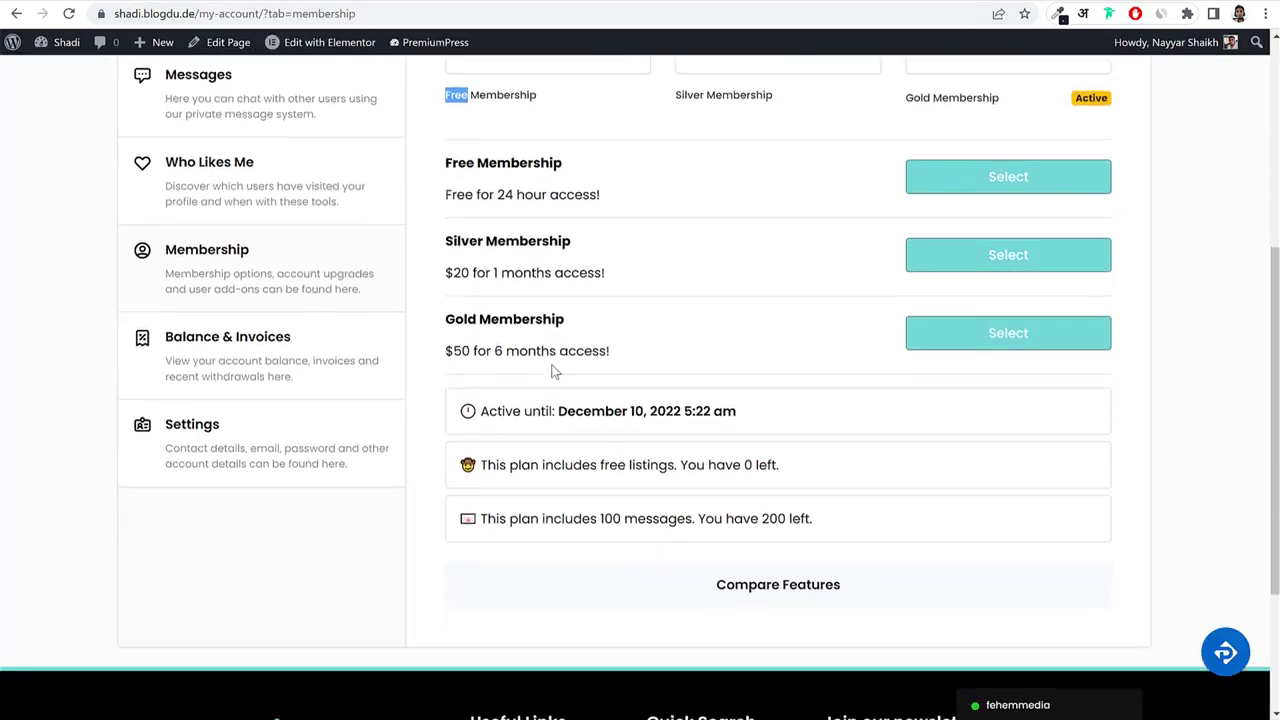
{"action": "scroll", "coordinate": [554, 368], "scroll_direction": "up", "scroll_amount": 6}
{"action": "scroll", "coordinate": [709, 399], "scroll_direction": "down", "scroll_amount": 6}
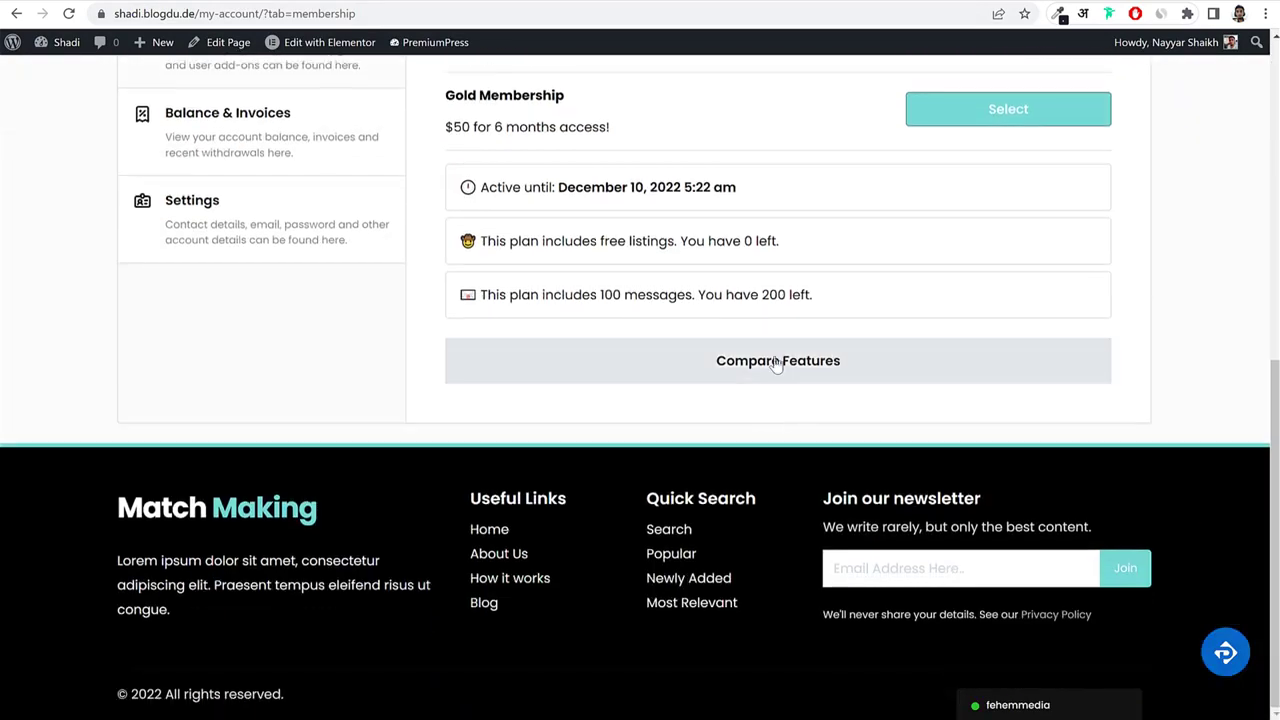
{"action": "scroll", "coordinate": [832, 364], "scroll_direction": "down", "scroll_amount": 2}
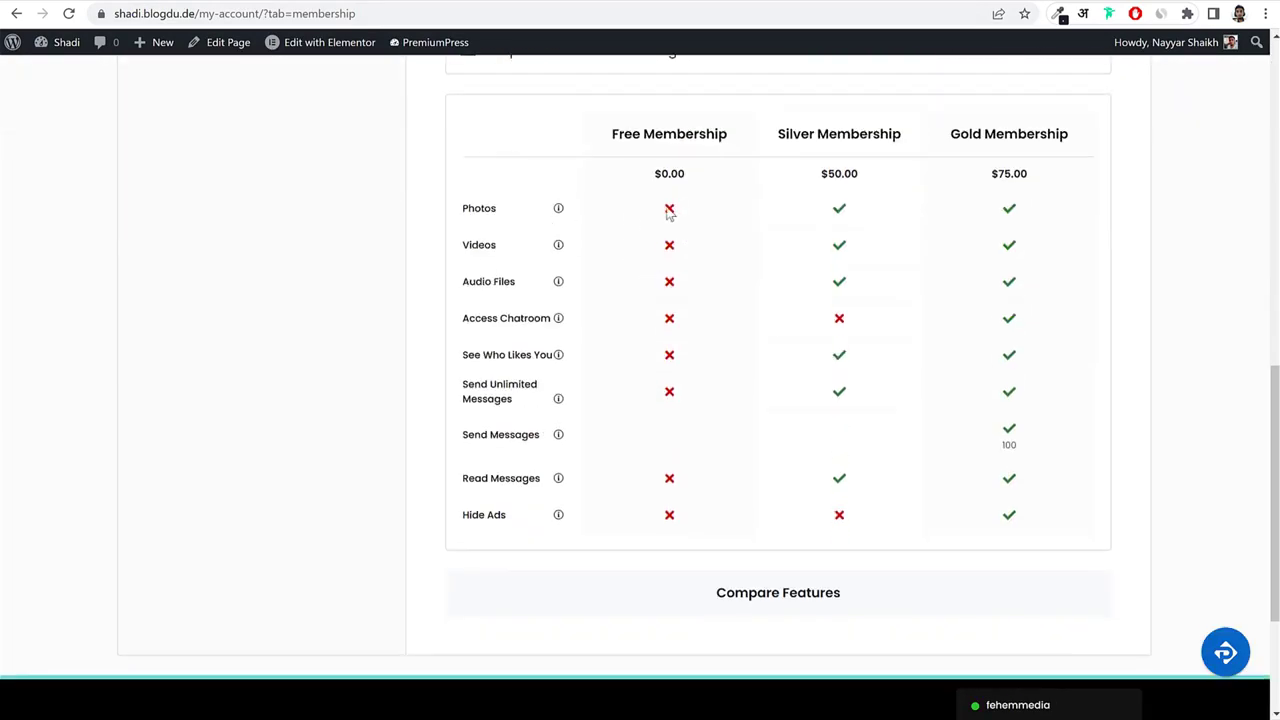
{"action": "left_click_drag", "start_coordinate": [669, 212], "coordinate": [686, 512]}
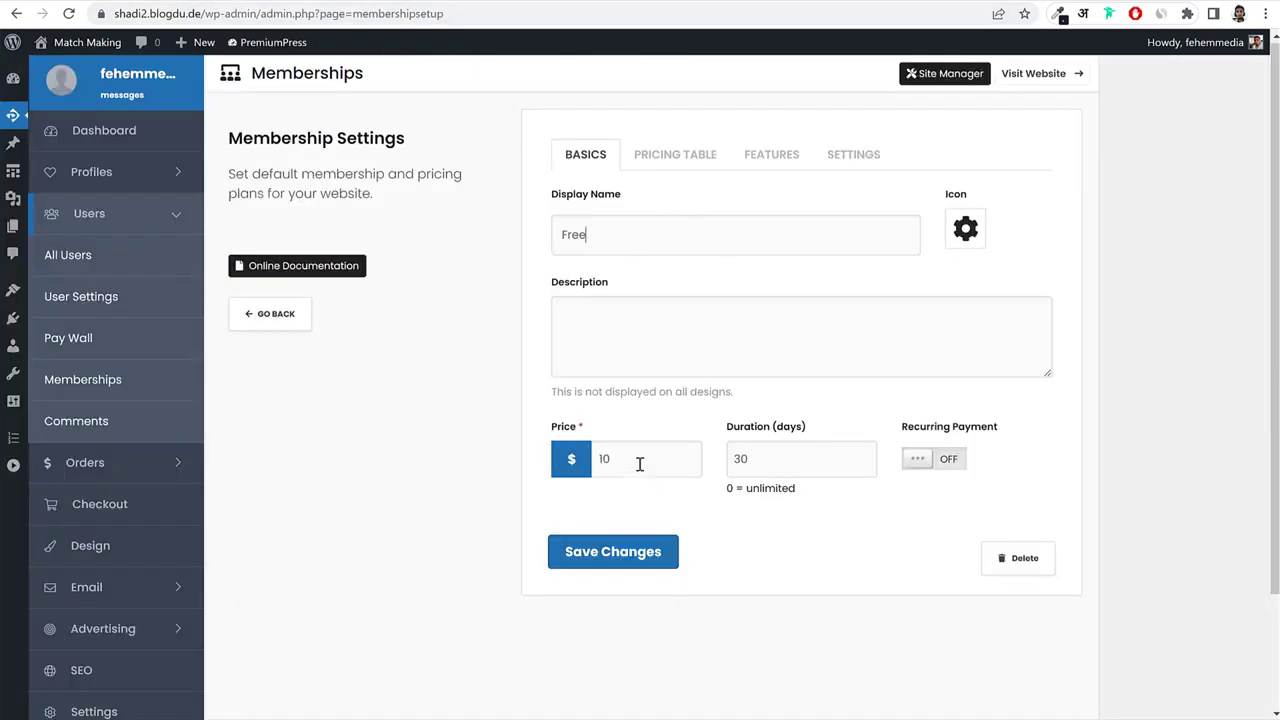
{"action": "left_click_drag", "start_coordinate": [640, 464], "coordinate": [583, 468]}
Mark all eight pricing-table lines on the Pricing Table tab as excluded with a red X.
{"action": "left_click", "coordinate": [711, 158]}
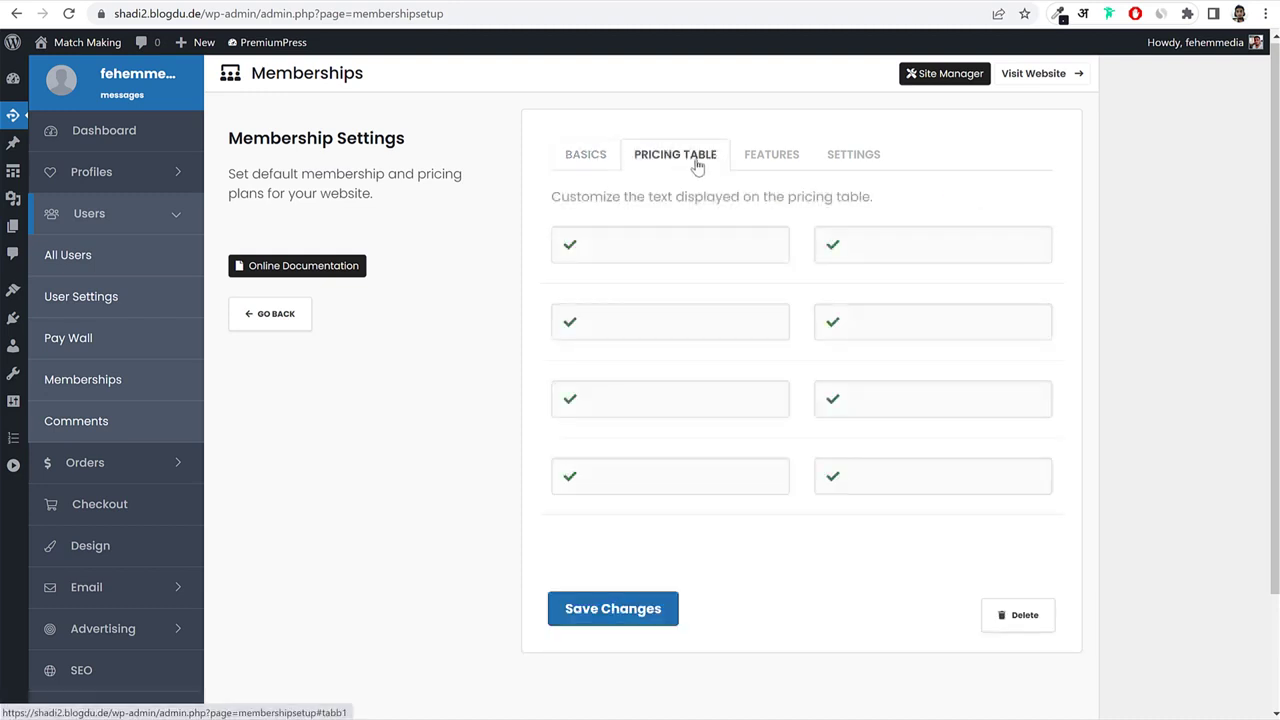
{"action": "left_click", "coordinate": [695, 232]}
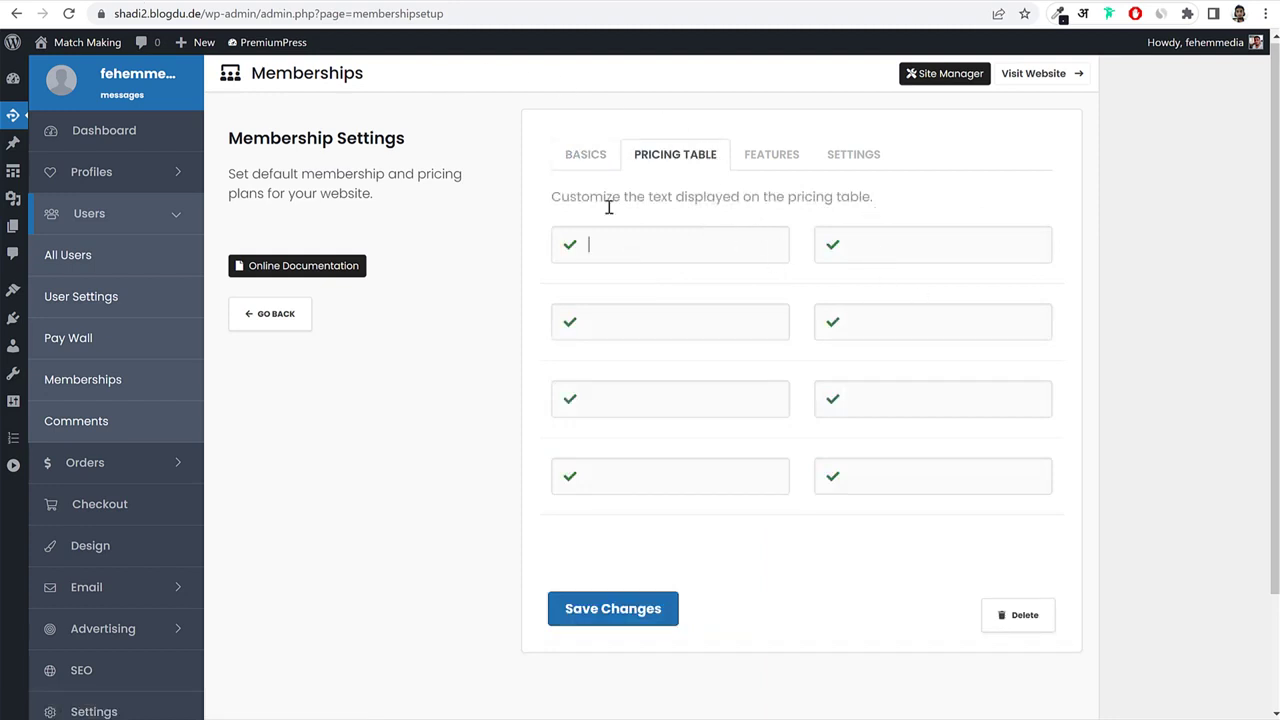
{"action": "left_click", "coordinate": [570, 245]}
{"action": "left_click", "coordinate": [569, 322]}
{"action": "left_click", "coordinate": [569, 399]}
{"action": "left_click", "coordinate": [831, 322]}
{"action": "left_click", "coordinate": [831, 245]}
{"action": "left_click", "coordinate": [832, 398]}
{"action": "left_click", "coordinate": [832, 478]}
{"action": "left_click", "coordinate": [570, 477]}
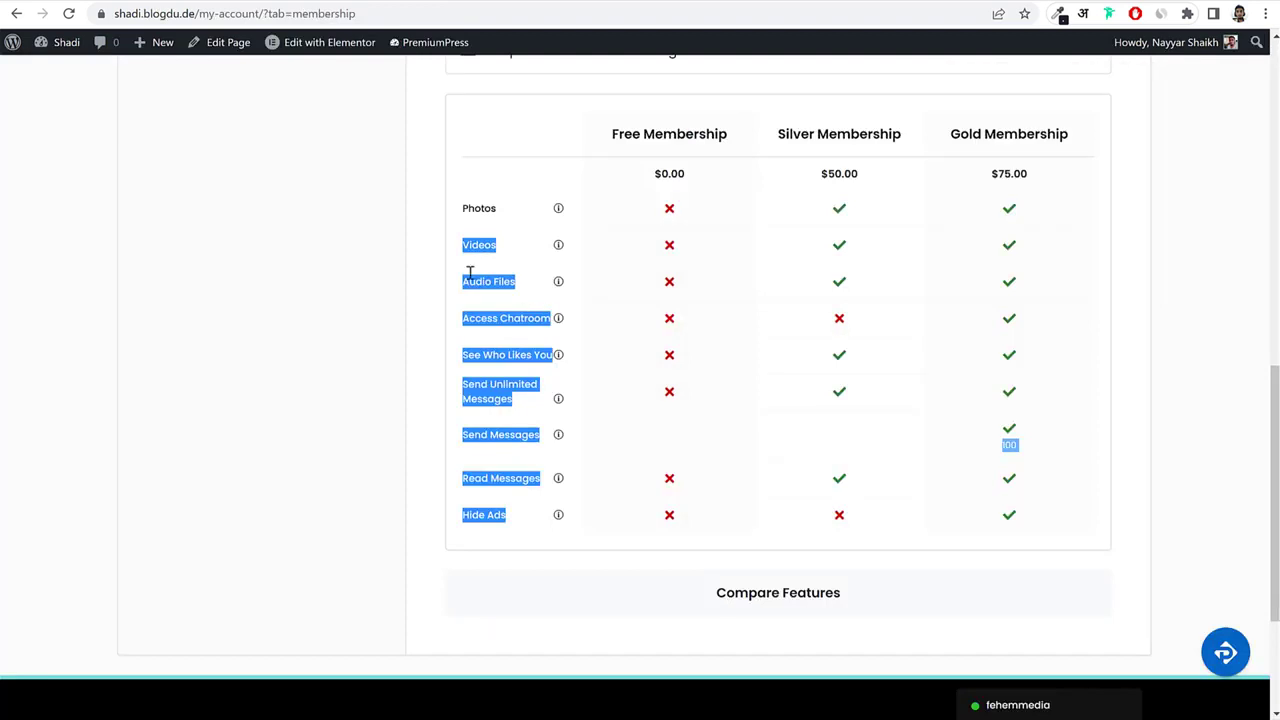
Fill the first four pricing lines with Photos, Videos, Audio Files and Access Chatroom.
{"action": "left_click_drag", "start_coordinate": [495, 208], "coordinate": [464, 202]}
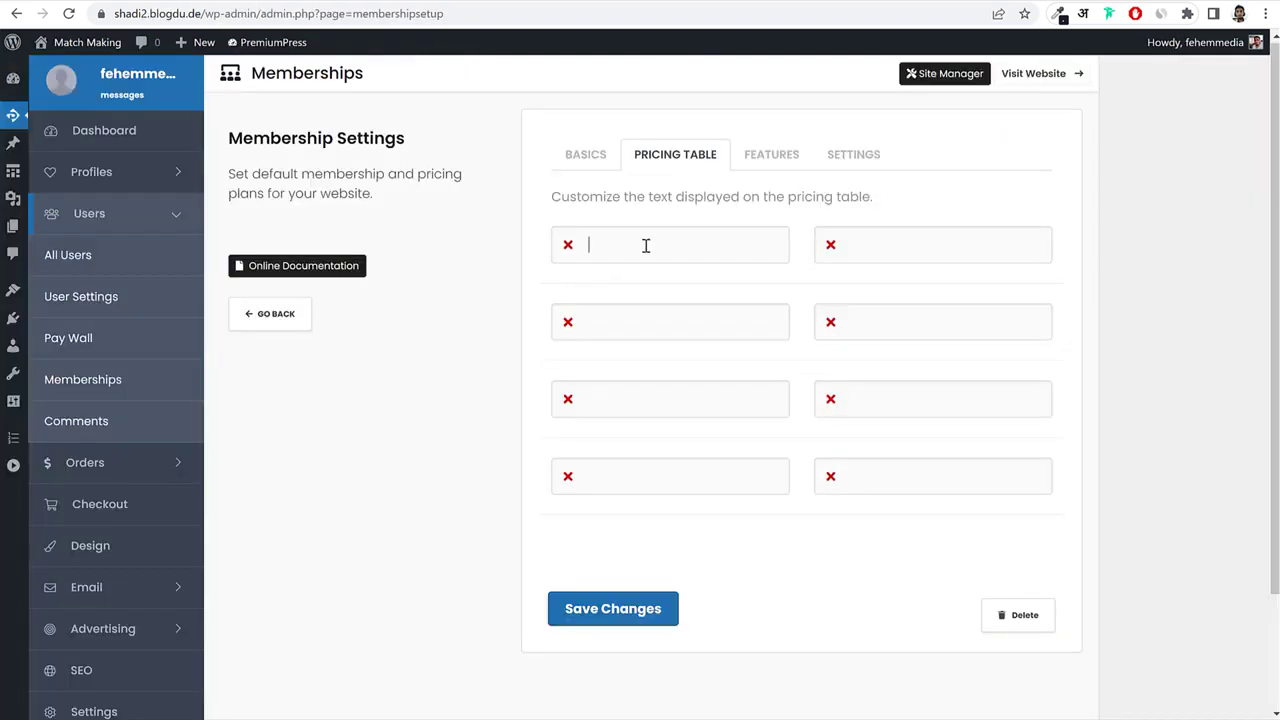
{"action": "type", "text": "Photos"}
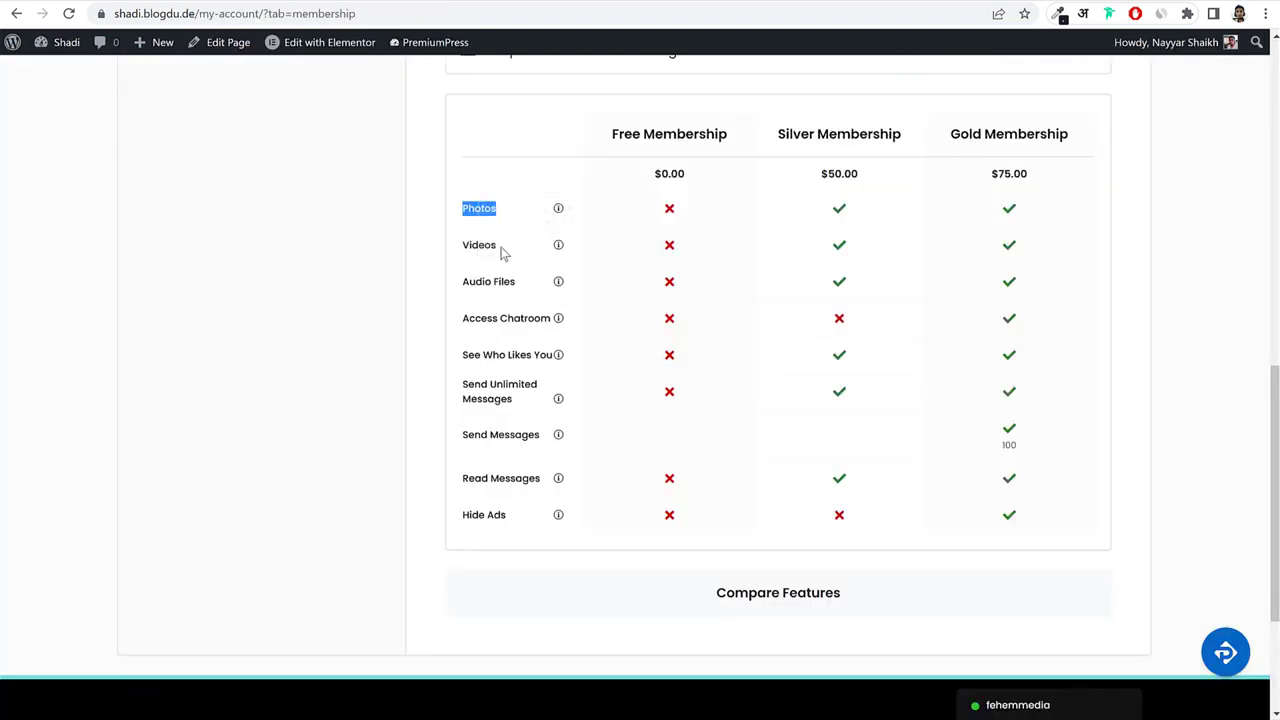
{"action": "left_click_drag", "start_coordinate": [497, 245], "coordinate": [458, 252]}
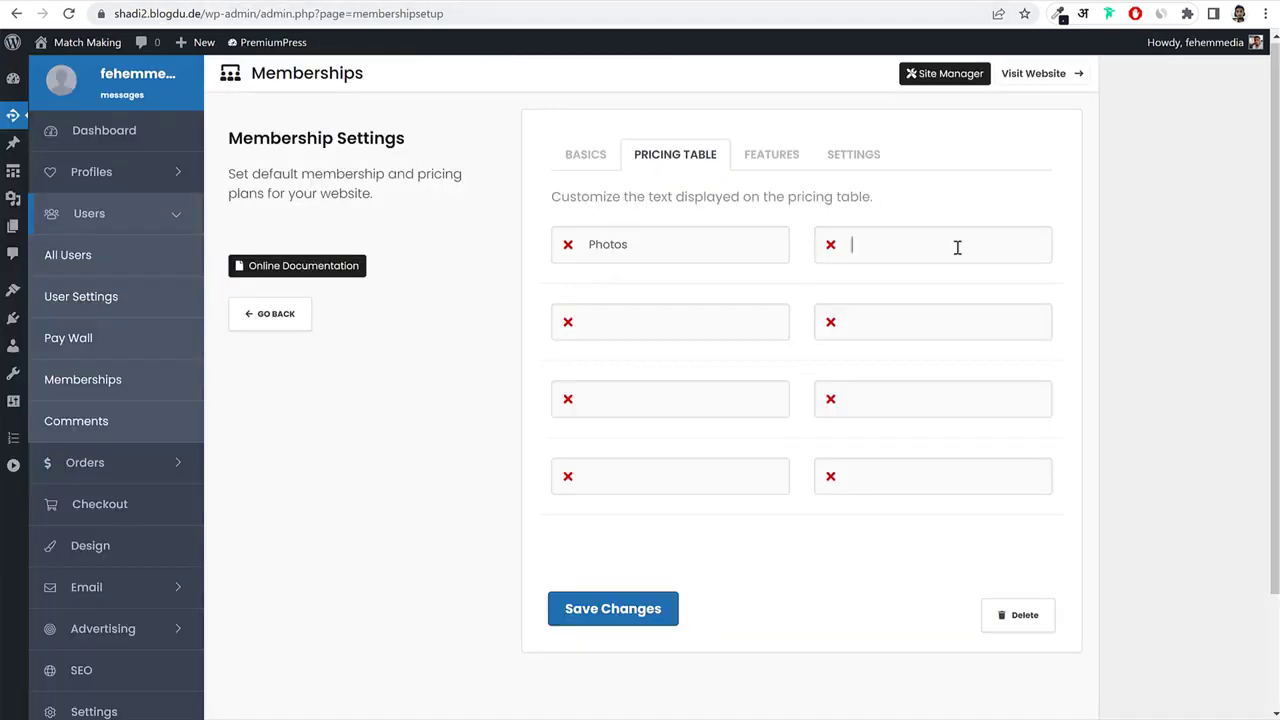
{"action": "type", "text": "Videos"}
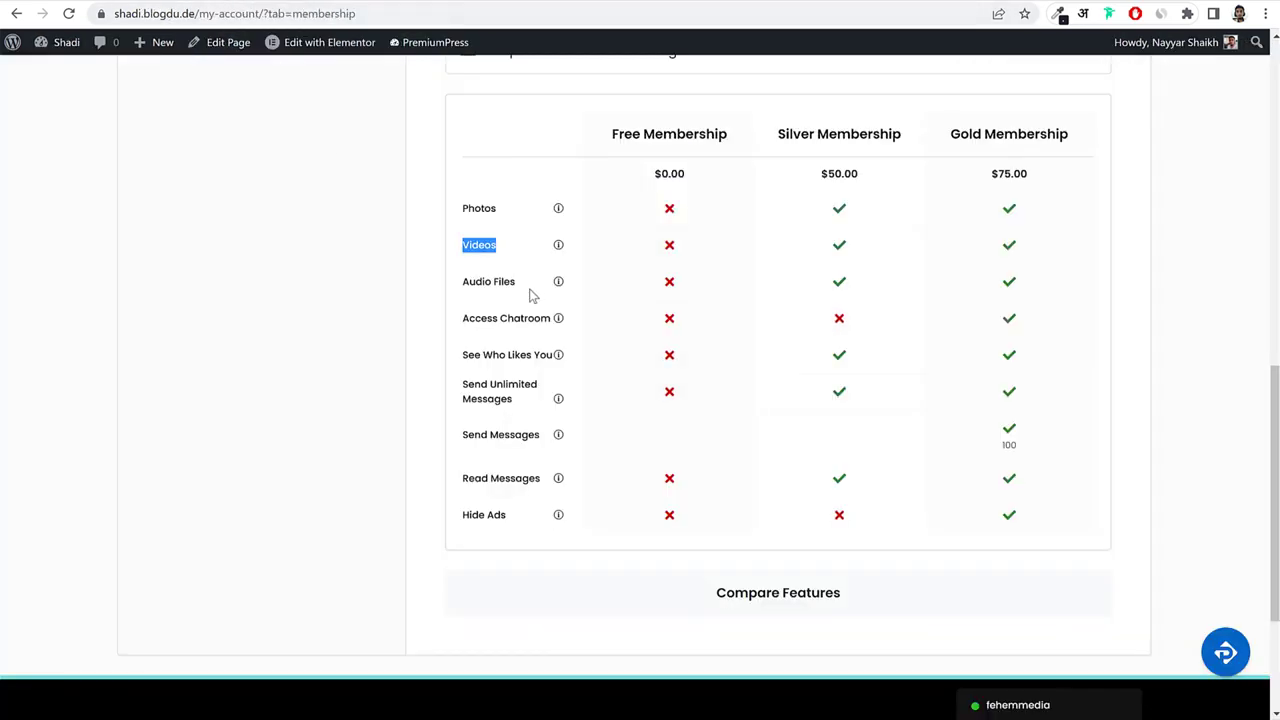
{"action": "left_click_drag", "start_coordinate": [518, 284], "coordinate": [443, 289]}
{"action": "key", "text": "ctrl+c"}
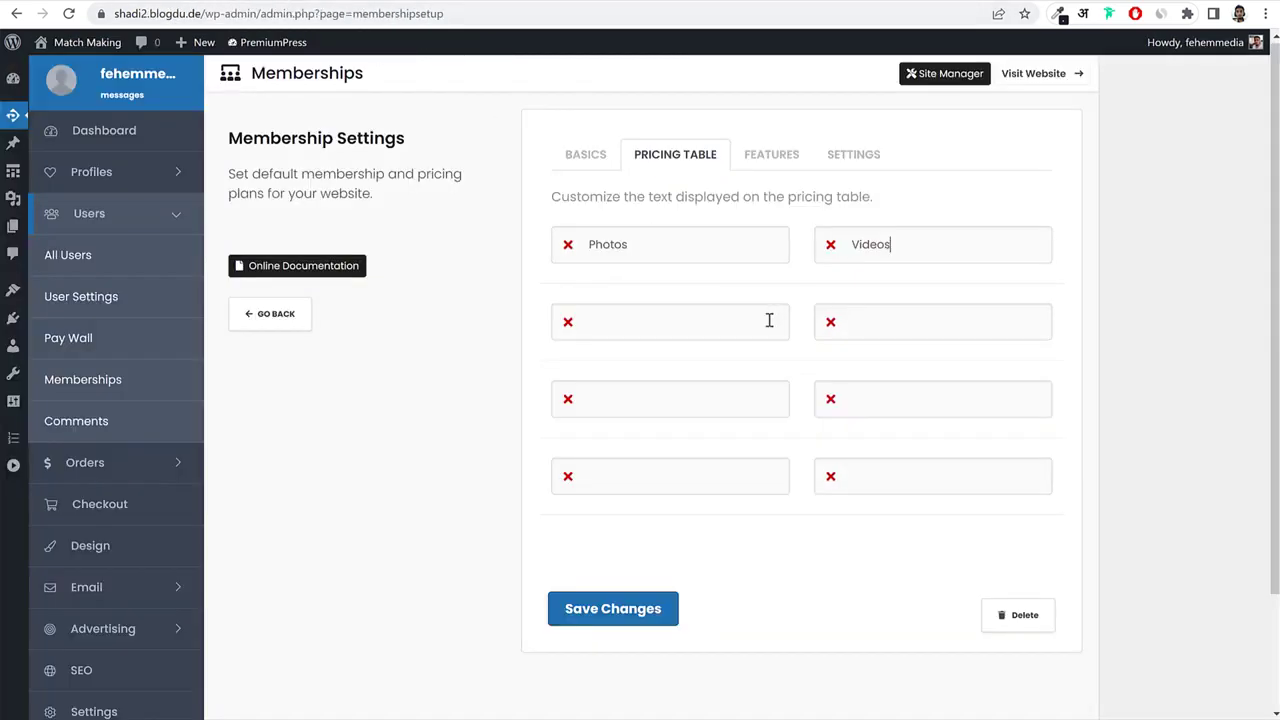
{"action": "left_click", "coordinate": [700, 322]}
{"action": "key", "text": "ctrl+v"}
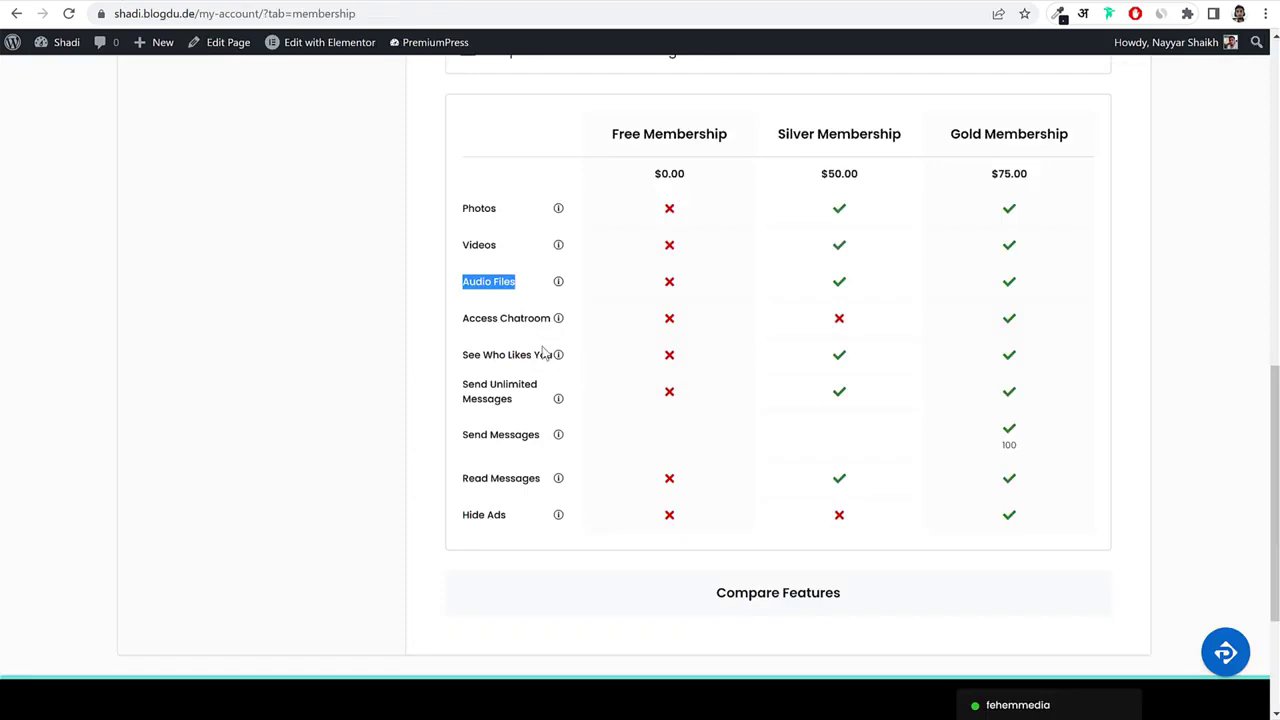
{"action": "left_click_drag", "start_coordinate": [463, 320], "coordinate": [556, 324]}
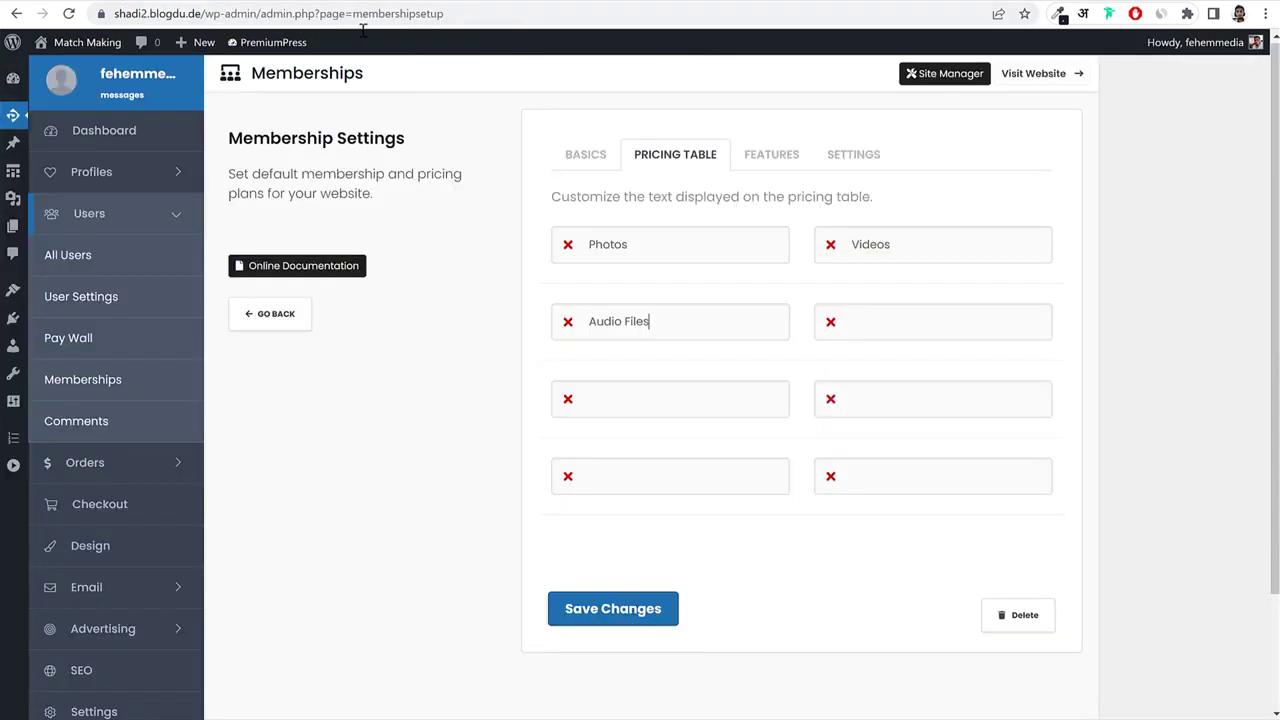
{"action": "type", "text": "Access Chatroom"}
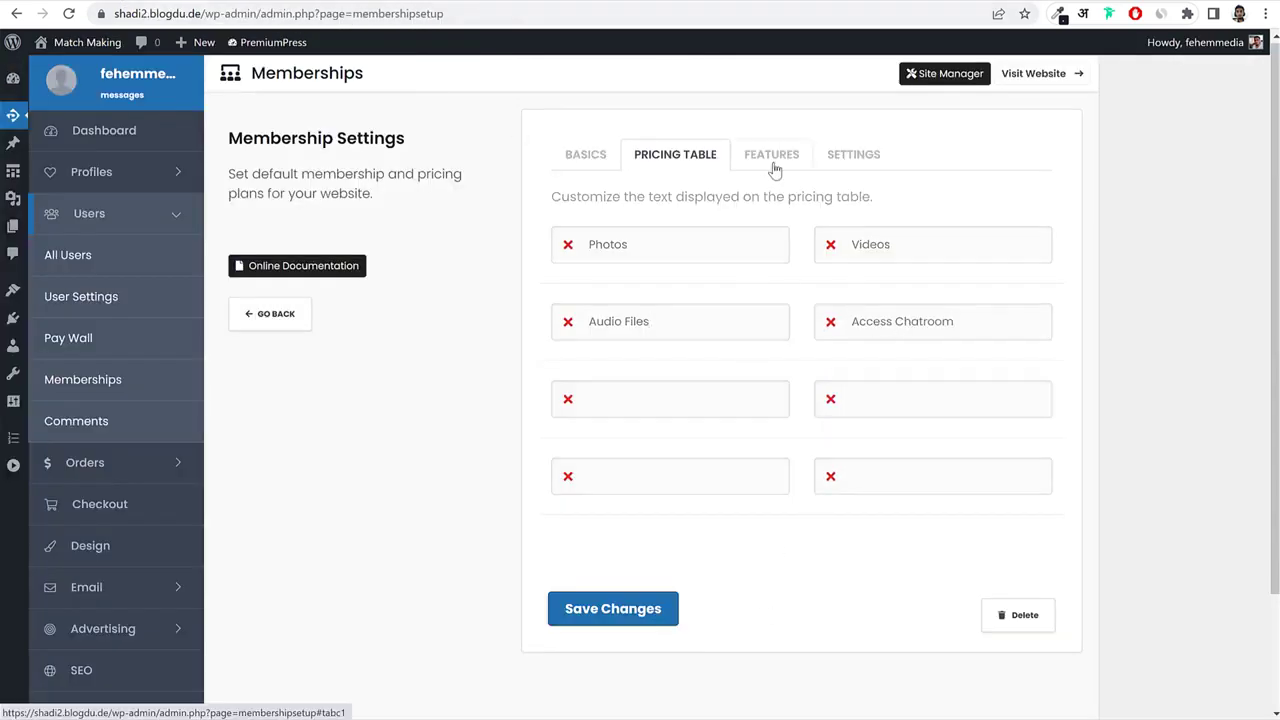
Switch to the membership's feature access settings.
{"action": "left_click", "coordinate": [771, 156]}
{"action": "left_click", "coordinate": [644, 158]}
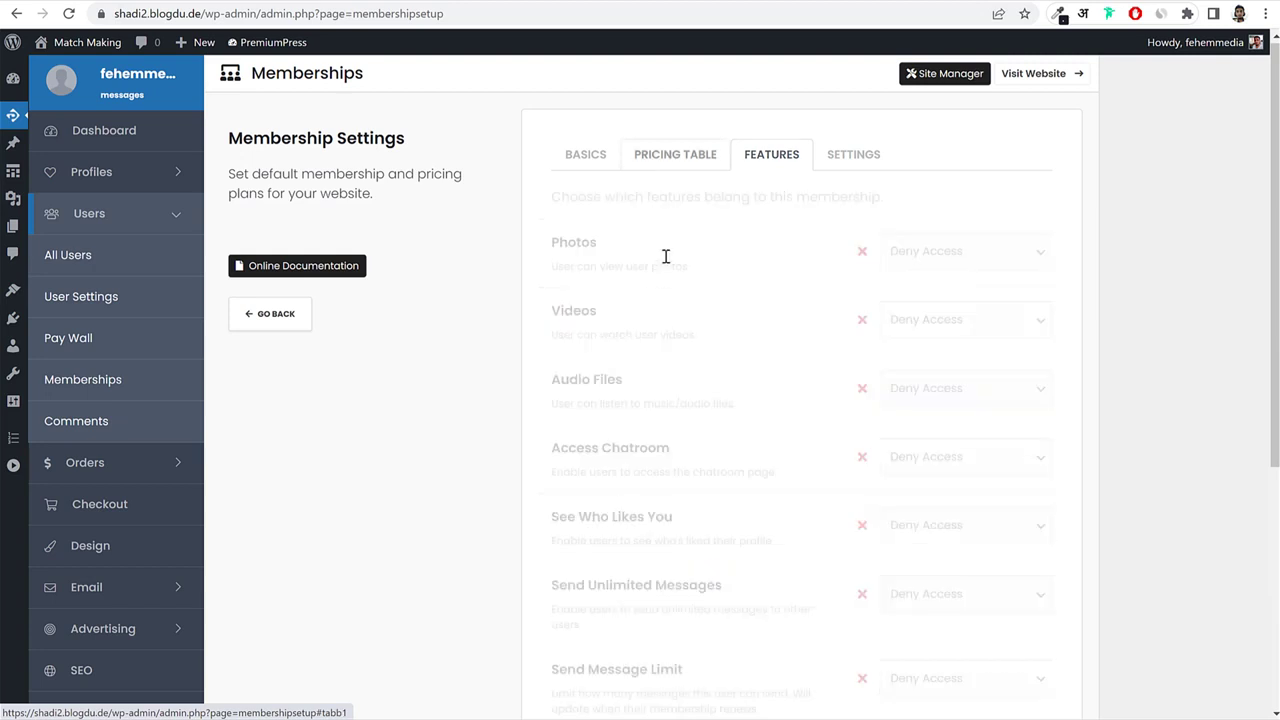
{"action": "left_click", "coordinate": [783, 152]}
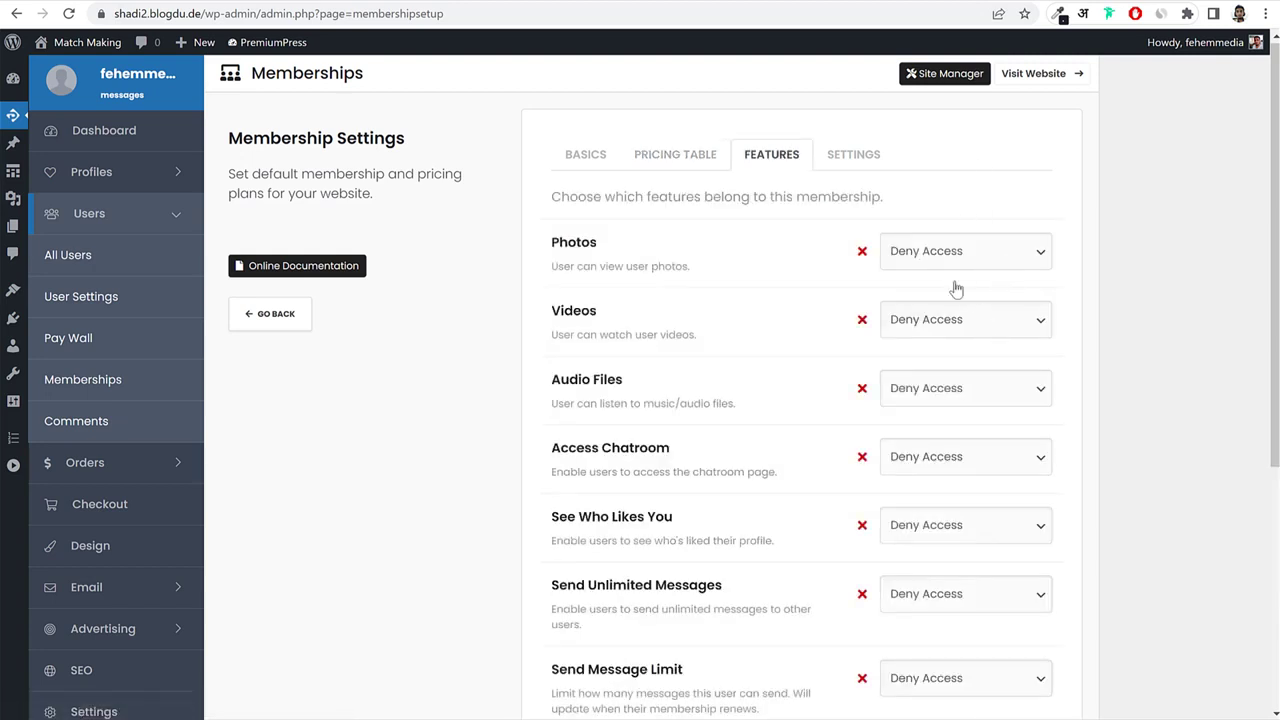
Review the Free plan's feature labels, such as Photos and Videos, on the Features tab.
{"action": "scroll", "coordinate": [792, 268], "scroll_direction": "down", "scroll_amount": 4}
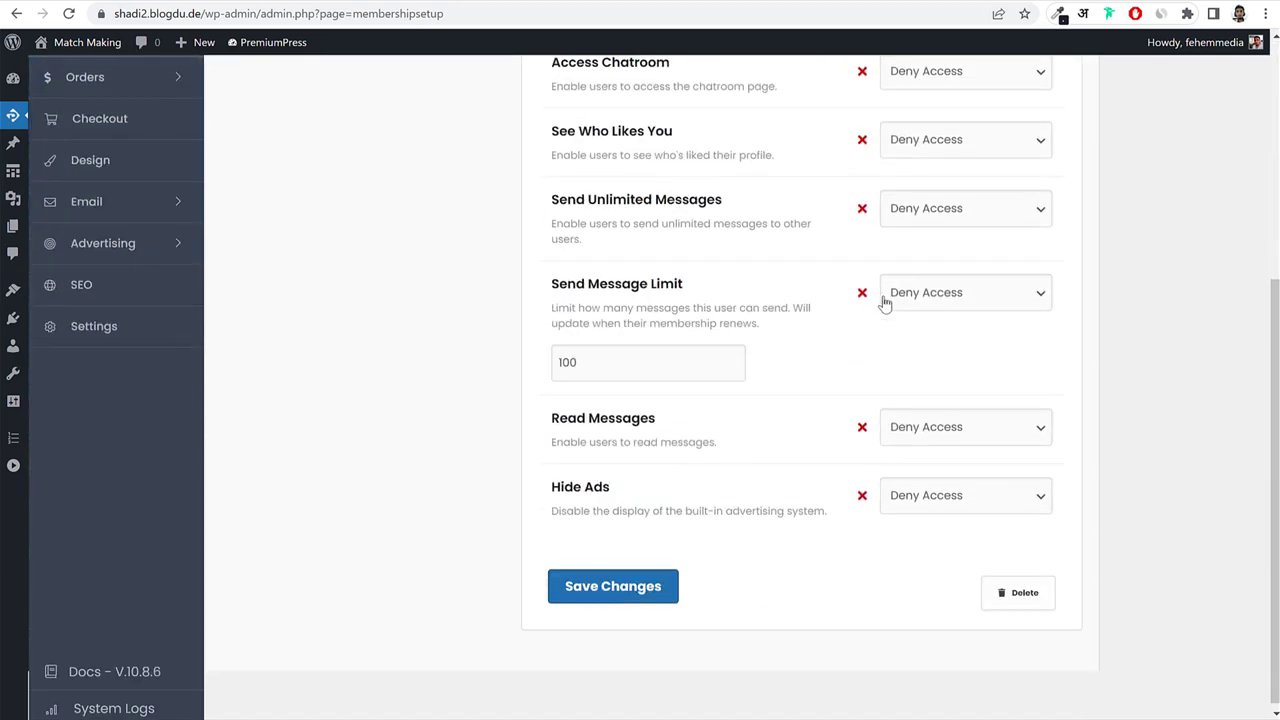
{"action": "scroll", "coordinate": [962, 437], "scroll_direction": "up", "scroll_amount": 4}
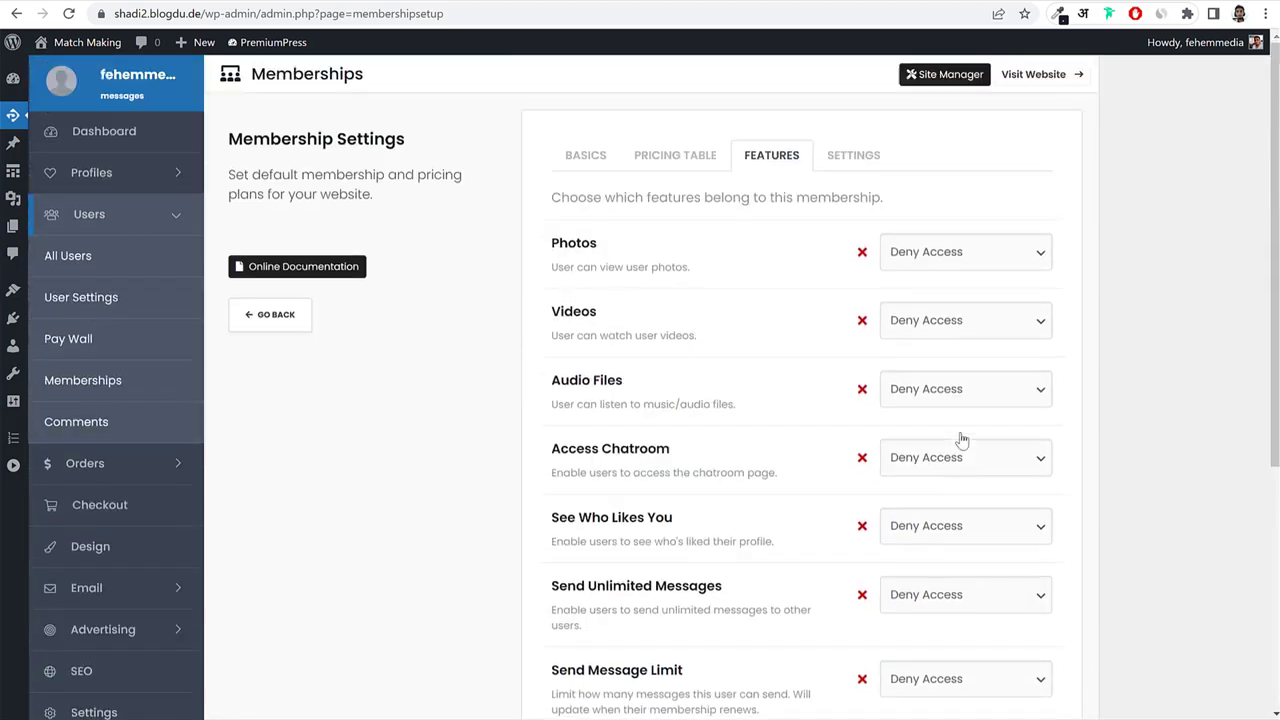
{"action": "scroll", "coordinate": [962, 440], "scroll_direction": "down", "scroll_amount": 4}
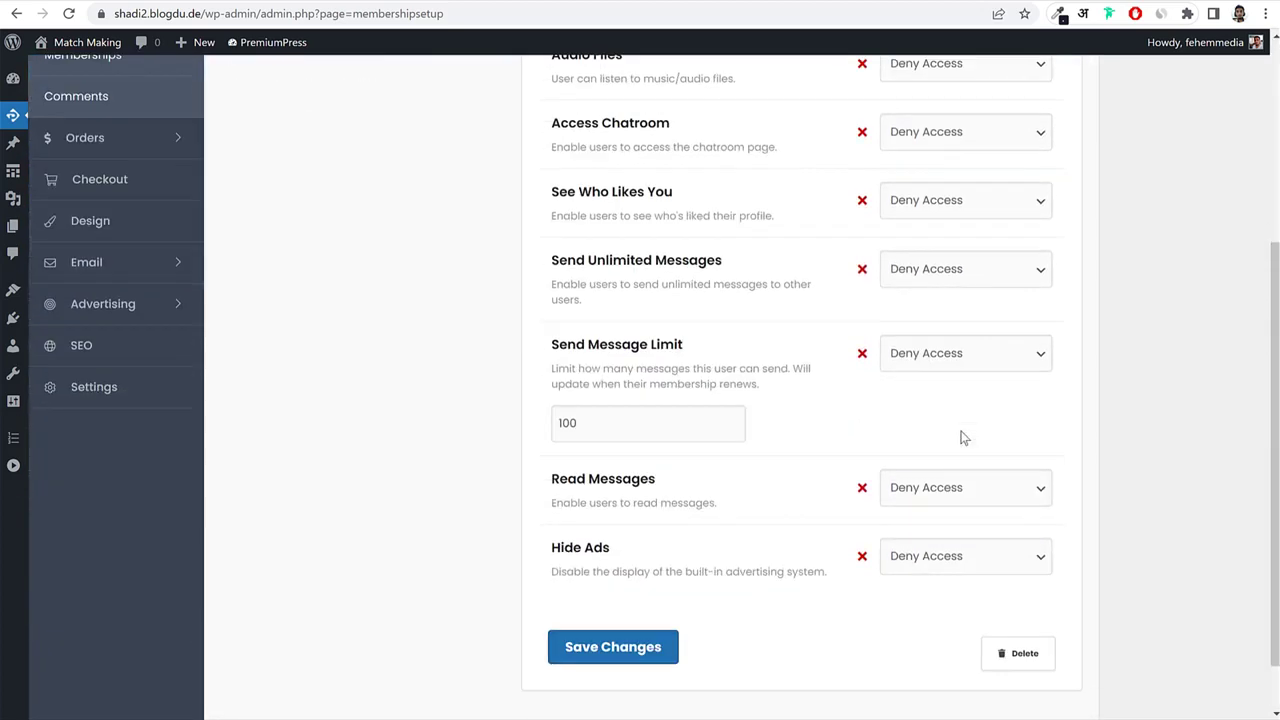
{"action": "scroll", "coordinate": [1116, 390], "scroll_direction": "up", "scroll_amount": 4}
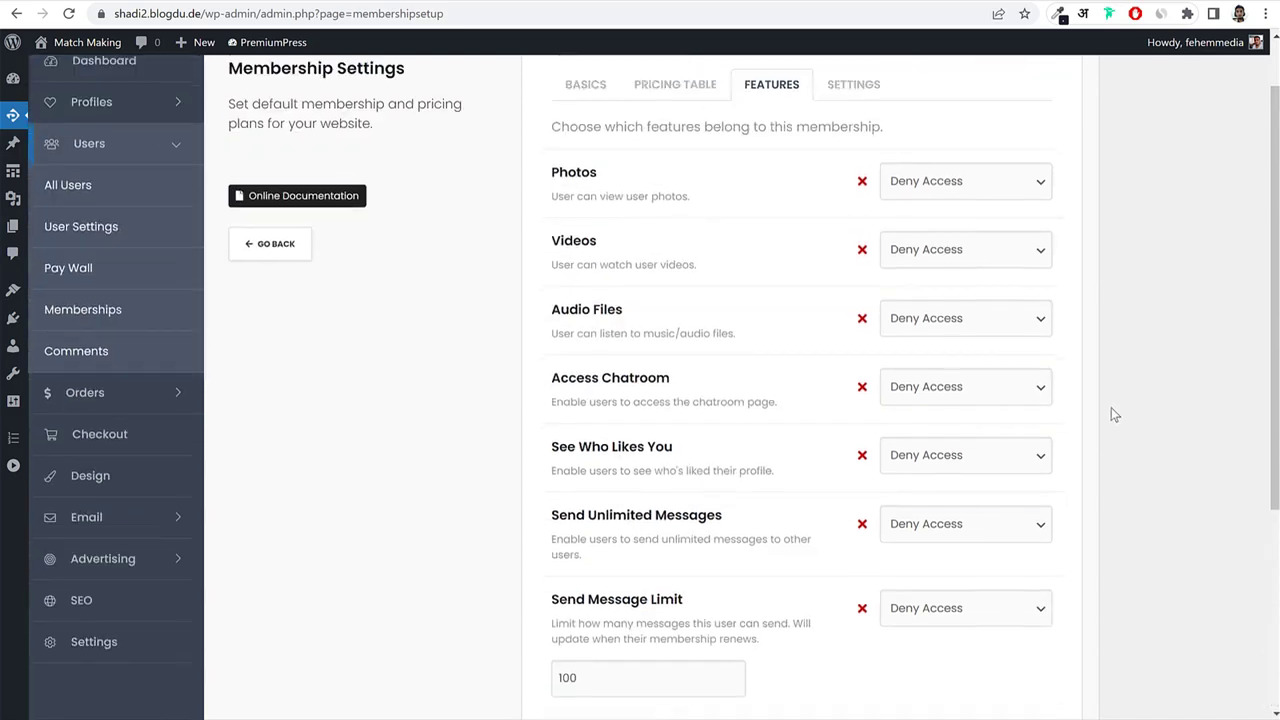
{"action": "left_click_drag", "start_coordinate": [597, 243], "coordinate": [551, 243]}
{"action": "left_click", "coordinate": [566, 294]}
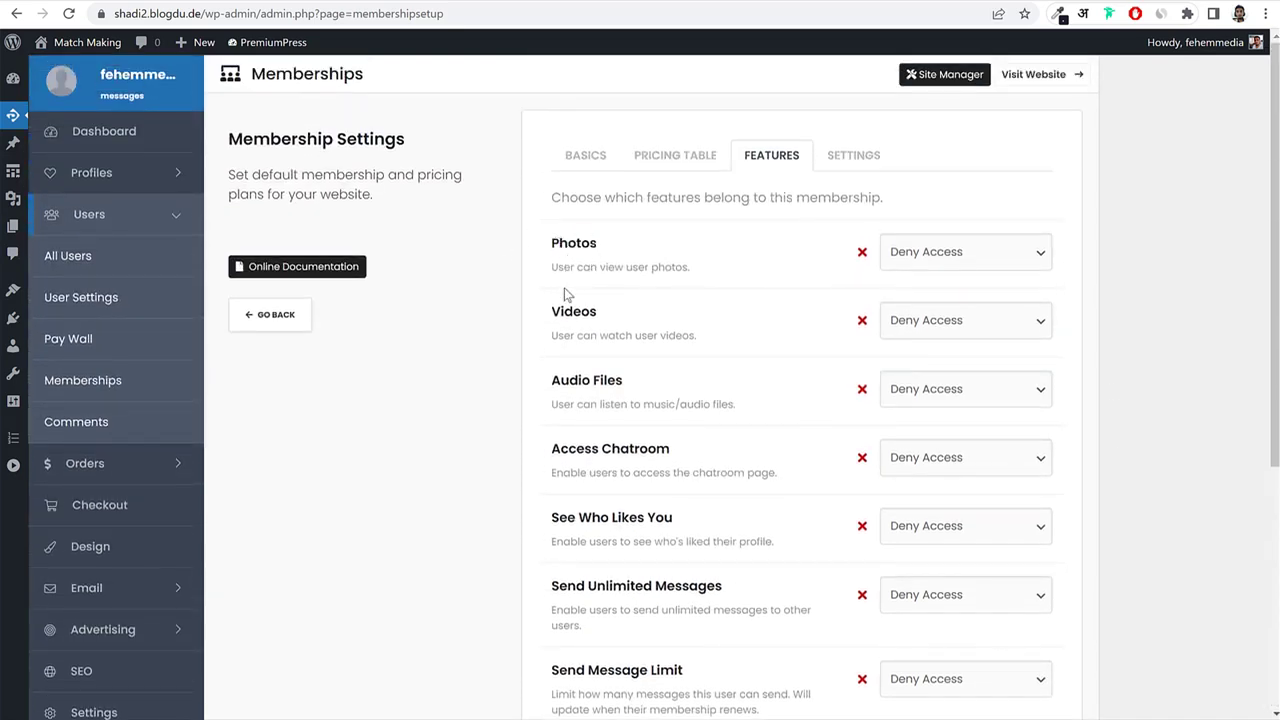
{"action": "left_click_drag", "start_coordinate": [572, 316], "coordinate": [642, 336]}
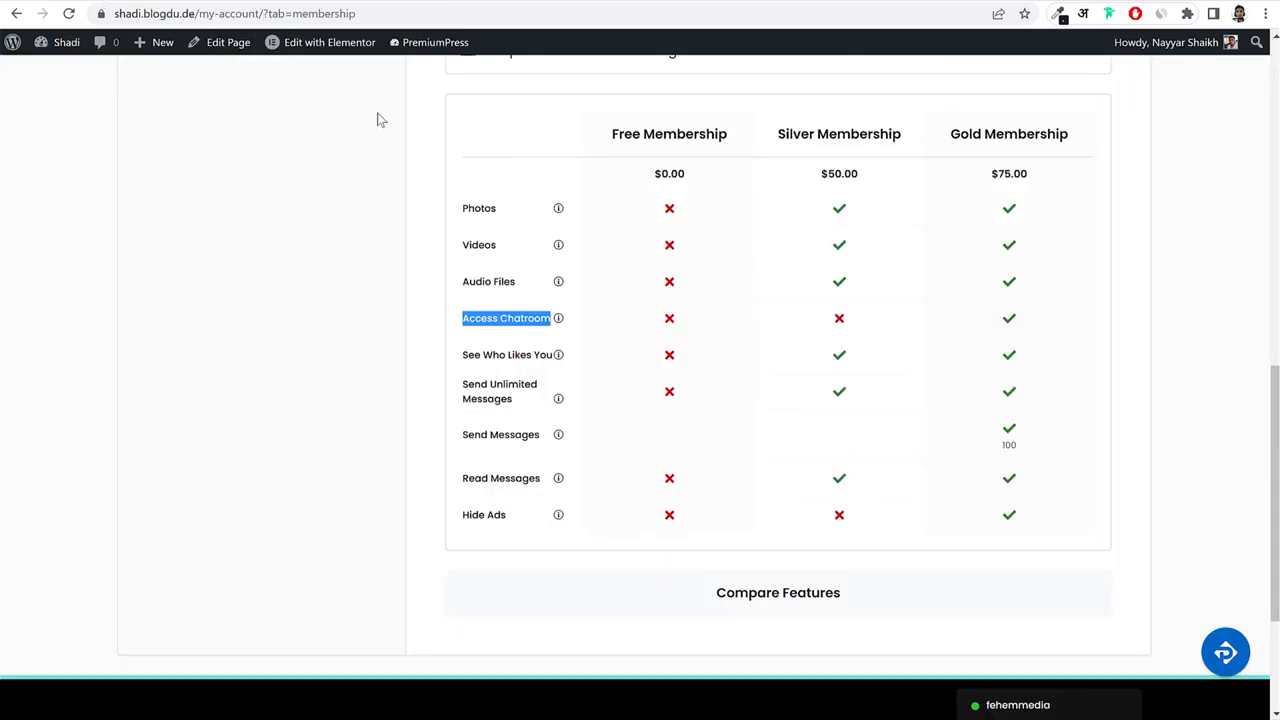
{"action": "scroll", "coordinate": [1172, 257], "scroll_direction": "down", "scroll_amount": 8}
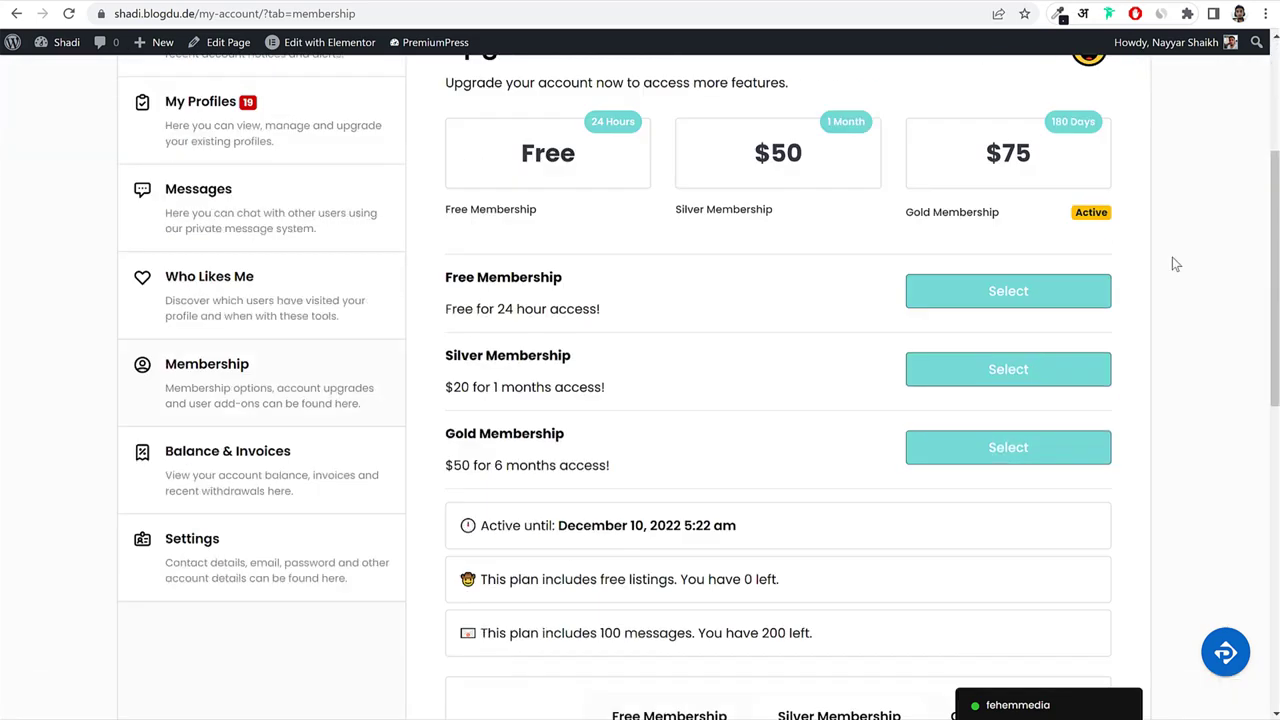
{"action": "scroll", "coordinate": [1172, 257], "scroll_direction": "up", "scroll_amount": 8}
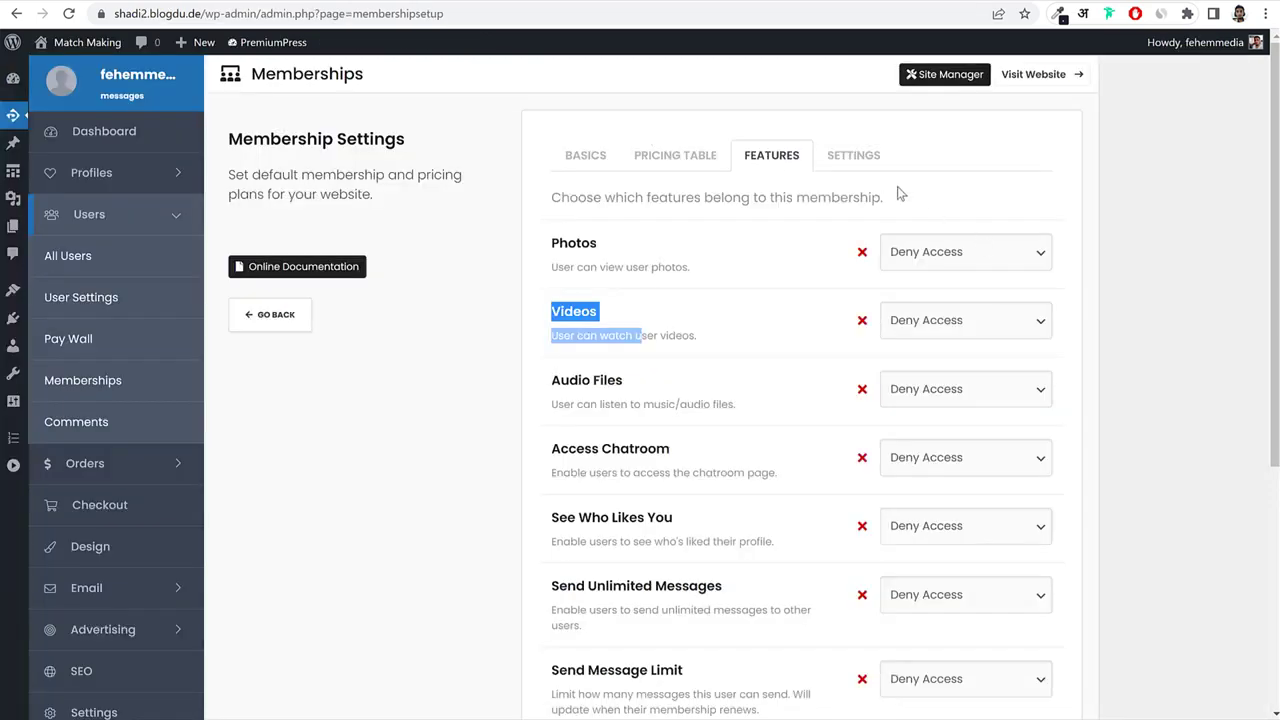
Save the Free membership's changes from its Settings tab.
{"action": "left_click", "coordinate": [860, 163]}
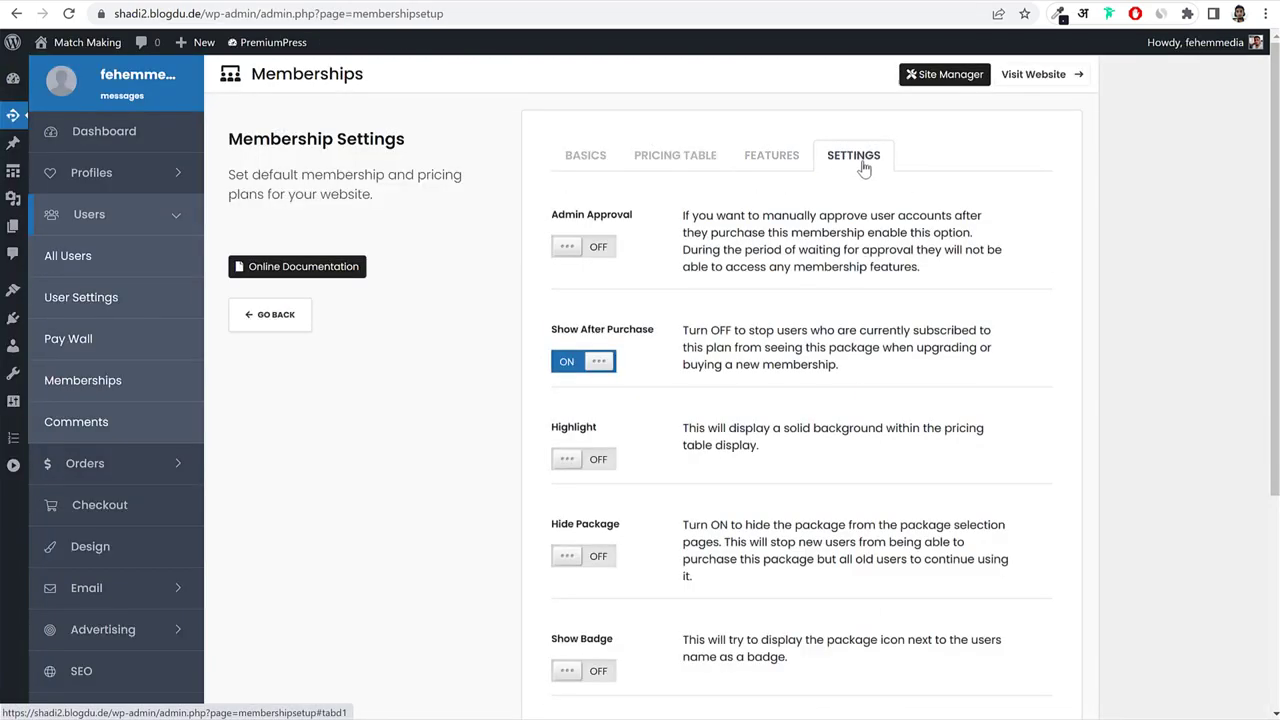
{"action": "scroll", "coordinate": [635, 140], "scroll_direction": "down", "scroll_amount": 2}
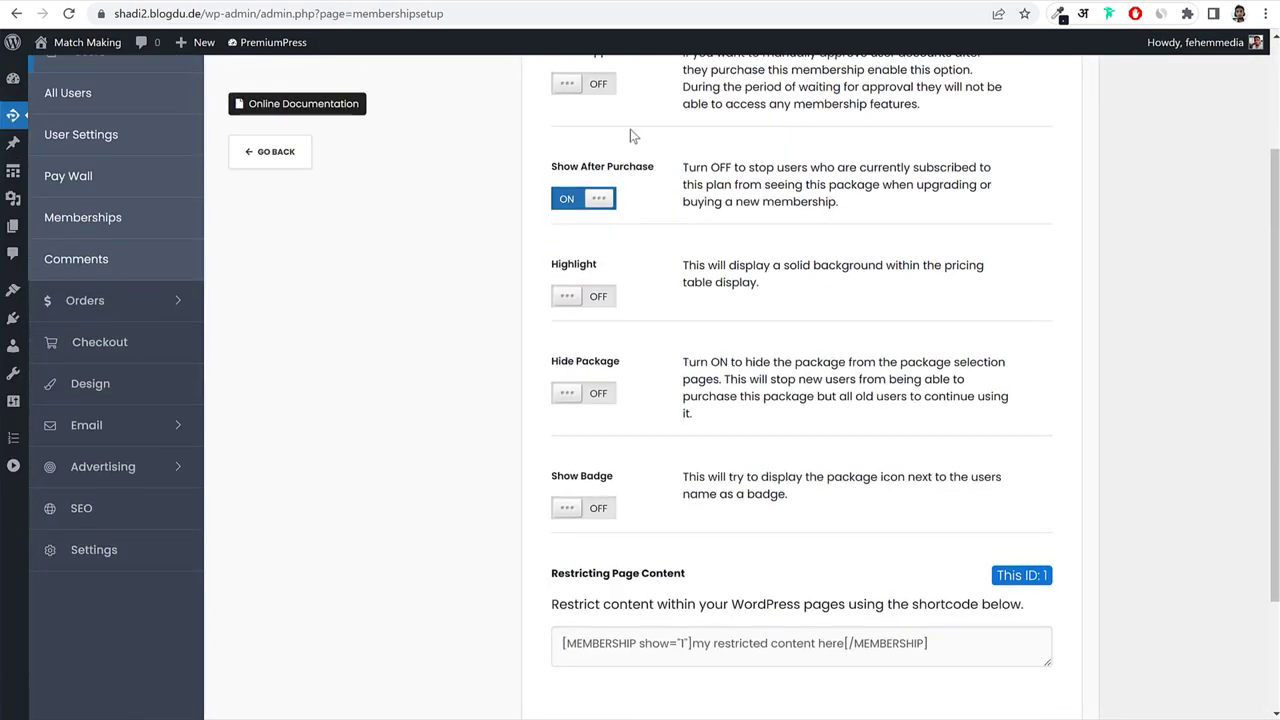
{"action": "scroll", "coordinate": [831, 209], "scroll_direction": "down", "scroll_amount": 2}
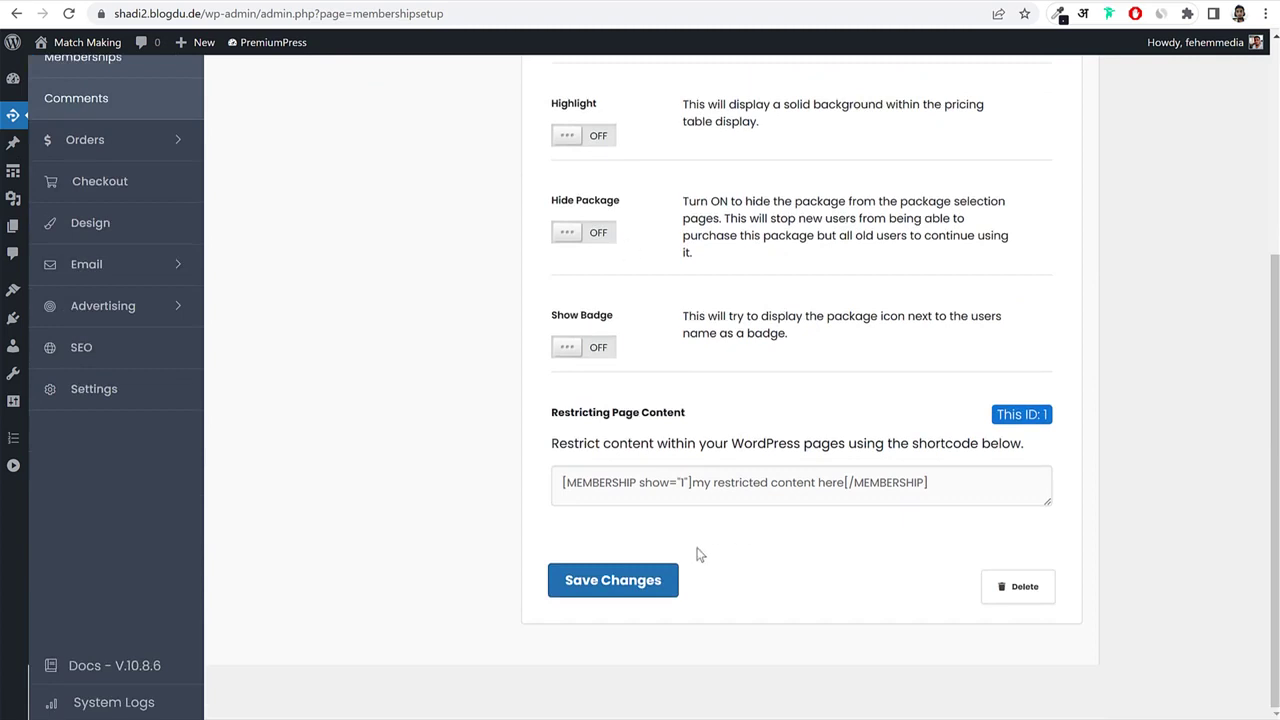
{"action": "left_click", "coordinate": [655, 585]}
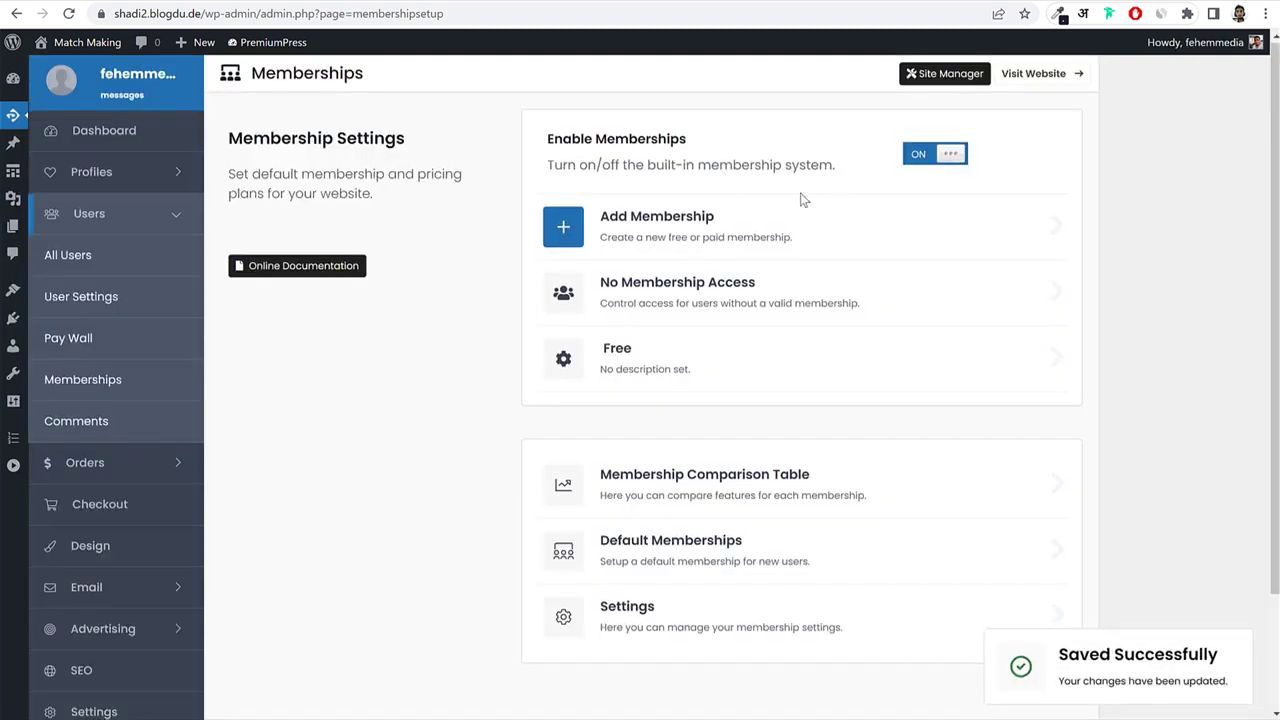
{"action": "left_click", "coordinate": [656, 222]}
Copy 'Silver' from the site's membership page into the new plan's Display Name.
{"action": "key", "text": "ctrl+Tab"}
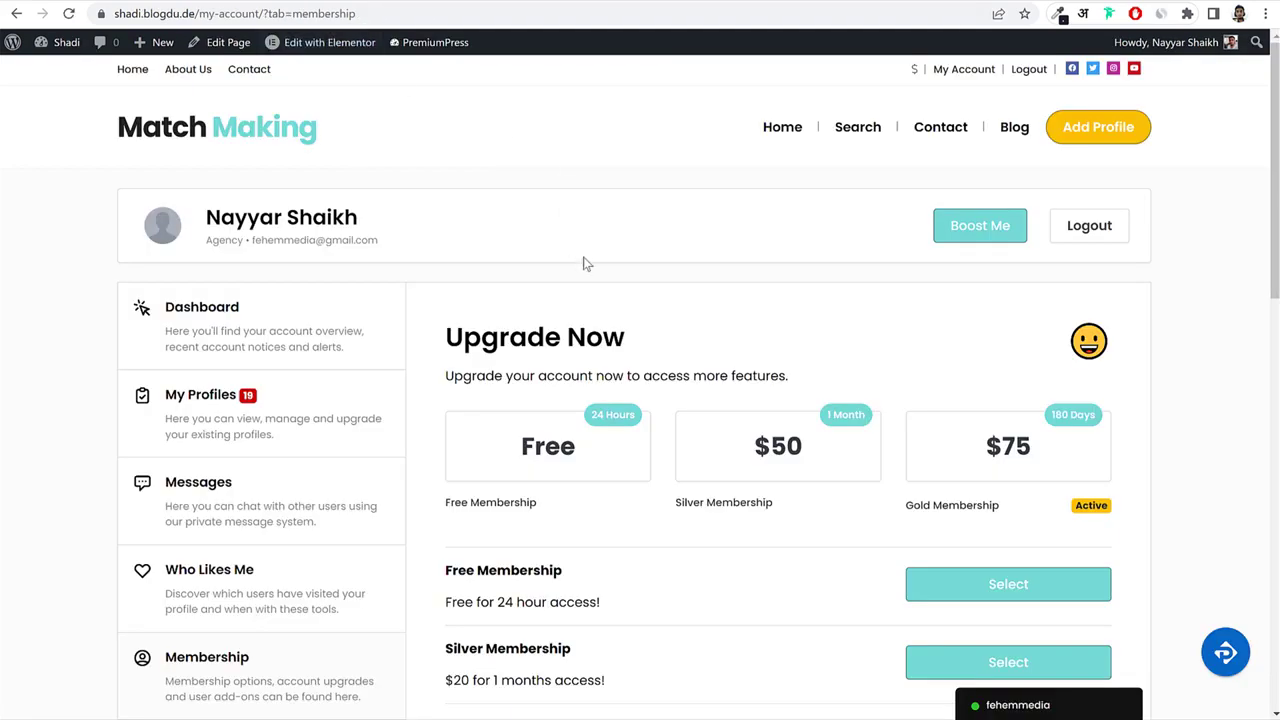
{"action": "scroll", "coordinate": [600, 263], "scroll_direction": "down", "scroll_amount": 8}
{"action": "scroll", "coordinate": [606, 363], "scroll_direction": "up", "scroll_amount": 7}
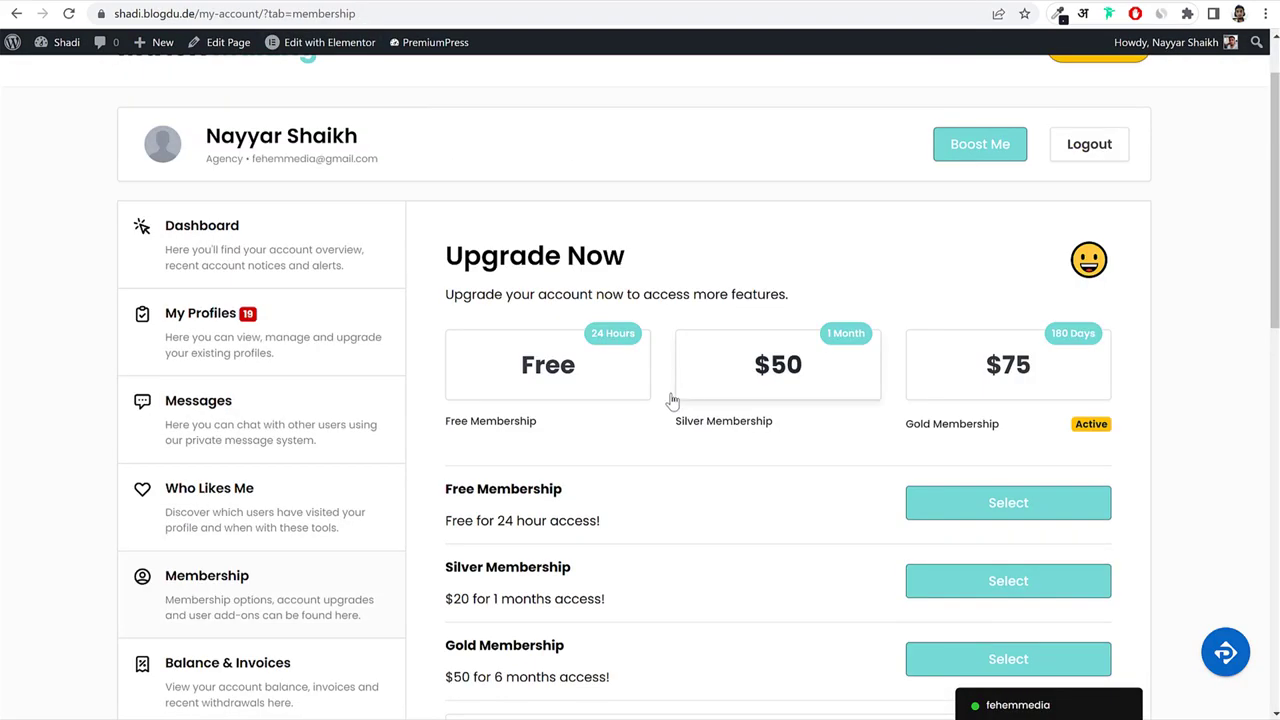
{"action": "left_click_drag", "start_coordinate": [672, 424], "coordinate": [698, 421]}
{"action": "key", "text": "ctrl+Tab"}
{"action": "left_click", "coordinate": [680, 228]}
{"action": "type", "text": "Silver"}
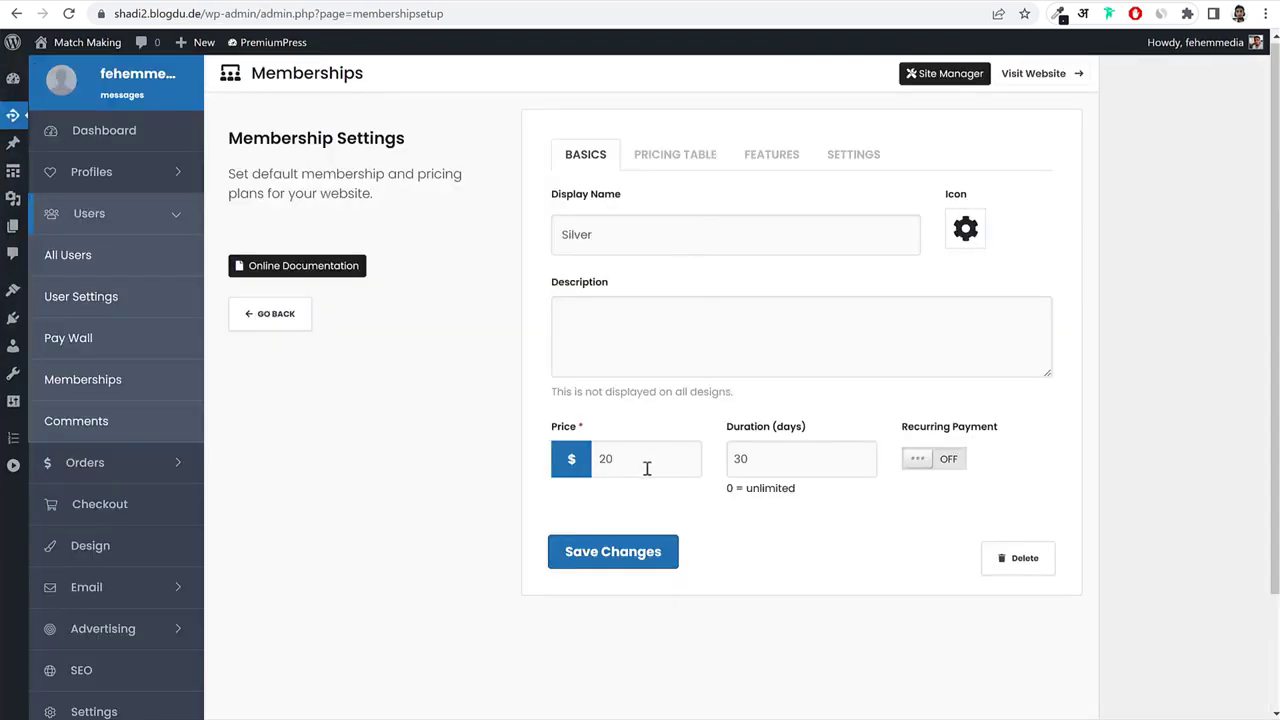
Confirm the $50 price, set a 30-day duration and turn recurring payment on.
{"action": "key", "text": "ctrl+shift+Tab"}
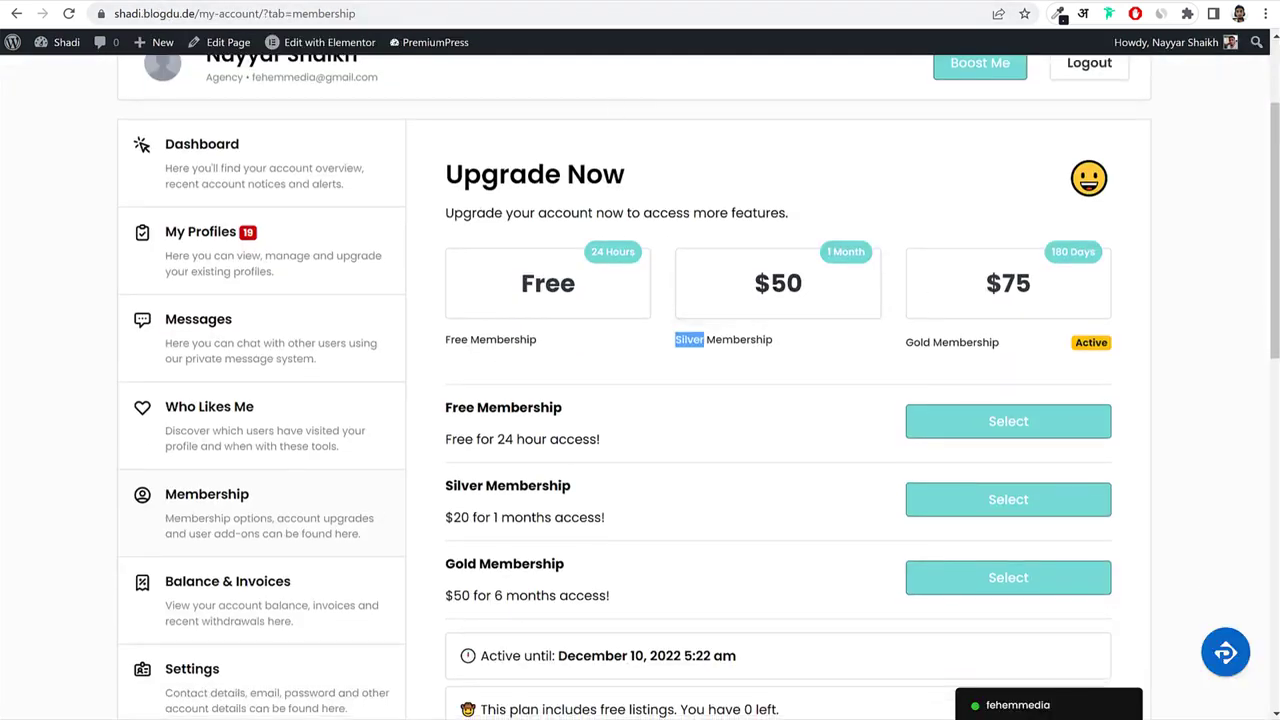
{"action": "key", "text": "ctrl+Tab"}
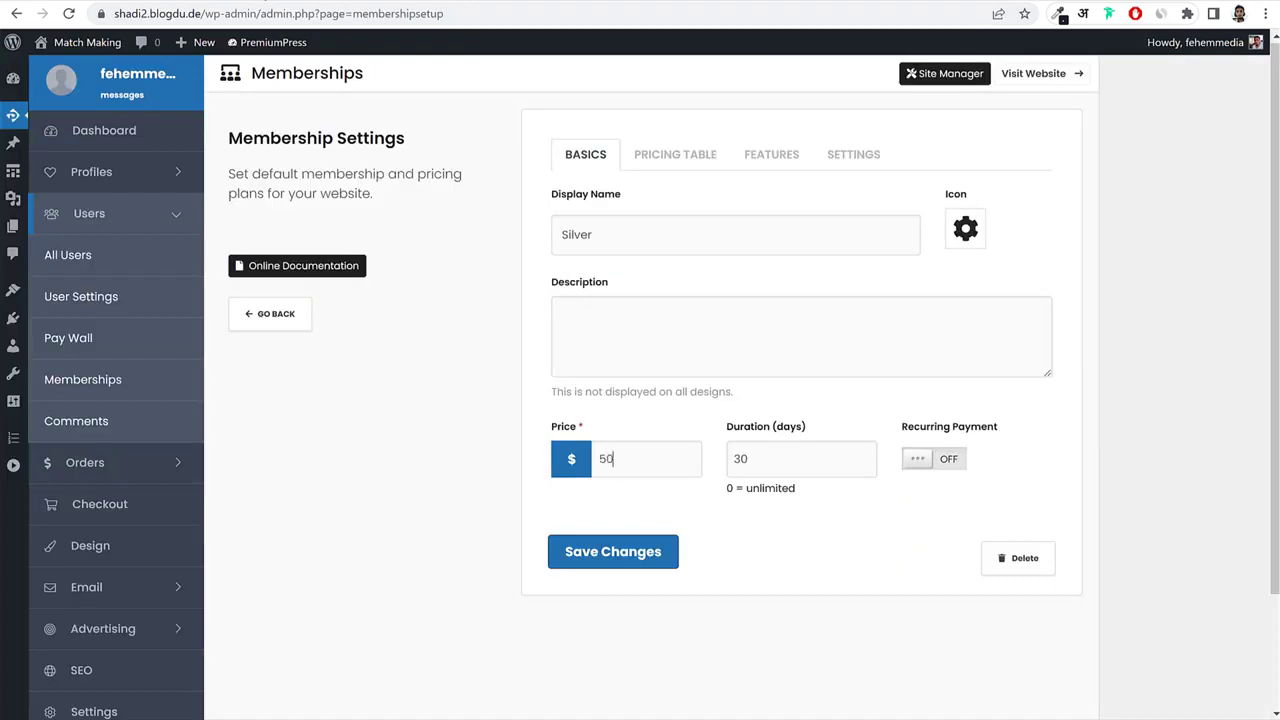
{"action": "double_click", "coordinate": [740, 458]}
{"action": "left_click", "coordinate": [944, 460]}
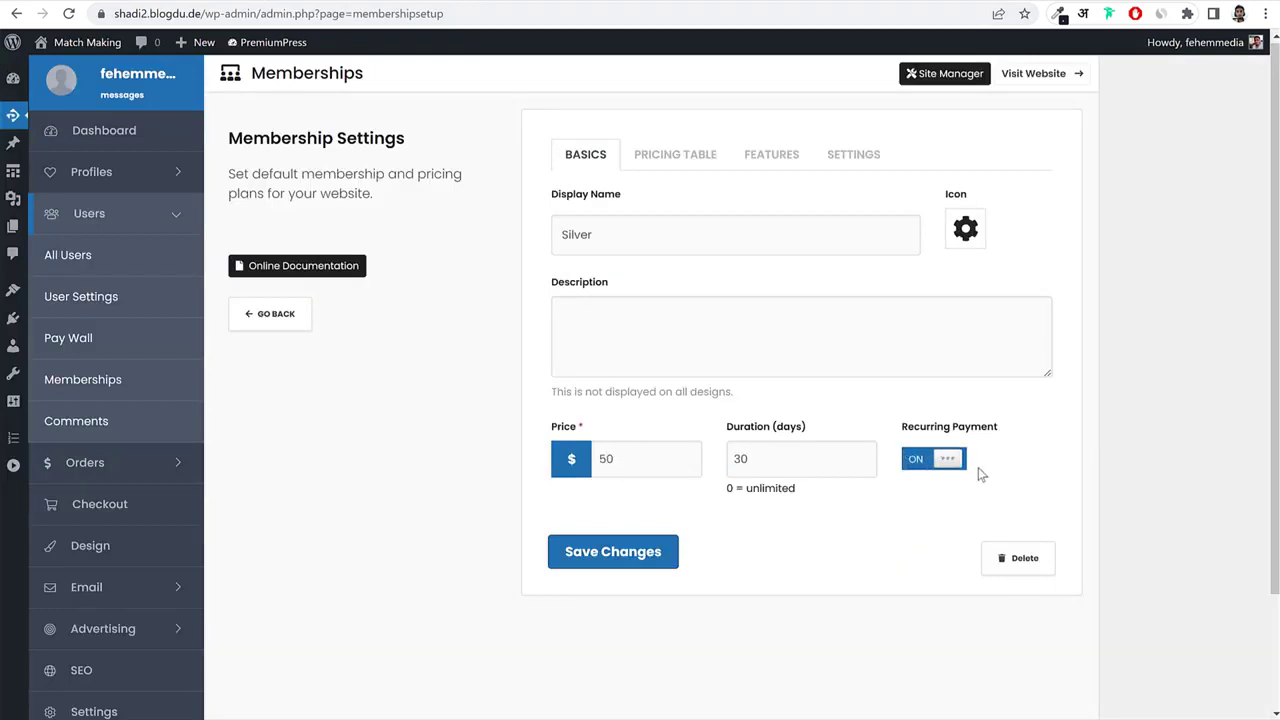
{"action": "left_click", "coordinate": [692, 152]}
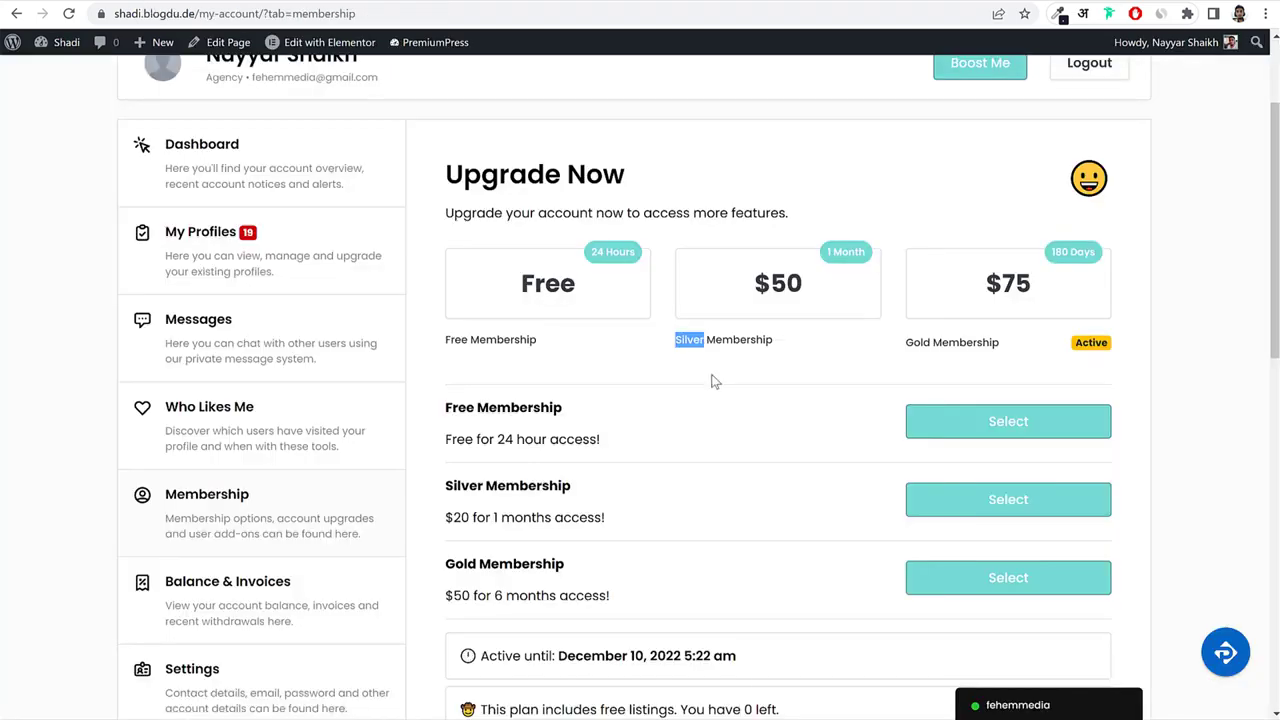
{"action": "scroll", "coordinate": [713, 380], "scroll_direction": "down", "scroll_amount": 6}
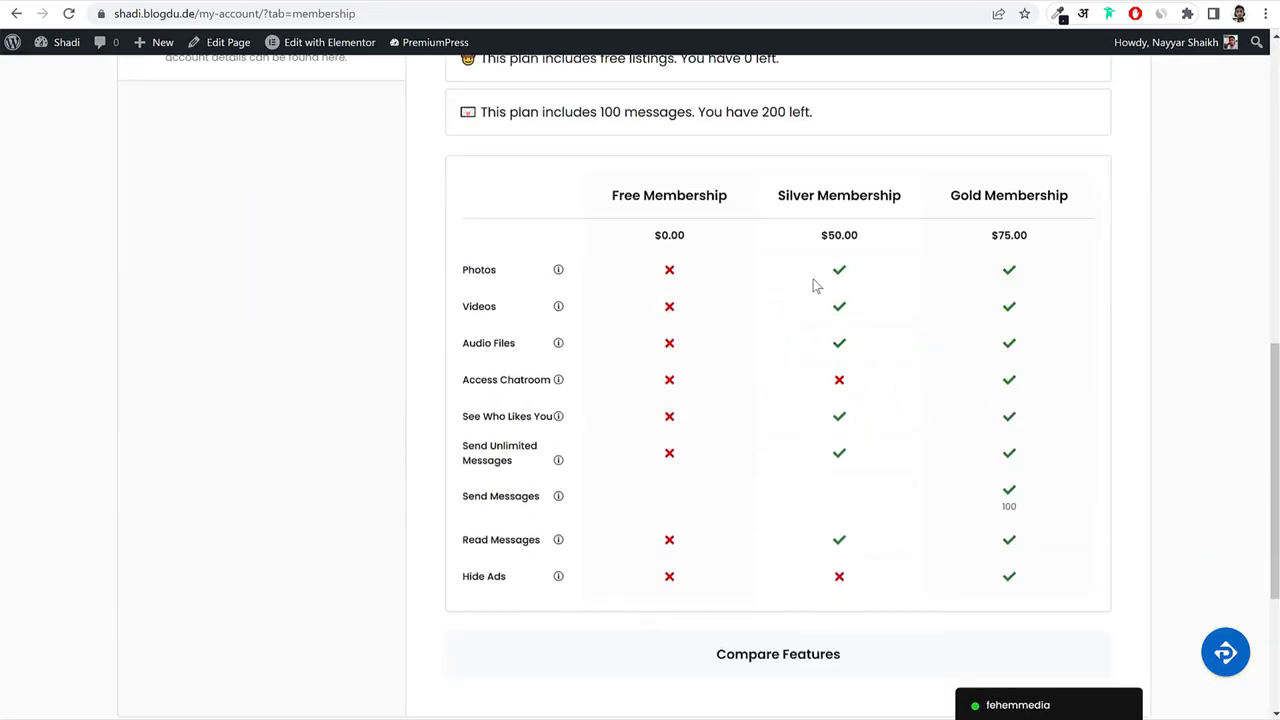
Add Photos, Videos, Access Chatroom and Hide Ads pricing lines, marking the last two excluded.
{"action": "left_click_drag", "start_coordinate": [501, 273], "coordinate": [455, 277]}
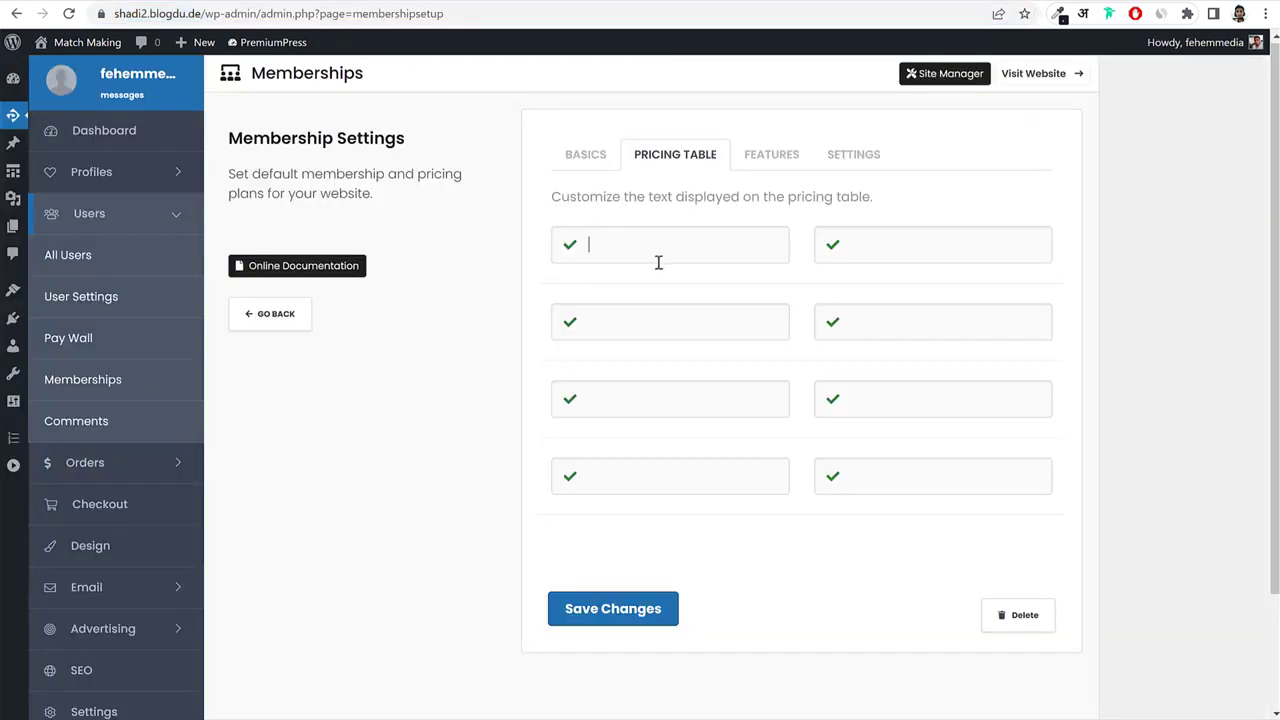
{"action": "type", "text": "Photos"}
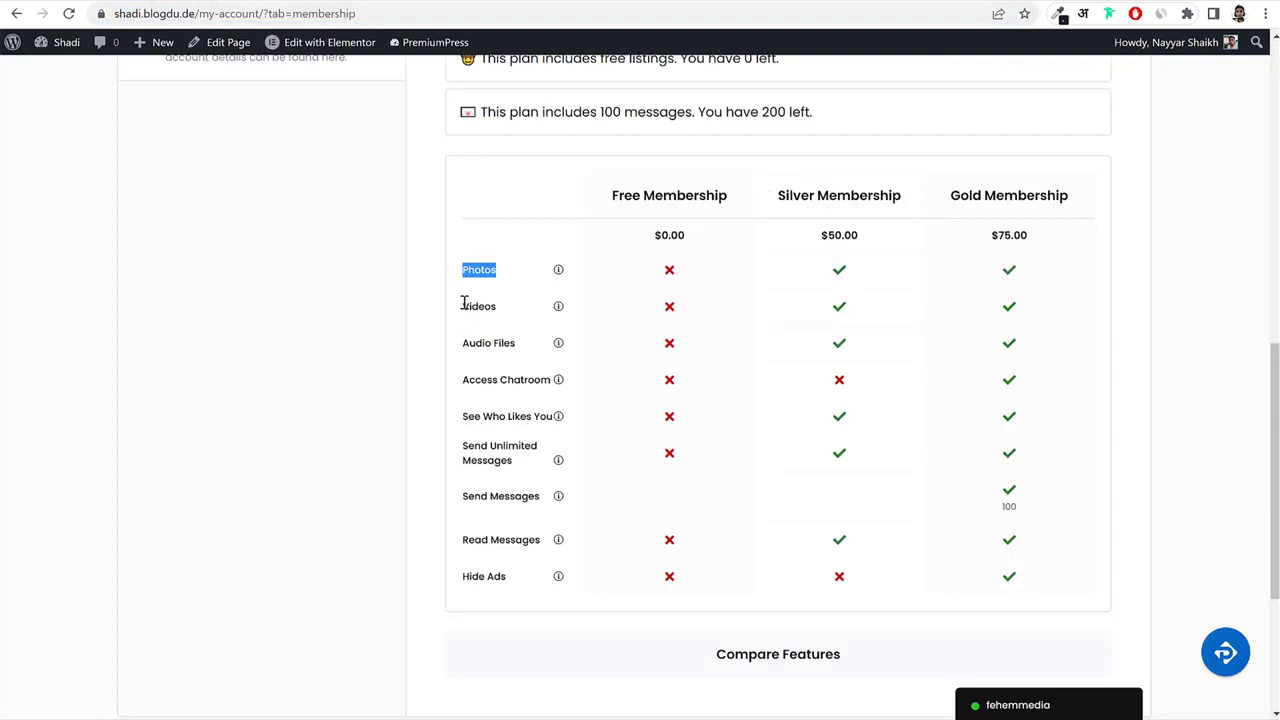
{"action": "double_click", "coordinate": [466, 305]}
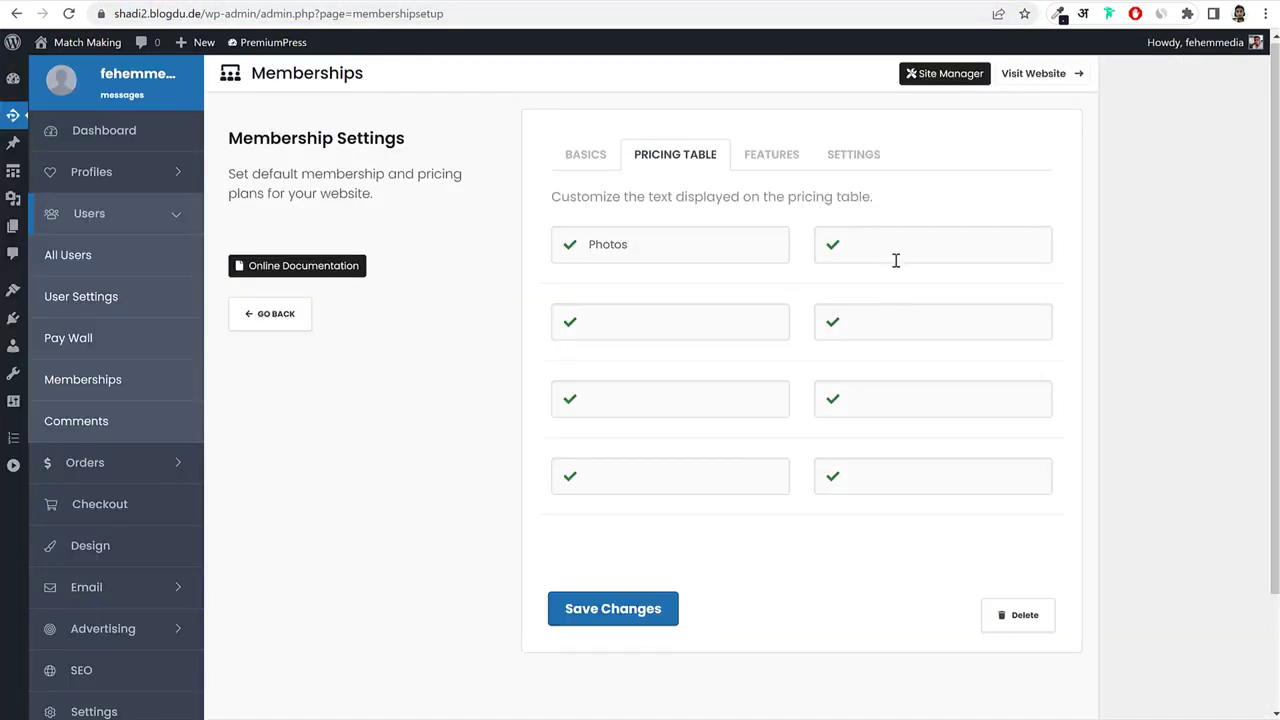
{"action": "type", "text": "Videos"}
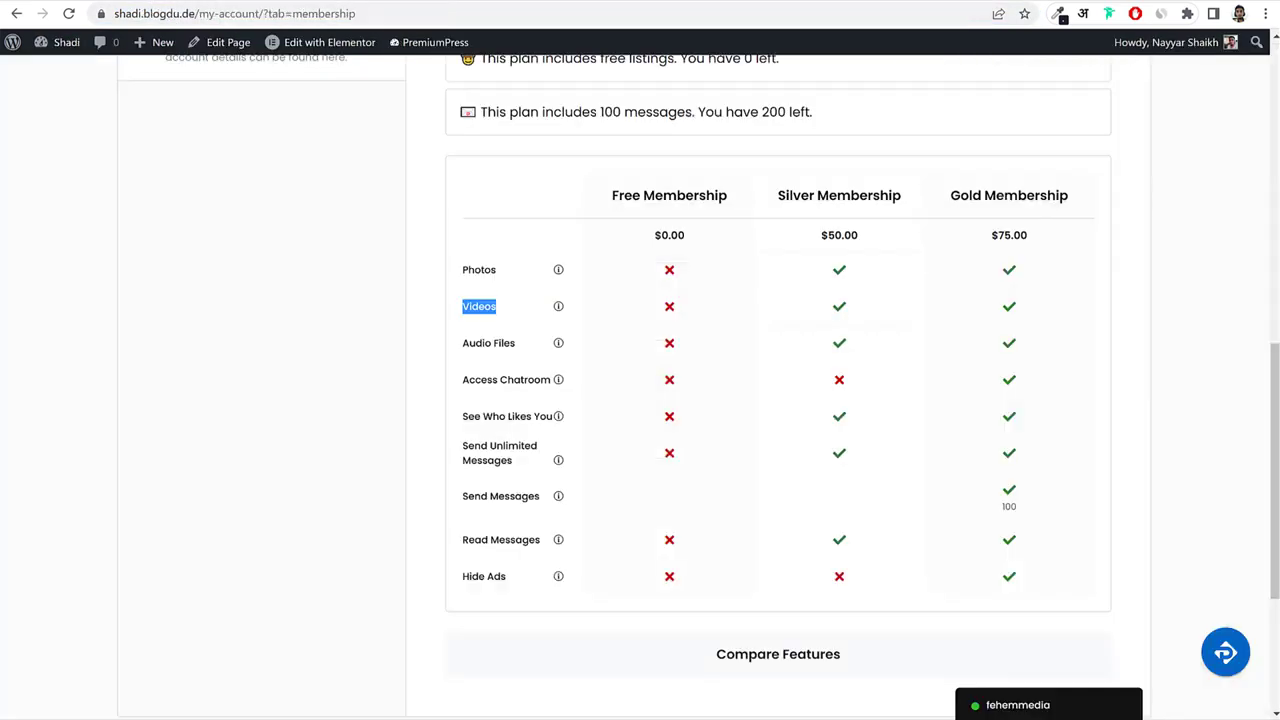
{"action": "triple_click", "coordinate": [476, 376]}
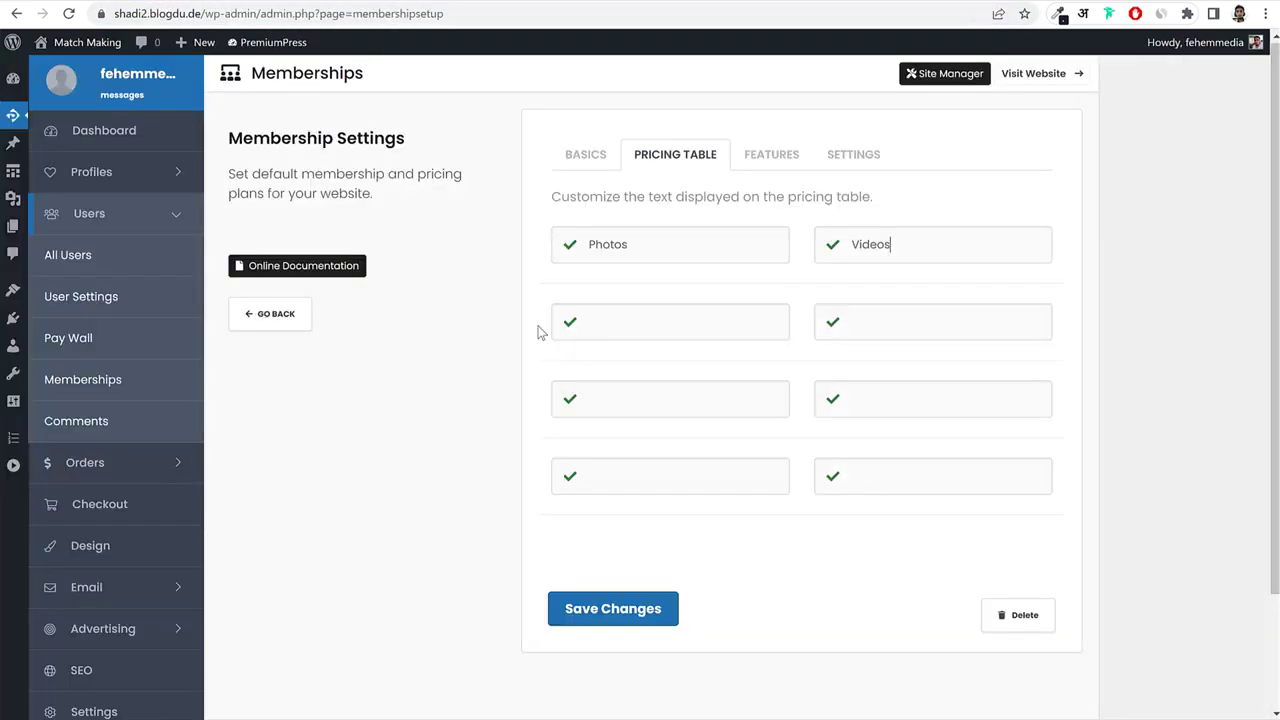
{"action": "type", "text": "Access Chatroom"}
{"action": "left_click", "coordinate": [570, 322]}
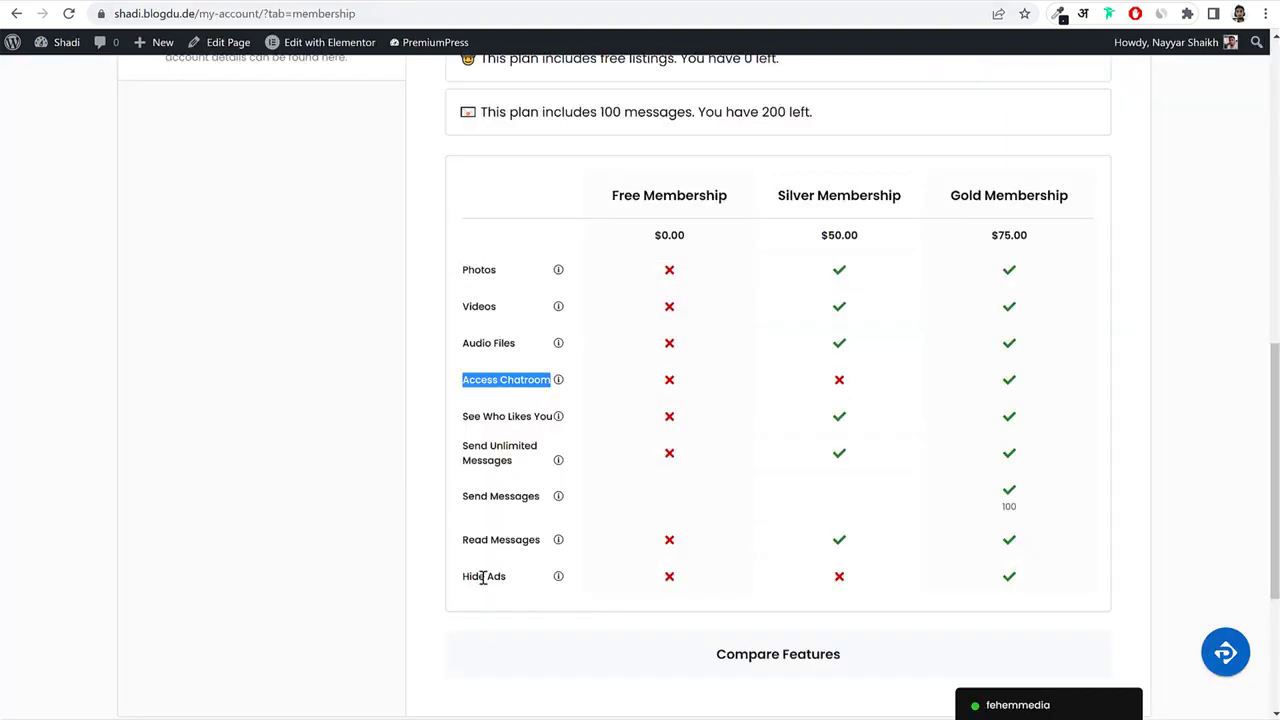
{"action": "triple_click", "coordinate": [483, 577]}
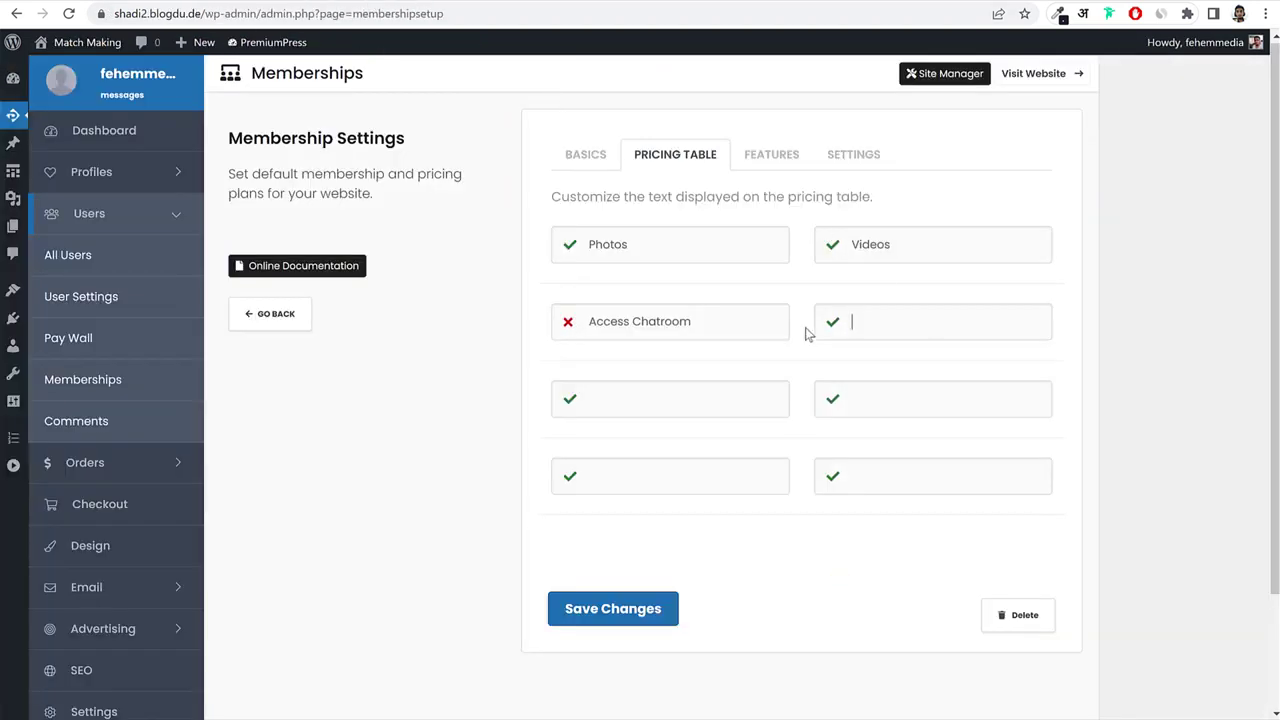
{"action": "type", "text": "Hide Ads"}
{"action": "left_click", "coordinate": [832, 321]}
Allow Silver access to Photos in the feature access list.
{"action": "left_click", "coordinate": [758, 160]}
{"action": "left_click", "coordinate": [983, 251]}
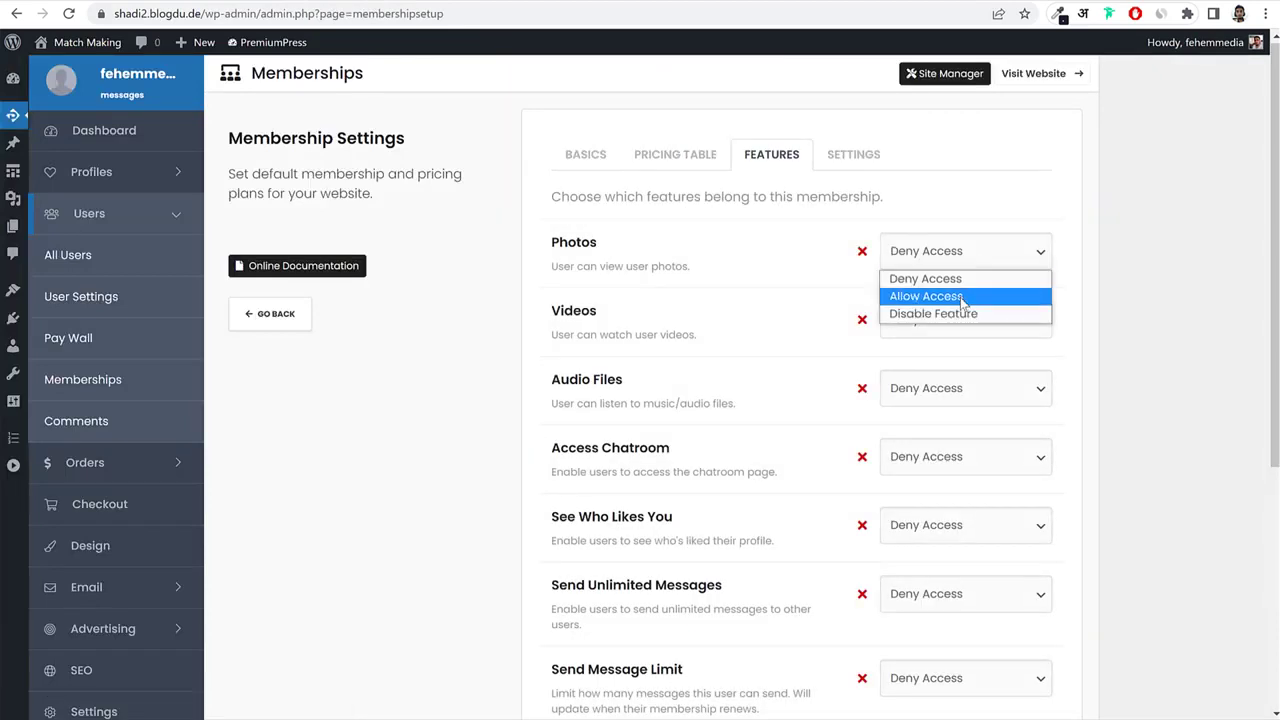
{"action": "left_click", "coordinate": [963, 297]}
{"action": "left_click", "coordinate": [945, 321]}
Allow Videos and Audio Files, and set Access Chatroom to Disable Feature.
{"action": "left_click", "coordinate": [945, 366]}
{"action": "left_click", "coordinate": [950, 390]}
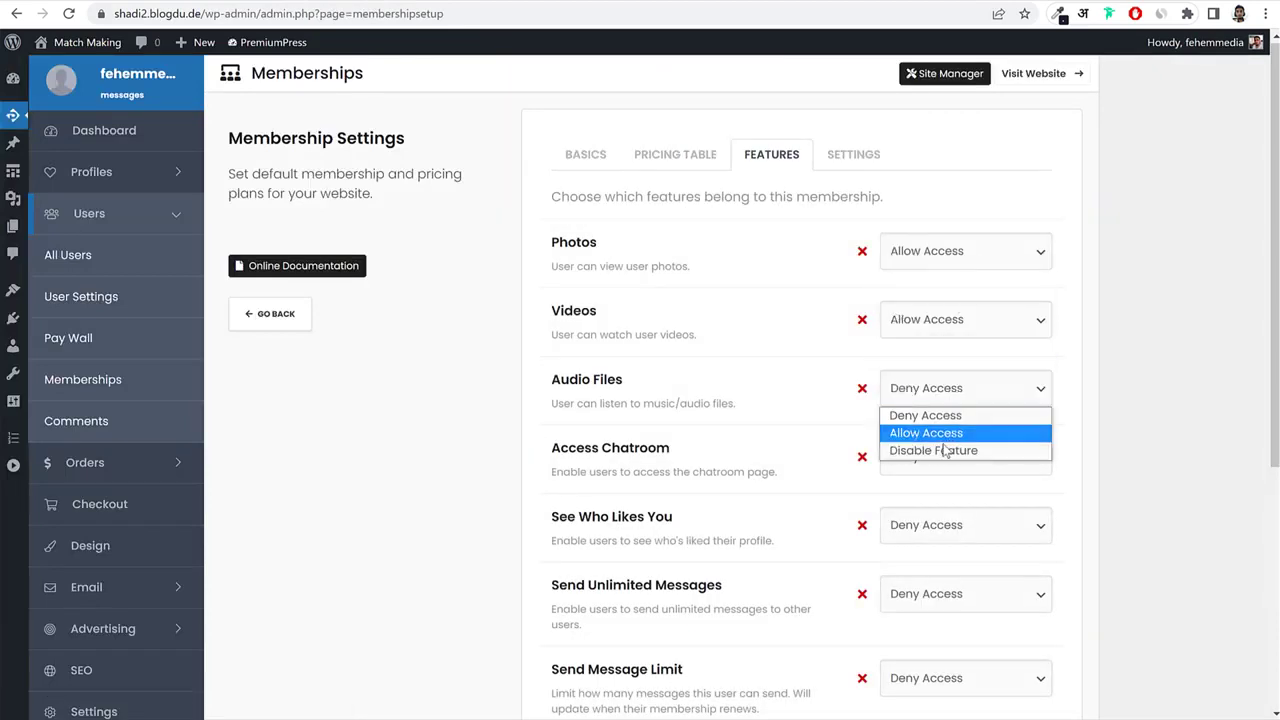
{"action": "left_click", "coordinate": [945, 431]}
{"action": "scroll", "coordinate": [1148, 418], "scroll_direction": "down", "scroll_amount": 1}
{"action": "scroll", "coordinate": [1148, 418], "scroll_direction": "down", "scroll_amount": 2}
{"action": "left_click", "coordinate": [934, 295]}
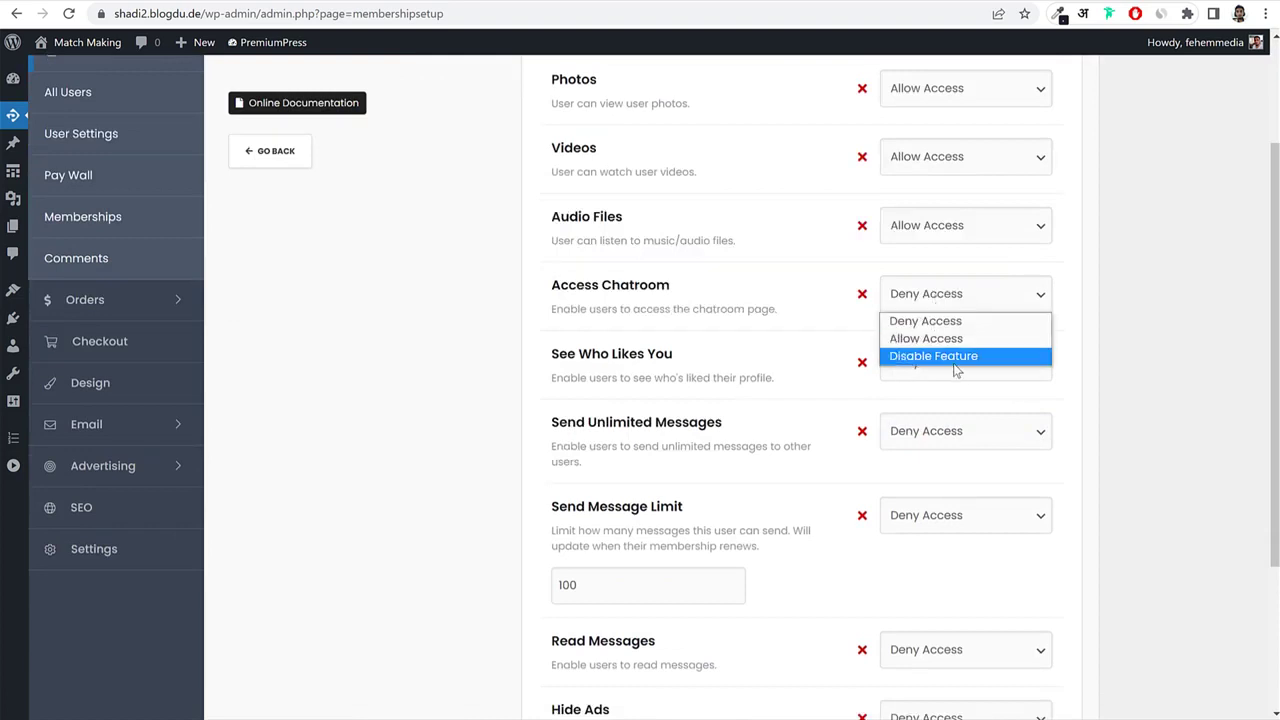
{"action": "left_click", "coordinate": [955, 357]}
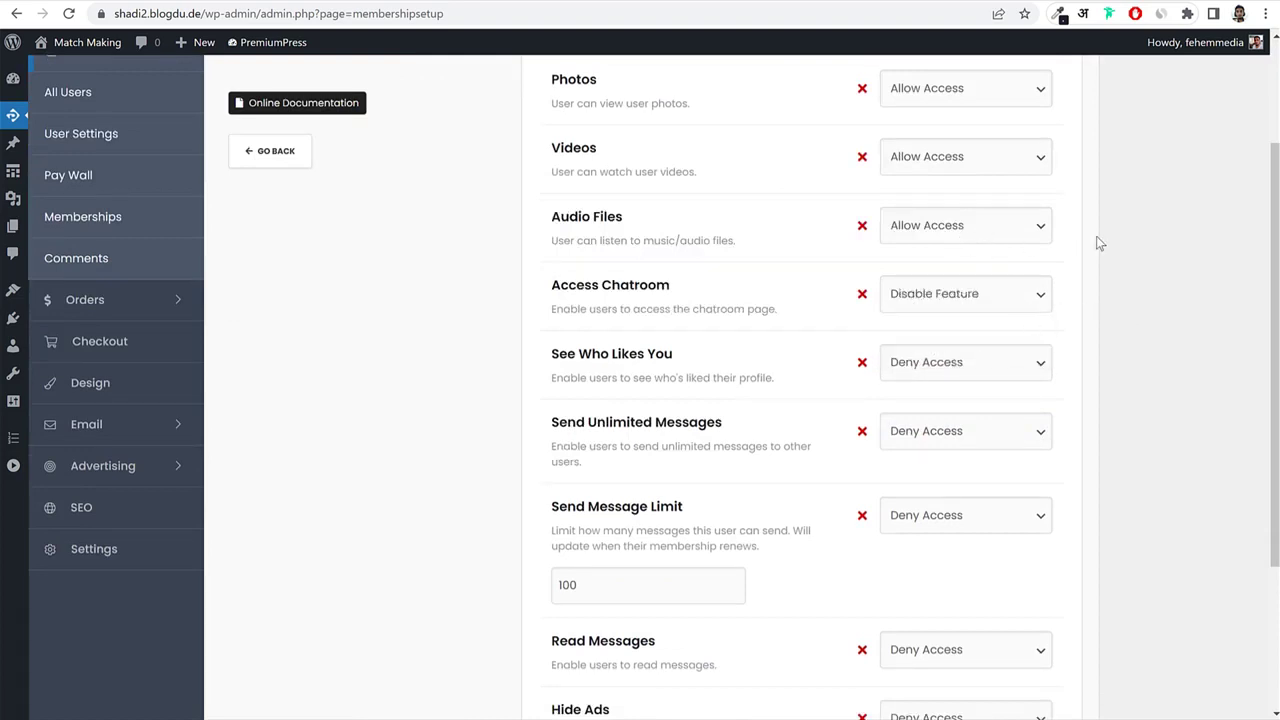
Allow See Who Likes You, Send Unlimited Messages, Send Message Limit and Read Messages for Silver.
{"action": "scroll", "coordinate": [1096, 236], "scroll_direction": "up", "scroll_amount": 2}
{"action": "scroll", "coordinate": [1117, 329], "scroll_direction": "down", "scroll_amount": 4}
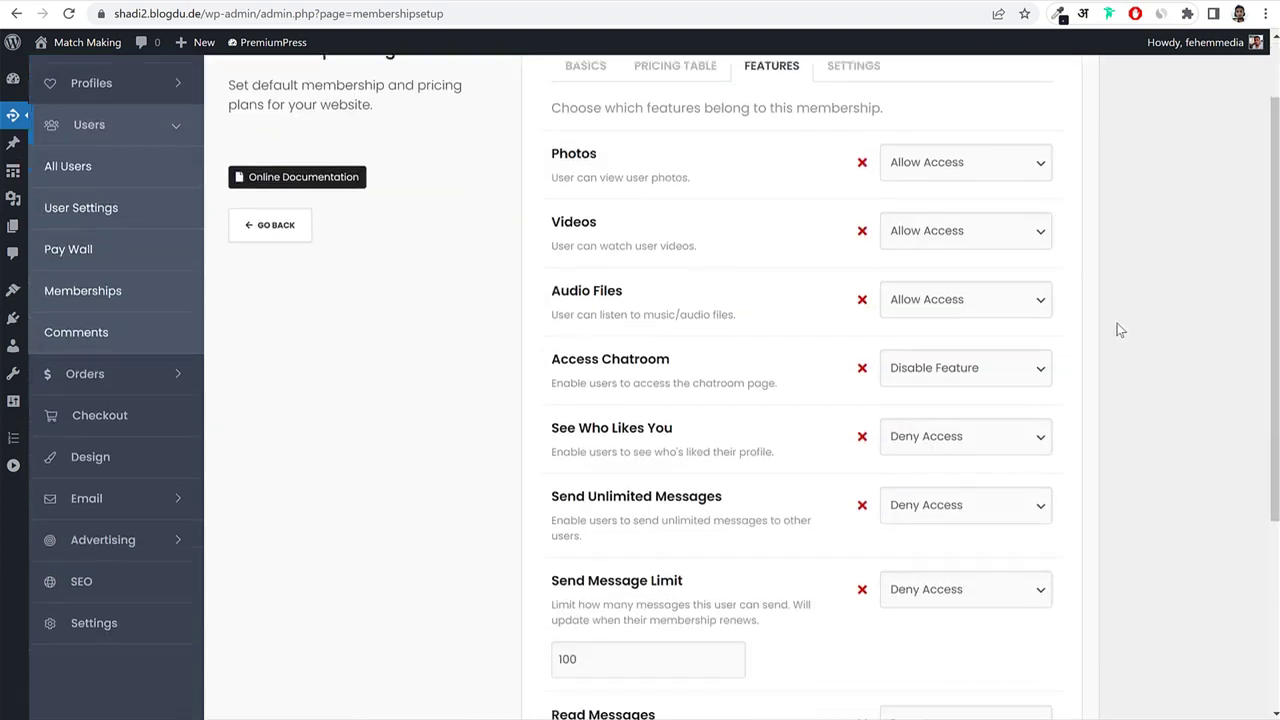
{"action": "left_click", "coordinate": [887, 199]}
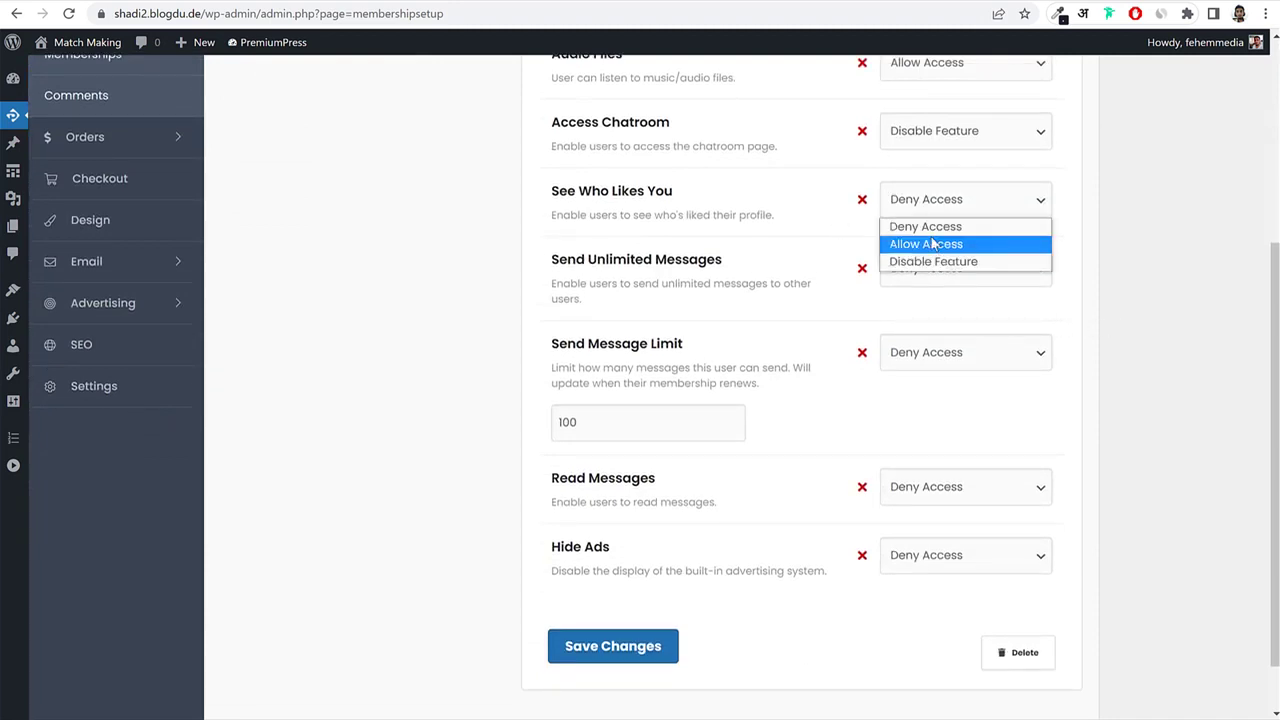
{"action": "left_click", "coordinate": [937, 243]}
{"action": "left_click", "coordinate": [950, 268]}
{"action": "left_click", "coordinate": [951, 311]}
{"action": "scroll", "coordinate": [1058, 330], "scroll_direction": "down", "scroll_amount": 1}
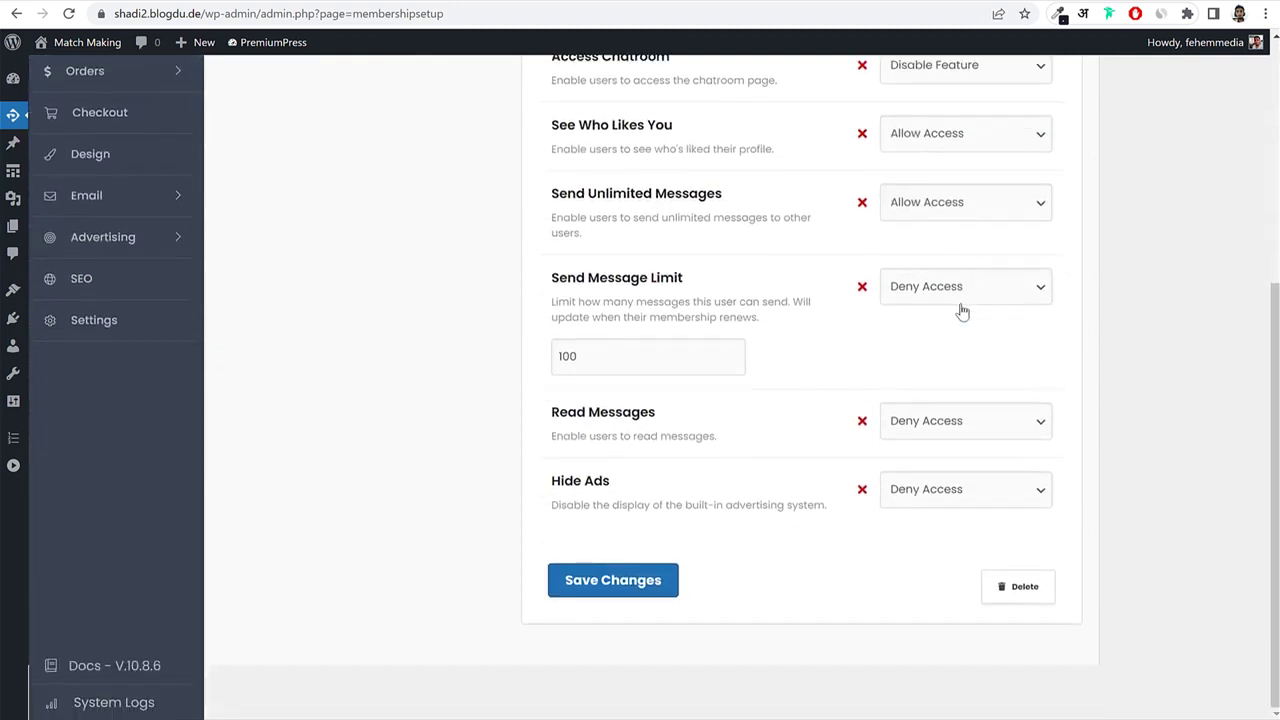
{"action": "left_click", "coordinate": [956, 298]}
{"action": "left_click", "coordinate": [952, 330]}
{"action": "left_click", "coordinate": [955, 425]}
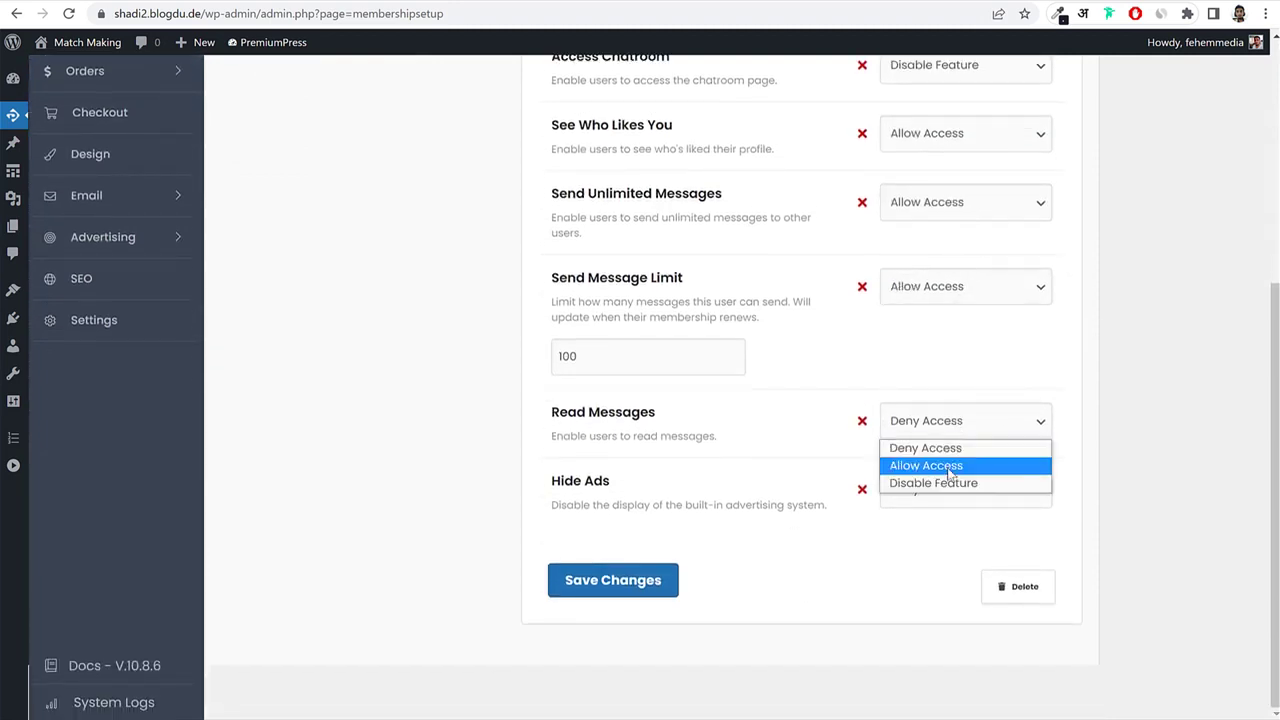
{"action": "left_click", "coordinate": [950, 466]}
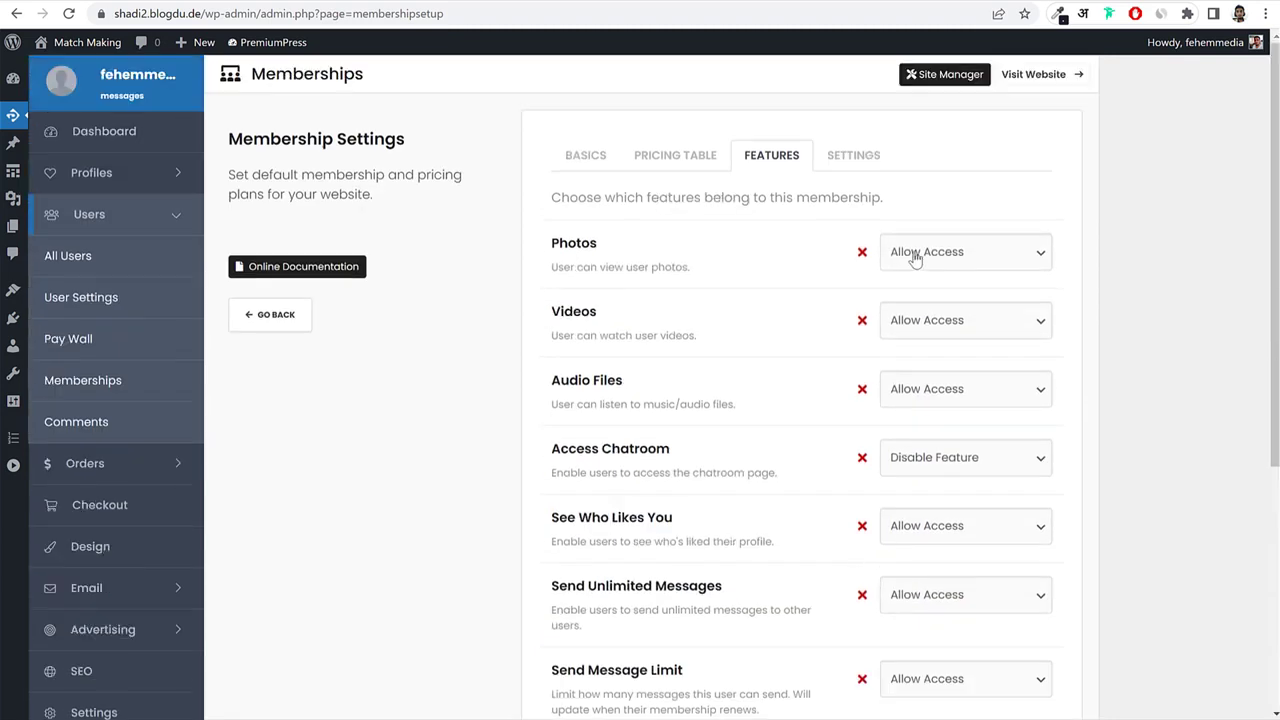
Turn Highlight on for the Silver plan and save the membership.
{"action": "left_click", "coordinate": [832, 162]}
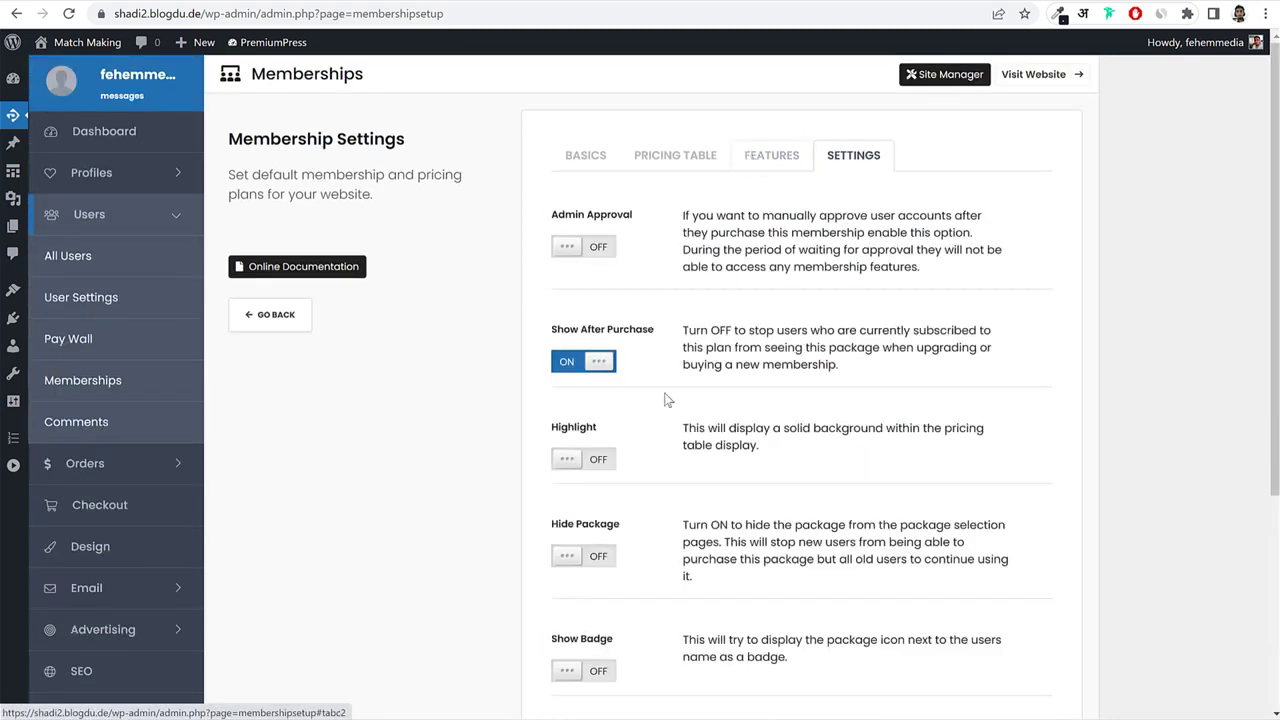
{"action": "scroll", "coordinate": [668, 400], "scroll_direction": "down", "scroll_amount": 1}
{"action": "left_click", "coordinate": [604, 378]}
{"action": "scroll", "coordinate": [696, 348], "scroll_direction": "up", "scroll_amount": 1}
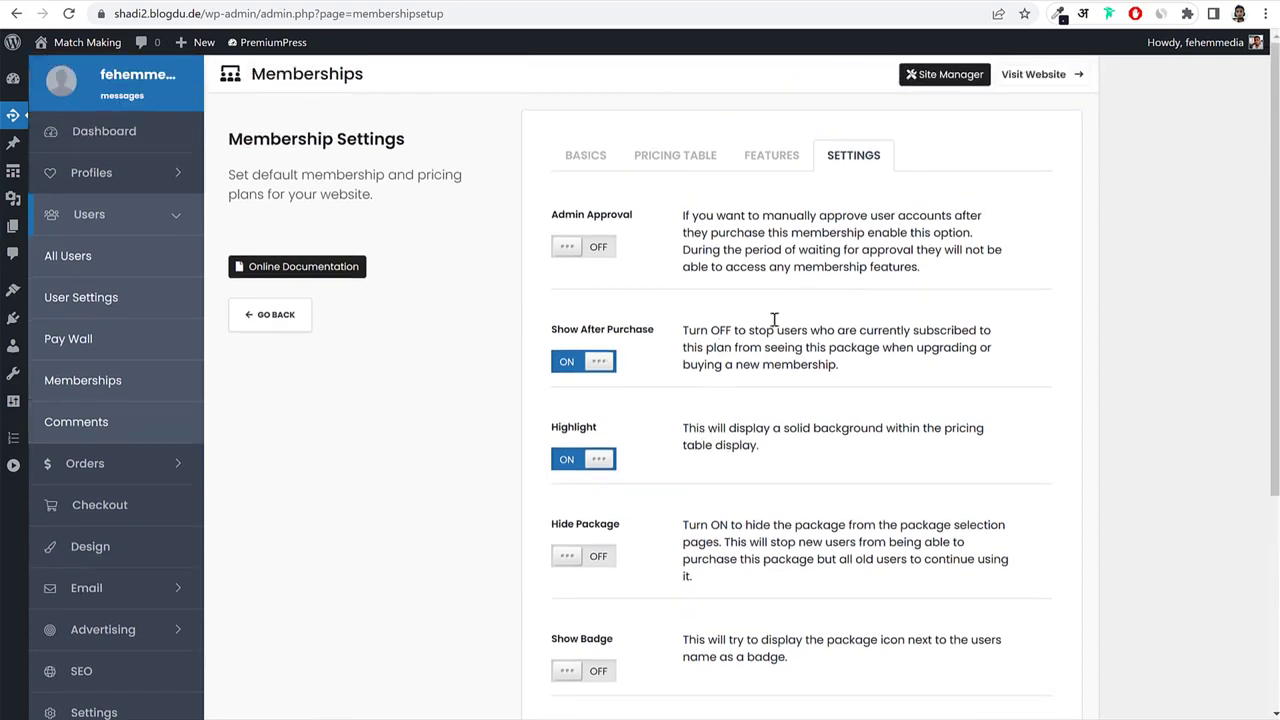
{"action": "left_click", "coordinate": [771, 154]}
{"action": "scroll", "coordinate": [705, 410], "scroll_direction": "down", "scroll_amount": 4}
{"action": "left_click", "coordinate": [585, 655]}
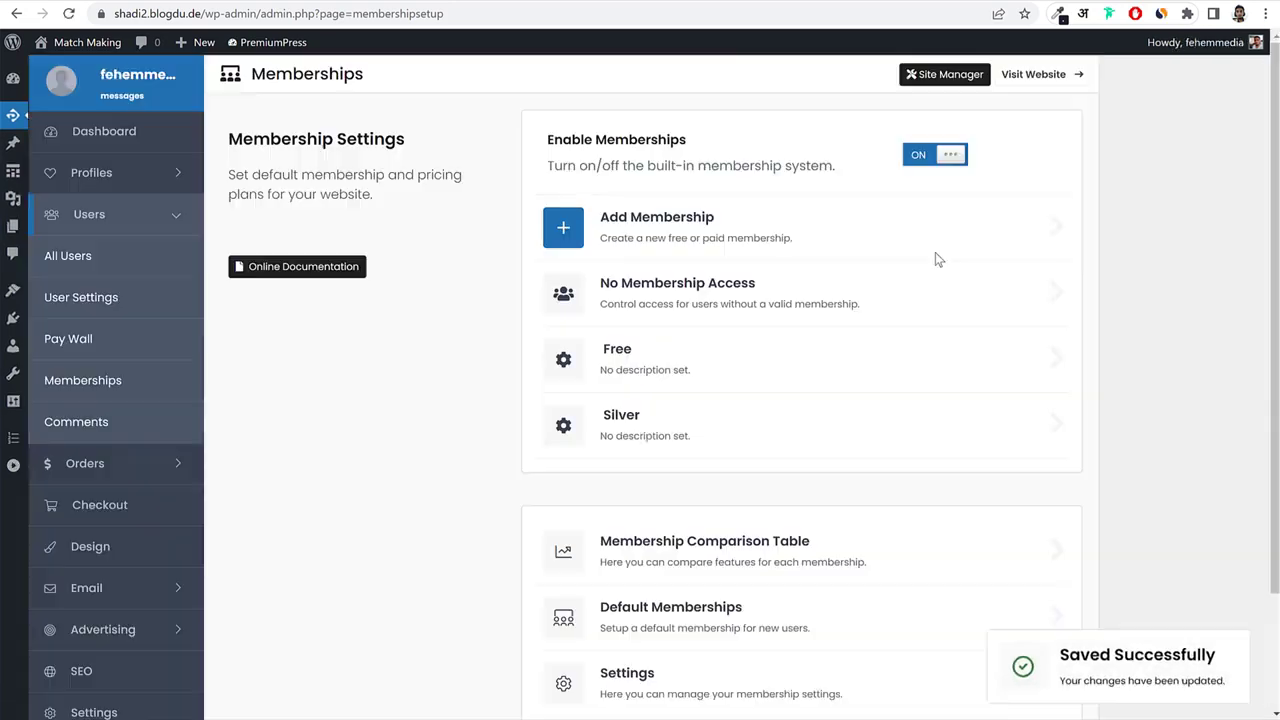
Reopen Silver to check its saved feature access, then return to the memberships overview.
{"action": "left_click", "coordinate": [633, 442]}
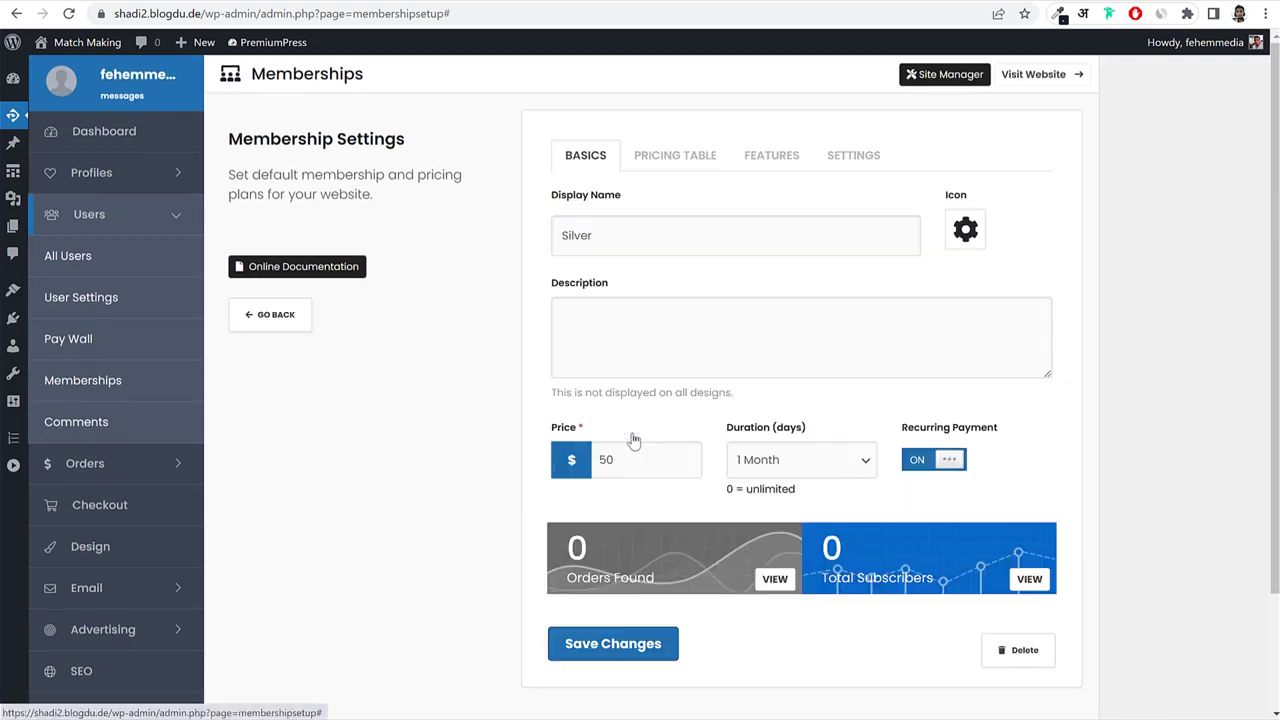
{"action": "left_click", "coordinate": [776, 163]}
{"action": "scroll", "coordinate": [1045, 488], "scroll_direction": "down", "scroll_amount": 4}
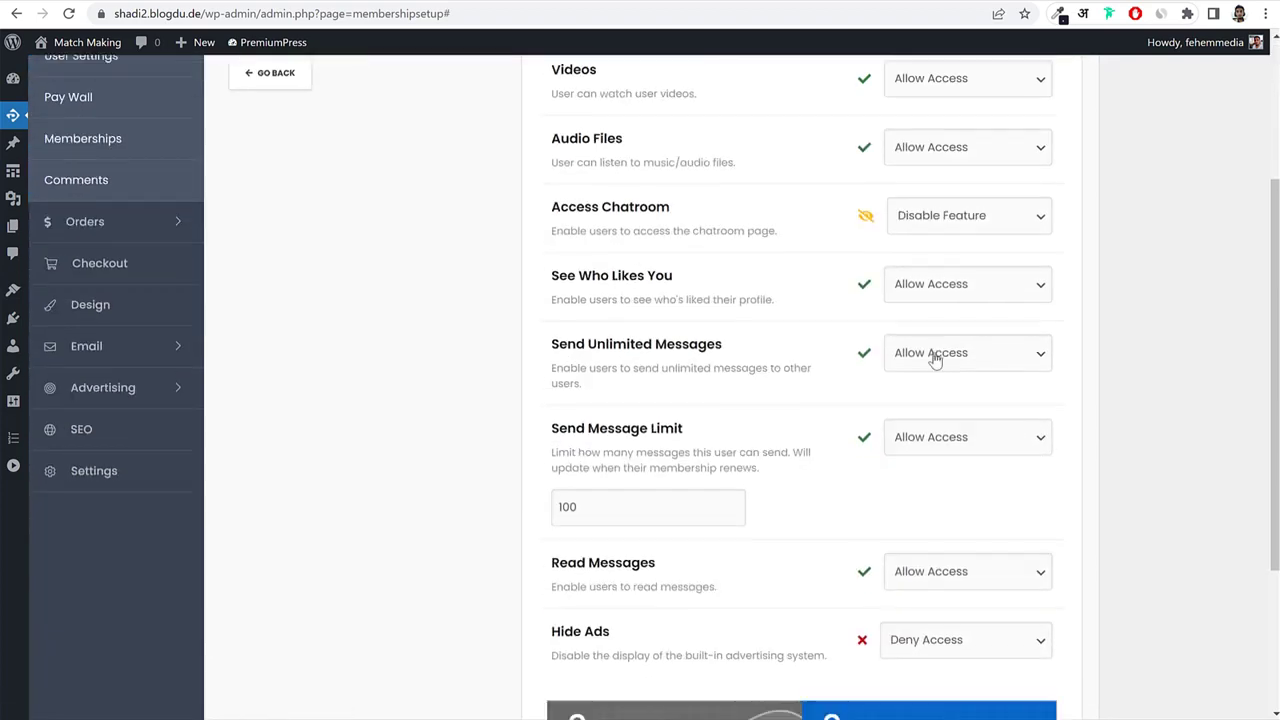
{"action": "scroll", "coordinate": [870, 331], "scroll_direction": "up", "scroll_amount": 4}
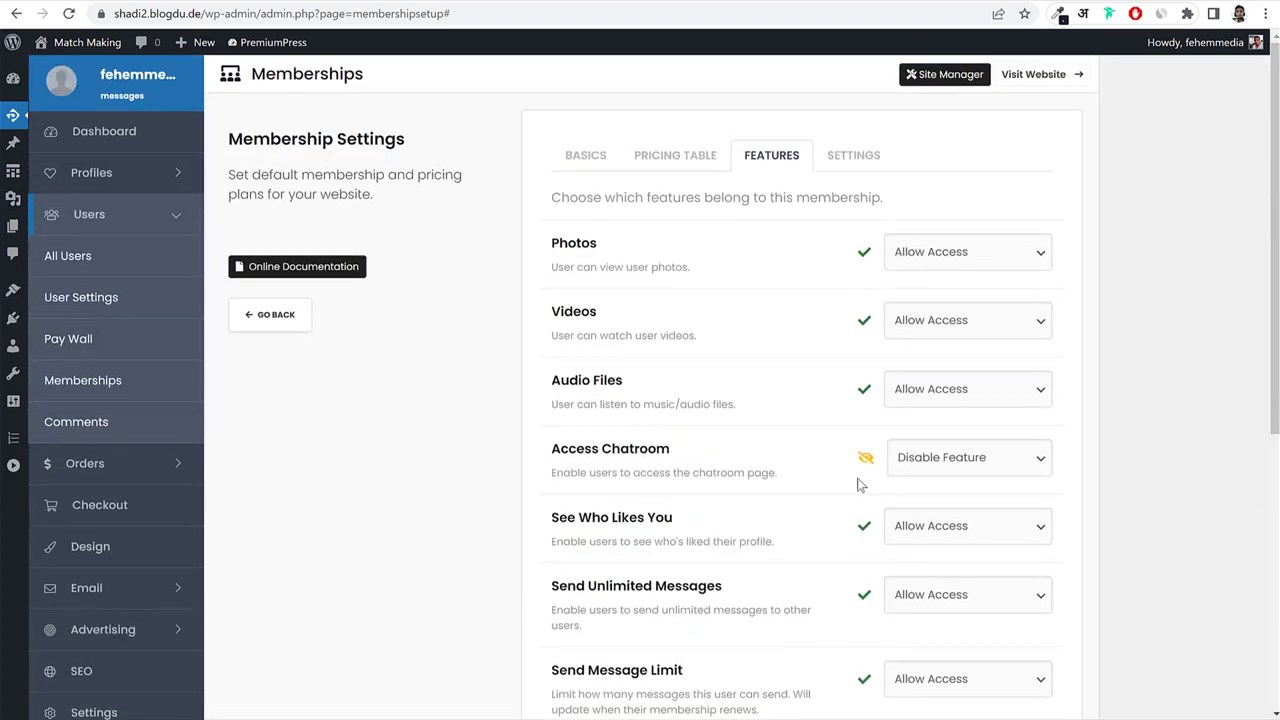
{"action": "scroll", "coordinate": [894, 486], "scroll_direction": "down", "scroll_amount": 5}
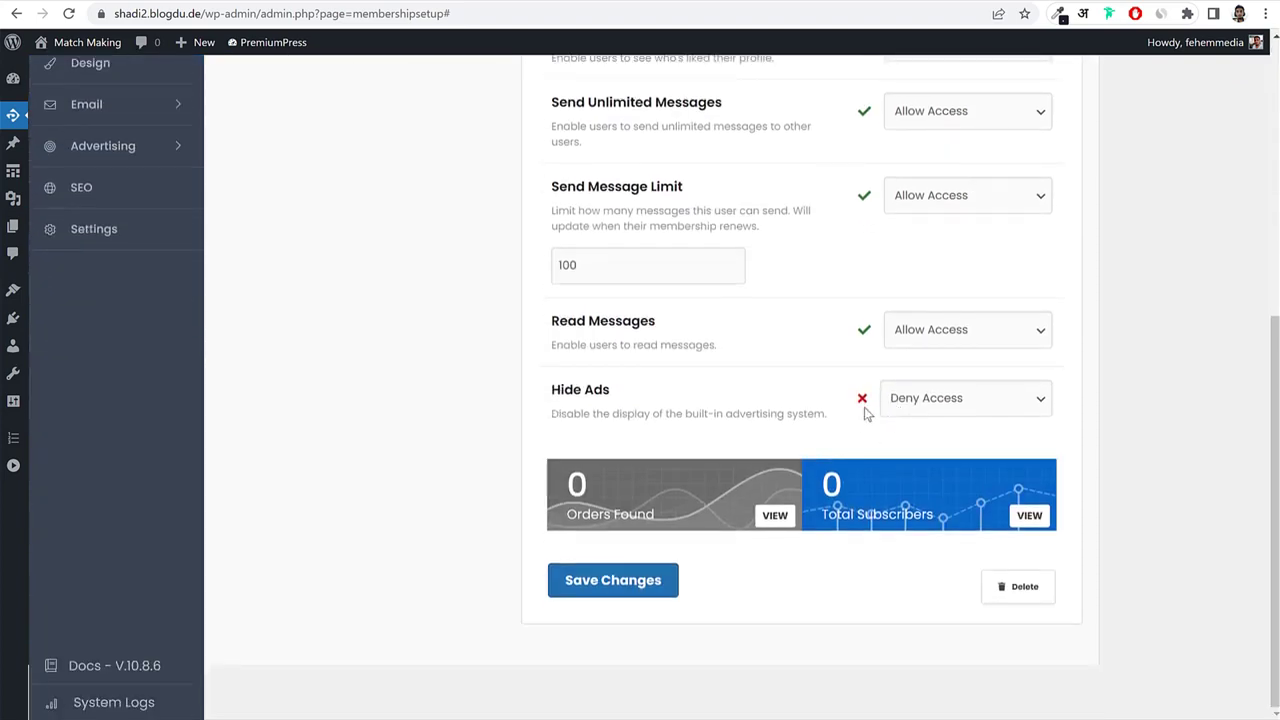
{"action": "scroll", "coordinate": [700, 390], "scroll_direction": "up", "scroll_amount": 10}
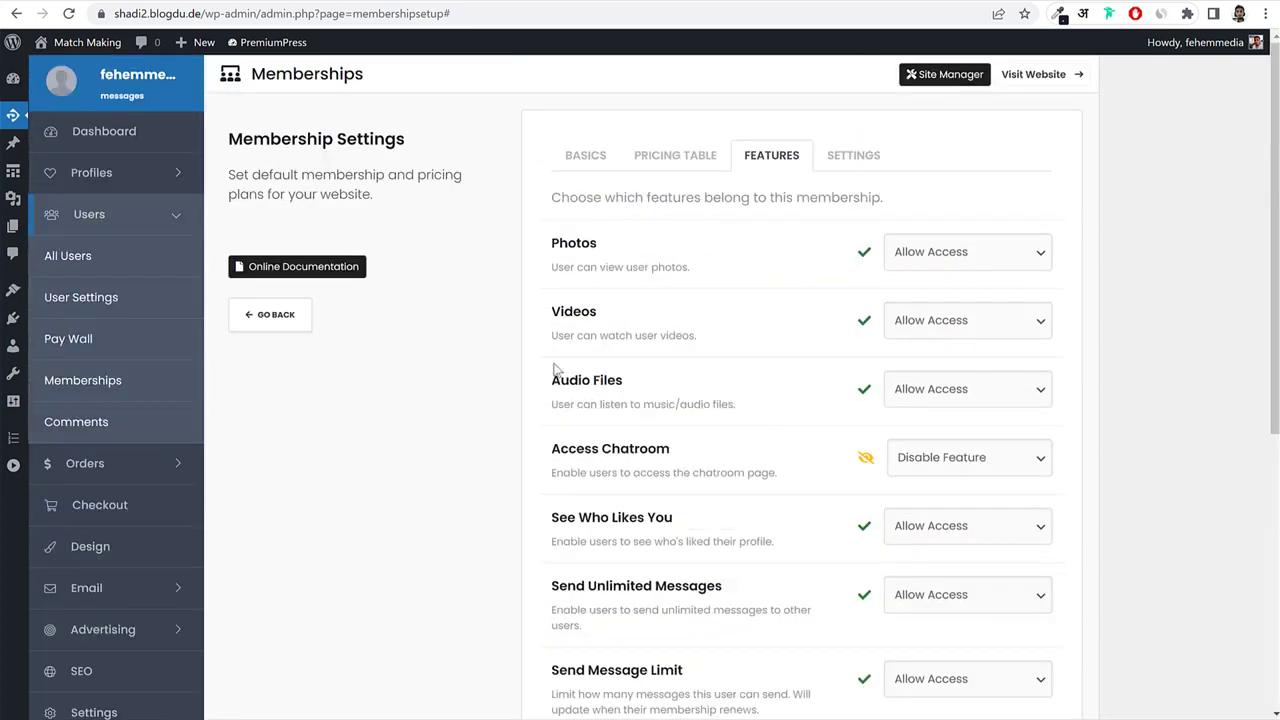
{"action": "left_click", "coordinate": [292, 324]}
{"action": "left_click", "coordinate": [680, 238]}
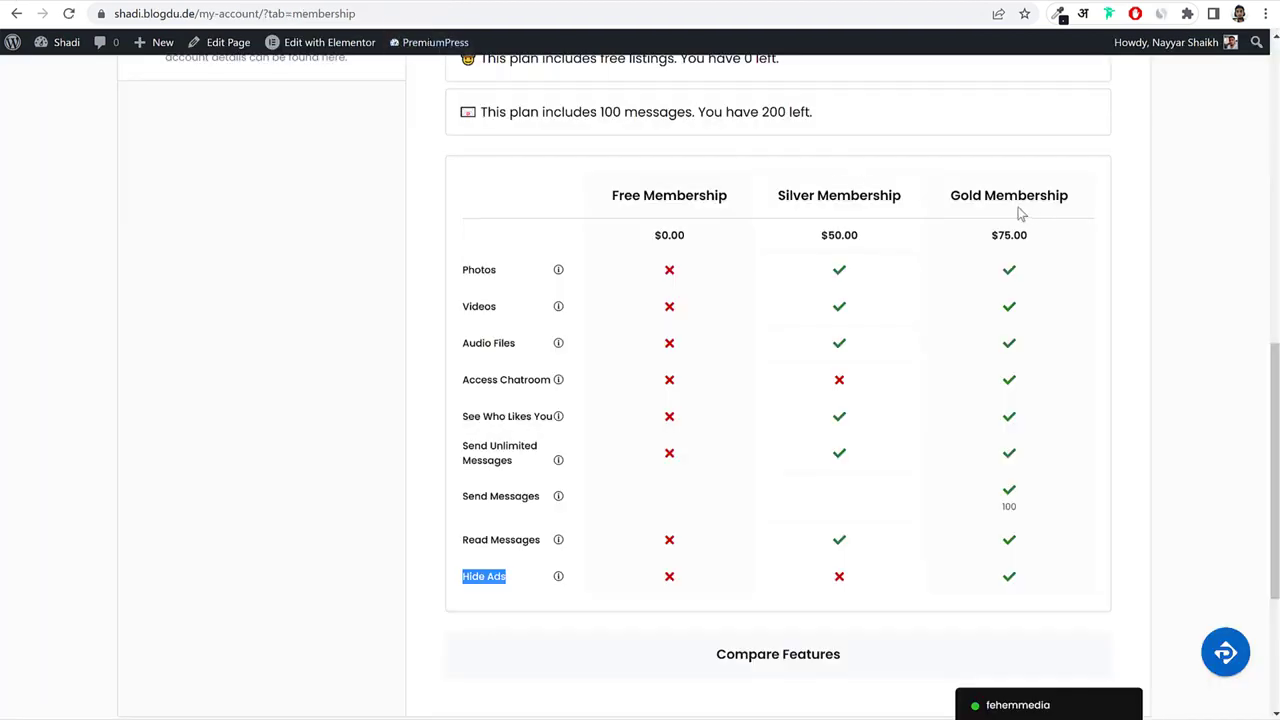
Name the new membership 'Gold' and switch recurring payment on.
{"action": "left_click_drag", "start_coordinate": [984, 195], "coordinate": [948, 195]}
{"action": "key", "text": "ctrl+c"}
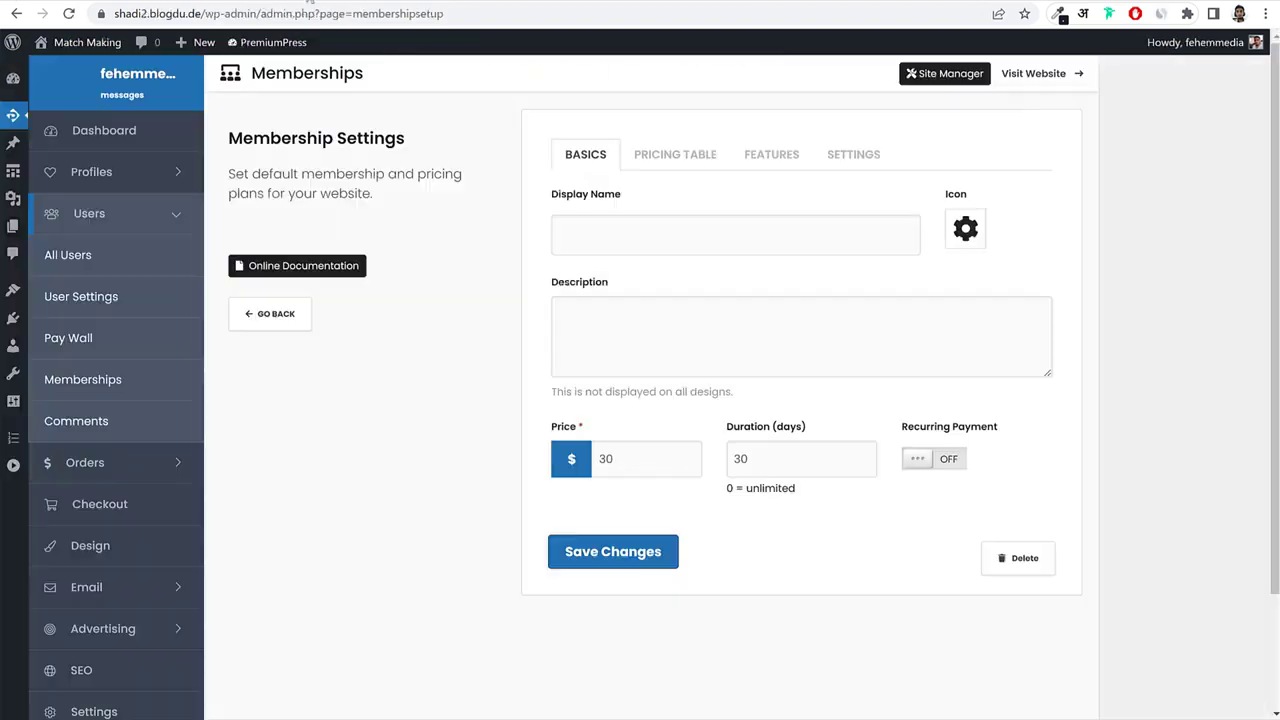
{"action": "left_click", "coordinate": [735, 249]}
{"action": "key", "text": "ctrl+v"}
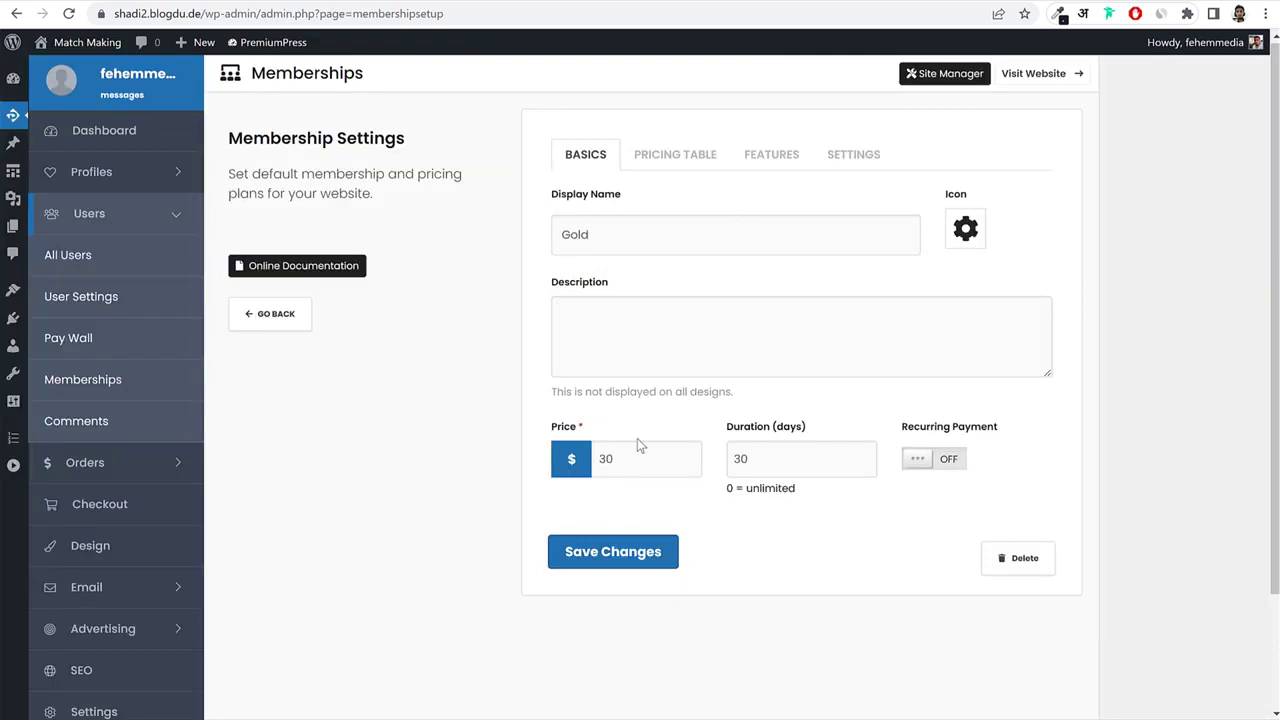
{"action": "left_click_drag", "start_coordinate": [647, 462], "coordinate": [527, 466]}
{"action": "key", "text": "ctrl+a"}
{"action": "left_click", "coordinate": [937, 460]}
Enter Photos and Access Chatroom as Gold's first two pricing-table lines.
{"action": "left_click", "coordinate": [644, 155]}
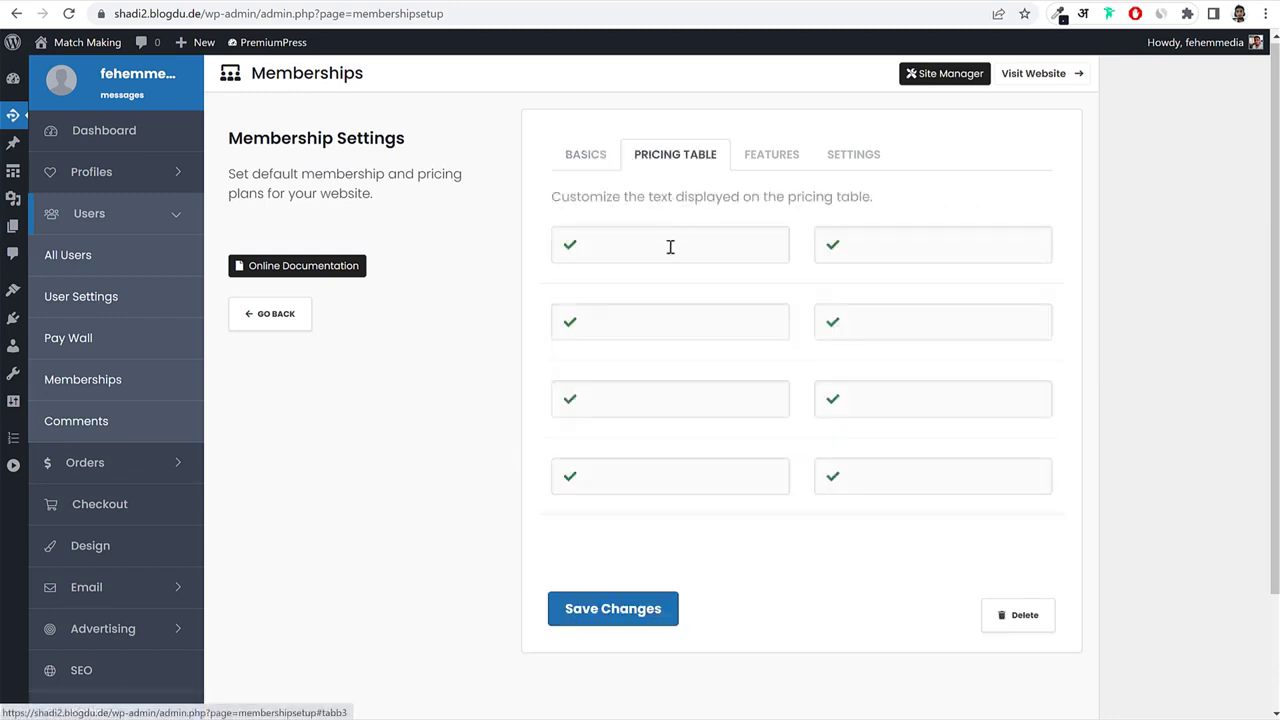
{"action": "left_click", "coordinate": [670, 247]}
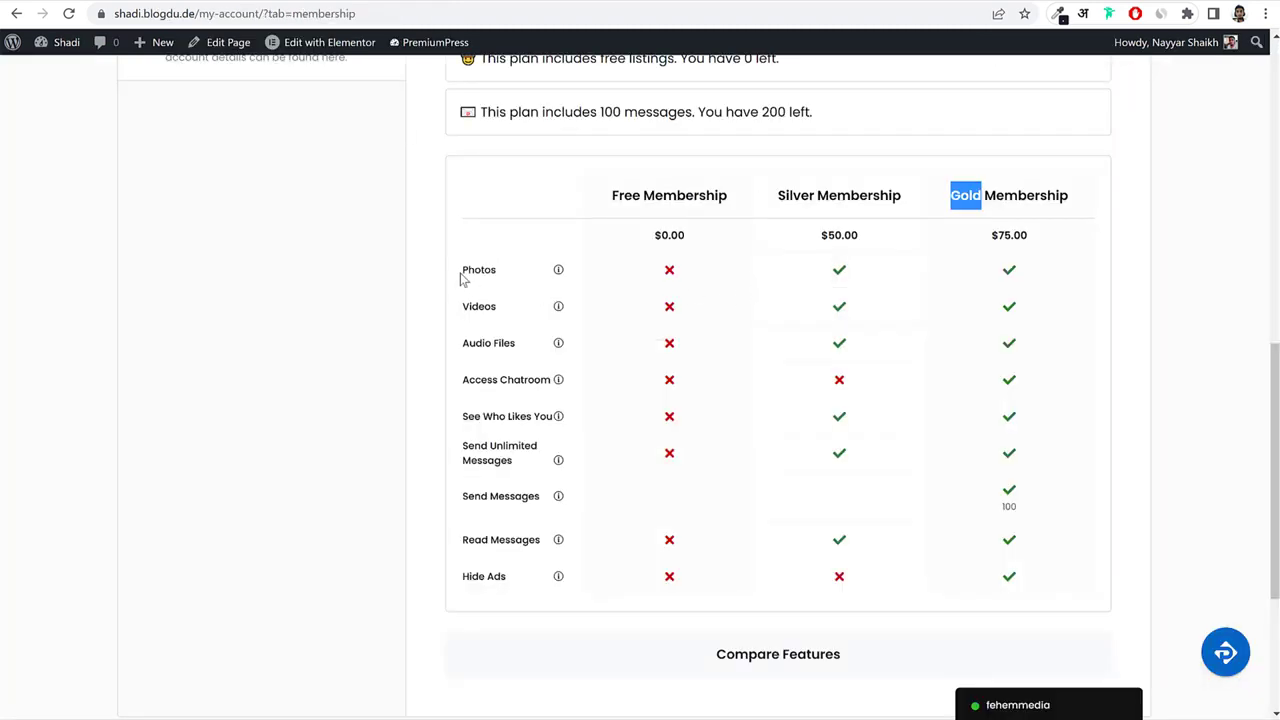
{"action": "double_click", "coordinate": [464, 273]}
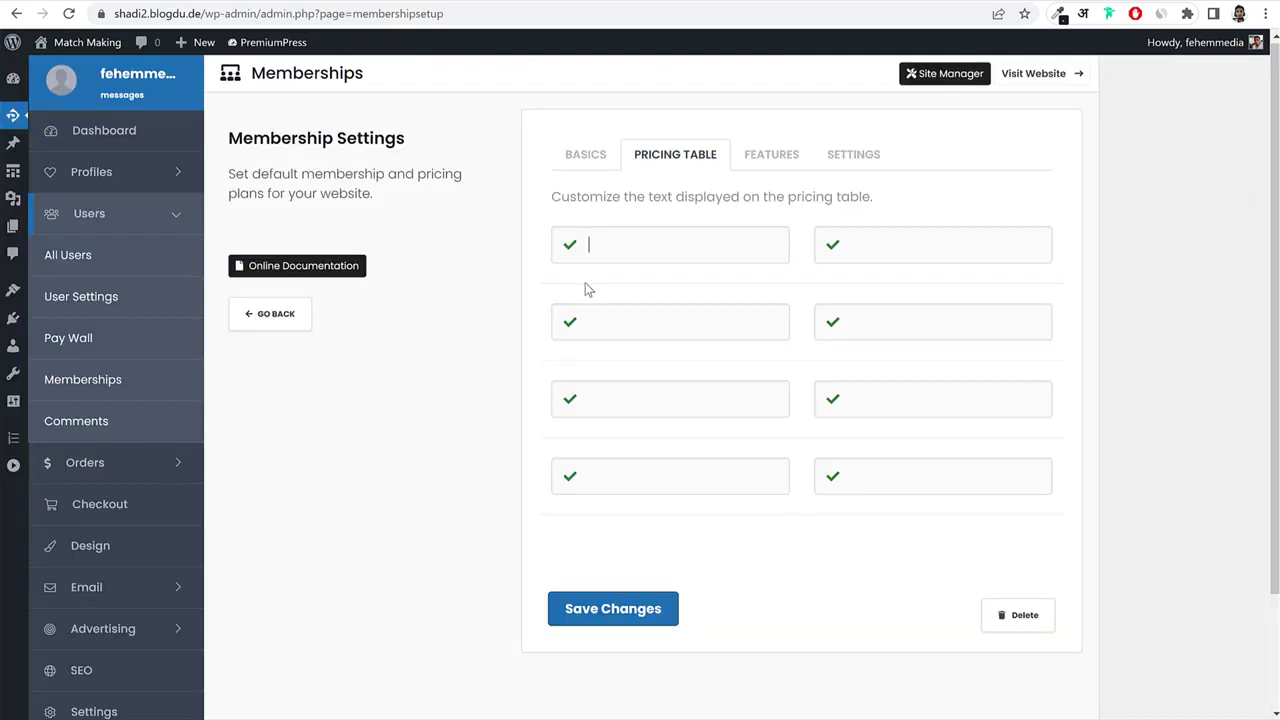
{"action": "type", "text": "Photos"}
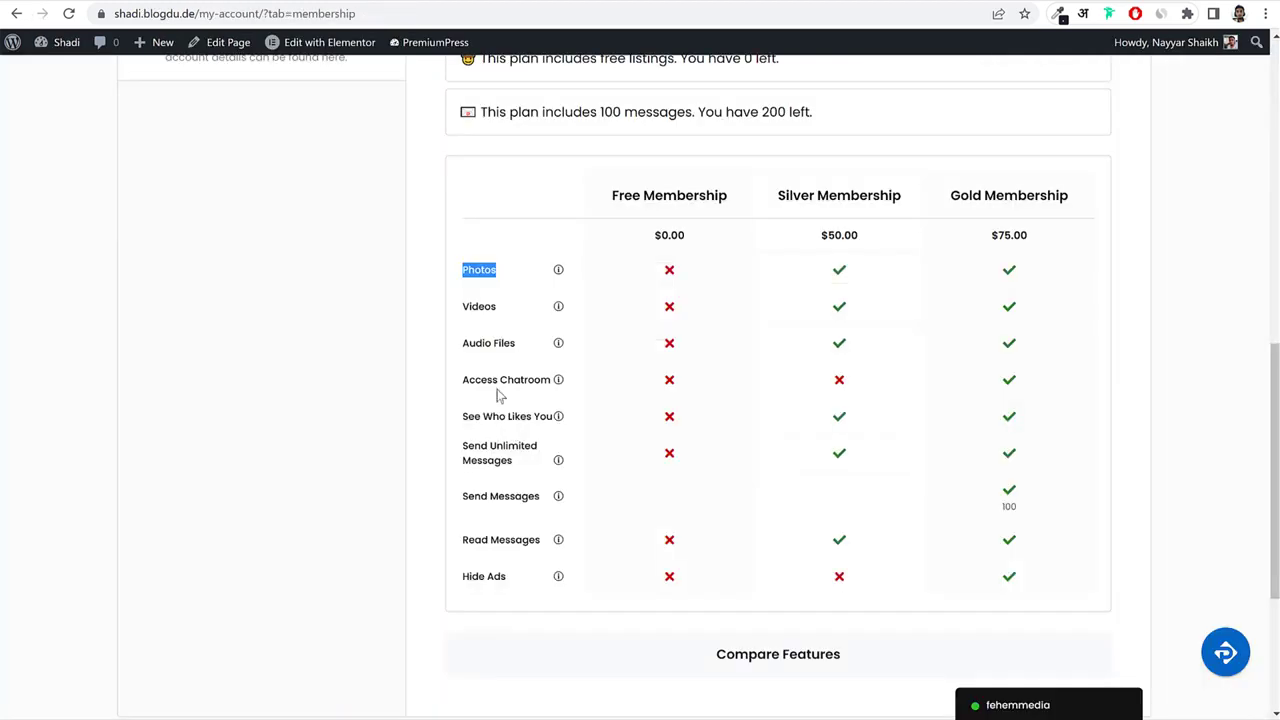
{"action": "triple_click", "coordinate": [497, 385]}
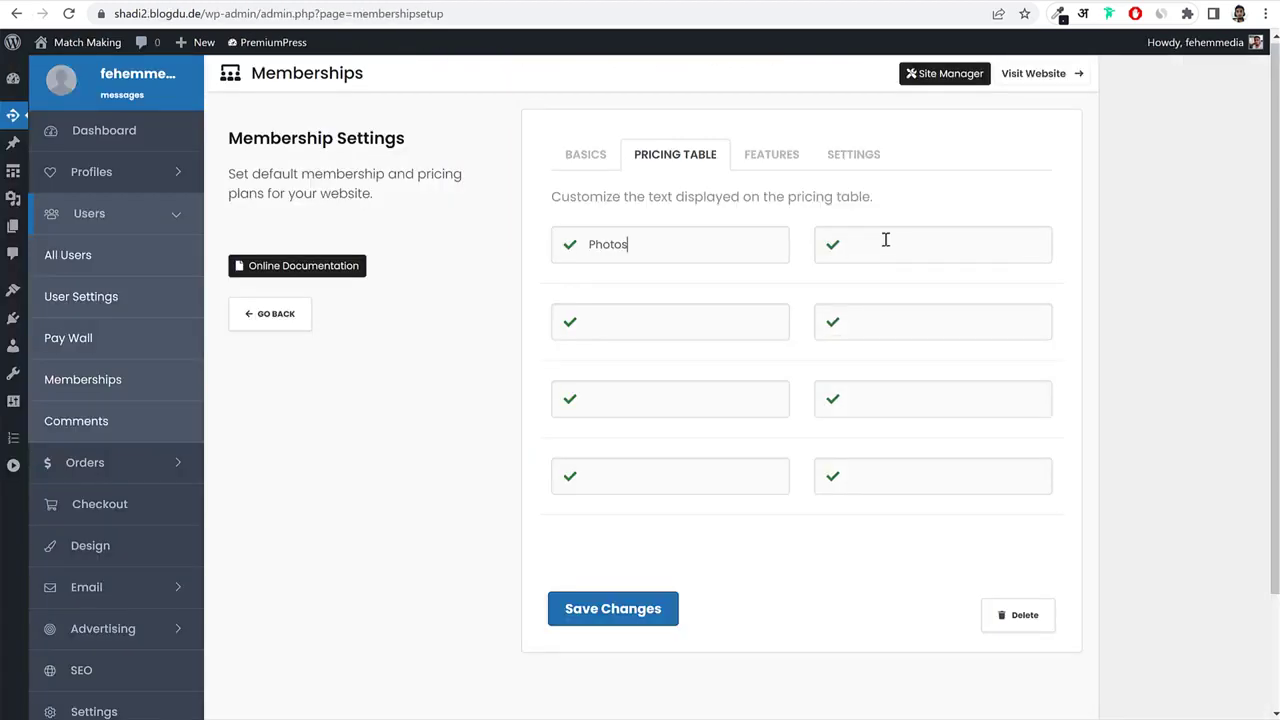
{"action": "type", "text": "Access Chatroom"}
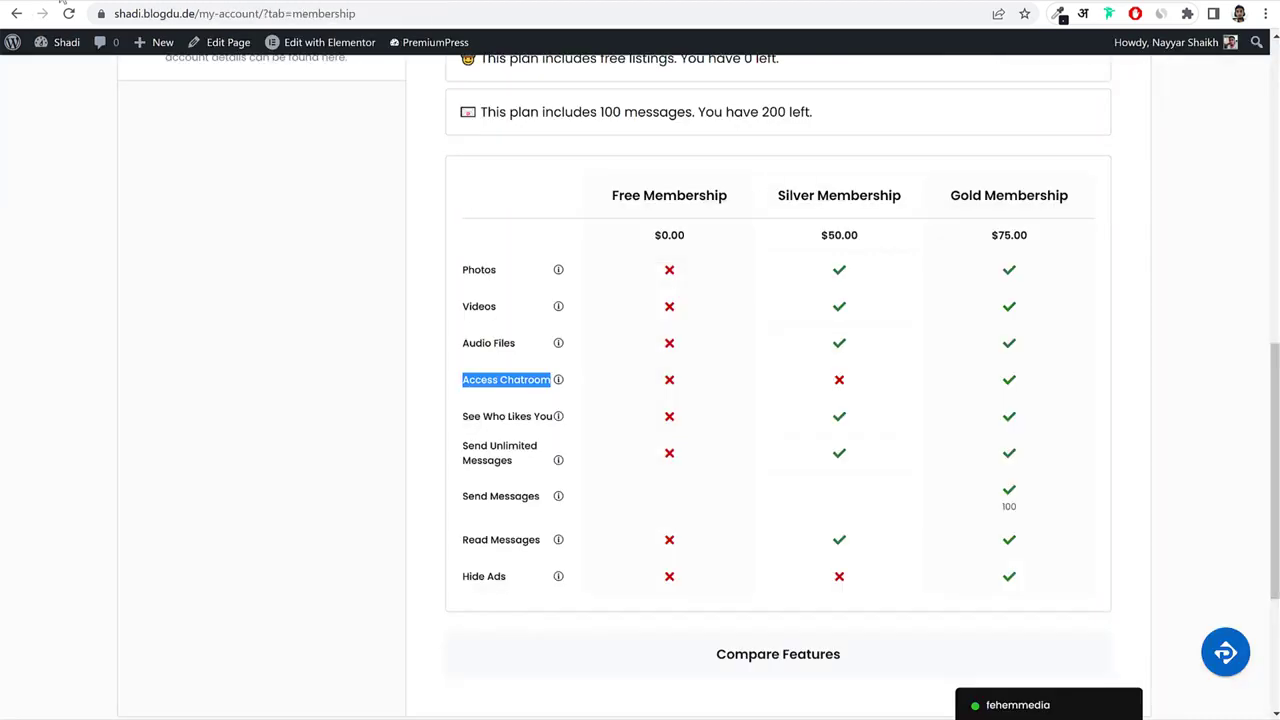
Add Send Messages and Hide Ads as the third and fourth pricing lines.
{"action": "triple_click", "coordinate": [490, 498]}
{"action": "key", "text": "ctrl+c"}
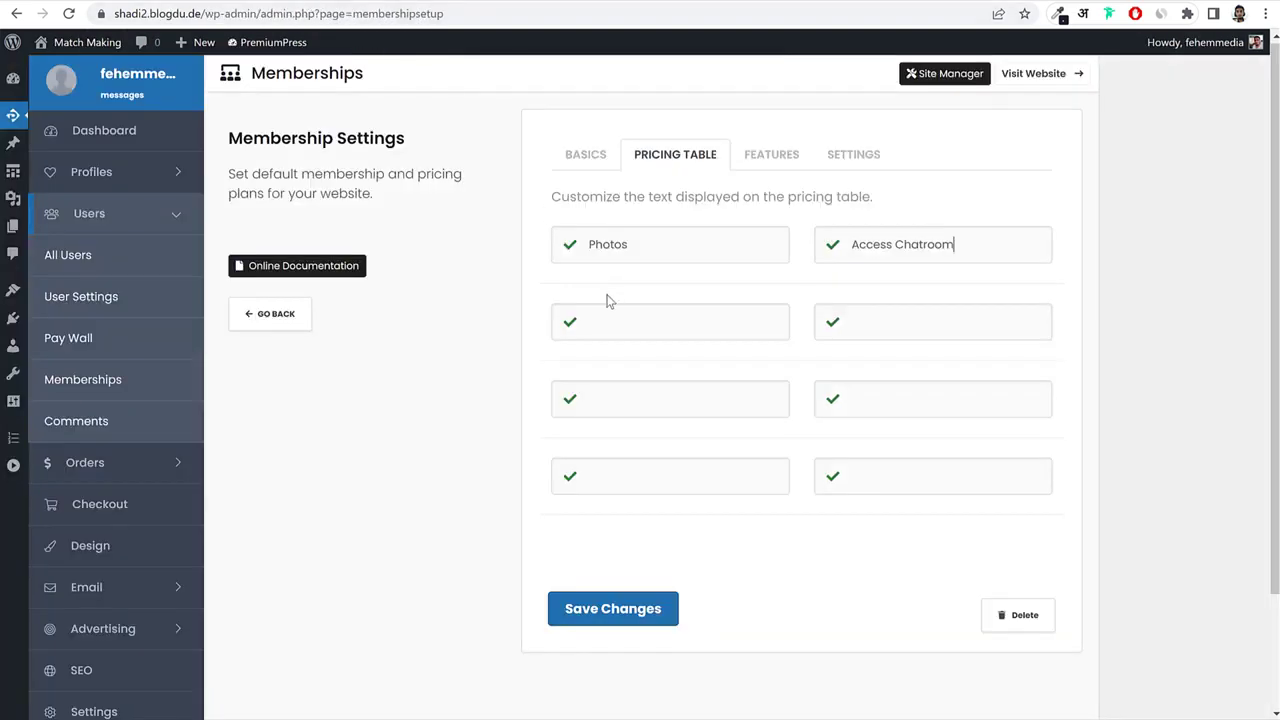
{"action": "left_click", "coordinate": [629, 318]}
{"action": "key", "text": "ctrl+v"}
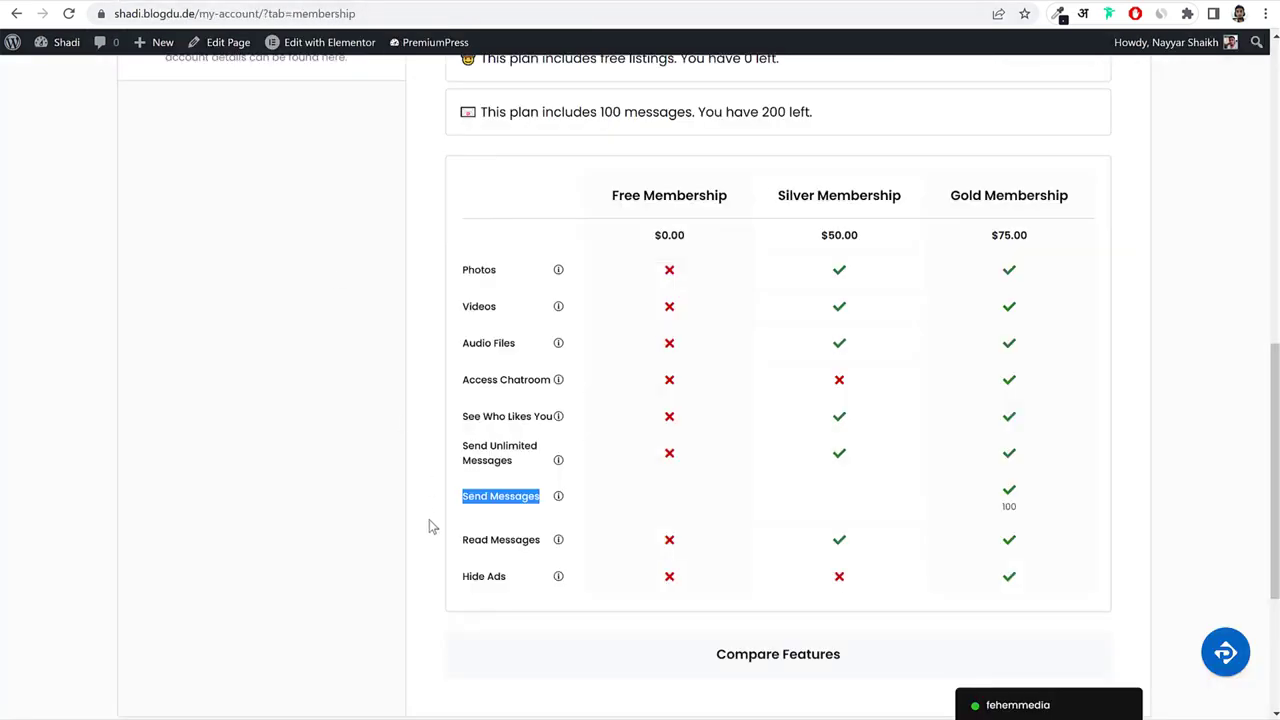
{"action": "triple_click", "coordinate": [490, 575]}
{"action": "key", "text": "ctrl+c"}
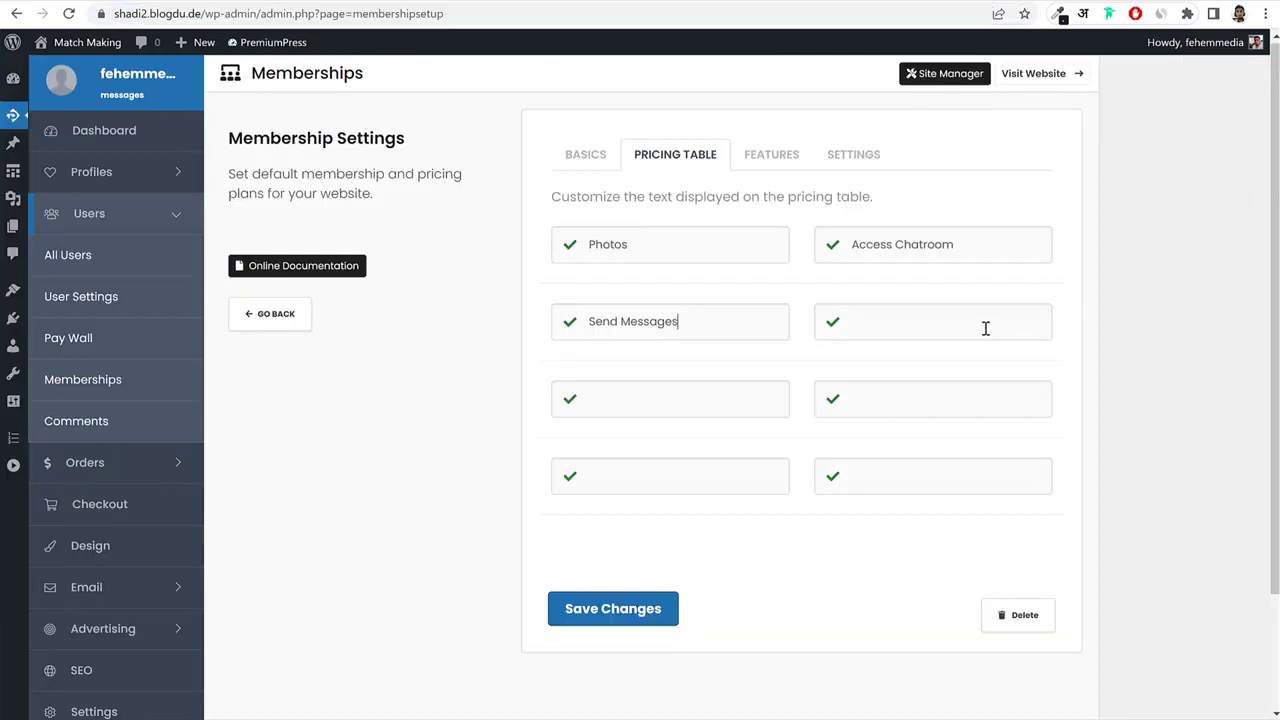
{"action": "left_click", "coordinate": [986, 329]}
{"action": "key", "text": "ctrl+v"}
{"action": "left_click", "coordinate": [772, 154]}
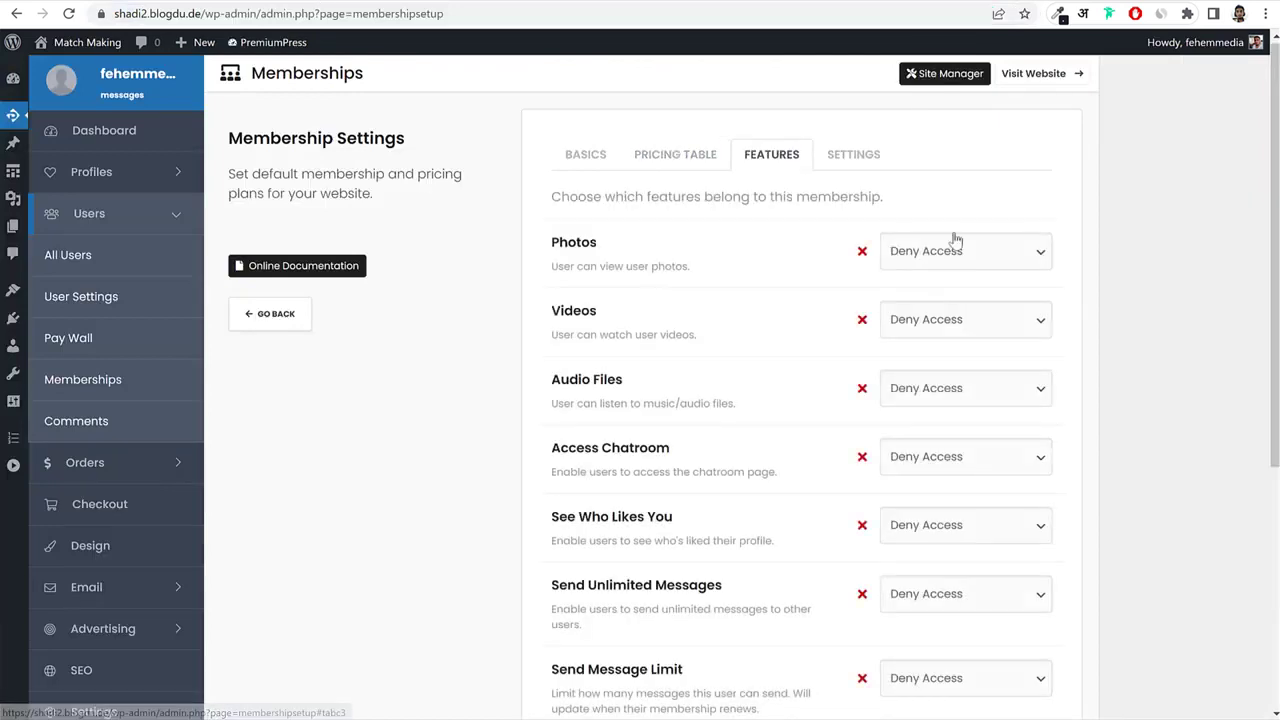
Allow Gold access to Photos, Videos, Audio Files and Access Chatroom.
{"action": "left_click", "coordinate": [948, 254]}
{"action": "left_click", "coordinate": [926, 296]}
{"action": "left_click", "coordinate": [943, 320]}
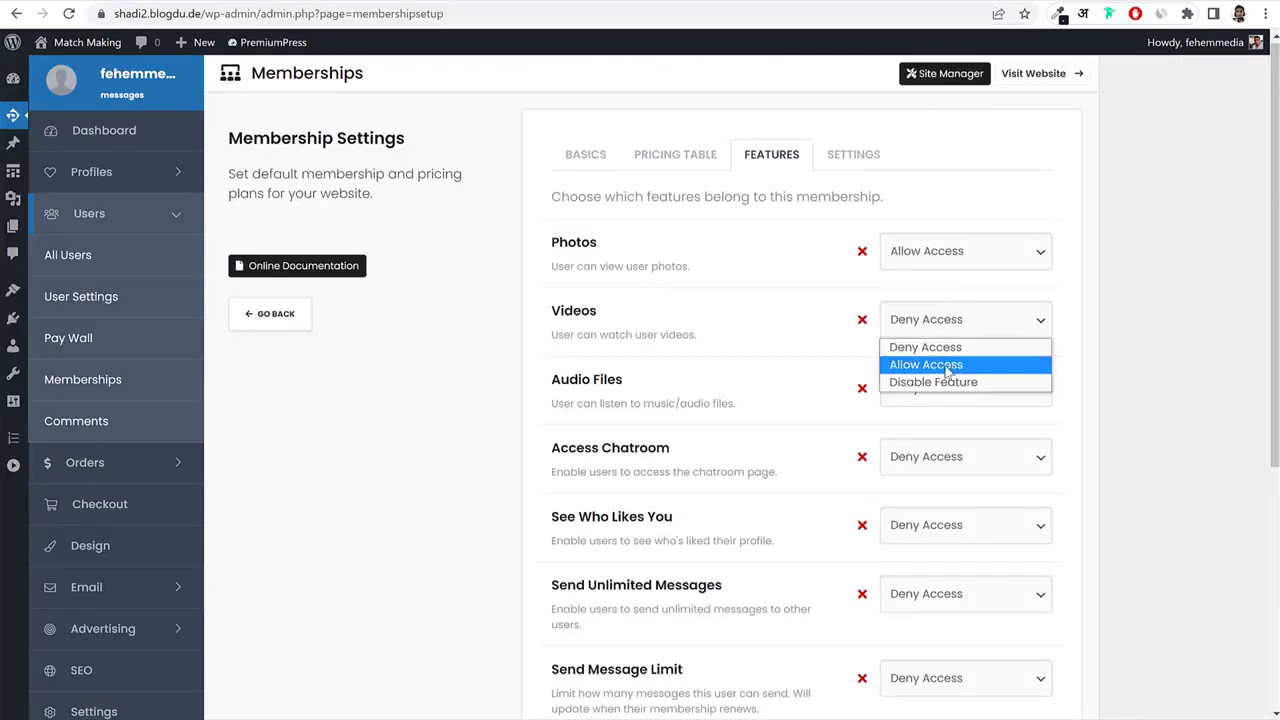
{"action": "left_click", "coordinate": [930, 364]}
{"action": "left_click", "coordinate": [940, 388]}
{"action": "left_click", "coordinate": [928, 433]}
{"action": "left_click", "coordinate": [930, 460]}
{"action": "left_click", "coordinate": [935, 517]}
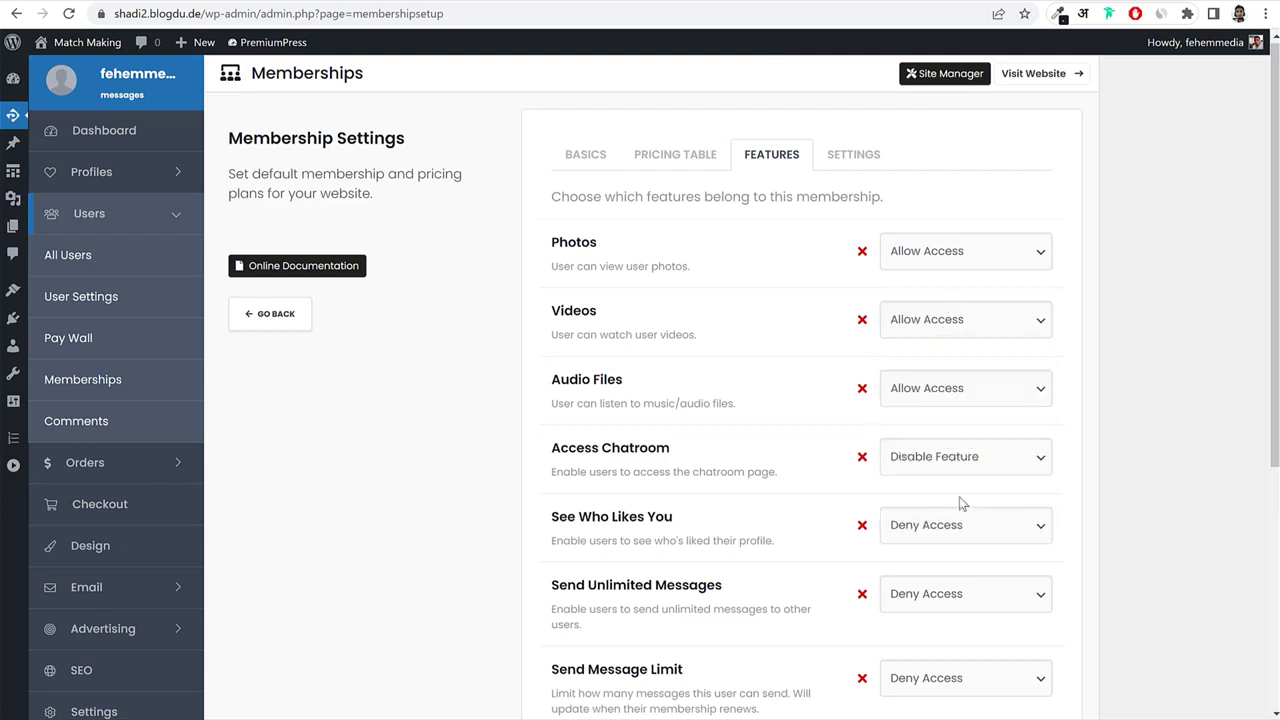
{"action": "left_click", "coordinate": [945, 460]}
{"action": "left_click", "coordinate": [930, 500]}
{"action": "scroll", "coordinate": [943, 286], "scroll_direction": "down", "scroll_amount": 4}
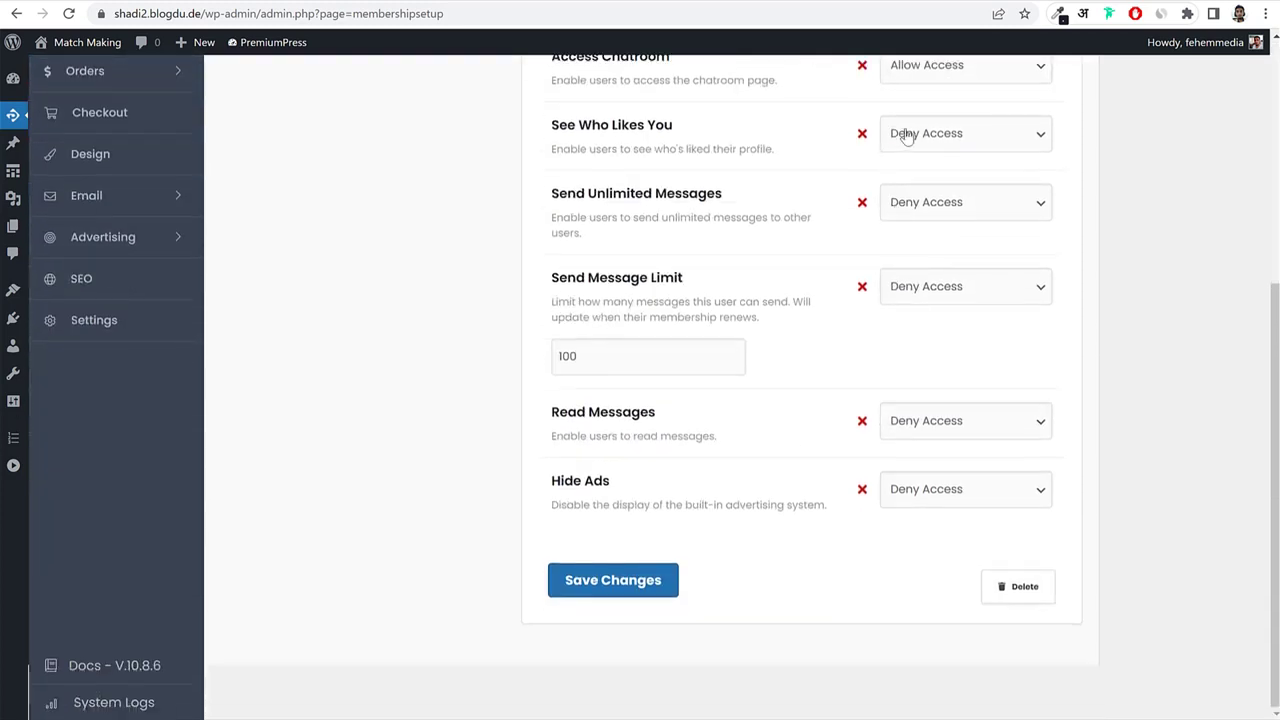
Allow See Who Likes You, Send Message Limit, Read Messages and Hide Ads, then save Gold.
{"action": "left_click", "coordinate": [909, 134]}
{"action": "left_click", "coordinate": [926, 177]}
{"action": "left_click", "coordinate": [950, 287]}
{"action": "left_click", "coordinate": [952, 331]}
{"action": "left_click", "coordinate": [965, 418]}
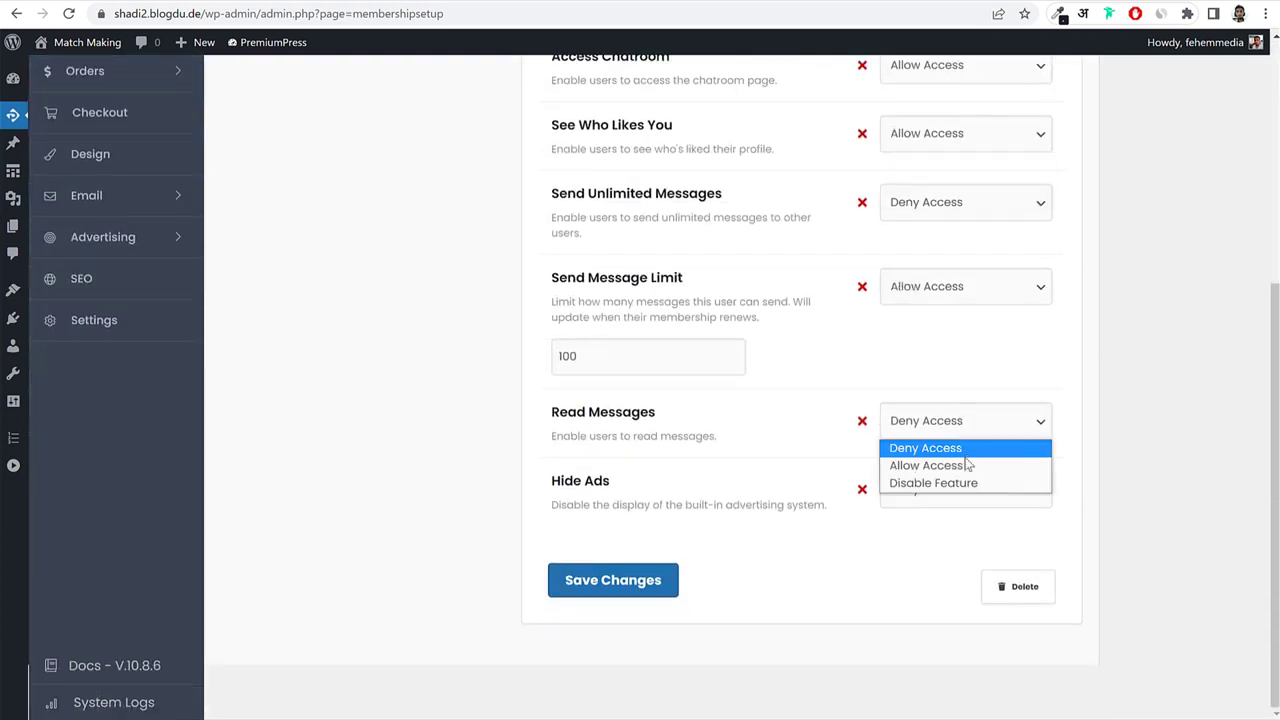
{"action": "left_click", "coordinate": [962, 465]}
{"action": "left_click", "coordinate": [950, 492]}
{"action": "left_click", "coordinate": [950, 534]}
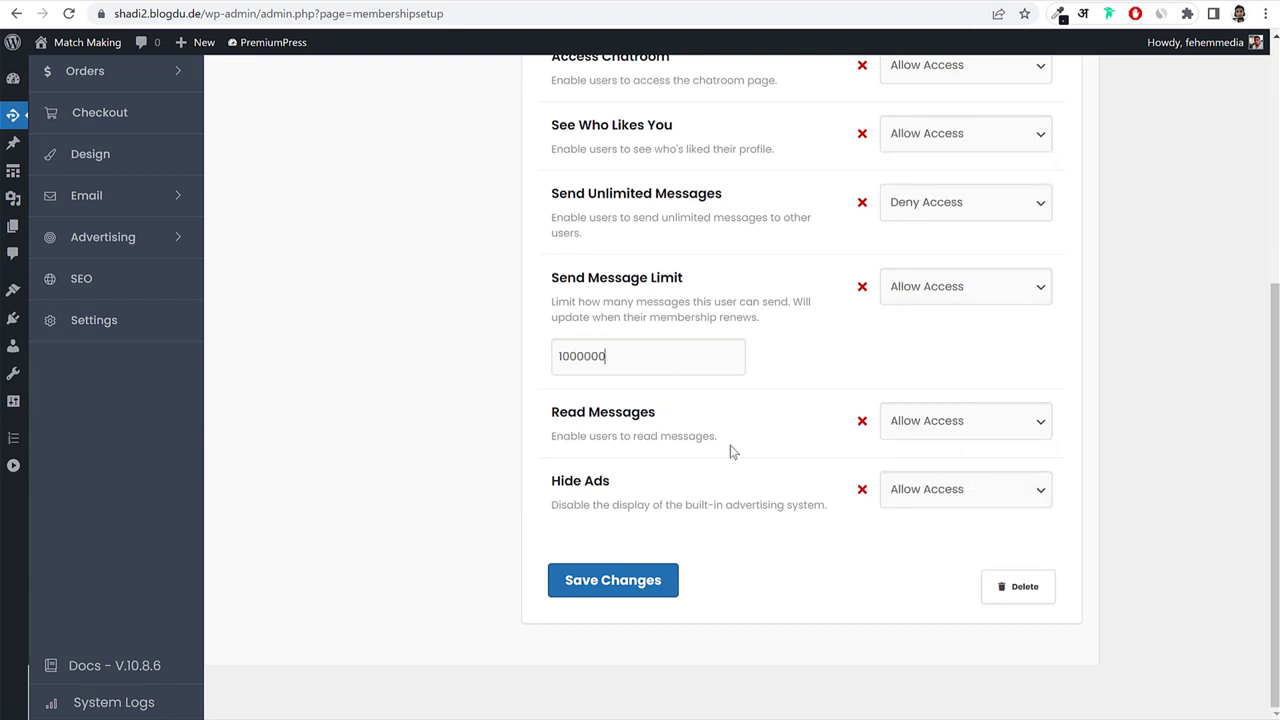
{"action": "left_click", "coordinate": [627, 588]}
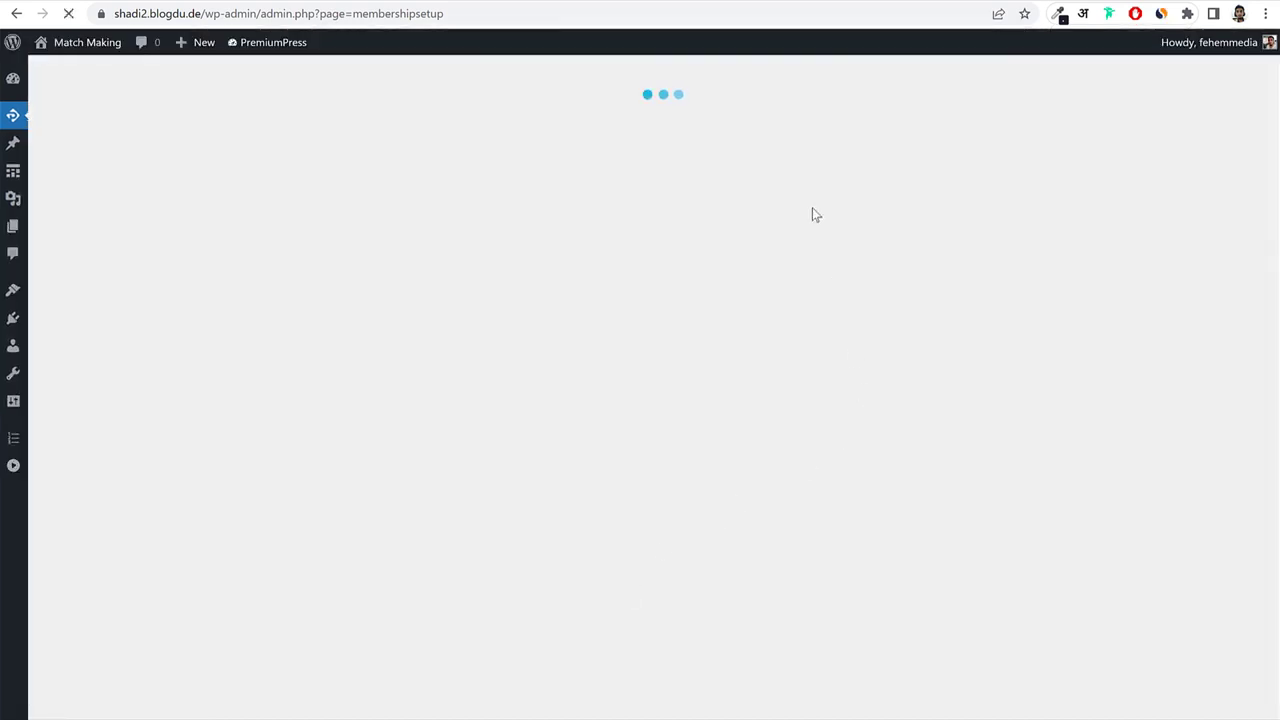
{"action": "scroll", "coordinate": [1160, 288], "scroll_direction": "down", "scroll_amount": 3}
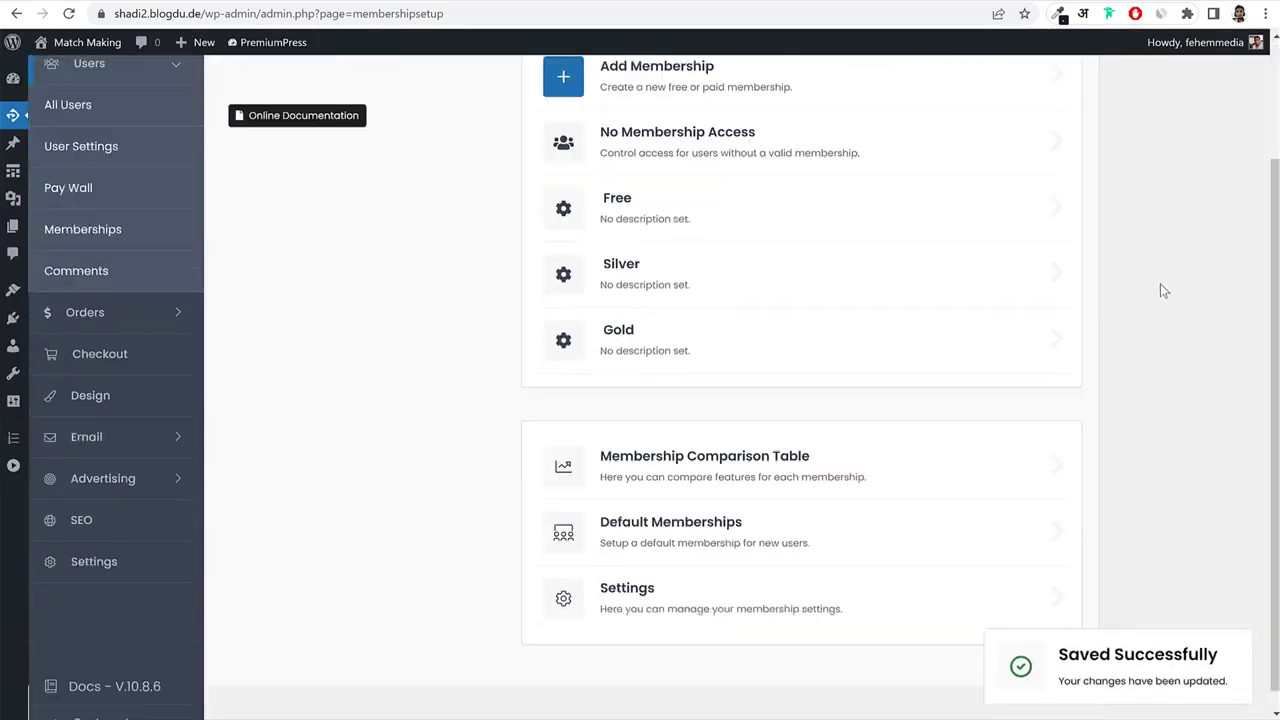
{"action": "left_click", "coordinate": [666, 457]}
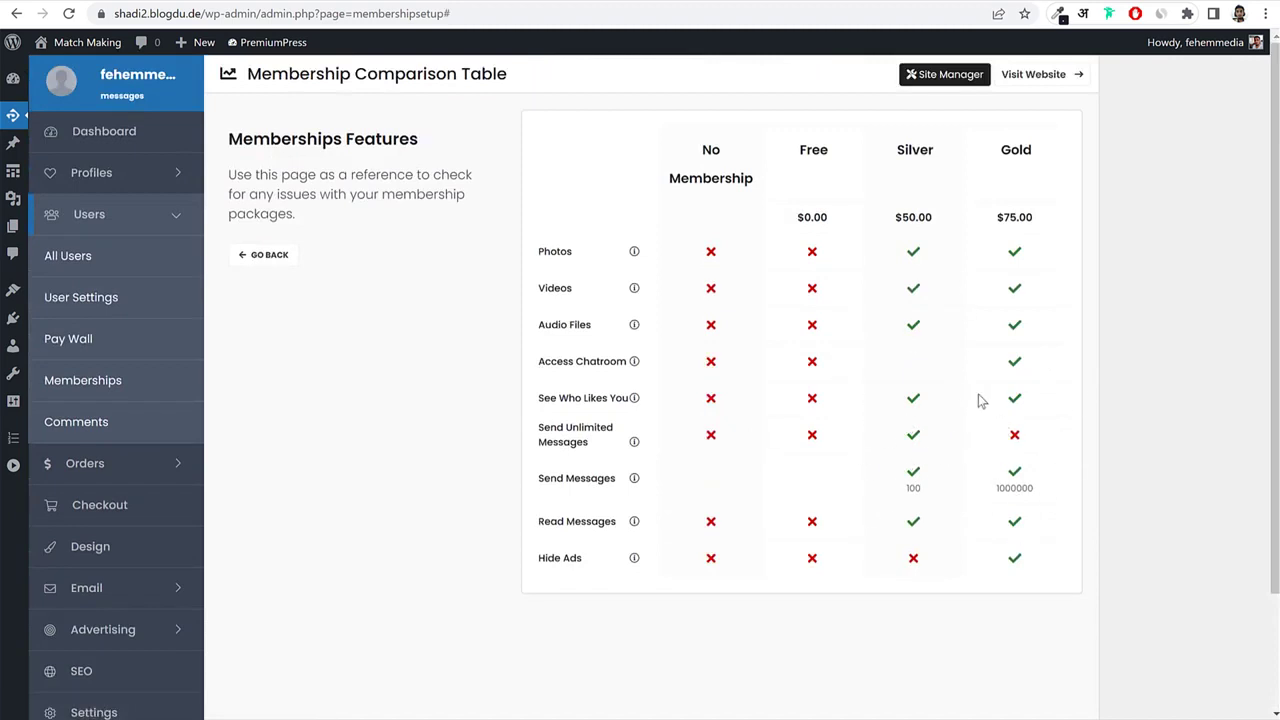
{"action": "left_click", "coordinate": [258, 257]}
{"action": "scroll", "coordinate": [968, 506], "scroll_direction": "down", "scroll_amount": 2}
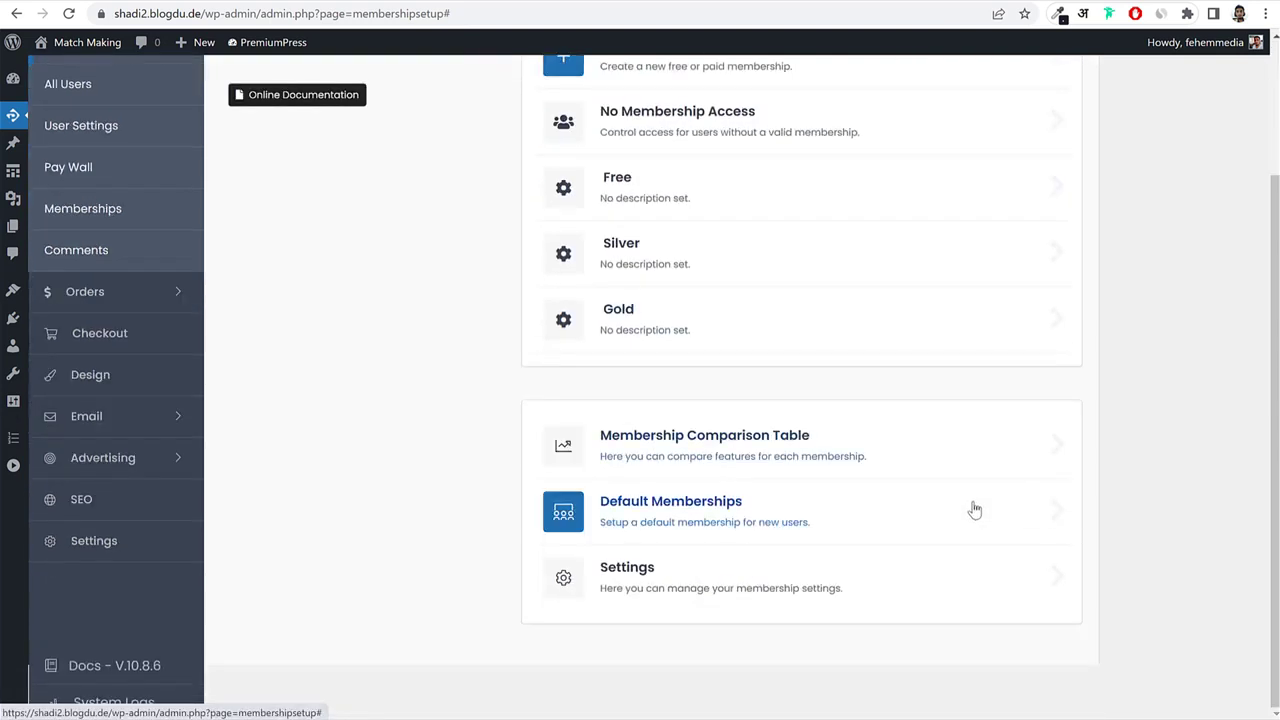
{"action": "scroll", "coordinate": [725, 570], "scroll_direction": "up", "scroll_amount": 3}
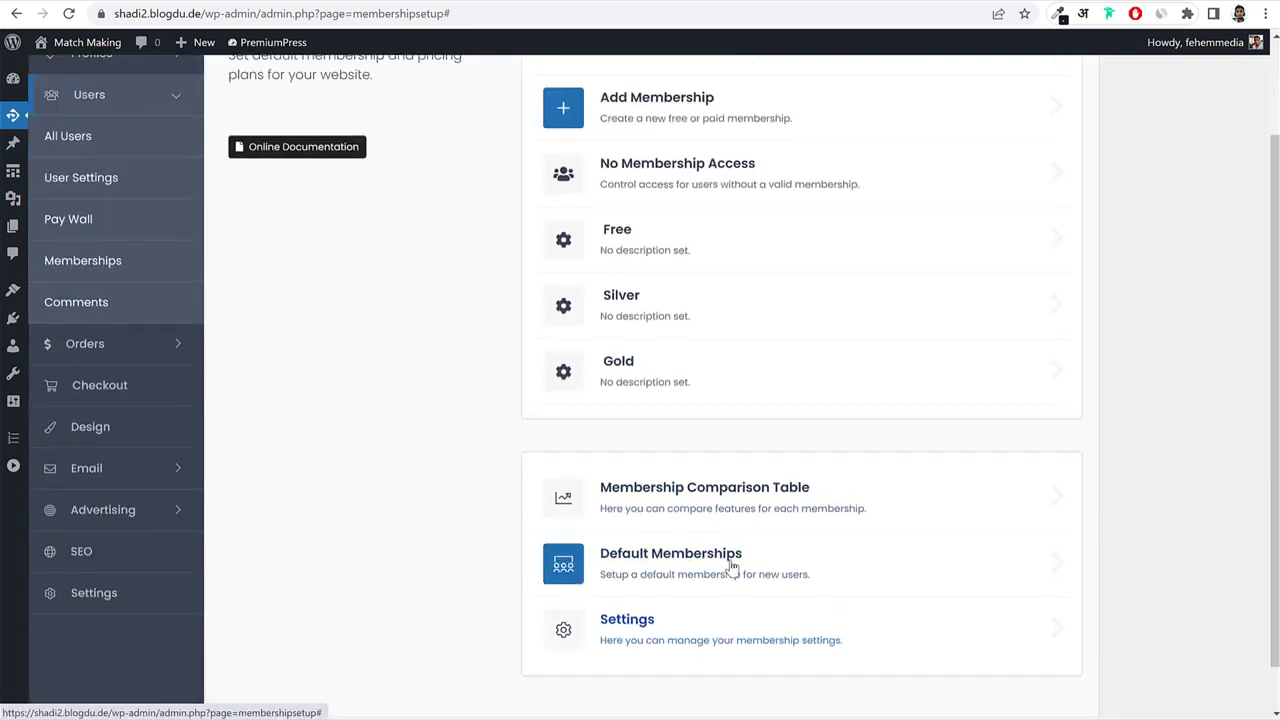
{"action": "scroll", "coordinate": [860, 400], "scroll_direction": "down", "scroll_amount": 3}
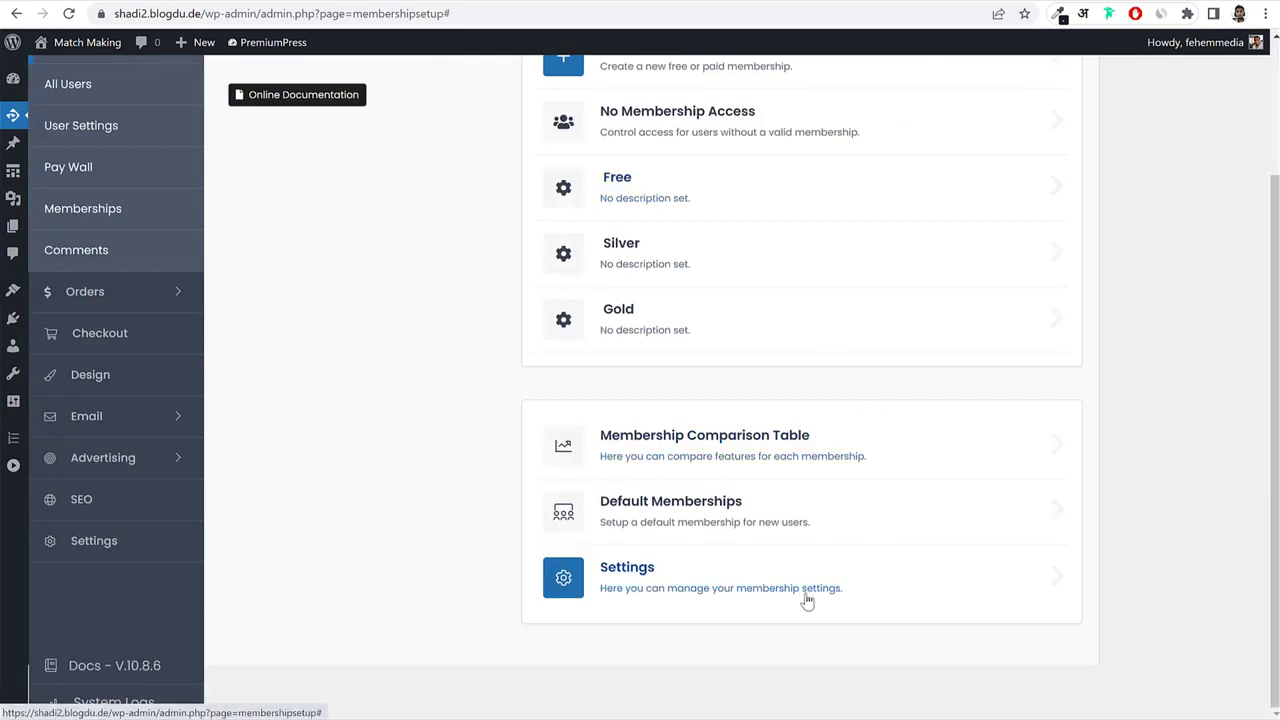
{"action": "scroll", "coordinate": [790, 580], "scroll_direction": "up", "scroll_amount": 2}
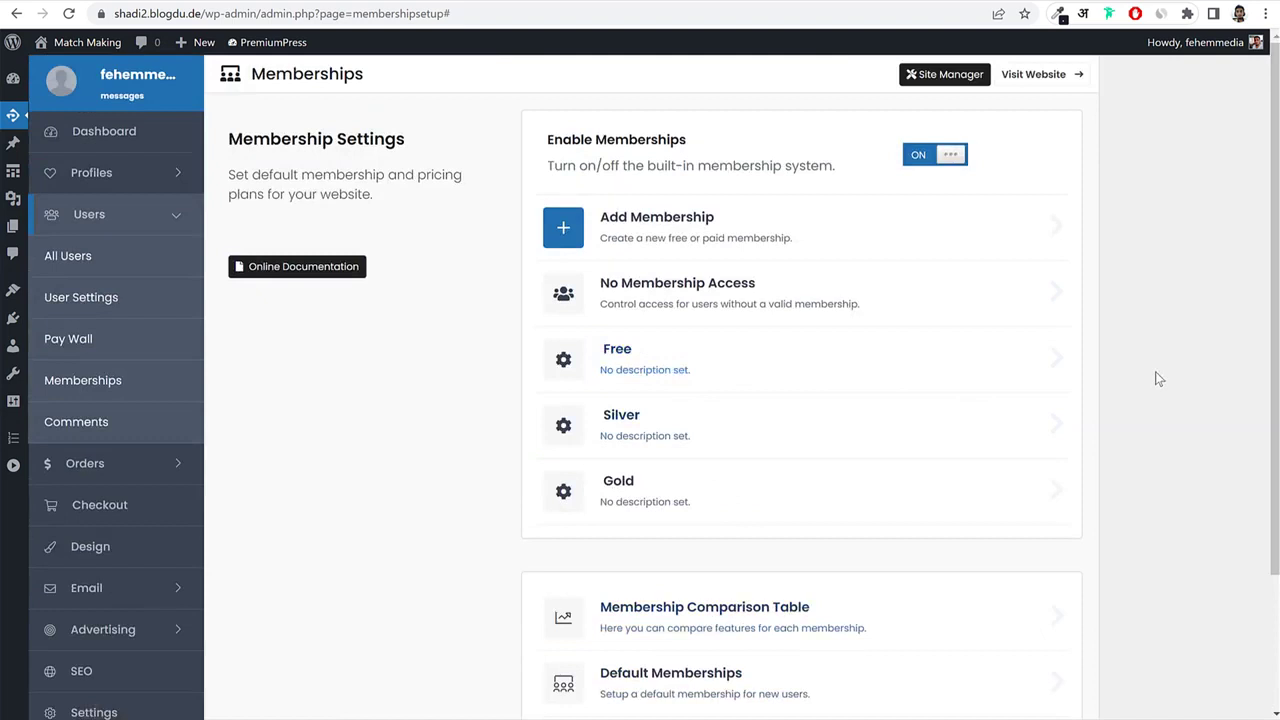
{"action": "scroll", "coordinate": [1126, 491], "scroll_direction": "down", "scroll_amount": 2}
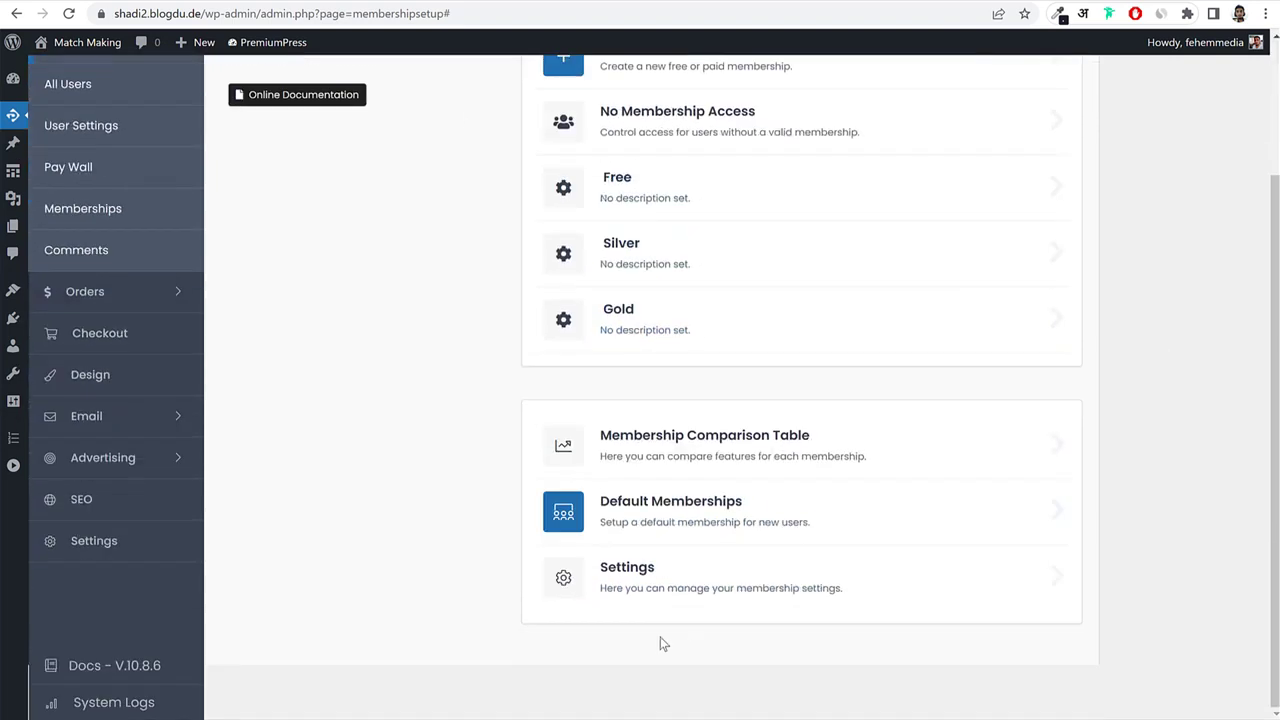
Turn Force Membership on in the membership settings and save, leaving Enable Extra Time off.
{"action": "left_click", "coordinate": [673, 585]}
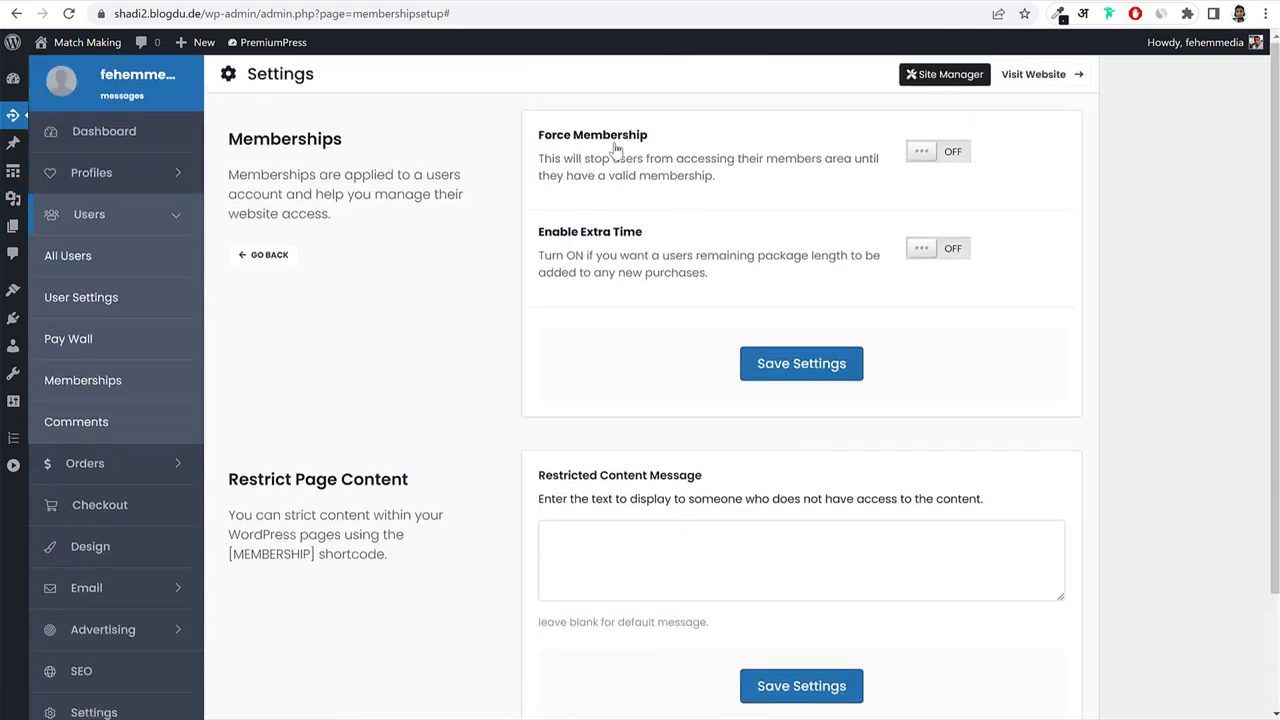
{"action": "left_click", "coordinate": [928, 151]}
{"action": "left_click_drag", "start_coordinate": [648, 135], "coordinate": [535, 147]}
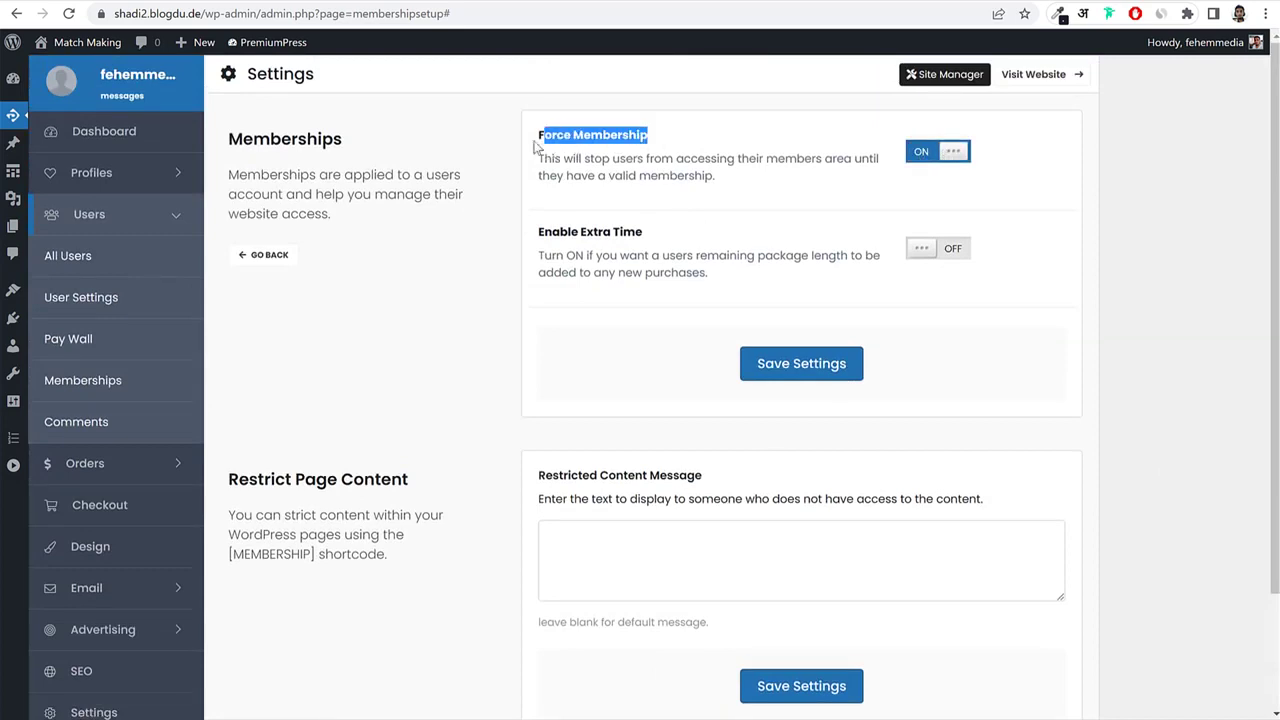
{"action": "scroll", "coordinate": [1006, 309], "scroll_direction": "down", "scroll_amount": 2}
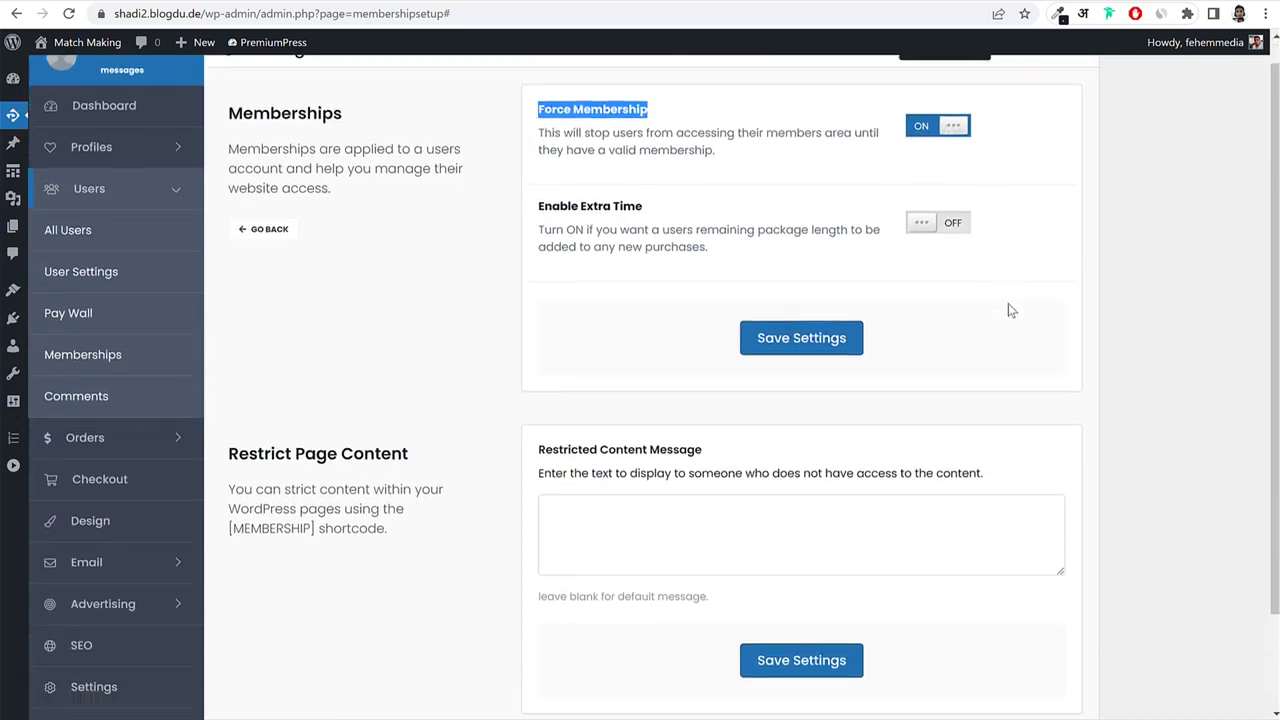
{"action": "left_click", "coordinate": [818, 222]}
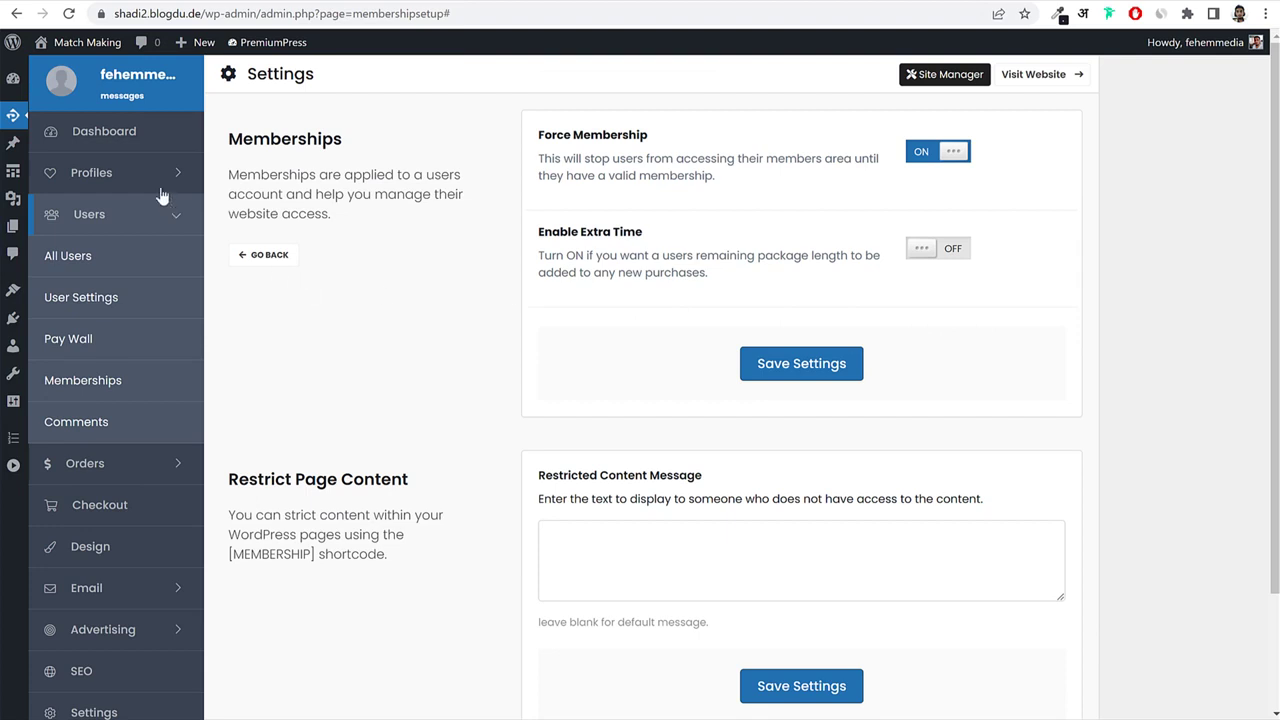
{"action": "left_click", "coordinate": [130, 174]}
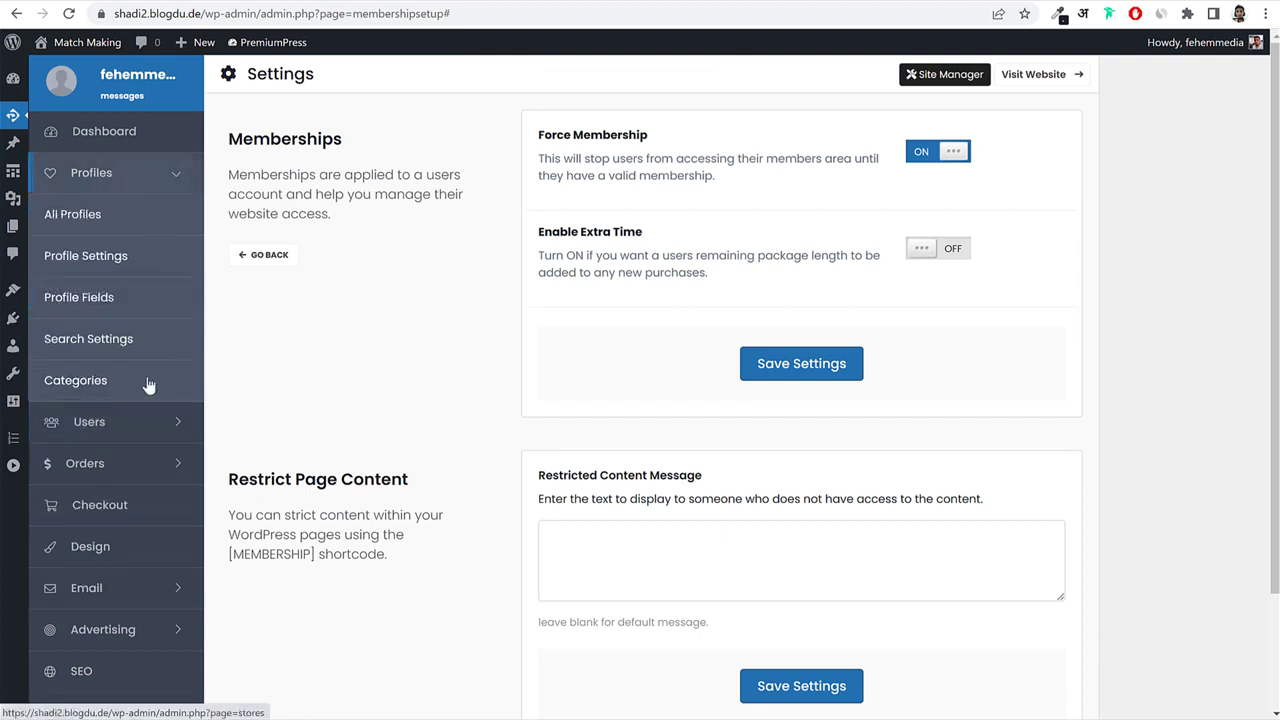
Open Profiles > Categories to view the taxonomies Categories, dagender, age and country.
{"action": "left_click", "coordinate": [96, 384]}
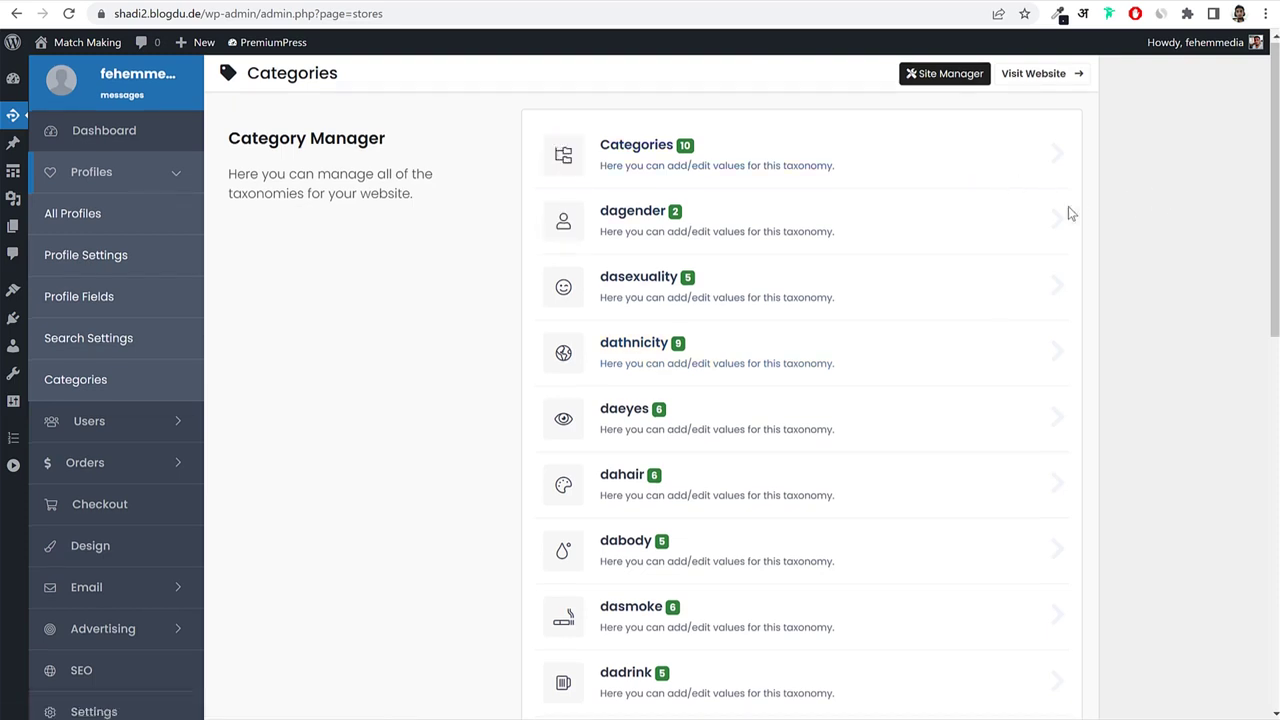
{"action": "scroll", "coordinate": [800, 372], "scroll_direction": "down", "scroll_amount": 3}
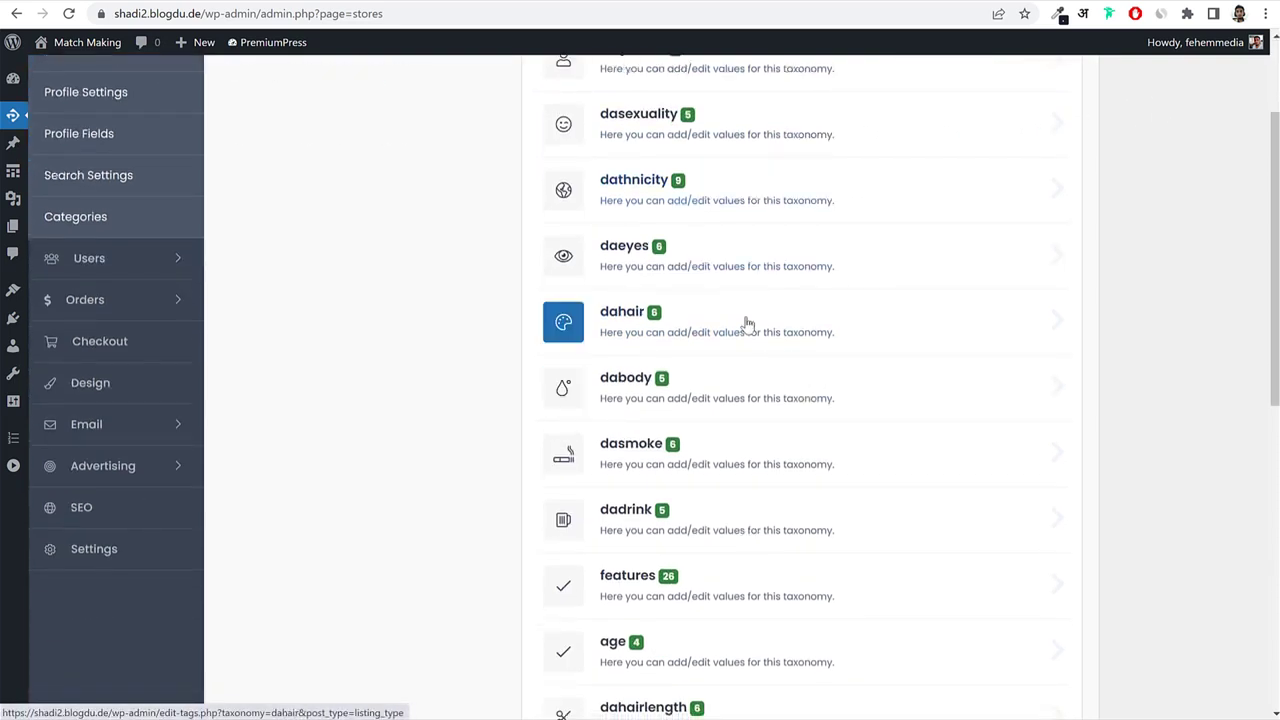
{"action": "scroll", "coordinate": [772, 368], "scroll_direction": "down", "scroll_amount": 5}
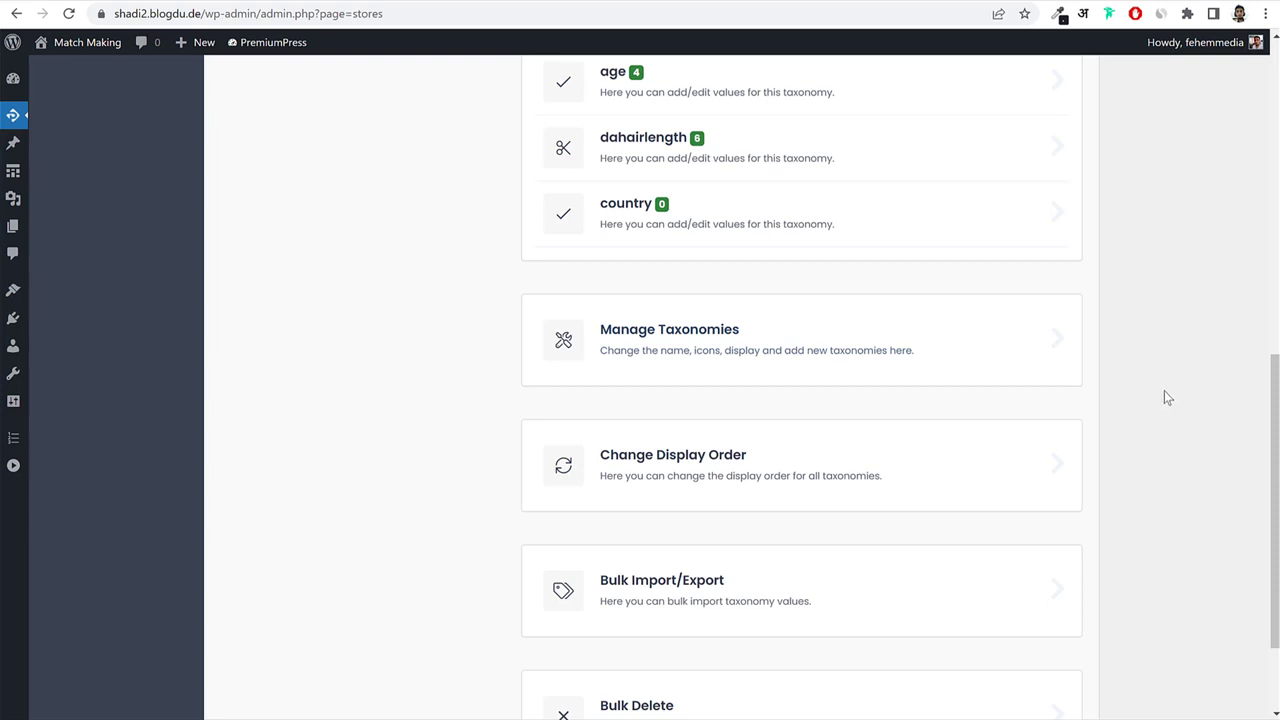
{"action": "scroll", "coordinate": [1166, 397], "scroll_direction": "down", "scroll_amount": 2}
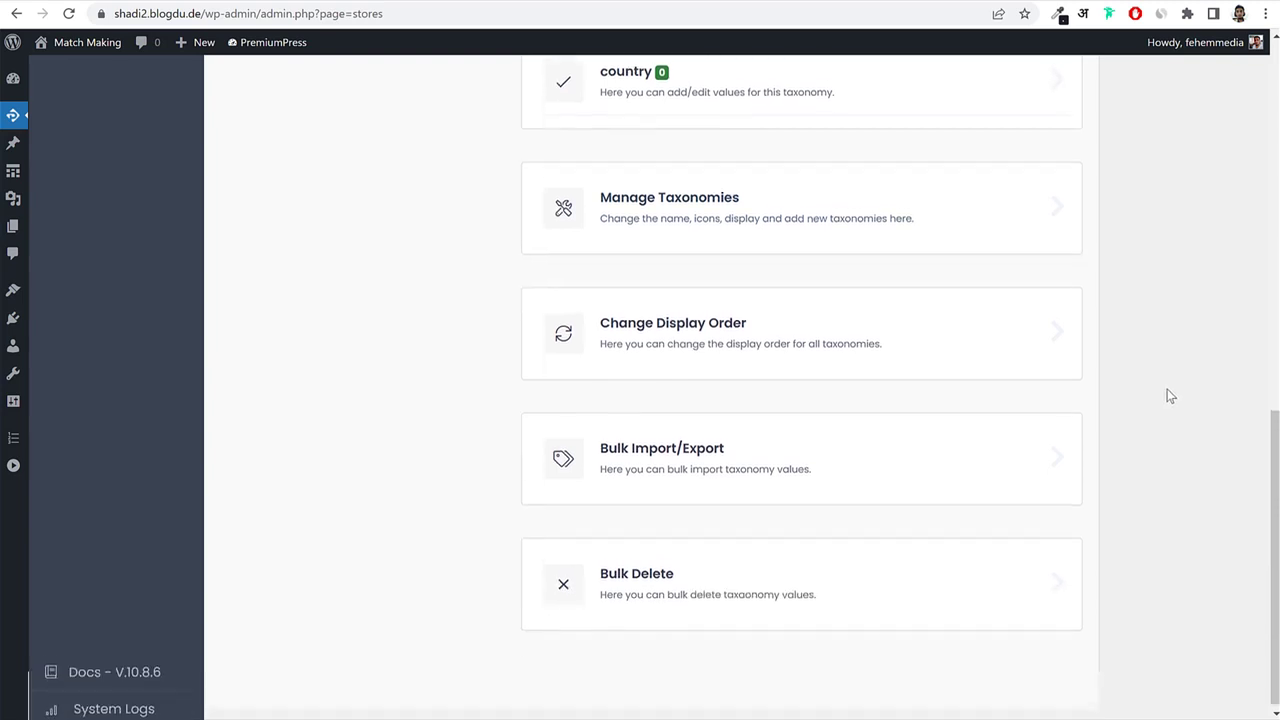
Under Manage Taxonomies, add keys Religion and Caste and save the settings.
{"action": "left_click", "coordinate": [762, 218]}
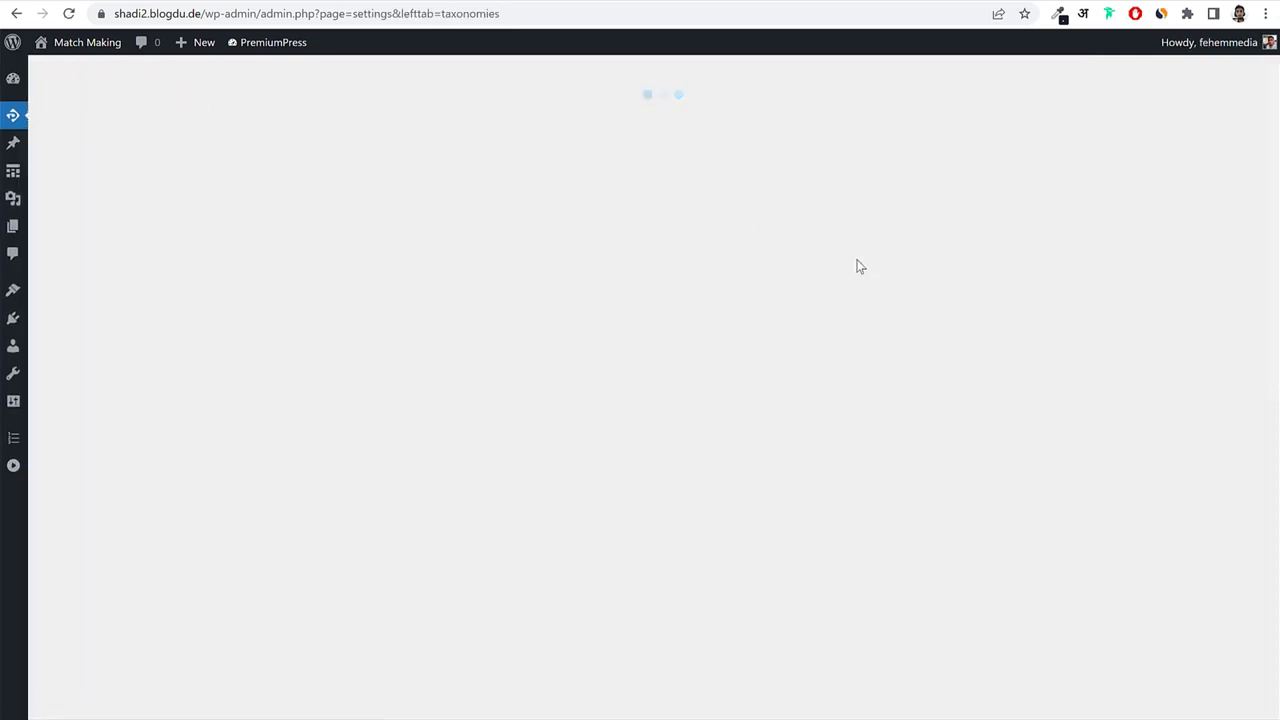
{"action": "scroll", "coordinate": [941, 395], "scroll_direction": "down", "scroll_amount": 6}
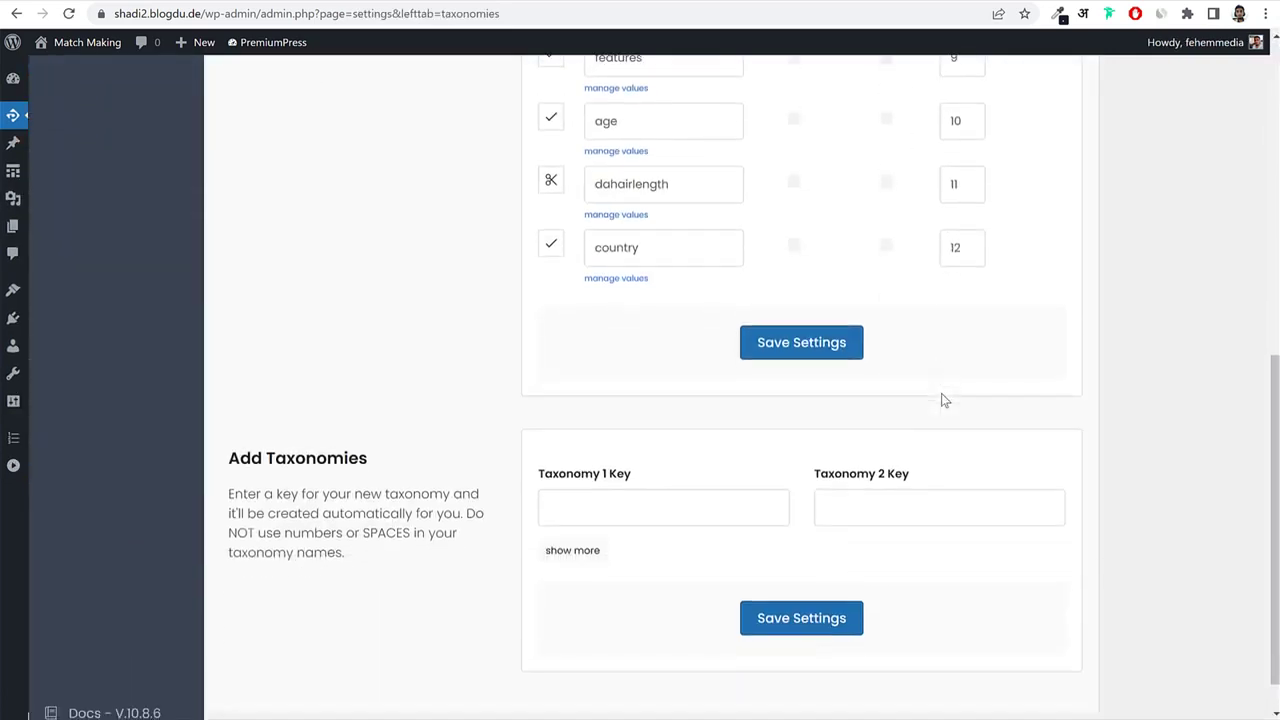
{"action": "scroll", "coordinate": [941, 400], "scroll_direction": "down", "scroll_amount": 1}
{"action": "left_click", "coordinate": [695, 454]}
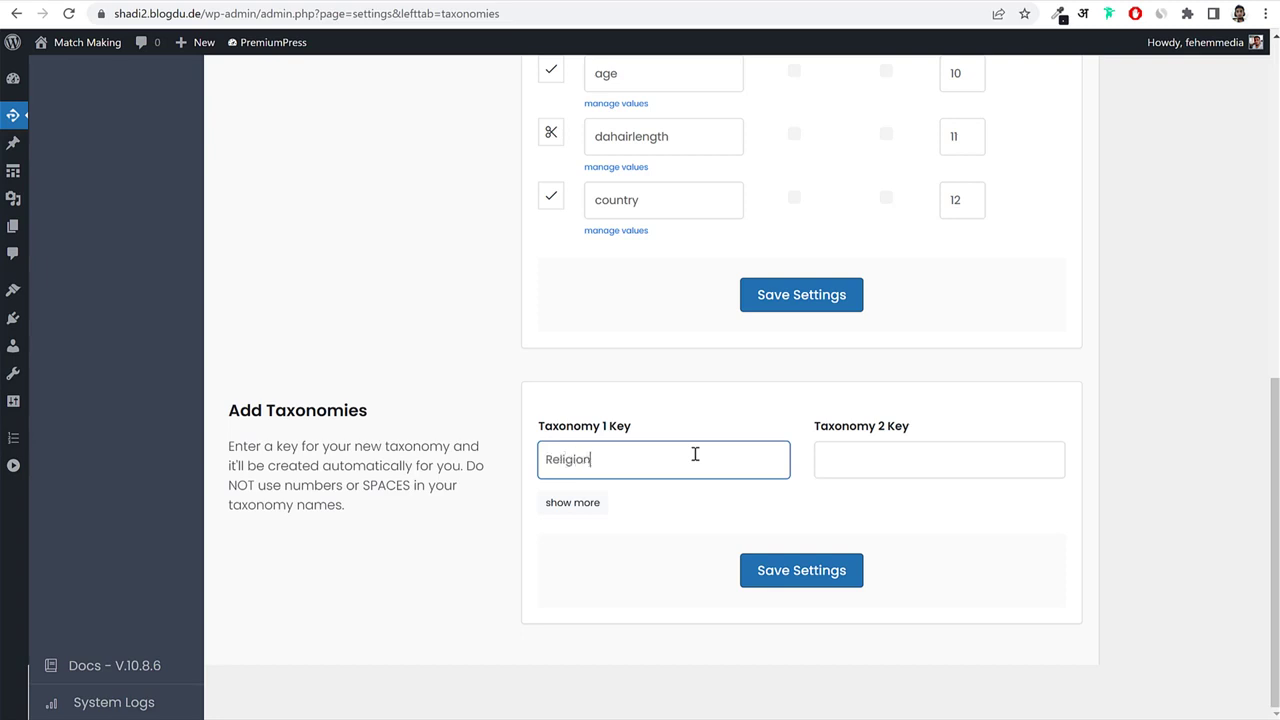
{"action": "type", "text": "Religion"}
{"action": "key", "text": "ctrl+a"}
{"action": "left_click", "coordinate": [891, 463]}
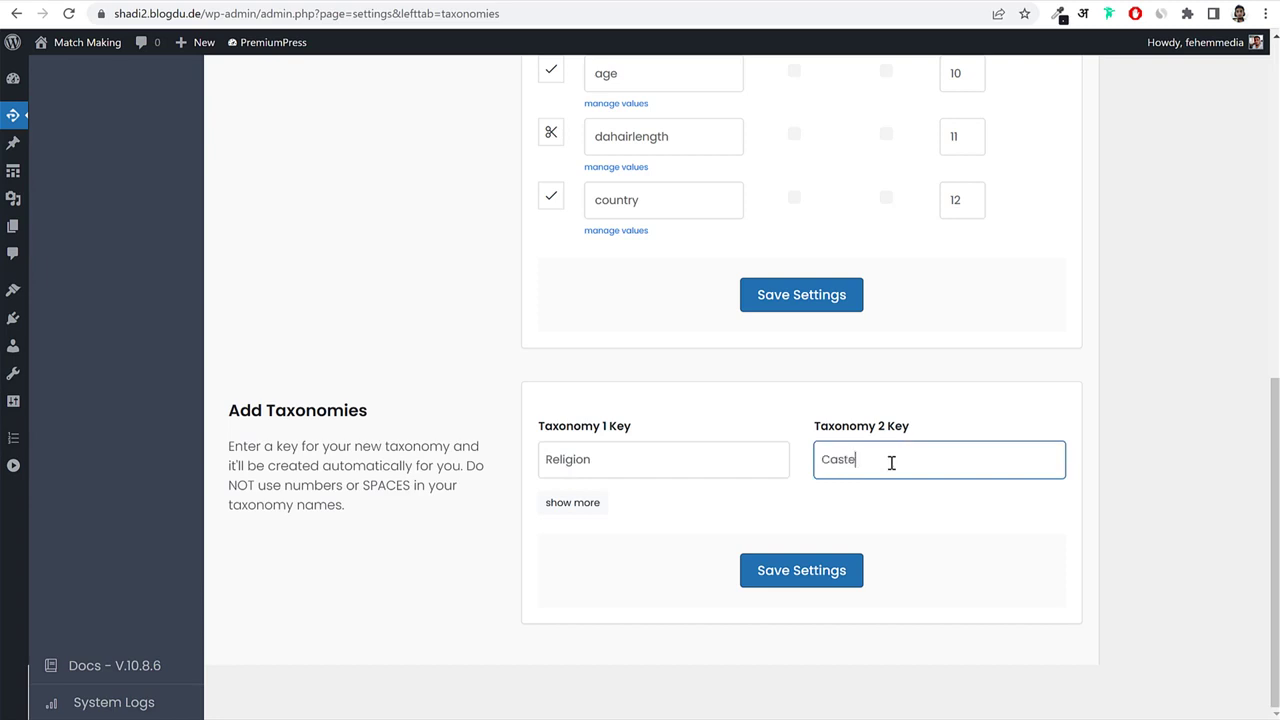
{"action": "left_click", "coordinate": [826, 569]}
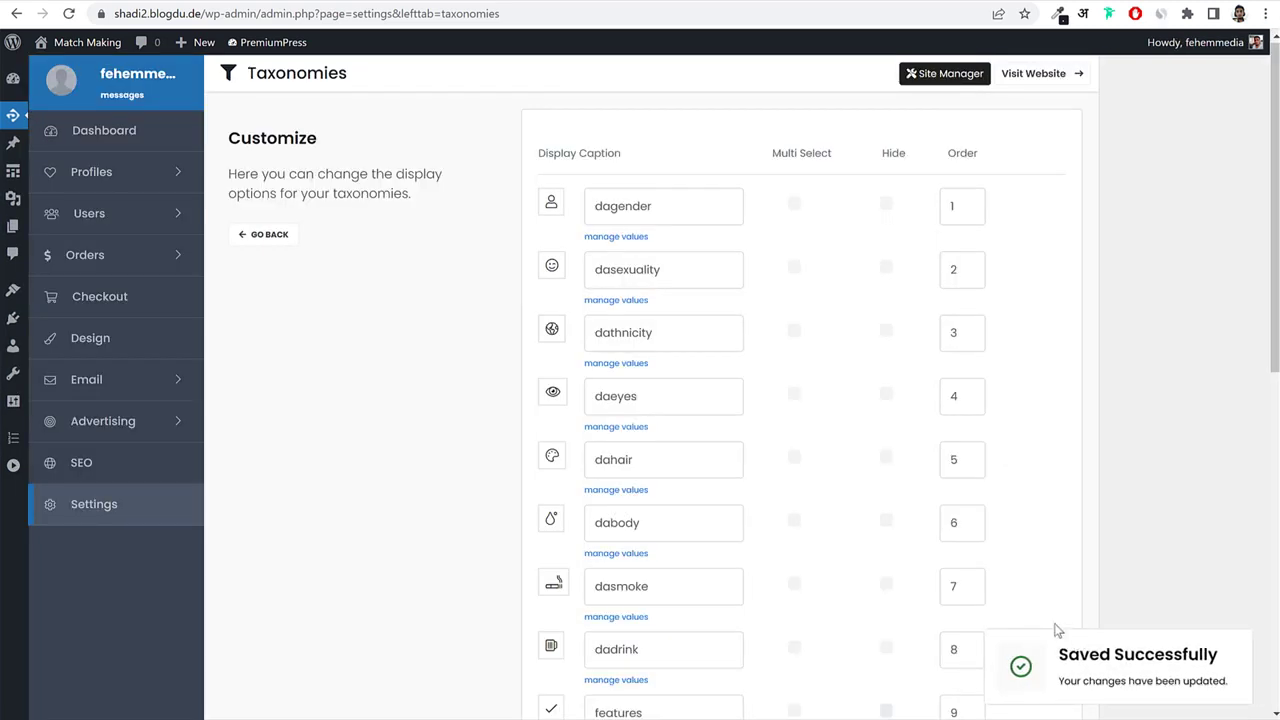
{"action": "scroll", "coordinate": [1066, 505], "scroll_direction": "down", "scroll_amount": 7}
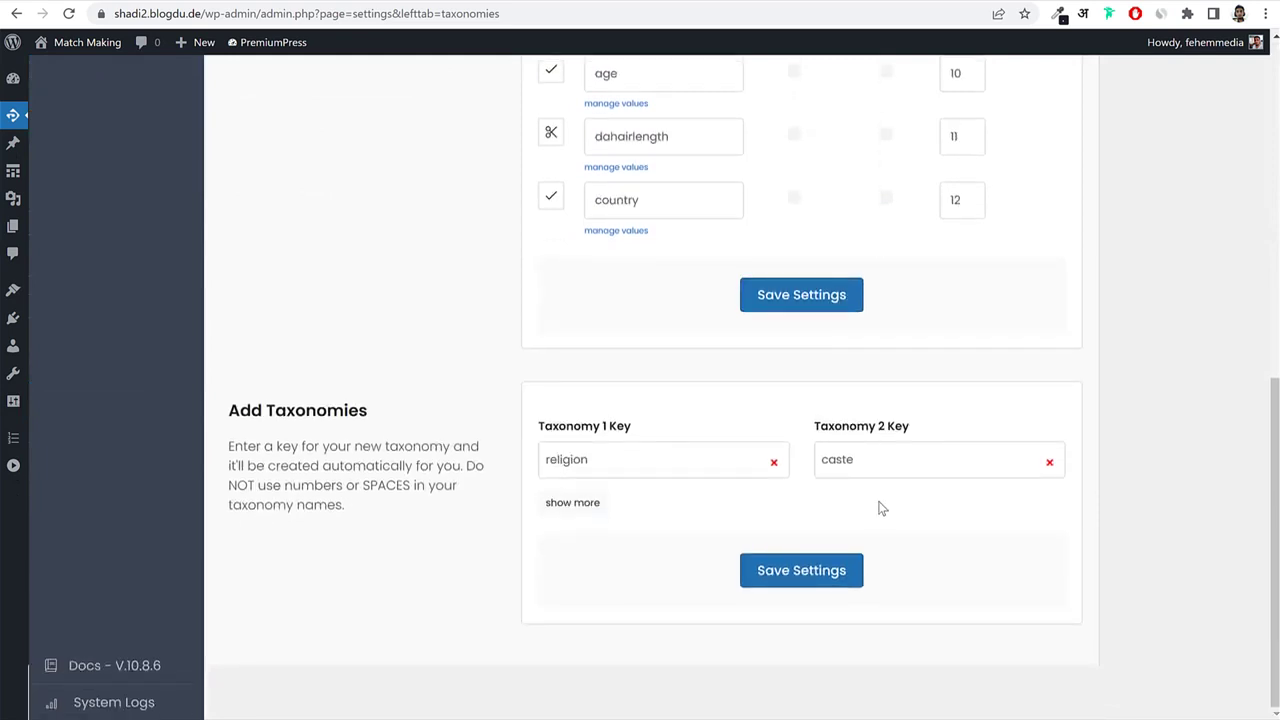
{"action": "left_click", "coordinate": [817, 579]}
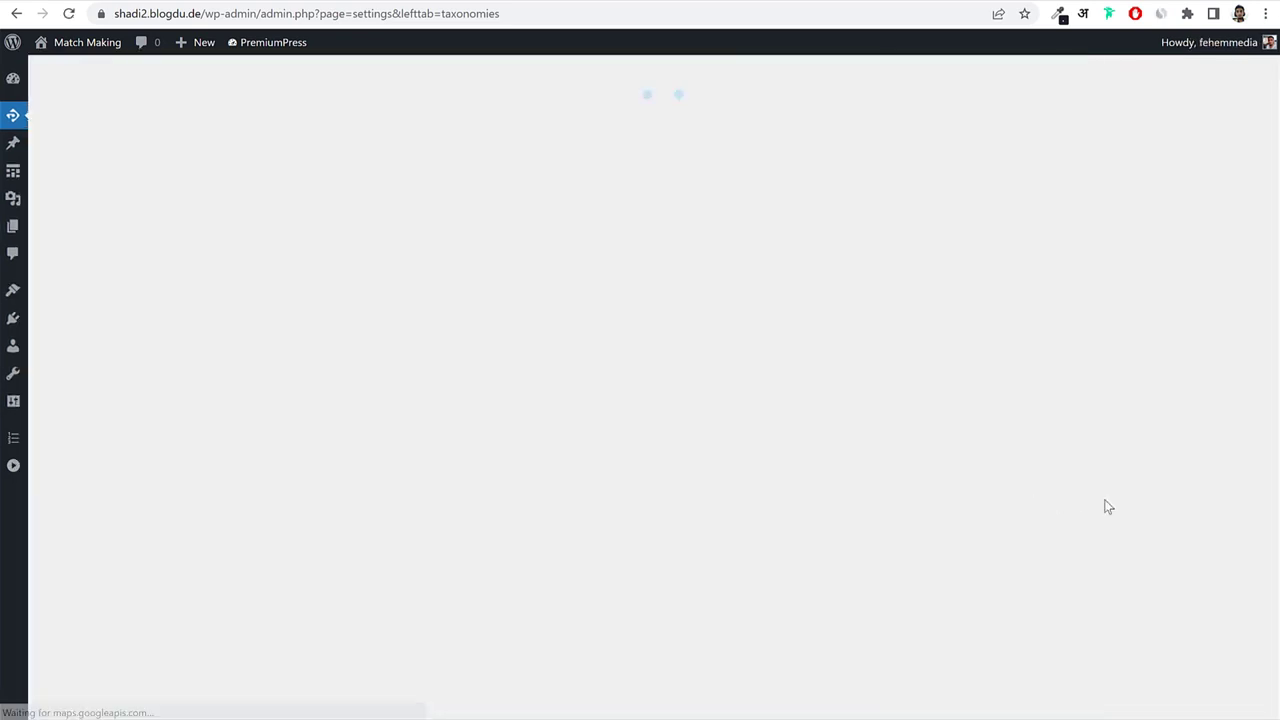
Give the religion taxonomy the crescent-and-star icon, found by searching 'cres'.
{"action": "scroll", "coordinate": [1122, 494], "scroll_direction": "down", "scroll_amount": 6}
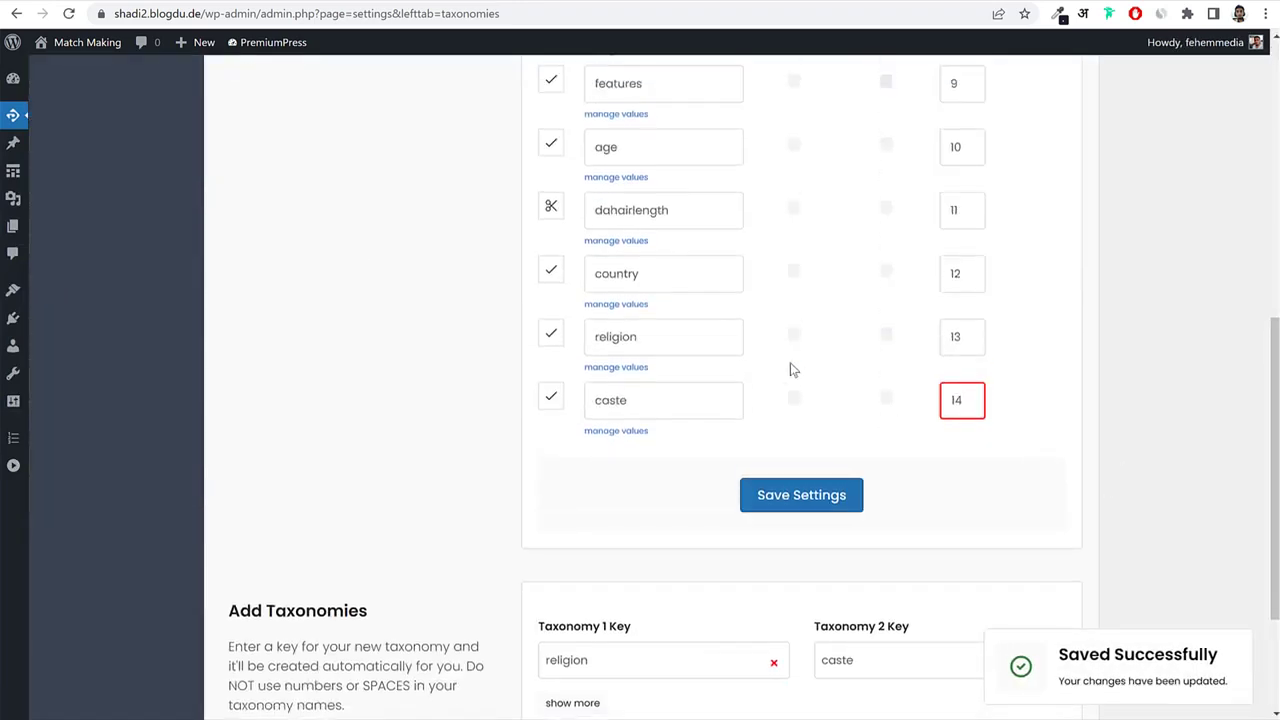
{"action": "left_click_drag", "start_coordinate": [689, 337], "coordinate": [575, 342]}
{"action": "left_click_drag", "start_coordinate": [673, 398], "coordinate": [575, 405]}
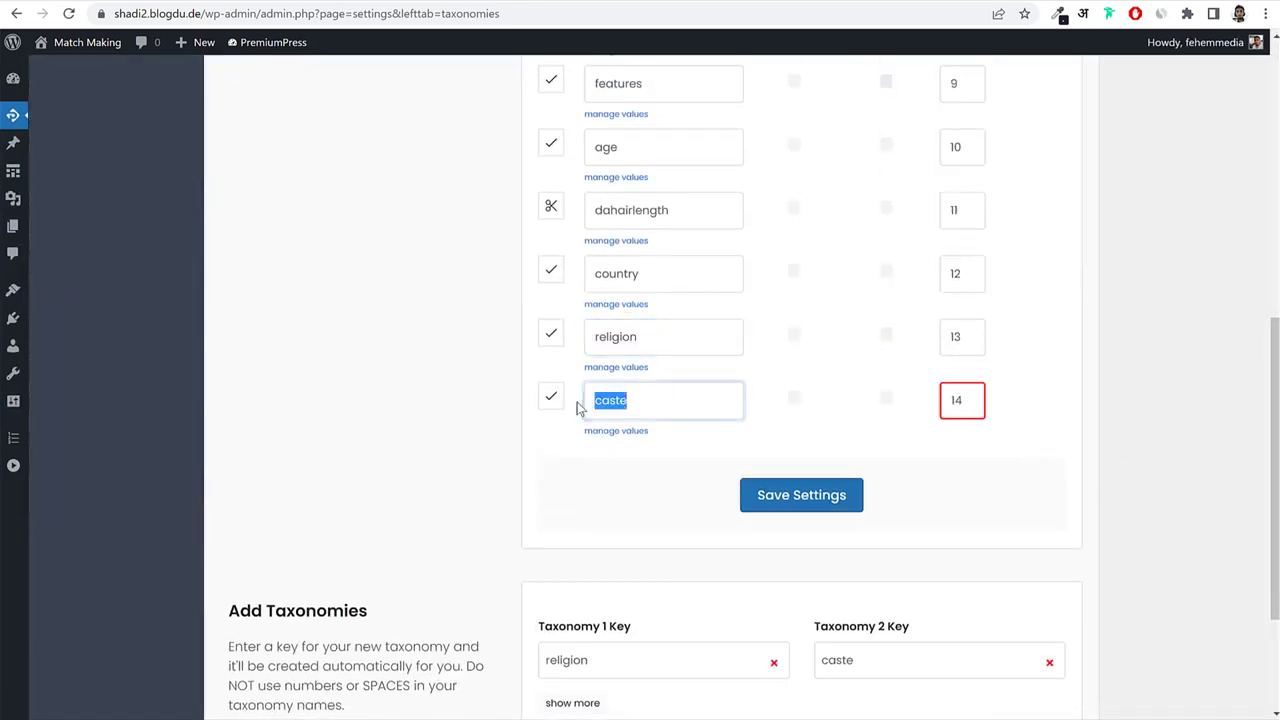
{"action": "scroll", "coordinate": [701, 381], "scroll_direction": "up", "scroll_amount": 1}
{"action": "scroll", "coordinate": [1057, 333], "scroll_direction": "down", "scroll_amount": 2}
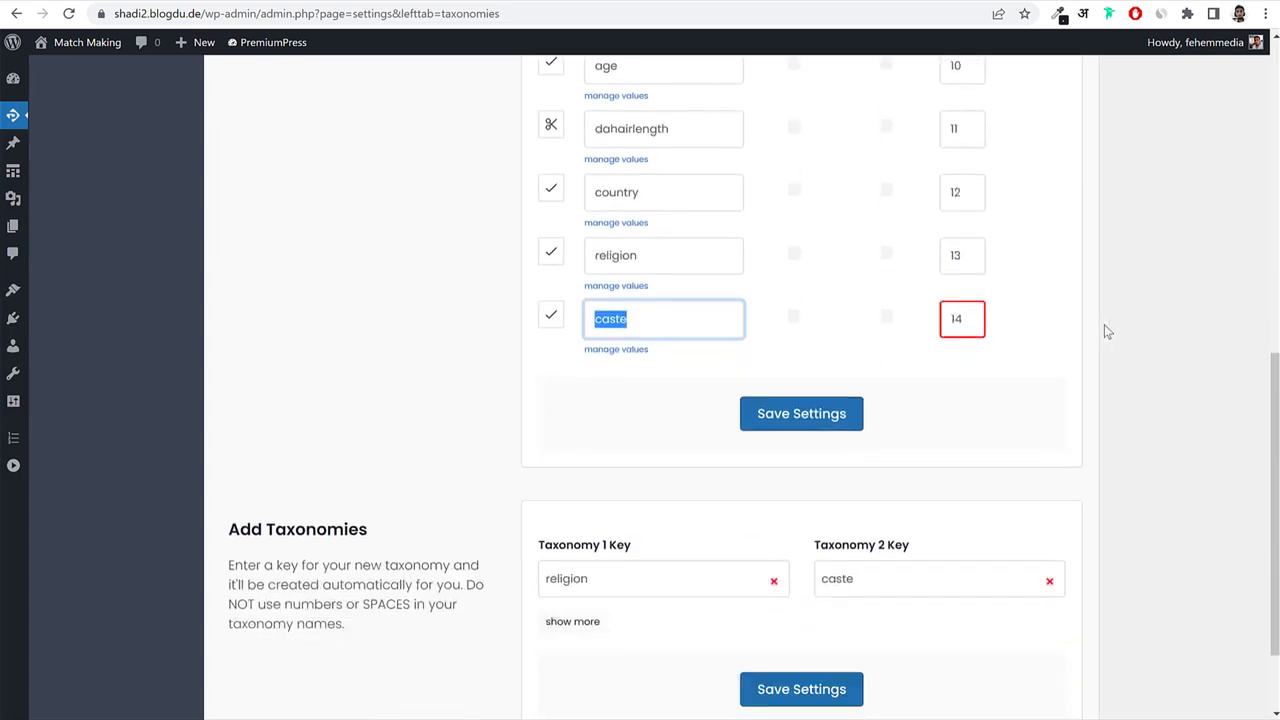
{"action": "left_click", "coordinate": [1105, 327]}
{"action": "double_click", "coordinate": [667, 260]}
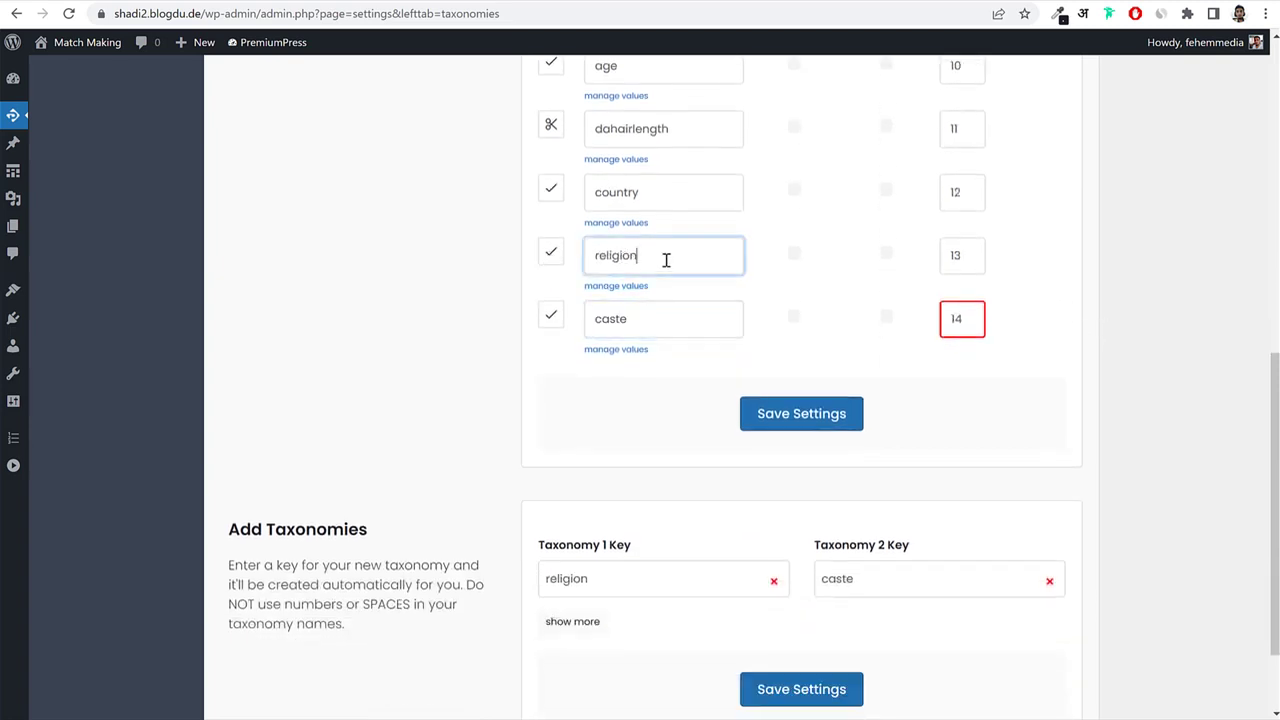
{"action": "left_click", "coordinate": [557, 261]}
{"action": "left_click", "coordinate": [577, 126]}
{"action": "type", "text": "cre"}
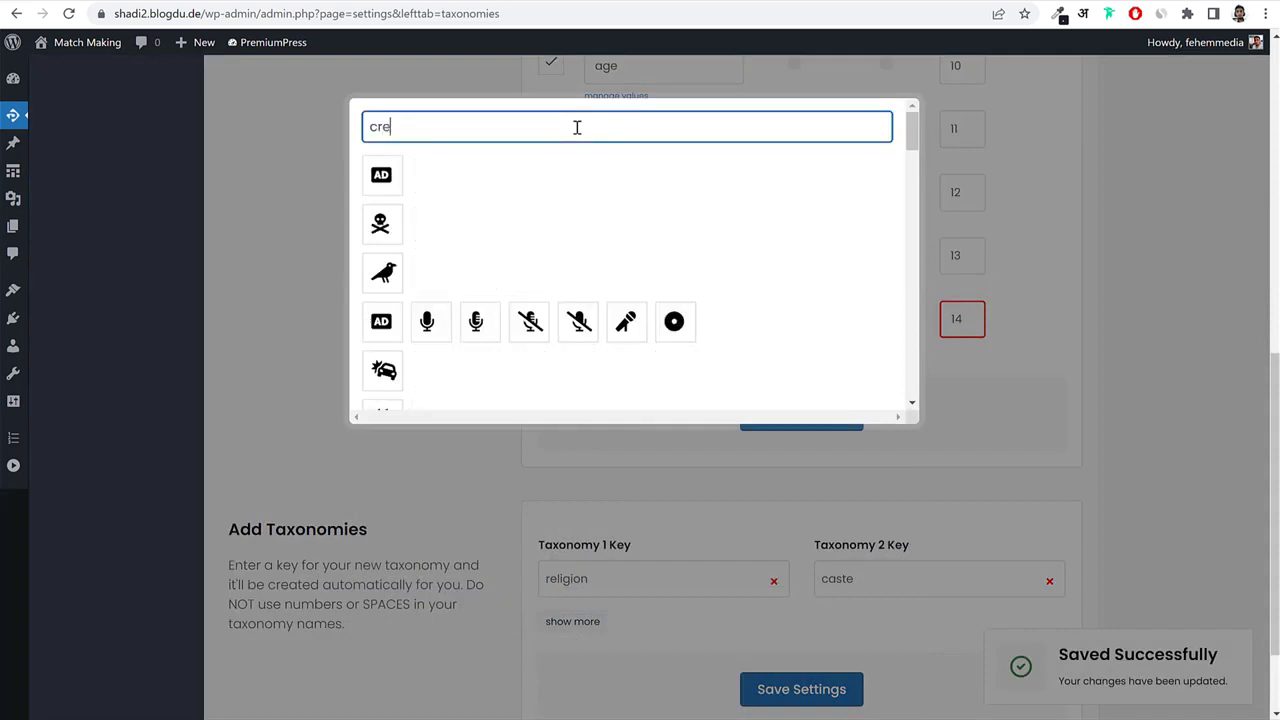
{"action": "type", "text": "s"}
{"action": "left_click", "coordinate": [381, 175]}
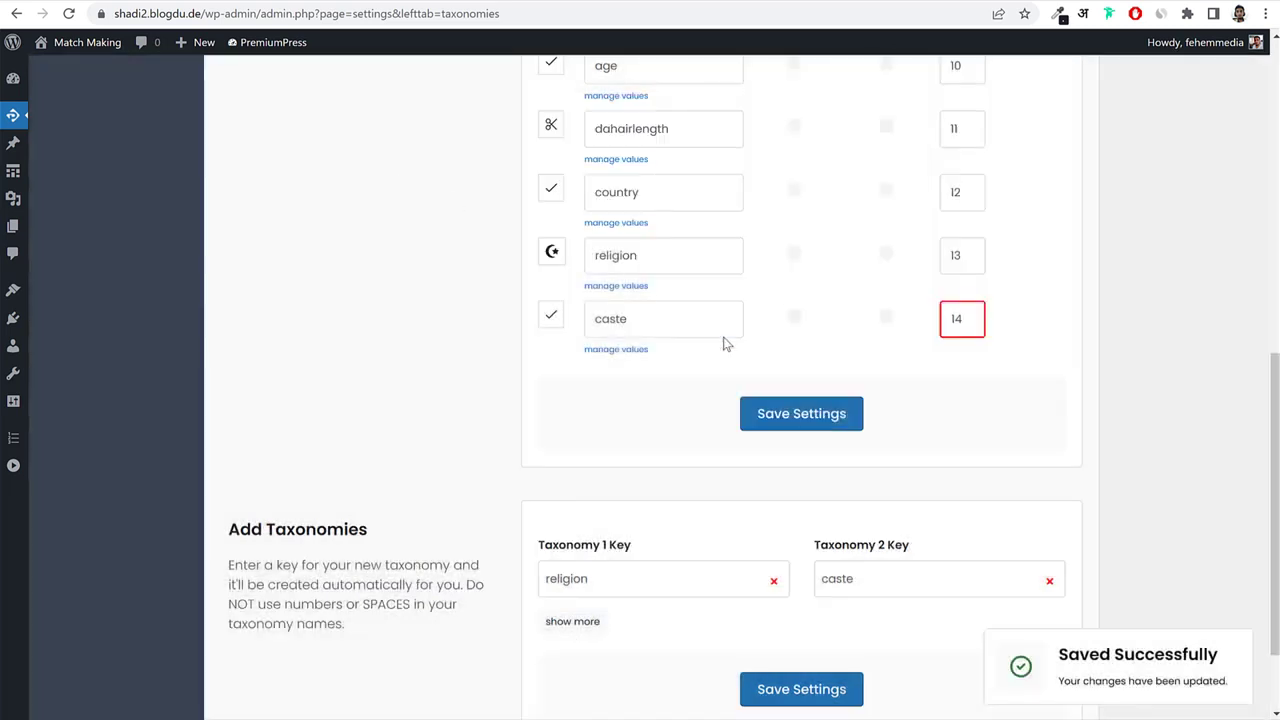
Assign the CC icon to the caste taxonomy.
{"action": "left_click", "coordinate": [553, 320]}
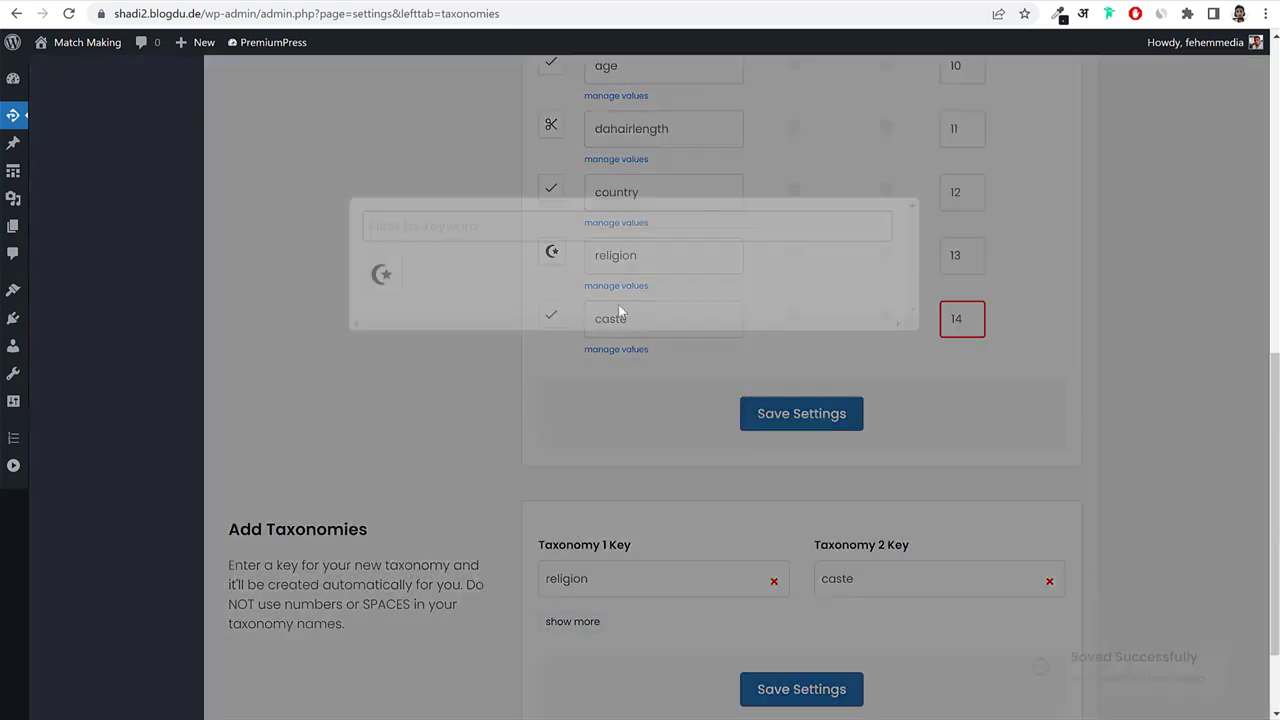
{"action": "left_click", "coordinate": [500, 137]}
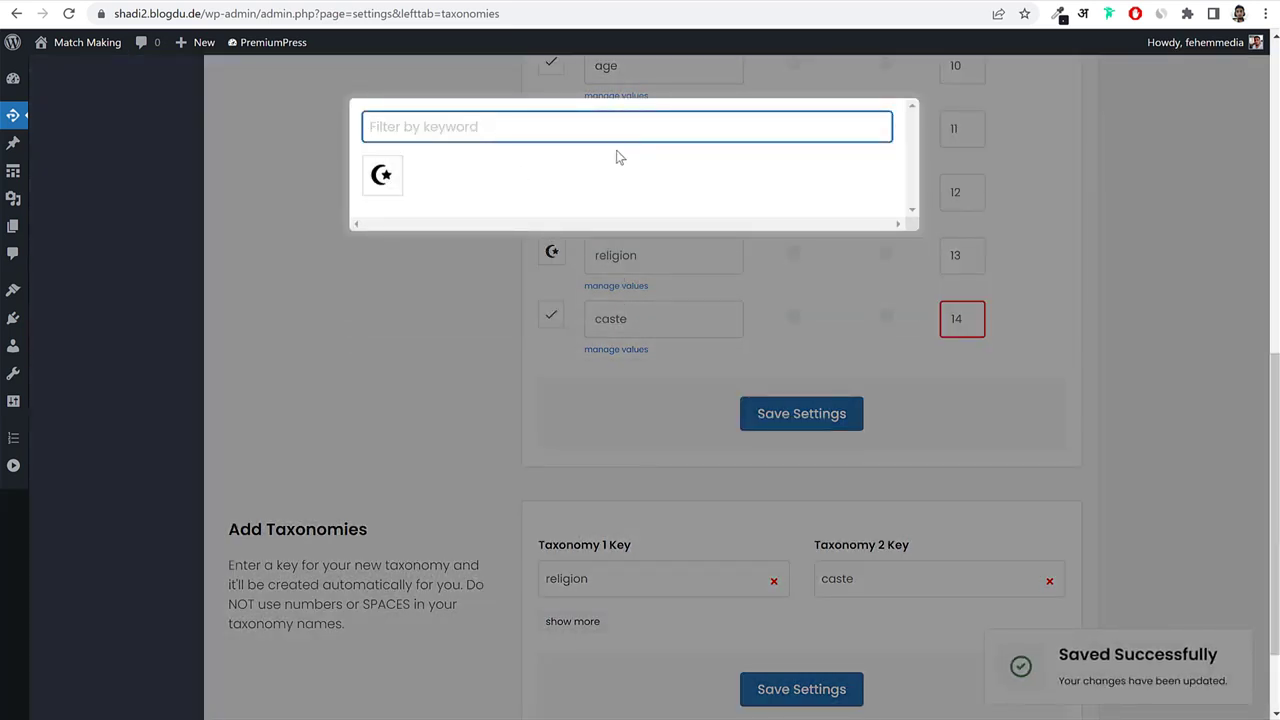
{"action": "type", "text": "a"}
{"action": "key", "text": "BackSpace"}
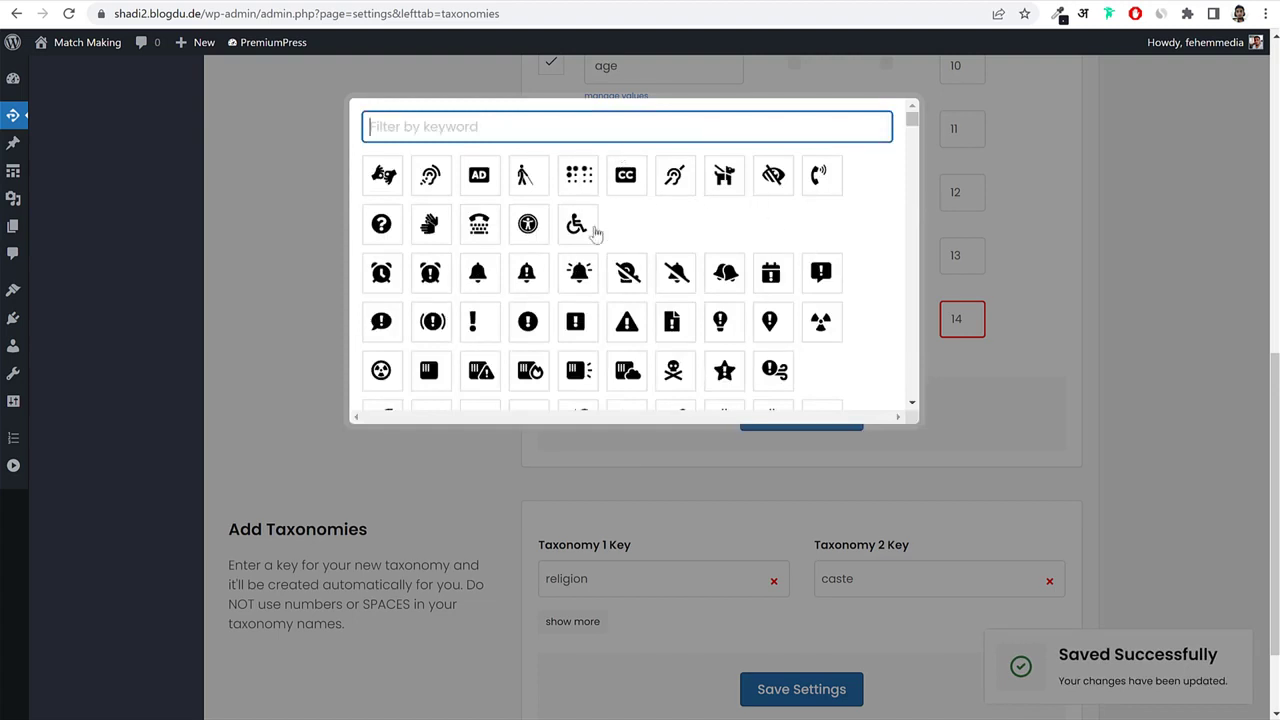
{"action": "left_click", "coordinate": [640, 182]}
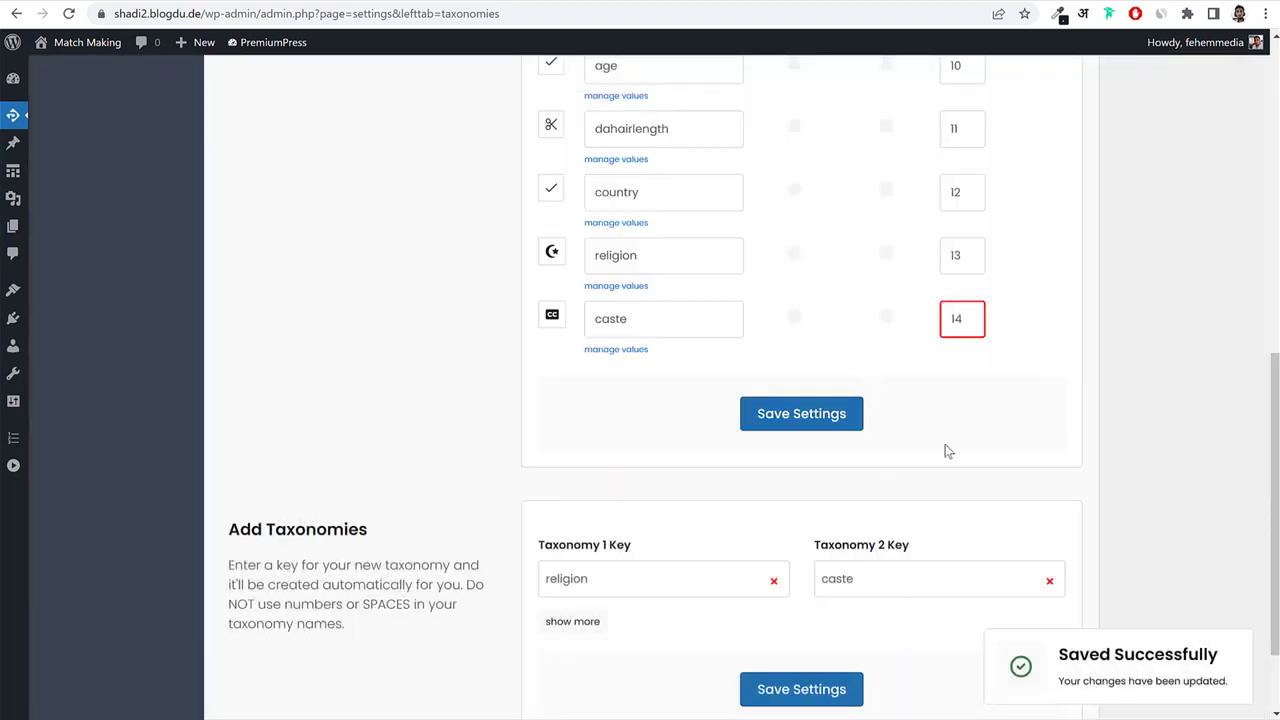
{"action": "scroll", "coordinate": [1159, 404], "scroll_direction": "down", "scroll_amount": 1}
Save the taxonomy settings with the new religion and caste icons.
{"action": "scroll", "coordinate": [1158, 403], "scroll_direction": "up", "scroll_amount": 3}
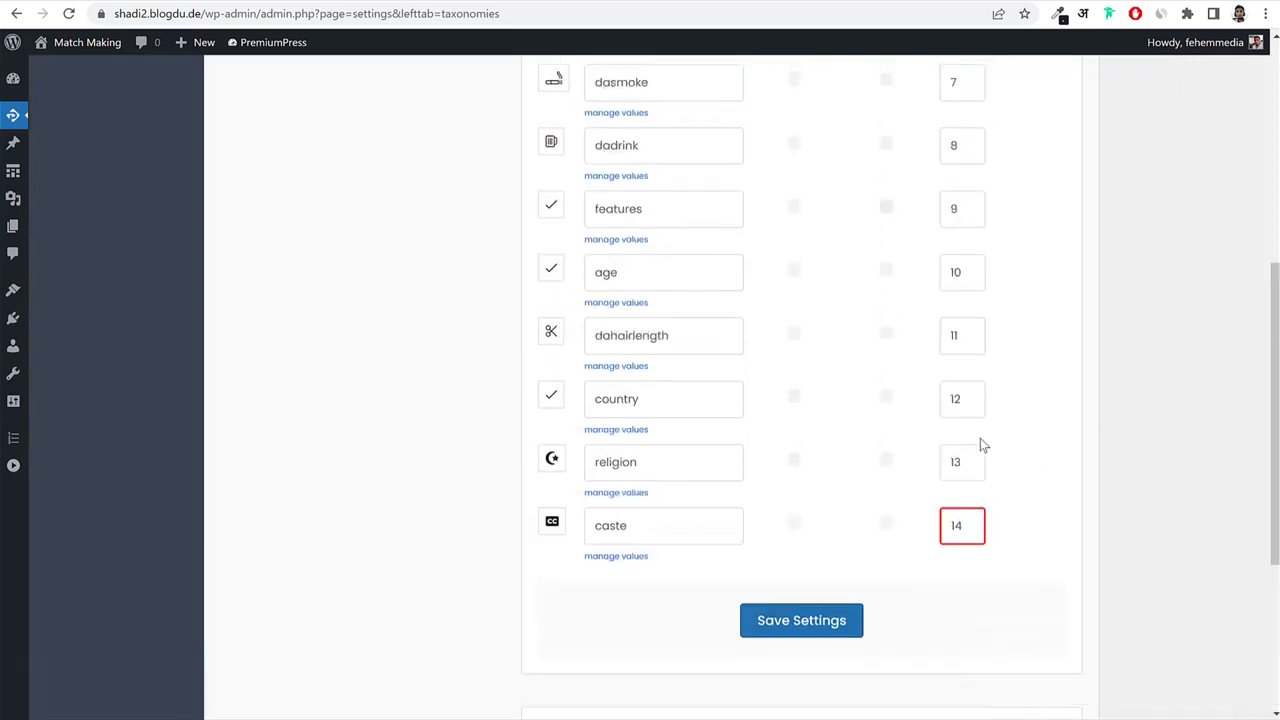
{"action": "scroll", "coordinate": [1109, 443], "scroll_direction": "up", "scroll_amount": 4}
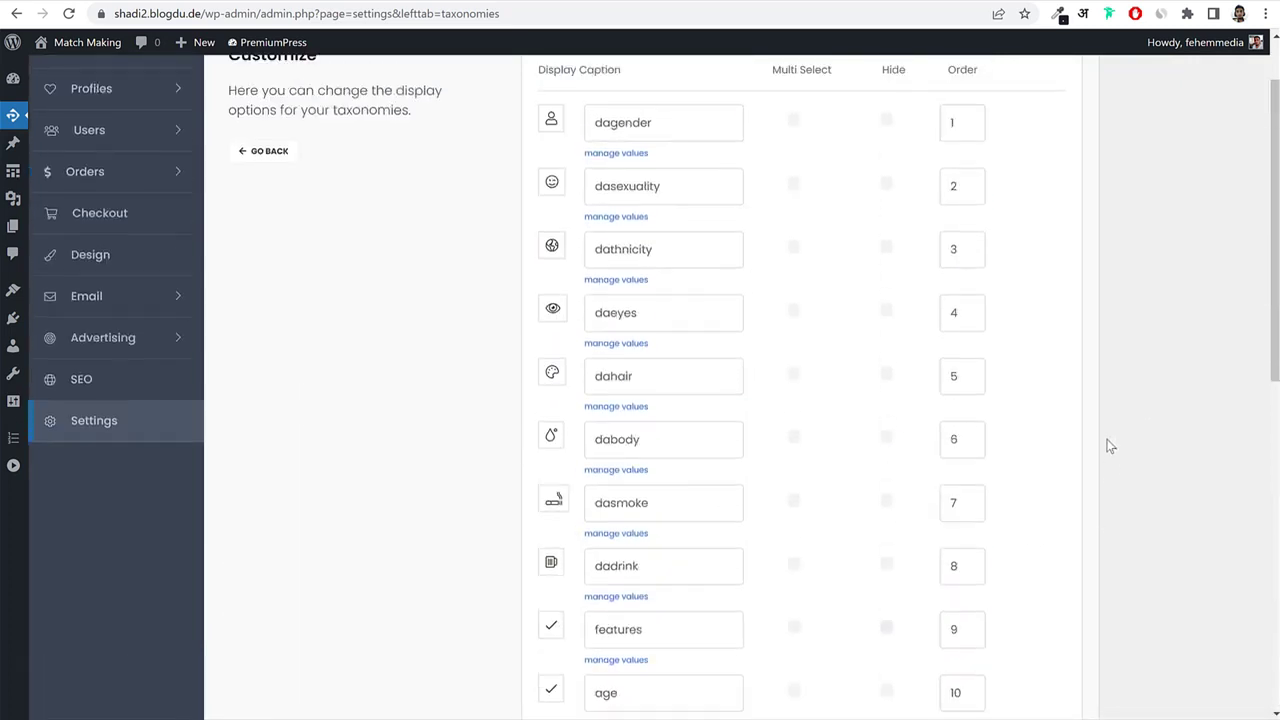
{"action": "scroll", "coordinate": [1108, 446], "scroll_direction": "down", "scroll_amount": 3}
{"action": "scroll", "coordinate": [1108, 446], "scroll_direction": "down", "scroll_amount": 3}
{"action": "left_click", "coordinate": [845, 404]}
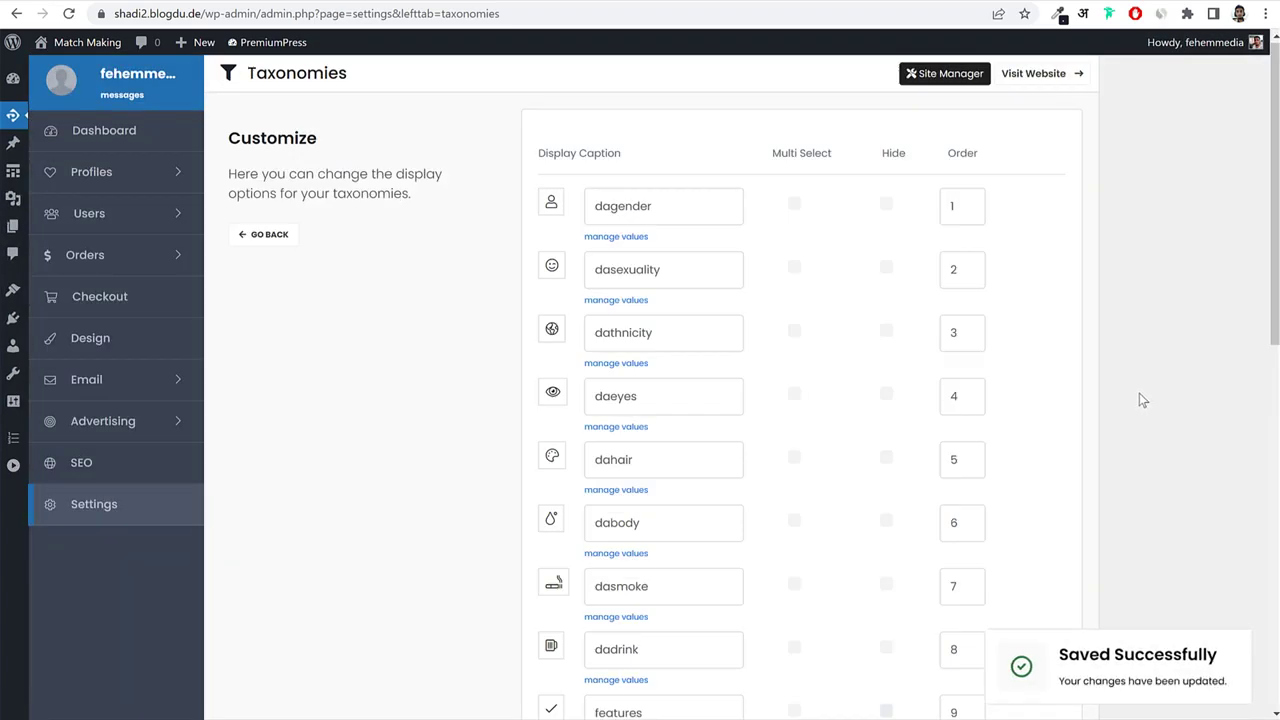
Tick Hide on the dasexuality taxonomy and save the settings again.
{"action": "scroll", "coordinate": [1139, 393], "scroll_direction": "down", "scroll_amount": 5}
{"action": "scroll", "coordinate": [1139, 392], "scroll_direction": "down", "scroll_amount": 1}
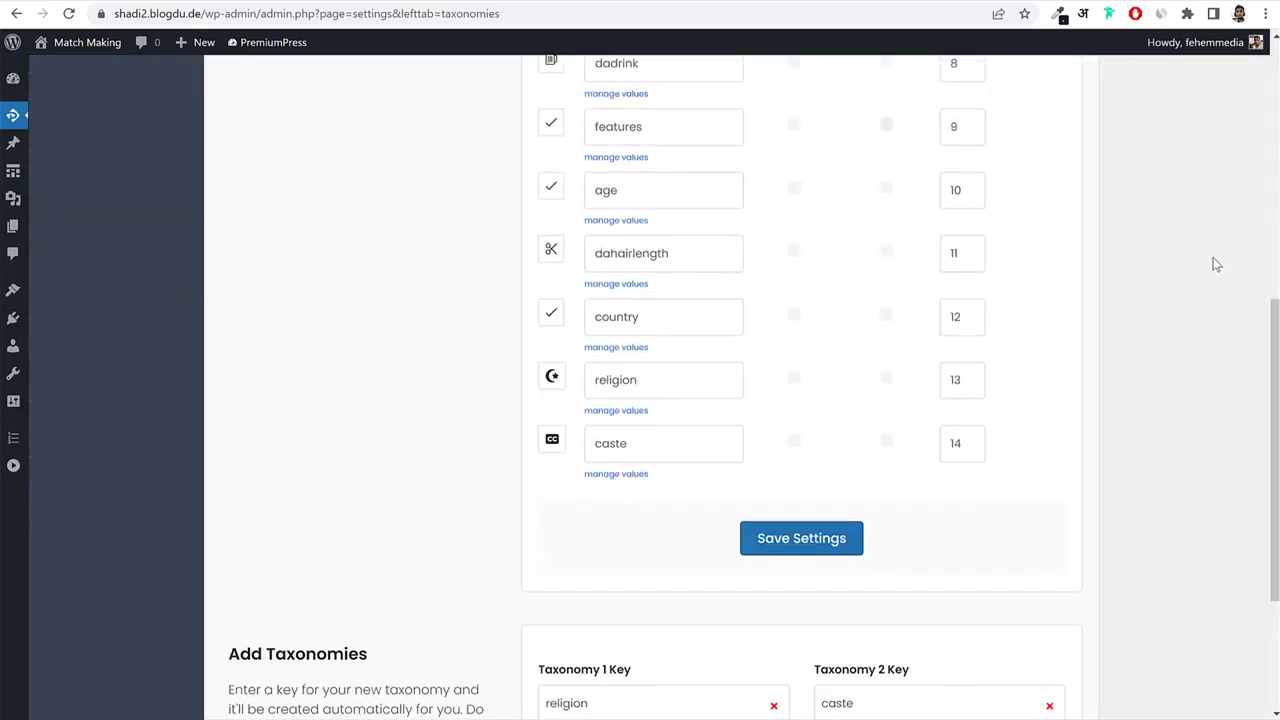
{"action": "scroll", "coordinate": [1135, 338], "scroll_direction": "up", "scroll_amount": 5}
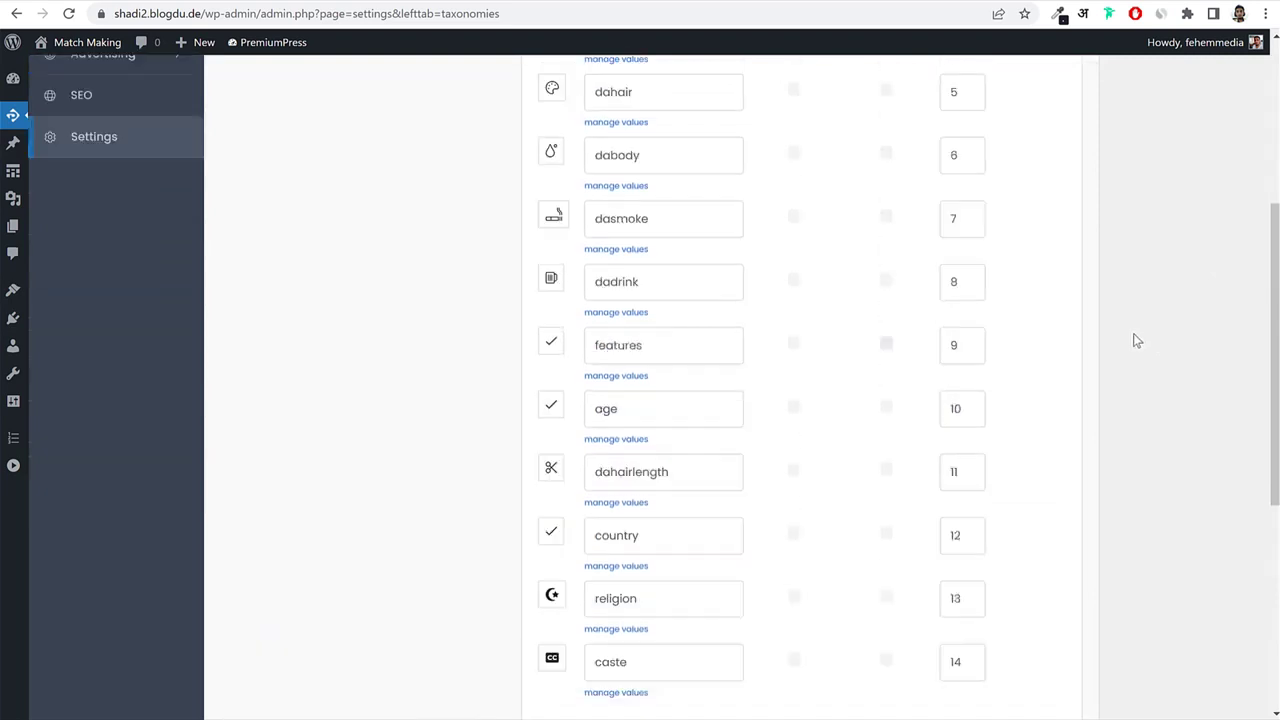
{"action": "scroll", "coordinate": [1138, 342], "scroll_direction": "down", "scroll_amount": 1}
{"action": "scroll", "coordinate": [1125, 344], "scroll_direction": "up", "scroll_amount": 2}
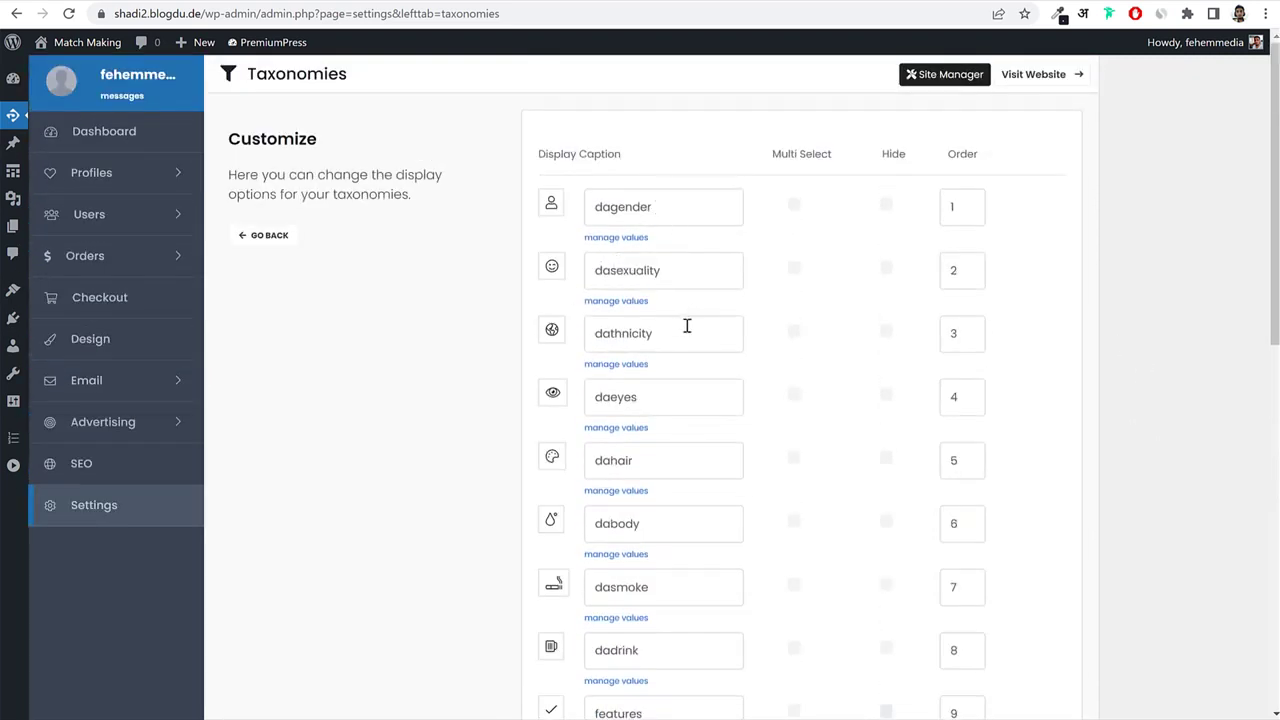
{"action": "left_click_drag", "start_coordinate": [680, 263], "coordinate": [572, 266]}
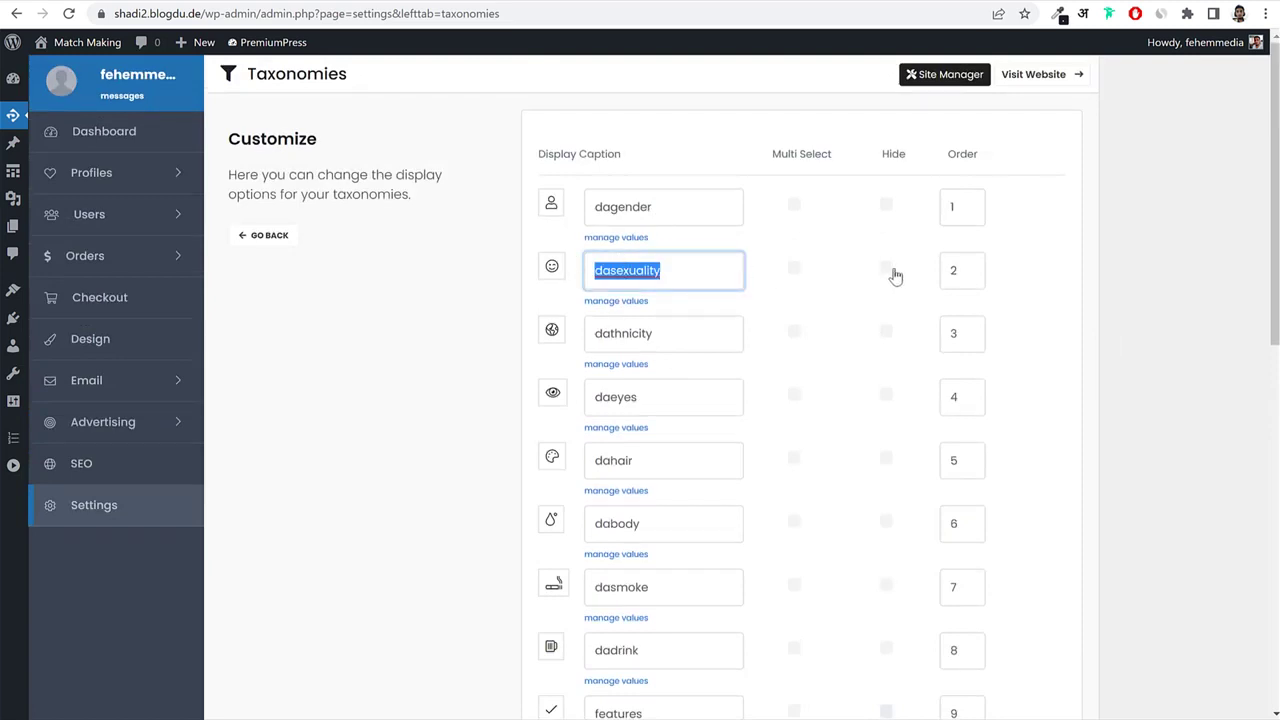
{"action": "left_click", "coordinate": [886, 269]}
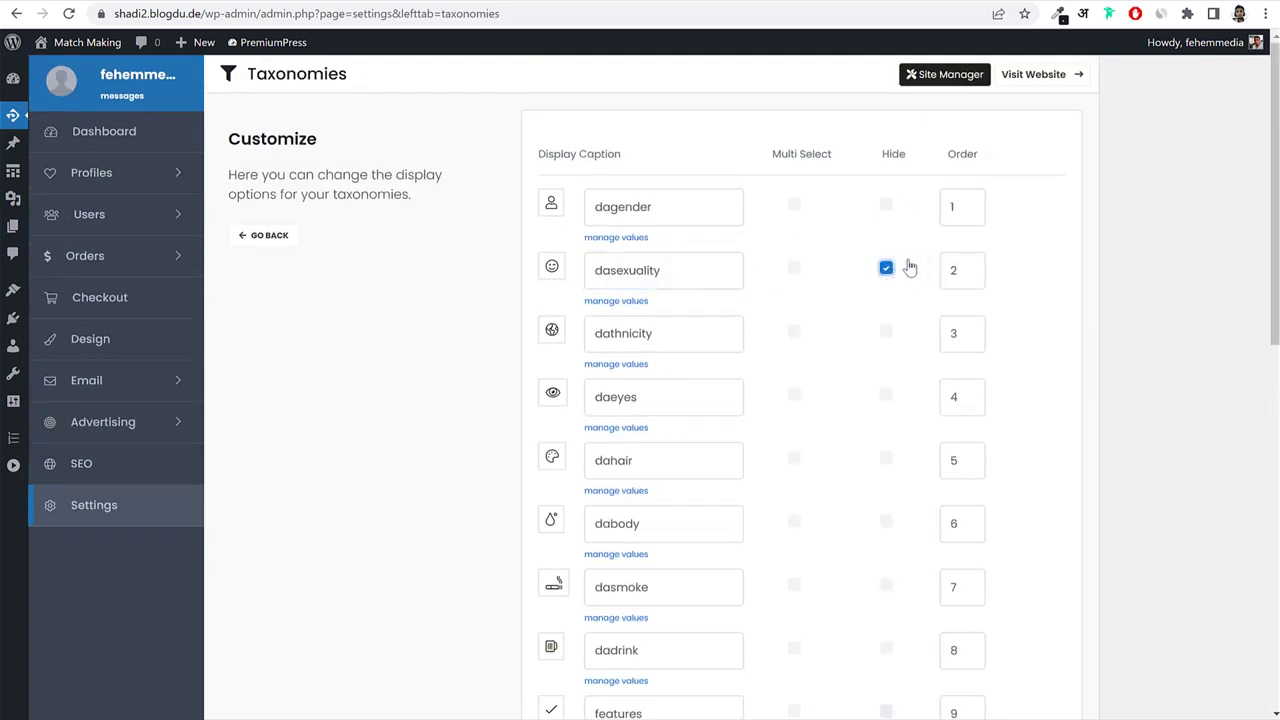
{"action": "scroll", "coordinate": [983, 331], "scroll_direction": "down", "scroll_amount": 10}
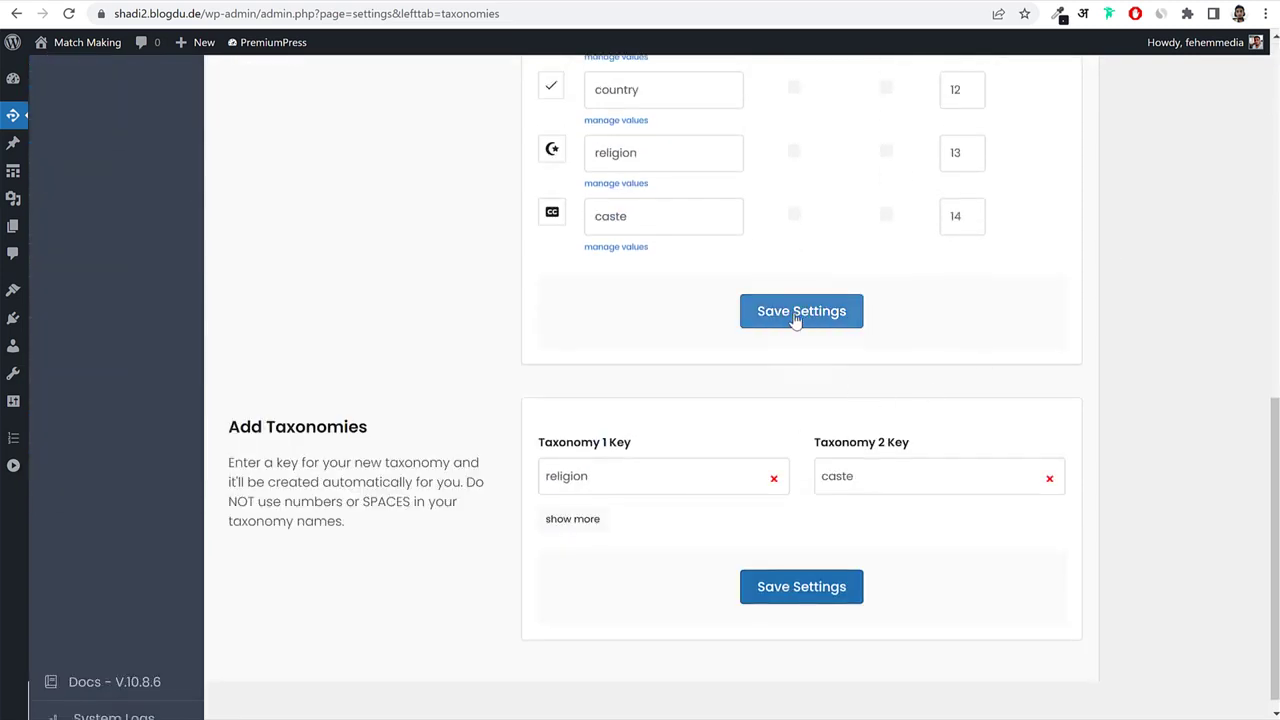
{"action": "left_click", "coordinate": [794, 316]}
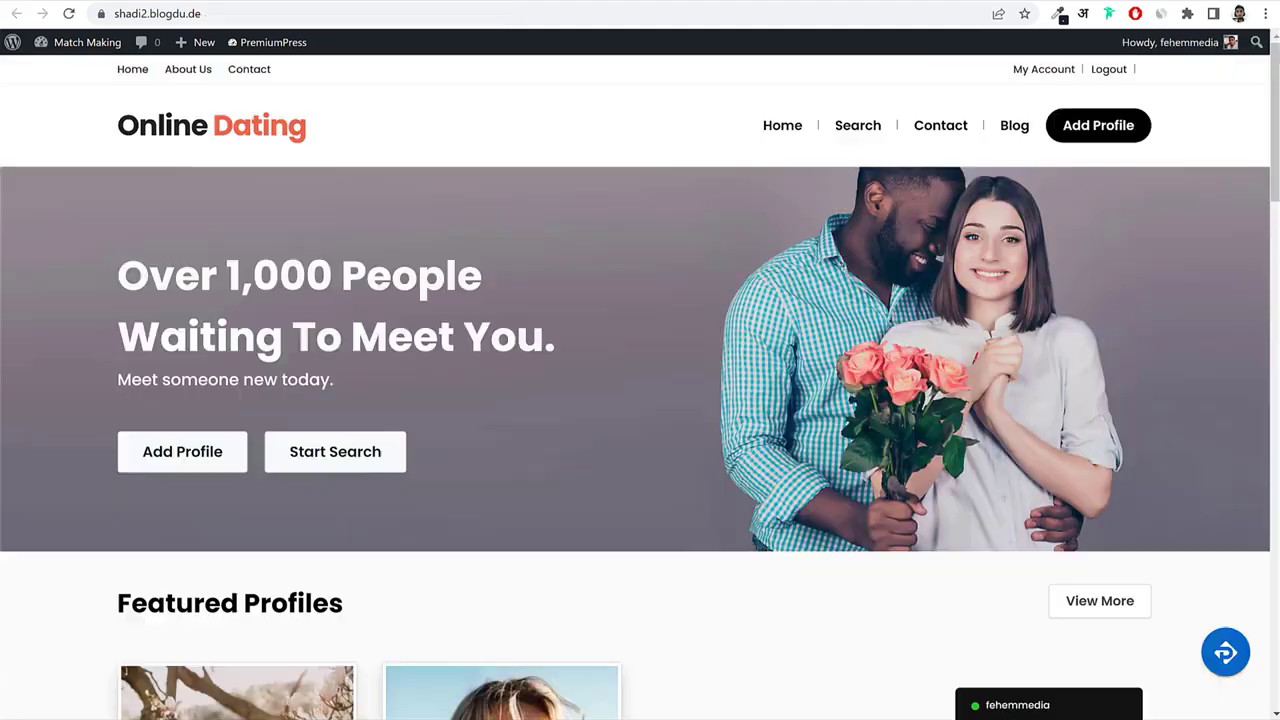
{"action": "scroll", "coordinate": [654, 323], "scroll_direction": "down", "scroll_amount": 6}
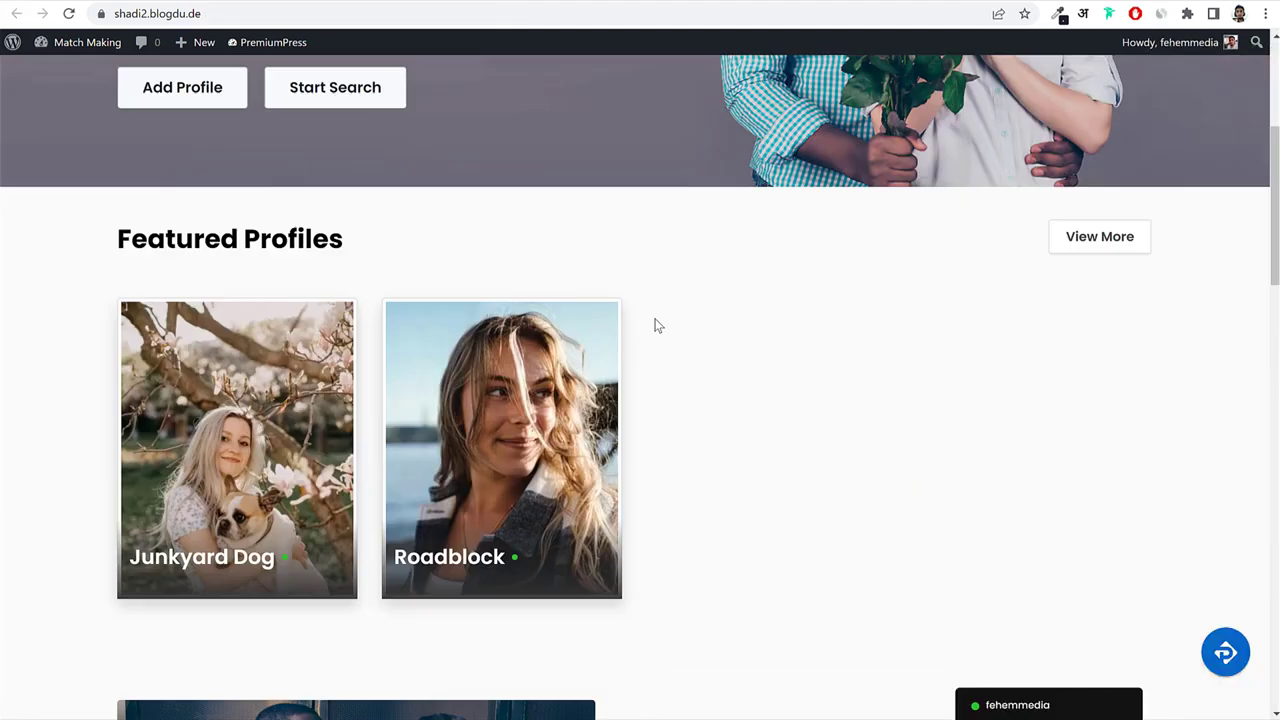
Open the Junkyard Dog profile listing and scroll through its details.
{"action": "left_click", "coordinate": [200, 244]}
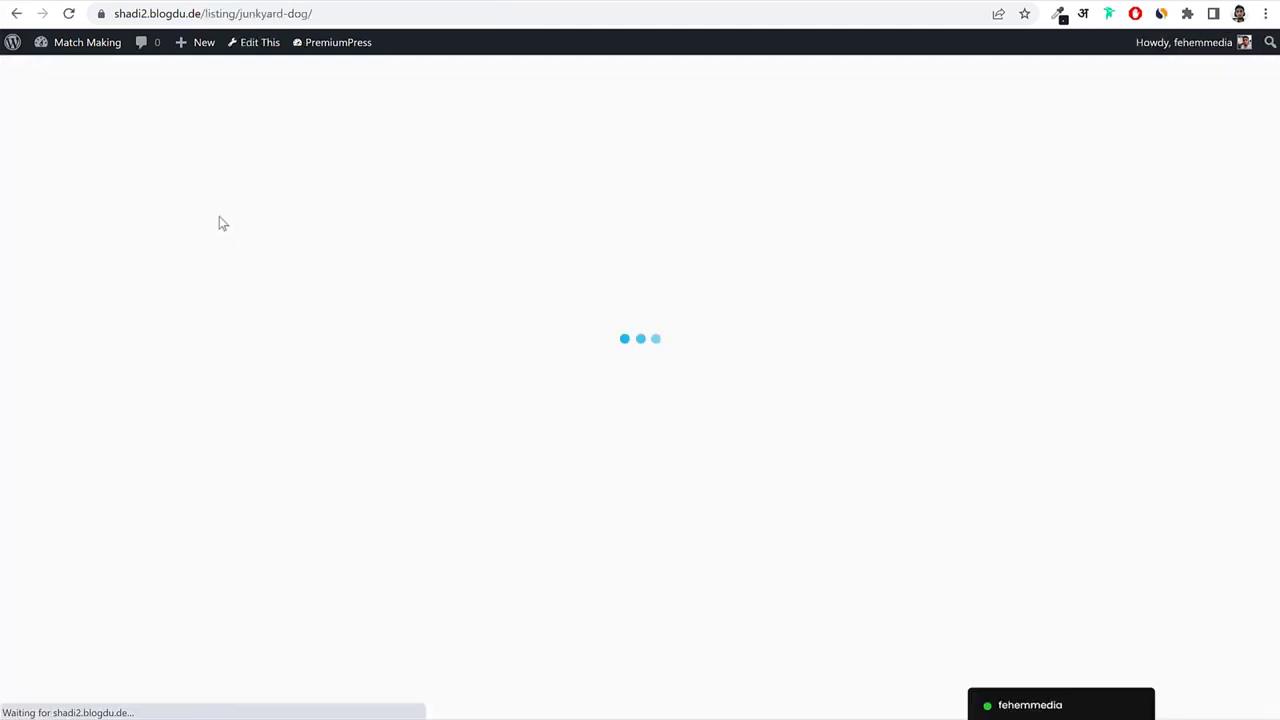
{"action": "scroll", "coordinate": [1200, 400], "scroll_direction": "down", "scroll_amount": 10}
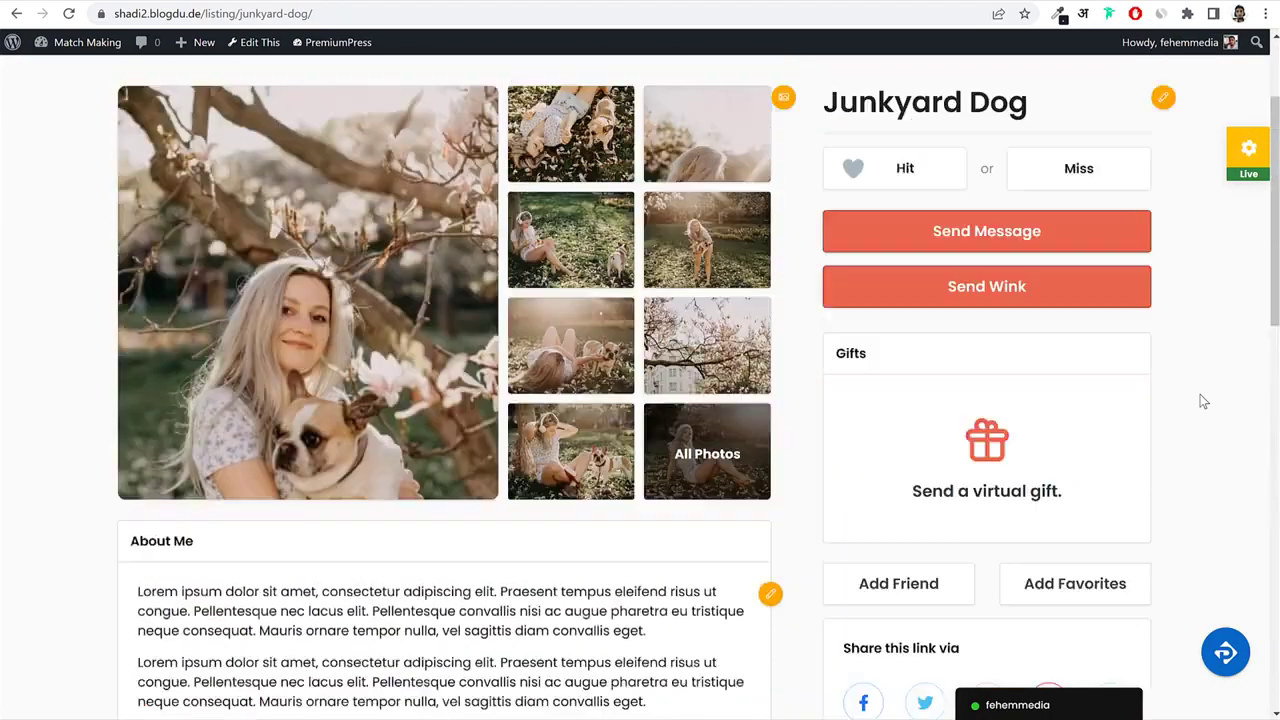
{"action": "scroll", "coordinate": [1200, 400], "scroll_direction": "down", "scroll_amount": 15}
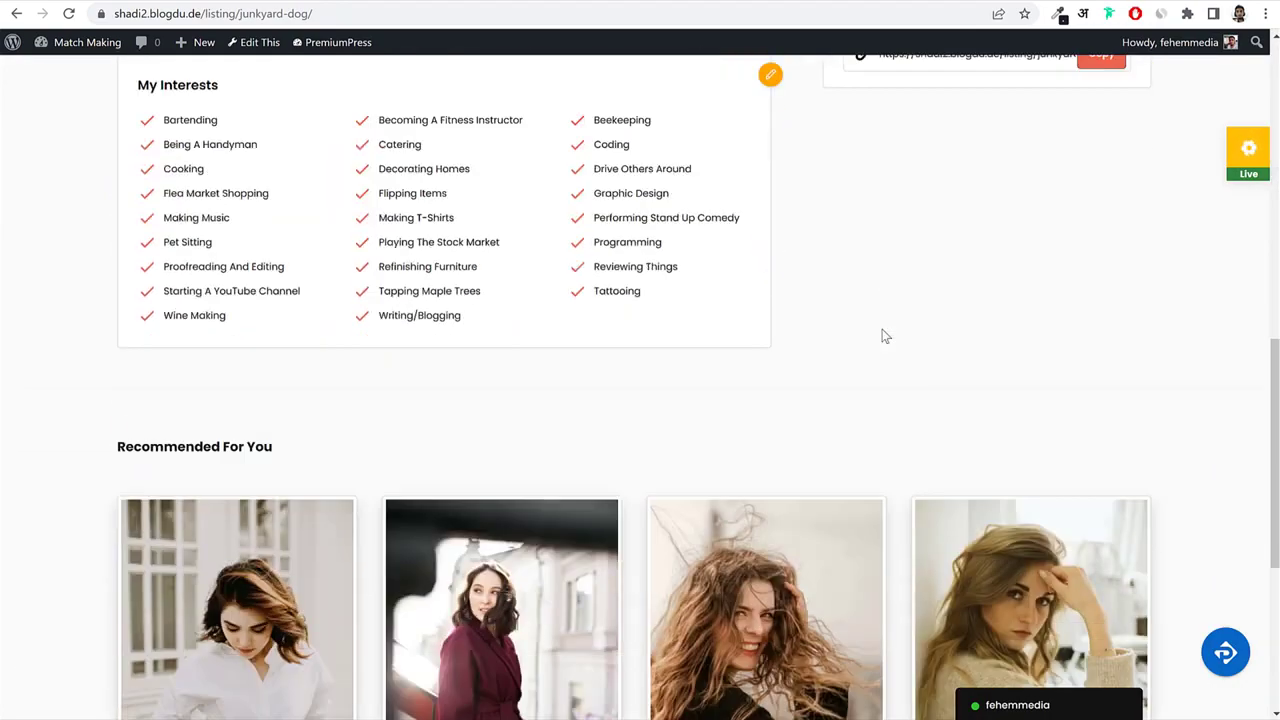
{"action": "scroll", "coordinate": [884, 338], "scroll_direction": "up", "scroll_amount": 12}
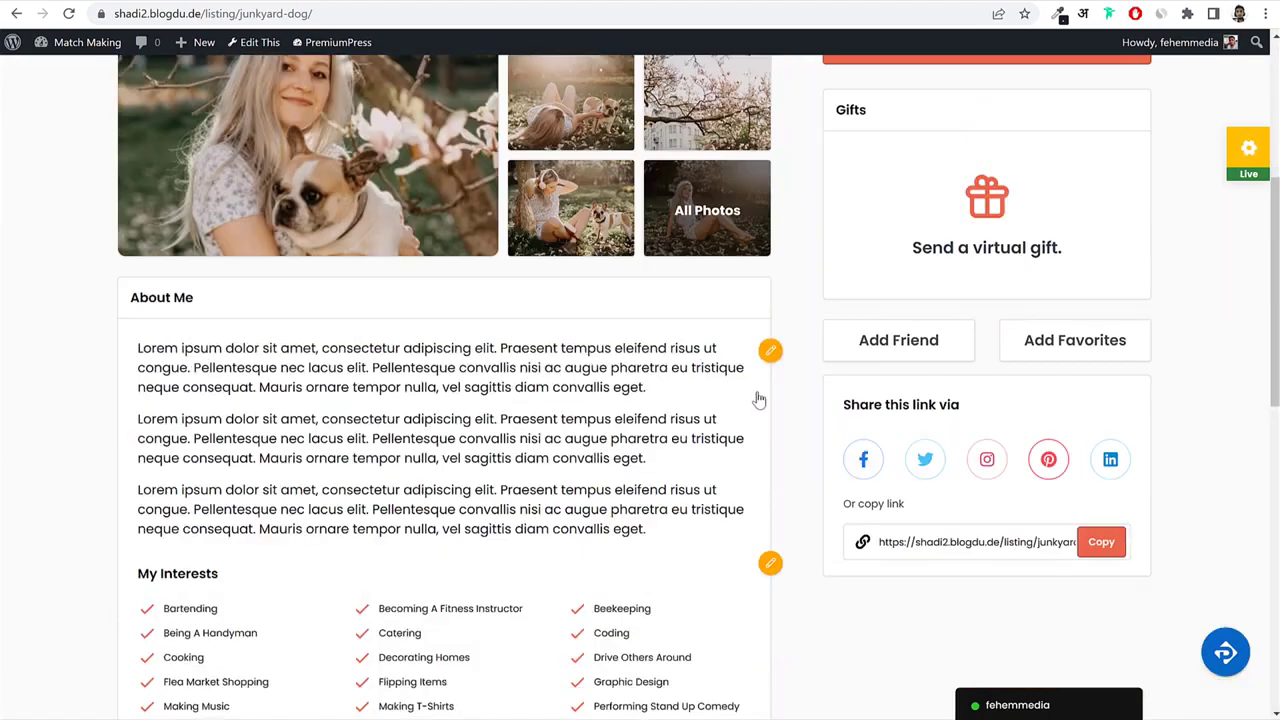
{"action": "scroll", "coordinate": [1197, 341], "scroll_direction": "up", "scroll_amount": 5}
{"action": "scroll", "coordinate": [651, 453], "scroll_direction": "down", "scroll_amount": 6}
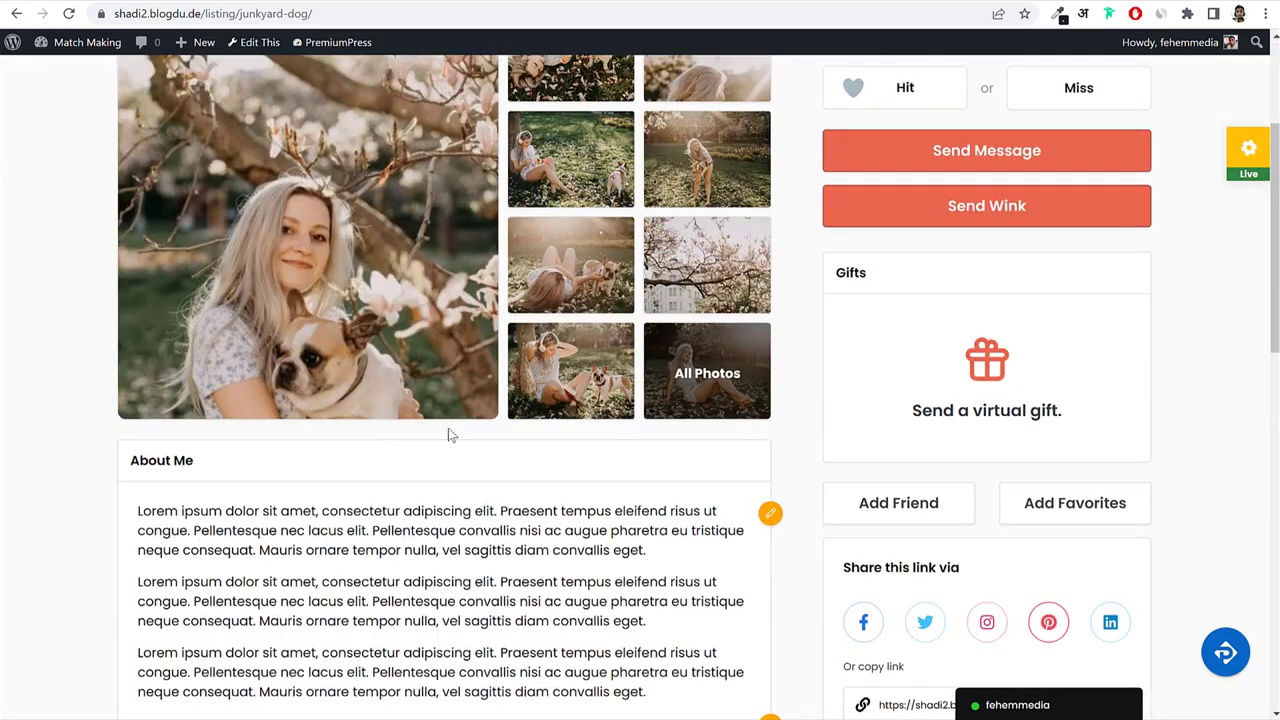
{"action": "scroll", "coordinate": [488, 380], "scroll_direction": "down", "scroll_amount": 1}
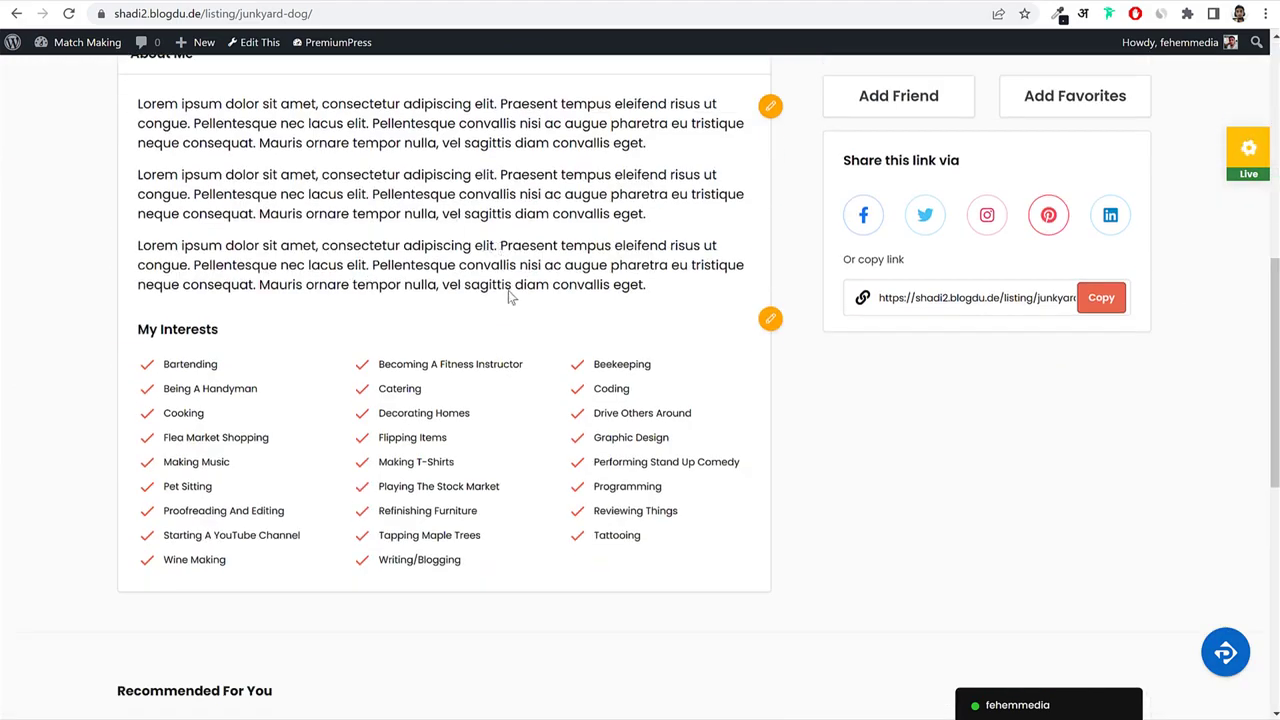
{"action": "scroll", "coordinate": [508, 290], "scroll_direction": "up", "scroll_amount": 8}
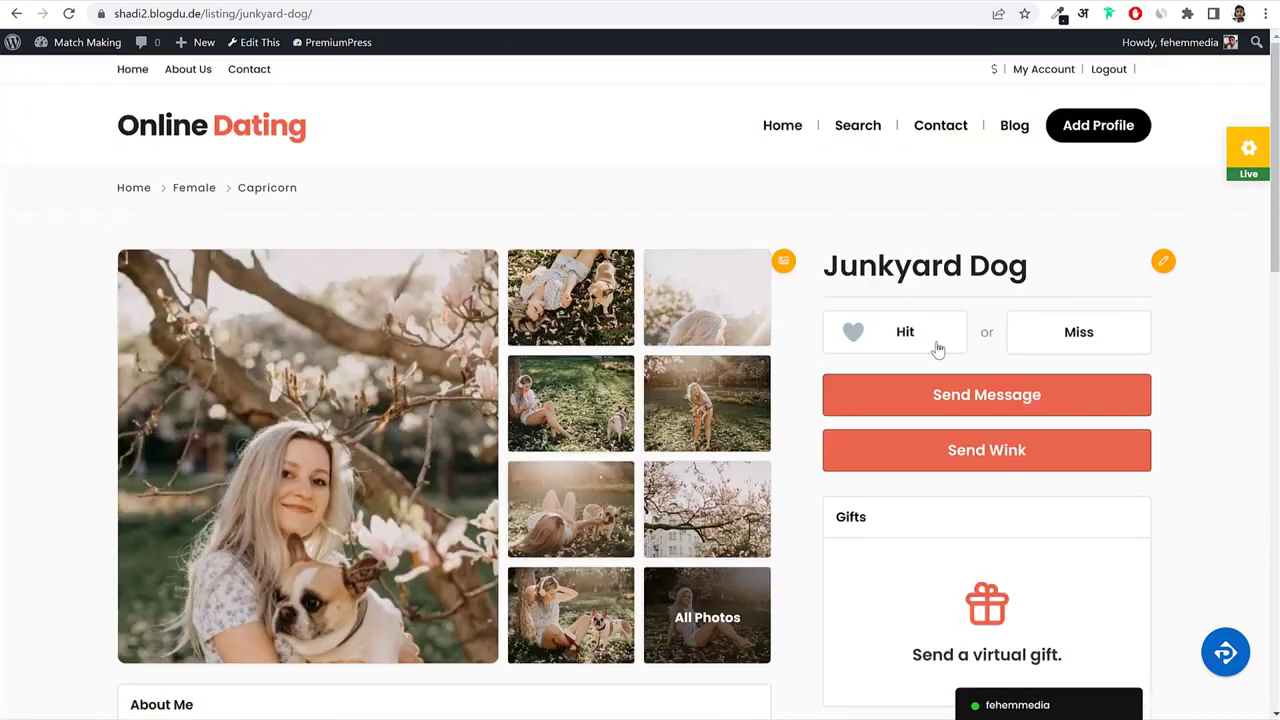
{"action": "scroll", "coordinate": [1086, 391], "scroll_direction": "down", "scroll_amount": 5}
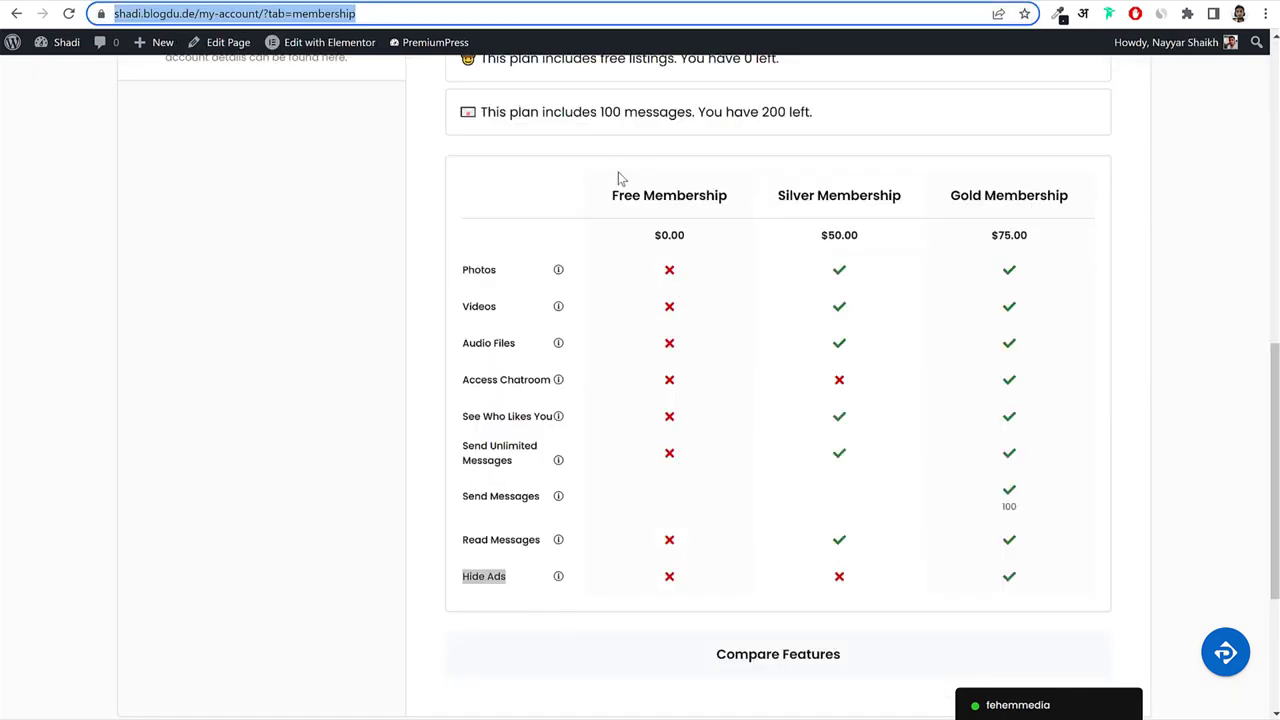
Go to the other site's homepage and open the Mafia Princess profile.
{"action": "key", "text": "Return"}
{"action": "mouse_move", "coordinate": [66, 44]}
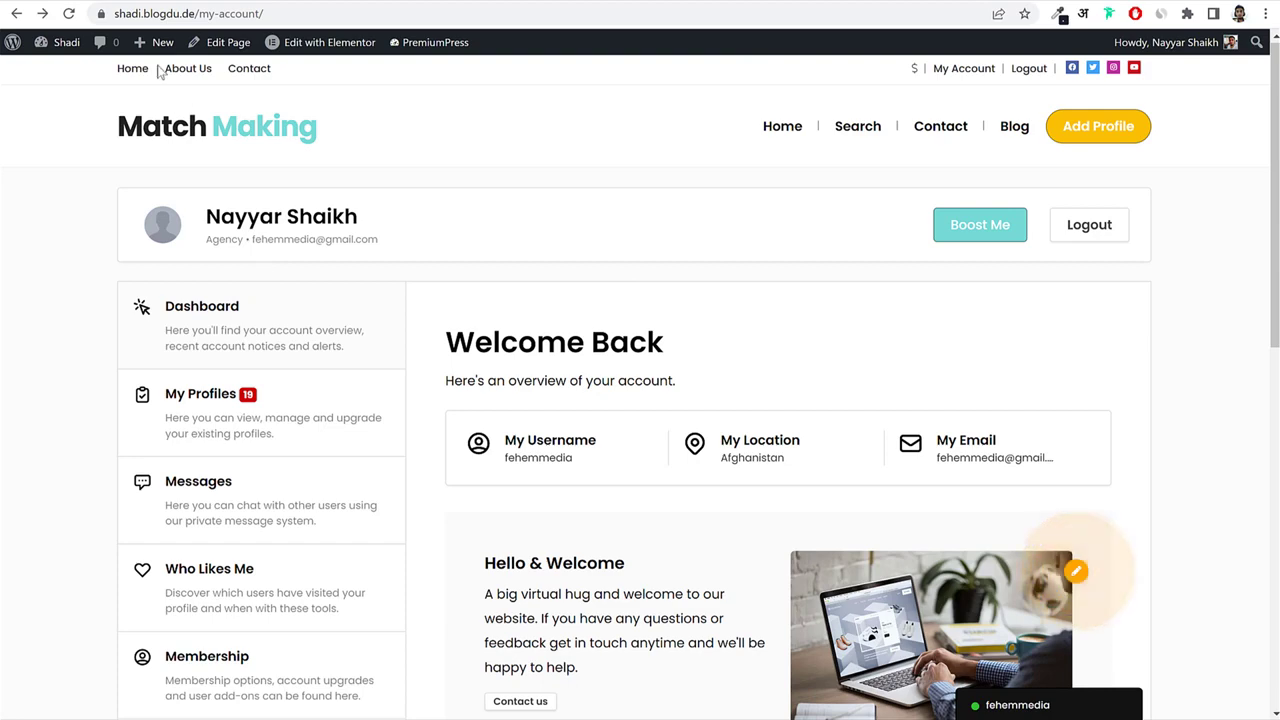
{"action": "left_click", "coordinate": [150, 70]}
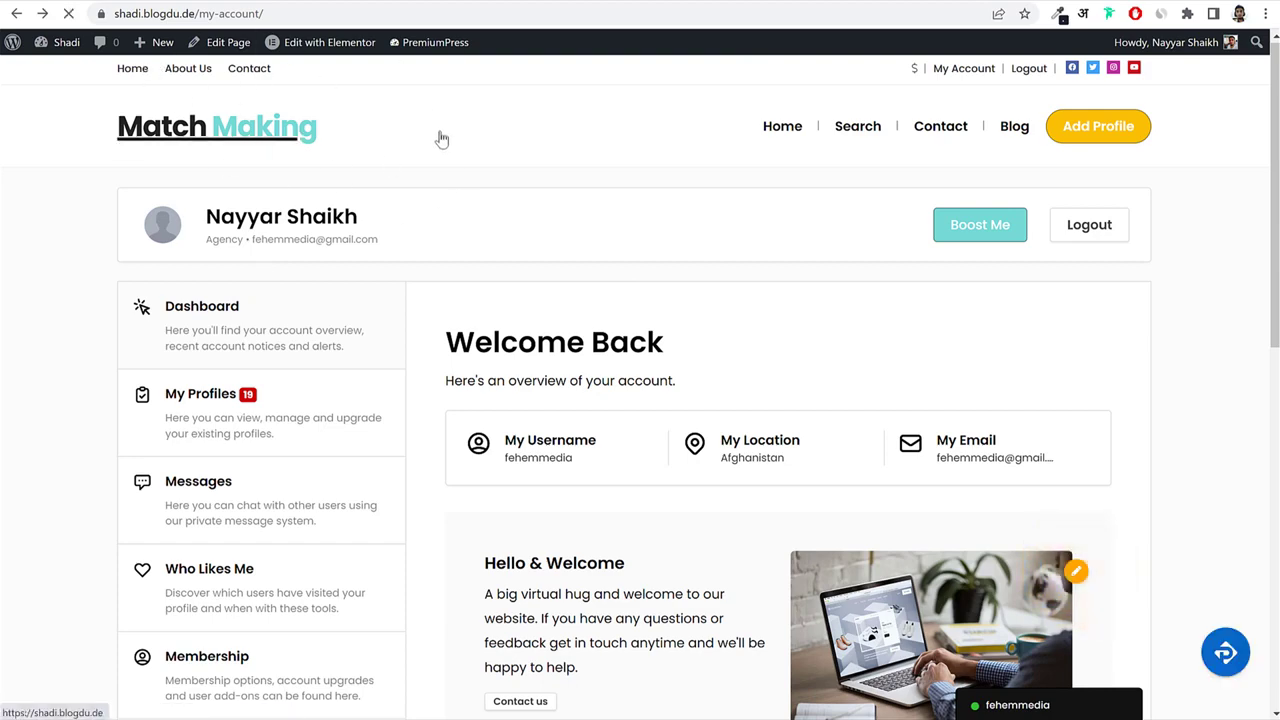
{"action": "scroll", "coordinate": [680, 370], "scroll_direction": "down", "scroll_amount": 6}
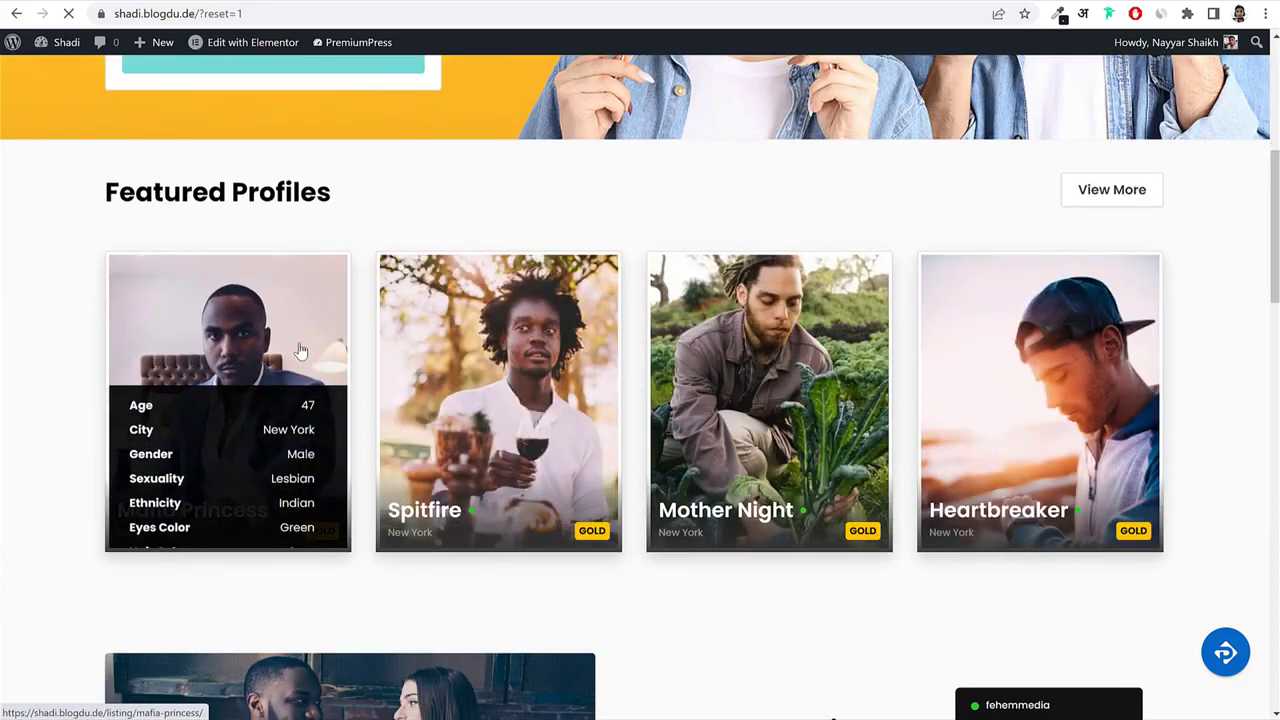
{"action": "left_click", "coordinate": [300, 350]}
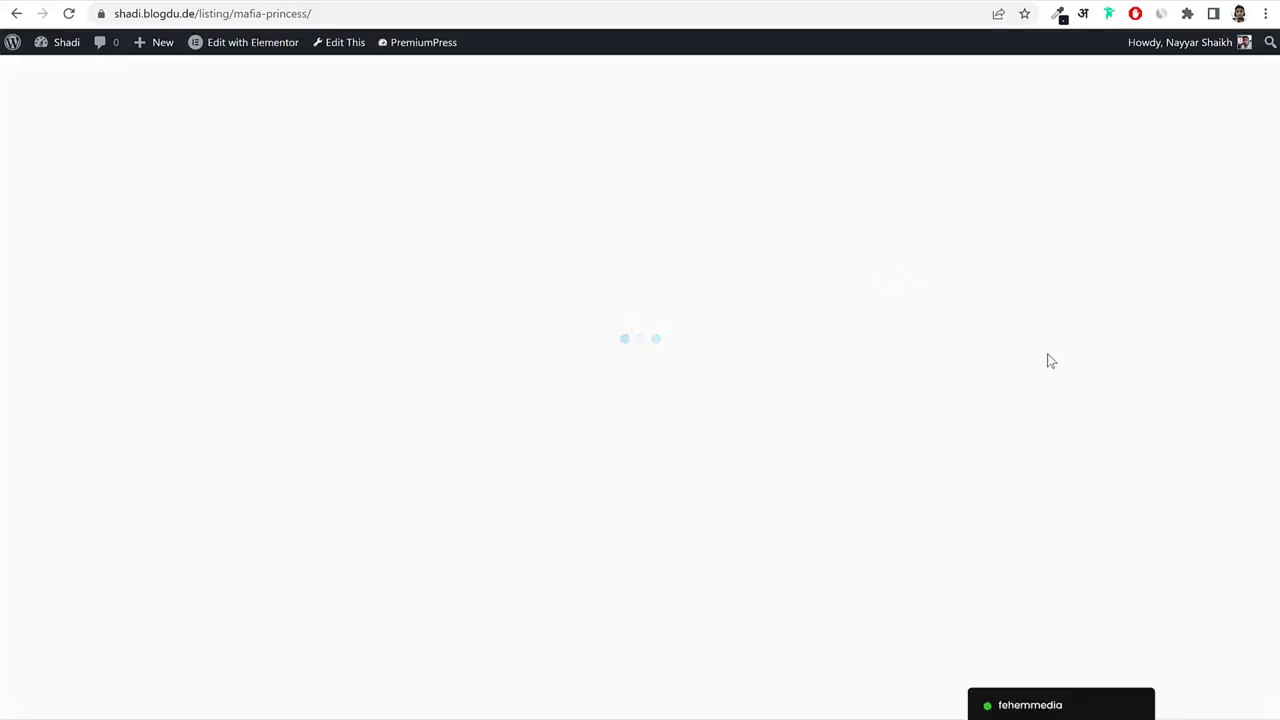
Review the Mafia Princess profile details, highlighting Age, Ethnicity and Sexuality.
{"action": "scroll", "coordinate": [1205, 334], "scroll_direction": "down", "scroll_amount": 6}
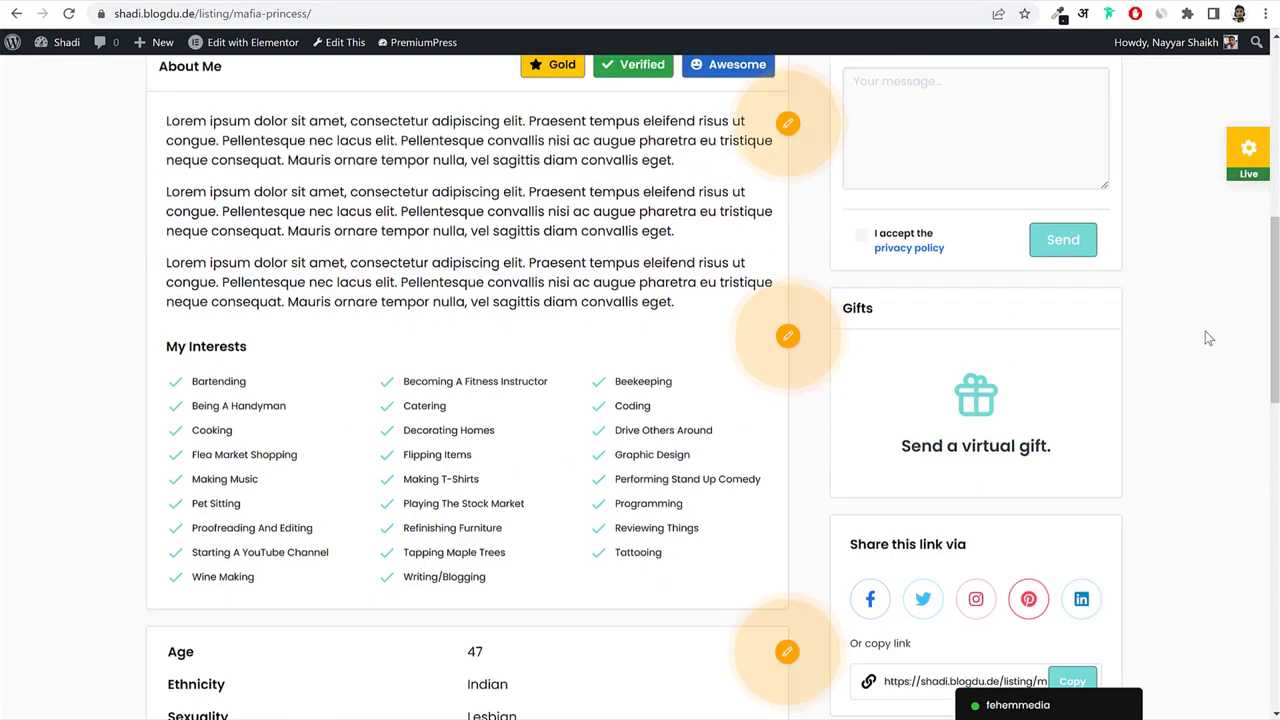
{"action": "scroll", "coordinate": [1205, 338], "scroll_direction": "down", "scroll_amount": 5}
{"action": "left_click_drag", "start_coordinate": [170, 163], "coordinate": [371, 220]}
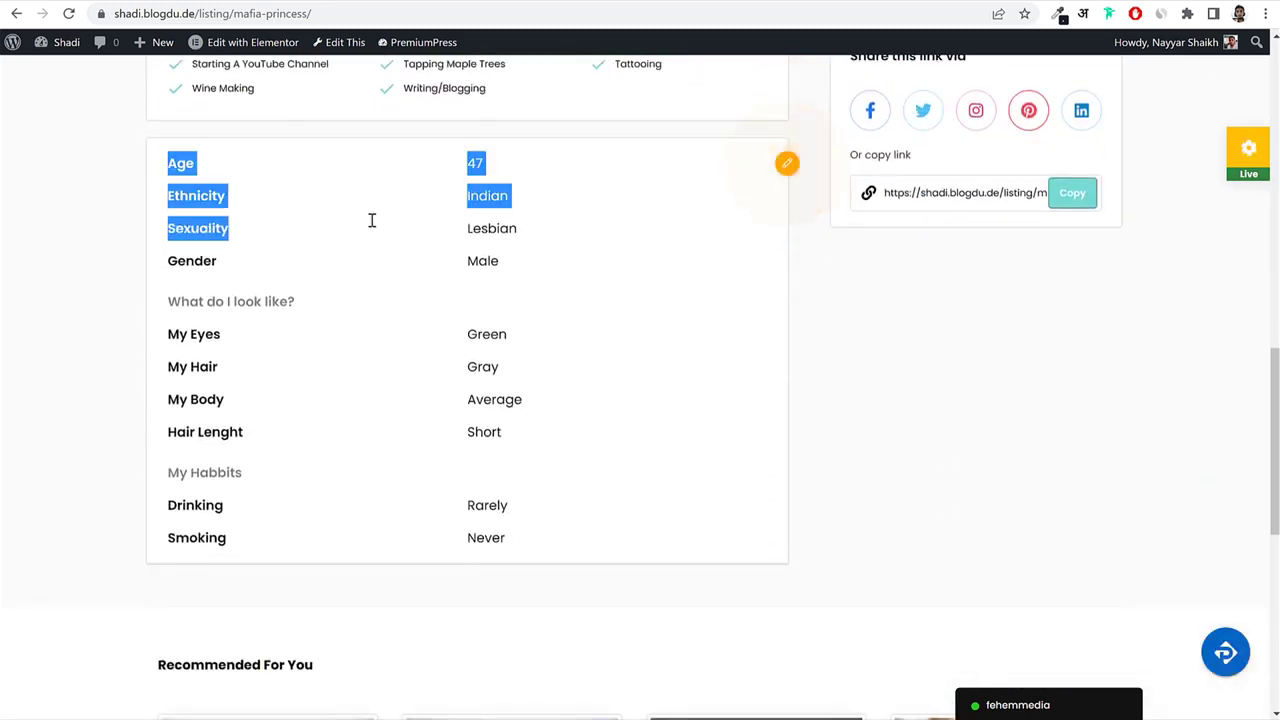
{"action": "left_click", "coordinate": [464, 349]}
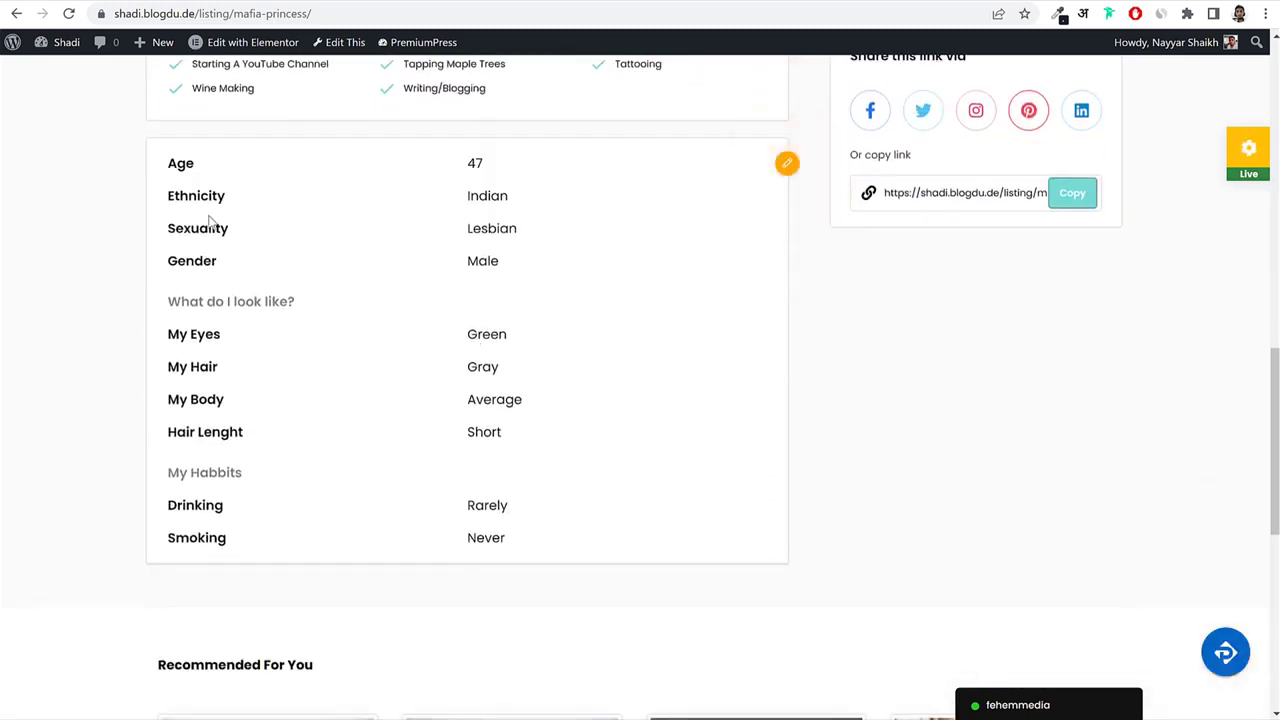
{"action": "left_click_drag", "start_coordinate": [165, 203], "coordinate": [223, 197]}
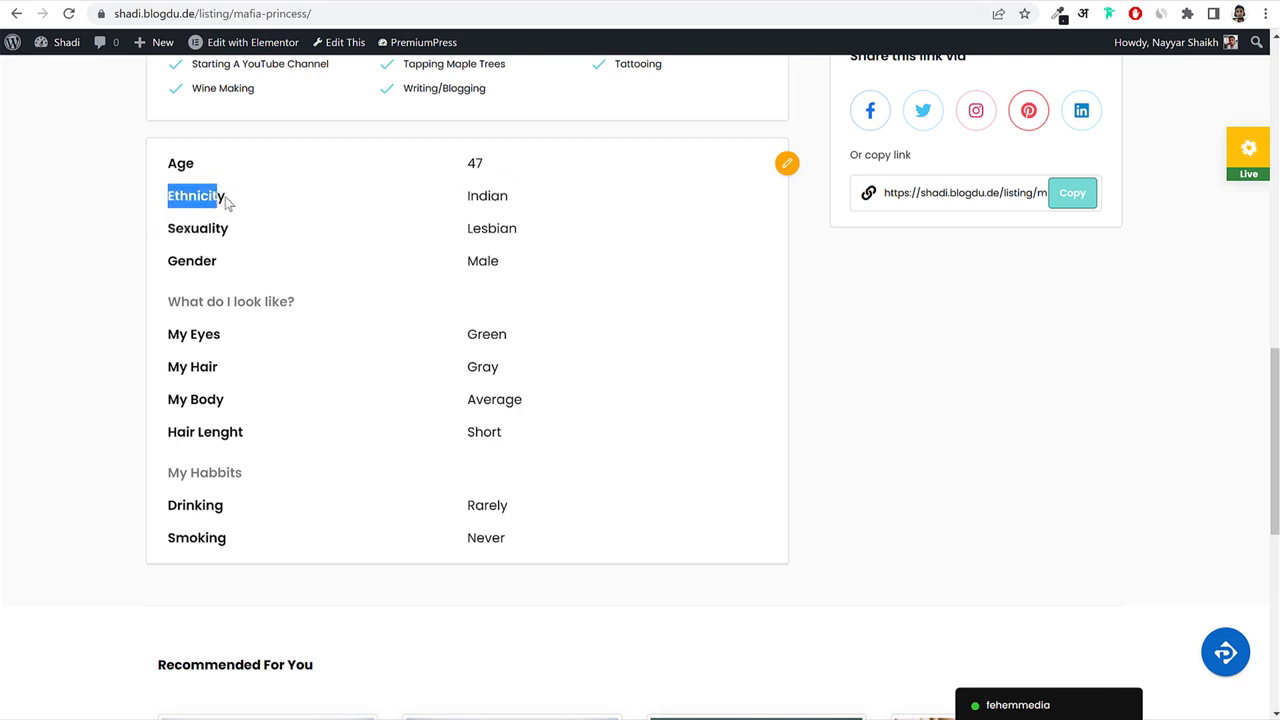
{"action": "left_click", "coordinate": [184, 232]}
{"action": "double_click", "coordinate": [187, 230]}
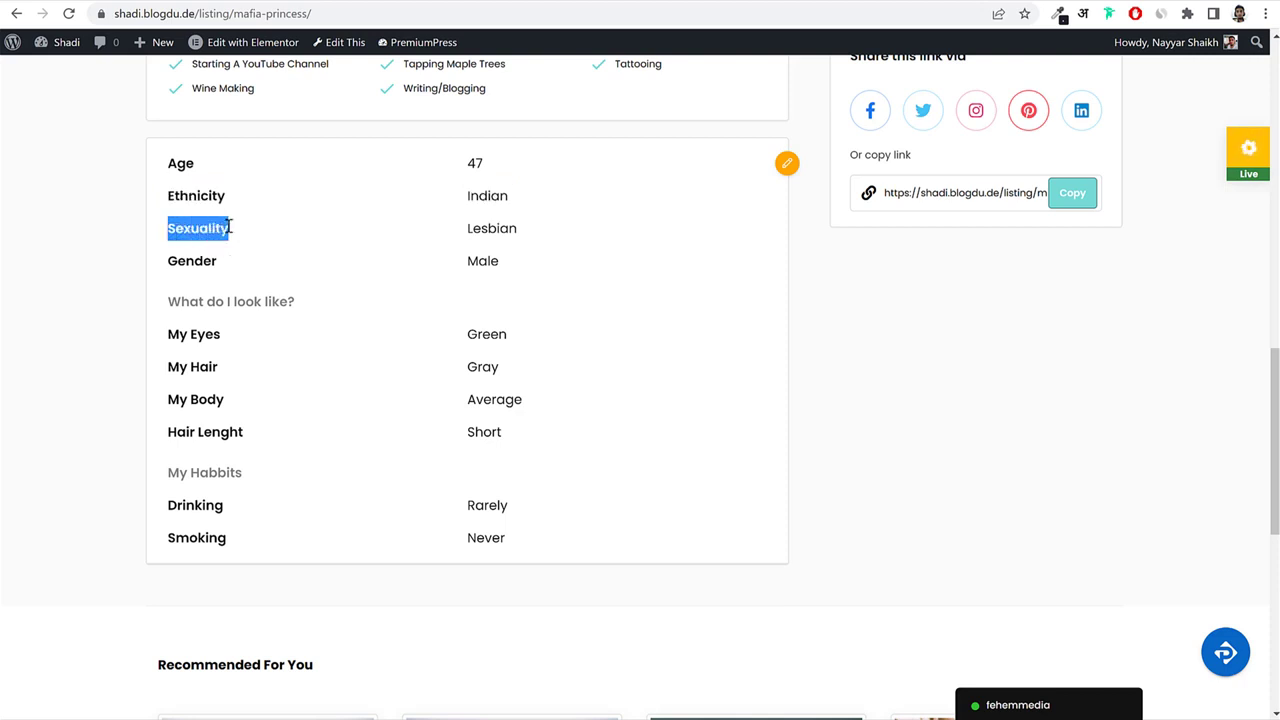
{"action": "left_click", "coordinate": [250, 332]}
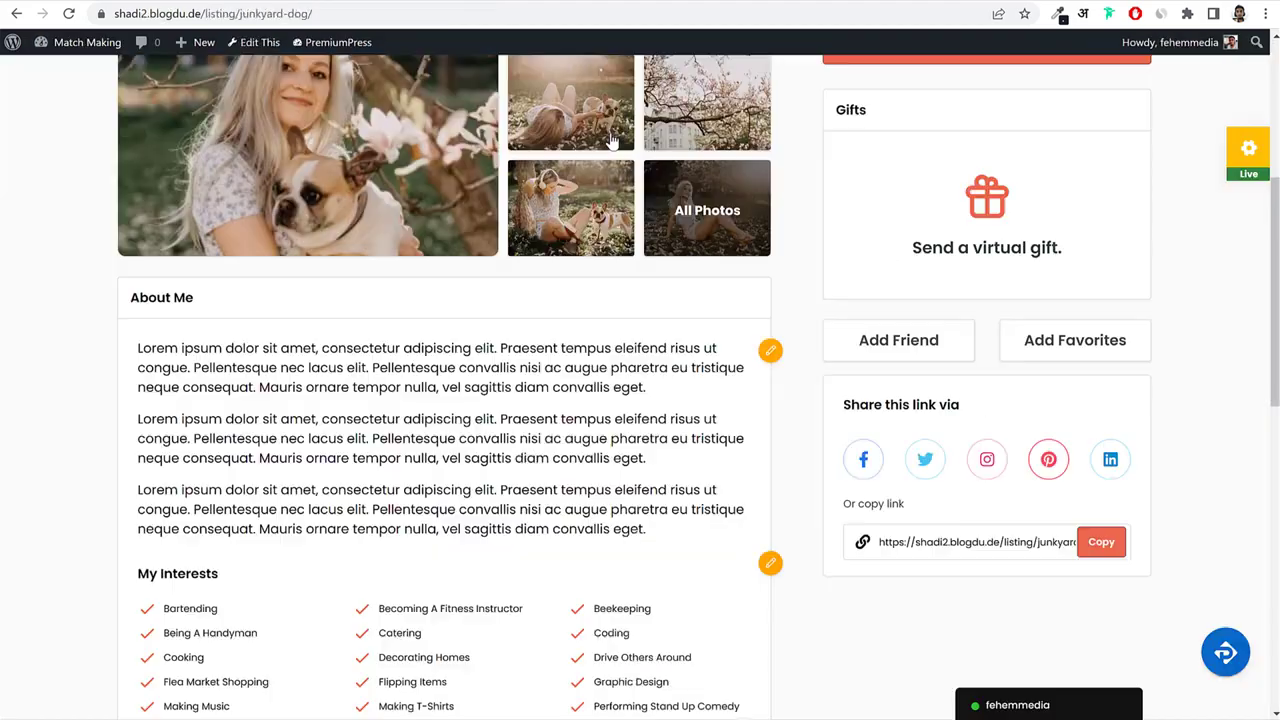
{"action": "scroll", "coordinate": [820, 343], "scroll_direction": "down", "scroll_amount": 7}
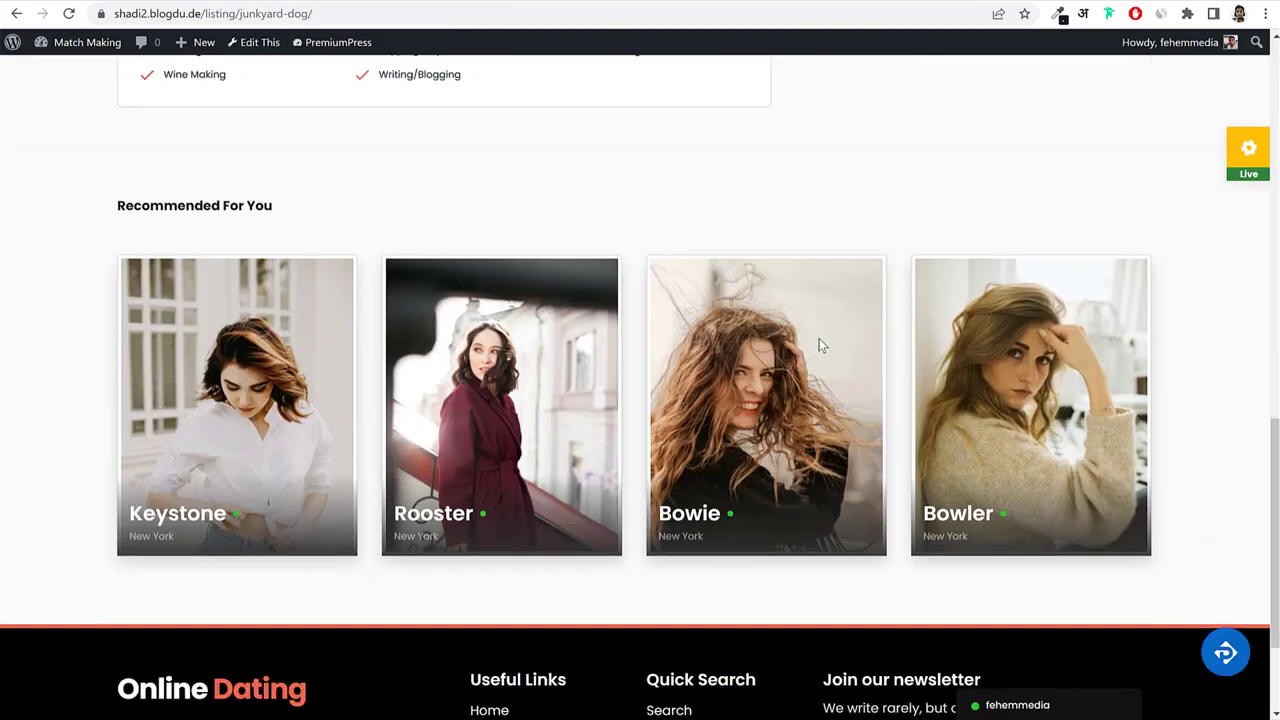
{"action": "scroll", "coordinate": [820, 346], "scroll_direction": "up", "scroll_amount": 10}
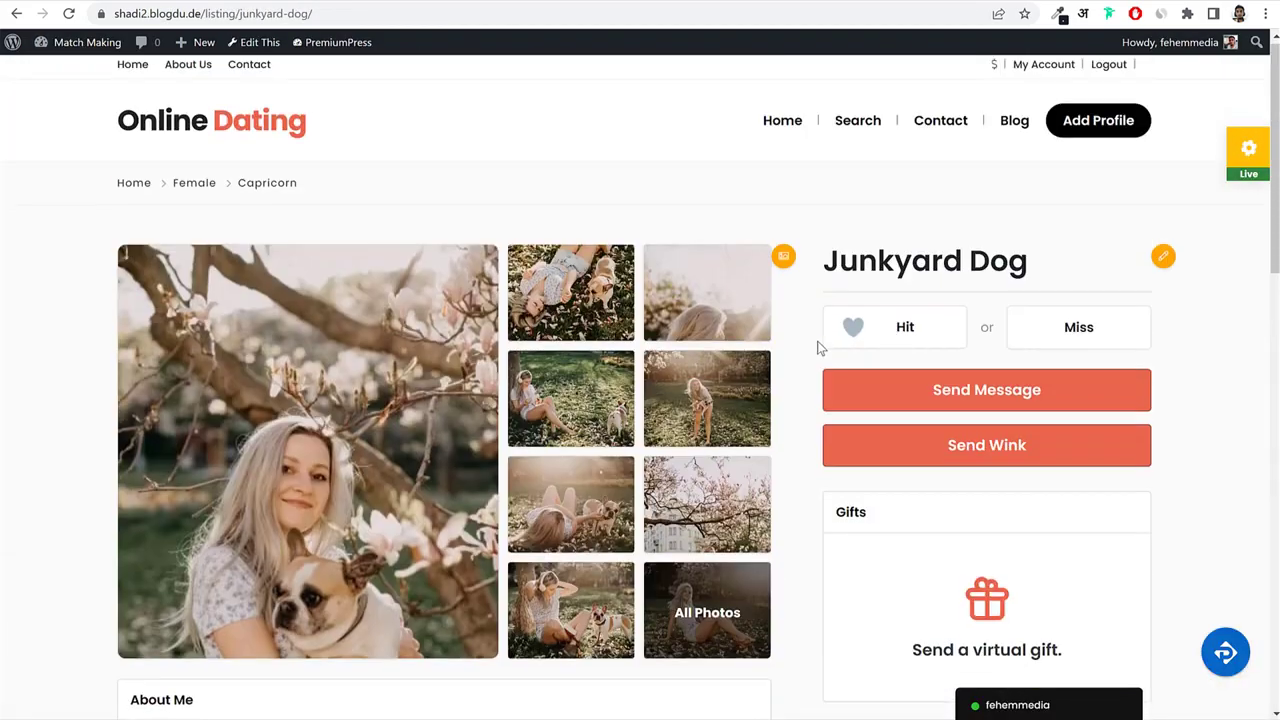
{"action": "scroll", "coordinate": [1100, 380], "scroll_direction": "down", "scroll_amount": 2}
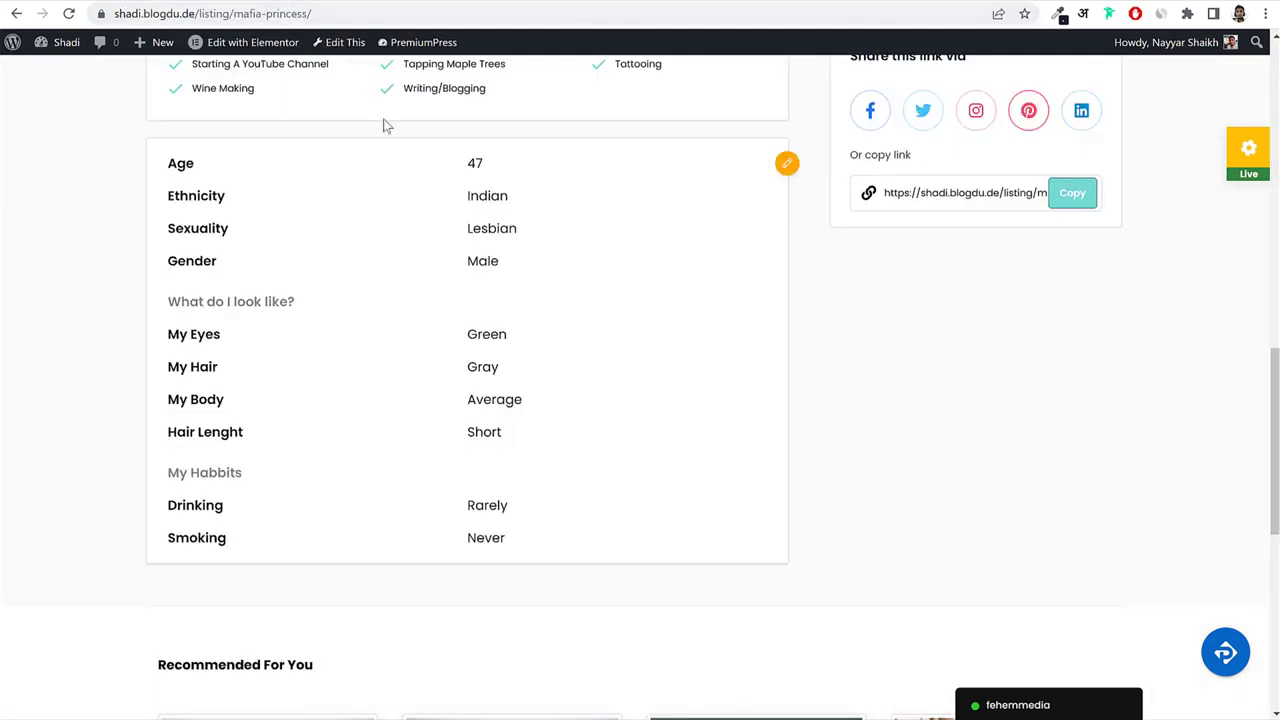
{"action": "scroll", "coordinate": [913, 360], "scroll_direction": "up", "scroll_amount": 4}
{"action": "scroll", "coordinate": [913, 360], "scroll_direction": "up", "scroll_amount": 8}
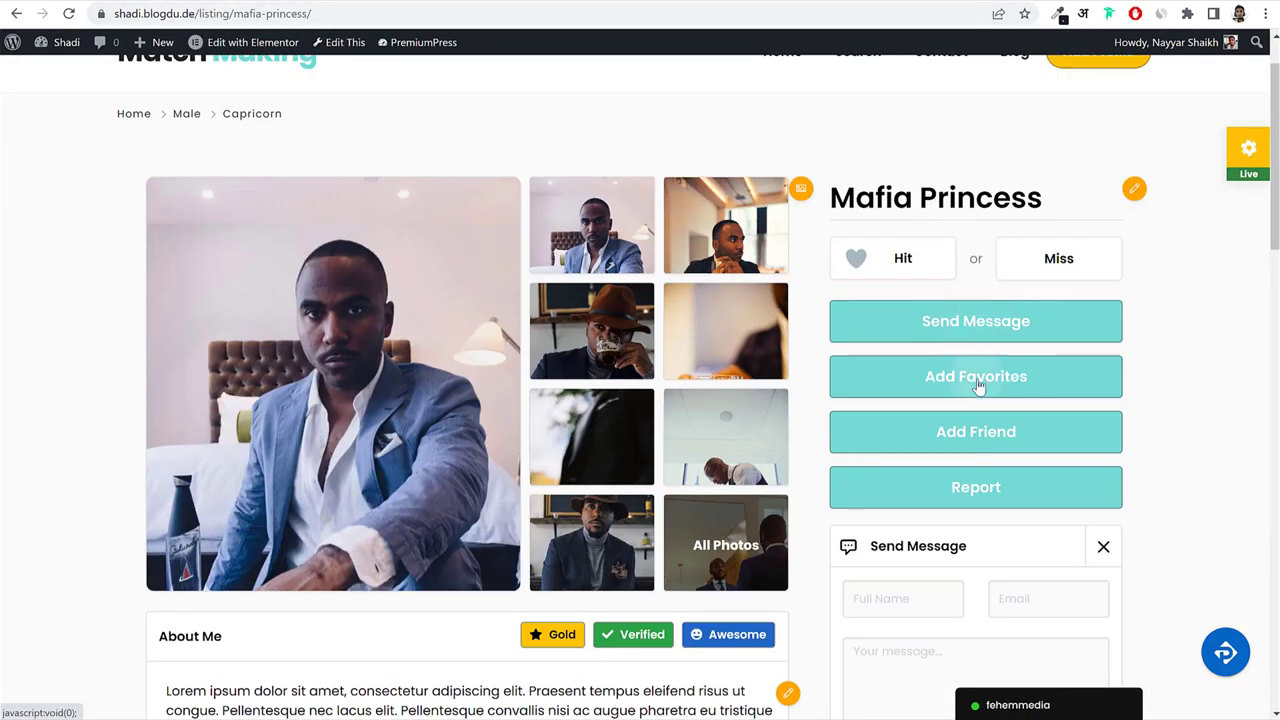
{"action": "scroll", "coordinate": [934, 357], "scroll_direction": "down", "scroll_amount": 2}
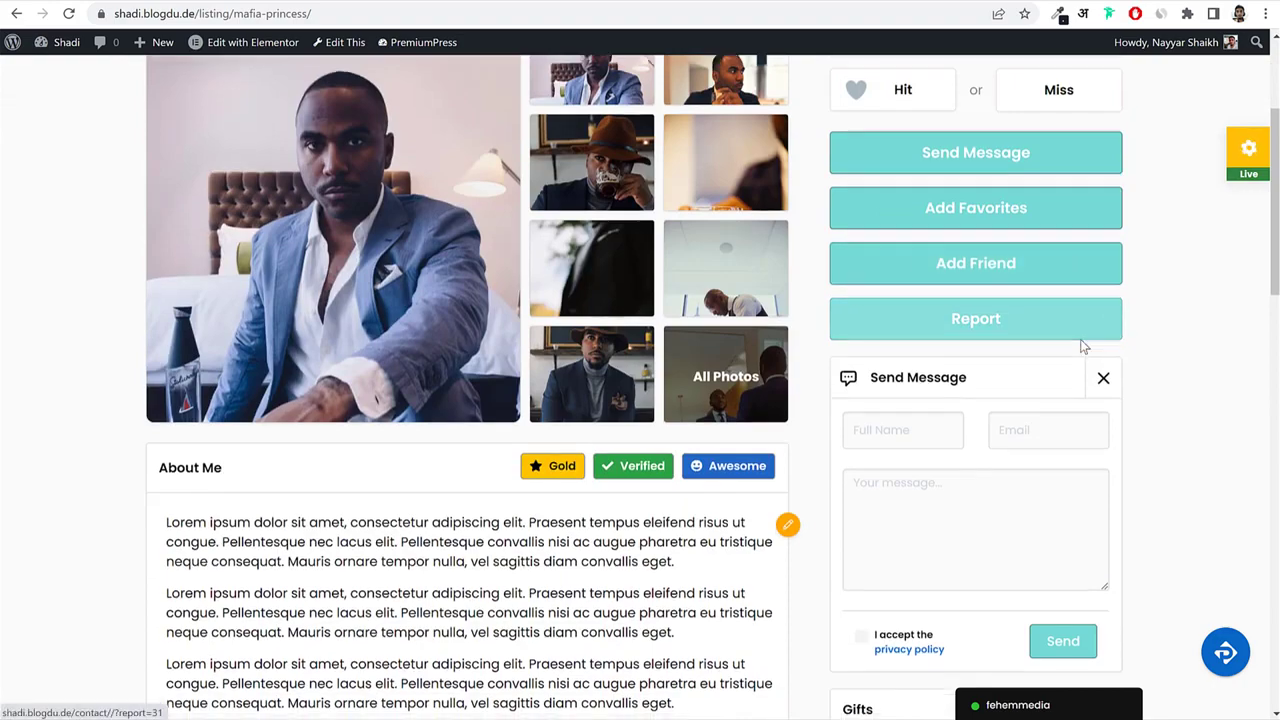
{"action": "scroll", "coordinate": [931, 143], "scroll_direction": "down", "scroll_amount": 3}
{"action": "scroll", "coordinate": [1003, 176], "scroll_direction": "up", "scroll_amount": 1}
{"action": "scroll", "coordinate": [894, 246], "scroll_direction": "up", "scroll_amount": 1}
{"action": "scroll", "coordinate": [960, 340], "scroll_direction": "down", "scroll_amount": 4}
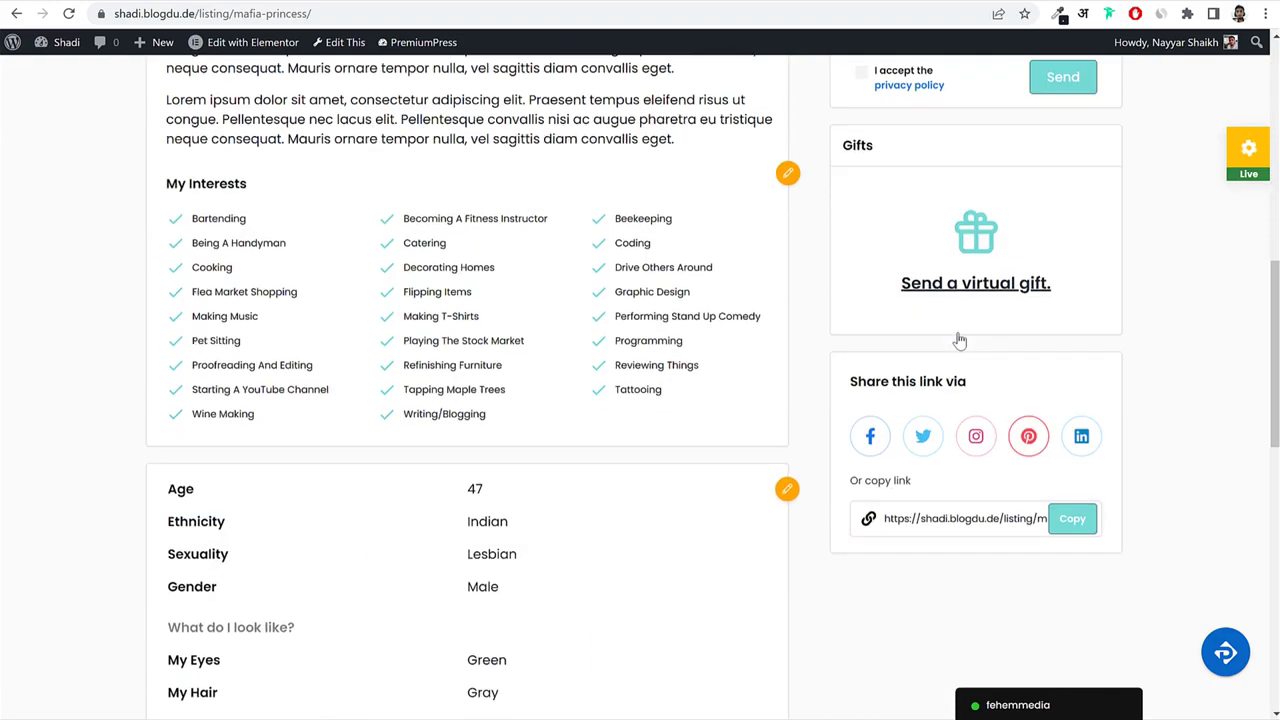
{"action": "scroll", "coordinate": [960, 340], "scroll_direction": "up", "scroll_amount": 8}
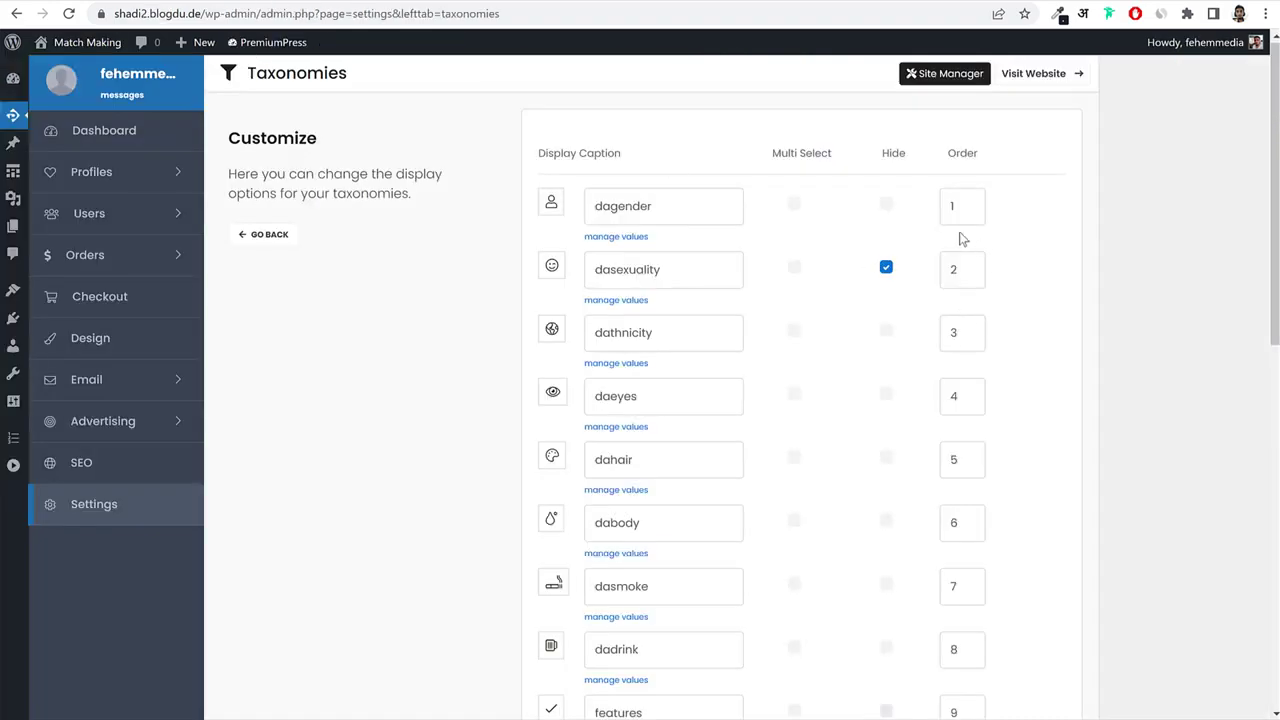
Change religion's display order from 13 to 1, dagender's to 2, and save.
{"action": "double_click", "coordinate": [953, 208]}
{"action": "scroll", "coordinate": [1142, 260], "scroll_direction": "down", "scroll_amount": 4}
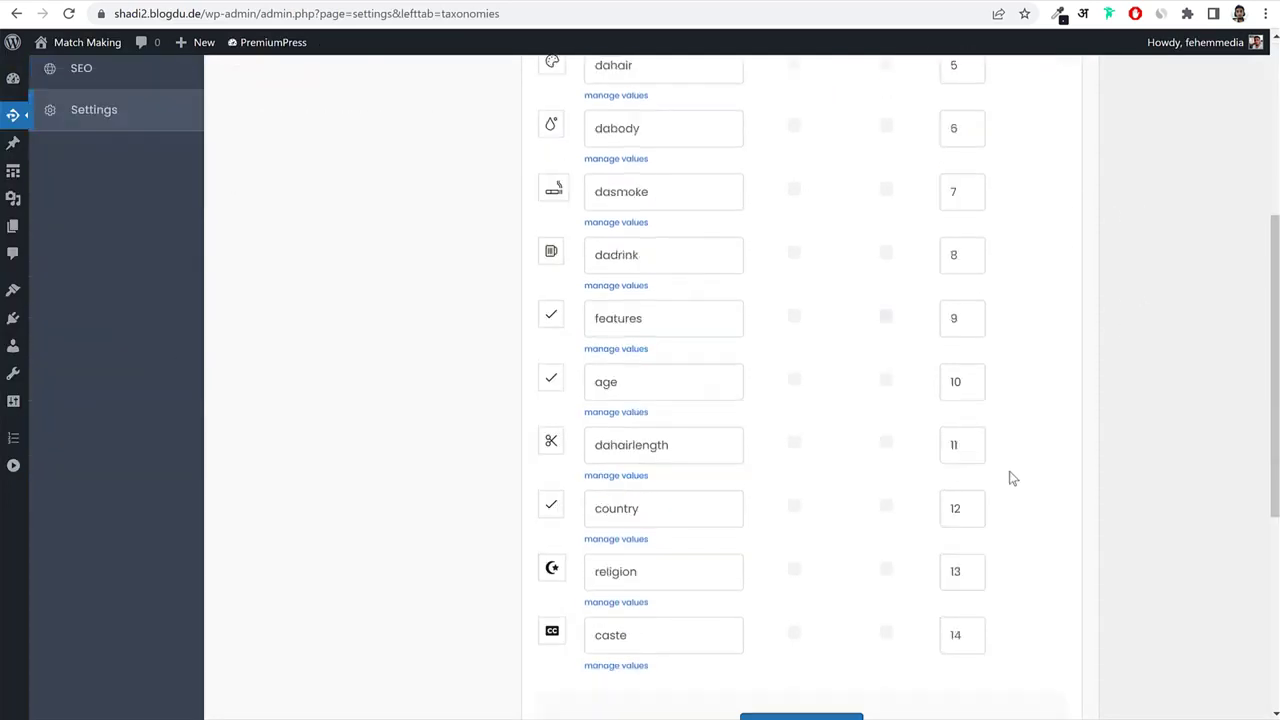
{"action": "double_click", "coordinate": [955, 559]}
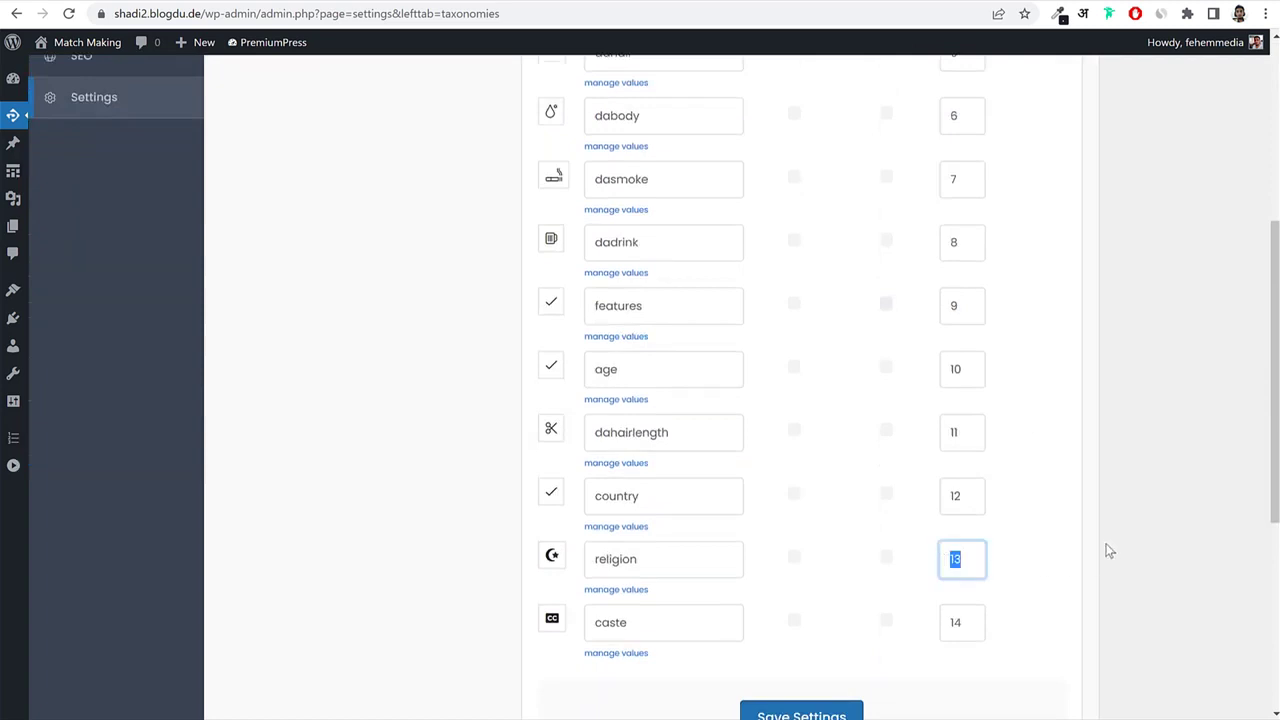
{"action": "scroll", "coordinate": [1112, 540], "scroll_direction": "up", "scroll_amount": 4}
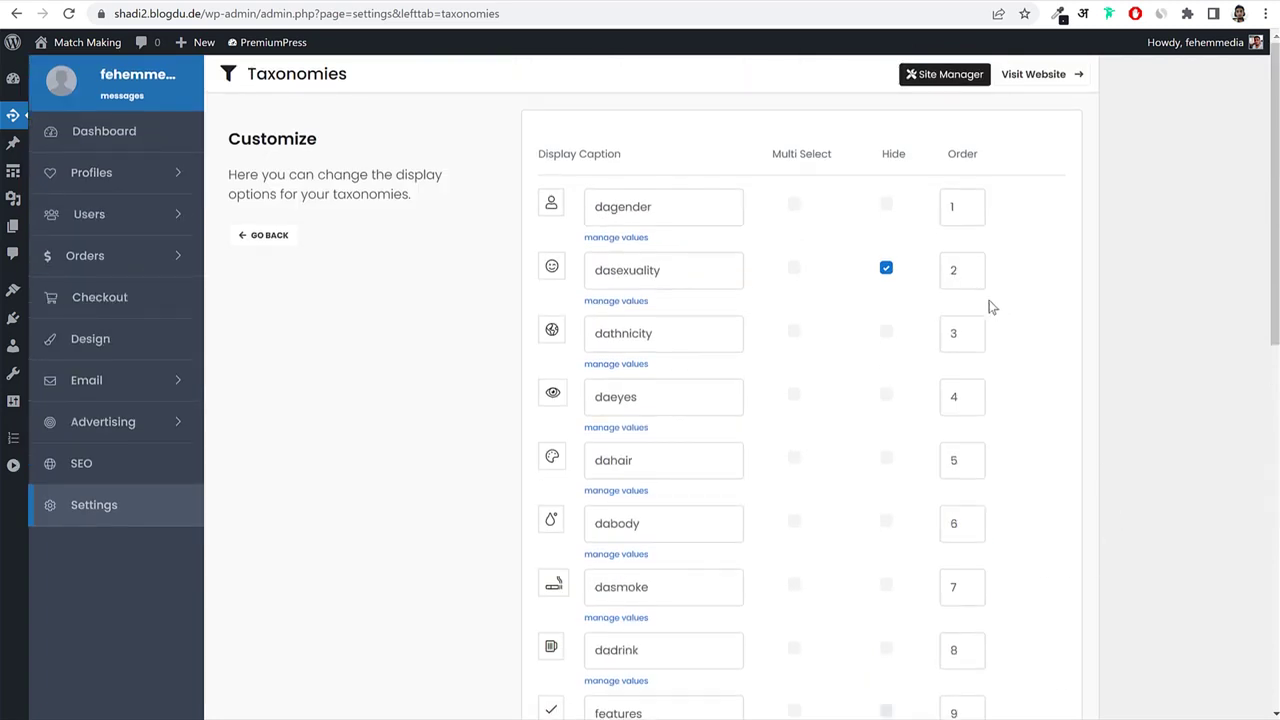
{"action": "double_click", "coordinate": [944, 216]}
{"action": "double_click", "coordinate": [969, 271]}
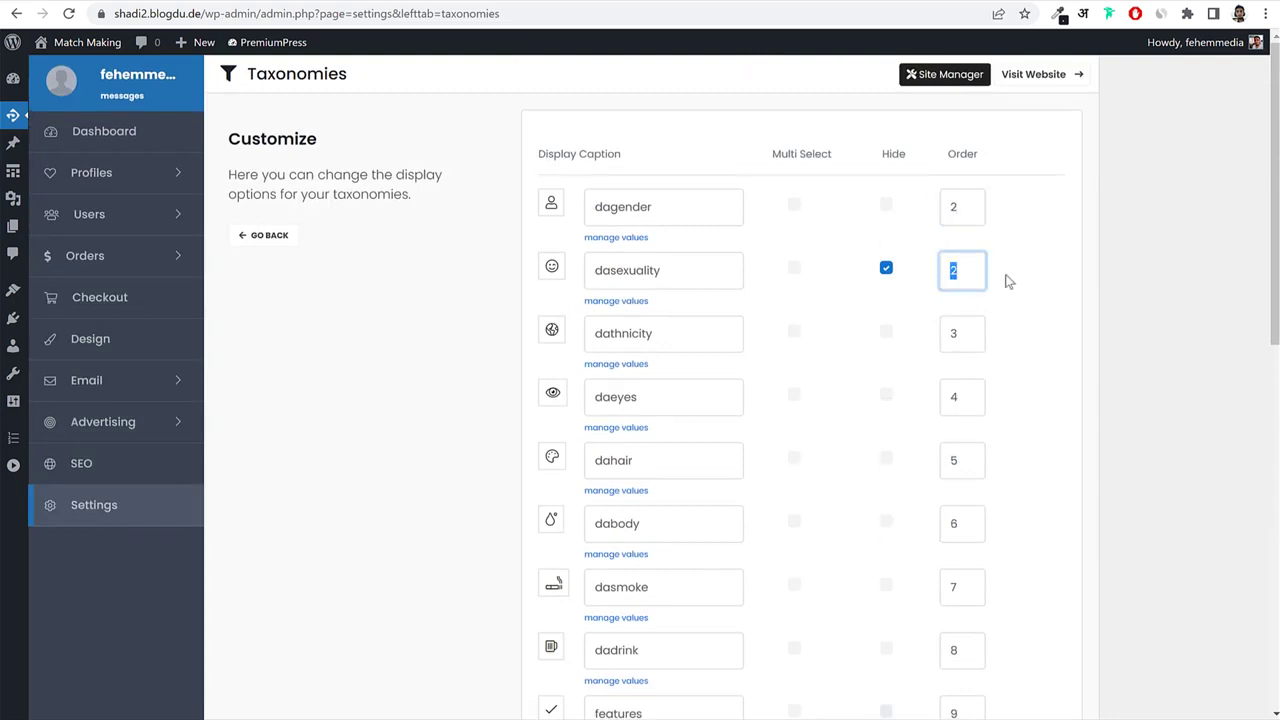
{"action": "double_click", "coordinate": [948, 332]}
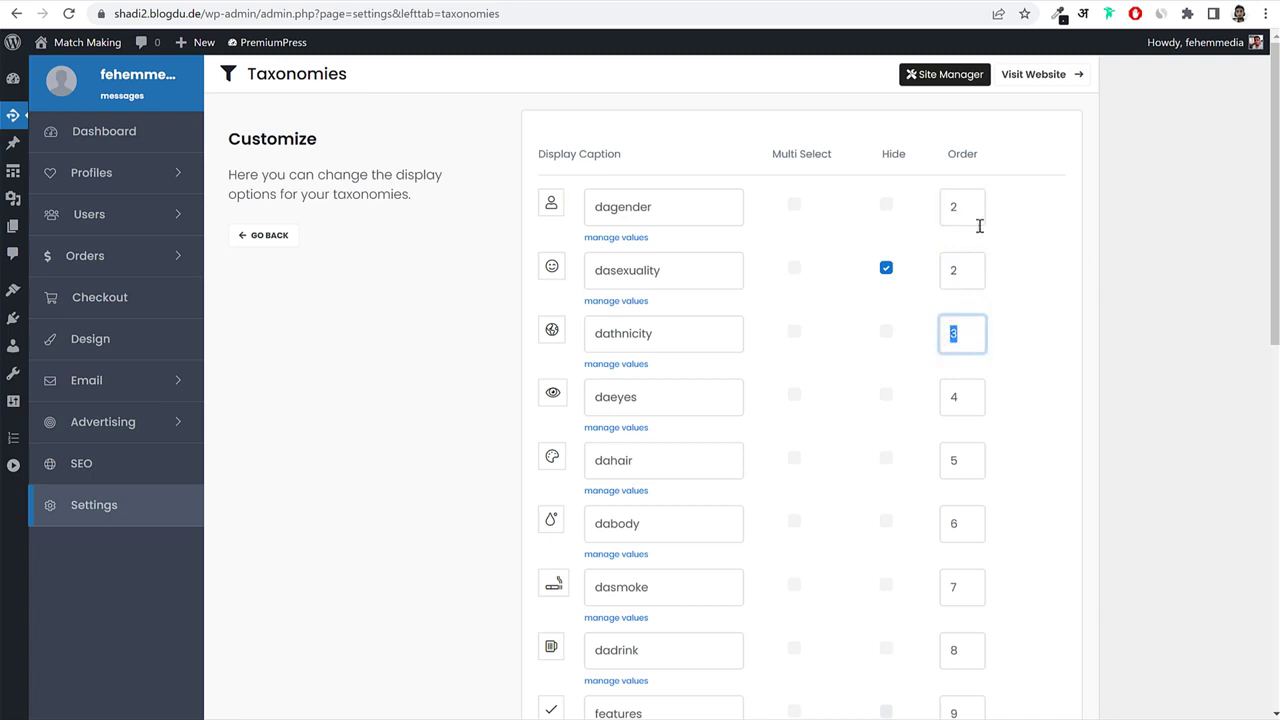
{"action": "scroll", "coordinate": [1019, 310], "scroll_direction": "down", "scroll_amount": 8}
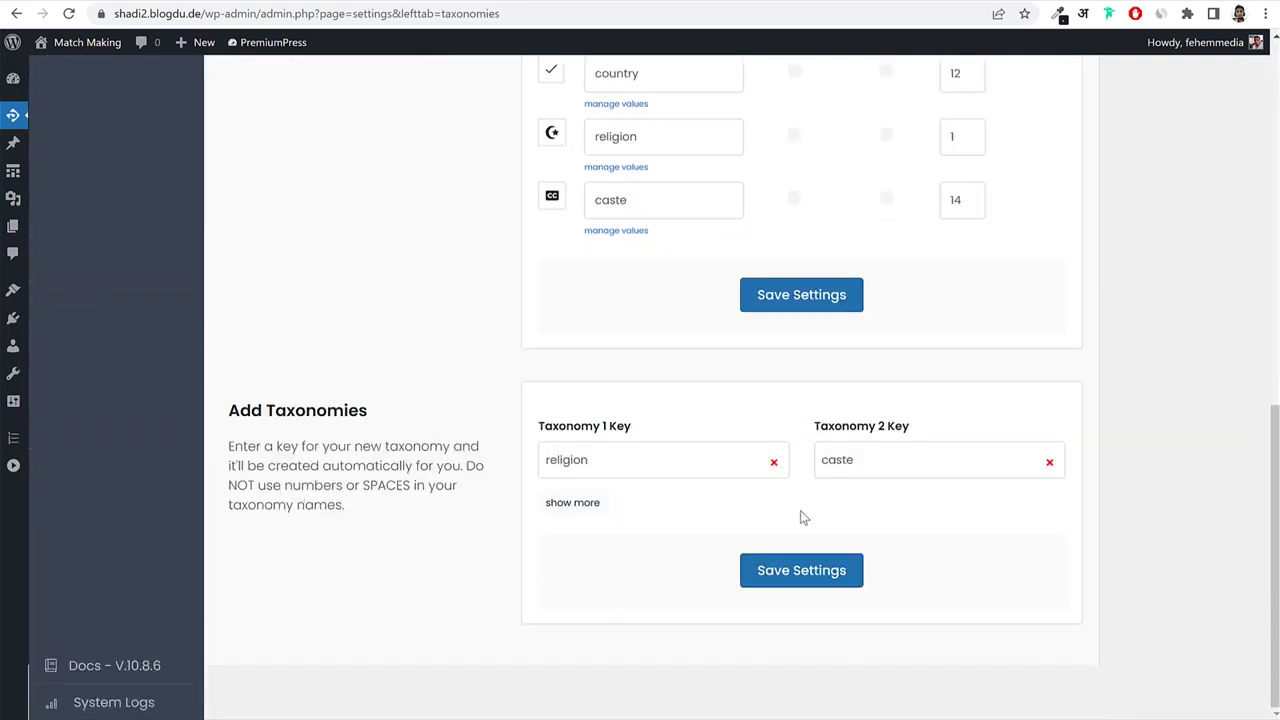
{"action": "left_click", "coordinate": [786, 295]}
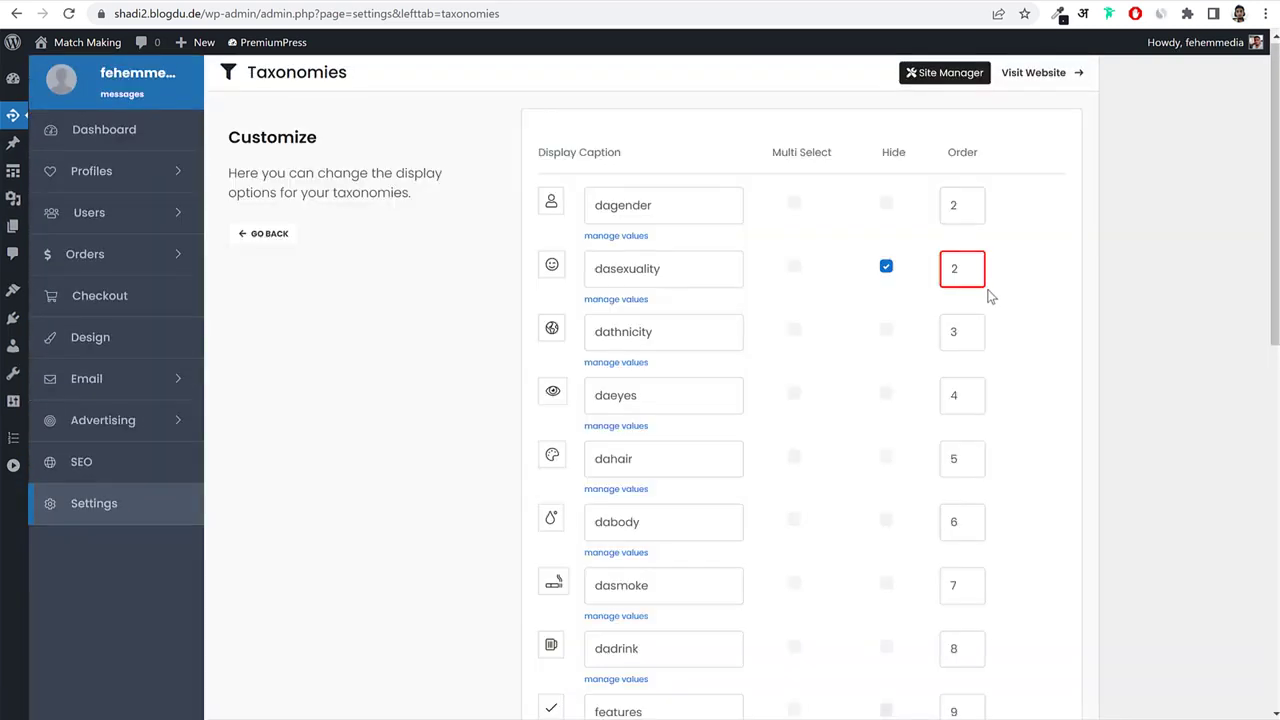
Set dasexuality's display order to 20 and save the settings.
{"action": "left_click_drag", "start_coordinate": [968, 275], "coordinate": [924, 284]}
{"action": "left_click", "coordinate": [1052, 285]}
{"action": "left_click", "coordinate": [943, 272]}
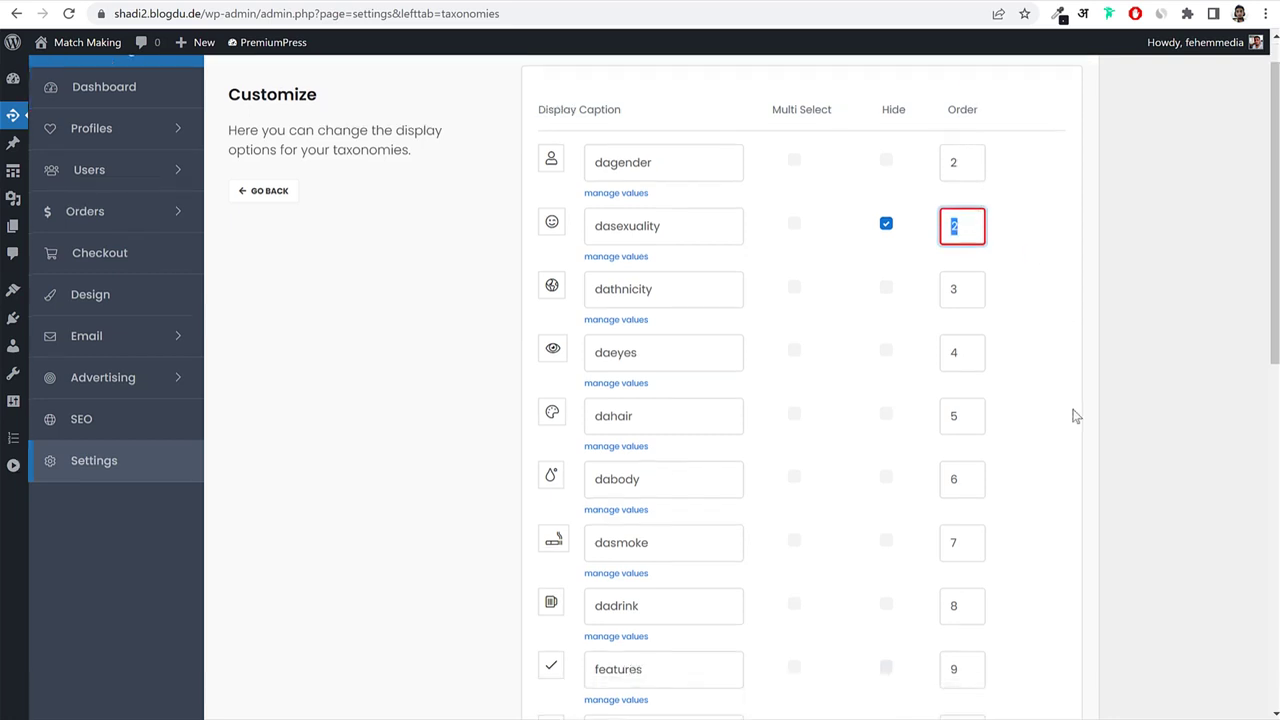
{"action": "scroll", "coordinate": [1074, 414], "scroll_direction": "down", "scroll_amount": 5}
{"action": "scroll", "coordinate": [1074, 414], "scroll_direction": "up", "scroll_amount": 5}
{"action": "scroll", "coordinate": [1074, 414], "scroll_direction": "down", "scroll_amount": 7}
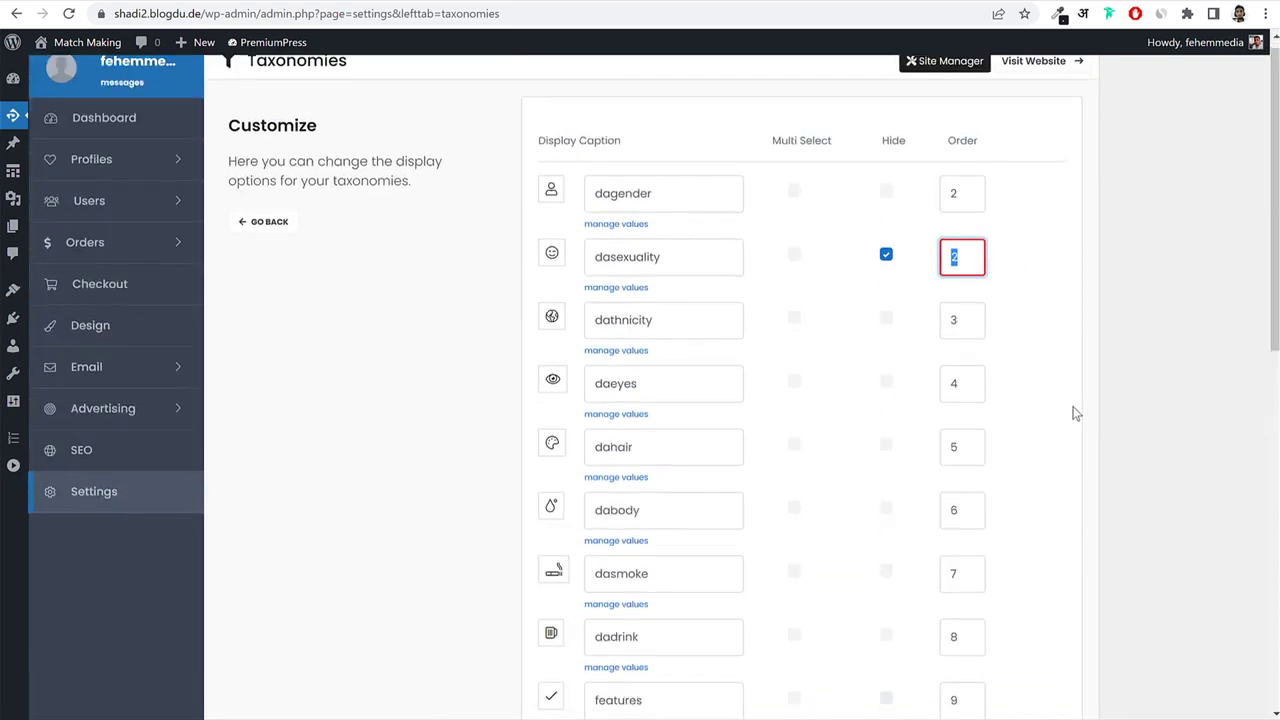
{"action": "scroll", "coordinate": [1076, 413], "scroll_direction": "up", "scroll_amount": 5}
{"action": "scroll", "coordinate": [1074, 414], "scroll_direction": "up", "scroll_amount": 2}
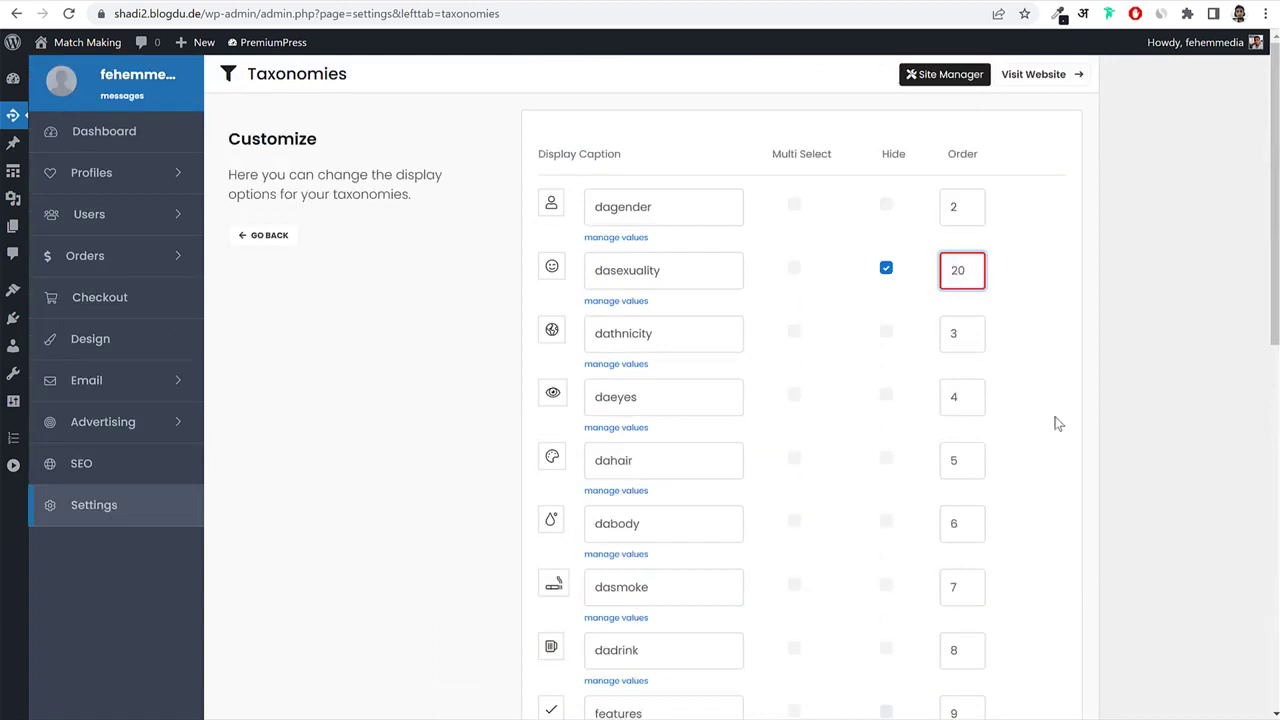
{"action": "scroll", "coordinate": [1058, 423], "scroll_direction": "down", "scroll_amount": 7}
{"action": "left_click", "coordinate": [805, 310]}
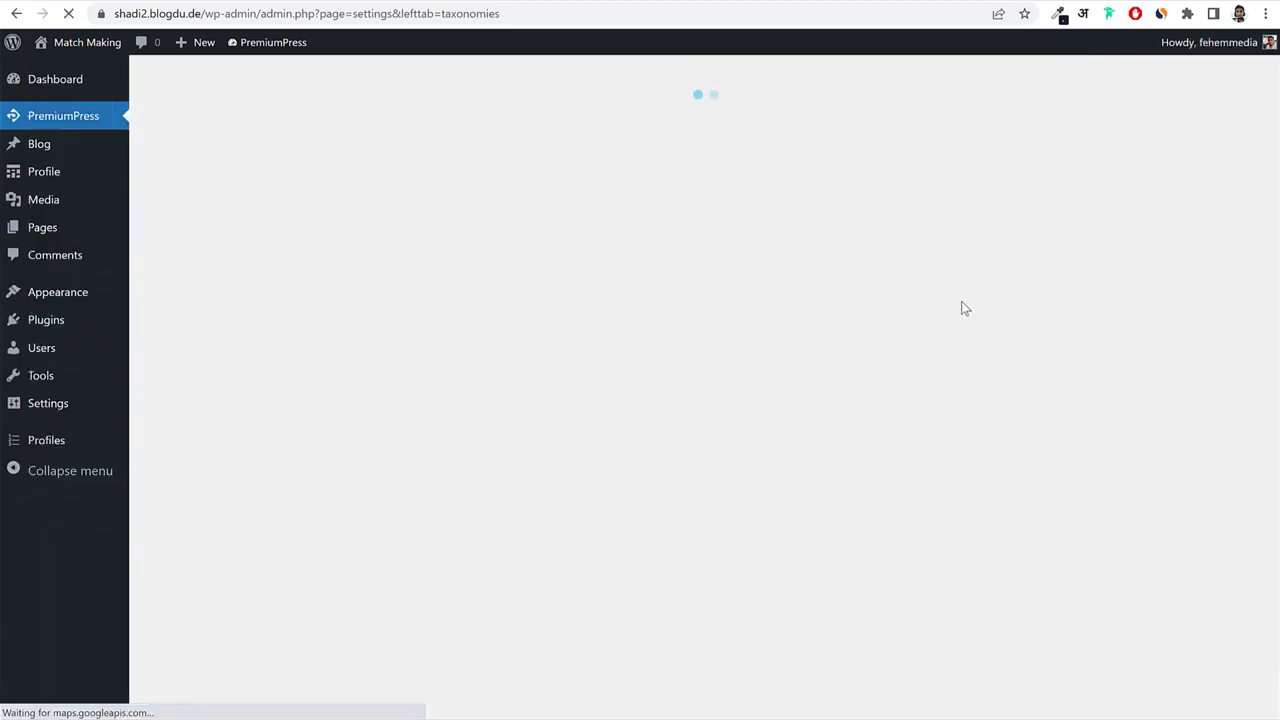
{"action": "scroll", "coordinate": [976, 400], "scroll_direction": "down", "scroll_amount": 4}
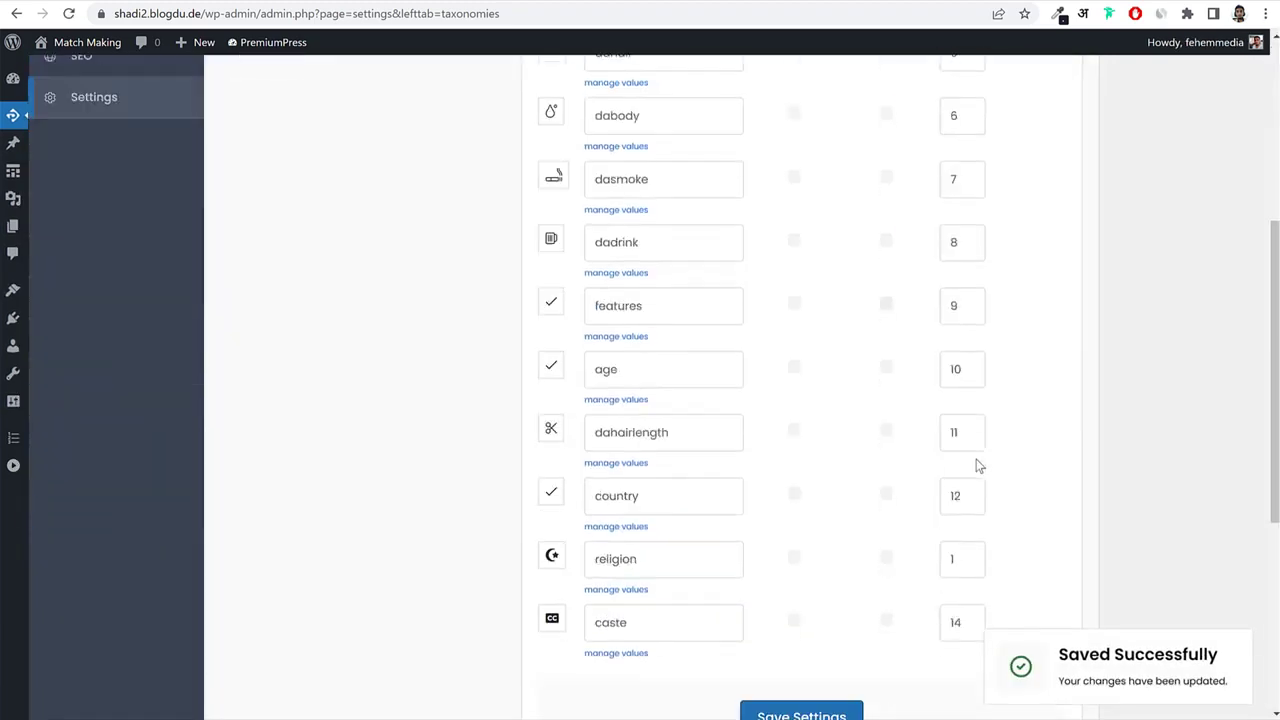
{"action": "scroll", "coordinate": [976, 463], "scroll_direction": "down", "scroll_amount": 3}
{"action": "scroll", "coordinate": [1120, 259], "scroll_direction": "up", "scroll_amount": 10}
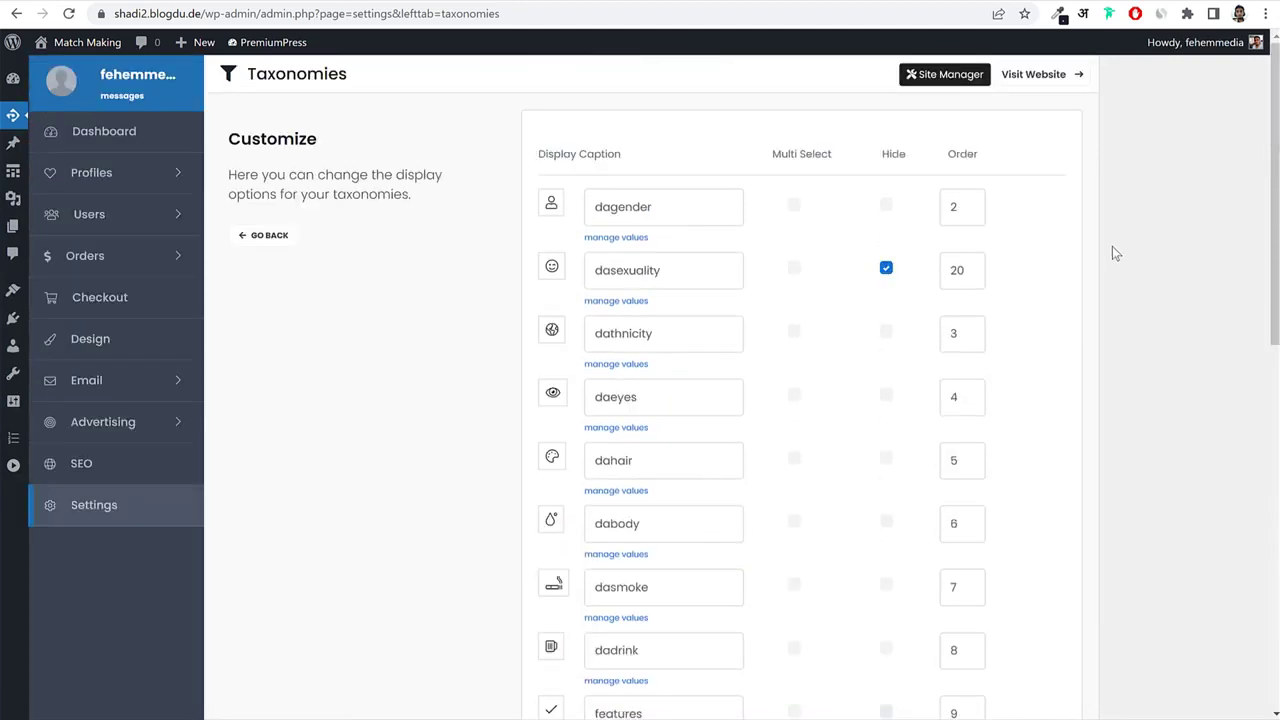
{"action": "scroll", "coordinate": [1146, 256], "scroll_direction": "down", "scroll_amount": 6}
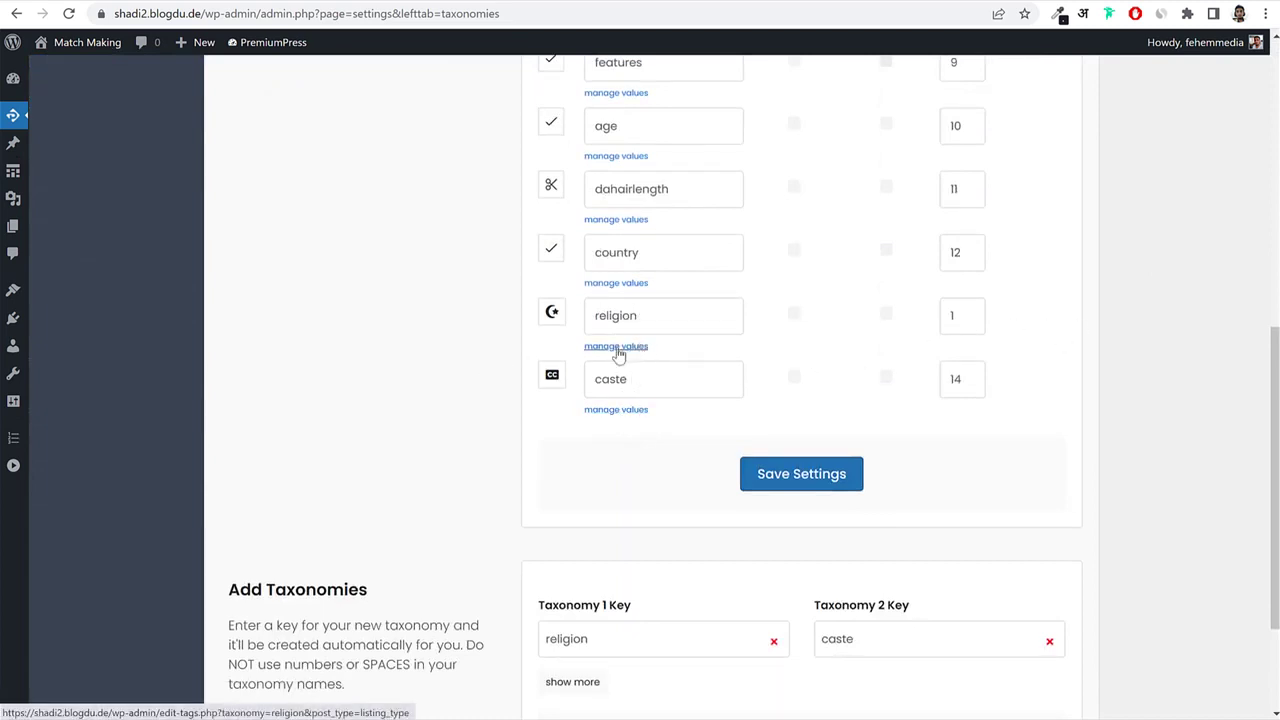
Open the religion values and add Islam and Hinduism as terms.
{"action": "left_click", "coordinate": [616, 347]}
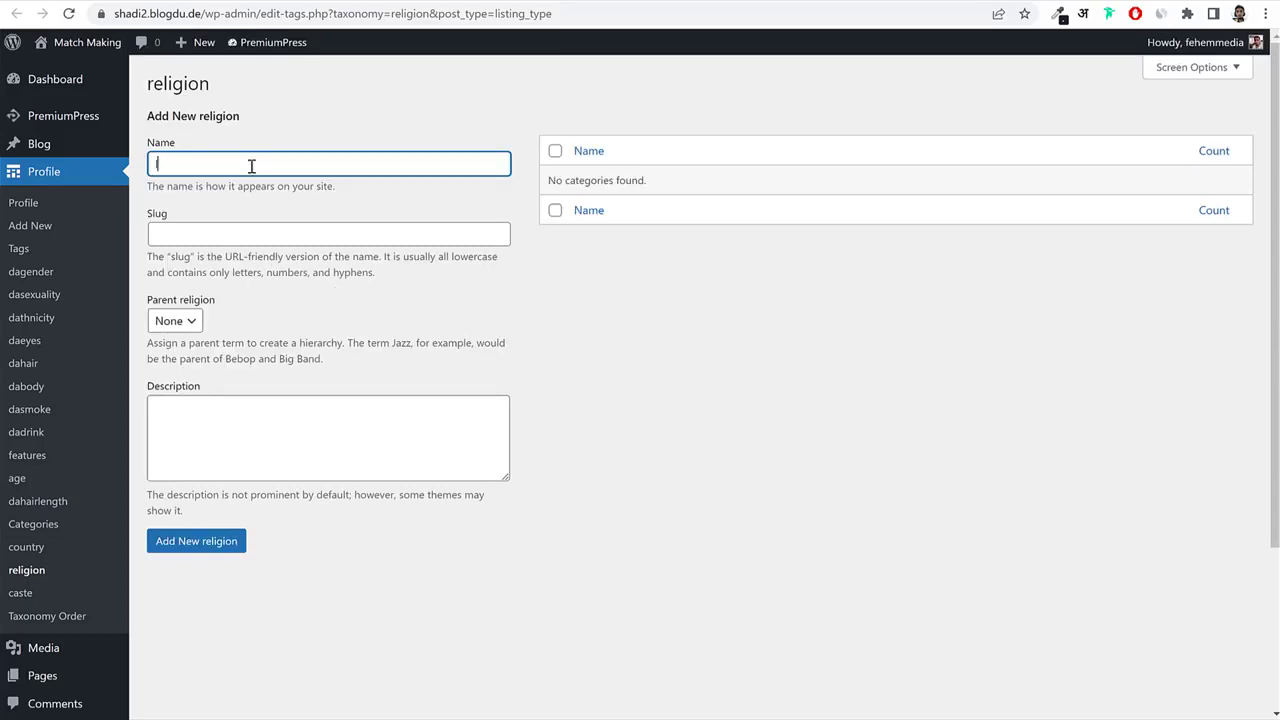
{"action": "left_click", "coordinate": [240, 426]}
{"action": "left_click", "coordinate": [198, 541]}
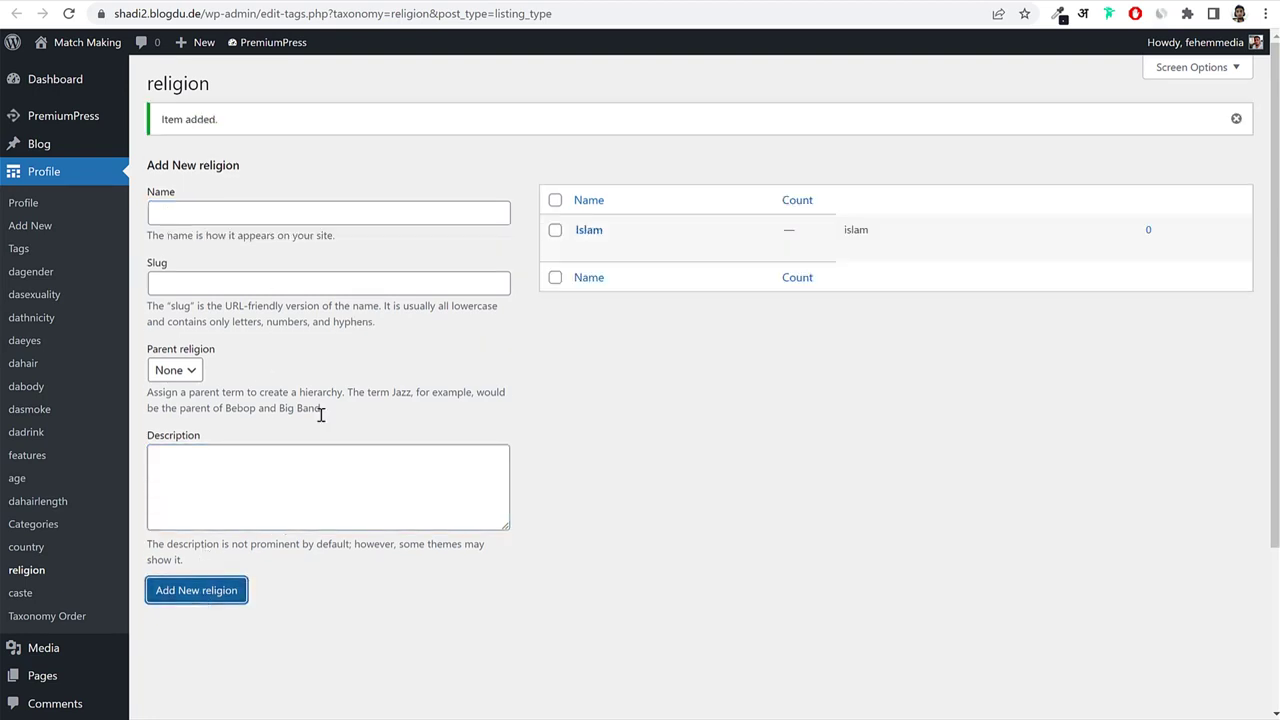
{"action": "left_click", "coordinate": [273, 217]}
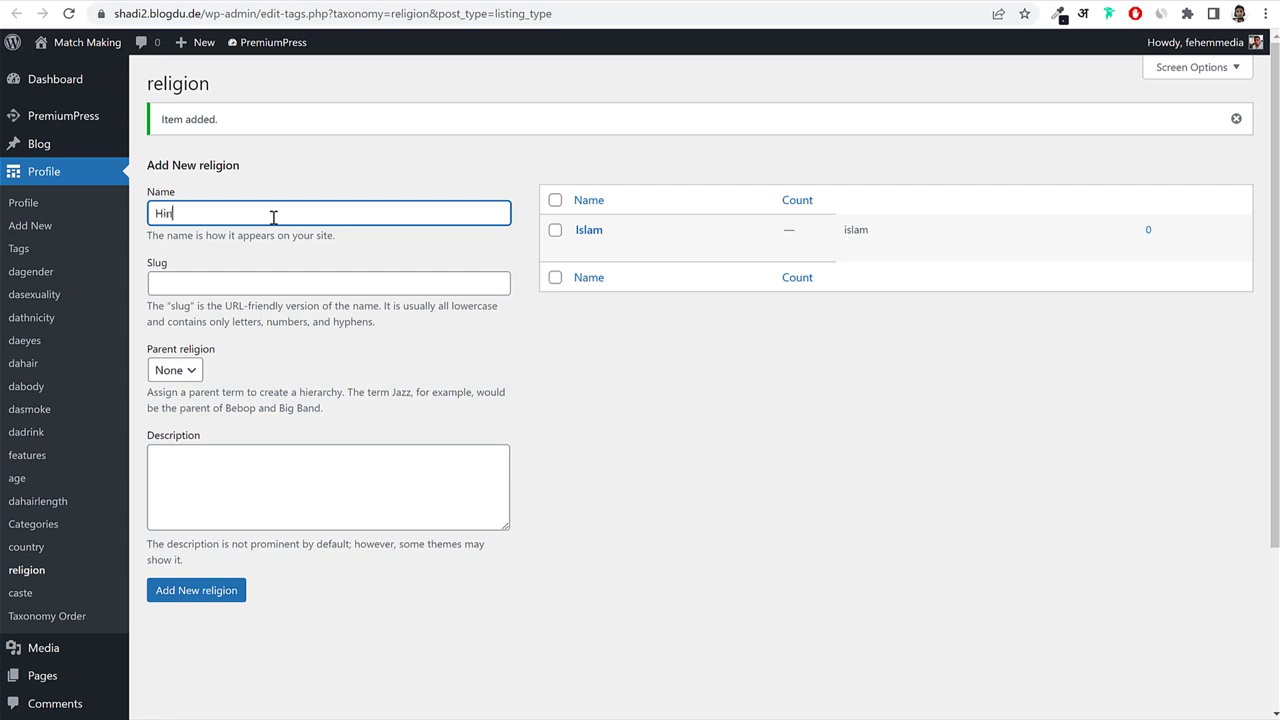
{"action": "type", "text": "Hinduism"}
{"action": "left_click", "coordinate": [222, 589]}
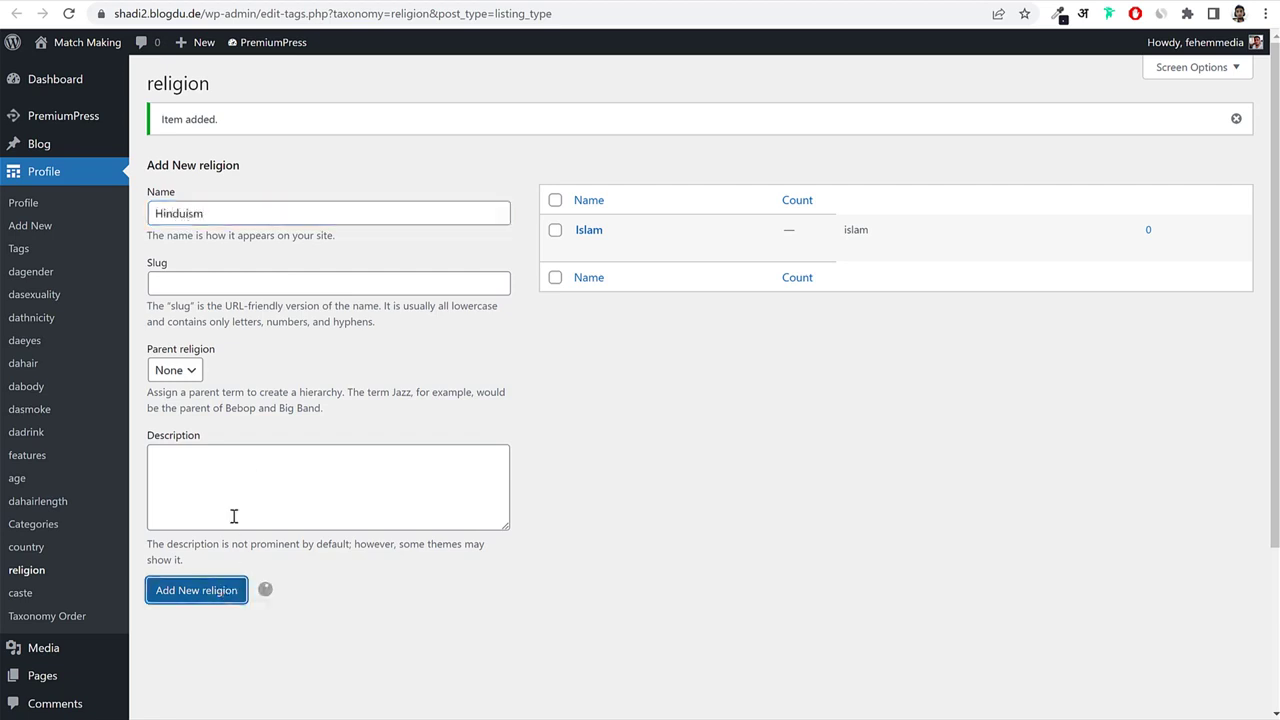
Add Judaism and Christianity as religion terms, then open the caste values list.
{"action": "left_click", "coordinate": [231, 204]}
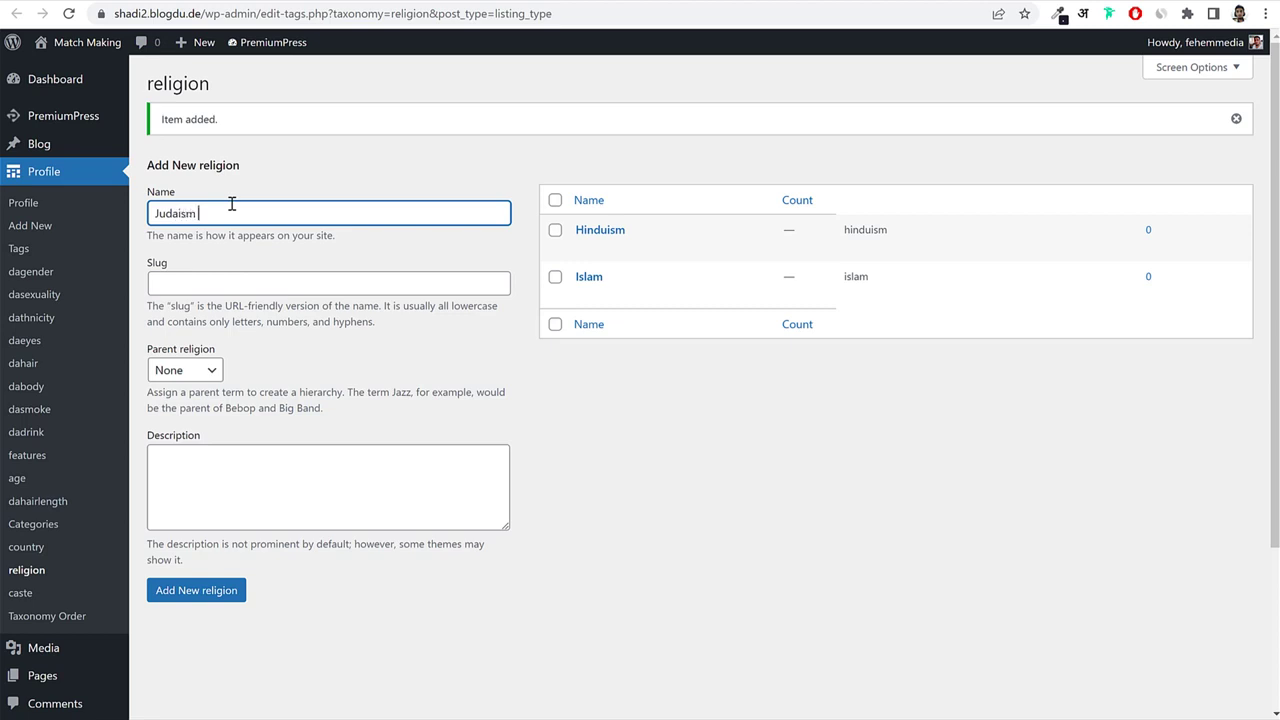
{"action": "type", "text": "Judaism"}
{"action": "left_click", "coordinate": [200, 592]}
{"action": "left_click", "coordinate": [256, 216]}
{"action": "type", "text": "Christianity"}
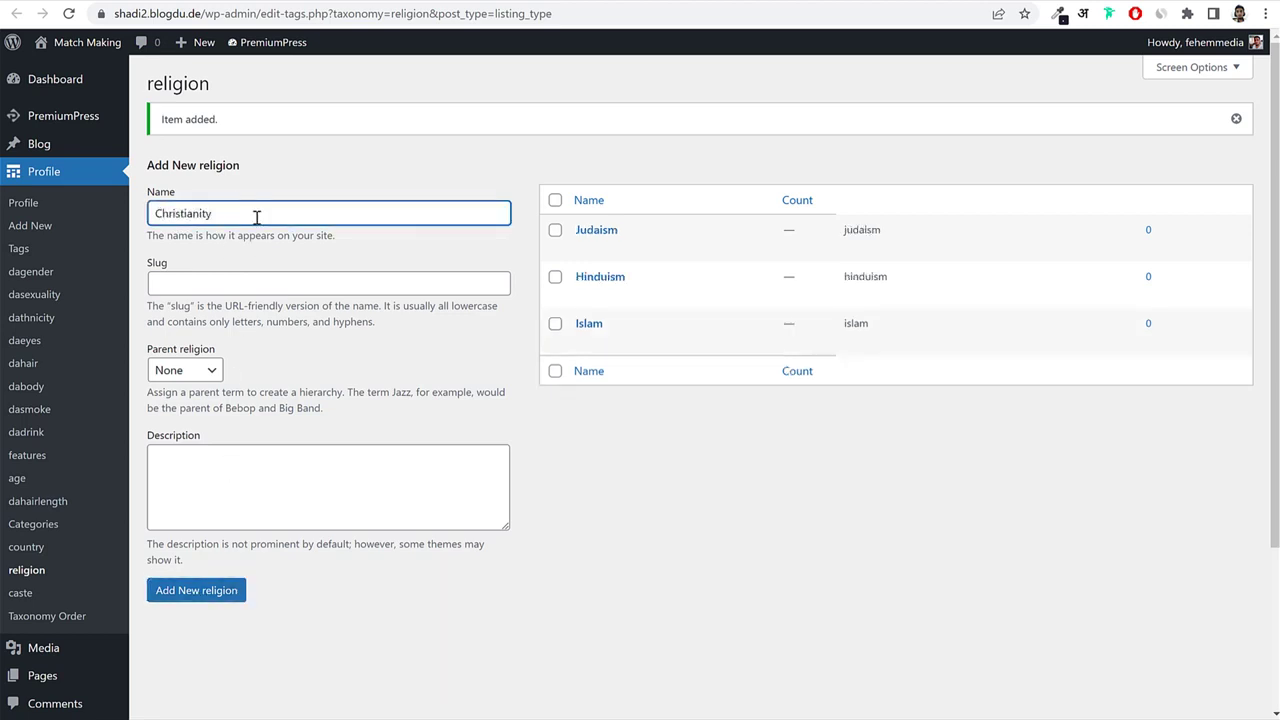
{"action": "left_click", "coordinate": [200, 594]}
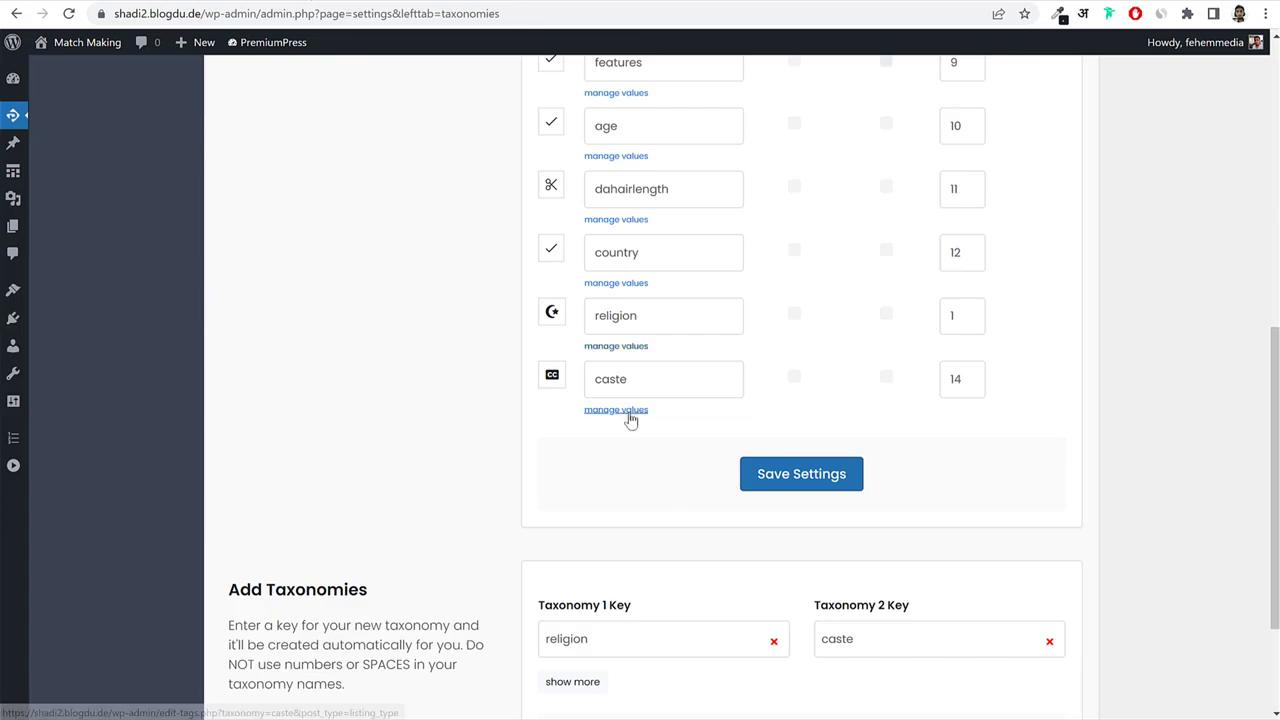
{"action": "left_click", "coordinate": [626, 412]}
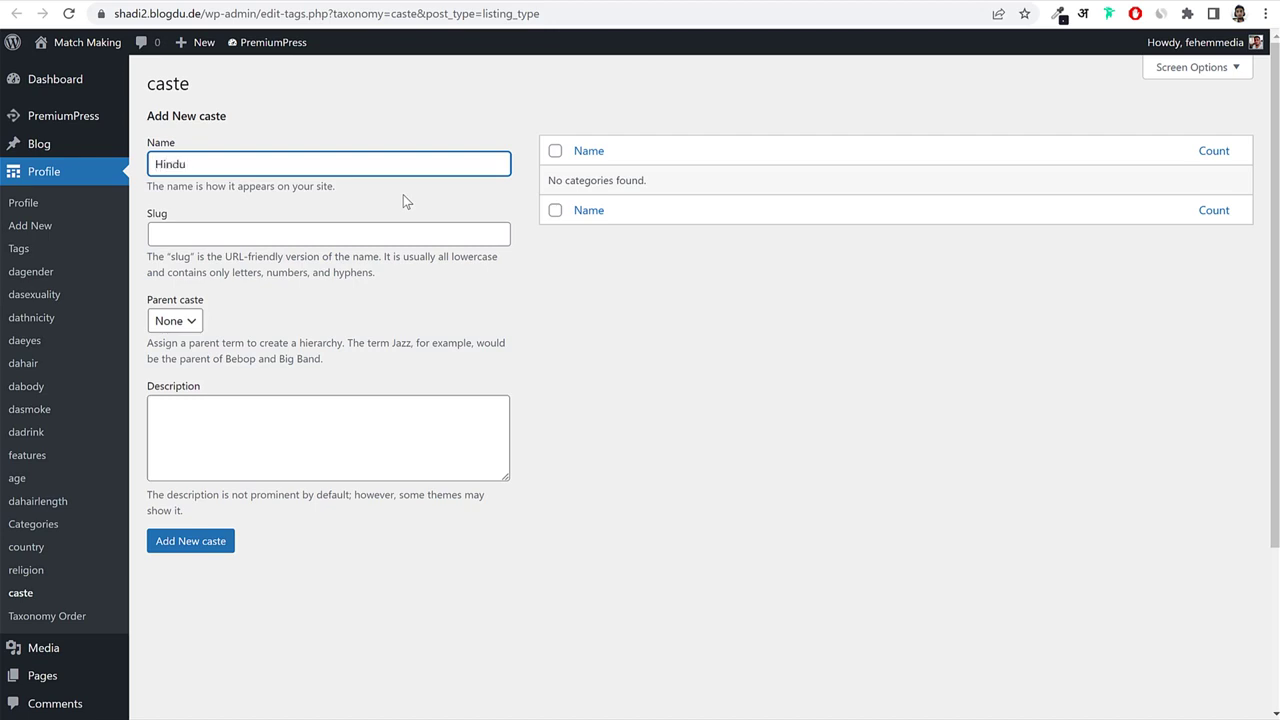
Add Hindu – Brahmin and Hindu – Dalit as new caste terms.
{"action": "type", "text": "Brahmin"}
{"action": "left_click", "coordinate": [193, 550]}
{"action": "left_click", "coordinate": [232, 210]}
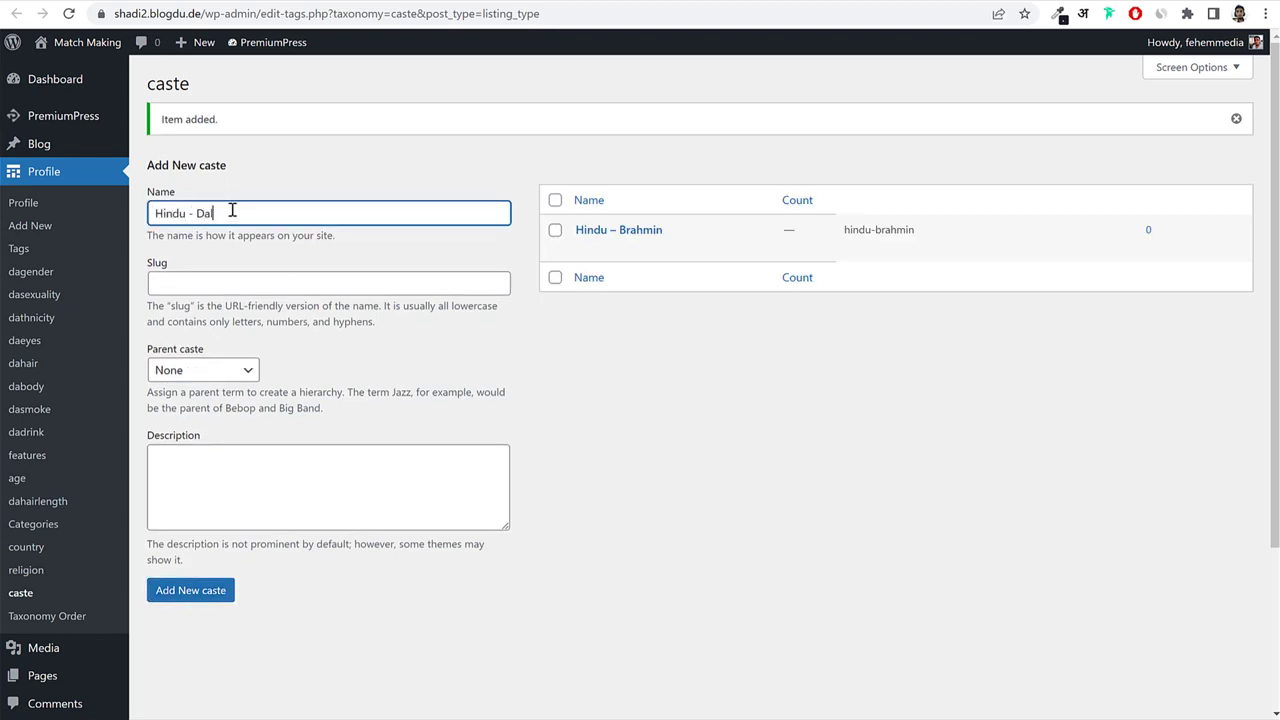
{"action": "left_click_drag", "start_coordinate": [249, 213], "coordinate": [152, 213]}
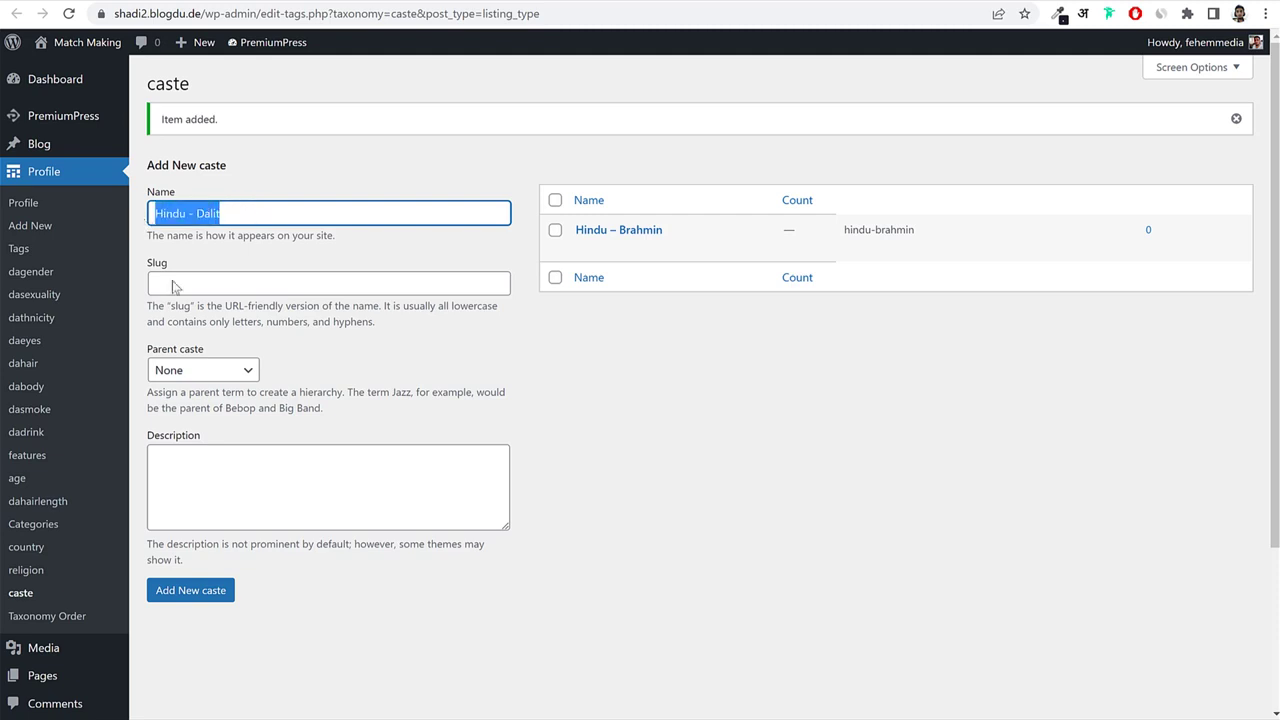
{"action": "left_click", "coordinate": [214, 590]}
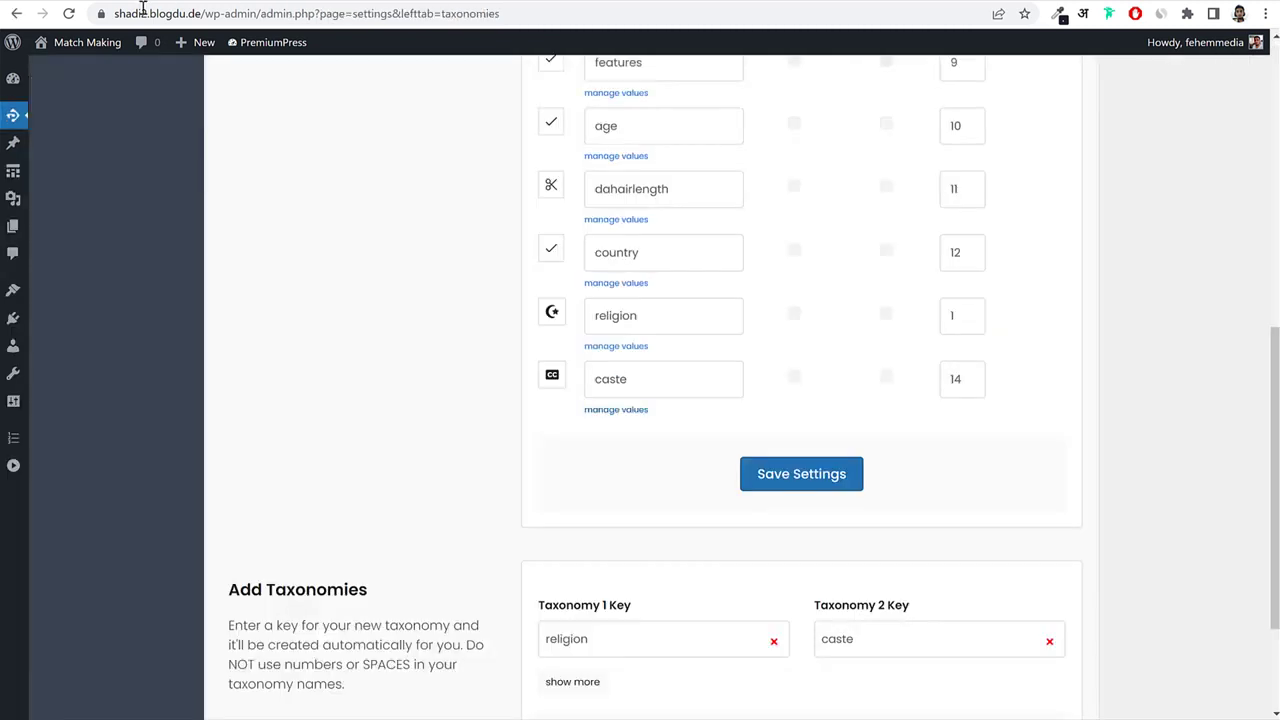
{"action": "left_click", "coordinate": [69, 13]}
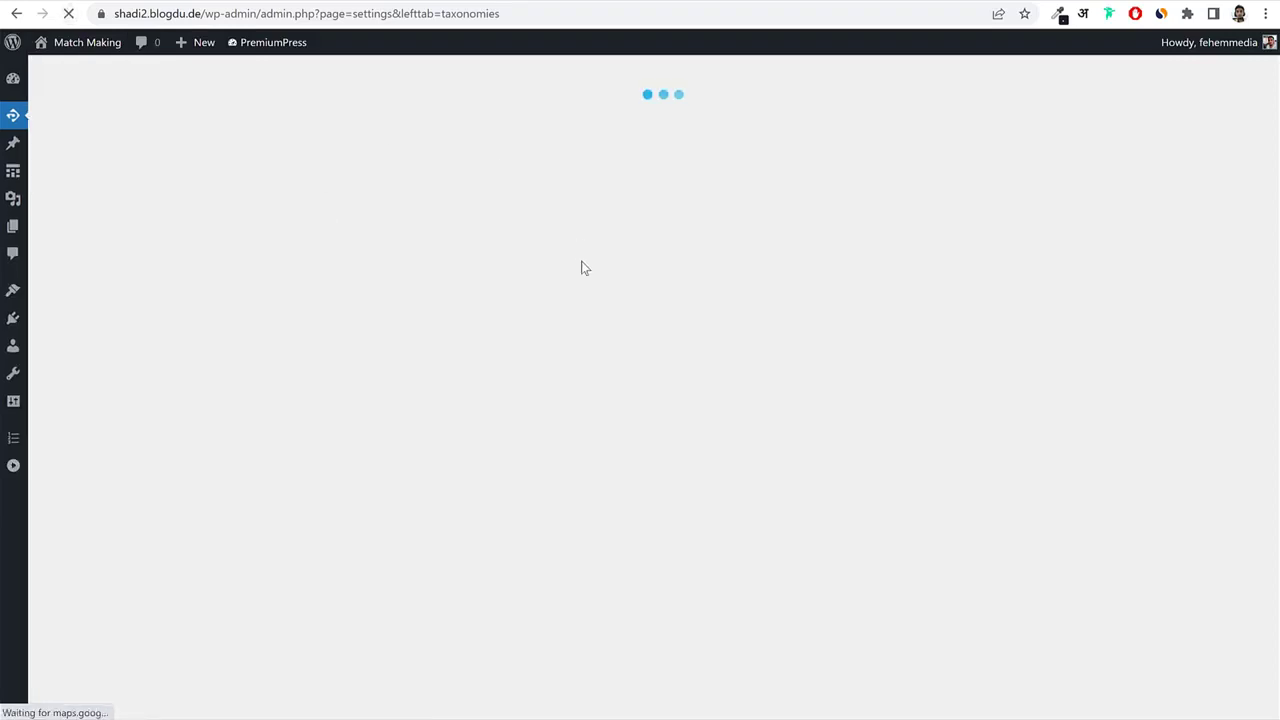
Scroll the PremiumPress taxonomy settings and open the dabody value list.
{"action": "scroll", "coordinate": [831, 406], "scroll_direction": "down", "scroll_amount": 6}
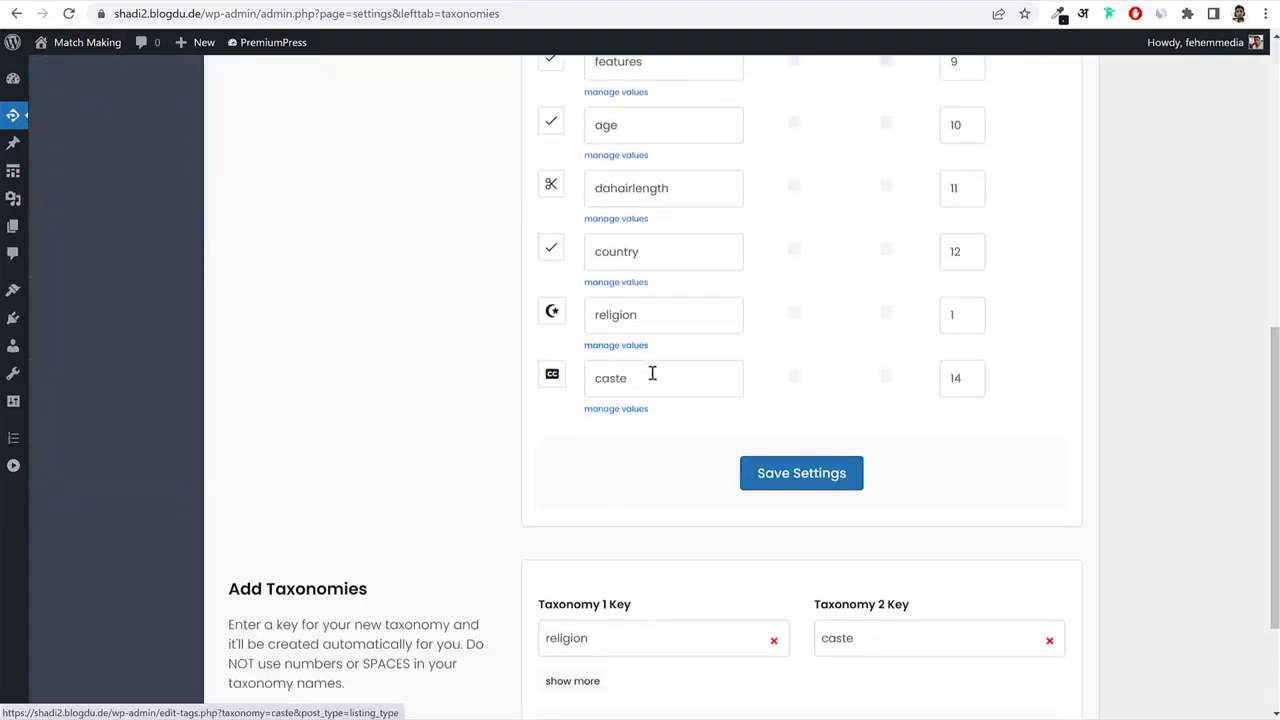
{"action": "scroll", "coordinate": [697, 450], "scroll_direction": "down", "scroll_amount": 2}
{"action": "scroll", "coordinate": [697, 447], "scroll_direction": "up", "scroll_amount": 15}
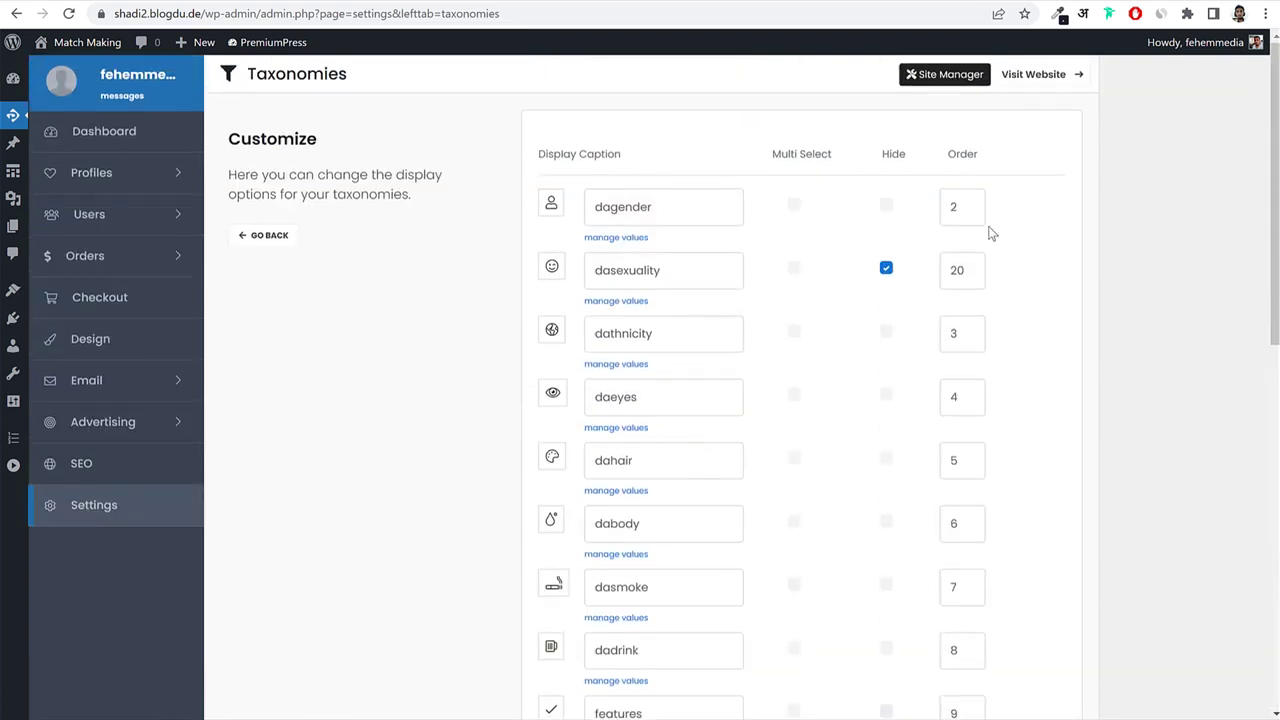
{"action": "scroll", "coordinate": [1053, 300], "scroll_direction": "down", "scroll_amount": 2}
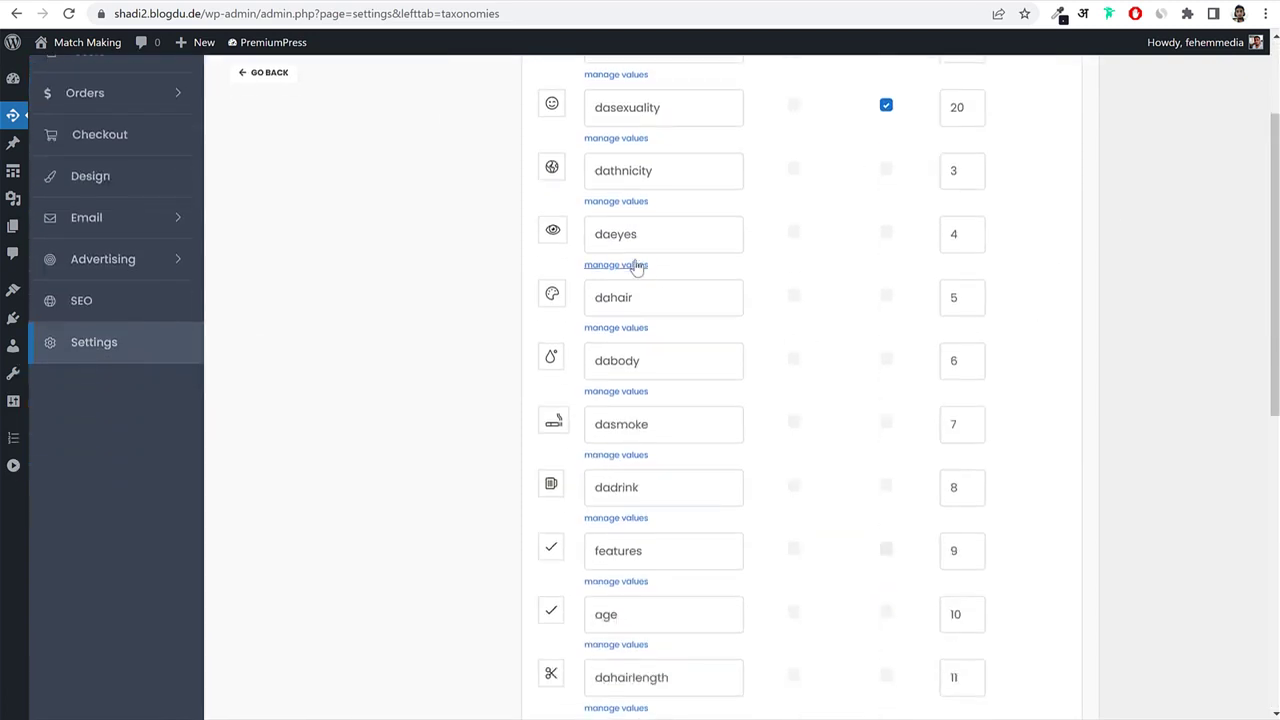
{"action": "scroll", "coordinate": [645, 400], "scroll_direction": "down", "scroll_amount": 5}
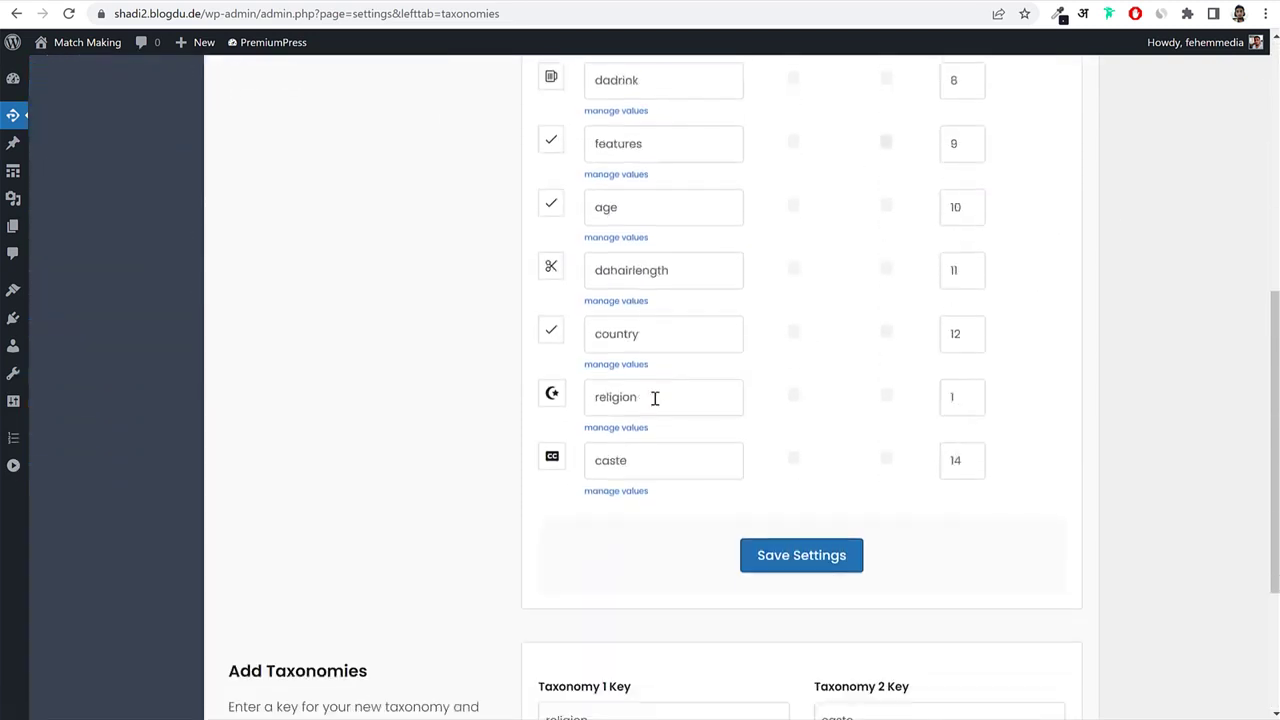
{"action": "scroll", "coordinate": [652, 385], "scroll_direction": "up", "scroll_amount": 5}
{"action": "left_click", "coordinate": [622, 392]}
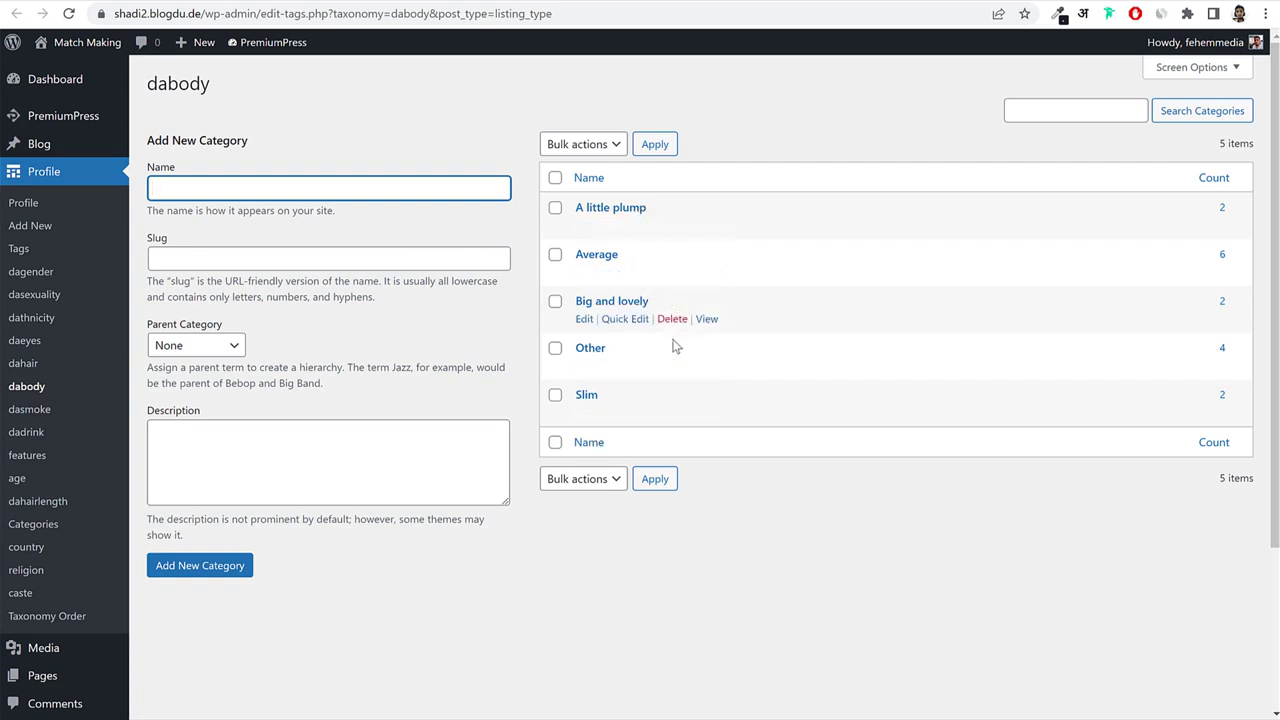
{"action": "key", "text": "alt+Left"}
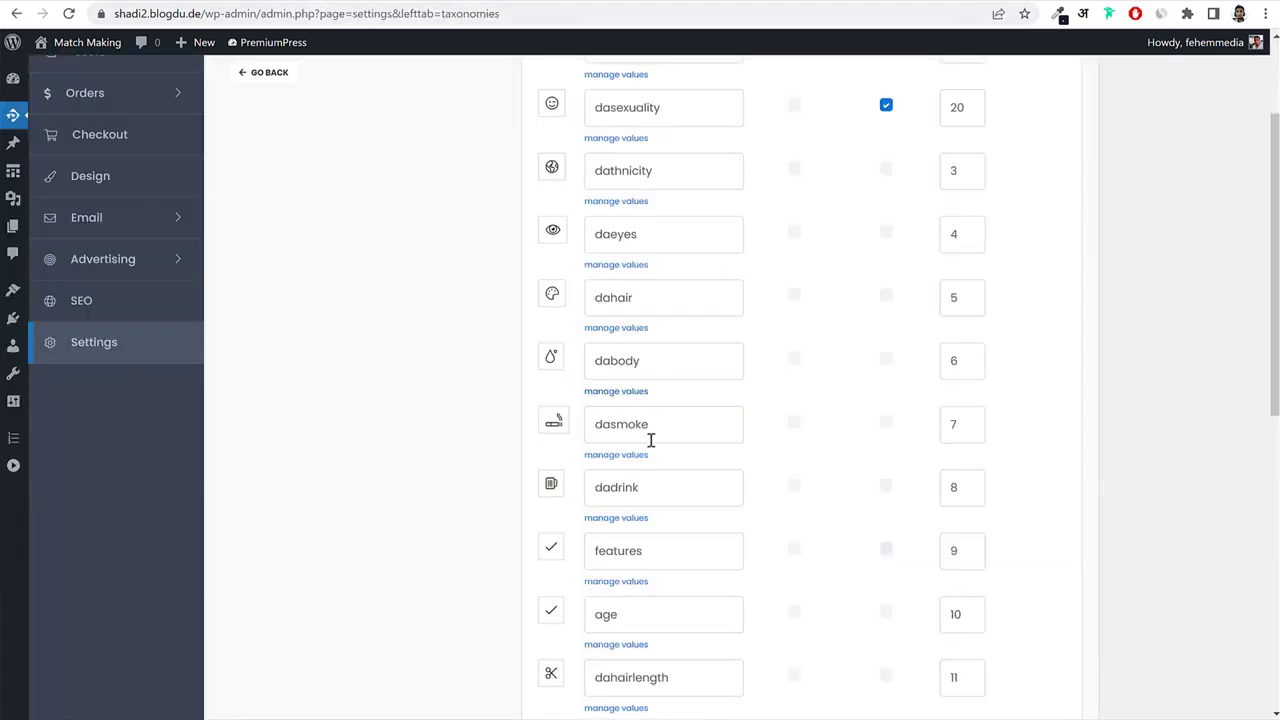
{"action": "key", "text": "alt+Right"}
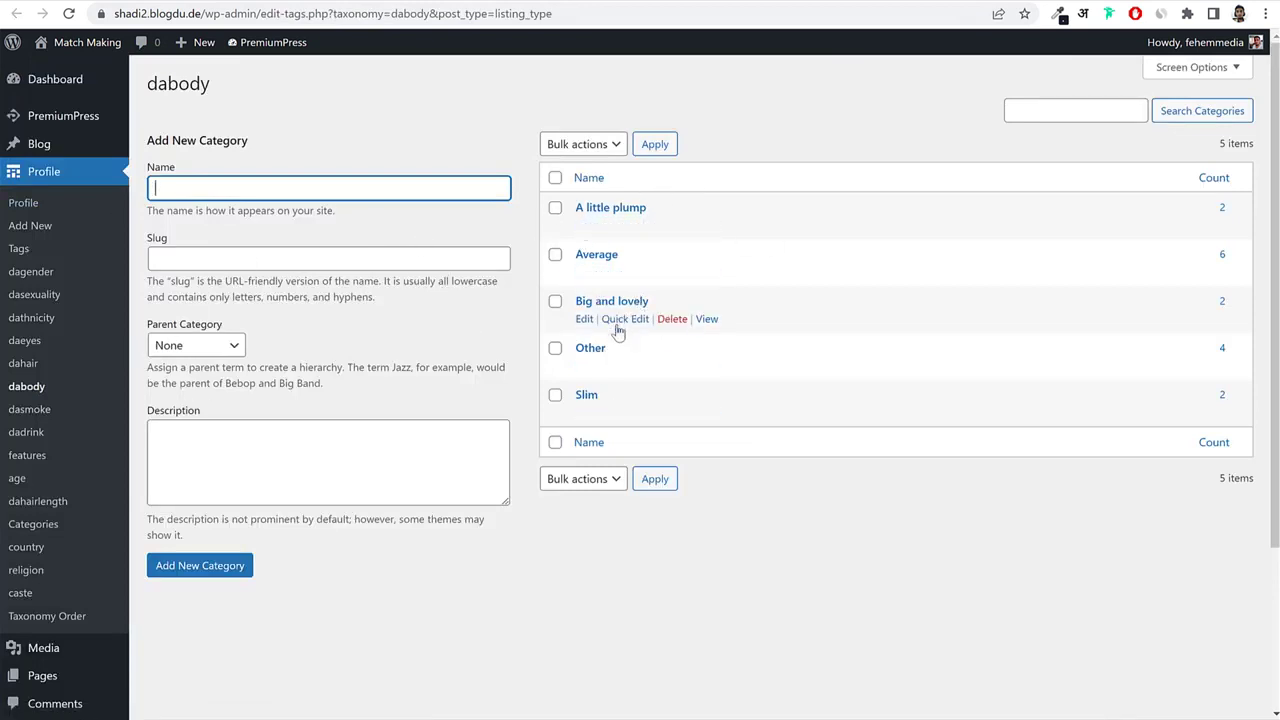
Open the A little plump body type's edit page, then return to the dabody list.
{"action": "left_click_drag", "start_coordinate": [650, 208], "coordinate": [570, 210]}
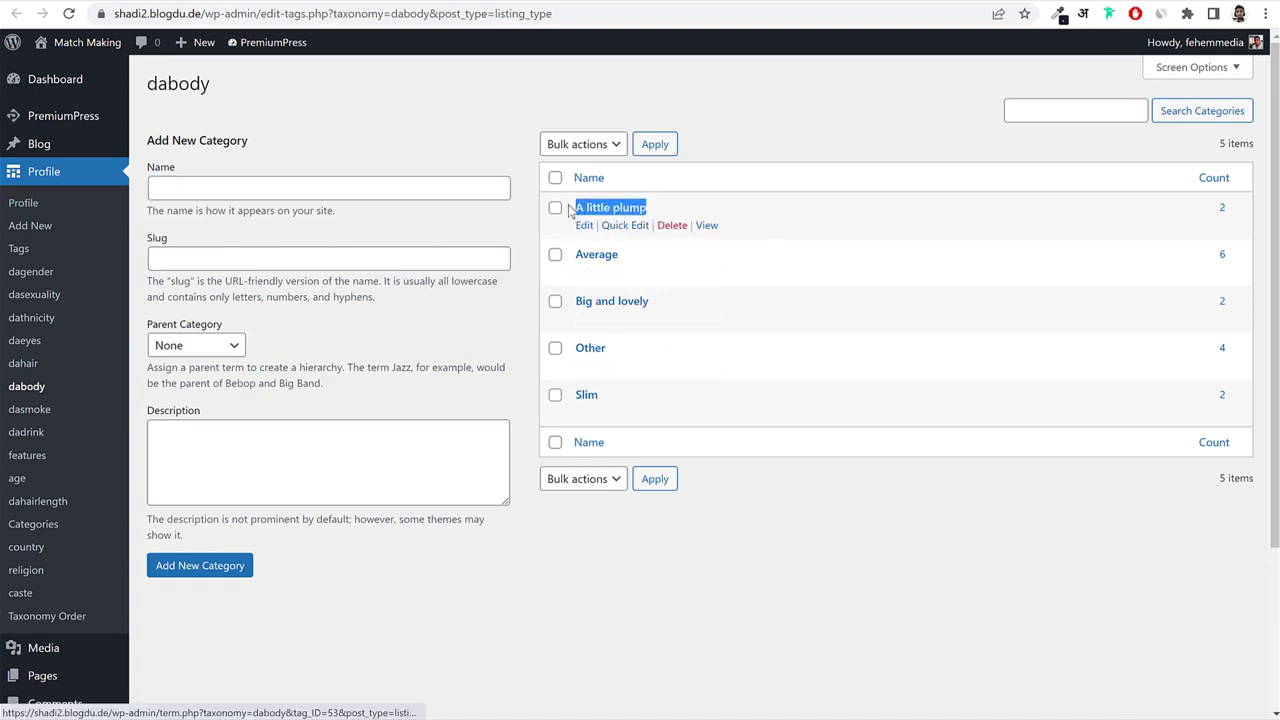
{"action": "left_click", "coordinate": [584, 226]}
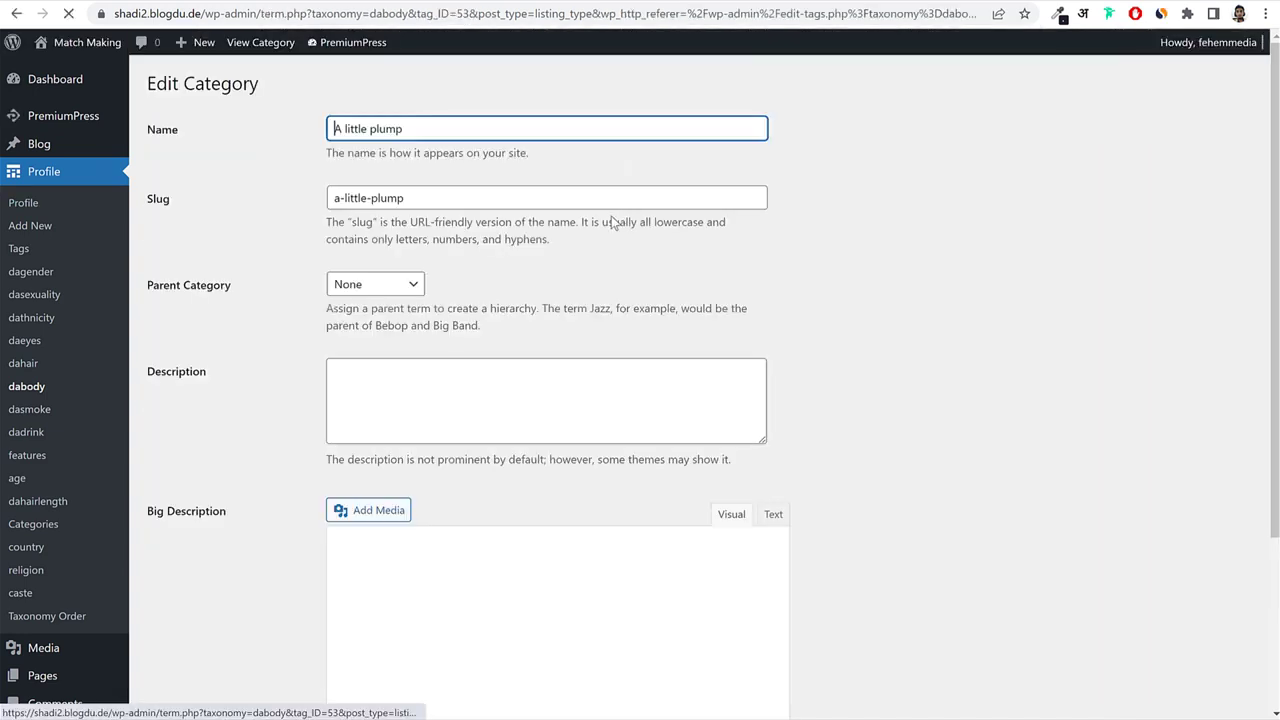
{"action": "left_click_drag", "start_coordinate": [444, 130], "coordinate": [330, 129]}
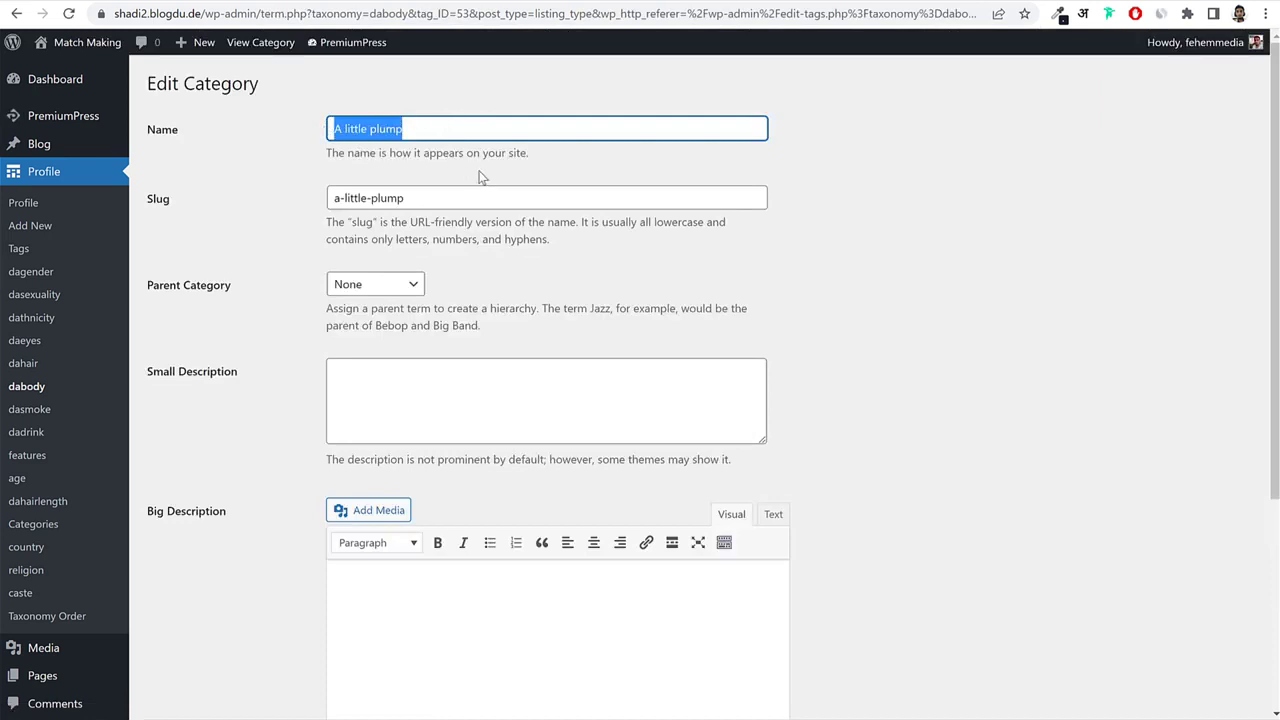
{"action": "key", "text": "alt+Left"}
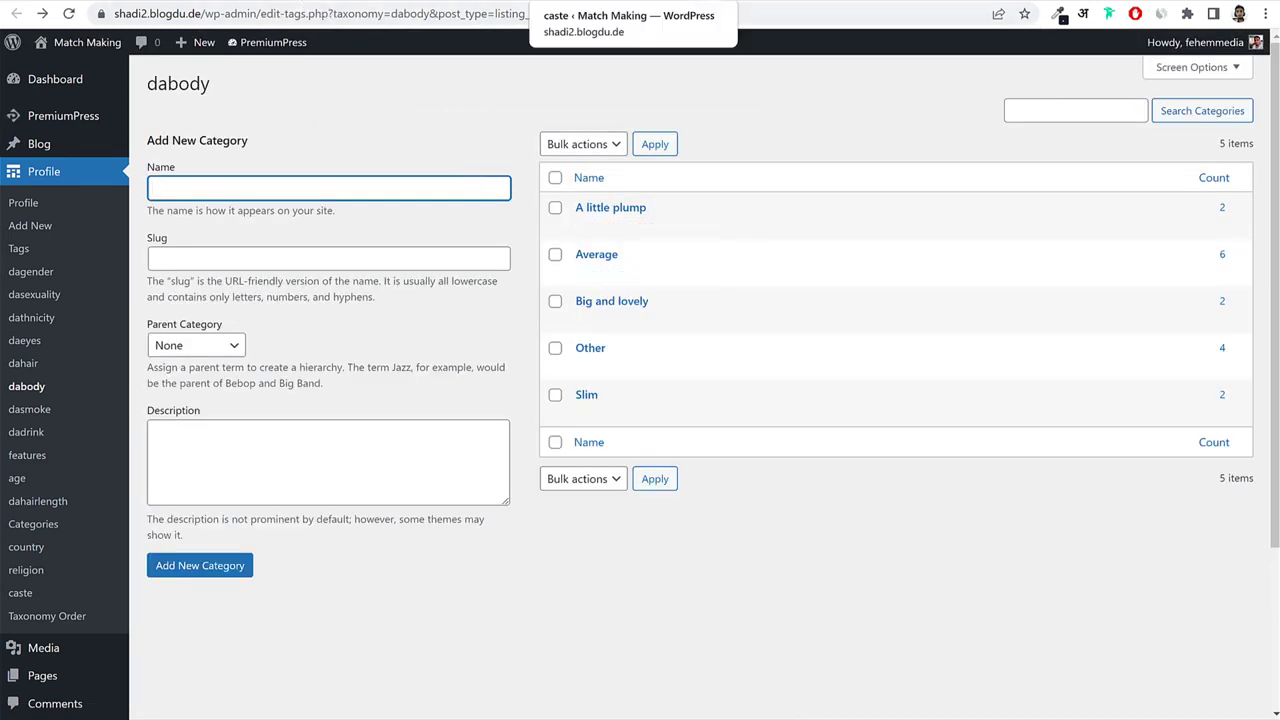
{"action": "left_click", "coordinate": [985, 1]}
On the Junkyard Dog listing, try the Add Profile and My Account links.
{"action": "scroll", "coordinate": [1108, 232], "scroll_direction": "up", "scroll_amount": 2}
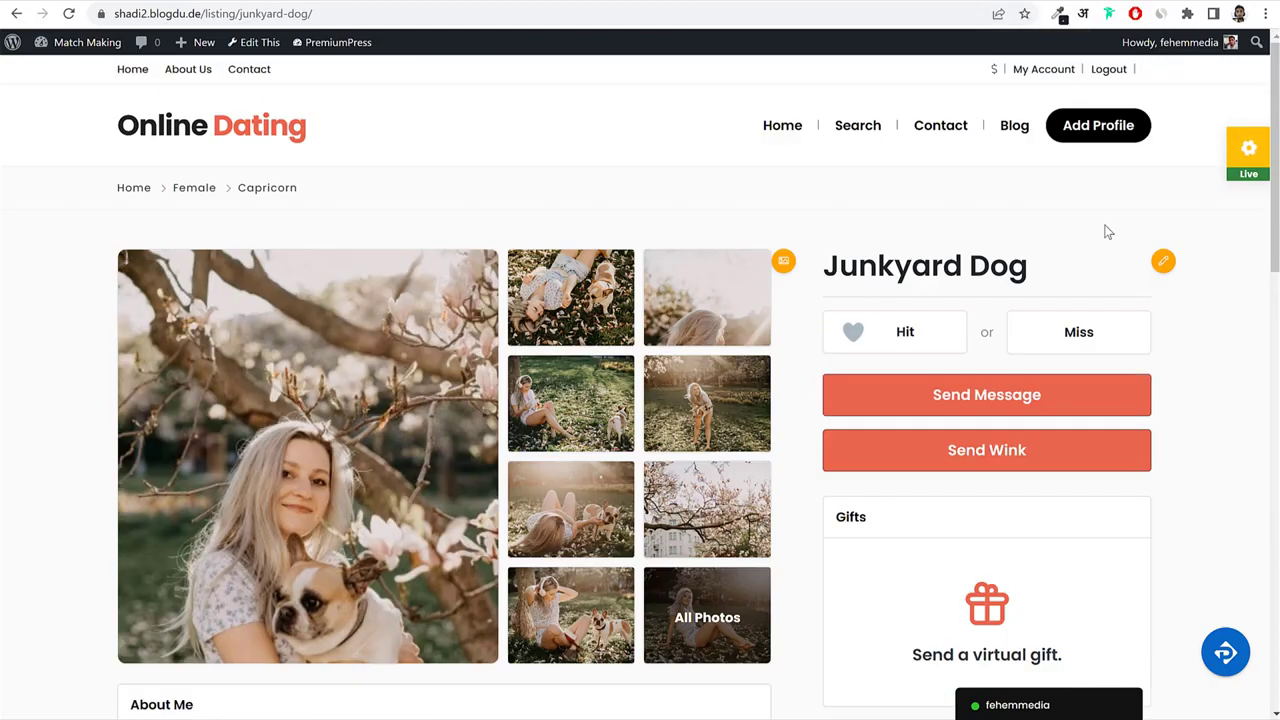
{"action": "left_click", "coordinate": [1086, 127]}
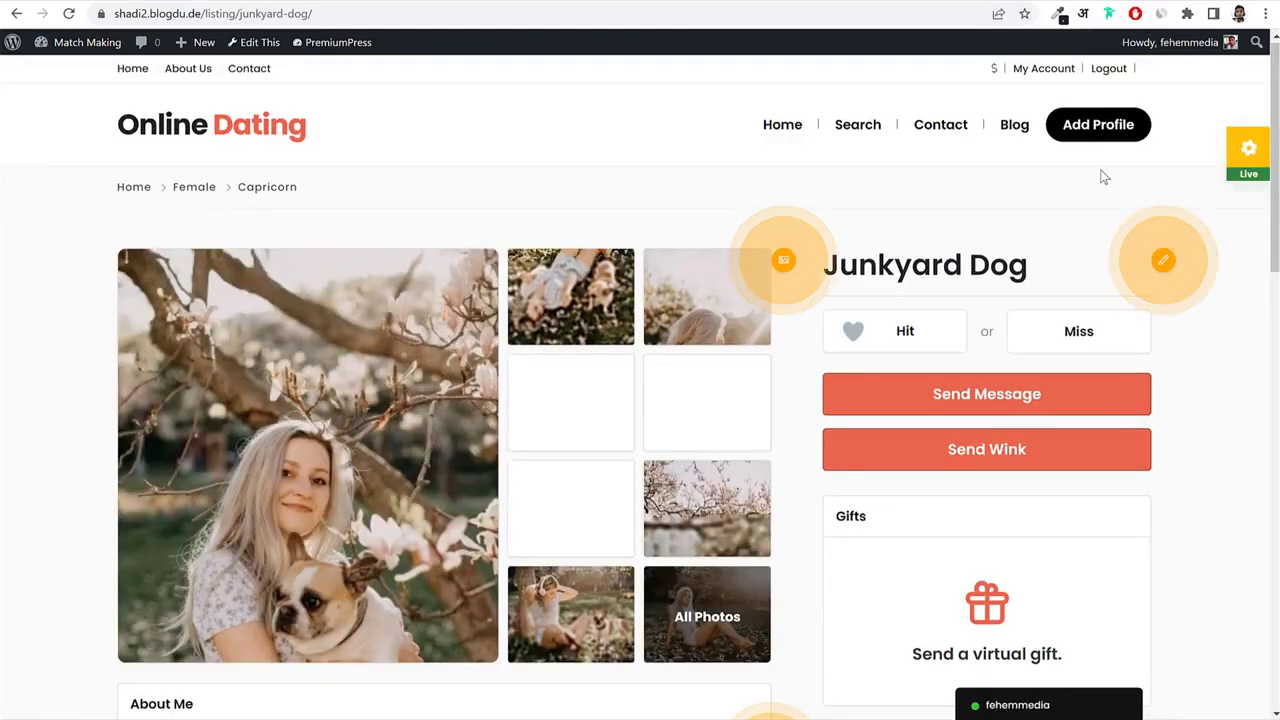
{"action": "left_click", "coordinate": [1103, 133]}
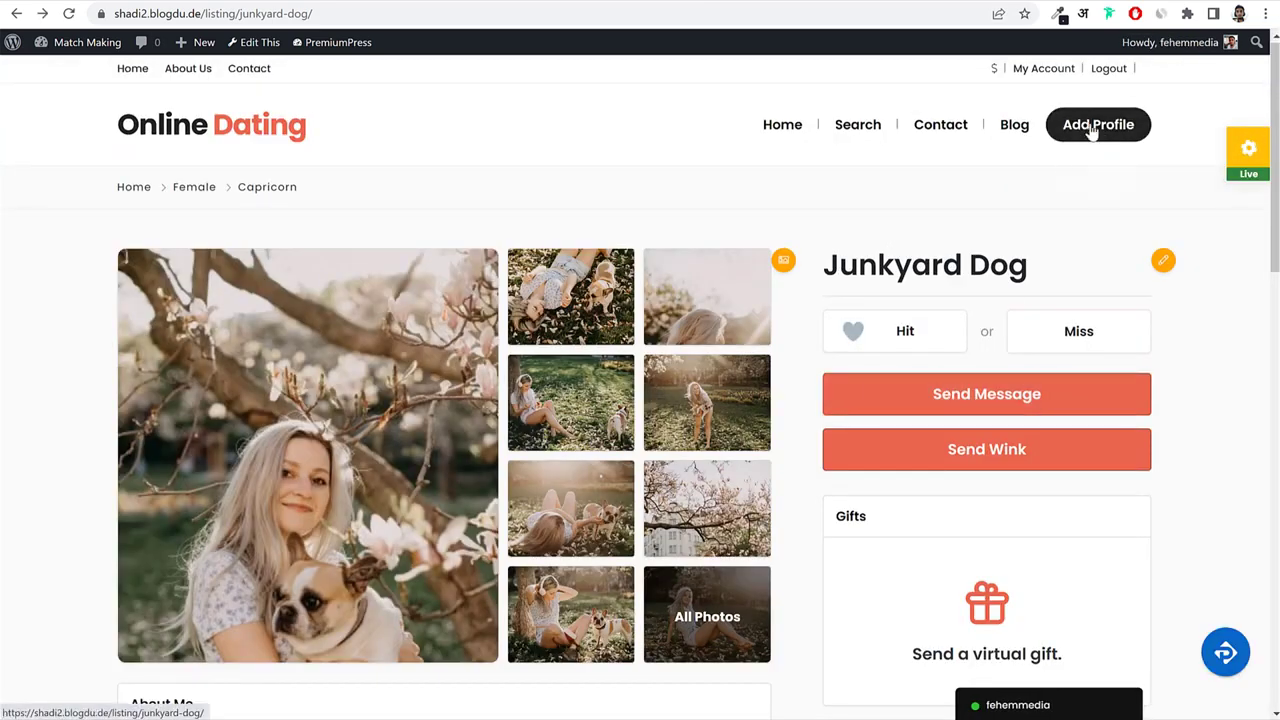
{"action": "left_click", "coordinate": [1092, 131]}
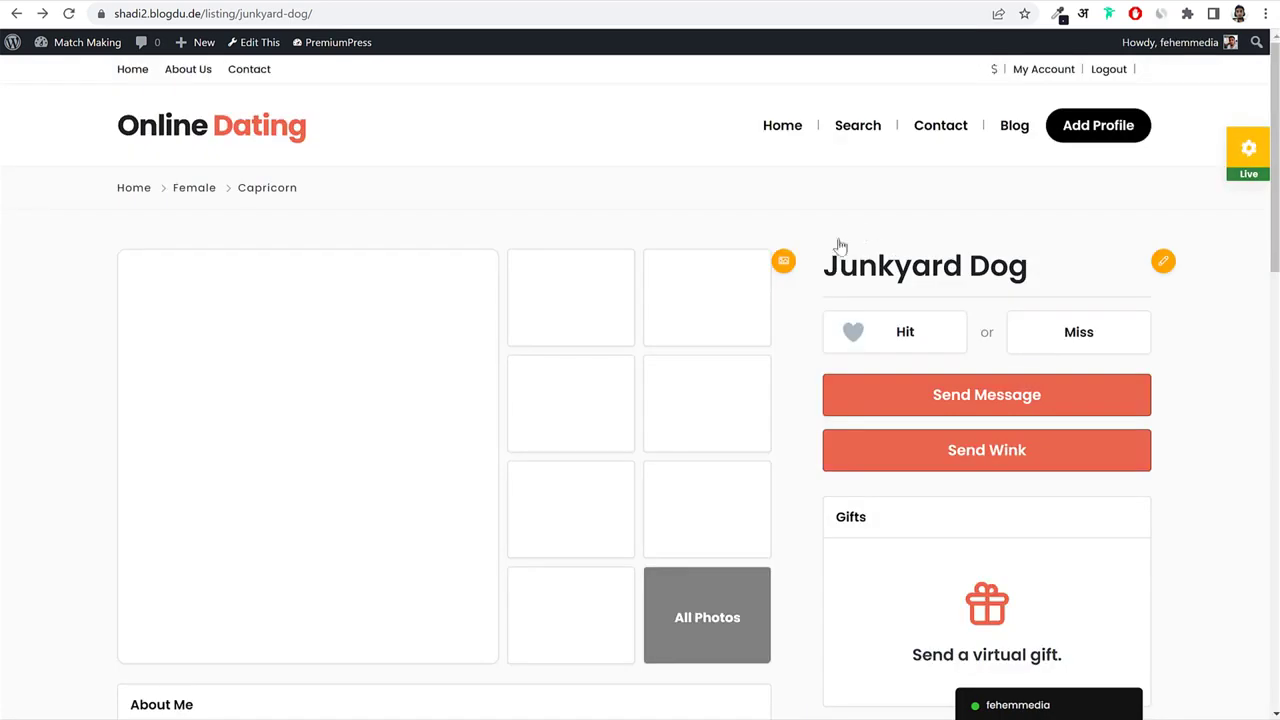
{"action": "scroll", "coordinate": [1153, 378], "scroll_direction": "down", "scroll_amount": 6}
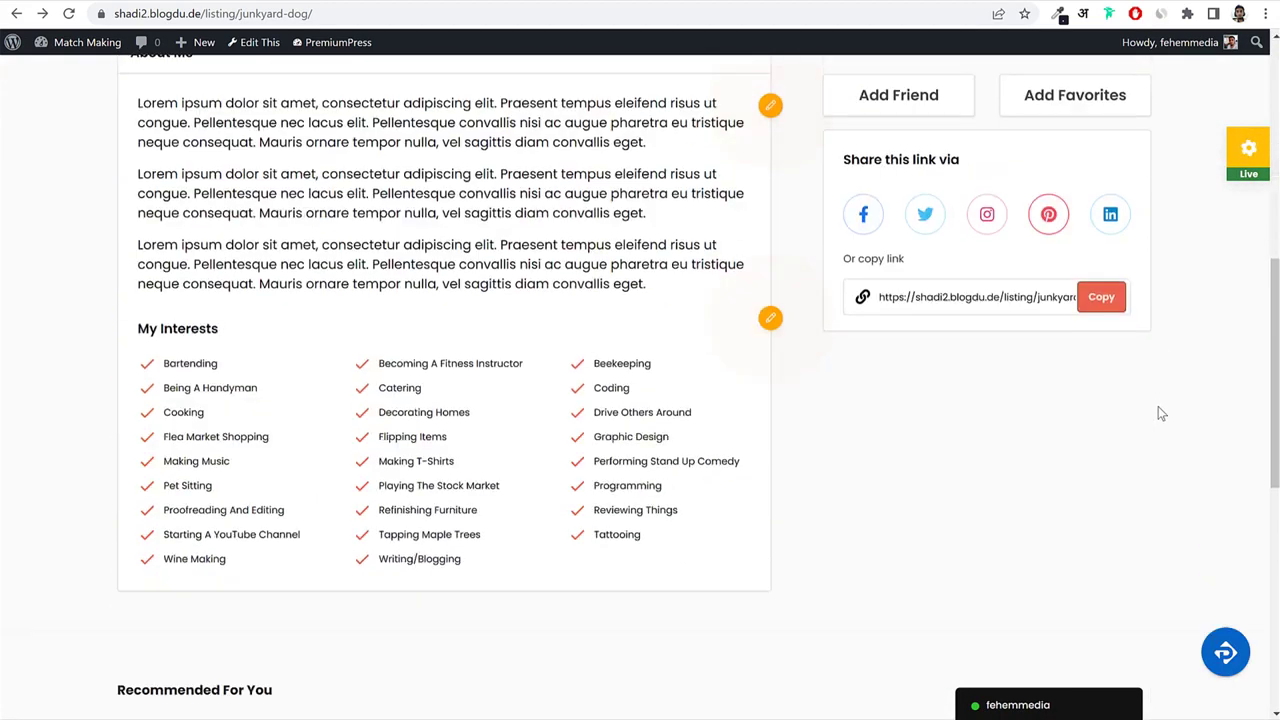
{"action": "scroll", "coordinate": [1158, 406], "scroll_direction": "up", "scroll_amount": 6}
{"action": "scroll", "coordinate": [1158, 406], "scroll_direction": "up", "scroll_amount": 1}
{"action": "left_click", "coordinate": [1082, 132]}
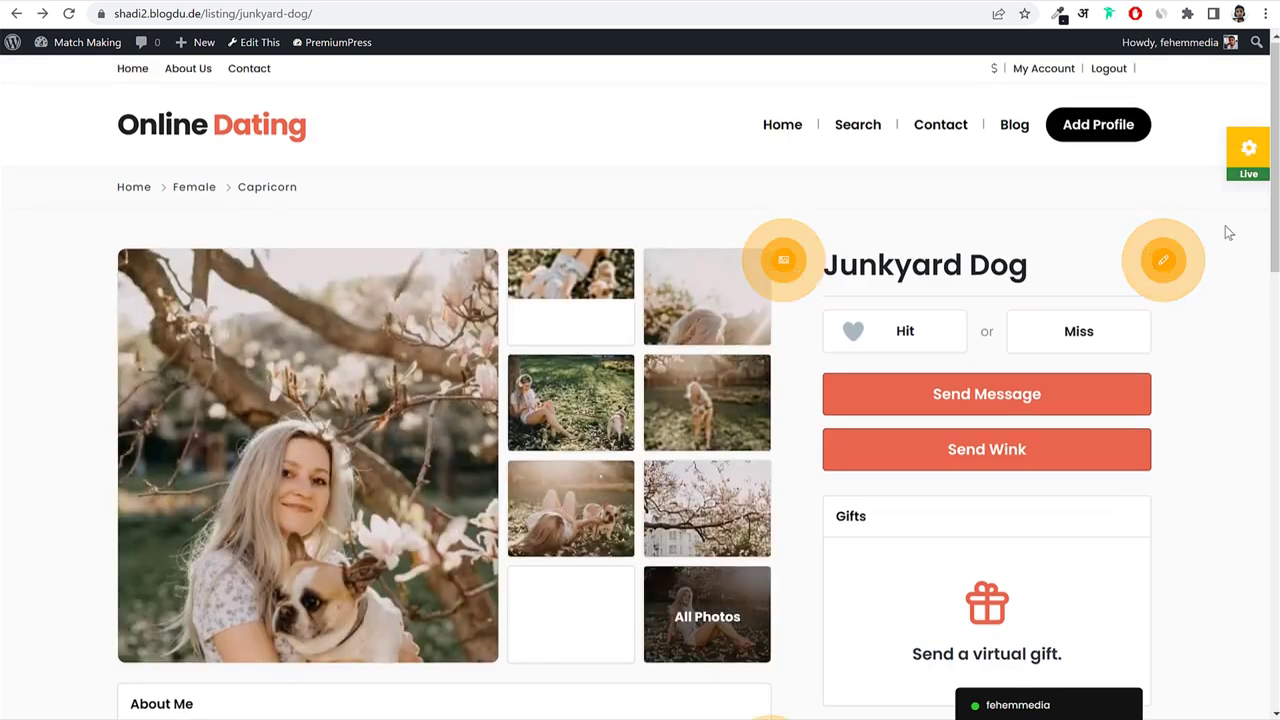
{"action": "left_click", "coordinate": [1047, 74]}
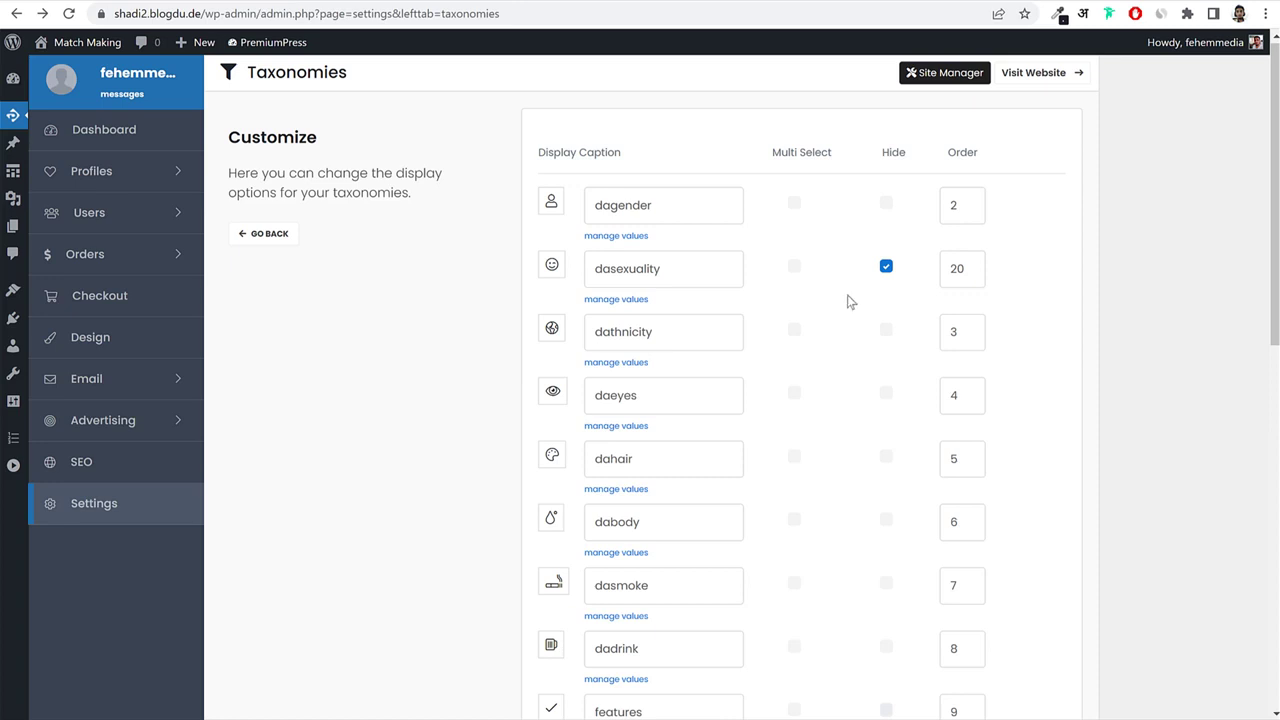
In Page Links, auto-create My Account, Callback, Add Listing, Pricing, Blog and Advertising pages.
{"action": "left_click", "coordinate": [150, 505]}
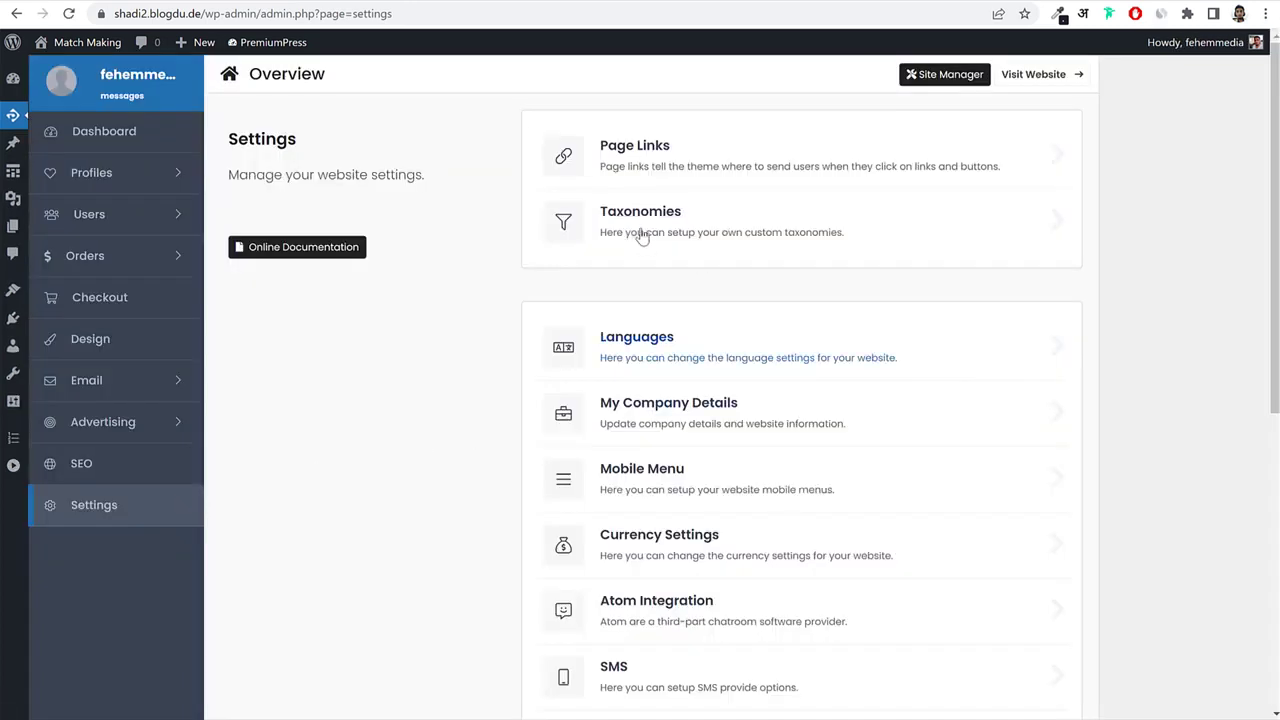
{"action": "left_click", "coordinate": [645, 162]}
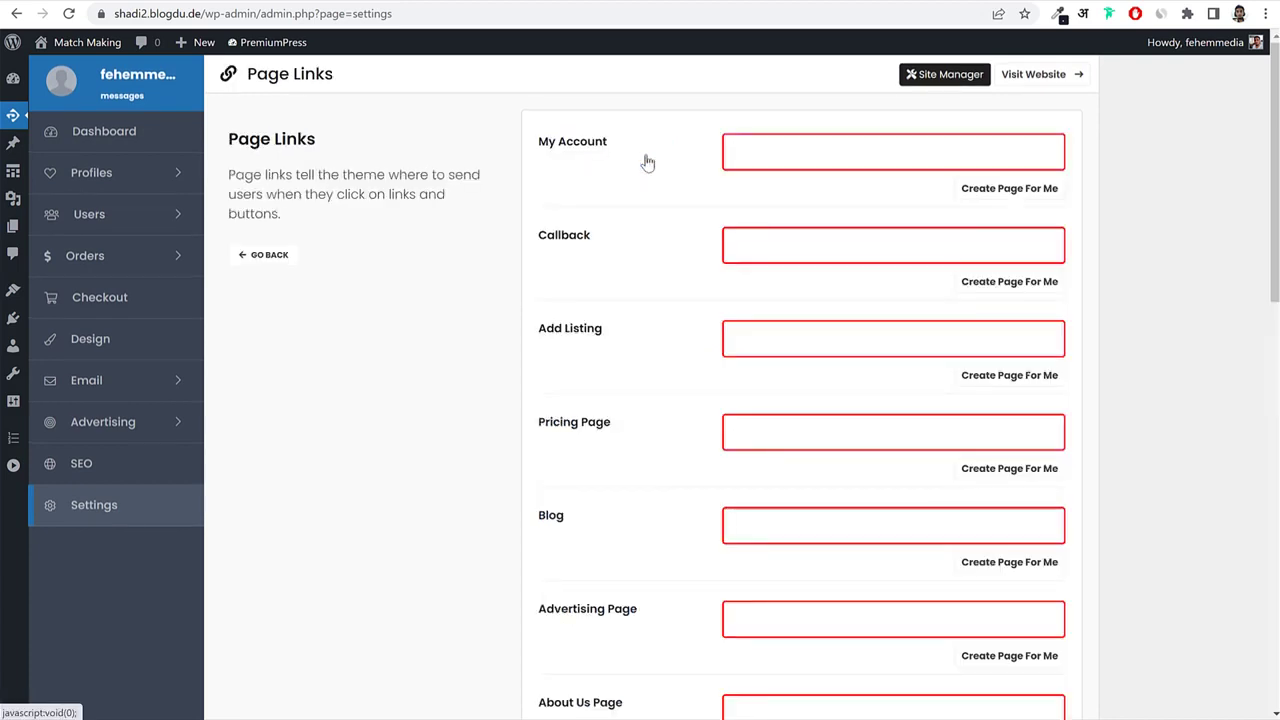
{"action": "left_click", "coordinate": [914, 237]}
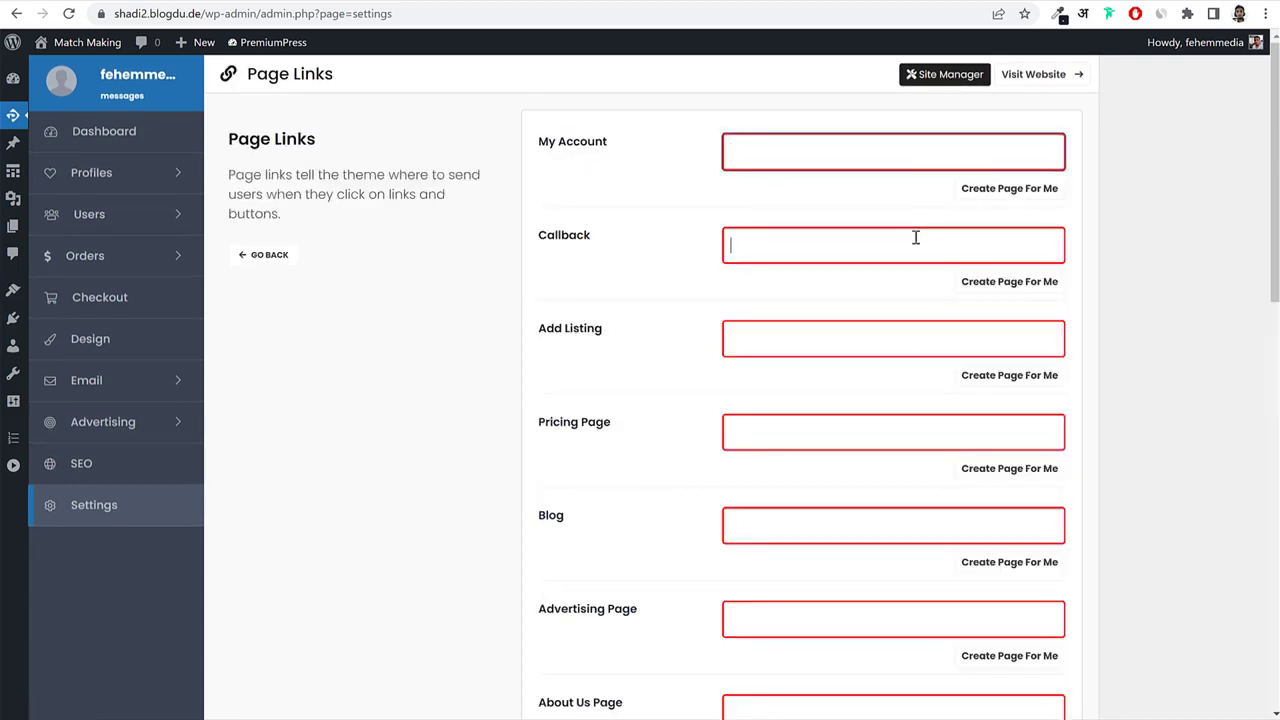
{"action": "scroll", "coordinate": [897, 366], "scroll_direction": "down", "scroll_amount": 7}
{"action": "scroll", "coordinate": [894, 431], "scroll_direction": "up", "scroll_amount": 6}
{"action": "scroll", "coordinate": [895, 435], "scroll_direction": "up", "scroll_amount": 1}
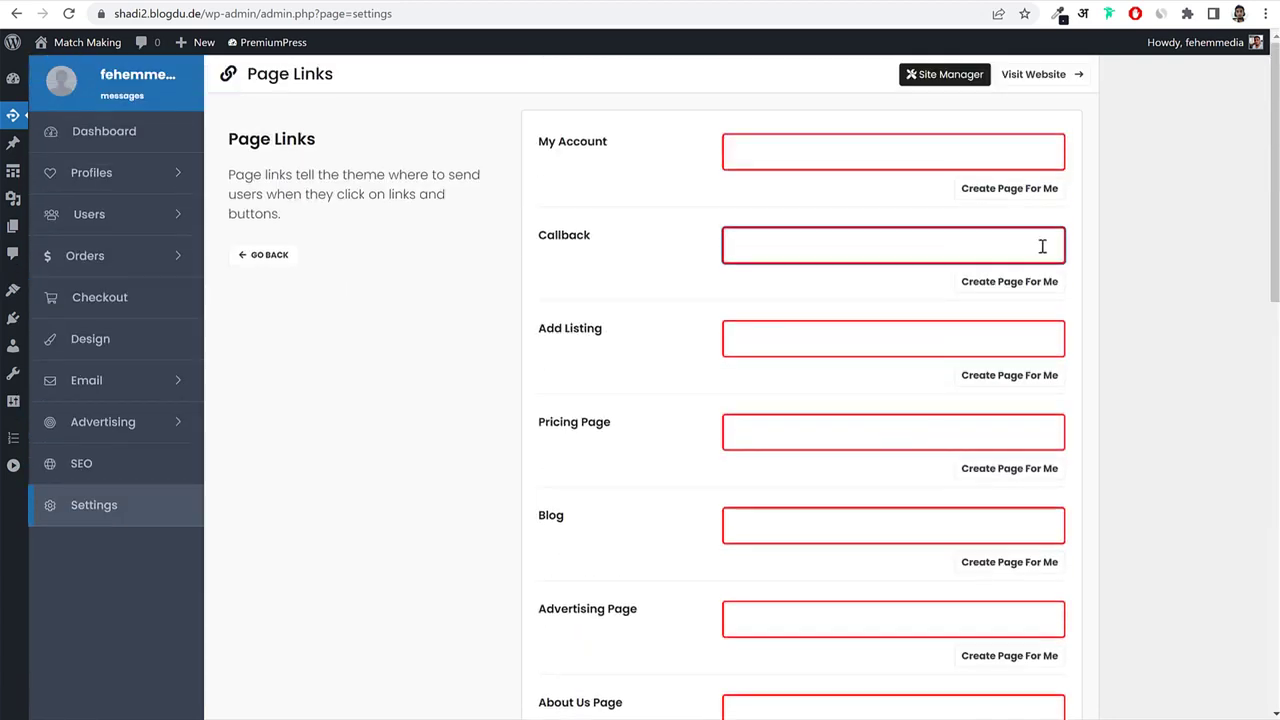
{"action": "left_click", "coordinate": [1030, 190]}
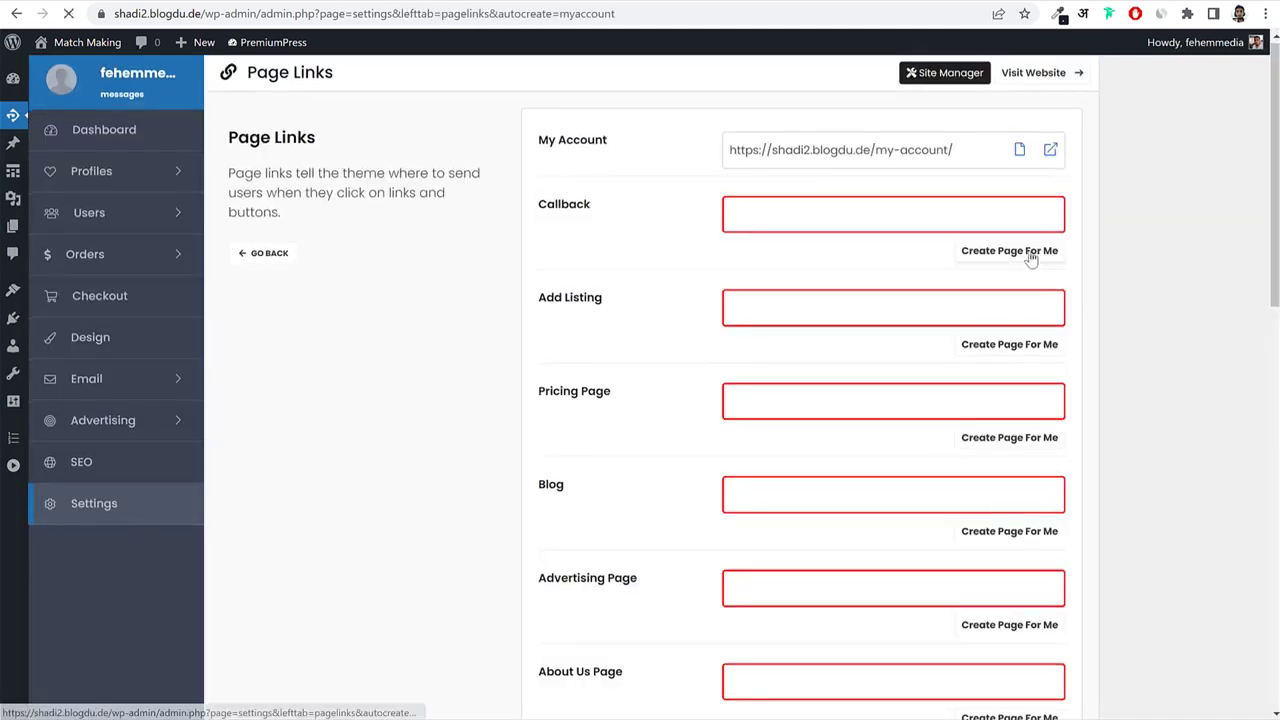
{"action": "left_click", "coordinate": [1030, 253]}
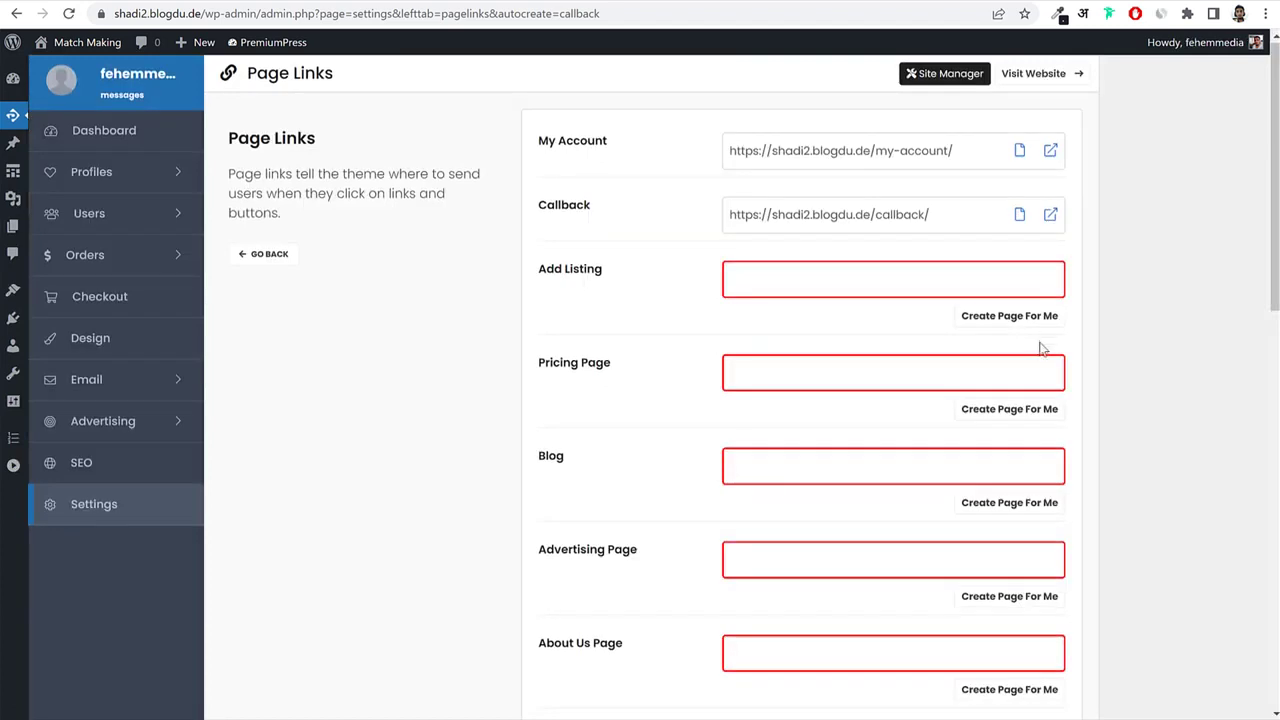
{"action": "left_click", "coordinate": [1029, 327]}
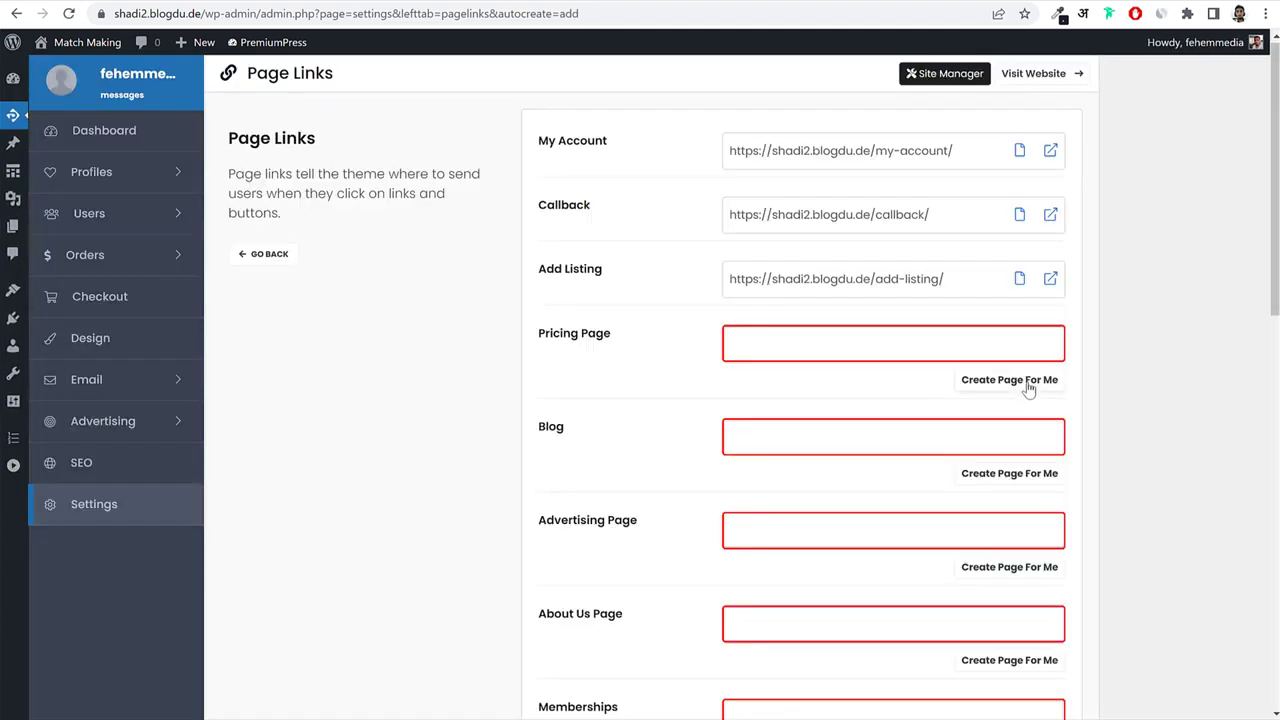
{"action": "left_click", "coordinate": [1029, 380]}
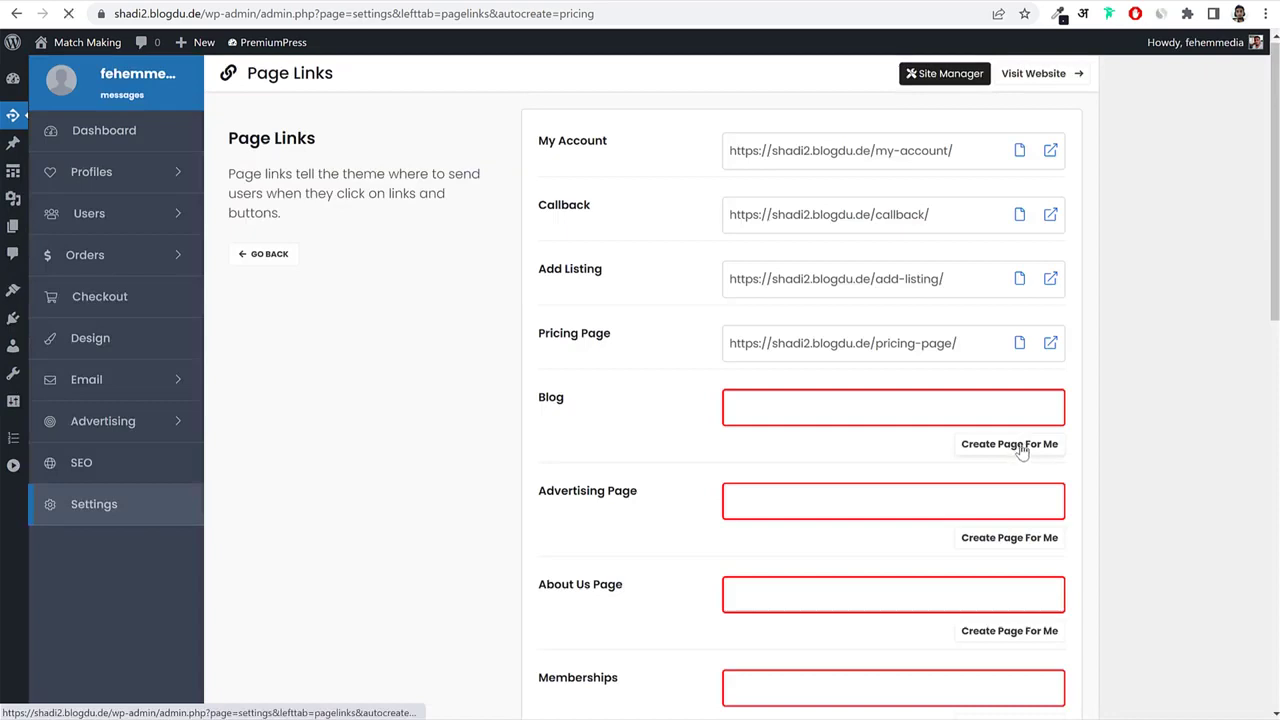
{"action": "left_click", "coordinate": [1018, 450]}
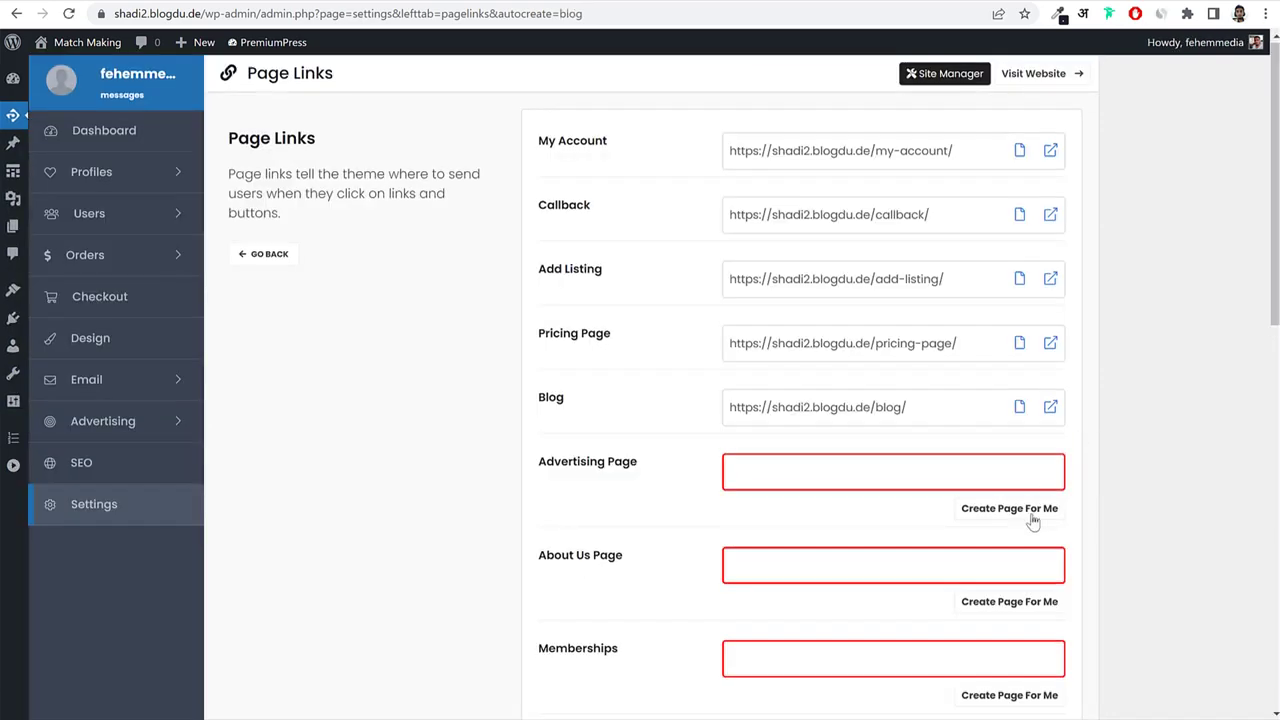
{"action": "left_click", "coordinate": [1032, 515]}
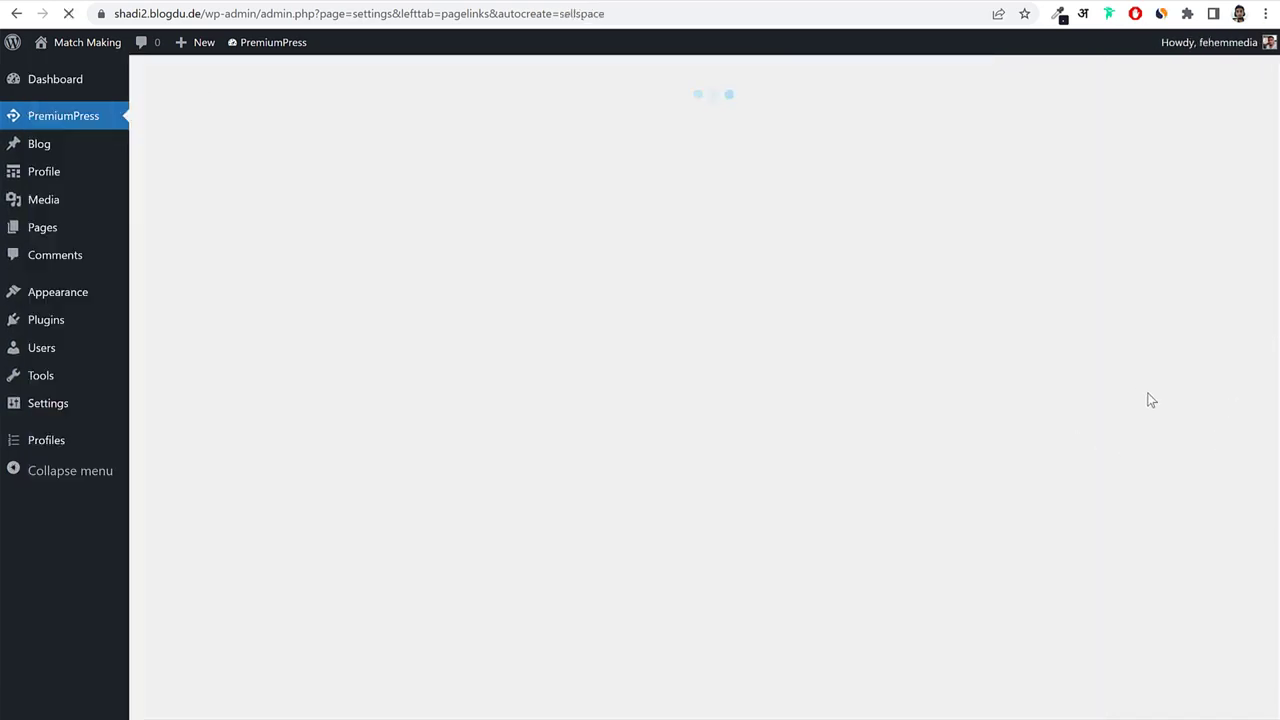
Auto-create About Us, Memberships, Contact Form, FAQ and Testimonials pages and save the page links.
{"action": "scroll", "coordinate": [1150, 395], "scroll_direction": "down", "scroll_amount": 2}
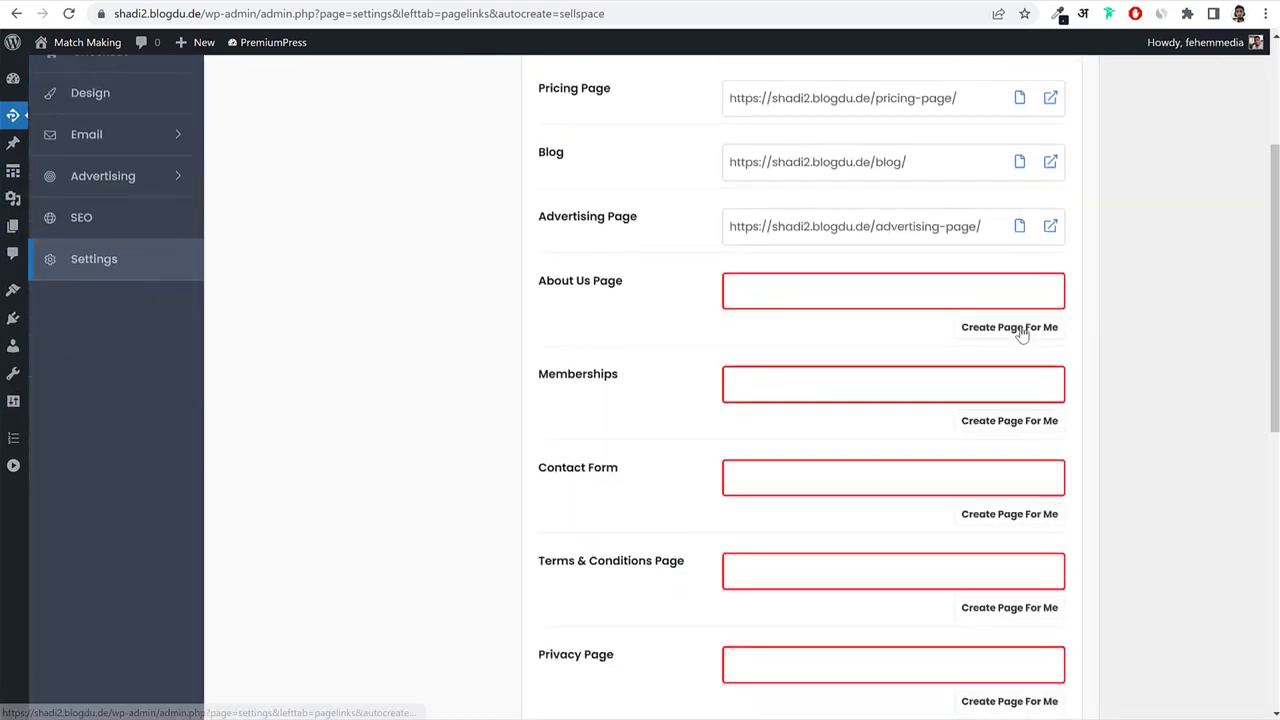
{"action": "left_click", "coordinate": [1021, 330]}
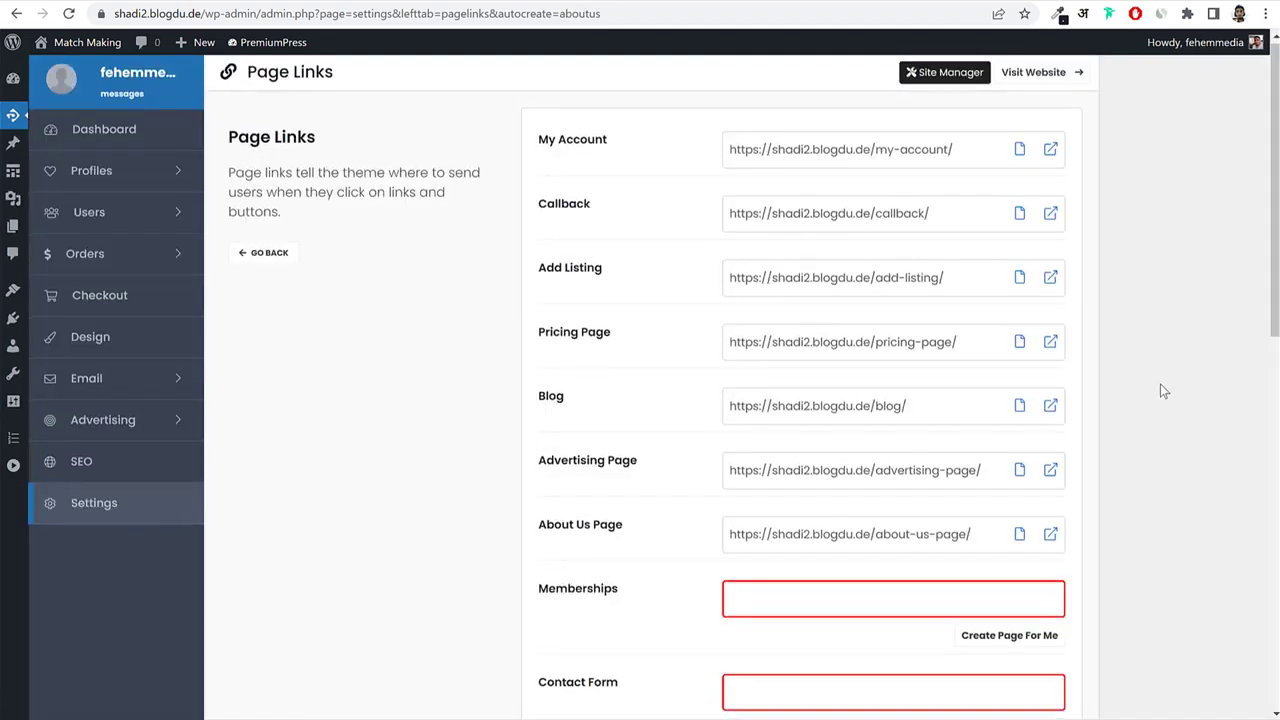
{"action": "scroll", "coordinate": [1160, 390], "scroll_direction": "down", "scroll_amount": 2}
{"action": "left_click", "coordinate": [997, 398]}
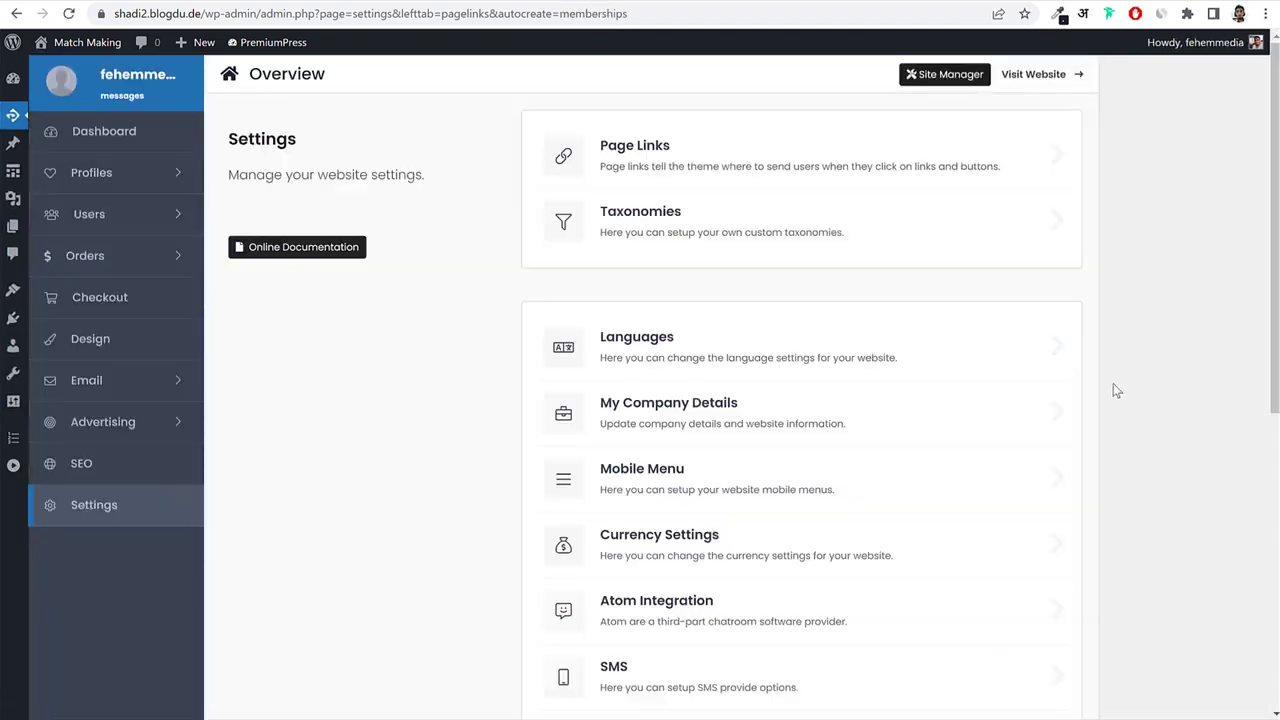
{"action": "scroll", "coordinate": [1115, 390], "scroll_direction": "down", "scroll_amount": 5}
{"action": "left_click", "coordinate": [1002, 378]}
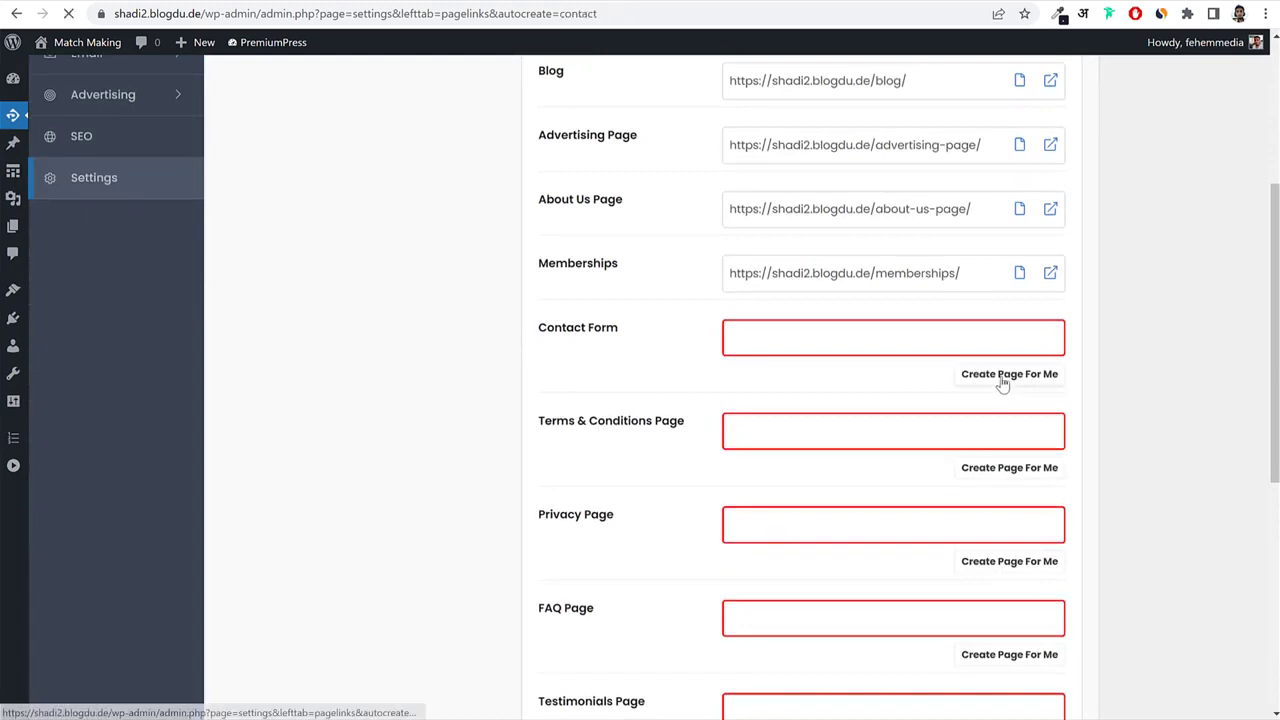
{"action": "scroll", "coordinate": [1095, 388], "scroll_direction": "down", "scroll_amount": 3}
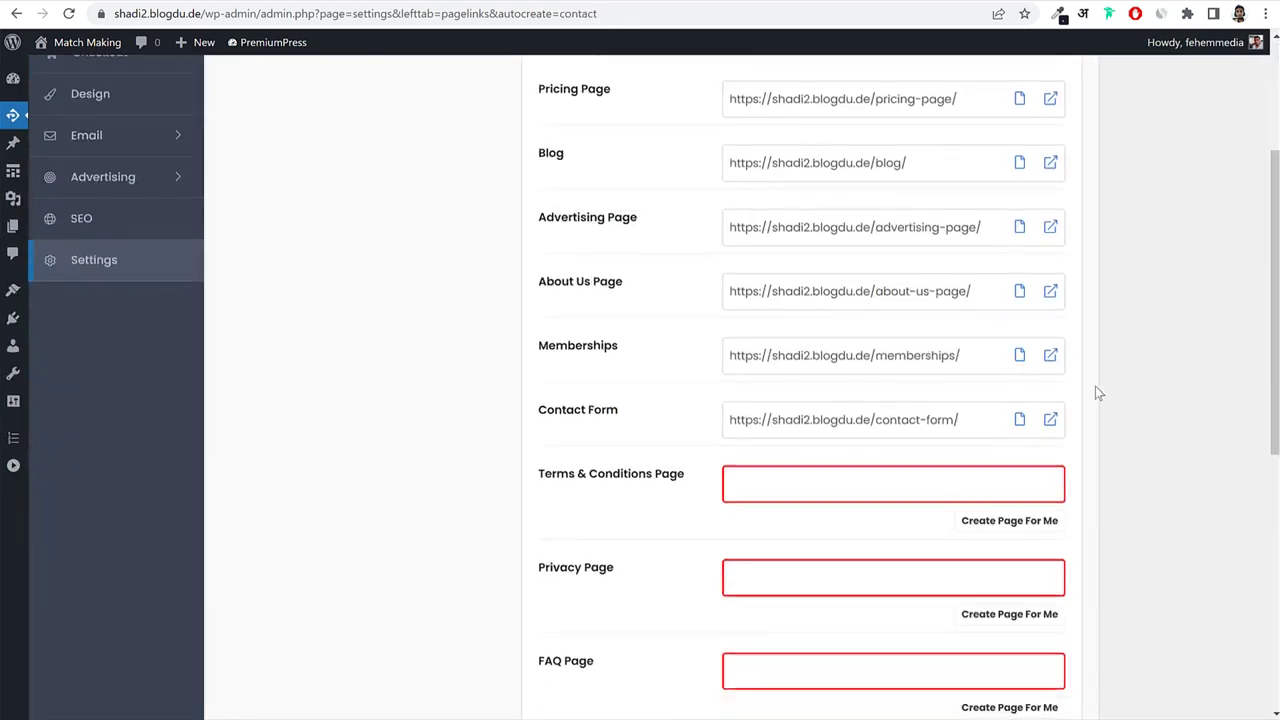
{"action": "scroll", "coordinate": [1095, 393], "scroll_direction": "down", "scroll_amount": 2}
{"action": "left_click", "coordinate": [1020, 474]}
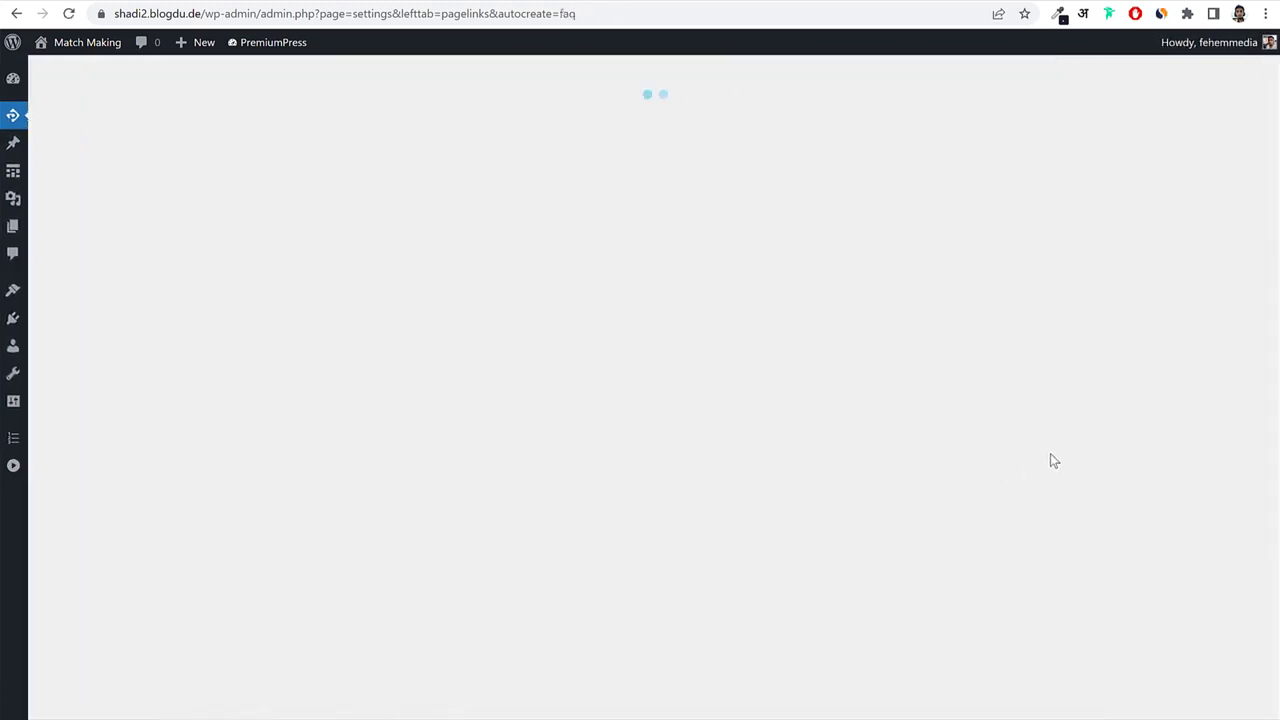
{"action": "scroll", "coordinate": [1060, 452], "scroll_direction": "down", "scroll_amount": 5}
{"action": "left_click", "coordinate": [1052, 521]}
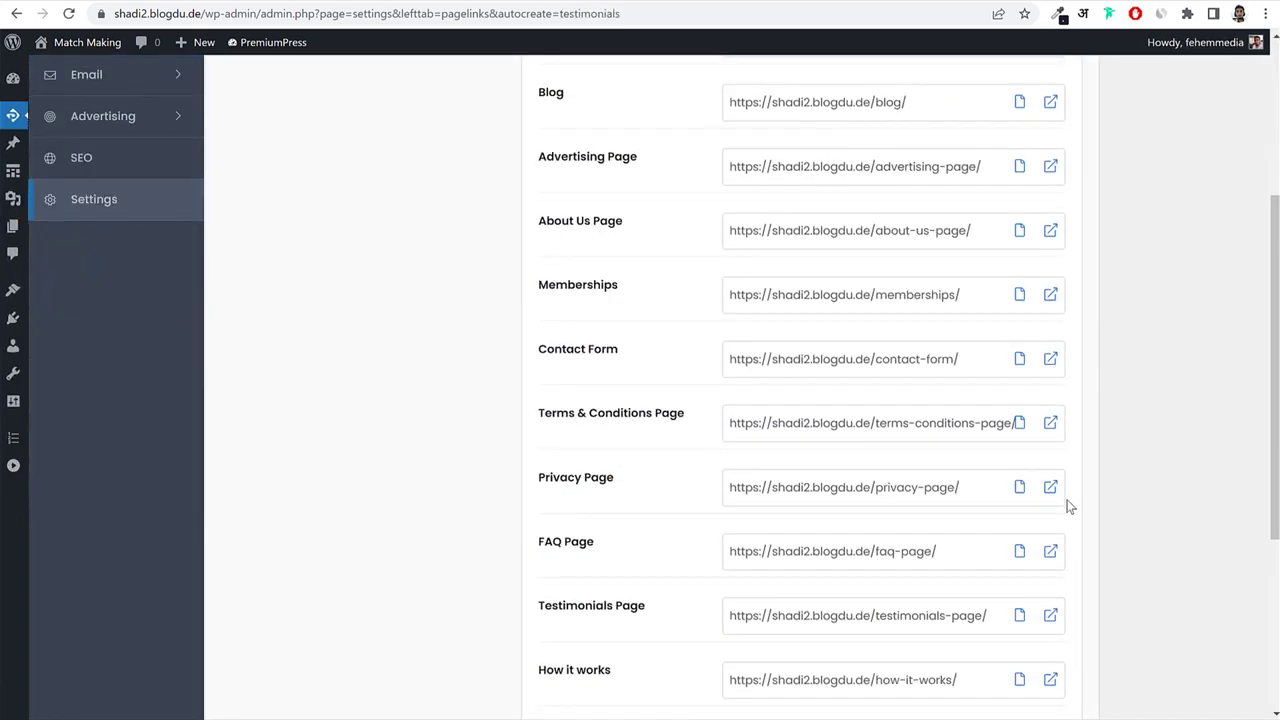
{"action": "scroll", "coordinate": [1000, 520], "scroll_direction": "down", "scroll_amount": 5}
{"action": "left_click", "coordinate": [814, 578]}
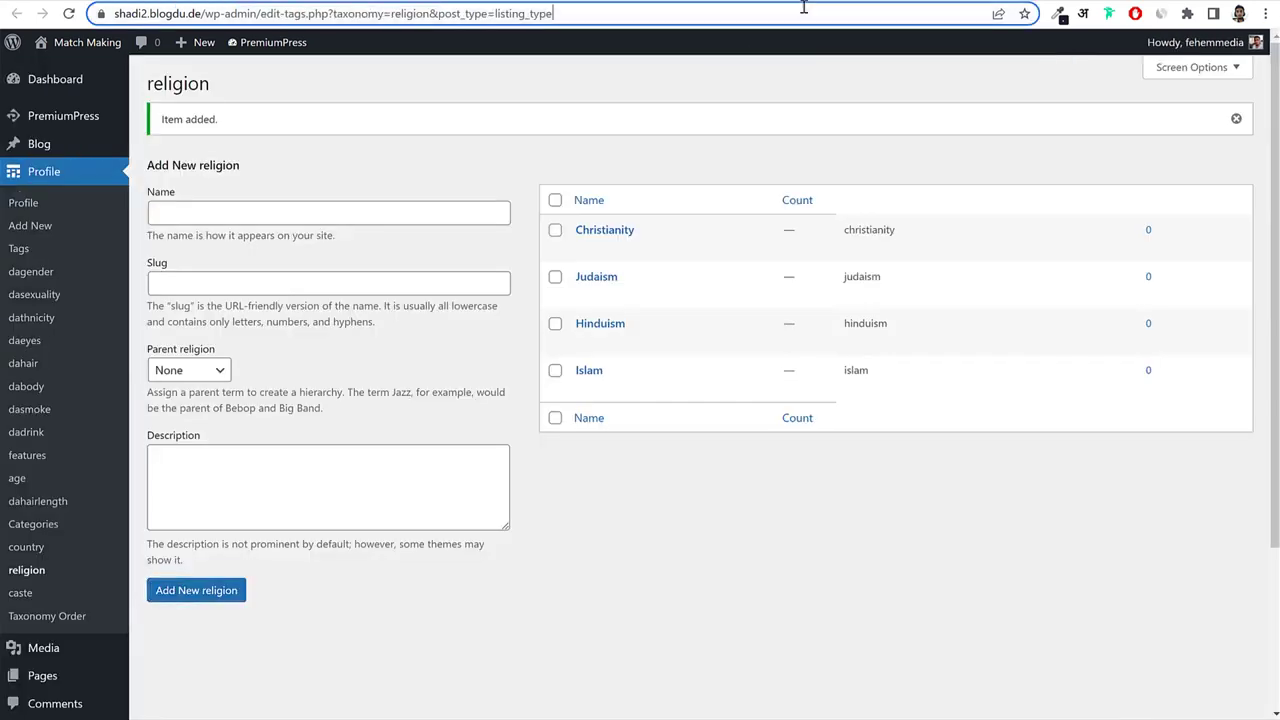
{"action": "left_click", "coordinate": [806, 12]}
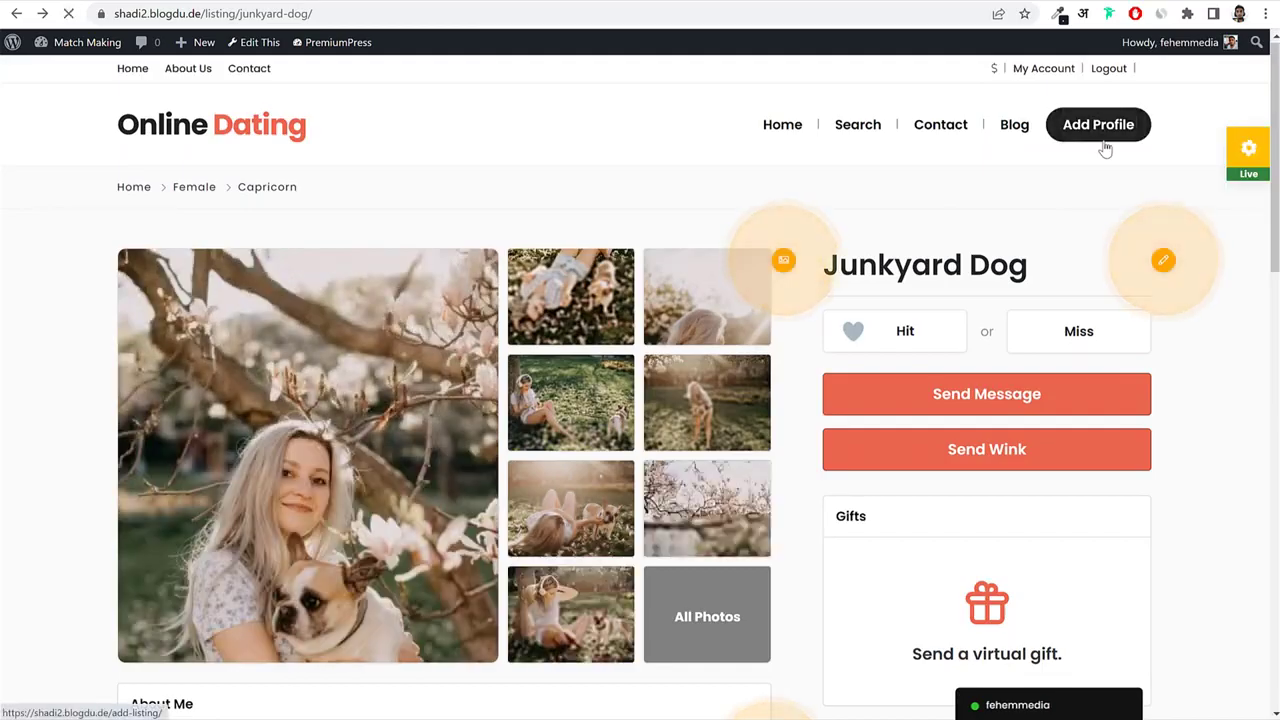
Open the profile form from the listing and advance through Description to the Details step.
{"action": "left_click", "coordinate": [1098, 124]}
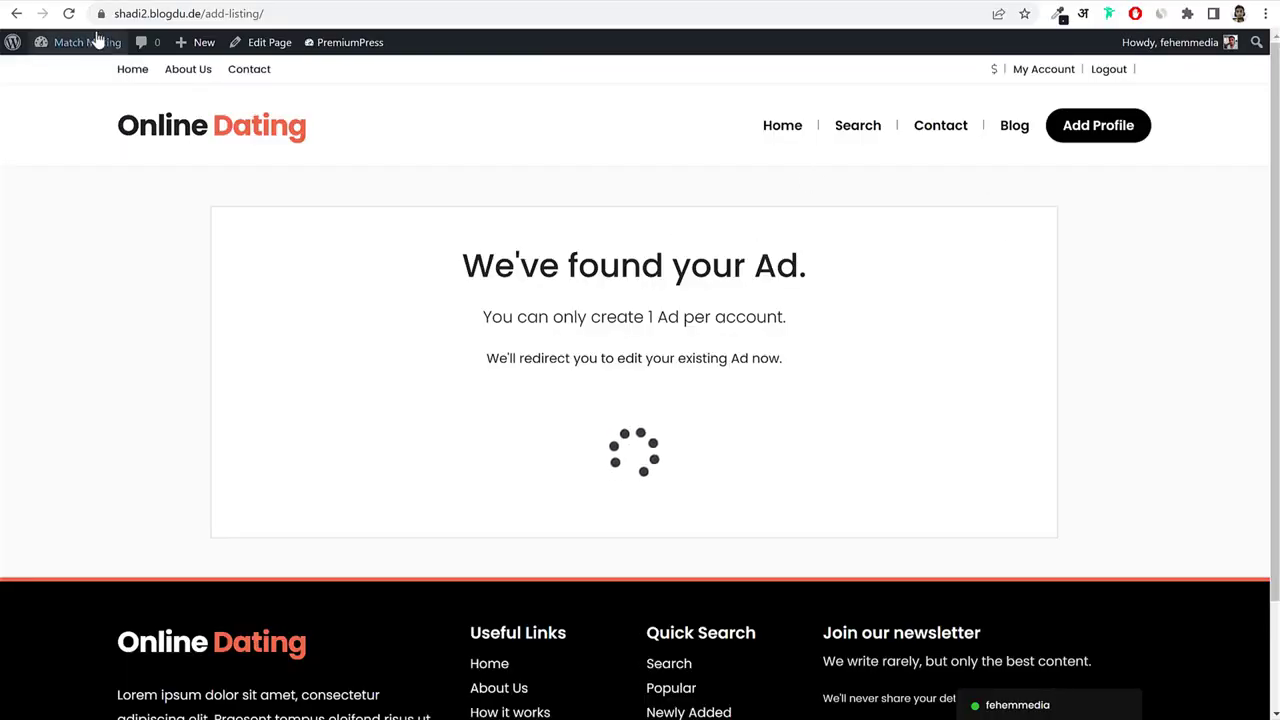
{"action": "left_click_drag", "start_coordinate": [204, 13], "coordinate": [367, 17]}
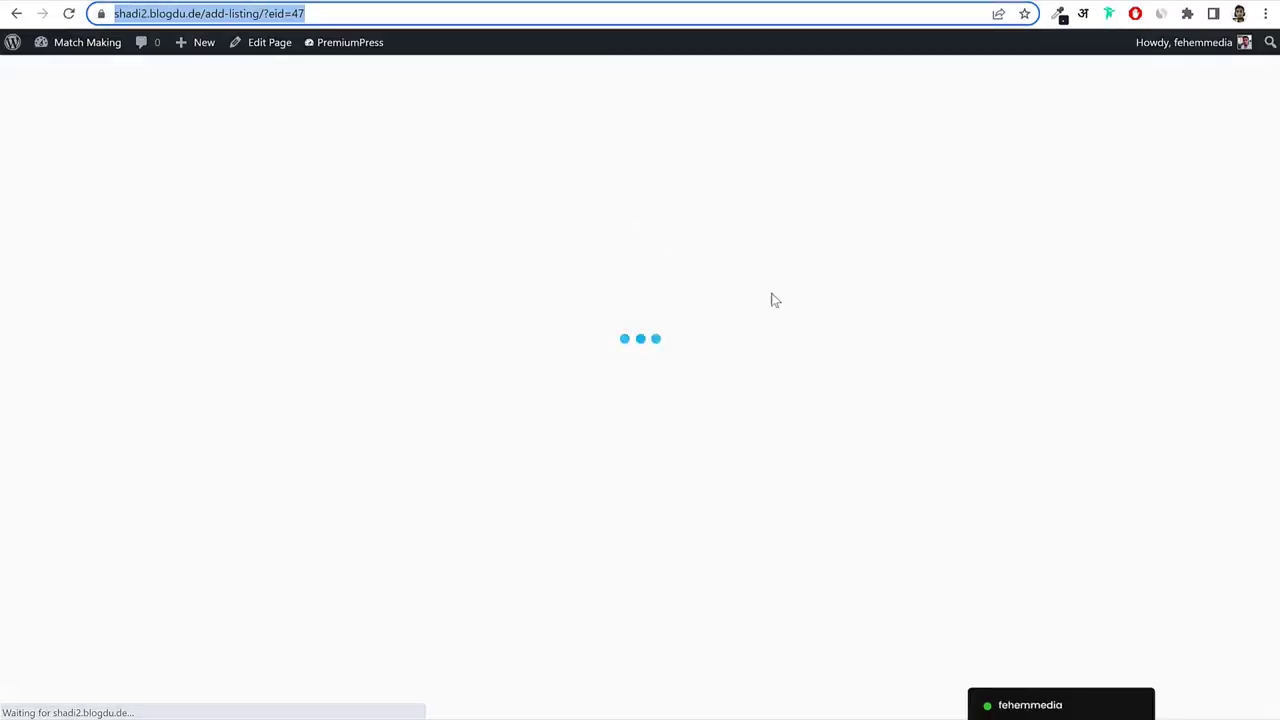
{"action": "scroll", "coordinate": [880, 340], "scroll_direction": "down", "scroll_amount": 3}
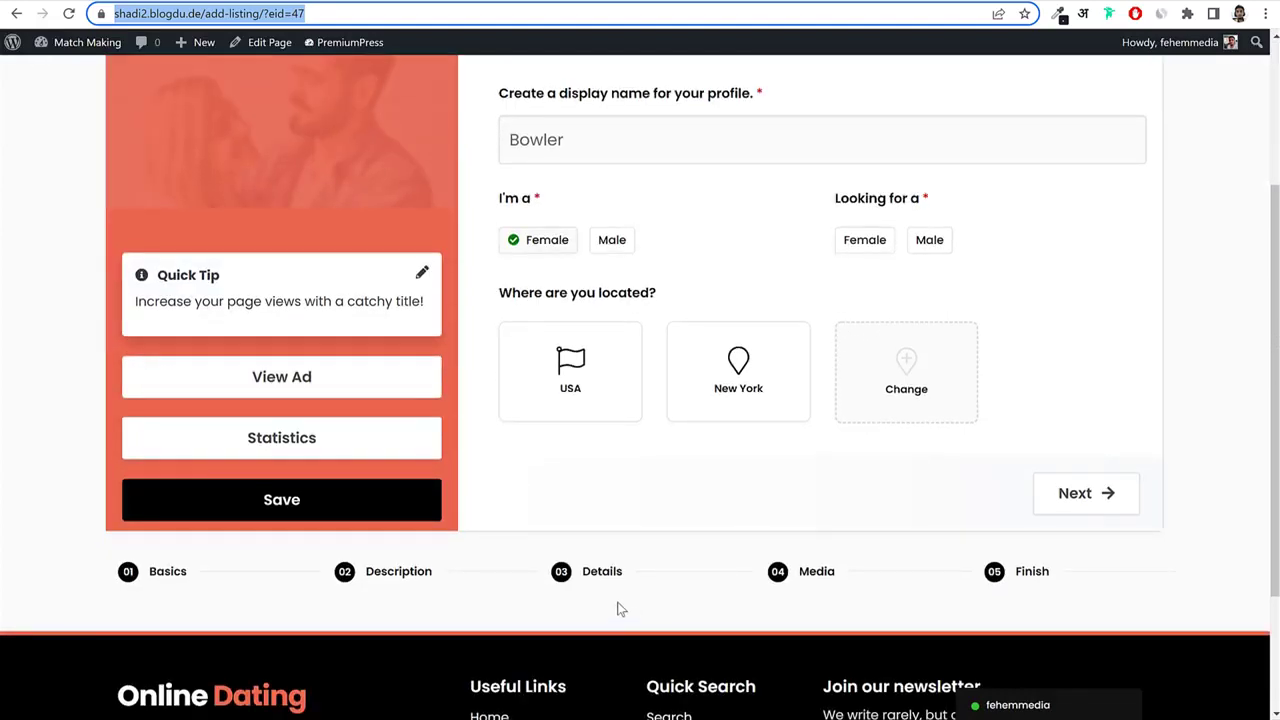
{"action": "left_click", "coordinate": [409, 574]}
{"action": "scroll", "coordinate": [780, 436], "scroll_direction": "down", "scroll_amount": 7}
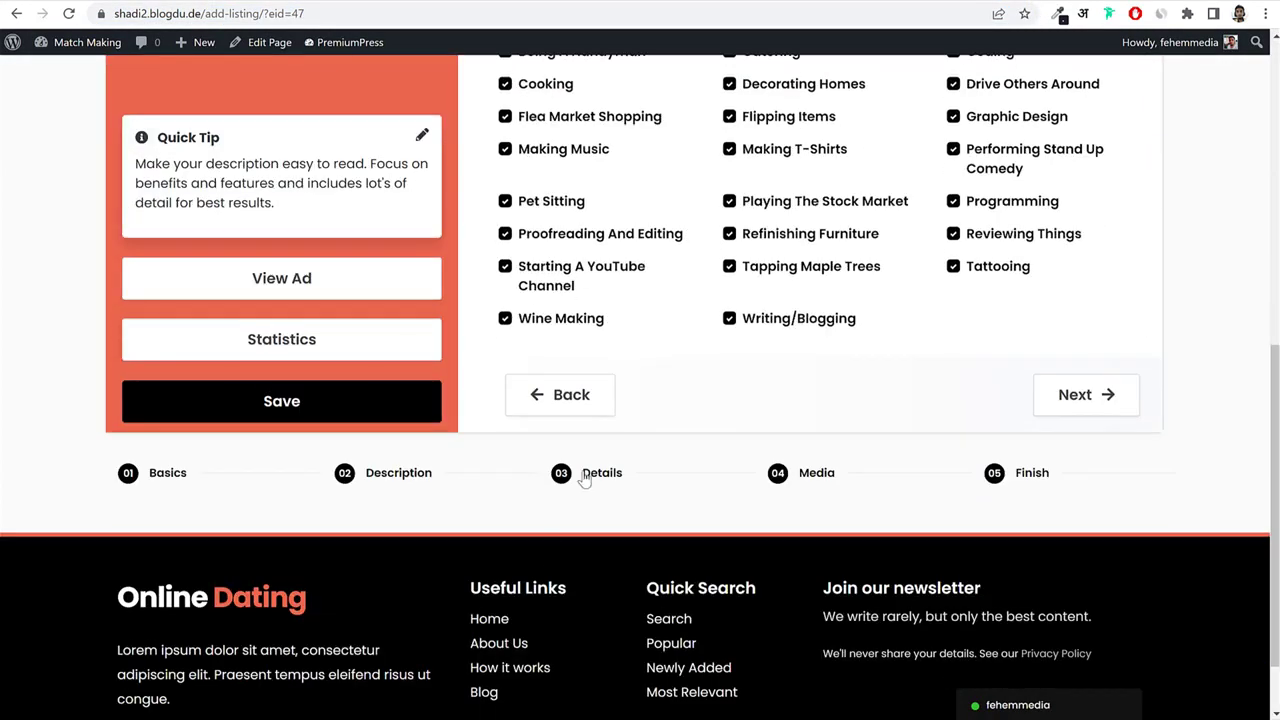
{"action": "left_click", "coordinate": [584, 477]}
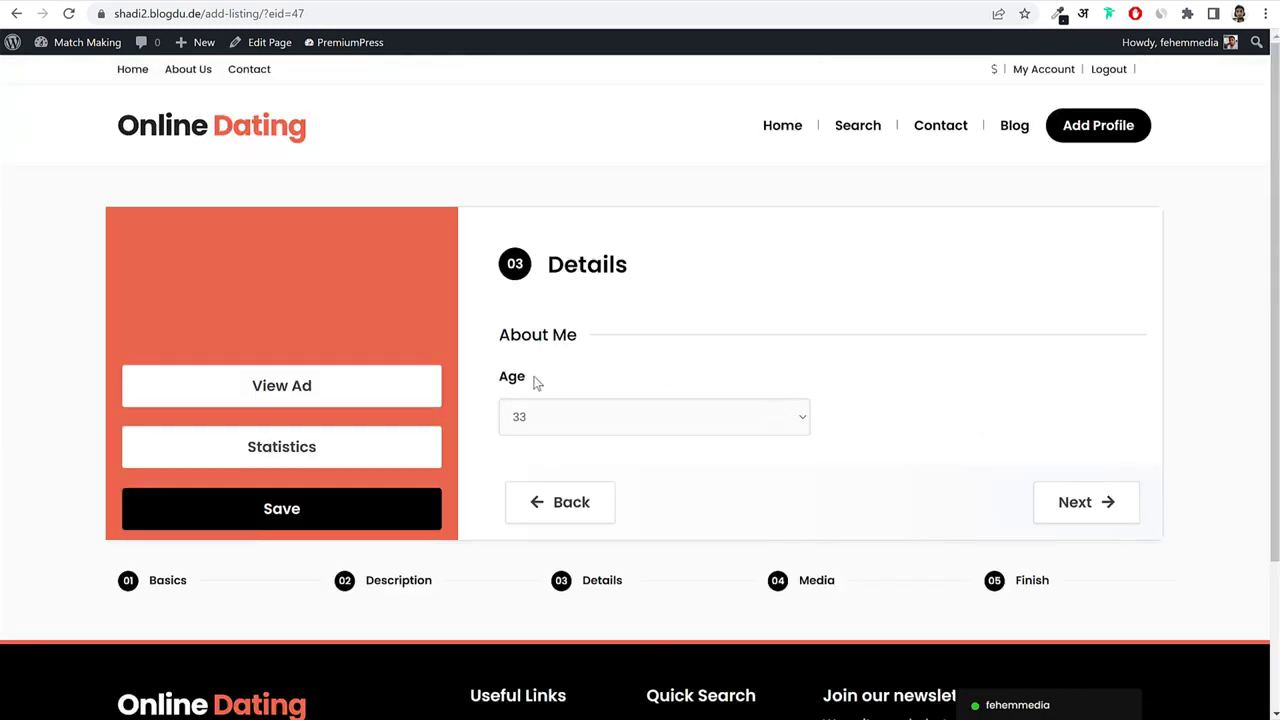
{"action": "left_click_drag", "start_coordinate": [537, 382], "coordinate": [490, 378]}
{"action": "left_click", "coordinate": [540, 336]}
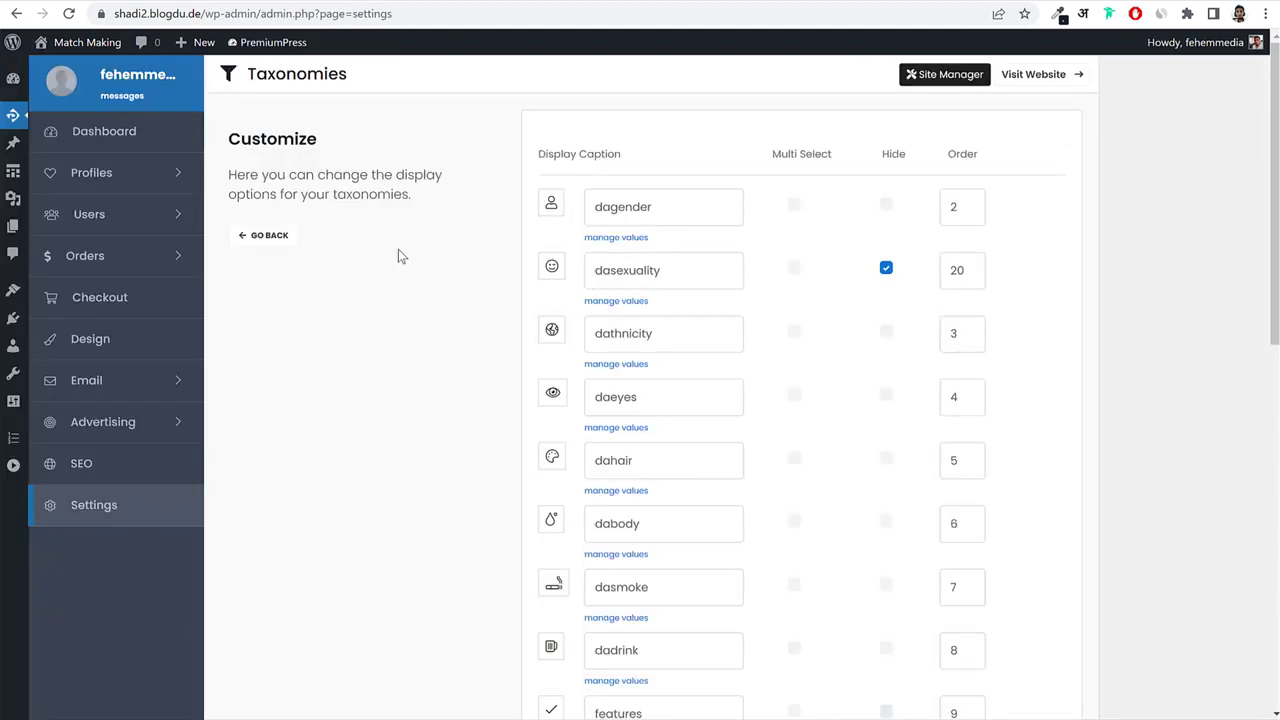
Compare with the Match Making site's Details step, then start a new profile custom field.
{"action": "left_click", "coordinate": [122, 190]}
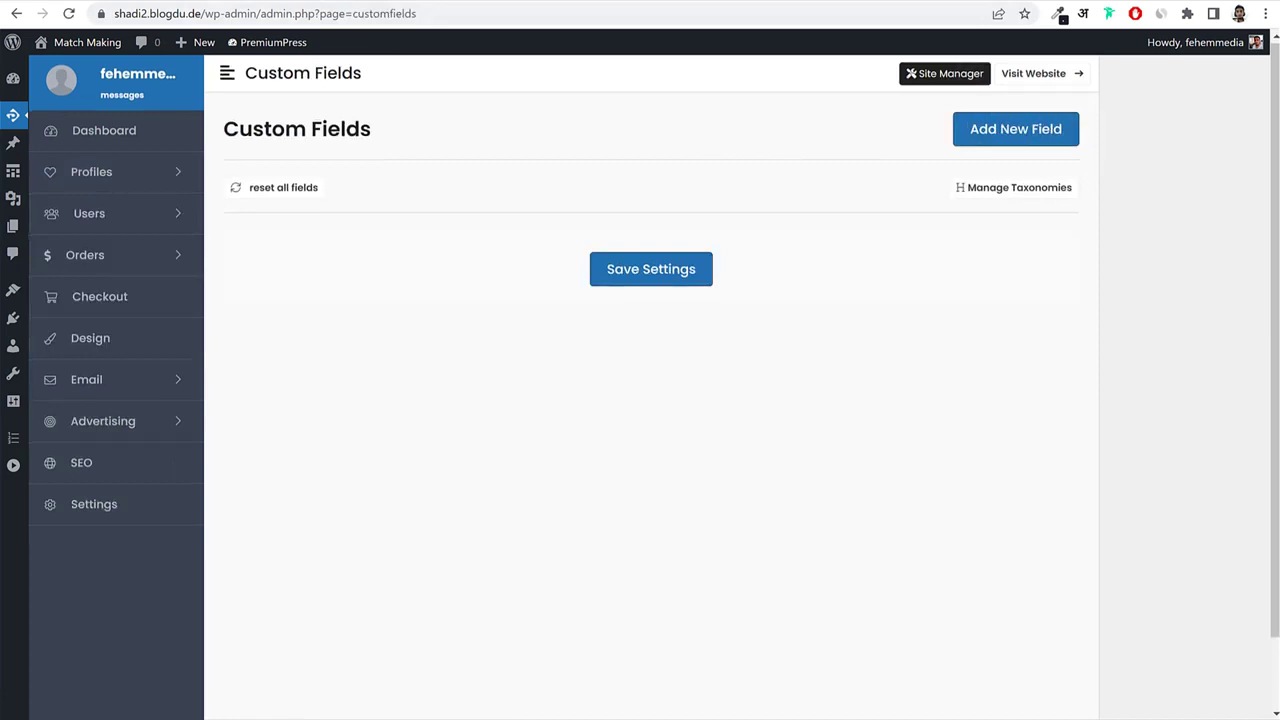
{"action": "left_click", "coordinate": [161, 1]}
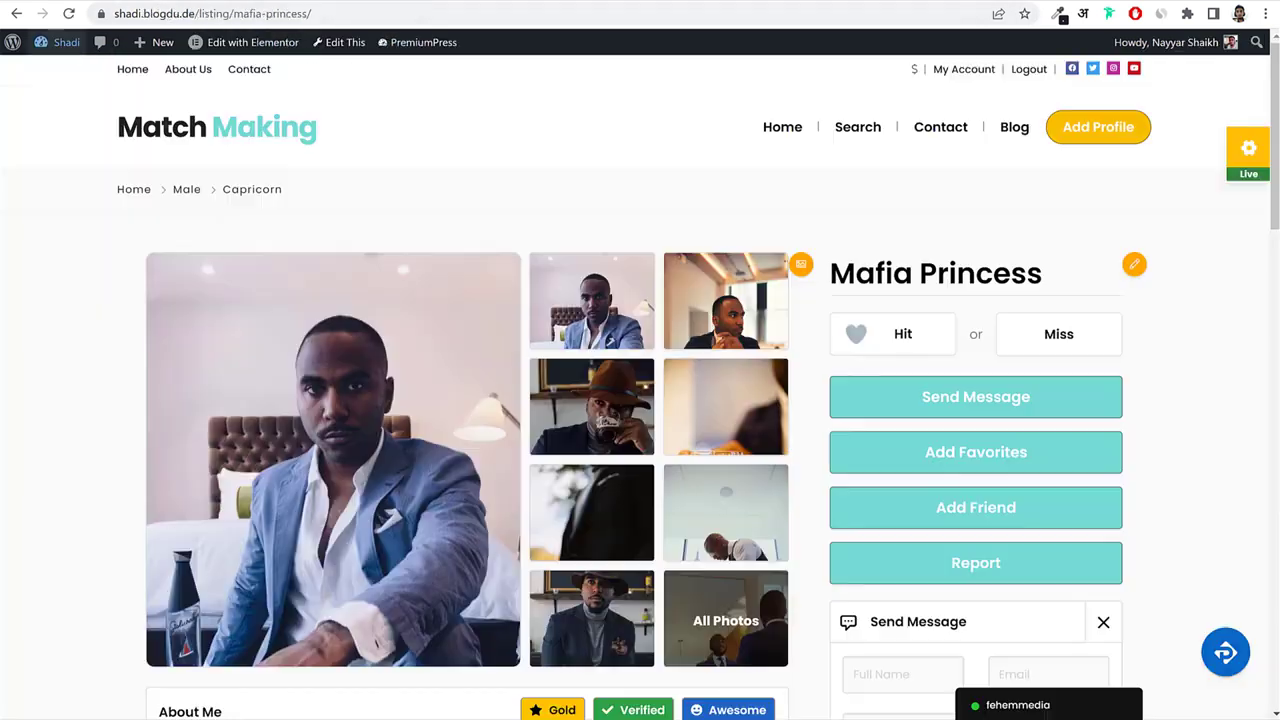
{"action": "left_click", "coordinate": [1116, 129]}
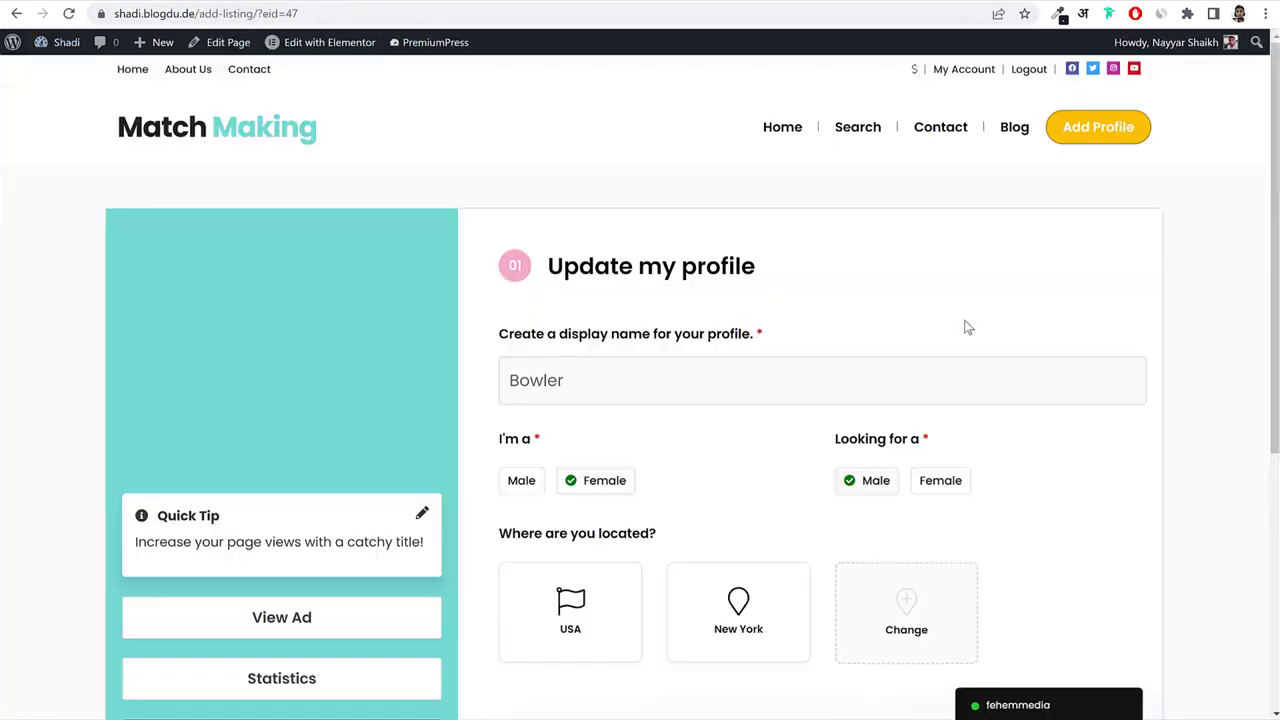
{"action": "scroll", "coordinate": [1114, 383], "scroll_direction": "down", "scroll_amount": 3}
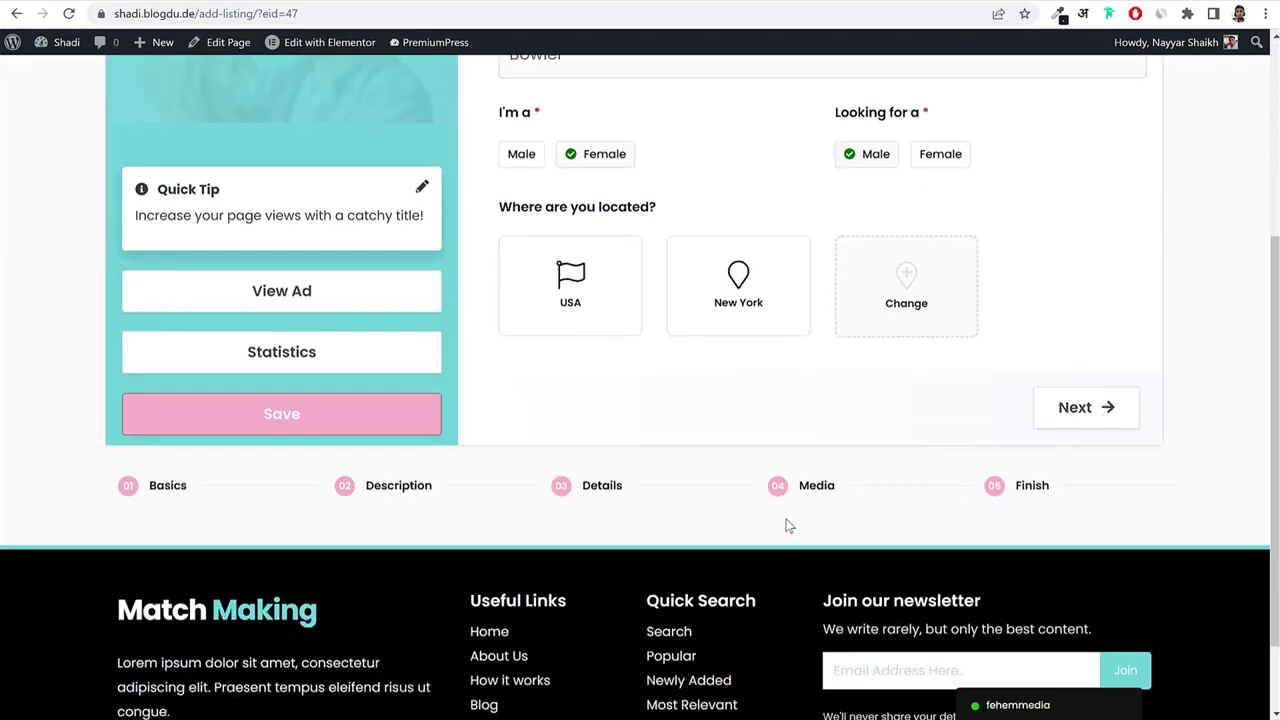
{"action": "left_click", "coordinate": [612, 492]}
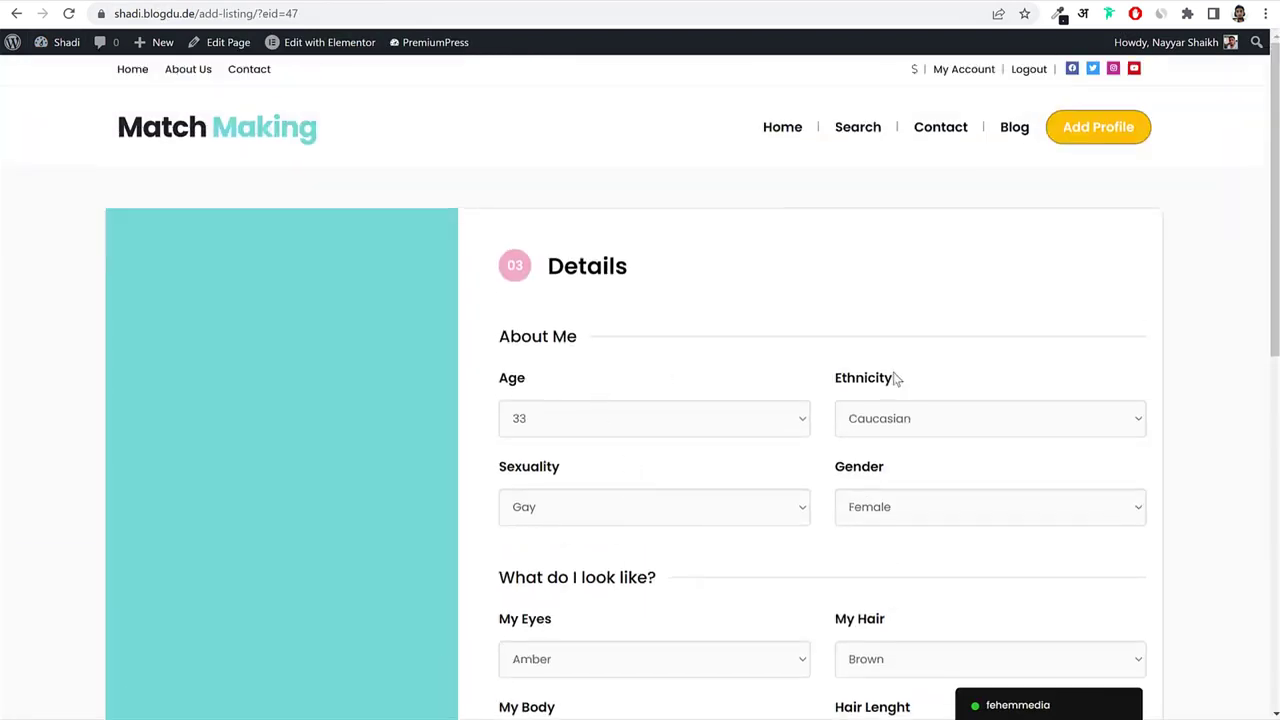
{"action": "scroll", "coordinate": [789, 490], "scroll_direction": "down", "scroll_amount": 1}
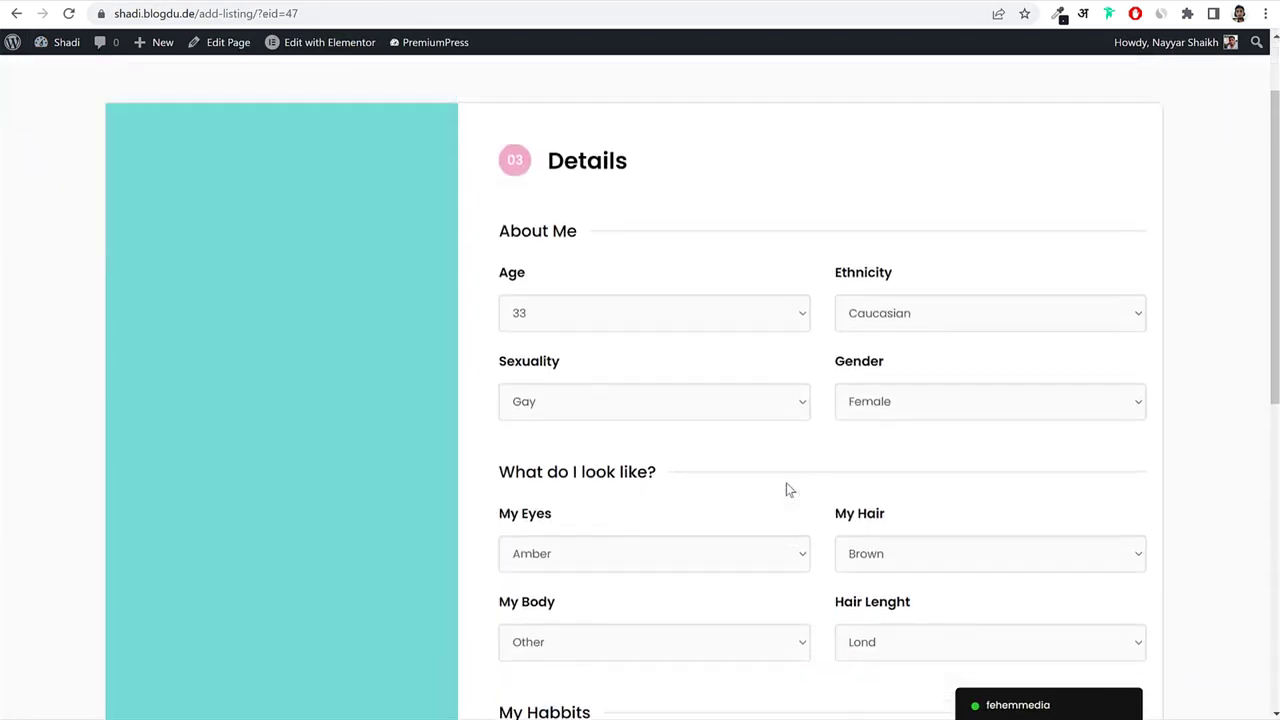
{"action": "scroll", "coordinate": [789, 490], "scroll_direction": "up", "scroll_amount": 1}
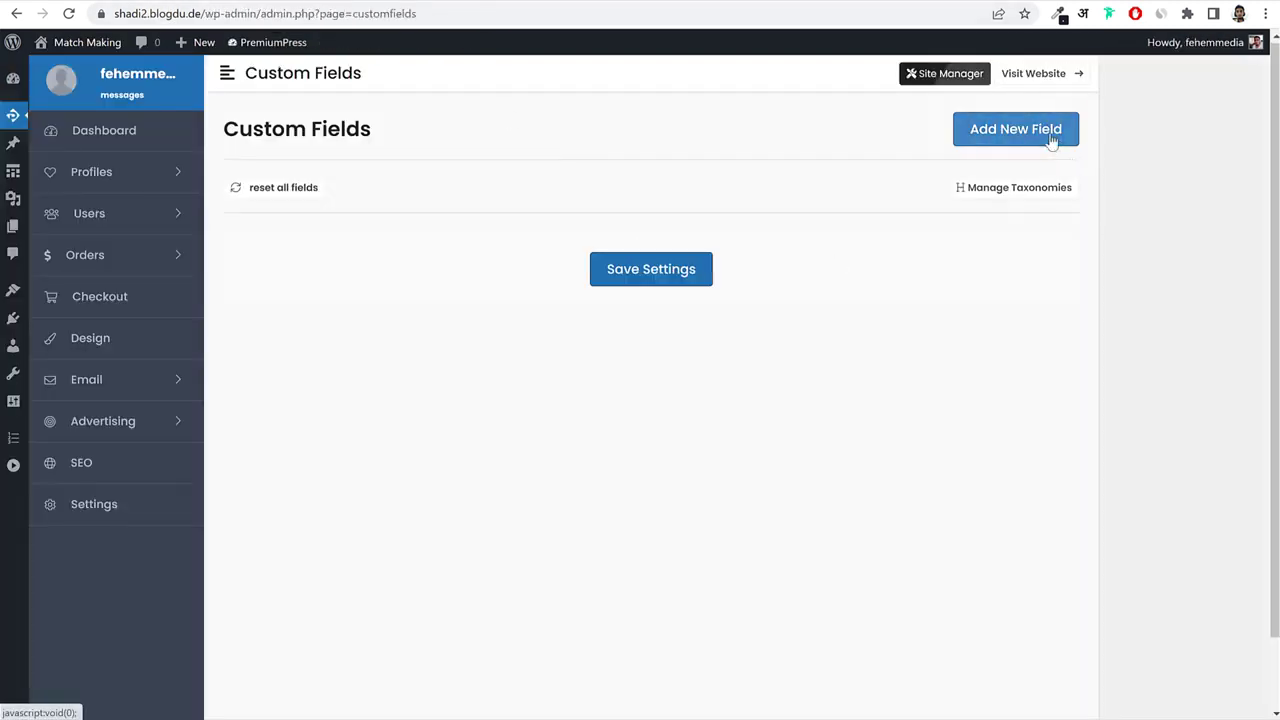
{"action": "left_click", "coordinate": [1054, 140]}
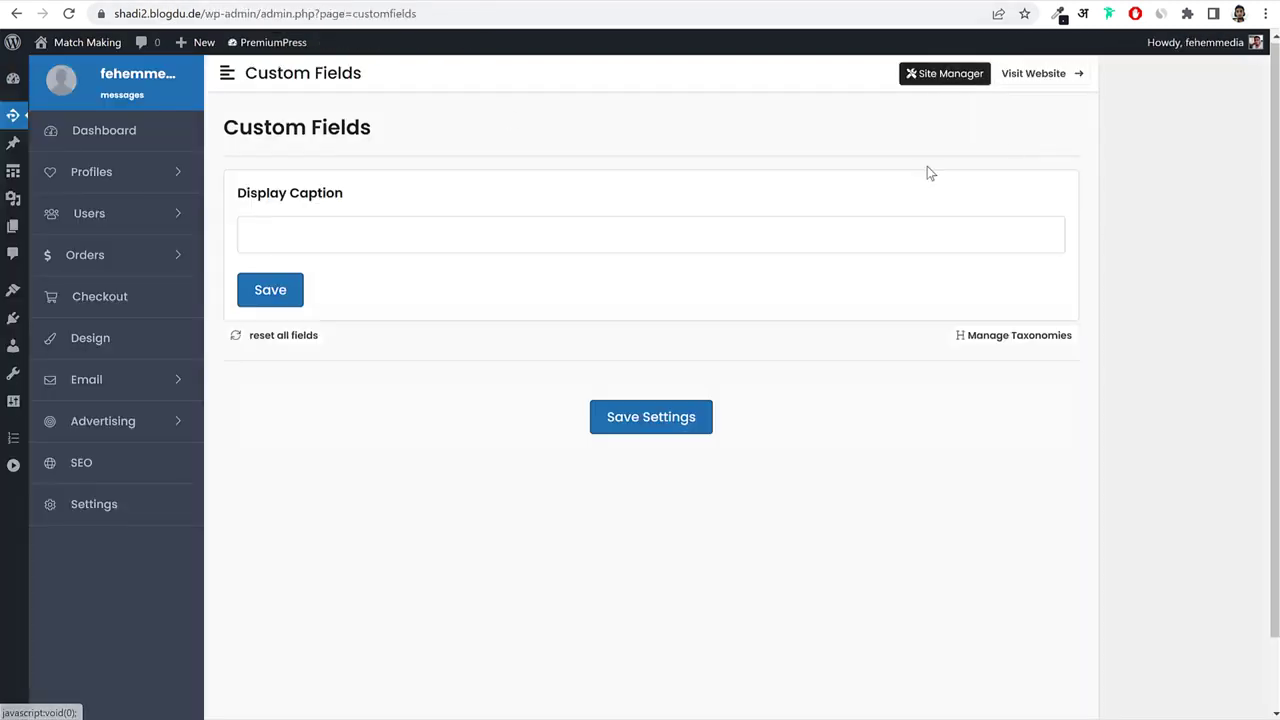
Create a Religion custom field with key key2, Taxonomy type, linked to the religion taxonomy.
{"action": "left_click", "coordinate": [409, 234]}
{"action": "type", "text": "Rel"}
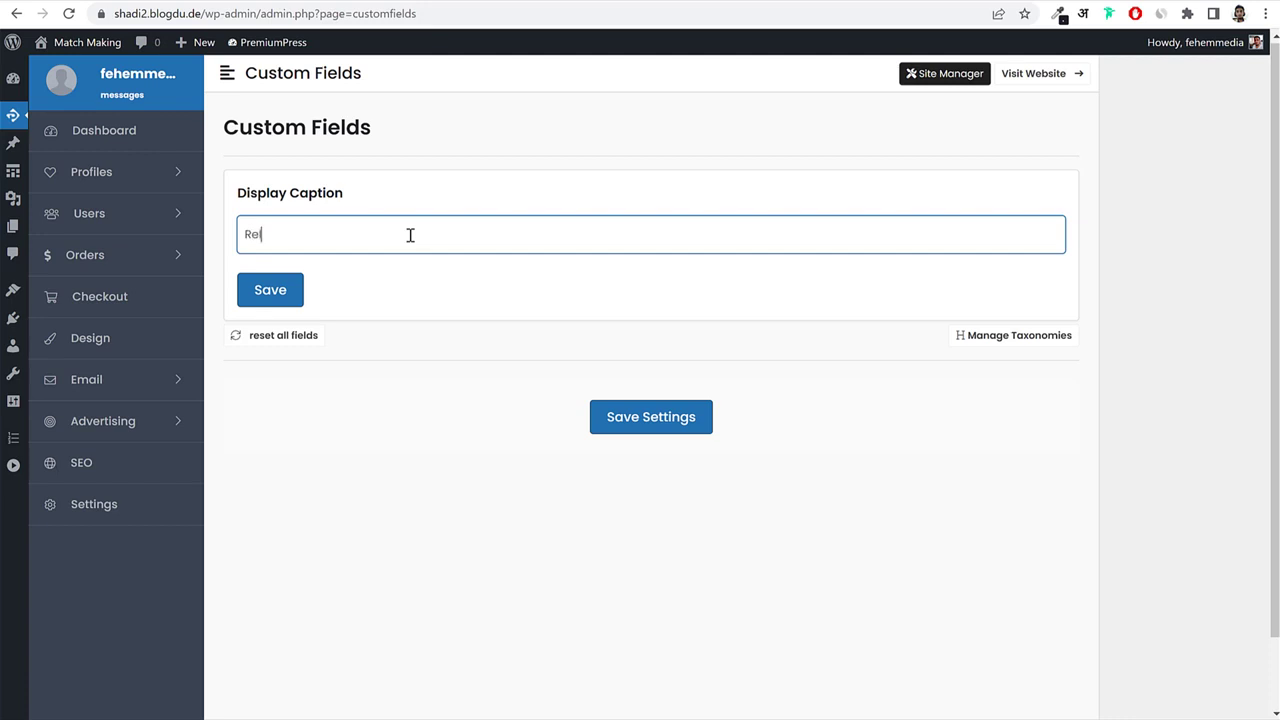
{"action": "type", "text": "igion"}
{"action": "left_click", "coordinate": [275, 290]}
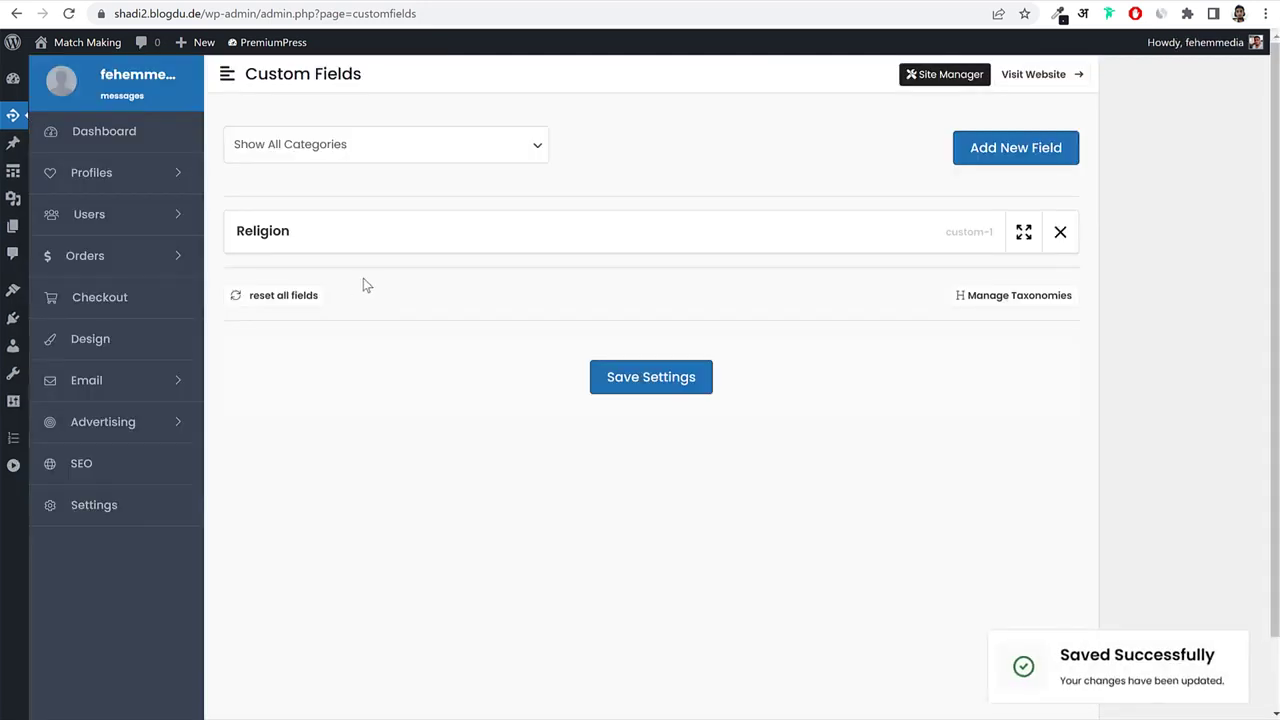
{"action": "left_click", "coordinate": [265, 236]}
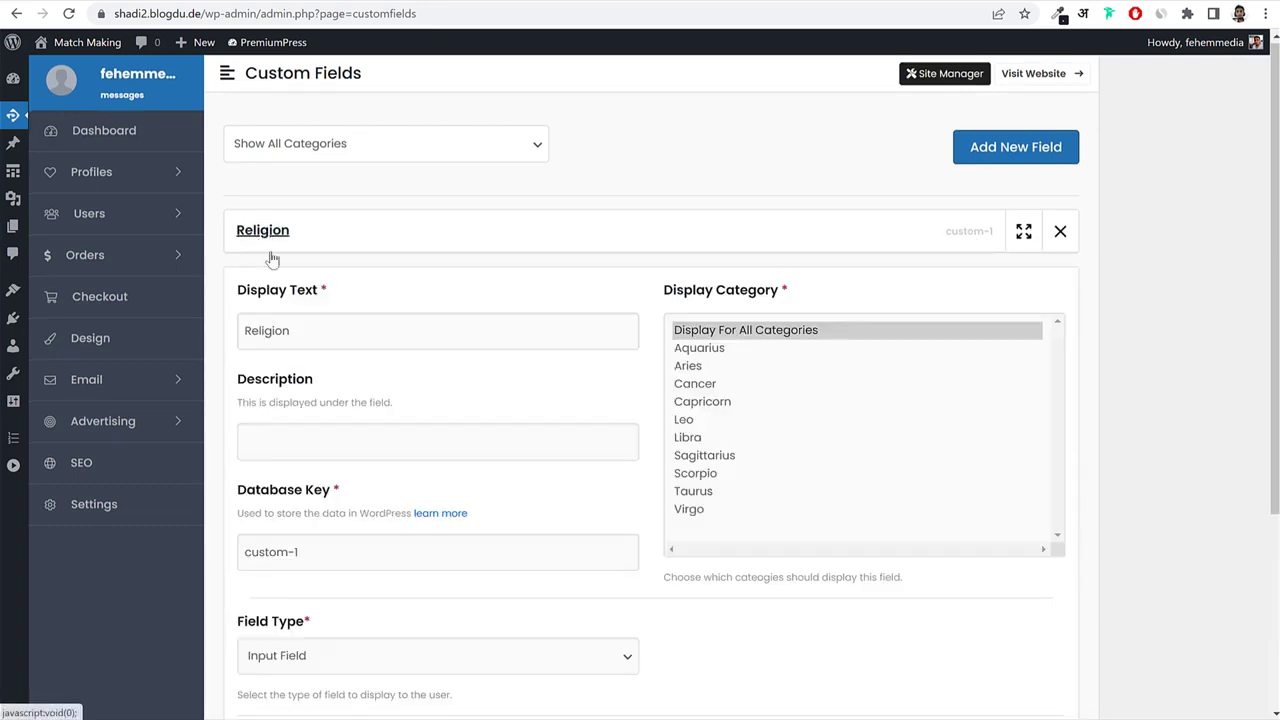
{"action": "triple_click", "coordinate": [385, 331]}
{"action": "scroll", "coordinate": [486, 374], "scroll_direction": "down", "scroll_amount": 2}
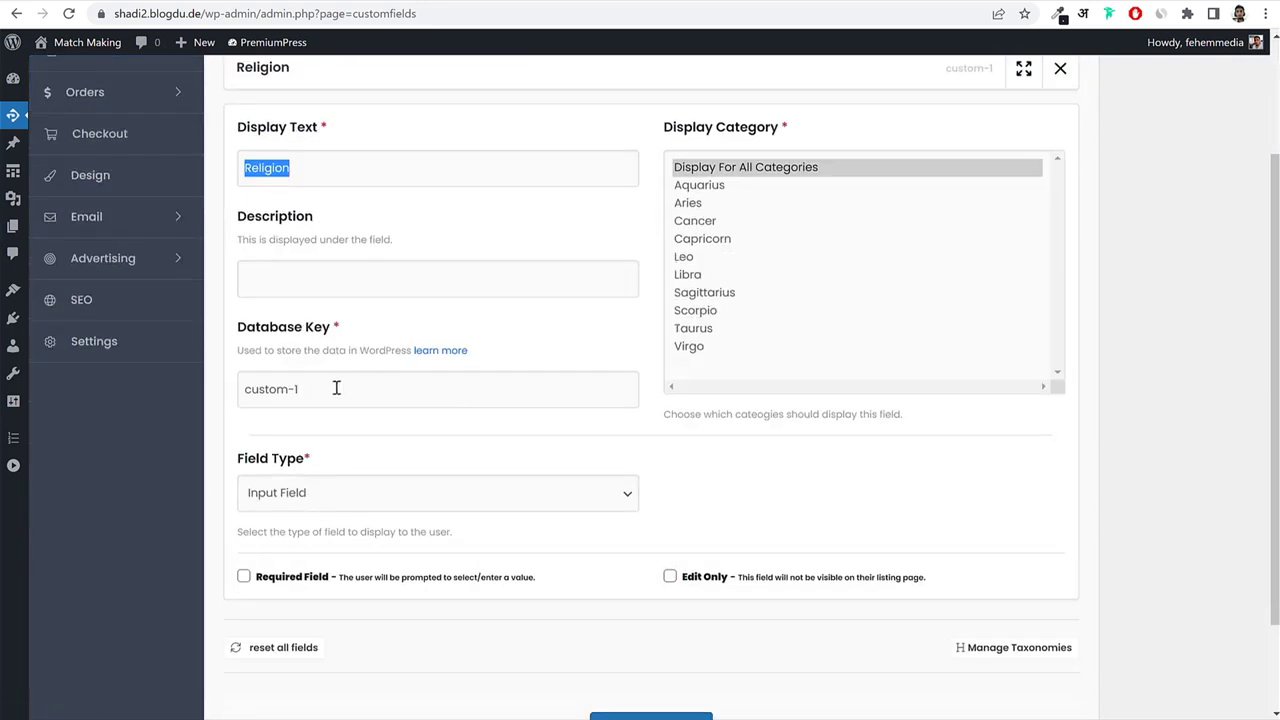
{"action": "triple_click", "coordinate": [337, 389]}
{"action": "type", "text": "key2"}
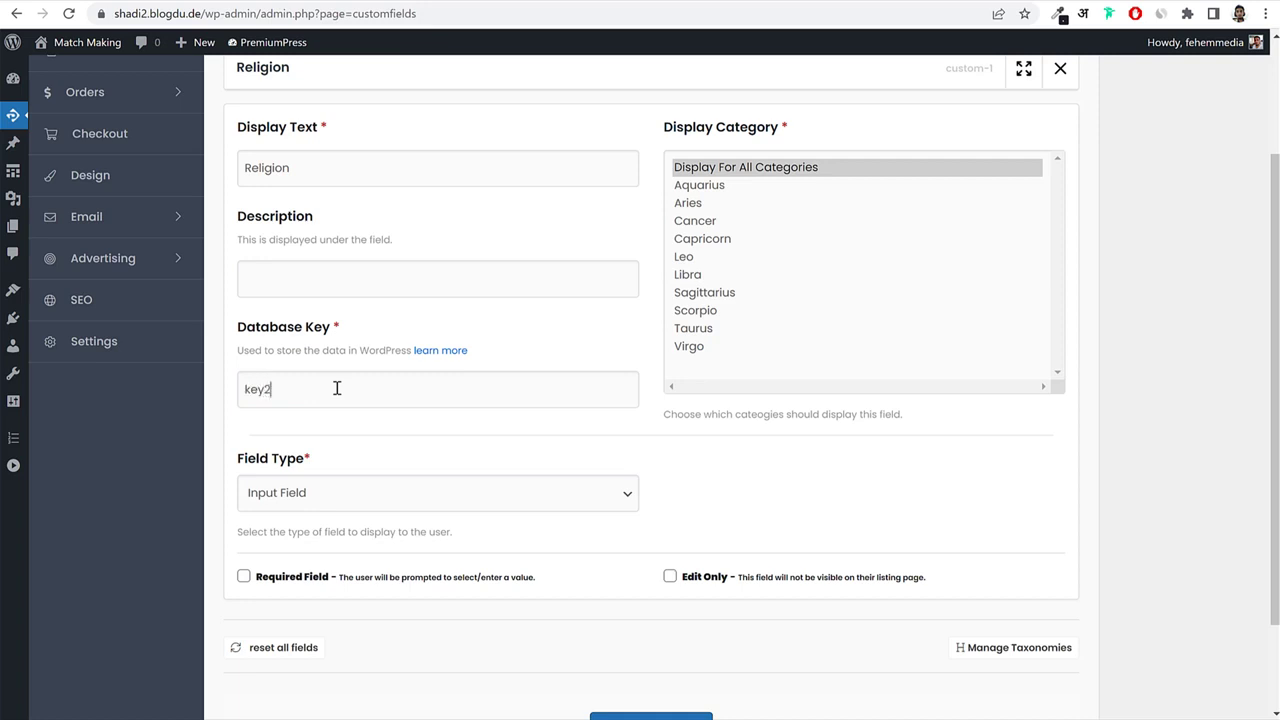
{"action": "scroll", "coordinate": [366, 400], "scroll_direction": "down", "scroll_amount": 1}
{"action": "left_click", "coordinate": [340, 411]}
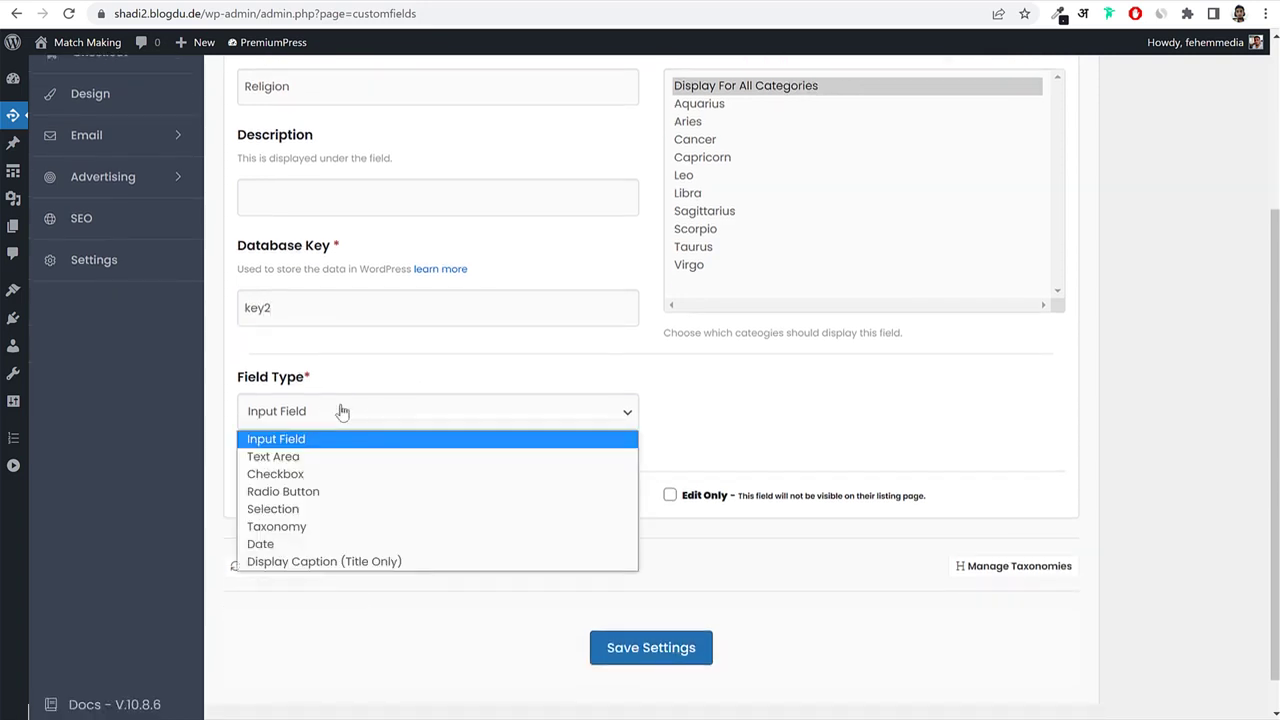
{"action": "left_click", "coordinate": [338, 527]}
{"action": "left_click", "coordinate": [750, 419]}
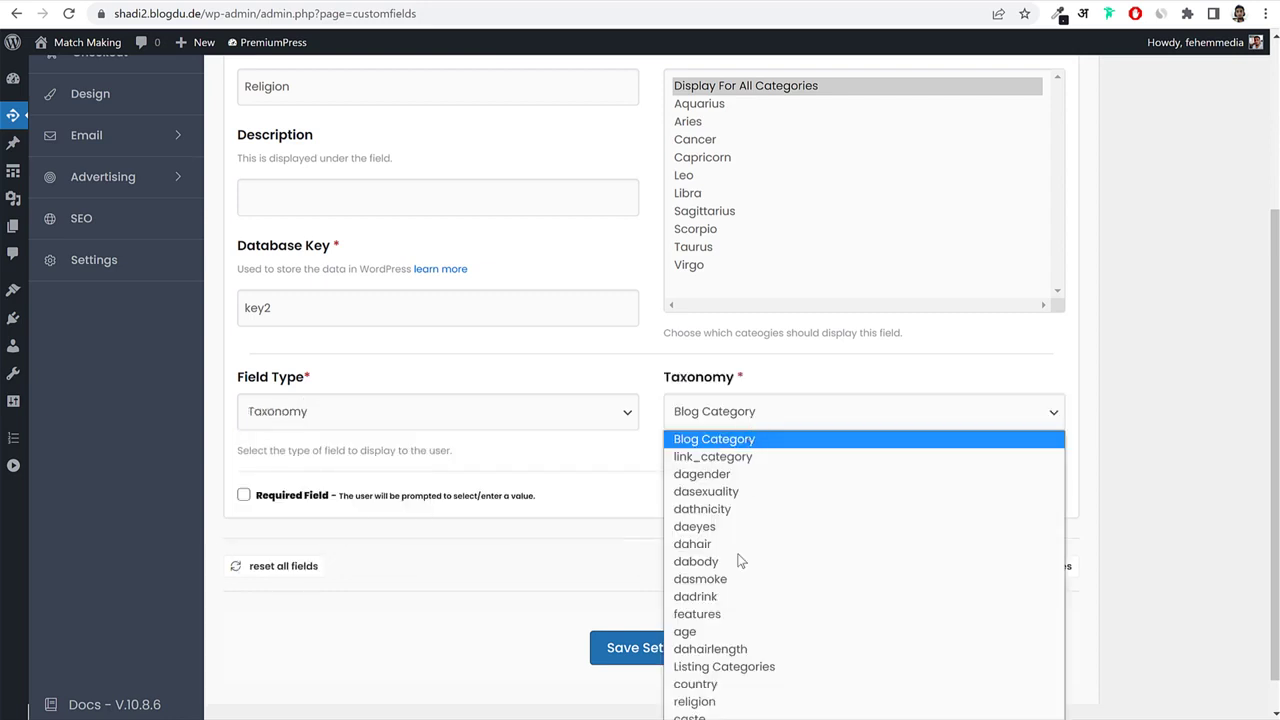
{"action": "left_click", "coordinate": [708, 704]}
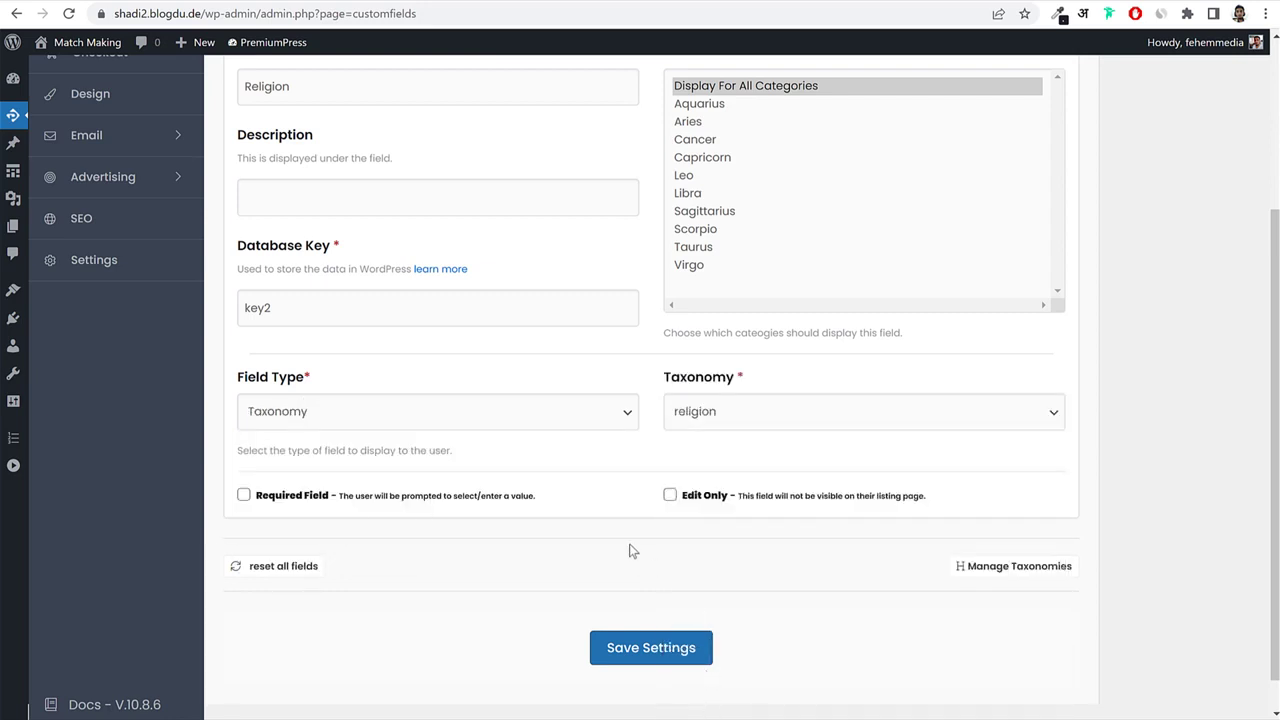
{"action": "scroll", "coordinate": [609, 541], "scroll_direction": "up", "scroll_amount": 3}
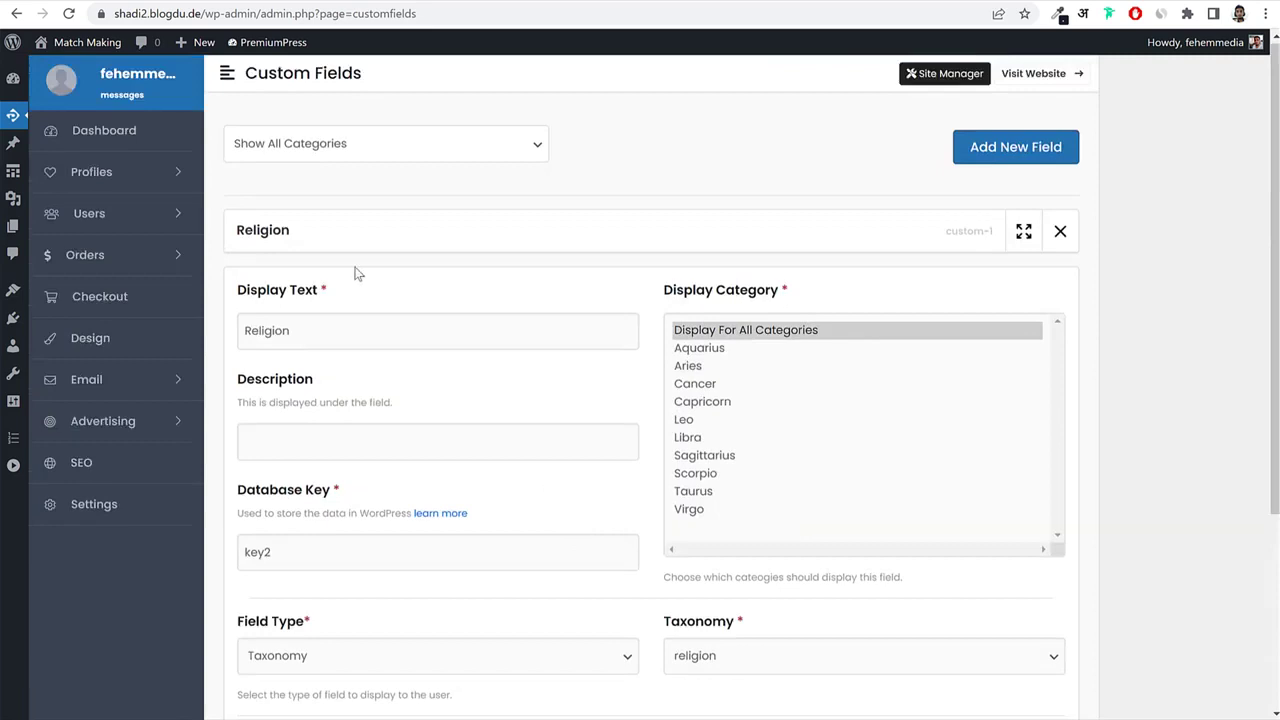
{"action": "left_click", "coordinate": [268, 234]}
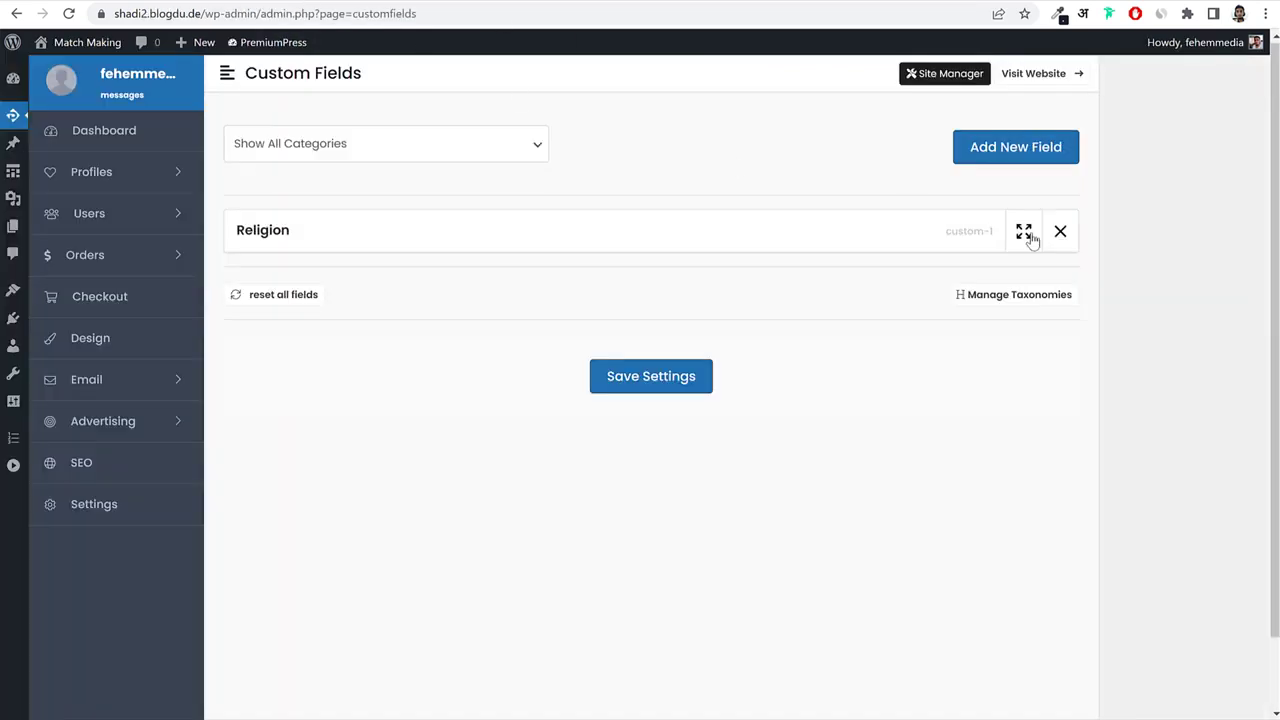
Add a Gender field with key key3, Taxonomy type linked to dagender, and save settings.
{"action": "left_click", "coordinate": [1051, 154]}
{"action": "left_click", "coordinate": [479, 271]}
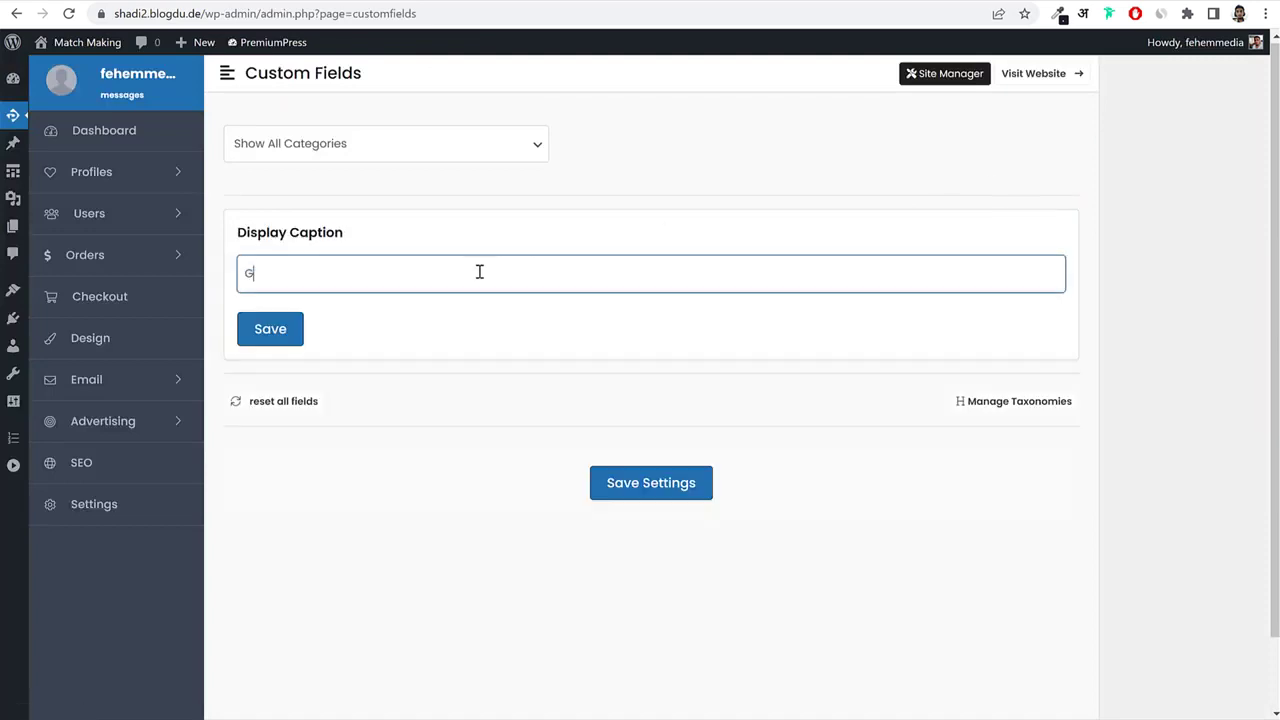
{"action": "type", "text": "Gender"}
{"action": "left_click", "coordinate": [270, 330]}
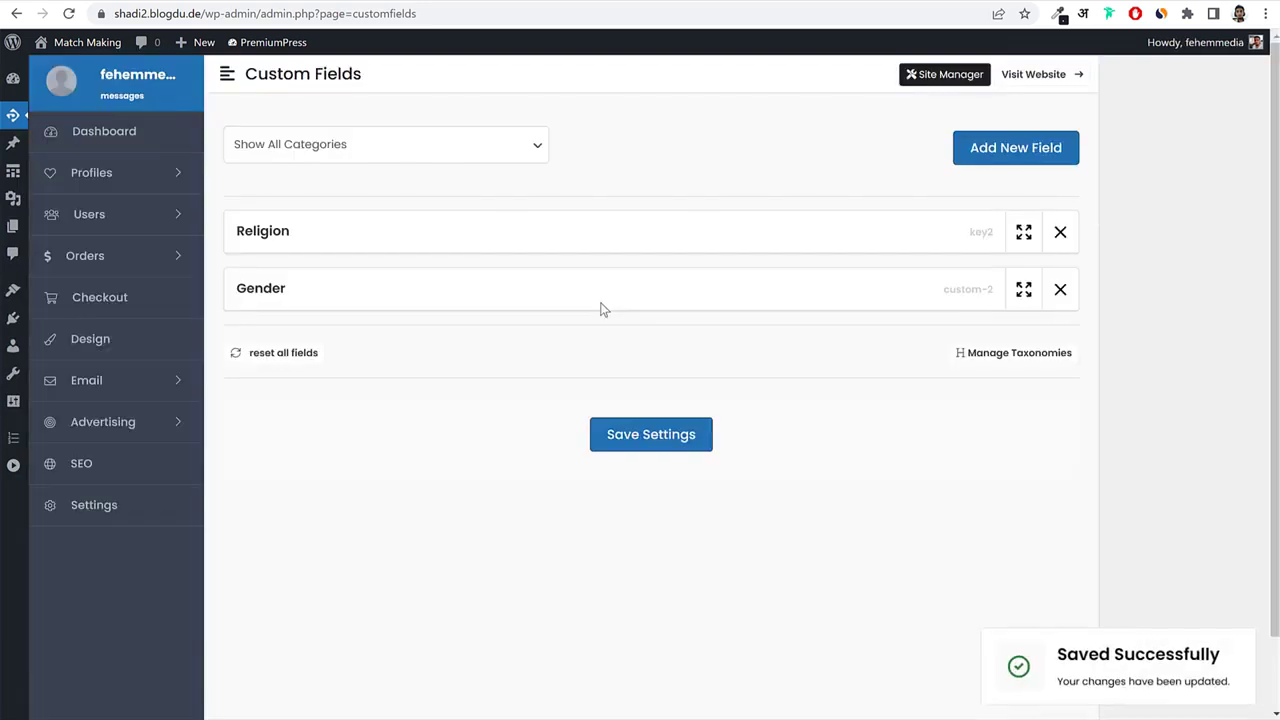
{"action": "scroll", "coordinate": [600, 306], "scroll_direction": "down", "scroll_amount": 1}
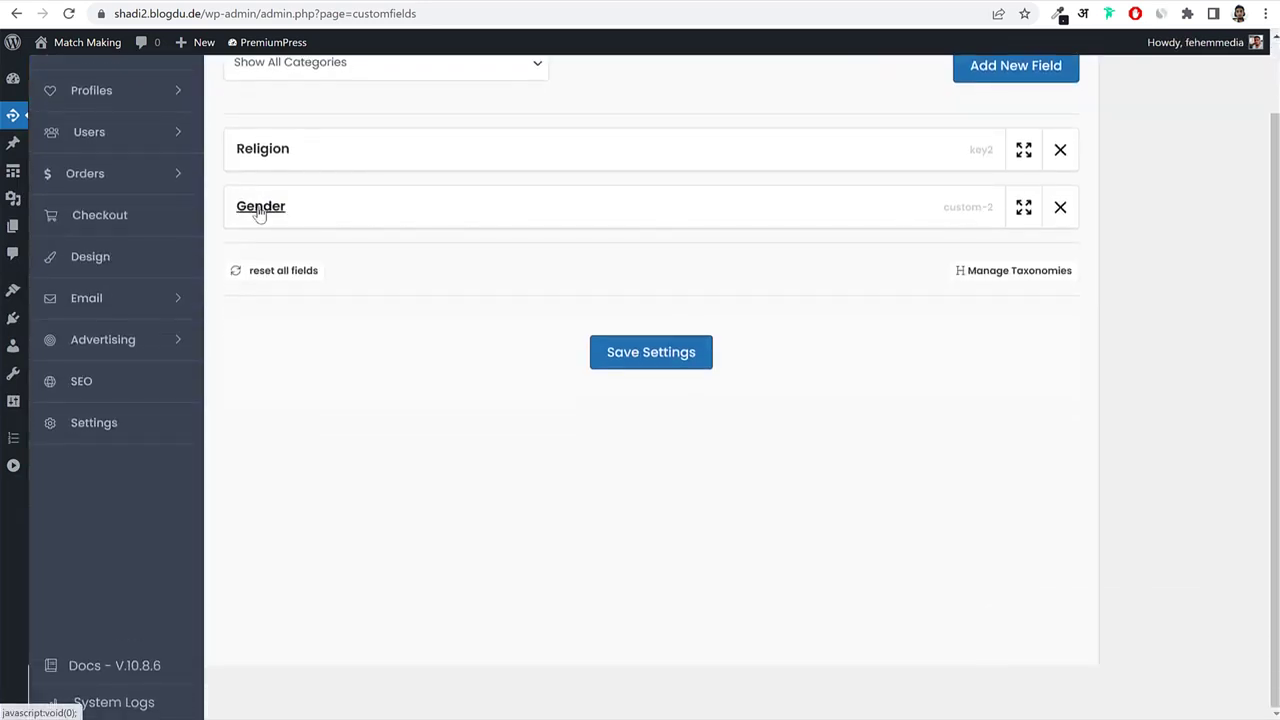
{"action": "left_click", "coordinate": [259, 210]}
{"action": "scroll", "coordinate": [511, 294], "scroll_direction": "down", "scroll_amount": 2}
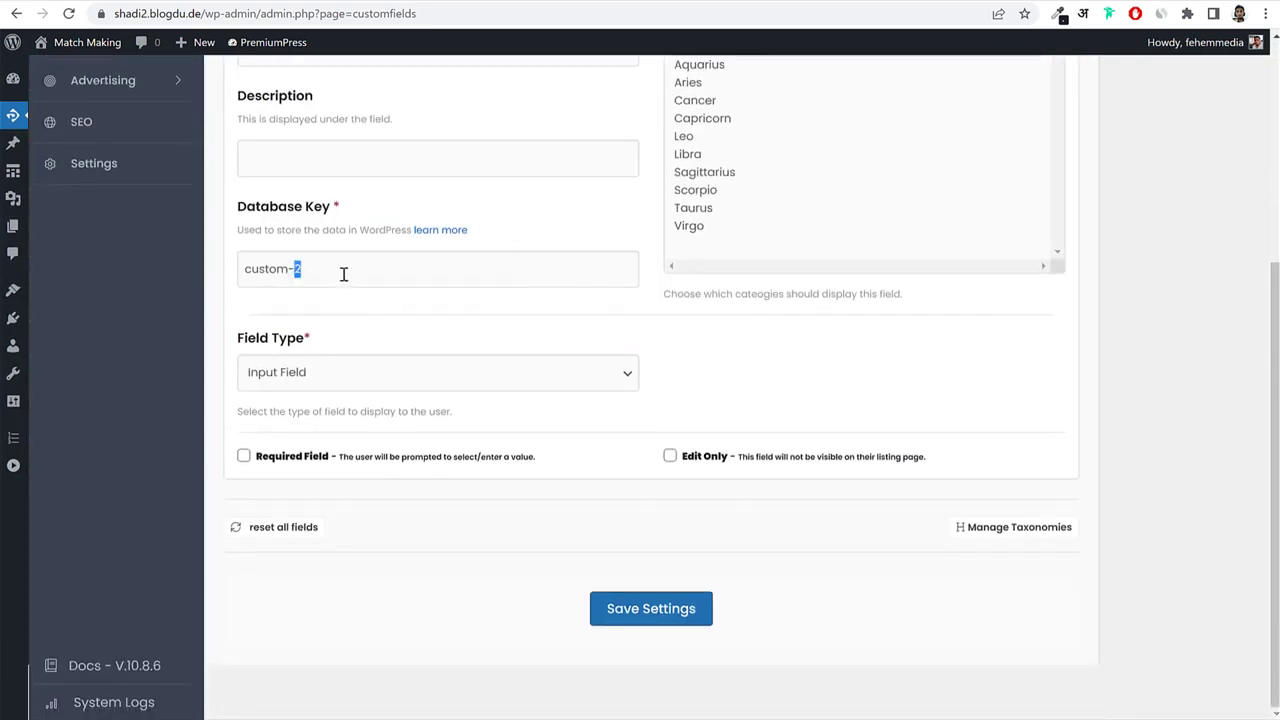
{"action": "triple_click", "coordinate": [343, 274]}
{"action": "type", "text": "key3"}
{"action": "left_click", "coordinate": [363, 380]}
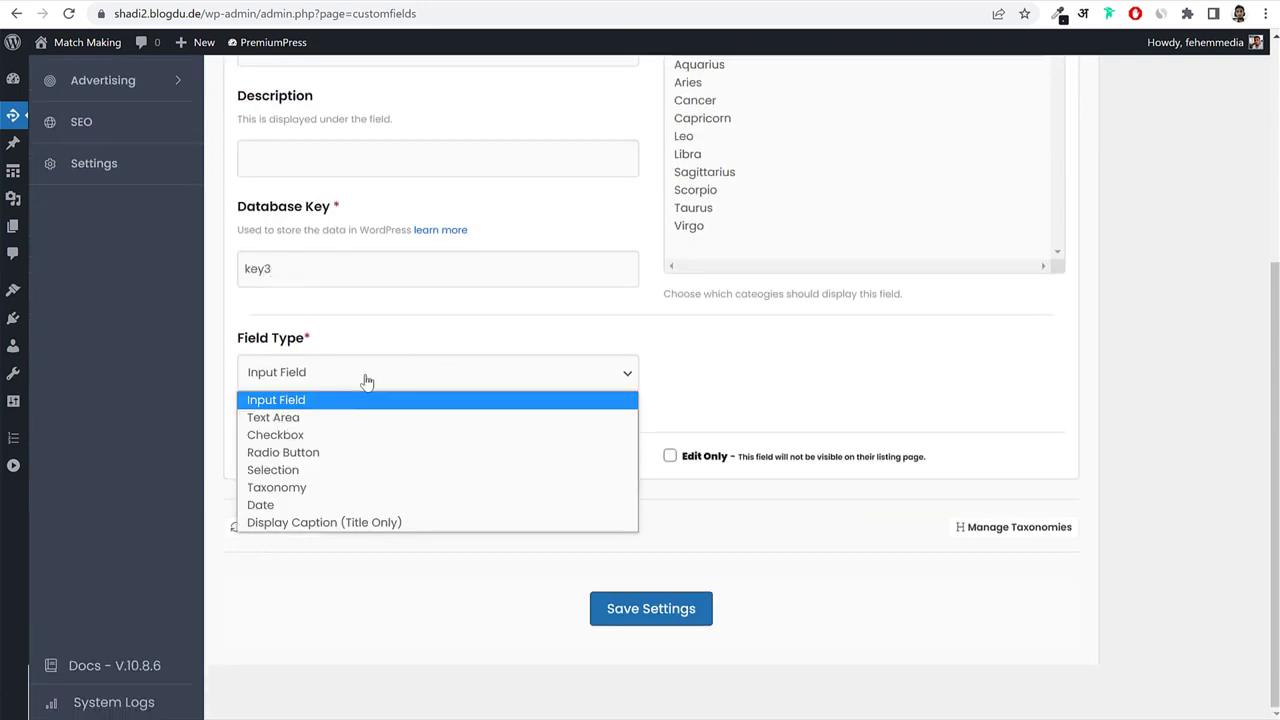
{"action": "left_click", "coordinate": [343, 486]}
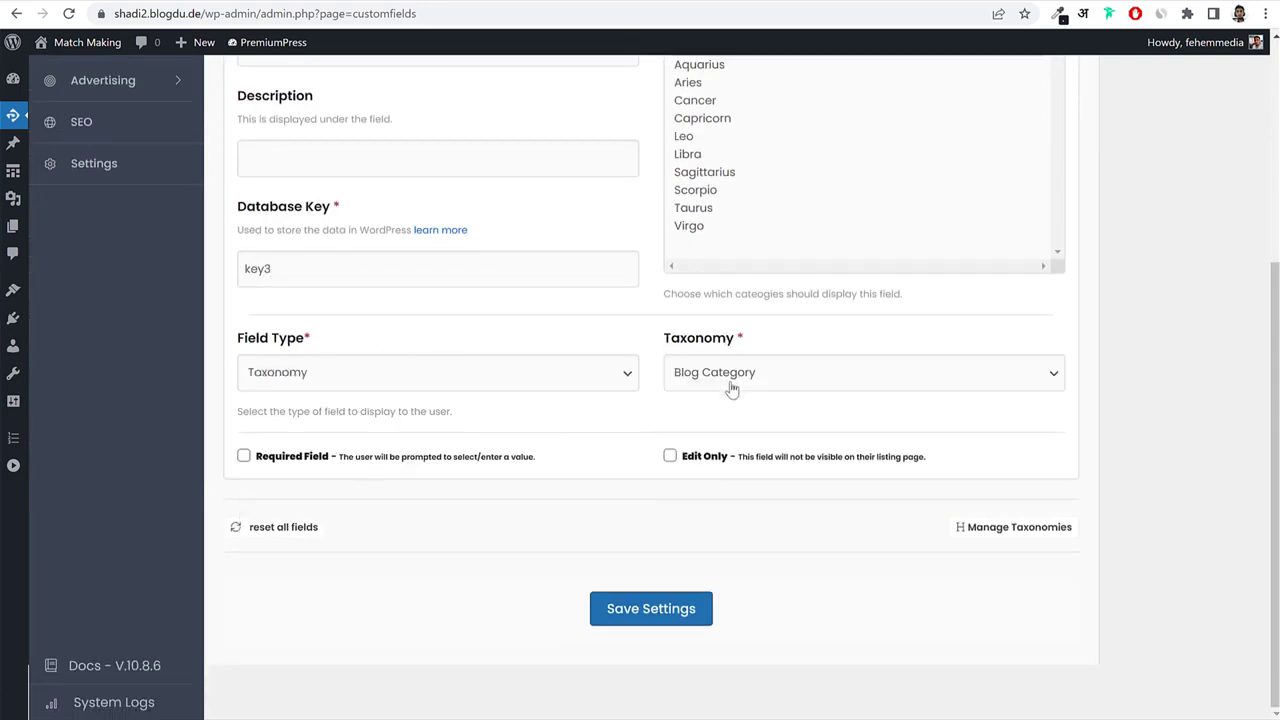
{"action": "left_click", "coordinate": [733, 388]}
{"action": "left_click", "coordinate": [745, 437]}
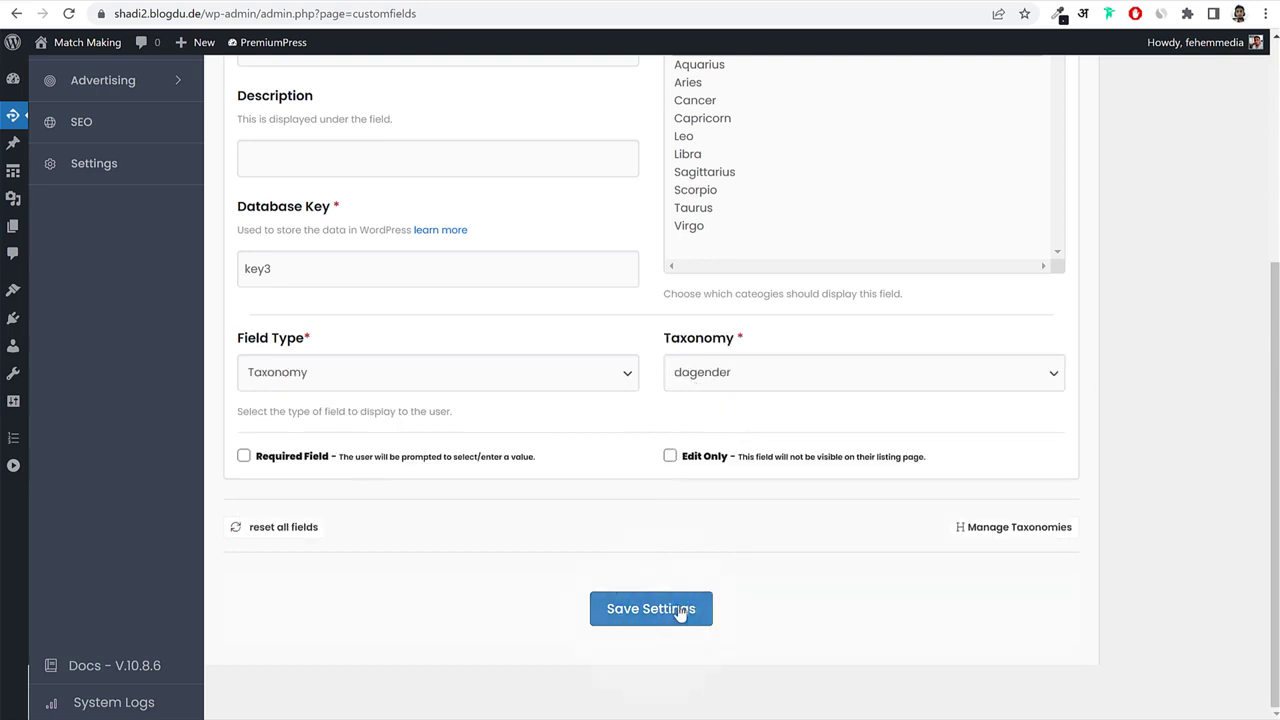
{"action": "left_click", "coordinate": [683, 610]}
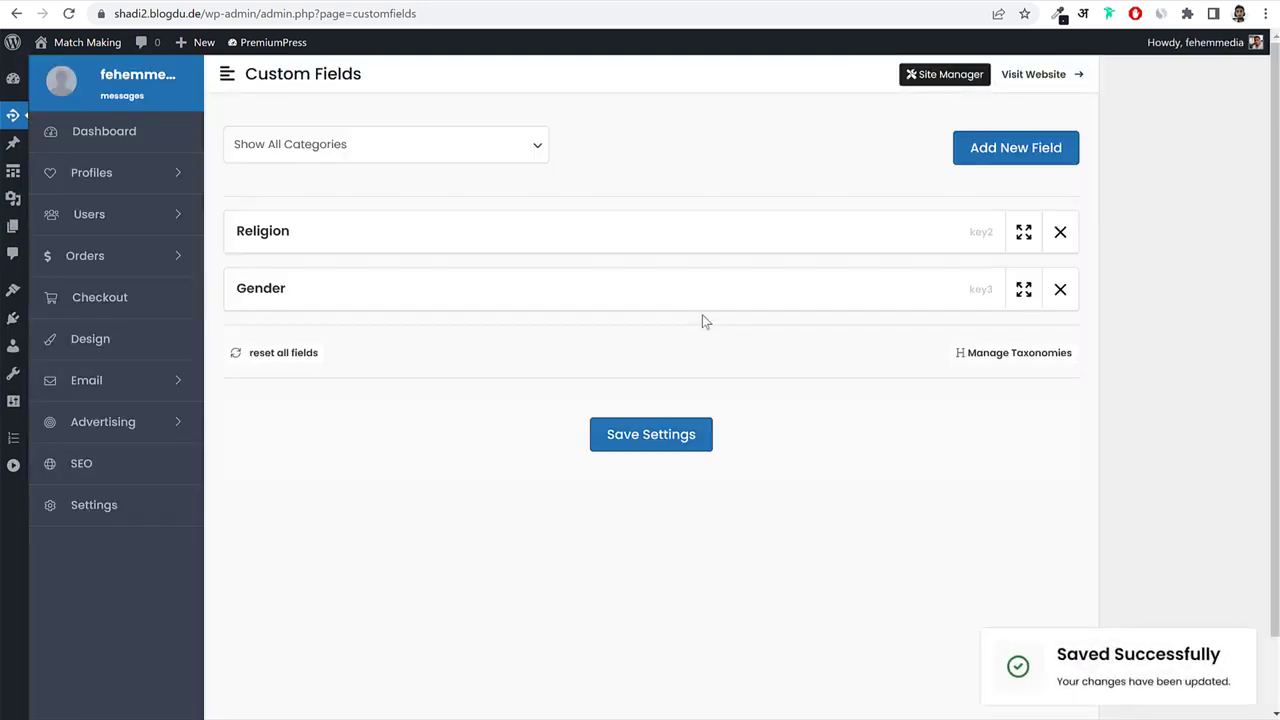
Reload the profile edit page on the site.
{"action": "left_click", "coordinate": [510, 2]}
{"action": "left_click", "coordinate": [501, 13]}
{"action": "key", "text": "Return"}
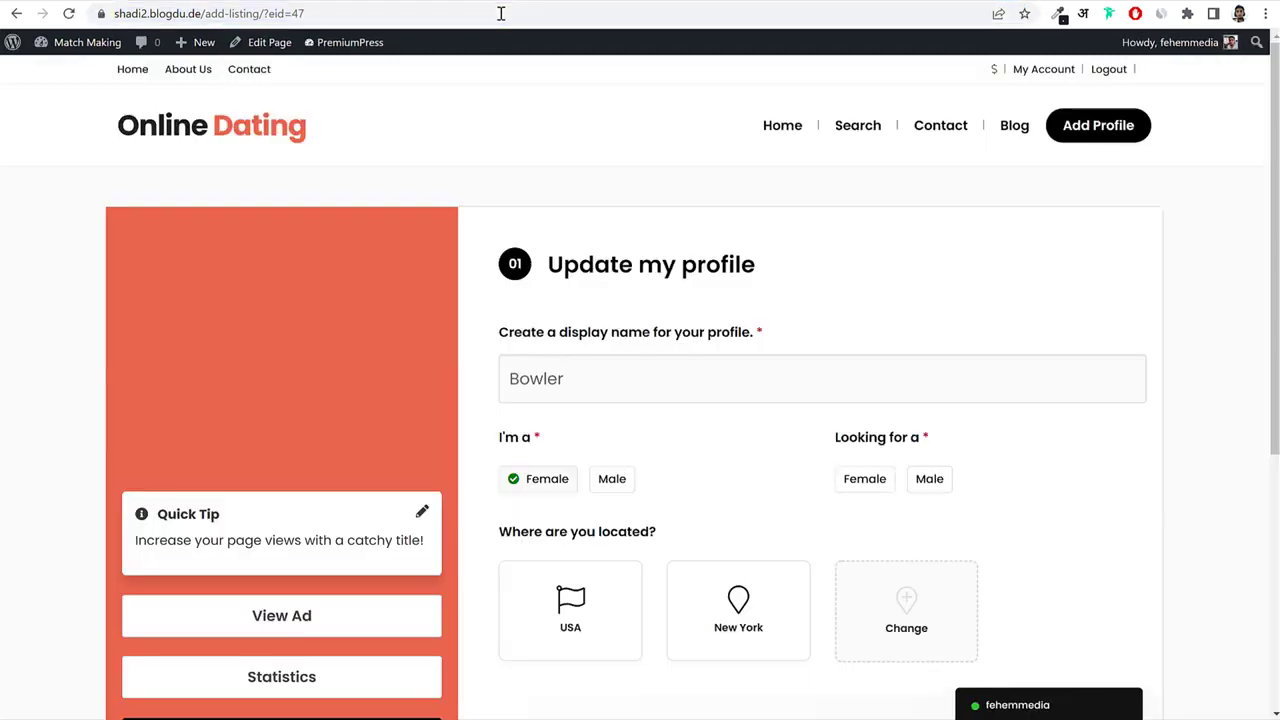
On the profile's Details step, check the Religion (Christianity) and Gender (Female) dropdowns.
{"action": "scroll", "coordinate": [895, 355], "scroll_direction": "down", "scroll_amount": 5}
{"action": "left_click", "coordinate": [576, 408]}
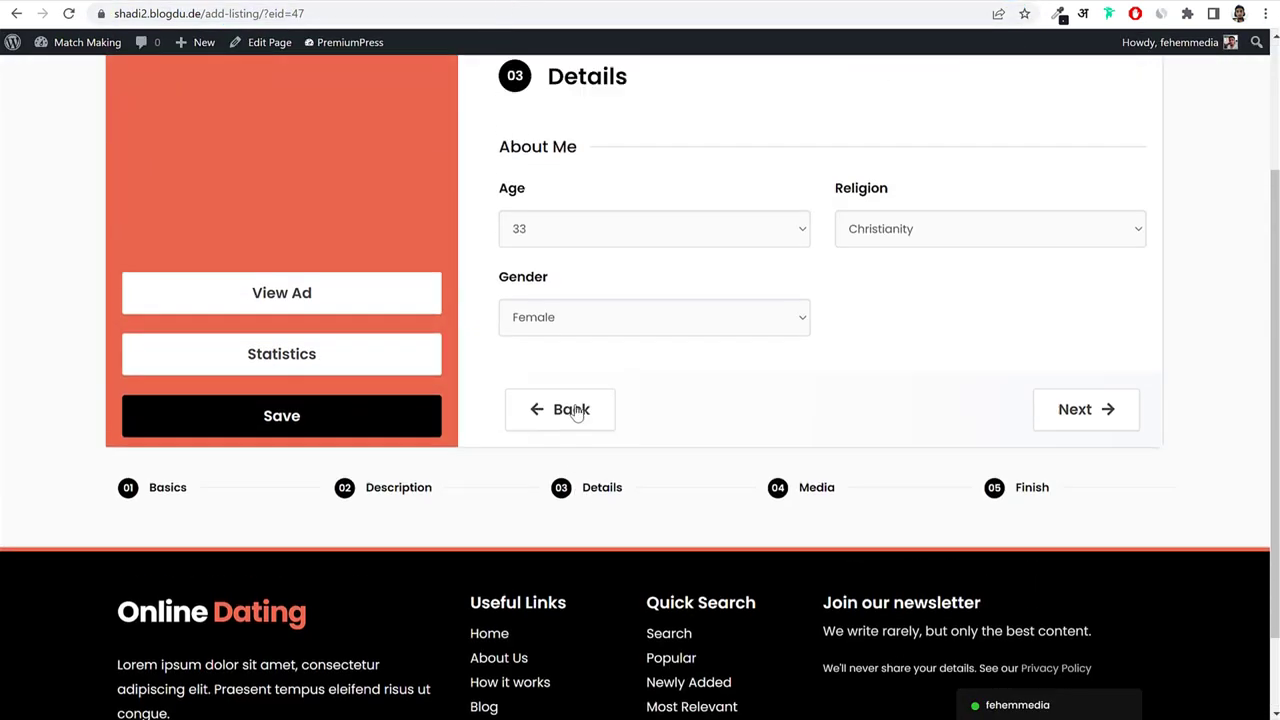
{"action": "scroll", "coordinate": [655, 395], "scroll_direction": "down", "scroll_amount": 1}
{"action": "left_click", "coordinate": [917, 338]}
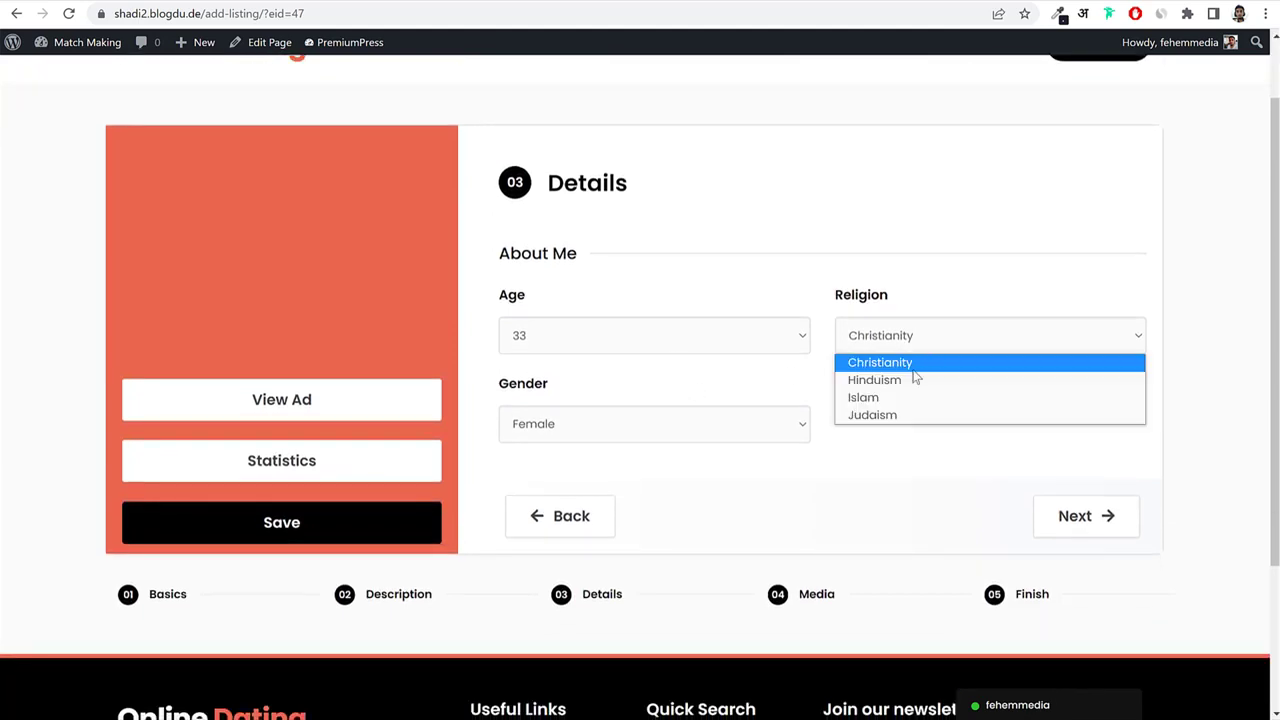
{"action": "left_click", "coordinate": [616, 424]}
{"action": "left_click", "coordinate": [616, 424]}
{"action": "left_click", "coordinate": [604, 399]}
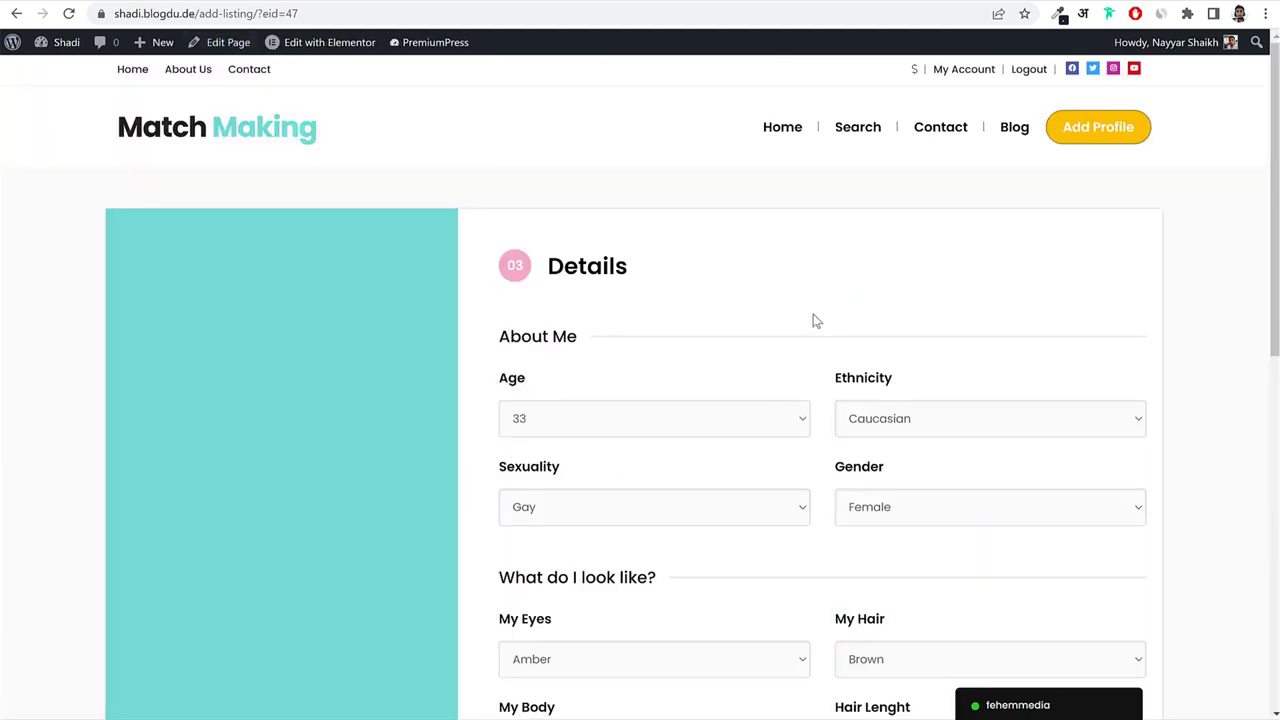
{"action": "scroll", "coordinate": [805, 318], "scroll_direction": "down", "scroll_amount": 3}
{"action": "left_click_drag", "start_coordinate": [500, 252], "coordinate": [666, 253]}
{"action": "left_click", "coordinate": [666, 253]}
{"action": "scroll", "coordinate": [824, 260], "scroll_direction": "up", "scroll_amount": 1}
{"action": "scroll", "coordinate": [824, 260], "scroll_direction": "up", "scroll_amount": 2}
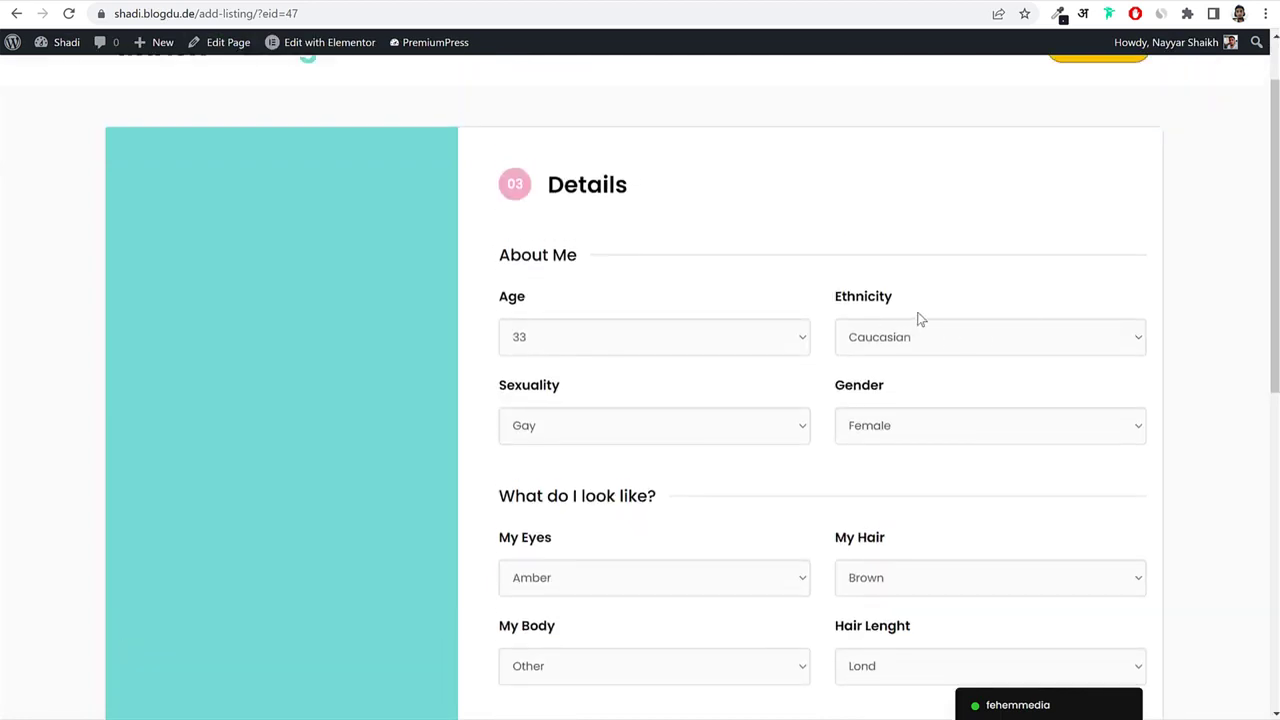
{"action": "scroll", "coordinate": [817, 326], "scroll_direction": "down", "scroll_amount": 2}
{"action": "scroll", "coordinate": [817, 326], "scroll_direction": "down", "scroll_amount": 1}
{"action": "left_click_drag", "start_coordinate": [499, 252], "coordinate": [659, 253]}
{"action": "key", "text": "ctrl+c"}
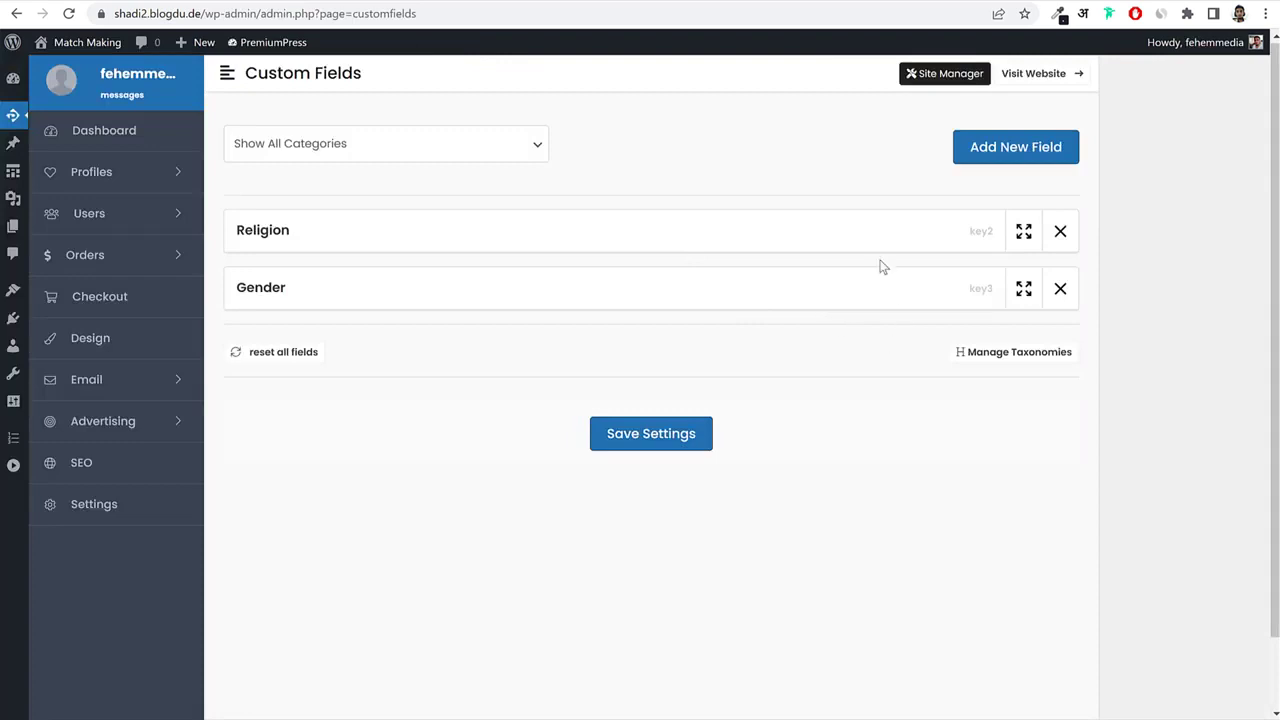
Add a 'What do I look like?' custom field with key key4 and Display Caption type.
{"action": "left_click", "coordinate": [1006, 160]}
{"action": "left_click", "coordinate": [338, 272]}
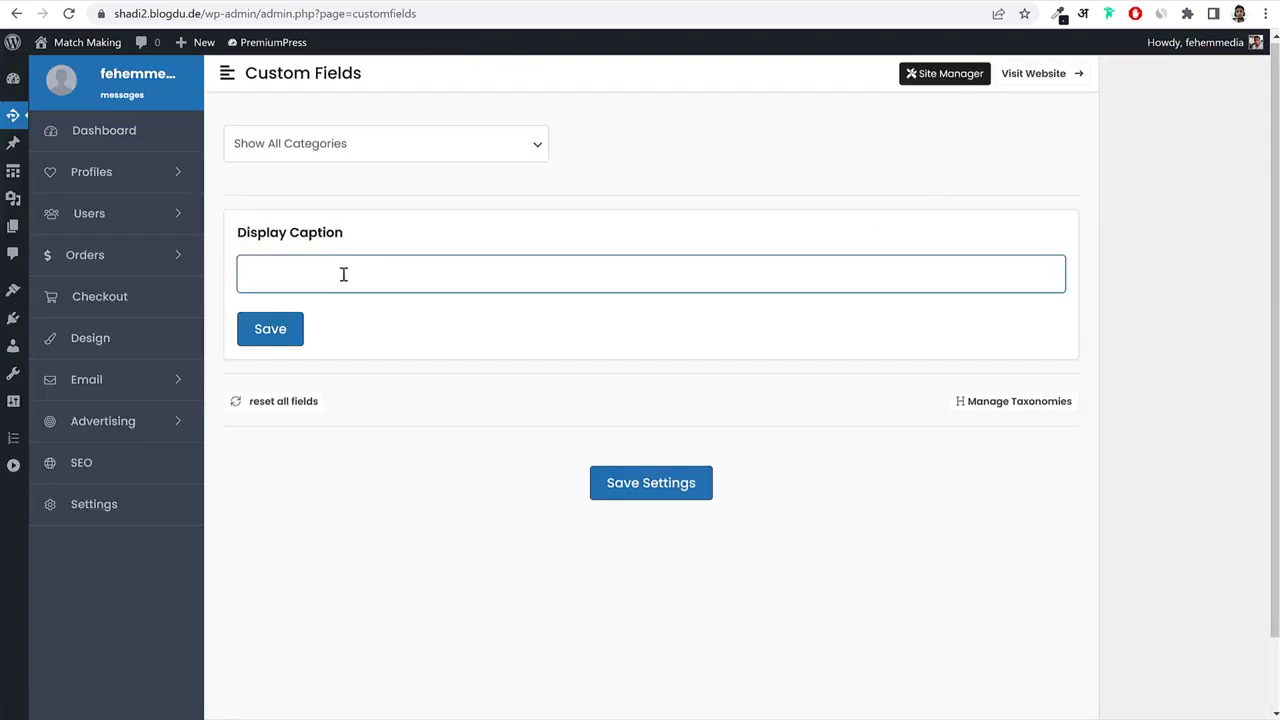
{"action": "key", "text": "ctrl+v"}
{"action": "key", "text": "ctrl+a"}
{"action": "left_click", "coordinate": [270, 329]}
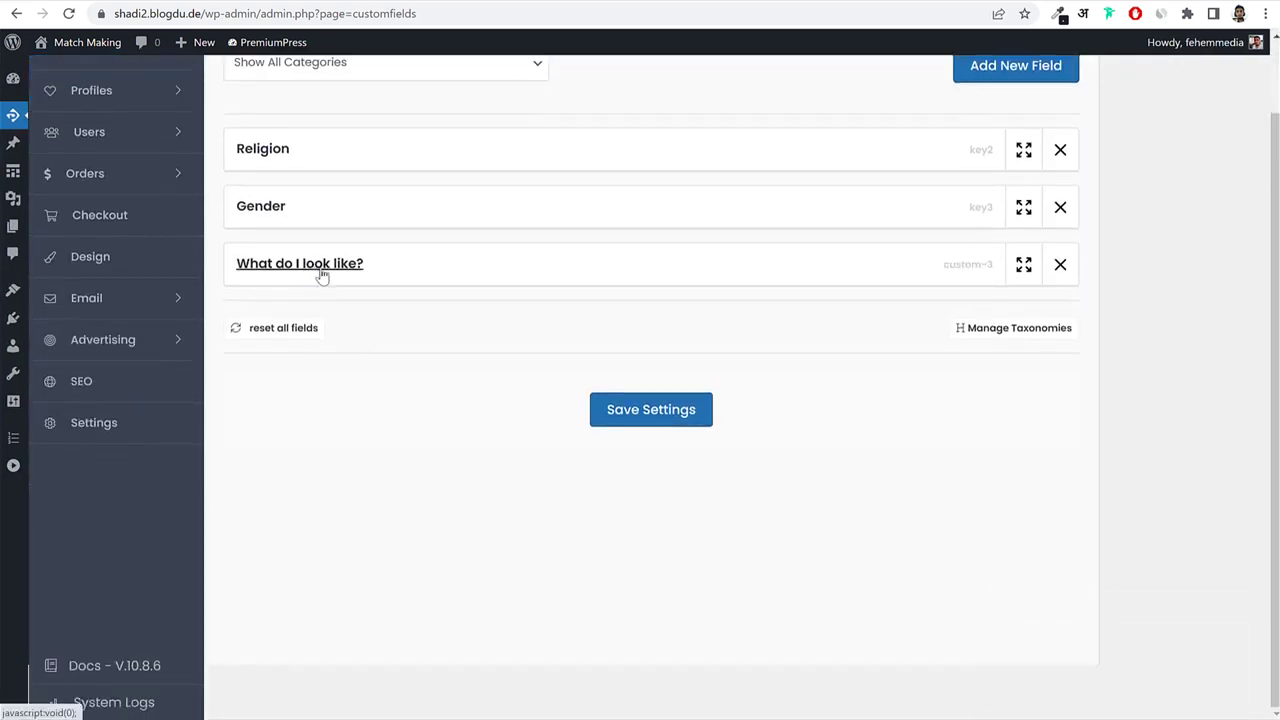
{"action": "left_click", "coordinate": [318, 266]}
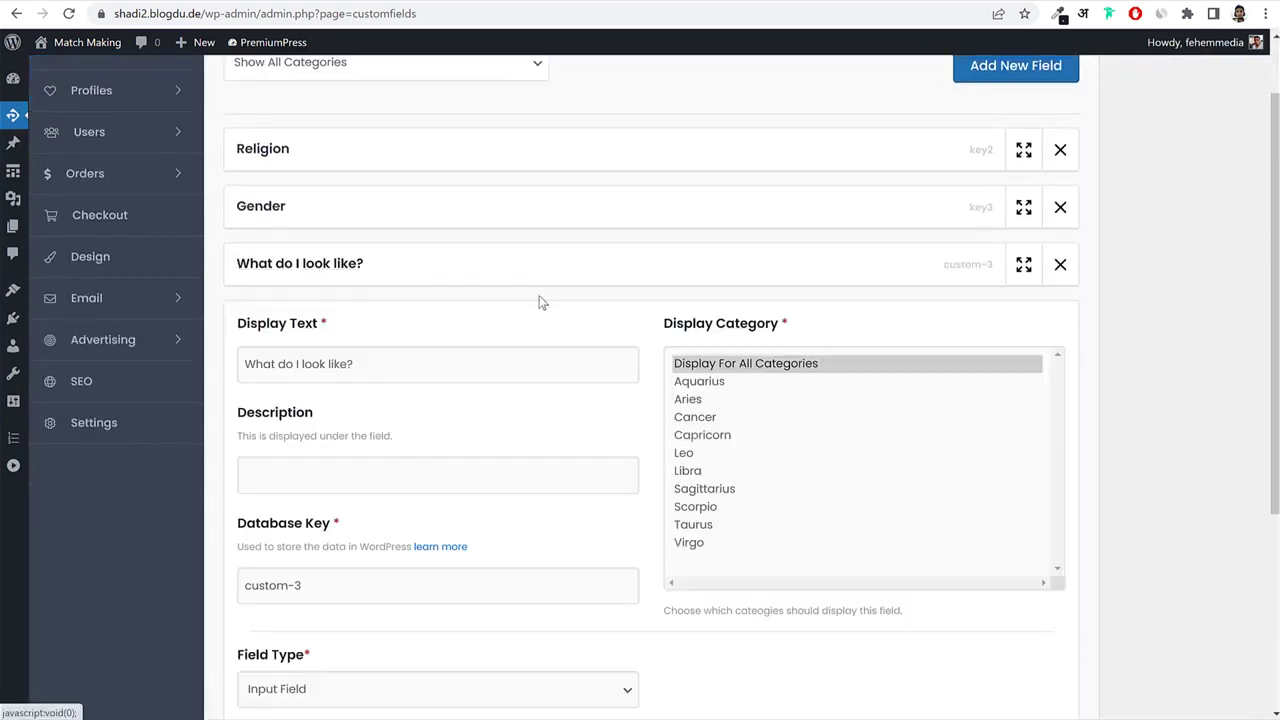
{"action": "scroll", "coordinate": [540, 303], "scroll_direction": "down", "scroll_amount": 5}
{"action": "triple_click", "coordinate": [341, 280]}
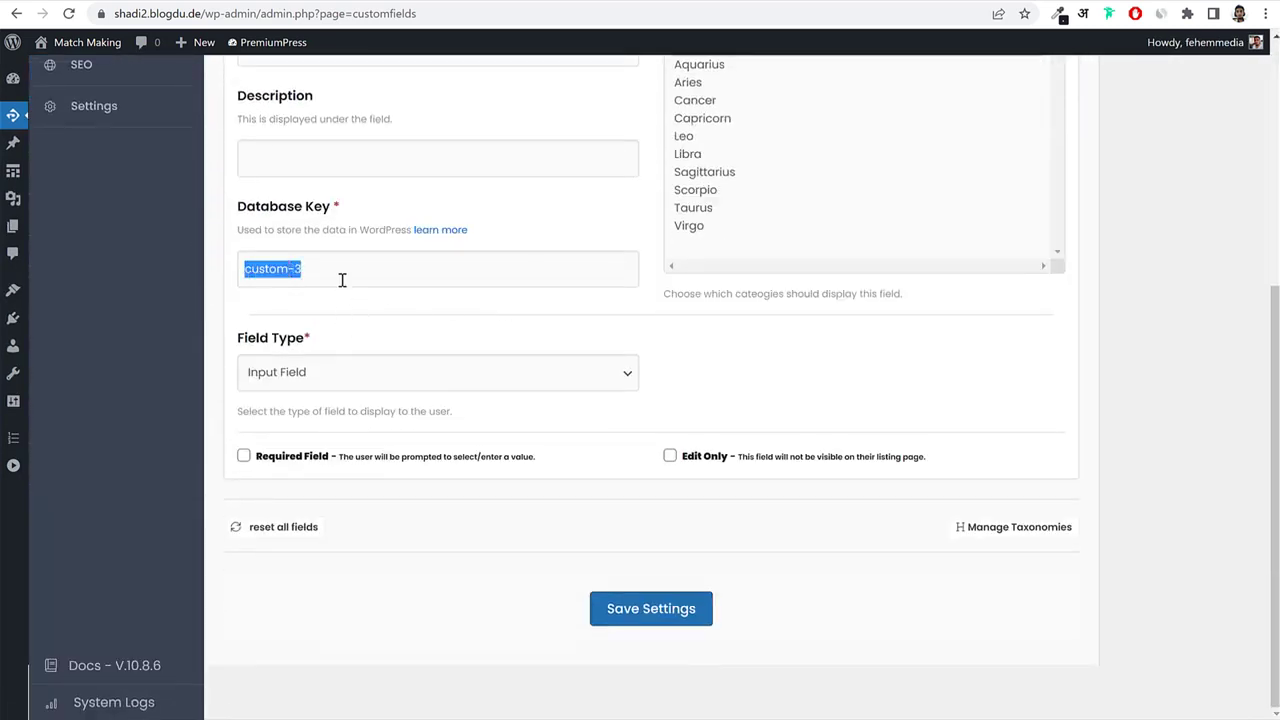
{"action": "type", "text": "key4"}
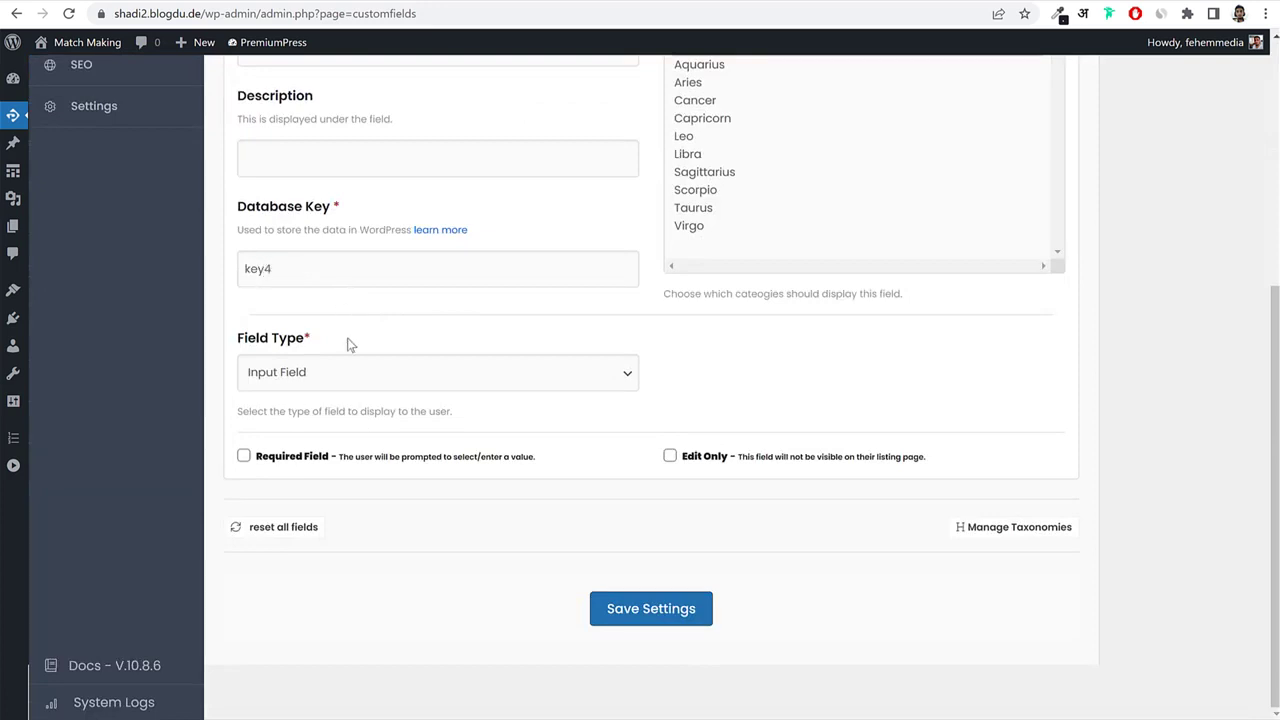
{"action": "left_click_drag", "start_coordinate": [248, 340], "coordinate": [343, 371]}
{"action": "left_click", "coordinate": [343, 371]}
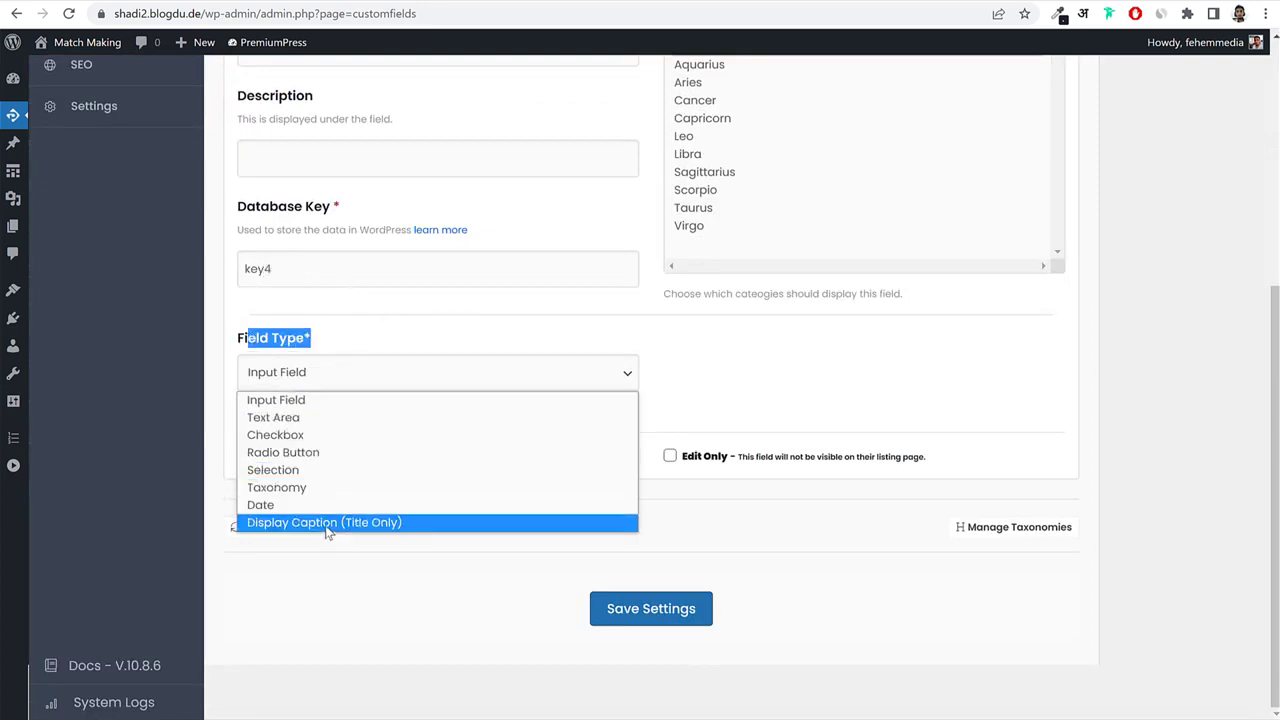
{"action": "left_click", "coordinate": [343, 524]}
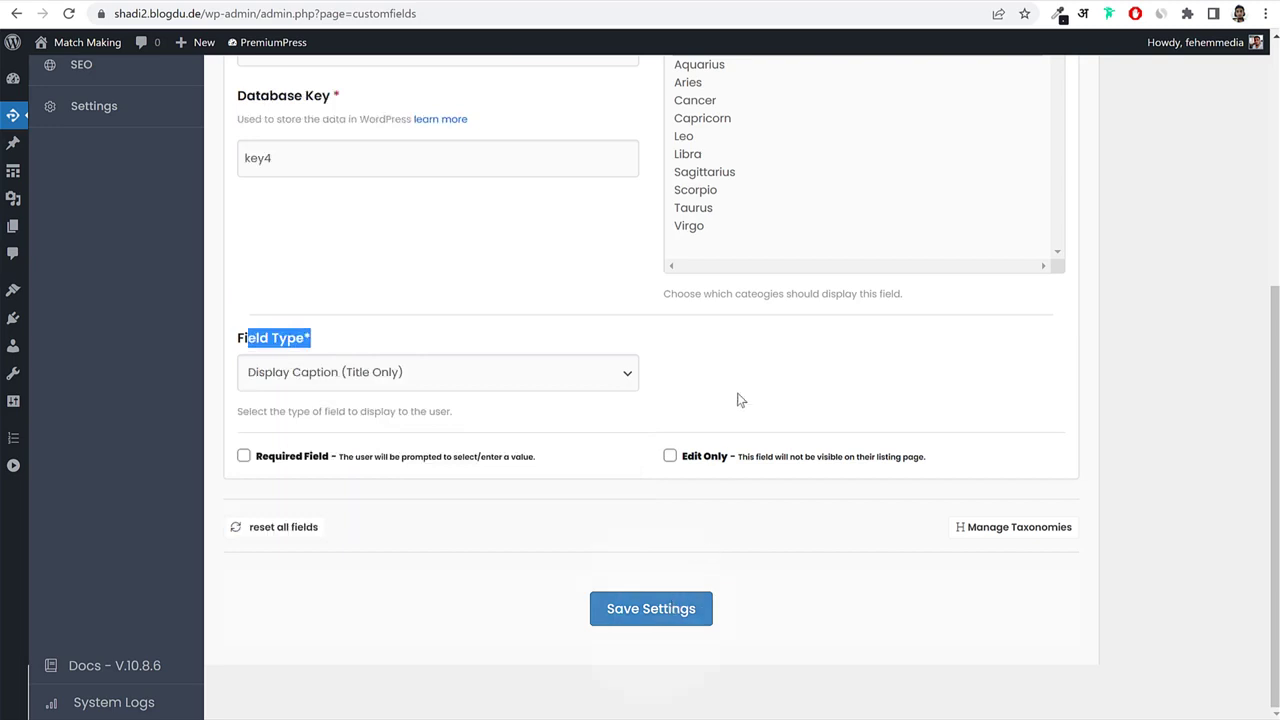
{"action": "scroll", "coordinate": [800, 390], "scroll_direction": "up", "scroll_amount": 3}
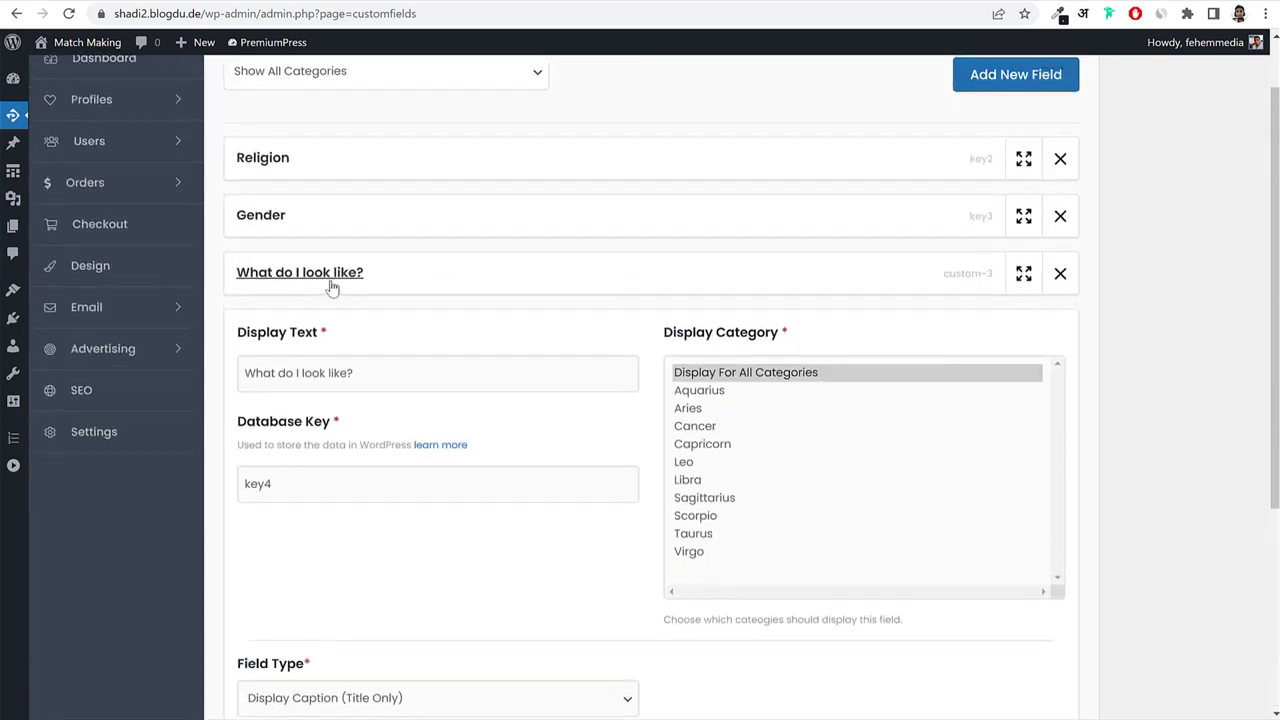
{"action": "left_click", "coordinate": [312, 276]}
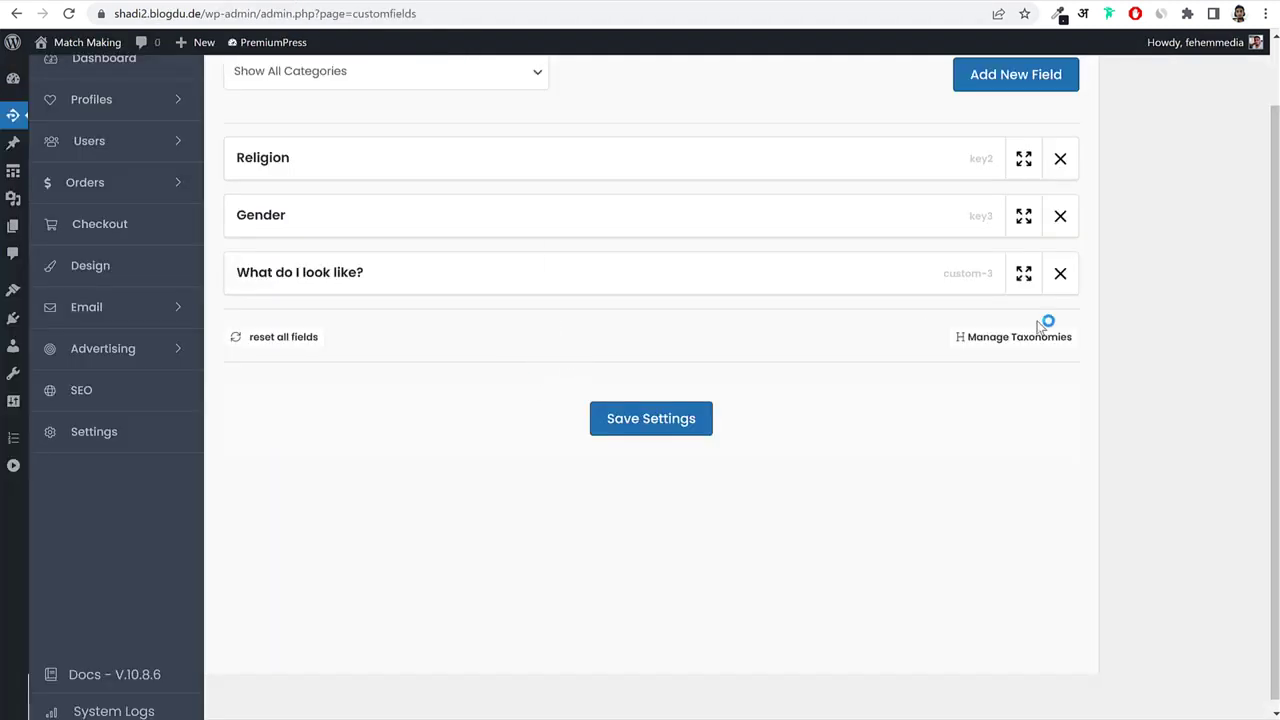
Add an Eyes field with key key5 linked to the daeyes taxonomy, save, and reload the profile page.
{"action": "left_click", "coordinate": [1017, 84]}
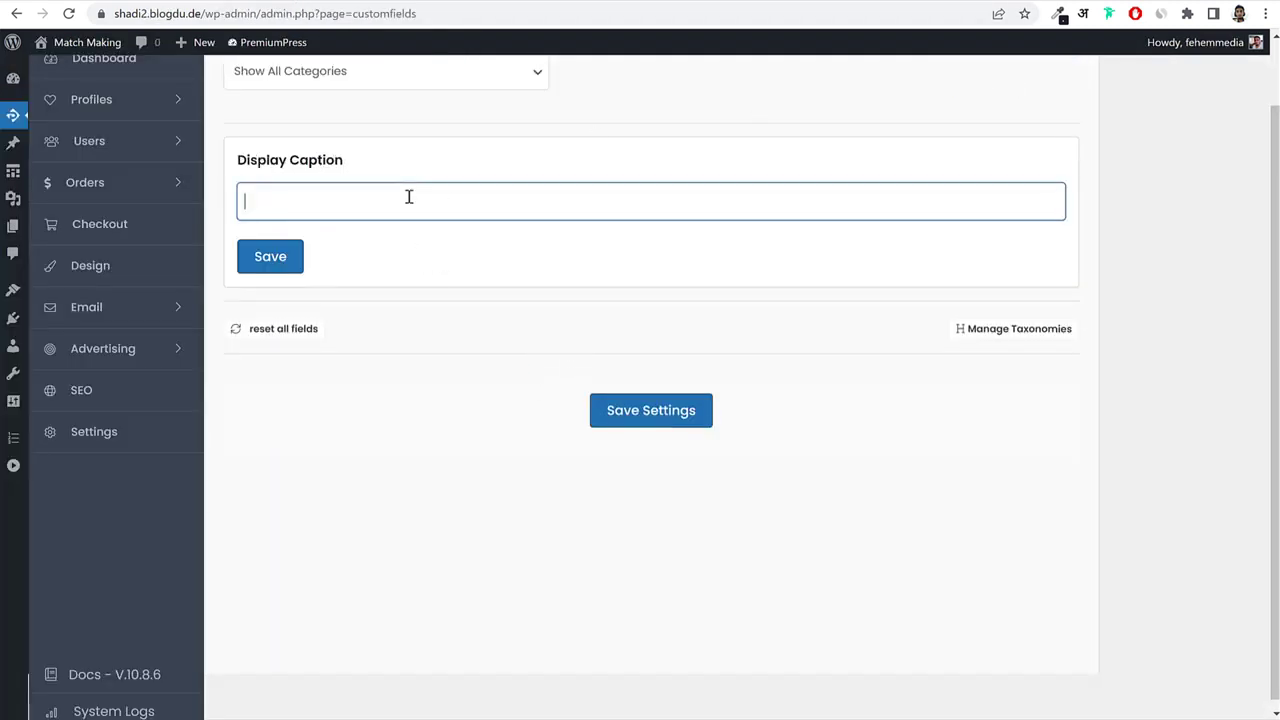
{"action": "left_click", "coordinate": [284, 256]}
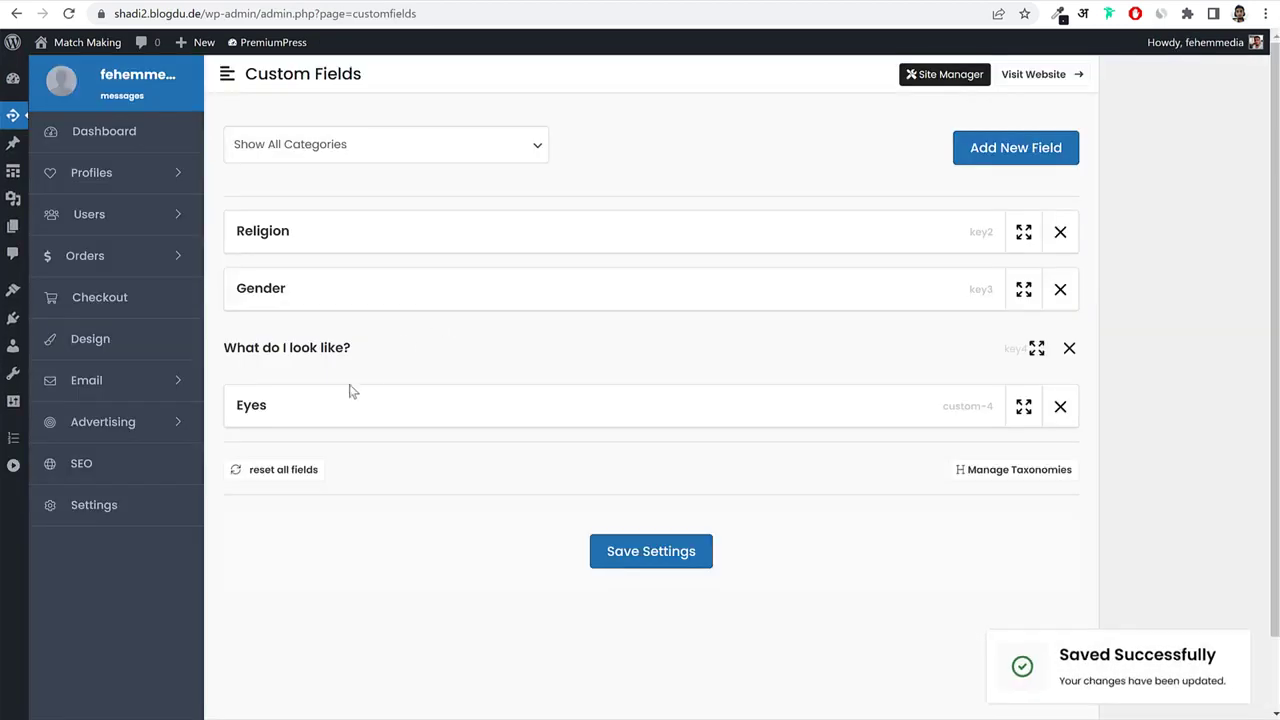
{"action": "scroll", "coordinate": [297, 407], "scroll_direction": "down", "scroll_amount": 1}
{"action": "left_click", "coordinate": [250, 323]}
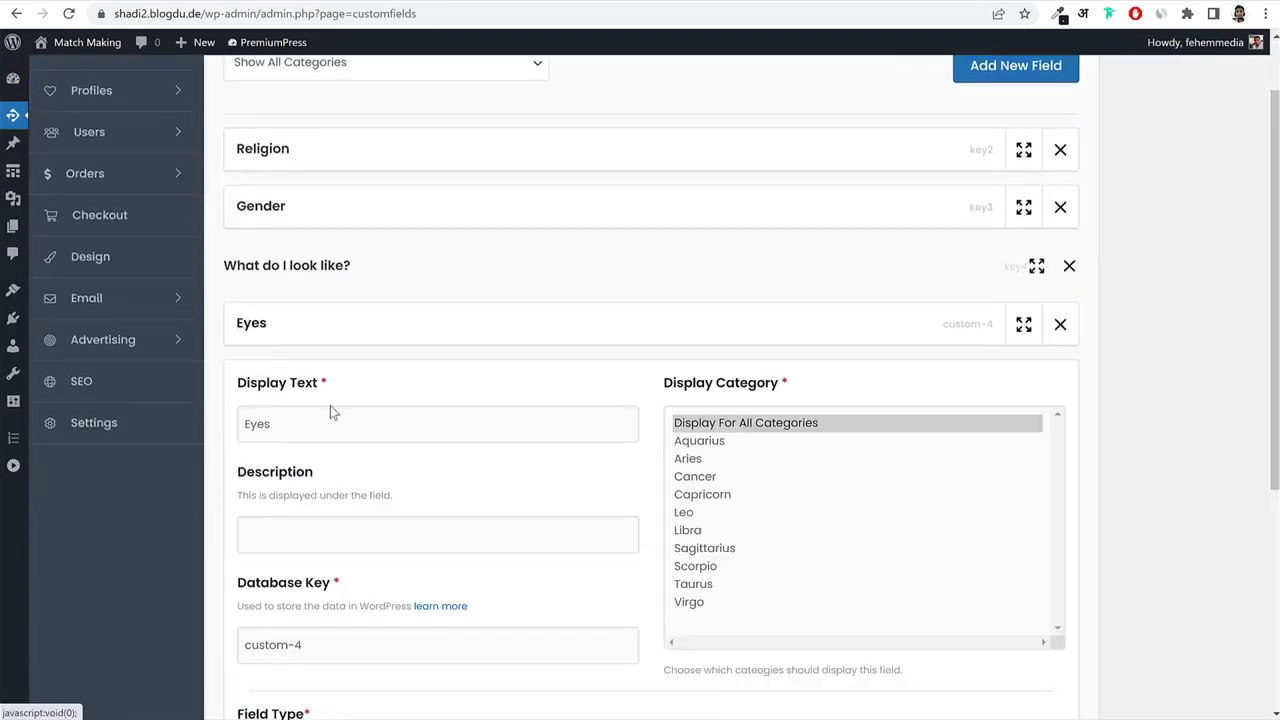
{"action": "scroll", "coordinate": [333, 420], "scroll_direction": "down", "scroll_amount": 2}
{"action": "triple_click", "coordinate": [334, 501]}
{"action": "type", "text": "key5"}
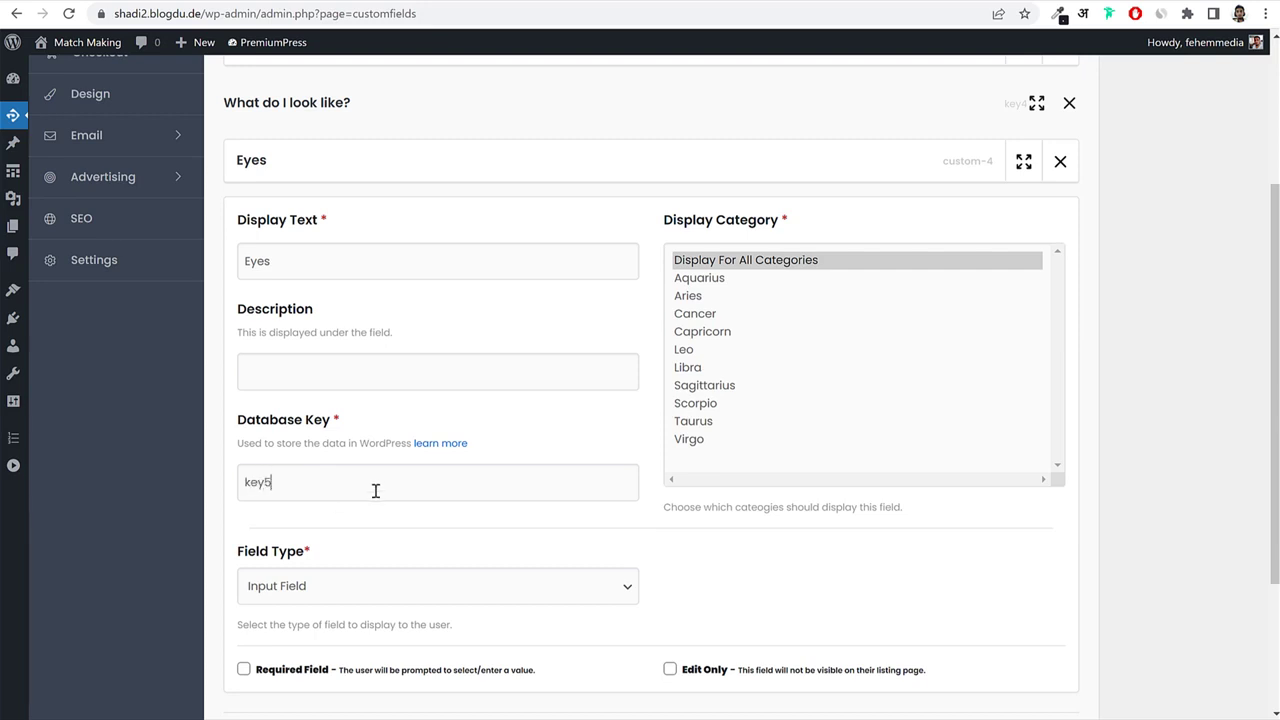
{"action": "scroll", "coordinate": [375, 490], "scroll_direction": "down", "scroll_amount": 2}
{"action": "left_click", "coordinate": [350, 428]}
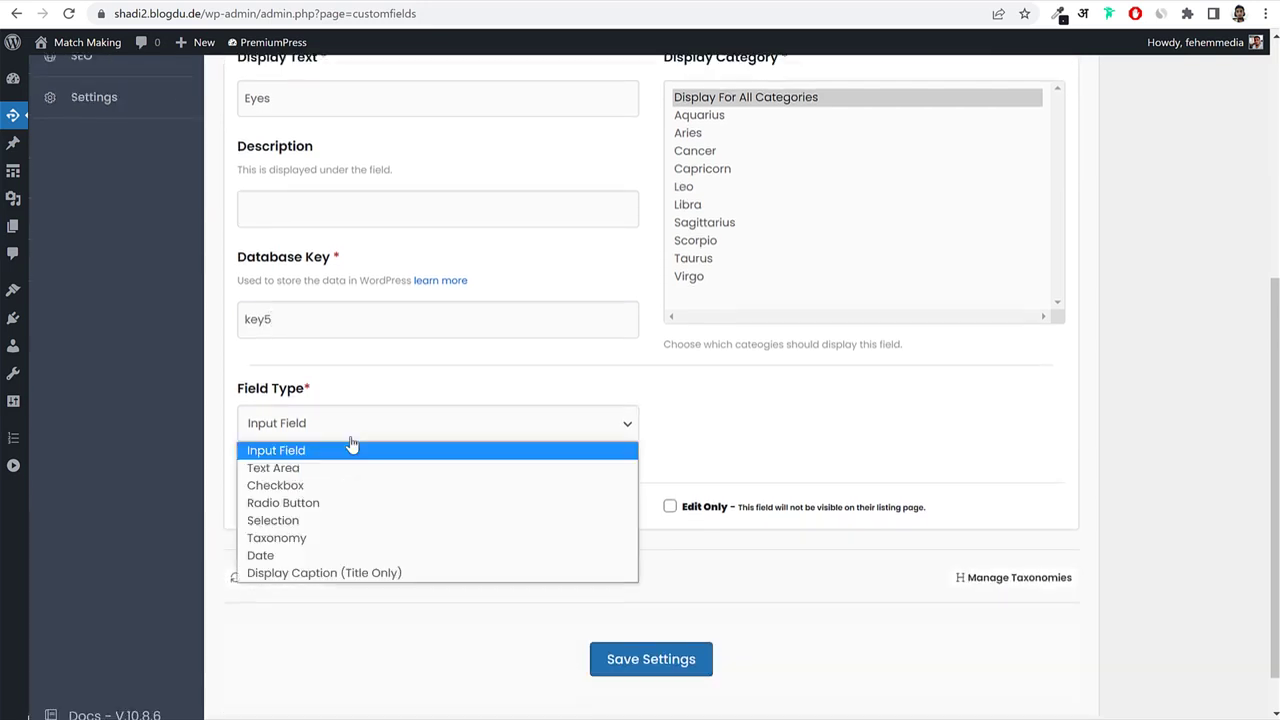
{"action": "left_click", "coordinate": [325, 540]}
{"action": "left_click", "coordinate": [894, 430]}
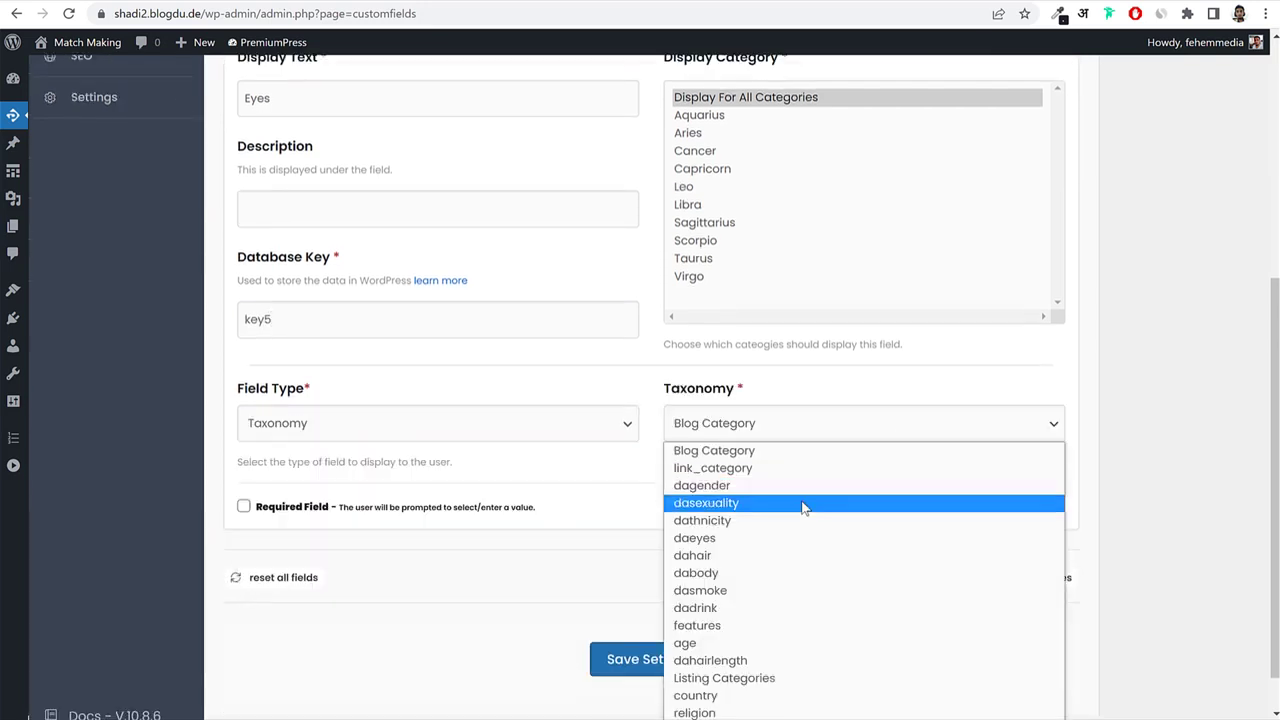
{"action": "left_click", "coordinate": [780, 540]}
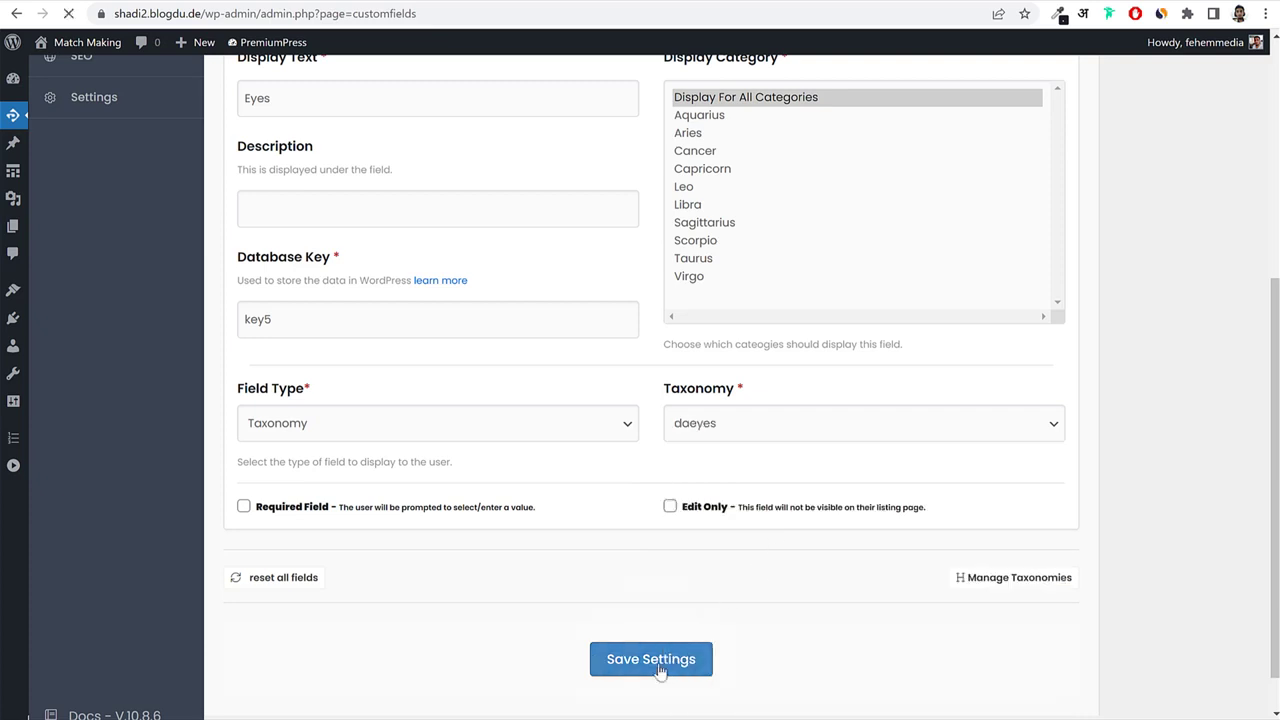
{"action": "left_click", "coordinate": [663, 659]}
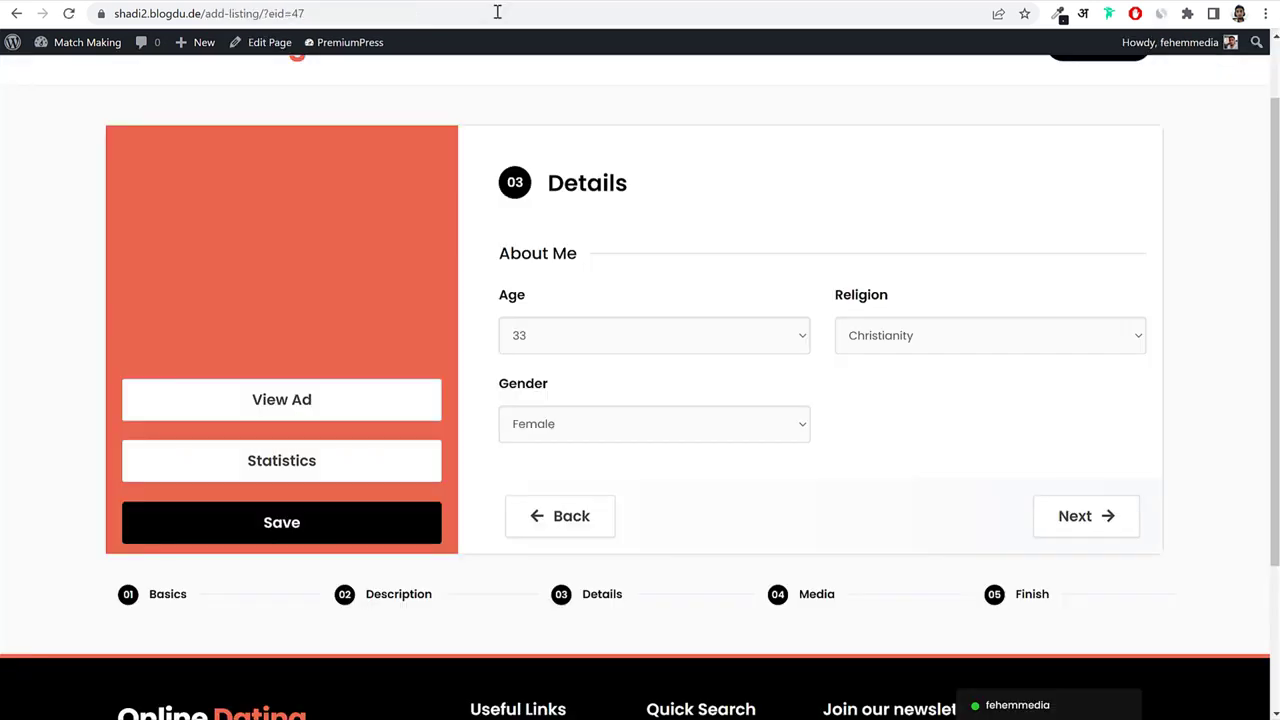
{"action": "left_click", "coordinate": [497, 12]}
{"action": "key", "text": "Return"}
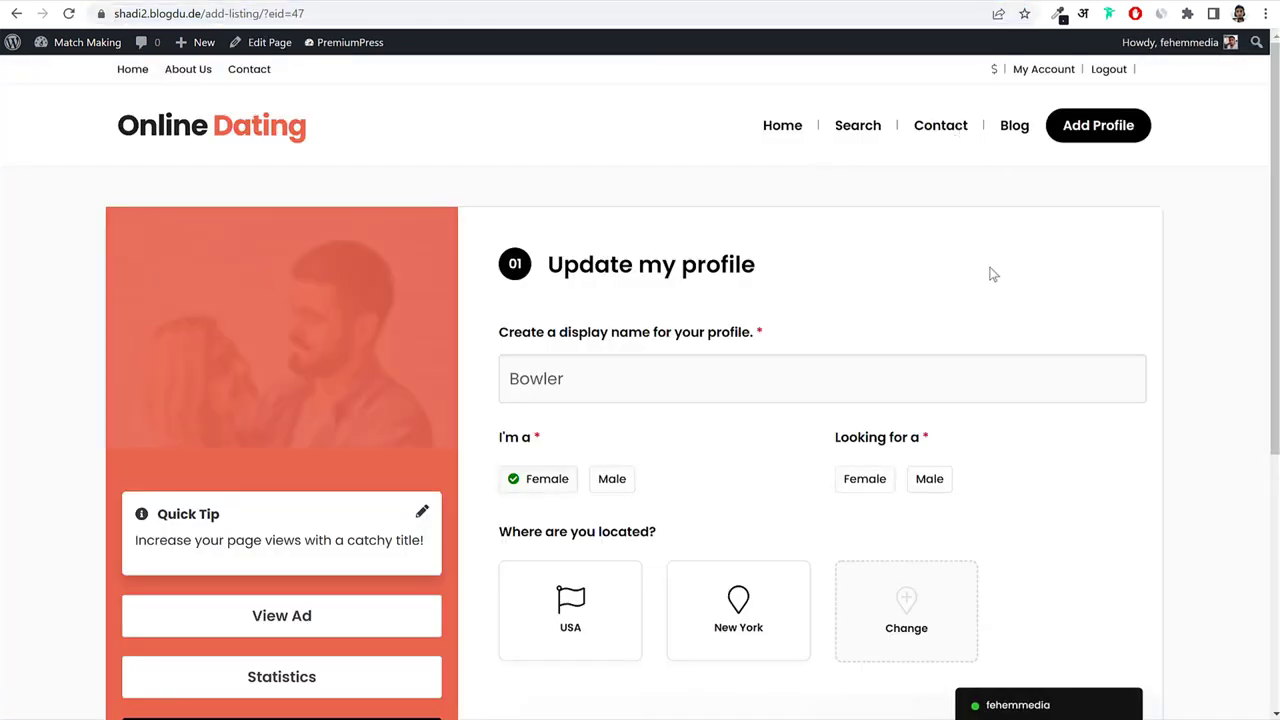
{"action": "scroll", "coordinate": [709, 477], "scroll_direction": "down", "scroll_amount": 3}
{"action": "left_click", "coordinate": [605, 486]}
{"action": "scroll", "coordinate": [700, 405], "scroll_direction": "down", "scroll_amount": 2}
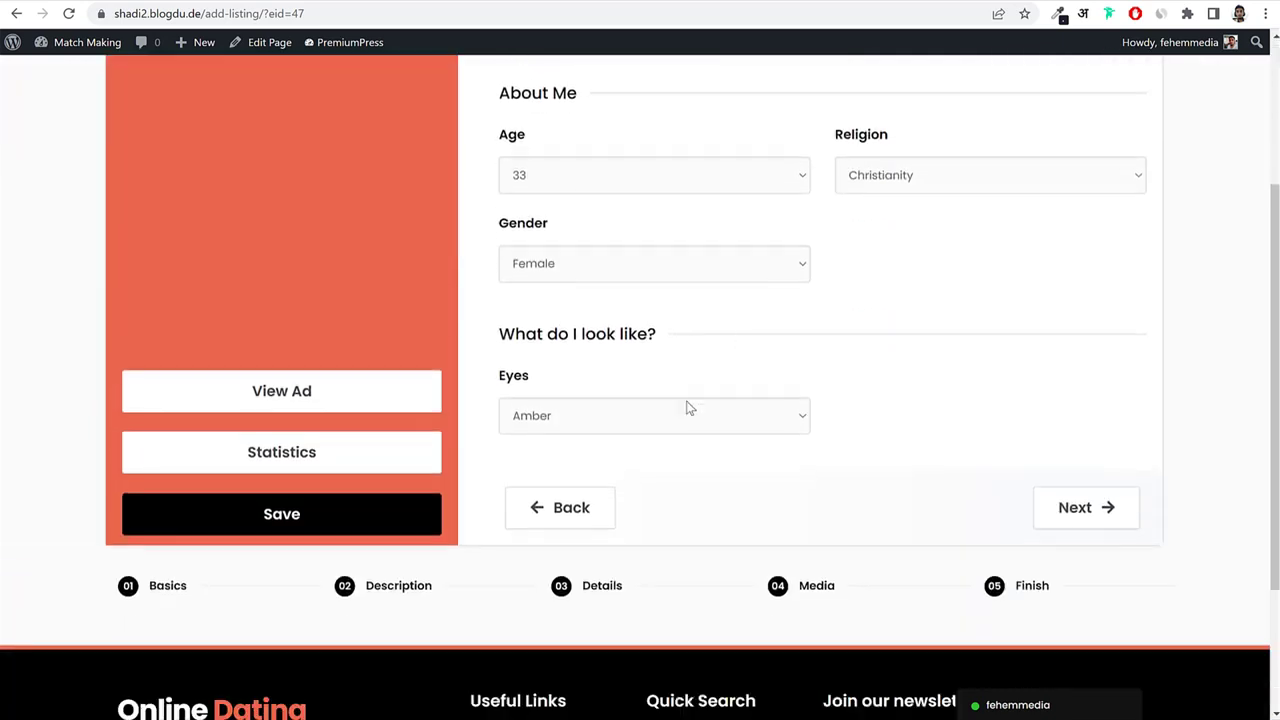
{"action": "left_click", "coordinate": [575, 418]}
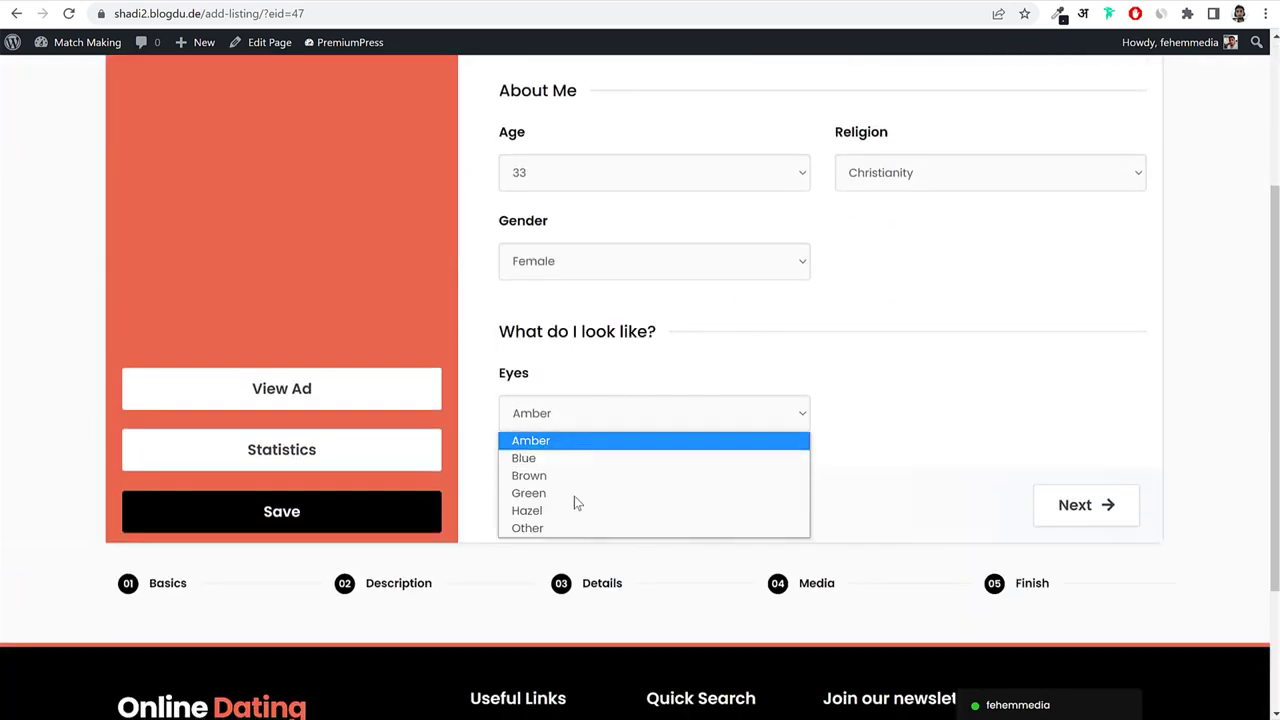
{"action": "left_click", "coordinate": [932, 380]}
{"action": "scroll", "coordinate": [932, 380], "scroll_direction": "up", "scroll_amount": 3}
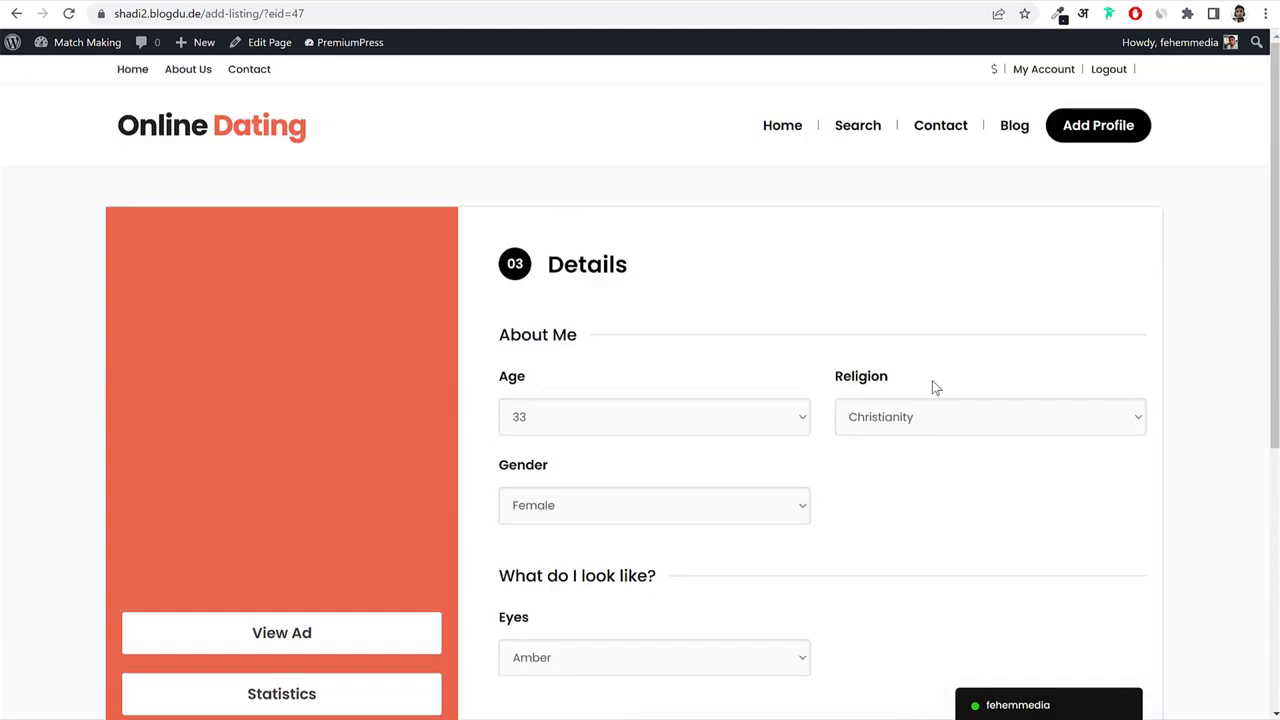
{"action": "scroll", "coordinate": [930, 395], "scroll_direction": "down", "scroll_amount": 2}
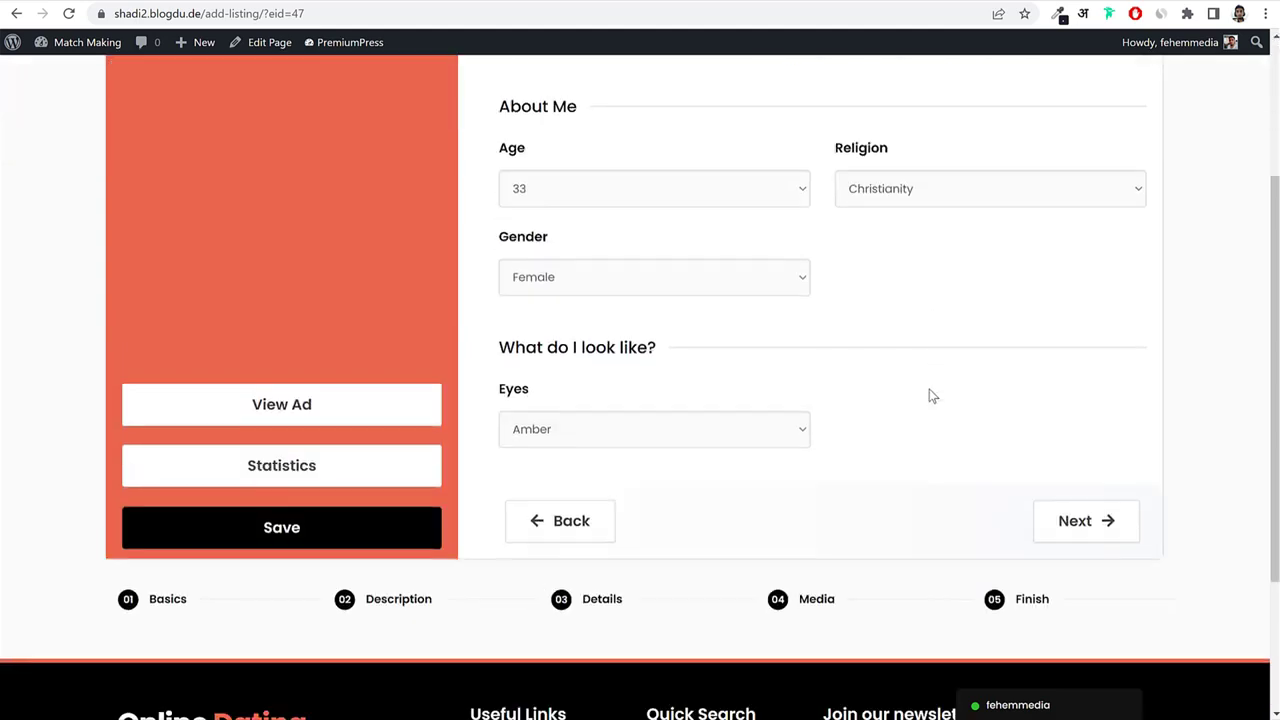
{"action": "scroll", "coordinate": [930, 395], "scroll_direction": "up", "scroll_amount": 2}
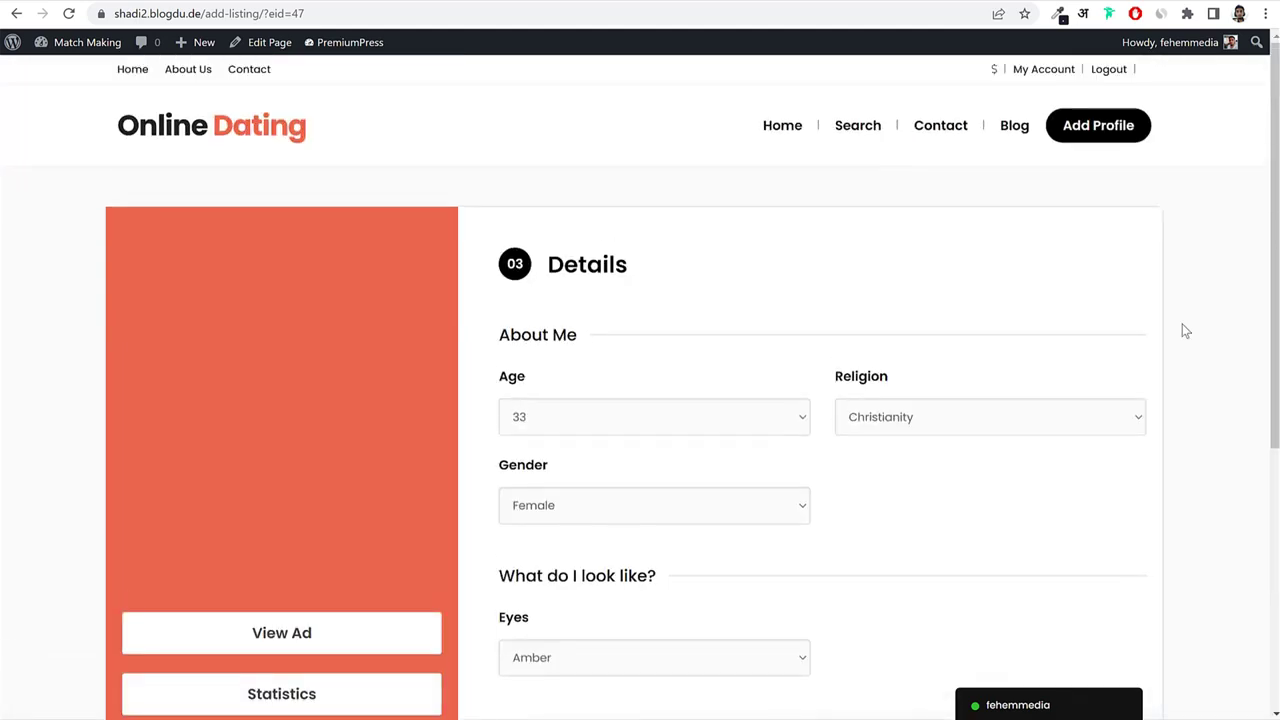
{"action": "scroll", "coordinate": [1182, 330], "scroll_direction": "down", "scroll_amount": 4}
{"action": "scroll", "coordinate": [1170, 309], "scroll_direction": "up", "scroll_amount": 4}
Return to the Online Dating home page, browse its profiles, and open a new browser tab.
{"action": "left_click", "coordinate": [255, 133]}
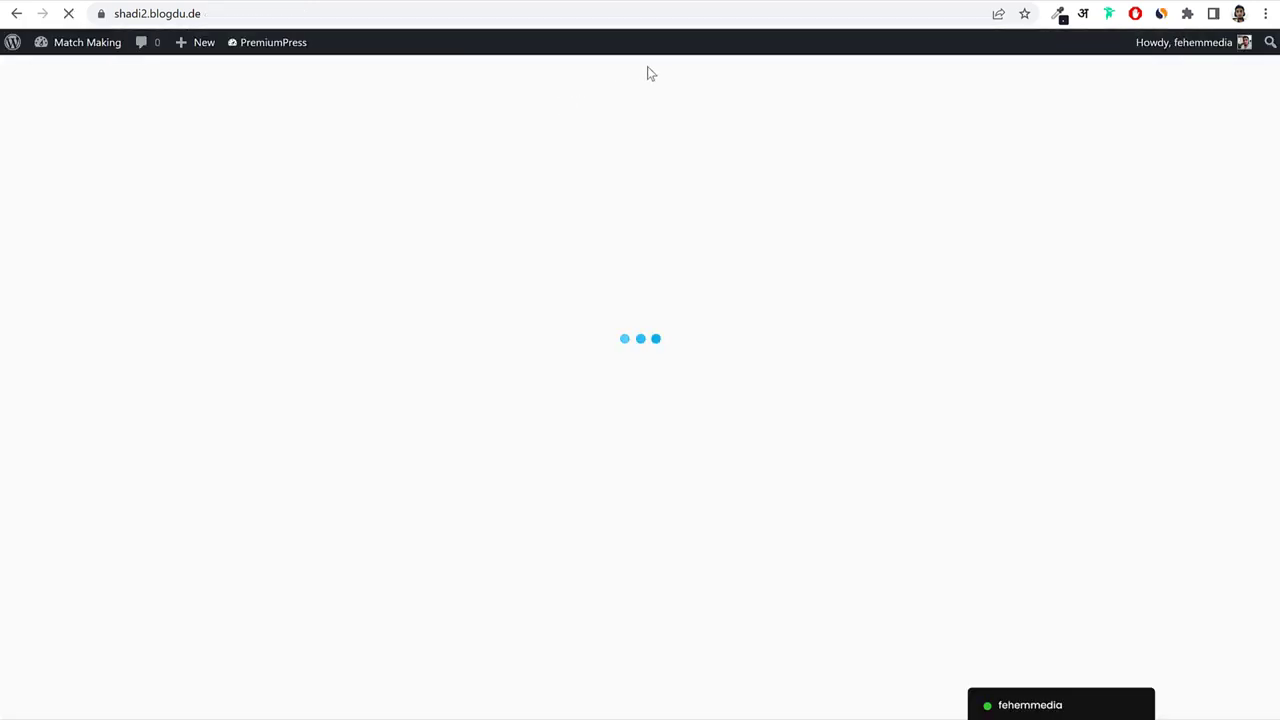
{"action": "scroll", "coordinate": [722, 238], "scroll_direction": "down", "scroll_amount": 1}
{"action": "scroll", "coordinate": [722, 243], "scroll_direction": "down", "scroll_amount": 15}
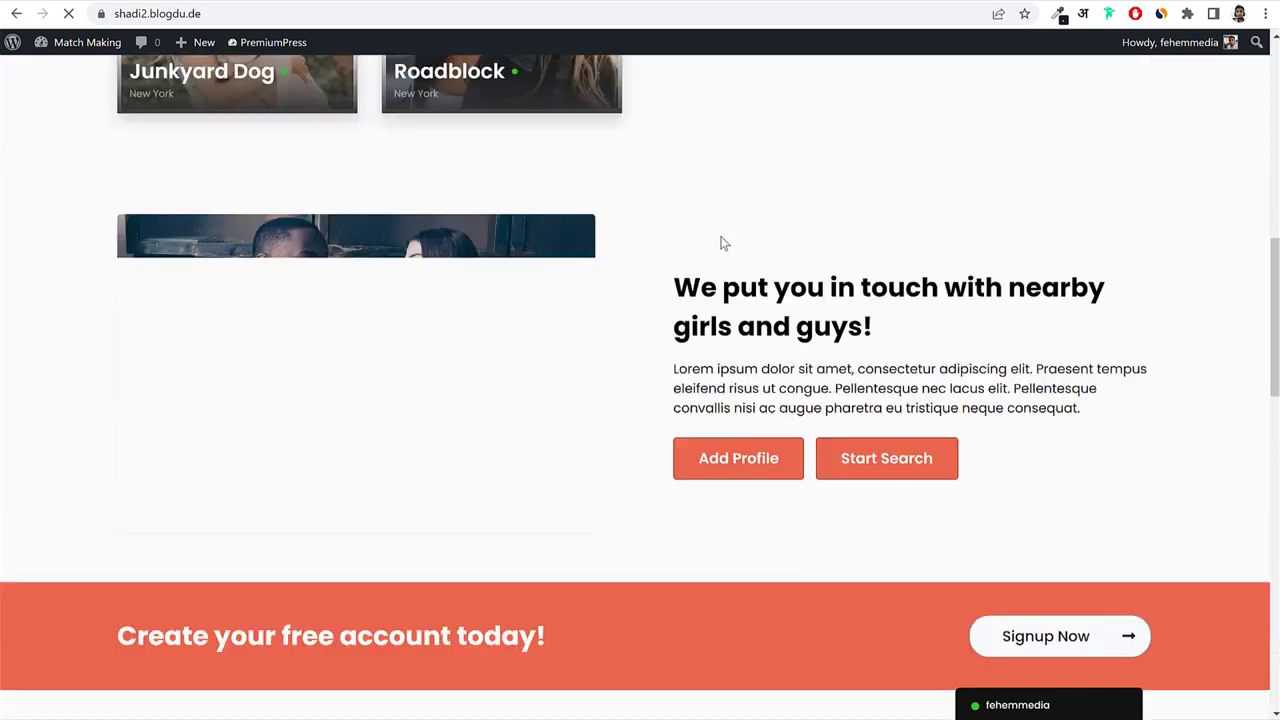
{"action": "scroll", "coordinate": [722, 243], "scroll_direction": "down", "scroll_amount": 3}
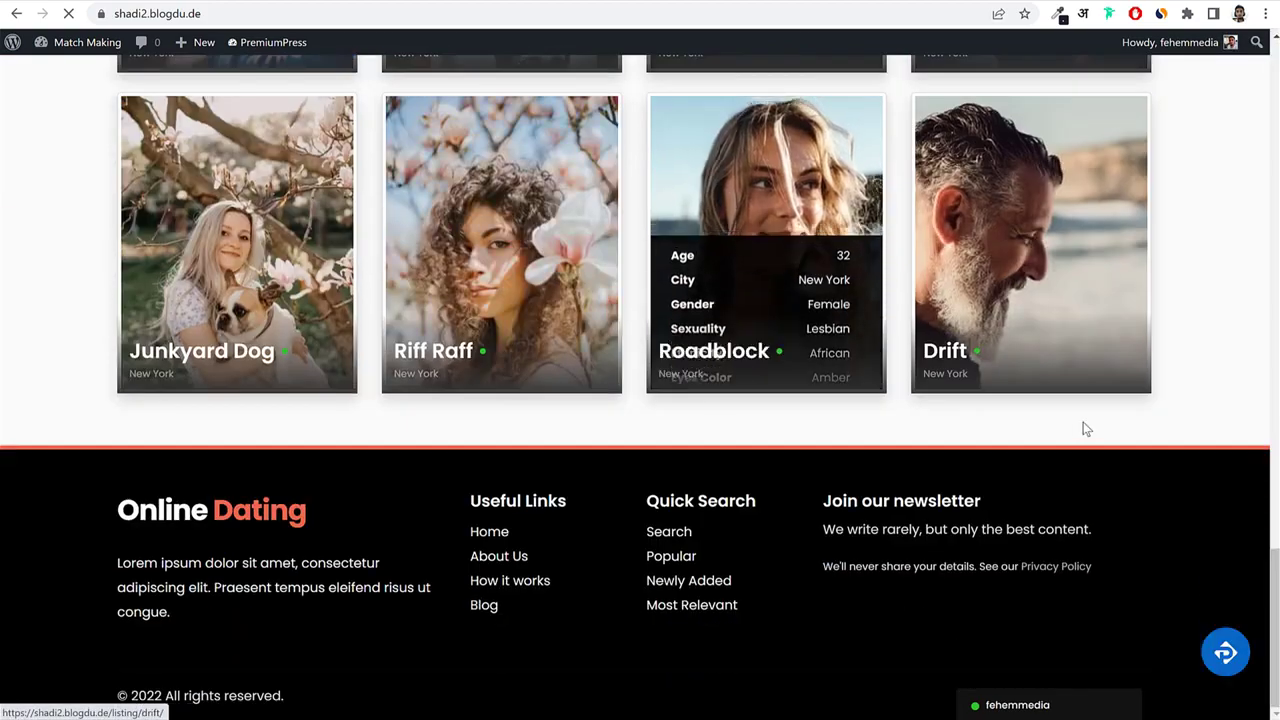
{"action": "scroll", "coordinate": [1100, 423], "scroll_direction": "up", "scroll_amount": 5}
{"action": "scroll", "coordinate": [1100, 418], "scroll_direction": "down", "scroll_amount": 5}
{"action": "scroll", "coordinate": [1100, 418], "scroll_direction": "up", "scroll_amount": 7}
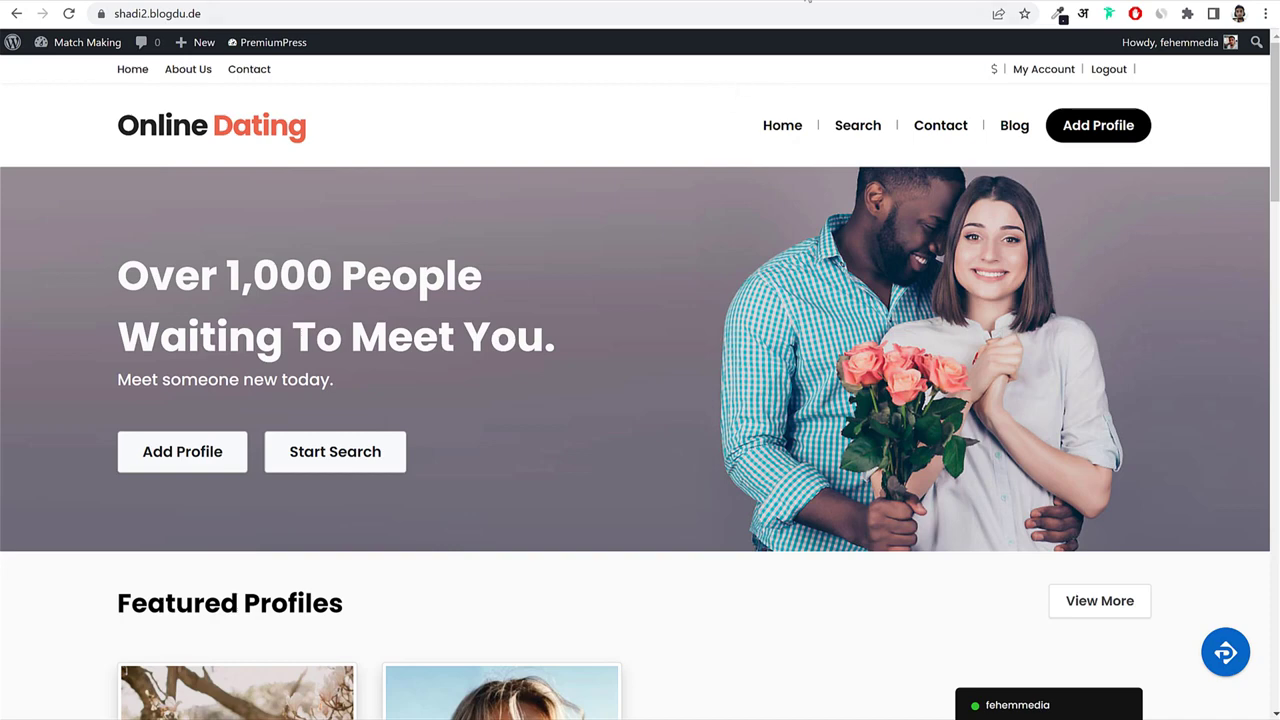
{"action": "key", "text": "ctrl+t"}
Load bloggdude.com/el and review the Elementor Website Builder plugin plans.
{"action": "type", "text": "bloggdude.com/el"}
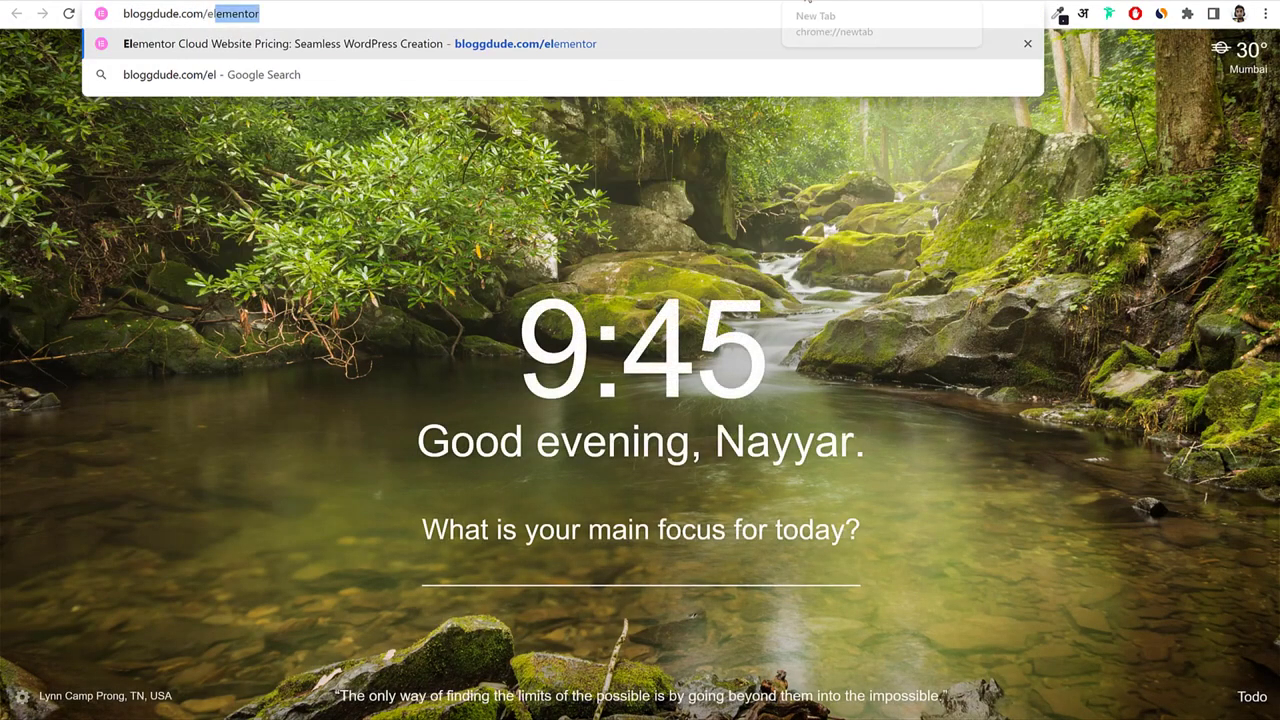
{"action": "key", "text": "Return"}
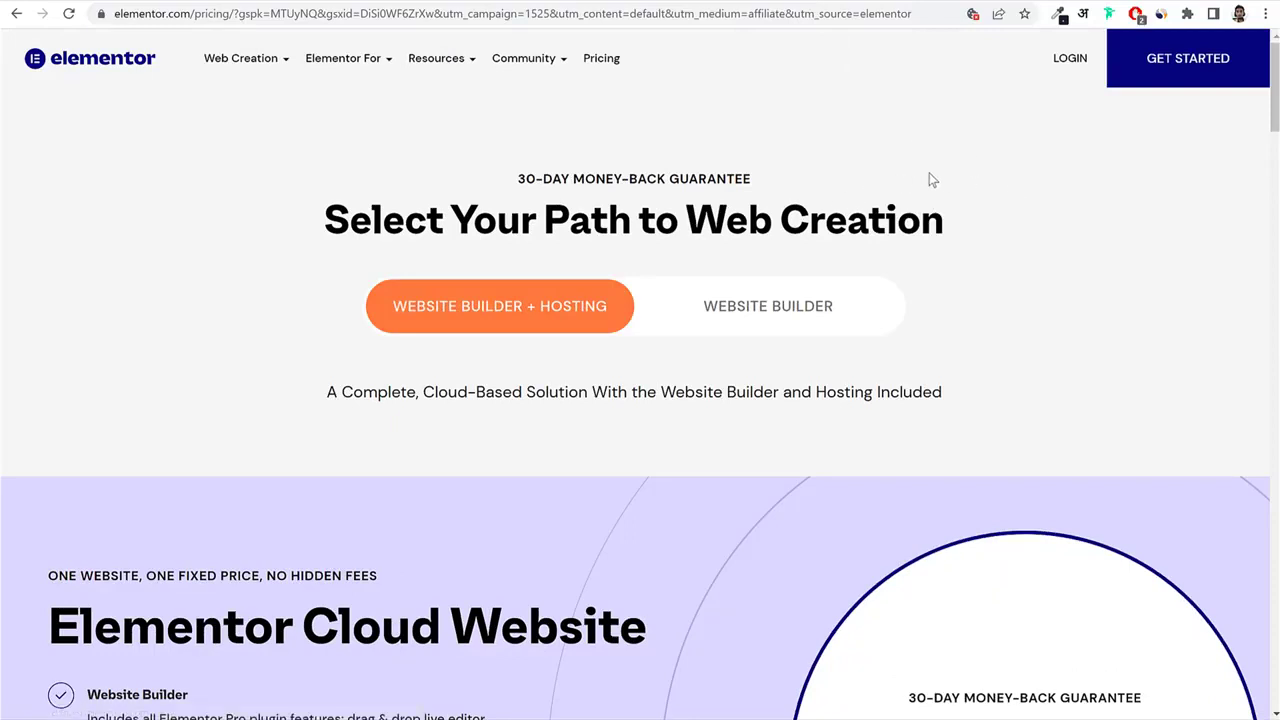
{"action": "left_click", "coordinate": [766, 310]}
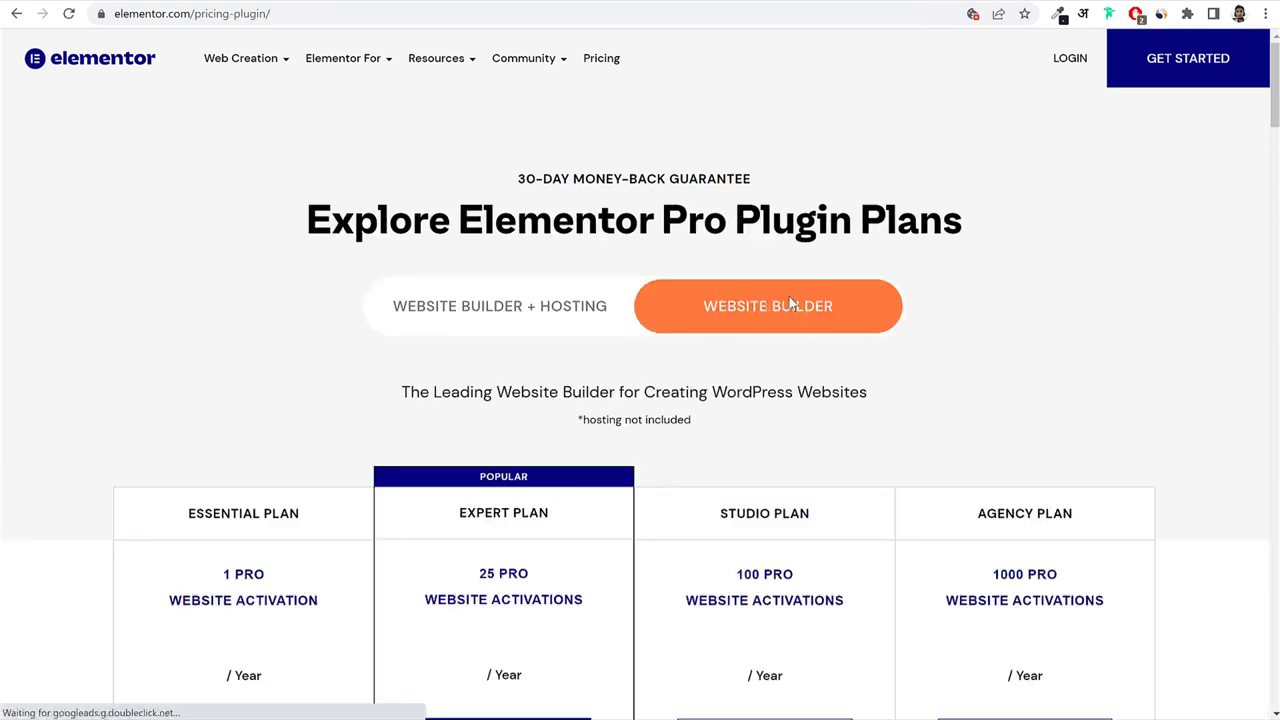
{"action": "scroll", "coordinate": [882, 340], "scroll_direction": "down", "scroll_amount": 4}
{"action": "scroll", "coordinate": [882, 337], "scroll_direction": "up", "scroll_amount": 5}
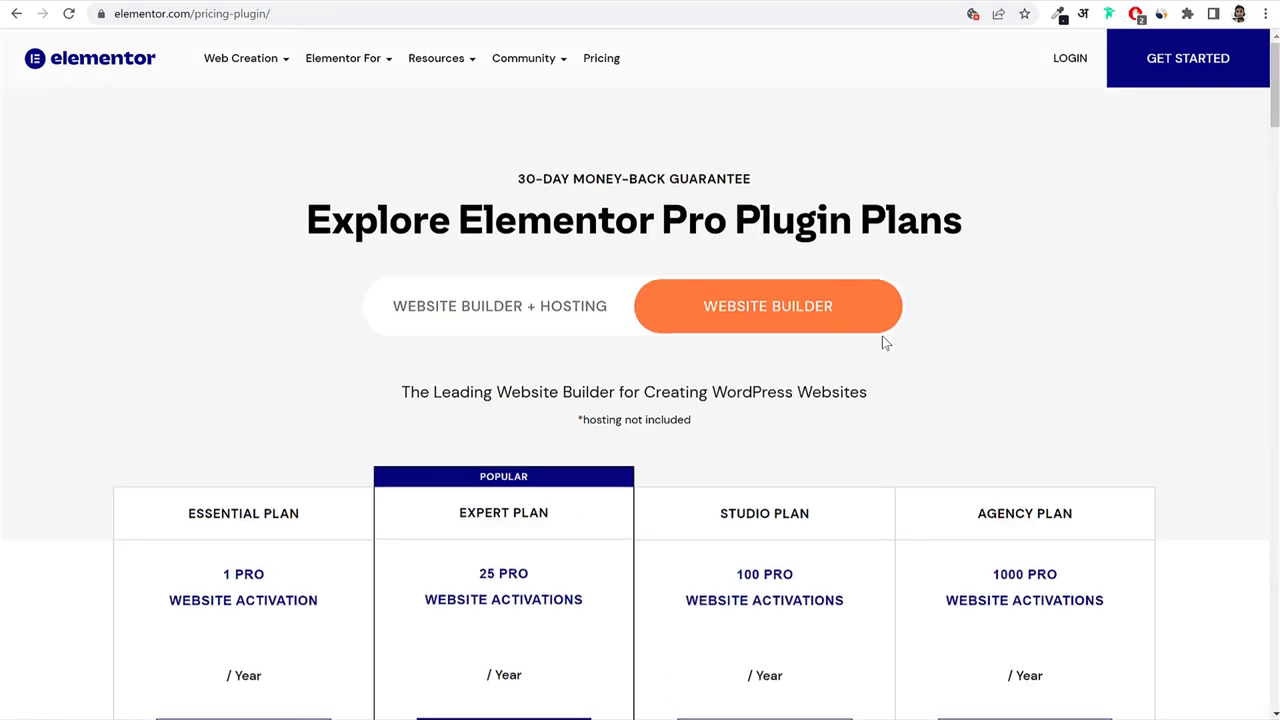
{"action": "scroll", "coordinate": [551, 480], "scroll_direction": "down", "scroll_amount": 5}
{"action": "scroll", "coordinate": [1152, 333], "scroll_direction": "up", "scroll_amount": 3}
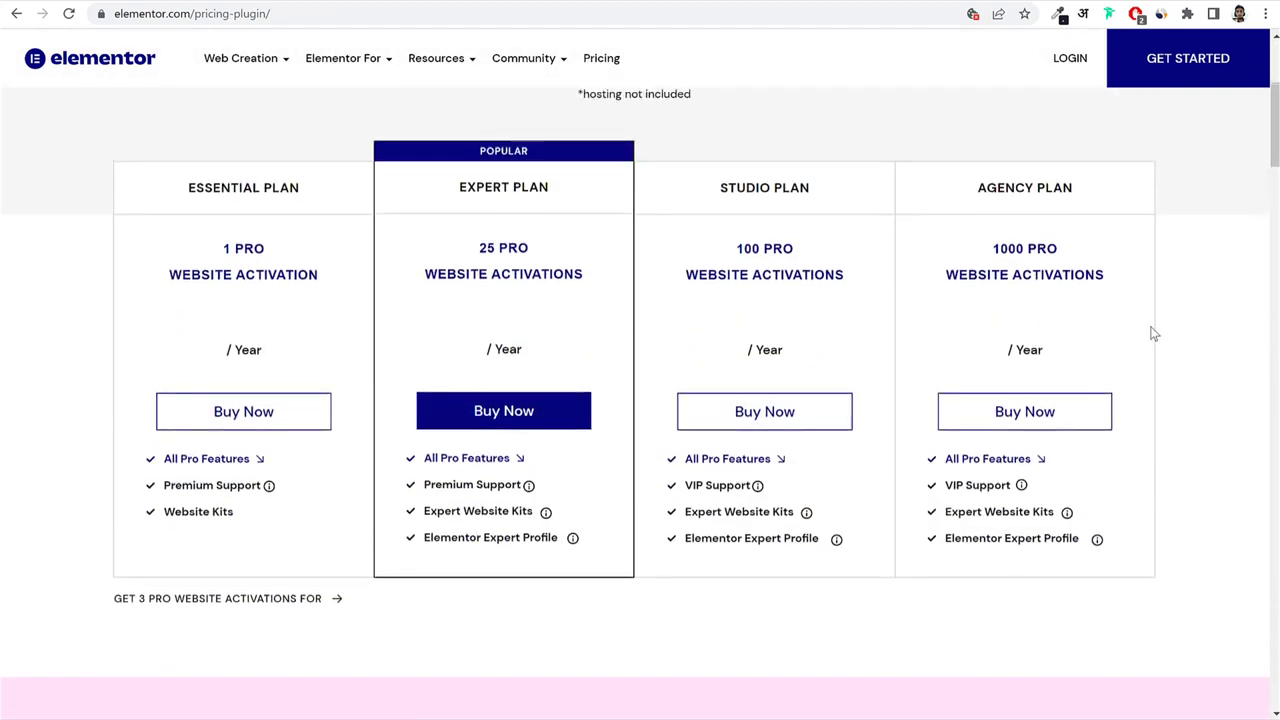
{"action": "scroll", "coordinate": [601, 397], "scroll_direction": "up", "scroll_amount": 2}
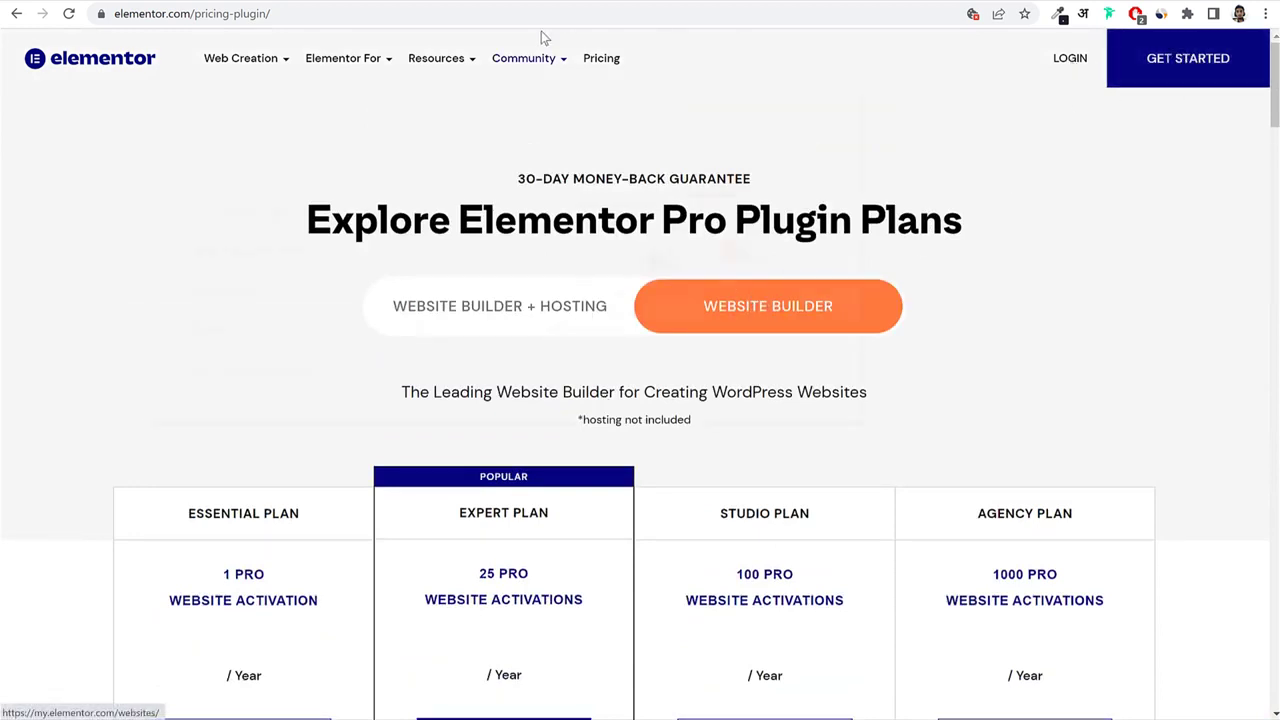
Open a new Incognito window from the Chrome menu.
{"action": "mouse_move", "coordinate": [547, 34]}
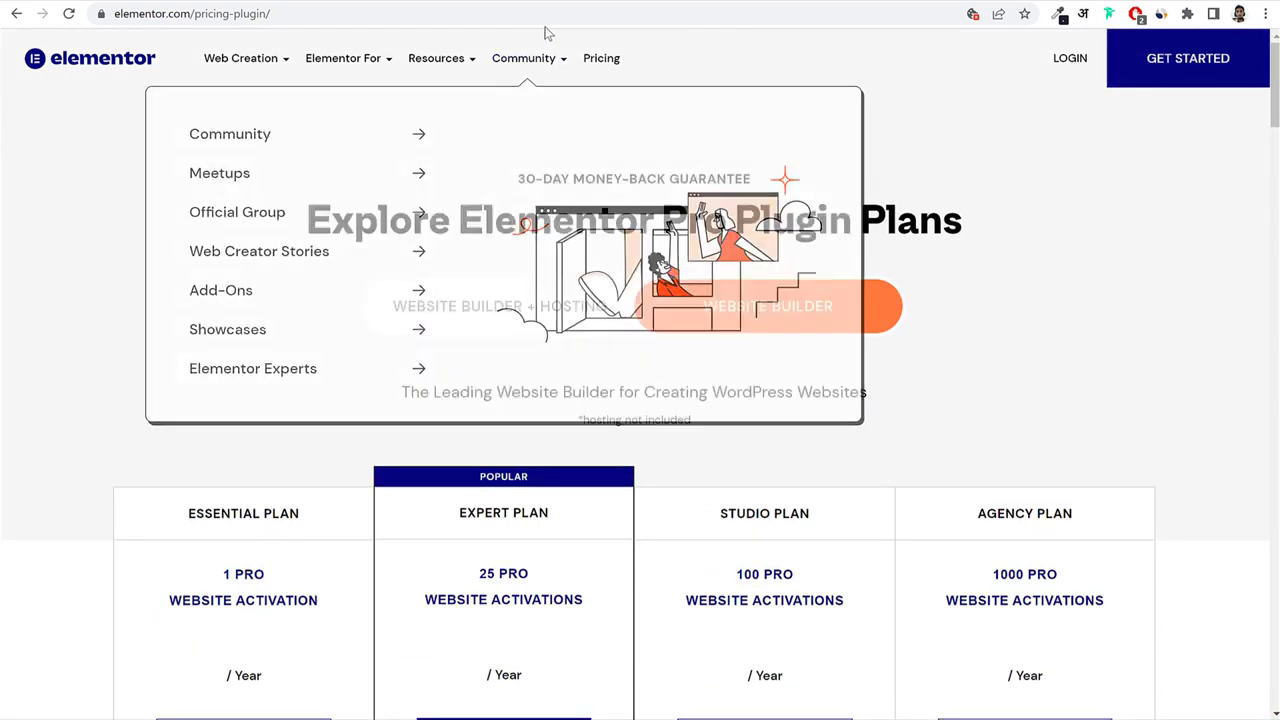
{"action": "left_click", "coordinate": [1267, 14]}
{"action": "left_click", "coordinate": [1189, 77]}
Load bloggdude.com/el in the private window and switch to the Website Builder plans.
{"action": "type", "text": "bloggdude.com/el"}
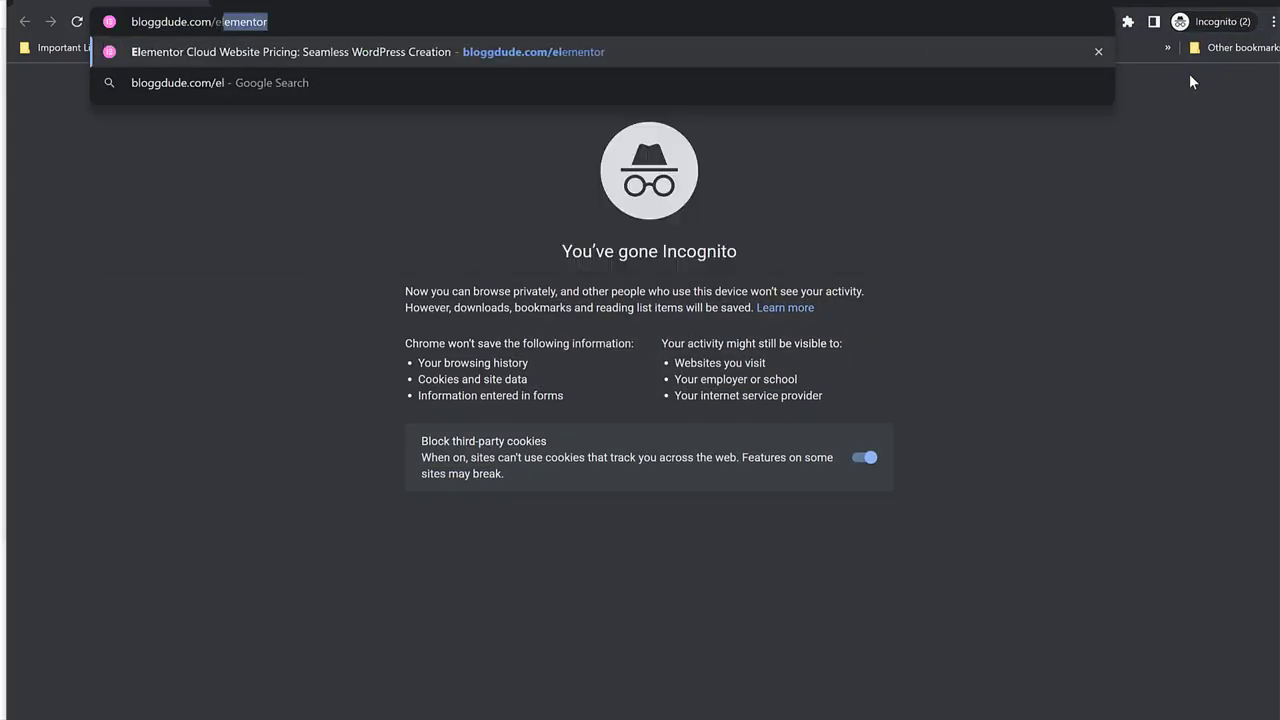
{"action": "key", "text": "Return"}
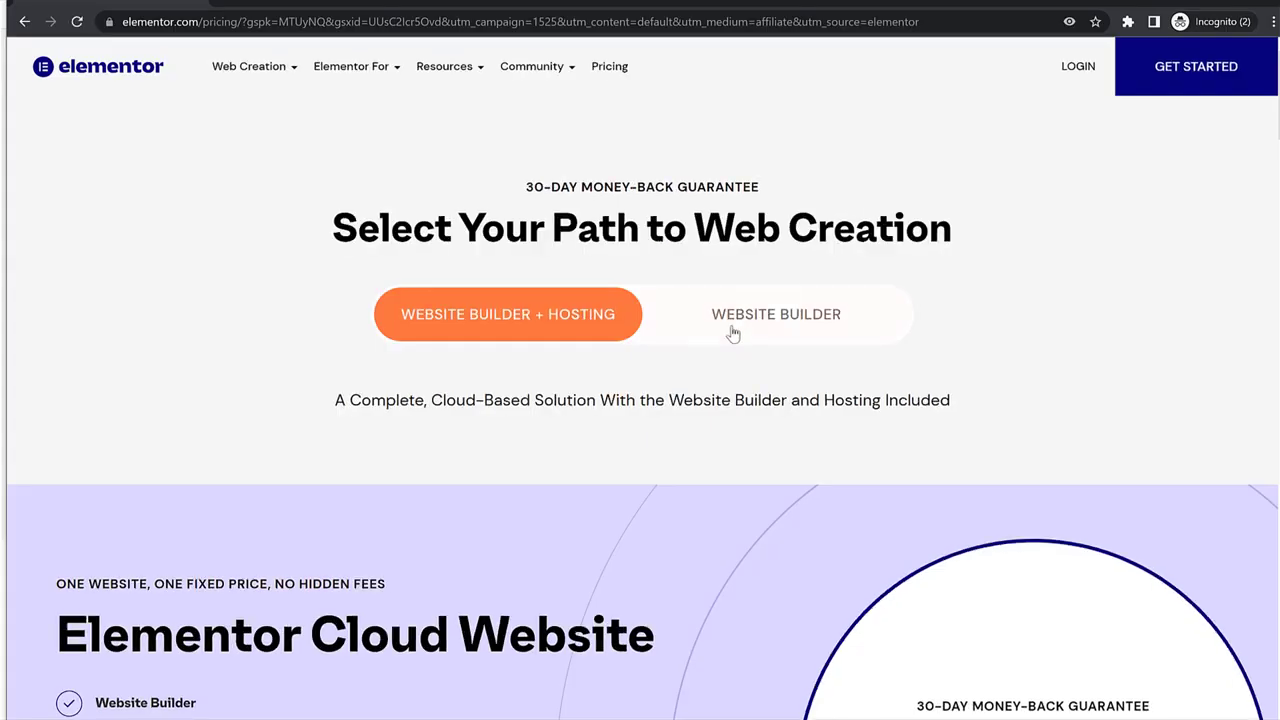
{"action": "left_click", "coordinate": [790, 322]}
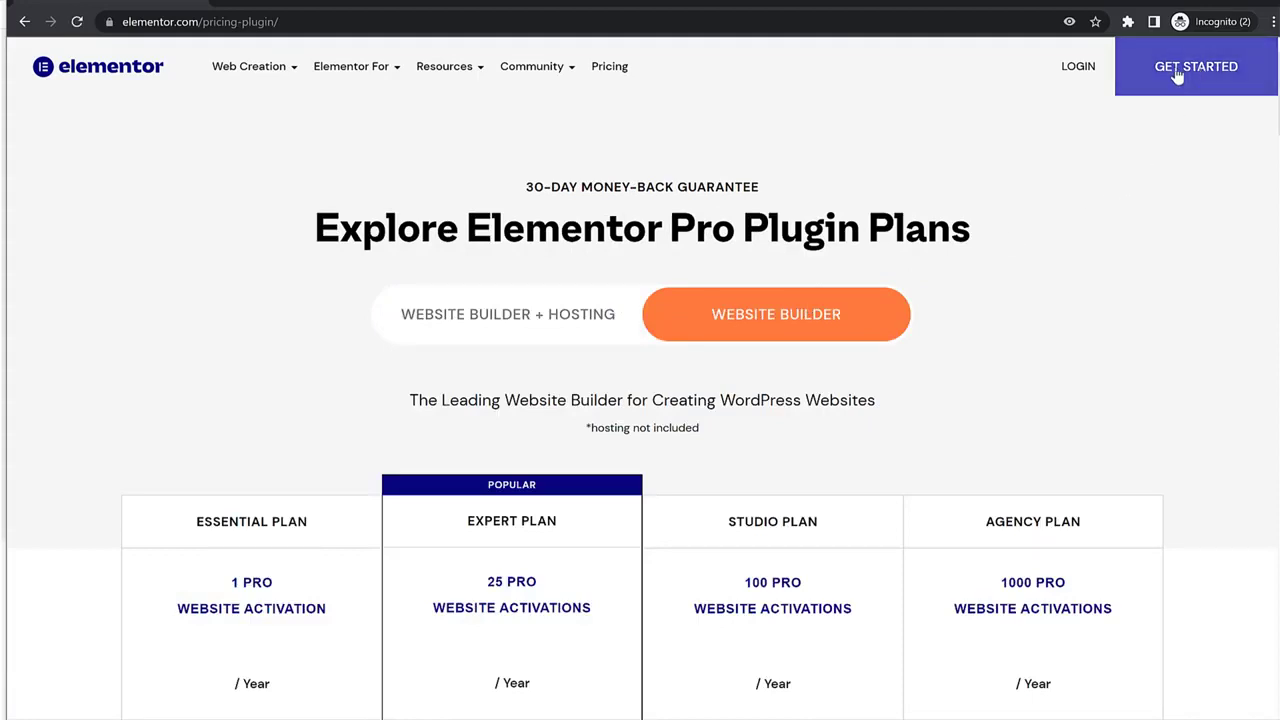
{"action": "left_click_drag", "start_coordinate": [691, 318], "coordinate": [997, 254]}
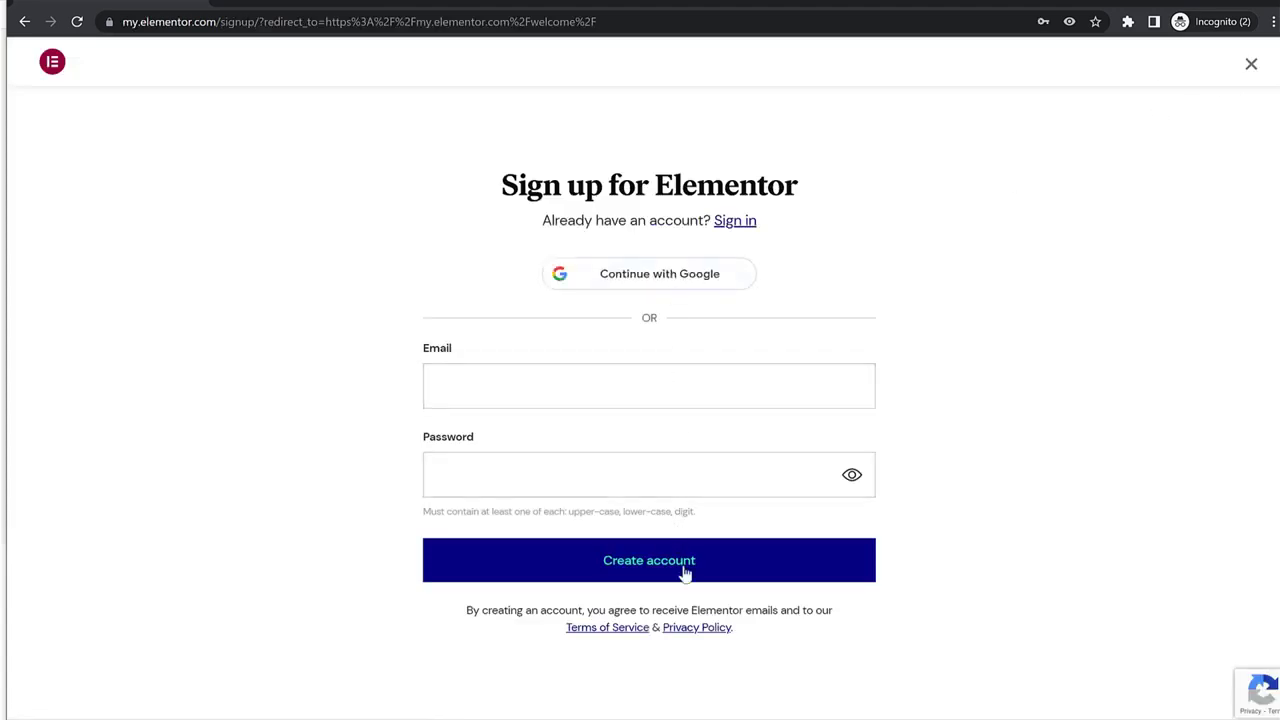
Sign in to the existing Elementor account with the saved login details.
{"action": "left_click", "coordinate": [540, 400]}
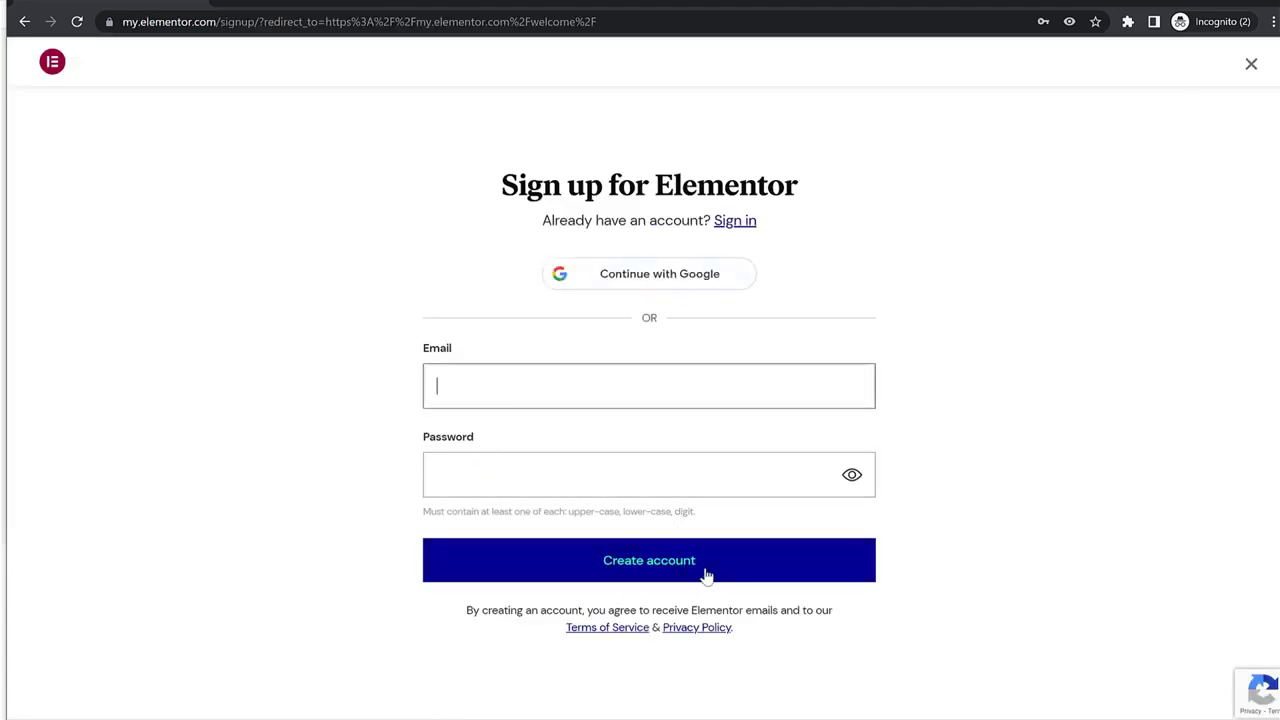
{"action": "left_click", "coordinate": [757, 220]}
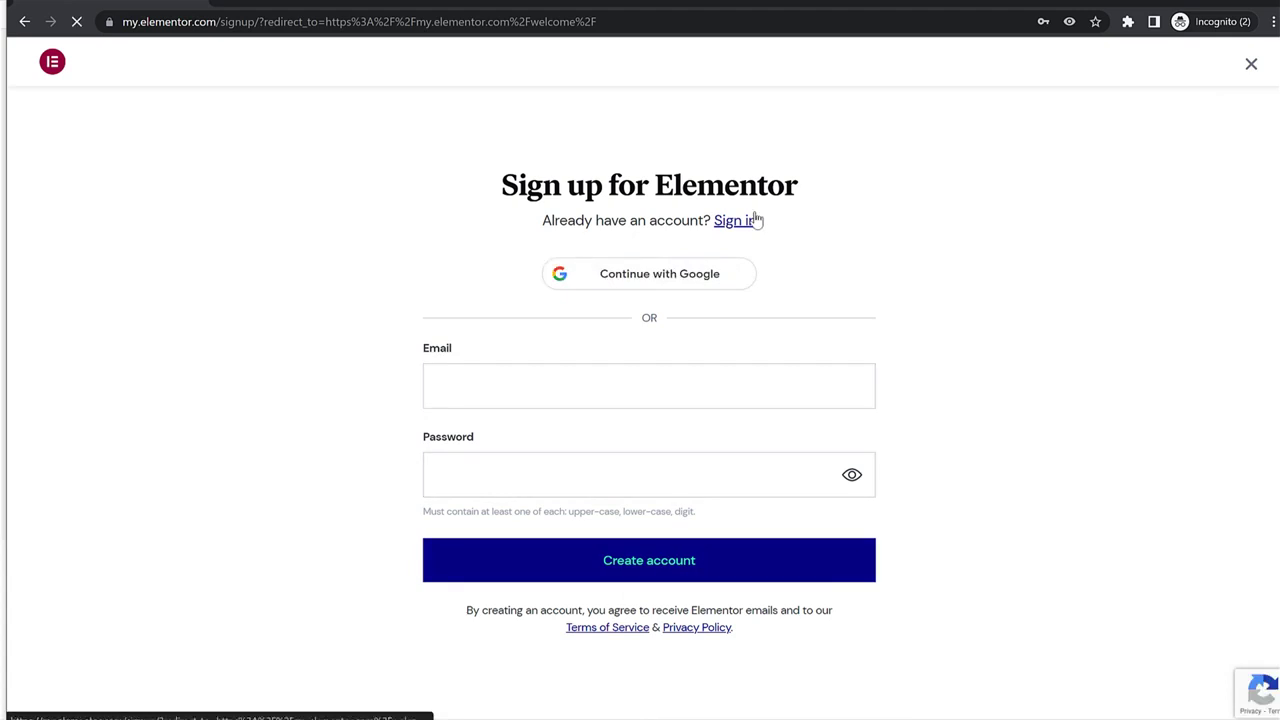
{"action": "left_click", "coordinate": [597, 360]}
{"action": "left_click", "coordinate": [608, 420]}
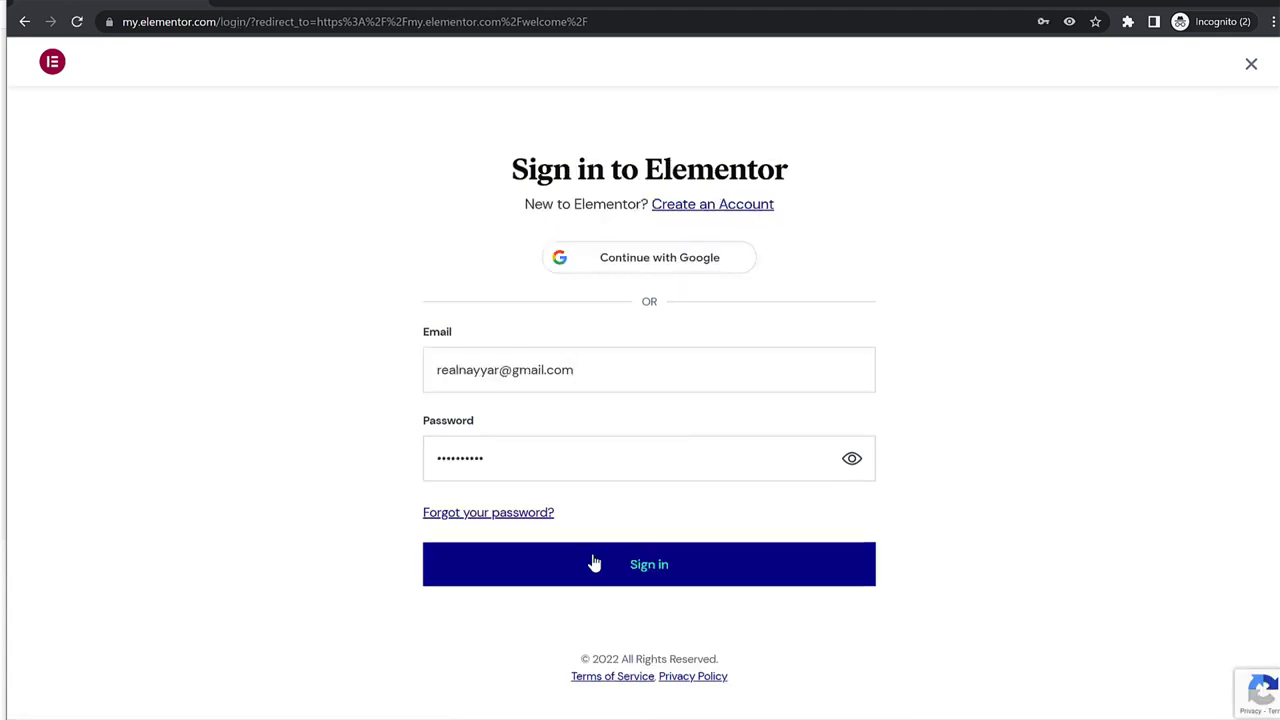
{"action": "left_click", "coordinate": [594, 564]}
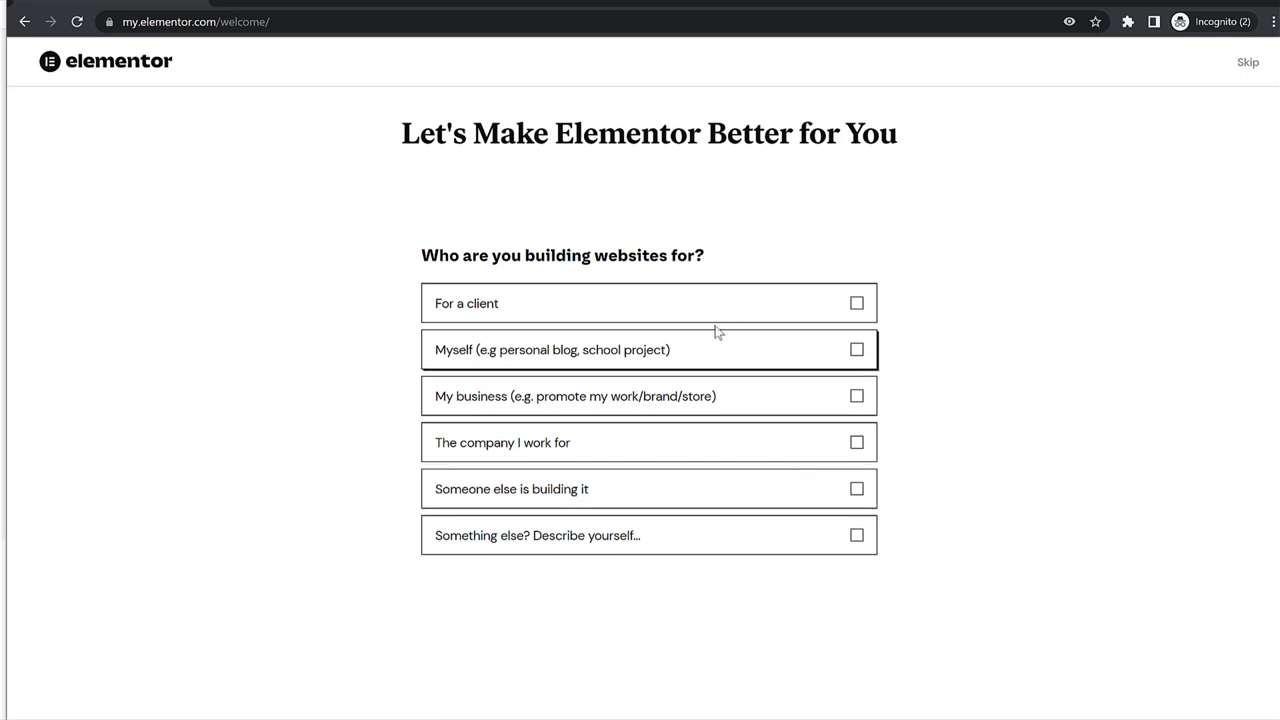
Answer 'For a client', skip the remaining welcome questions, and continue with Elementor Free.
{"action": "left_click", "coordinate": [717, 316]}
{"action": "left_click", "coordinate": [855, 578]}
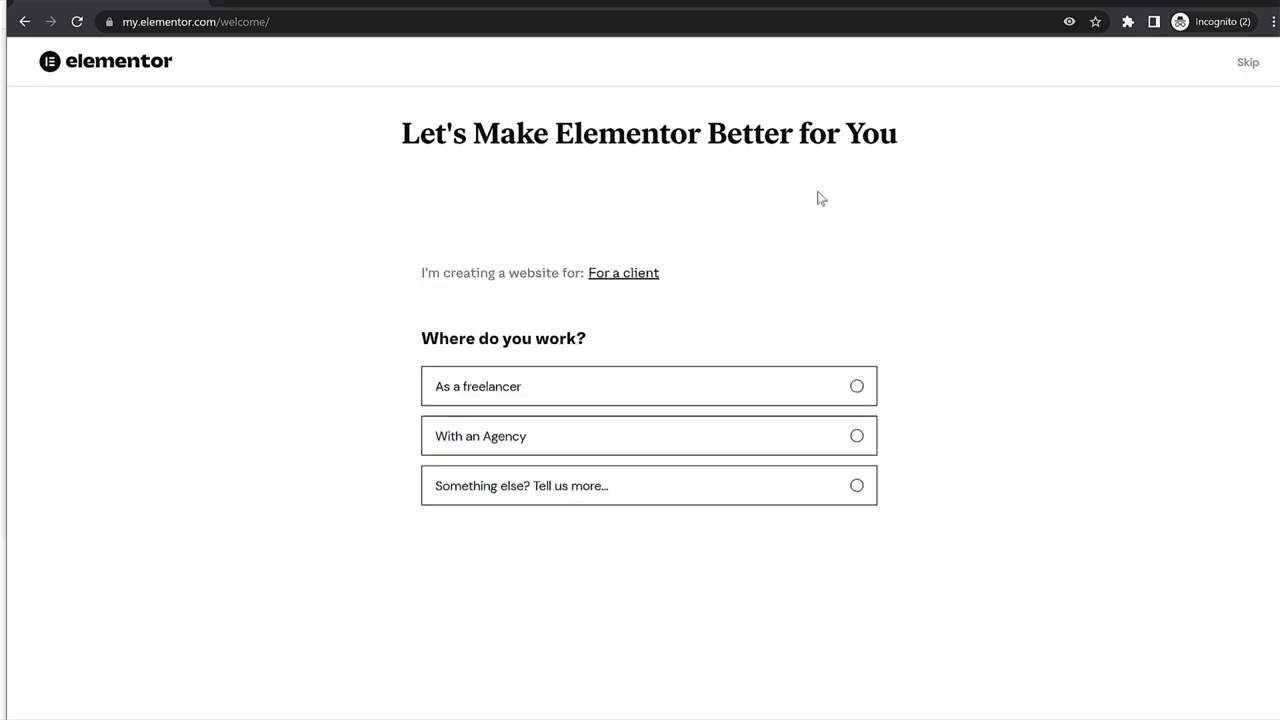
{"action": "left_click", "coordinate": [1255, 67]}
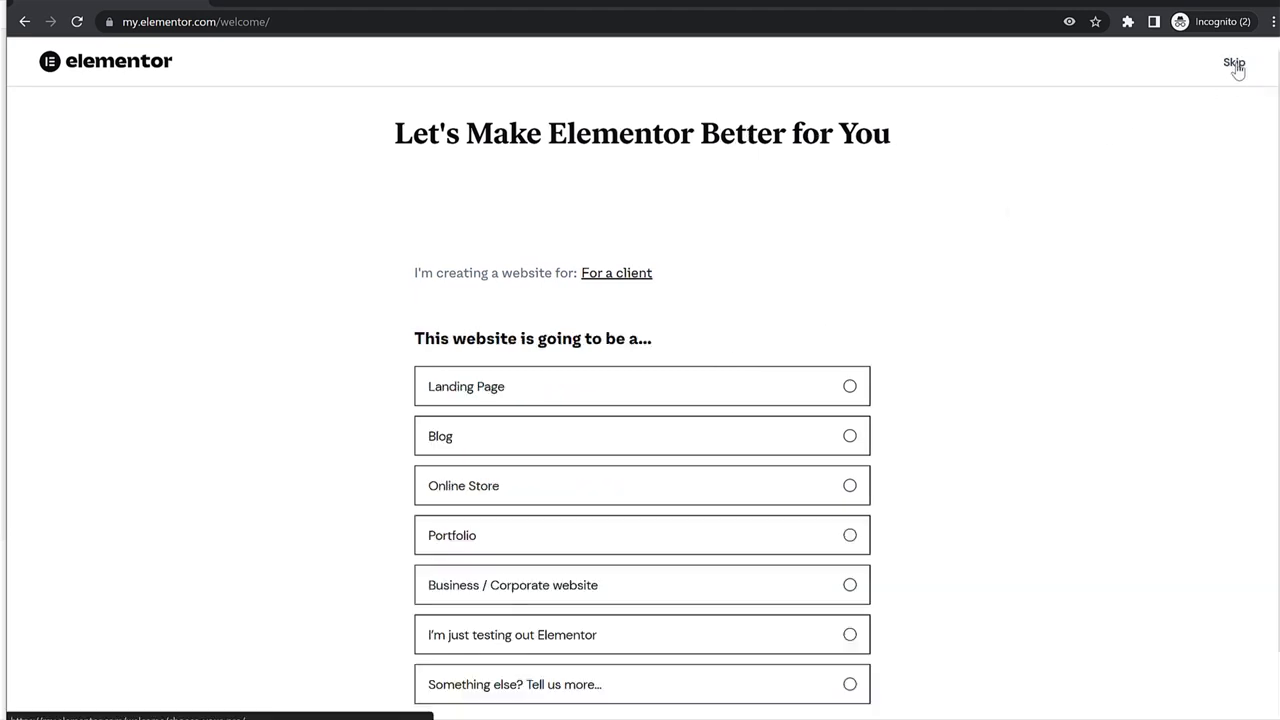
{"action": "left_click", "coordinate": [1236, 66]}
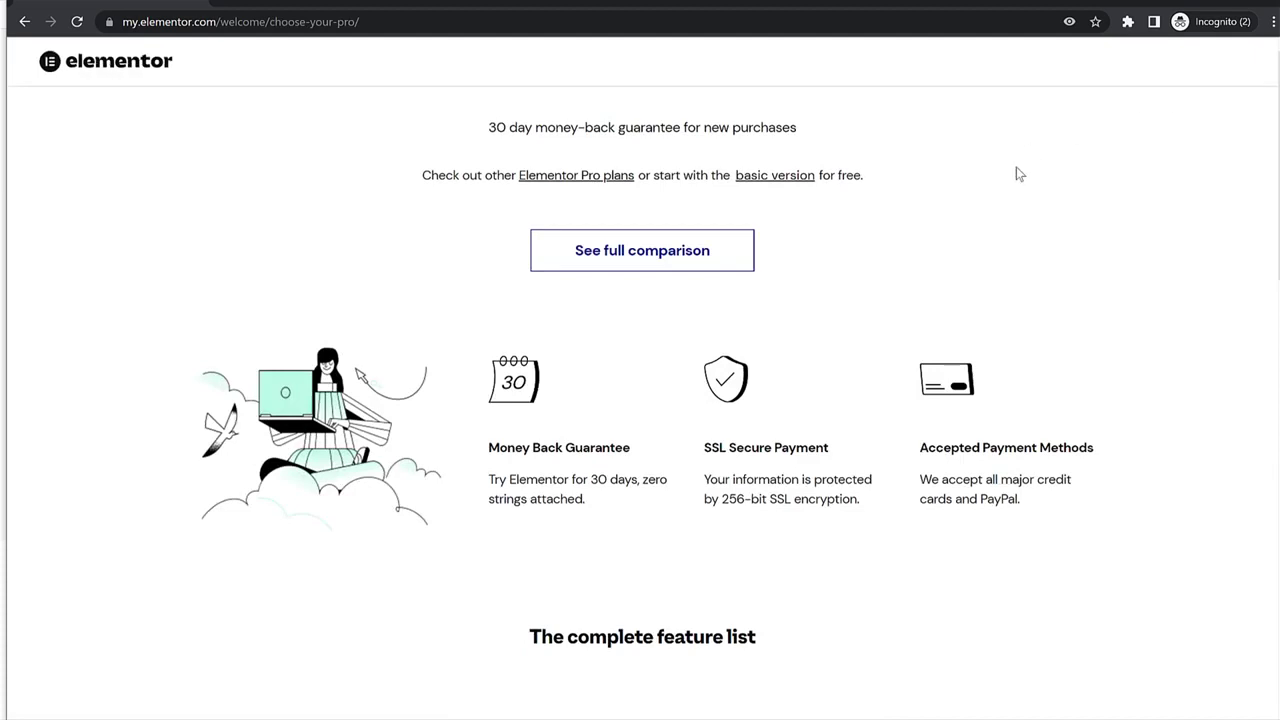
{"action": "scroll", "coordinate": [1034, 271], "scroll_direction": "down", "scroll_amount": 18}
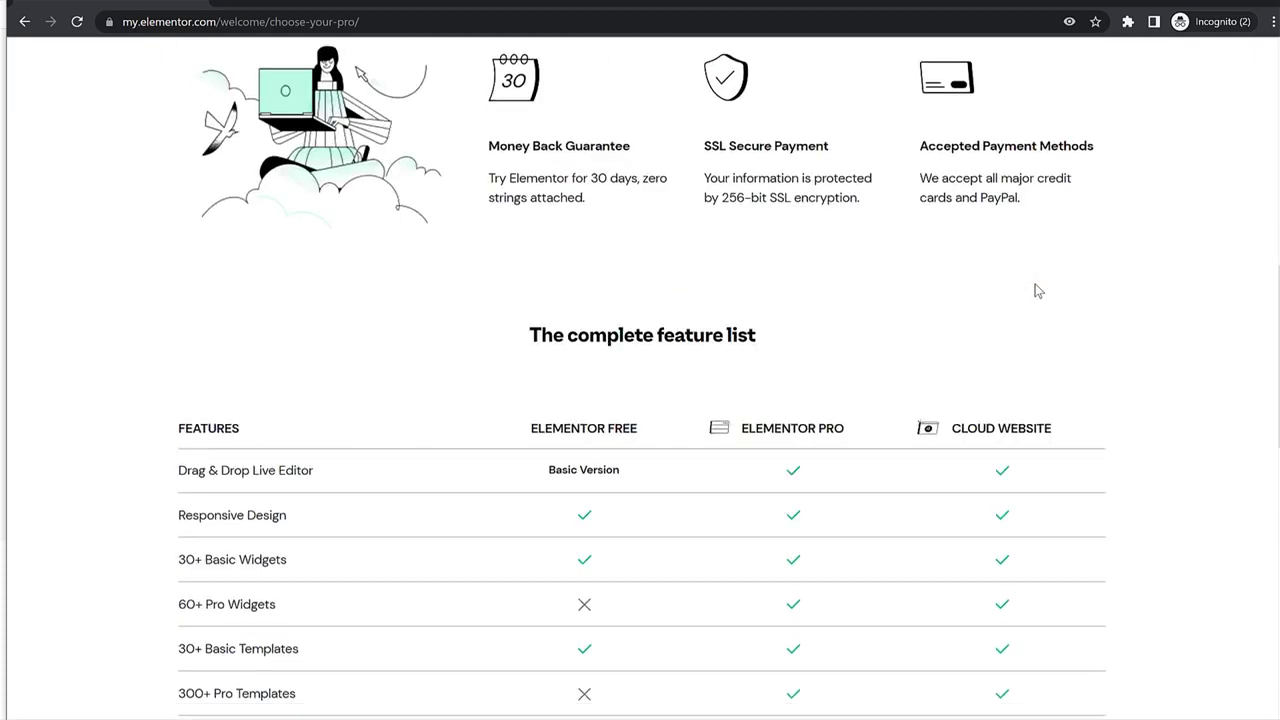
{"action": "left_click_drag", "start_coordinate": [537, 656], "coordinate": [646, 668]}
{"action": "left_click", "coordinate": [584, 708]}
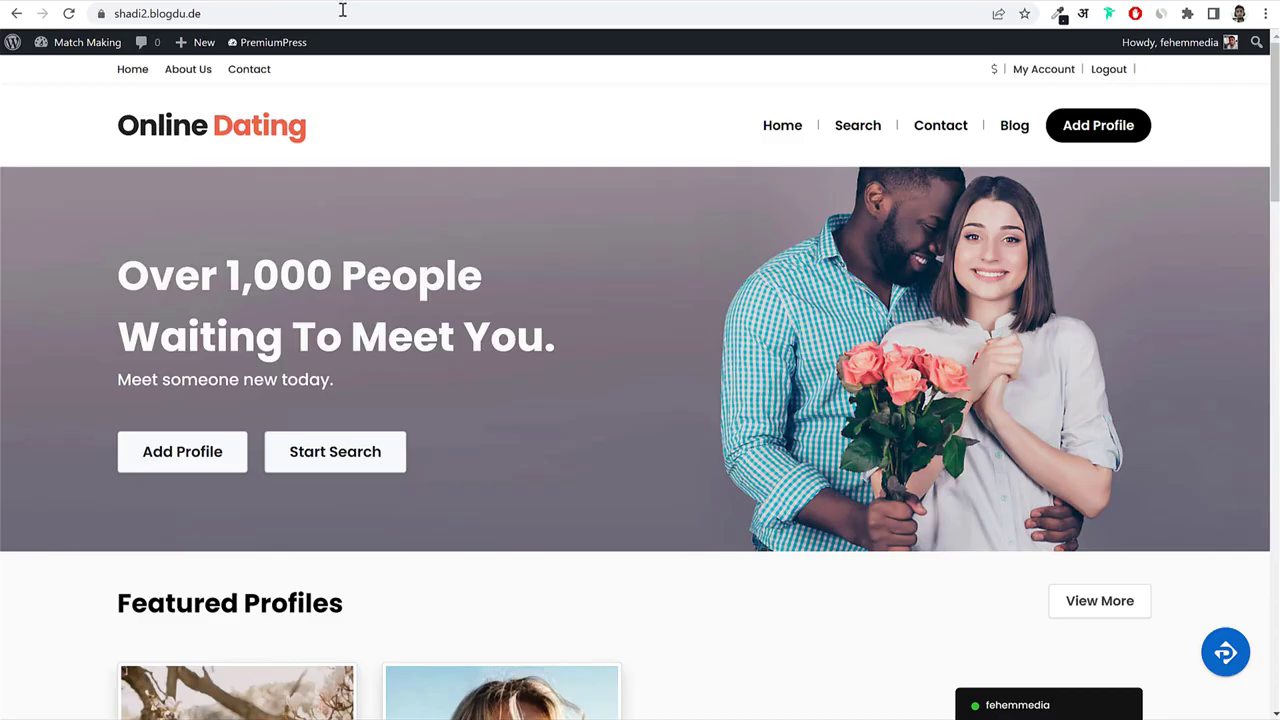
Paste the shadi2.blogdu.de address into the domain field, check for WordPress, and install Elementor.
{"action": "left_click", "coordinate": [400, 14]}
{"action": "key", "text": "ctrl+c"}
{"action": "key", "text": "Escape"}
{"action": "mouse_move", "coordinate": [250, 719]}
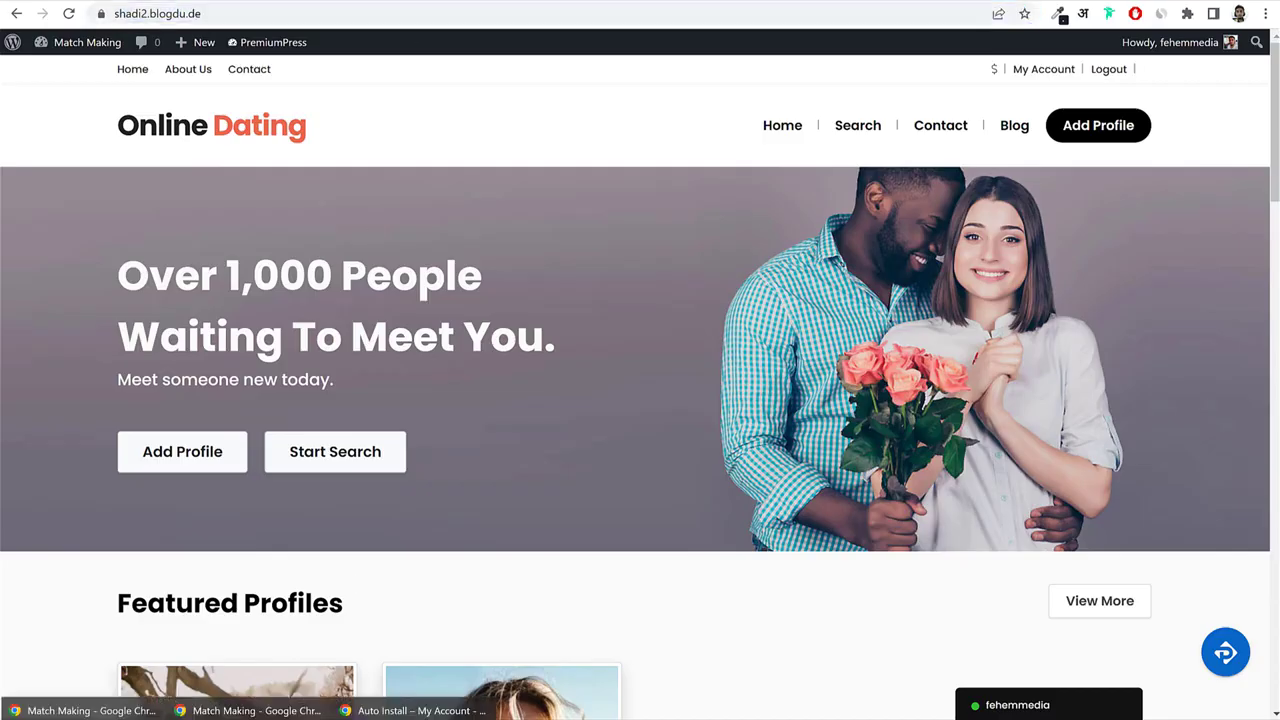
{"action": "left_click", "coordinate": [414, 712]}
{"action": "key", "text": "ctrl+v"}
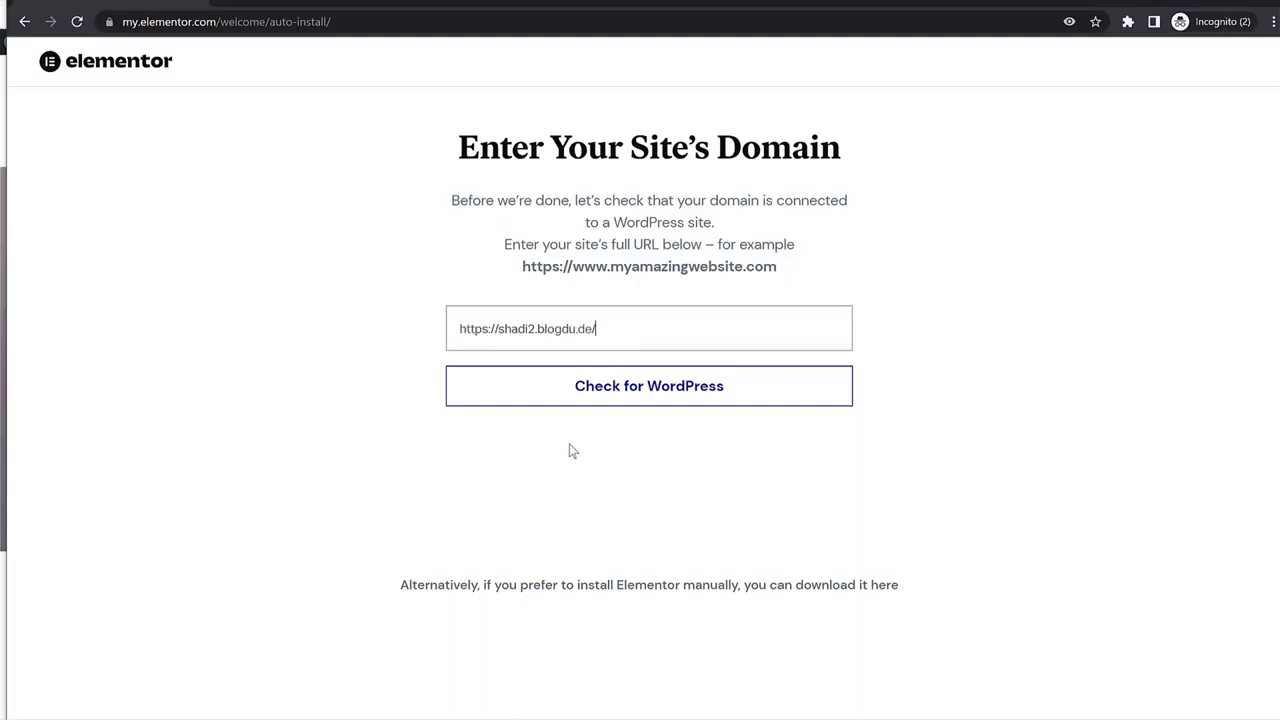
{"action": "left_click", "coordinate": [617, 396]}
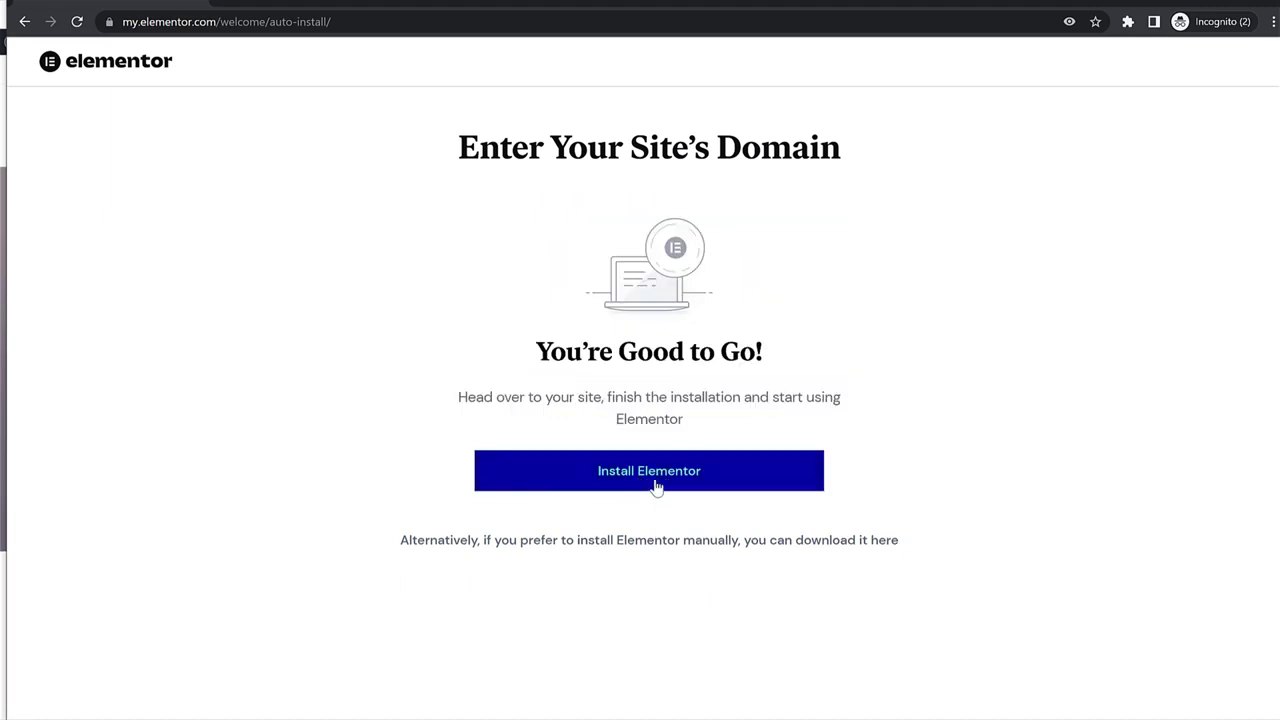
{"action": "left_click", "coordinate": [645, 471]}
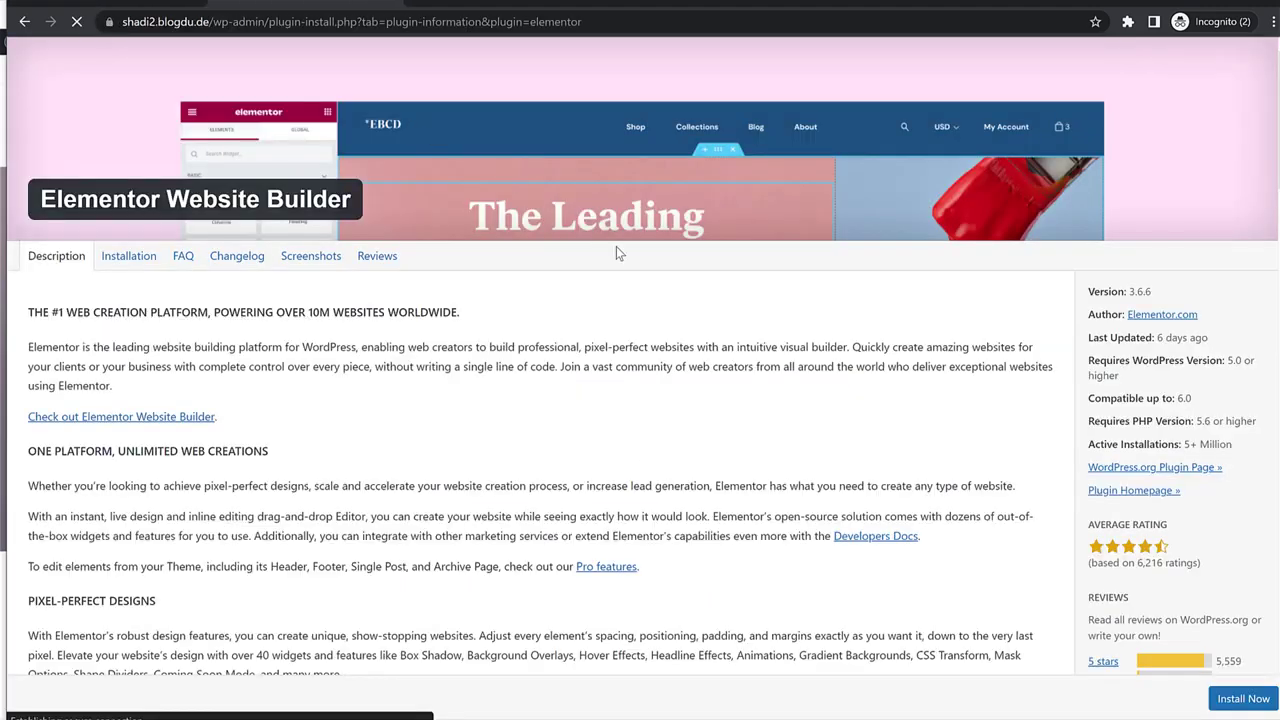
Install and activate the Elementor Website Builder 3.6.6 plugin.
{"action": "scroll", "coordinate": [954, 522], "scroll_direction": "down", "scroll_amount": 3}
{"action": "scroll", "coordinate": [954, 522], "scroll_direction": "up", "scroll_amount": 3}
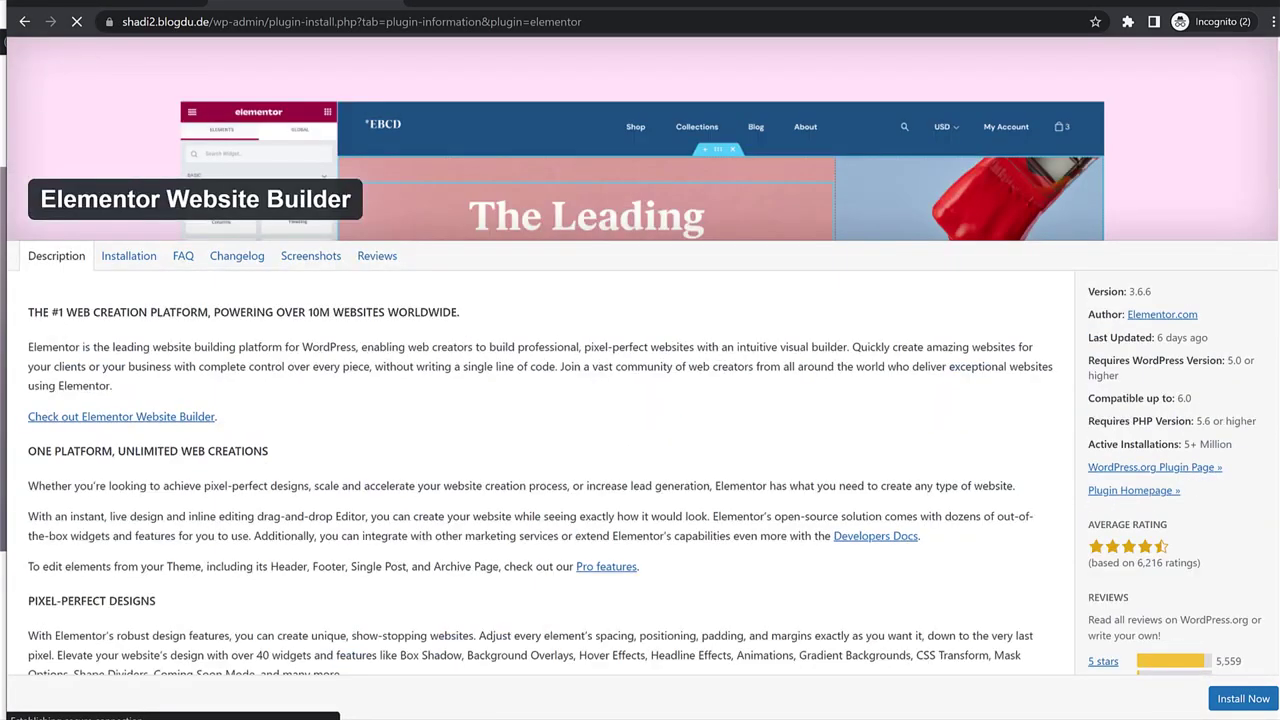
{"action": "left_click", "coordinate": [1240, 703]}
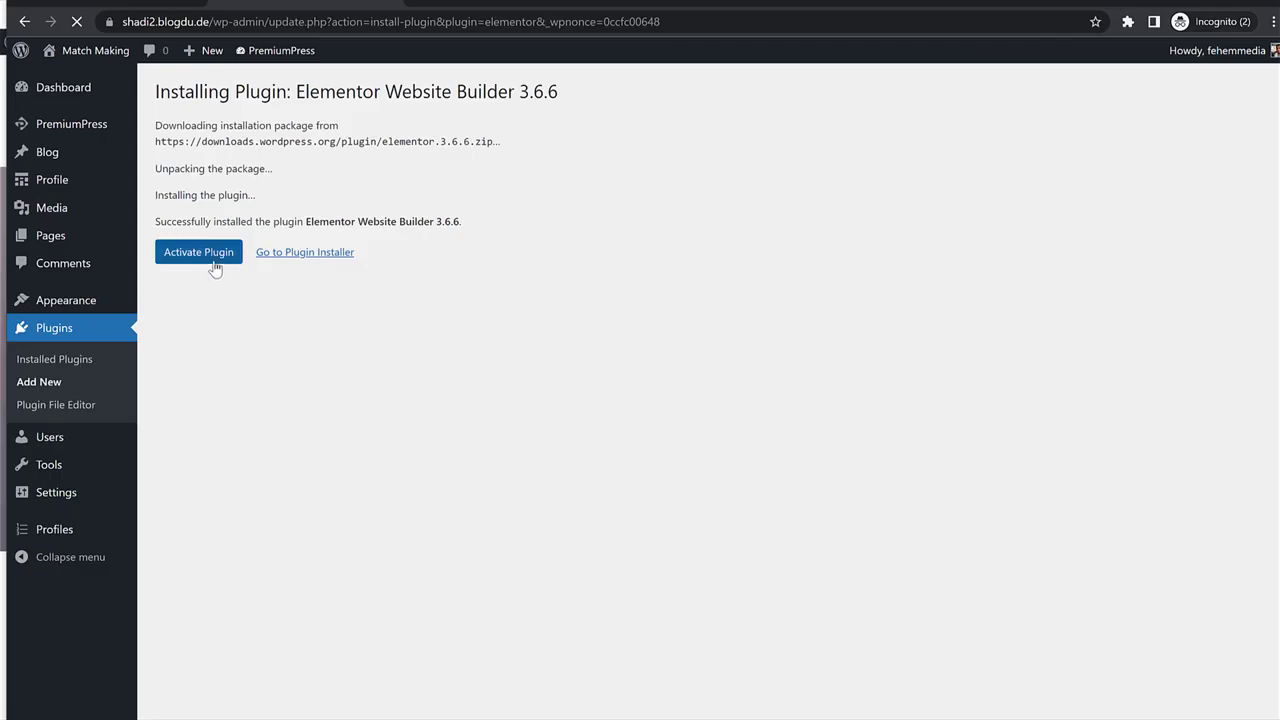
{"action": "left_click", "coordinate": [212, 258]}
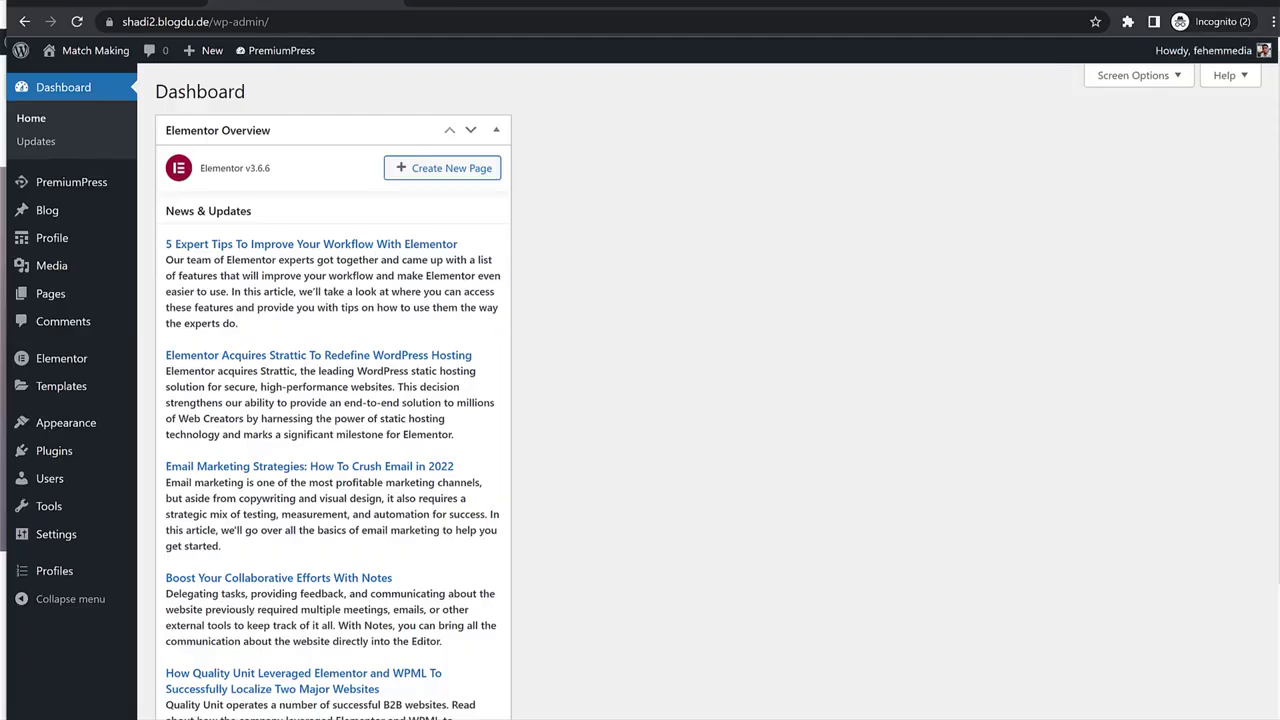
Hide the Elementor Overview box on the dashboard via Screen Options.
{"action": "left_click", "coordinate": [1135, 80]}
{"action": "left_click", "coordinate": [178, 223]}
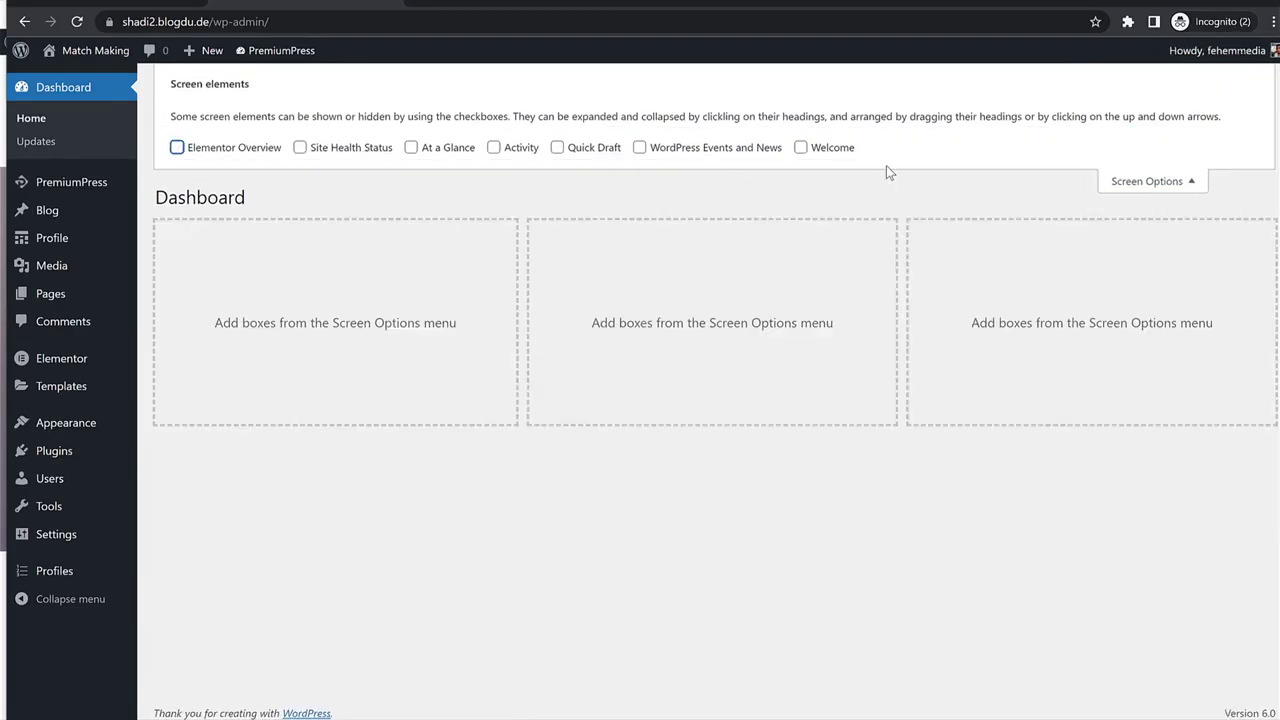
{"action": "left_click", "coordinate": [1143, 180]}
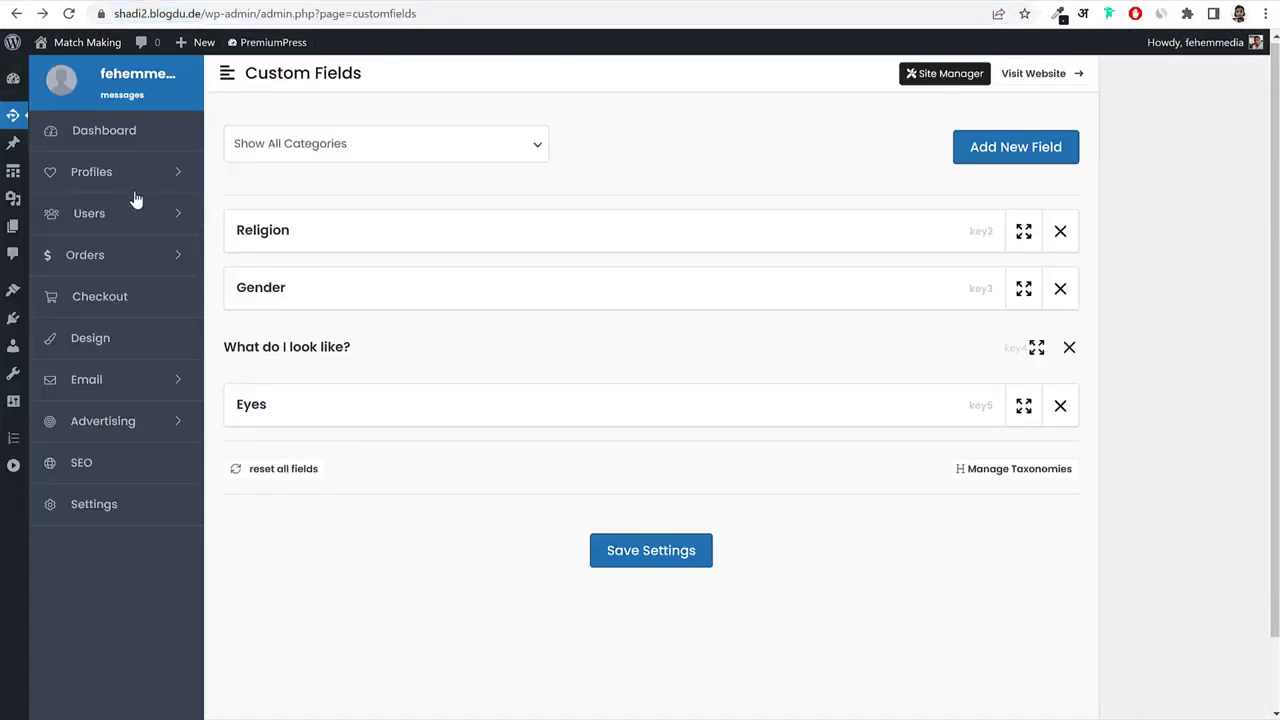
Open the PremiumPress Edit Pages overview from the Design customisation options.
{"action": "left_click", "coordinate": [107, 346]}
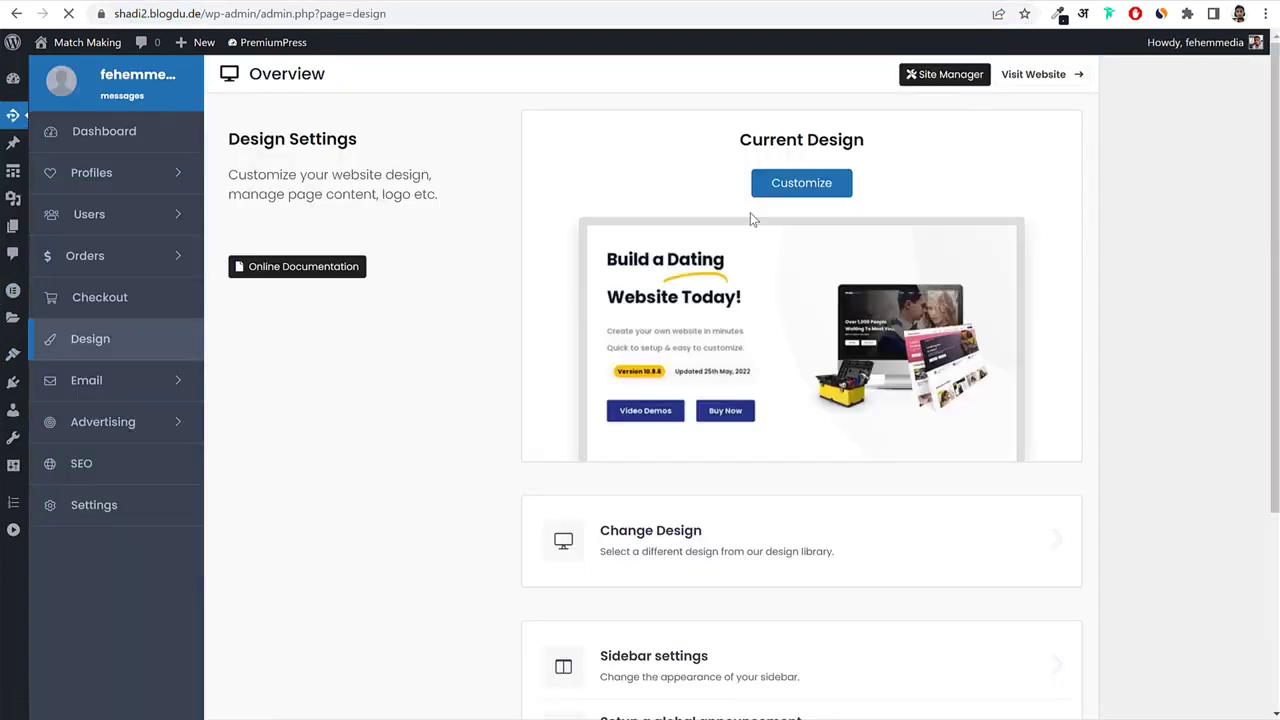
{"action": "left_click", "coordinate": [833, 188]}
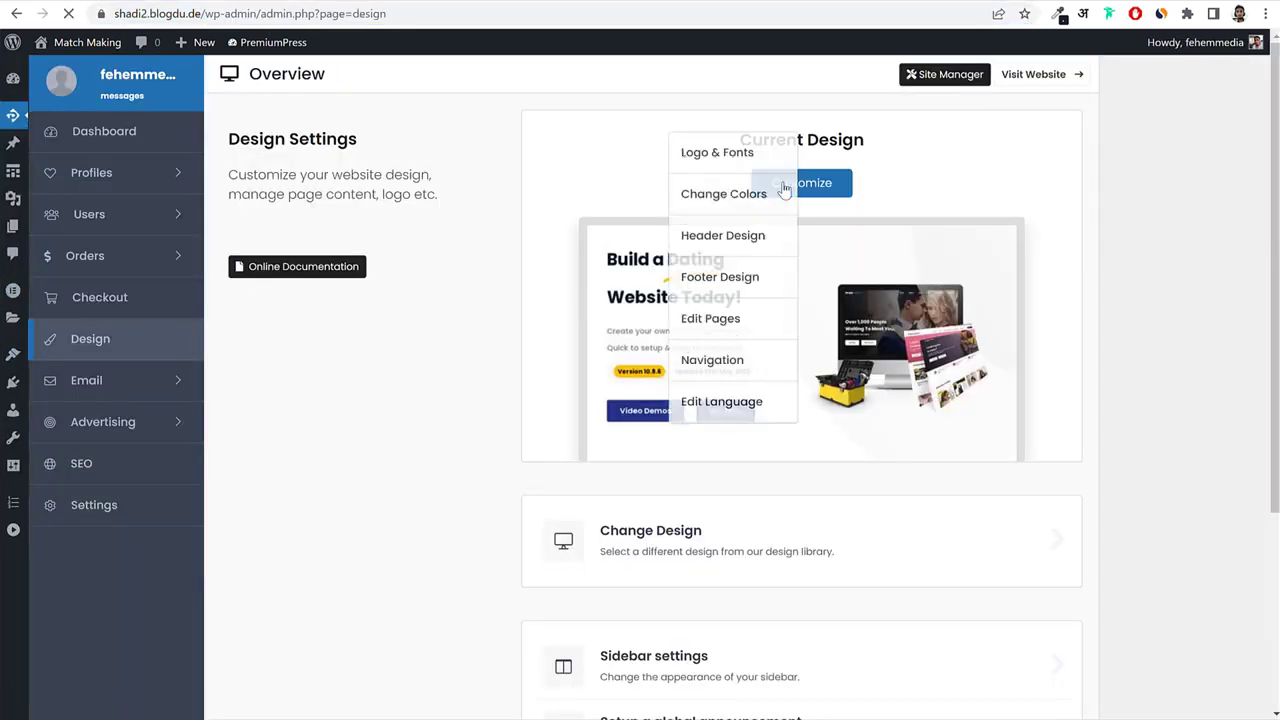
{"action": "left_click", "coordinate": [741, 322]}
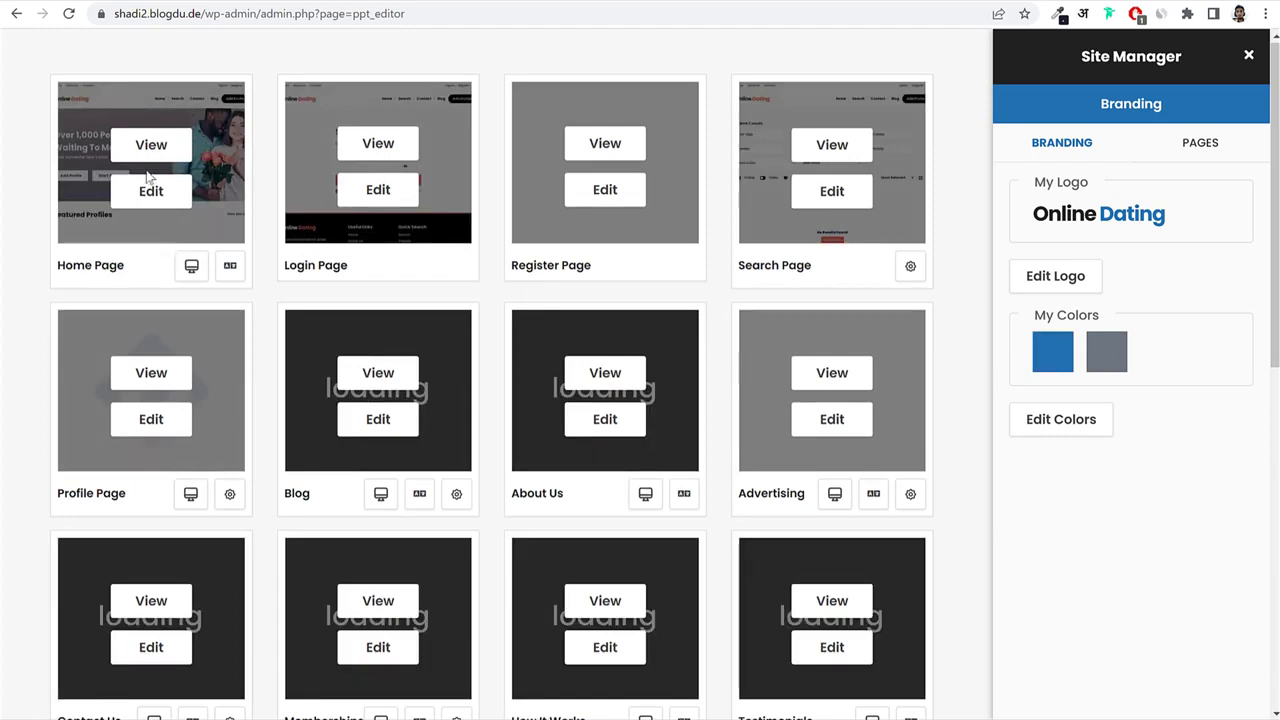
View the live Pricing page and test the Silver $50 package checkout.
{"action": "scroll", "coordinate": [750, 380], "scroll_direction": "down", "scroll_amount": 7}
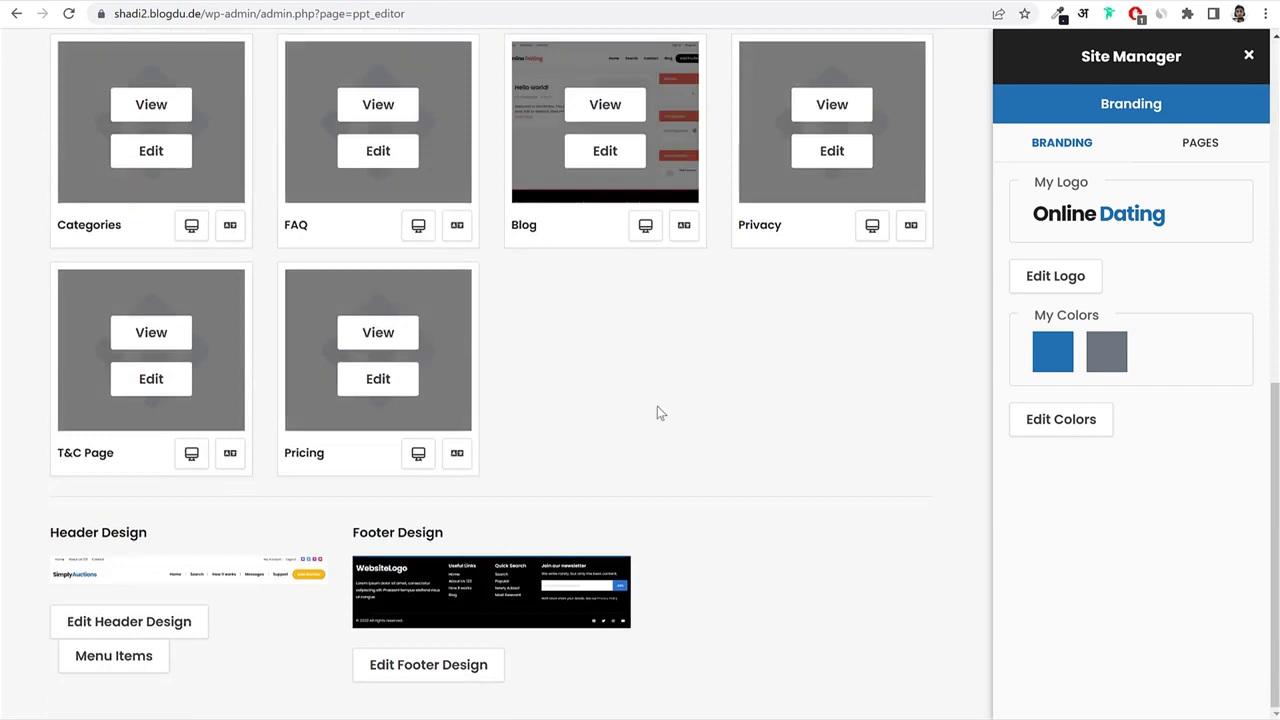
{"action": "scroll", "coordinate": [656, 410], "scroll_direction": "up", "scroll_amount": 5}
{"action": "scroll", "coordinate": [656, 410], "scroll_direction": "down", "scroll_amount": 5}
{"action": "left_click", "coordinate": [376, 339]}
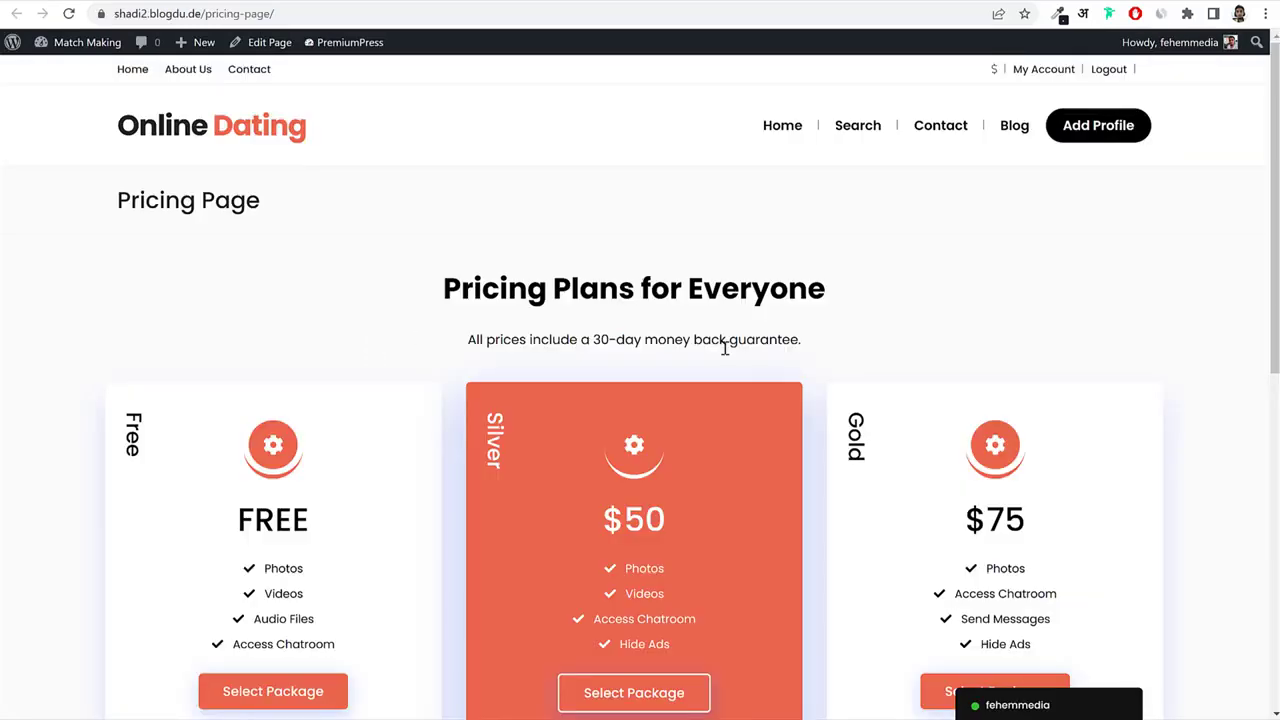
{"action": "scroll", "coordinate": [742, 353], "scroll_direction": "down", "scroll_amount": 3}
{"action": "scroll", "coordinate": [742, 353], "scroll_direction": "up", "scroll_amount": 1}
{"action": "scroll", "coordinate": [640, 310], "scroll_direction": "up", "scroll_amount": 1}
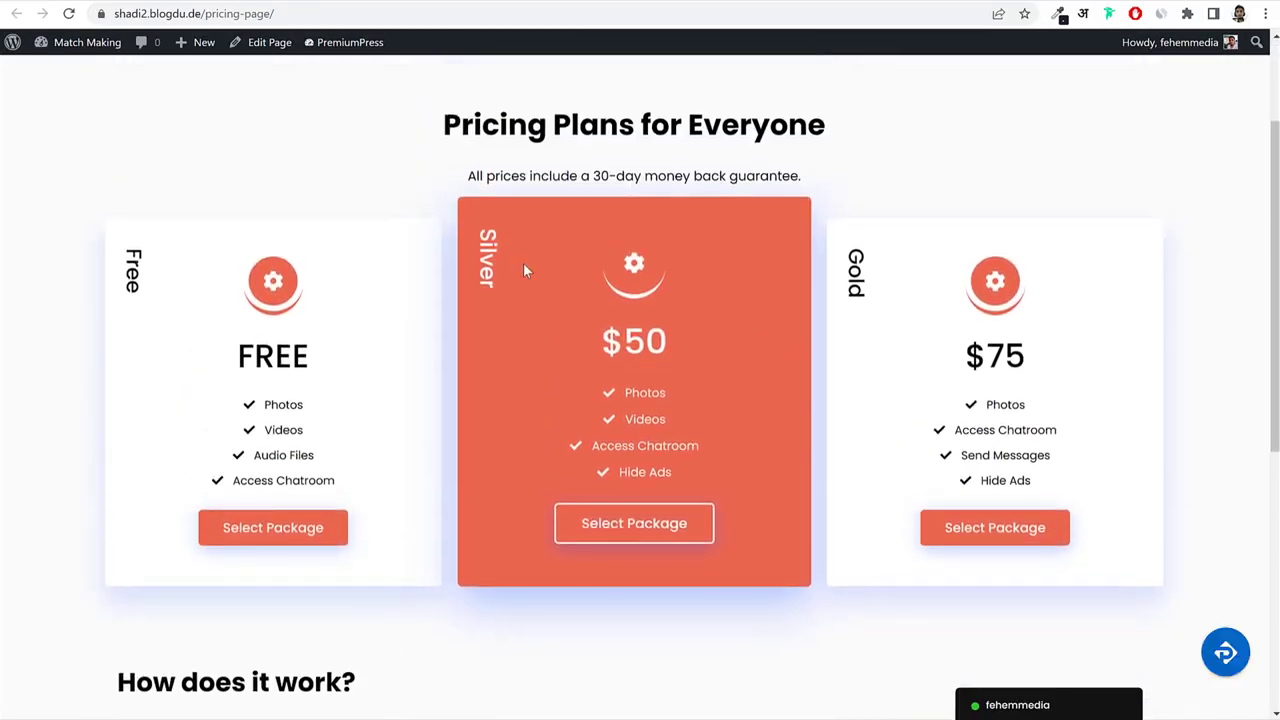
{"action": "scroll", "coordinate": [577, 349], "scroll_direction": "down", "scroll_amount": 5}
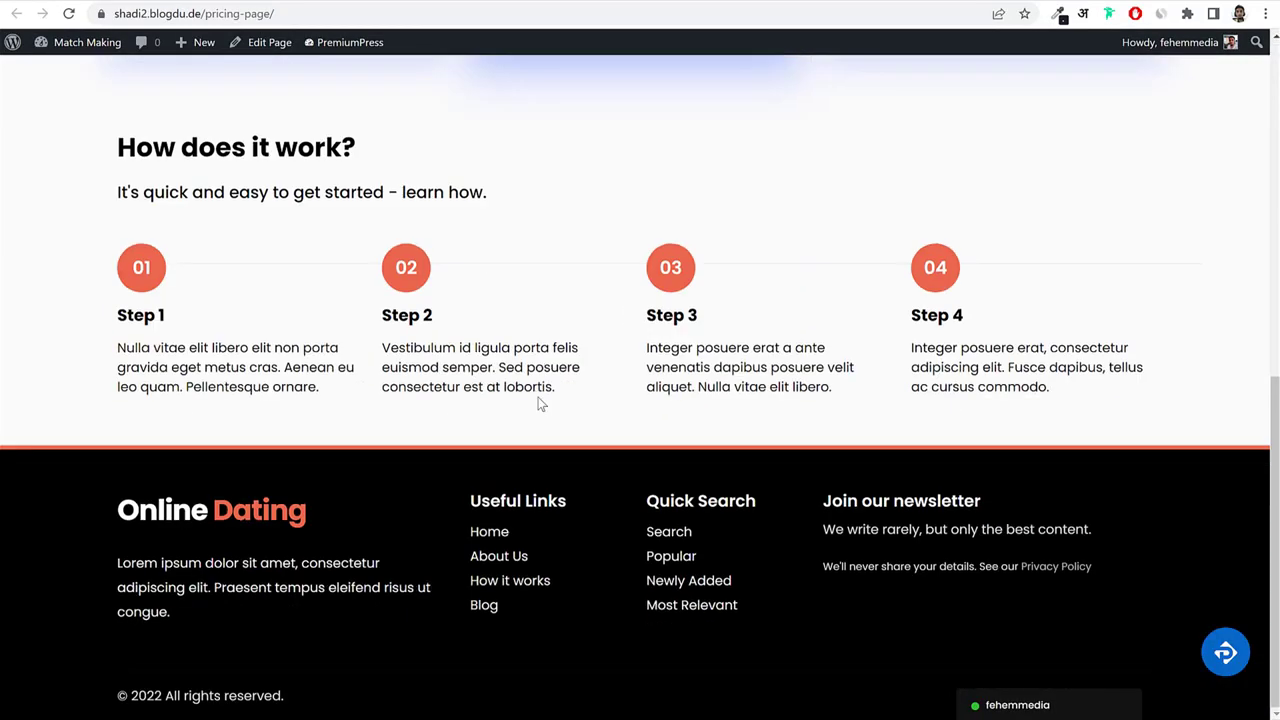
{"action": "scroll", "coordinate": [557, 384], "scroll_direction": "up", "scroll_amount": 5}
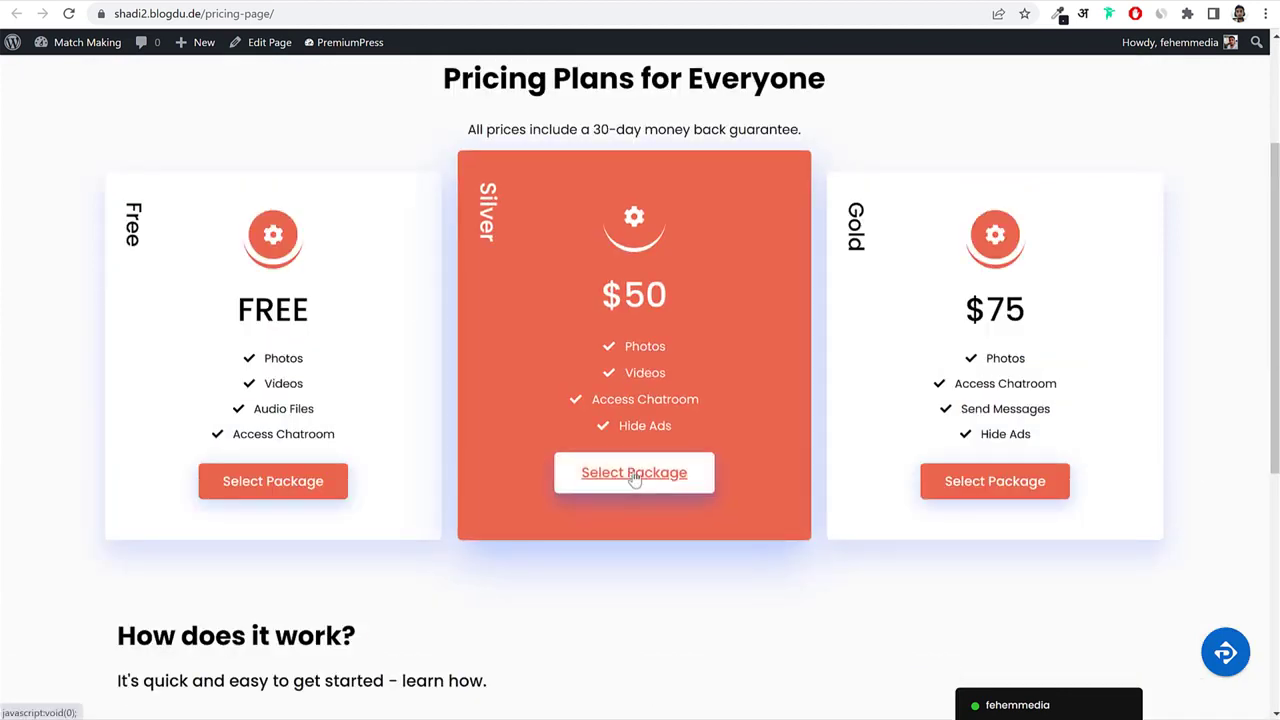
{"action": "left_click", "coordinate": [634, 478]}
{"action": "left_click", "coordinate": [1000, 265]}
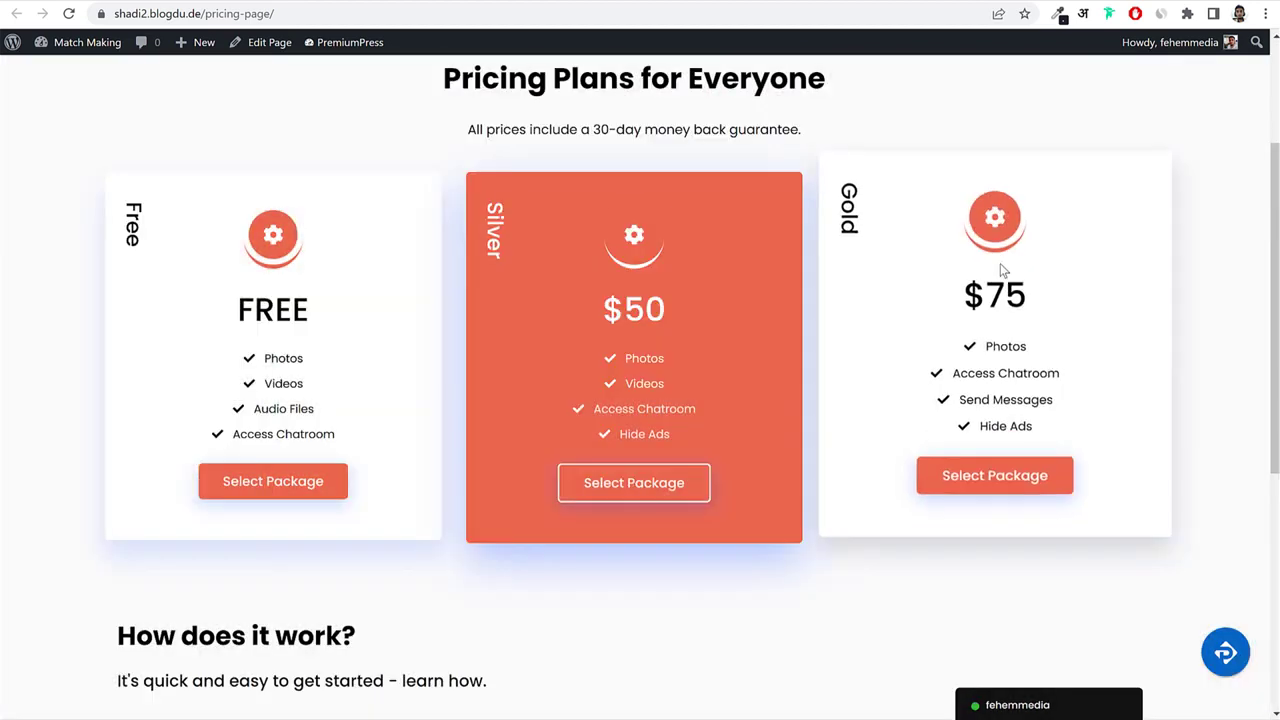
Open the Home Page in the Elementor editor.
{"action": "scroll", "coordinate": [823, 120], "scroll_direction": "up", "scroll_amount": 3}
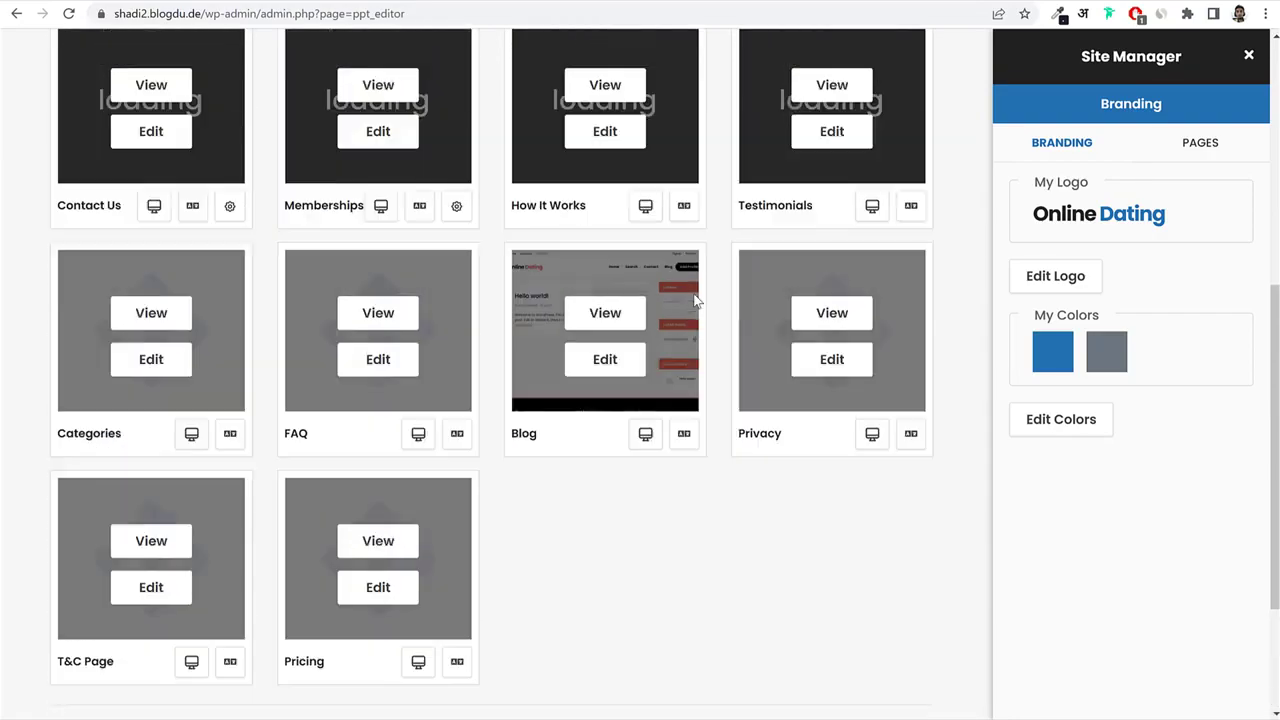
{"action": "scroll", "coordinate": [697, 300], "scroll_direction": "up", "scroll_amount": 8}
{"action": "left_click", "coordinate": [150, 203]}
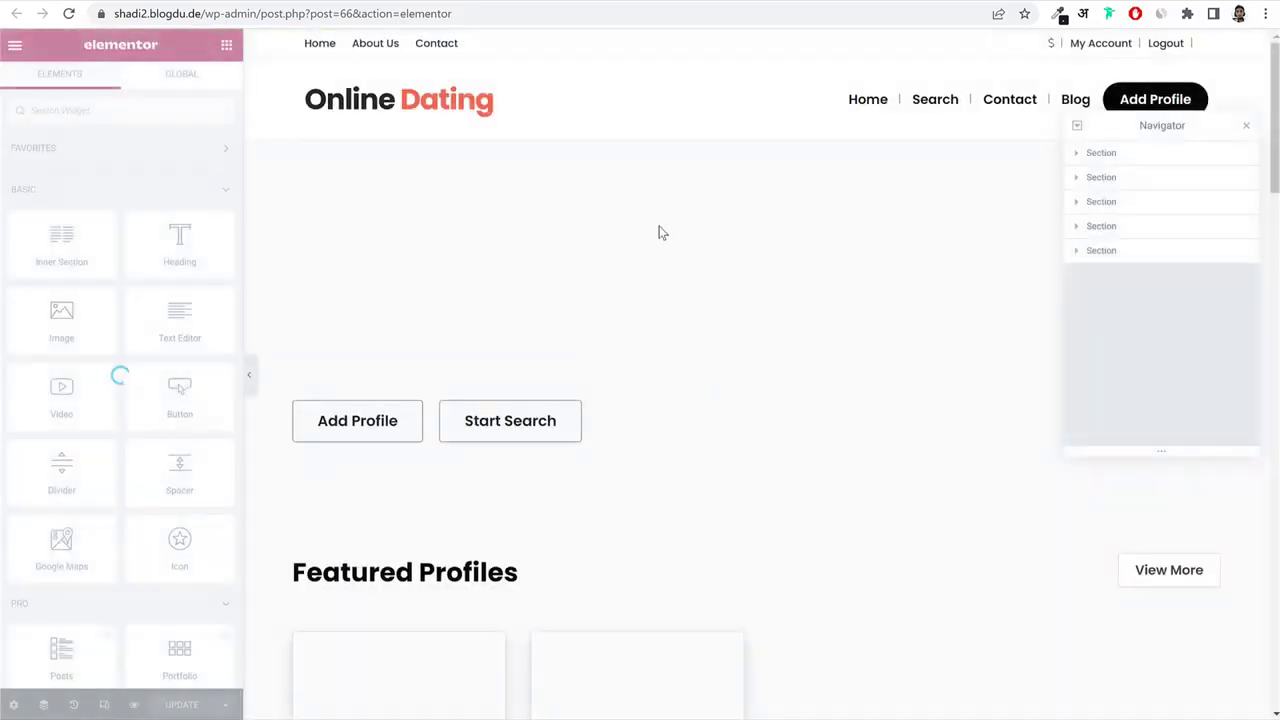
Close the Elementor Navigator panel to reveal the home page hero, then return to the homepage.
{"action": "left_click", "coordinate": [1247, 130]}
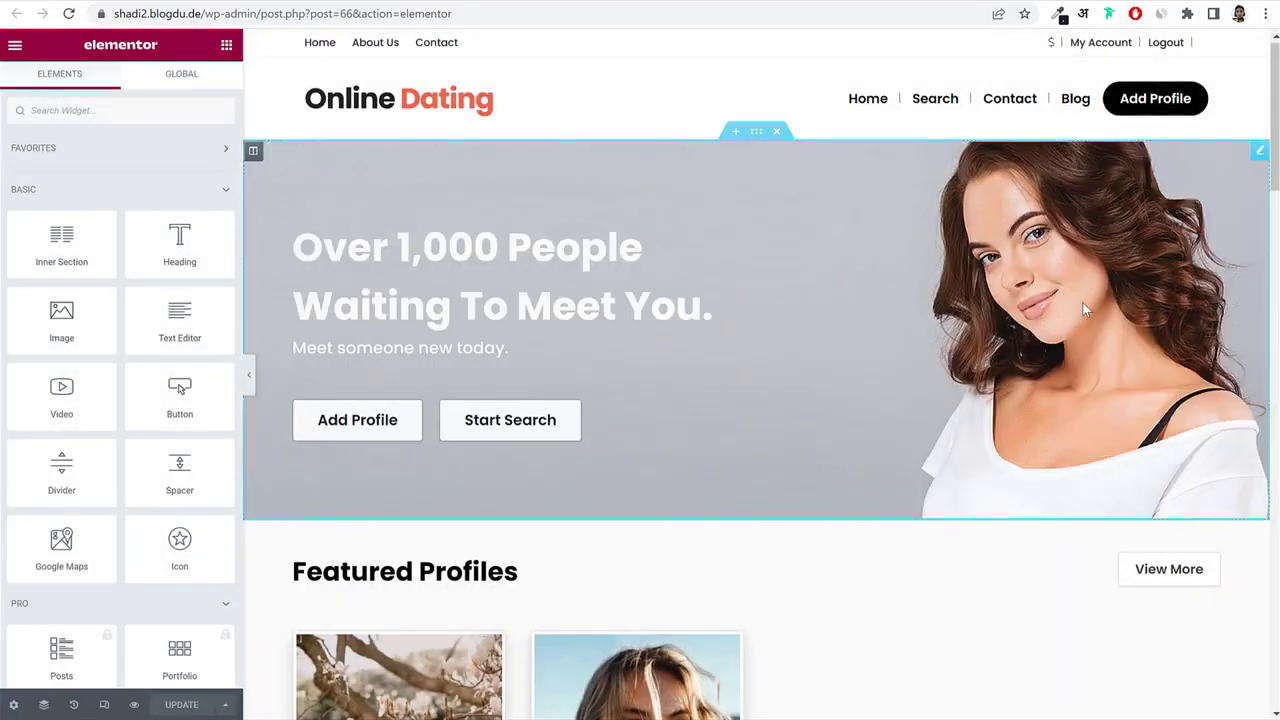
{"action": "scroll", "coordinate": [1016, 478], "scroll_direction": "down", "scroll_amount": 10}
{"action": "scroll", "coordinate": [1016, 478], "scroll_direction": "up", "scroll_amount": 10}
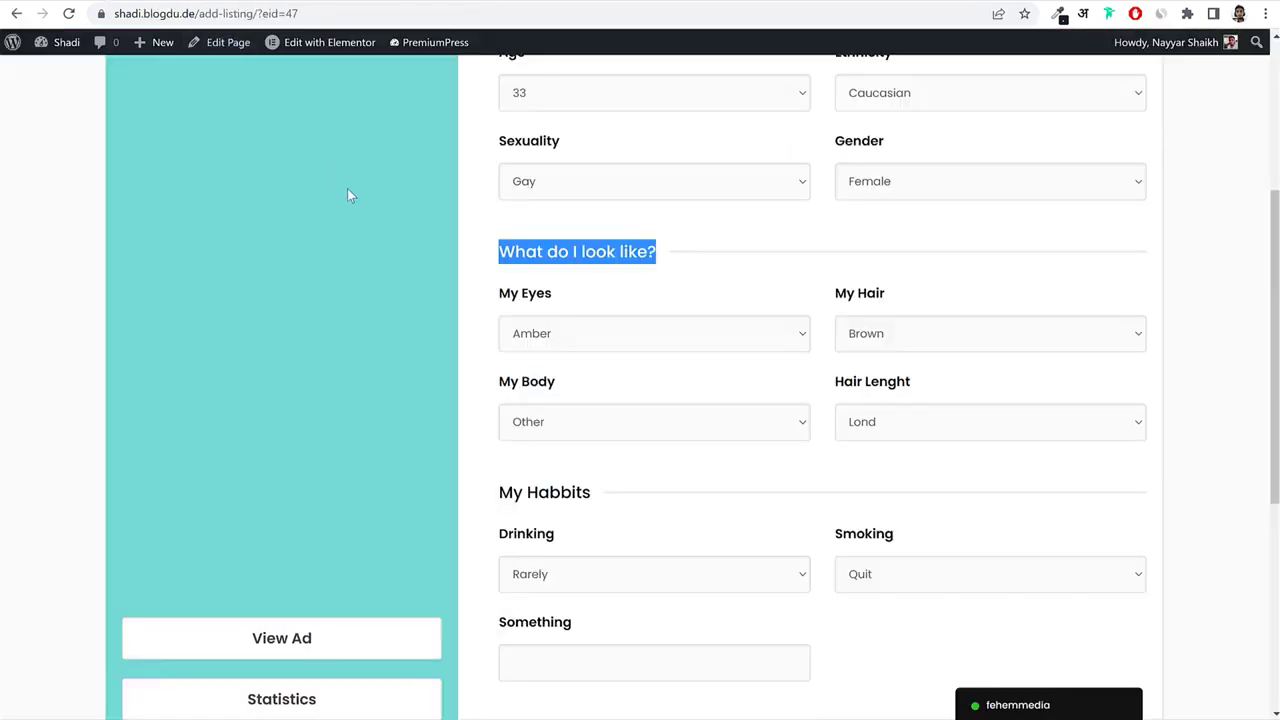
{"action": "scroll", "coordinate": [347, 195], "scroll_direction": "up", "scroll_amount": 3}
{"action": "left_click", "coordinate": [237, 133]}
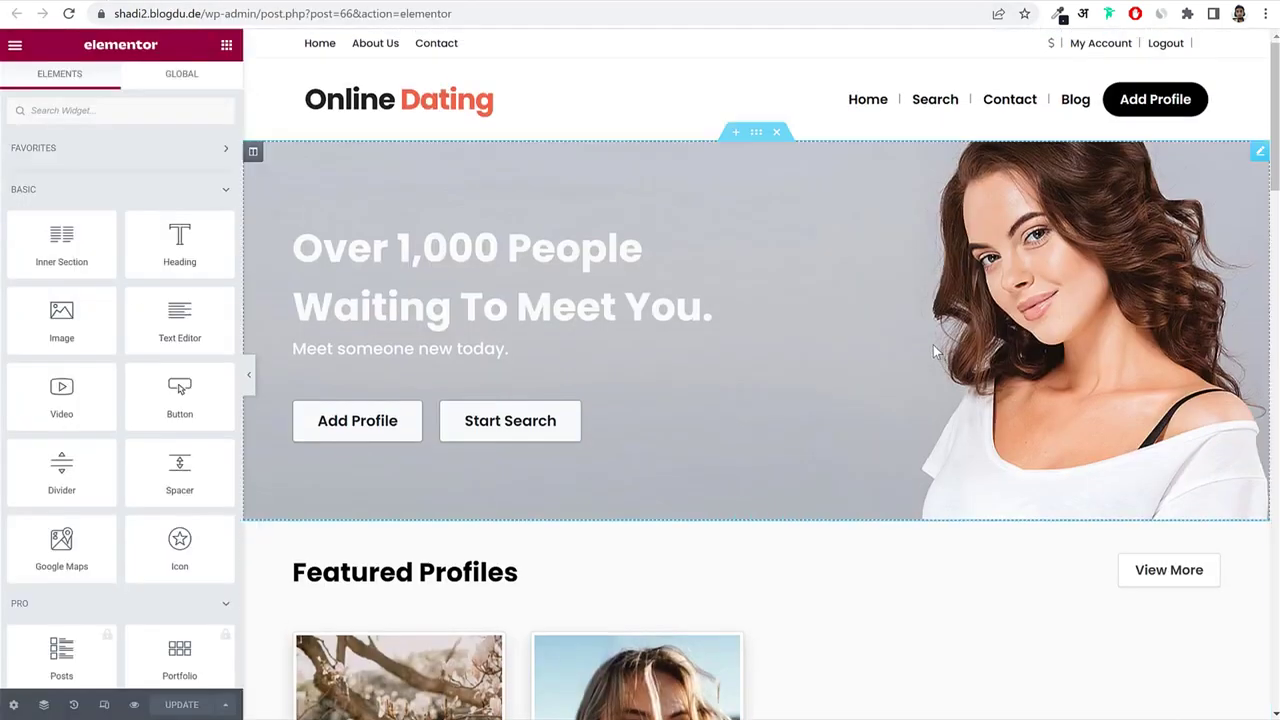
Select the home page hero and expand its Choose Design options.
{"action": "left_click", "coordinate": [867, 384]}
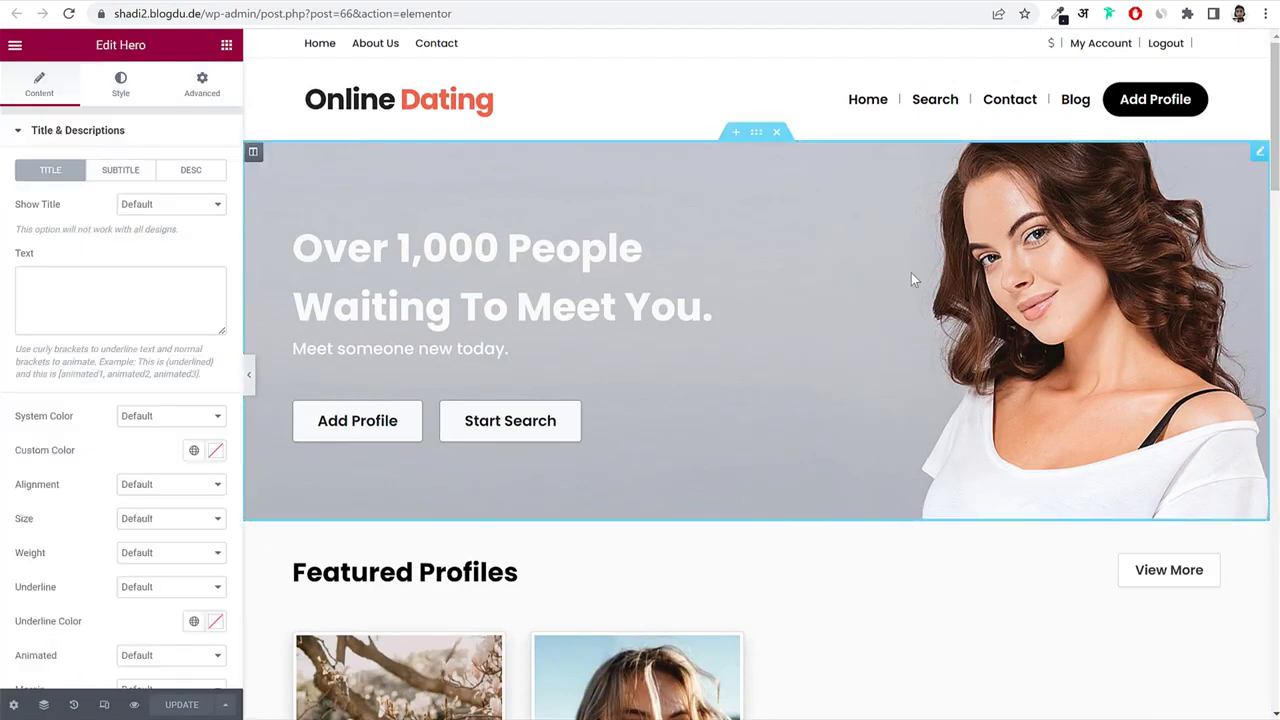
{"action": "scroll", "coordinate": [116, 420], "scroll_direction": "down", "scroll_amount": 3}
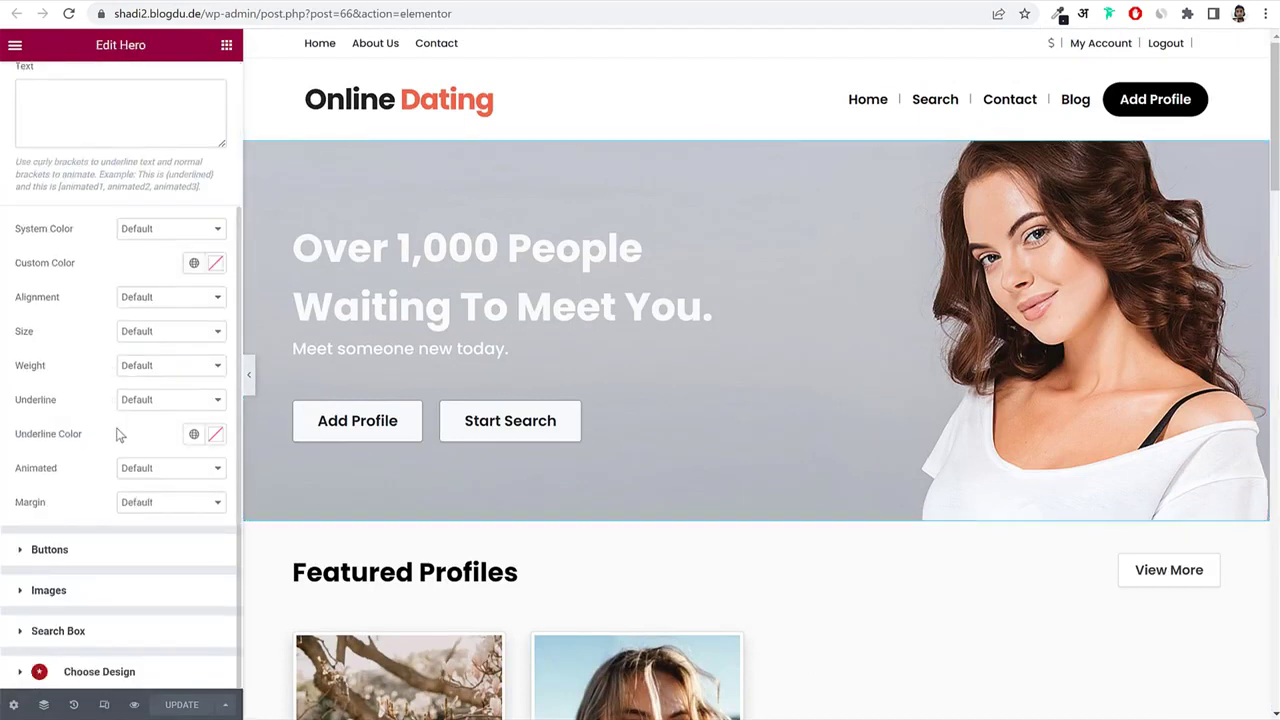
{"action": "scroll", "coordinate": [120, 434], "scroll_direction": "up", "scroll_amount": 3}
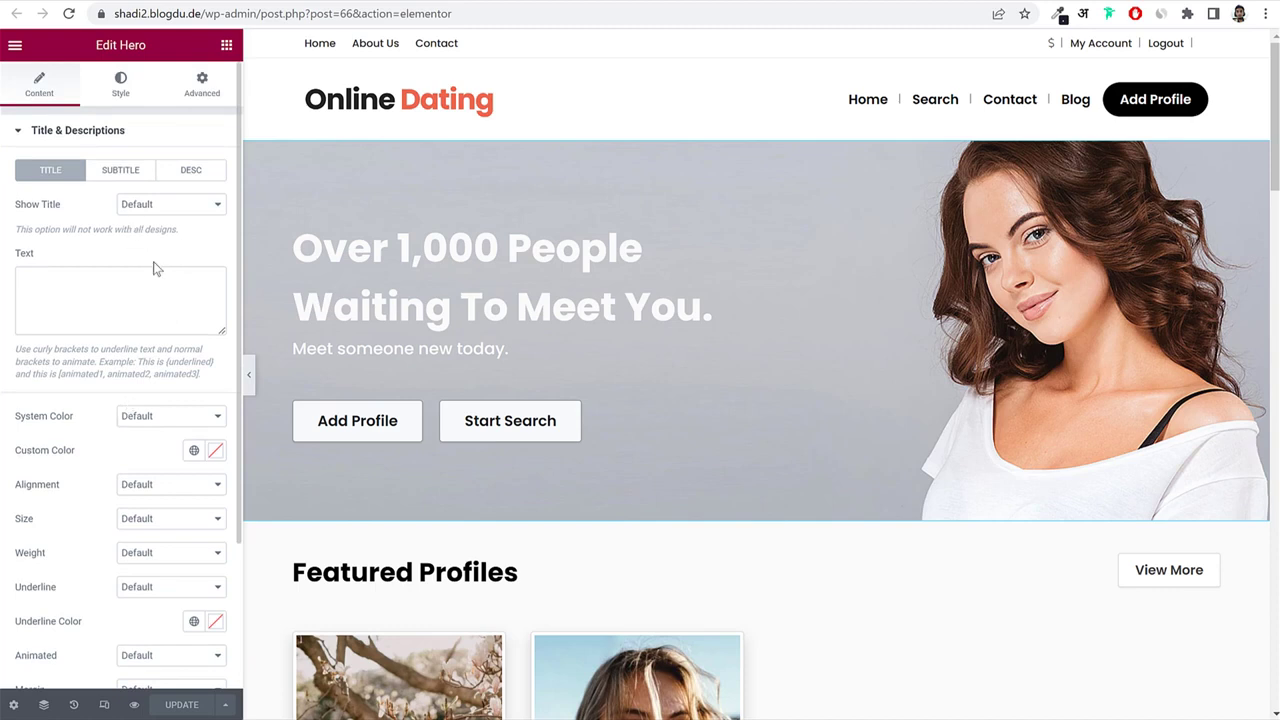
{"action": "scroll", "coordinate": [146, 300], "scroll_direction": "down", "scroll_amount": 2}
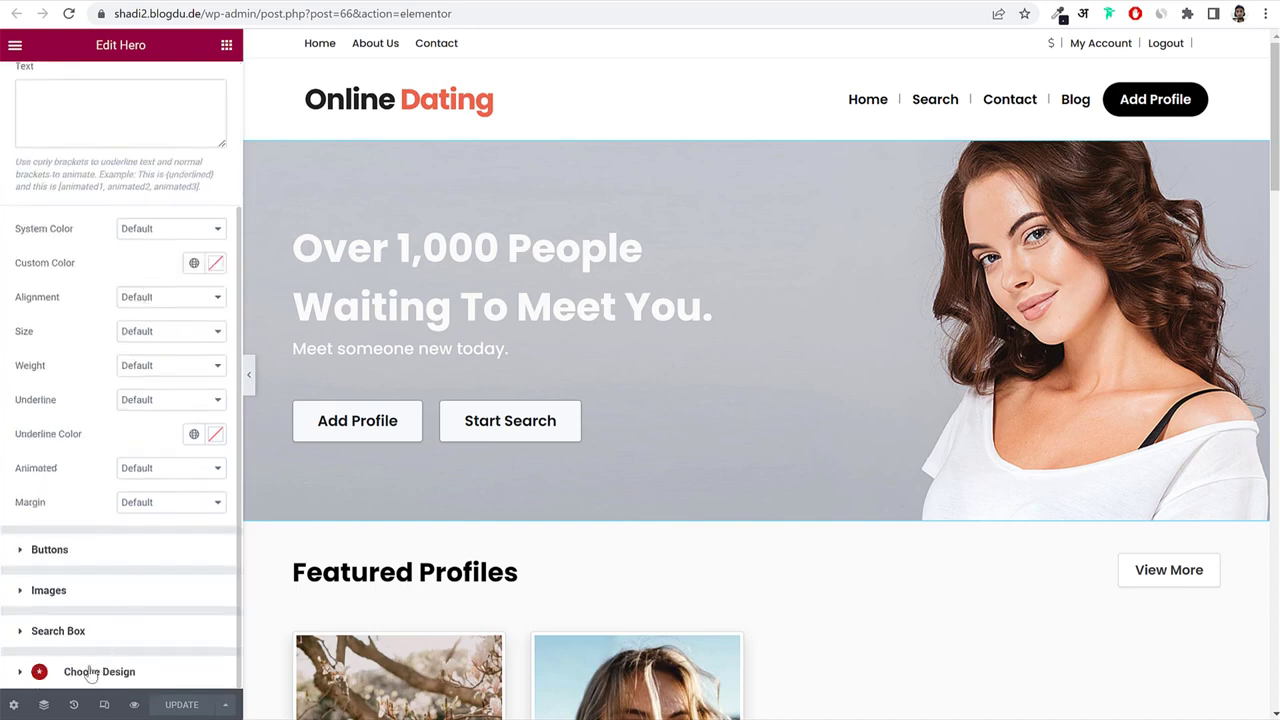
{"action": "scroll", "coordinate": [108, 161], "scroll_direction": "up", "scroll_amount": 3}
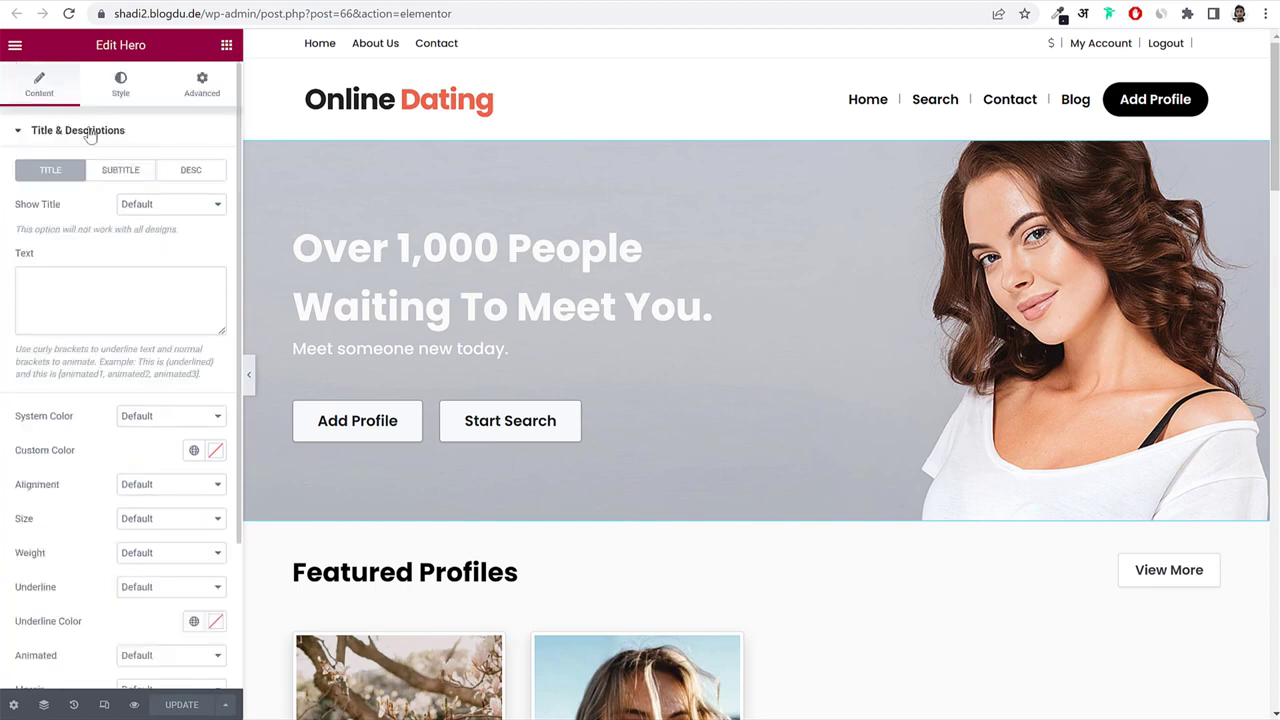
{"action": "left_click", "coordinate": [86, 130]}
{"action": "left_click", "coordinate": [109, 300]}
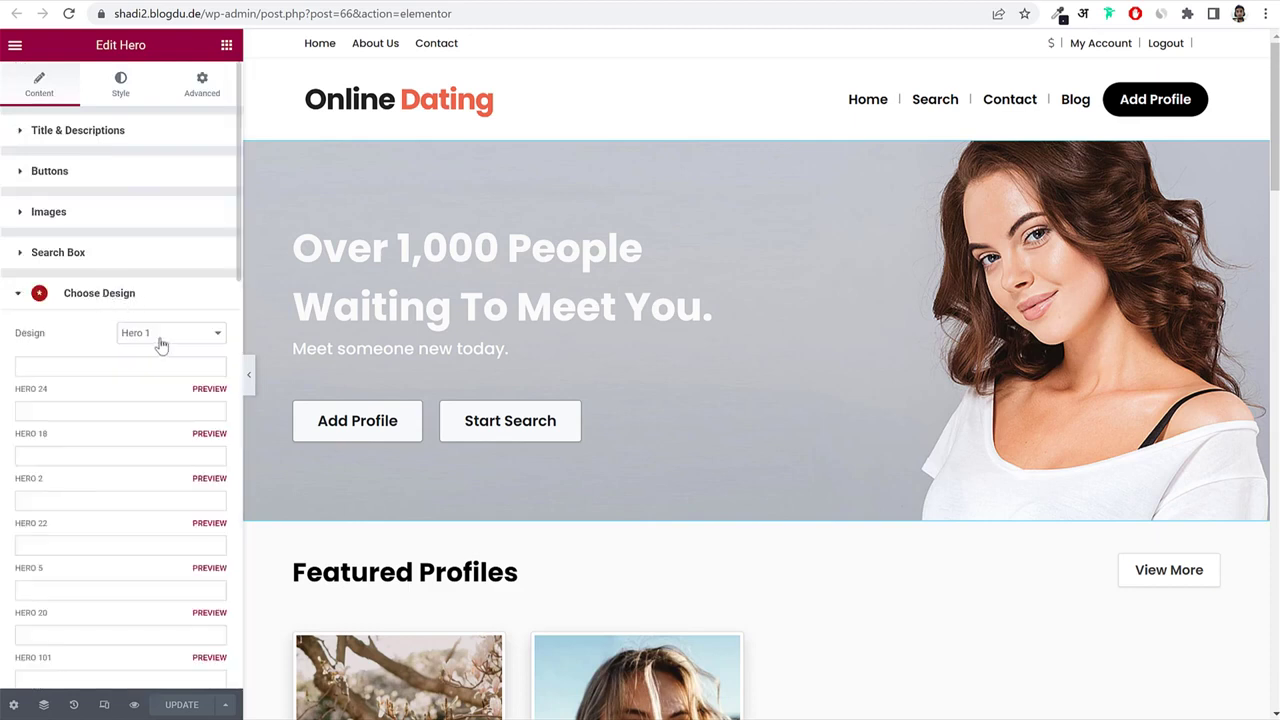
{"action": "left_click", "coordinate": [160, 336]}
{"action": "left_click", "coordinate": [160, 336]}
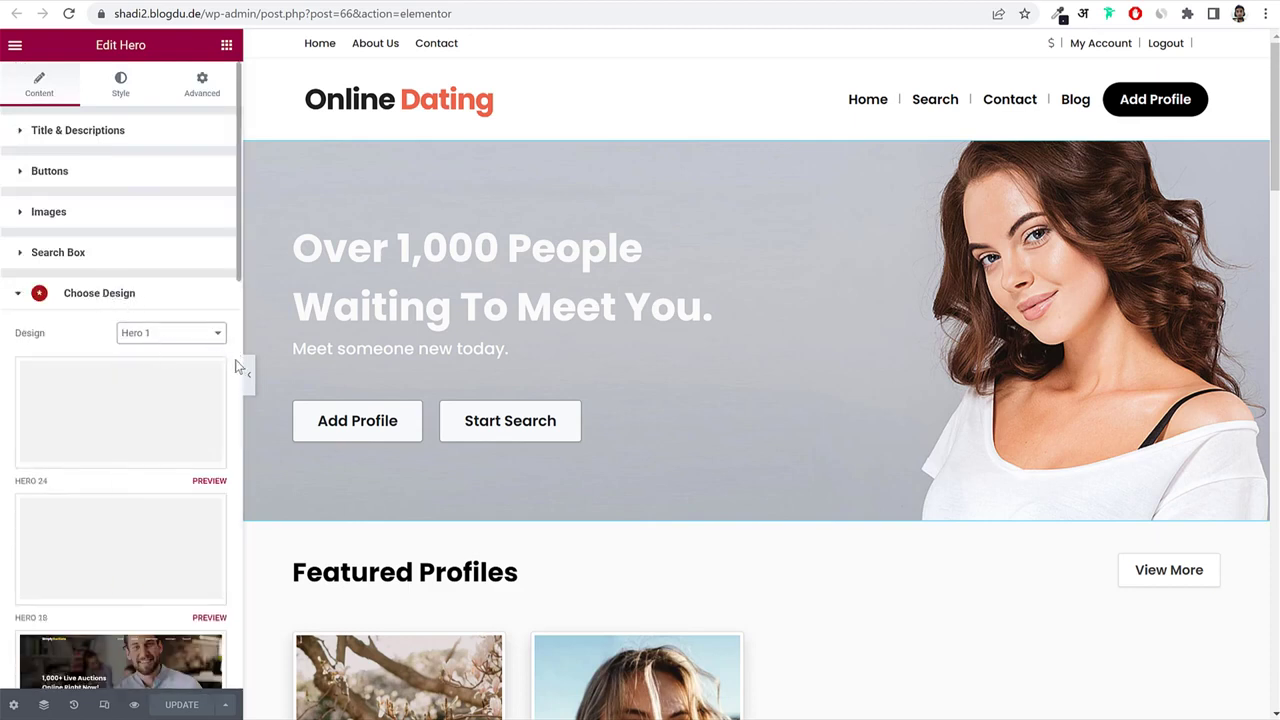
Try the Hero 11 map layout on the hero and test its gender search field.
{"action": "scroll", "coordinate": [236, 366], "scroll_direction": "down", "scroll_amount": 3}
{"action": "scroll", "coordinate": [236, 366], "scroll_direction": "down", "scroll_amount": 2}
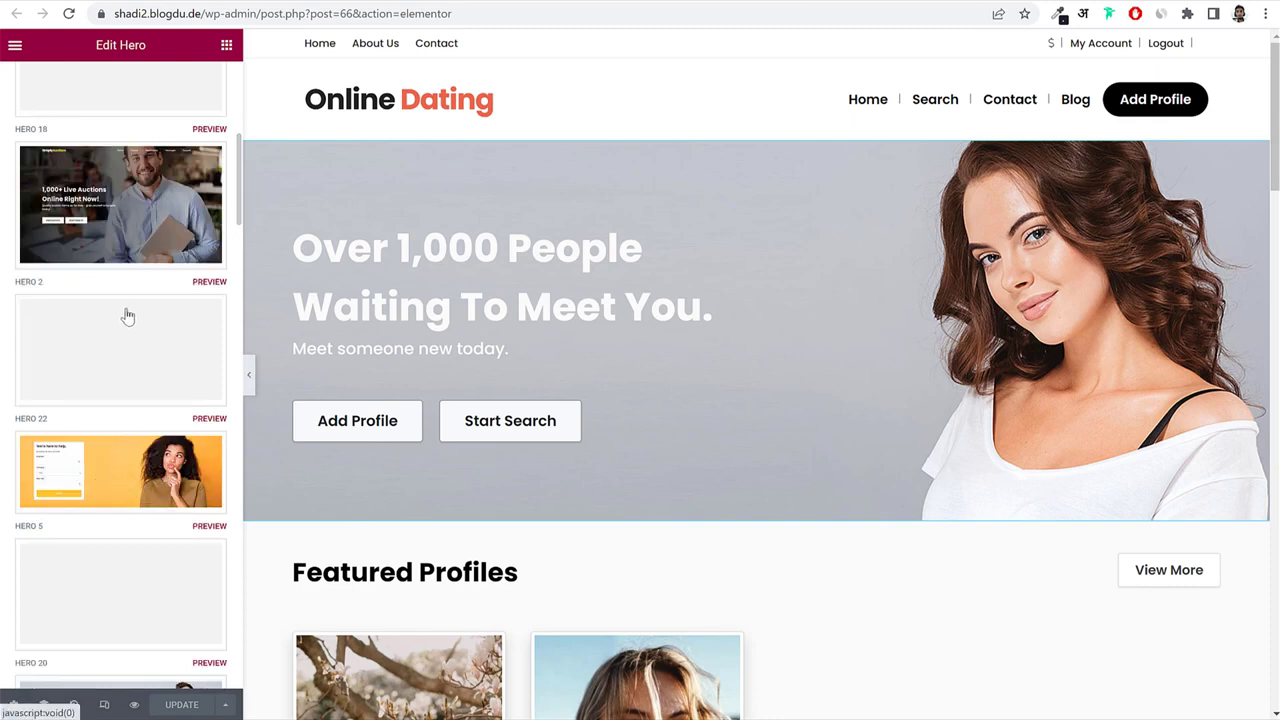
{"action": "scroll", "coordinate": [128, 325], "scroll_direction": "down", "scroll_amount": 5}
{"action": "scroll", "coordinate": [134, 330], "scroll_direction": "down", "scroll_amount": 2}
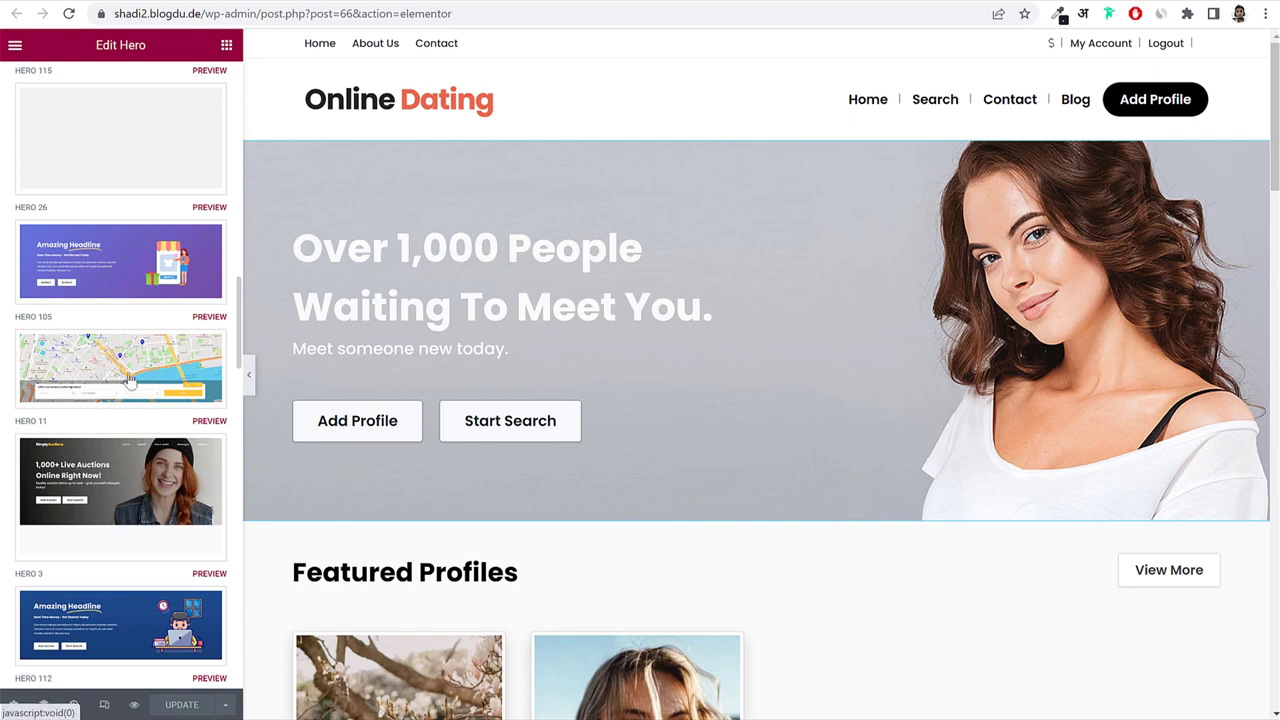
{"action": "scroll", "coordinate": [136, 400], "scroll_direction": "down", "scroll_amount": 3}
{"action": "scroll", "coordinate": [136, 402], "scroll_direction": "up", "scroll_amount": 2}
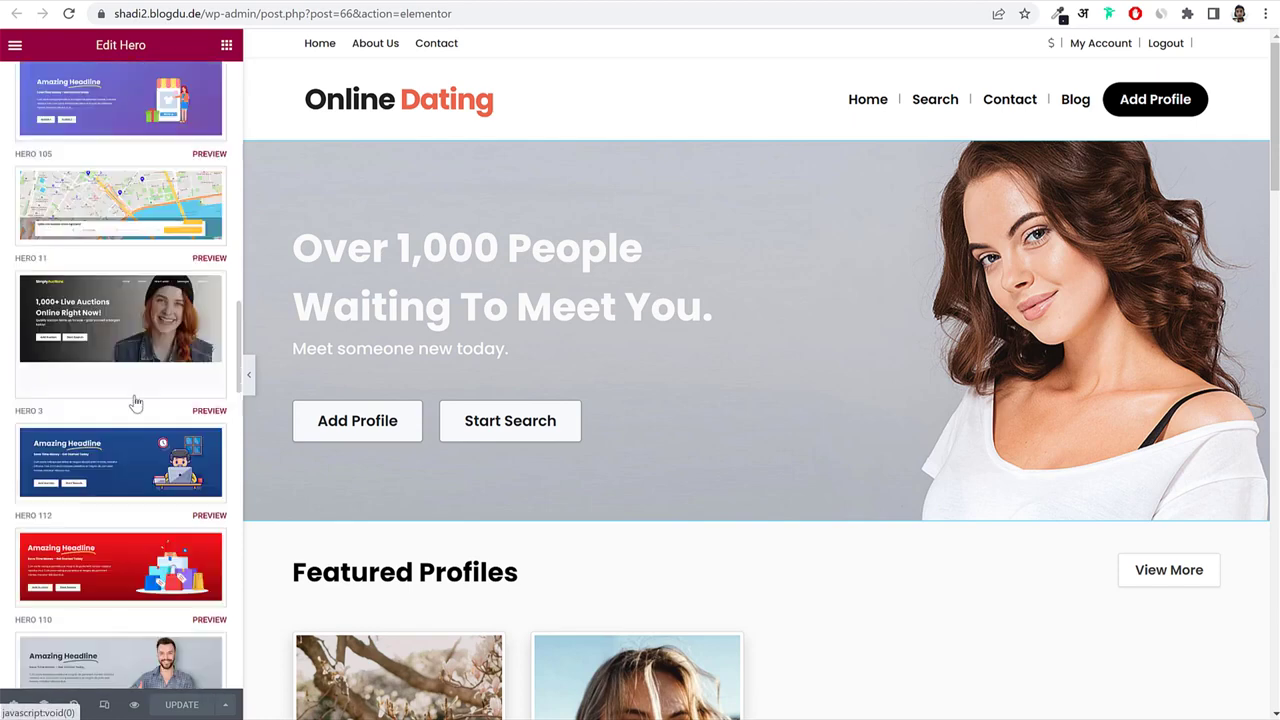
{"action": "left_click", "coordinate": [134, 225]}
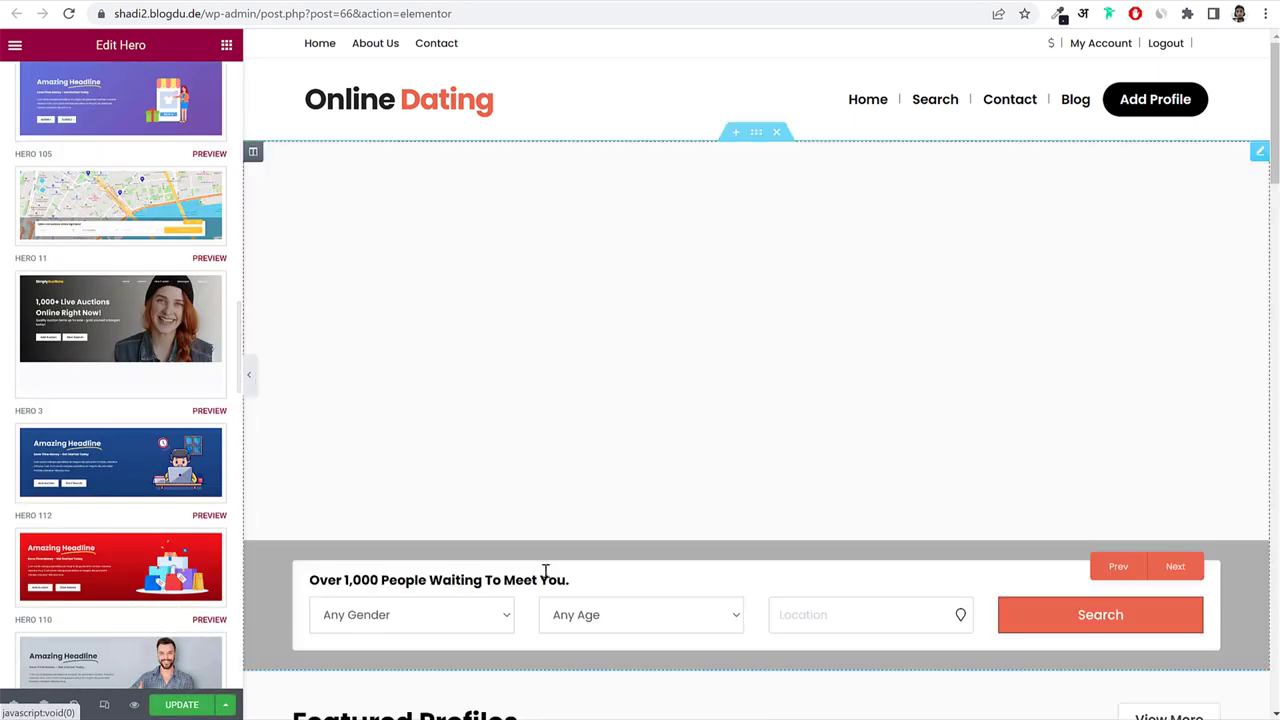
{"action": "scroll", "coordinate": [545, 571], "scroll_direction": "down", "scroll_amount": 3}
{"action": "left_click", "coordinate": [849, 389]}
{"action": "left_click", "coordinate": [425, 377]}
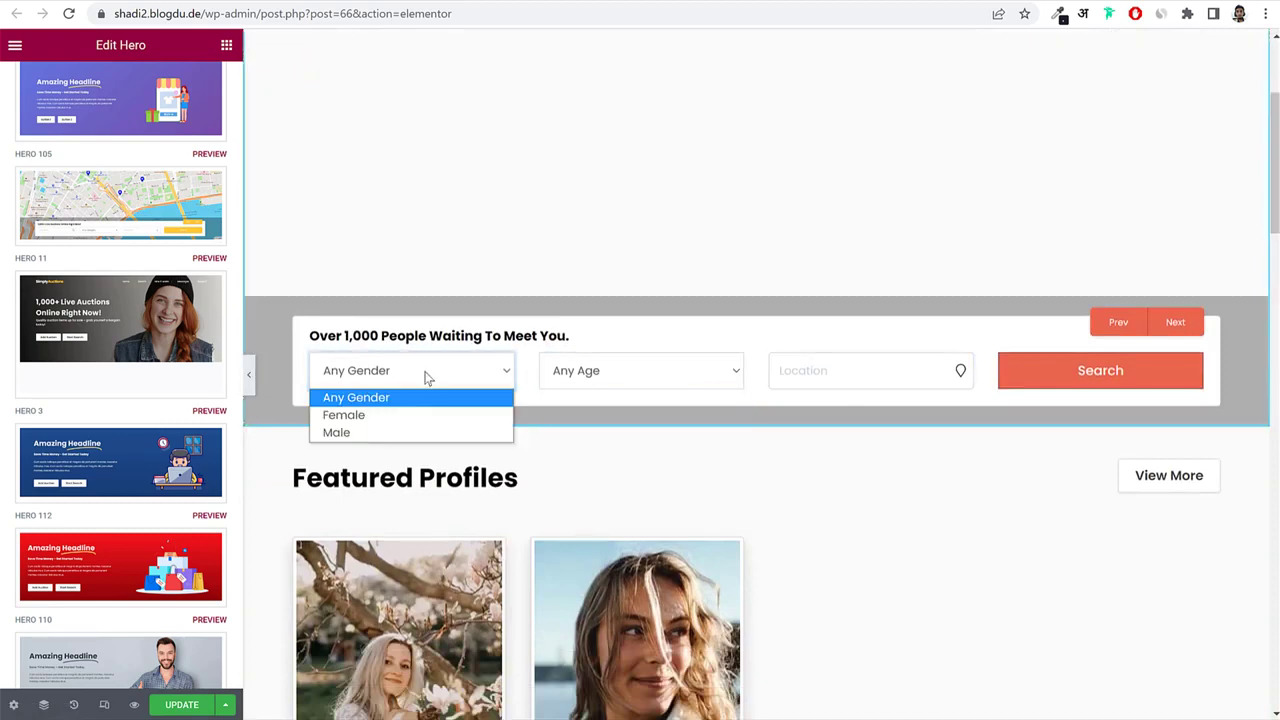
Switch the hero to the Hero 5 'We're here to help.' design and reopen its title settings.
{"action": "scroll", "coordinate": [136, 381], "scroll_direction": "up", "scroll_amount": 12}
{"action": "left_click", "coordinate": [154, 317]}
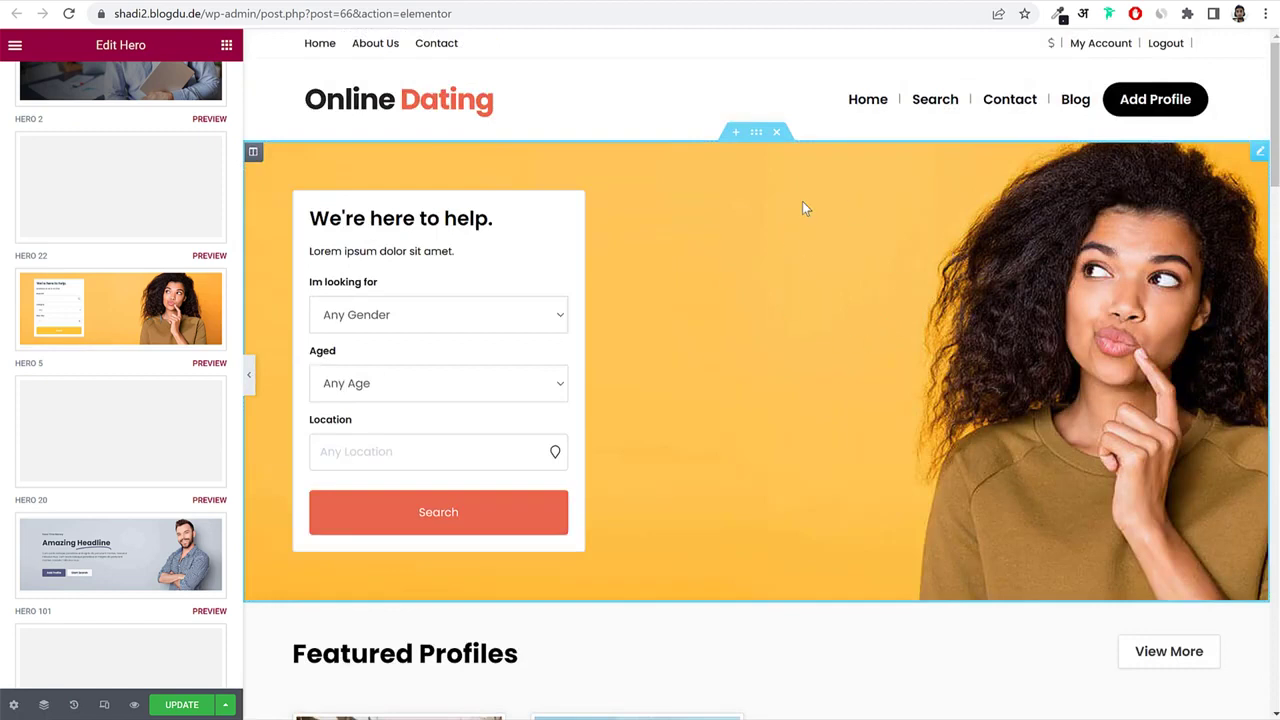
{"action": "left_click", "coordinate": [437, 260]}
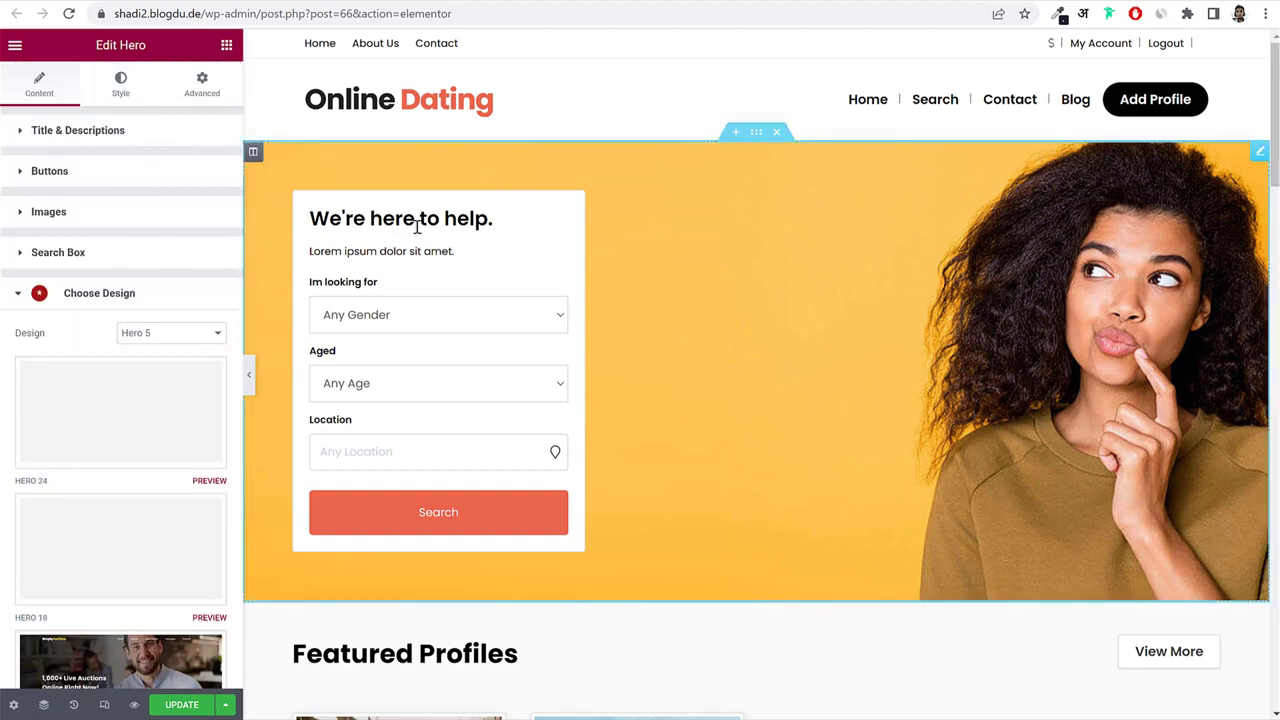
{"action": "left_click", "coordinate": [110, 136]}
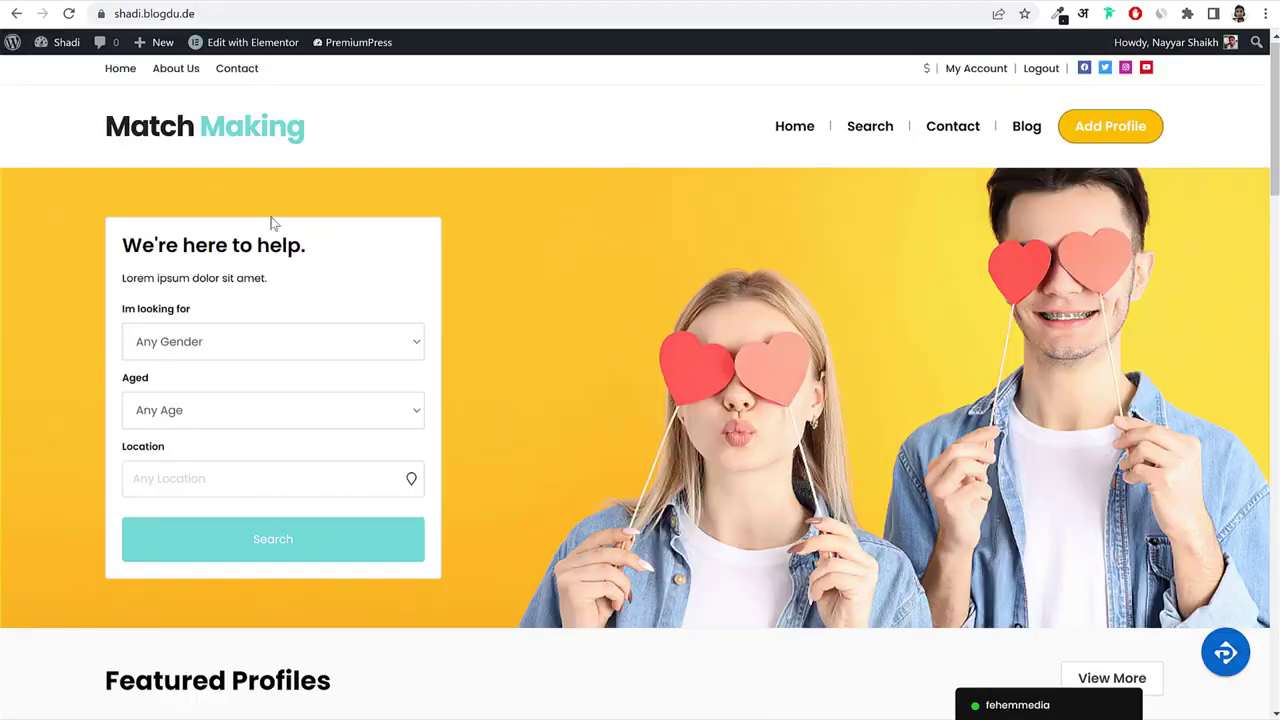
Replace the hero heading 'We're here to help.' with 'Search for your Partner'.
{"action": "left_click_drag", "start_coordinate": [304, 247], "coordinate": [130, 256]}
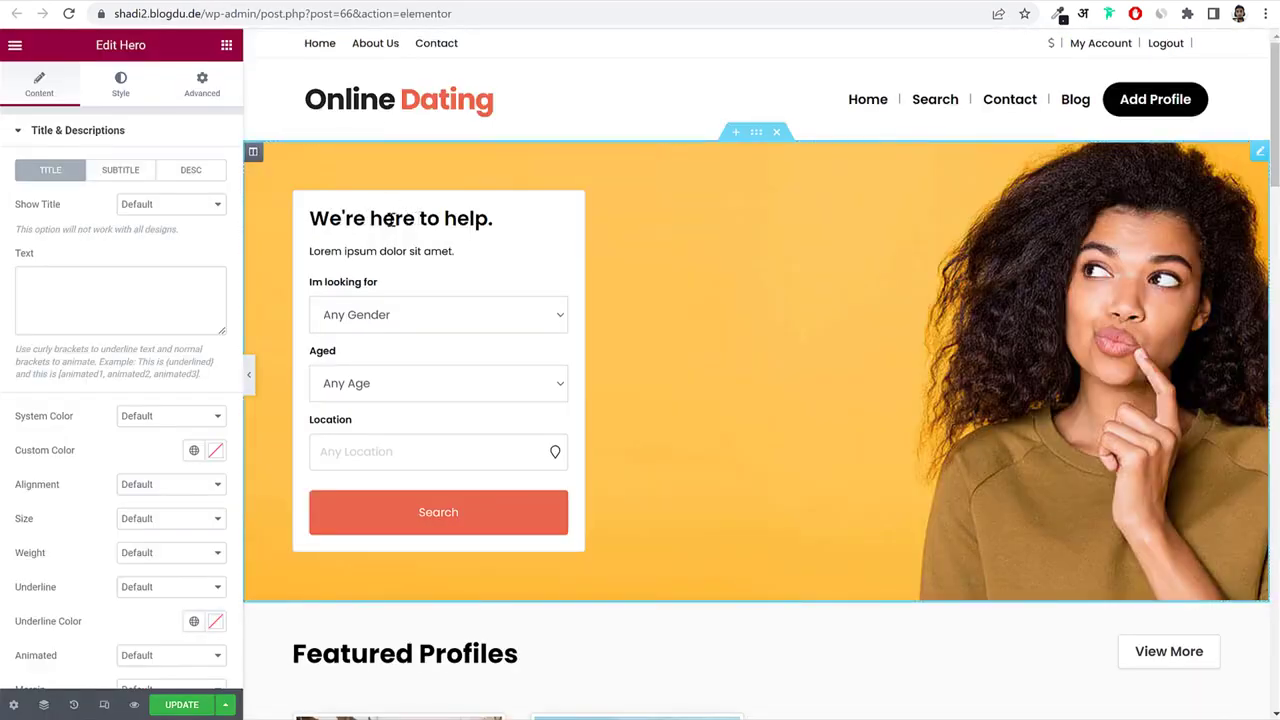
{"action": "left_click", "coordinate": [420, 218]}
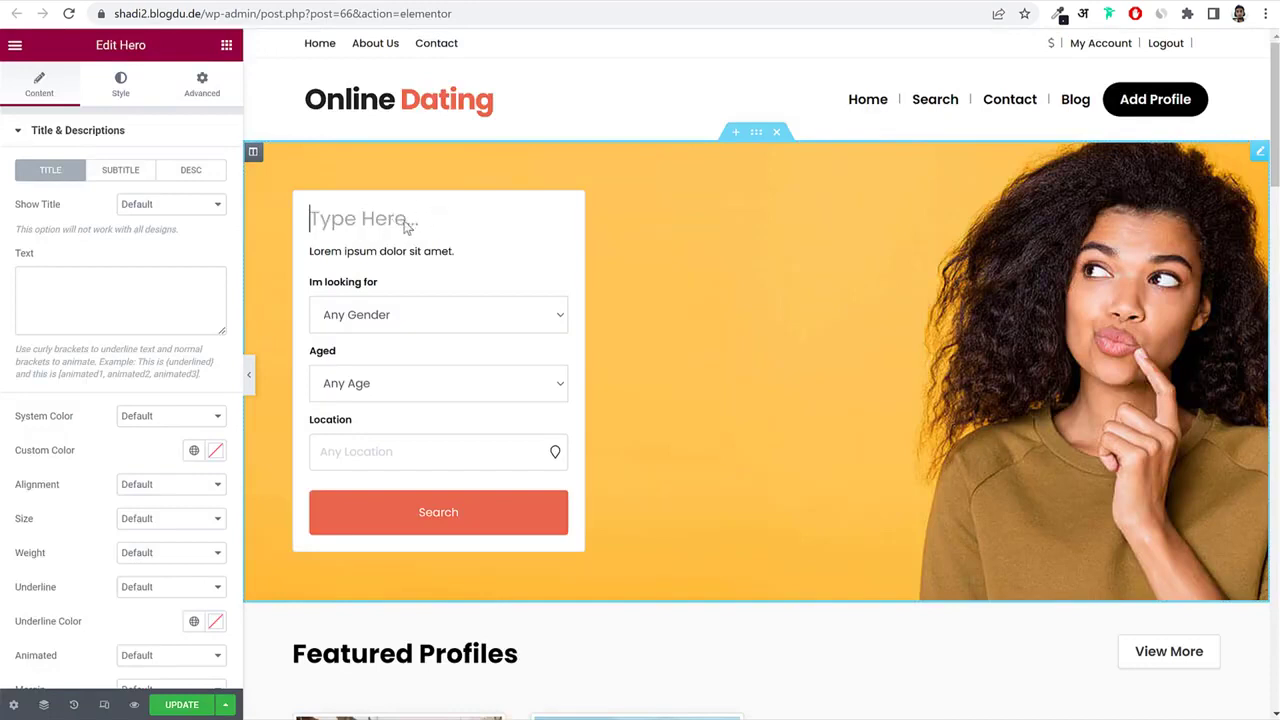
{"action": "left_click", "coordinate": [457, 208]}
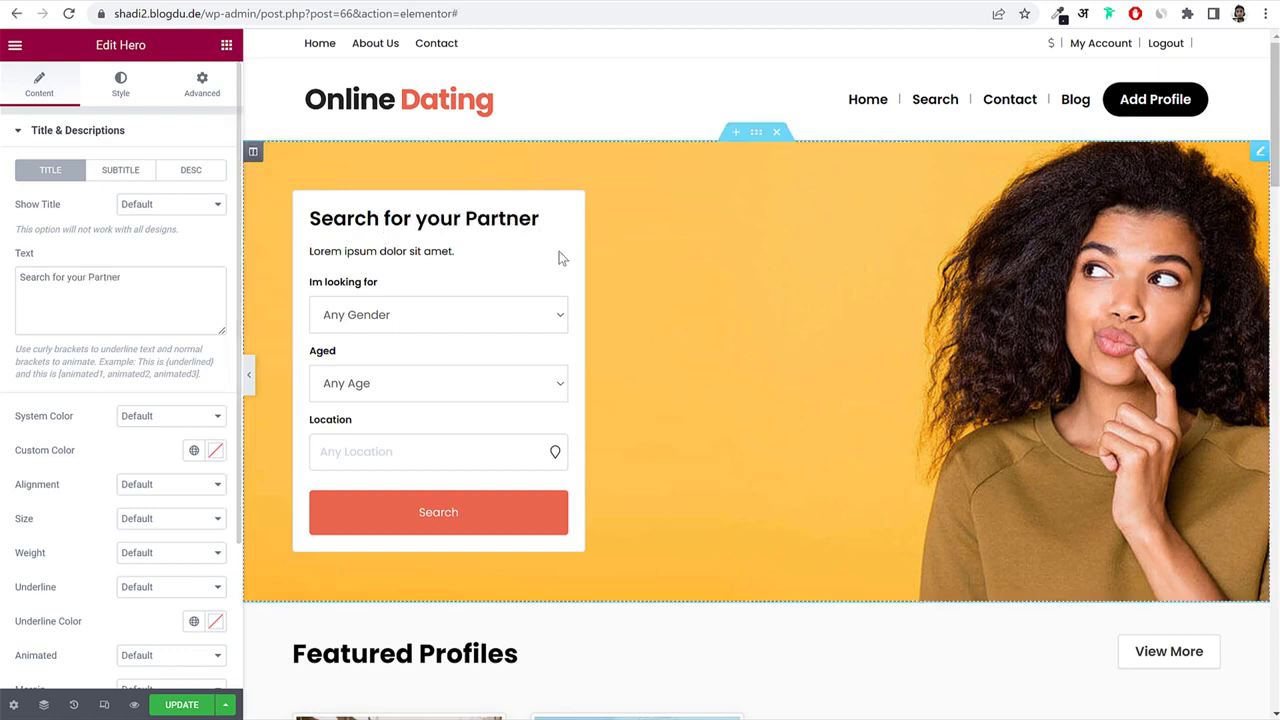
{"action": "left_click", "coordinate": [711, 310]}
{"action": "left_click", "coordinate": [96, 133]}
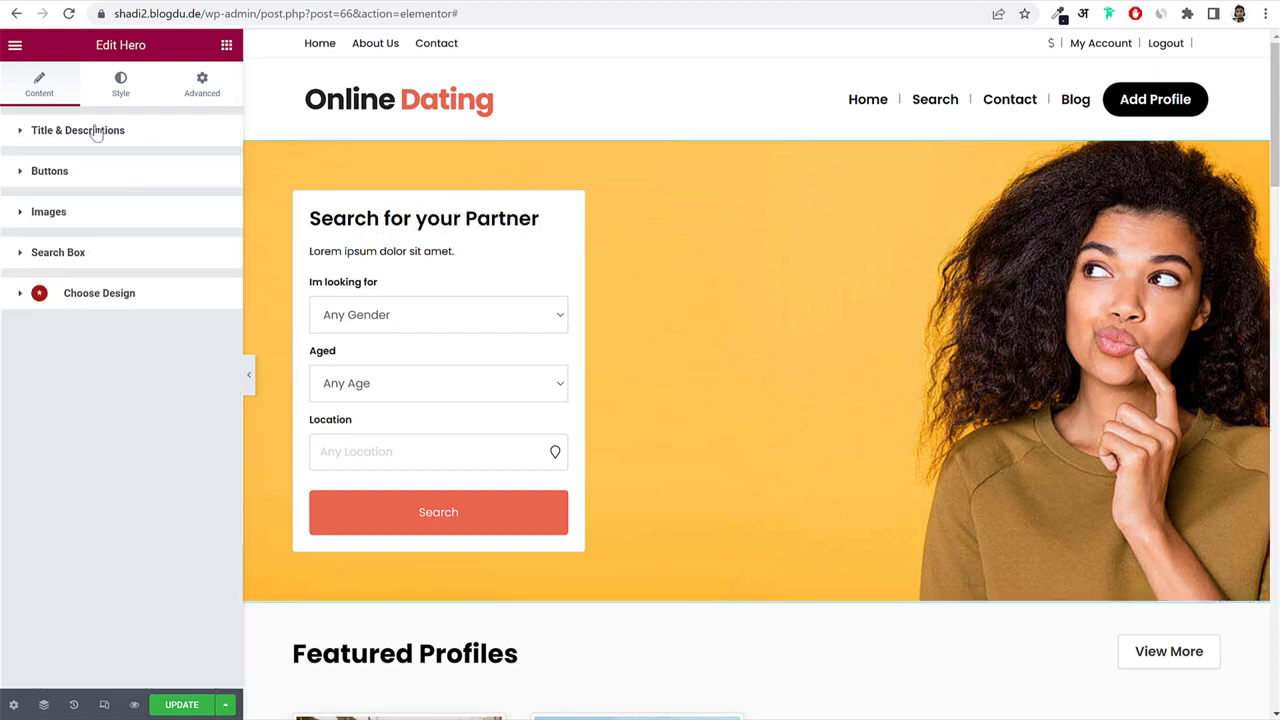
Expand the hero Images settings and start choosing a background image, leaving the file picker unused.
{"action": "left_click", "coordinate": [95, 226]}
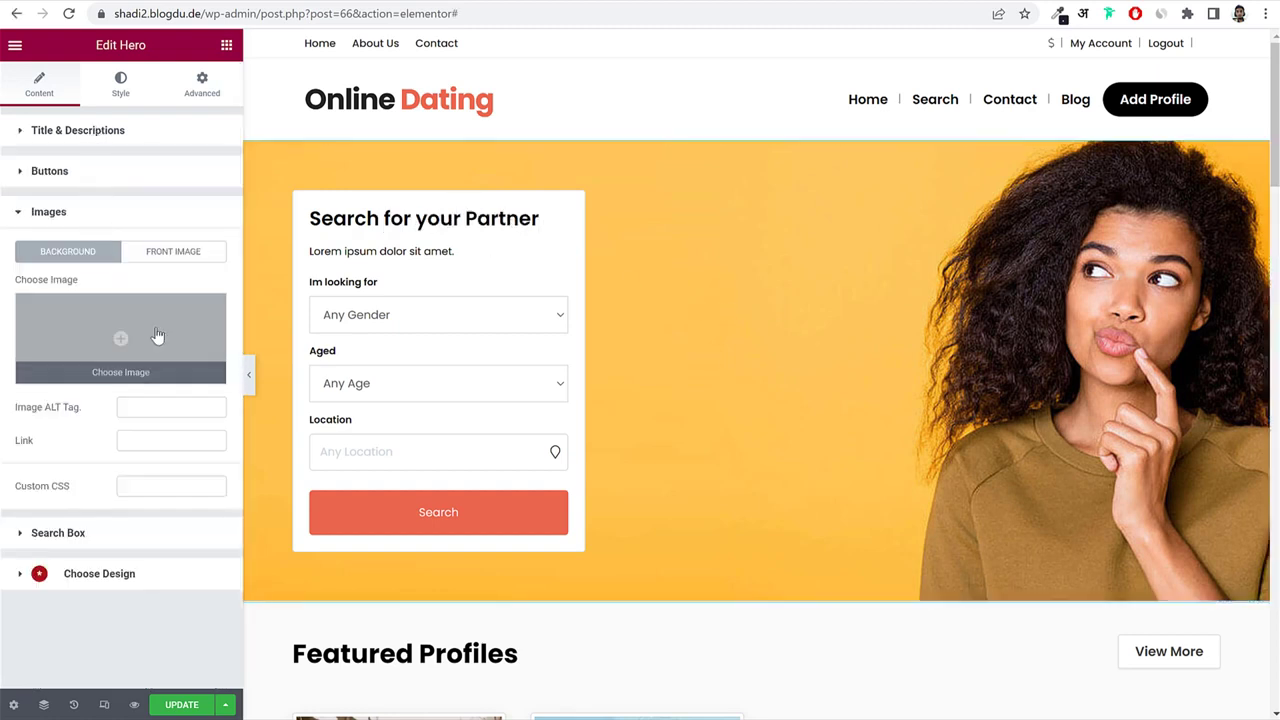
{"action": "left_click", "coordinate": [160, 340]}
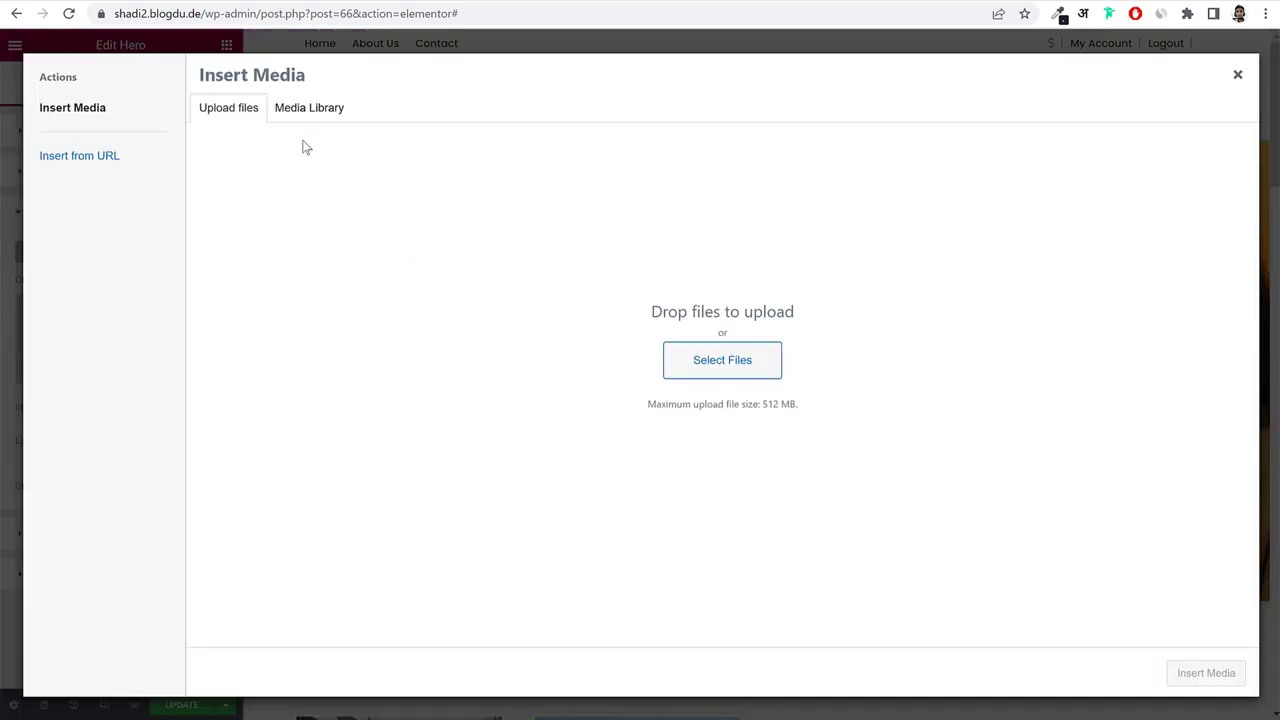
{"action": "left_click", "coordinate": [763, 373]}
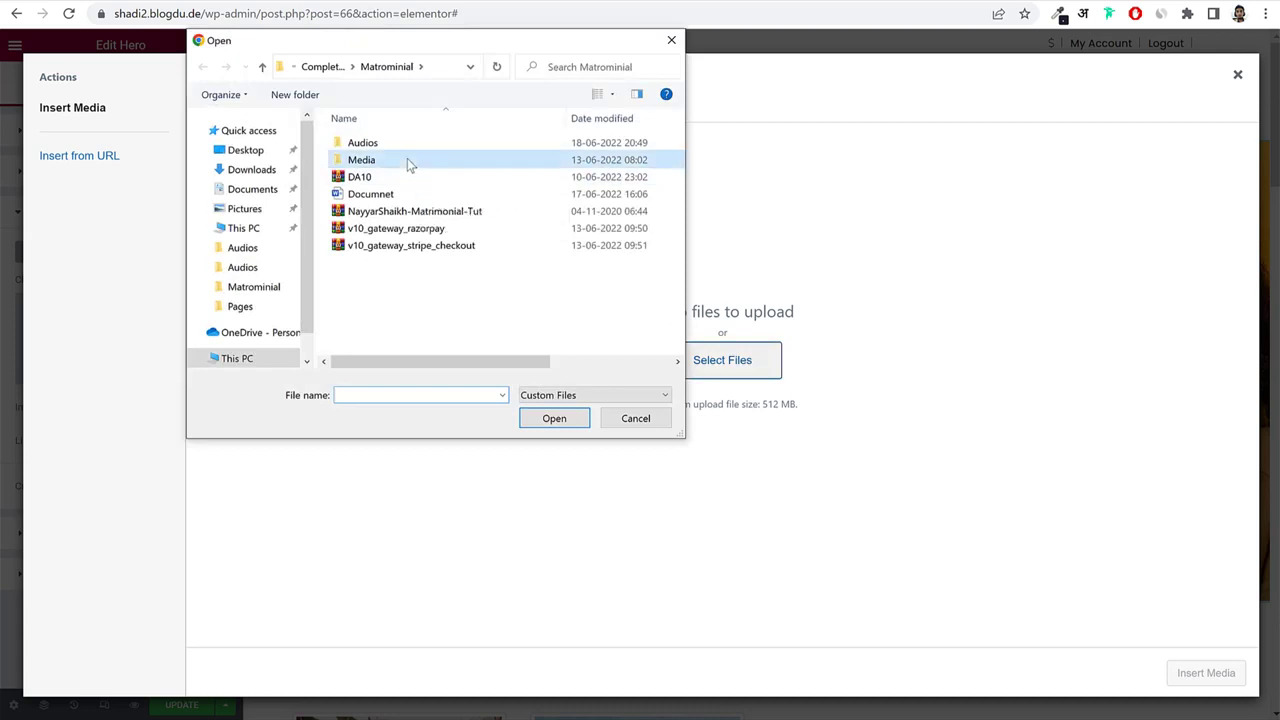
{"action": "double_click", "coordinate": [407, 160]}
{"action": "left_click", "coordinate": [671, 40]}
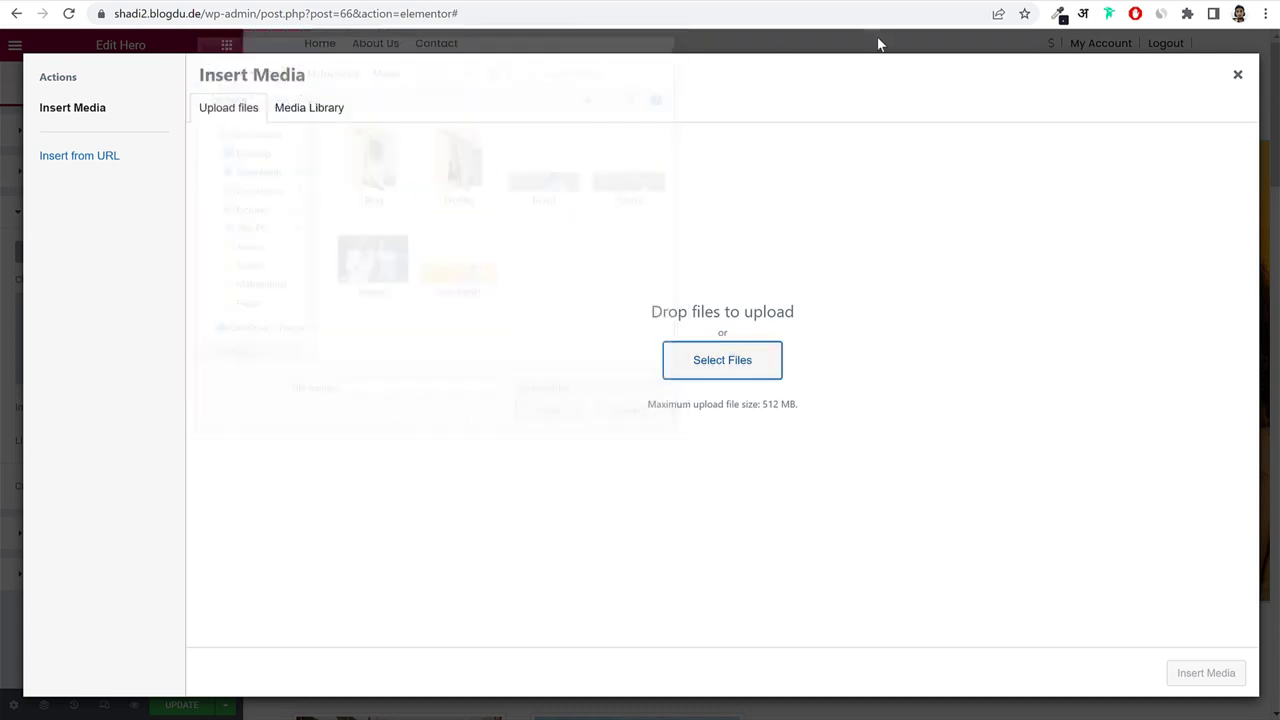
Load bloggdude.com in a new tab and open the social networking website tutorial post.
{"action": "key", "text": "ctrl+t"}
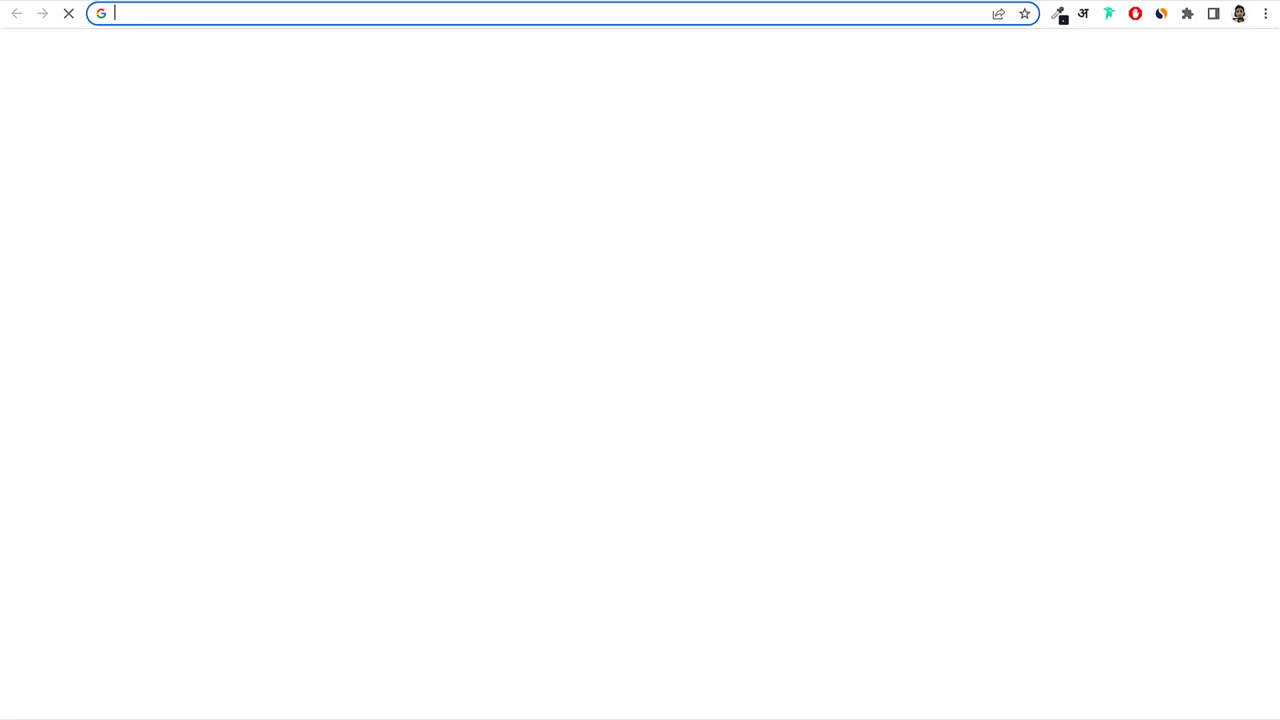
{"action": "type", "text": "bloggdude.com"}
{"action": "key", "text": "Return"}
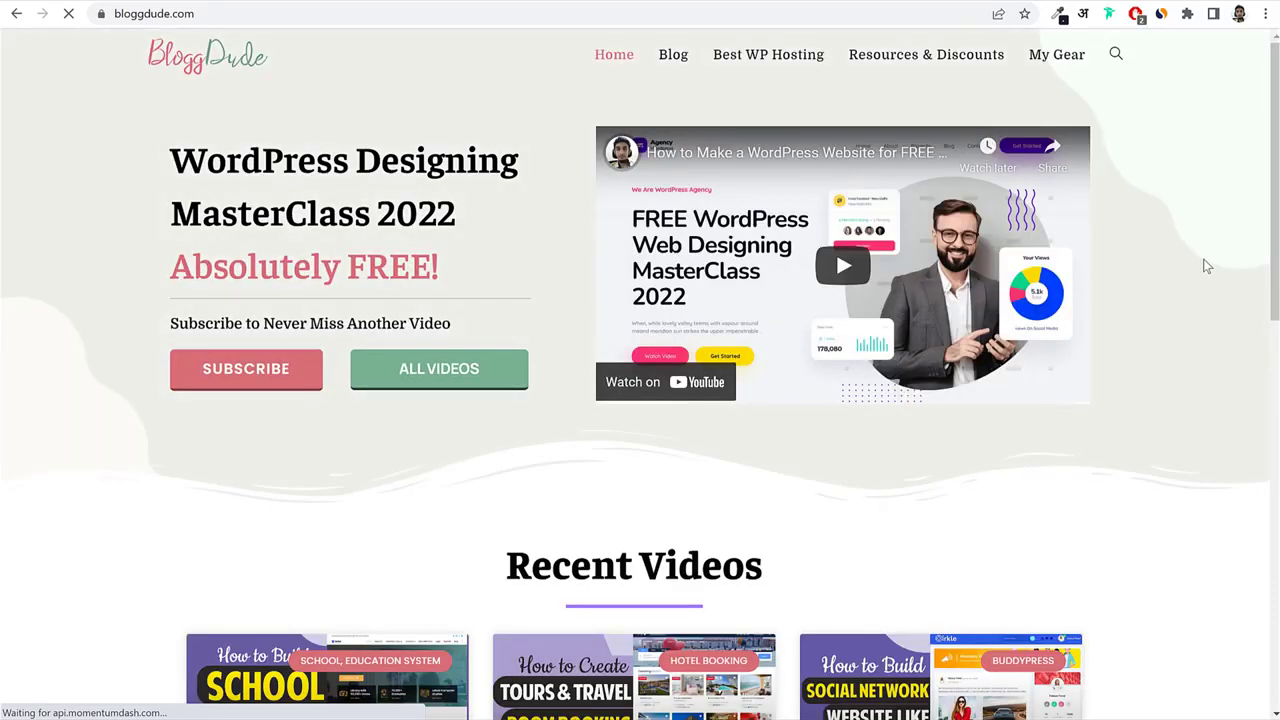
{"action": "scroll", "coordinate": [1170, 400], "scroll_direction": "down", "scroll_amount": 4}
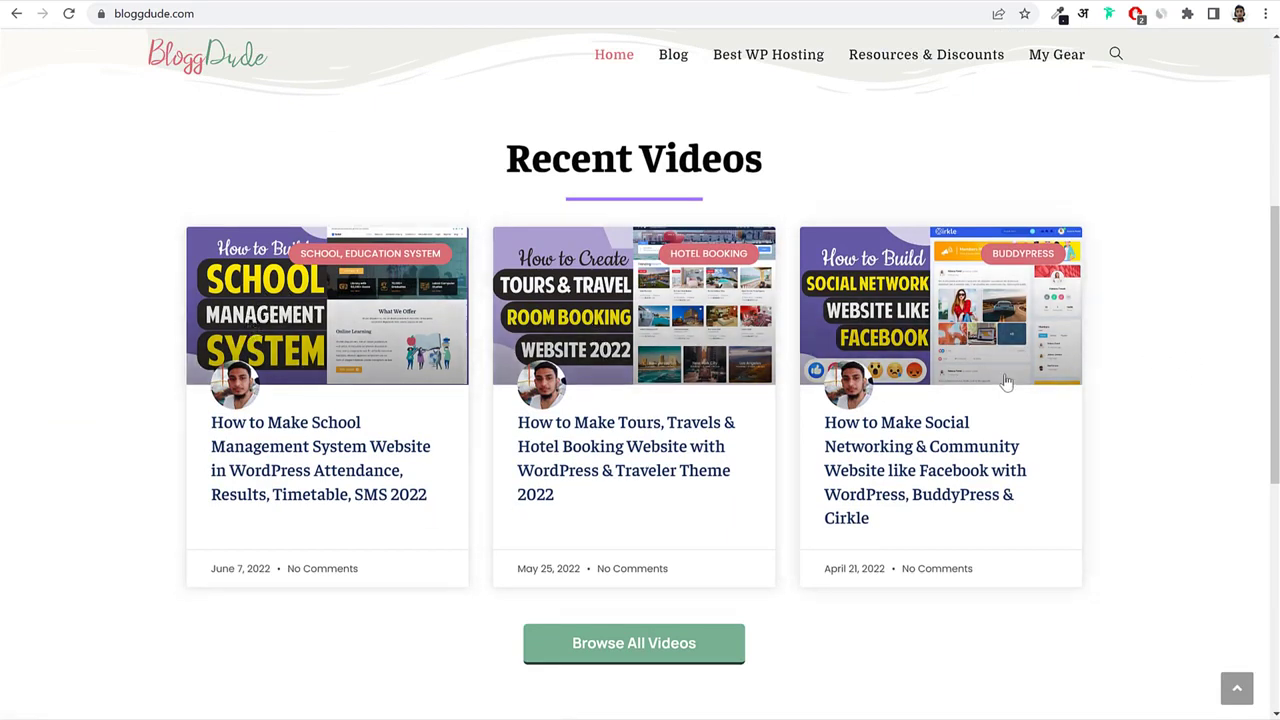
{"action": "left_click", "coordinate": [933, 462]}
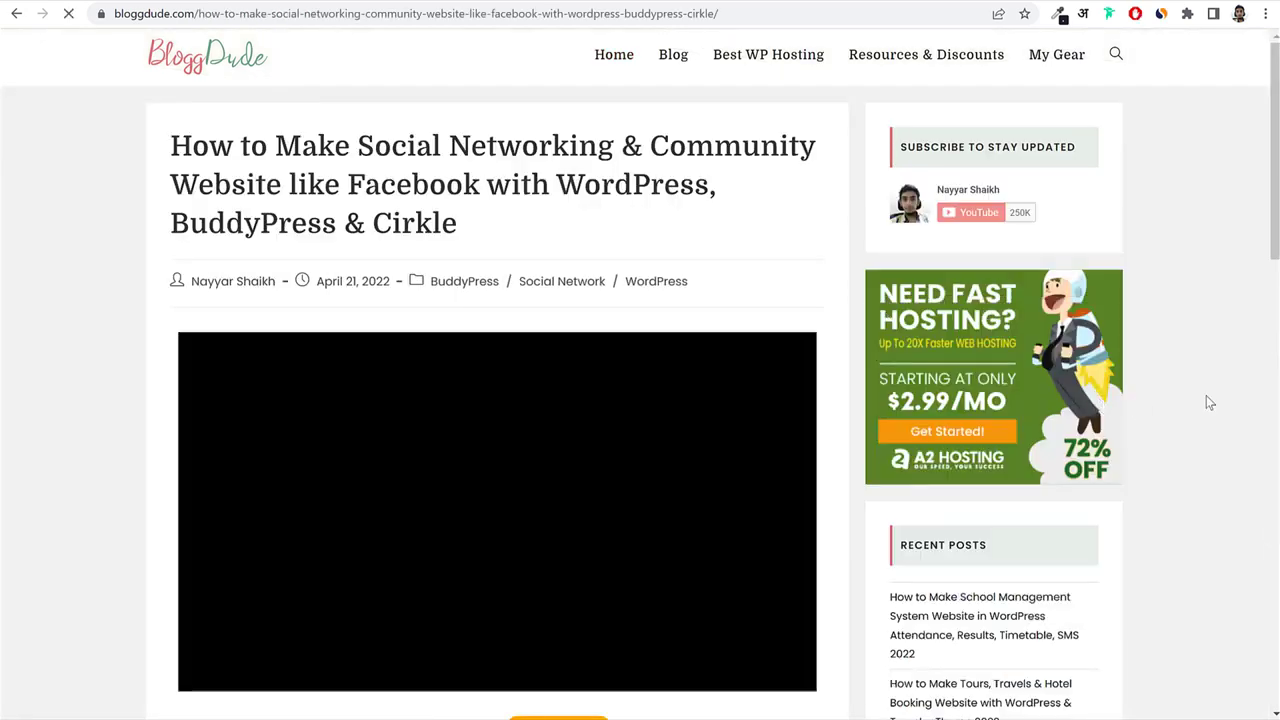
Scroll the post down to its Download Free Images link.
{"action": "scroll", "coordinate": [1207, 423], "scroll_direction": "down", "scroll_amount": 2}
{"action": "scroll", "coordinate": [1207, 423], "scroll_direction": "up", "scroll_amount": 2}
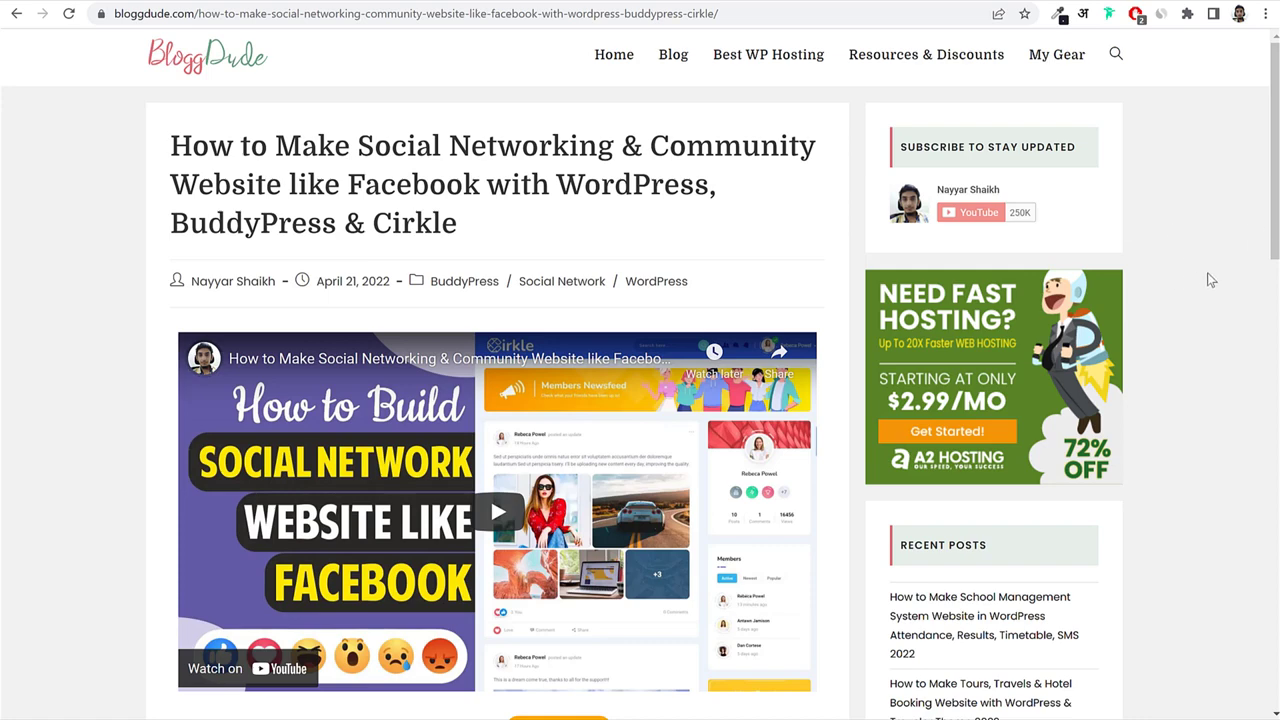
{"action": "scroll", "coordinate": [1207, 280], "scroll_direction": "down", "scroll_amount": 3}
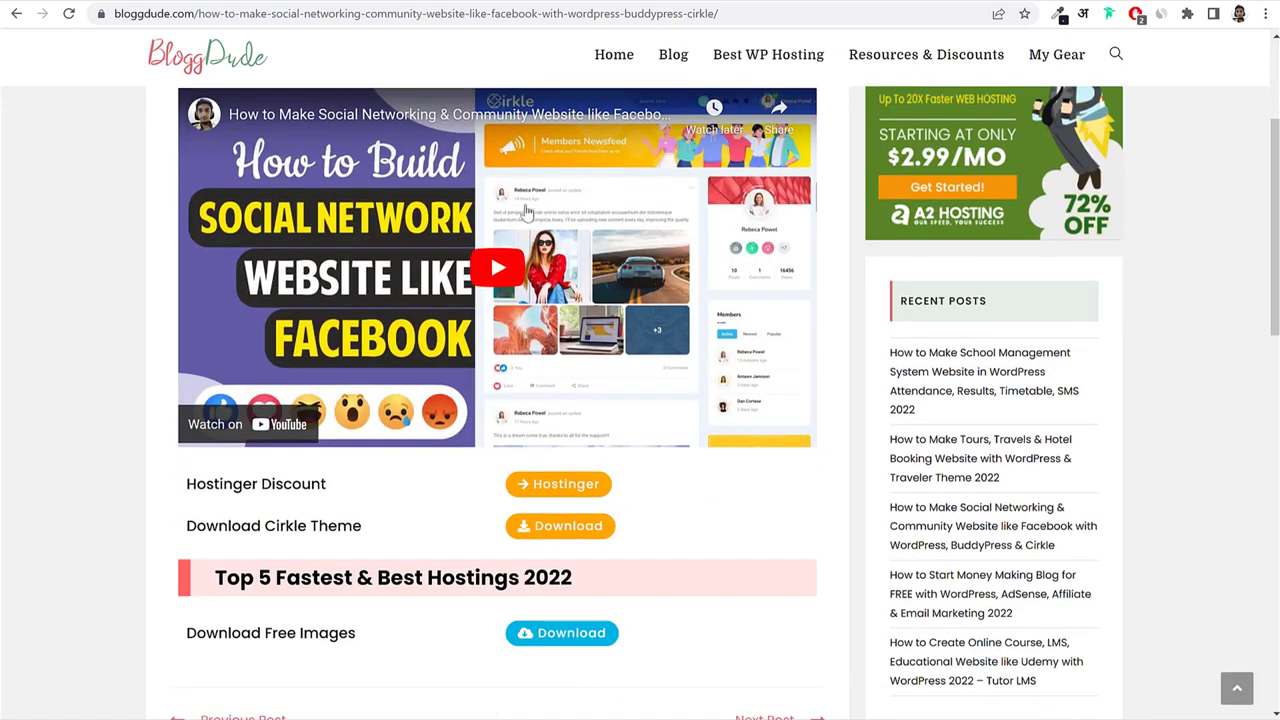
{"action": "scroll", "coordinate": [348, 243], "scroll_direction": "down", "scroll_amount": 3}
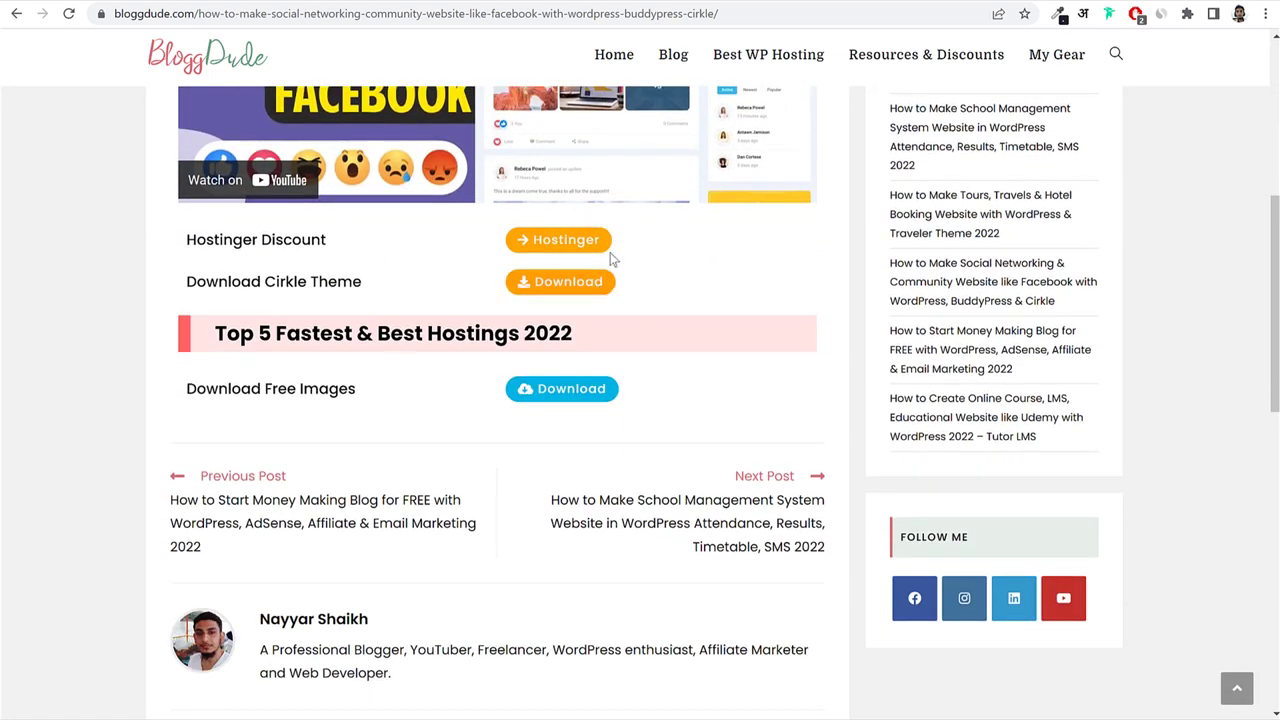
{"action": "left_click_drag", "start_coordinate": [189, 388], "coordinate": [366, 398]}
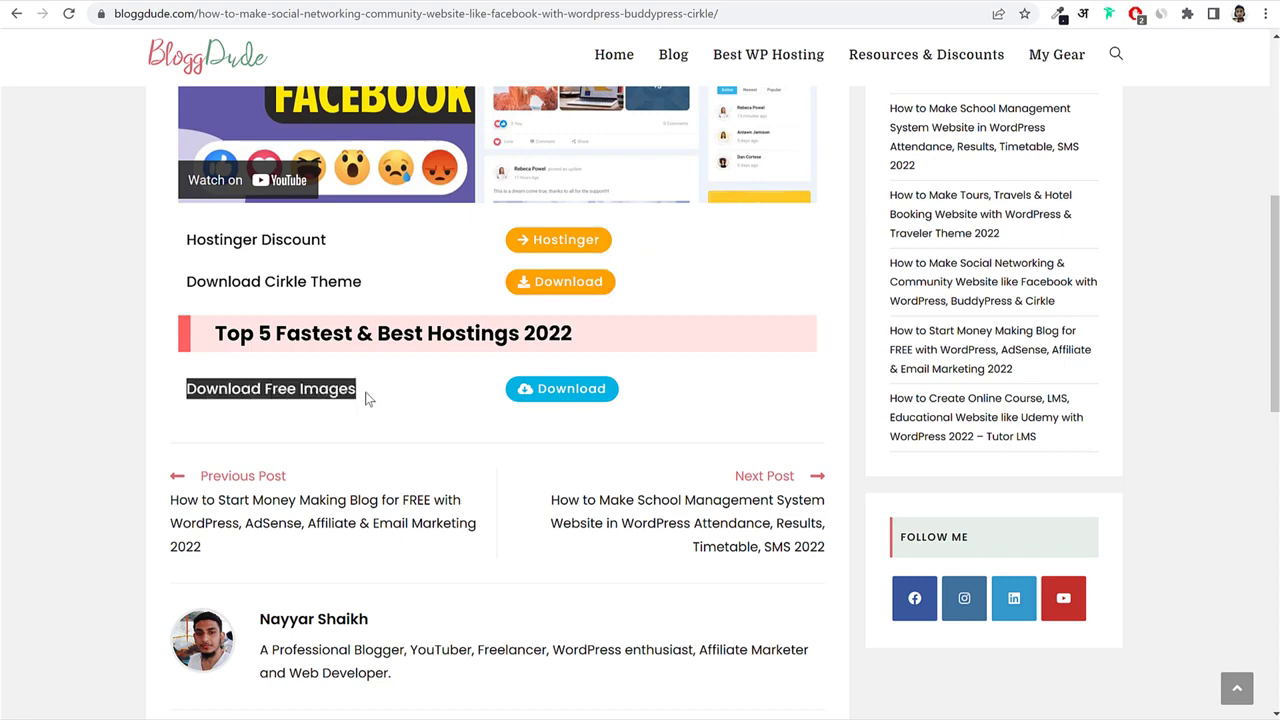
{"action": "left_click", "coordinate": [366, 398]}
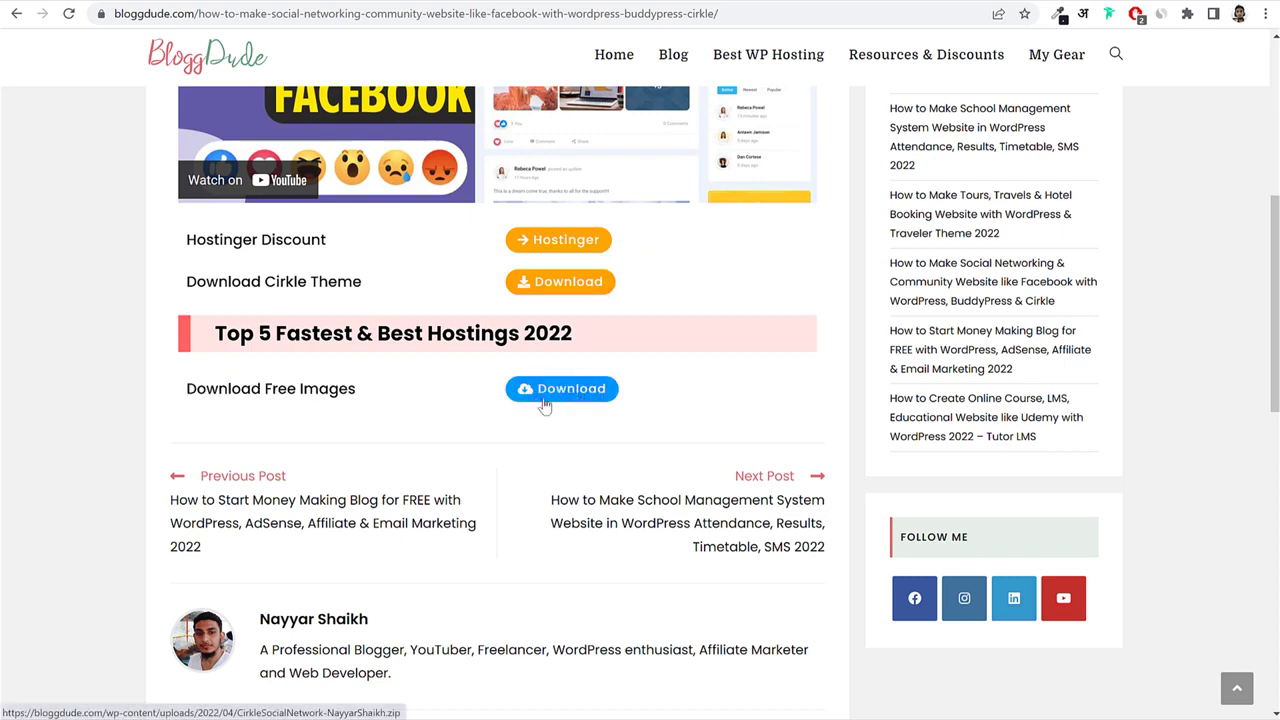
{"action": "key", "text": "alt+Tab"}
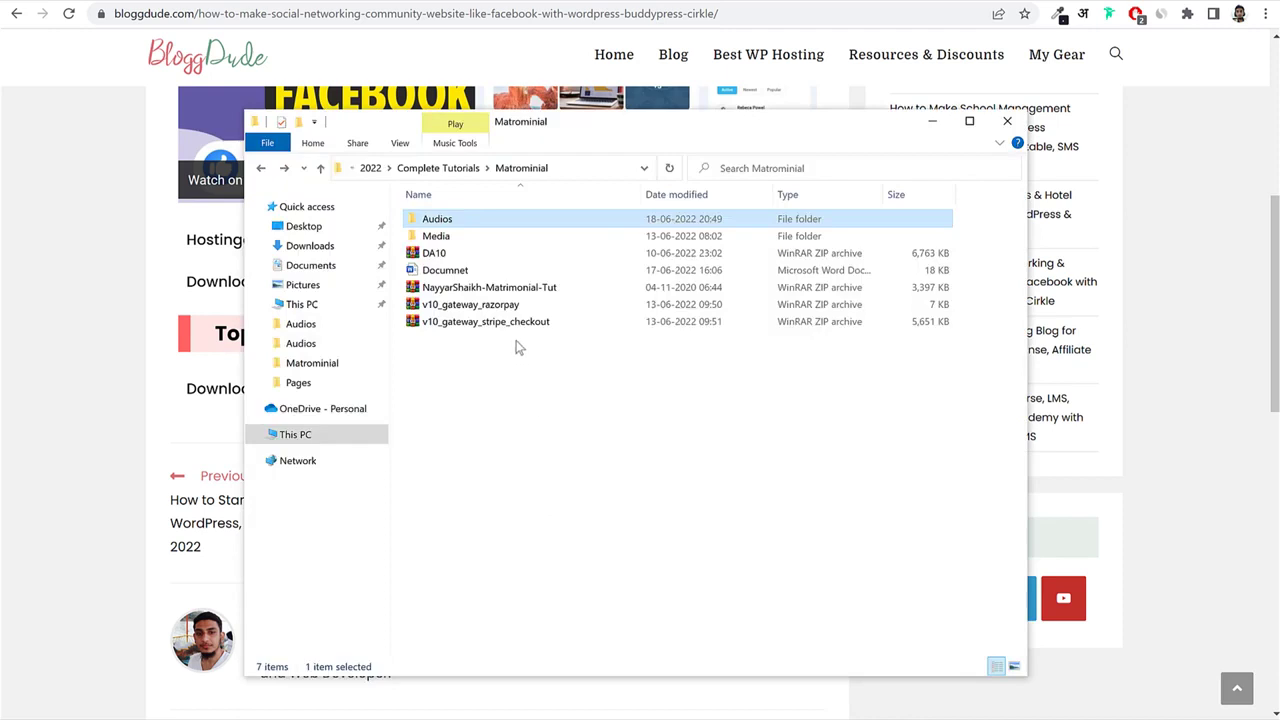
In the Matrominial folder, open Media to view the hero image files.
{"action": "left_click", "coordinate": [462, 289]}
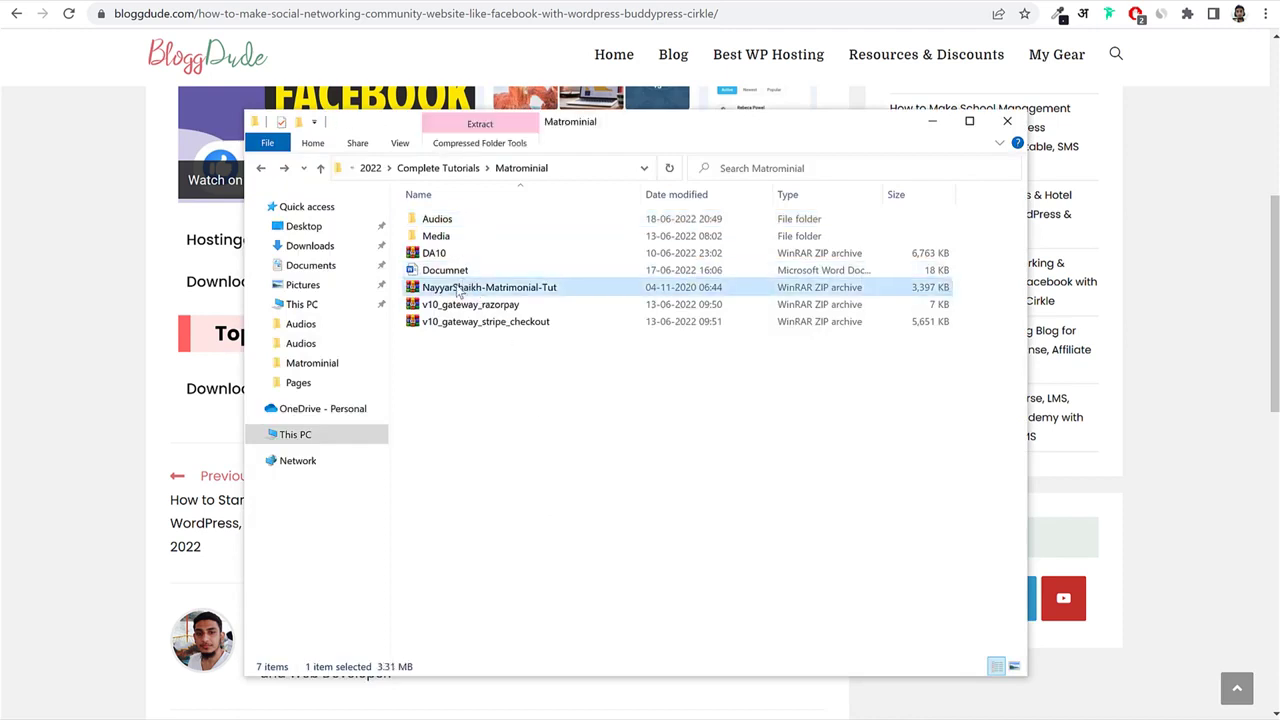
{"action": "right_click", "coordinate": [458, 289]}
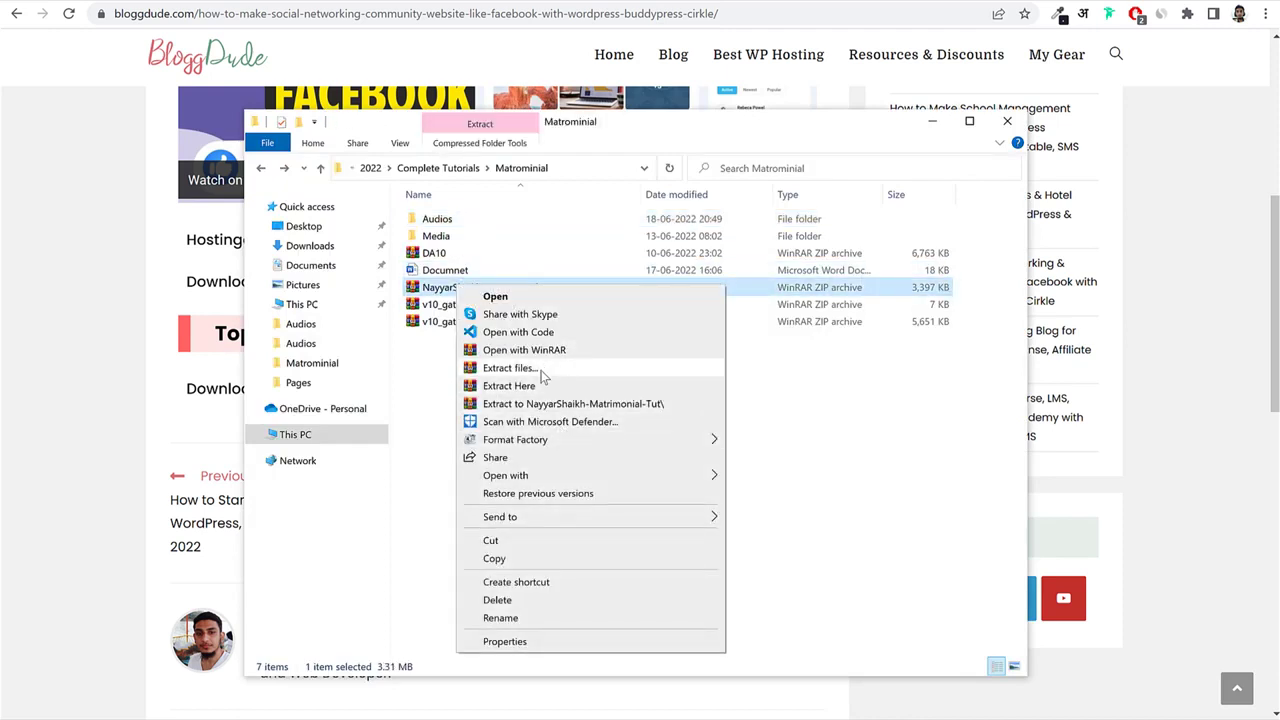
{"action": "left_click", "coordinate": [436, 372]}
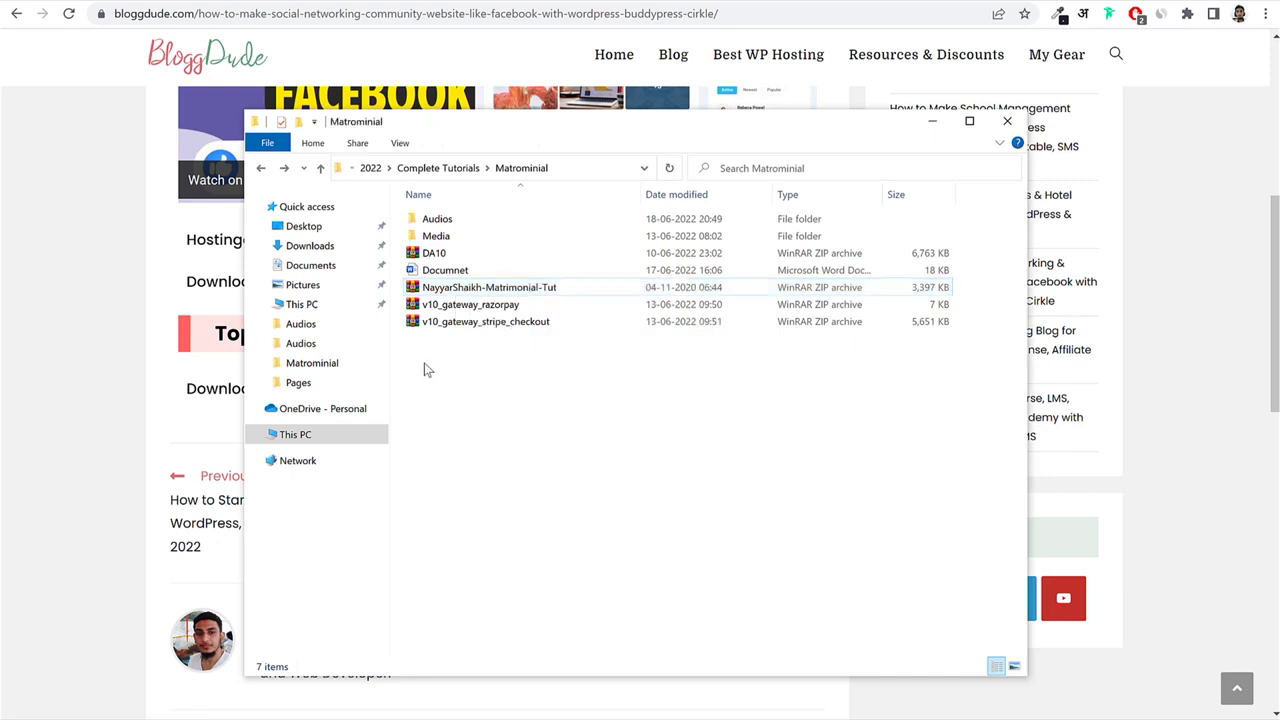
{"action": "left_click", "coordinate": [459, 238]}
{"action": "double_click", "coordinate": [459, 238]}
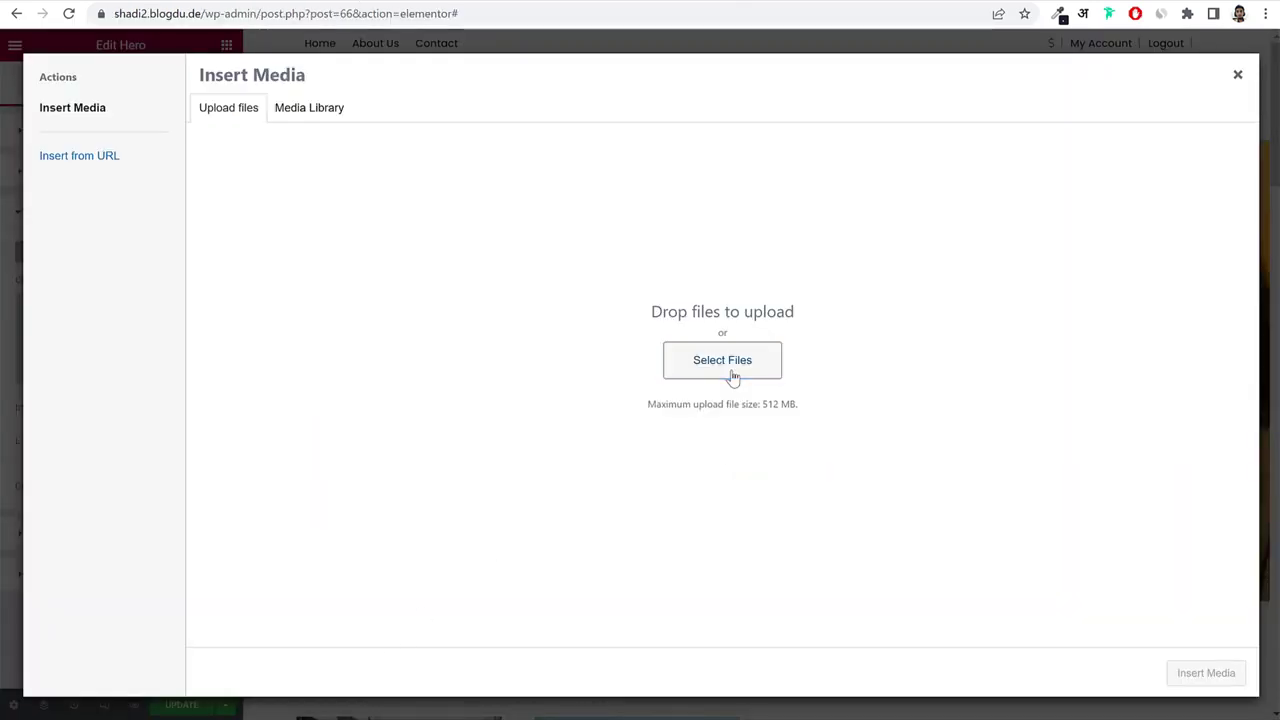
Upload new-hero1 from the Media folder and insert it as the hero background.
{"action": "left_click", "coordinate": [735, 370]}
{"action": "double_click", "coordinate": [440, 162]}
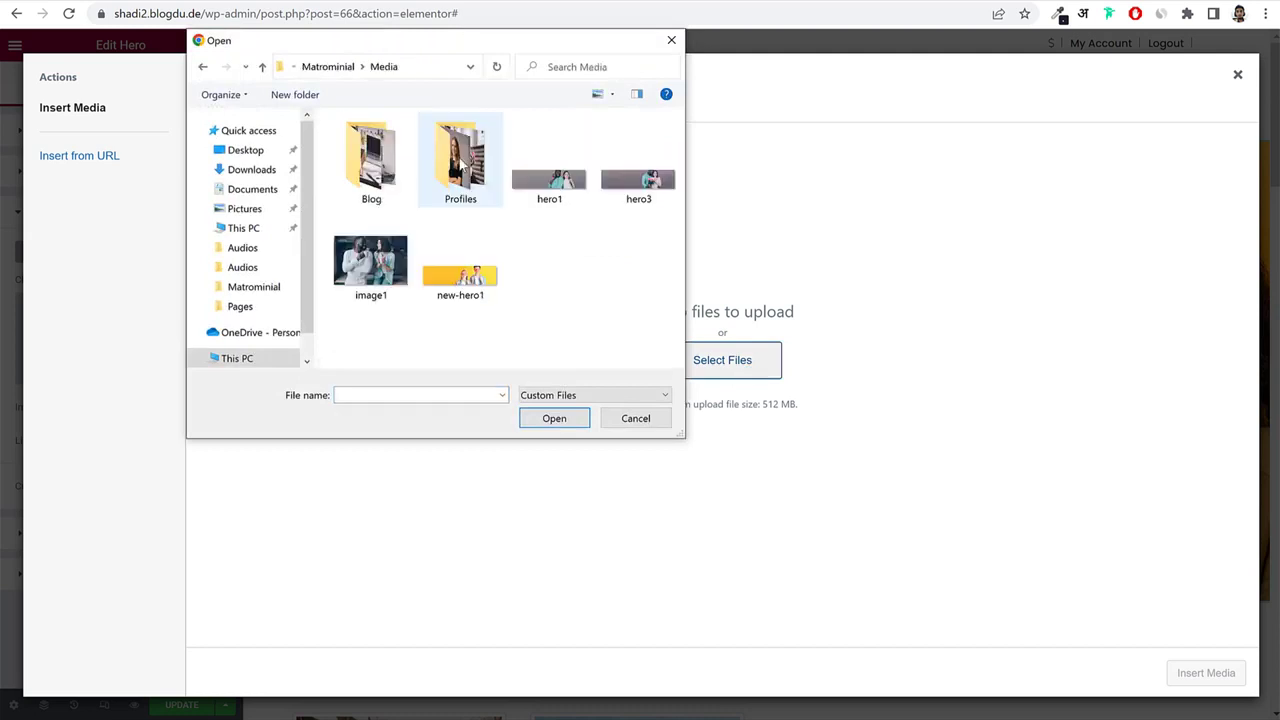
{"action": "left_click", "coordinate": [459, 285]}
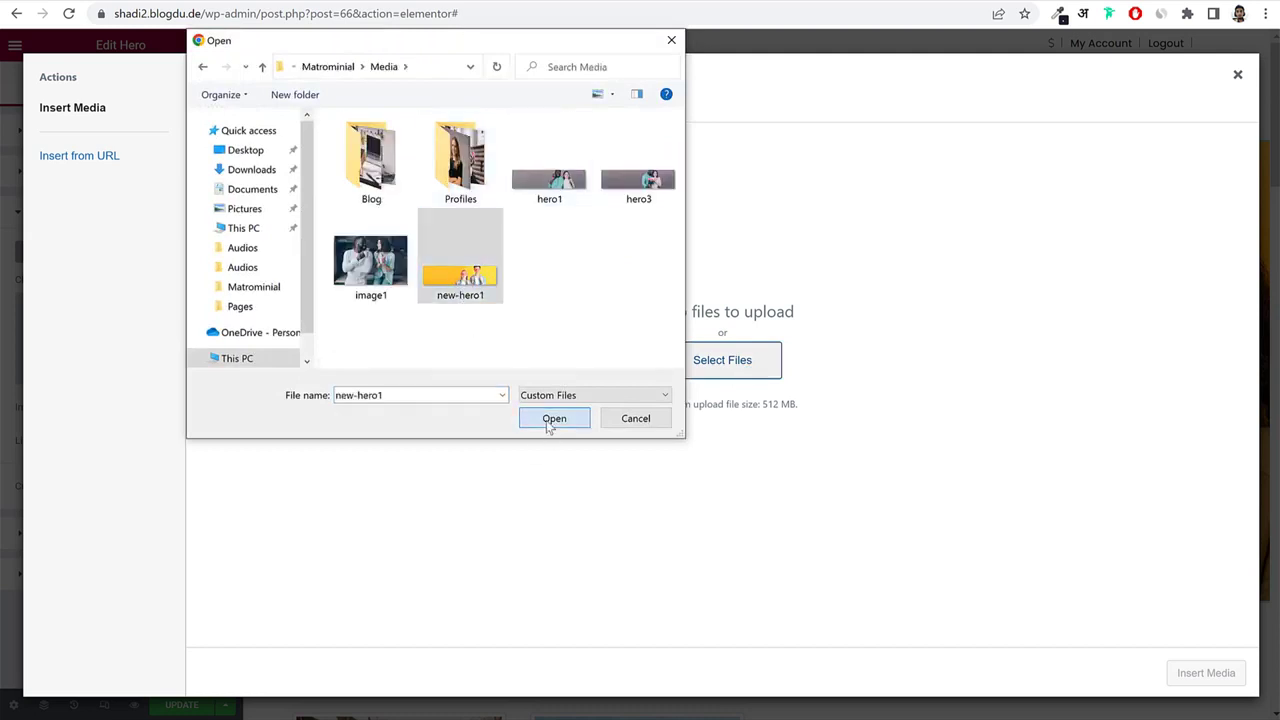
{"action": "left_click", "coordinate": [551, 419]}
{"action": "left_click", "coordinate": [1206, 673]}
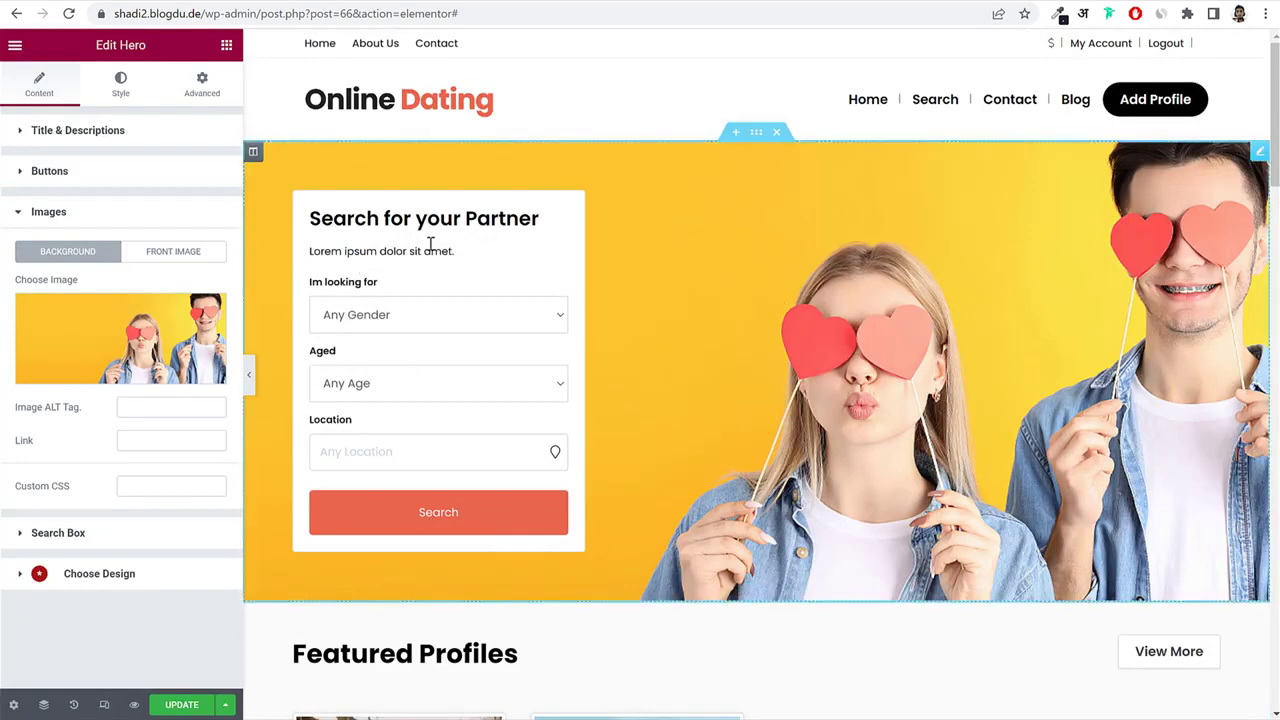
{"action": "scroll", "coordinate": [805, 296], "scroll_direction": "down", "scroll_amount": 4}
{"action": "scroll", "coordinate": [805, 296], "scroll_direction": "down", "scroll_amount": 1}
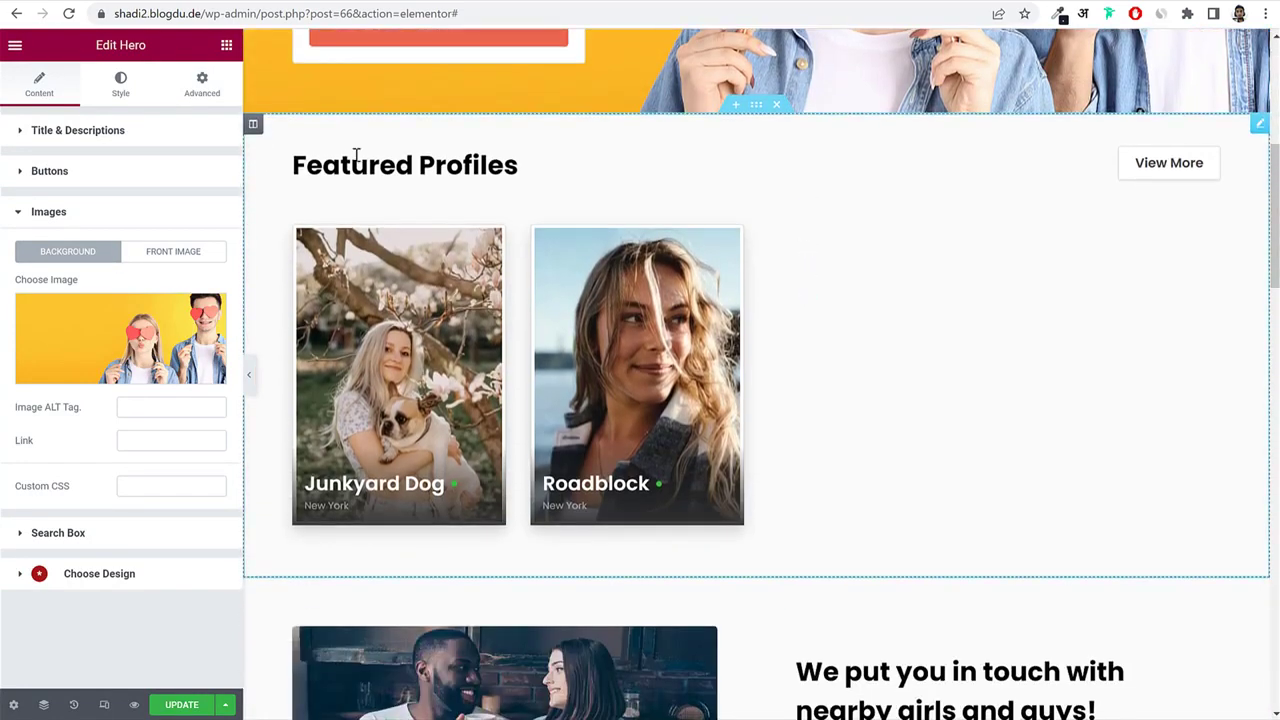
Rename the section heading to 'Featured Members'.
{"action": "left_click", "coordinate": [388, 173]}
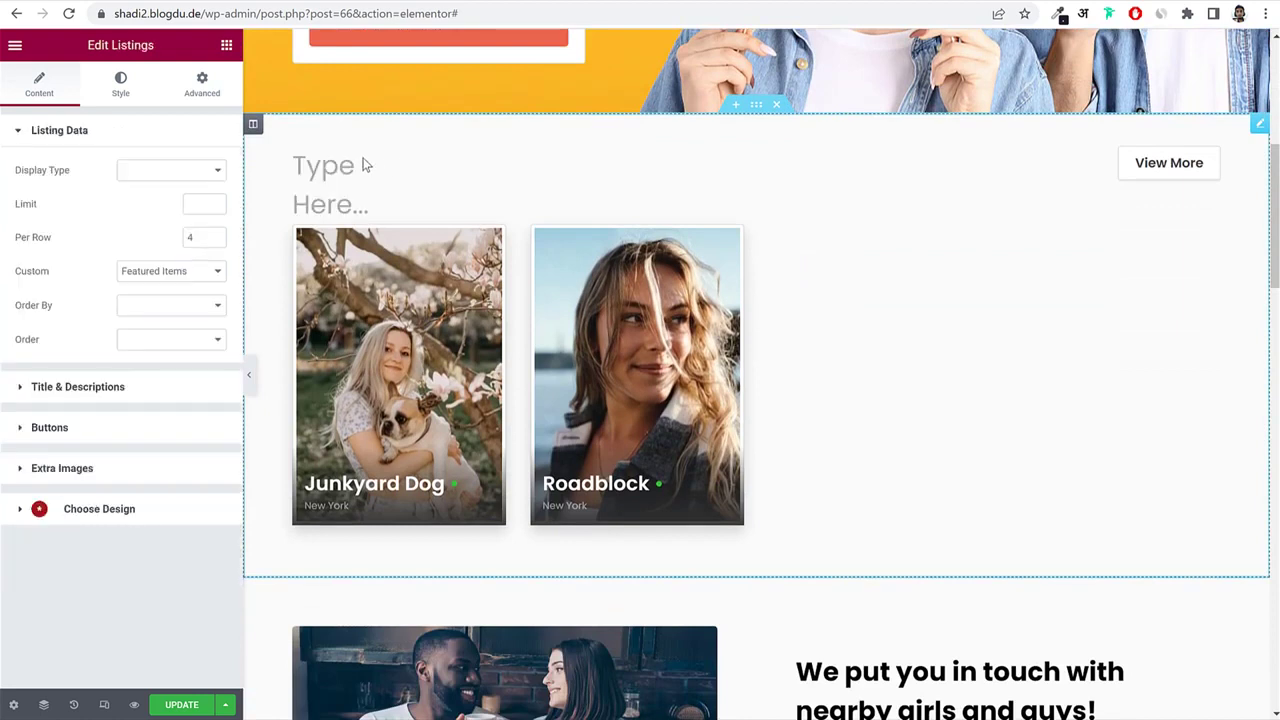
{"action": "type", "text": "F"}
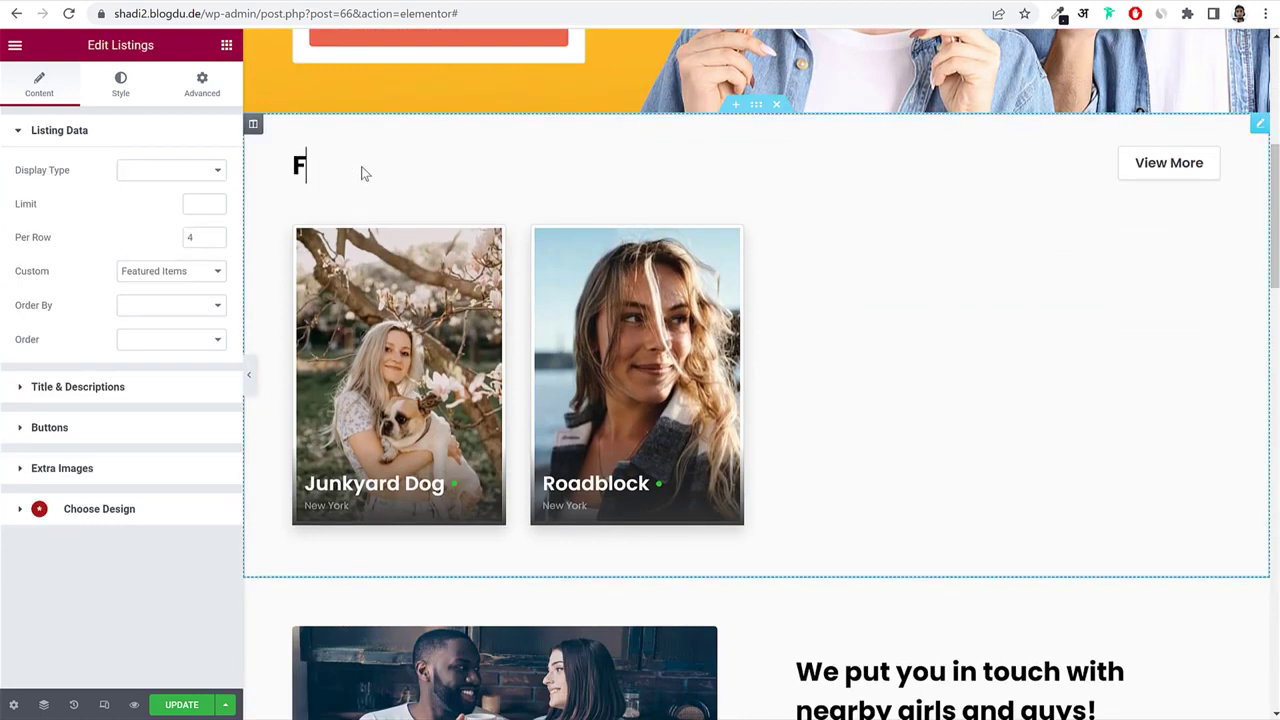
{"action": "type", "text": "eatured EM"}
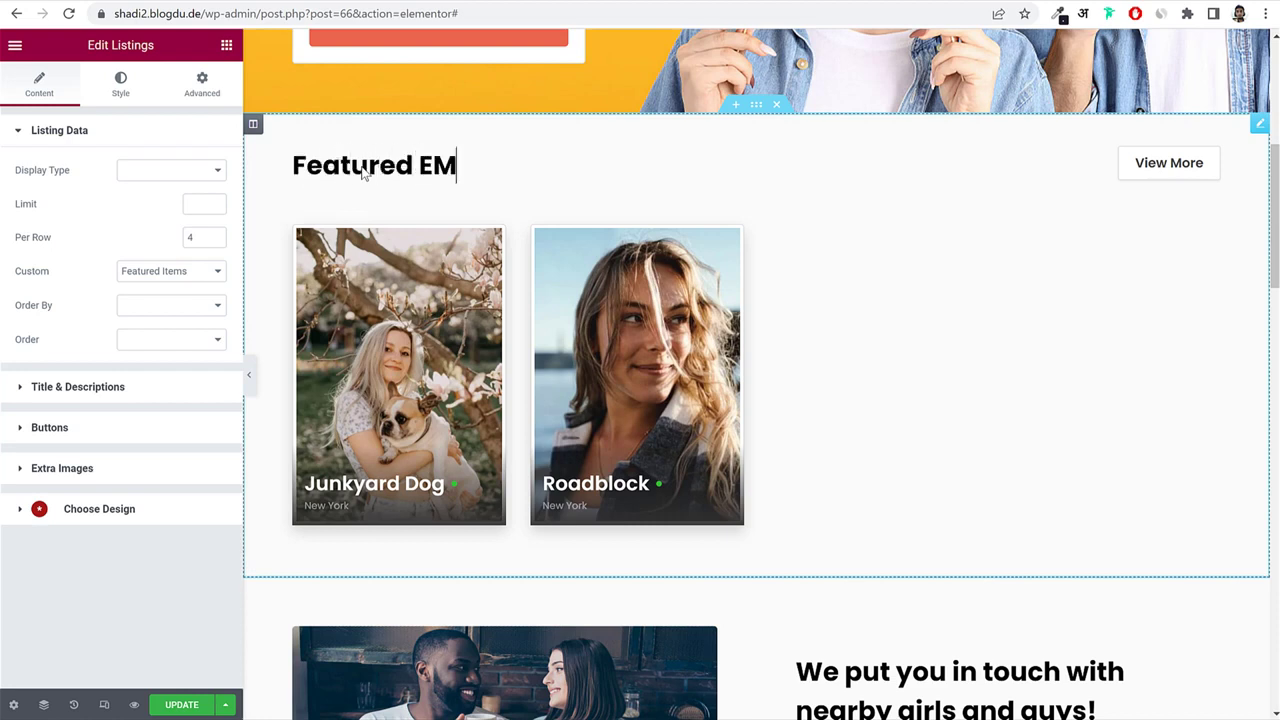
{"action": "type", "text": "eber"}
{"action": "key", "text": "BackSpace"}
{"action": "key", "text": "BackSpace"}
{"action": "key", "text": "BackSpace"}
{"action": "key", "text": "BackSpace"}
{"action": "type", "text": "Members"}
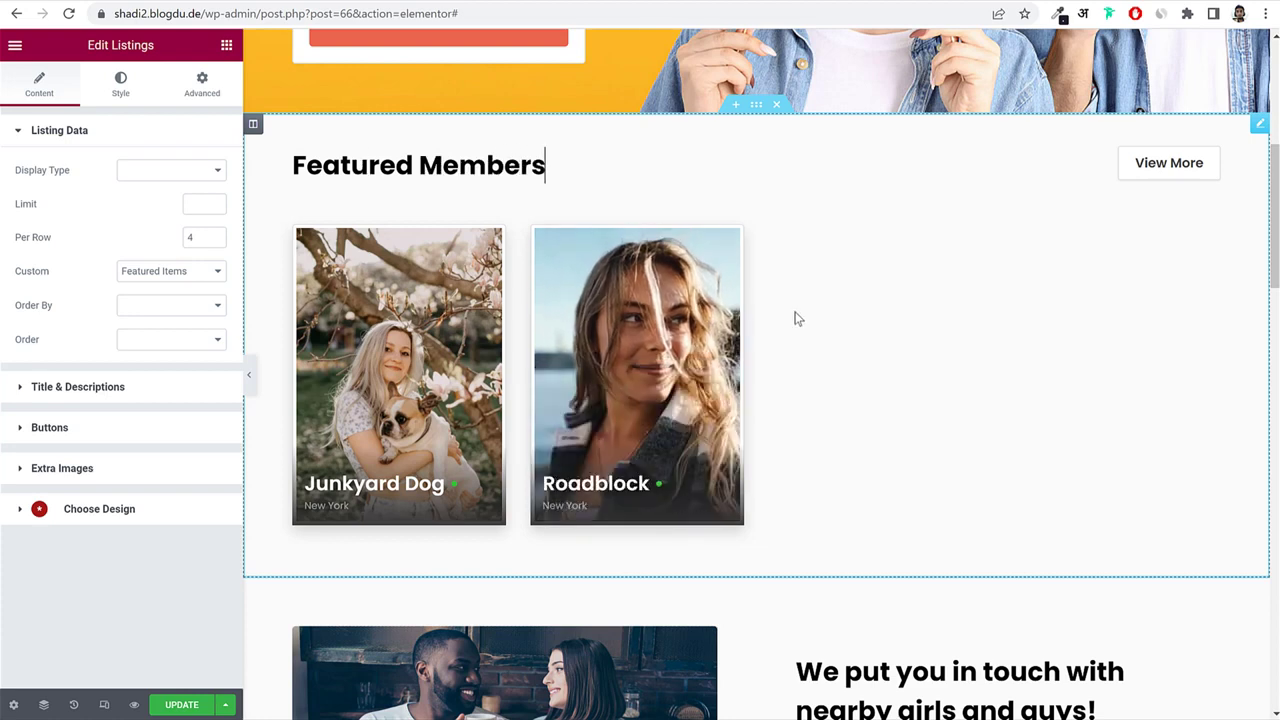
Limit the listing to 4 profiles and show Popular Items.
{"action": "left_click", "coordinate": [180, 274]}
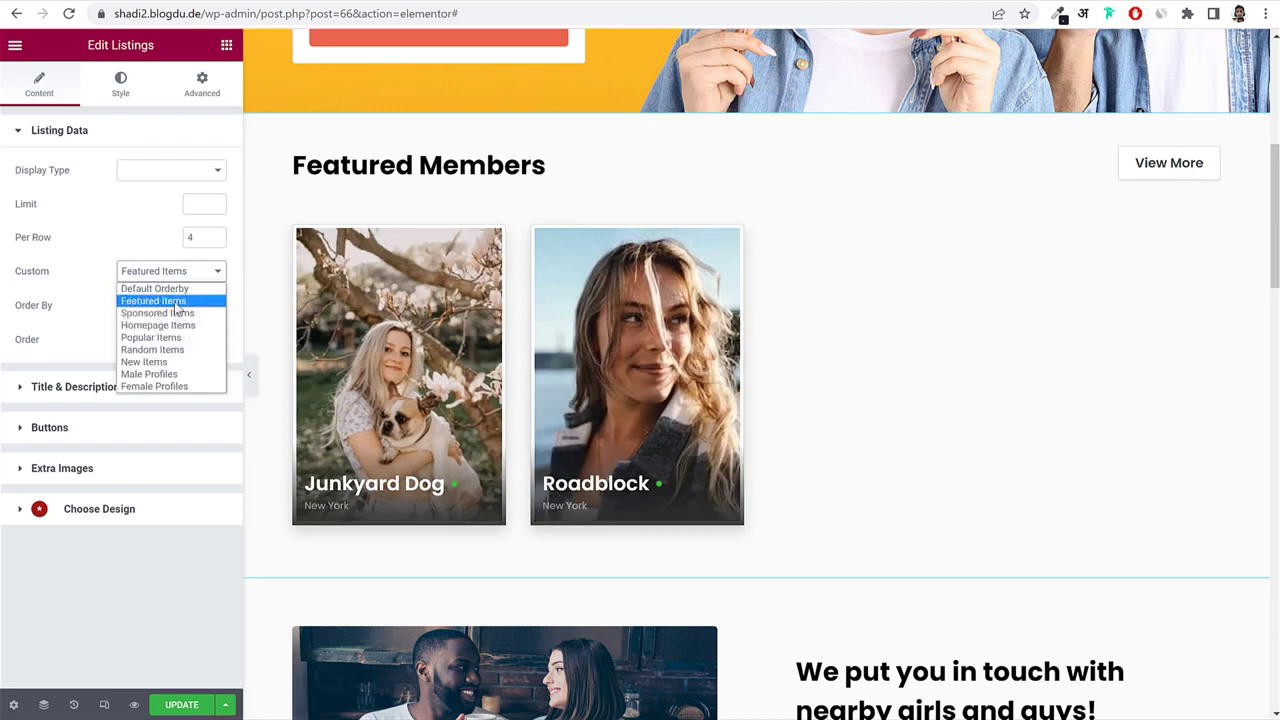
{"action": "left_click", "coordinate": [176, 302]}
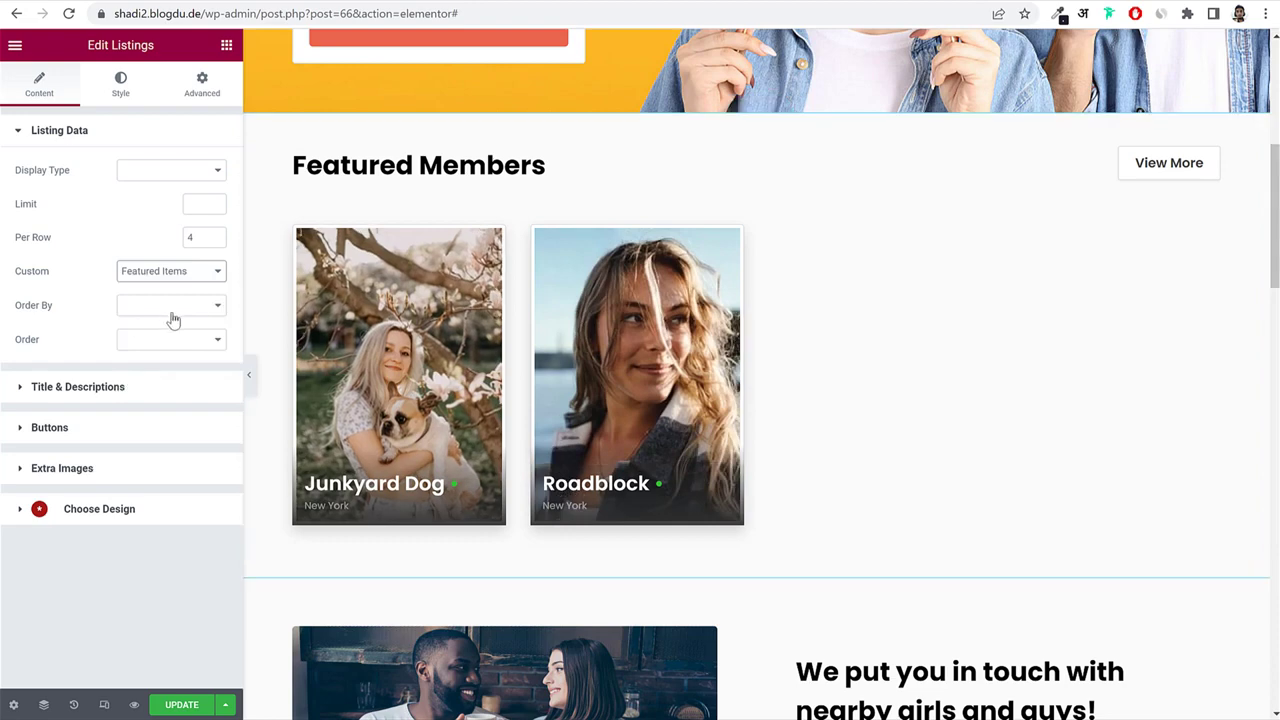
{"action": "left_click", "coordinate": [200, 204]}
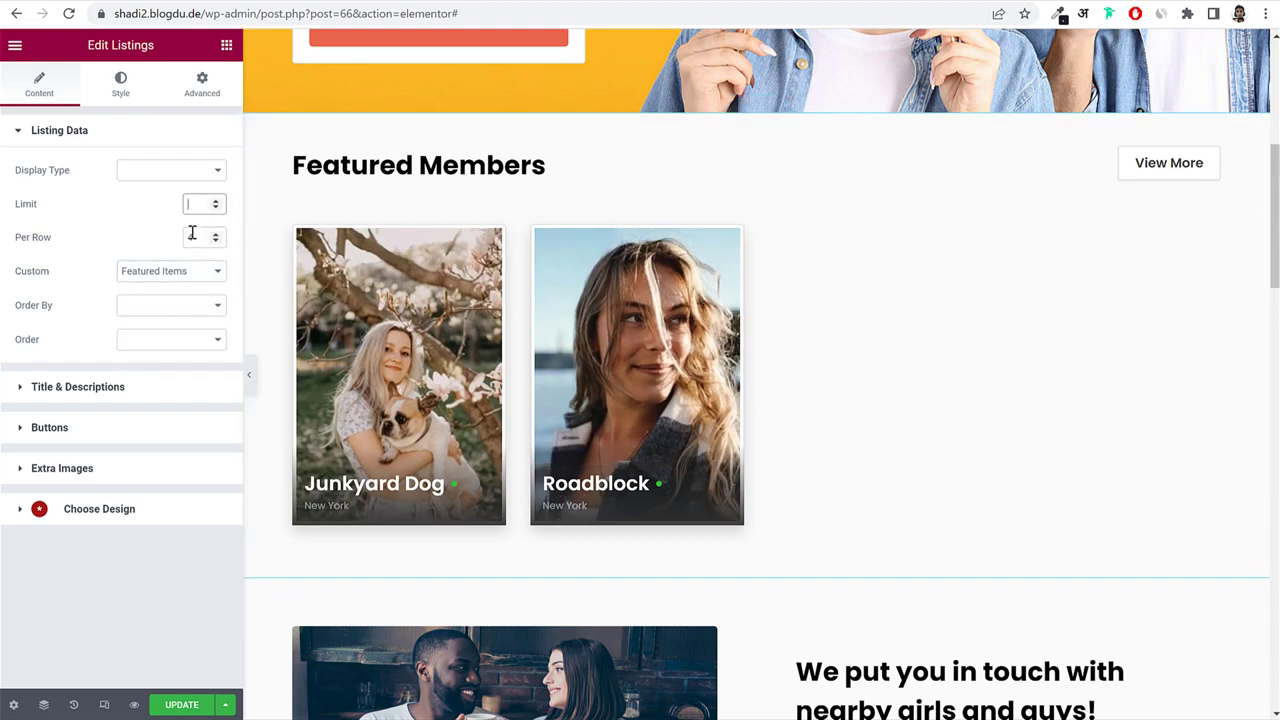
{"action": "type", "text": "4"}
{"action": "left_click", "coordinate": [166, 278]}
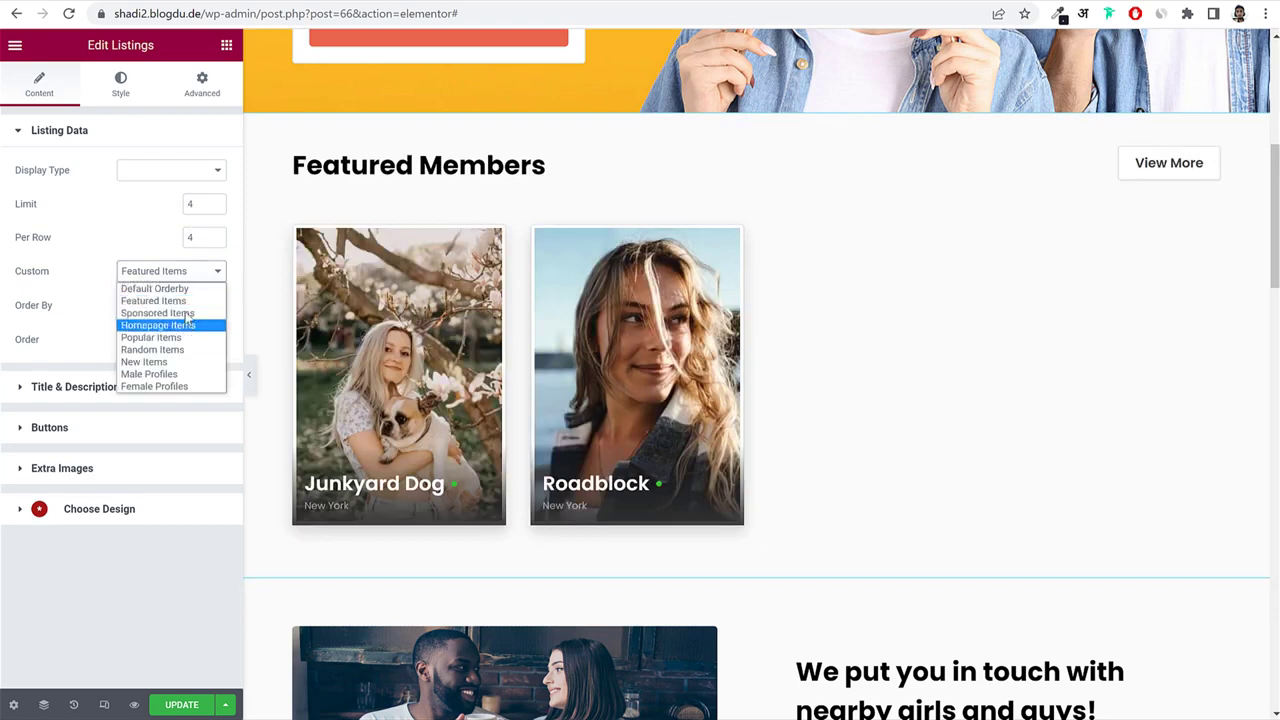
{"action": "left_click", "coordinate": [186, 314]}
{"action": "left_click", "coordinate": [170, 271]}
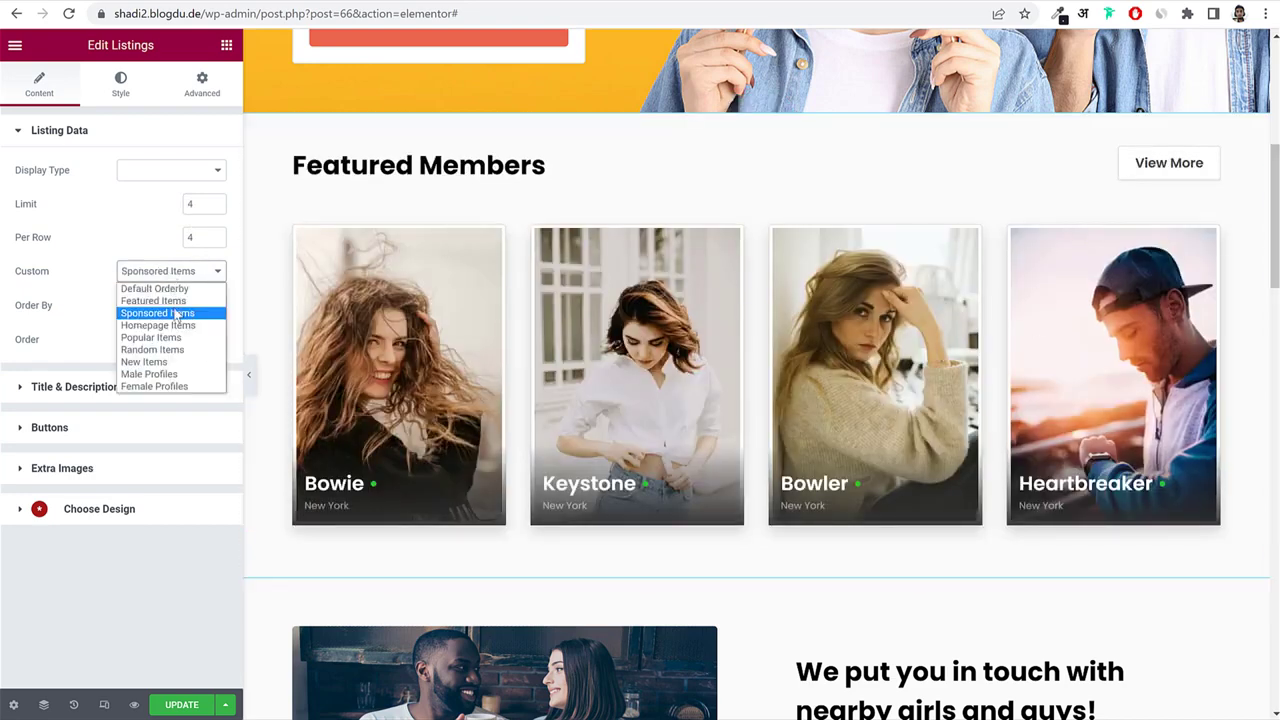
{"action": "left_click", "coordinate": [170, 334]}
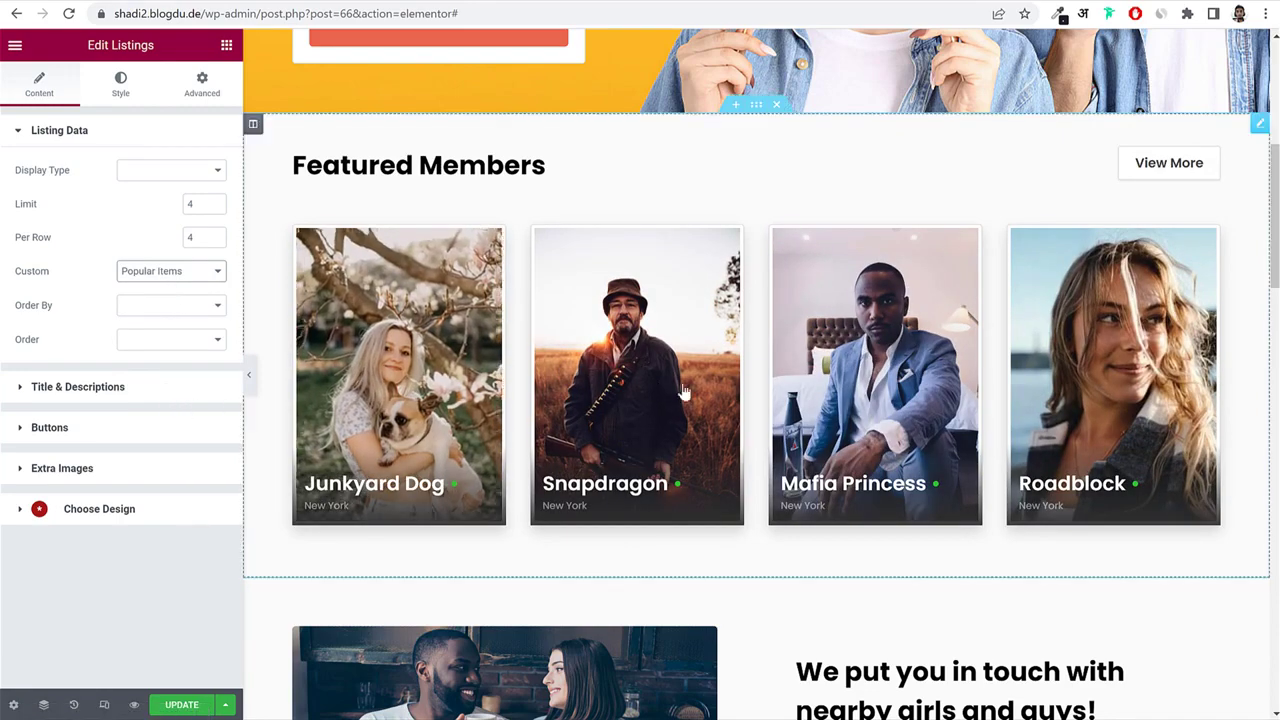
{"action": "scroll", "coordinate": [600, 376], "scroll_direction": "down", "scroll_amount": 5}
{"action": "scroll", "coordinate": [600, 376], "scroll_direction": "up", "scroll_amount": 6}
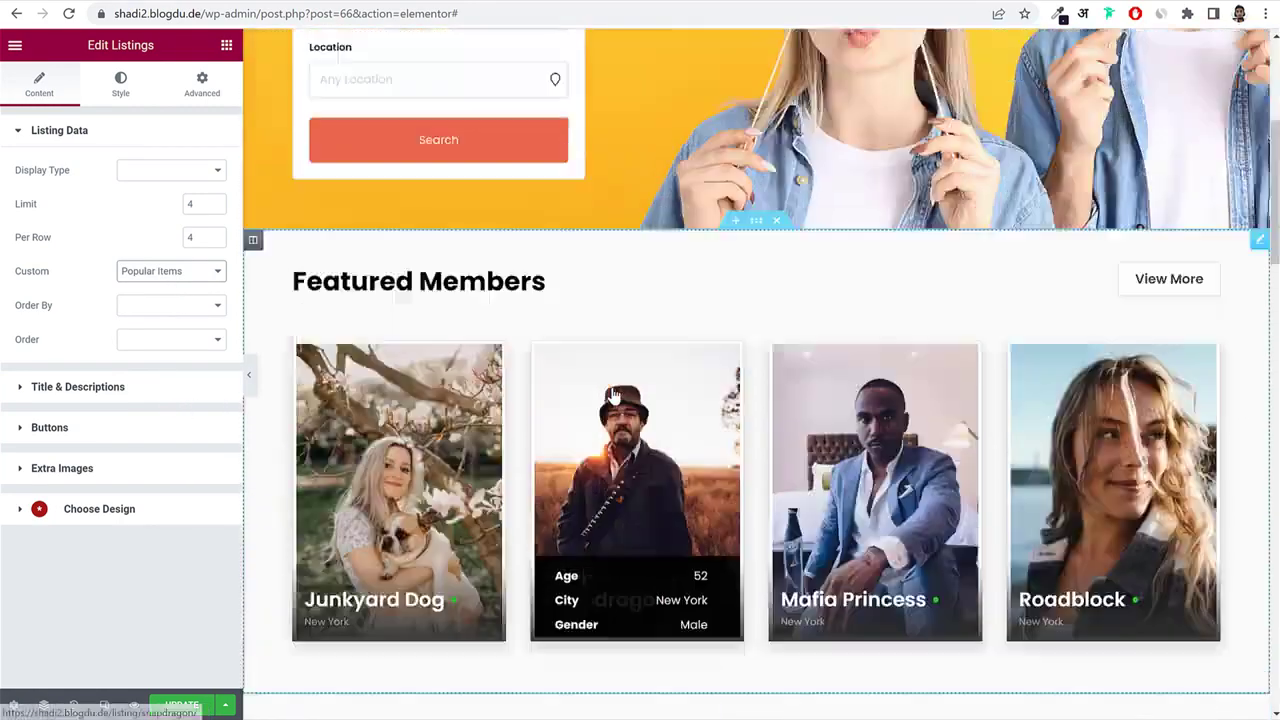
{"action": "scroll", "coordinate": [1197, 340], "scroll_direction": "down", "scroll_amount": 4}
{"action": "scroll", "coordinate": [1197, 340], "scroll_direction": "down", "scroll_amount": 2}
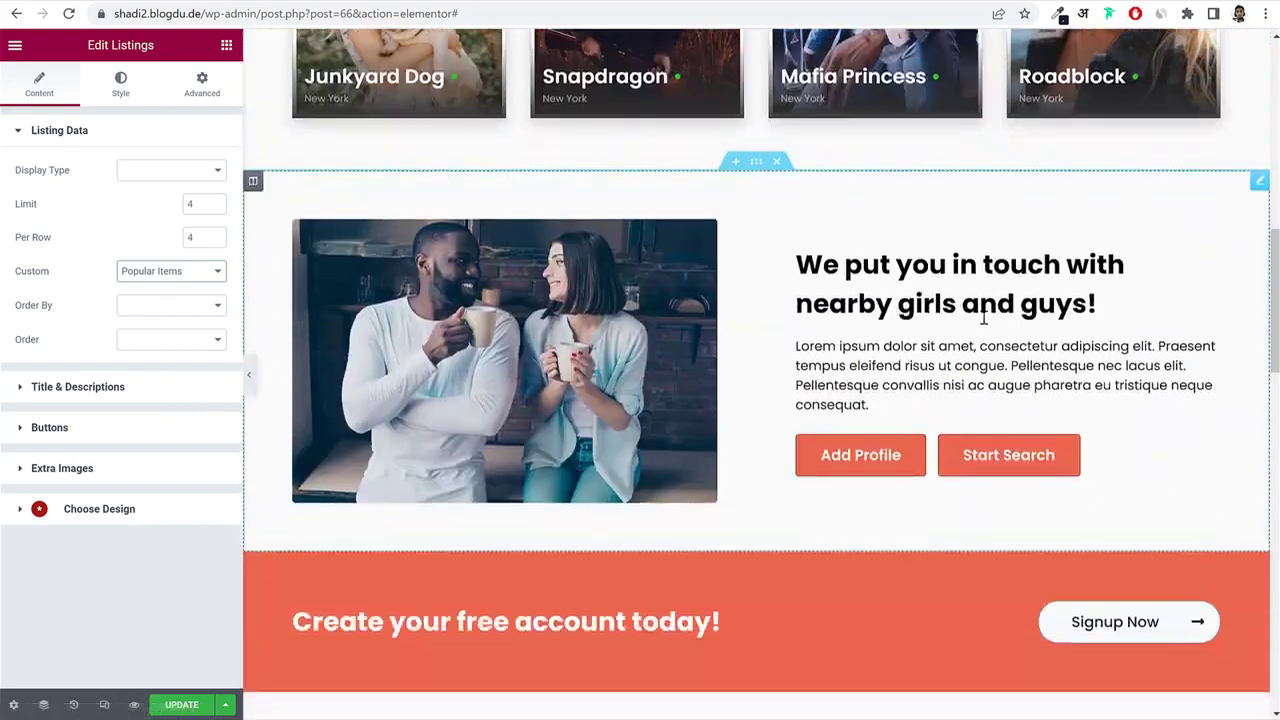
Paste 'We put you in touch with nearby girls and guys!' and the Lorem ipsum paragraph into the text block.
{"action": "left_click", "coordinate": [693, 370]}
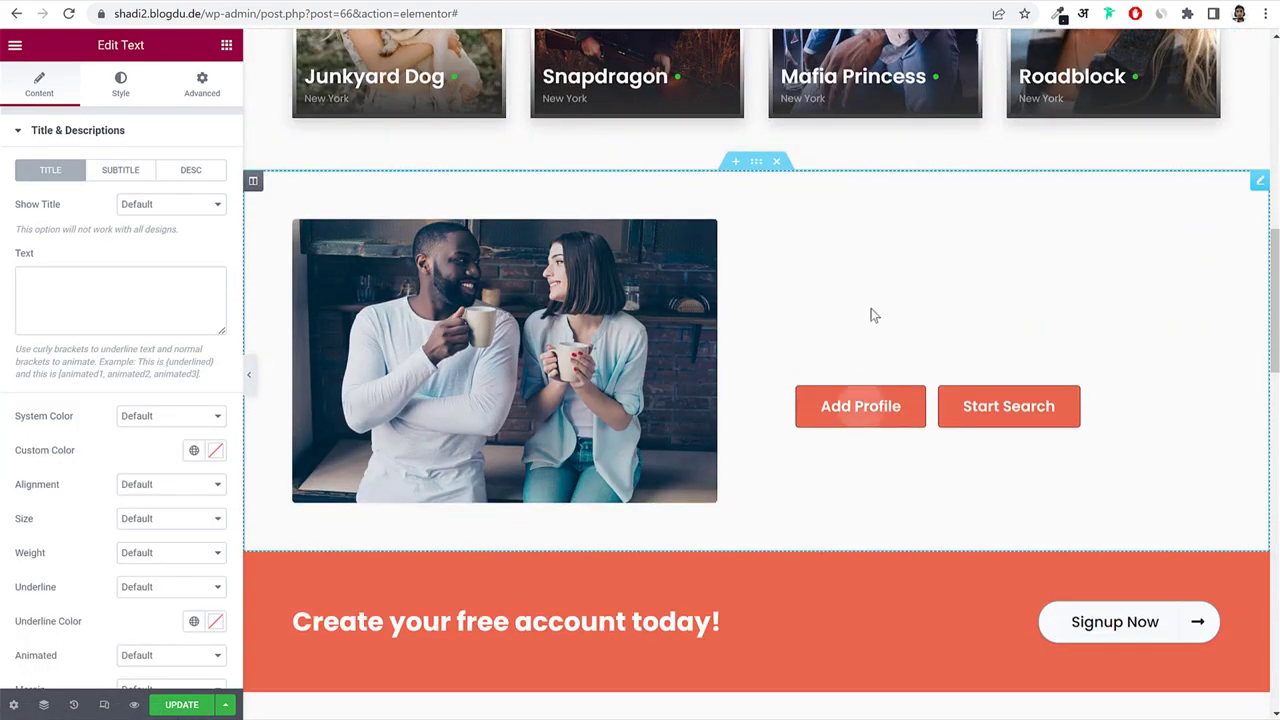
{"action": "left_click", "coordinate": [843, 316]}
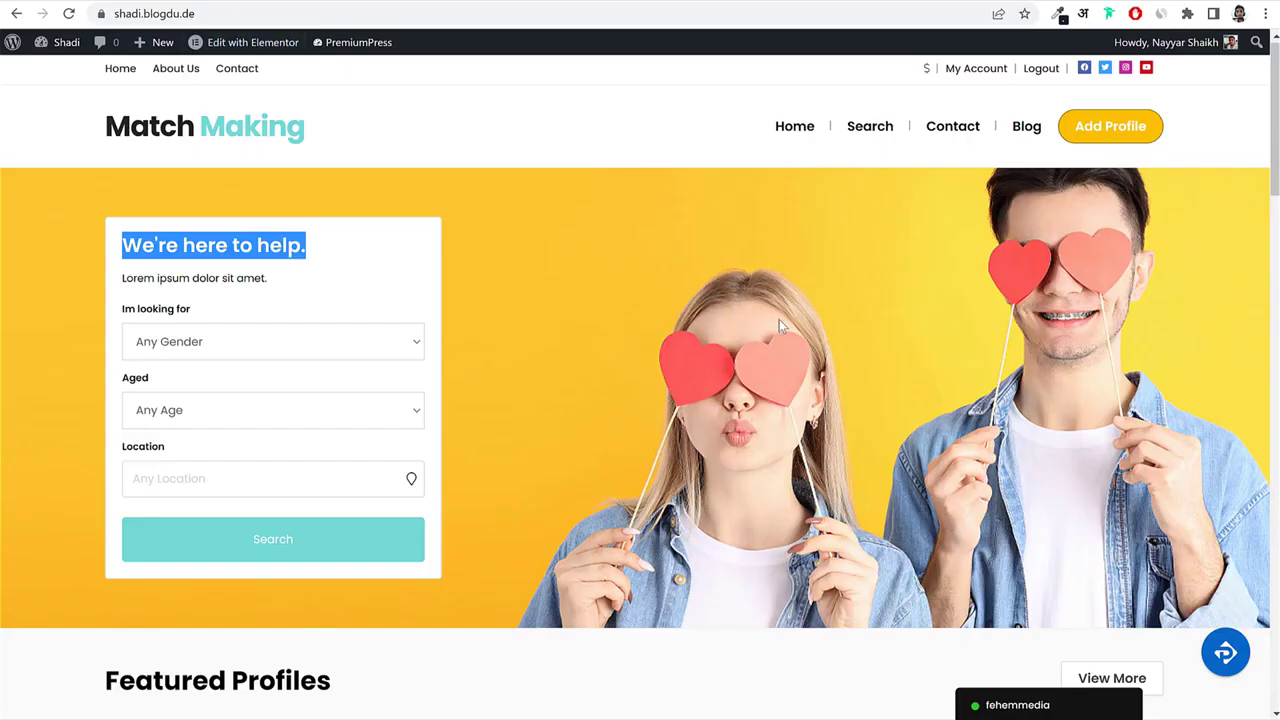
{"action": "scroll", "coordinate": [732, 408], "scroll_direction": "down", "scroll_amount": 9}
{"action": "triple_click", "coordinate": [747, 324]}
{"action": "key", "text": "ctrl+c"}
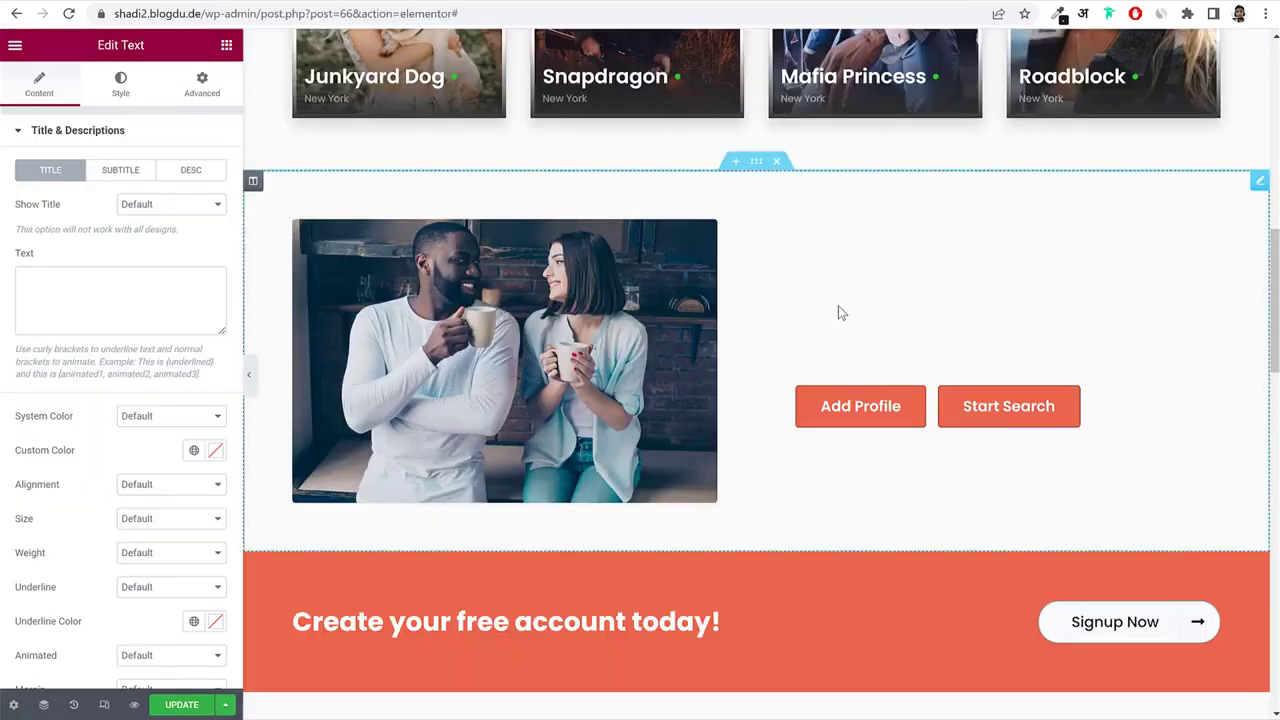
{"action": "left_click", "coordinate": [837, 309]}
{"action": "key", "text": "ctrl+v"}
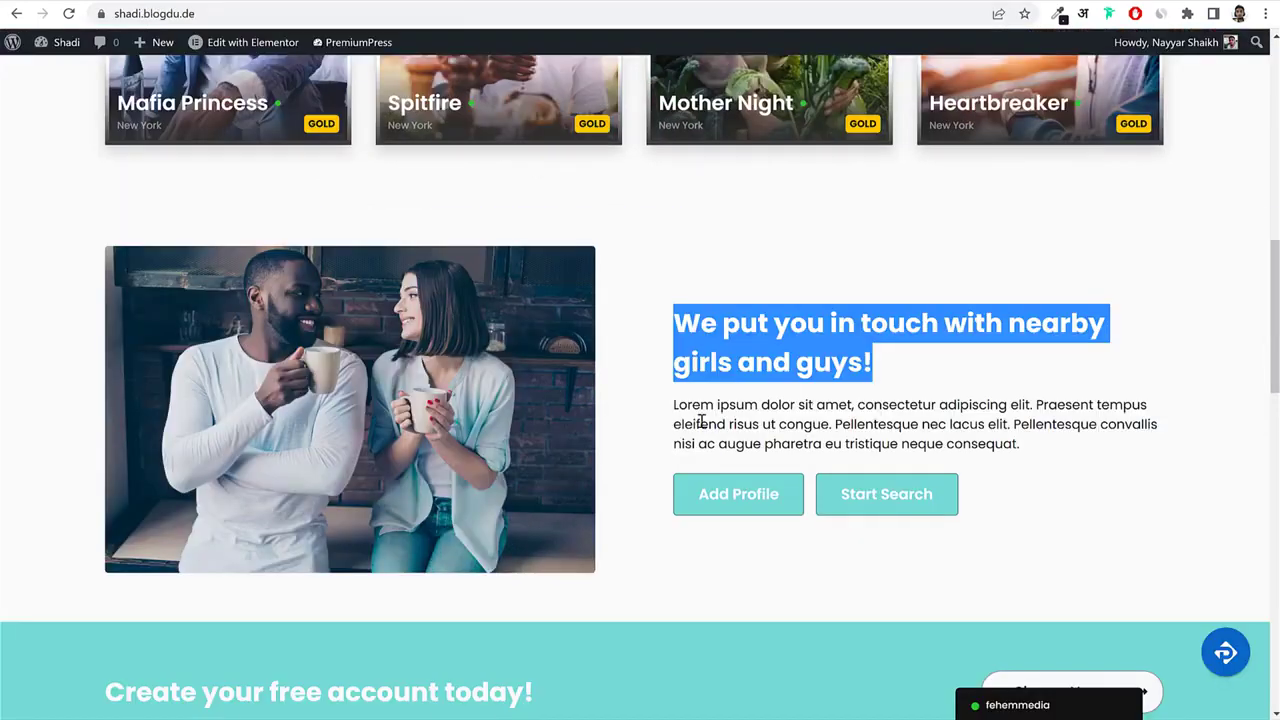
{"action": "triple_click", "coordinate": [702, 421]}
{"action": "key", "text": "ctrl+c"}
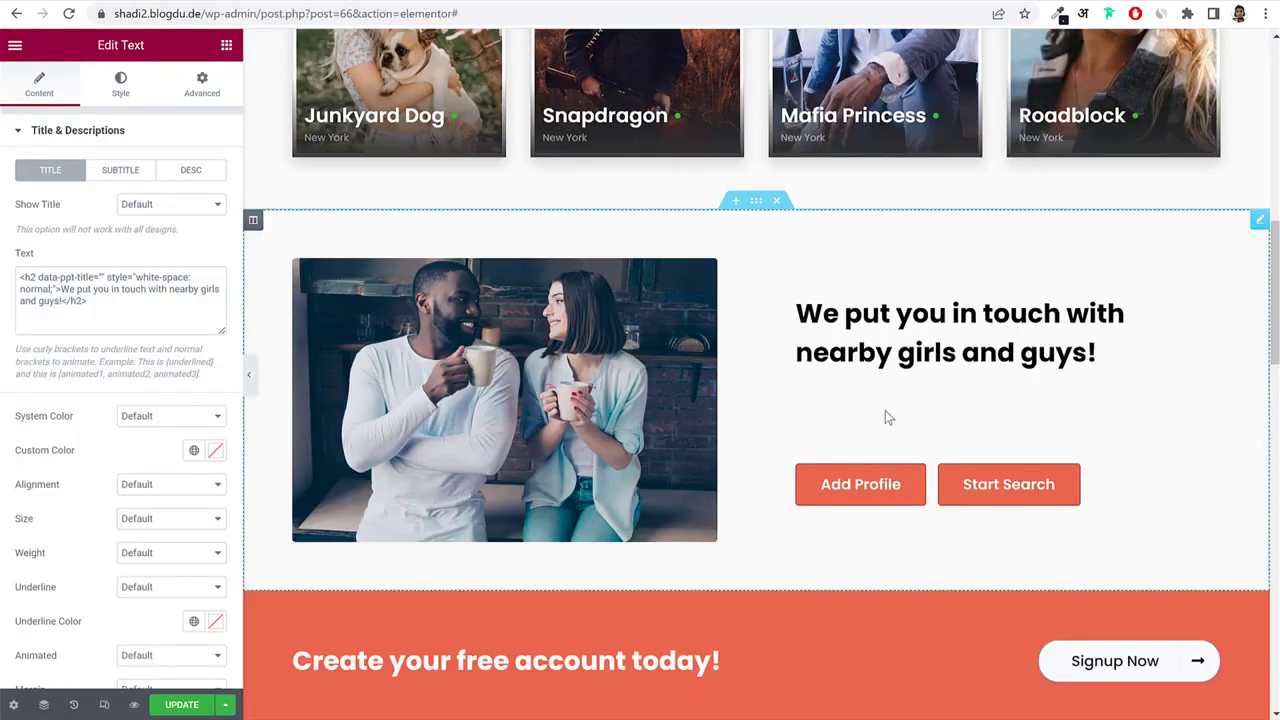
{"action": "left_click", "coordinate": [878, 437]}
{"action": "key", "text": "ctrl+v"}
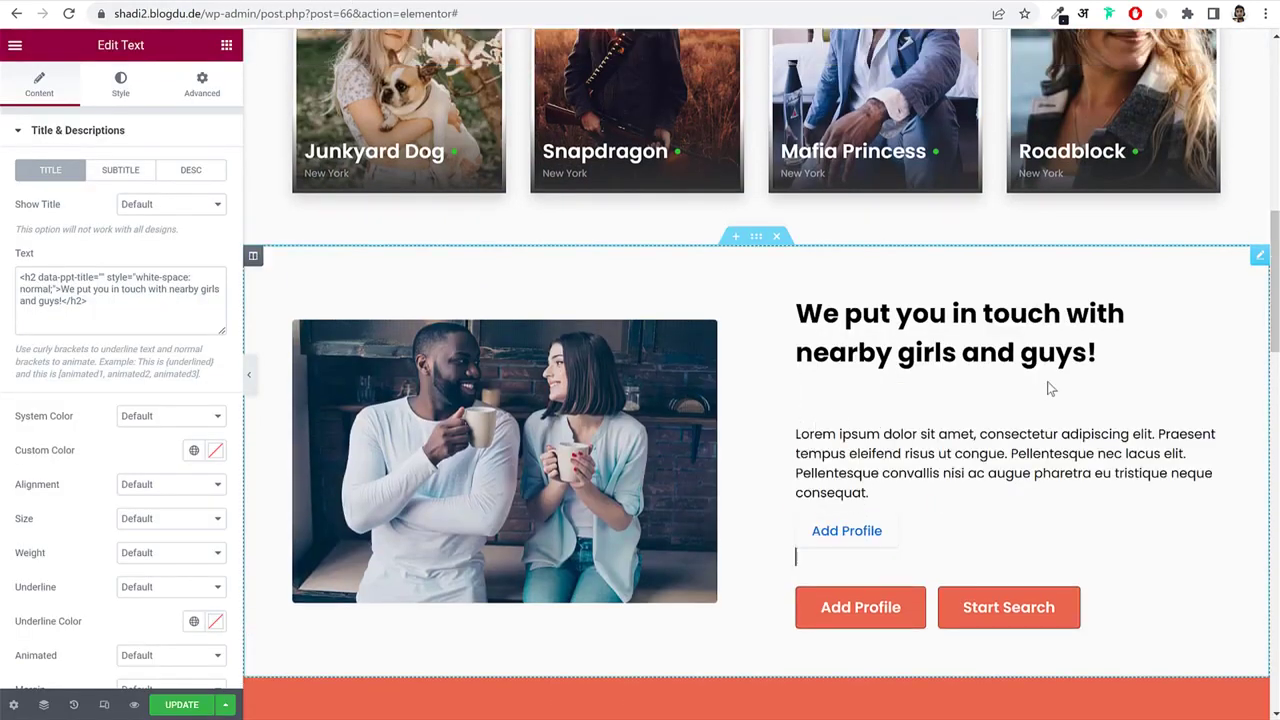
{"action": "key", "text": "Delete"}
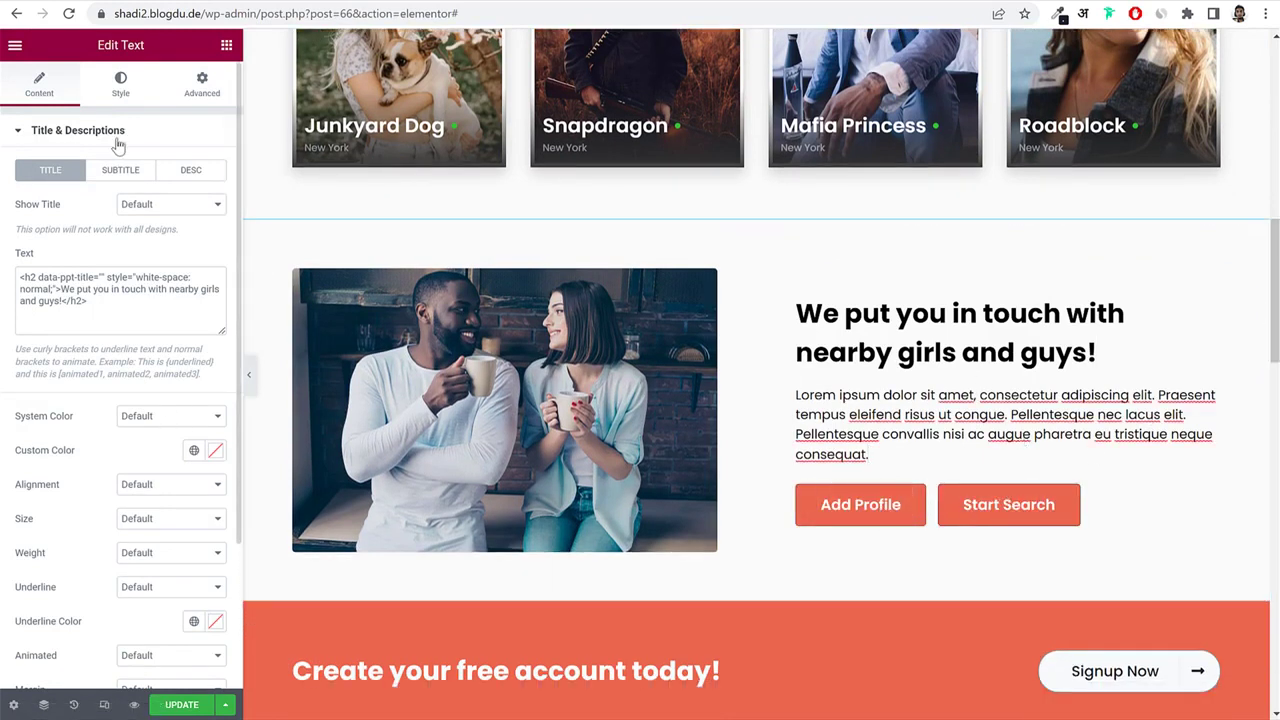
{"action": "left_click", "coordinate": [118, 141]}
Open the Buttons settings and begin entering Button 1's link.
{"action": "left_click", "coordinate": [84, 177]}
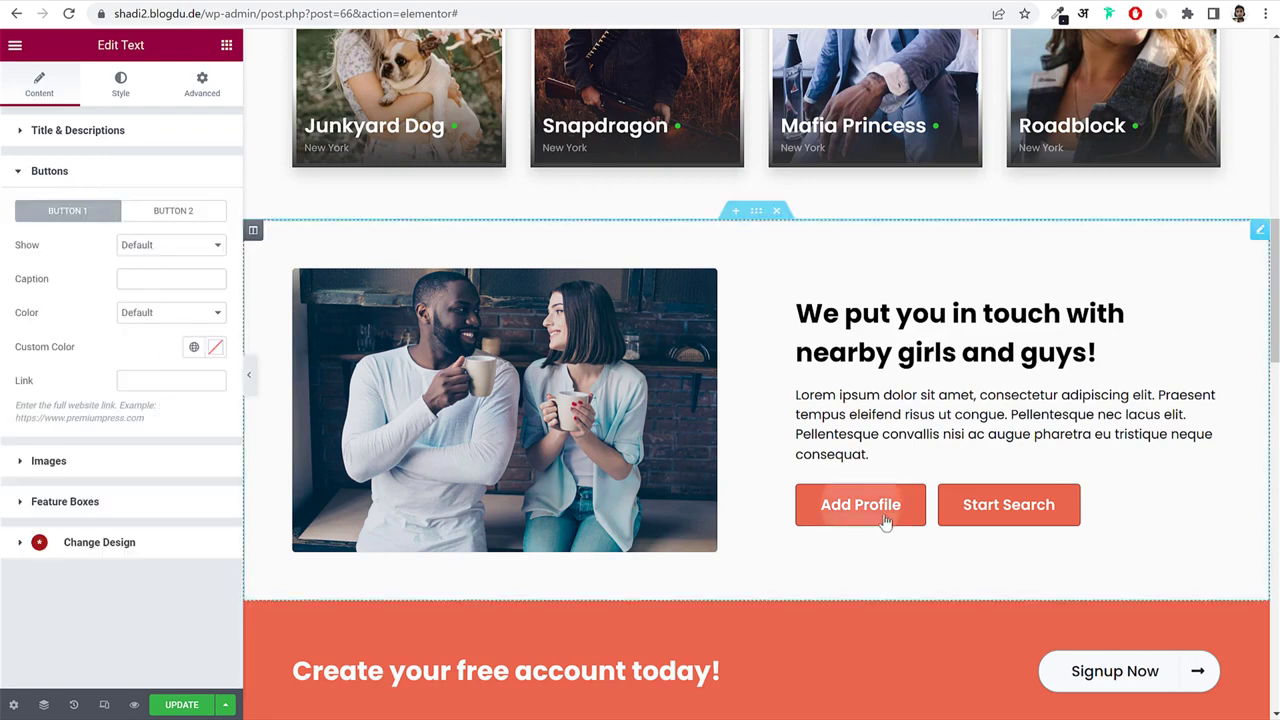
{"action": "scroll", "coordinate": [1117, 524], "scroll_direction": "up", "scroll_amount": 8}
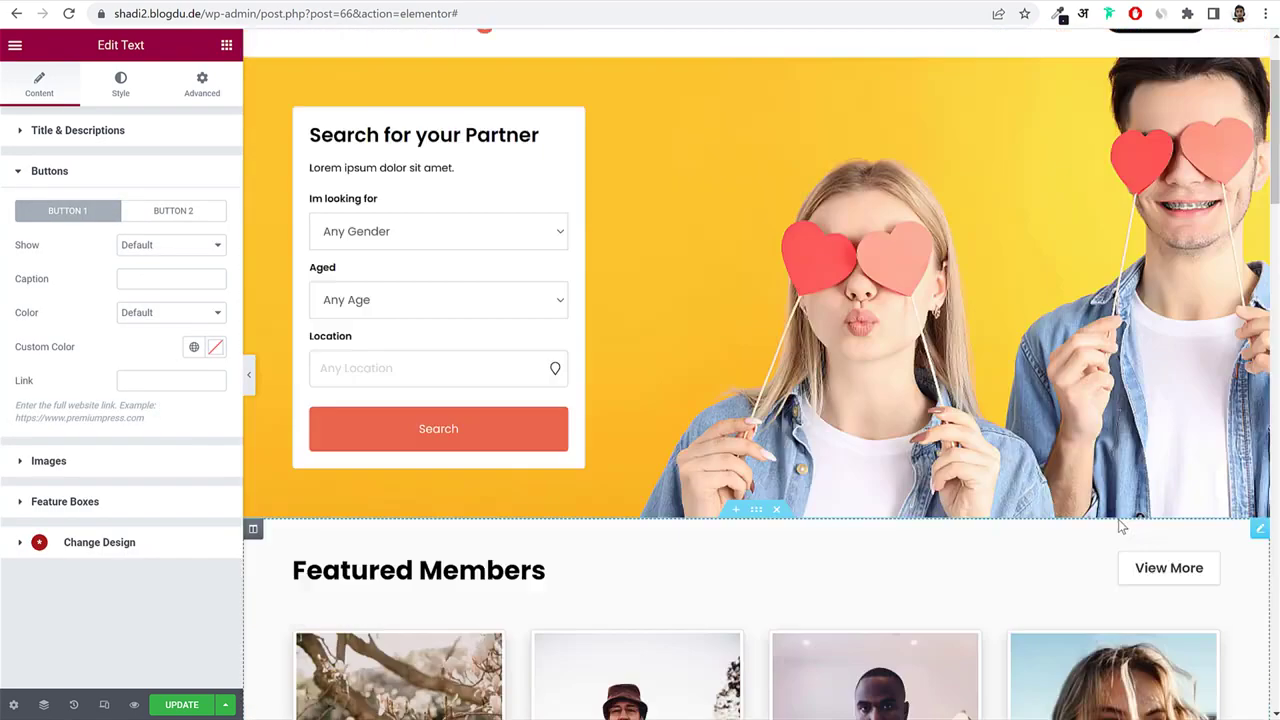
{"action": "scroll", "coordinate": [953, 493], "scroll_direction": "down", "scroll_amount": 8}
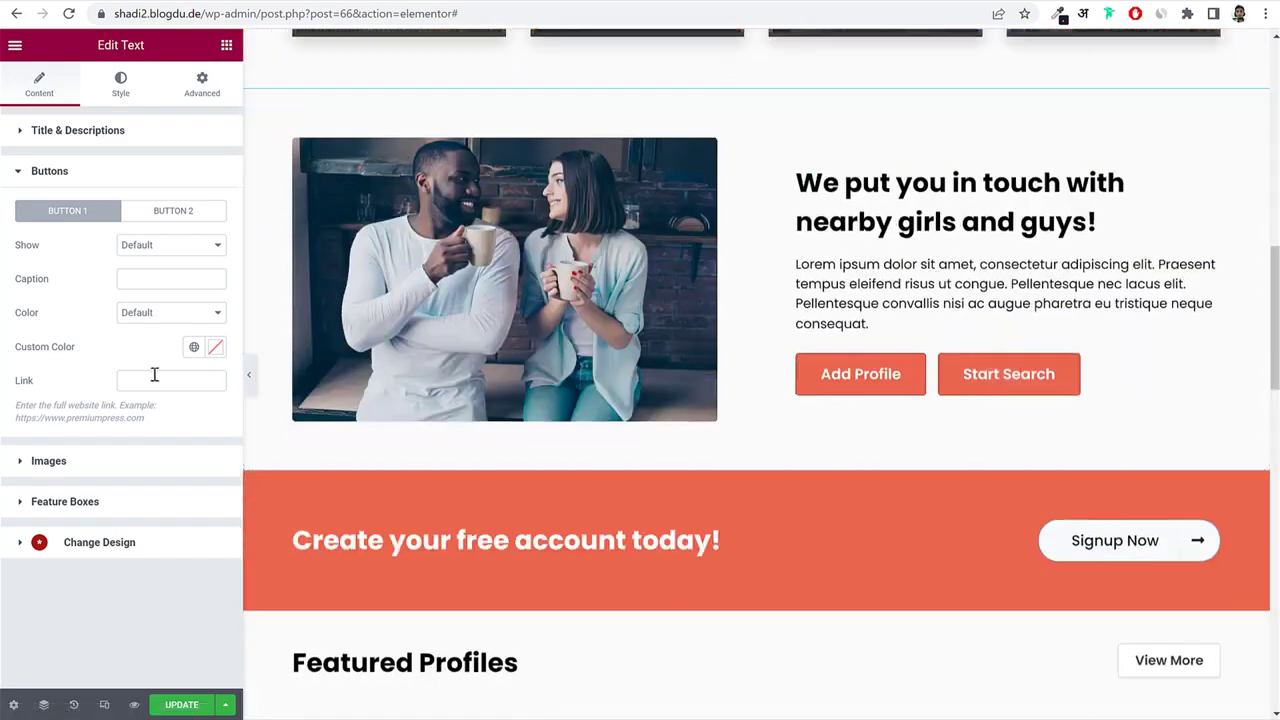
{"action": "left_click", "coordinate": [183, 381]}
{"action": "type", "text": "pro"}
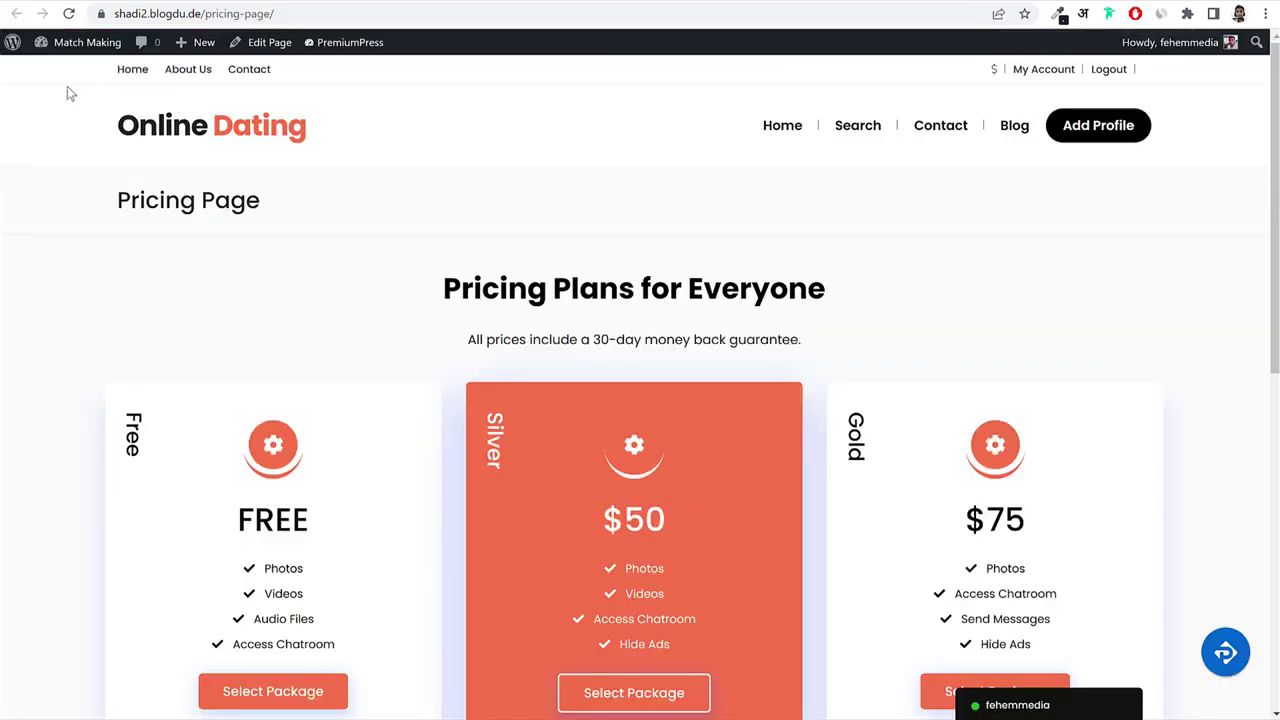
Copy the Add Listing page address from Pages and paste it as Button 1's link.
{"action": "left_click", "coordinate": [87, 42]}
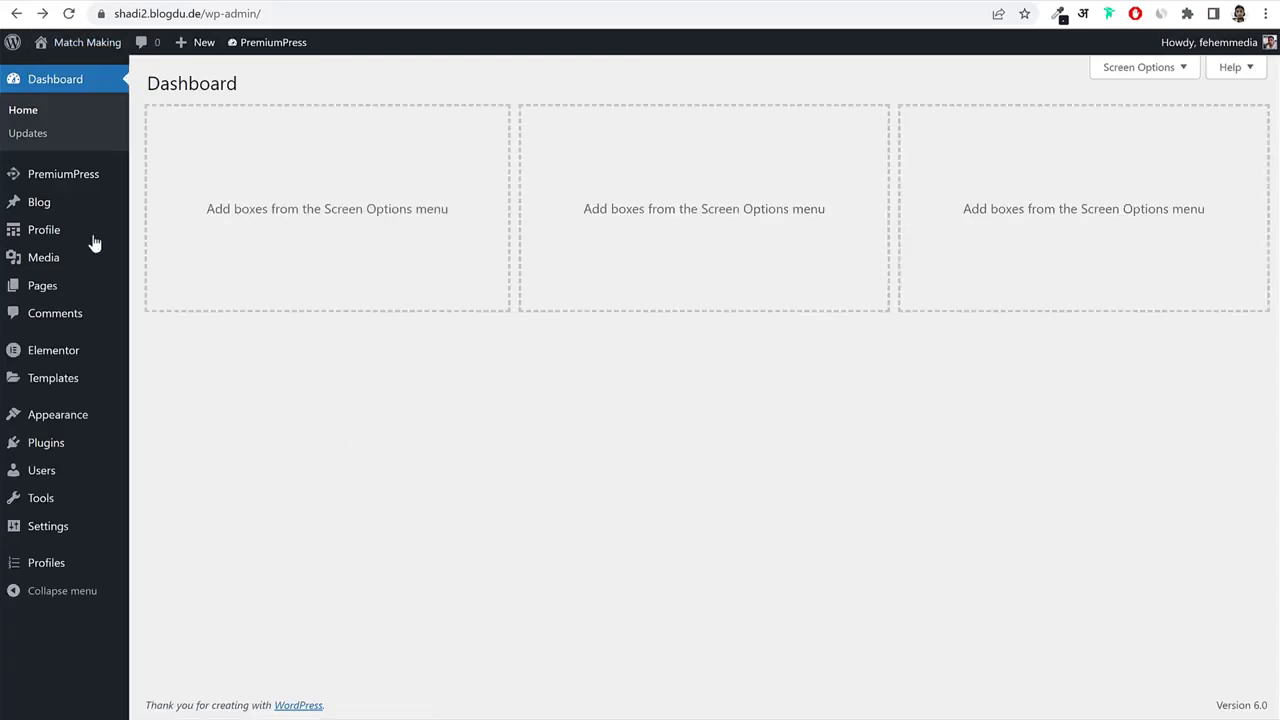
{"action": "left_click", "coordinate": [57, 287]}
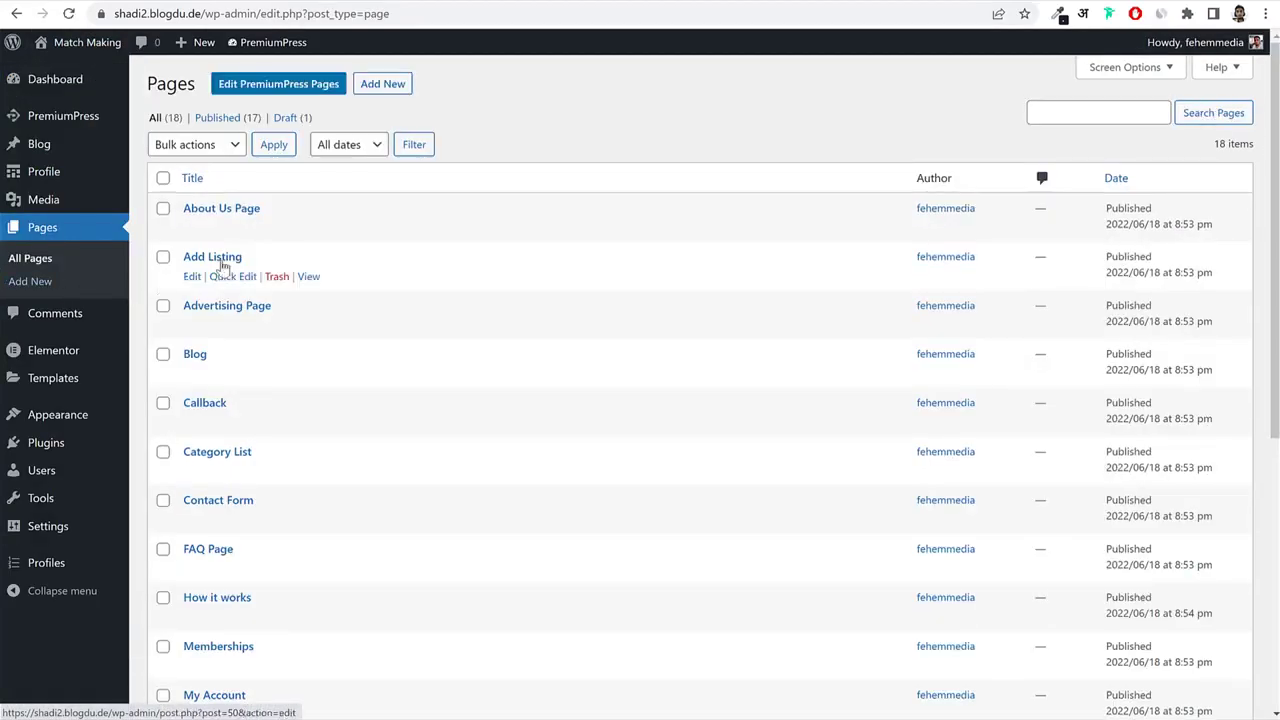
{"action": "right_click", "coordinate": [310, 277]}
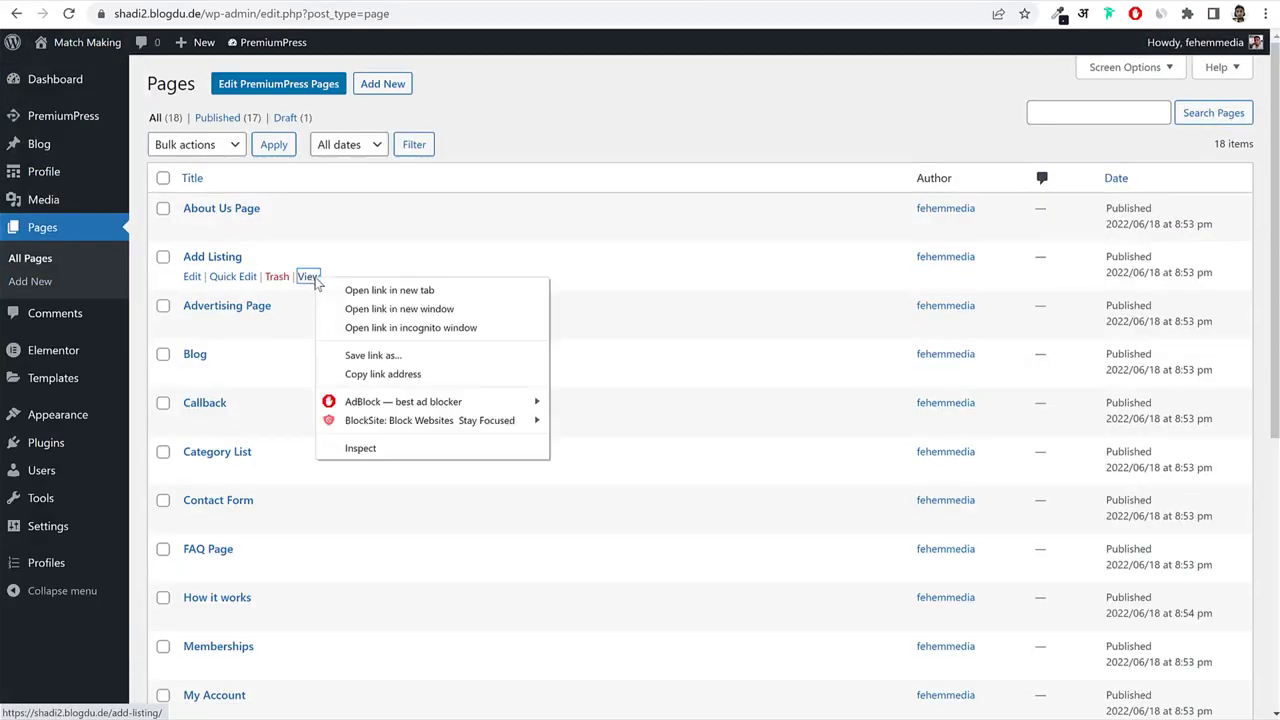
{"action": "left_click", "coordinate": [418, 374]}
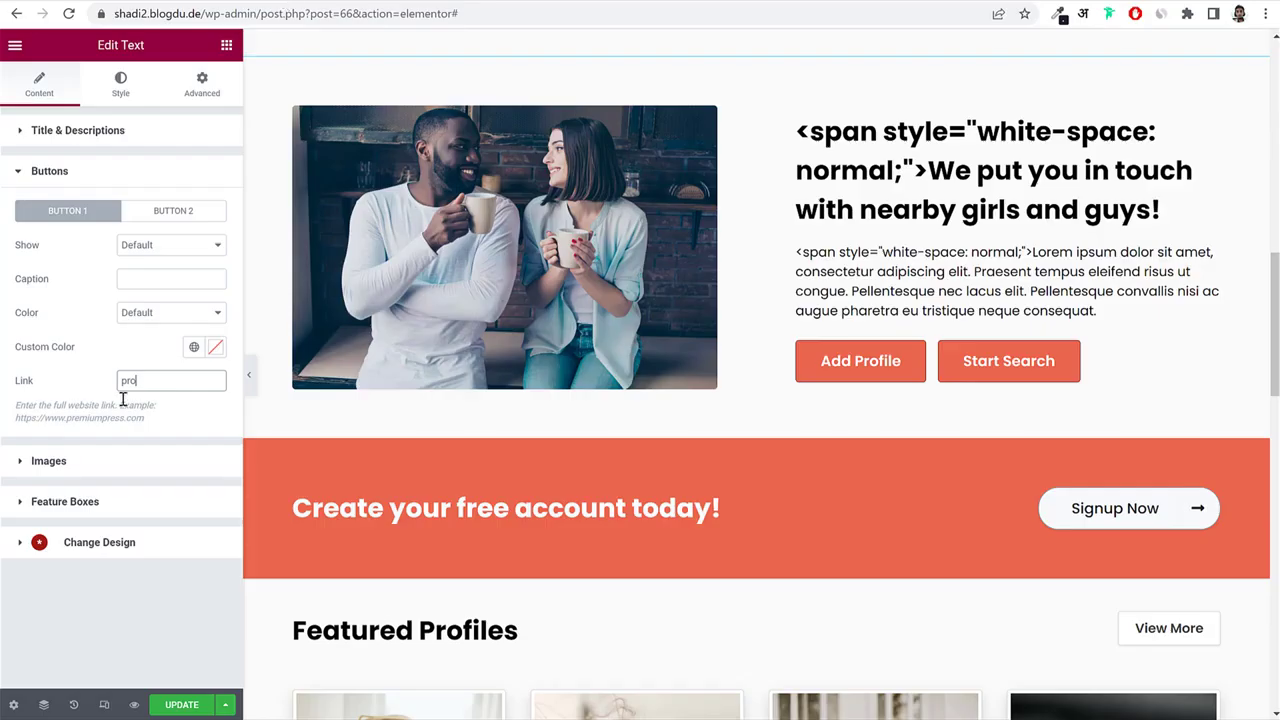
{"action": "key", "text": "ctrl+v"}
{"action": "left_click_drag", "start_coordinate": [121, 381], "coordinate": [230, 381]}
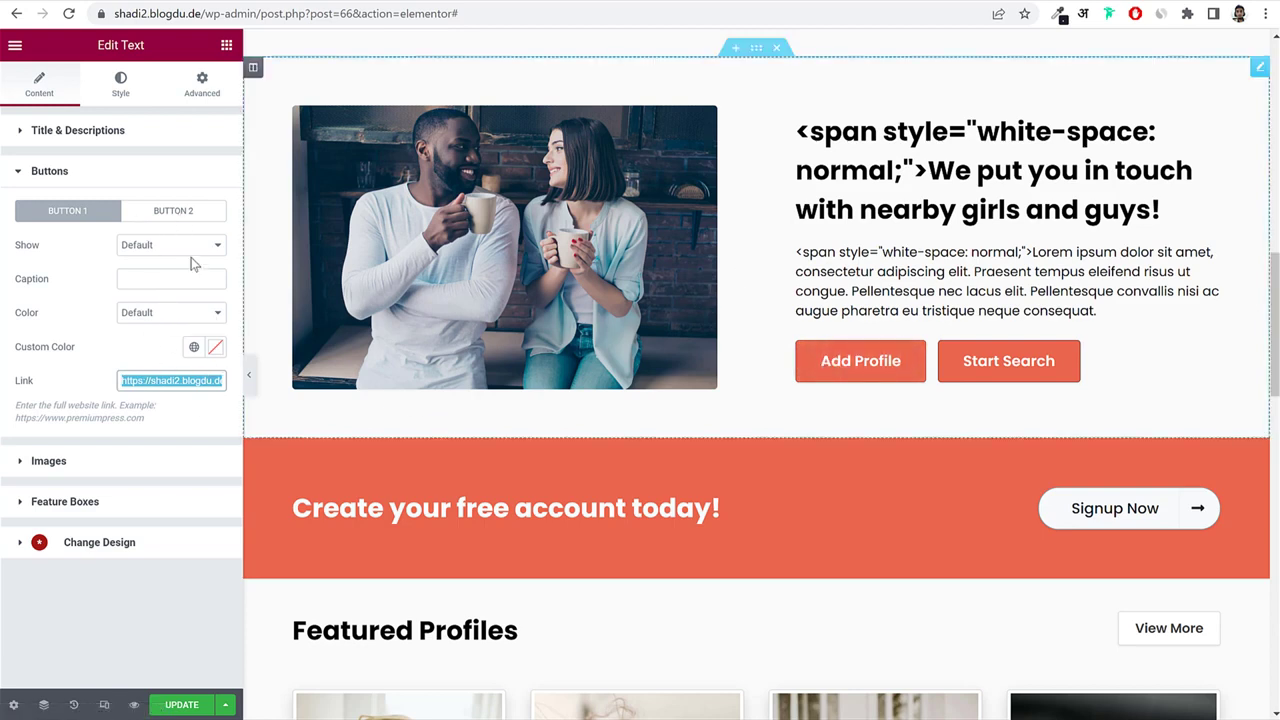
{"action": "left_click", "coordinate": [192, 211]}
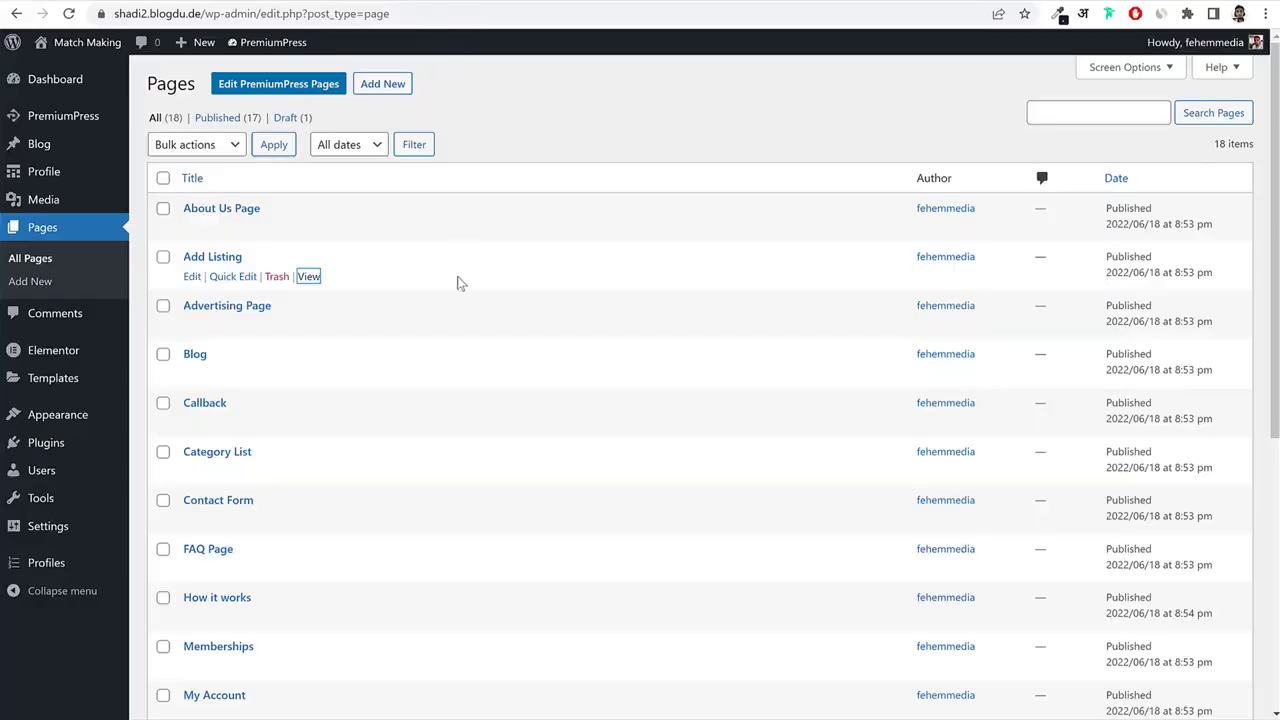
{"action": "scroll", "coordinate": [466, 380], "scroll_direction": "down", "scroll_amount": 4}
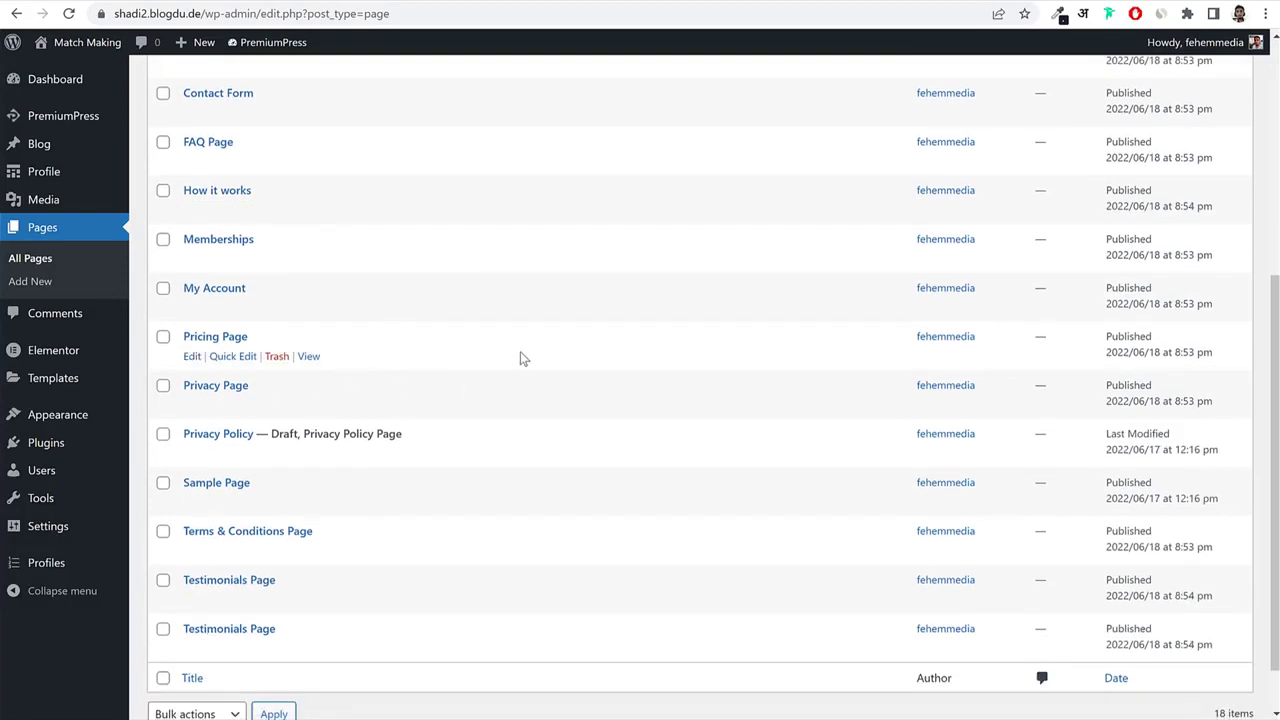
{"action": "scroll", "coordinate": [520, 358], "scroll_direction": "up", "scroll_amount": 5}
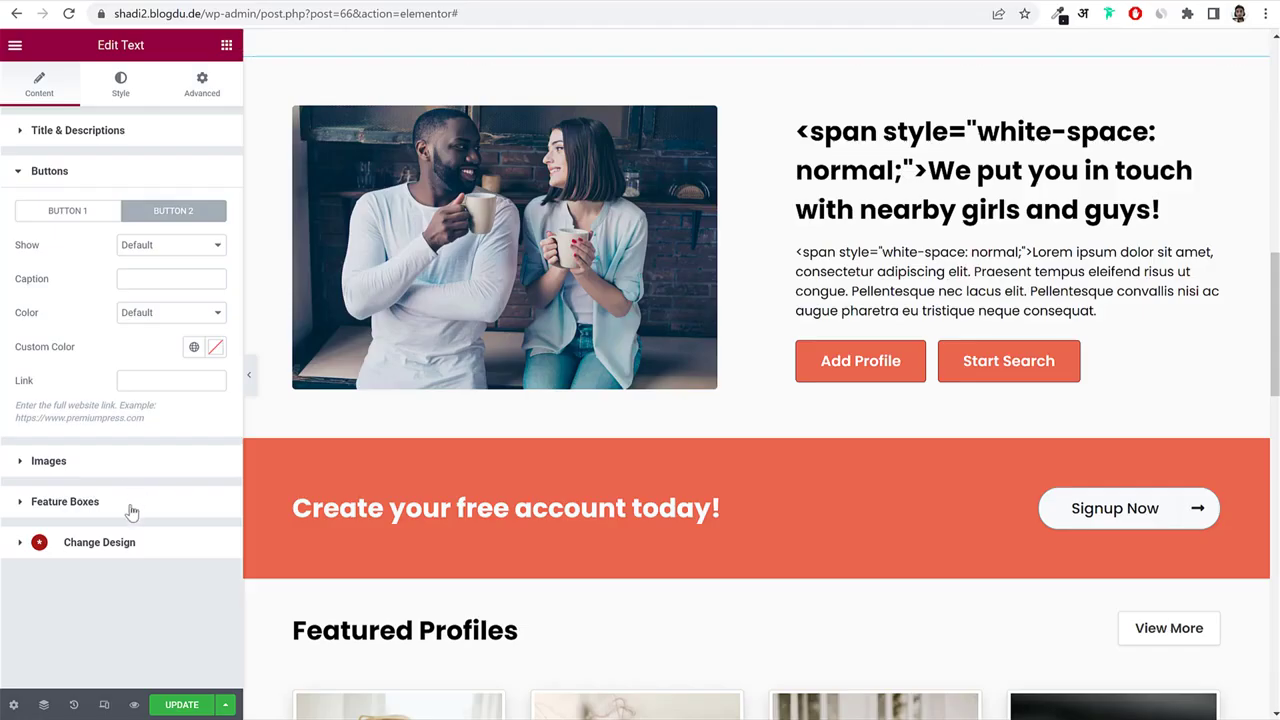
Save the page and select the Featured Profiles listings block.
{"action": "left_click", "coordinate": [176, 707]}
{"action": "scroll", "coordinate": [682, 300], "scroll_direction": "down", "scroll_amount": 6}
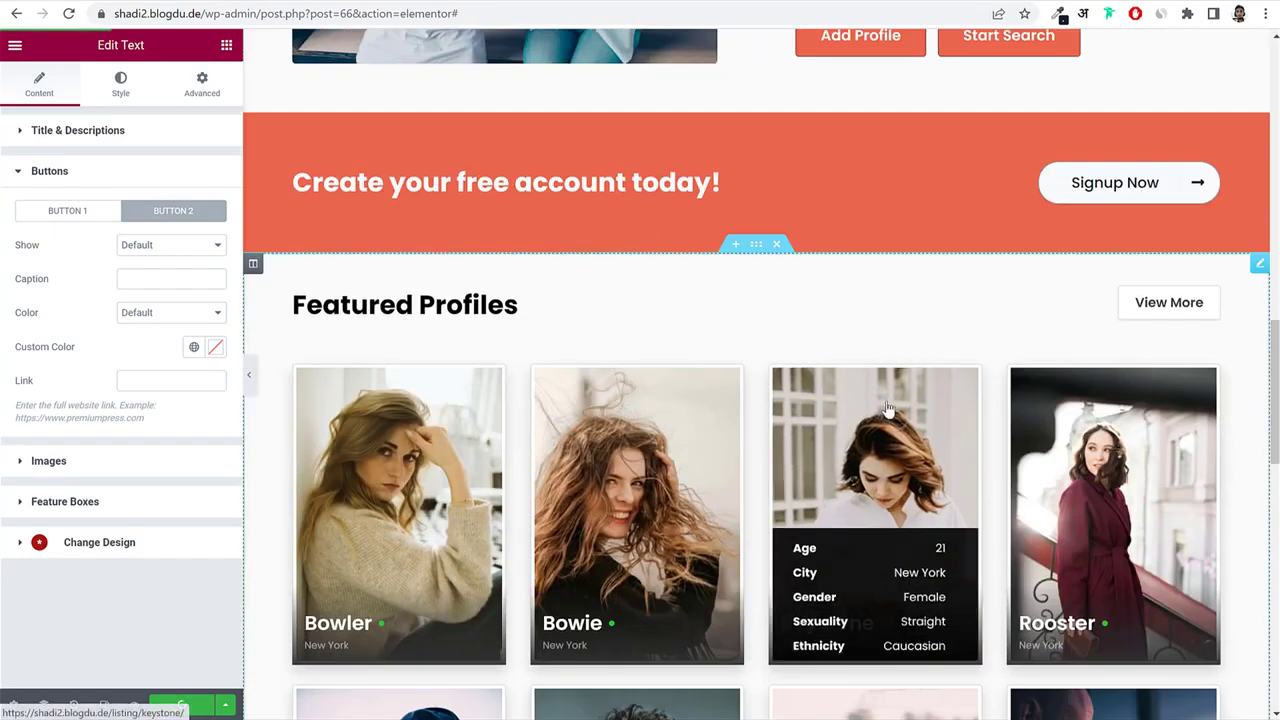
{"action": "scroll", "coordinate": [1025, 200], "scroll_direction": "down", "scroll_amount": 8}
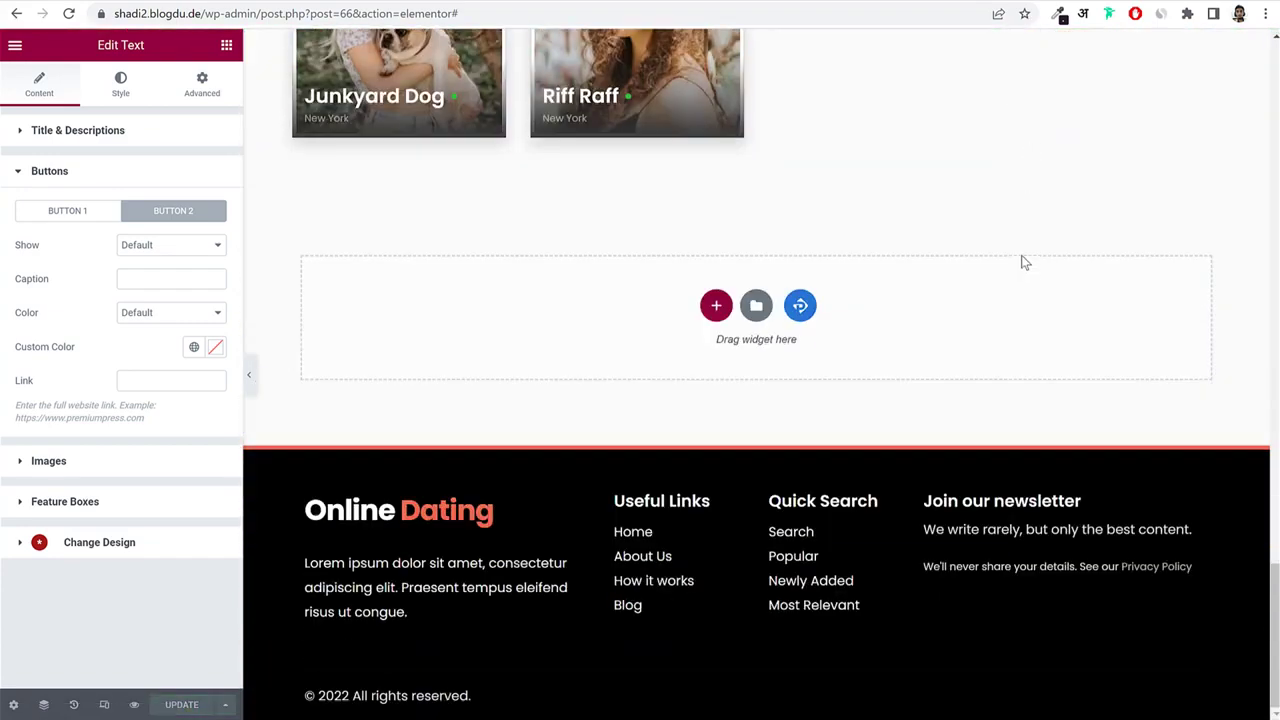
{"action": "scroll", "coordinate": [1020, 268], "scroll_direction": "up", "scroll_amount": 4}
{"action": "scroll", "coordinate": [1020, 270], "scroll_direction": "up", "scroll_amount": 5}
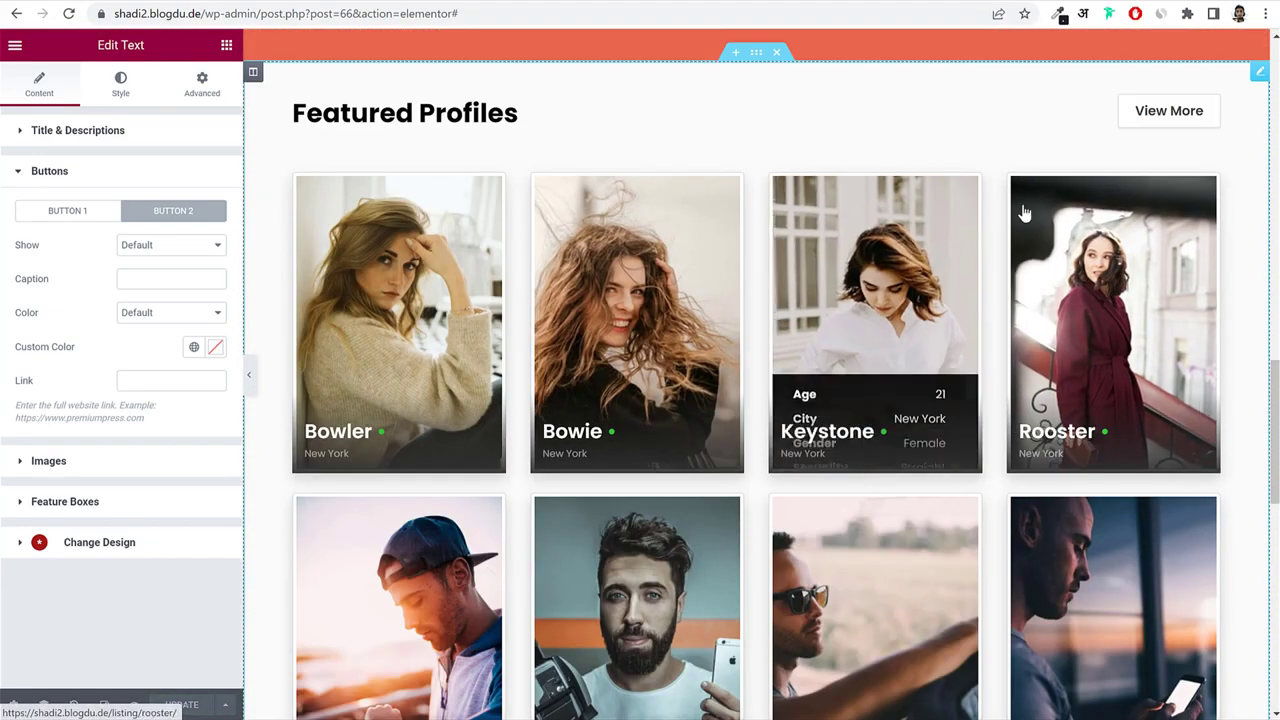
{"action": "scroll", "coordinate": [1023, 215], "scroll_direction": "down", "scroll_amount": 3}
{"action": "scroll", "coordinate": [960, 300], "scroll_direction": "up", "scroll_amount": 4}
{"action": "scroll", "coordinate": [891, 389], "scroll_direction": "down", "scroll_amount": 4}
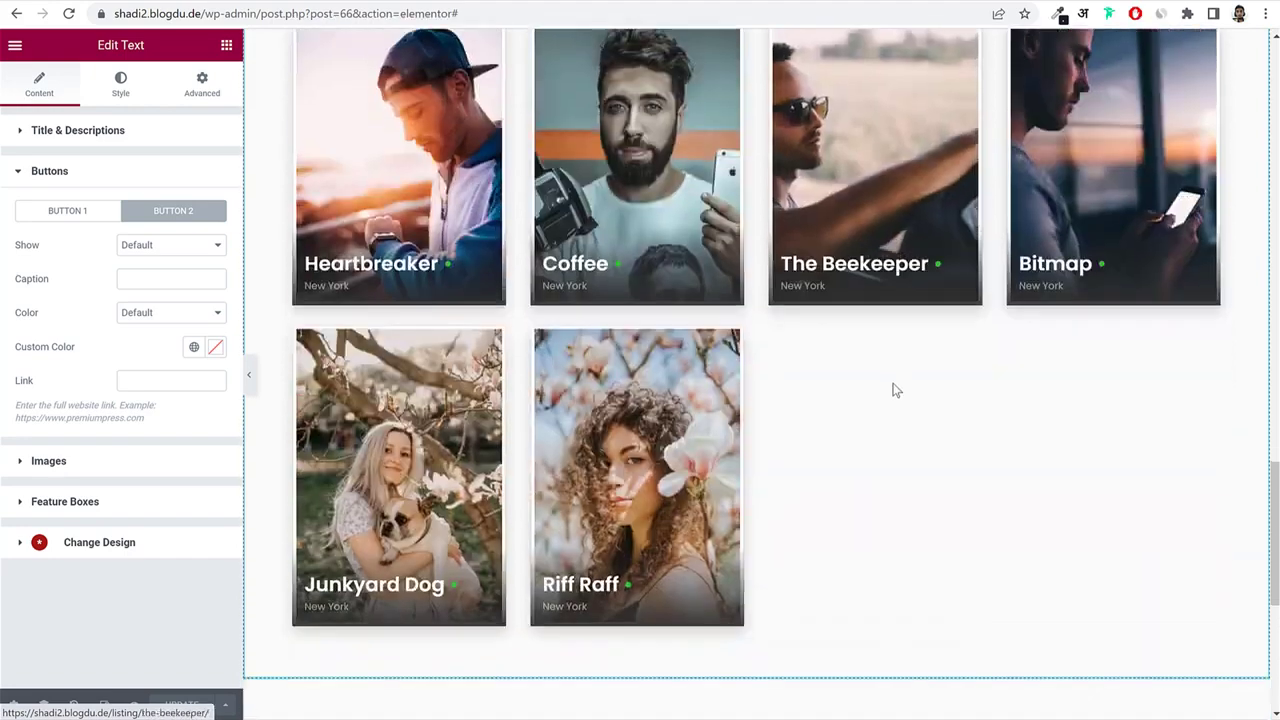
{"action": "scroll", "coordinate": [960, 370], "scroll_direction": "up", "scroll_amount": 5}
{"action": "scroll", "coordinate": [960, 370], "scroll_direction": "up", "scroll_amount": 1}
{"action": "left_click", "coordinate": [1014, 290]}
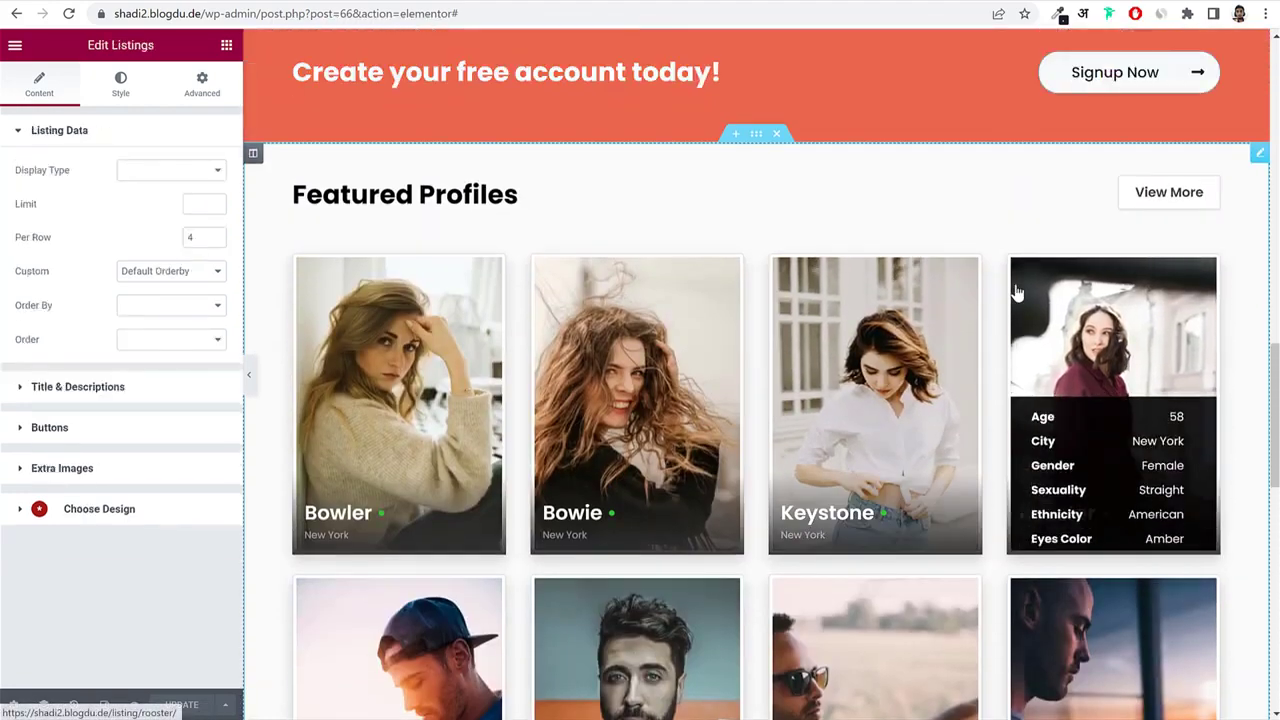
Set the listing limit to 8, keeping Grid display with 4 per row.
{"action": "left_click", "coordinate": [190, 205]}
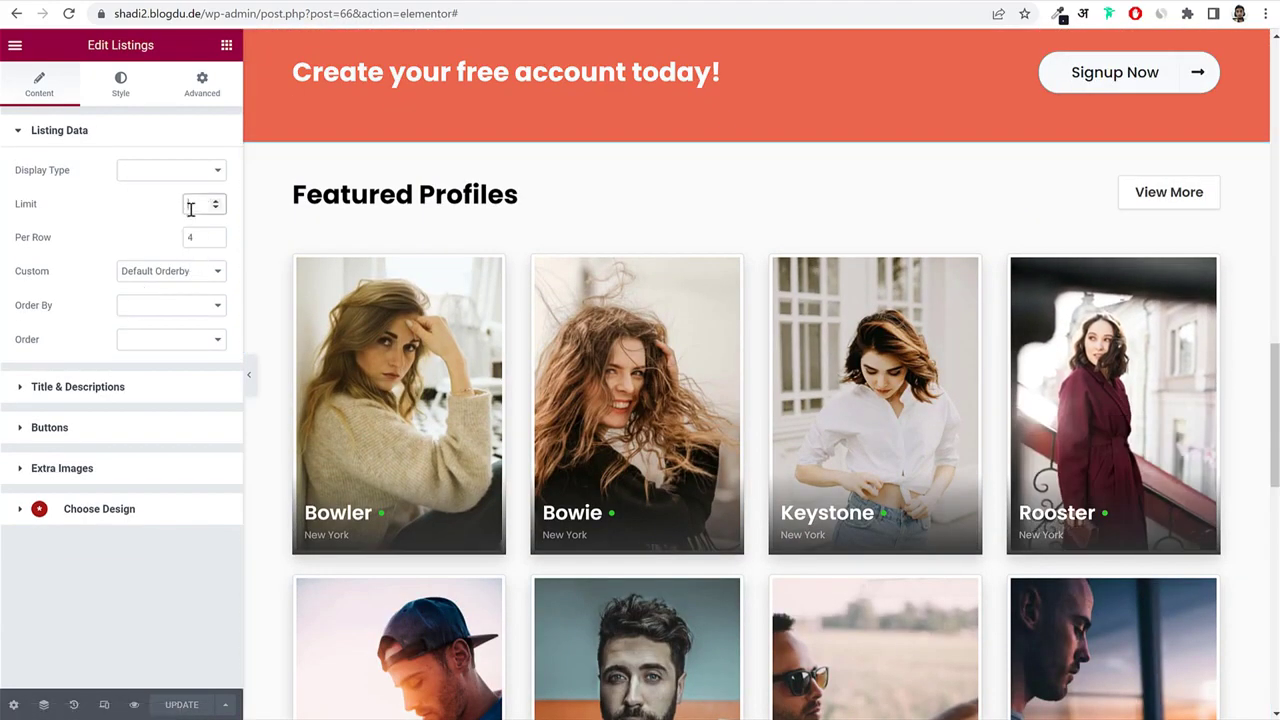
{"action": "scroll", "coordinate": [465, 238], "scroll_direction": "down", "scroll_amount": 1}
{"action": "type", "text": "8"}
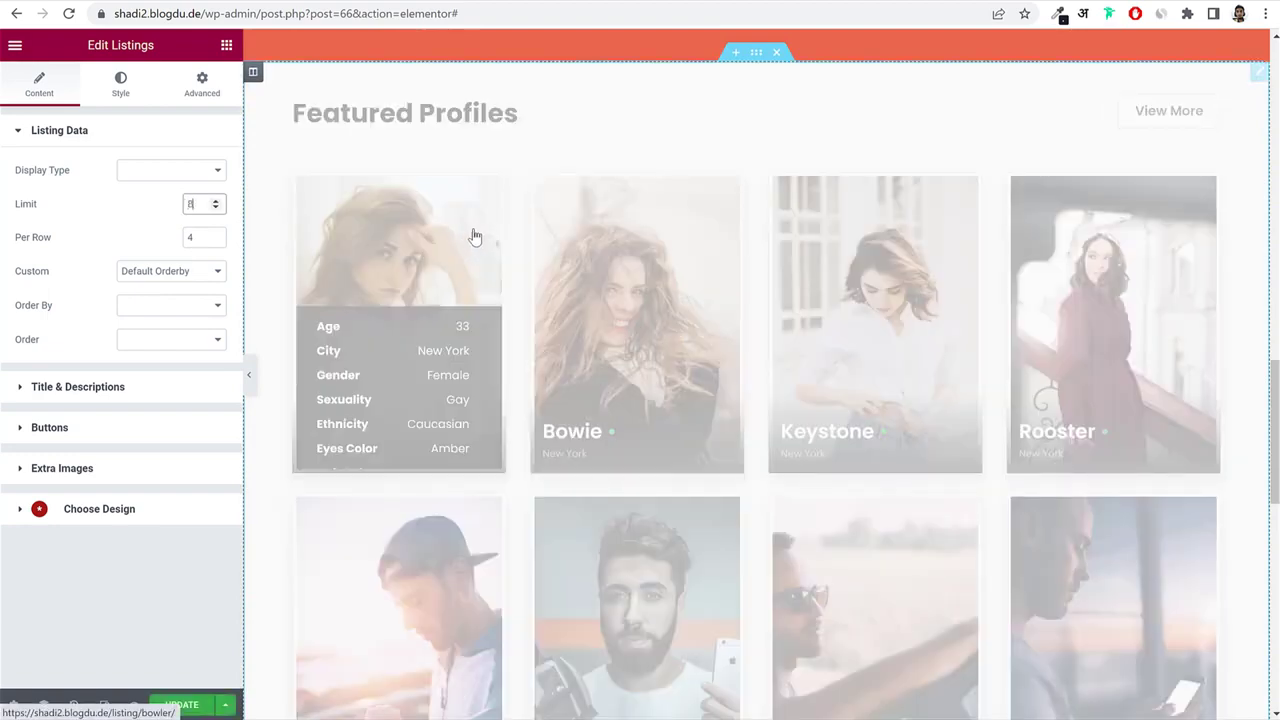
{"action": "scroll", "coordinate": [830, 425], "scroll_direction": "down", "scroll_amount": 4}
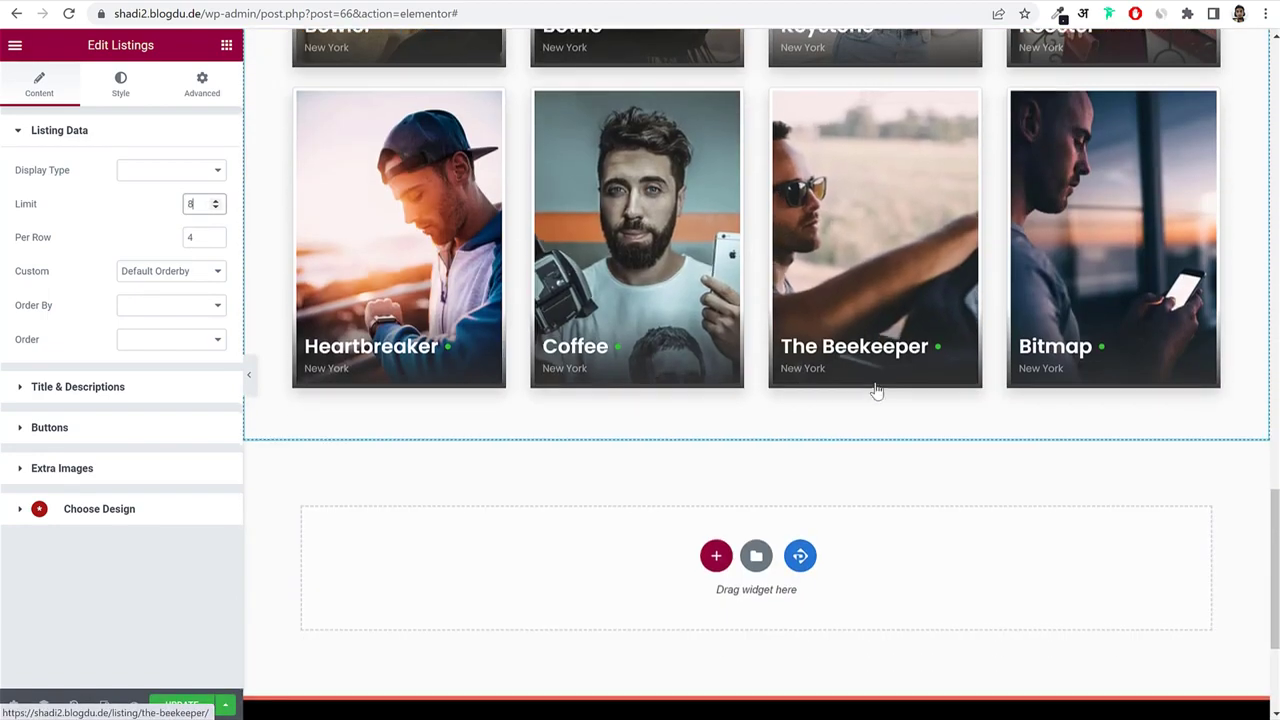
{"action": "scroll", "coordinate": [877, 391], "scroll_direction": "up", "scroll_amount": 5}
{"action": "double_click", "coordinate": [24, 204]}
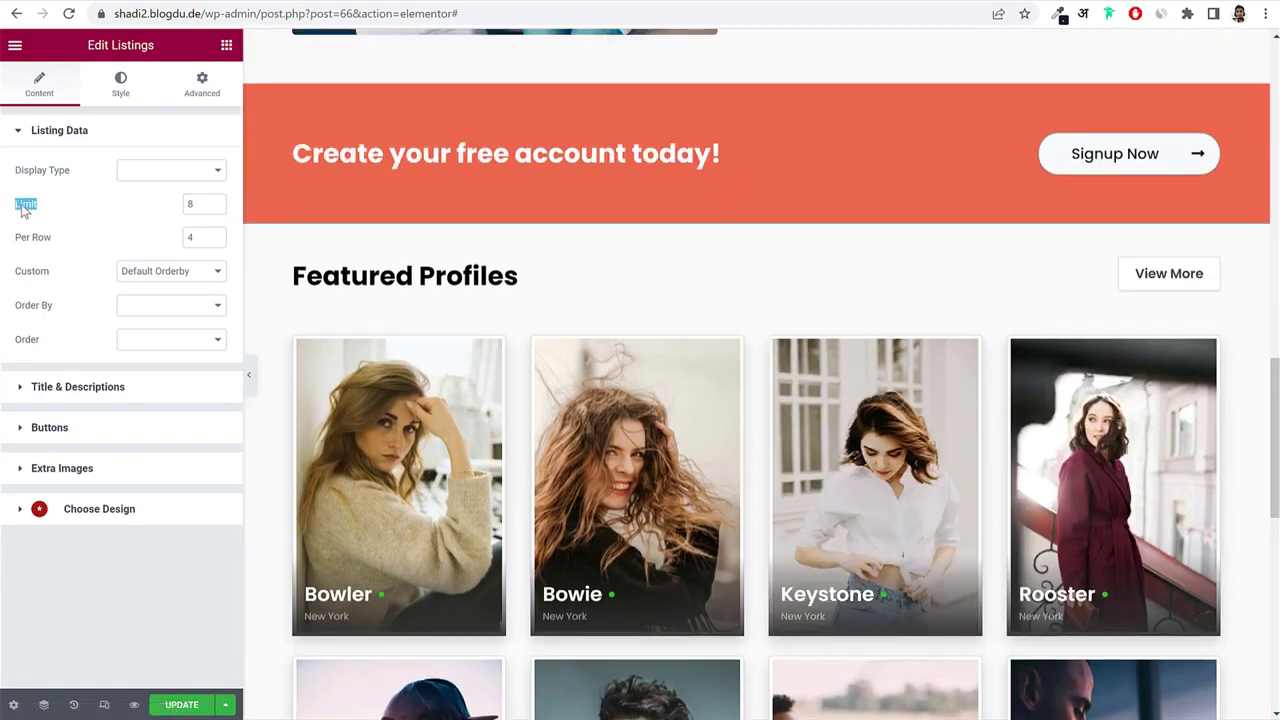
{"action": "left_click", "coordinate": [136, 172]}
{"action": "left_click", "coordinate": [141, 201]}
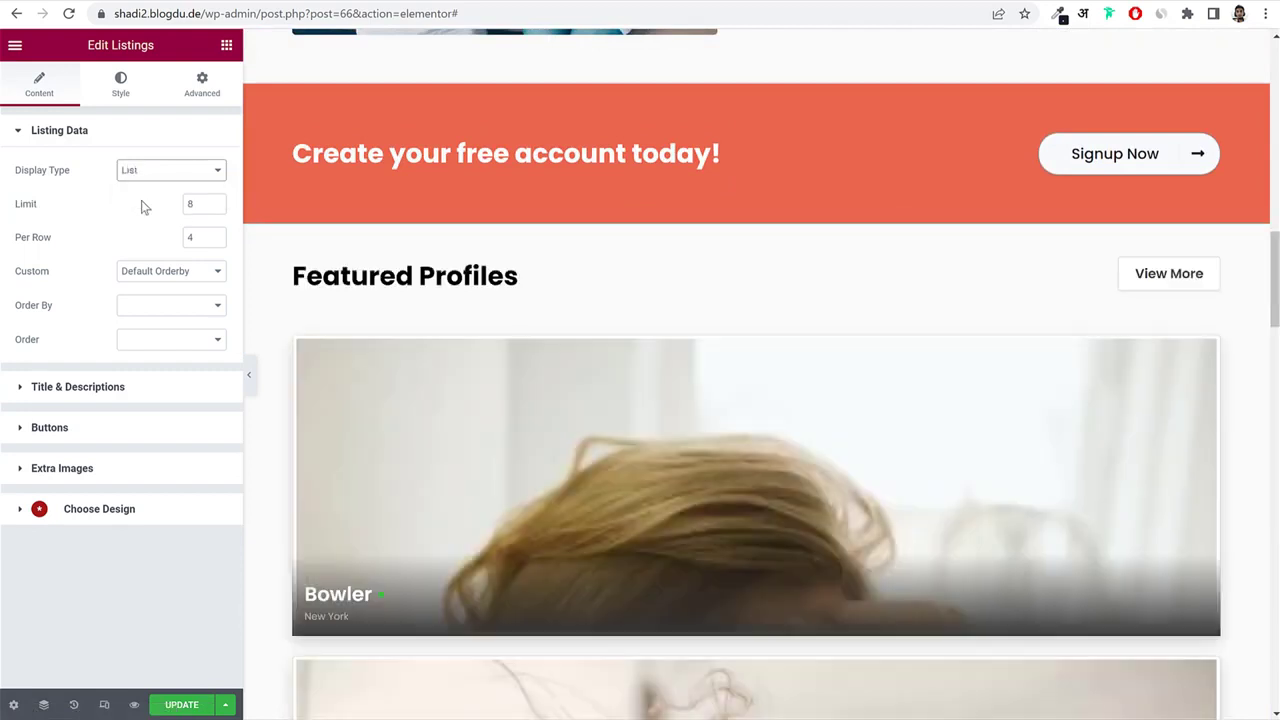
{"action": "left_click_drag", "start_coordinate": [204, 240], "coordinate": [183, 246]}
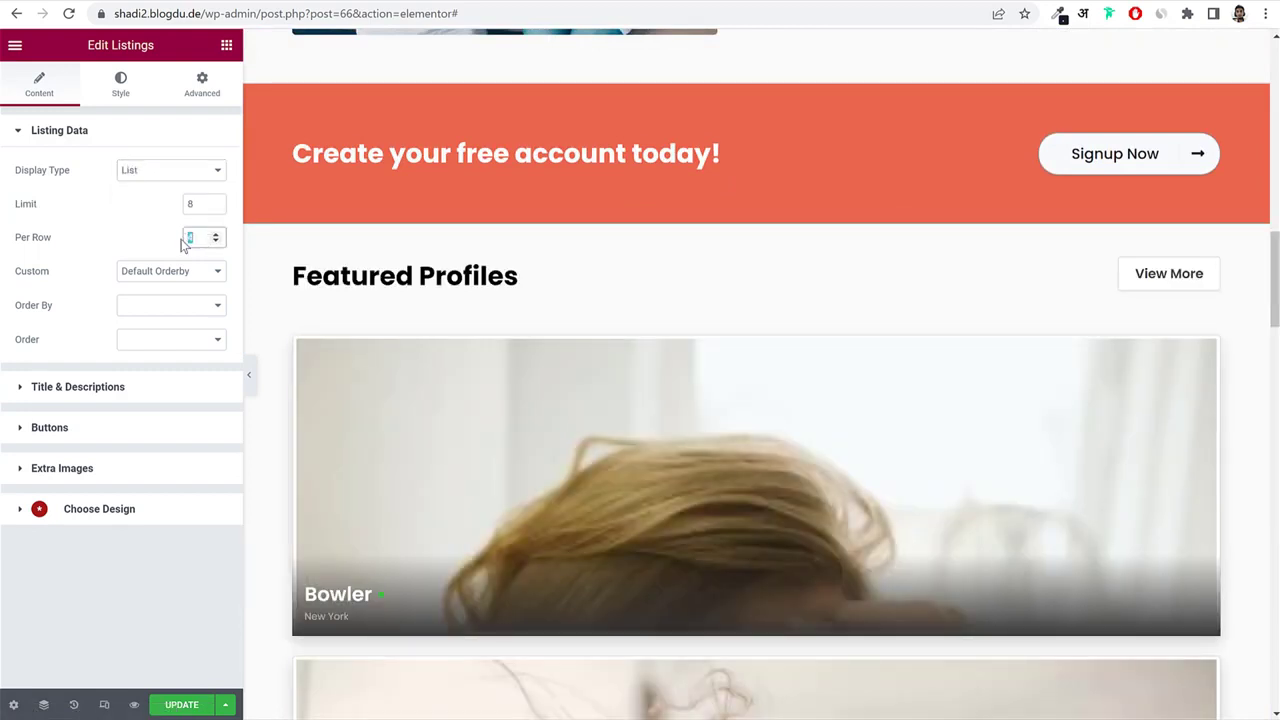
{"action": "left_click", "coordinate": [198, 204]}
{"action": "left_click", "coordinate": [158, 189]}
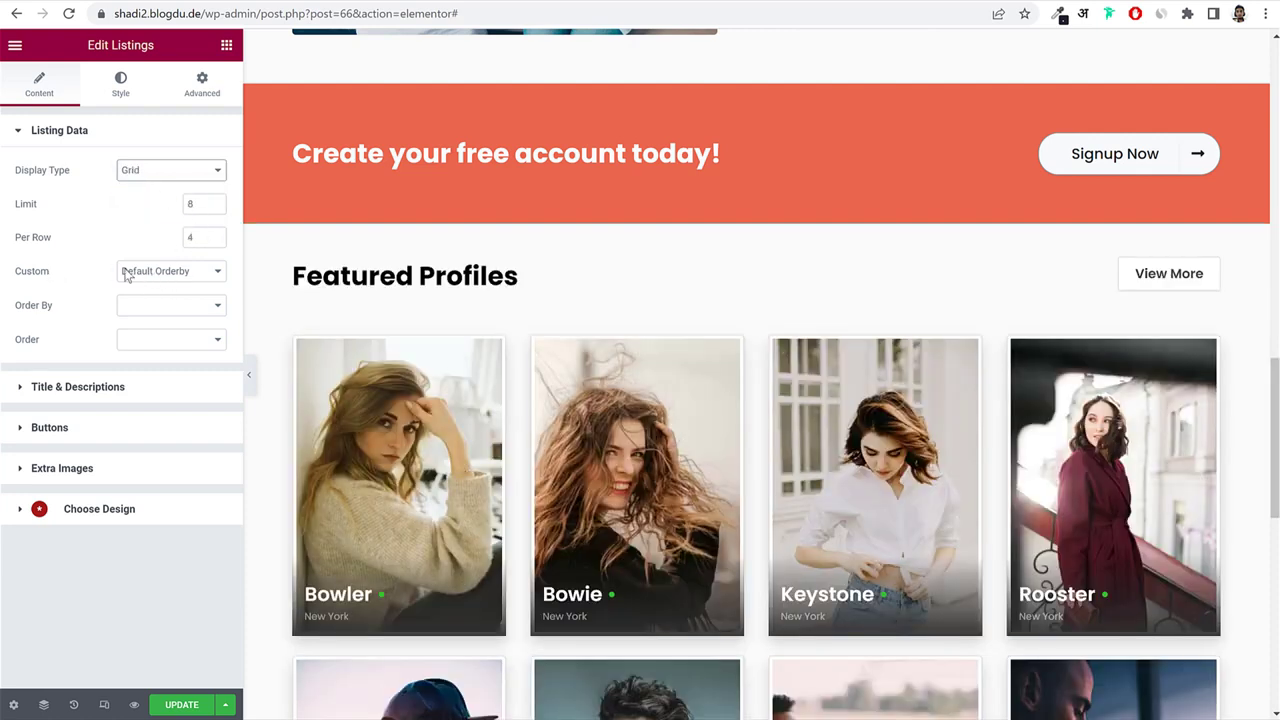
Set the listing's Custom option to Random Items.
{"action": "left_click", "coordinate": [160, 272]}
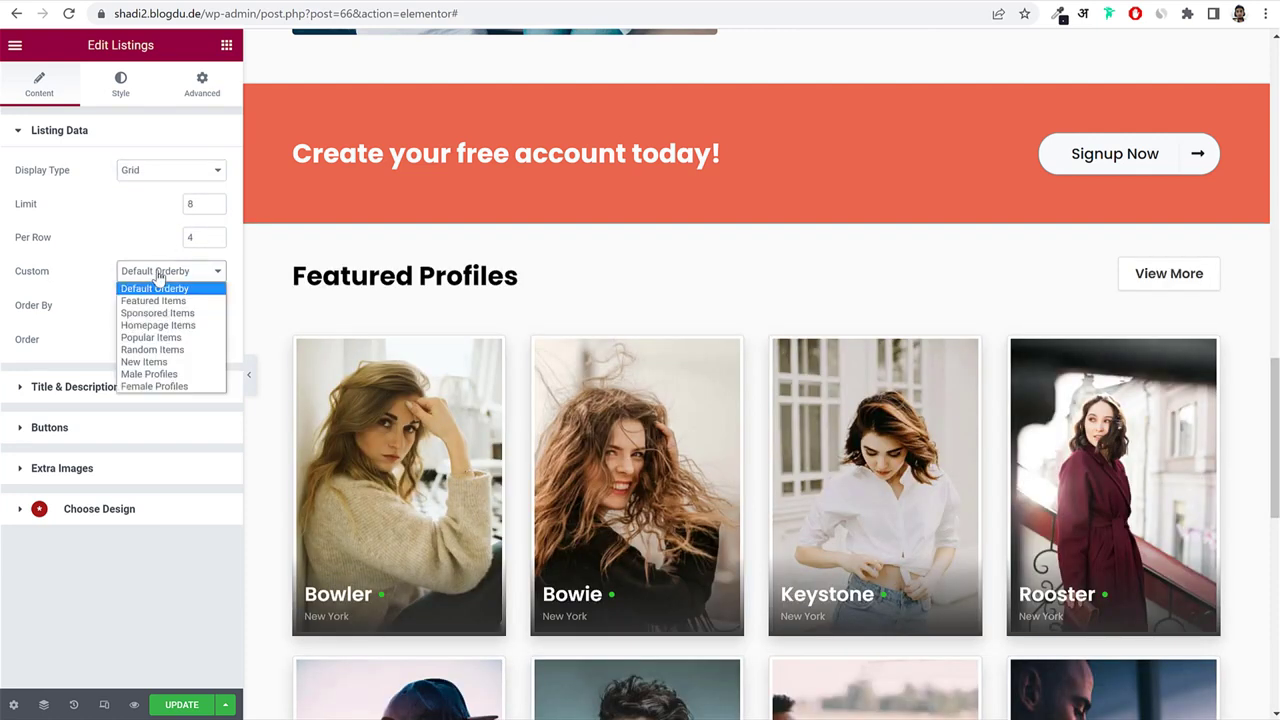
{"action": "left_click", "coordinate": [152, 284]}
{"action": "left_click", "coordinate": [166, 277]}
{"action": "left_click", "coordinate": [184, 298]}
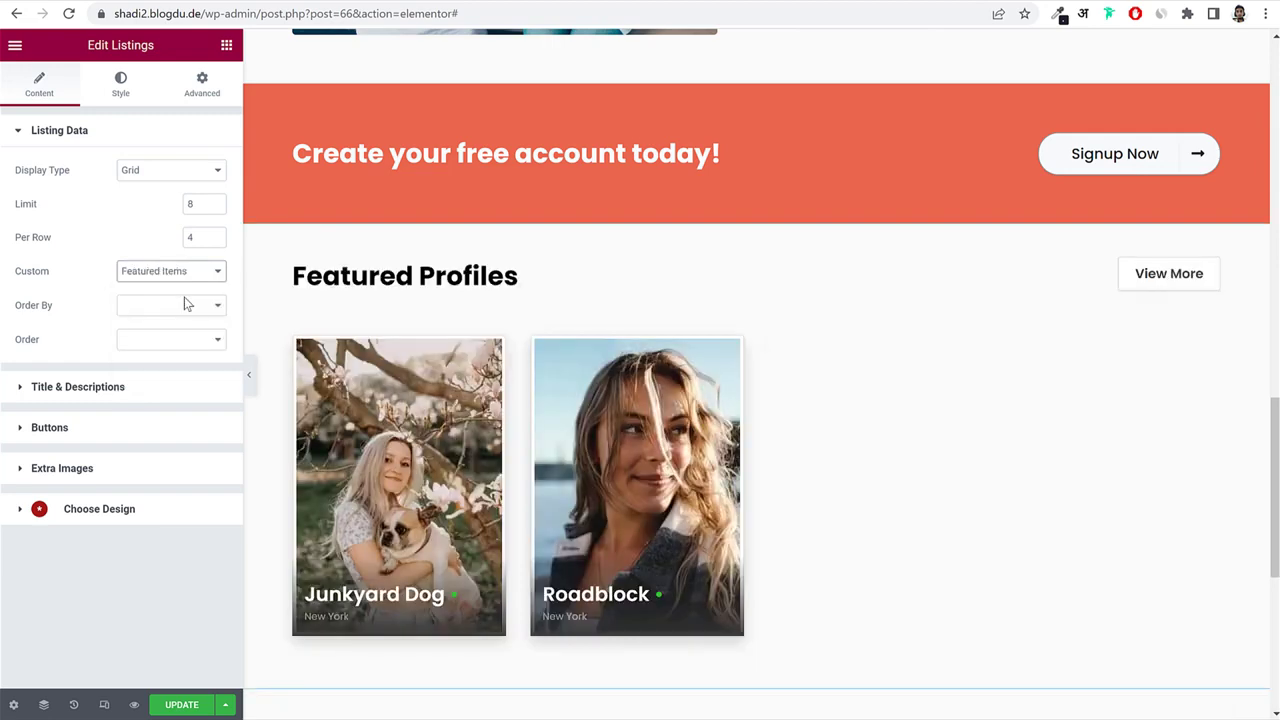
{"action": "left_click", "coordinate": [197, 283]}
{"action": "left_click", "coordinate": [175, 332]}
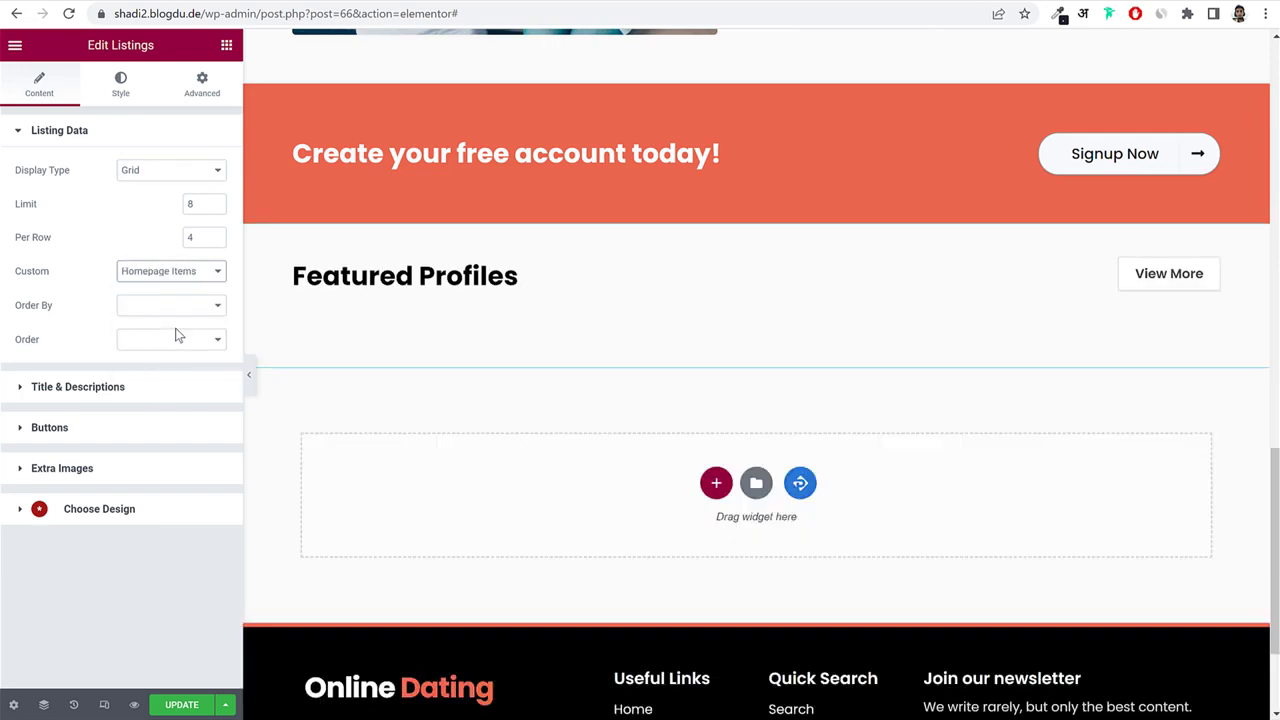
{"action": "left_click", "coordinate": [192, 281]}
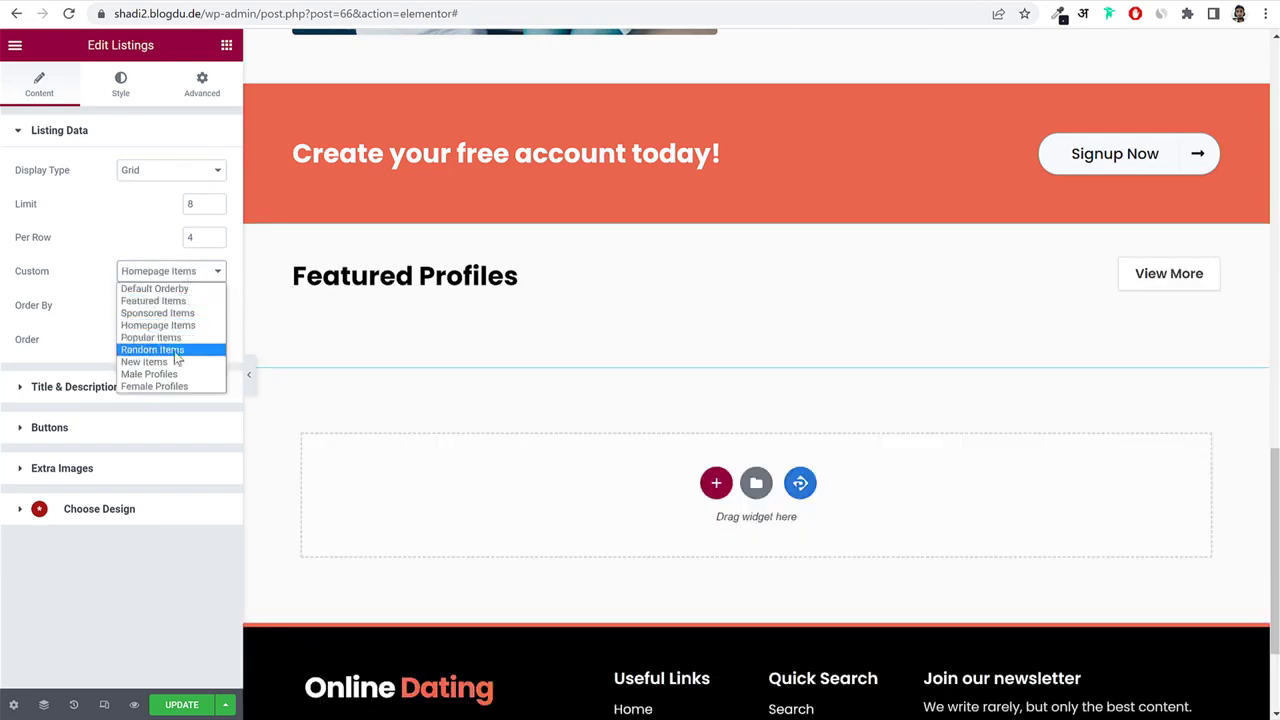
{"action": "left_click", "coordinate": [179, 346]}
{"action": "scroll", "coordinate": [1208, 393], "scroll_direction": "down", "scroll_amount": 3}
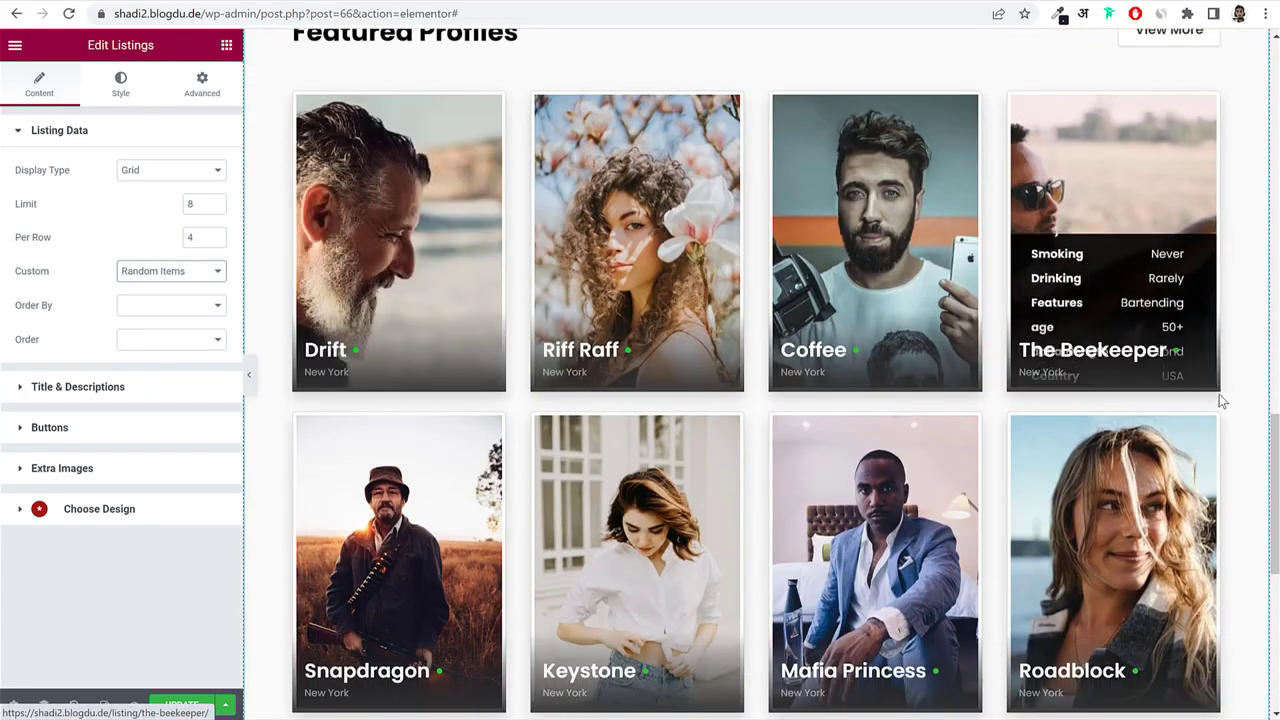
{"action": "scroll", "coordinate": [1219, 394], "scroll_direction": "down", "scroll_amount": 6}
{"action": "scroll", "coordinate": [1215, 396], "scroll_direction": "up", "scroll_amount": 15}
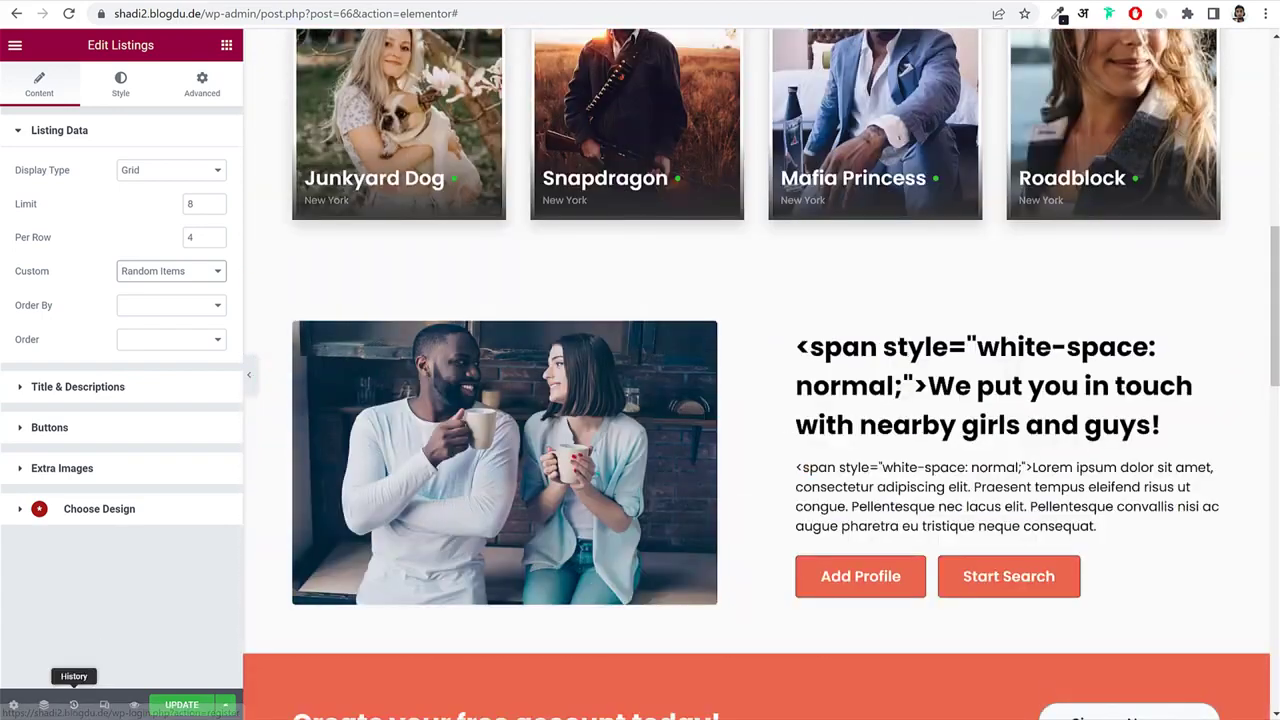
Save the page, then strip the span markup and '!' from the 'We put you in touch with nearby girls and guys' heading.
{"action": "left_click", "coordinate": [180, 706]}
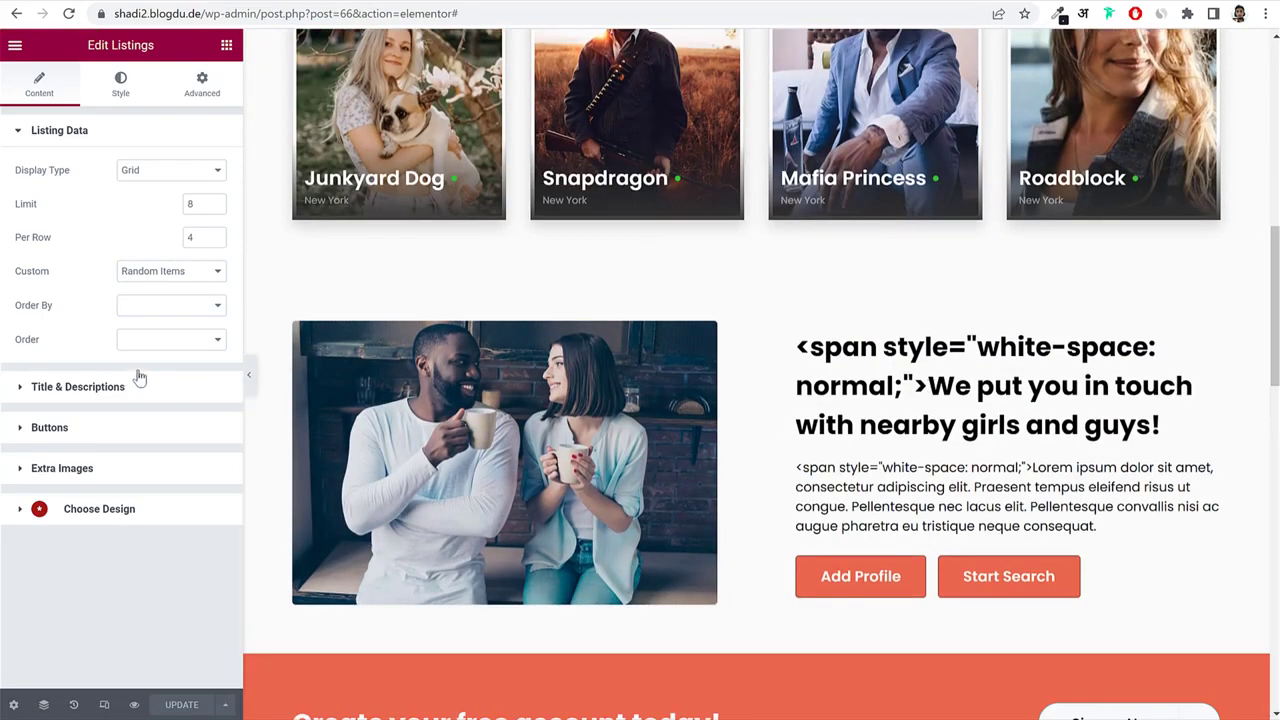
{"action": "left_click", "coordinate": [984, 370]}
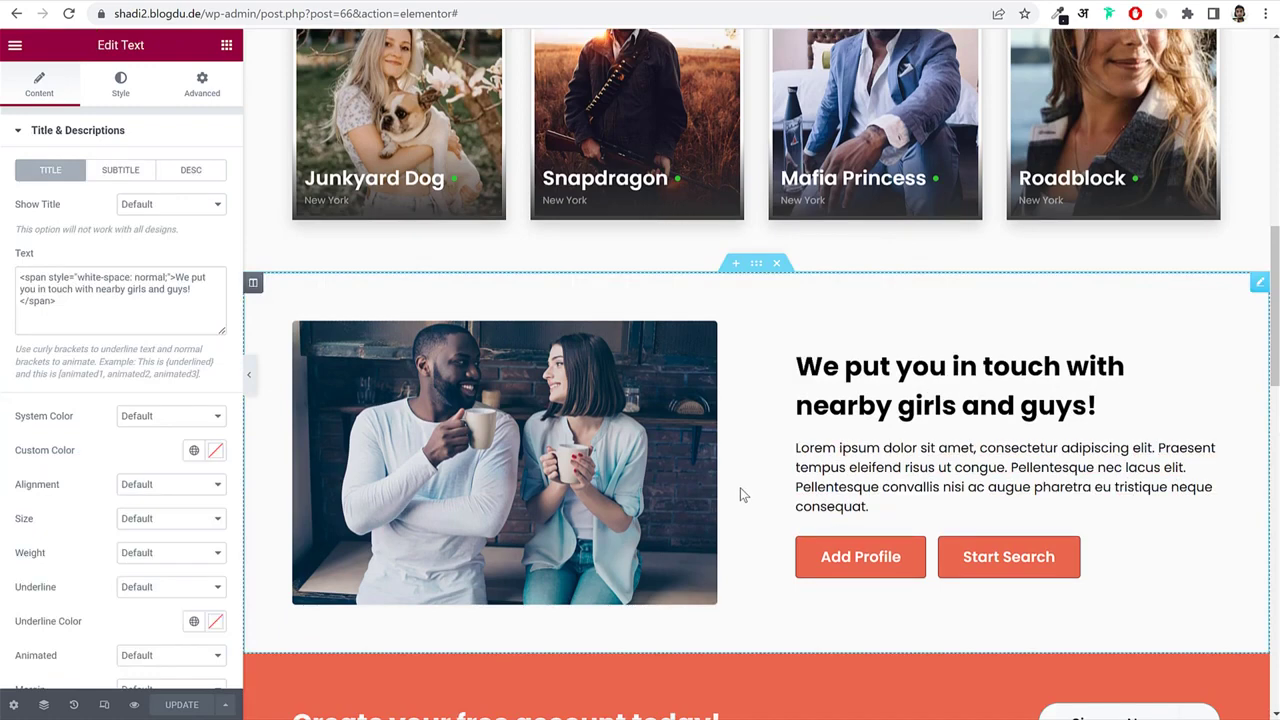
{"action": "left_click", "coordinate": [78, 277]}
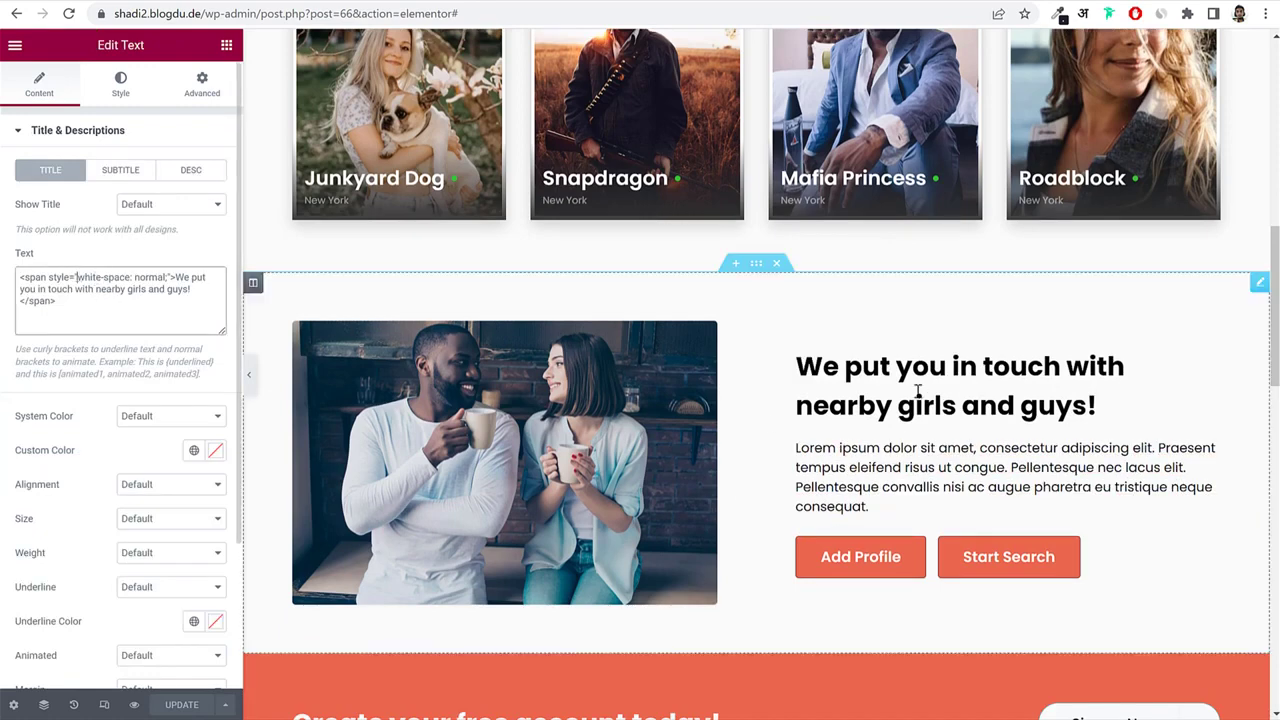
{"action": "left_click_drag", "start_coordinate": [27, 278], "coordinate": [20, 277]}
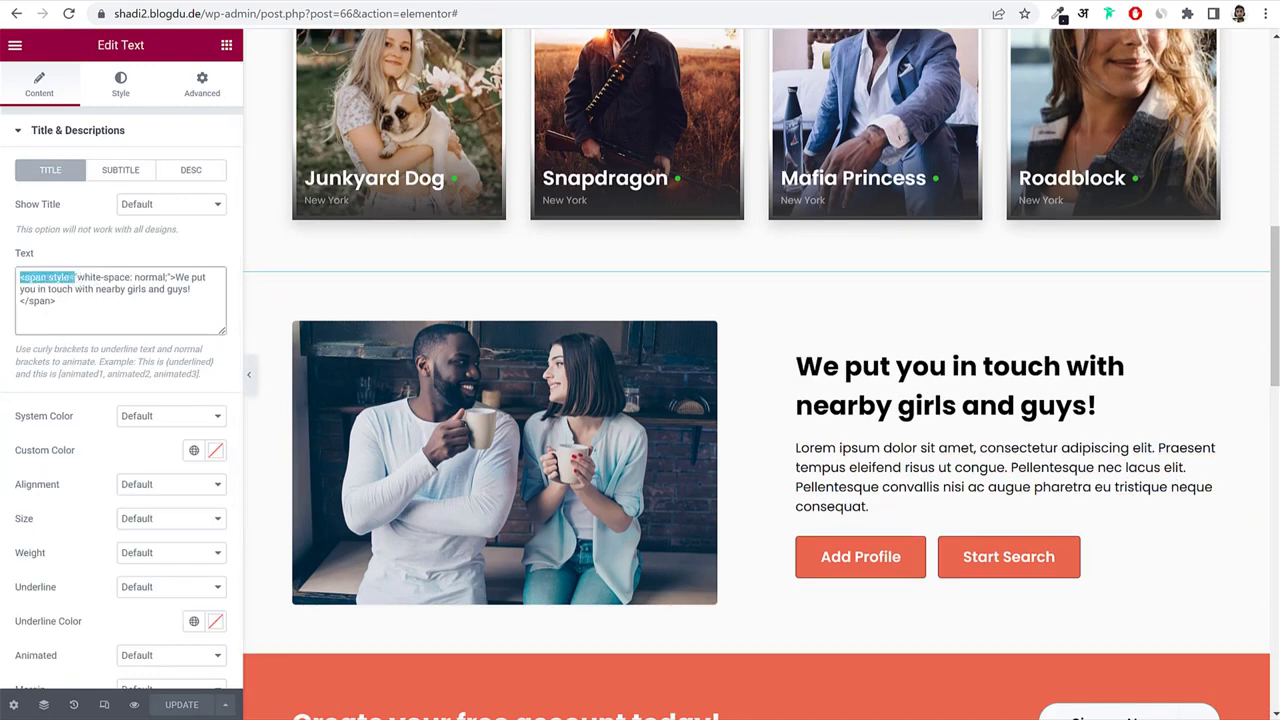
{"action": "key", "text": "BackSpace"}
{"action": "left_click_drag", "start_coordinate": [207, 289], "coordinate": [134, 291]}
{"action": "key", "text": "BackSpace"}
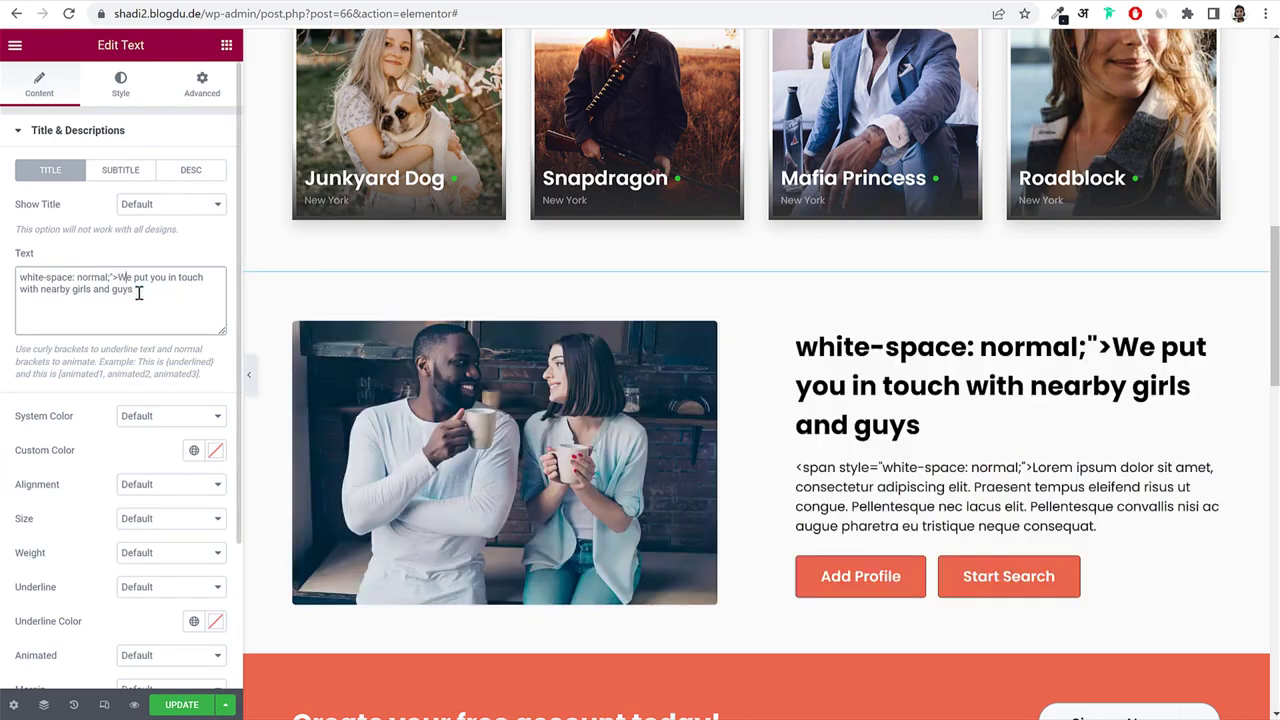
{"action": "key", "text": "BackSpace"}
{"action": "key", "text": "BackSpace"}
{"action": "key", "text": "BackSpace"}
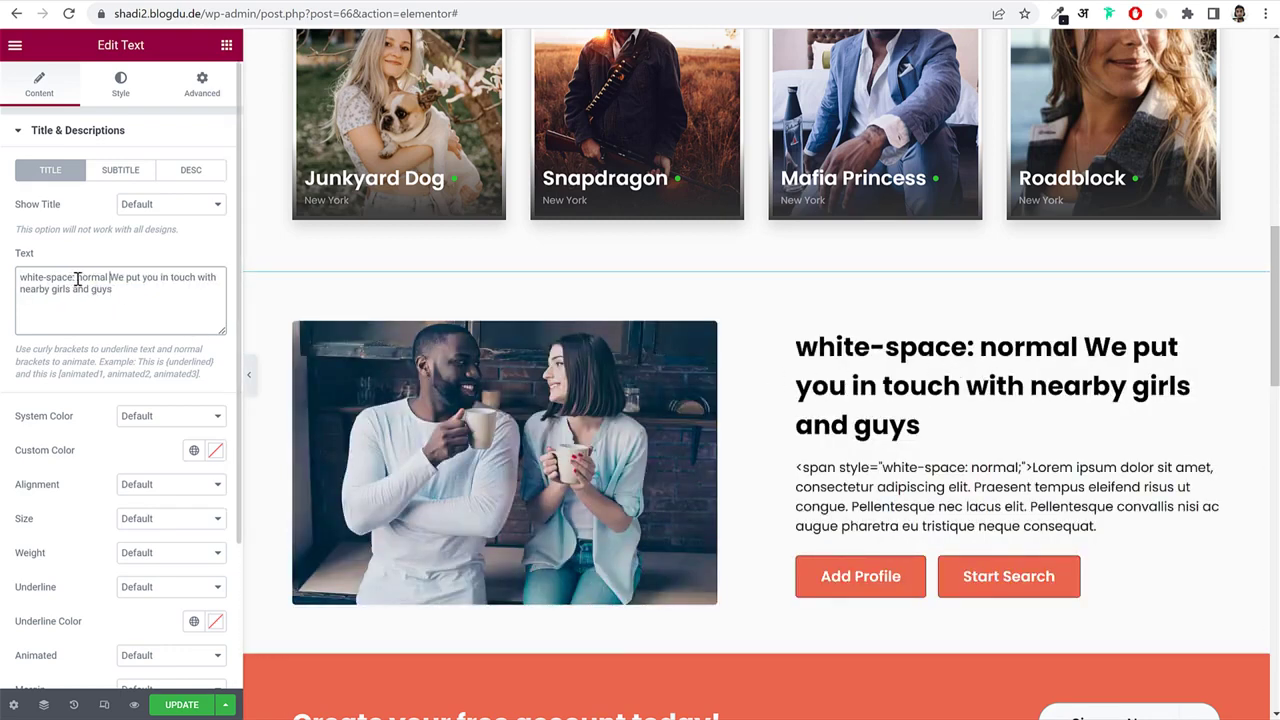
{"action": "left_click_drag", "start_coordinate": [113, 277], "coordinate": [20, 277]}
{"action": "key", "text": "BackSpace"}
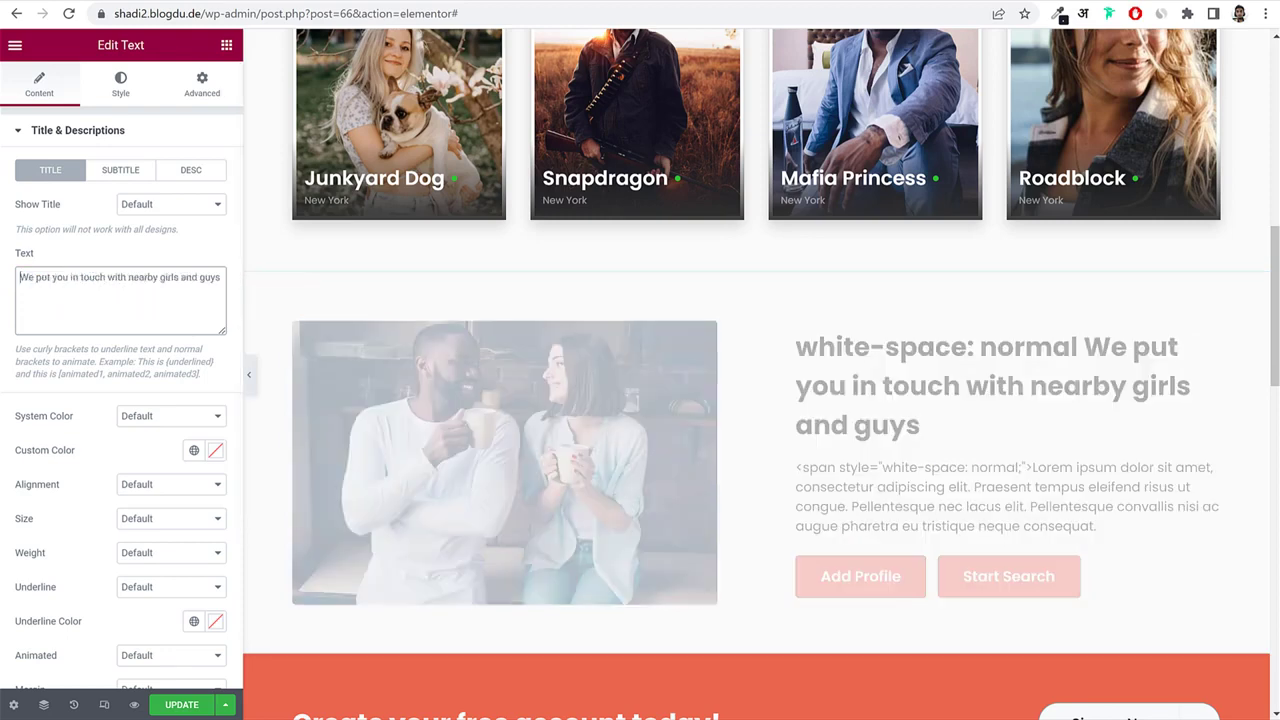
Remove the span tags from the Lorem ipsum subtitle and save with UPDATE.
{"action": "left_click", "coordinate": [190, 172]}
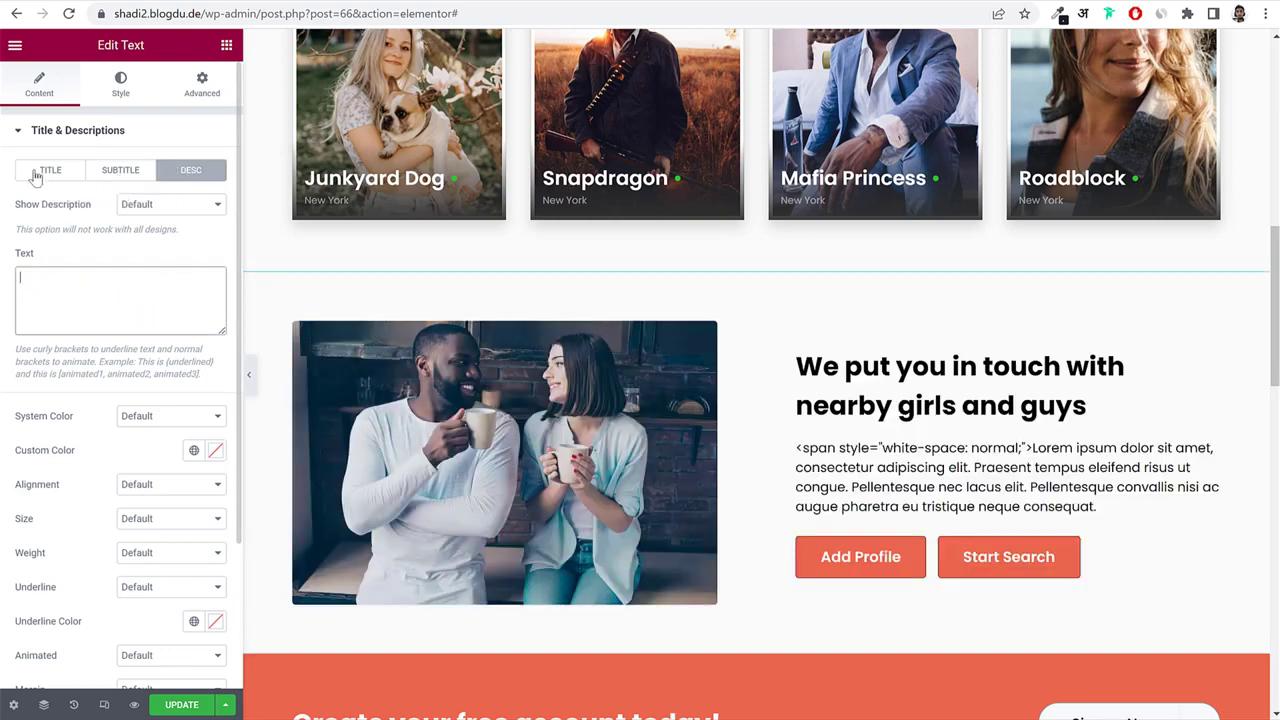
{"action": "left_click", "coordinate": [120, 172]}
{"action": "left_click_drag", "start_coordinate": [216, 337], "coordinate": [211, 477]}
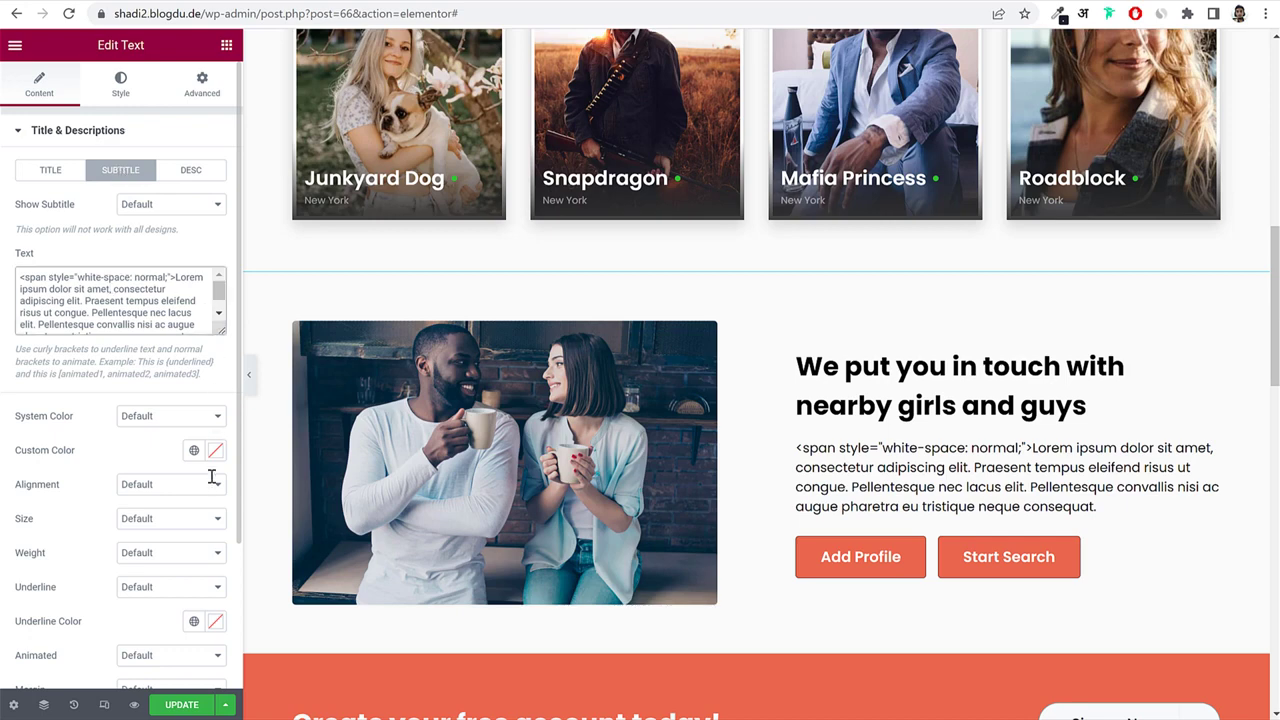
{"action": "left_click_drag", "start_coordinate": [221, 331], "coordinate": [221, 472]}
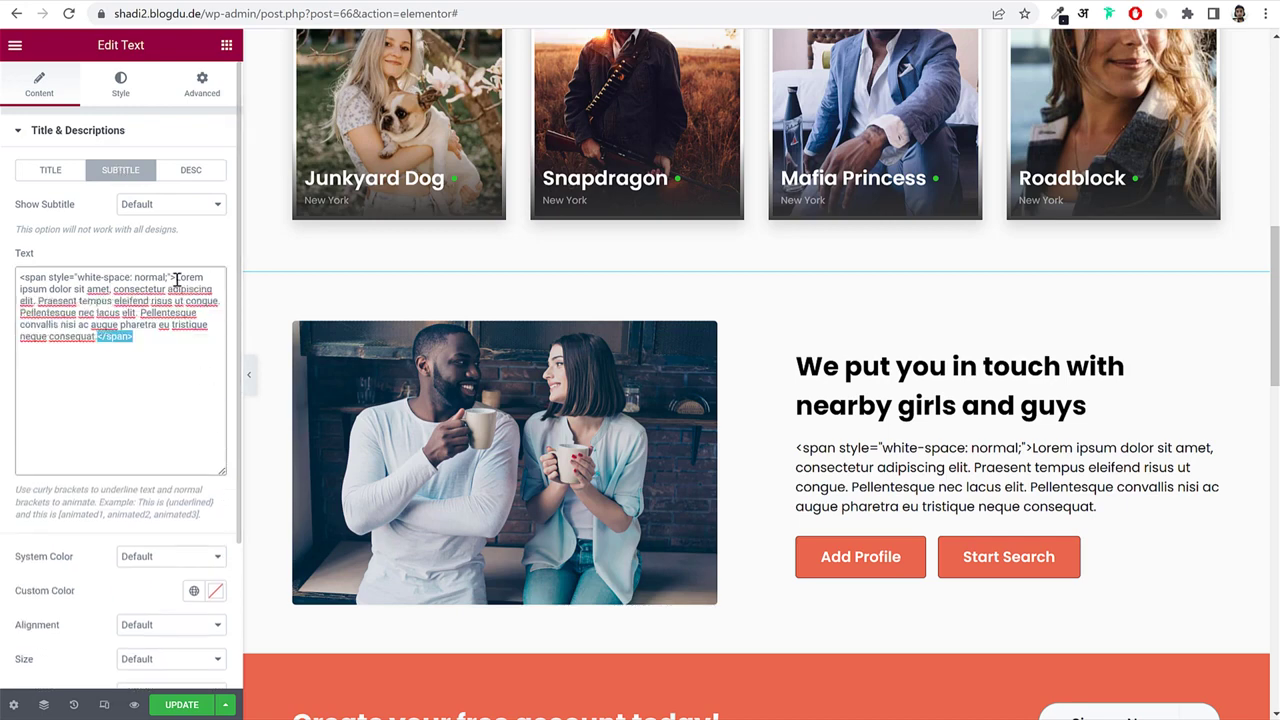
{"action": "left_click_drag", "start_coordinate": [176, 280], "coordinate": [19, 277]}
{"action": "key", "text": "BackSpace"}
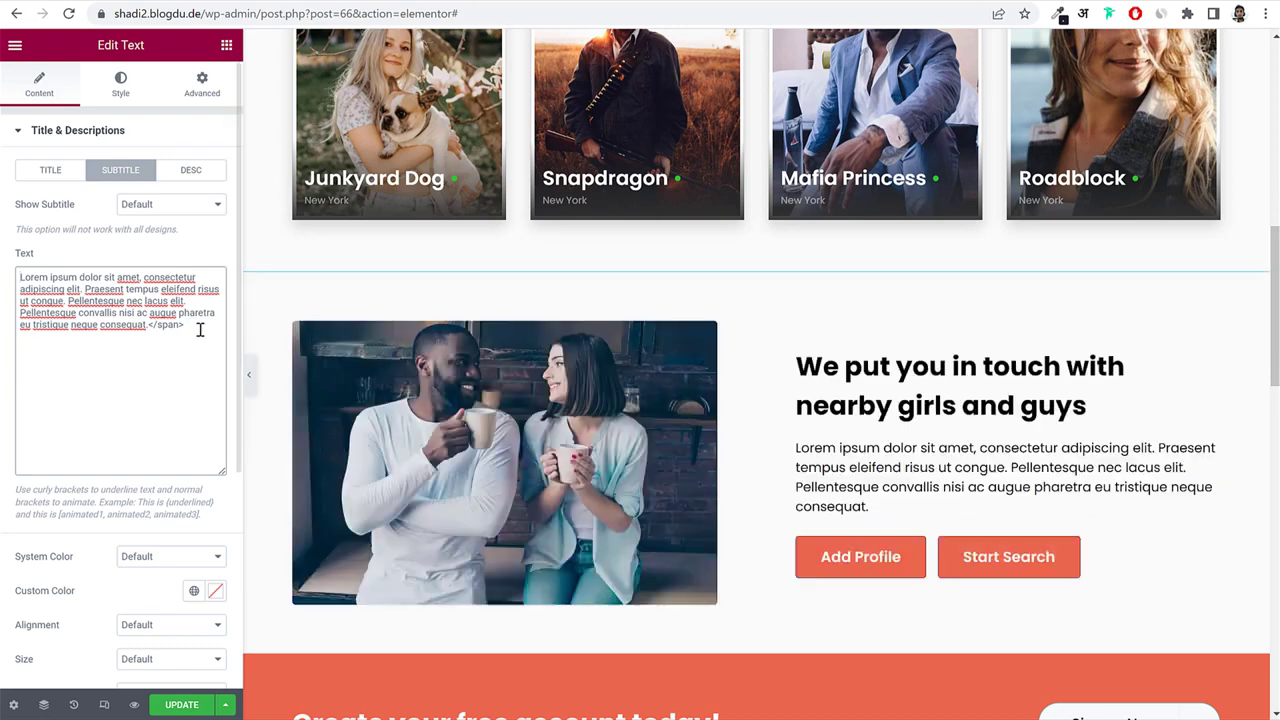
{"action": "left_click_drag", "start_coordinate": [200, 330], "coordinate": [19, 258]}
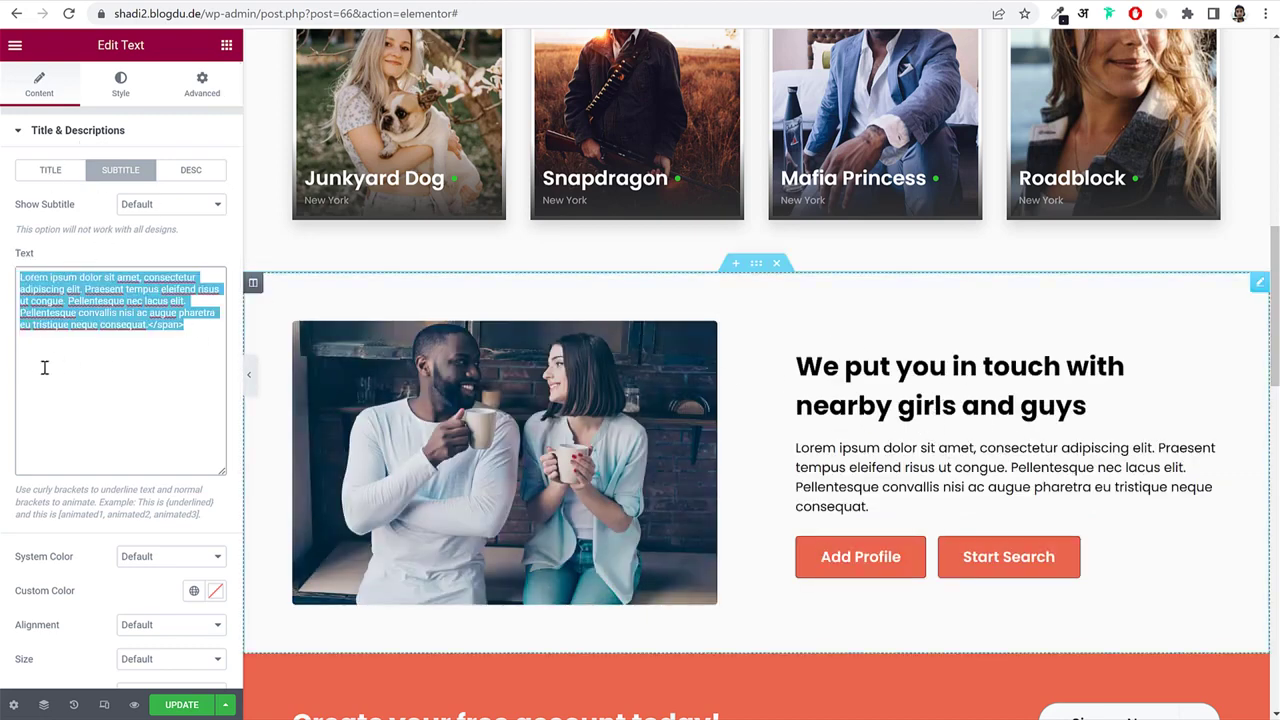
{"action": "left_click", "coordinate": [183, 705]}
Preview the Login Page from Site Manager, then open the Users > Login Page design settings.
{"action": "scroll", "coordinate": [830, 450], "scroll_direction": "up", "scroll_amount": 10}
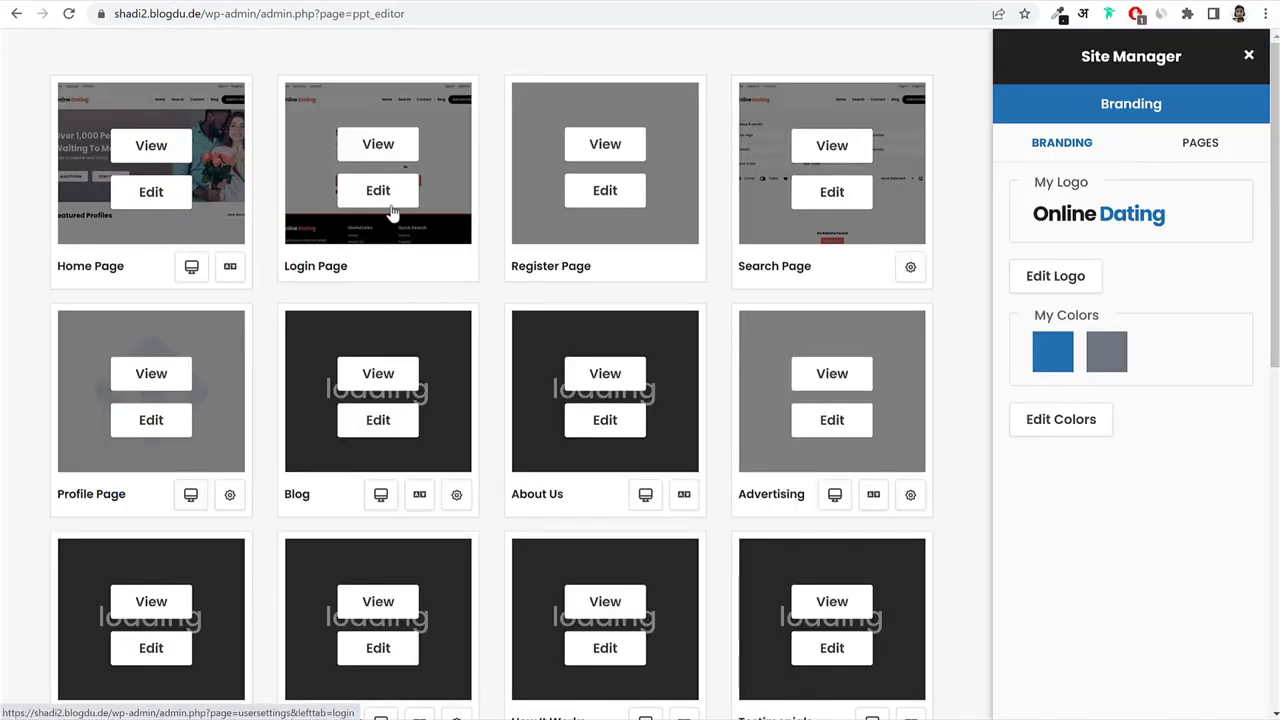
{"action": "left_click", "coordinate": [386, 148]}
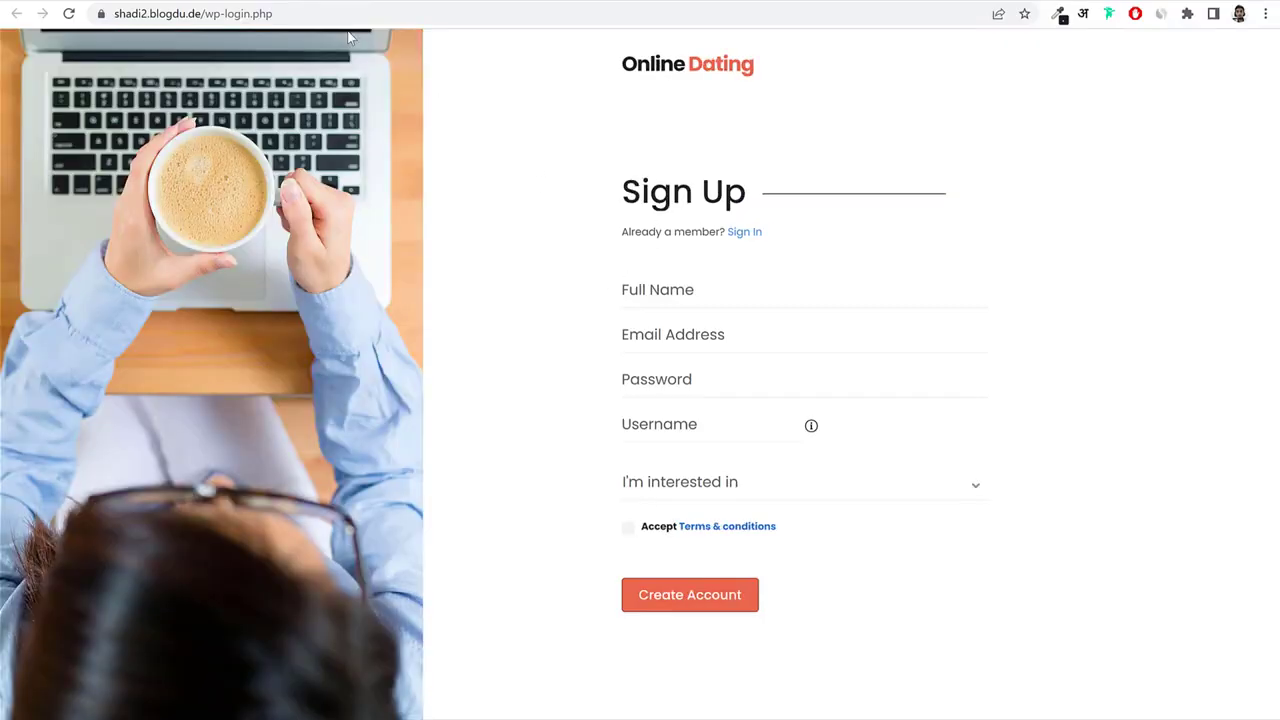
{"action": "left_click", "coordinate": [347, 2]}
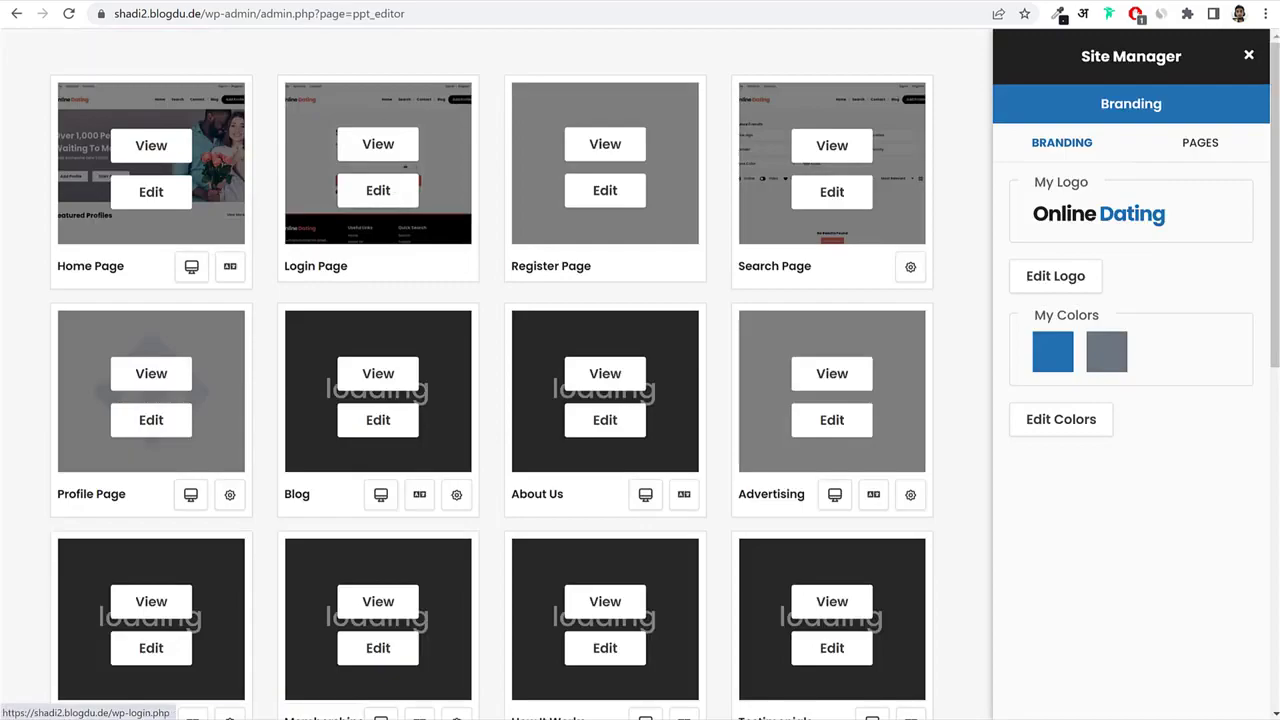
{"action": "left_click", "coordinate": [411, 2]}
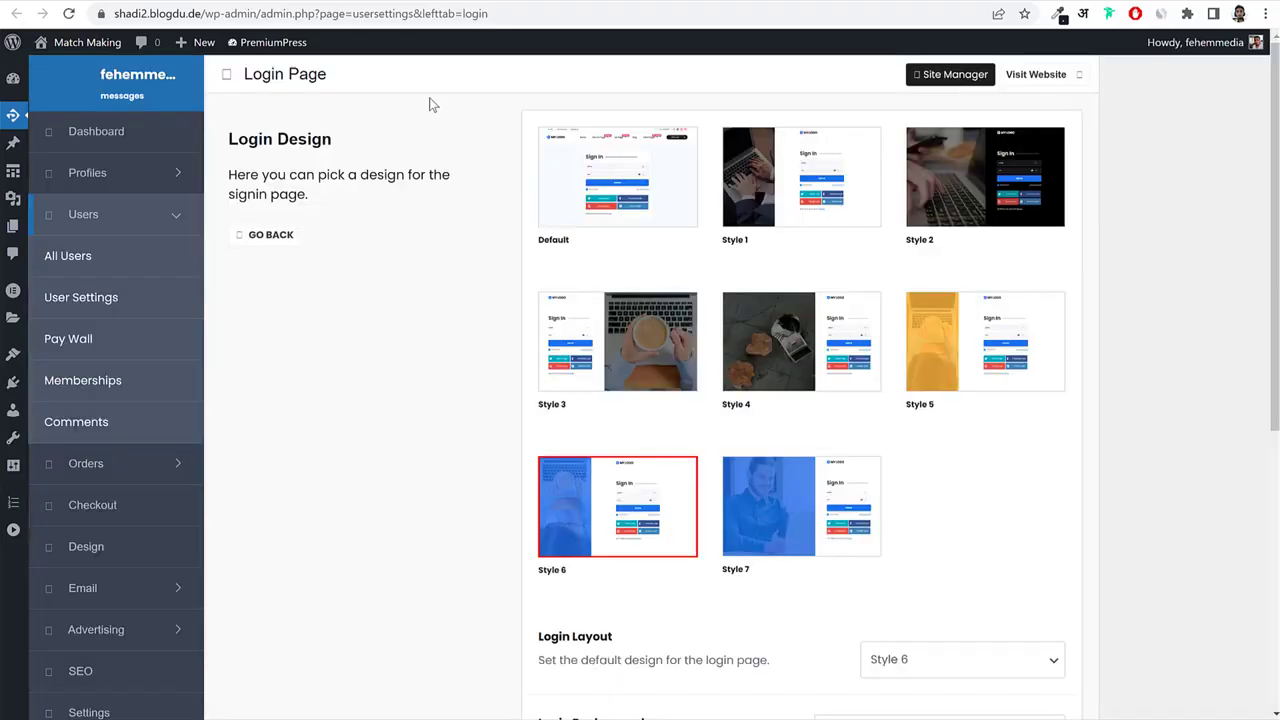
Scroll through the Login Design styles and Login Layout, leaving the layout on Style 6.
{"action": "scroll", "coordinate": [831, 354], "scroll_direction": "down", "scroll_amount": 3}
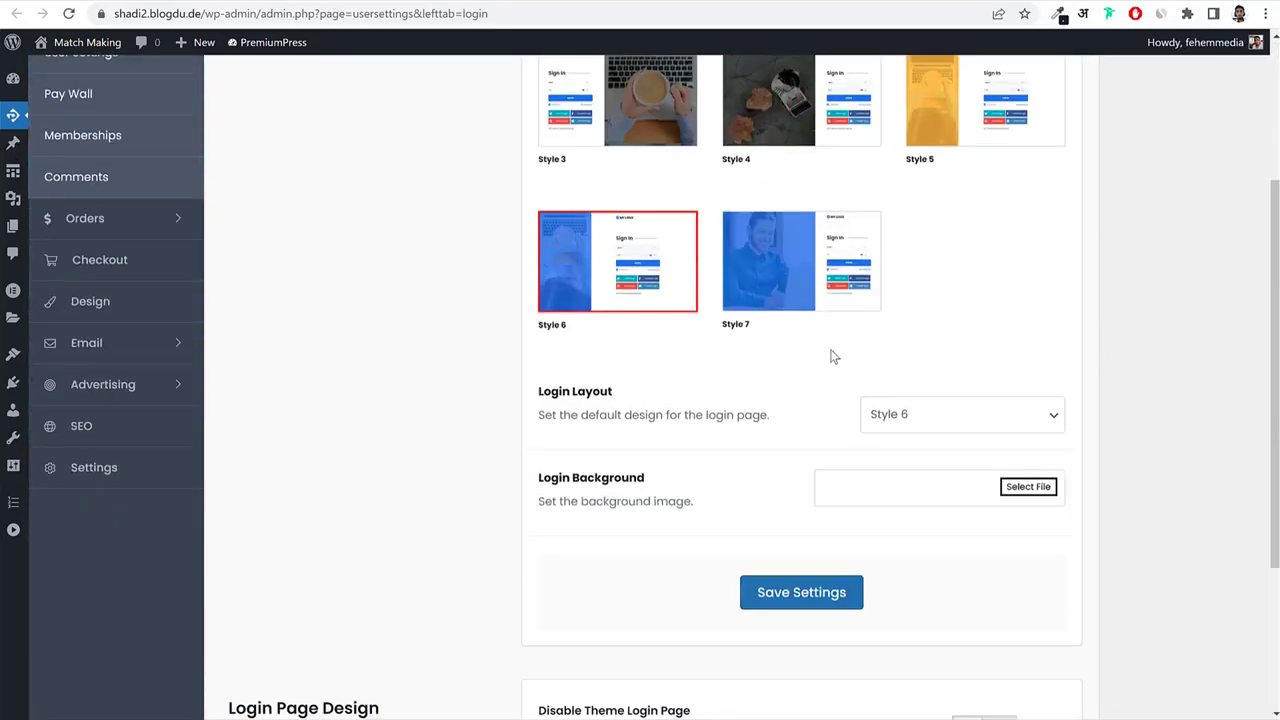
{"action": "scroll", "coordinate": [977, 366], "scroll_direction": "up", "scroll_amount": 3}
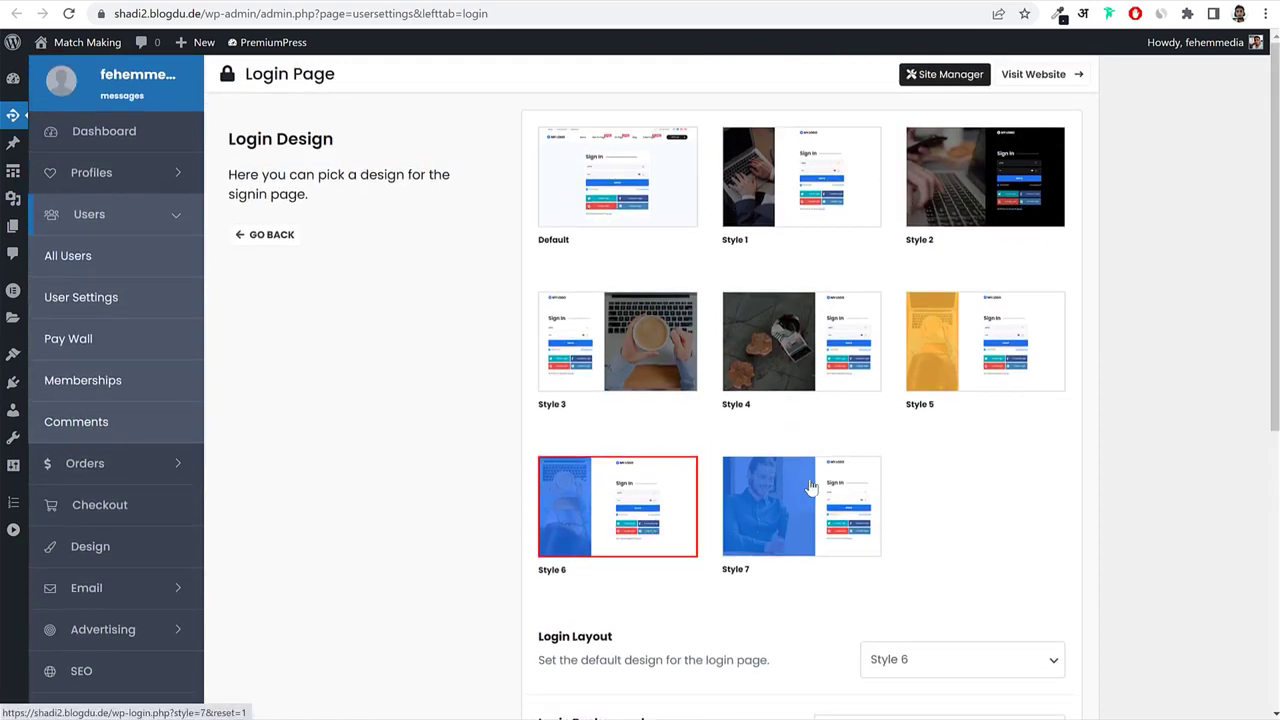
{"action": "scroll", "coordinate": [770, 400], "scroll_direction": "down", "scroll_amount": 3}
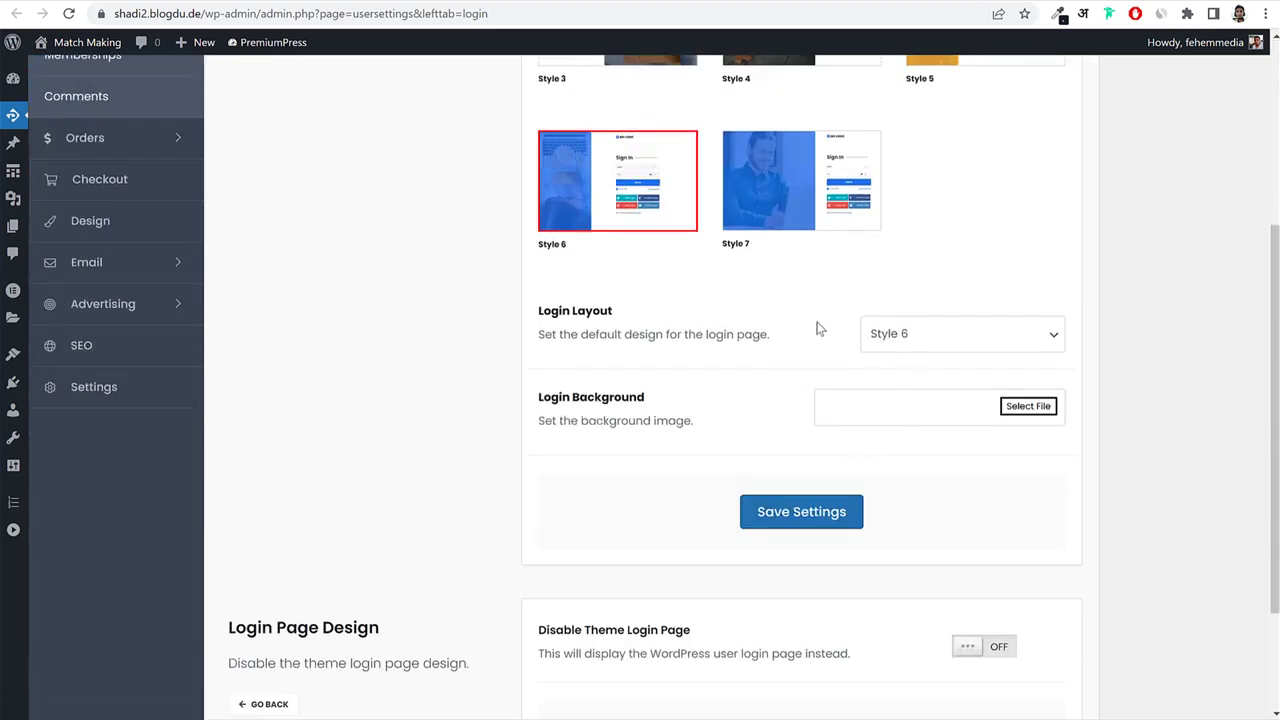
{"action": "scroll", "coordinate": [820, 326], "scroll_direction": "up", "scroll_amount": 2}
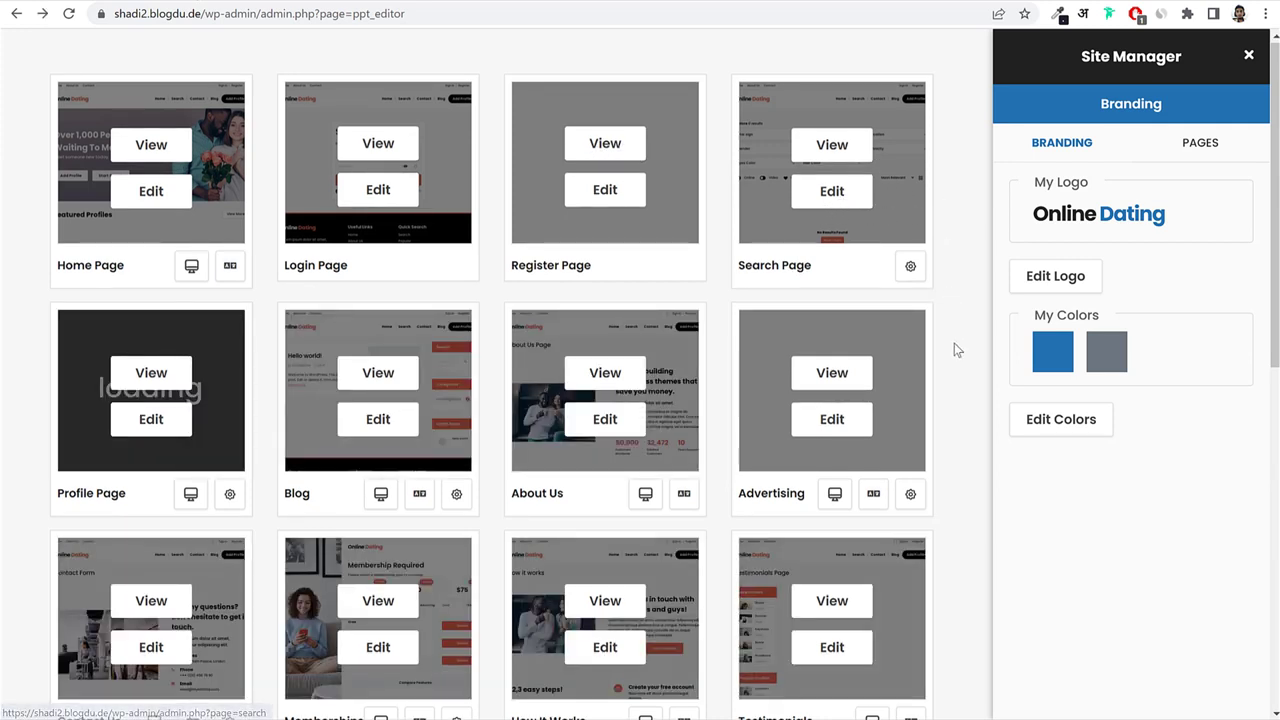
{"action": "scroll", "coordinate": [954, 343], "scroll_direction": "down", "scroll_amount": 2}
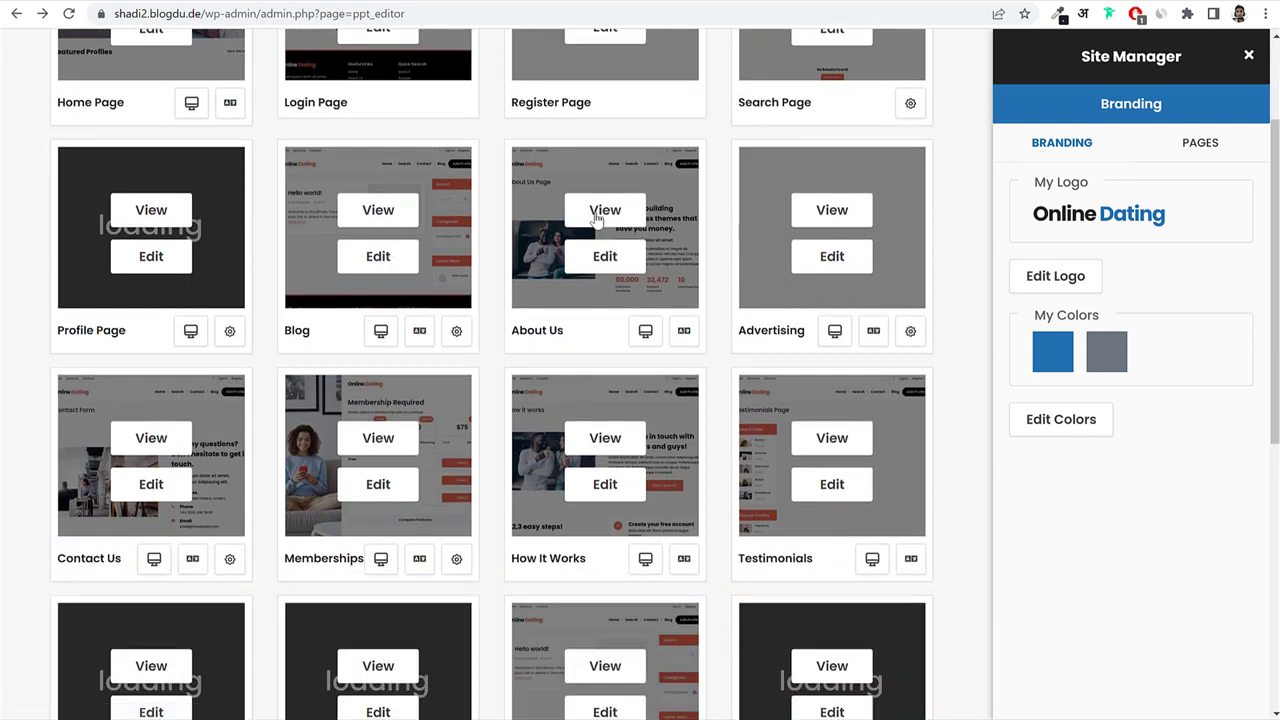
{"action": "left_click", "coordinate": [618, 272]}
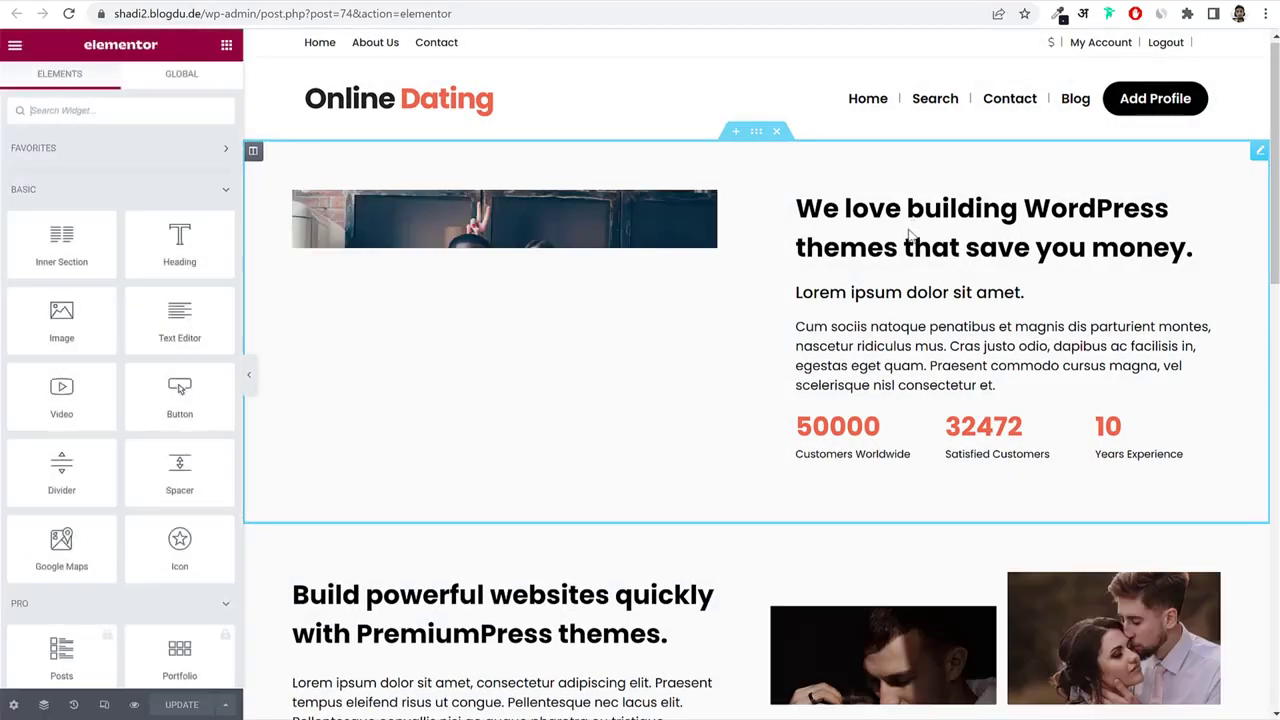
{"action": "left_click", "coordinate": [798, 342]}
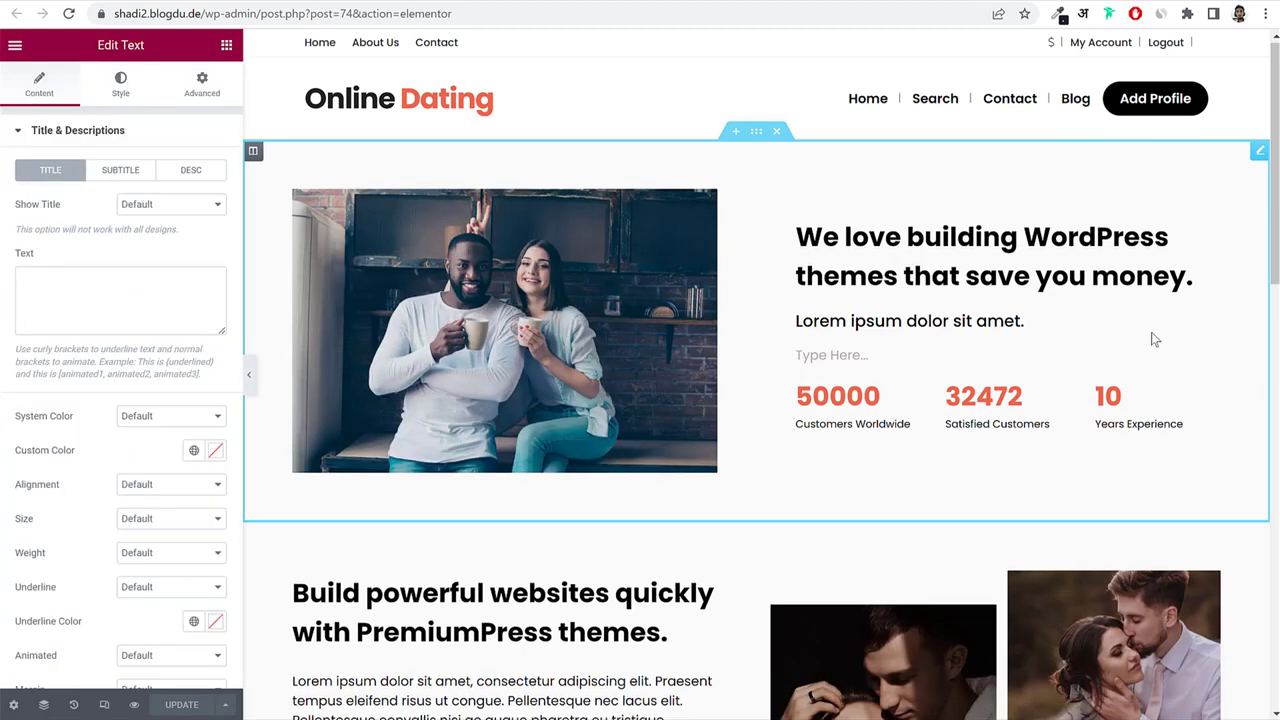
{"action": "left_click", "coordinate": [110, 270]}
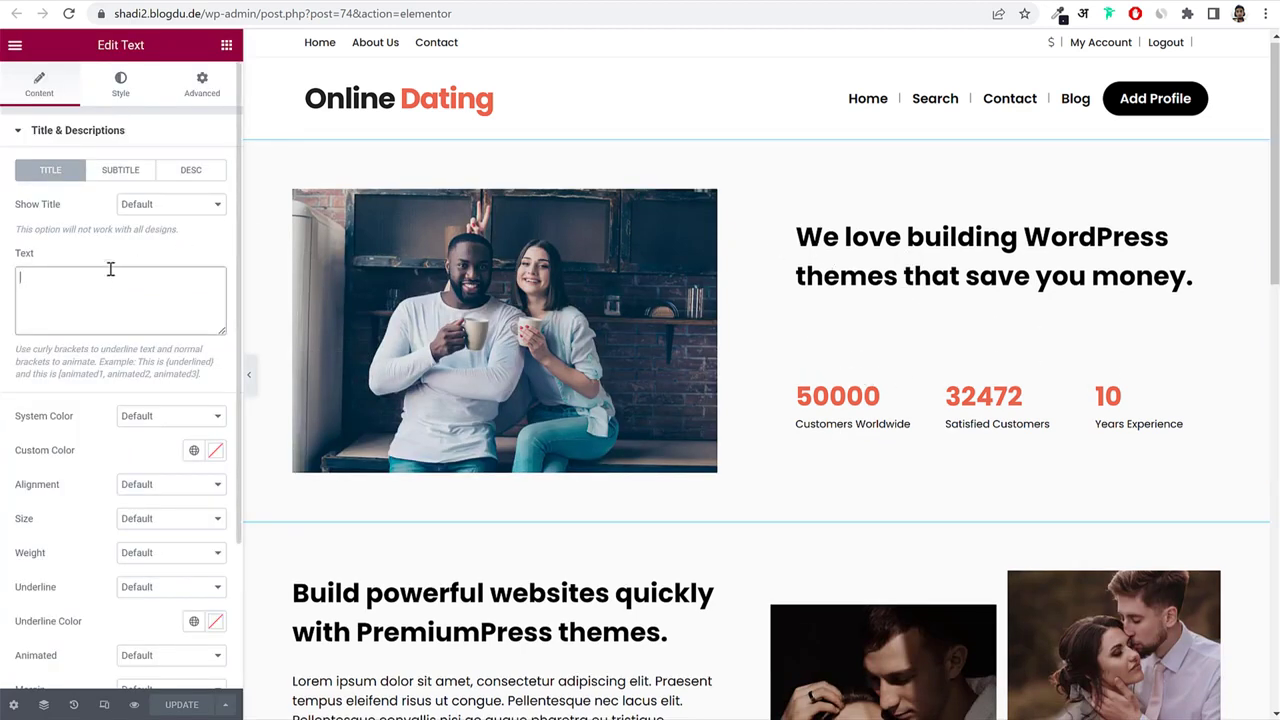
{"action": "left_click", "coordinate": [100, 131]}
{"action": "left_click", "coordinate": [91, 213]}
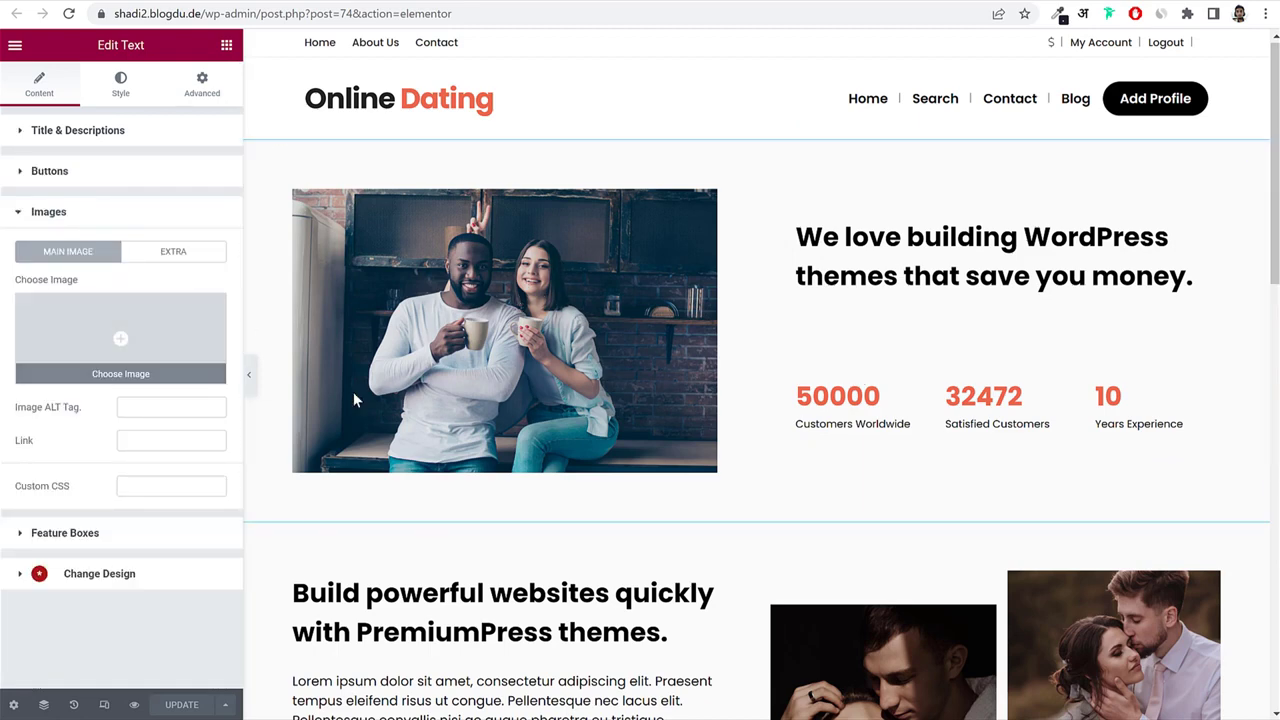
{"action": "scroll", "coordinate": [451, 451], "scroll_direction": "down", "scroll_amount": 4}
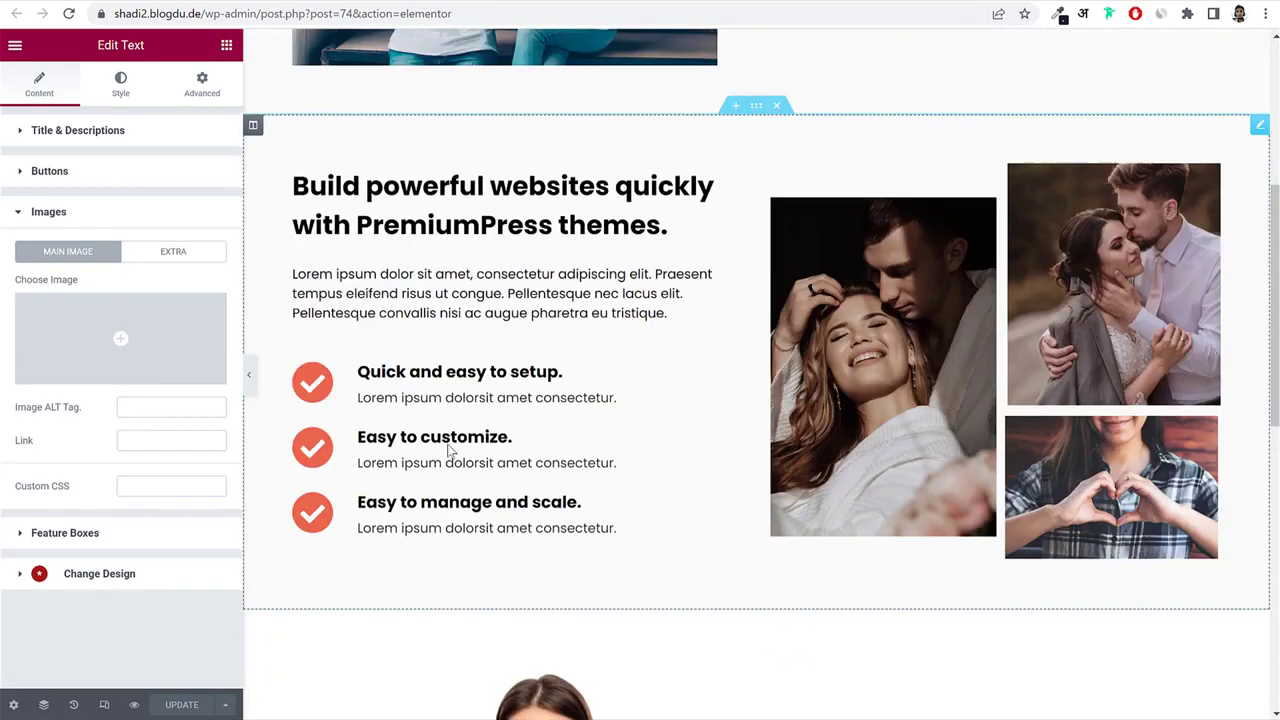
{"action": "left_click", "coordinate": [703, 380]}
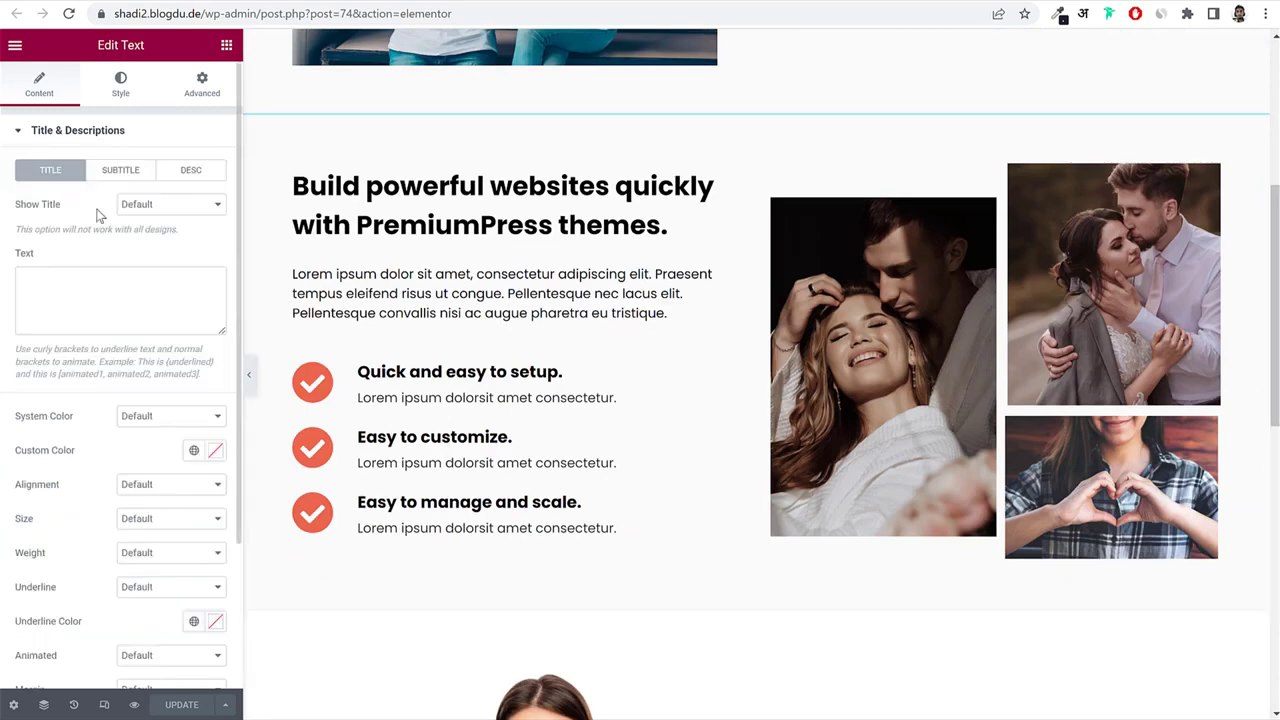
{"action": "left_click", "coordinate": [52, 300]}
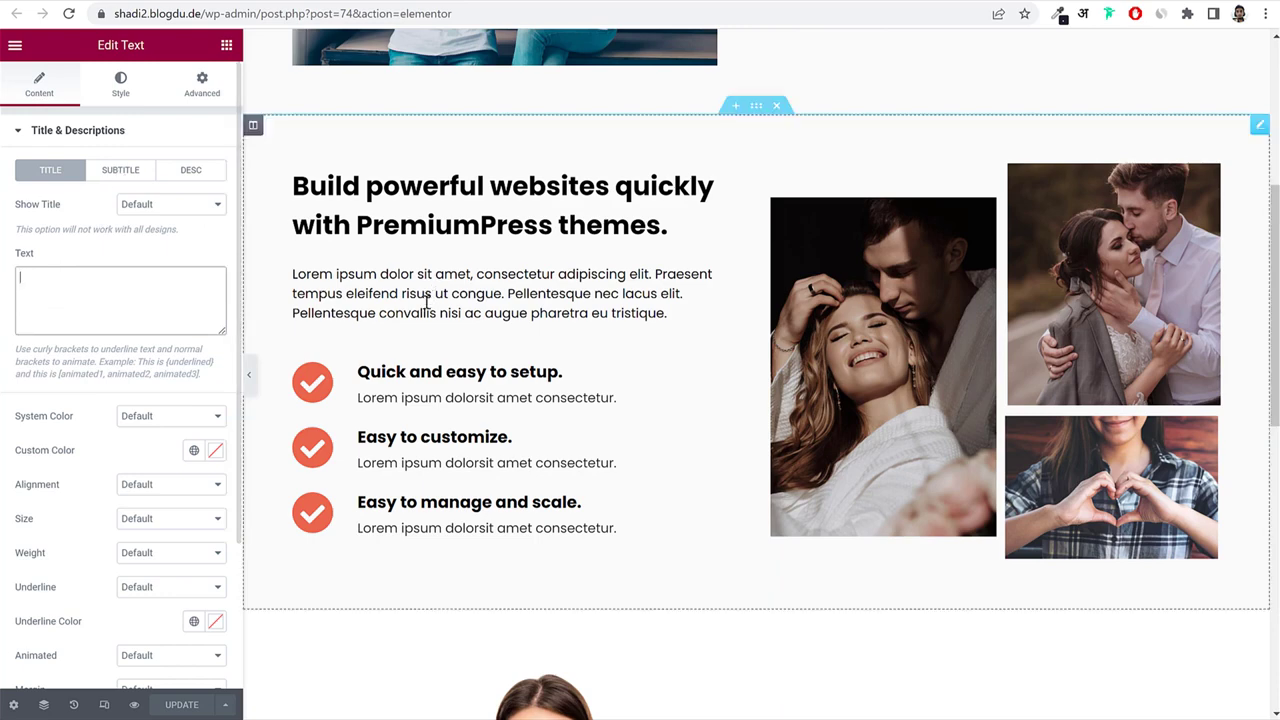
{"action": "left_click", "coordinate": [118, 172]}
{"action": "left_click", "coordinate": [101, 294]}
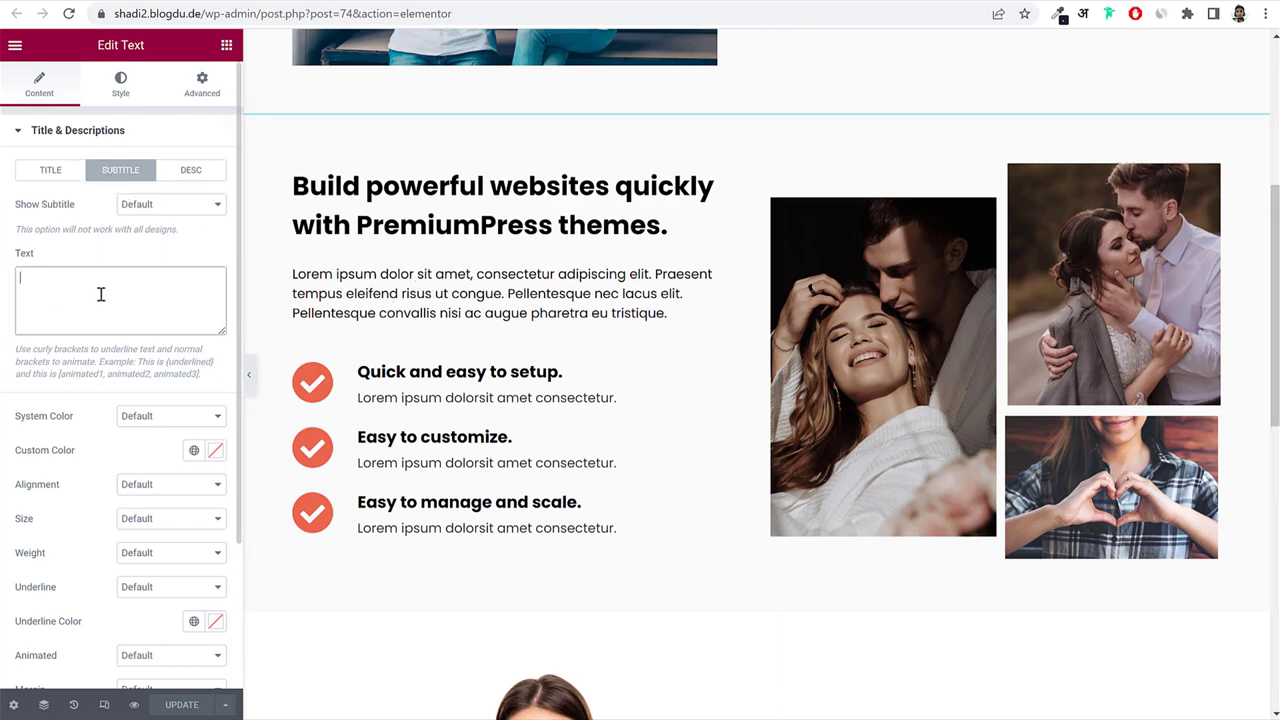
{"action": "scroll", "coordinate": [534, 394], "scroll_direction": "down", "scroll_amount": 8}
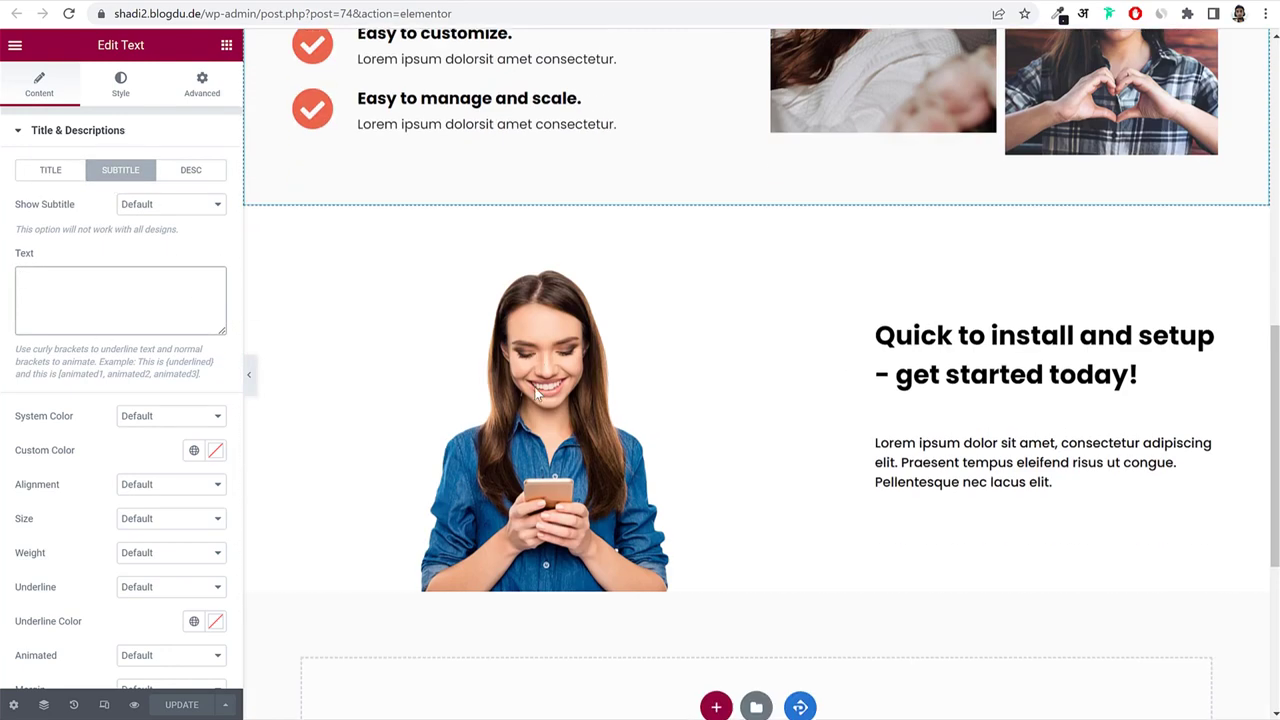
{"action": "scroll", "coordinate": [534, 396], "scroll_direction": "up", "scroll_amount": 10}
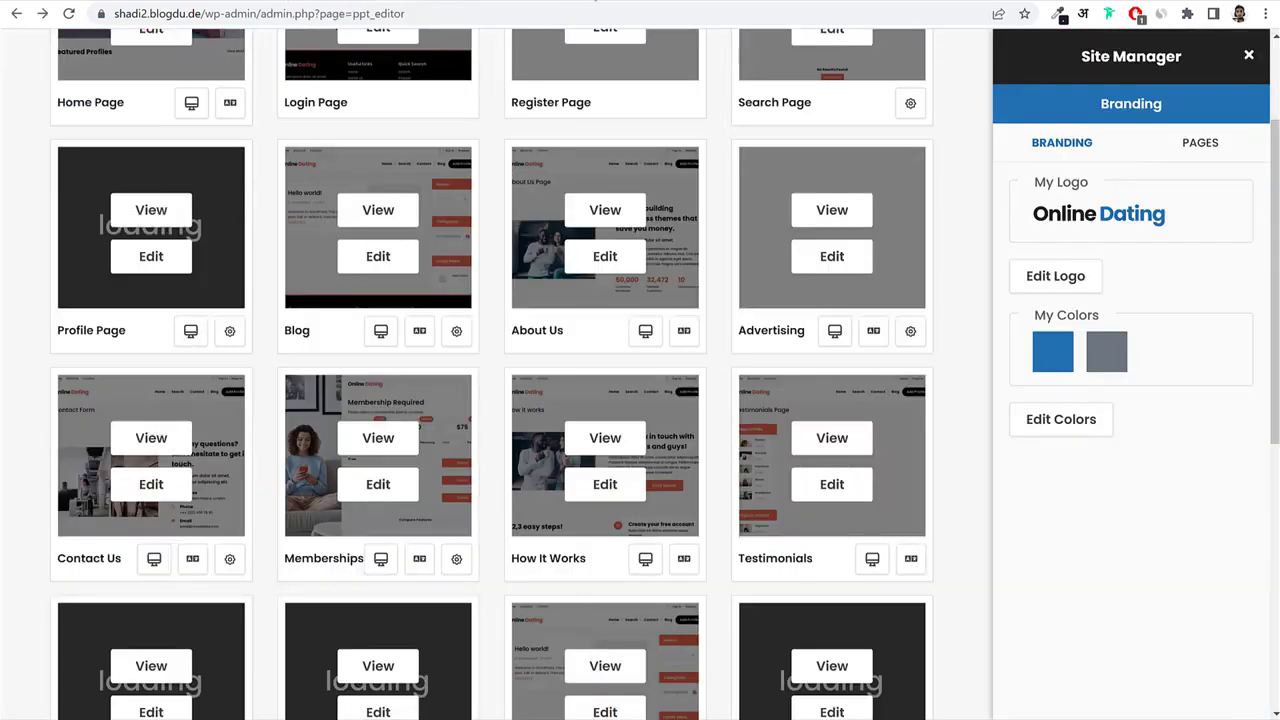
Look over the Site Manager page cards, then close the Site Manager panel.
{"action": "scroll", "coordinate": [973, 375], "scroll_direction": "down", "scroll_amount": 5}
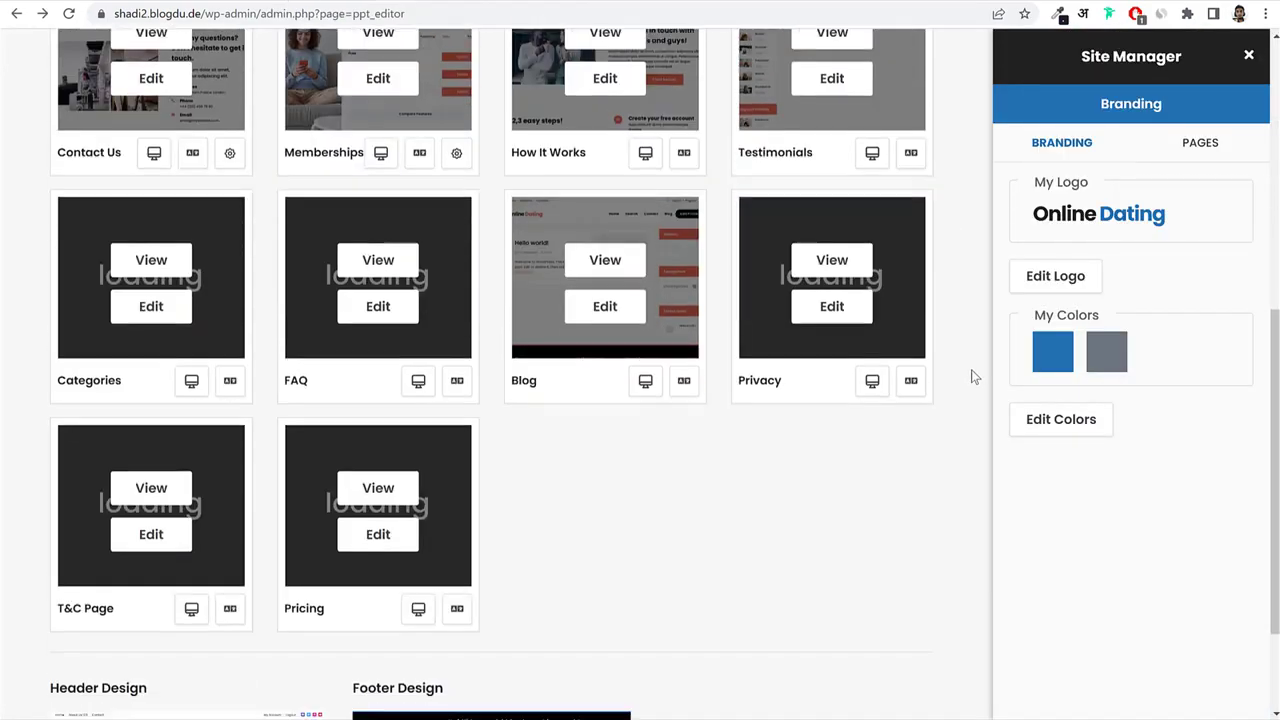
{"action": "scroll", "coordinate": [658, 492], "scroll_direction": "down", "scroll_amount": 1}
{"action": "scroll", "coordinate": [658, 490], "scroll_direction": "up", "scroll_amount": 7}
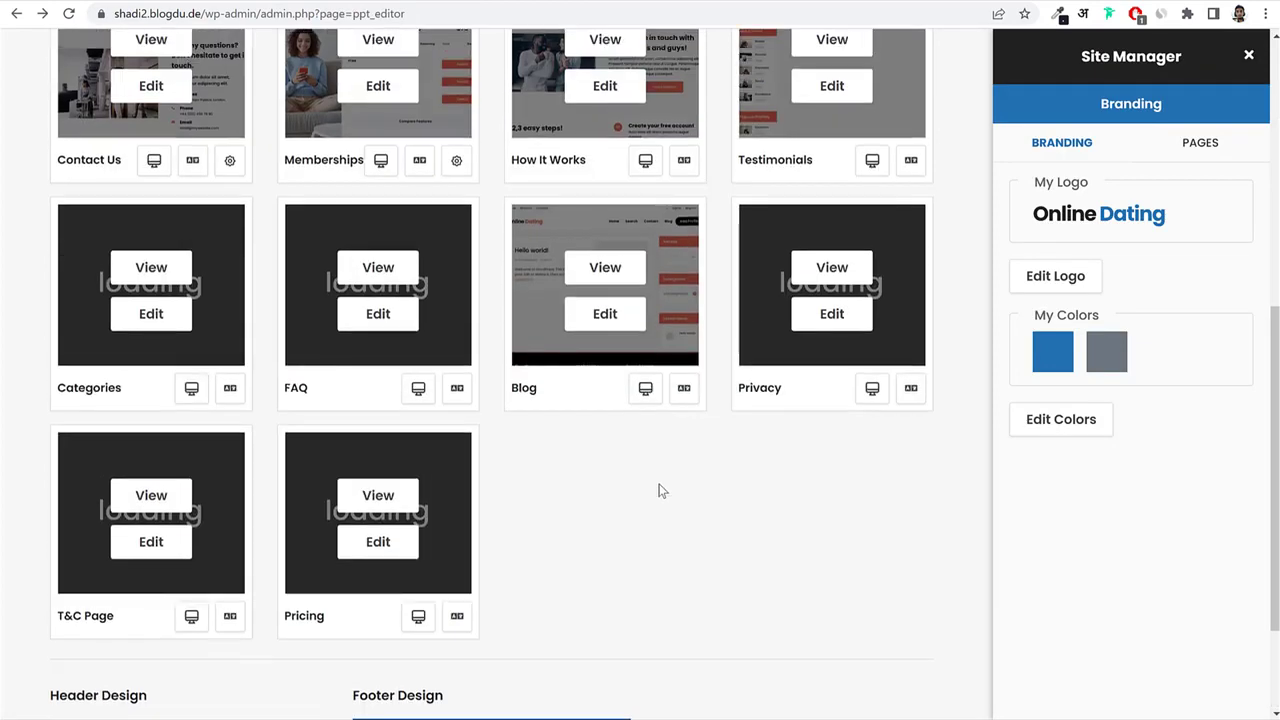
{"action": "scroll", "coordinate": [658, 490], "scroll_direction": "up", "scroll_amount": 1}
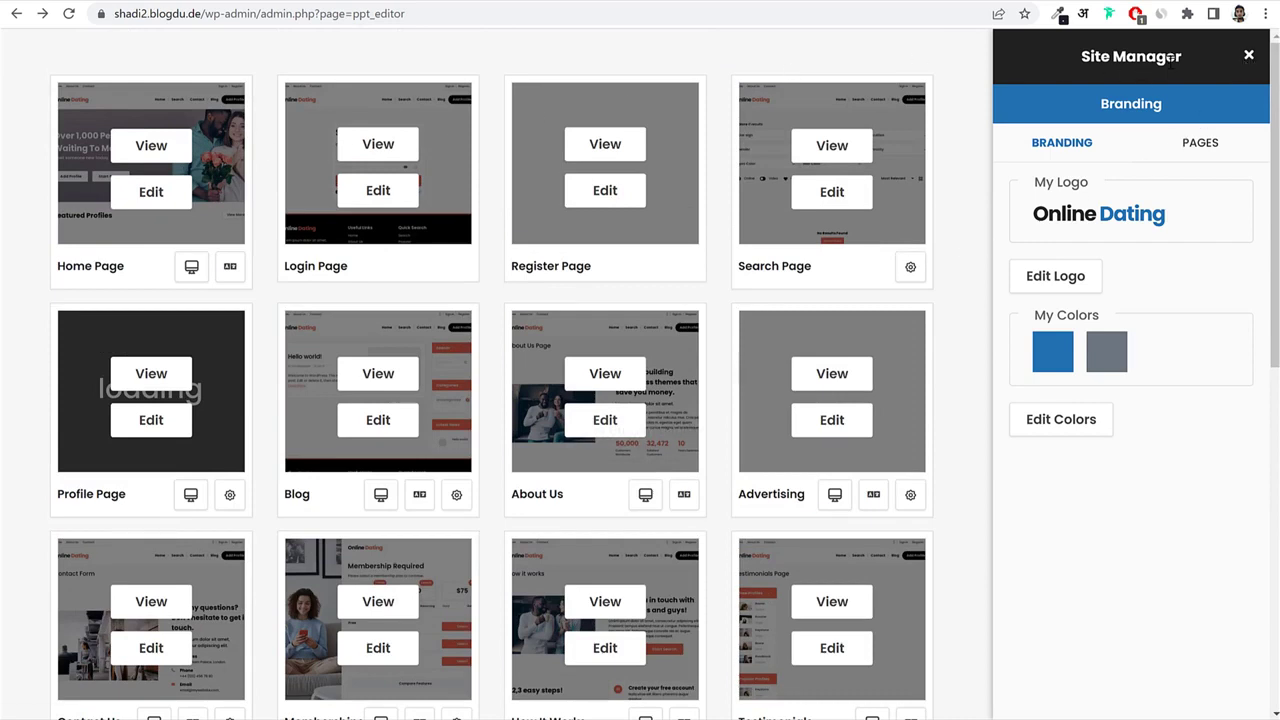
{"action": "left_click", "coordinate": [1249, 57]}
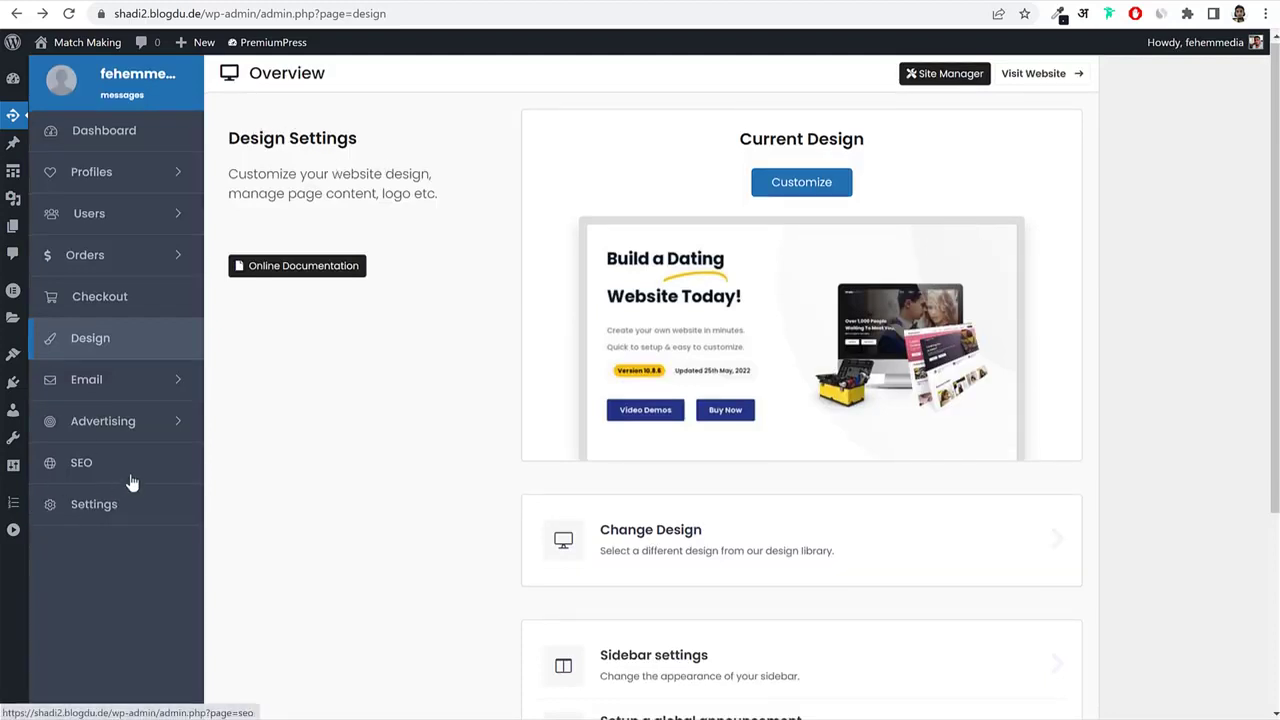
Open the PremiumPress Dashboard and scroll through its overview.
{"action": "left_click", "coordinate": [94, 141]}
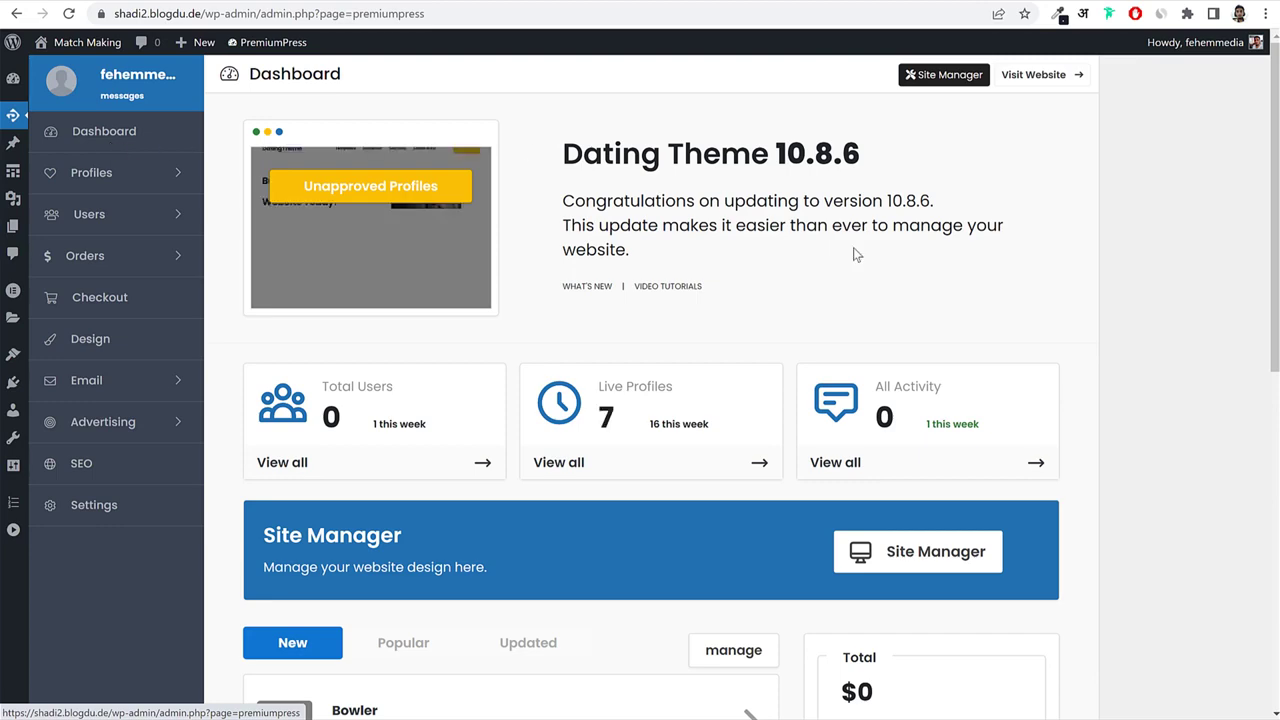
{"action": "scroll", "coordinate": [927, 415], "scroll_direction": "down", "scroll_amount": 5}
{"action": "scroll", "coordinate": [1093, 342], "scroll_direction": "down", "scroll_amount": 2}
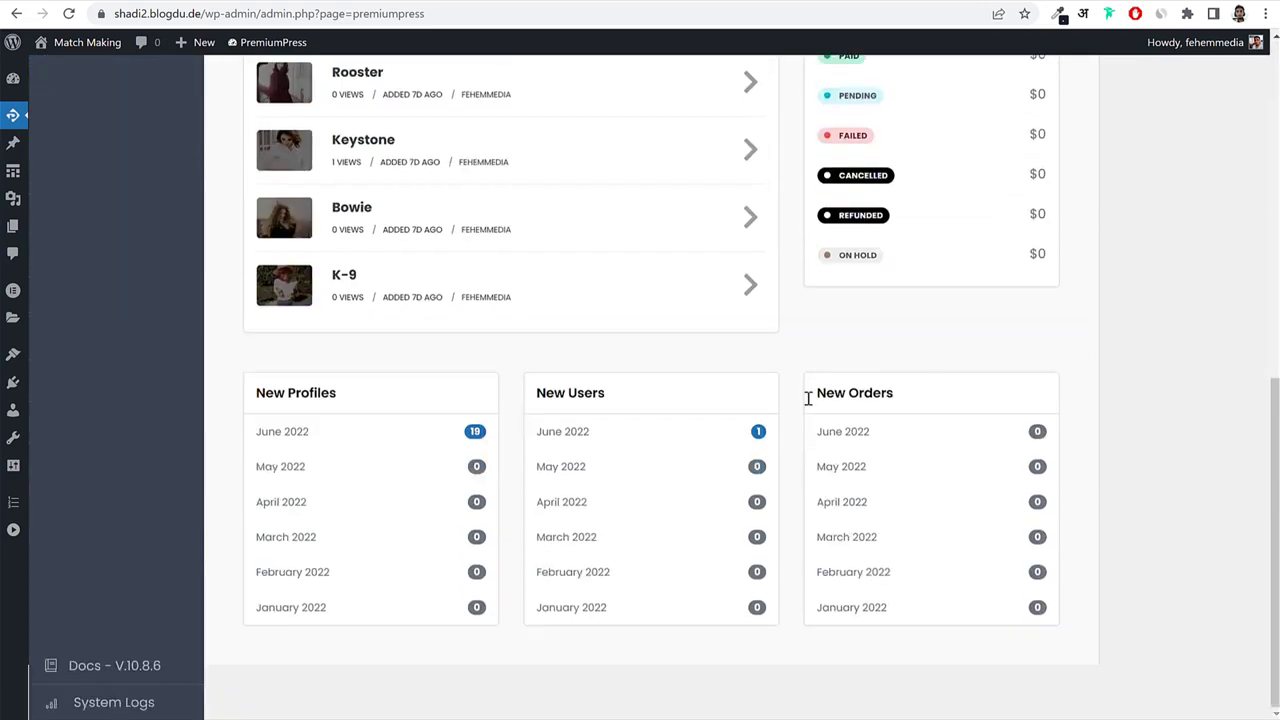
{"action": "scroll", "coordinate": [480, 334], "scroll_direction": "up", "scroll_amount": 3}
{"action": "scroll", "coordinate": [425, 252], "scroll_direction": "up", "scroll_amount": 2}
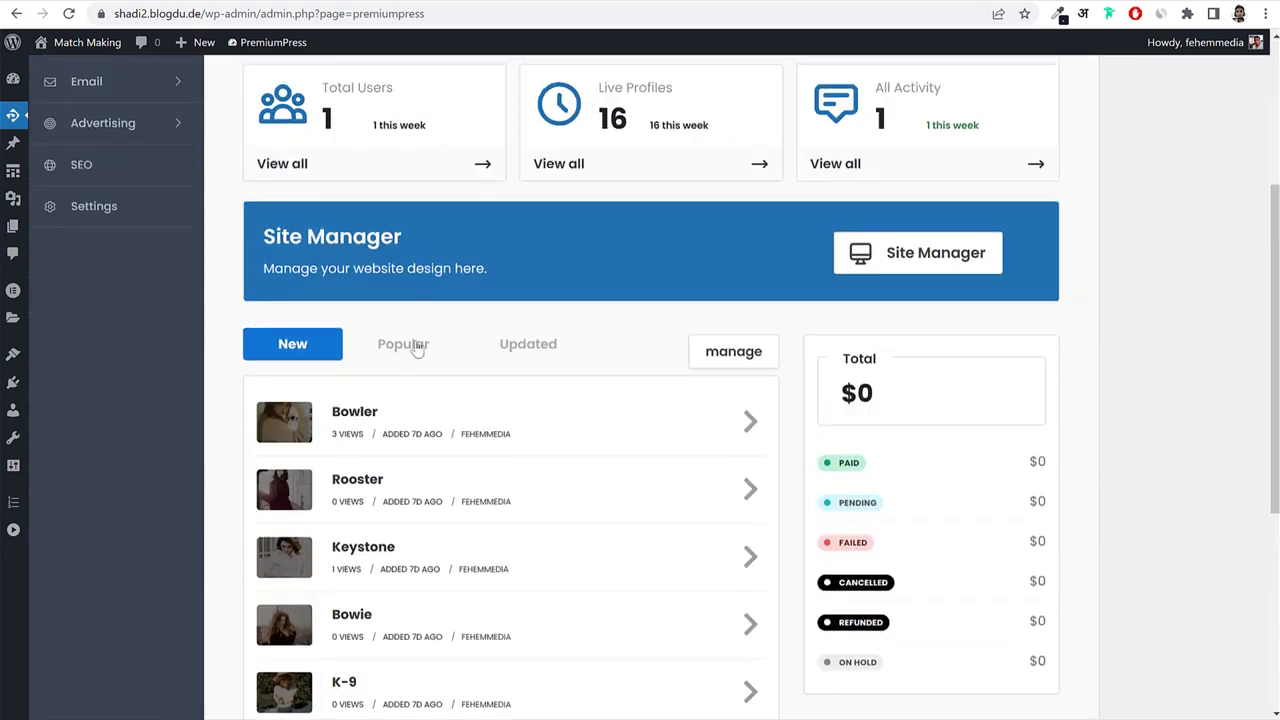
Switch the profiles listing from Popular to Updated and expand the Profiles menu.
{"action": "left_click", "coordinate": [414, 356]}
{"action": "left_click", "coordinate": [556, 357]}
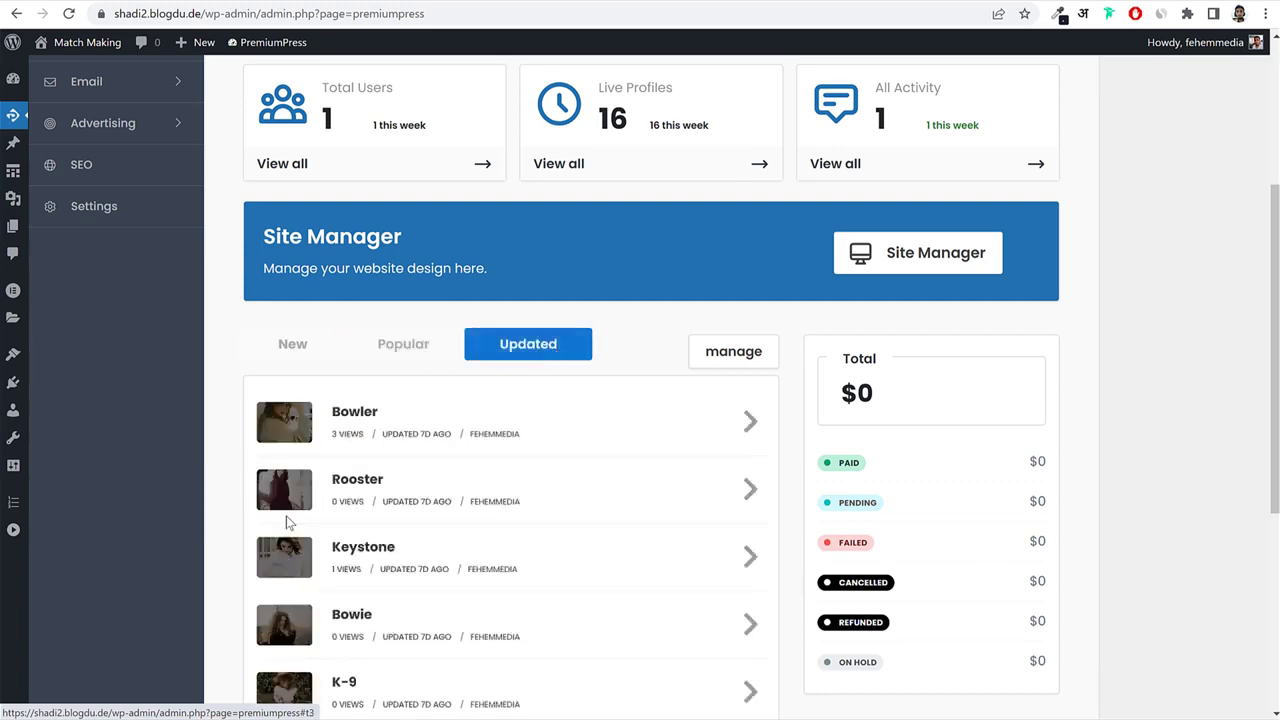
{"action": "scroll", "coordinate": [437, 417], "scroll_direction": "up", "scroll_amount": 3}
{"action": "scroll", "coordinate": [1046, 348], "scroll_direction": "up", "scroll_amount": 1}
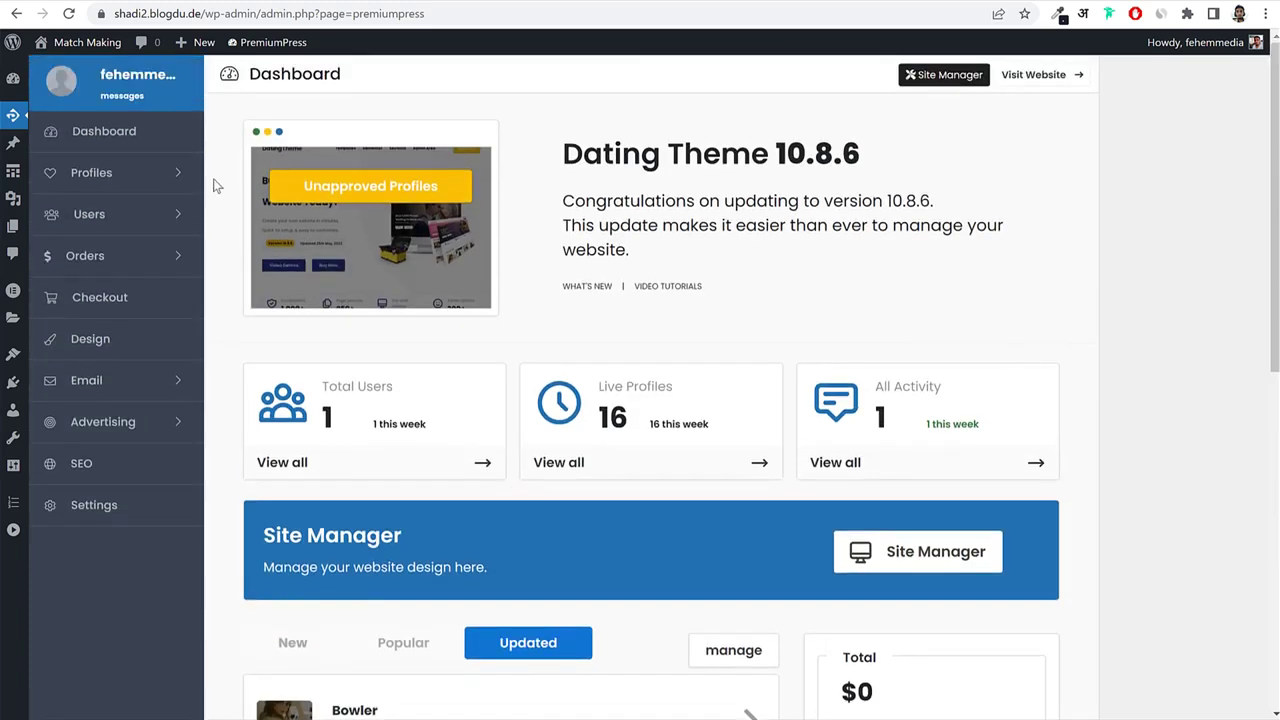
{"action": "left_click", "coordinate": [127, 186]}
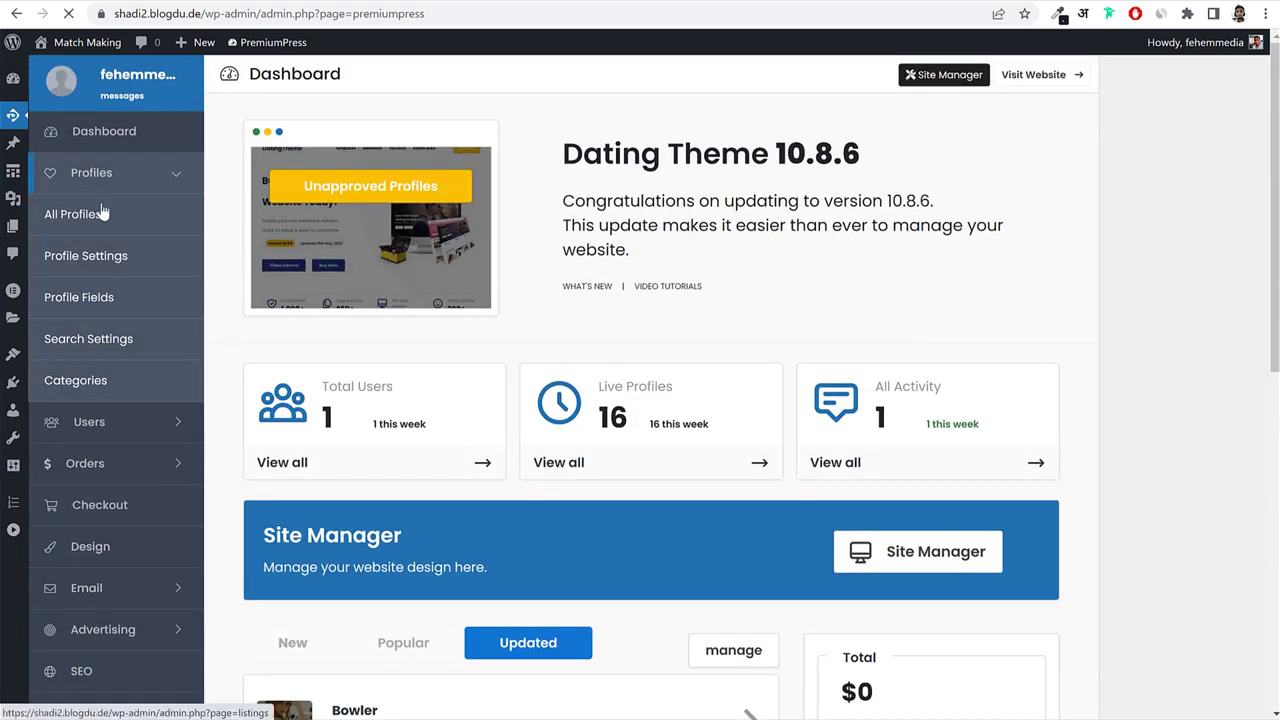
{"action": "left_click", "coordinate": [100, 213]}
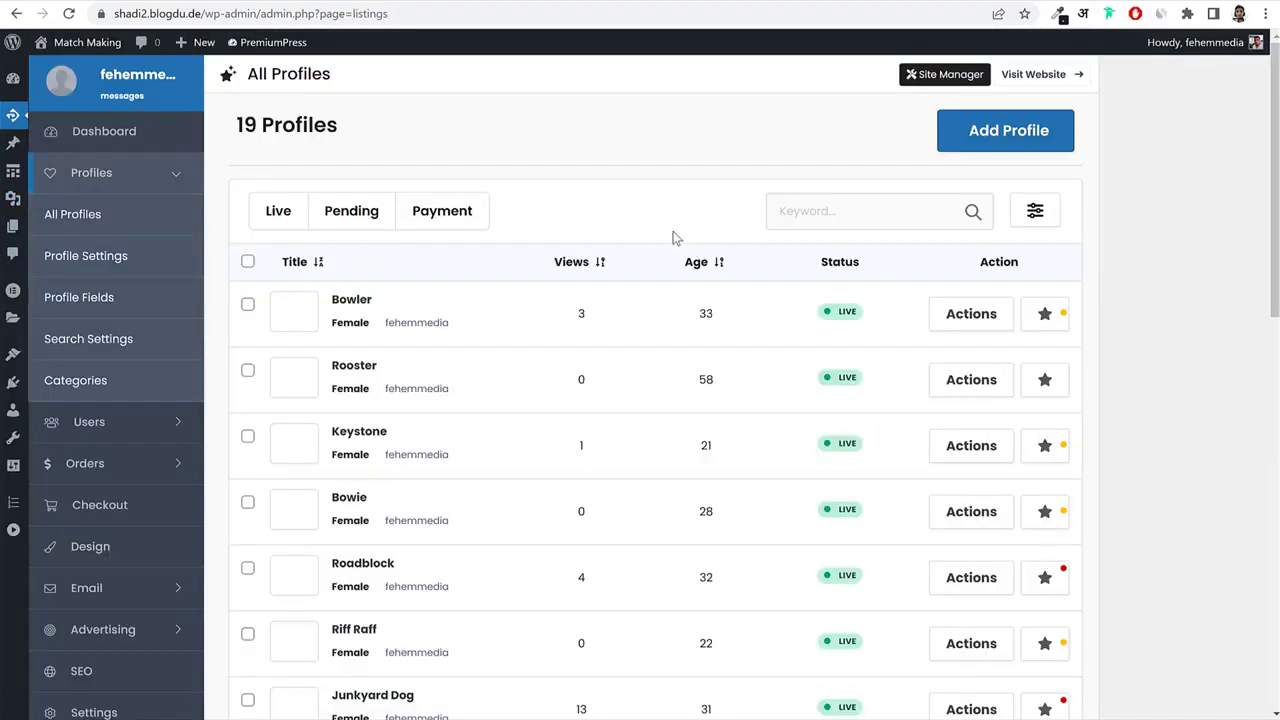
{"action": "scroll", "coordinate": [820, 331], "scroll_direction": "down", "scroll_amount": 2}
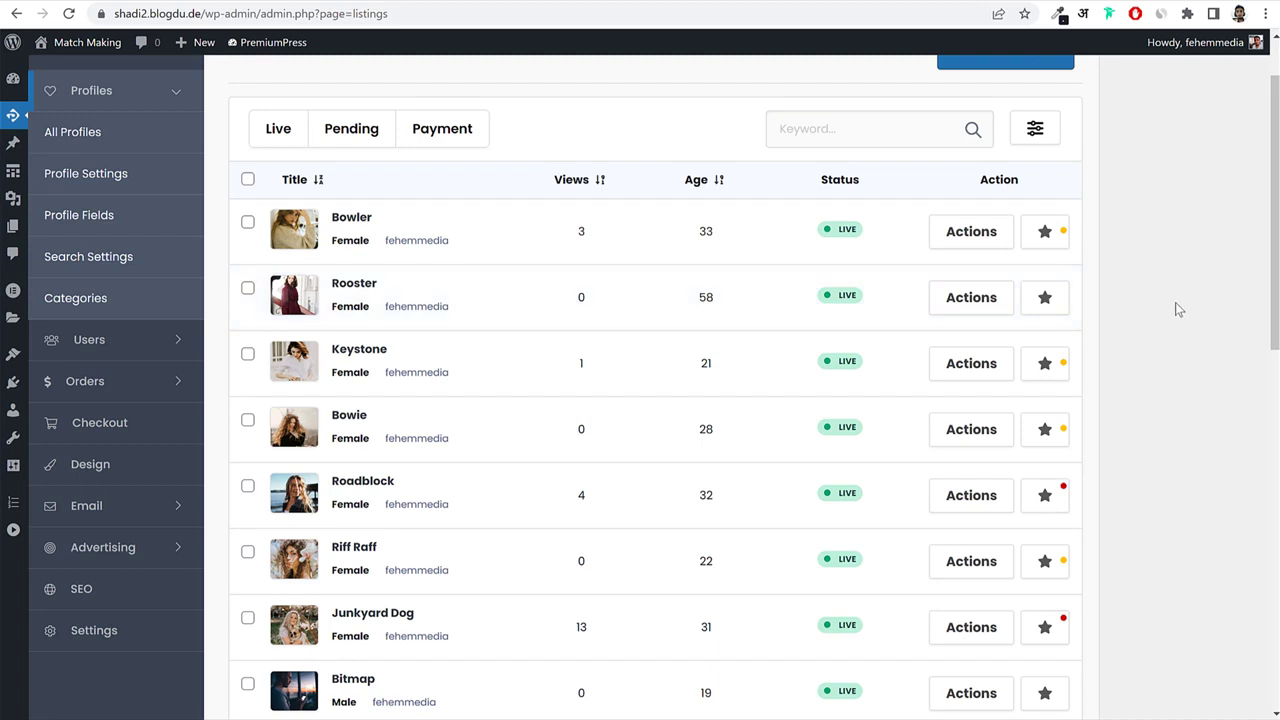
{"action": "scroll", "coordinate": [1175, 302], "scroll_direction": "down", "scroll_amount": 1}
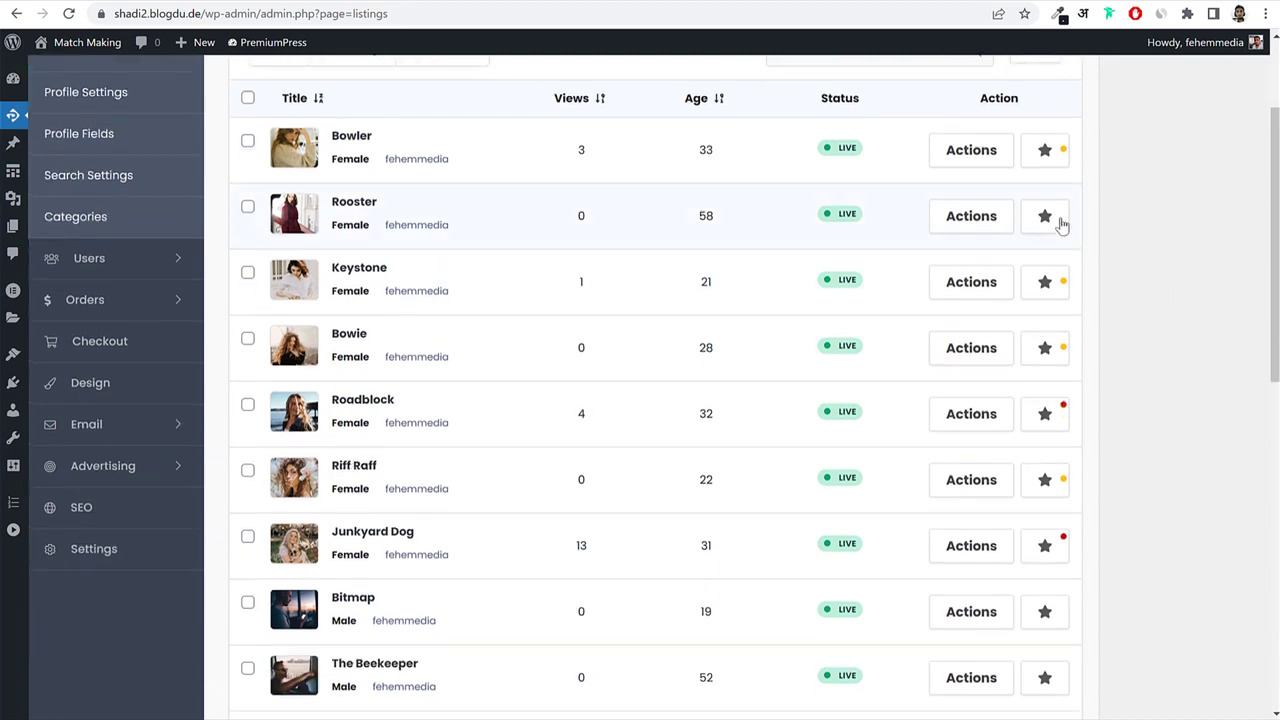
{"action": "left_click", "coordinate": [1046, 216]}
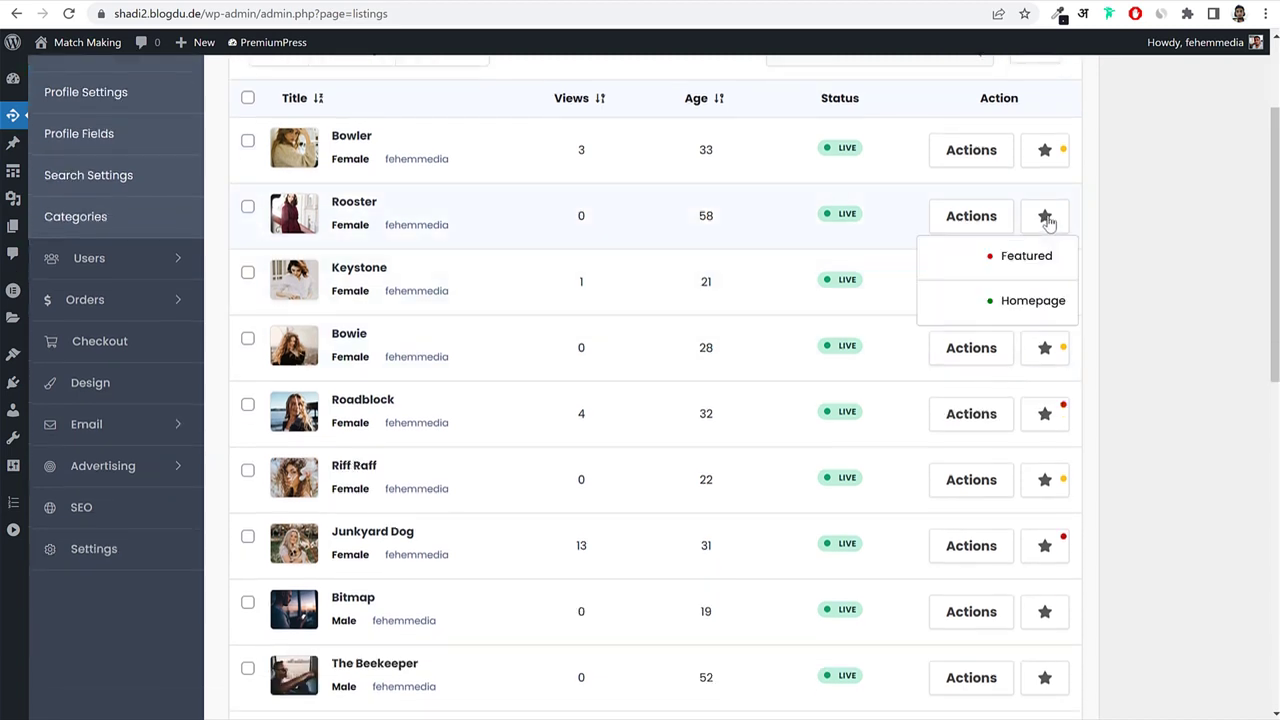
{"action": "left_click", "coordinate": [1027, 262]}
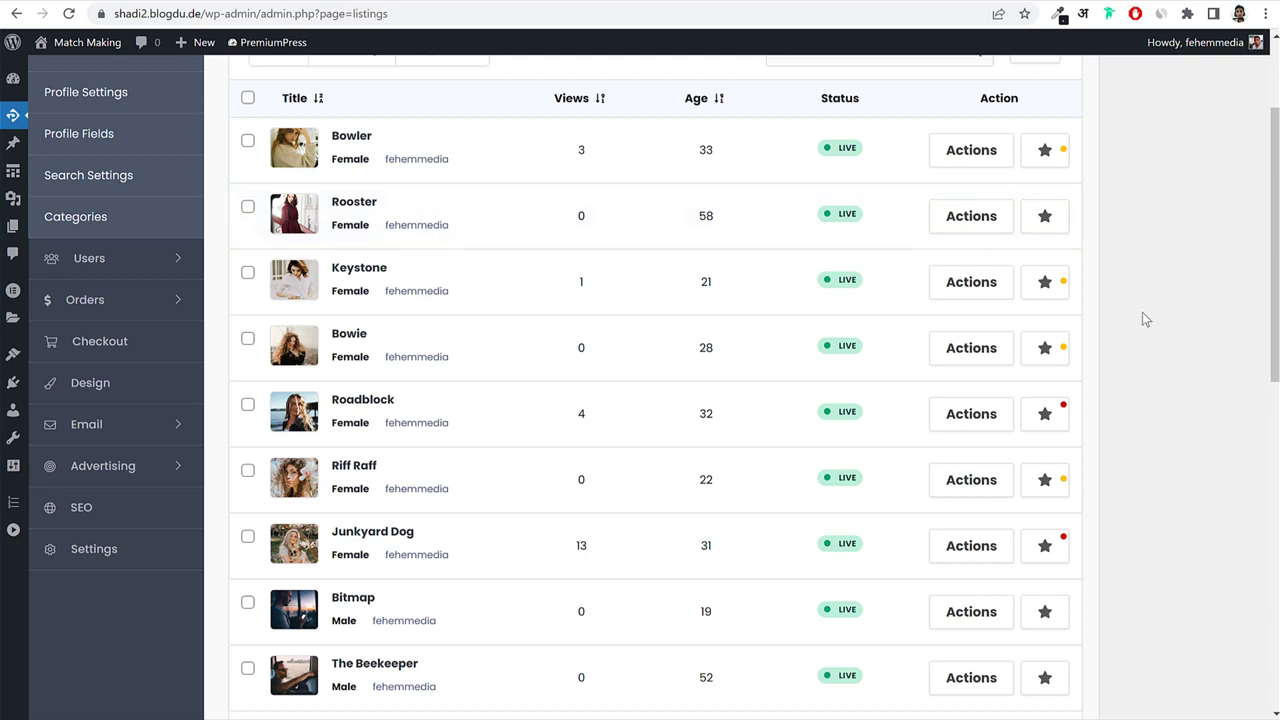
{"action": "double_click", "coordinate": [842, 152]}
{"action": "double_click", "coordinate": [340, 135]}
{"action": "left_click", "coordinate": [958, 150]}
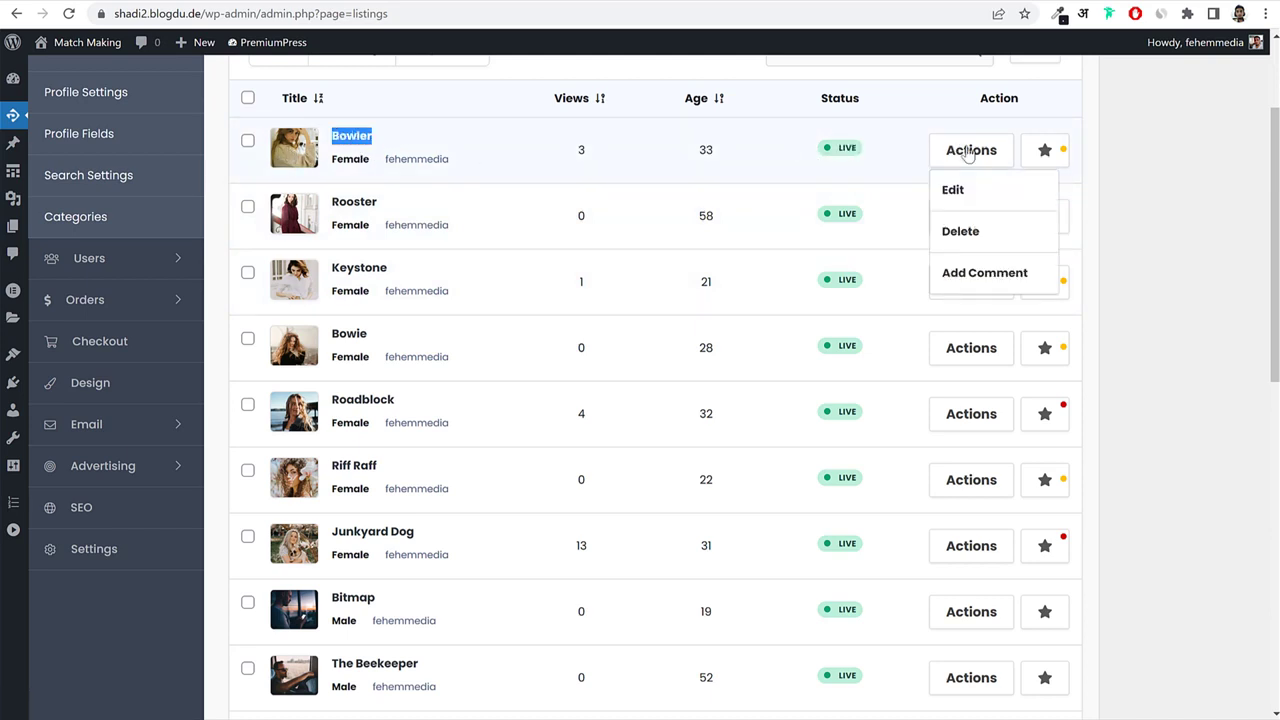
{"action": "left_click", "coordinate": [955, 190]}
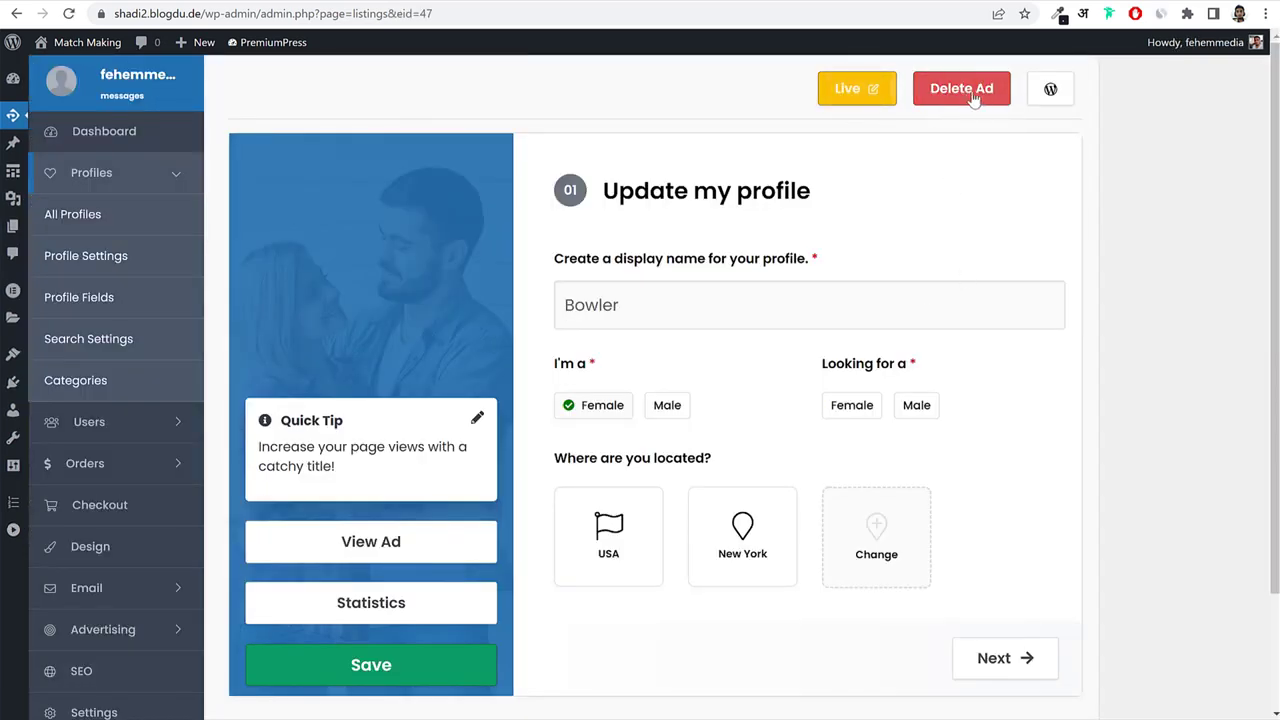
Change Bowler's status from Live to Pending, update it, and go to Profile Settings.
{"action": "left_click", "coordinate": [852, 98]}
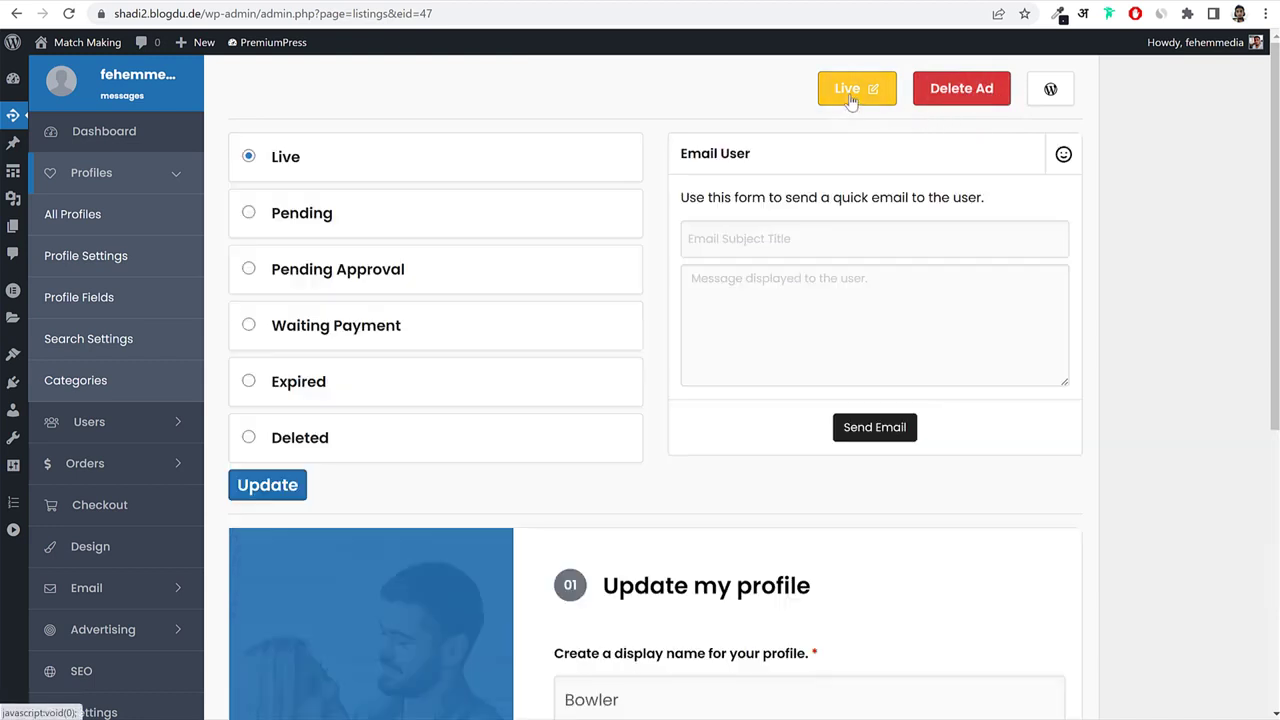
{"action": "left_click", "coordinate": [248, 214]}
{"action": "left_click", "coordinate": [267, 485]}
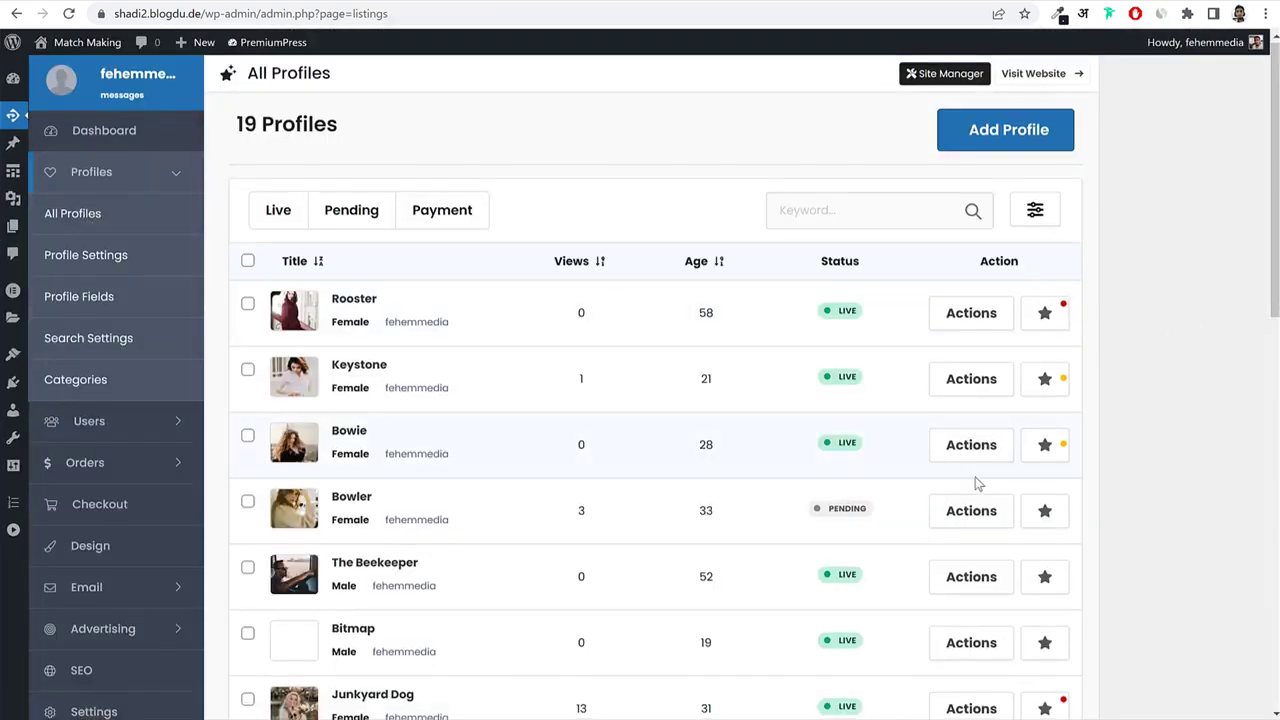
{"action": "double_click", "coordinate": [826, 510]}
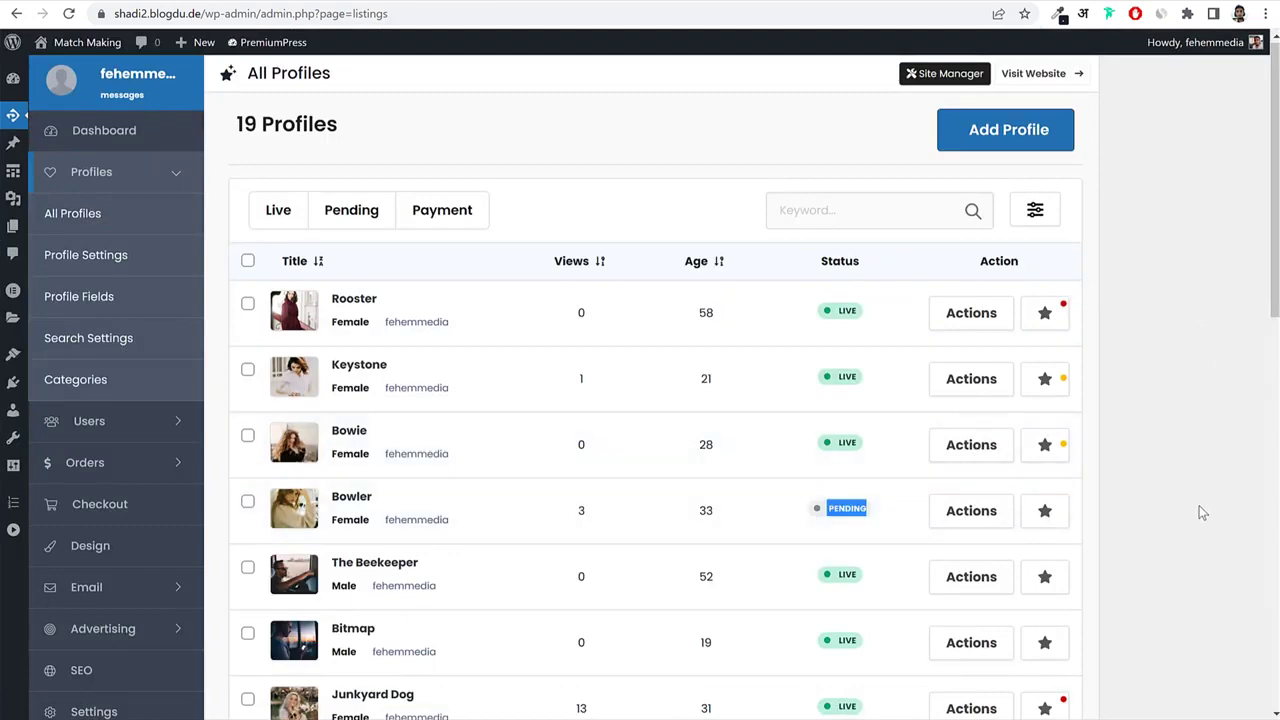
{"action": "scroll", "coordinate": [1202, 512], "scroll_direction": "down", "scroll_amount": 9}
{"action": "scroll", "coordinate": [1200, 514], "scroll_direction": "up", "scroll_amount": 9}
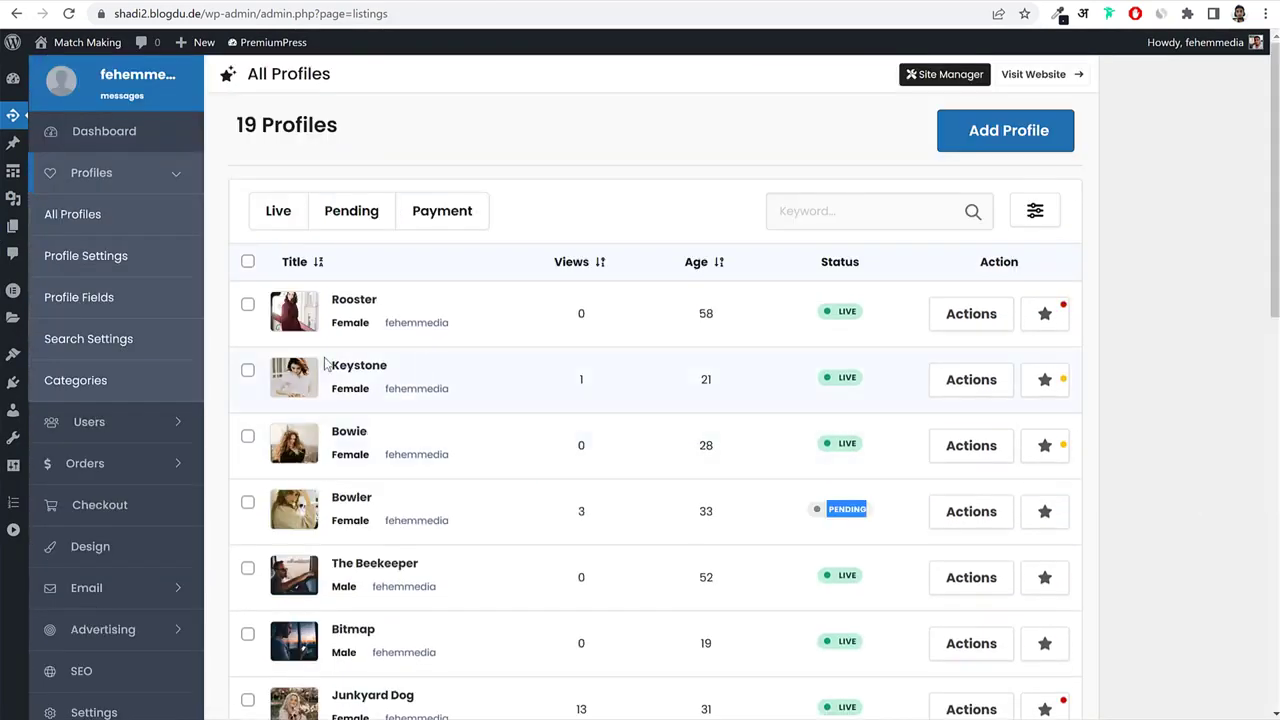
{"action": "left_click", "coordinate": [104, 258]}
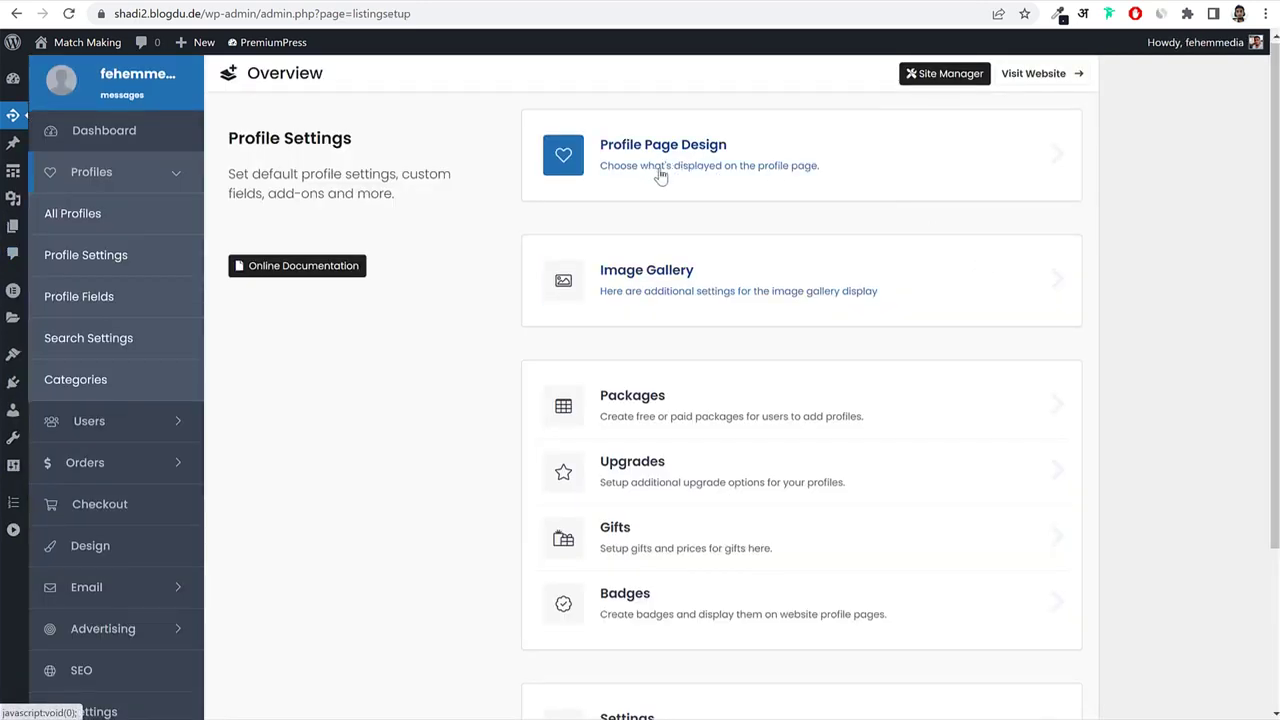
Open Profile Page Design and review the Show Map Box, Social Sharing Box and Blur Photos settings.
{"action": "left_click", "coordinate": [694, 158]}
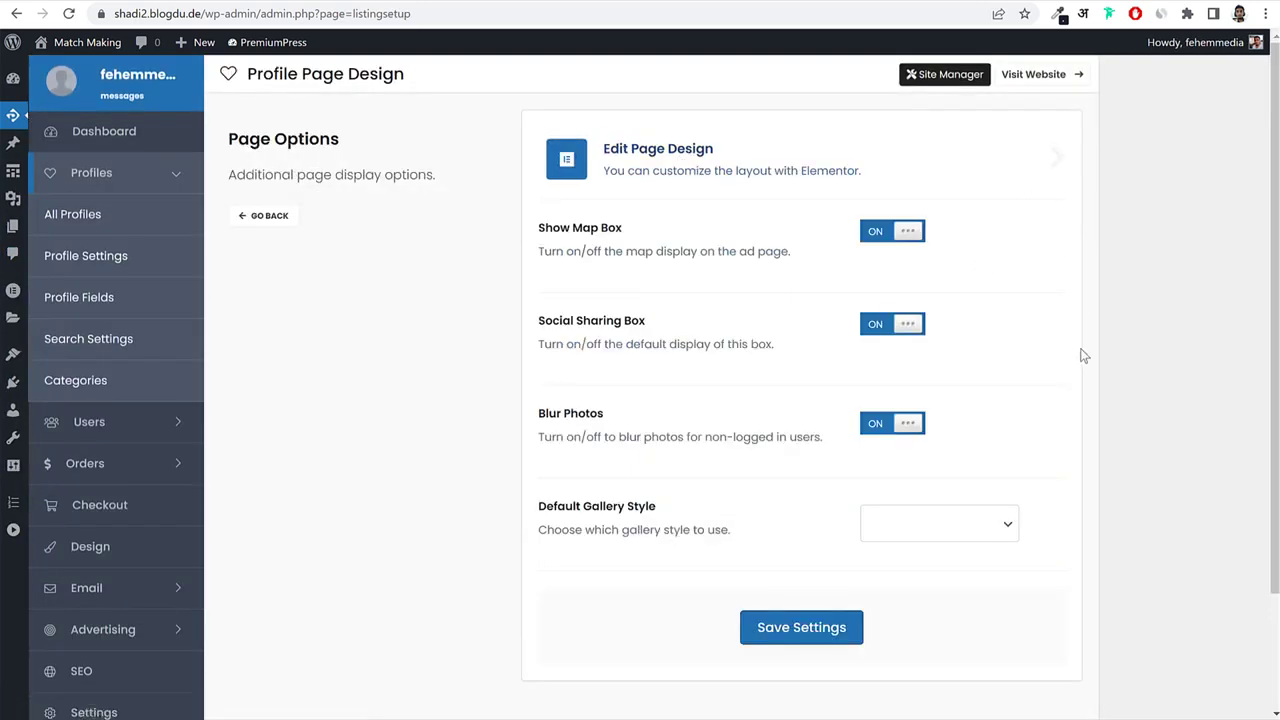
{"action": "left_click_drag", "start_coordinate": [540, 230], "coordinate": [628, 235]}
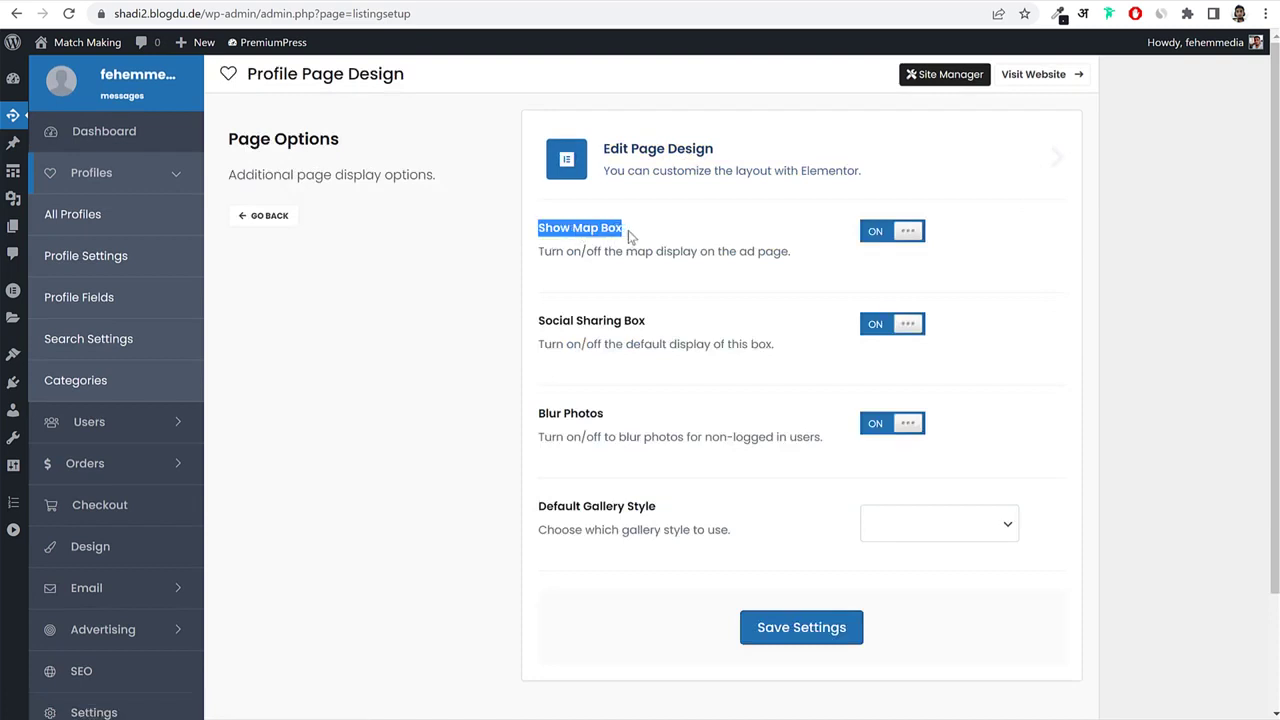
{"action": "left_click_drag", "start_coordinate": [537, 321], "coordinate": [718, 330]}
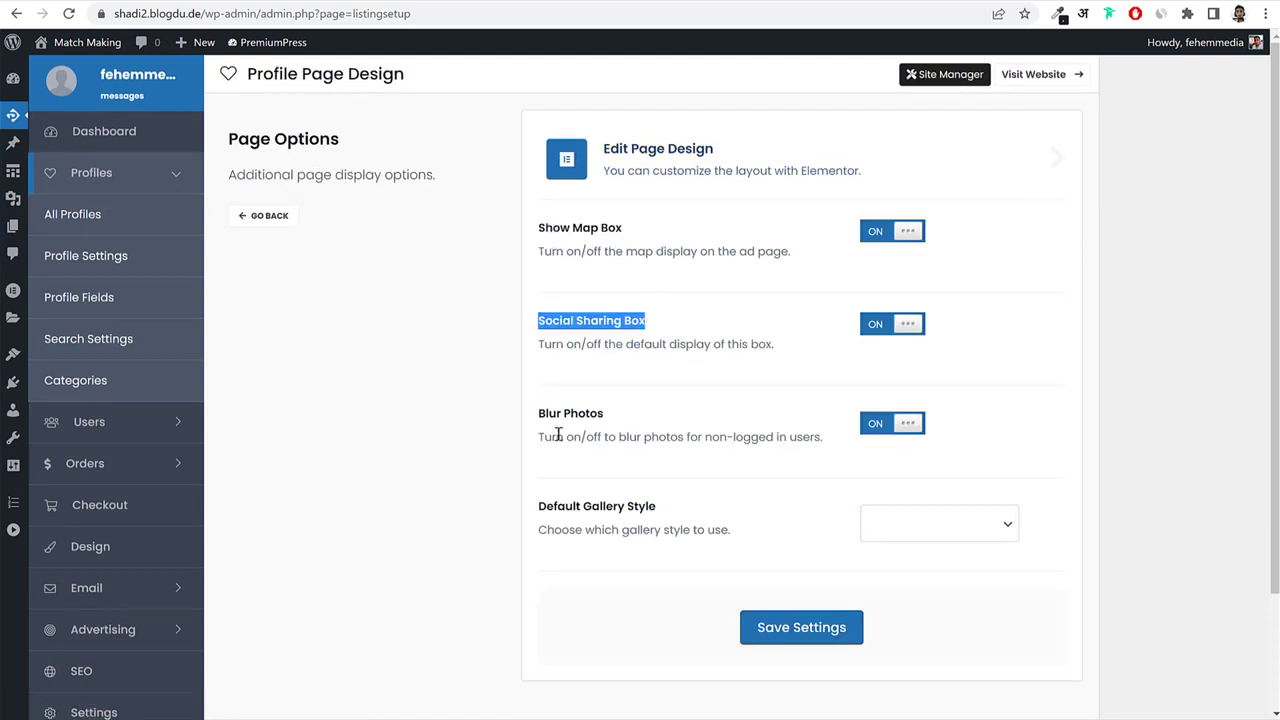
{"action": "left_click_drag", "start_coordinate": [538, 413], "coordinate": [605, 416]}
{"action": "left_click", "coordinate": [777, 437]}
Look over the Default Gallery Style choices without changing them and preview the Spitfire profile.
{"action": "left_click", "coordinate": [938, 524]}
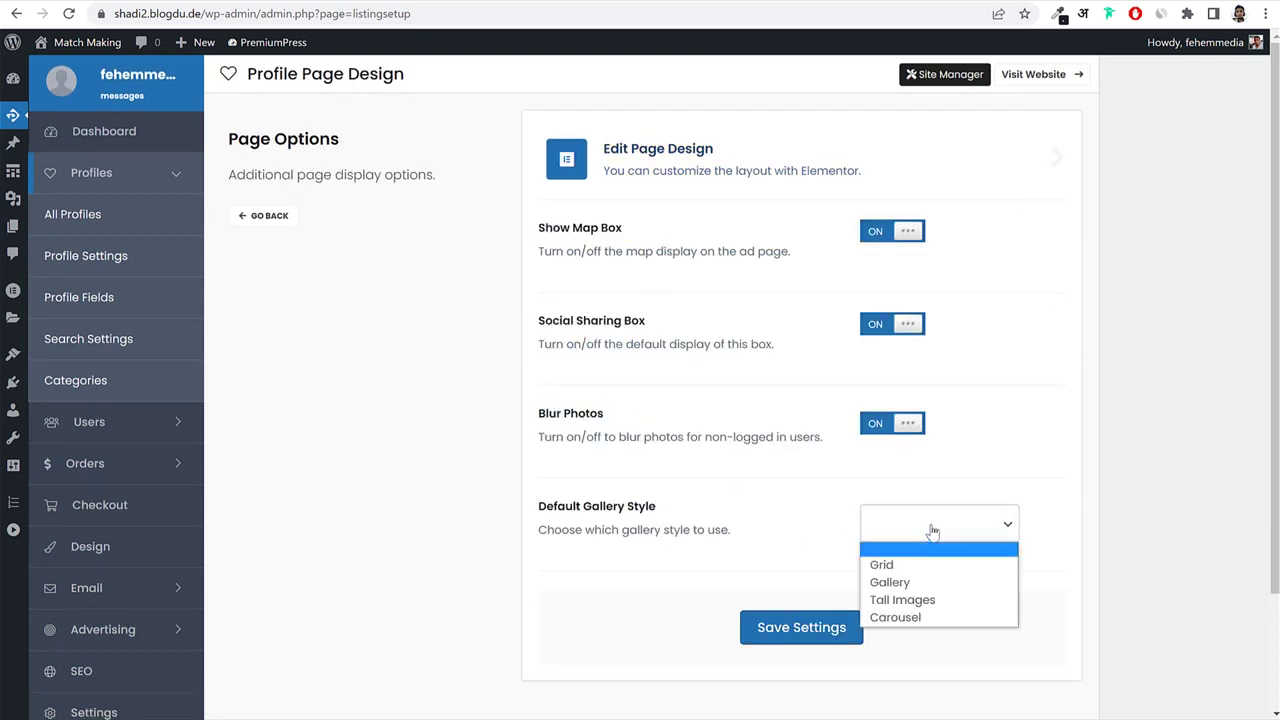
{"action": "left_click", "coordinate": [1148, 503]}
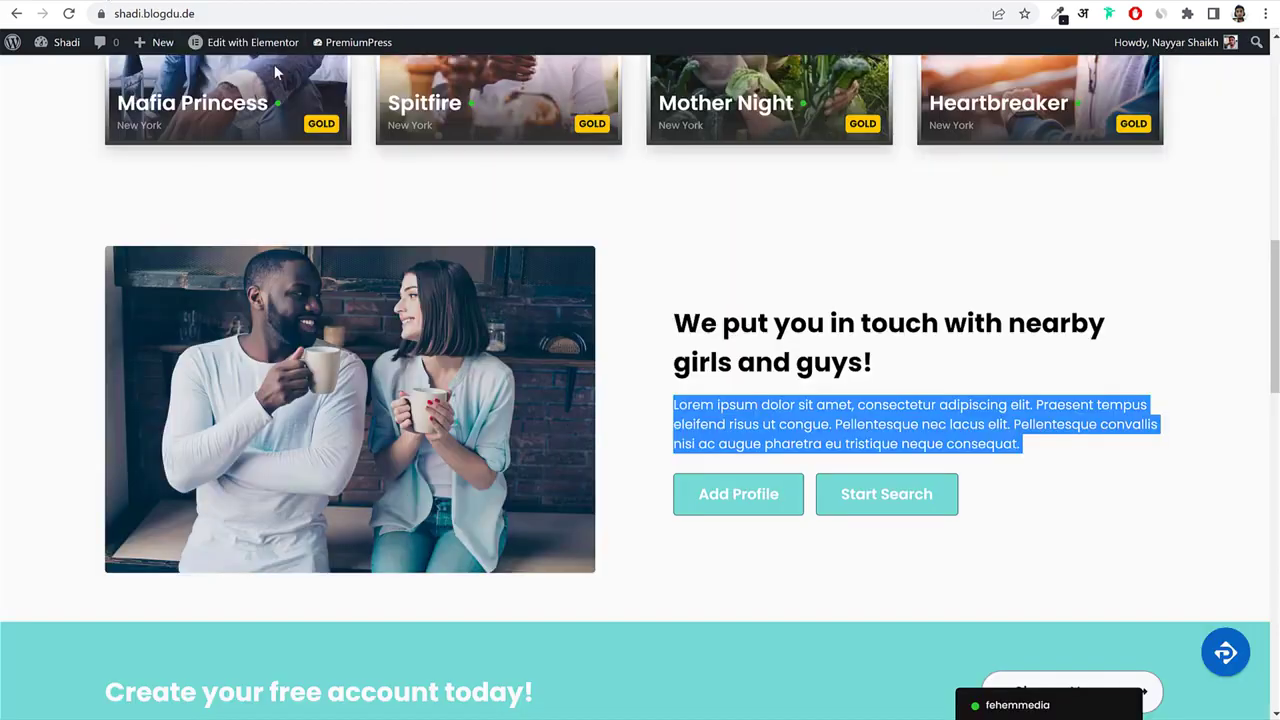
{"action": "scroll", "coordinate": [487, 358], "scroll_direction": "up", "scroll_amount": 5}
{"action": "left_click", "coordinate": [487, 358]}
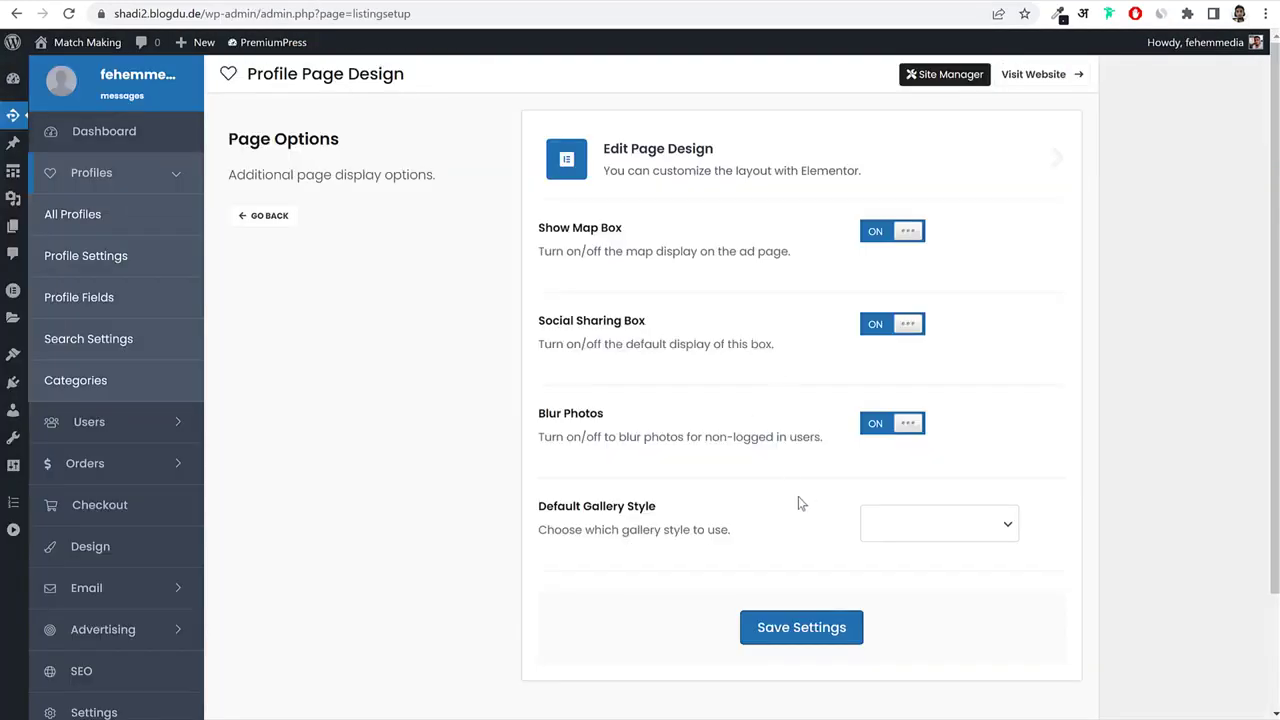
{"action": "left_click", "coordinate": [930, 524]}
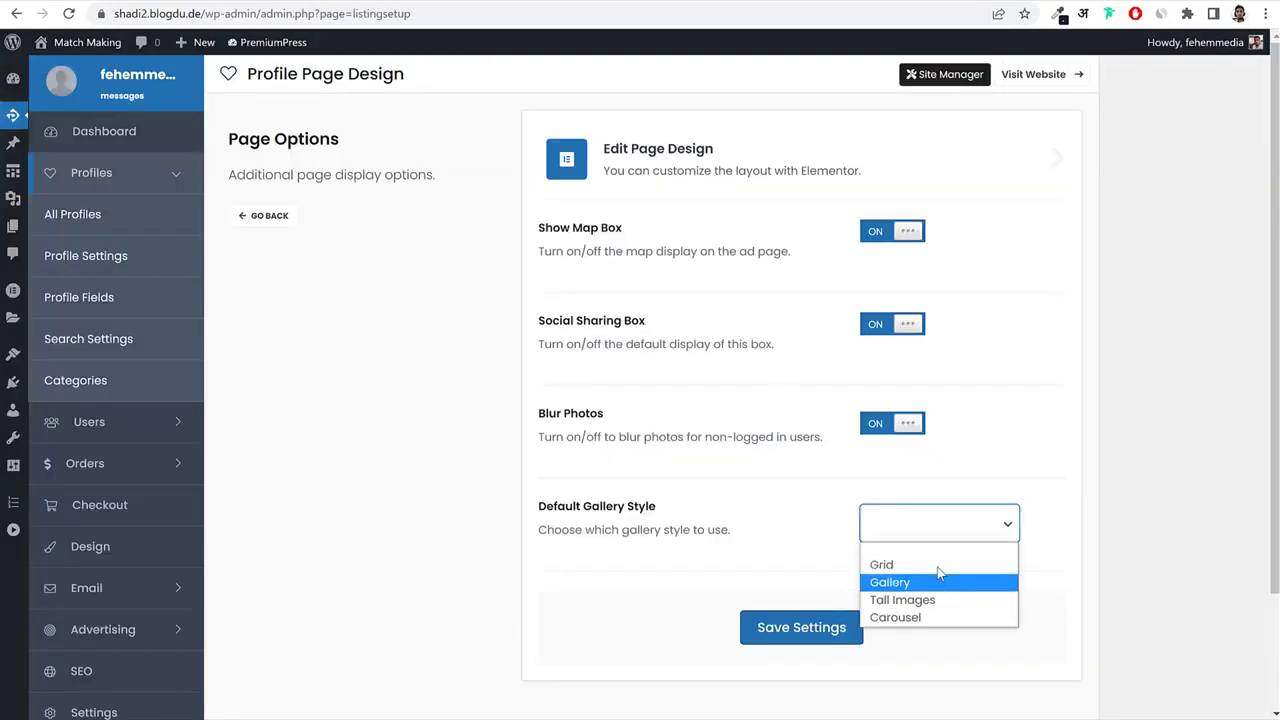
{"action": "left_click", "coordinate": [1060, 489]}
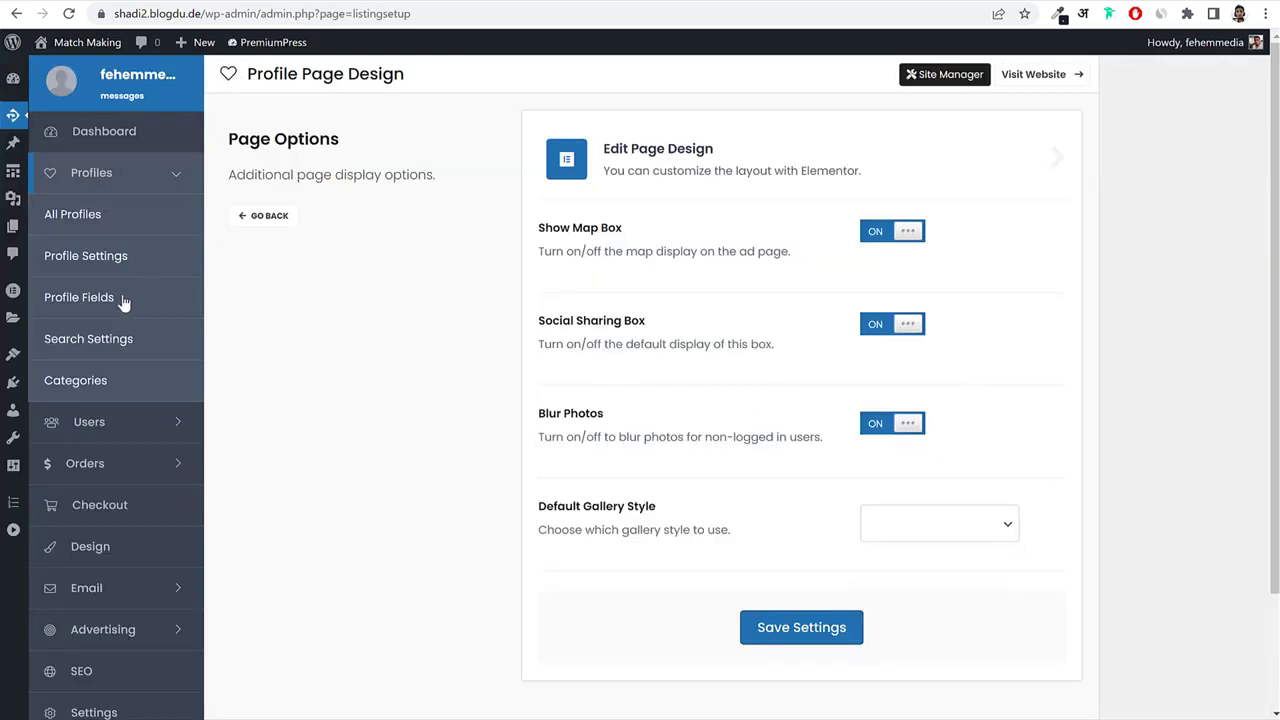
{"action": "left_click", "coordinate": [120, 299]}
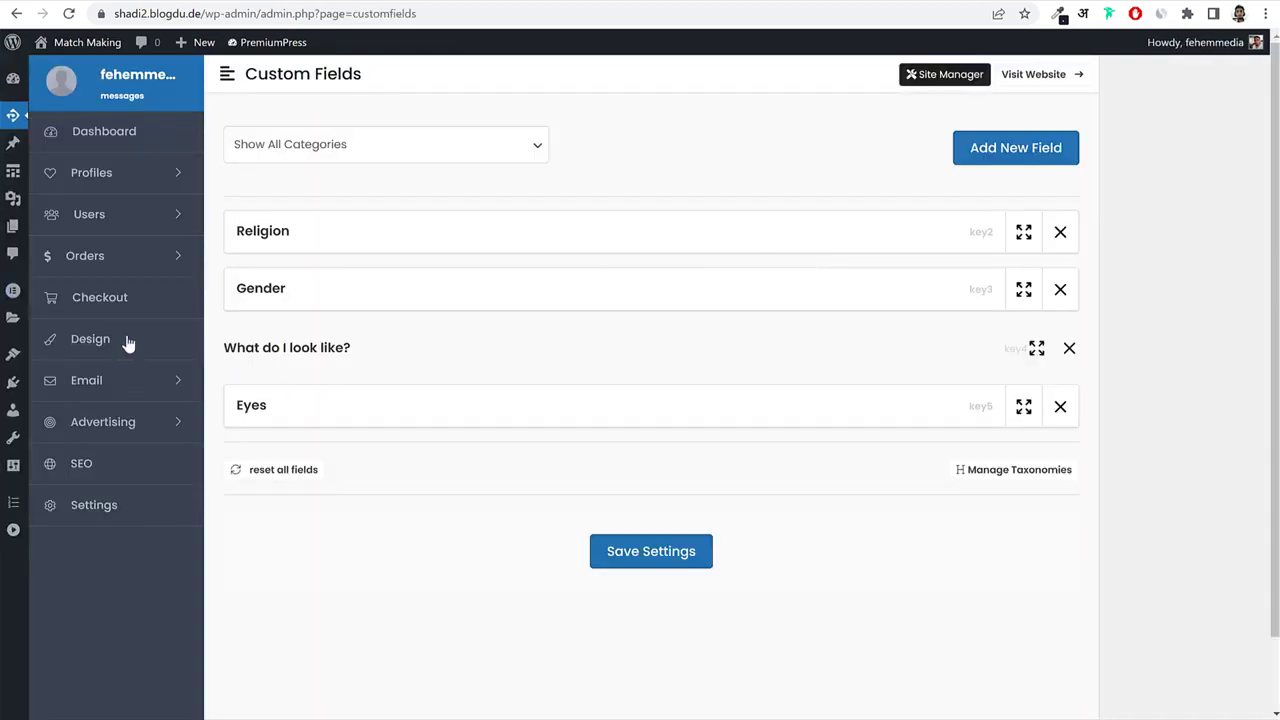
Open Profiles > Search Settings and scroll through its filter options.
{"action": "left_click", "coordinate": [124, 180]}
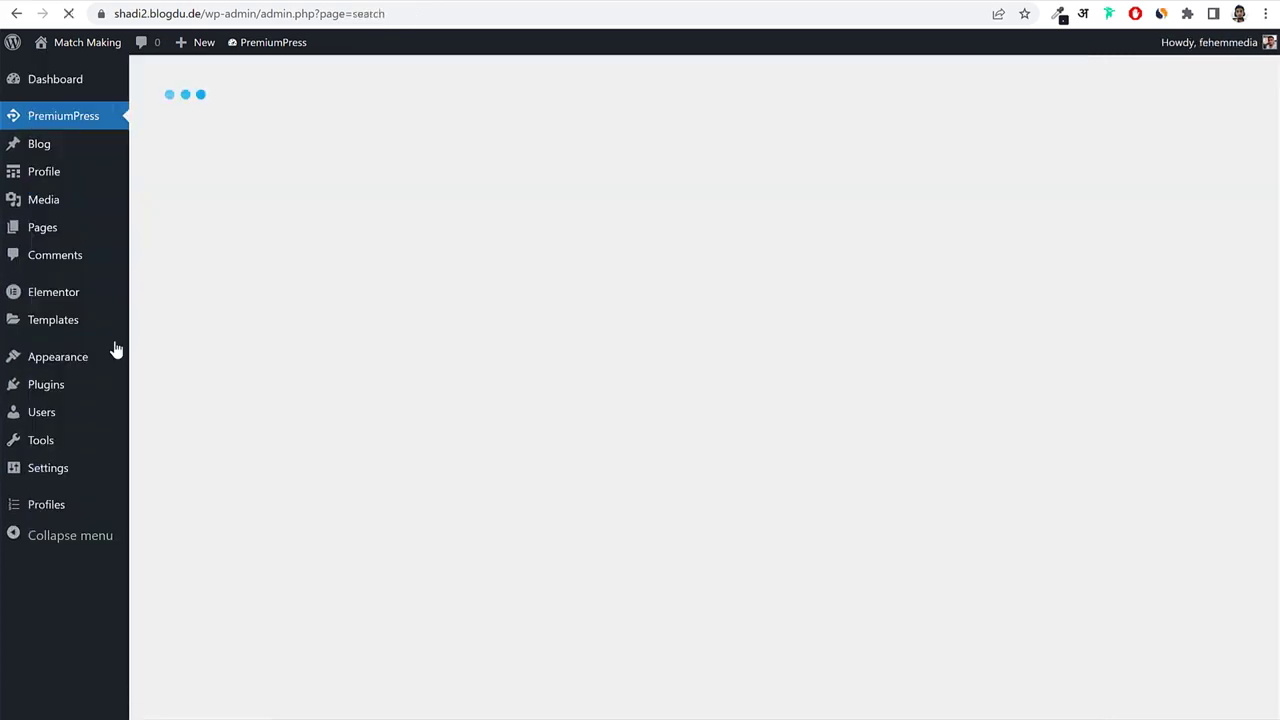
{"action": "scroll", "coordinate": [1107, 347], "scroll_direction": "down", "scroll_amount": 7}
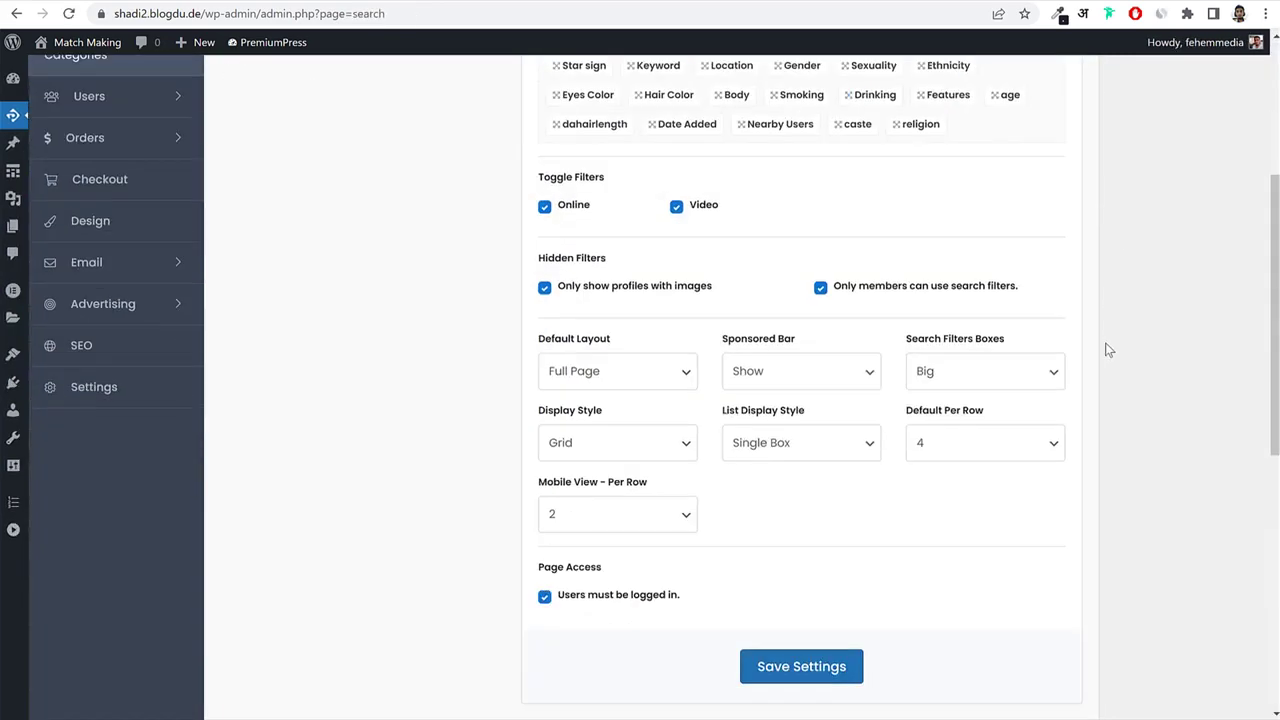
{"action": "scroll", "coordinate": [1107, 347], "scroll_direction": "up", "scroll_amount": 7}
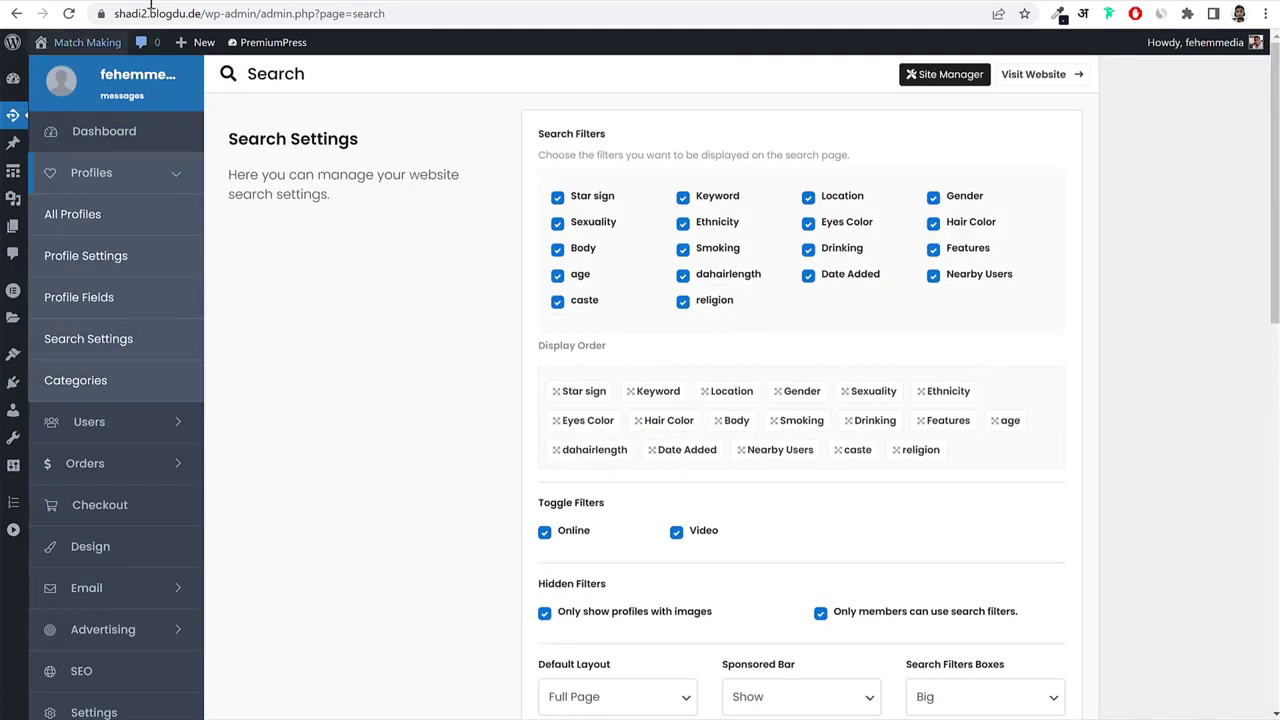
Run a search from the live homepage, listing 15 profiles, then return to Search Settings.
{"action": "left_click", "coordinate": [70, 66]}
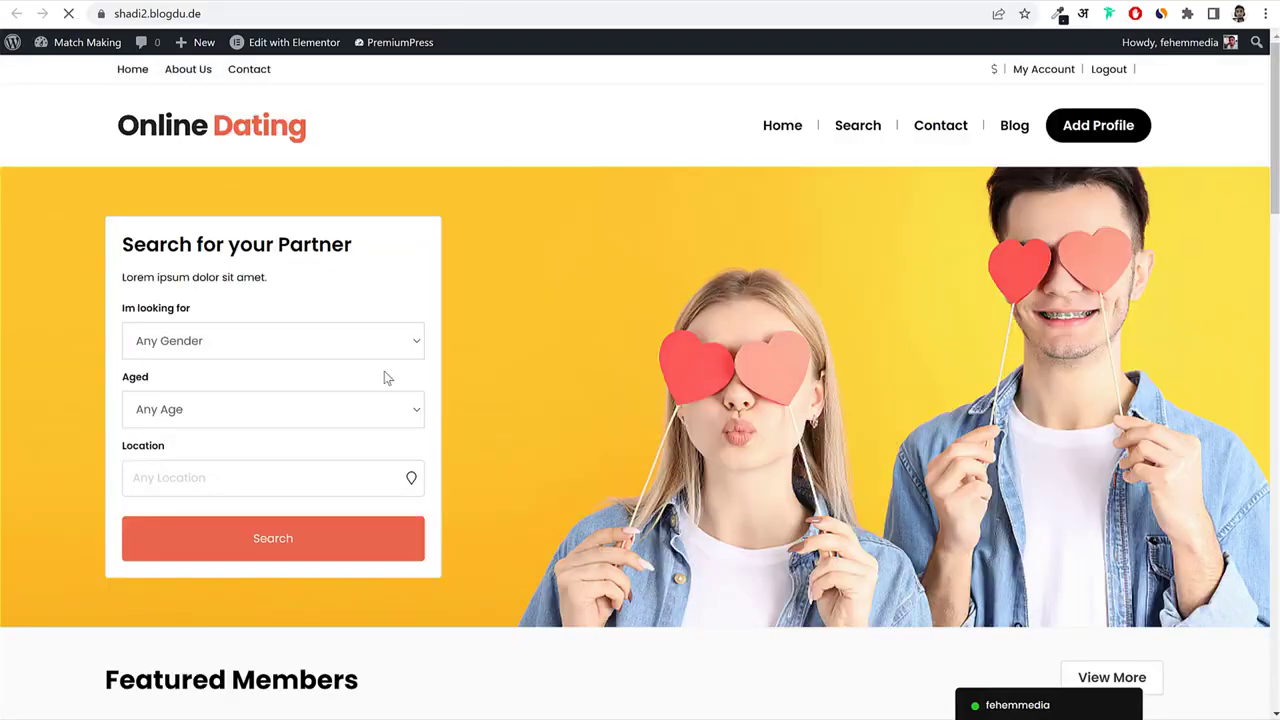
{"action": "left_click", "coordinate": [278, 545]}
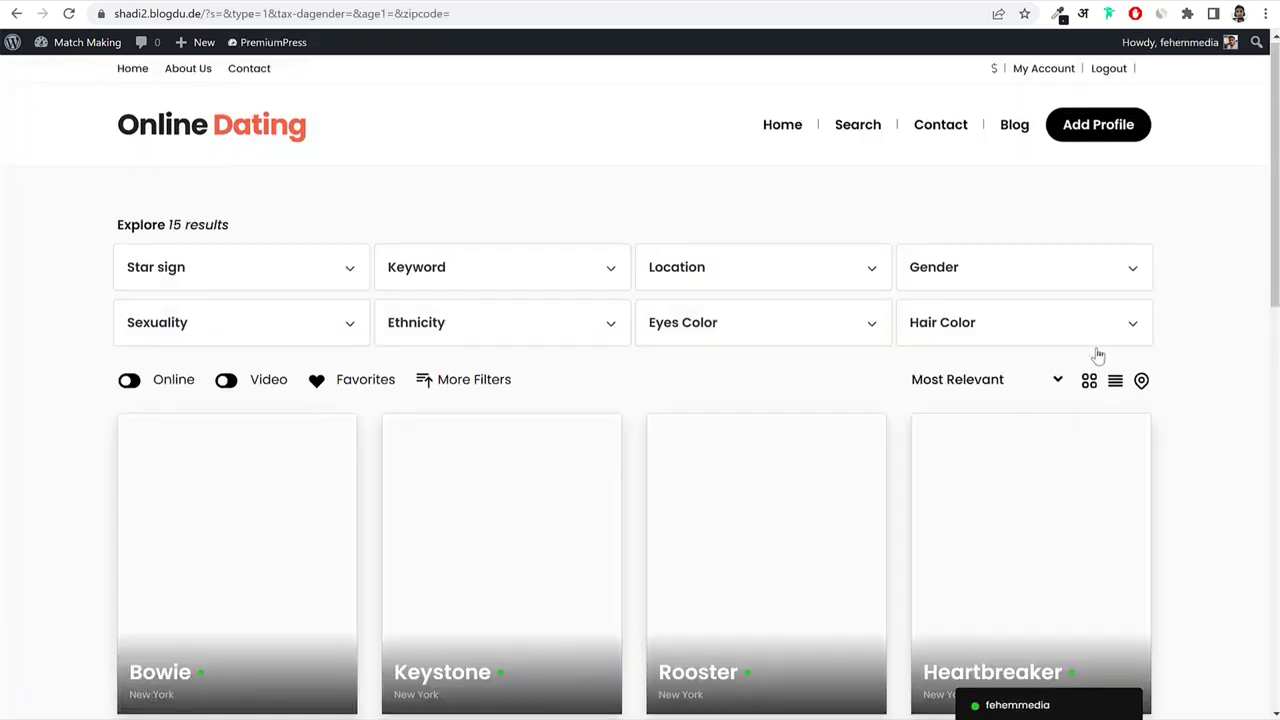
{"action": "scroll", "coordinate": [1108, 365], "scroll_direction": "down", "scroll_amount": 2}
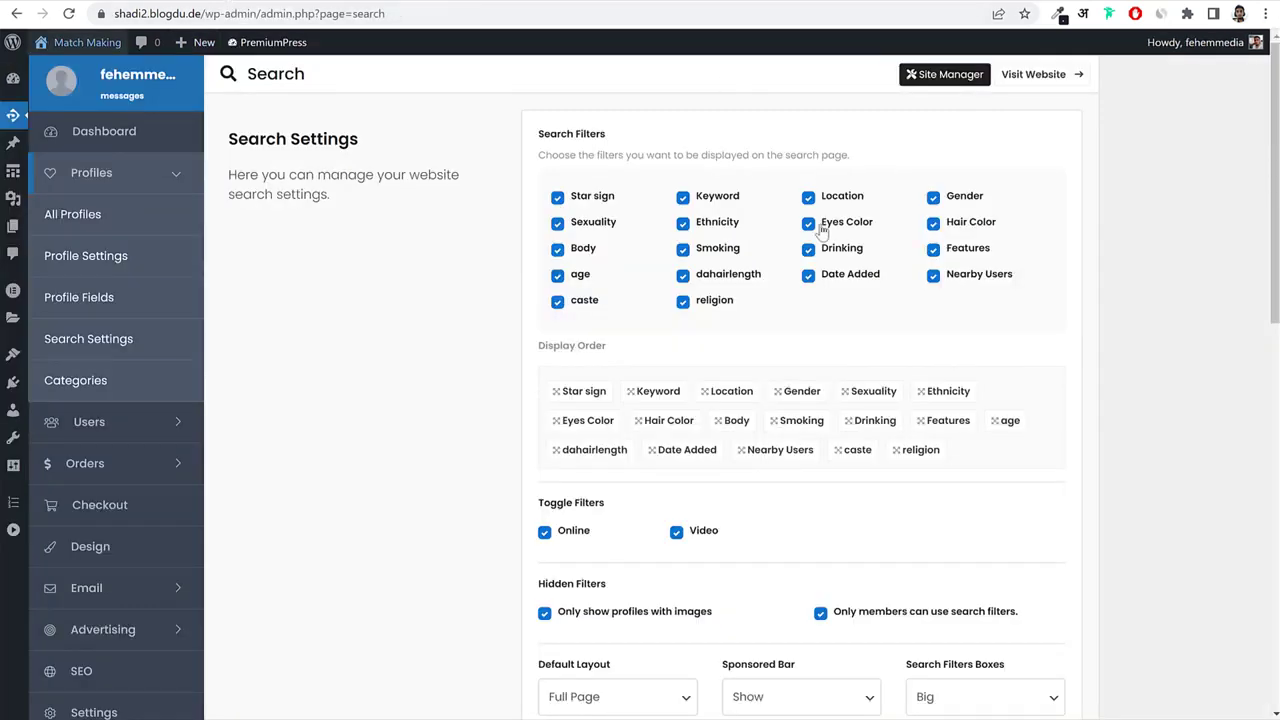
{"action": "left_click_drag", "start_coordinate": [550, 133], "coordinate": [607, 134]}
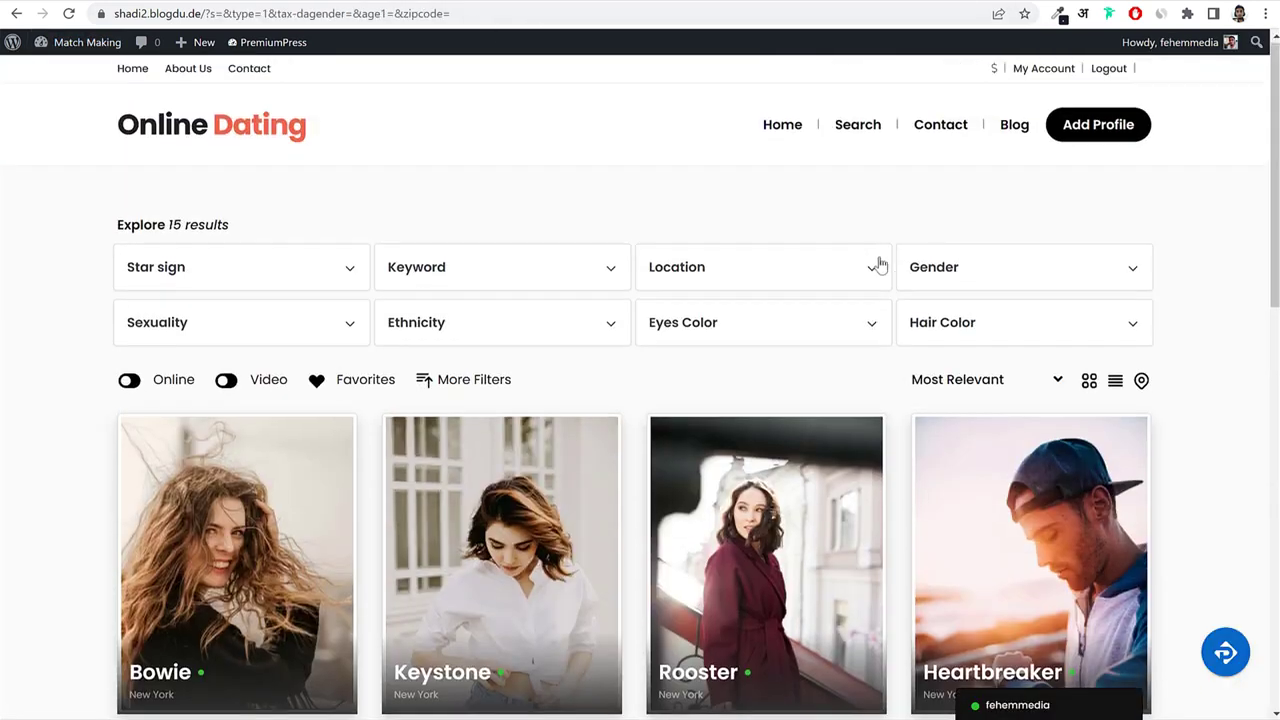
{"action": "scroll", "coordinate": [523, 300], "scroll_direction": "down", "scroll_amount": 5}
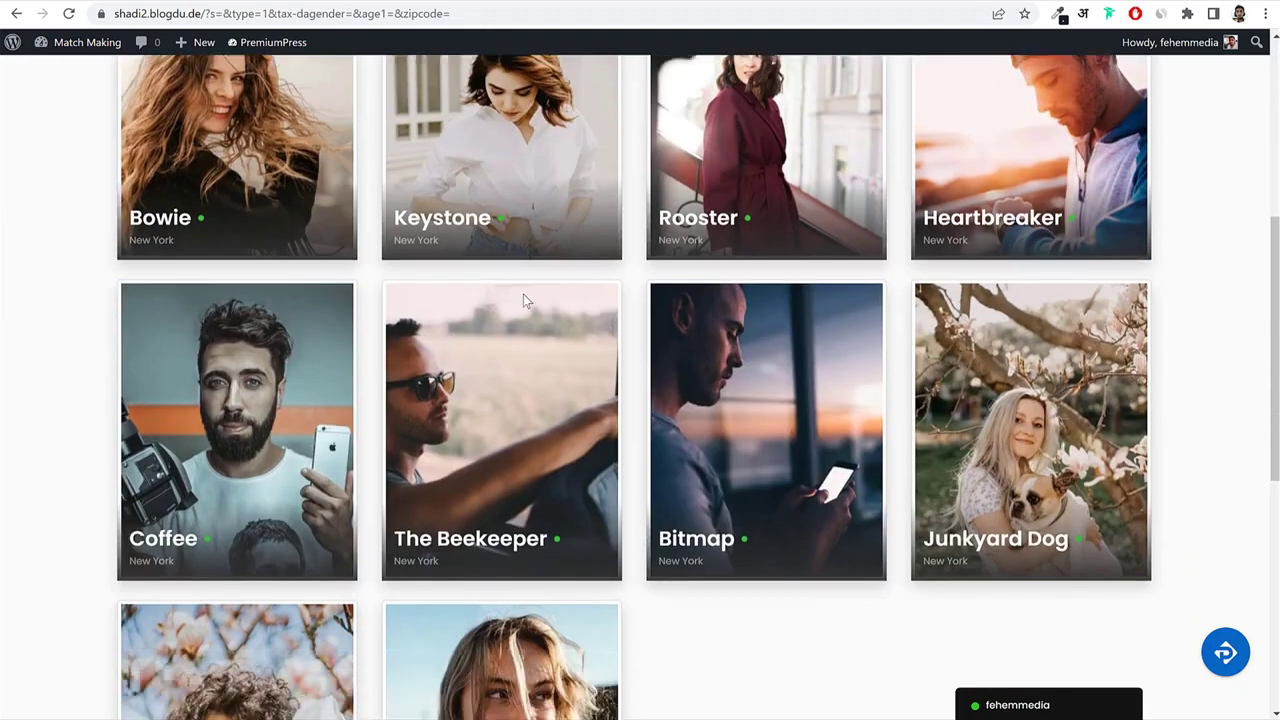
{"action": "scroll", "coordinate": [526, 314], "scroll_direction": "up", "scroll_amount": 5}
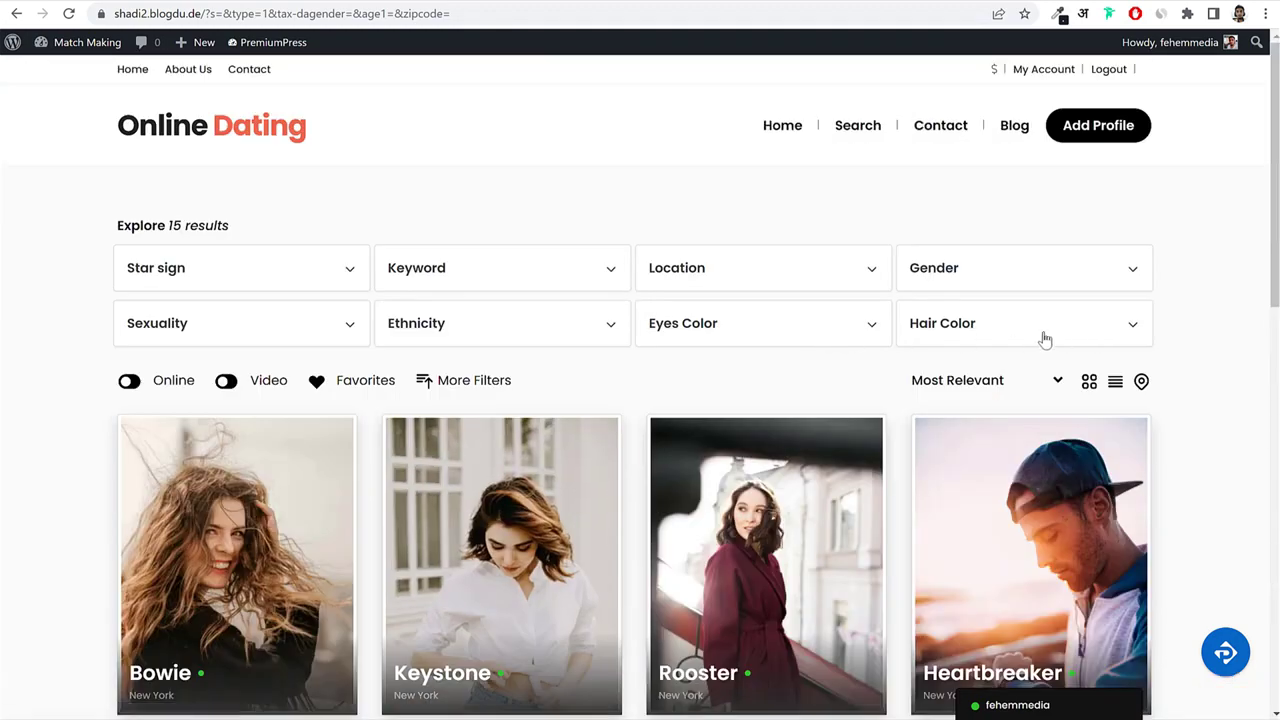
{"action": "left_click", "coordinate": [290, 2]}
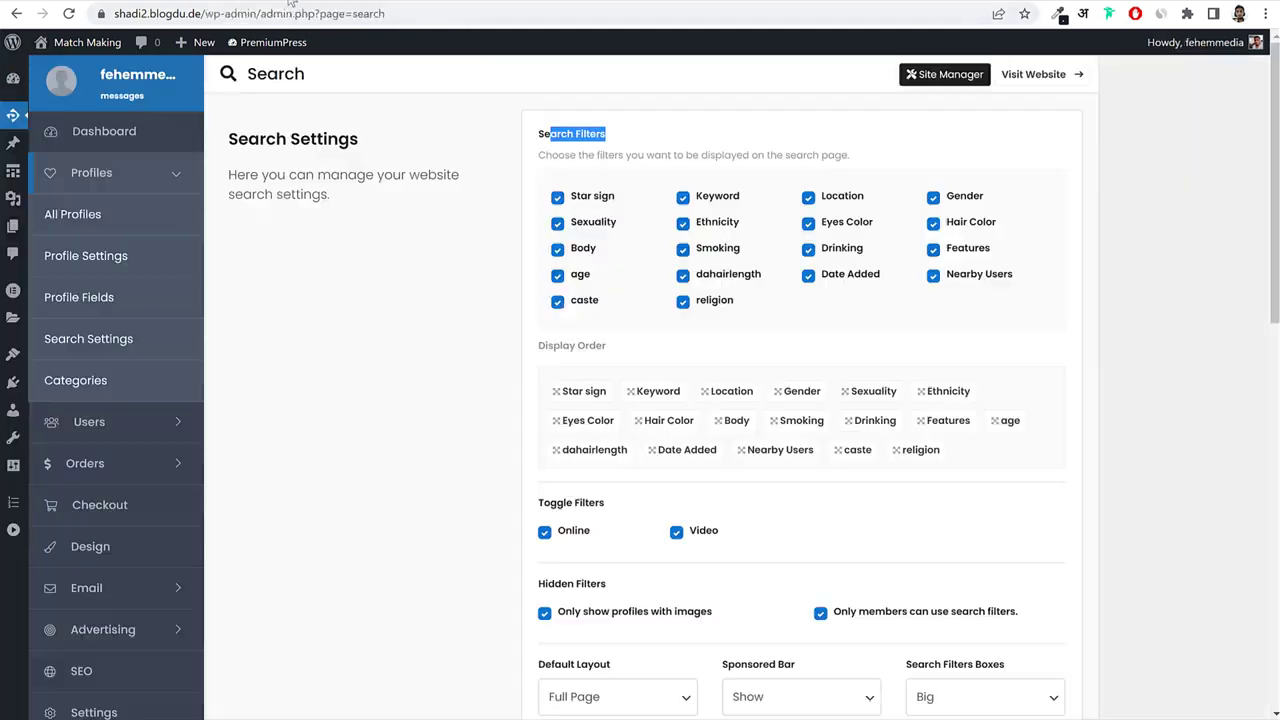
Remove the Star sign and Keyword search filters and save the settings.
{"action": "left_click", "coordinate": [557, 198]}
{"action": "left_click", "coordinate": [515, 1]}
{"action": "left_click", "coordinate": [340, 2]}
{"action": "left_click", "coordinate": [683, 197]}
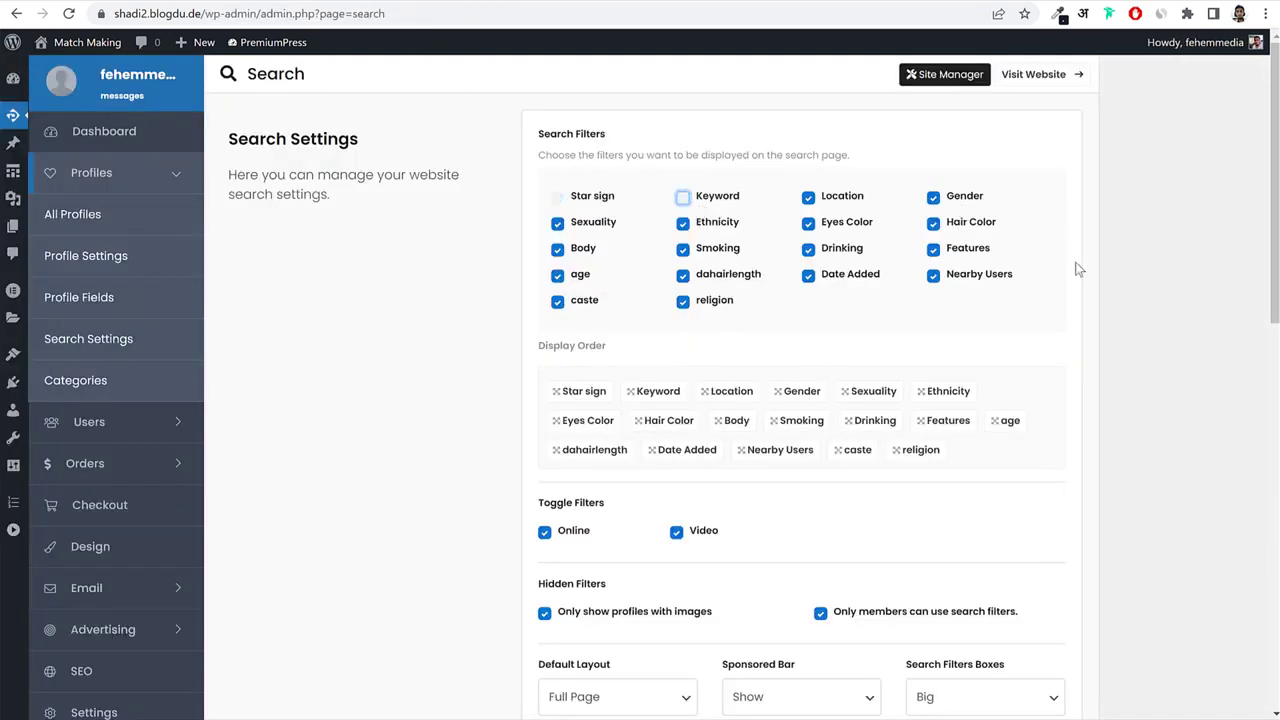
{"action": "scroll", "coordinate": [931, 329], "scroll_direction": "down", "scroll_amount": 8}
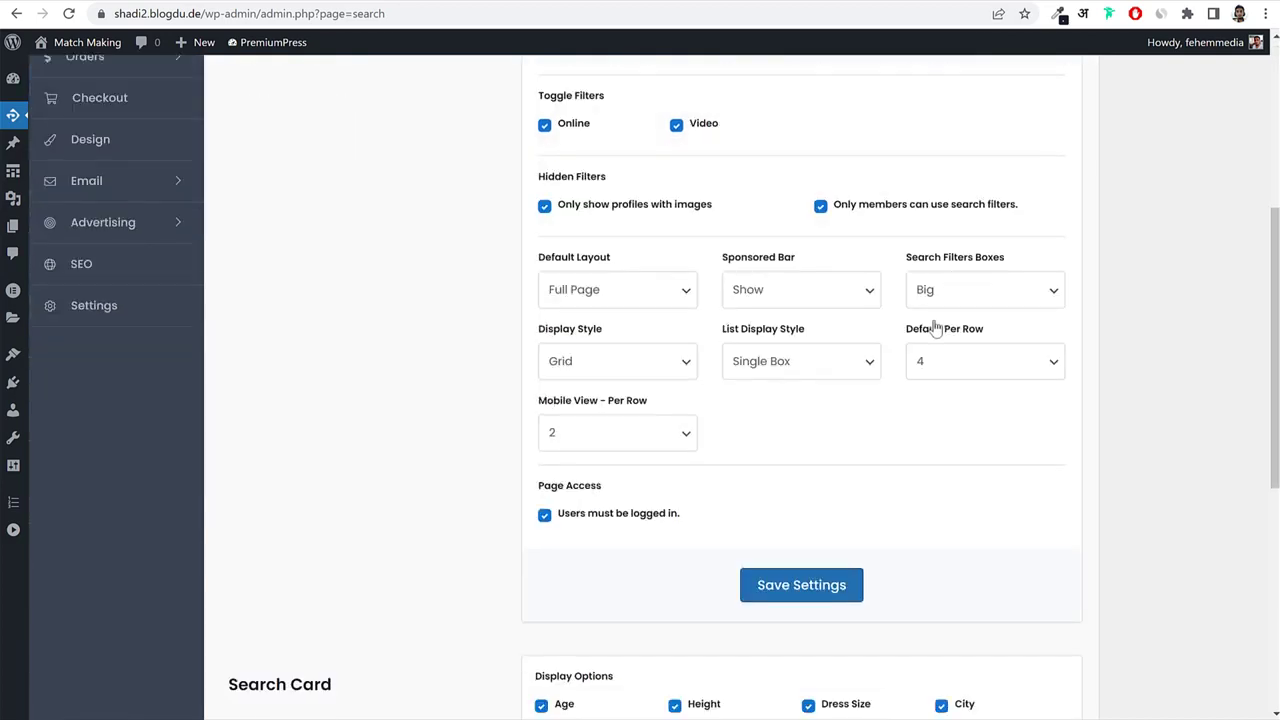
{"action": "scroll", "coordinate": [843, 429], "scroll_direction": "up", "scroll_amount": 4}
{"action": "left_click", "coordinate": [820, 492]}
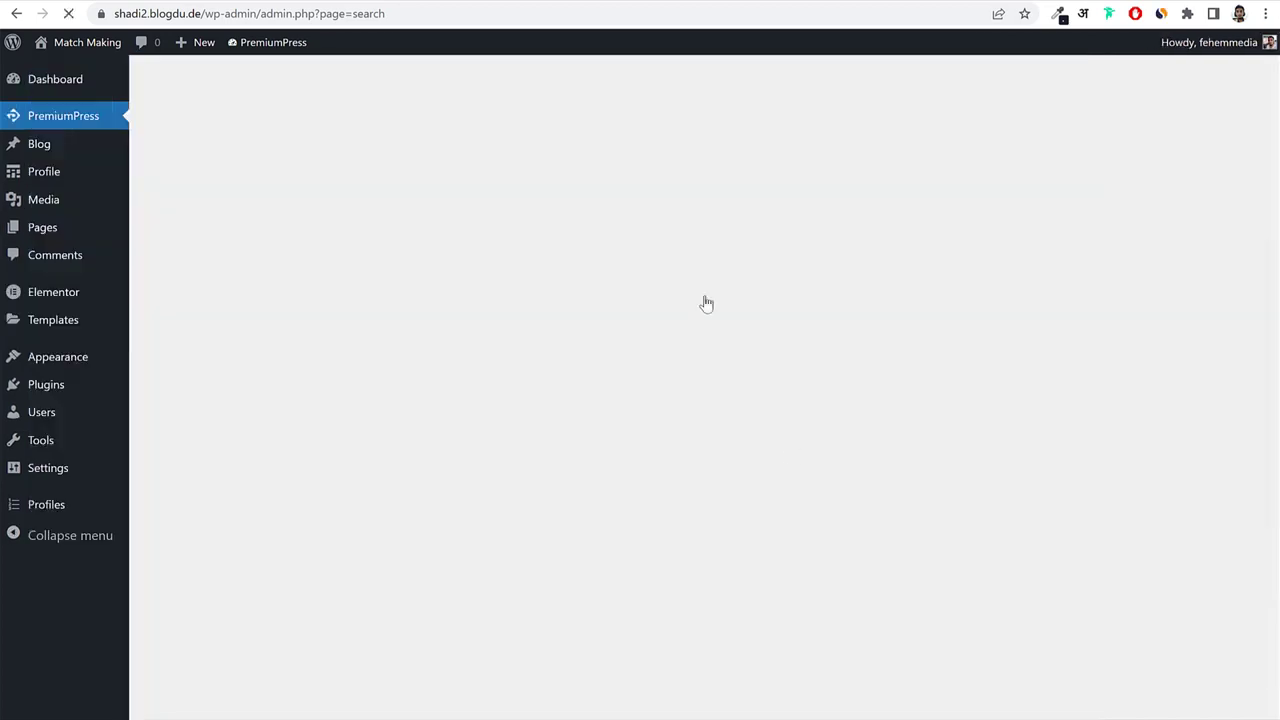
Reload the front-end search results page to check the filter changes.
{"action": "left_click", "coordinate": [500, 2]}
{"action": "left_click", "coordinate": [490, 16]}
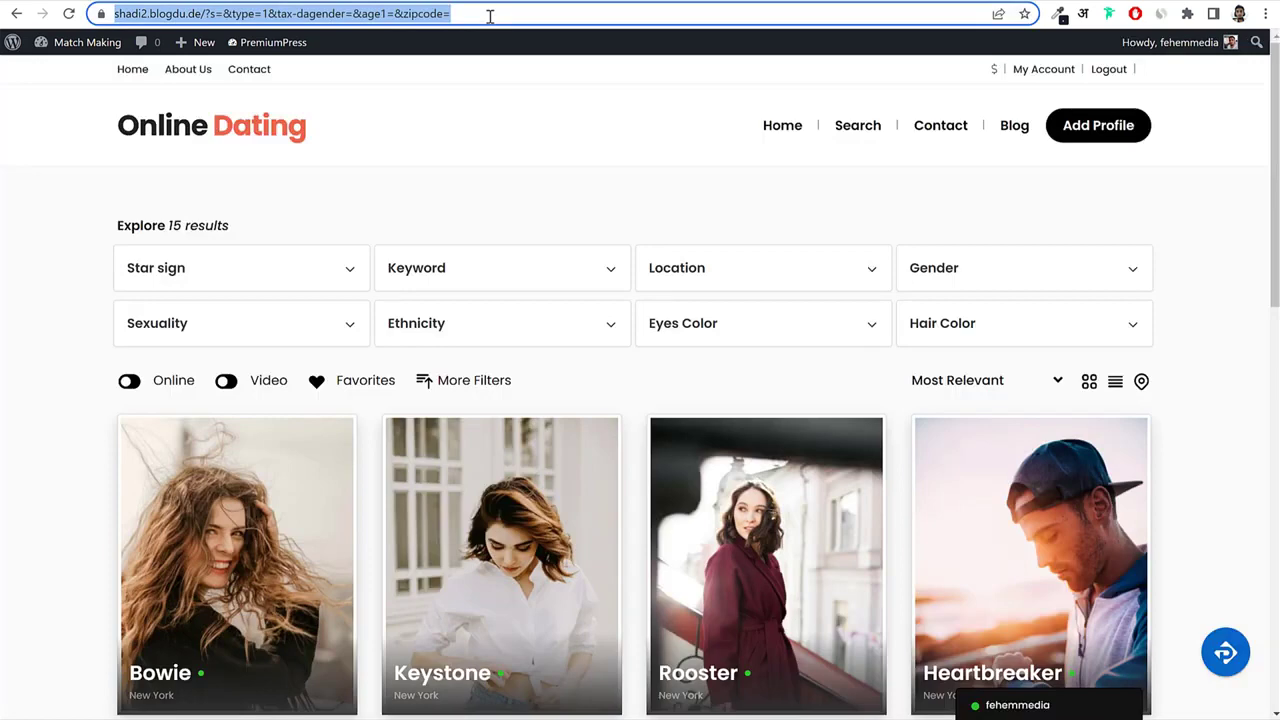
{"action": "key", "text": "Return"}
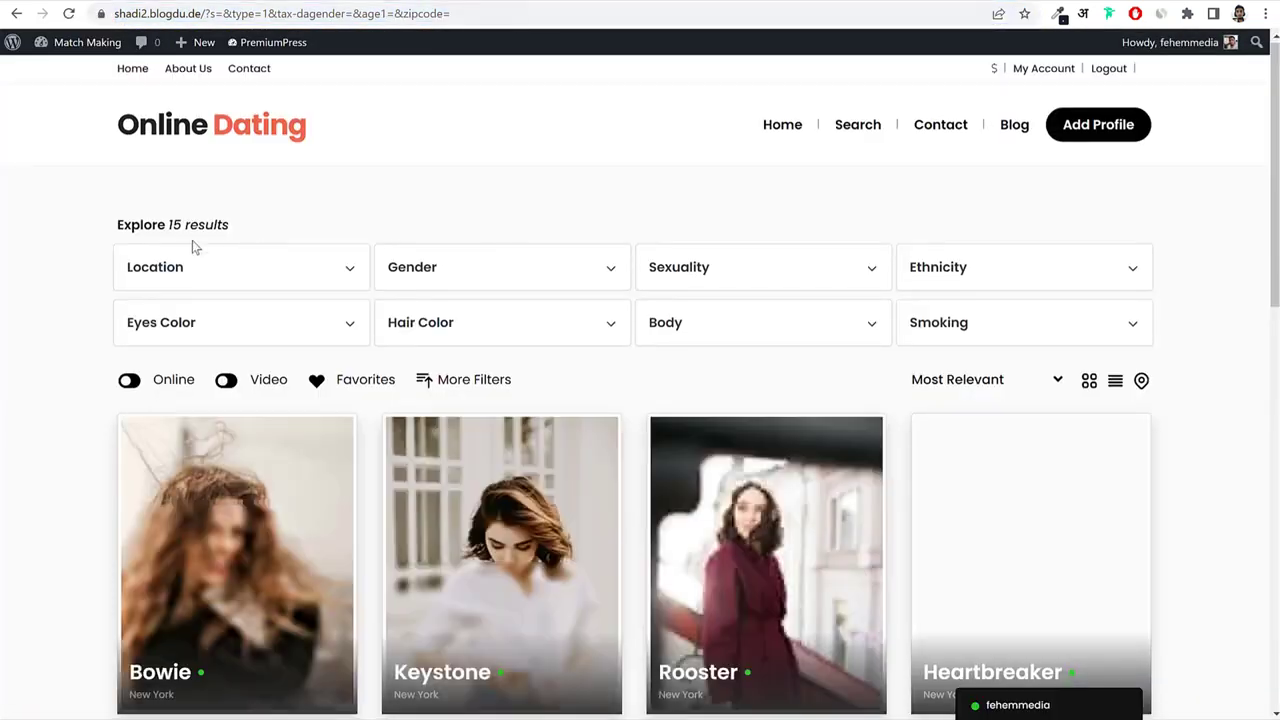
{"action": "left_click", "coordinate": [310, 2]}
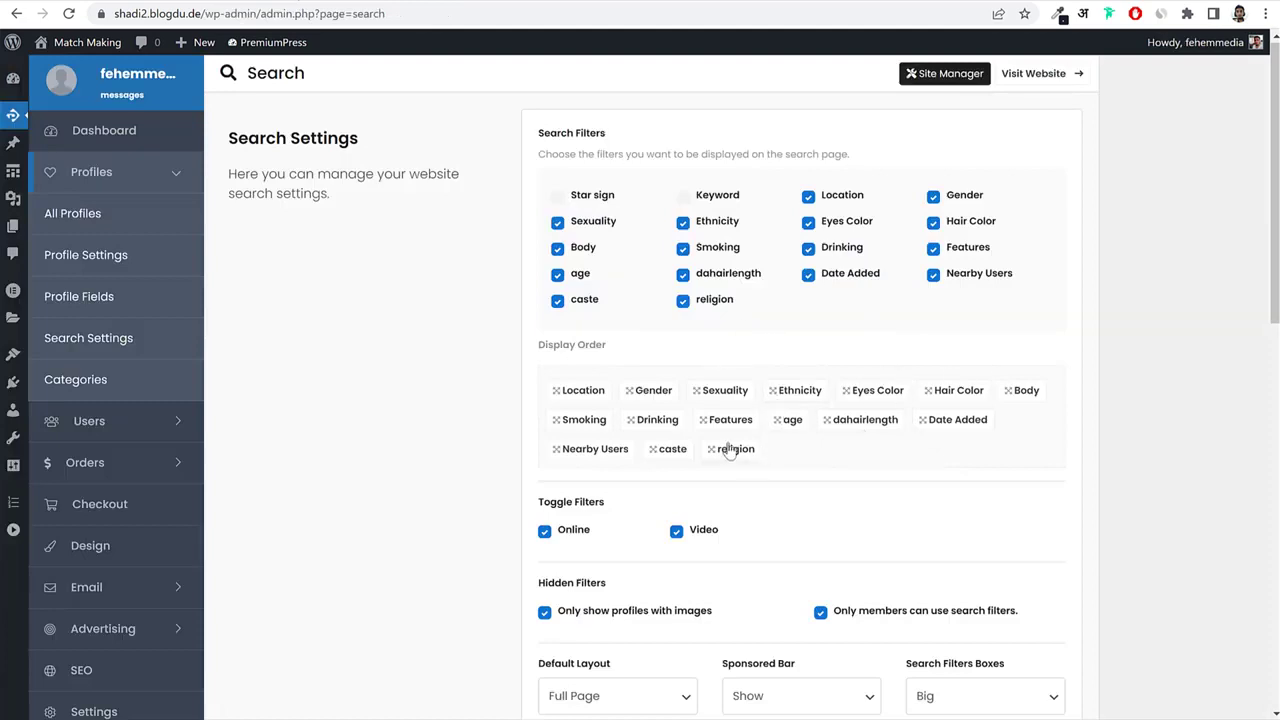
Reorder the filters with religion first and Gender second, save, and check the results page.
{"action": "left_click_drag", "start_coordinate": [717, 456], "coordinate": [578, 390]}
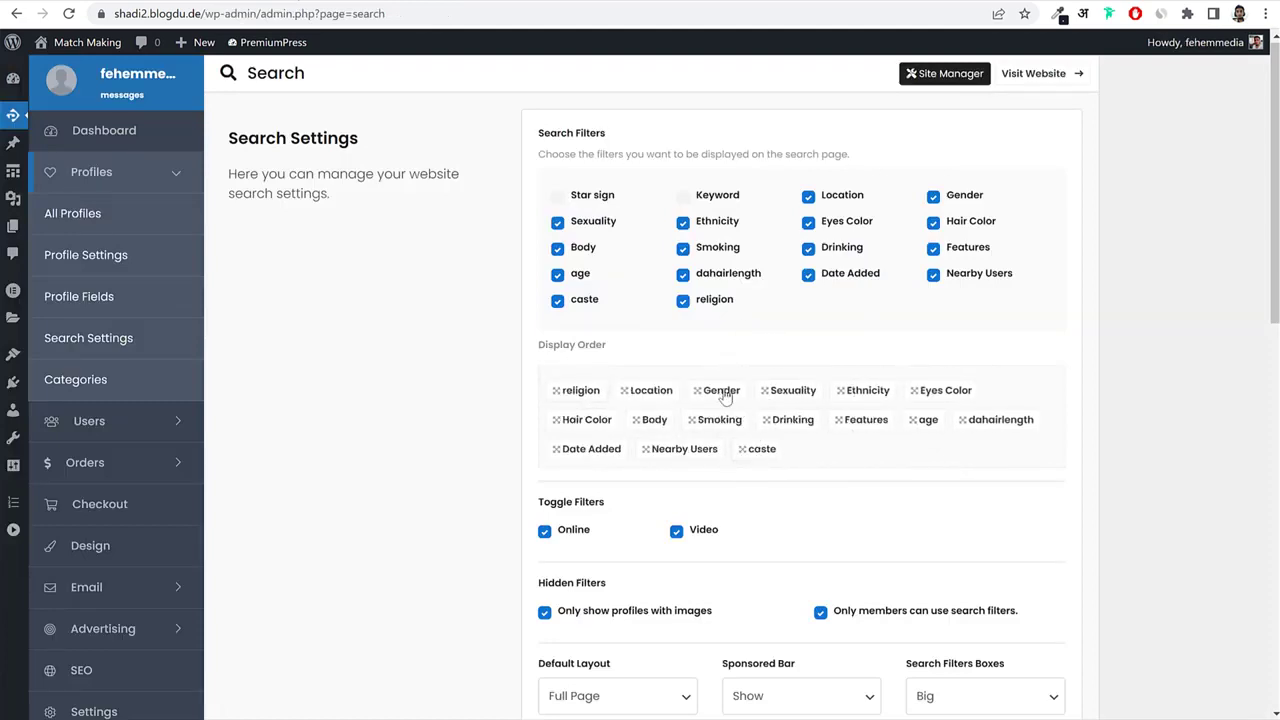
{"action": "left_click_drag", "start_coordinate": [725, 397], "coordinate": [645, 393]}
{"action": "scroll", "coordinate": [723, 406], "scroll_direction": "down", "scroll_amount": 5}
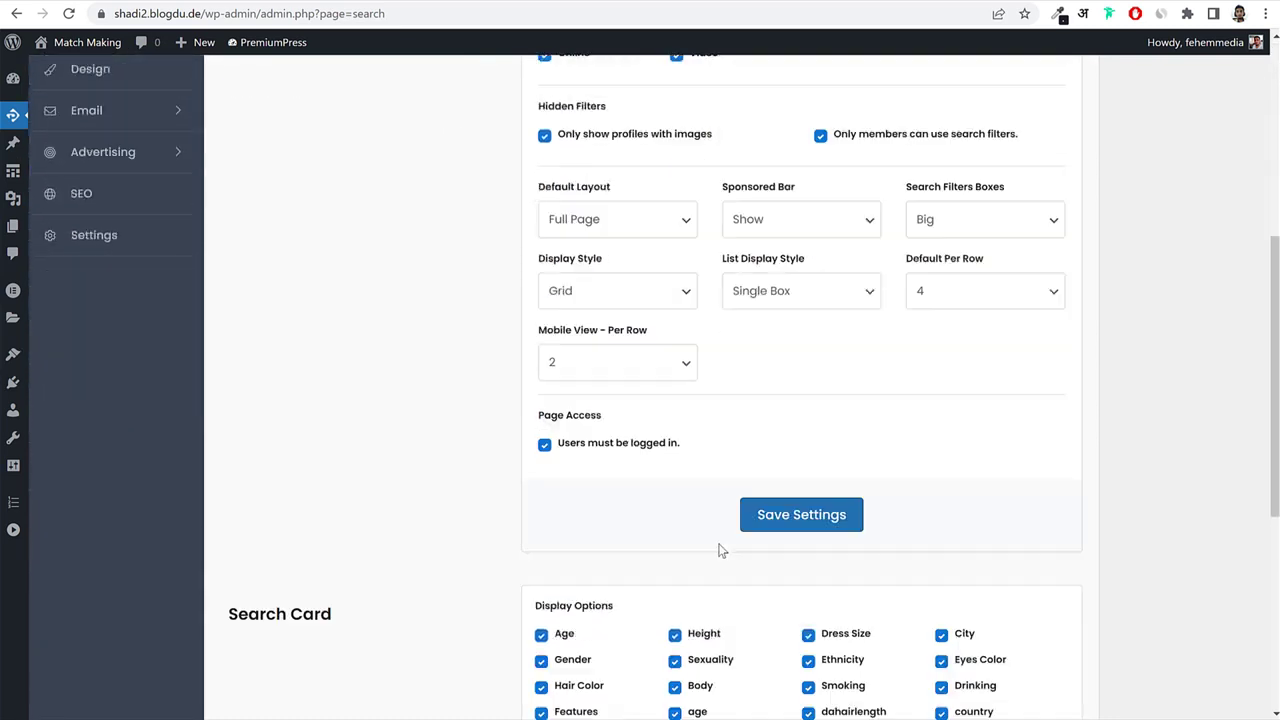
{"action": "left_click", "coordinate": [835, 513]}
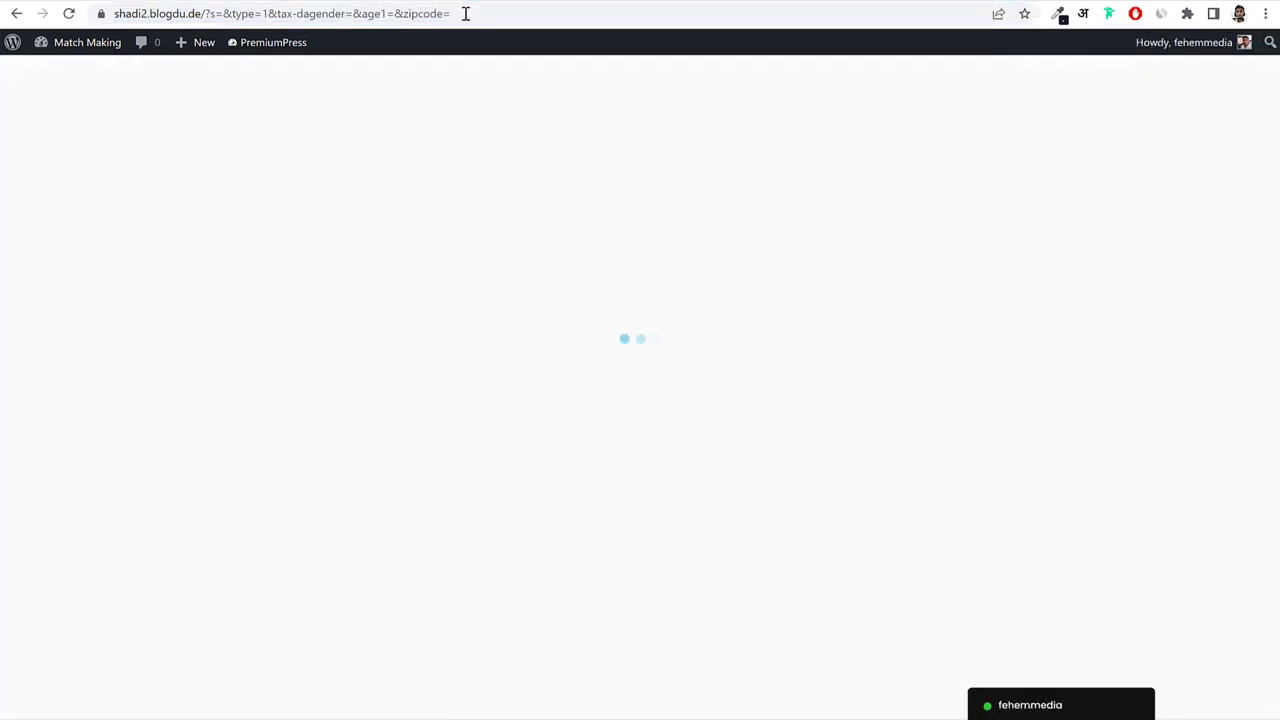
{"action": "left_click", "coordinate": [247, 286]}
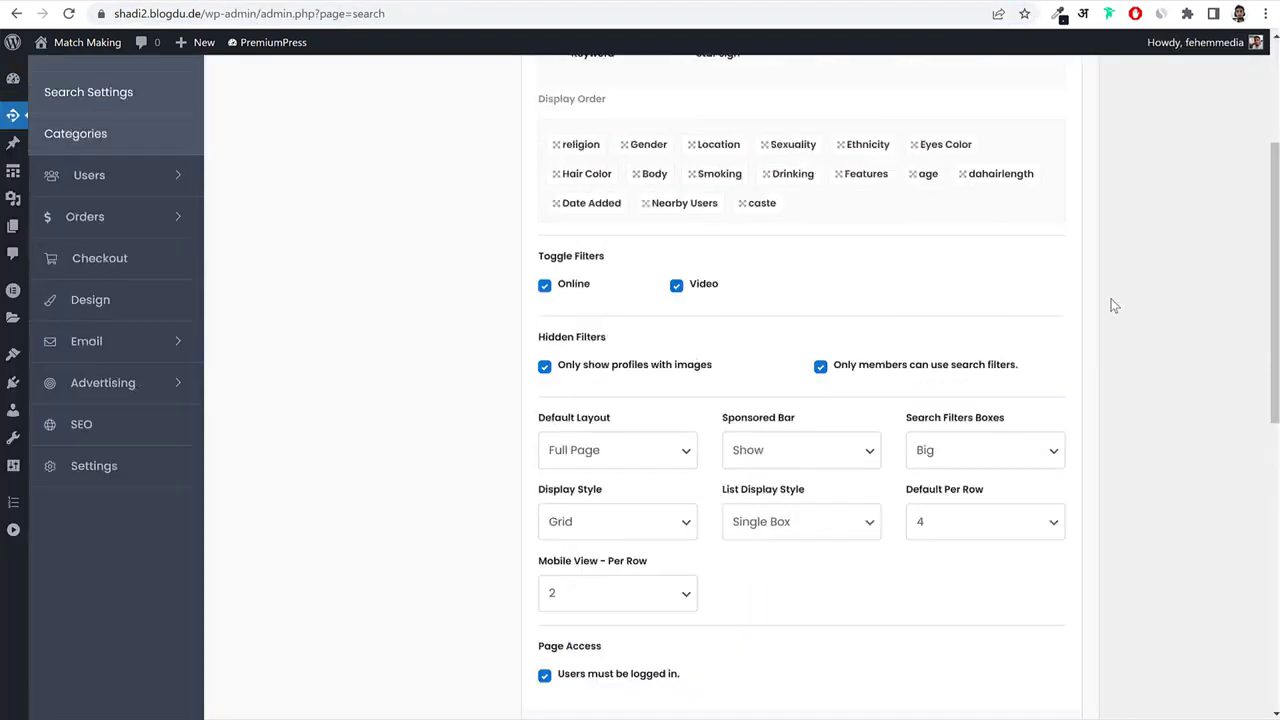
{"action": "scroll", "coordinate": [1112, 306], "scroll_direction": "up", "scroll_amount": 3}
{"action": "scroll", "coordinate": [1111, 306], "scroll_direction": "down", "scroll_amount": 6}
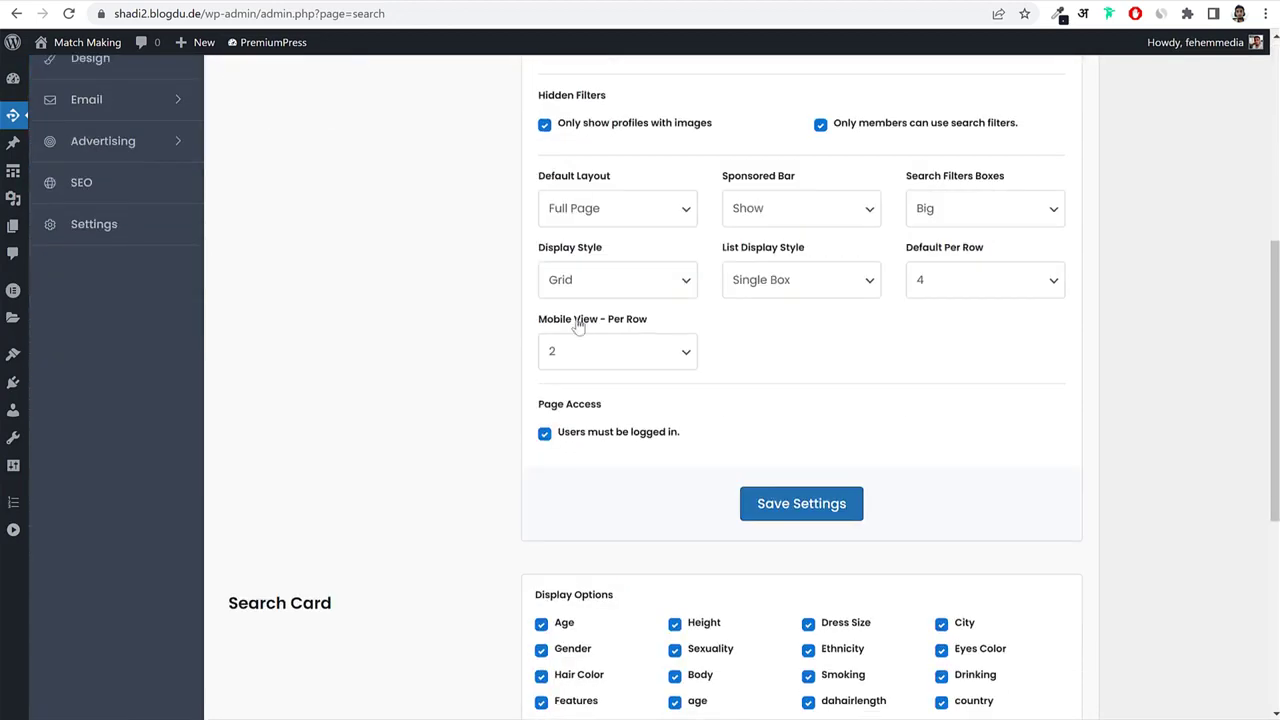
{"action": "left_click", "coordinate": [610, 214]}
{"action": "left_click", "coordinate": [506, 5]}
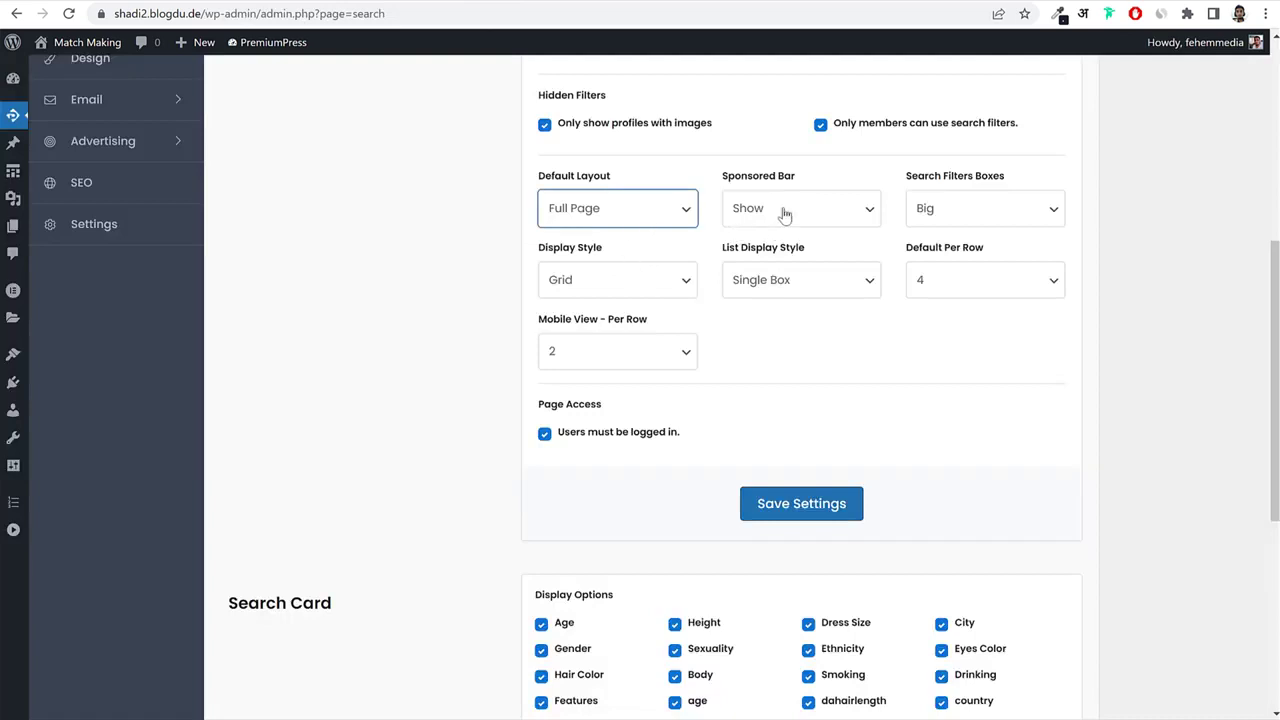
{"action": "left_click_drag", "start_coordinate": [810, 180], "coordinate": [720, 176]}
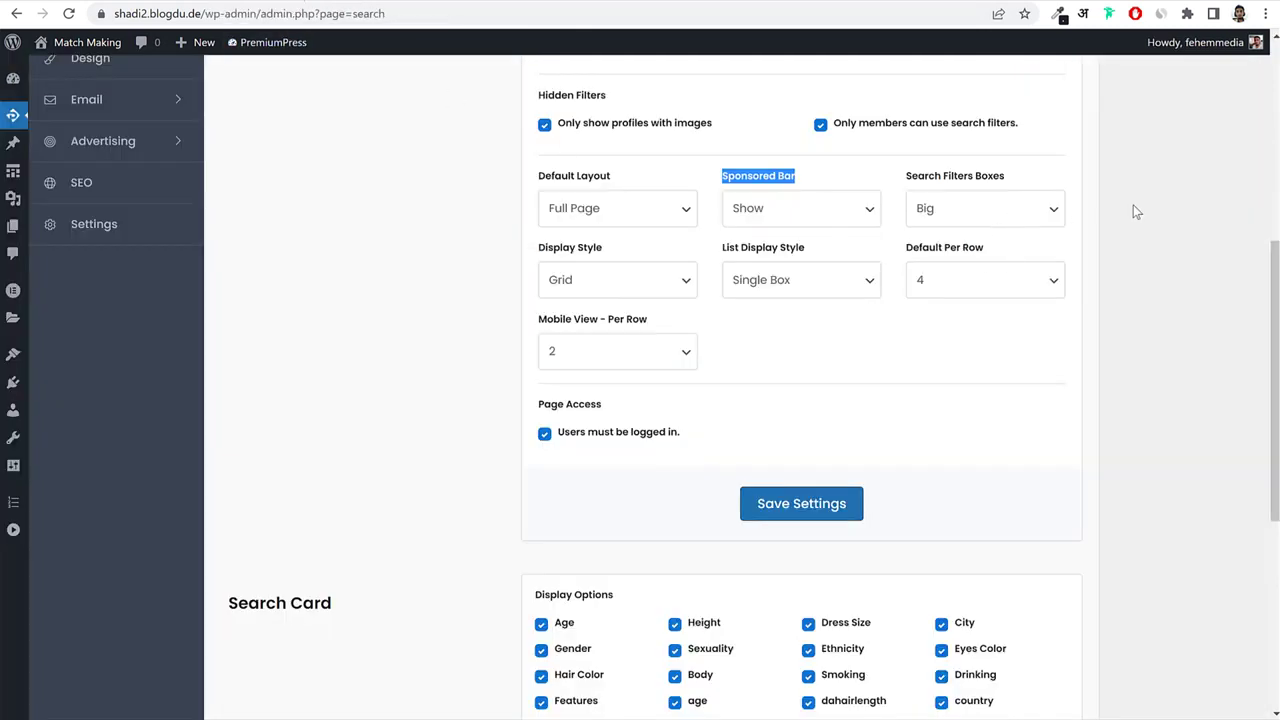
{"action": "left_click", "coordinate": [1136, 212]}
{"action": "scroll", "coordinate": [871, 400], "scroll_direction": "down", "scroll_amount": 5}
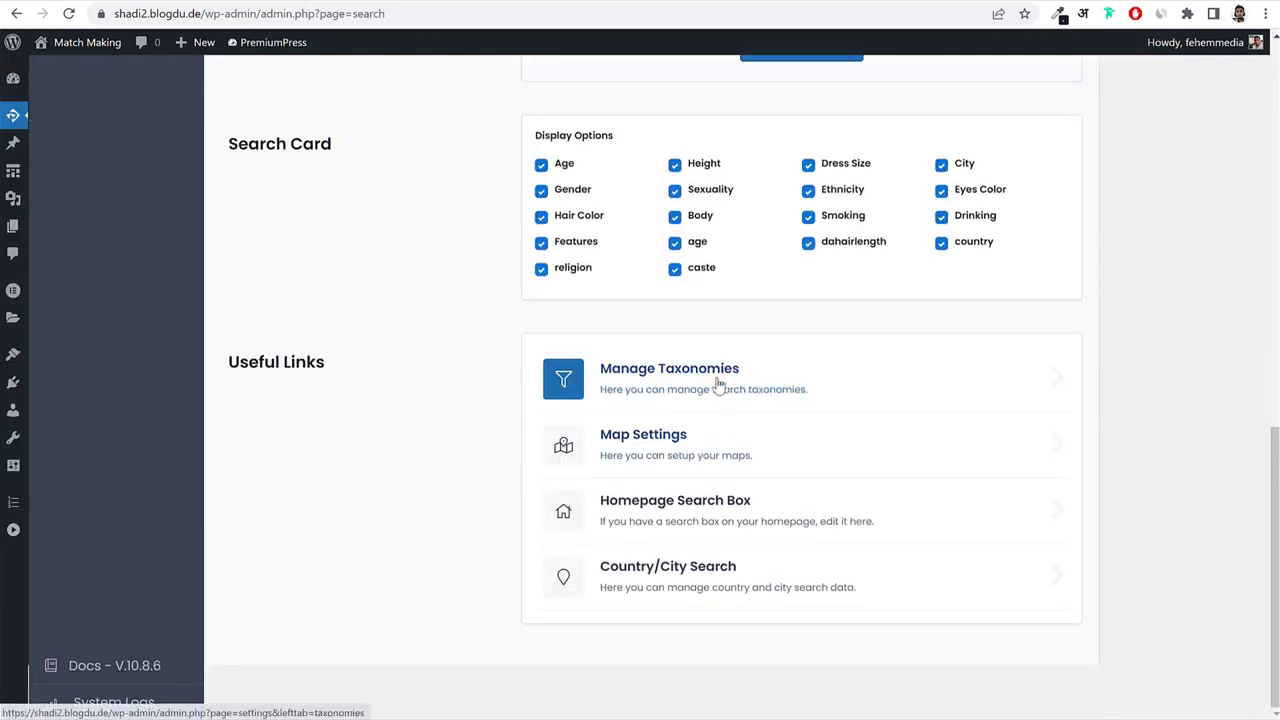
Look over the Manage Taxonomies list, then go back to the Settings overview.
{"action": "left_click", "coordinate": [718, 383]}
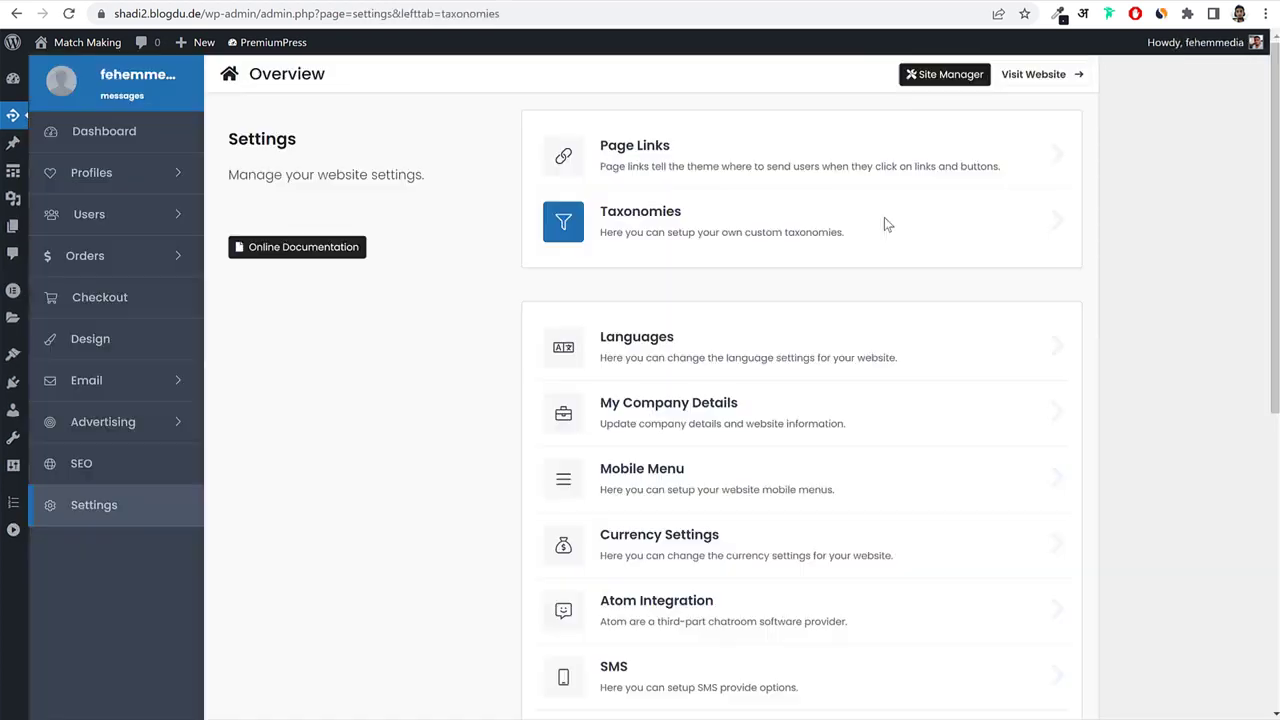
{"action": "left_click", "coordinate": [884, 220]}
{"action": "scroll", "coordinate": [877, 440], "scroll_direction": "down", "scroll_amount": 4}
{"action": "scroll", "coordinate": [874, 466], "scroll_direction": "up", "scroll_amount": 4}
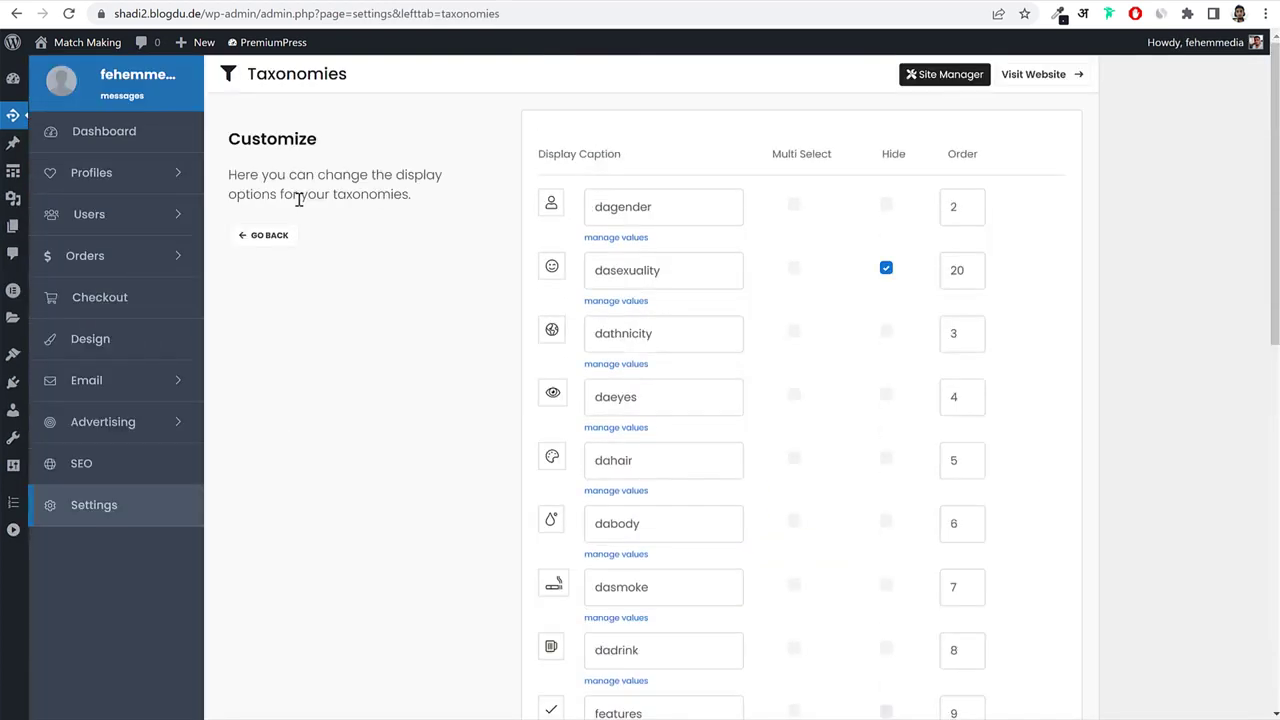
{"action": "left_click", "coordinate": [277, 240]}
{"action": "scroll", "coordinate": [760, 352], "scroll_direction": "down", "scroll_amount": 5}
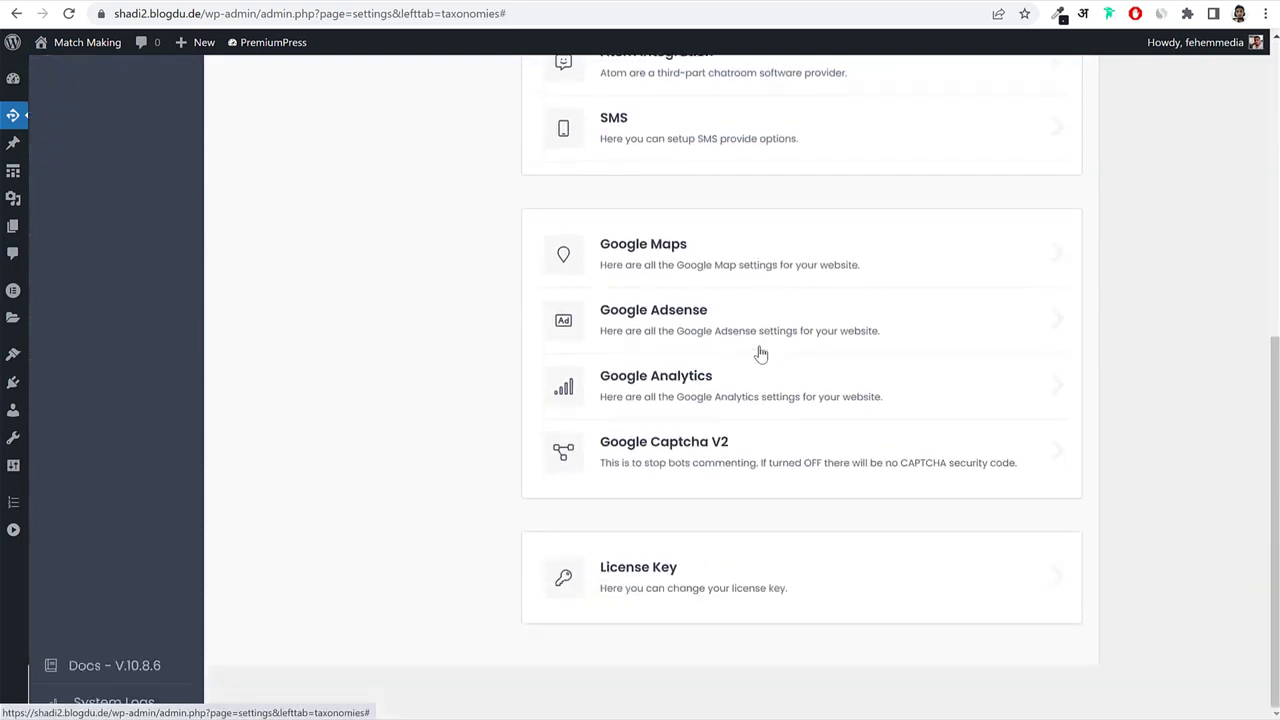
{"action": "scroll", "coordinate": [760, 352], "scroll_direction": "up", "scroll_amount": 5}
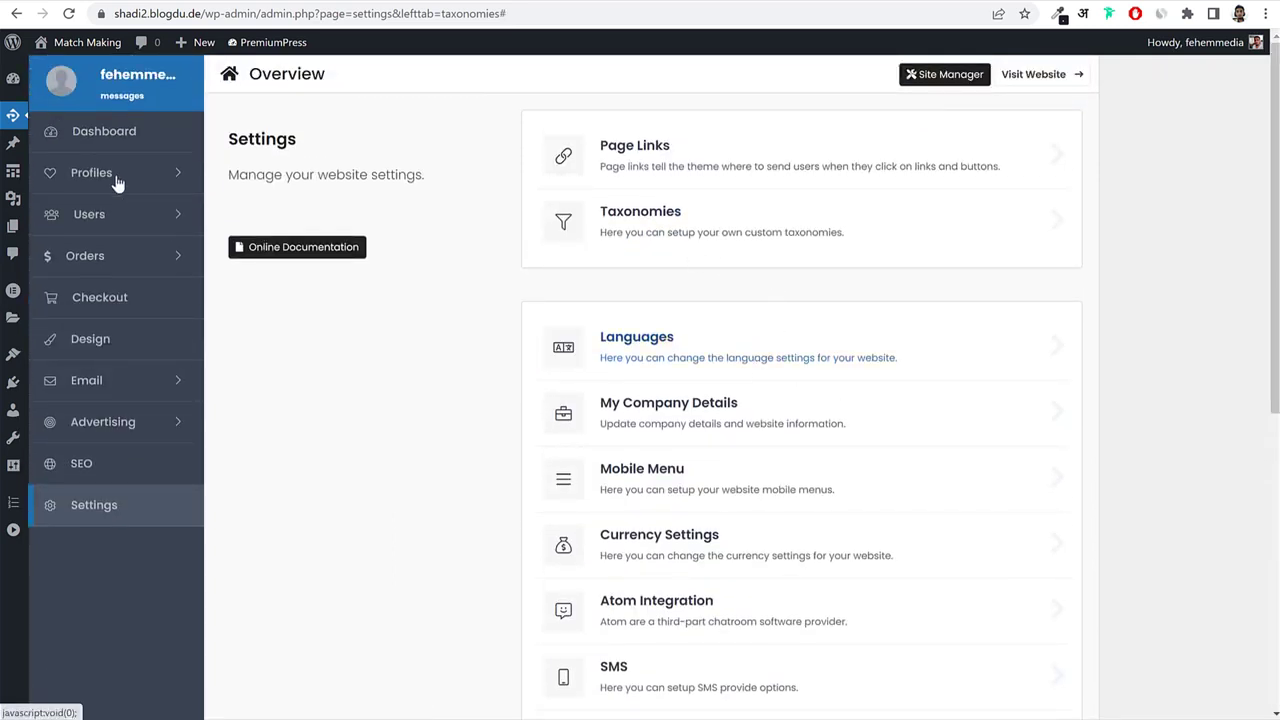
{"action": "left_click", "coordinate": [125, 177]}
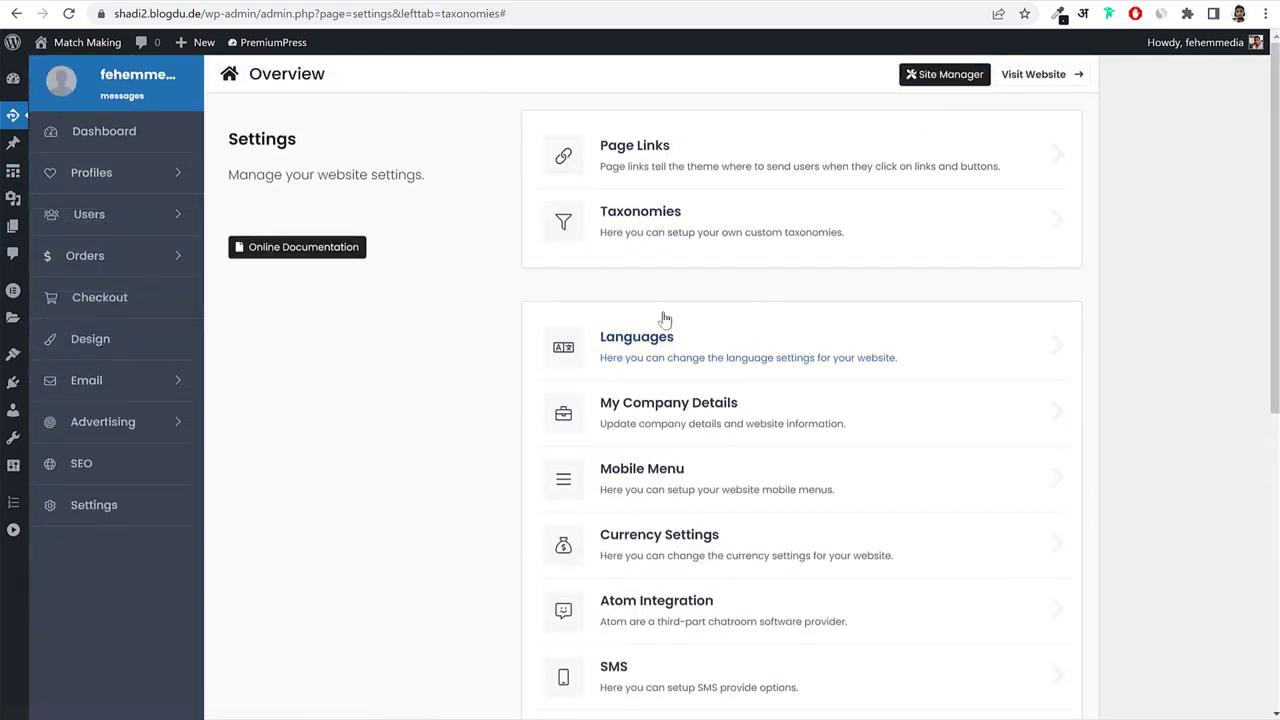
Open Search Settings from the Profiles menu and scroll through it.
{"action": "mouse_move", "coordinate": [106, 168]}
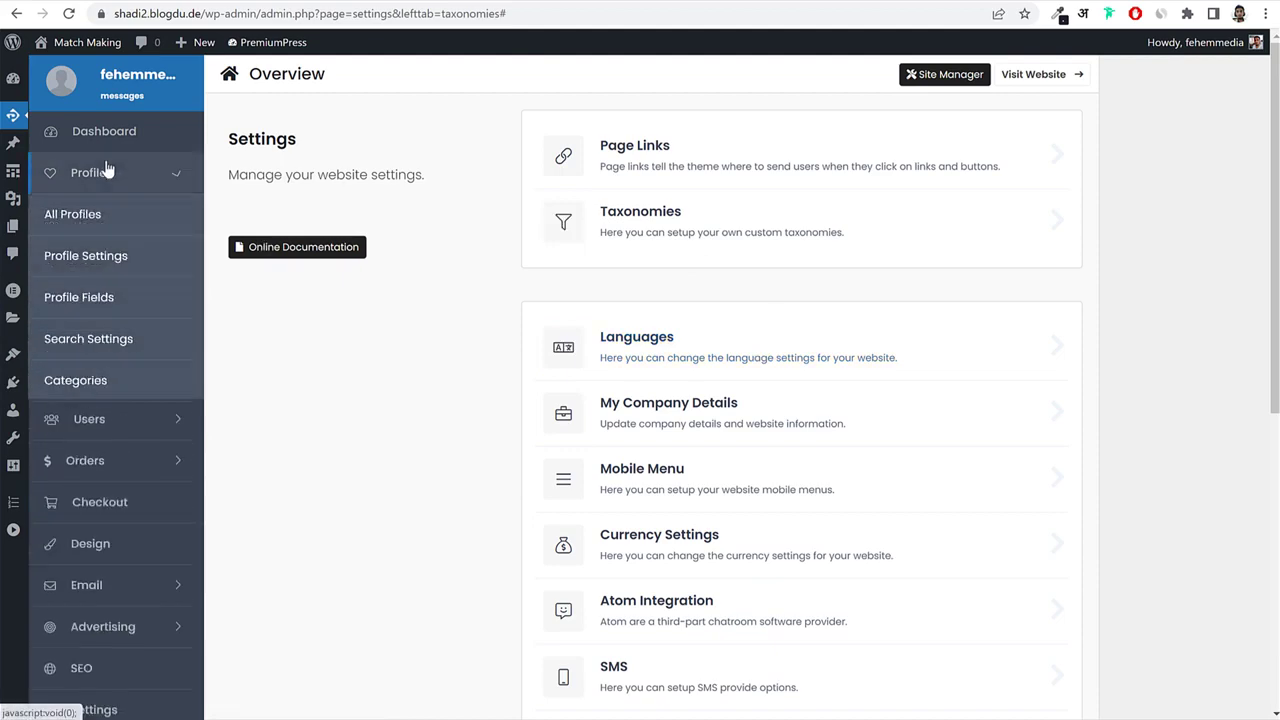
{"action": "left_click", "coordinate": [108, 340]}
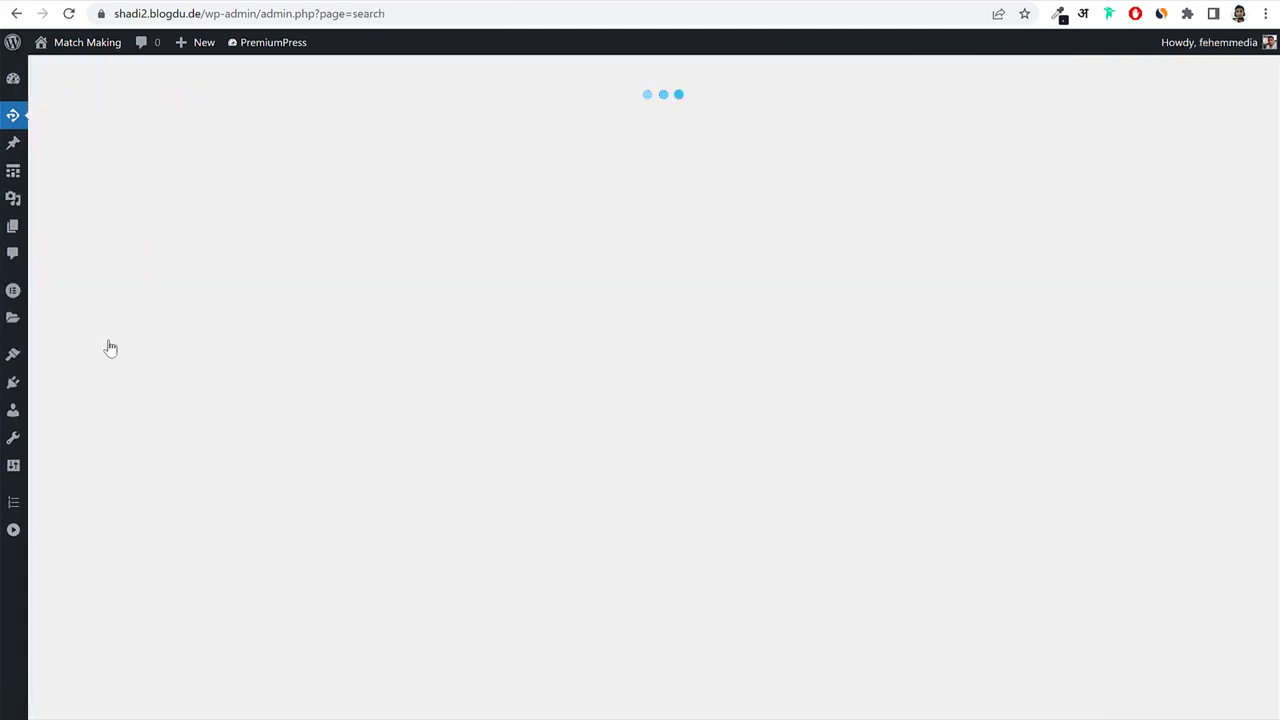
{"action": "scroll", "coordinate": [803, 429], "scroll_direction": "down", "scroll_amount": 10}
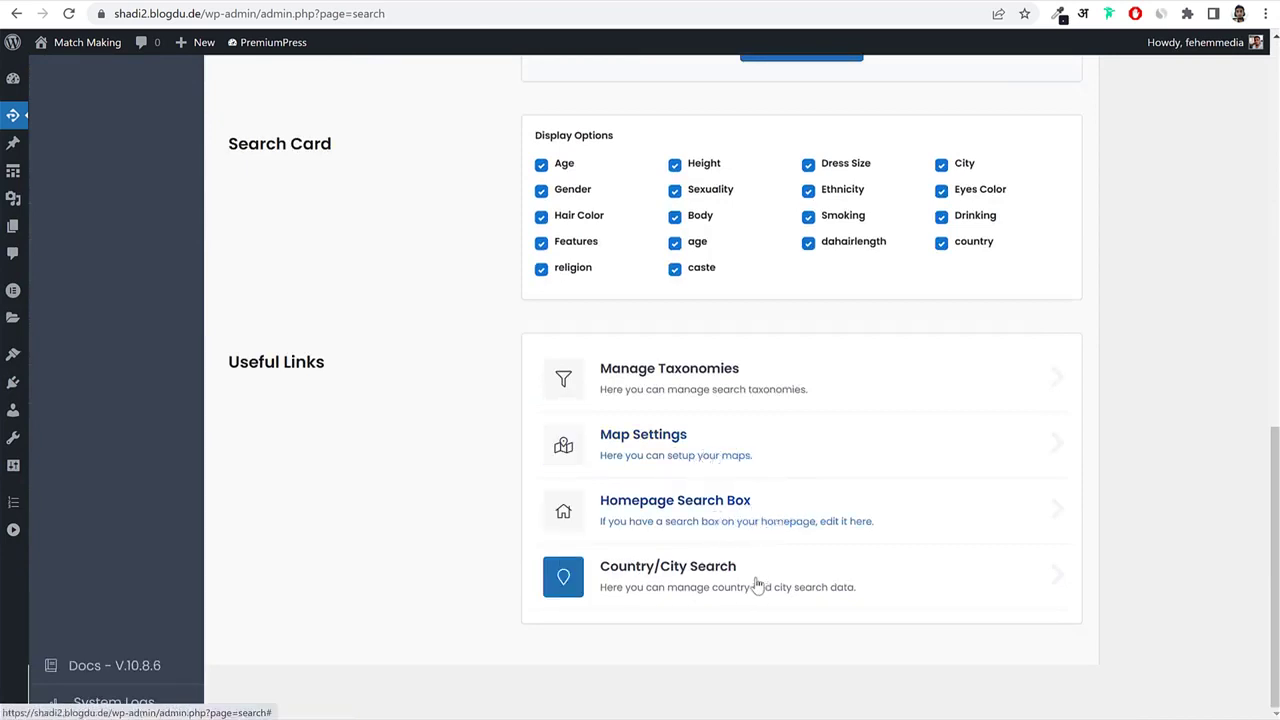
{"action": "scroll", "coordinate": [722, 560], "scroll_direction": "up", "scroll_amount": 10}
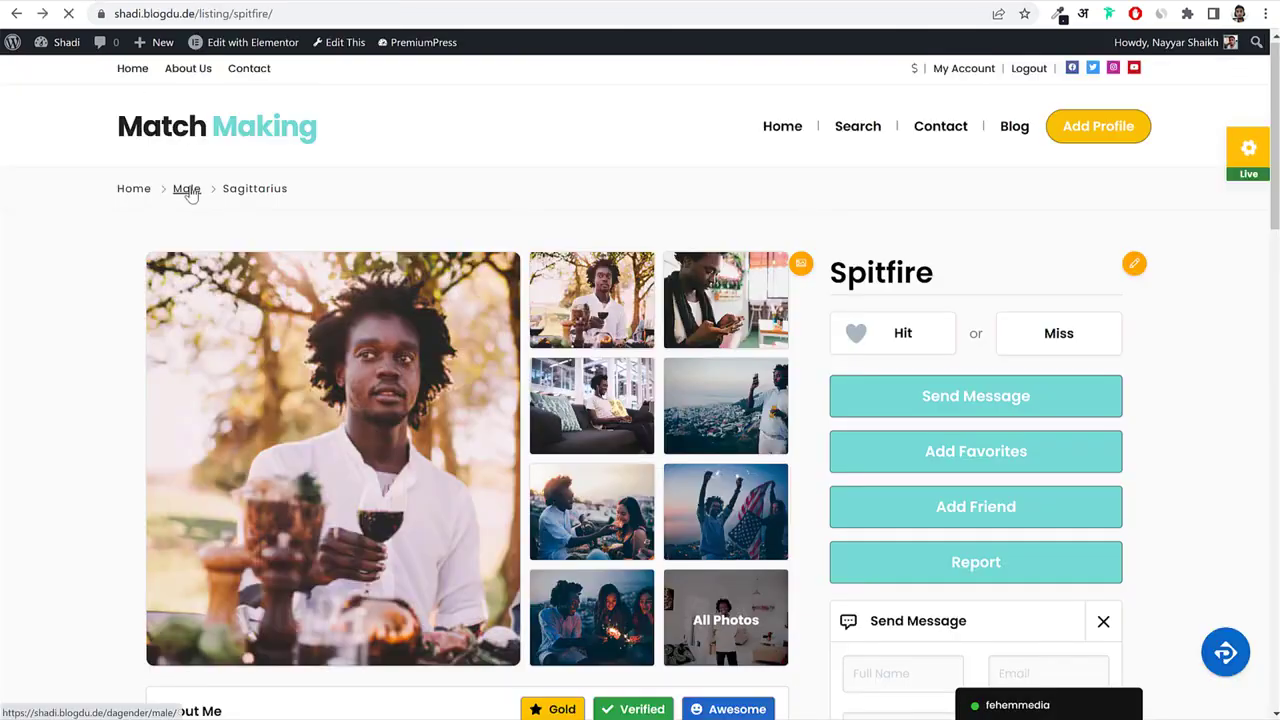
Preview the homepage search form's gender, age and location fields, keeping Any Gender.
{"action": "left_click", "coordinate": [184, 190]}
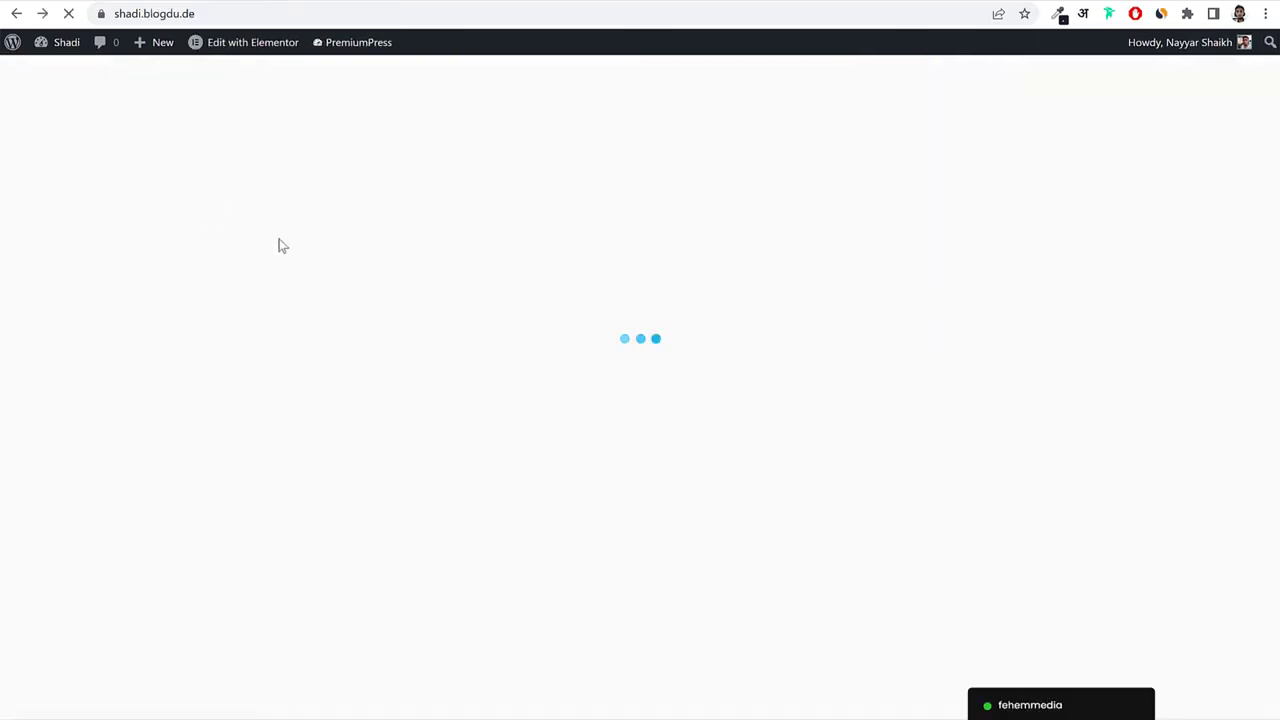
{"action": "scroll", "coordinate": [257, 263], "scroll_direction": "down", "scroll_amount": 5}
{"action": "scroll", "coordinate": [280, 311], "scroll_direction": "up", "scroll_amount": 3}
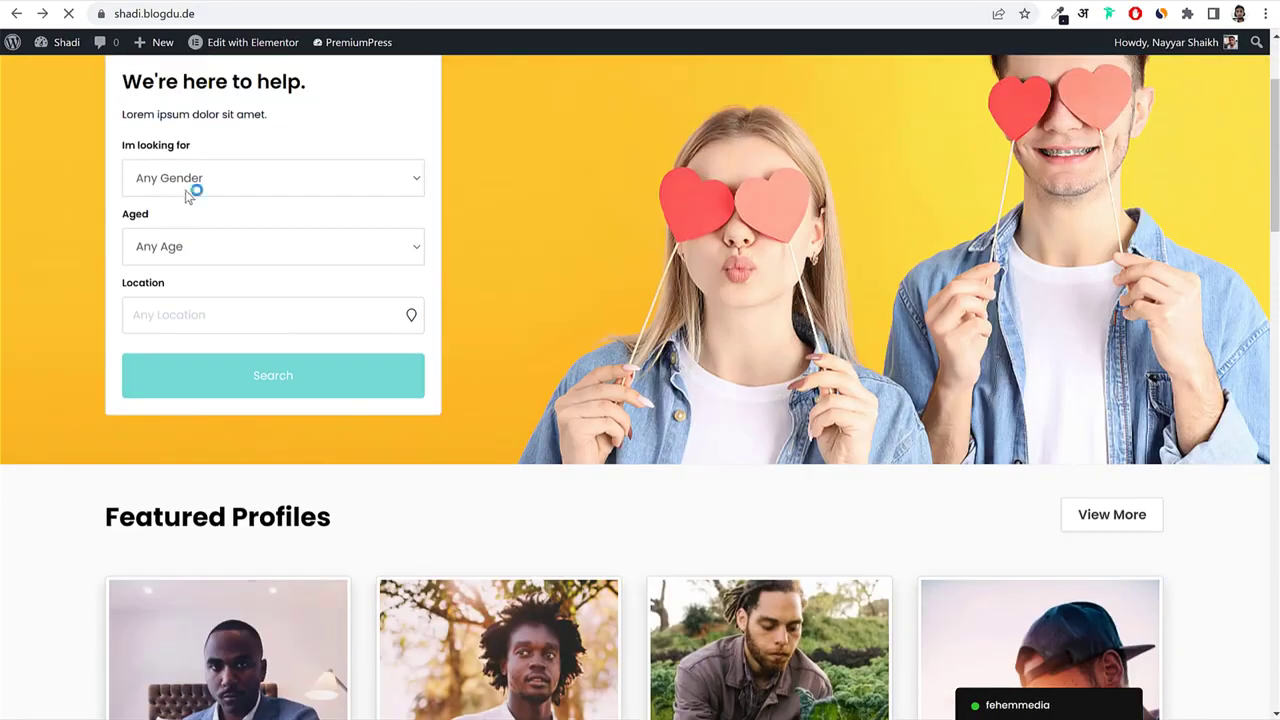
{"action": "scroll", "coordinate": [186, 192], "scroll_direction": "up", "scroll_amount": 2}
{"action": "left_click_drag", "start_coordinate": [126, 309], "coordinate": [185, 316]}
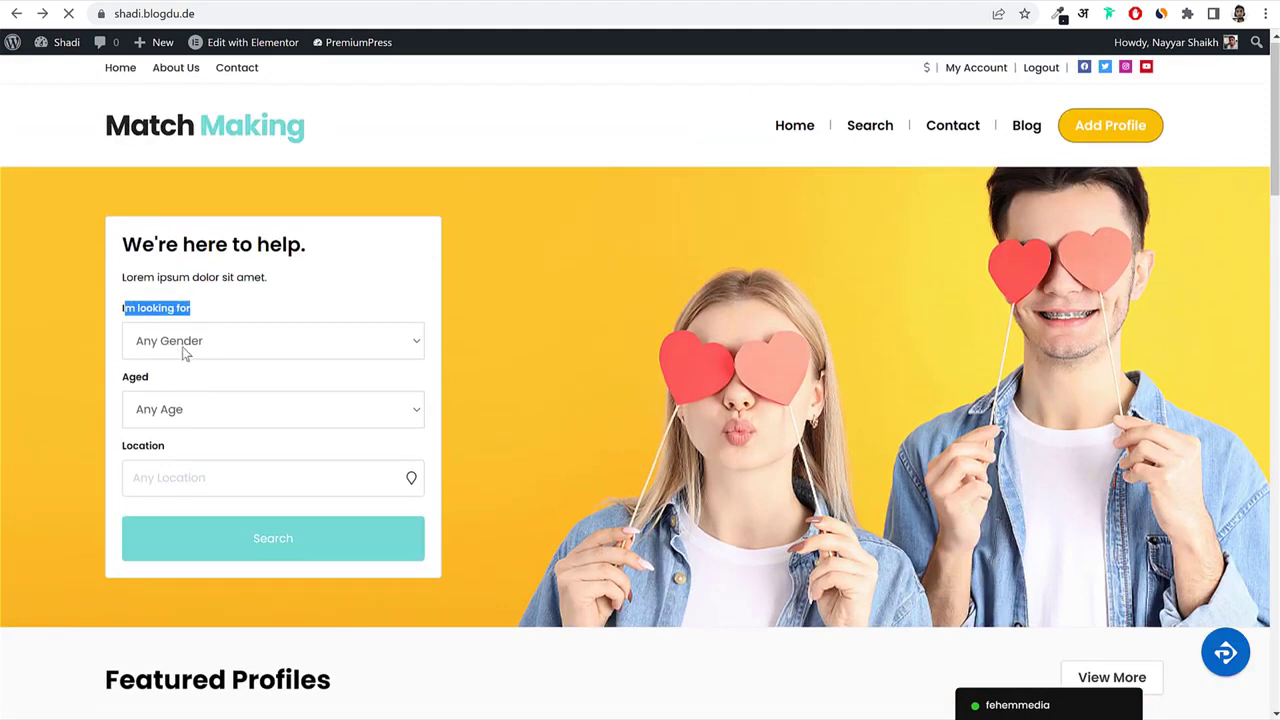
{"action": "left_click", "coordinate": [184, 352]}
{"action": "left_click", "coordinate": [168, 362]}
{"action": "left_click", "coordinate": [170, 410]}
{"action": "left_click", "coordinate": [180, 443]}
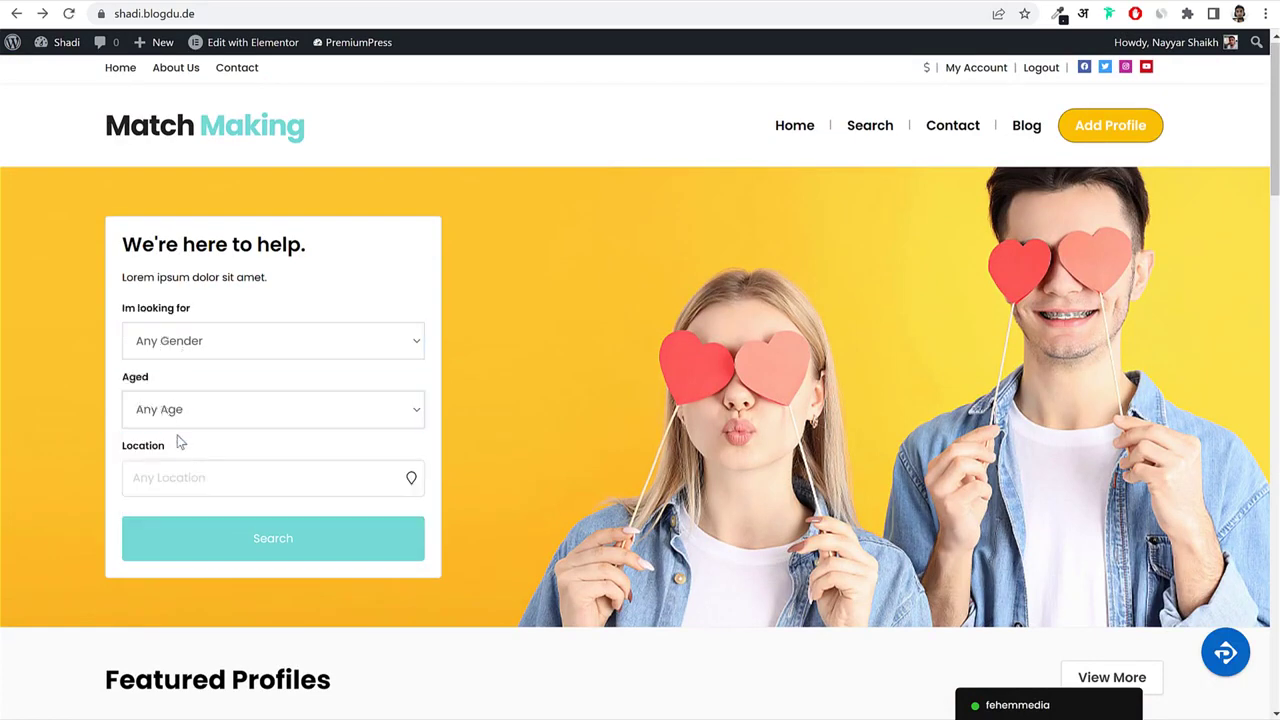
{"action": "left_click", "coordinate": [180, 476]}
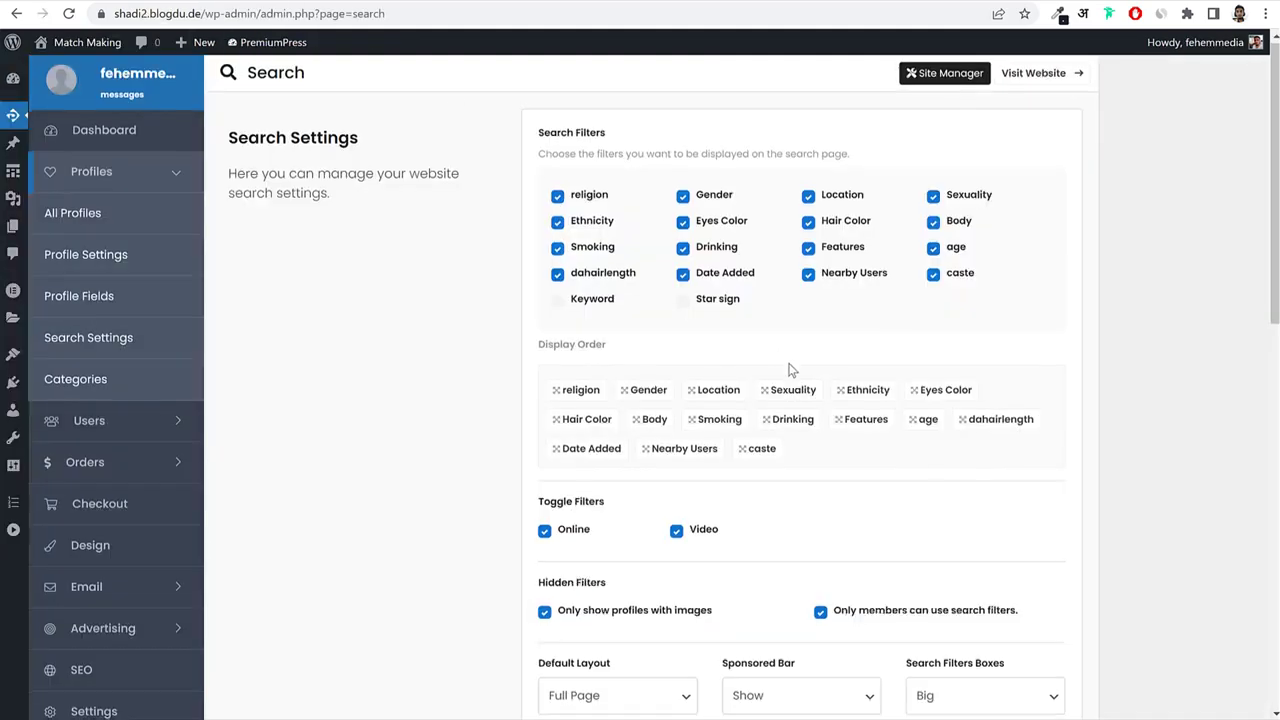
{"action": "scroll", "coordinate": [789, 369], "scroll_direction": "down", "scroll_amount": 15}
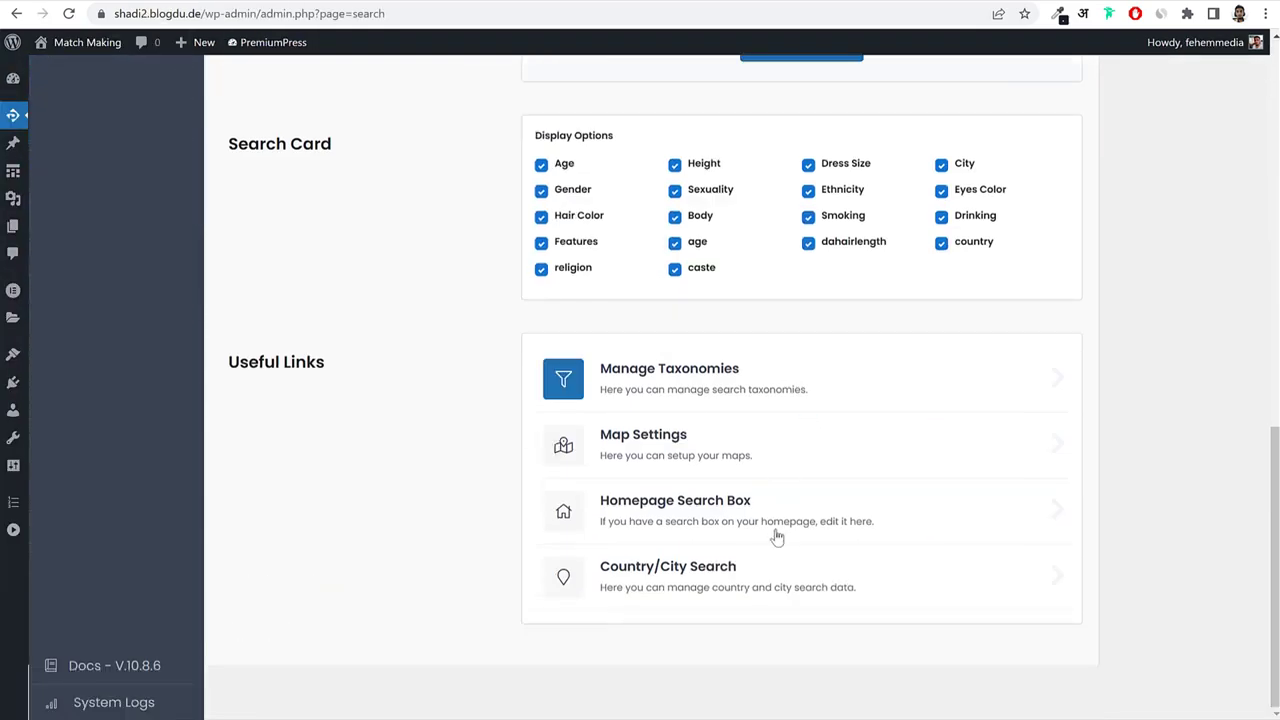
Enable the custom homepage search with age and Ethnicity fields and save.
{"action": "left_click", "coordinate": [606, 514]}
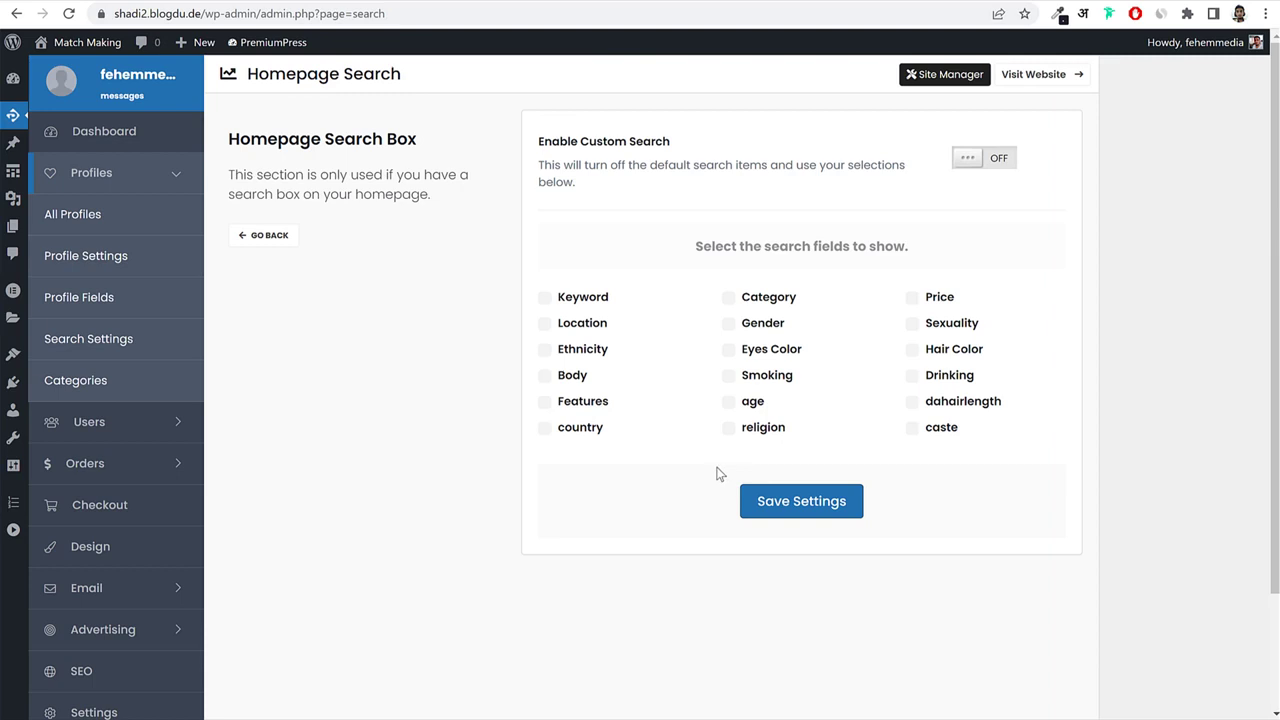
{"action": "left_click", "coordinate": [1011, 162]}
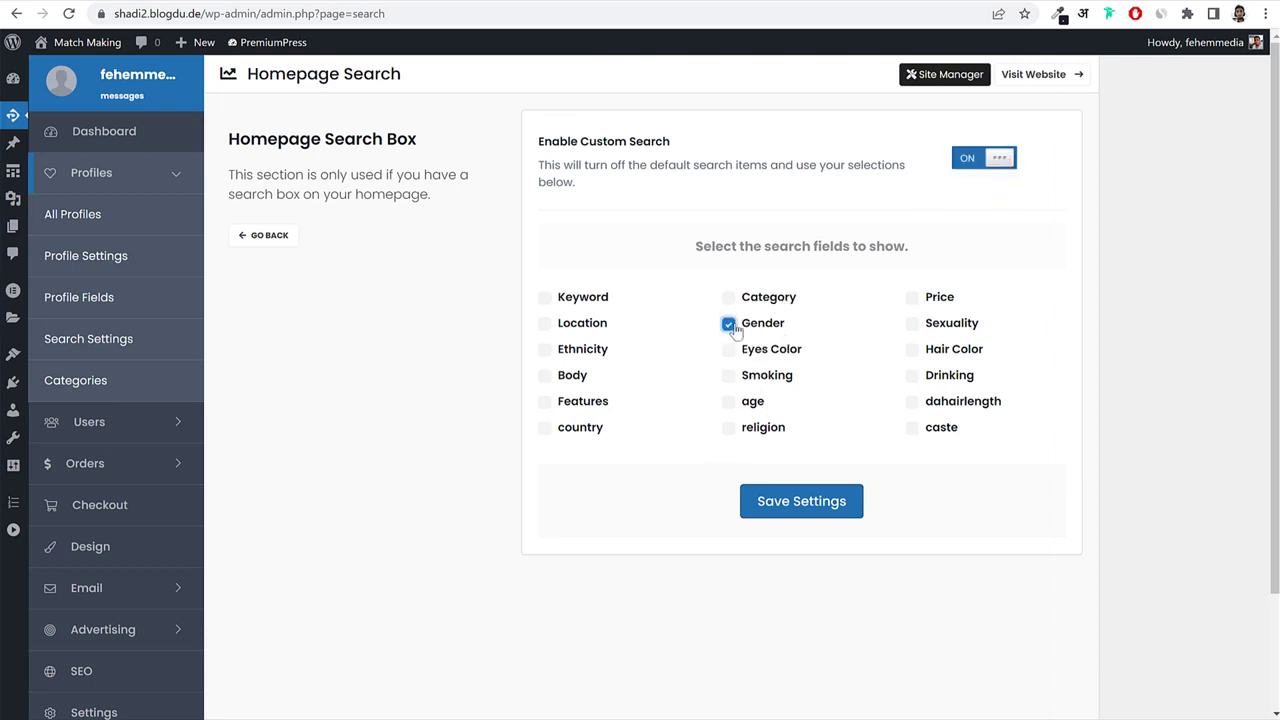
{"action": "left_click", "coordinate": [737, 407]}
{"action": "left_click", "coordinate": [545, 351]}
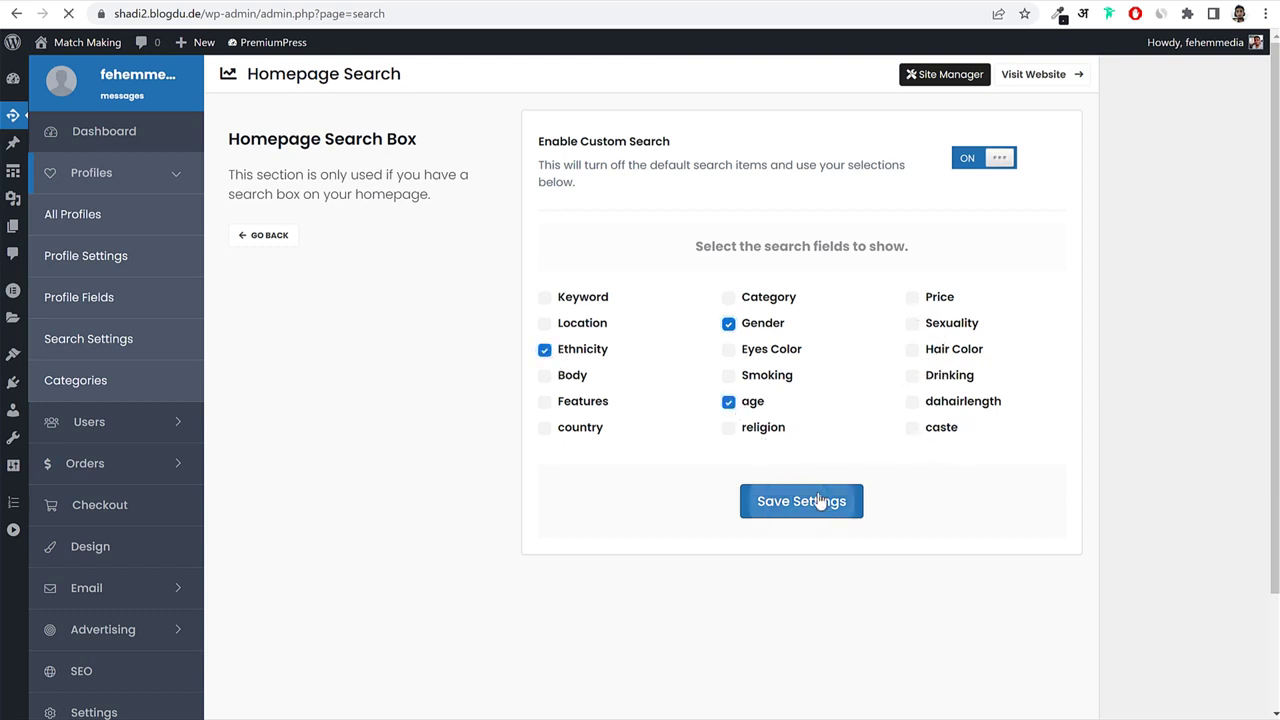
{"action": "left_click", "coordinate": [820, 502]}
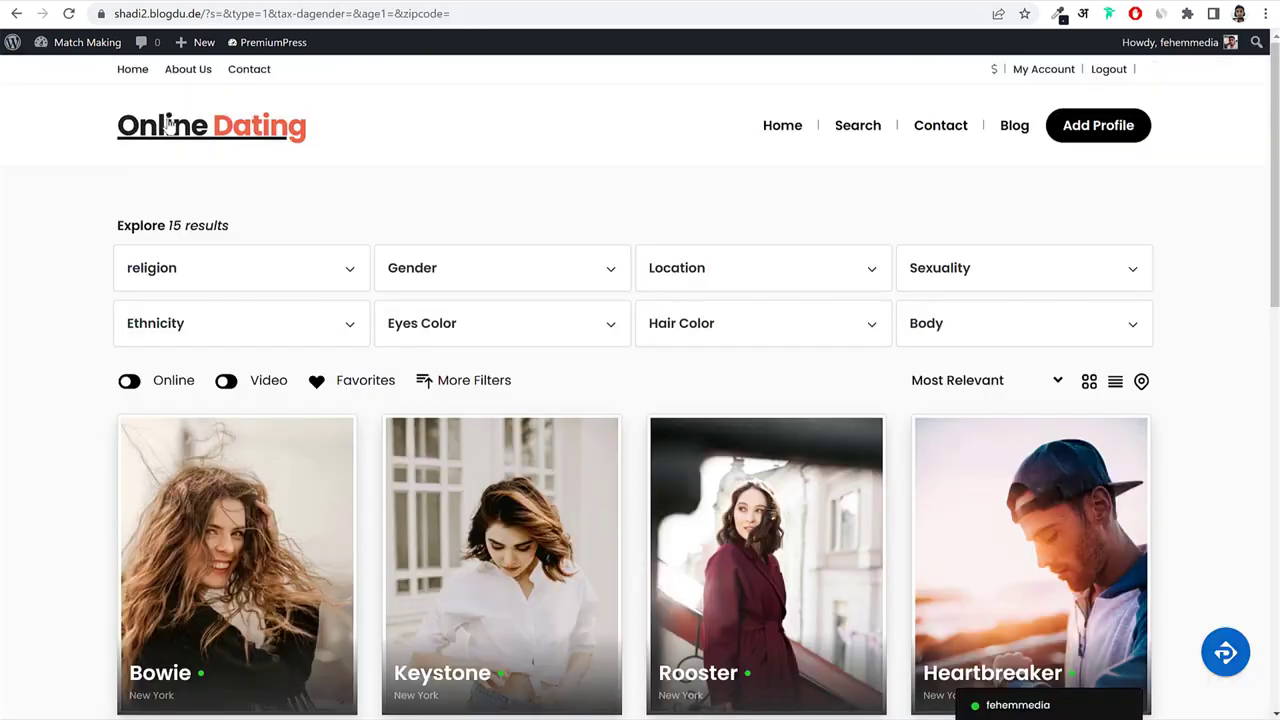
Check the Gender and Ethnicity fields in the homepage search box.
{"action": "left_click", "coordinate": [170, 122]}
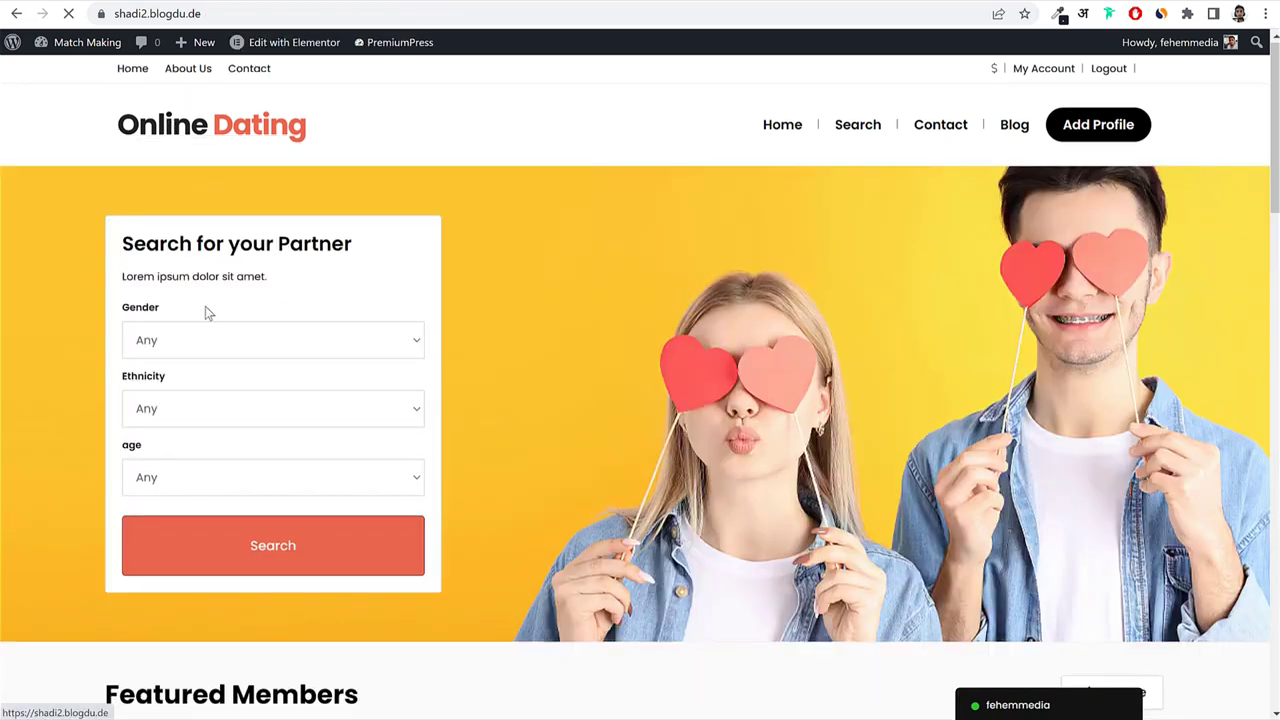
{"action": "left_click_drag", "start_coordinate": [163, 308], "coordinate": [122, 313]}
{"action": "left_click_drag", "start_coordinate": [168, 378], "coordinate": [118, 379]}
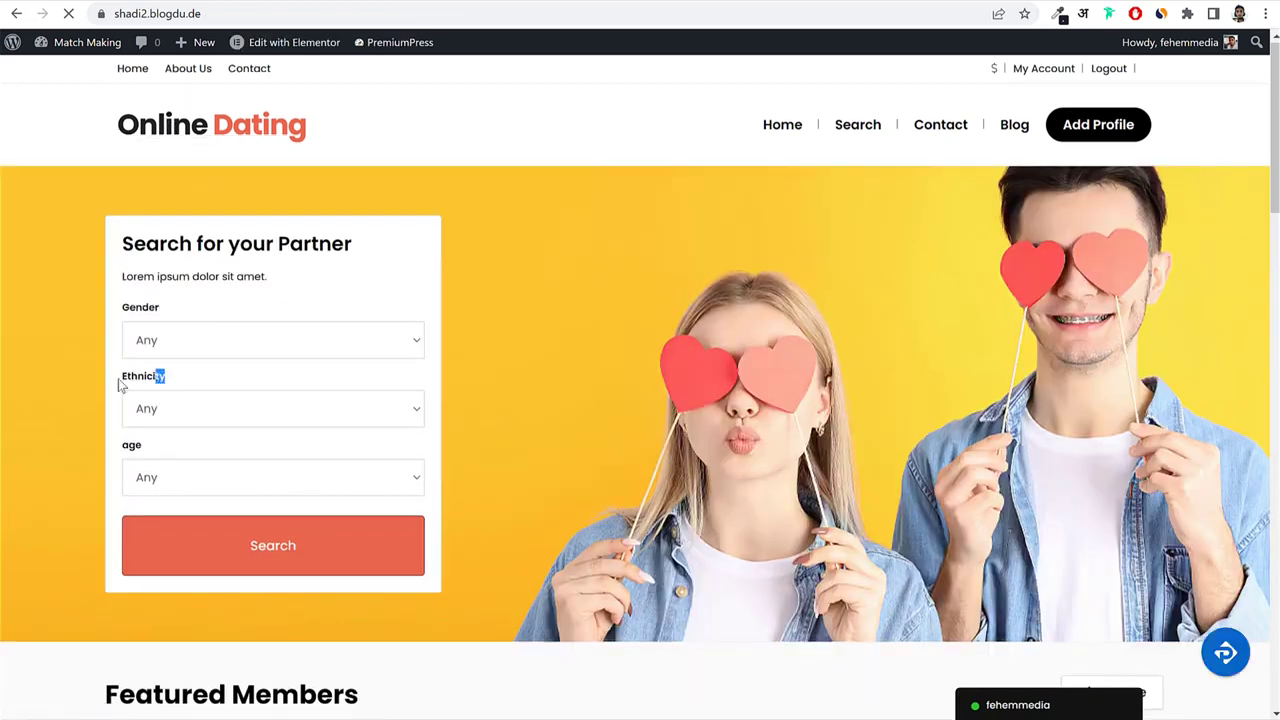
{"action": "left_click", "coordinate": [147, 448]}
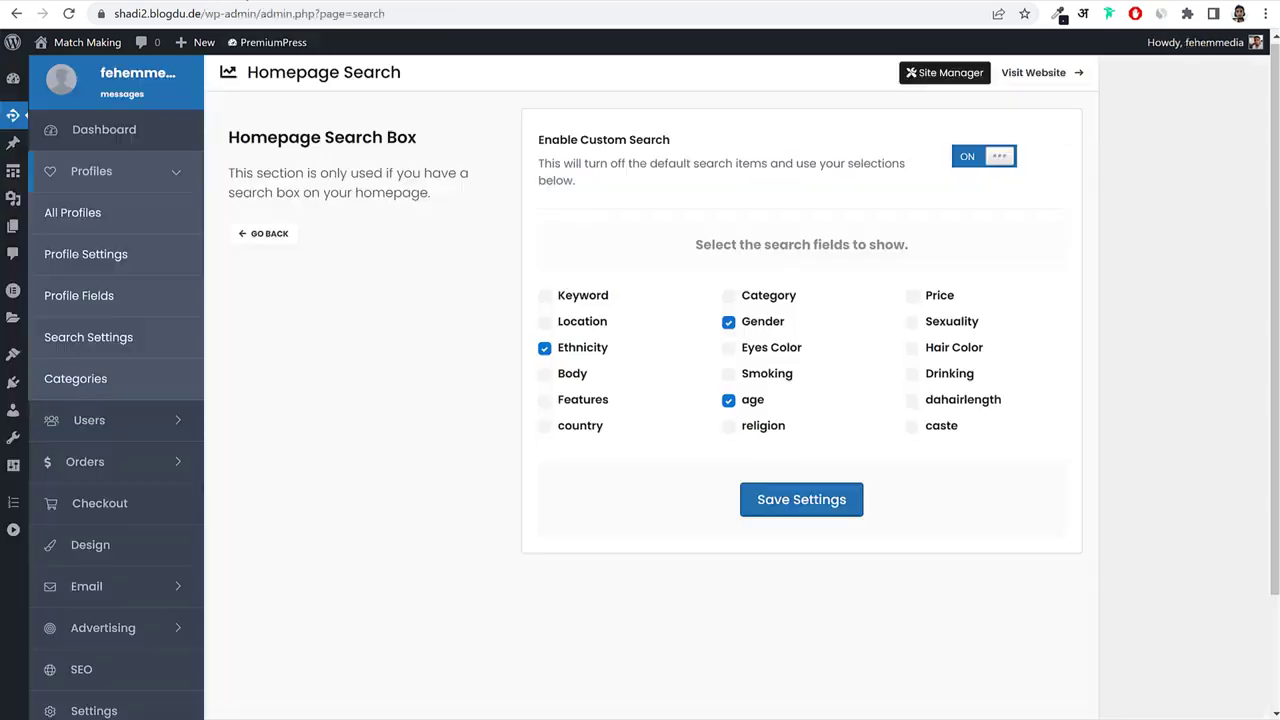
Switch Enable Custom Search back off, save, and return to Search Settings.
{"action": "left_click", "coordinate": [969, 160]}
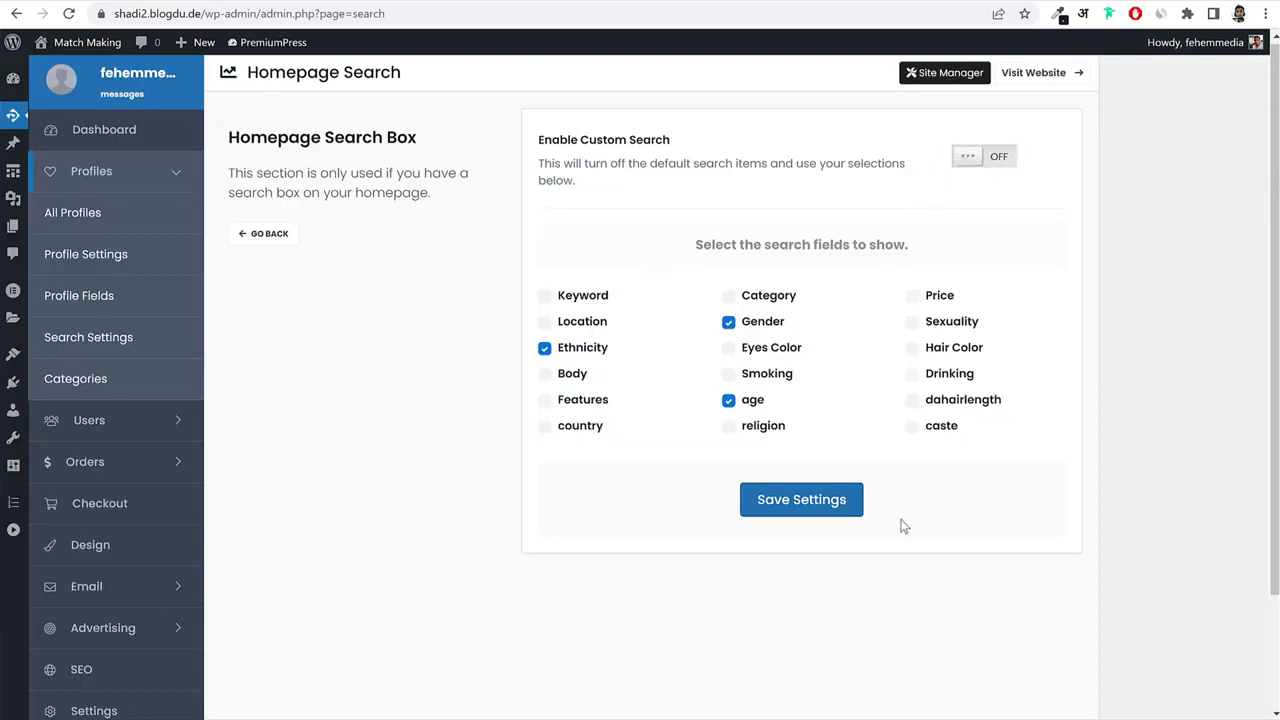
{"action": "left_click", "coordinate": [818, 503]}
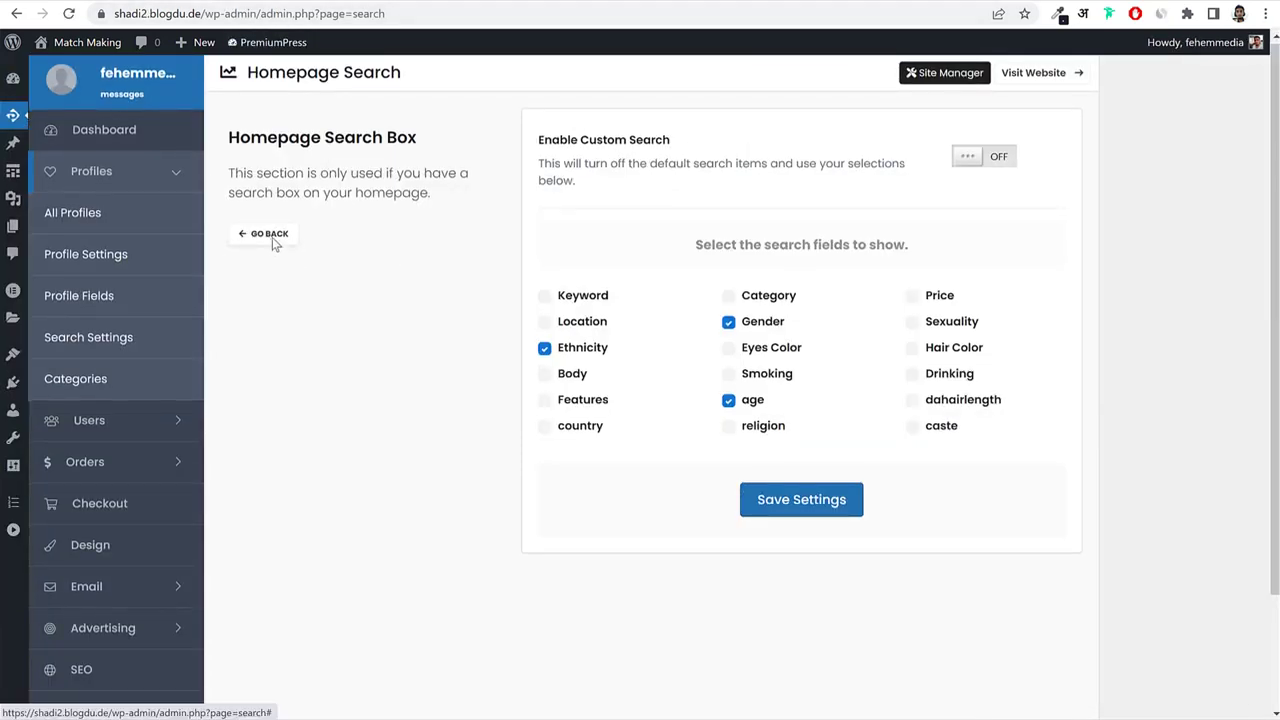
{"action": "left_click", "coordinate": [270, 236]}
{"action": "scroll", "coordinate": [985, 418], "scroll_direction": "down", "scroll_amount": 10}
{"action": "scroll", "coordinate": [990, 419], "scroll_direction": "down", "scroll_amount": 3}
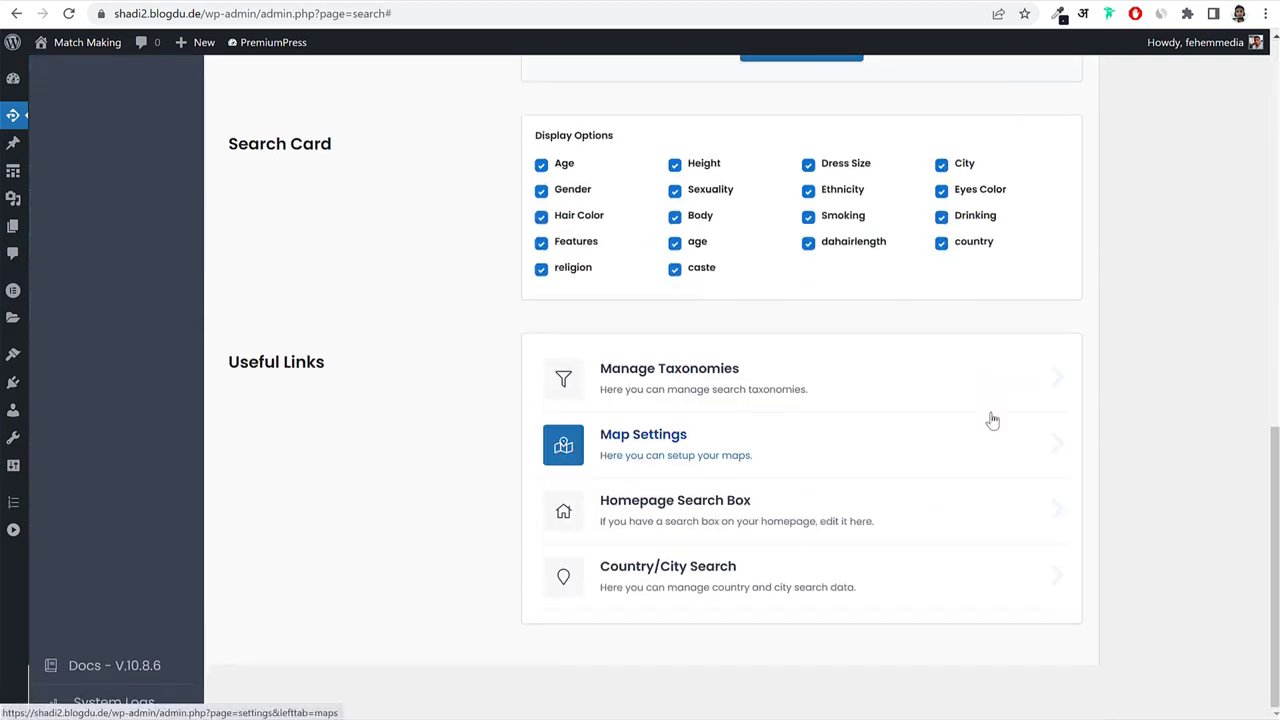
Open the Category Manager and scroll its taxonomies such as Categories, dagender and dathnicity.
{"action": "scroll", "coordinate": [990, 418], "scroll_direction": "up", "scroll_amount": 13}
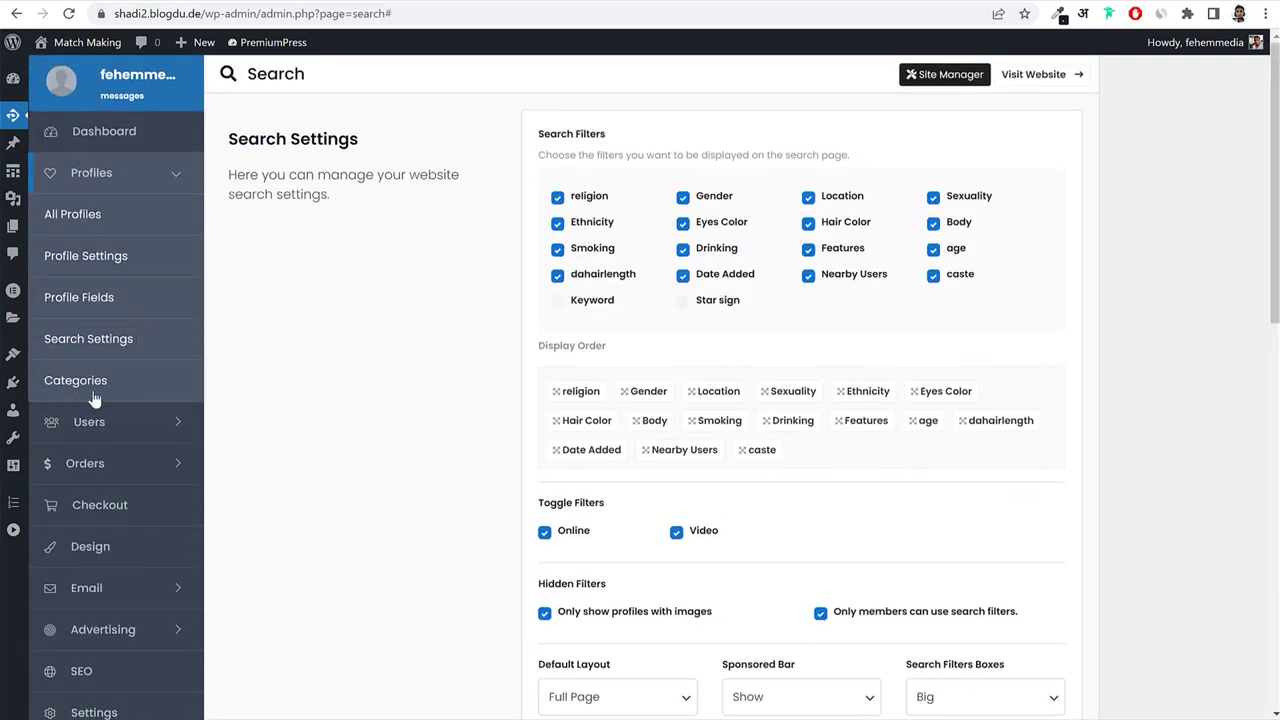
{"action": "left_click", "coordinate": [88, 395]}
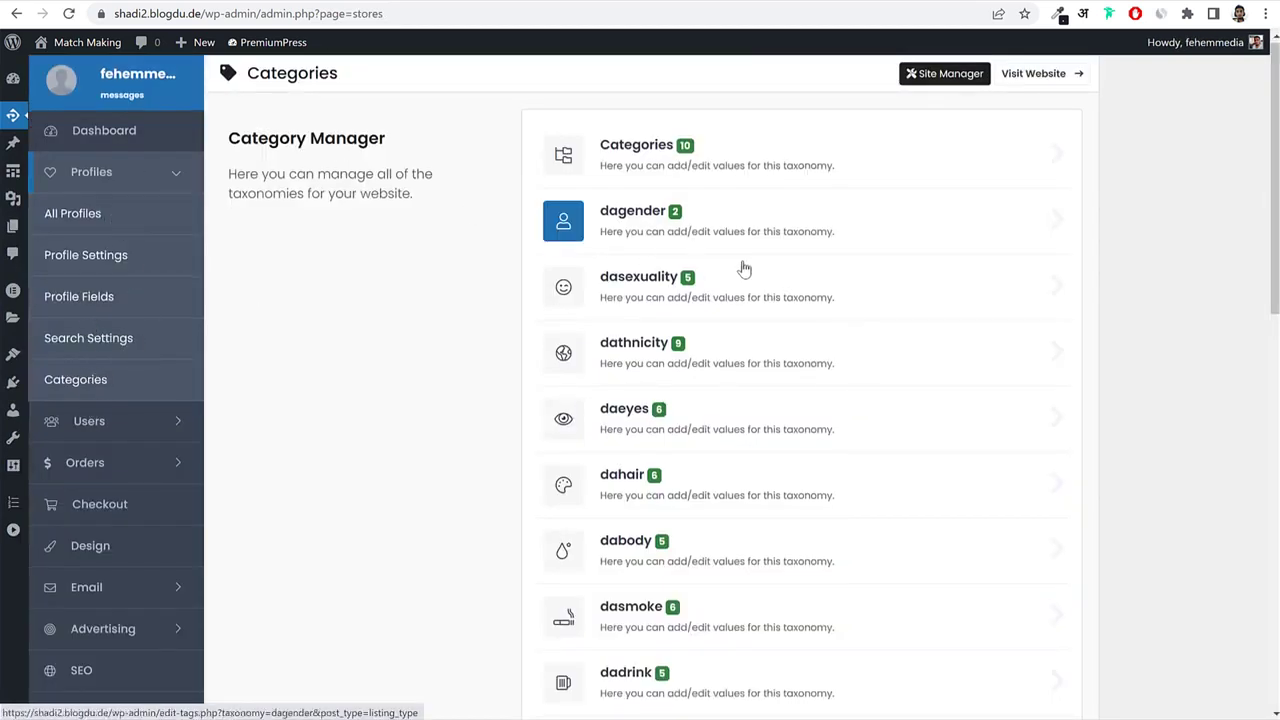
{"action": "scroll", "coordinate": [874, 391], "scroll_direction": "down", "scroll_amount": 10}
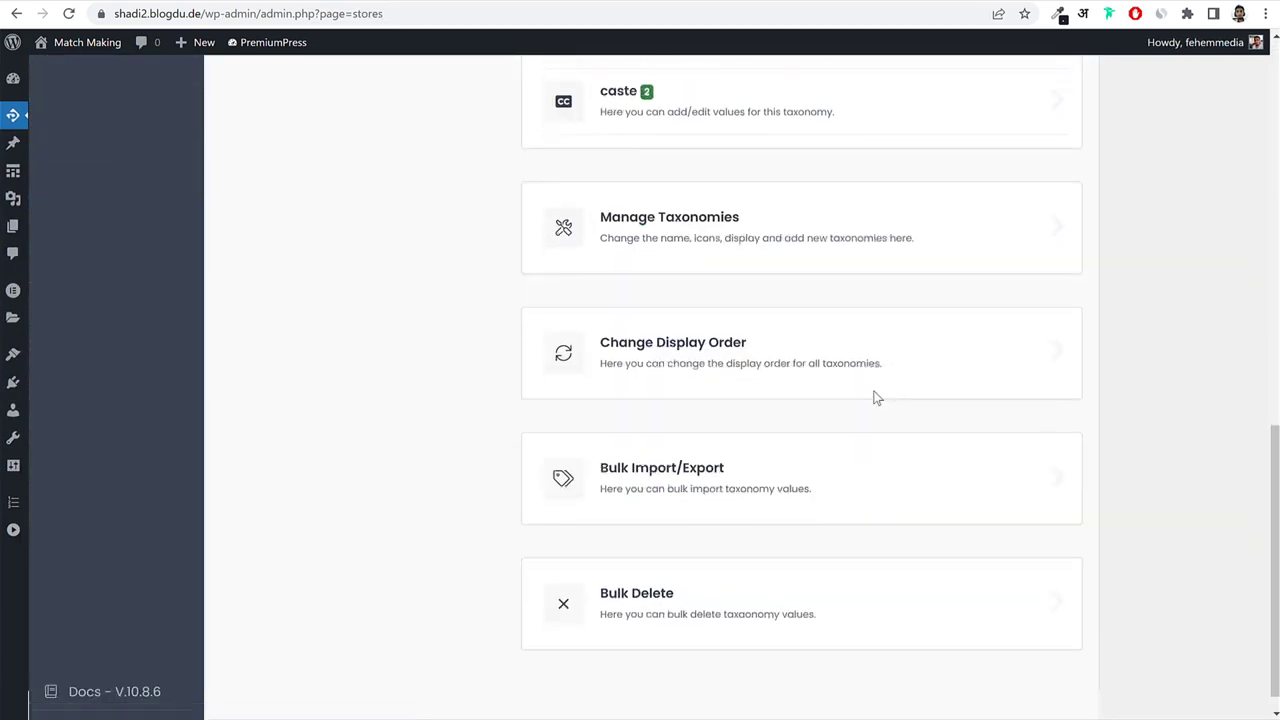
{"action": "scroll", "coordinate": [874, 397], "scroll_direction": "up", "scroll_amount": 10}
{"action": "left_click", "coordinate": [151, 425]}
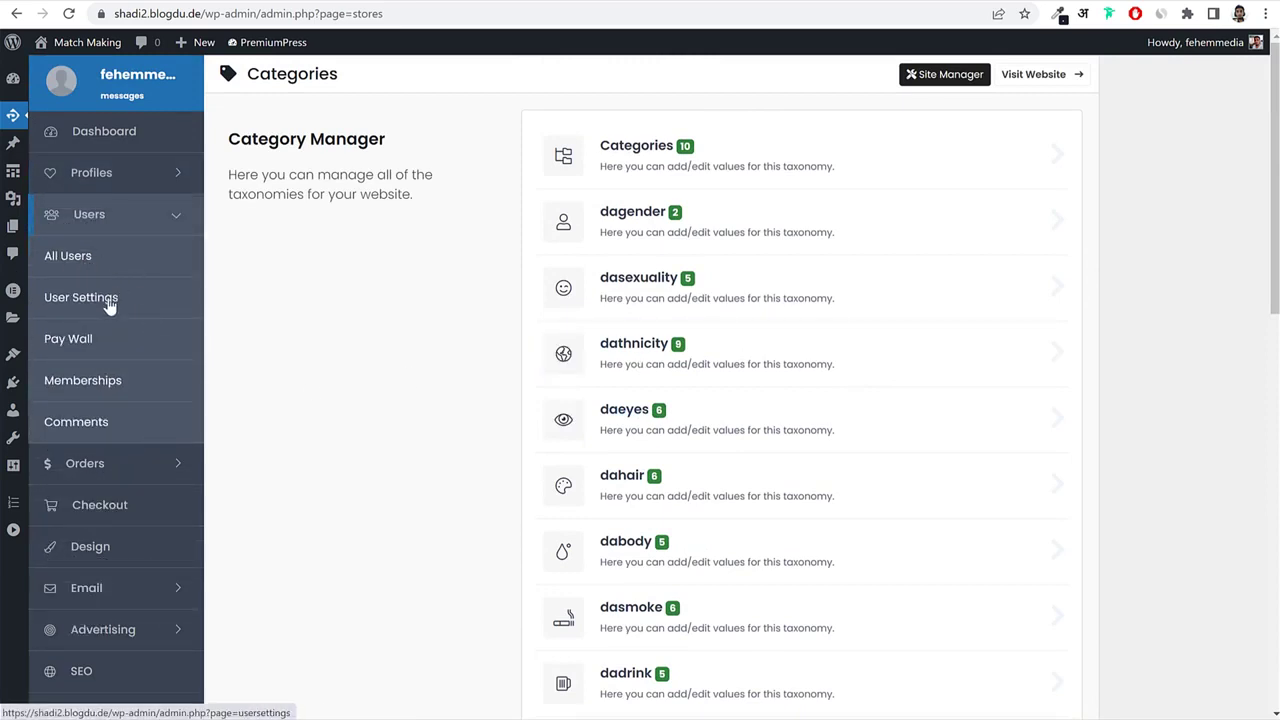
Browse User Settings' Registration and Registration & Account Fields pages, then switch to the live site.
{"action": "left_click", "coordinate": [108, 303]}
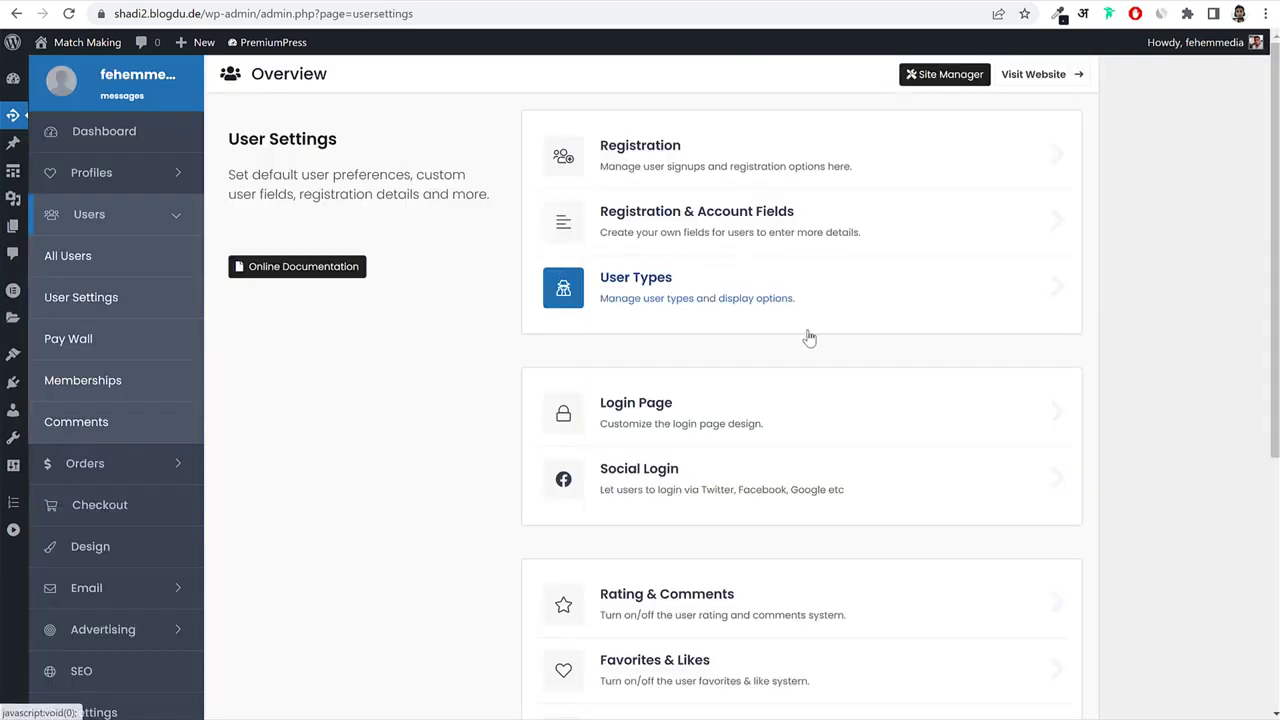
{"action": "left_click", "coordinate": [703, 172]}
{"action": "scroll", "coordinate": [966, 389], "scroll_direction": "down", "scroll_amount": 5}
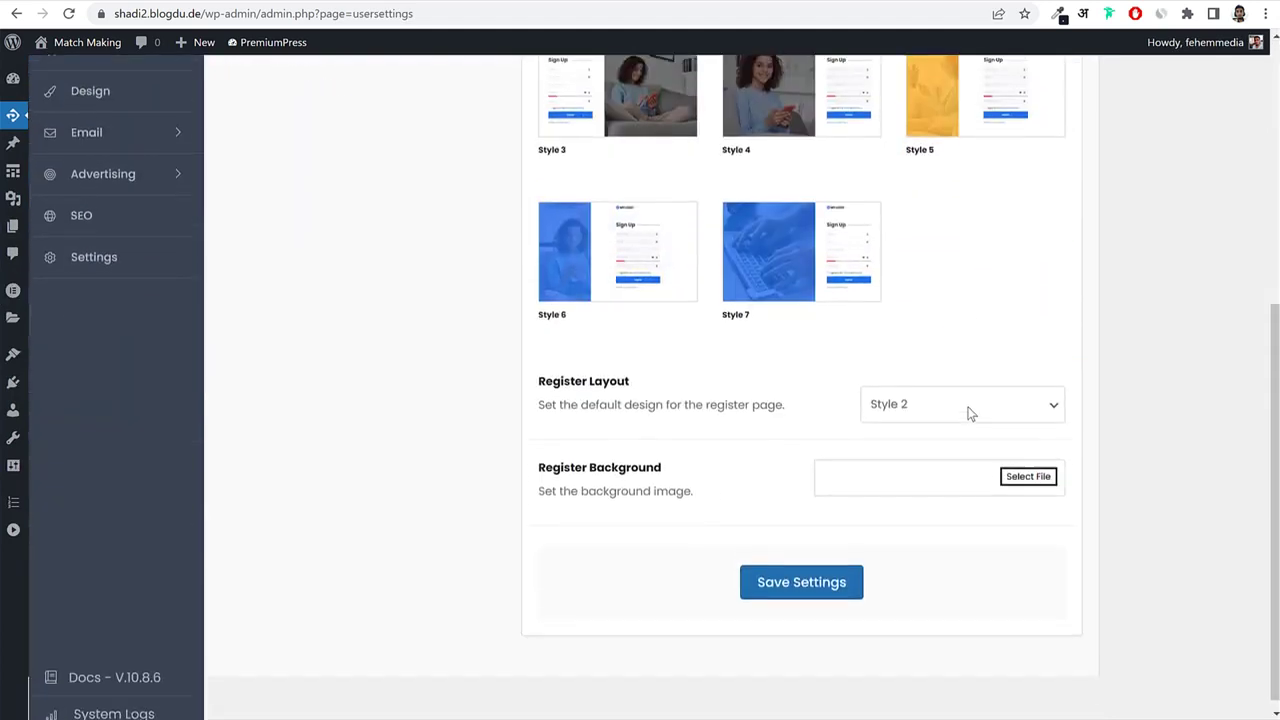
{"action": "scroll", "coordinate": [968, 412], "scroll_direction": "up", "scroll_amount": 5}
{"action": "left_click", "coordinate": [262, 247]}
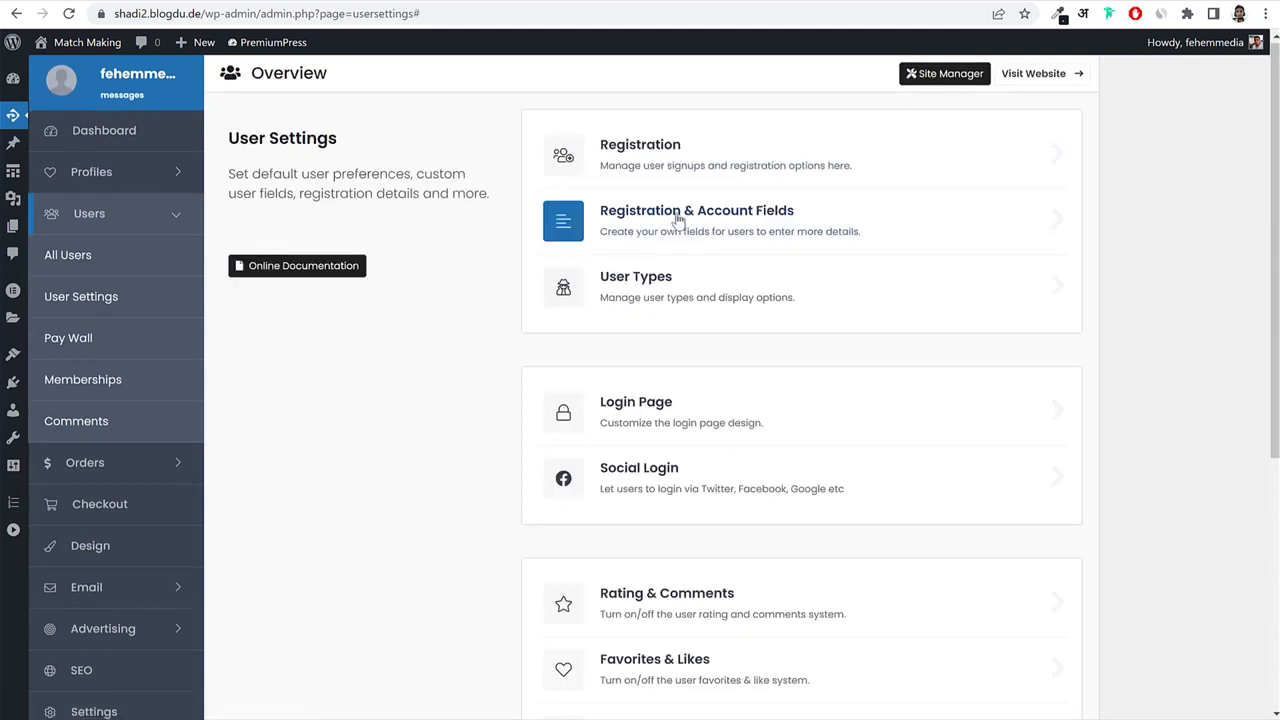
{"action": "left_click", "coordinate": [680, 214]}
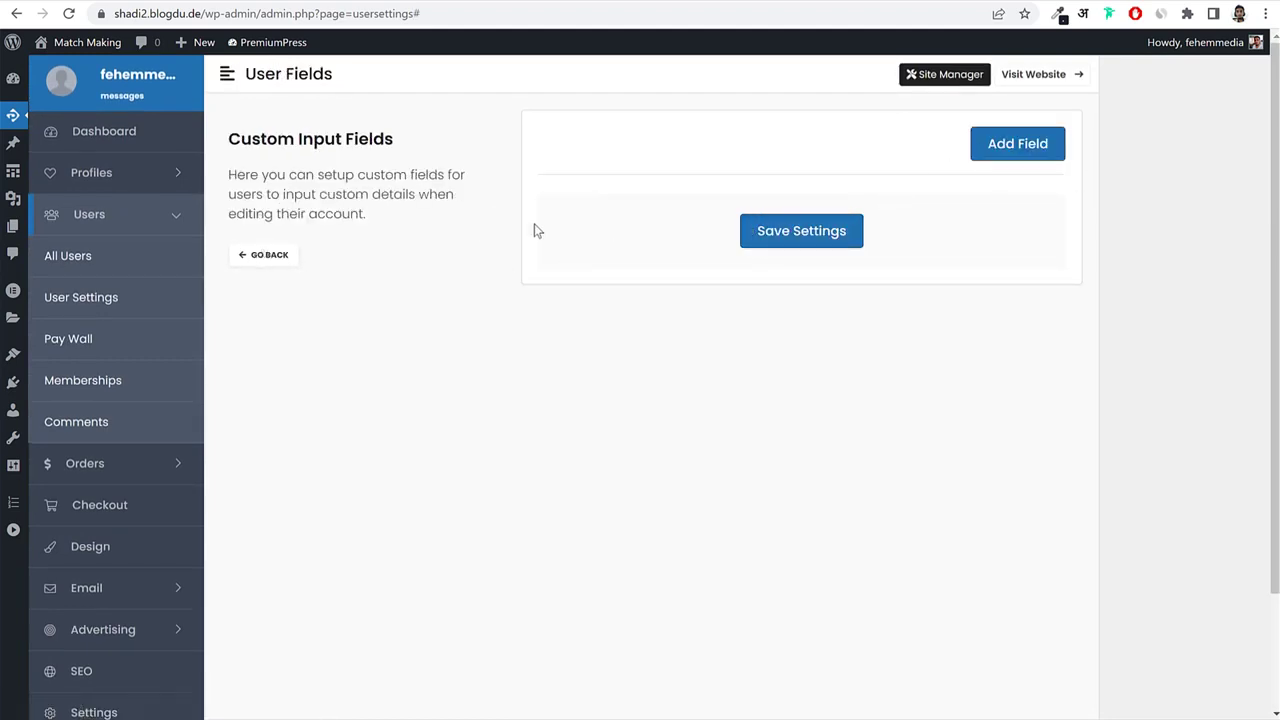
{"action": "left_click", "coordinate": [478, 1]}
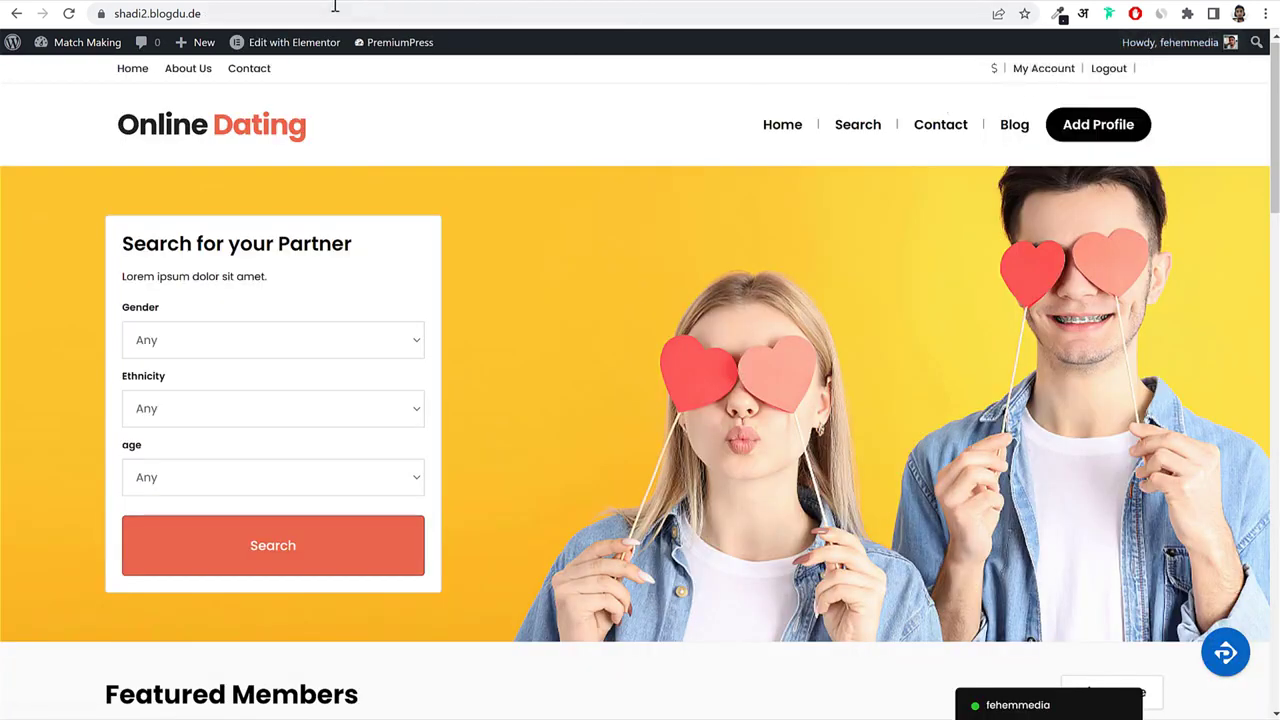
Try editing the site address, then browse the Pages list from the dashboard and go back.
{"action": "left_click", "coordinate": [366, 14]}
{"action": "left_click", "coordinate": [366, 14]}
{"action": "type", "text": "/re"}
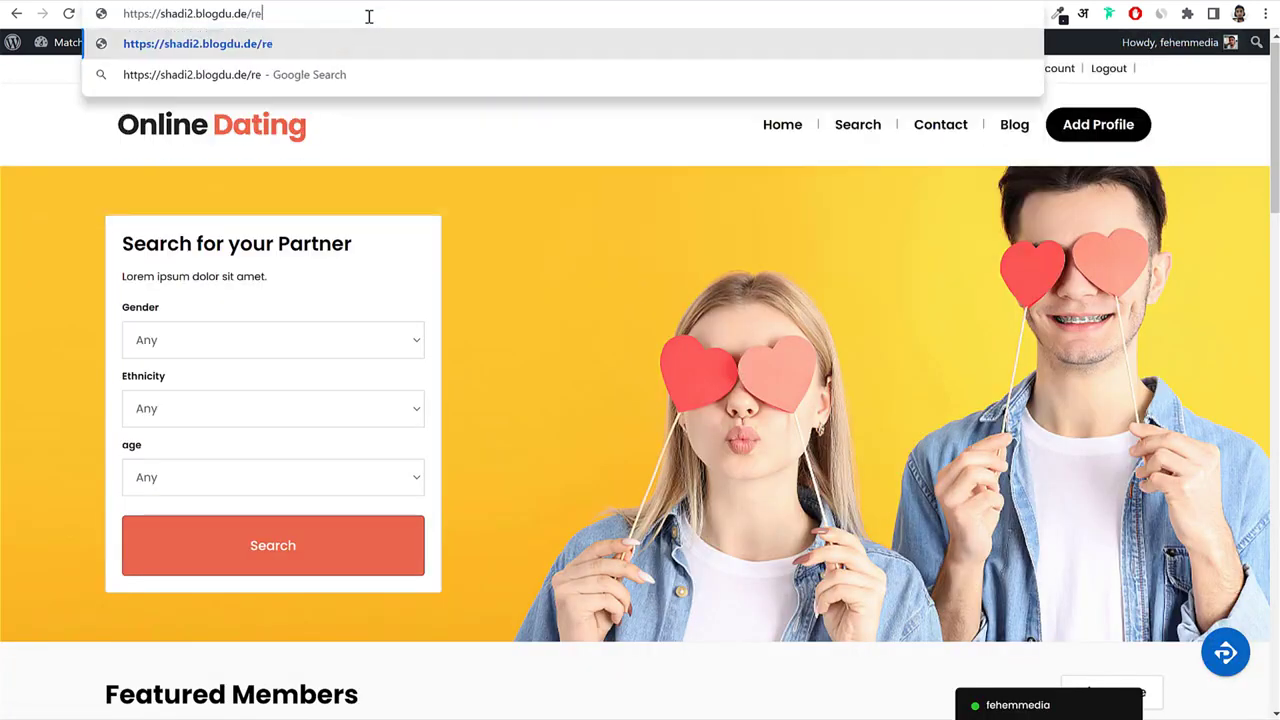
{"action": "key", "text": "BackSpace"}
{"action": "key", "text": "BackSpace"}
{"action": "type", "text": "s"}
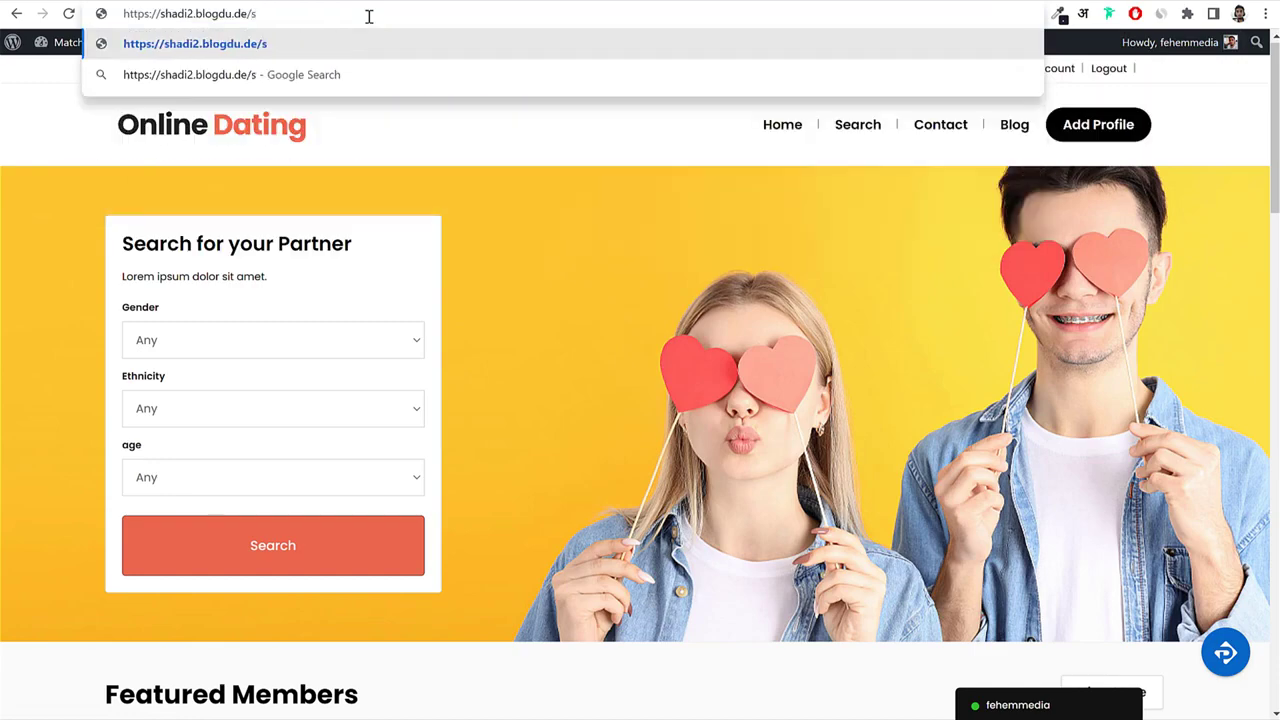
{"action": "key", "text": "BackSpace"}
{"action": "left_click", "coordinate": [86, 45]}
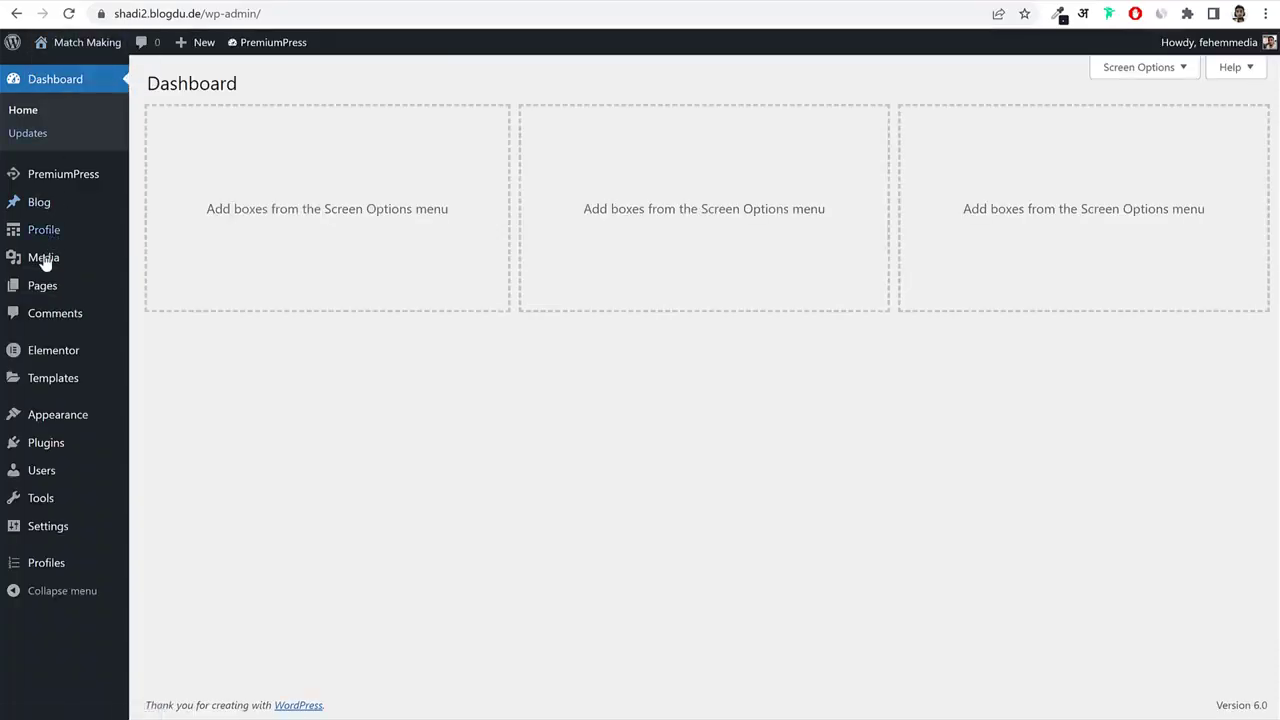
{"action": "left_click", "coordinate": [45, 283]}
{"action": "scroll", "coordinate": [452, 392], "scroll_direction": "down", "scroll_amount": 3}
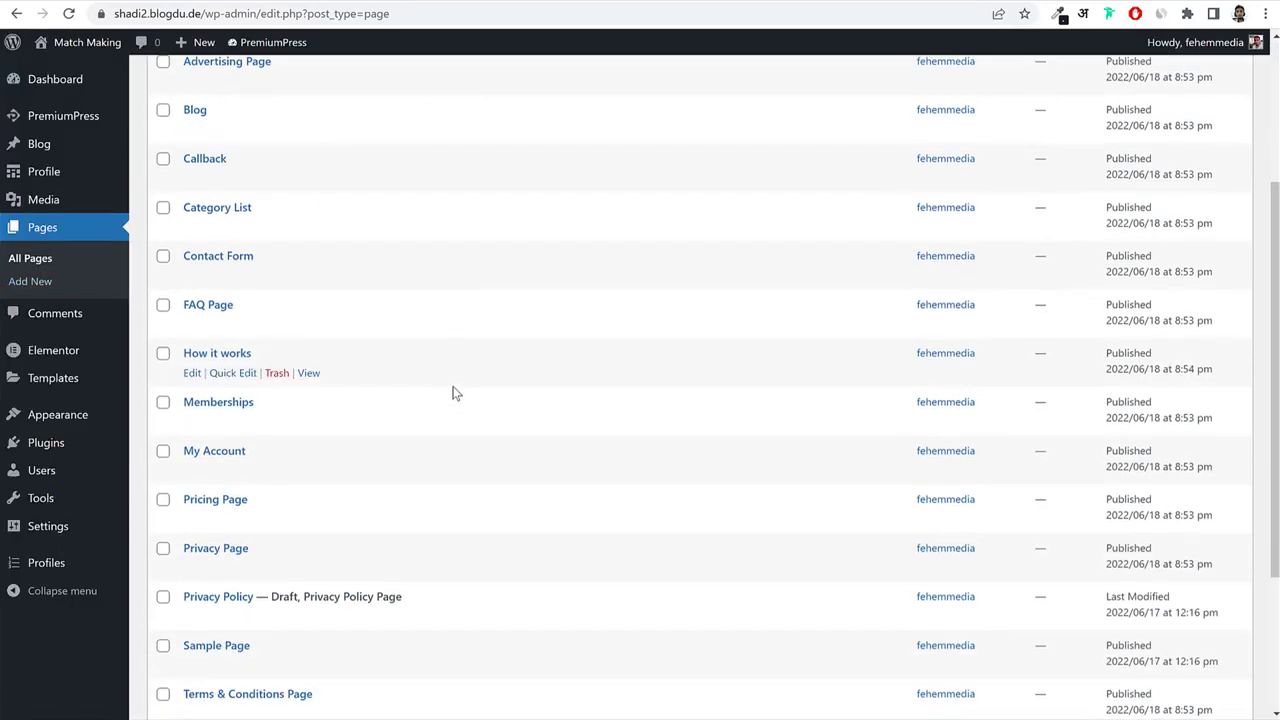
{"action": "scroll", "coordinate": [452, 392], "scroll_direction": "down", "scroll_amount": 3}
{"action": "scroll", "coordinate": [300, 537], "scroll_direction": "up", "scroll_amount": 5}
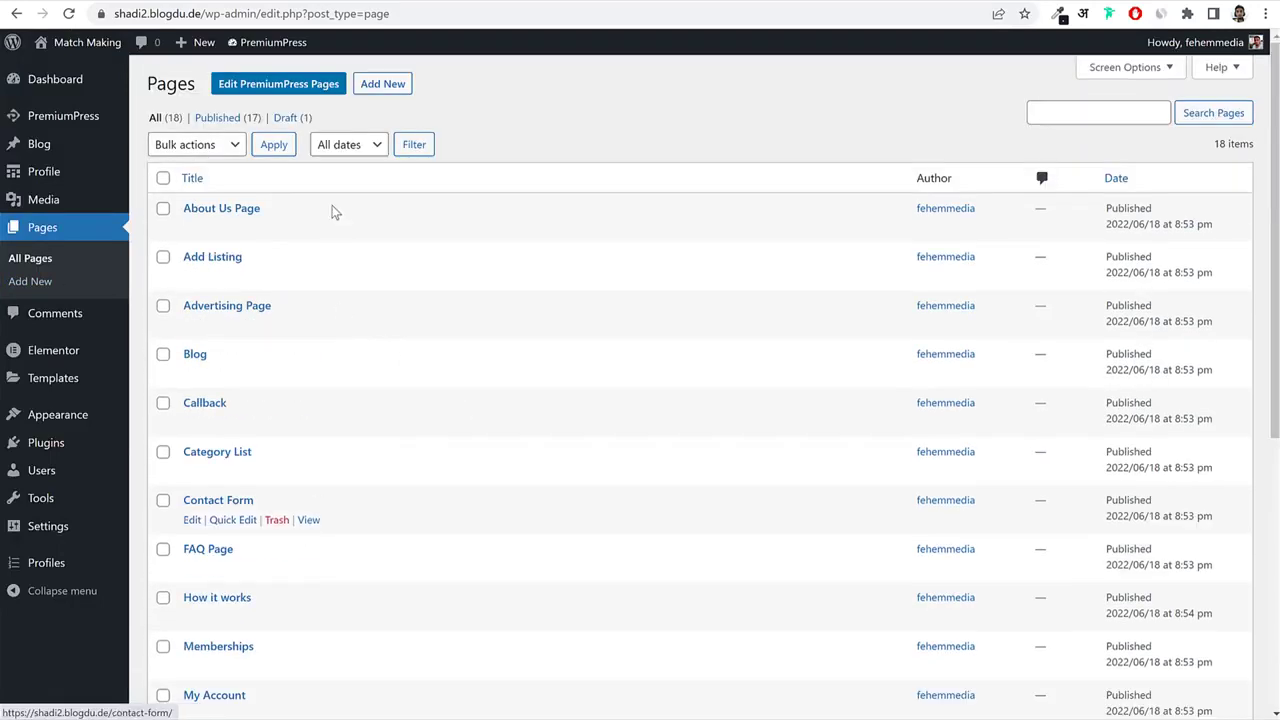
{"action": "key", "text": "alt+Left"}
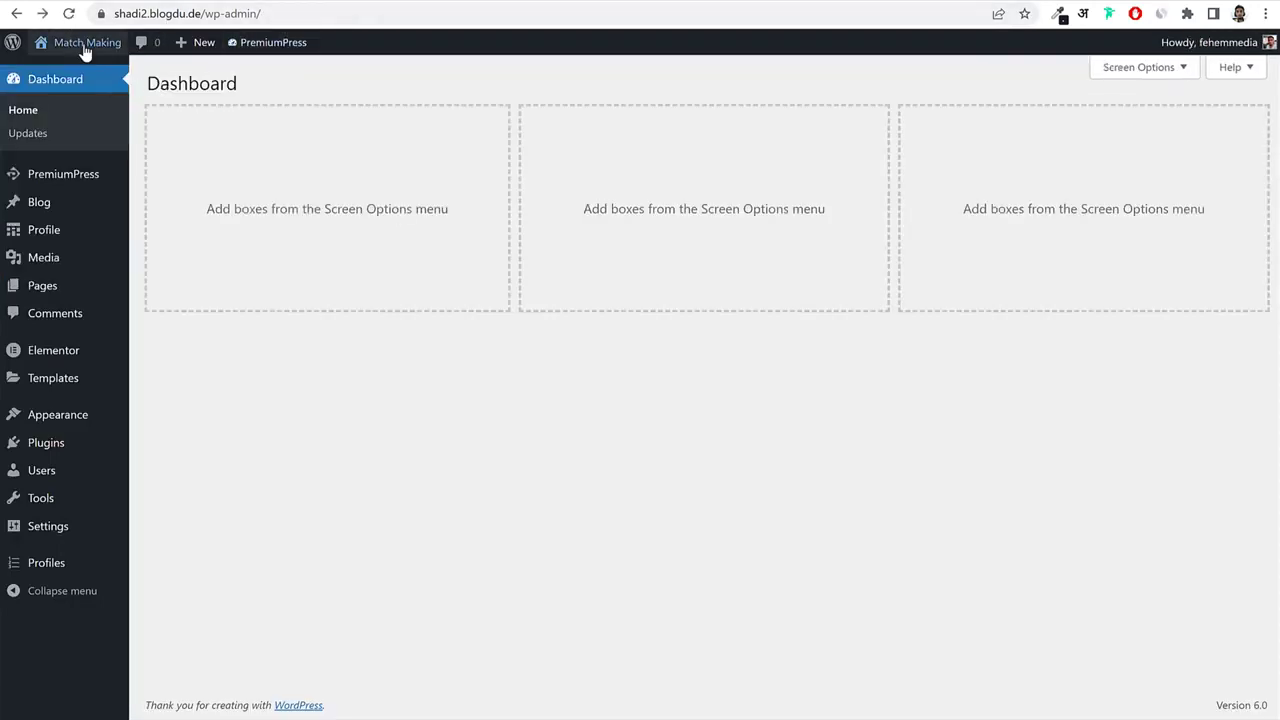
Copy the site's home address and load it in a private window.
{"action": "right_click", "coordinate": [85, 48]}
{"action": "left_click", "coordinate": [151, 140]}
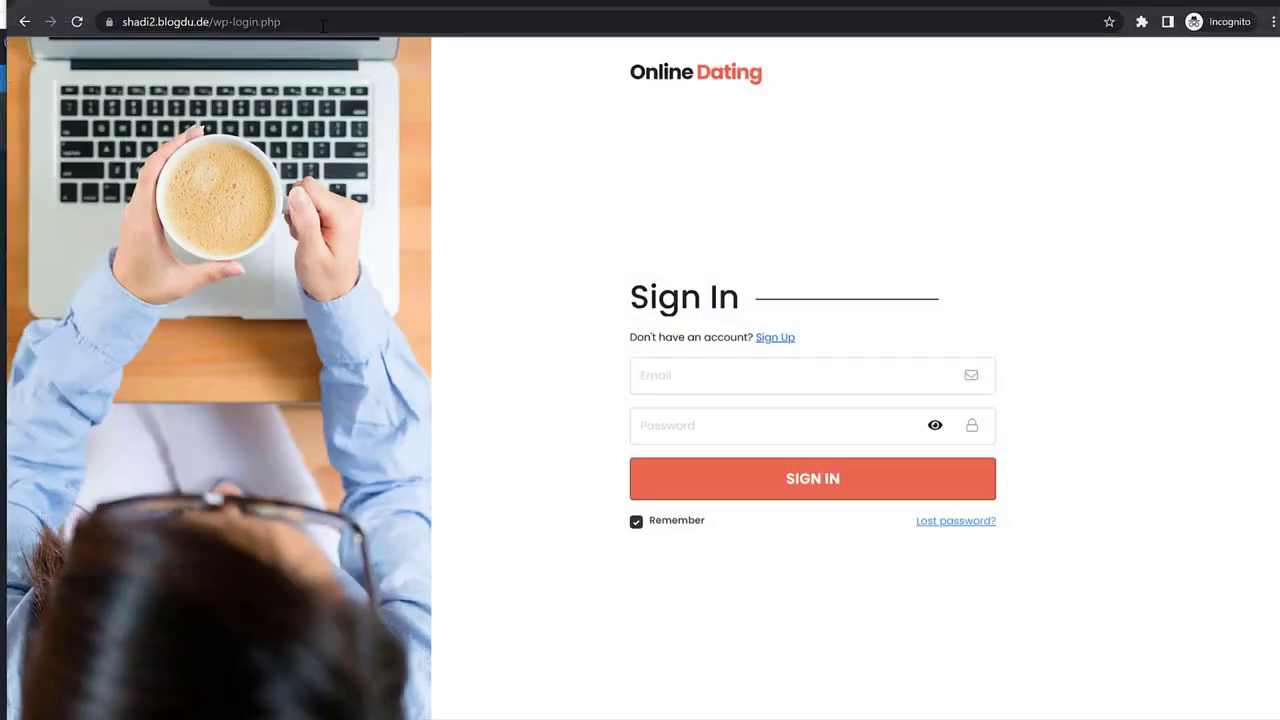
{"action": "left_click", "coordinate": [330, 22]}
{"action": "key", "text": "ctrl+v"}
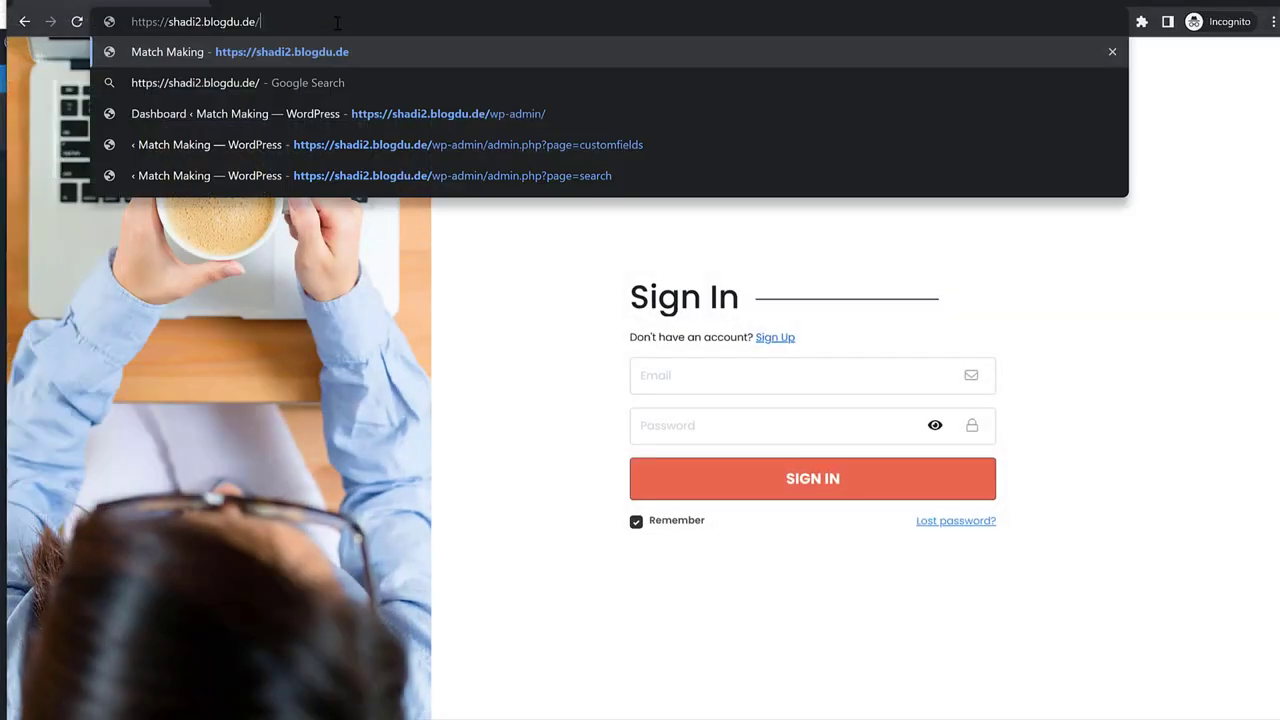
{"action": "key", "text": "Return"}
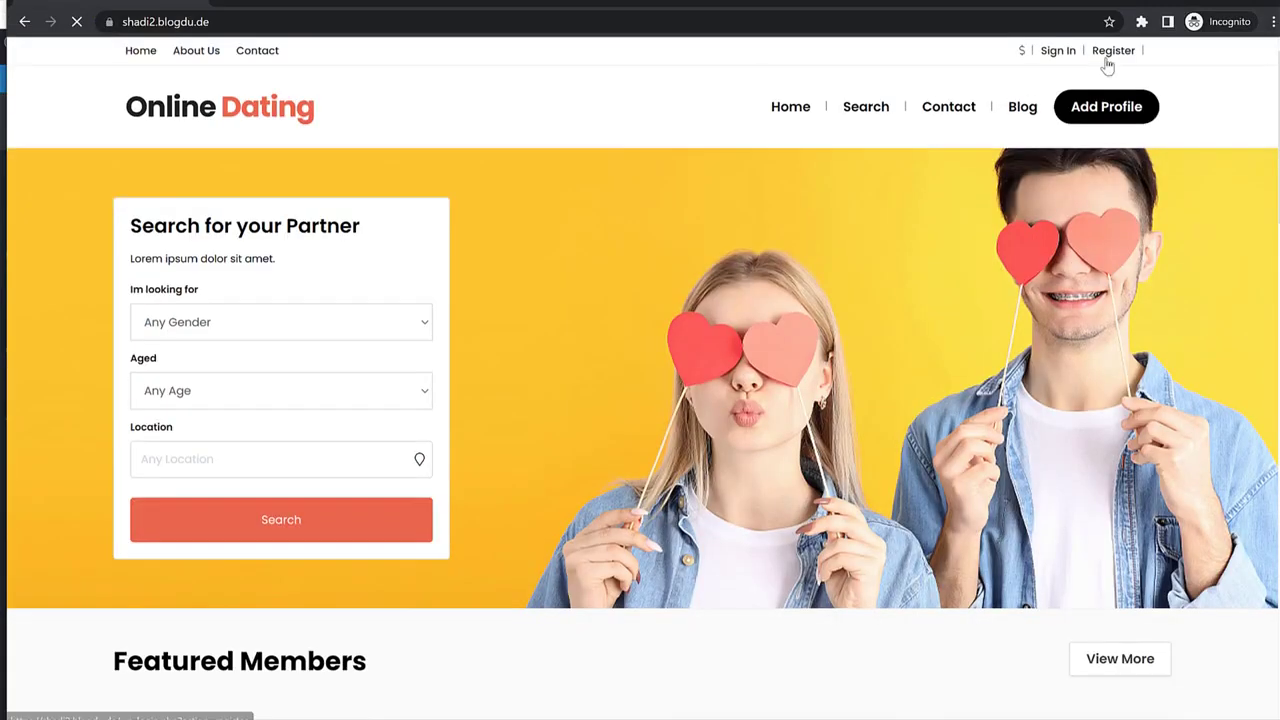
Open the Register page and try the I'm interested in dropdown, choosing Women then Men.
{"action": "left_click", "coordinate": [1108, 58]}
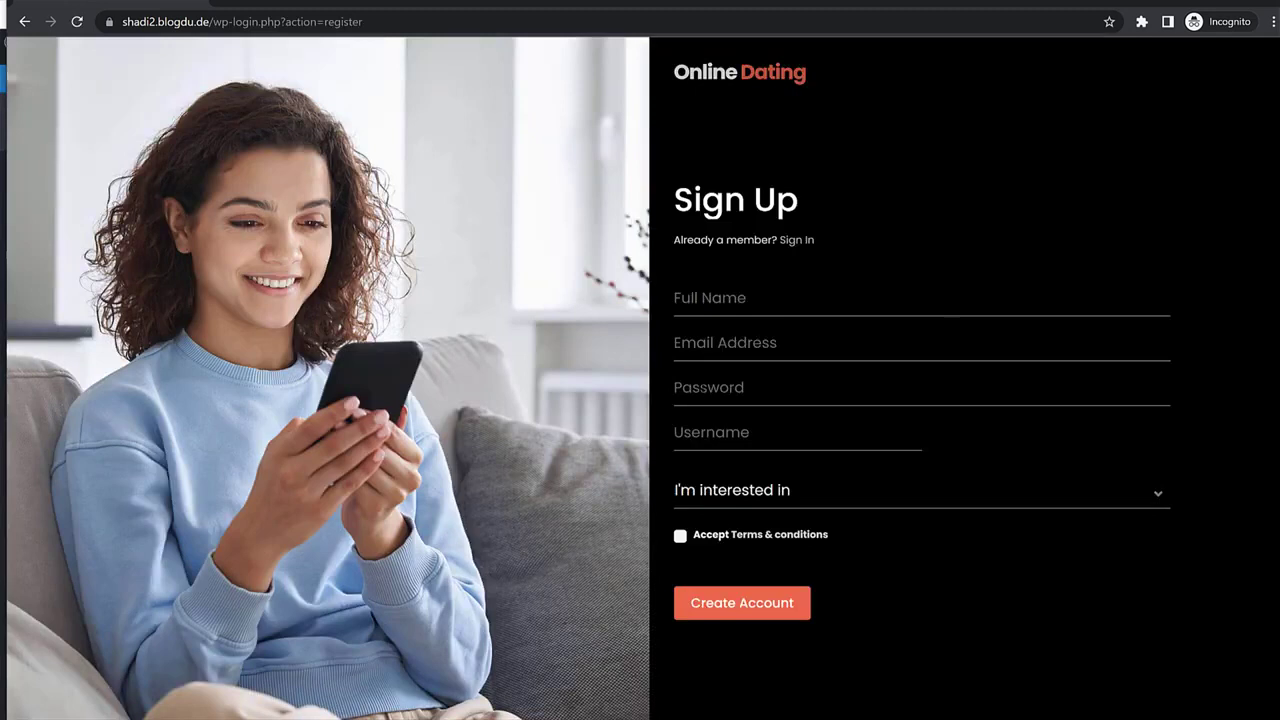
{"action": "left_click", "coordinate": [752, 495]}
{"action": "left_click", "coordinate": [753, 500]}
{"action": "left_click", "coordinate": [753, 500]}
{"action": "left_click", "coordinate": [742, 548]}
{"action": "left_click", "coordinate": [733, 505]}
{"action": "left_click", "coordinate": [714, 563]}
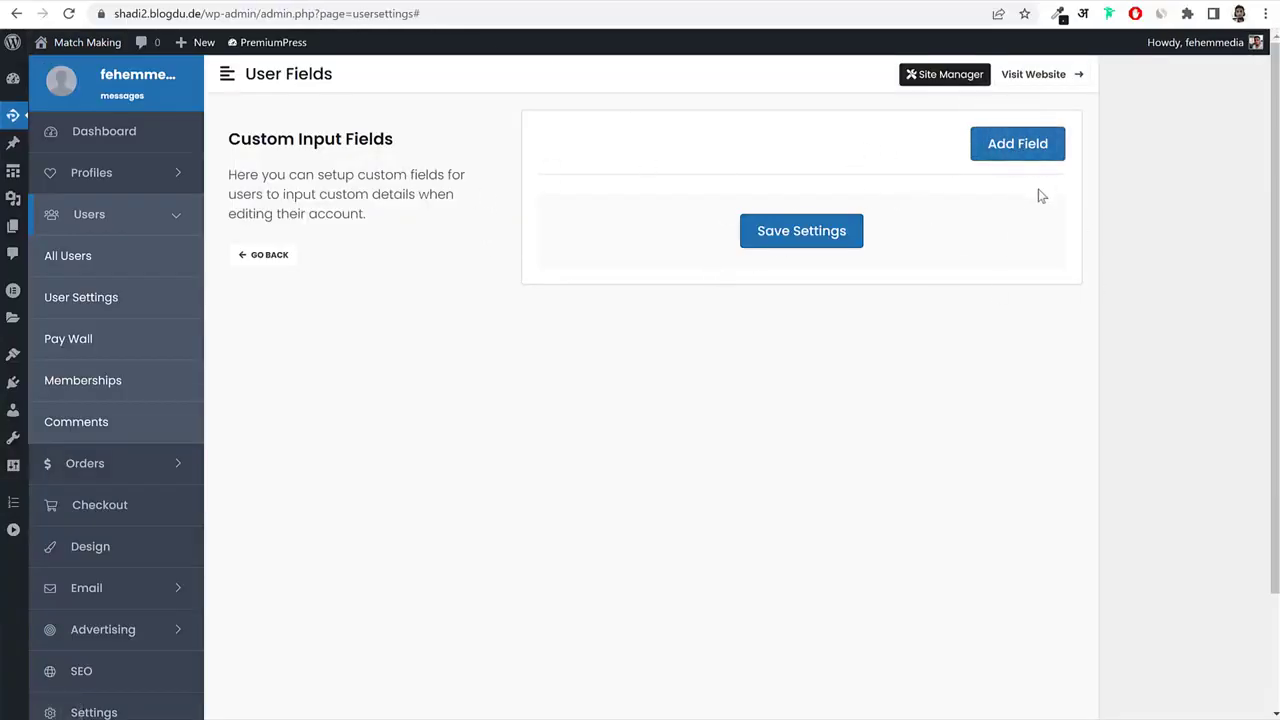
Look over the Banned user type under User Types, then return to the User Settings overview.
{"action": "left_click", "coordinate": [270, 255]}
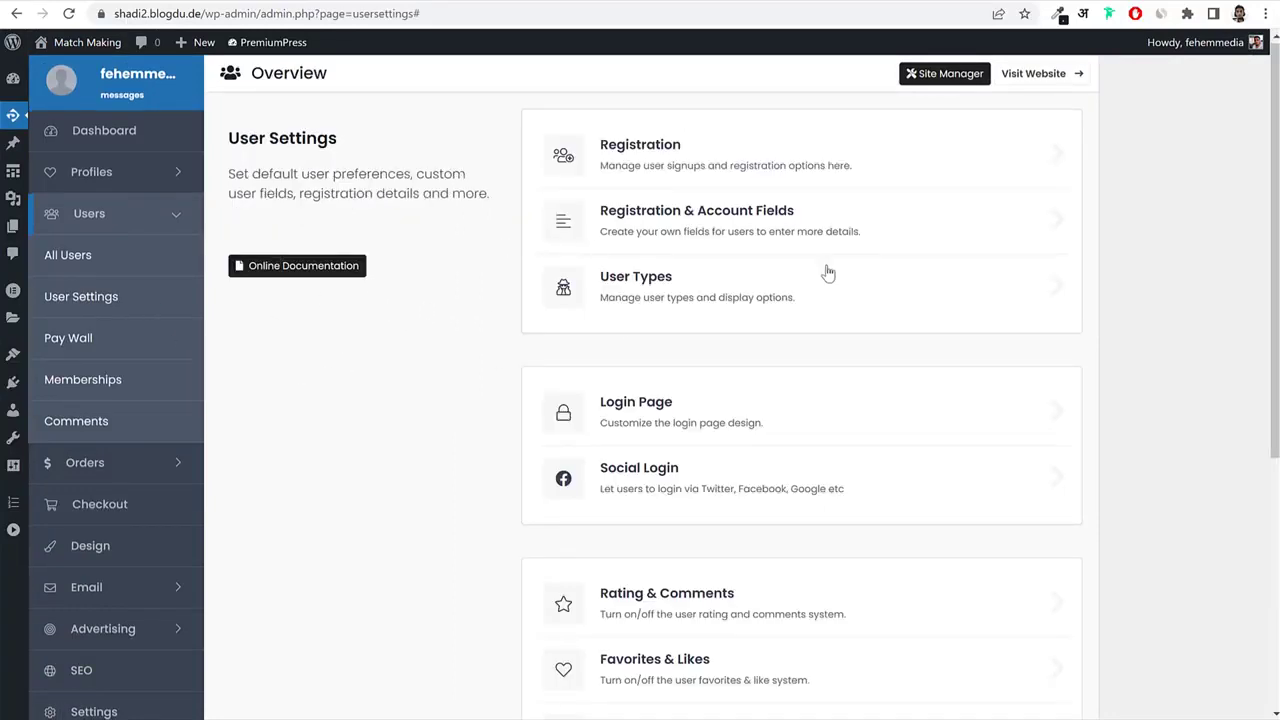
{"action": "left_click", "coordinate": [751, 300]}
{"action": "left_click", "coordinate": [747, 157]}
{"action": "left_click", "coordinate": [747, 157]}
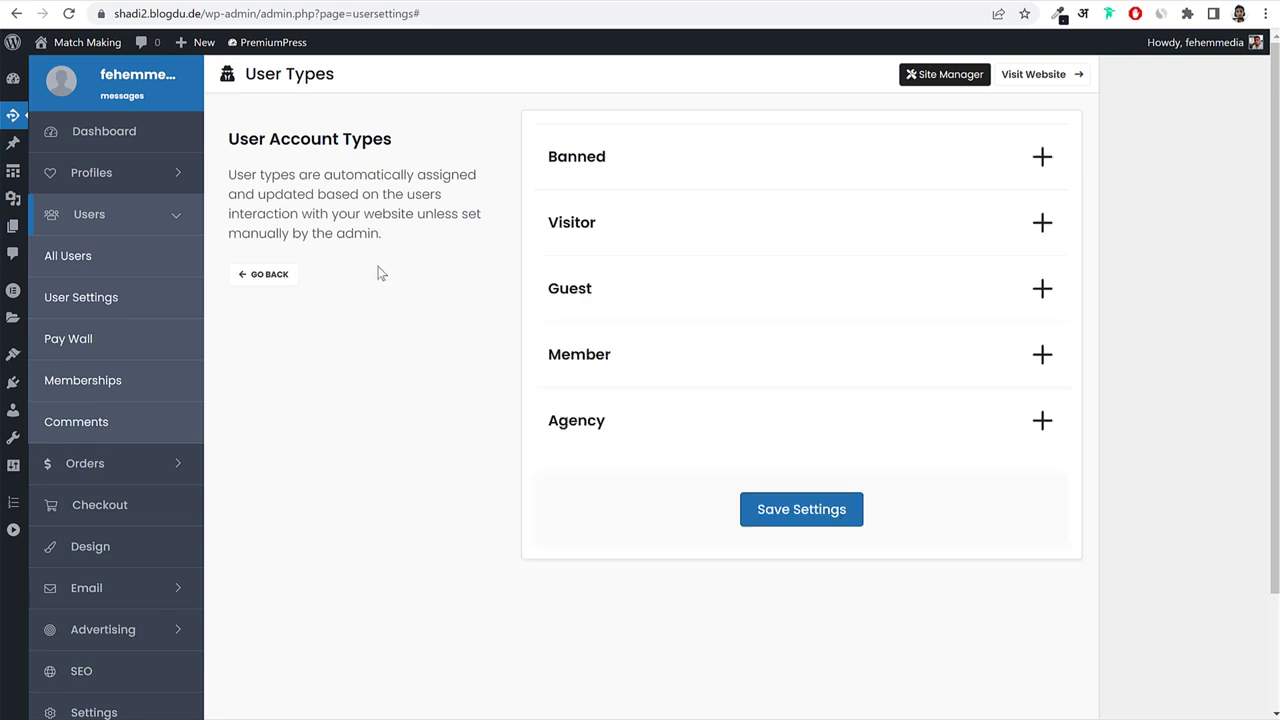
{"action": "left_click", "coordinate": [268, 276]}
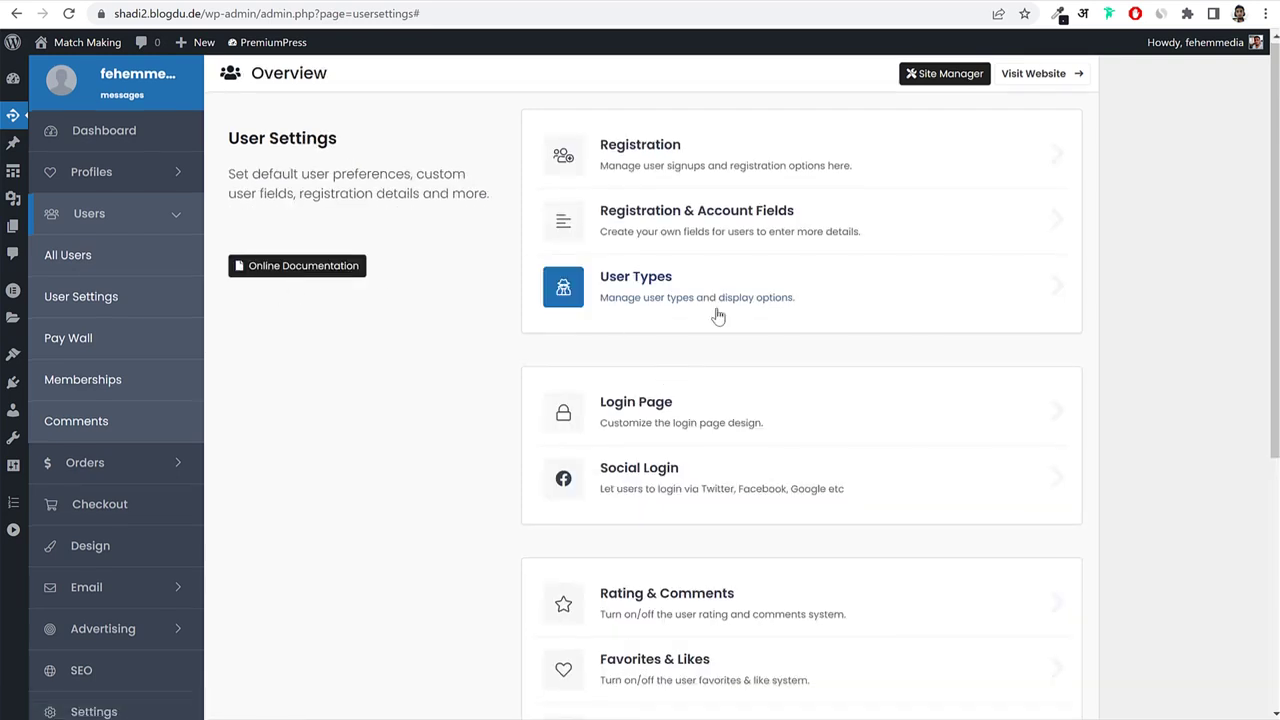
Check the Login Page design settings, where Style 6 is current, and return to the overview.
{"action": "left_click", "coordinate": [686, 416]}
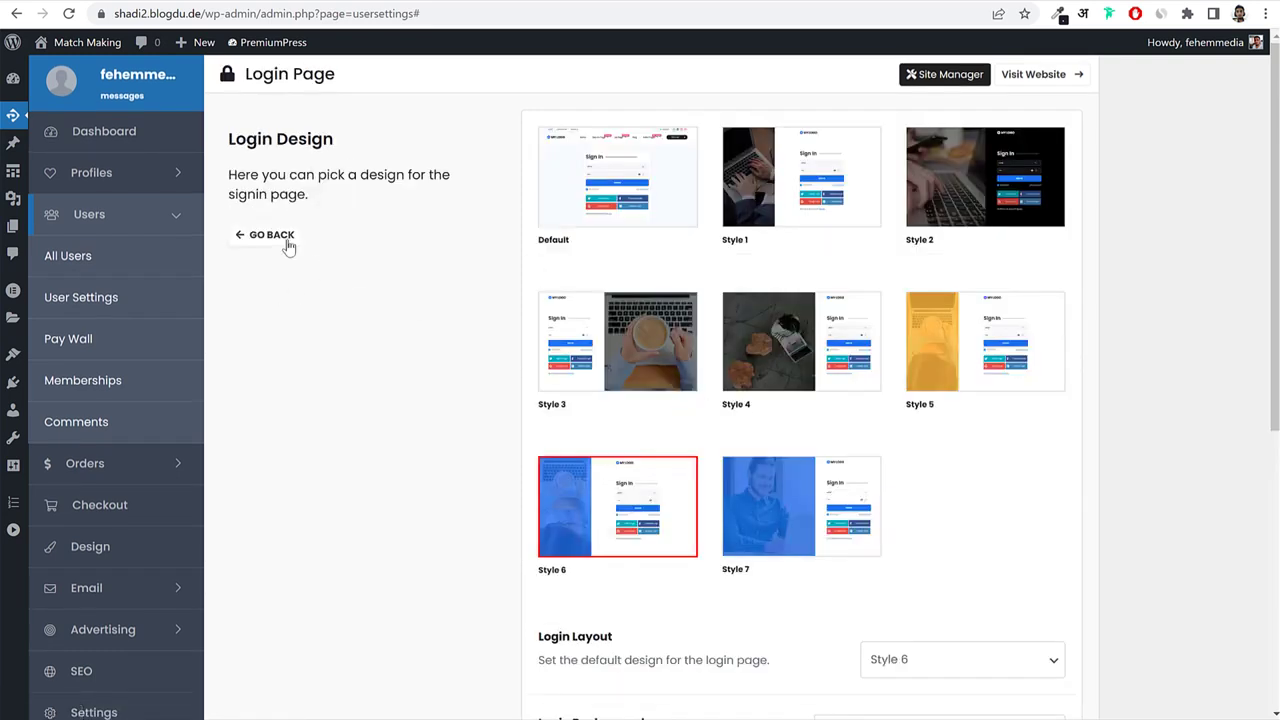
{"action": "left_click", "coordinate": [287, 243]}
{"action": "scroll", "coordinate": [848, 460], "scroll_direction": "down", "scroll_amount": 4}
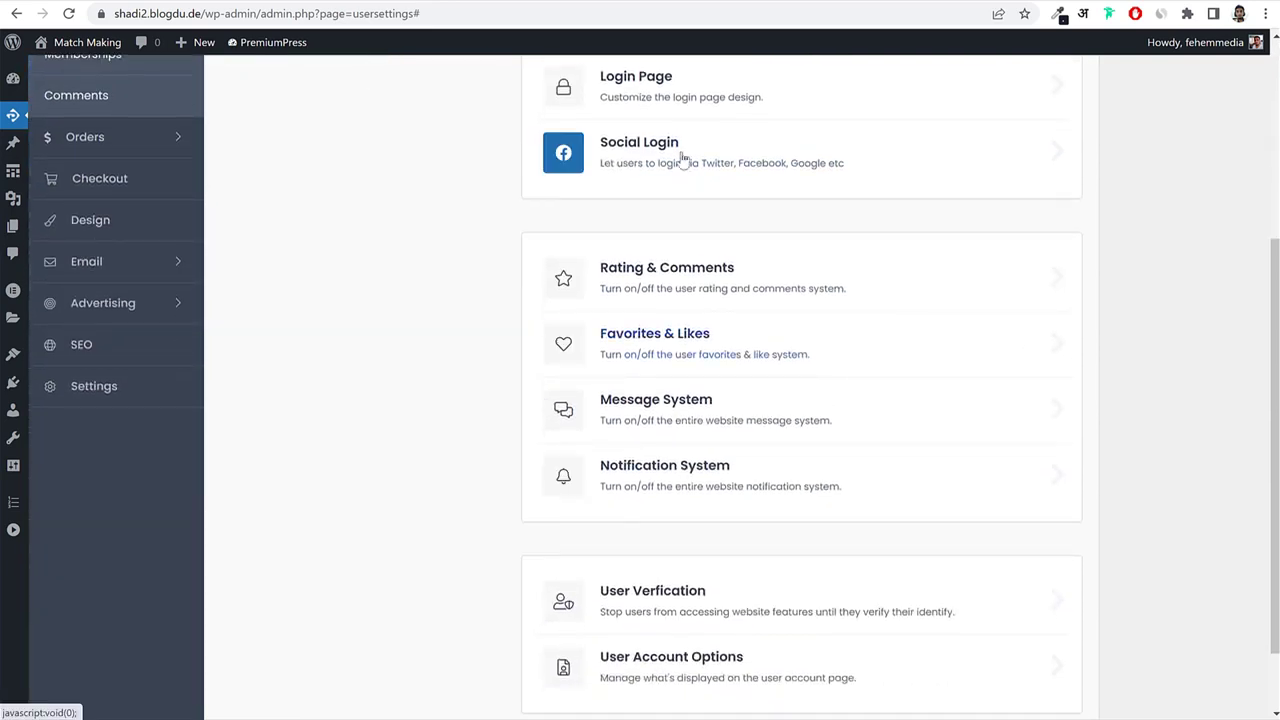
{"action": "left_click", "coordinate": [683, 160]}
{"action": "left_click", "coordinate": [986, 151]}
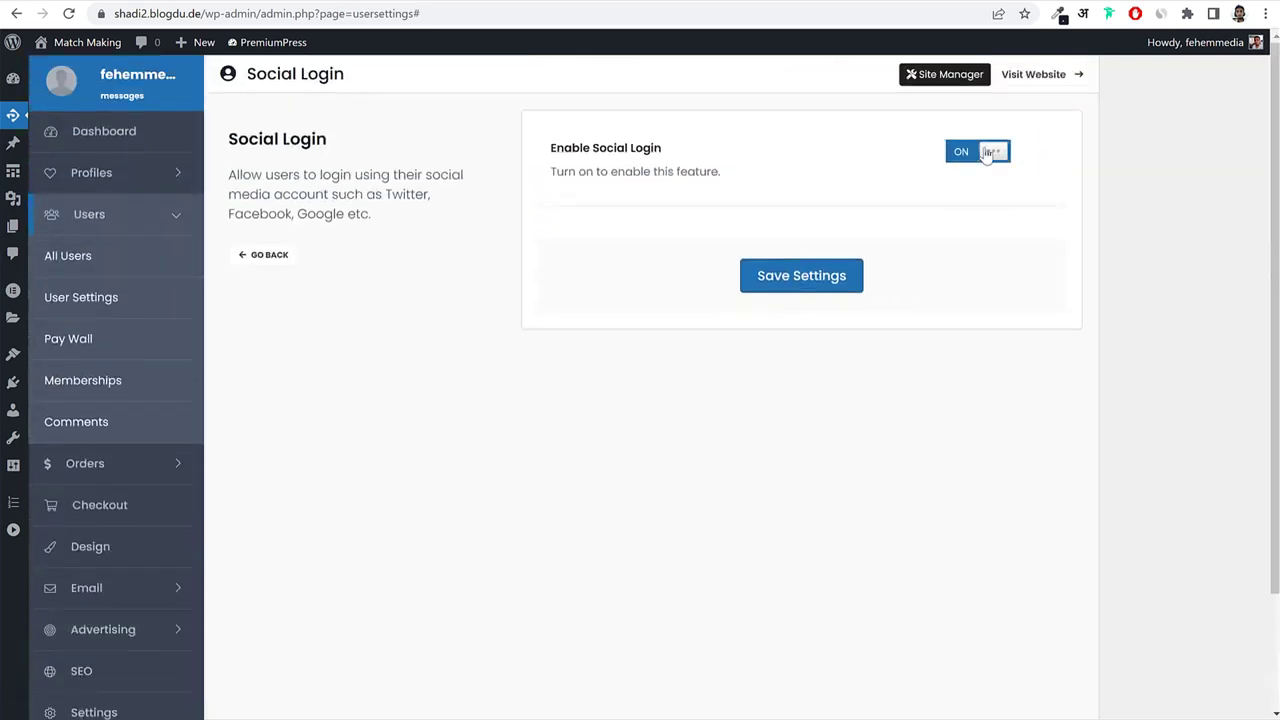
{"action": "left_click", "coordinate": [851, 277]}
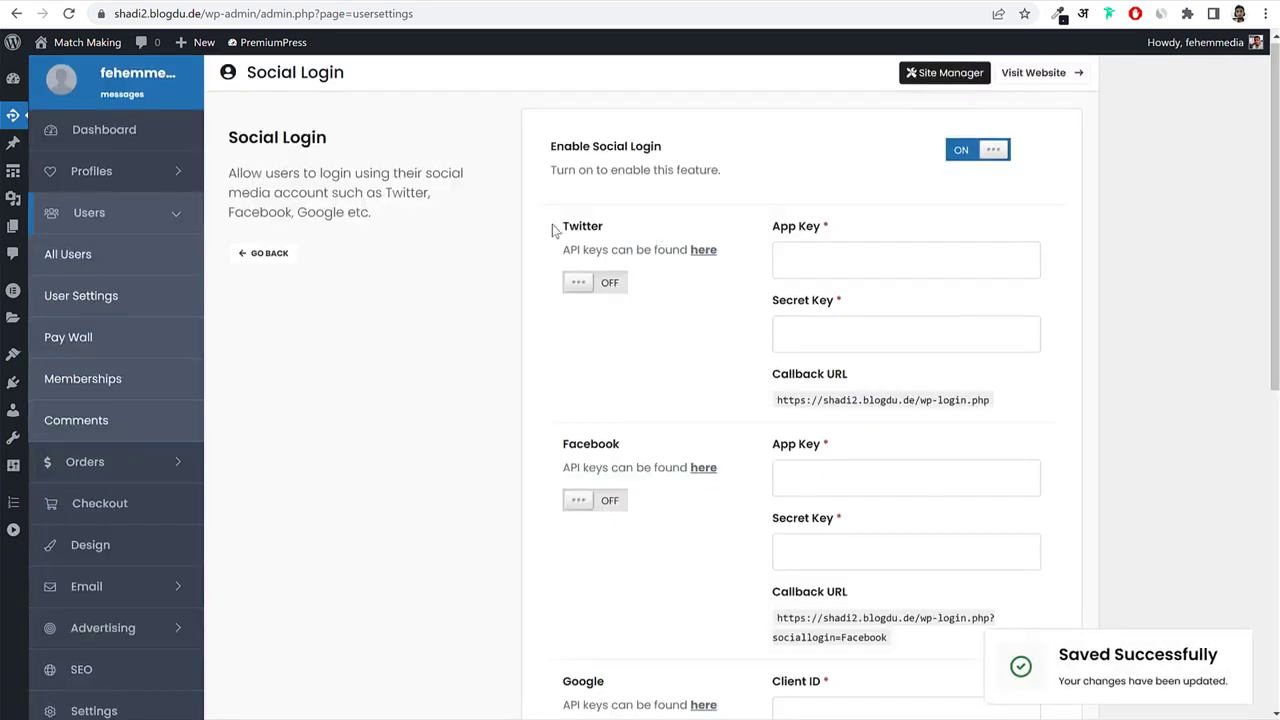
{"action": "left_click_drag", "start_coordinate": [562, 250], "coordinate": [709, 251]}
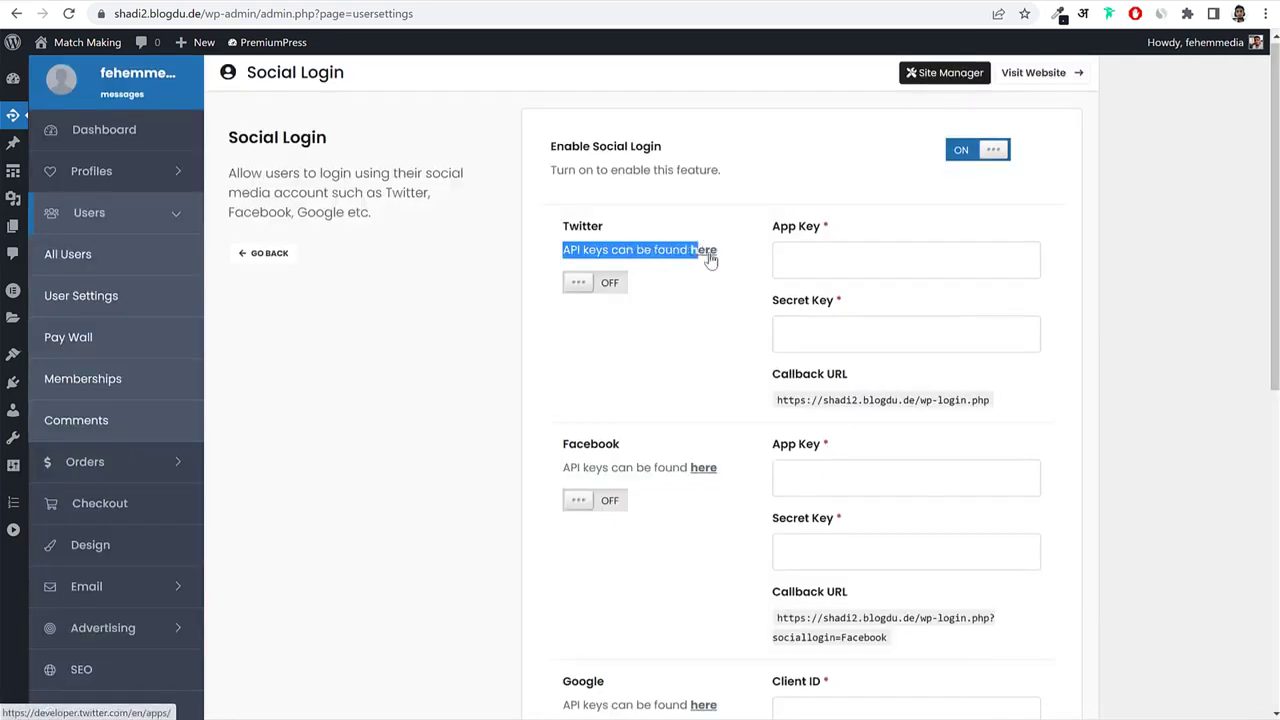
{"action": "left_click", "coordinate": [969, 158]}
{"action": "scroll", "coordinate": [678, 520], "scroll_direction": "down", "scroll_amount": 6}
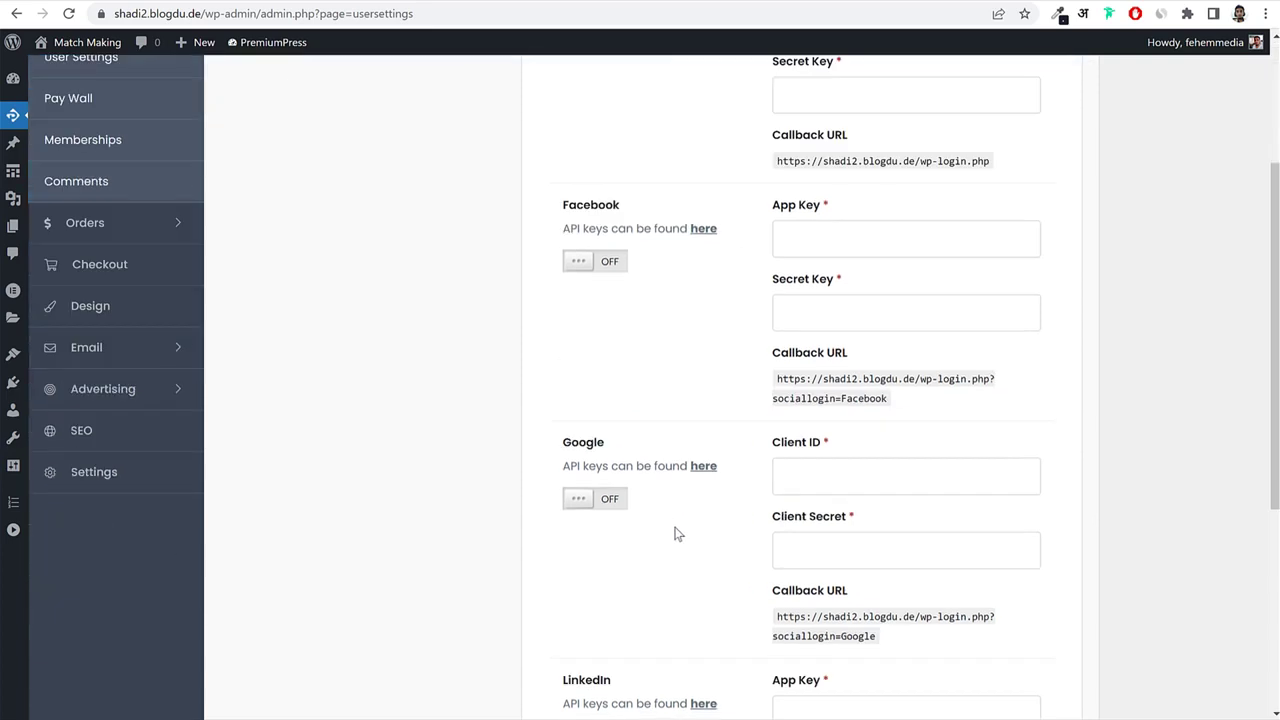
{"action": "left_click", "coordinate": [802, 578]}
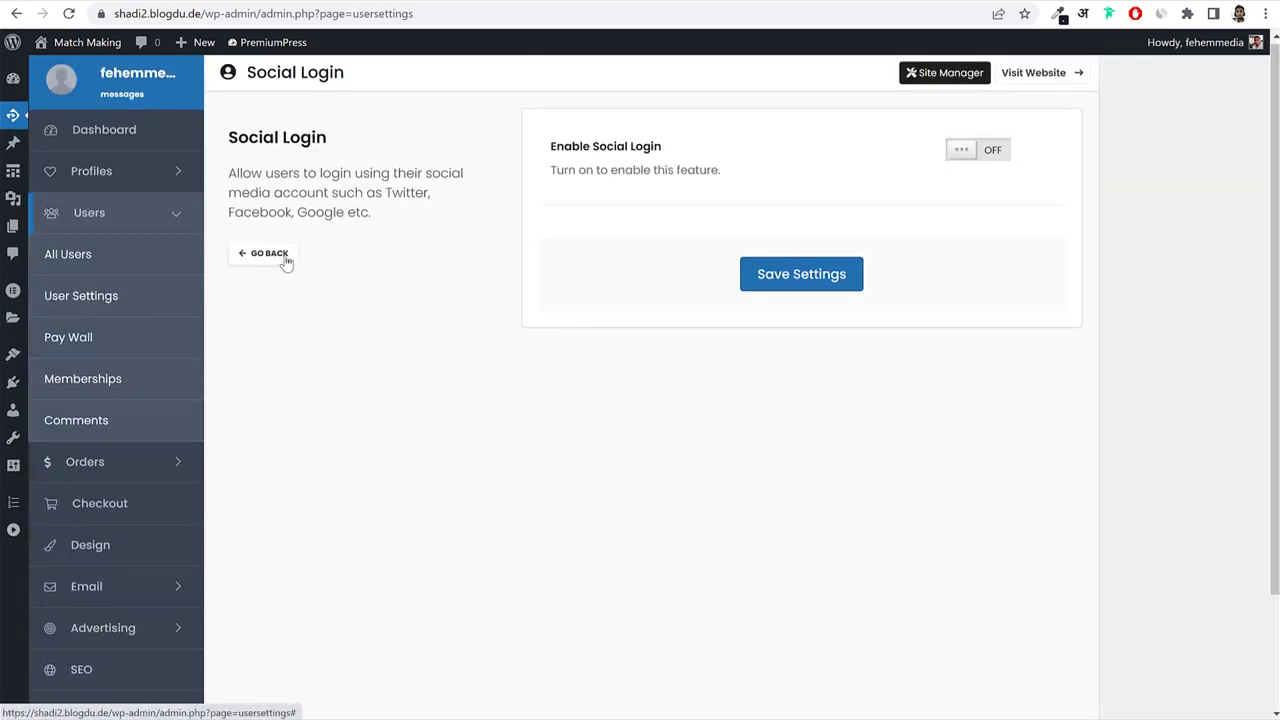
{"action": "left_click", "coordinate": [291, 255]}
{"action": "scroll", "coordinate": [983, 434], "scroll_direction": "down", "scroll_amount": 3}
{"action": "scroll", "coordinate": [986, 430], "scroll_direction": "down", "scroll_amount": 1}
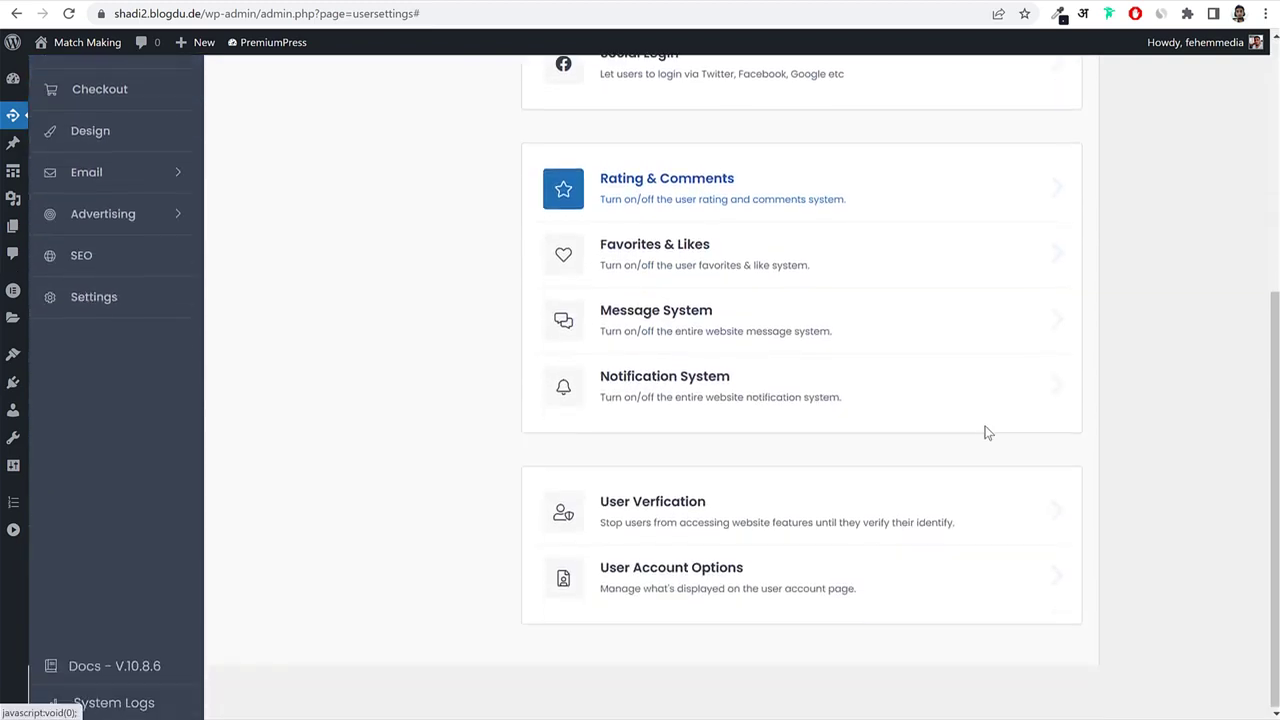
{"action": "left_click", "coordinate": [809, 203]}
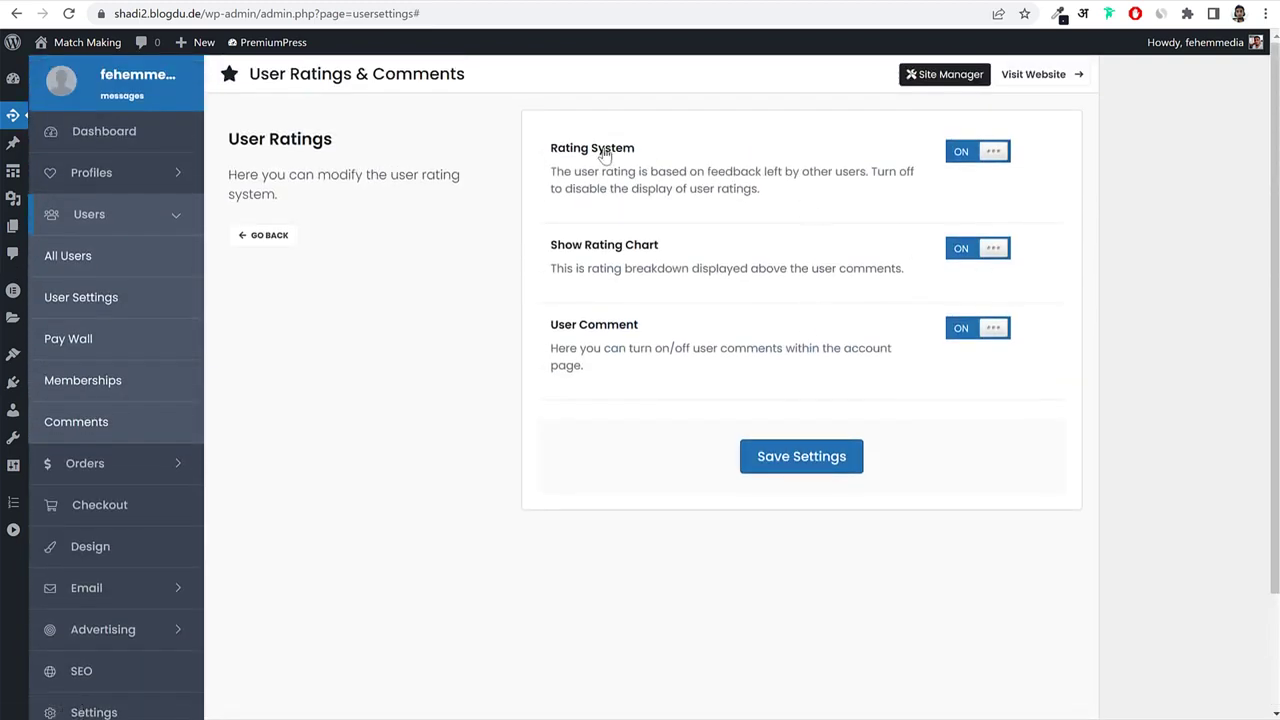
{"action": "left_click_drag", "start_coordinate": [566, 247], "coordinate": [647, 262]}
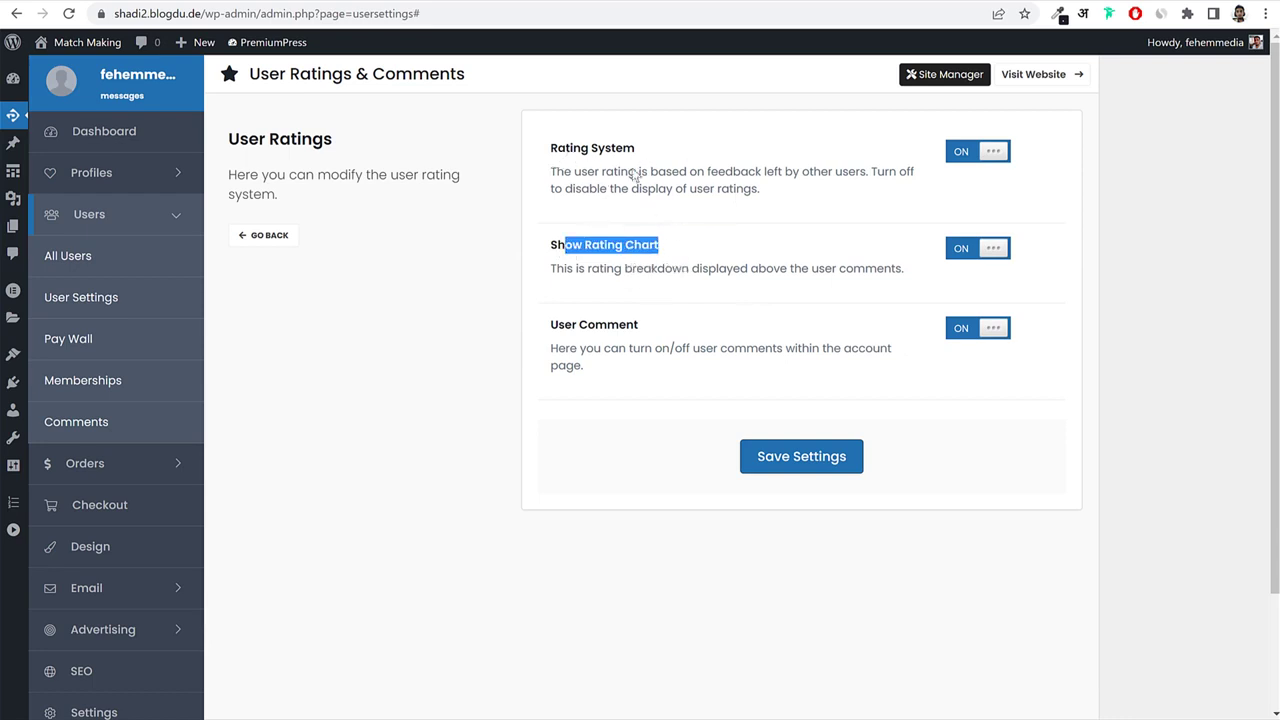
{"action": "left_click", "coordinate": [262, 236]}
{"action": "scroll", "coordinate": [689, 294], "scroll_direction": "down", "scroll_amount": 3}
{"action": "scroll", "coordinate": [800, 310], "scroll_direction": "down", "scroll_amount": 2}
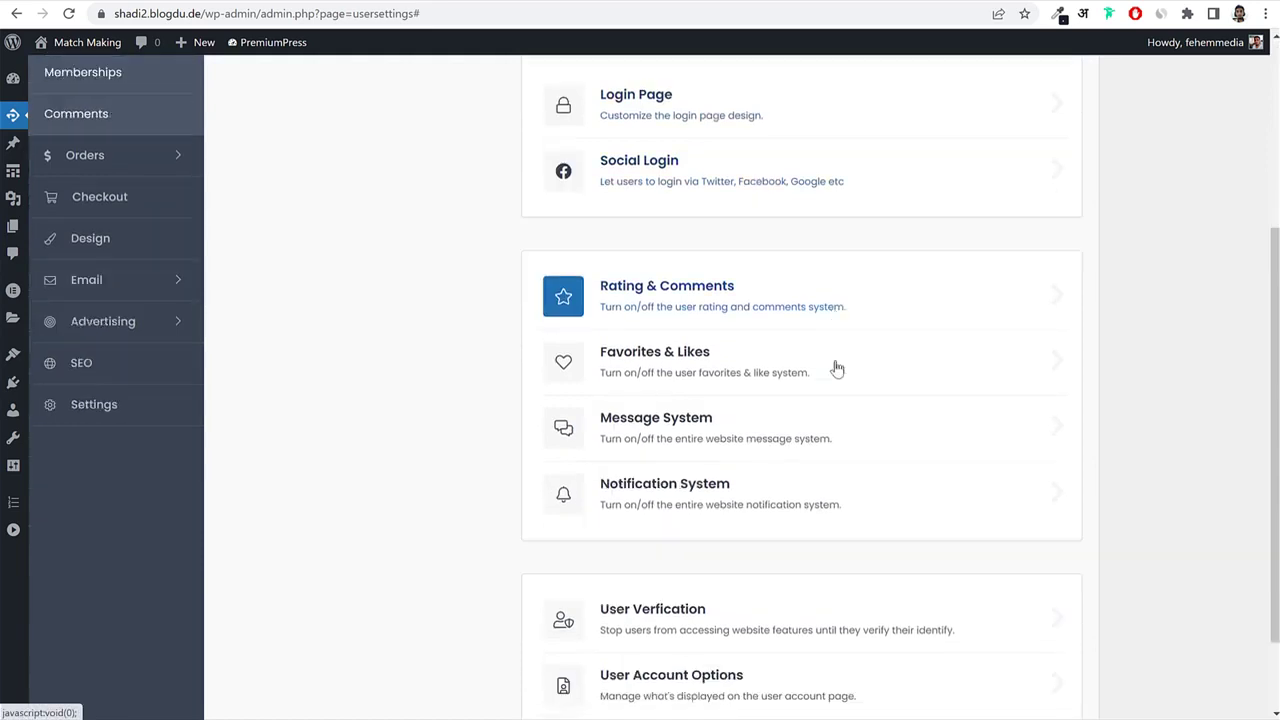
{"action": "left_click", "coordinate": [779, 285]}
{"action": "scroll", "coordinate": [775, 230], "scroll_direction": "up", "scroll_amount": 1}
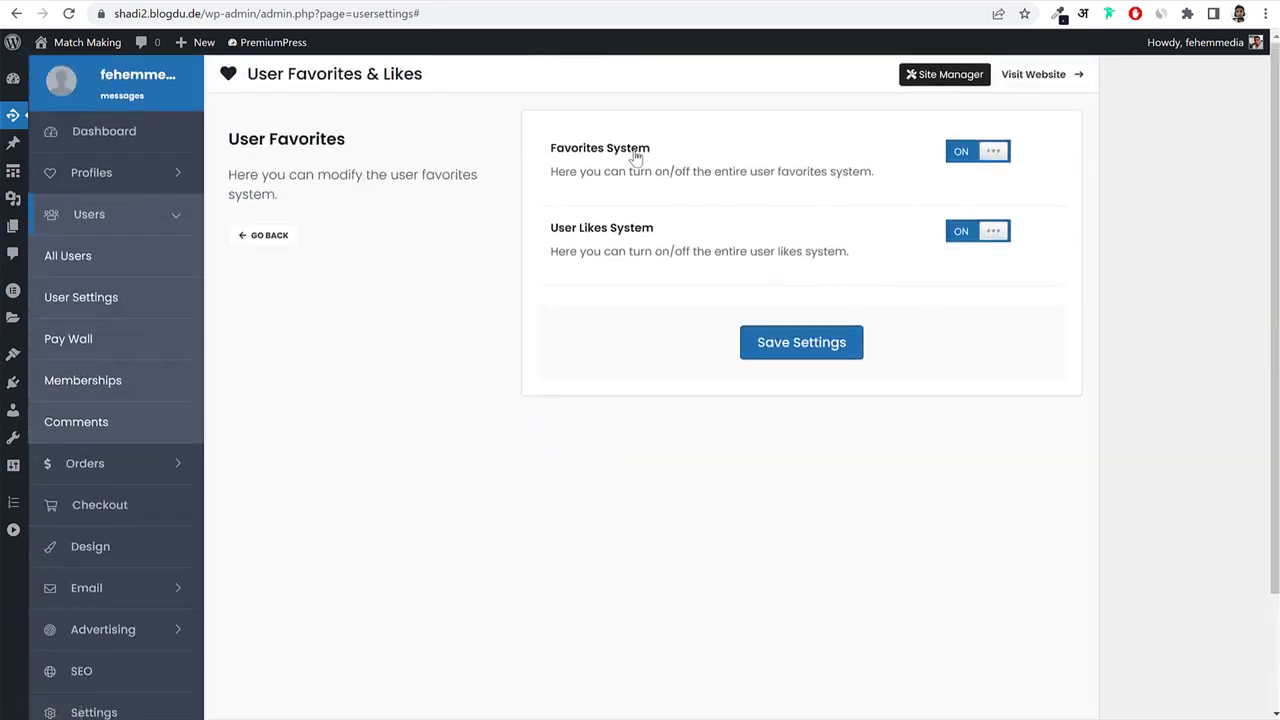
{"action": "left_click_drag", "start_coordinate": [652, 150], "coordinate": [553, 167]}
{"action": "left_click", "coordinate": [264, 236]}
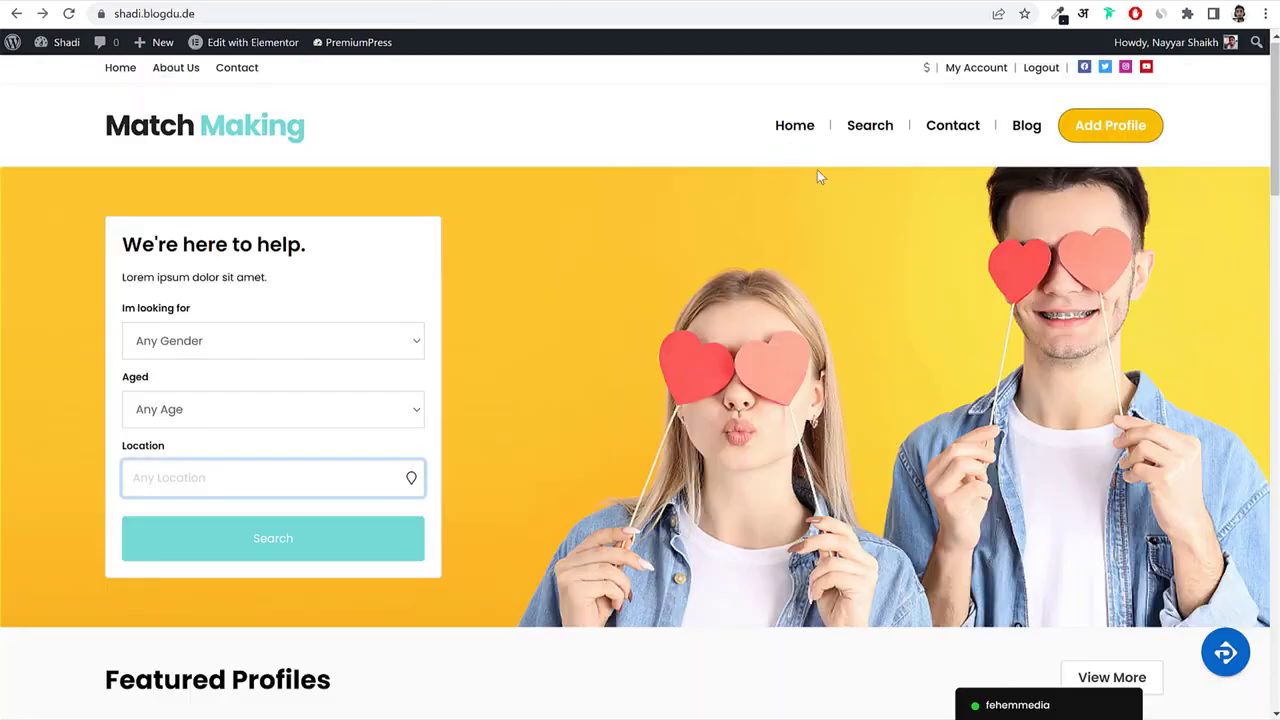
{"action": "scroll", "coordinate": [527, 253], "scroll_direction": "down", "scroll_amount": 6}
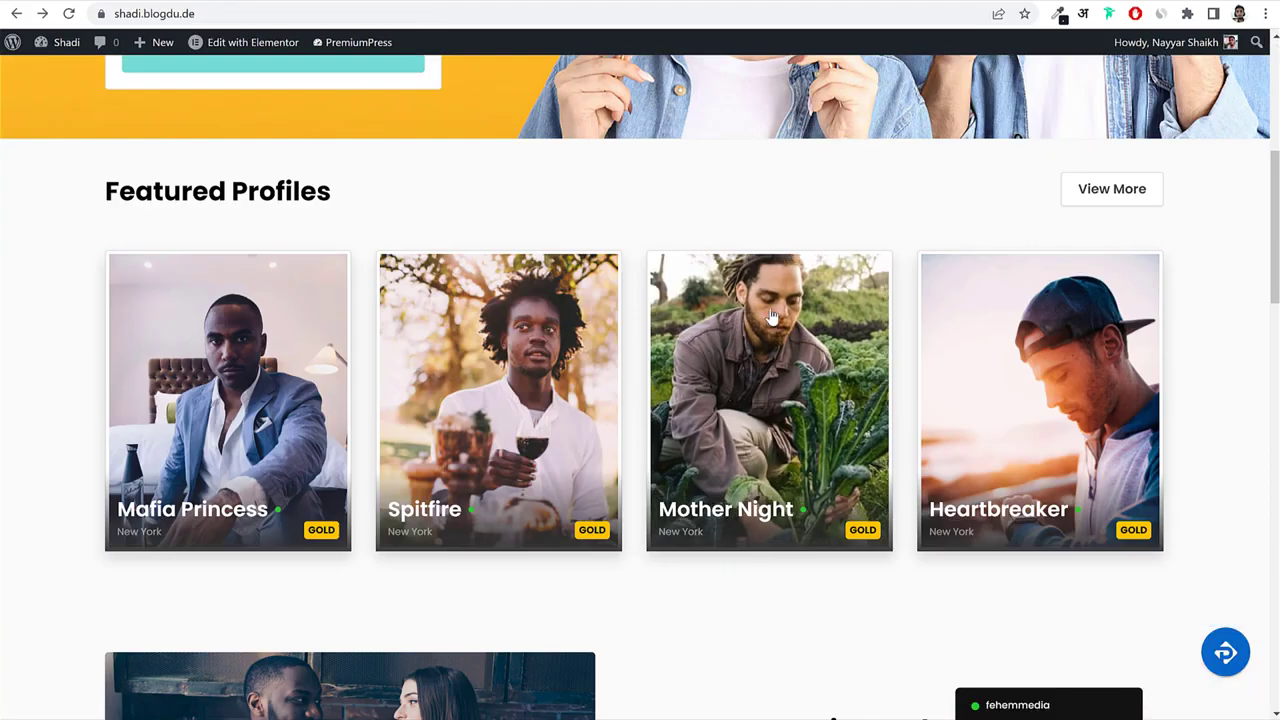
{"action": "left_click", "coordinate": [524, 252]}
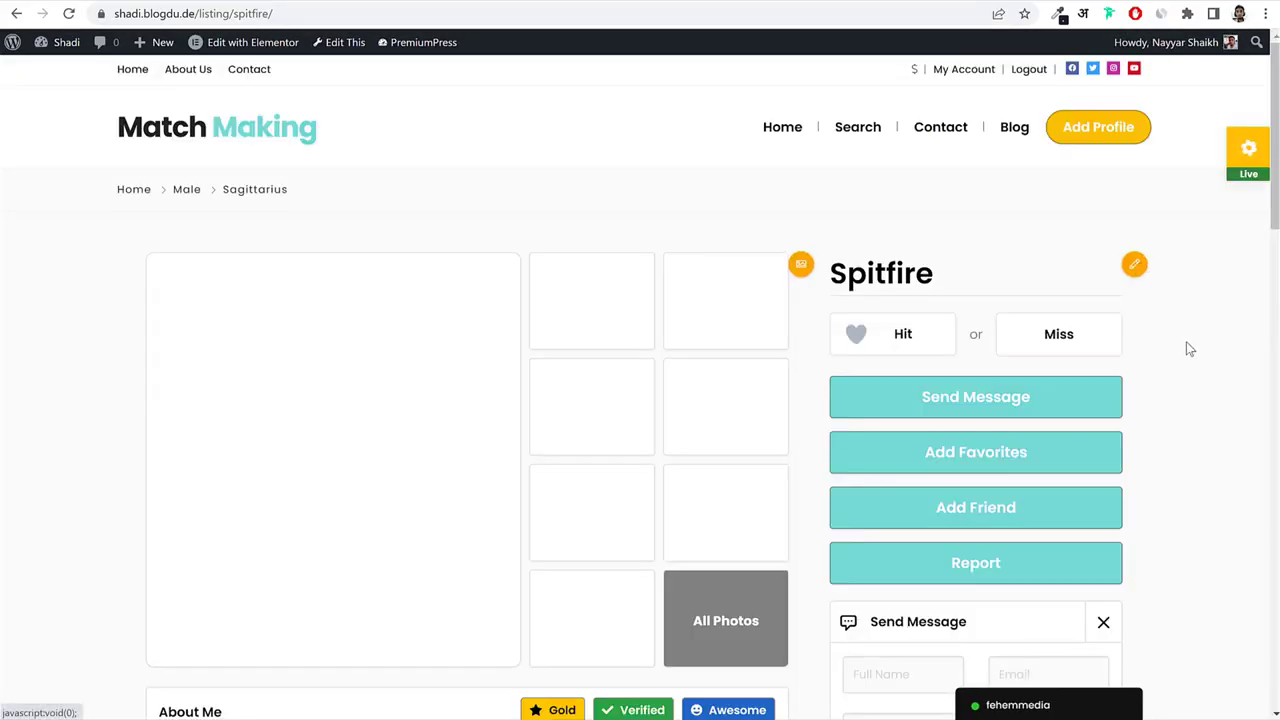
{"action": "scroll", "coordinate": [1189, 349], "scroll_direction": "down", "scroll_amount": 2}
{"action": "scroll", "coordinate": [1188, 347], "scroll_direction": "down", "scroll_amount": 5}
{"action": "scroll", "coordinate": [1188, 347], "scroll_direction": "up", "scroll_amount": 7}
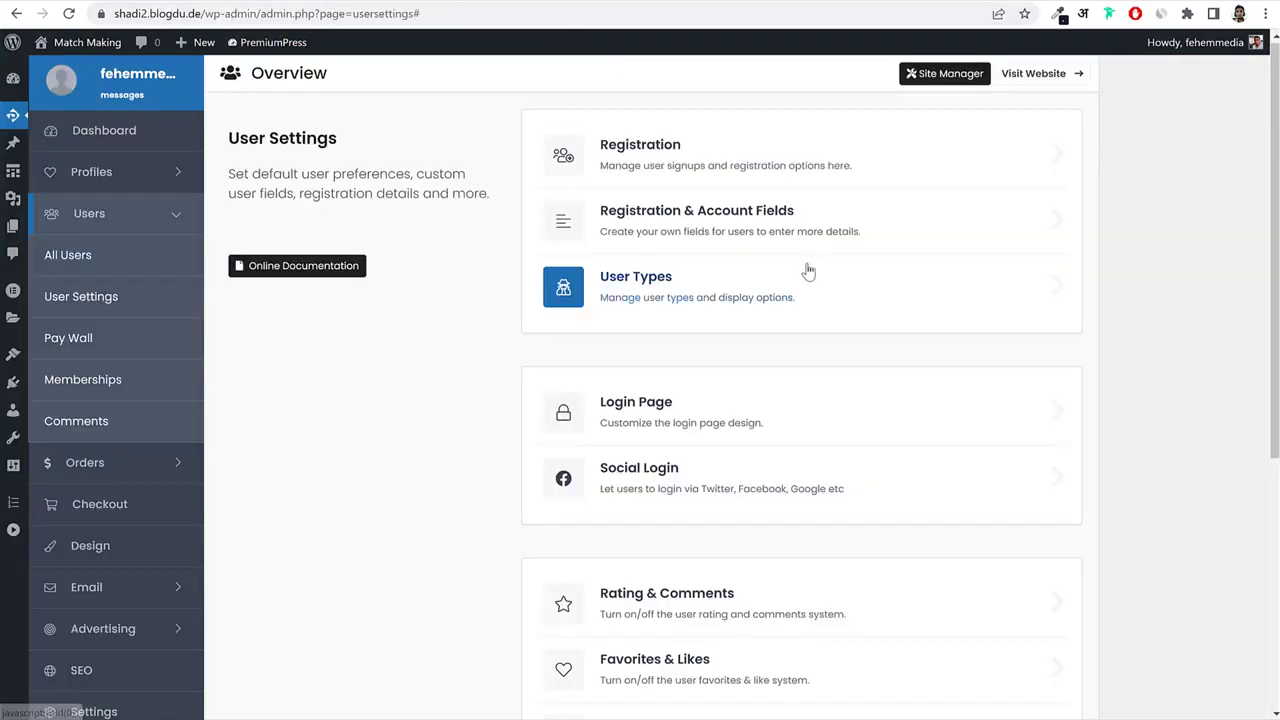
{"action": "scroll", "coordinate": [977, 402], "scroll_direction": "down", "scroll_amount": 3}
{"action": "scroll", "coordinate": [977, 402], "scroll_direction": "down", "scroll_amount": 2}
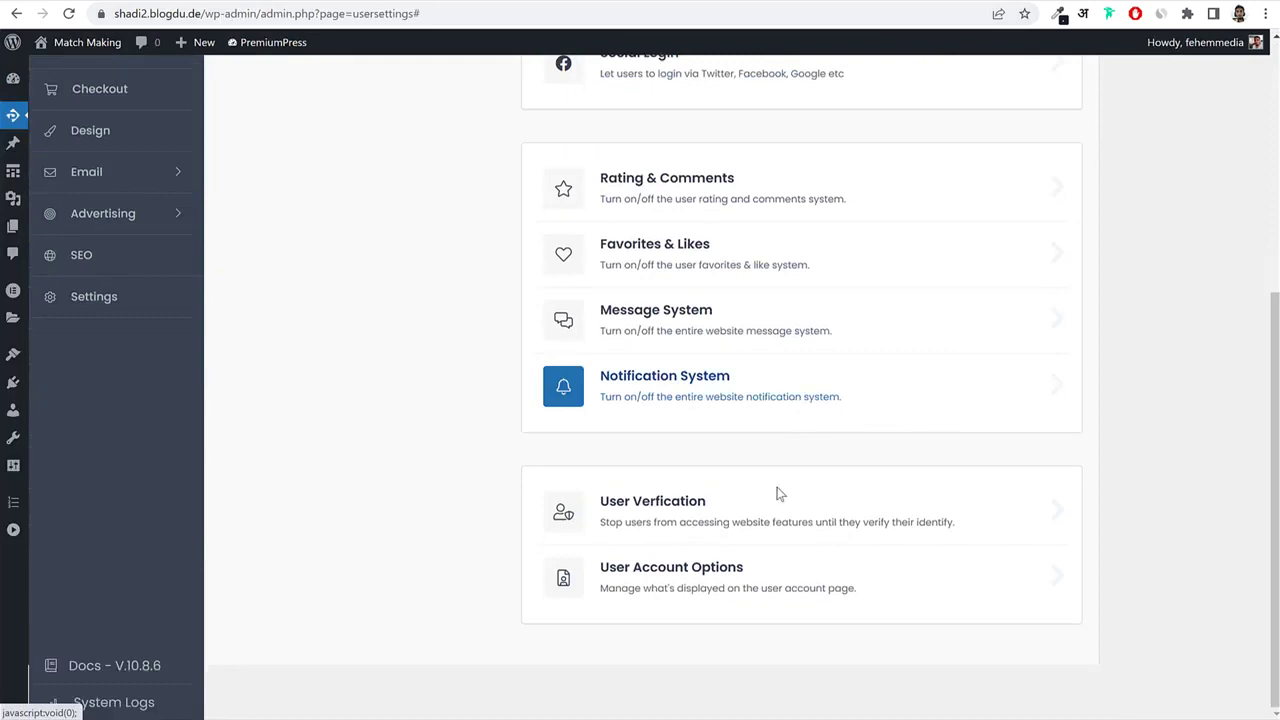
In User Verification, try email verification on and off, leaving it off.
{"action": "left_click", "coordinate": [745, 527]}
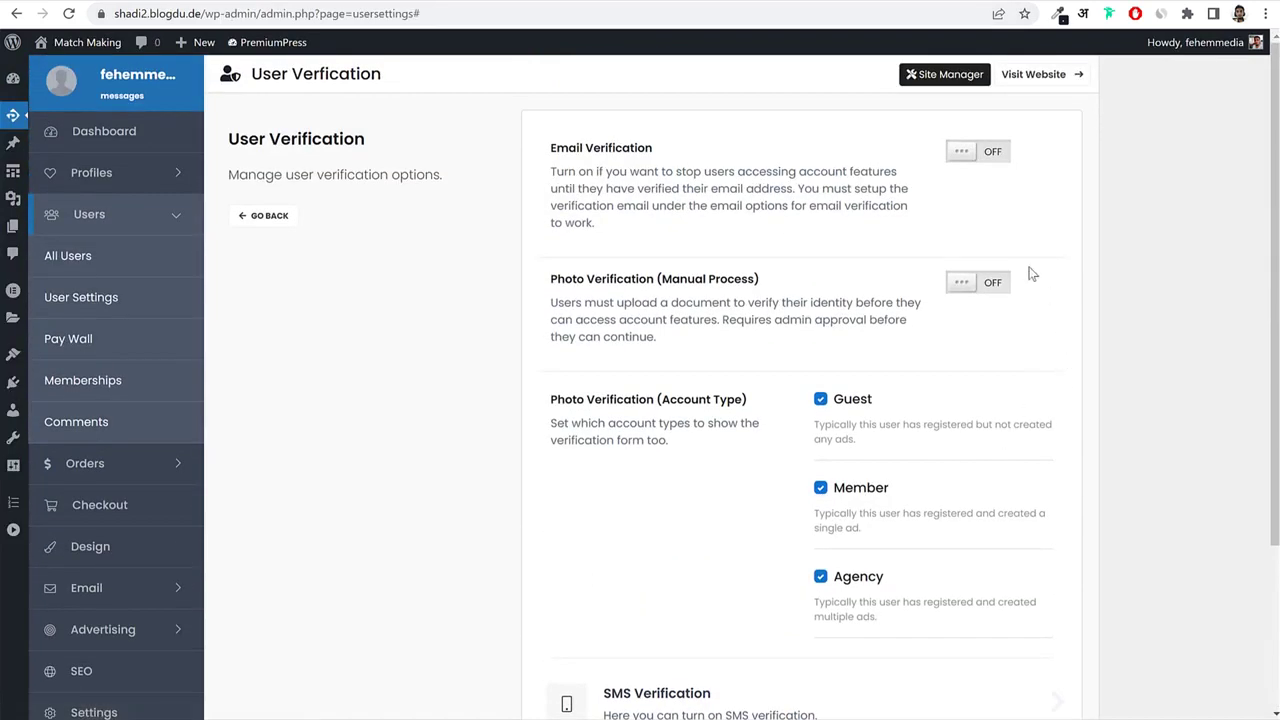
{"action": "left_click", "coordinate": [998, 153]}
{"action": "left_click", "coordinate": [998, 153]}
{"action": "left_click", "coordinate": [976, 152]}
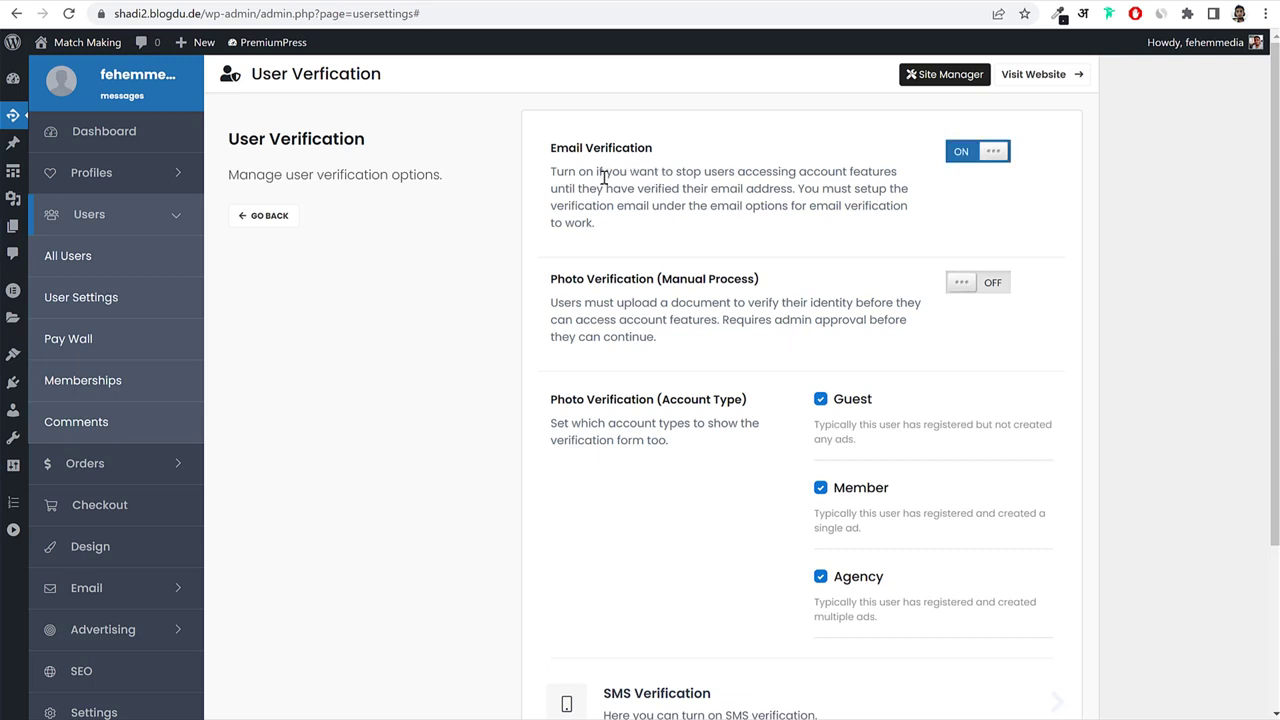
{"action": "left_click_drag", "start_coordinate": [604, 177], "coordinate": [758, 216]}
{"action": "left_click", "coordinate": [758, 218]}
{"action": "left_click", "coordinate": [992, 152]}
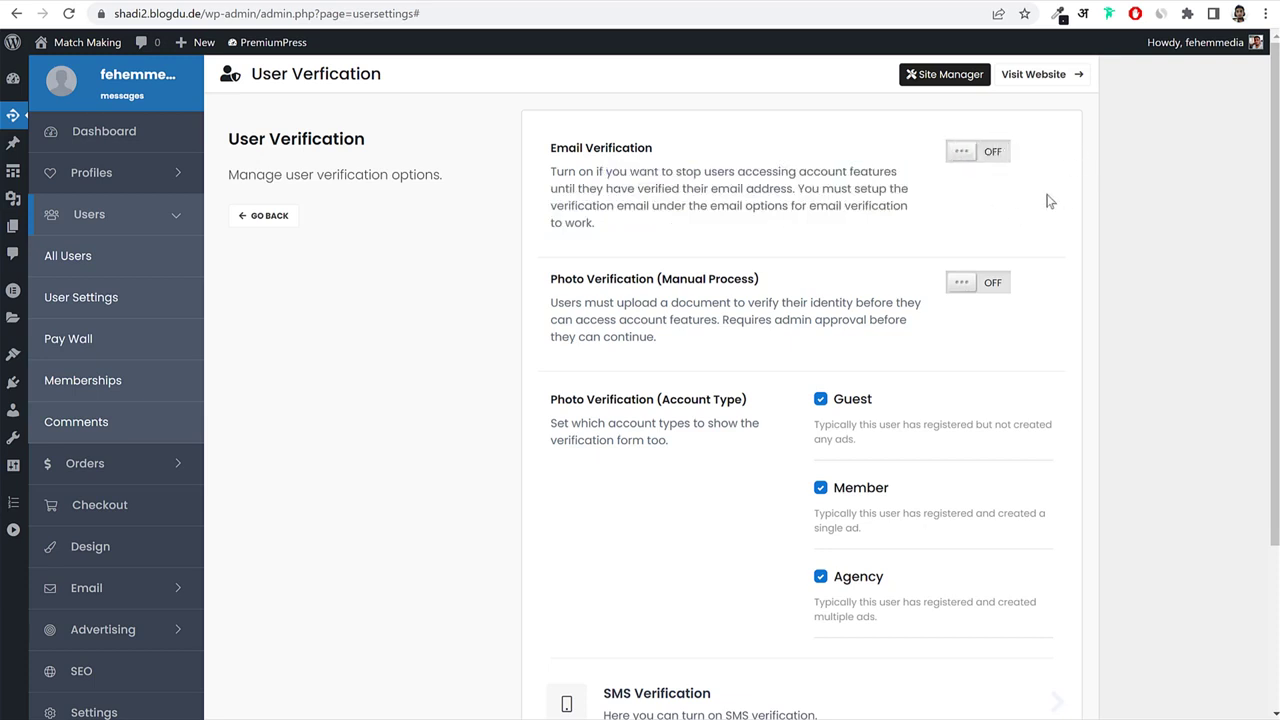
Switch manual photo verification on, then back off.
{"action": "left_click_drag", "start_coordinate": [562, 288], "coordinate": [756, 282]}
{"action": "left_click", "coordinate": [996, 285]}
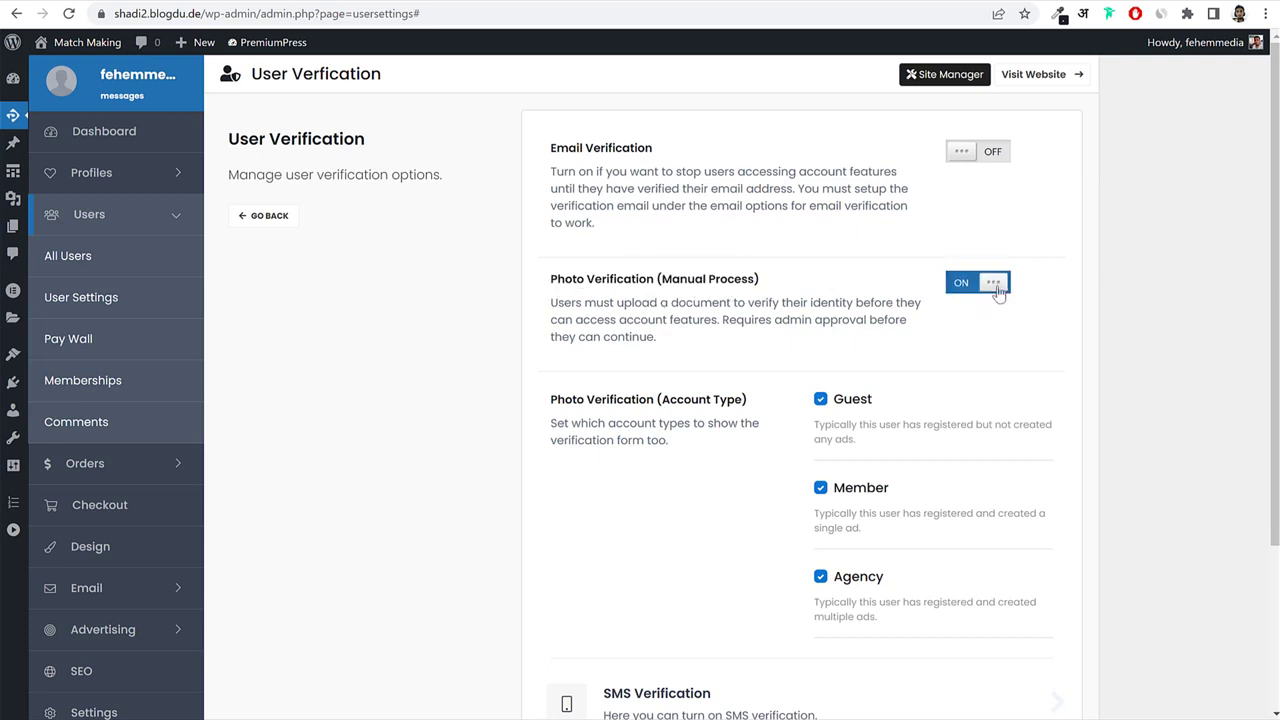
{"action": "left_click_drag", "start_coordinate": [661, 280], "coordinate": [757, 282]}
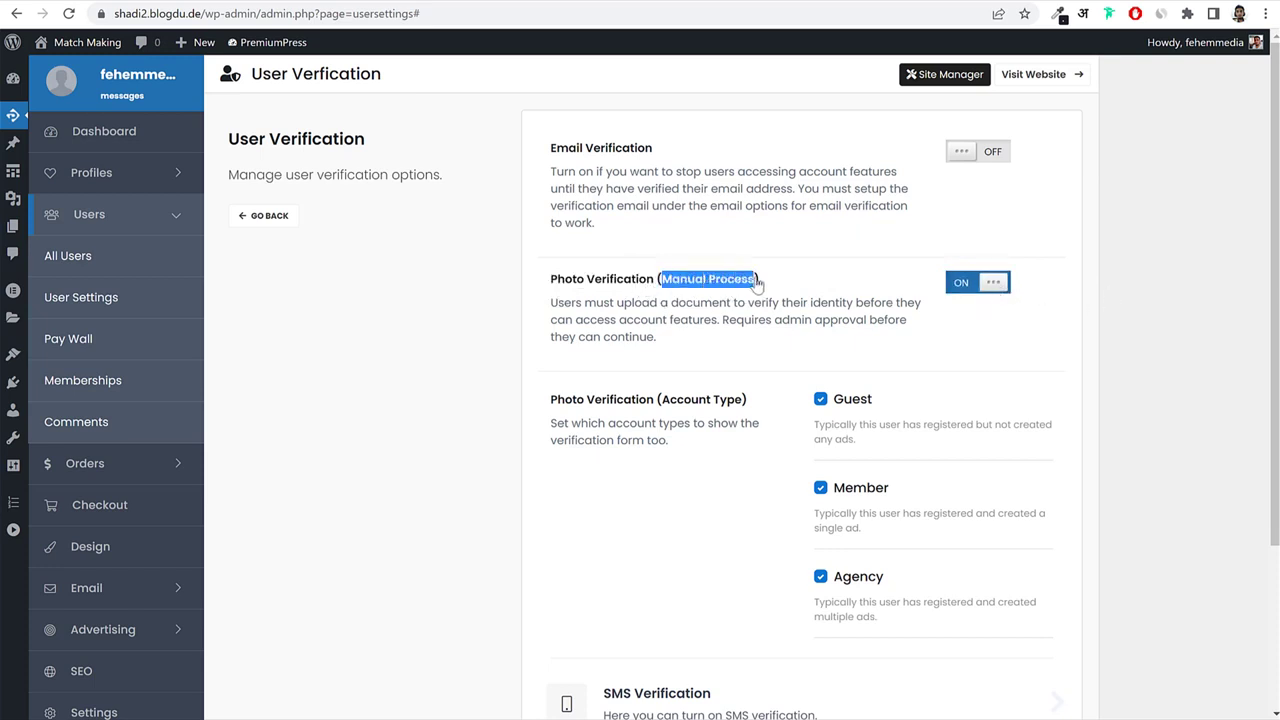
{"action": "left_click", "coordinate": [765, 289]}
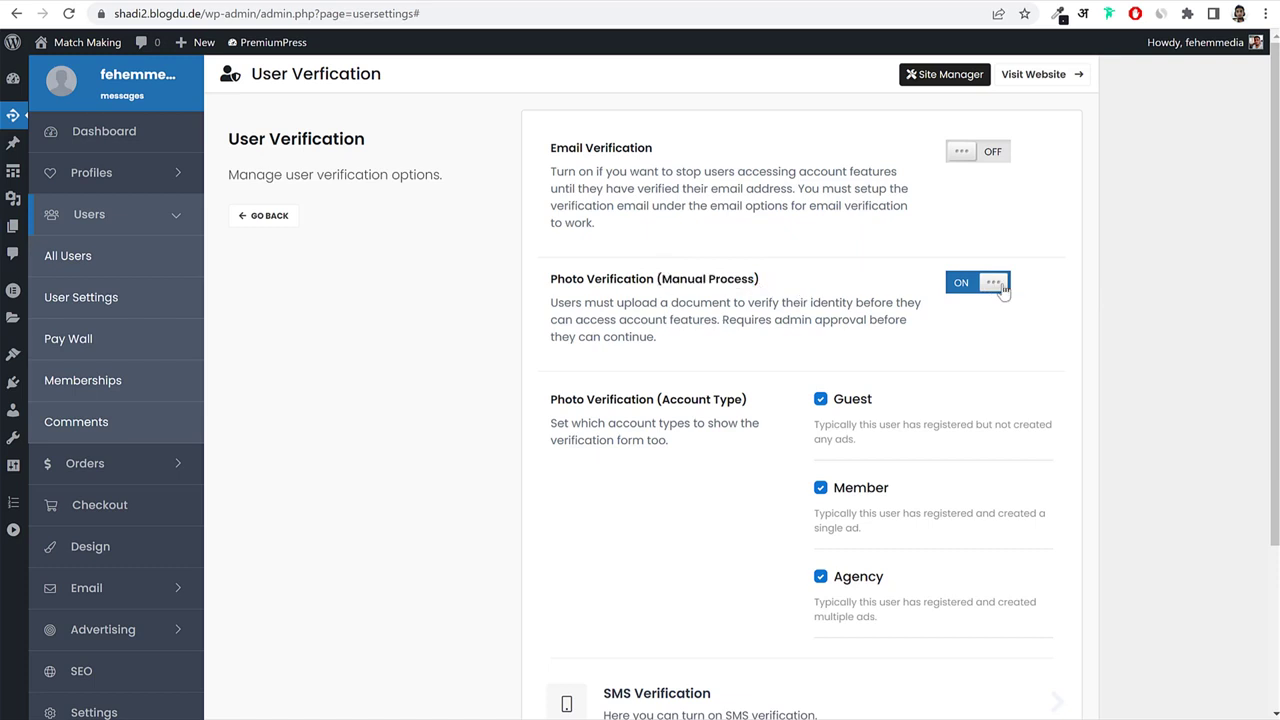
{"action": "left_click", "coordinate": [996, 284]}
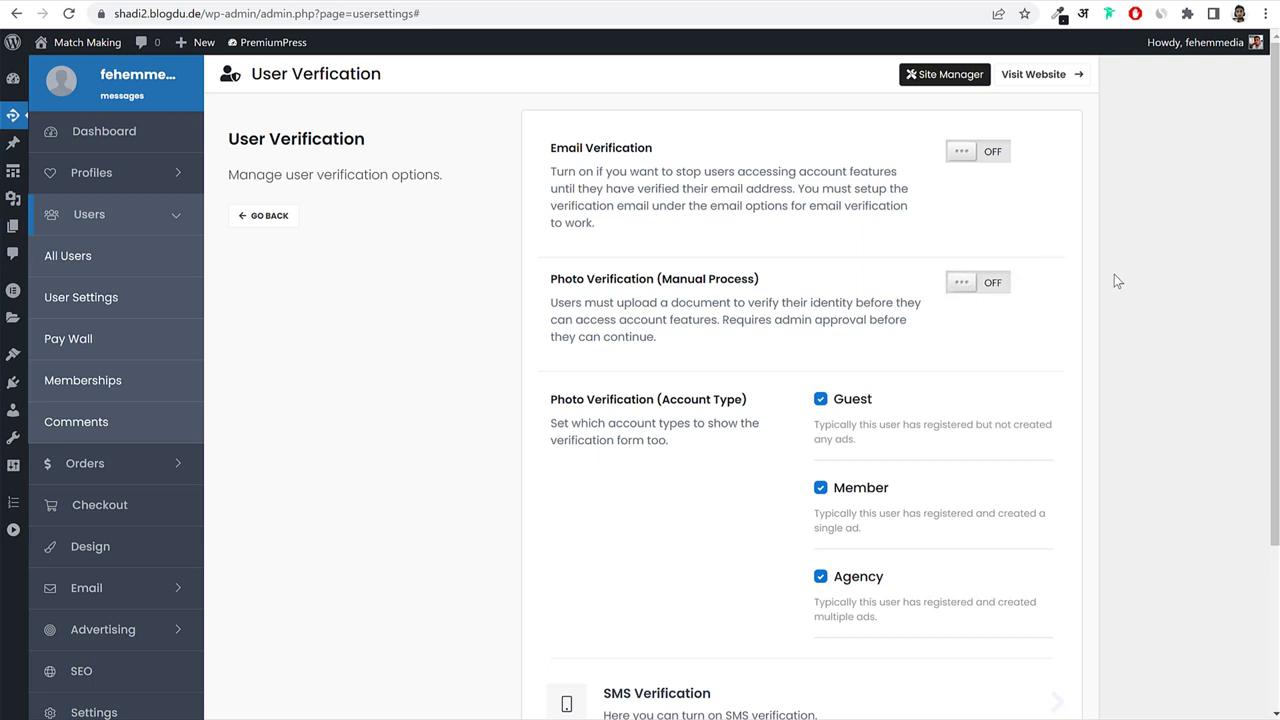
Check the SMS Verification provider list without choosing one, then return to the Settings overview.
{"action": "scroll", "coordinate": [1134, 437], "scroll_direction": "down", "scroll_amount": 3}
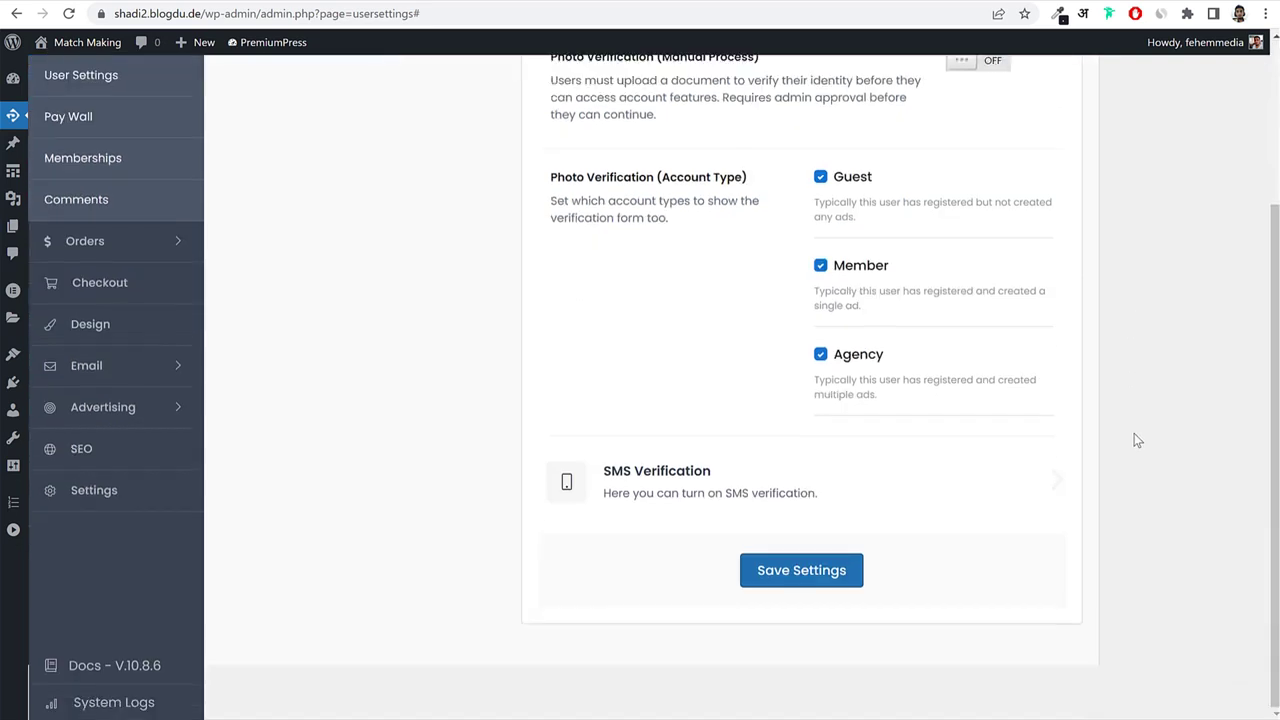
{"action": "left_click", "coordinate": [705, 482]}
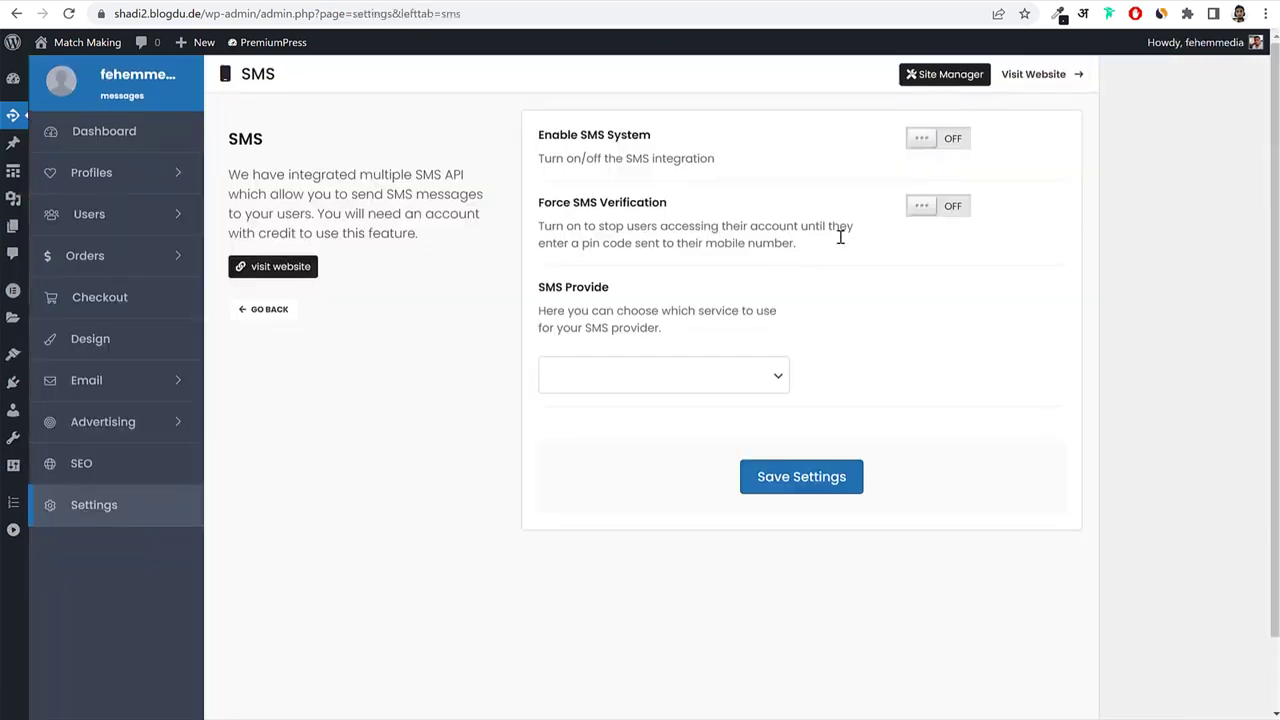
{"action": "left_click", "coordinate": [720, 375]}
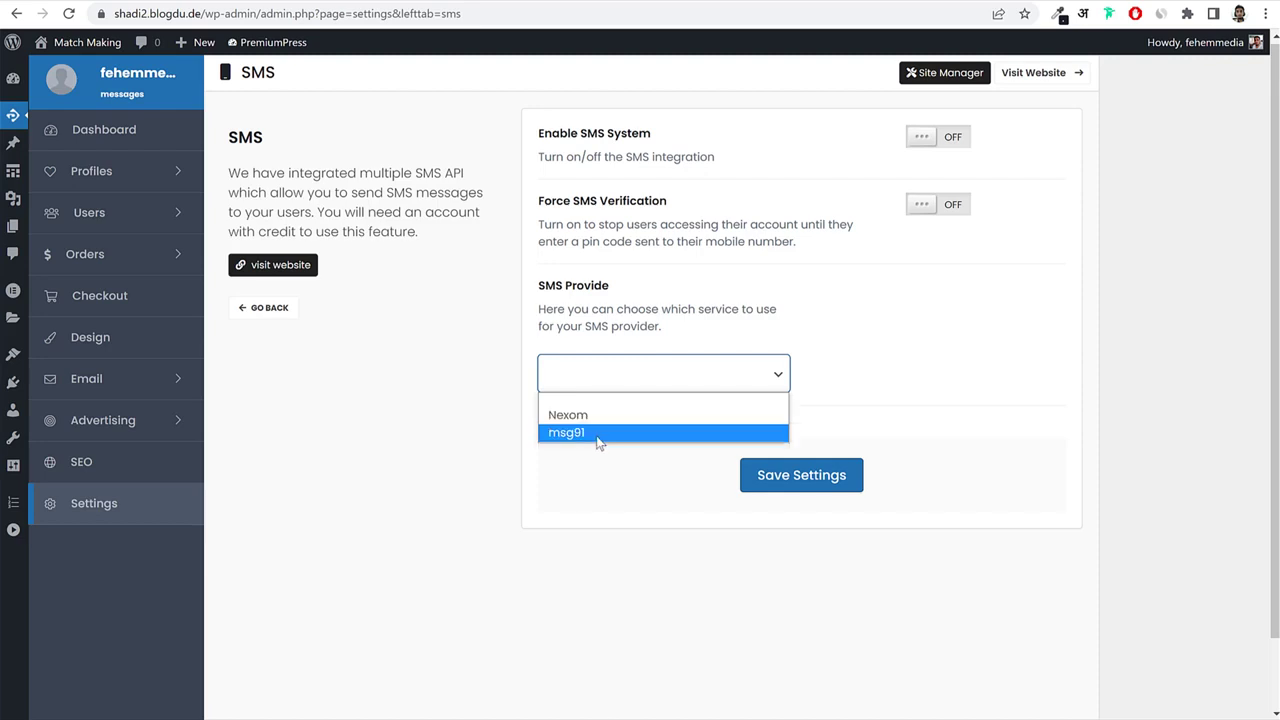
{"action": "left_click", "coordinate": [915, 279]}
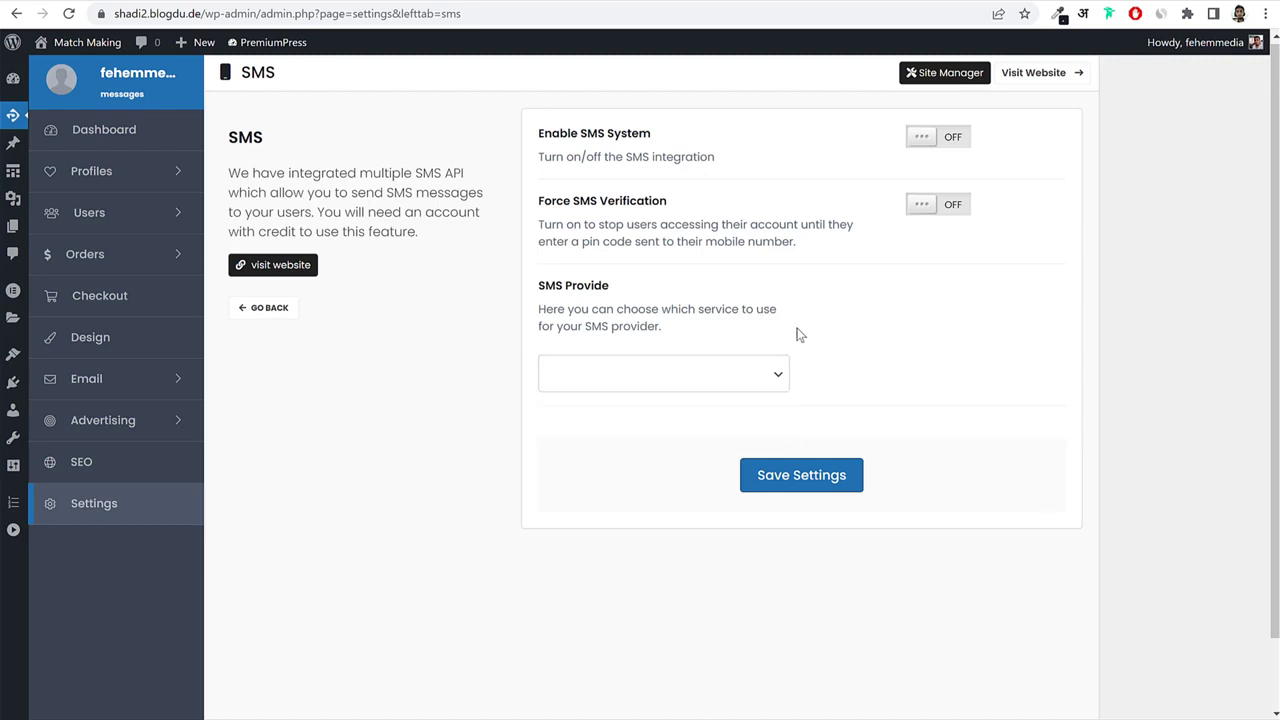
{"action": "left_click", "coordinate": [268, 307]}
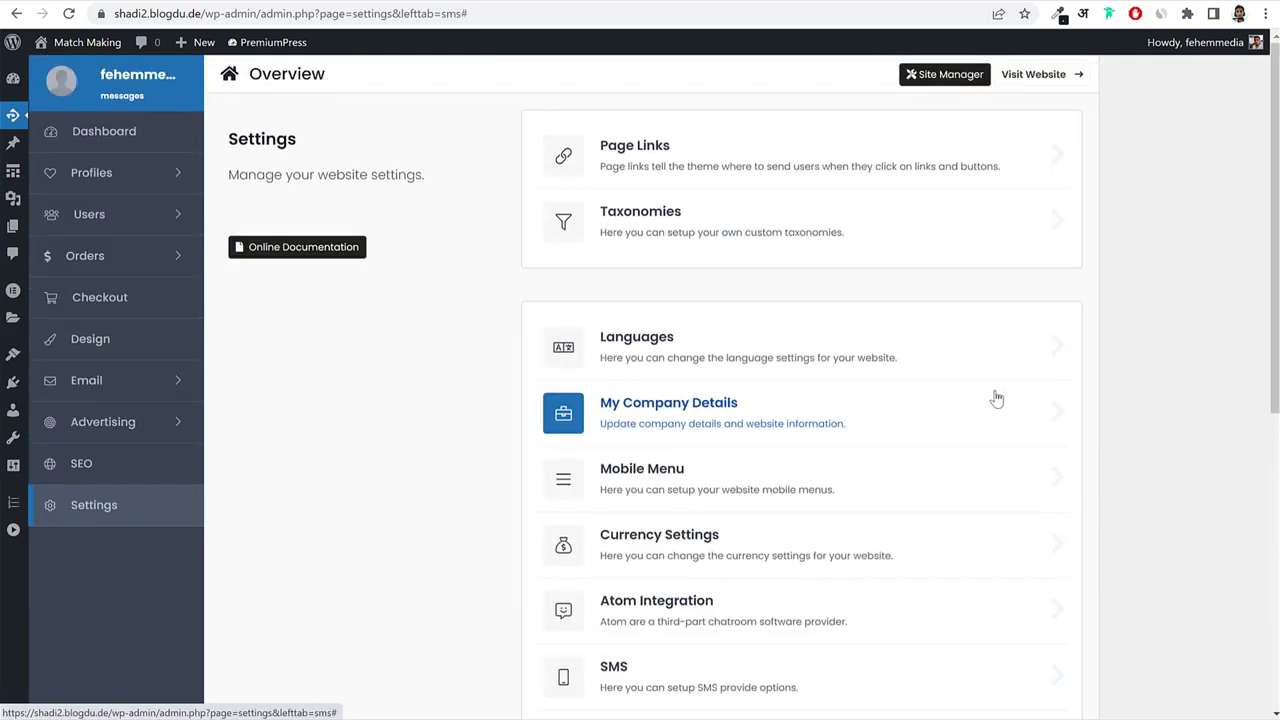
{"action": "left_click", "coordinate": [100, 212]}
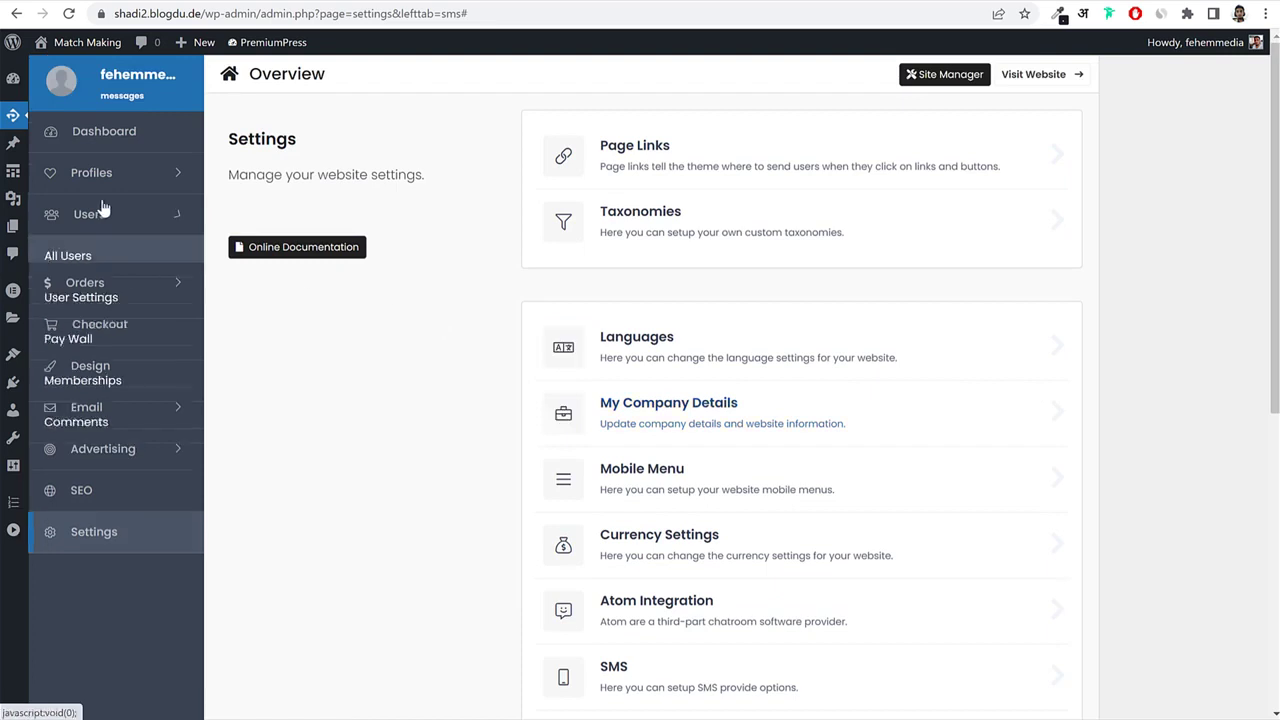
Review the memberships setup page, then go to the Checkout overview.
{"action": "left_click", "coordinate": [105, 391]}
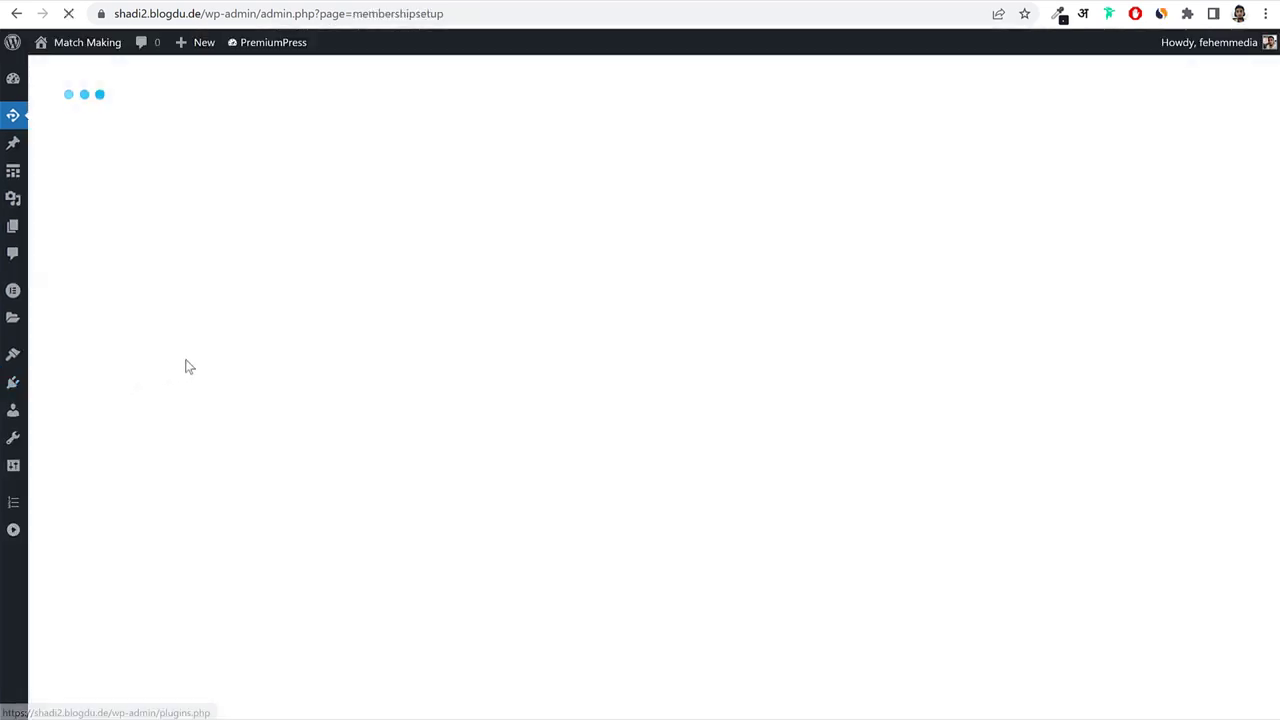
{"action": "scroll", "coordinate": [869, 317], "scroll_direction": "down", "scroll_amount": 3}
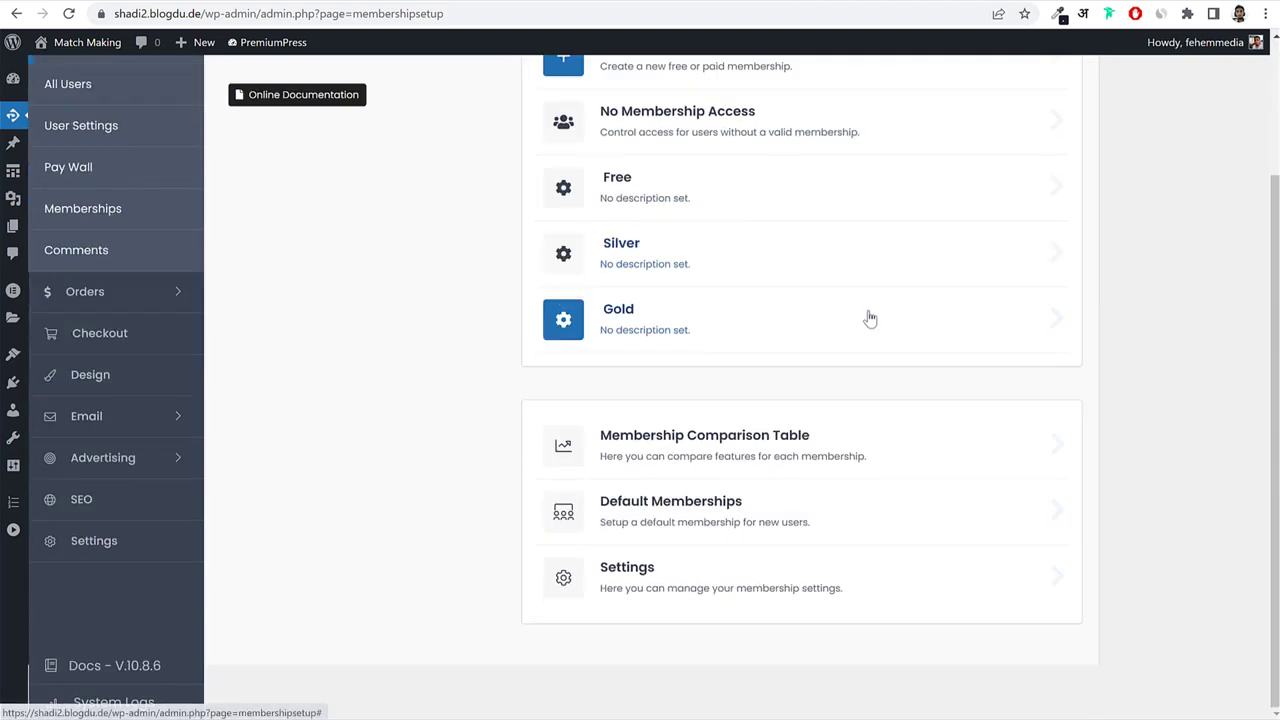
{"action": "scroll", "coordinate": [166, 371], "scroll_direction": "up", "scroll_amount": 3}
{"action": "scroll", "coordinate": [143, 386], "scroll_direction": "down", "scroll_amount": 3}
{"action": "left_click", "coordinate": [119, 292]}
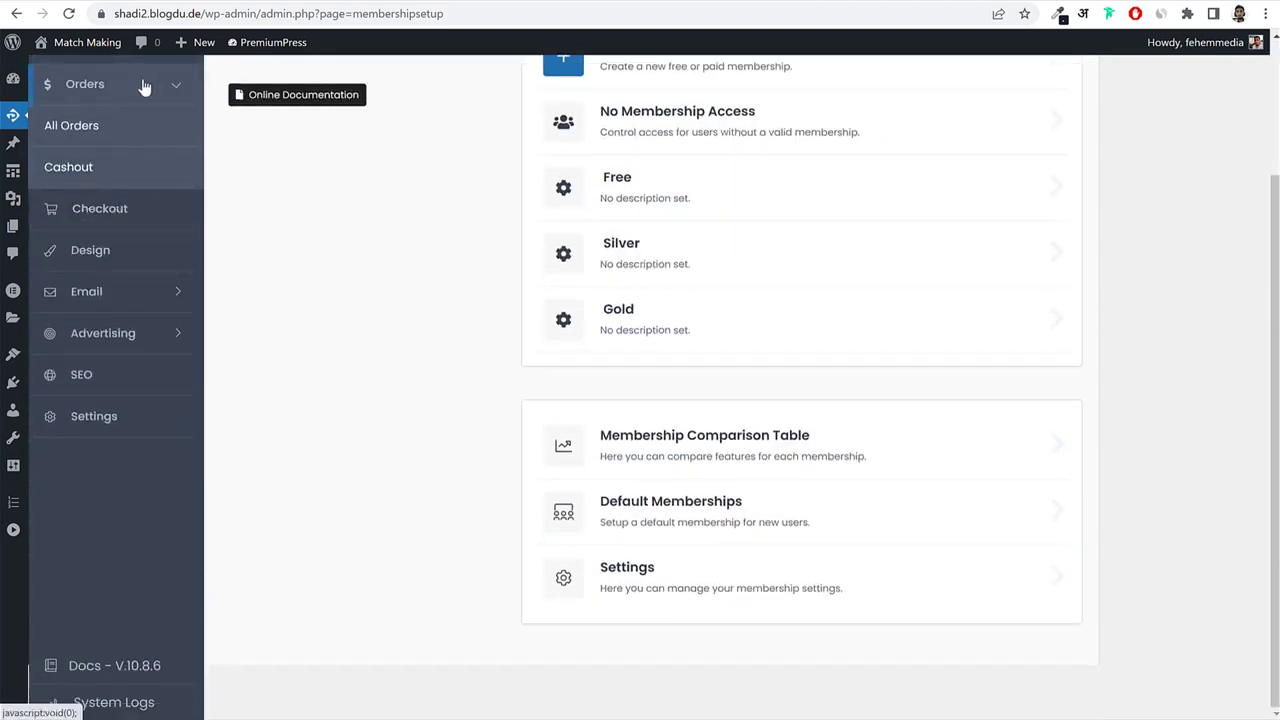
{"action": "left_click", "coordinate": [112, 218]}
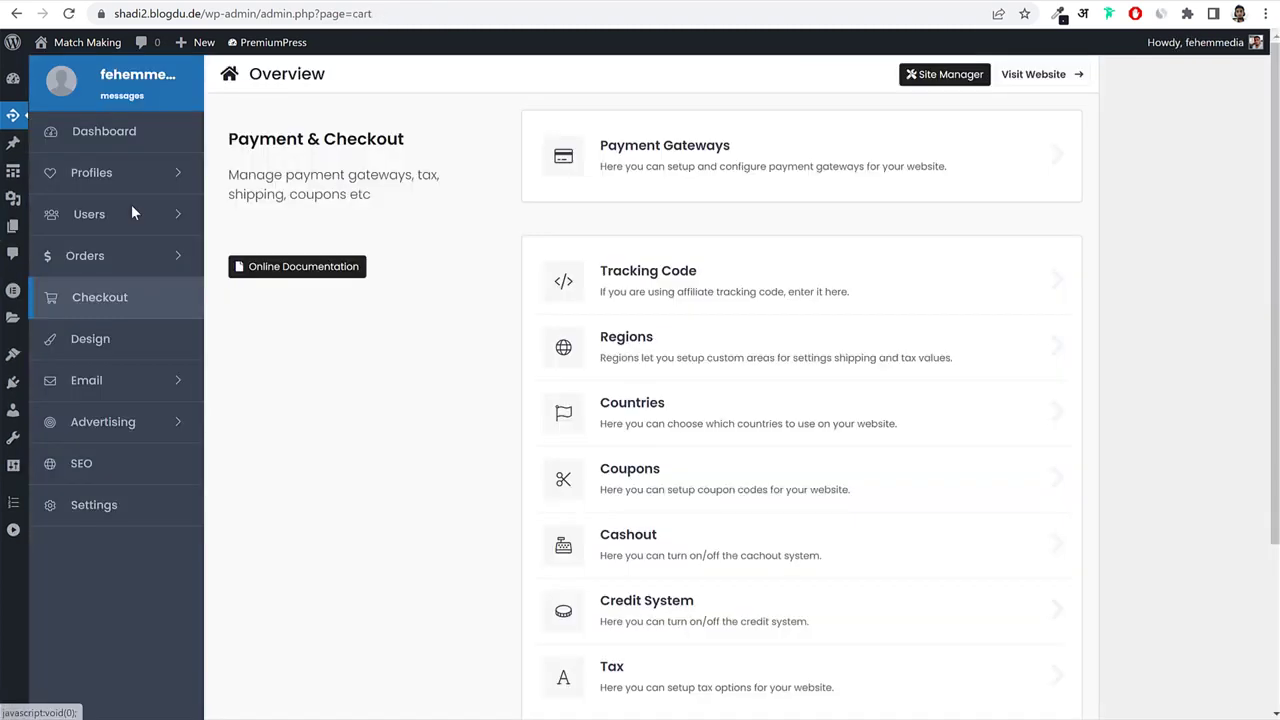
On the front-end My Account page, preview the $75 Gold plan's payment options.
{"action": "left_click", "coordinate": [507, 1]}
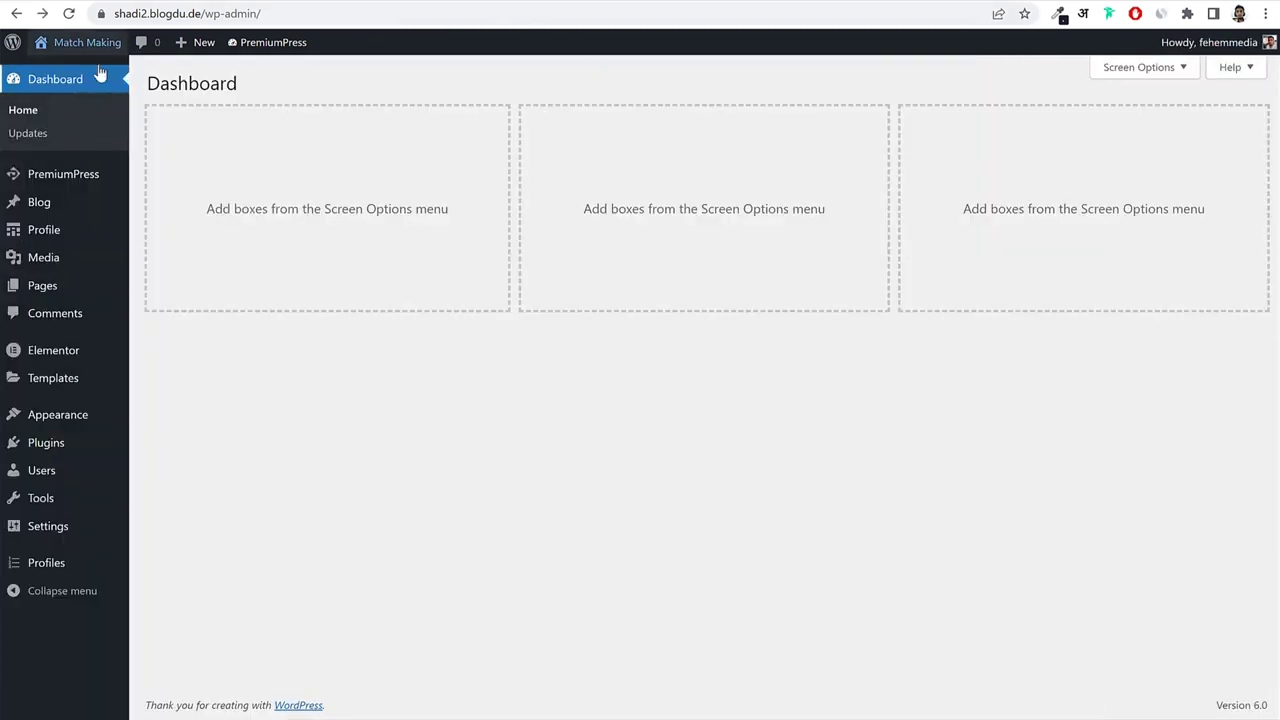
{"action": "left_click", "coordinate": [60, 42]}
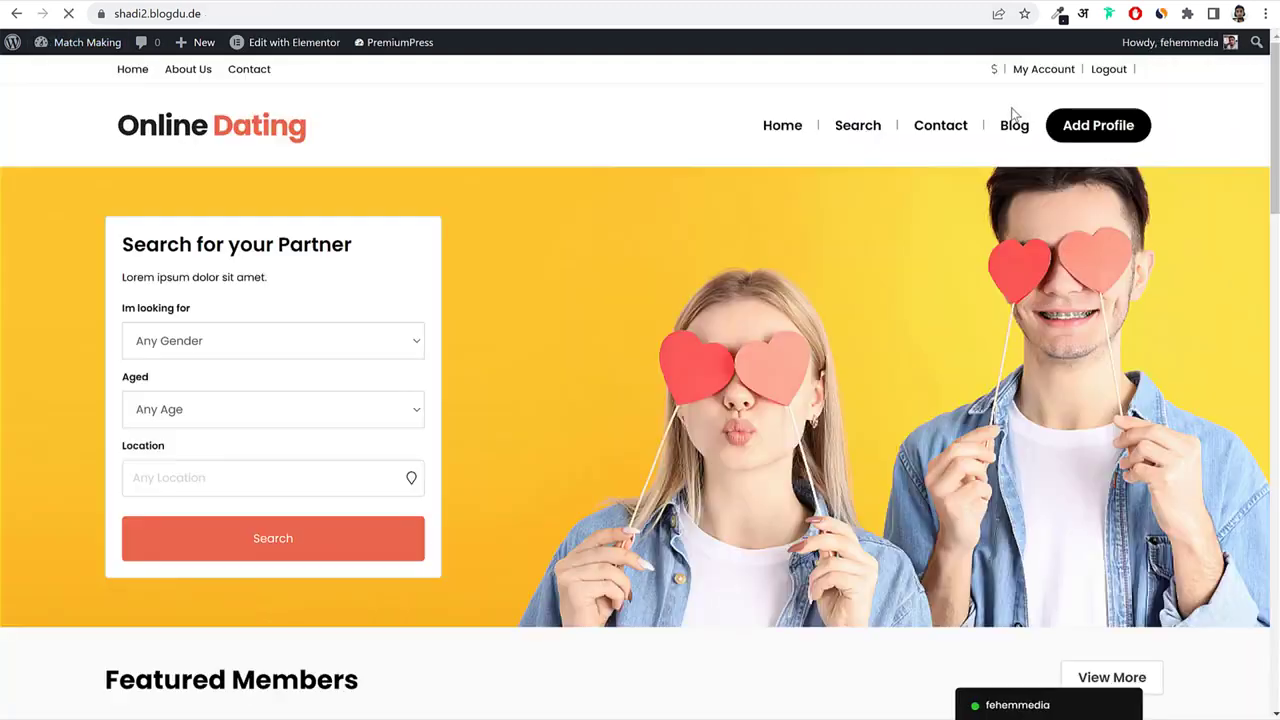
{"action": "left_click", "coordinate": [1047, 72]}
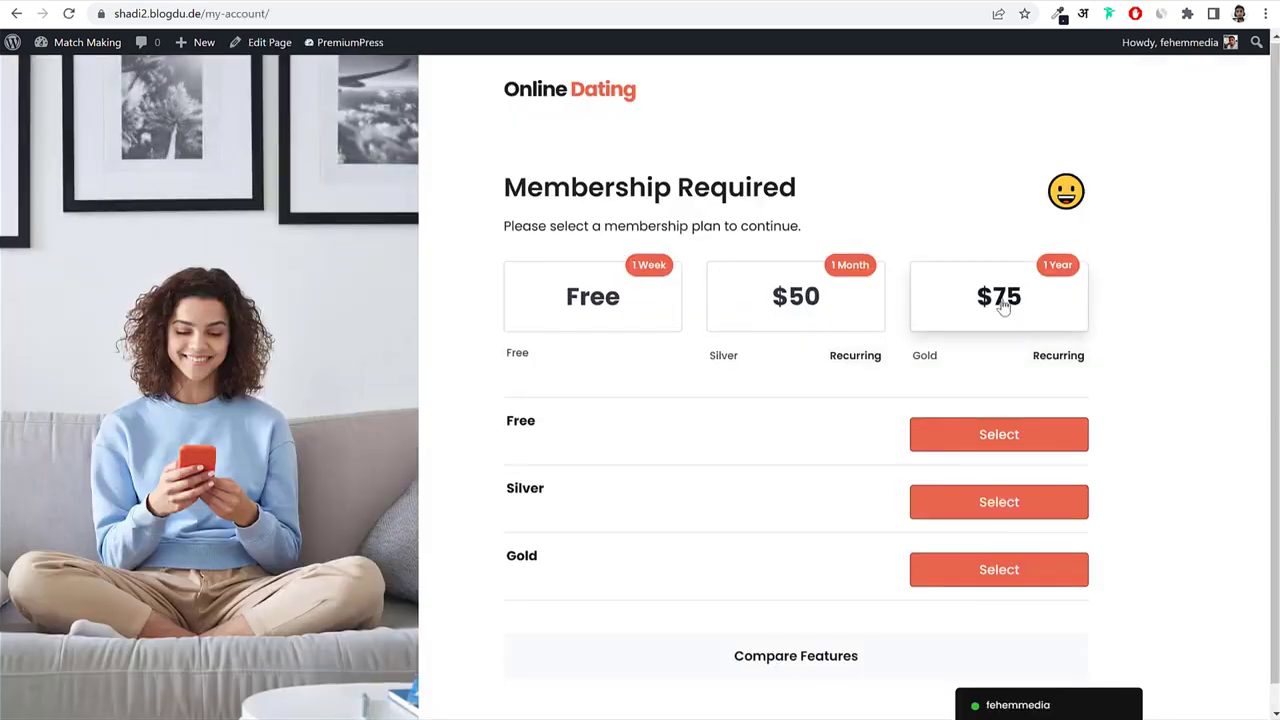
{"action": "left_click", "coordinate": [1016, 300]}
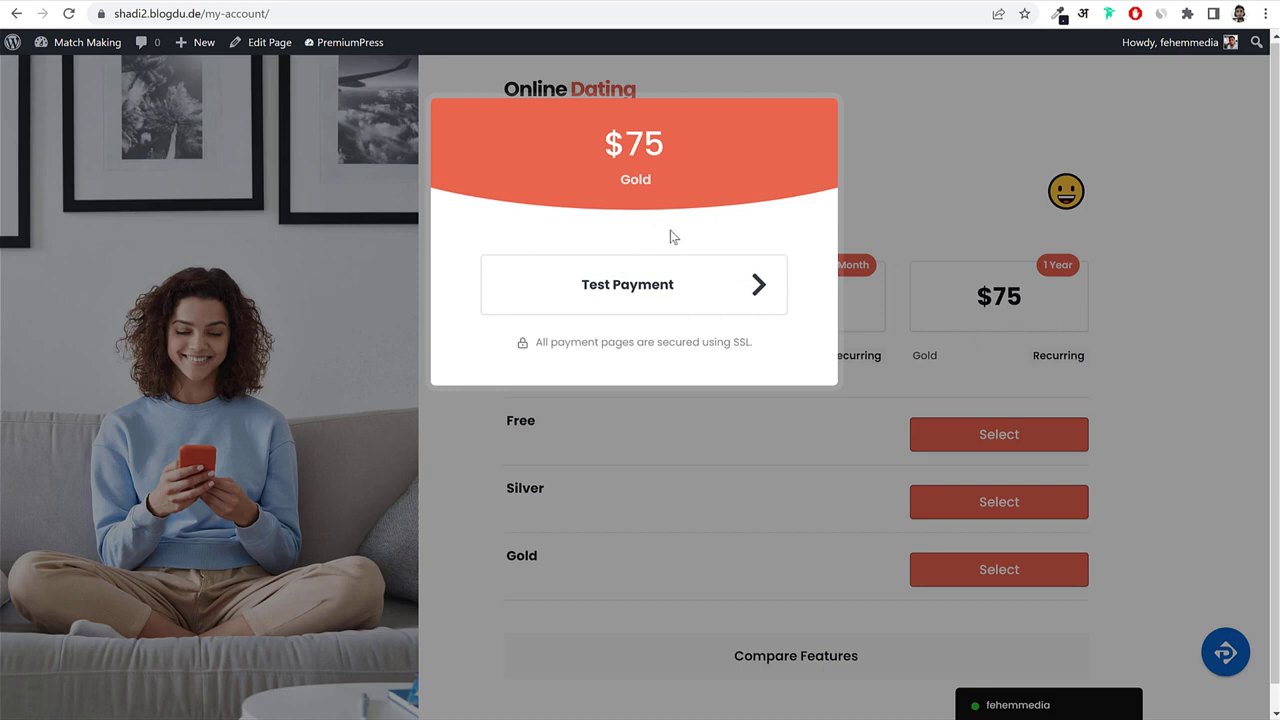
{"action": "left_click", "coordinate": [1144, 322]}
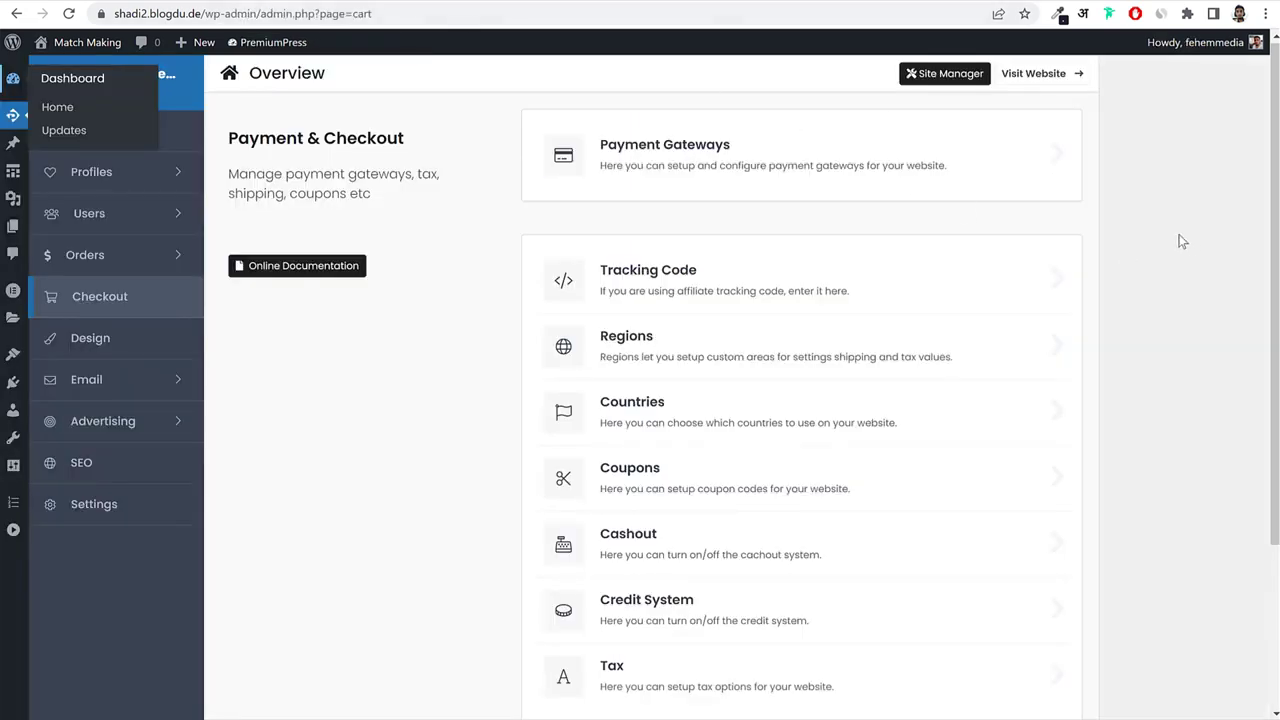
Go to Payment Gateways and launch Find More Plugins in a new tab.
{"action": "left_click", "coordinate": [690, 158]}
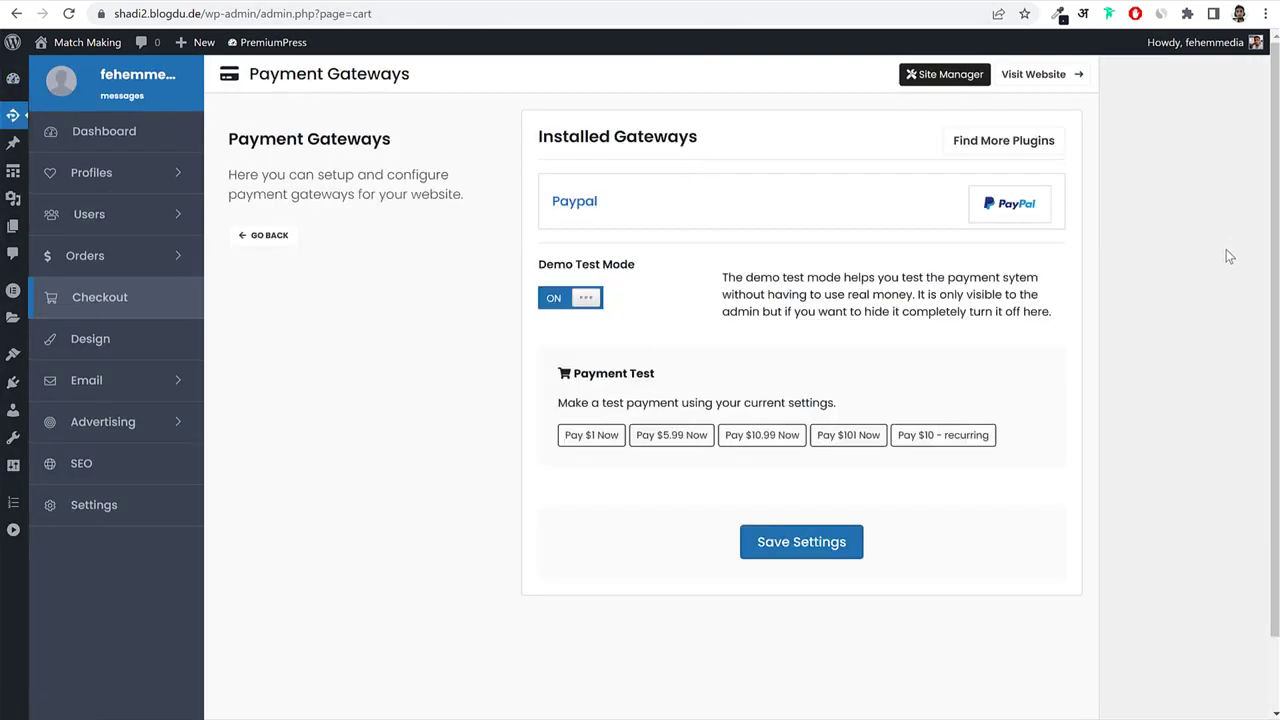
{"action": "right_click", "coordinate": [1030, 147]}
{"action": "left_click", "coordinate": [1056, 160]}
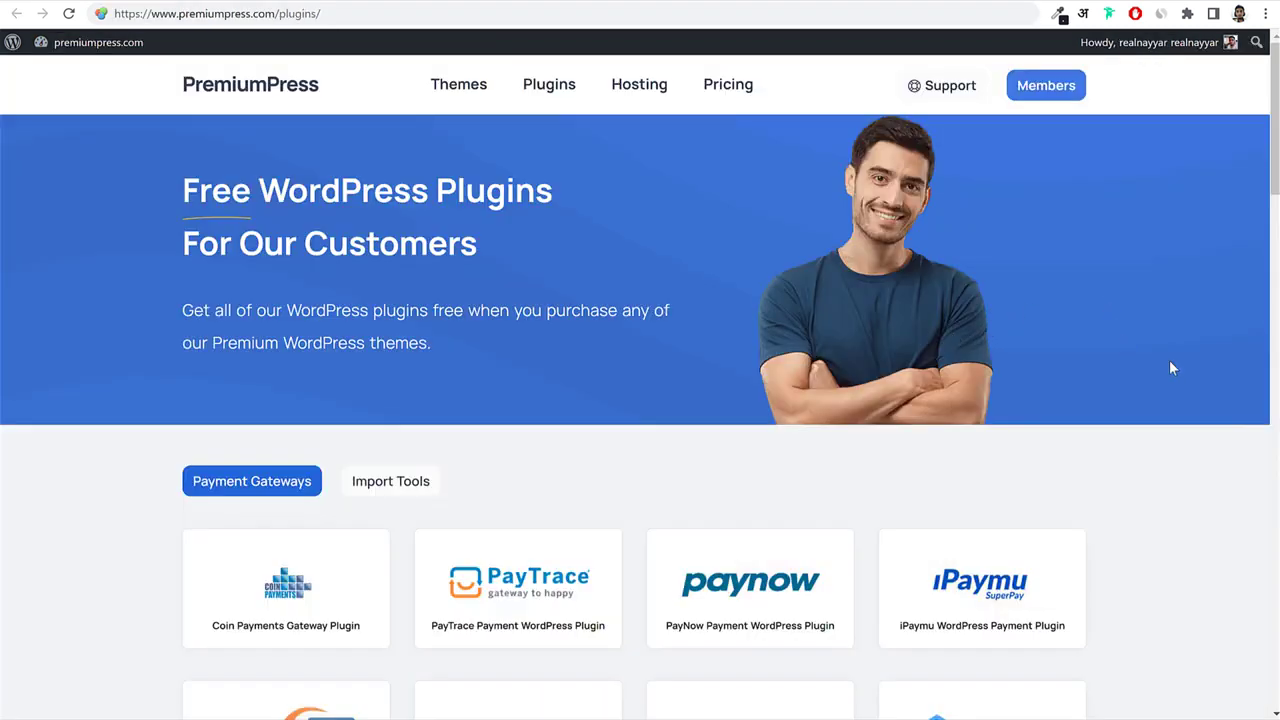
Download the Razorpay Payment Gateway plugin zip from the PremiumPress plugin catalogue.
{"action": "scroll", "coordinate": [1180, 400], "scroll_direction": "down", "scroll_amount": 7}
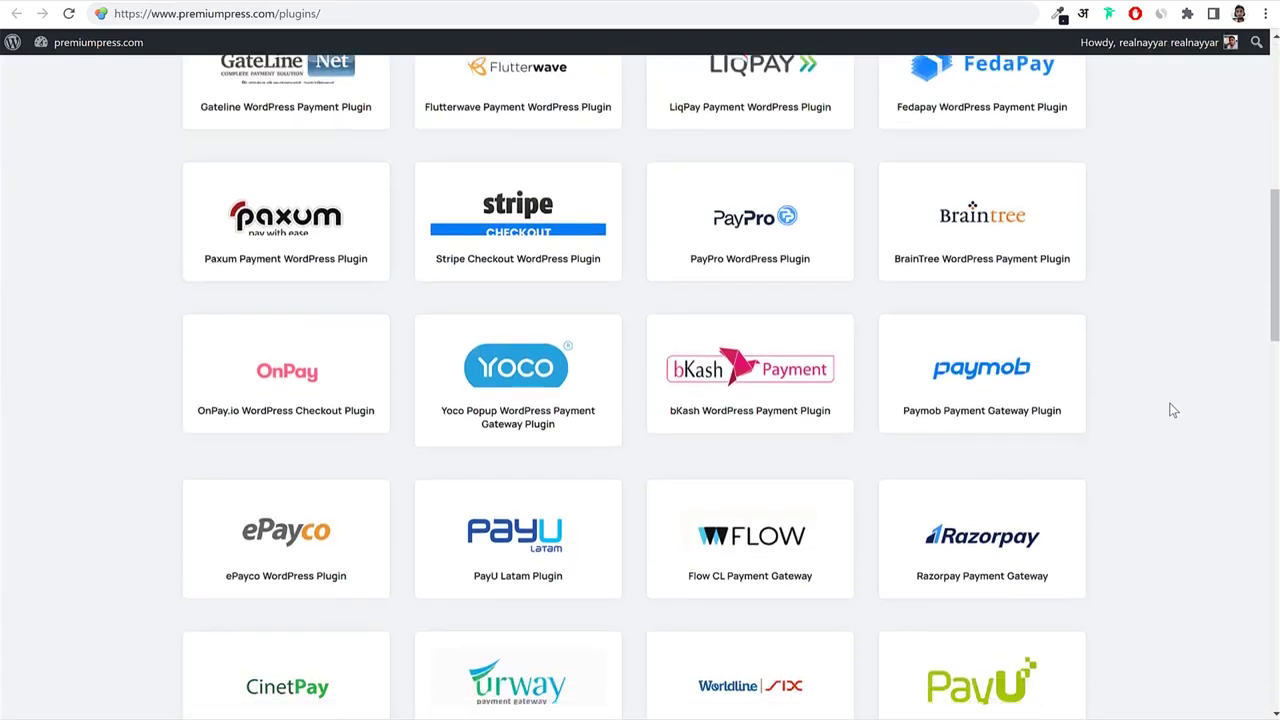
{"action": "scroll", "coordinate": [1173, 410], "scroll_direction": "down", "scroll_amount": 14}
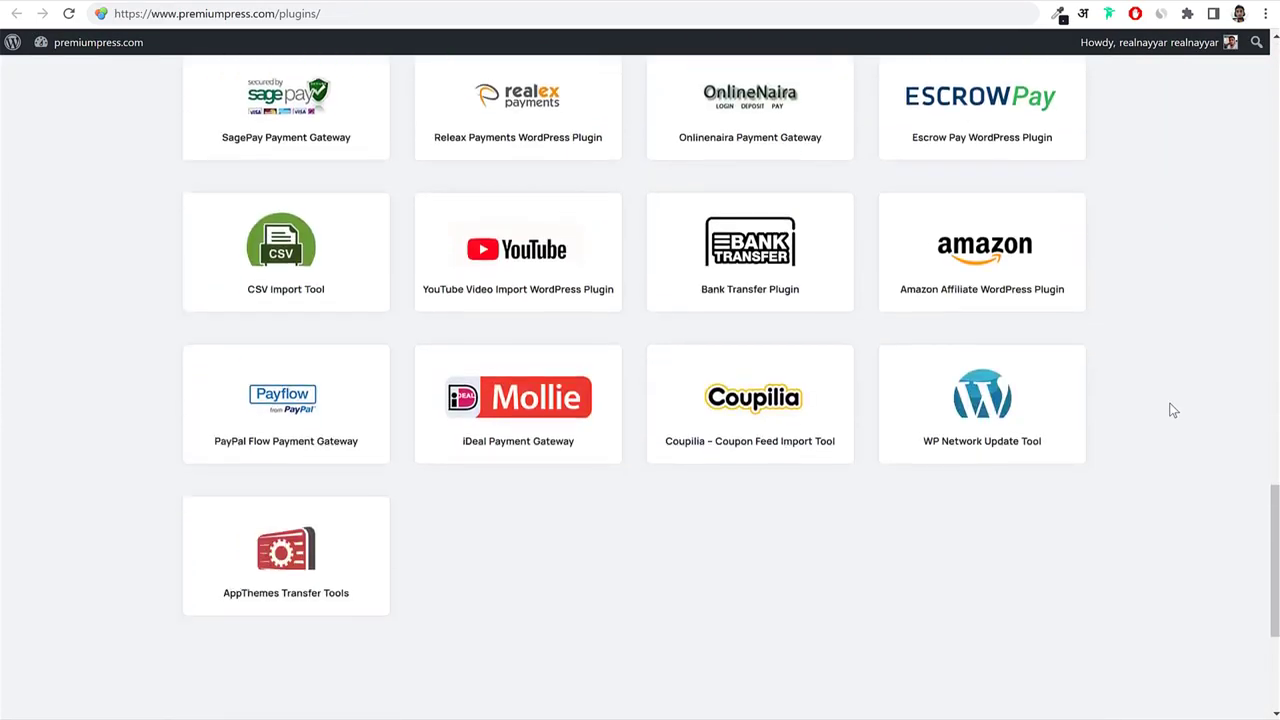
{"action": "scroll", "coordinate": [1173, 410], "scroll_direction": "down", "scroll_amount": 1}
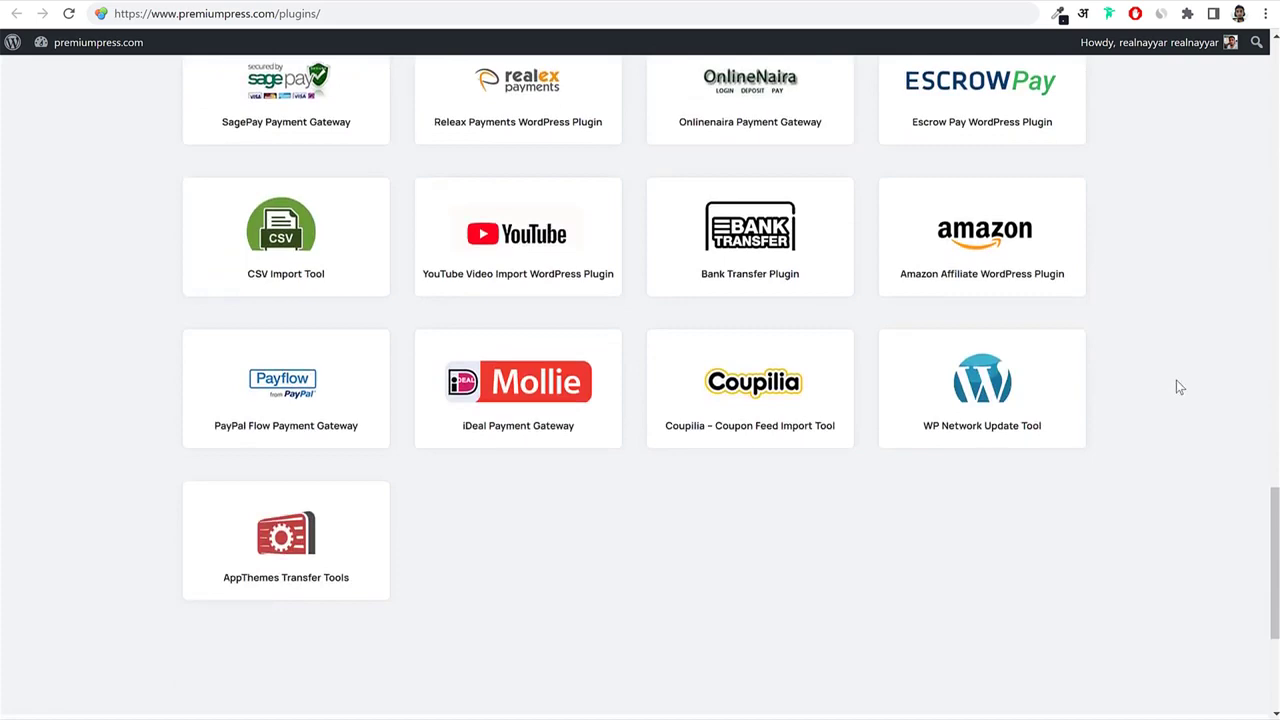
{"action": "scroll", "coordinate": [1176, 386], "scroll_direction": "up", "scroll_amount": 6}
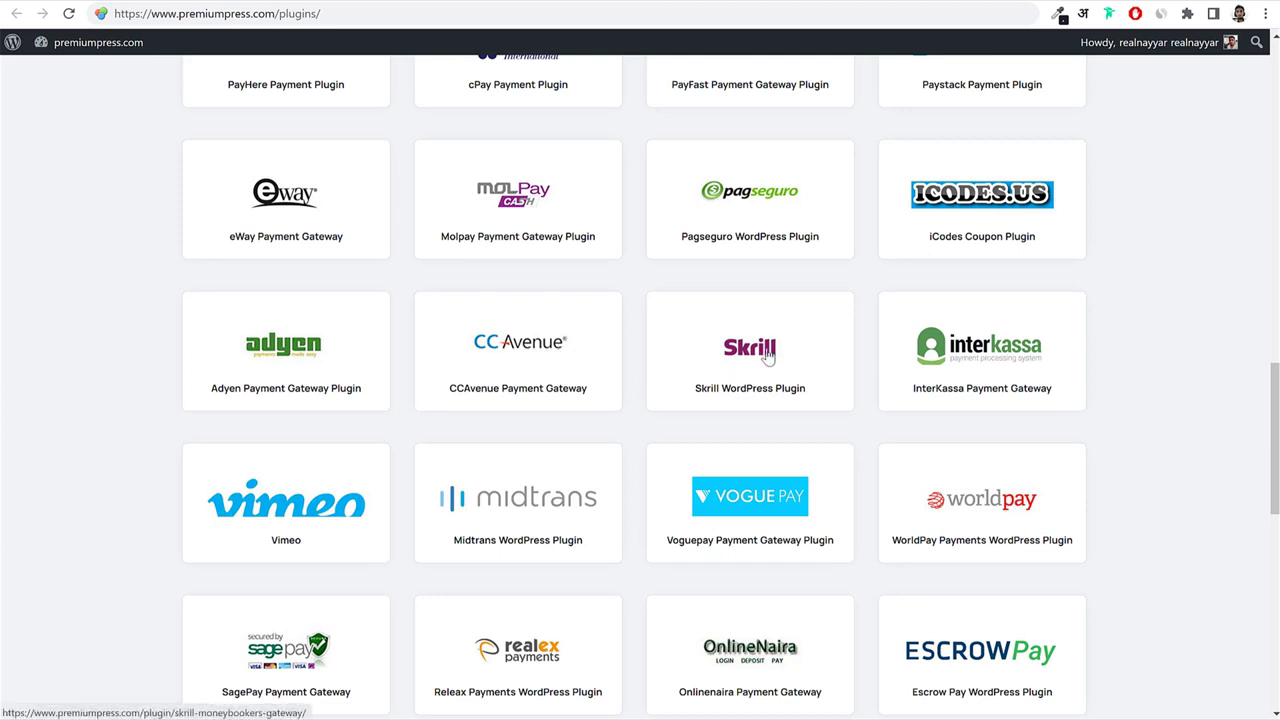
{"action": "scroll", "coordinate": [1127, 362], "scroll_direction": "up", "scroll_amount": 3}
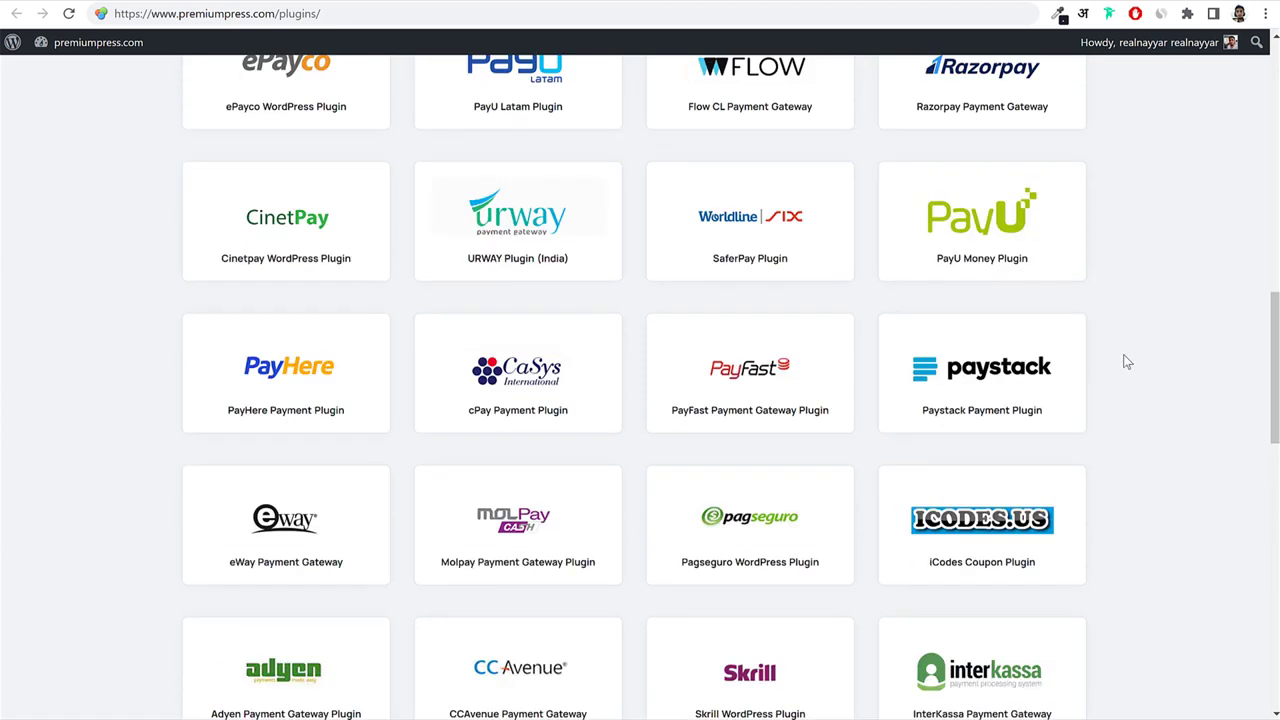
{"action": "scroll", "coordinate": [1068, 336], "scroll_direction": "up", "scroll_amount": 1}
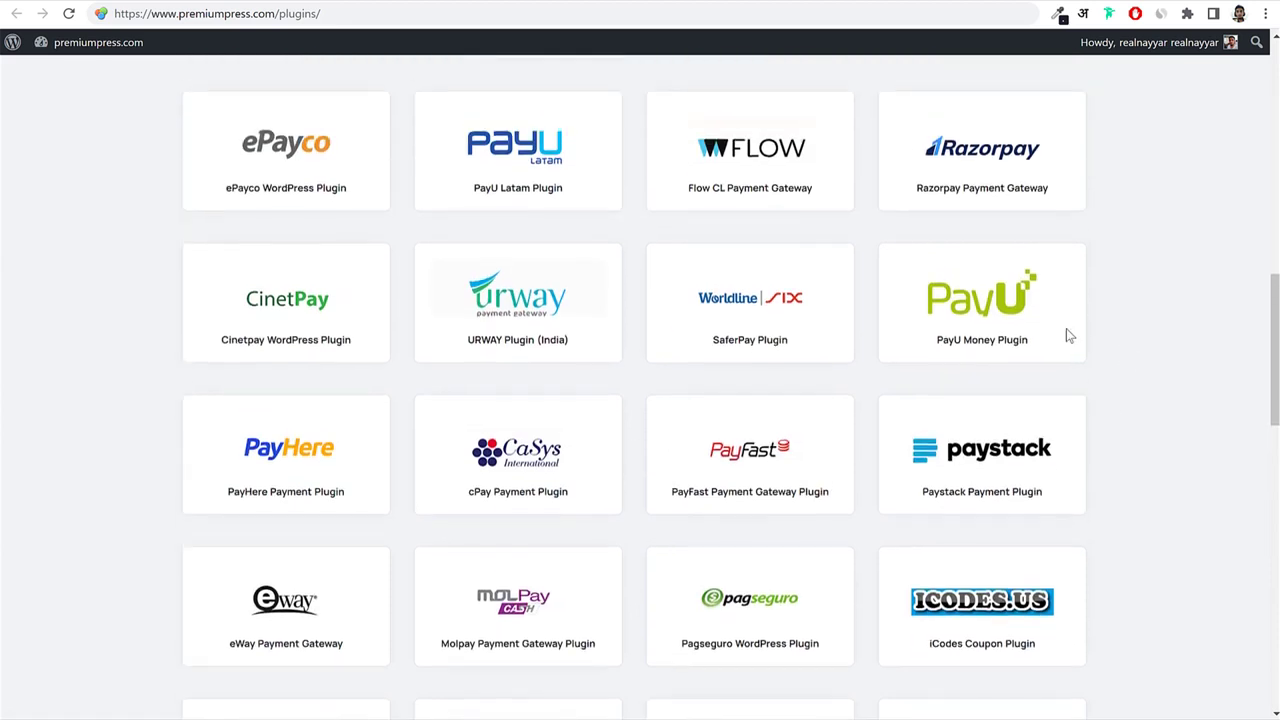
{"action": "scroll", "coordinate": [1000, 218], "scroll_direction": "up", "scroll_amount": 1}
{"action": "left_click", "coordinate": [991, 229]}
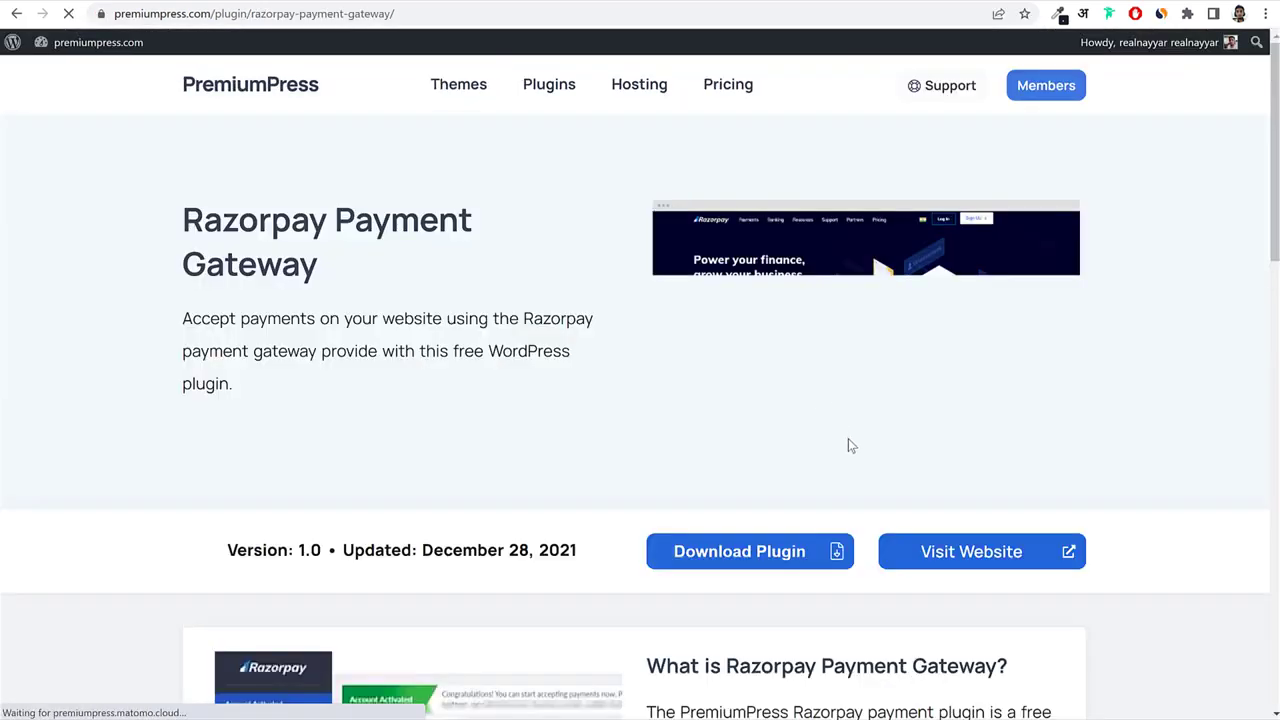
{"action": "left_click", "coordinate": [765, 563]}
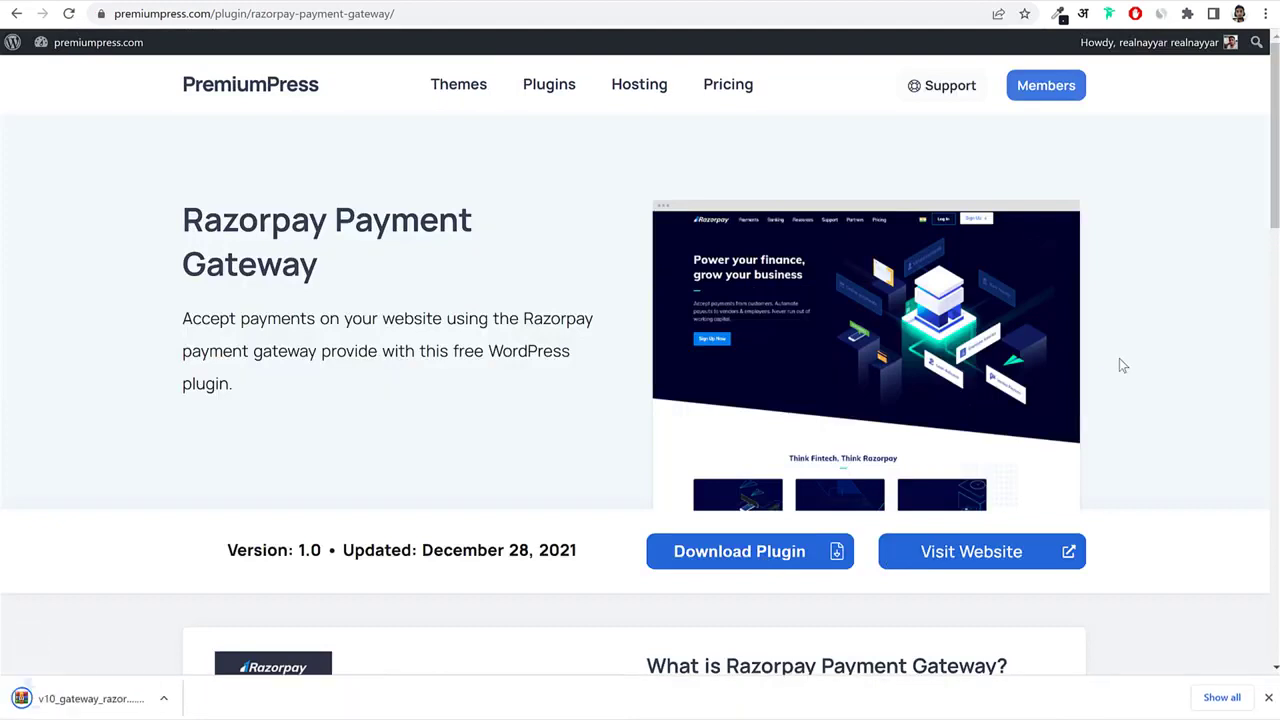
{"action": "key", "text": "alt+Left"}
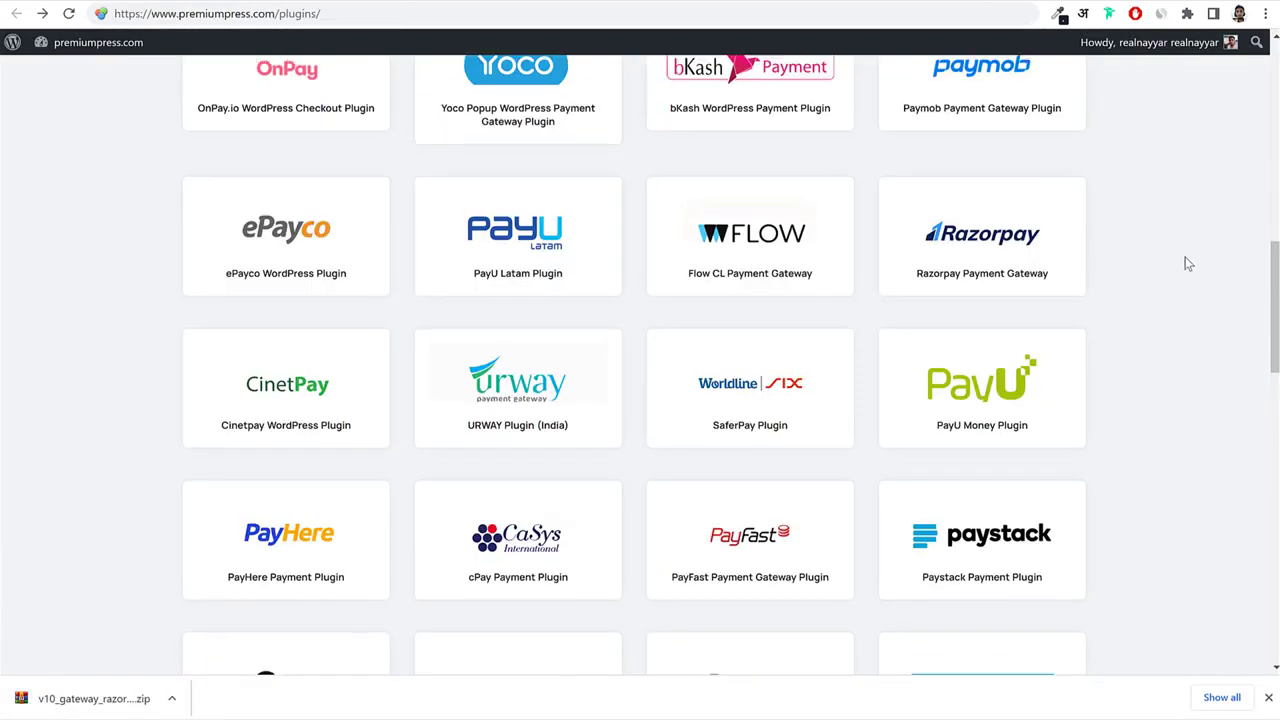
Get the Stripe Checkout plugin zip and return to the WordPress Payment Gateways tab.
{"action": "scroll", "coordinate": [1186, 263], "scroll_direction": "up", "scroll_amount": 4}
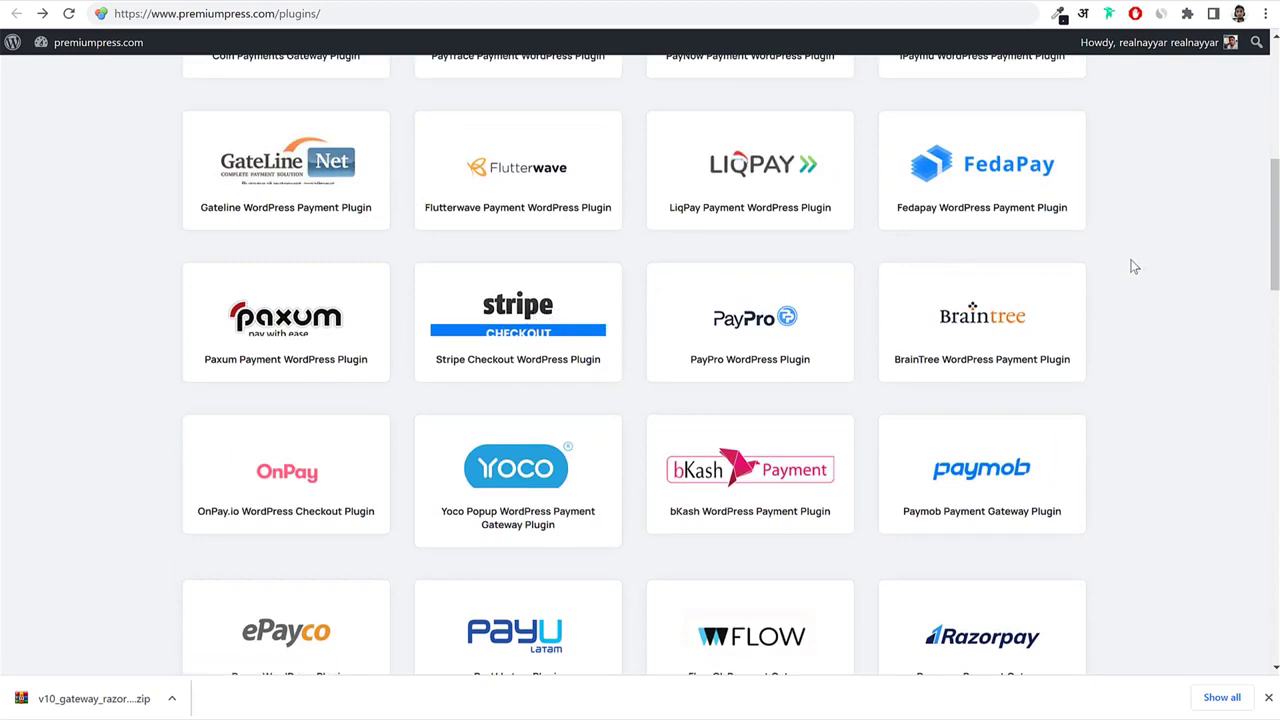
{"action": "scroll", "coordinate": [1132, 266], "scroll_direction": "up", "scroll_amount": 3}
{"action": "scroll", "coordinate": [1132, 268], "scroll_direction": "down", "scroll_amount": 8}
{"action": "scroll", "coordinate": [1132, 269], "scroll_direction": "down", "scroll_amount": 6}
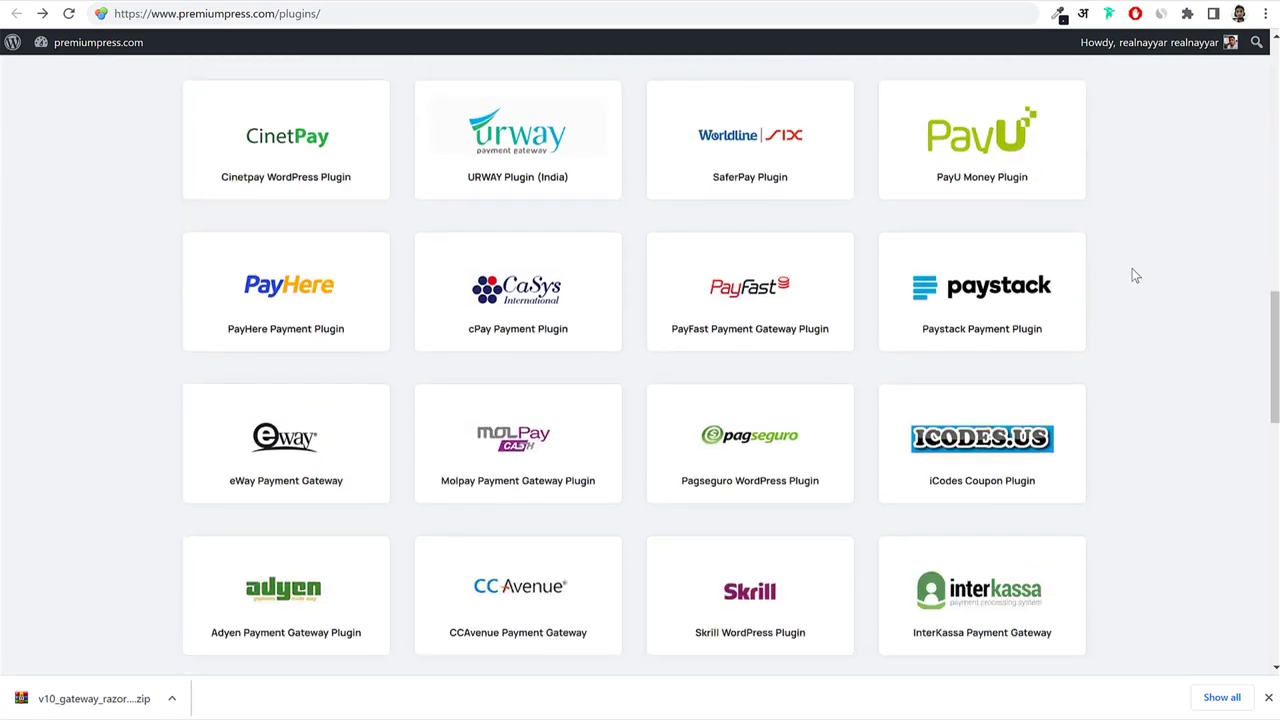
{"action": "scroll", "coordinate": [1135, 275], "scroll_direction": "down", "scroll_amount": 1}
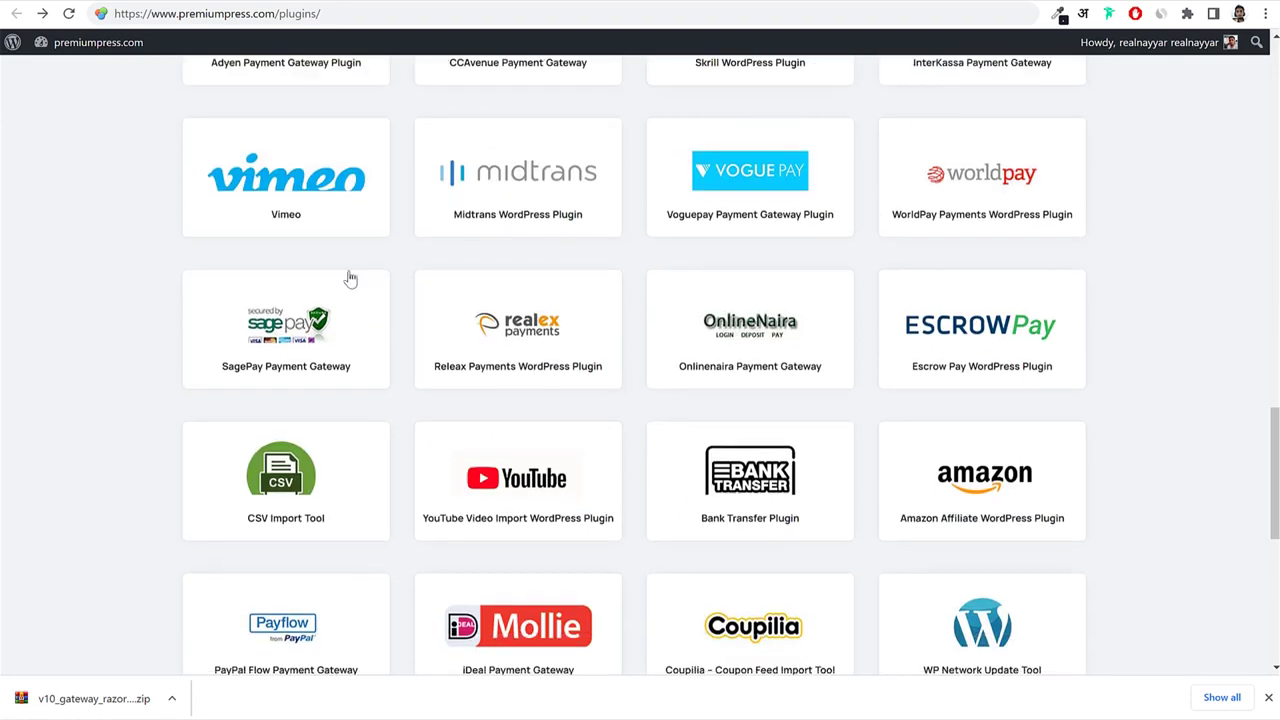
{"action": "scroll", "coordinate": [1110, 406], "scroll_direction": "down", "scroll_amount": 2}
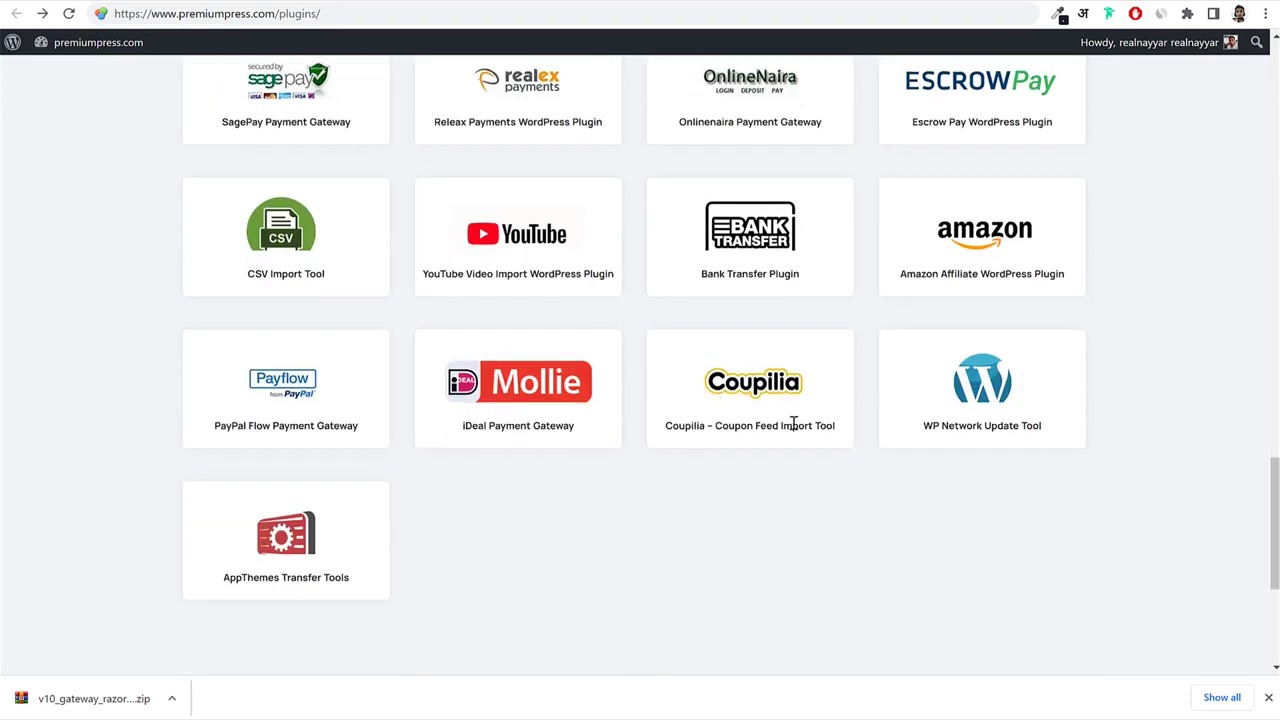
{"action": "scroll", "coordinate": [791, 432], "scroll_direction": "up", "scroll_amount": 1}
{"action": "scroll", "coordinate": [1108, 384], "scroll_direction": "up", "scroll_amount": 4}
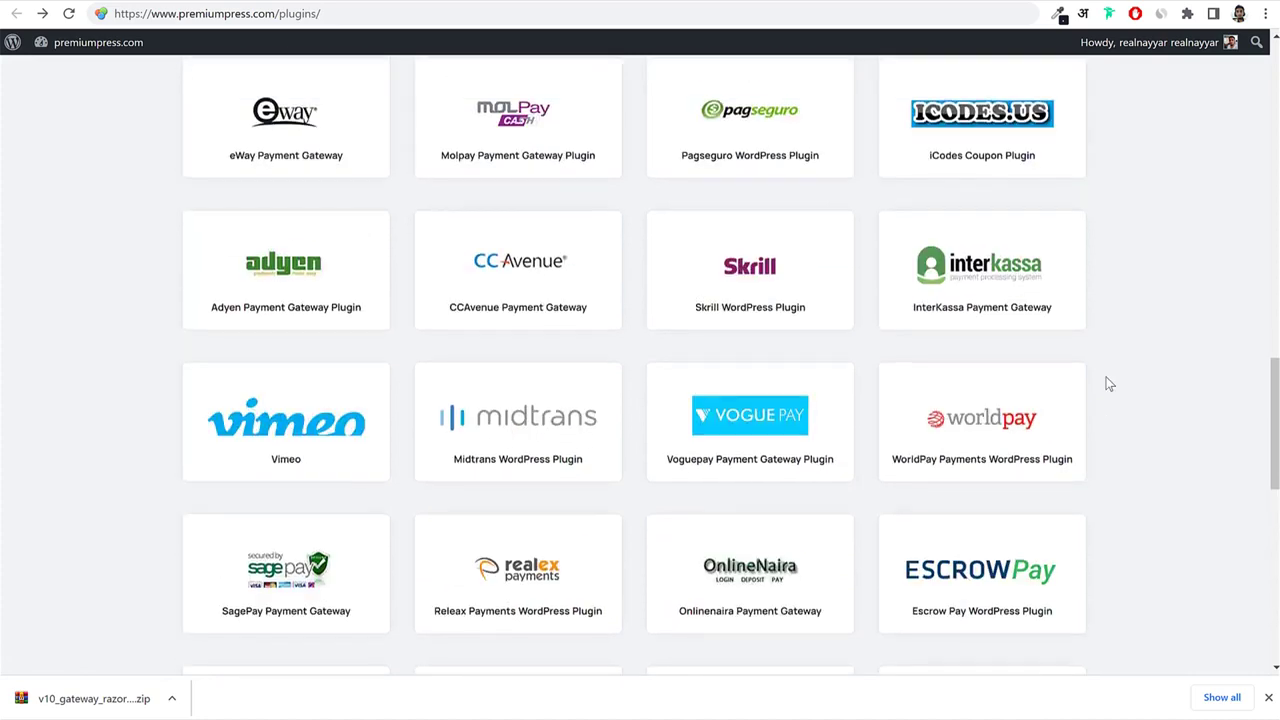
{"action": "scroll", "coordinate": [1108, 384], "scroll_direction": "up", "scroll_amount": 5}
{"action": "scroll", "coordinate": [1088, 400], "scroll_direction": "up", "scroll_amount": 3}
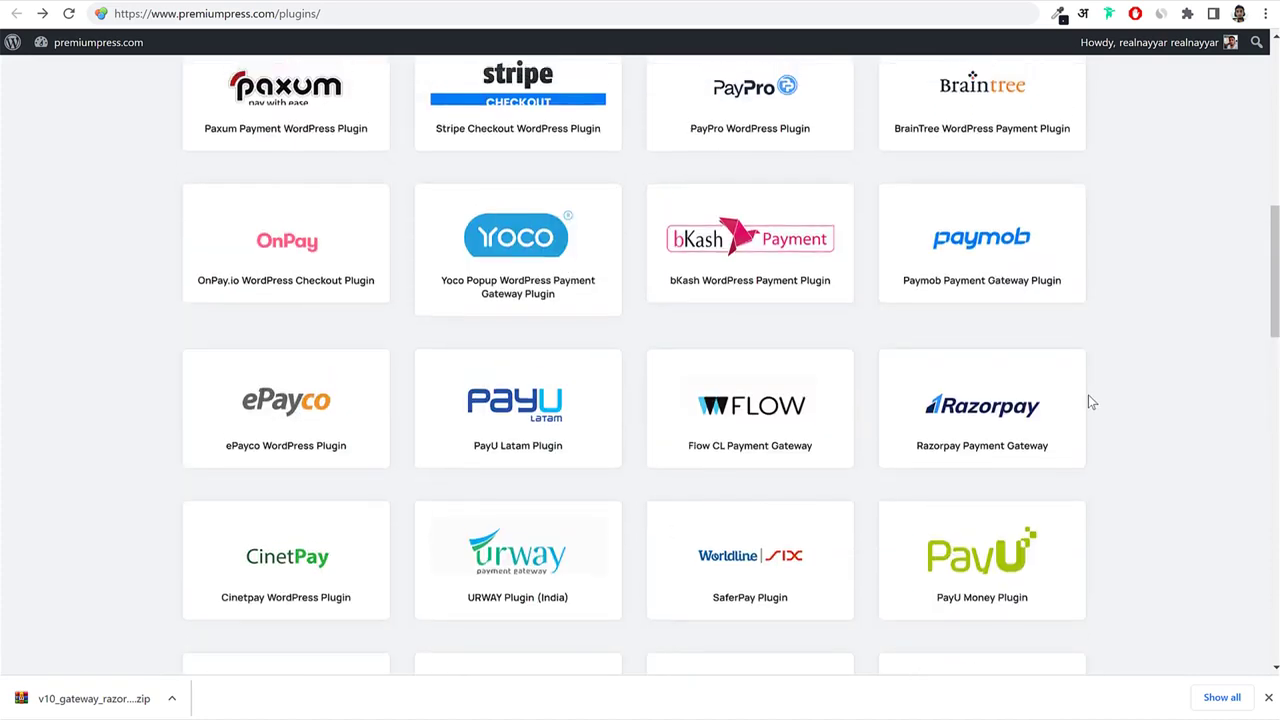
{"action": "scroll", "coordinate": [1088, 395], "scroll_direction": "up", "scroll_amount": 6}
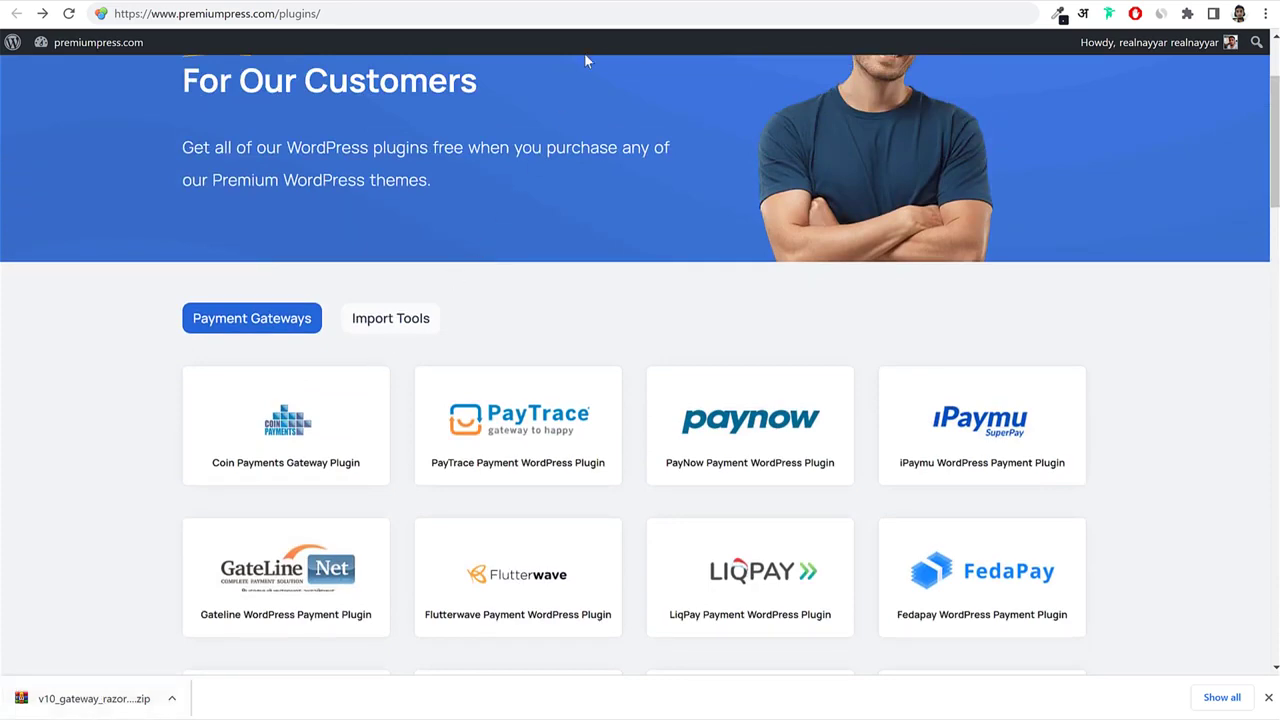
{"action": "left_click", "coordinate": [603, 1]}
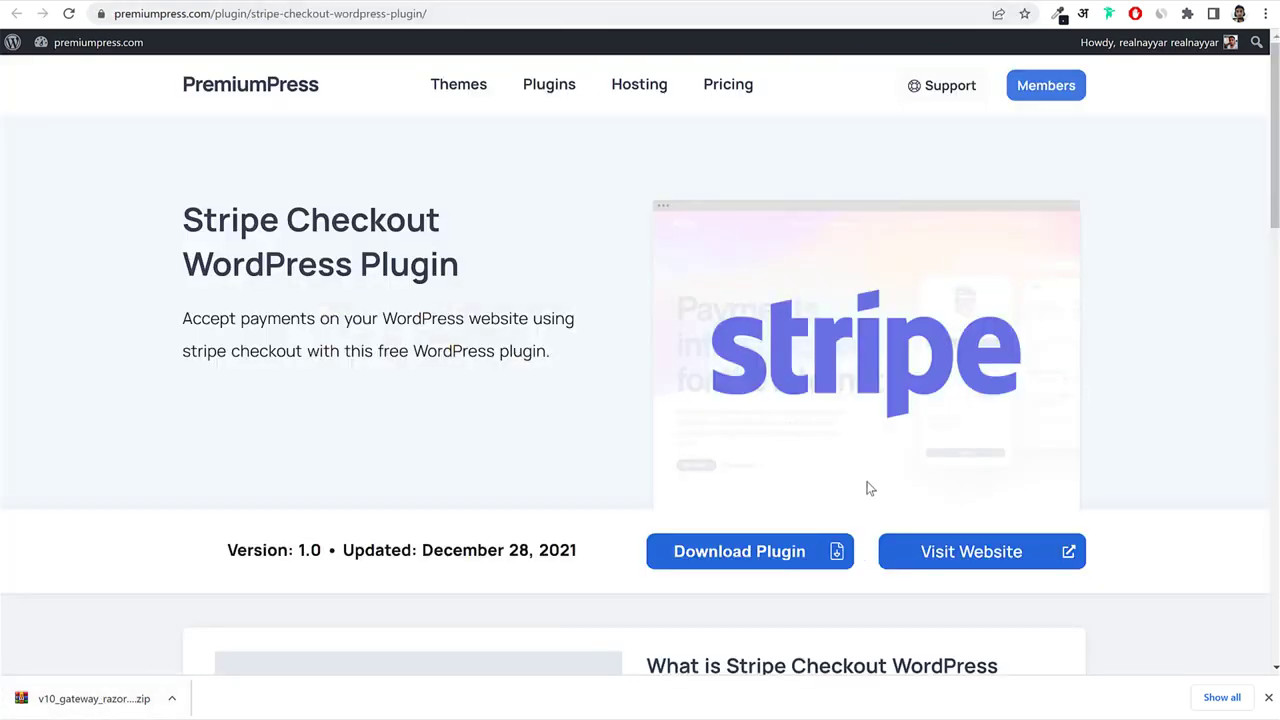
{"action": "scroll", "coordinate": [869, 489], "scroll_direction": "down", "scroll_amount": 2}
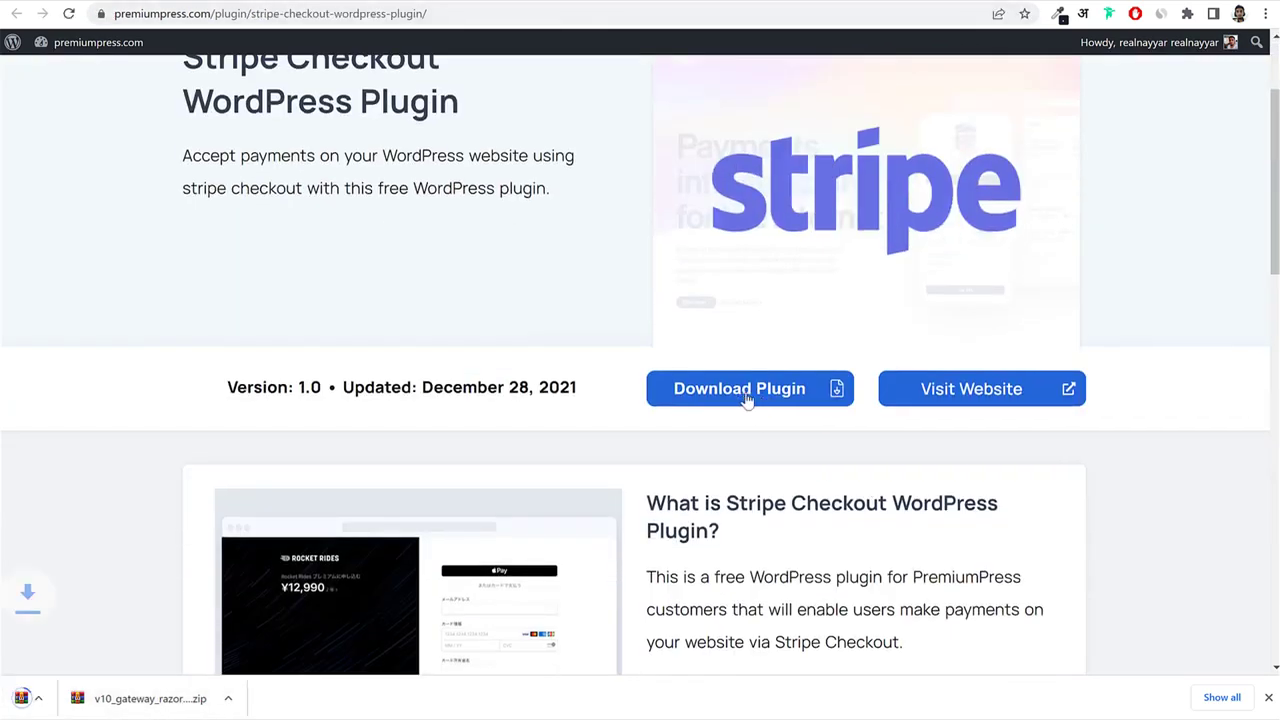
{"action": "key", "text": "ctrl+Tab"}
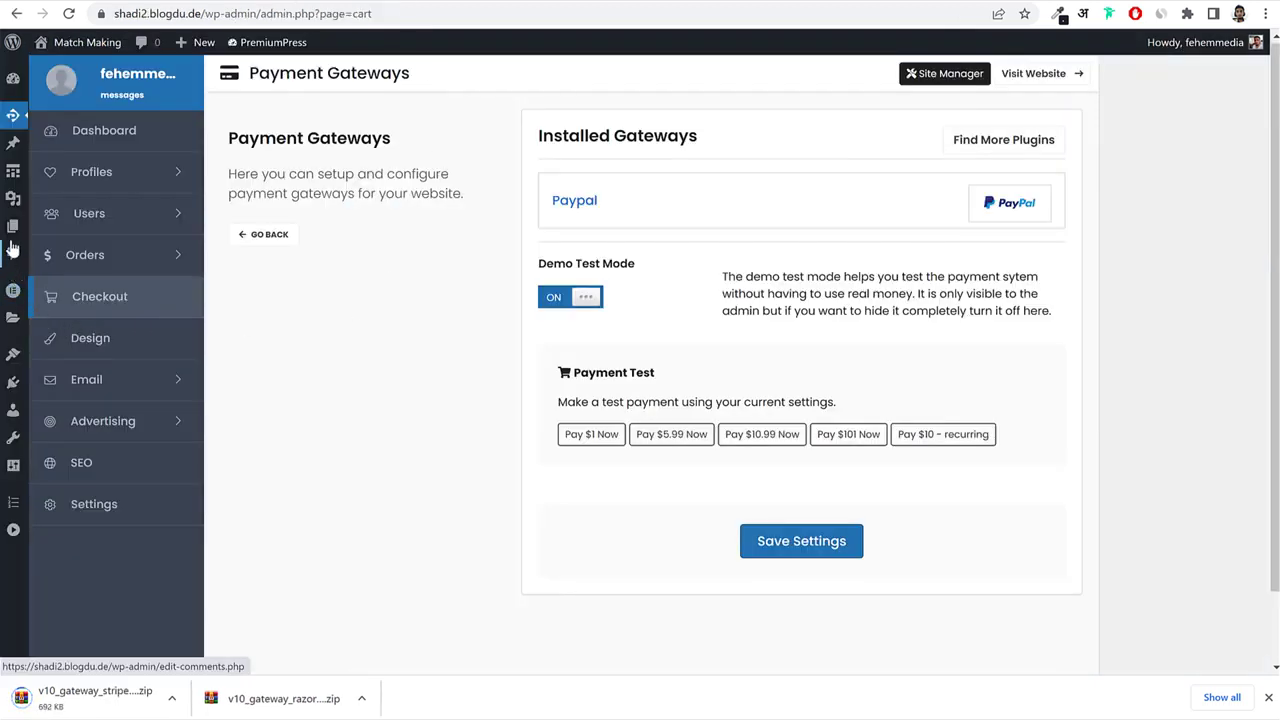
Upload, install and activate the RazorPay gateway plugin zip via Plugins > Add New.
{"action": "right_click", "coordinate": [15, 388]}
{"action": "key", "text": "Escape"}
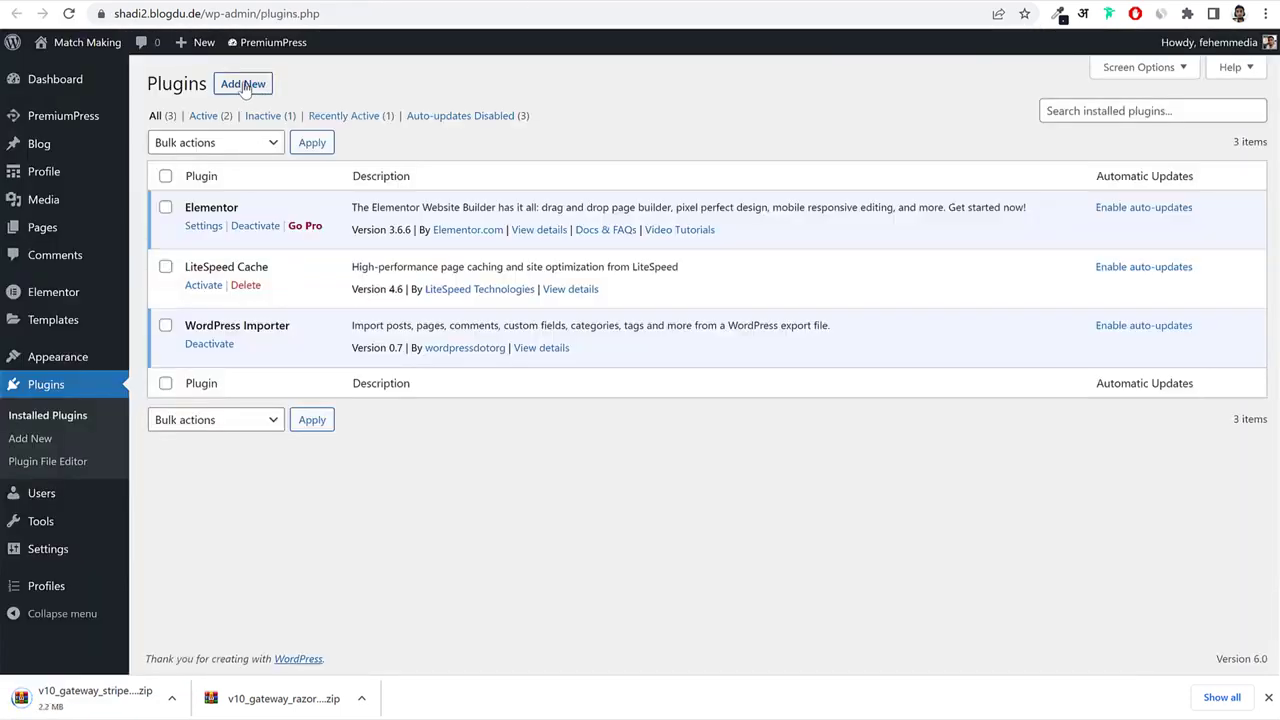
{"action": "left_click", "coordinate": [247, 84]}
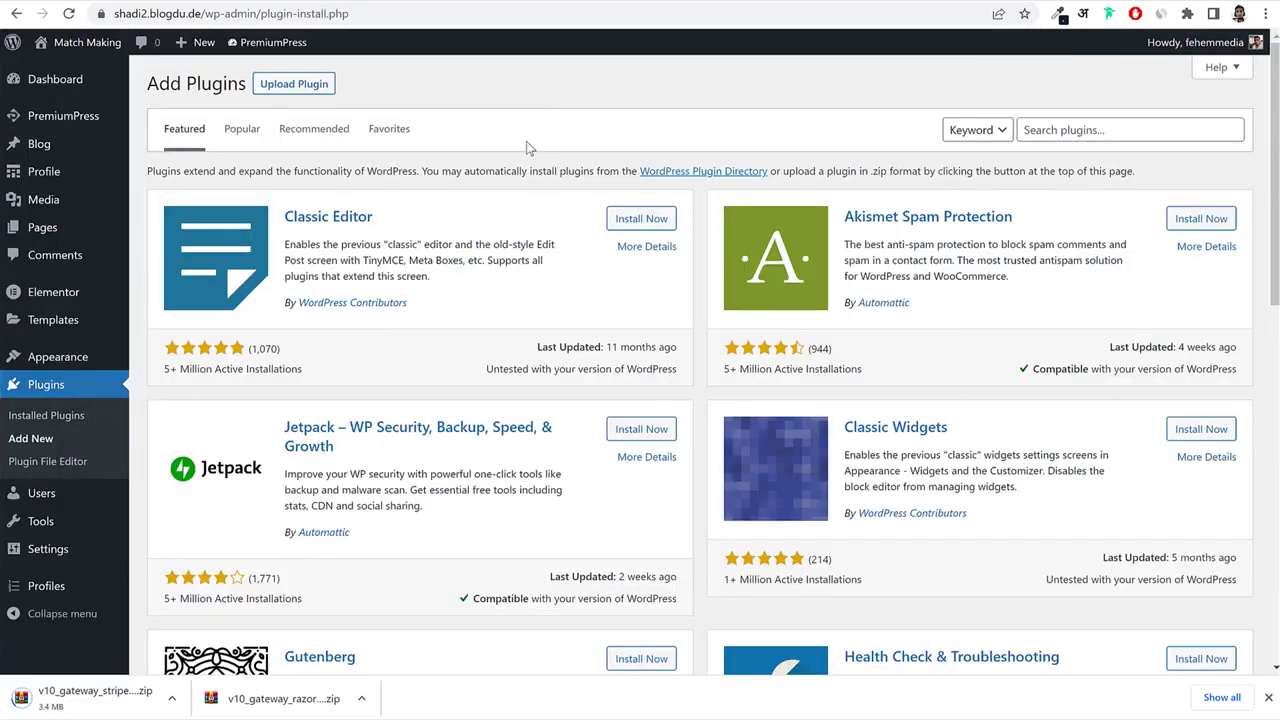
{"action": "left_click", "coordinate": [302, 88]}
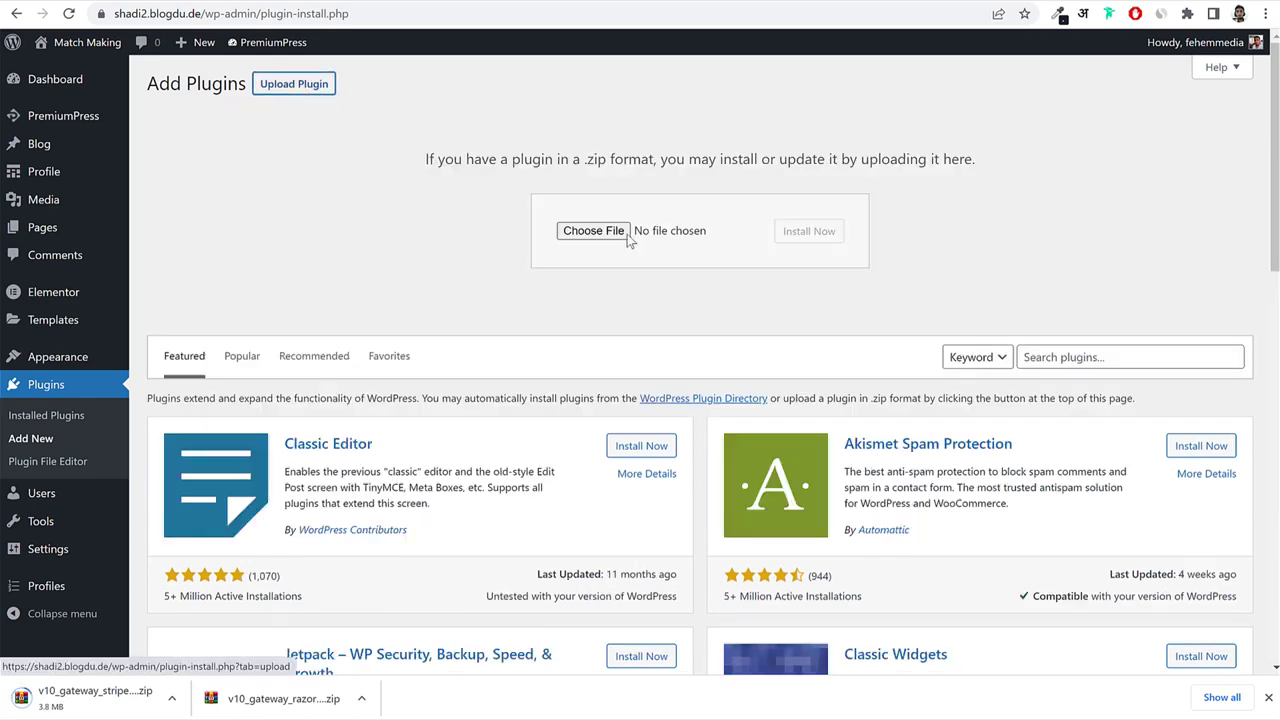
{"action": "left_click_drag", "start_coordinate": [298, 699], "coordinate": [603, 238]}
{"action": "left_click", "coordinate": [816, 241]}
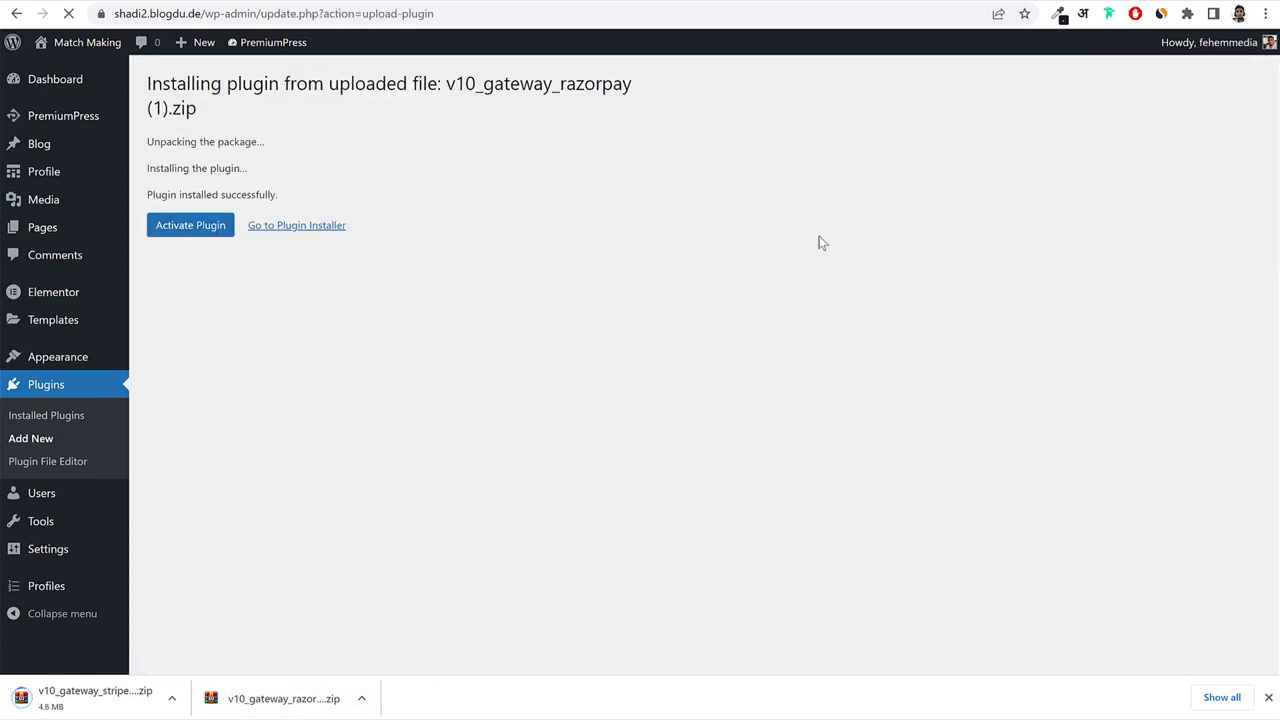
{"action": "left_click", "coordinate": [187, 236]}
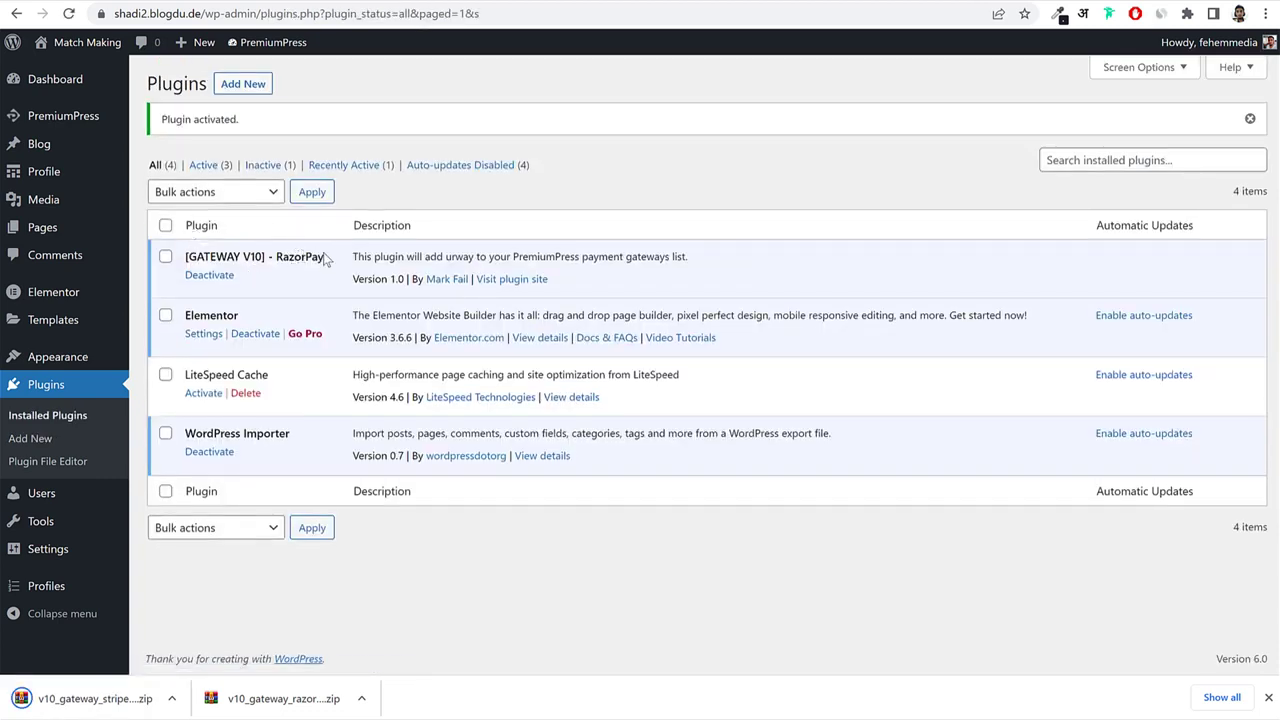
{"action": "left_click_drag", "start_coordinate": [324, 259], "coordinate": [185, 255]}
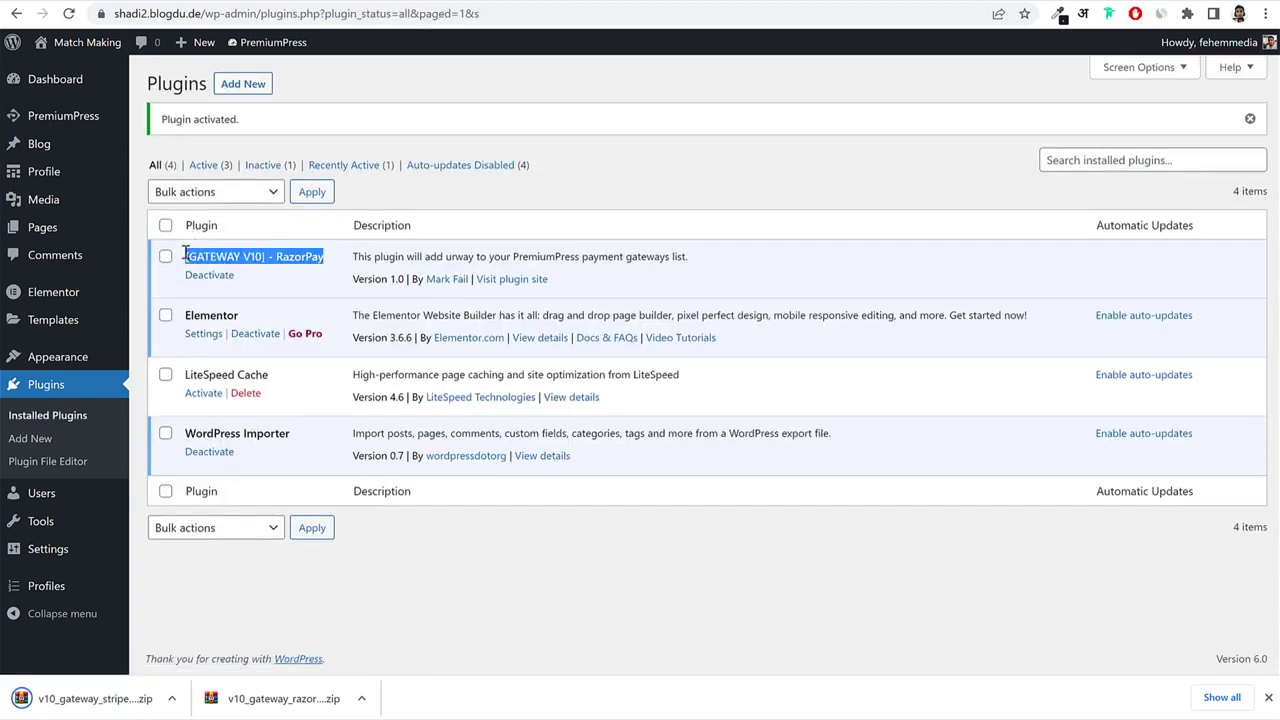
Upload, install and activate the Stripe Checkout plugin zip the same way.
{"action": "left_click", "coordinate": [258, 92]}
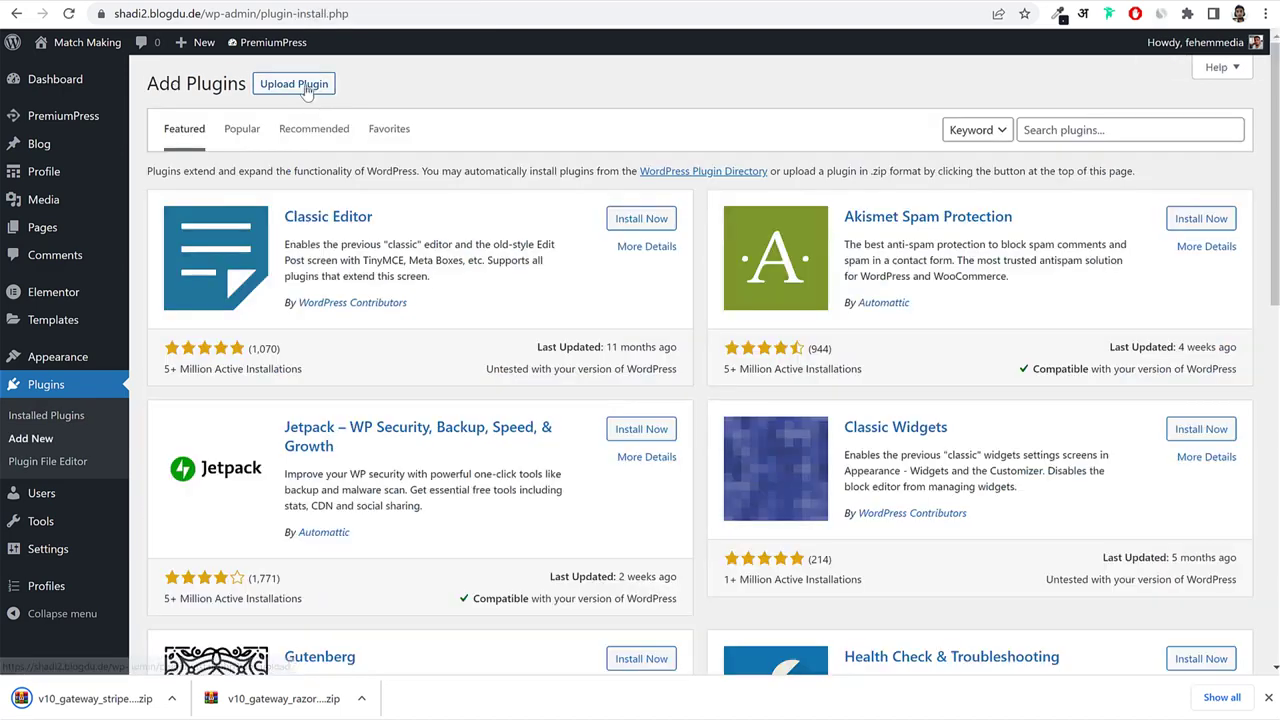
{"action": "left_click", "coordinate": [291, 85]}
{"action": "left_click_drag", "start_coordinate": [90, 698], "coordinate": [560, 231]}
{"action": "left_click", "coordinate": [822, 235]}
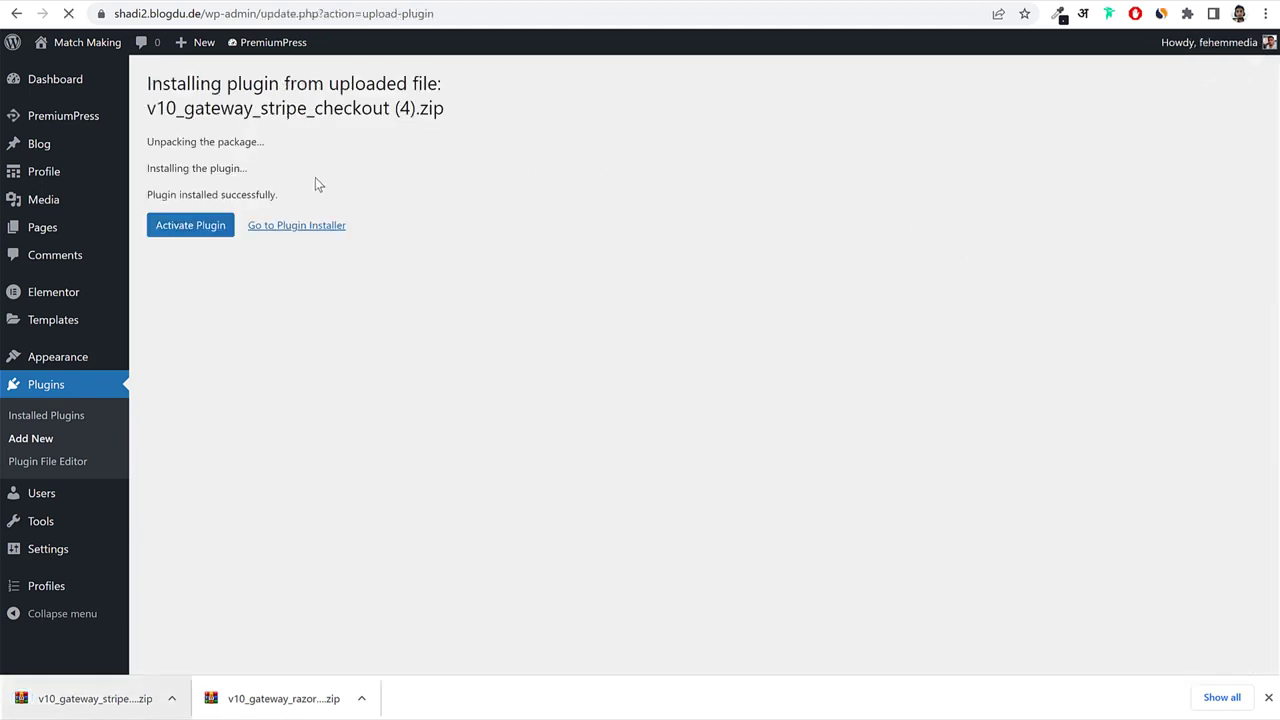
{"action": "left_click", "coordinate": [199, 243]}
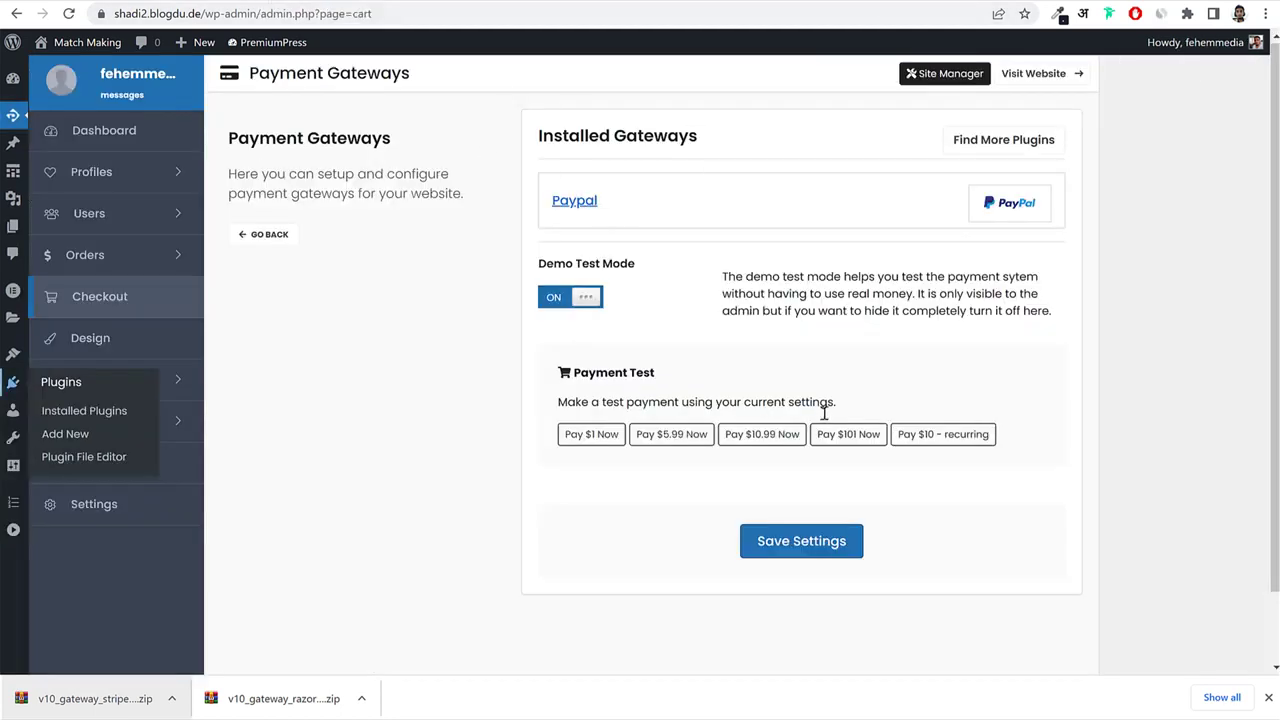
Reload Payment Gateways and set PayPal's Use Sandbox option to No.
{"action": "left_click", "coordinate": [69, 14]}
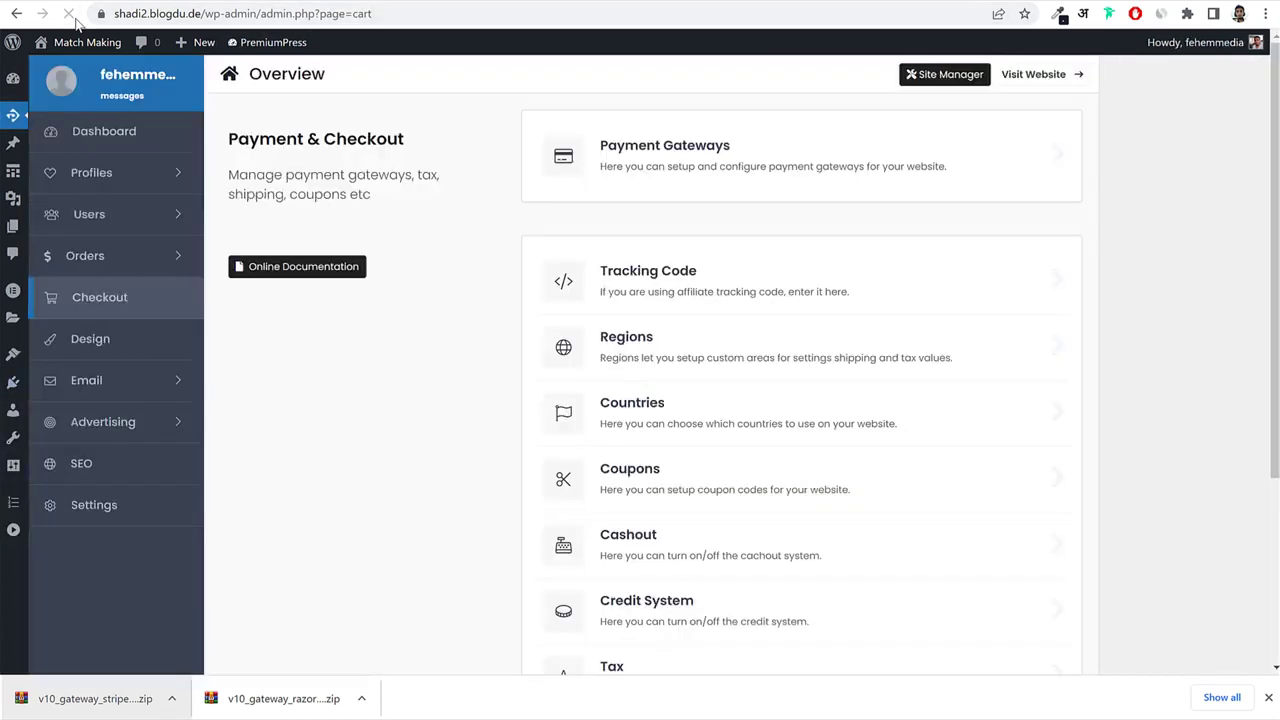
{"action": "left_click", "coordinate": [706, 163]}
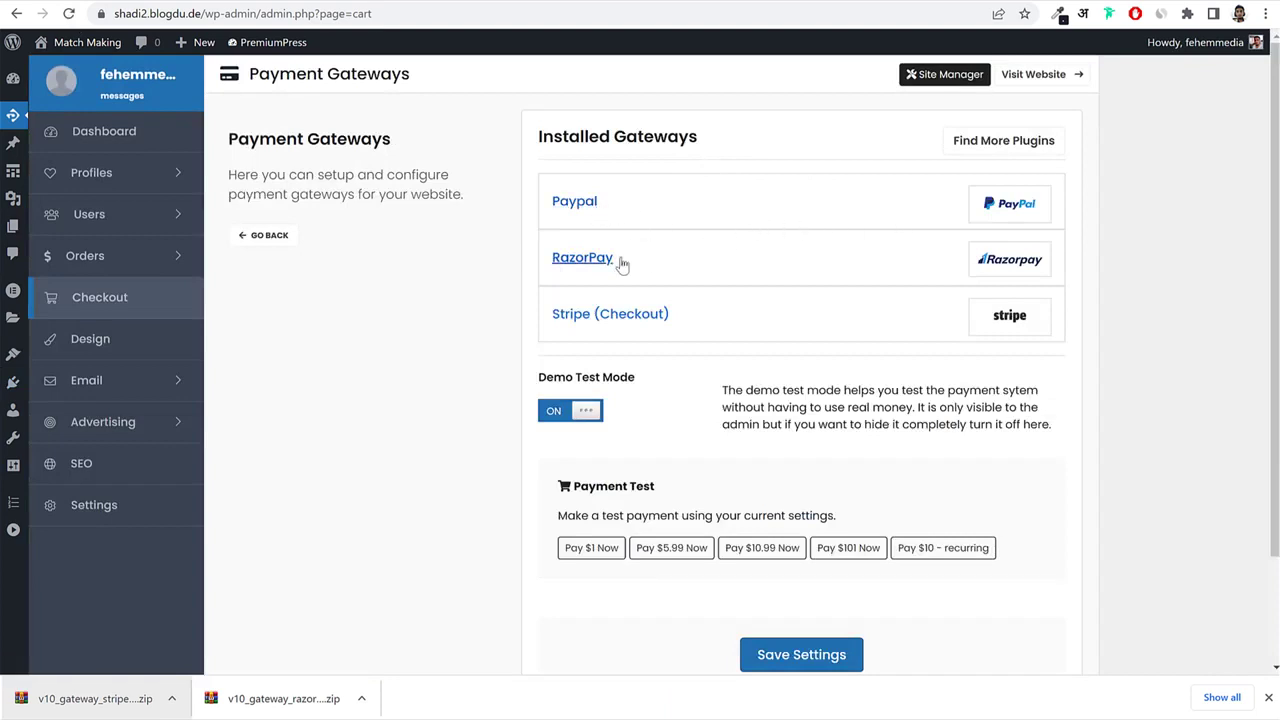
{"action": "left_click", "coordinate": [650, 208]}
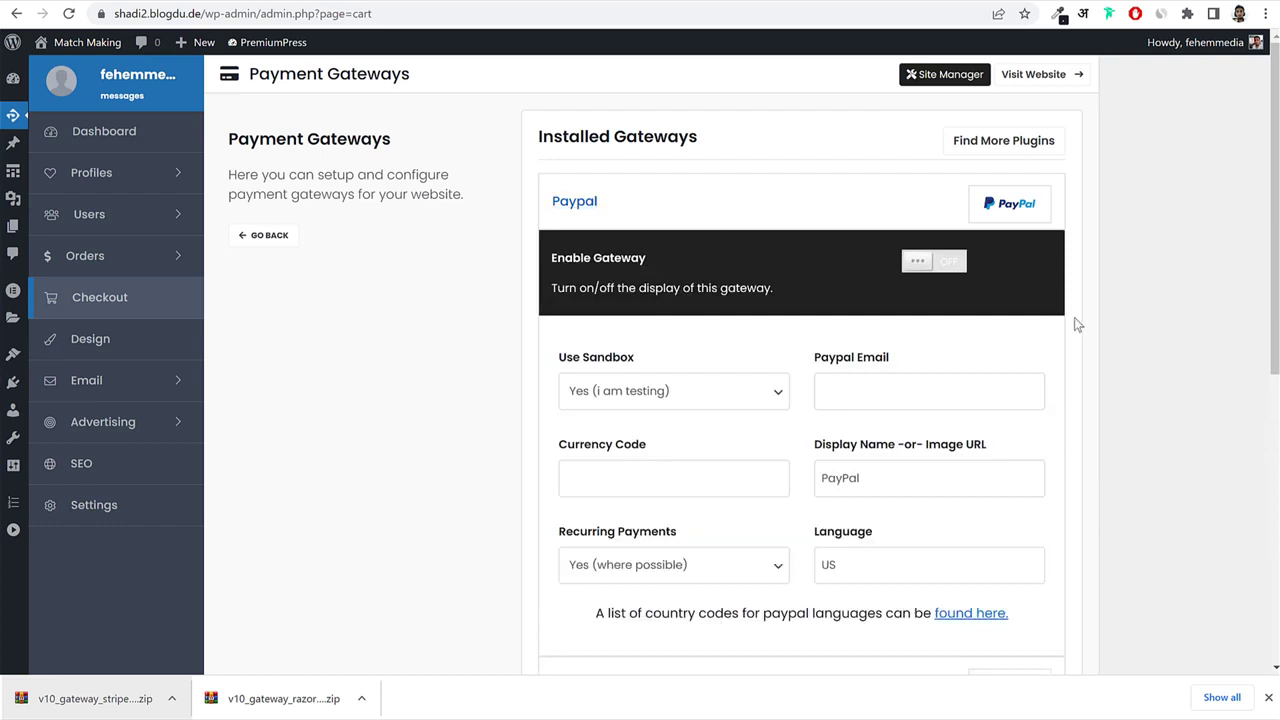
{"action": "scroll", "coordinate": [1074, 317], "scroll_direction": "down", "scroll_amount": 2}
{"action": "left_click", "coordinate": [646, 236]}
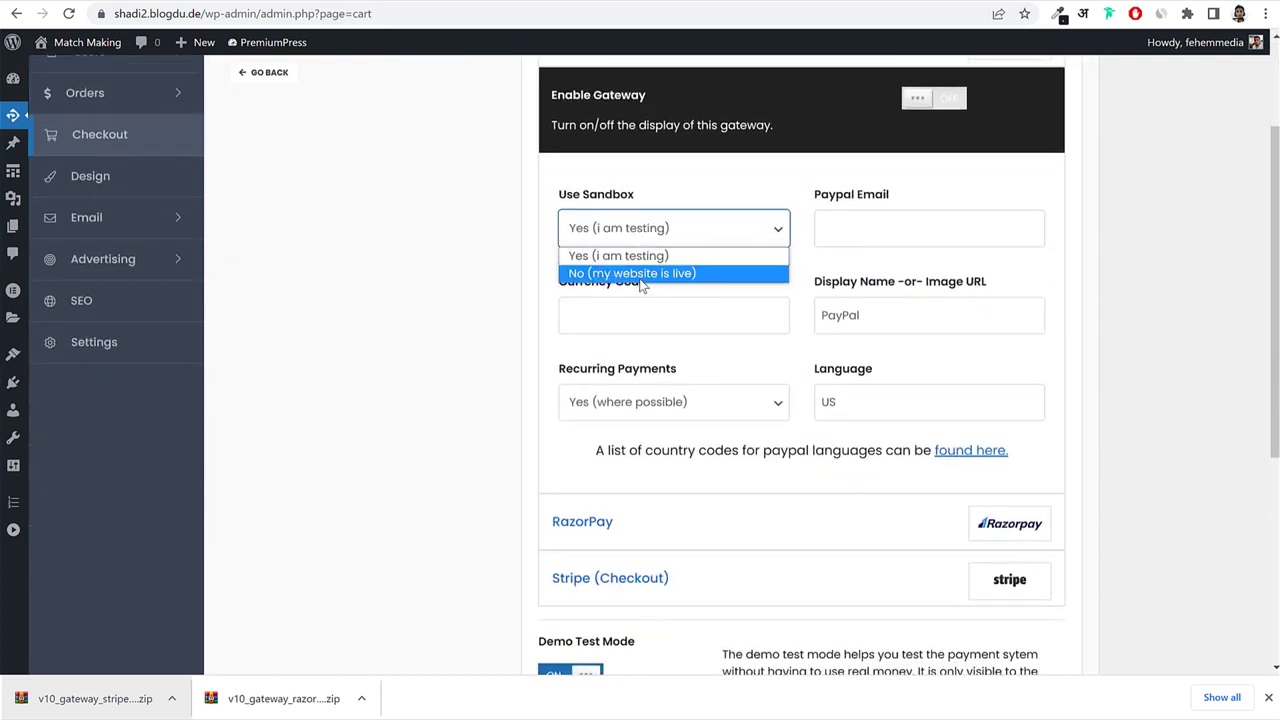
{"action": "left_click", "coordinate": [645, 277]}
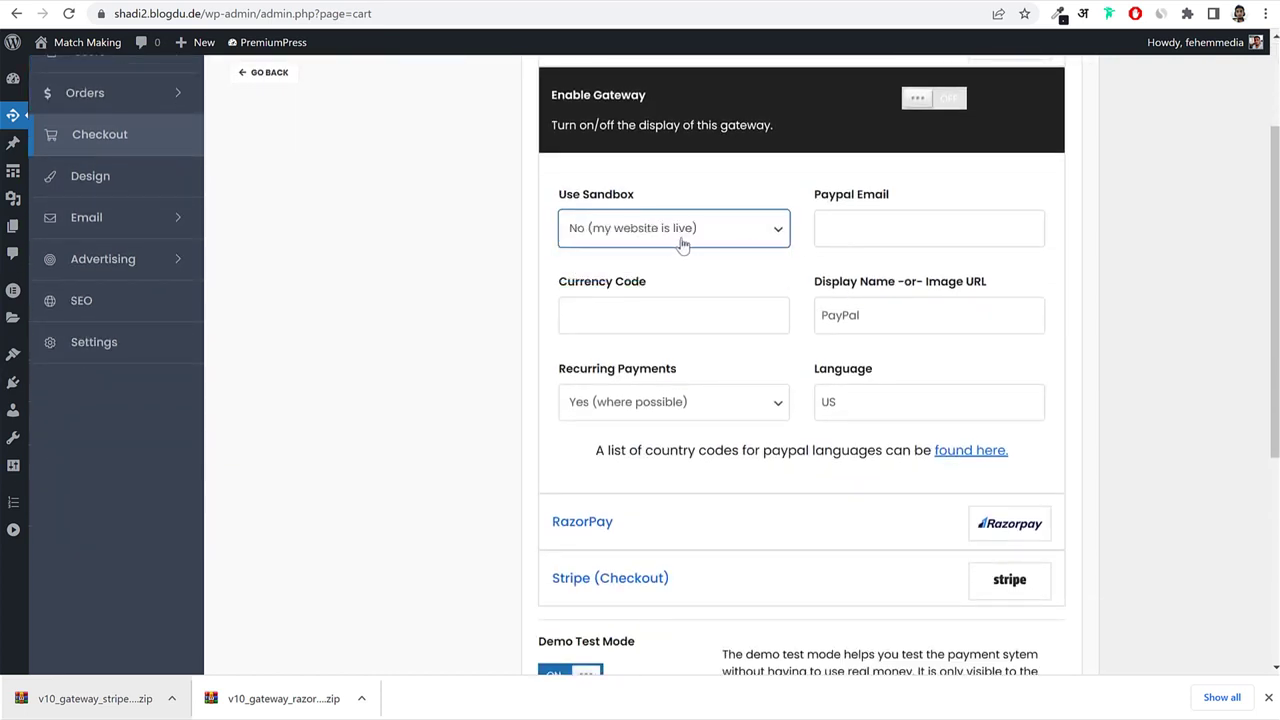
Enable PayPal with the account e-mail and USD currency, then switch RazorPay on.
{"action": "scroll", "coordinate": [971, 247], "scroll_direction": "up", "scroll_amount": 1}
{"action": "left_click", "coordinate": [935, 182]}
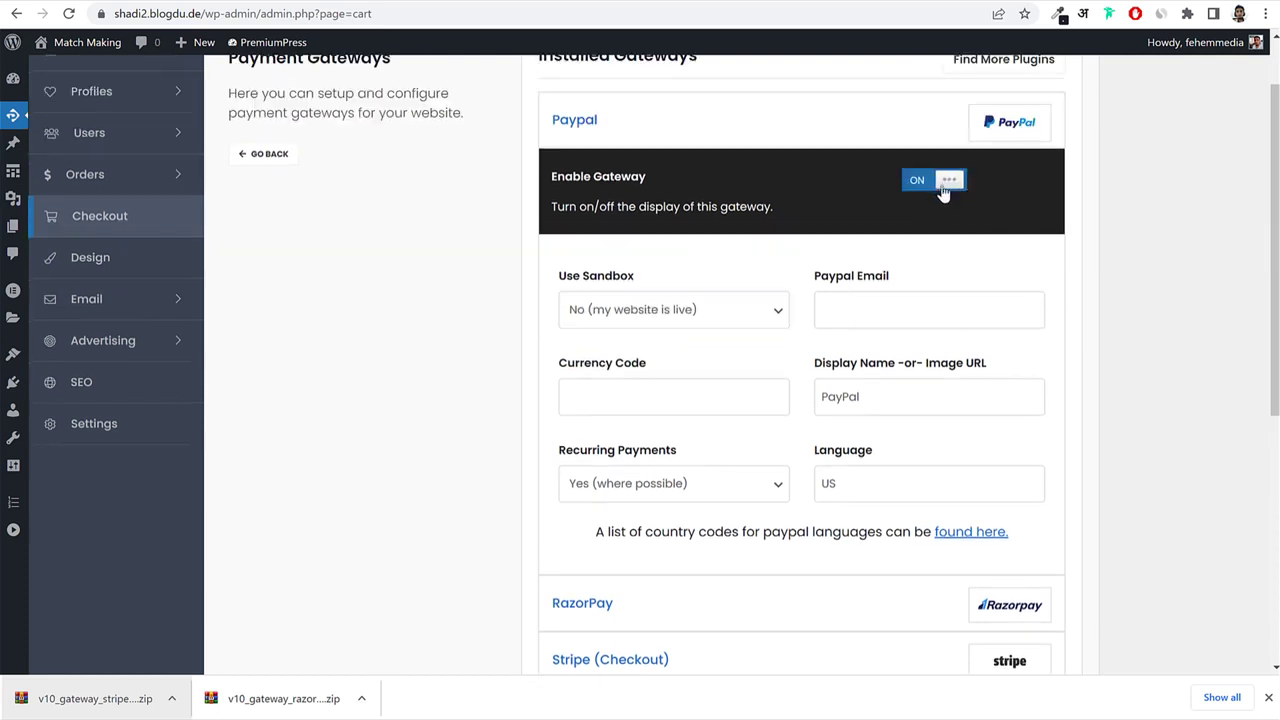
{"action": "left_click", "coordinate": [915, 302]}
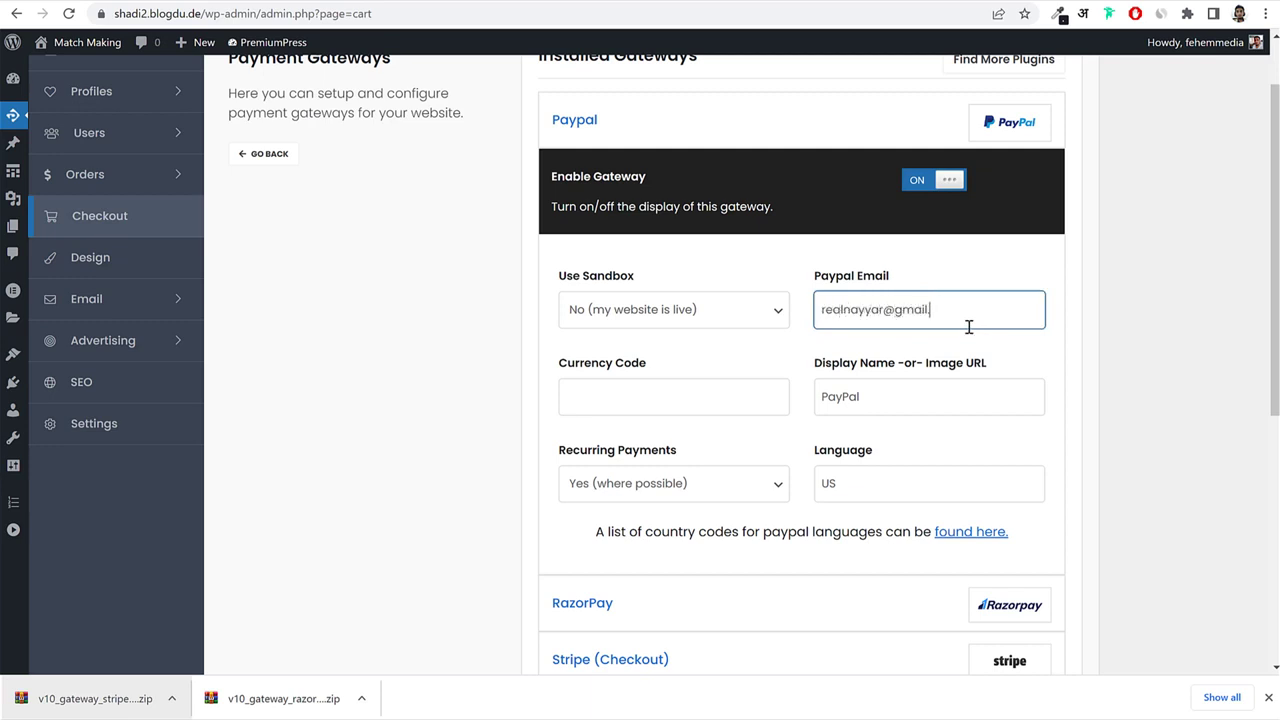
{"action": "key", "text": "Tab"}
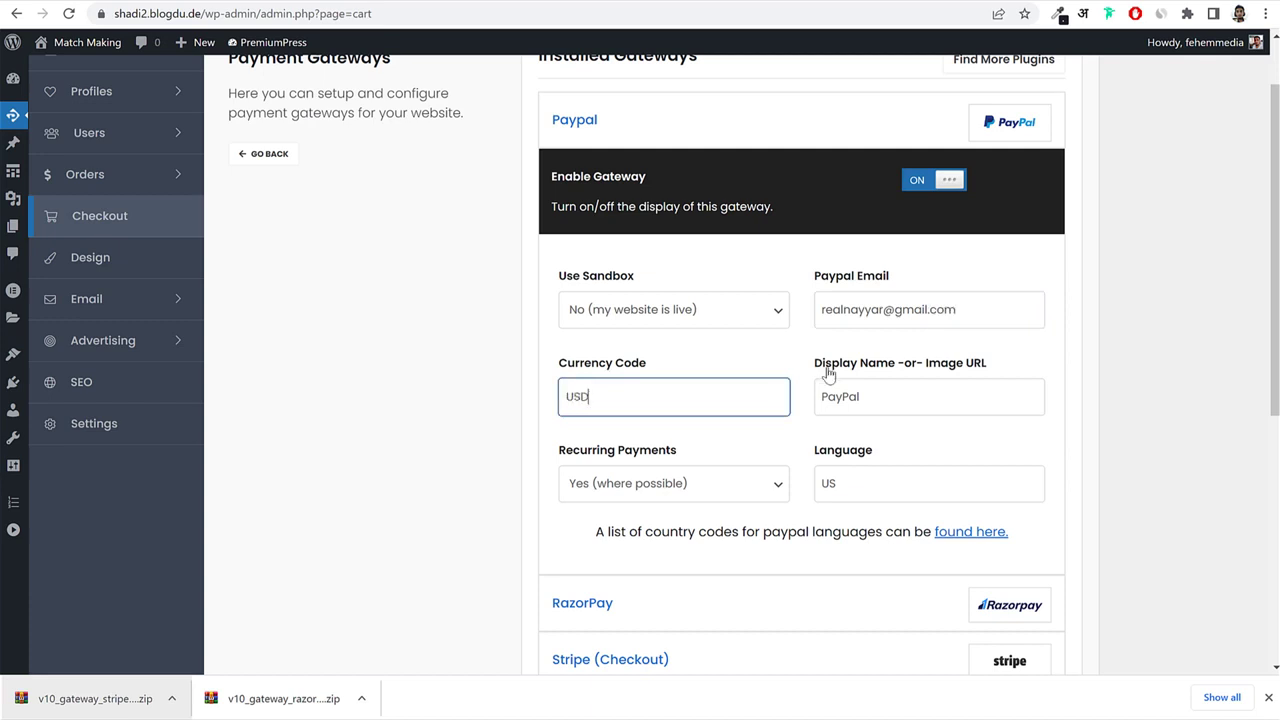
{"action": "key", "text": "Tab"}
{"action": "left_click", "coordinate": [1157, 367]}
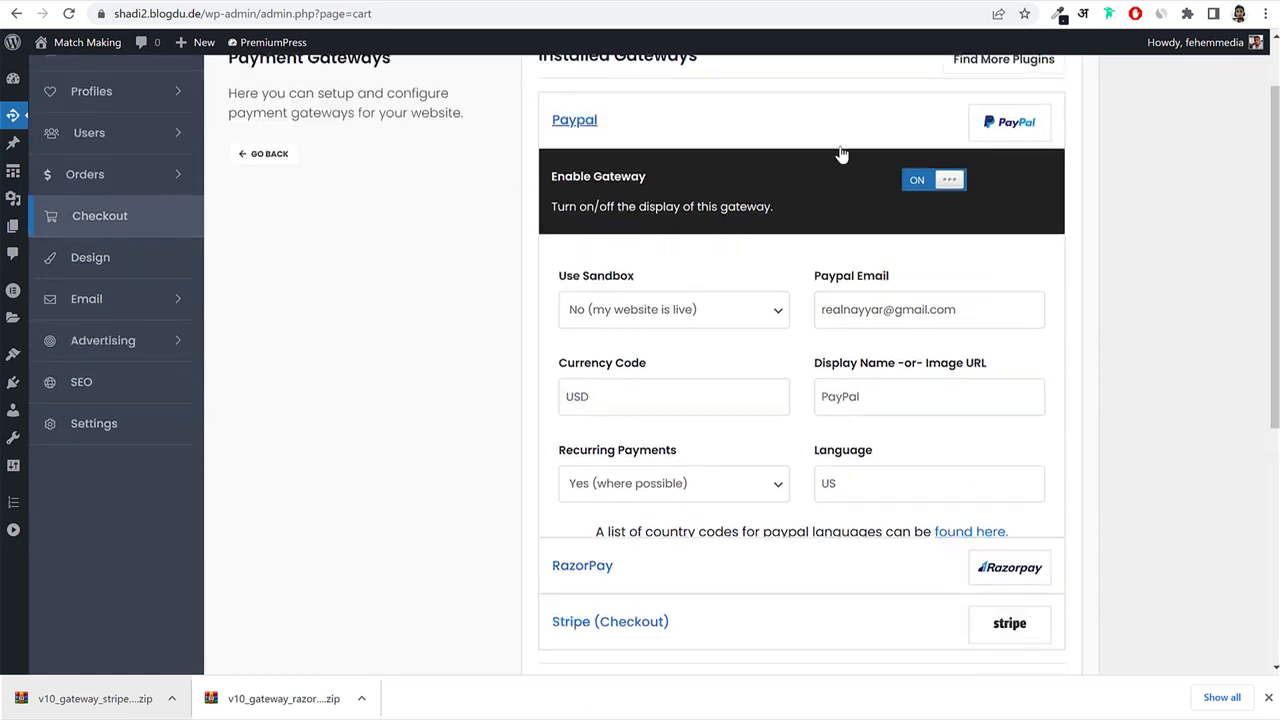
{"action": "left_click", "coordinate": [840, 140]}
{"action": "left_click", "coordinate": [708, 193]}
{"action": "left_click", "coordinate": [950, 238]}
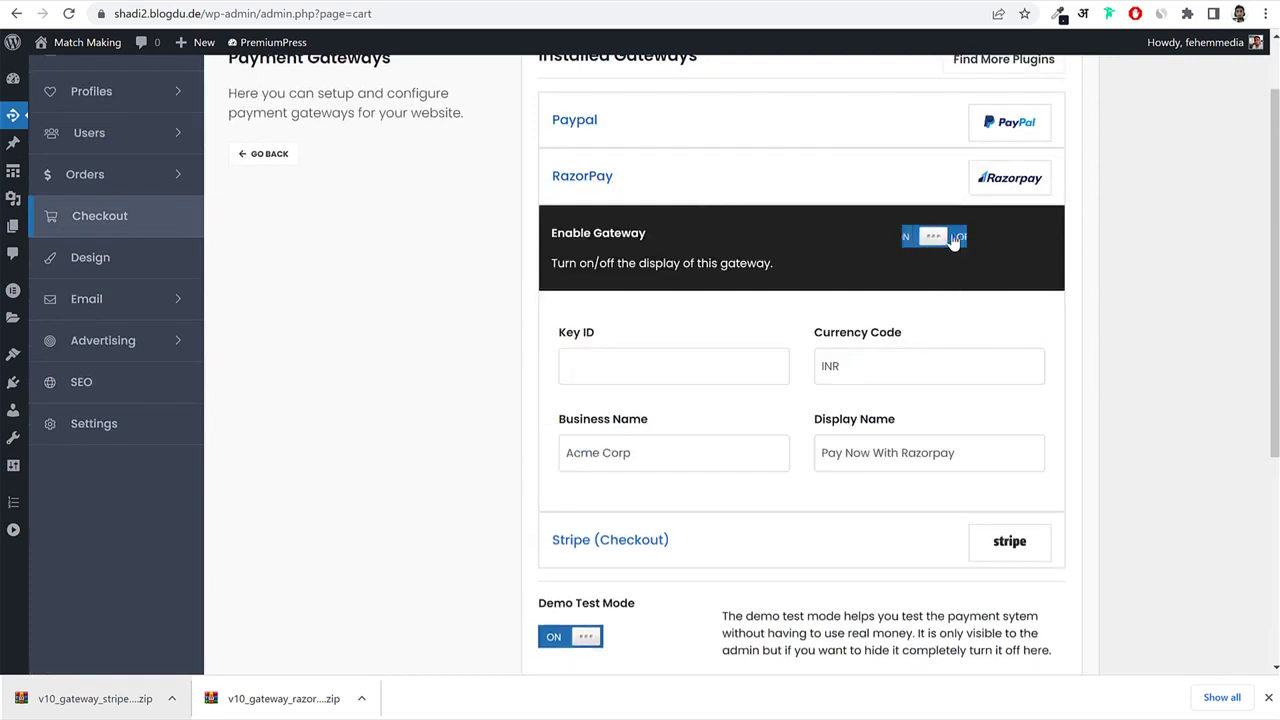
Replace 'Razorpay' in RazorPay's display name so it reads 'Pay Now With UPI, Net Banking'.
{"action": "left_click", "coordinate": [632, 358]}
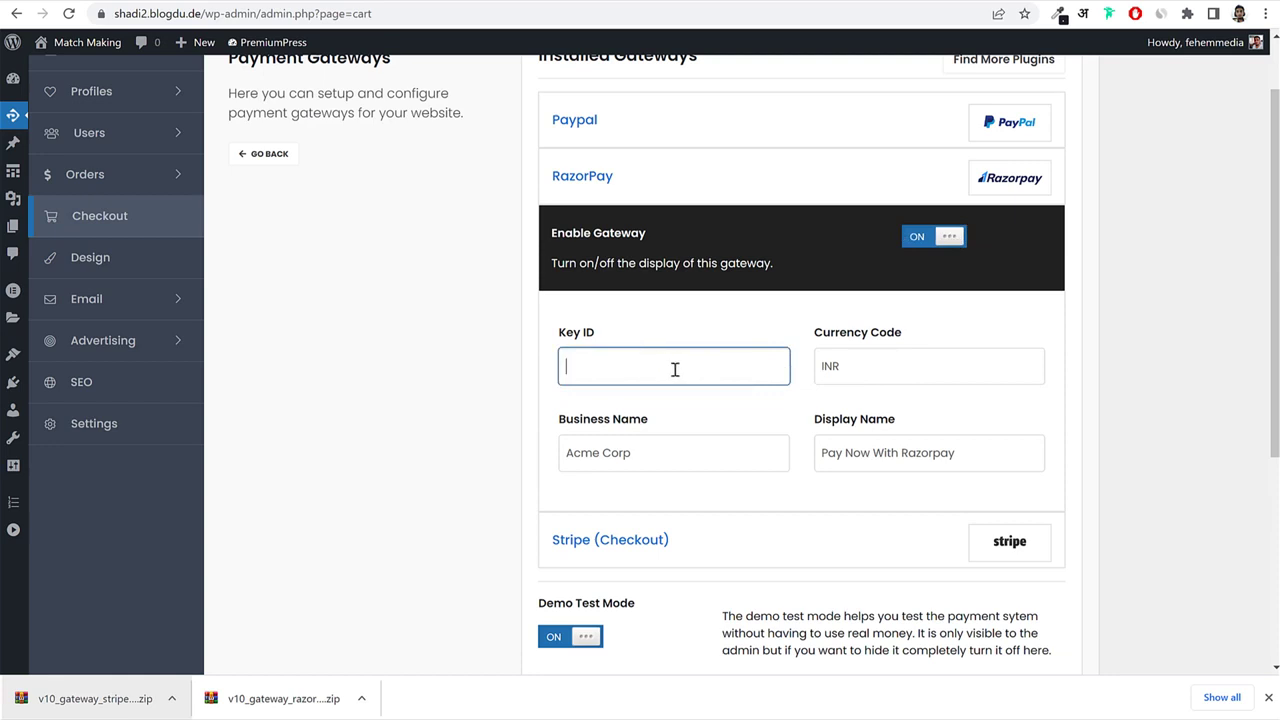
{"action": "left_click", "coordinate": [686, 451]}
{"action": "key", "text": "ctrl+a"}
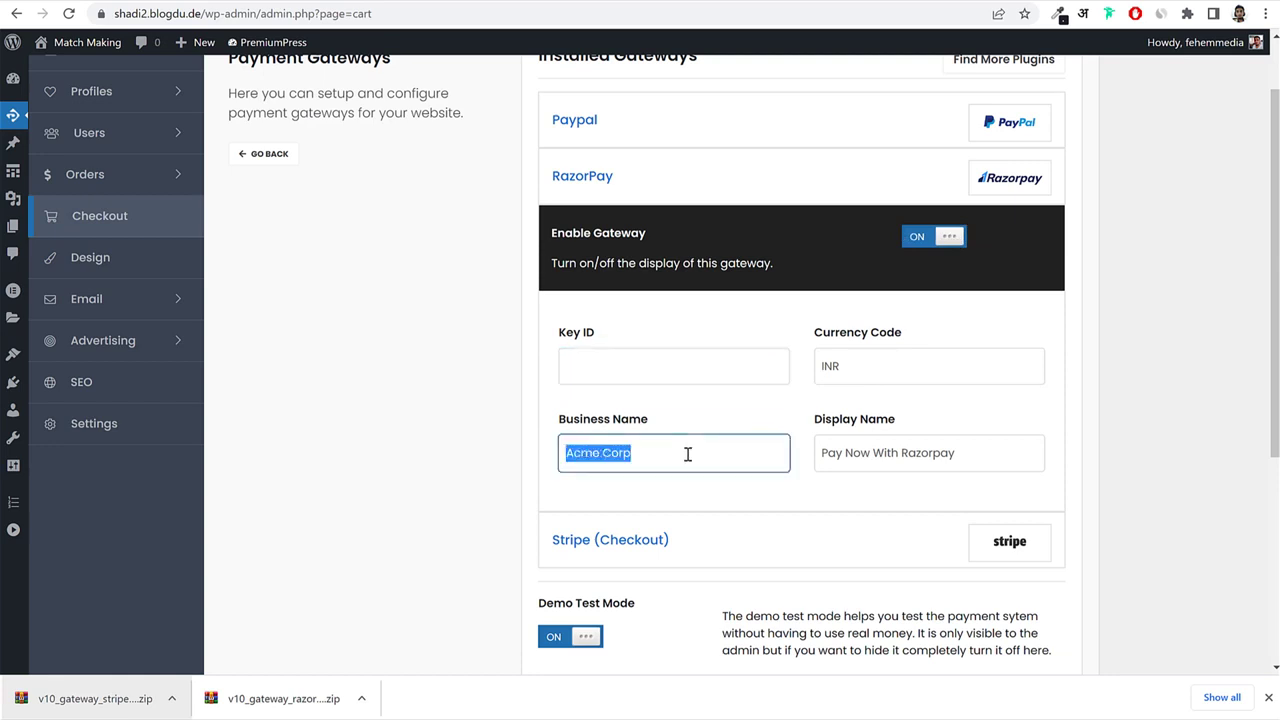
{"action": "left_click", "coordinate": [980, 450]}
{"action": "key", "text": "ctrl+a"}
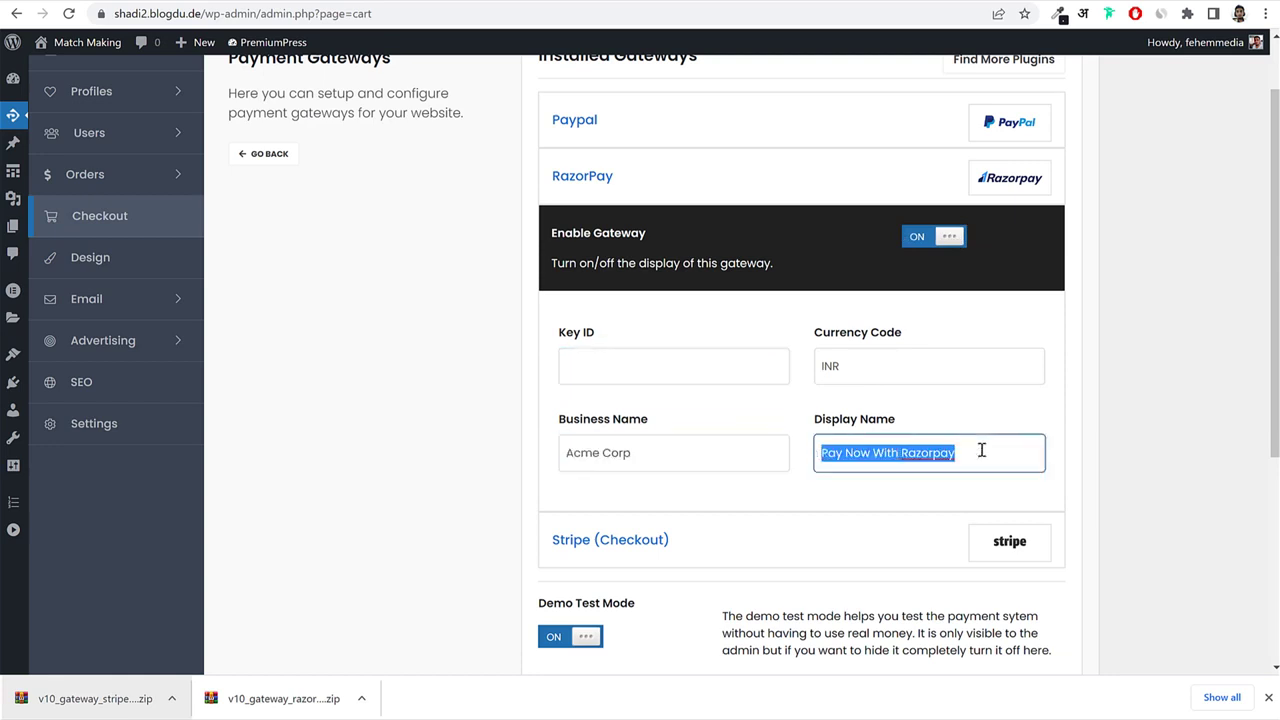
{"action": "left_click", "coordinate": [997, 451]}
{"action": "left_click_drag", "start_coordinate": [970, 454], "coordinate": [817, 462]}
{"action": "left_click", "coordinate": [997, 449]}
{"action": "left_click_drag", "start_coordinate": [997, 449], "coordinate": [905, 455]}
{"action": "key", "text": "BackSpace"}
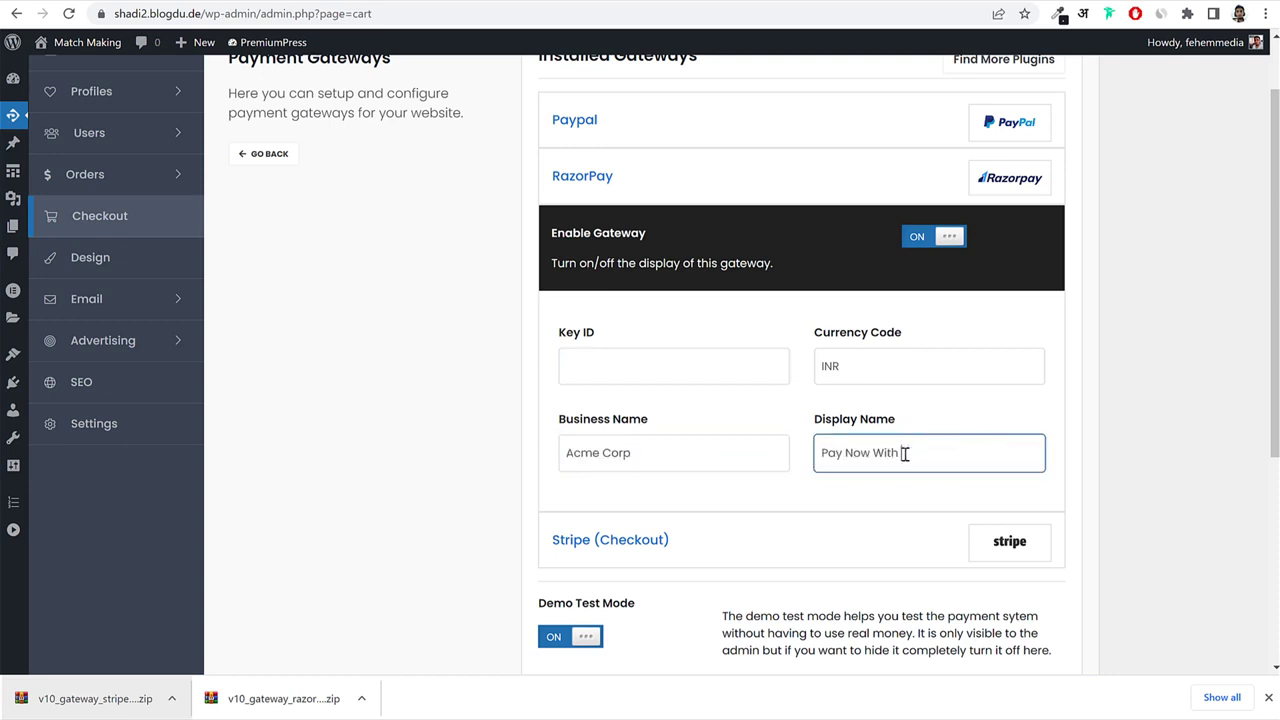
{"action": "type", "text": "UPI, Net Banking"}
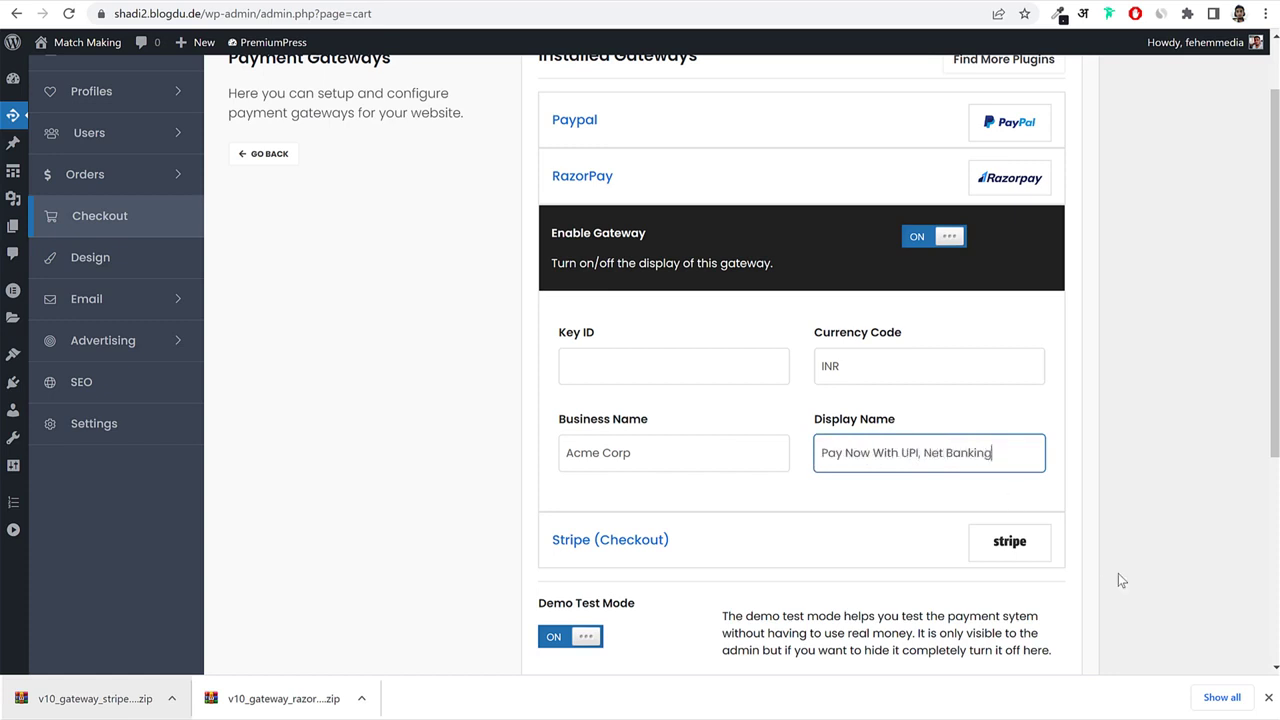
{"action": "left_click", "coordinate": [672, 362]}
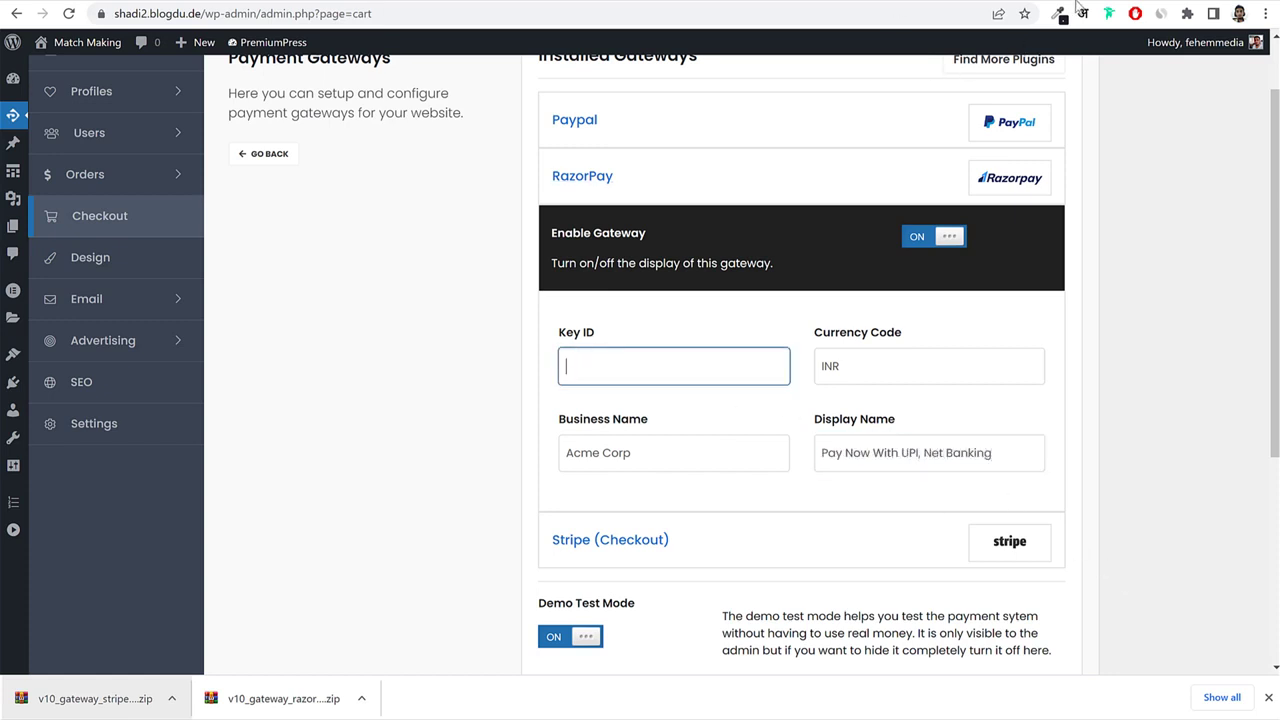
{"action": "key", "text": "ctrl+t"}
Go to dashboard.razorpay.com and sign in with the saved e-mail and password.
{"action": "type", "text": "das"}
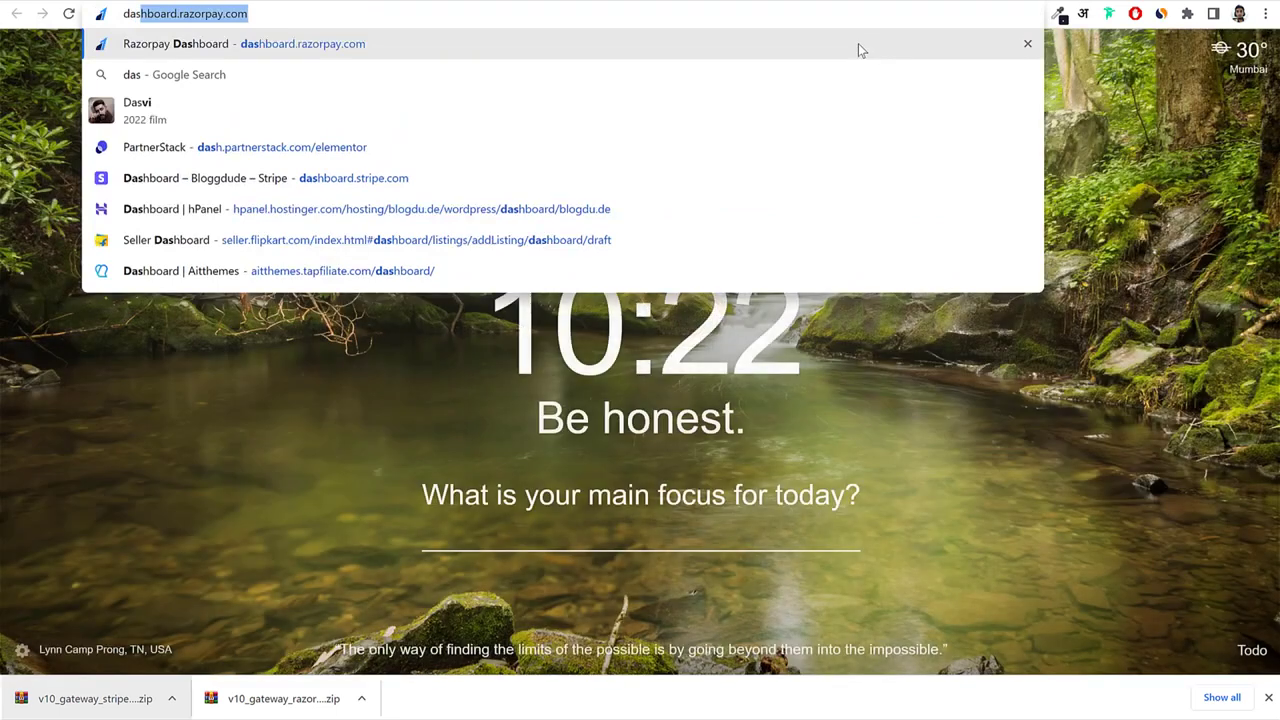
{"action": "key", "text": "Return"}
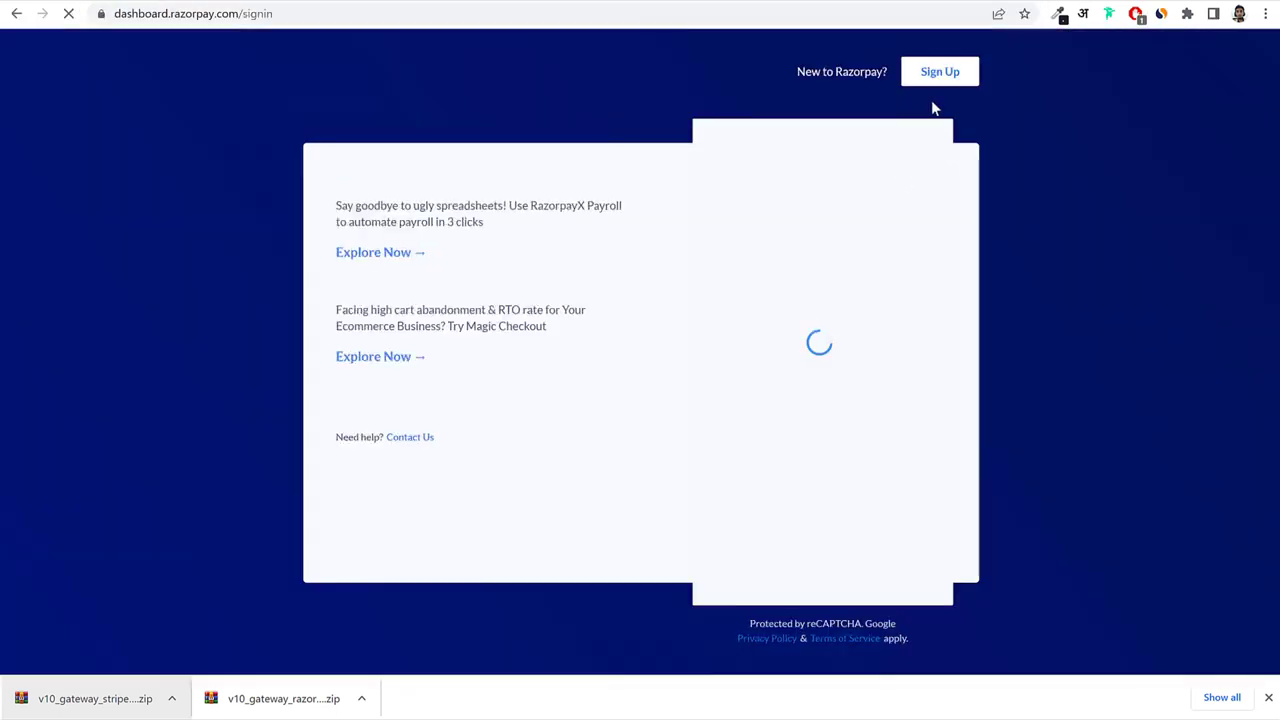
{"action": "left_click", "coordinate": [831, 286]}
{"action": "left_click", "coordinate": [820, 252]}
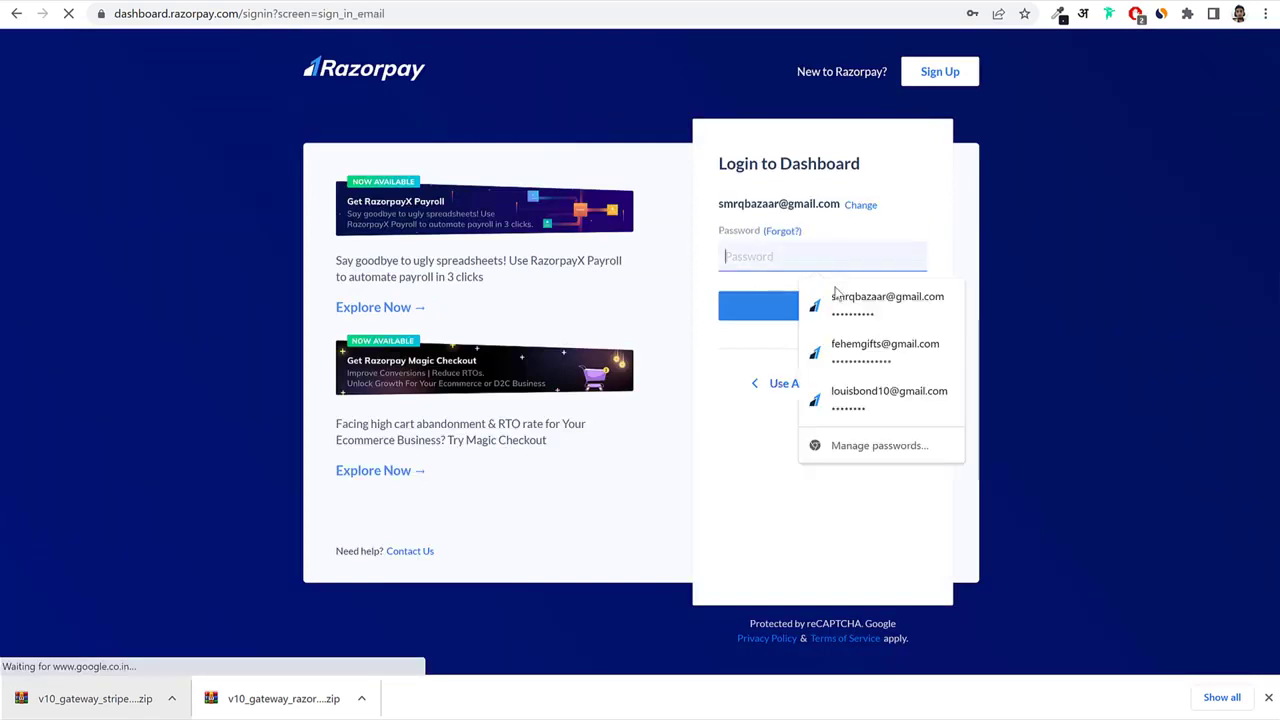
{"action": "left_click", "coordinate": [835, 296]}
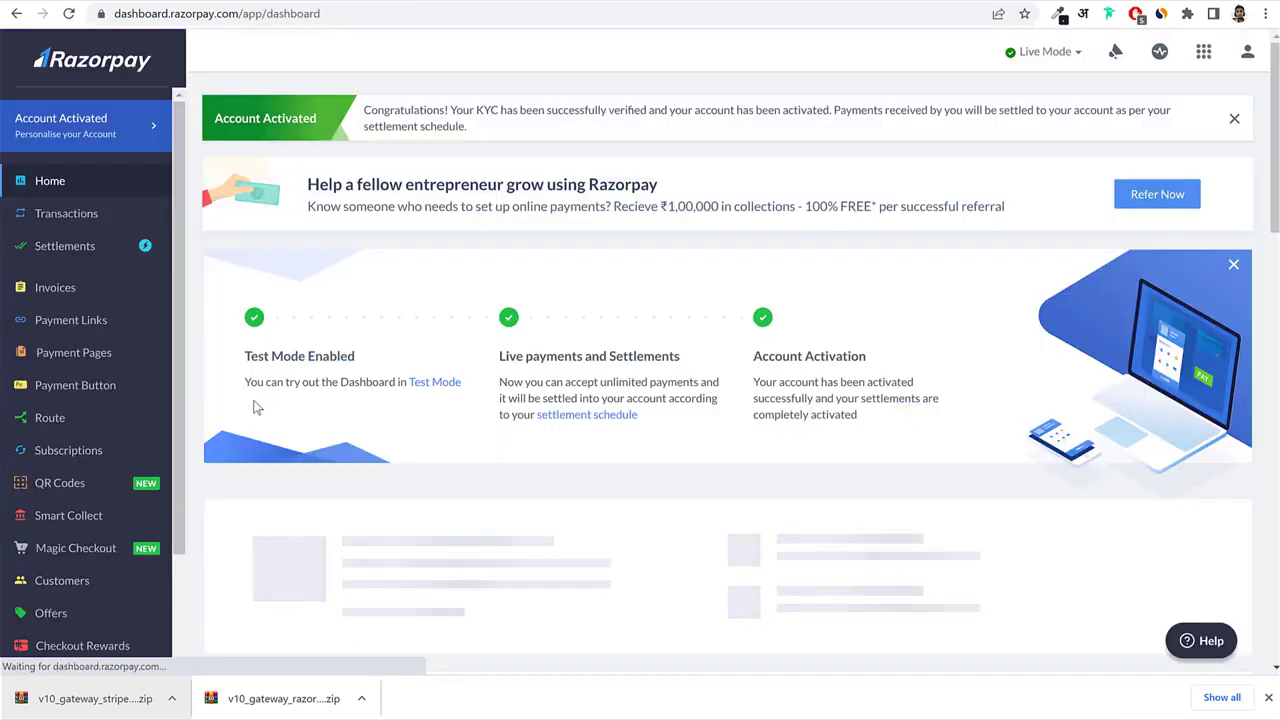
Open Settings > API Keys in Razorpay and select the live Key Id.
{"action": "scroll", "coordinate": [163, 409], "scroll_direction": "down", "scroll_amount": 3}
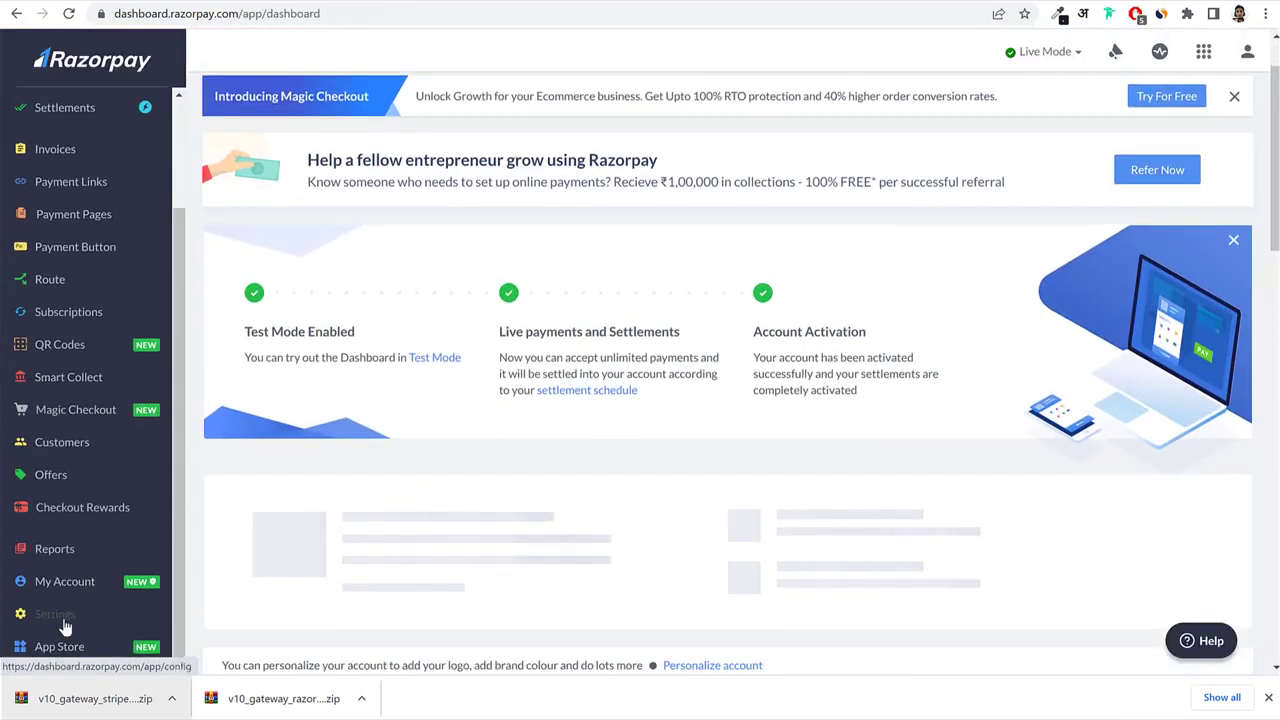
{"action": "left_click", "coordinate": [63, 622]}
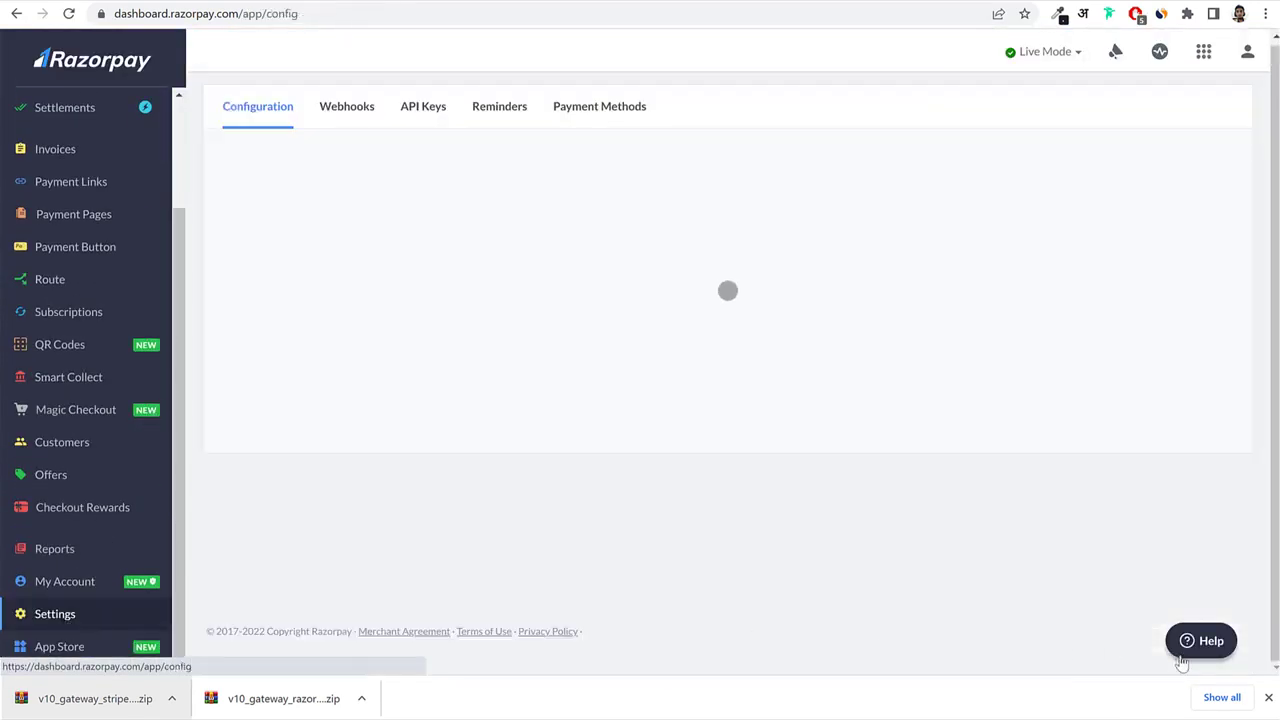
{"action": "scroll", "coordinate": [533, 192], "scroll_direction": "up", "scroll_amount": 1}
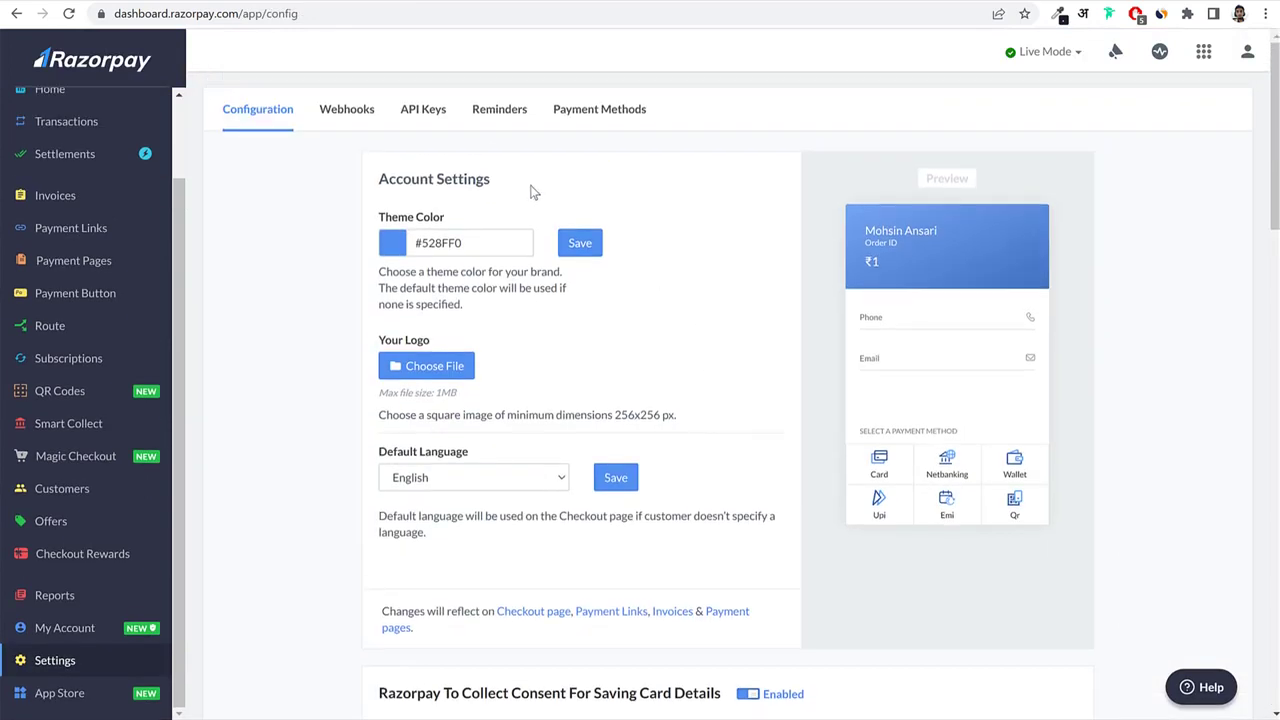
{"action": "left_click", "coordinate": [438, 118]}
{"action": "left_click_drag", "start_coordinate": [362, 256], "coordinate": [300, 266]}
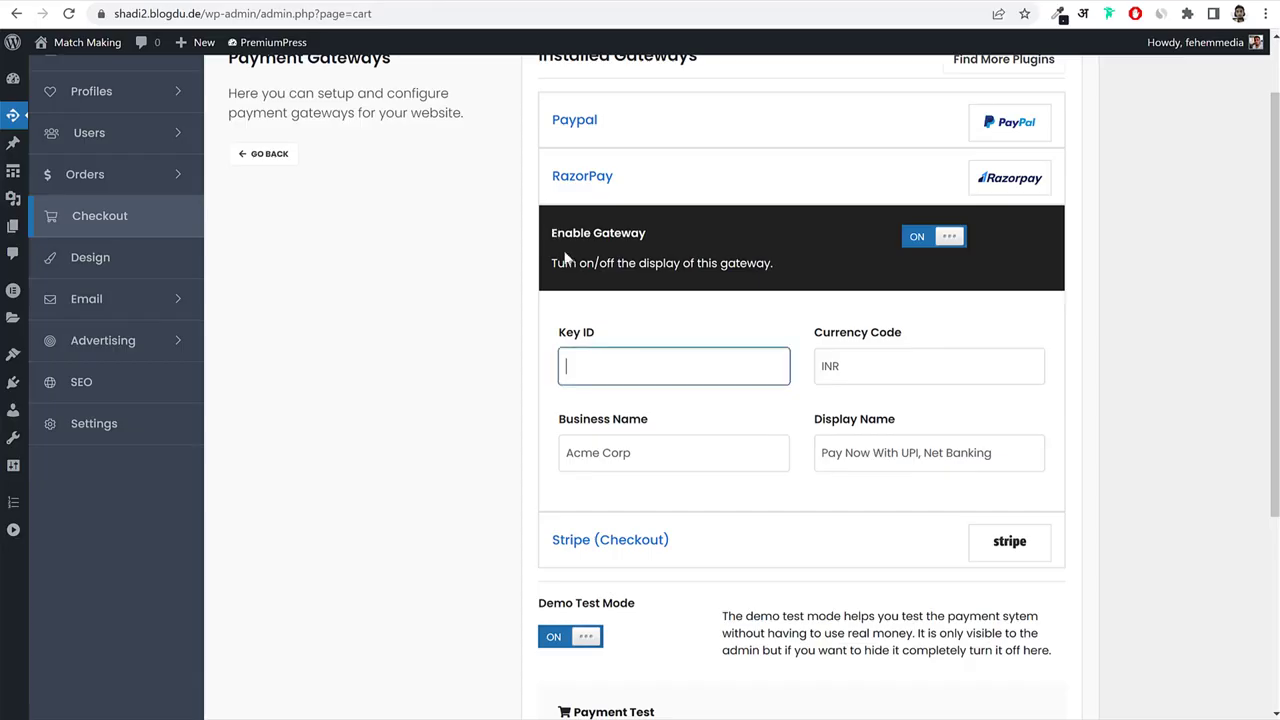
Paste the live Razorpay key into RazorPay's Key ID field.
{"action": "key", "text": "ctrl+v"}
{"action": "left_click", "coordinate": [1131, 344]}
{"action": "left_click", "coordinate": [928, 354]}
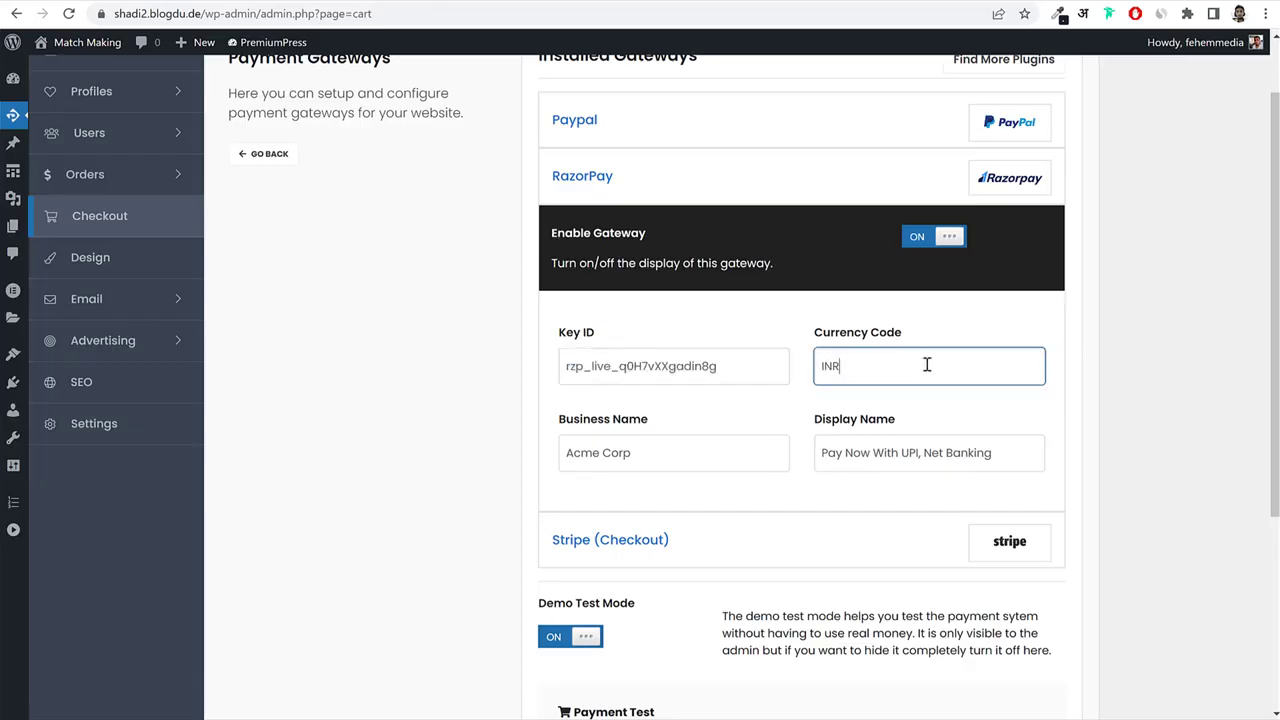
{"action": "key", "text": "ctrl+a"}
{"action": "left_click", "coordinate": [683, 189]}
Change the Stripe (Checkout) gateway's currency code from GBP to USD.
{"action": "left_click", "coordinate": [647, 243]}
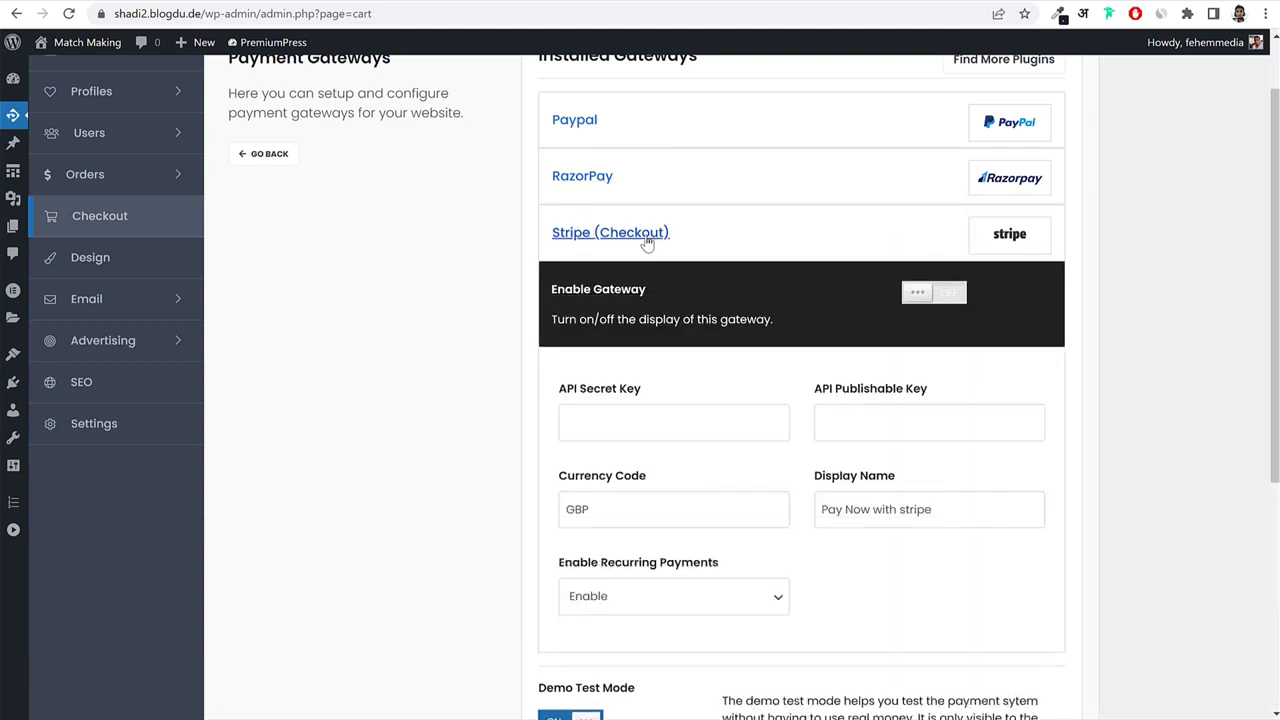
{"action": "scroll", "coordinate": [700, 368], "scroll_direction": "down", "scroll_amount": 1}
{"action": "left_click_drag", "start_coordinate": [640, 318], "coordinate": [562, 318]}
{"action": "left_click_drag", "start_coordinate": [955, 317], "coordinate": [822, 320]}
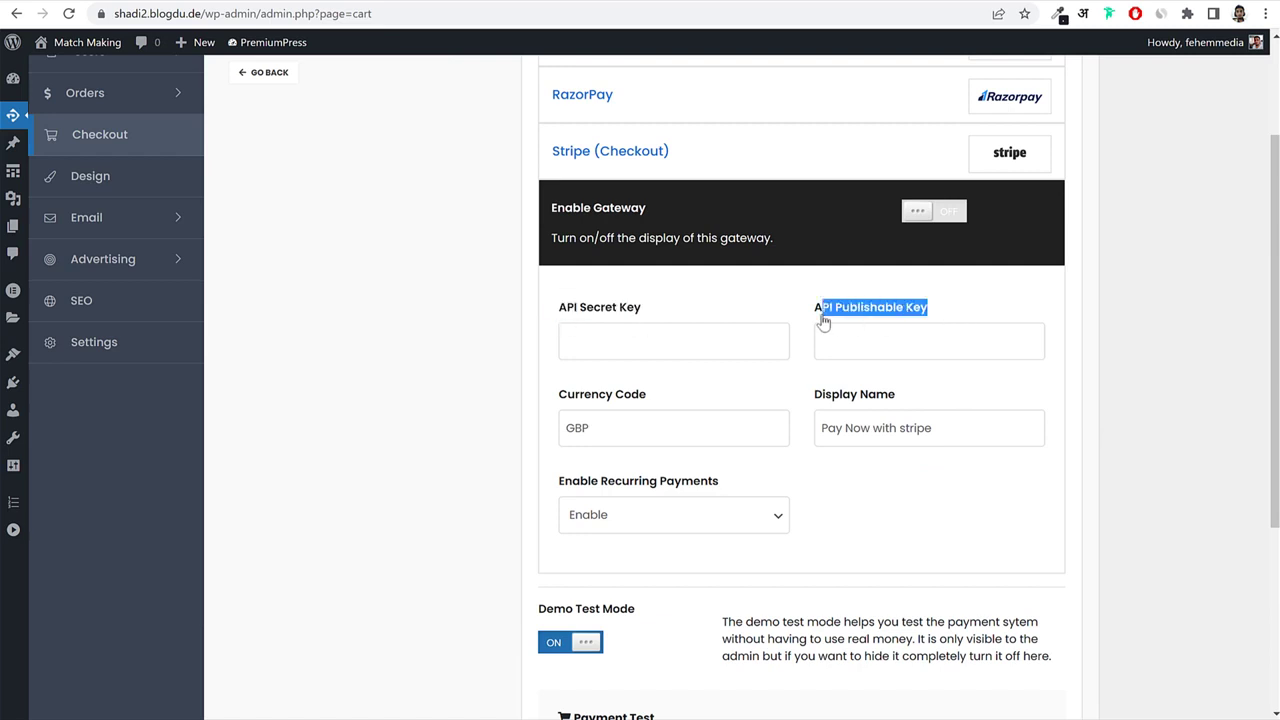
{"action": "double_click", "coordinate": [614, 422]}
{"action": "type", "text": "USD"}
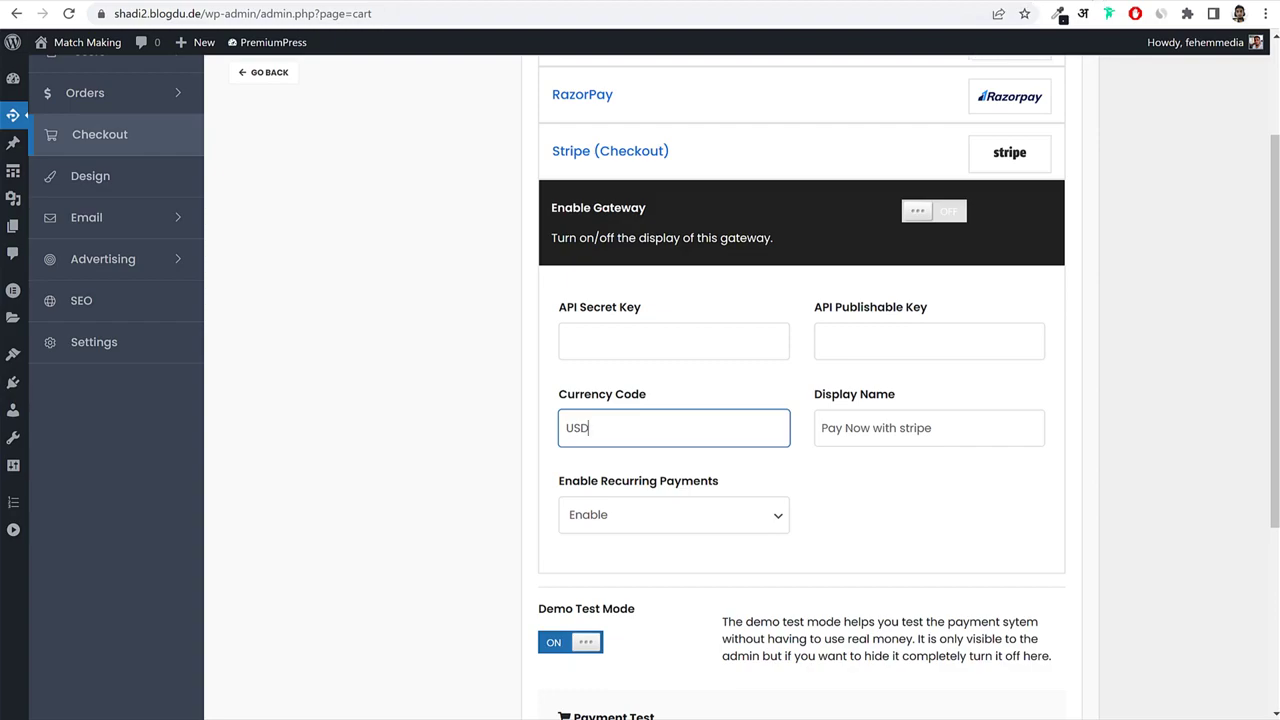
{"action": "key", "text": "ctrl+t"}
In the Stripe dashboard, open Developers > API keys and copy the live publishable key.
{"action": "type", "text": "das"}
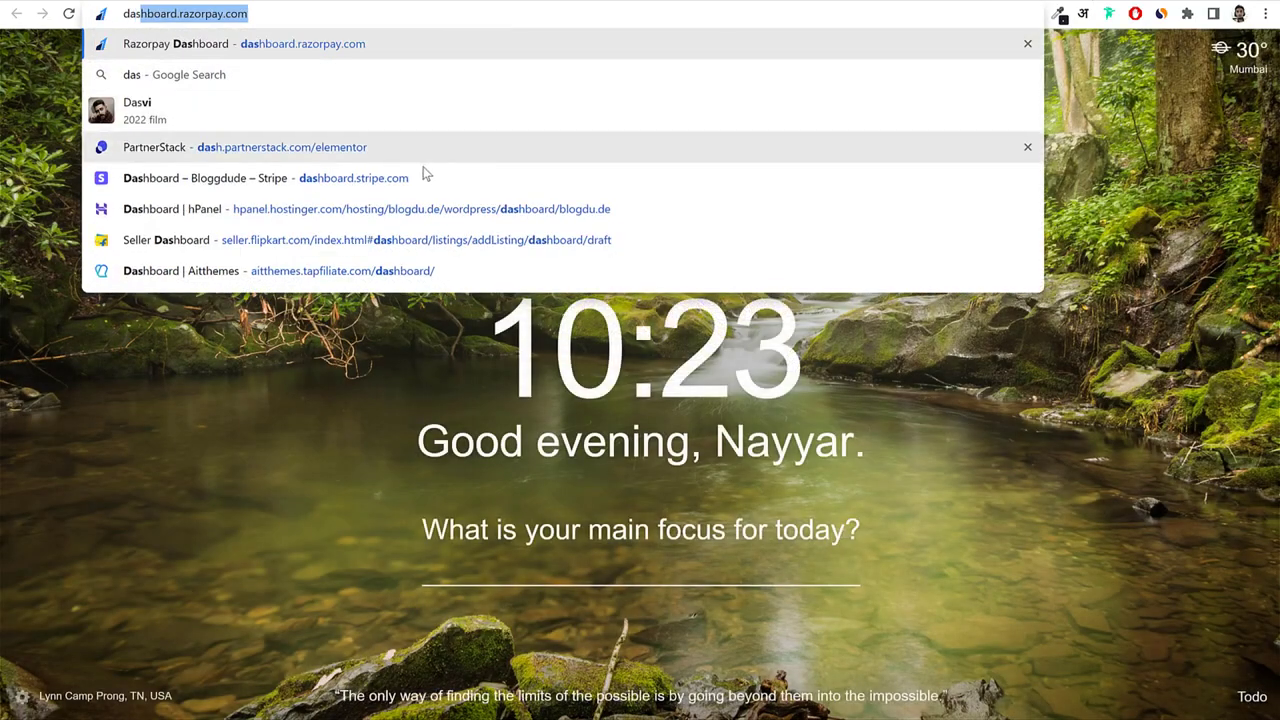
{"action": "left_click", "coordinate": [424, 176]}
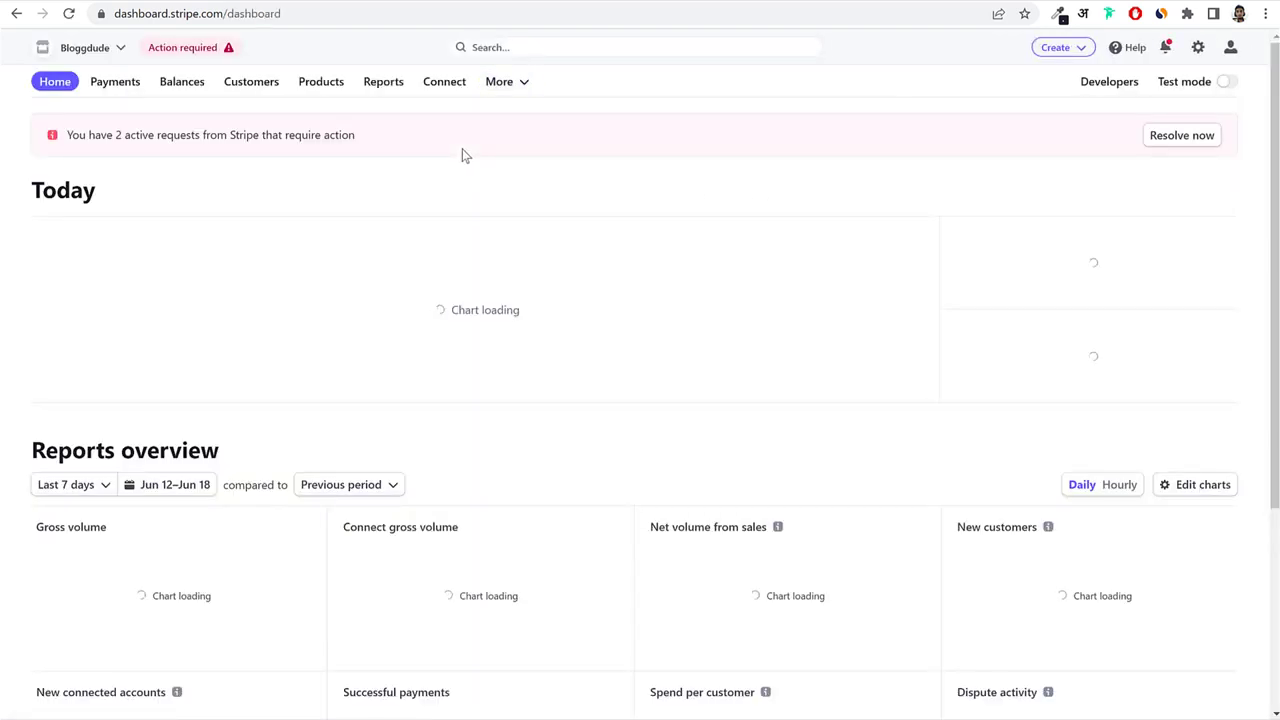
{"action": "left_click", "coordinate": [1099, 87]}
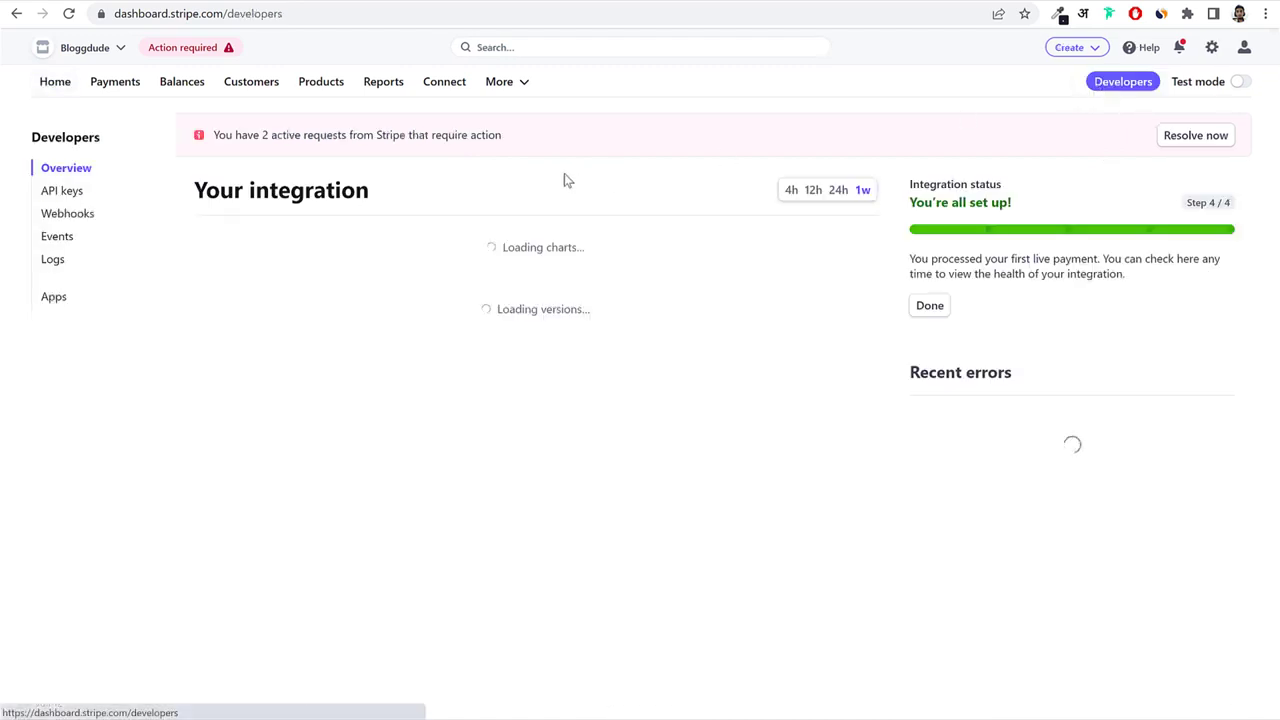
{"action": "left_click", "coordinate": [60, 192]}
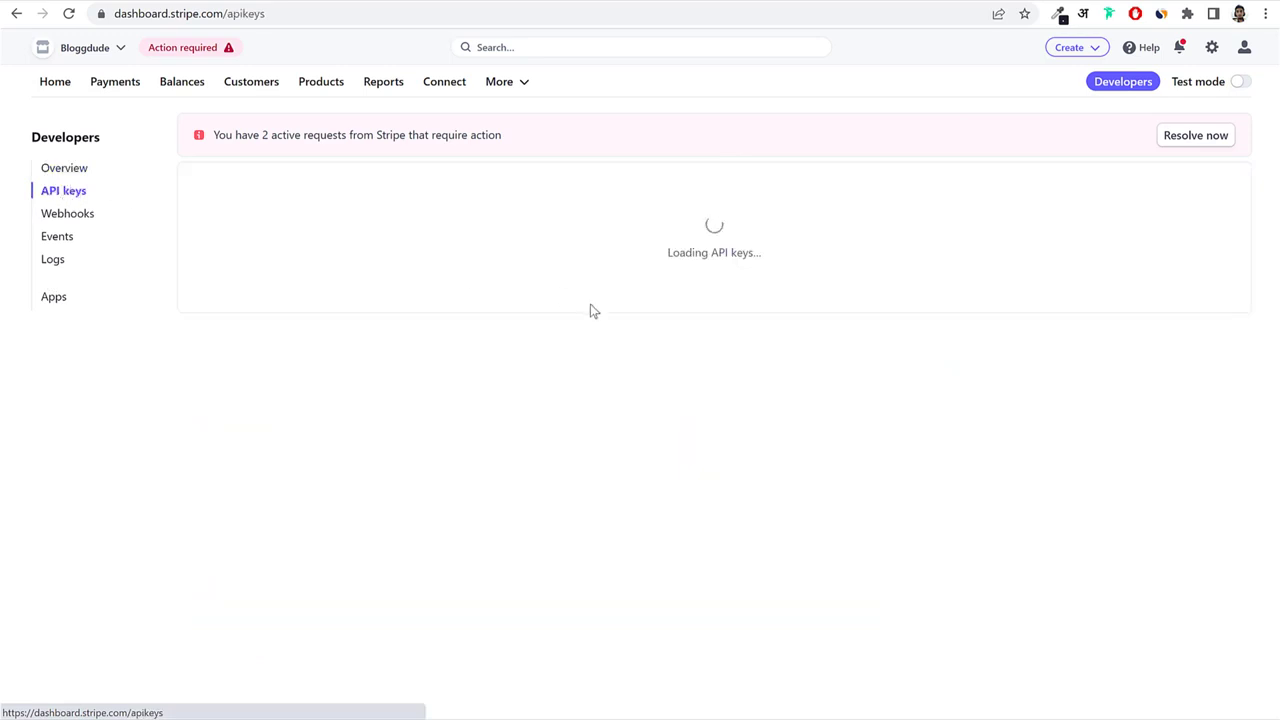
{"action": "left_click", "coordinate": [510, 379]}
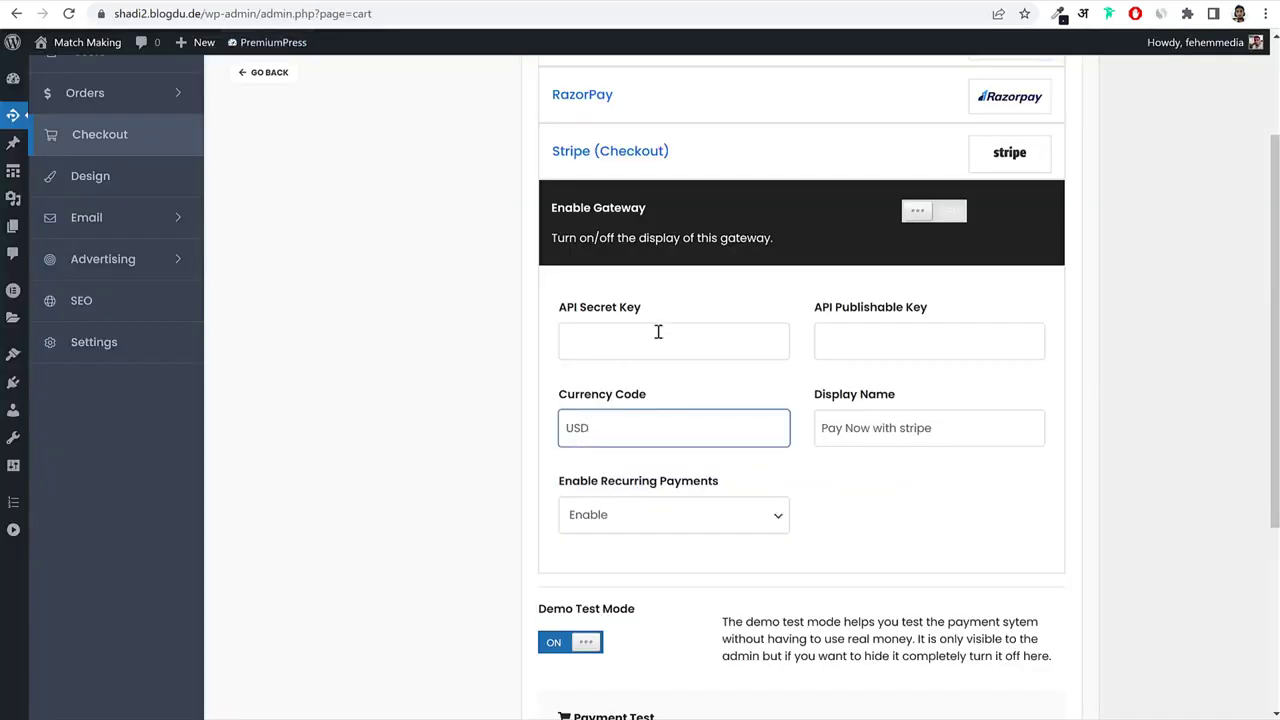
Paste the publishable and secret keys into the Stripe gateway's API key fields.
{"action": "left_click", "coordinate": [913, 338]}
{"action": "key", "text": "ctrl+v"}
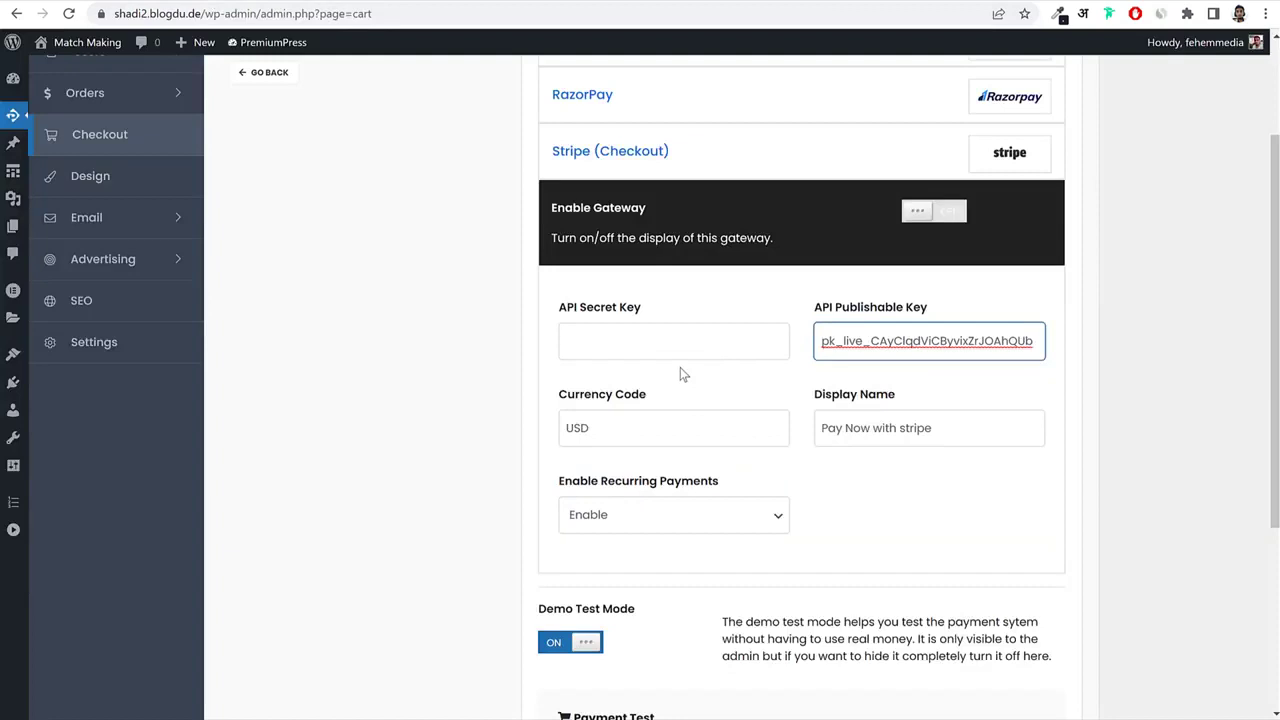
{"action": "left_click", "coordinate": [680, 352]}
{"action": "key", "text": "ctrl+v"}
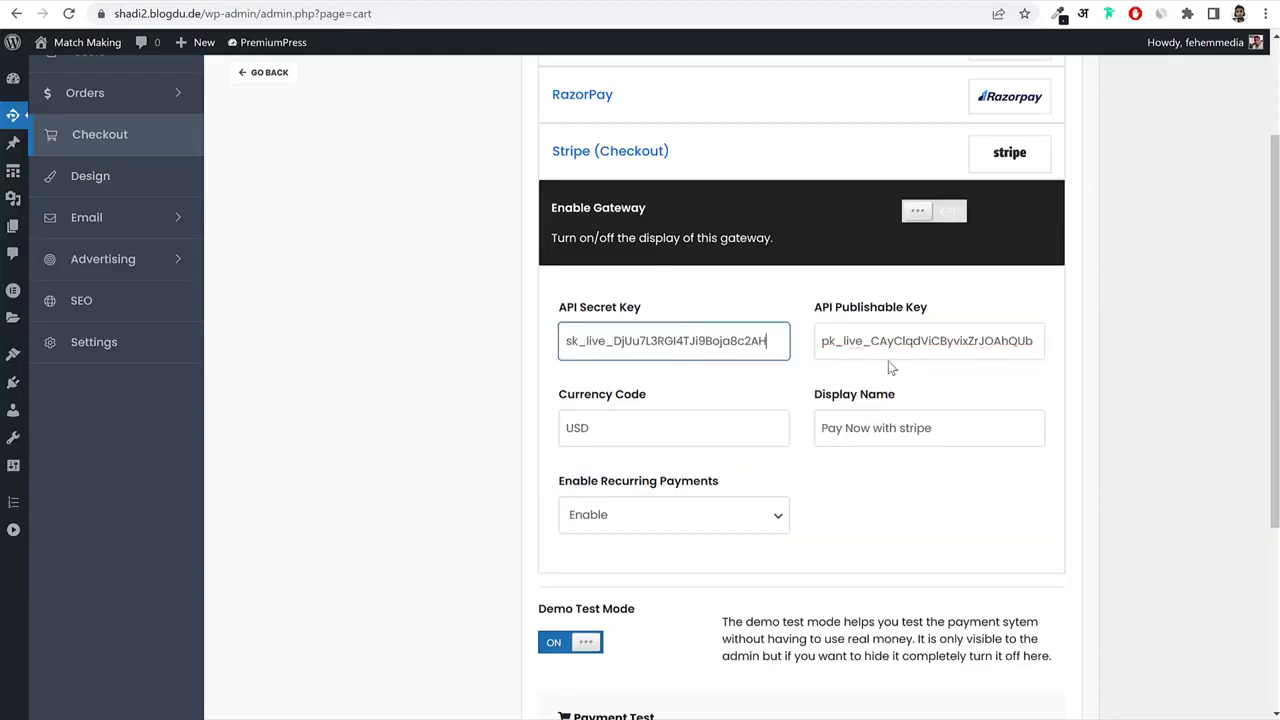
Toggle Demo Test Mode off and back on, then save the payment gateway settings.
{"action": "scroll", "coordinate": [966, 466], "scroll_direction": "down", "scroll_amount": 3}
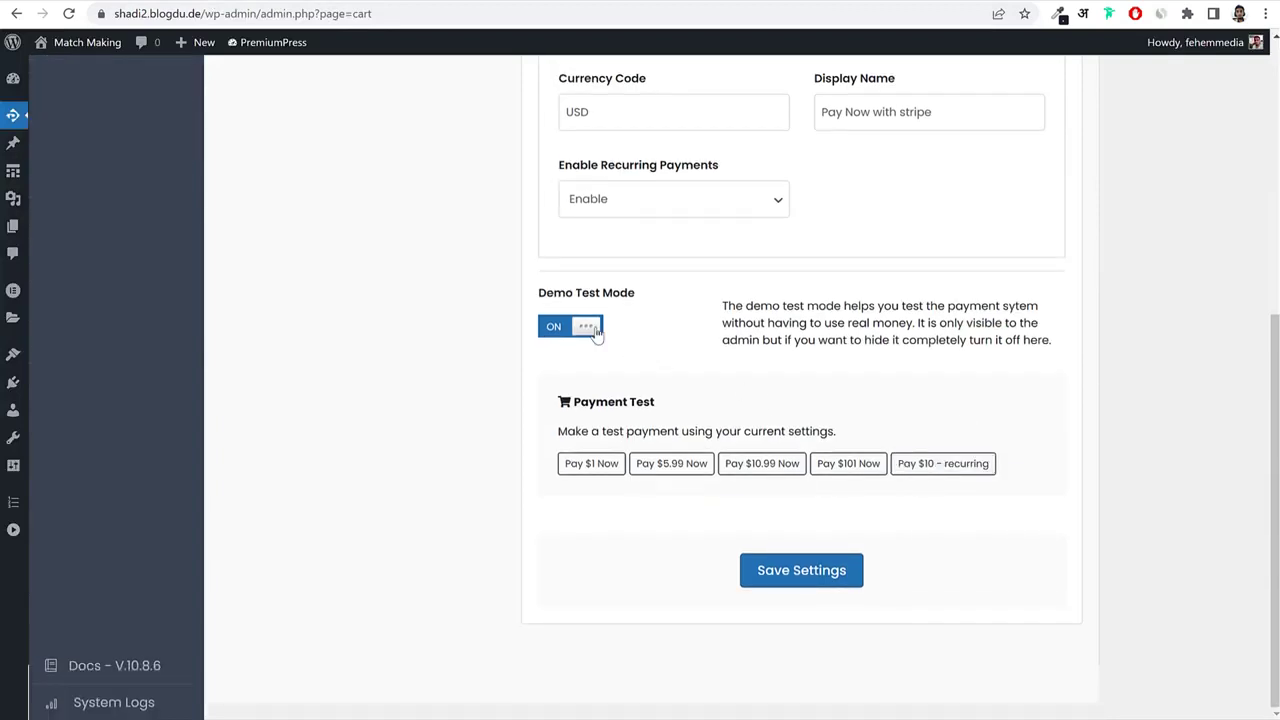
{"action": "left_click_drag", "start_coordinate": [540, 295], "coordinate": [640, 299]}
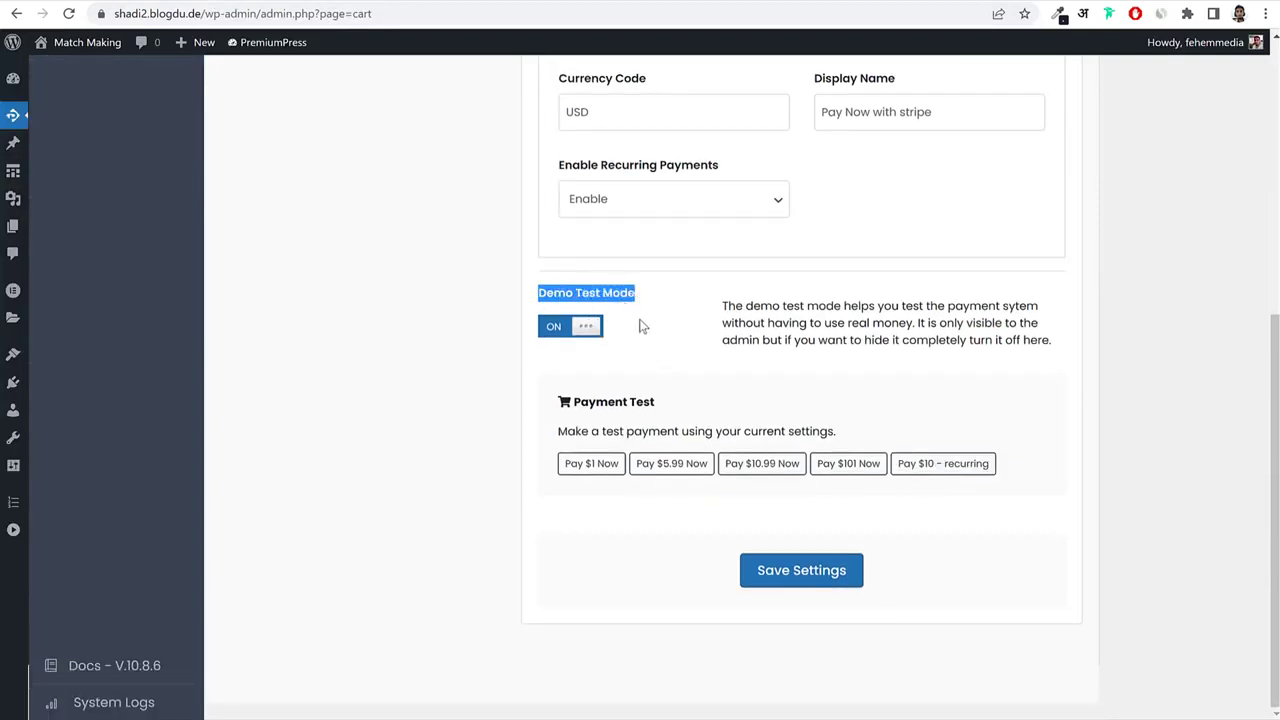
{"action": "left_click", "coordinate": [581, 335]}
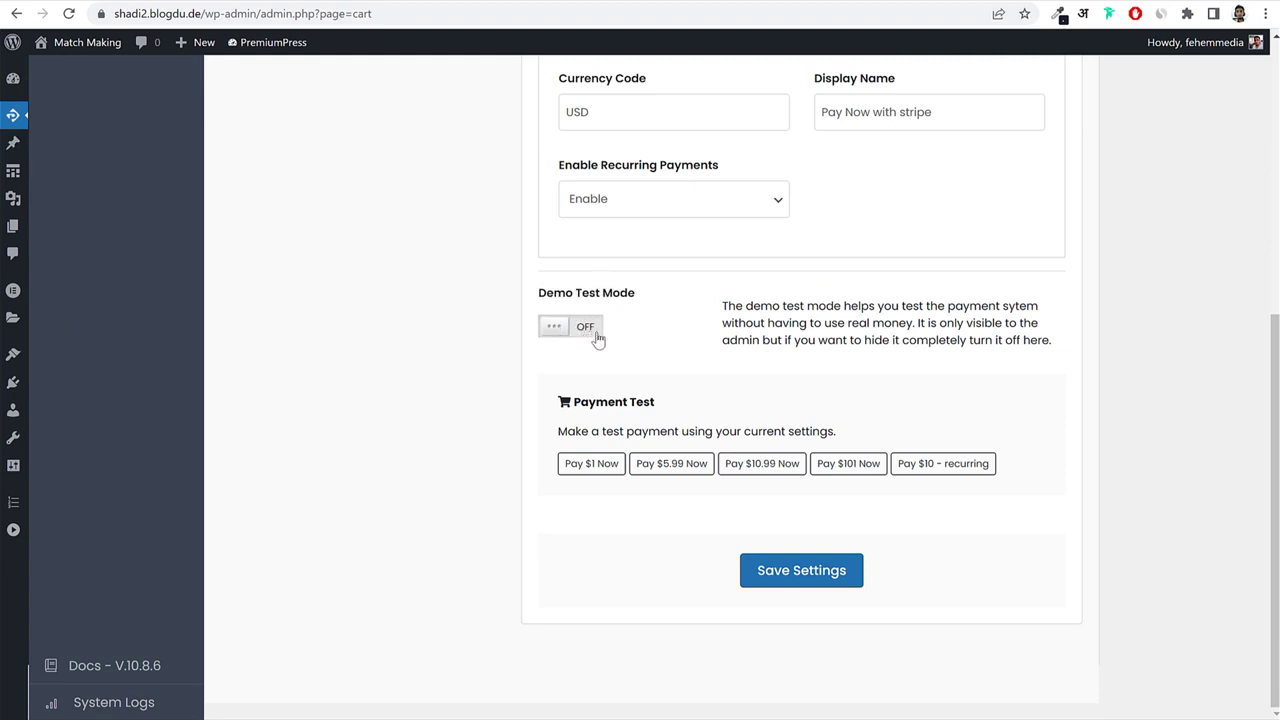
{"action": "left_click", "coordinate": [596, 336]}
{"action": "left_click", "coordinate": [800, 572]}
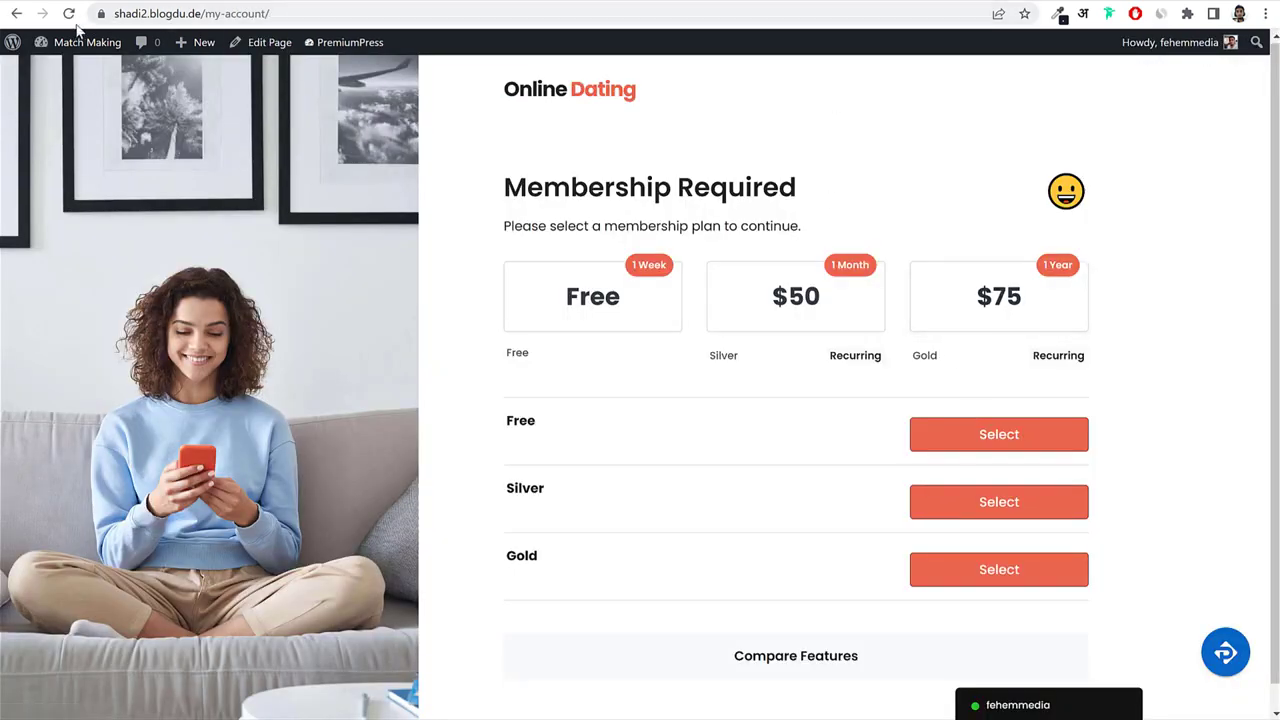
Reload the membership page and confirm the Gold $75 checkout lists PayPal and Razorpay, then return to admin.
{"action": "left_click", "coordinate": [69, 18]}
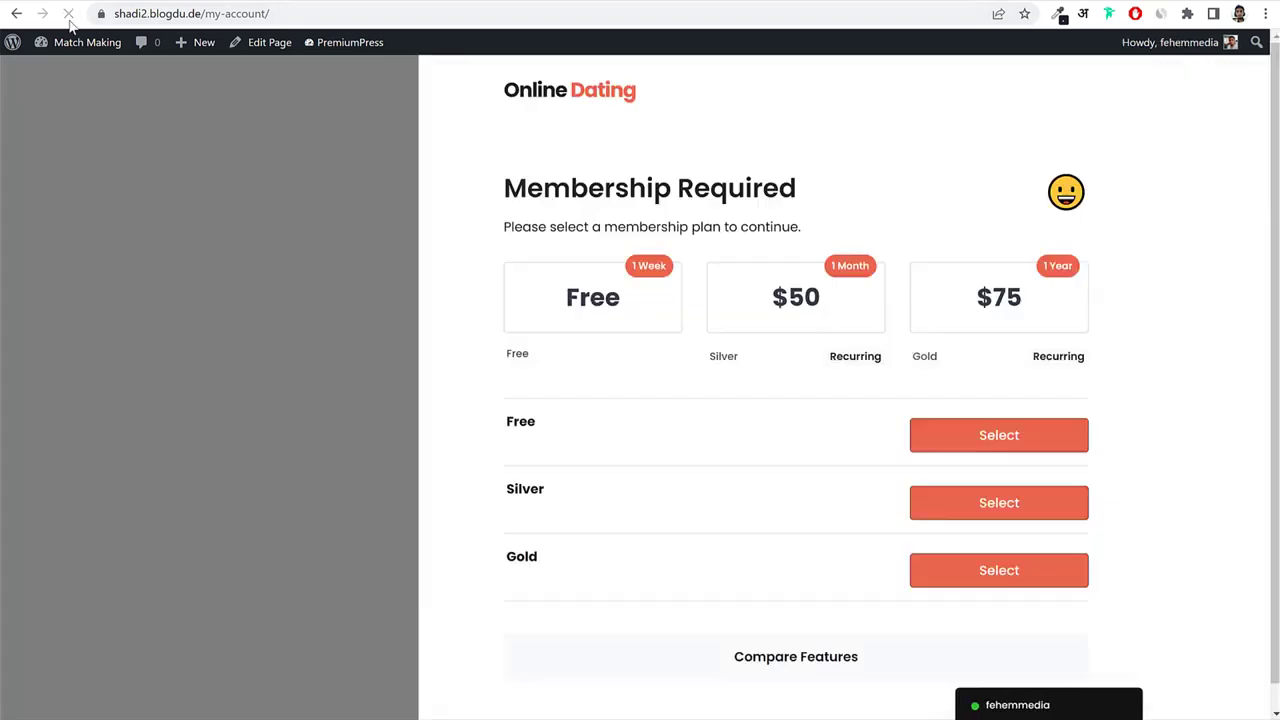
{"action": "left_click", "coordinate": [1018, 300]}
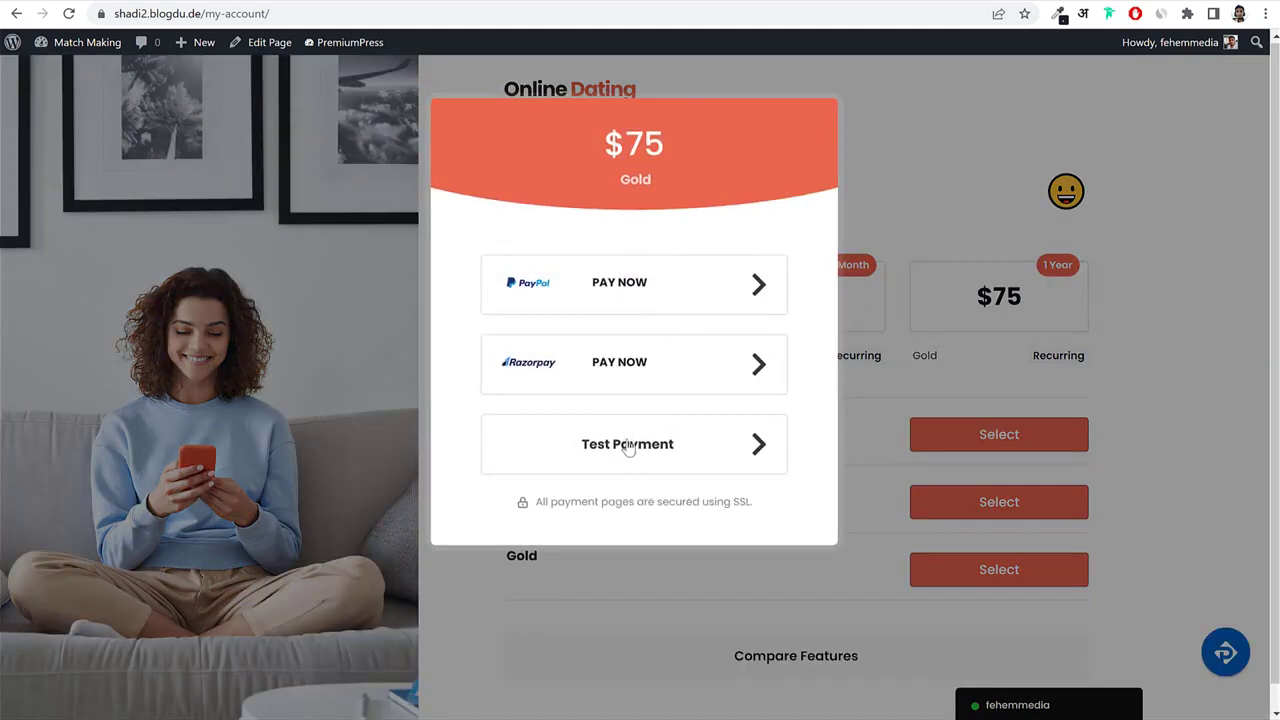
{"action": "left_click", "coordinate": [1083, 217]}
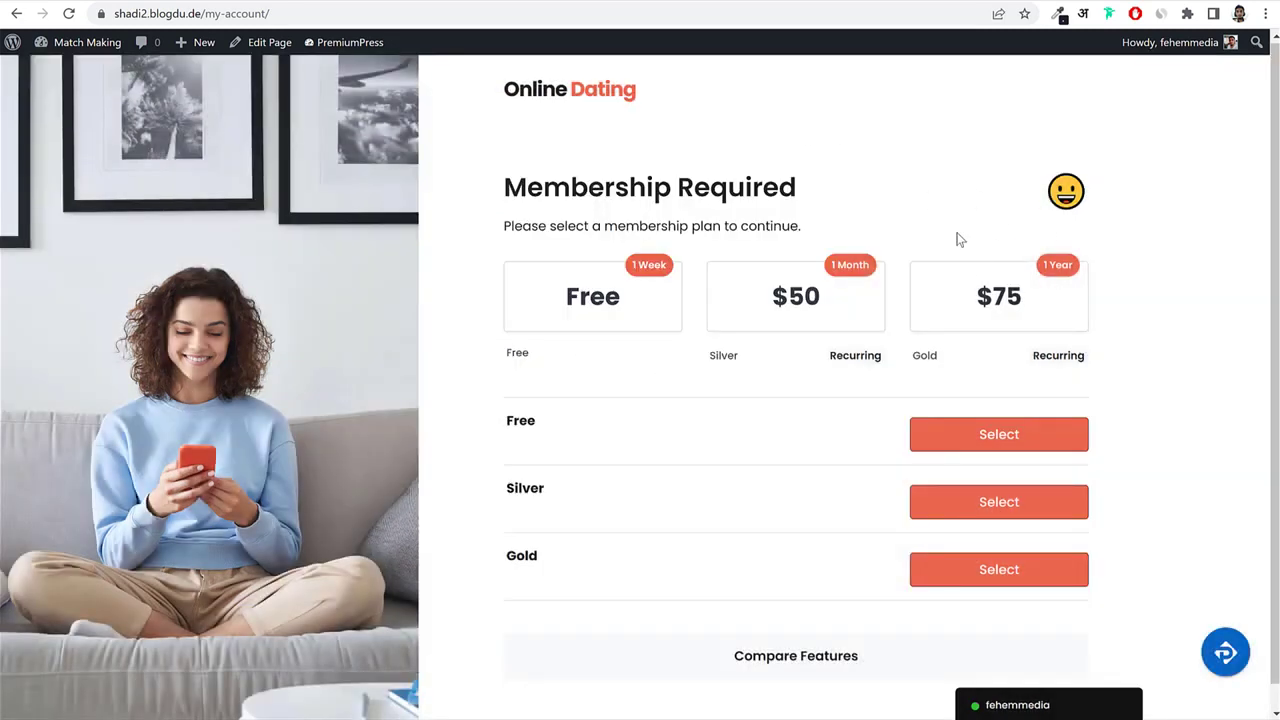
{"action": "left_click", "coordinate": [231, 1]}
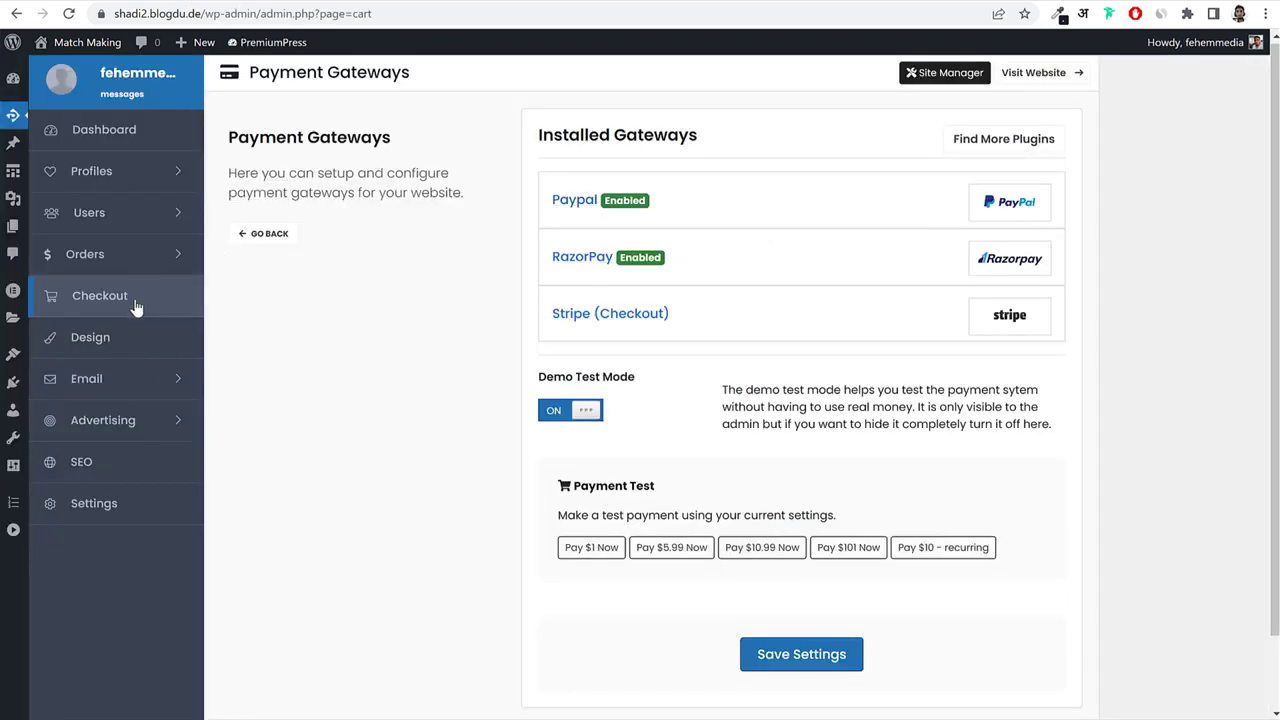
Look through the Tracking Code, Regions and Countries settings from the Payment & Checkout overview.
{"action": "left_click", "coordinate": [279, 237]}
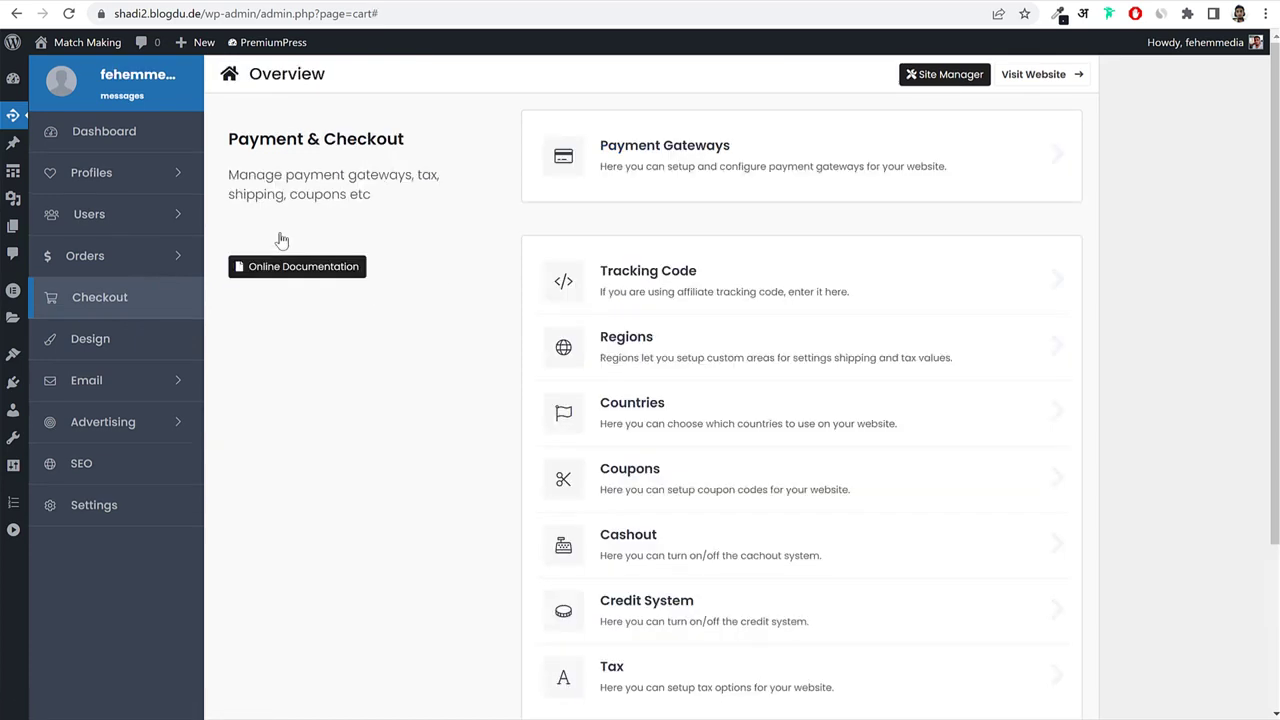
{"action": "left_click", "coordinate": [886, 293]}
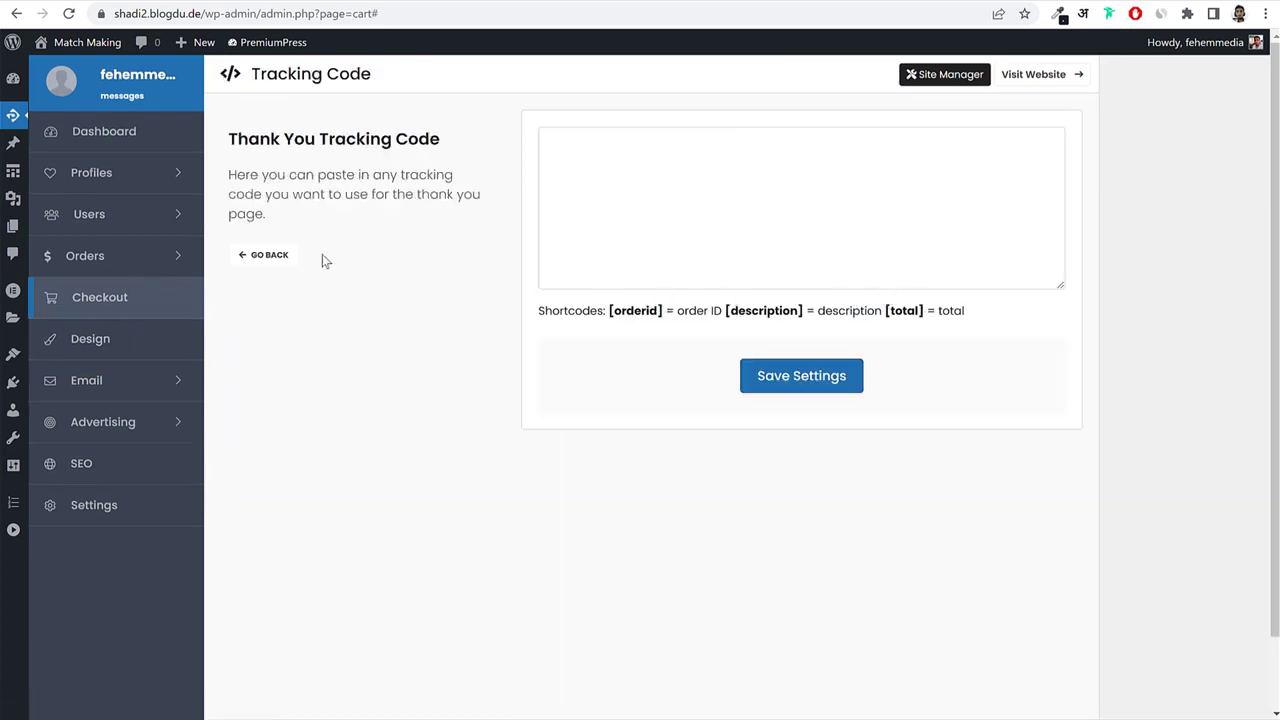
{"action": "left_click", "coordinate": [270, 254]}
{"action": "left_click", "coordinate": [815, 358]}
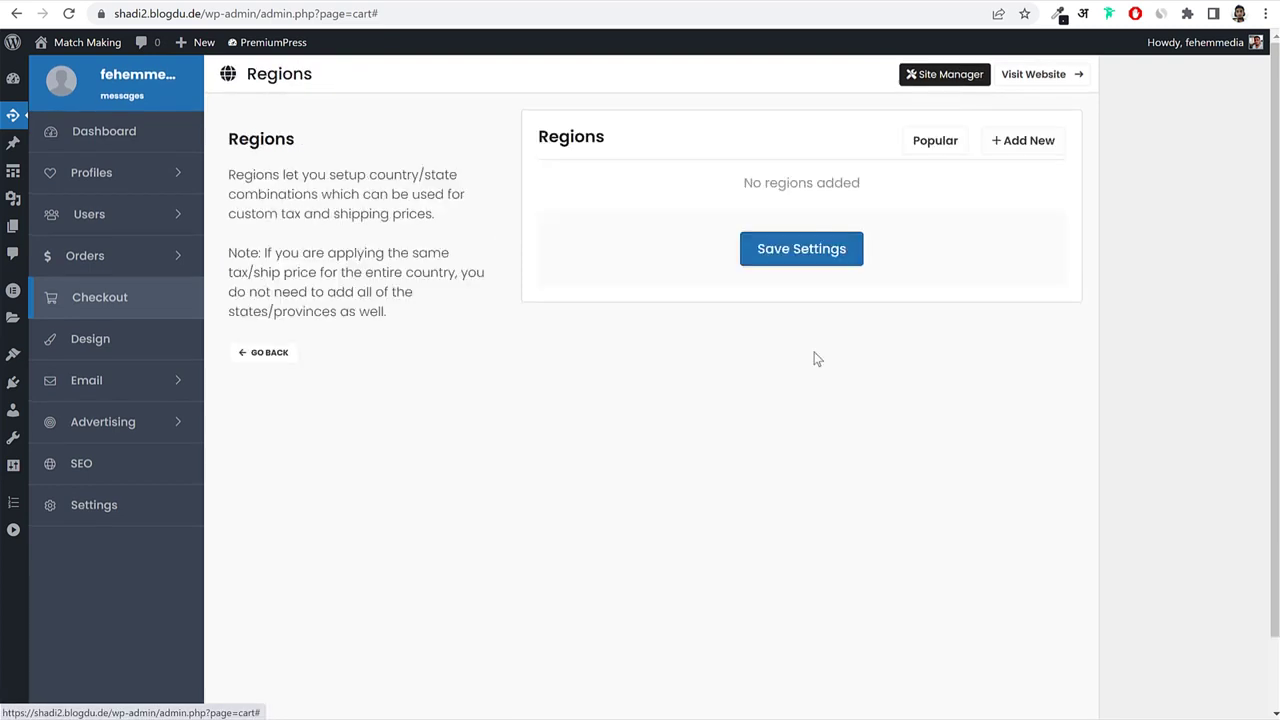
{"action": "left_click", "coordinate": [271, 352]}
{"action": "scroll", "coordinate": [763, 337], "scroll_direction": "down", "scroll_amount": 1}
{"action": "left_click", "coordinate": [763, 337]}
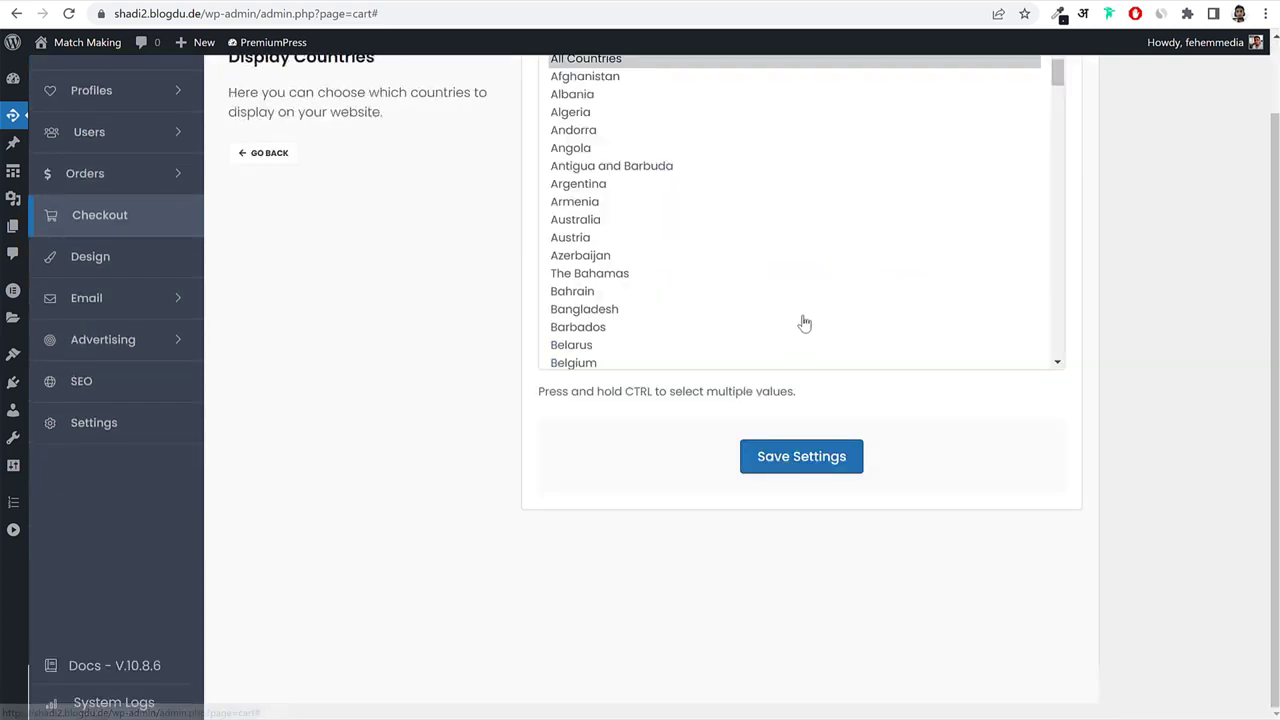
{"action": "scroll", "coordinate": [745, 270], "scroll_direction": "up", "scroll_amount": 1}
{"action": "left_click", "coordinate": [265, 235]}
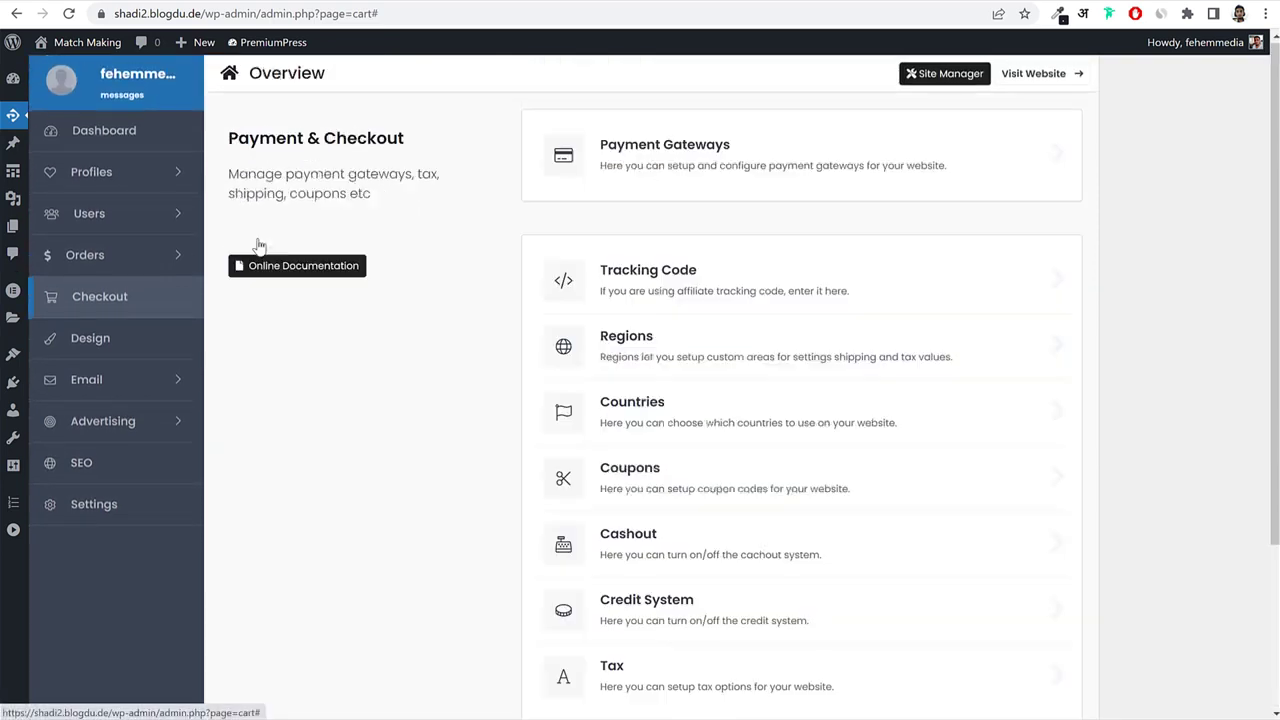
{"action": "scroll", "coordinate": [971, 394], "scroll_direction": "down", "scroll_amount": 2}
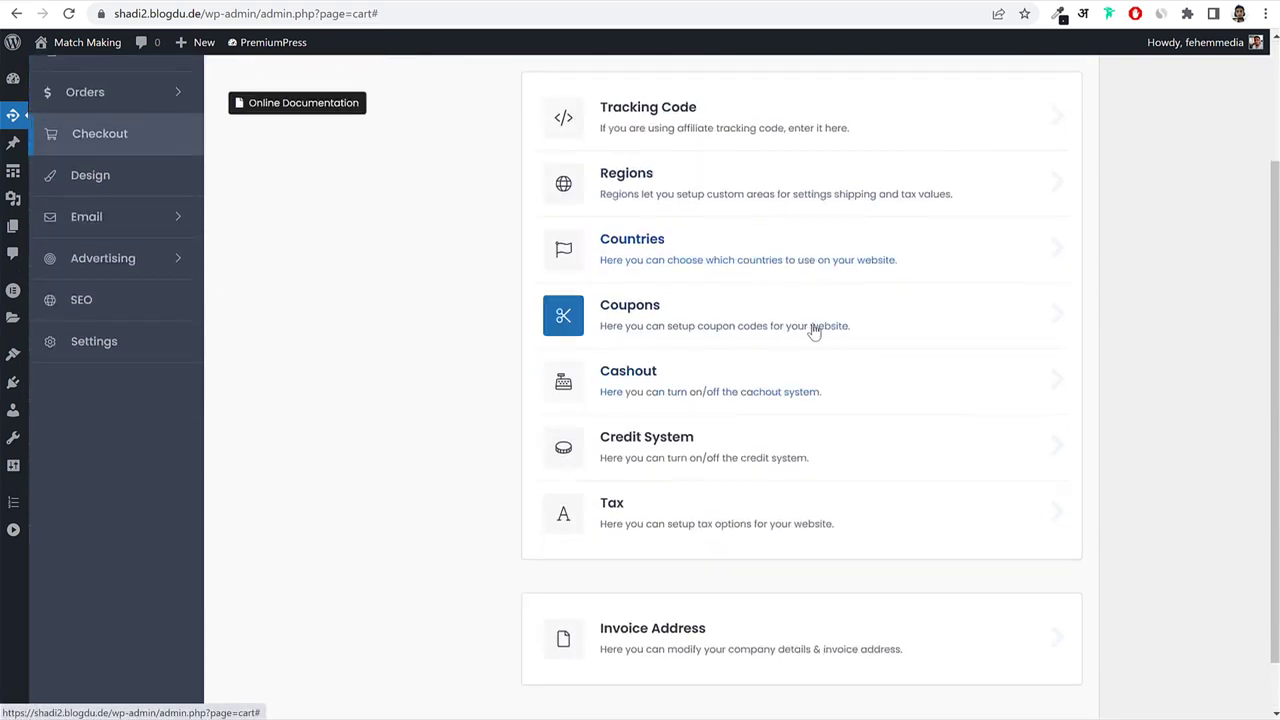
Enable coupons in the Coupons settings, save, and start a new coupon.
{"action": "left_click", "coordinate": [880, 323]}
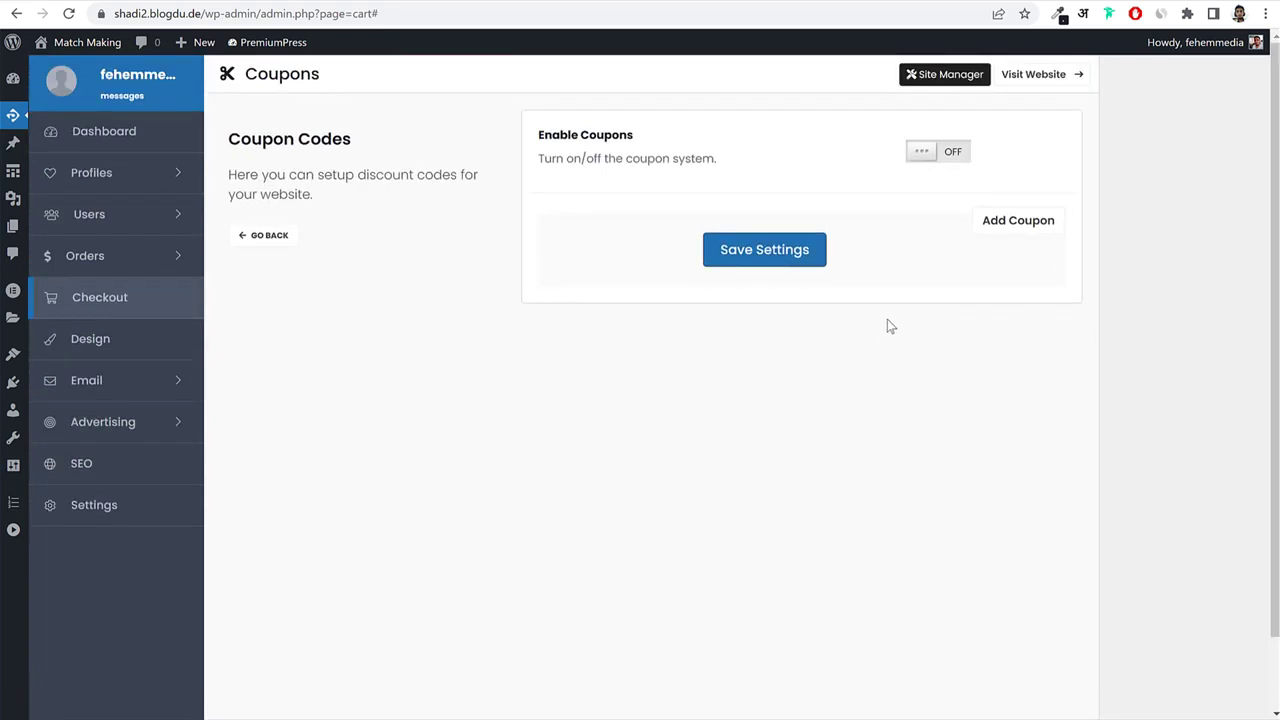
{"action": "left_click", "coordinate": [955, 153]}
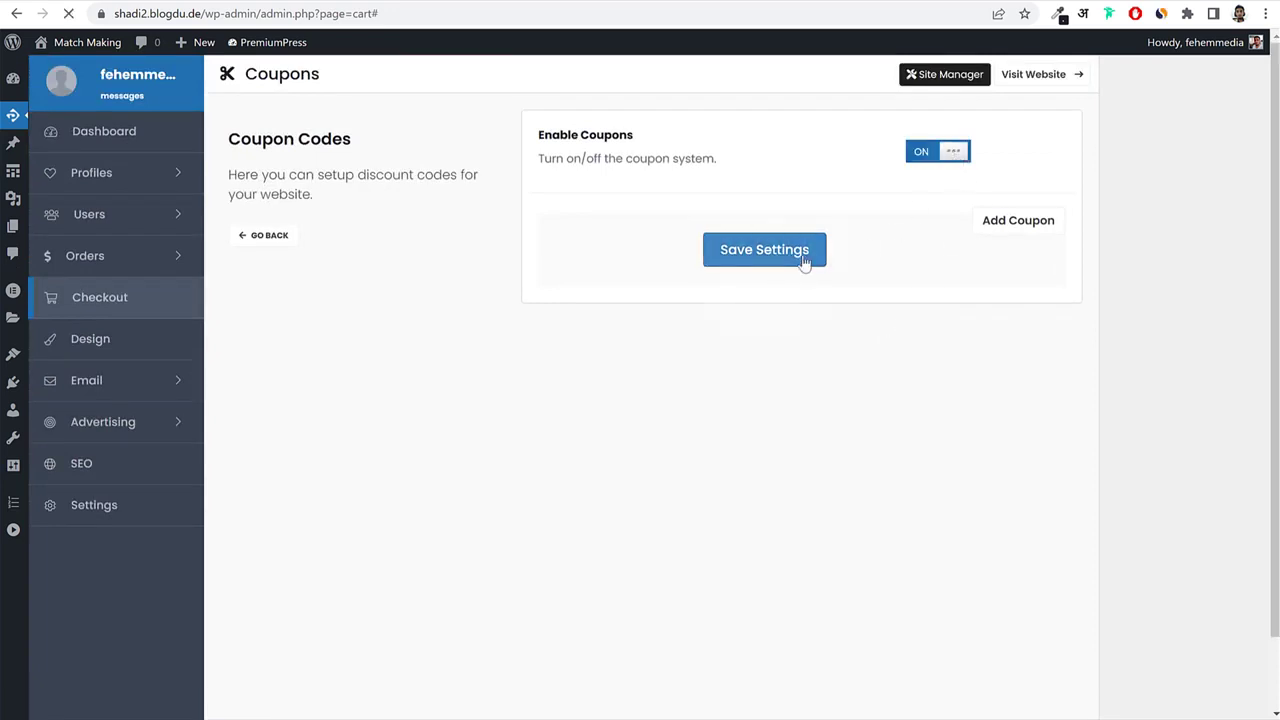
{"action": "left_click", "coordinate": [810, 251]}
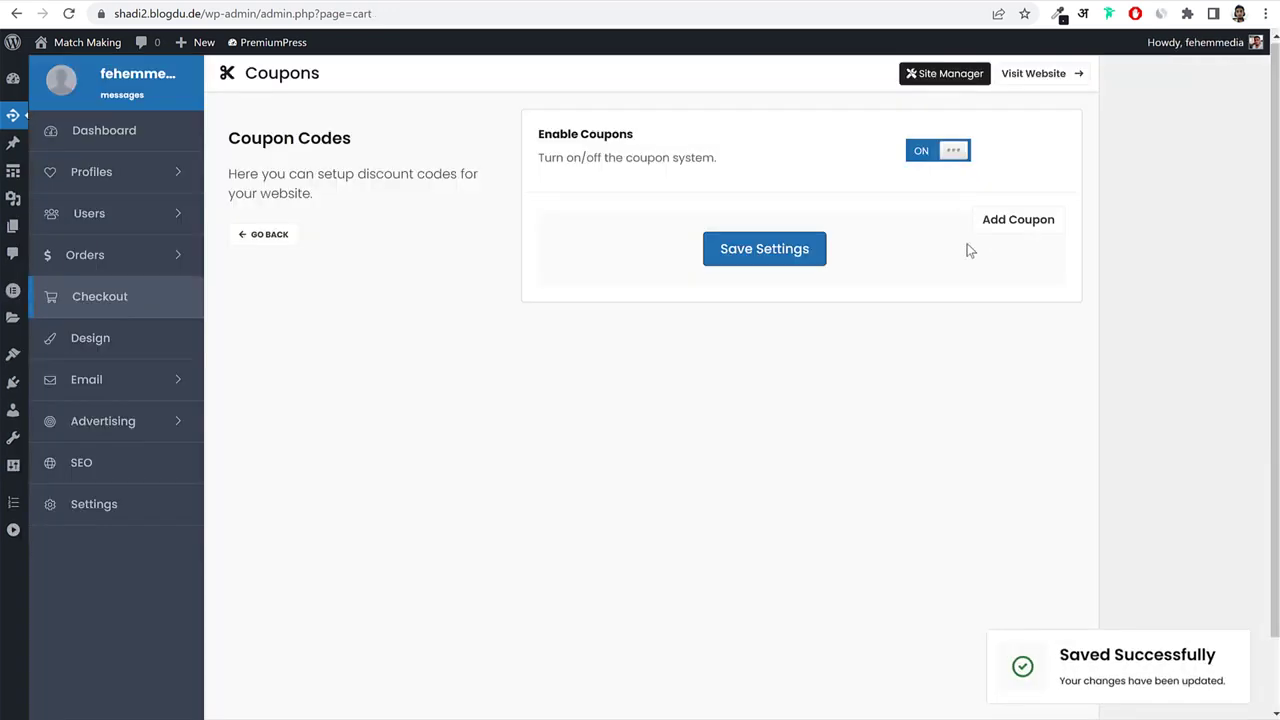
{"action": "left_click", "coordinate": [1029, 234]}
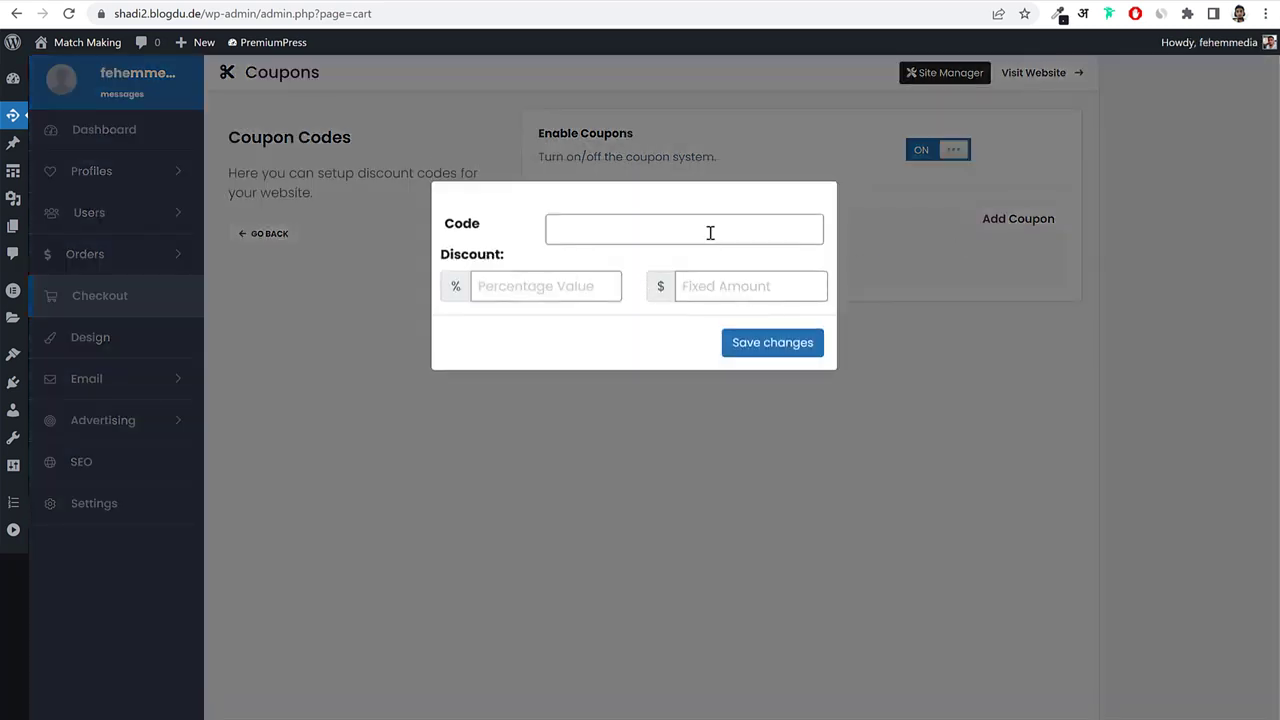
Create the Welcome2022 coupon with a 10% percentage discount and save it.
{"action": "left_click", "coordinate": [720, 229]}
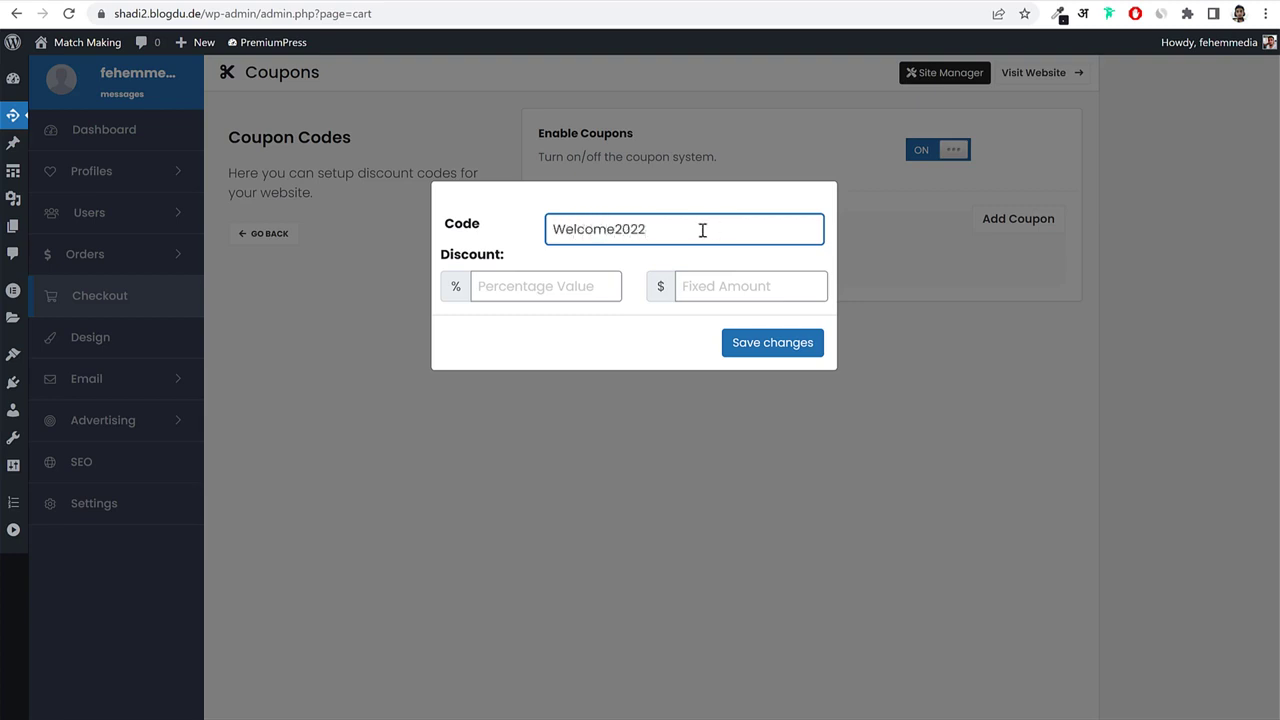
{"action": "double_click", "coordinate": [705, 237]}
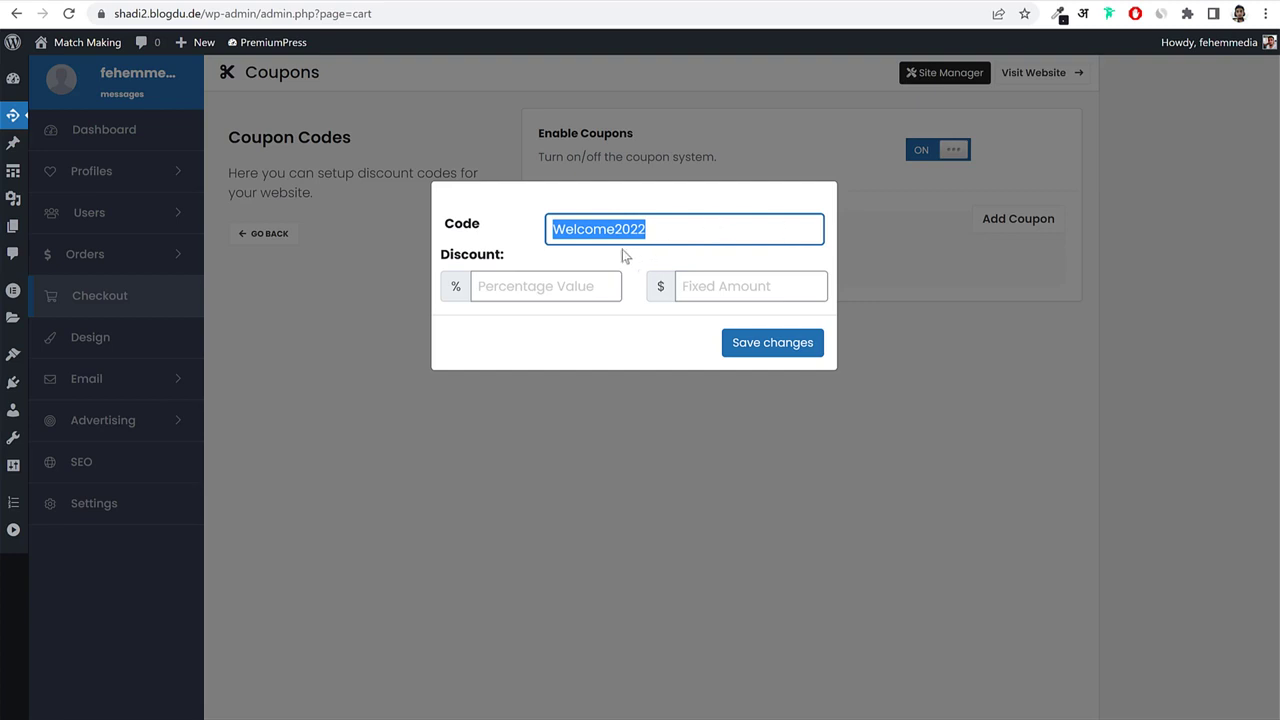
{"action": "left_click", "coordinate": [533, 279]}
{"action": "type", "text": "10"}
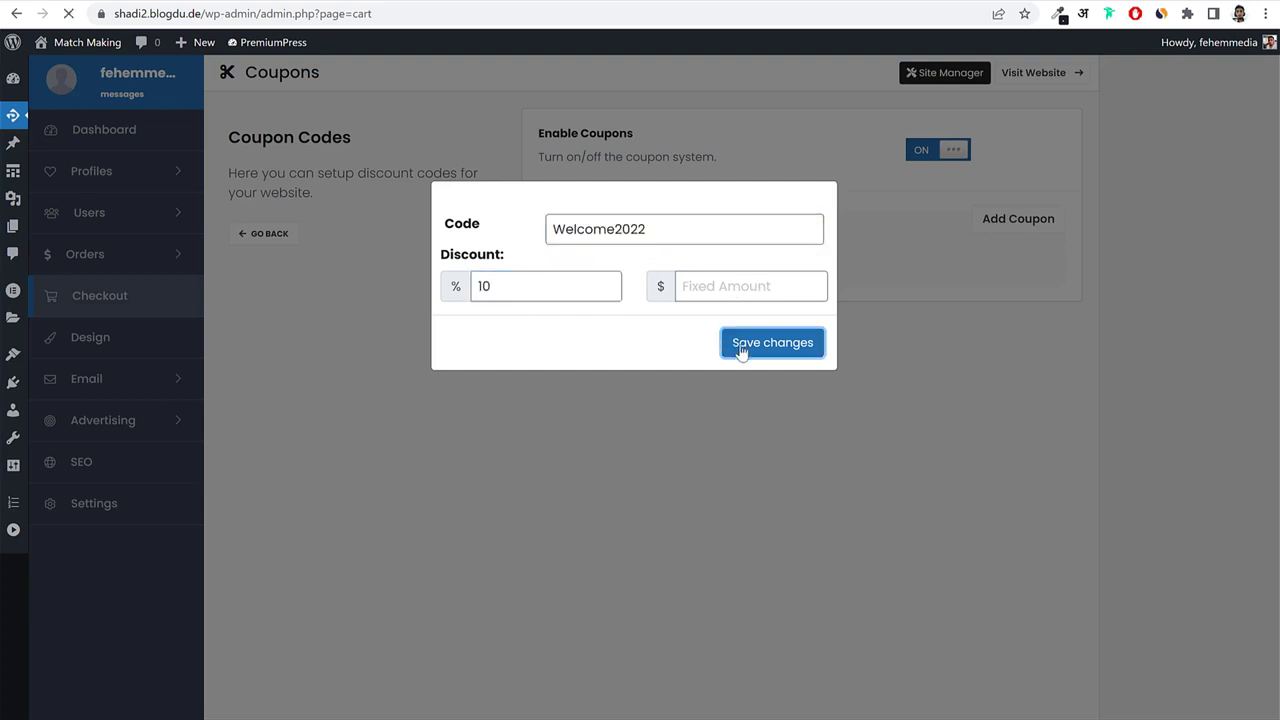
{"action": "left_click", "coordinate": [737, 349]}
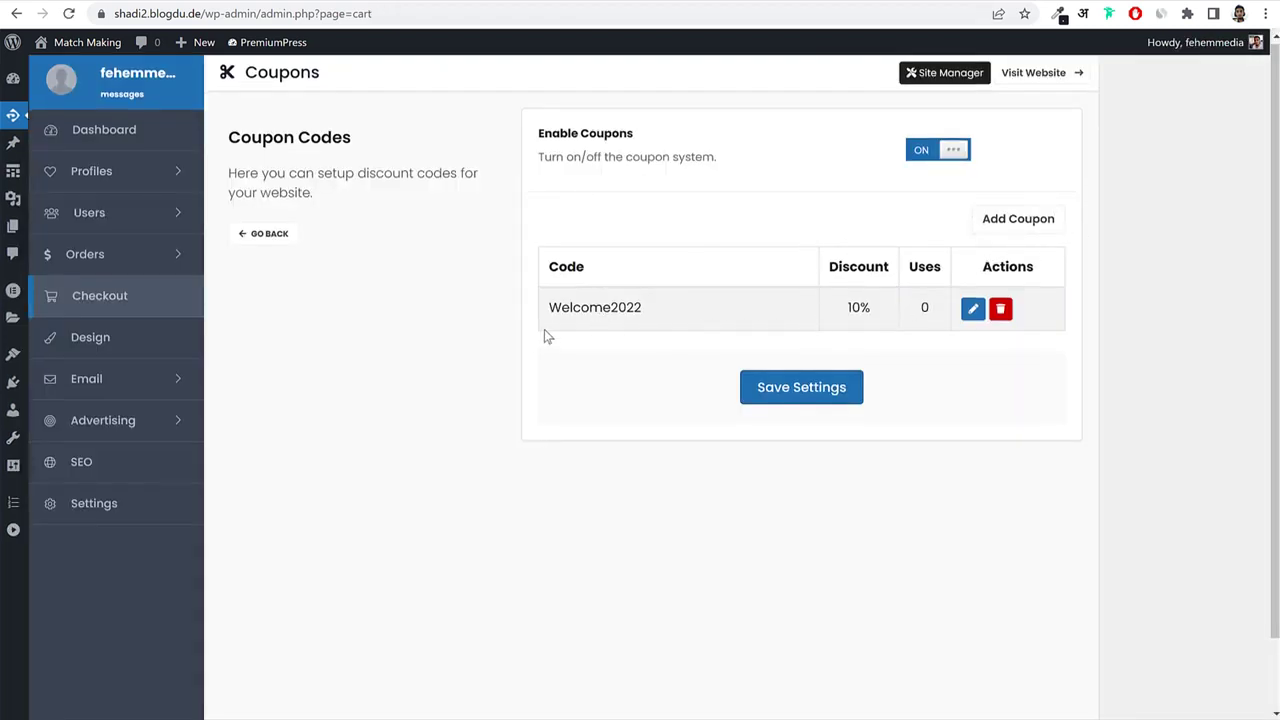
{"action": "left_click", "coordinate": [277, 229]}
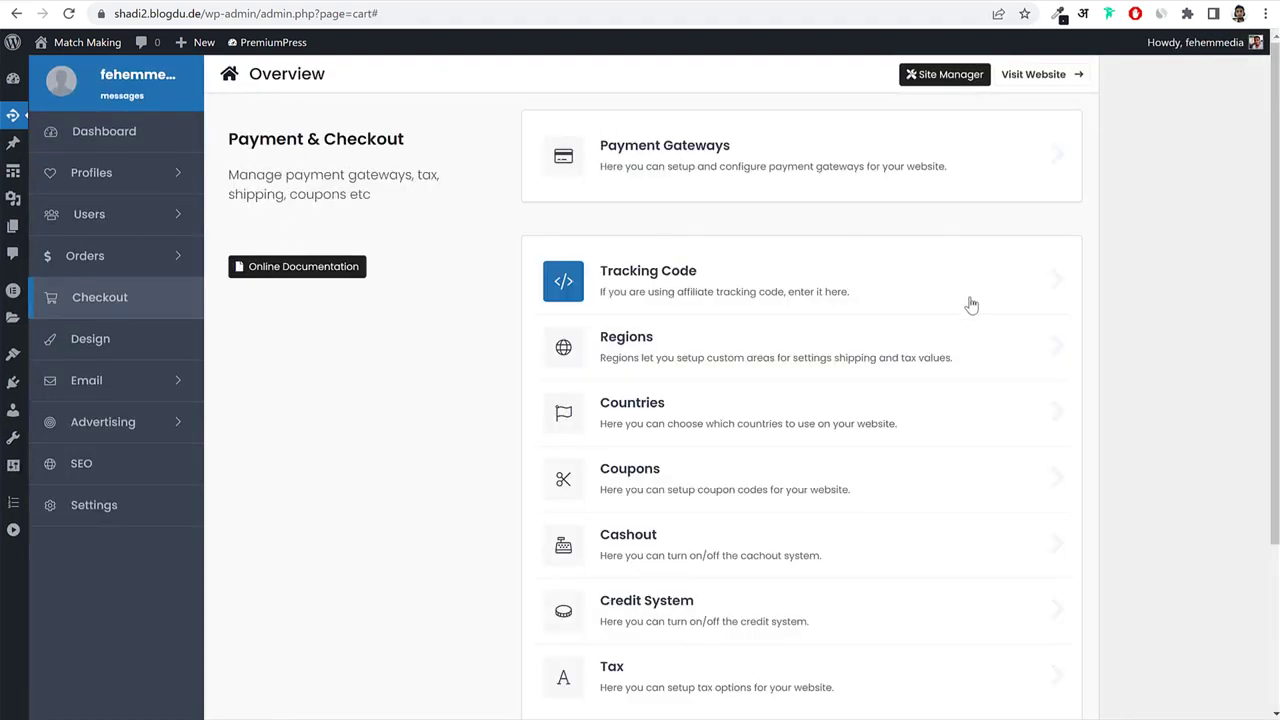
Open the Design settings page and expand the Email menu in the sidebar.
{"action": "scroll", "coordinate": [969, 303], "scroll_direction": "down", "scroll_amount": 2}
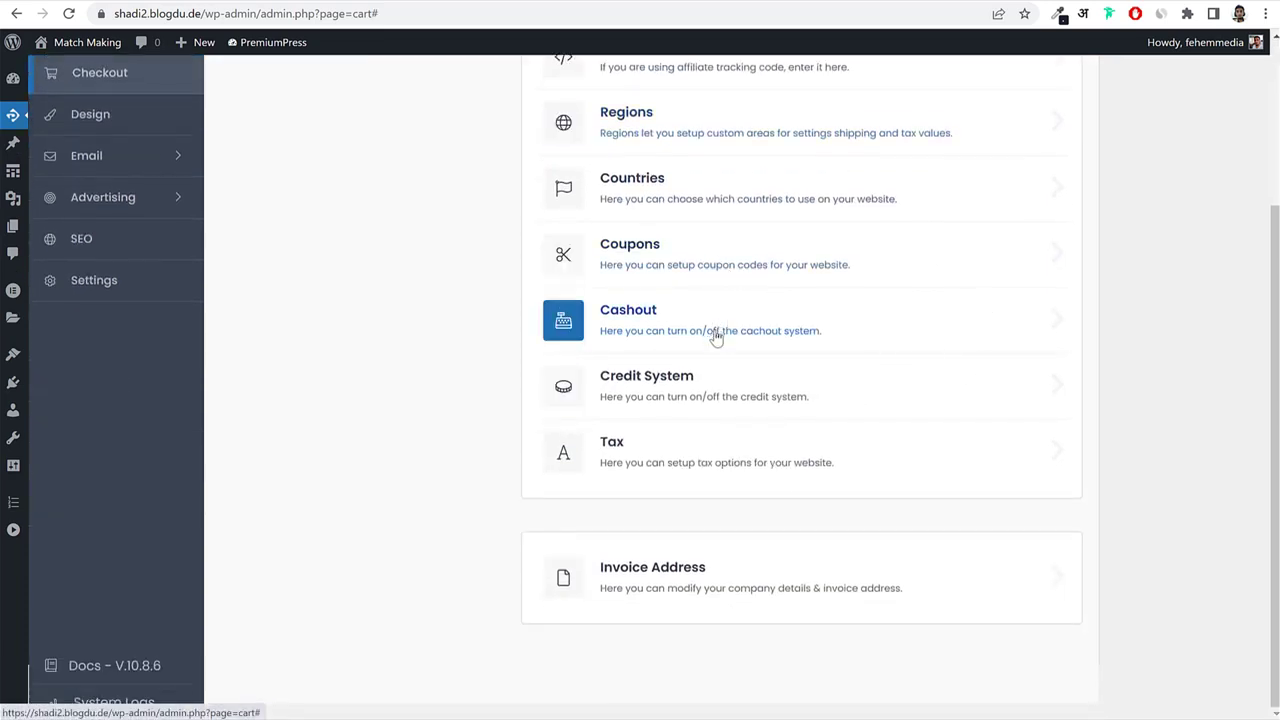
{"action": "scroll", "coordinate": [729, 586], "scroll_direction": "up", "scroll_amount": 2}
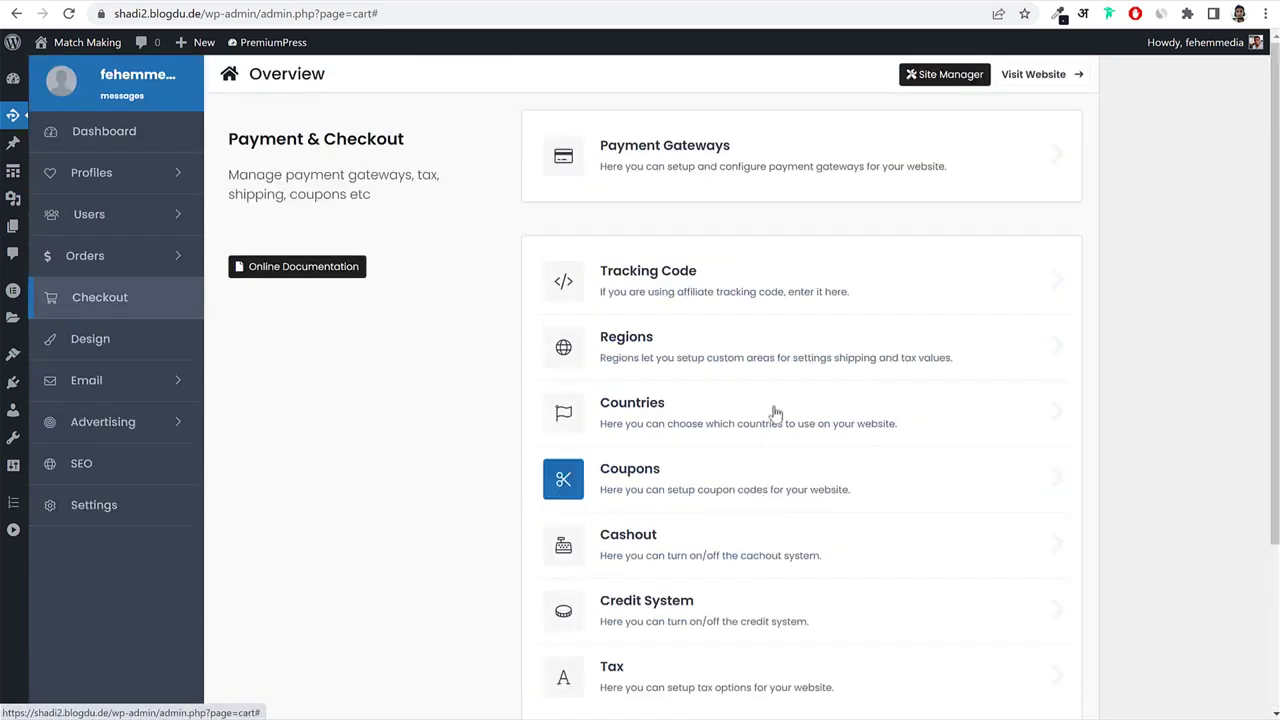
{"action": "left_click", "coordinate": [141, 359]}
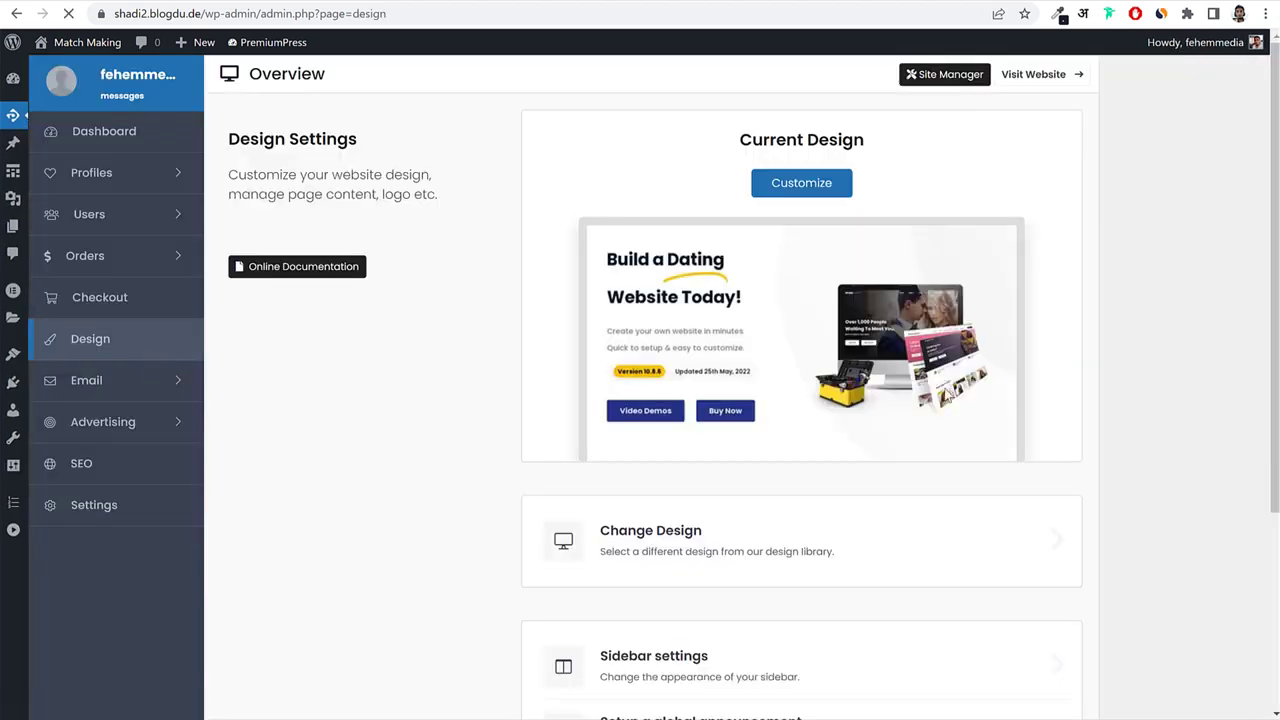
{"action": "scroll", "coordinate": [951, 407], "scroll_direction": "down", "scroll_amount": 3}
{"action": "scroll", "coordinate": [951, 407], "scroll_direction": "up", "scroll_amount": 3}
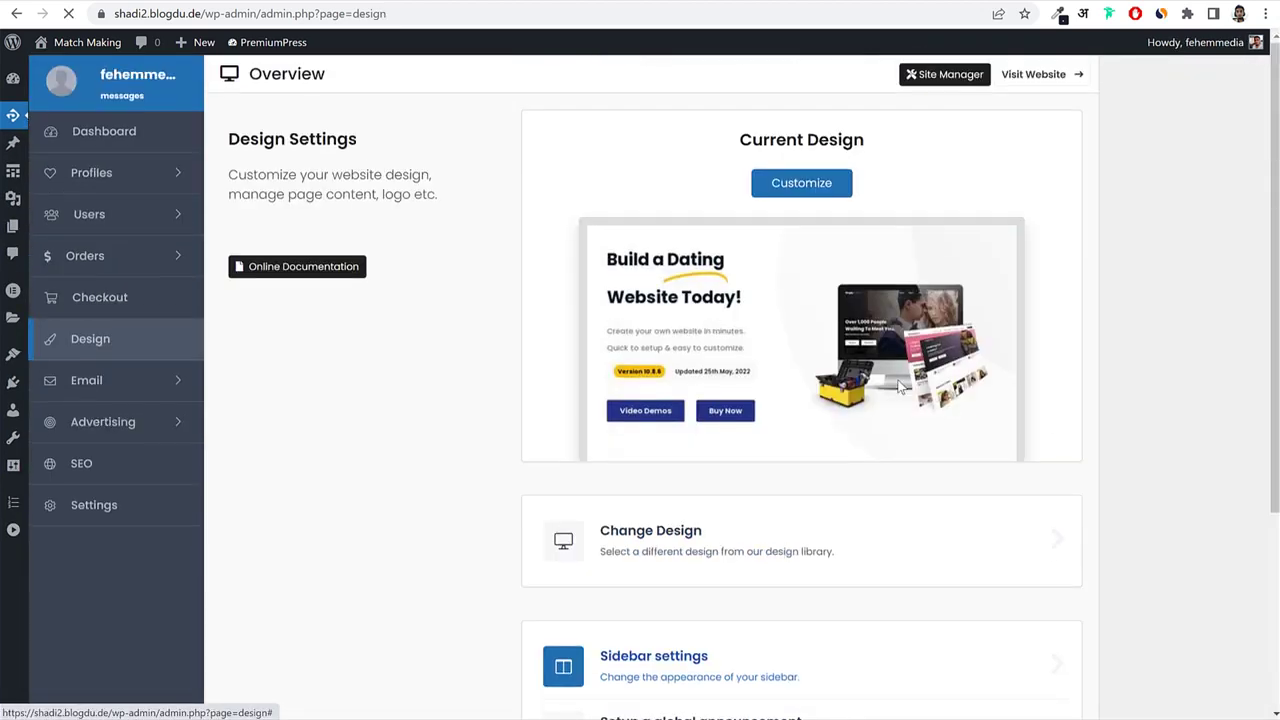
{"action": "left_click", "coordinate": [118, 383]}
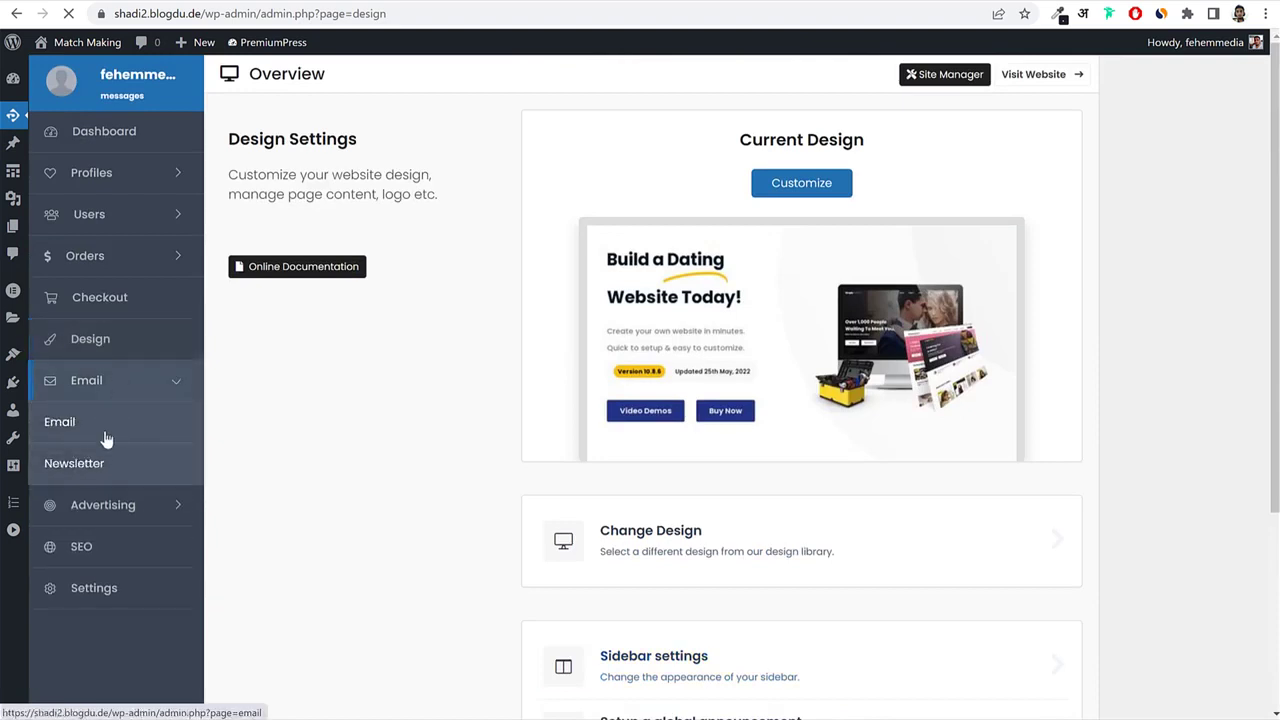
Open the system emails list and turn on New User Registration, Membership Expired and New Message.
{"action": "left_click", "coordinate": [104, 437]}
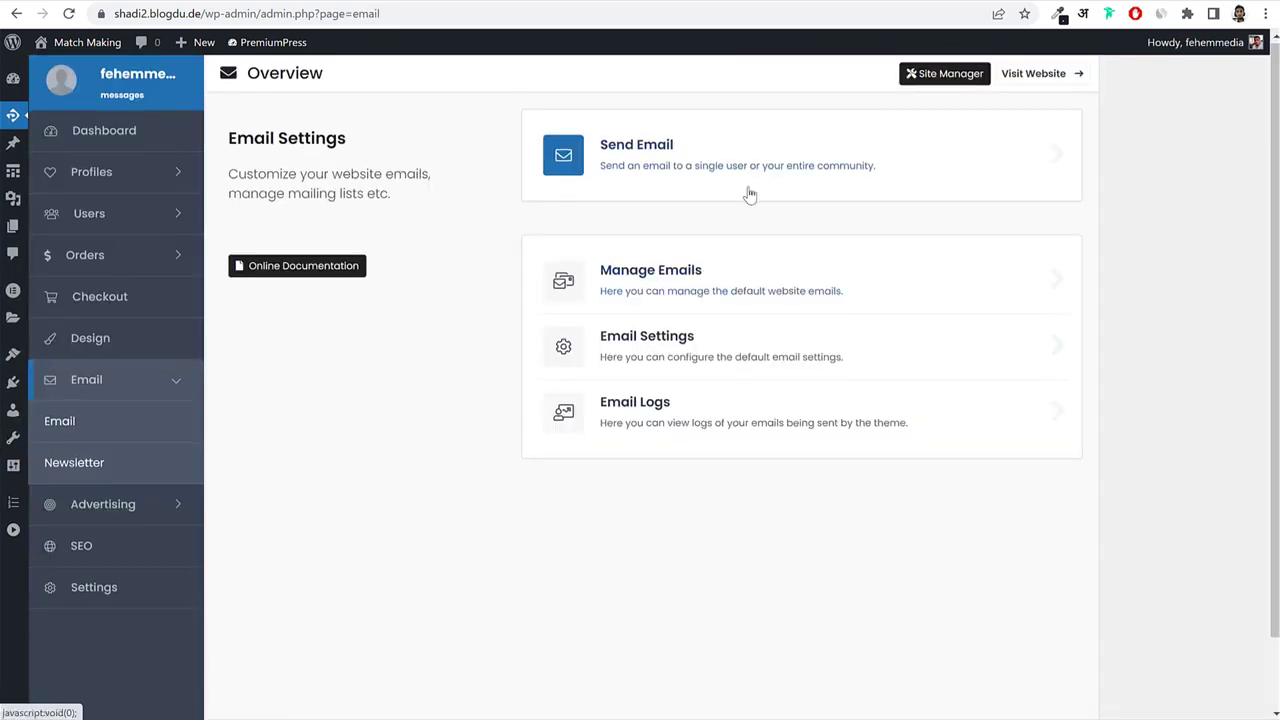
{"action": "left_click", "coordinate": [750, 194]}
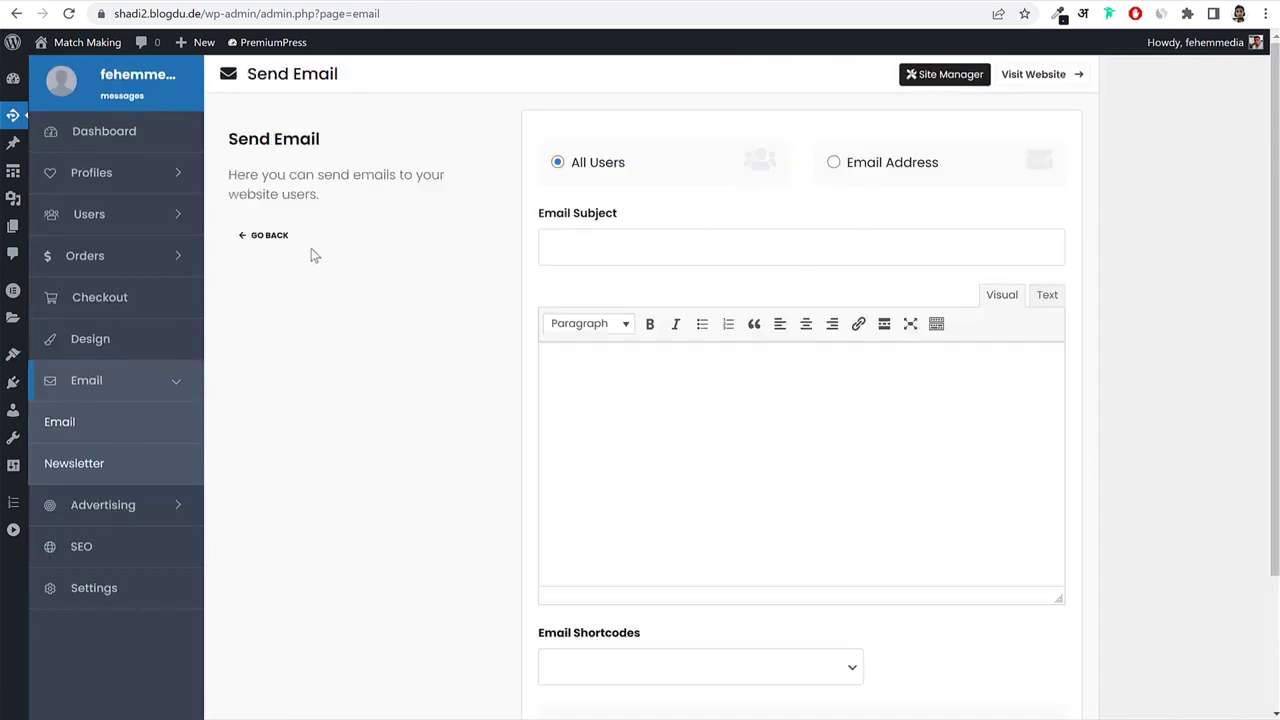
{"action": "left_click", "coordinate": [266, 237]}
{"action": "left_click", "coordinate": [713, 286]}
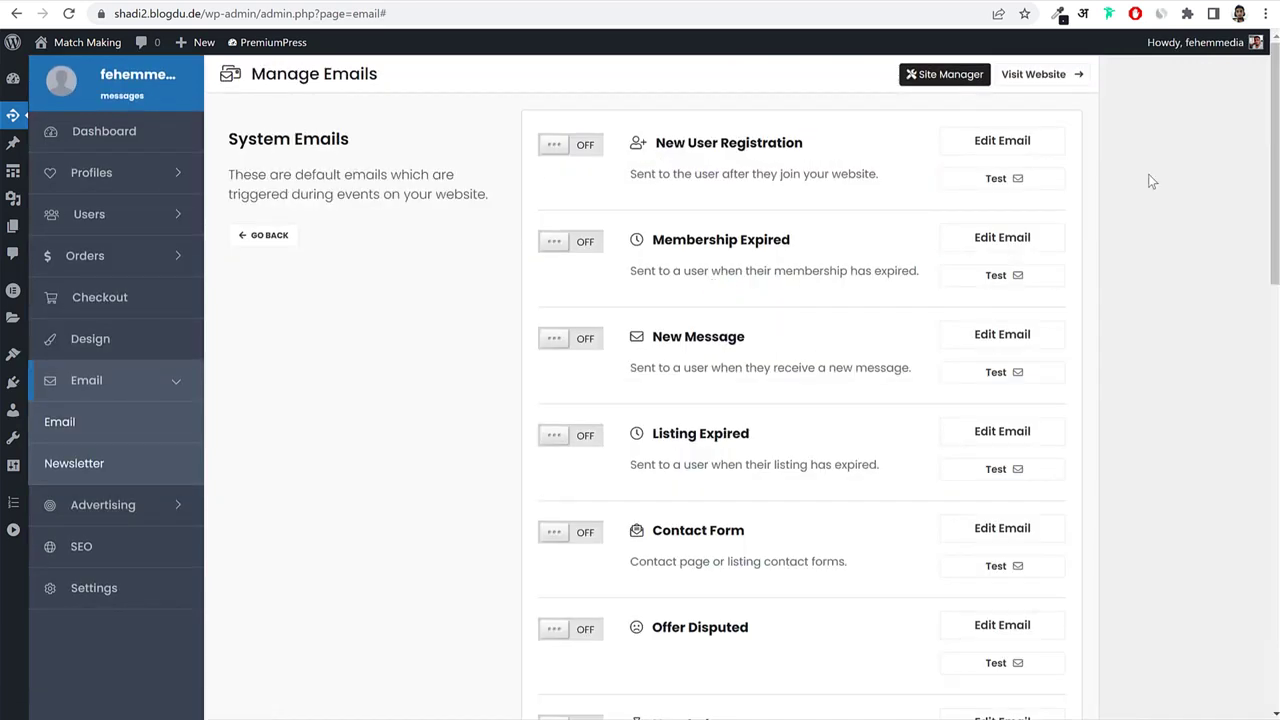
{"action": "left_click", "coordinate": [587, 160]}
{"action": "left_click", "coordinate": [582, 250]}
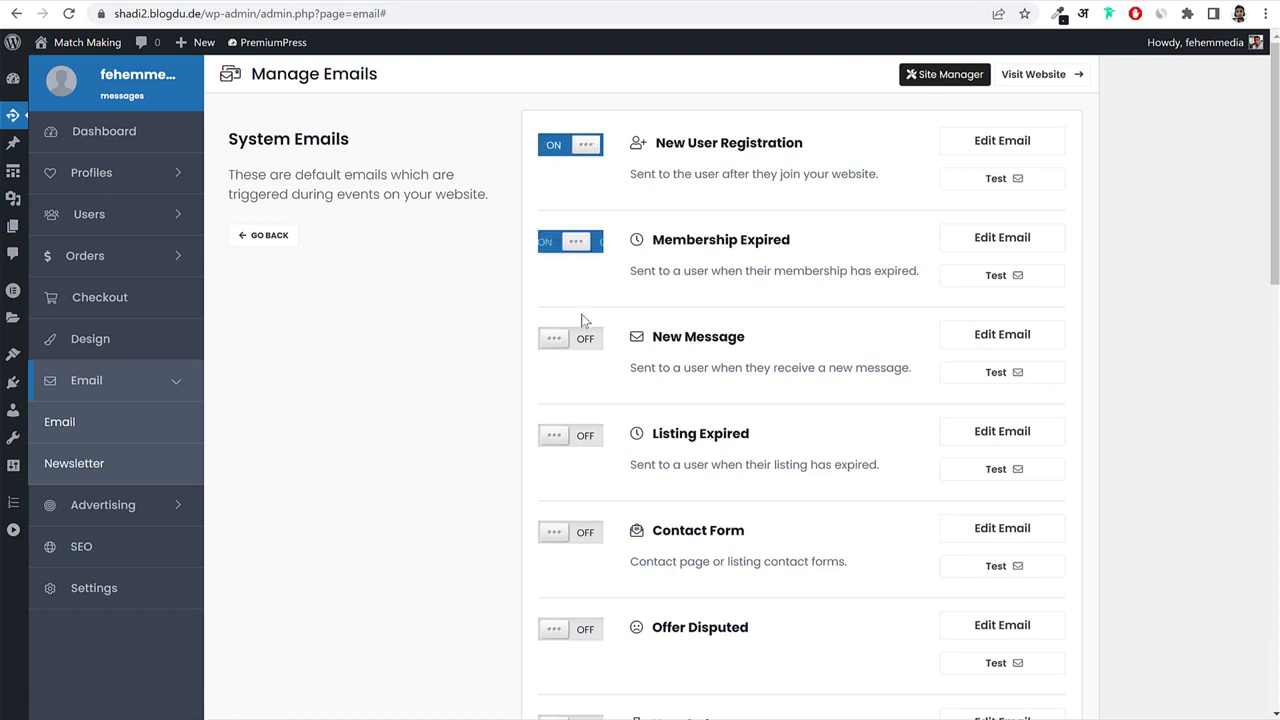
{"action": "left_click", "coordinate": [588, 341]}
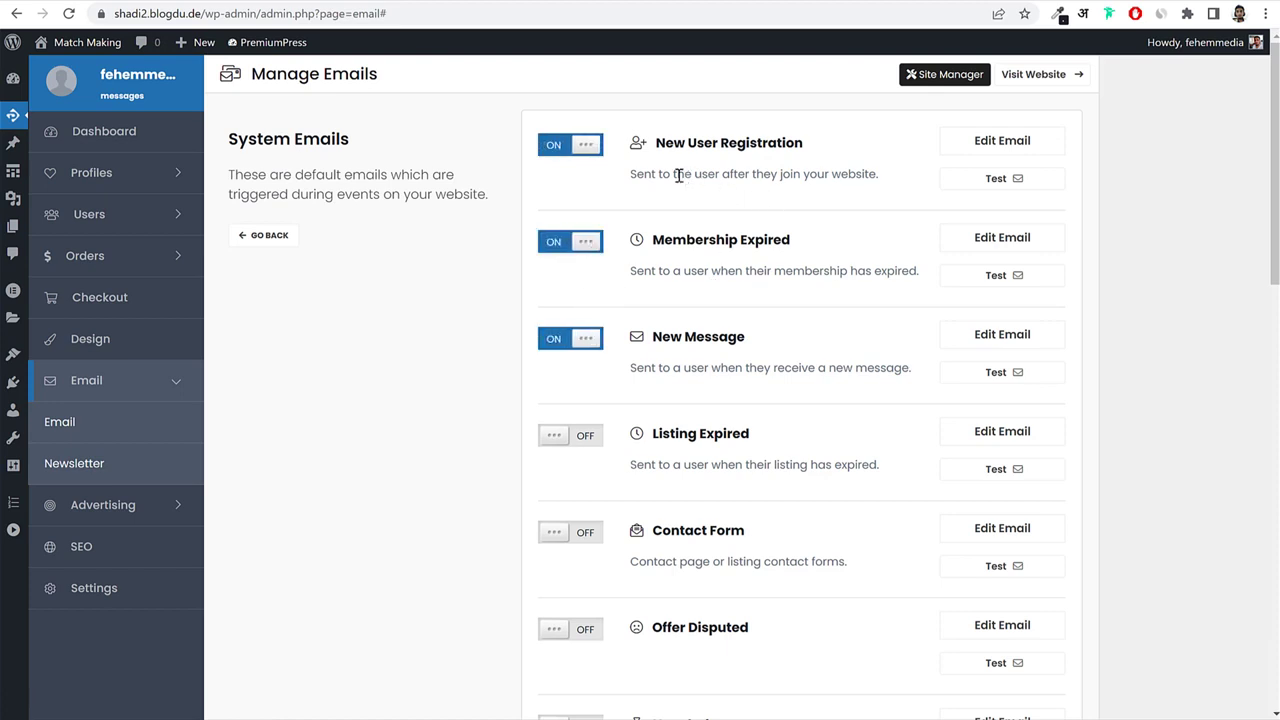
Review the New User Registration welcome email template and its (username) greeting.
{"action": "left_click_drag", "start_coordinate": [634, 172], "coordinate": [861, 170]}
{"action": "left_click", "coordinate": [861, 170]}
{"action": "left_click", "coordinate": [1014, 158]}
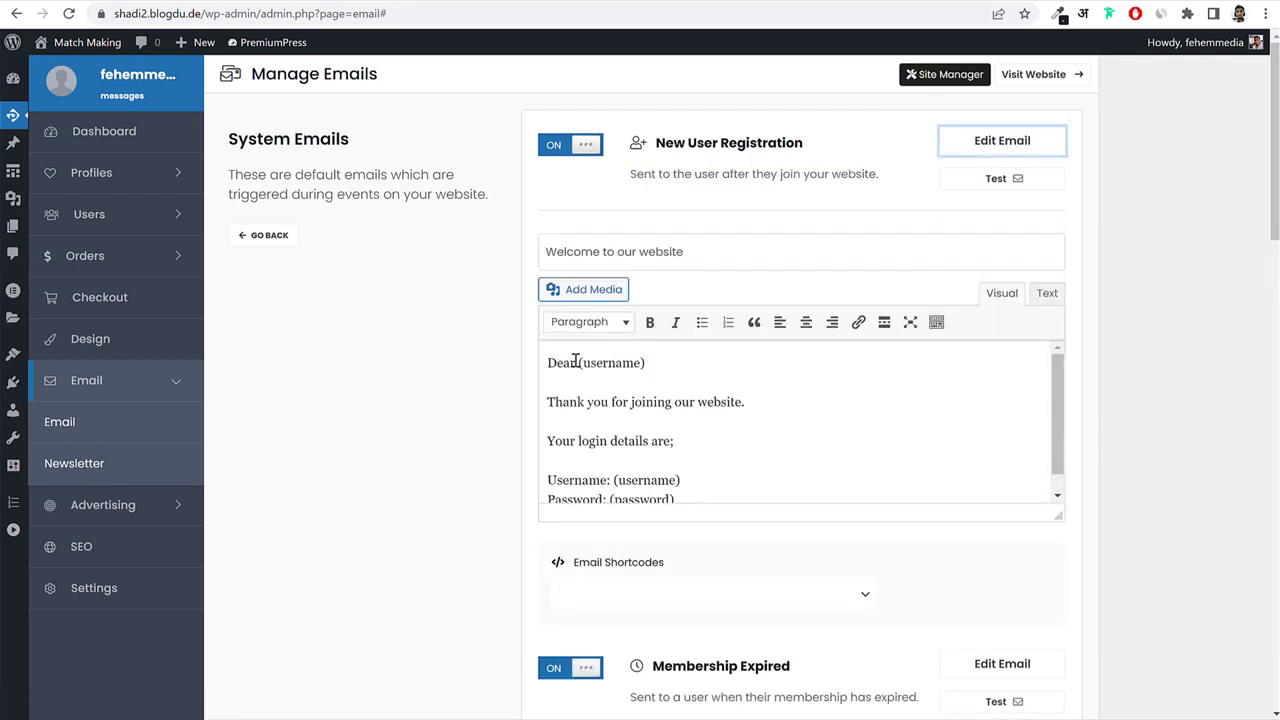
{"action": "left_click_drag", "start_coordinate": [576, 361], "coordinate": [546, 361]}
{"action": "left_click_drag", "start_coordinate": [654, 362], "coordinate": [576, 360]}
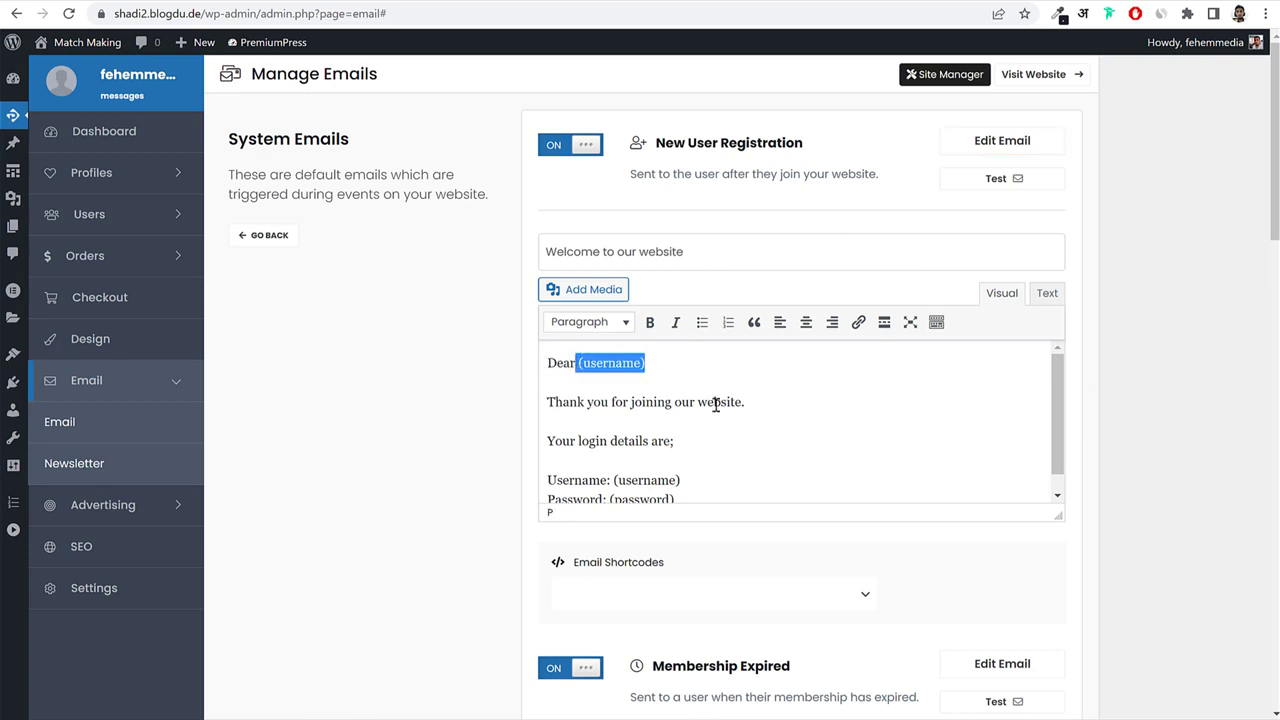
{"action": "scroll", "coordinate": [593, 421], "scroll_direction": "down", "scroll_amount": 1}
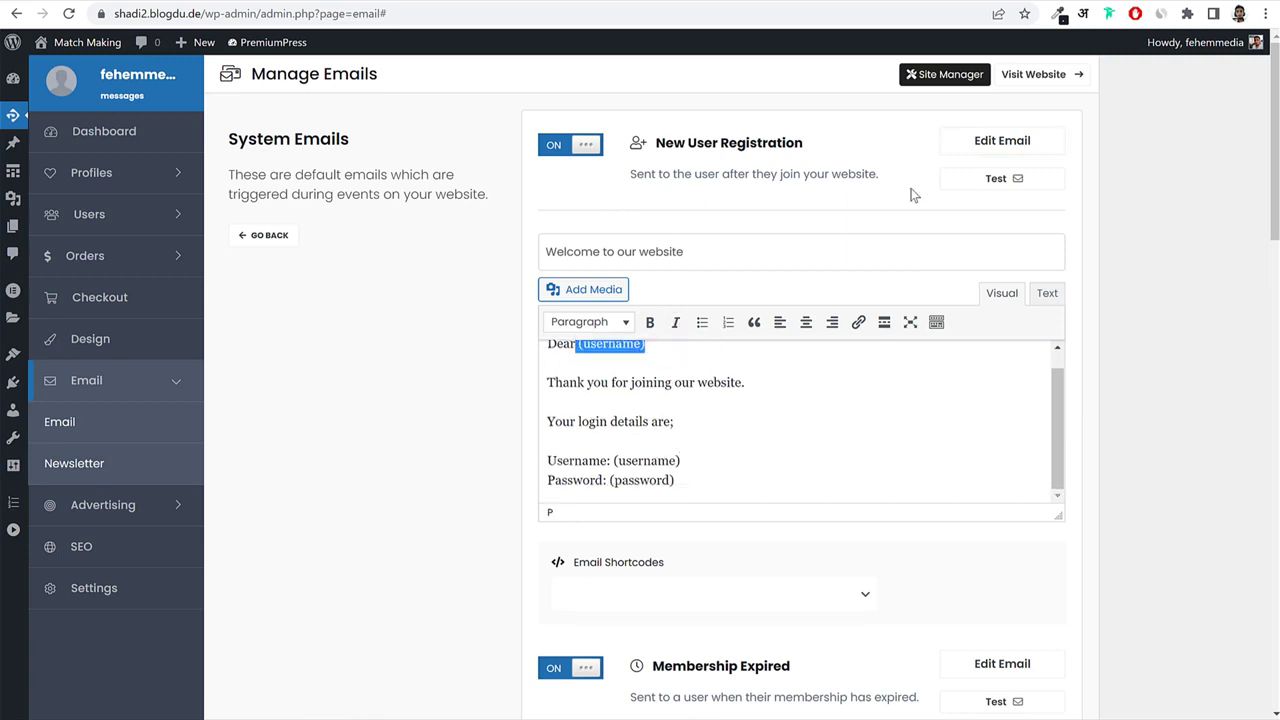
{"action": "left_click", "coordinate": [995, 138]}
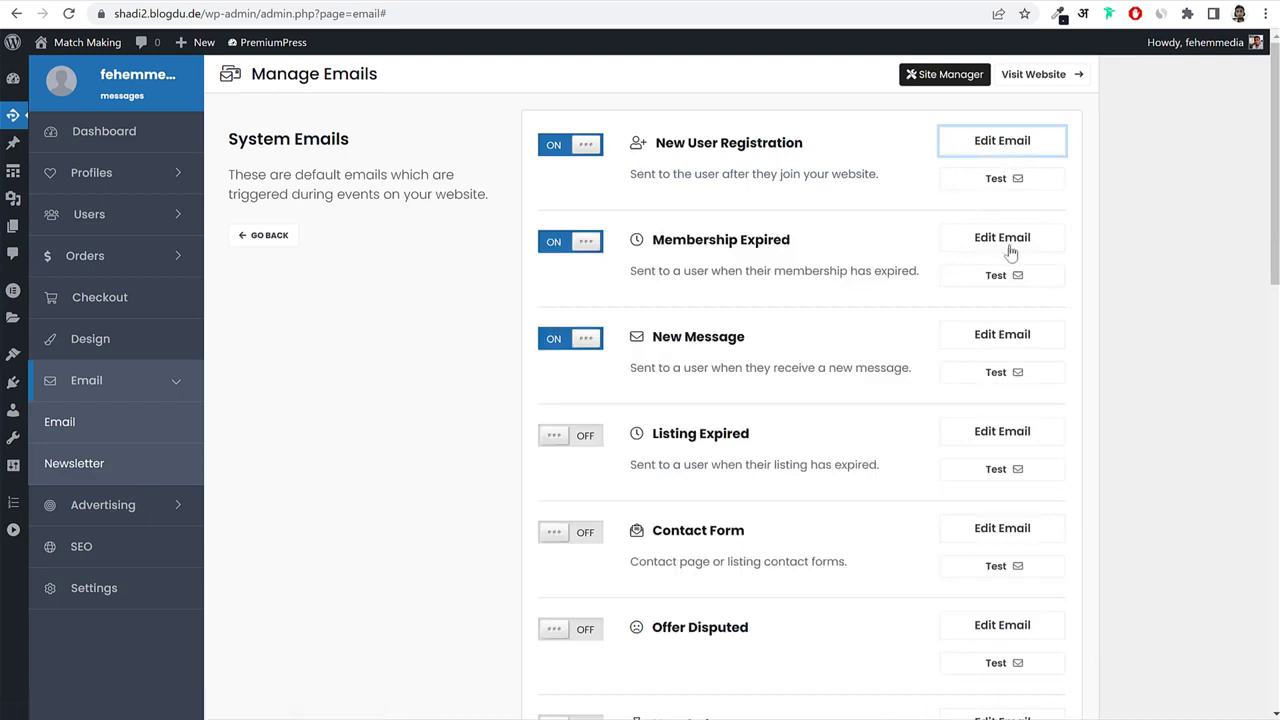
Turn on Listing Expired and Contact Form emails, review the Contact Form template, and save.
{"action": "scroll", "coordinate": [570, 333], "scroll_direction": "down", "scroll_amount": 2}
{"action": "left_click", "coordinate": [587, 281]}
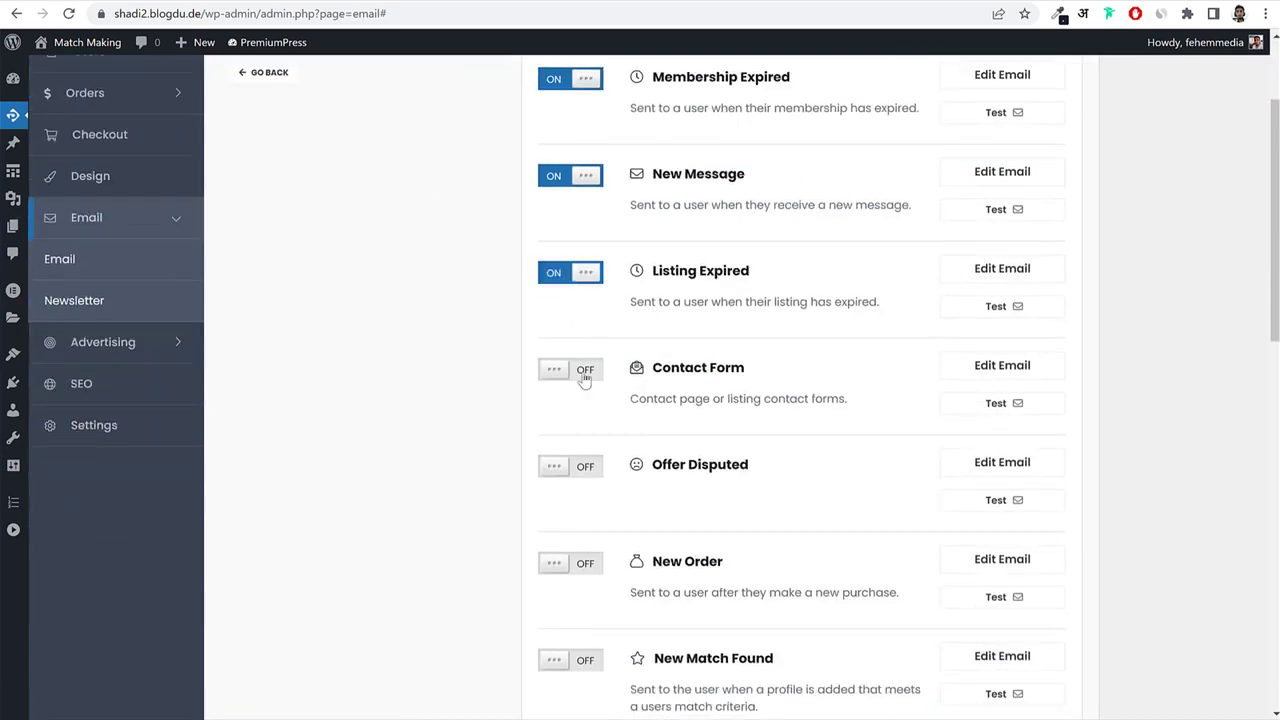
{"action": "left_click", "coordinate": [586, 372]}
{"action": "left_click", "coordinate": [1008, 366]}
{"action": "scroll", "coordinate": [1093, 379], "scroll_direction": "down", "scroll_amount": 2}
{"action": "scroll", "coordinate": [1096, 379], "scroll_direction": "down", "scroll_amount": 1}
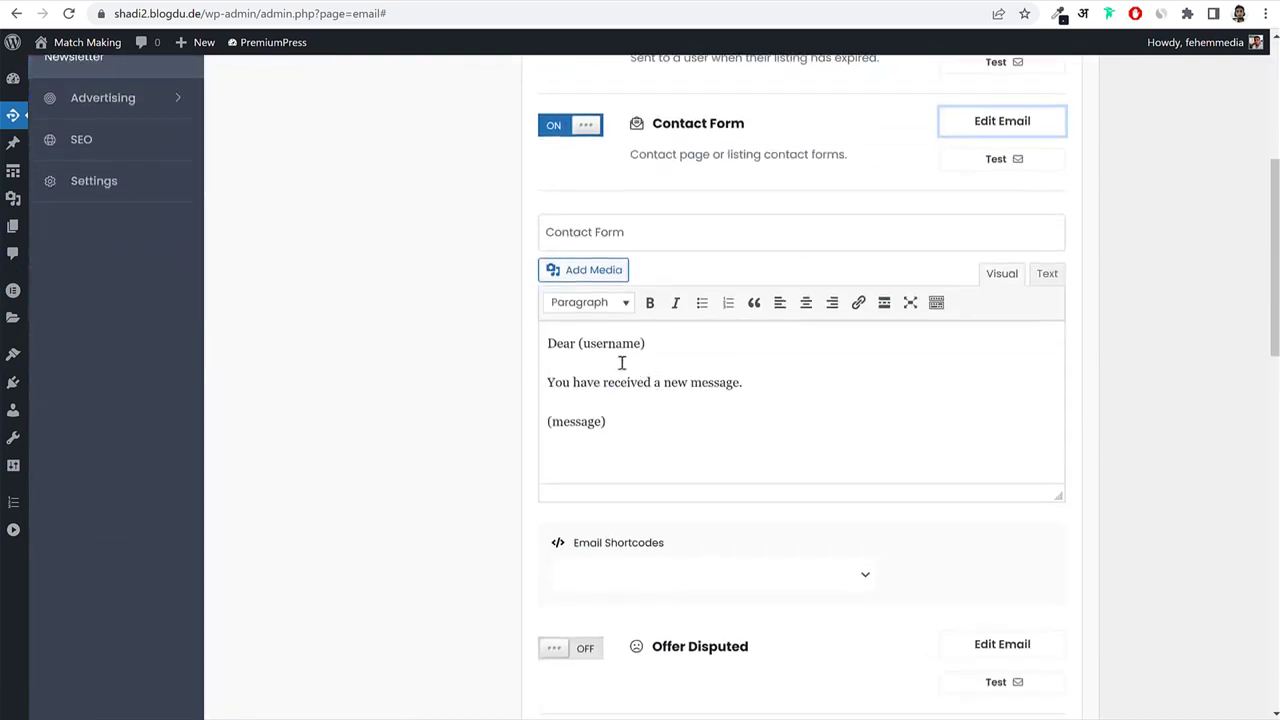
{"action": "left_click_drag", "start_coordinate": [692, 156], "coordinate": [843, 156]}
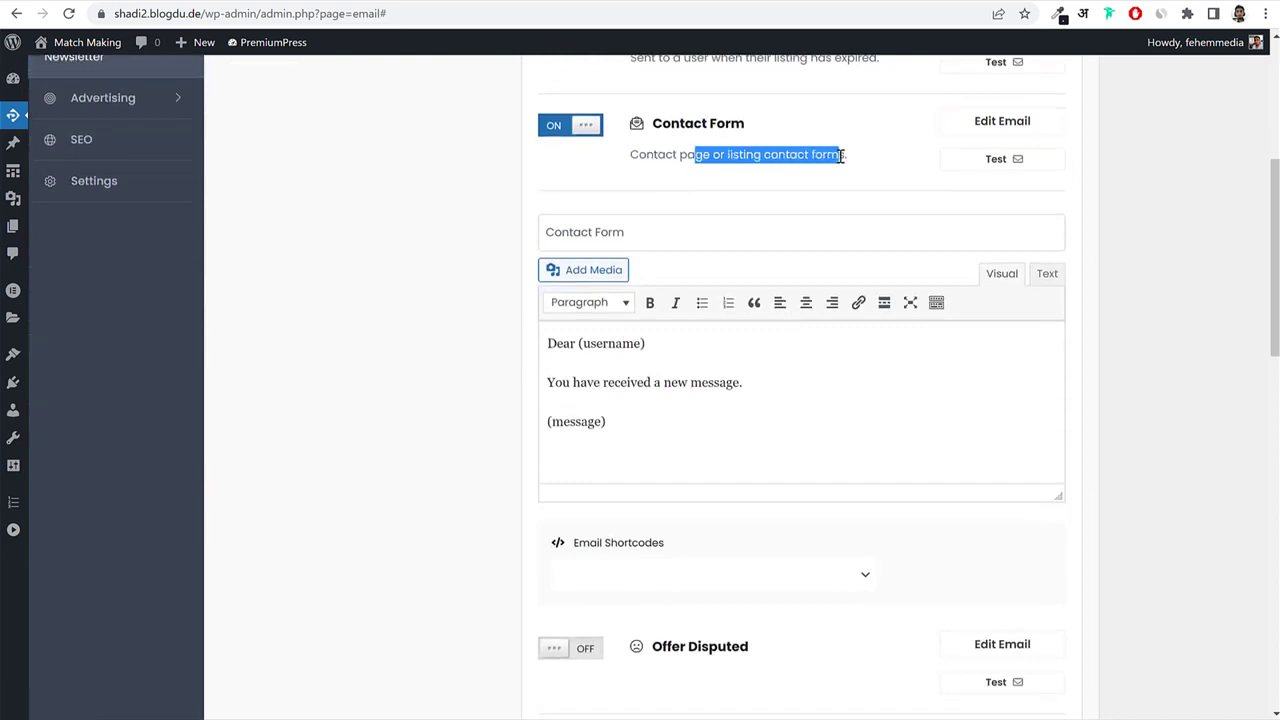
{"action": "left_click_drag", "start_coordinate": [562, 383], "coordinate": [729, 392]}
{"action": "left_click", "coordinate": [729, 392]}
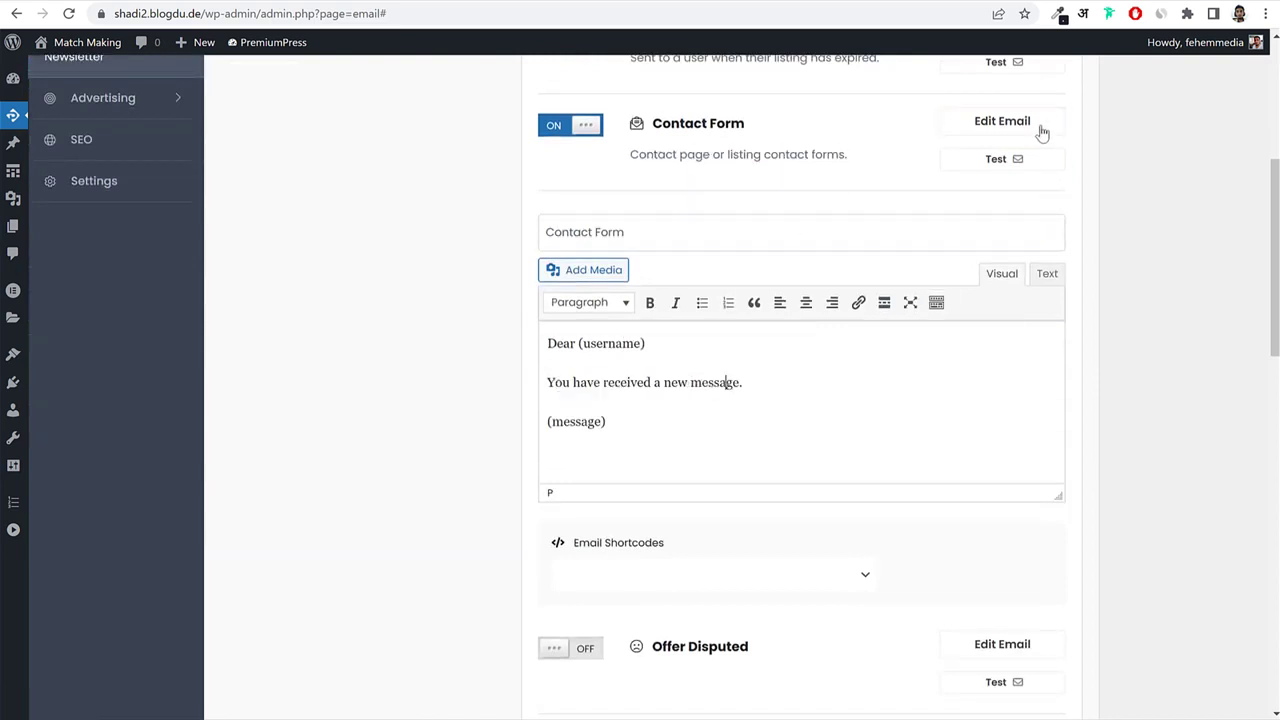
{"action": "left_click", "coordinate": [1040, 129]}
{"action": "scroll", "coordinate": [784, 543], "scroll_direction": "down", "scroll_amount": 2}
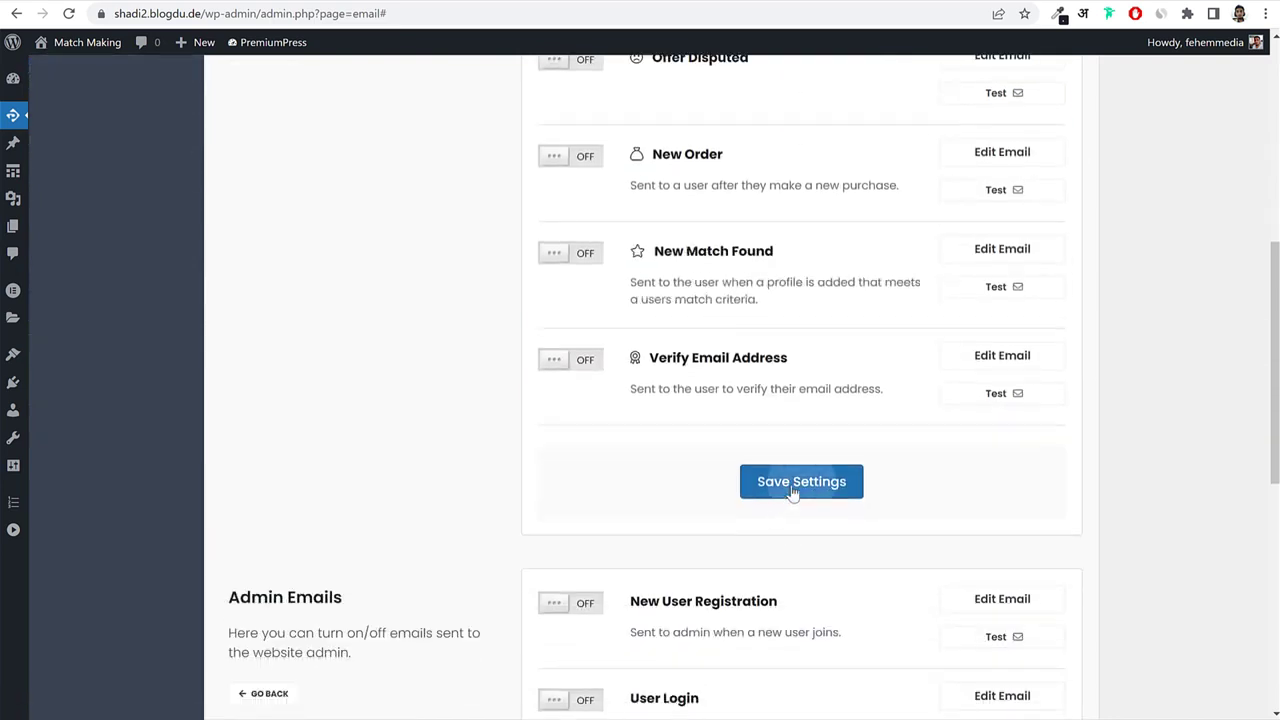
{"action": "left_click", "coordinate": [789, 487]}
Turn on the admin New User Registration email.
{"action": "scroll", "coordinate": [791, 490], "scroll_direction": "down", "scroll_amount": 3}
{"action": "scroll", "coordinate": [792, 491], "scroll_direction": "down", "scroll_amount": 8}
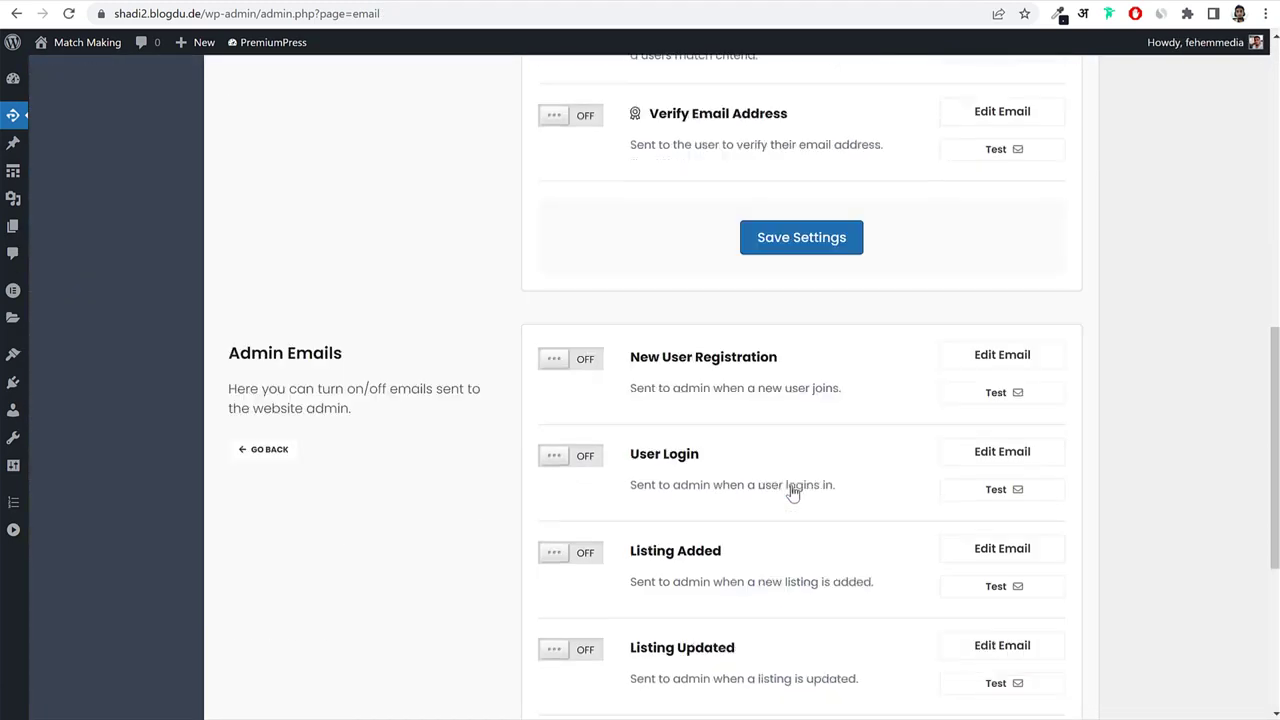
{"action": "scroll", "coordinate": [792, 491], "scroll_direction": "up", "scroll_amount": 4}
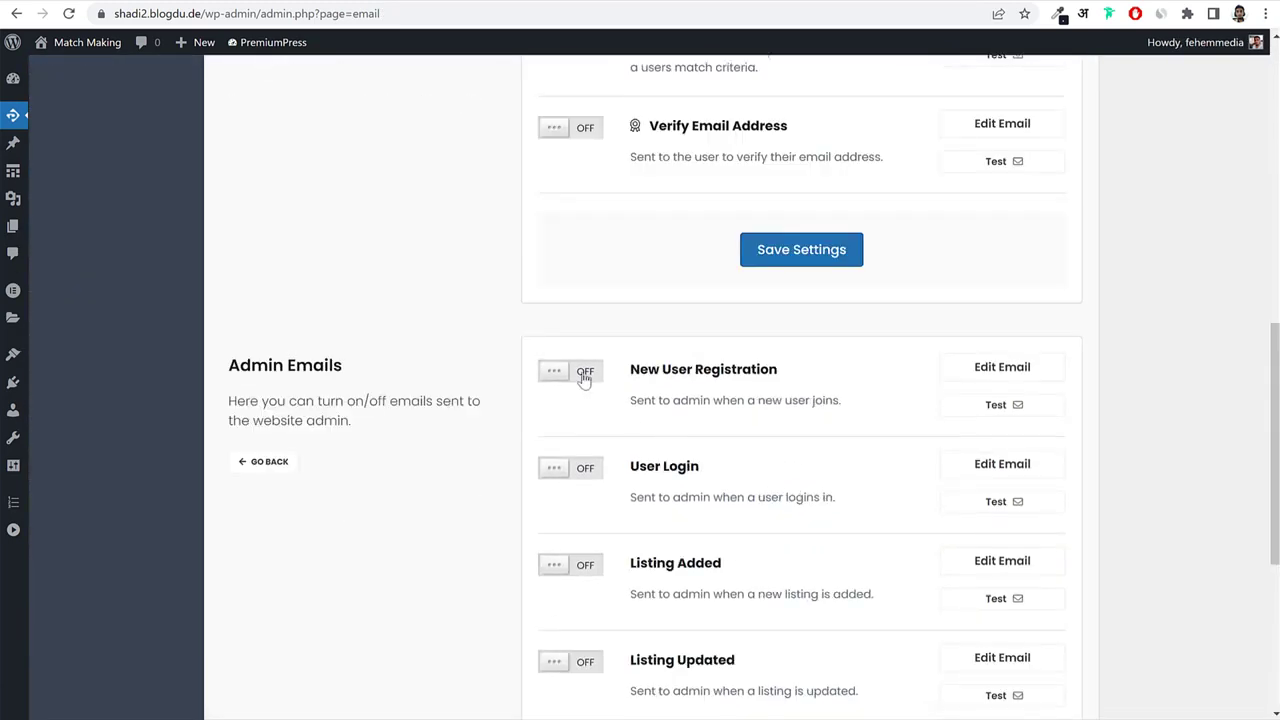
{"action": "triple_click", "coordinate": [674, 366]}
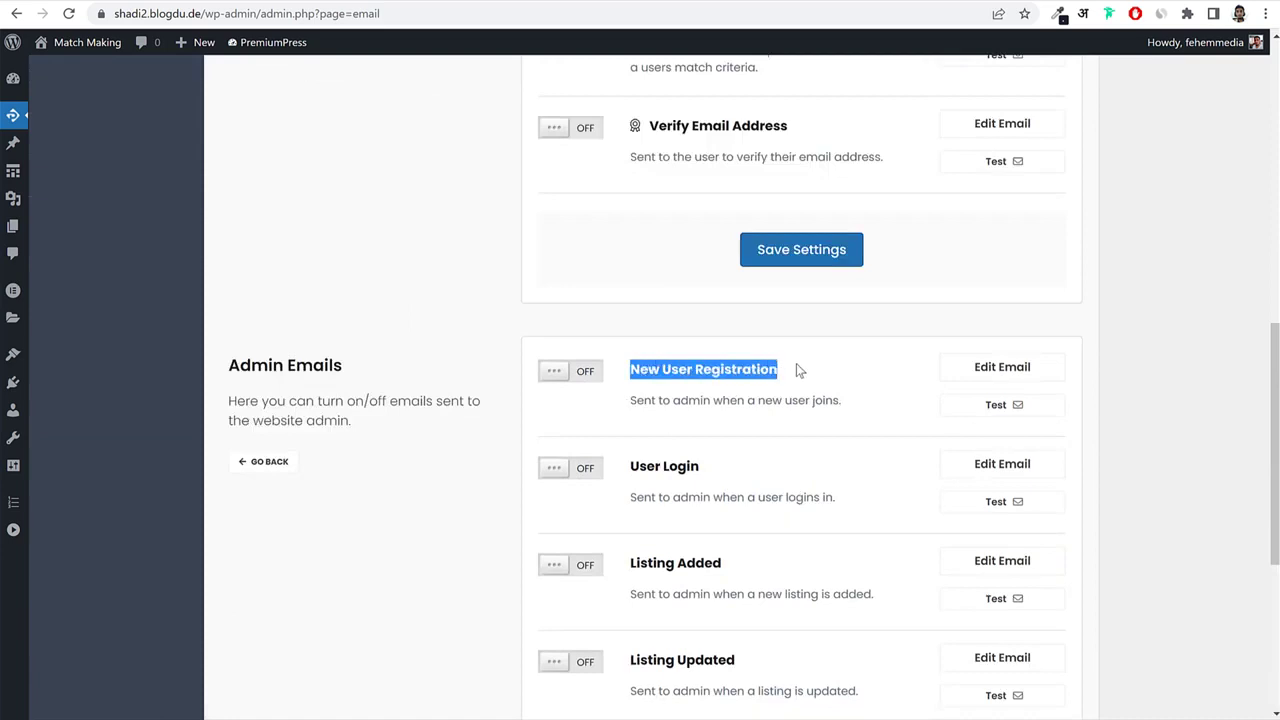
{"action": "left_click", "coordinate": [816, 367]}
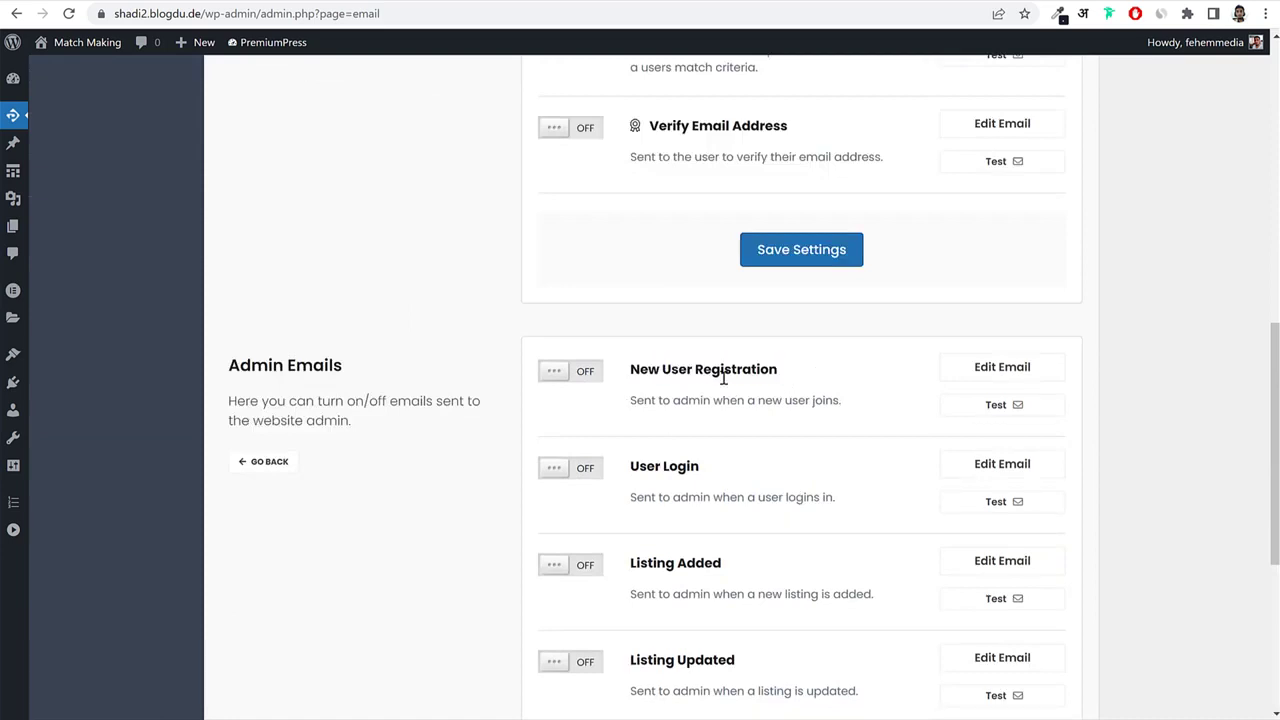
{"action": "left_click", "coordinate": [580, 373]}
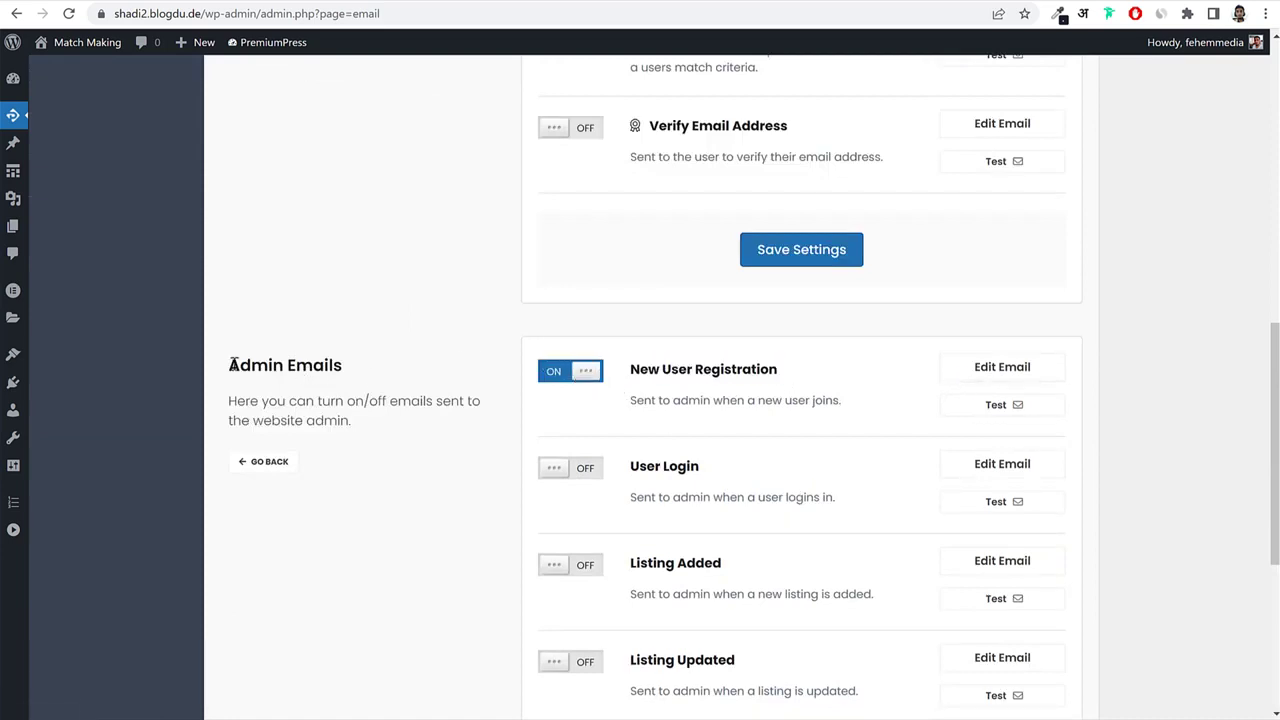
Review the admin sign-up email template, save the admin email settings, and return to the Email overview.
{"action": "left_click_drag", "start_coordinate": [230, 365], "coordinate": [297, 365]}
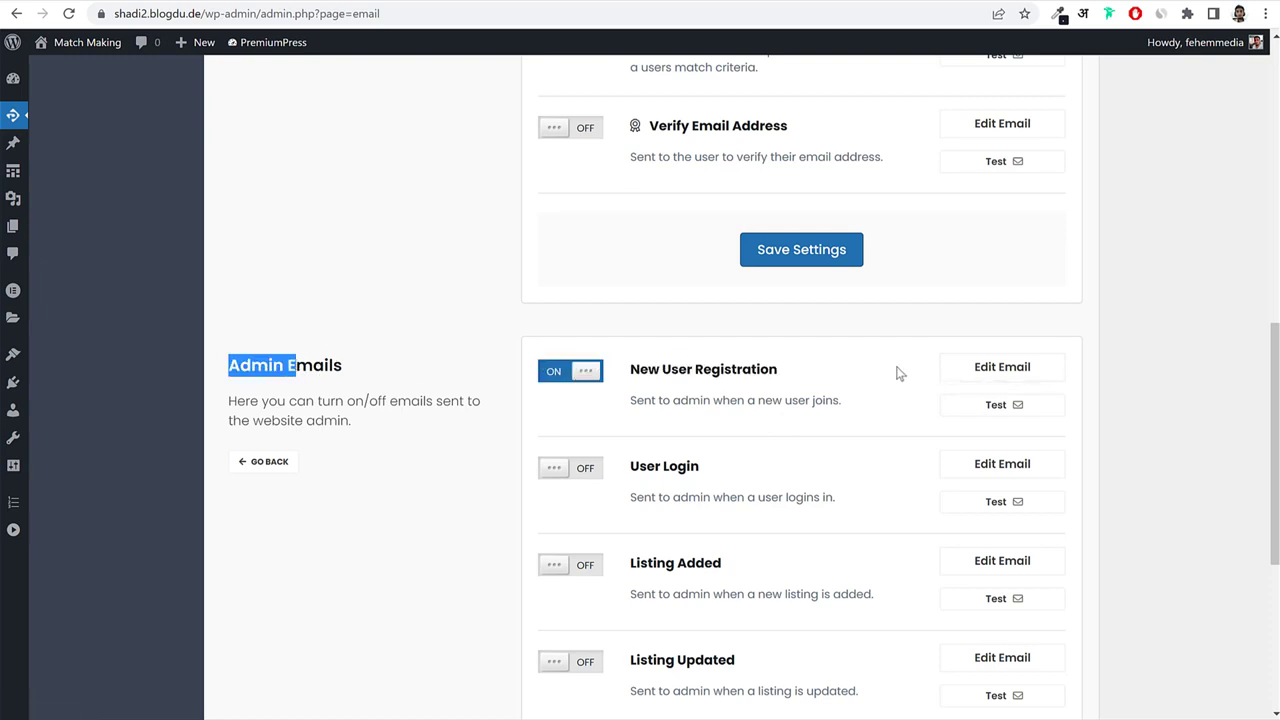
{"action": "left_click", "coordinate": [1012, 367]}
{"action": "scroll", "coordinate": [943, 406], "scroll_direction": "down", "scroll_amount": 2}
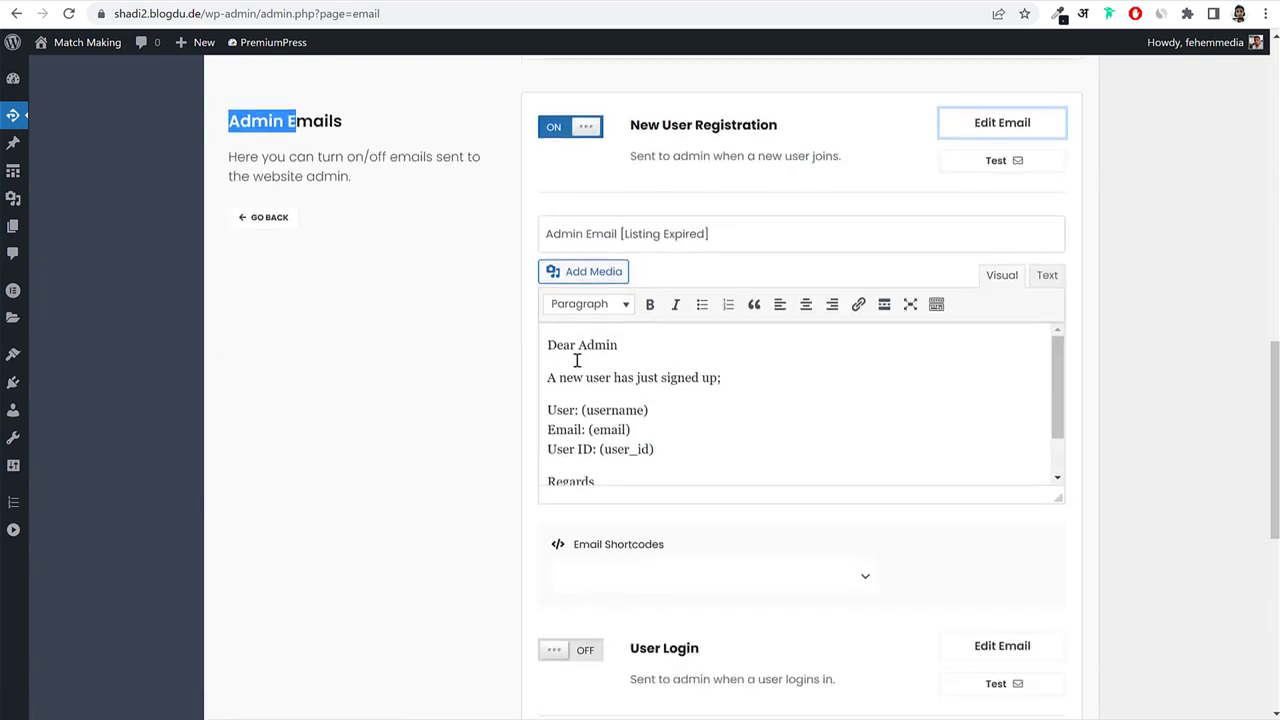
{"action": "left_click_drag", "start_coordinate": [563, 381], "coordinate": [708, 451]}
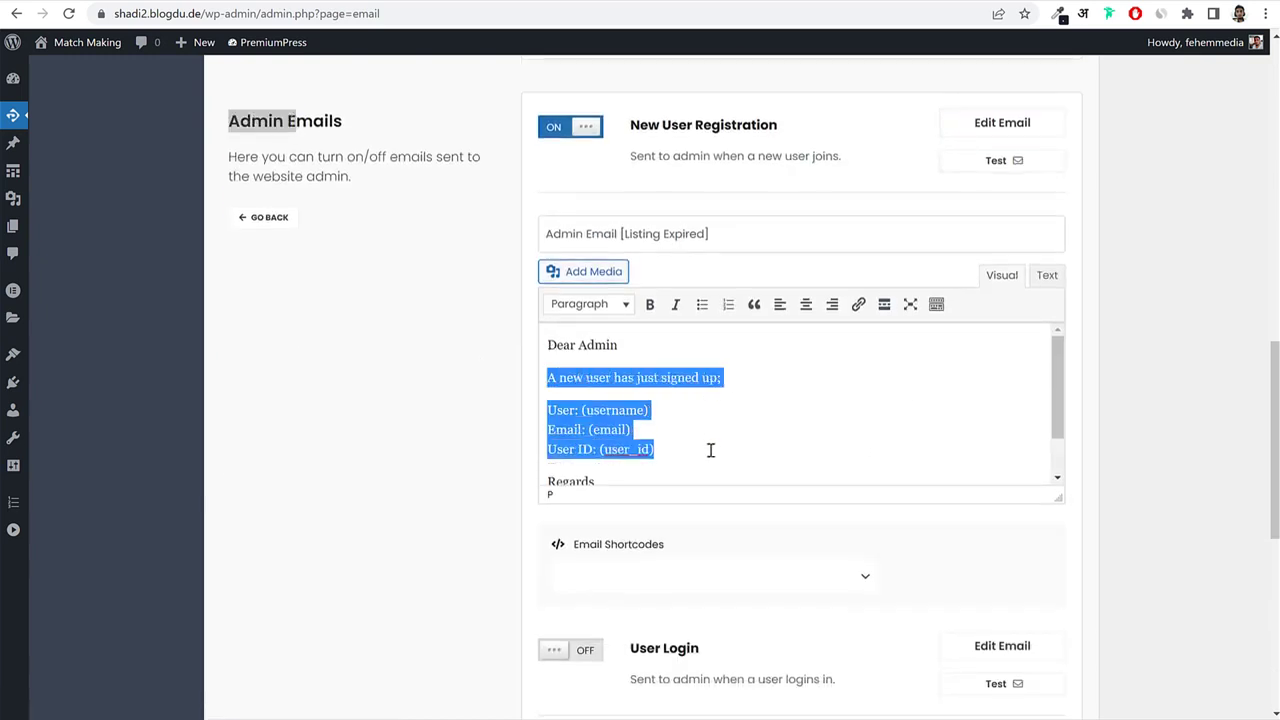
{"action": "left_click", "coordinate": [661, 432]}
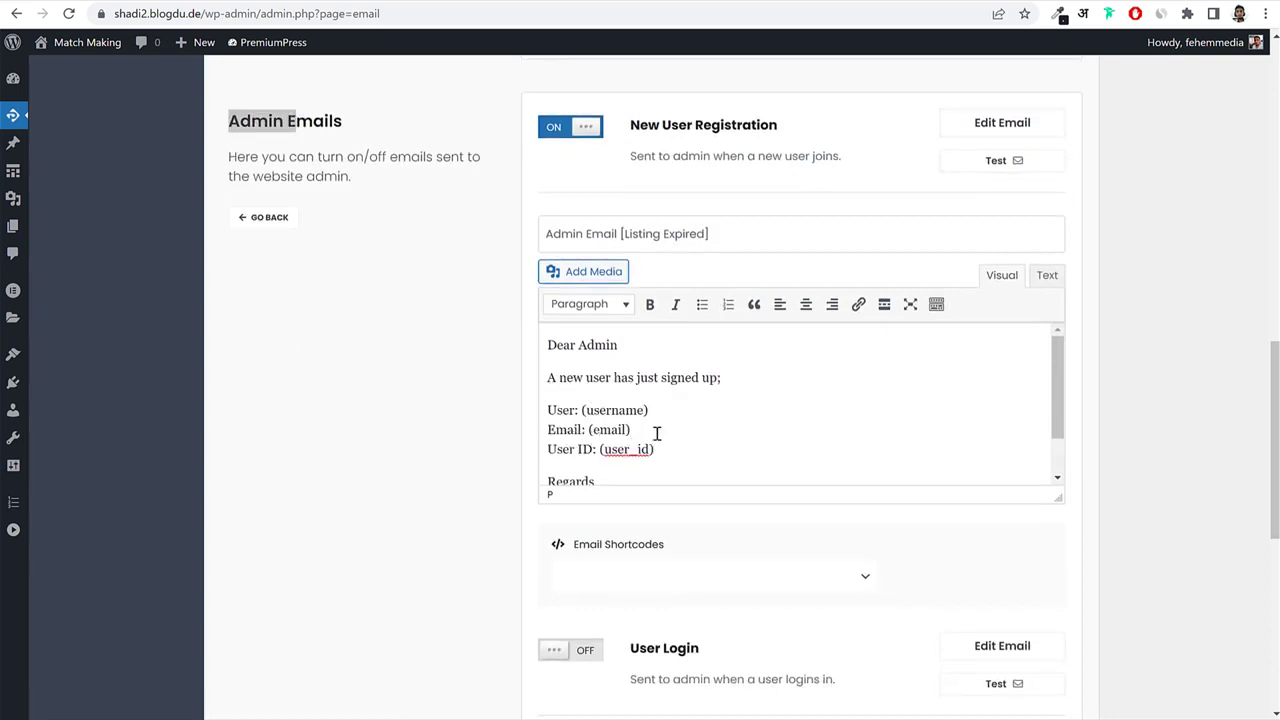
{"action": "scroll", "coordinate": [655, 436], "scroll_direction": "down", "scroll_amount": 2}
{"action": "scroll", "coordinate": [648, 442], "scroll_direction": "up", "scroll_amount": 2}
{"action": "scroll", "coordinate": [1134, 420], "scroll_direction": "up", "scroll_amount": 1}
{"action": "scroll", "coordinate": [1136, 420], "scroll_direction": "down", "scroll_amount": 1}
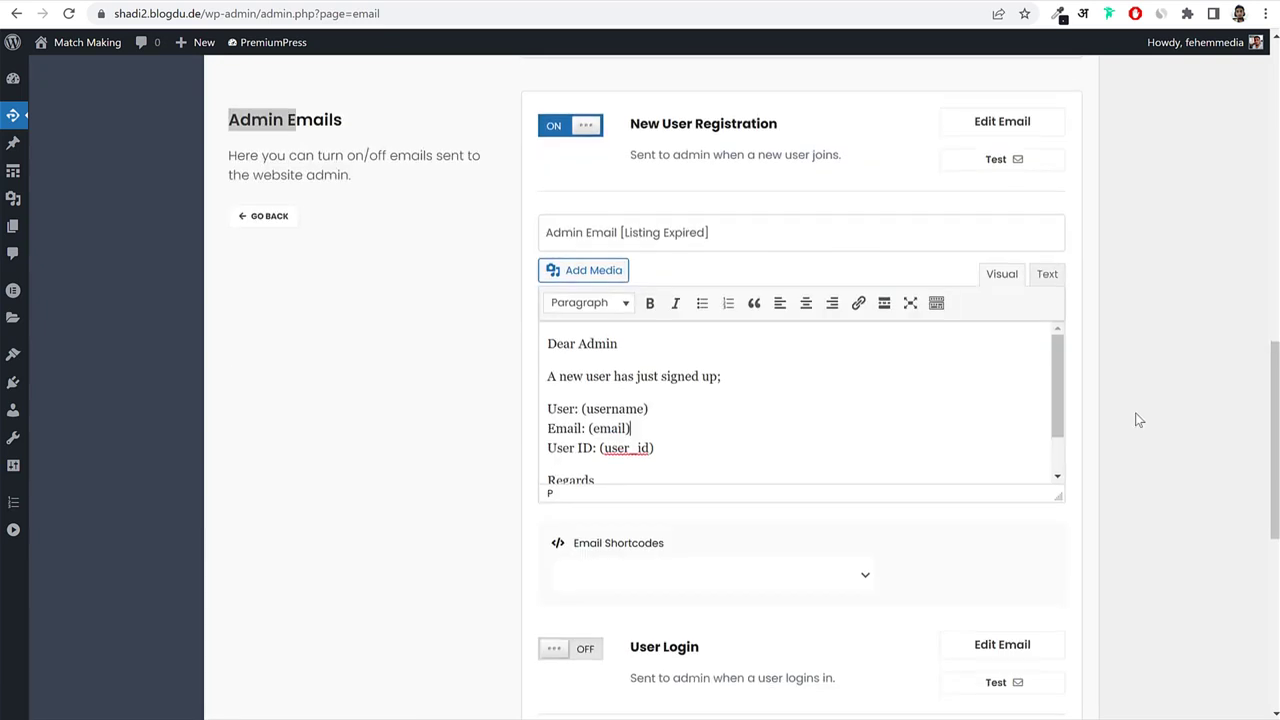
{"action": "scroll", "coordinate": [857, 517], "scroll_direction": "down", "scroll_amount": 5}
{"action": "left_click", "coordinate": [799, 572]}
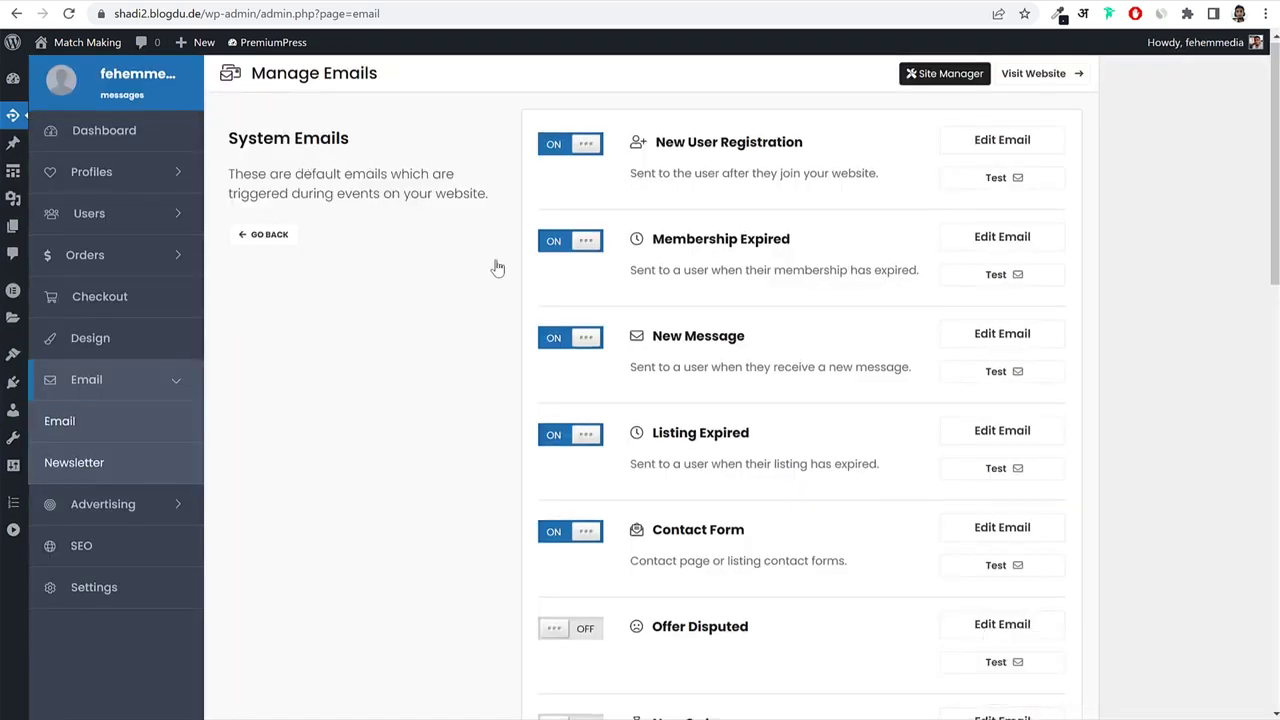
{"action": "left_click", "coordinate": [263, 236]}
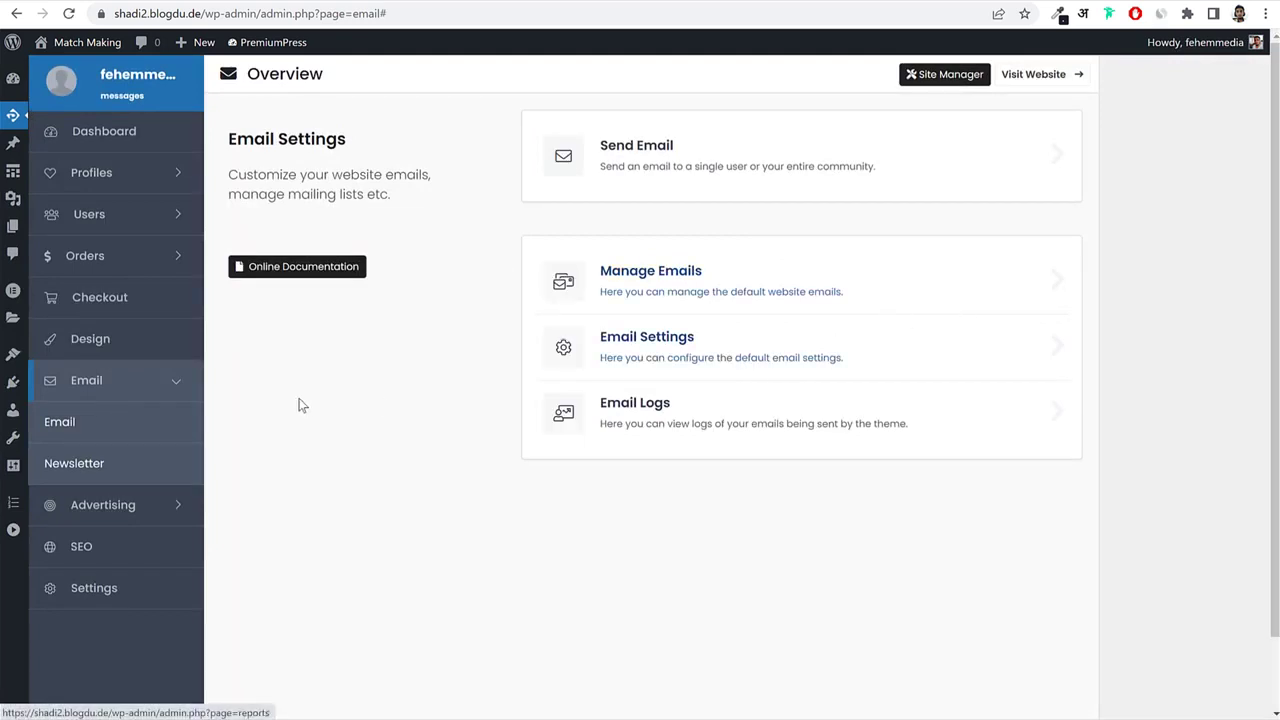
Open Advertising Slots and look over the Header, Footer, Account Page and Search slots.
{"action": "left_click", "coordinate": [118, 516]}
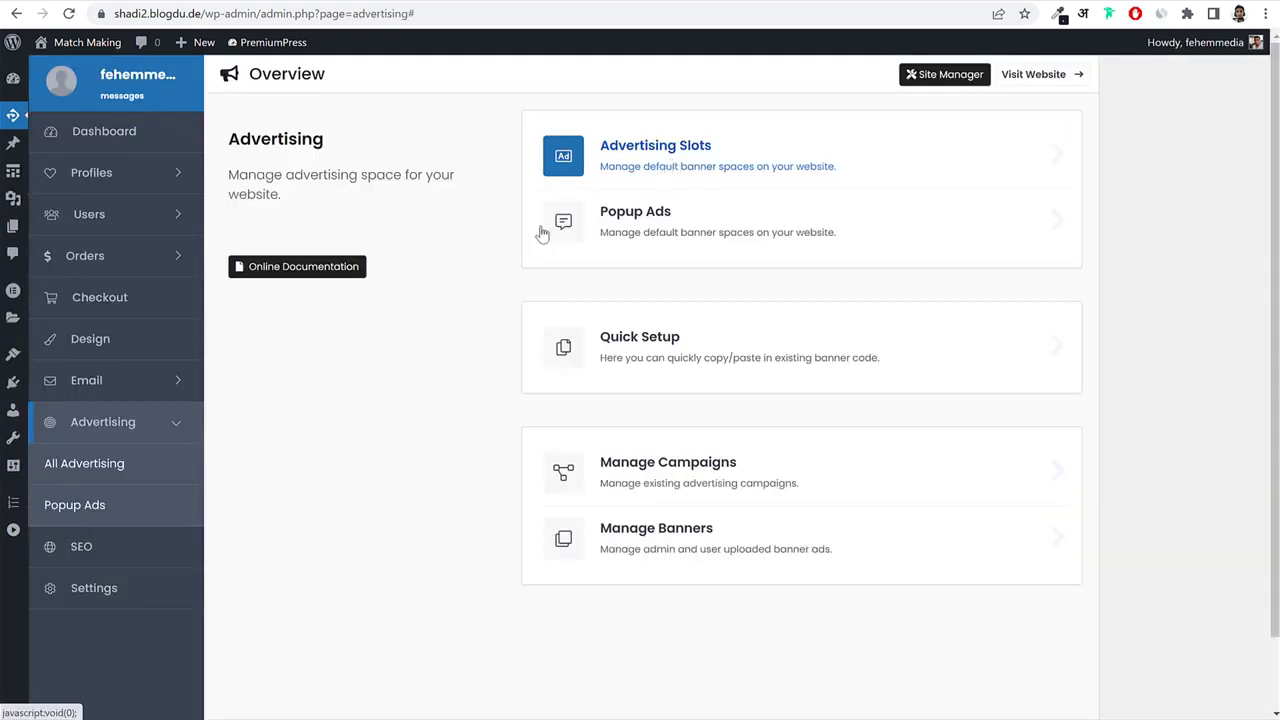
{"action": "left_click", "coordinate": [688, 163]}
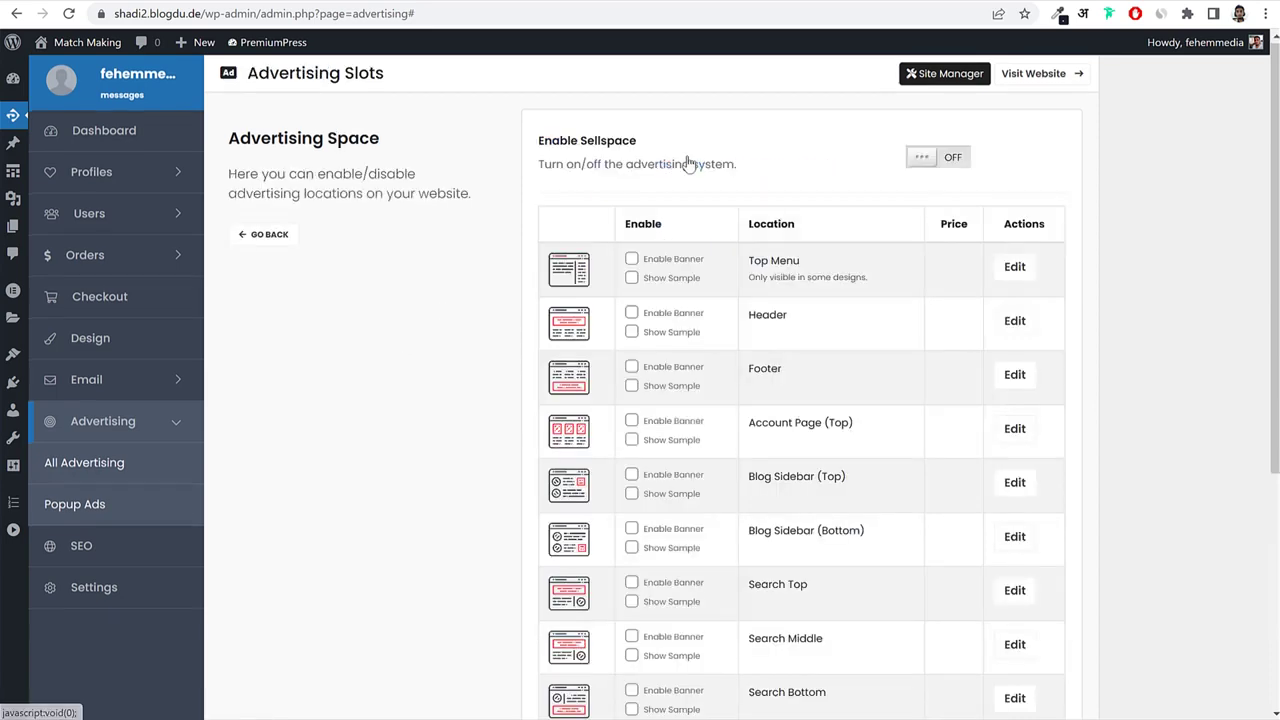
{"action": "scroll", "coordinate": [1037, 430], "scroll_direction": "down", "scroll_amount": 4}
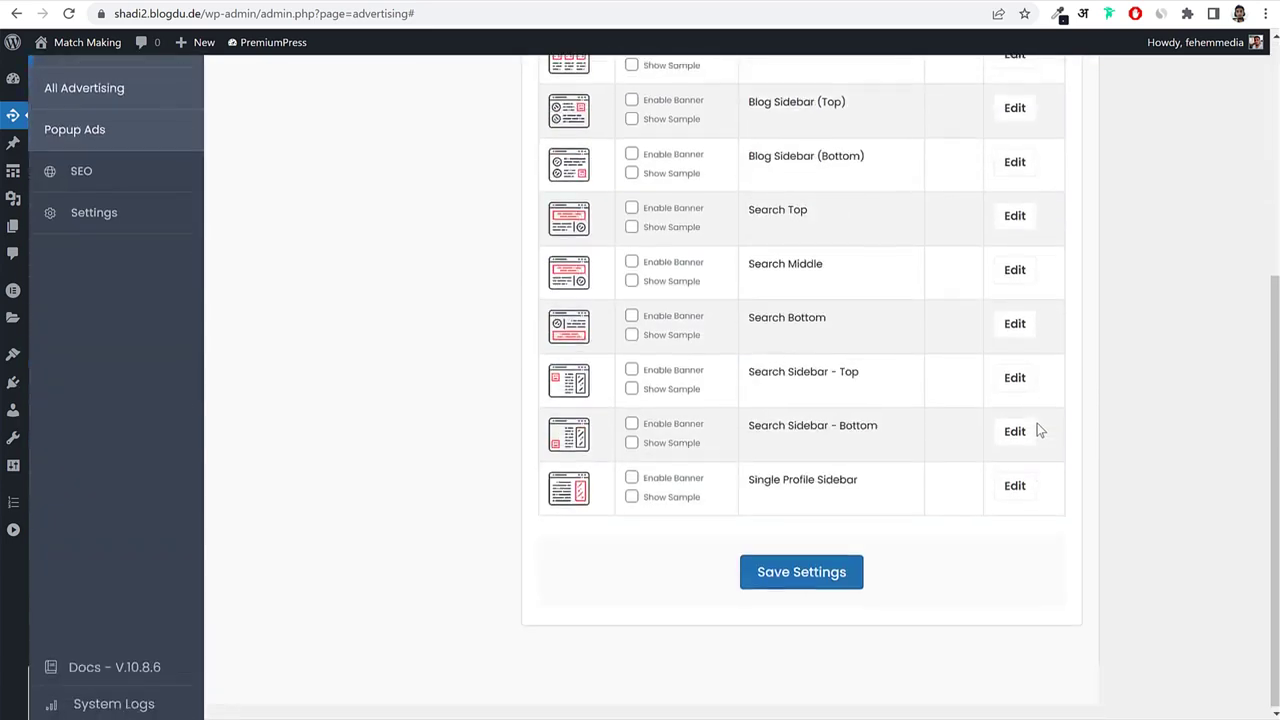
{"action": "scroll", "coordinate": [1037, 430], "scroll_direction": "up", "scroll_amount": 4}
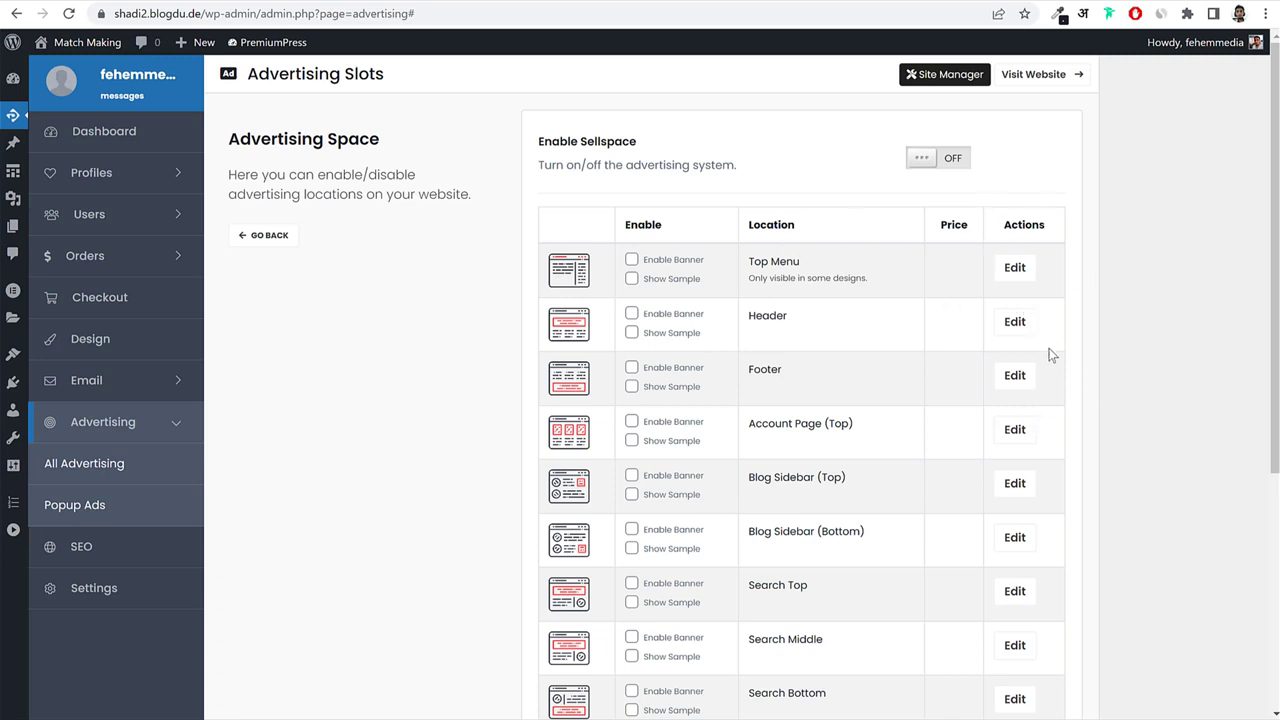
{"action": "left_click_drag", "start_coordinate": [742, 430], "coordinate": [846, 420]}
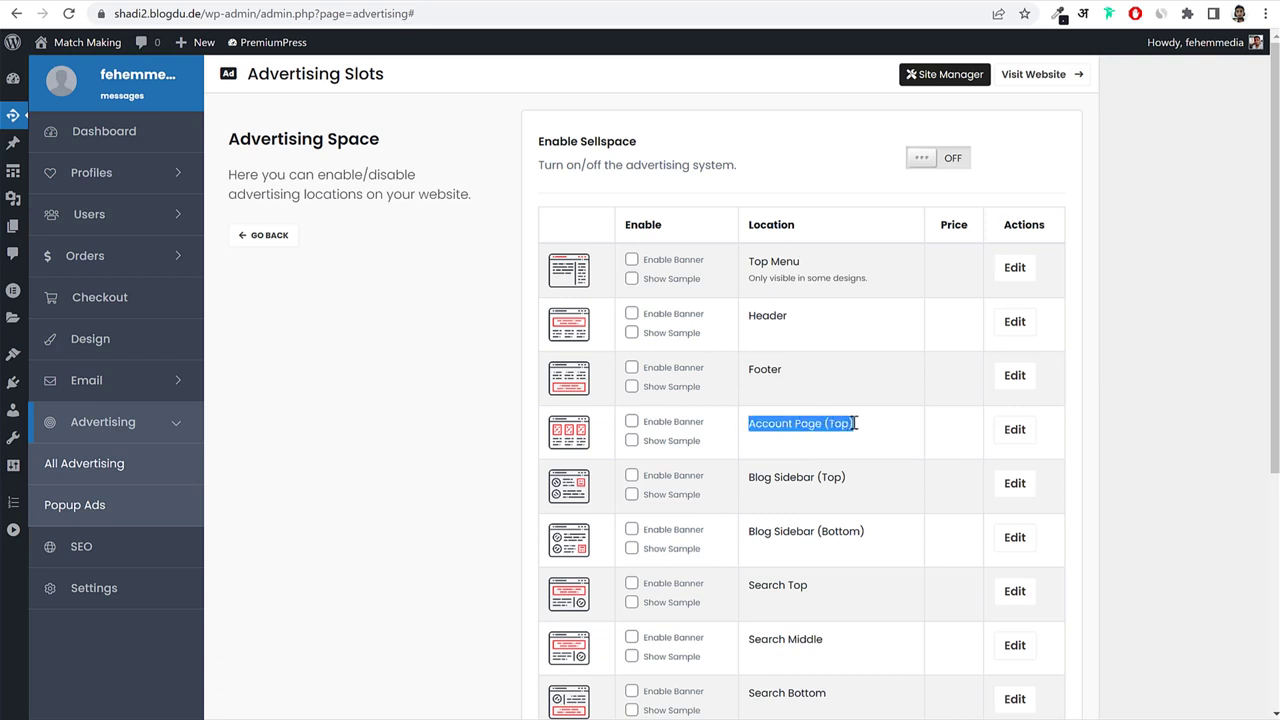
{"action": "left_click", "coordinate": [848, 418]}
{"action": "left_click_drag", "start_coordinate": [756, 315], "coordinate": [800, 325]}
{"action": "left_click_drag", "start_coordinate": [749, 370], "coordinate": [797, 354]}
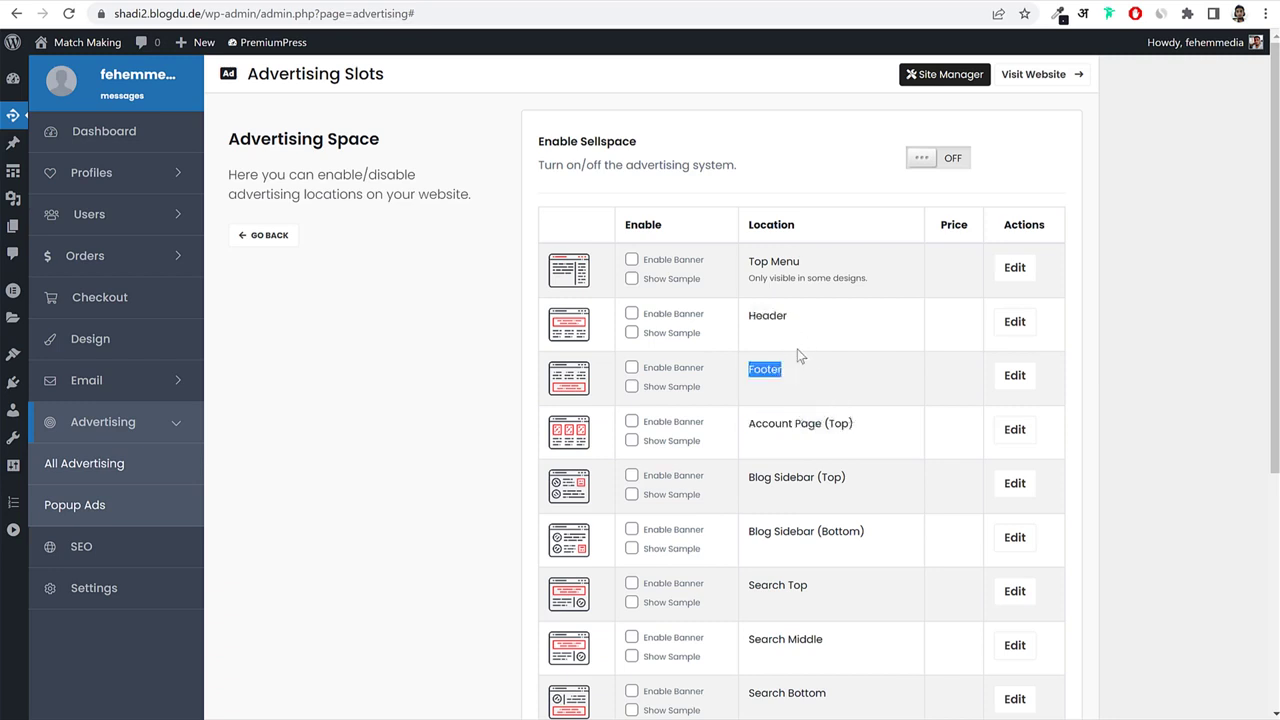
{"action": "left_click_drag", "start_coordinate": [803, 262], "coordinate": [758, 260]}
{"action": "scroll", "coordinate": [838, 387], "scroll_direction": "down", "scroll_amount": 3}
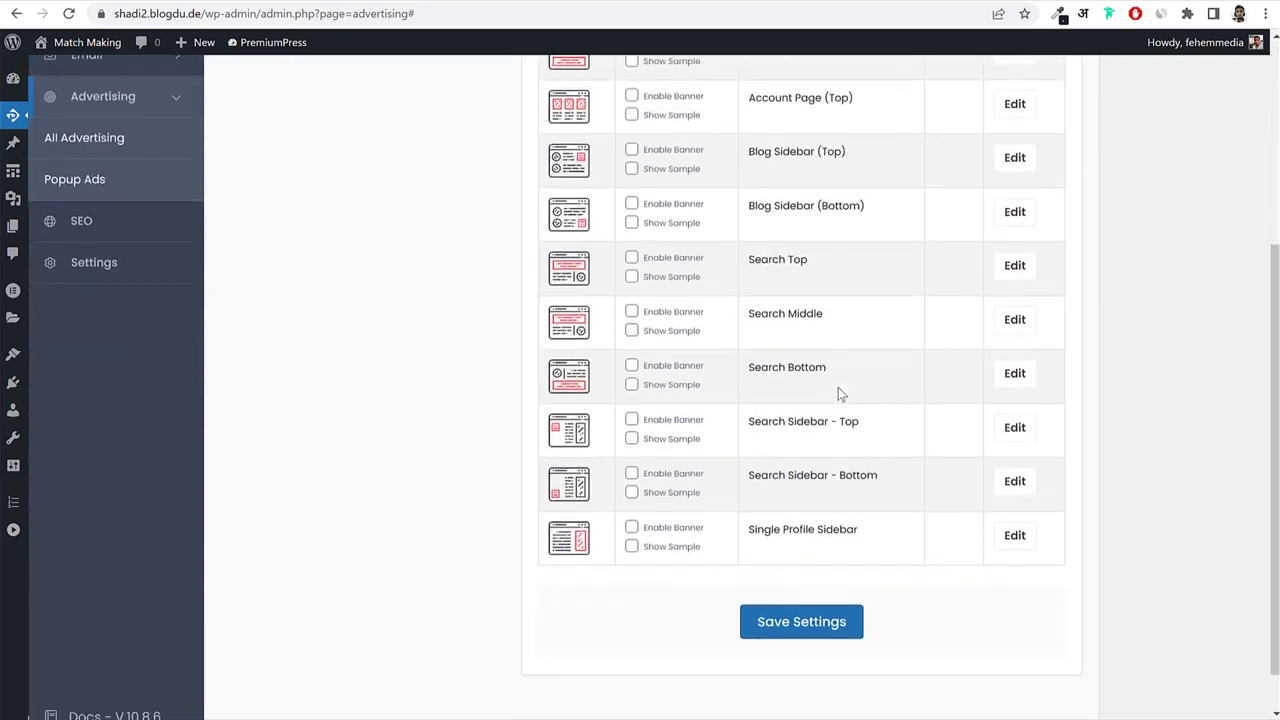
{"action": "left_click_drag", "start_coordinate": [754, 316], "coordinate": [823, 318]}
{"action": "left_click", "coordinate": [828, 283]}
{"action": "left_click_drag", "start_coordinate": [761, 256], "coordinate": [754, 254]}
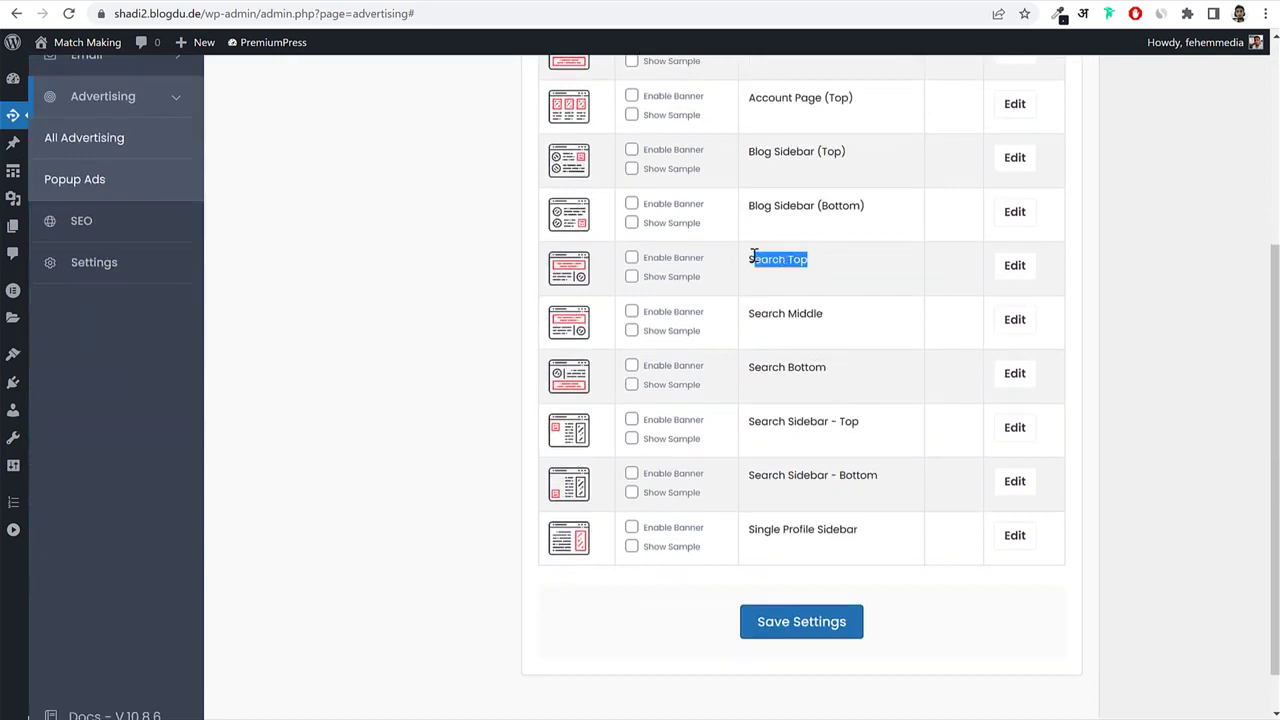
Tick Enable Banner and Show Sample for the Search Top slot and save.
{"action": "left_click", "coordinate": [632, 259]}
{"action": "left_click", "coordinate": [636, 277]}
{"action": "left_click_drag", "start_coordinate": [700, 277], "coordinate": [643, 283]}
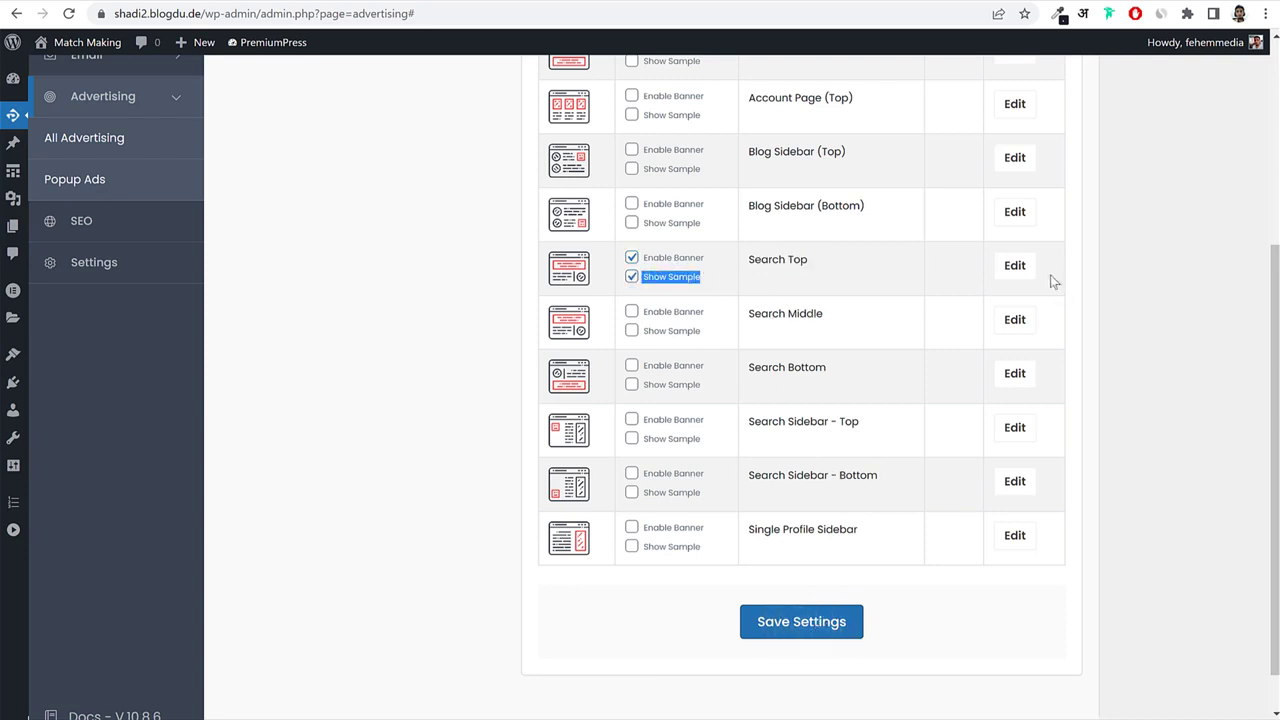
{"action": "left_click", "coordinate": [797, 622]}
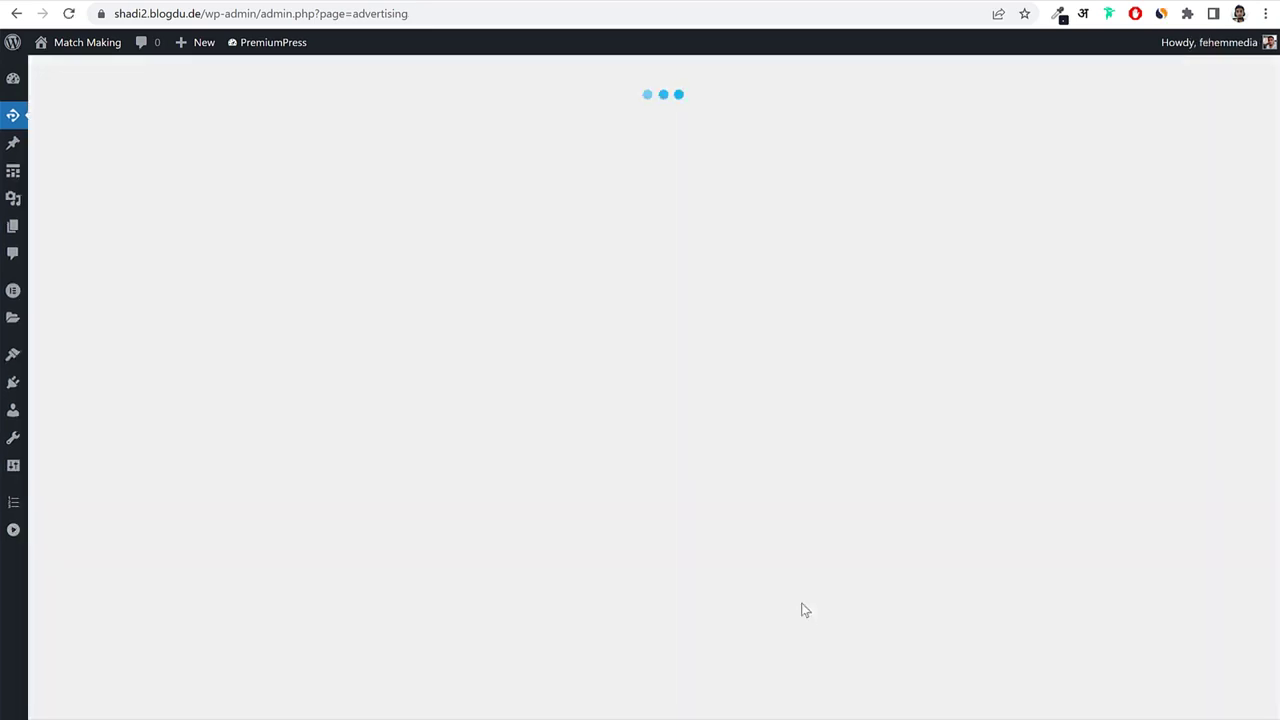
{"action": "scroll", "coordinate": [974, 480], "scroll_direction": "down", "scroll_amount": 3}
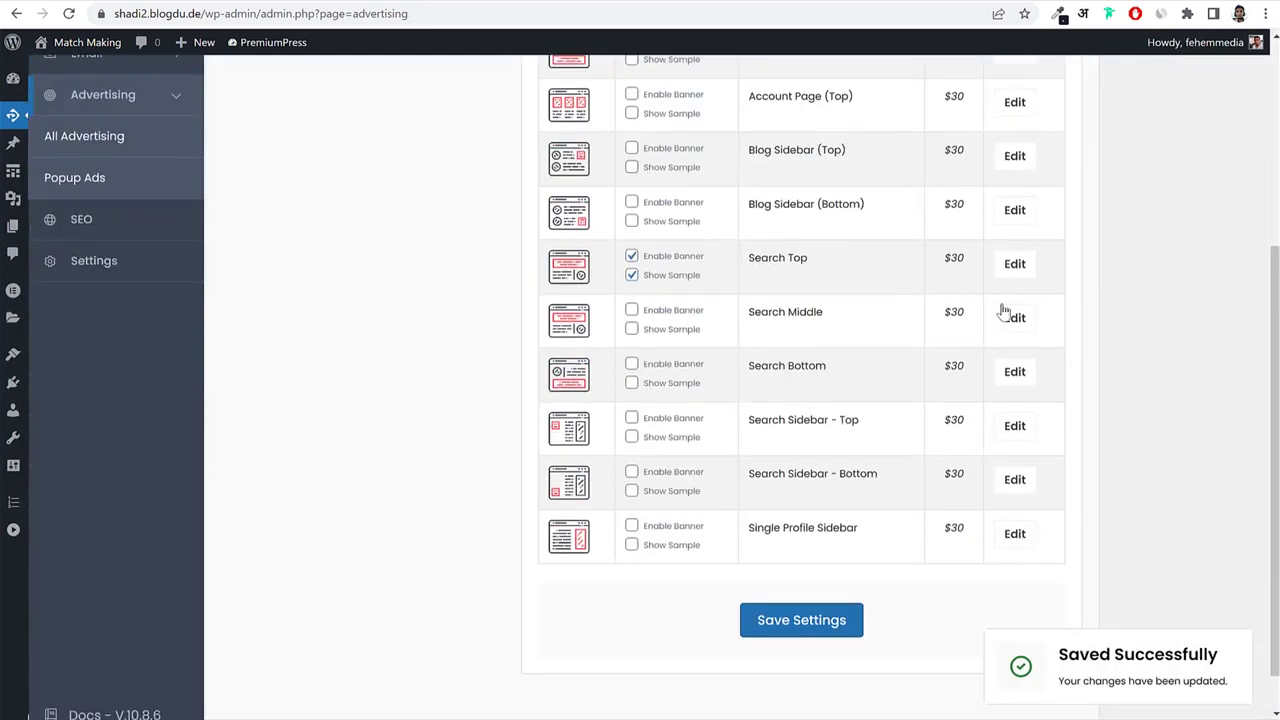
Change the Search Top slot's price per ad to 10 and update its settings.
{"action": "left_click", "coordinate": [1014, 264]}
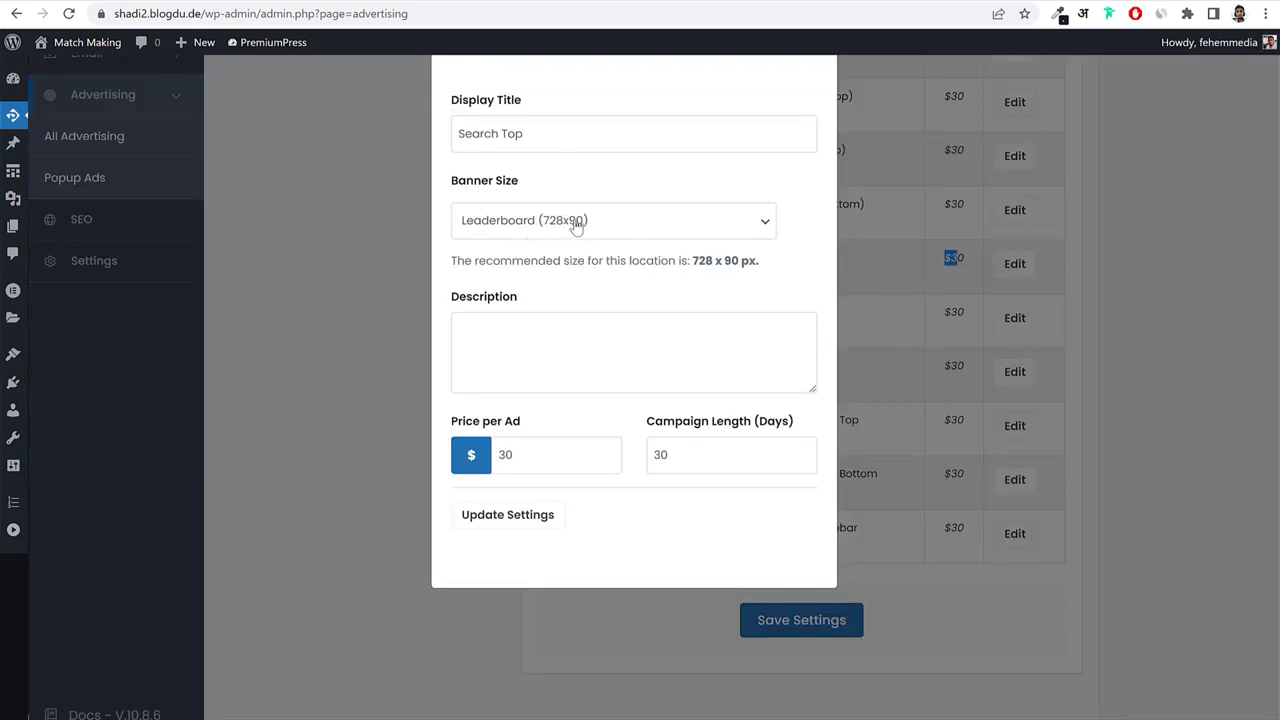
{"action": "double_click", "coordinate": [497, 457]}
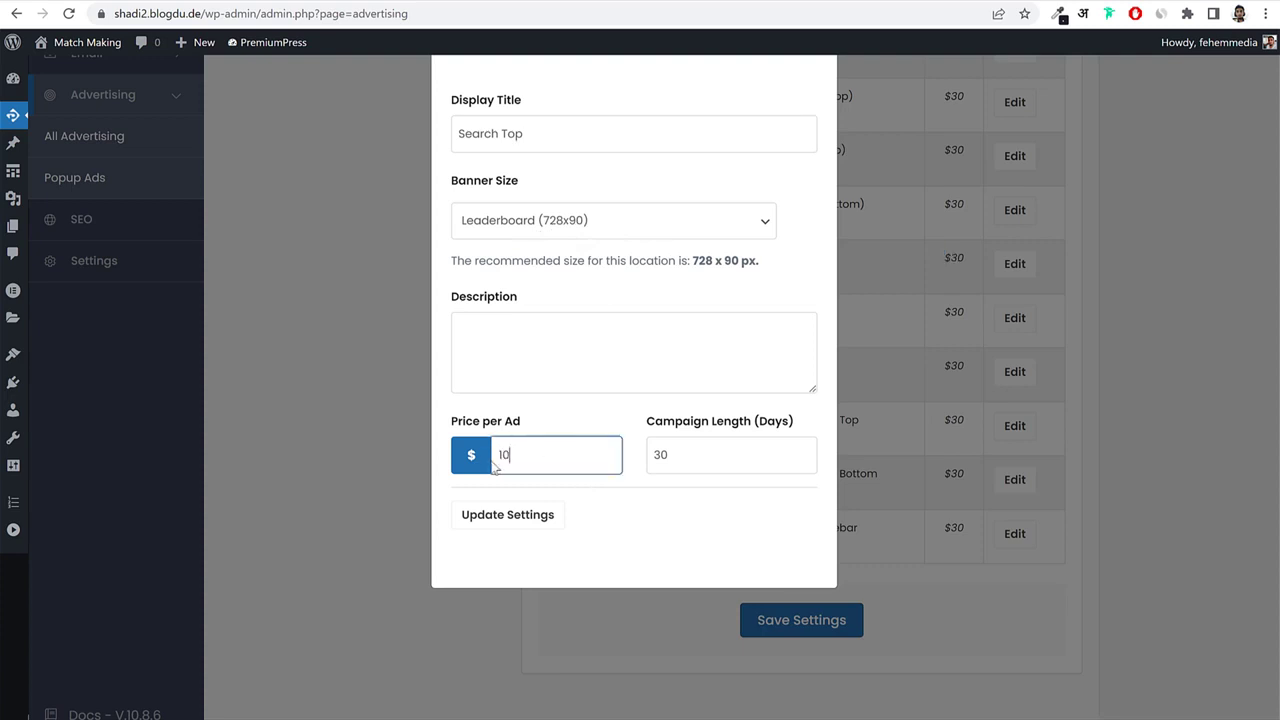
{"action": "type", "text": "10"}
{"action": "double_click", "coordinate": [684, 454]}
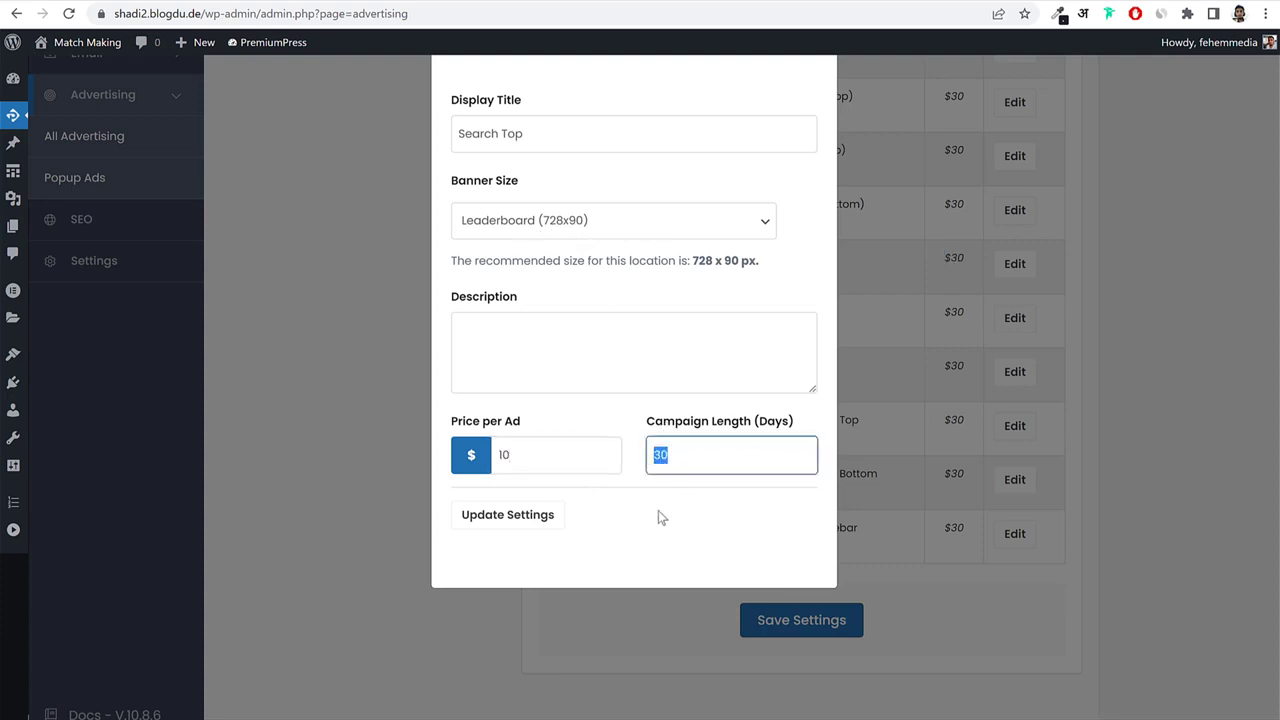
{"action": "left_click", "coordinate": [524, 514]}
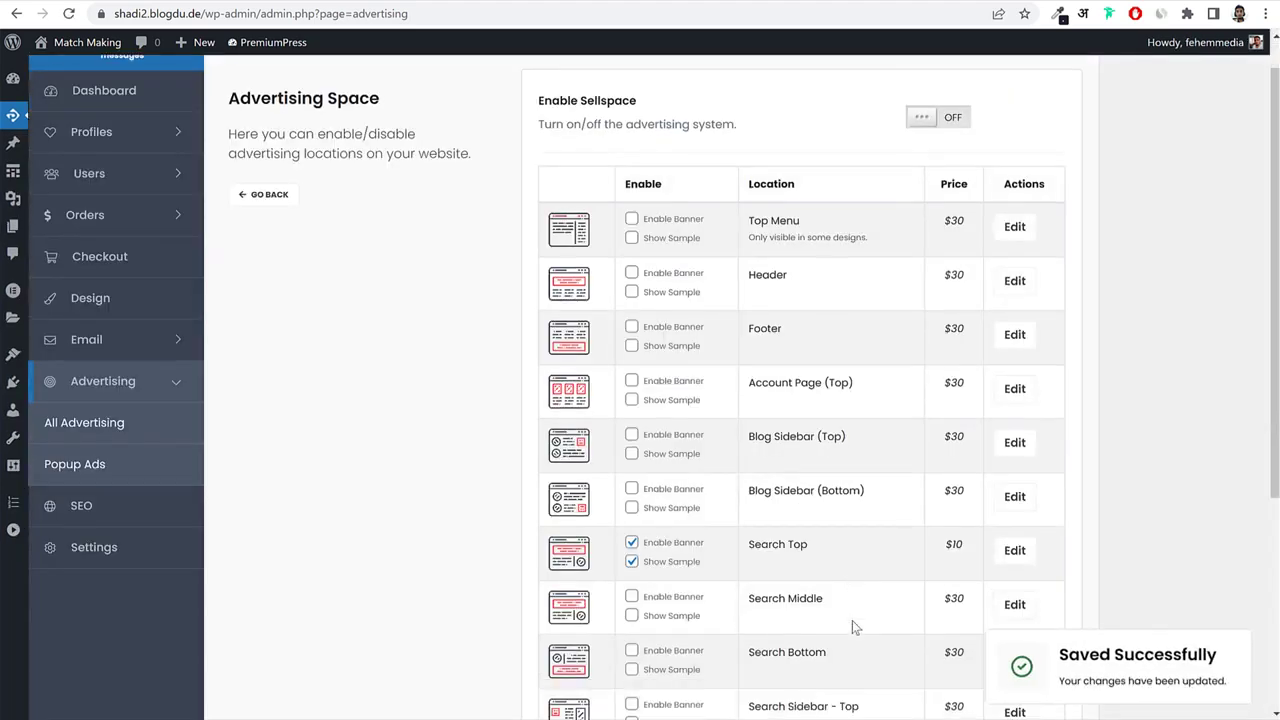
{"action": "scroll", "coordinate": [851, 622], "scroll_direction": "down", "scroll_amount": 5}
Visit the live dating site and view its Search results page.
{"action": "left_click", "coordinate": [826, 585]}
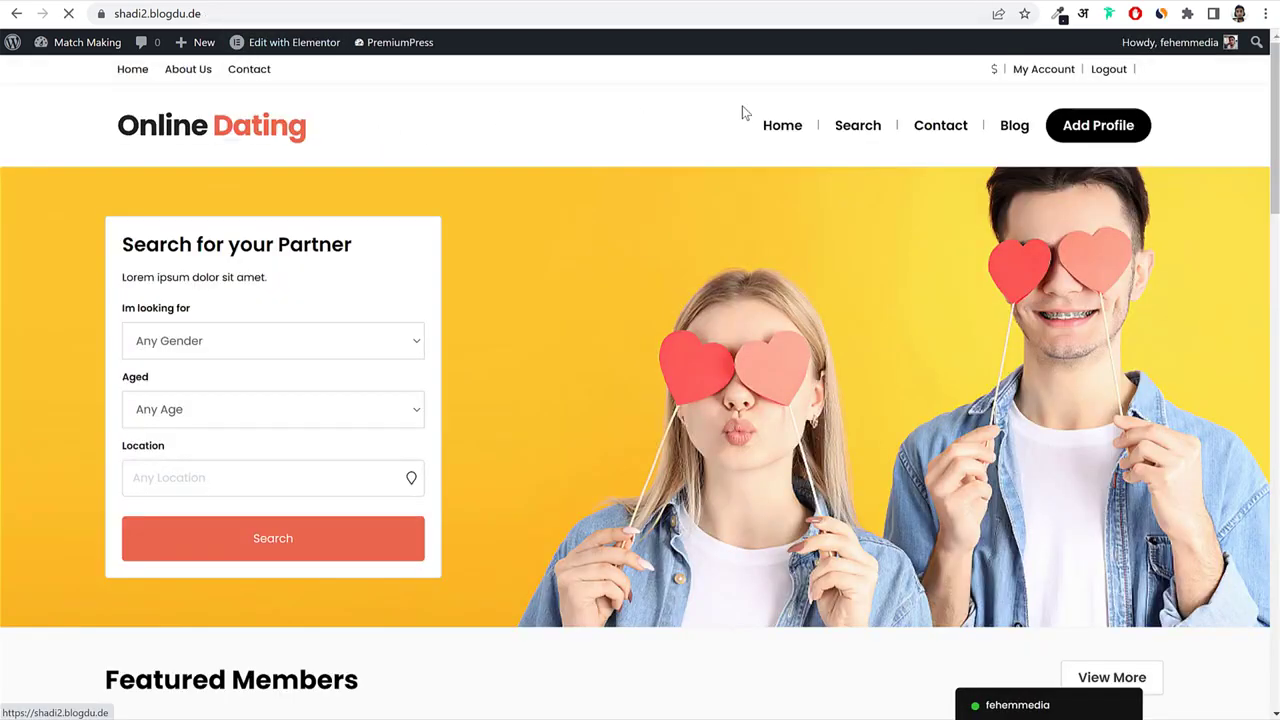
{"action": "left_click", "coordinate": [852, 131]}
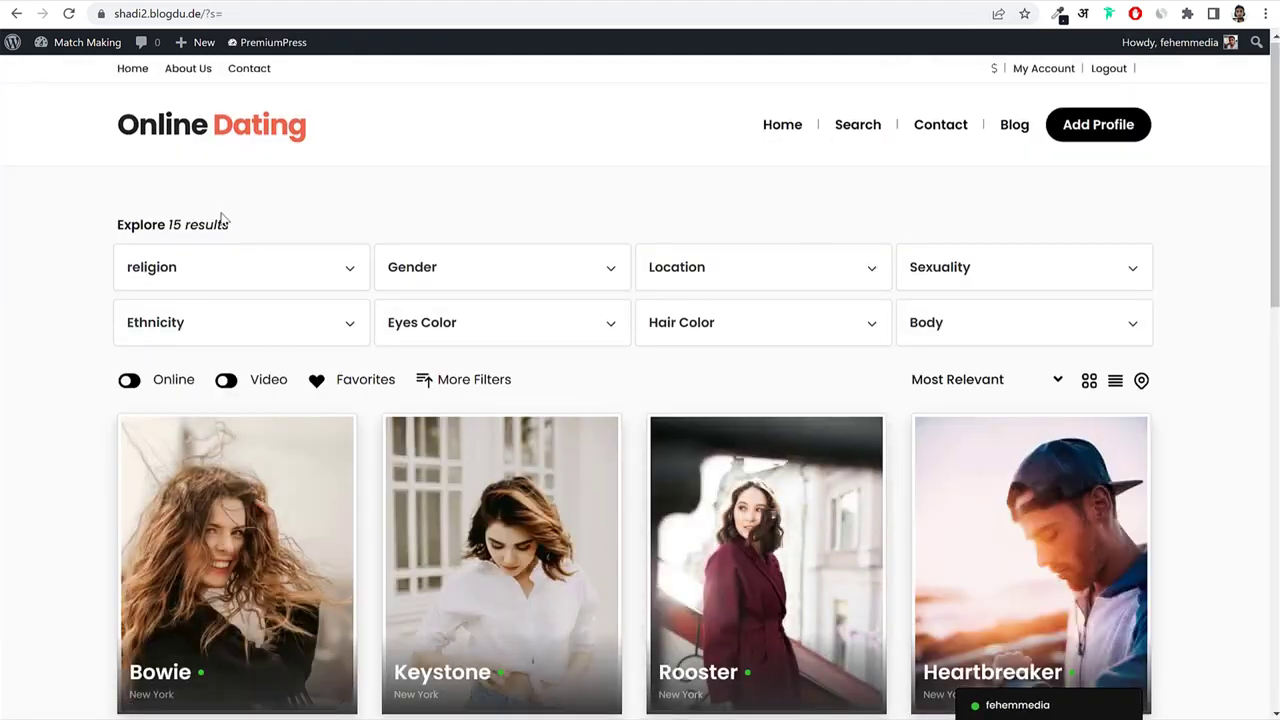
{"action": "scroll", "coordinate": [626, 297], "scroll_direction": "down", "scroll_amount": 5}
{"action": "scroll", "coordinate": [626, 297], "scroll_direction": "up", "scroll_amount": 5}
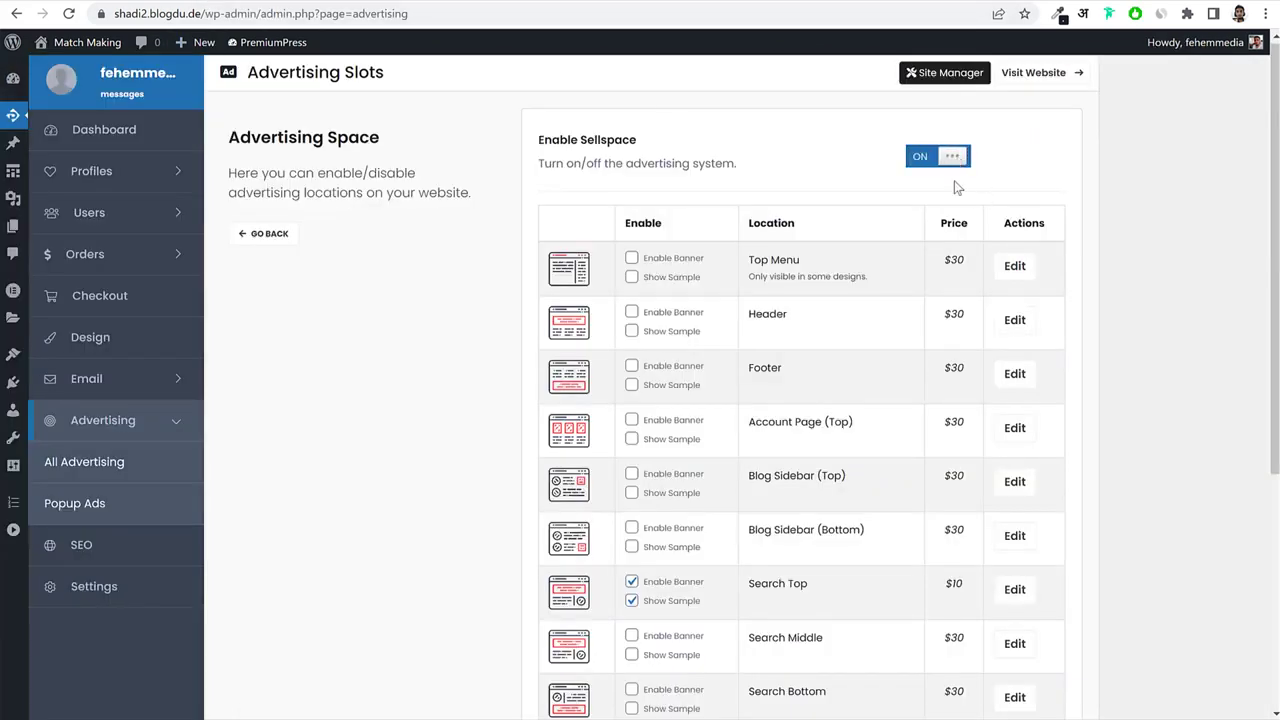
Save the Search Top $10 slot settings and go back to the Advertising overview.
{"action": "scroll", "coordinate": [955, 187], "scroll_direction": "down", "scroll_amount": 5}
{"action": "left_click", "coordinate": [787, 570]}
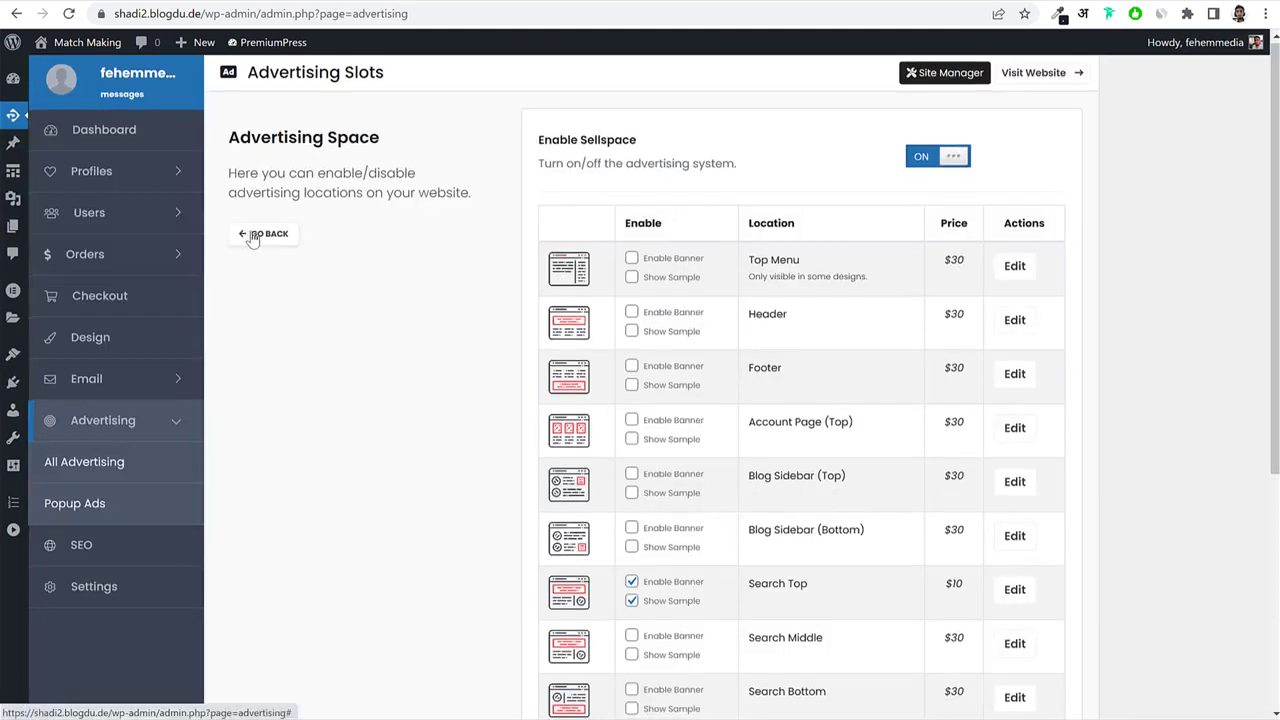
{"action": "left_click", "coordinate": [262, 234]}
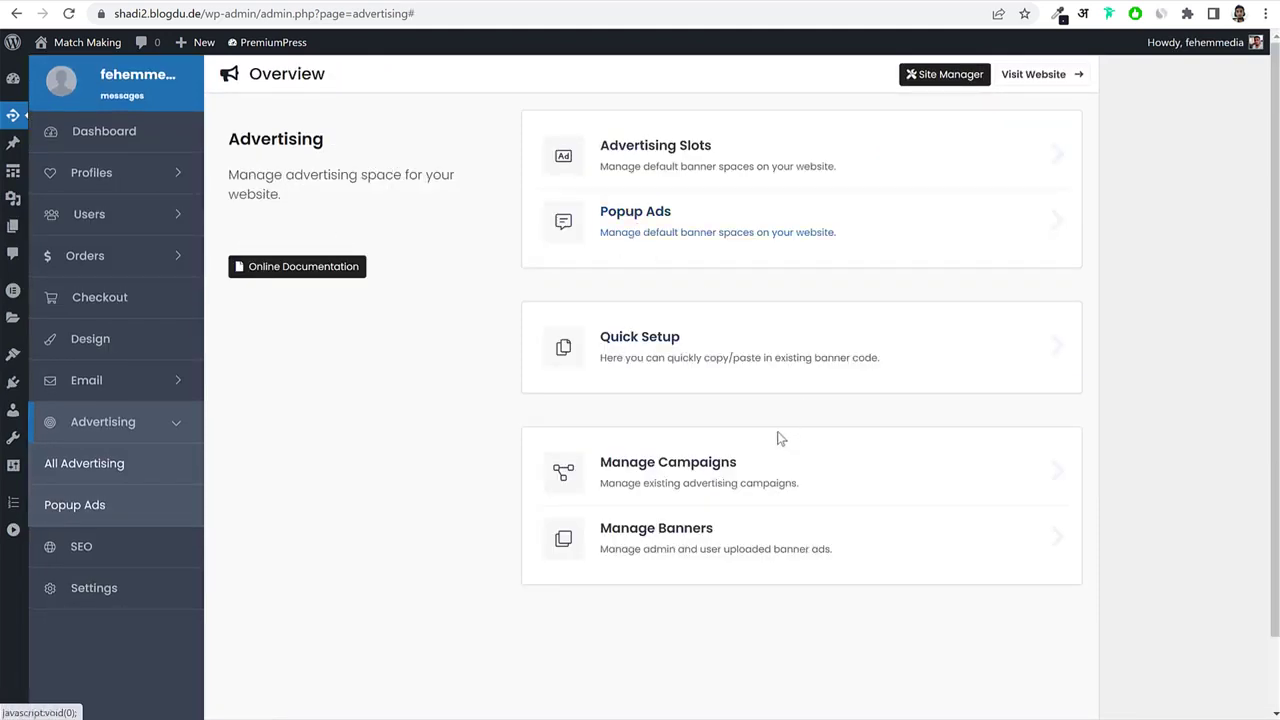
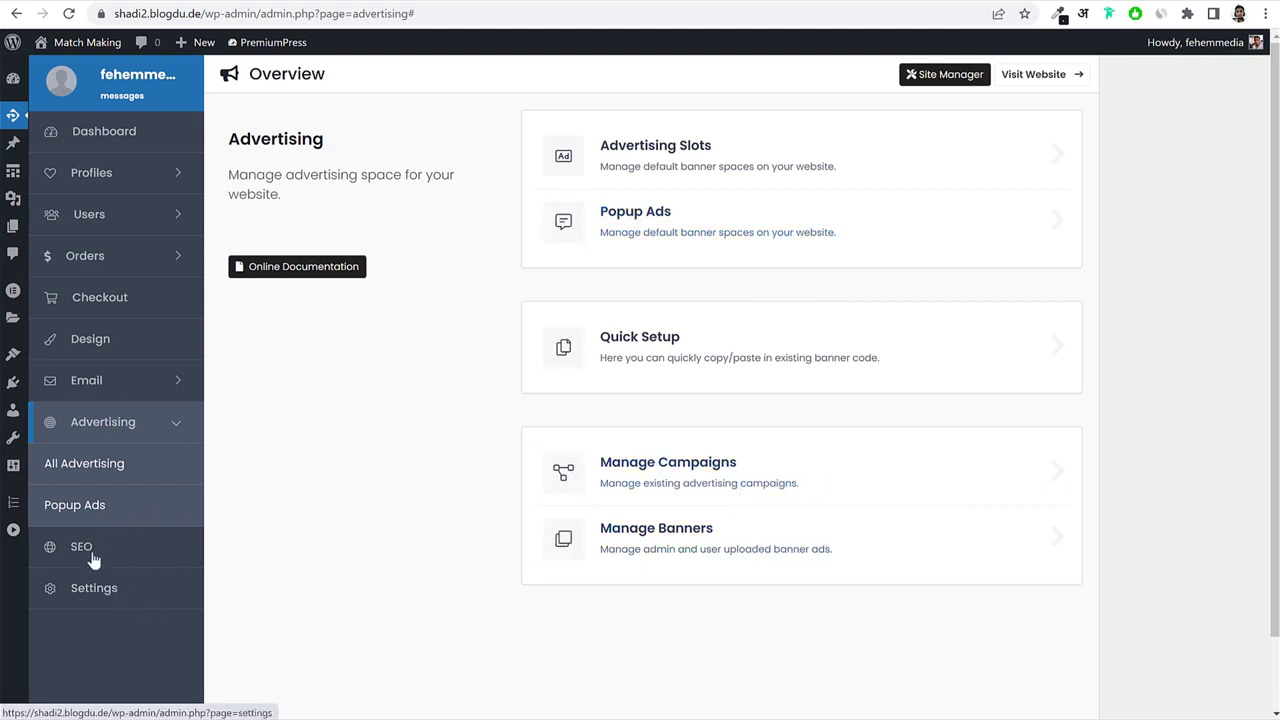
Open the theme Settings and look over the Languages settings page.
{"action": "left_click", "coordinate": [114, 586]}
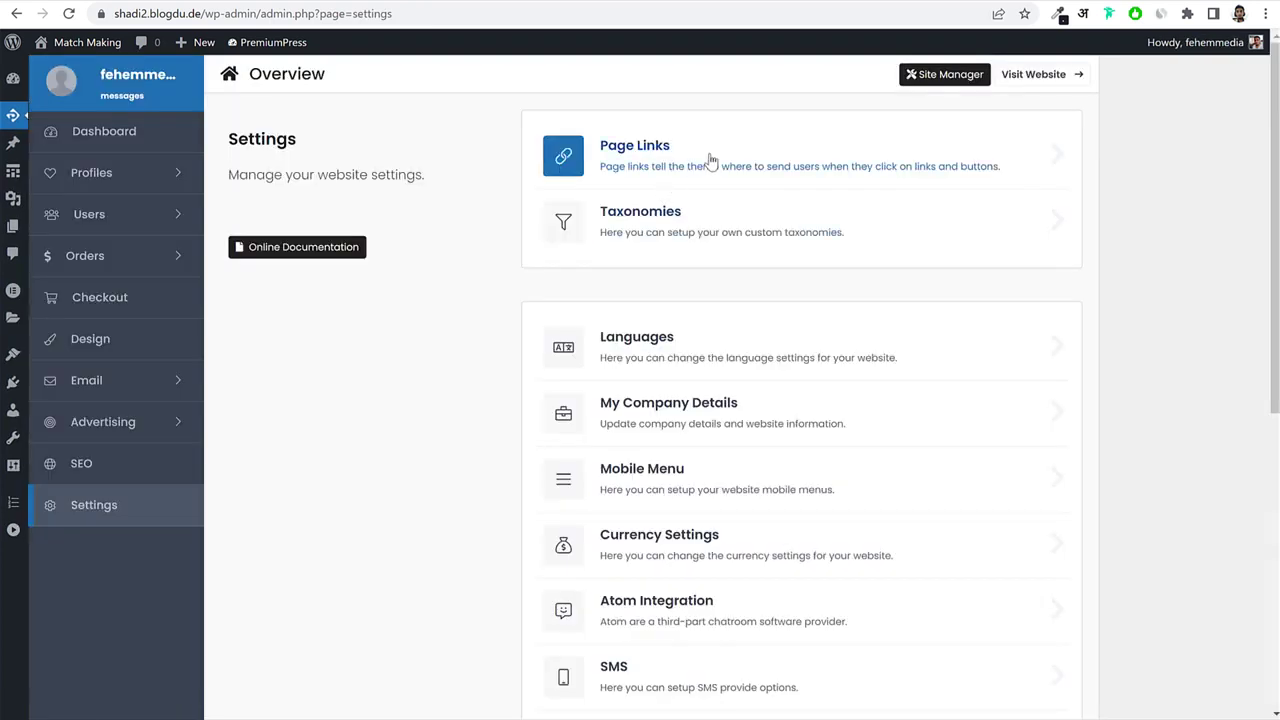
{"action": "scroll", "coordinate": [1100, 273], "scroll_direction": "down", "scroll_amount": 2}
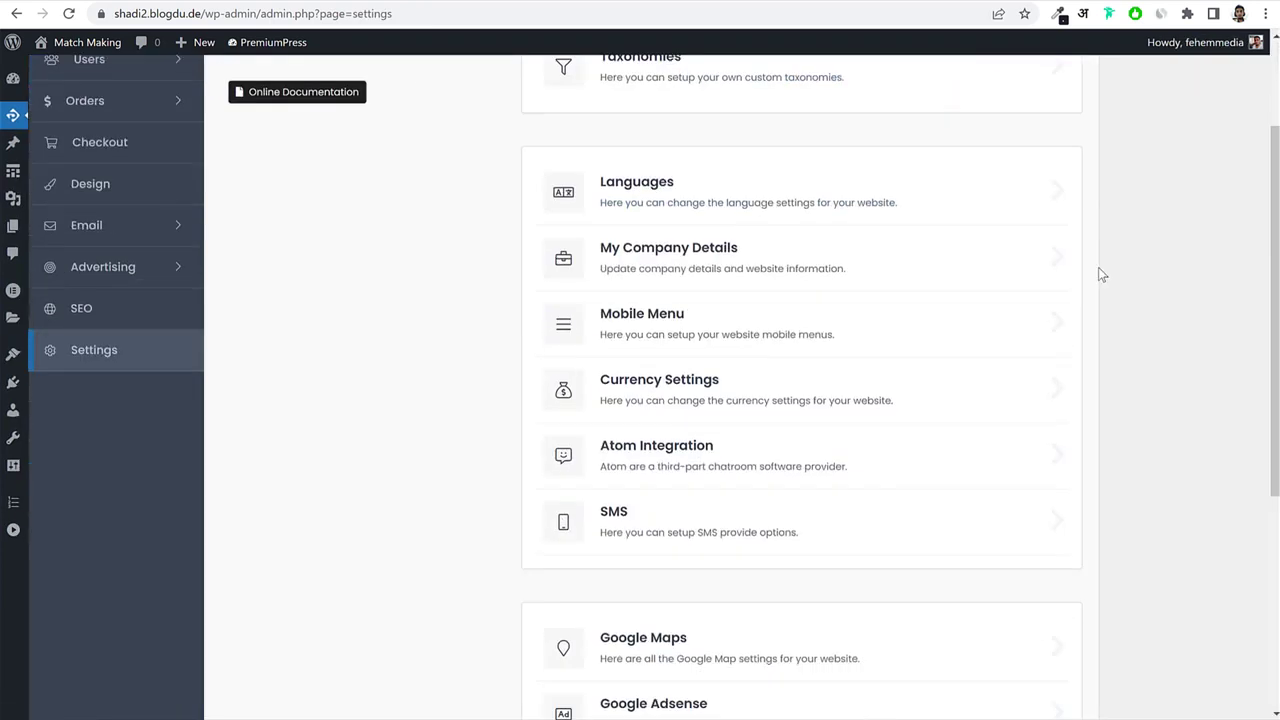
{"action": "scroll", "coordinate": [1098, 273], "scroll_direction": "down", "scroll_amount": 1}
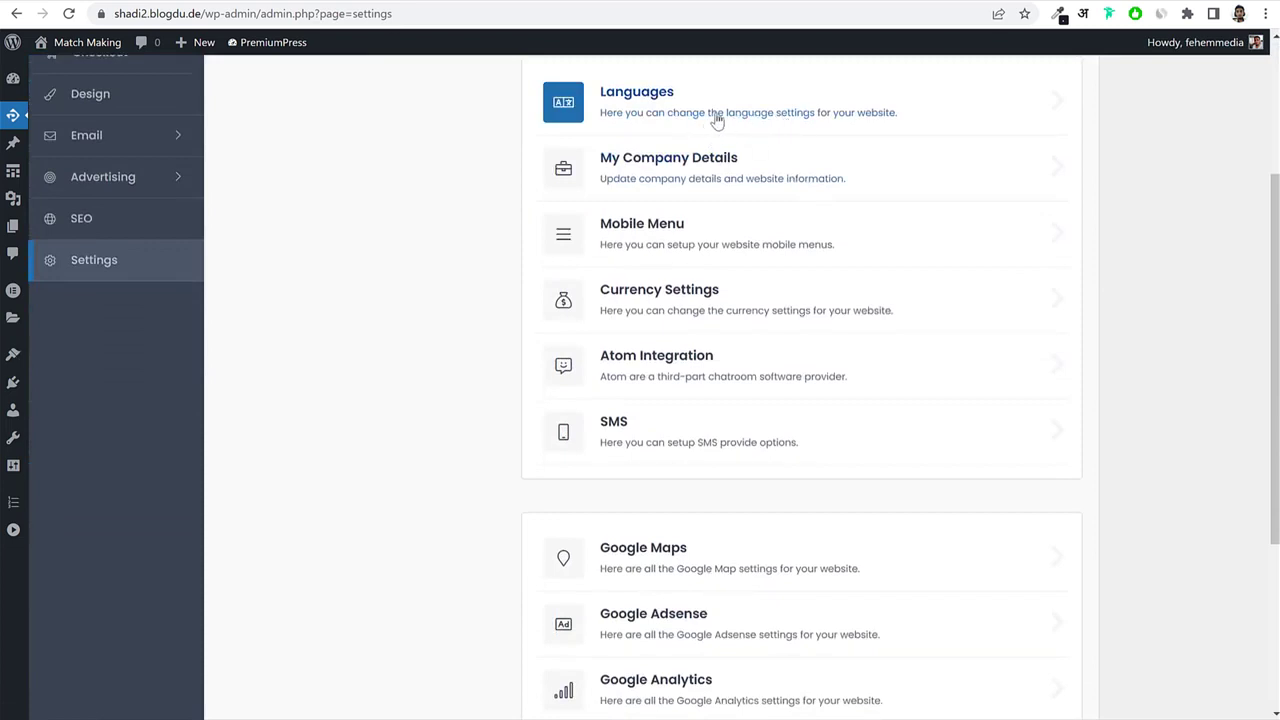
{"action": "left_click", "coordinate": [712, 116]}
{"action": "scroll", "coordinate": [880, 340], "scroll_direction": "down", "scroll_amount": 2}
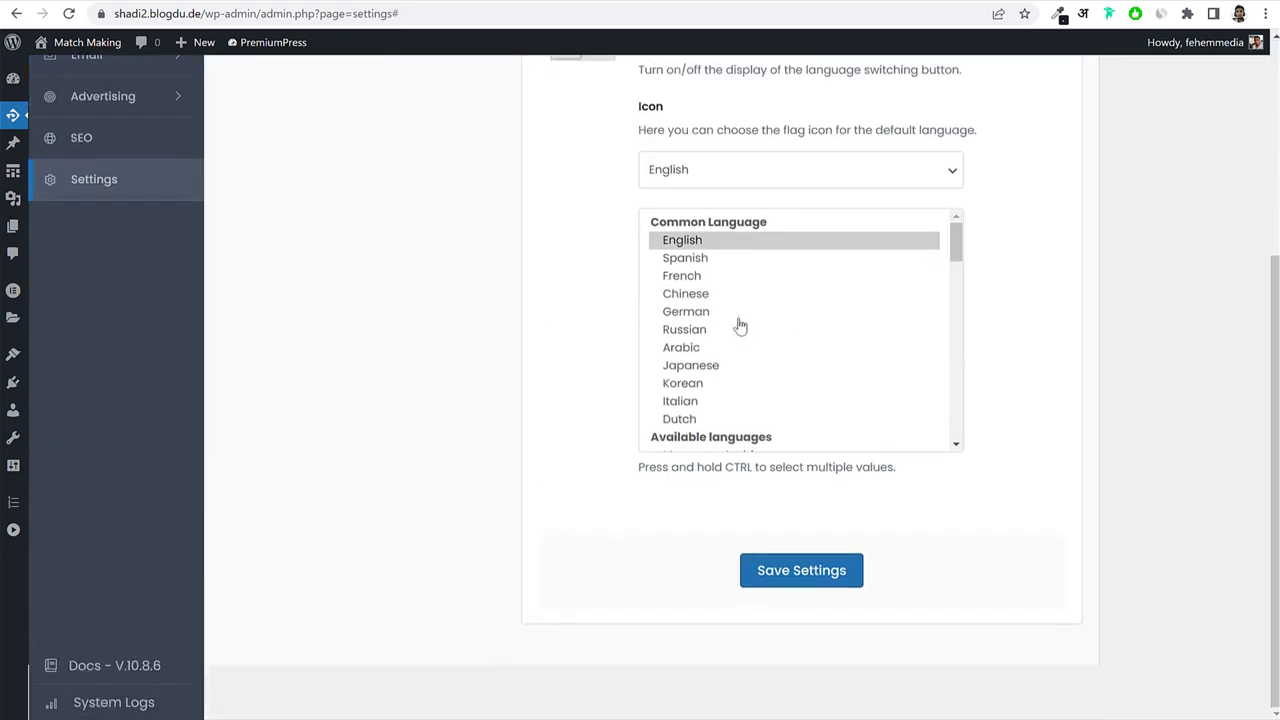
{"action": "scroll", "coordinate": [737, 323], "scroll_direction": "down", "scroll_amount": 3}
{"action": "scroll", "coordinate": [737, 323], "scroll_direction": "up", "scroll_amount": 4}
{"action": "scroll", "coordinate": [752, 301], "scroll_direction": "up", "scroll_amount": 2}
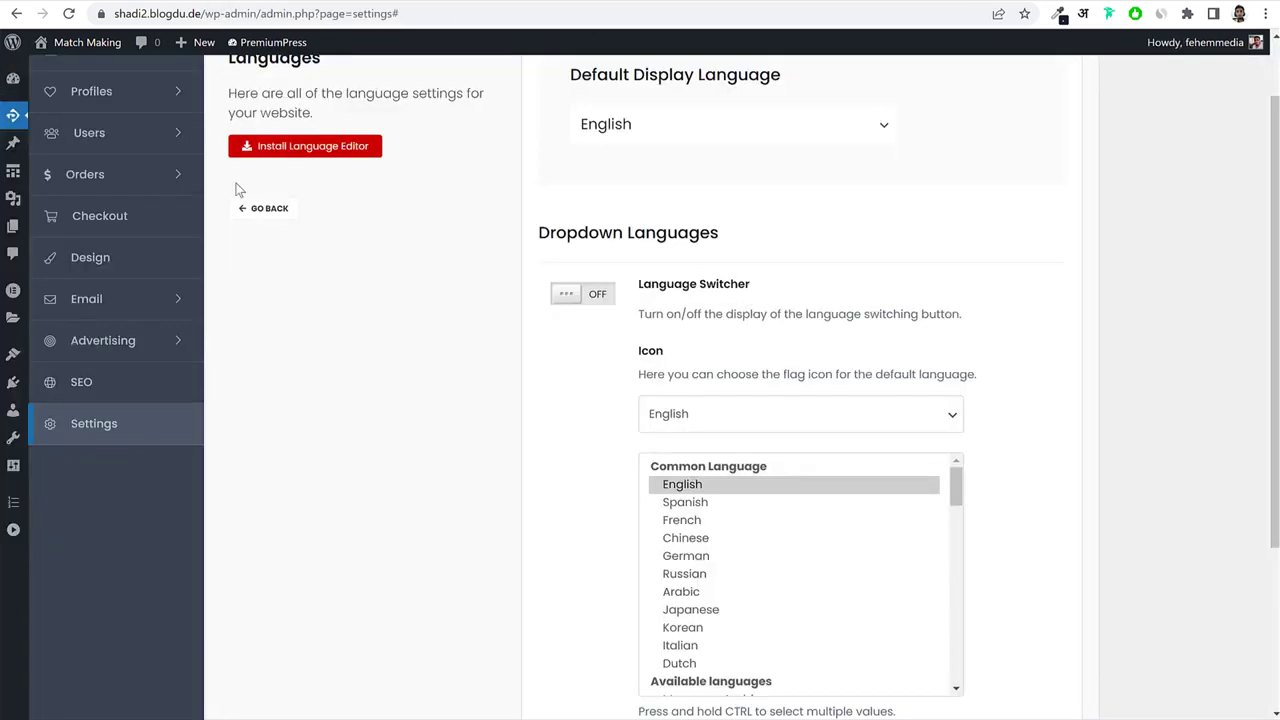
{"action": "left_click", "coordinate": [272, 212]}
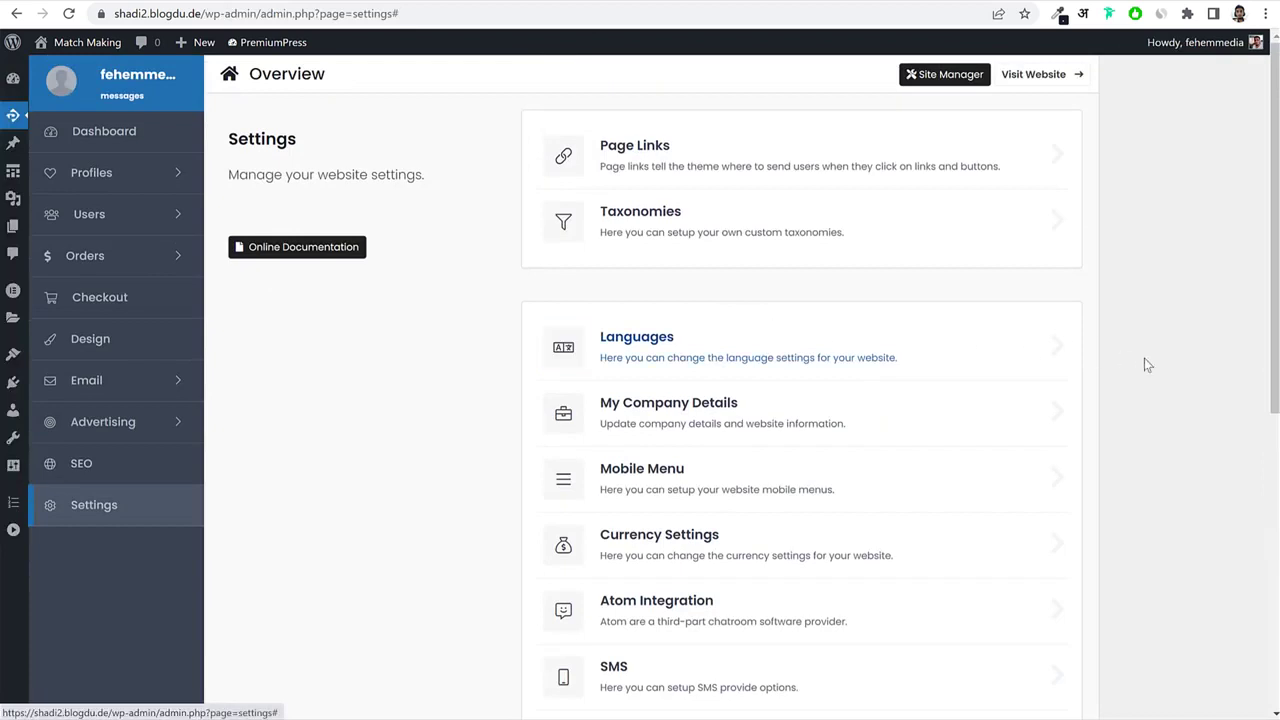
Review the My Company Details fields, Company Name and CEO Name, then go back.
{"action": "scroll", "coordinate": [1174, 375], "scroll_direction": "down", "scroll_amount": 3}
{"action": "left_click", "coordinate": [700, 180]}
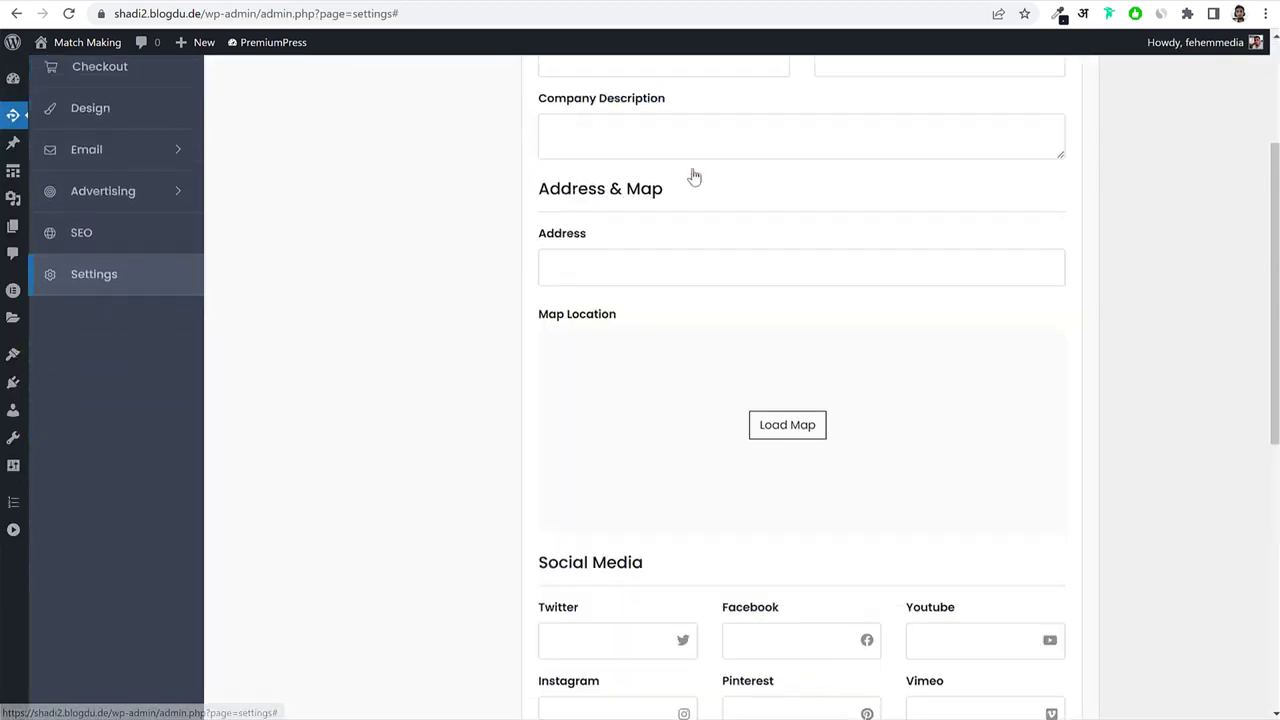
{"action": "left_click", "coordinate": [625, 221]}
{"action": "left_click", "coordinate": [901, 216]}
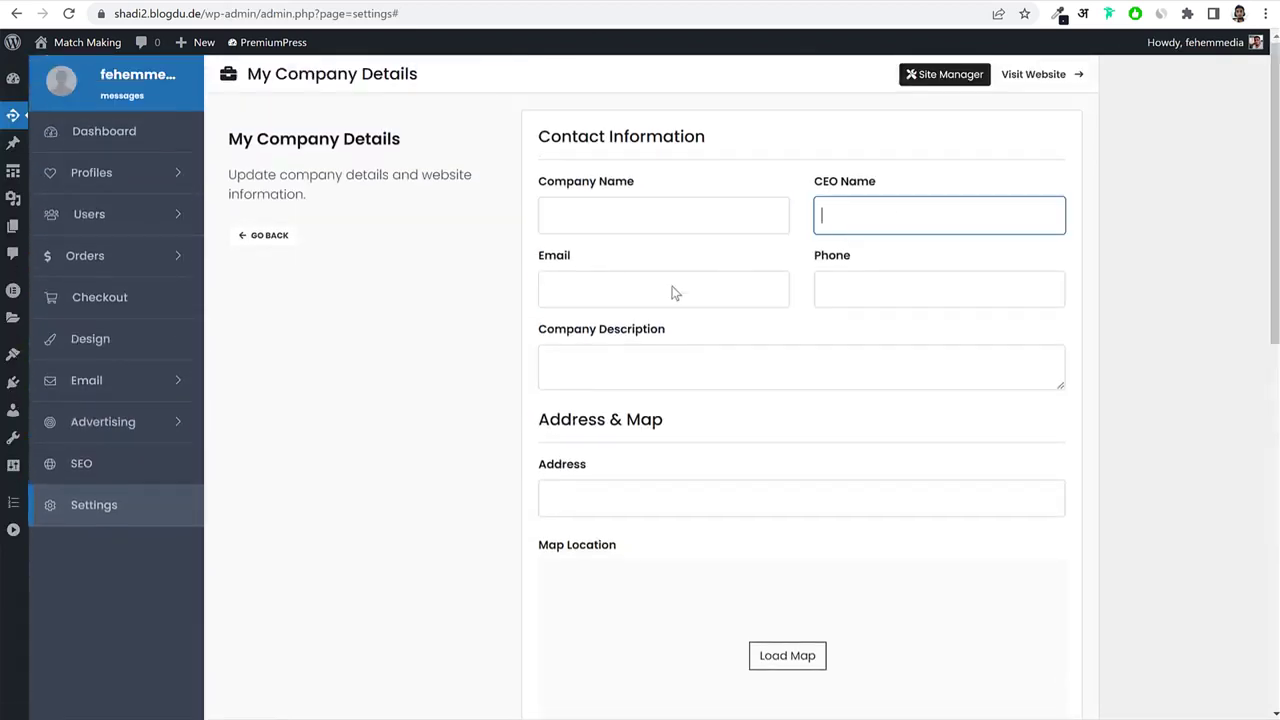
{"action": "scroll", "coordinate": [660, 320], "scroll_direction": "down", "scroll_amount": 8}
{"action": "scroll", "coordinate": [751, 414], "scroll_direction": "up", "scroll_amount": 10}
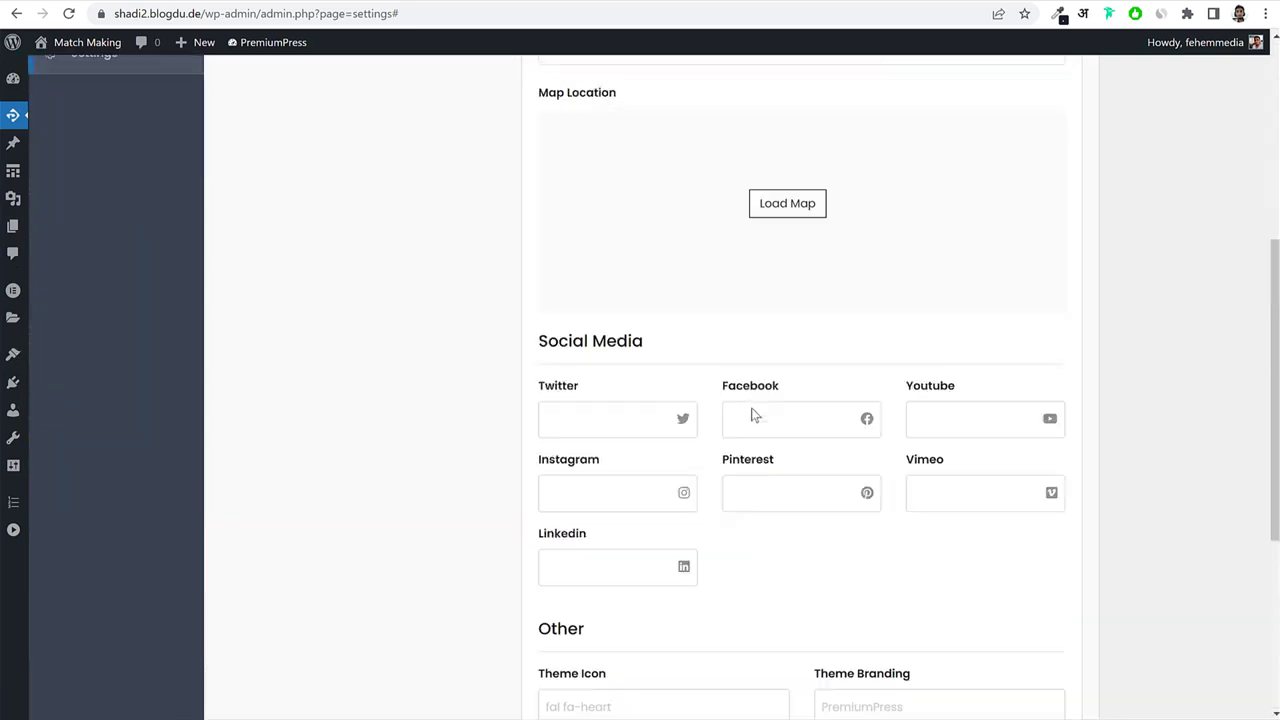
{"action": "left_click", "coordinate": [253, 238]}
{"action": "scroll", "coordinate": [1092, 378], "scroll_direction": "down", "scroll_amount": 2}
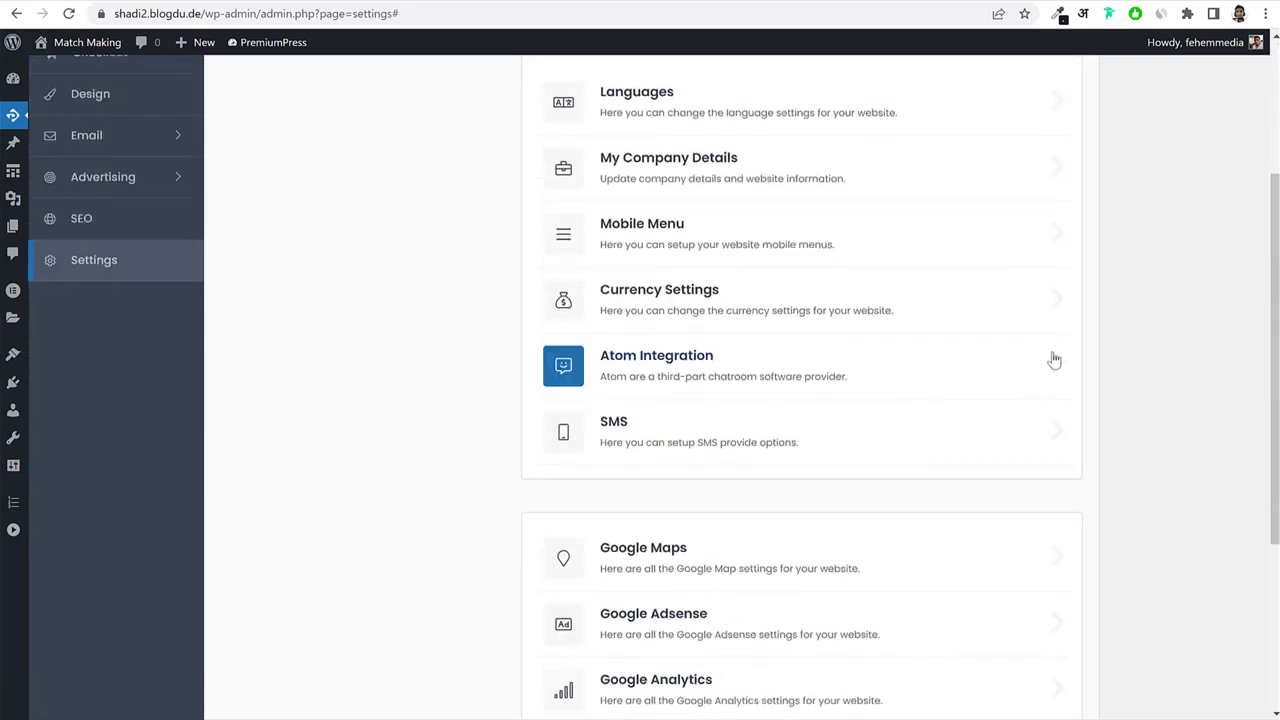
Open the Mobile Menu settings and inspect the site page in developer tools.
{"action": "left_click", "coordinate": [720, 217]}
{"action": "scroll", "coordinate": [997, 406], "scroll_direction": "down", "scroll_amount": 2}
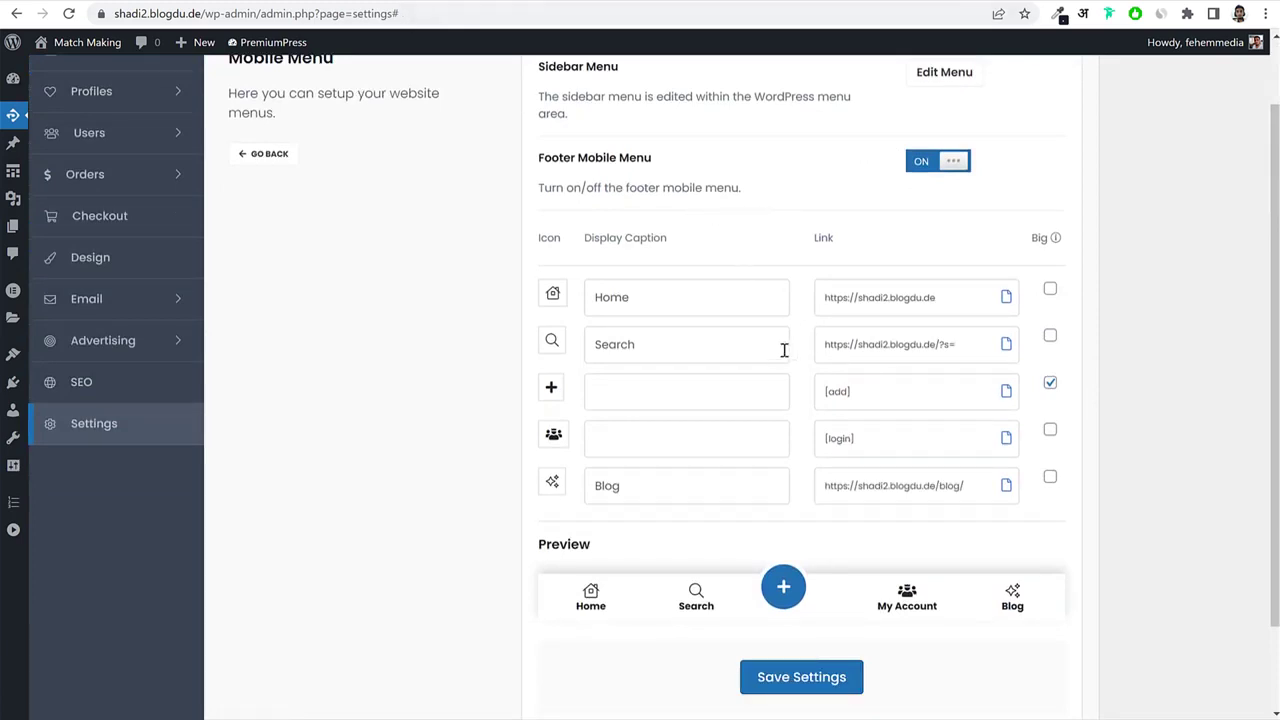
{"action": "scroll", "coordinate": [790, 372], "scroll_direction": "down", "scroll_amount": 1}
{"action": "scroll", "coordinate": [797, 400], "scroll_direction": "up", "scroll_amount": 3}
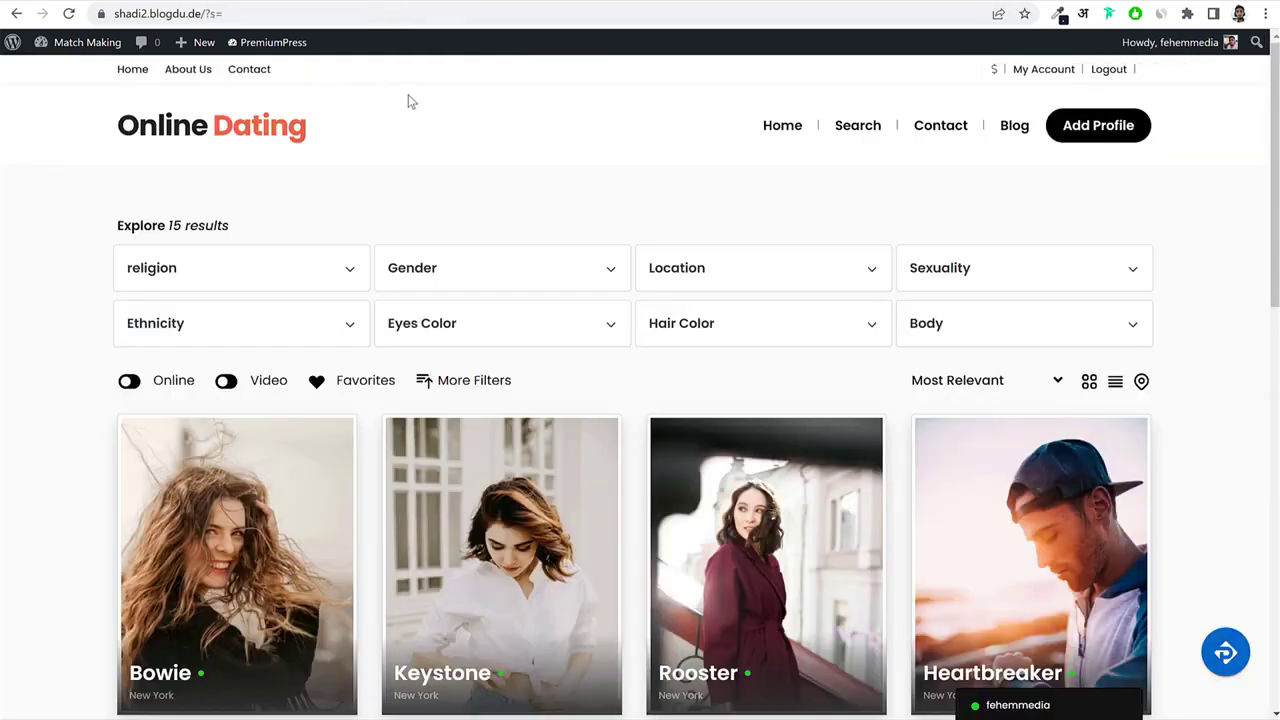
{"action": "right_click", "coordinate": [409, 104]}
{"action": "left_click", "coordinate": [500, 405]}
{"action": "scroll", "coordinate": [512, 480], "scroll_direction": "down", "scroll_amount": 3}
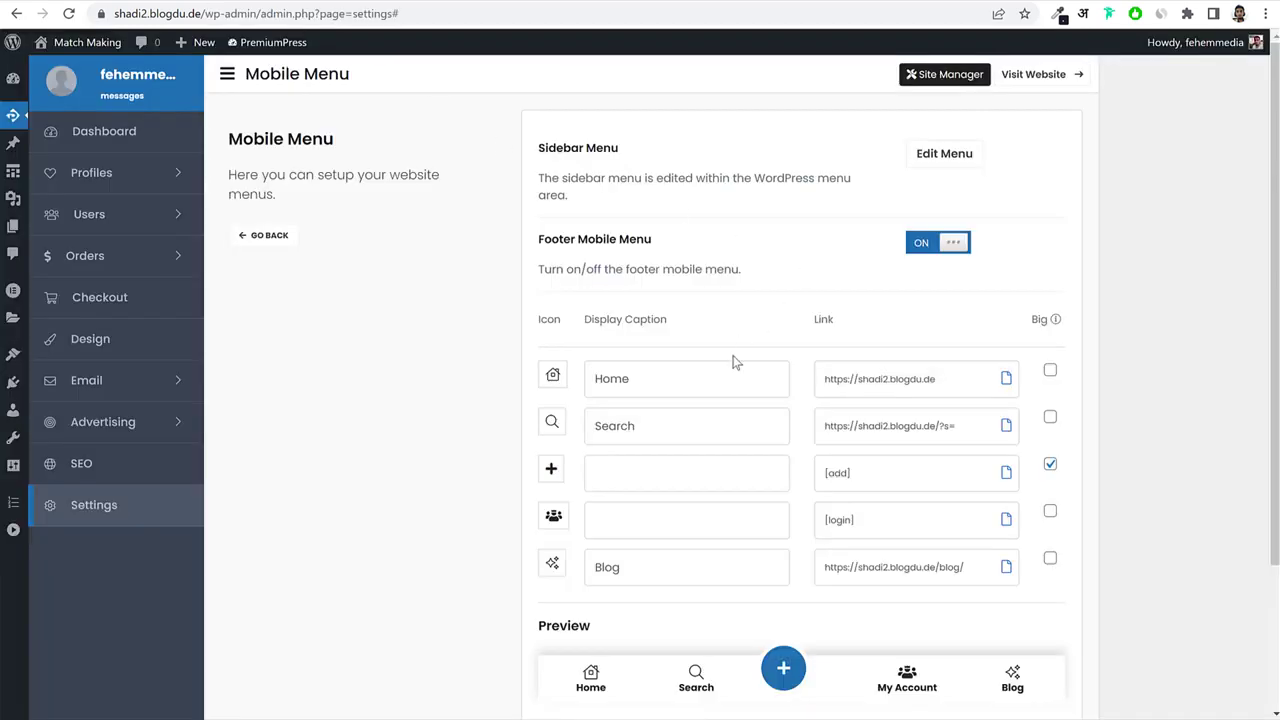
{"action": "scroll", "coordinate": [731, 363], "scroll_direction": "down", "scroll_amount": 2}
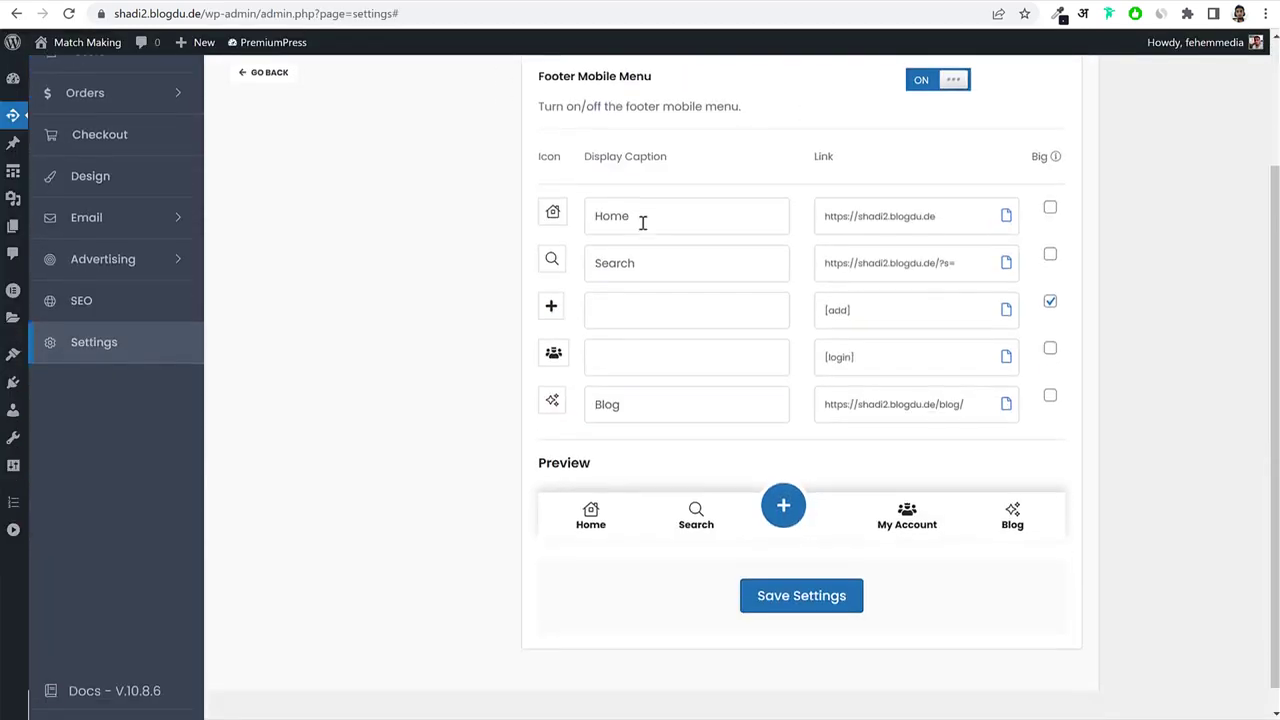
Review the Footer Mobile Menu captions: Home, Search, My Account and Blog.
{"action": "left_click", "coordinate": [647, 262]}
{"action": "left_click", "coordinate": [641, 312]}
{"action": "left_click", "coordinate": [634, 404]}
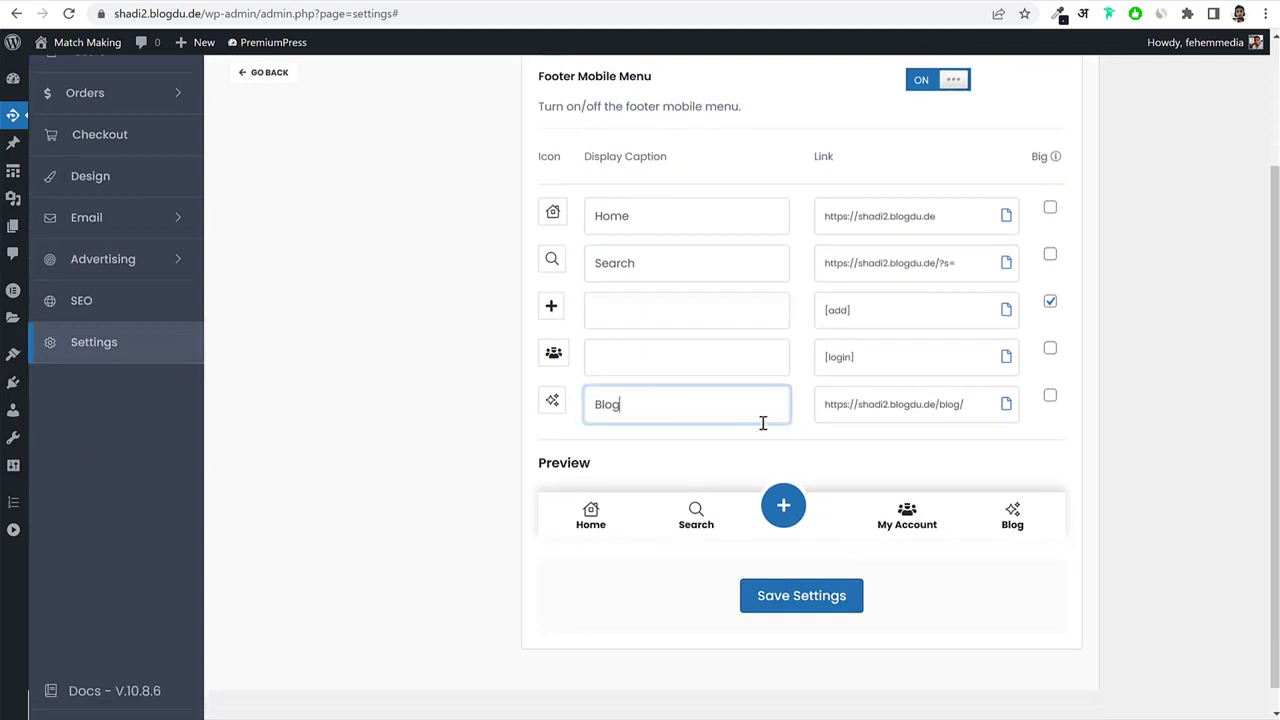
{"action": "scroll", "coordinate": [820, 491], "scroll_direction": "up", "scroll_amount": 2}
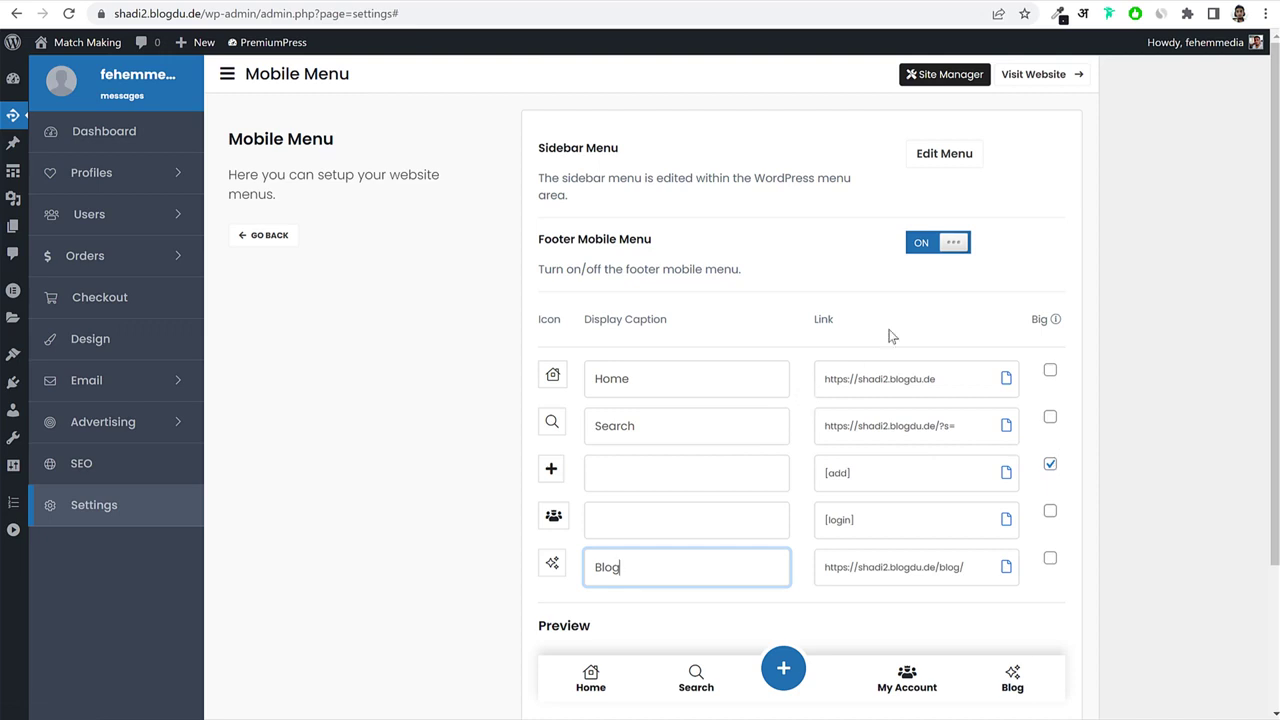
{"action": "scroll", "coordinate": [812, 490], "scroll_direction": "down", "scroll_amount": 2}
{"action": "scroll", "coordinate": [812, 485], "scroll_direction": "up", "scroll_amount": 2}
{"action": "left_click_drag", "start_coordinate": [538, 242], "coordinate": [651, 251]}
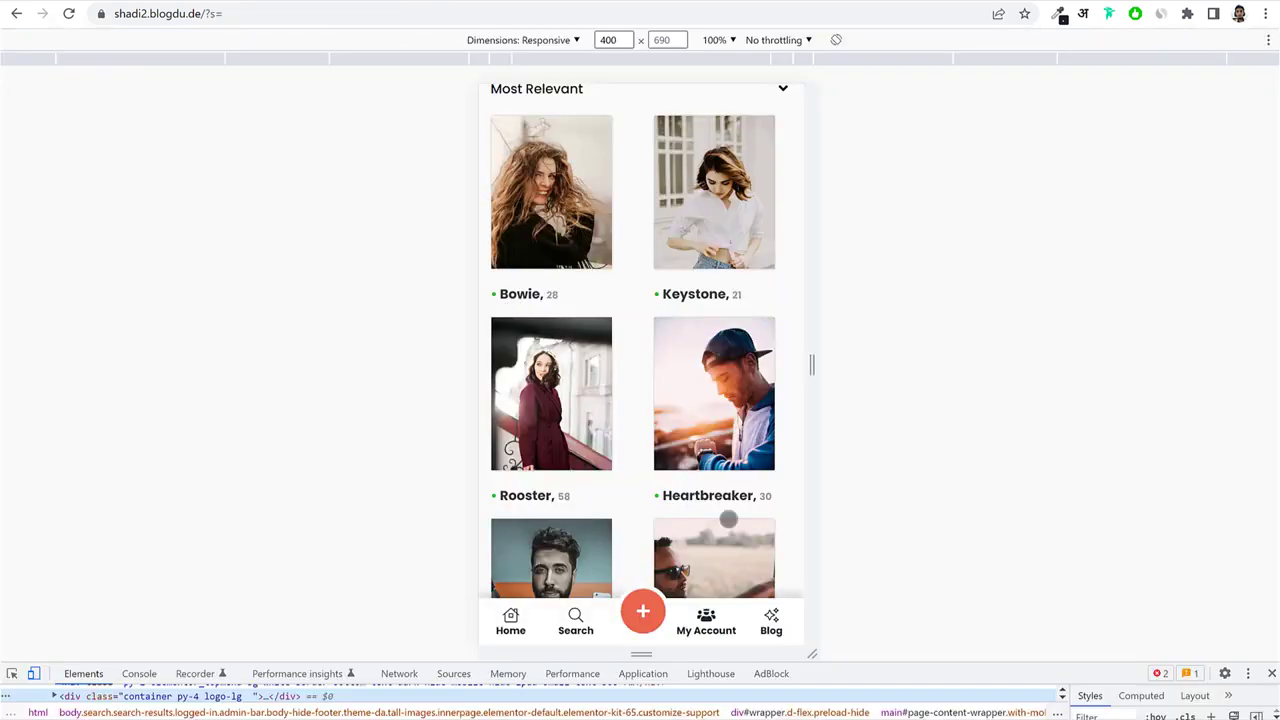
{"action": "scroll", "coordinate": [728, 519], "scroll_direction": "down", "scroll_amount": 2}
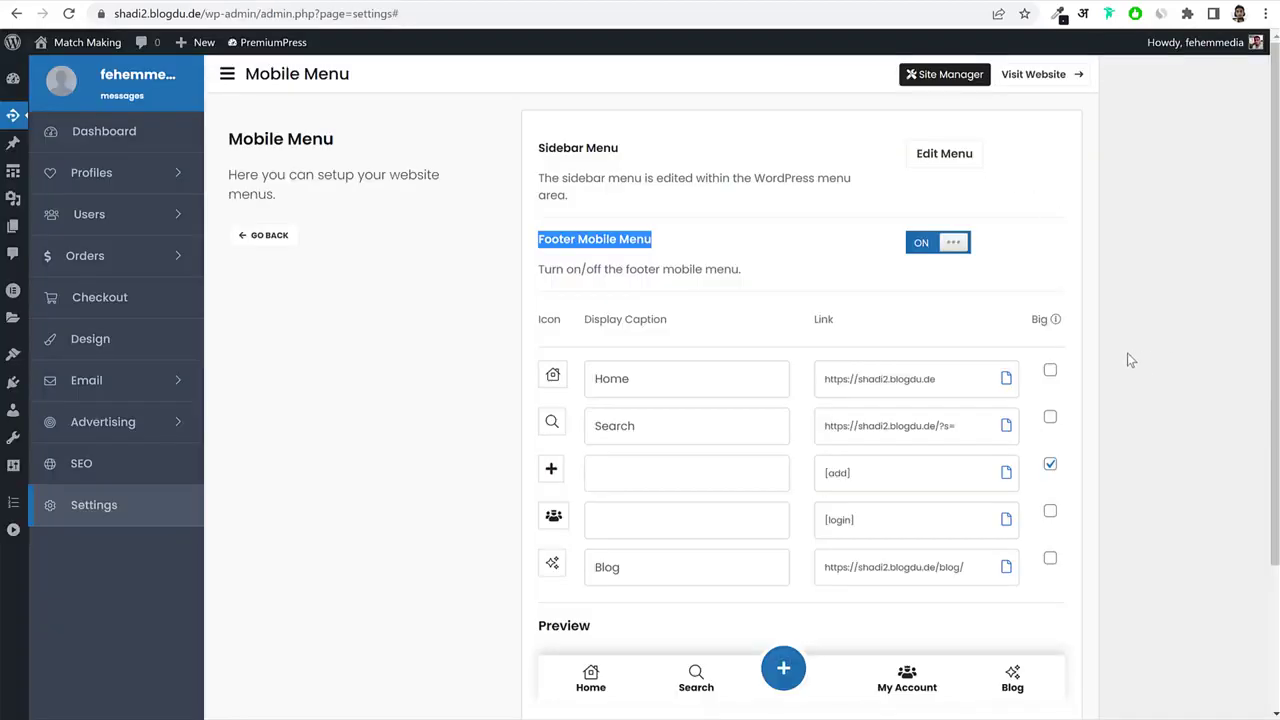
Go back and open Currency Settings to view the exchange-rate list.
{"action": "left_click", "coordinate": [275, 246]}
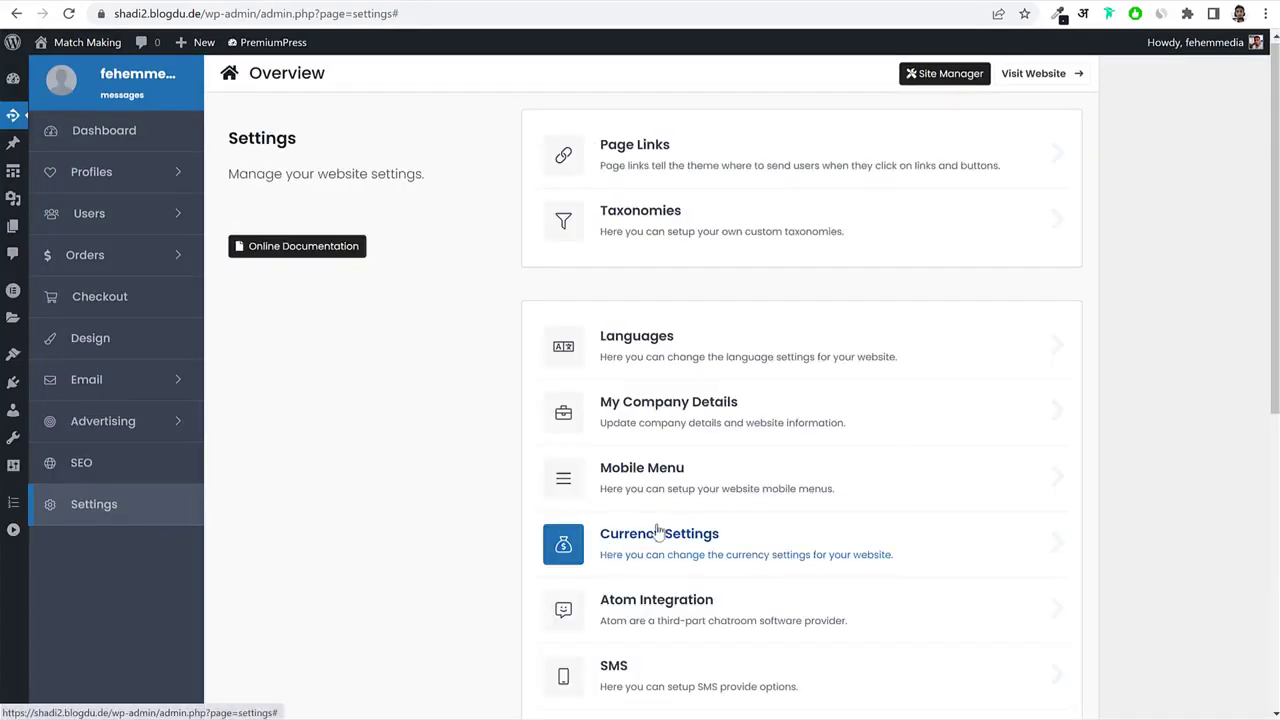
{"action": "left_click", "coordinate": [654, 531]}
{"action": "scroll", "coordinate": [1091, 450], "scroll_direction": "down", "scroll_amount": 2}
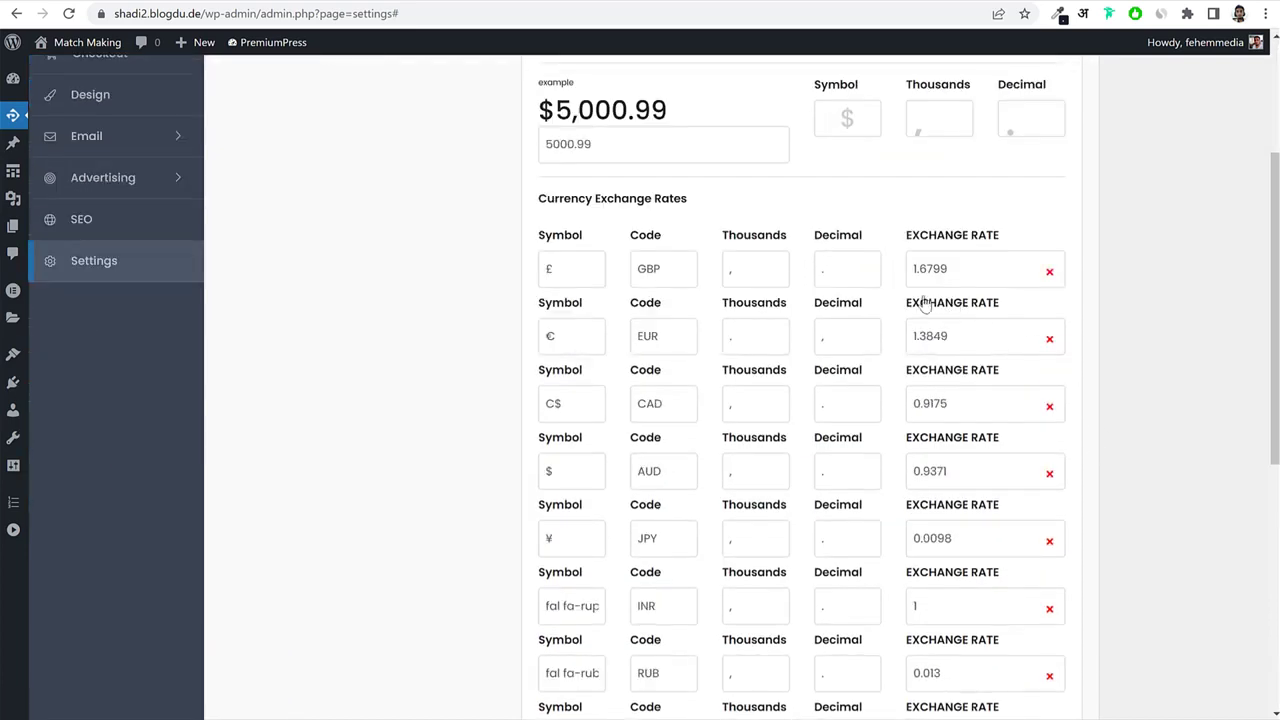
{"action": "scroll", "coordinate": [1037, 356], "scroll_direction": "down", "scroll_amount": 3}
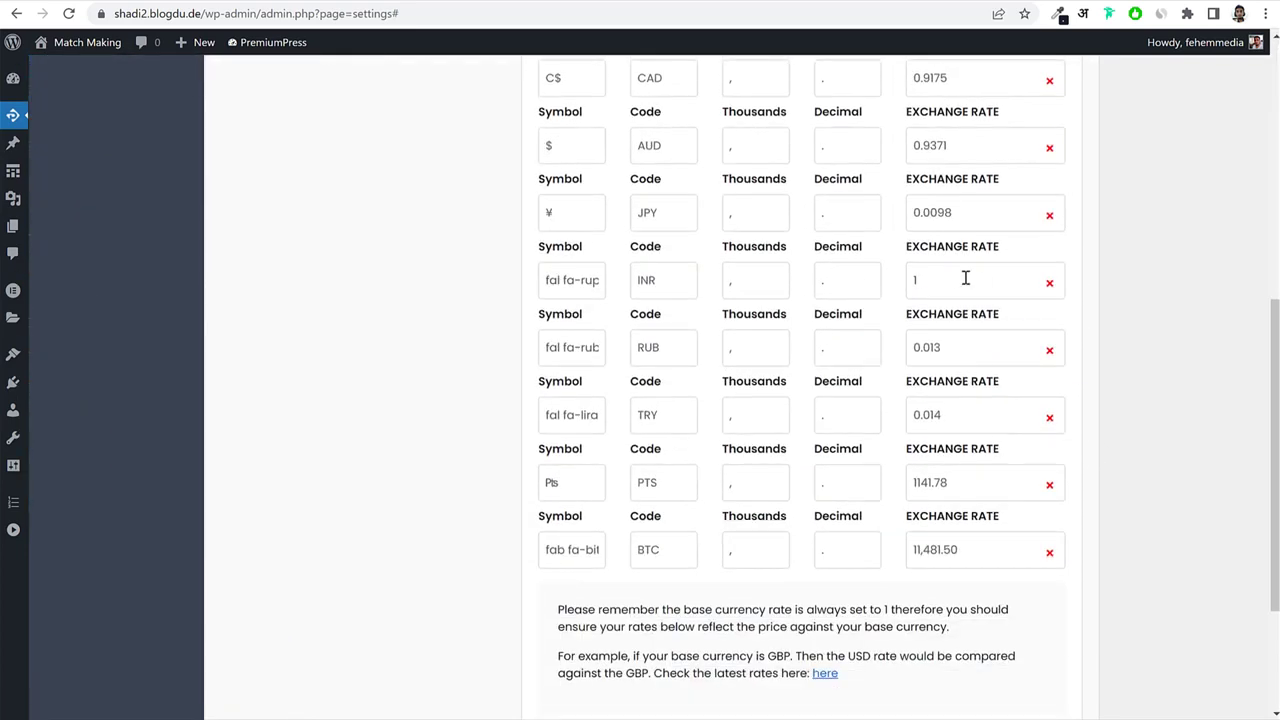
Clear the INR exchange rate, review the other rates, and return to the overview.
{"action": "left_click", "coordinate": [915, 280]}
{"action": "key", "text": "BackSpace"}
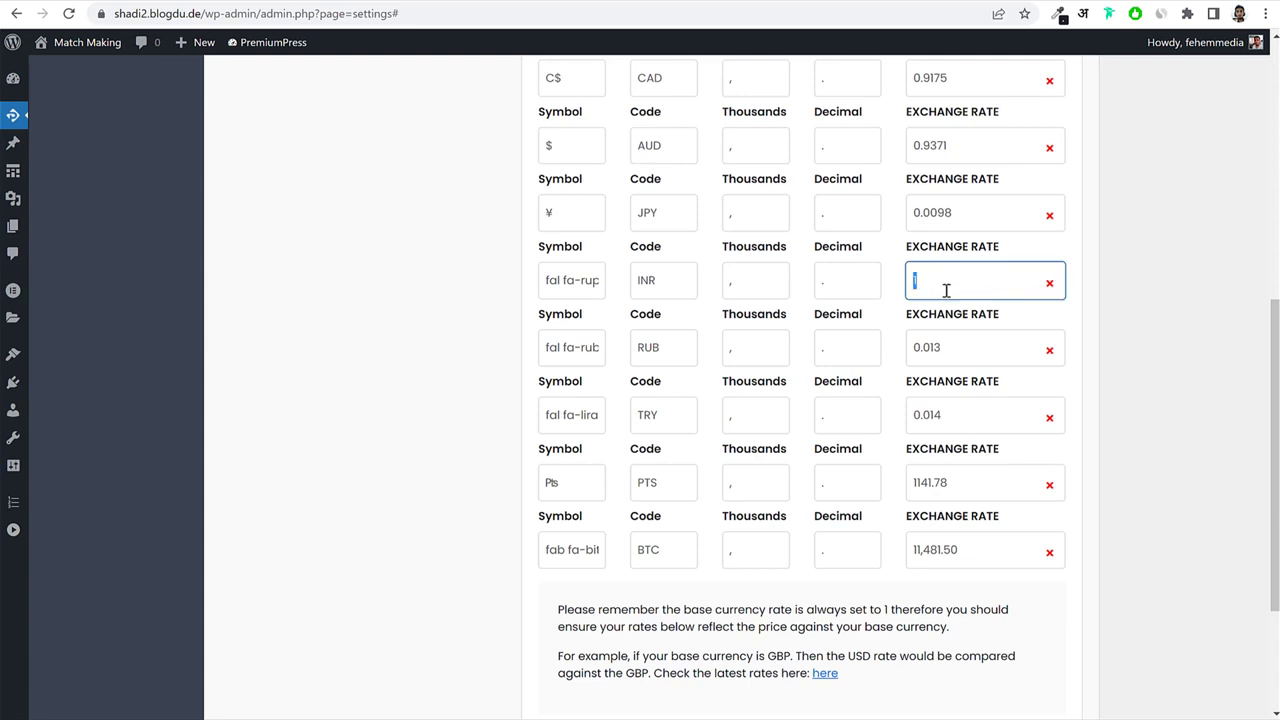
{"action": "scroll", "coordinate": [983, 343], "scroll_direction": "down", "scroll_amount": 2}
{"action": "scroll", "coordinate": [983, 428], "scroll_direction": "up", "scroll_amount": 4}
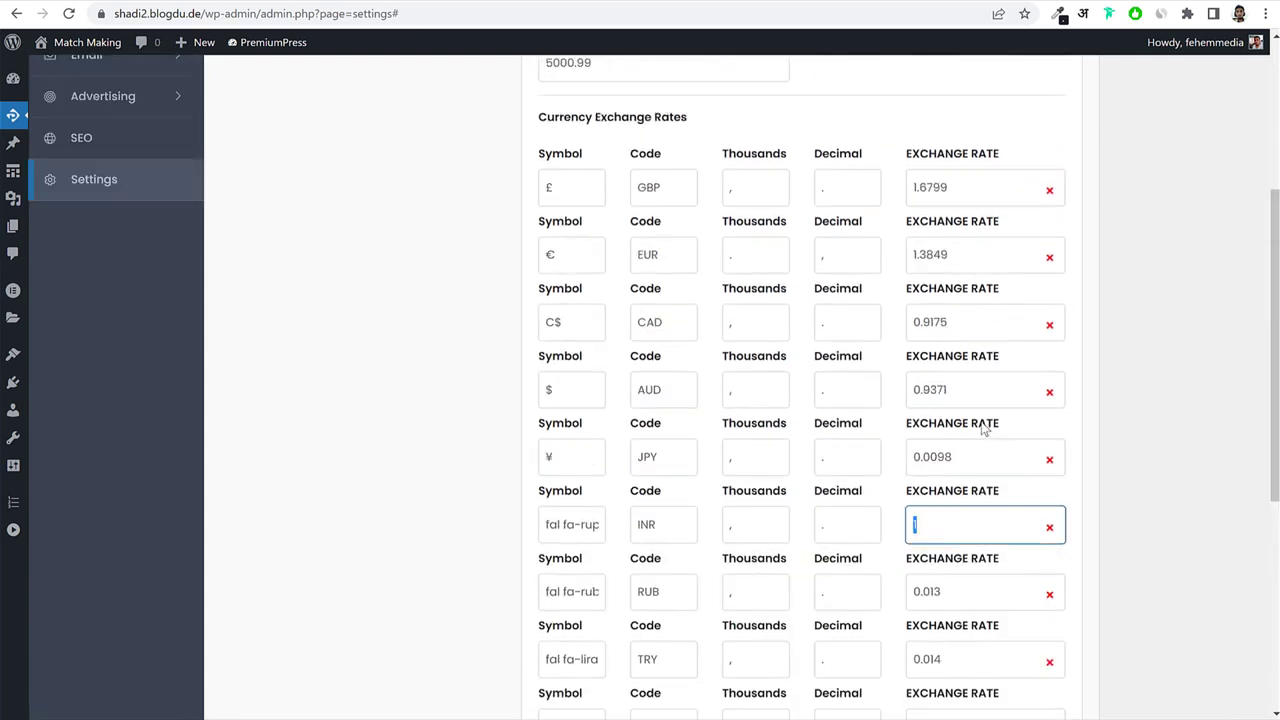
{"action": "scroll", "coordinate": [655, 470], "scroll_direction": "down", "scroll_amount": 2}
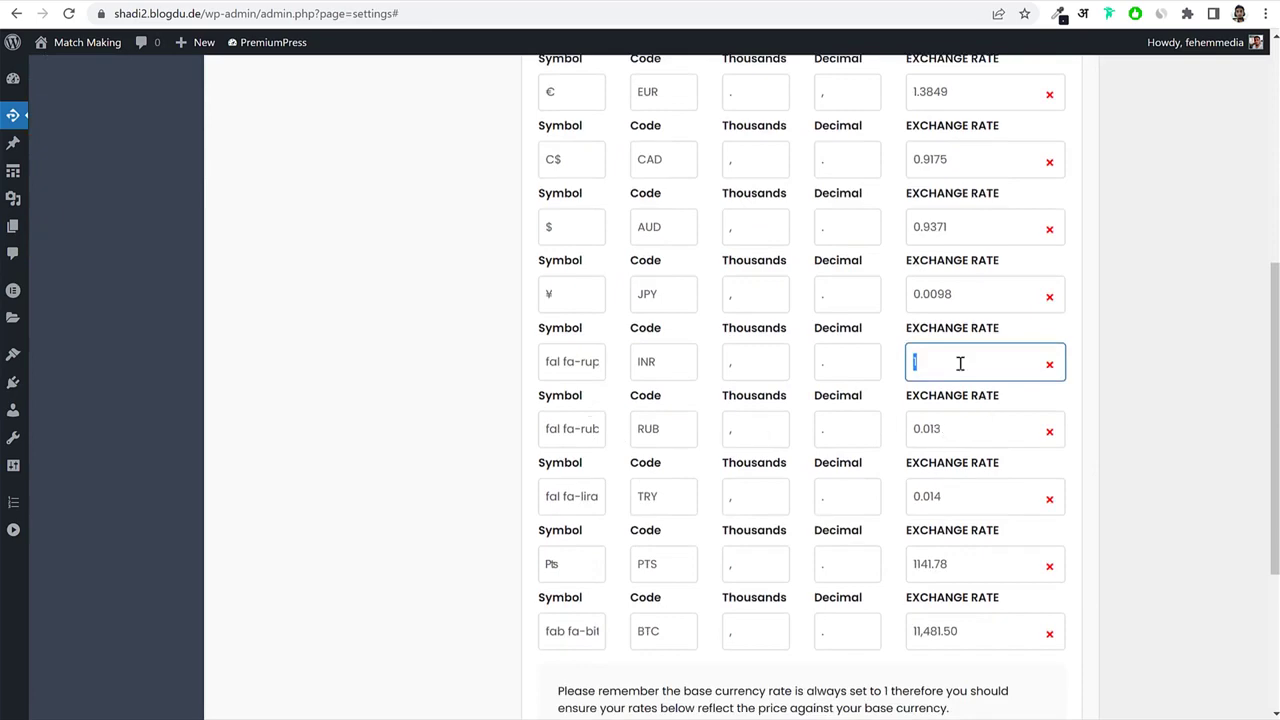
{"action": "scroll", "coordinate": [961, 440], "scroll_direction": "down", "scroll_amount": 3}
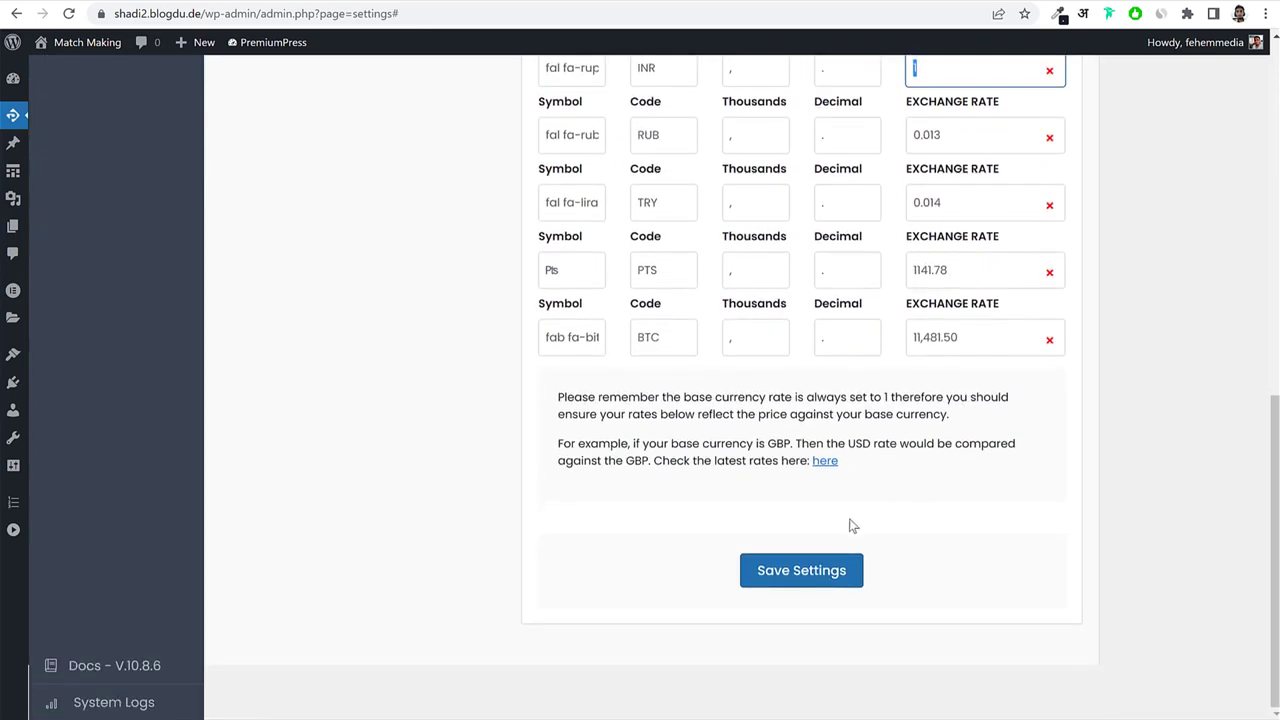
{"action": "scroll", "coordinate": [815, 505], "scroll_direction": "up", "scroll_amount": 7}
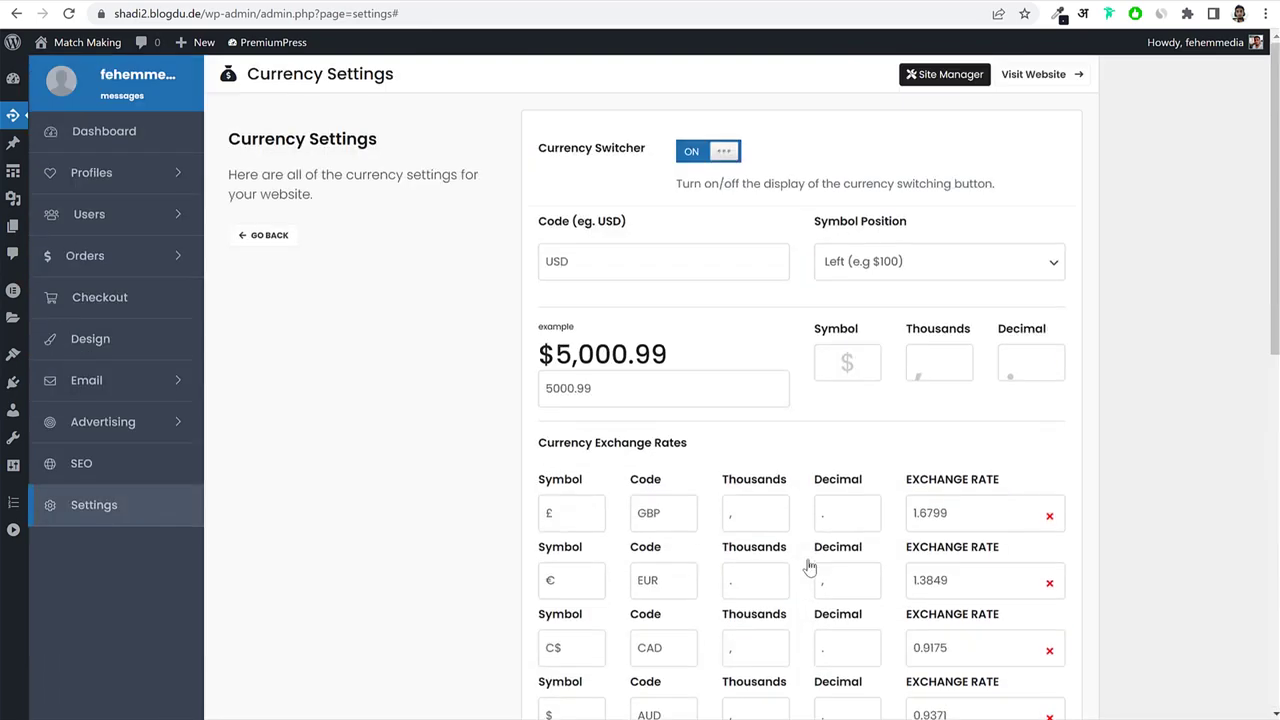
{"action": "left_click", "coordinate": [268, 237]}
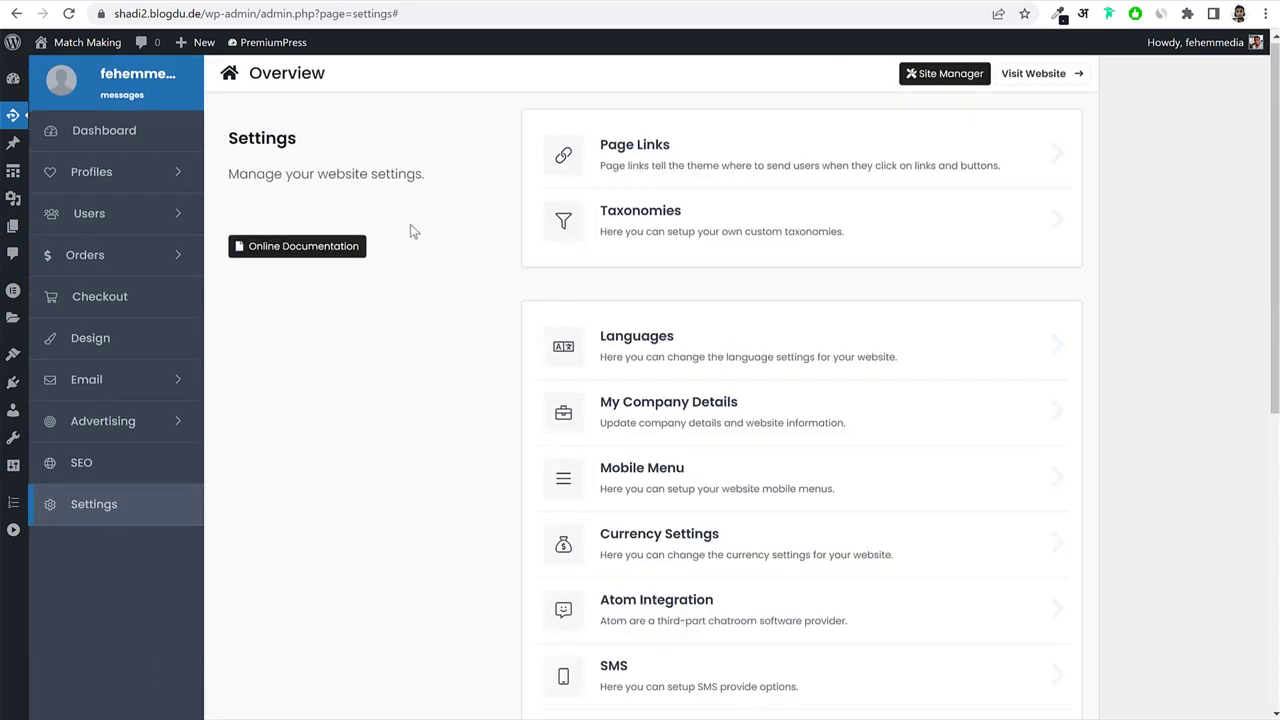
Enable Google Adsense and save its settings.
{"action": "scroll", "coordinate": [983, 408], "scroll_direction": "down", "scroll_amount": 4}
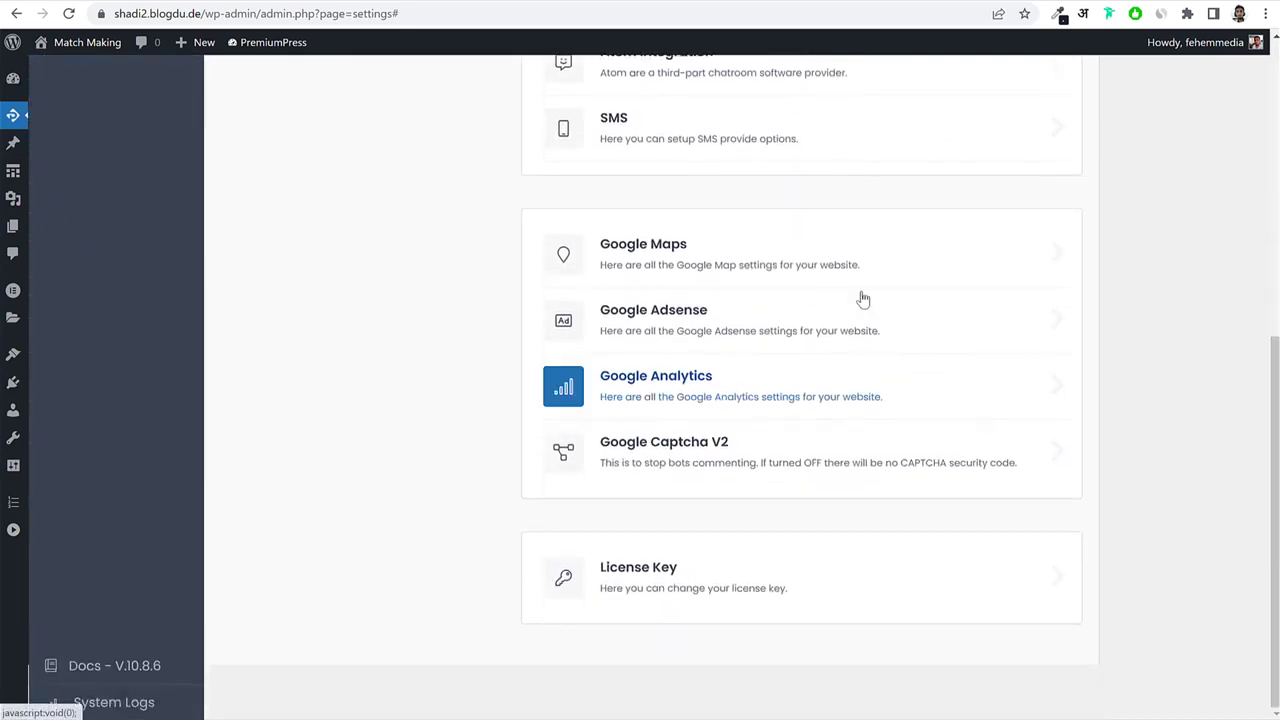
{"action": "left_click", "coordinate": [771, 330]}
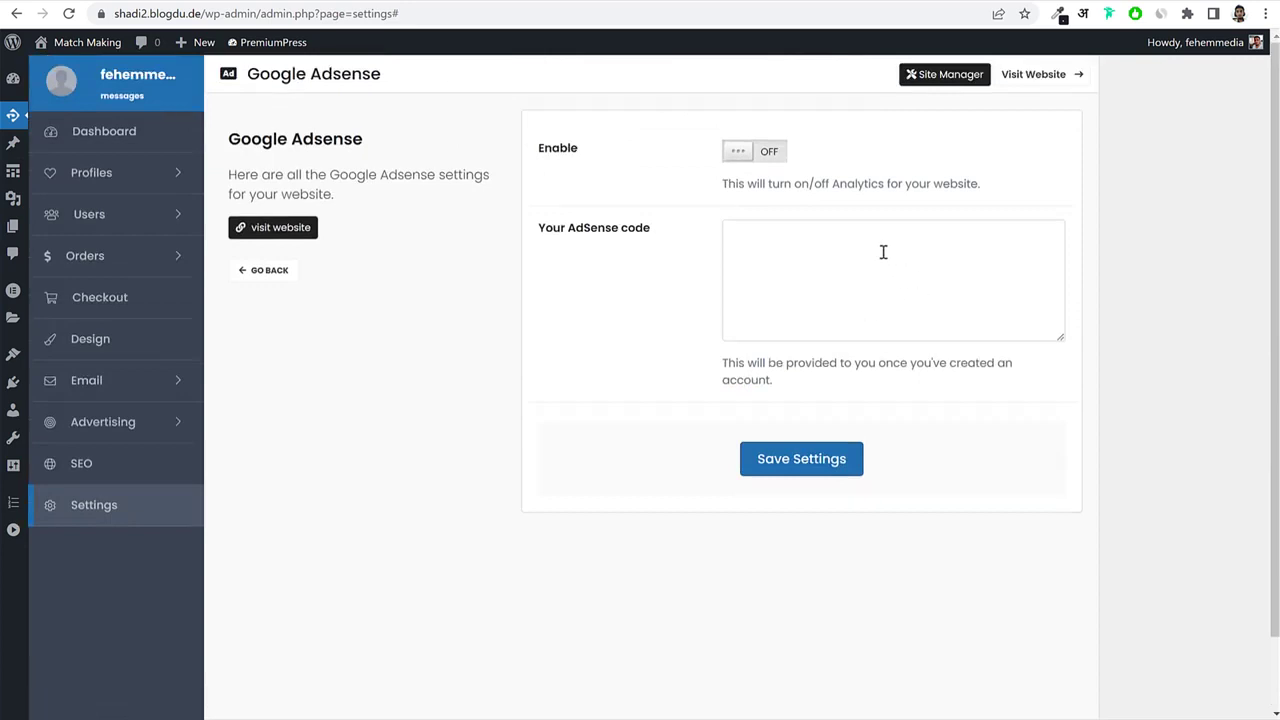
{"action": "left_click", "coordinate": [781, 160]}
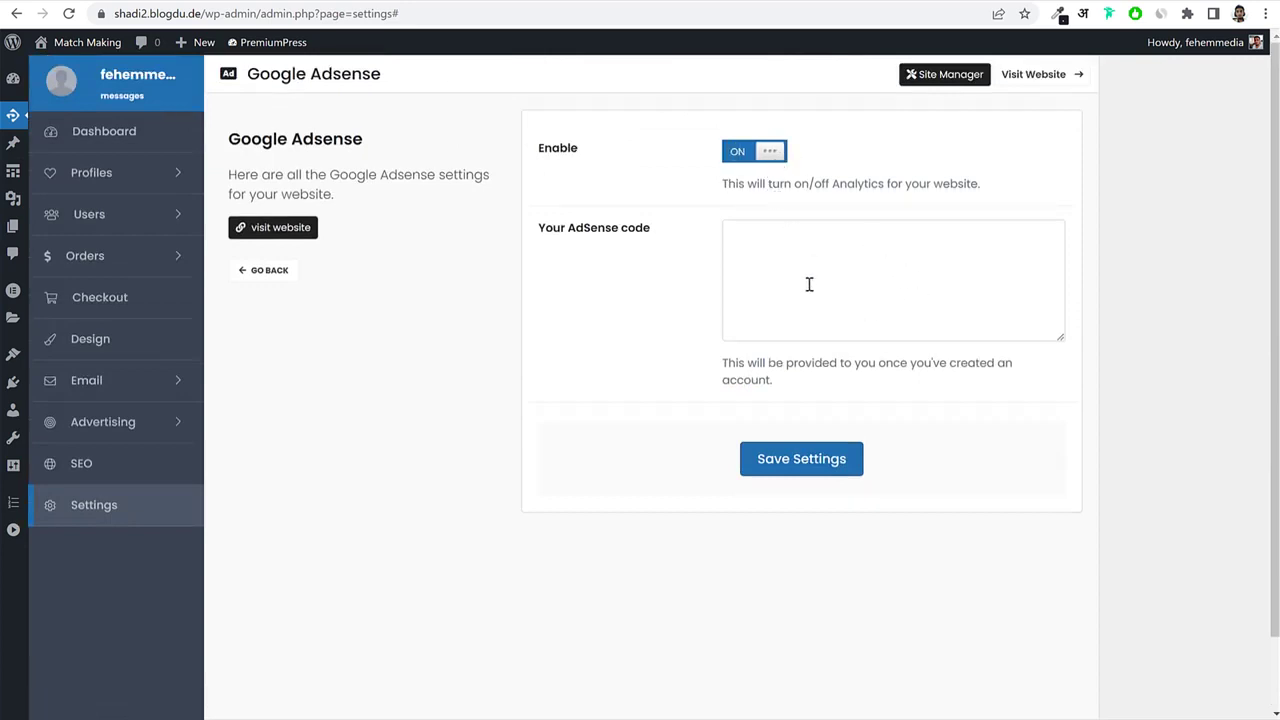
{"action": "left_click", "coordinate": [890, 322]}
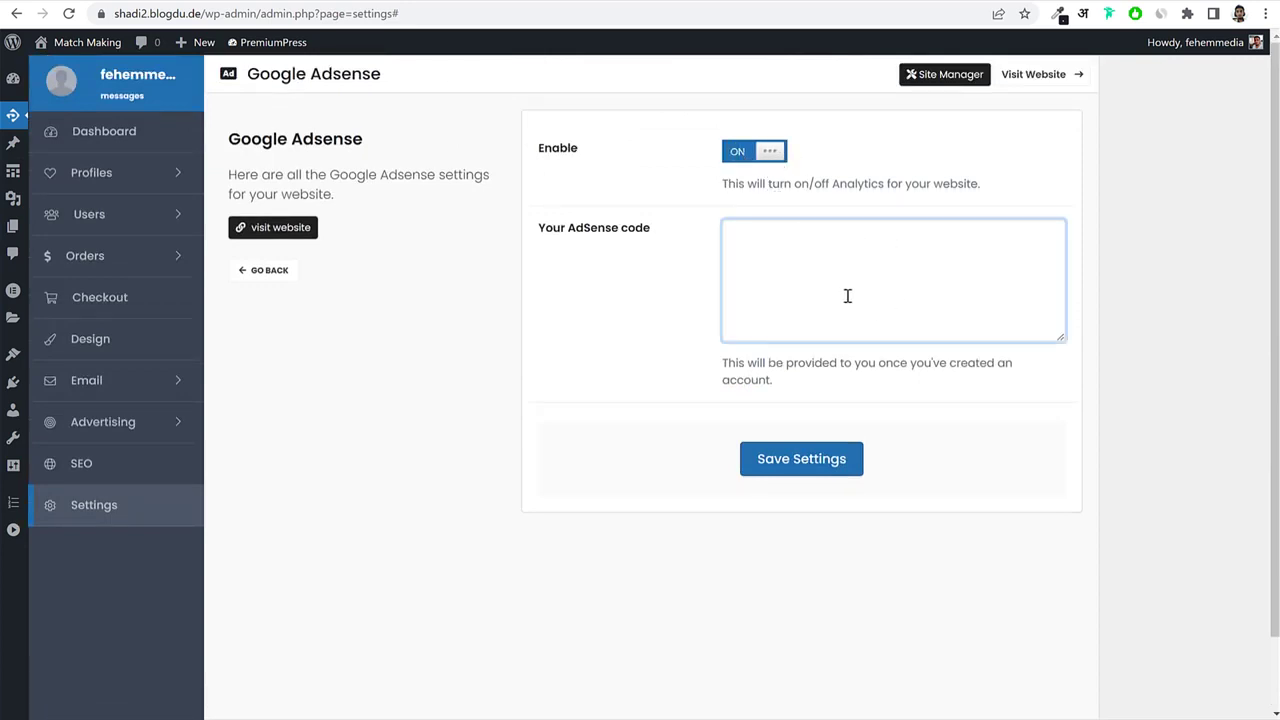
{"action": "left_click", "coordinate": [800, 466]}
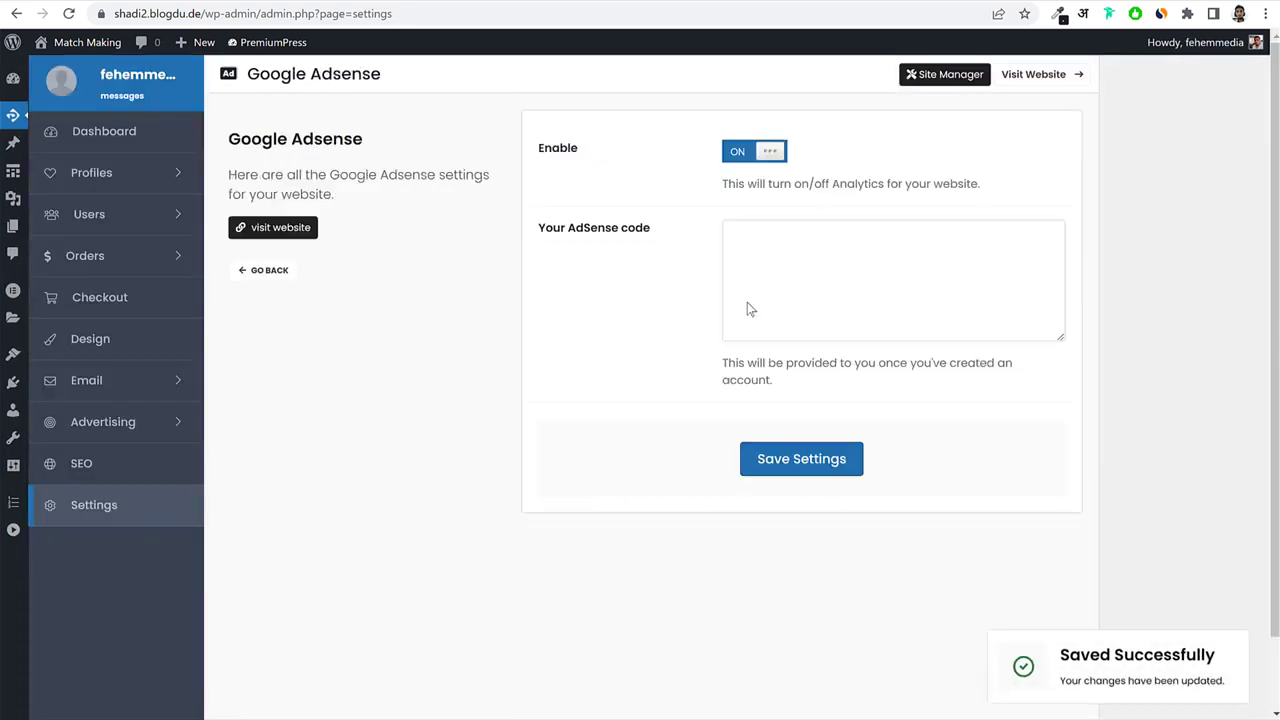
{"action": "left_click", "coordinate": [258, 268]}
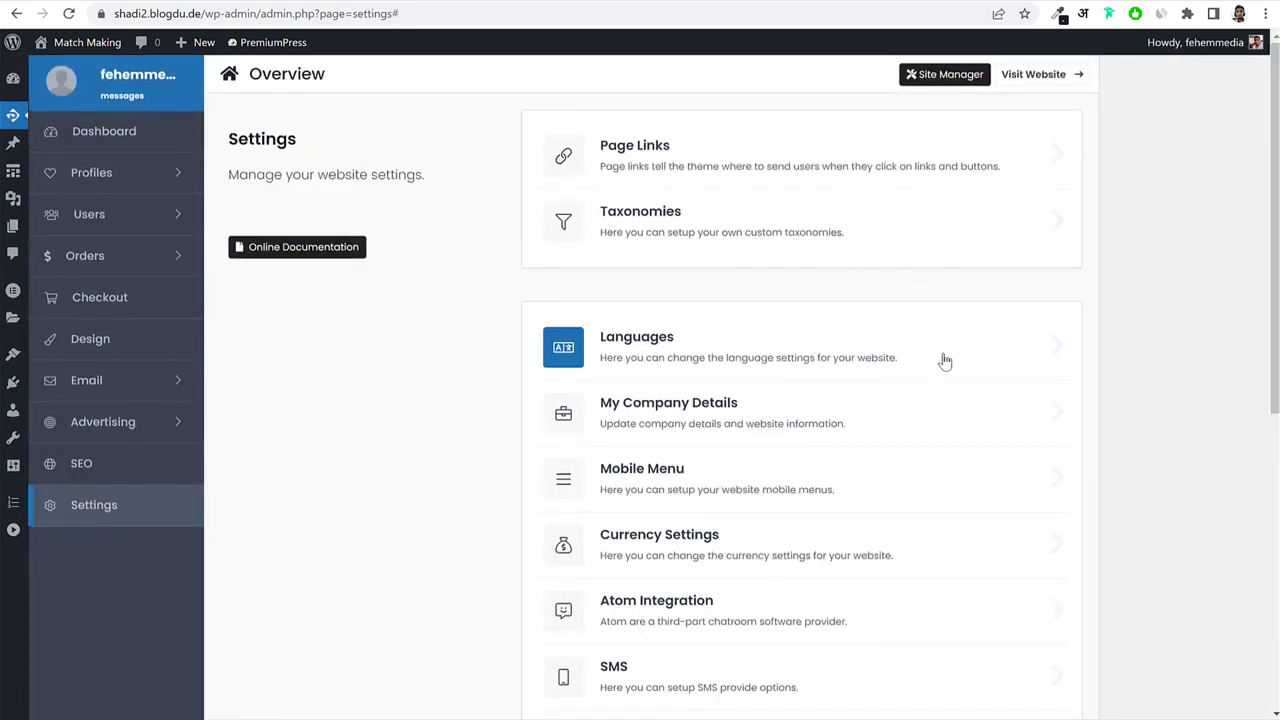
Turn Google Analytics on, leaving the UA and V4 keys blank, and save.
{"action": "scroll", "coordinate": [943, 360], "scroll_direction": "down", "scroll_amount": 5}
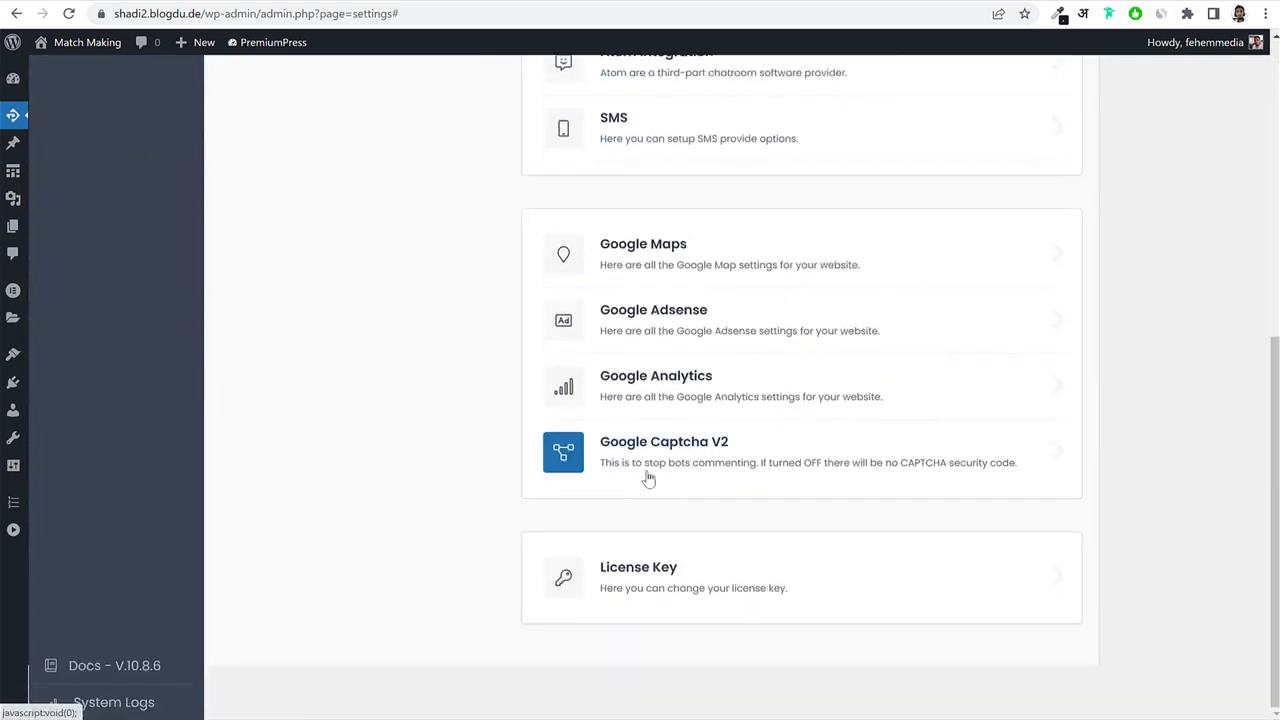
{"action": "left_click", "coordinate": [668, 387]}
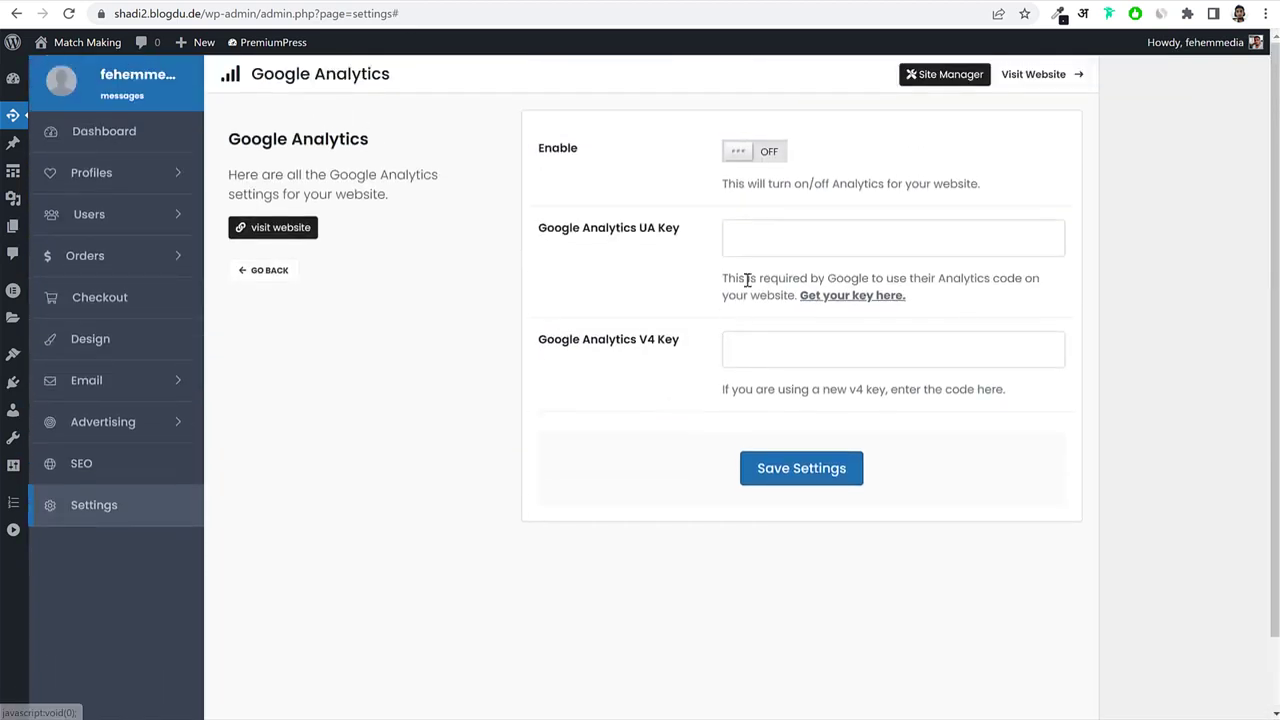
{"action": "left_click", "coordinate": [771, 165]}
{"action": "left_click_drag", "start_coordinate": [590, 237], "coordinate": [760, 237]}
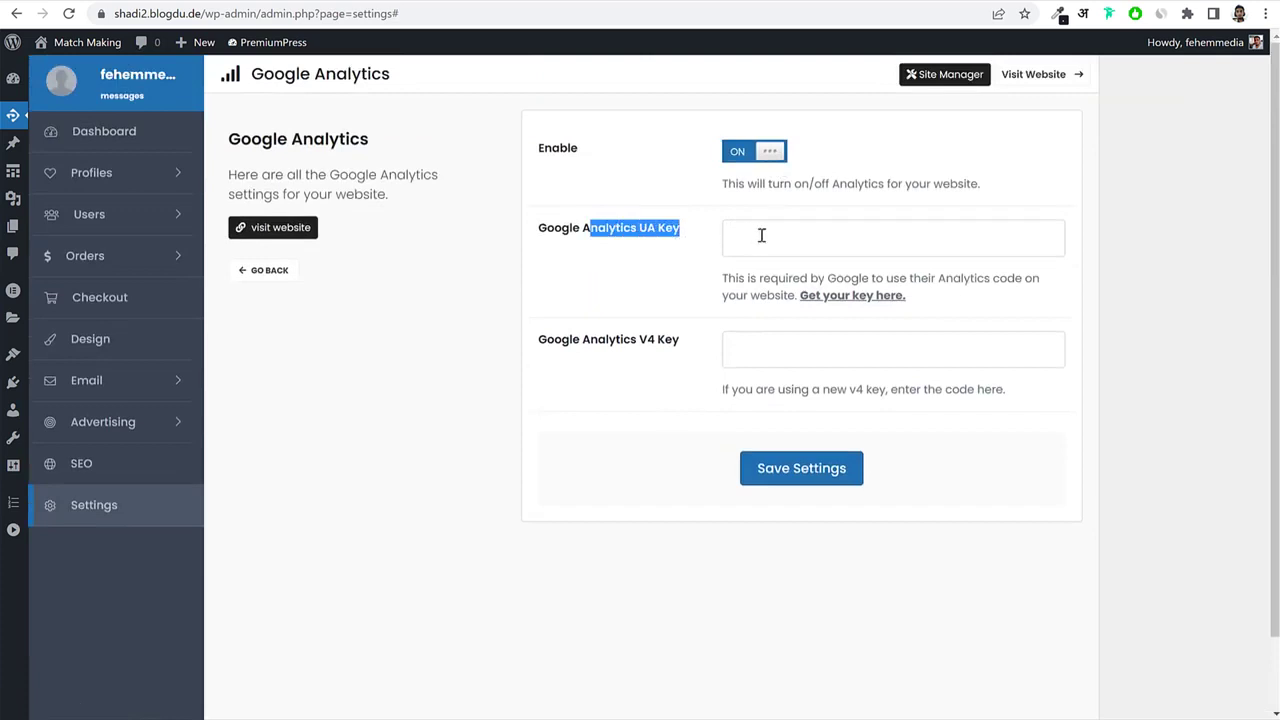
{"action": "left_click", "coordinate": [935, 244]}
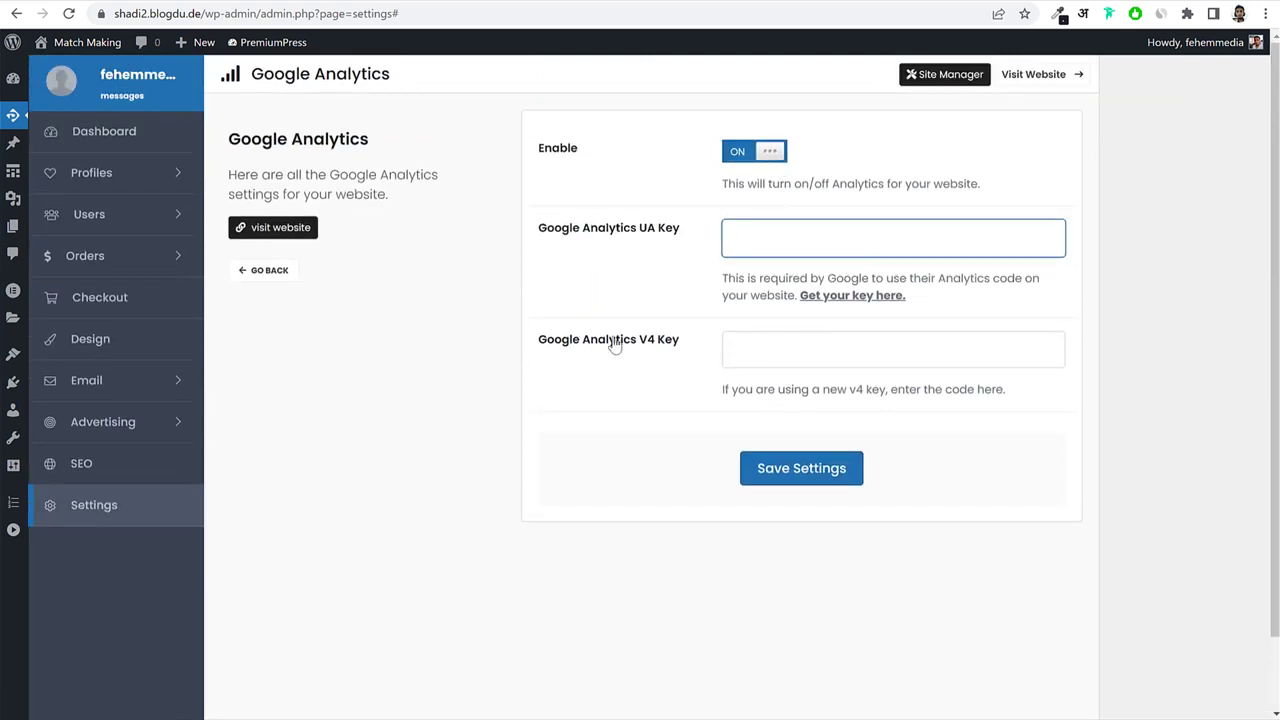
{"action": "left_click_drag", "start_coordinate": [545, 340], "coordinate": [686, 354]}
{"action": "left_click", "coordinate": [694, 352]}
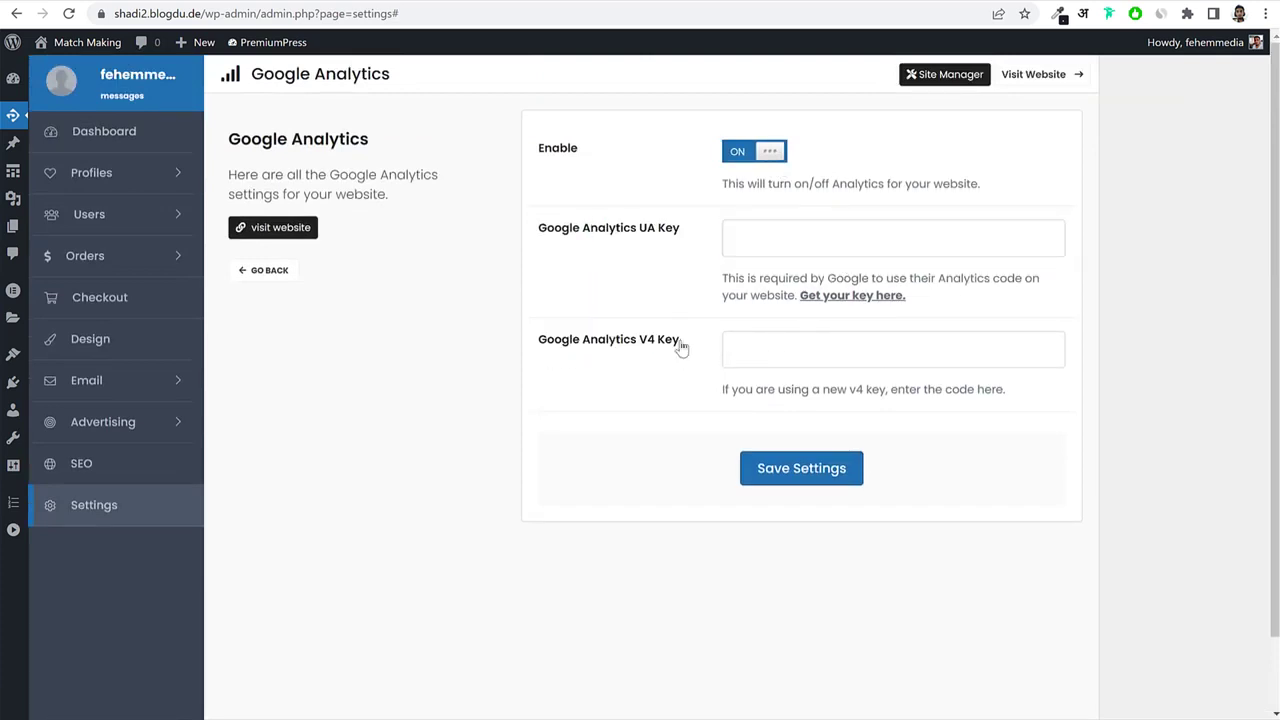
{"action": "left_click", "coordinate": [811, 344]}
{"action": "left_click", "coordinate": [826, 472]}
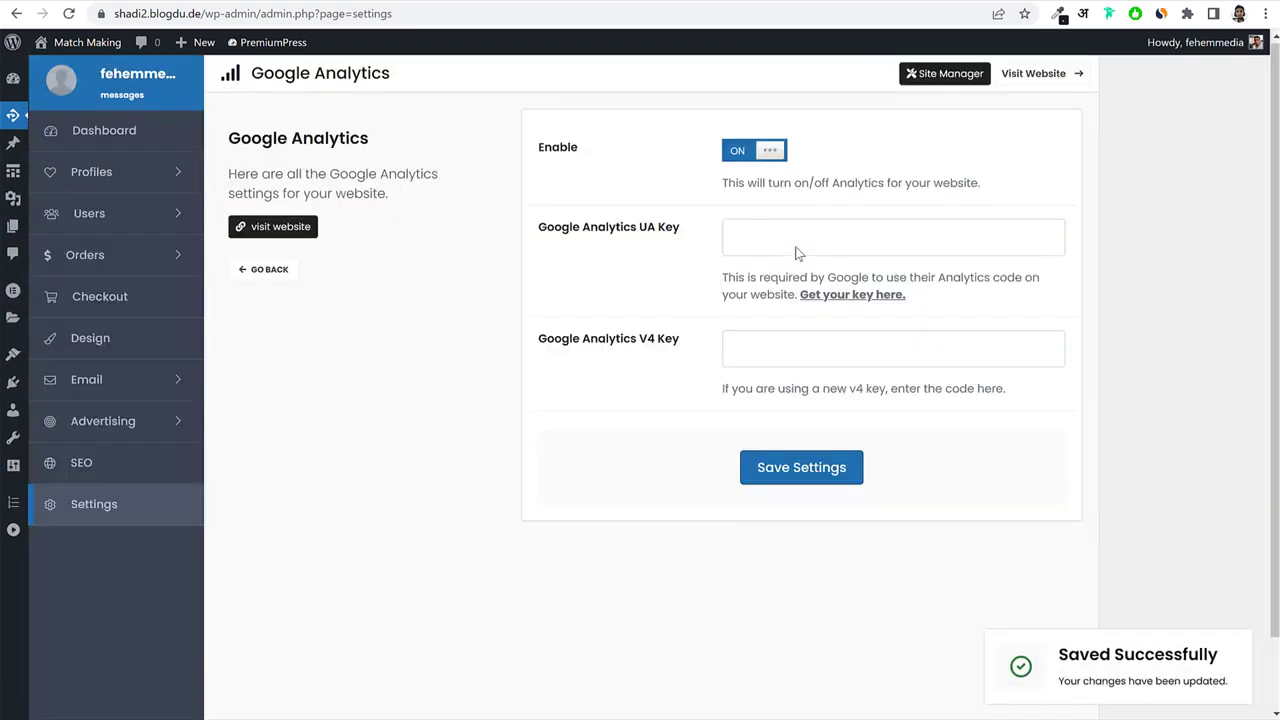
{"action": "left_click", "coordinate": [820, 356]}
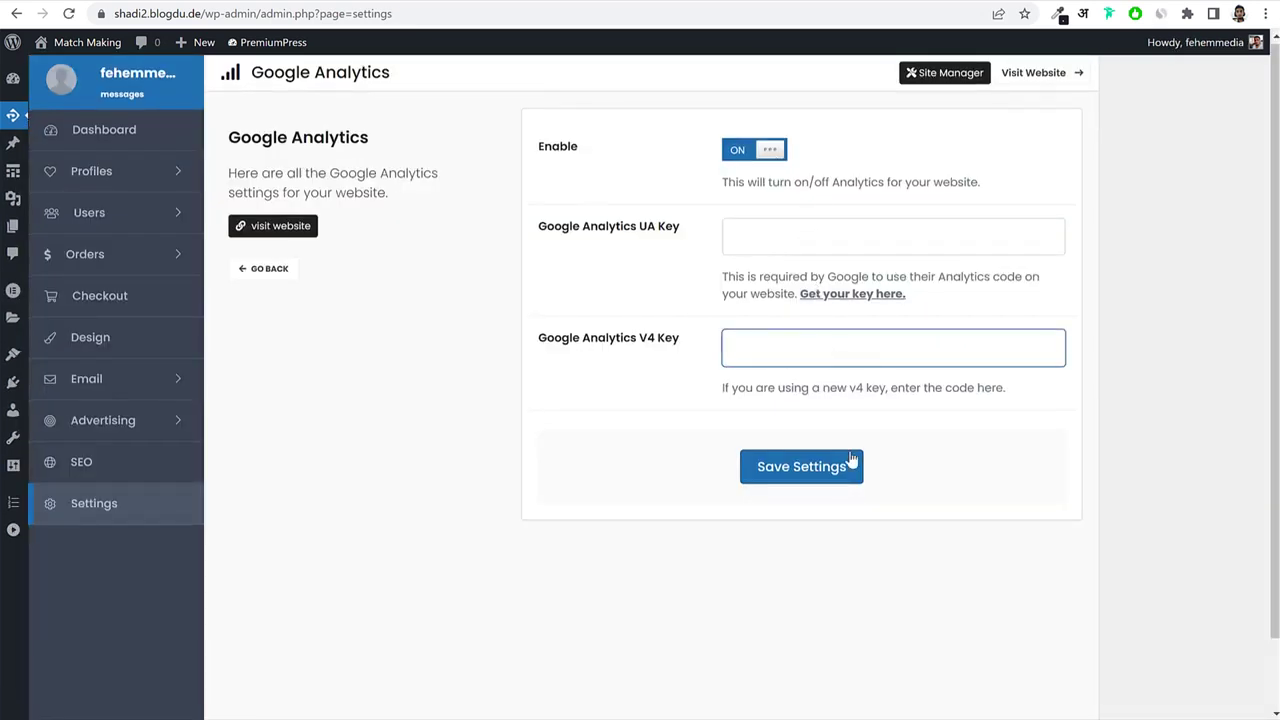
{"action": "left_click", "coordinate": [265, 269]}
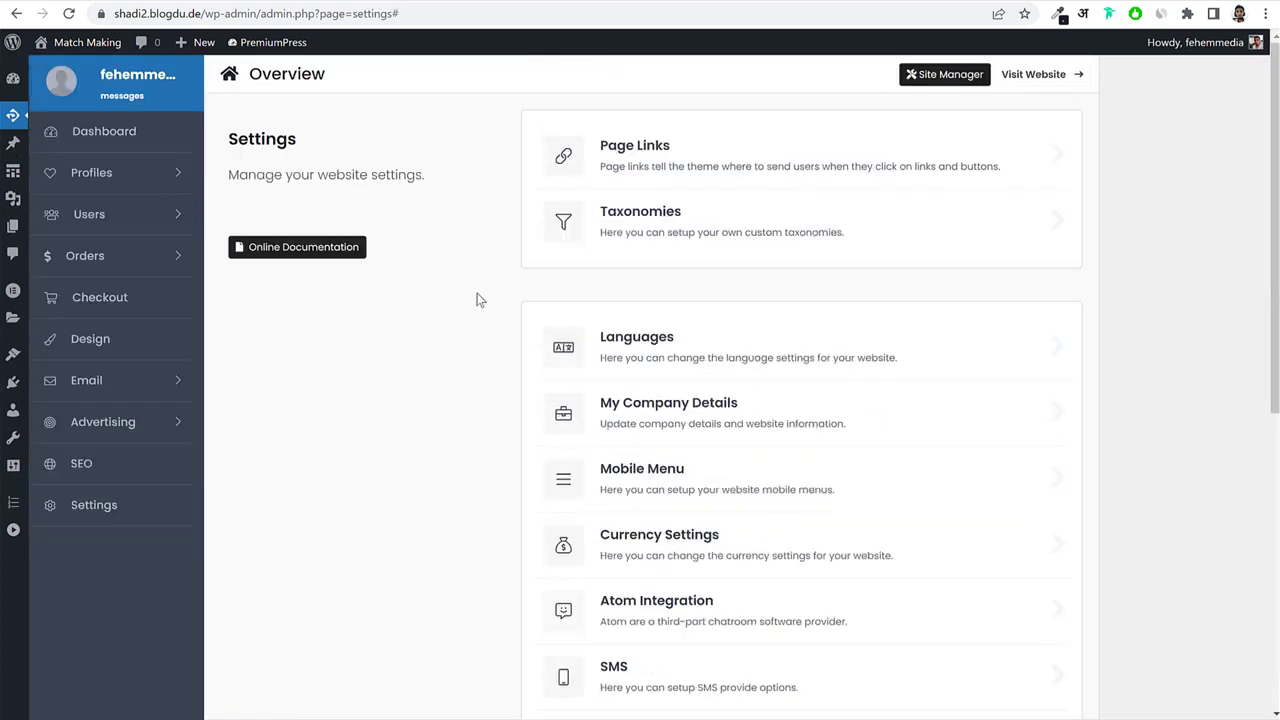
Select the site domain in the browser's address bar.
{"action": "scroll", "coordinate": [744, 257], "scroll_direction": "down", "scroll_amount": 4}
{"action": "scroll", "coordinate": [744, 257], "scroll_direction": "up", "scroll_amount": 4}
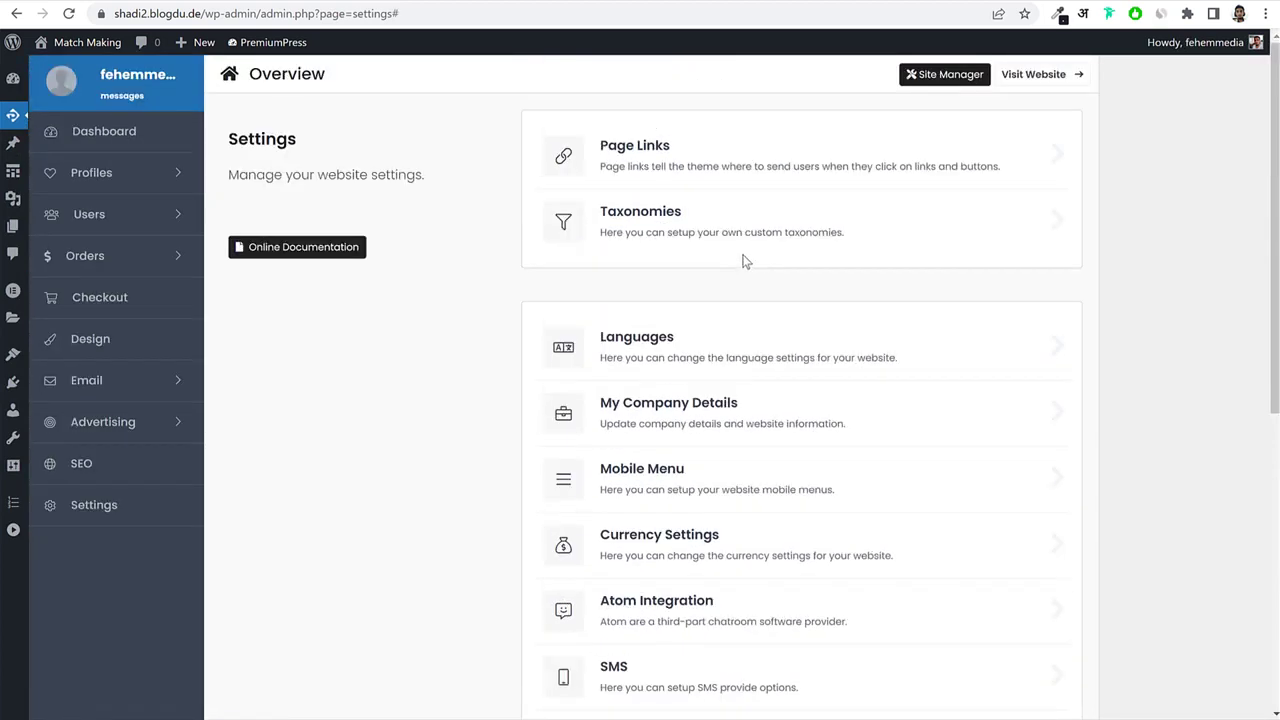
{"action": "left_click", "coordinate": [190, 16]}
{"action": "left_click_drag", "start_coordinate": [167, 14], "coordinate": [238, 14]}
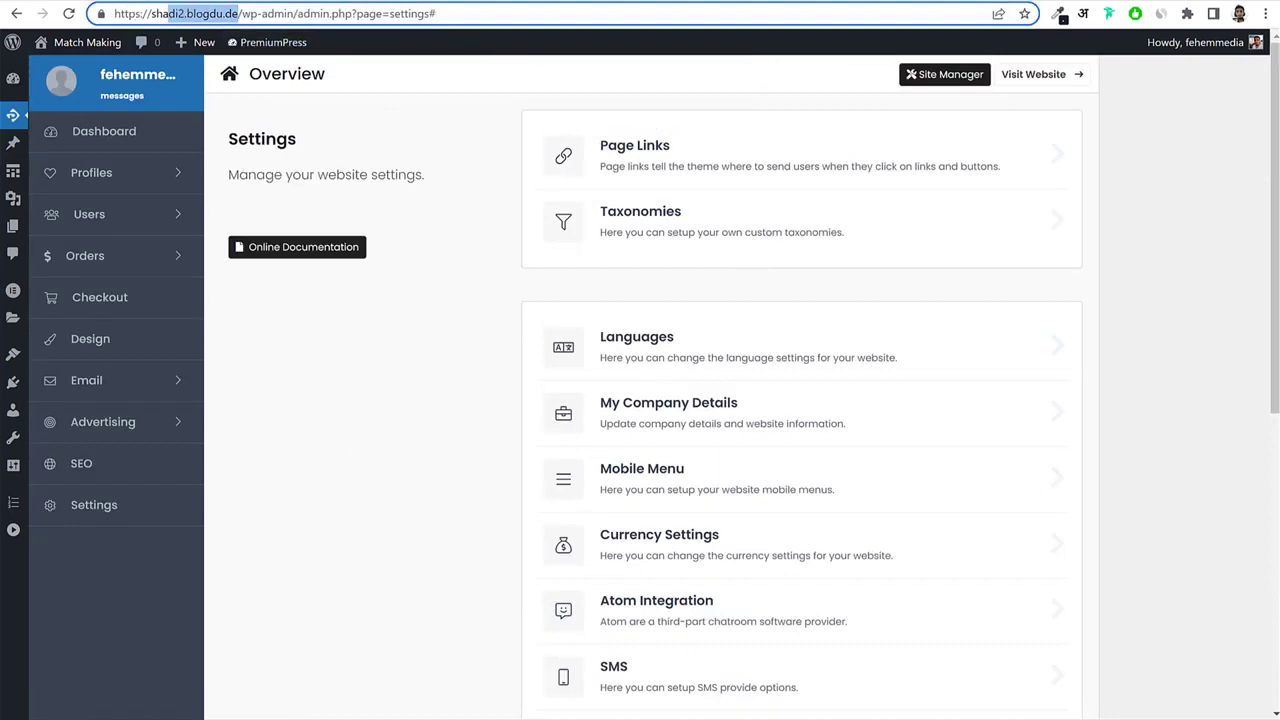
{"action": "left_click", "coordinate": [253, 719]}
{"action": "left_click", "coordinate": [403, 708]}
{"action": "left_click", "coordinate": [411, 514]}
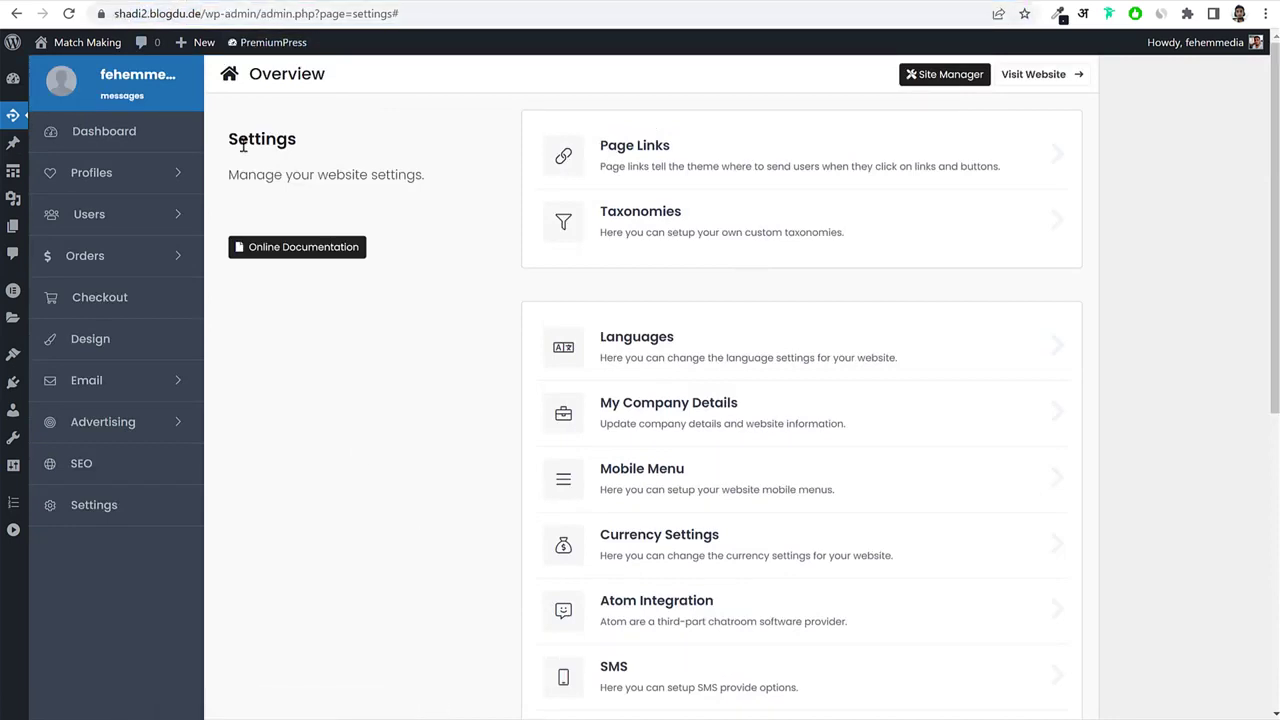
{"action": "left_click", "coordinate": [191, 16]}
Copy the site's base address from the address bar.
{"action": "left_click_drag", "start_coordinate": [249, 14], "coordinate": [357, 14]}
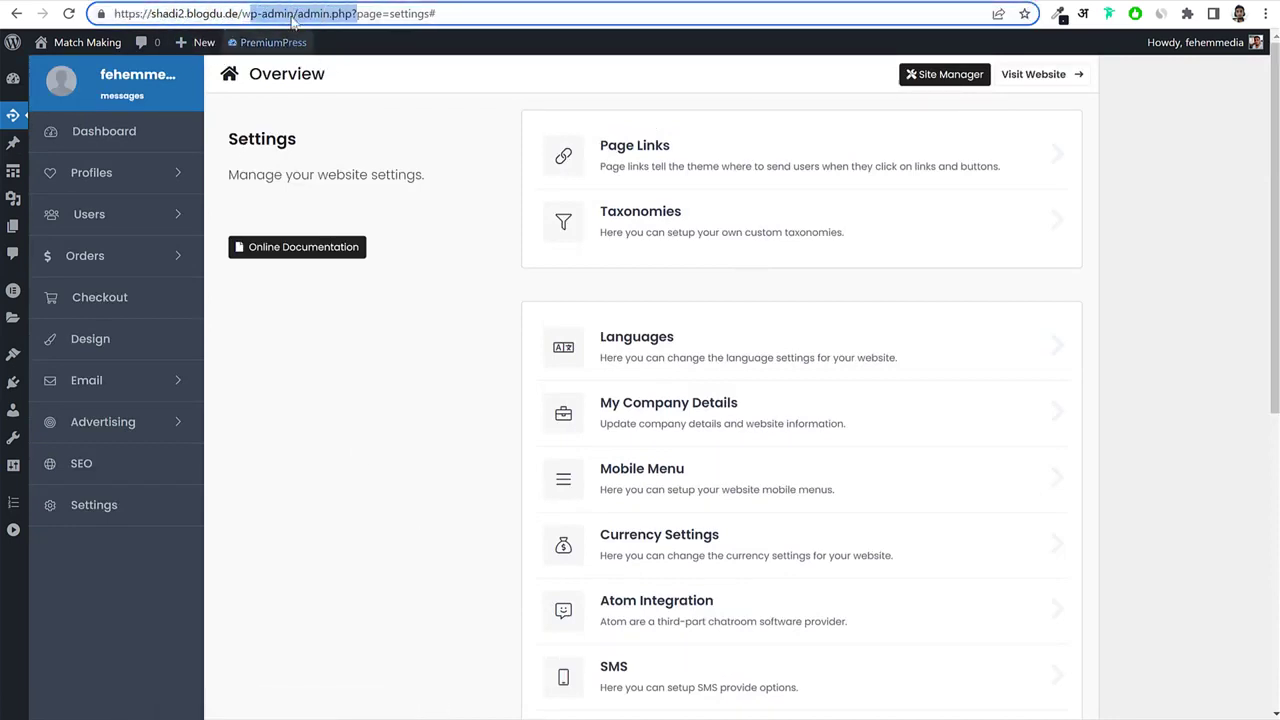
{"action": "left_click", "coordinate": [294, 15]}
{"action": "left_click_drag", "start_coordinate": [241, 14], "coordinate": [112, 14]}
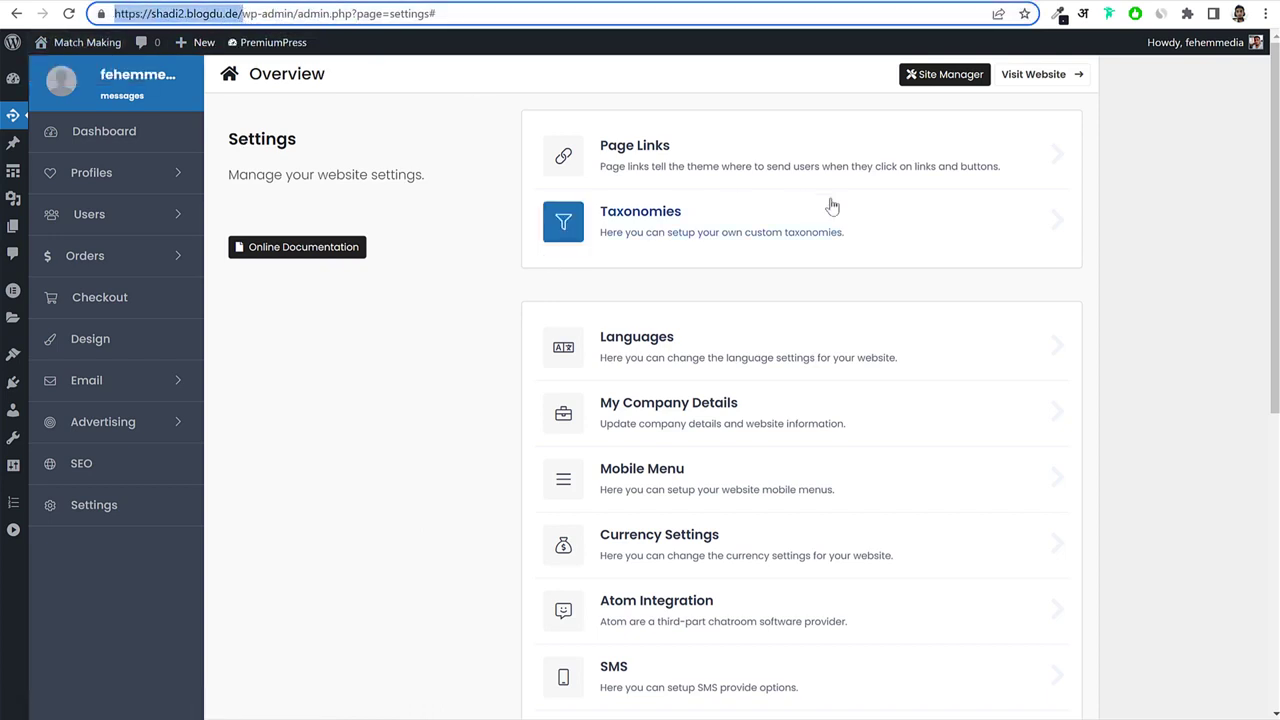
{"action": "left_click", "coordinate": [1124, 198]}
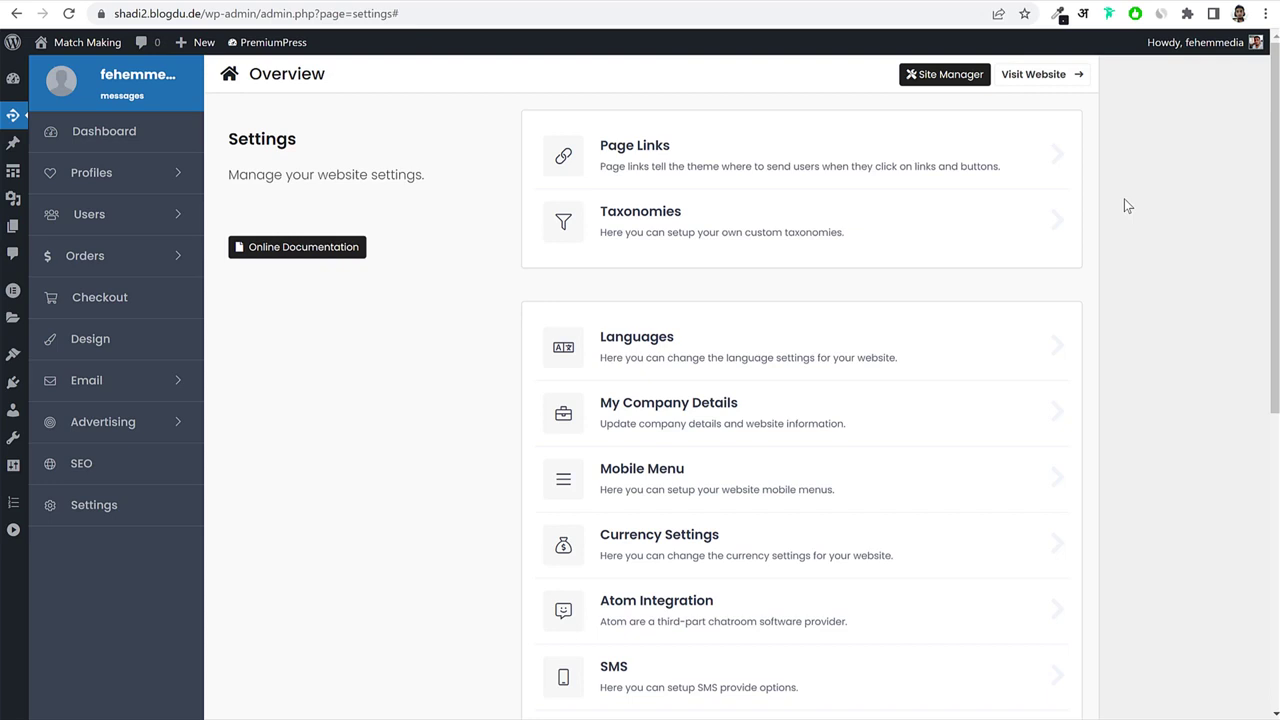
Open a new Incognito window and check the All Profiles list in the admin.
{"action": "left_click", "coordinate": [1265, 14]}
{"action": "left_click", "coordinate": [1190, 77]}
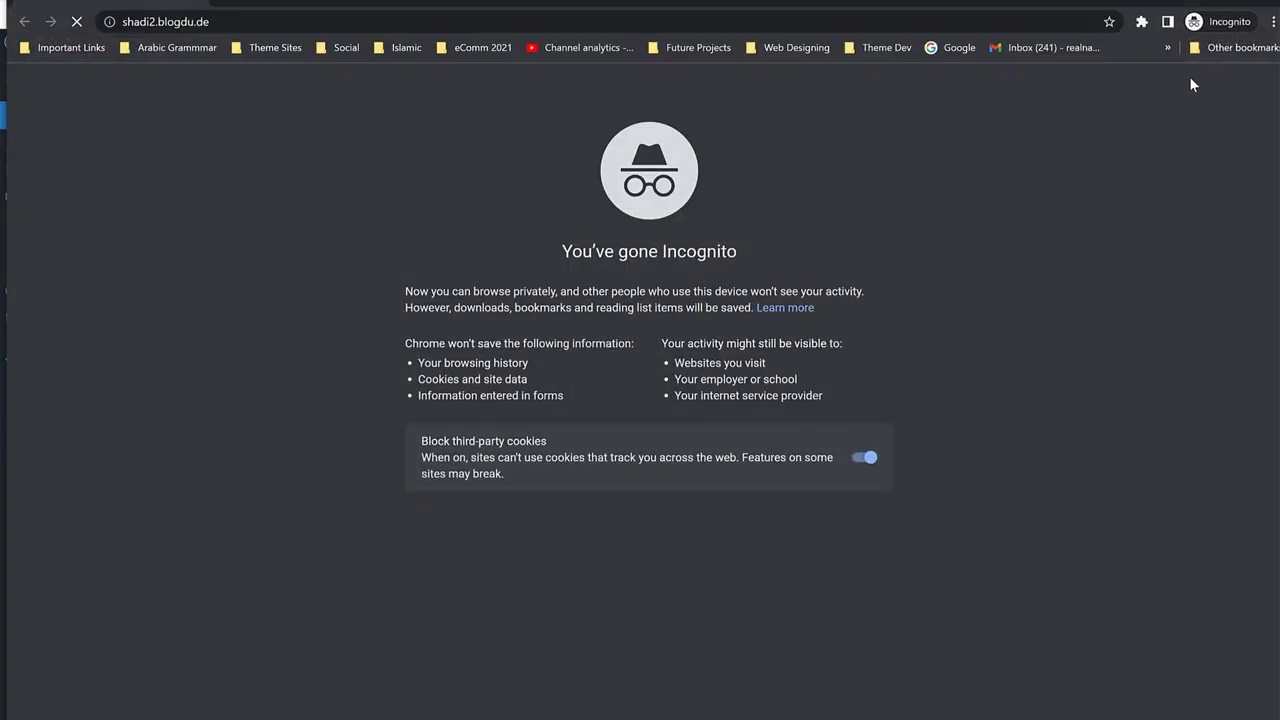
{"action": "left_click", "coordinate": [1234, 12]}
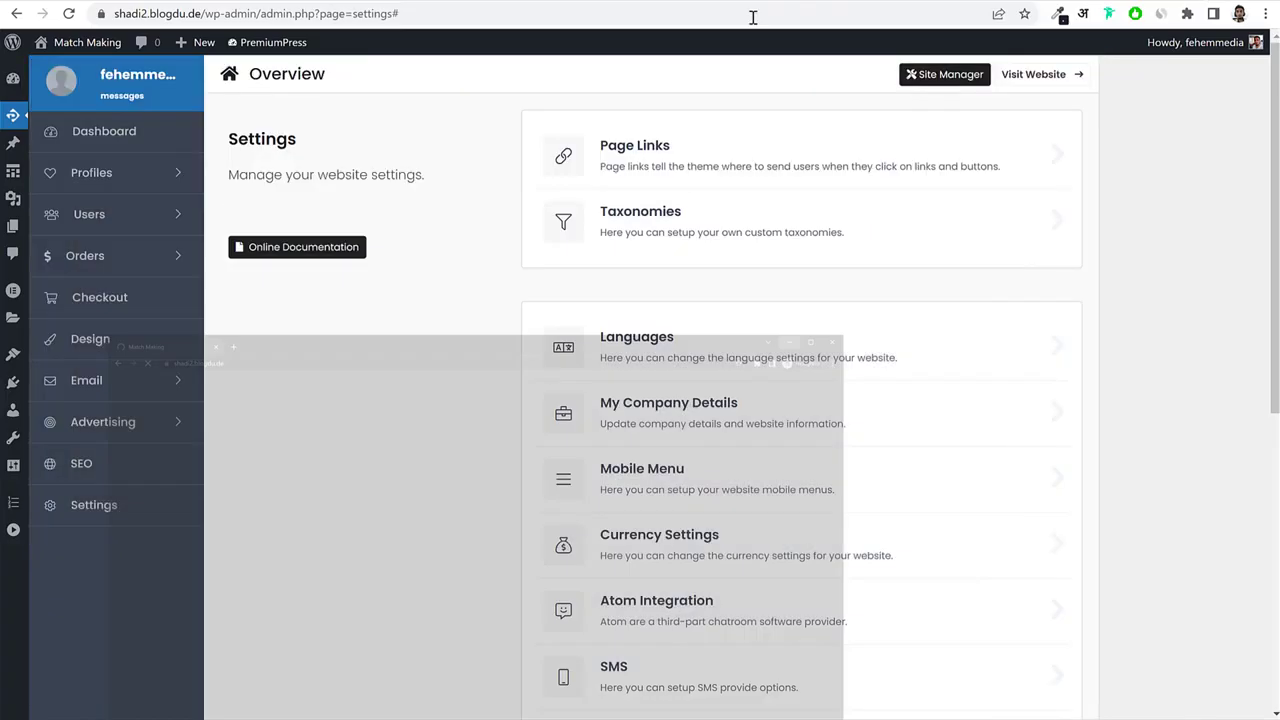
{"action": "left_click", "coordinate": [14, 502]}
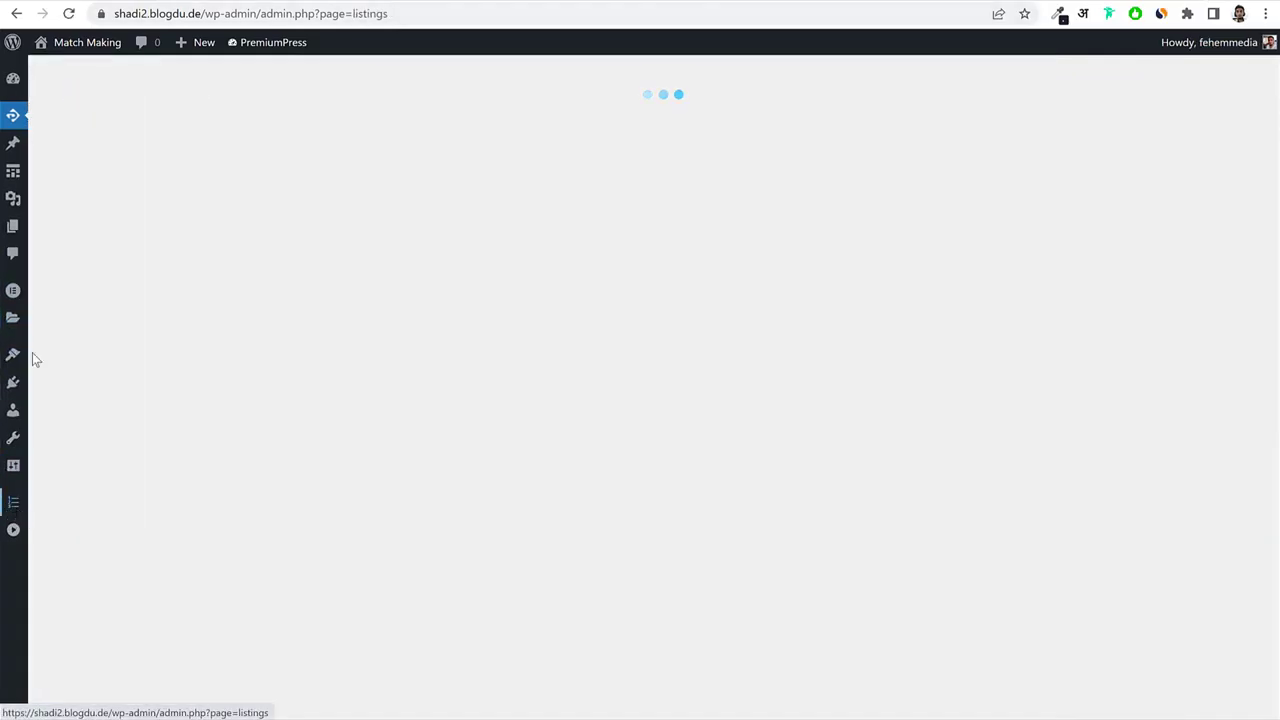
{"action": "scroll", "coordinate": [850, 380], "scroll_direction": "down", "scroll_amount": 4}
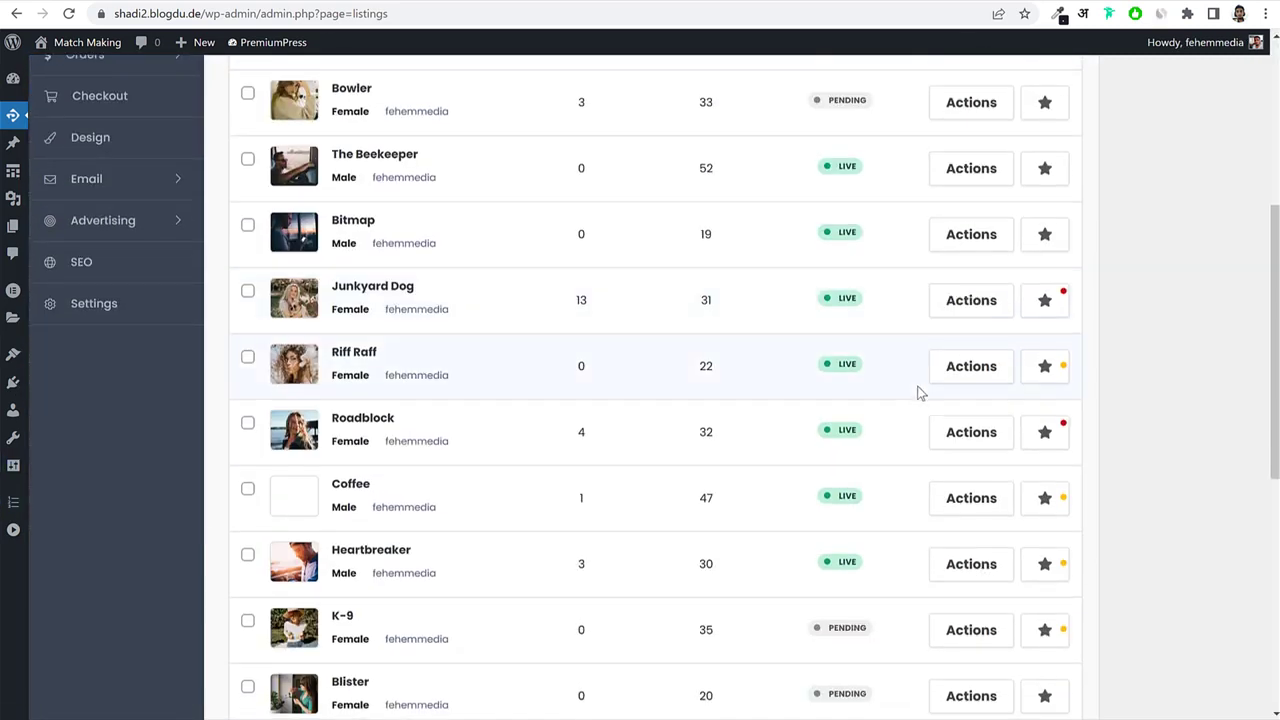
{"action": "scroll", "coordinate": [920, 393], "scroll_direction": "down", "scroll_amount": 5}
{"action": "scroll", "coordinate": [920, 393], "scroll_direction": "up", "scroll_amount": 10}
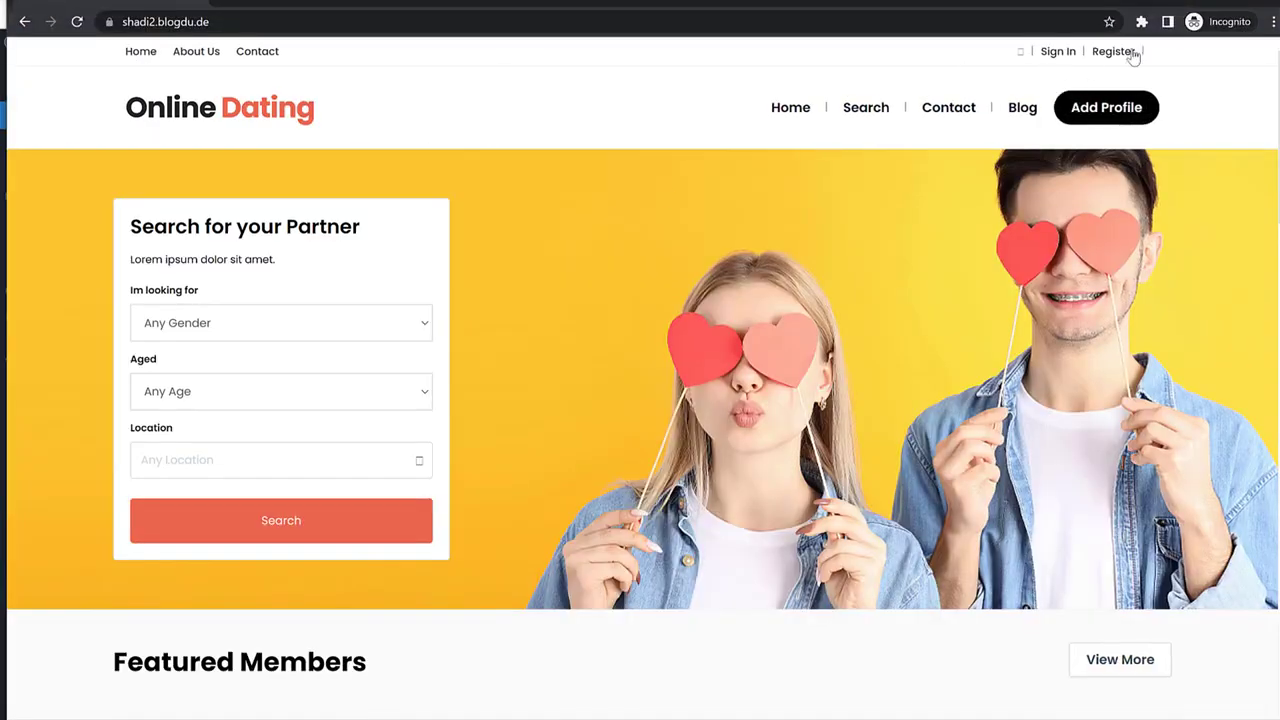
Complete Sign Up with password, email handle as username, interest Women, and terms accepted.
{"action": "left_click", "coordinate": [1130, 54]}
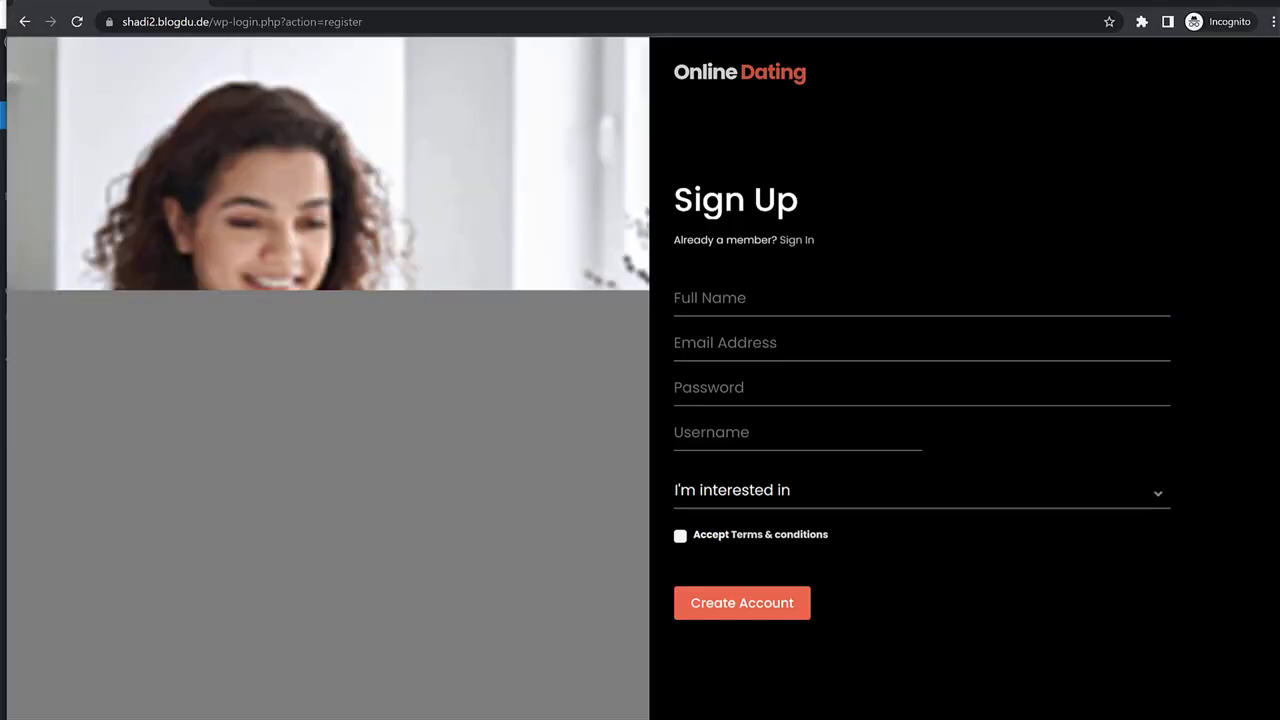
{"action": "type", "text": "John Doe"}
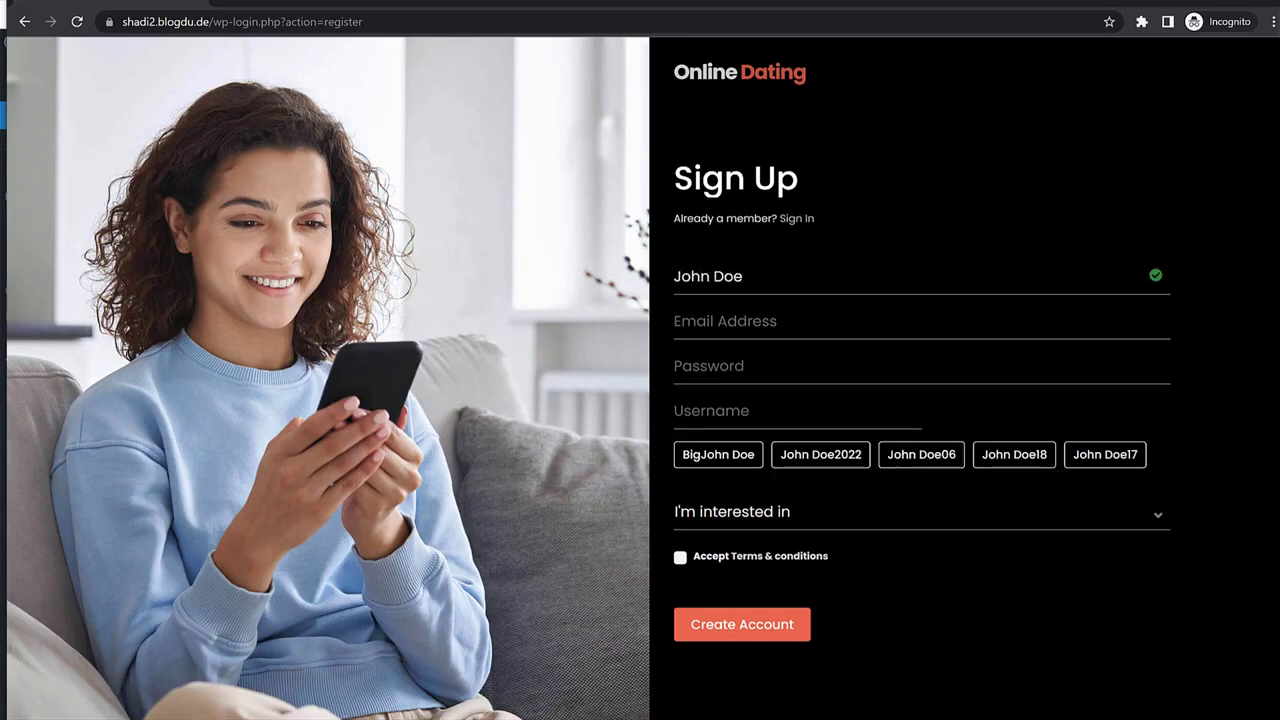
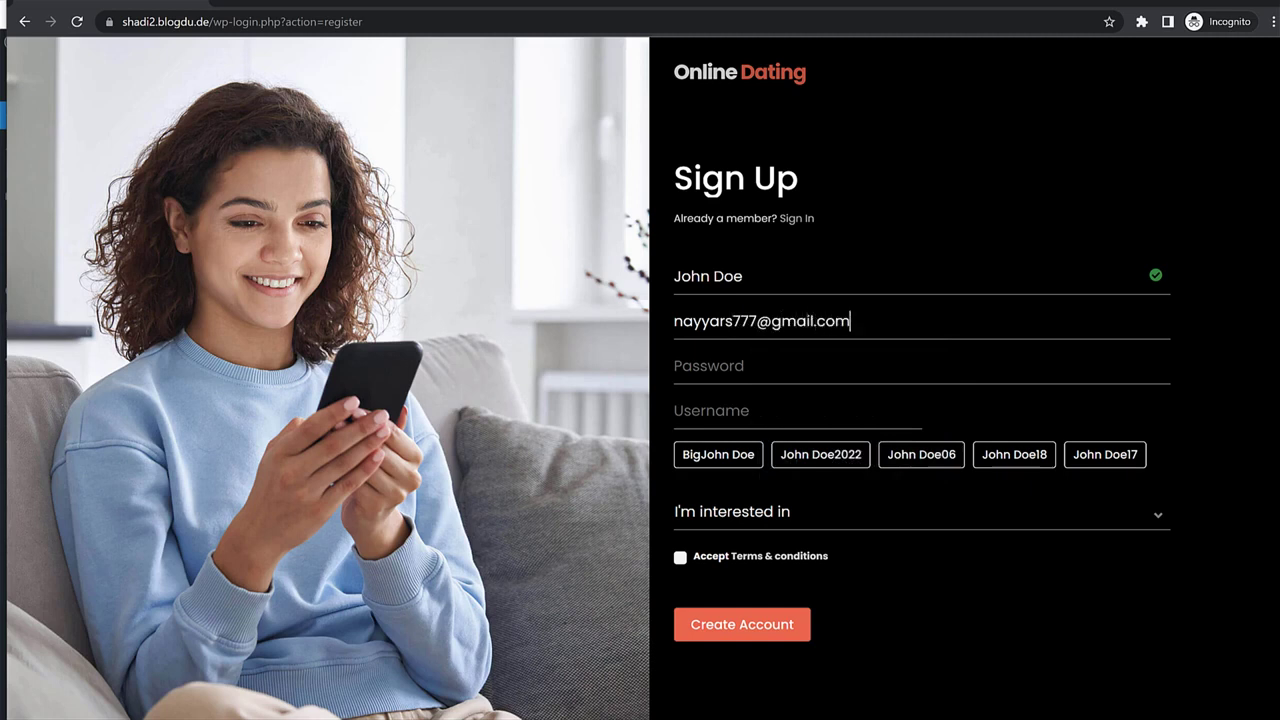
{"action": "type", "text": "1234567890"}
{"action": "key", "text": "Tab"}
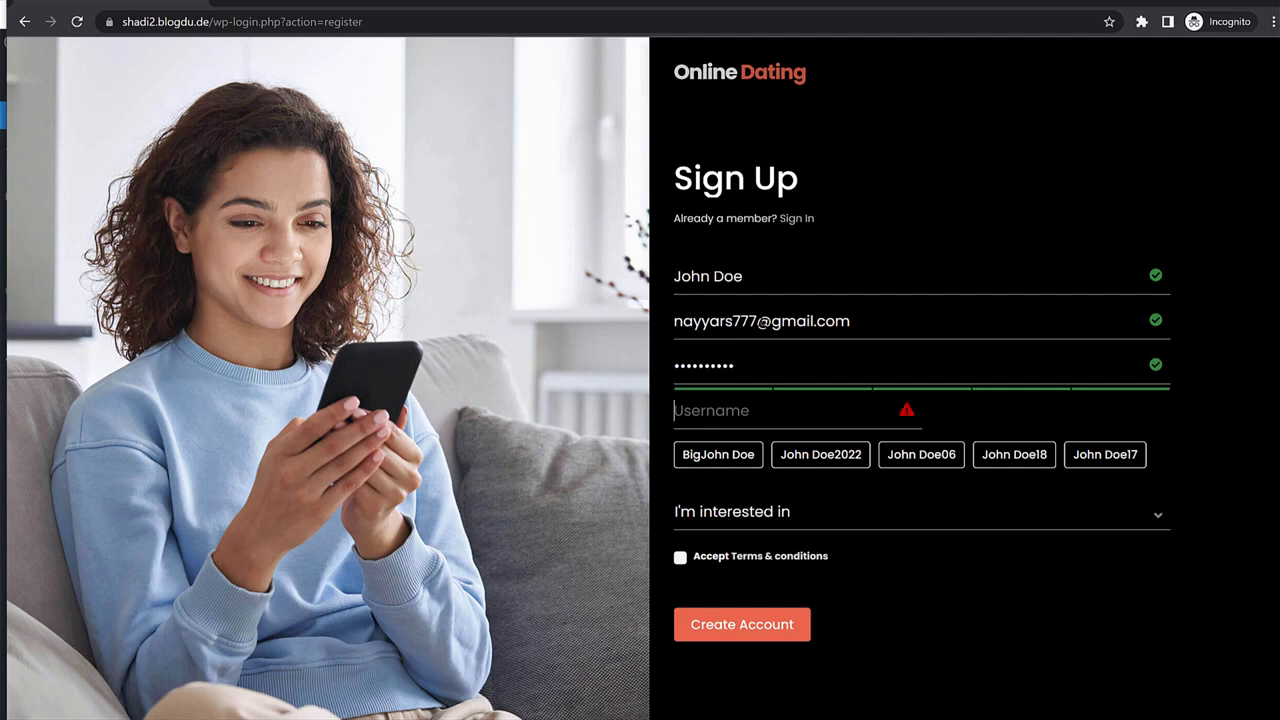
{"action": "left_click_drag", "start_coordinate": [757, 321], "coordinate": [648, 334]}
{"action": "key", "text": "ctrl+c"}
{"action": "left_click", "coordinate": [850, 411]}
{"action": "key", "text": "ctrl+v"}
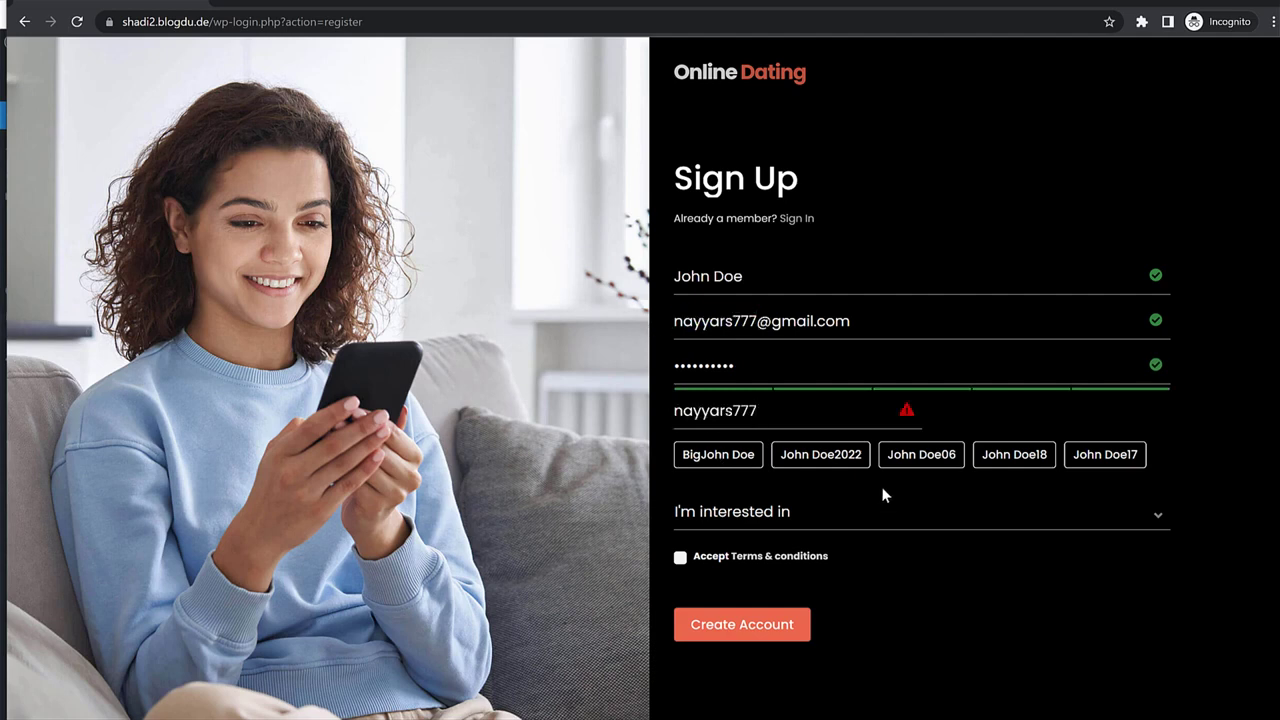
{"action": "left_click", "coordinate": [884, 485]}
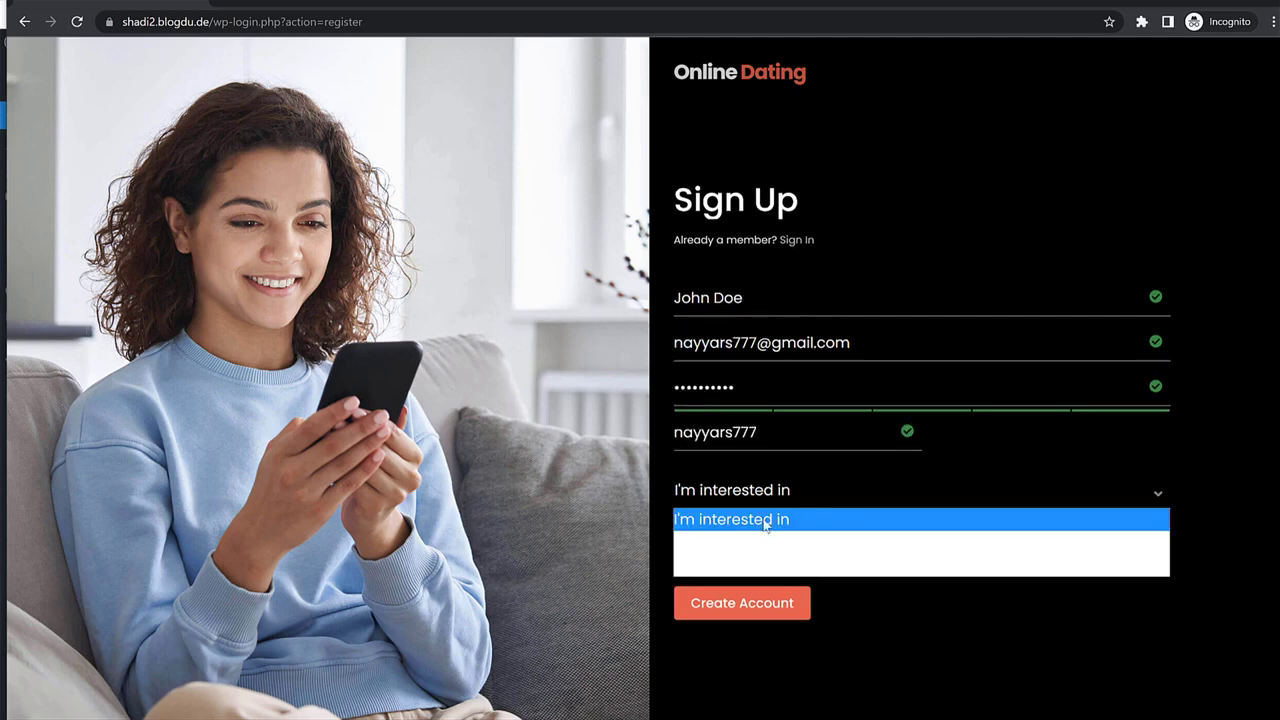
{"action": "left_click", "coordinate": [738, 546]}
{"action": "left_click", "coordinate": [681, 537]}
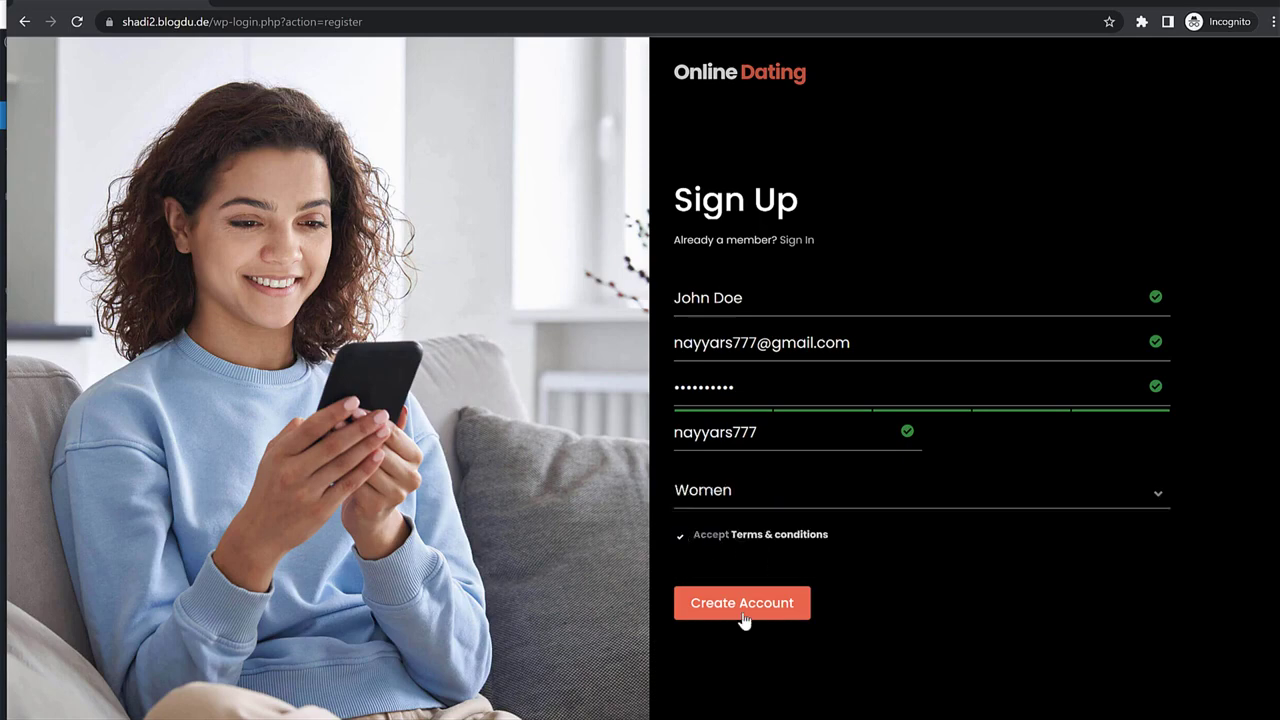
{"action": "left_click", "coordinate": [743, 608]}
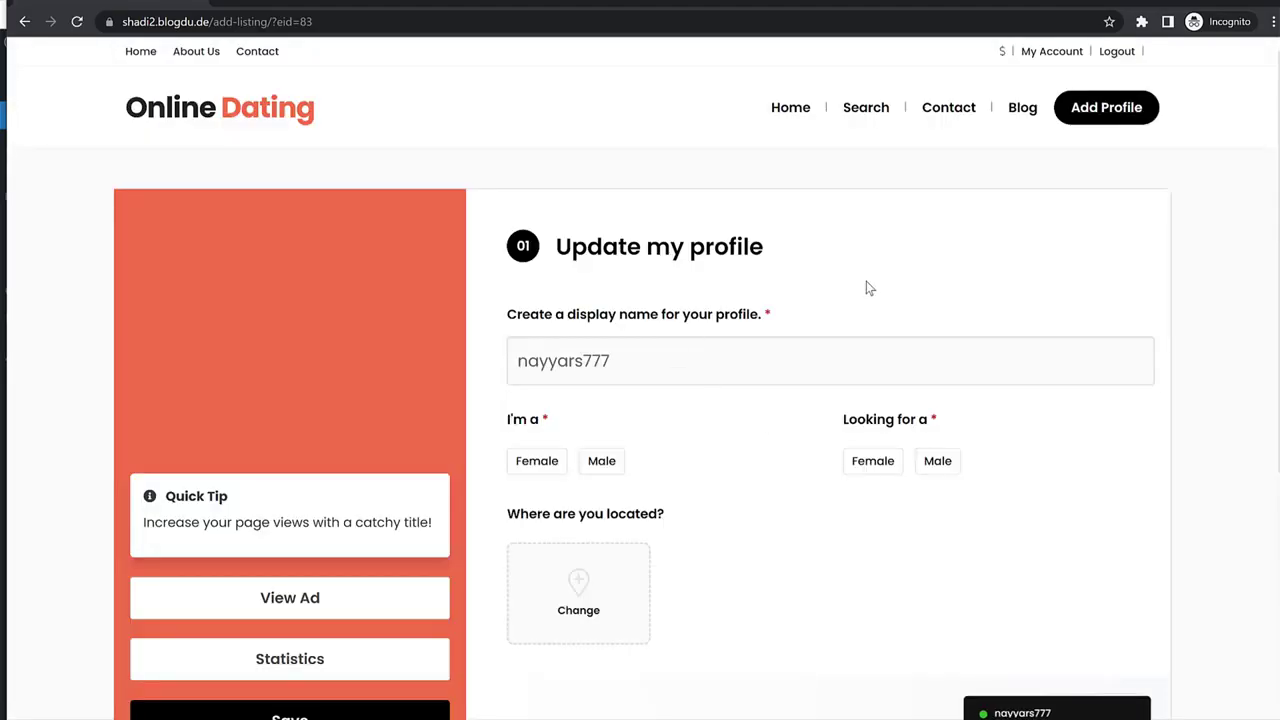
Set the profile as a male looking for a female.
{"action": "scroll", "coordinate": [1080, 409], "scroll_direction": "down", "scroll_amount": 4}
{"action": "scroll", "coordinate": [1080, 409], "scroll_direction": "up", "scroll_amount": 4}
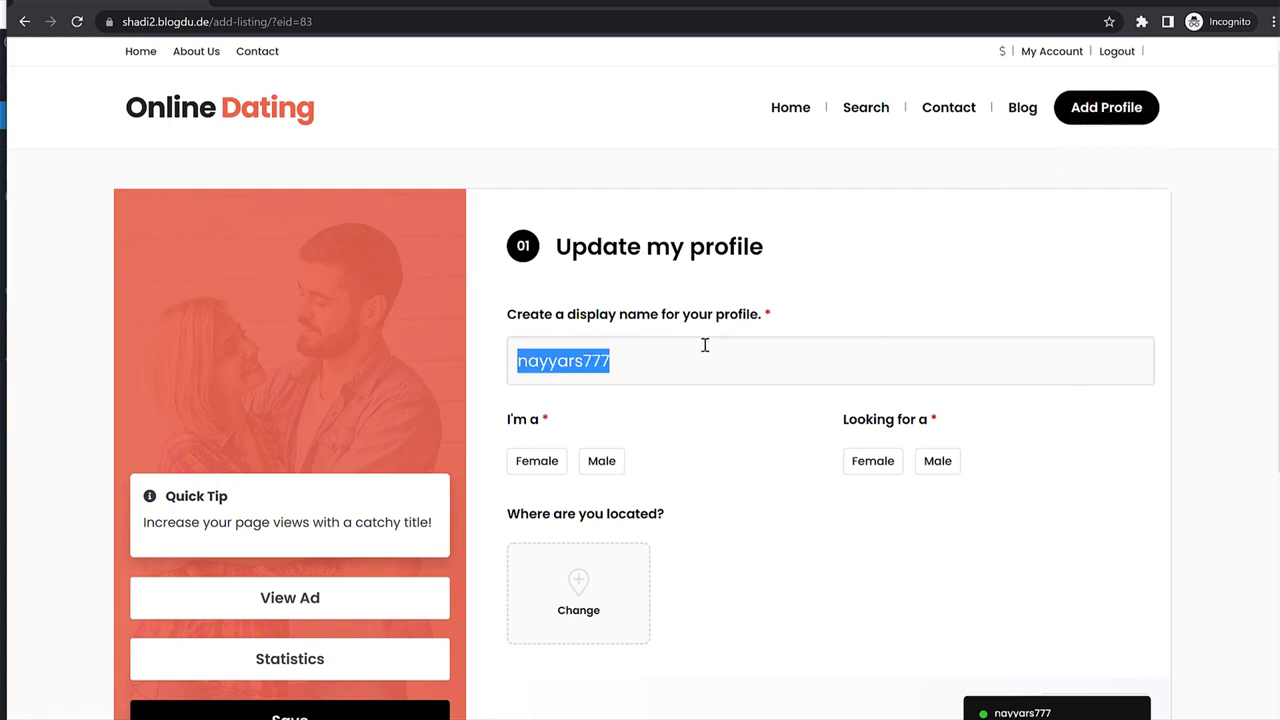
{"action": "type", "text": "John Doe"}
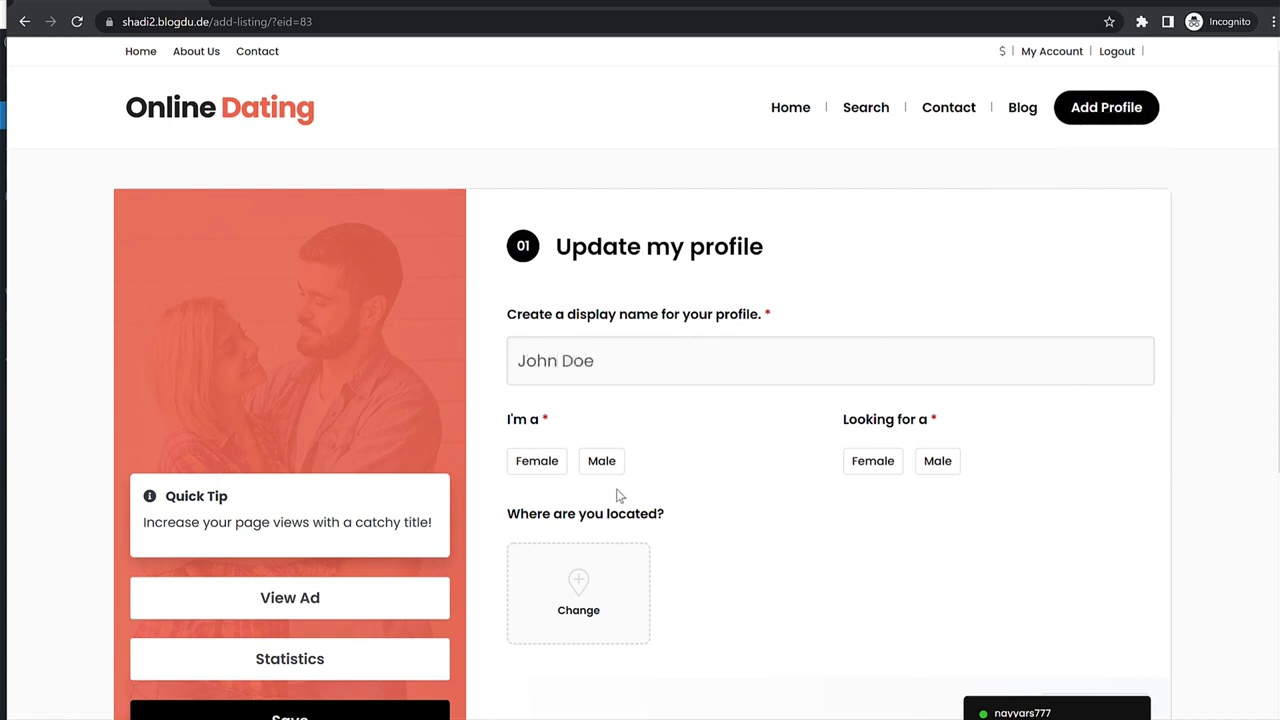
{"action": "left_click", "coordinate": [601, 461]}
{"action": "left_click", "coordinate": [878, 463]}
Set the profile location to Mumbai, India via the map search, then advance.
{"action": "scroll", "coordinate": [743, 500], "scroll_direction": "down", "scroll_amount": 2}
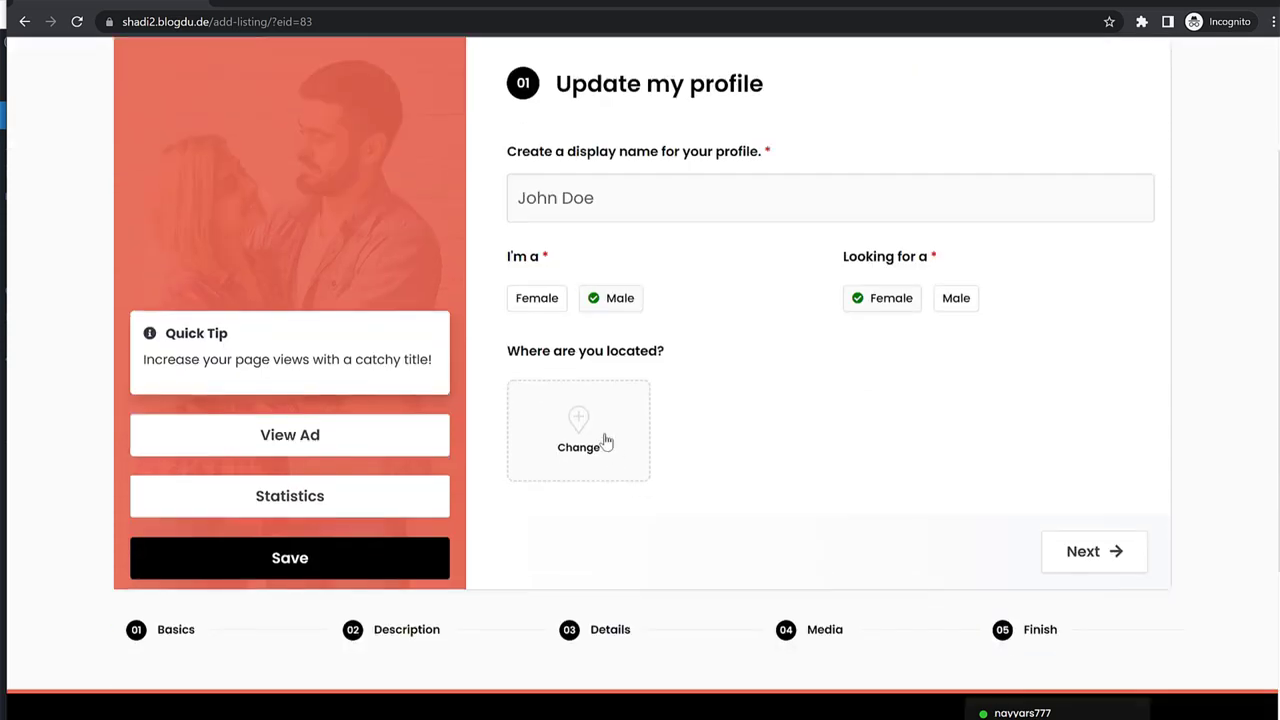
{"action": "left_click", "coordinate": [605, 442]}
{"action": "left_click", "coordinate": [450, 254]}
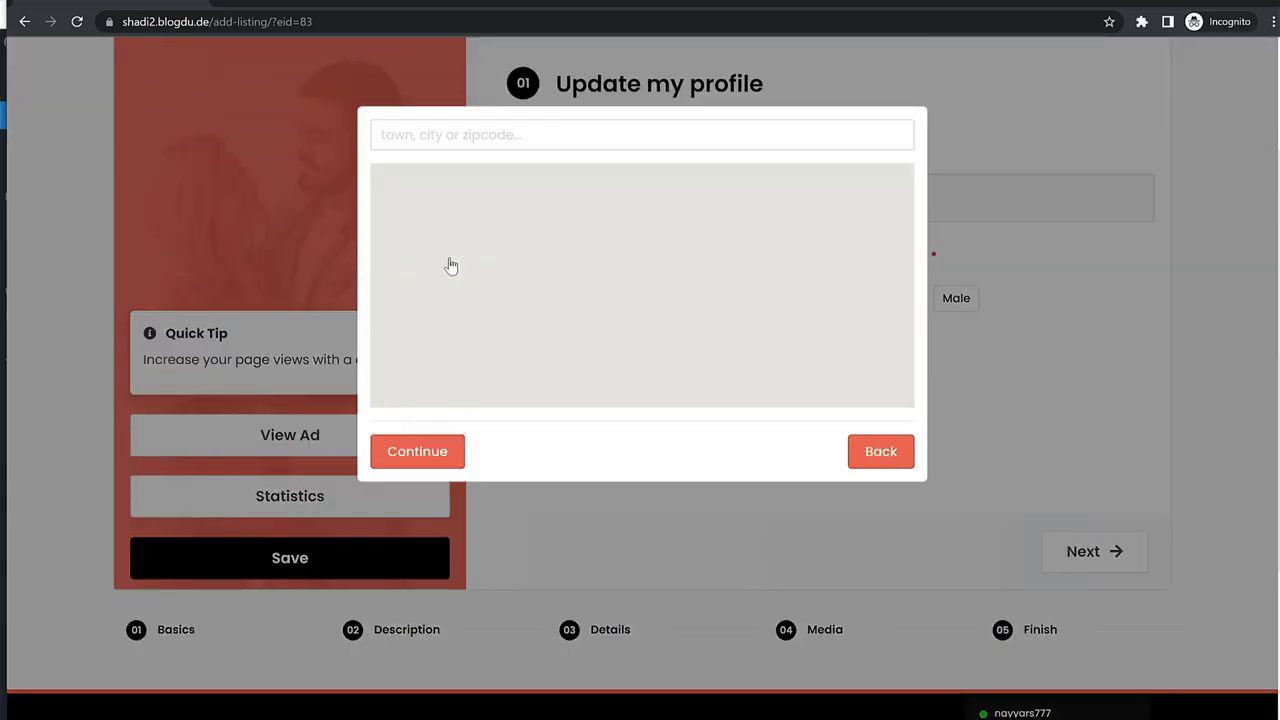
{"action": "left_click", "coordinate": [486, 147]}
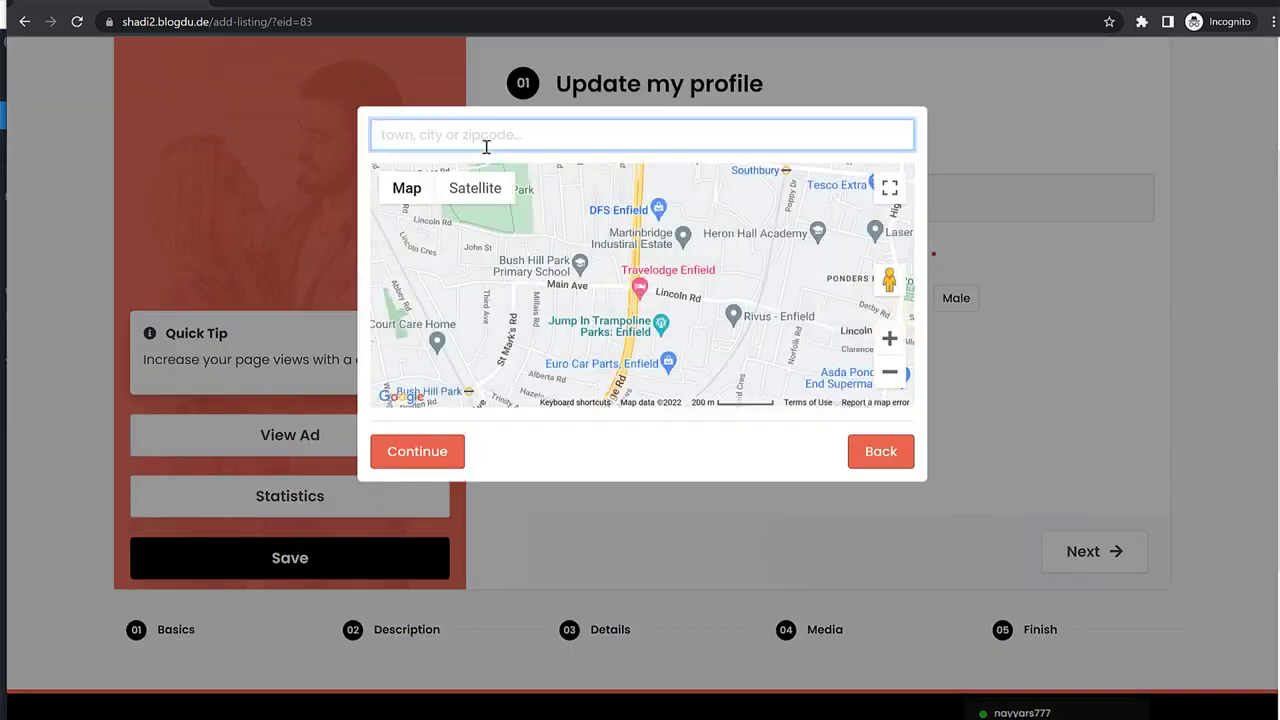
{"action": "type", "text": "mumbai"}
{"action": "left_click", "coordinate": [486, 165]}
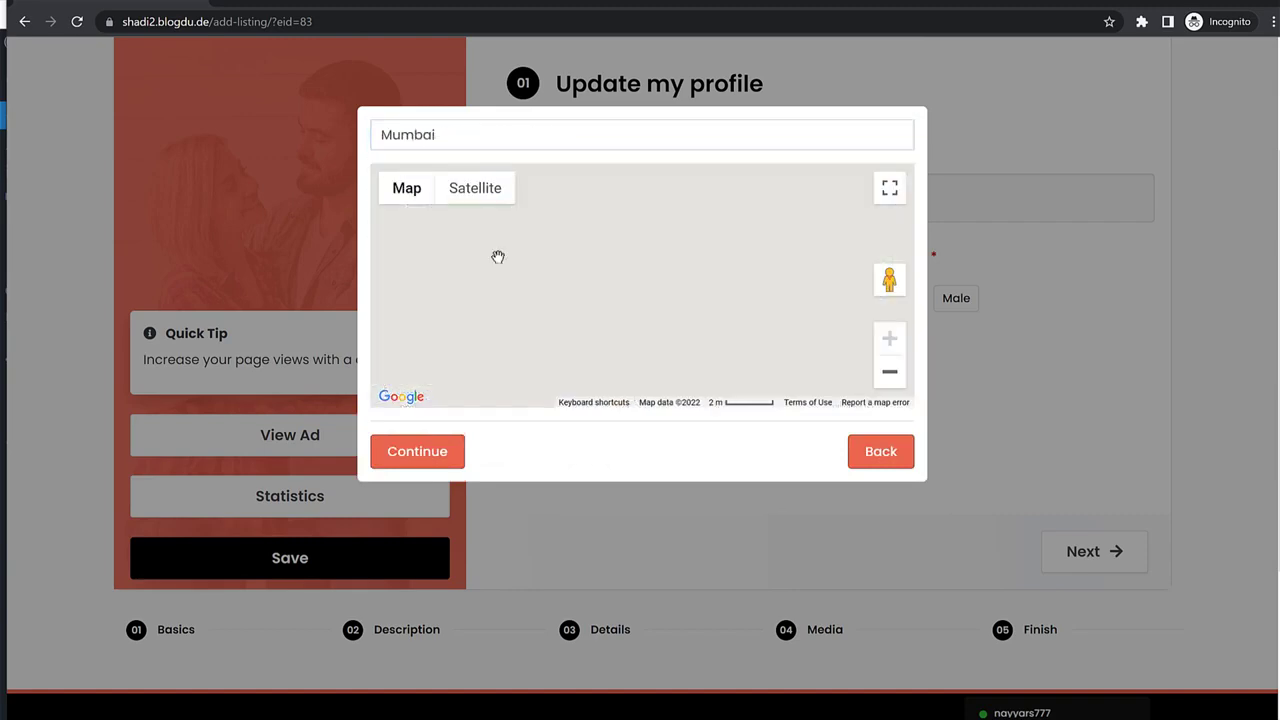
{"action": "left_click", "coordinate": [432, 451]}
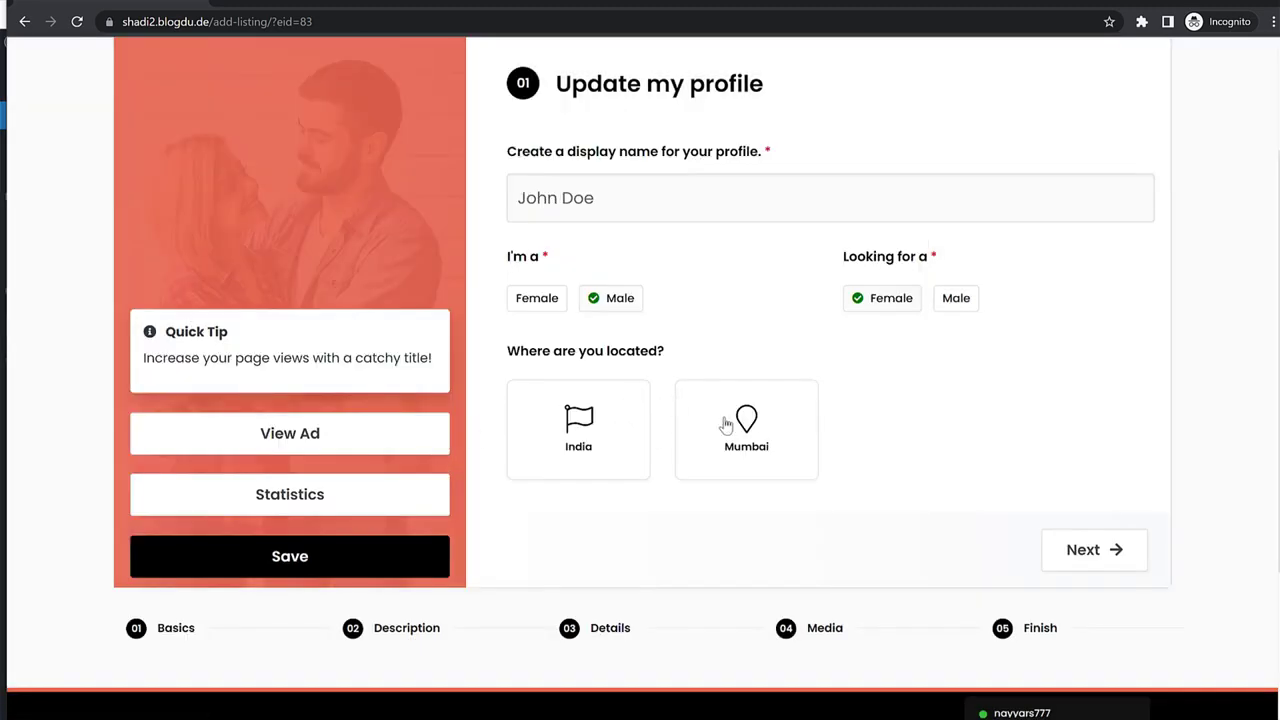
{"action": "left_click", "coordinate": [760, 420]}
{"action": "left_click", "coordinate": [890, 450]}
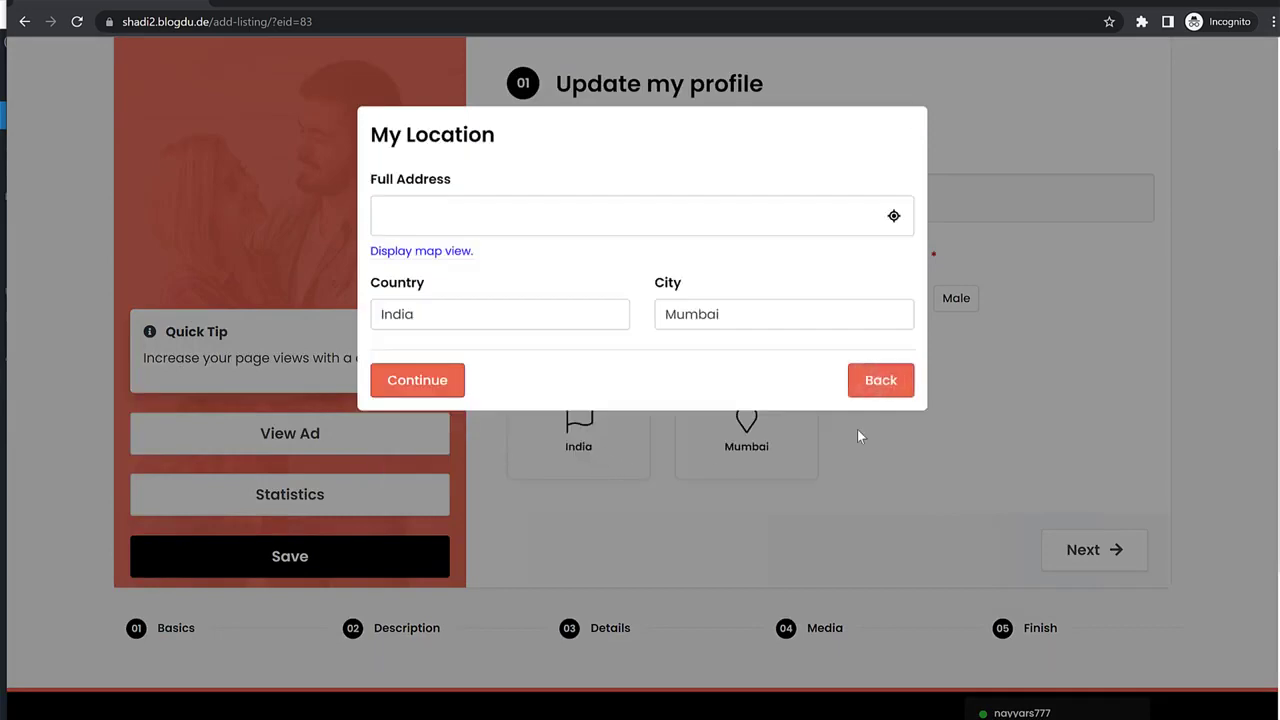
{"action": "left_click", "coordinate": [888, 395]}
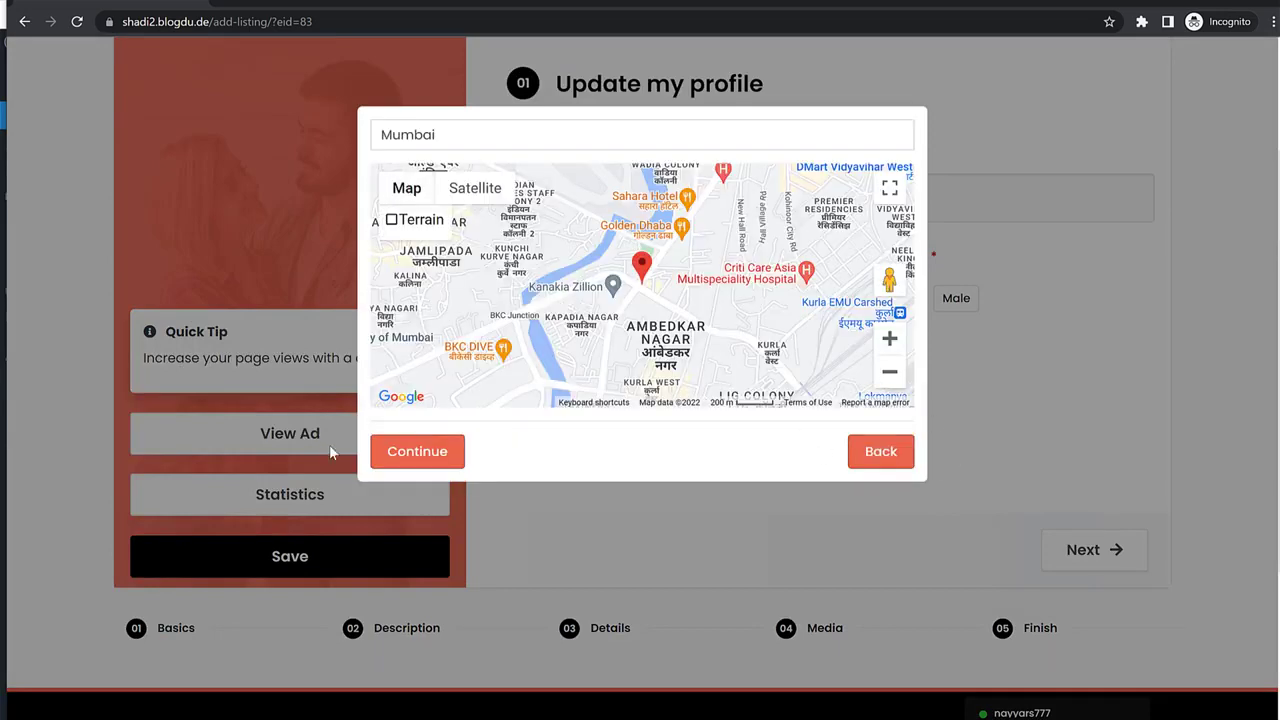
{"action": "left_click", "coordinate": [418, 451]}
{"action": "left_click", "coordinate": [1088, 551]}
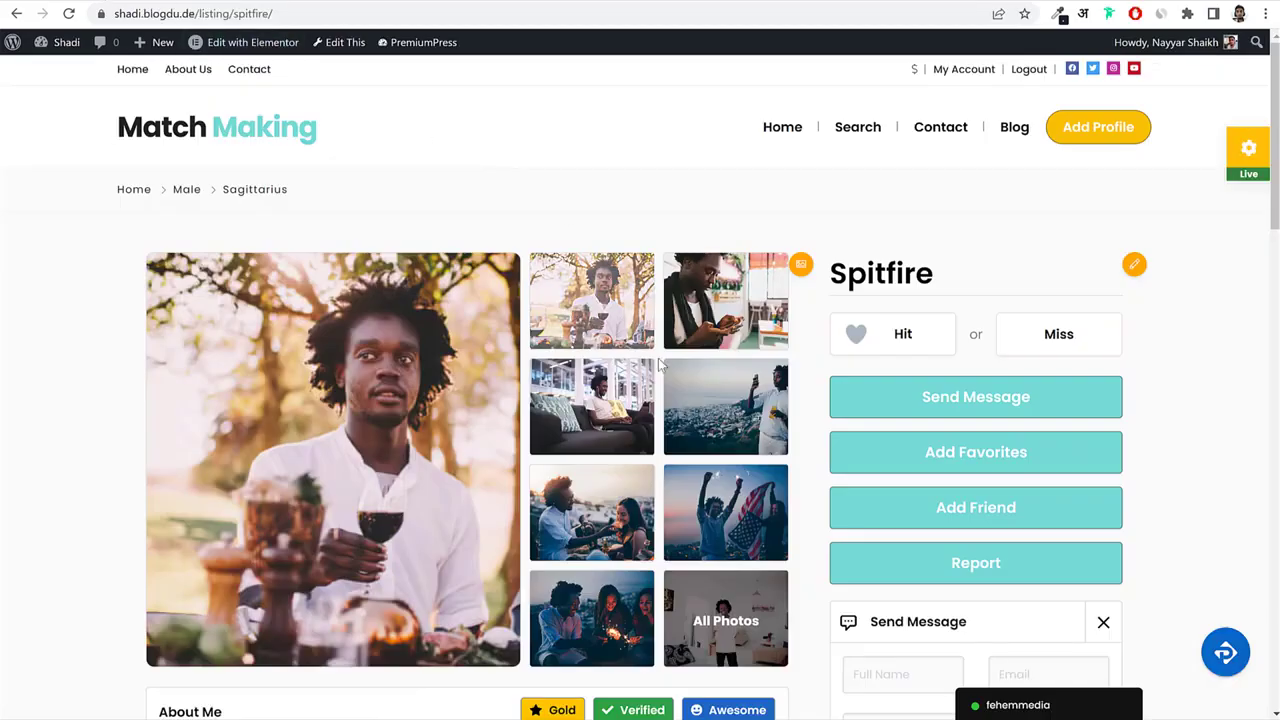
Paste three sample Lorem paragraphs from another profile into About Me.
{"action": "scroll", "coordinate": [183, 372], "scroll_direction": "down", "scroll_amount": 5}
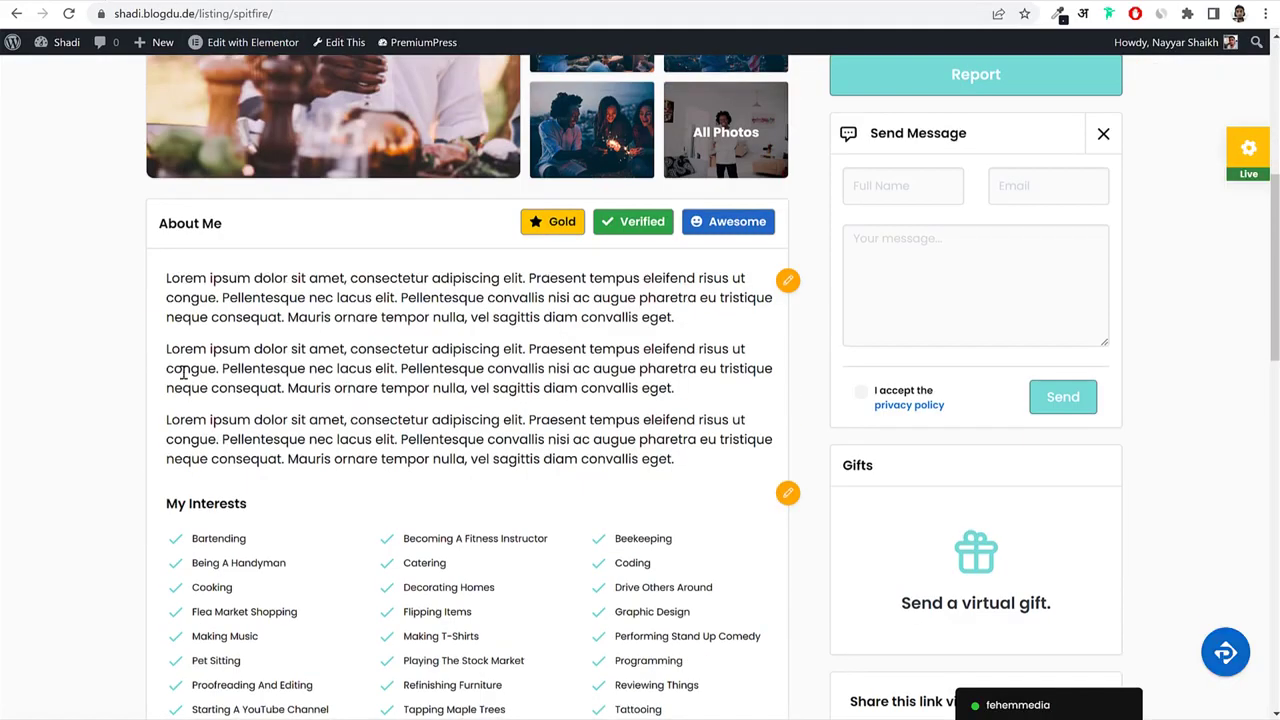
{"action": "left_click_drag", "start_coordinate": [162, 289], "coordinate": [689, 481]}
{"action": "key", "text": "ctrl+c"}
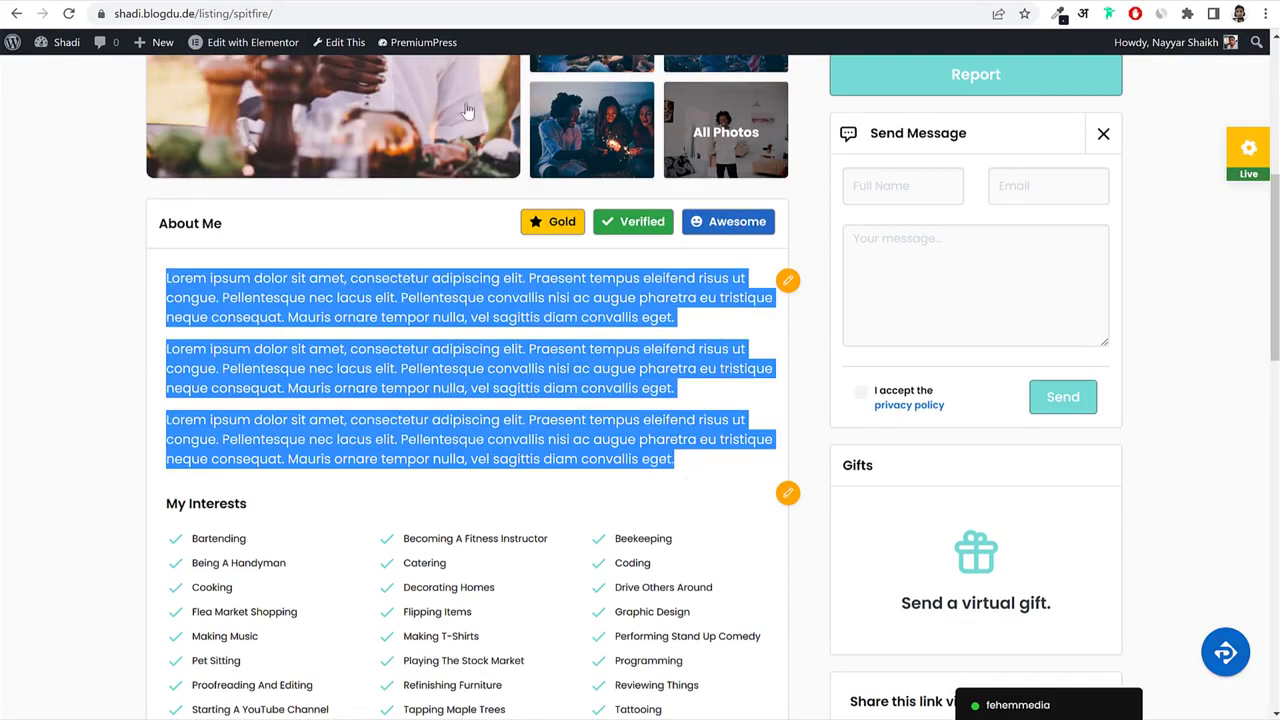
{"action": "key", "text": "alt+Tab"}
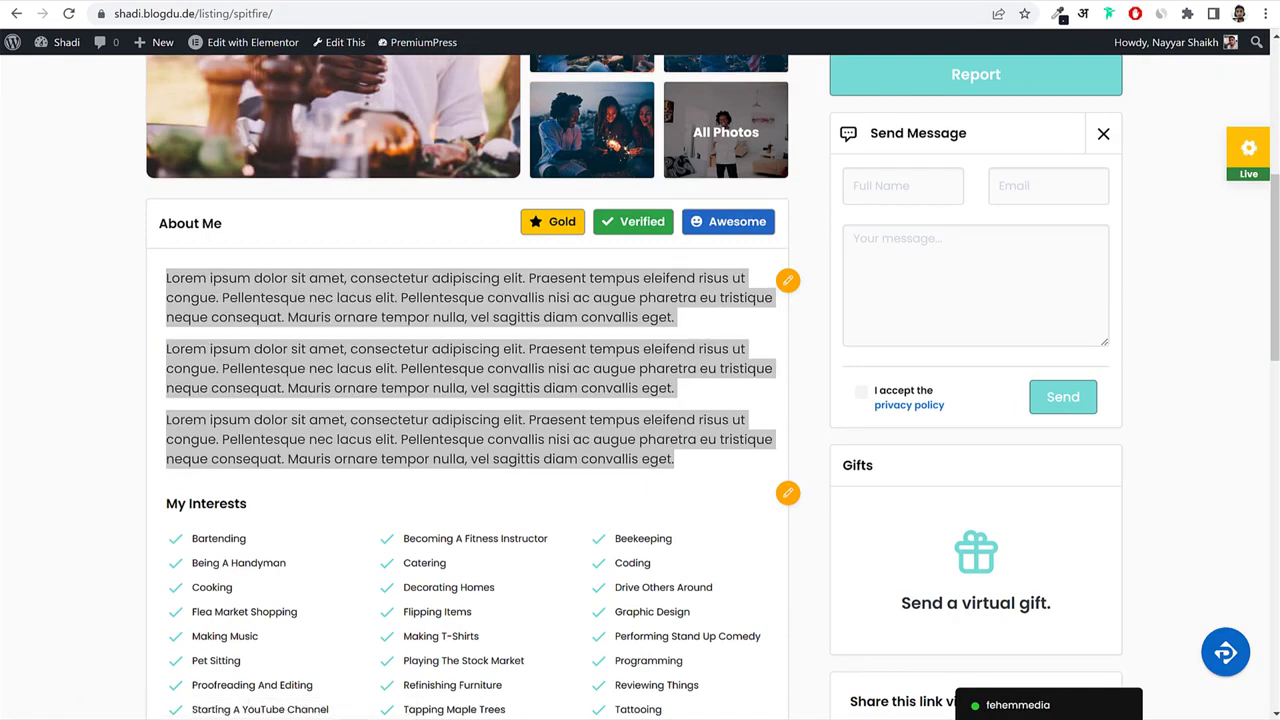
{"action": "left_click", "coordinate": [620, 414]}
{"action": "key", "text": "ctrl+v"}
Tick twelve interests, from Bartending and Coding to Making Music, and move to Details.
{"action": "scroll", "coordinate": [766, 486], "scroll_direction": "down", "scroll_amount": 3}
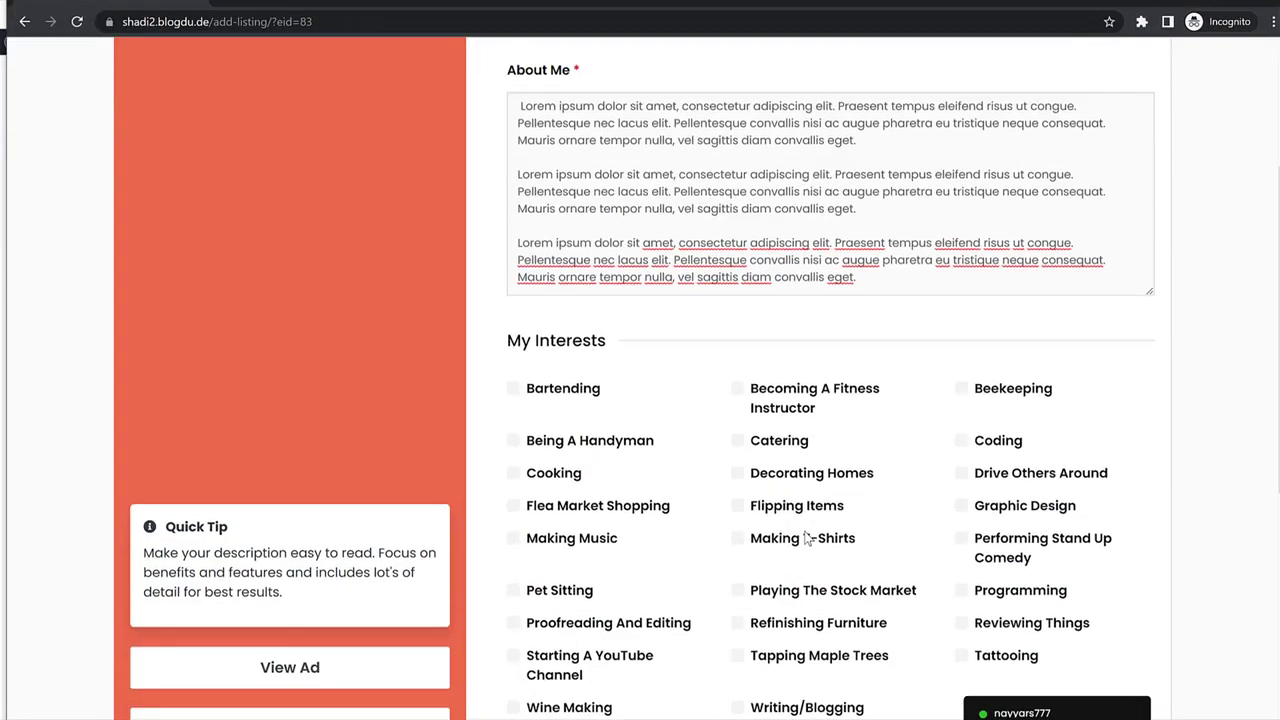
{"action": "left_click", "coordinate": [571, 390]}
{"action": "left_click", "coordinate": [560, 446]}
{"action": "left_click", "coordinate": [790, 474]}
{"action": "left_click", "coordinate": [783, 444]}
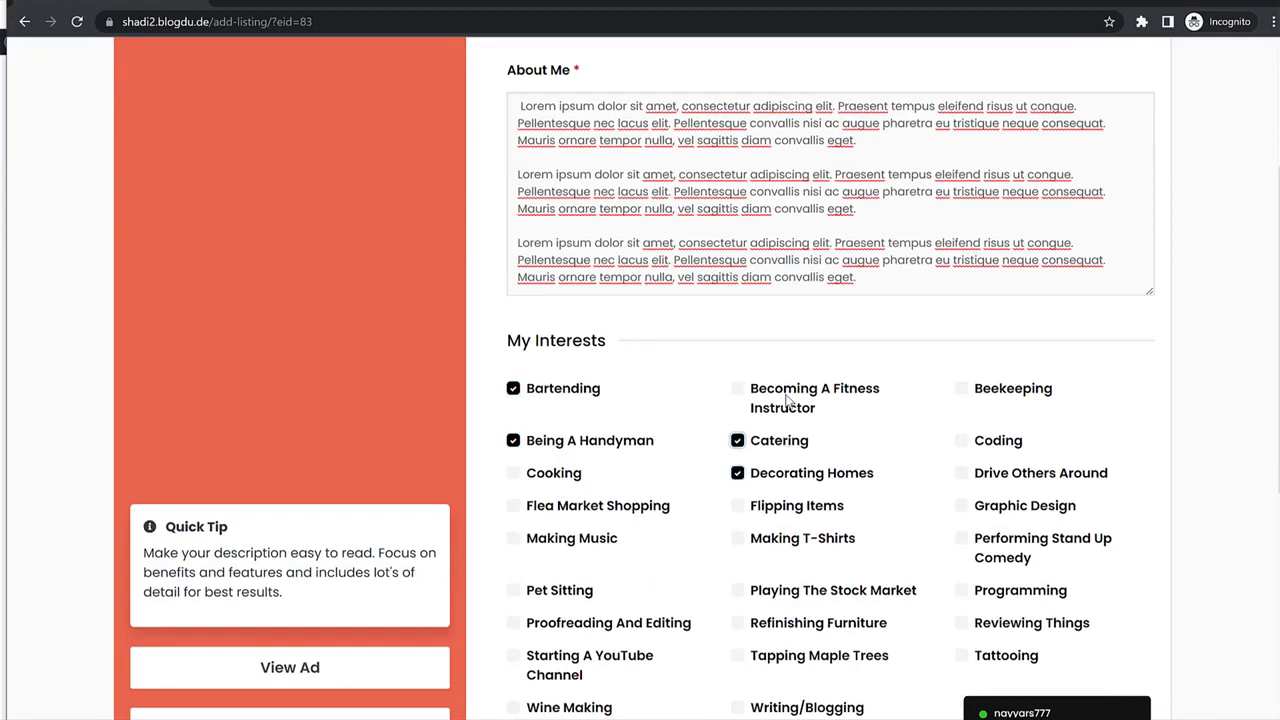
{"action": "left_click", "coordinate": [786, 400]}
{"action": "left_click", "coordinate": [1008, 390]}
{"action": "left_click", "coordinate": [998, 441]}
{"action": "left_click", "coordinate": [1000, 474]}
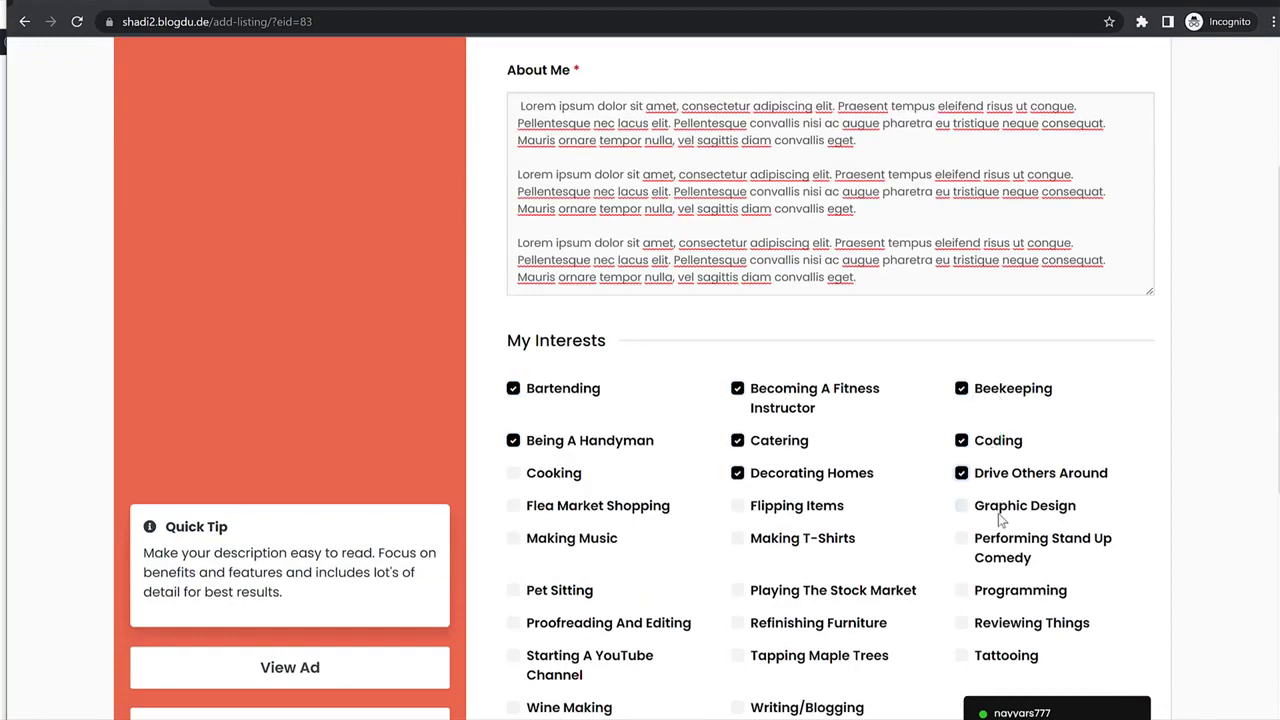
{"action": "left_click", "coordinate": [1000, 508]}
{"action": "left_click", "coordinate": [776, 506]}
{"action": "left_click", "coordinate": [540, 506]}
{"action": "left_click", "coordinate": [530, 538]}
{"action": "scroll", "coordinate": [1137, 444], "scroll_direction": "down", "scroll_amount": 1}
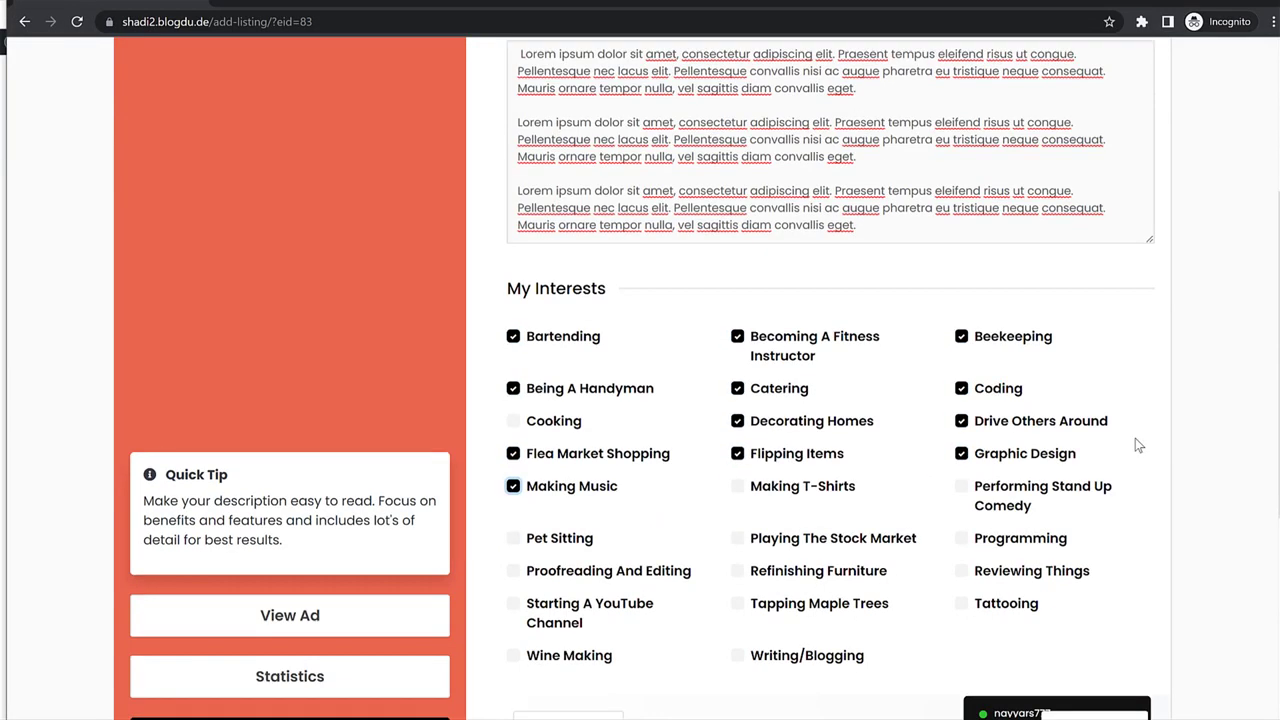
{"action": "scroll", "coordinate": [1137, 444], "scroll_direction": "down", "scroll_amount": 3}
{"action": "left_click", "coordinate": [1094, 459]}
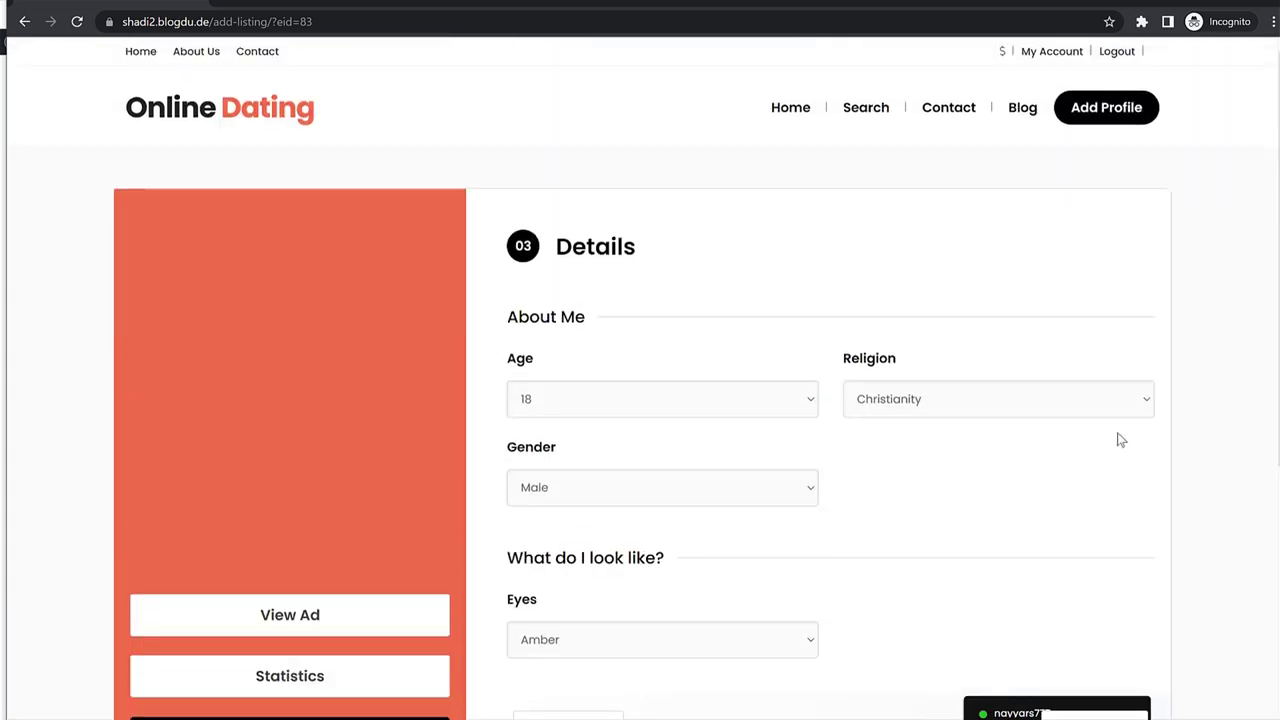
Set age 27, religion Islam, gender Male and eye colour Brown.
{"action": "scroll", "coordinate": [936, 416], "scroll_direction": "down", "scroll_amount": 2}
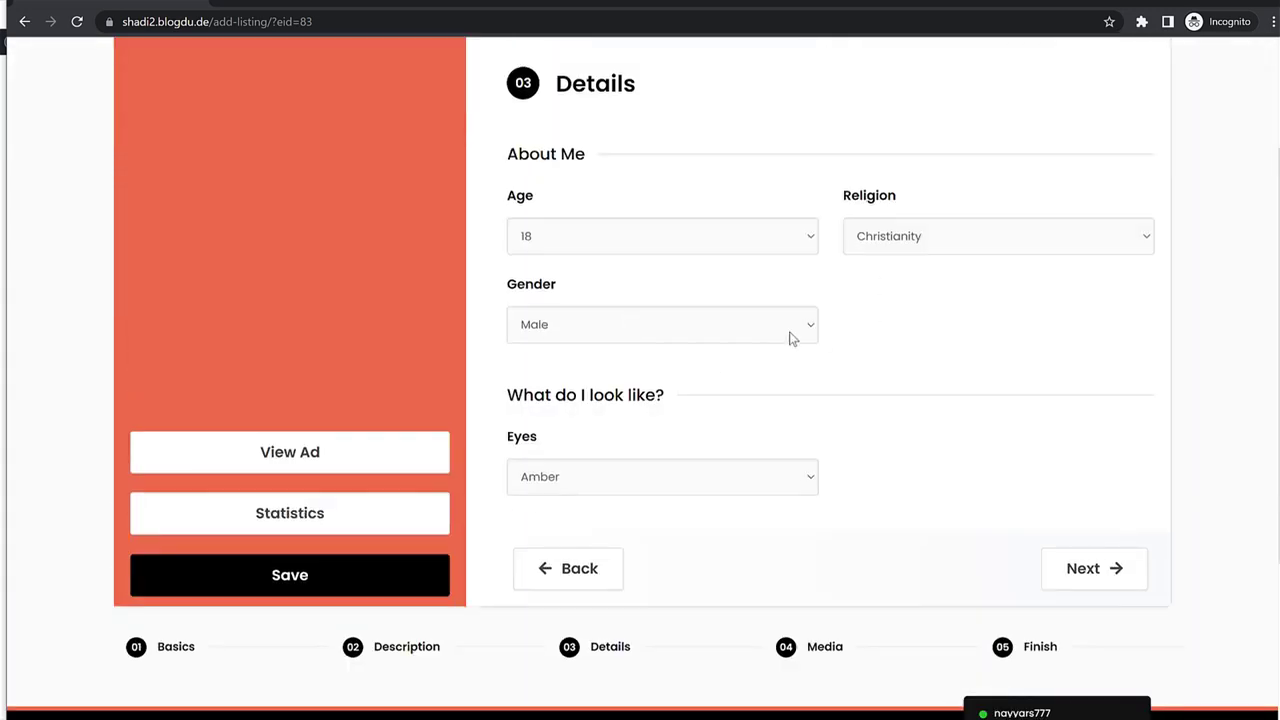
{"action": "left_click", "coordinate": [677, 248]}
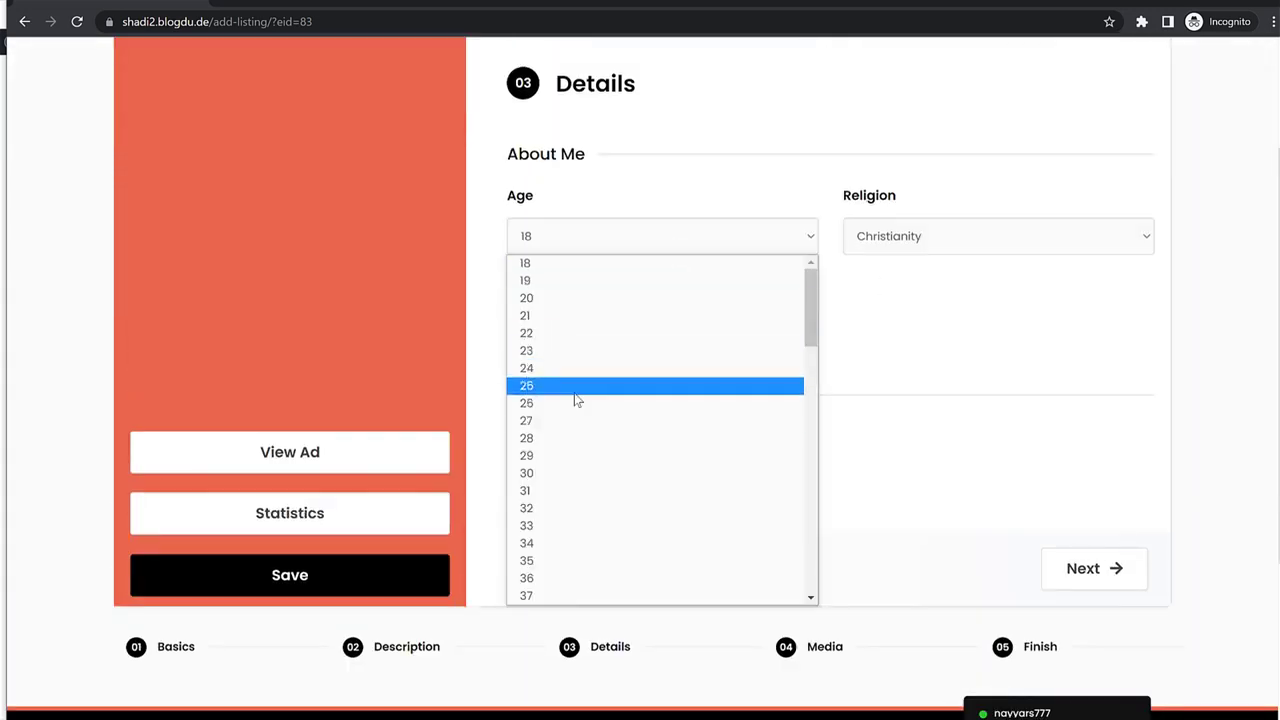
{"action": "left_click", "coordinate": [570, 421]}
{"action": "left_click", "coordinate": [949, 240]}
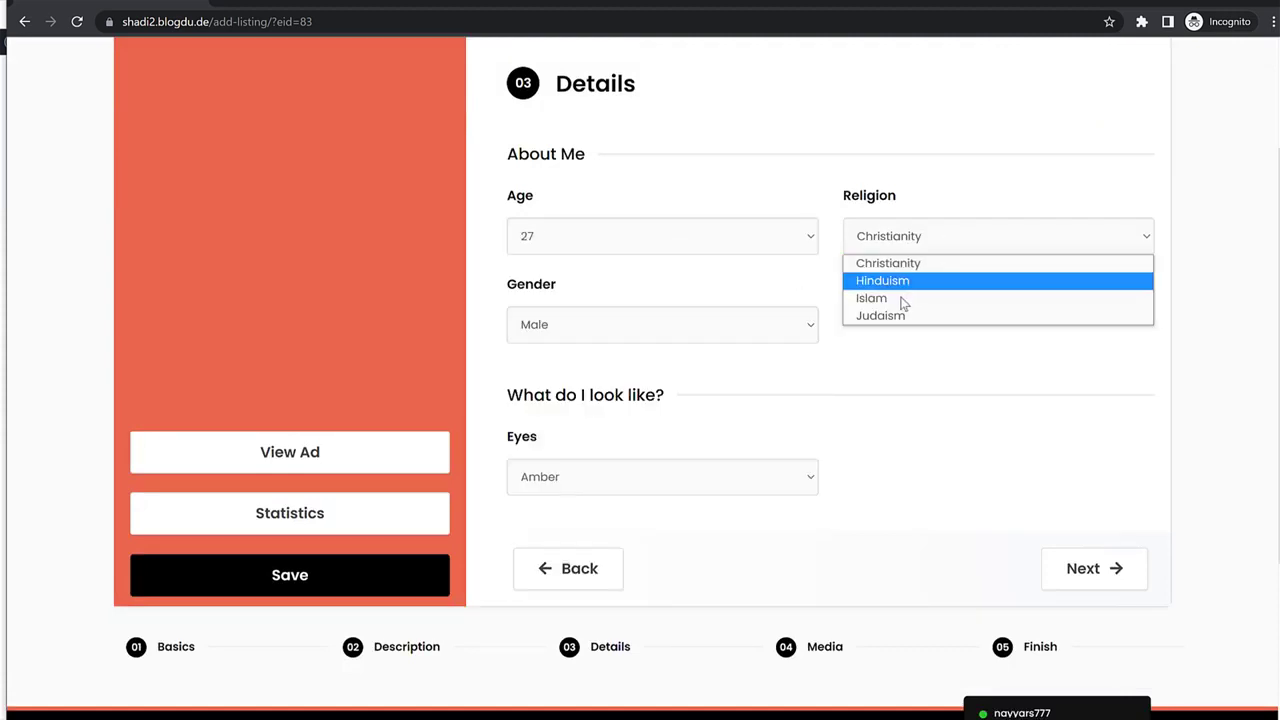
{"action": "left_click", "coordinate": [903, 297]}
{"action": "left_click", "coordinate": [744, 326]}
{"action": "left_click", "coordinate": [720, 366]}
{"action": "left_click", "coordinate": [648, 486]}
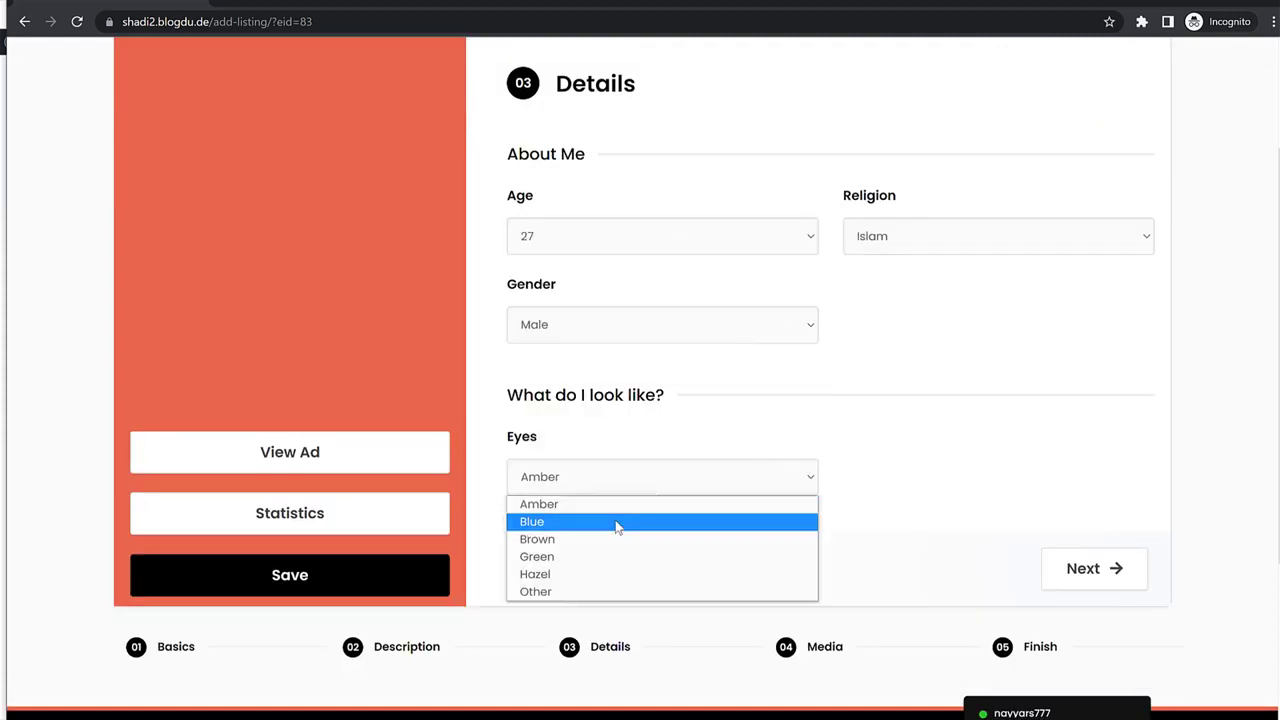
{"action": "left_click", "coordinate": [614, 539]}
{"action": "left_click", "coordinate": [1113, 578]}
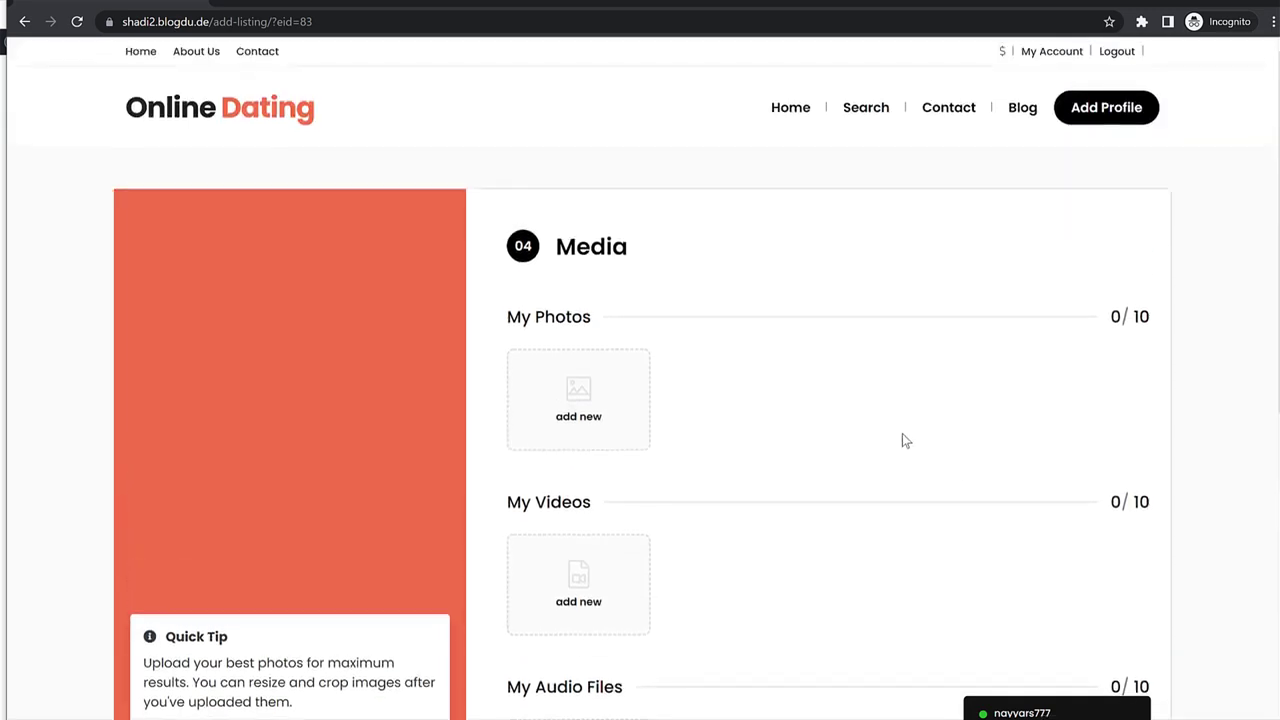
Upload the bearded man's portrait from the Profiles folder as the new profile photo.
{"action": "left_click", "coordinate": [540, 413]}
{"action": "left_click", "coordinate": [993, 384]}
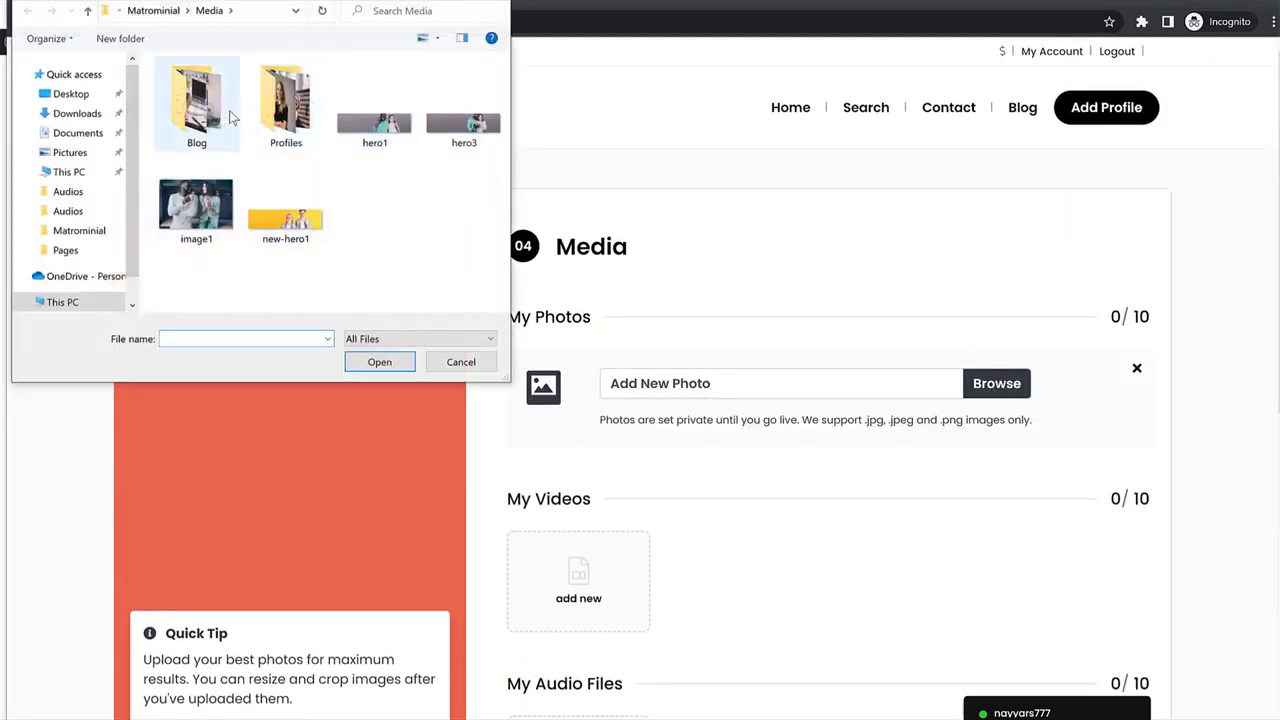
{"action": "double_click", "coordinate": [298, 112]}
{"action": "left_click", "coordinate": [312, 124]}
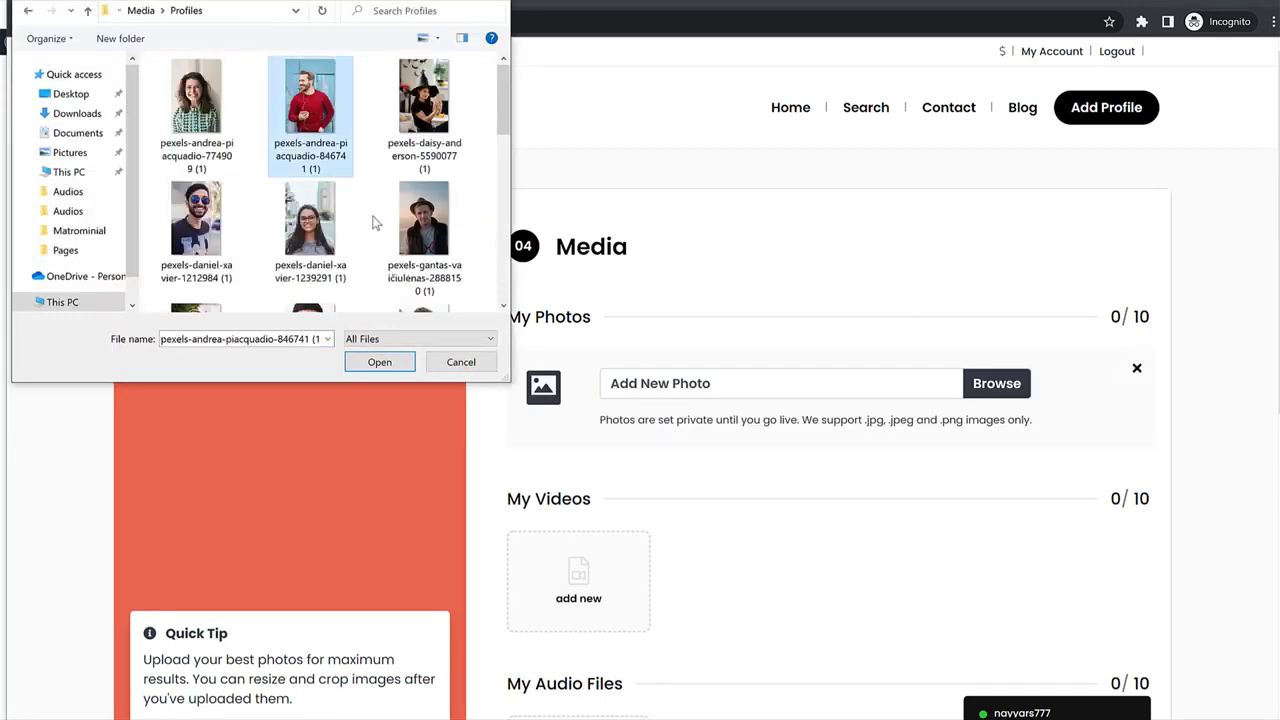
{"action": "left_click", "coordinate": [380, 362]}
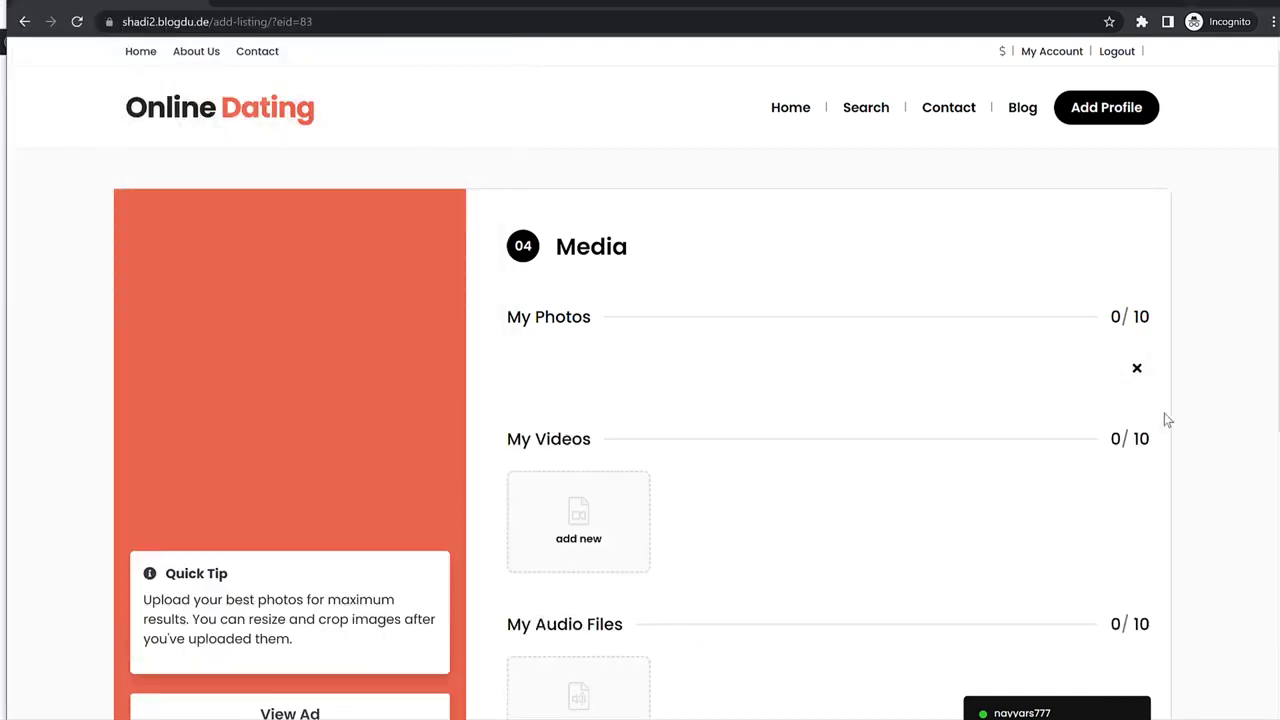
{"action": "scroll", "coordinate": [1160, 413], "scroll_direction": "down", "scroll_amount": 4}
Skip adding a video, finish and save the profile, and open My Account.
{"action": "left_click", "coordinate": [596, 367]}
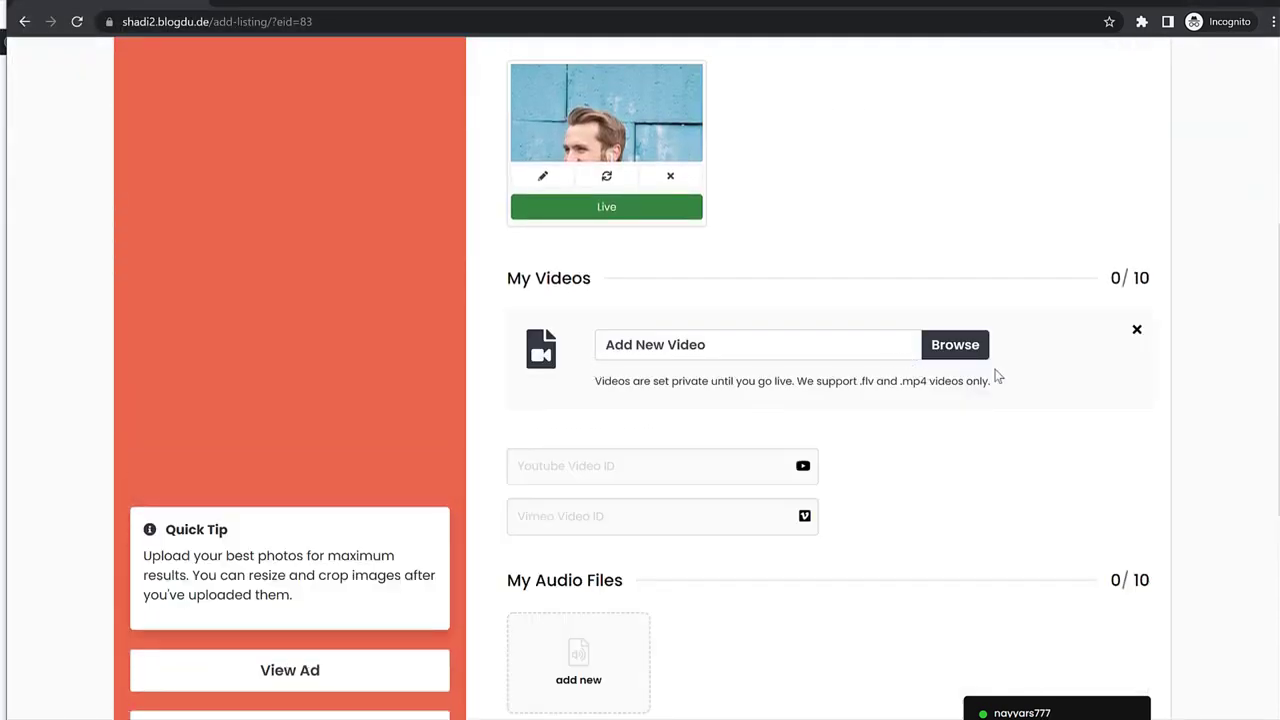
{"action": "left_click", "coordinate": [1137, 331]}
{"action": "scroll", "coordinate": [570, 515], "scroll_direction": "down", "scroll_amount": 2}
{"action": "scroll", "coordinate": [615, 518], "scroll_direction": "up", "scroll_amount": 3}
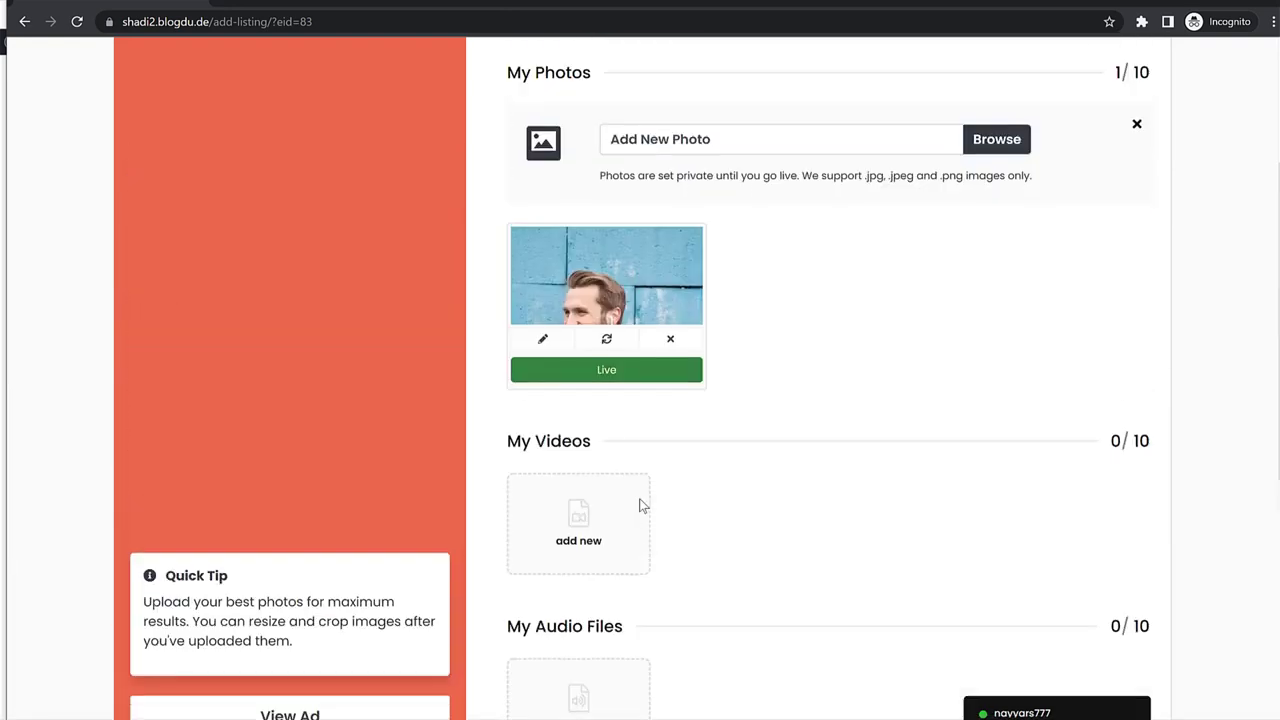
{"action": "scroll", "coordinate": [1010, 428], "scroll_direction": "down", "scroll_amount": 3}
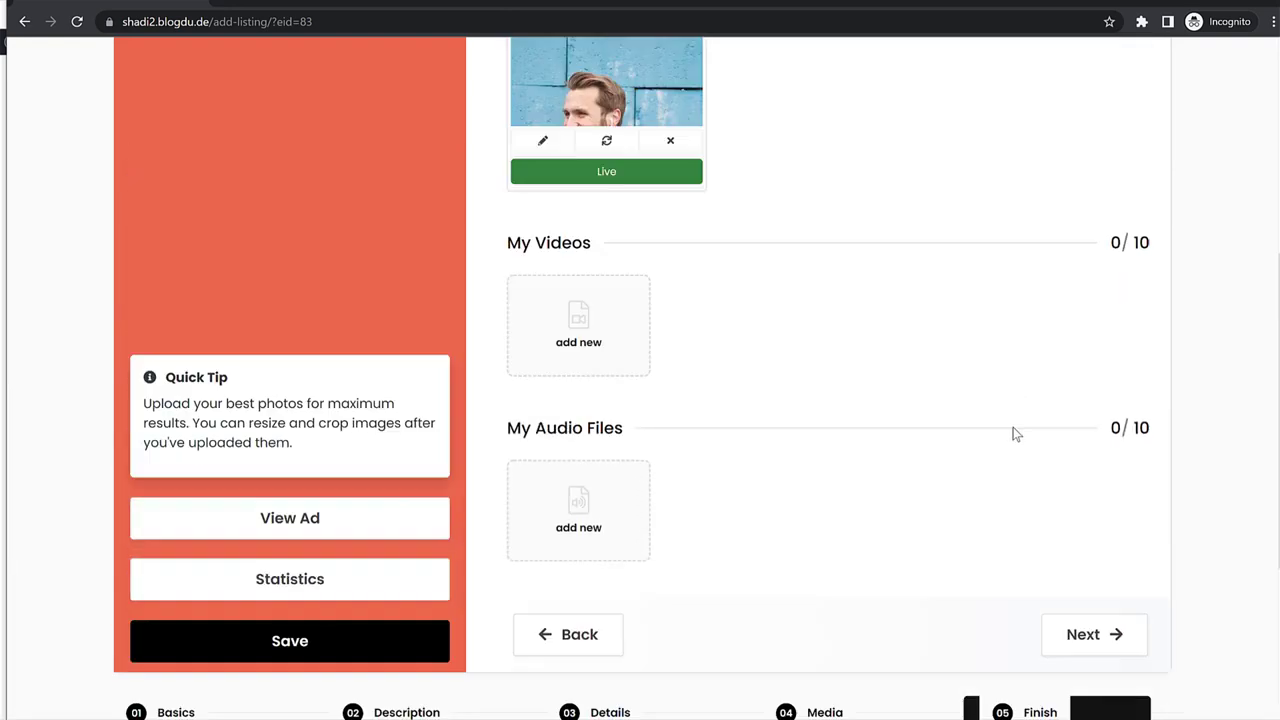
{"action": "left_click", "coordinate": [1098, 526]}
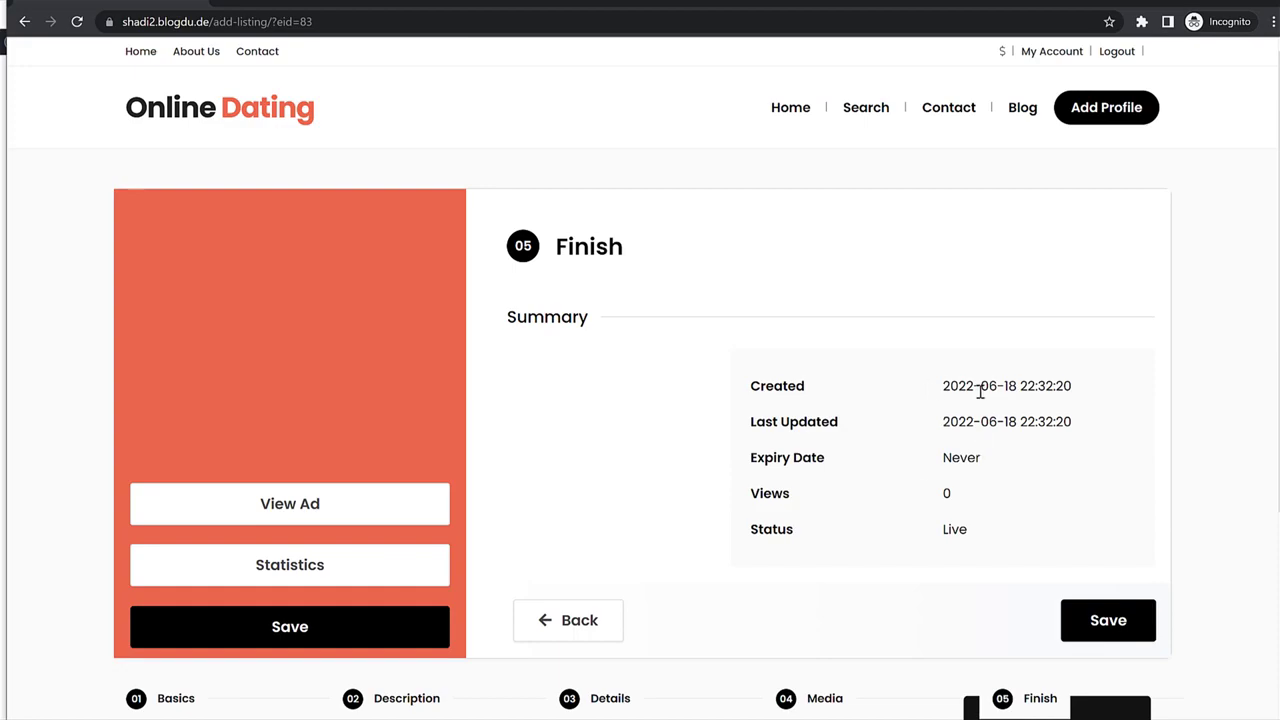
{"action": "scroll", "coordinate": [1030, 493], "scroll_direction": "down", "scroll_amount": 2}
{"action": "left_click", "coordinate": [1106, 460]}
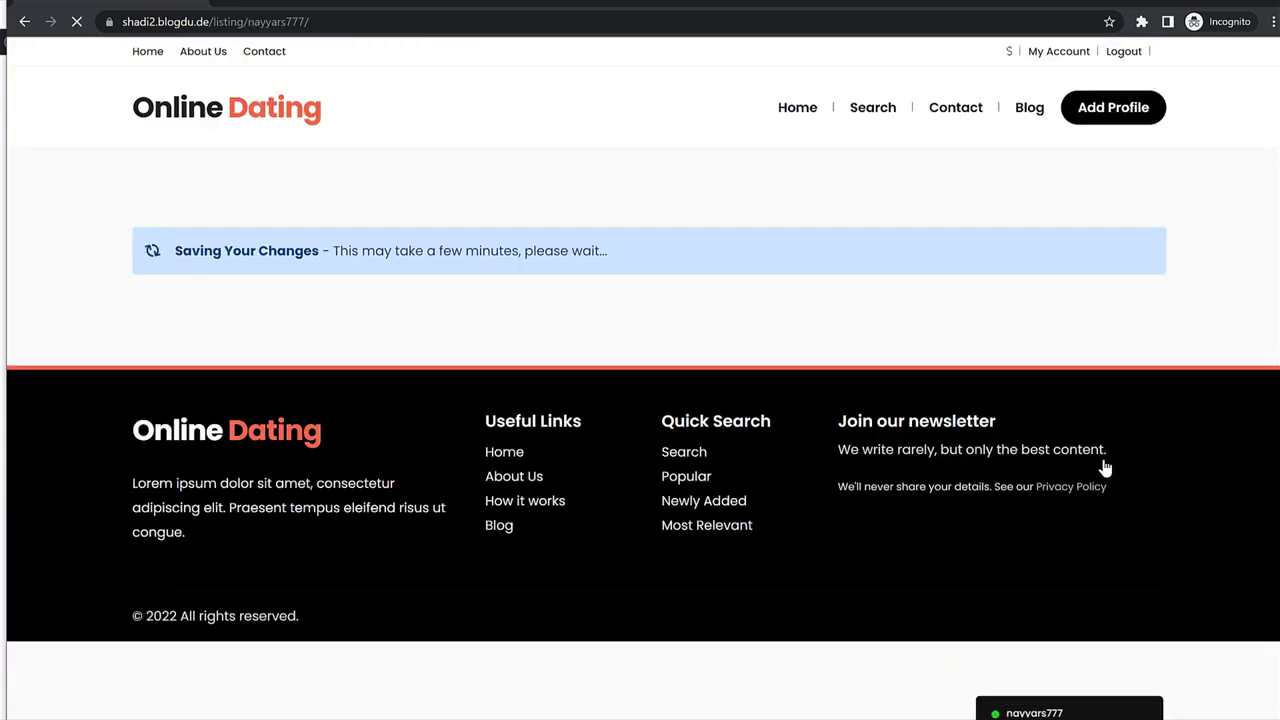
{"action": "scroll", "coordinate": [1178, 344], "scroll_direction": "down", "scroll_amount": 10}
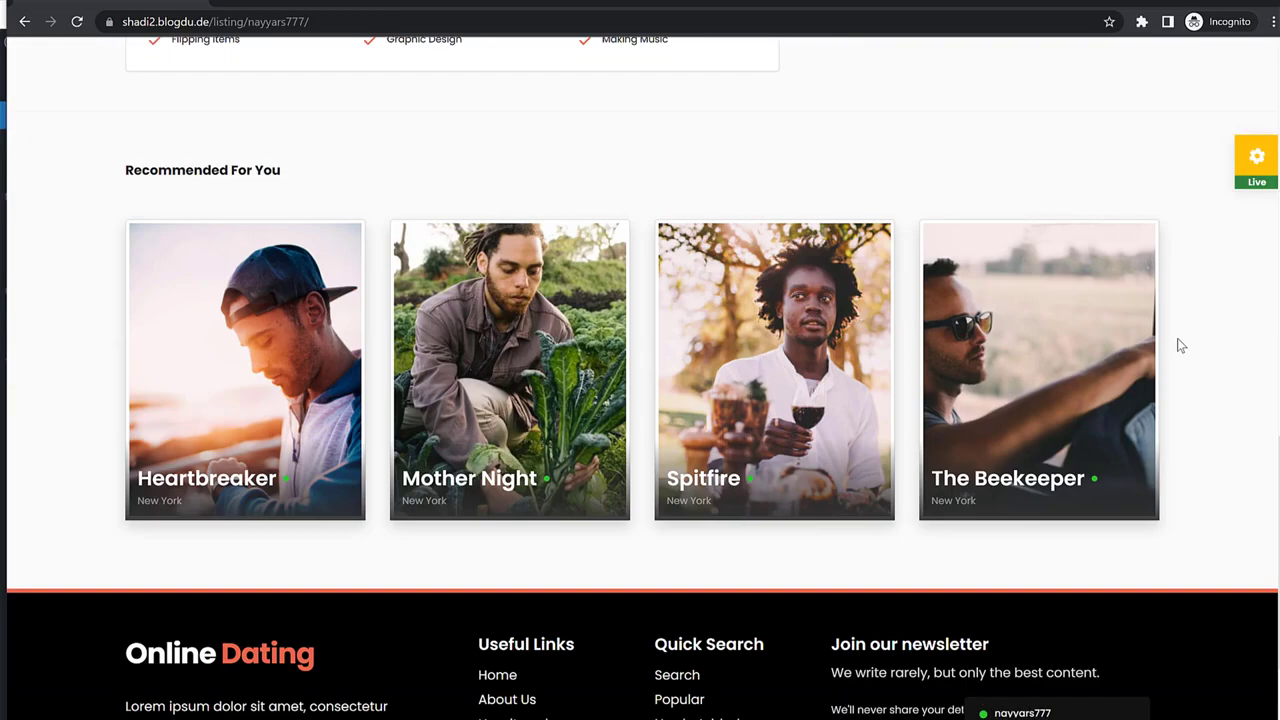
{"action": "scroll", "coordinate": [1178, 344], "scroll_direction": "up", "scroll_amount": 10}
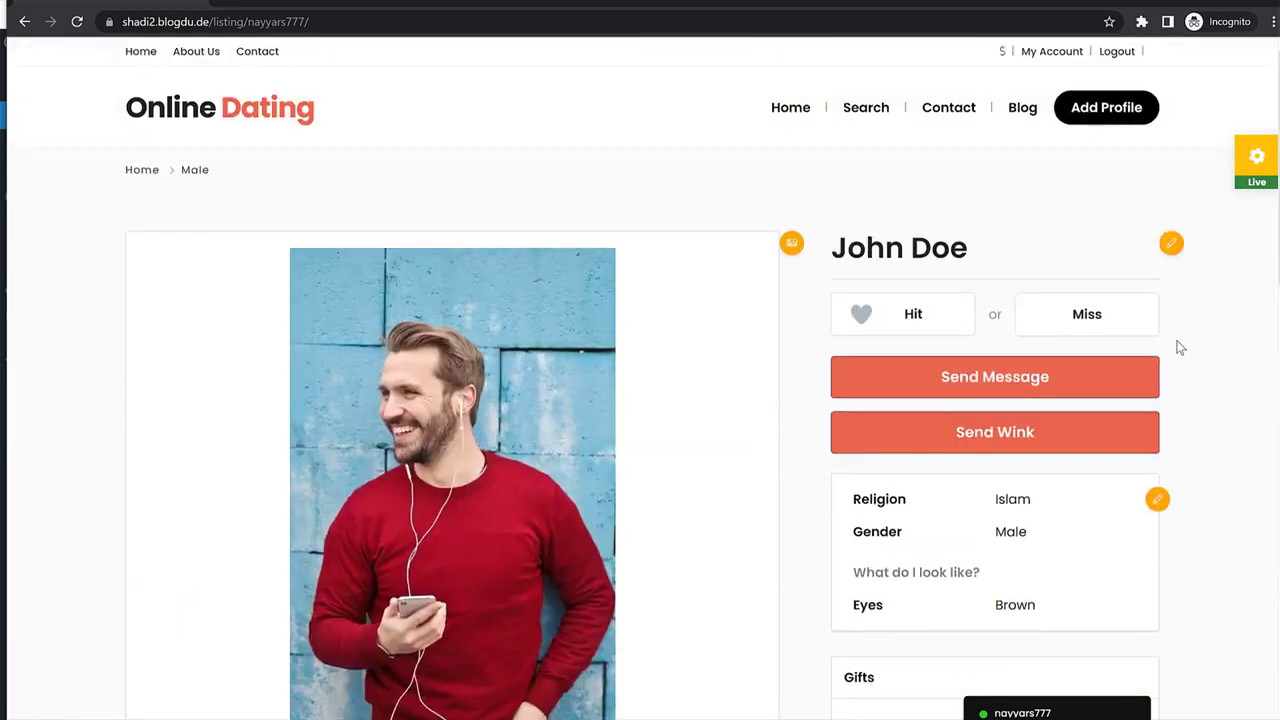
{"action": "left_click", "coordinate": [1077, 55]}
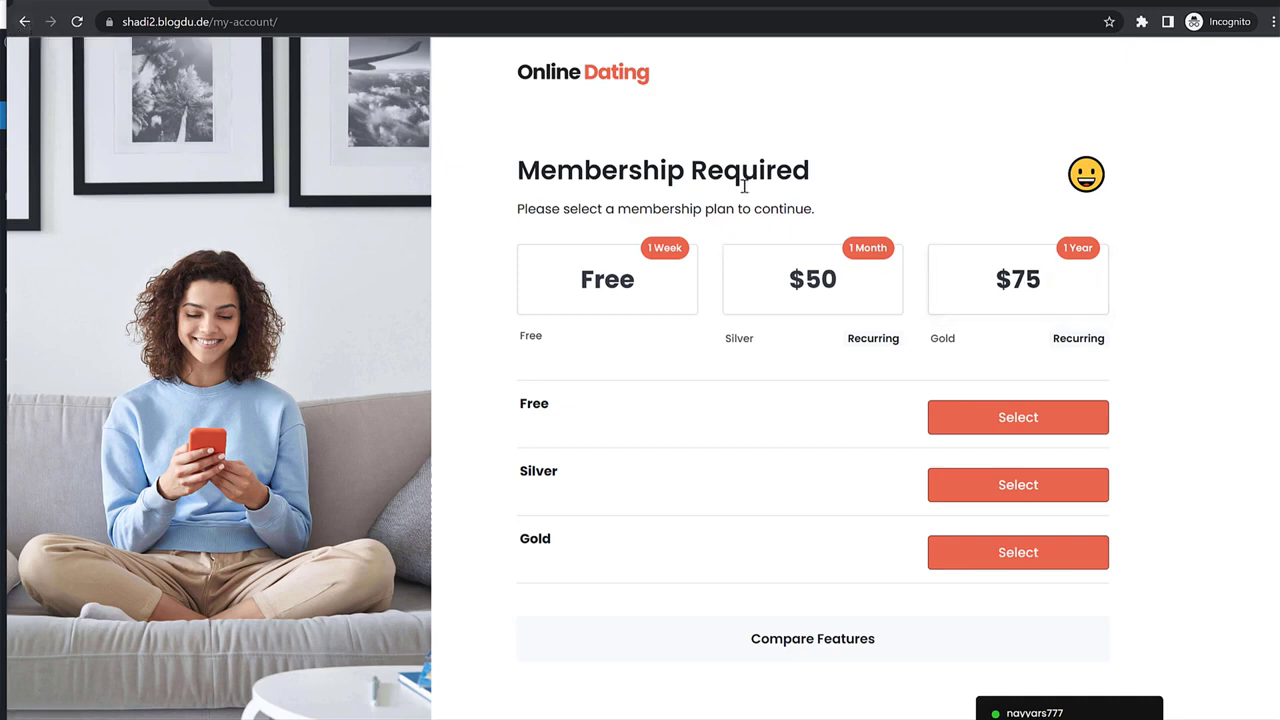
Review the Membership Required plan comparison and select the $75 Gold plan.
{"action": "left_click_drag", "start_coordinate": [511, 173], "coordinate": [796, 175]}
{"action": "left_click", "coordinate": [857, 177]}
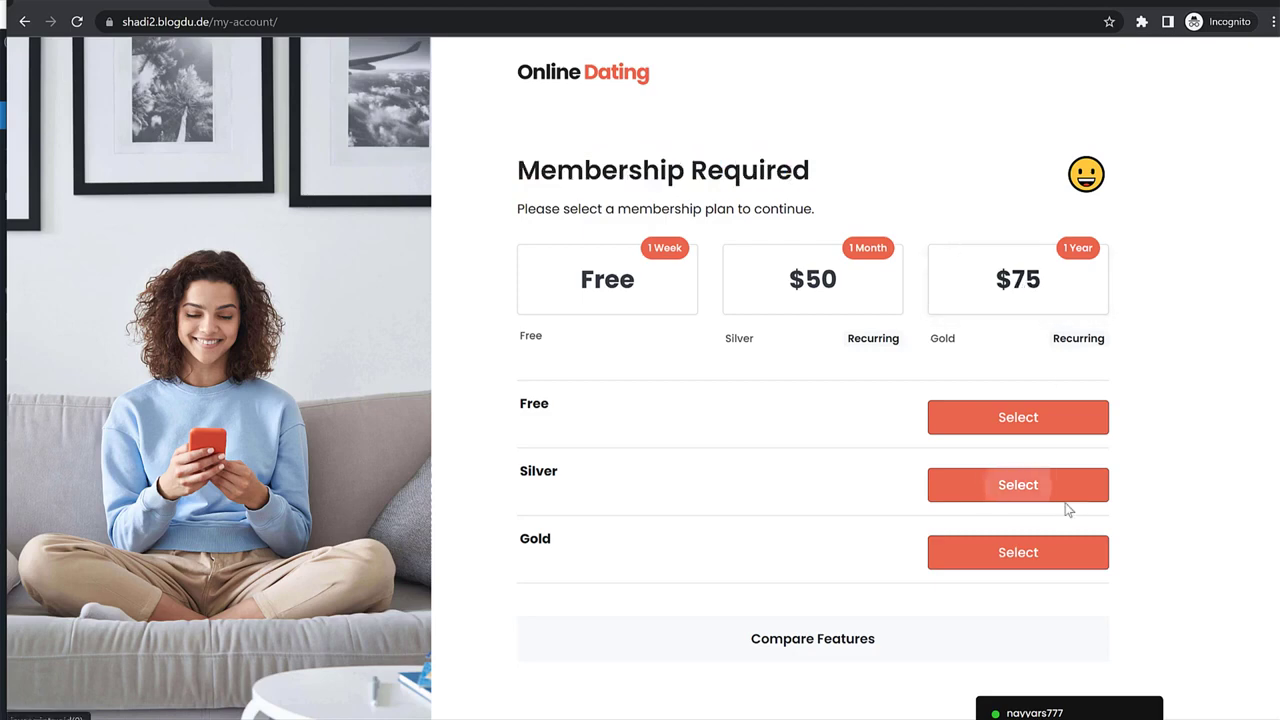
{"action": "left_click", "coordinate": [831, 646]}
{"action": "scroll", "coordinate": [900, 610], "scroll_direction": "down", "scroll_amount": 3}
{"action": "scroll", "coordinate": [918, 597], "scroll_direction": "up", "scroll_amount": 3}
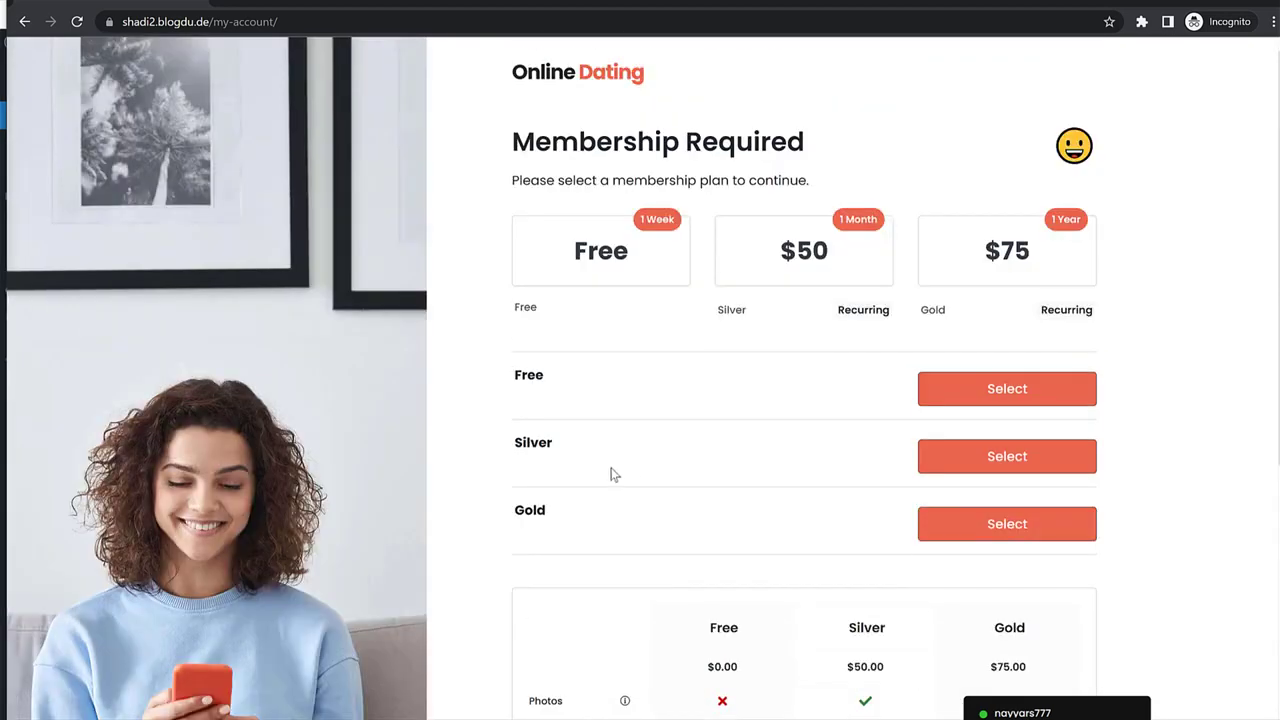
{"action": "left_click", "coordinate": [955, 523]}
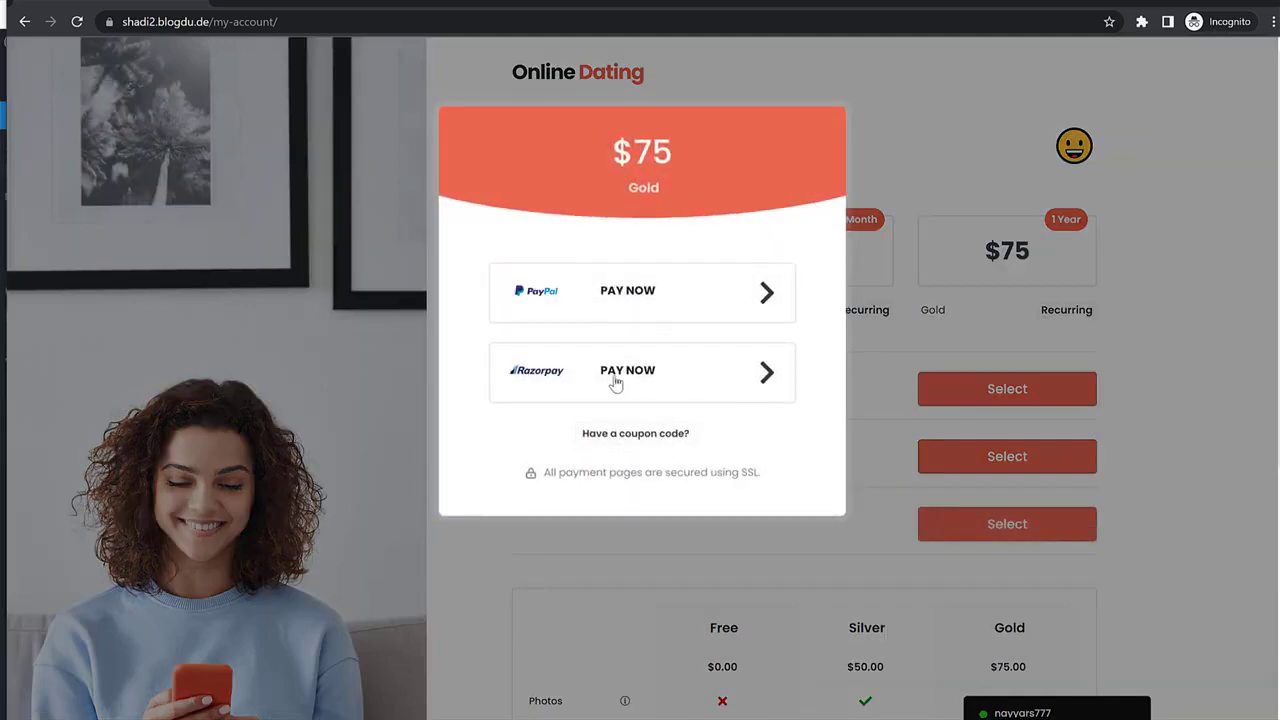
Apply coupon Welcome2022 so the Gold price drops to $67.50.
{"action": "left_click", "coordinate": [650, 440]}
{"action": "left_click", "coordinate": [680, 464]}
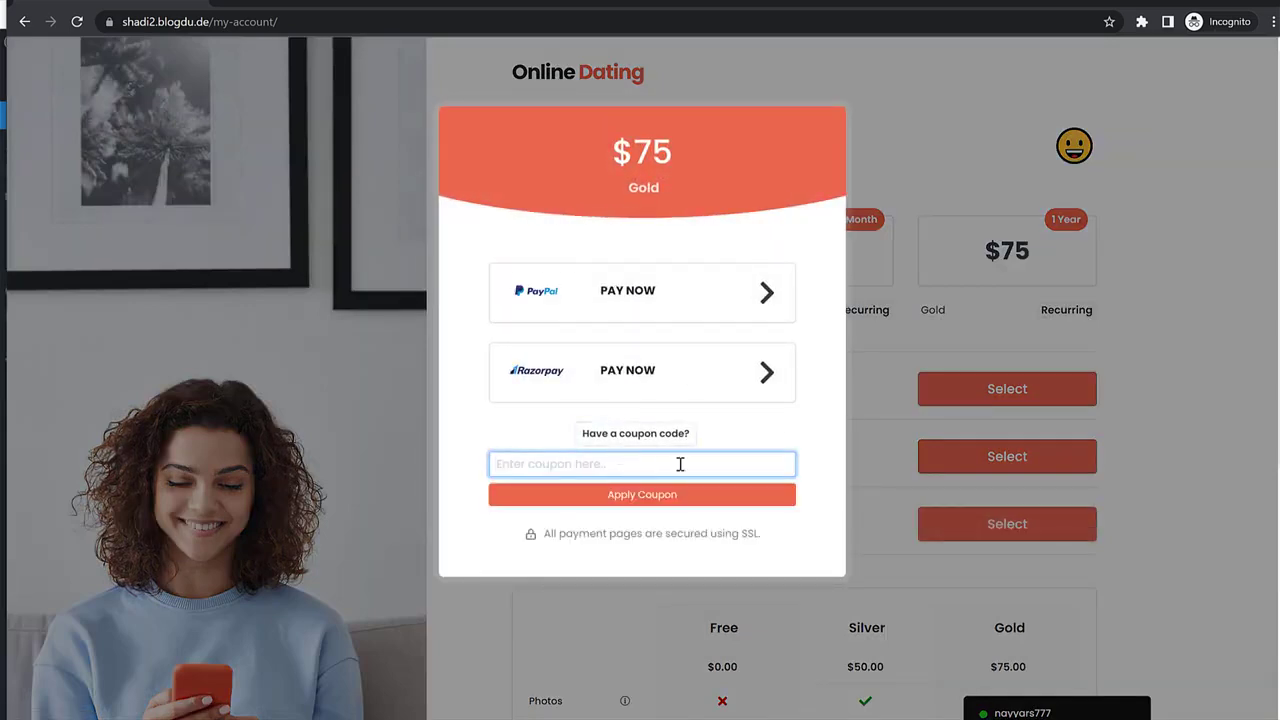
{"action": "type", "text": "Welcome2022"}
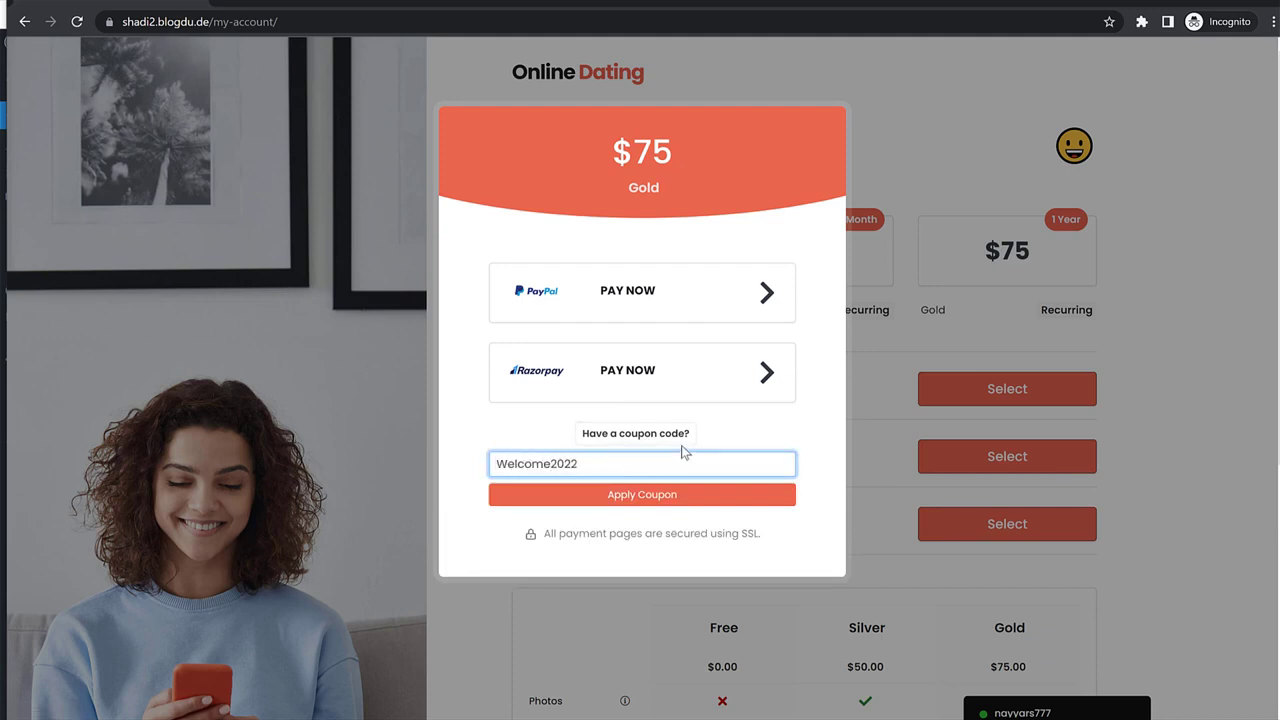
{"action": "left_click", "coordinate": [677, 497]}
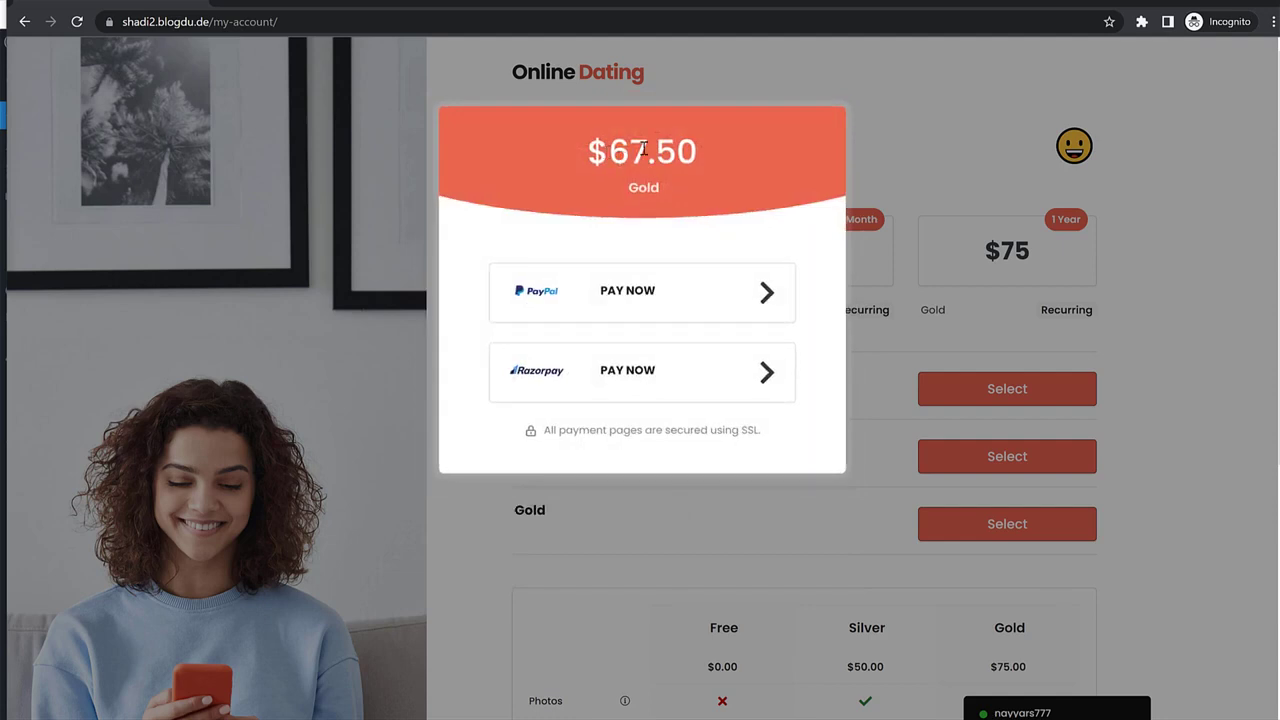
{"action": "left_click_drag", "start_coordinate": [610, 151], "coordinate": [585, 162]}
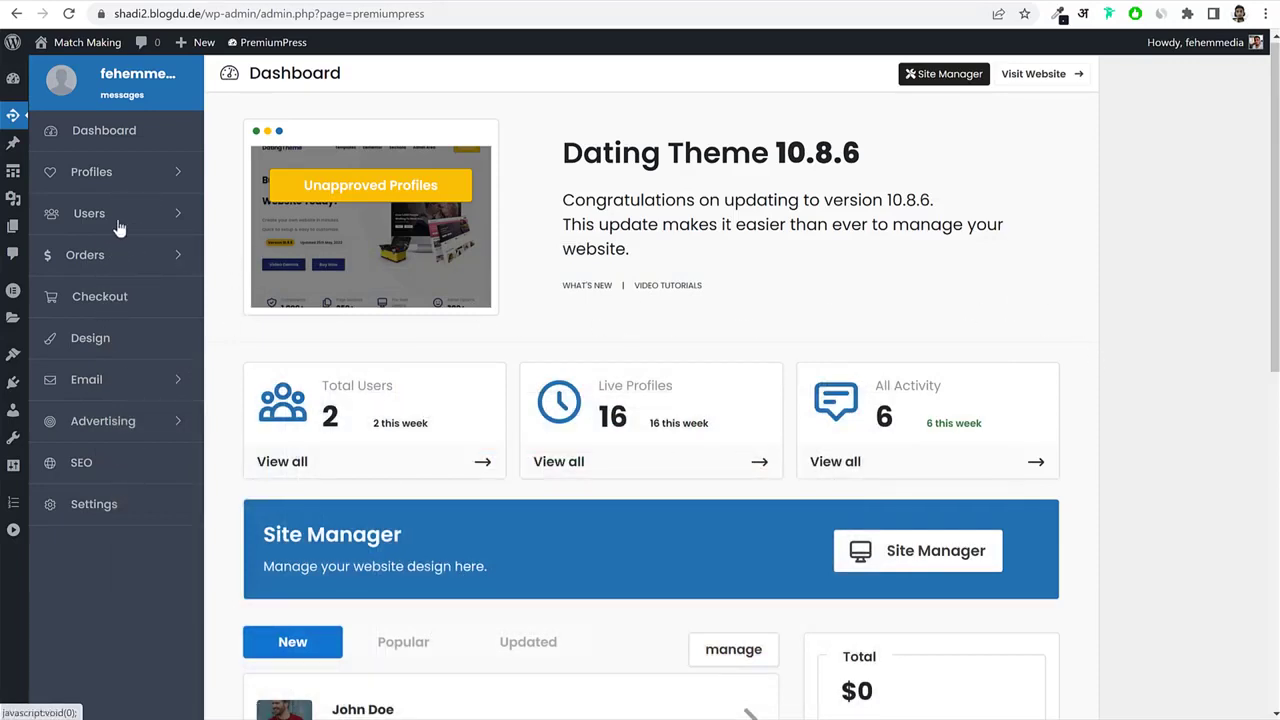
Under Checkout > Coupons, add and save coupon code 2022 with a 100 percent discount.
{"action": "left_click", "coordinate": [112, 300]}
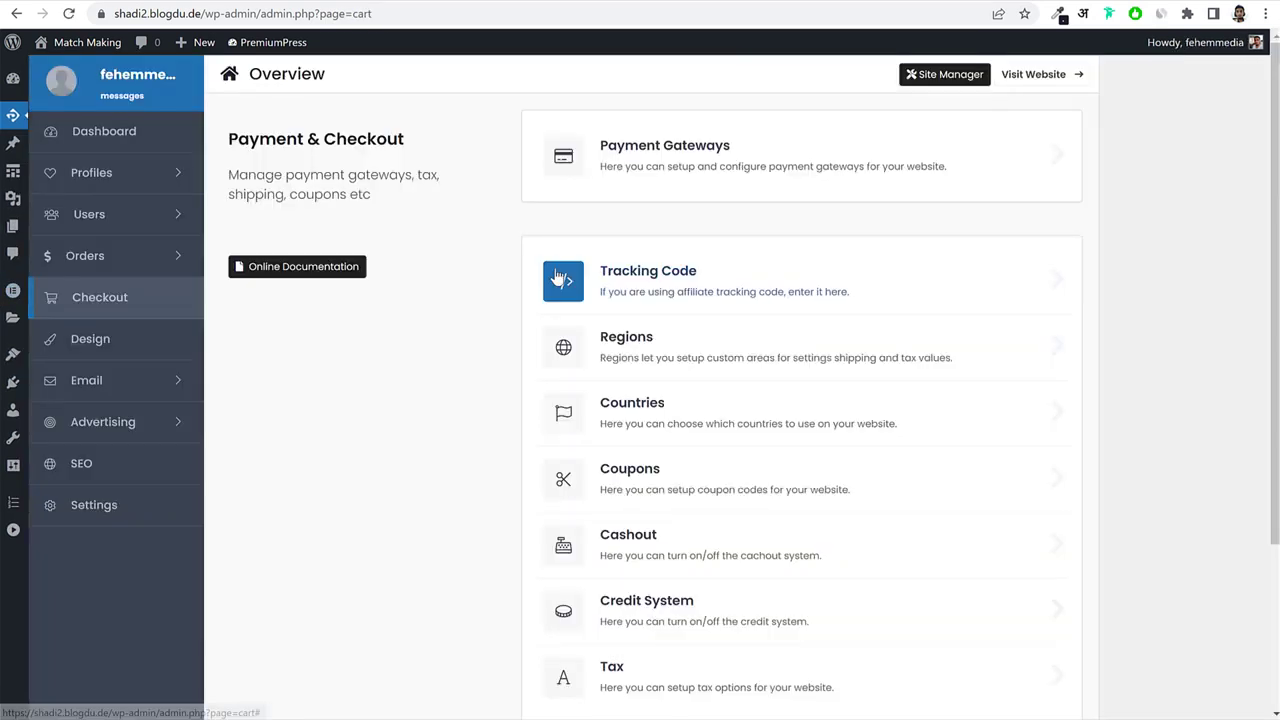
{"action": "scroll", "coordinate": [700, 315], "scroll_direction": "down", "scroll_amount": 2}
{"action": "left_click", "coordinate": [706, 309]}
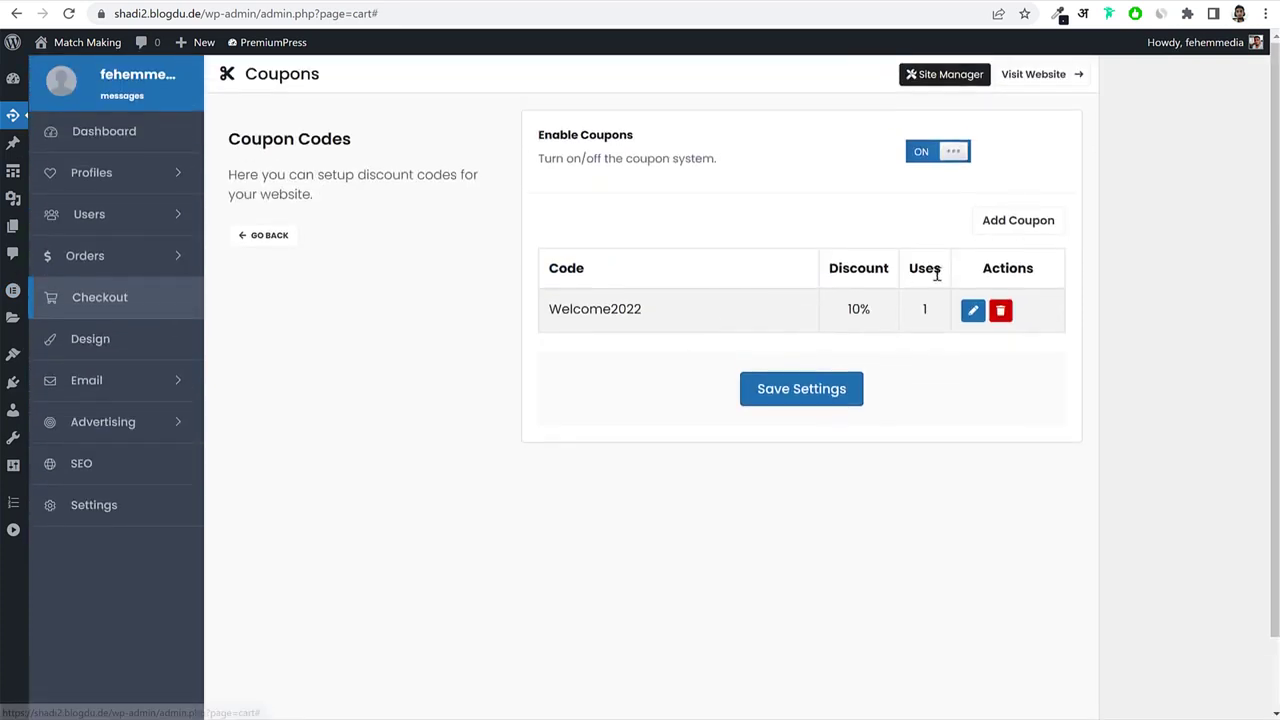
{"action": "left_click", "coordinate": [1018, 224]}
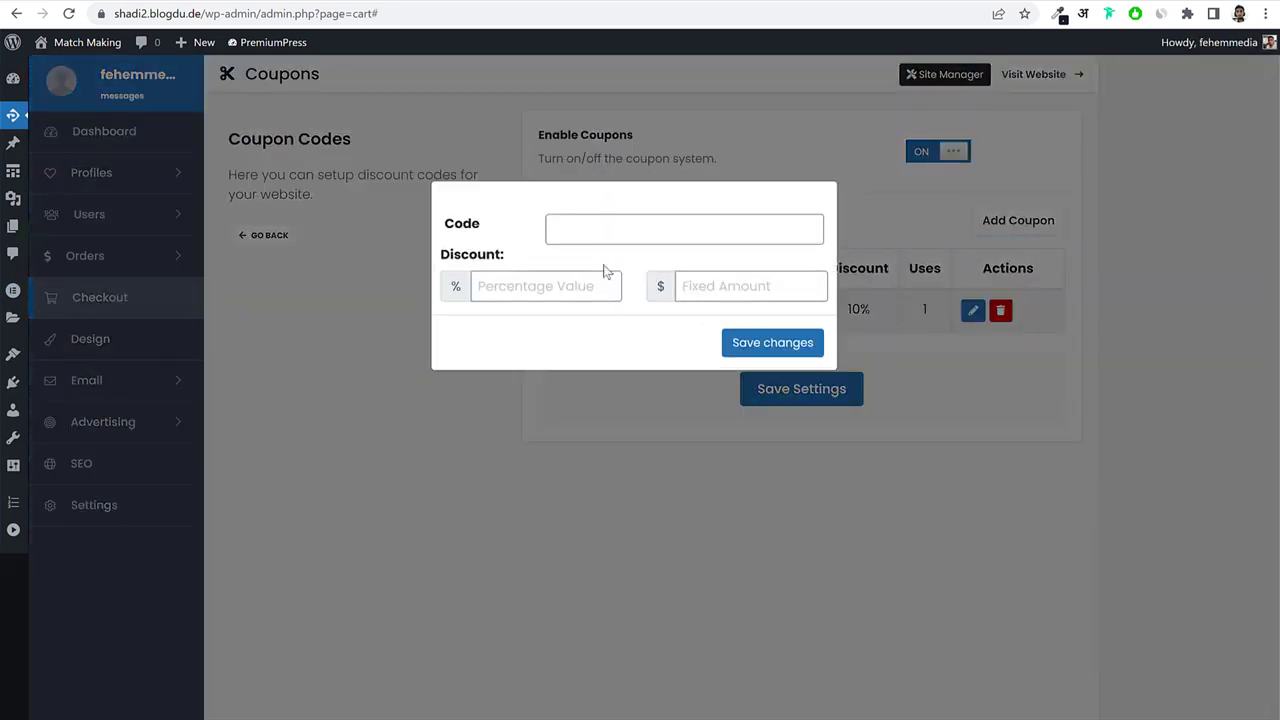
{"action": "left_click", "coordinate": [620, 218]}
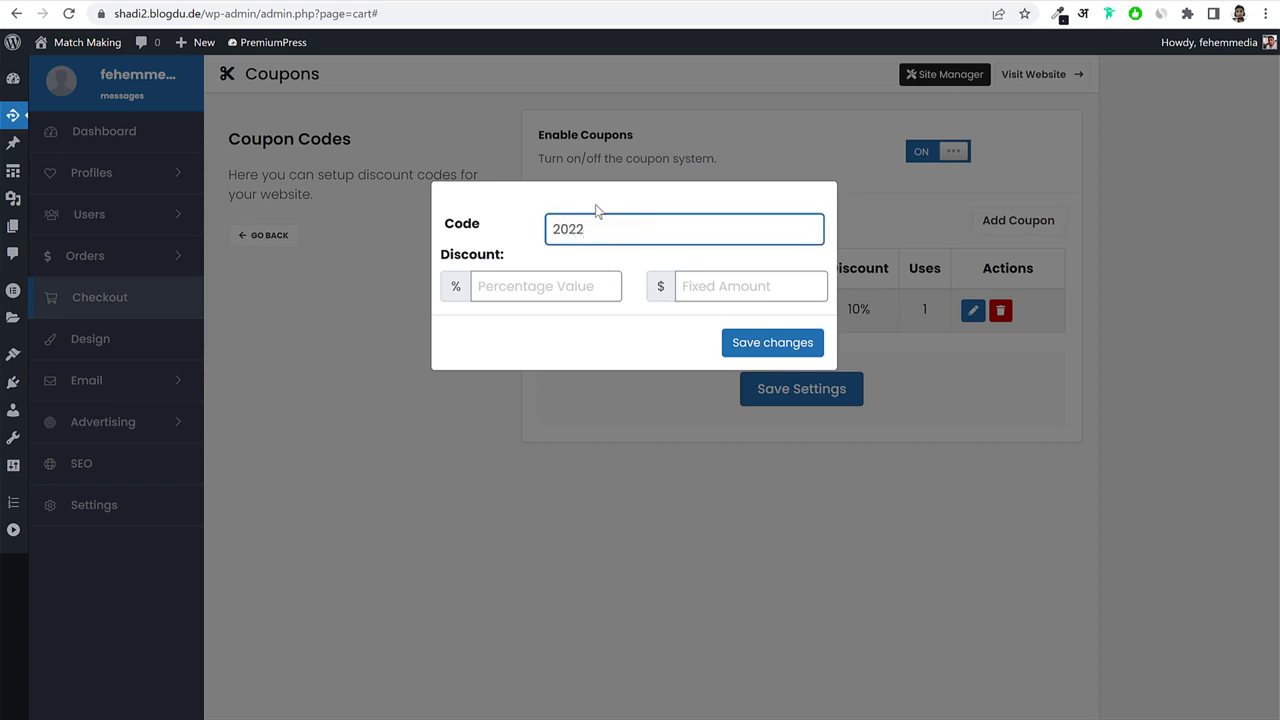
{"action": "left_click", "coordinate": [577, 287]}
{"action": "type", "text": "100"}
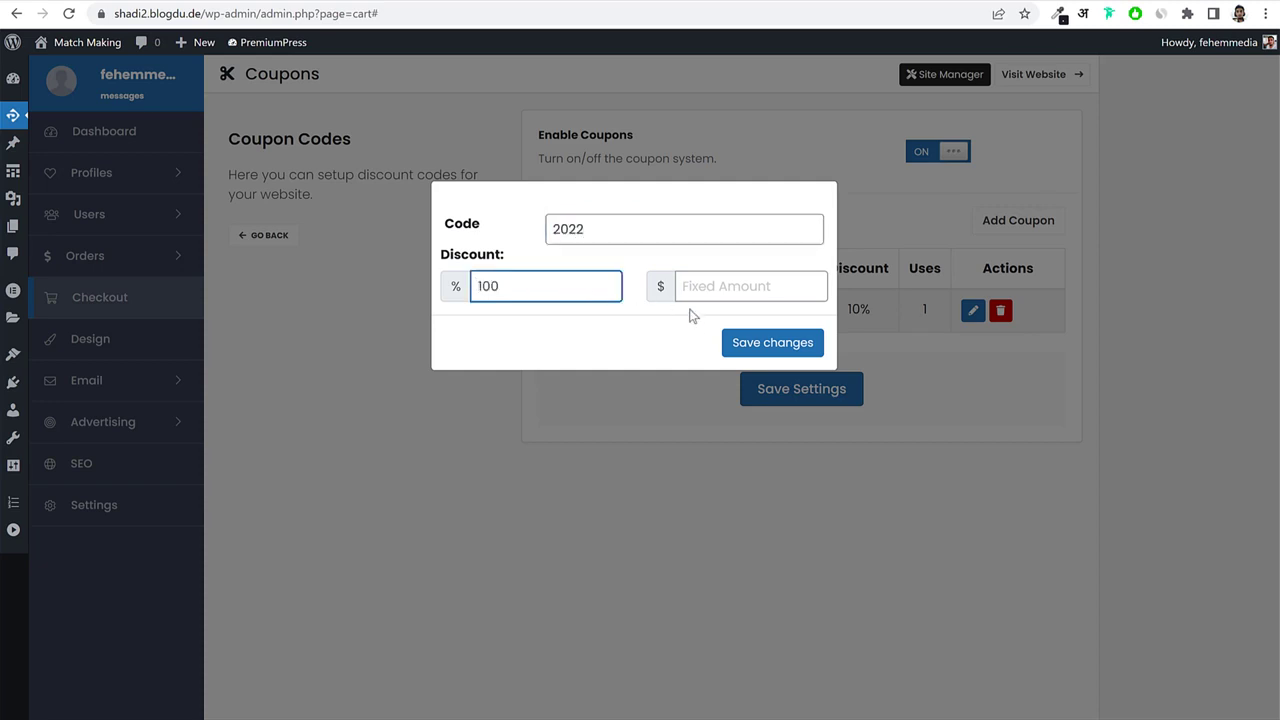
{"action": "left_click", "coordinate": [740, 342]}
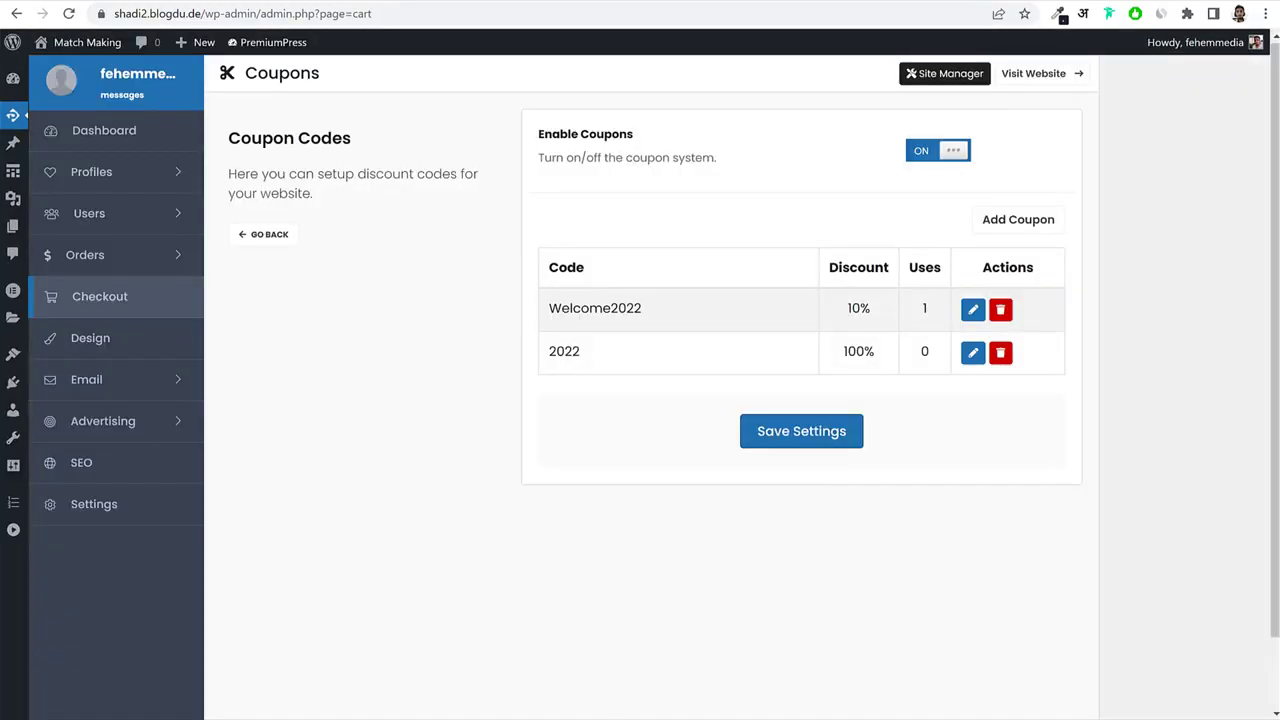
In the member's window, reselect the Gold plan and apply coupon 2022 for No Payment Due.
{"action": "mouse_move", "coordinate": [250, 719]}
{"action": "left_click", "coordinate": [335, 712]}
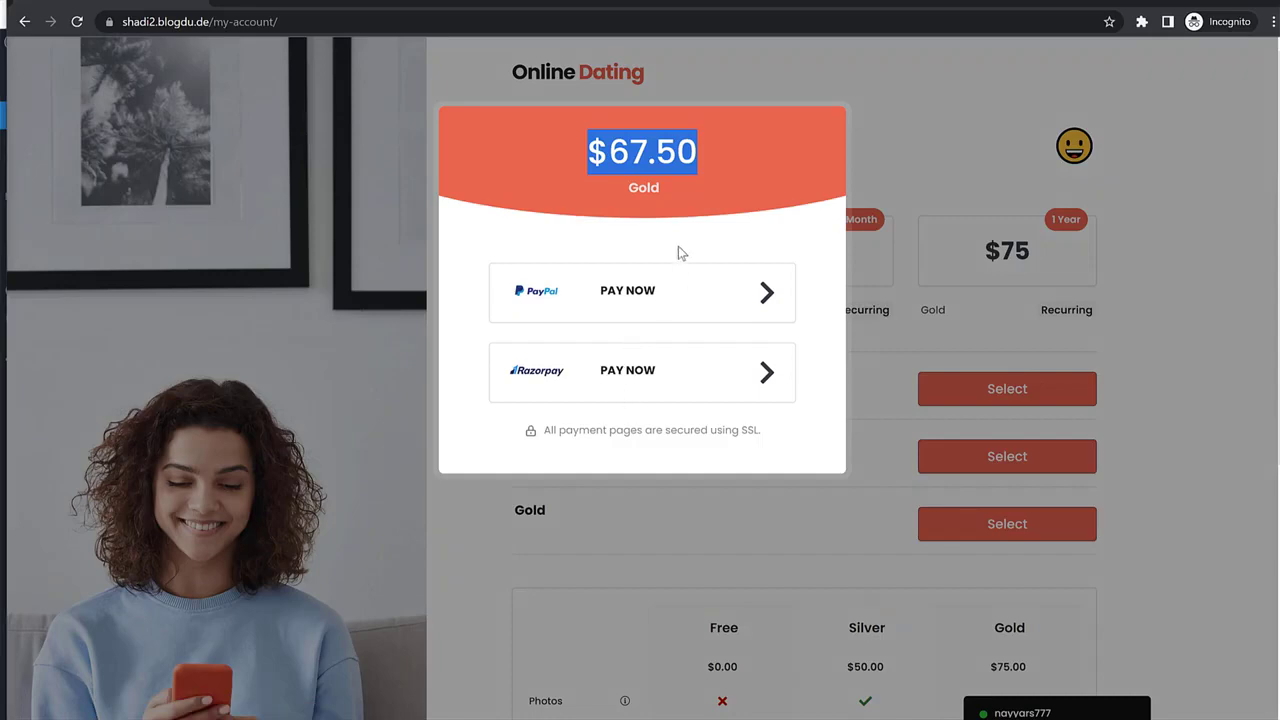
{"action": "left_click", "coordinate": [708, 185]}
{"action": "left_click", "coordinate": [1008, 205]}
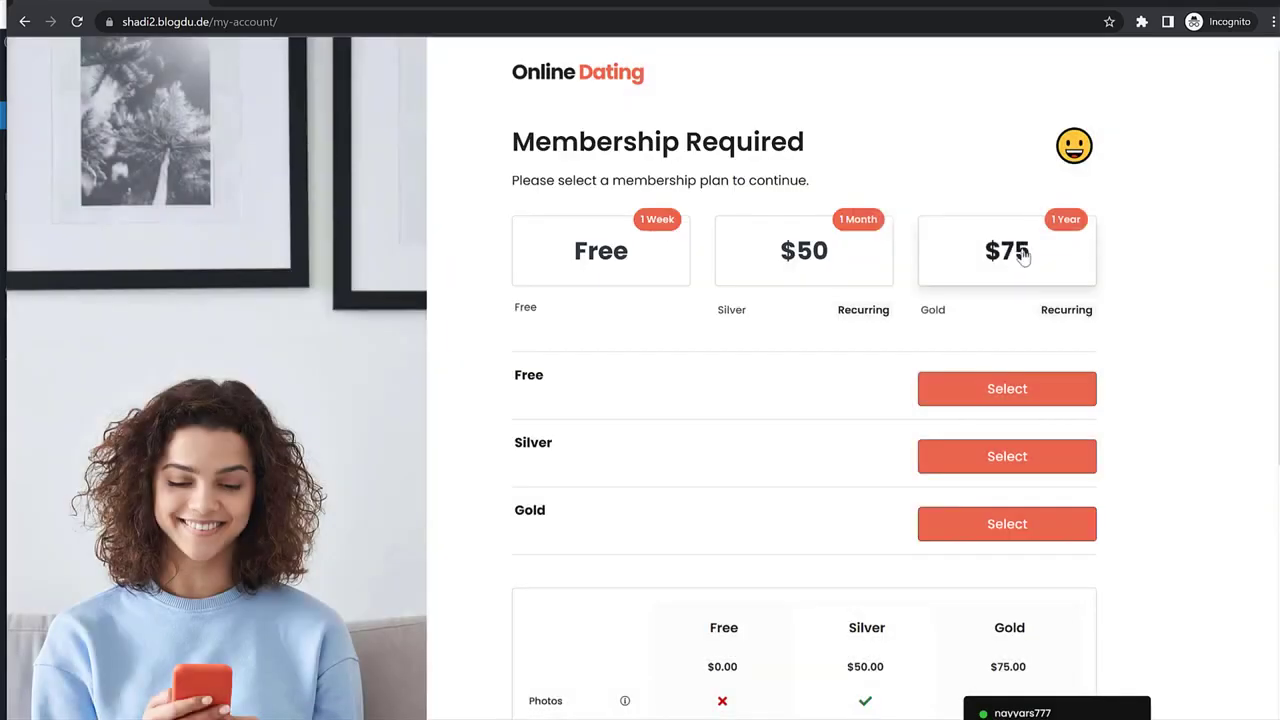
{"action": "left_click", "coordinate": [1007, 250]}
{"action": "left_click", "coordinate": [659, 436]}
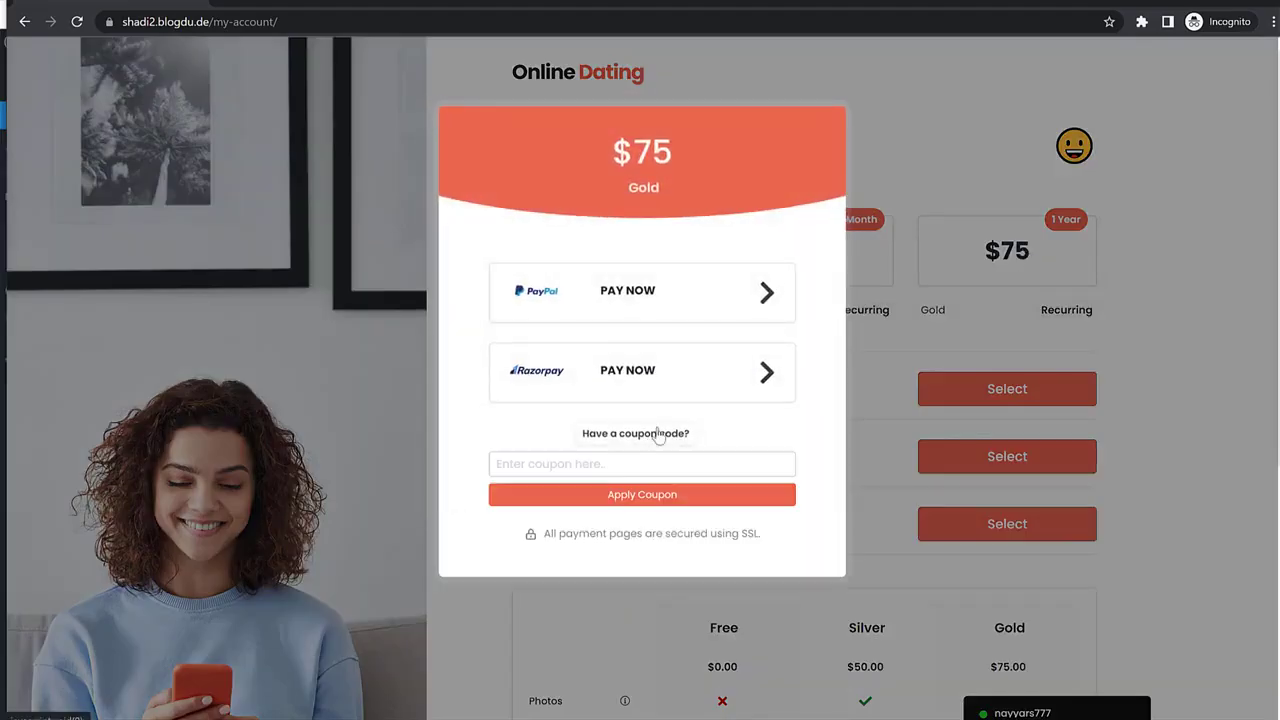
{"action": "left_click", "coordinate": [619, 465]}
{"action": "type", "text": "2022"}
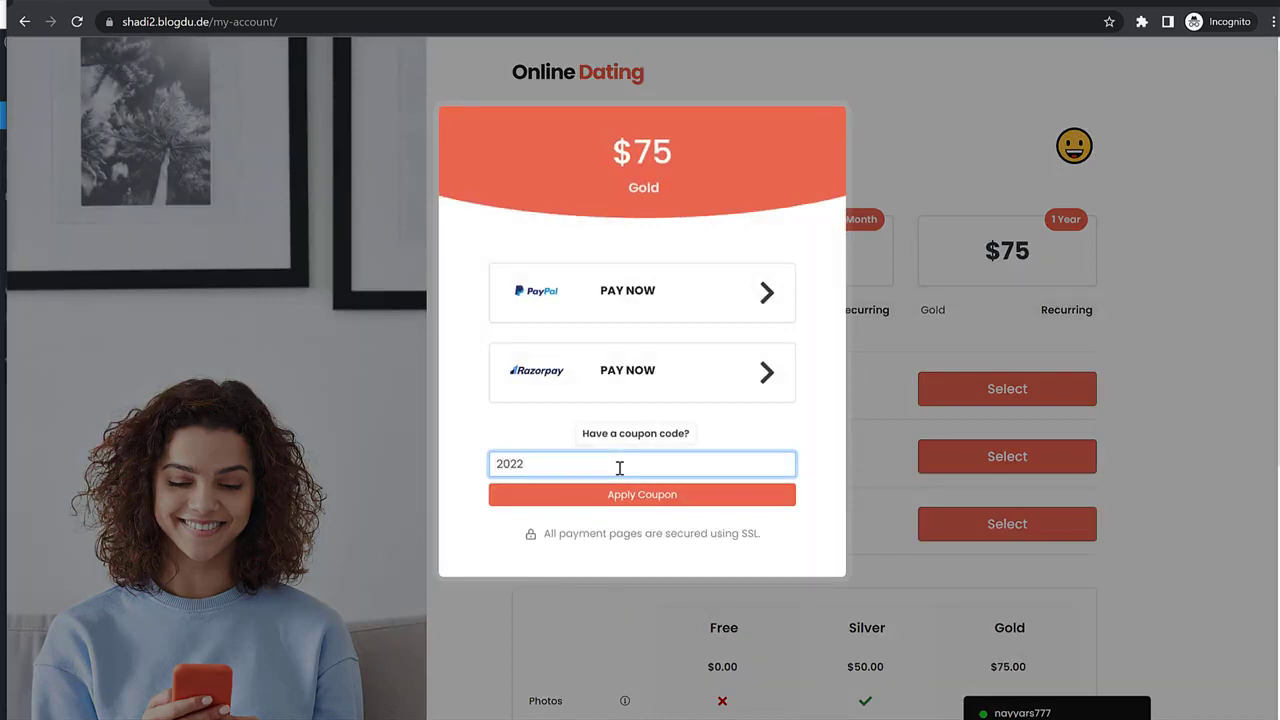
{"action": "left_click", "coordinate": [645, 495]}
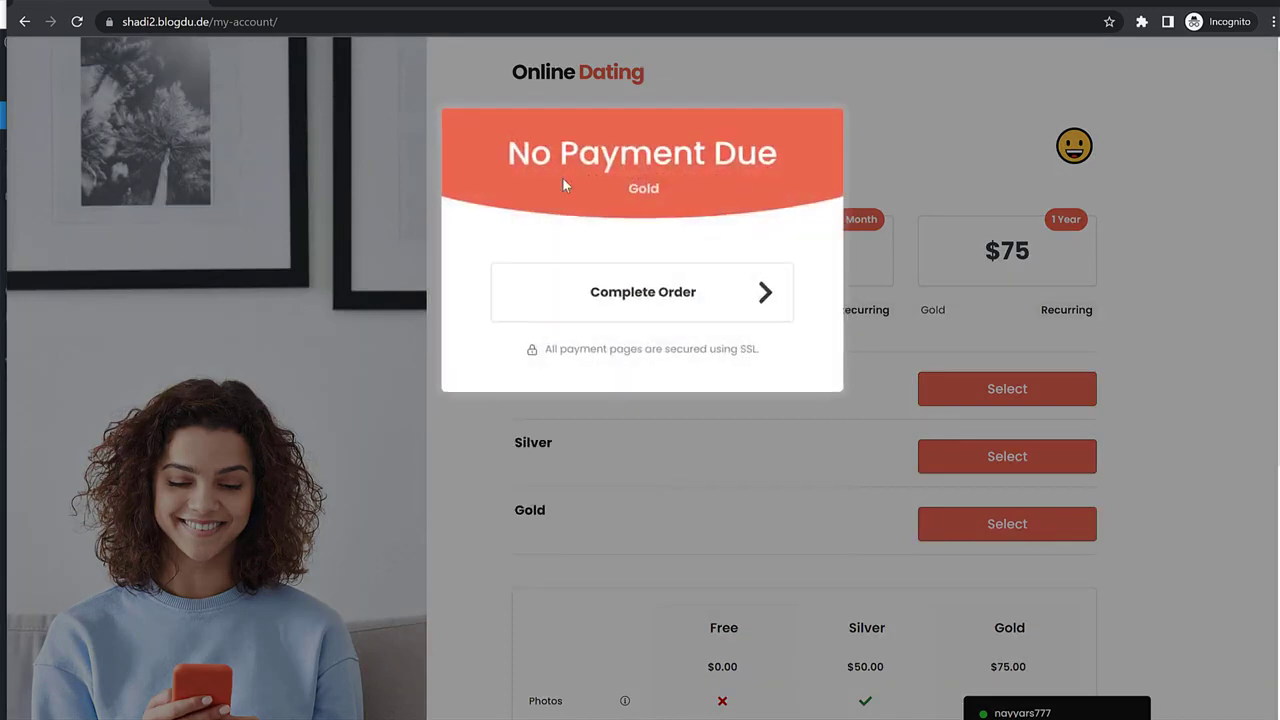
Complete the free Gold order and return to the account dashboard.
{"action": "triple_click", "coordinate": [594, 149]}
{"action": "left_click", "coordinate": [794, 145]}
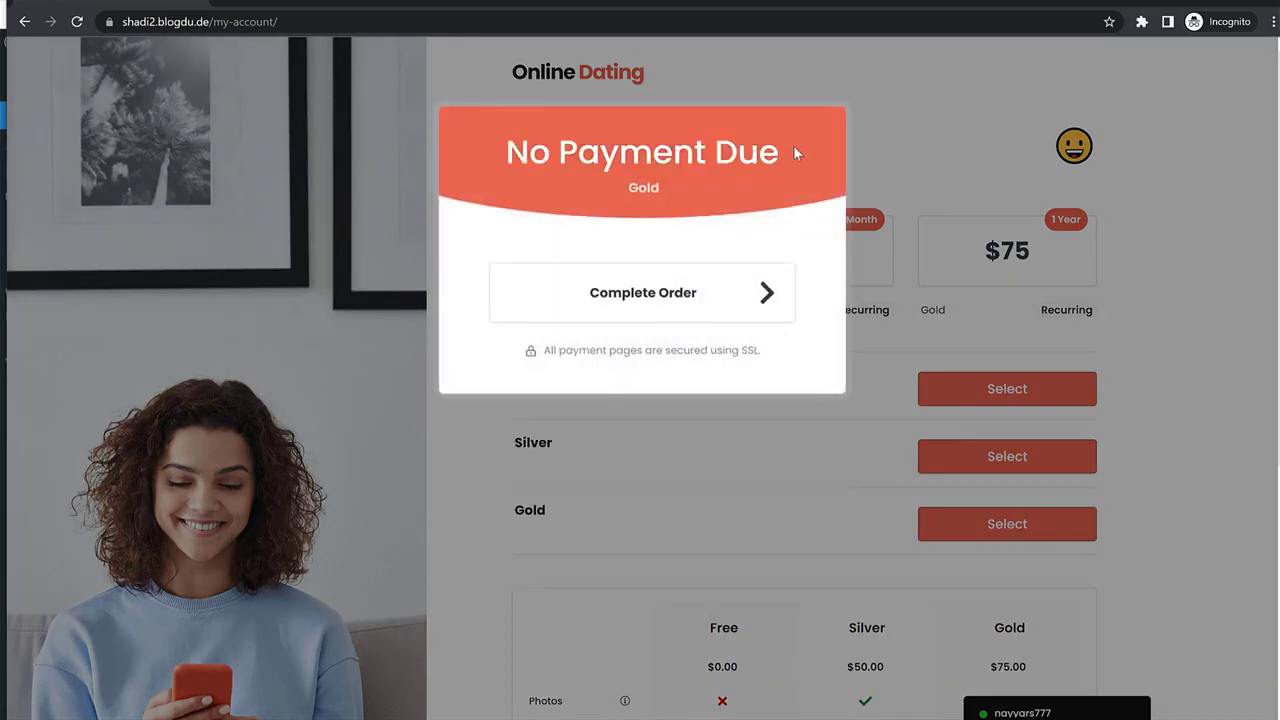
{"action": "left_click", "coordinate": [674, 309]}
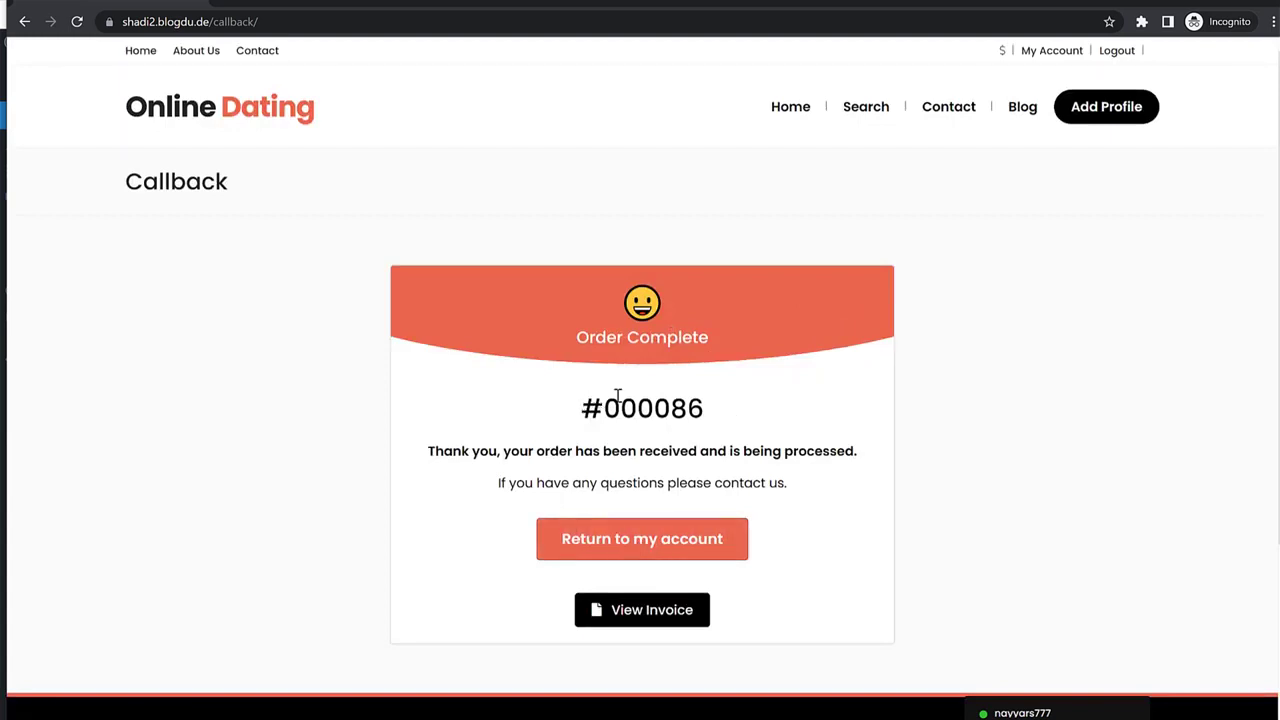
{"action": "left_click_drag", "start_coordinate": [582, 402], "coordinate": [757, 402]}
{"action": "left_click", "coordinate": [758, 402]}
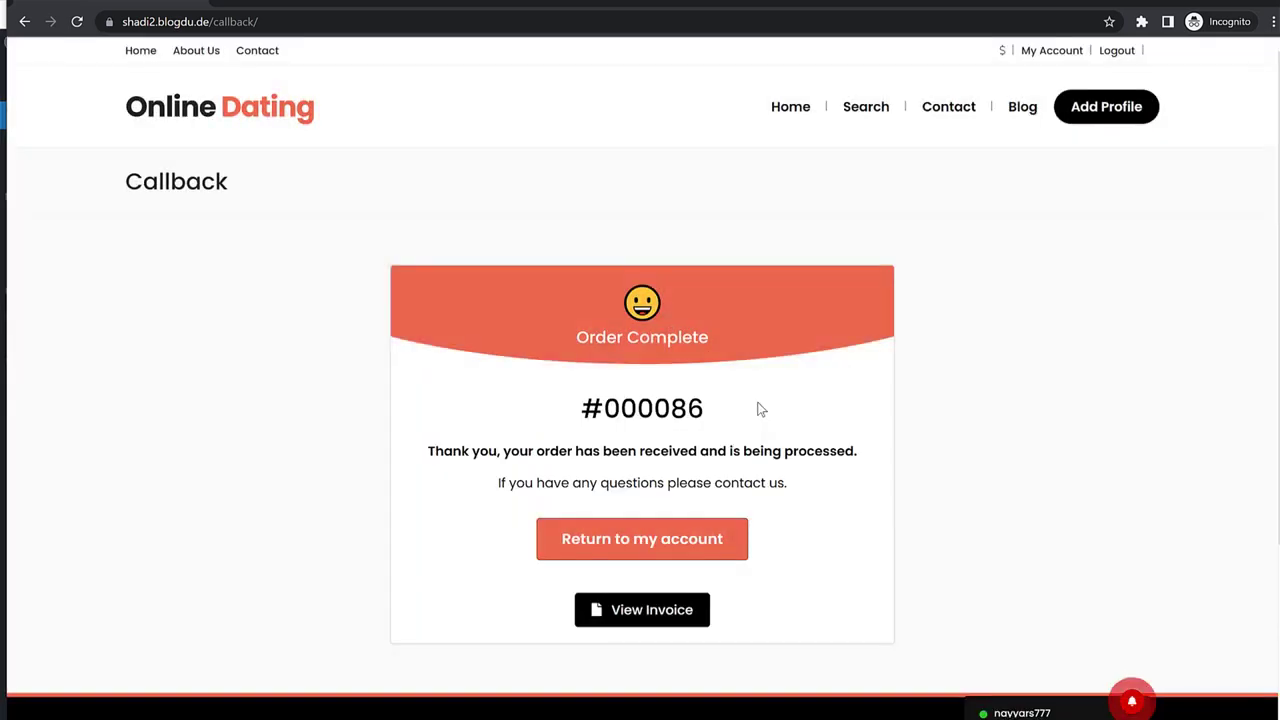
{"action": "left_click", "coordinate": [665, 549]}
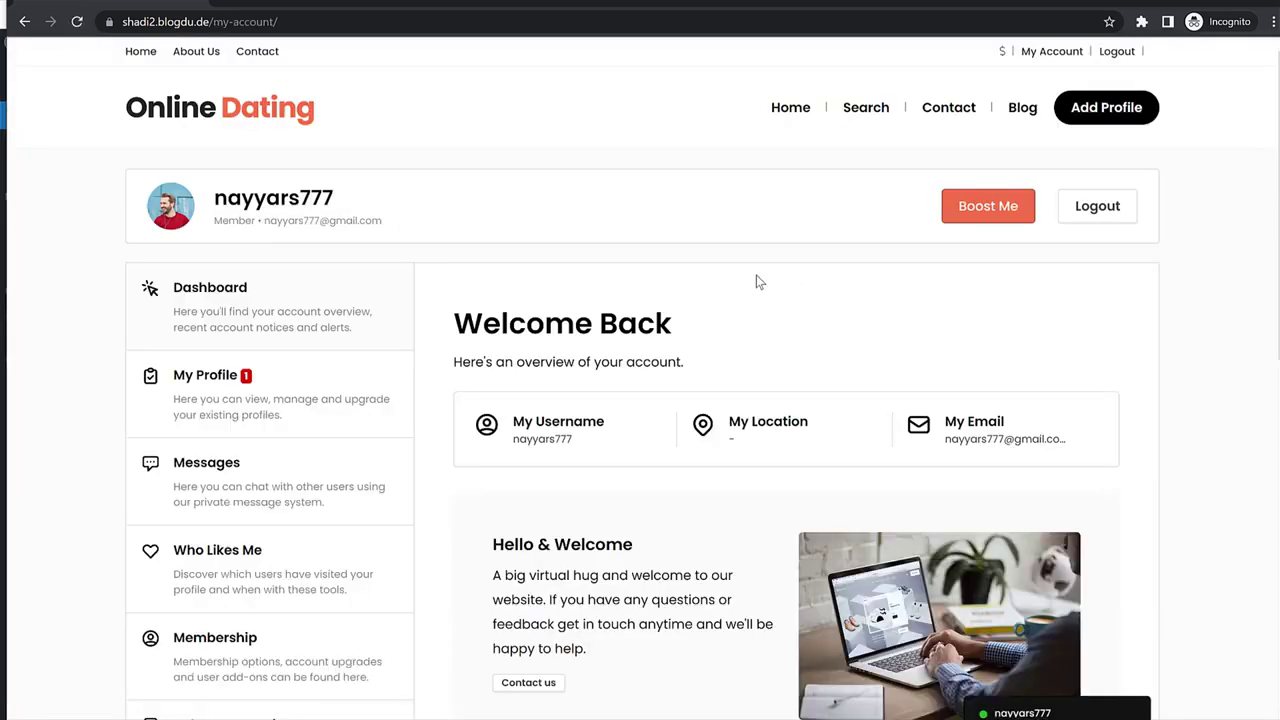
Confirm the Show Me: Women preference in account Settings, then browse the home page's Featured Members.
{"action": "scroll", "coordinate": [1169, 349], "scroll_direction": "down", "scroll_amount": 7}
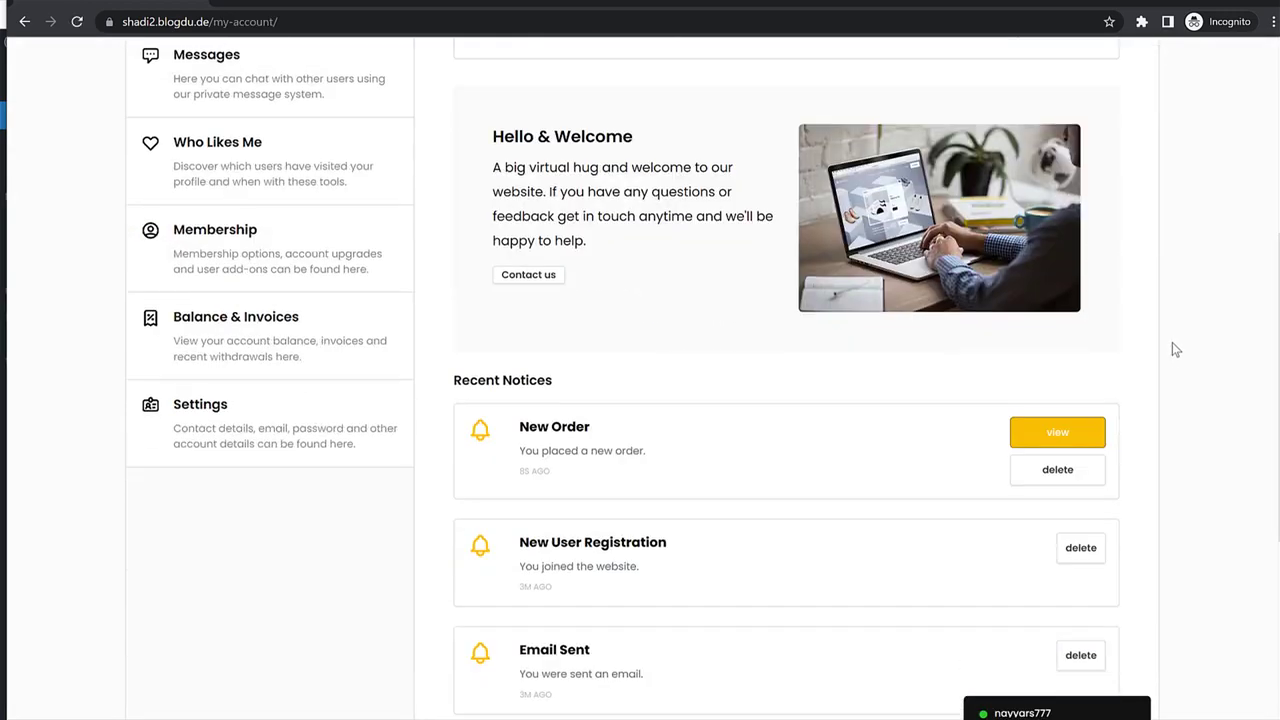
{"action": "scroll", "coordinate": [1170, 376], "scroll_direction": "up", "scroll_amount": 8}
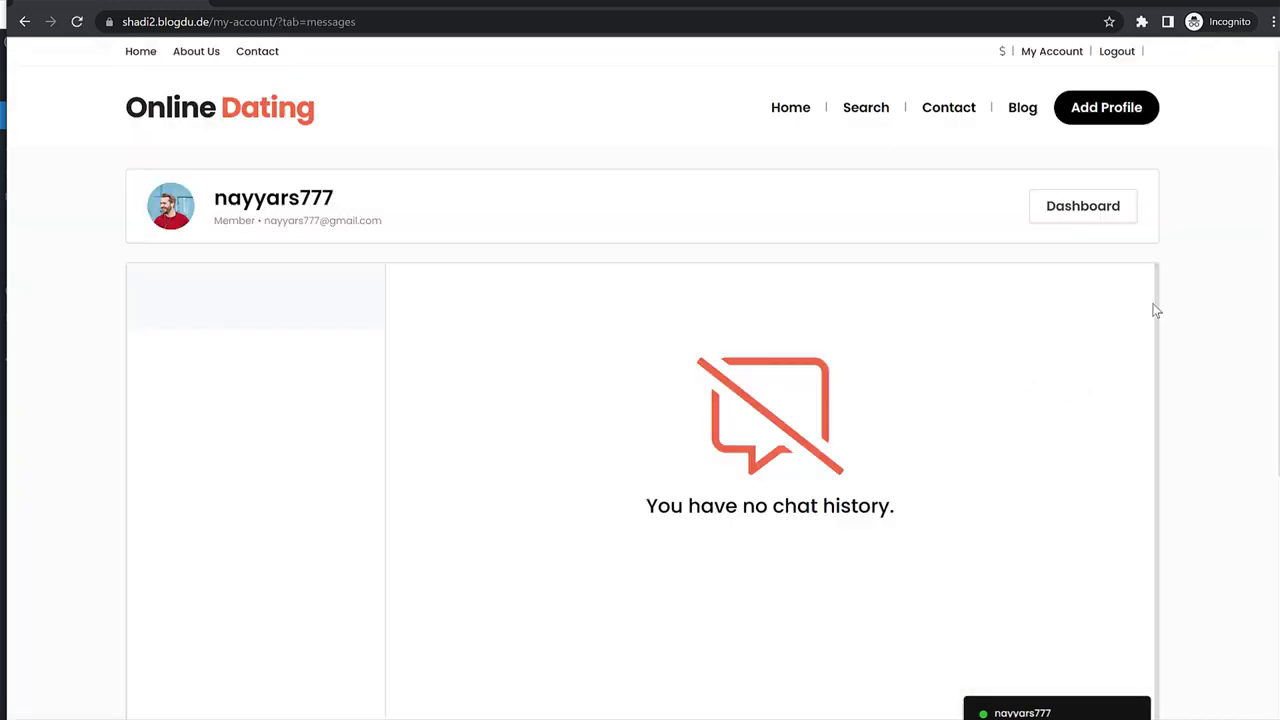
{"action": "scroll", "coordinate": [609, 314], "scroll_direction": "down", "scroll_amount": 4}
{"action": "scroll", "coordinate": [612, 313], "scroll_direction": "up", "scroll_amount": 4}
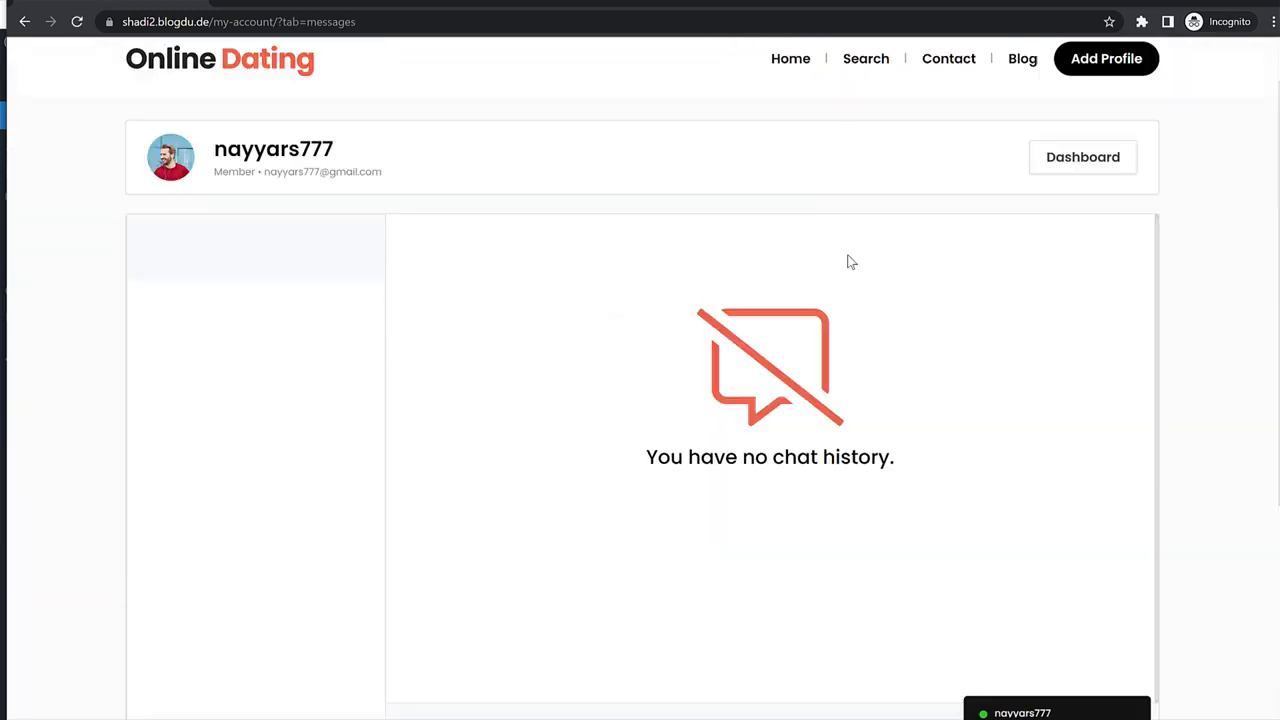
{"action": "left_click", "coordinate": [1080, 206]}
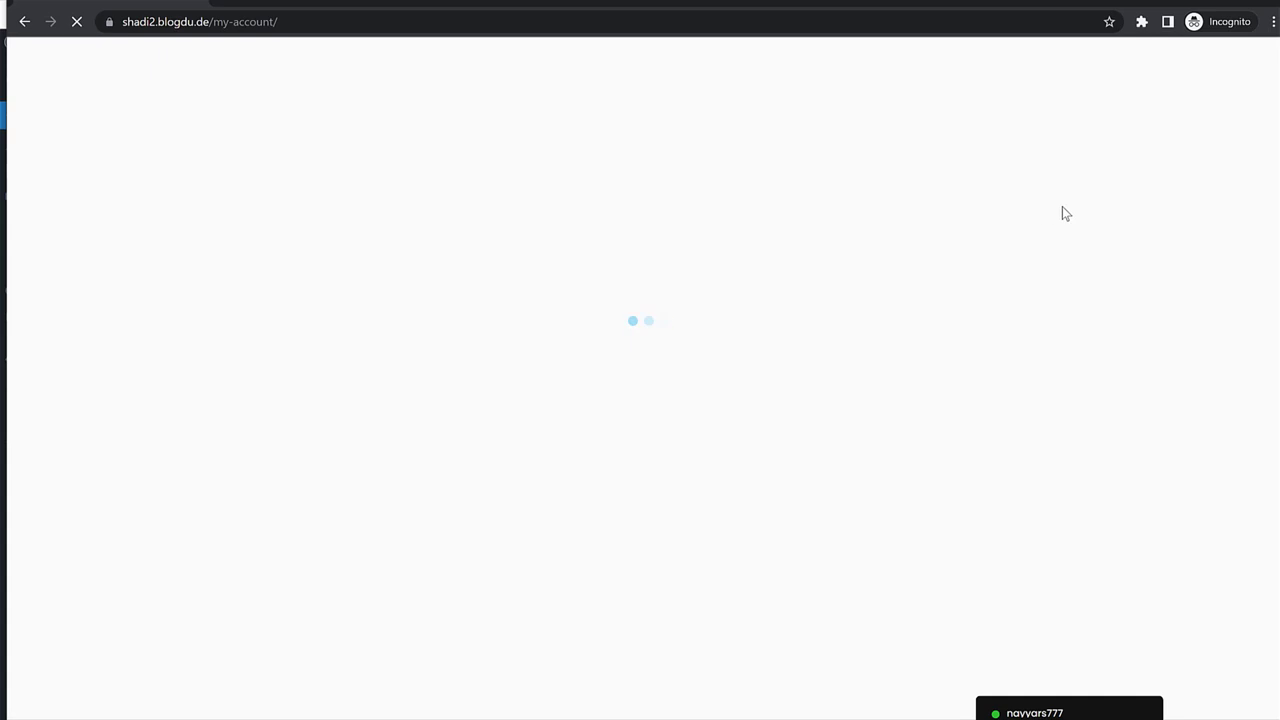
{"action": "scroll", "coordinate": [280, 434], "scroll_direction": "down", "scroll_amount": 3}
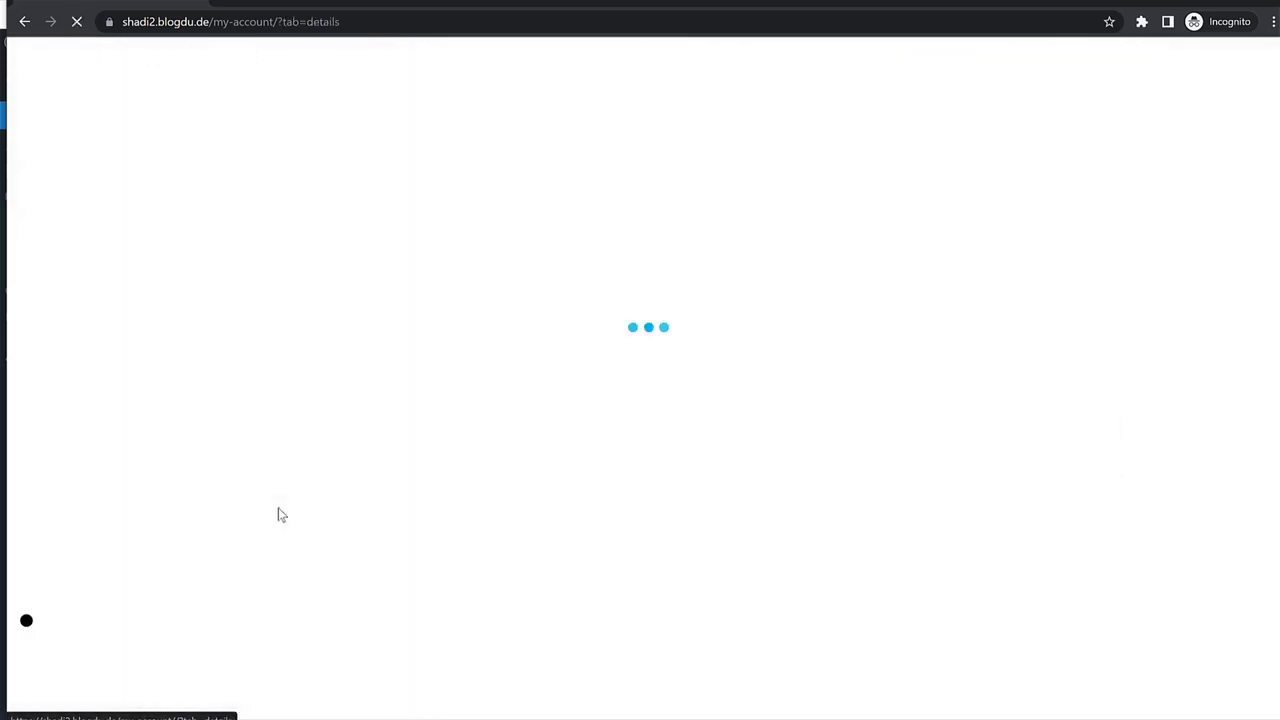
{"action": "scroll", "coordinate": [769, 380], "scroll_direction": "down", "scroll_amount": 4}
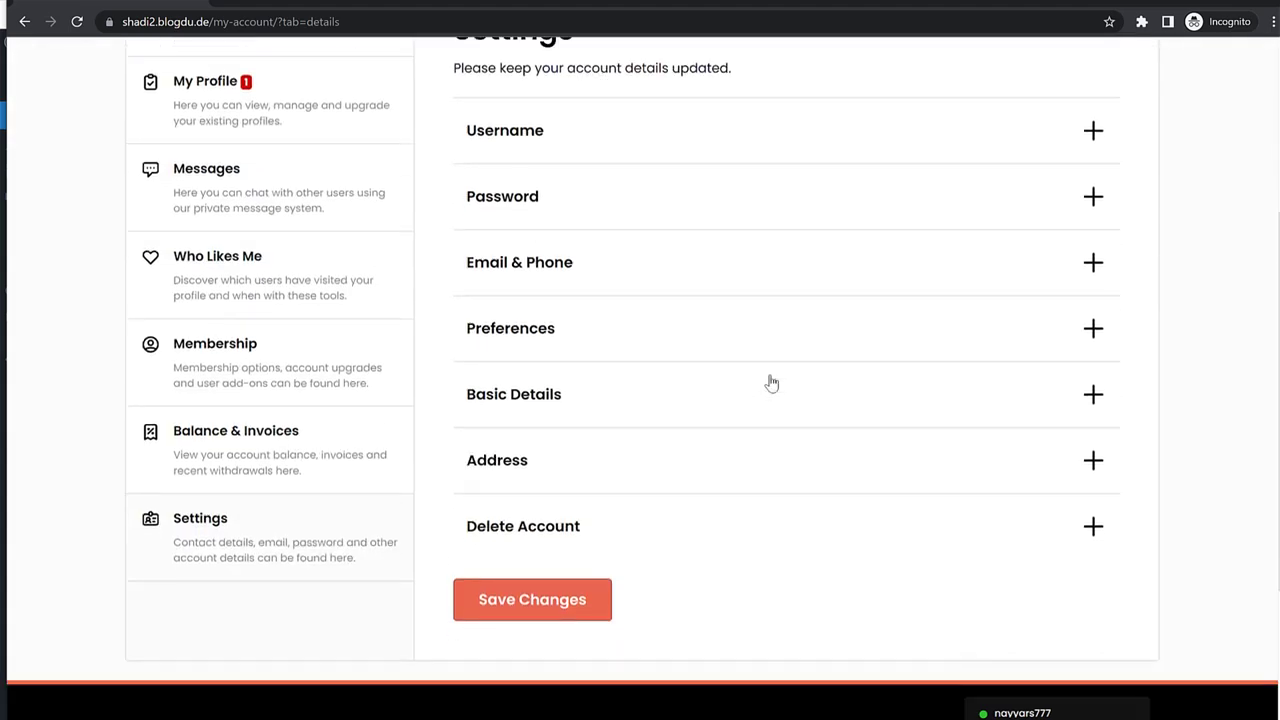
{"action": "left_click", "coordinate": [550, 230]}
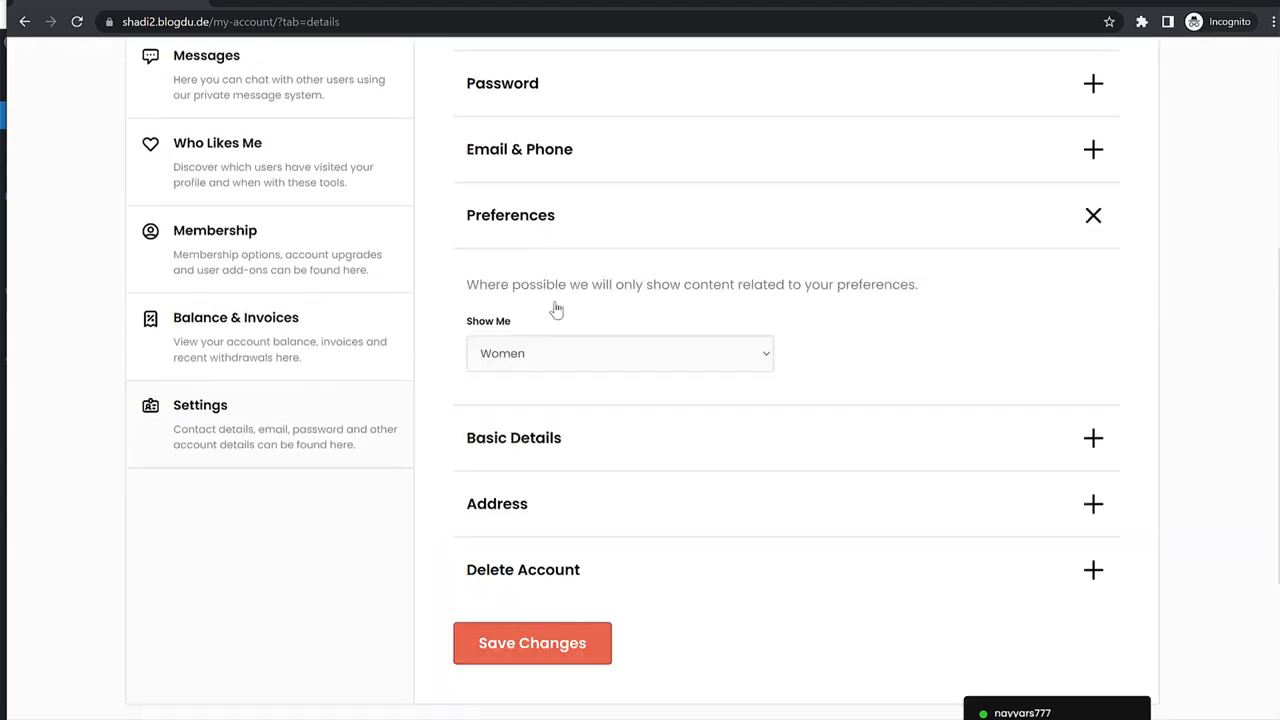
{"action": "scroll", "coordinate": [557, 310], "scroll_direction": "up", "scroll_amount": 4}
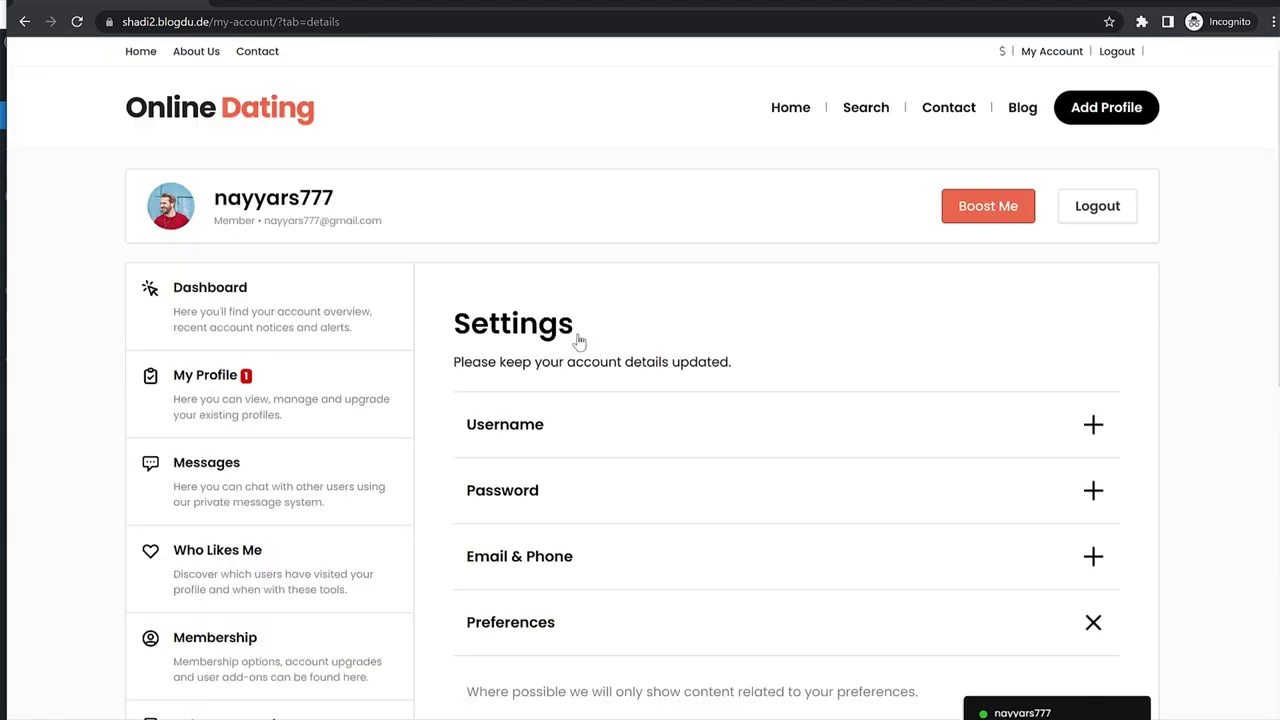
{"action": "left_click", "coordinate": [300, 114]}
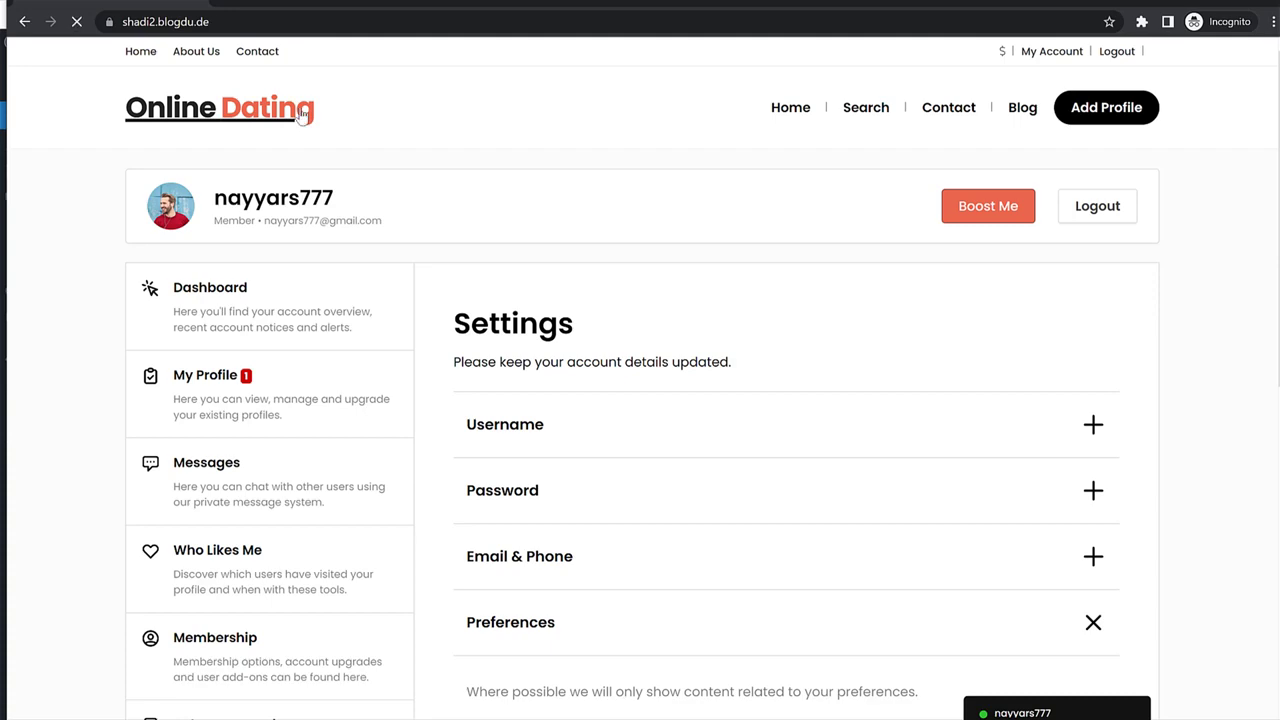
{"action": "scroll", "coordinate": [572, 258], "scroll_direction": "down", "scroll_amount": 3}
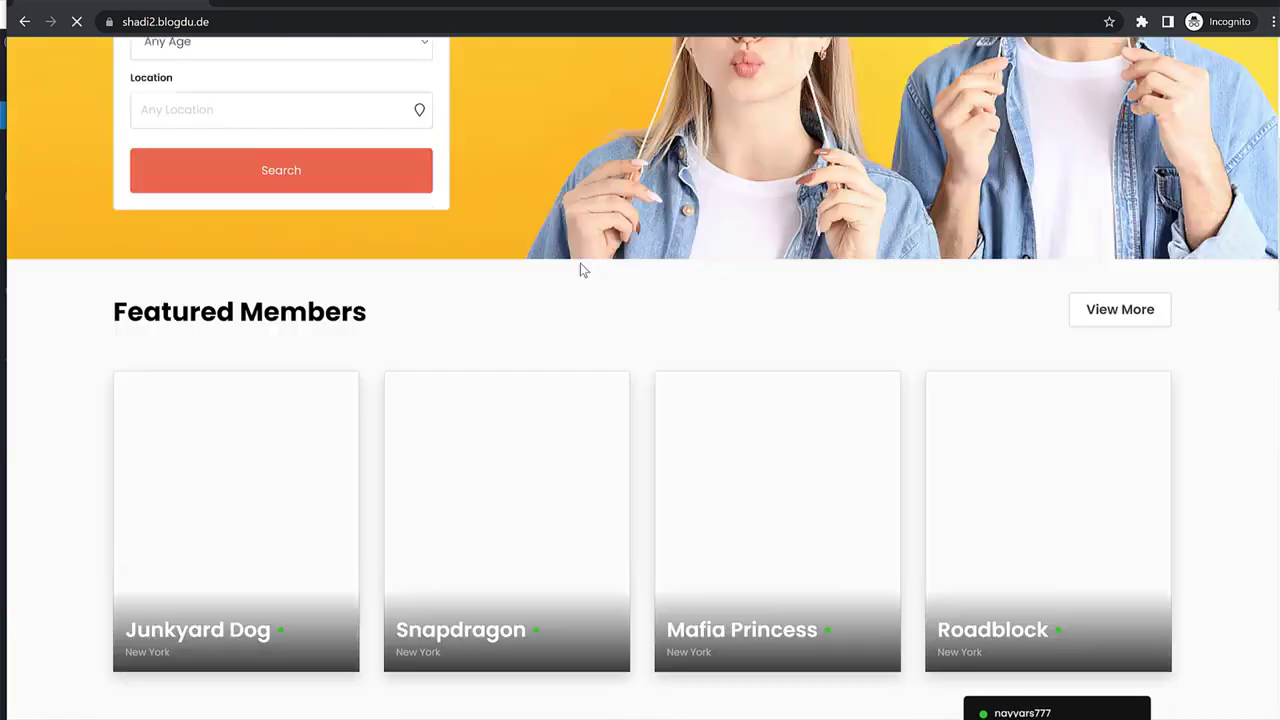
{"action": "scroll", "coordinate": [580, 268], "scroll_direction": "down", "scroll_amount": 3}
{"action": "left_click", "coordinate": [301, 184]}
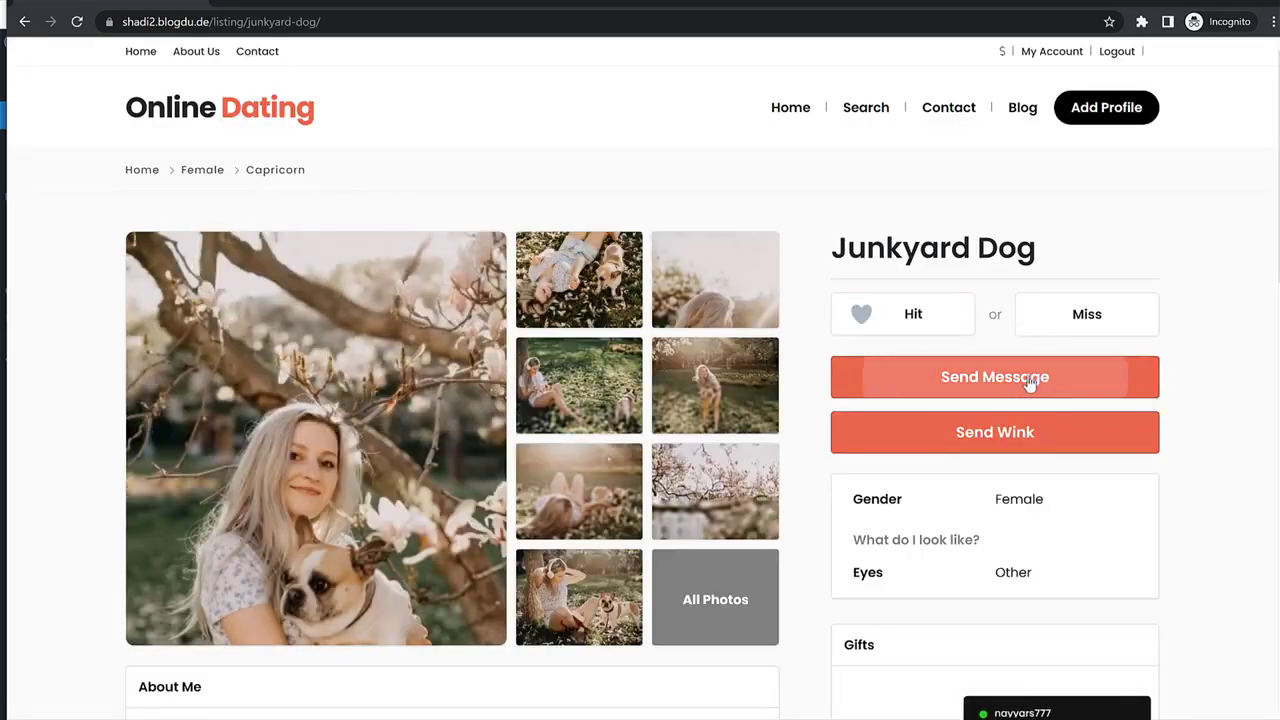
{"action": "left_click", "coordinate": [1030, 376]}
{"action": "left_click", "coordinate": [647, 400]}
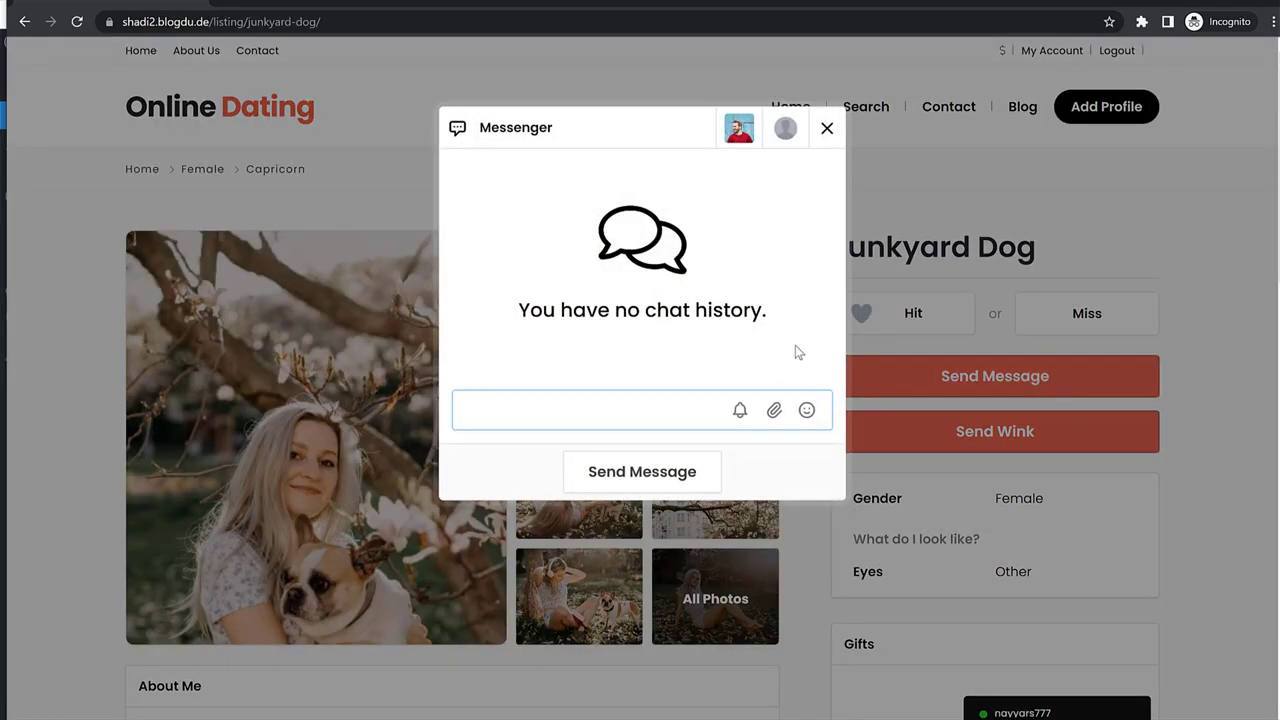
{"action": "type", "text": "Hello"}
{"action": "left_click", "coordinate": [666, 478]}
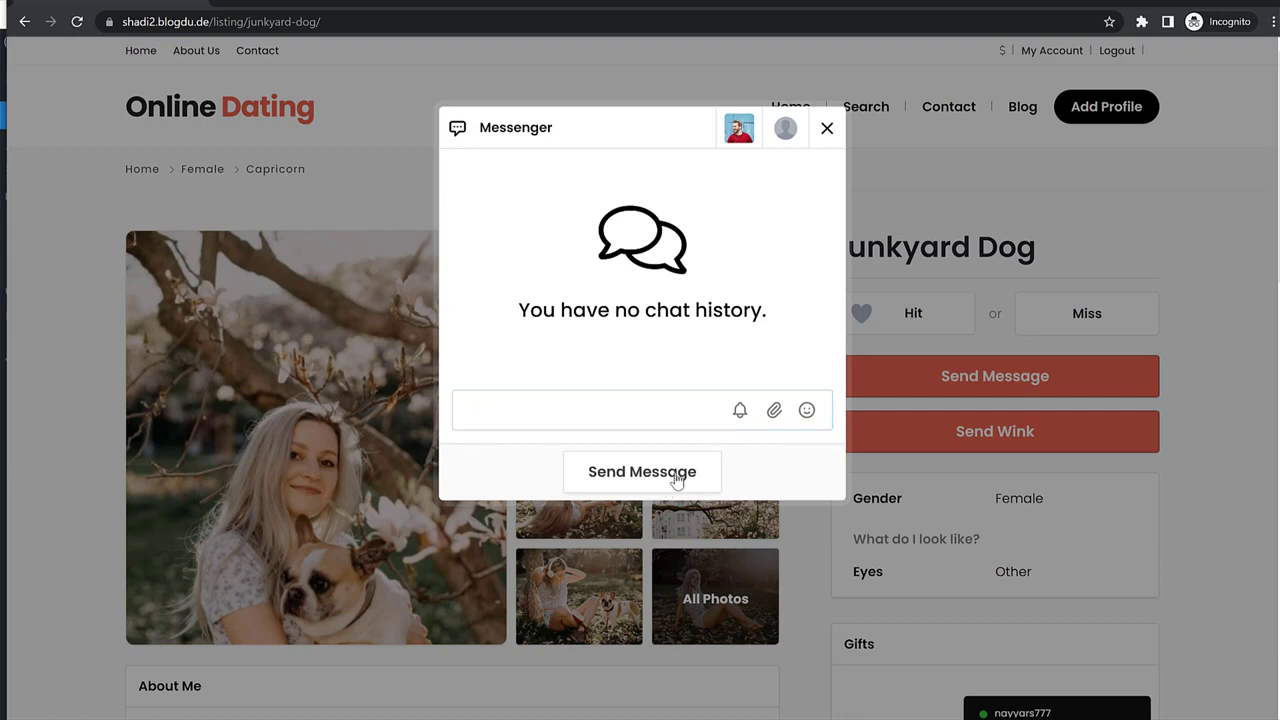
{"action": "left_click", "coordinate": [774, 412]}
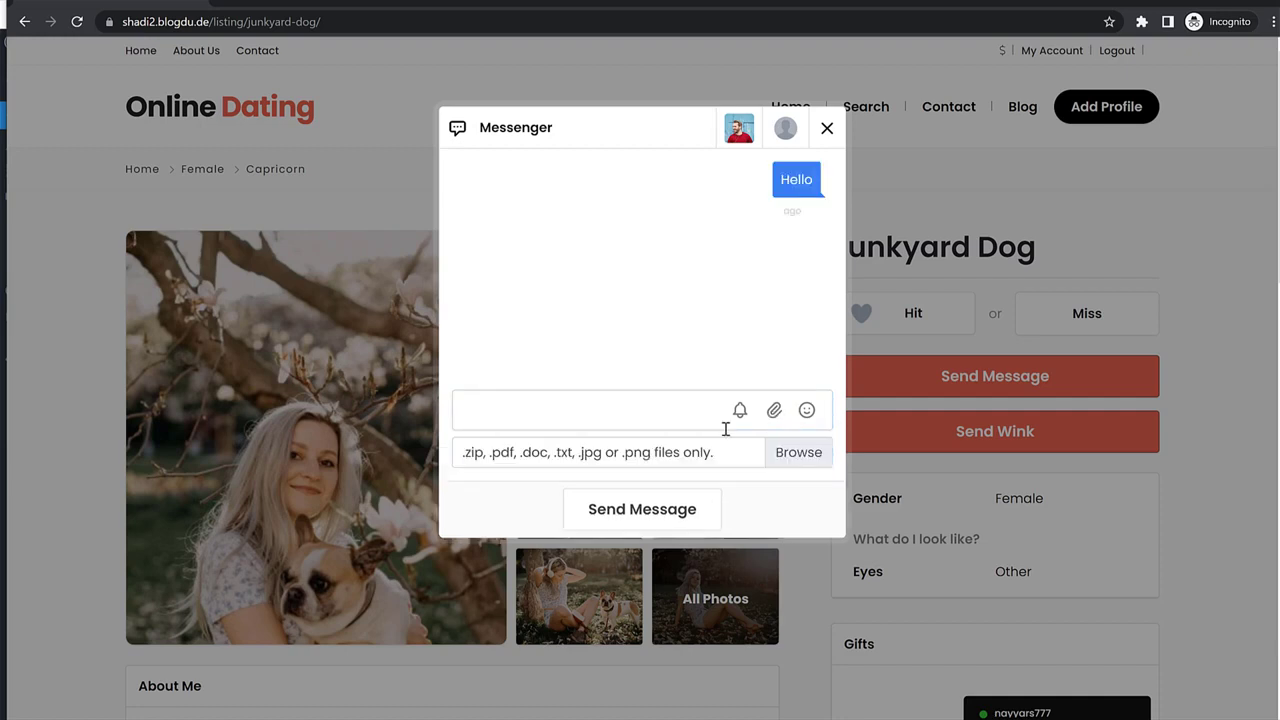
{"action": "left_click", "coordinate": [808, 412]}
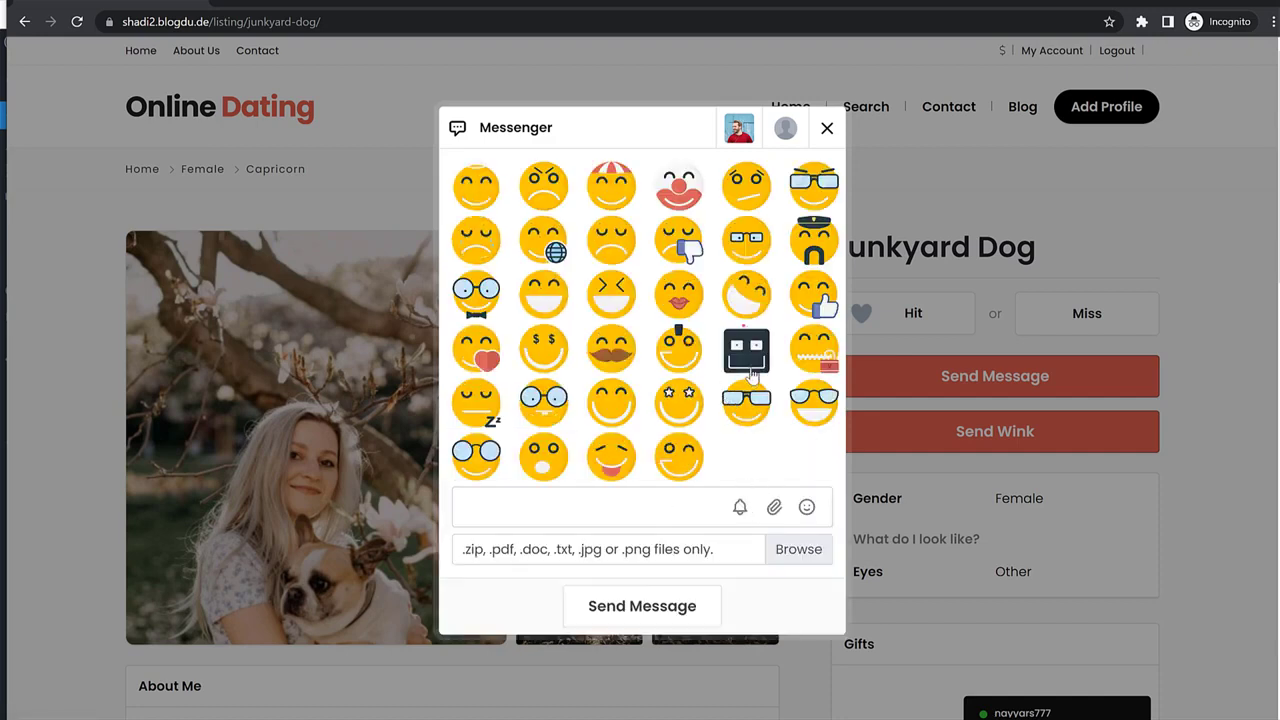
{"action": "left_click", "coordinate": [491, 298]}
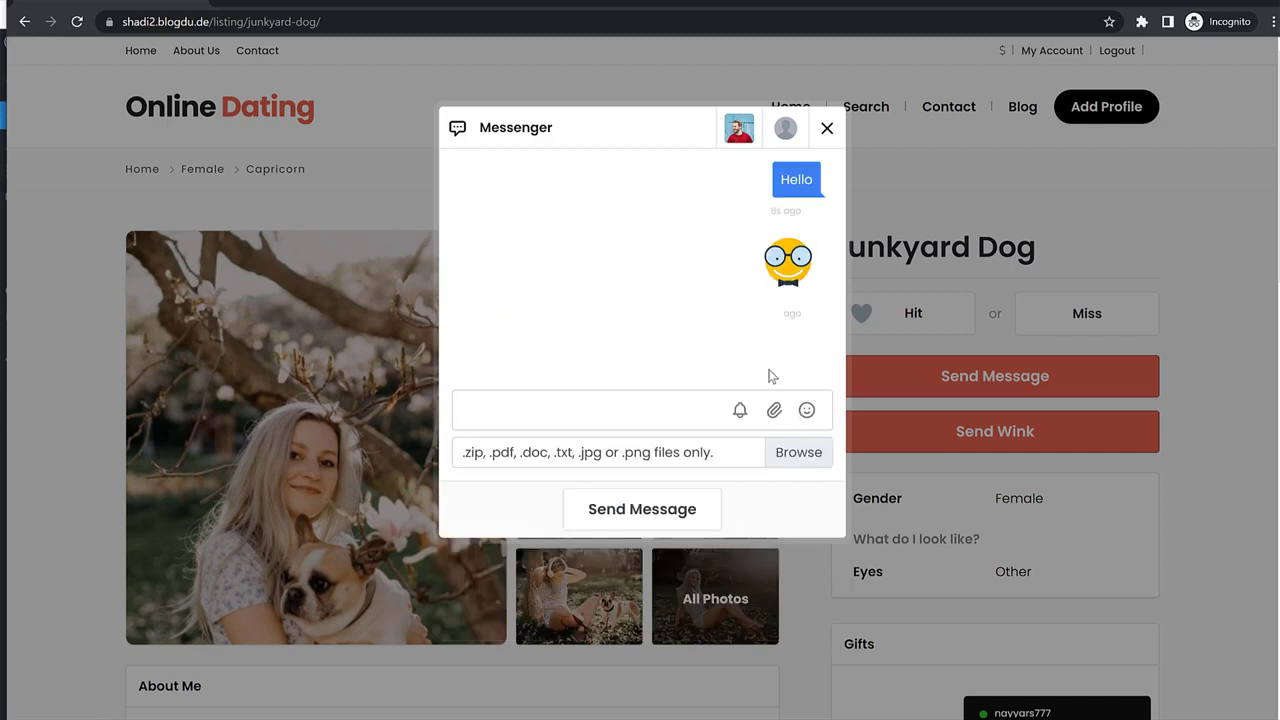
{"action": "left_click", "coordinate": [618, 514]}
{"action": "left_click", "coordinate": [794, 112]}
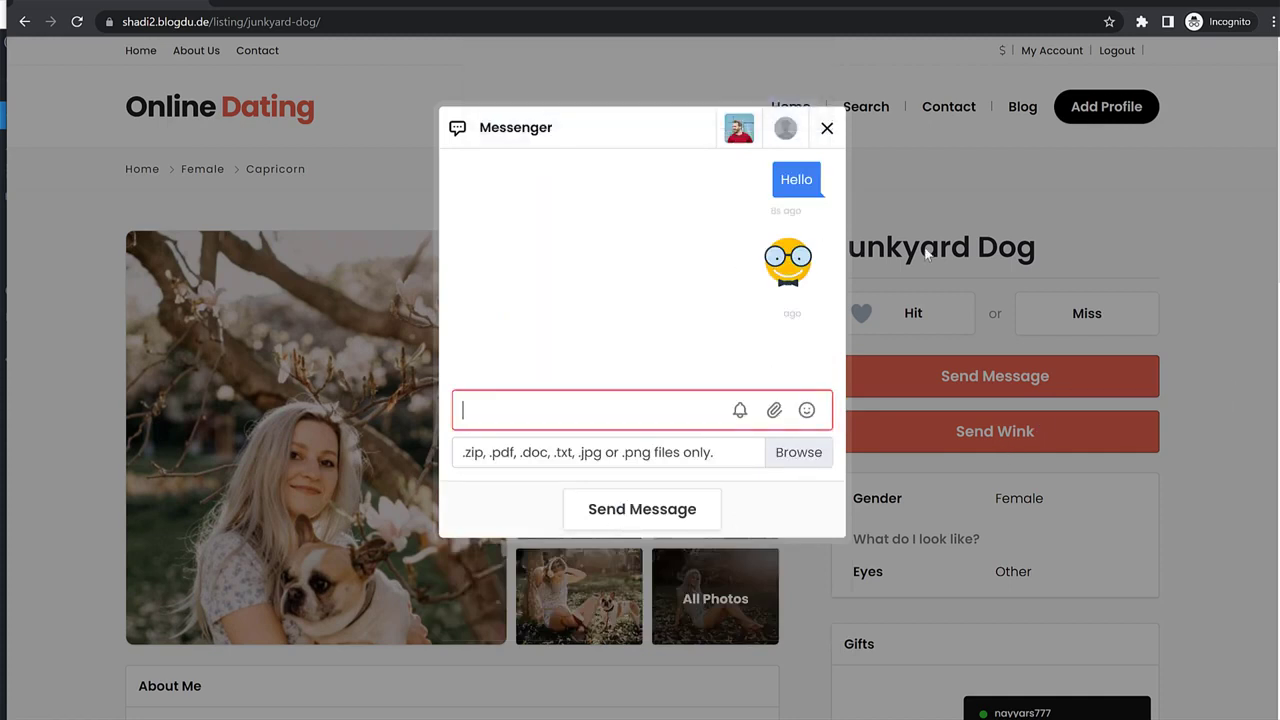
{"action": "left_click", "coordinate": [1033, 270]}
Add Junkyard Dog as a friend and to favourites.
{"action": "scroll", "coordinate": [1185, 456], "scroll_direction": "down", "scroll_amount": 2}
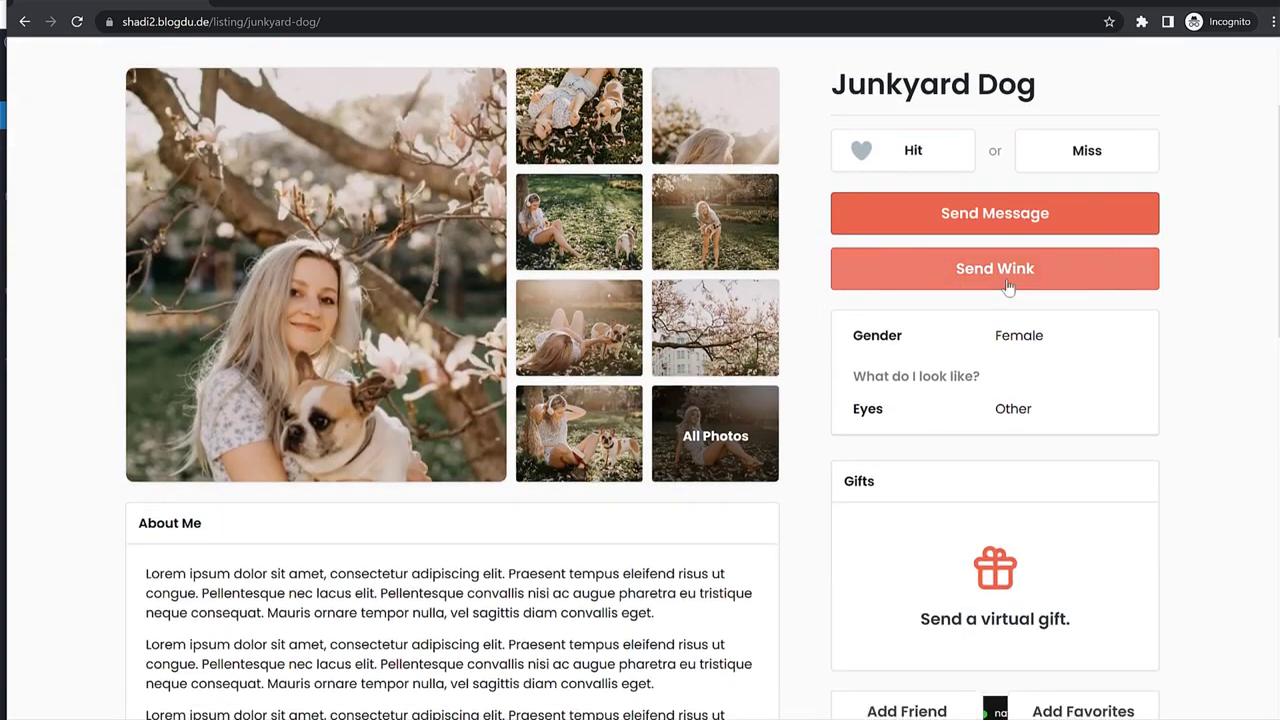
{"action": "scroll", "coordinate": [1026, 438], "scroll_direction": "down", "scroll_amount": 1}
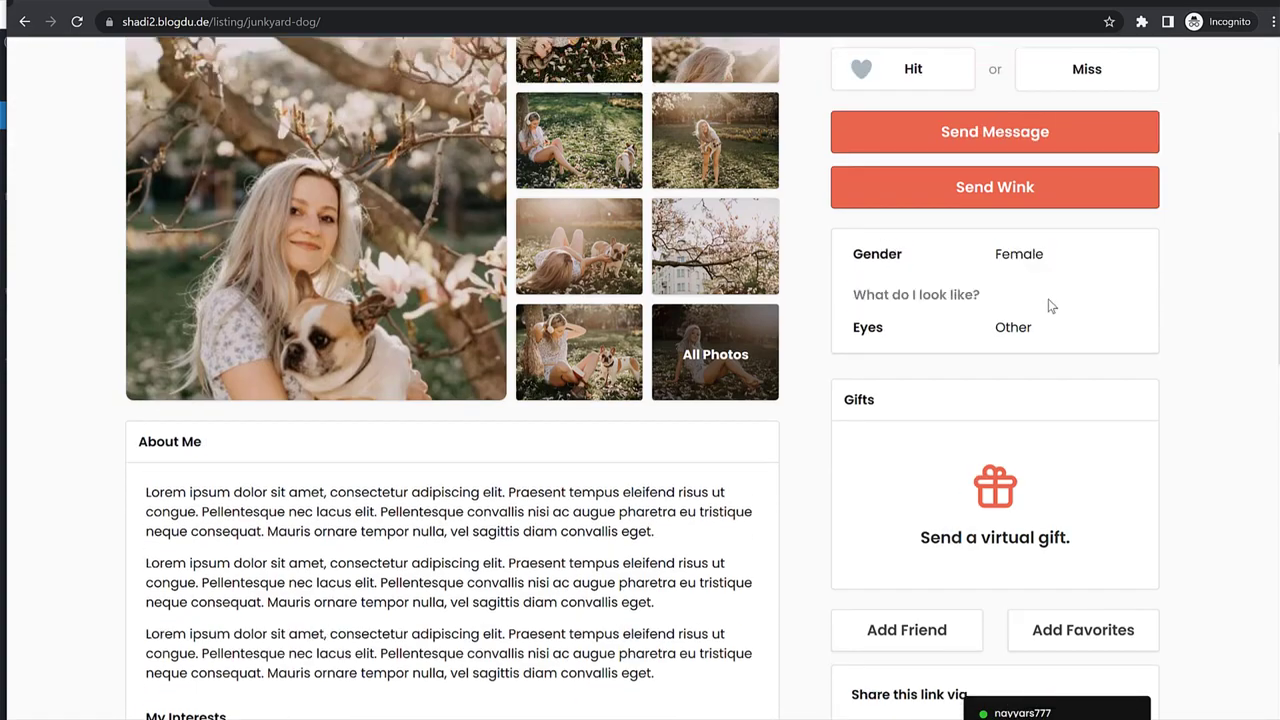
{"action": "scroll", "coordinate": [1048, 299], "scroll_direction": "down", "scroll_amount": 2}
{"action": "left_click", "coordinate": [933, 392]}
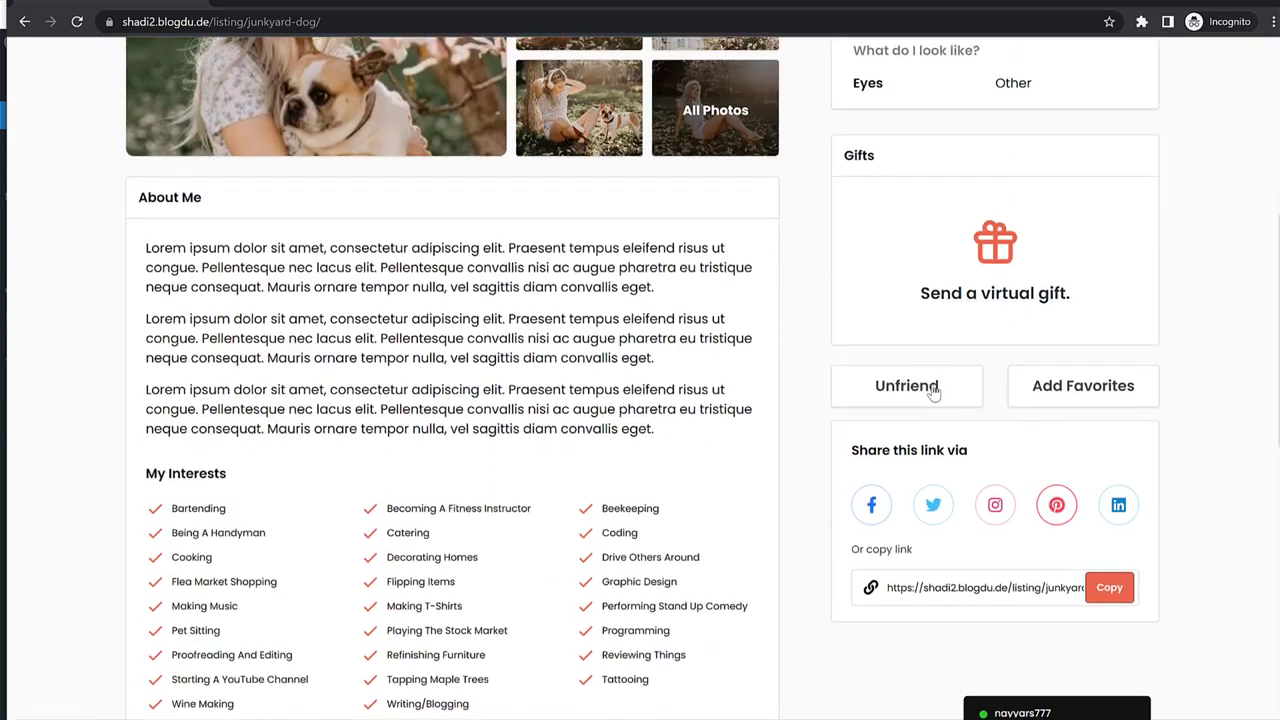
{"action": "left_click", "coordinate": [1030, 300]}
{"action": "left_click", "coordinate": [1179, 266]}
{"action": "scroll", "coordinate": [1143, 403], "scroll_direction": "down", "scroll_amount": 3}
{"action": "scroll", "coordinate": [1108, 343], "scroll_direction": "up", "scroll_amount": 1}
{"action": "left_click", "coordinate": [1086, 241]}
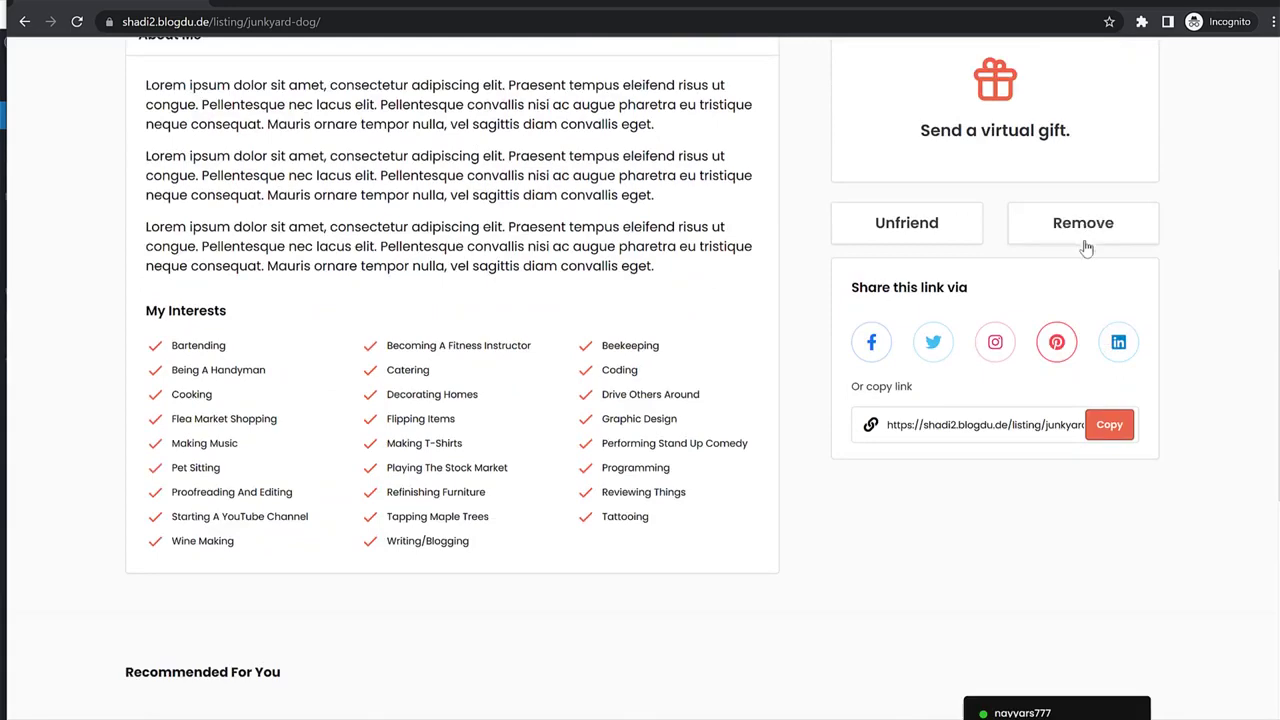
{"action": "scroll", "coordinate": [1134, 406], "scroll_direction": "up", "scroll_amount": 7}
{"action": "left_click", "coordinate": [1038, 52]}
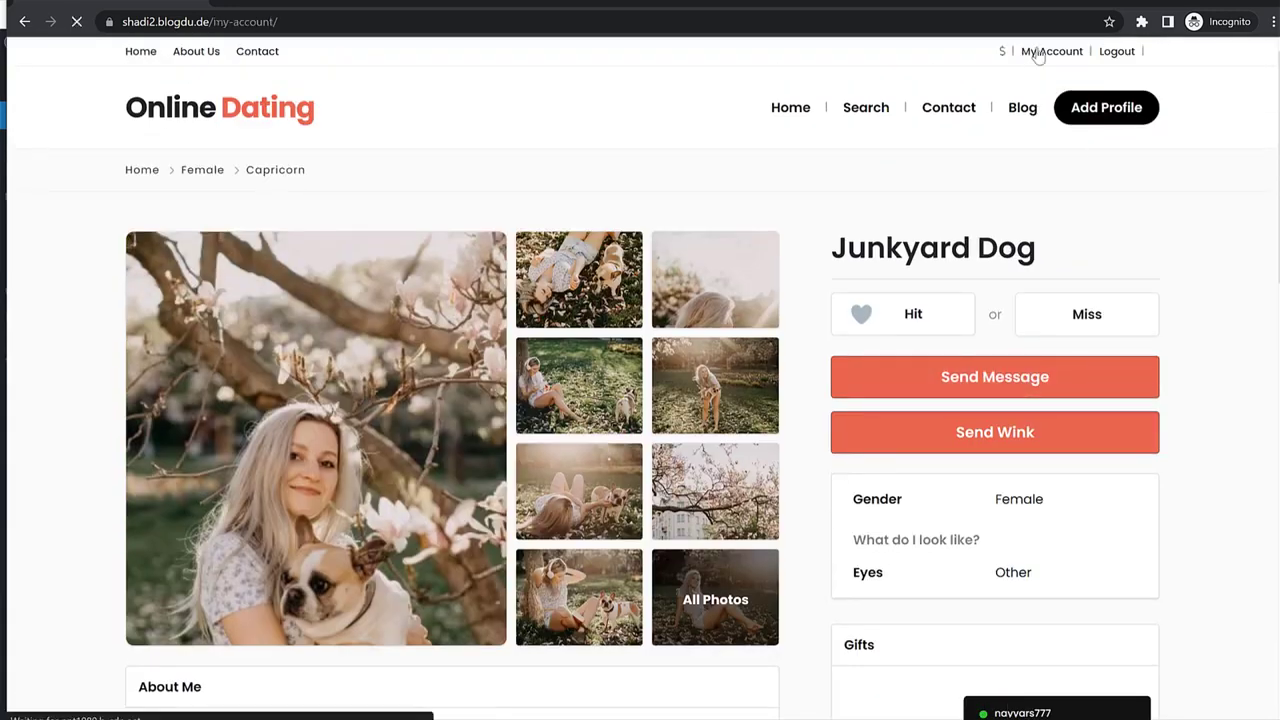
{"action": "scroll", "coordinate": [263, 390], "scroll_direction": "down", "scroll_amount": 2}
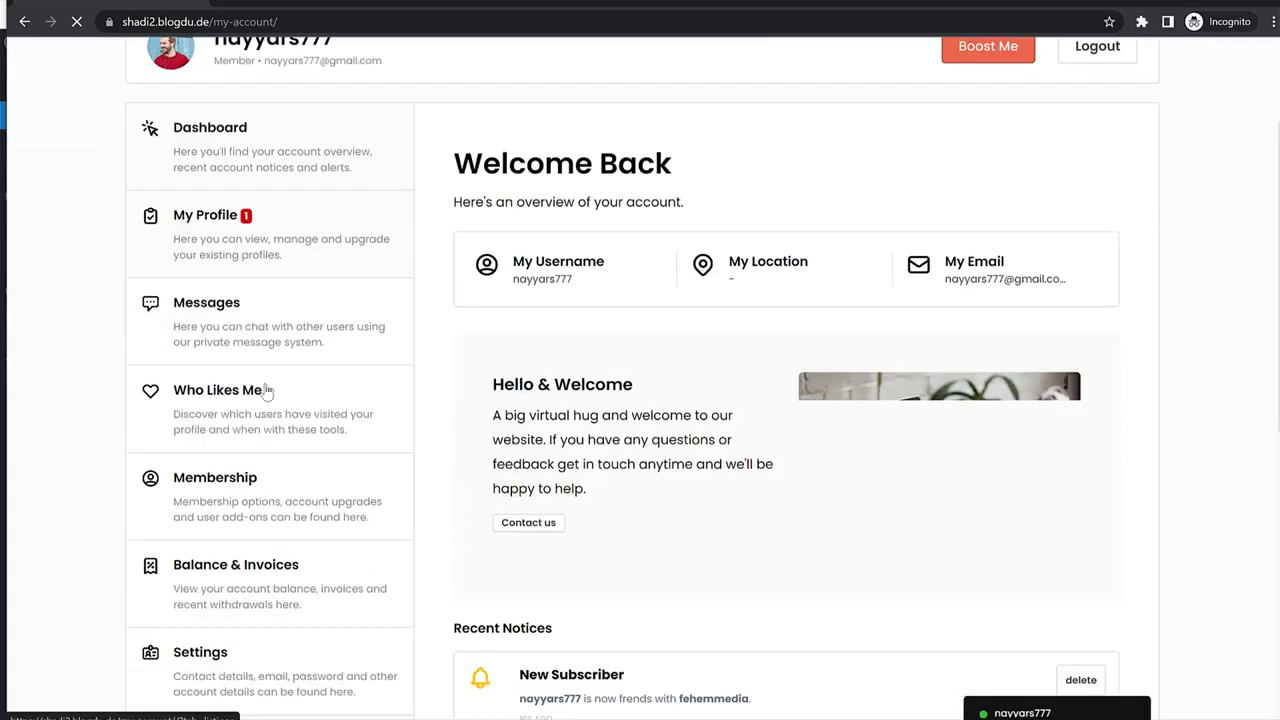
{"action": "scroll", "coordinate": [265, 380], "scroll_direction": "down", "scroll_amount": 3}
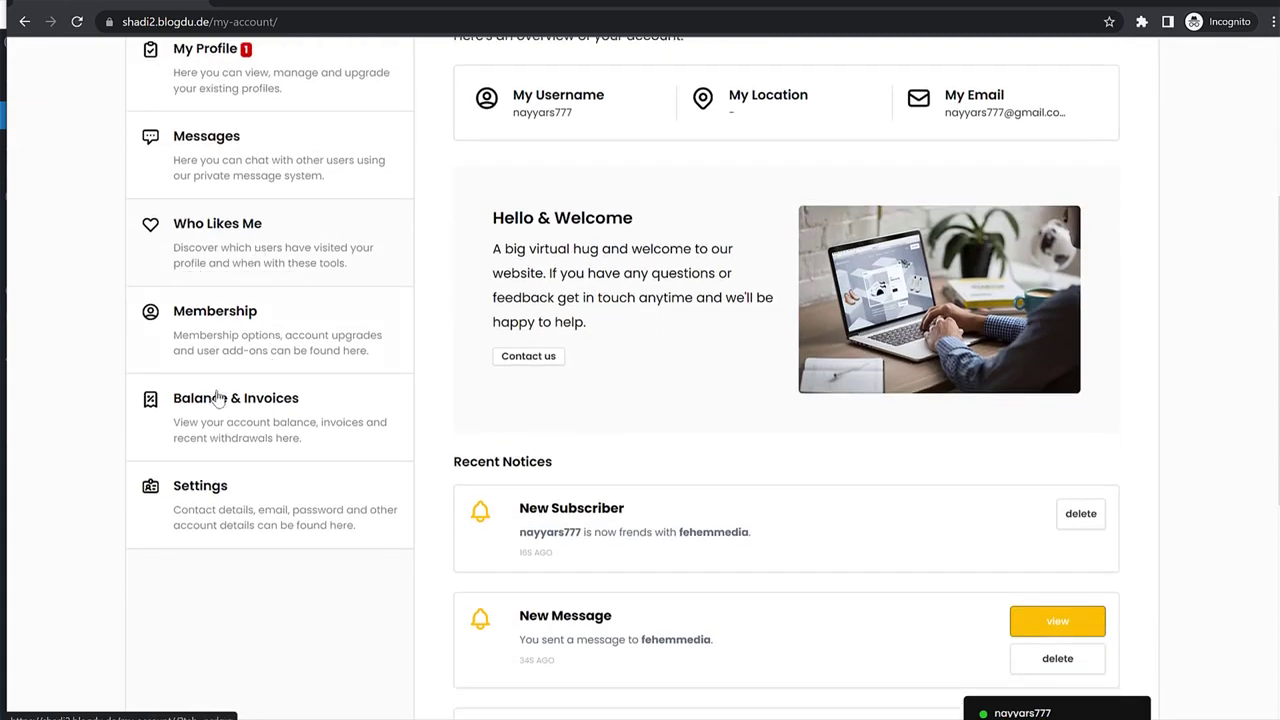
{"action": "scroll", "coordinate": [248, 512], "scroll_direction": "up", "scroll_amount": 4}
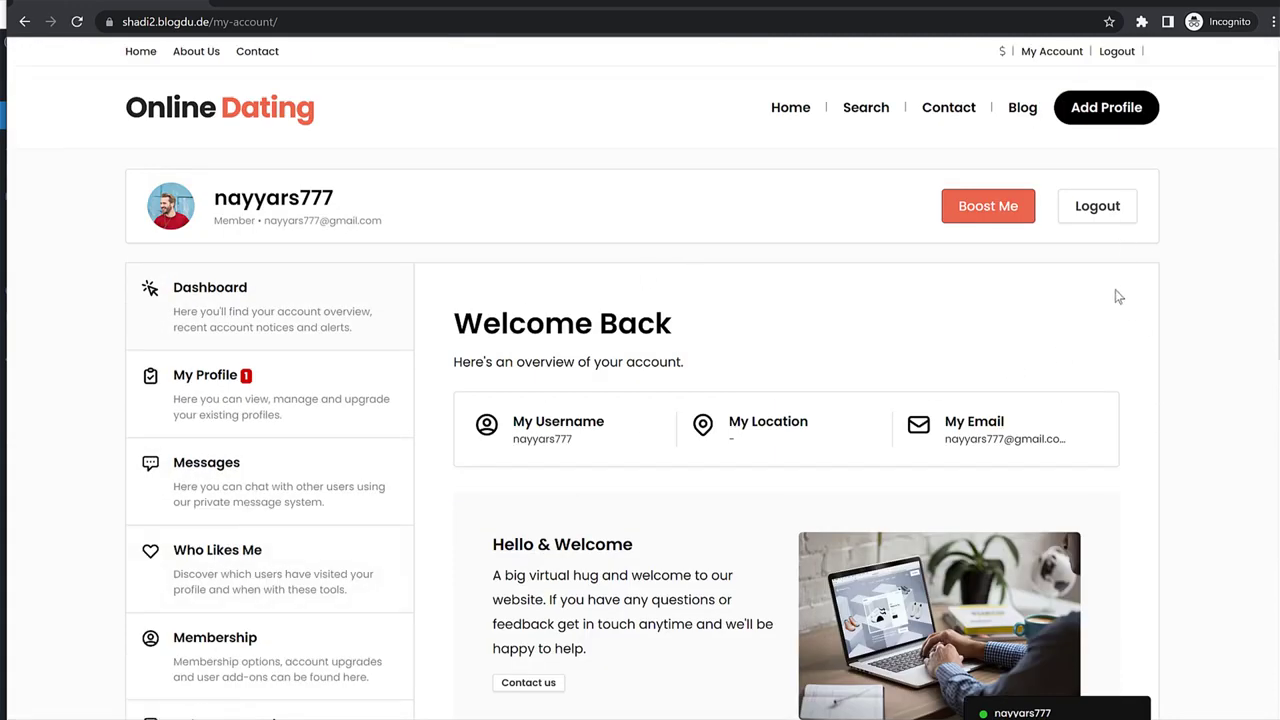
{"action": "key", "text": "alt+Left"}
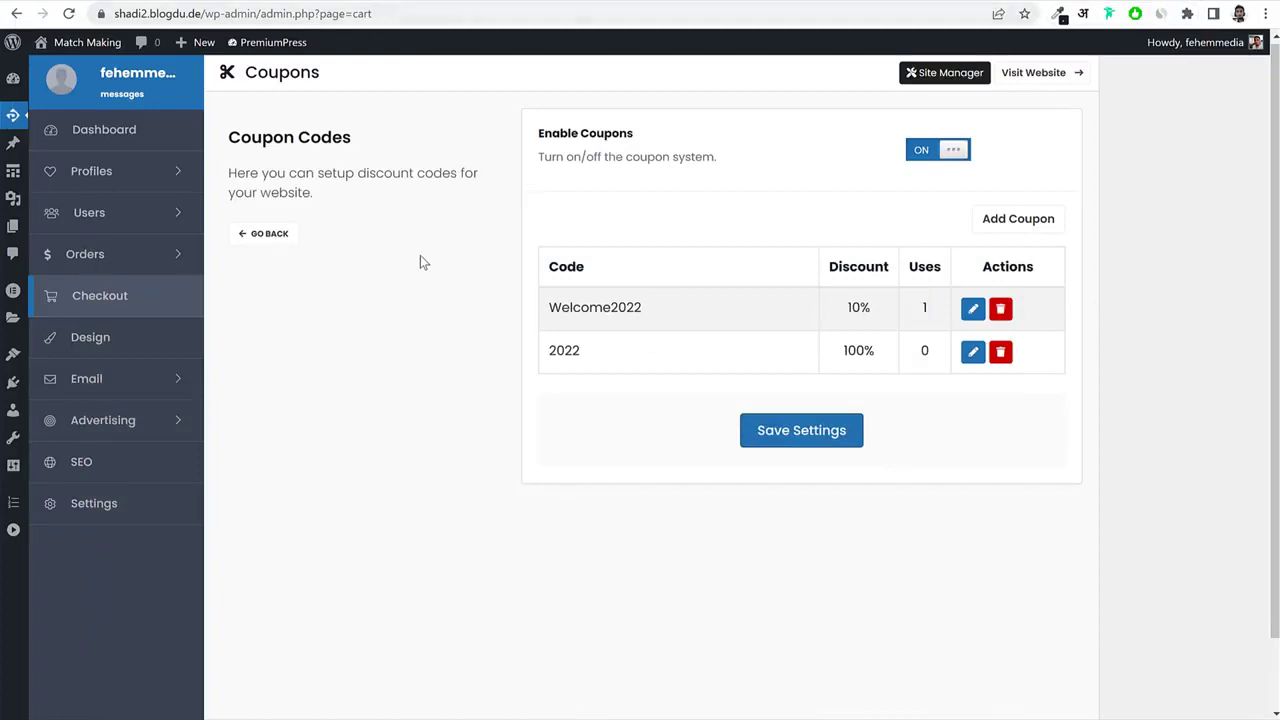
{"action": "left_click", "coordinate": [126, 182]}
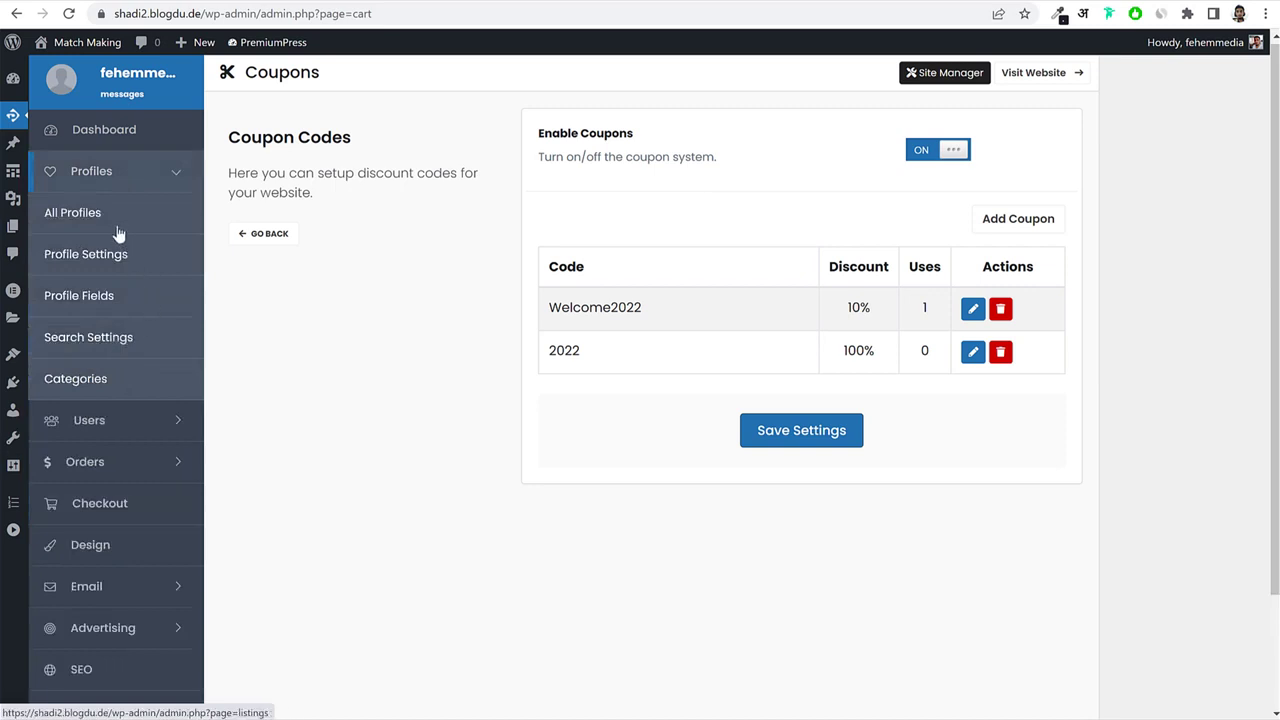
{"action": "left_click", "coordinate": [128, 258]}
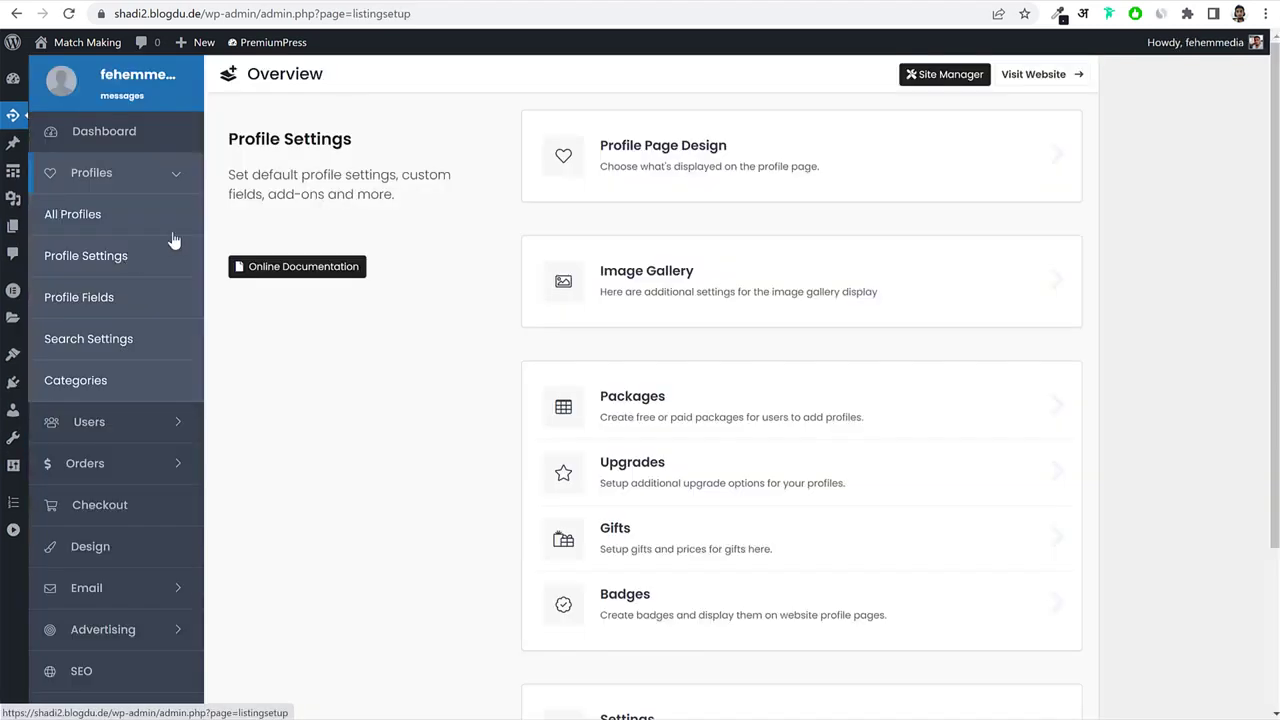
{"action": "left_click", "coordinate": [636, 150]}
{"action": "left_click", "coordinate": [638, 148]}
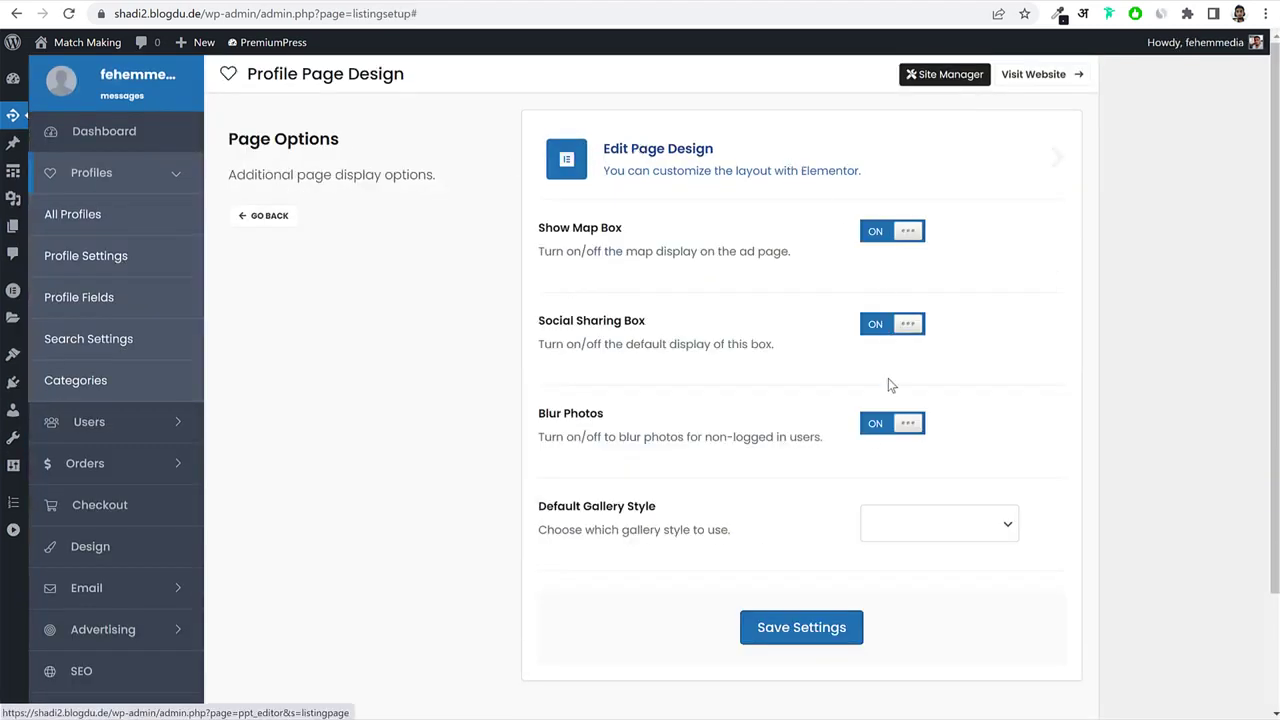
{"action": "left_click", "coordinate": [270, 216]}
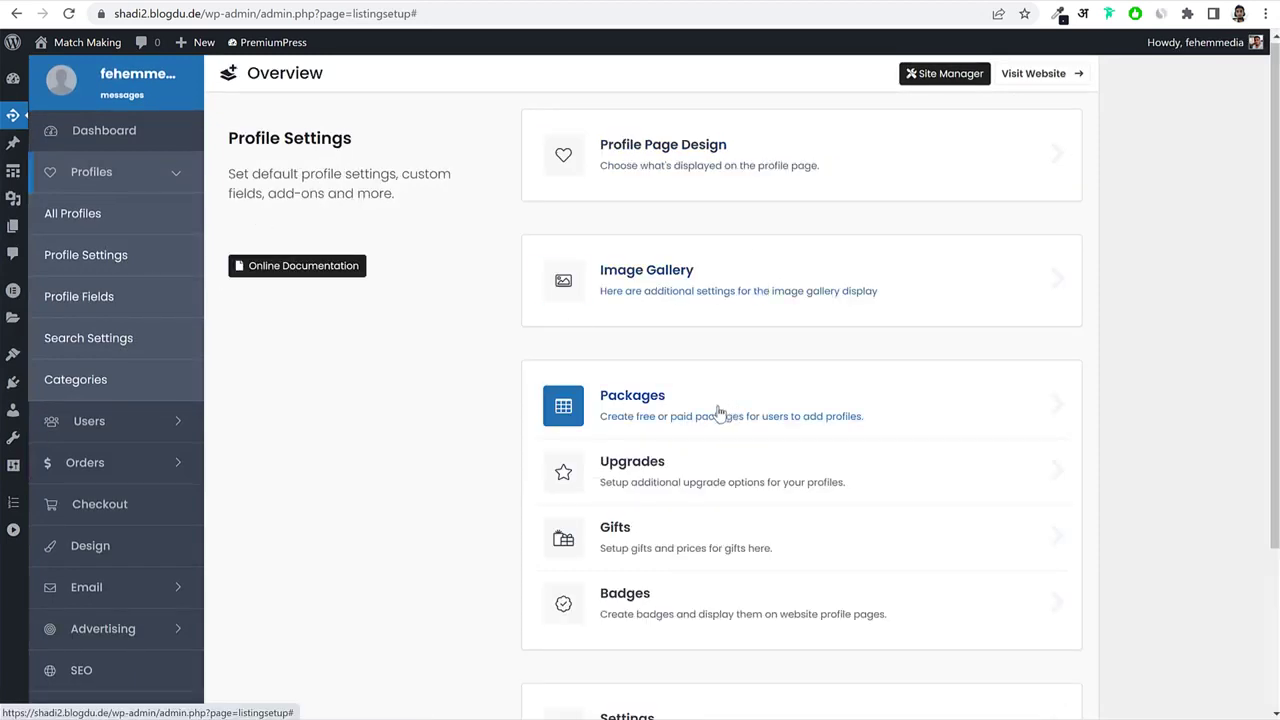
{"action": "scroll", "coordinate": [700, 449], "scroll_direction": "down", "scroll_amount": 2}
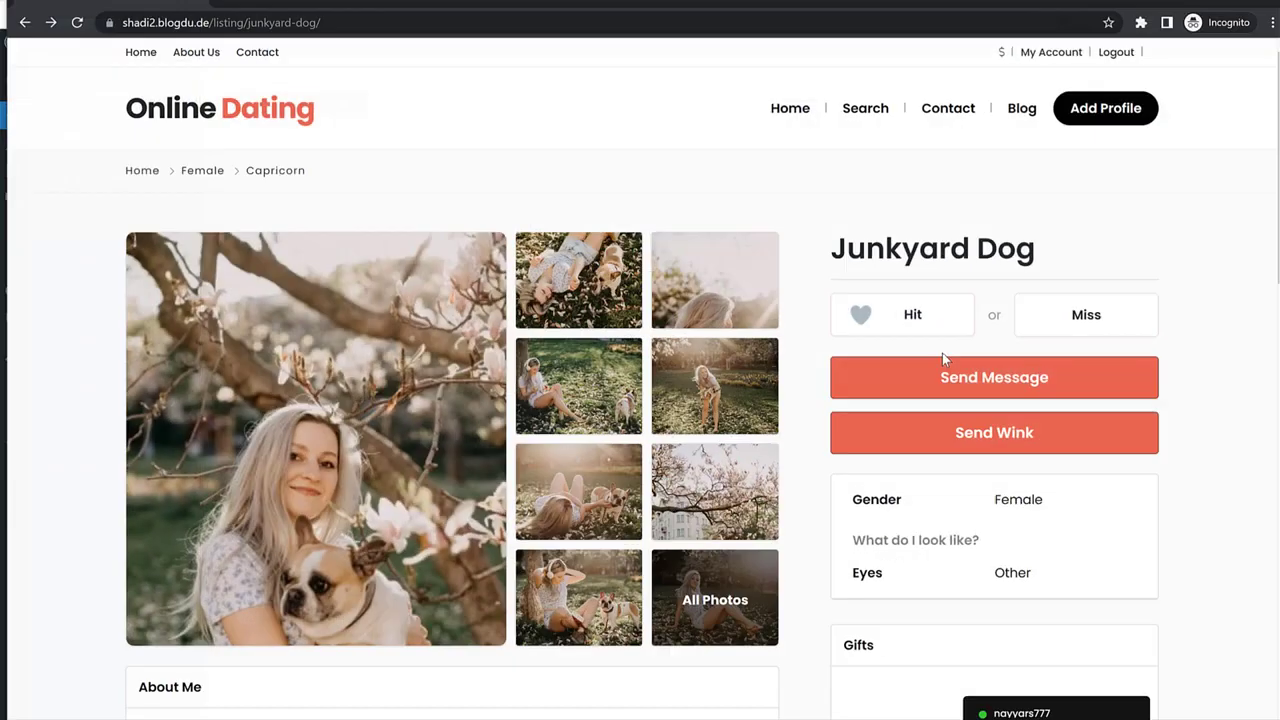
Price the ring gift at $5, wedding rings at $5 and teddy bear at $3, and save.
{"action": "scroll", "coordinate": [1100, 369], "scroll_direction": "down", "scroll_amount": 5}
{"action": "left_click", "coordinate": [1000, 294]}
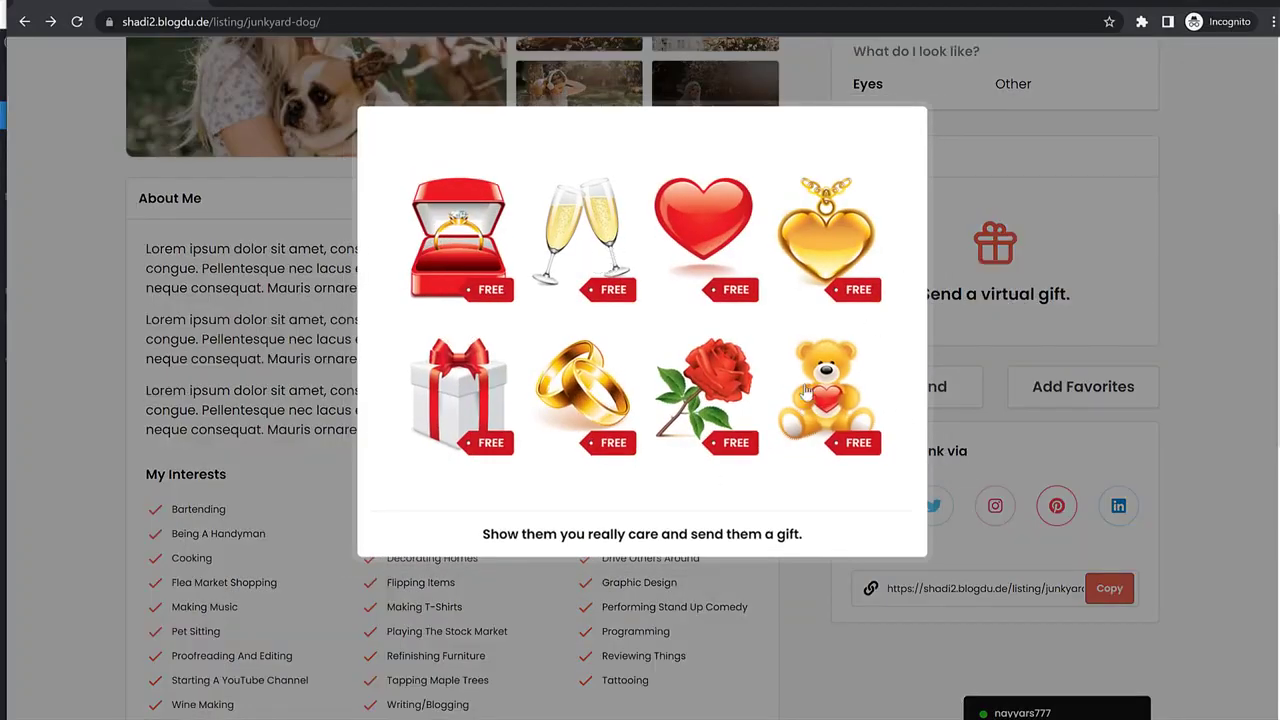
{"action": "left_click", "coordinate": [1179, 220]}
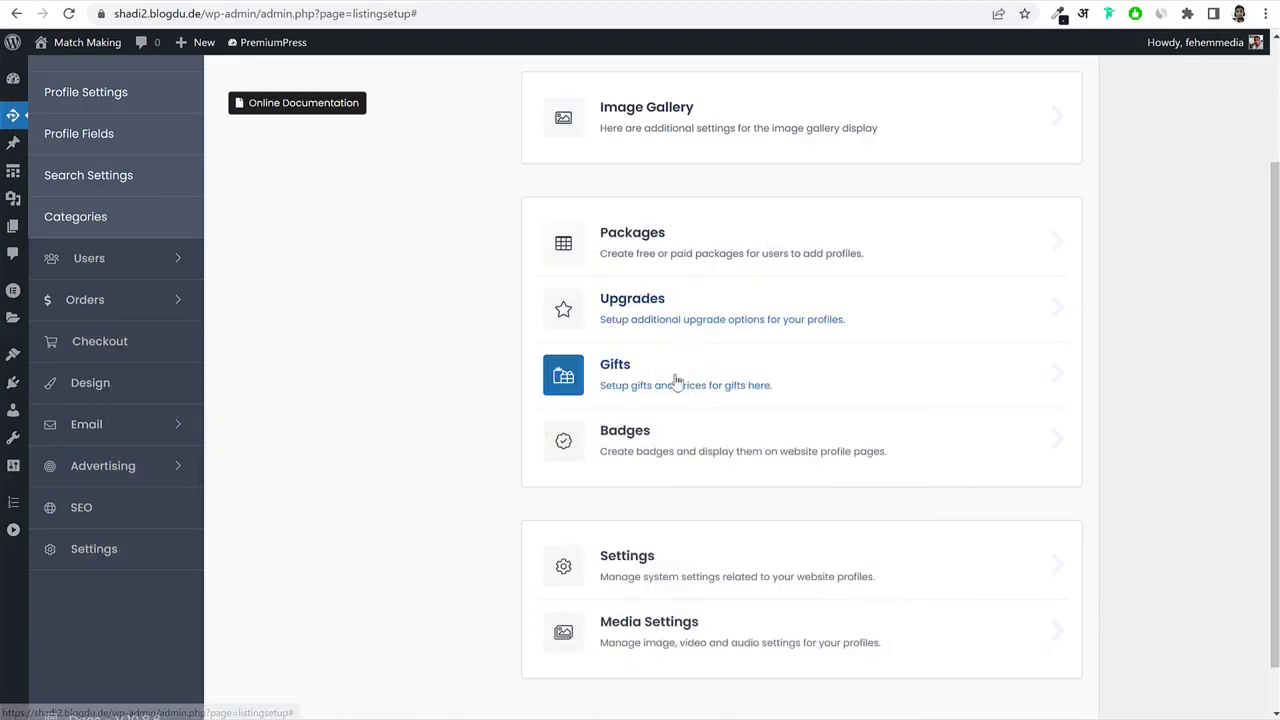
{"action": "left_click", "coordinate": [667, 368]}
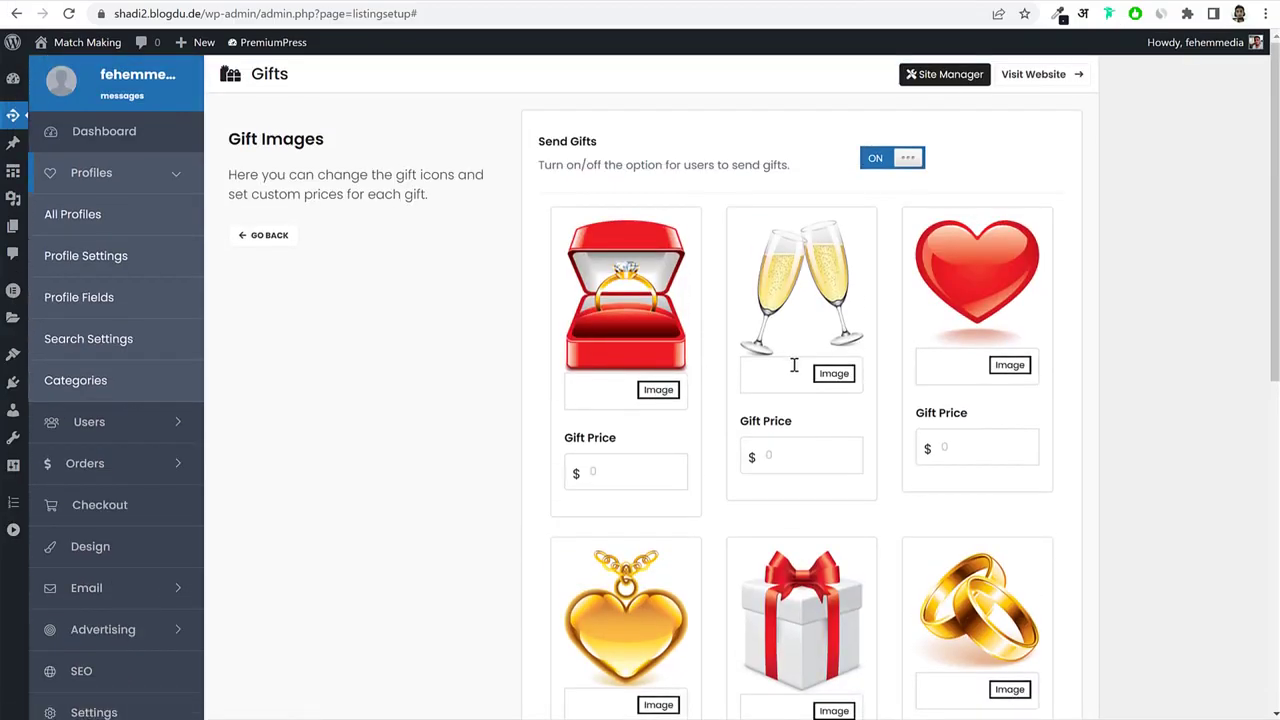
{"action": "scroll", "coordinate": [669, 323], "scroll_direction": "down", "scroll_amount": 2}
{"action": "scroll", "coordinate": [669, 323], "scroll_direction": "up", "scroll_amount": 2}
{"action": "left_click", "coordinate": [614, 476]}
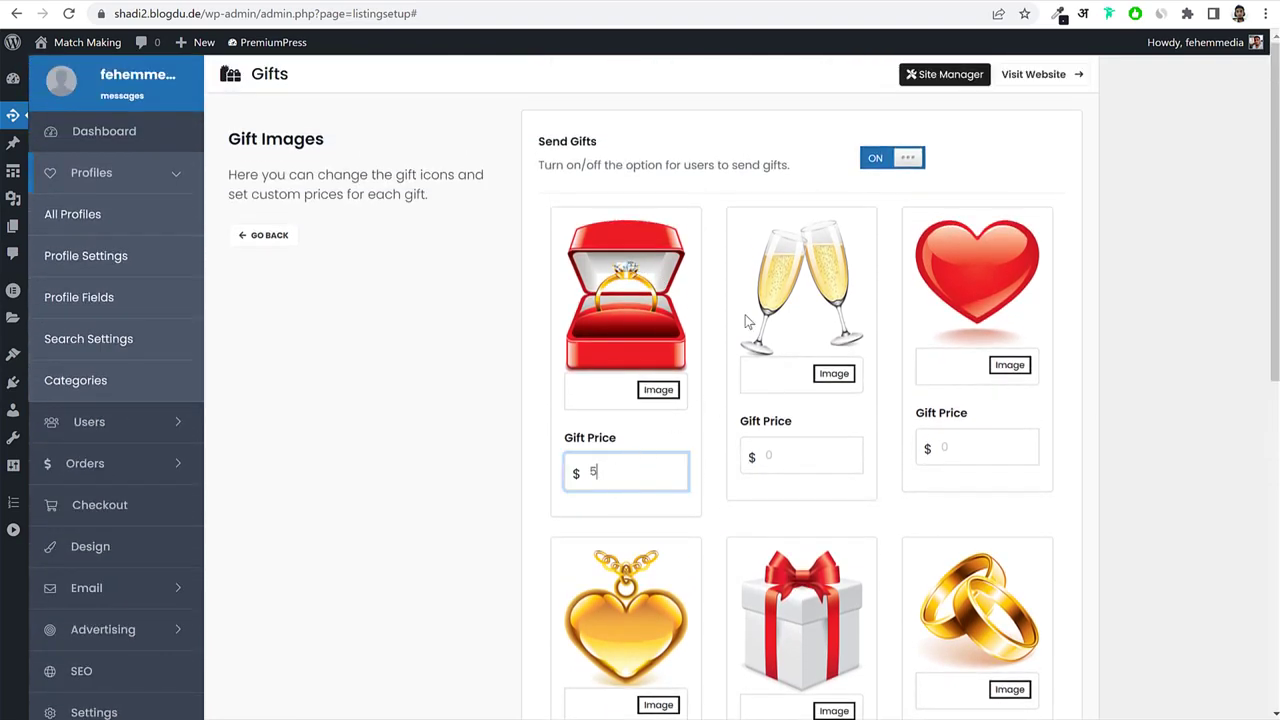
{"action": "scroll", "coordinate": [813, 441], "scroll_direction": "down", "scroll_amount": 8}
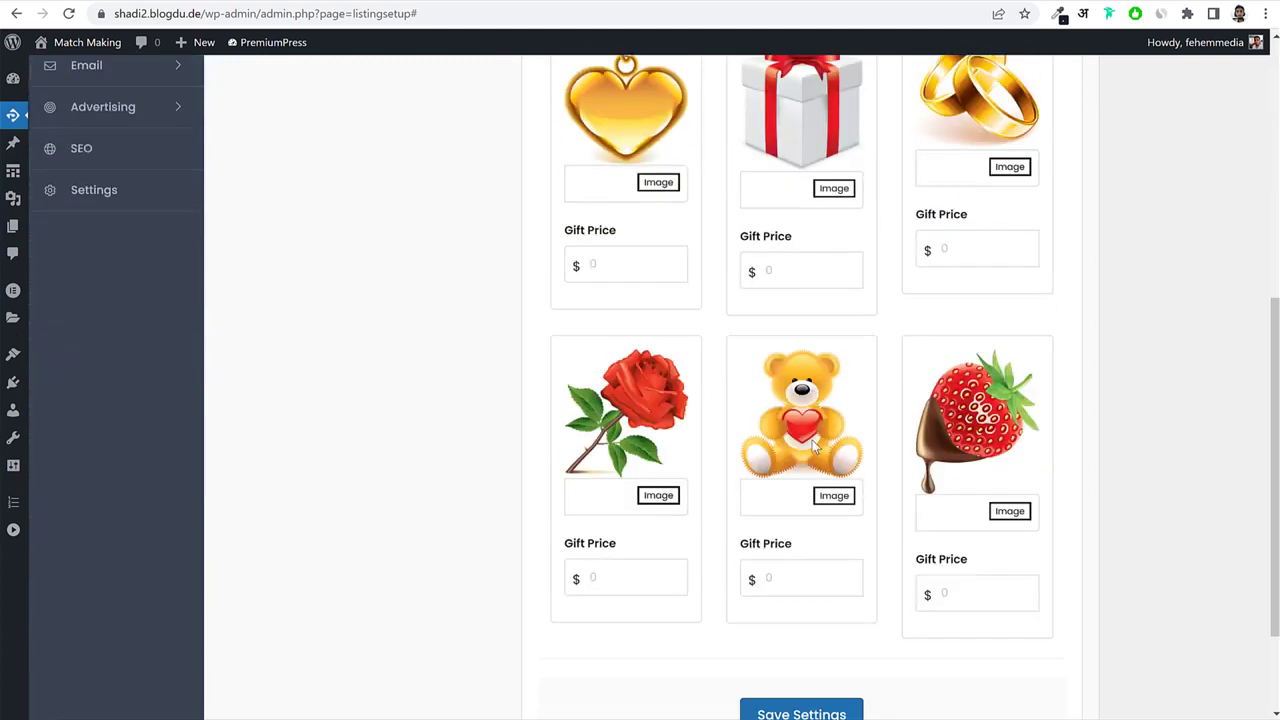
{"action": "left_click", "coordinate": [801, 449]}
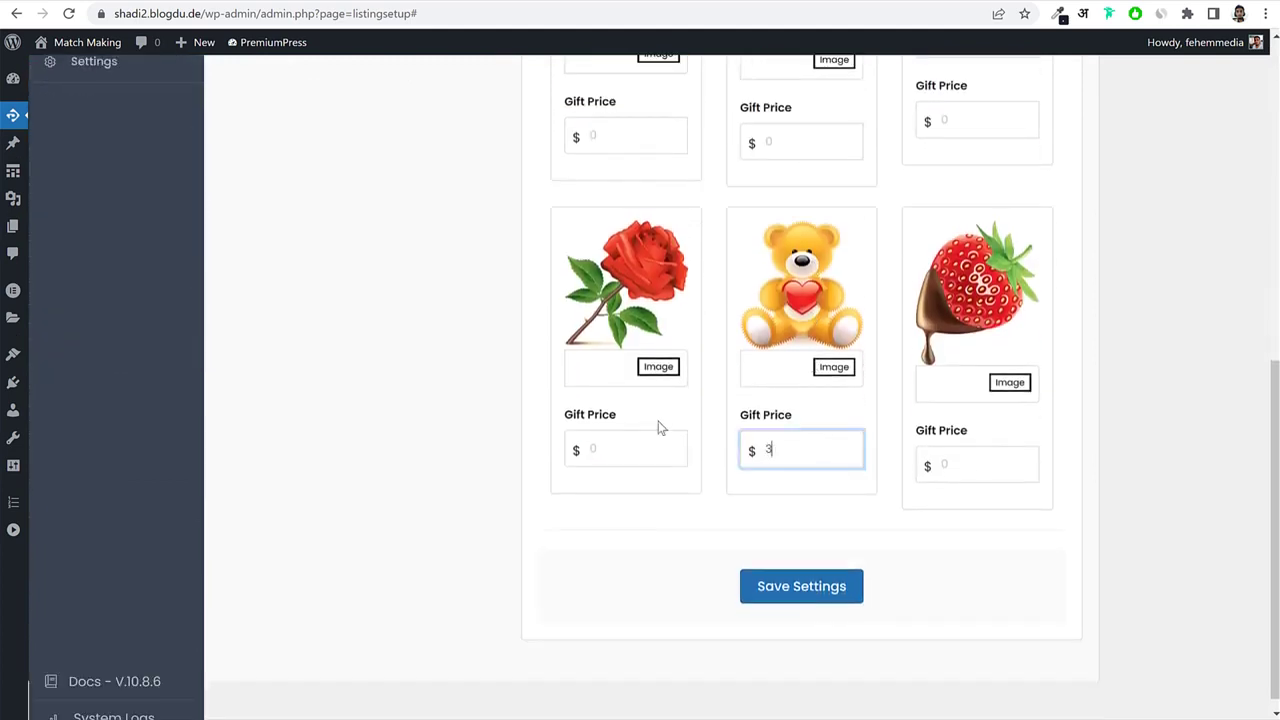
{"action": "scroll", "coordinate": [948, 420], "scroll_direction": "up", "scroll_amount": 4}
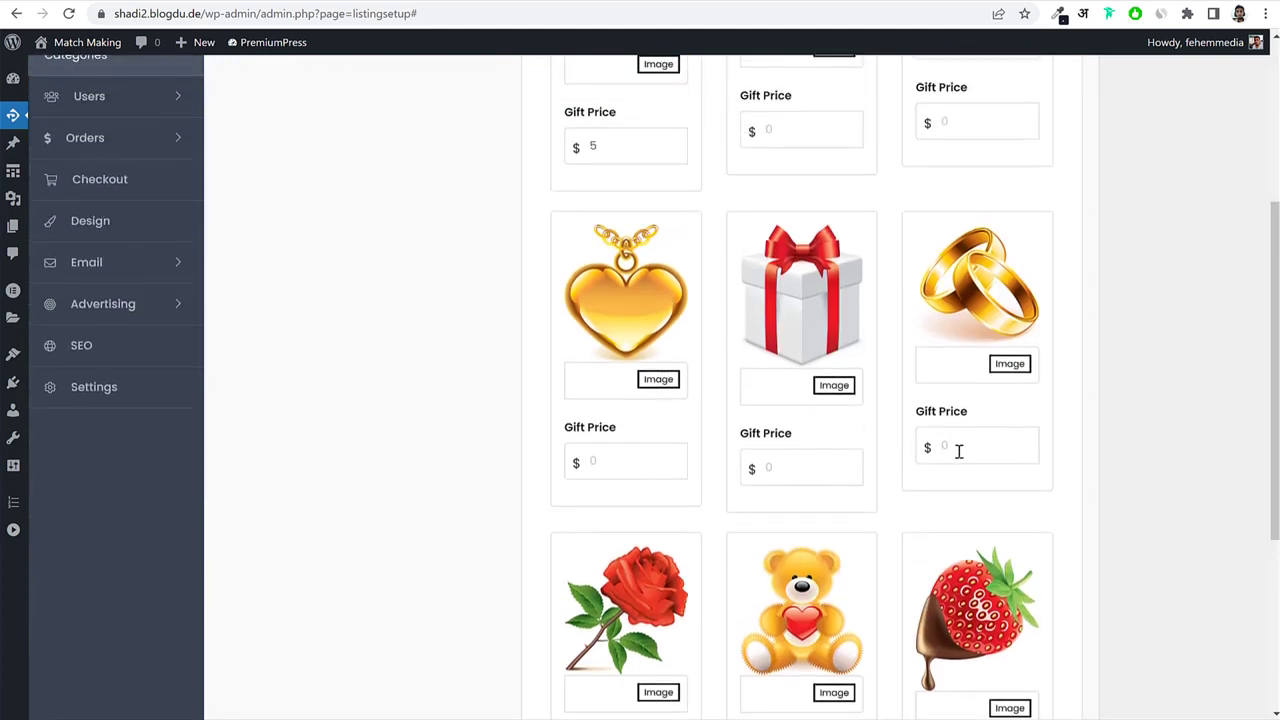
{"action": "left_click", "coordinate": [958, 451]}
{"action": "scroll", "coordinate": [958, 451], "scroll_direction": "down", "scroll_amount": 4}
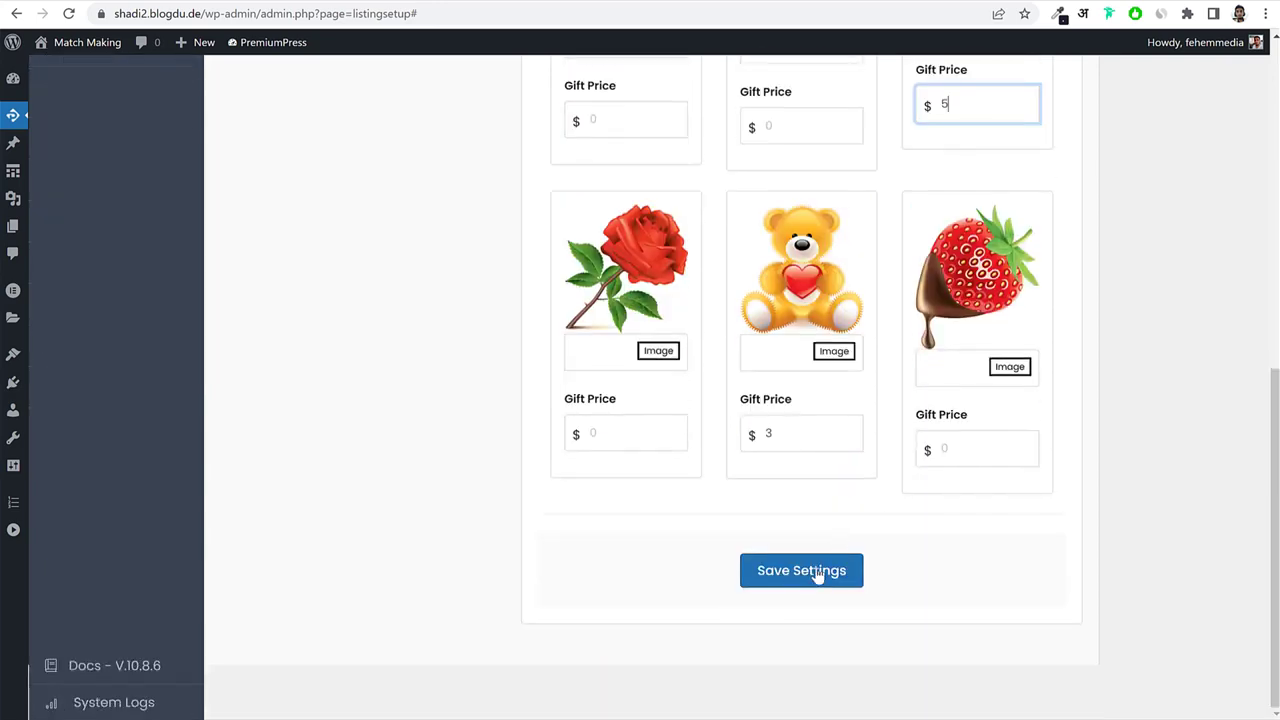
{"action": "left_click", "coordinate": [800, 569]}
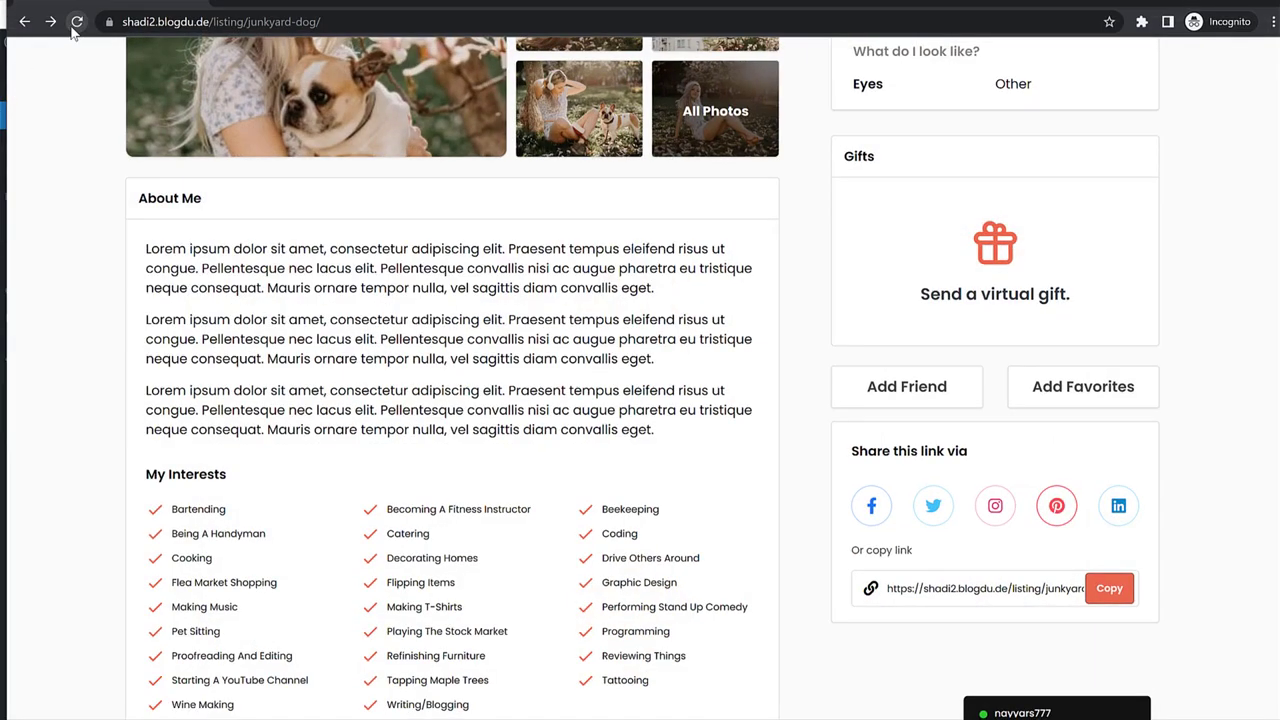
{"action": "left_click", "coordinate": [74, 25]}
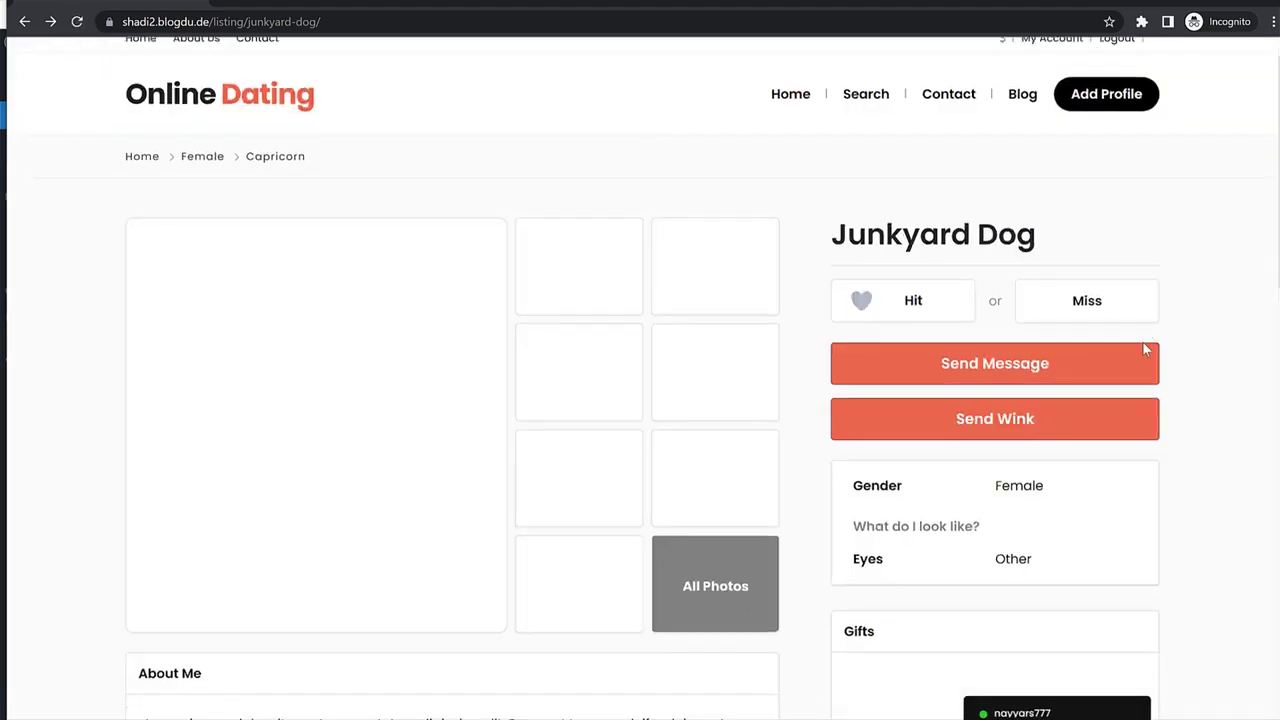
{"action": "scroll", "coordinate": [1143, 346], "scroll_direction": "down", "scroll_amount": 5}
{"action": "left_click", "coordinate": [1036, 285]}
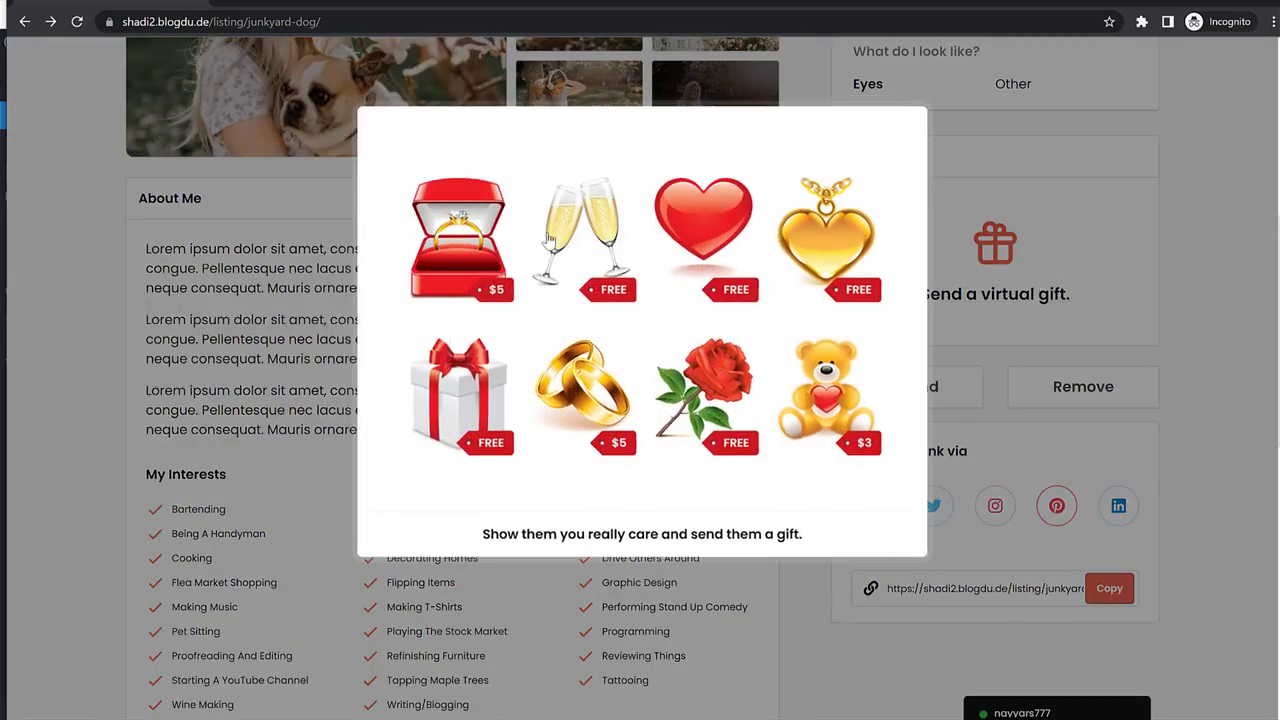
{"action": "left_click", "coordinate": [449, 228]}
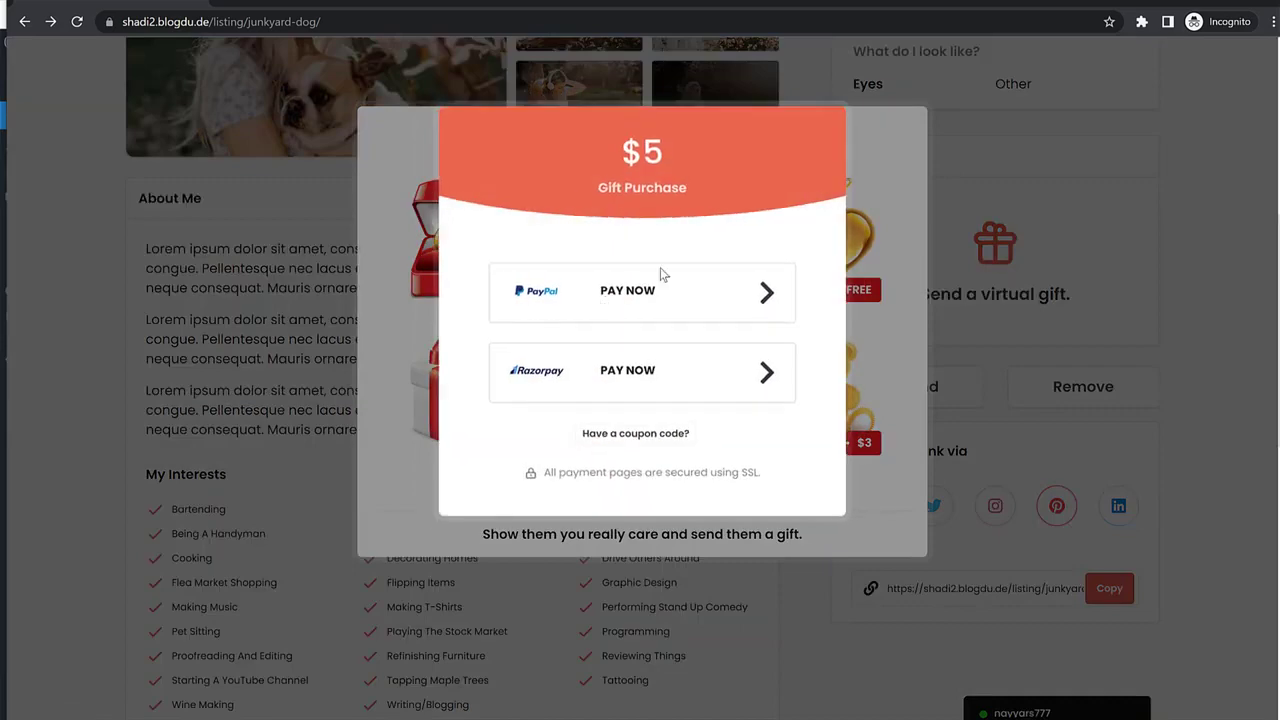
{"action": "left_click", "coordinate": [1068, 293]}
{"action": "left_click", "coordinate": [1070, 291]}
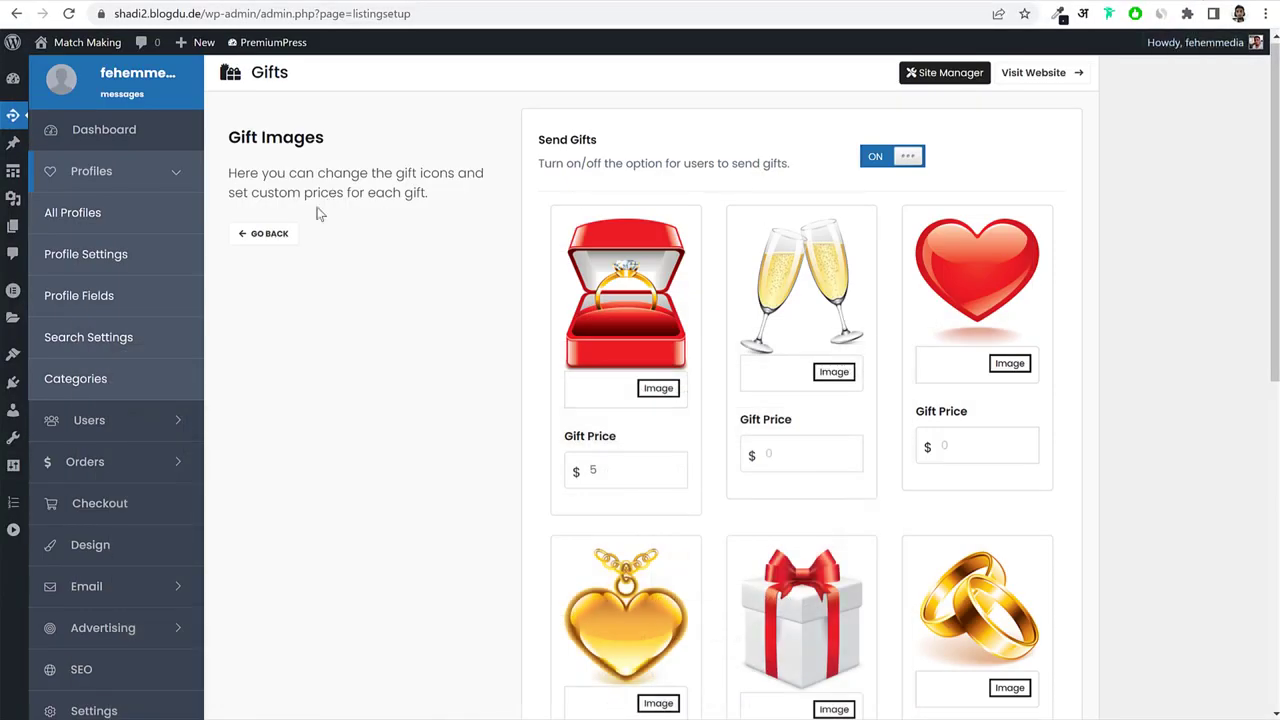
In Badges settings, add a new badge titled Verified and save it.
{"action": "left_click", "coordinate": [266, 234]}
{"action": "scroll", "coordinate": [838, 350], "scroll_direction": "down", "scroll_amount": 2}
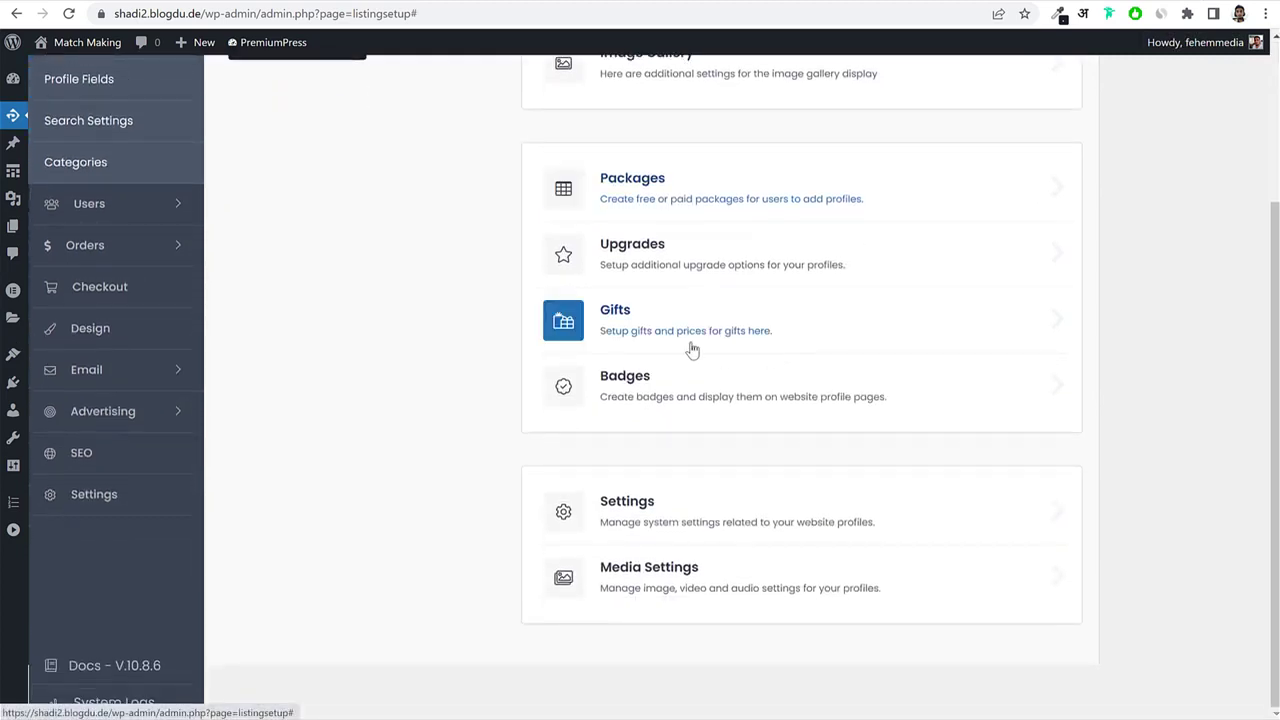
{"action": "left_click", "coordinate": [672, 386]}
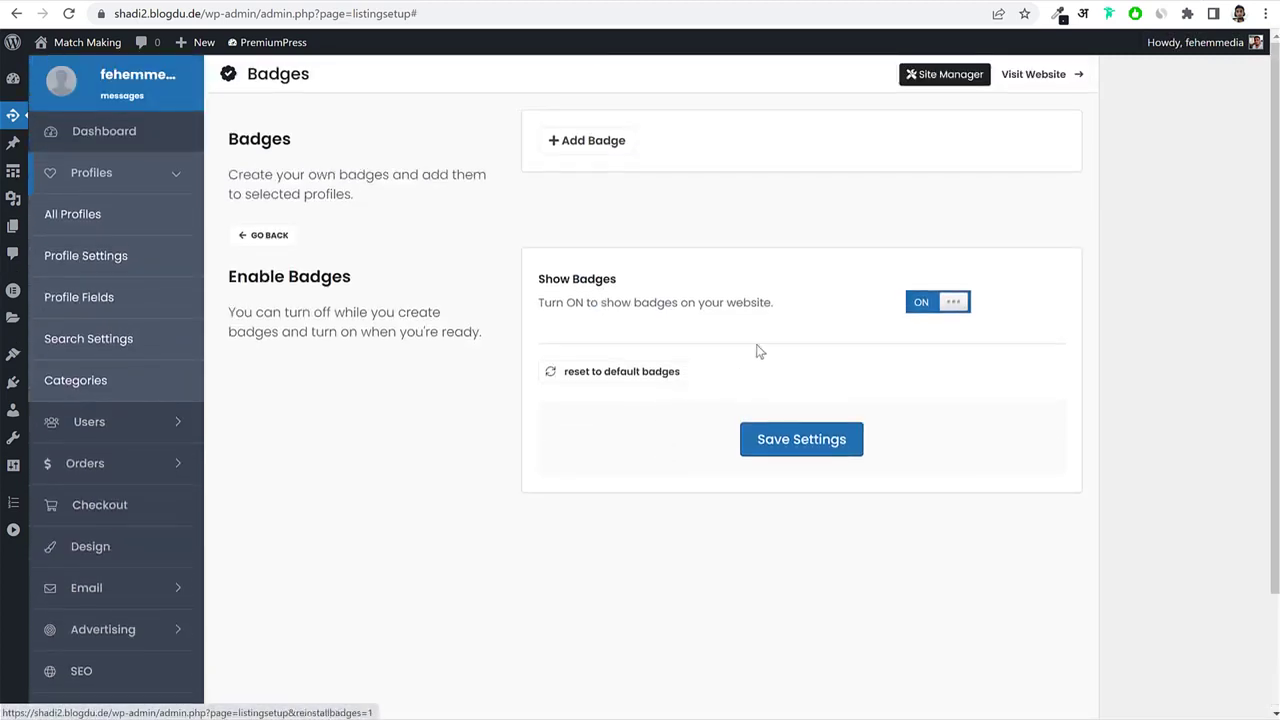
{"action": "left_click", "coordinate": [602, 146]}
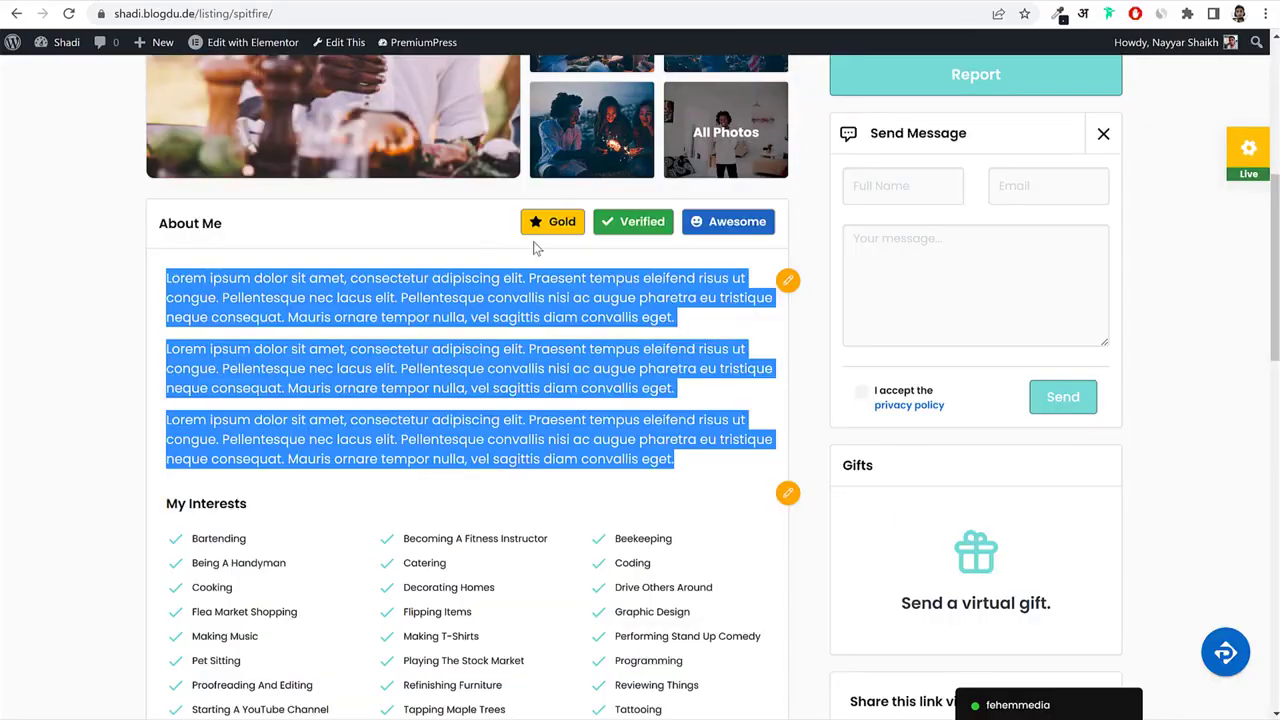
{"action": "left_click", "coordinate": [535, 247]}
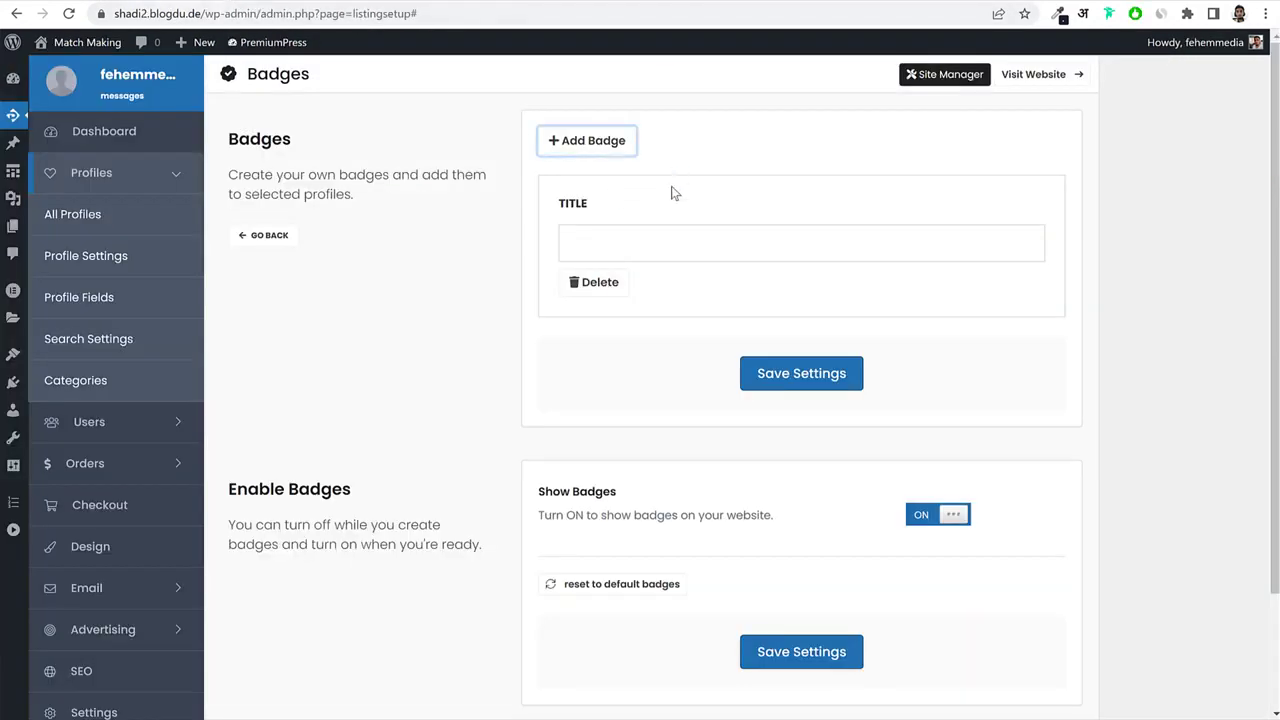
{"action": "left_click", "coordinate": [651, 247]}
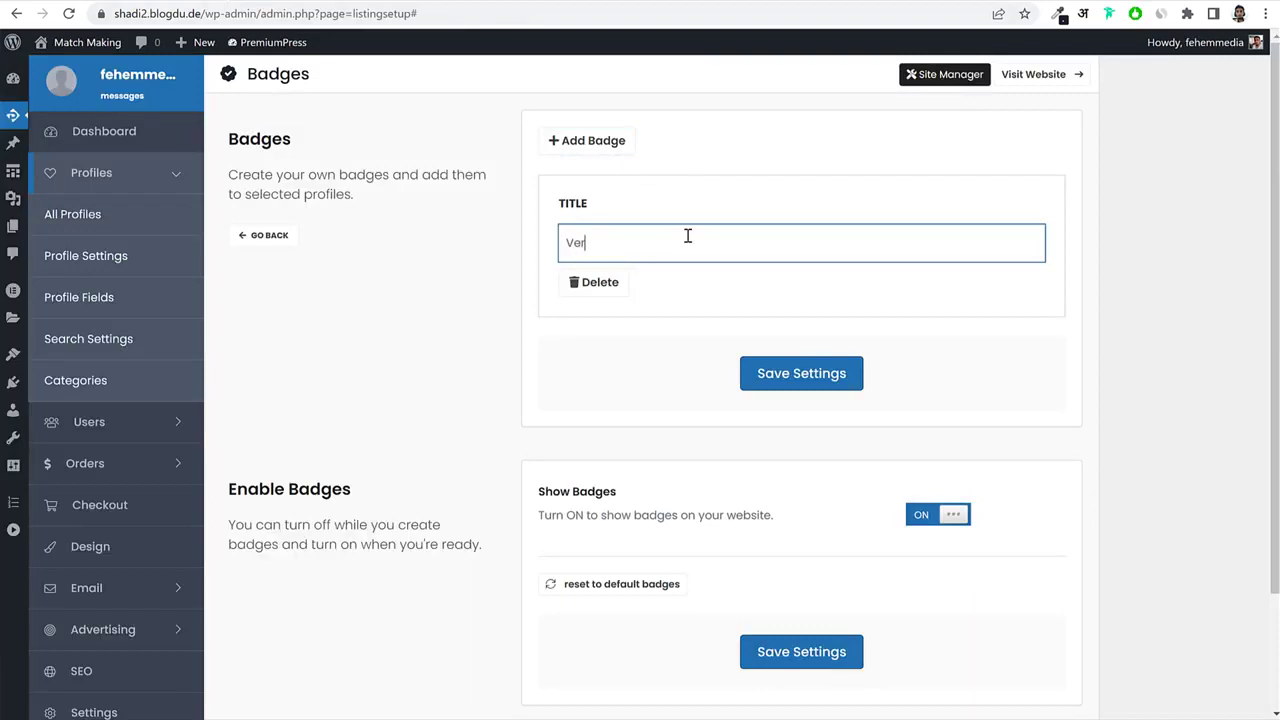
{"action": "left_click", "coordinate": [803, 385]}
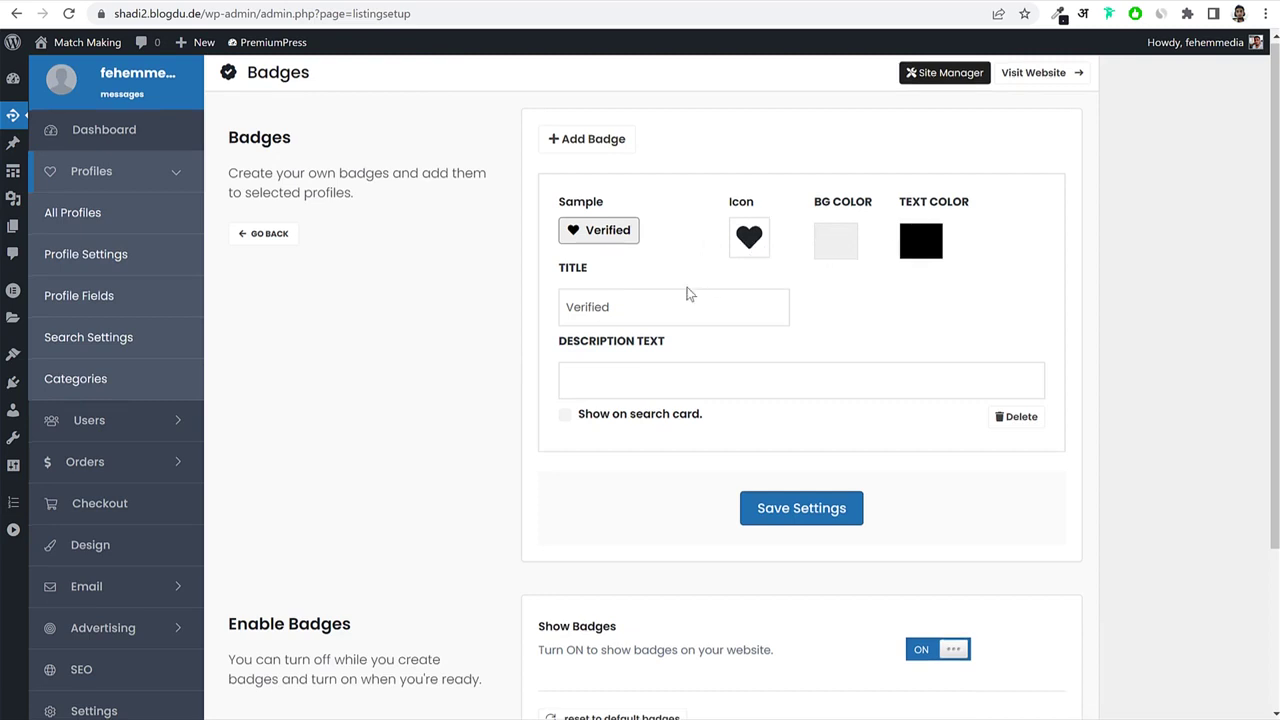
Enable Show on search card for the Verified badge, save, and return to the overview.
{"action": "left_click", "coordinate": [565, 422]}
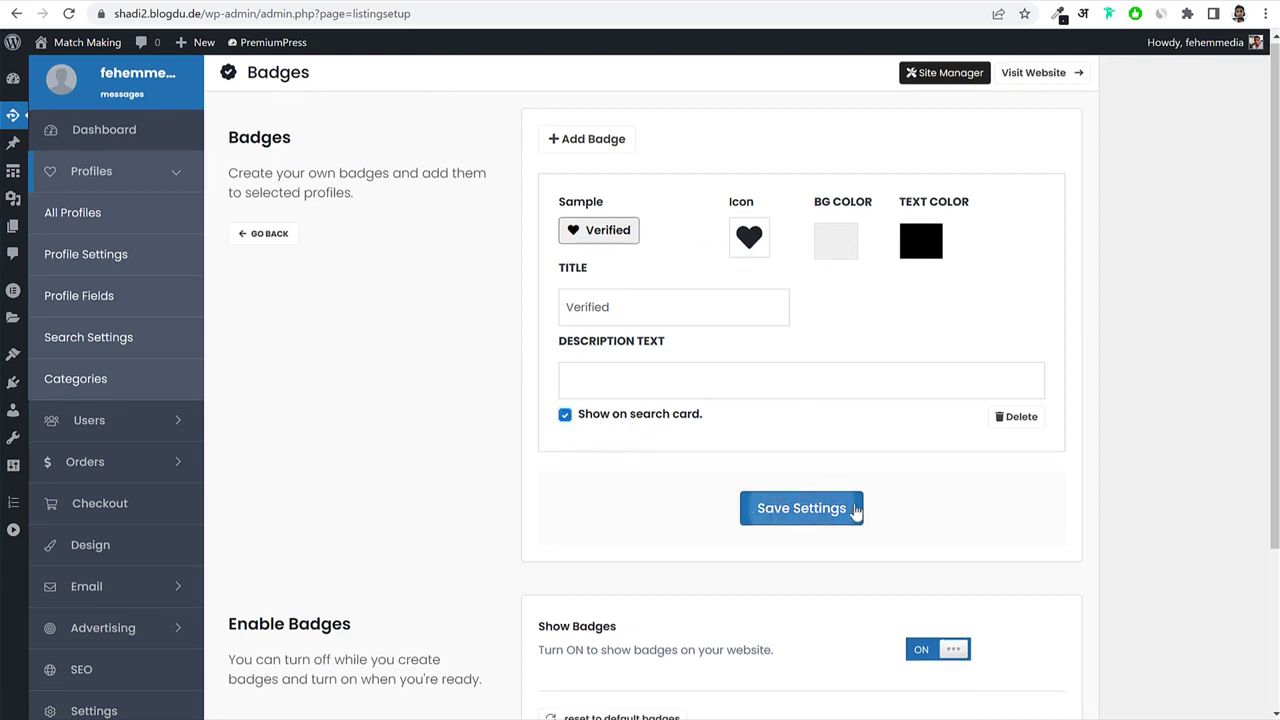
{"action": "left_click", "coordinate": [854, 511]}
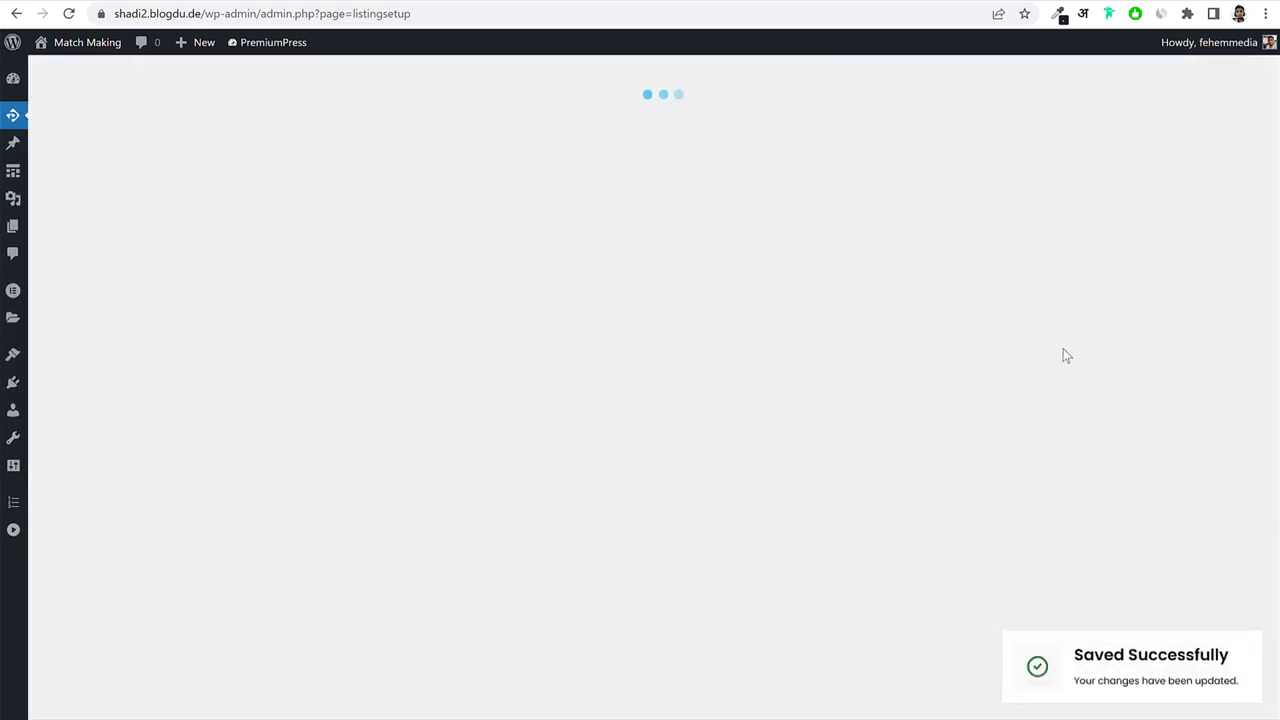
{"action": "scroll", "coordinate": [1120, 436], "scroll_direction": "down", "scroll_amount": 2}
{"action": "scroll", "coordinate": [1120, 436], "scroll_direction": "up", "scroll_amount": 3}
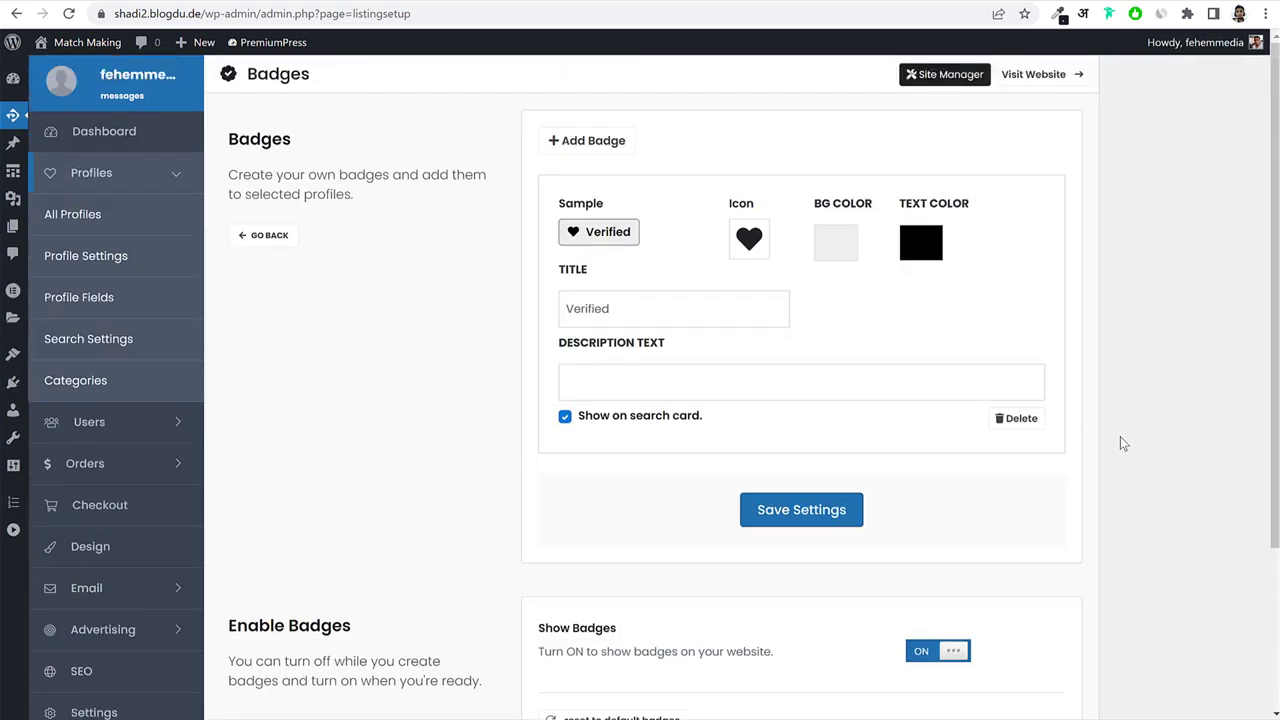
{"action": "left_click", "coordinate": [264, 240]}
{"action": "scroll", "coordinate": [983, 420], "scroll_direction": "down", "scroll_amount": 2}
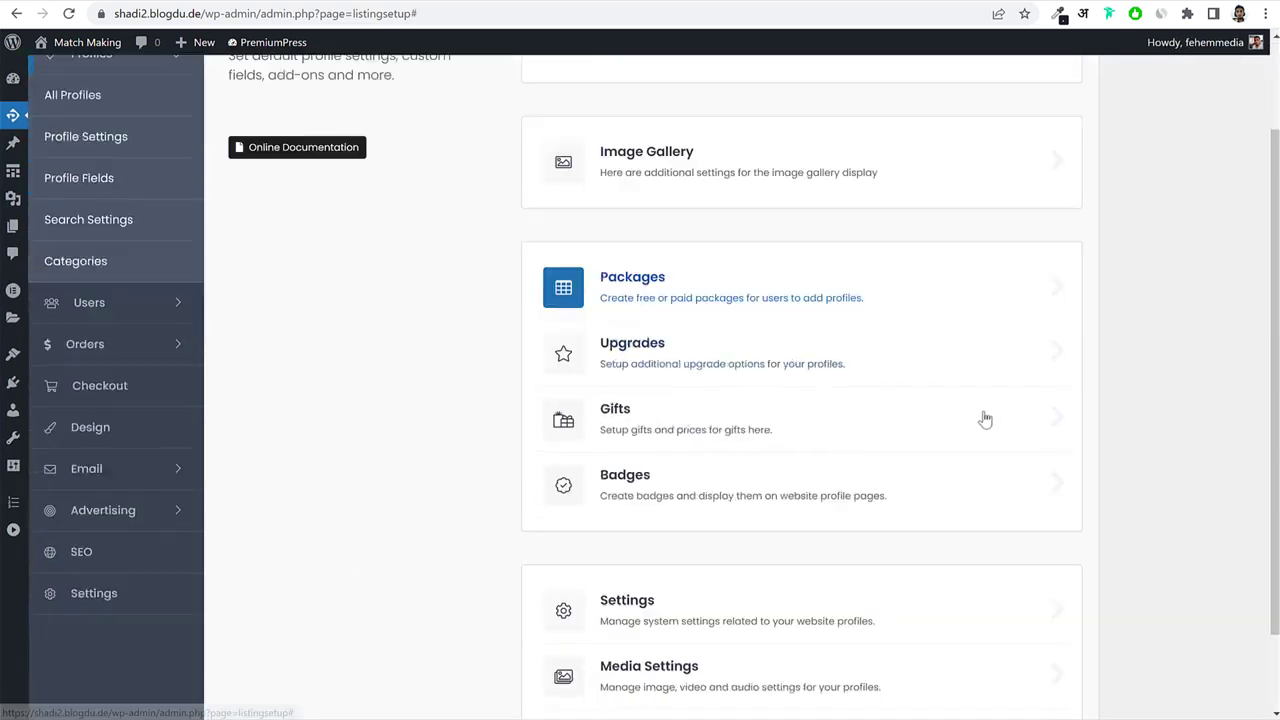
Price the Featured and Sponsored upgrades at 30 for 30 days and enable both.
{"action": "left_click", "coordinate": [703, 334]}
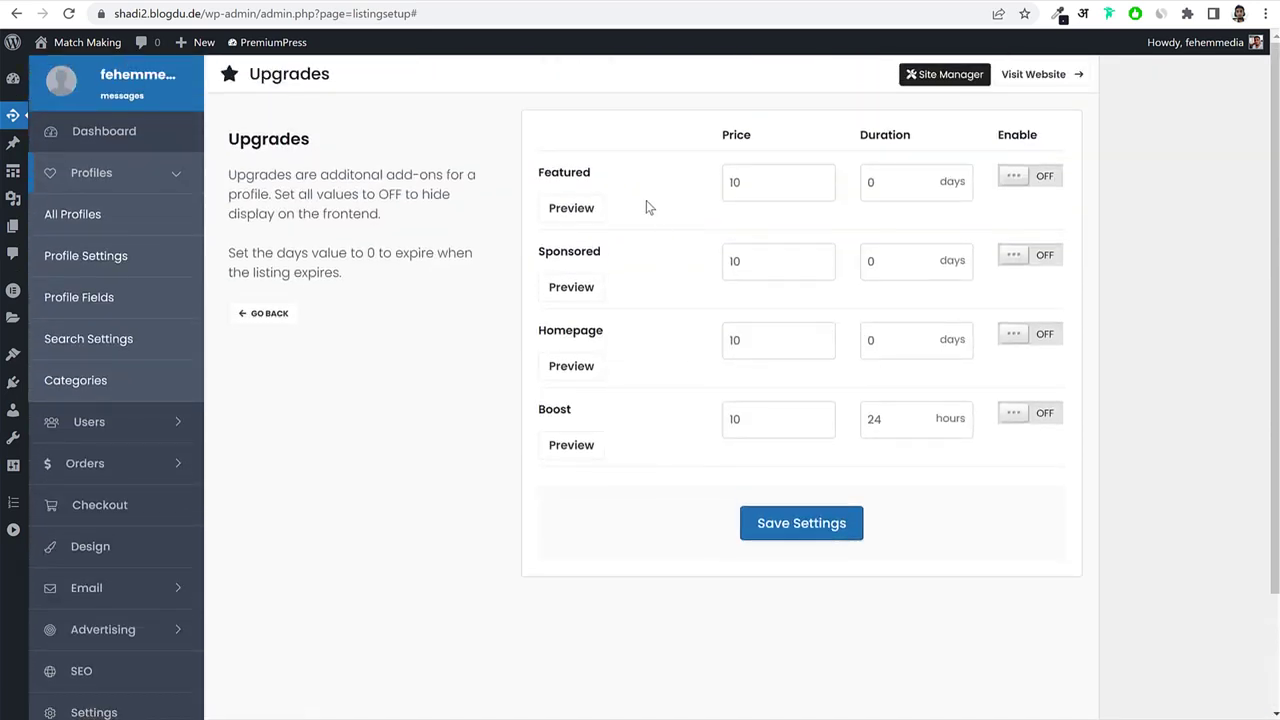
{"action": "left_click_drag", "start_coordinate": [777, 181], "coordinate": [729, 183]}
{"action": "key", "text": "Tab"}
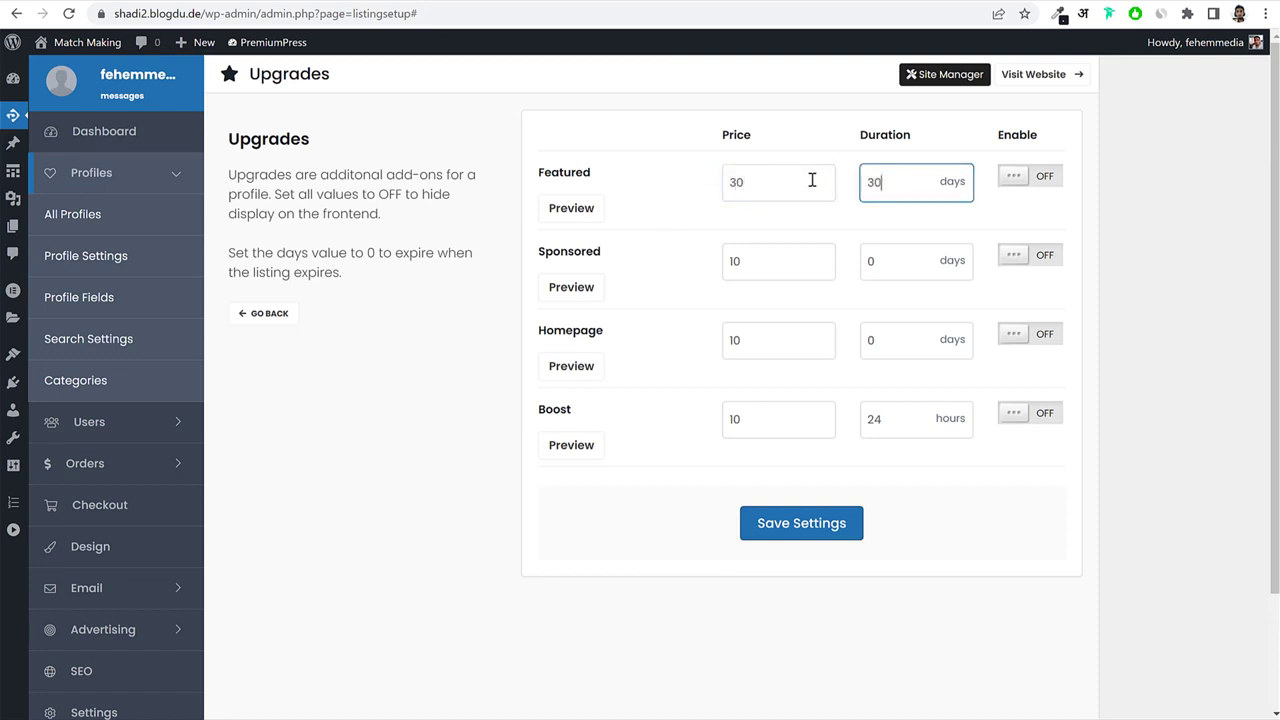
{"action": "left_click", "coordinate": [1038, 176]}
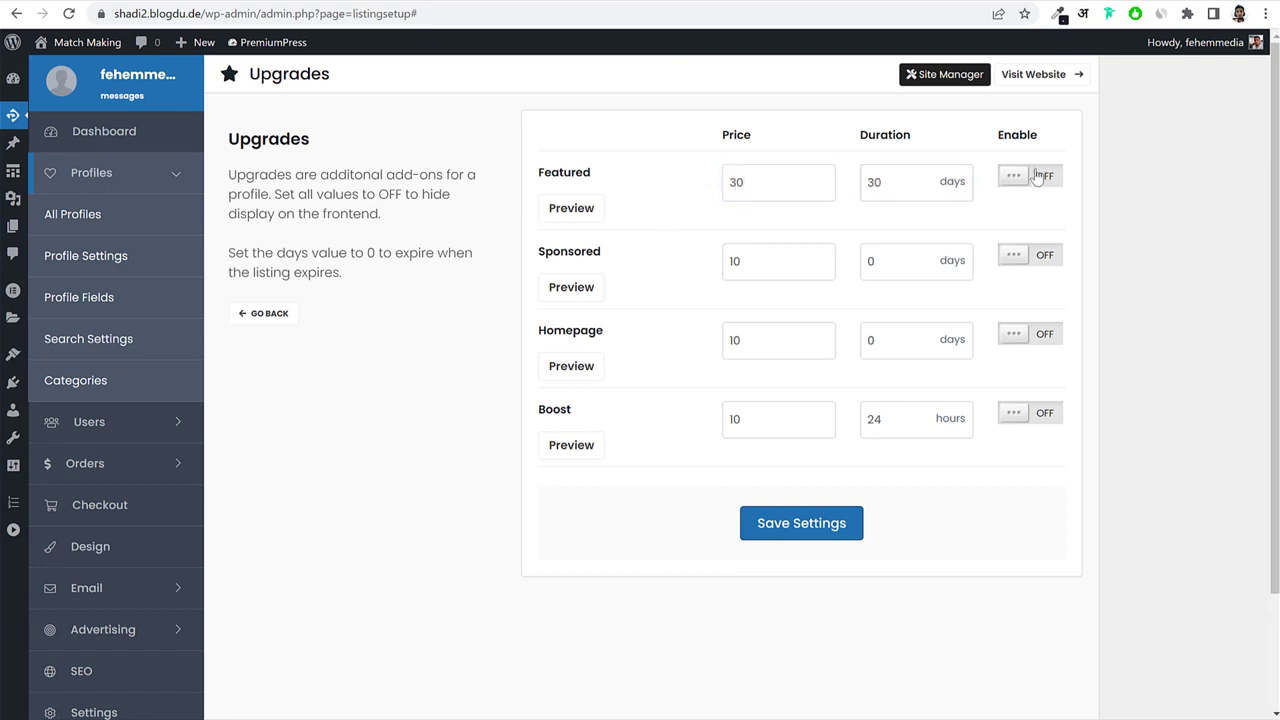
{"action": "left_click", "coordinate": [751, 262]}
{"action": "type", "text": "3"}
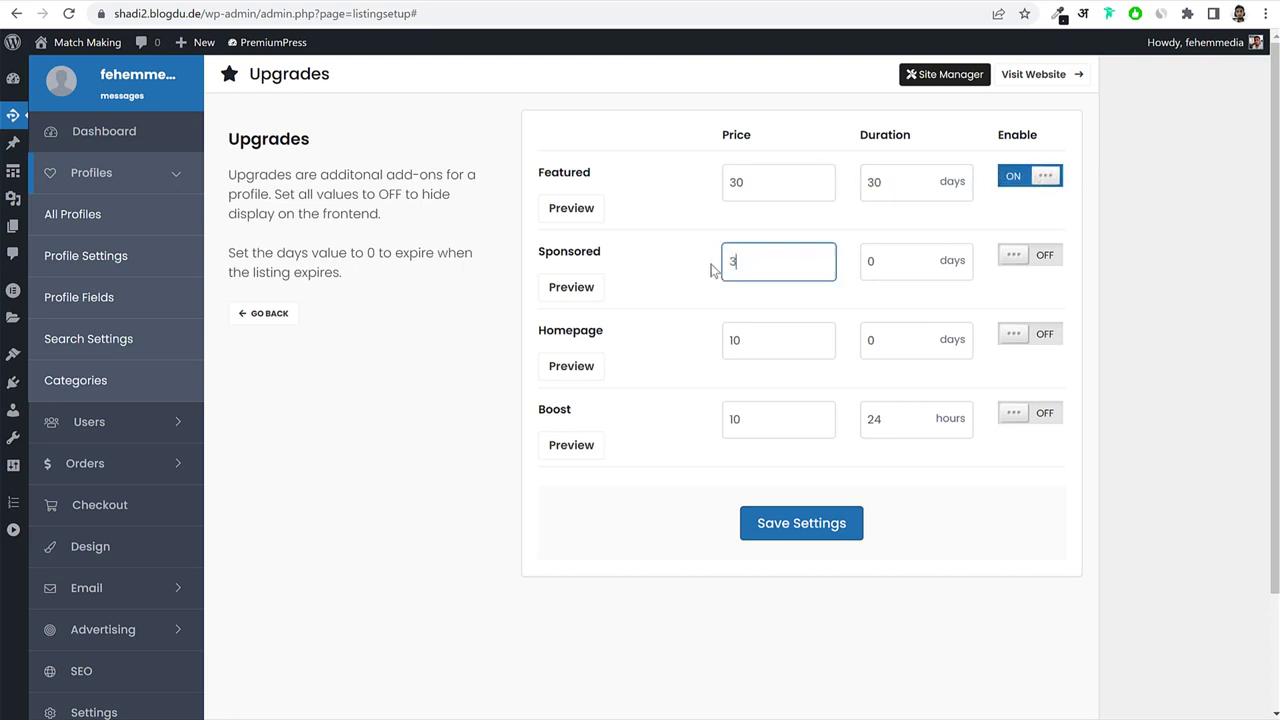
{"action": "type", "text": "0"}
{"action": "key", "text": "Tab"}
{"action": "type", "text": "30"}
{"action": "left_click", "coordinate": [1025, 258]}
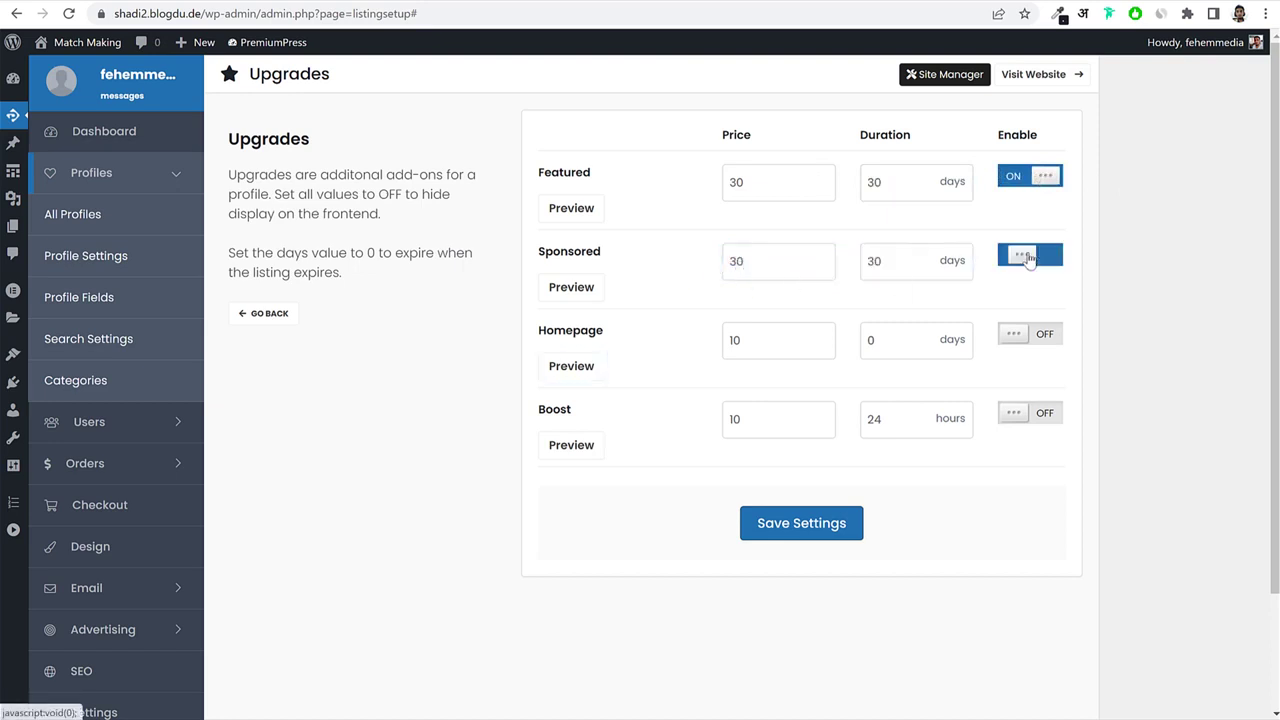
Enable the Boost and Homepage upgrades, edit Homepage's price and duration, and save the settings.
{"action": "double_click", "coordinate": [768, 337]}
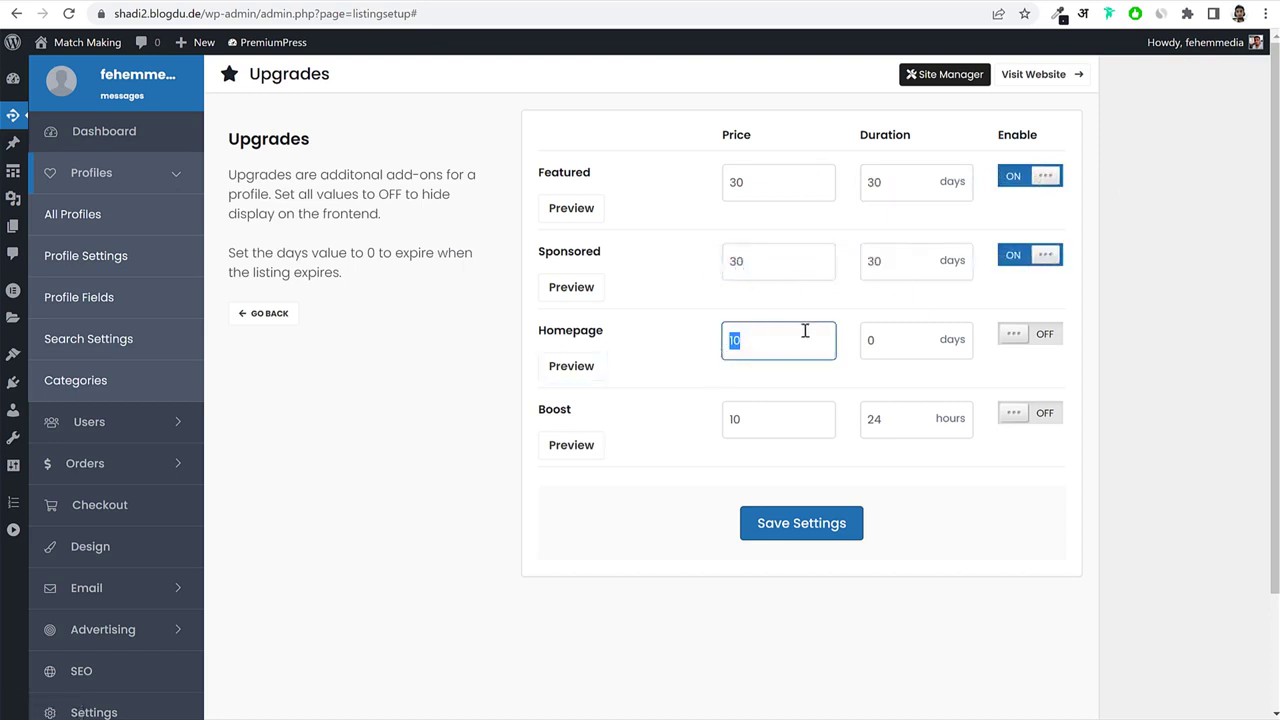
{"action": "double_click", "coordinate": [733, 421]}
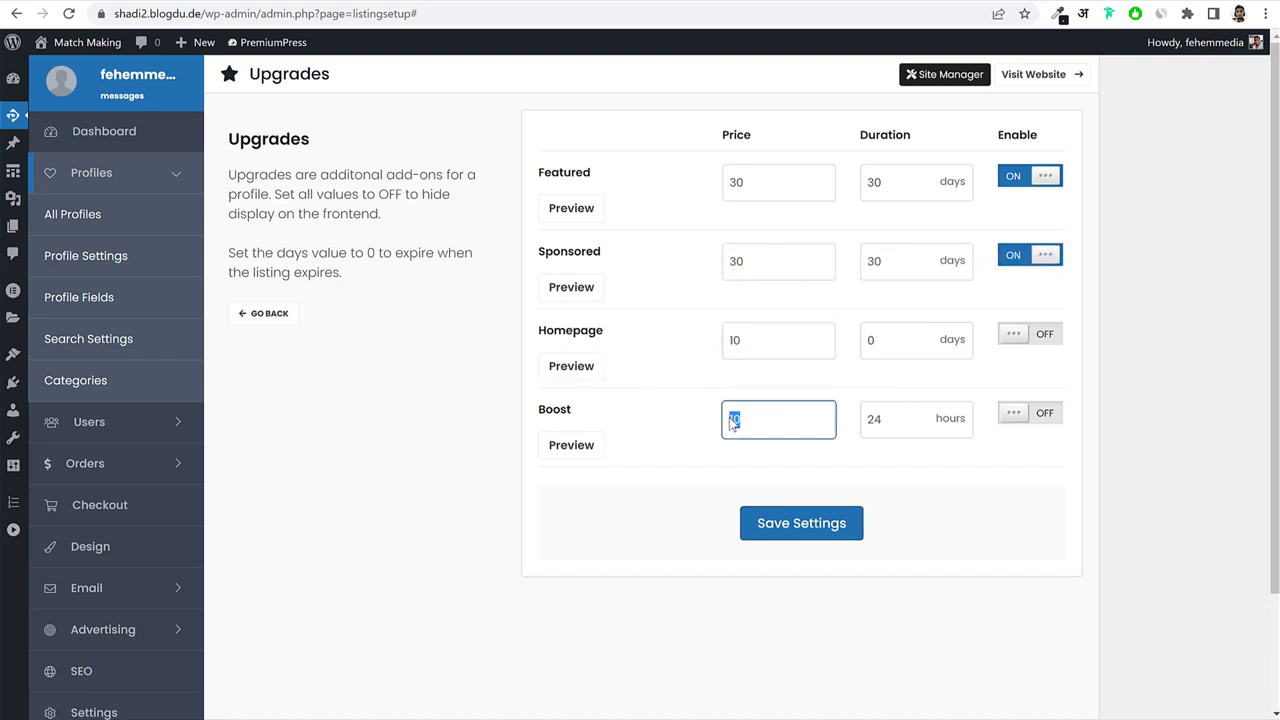
{"action": "left_click", "coordinate": [1014, 416]}
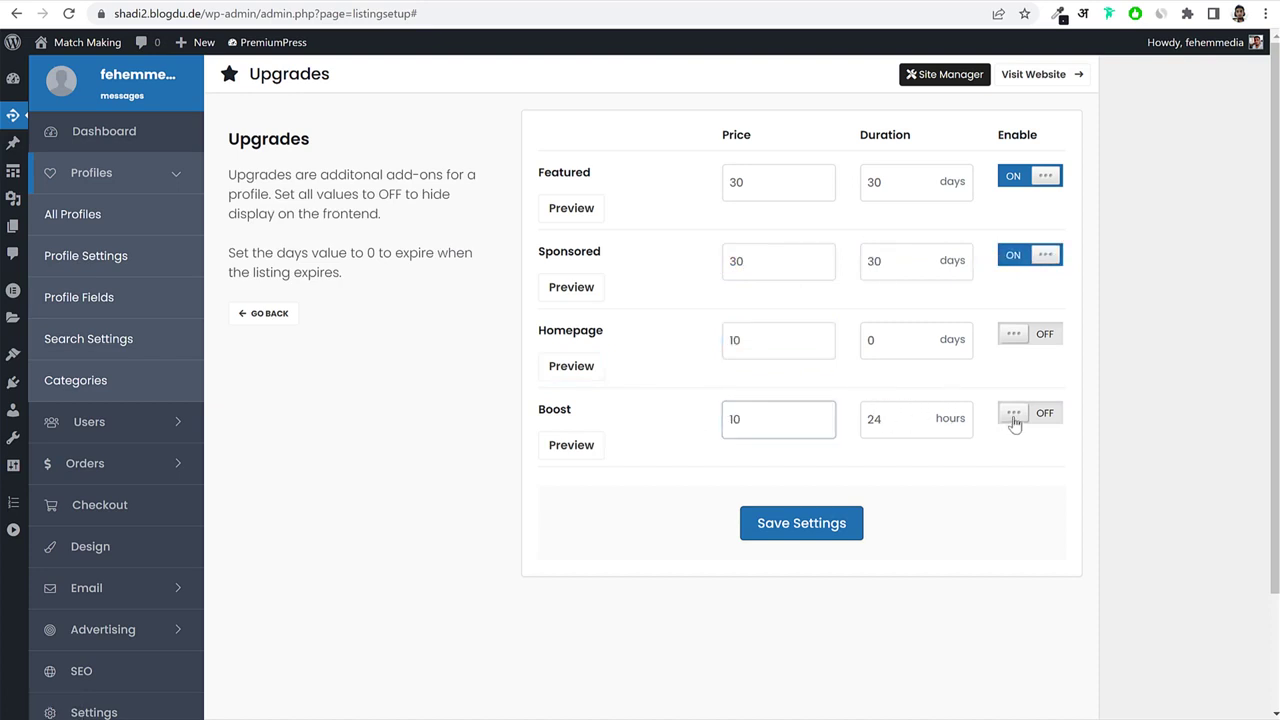
{"action": "left_click", "coordinate": [1014, 335]}
{"action": "left_click", "coordinate": [861, 345]}
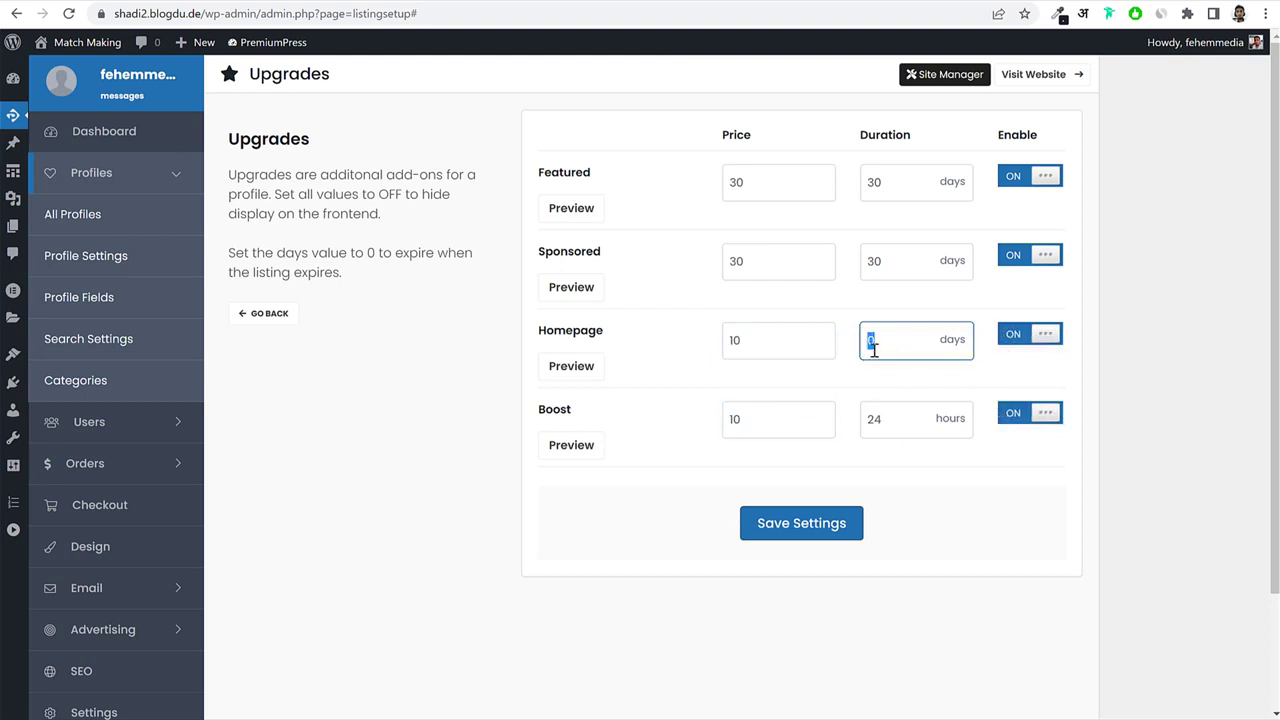
{"action": "double_click", "coordinate": [765, 343]}
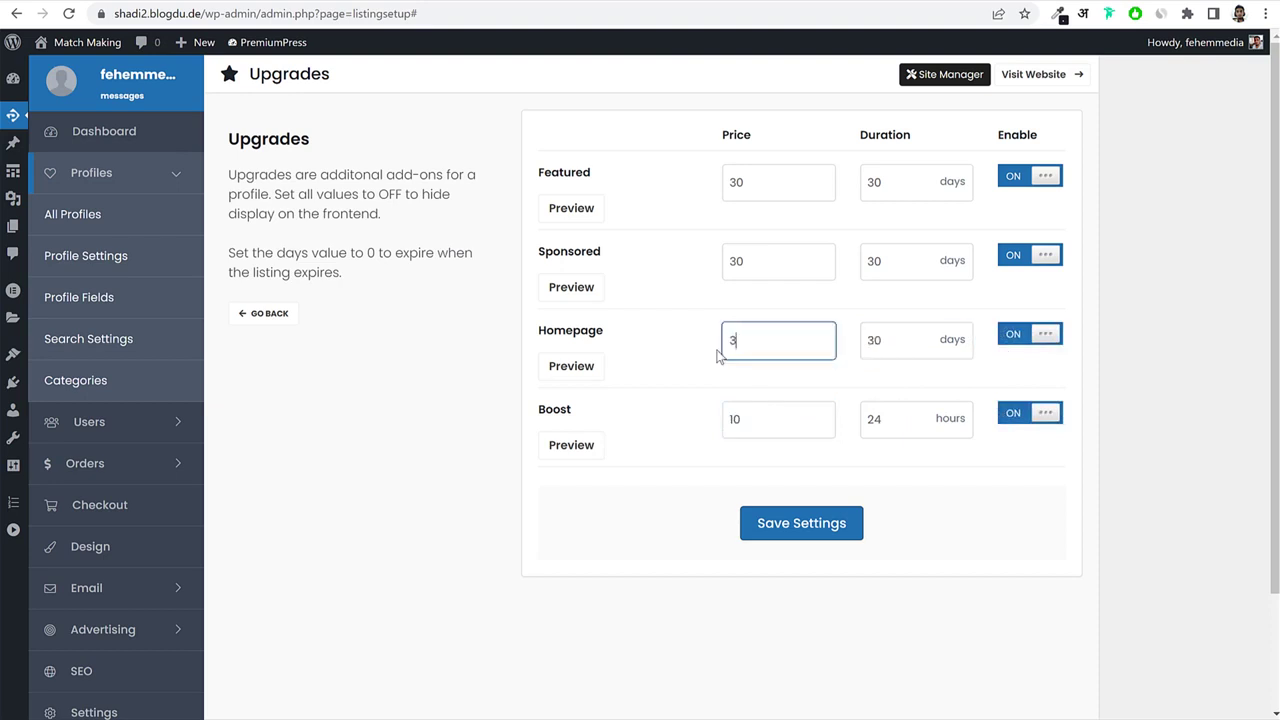
{"action": "left_click", "coordinate": [822, 527]}
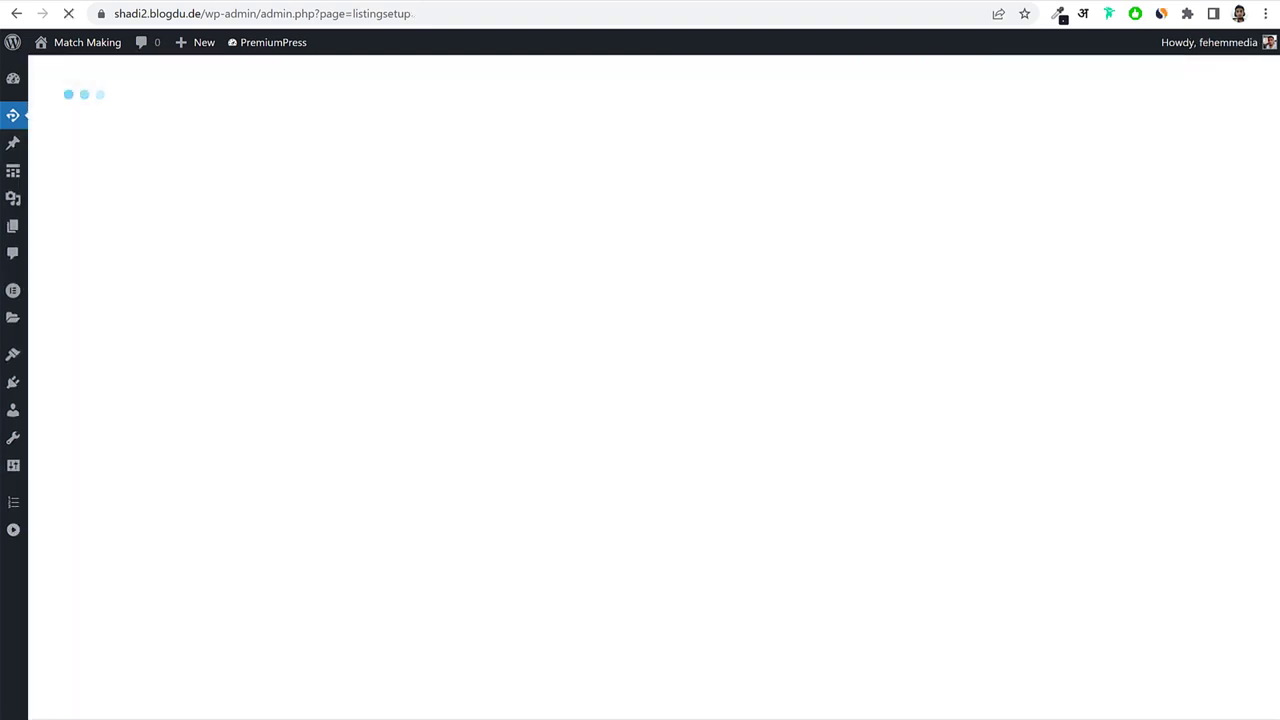
In the test member's incognito window, open My Account and dismiss the boost offer.
{"action": "key", "text": "alt+Tab"}
{"action": "scroll", "coordinate": [929, 200], "scroll_direction": "up", "scroll_amount": 5}
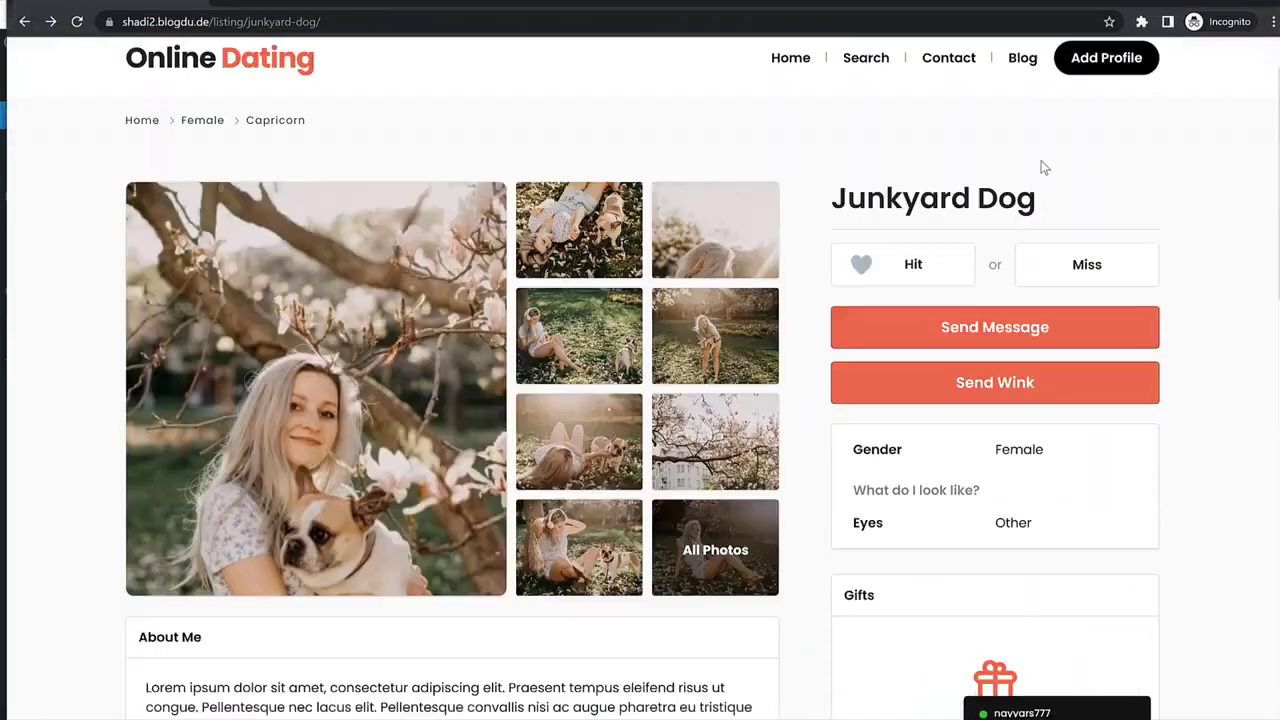
{"action": "left_click", "coordinate": [1052, 51]}
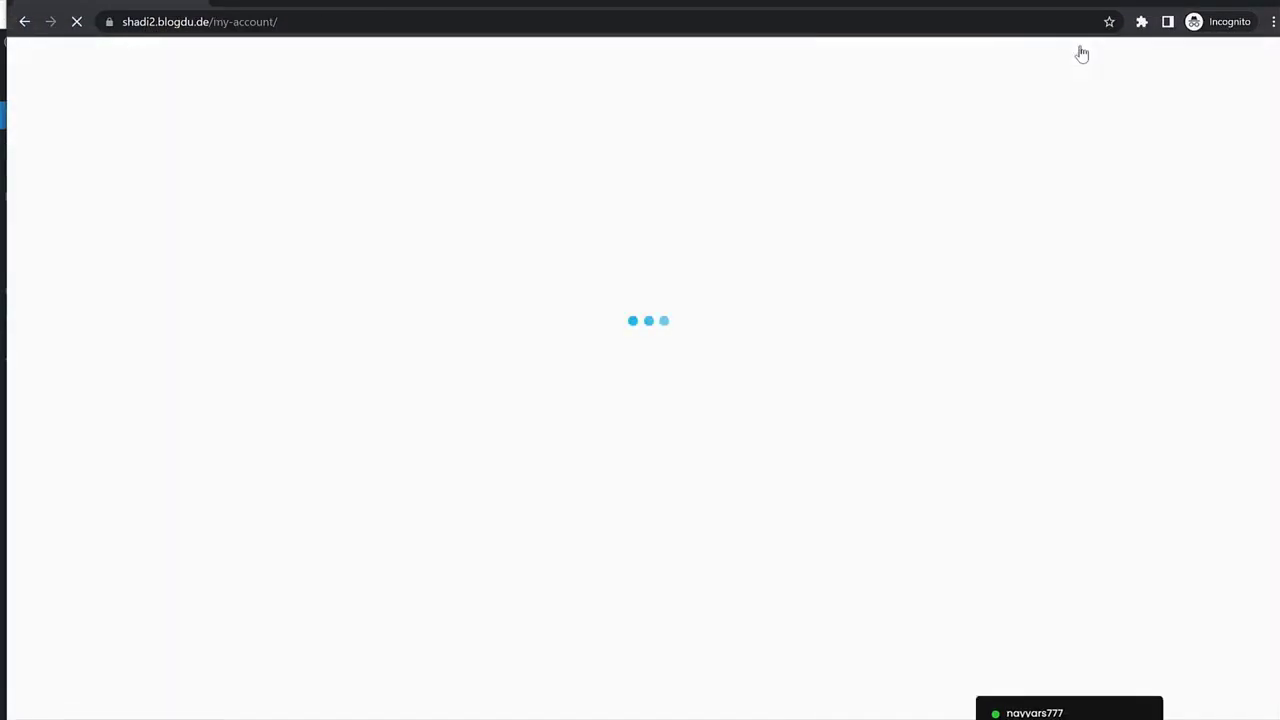
{"action": "left_click", "coordinate": [950, 212]}
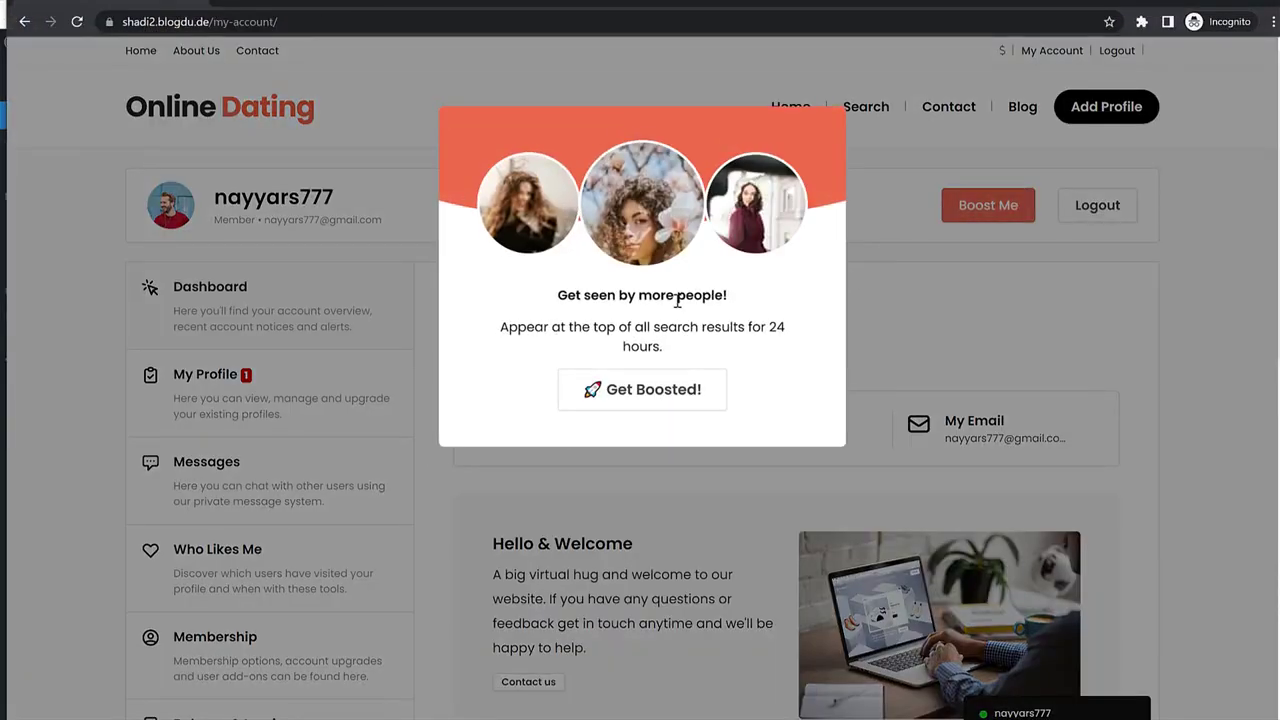
{"action": "left_click", "coordinate": [988, 312]}
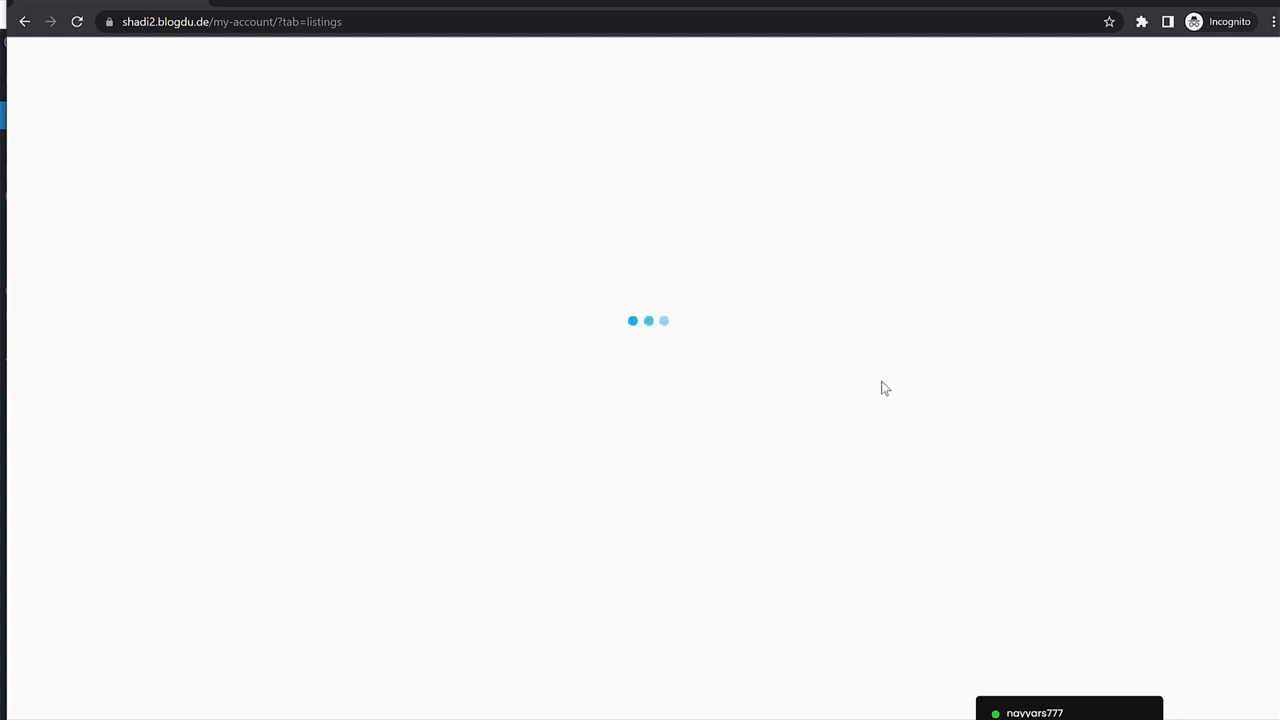
Review the profile upgrades, starting and then cancelling the $30 Featured upgrade purchase.
{"action": "left_click", "coordinate": [1062, 396]}
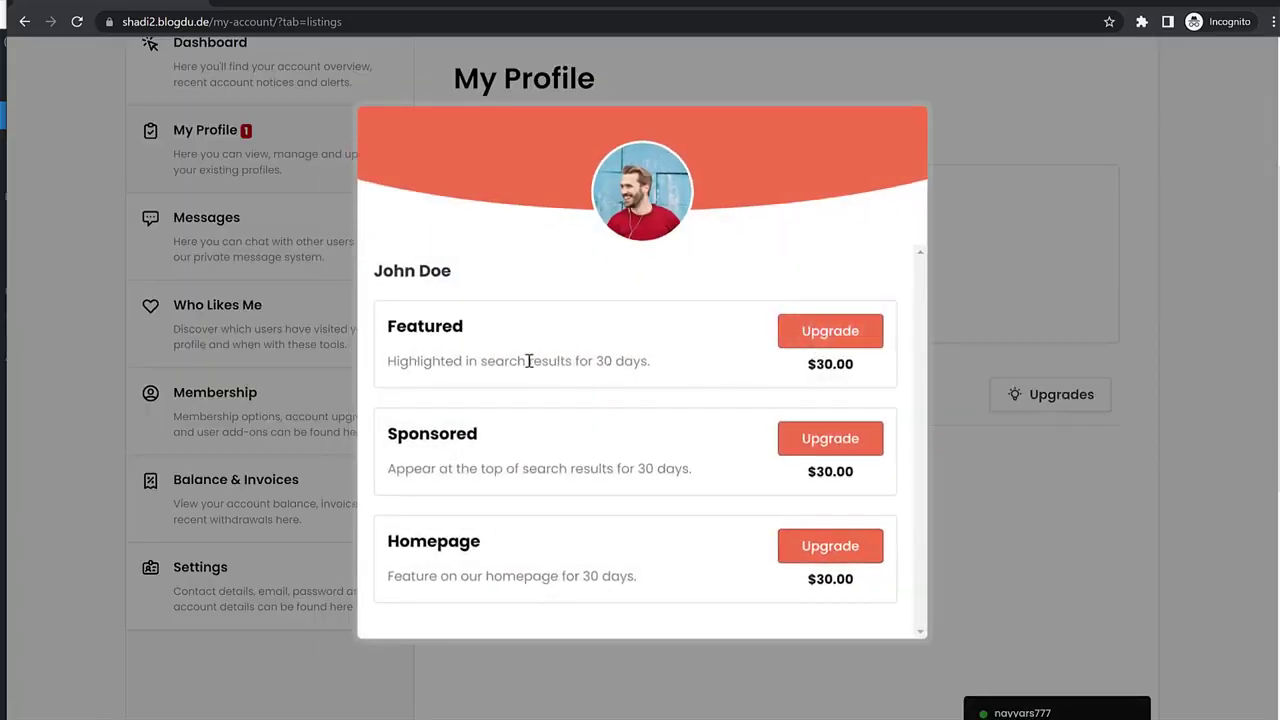
{"action": "left_click_drag", "start_coordinate": [423, 362], "coordinate": [652, 364]}
{"action": "left_click", "coordinate": [657, 364]}
{"action": "left_click", "coordinate": [826, 340]}
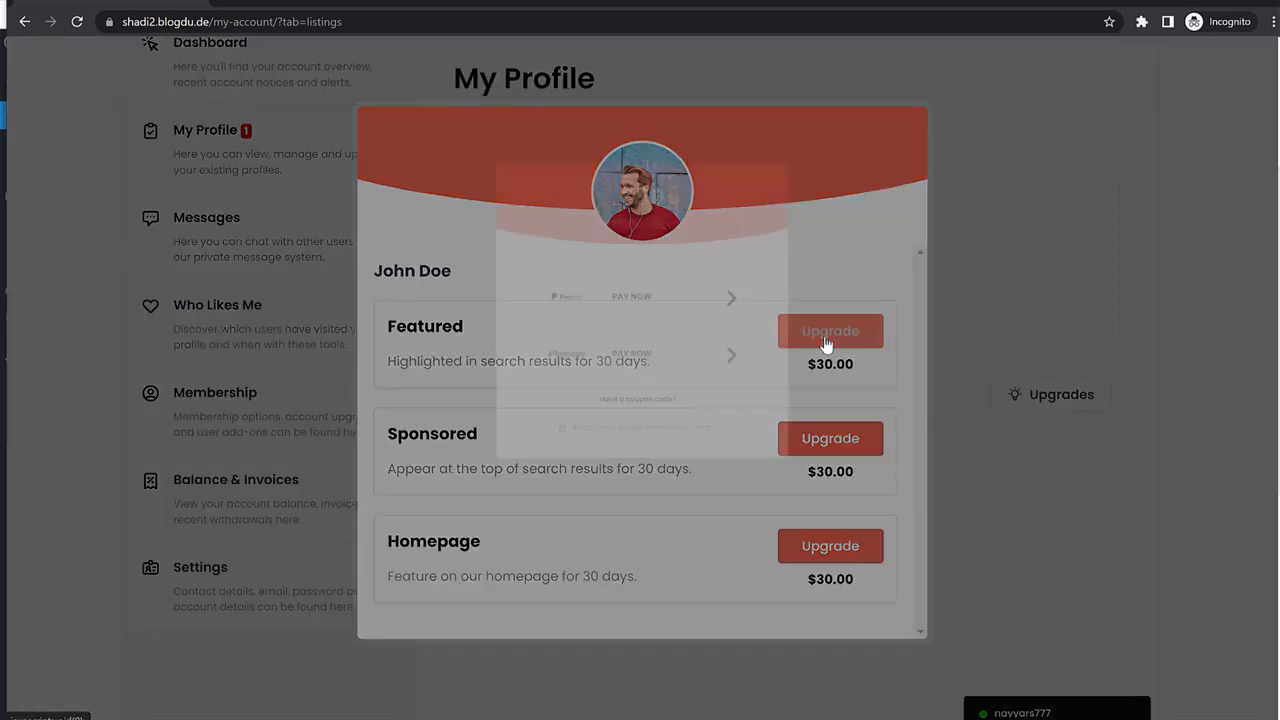
{"action": "left_click", "coordinate": [1082, 356]}
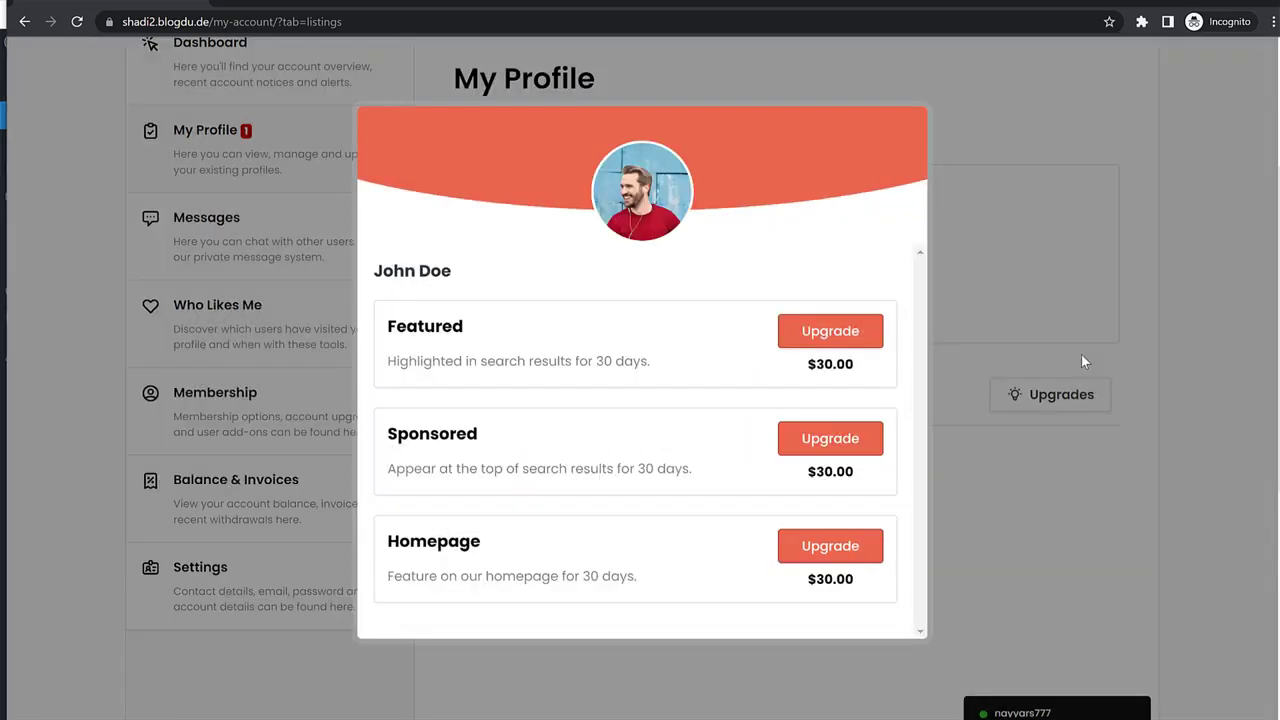
{"action": "left_click", "coordinate": [1082, 356]}
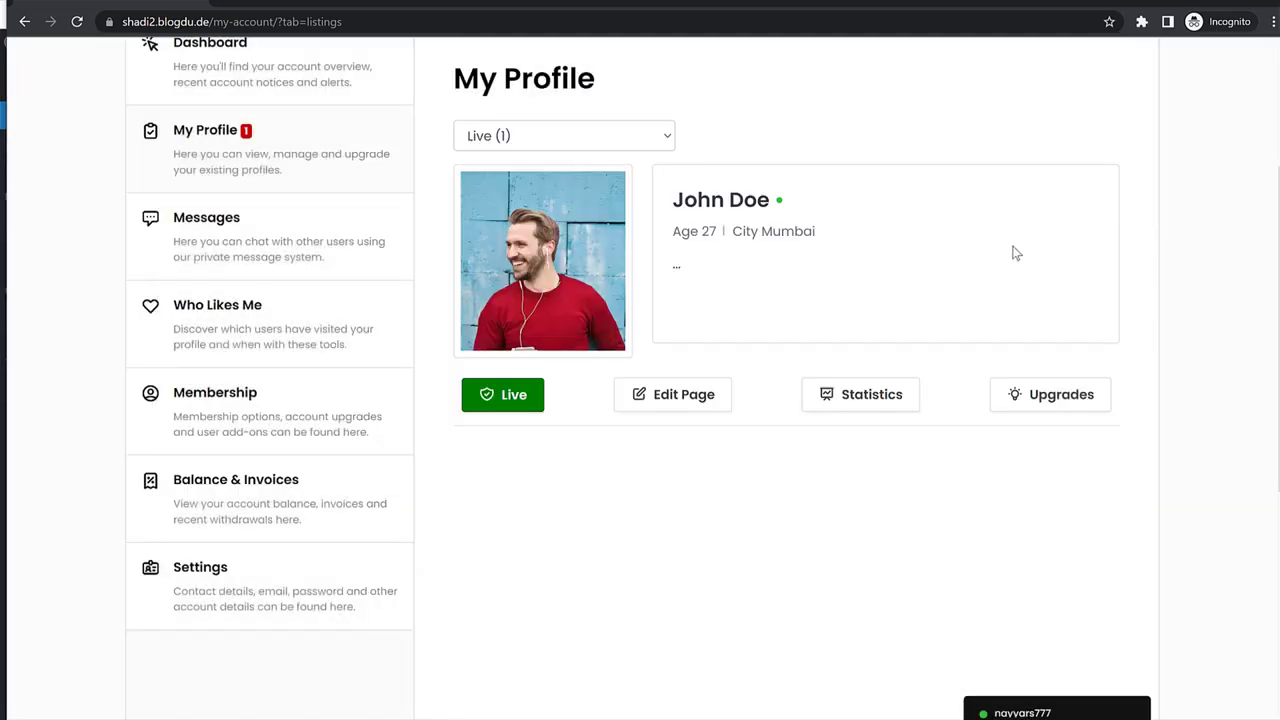
Check out the Featured upgrade with coupon 2022 so nothing is due, complete the order, return to the account page.
{"action": "left_click", "coordinate": [1039, 396]}
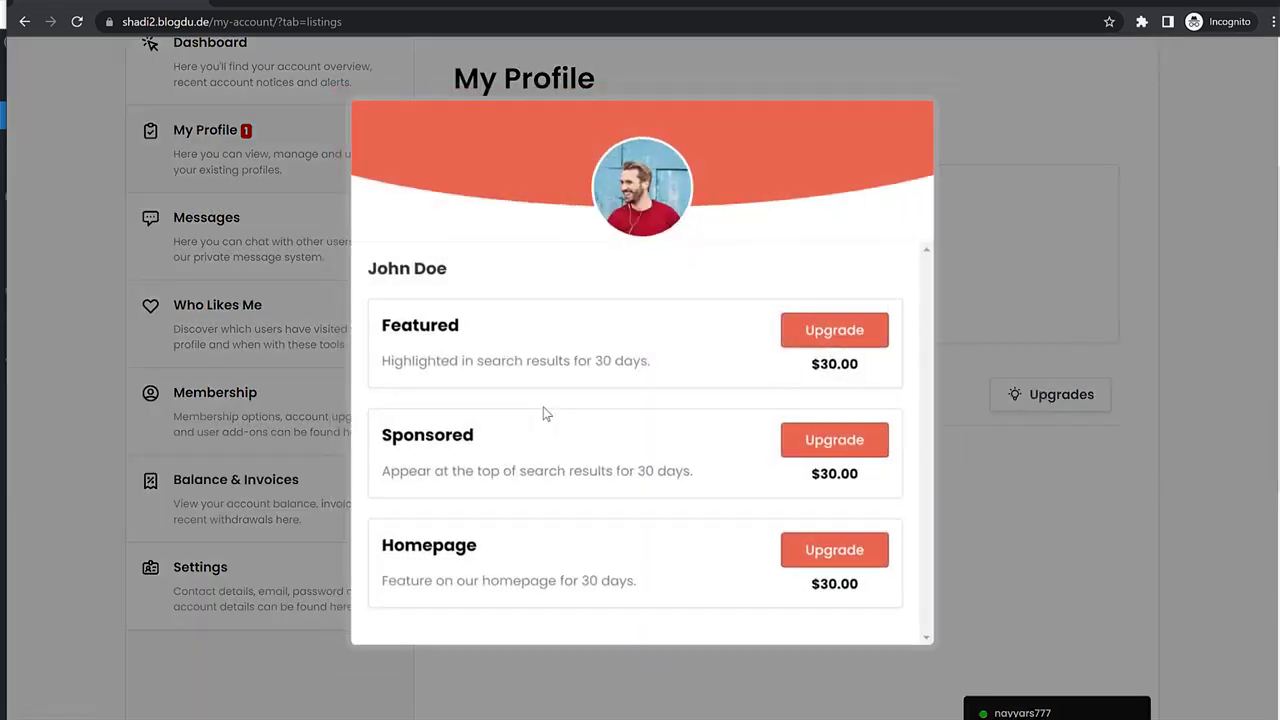
{"action": "left_click", "coordinate": [838, 336]}
{"action": "left_click", "coordinate": [630, 433]}
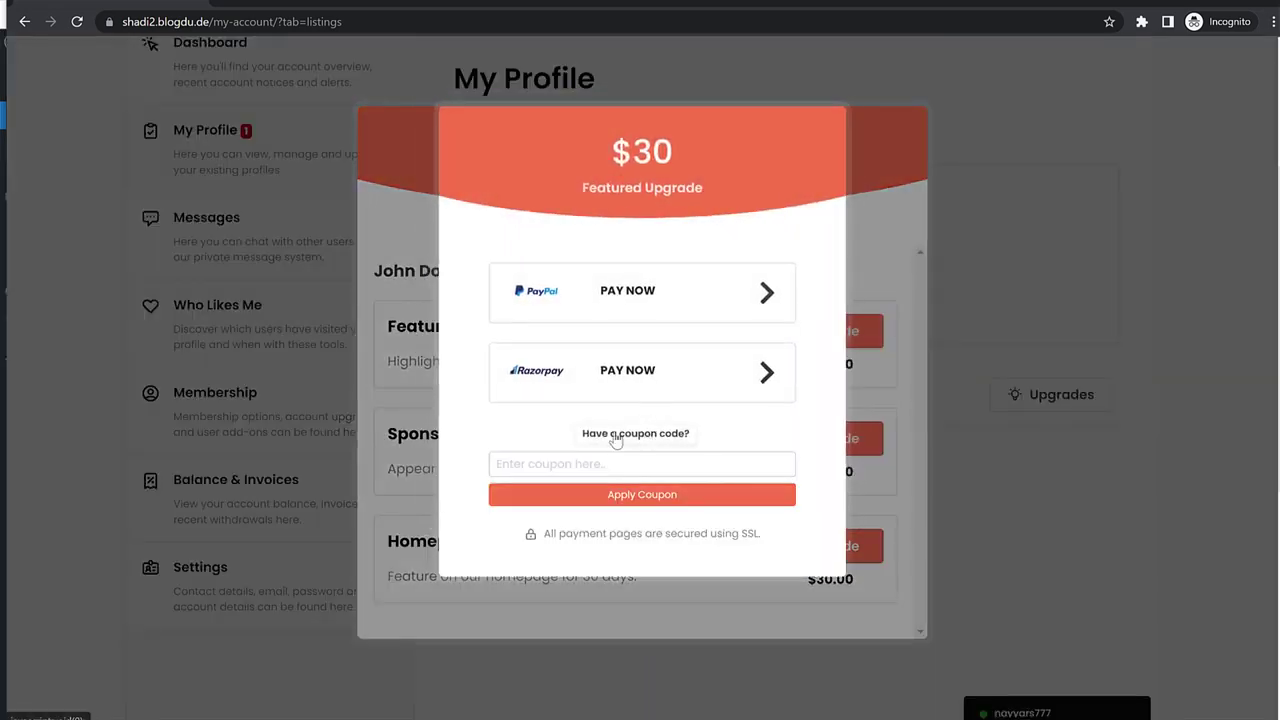
{"action": "left_click", "coordinate": [646, 466]}
{"action": "type", "text": "2022"}
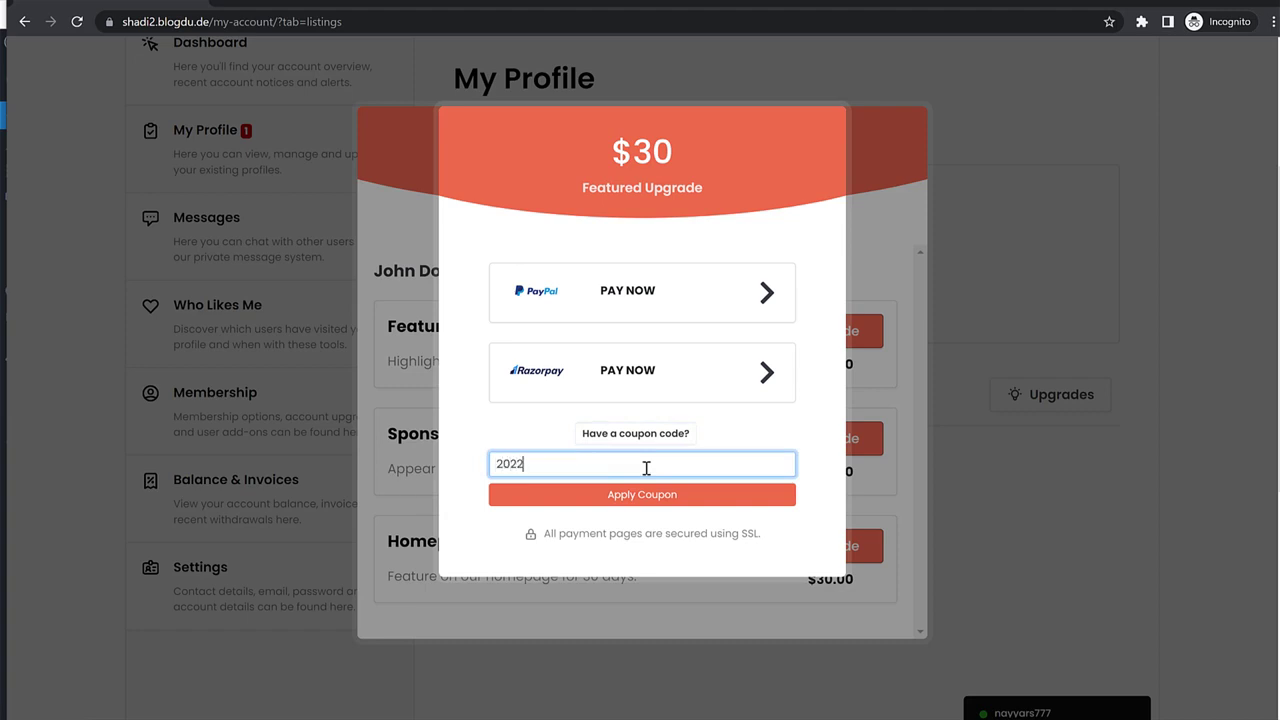
{"action": "left_click", "coordinate": [633, 495]}
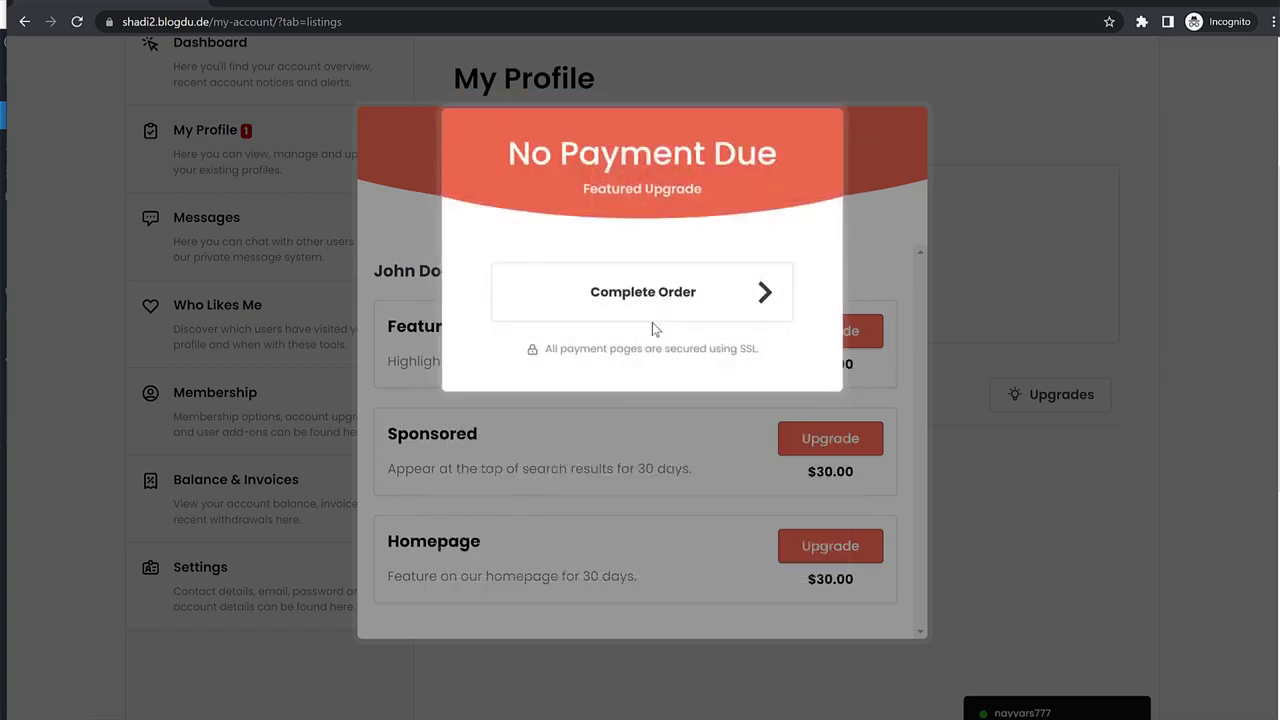
{"action": "left_click", "coordinate": [653, 318]}
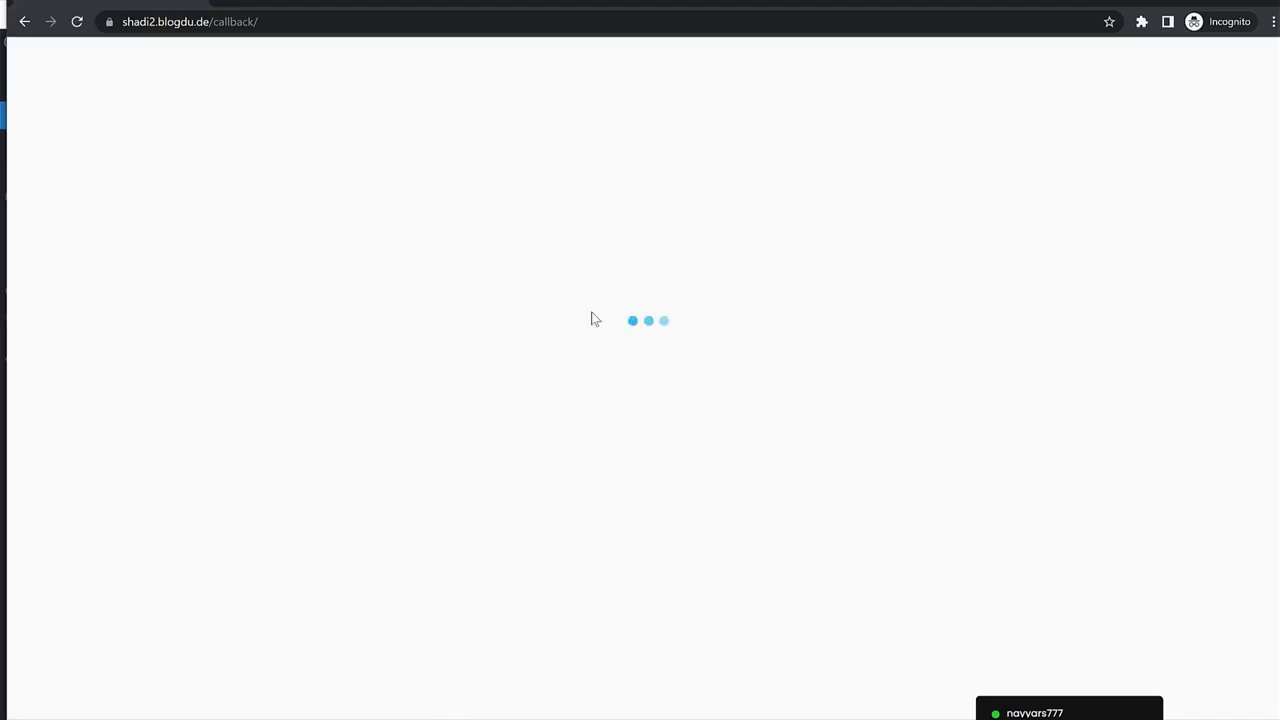
{"action": "left_click", "coordinate": [662, 558]}
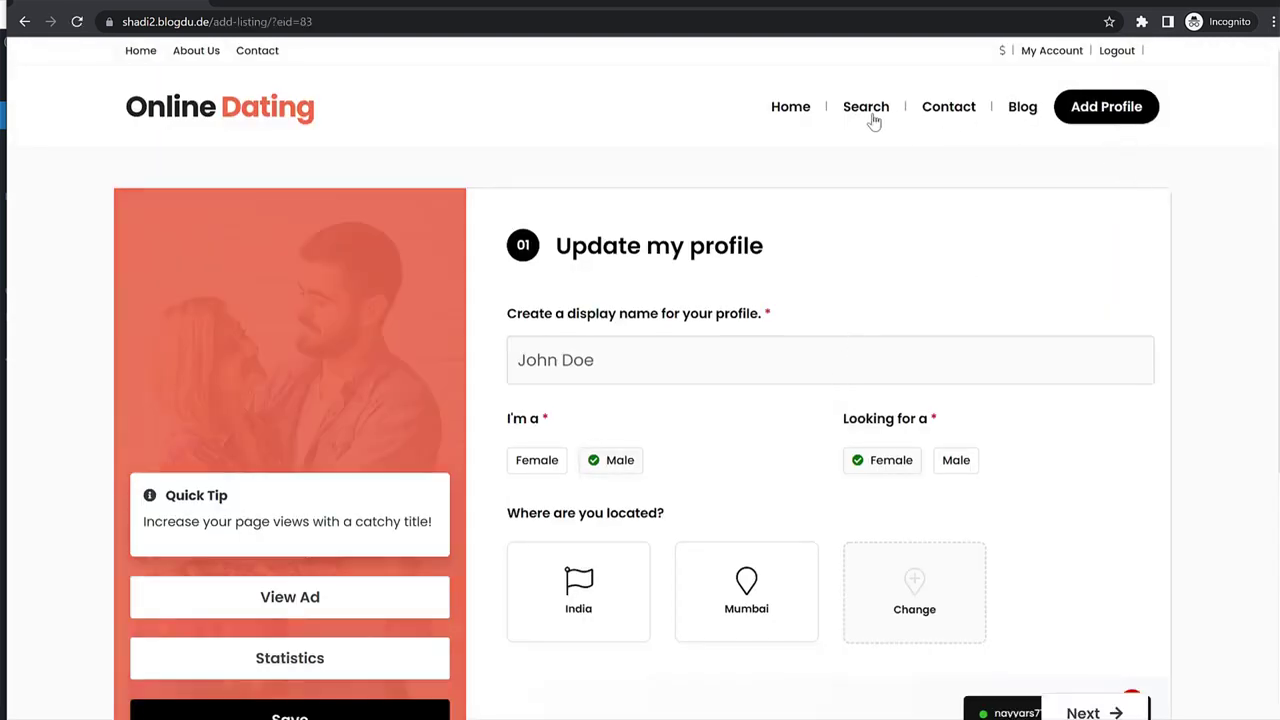
{"action": "left_click", "coordinate": [1048, 55]}
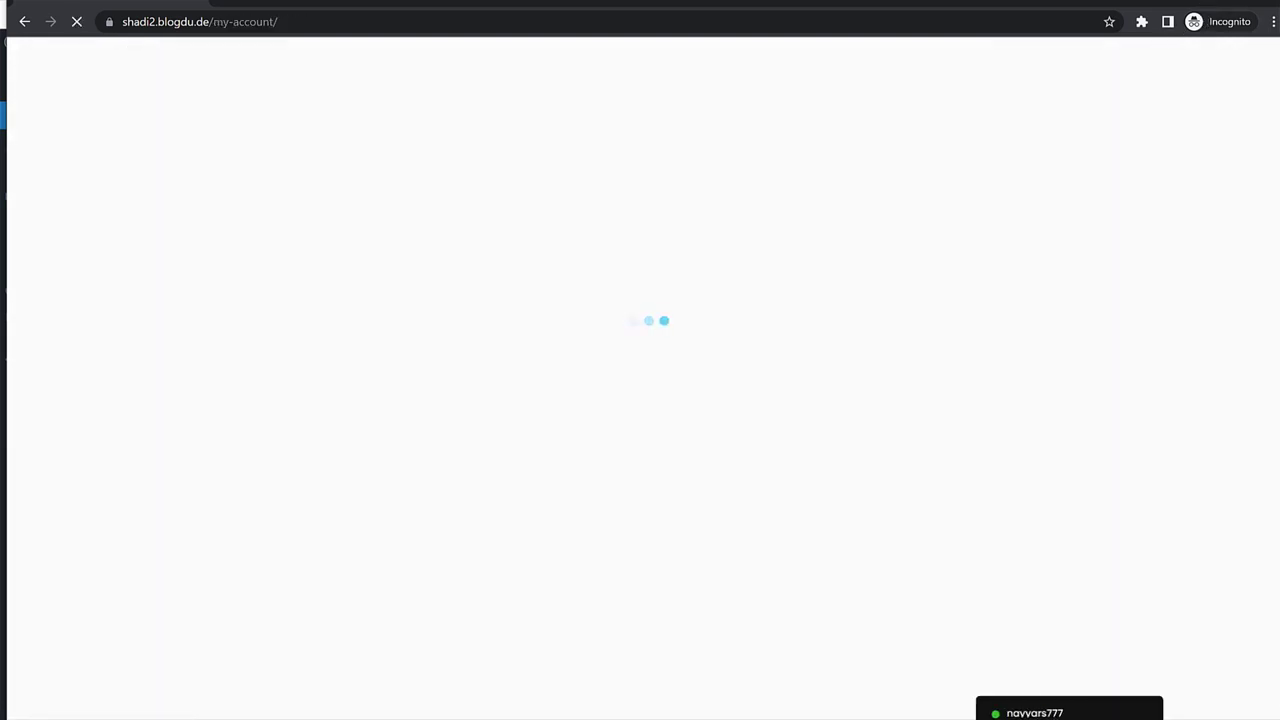
Minimize the member's window, read the member's new message in Messenger, then close the chat.
{"action": "left_click", "coordinate": [1216, 4]}
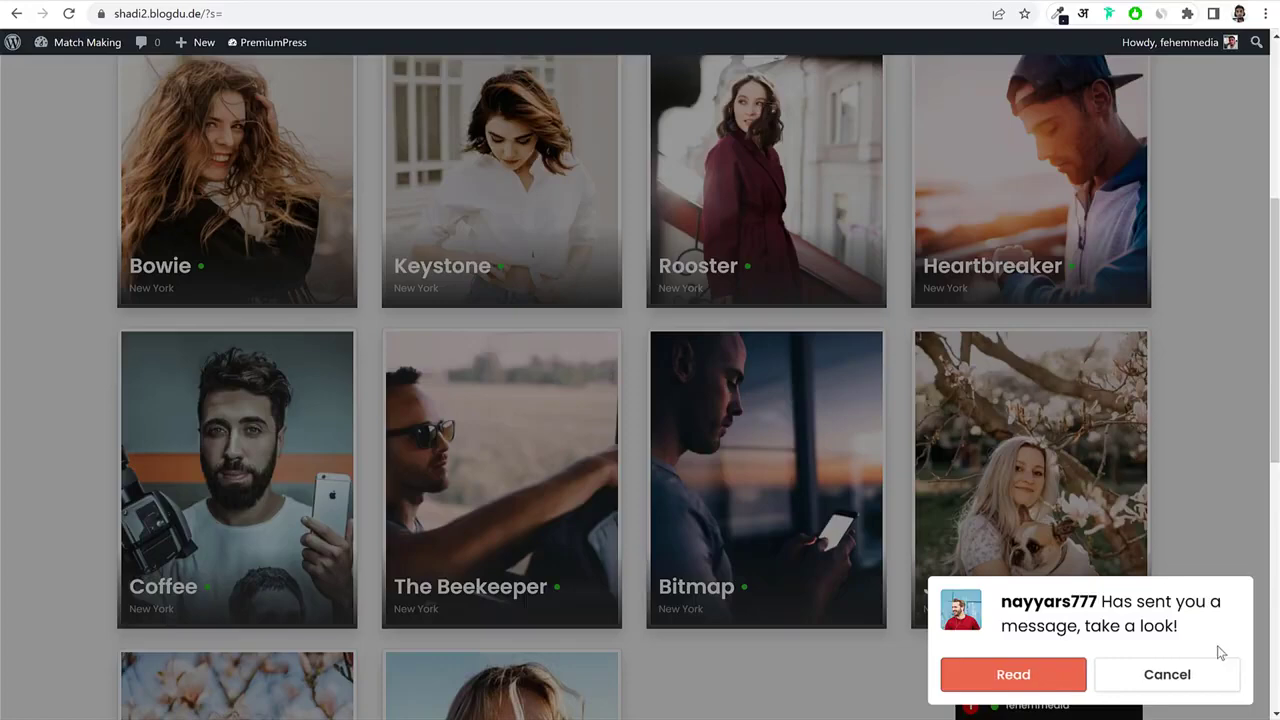
{"action": "left_click_drag", "start_coordinate": [1002, 600], "coordinate": [1089, 618]}
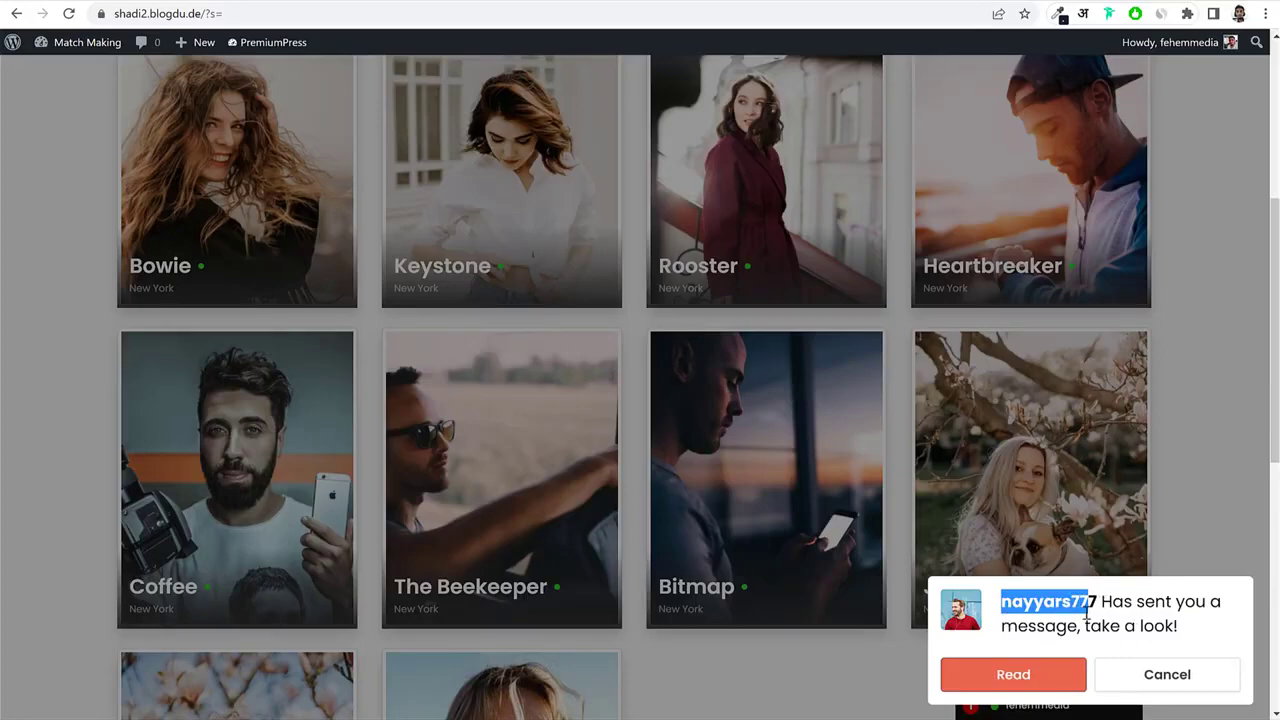
{"action": "left_click", "coordinate": [1050, 685]}
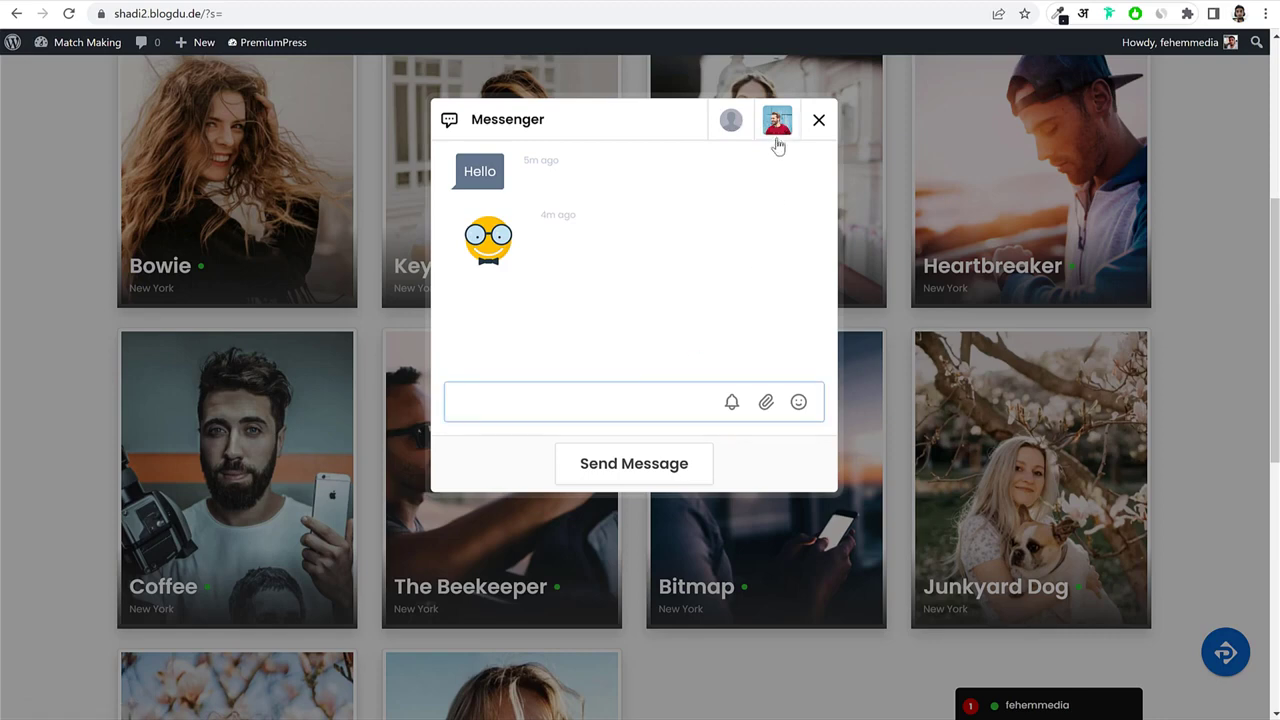
{"action": "left_click", "coordinate": [779, 130]}
{"action": "left_click", "coordinate": [820, 121]}
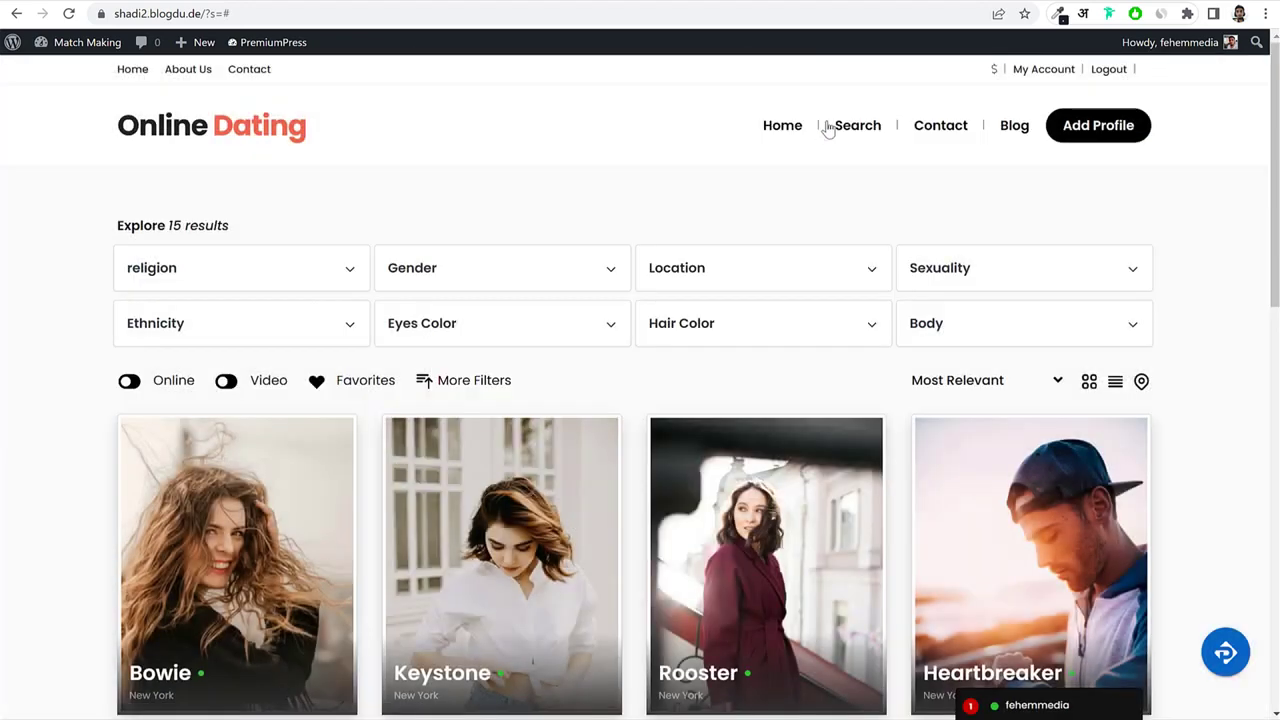
Browse the account's My Profiles list, then return to the dashboard.
{"action": "left_click", "coordinate": [1045, 75]}
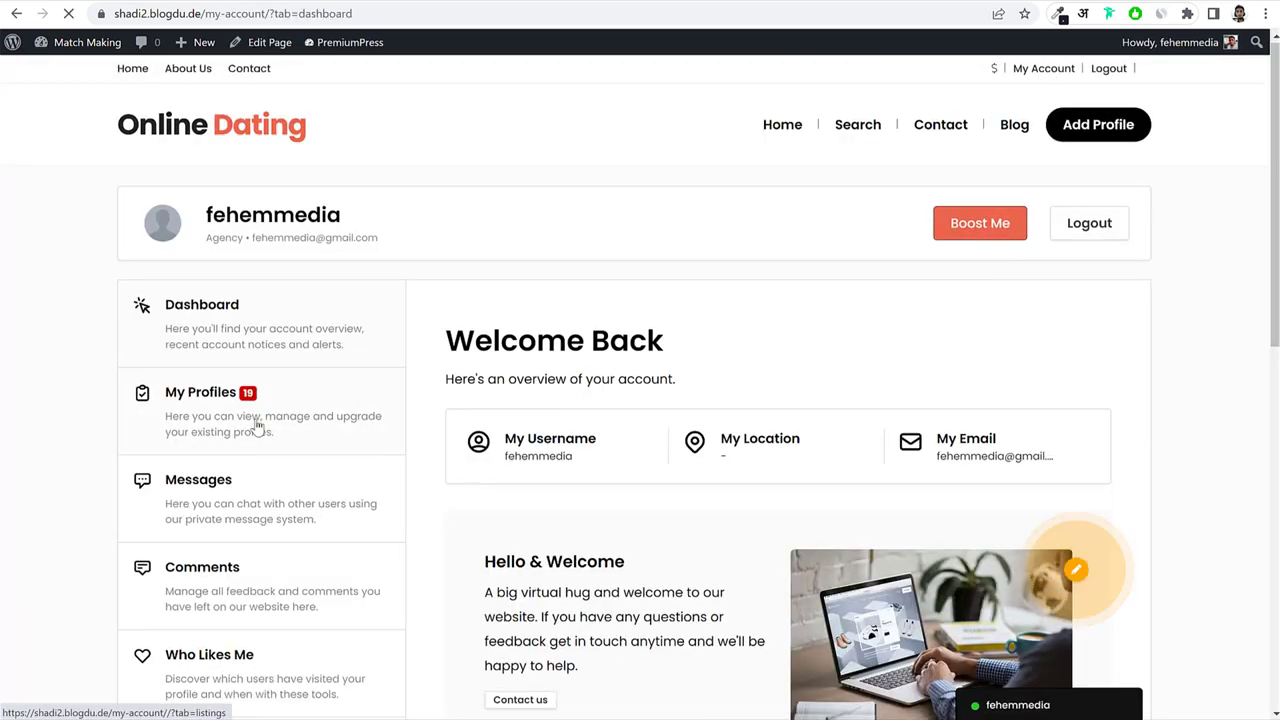
{"action": "left_click", "coordinate": [257, 425]}
{"action": "scroll", "coordinate": [815, 410], "scroll_direction": "down", "scroll_amount": 2}
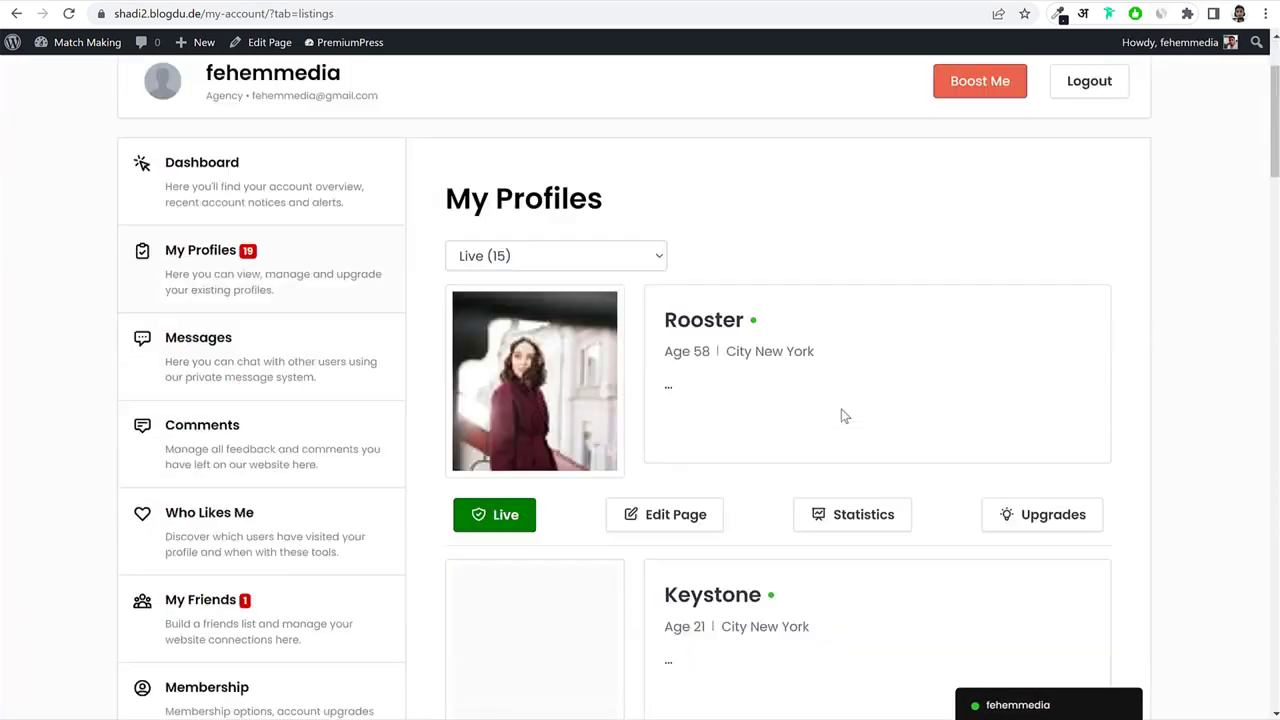
{"action": "scroll", "coordinate": [229, 480], "scroll_direction": "down", "scroll_amount": 2}
{"action": "scroll", "coordinate": [234, 463], "scroll_direction": "up", "scroll_amount": 4}
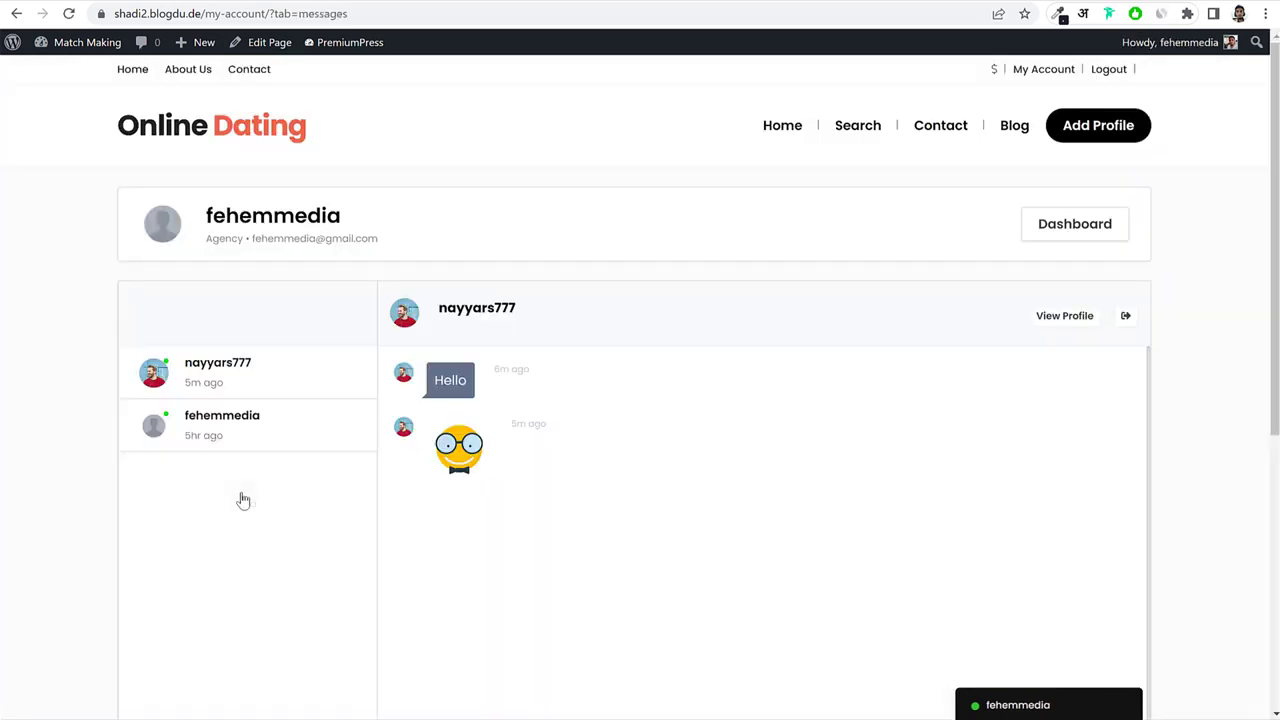
{"action": "scroll", "coordinate": [557, 408], "scroll_direction": "down", "scroll_amount": 4}
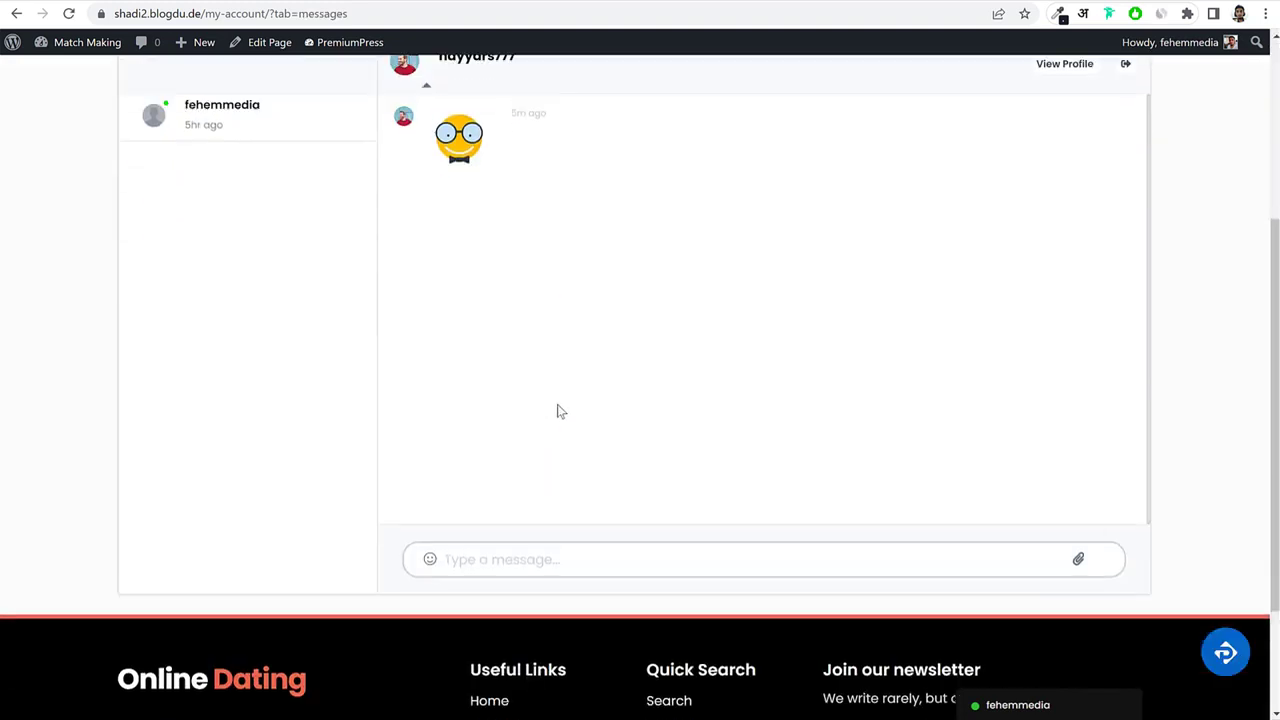
{"action": "scroll", "coordinate": [557, 408], "scroll_direction": "up", "scroll_amount": 4}
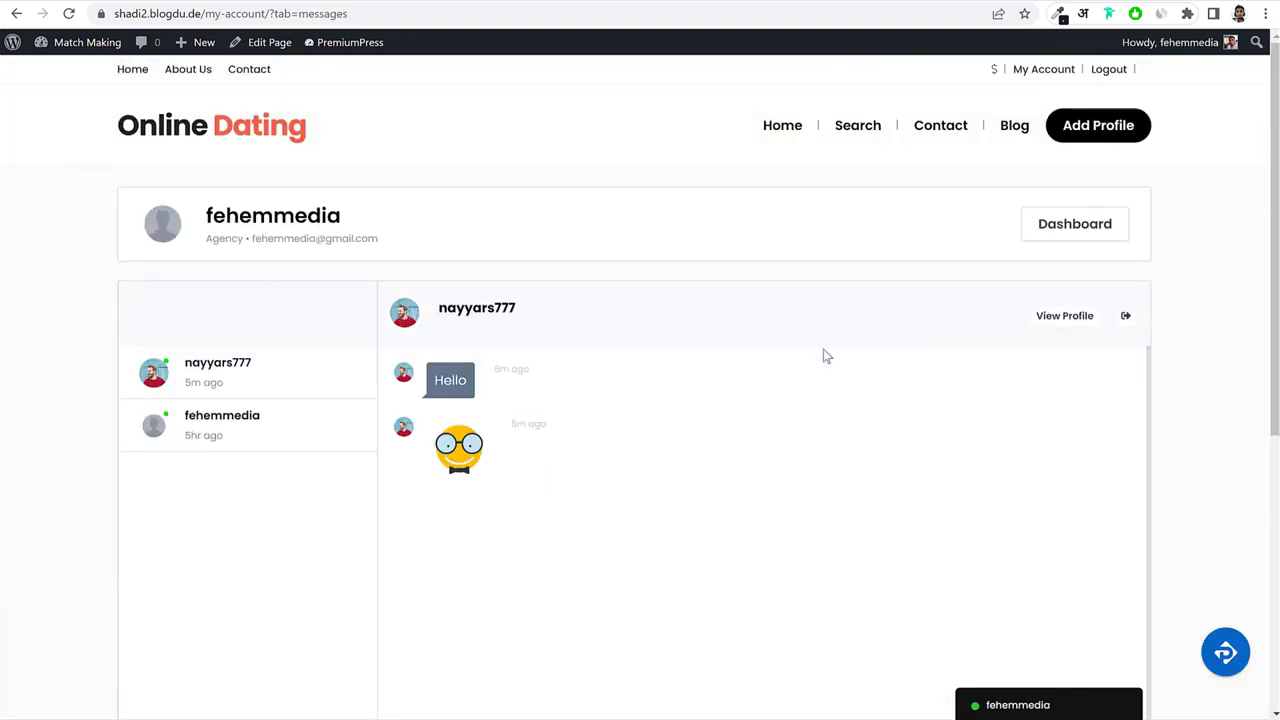
{"action": "left_click", "coordinate": [1070, 239]}
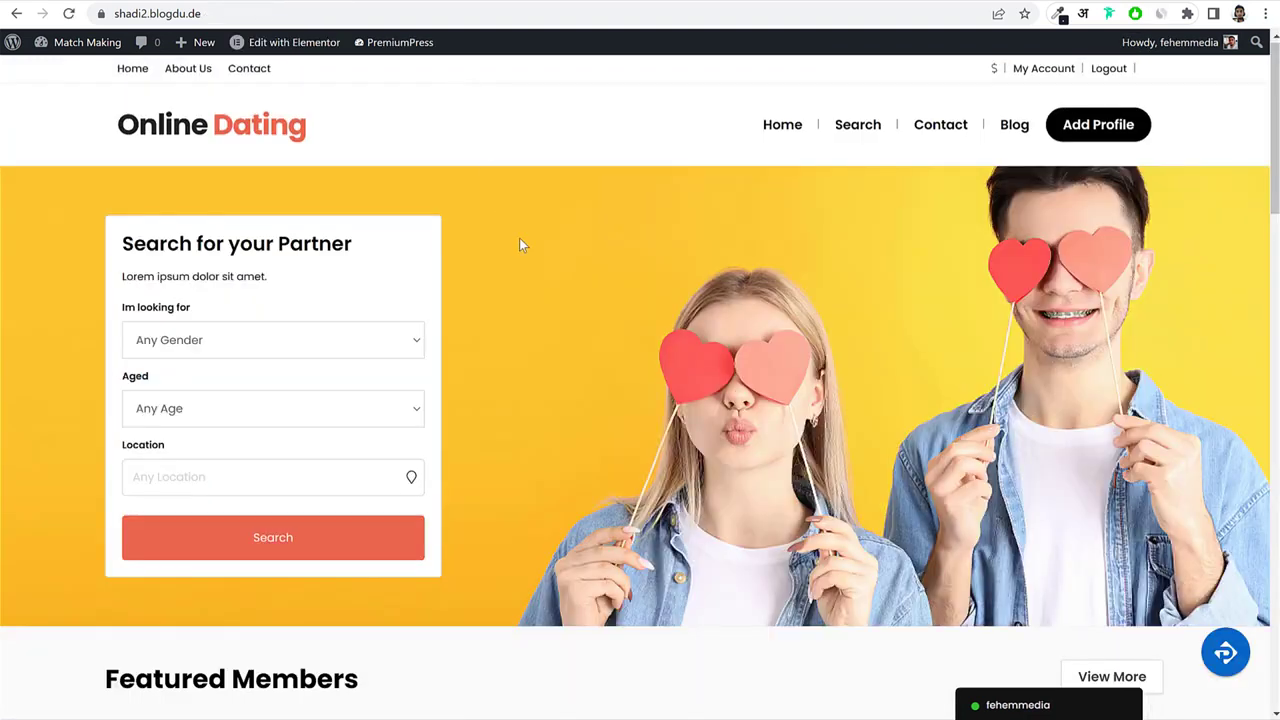
Open Design from the PremiumPress sidebar, then open Snapdragon's card under Featured Members.
{"action": "scroll", "coordinate": [519, 238], "scroll_direction": "down", "scroll_amount": 9}
{"action": "scroll", "coordinate": [535, 119], "scroll_direction": "up", "scroll_amount": 9}
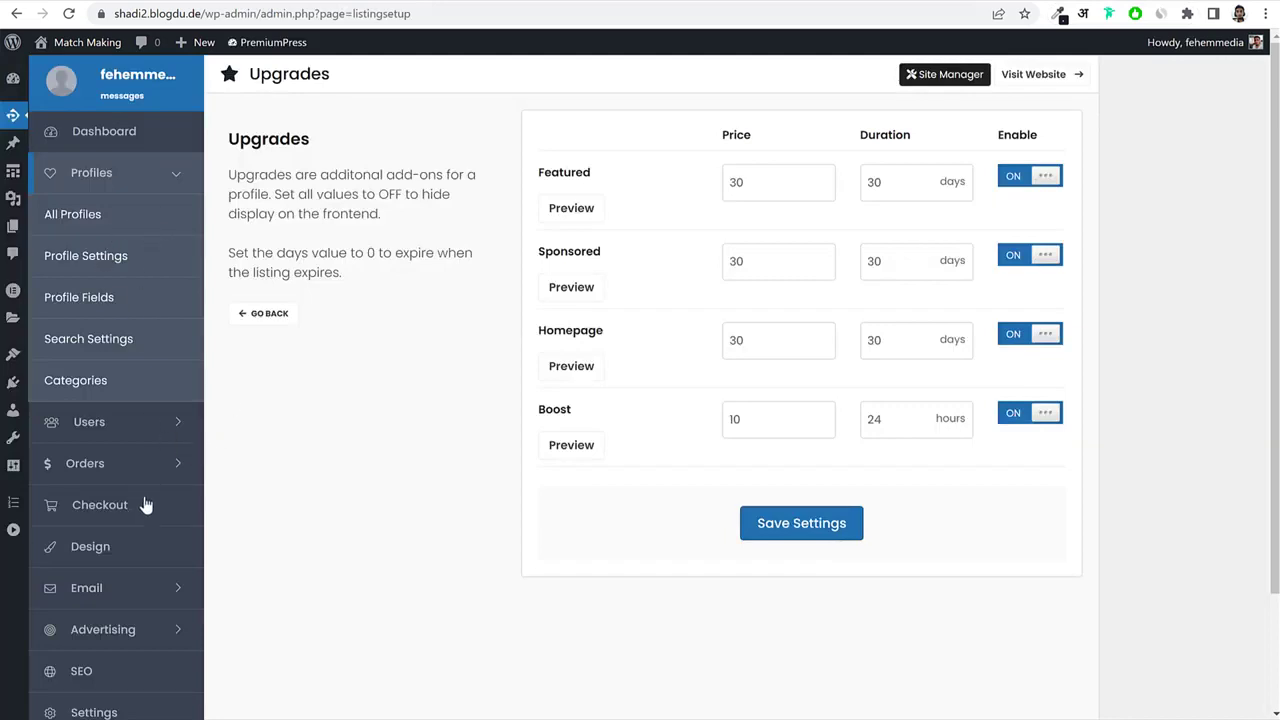
{"action": "left_click", "coordinate": [123, 562]}
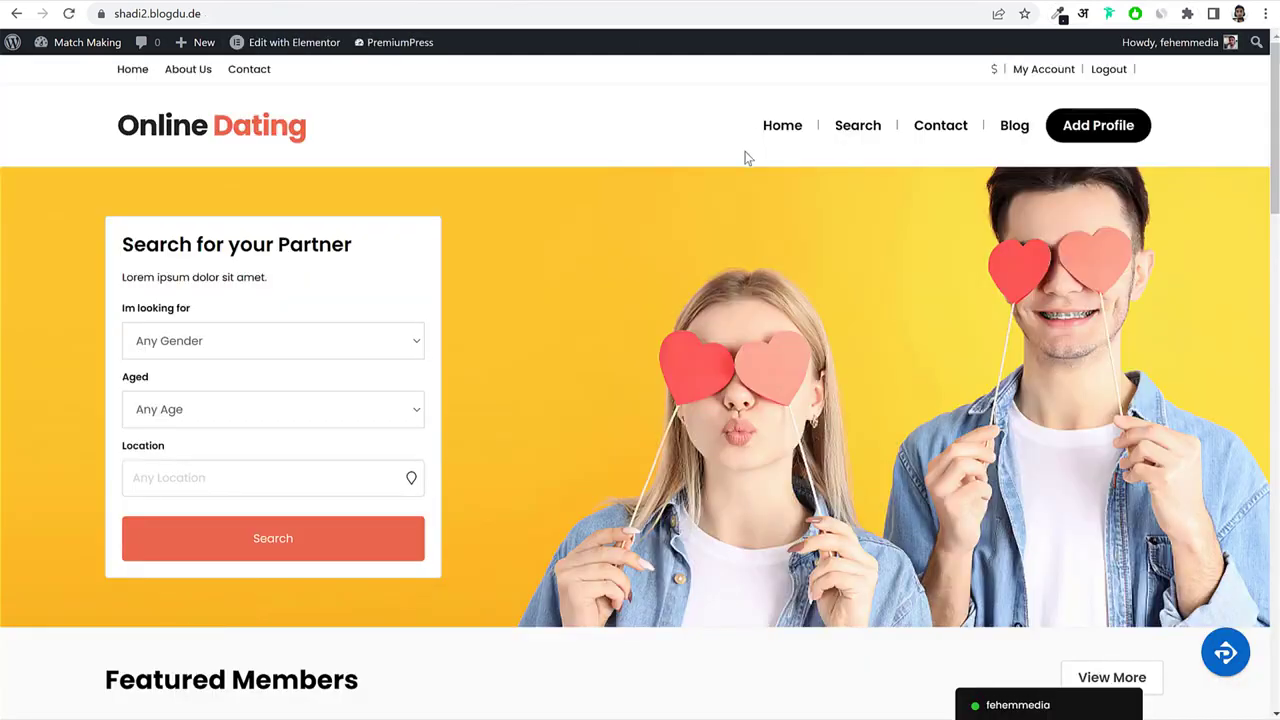
{"action": "scroll", "coordinate": [542, 337], "scroll_direction": "down", "scroll_amount": 4}
{"action": "left_click", "coordinate": [526, 423]}
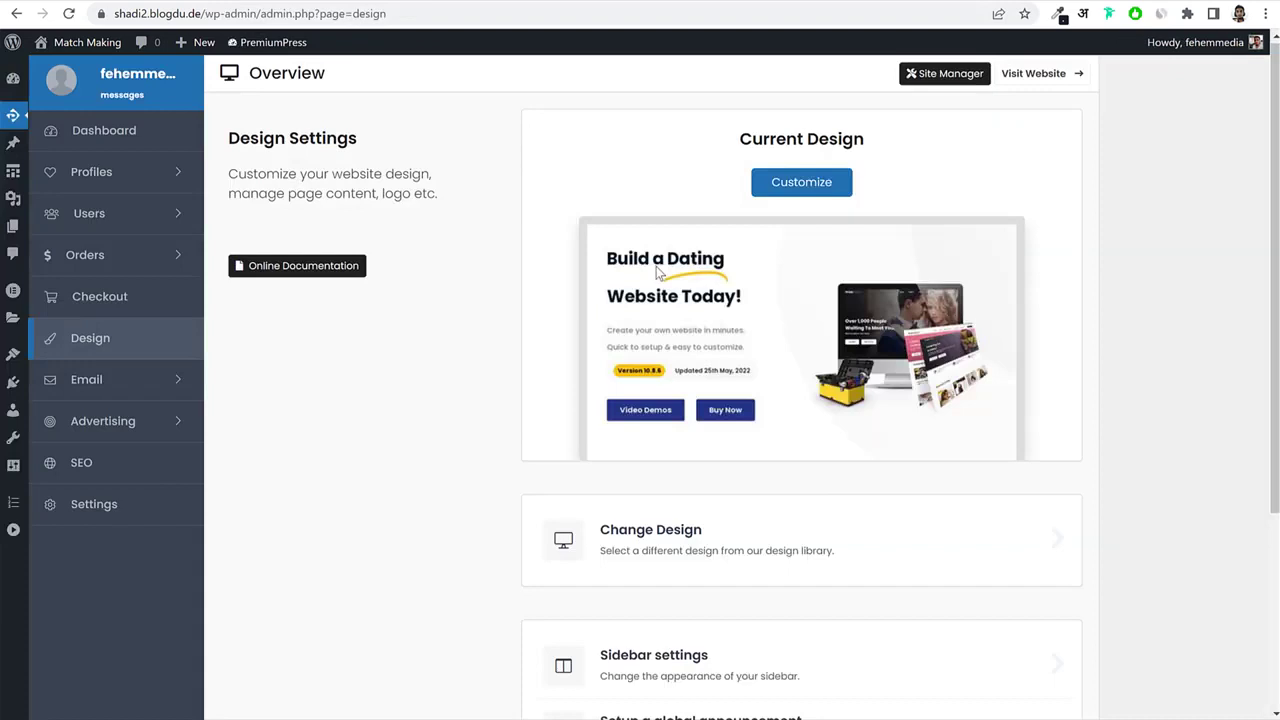
Go to Design > Customize > Edit Pages and edit the Profile Page template.
{"action": "left_click", "coordinate": [801, 182]}
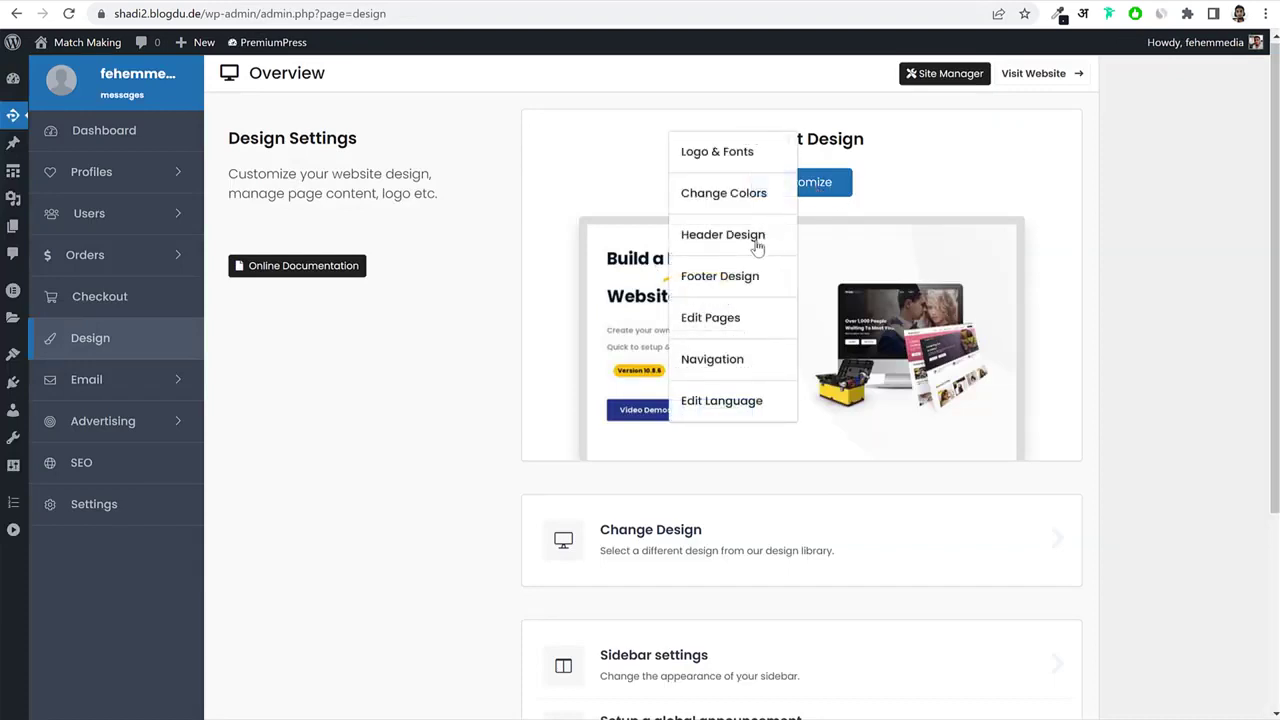
{"action": "left_click", "coordinate": [745, 324]}
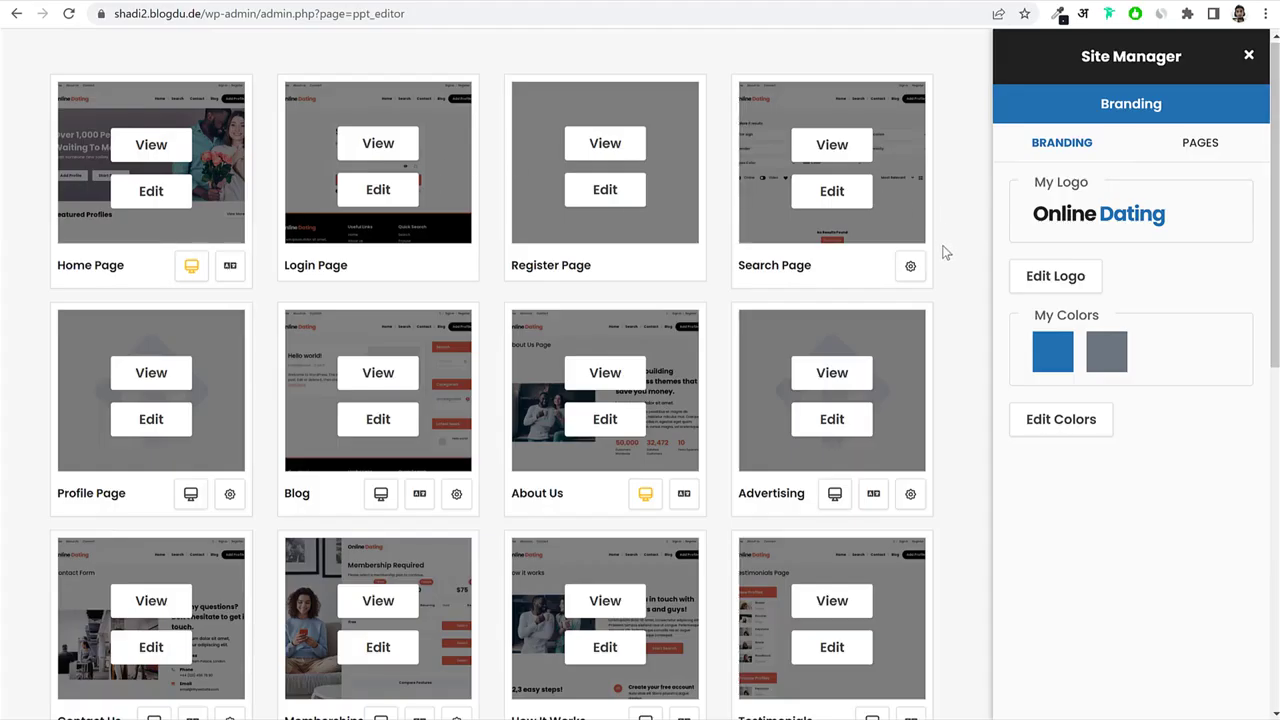
{"action": "scroll", "coordinate": [946, 253], "scroll_direction": "down", "scroll_amount": 2}
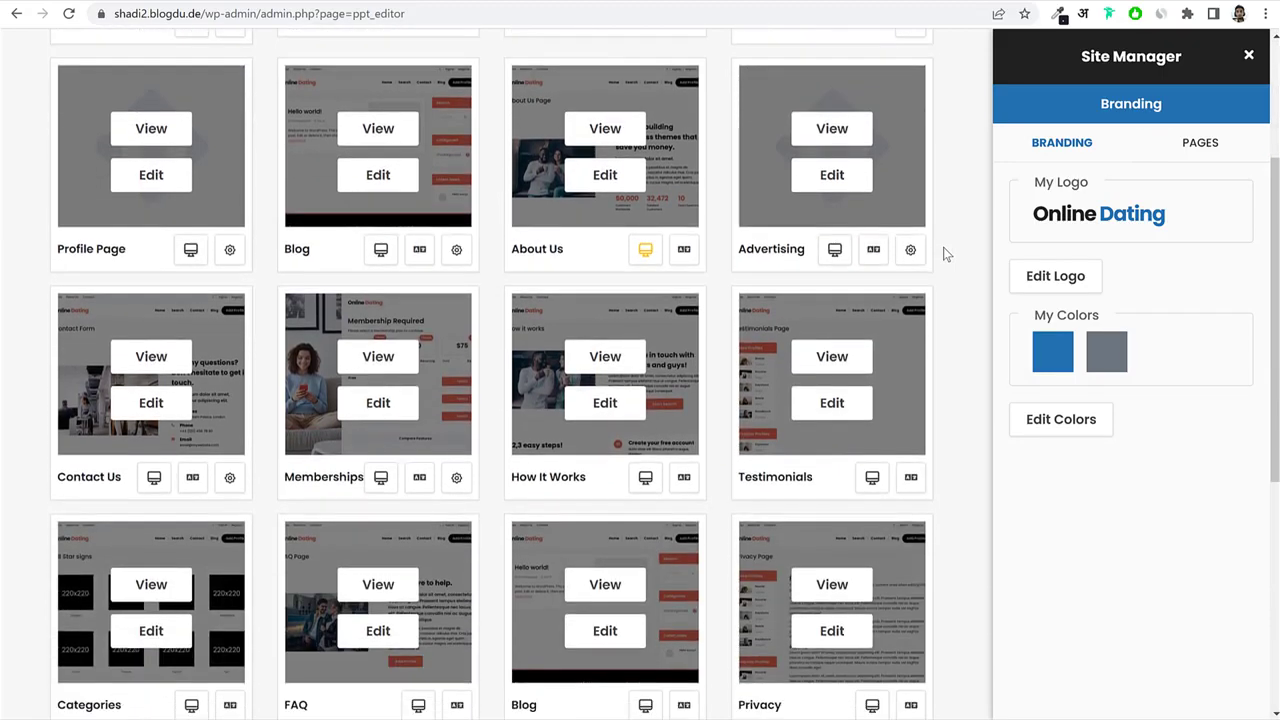
{"action": "scroll", "coordinate": [946, 254], "scroll_direction": "down", "scroll_amount": 3}
{"action": "scroll", "coordinate": [946, 254], "scroll_direction": "up", "scroll_amount": 6}
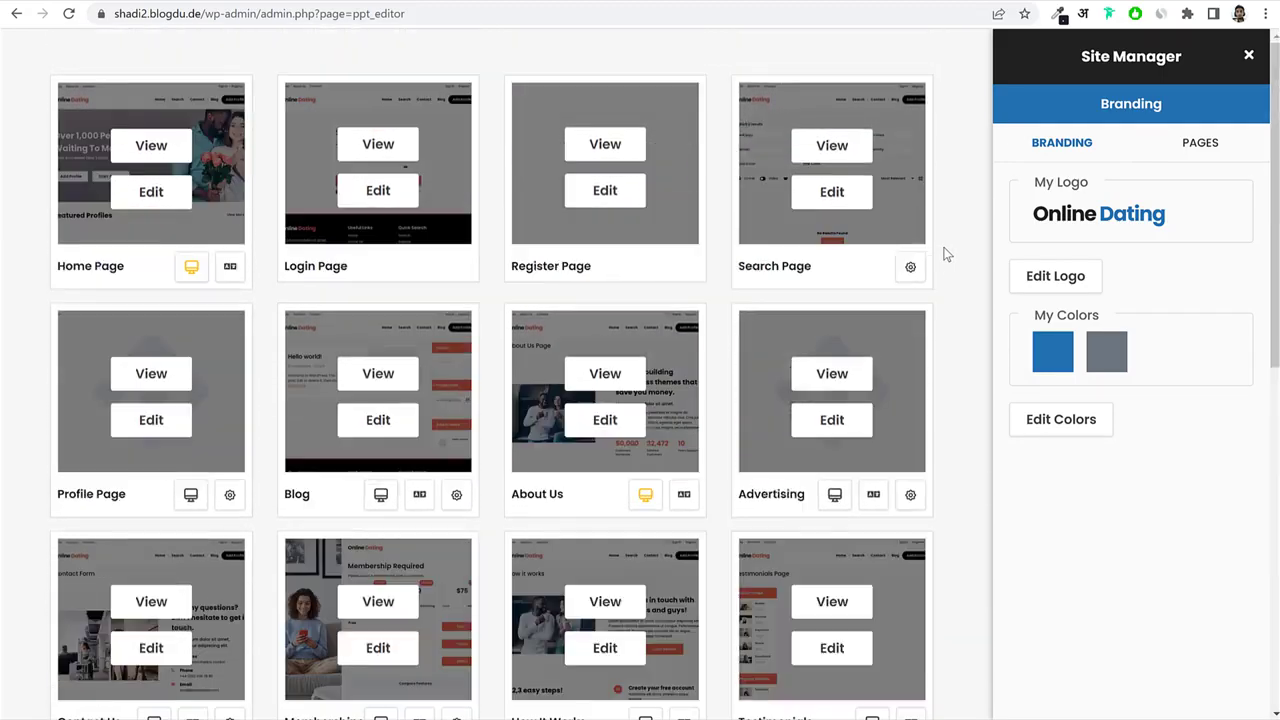
{"action": "left_click", "coordinate": [143, 423]}
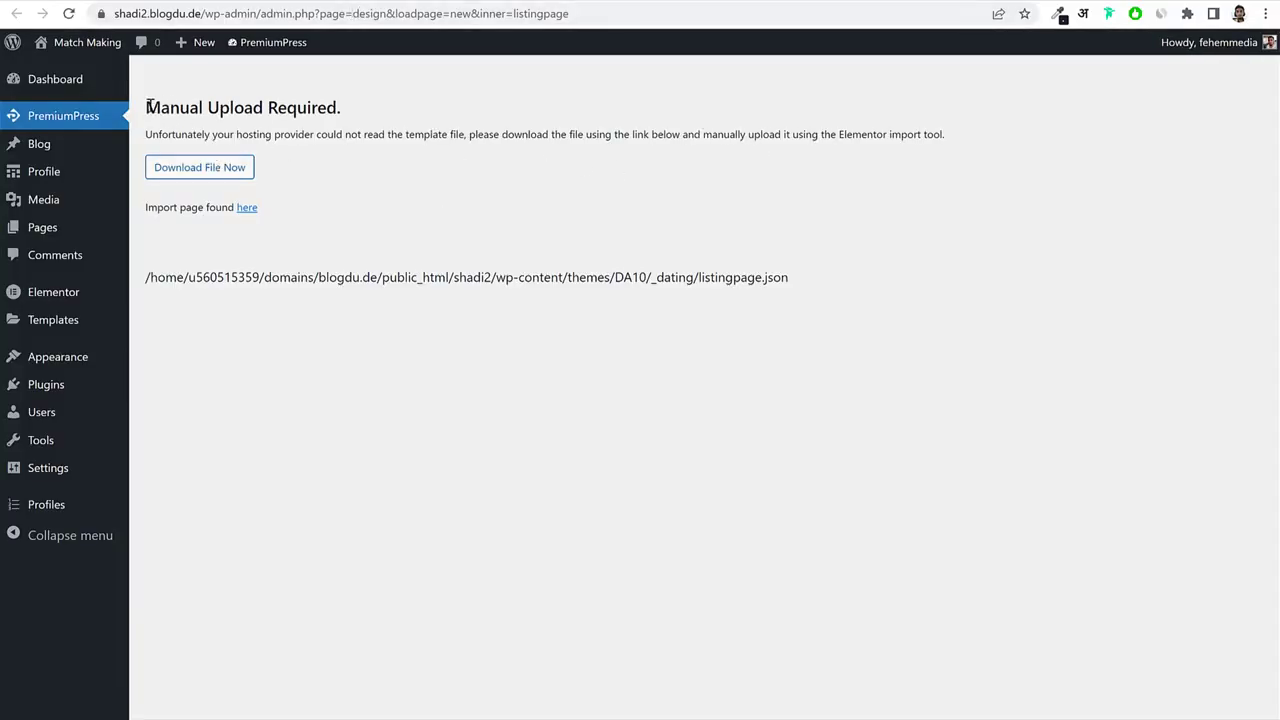
Read the Manual Upload Required notice and download the profile page template file.
{"action": "left_click_drag", "start_coordinate": [147, 107], "coordinate": [343, 107]}
{"action": "left_click", "coordinate": [345, 110]}
{"action": "left_click_drag", "start_coordinate": [211, 134], "coordinate": [364, 135]}
{"action": "left_click", "coordinate": [366, 135]}
{"action": "left_click", "coordinate": [210, 168]}
Save listingpage.json into the Matromonial project folder.
{"action": "left_click_drag", "start_coordinate": [301, 101], "coordinate": [815, 240]}
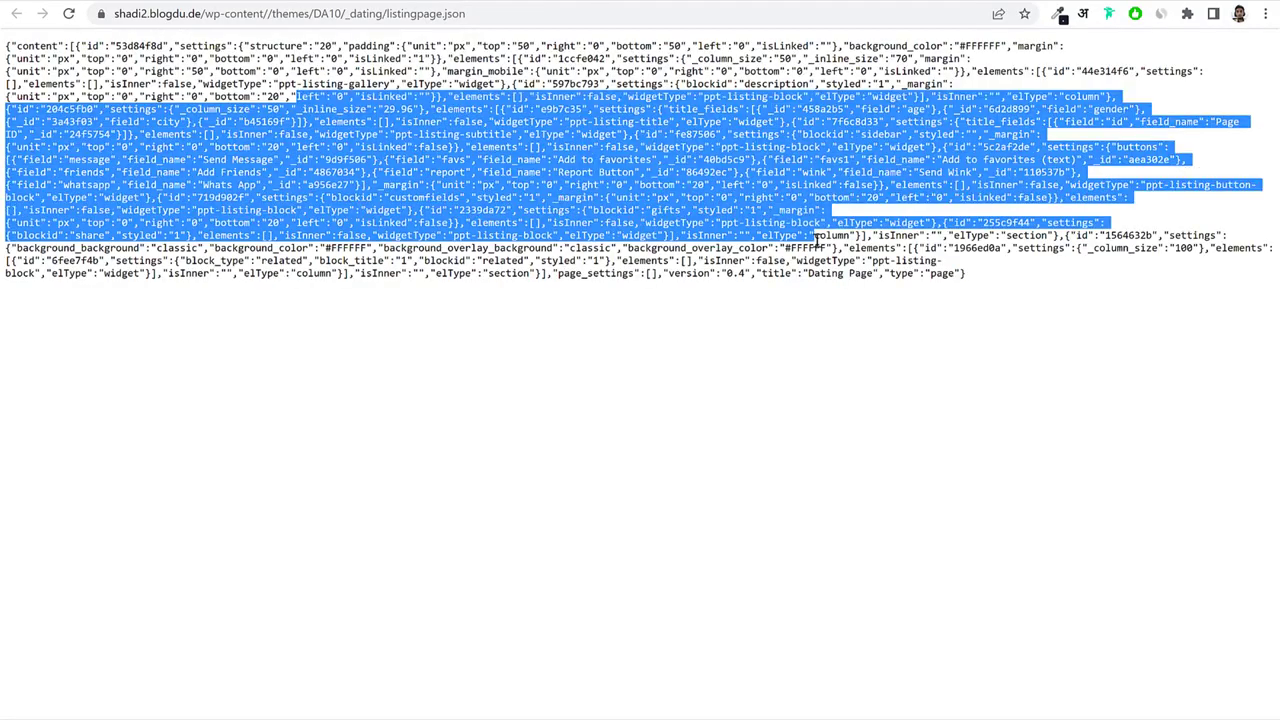
{"action": "left_click", "coordinate": [1001, 178]}
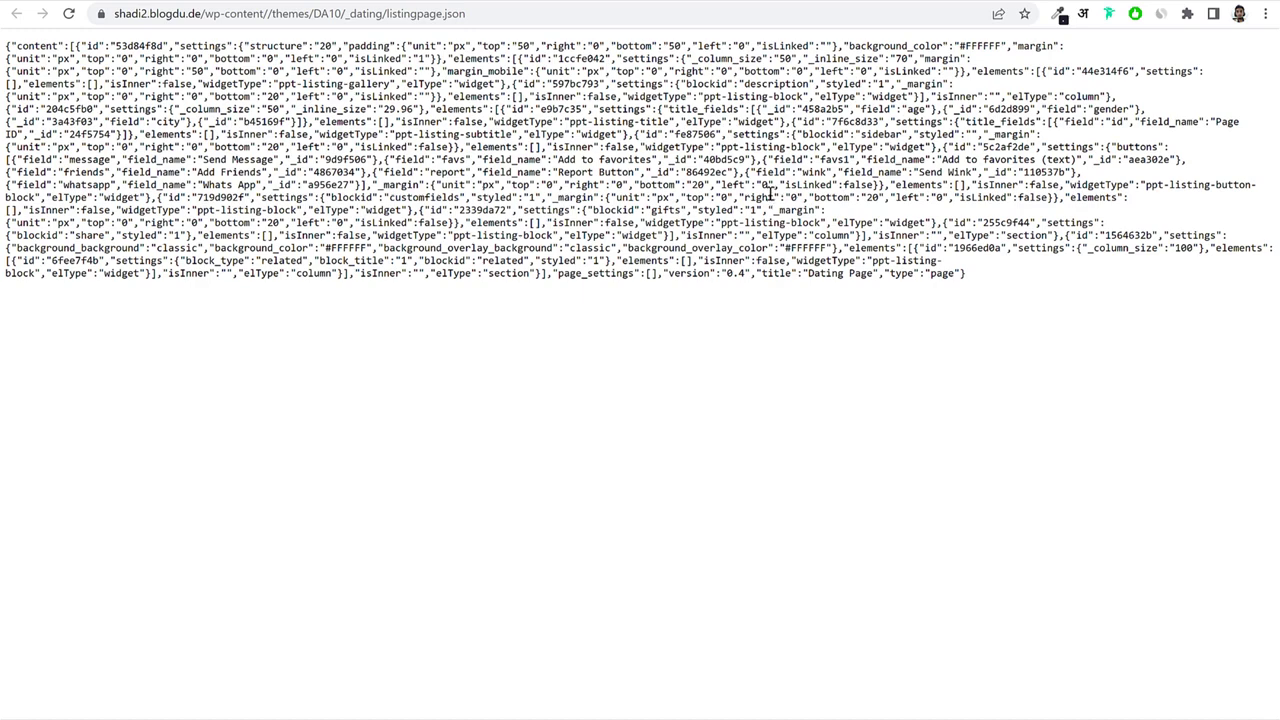
{"action": "key", "text": "ctrl+s"}
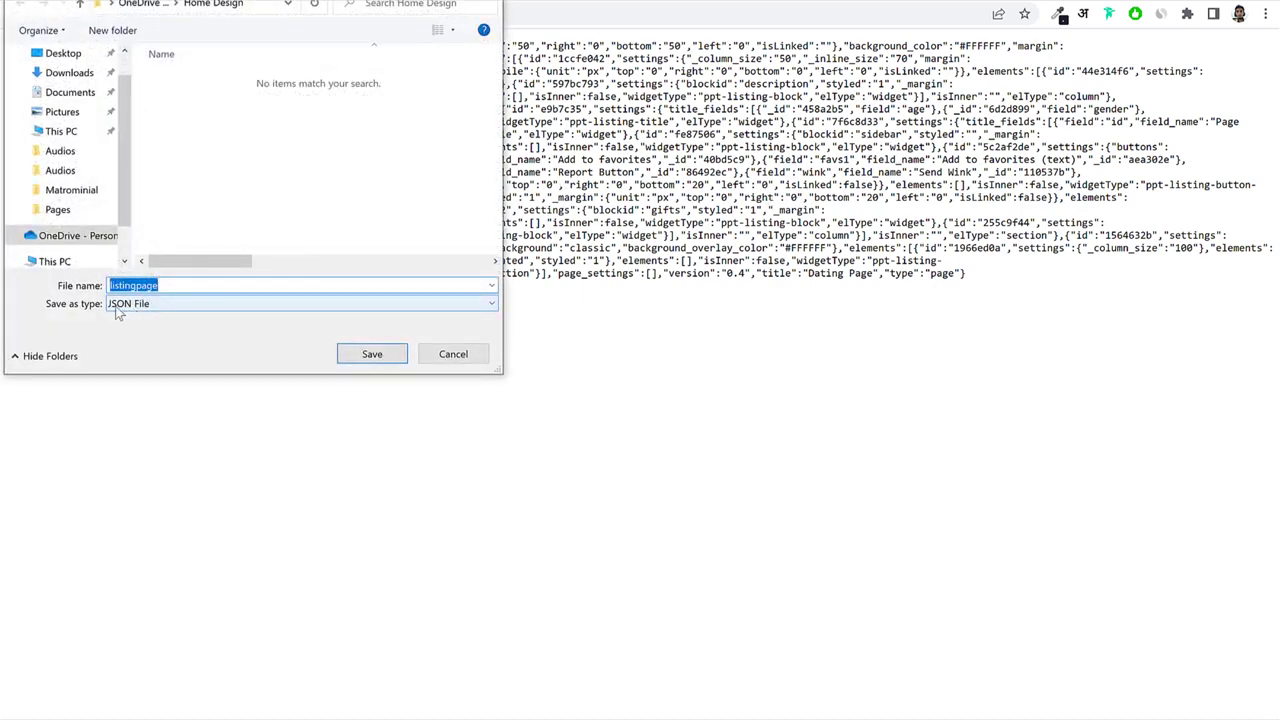
{"action": "left_click", "coordinate": [71, 189]}
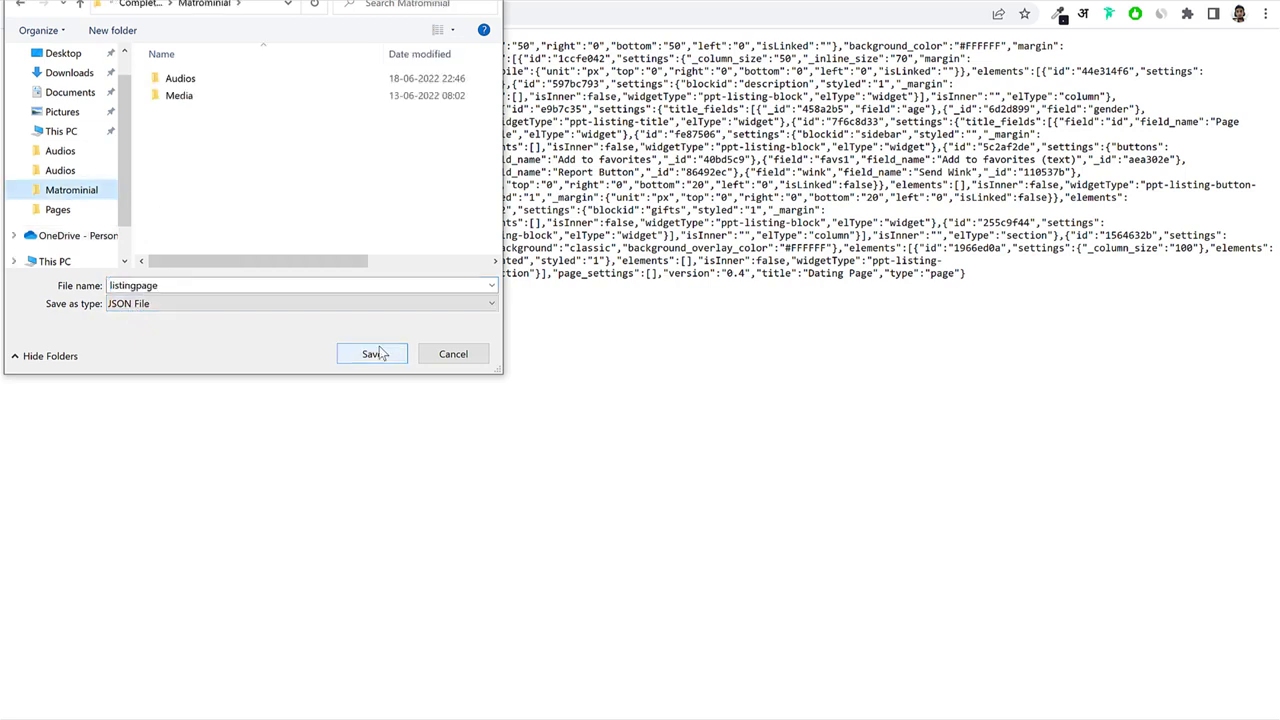
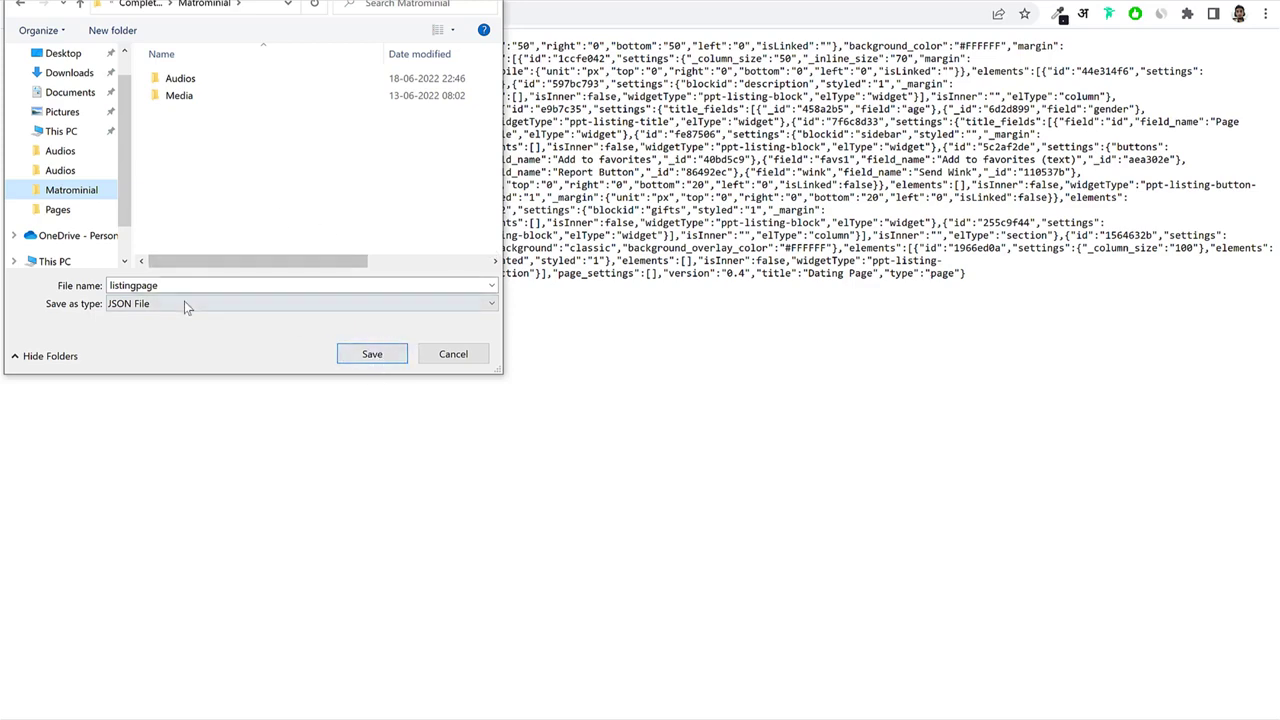
Save listingpage.json to the computer and go back to the Manual Upload Required notice.
{"action": "left_click", "coordinate": [214, 287]}
{"action": "left_click", "coordinate": [380, 357]}
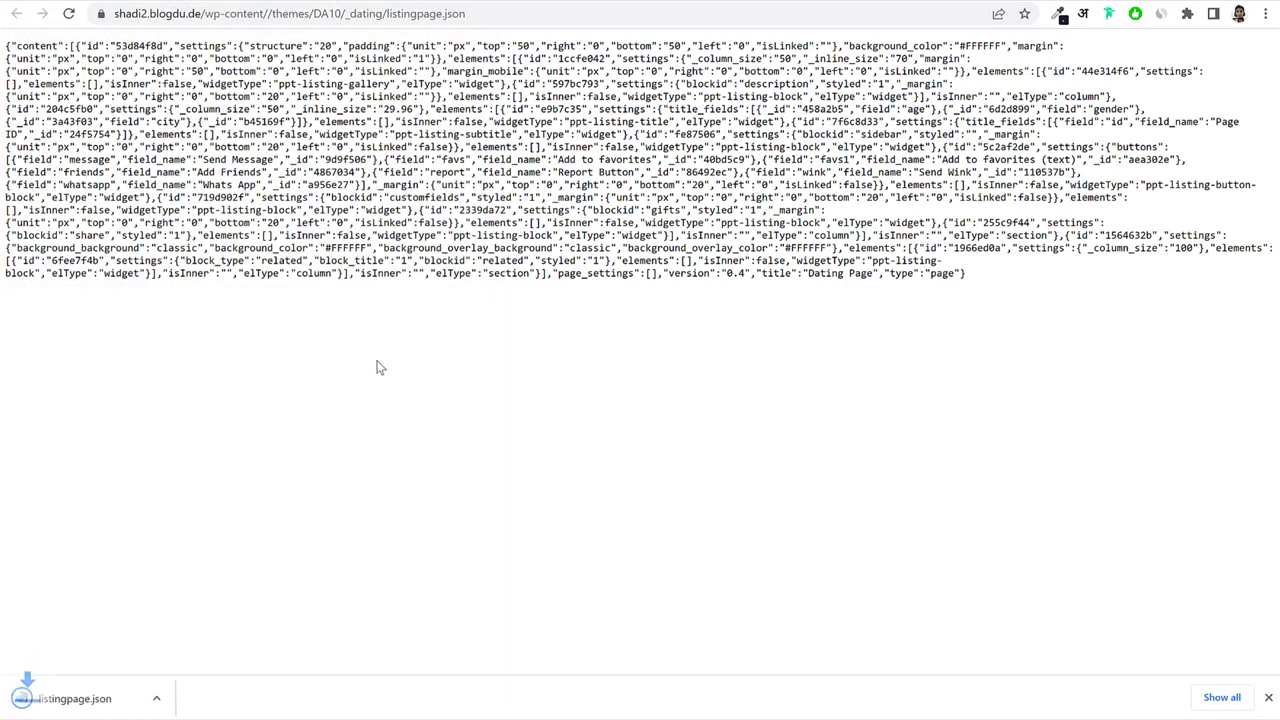
{"action": "left_click", "coordinate": [311, 2]}
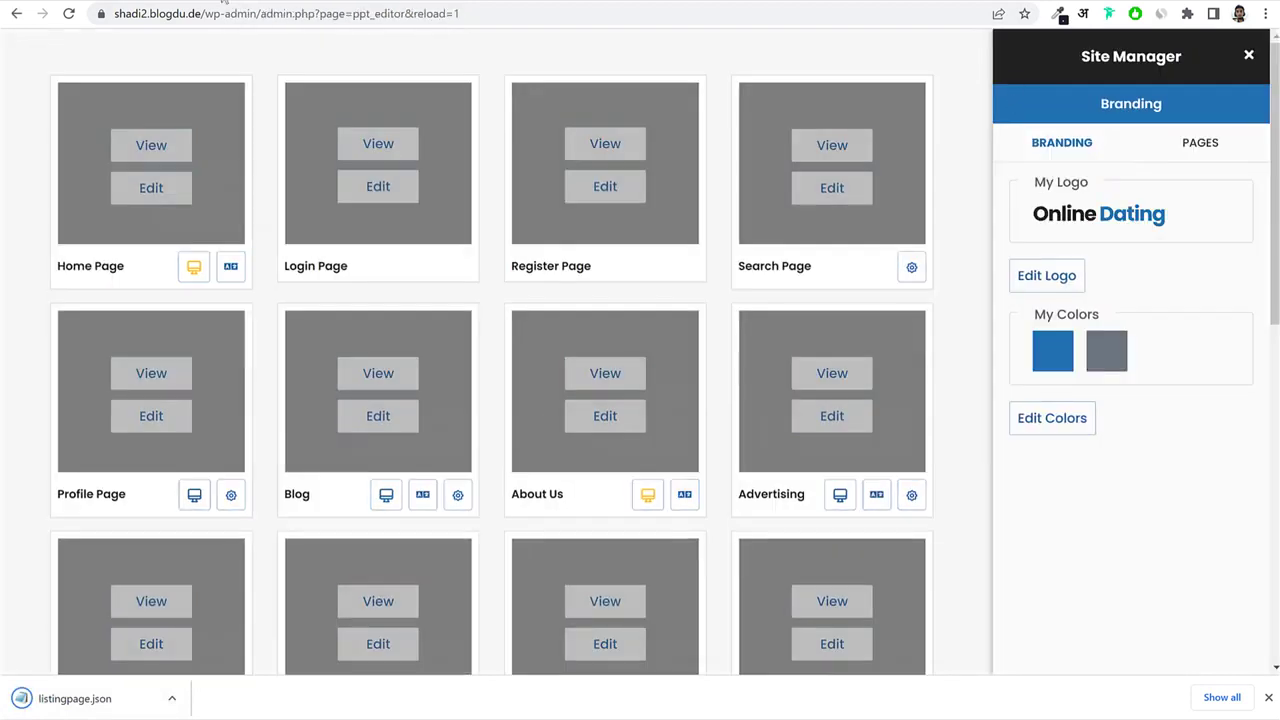
{"action": "scroll", "coordinate": [910, 346], "scroll_direction": "down", "scroll_amount": 7}
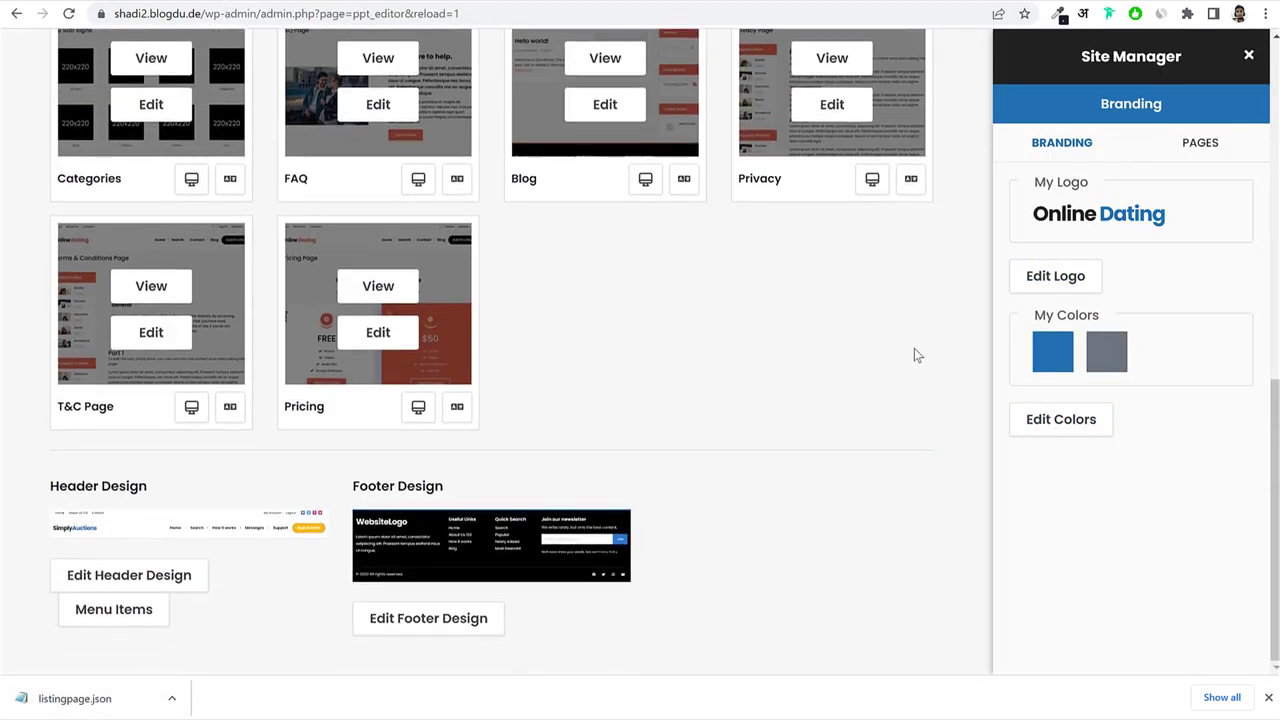
{"action": "scroll", "coordinate": [914, 350], "scroll_direction": "up", "scroll_amount": 7}
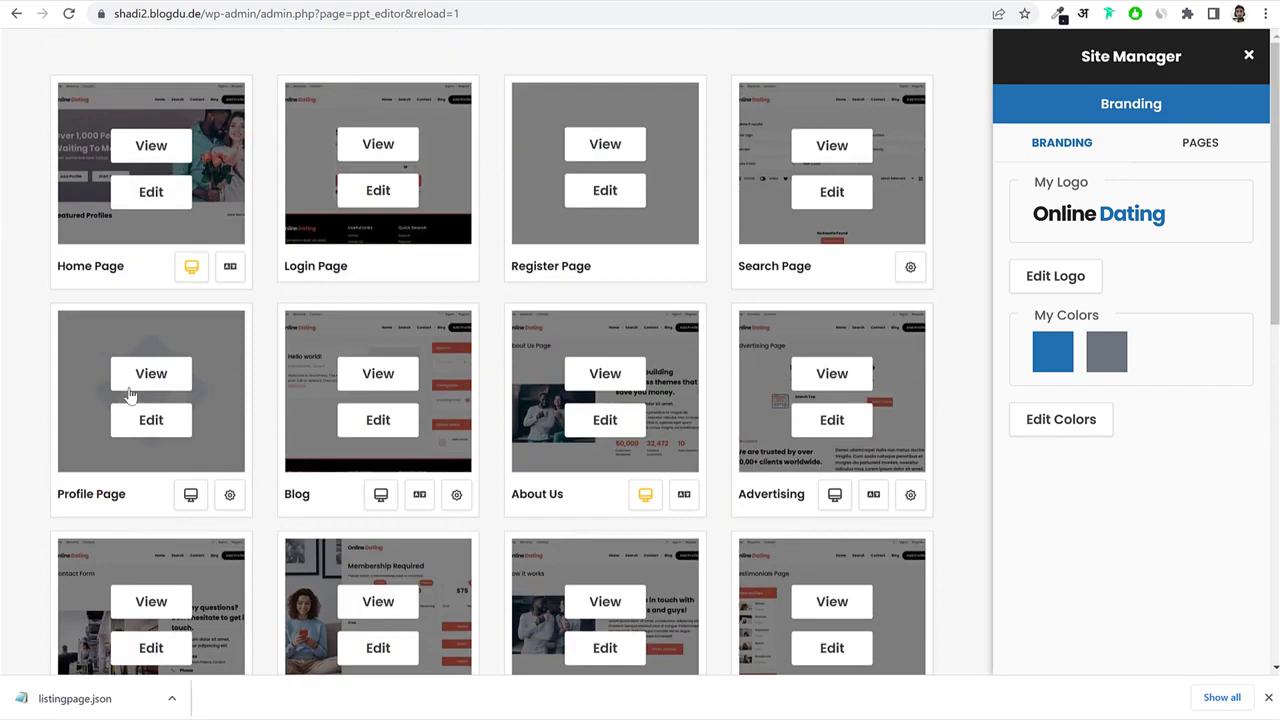
{"action": "key", "text": "ctrl+Tab"}
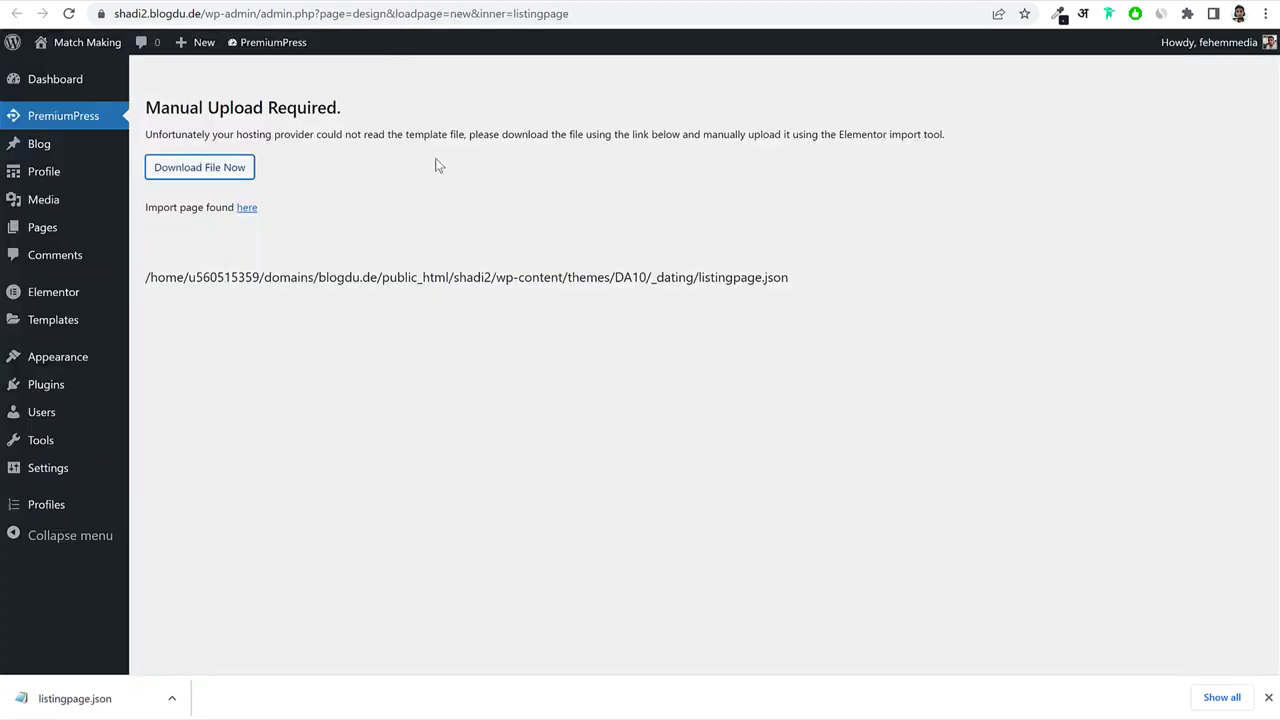
Import listingpage.json into Templates, enabling unfiltered uploads to finish the import.
{"action": "left_click", "coordinate": [60, 323]}
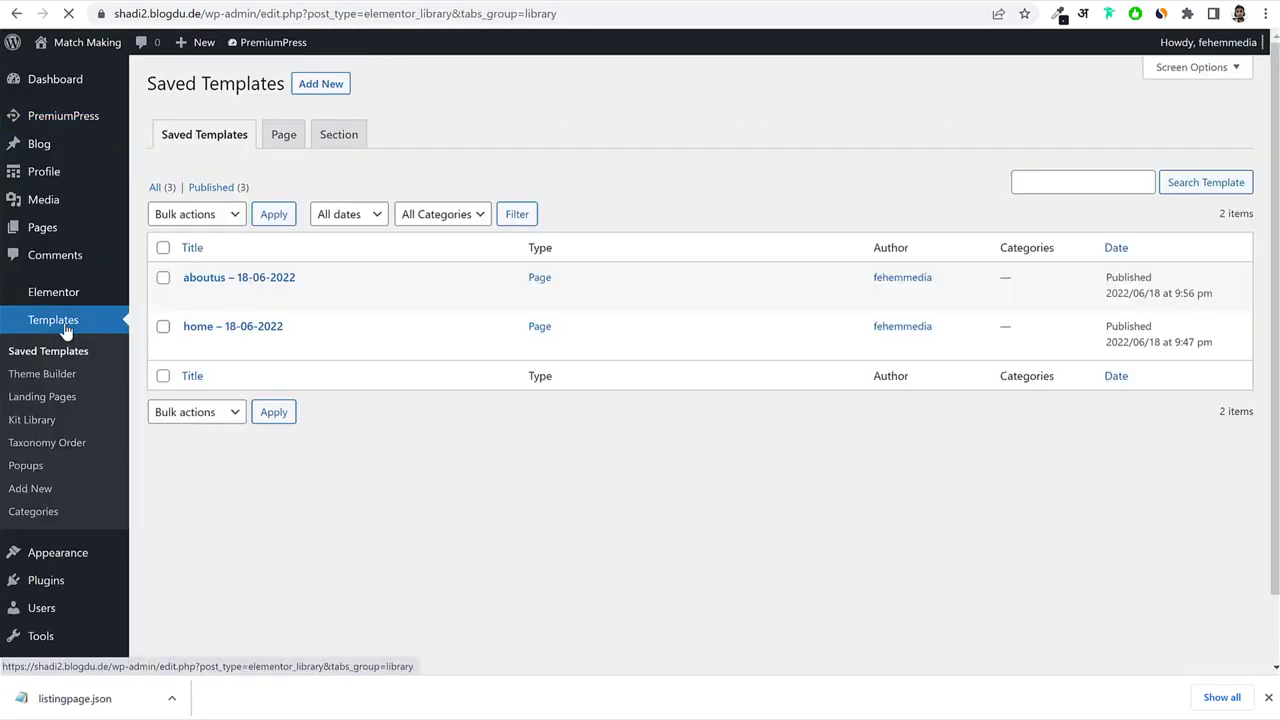
{"action": "left_click", "coordinate": [452, 79]}
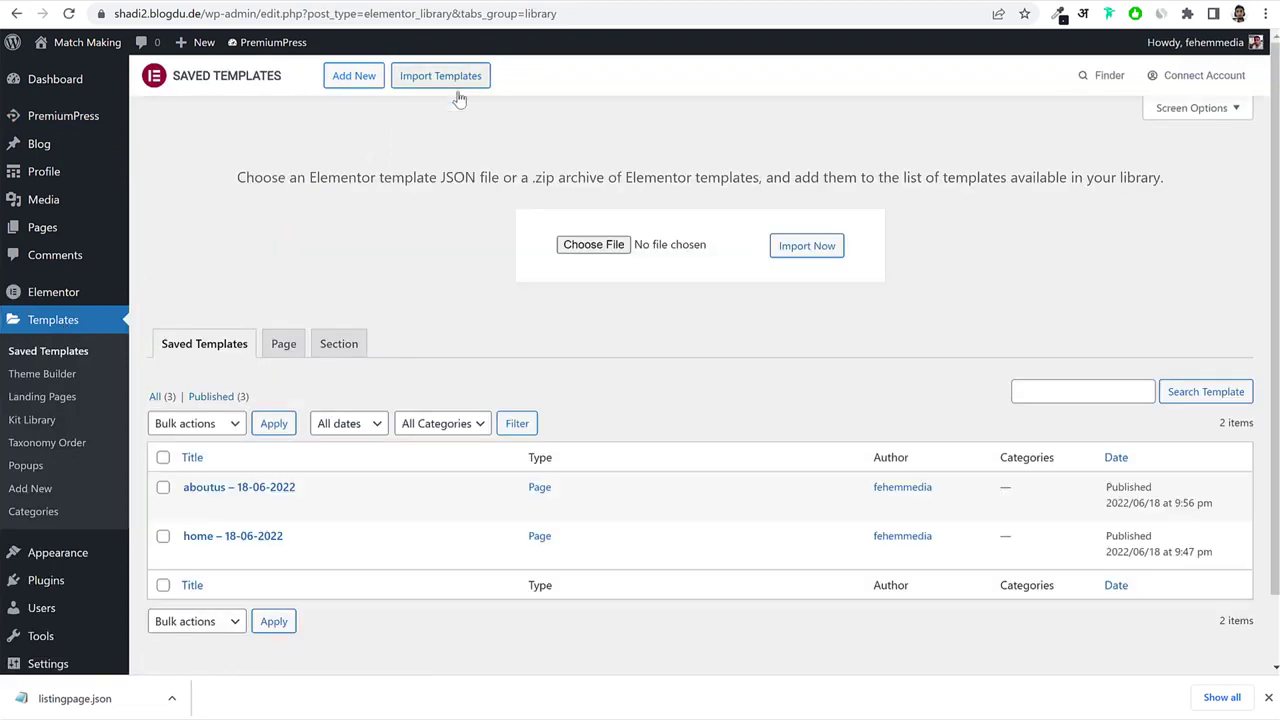
{"action": "left_click", "coordinate": [592, 246]}
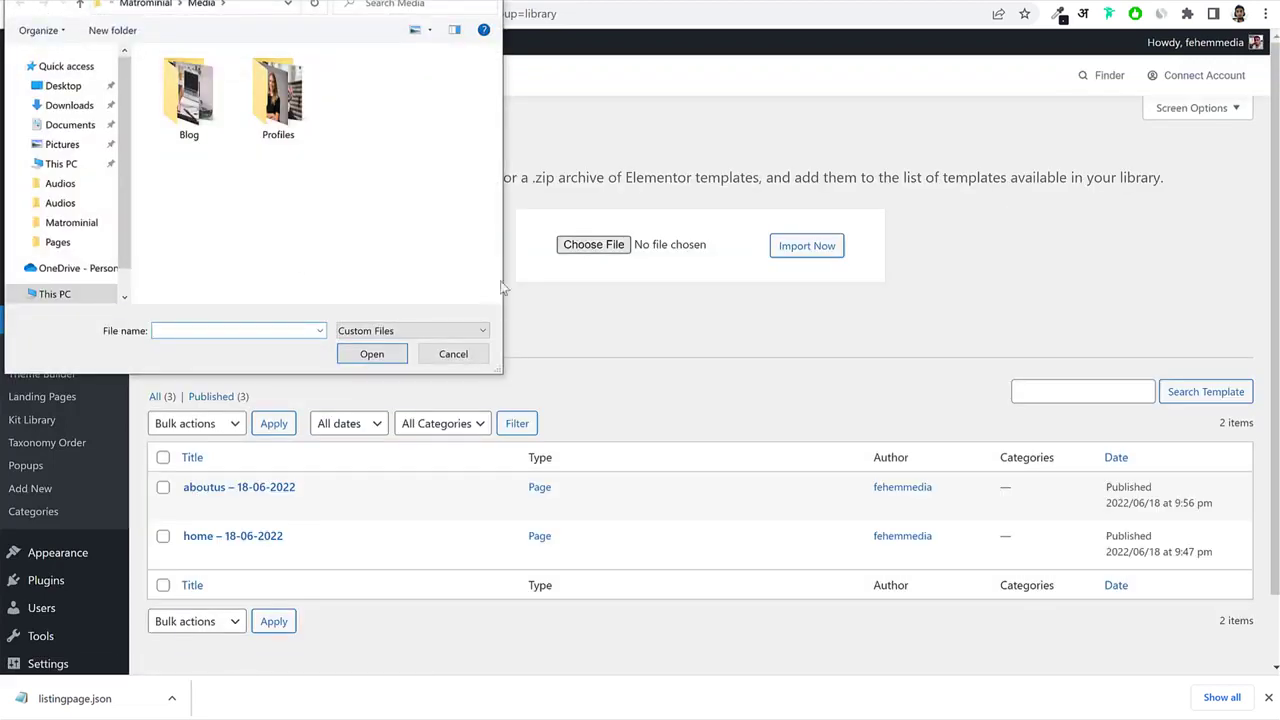
{"action": "left_click", "coordinate": [466, 359]}
{"action": "left_click_drag", "start_coordinate": [80, 698], "coordinate": [600, 246]}
{"action": "left_click", "coordinate": [815, 246]}
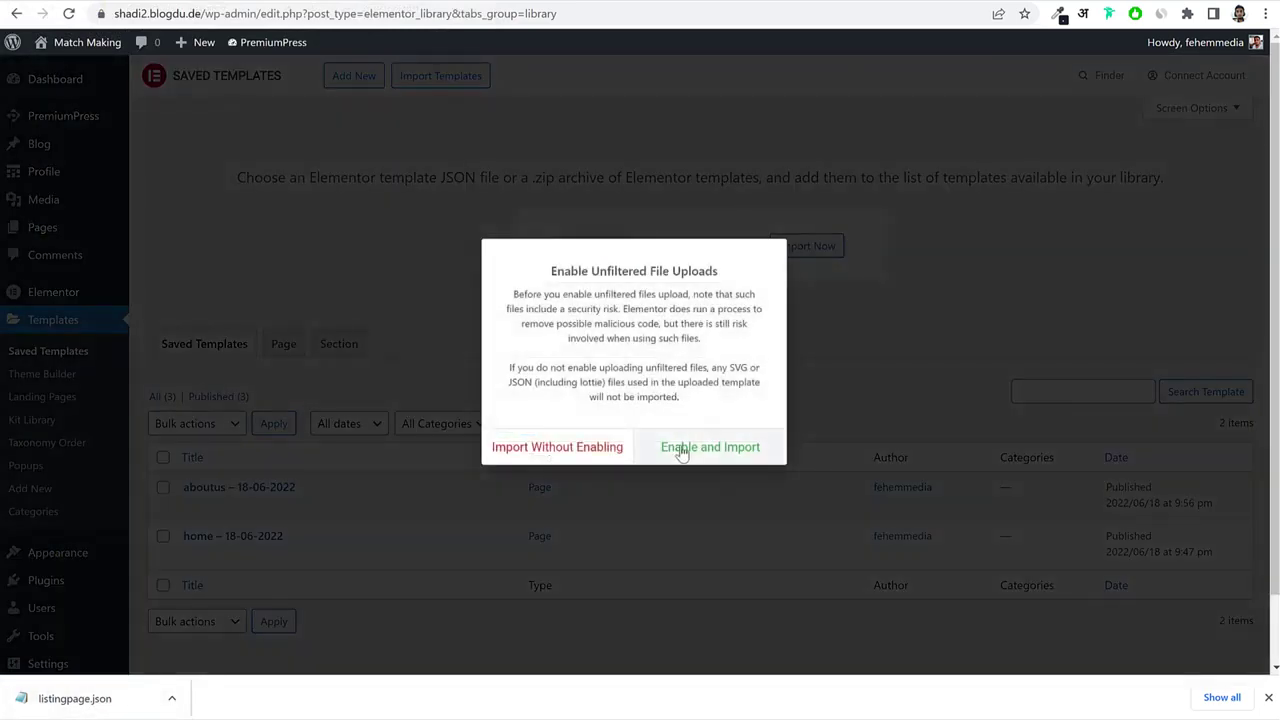
{"action": "left_click", "coordinate": [681, 452]}
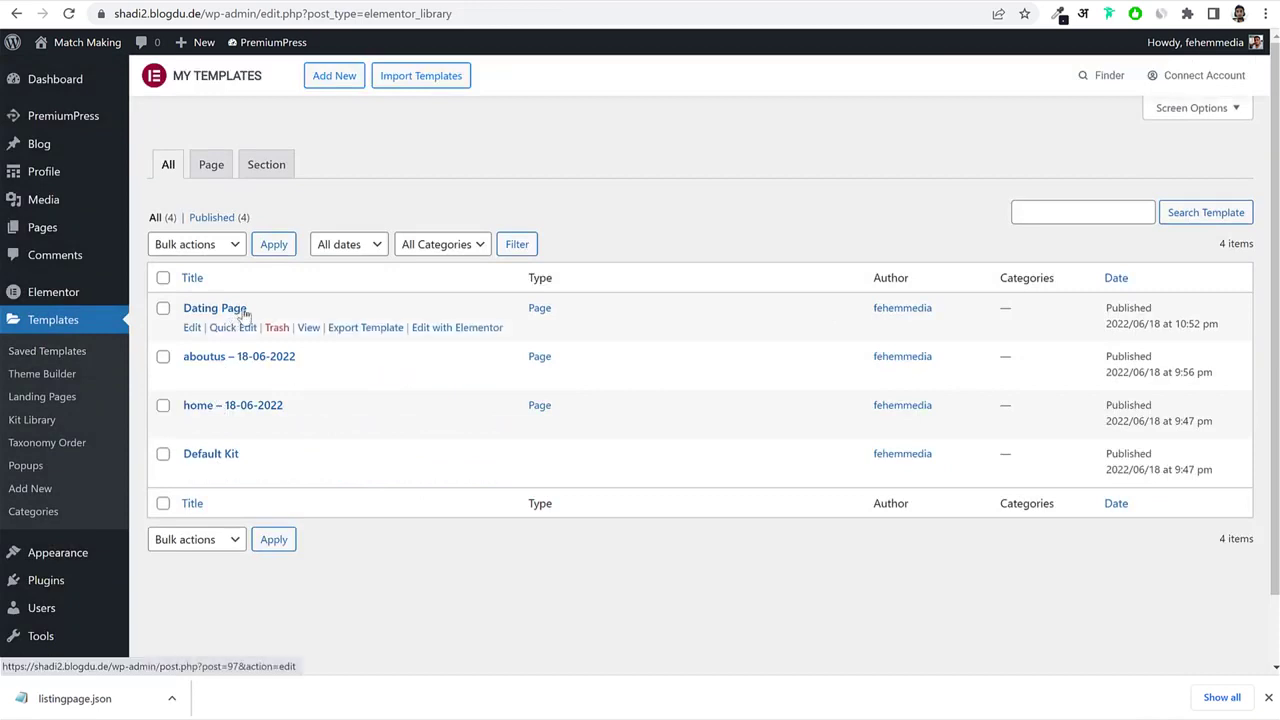
Preview the imported Dating Page template, then return to the Site Manager page grid.
{"action": "left_click", "coordinate": [310, 330]}
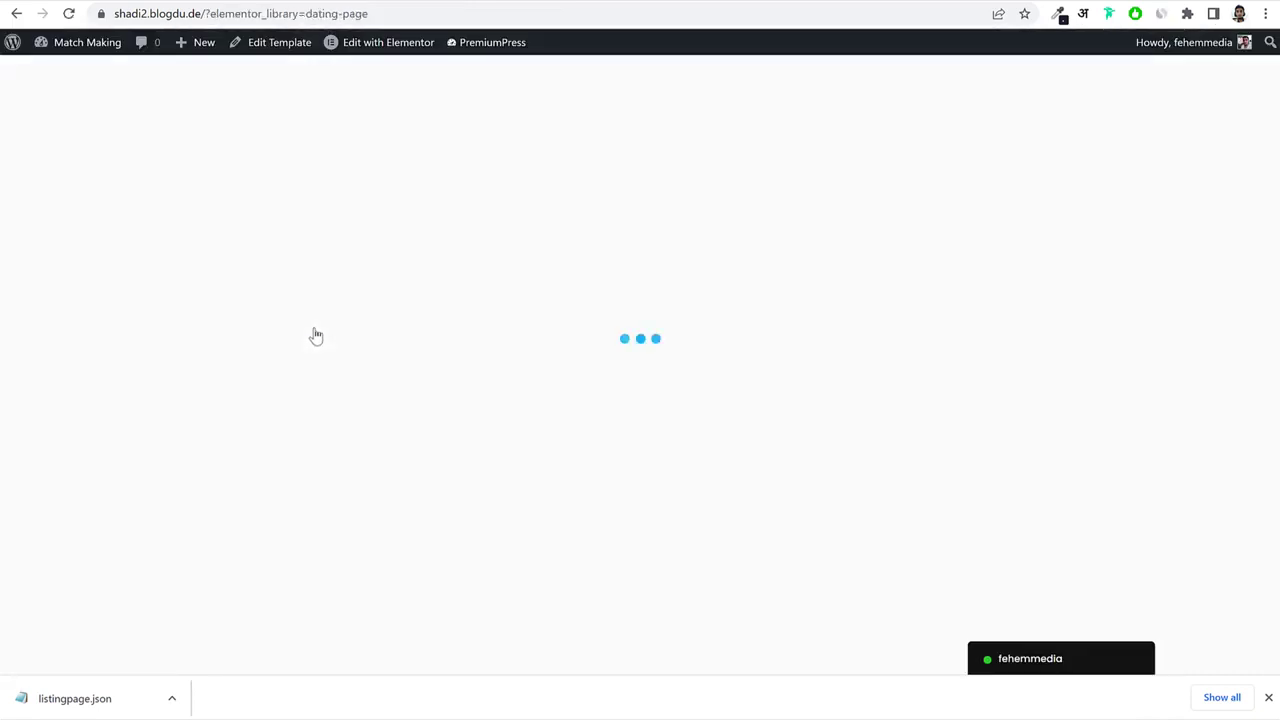
{"action": "scroll", "coordinate": [946, 358], "scroll_direction": "down", "scroll_amount": 8}
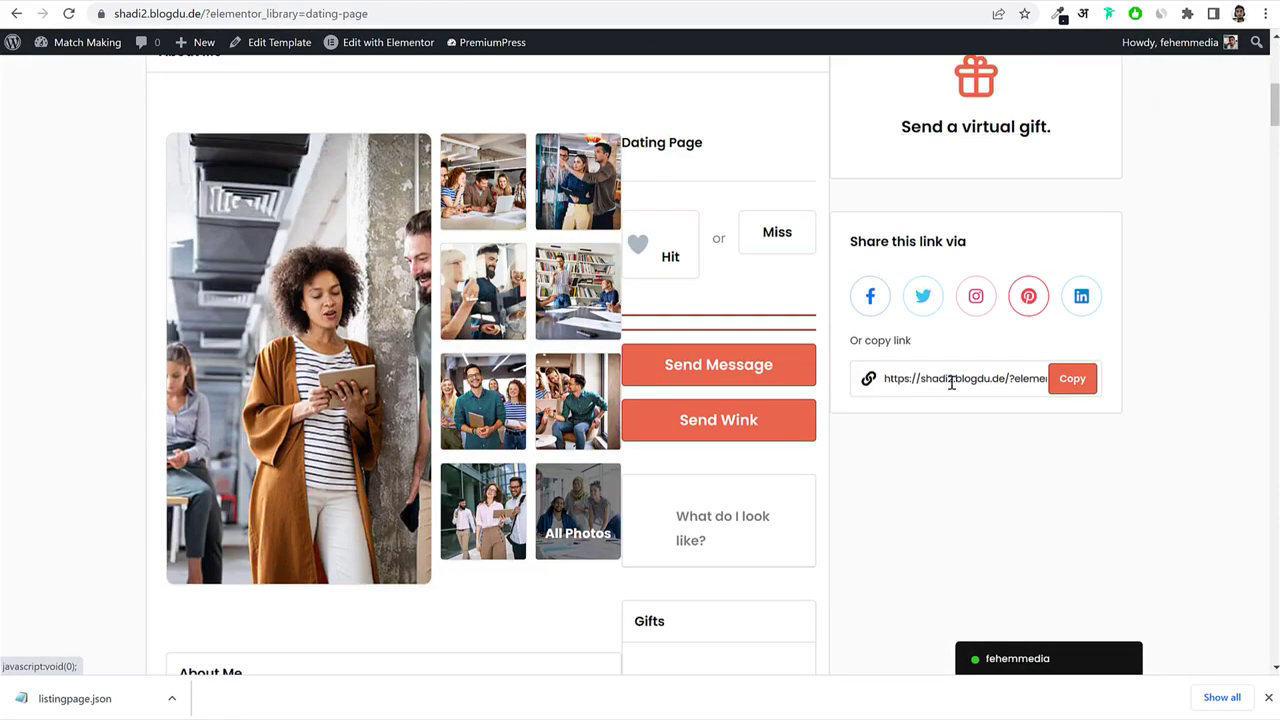
{"action": "scroll", "coordinate": [951, 383], "scroll_direction": "up", "scroll_amount": 7}
{"action": "left_click", "coordinate": [355, 3]}
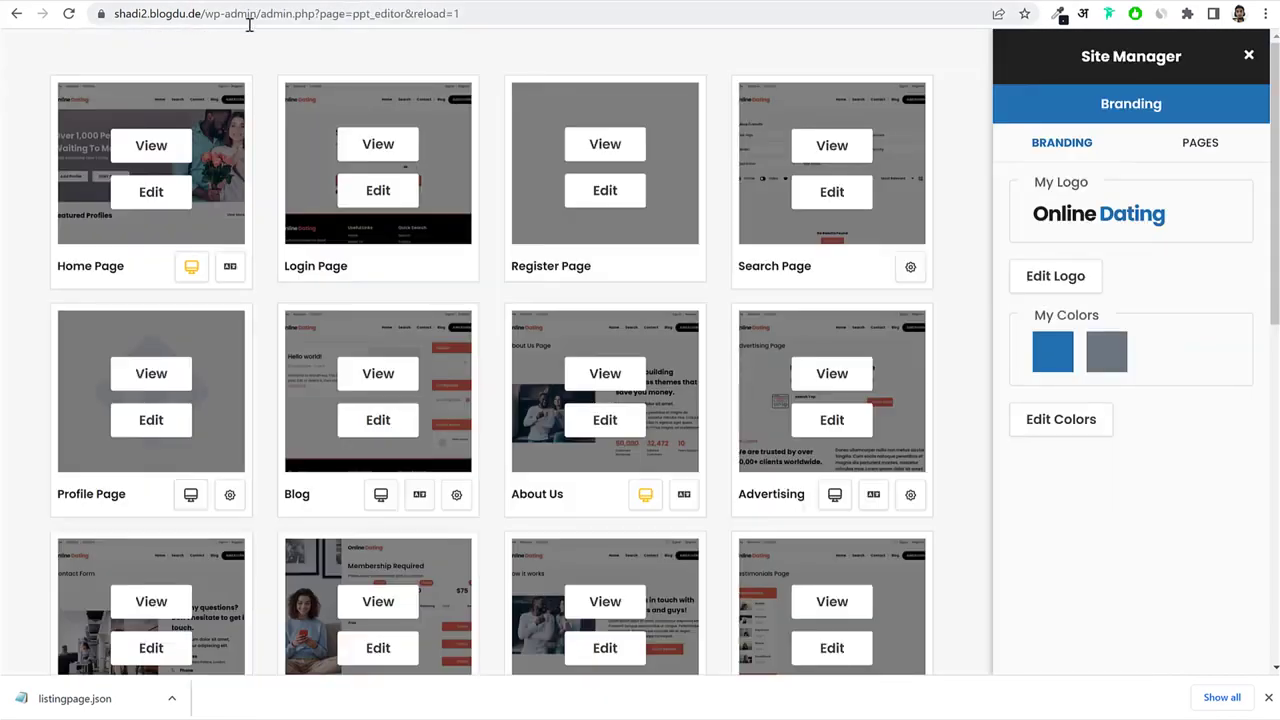
Open Profile Page's custom template settings and pick a template from the dropdown.
{"action": "left_click", "coordinate": [152, 428]}
{"action": "left_click", "coordinate": [465, 0]}
{"action": "scroll", "coordinate": [249, 260], "scroll_direction": "down", "scroll_amount": 2}
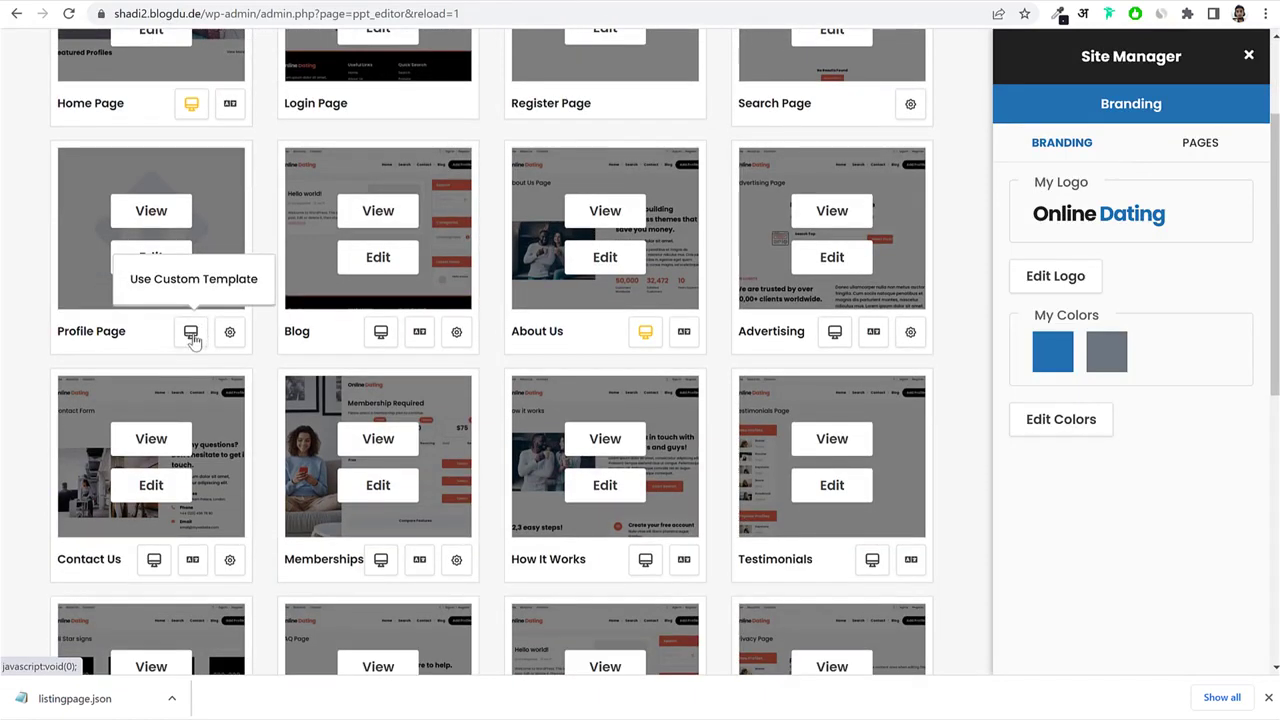
{"action": "left_click", "coordinate": [193, 340]}
{"action": "left_click", "coordinate": [445, 252]}
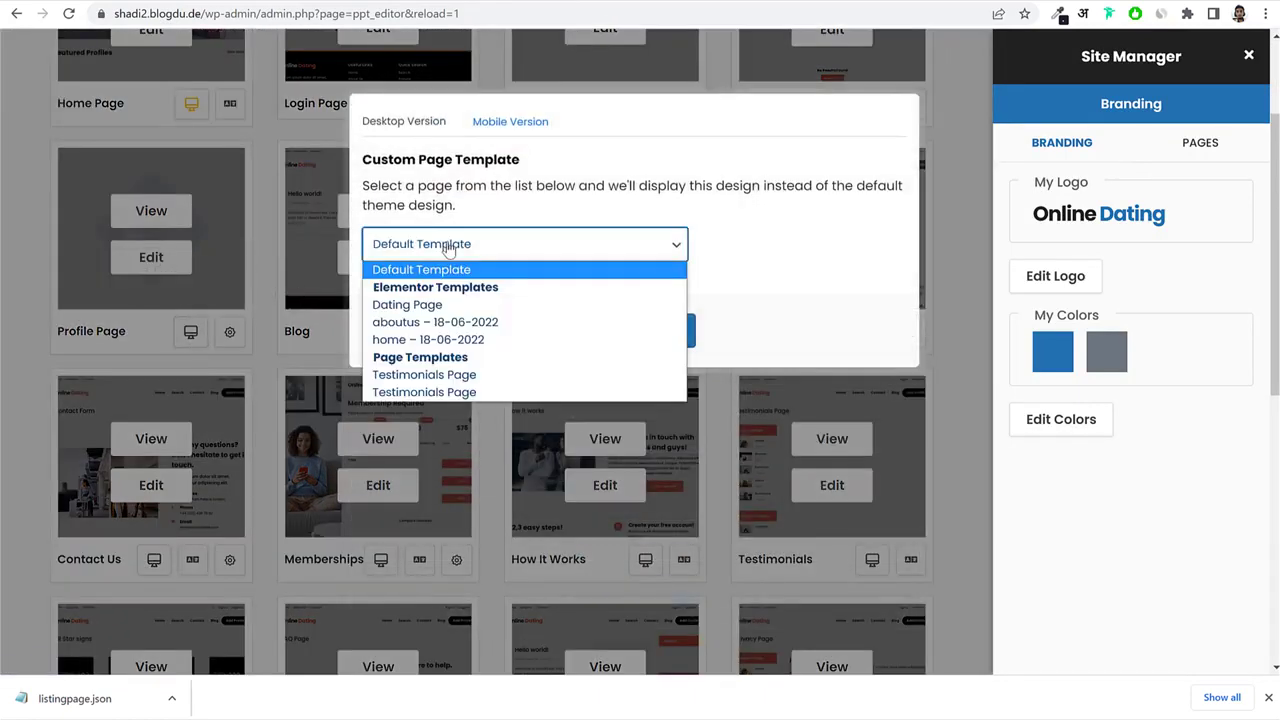
{"action": "left_click", "coordinate": [452, 322]}
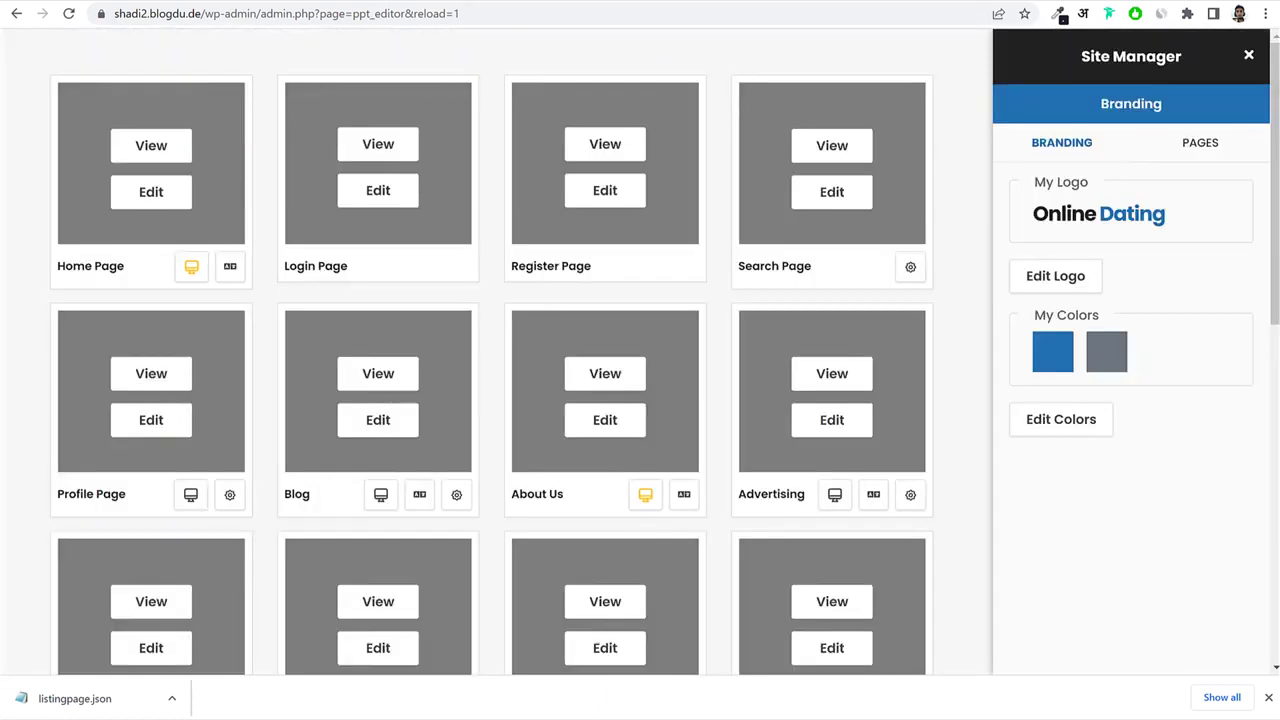
Choose Dating Page as Profile Page's template, save settings, and edit Profile Page.
{"action": "left_click", "coordinate": [190, 493]}
{"action": "left_click", "coordinate": [478, 248]}
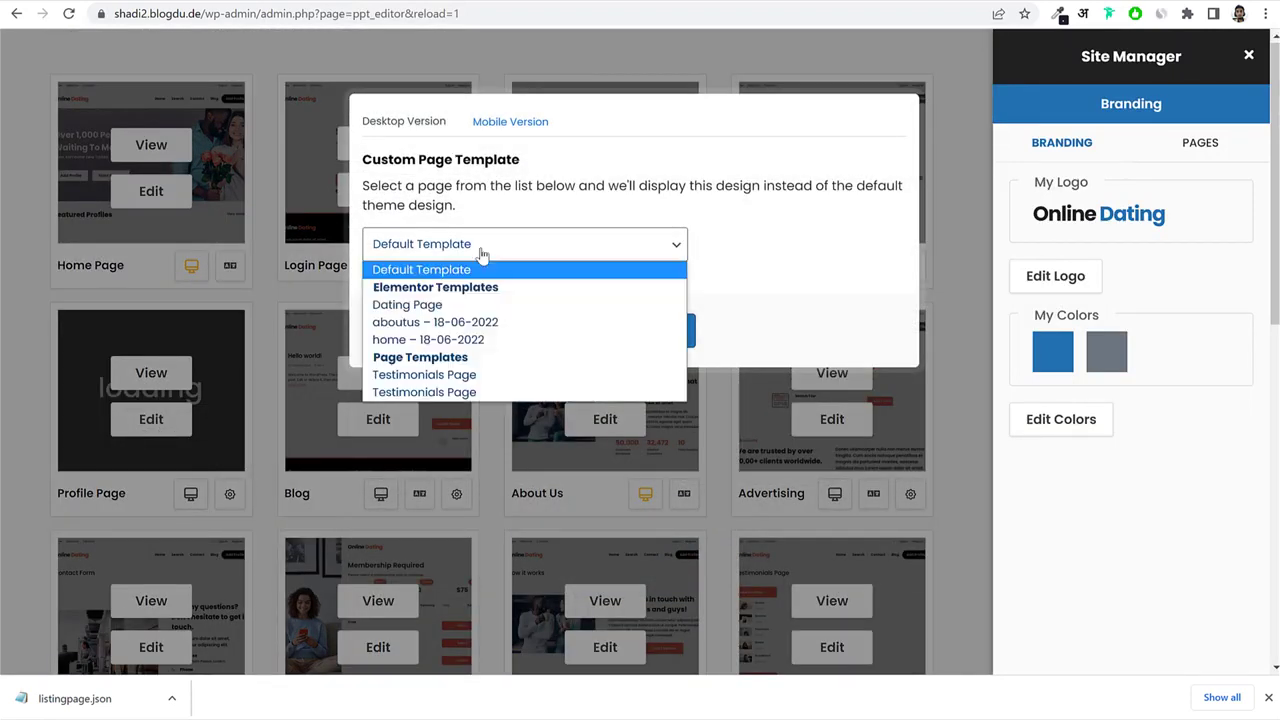
{"action": "left_click", "coordinate": [455, 304]}
{"action": "left_click", "coordinate": [617, 332]}
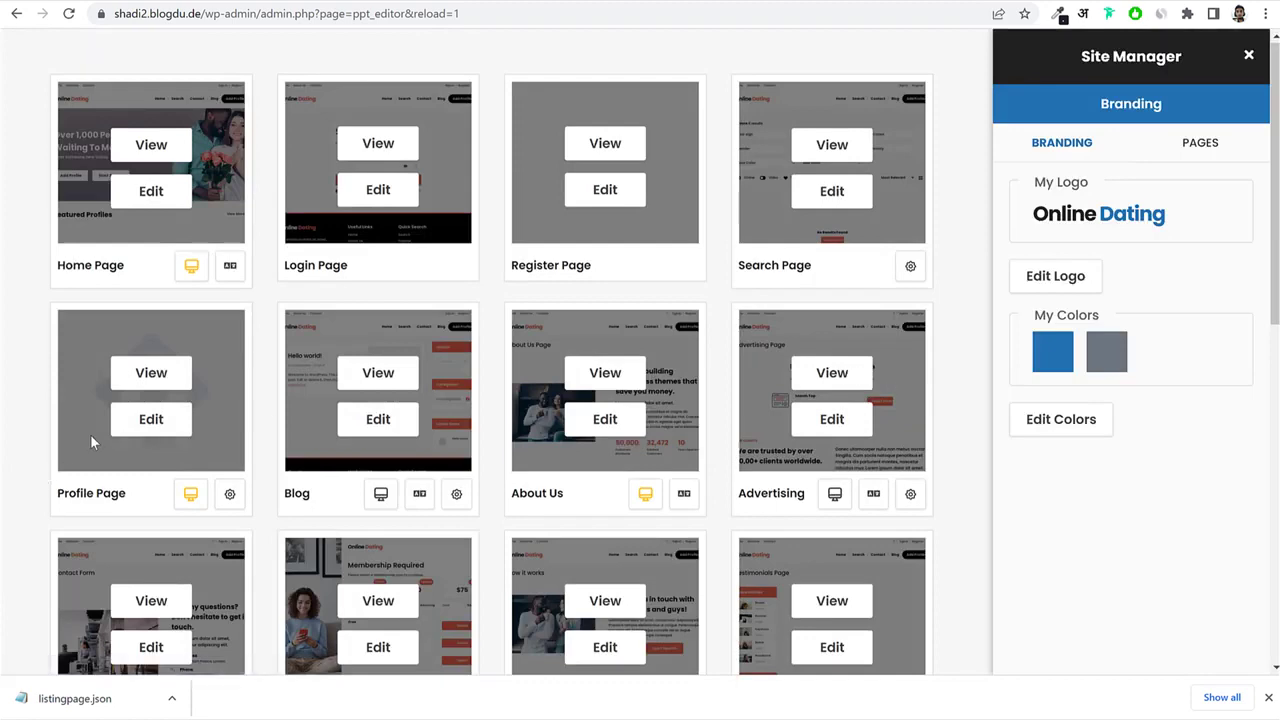
{"action": "left_click", "coordinate": [170, 432]}
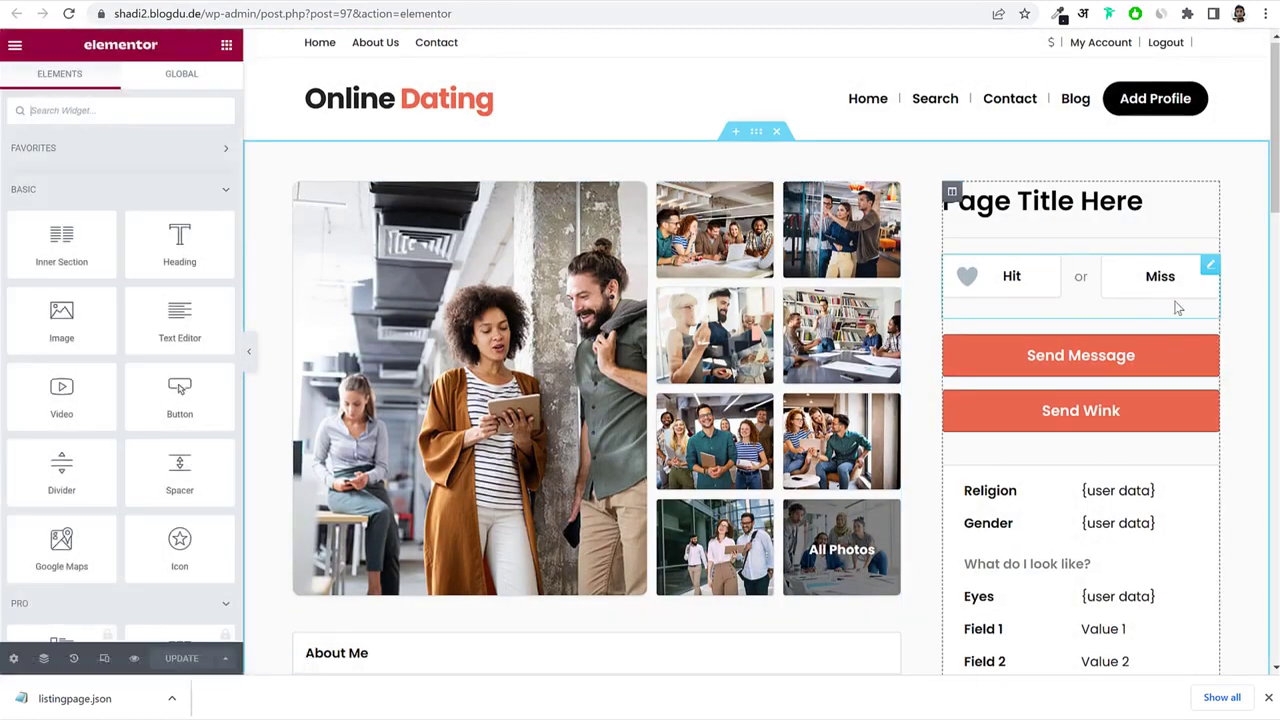
Select the profile's Send Message/Send Wink button block and open its settings.
{"action": "scroll", "coordinate": [1178, 308], "scroll_direction": "down", "scroll_amount": 1}
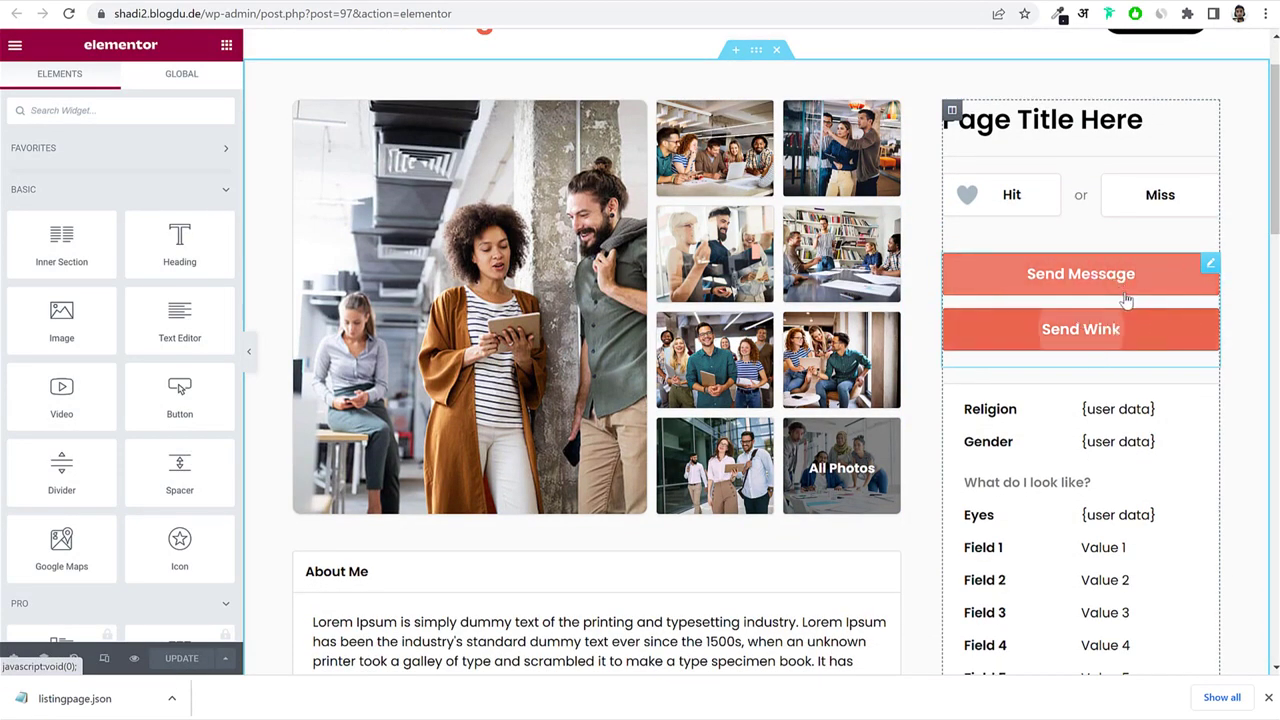
{"action": "left_click", "coordinate": [1000, 275]}
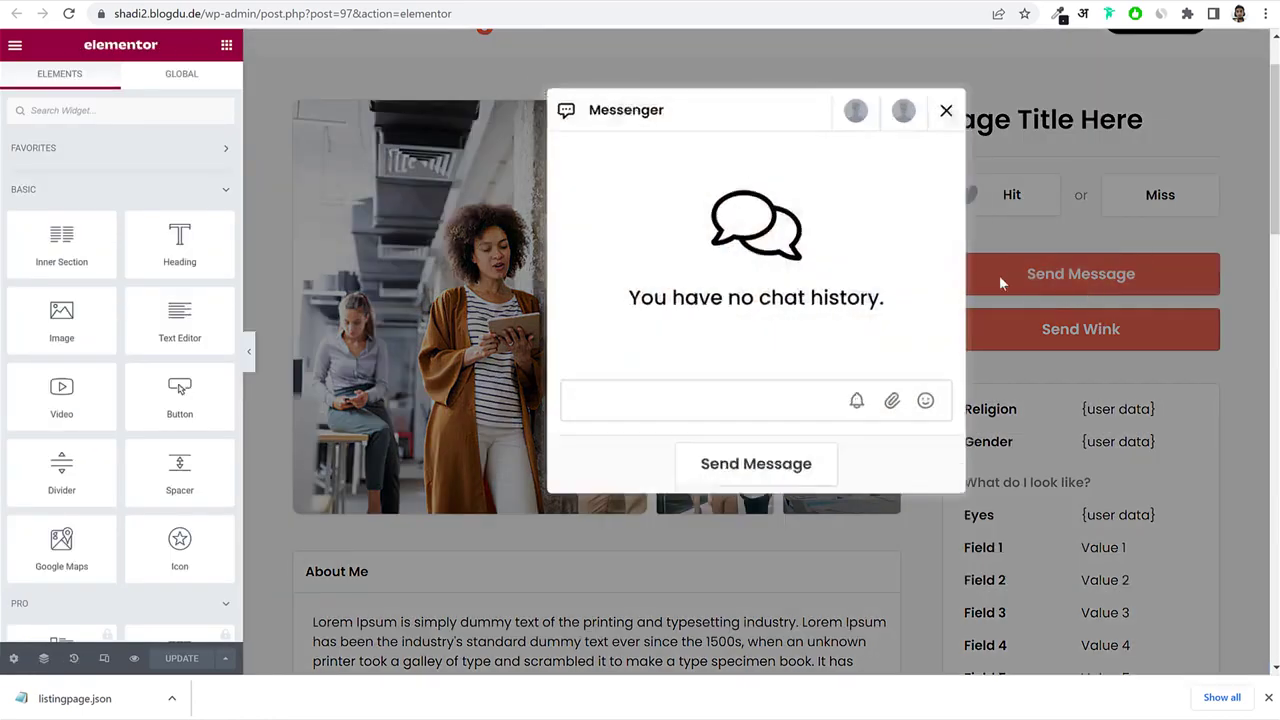
{"action": "left_click", "coordinate": [941, 116]}
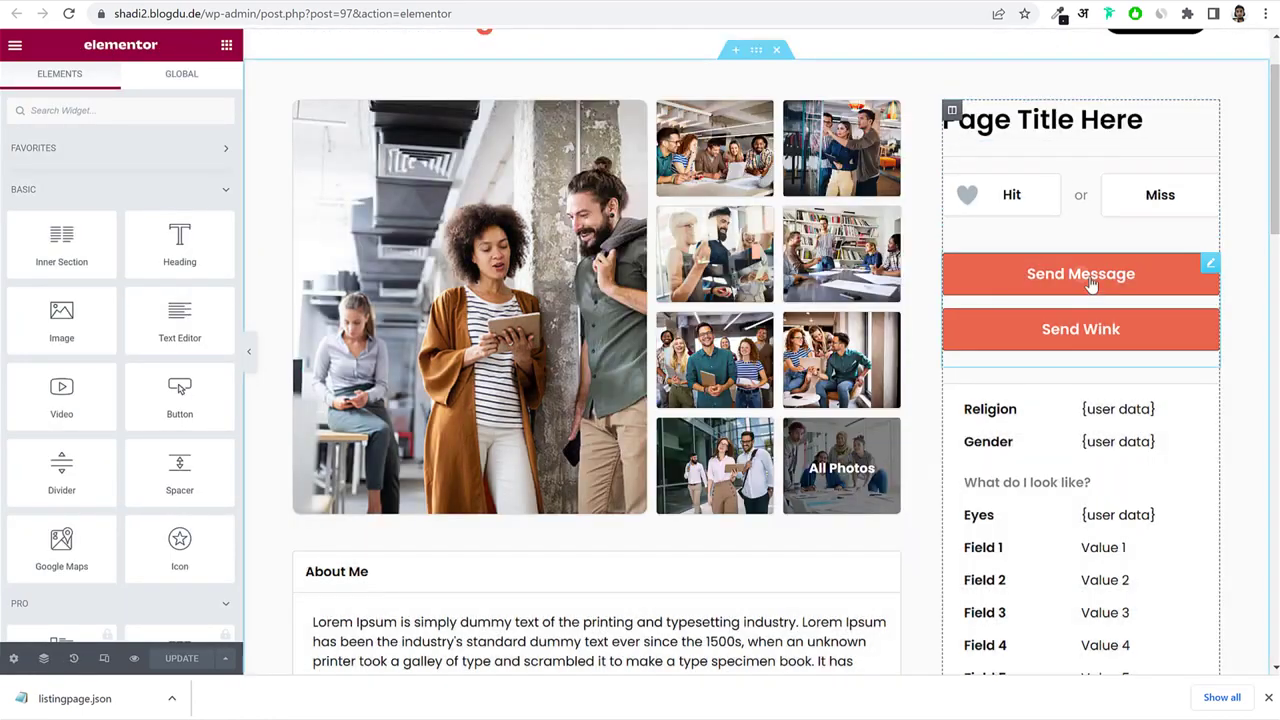
{"action": "left_click", "coordinate": [1209, 266]}
Set the first three buttons to Send Message, Add to Favorites and Add Friends.
{"action": "left_click", "coordinate": [70, 194]}
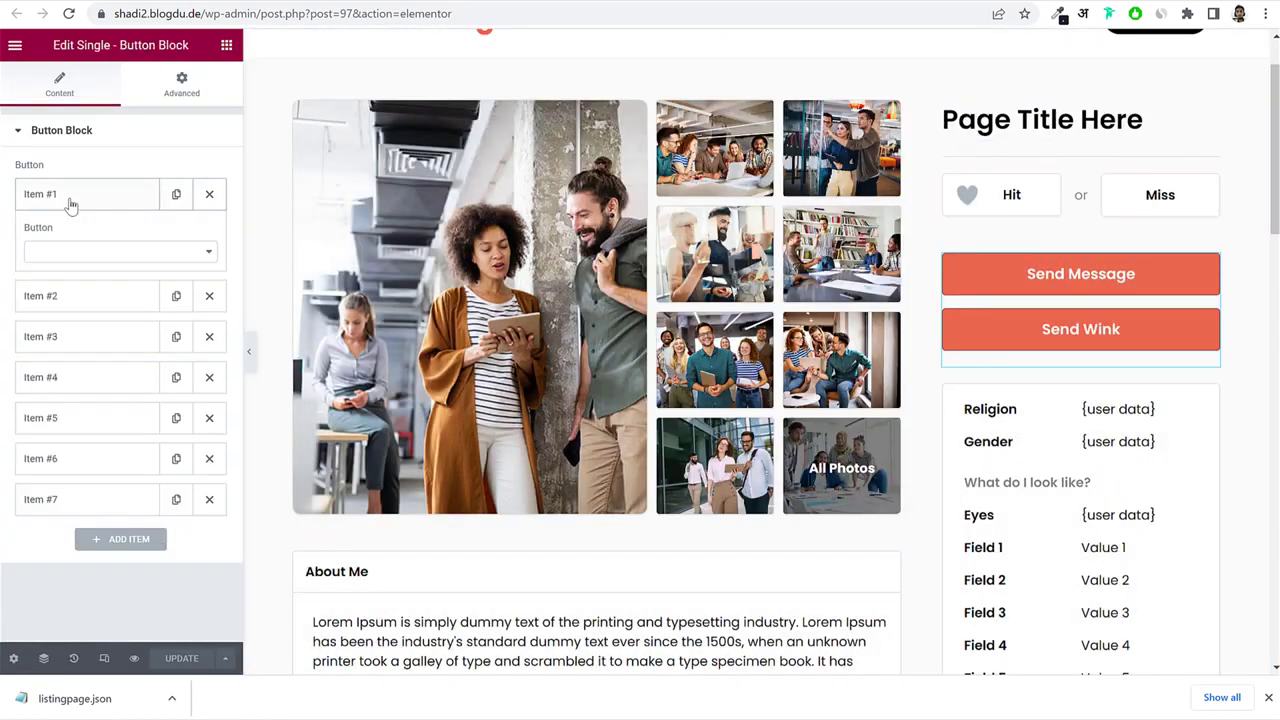
{"action": "left_click", "coordinate": [106, 251]}
{"action": "left_click", "coordinate": [95, 269]}
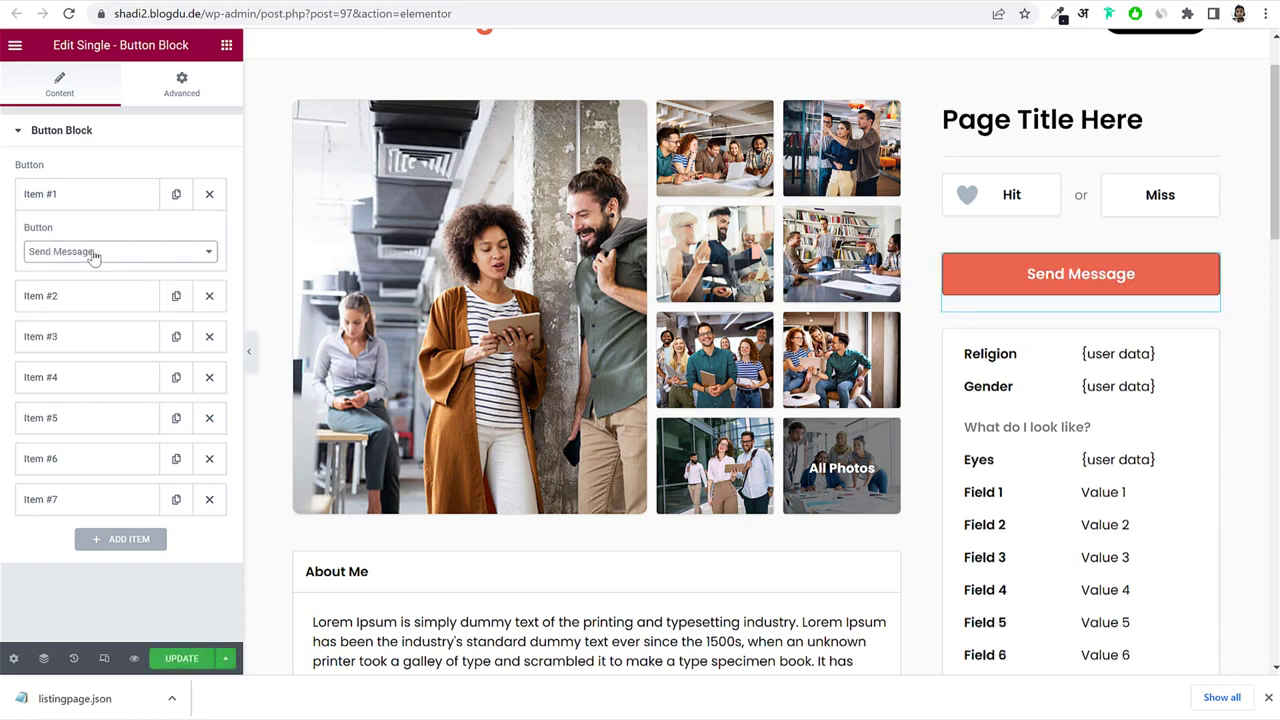
{"action": "left_click", "coordinate": [74, 190]}
{"action": "left_click", "coordinate": [81, 247]}
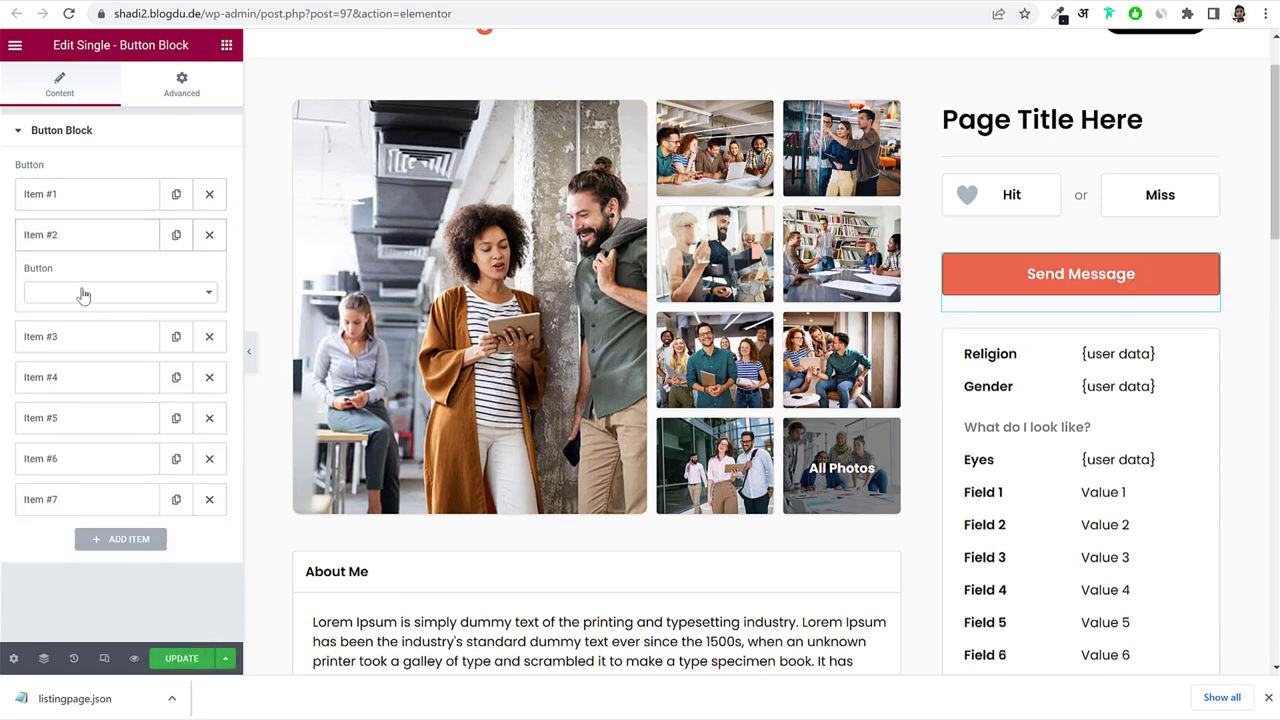
{"action": "left_click", "coordinate": [80, 291]}
{"action": "left_click", "coordinate": [100, 318]}
{"action": "left_click", "coordinate": [94, 234]}
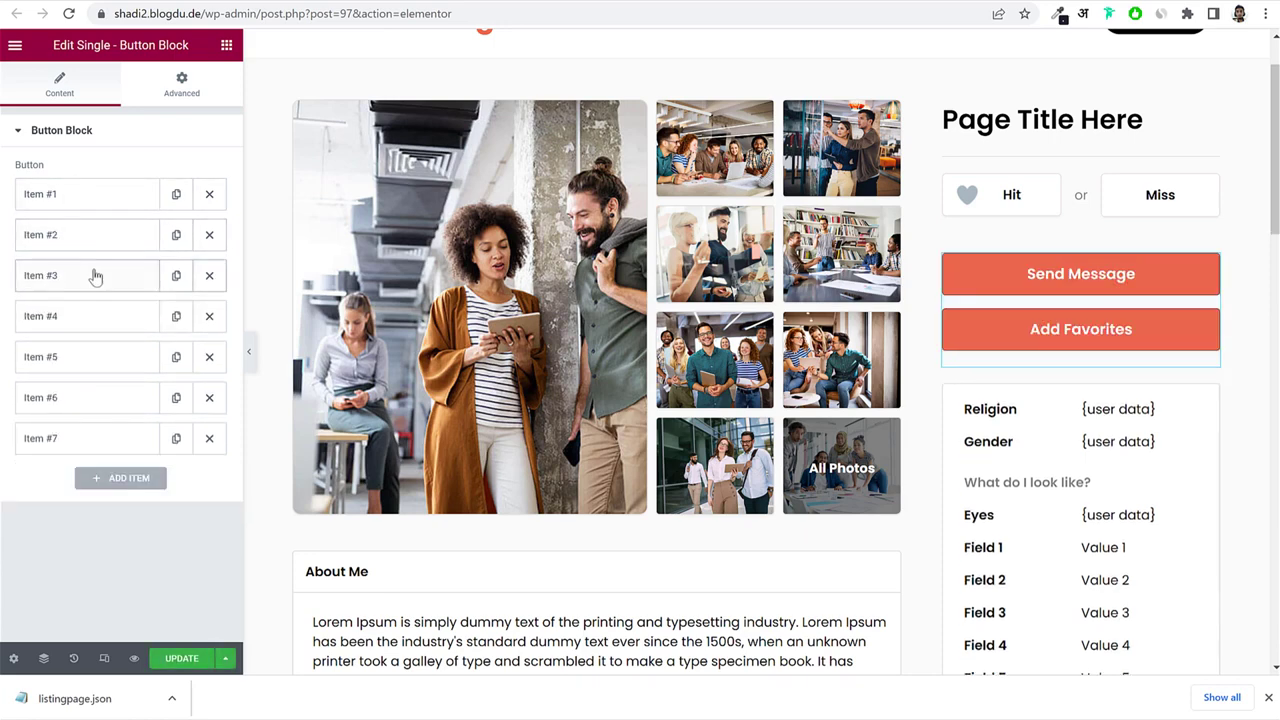
{"action": "left_click", "coordinate": [94, 275]}
{"action": "left_click", "coordinate": [94, 333]}
{"action": "left_click", "coordinate": [90, 387]}
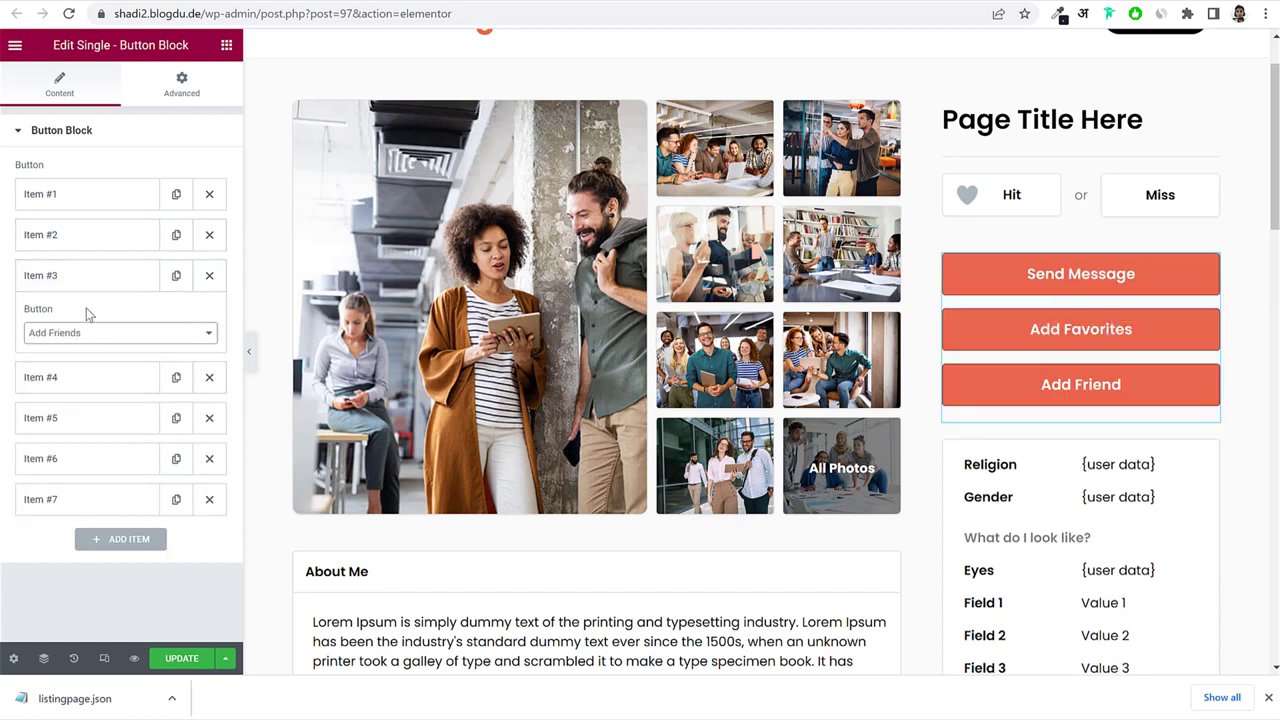
{"action": "left_click", "coordinate": [90, 280]}
Make the fourth button a Report button and delete the leftover extra button items.
{"action": "left_click", "coordinate": [80, 318]}
{"action": "left_click", "coordinate": [89, 373]}
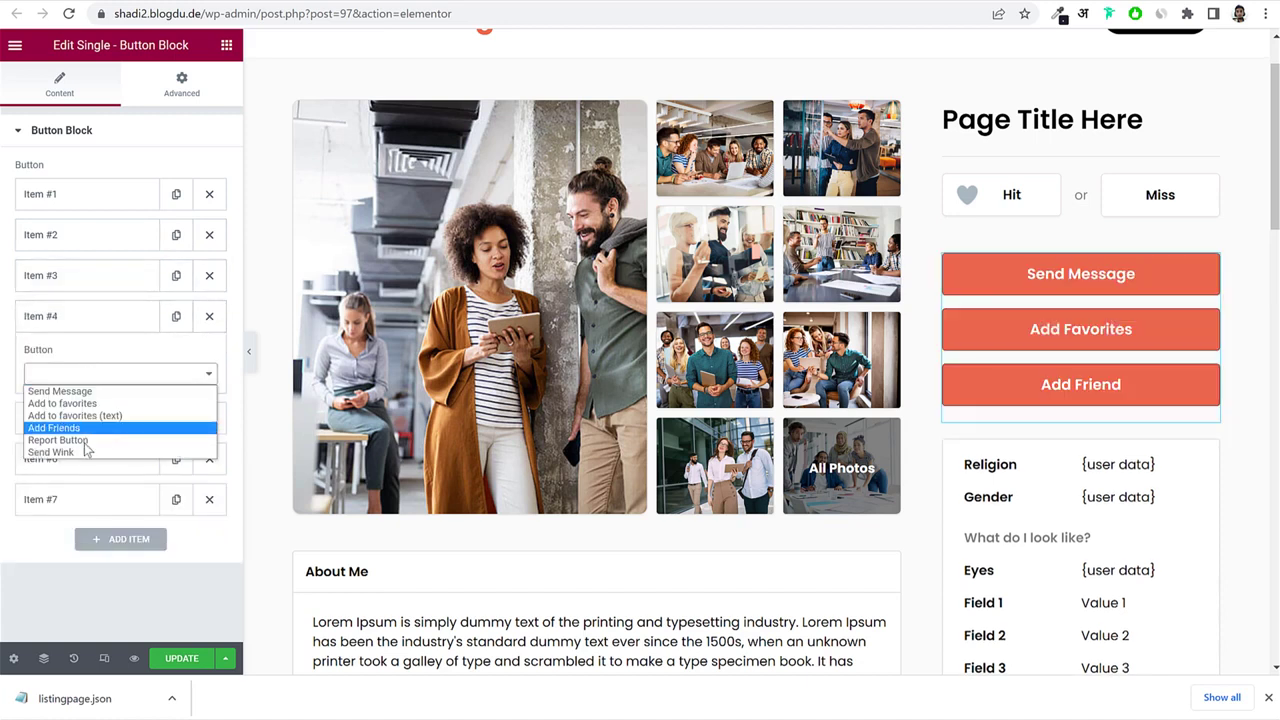
{"action": "left_click", "coordinate": [88, 441]}
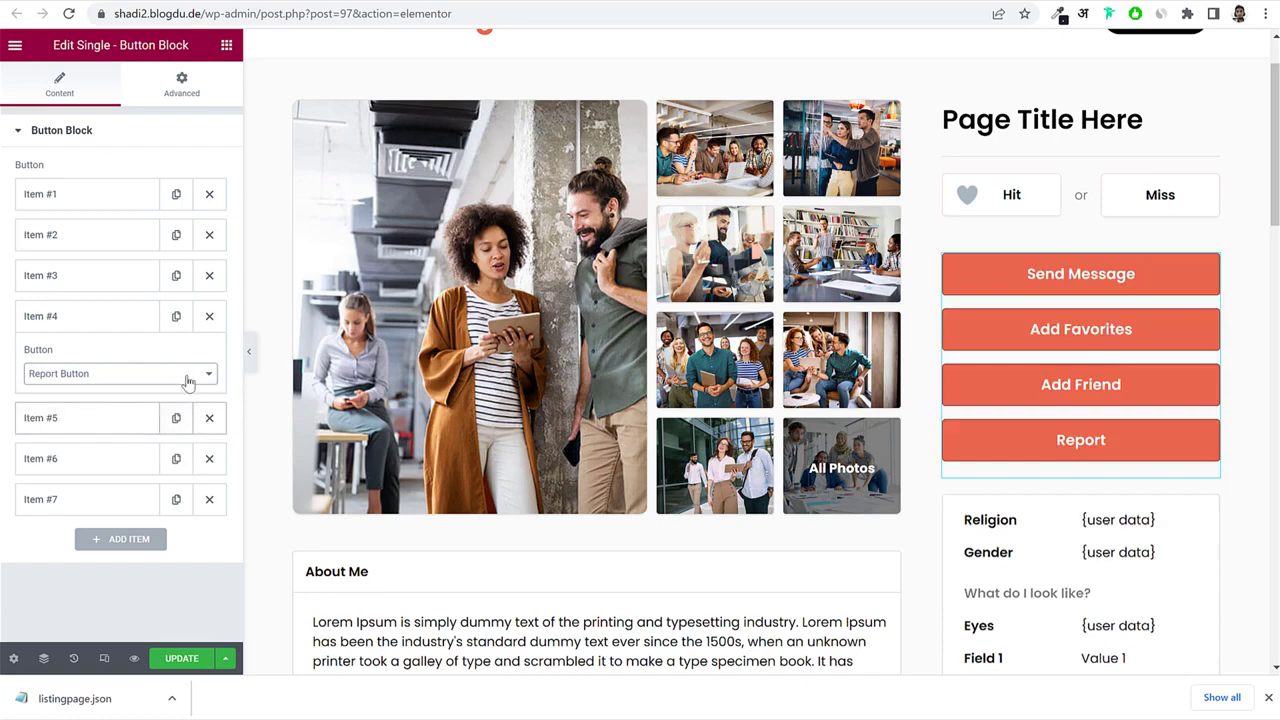
{"action": "left_click", "coordinate": [106, 330]}
{"action": "left_click", "coordinate": [209, 357]}
{"action": "left_click", "coordinate": [209, 357]}
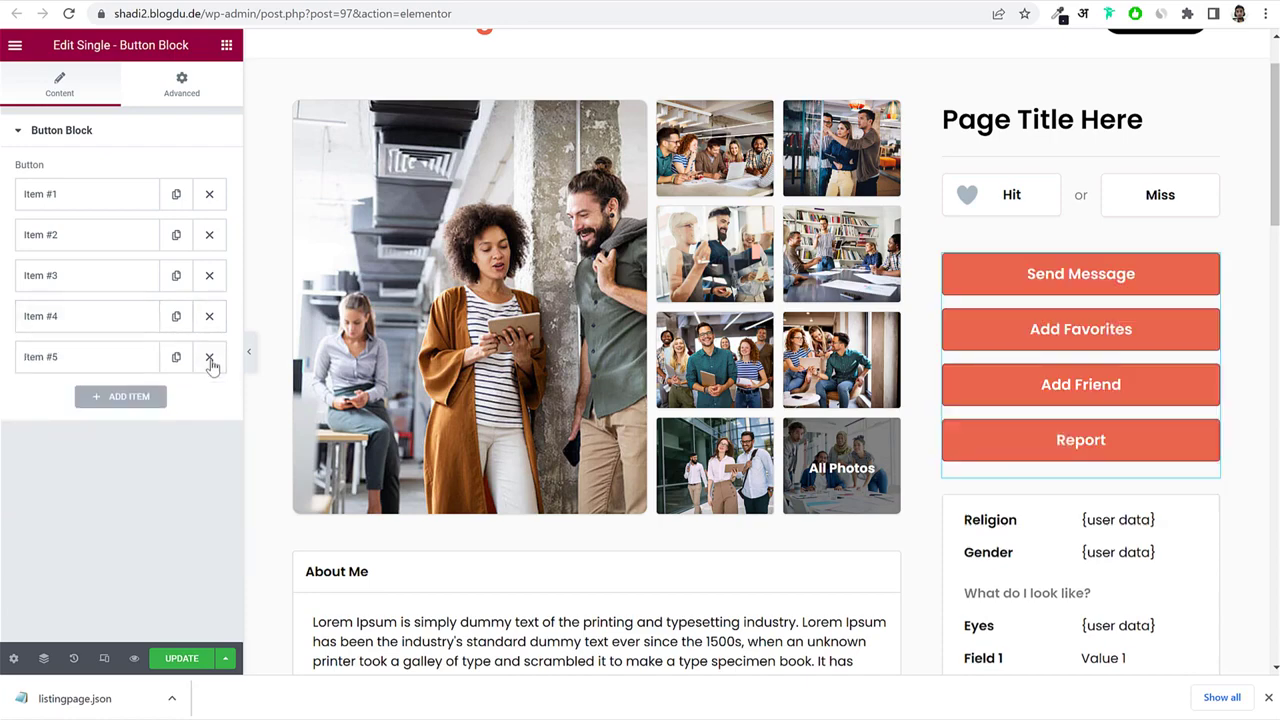
{"action": "left_click", "coordinate": [209, 357]}
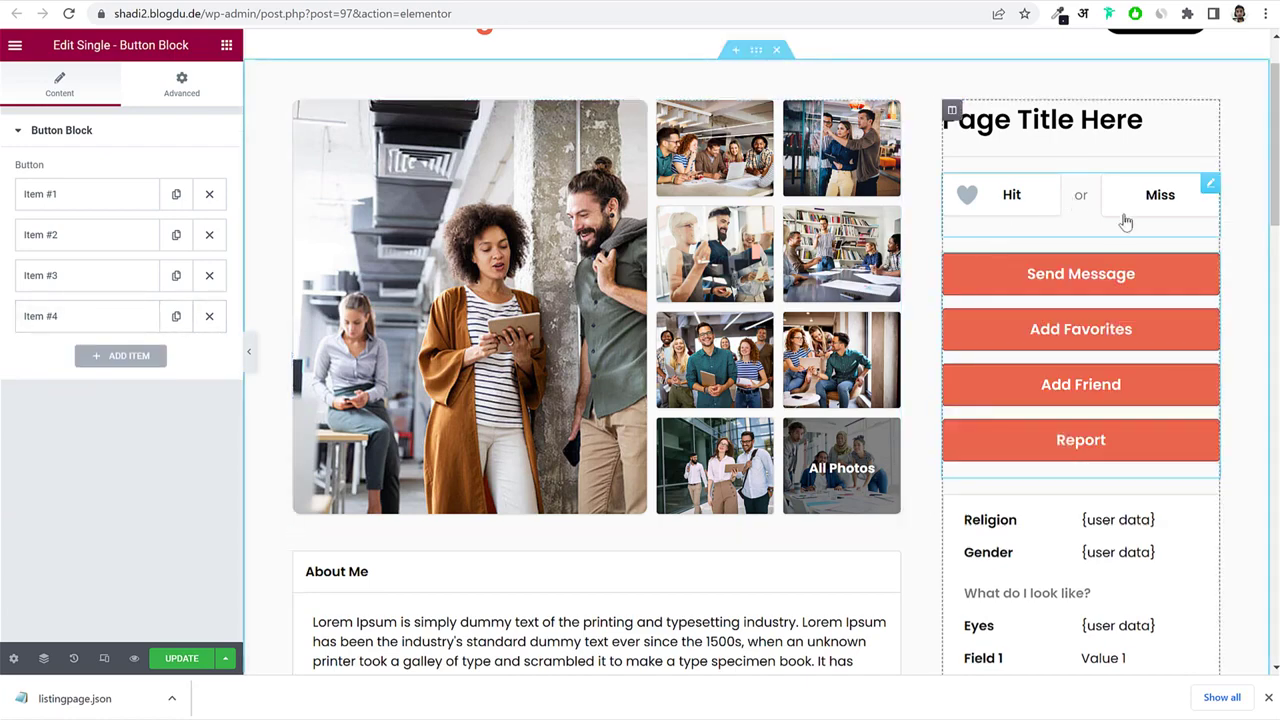
{"action": "scroll", "coordinate": [1157, 277], "scroll_direction": "down", "scroll_amount": 4}
{"action": "scroll", "coordinate": [1163, 276], "scroll_direction": "down", "scroll_amount": 4}
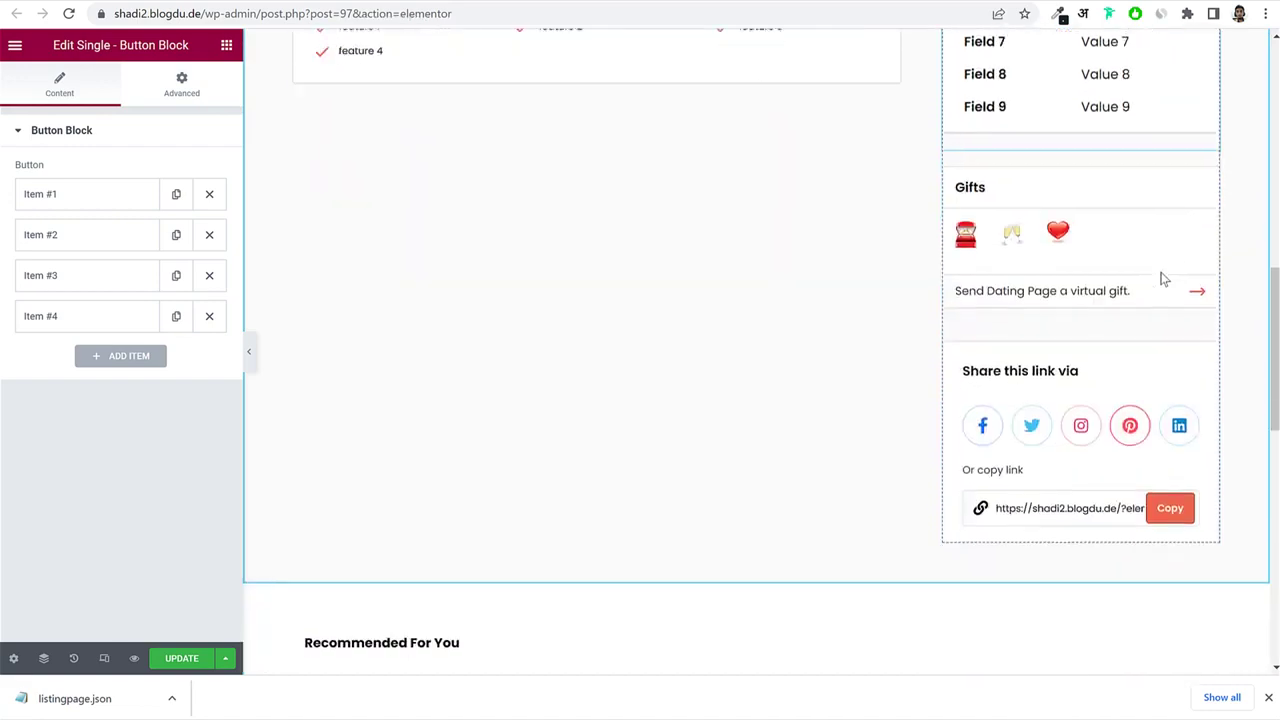
{"action": "scroll", "coordinate": [1150, 260], "scroll_direction": "up", "scroll_amount": 1}
{"action": "scroll", "coordinate": [1123, 200], "scroll_direction": "up", "scroll_amount": 8}
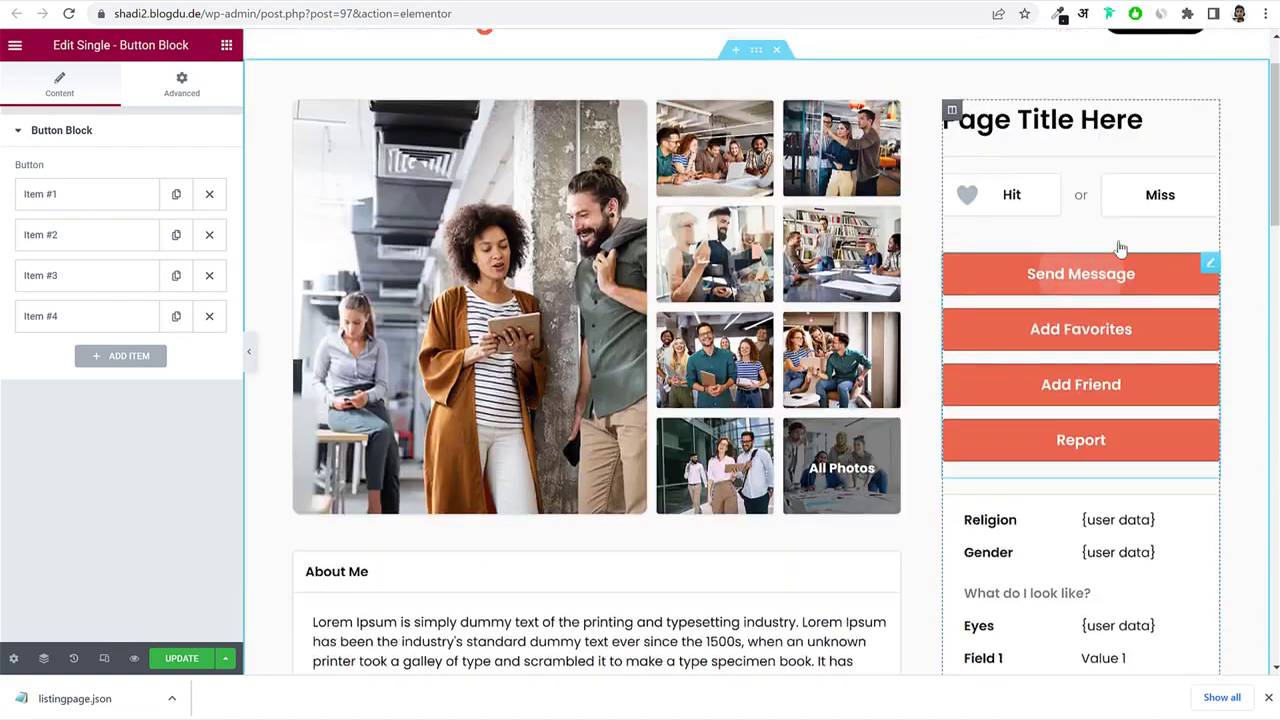
{"action": "scroll", "coordinate": [1115, 230], "scroll_direction": "down", "scroll_amount": 3}
{"action": "scroll", "coordinate": [1113, 222], "scroll_direction": "down", "scroll_amount": 2}
{"action": "scroll", "coordinate": [1085, 200], "scroll_direction": "up", "scroll_amount": 1}
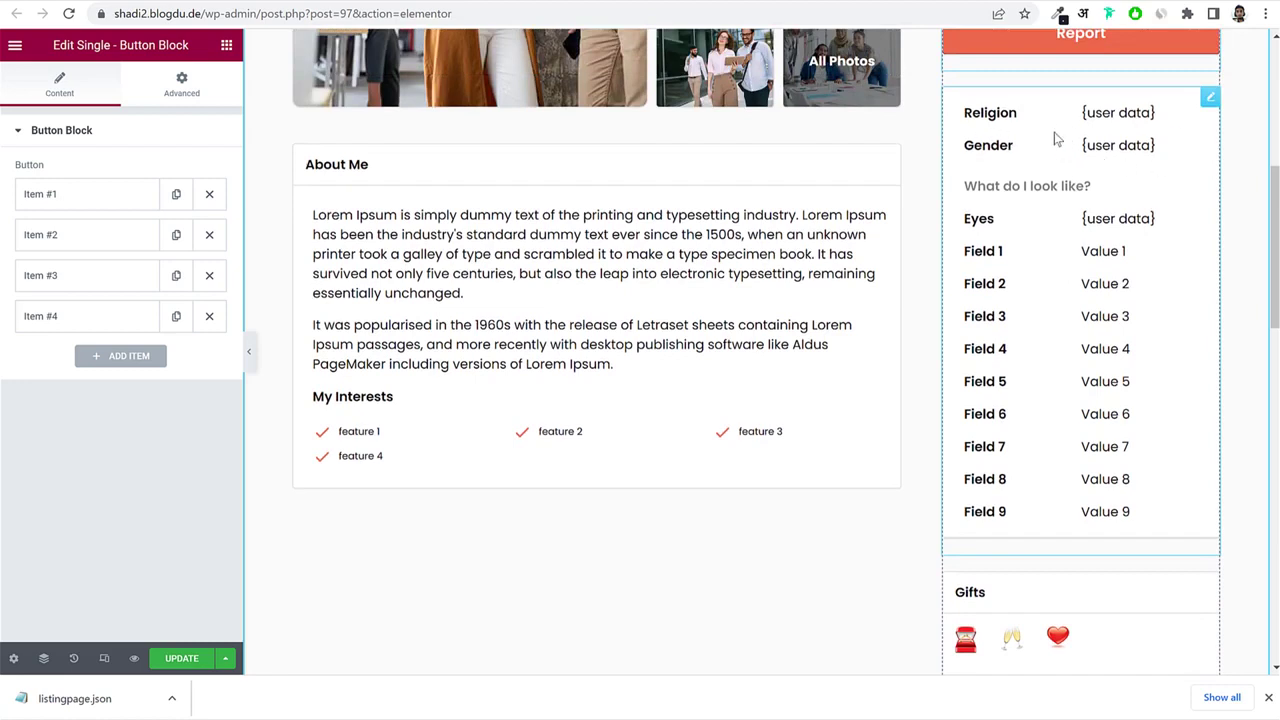
Drag the Religion/Gender/Field 1–9 custom fields block from the sidebar to below About Me.
{"action": "left_click", "coordinate": [1068, 137]}
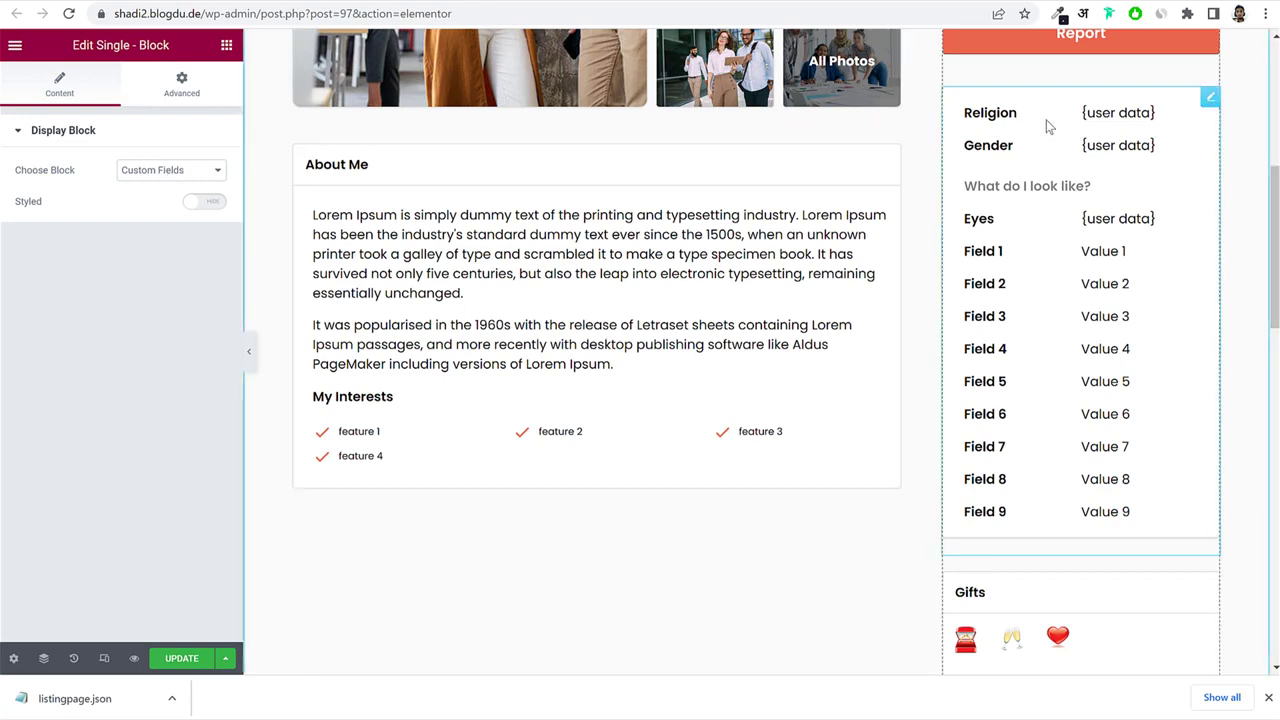
{"action": "left_click_drag", "start_coordinate": [1205, 105], "coordinate": [517, 486]}
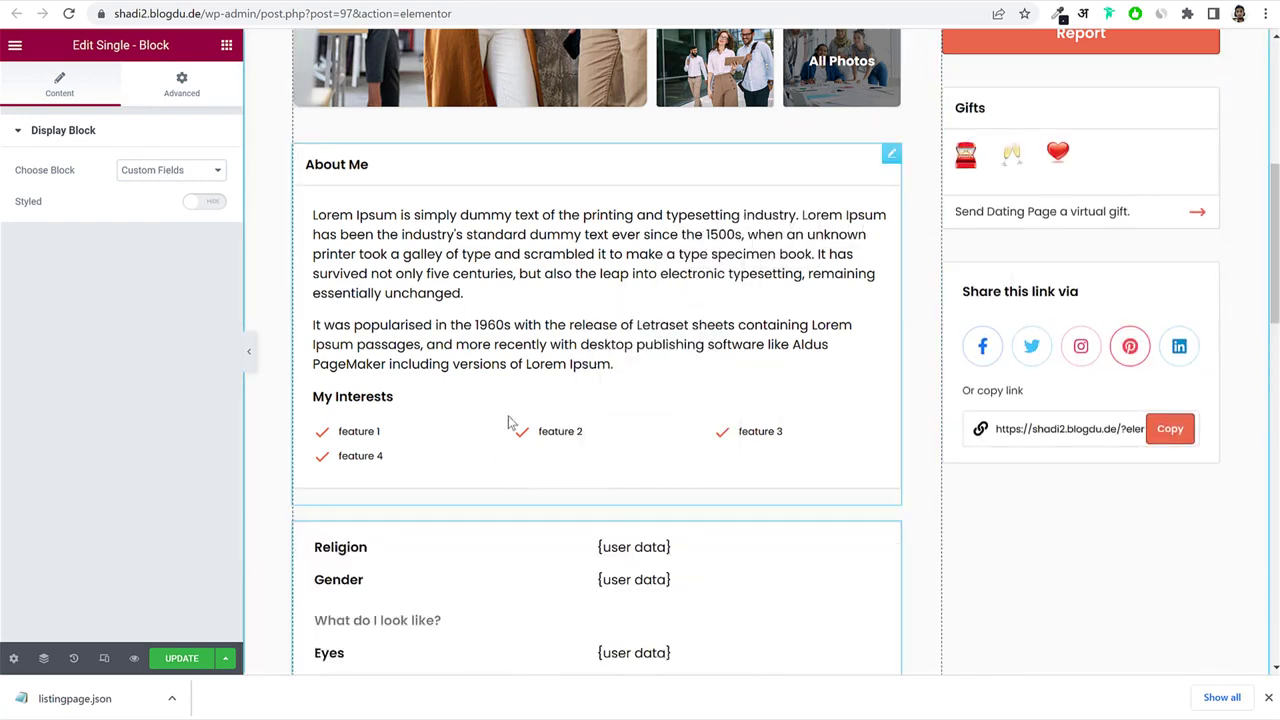
{"action": "scroll", "coordinate": [526, 280], "scroll_direction": "down", "scroll_amount": 3}
{"action": "scroll", "coordinate": [580, 323], "scroll_direction": "down", "scroll_amount": 1}
{"action": "scroll", "coordinate": [594, 298], "scroll_direction": "up", "scroll_amount": 2}
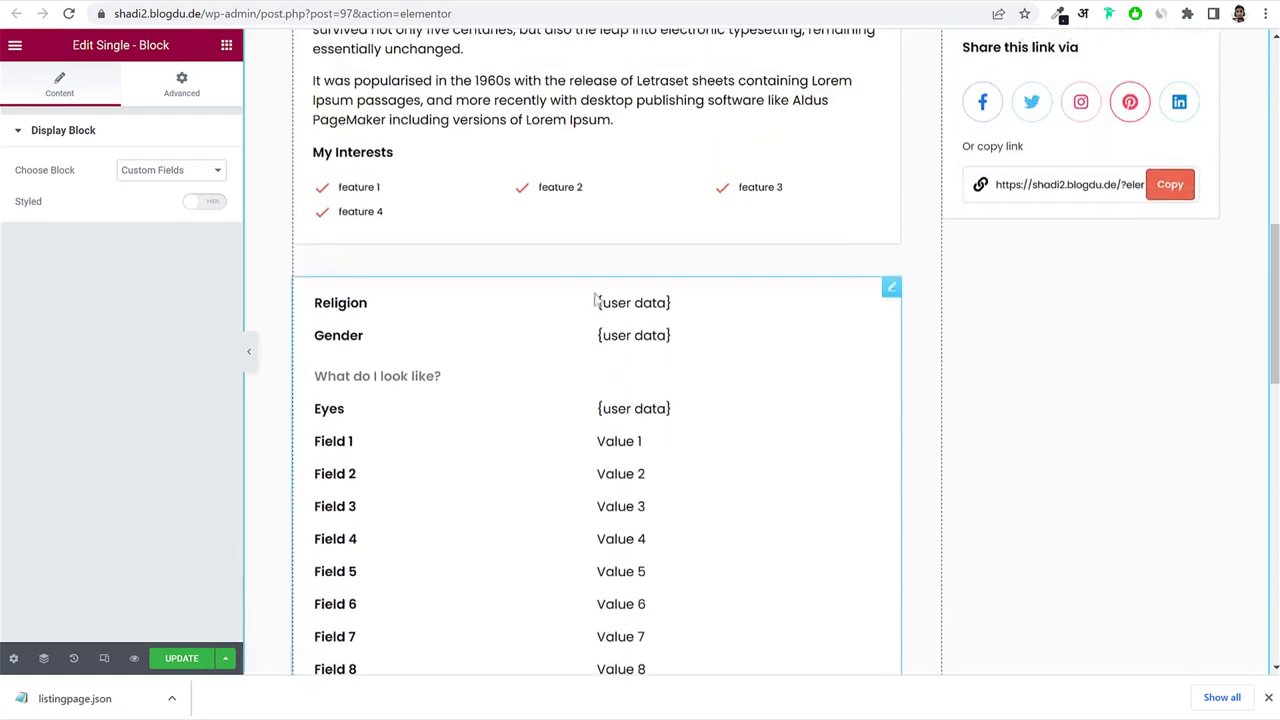
{"action": "scroll", "coordinate": [588, 286], "scroll_direction": "up", "scroll_amount": 2}
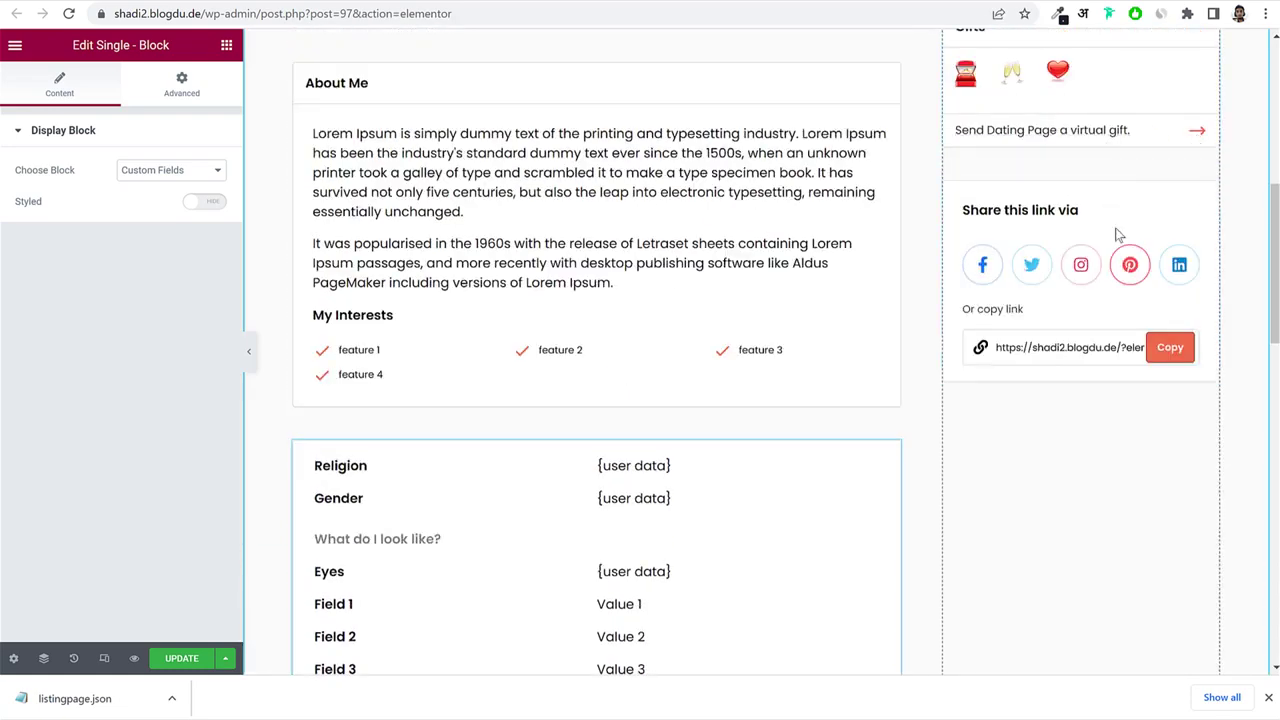
{"action": "scroll", "coordinate": [500, 402], "scroll_direction": "down", "scroll_amount": 1}
{"action": "scroll", "coordinate": [501, 403], "scroll_direction": "down", "scroll_amount": 3}
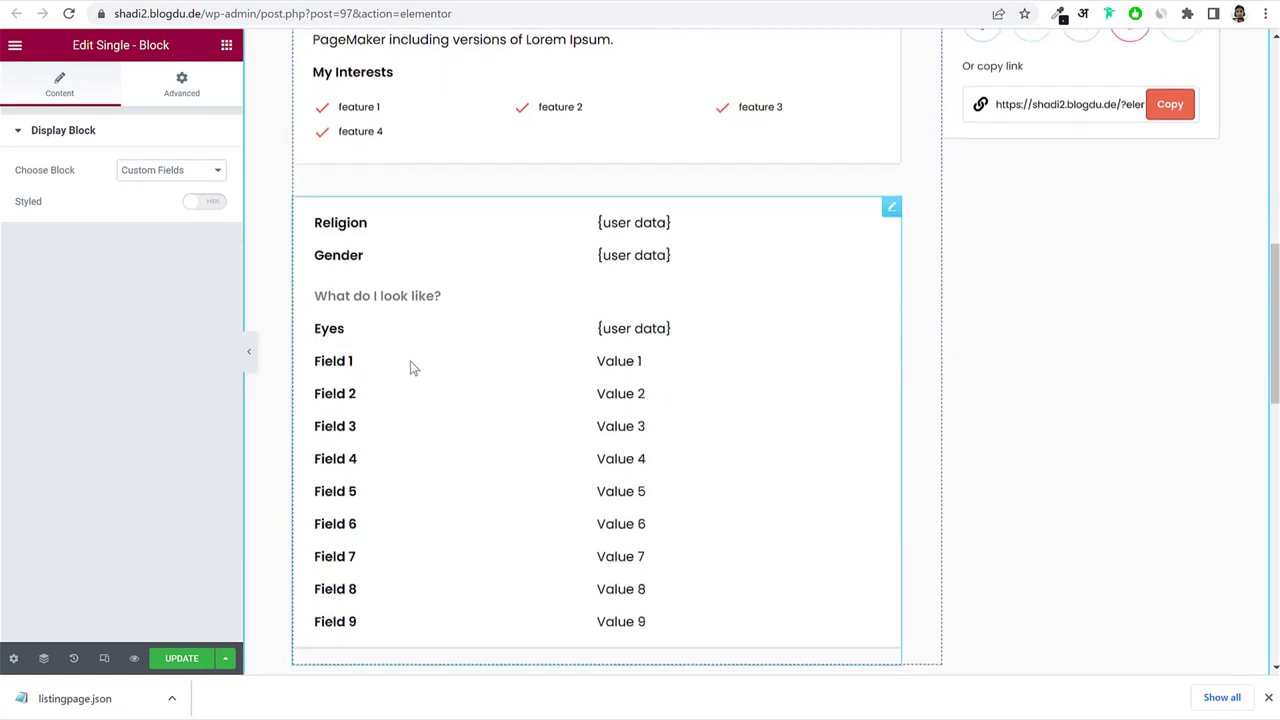
{"action": "scroll", "coordinate": [412, 363], "scroll_direction": "up", "scroll_amount": 10}
{"action": "left_click", "coordinate": [1169, 403]}
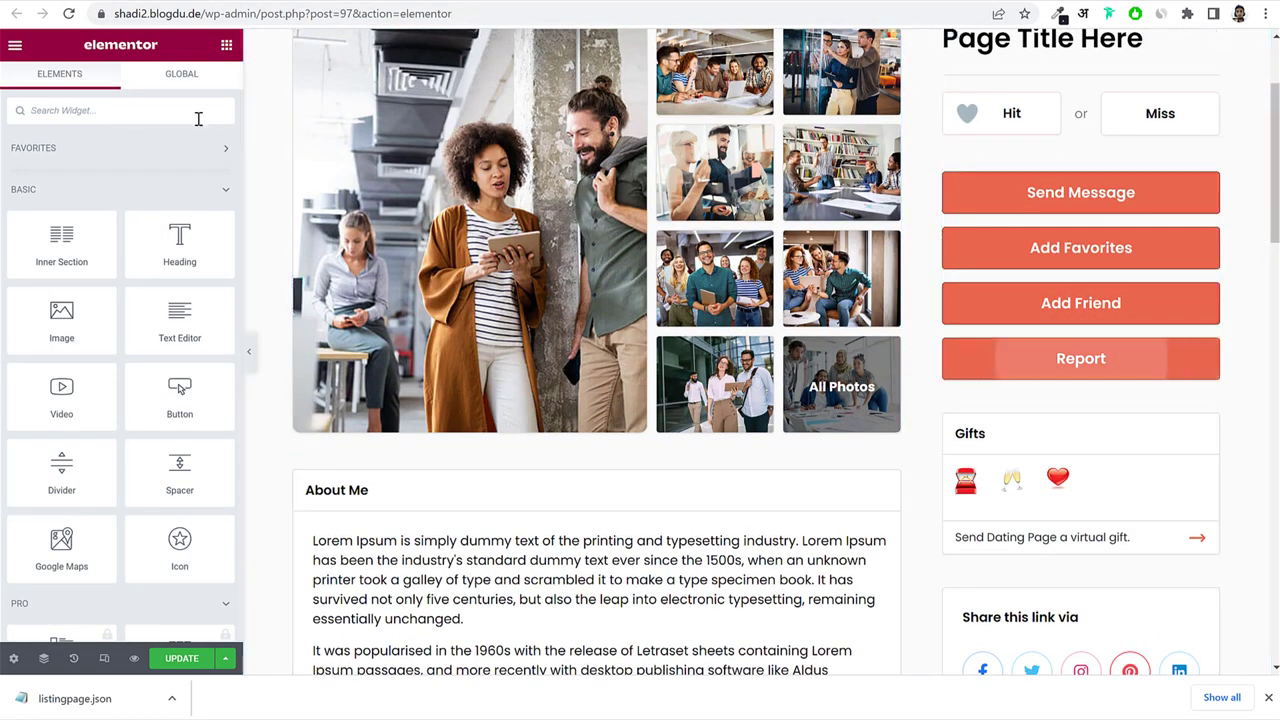
Add a Single - Block widget under the Report button and set it to Contact Form.
{"action": "type", "text": "dis"}
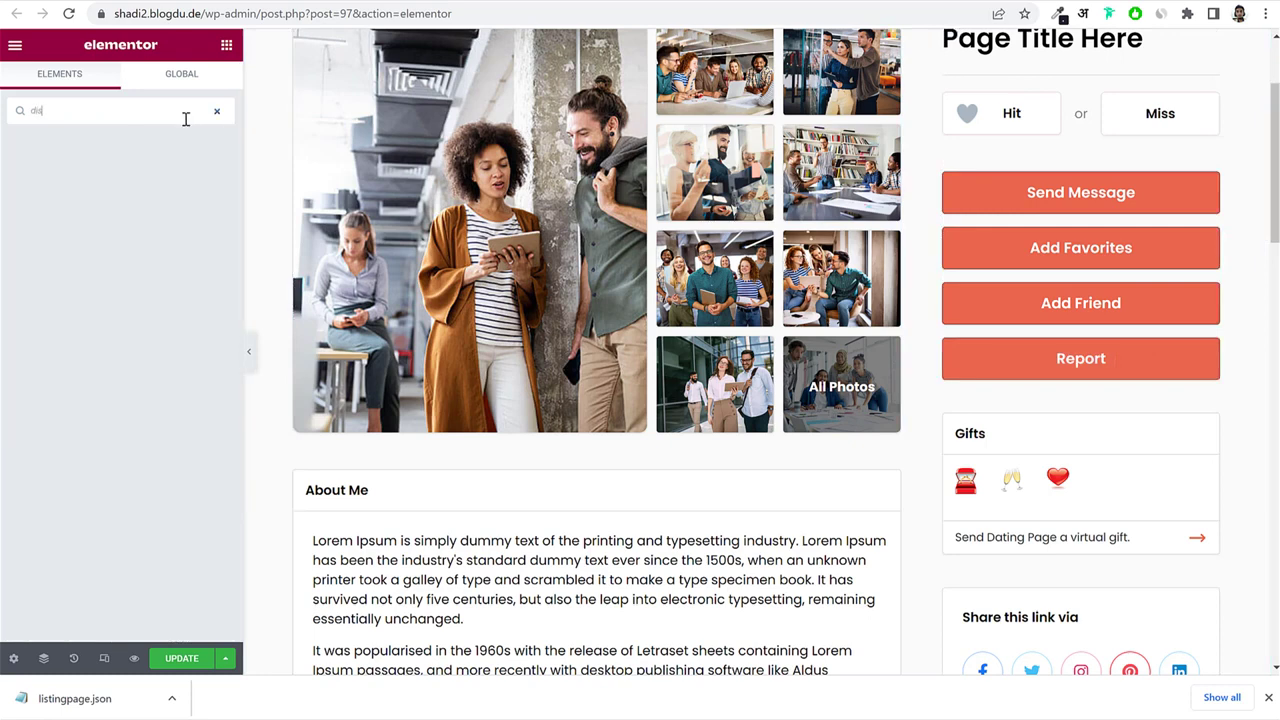
{"action": "key", "text": "BackSpace"}
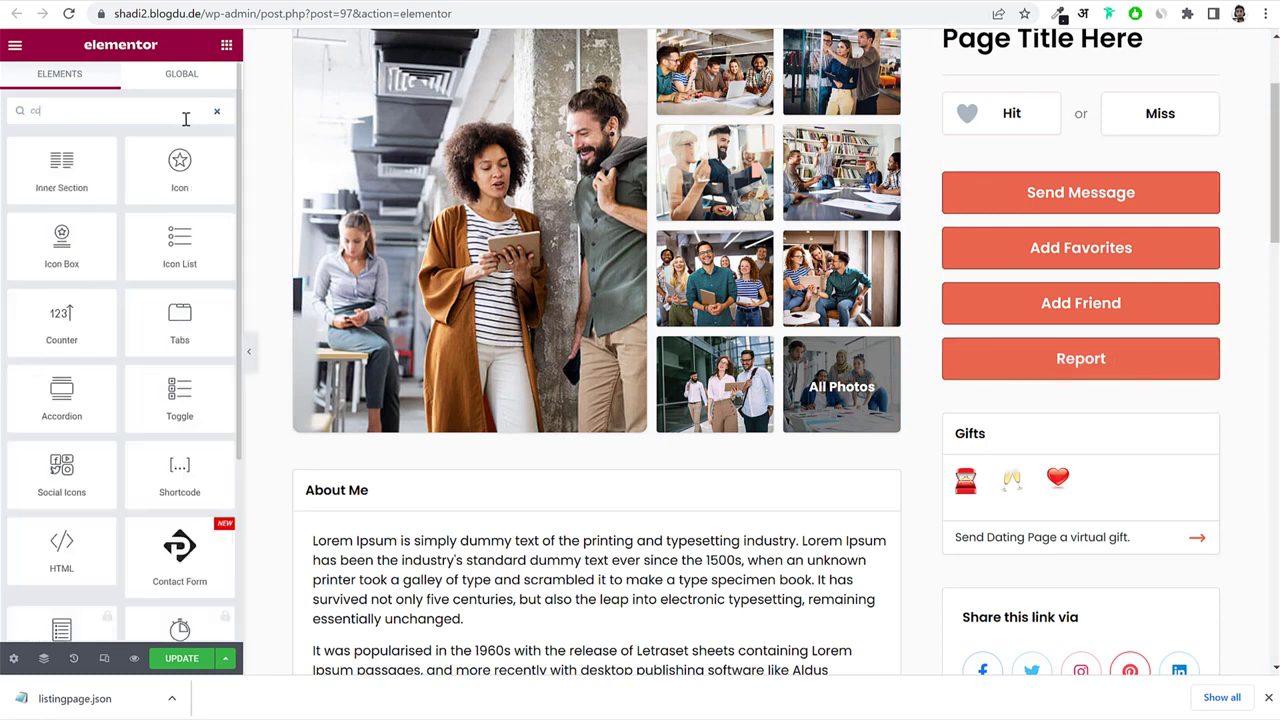
{"action": "type", "text": "ang"}
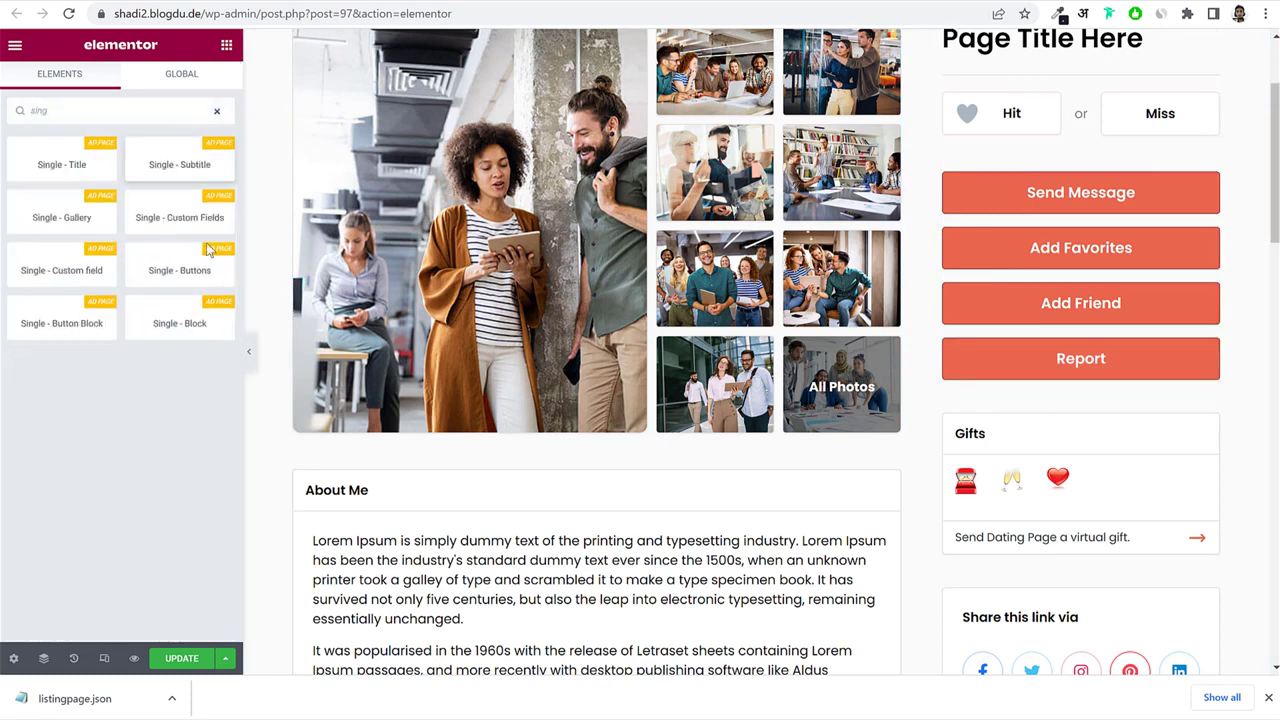
{"action": "left_click_drag", "start_coordinate": [172, 322], "coordinate": [1131, 385]}
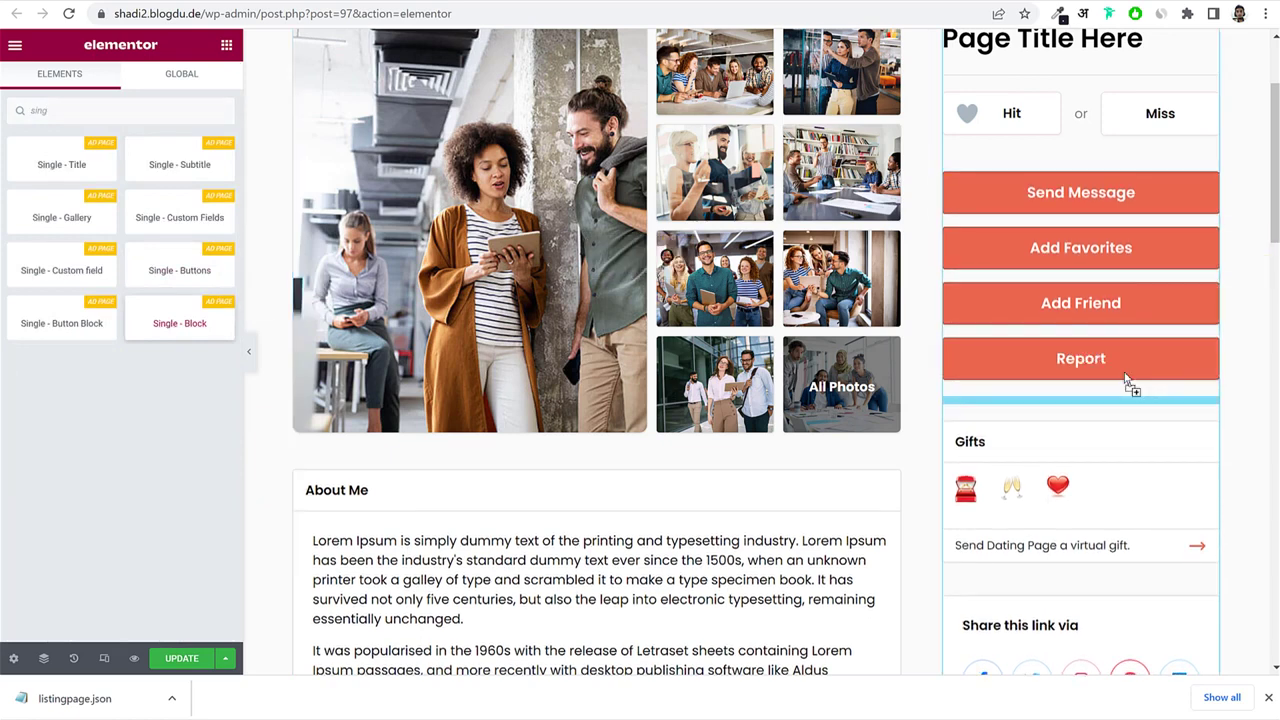
{"action": "left_click", "coordinate": [133, 169]}
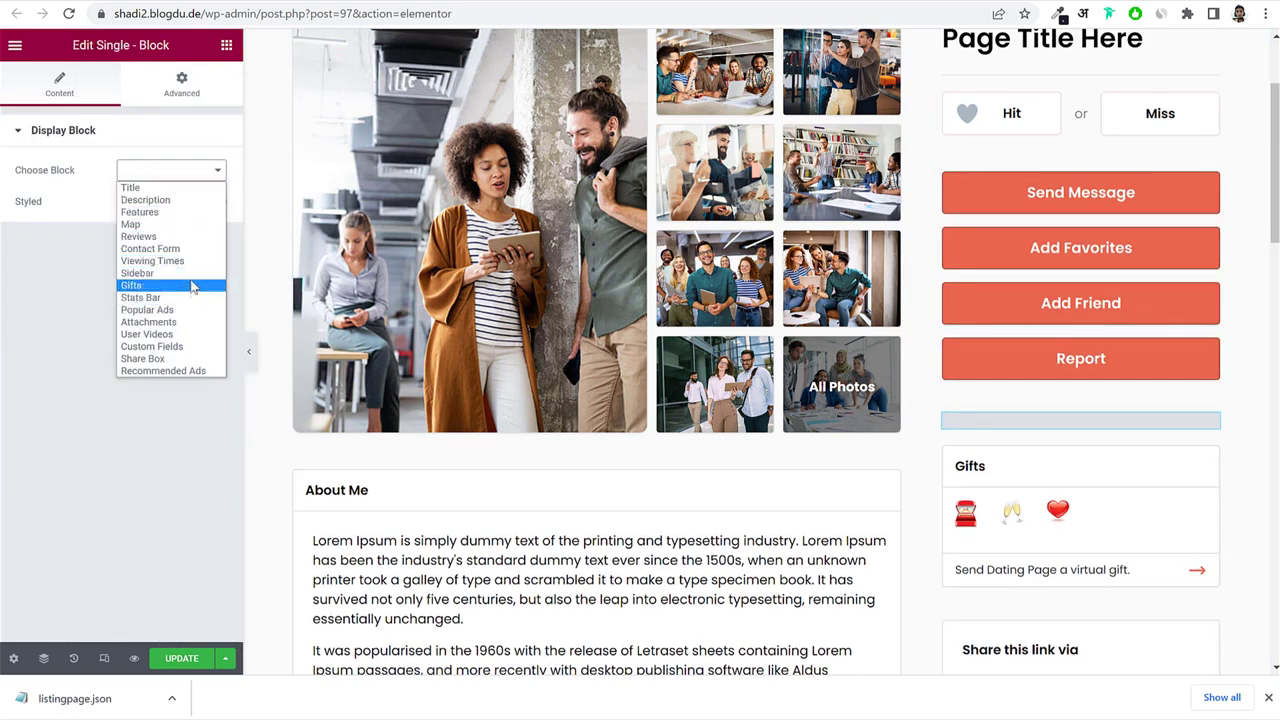
{"action": "left_click", "coordinate": [190, 248]}
Update the template and review the new contact form in the profile sidebar.
{"action": "scroll", "coordinate": [1114, 471], "scroll_direction": "down", "scroll_amount": 5}
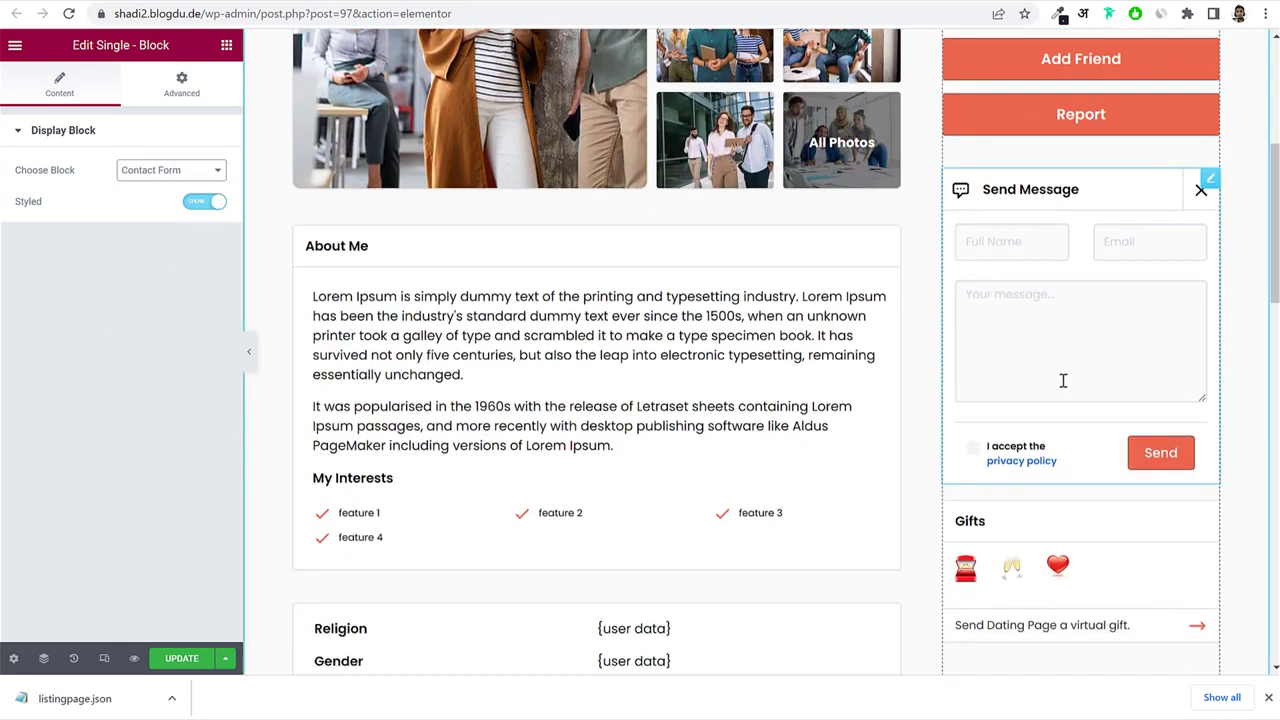
{"action": "scroll", "coordinate": [1087, 429], "scroll_direction": "up", "scroll_amount": 4}
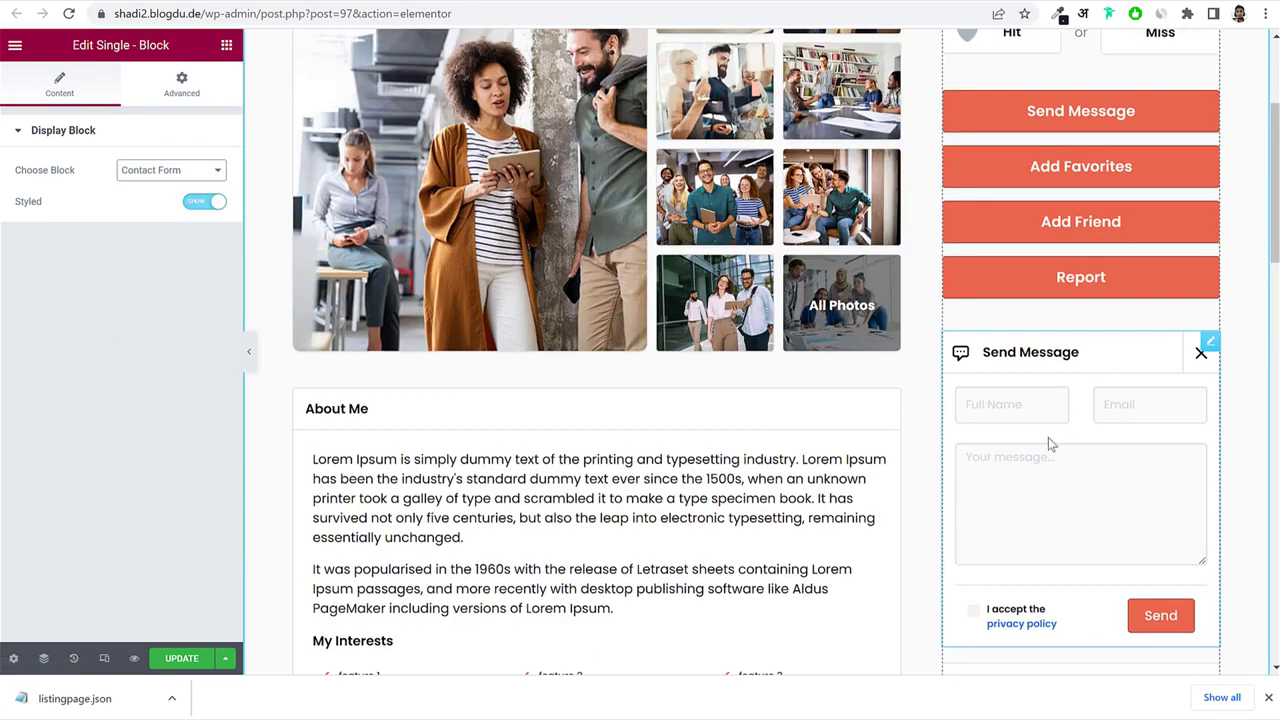
{"action": "left_click", "coordinate": [181, 661]}
{"action": "scroll", "coordinate": [510, 560], "scroll_direction": "up", "scroll_amount": 3}
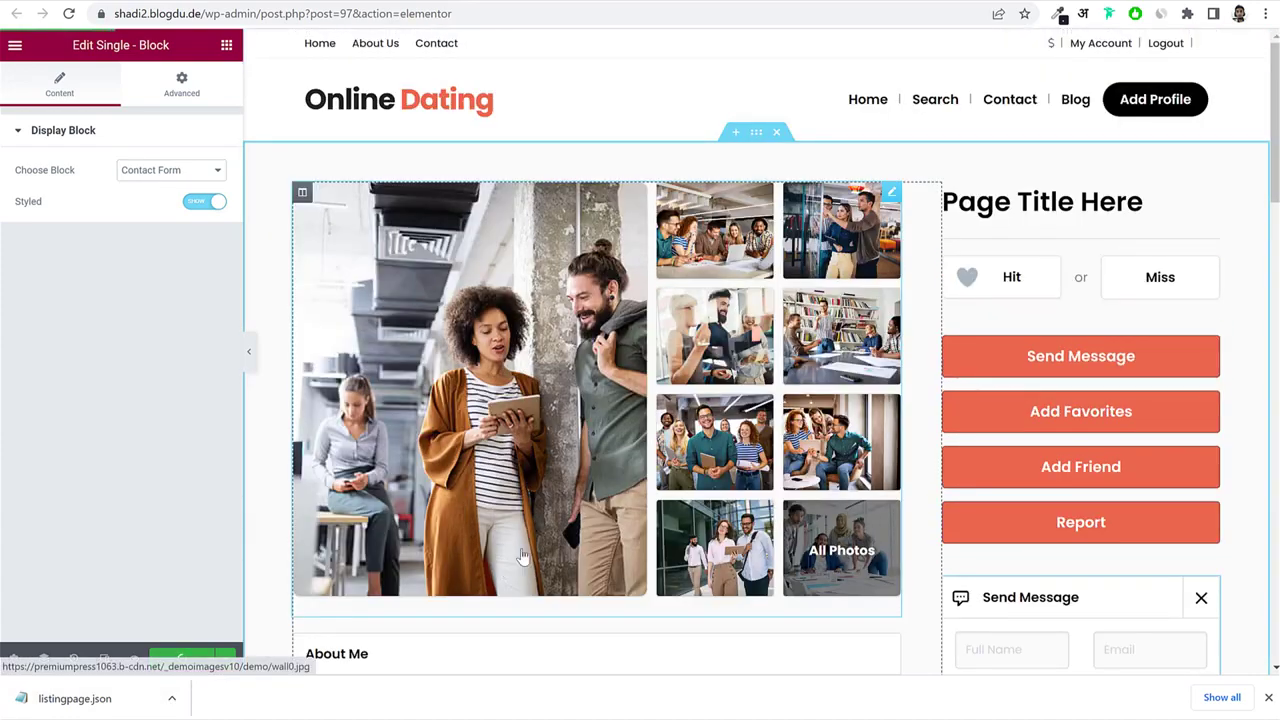
{"action": "scroll", "coordinate": [1086, 366], "scroll_direction": "down", "scroll_amount": 3}
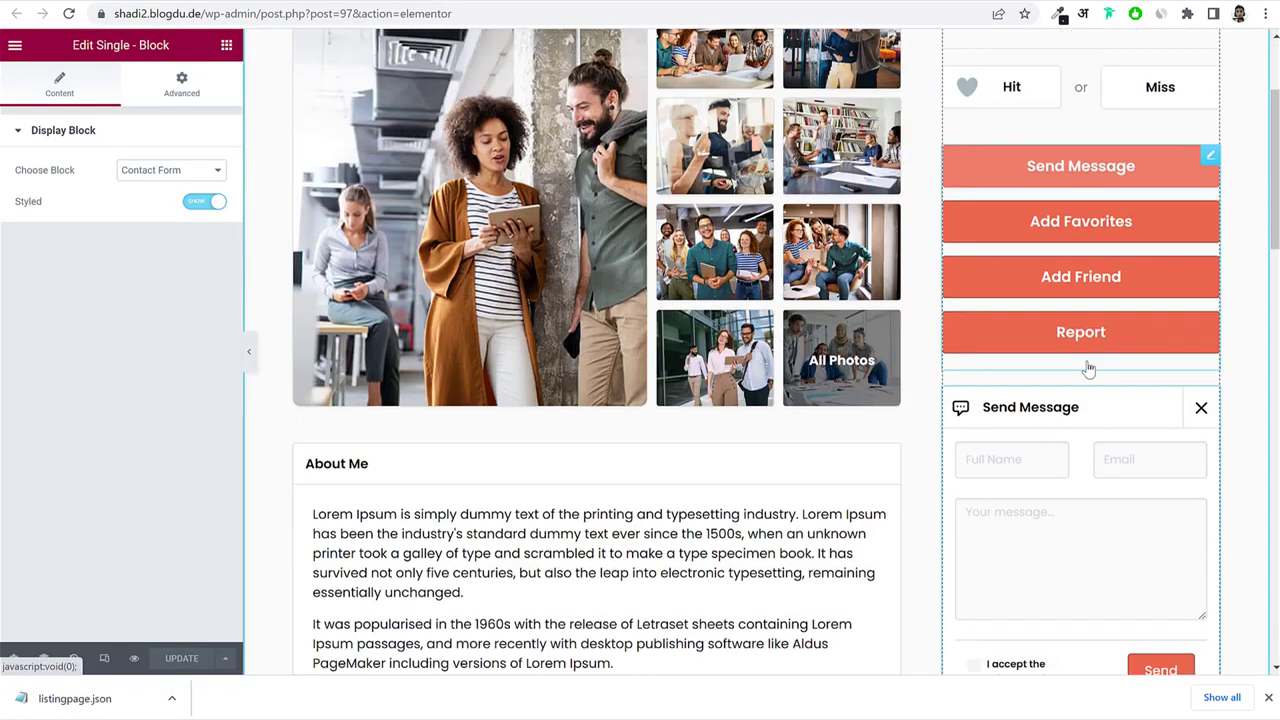
{"action": "scroll", "coordinate": [628, 527], "scroll_direction": "down", "scroll_amount": 4}
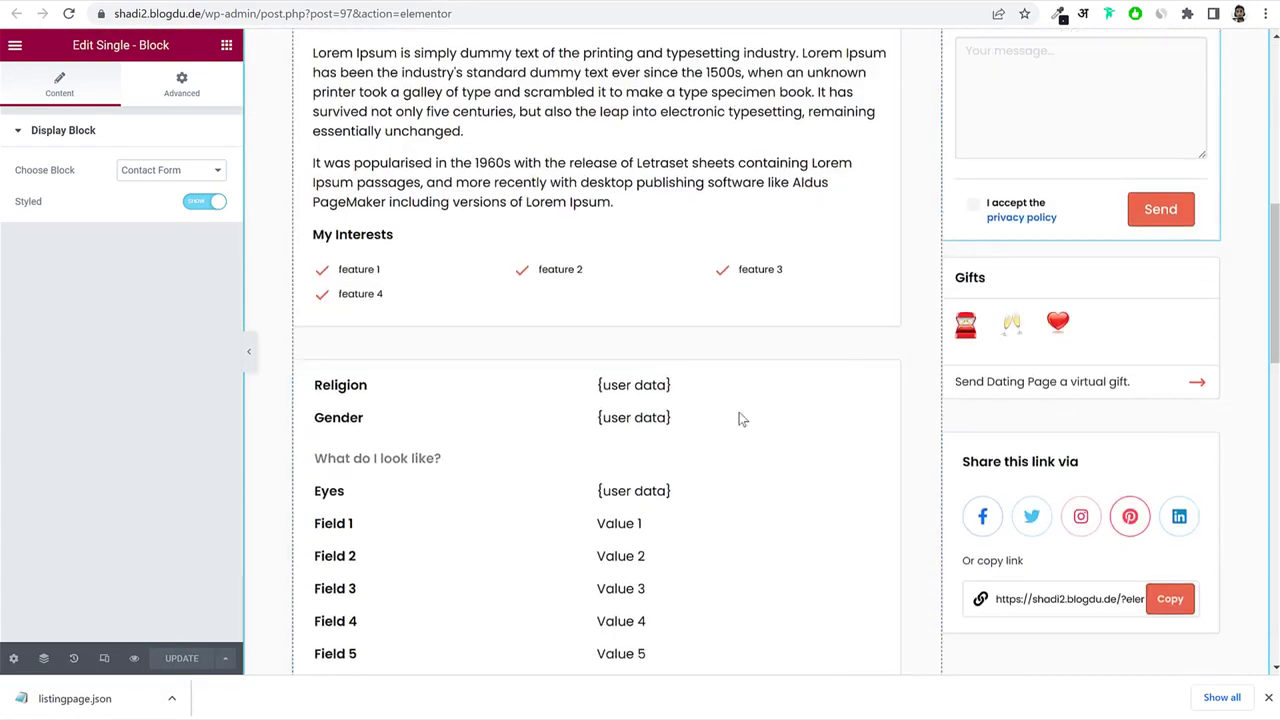
{"action": "scroll", "coordinate": [740, 417], "scroll_direction": "up", "scroll_amount": 7}
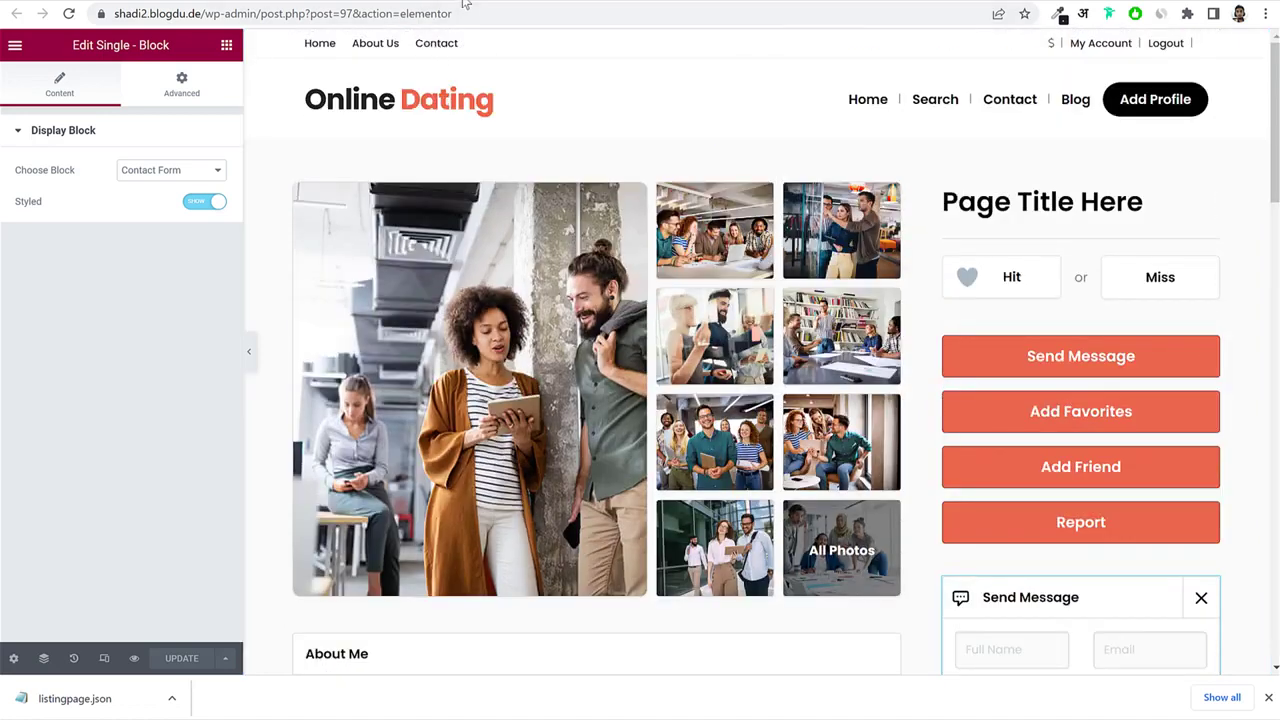
{"action": "left_click", "coordinate": [468, 0]}
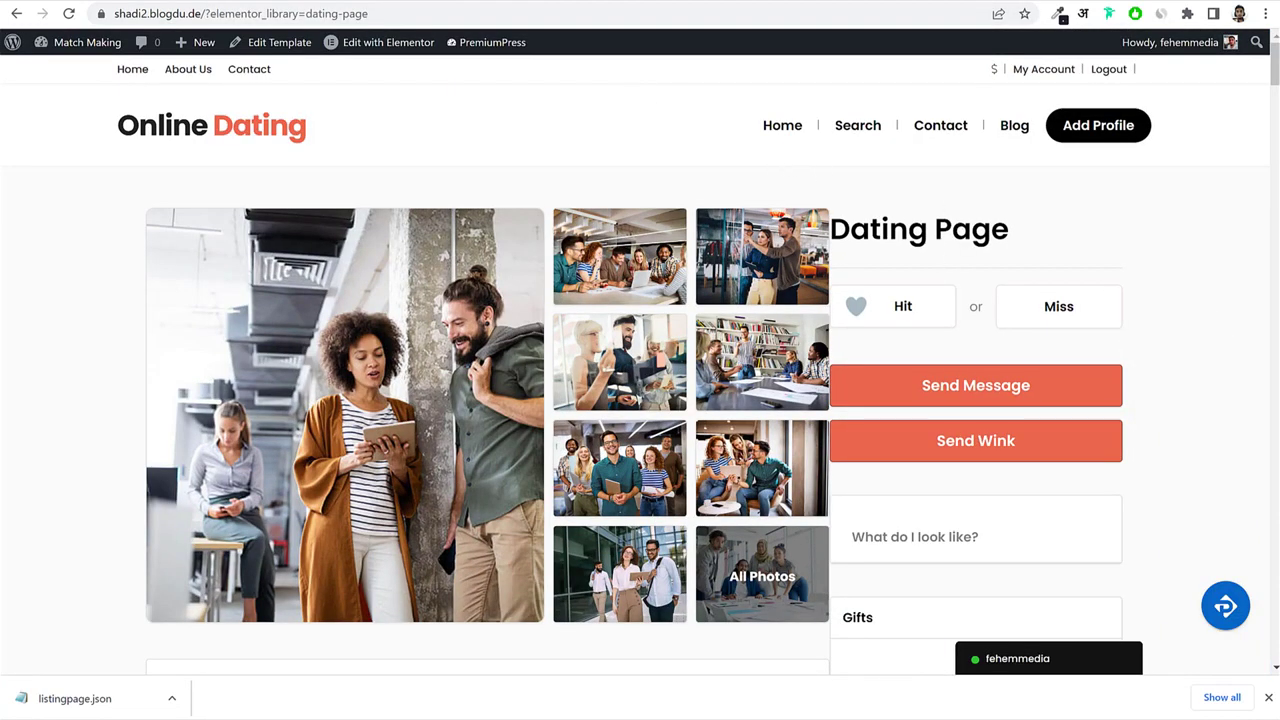
Reload the Snapdragon listing to view the new profile layout and scroll down to the footer.
{"action": "left_click", "coordinate": [763, 0]}
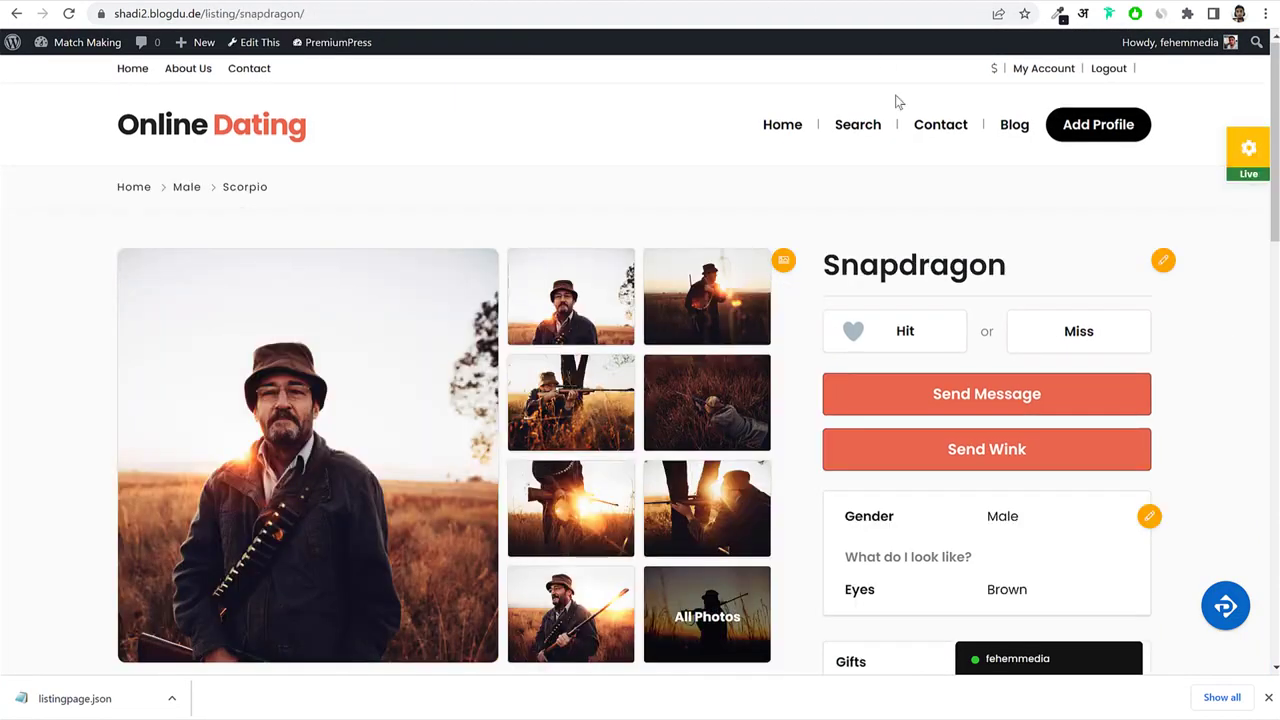
{"action": "left_click", "coordinate": [70, 12]}
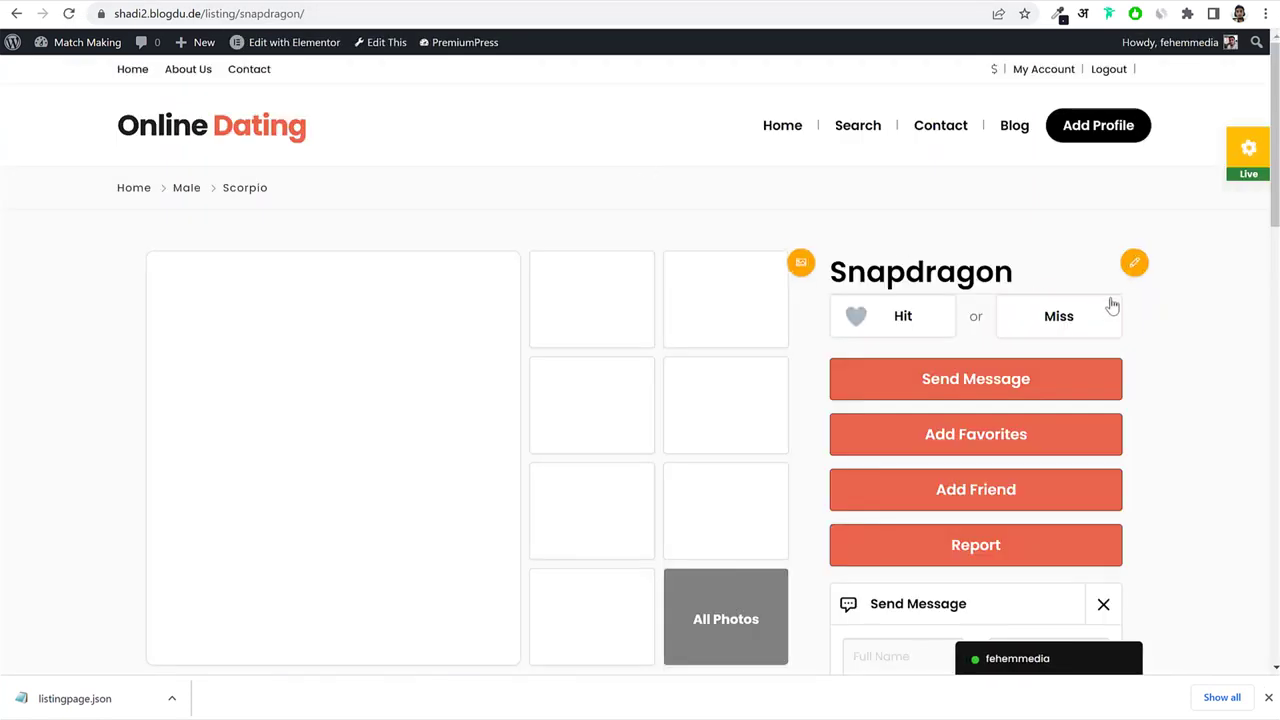
{"action": "scroll", "coordinate": [1000, 400], "scroll_direction": "down", "scroll_amount": 3}
{"action": "scroll", "coordinate": [1026, 424], "scroll_direction": "down", "scroll_amount": 7}
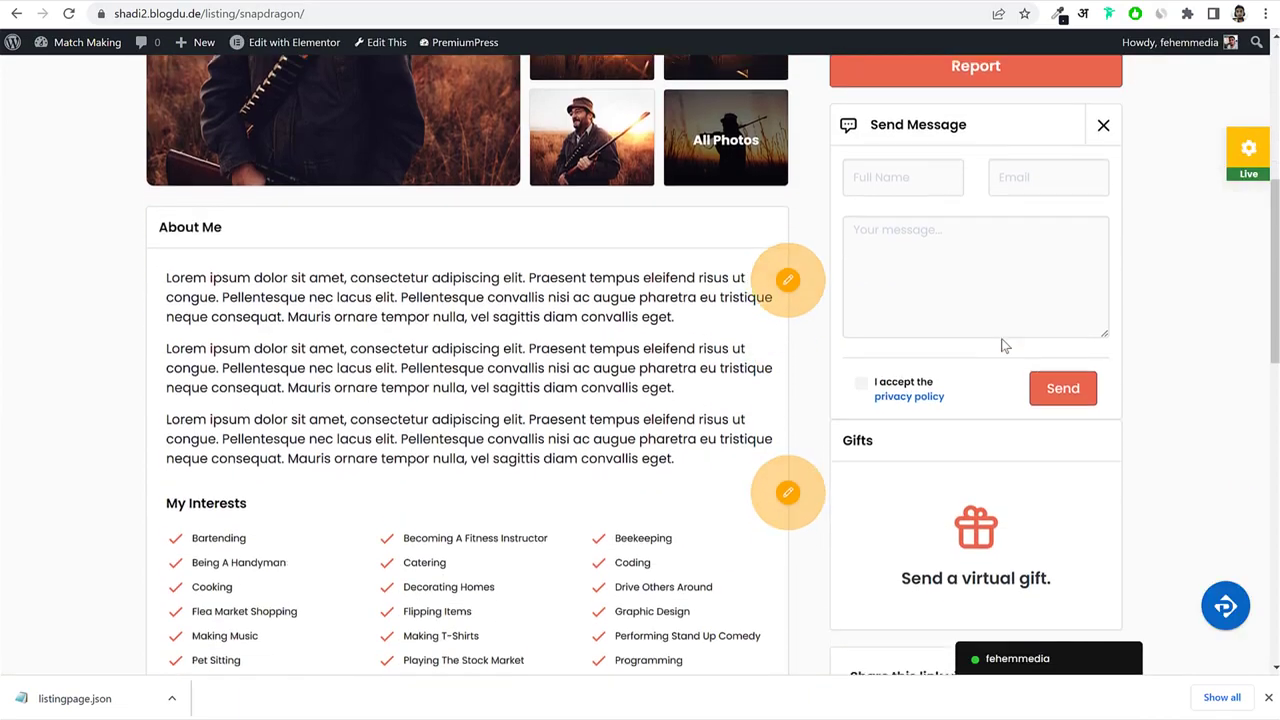
{"action": "scroll", "coordinate": [1082, 405], "scroll_direction": "up", "scroll_amount": 10}
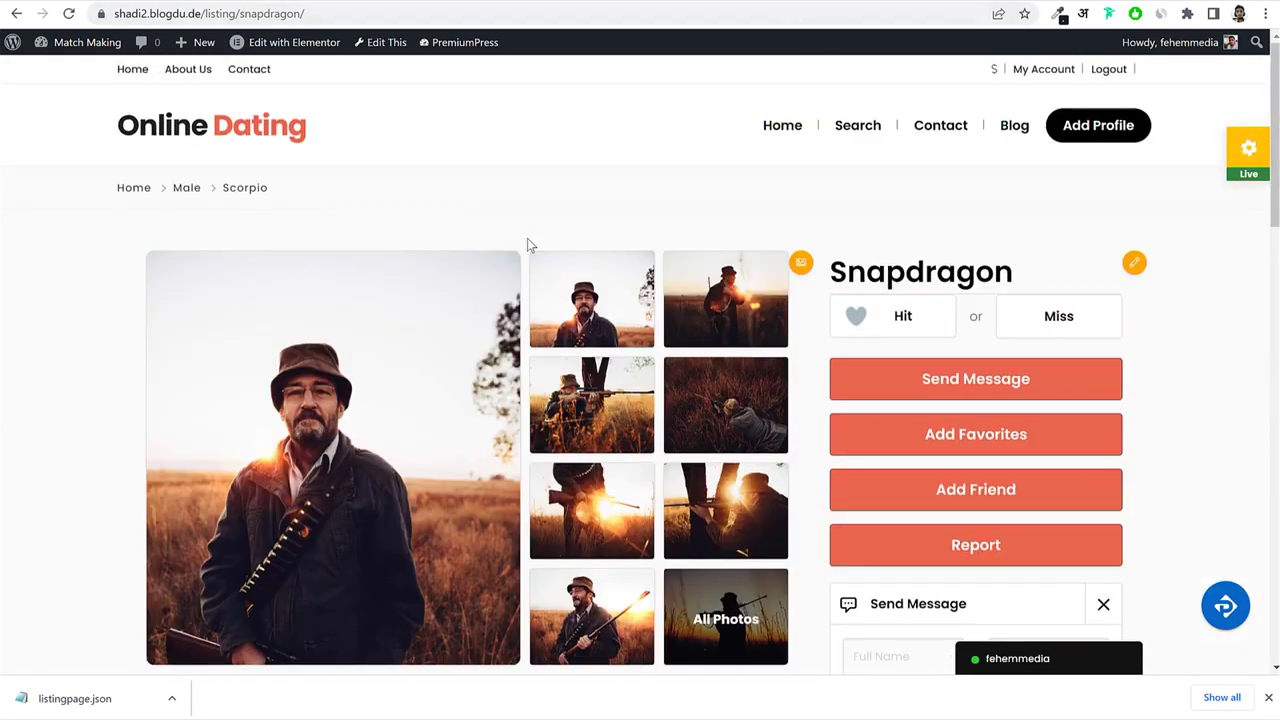
{"action": "scroll", "coordinate": [527, 243], "scroll_direction": "down", "scroll_amount": 20}
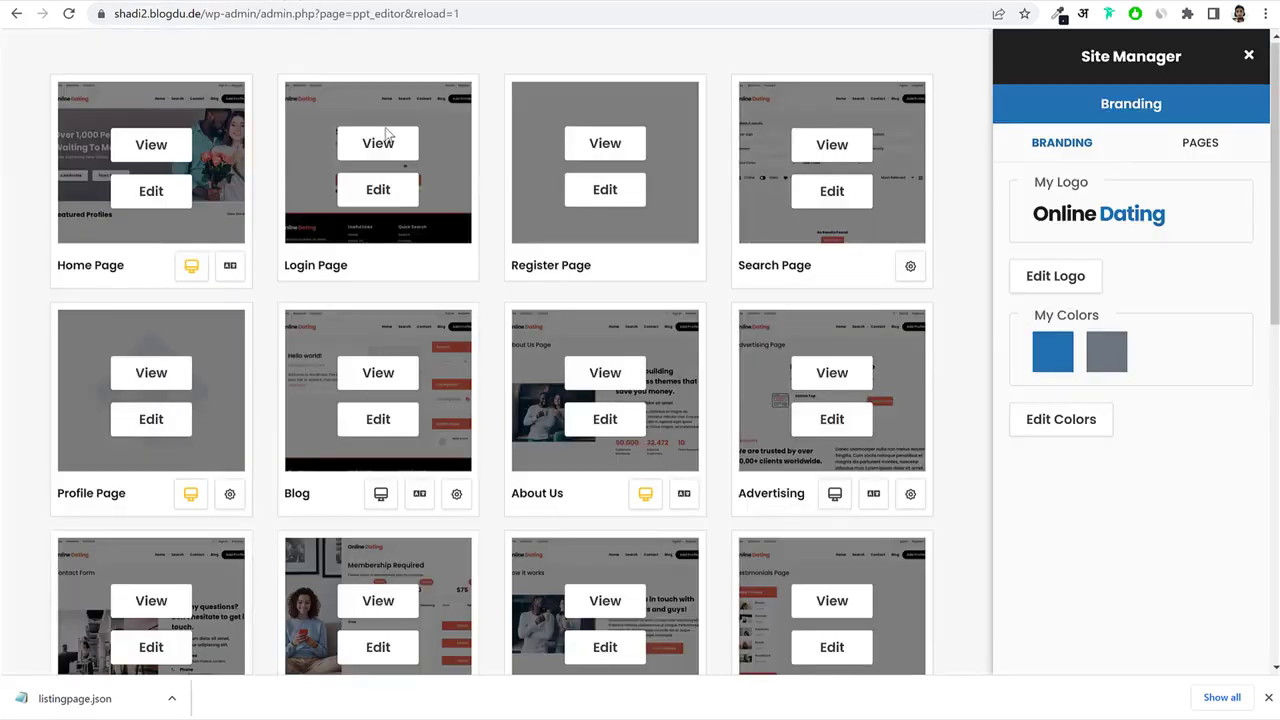
{"action": "scroll", "coordinate": [529, 289], "scroll_direction": "down", "scroll_amount": 10}
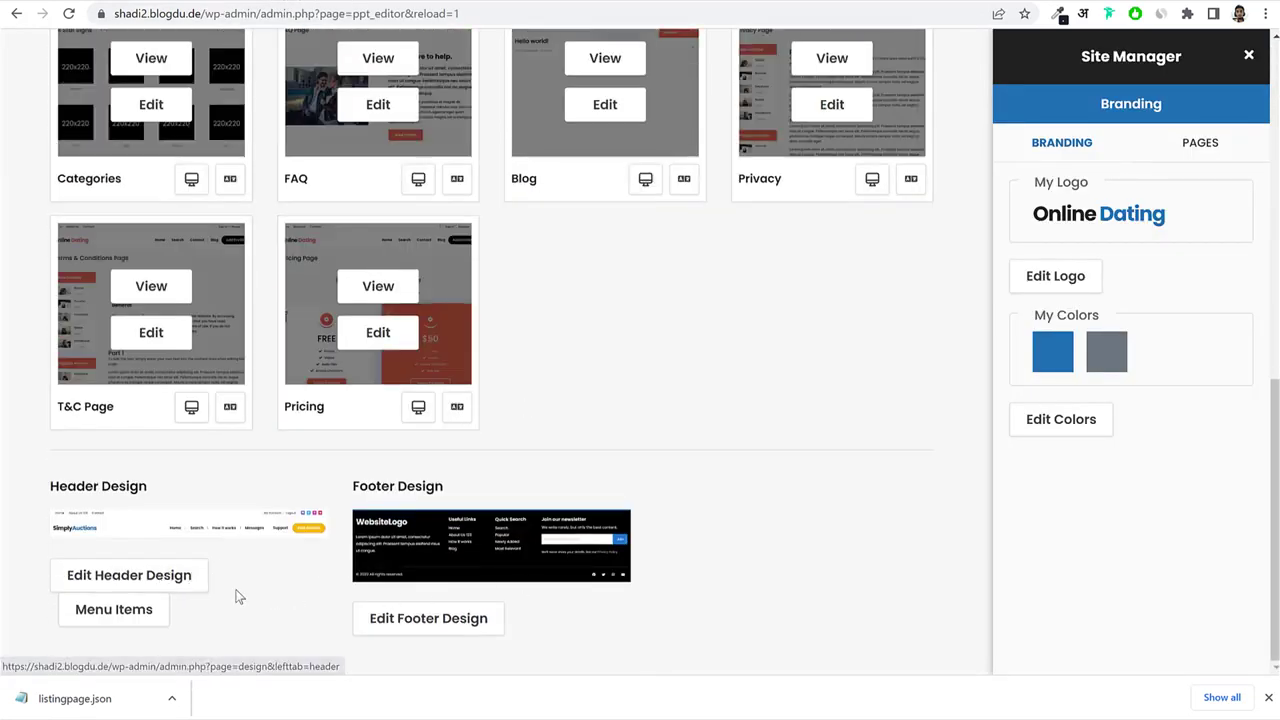
Choose the Elementor option in Header Design and edit the Default Design header.
{"action": "left_click", "coordinate": [181, 578]}
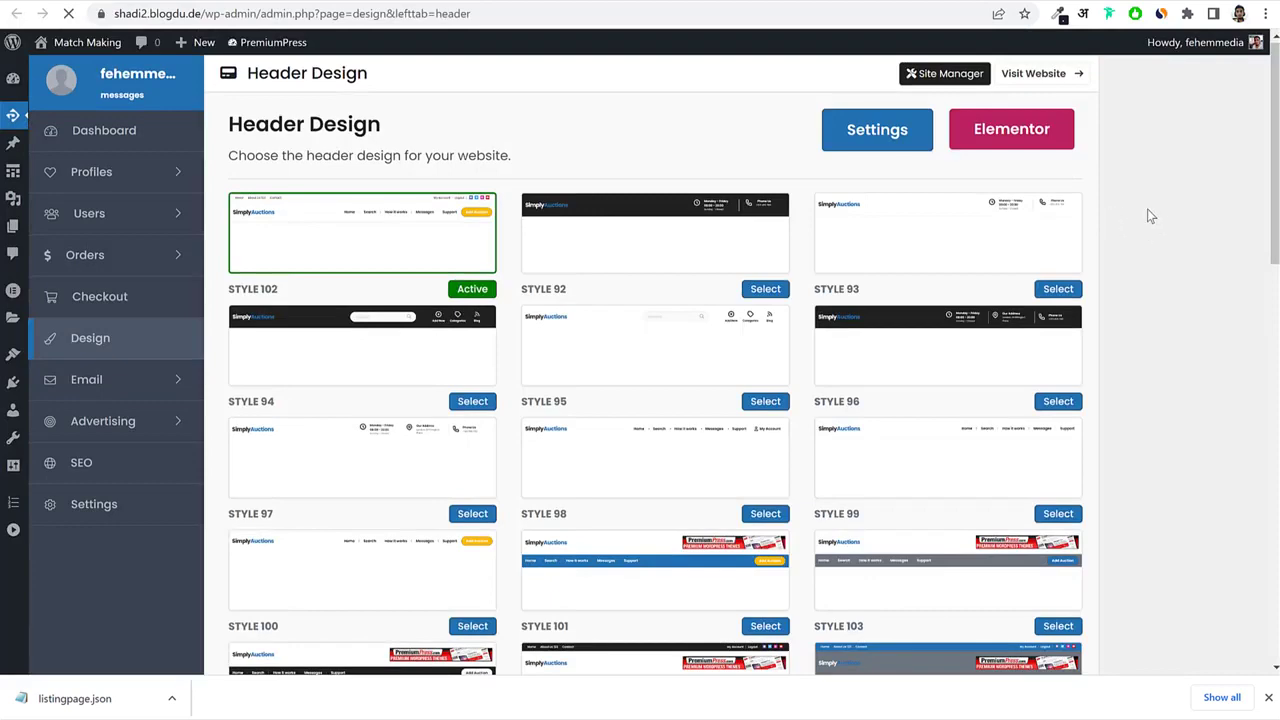
{"action": "scroll", "coordinate": [1108, 280], "scroll_direction": "down", "scroll_amount": 12}
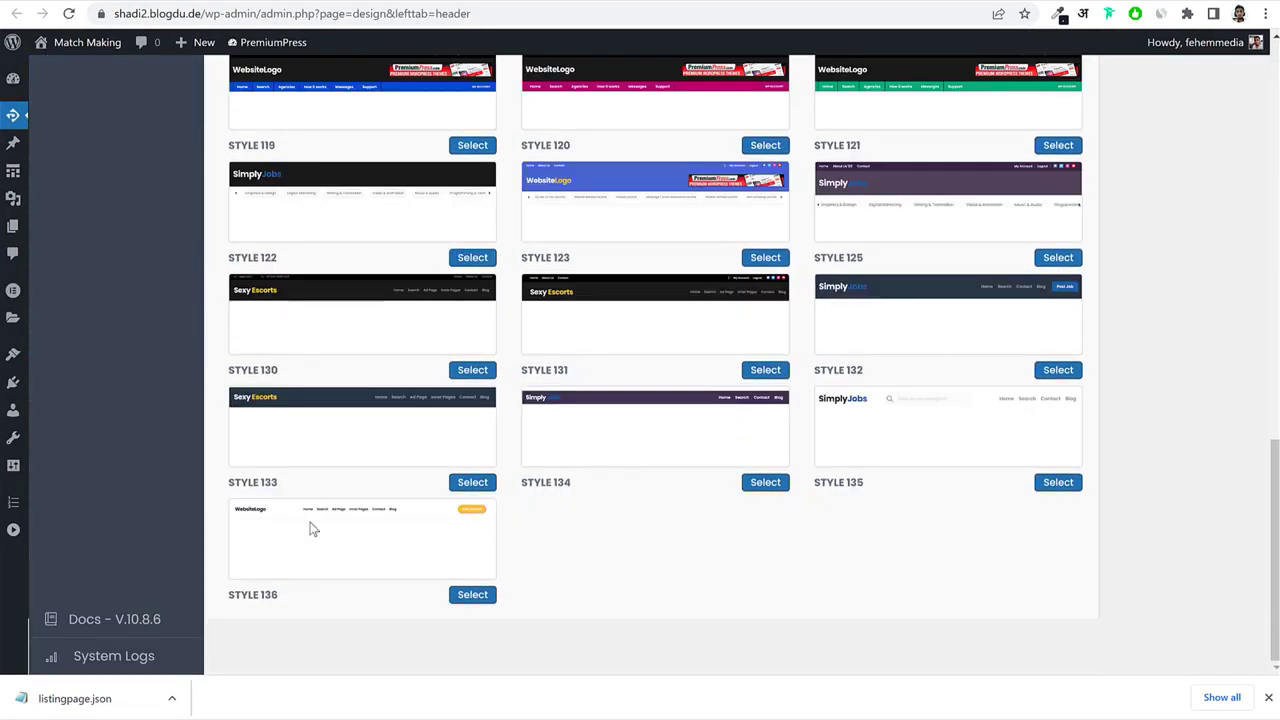
{"action": "scroll", "coordinate": [310, 527], "scroll_direction": "up", "scroll_amount": 12}
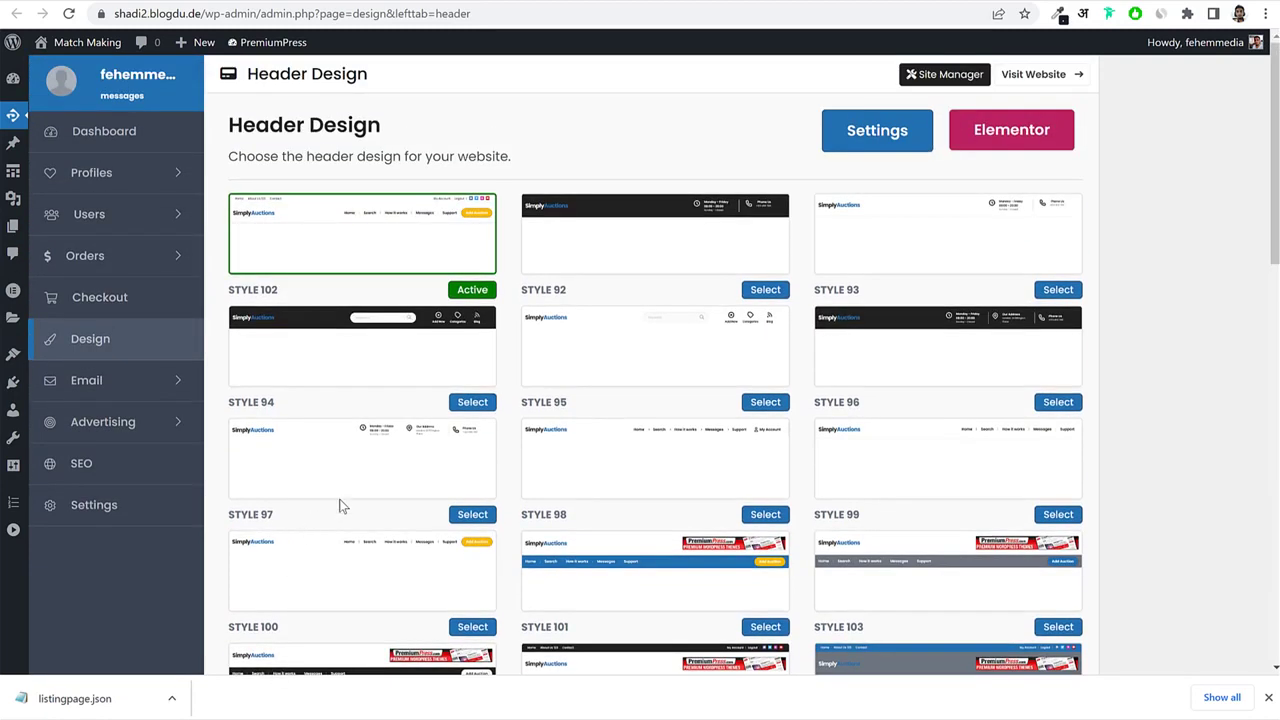
{"action": "scroll", "coordinate": [1137, 383], "scroll_direction": "down", "scroll_amount": 4}
{"action": "scroll", "coordinate": [1137, 383], "scroll_direction": "up", "scroll_amount": 4}
{"action": "left_click", "coordinate": [1015, 133]}
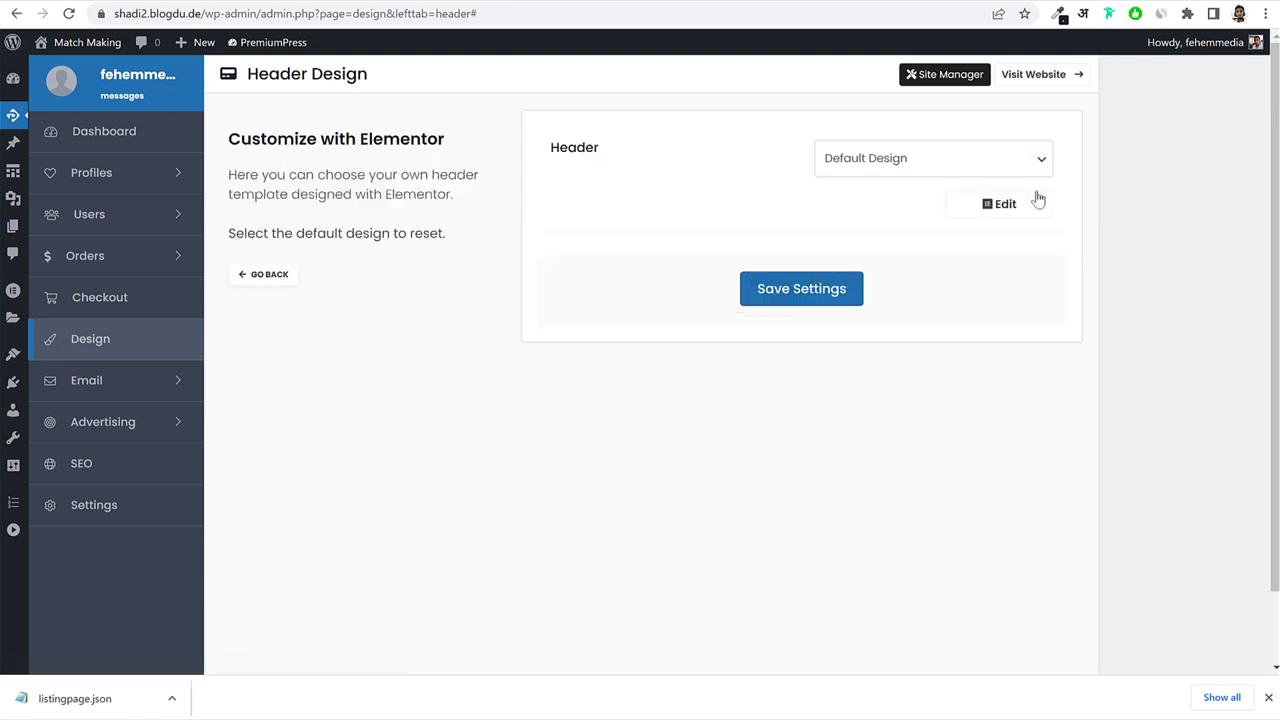
{"action": "left_click", "coordinate": [1004, 204]}
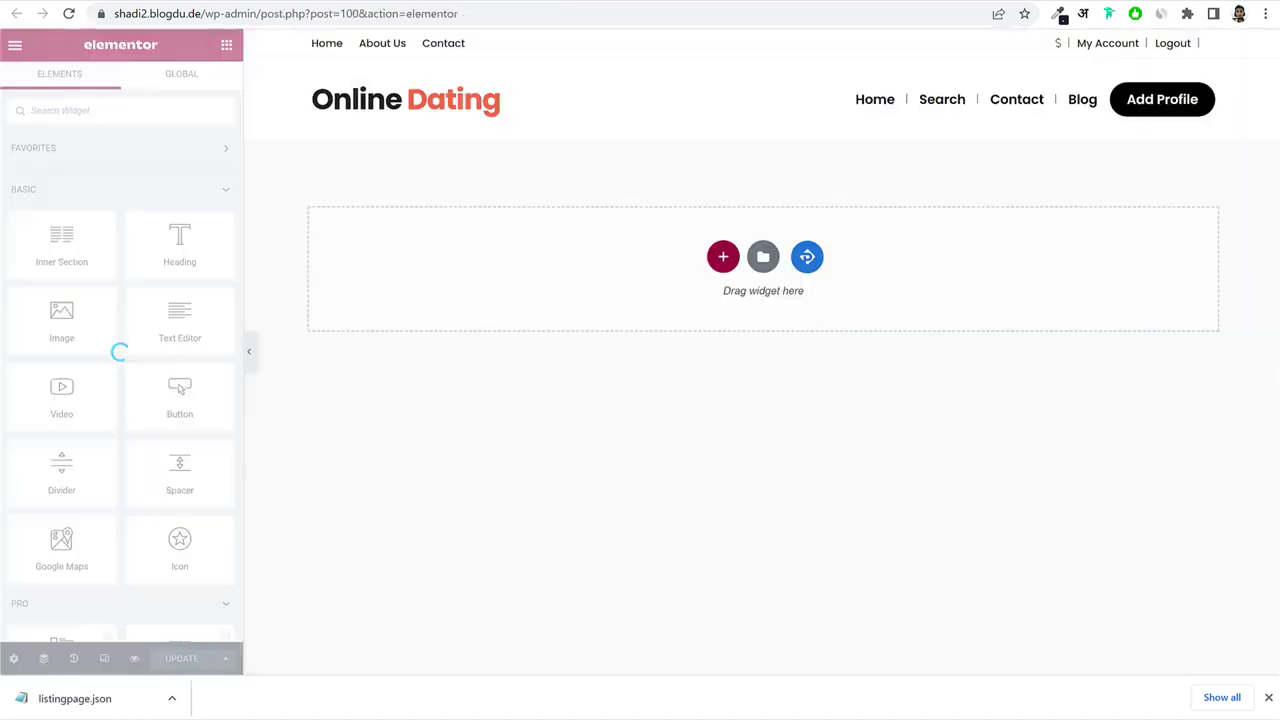
In the header widget, keep top bar visibility at Default and show social icons.
{"action": "left_click", "coordinate": [620, 103]}
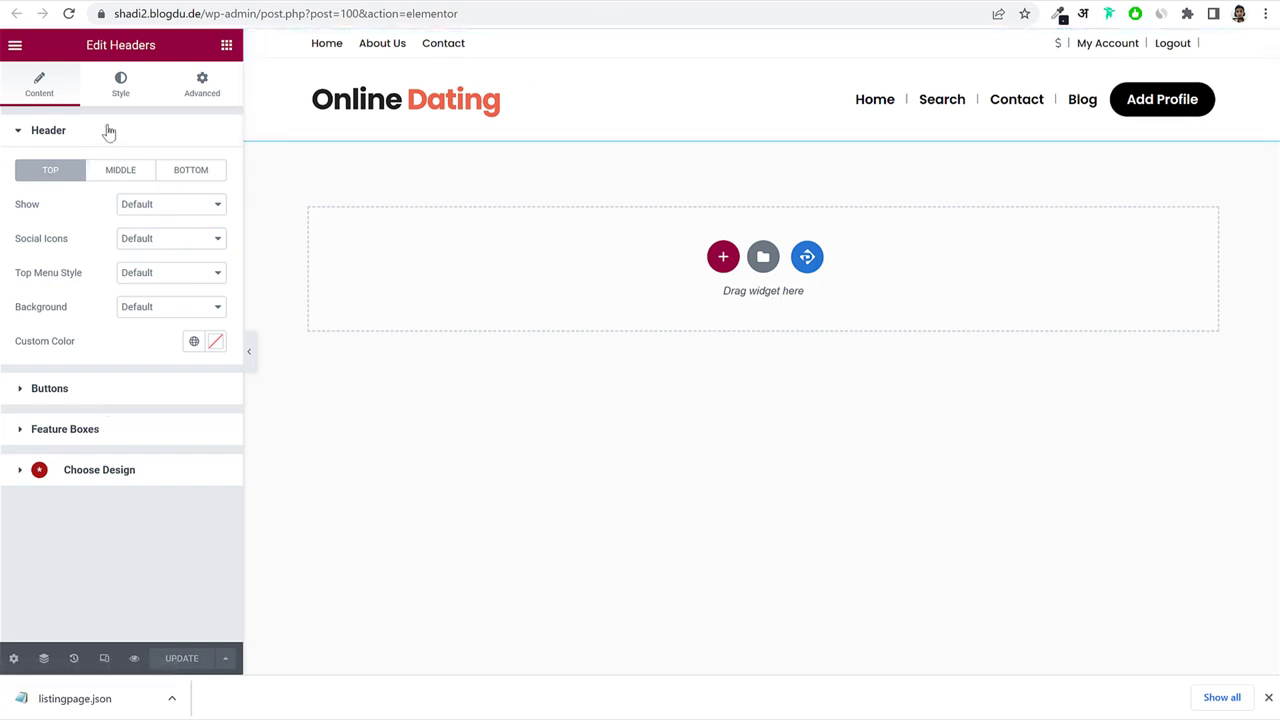
{"action": "left_click", "coordinate": [139, 209]}
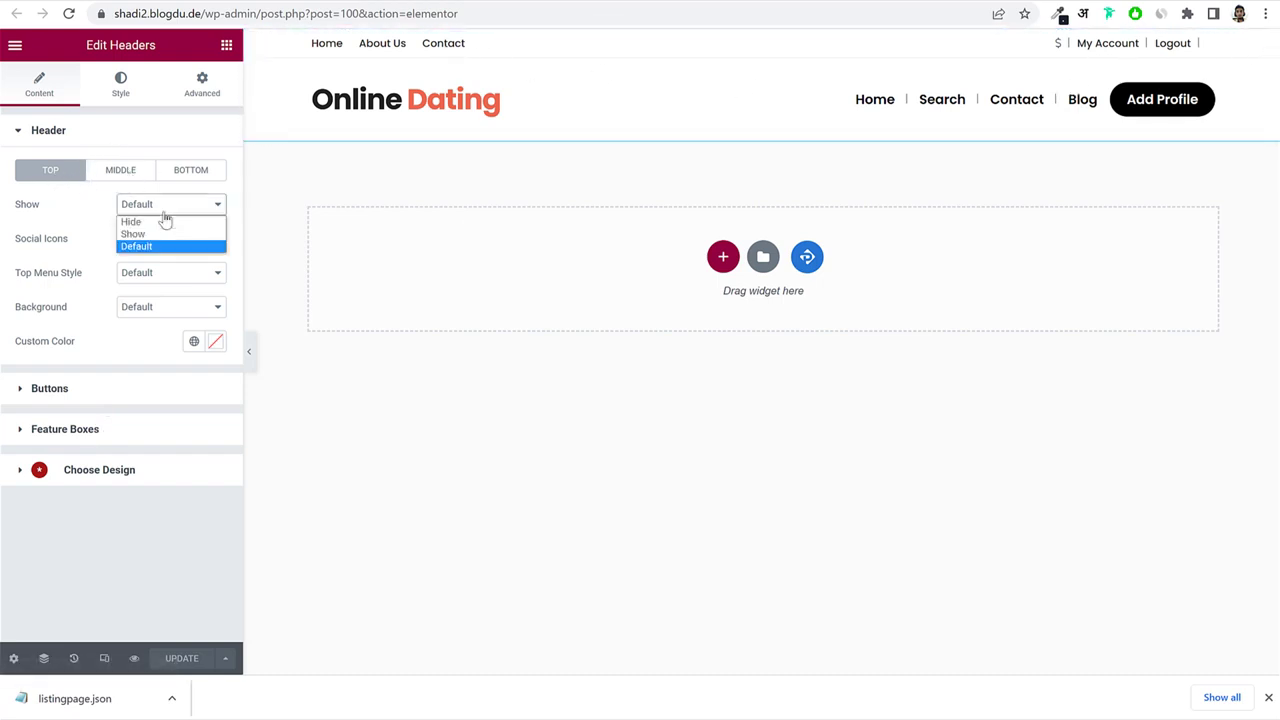
{"action": "left_click", "coordinate": [58, 240]}
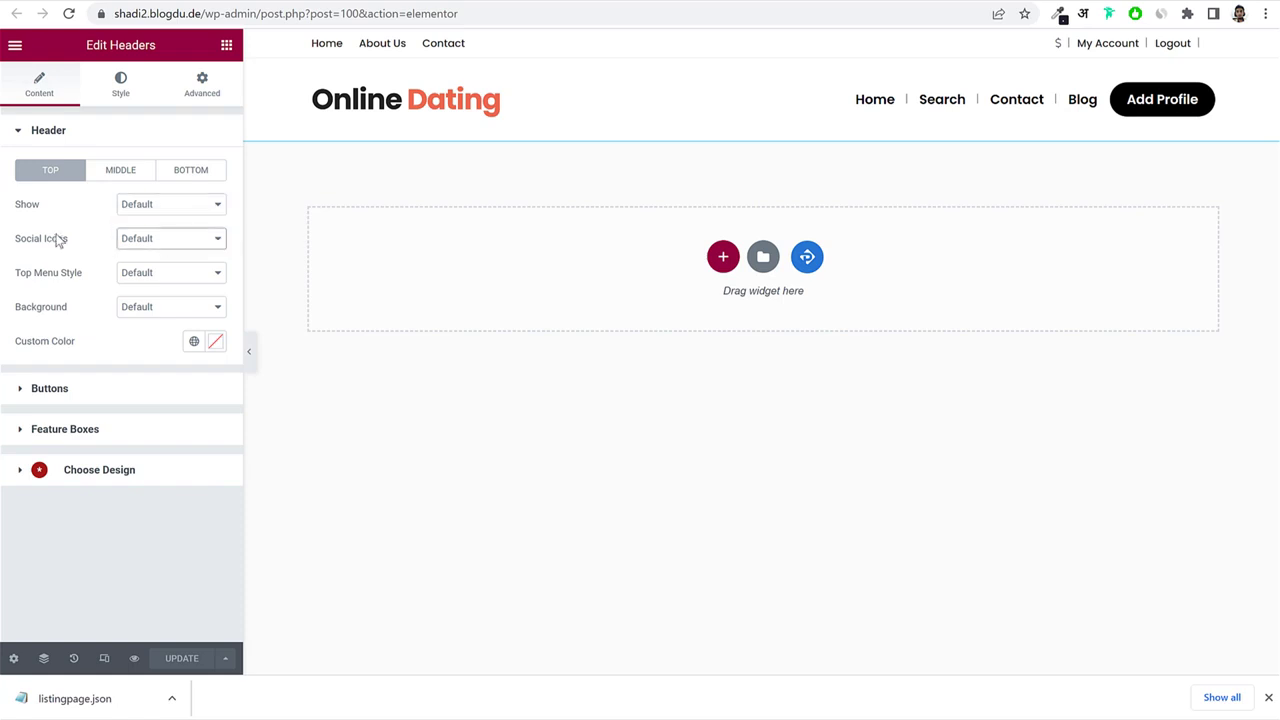
{"action": "left_click", "coordinate": [184, 237]}
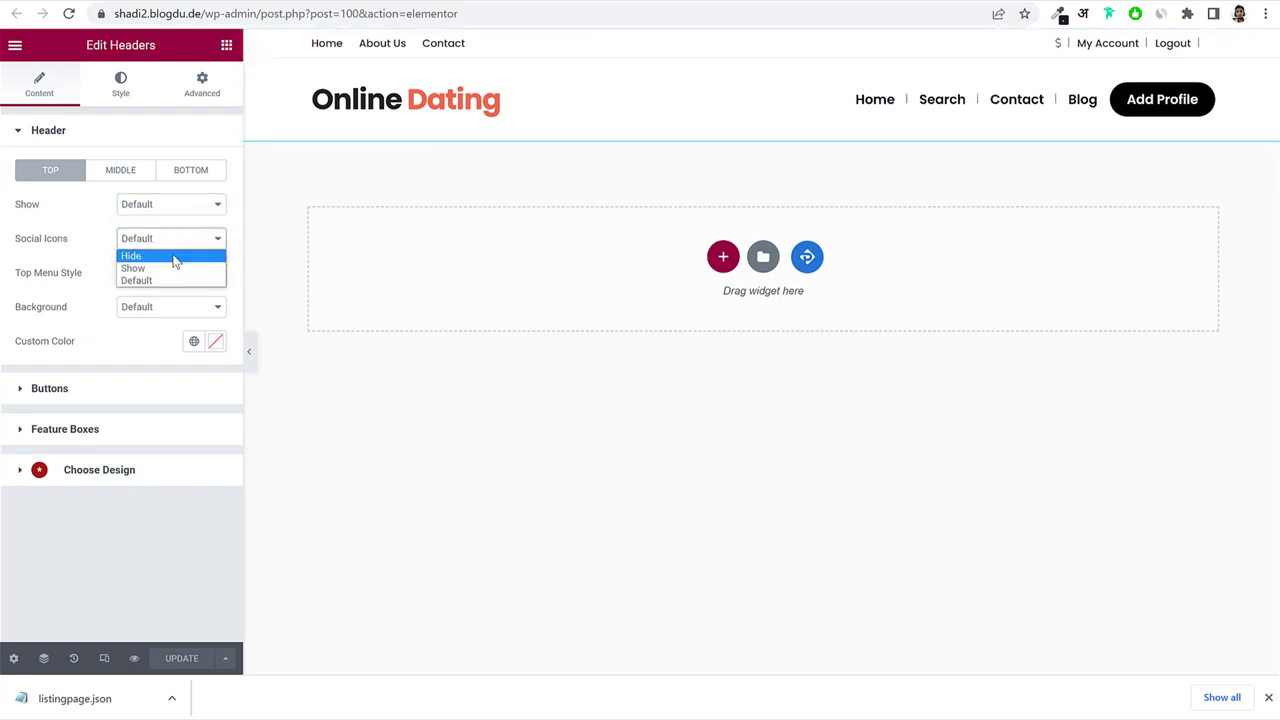
{"action": "left_click", "coordinate": [167, 268]}
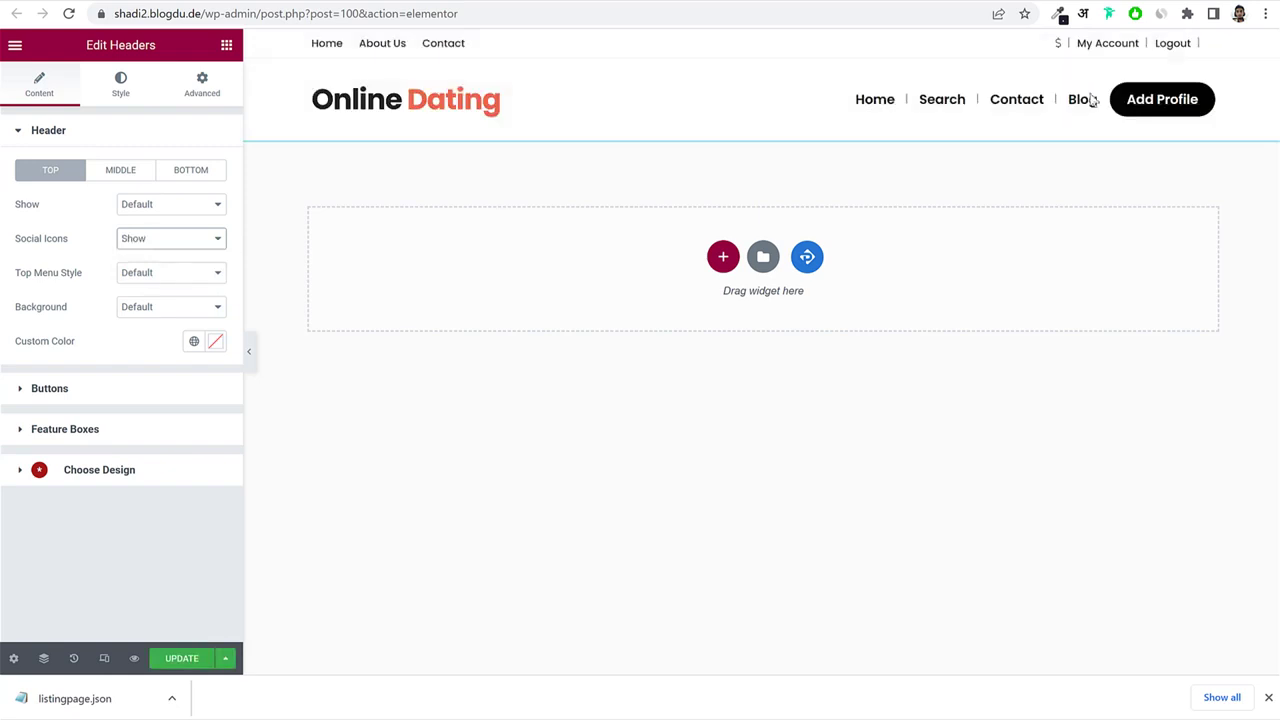
Set the top menu to Style 1 and the top bar background to Secondary.
{"action": "left_click", "coordinate": [169, 283]}
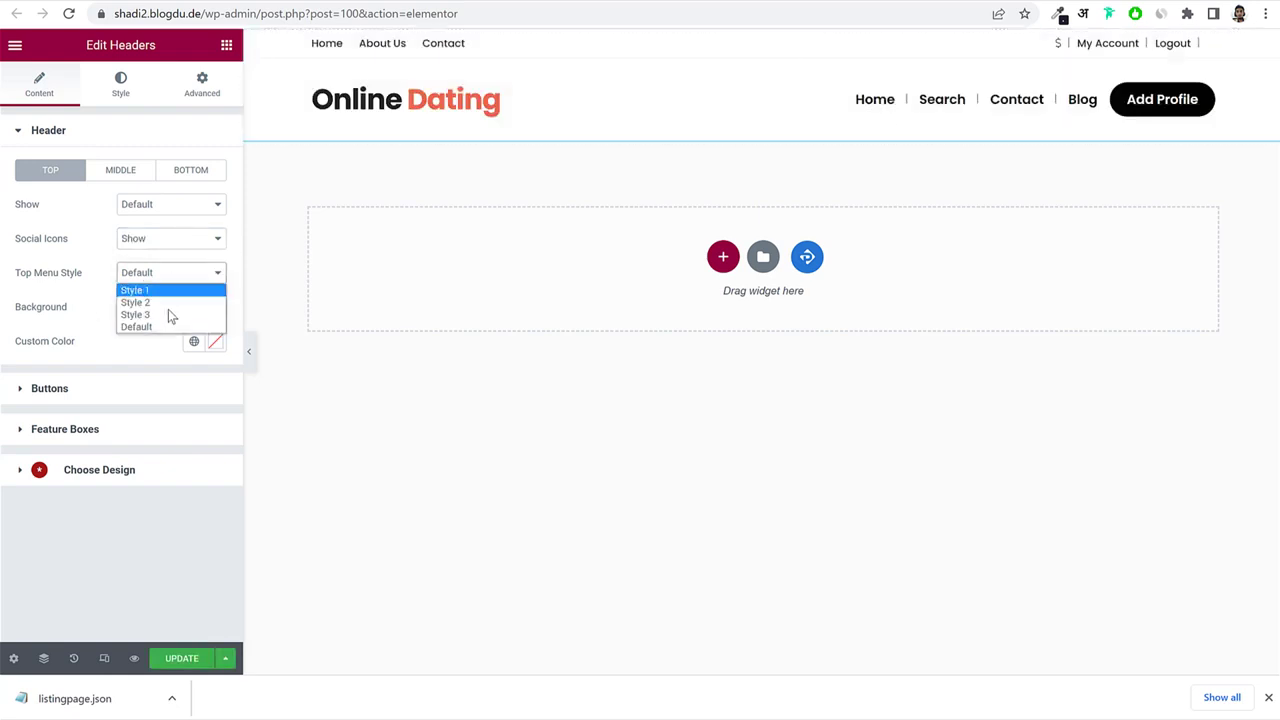
{"action": "left_click", "coordinate": [168, 301]}
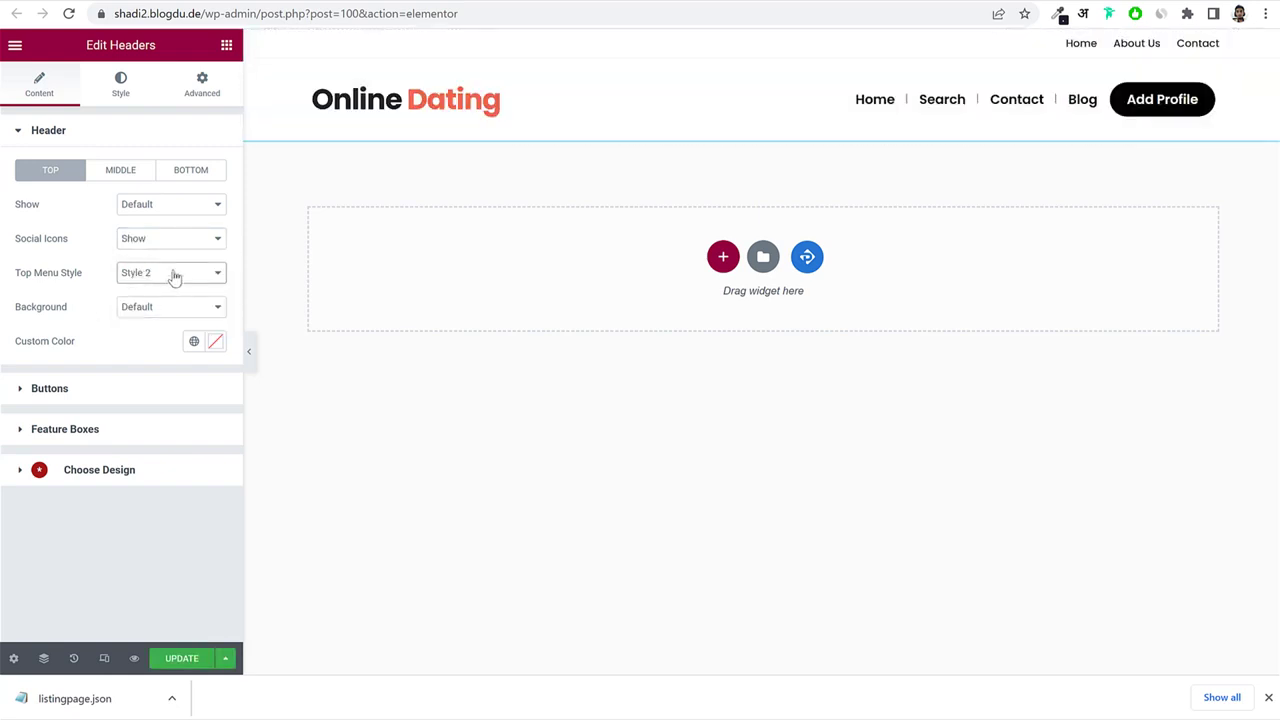
{"action": "left_click", "coordinate": [175, 277]}
{"action": "left_click", "coordinate": [165, 313]}
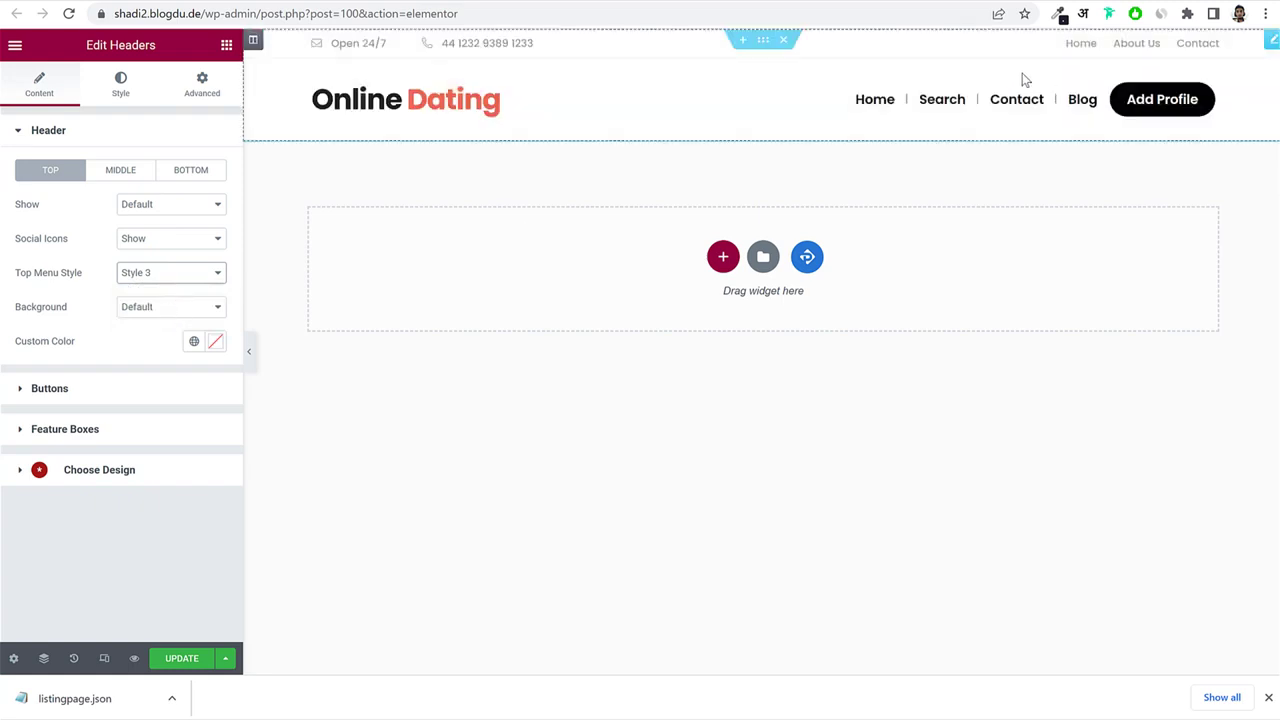
{"action": "left_click", "coordinate": [171, 281]}
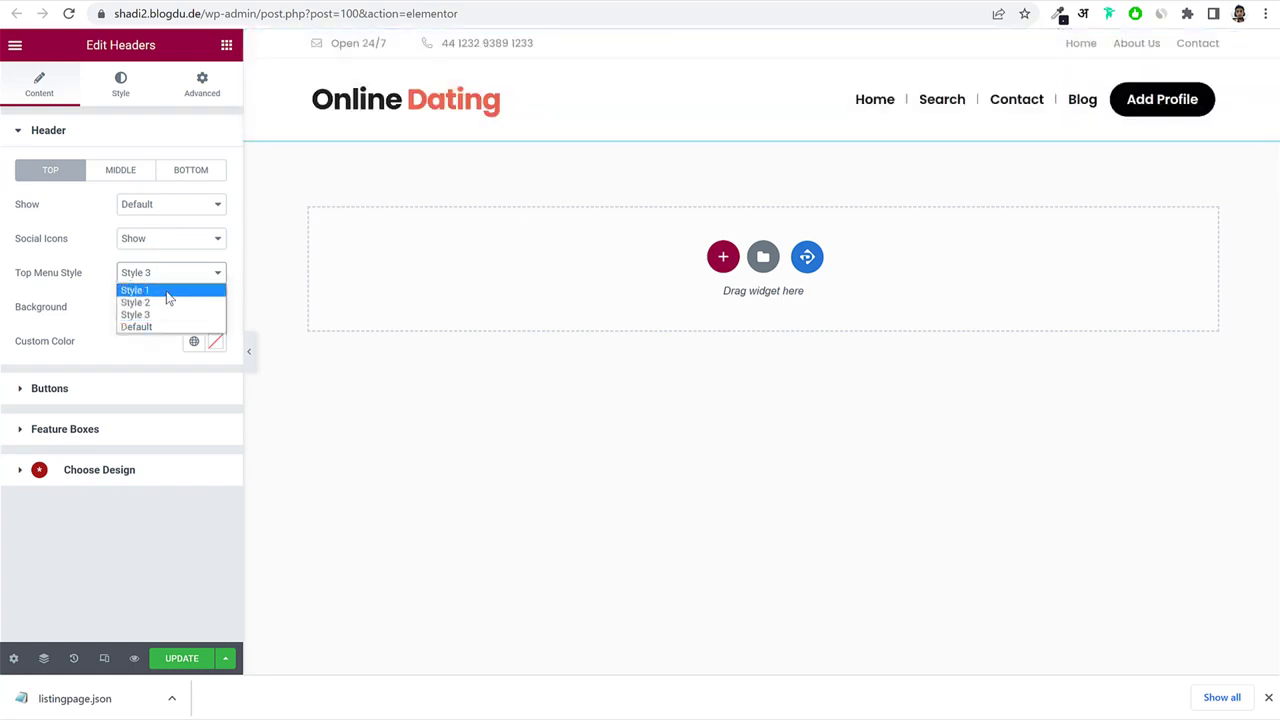
{"action": "left_click", "coordinate": [166, 291]}
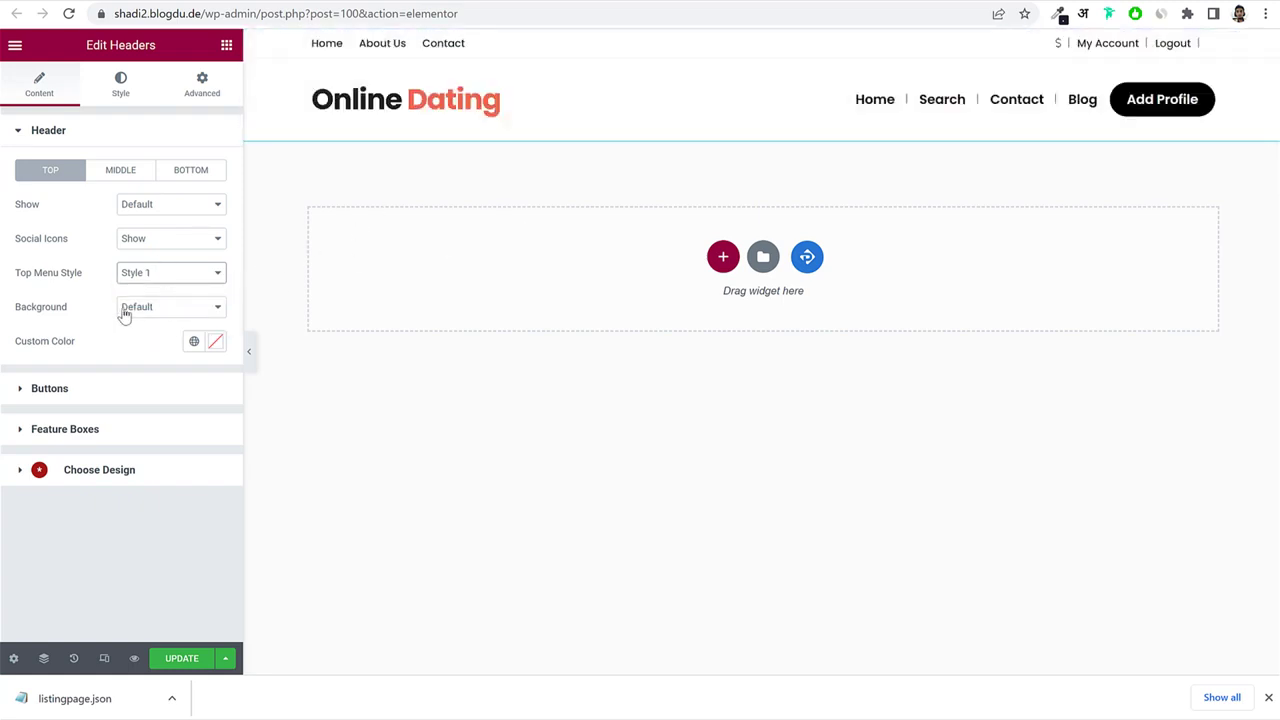
{"action": "left_click", "coordinate": [145, 306]}
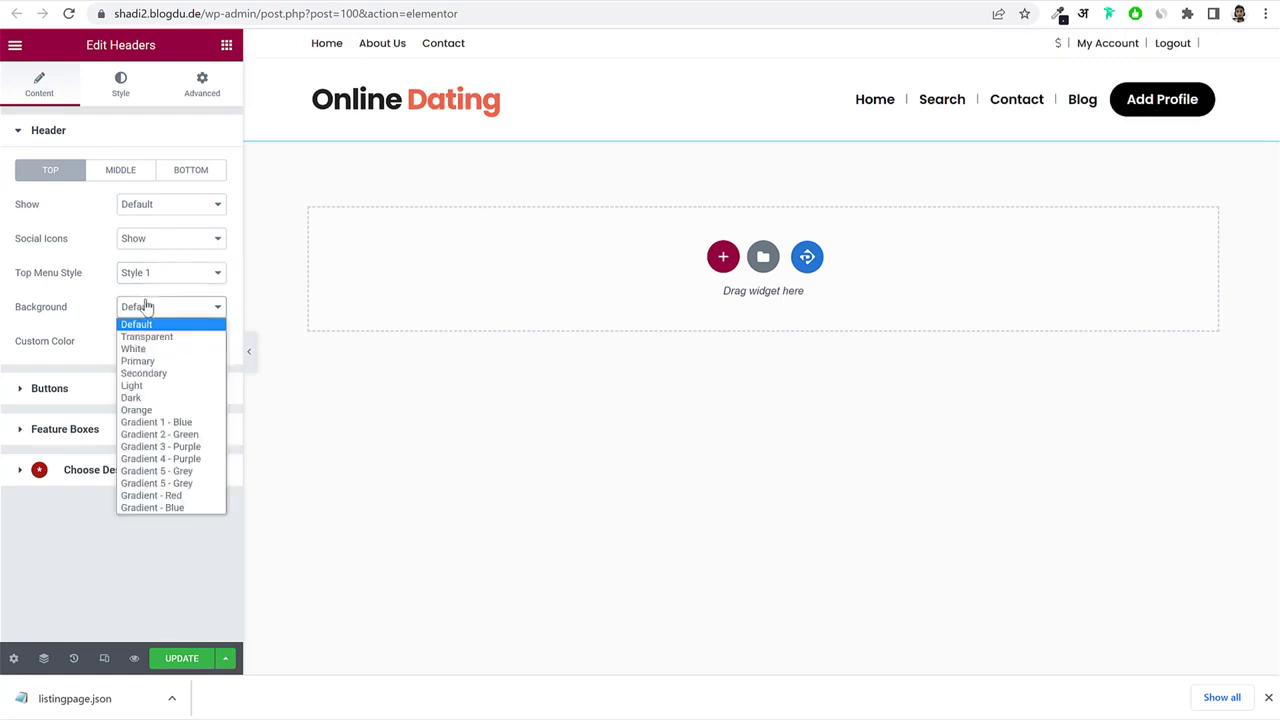
{"action": "left_click", "coordinate": [160, 372]}
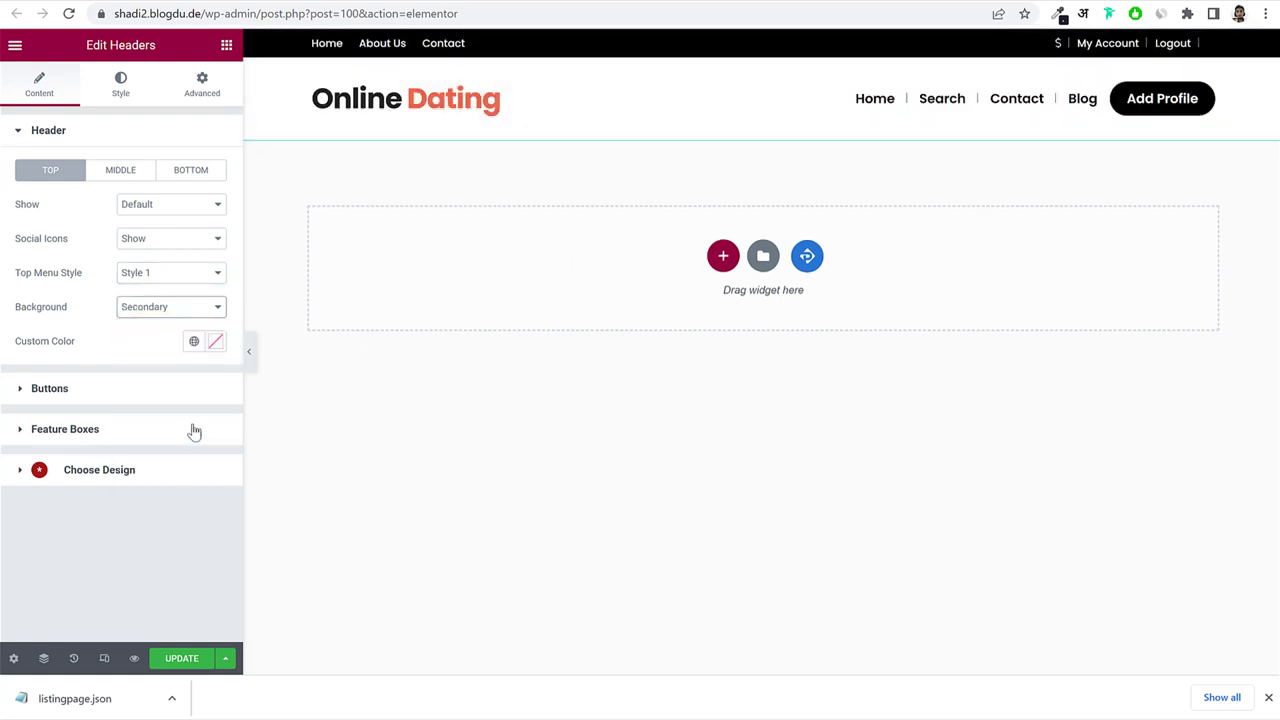
Look over the header button and Feature Boxes settings, then open the global style settings.
{"action": "left_click", "coordinate": [124, 396]}
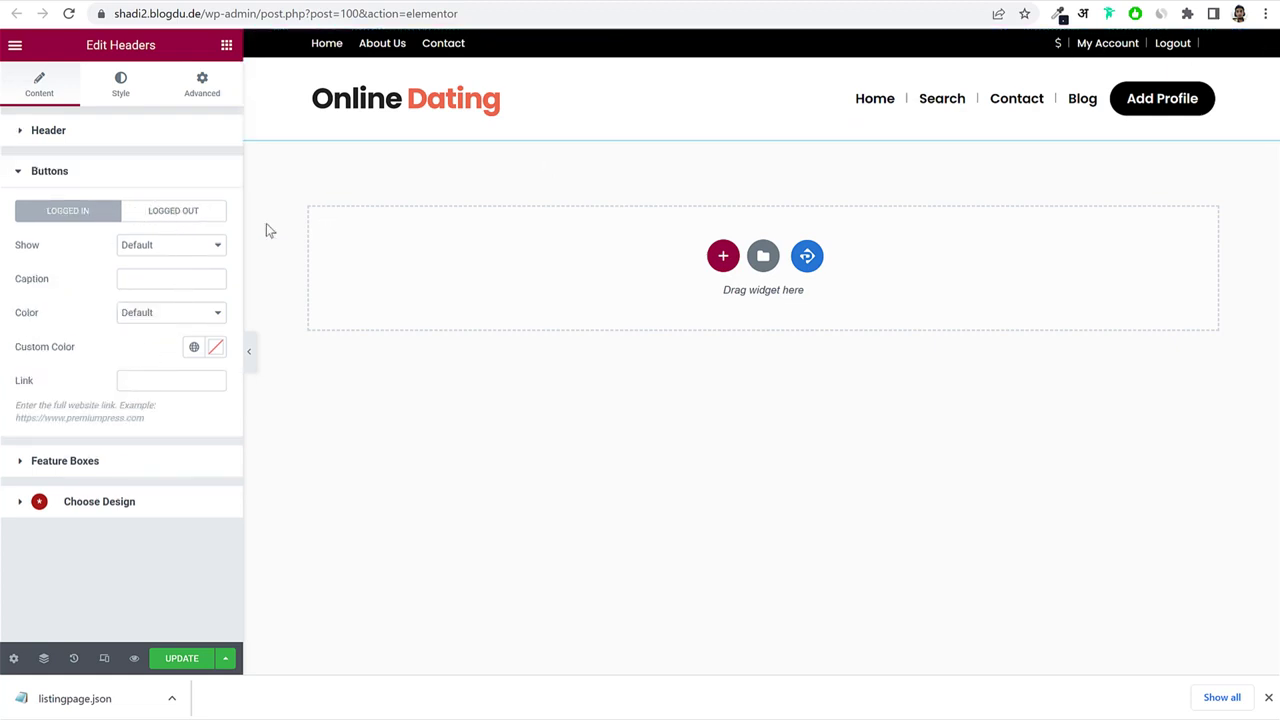
{"action": "left_click", "coordinate": [93, 470]}
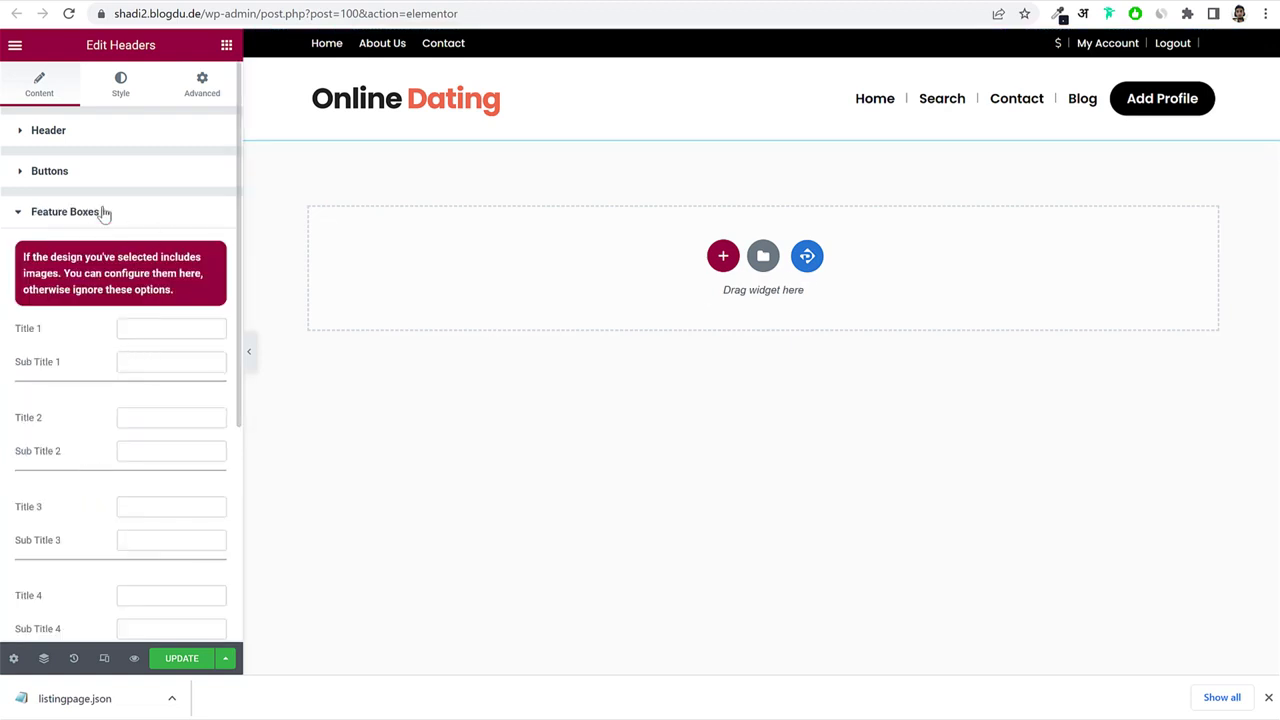
{"action": "left_click", "coordinate": [104, 213]}
{"action": "left_click", "coordinate": [120, 84]}
{"action": "left_click", "coordinate": [36, 90]}
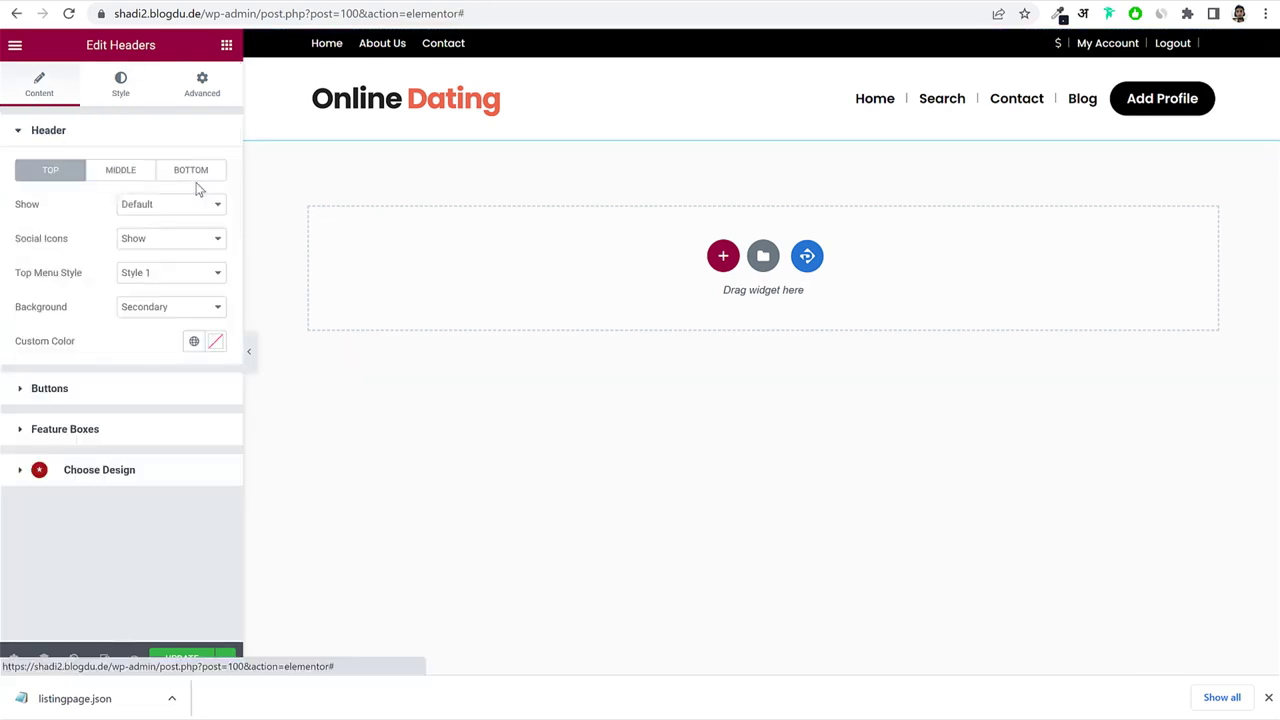
{"action": "left_click", "coordinate": [124, 87]}
Change the logo text to 'Match'.
{"action": "left_click", "coordinate": [140, 266]}
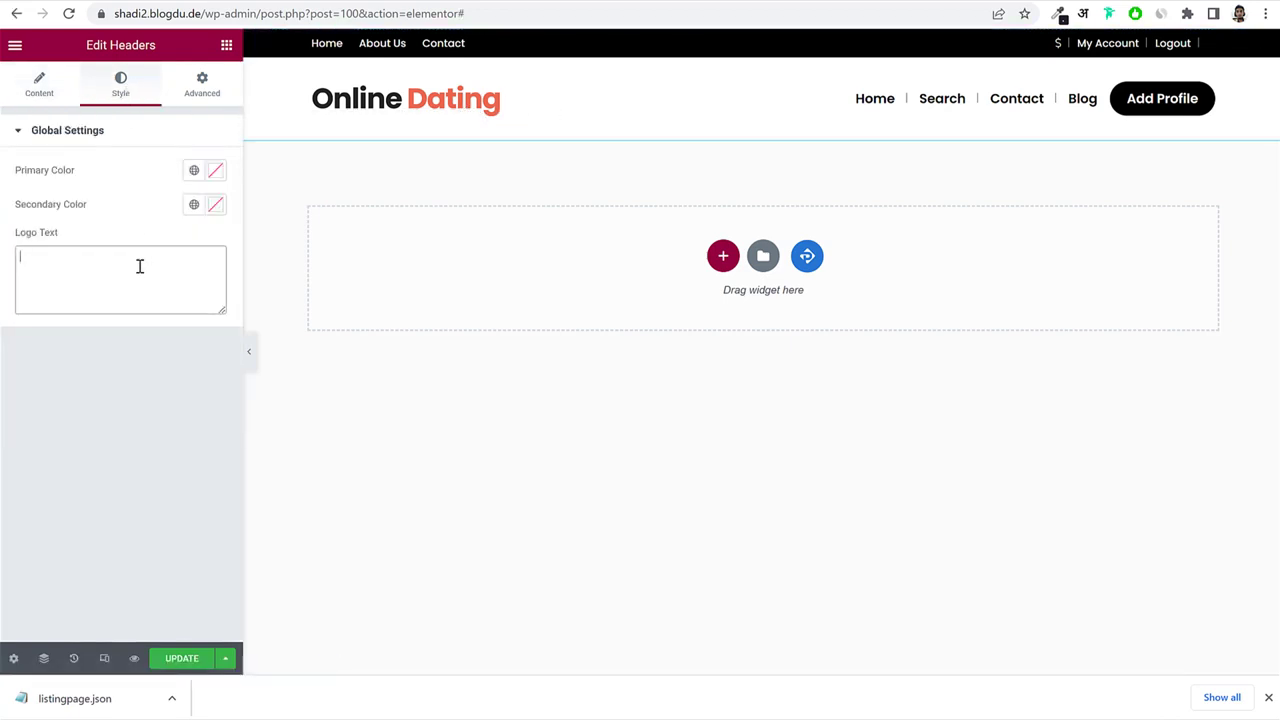
{"action": "type", "text": "Mart"}
{"action": "key", "text": "BackSpace"}
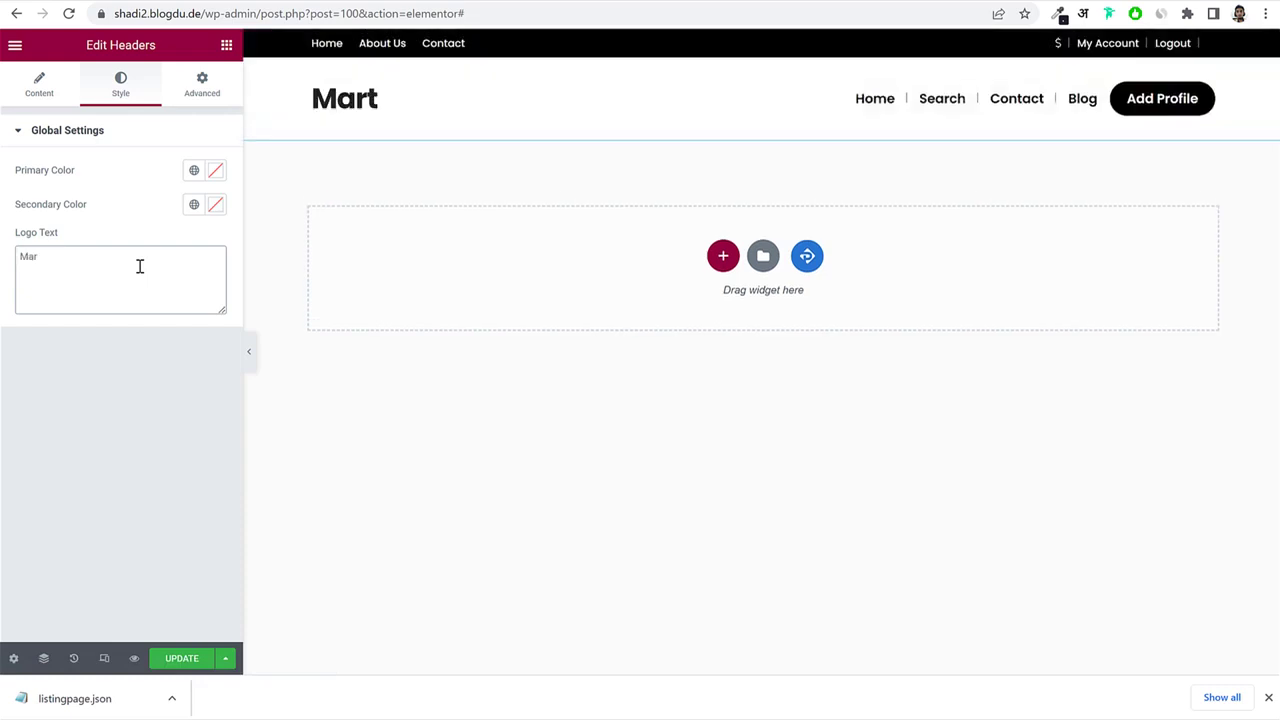
{"action": "key", "text": "BackSpace"}
{"action": "type", "text": "tch"}
Set the primary colour to #FF6F6F and the secondary colour to #480031.
{"action": "left_click", "coordinate": [216, 172]}
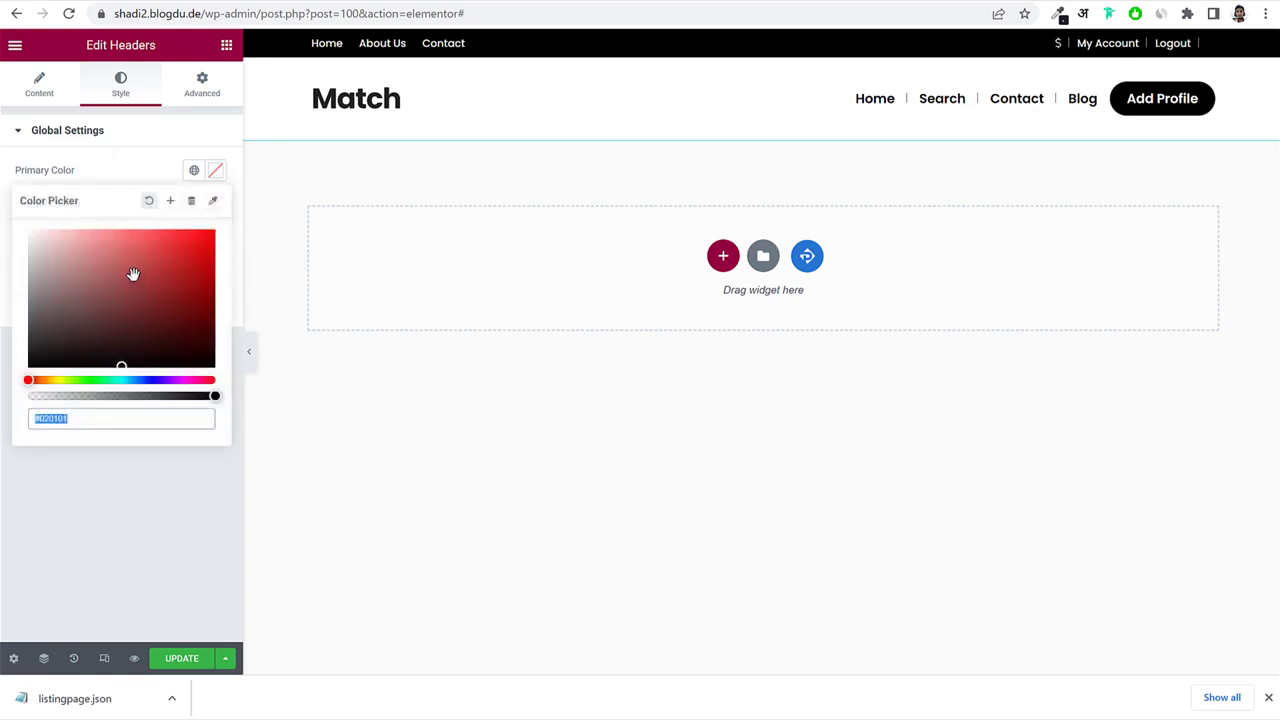
{"action": "left_click_drag", "start_coordinate": [131, 274], "coordinate": [133, 187]}
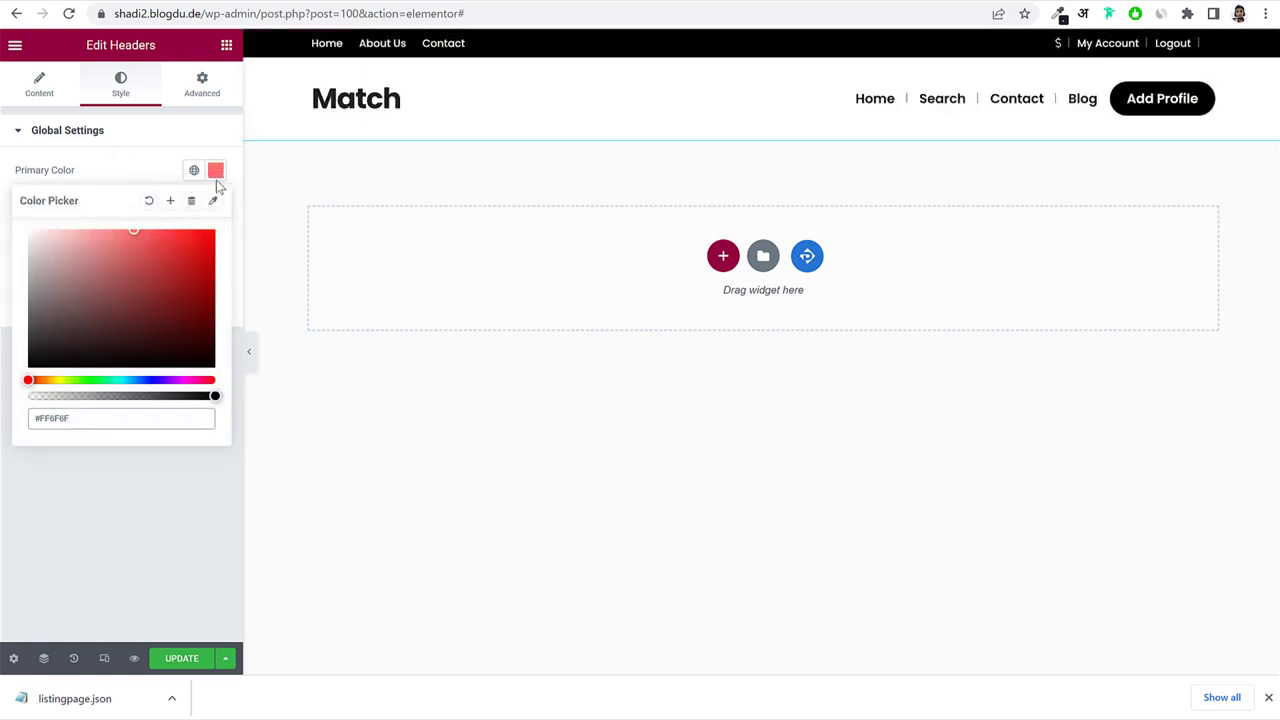
{"action": "left_click", "coordinate": [174, 167]}
{"action": "left_click", "coordinate": [216, 205]}
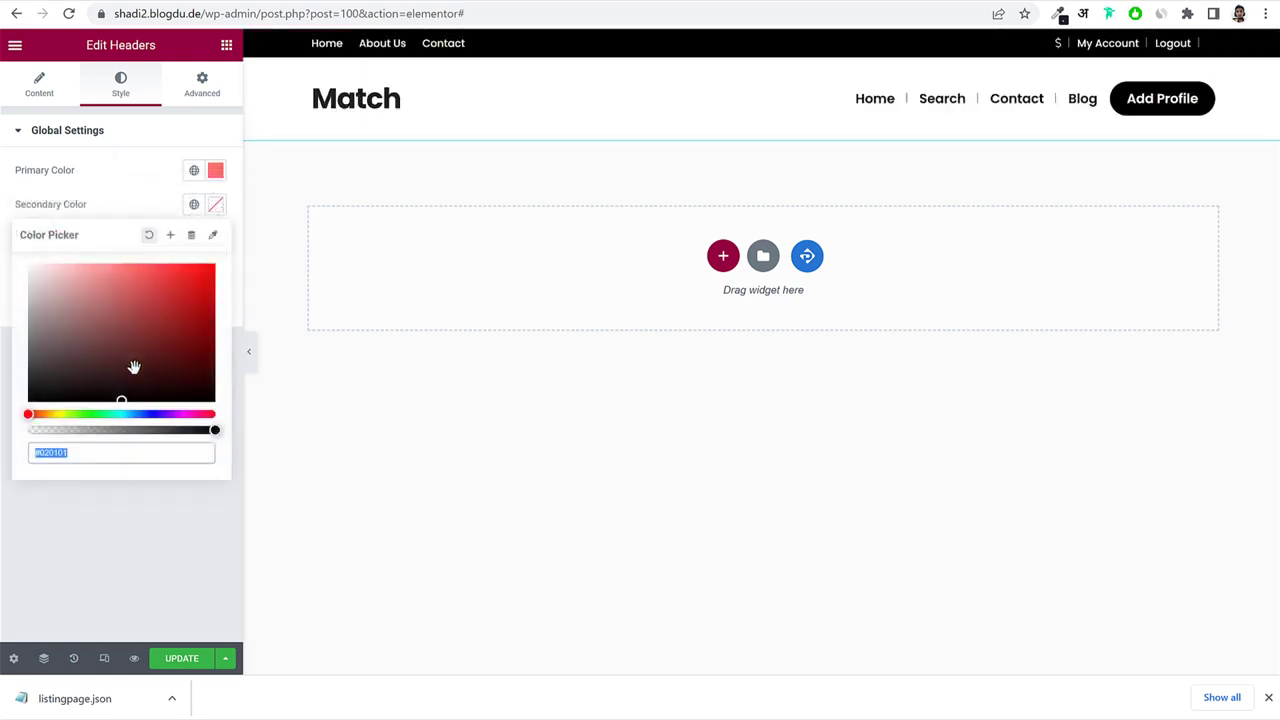
{"action": "left_click_drag", "start_coordinate": [121, 412], "coordinate": [194, 414]}
{"action": "left_click_drag", "start_coordinate": [169, 363], "coordinate": [218, 368]}
{"action": "left_click", "coordinate": [112, 238]}
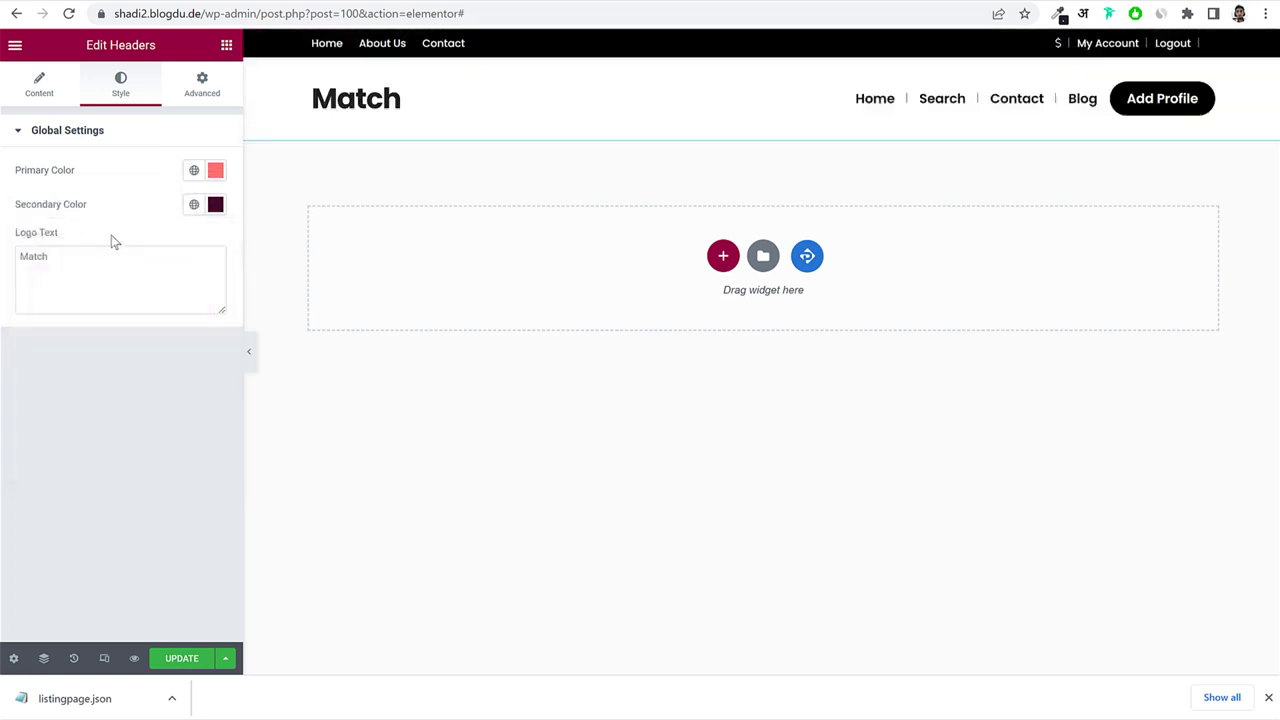
Clear both the primary and secondary colours, then go back to the content settings.
{"action": "left_click", "coordinate": [216, 170]}
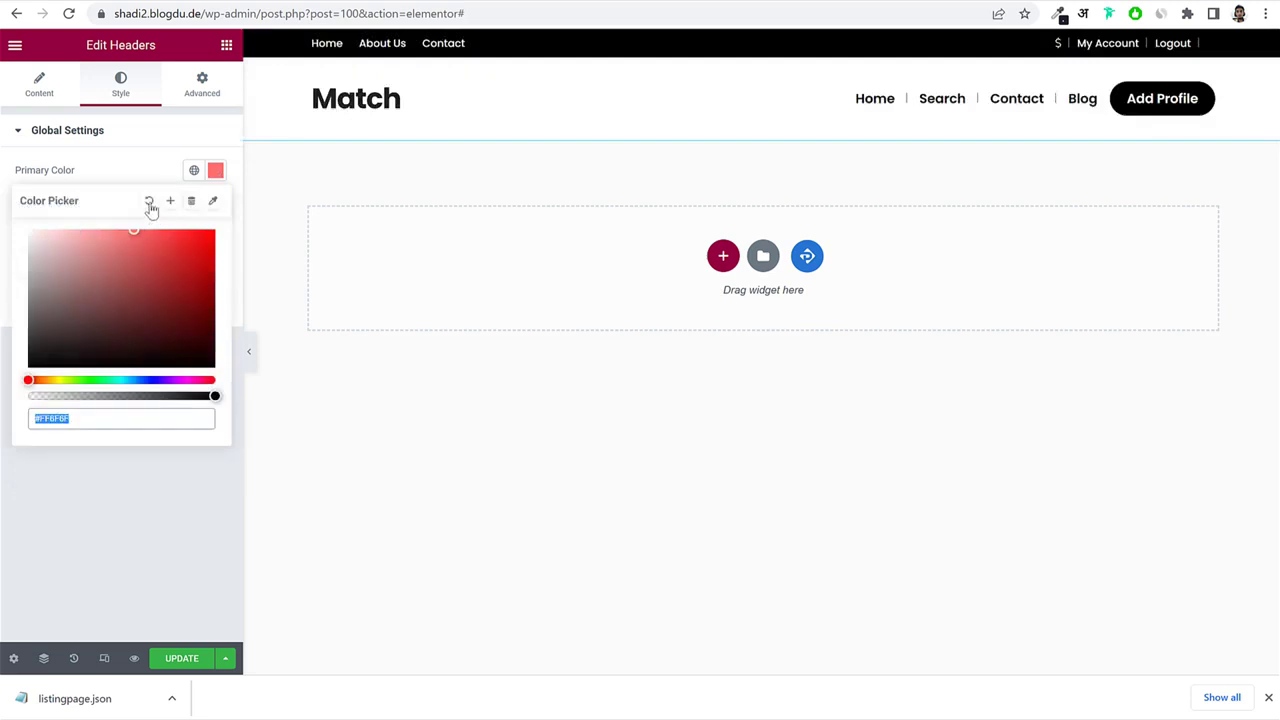
{"action": "left_click", "coordinate": [149, 201]}
{"action": "left_click", "coordinate": [217, 204]}
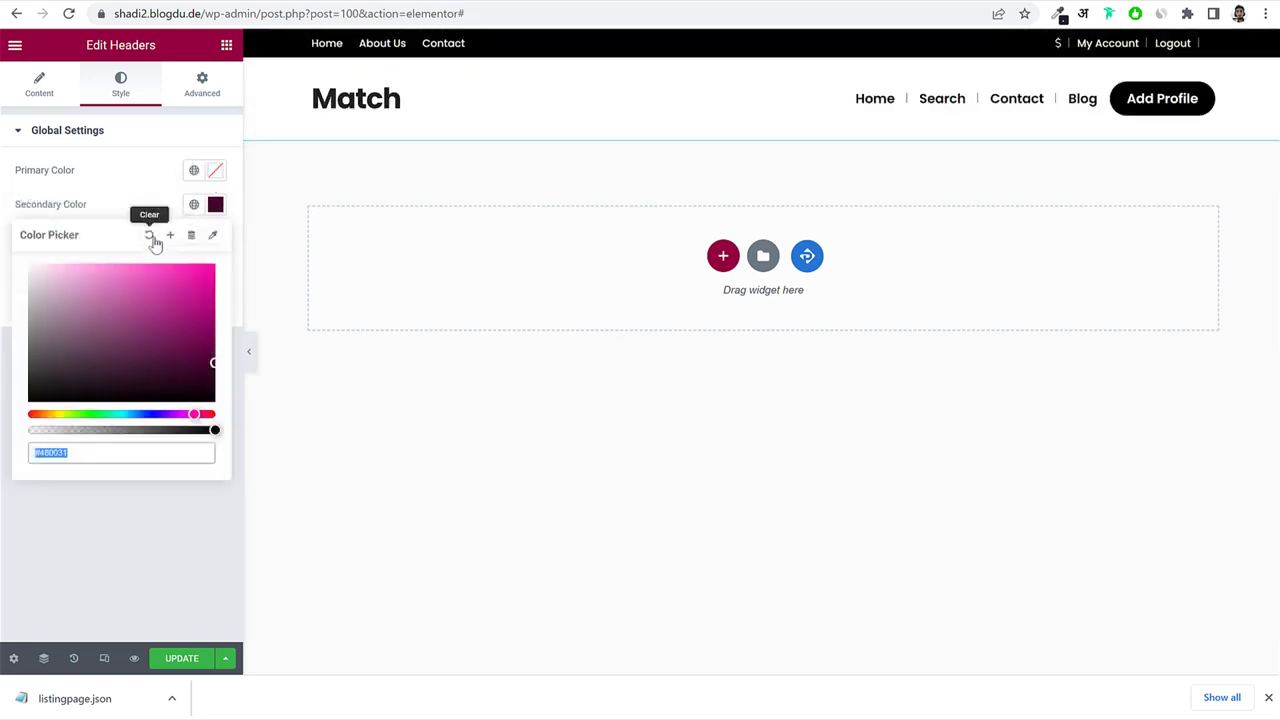
{"action": "left_click", "coordinate": [151, 237]}
{"action": "left_click", "coordinate": [121, 196]}
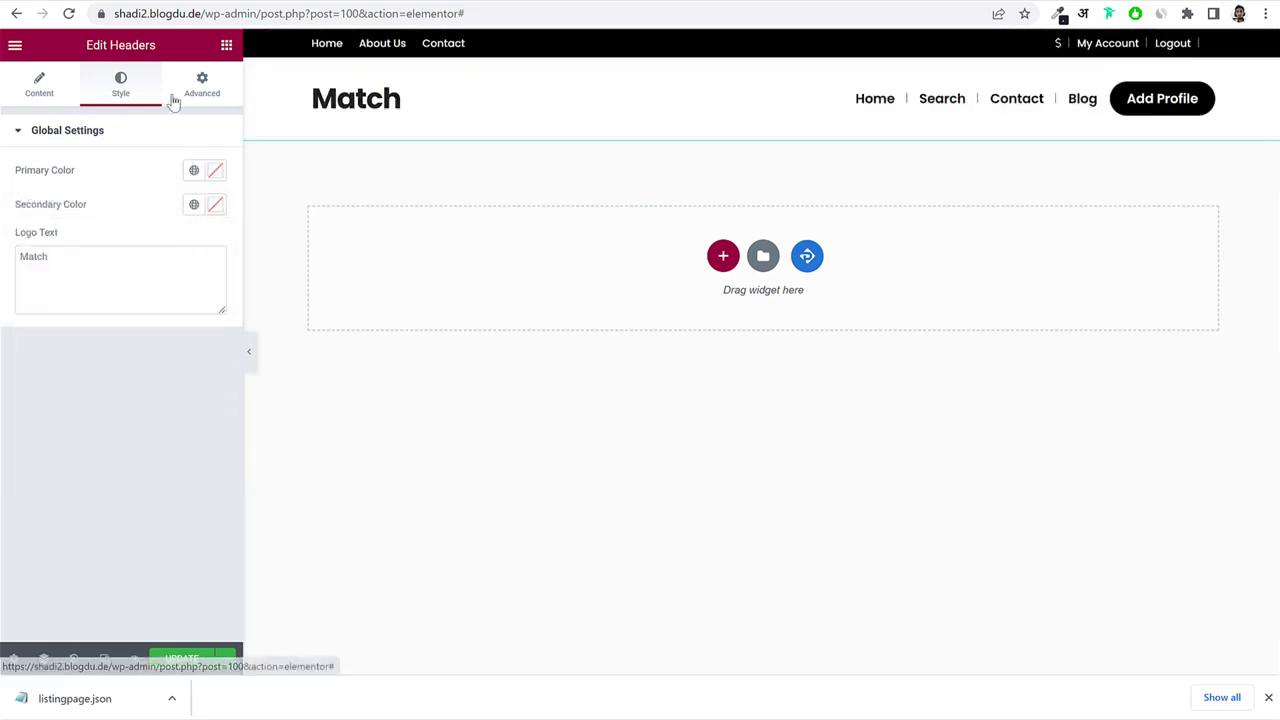
{"action": "left_click", "coordinate": [120, 171]}
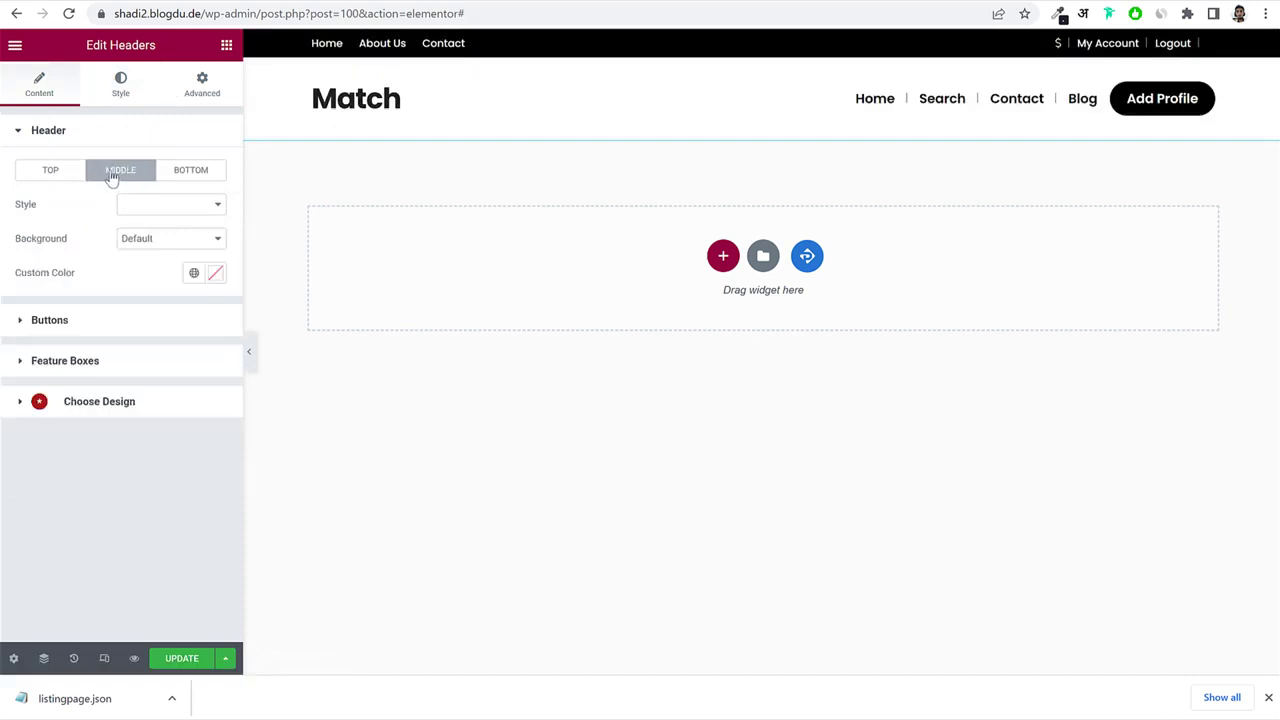
Try the Primary background on the middle header row, then reset it to Default.
{"action": "left_click", "coordinate": [49, 175]}
{"action": "left_click", "coordinate": [128, 172]}
{"action": "left_click", "coordinate": [100, 322]}
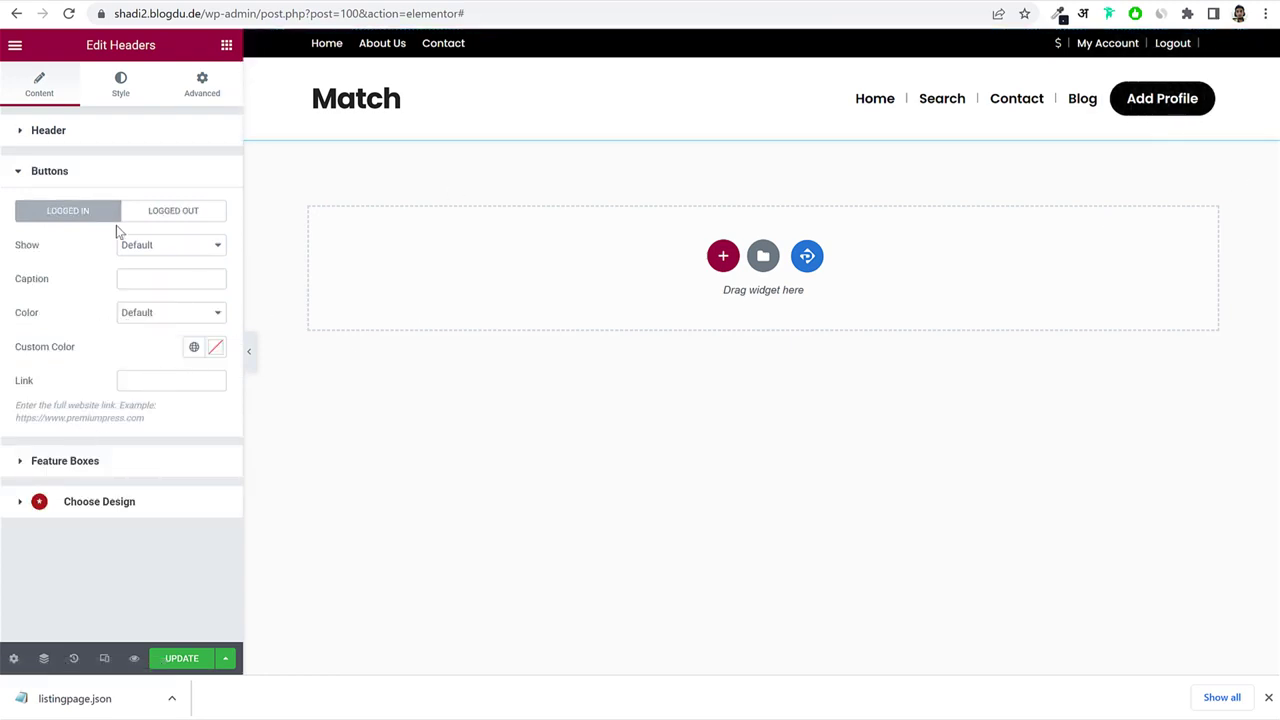
{"action": "left_click", "coordinate": [131, 132]}
{"action": "left_click", "coordinate": [114, 172]}
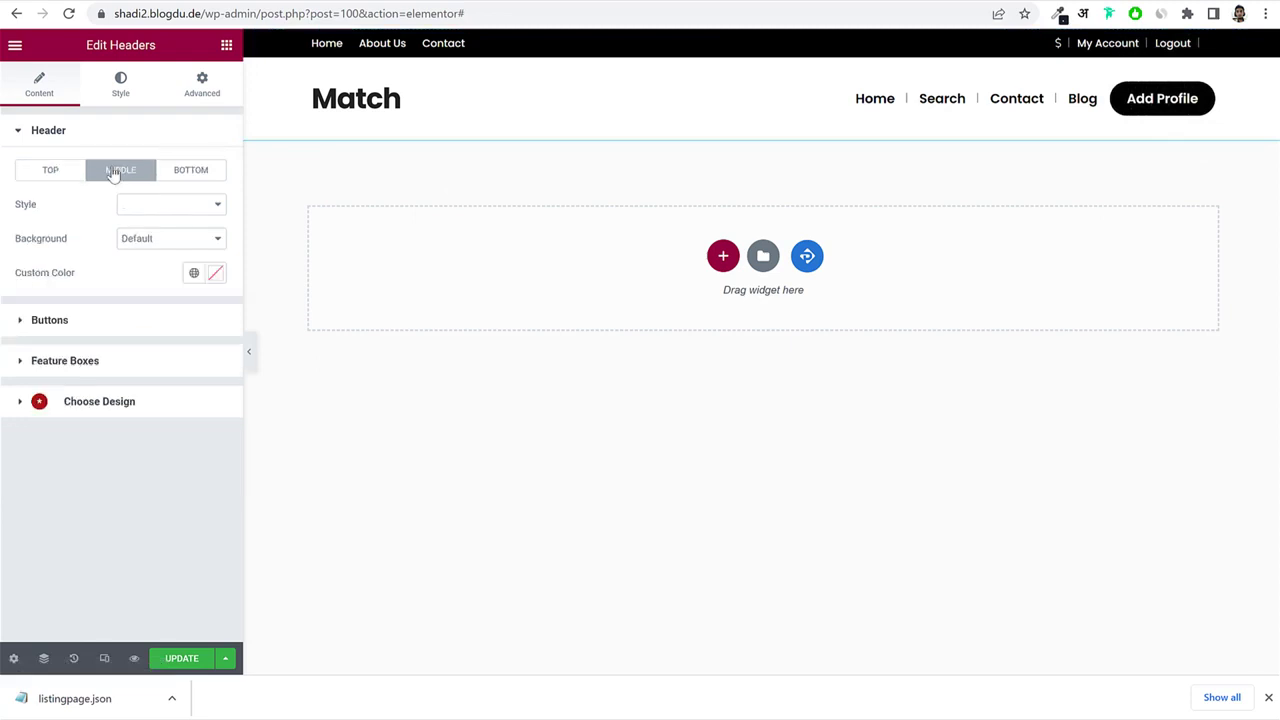
{"action": "left_click", "coordinate": [145, 240]}
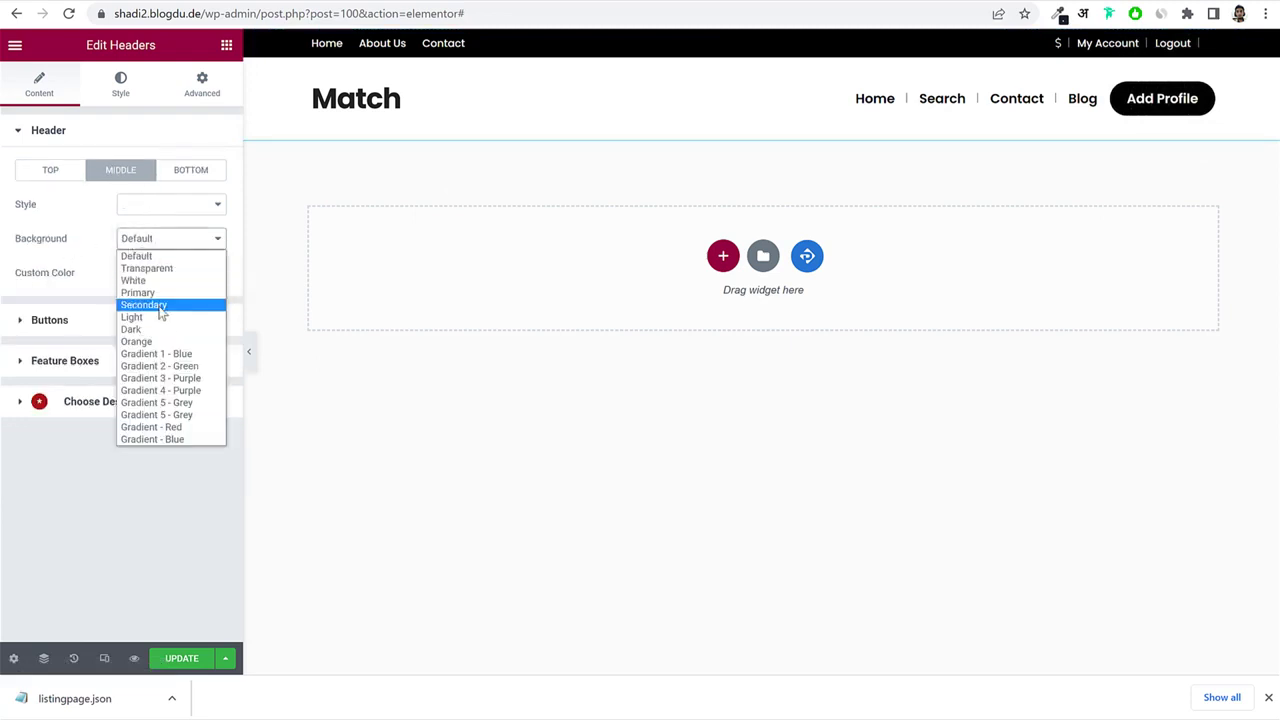
{"action": "left_click", "coordinate": [163, 287]}
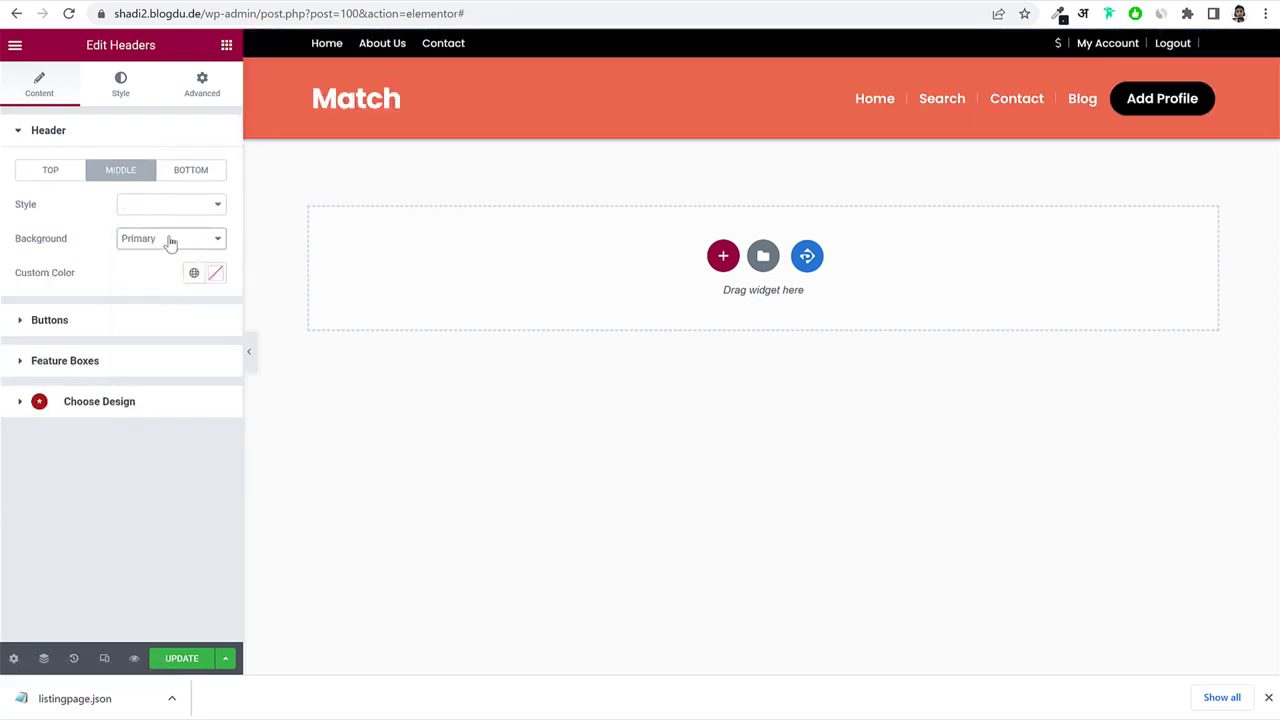
{"action": "left_click", "coordinate": [170, 242]}
{"action": "left_click", "coordinate": [165, 256]}
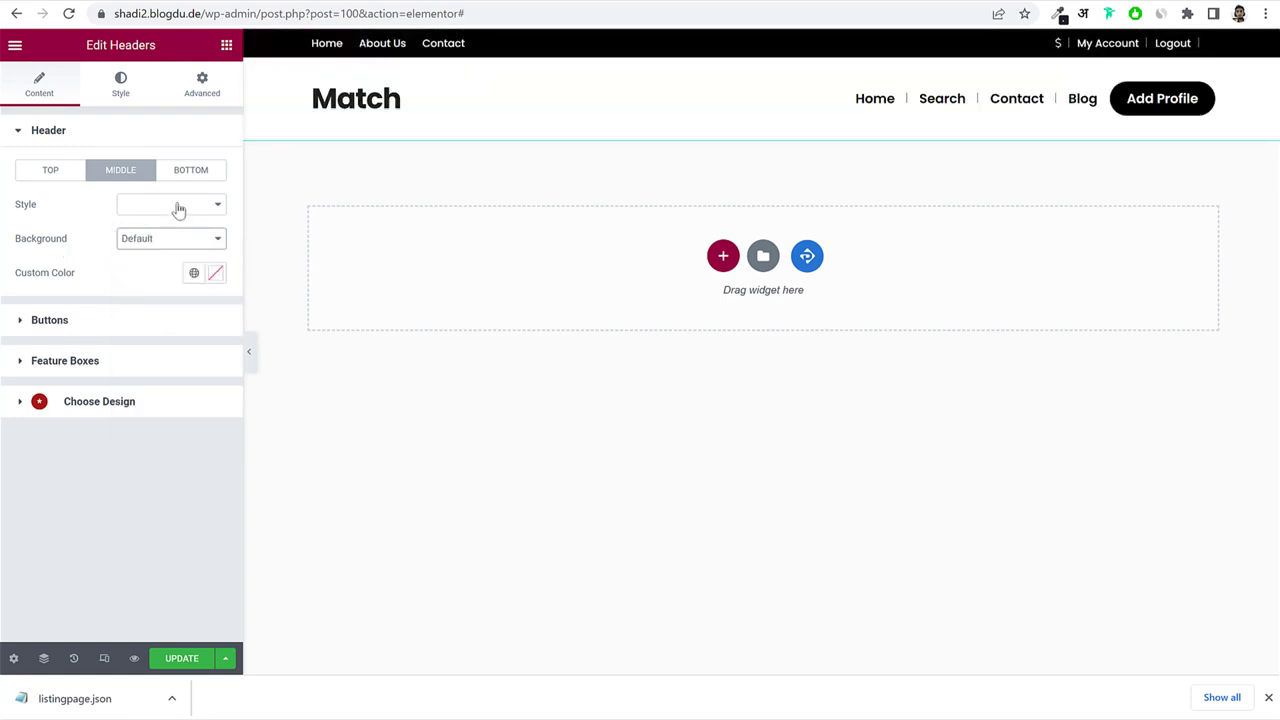
Preview Style 9, Banner Advertising and Style 10 on the middle header.
{"action": "left_click", "coordinate": [178, 206]}
{"action": "left_click", "coordinate": [170, 310]}
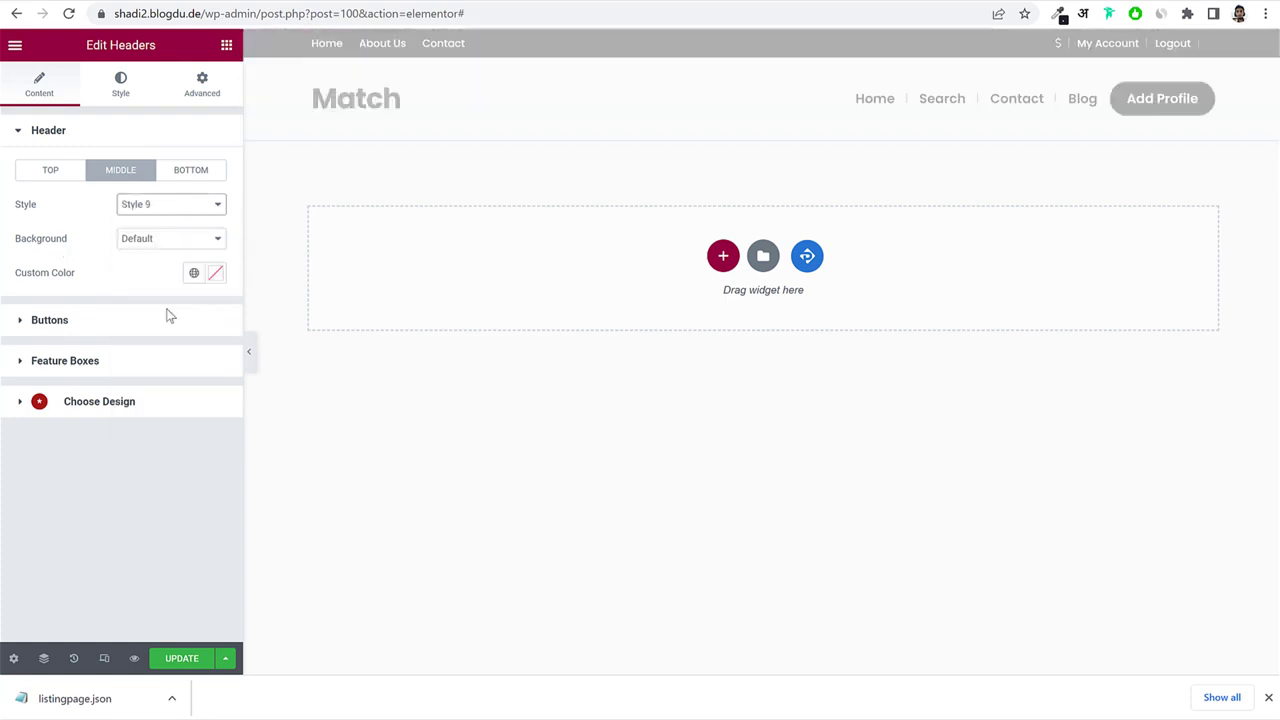
{"action": "left_click", "coordinate": [186, 206]}
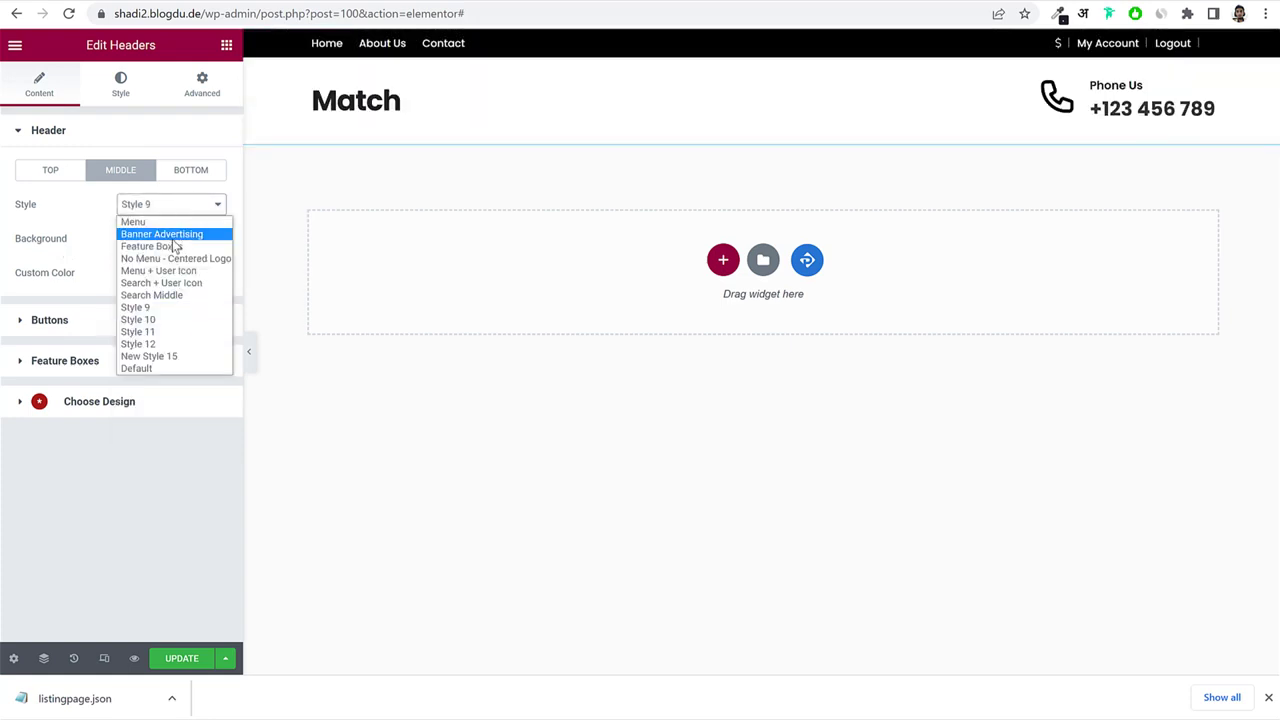
{"action": "left_click", "coordinate": [170, 236]}
{"action": "left_click", "coordinate": [186, 206]}
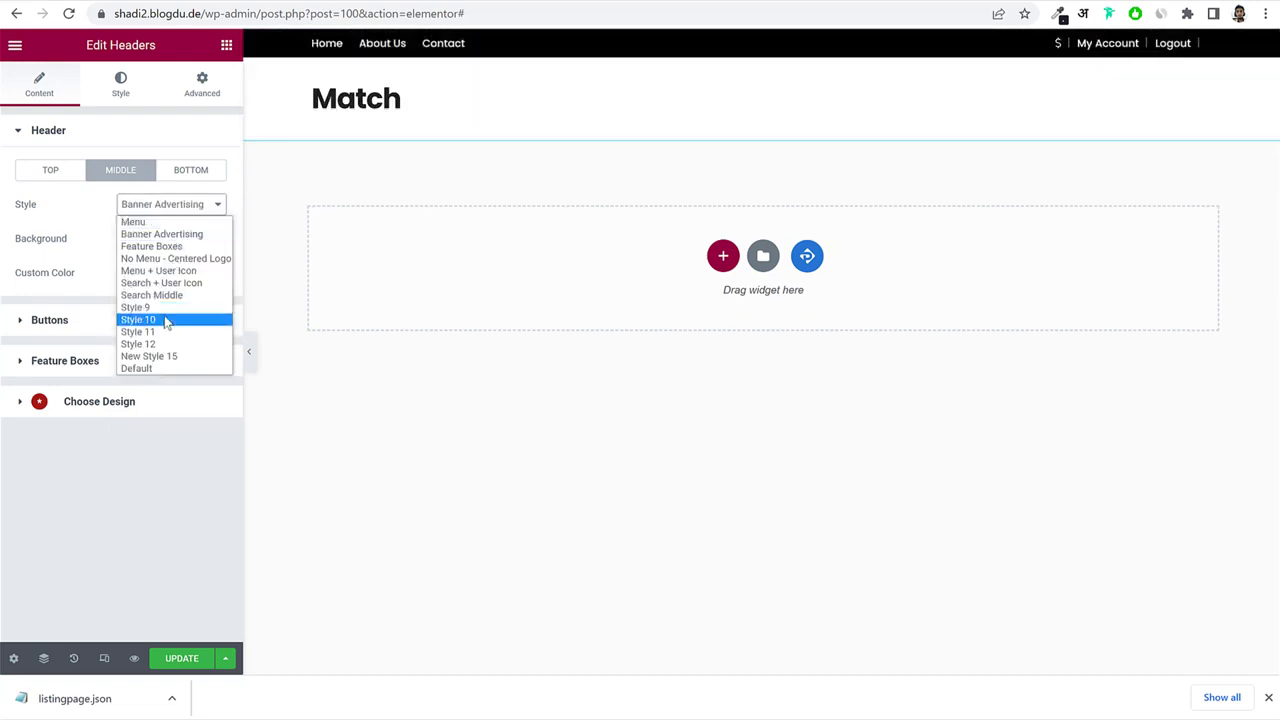
{"action": "left_click", "coordinate": [166, 320]}
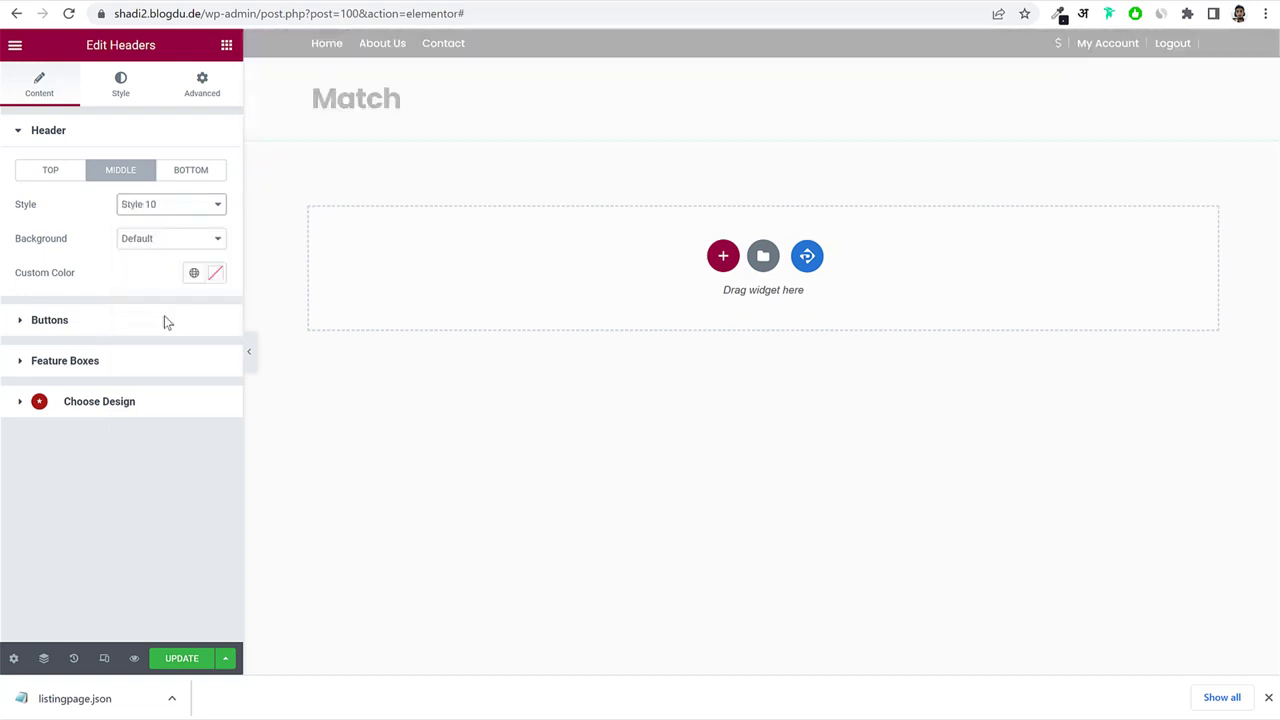
Set the middle header style back to Default and save the header.
{"action": "left_click", "coordinate": [199, 172]}
{"action": "left_click", "coordinate": [128, 181]}
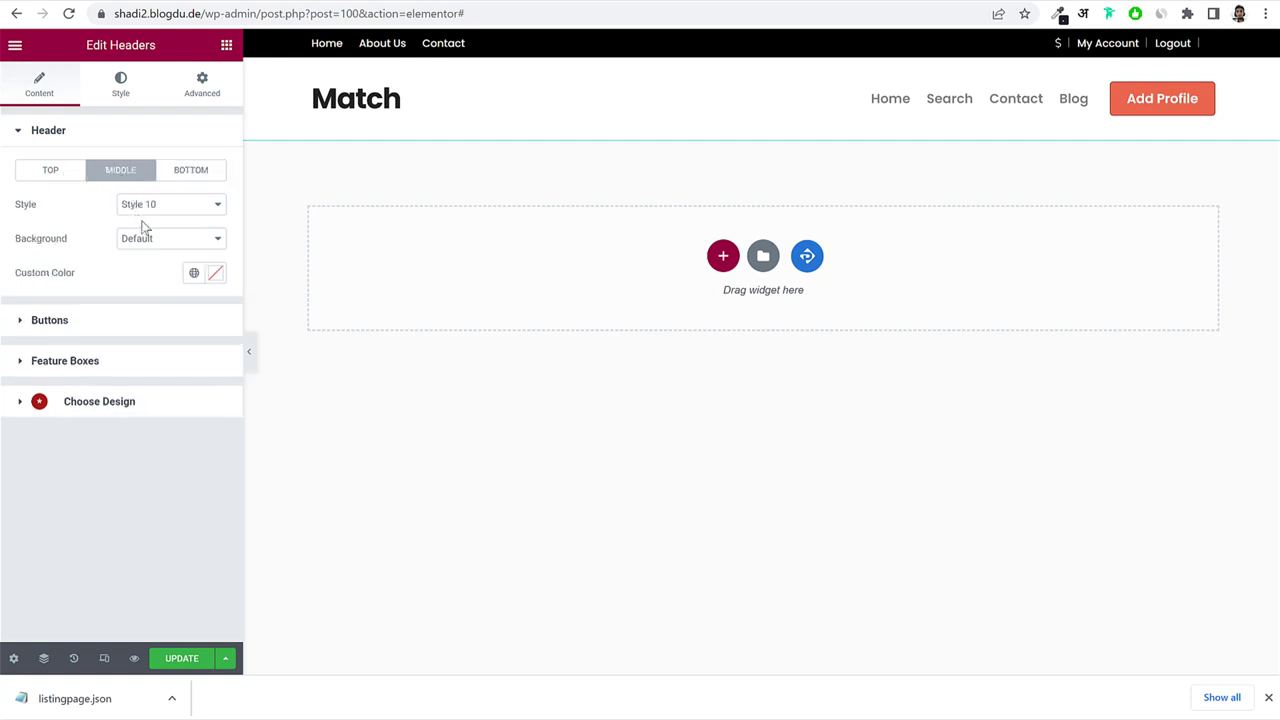
{"action": "left_click", "coordinate": [157, 206]}
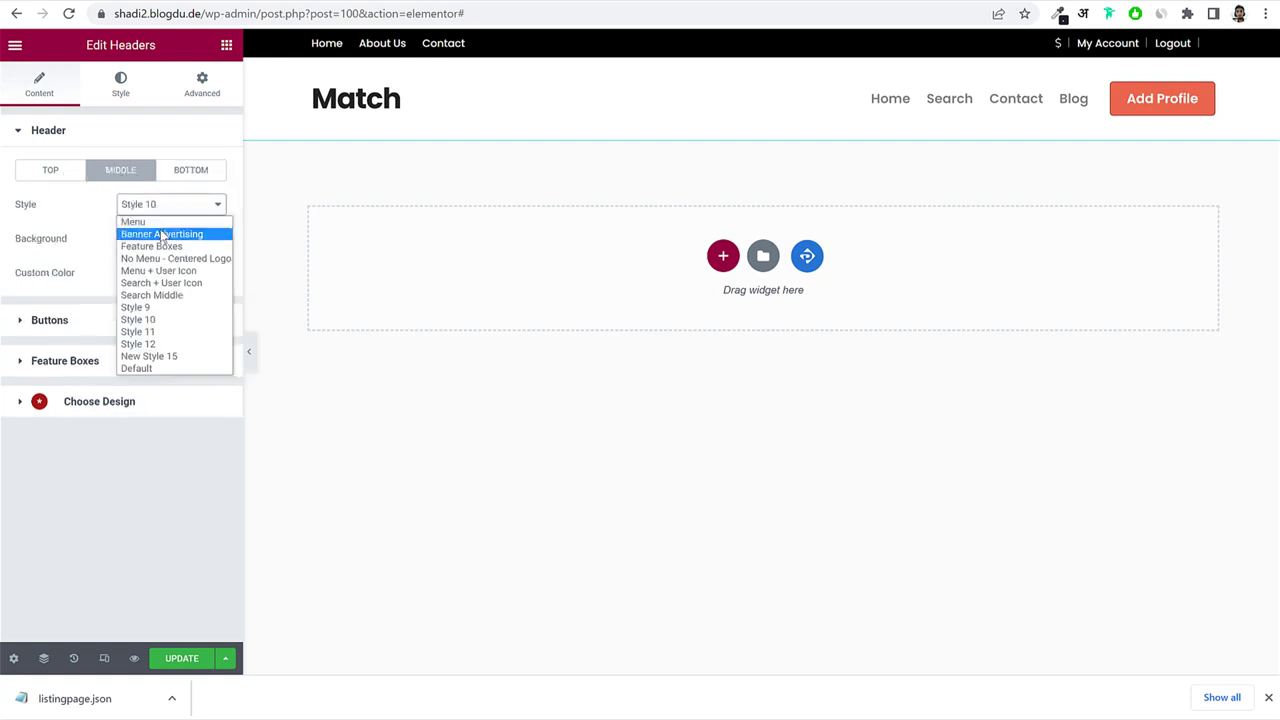
{"action": "left_click", "coordinate": [174, 365]}
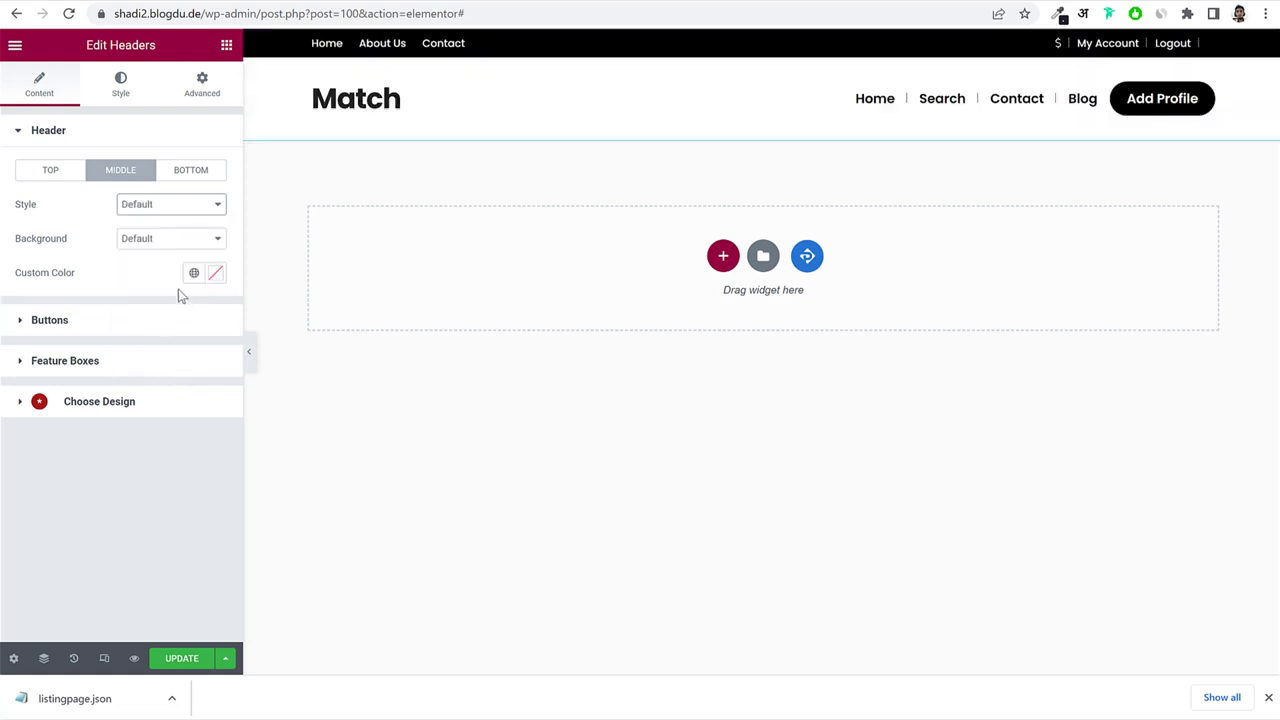
{"action": "left_click", "coordinate": [195, 657]}
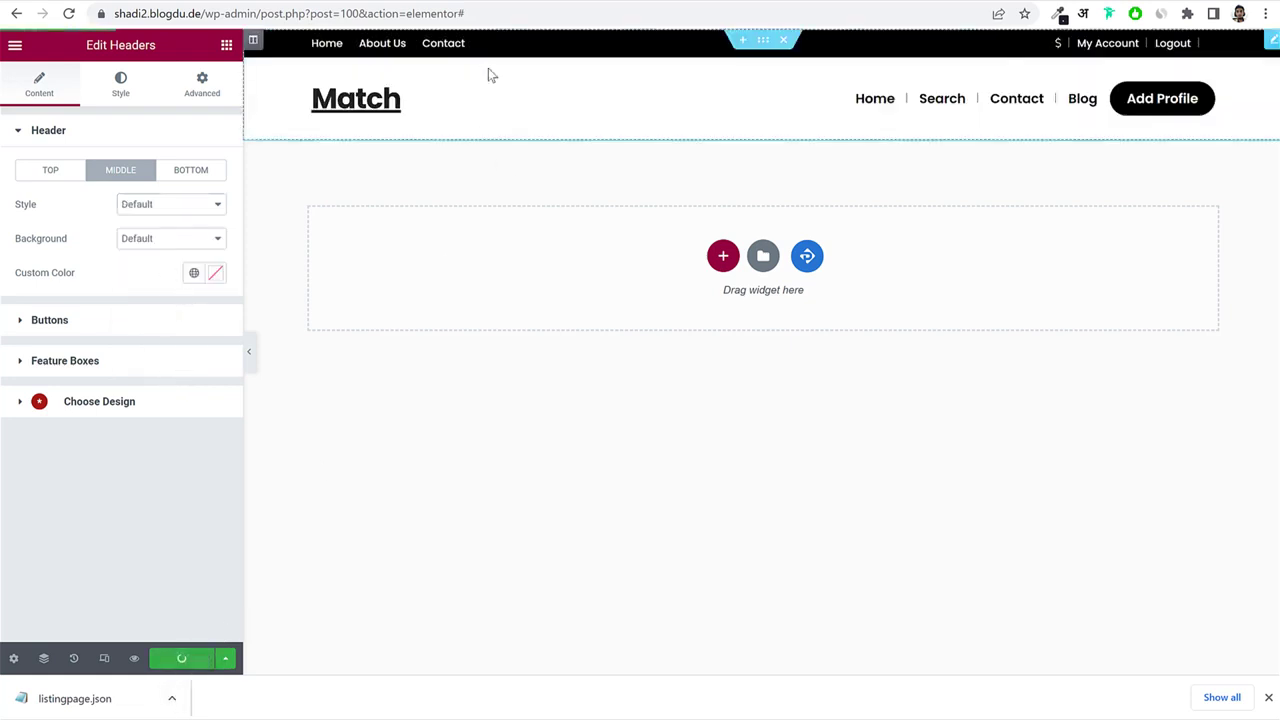
{"action": "left_click", "coordinate": [420, 2]}
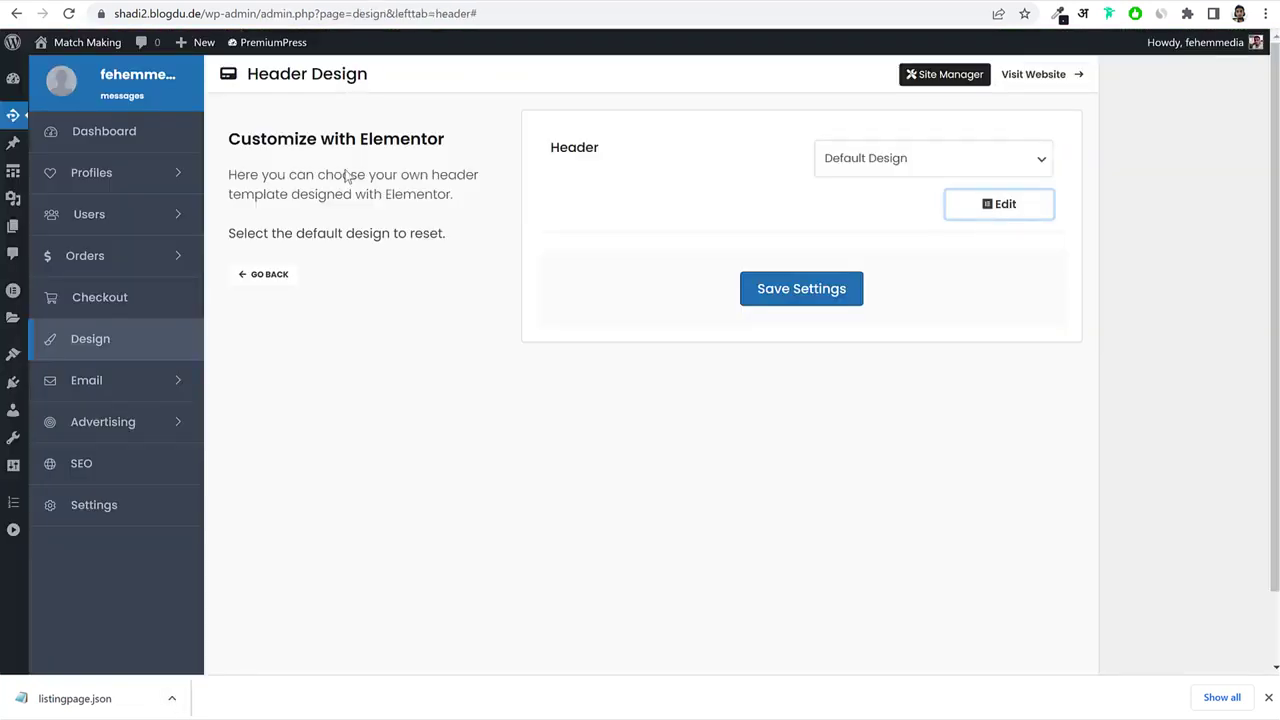
Browse the pre-built designs and colour settings, then open Customize > Logo & Fonts.
{"action": "left_click", "coordinate": [270, 275]}
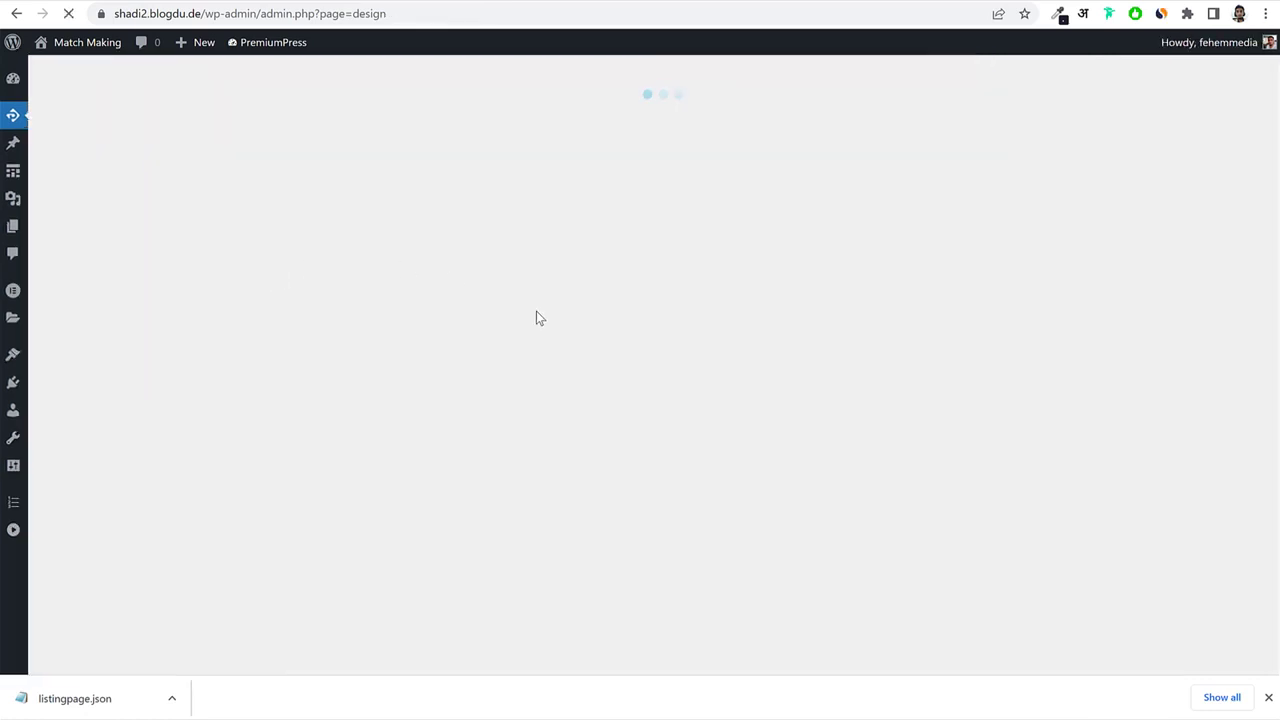
{"action": "scroll", "coordinate": [620, 337], "scroll_direction": "down", "scroll_amount": 5}
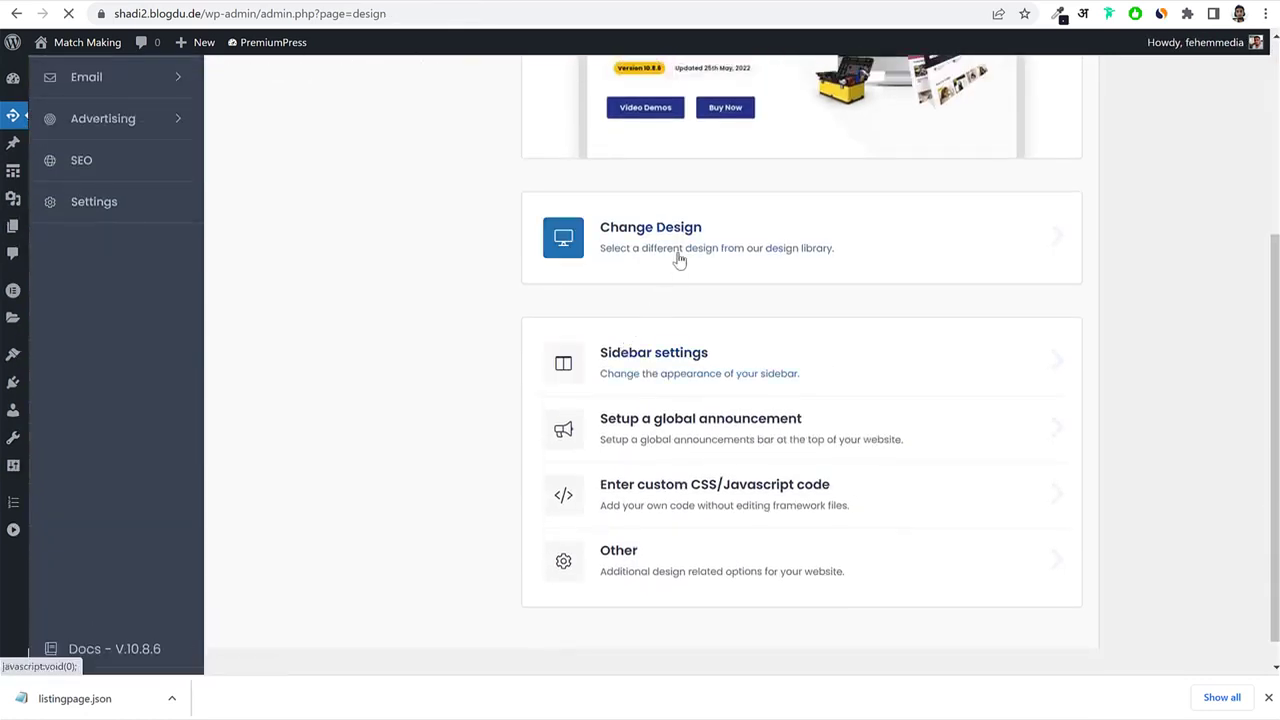
{"action": "left_click", "coordinate": [688, 238]}
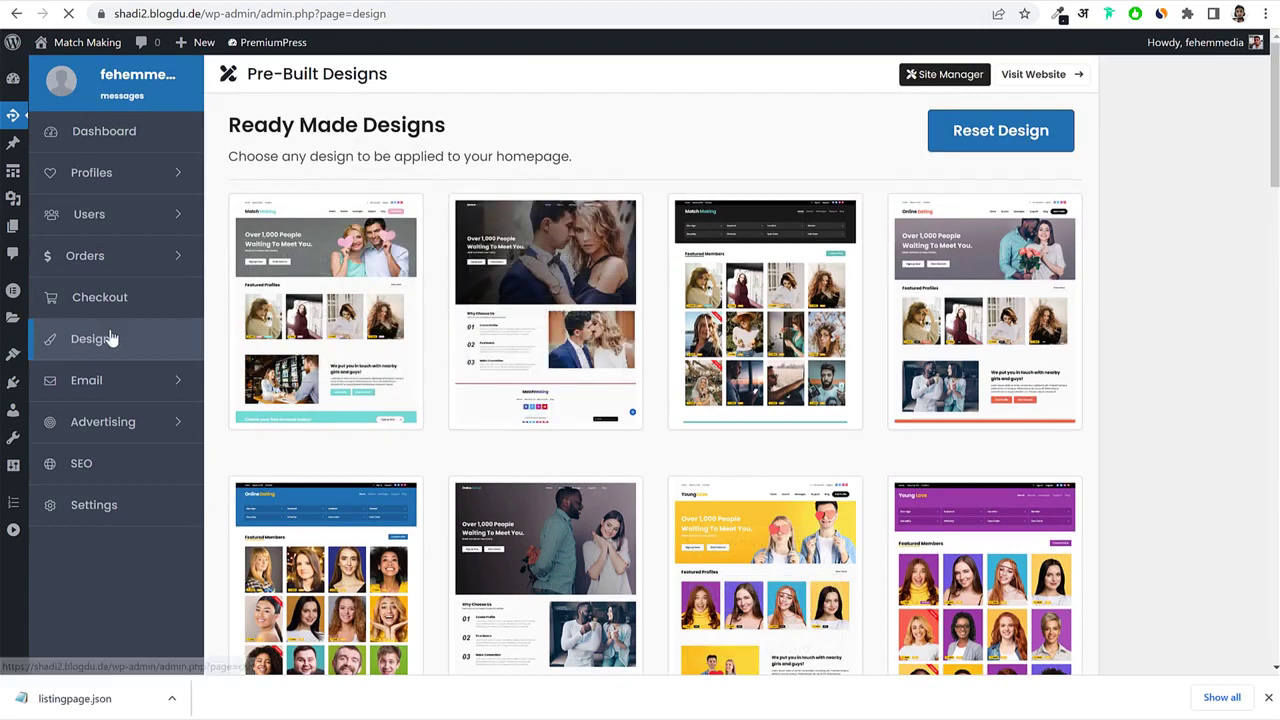
{"action": "left_click", "coordinate": [112, 339]}
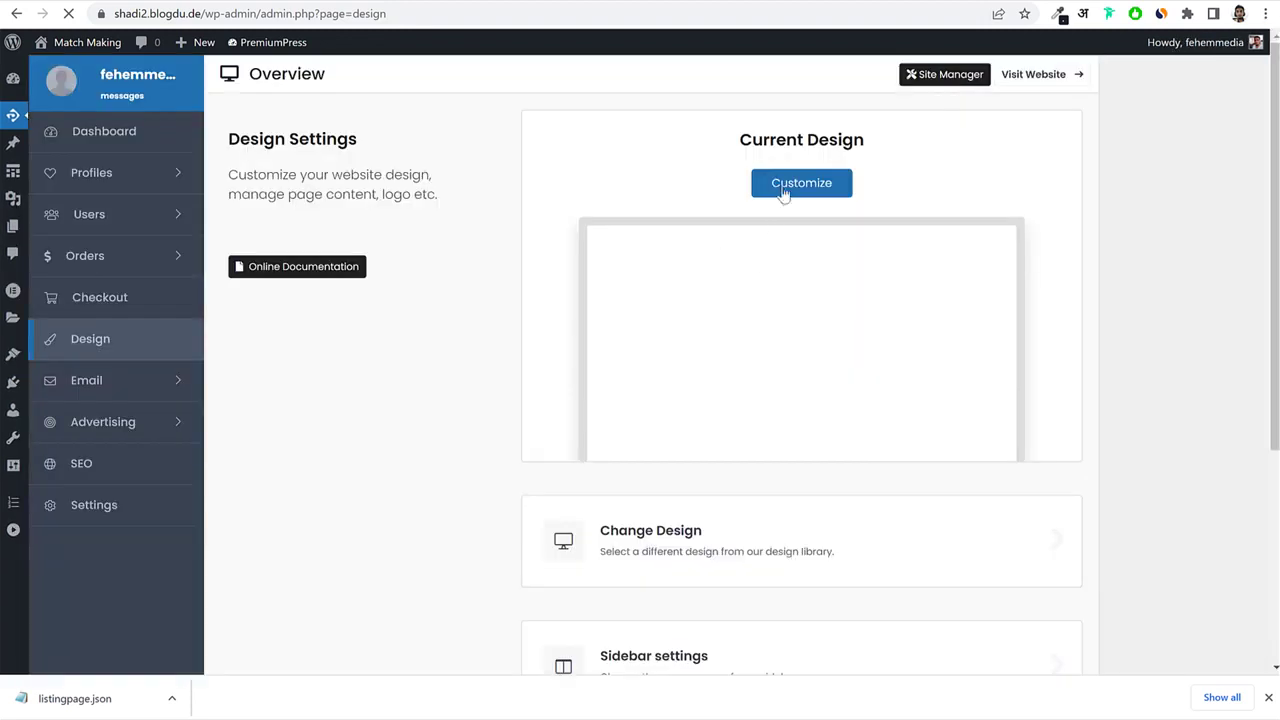
{"action": "left_click", "coordinate": [784, 190]}
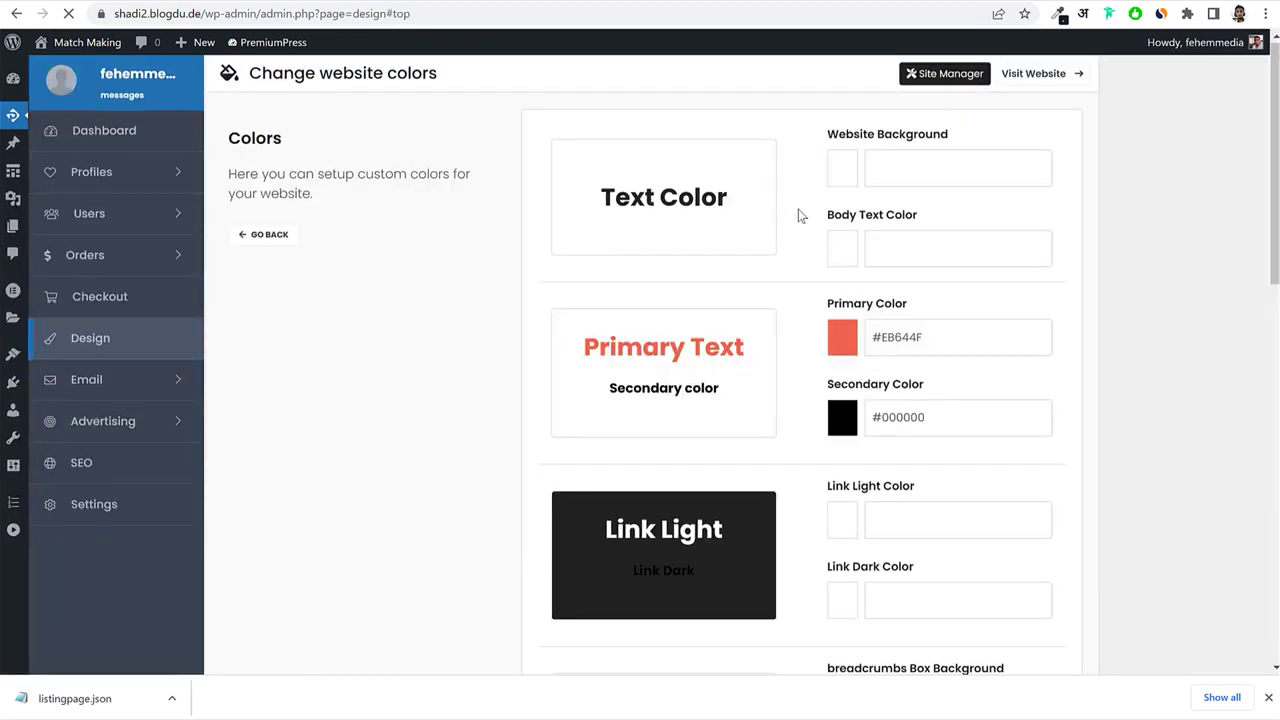
{"action": "left_click", "coordinate": [104, 350]}
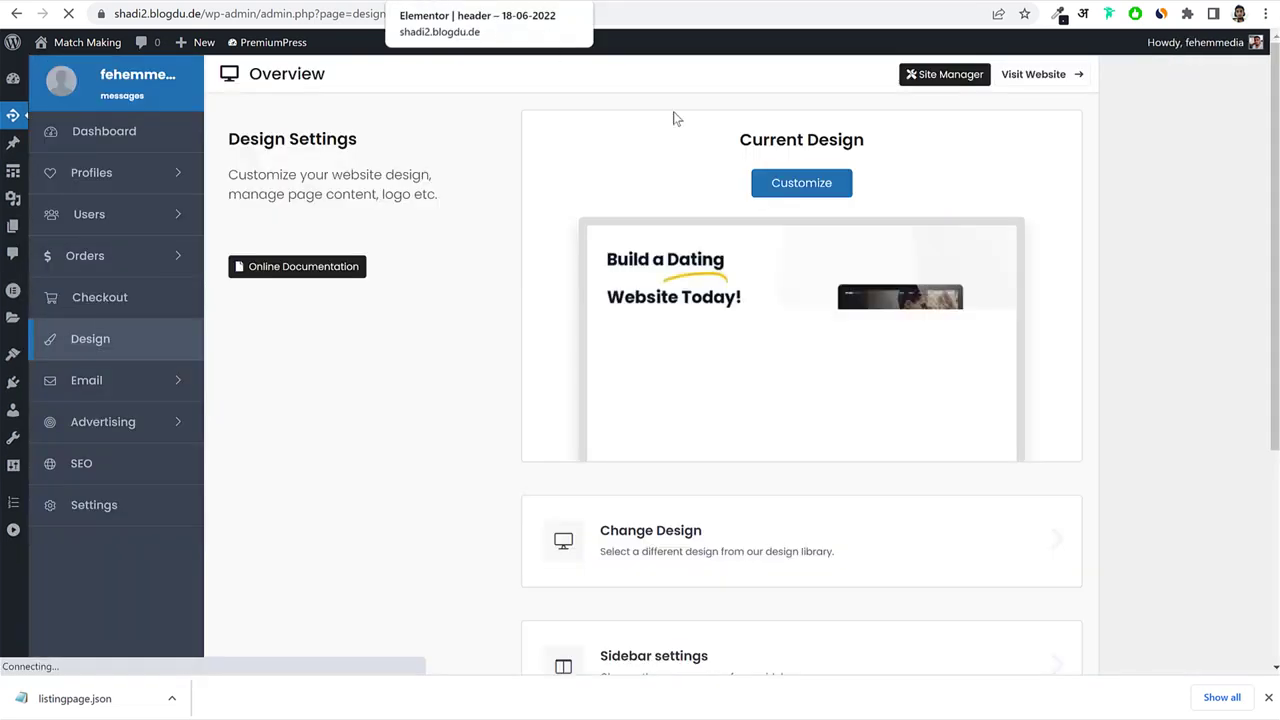
{"action": "left_click", "coordinate": [803, 186]}
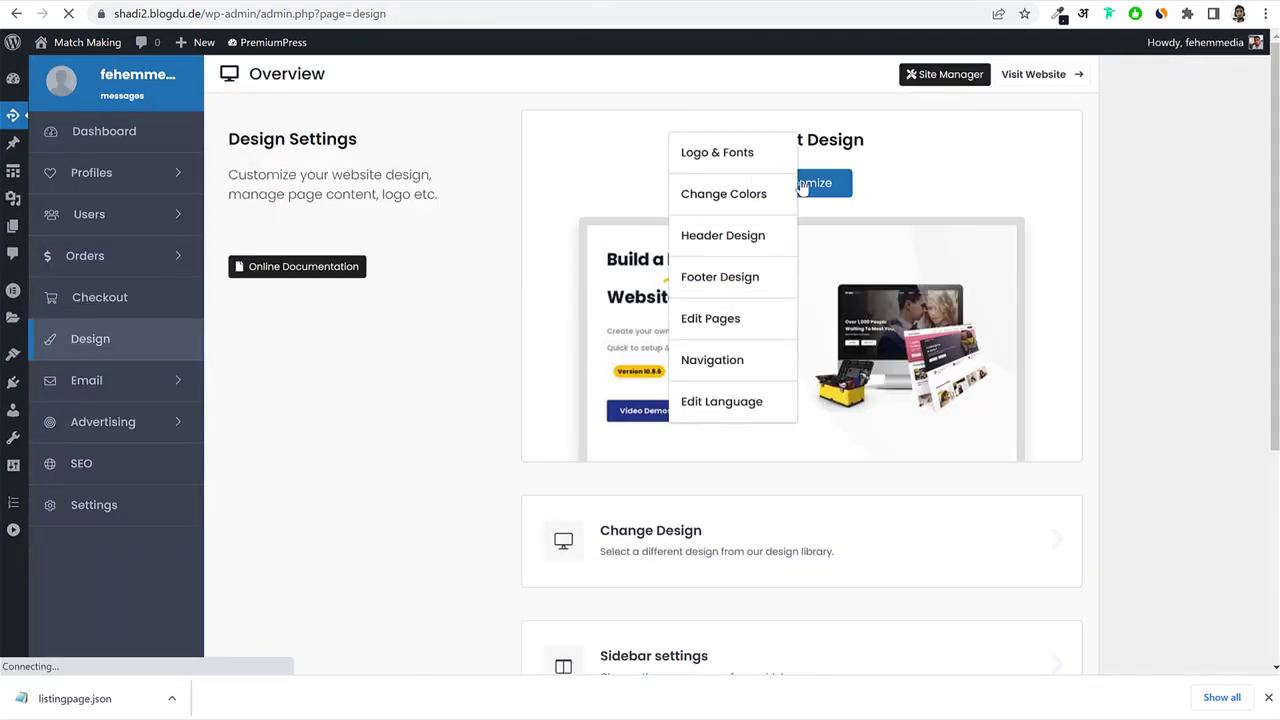
{"action": "left_click", "coordinate": [741, 162]}
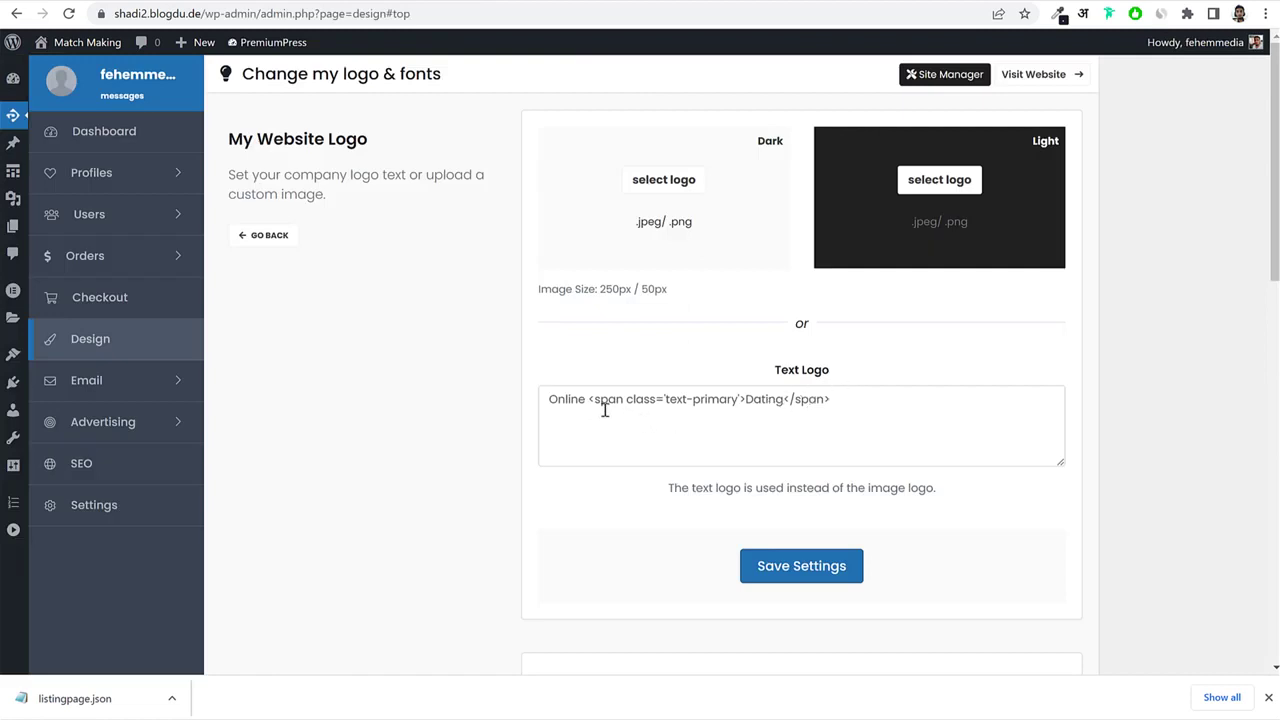
Replace 'Online Dating' in the Text Logo with 'Match Making' and save the settings.
{"action": "double_click", "coordinate": [551, 399]}
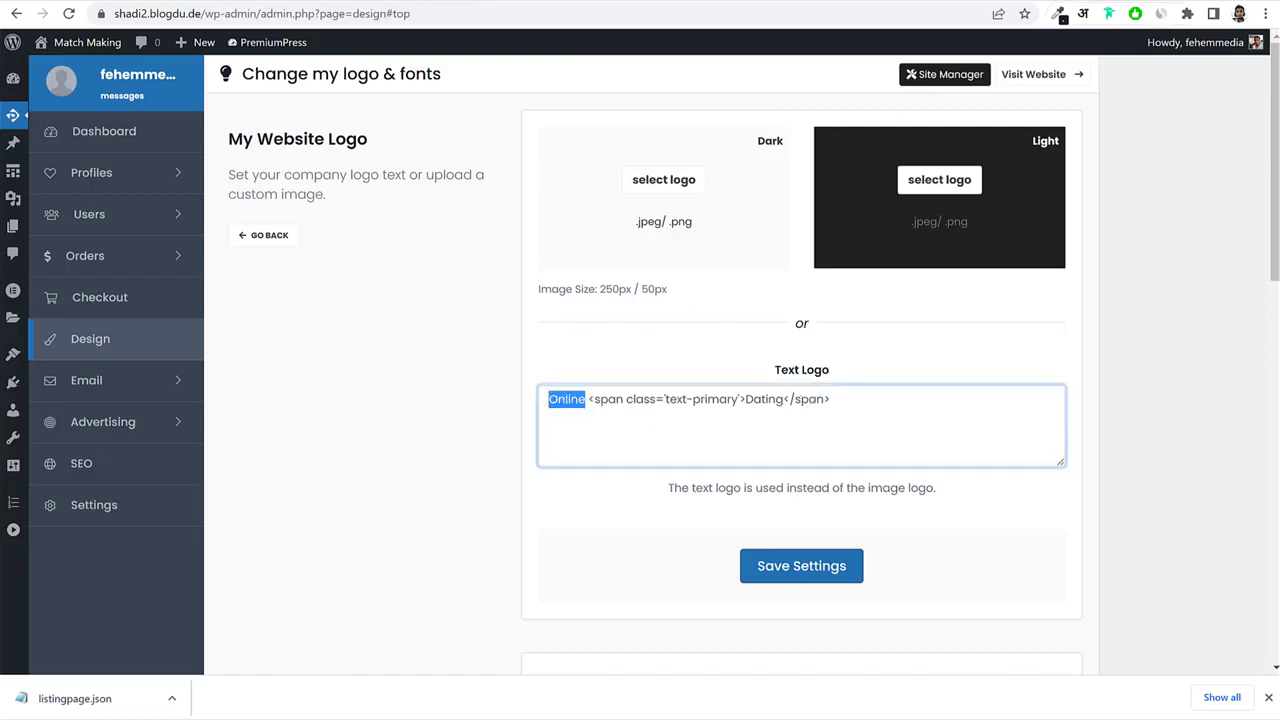
{"action": "left_click", "coordinate": [233, 15]}
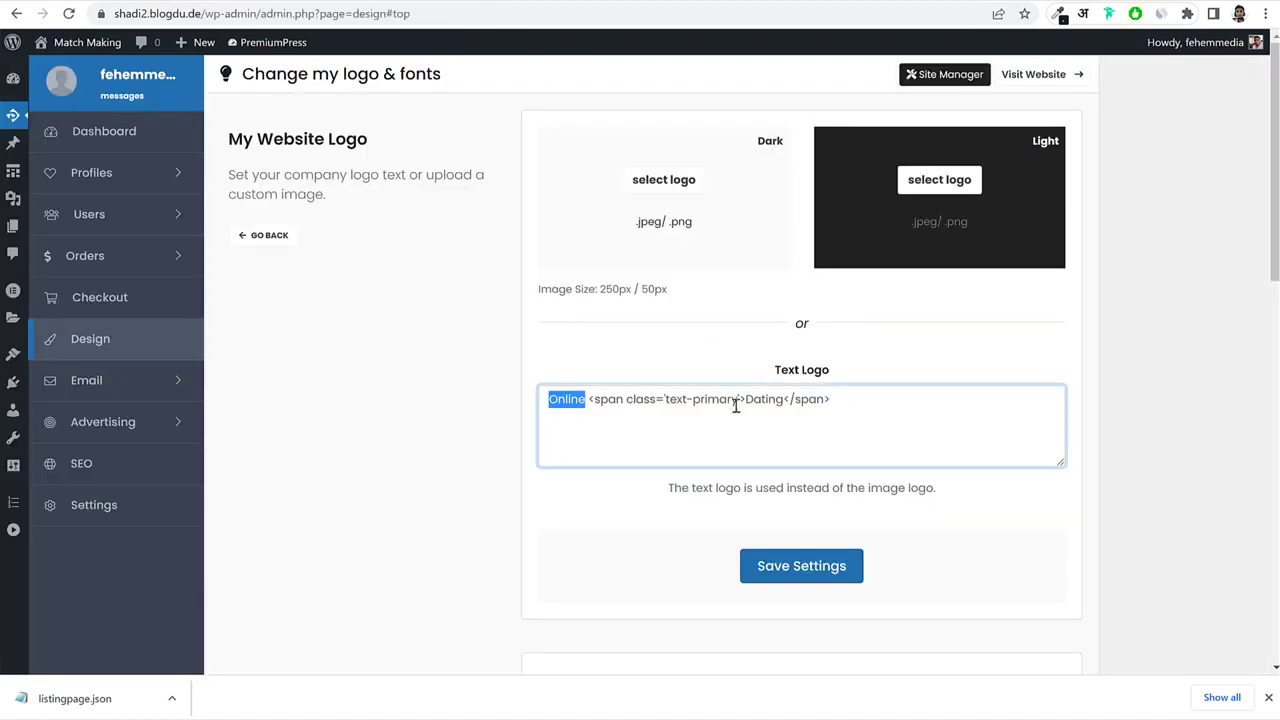
{"action": "left_click", "coordinate": [523, 408]}
{"action": "double_click", "coordinate": [555, 400]}
{"action": "type", "text": "Match"}
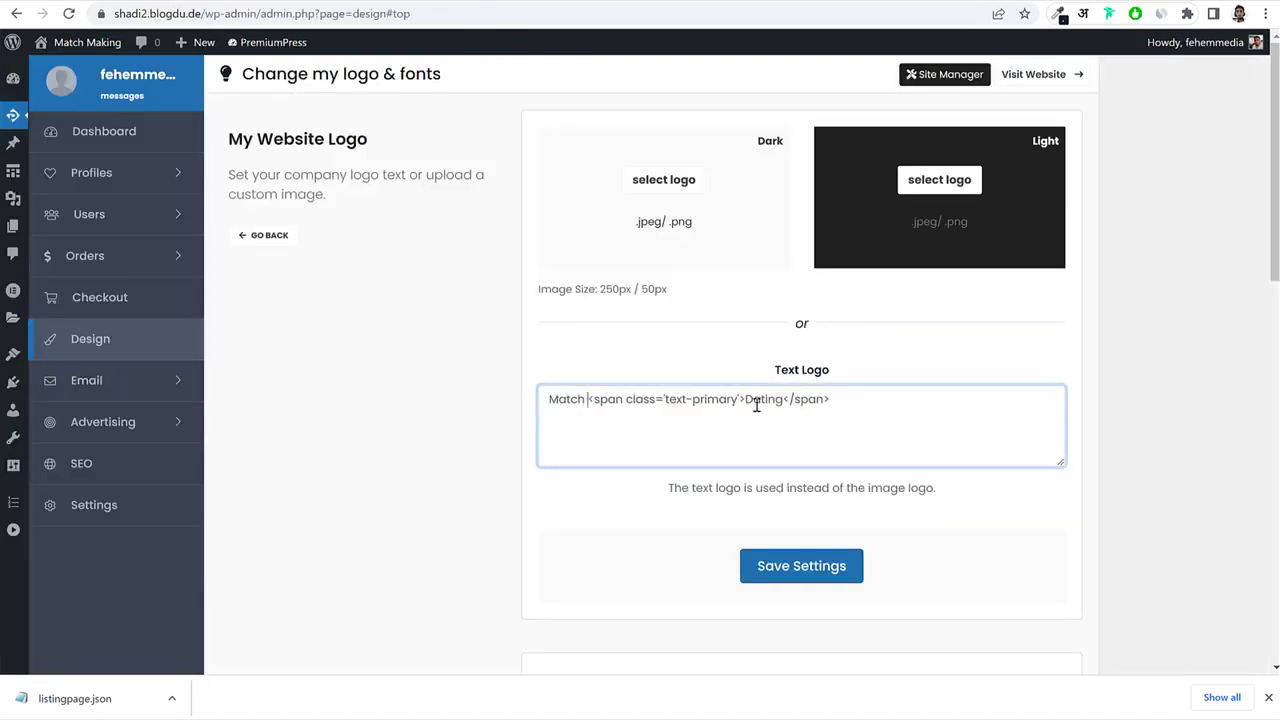
{"action": "double_click", "coordinate": [762, 400]}
{"action": "type", "text": "Makki"}
{"action": "key", "text": "BackSpace"}
{"action": "key", "text": "BackSpace"}
{"action": "type", "text": "ing"}
{"action": "left_click", "coordinate": [806, 568]}
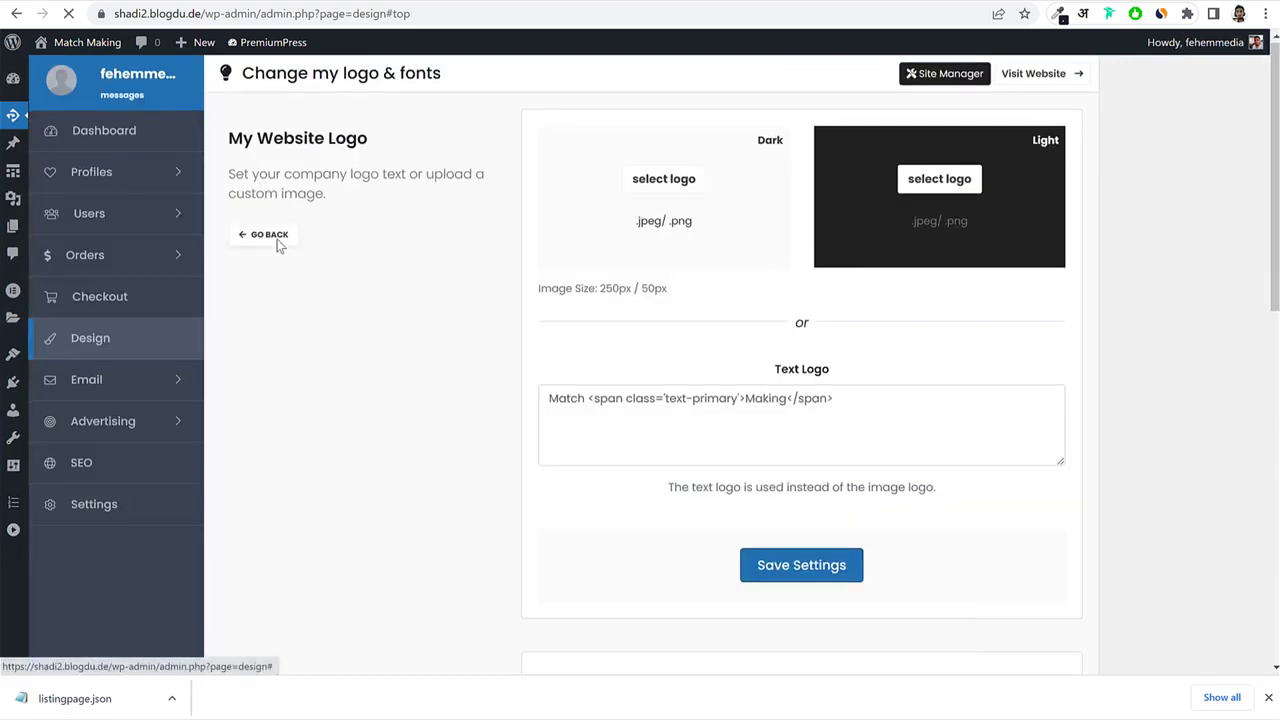
Check the new logo on the live homepage, then go to Customize > Navigation.
{"action": "left_click", "coordinate": [272, 236]}
{"action": "left_click", "coordinate": [803, 186]}
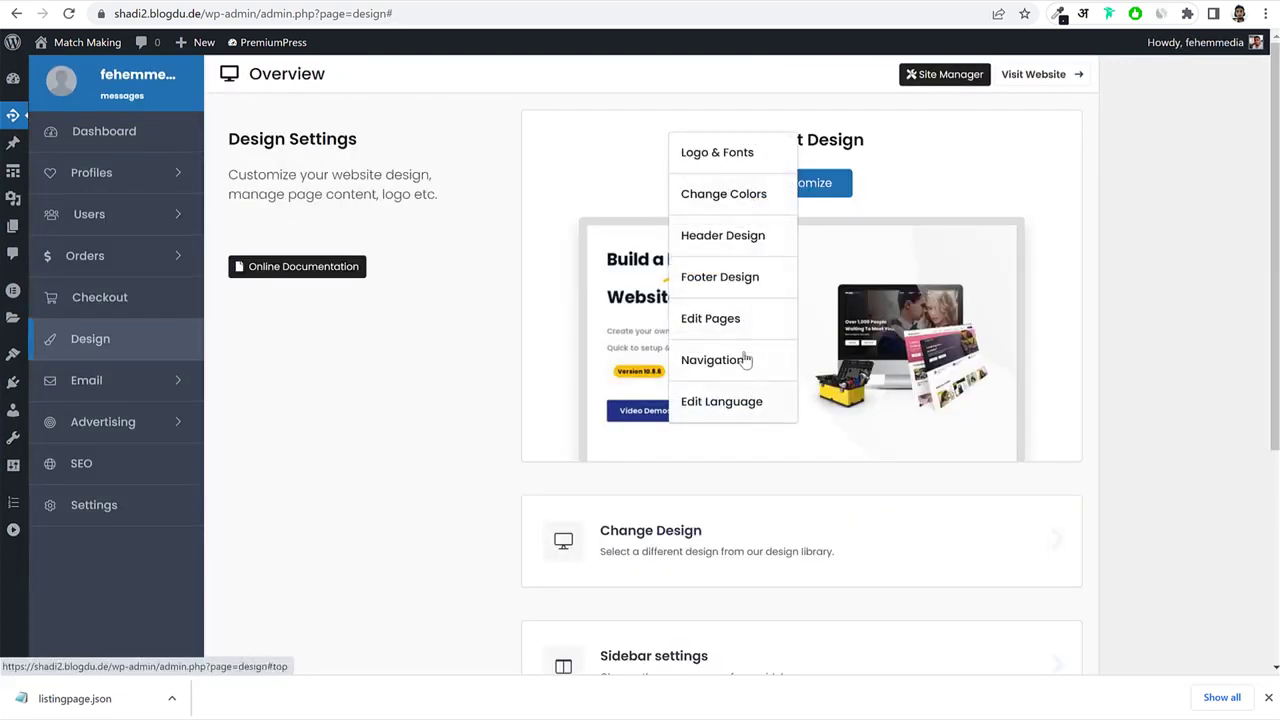
{"action": "left_click", "coordinate": [420, 1]}
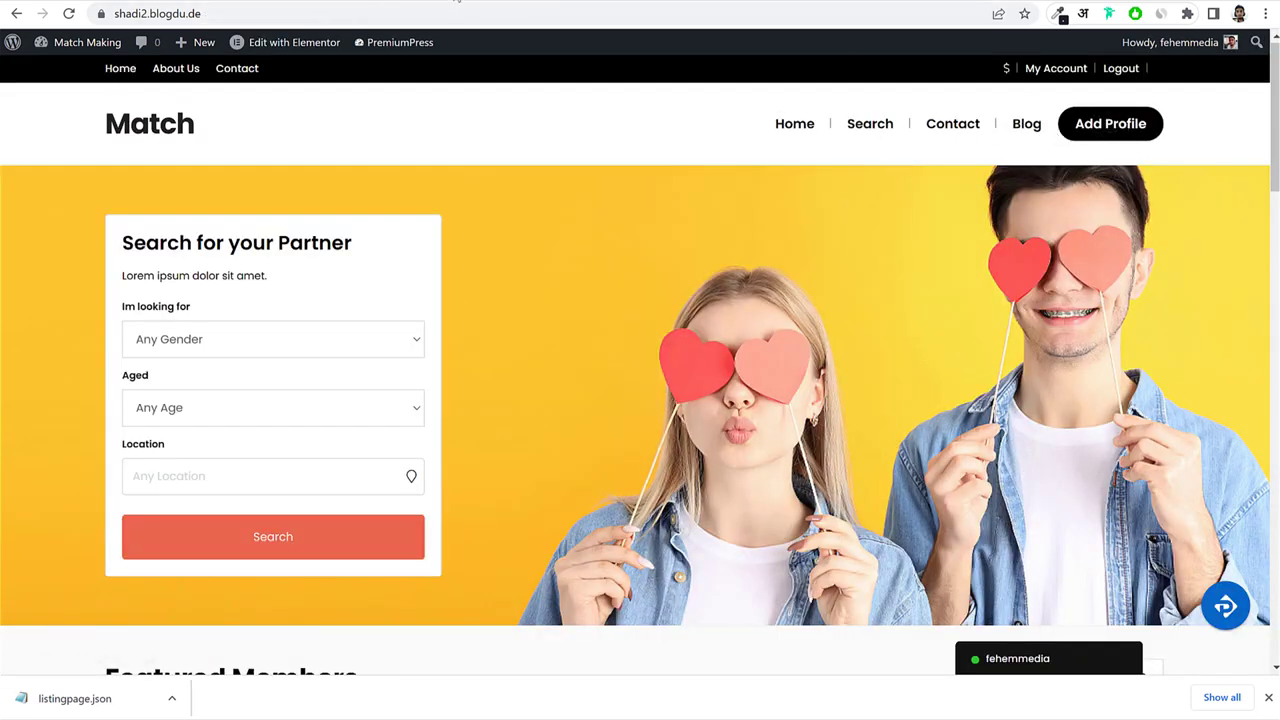
{"action": "left_click", "coordinate": [471, 1]}
{"action": "mouse_move", "coordinate": [770, 186]}
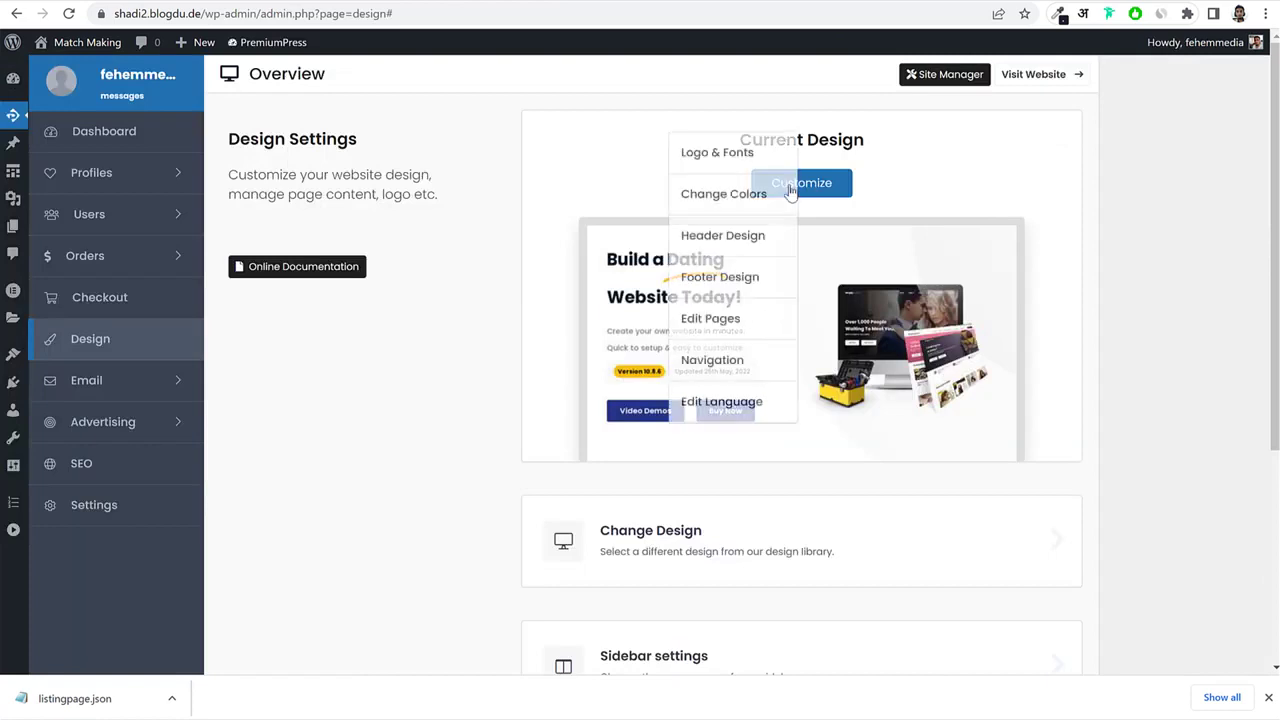
{"action": "left_click", "coordinate": [736, 362]}
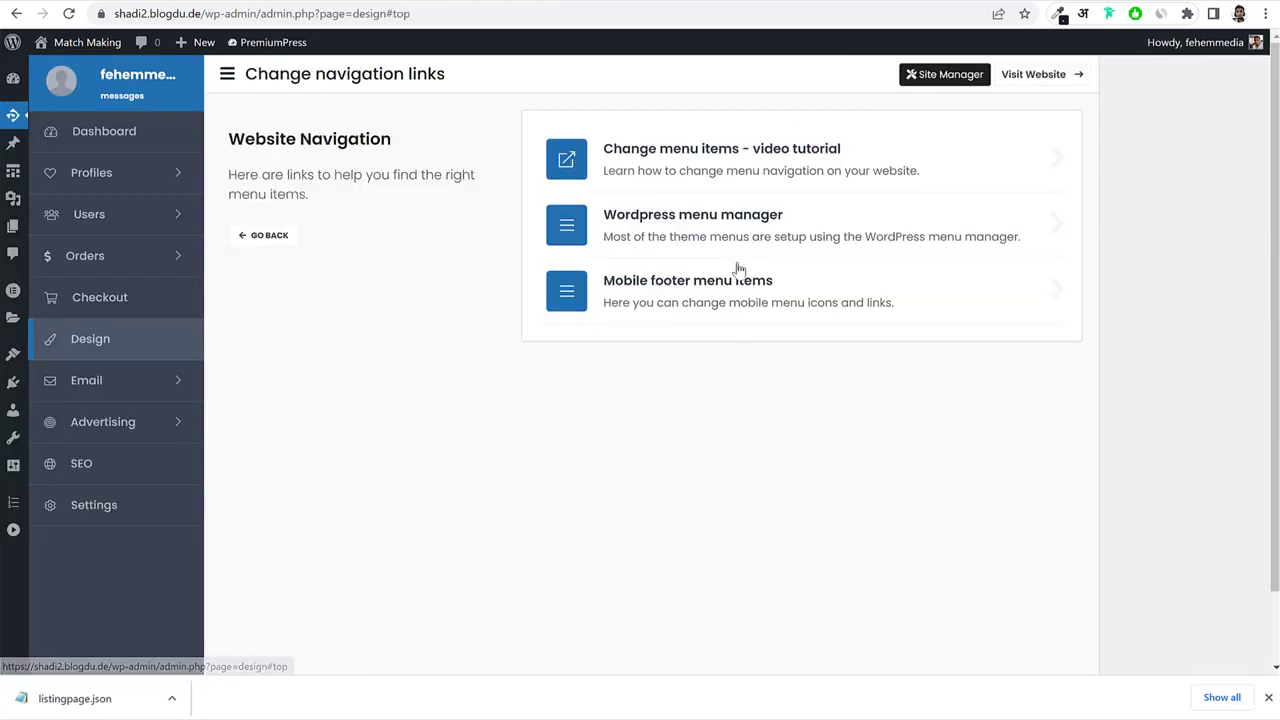
Create Main Menu in the menu manager with Home, About Us Page, Blog and Contact Form.
{"action": "left_click", "coordinate": [736, 226]}
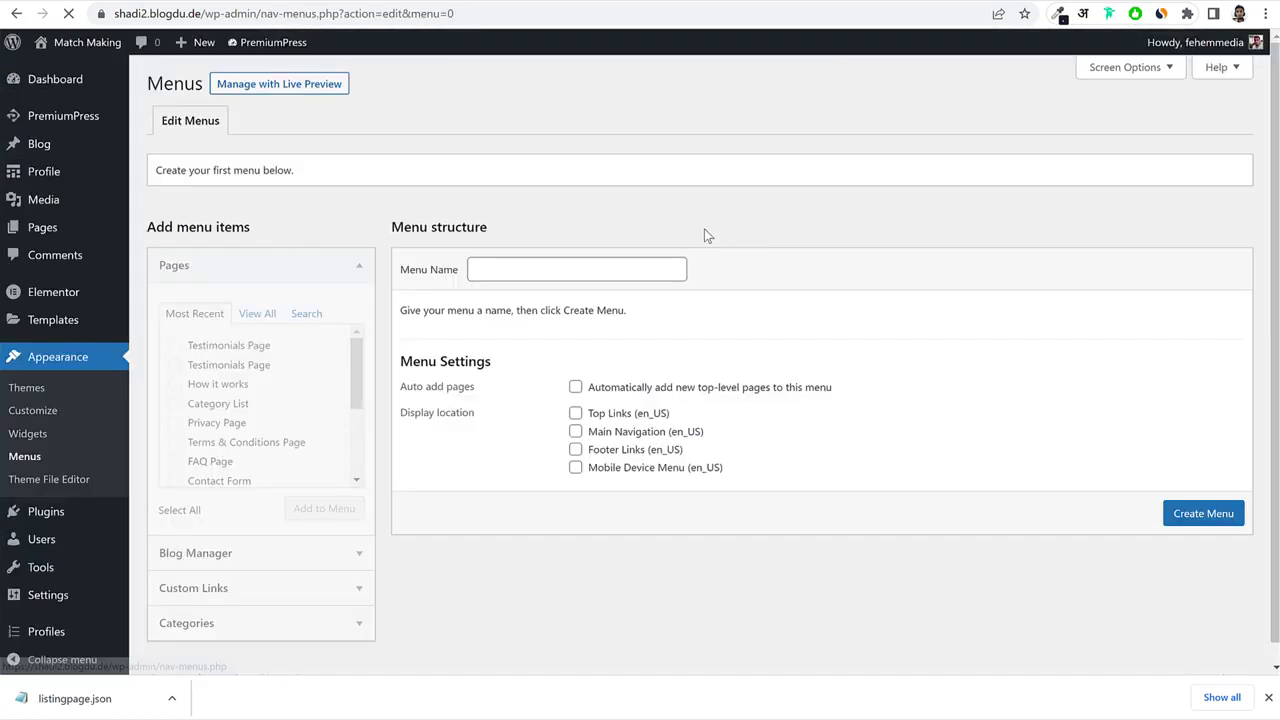
{"action": "left_click", "coordinate": [550, 272]}
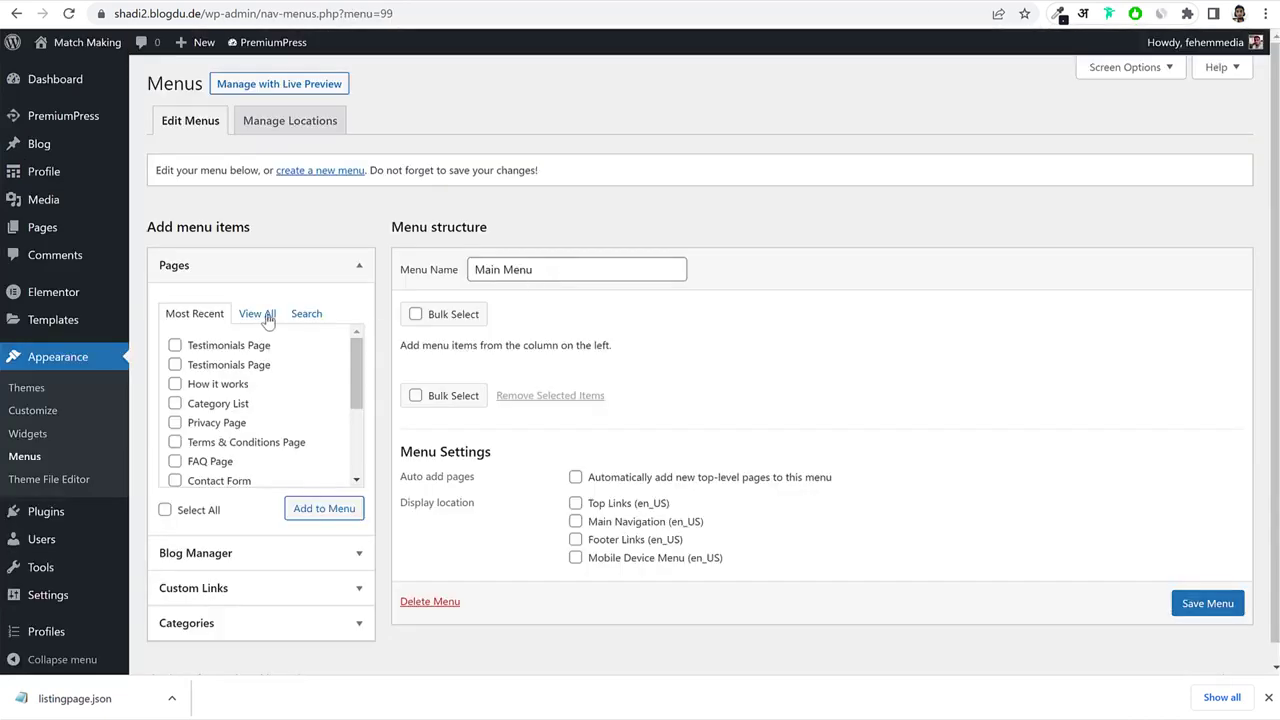
{"action": "left_click", "coordinate": [260, 315]}
{"action": "left_click", "coordinate": [205, 345]}
{"action": "left_click", "coordinate": [209, 366]}
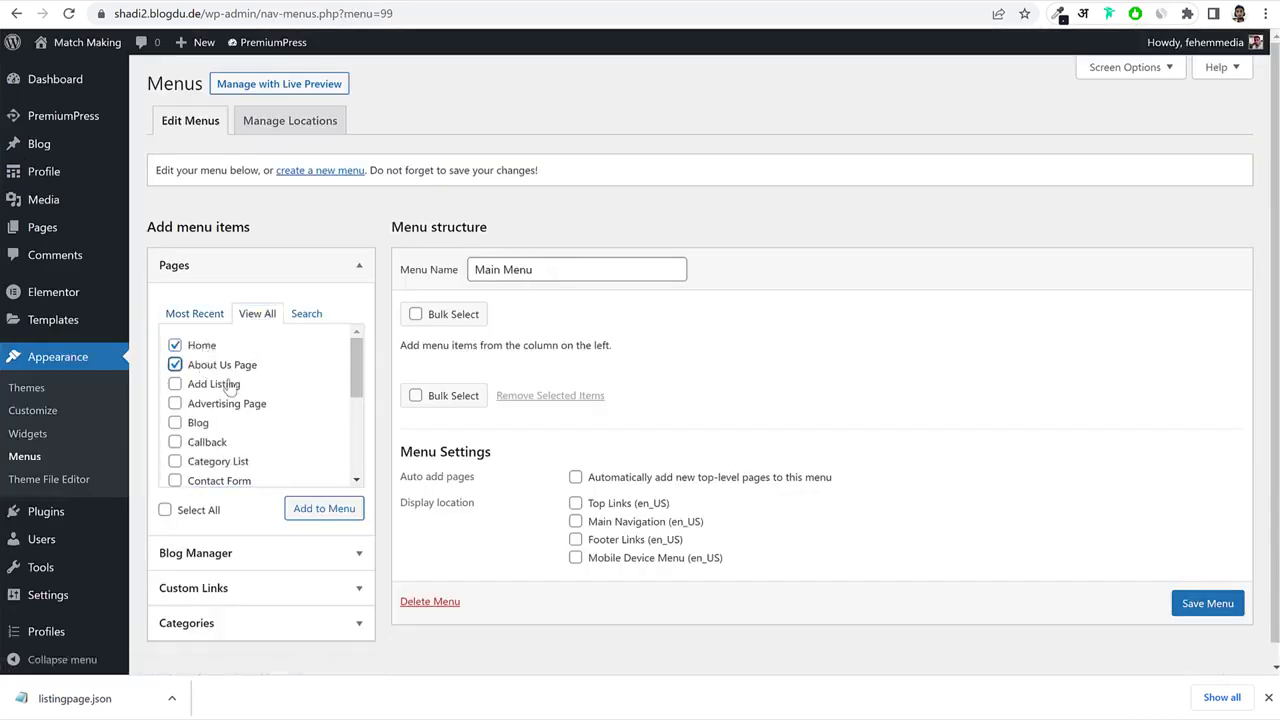
{"action": "left_click", "coordinate": [208, 426]}
{"action": "scroll", "coordinate": [252, 455], "scroll_direction": "down", "scroll_amount": 2}
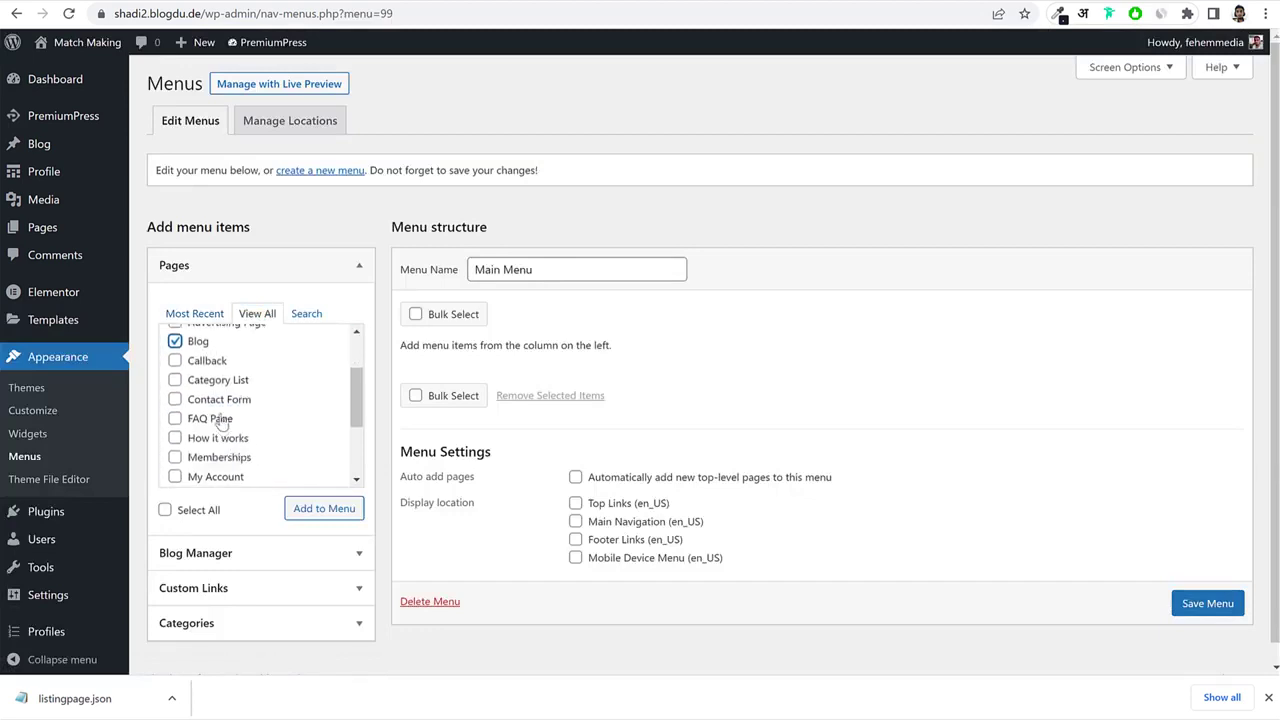
{"action": "left_click", "coordinate": [222, 400]}
{"action": "left_click", "coordinate": [302, 507]}
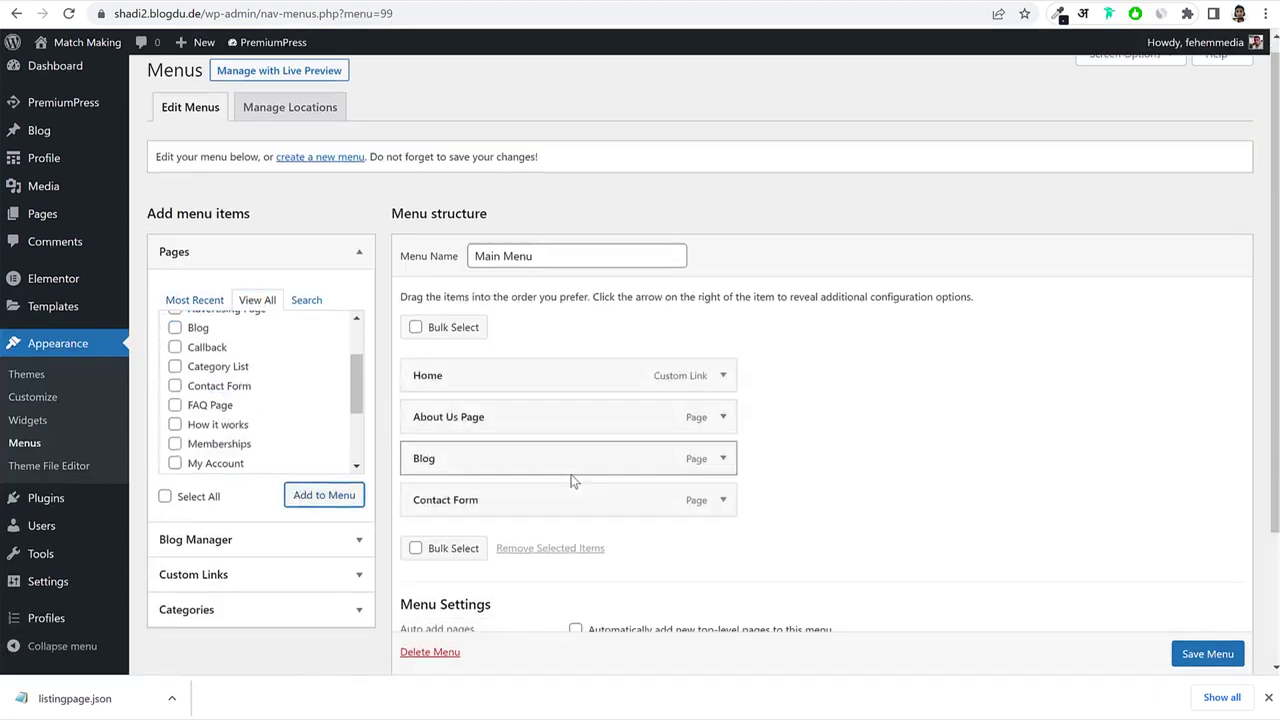
Assign Main Menu to Main Navigation and save it.
{"action": "scroll", "coordinate": [569, 480], "scroll_direction": "down", "scroll_amount": 2}
{"action": "left_click", "coordinate": [652, 506]}
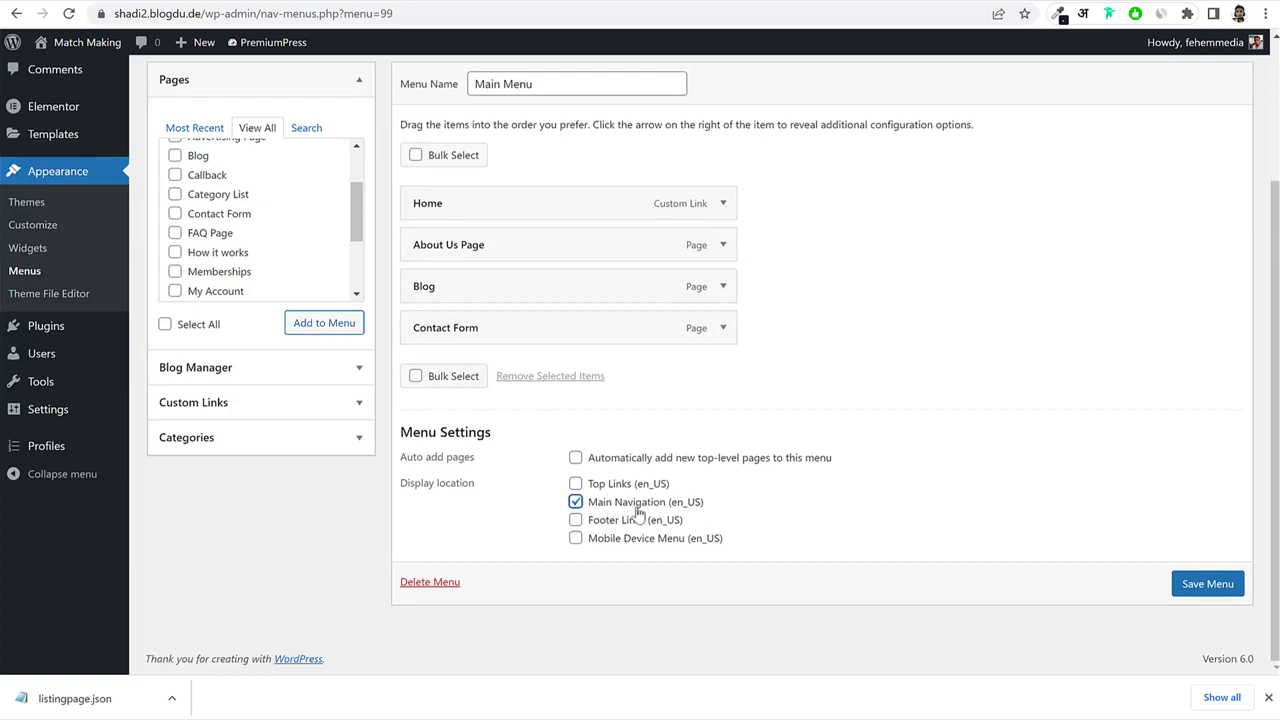
{"action": "left_click", "coordinate": [1216, 588]}
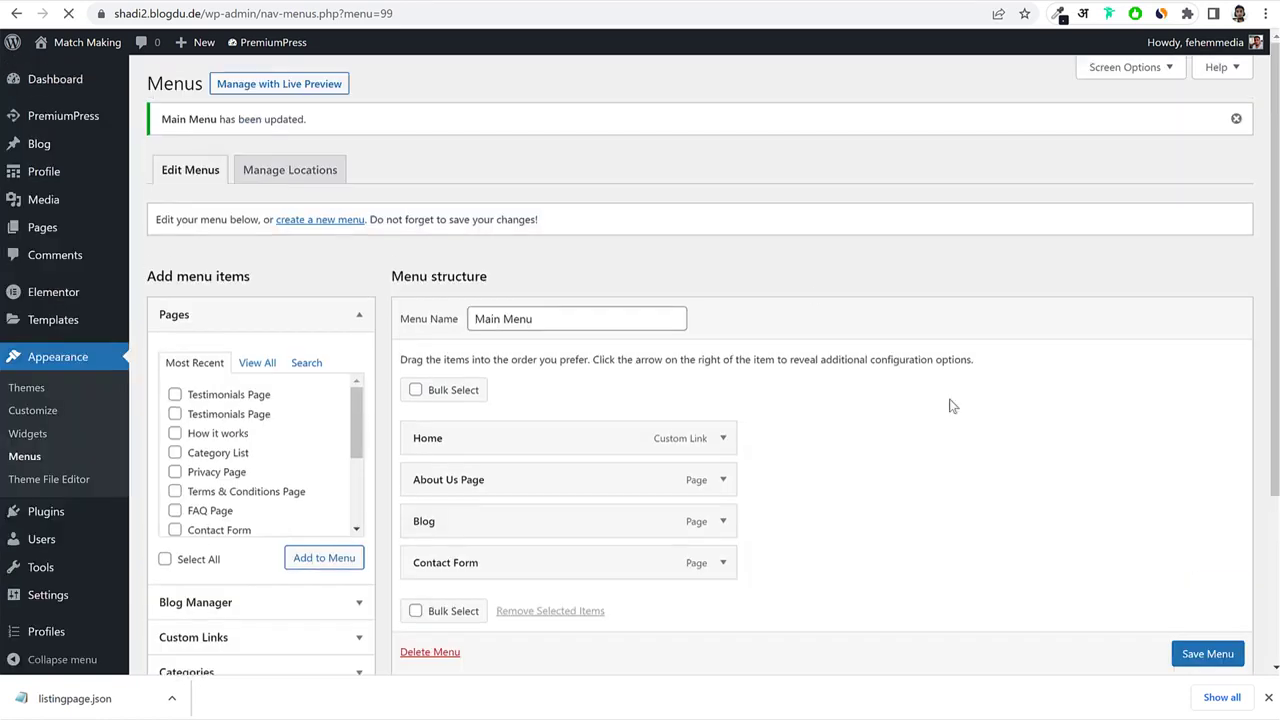
Reload the live homepage to confirm the new Main Menu appears in the header.
{"action": "left_click", "coordinate": [575, 1]}
{"action": "left_click", "coordinate": [588, 10]}
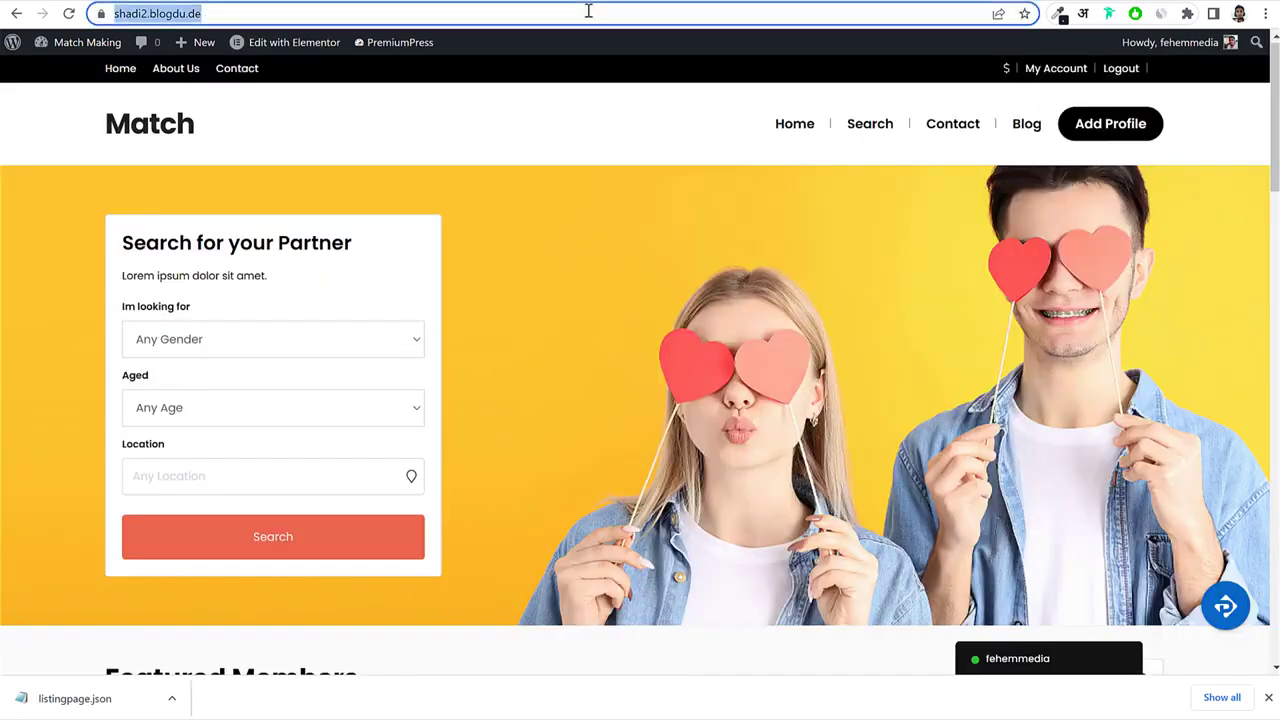
{"action": "key", "text": "Return"}
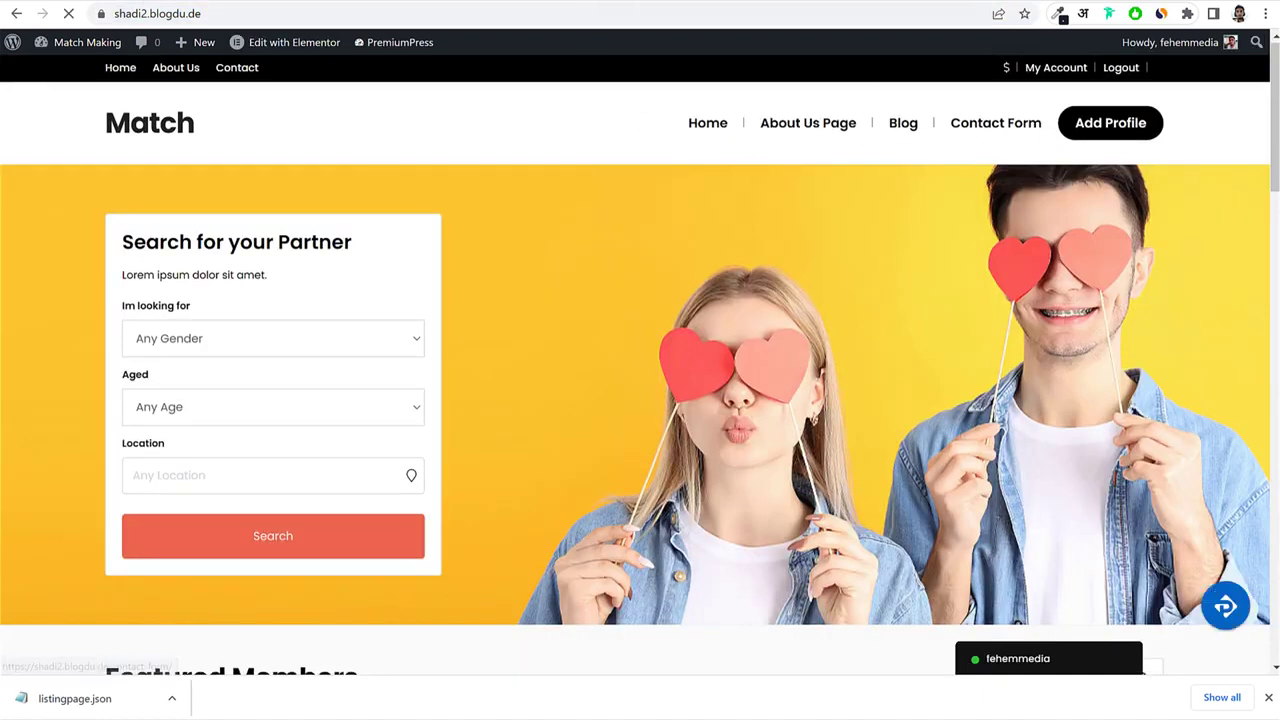
{"action": "left_click", "coordinate": [480, 1]}
{"action": "left_click", "coordinate": [560, 1]}
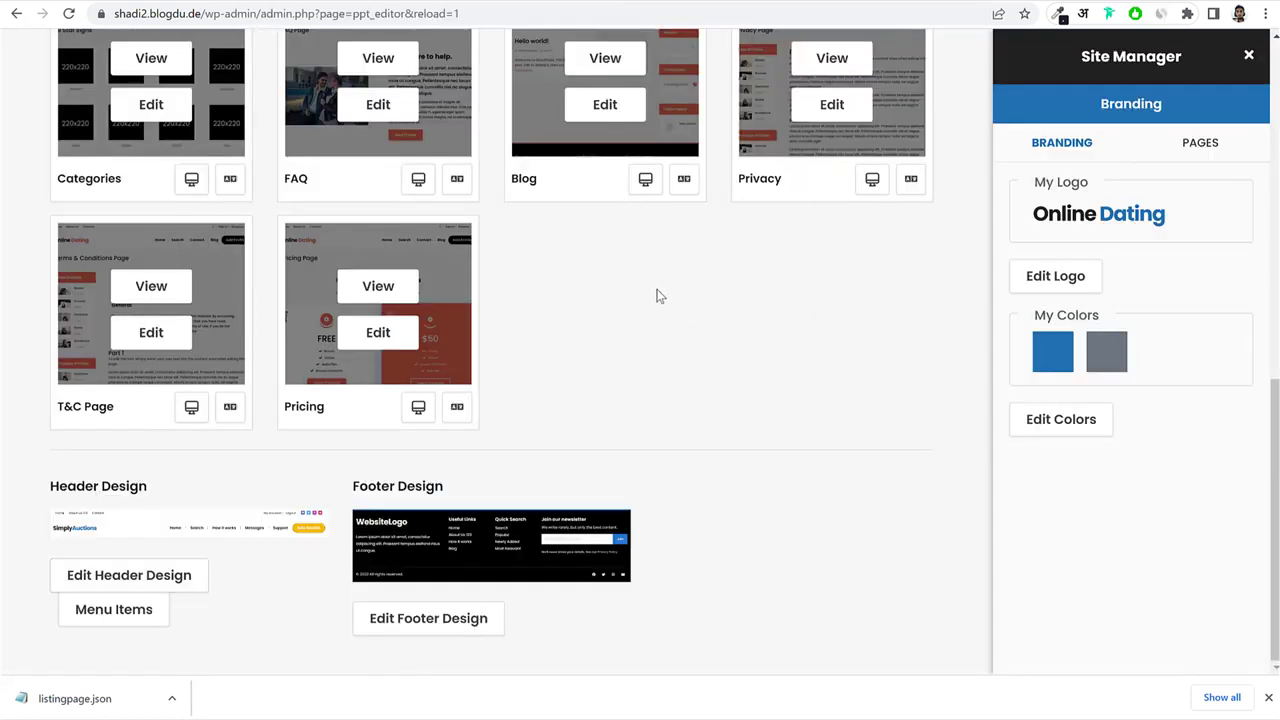
{"action": "scroll", "coordinate": [657, 294], "scroll_direction": "up", "scroll_amount": 5}
{"action": "left_click", "coordinate": [440, 1]}
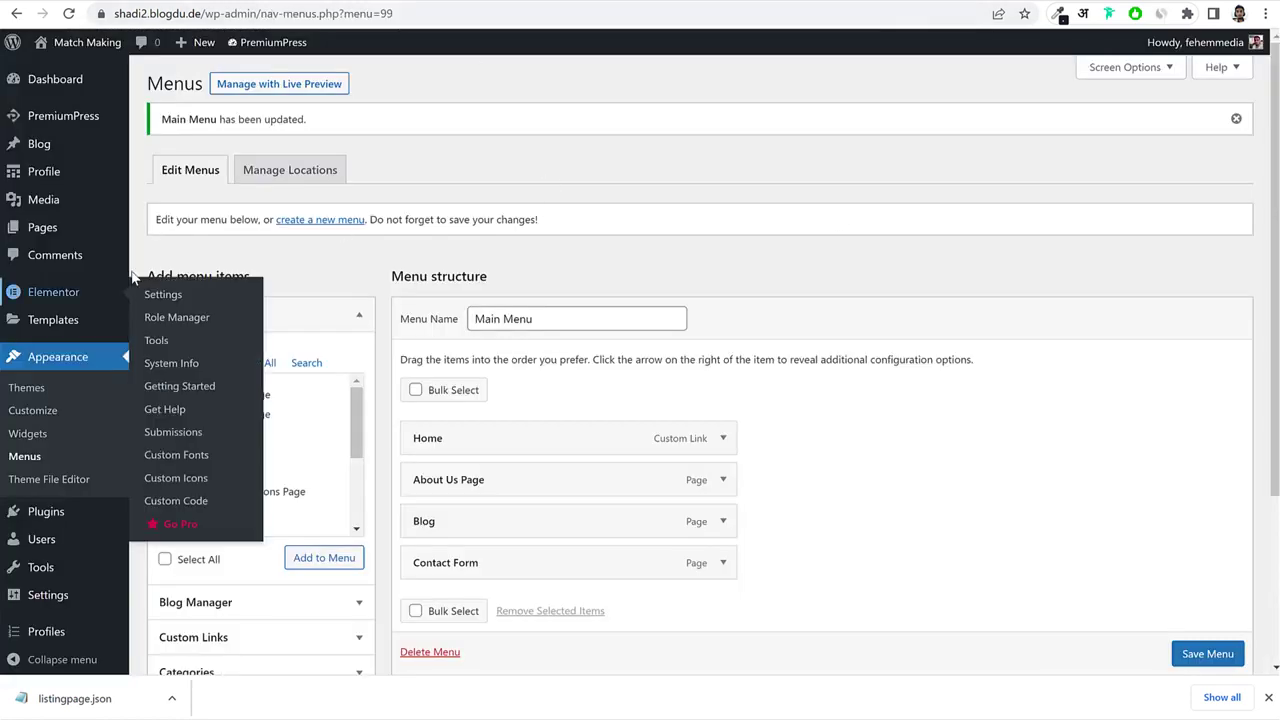
{"action": "key", "text": "alt+Left"}
{"action": "key", "text": "alt+Left"}
Open Footer Design from Customize > Edit Pages and look over its settings.
{"action": "left_click", "coordinate": [789, 188]}
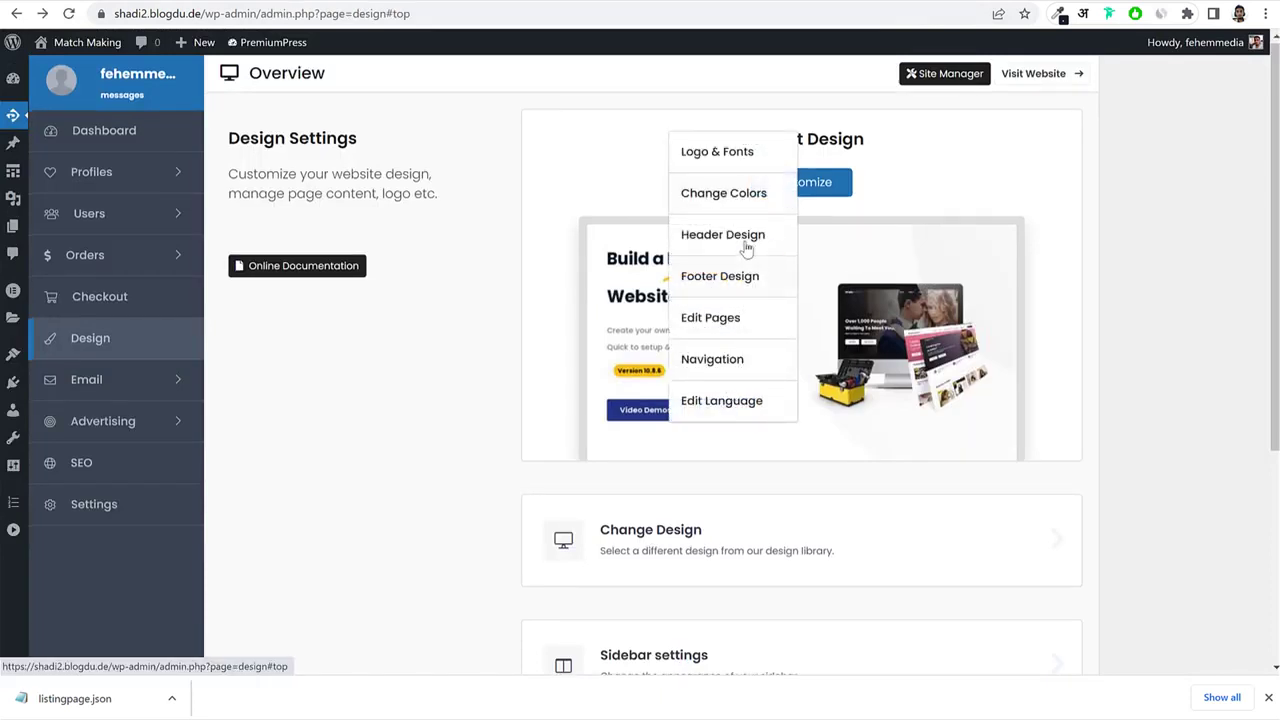
{"action": "left_click", "coordinate": [735, 317]}
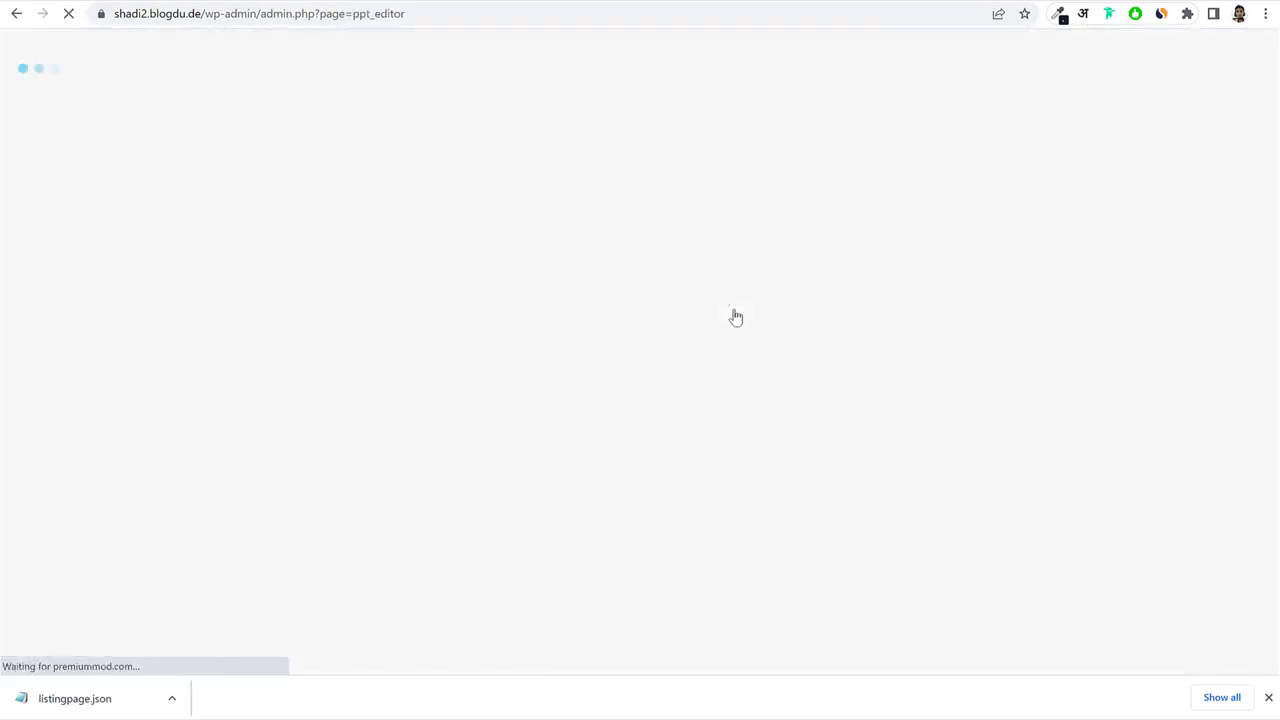
{"action": "scroll", "coordinate": [558, 333], "scroll_direction": "down", "scroll_amount": 5}
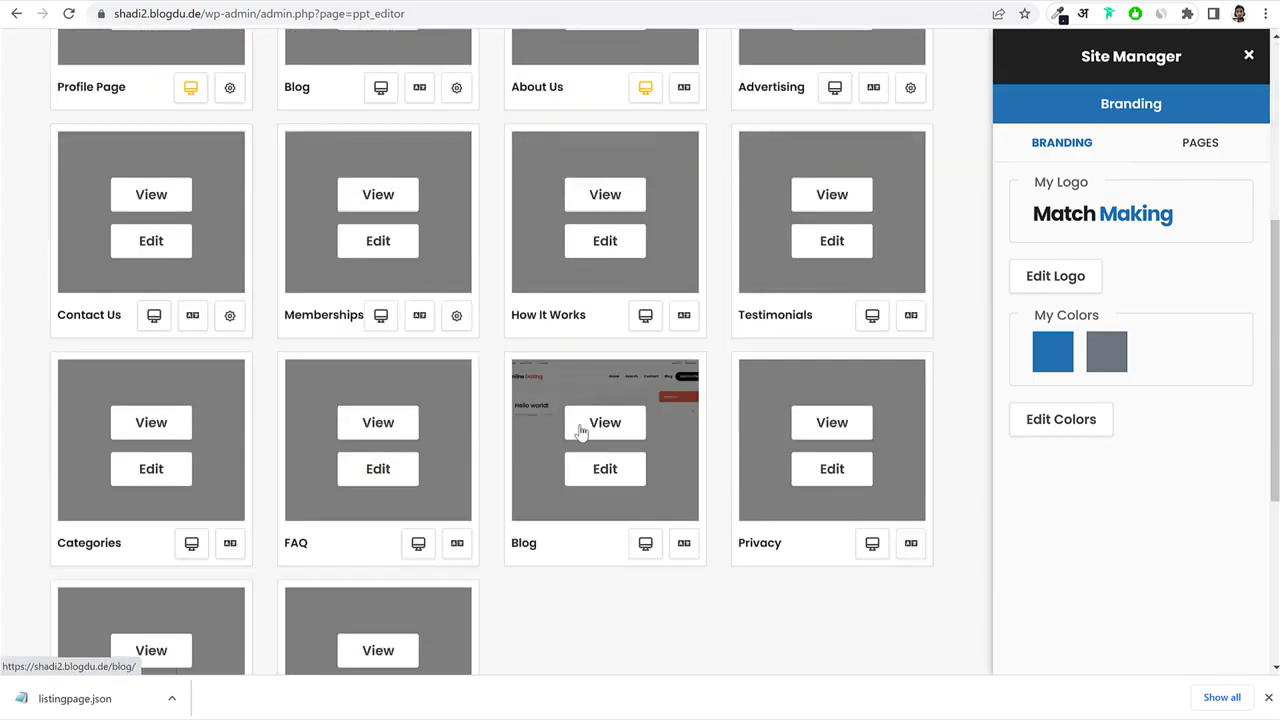
{"action": "left_click", "coordinate": [430, 620]}
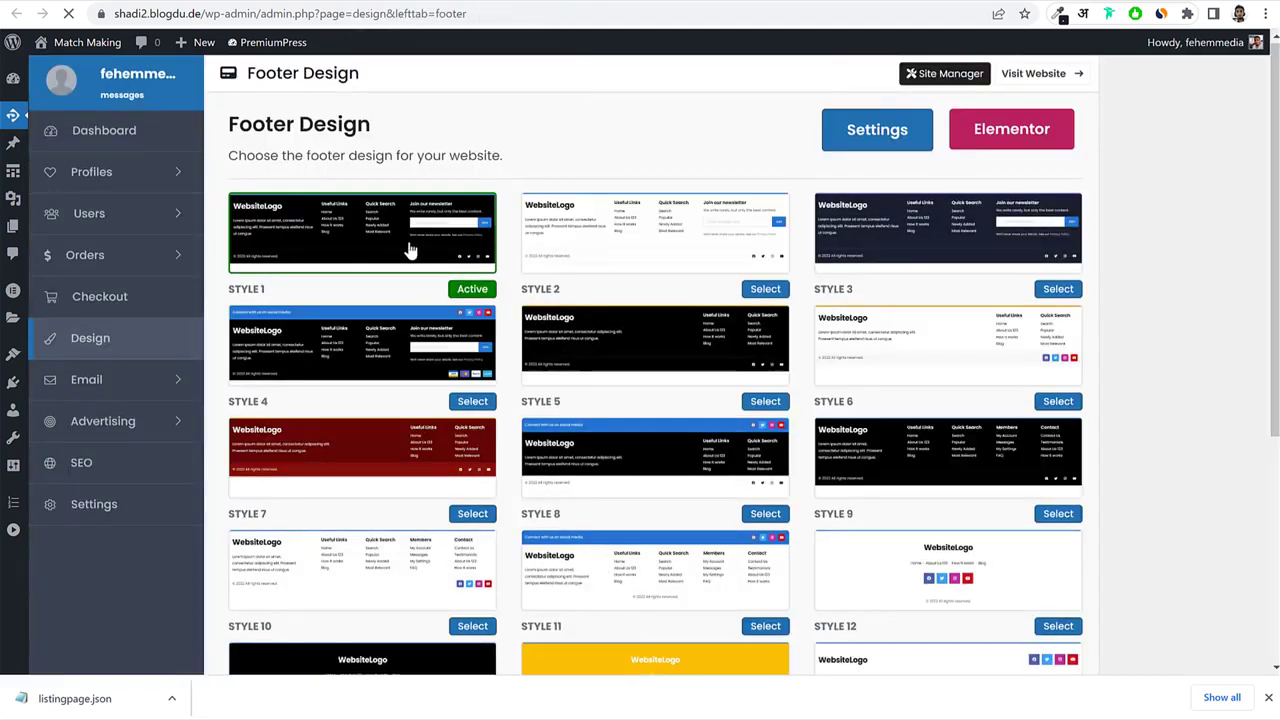
{"action": "left_click", "coordinate": [868, 145]}
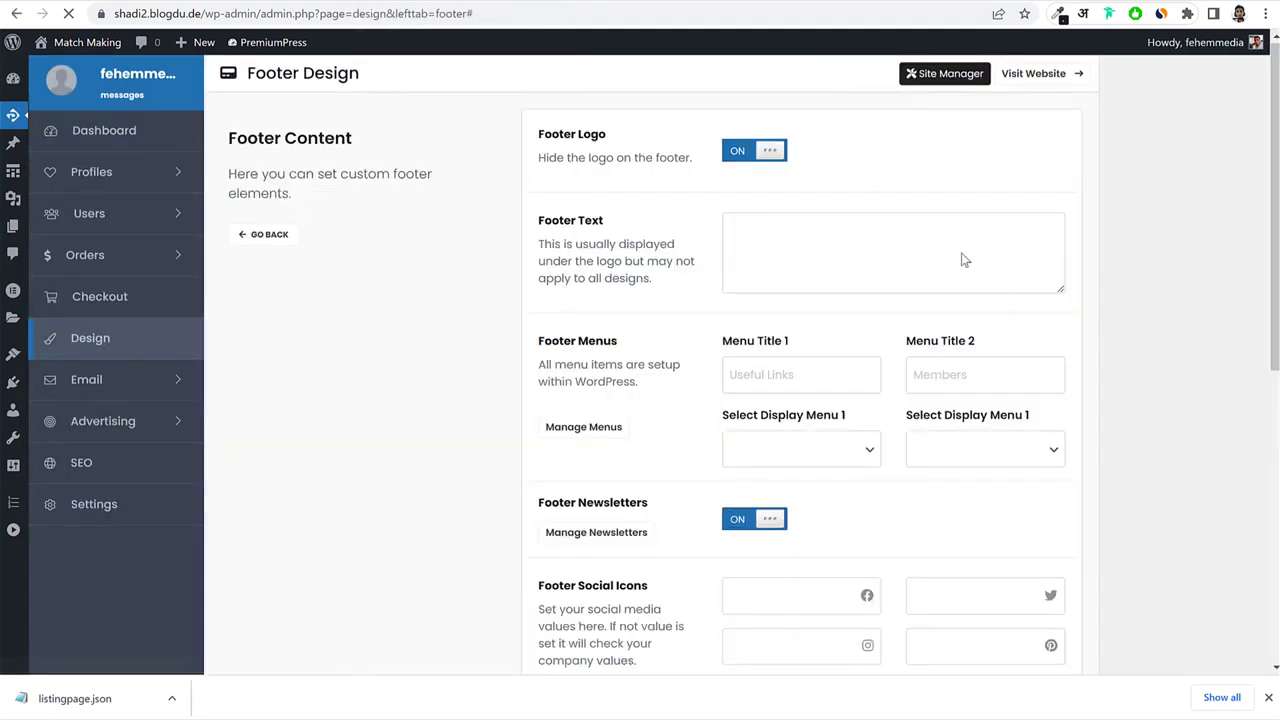
{"action": "scroll", "coordinate": [1049, 320], "scroll_direction": "down", "scroll_amount": 6}
{"action": "scroll", "coordinate": [1046, 326], "scroll_direction": "up", "scroll_amount": 5}
{"action": "scroll", "coordinate": [1049, 326], "scroll_direction": "up", "scroll_amount": 2}
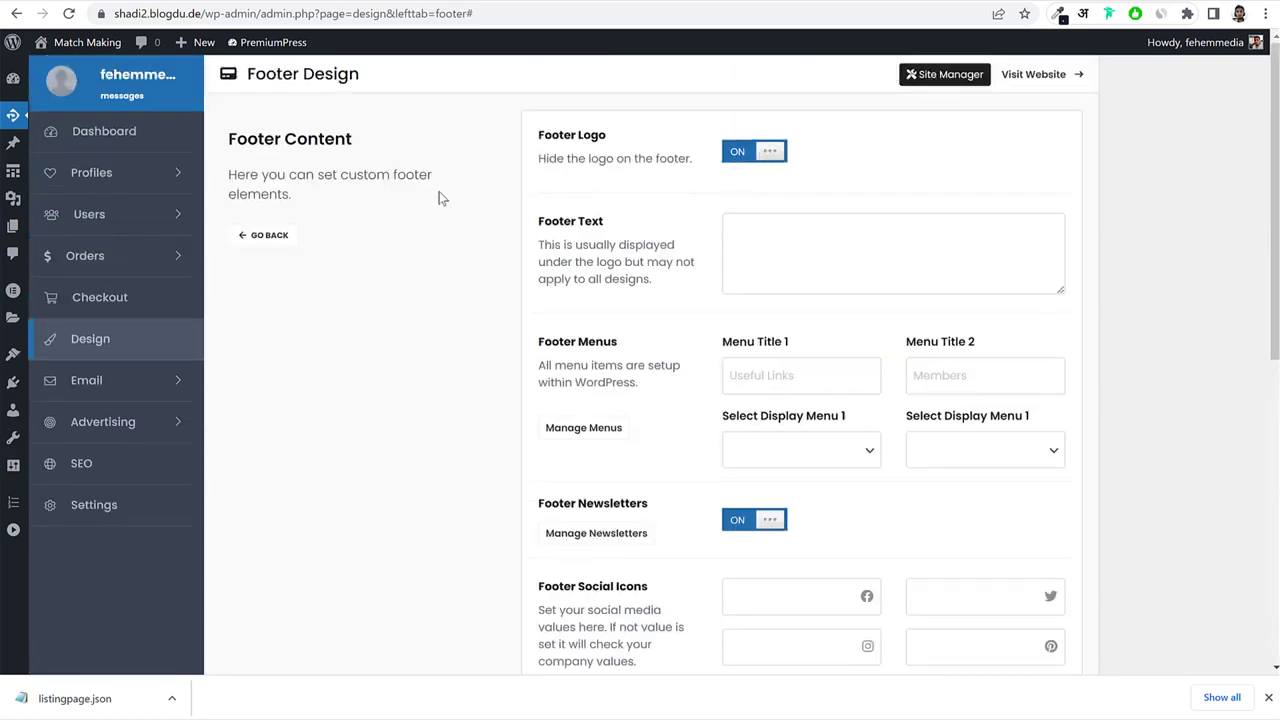
Return to the Edit Pages grid and reopen the Footer Design page.
{"action": "left_click", "coordinate": [264, 234]}
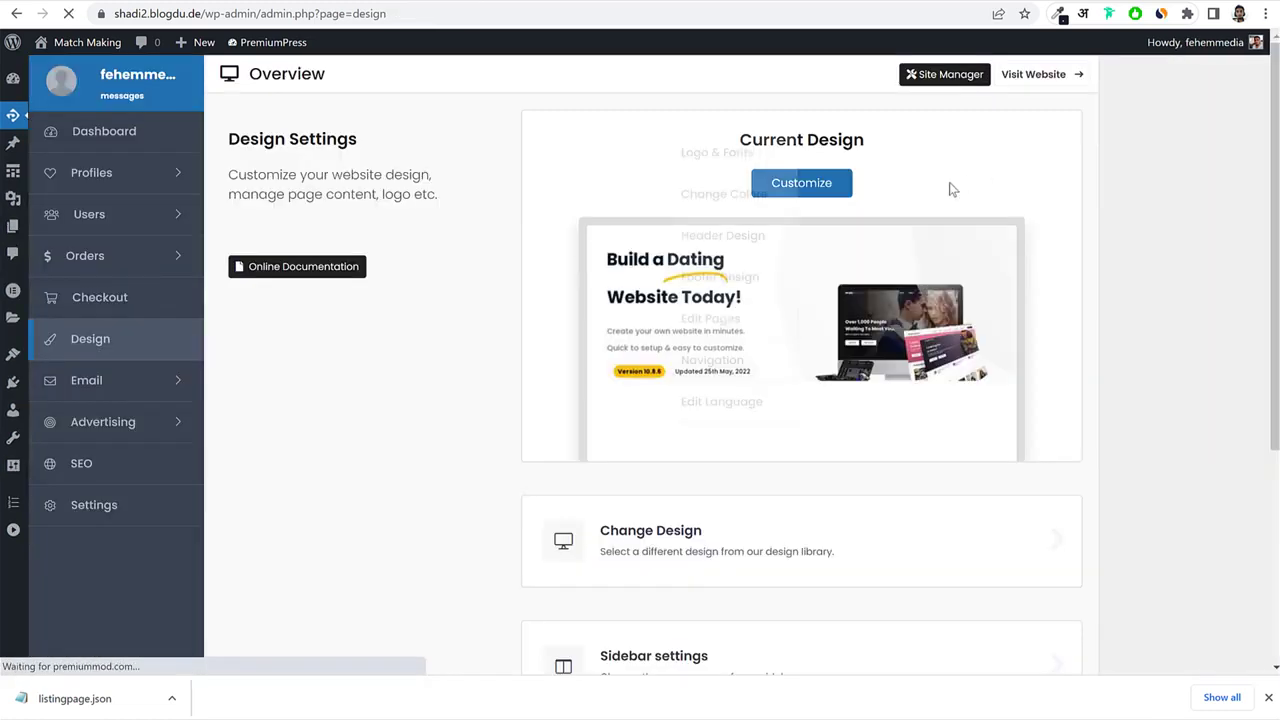
{"action": "mouse_move", "coordinate": [829, 192]}
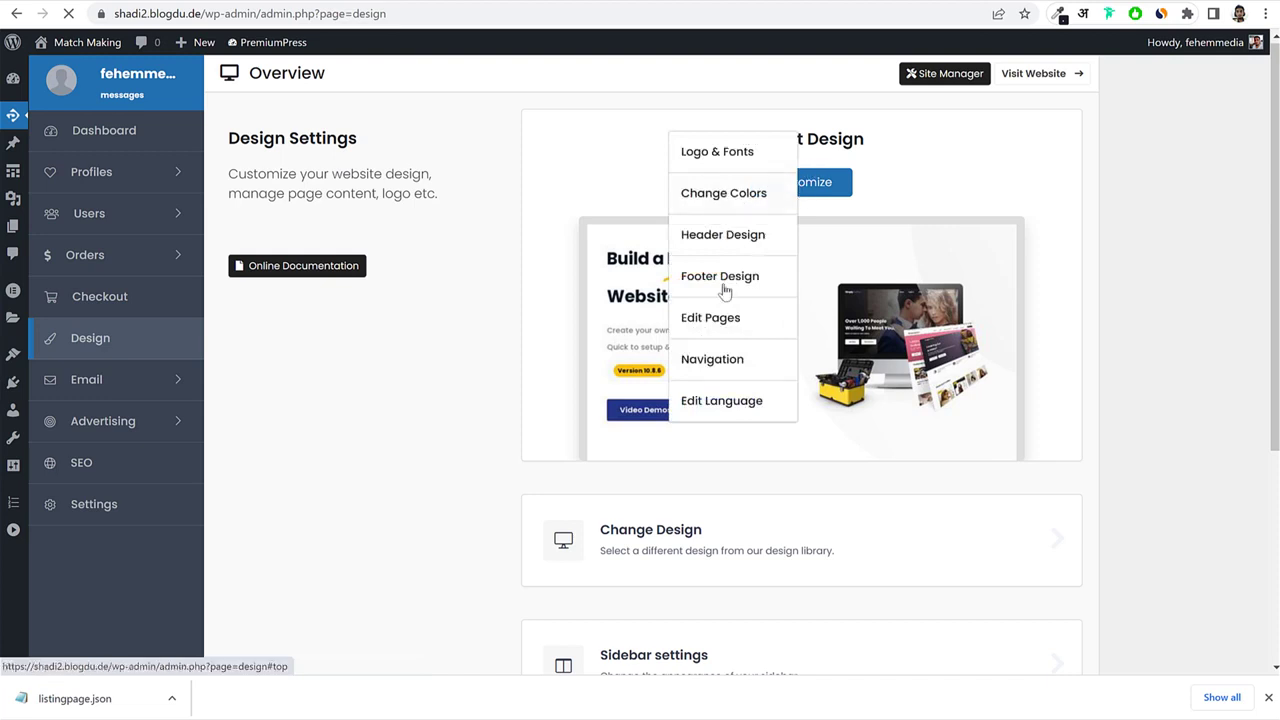
{"action": "left_click", "coordinate": [734, 320]}
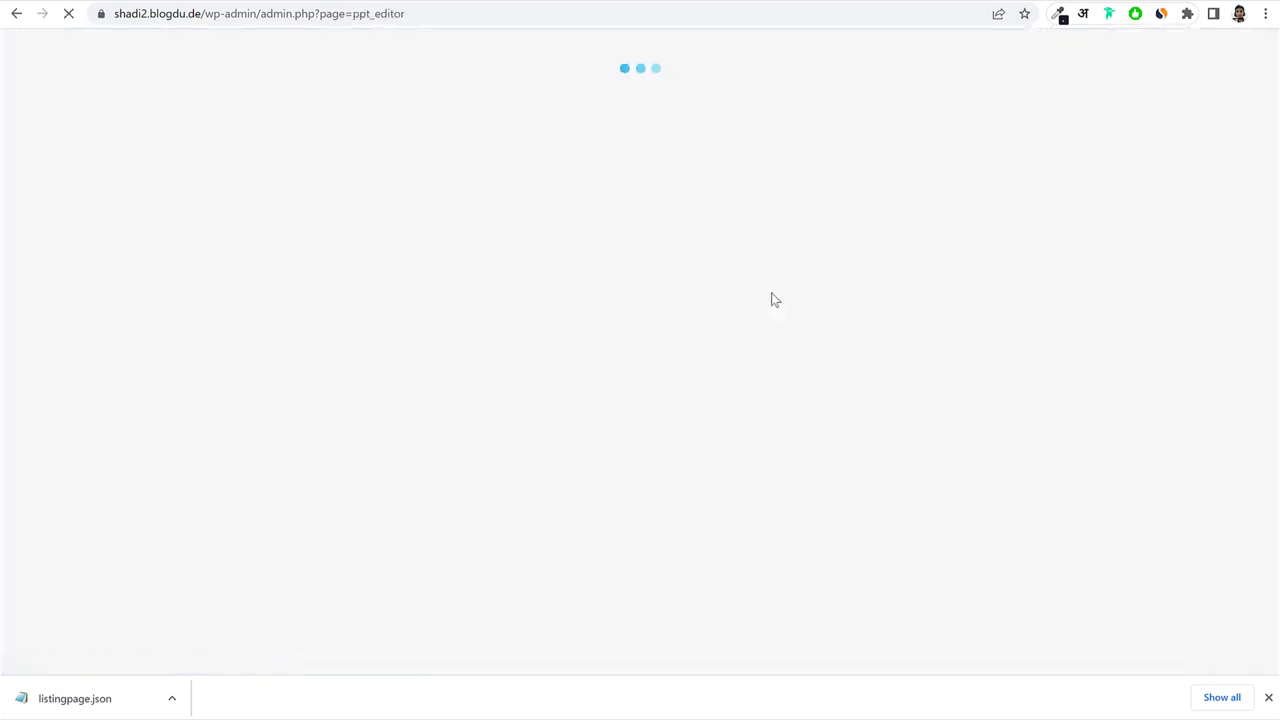
{"action": "scroll", "coordinate": [771, 291], "scroll_direction": "down", "scroll_amount": 10}
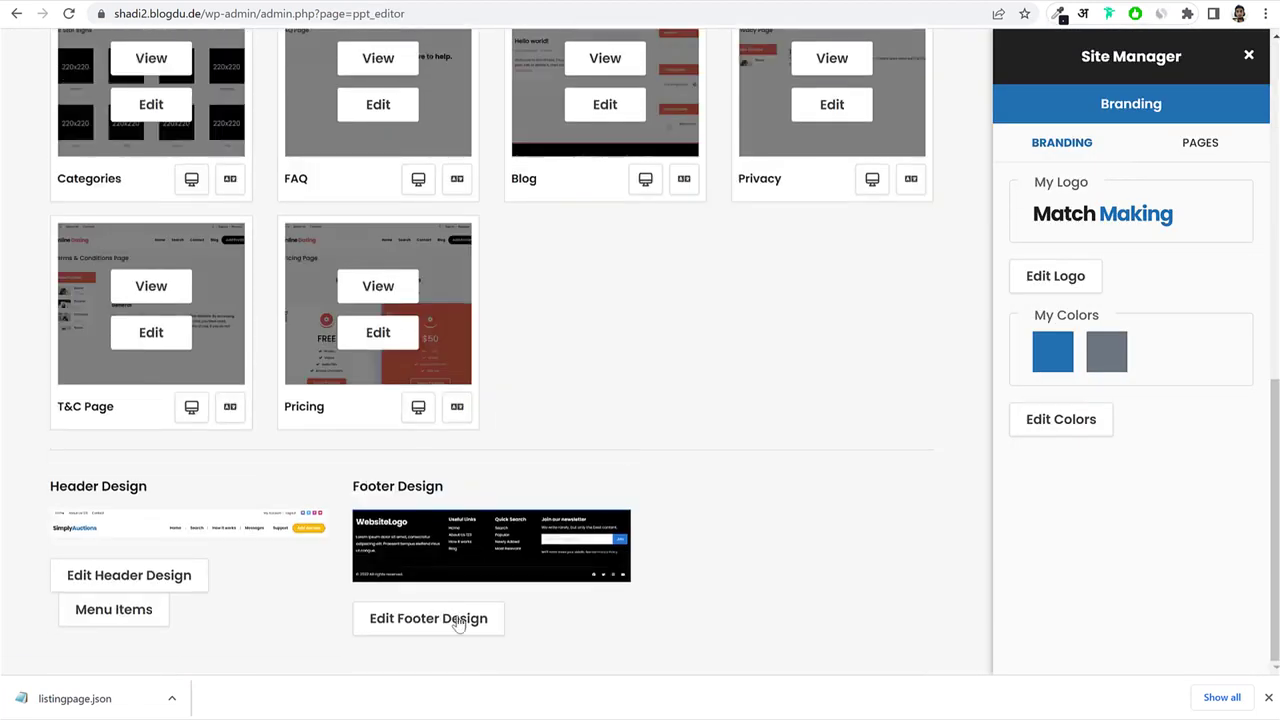
{"action": "left_click", "coordinate": [457, 619]}
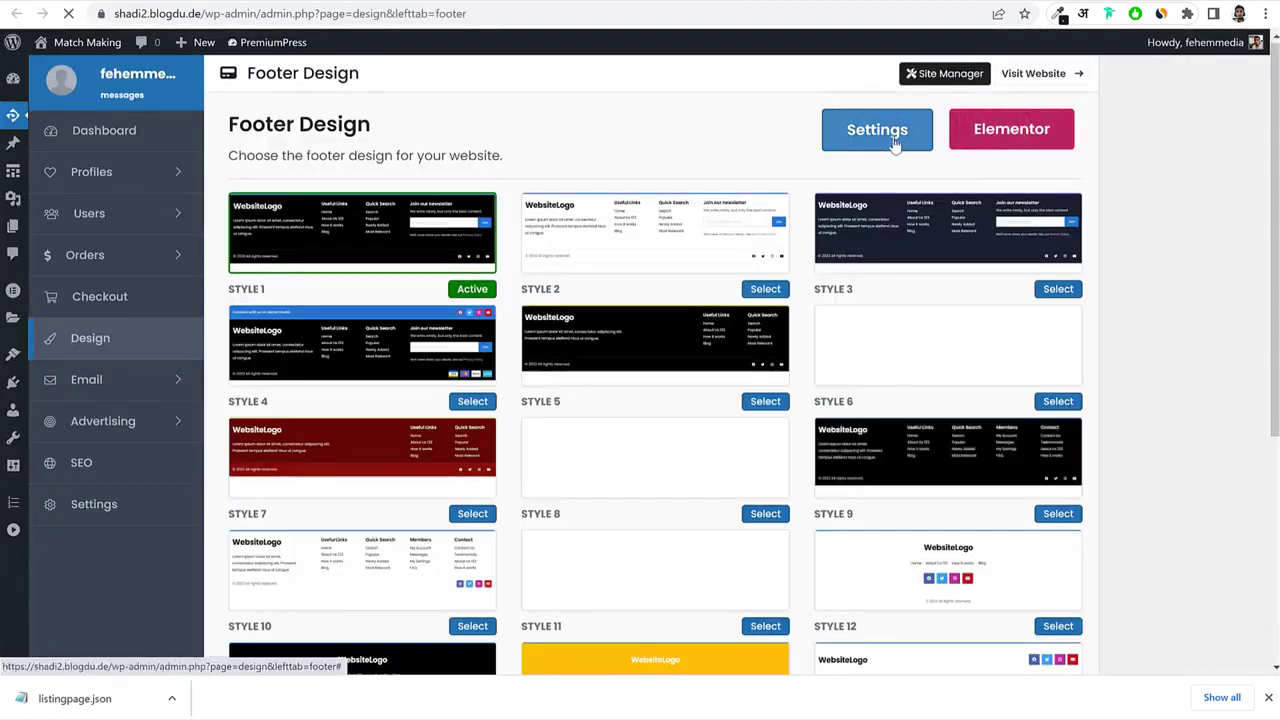
Open the footer Settings and review the Footer Text and menu title fields.
{"action": "left_click", "coordinate": [893, 142]}
{"action": "left_click", "coordinate": [783, 231]}
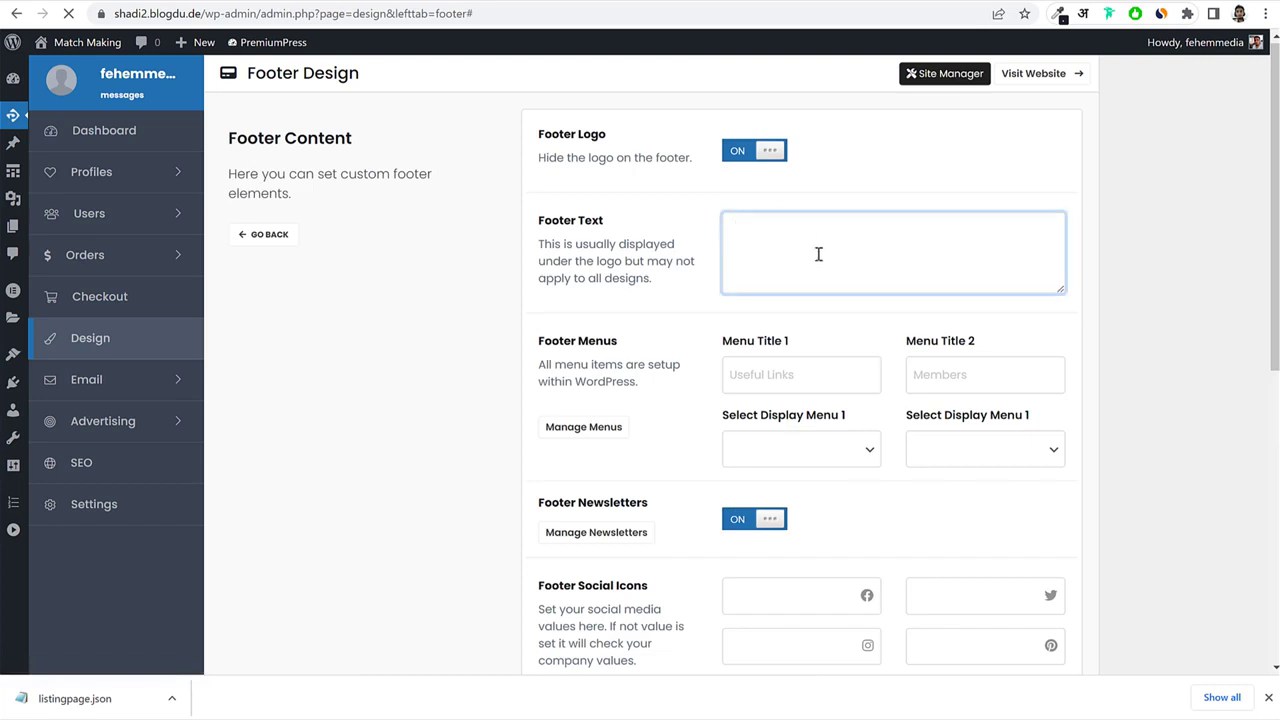
{"action": "scroll", "coordinate": [820, 263], "scroll_direction": "down", "scroll_amount": 1}
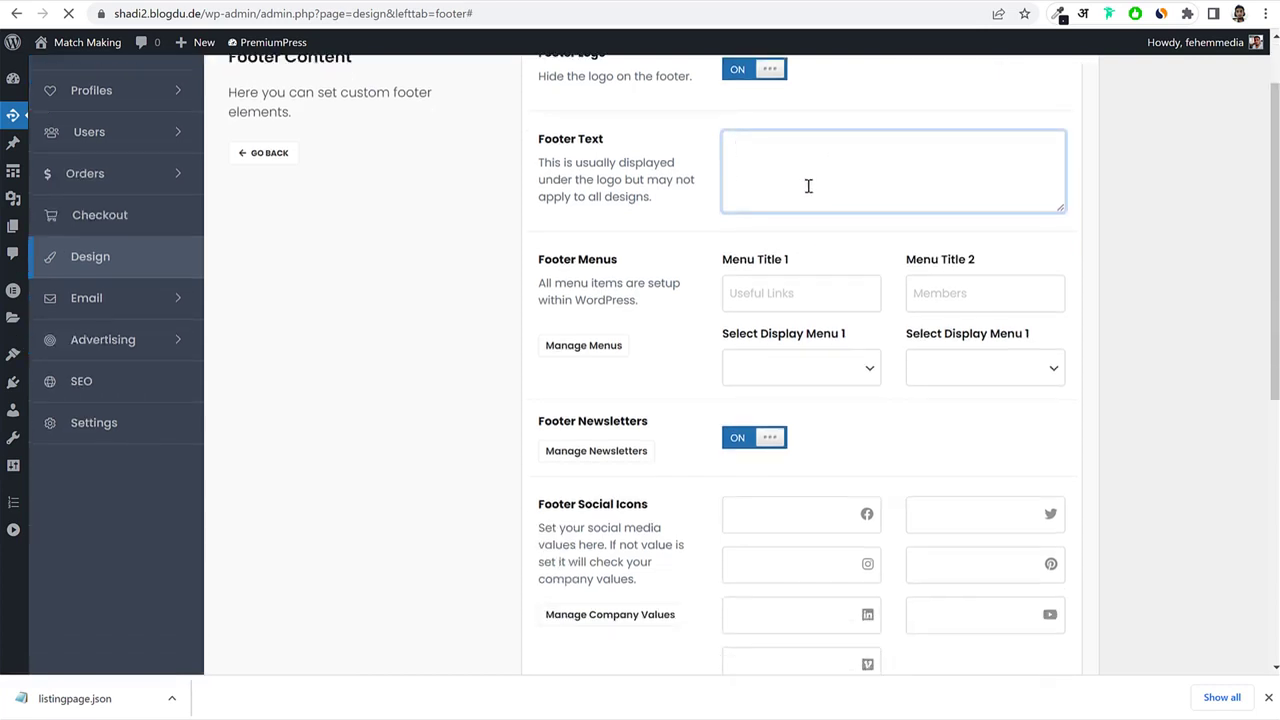
{"action": "left_click", "coordinate": [776, 293]}
{"action": "left_click", "coordinate": [970, 284]}
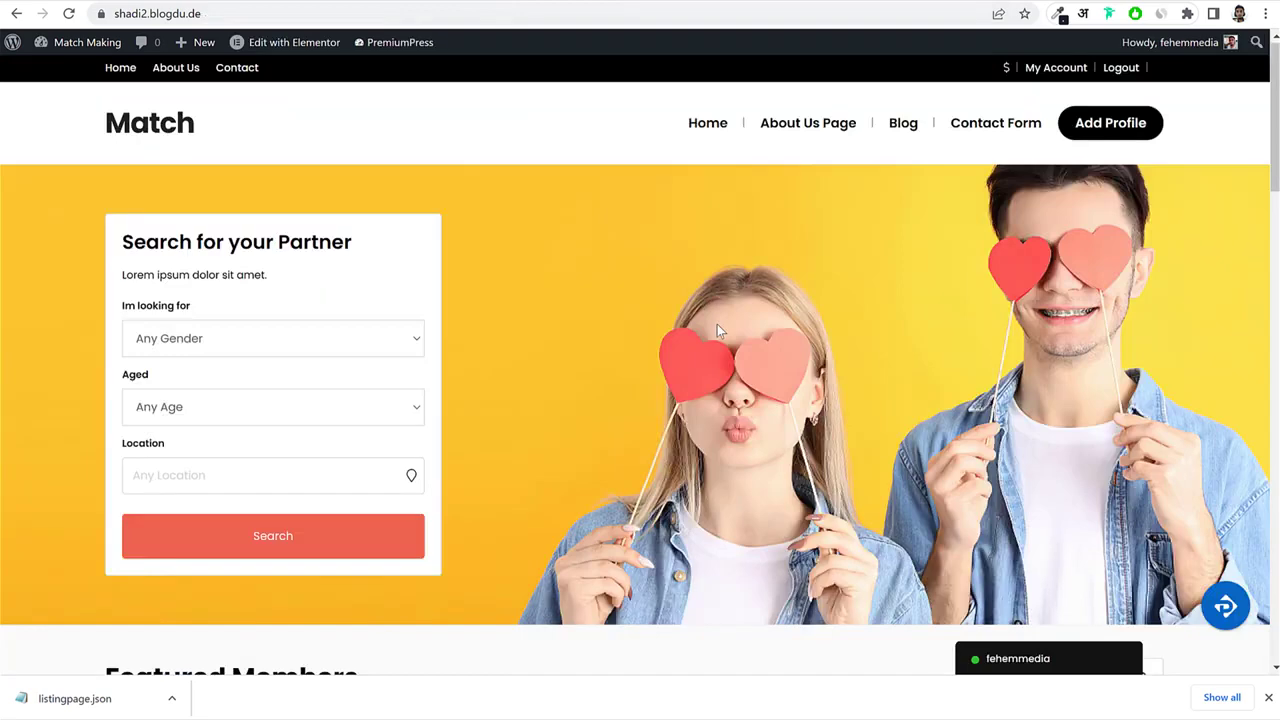
{"action": "scroll", "coordinate": [724, 349], "scroll_direction": "down", "scroll_amount": 15}
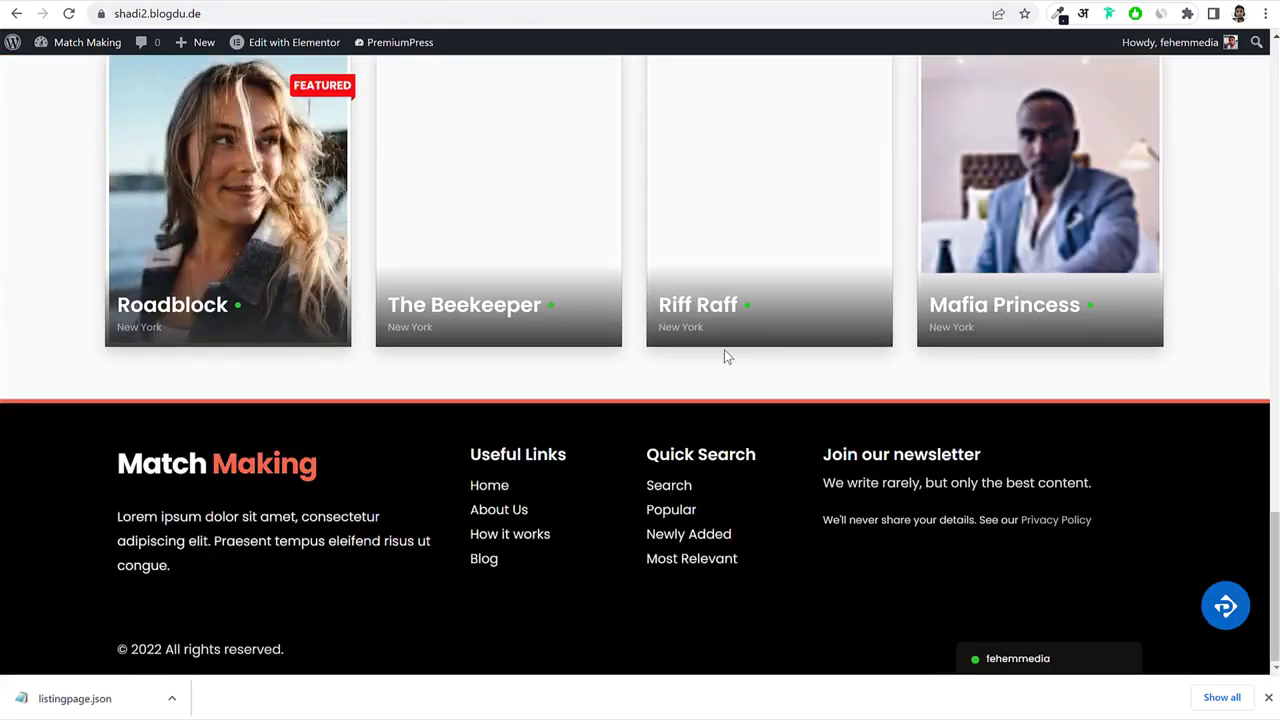
Copy the live site's footer paragraph into the Footer Text box.
{"action": "left_click_drag", "start_coordinate": [116, 517], "coordinate": [257, 574]}
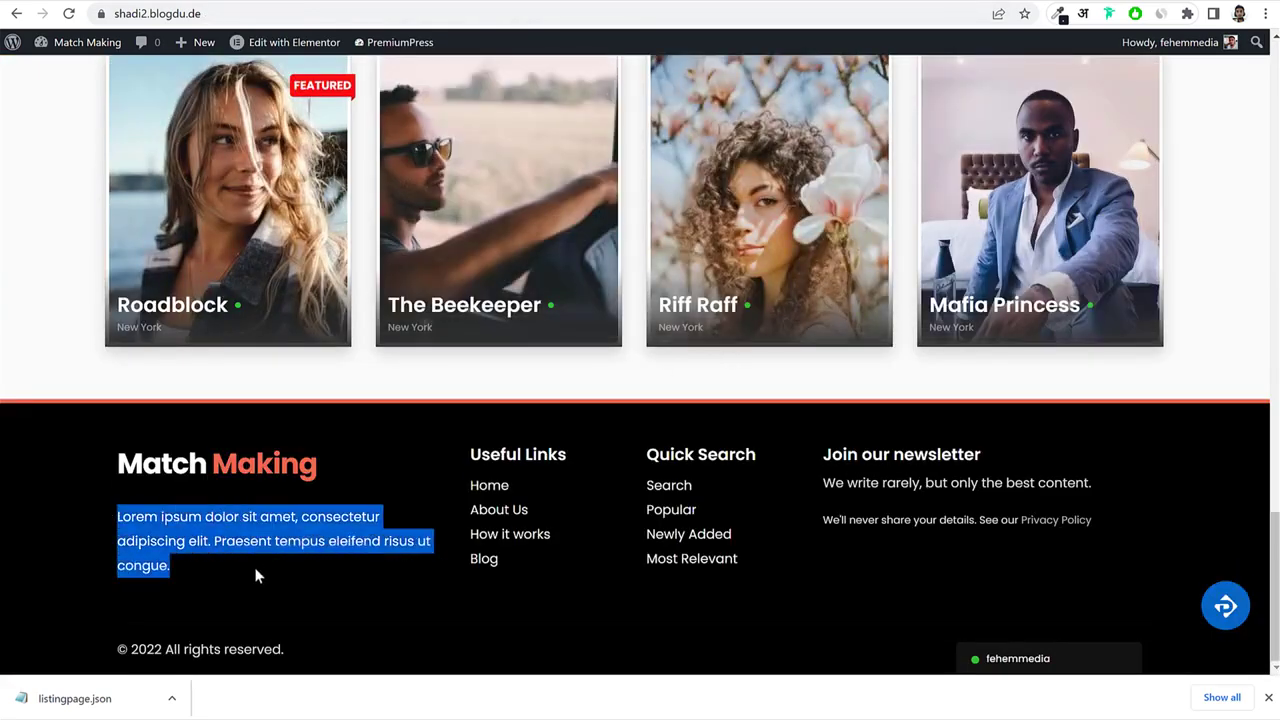
{"action": "key", "text": "ctrl+c"}
{"action": "key", "text": "ctrl+Tab"}
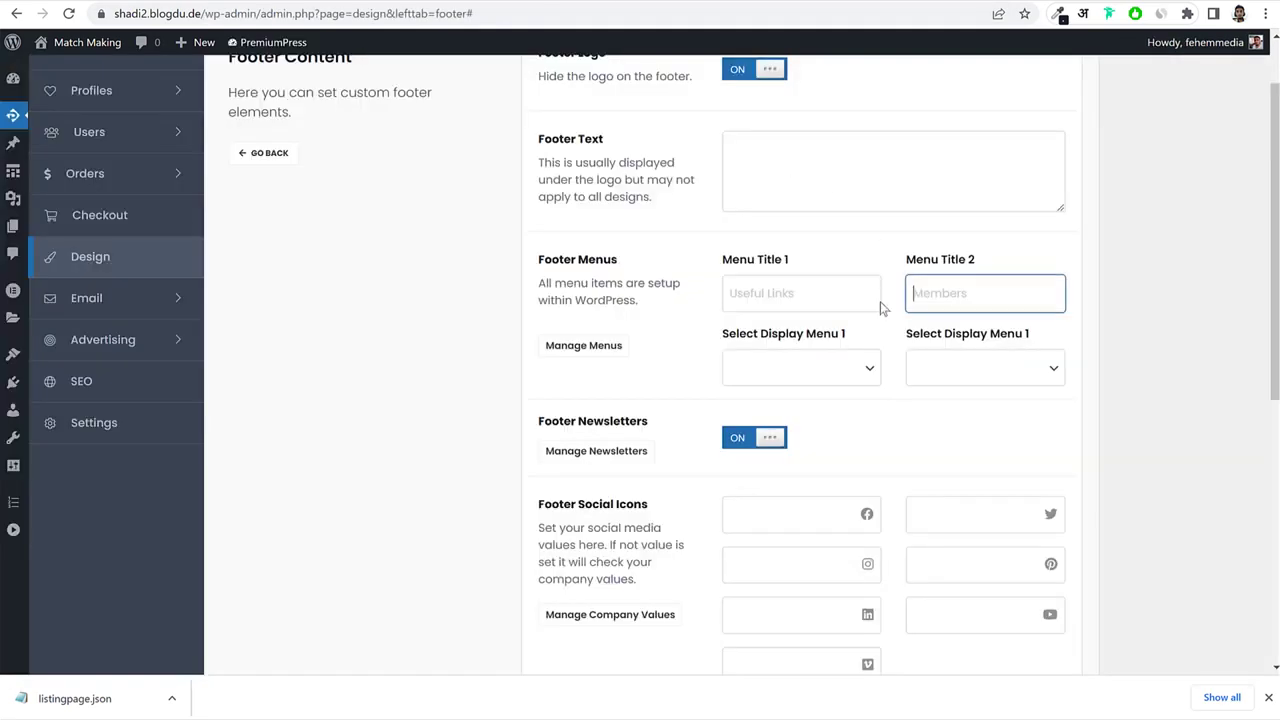
{"action": "left_click", "coordinate": [826, 197]}
{"action": "key", "text": "ctrl+v"}
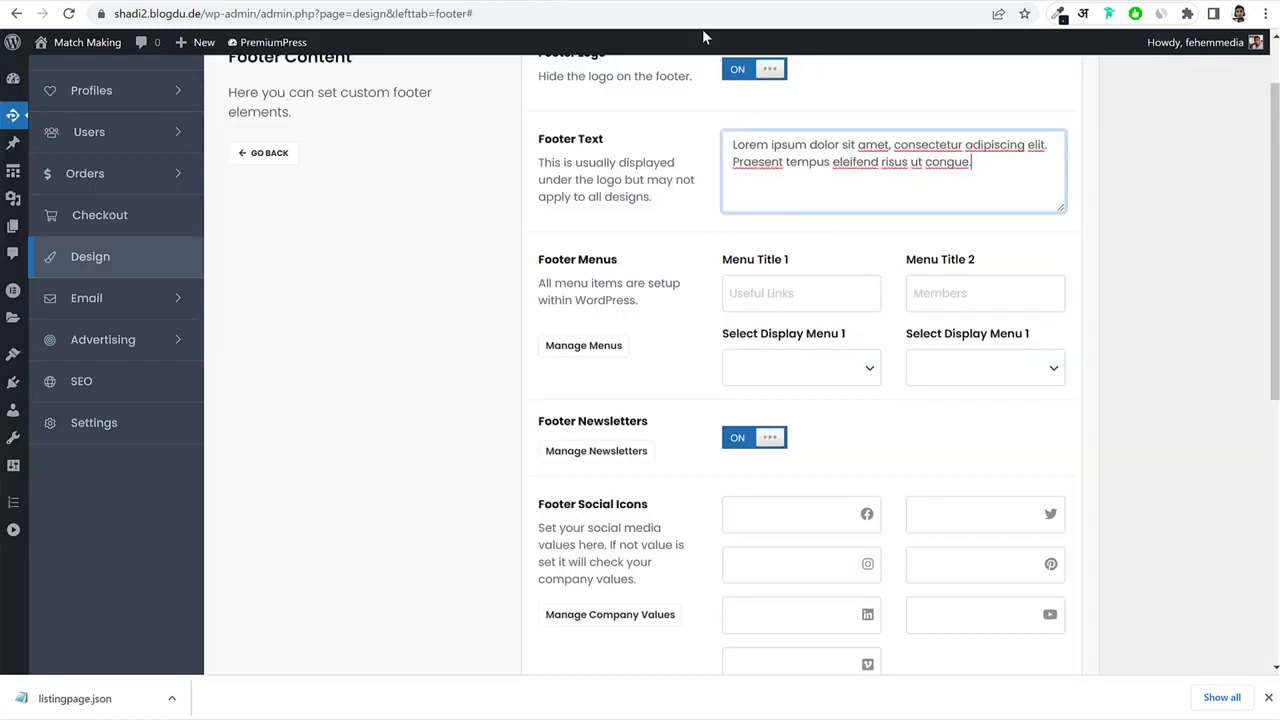
Set Menu Title 1 to 'Useful Links' and Menu Title 2 to 'Quick Search'.
{"action": "key", "text": "ctrl+Tab"}
{"action": "left_click_drag", "start_coordinate": [529, 510], "coordinate": [488, 510]}
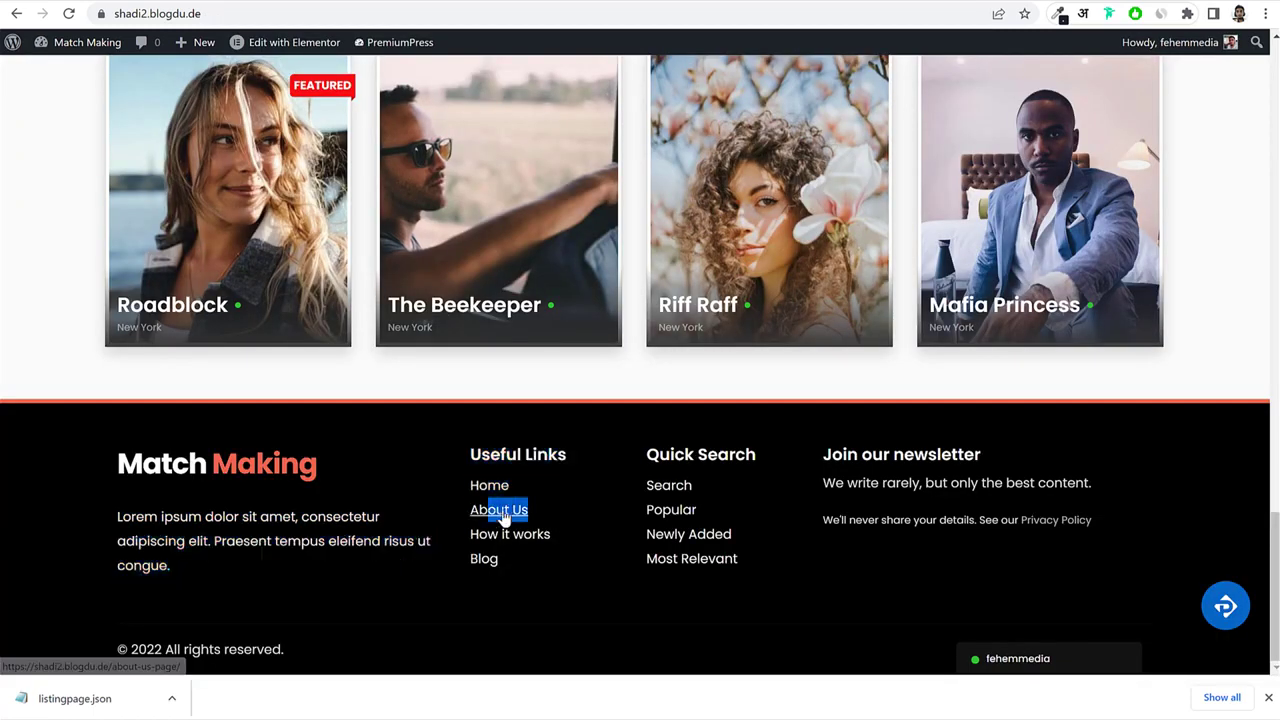
{"action": "key", "text": "ctrl+Tab"}
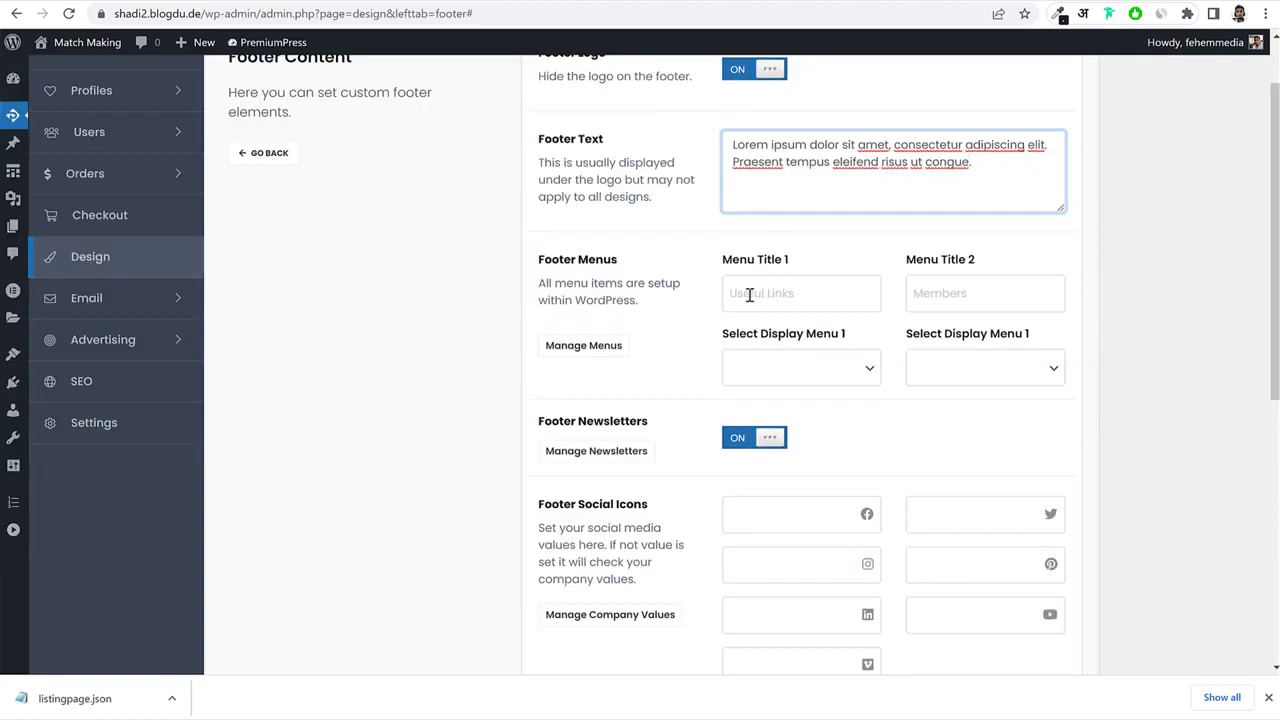
{"action": "left_click", "coordinate": [748, 295]}
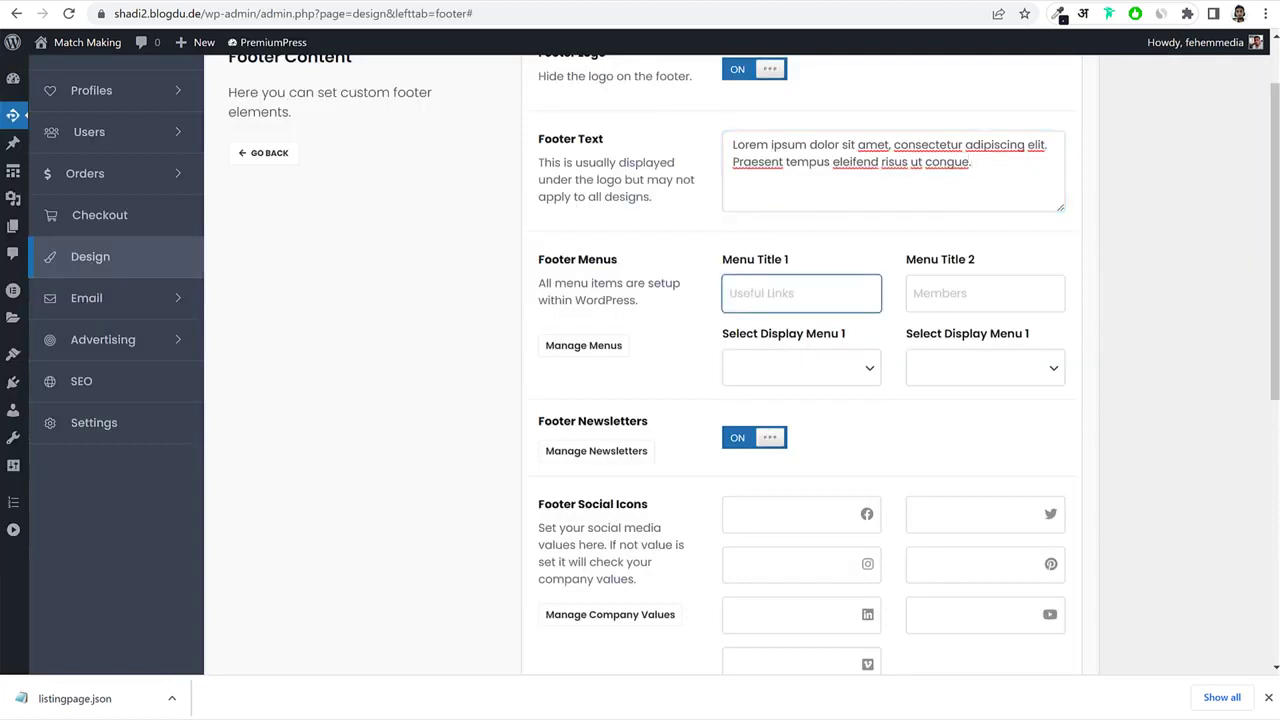
{"action": "key", "text": "ctrl+Tab"}
{"action": "left_click_drag", "start_coordinate": [470, 455], "coordinate": [592, 460]}
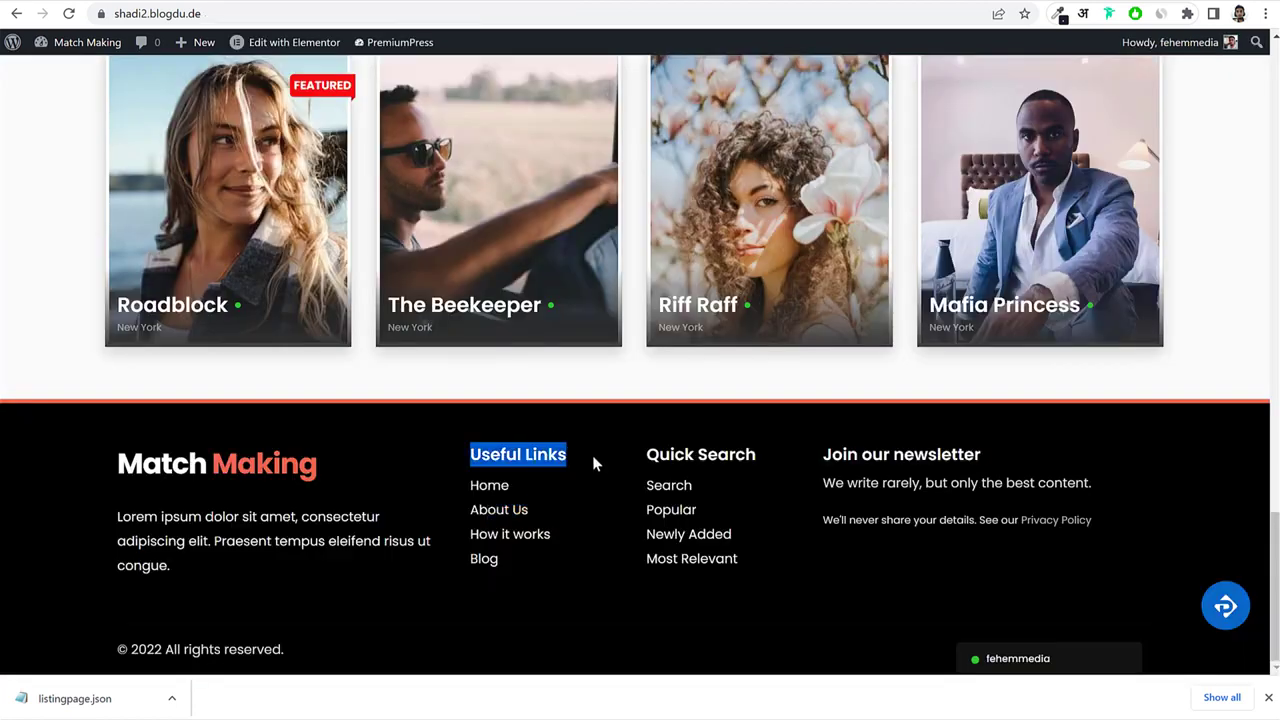
{"action": "key", "text": "ctrl+Tab"}
{"action": "key", "text": "ctrl+v"}
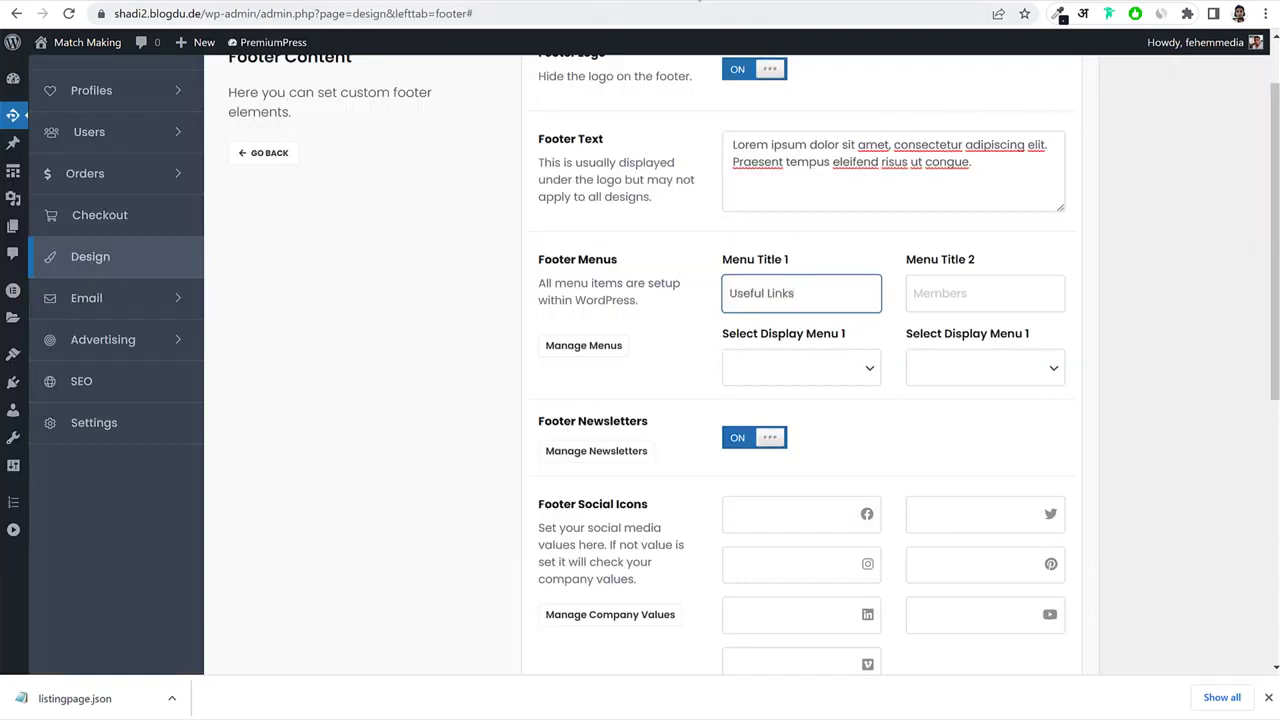
{"action": "key", "text": "ctrl+Tab"}
{"action": "left_click_drag", "start_coordinate": [758, 455], "coordinate": [646, 455]}
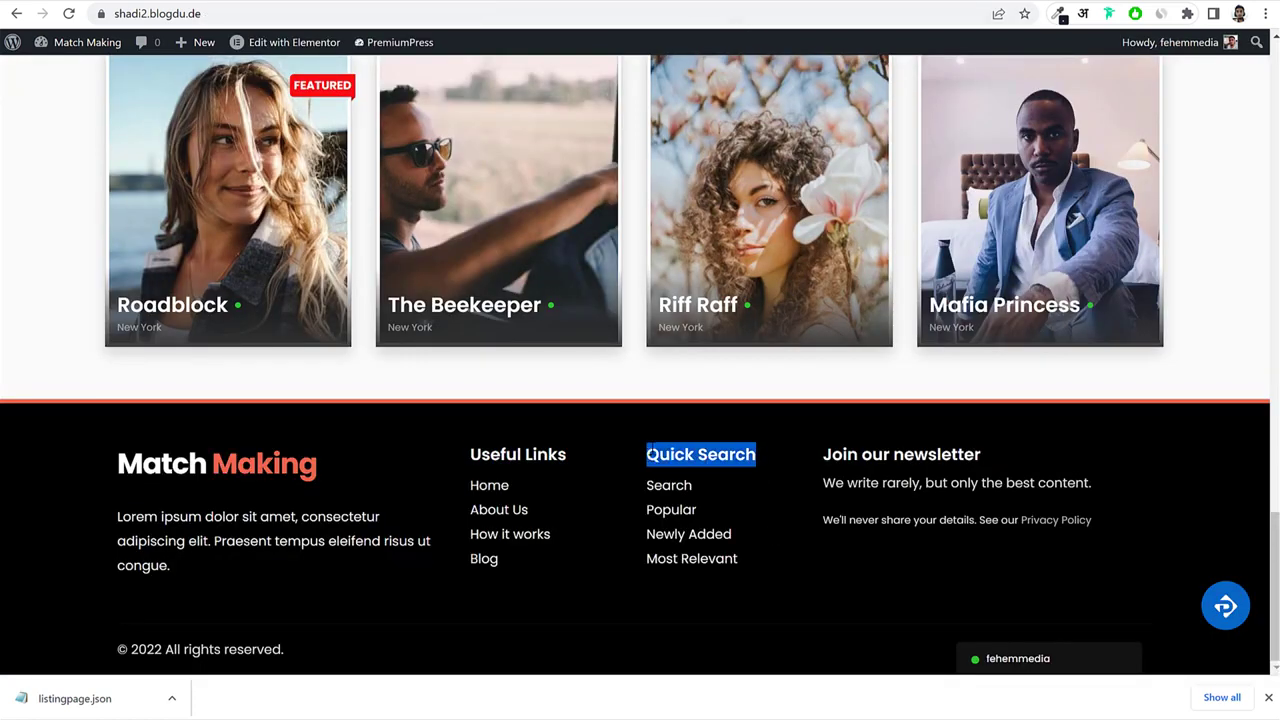
{"action": "key", "text": "ctrl+Tab"}
{"action": "left_click", "coordinate": [957, 297]}
{"action": "key", "text": "ctrl+v"}
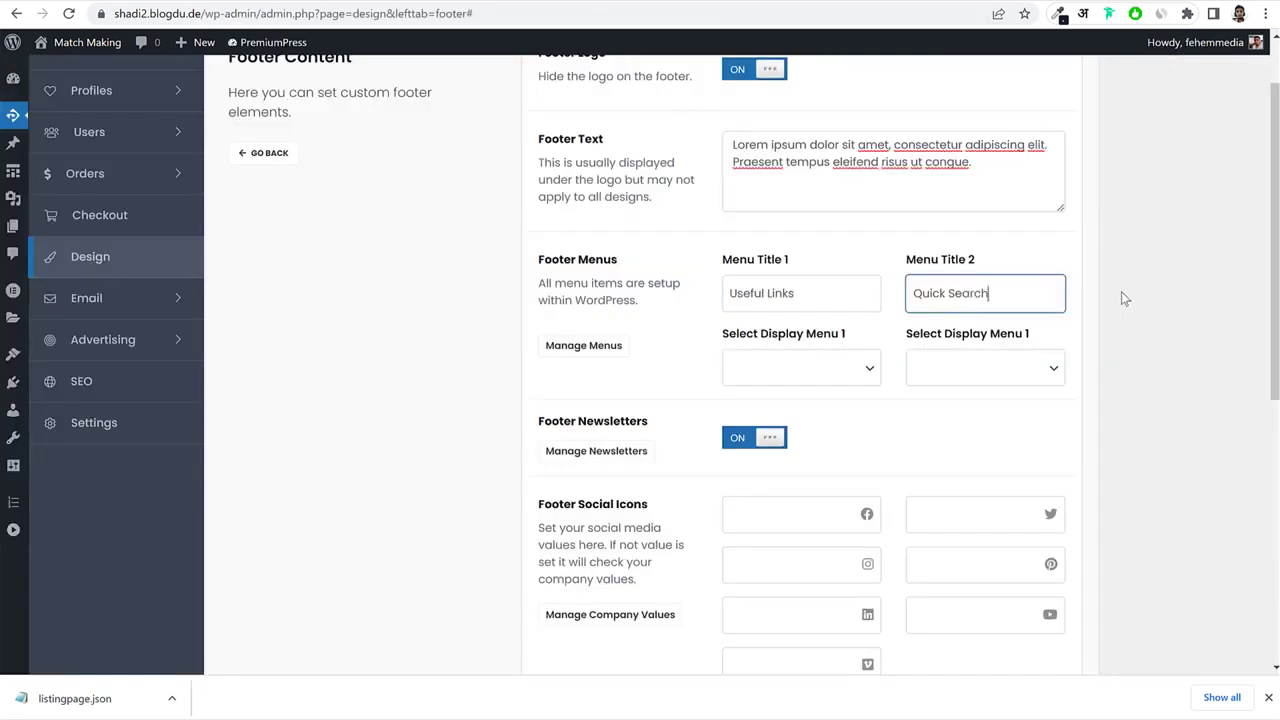
Review the footer menu list, Facebook and LinkedIn link fields and copyright field against the live site.
{"action": "left_click", "coordinate": [776, 368]}
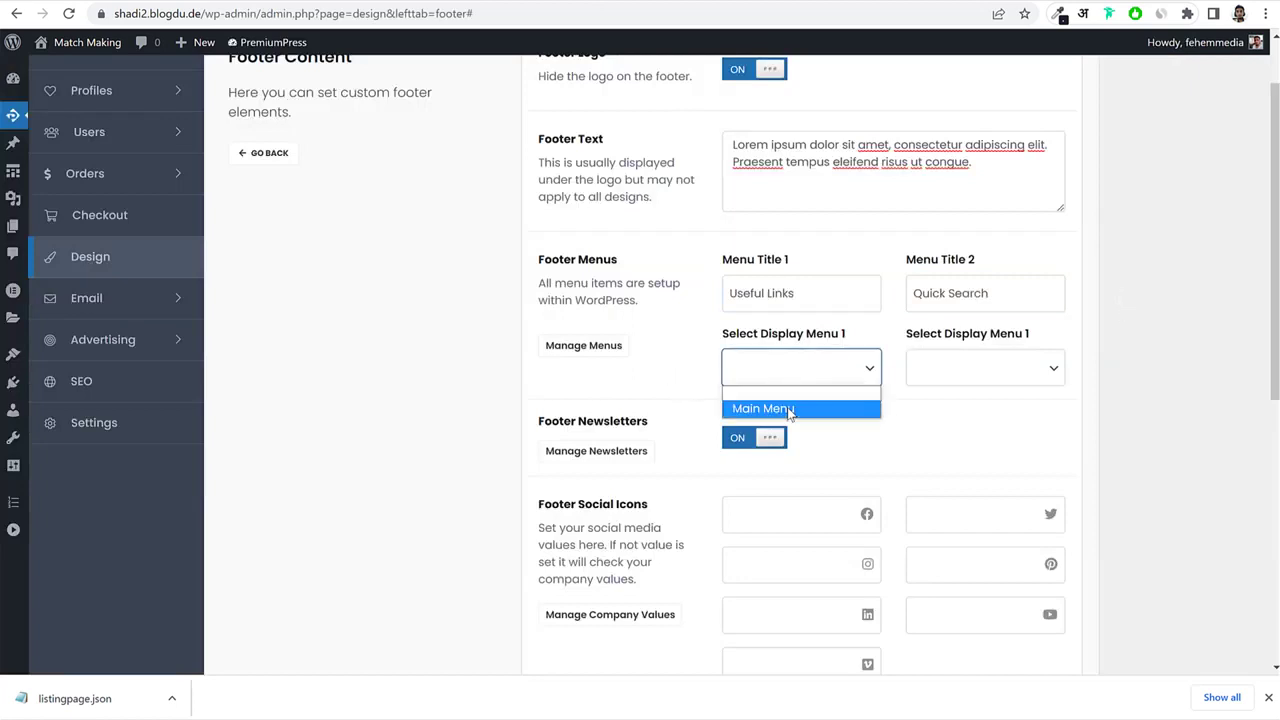
{"action": "left_click", "coordinate": [1145, 348]}
{"action": "scroll", "coordinate": [1123, 360], "scroll_direction": "down", "scroll_amount": 2}
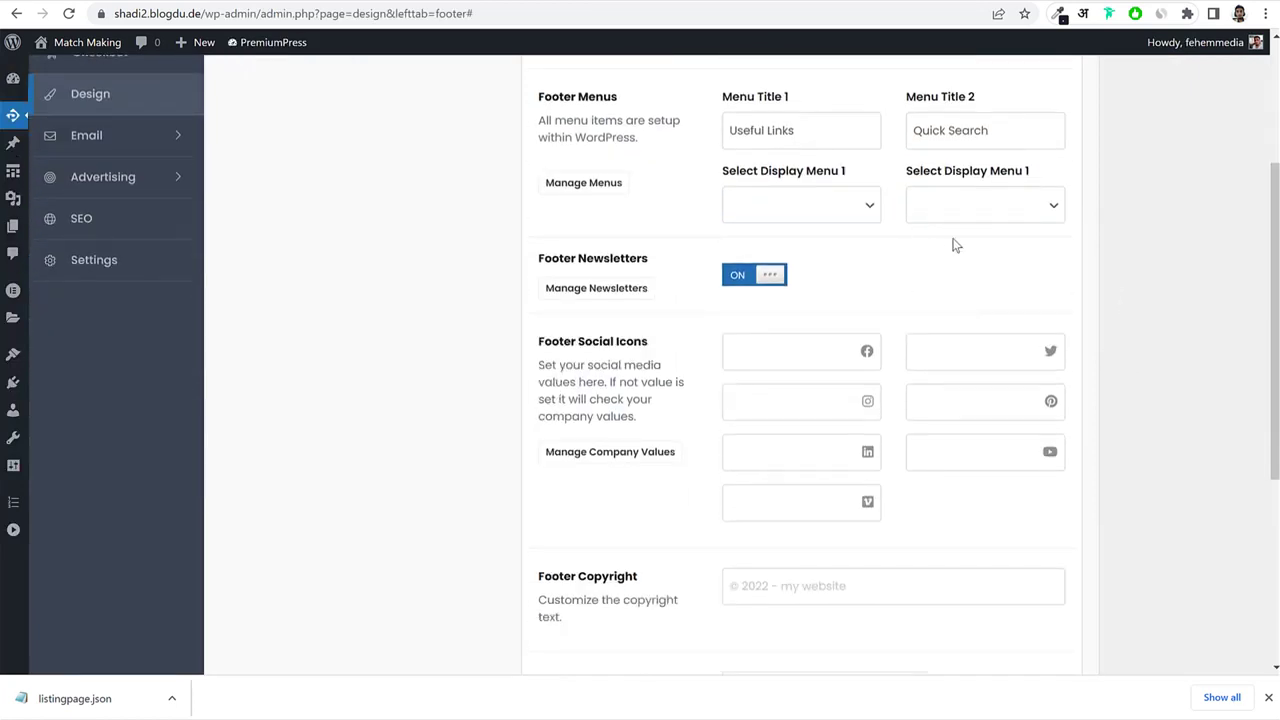
{"action": "left_click", "coordinate": [460, 1]}
{"action": "left_click", "coordinate": [680, 1]}
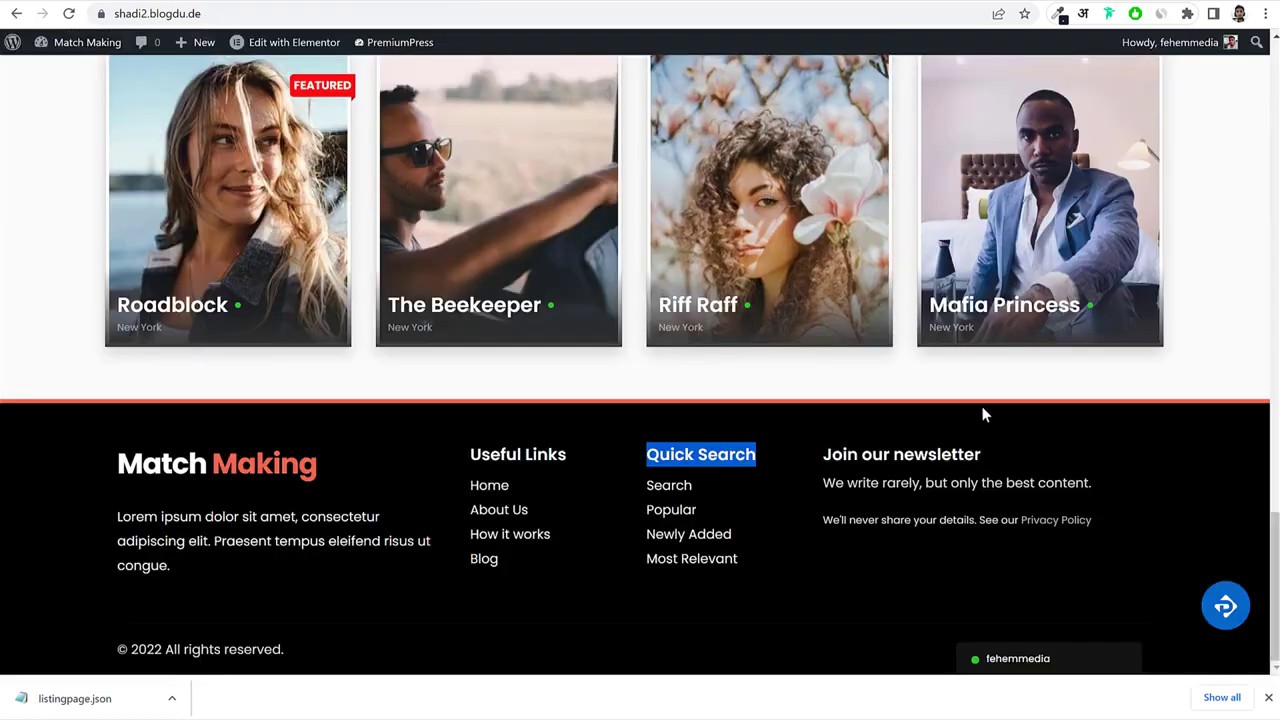
{"action": "left_click", "coordinate": [494, 3]}
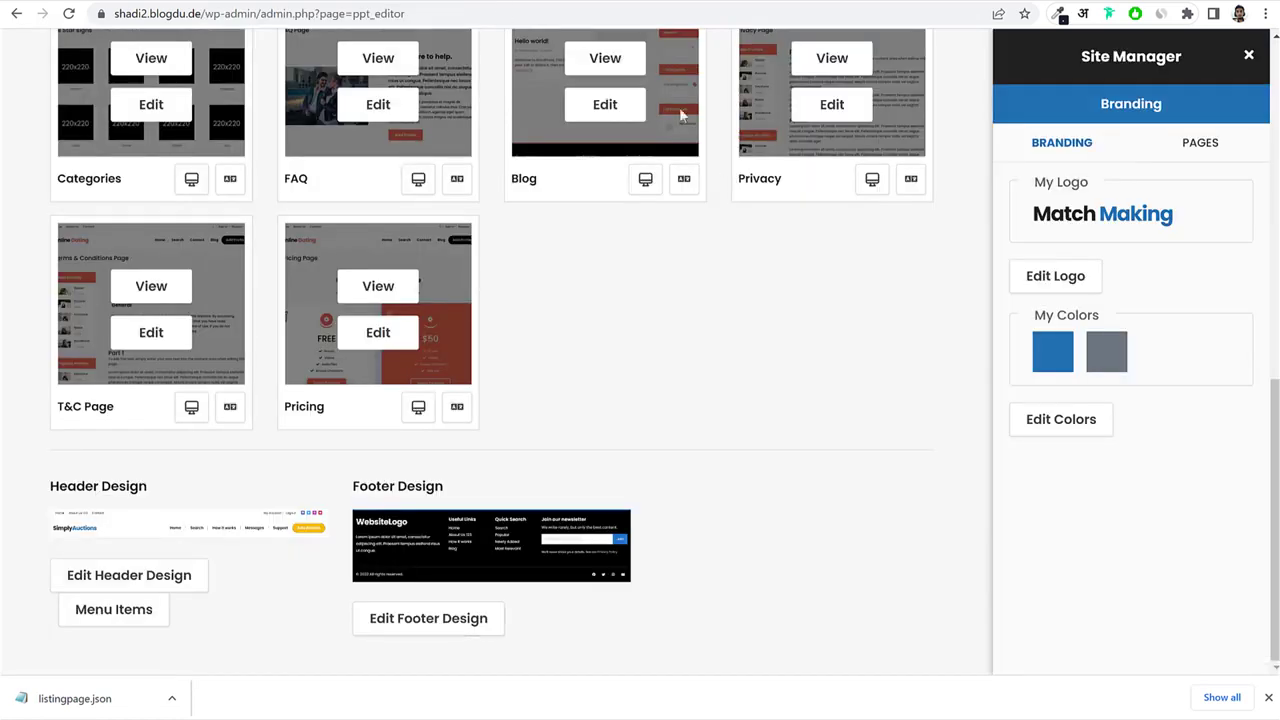
{"action": "left_click", "coordinate": [880, 1]}
{"action": "left_click", "coordinate": [806, 358]}
{"action": "left_click", "coordinate": [796, 451]}
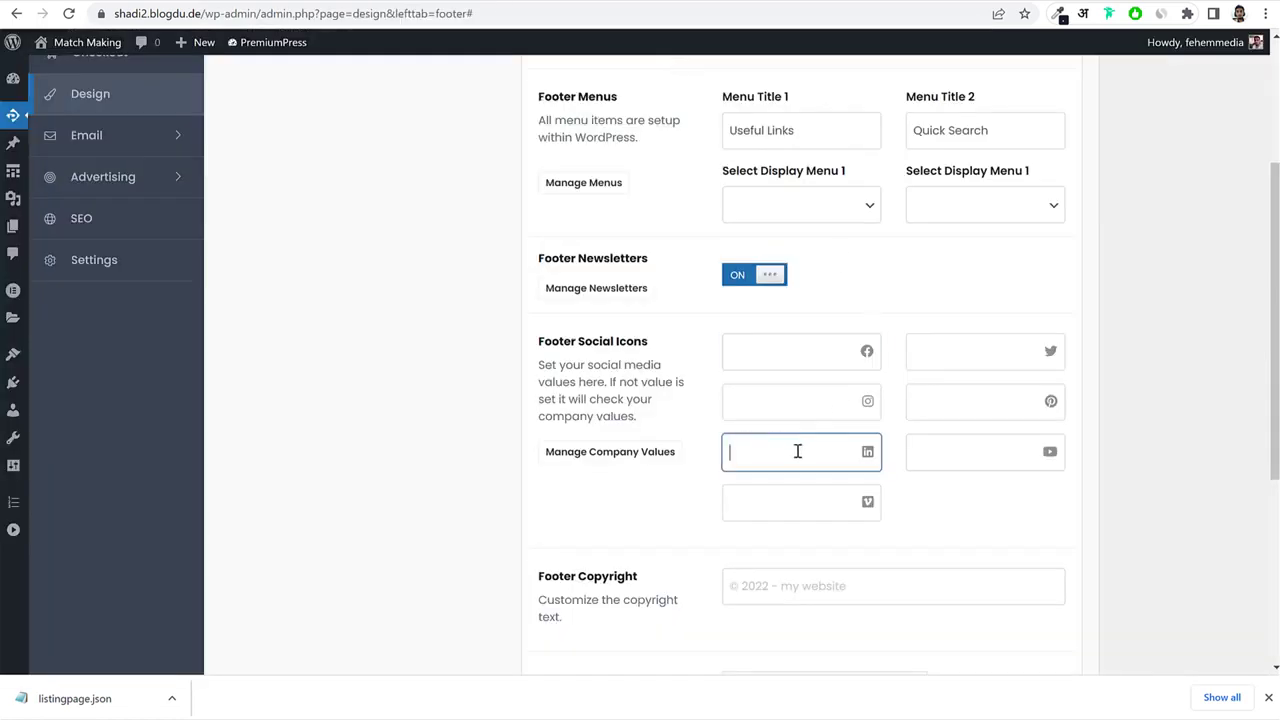
{"action": "scroll", "coordinate": [697, 428], "scroll_direction": "down", "scroll_amount": 2}
{"action": "left_click", "coordinate": [806, 437]}
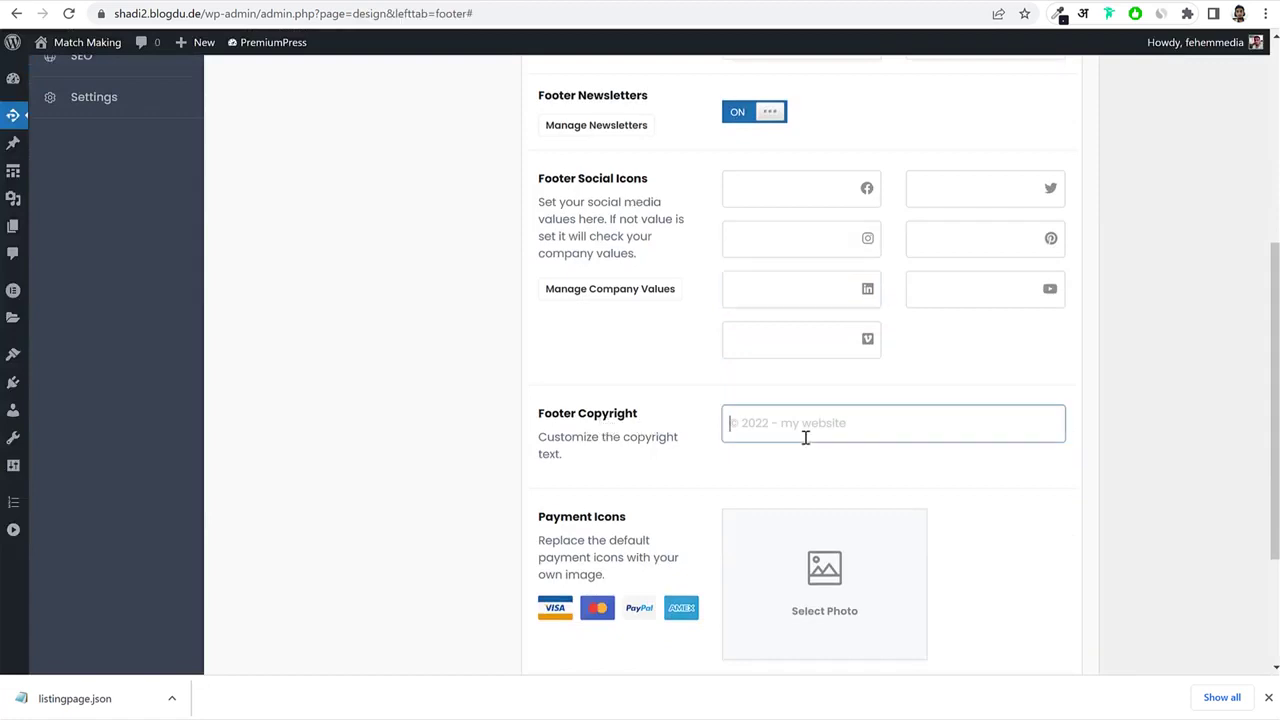
Compare the live site's footer copyright line, then save the footer settings.
{"action": "left_click", "coordinate": [690, 2]}
{"action": "left_click_drag", "start_coordinate": [296, 650], "coordinate": [118, 650]}
{"action": "left_click", "coordinate": [880, 1]}
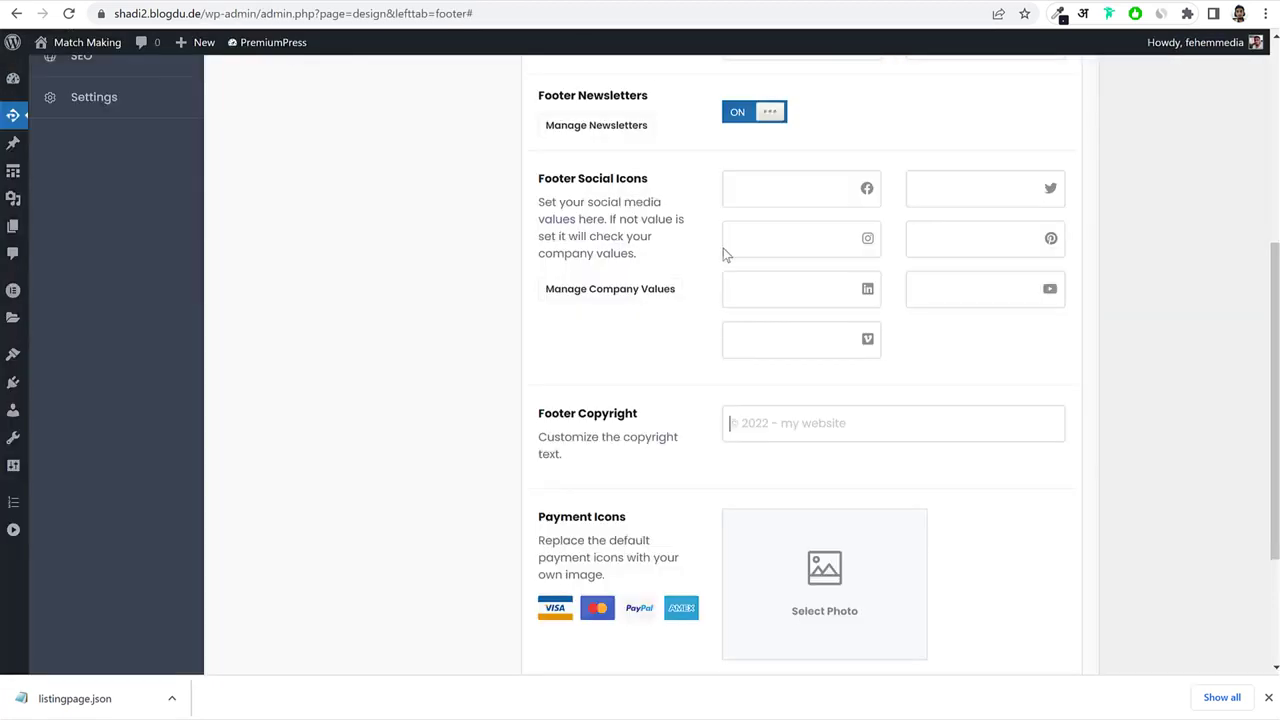
{"action": "scroll", "coordinate": [791, 434], "scroll_direction": "down", "scroll_amount": 3}
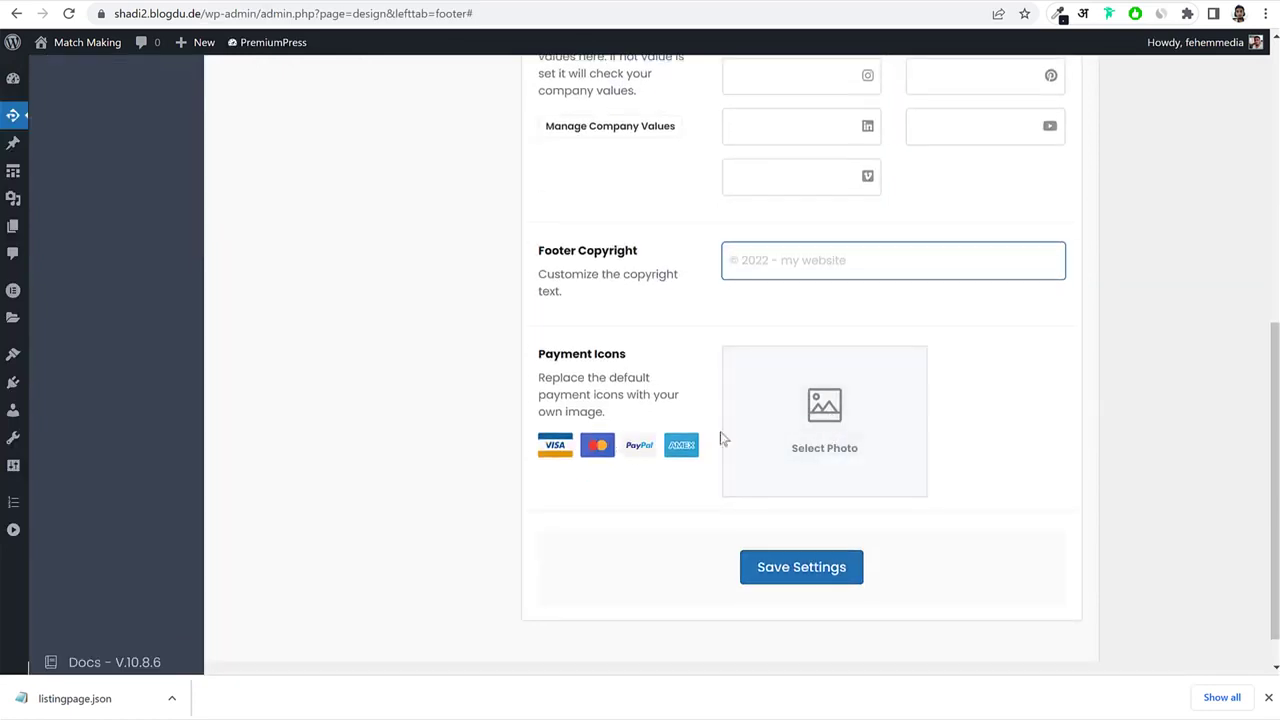
{"action": "left_click", "coordinate": [700, 2]}
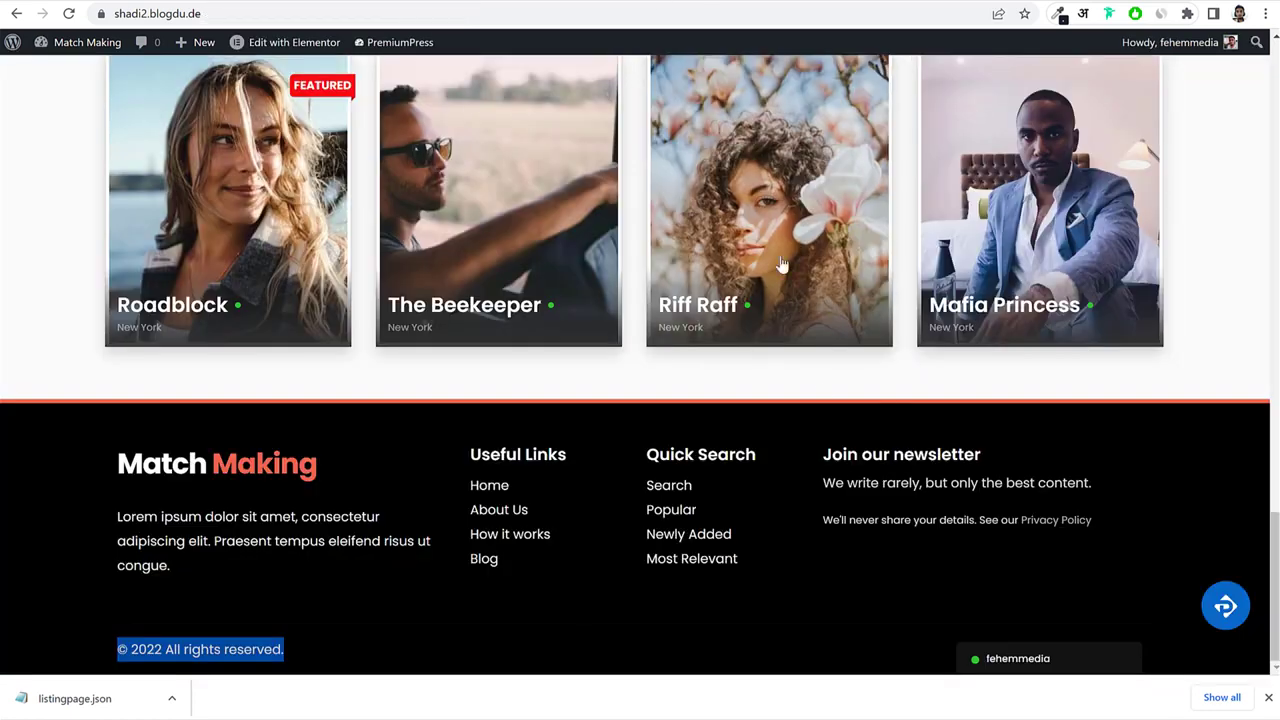
{"action": "left_click", "coordinate": [589, 2]}
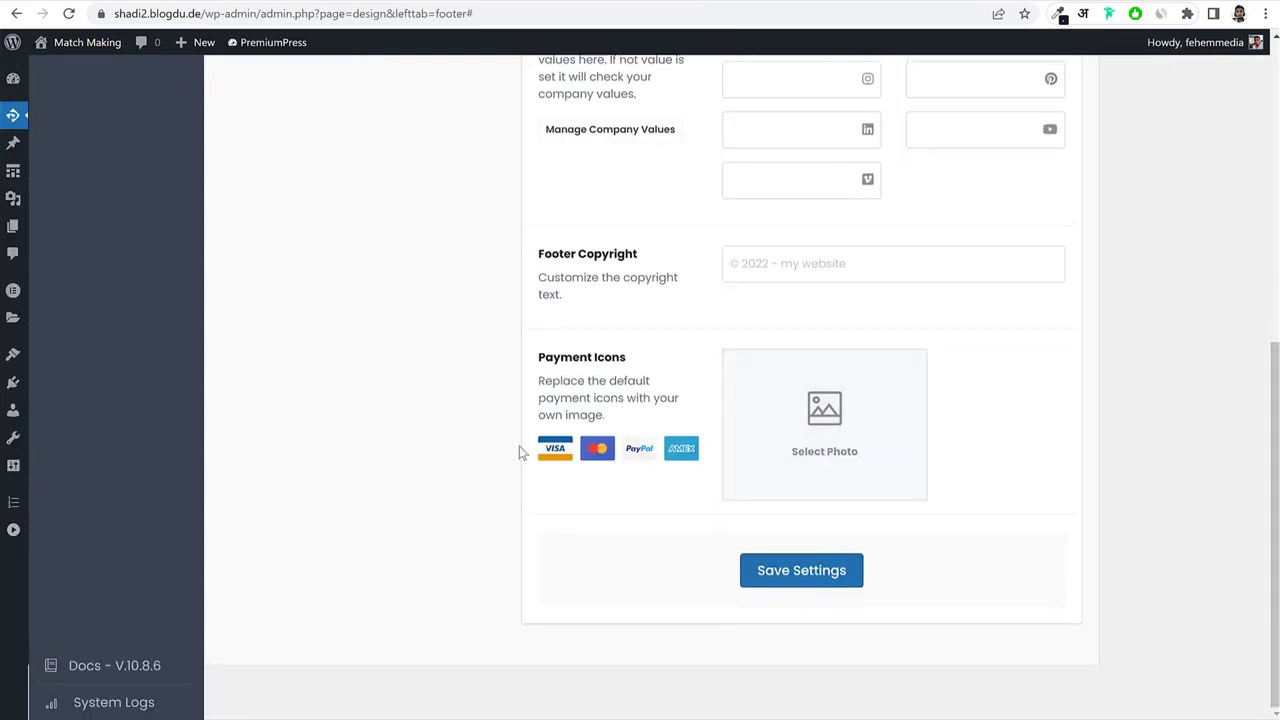
{"action": "left_click", "coordinate": [824, 570]}
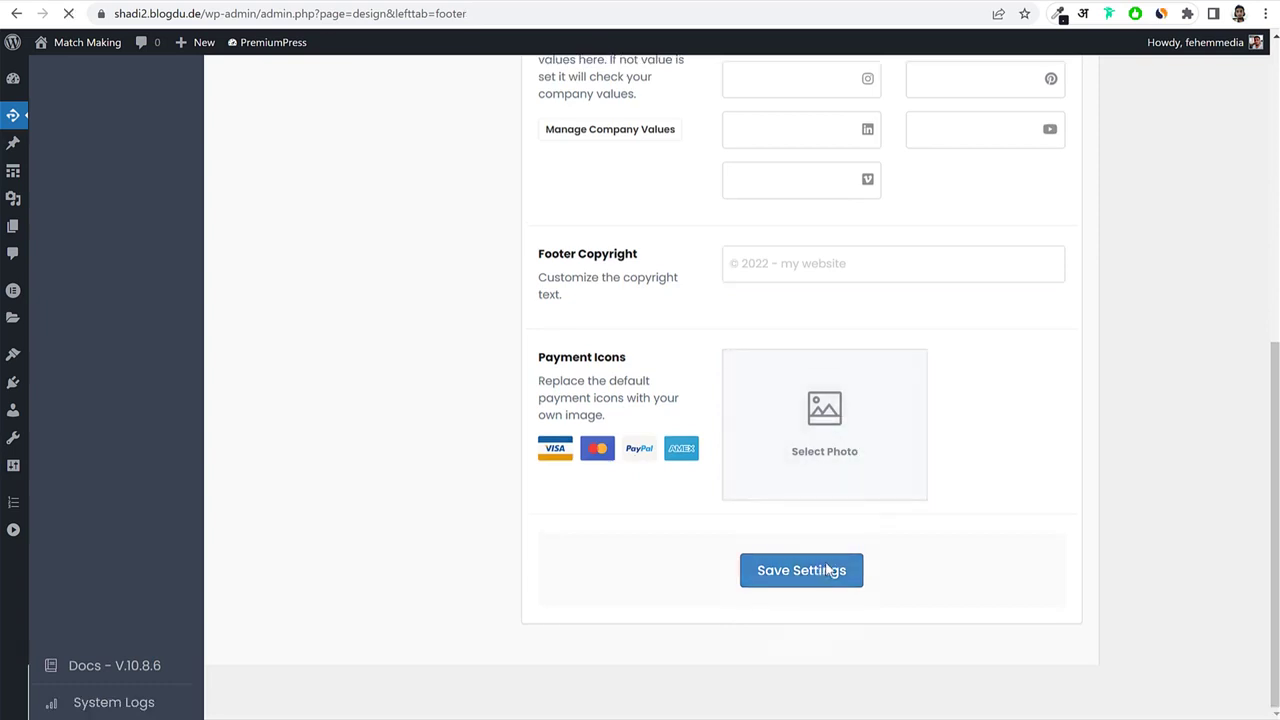